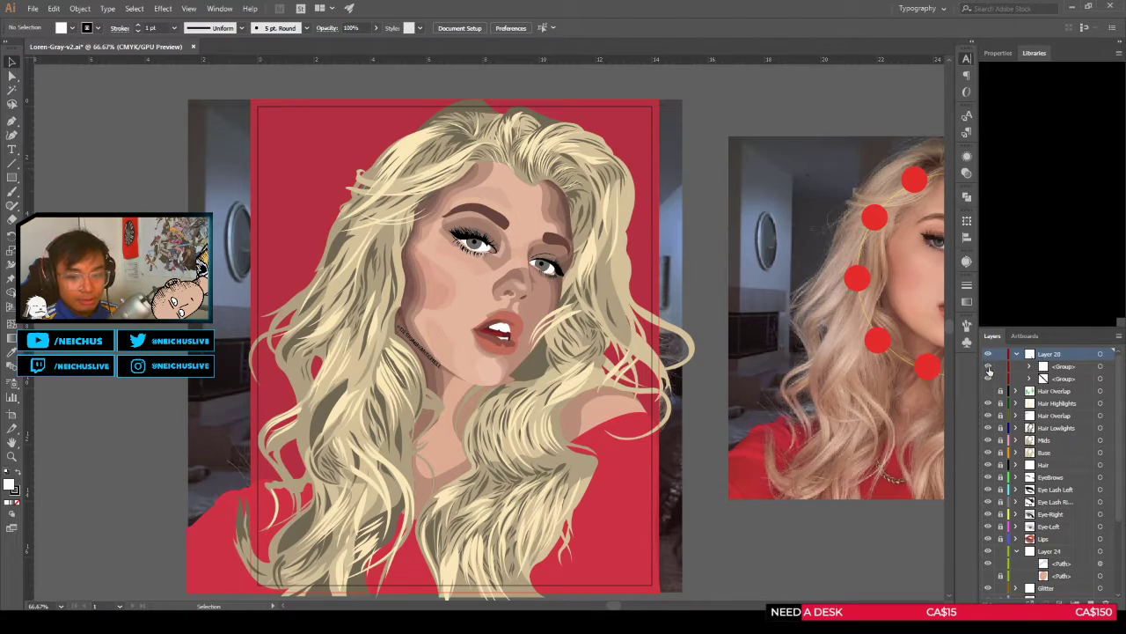
Step: Check the groups inside Layer 20 and hide the whole layer
left_click(989, 367)
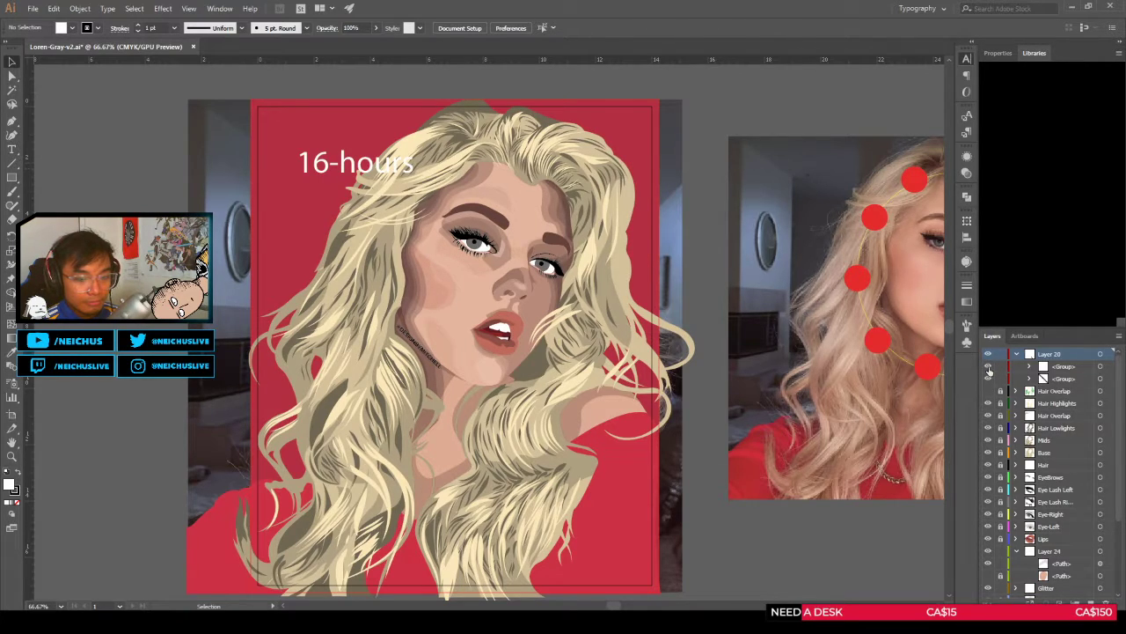
left_click(989, 367)
left_click(989, 353)
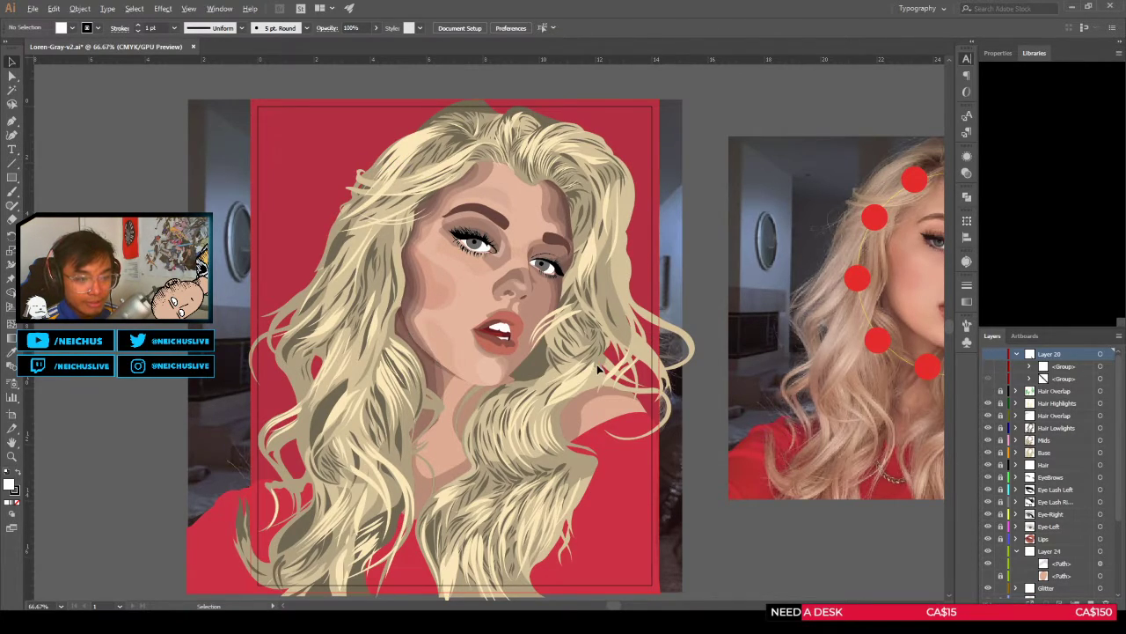
Step: Examine the full vector portrait and compare it with the reference images placed around the artboard
scroll(594, 365, "down", 2)
scroll(512, 337, "up", 2)
scroll(528, 335, "down", 1)
left_click_drag(341, 325, 563, 346)
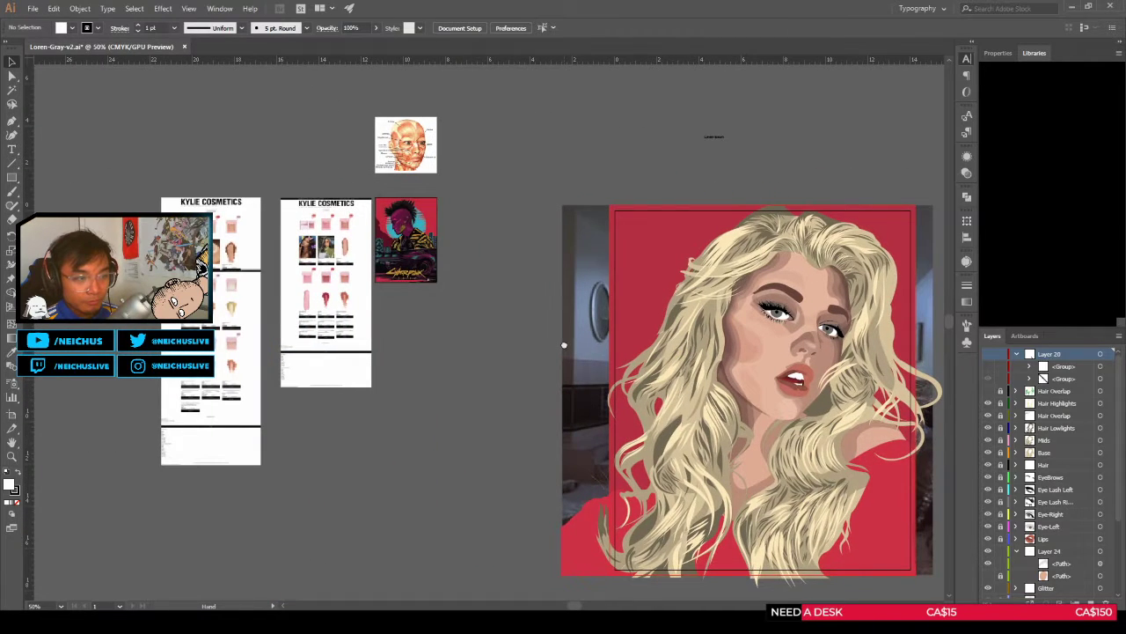
left_click_drag(890, 397, 526, 315)
left_click_drag(386, 274, 515, 259)
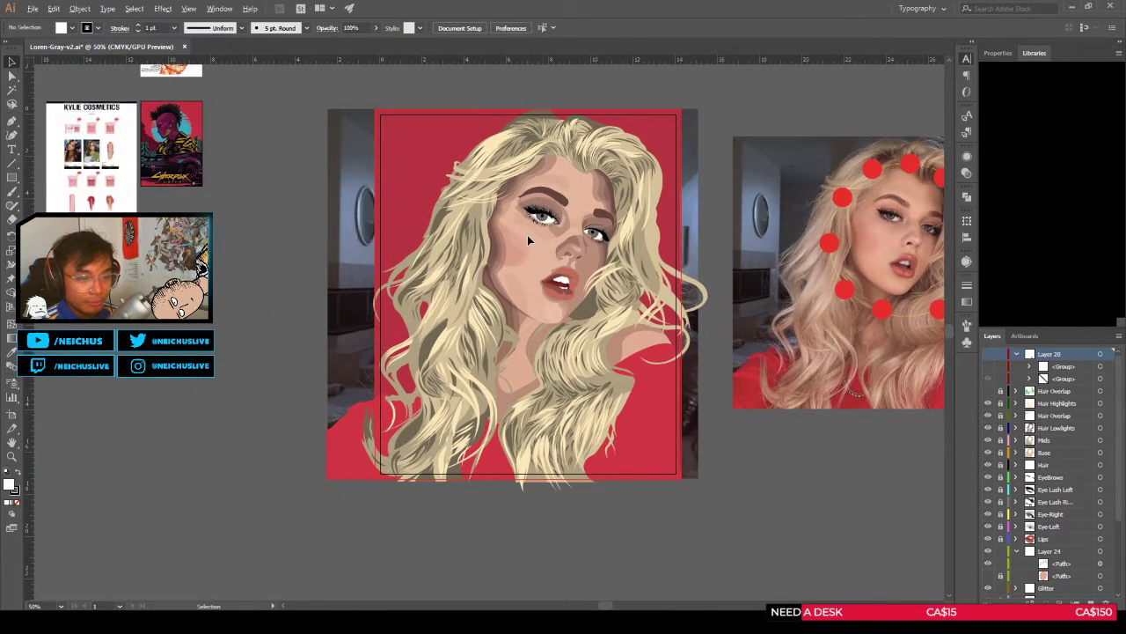
scroll(527, 235, "up", 2)
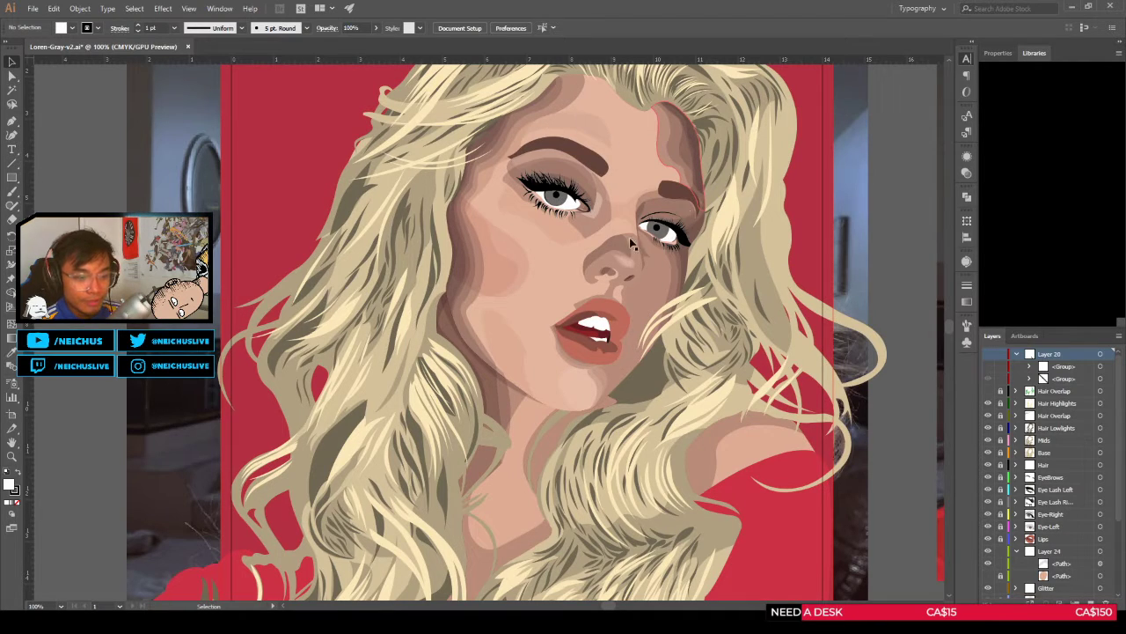
scroll(578, 403, "down", 3)
scroll(579, 412, "up", 1)
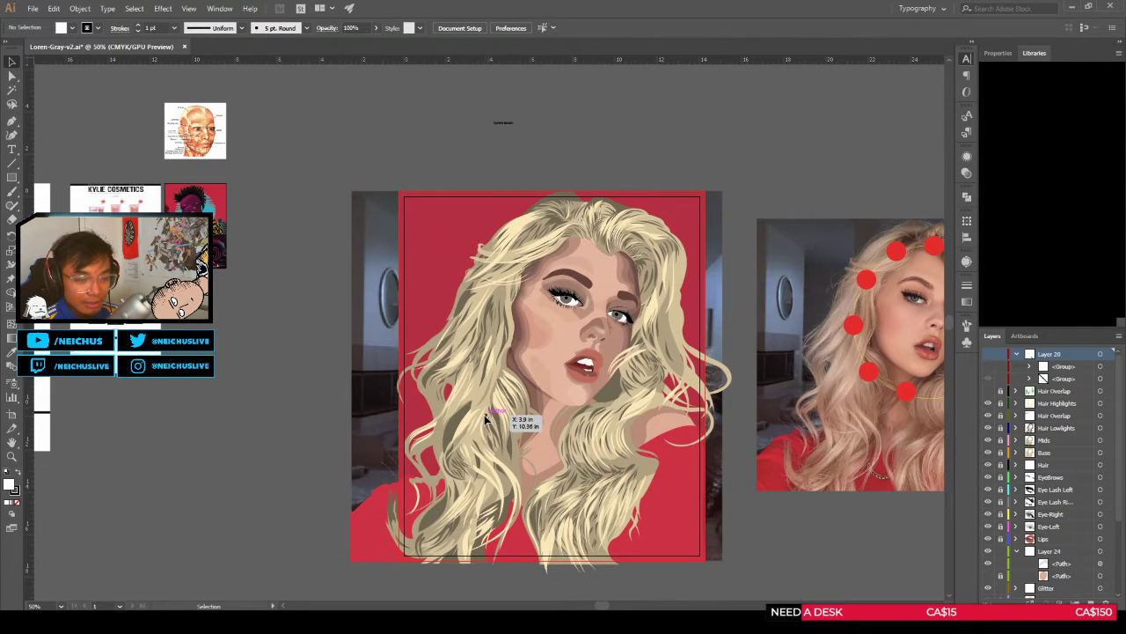
Step: Inspect the portrait's hair strands, forehead, eyes, nose shading and lips up close
scroll(484, 415, "up", 2)
scroll(478, 401, "up", 1)
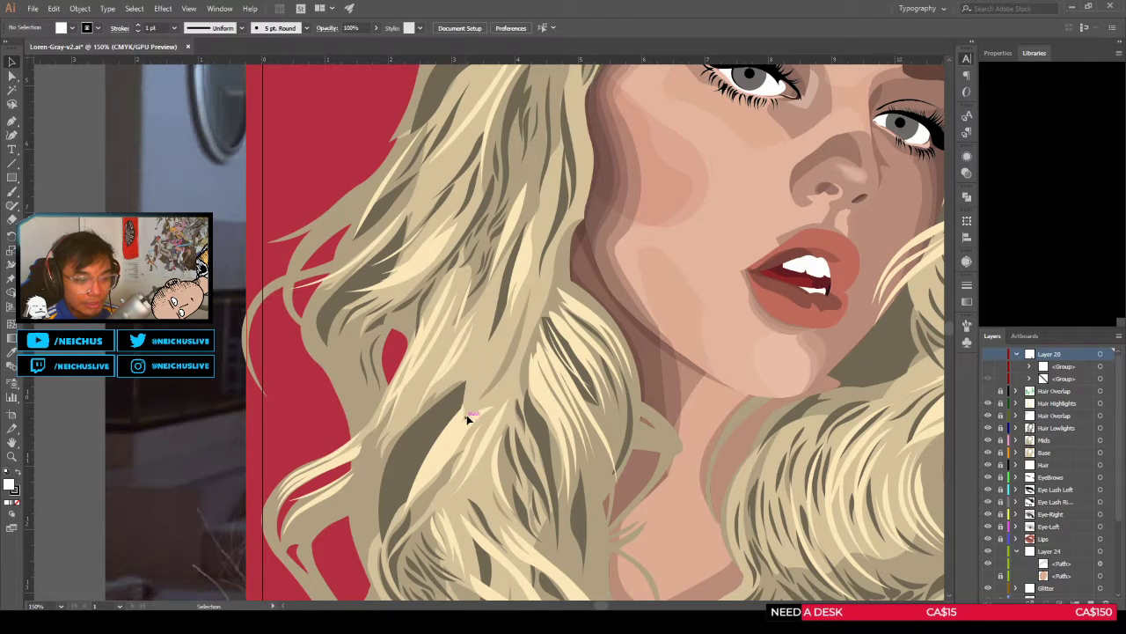
scroll(407, 444, "down", 1)
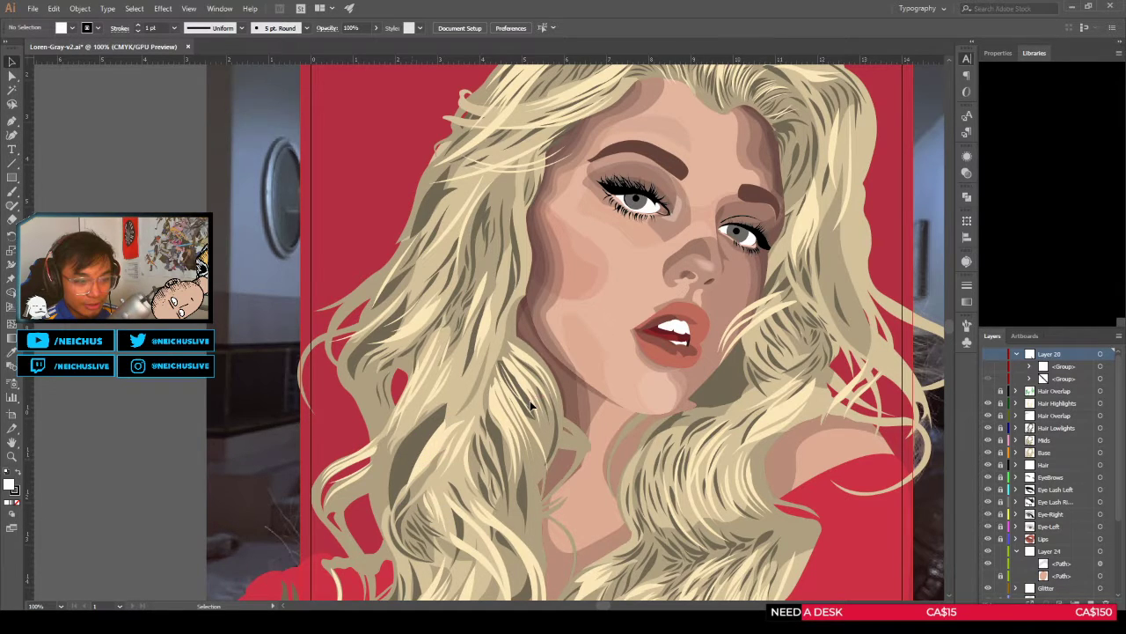
scroll(537, 402, "down", 1)
scroll(563, 376, "up", 1)
left_click_drag(591, 329, 518, 357)
scroll(589, 143, "up", 2)
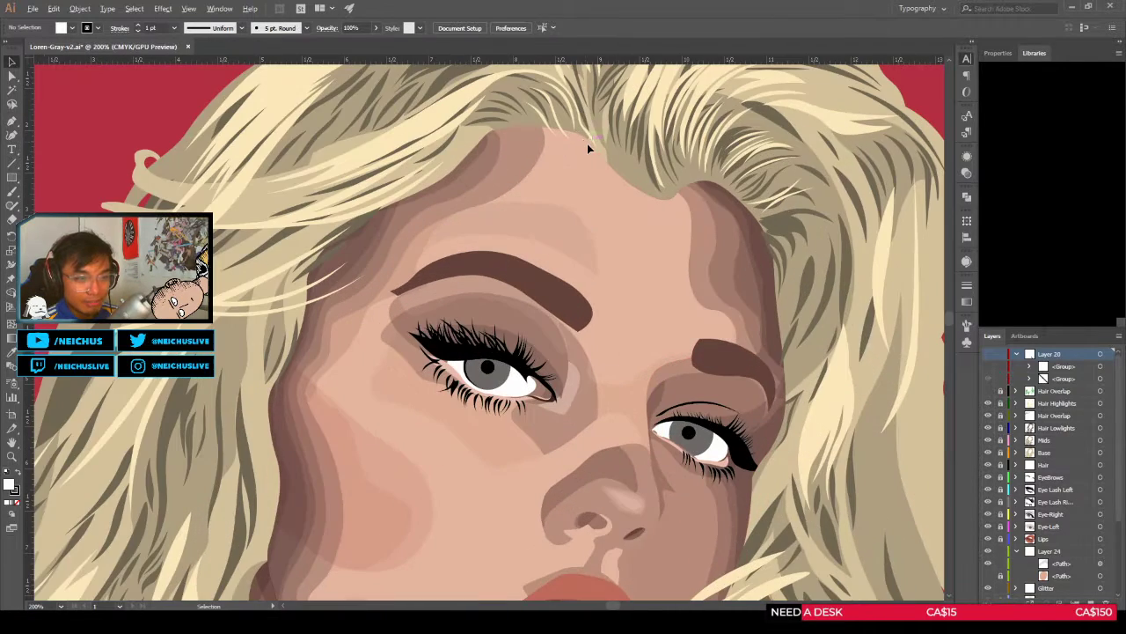
scroll(577, 158, "down", 2)
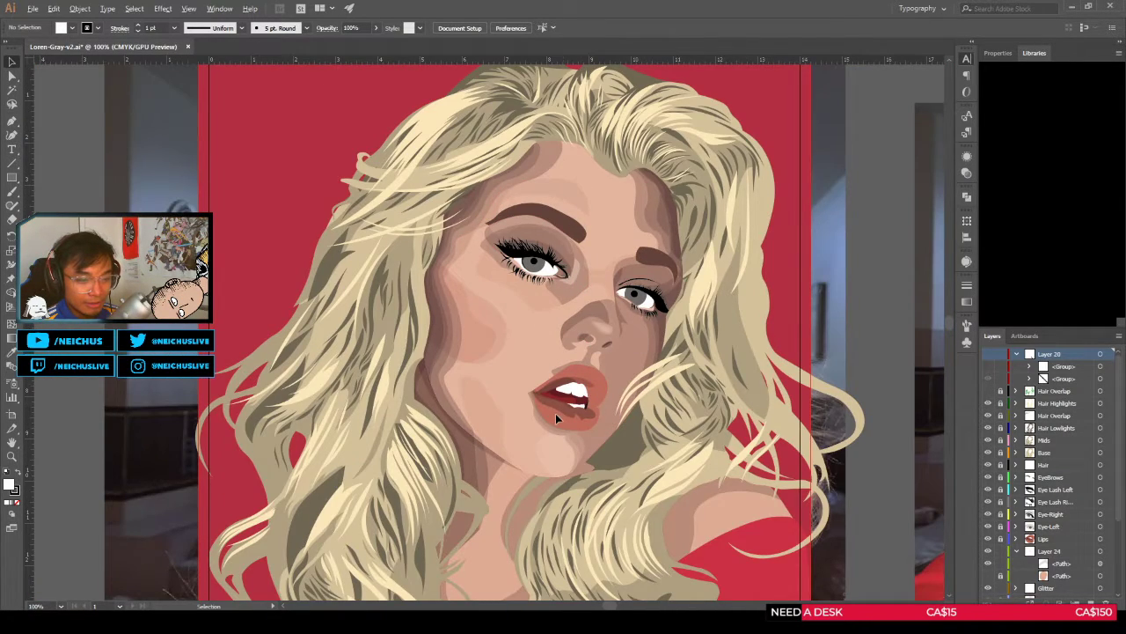
scroll(555, 413, "up", 2)
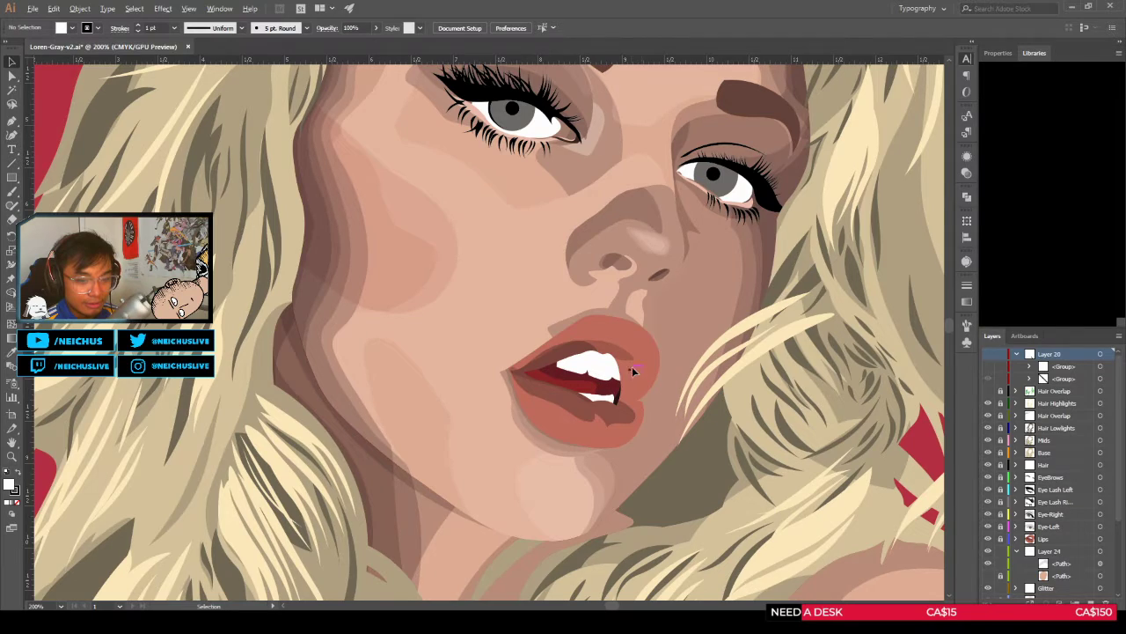
left_click_drag(631, 369, 570, 395)
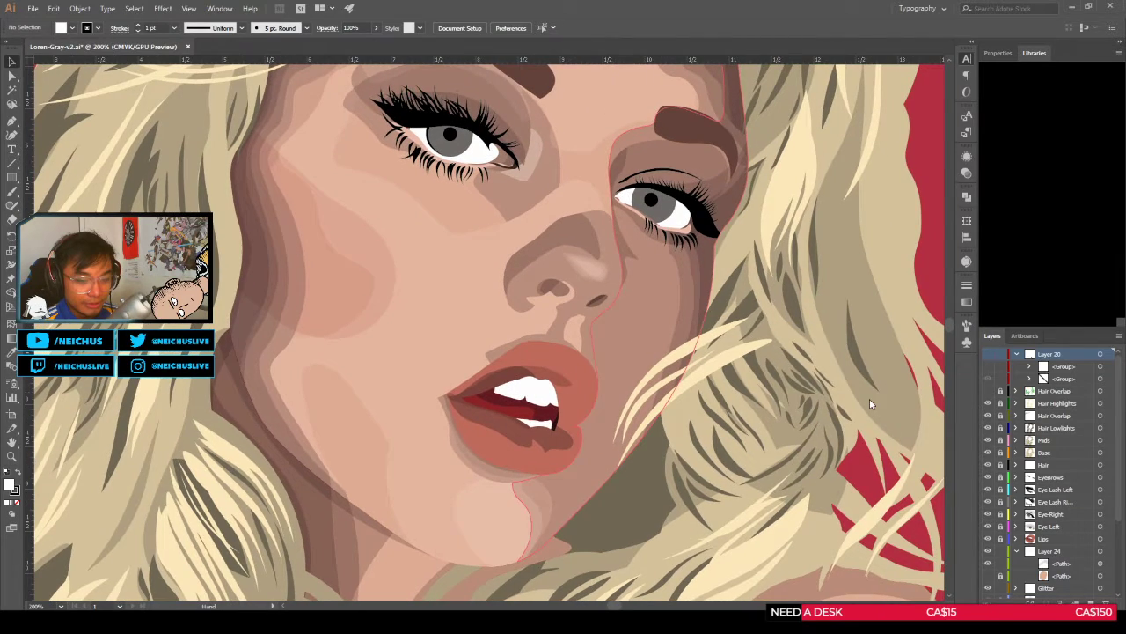
Step: Collapse the contents of Layer 20 and Layer 24 in the layer list
left_click(1018, 354)
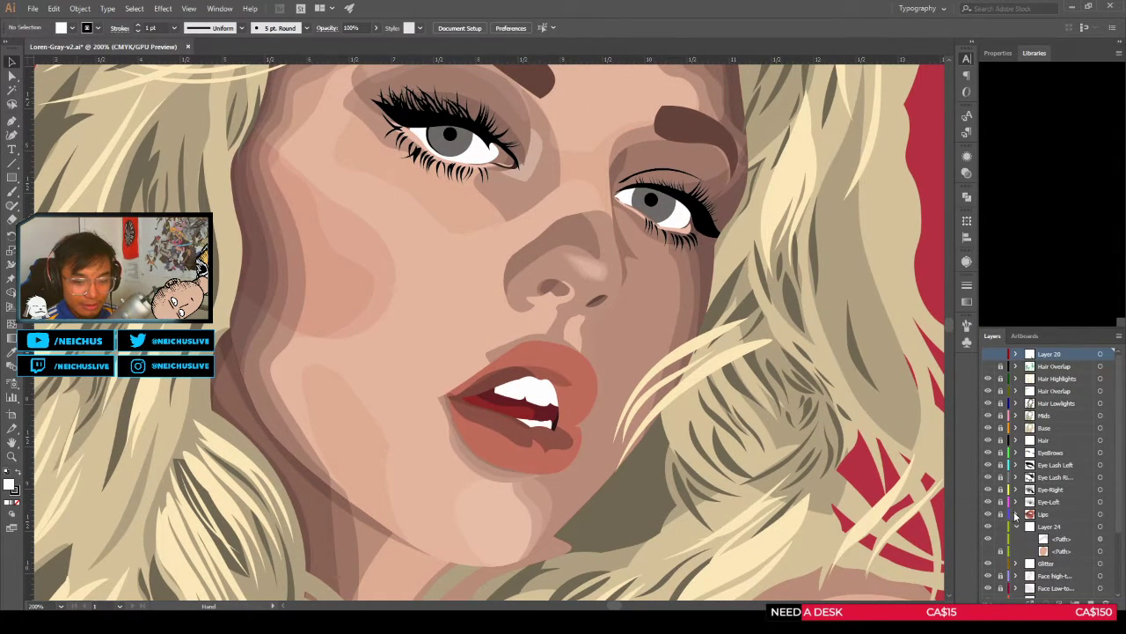
left_click(1015, 514)
left_click(1016, 514)
scroll(1002, 551, "down", 2)
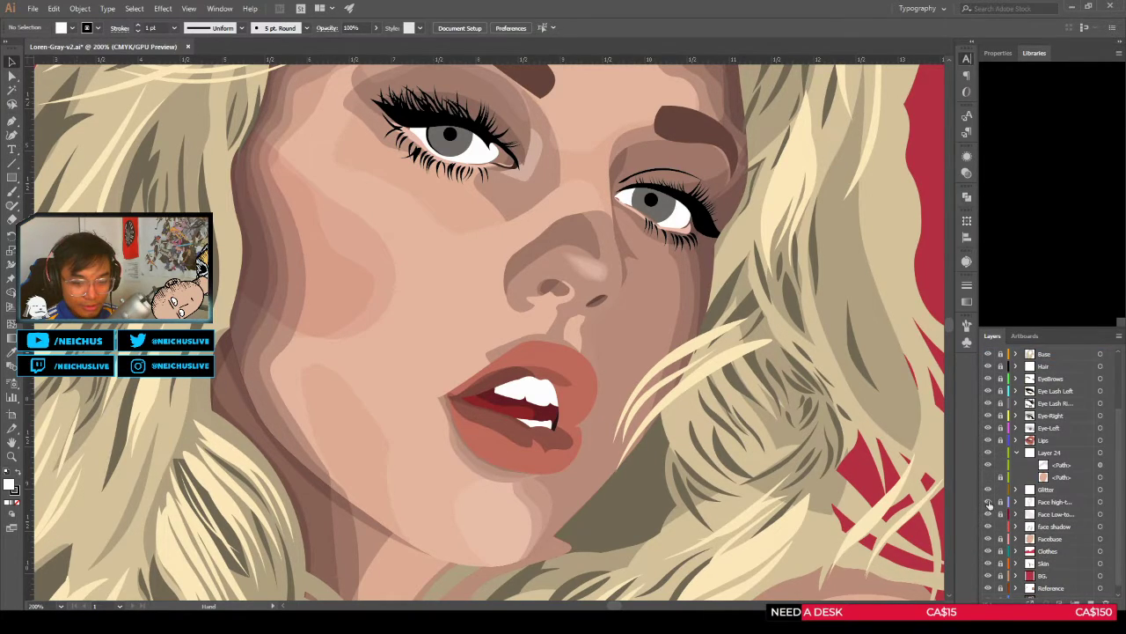
left_click(1016, 453)
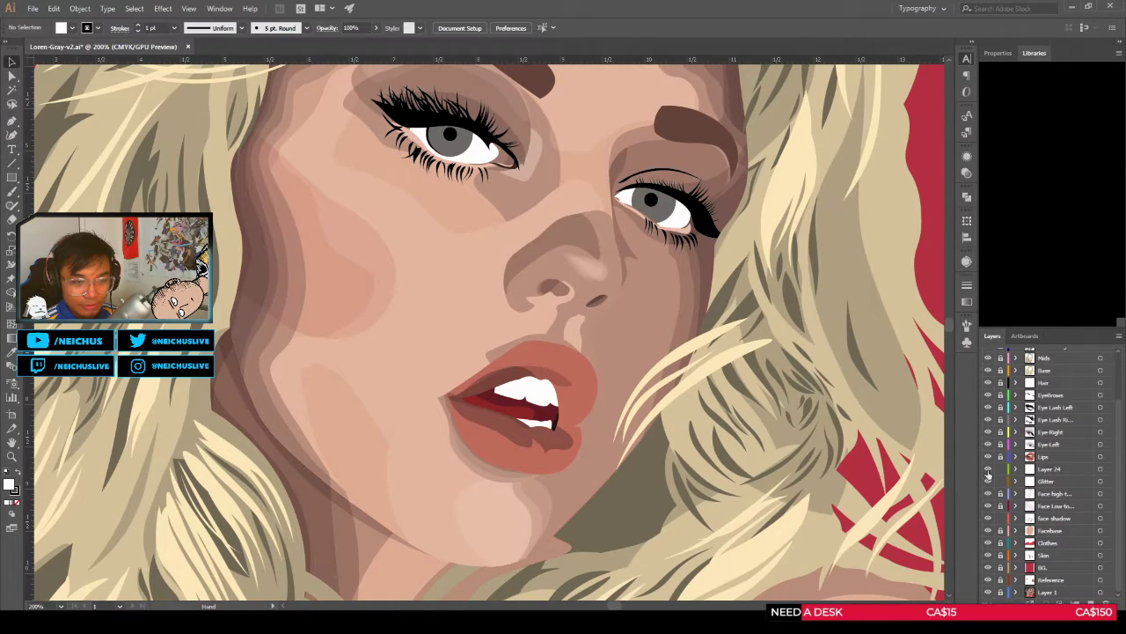
Step: Move the nose shadow shape from Layer 24 into the face shadow layer in place, and lock that layer
left_click(1100, 469)
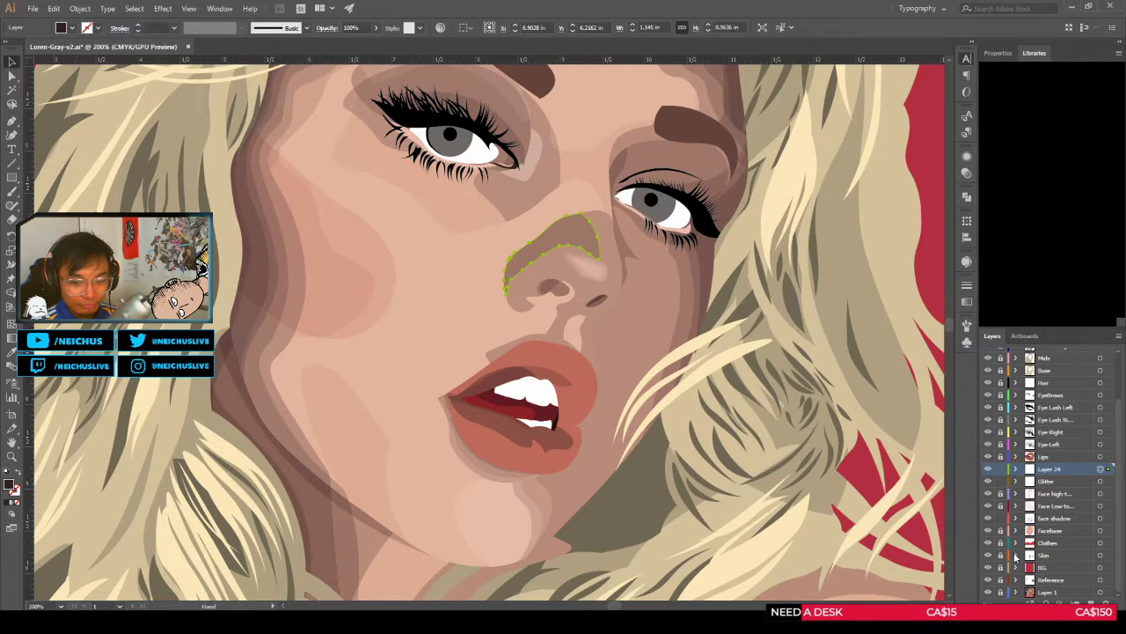
scroll(1038, 534, "up", 2)
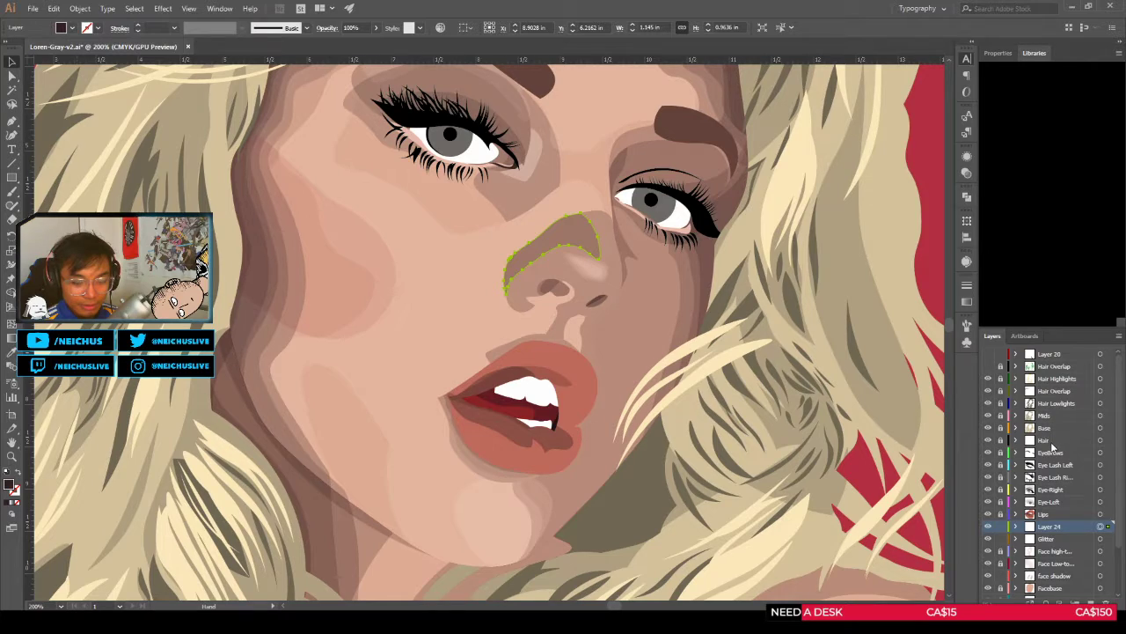
scroll(1056, 463, "down", 2)
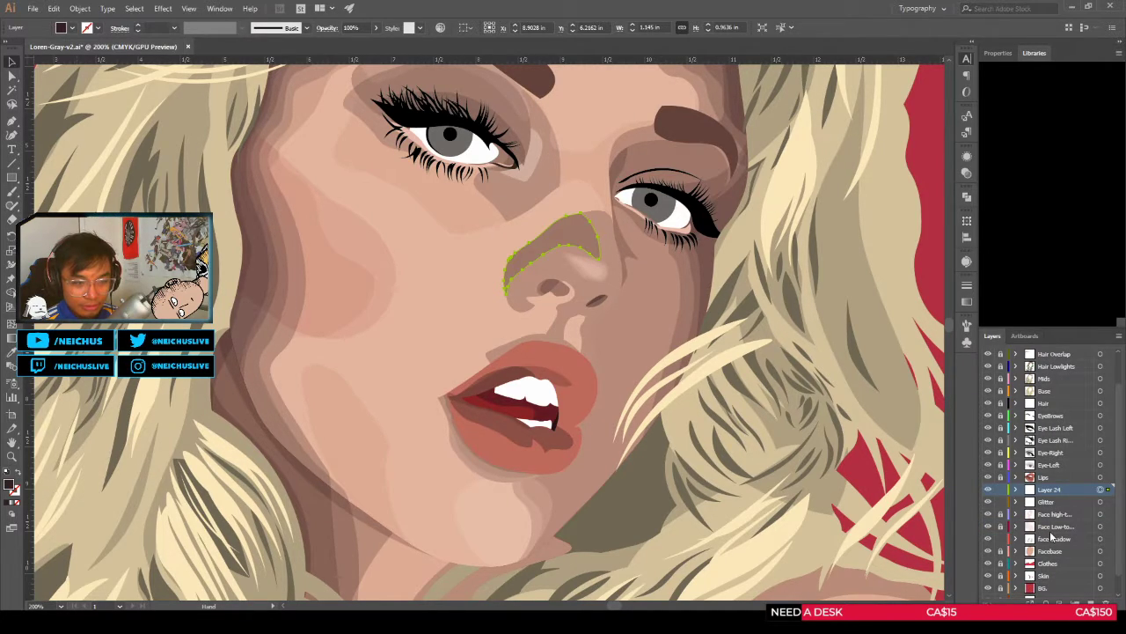
key("ctrl+x")
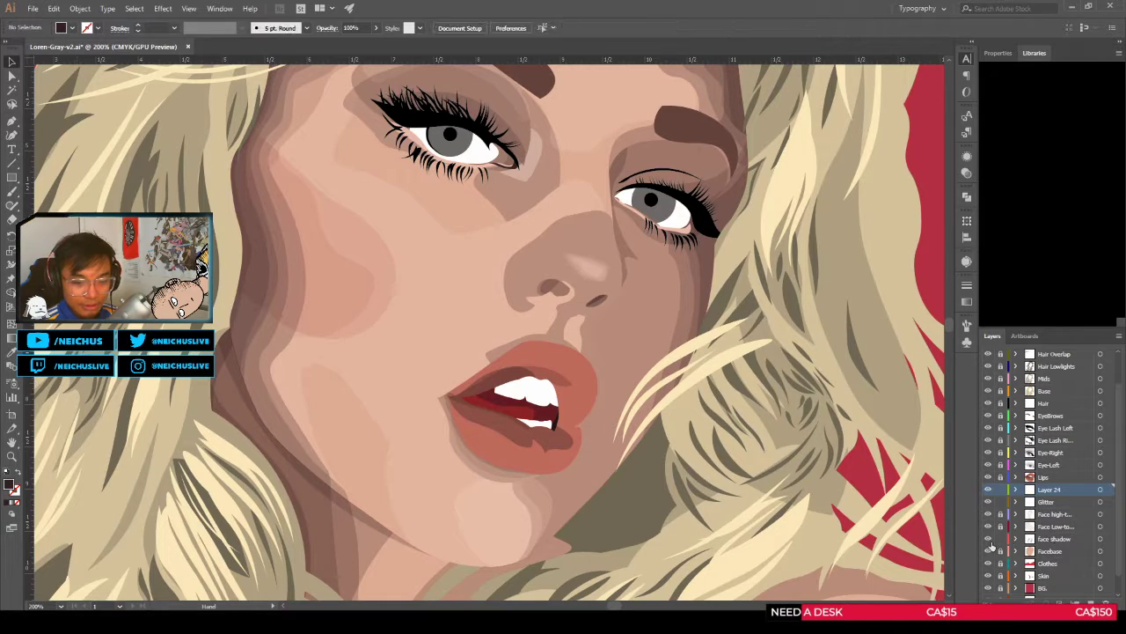
left_click(1053, 537)
key("ctrl+f")
left_click(1001, 539)
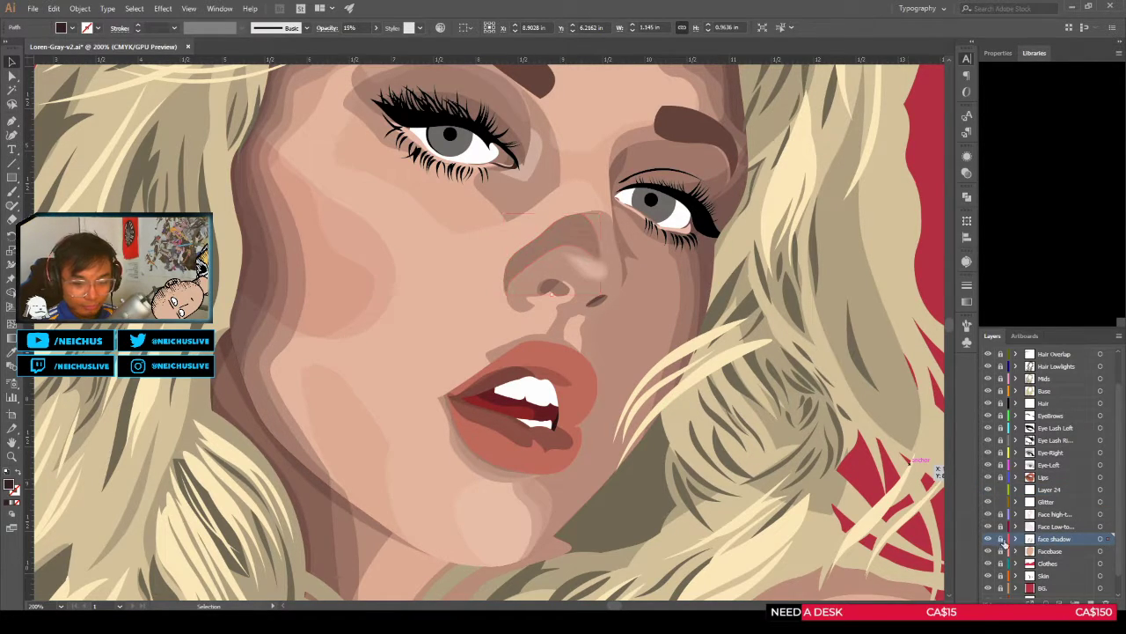
Step: Move Layer 24 directly above the Lips layer and lock the Glitter layer
left_click(989, 502)
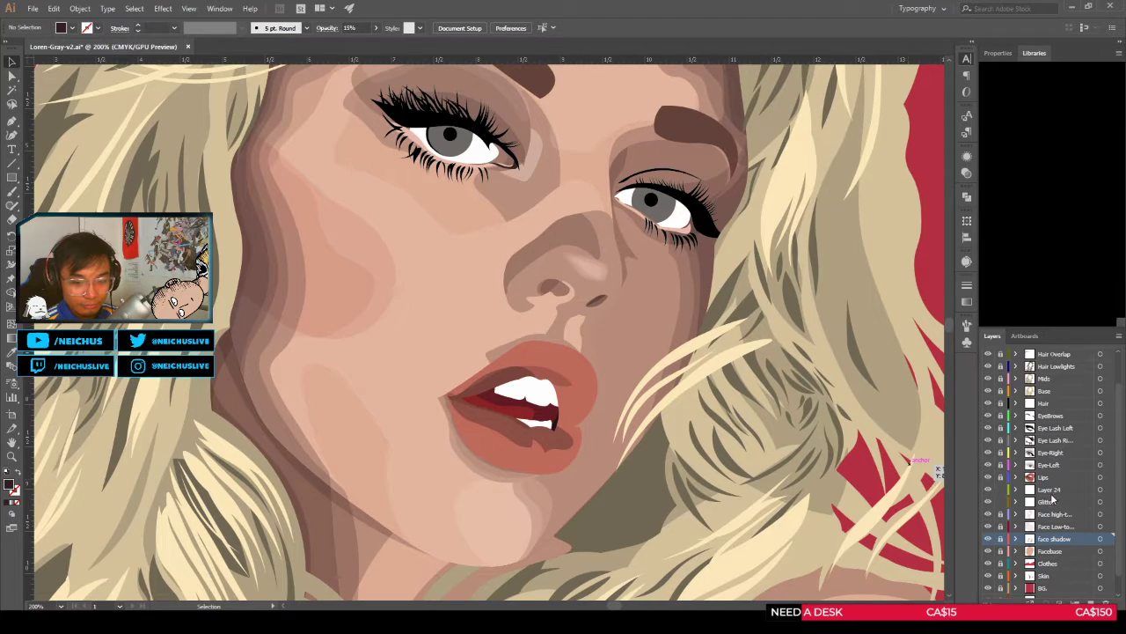
left_click(1054, 491)
scroll(1053, 492, "up", 1)
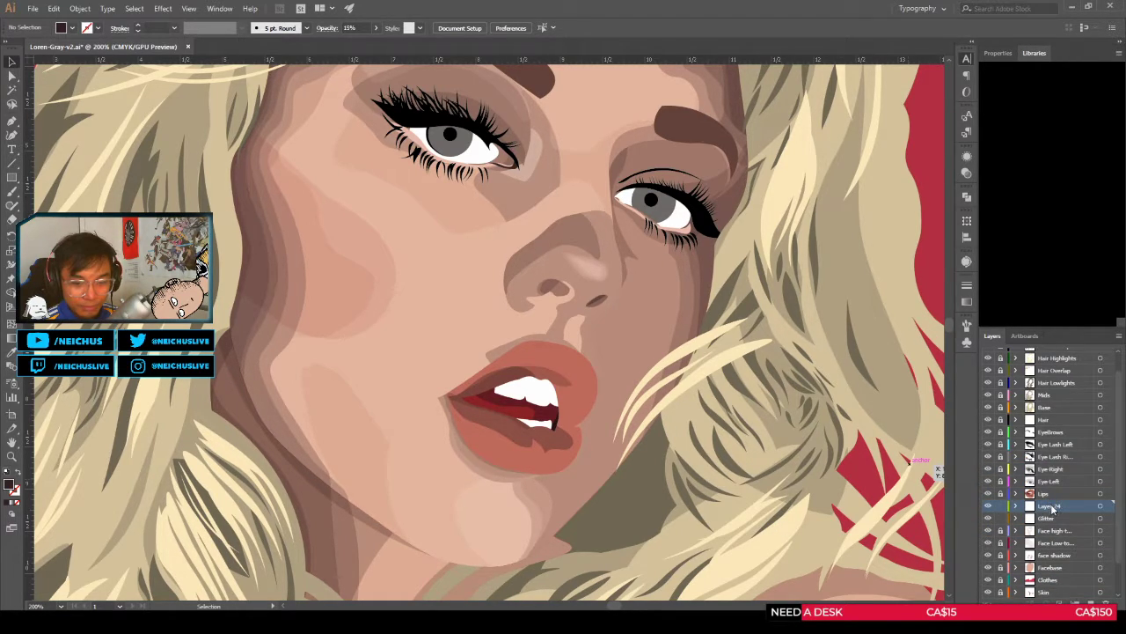
left_click_drag(1053, 507, 1054, 493)
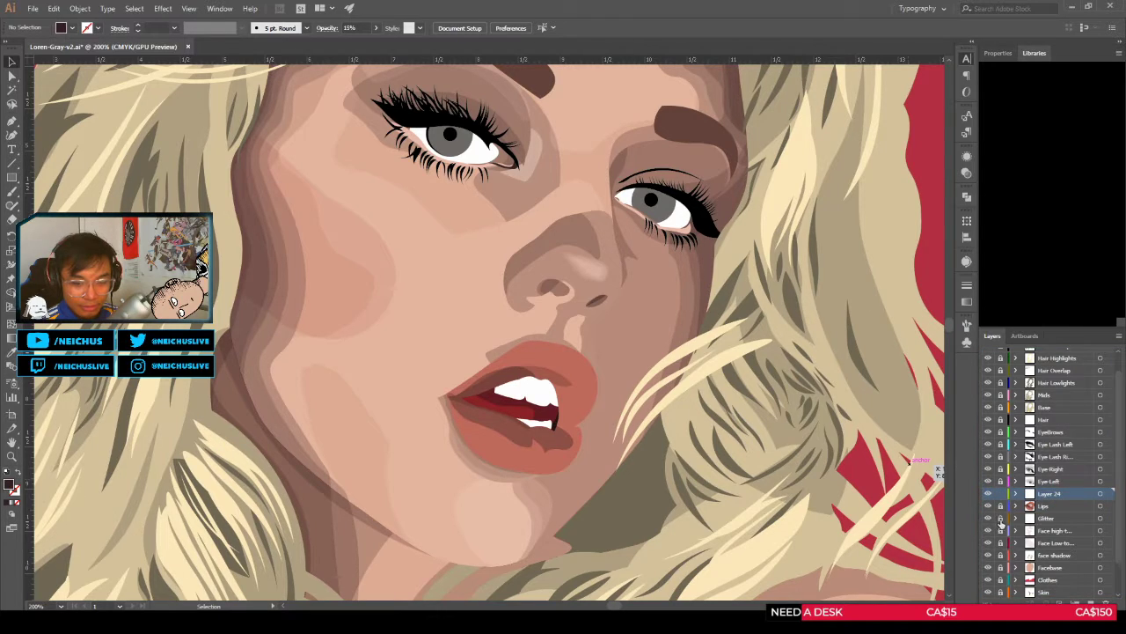
Step: Hide all layers from Lips down to Reference, leaving the photo in Layer 1 visible beneath Layer 24
scroll(1040, 480, "down", 2)
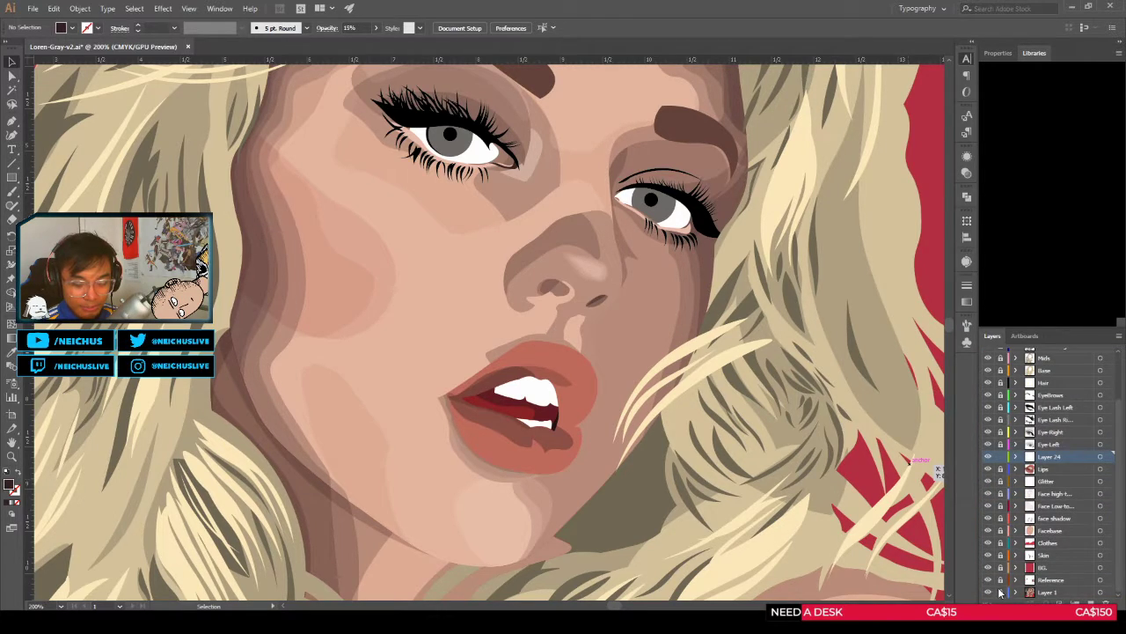
left_click_drag(989, 571, 988, 469)
left_click(989, 469)
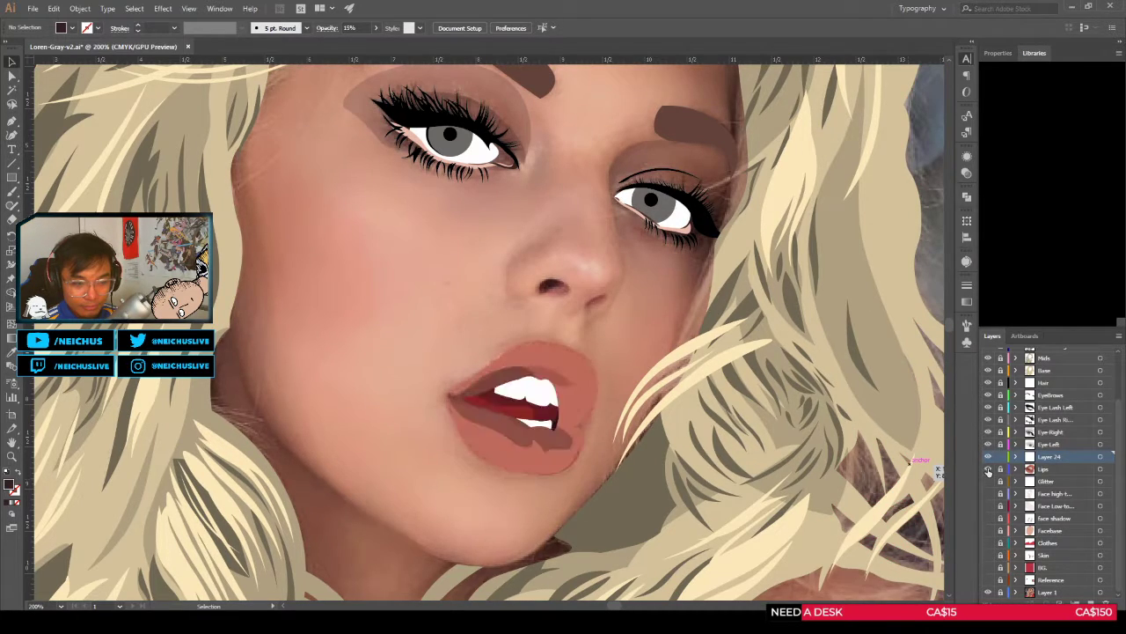
left_click(989, 469)
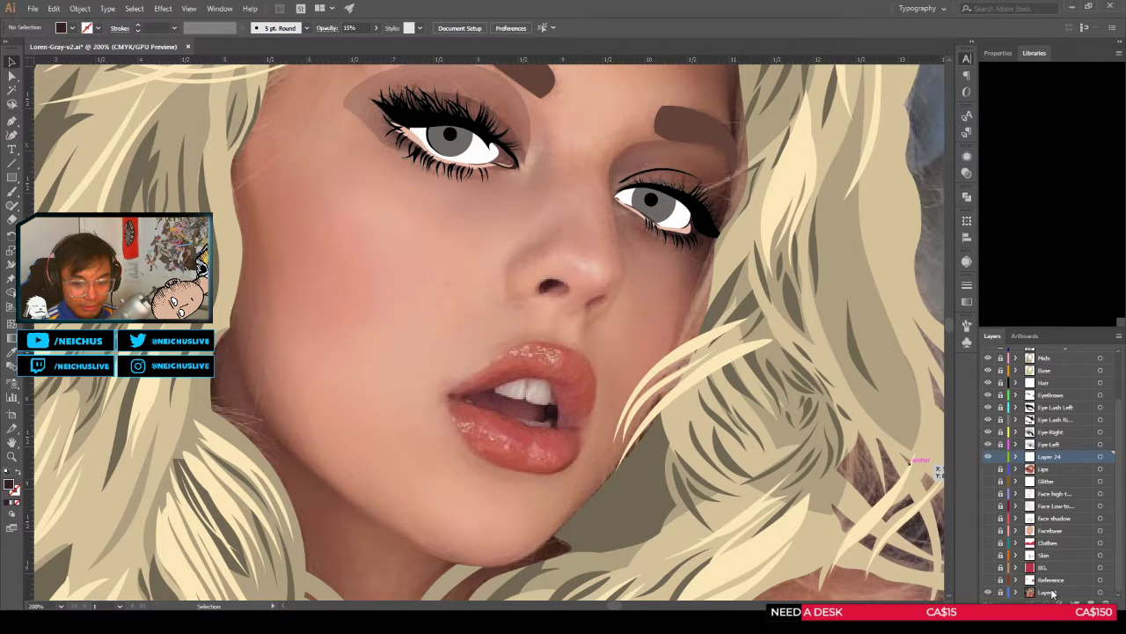
Step: Examine the glossy highlights on the upper and lower lips in the reference photo
key("space")
left_click_drag(562, 431, 636, 415)
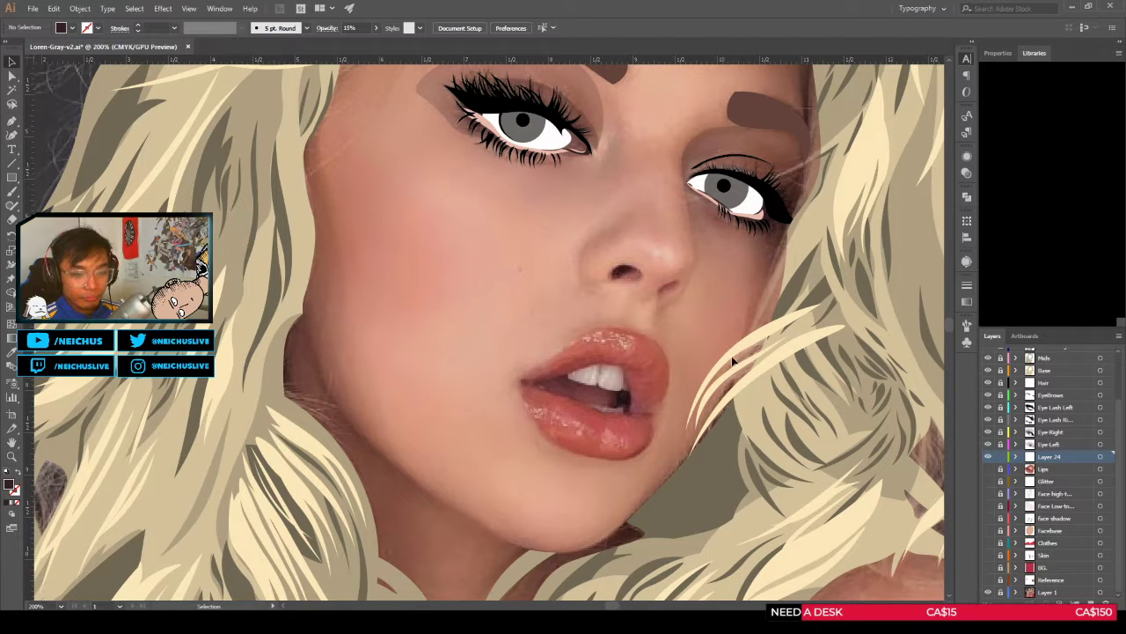
left_click_drag(601, 373, 538, 345)
scroll(555, 347, "down", 3)
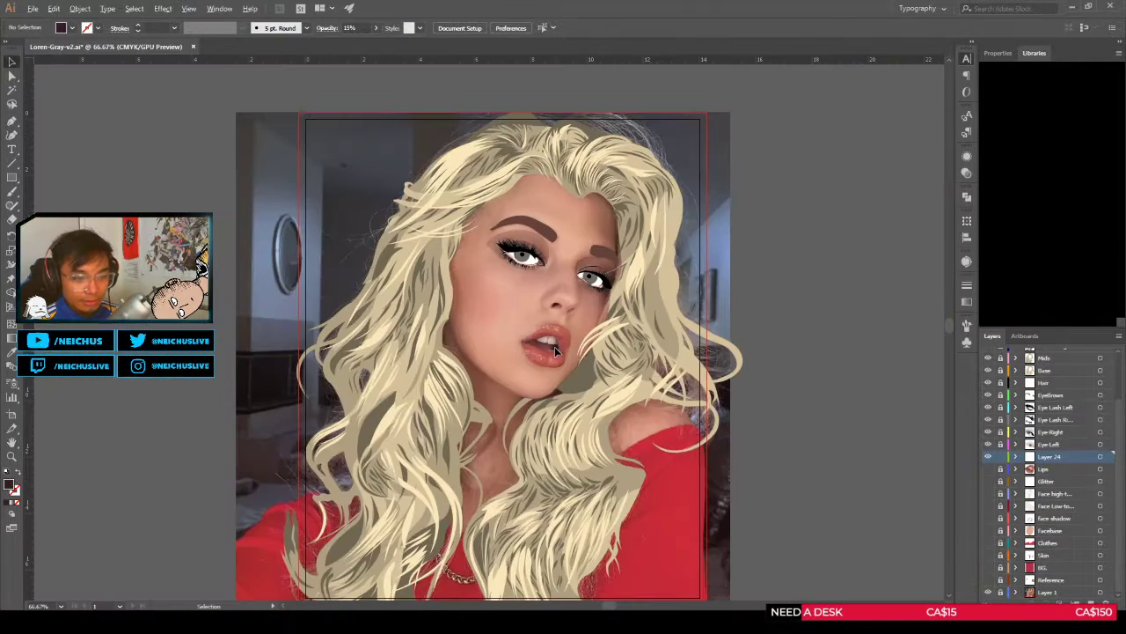
scroll(555, 347, "up", 4)
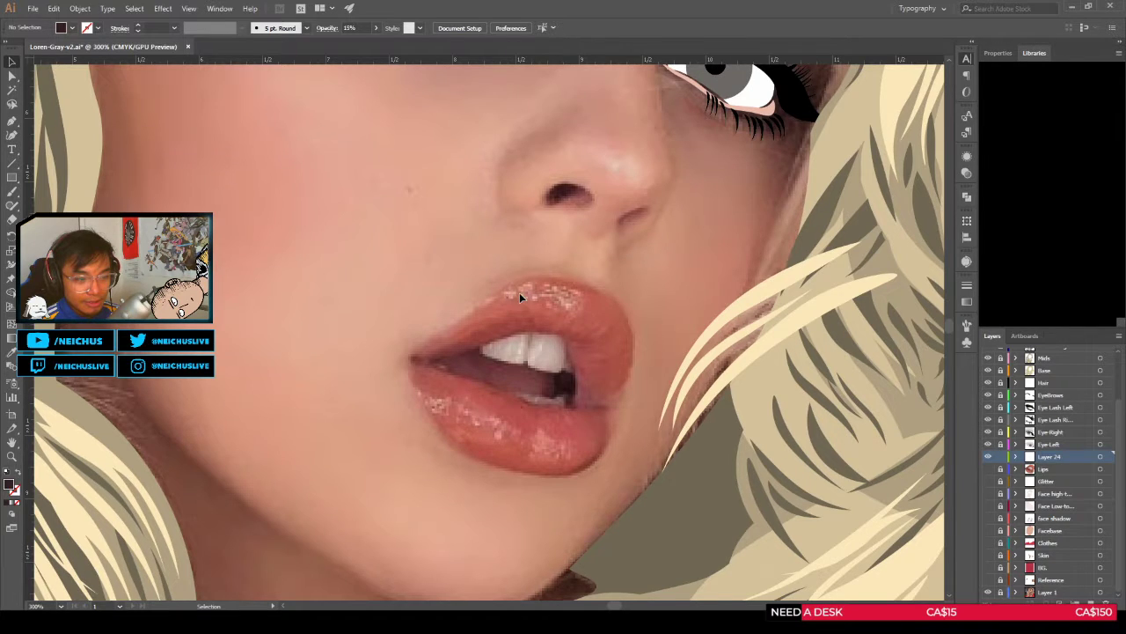
scroll(529, 298, "down", 1)
scroll(523, 293, "up", 3)
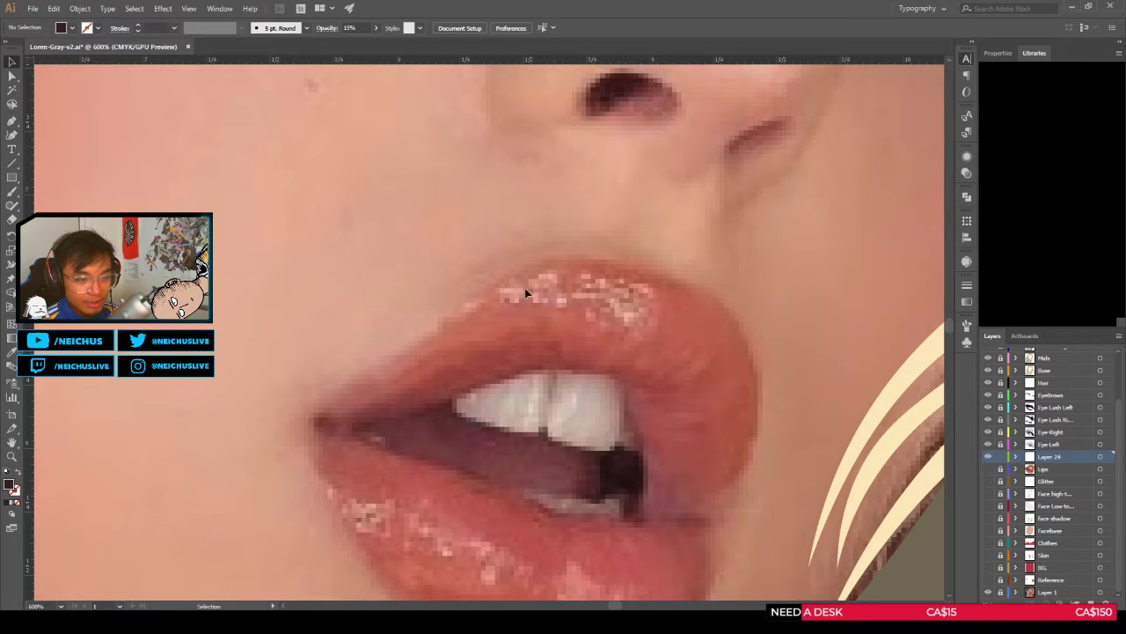
scroll(627, 345, "down", 4)
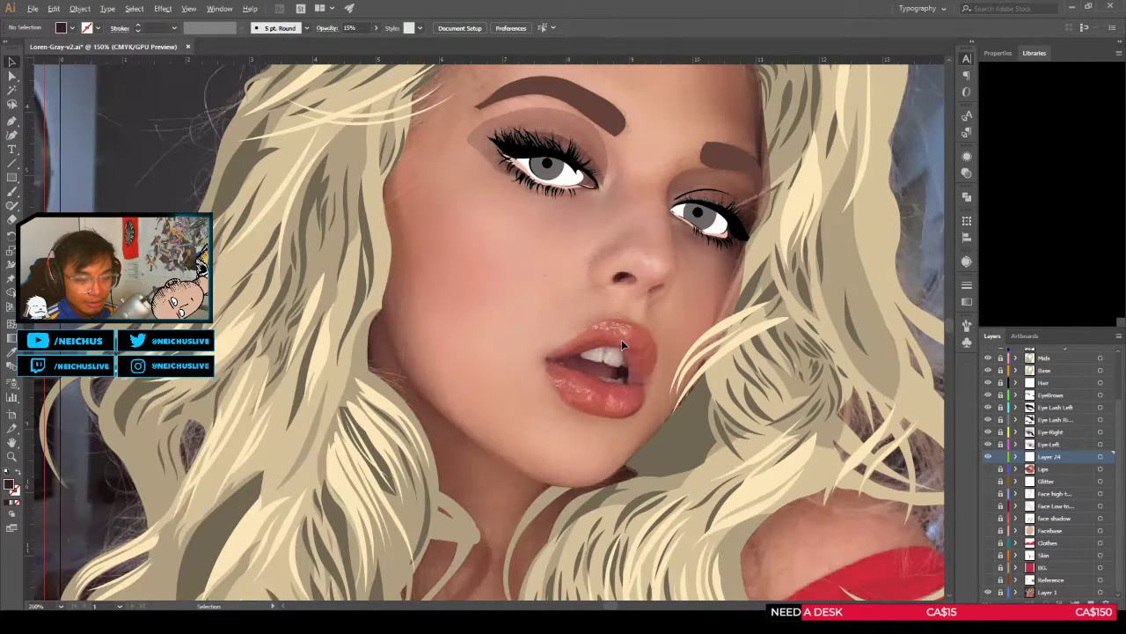
scroll(621, 344, "up", 2)
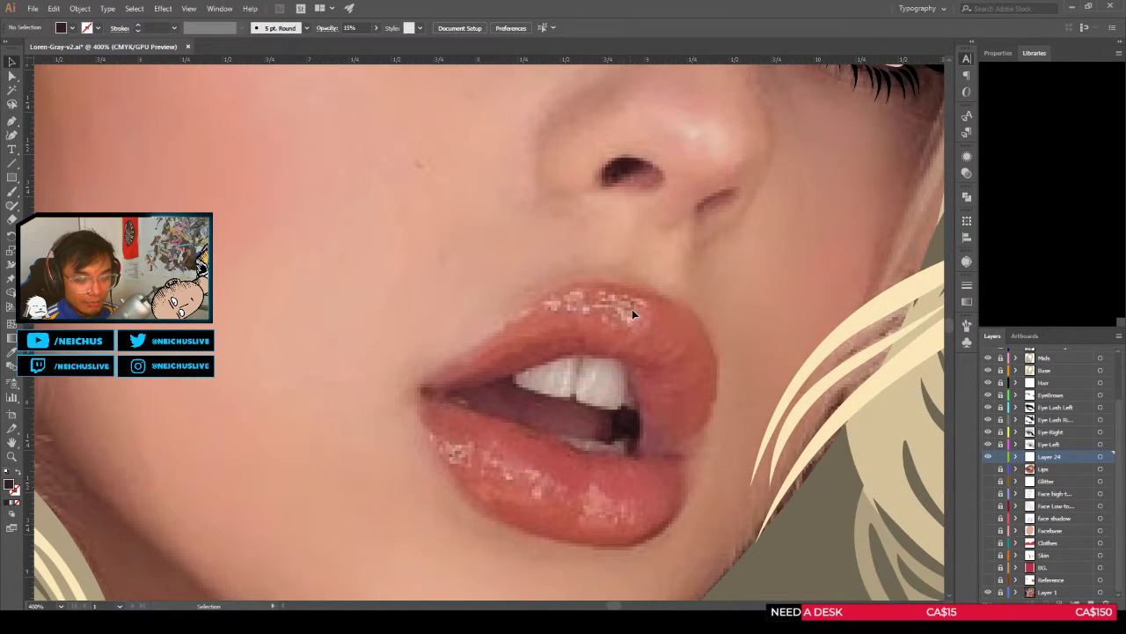
scroll(625, 313, "down", 4)
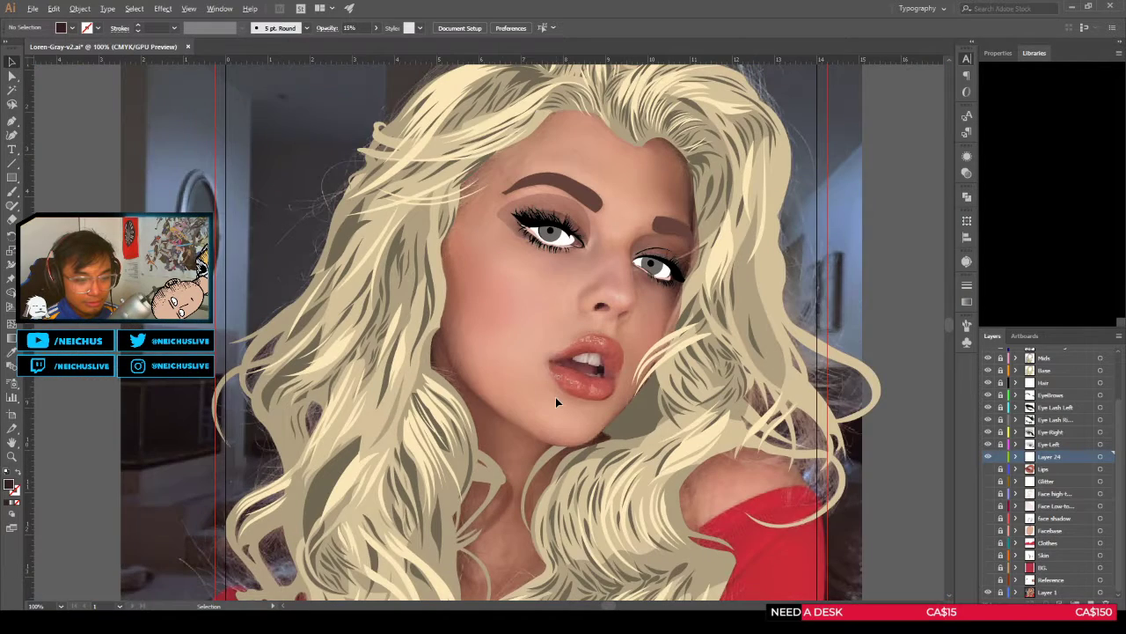
scroll(556, 397, "up", 2)
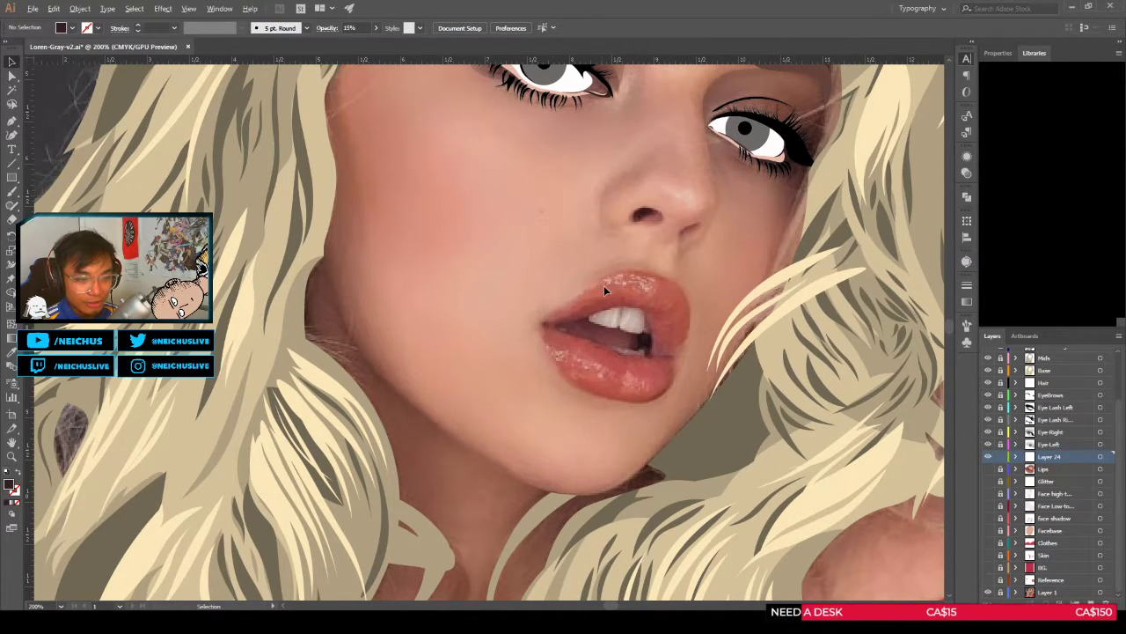
scroll(604, 286, "up", 3)
scroll(623, 279, "down", 3)
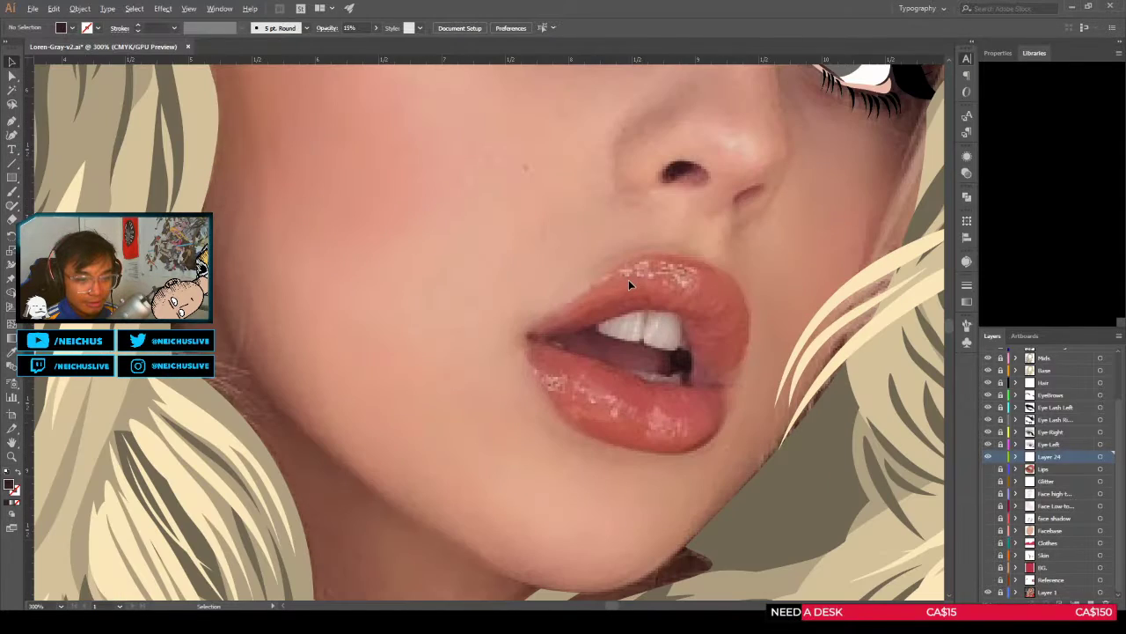
Step: Compare the vector lips with the reference photo's lips by repeatedly hiding and showing the Lips layer
scroll(629, 276, "down", 1)
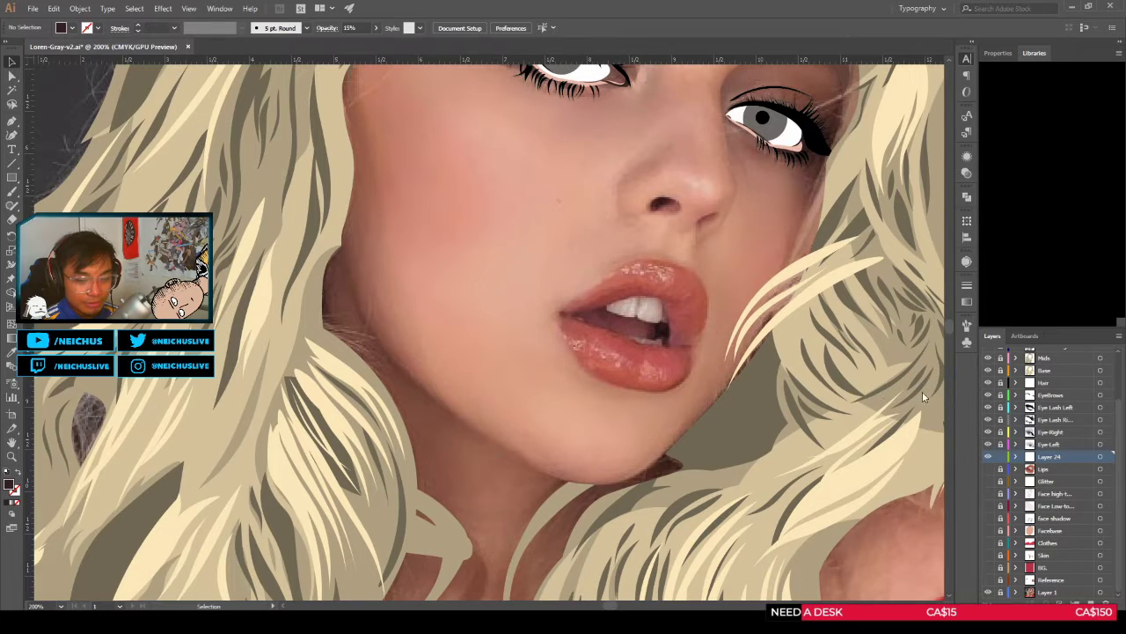
left_click(988, 469)
left_click(989, 471)
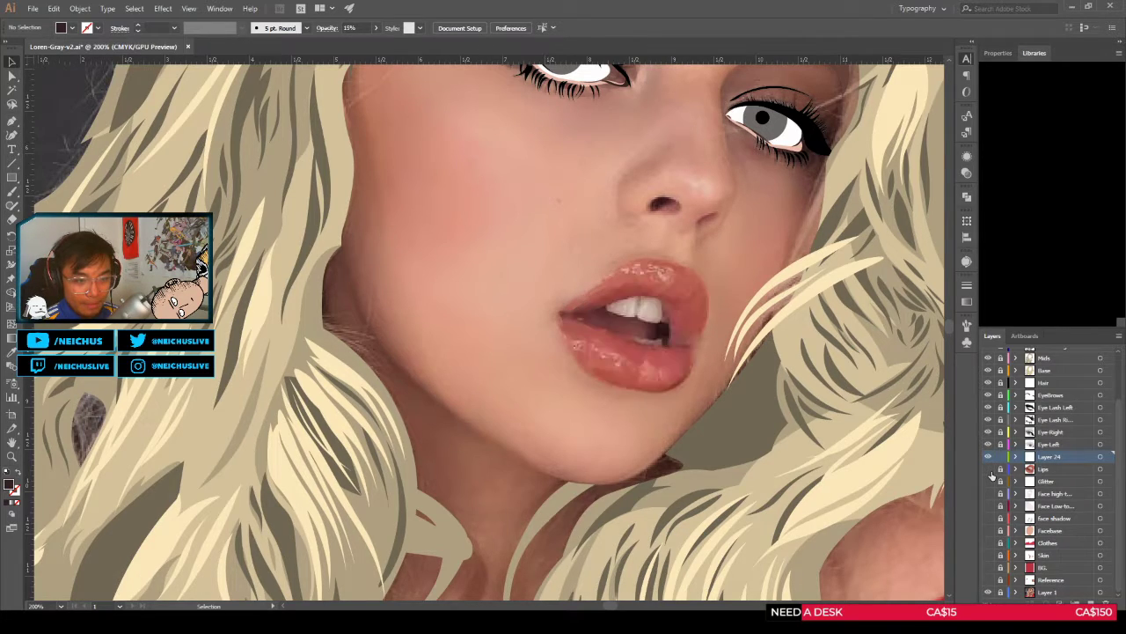
left_click(989, 470)
left_click(989, 471)
left_click(990, 471)
left_click(989, 471)
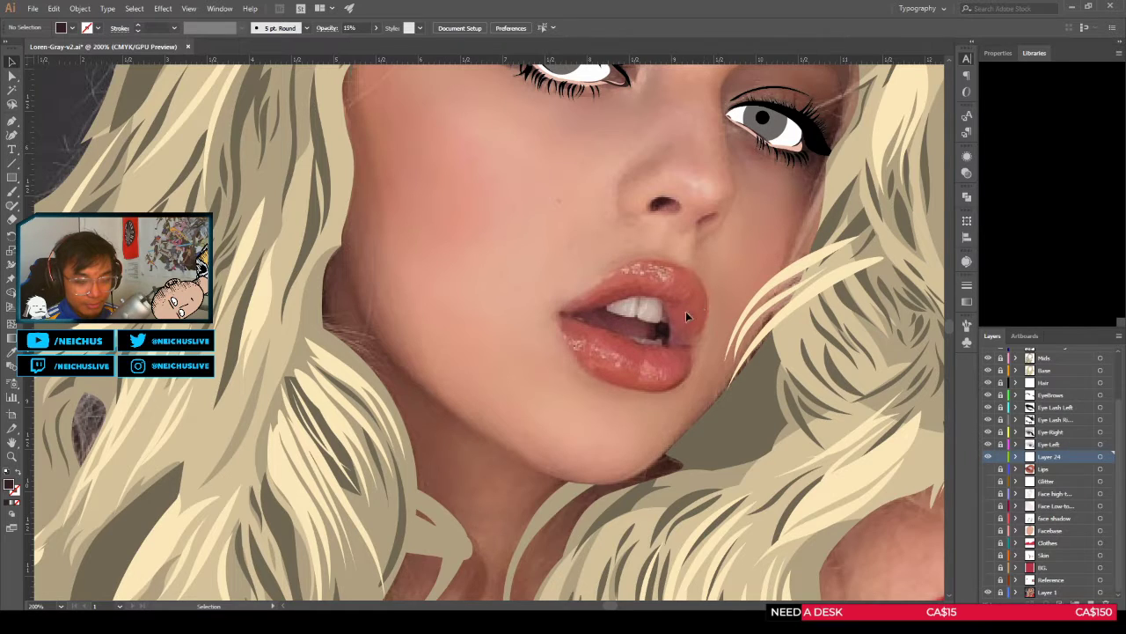
left_click(990, 469)
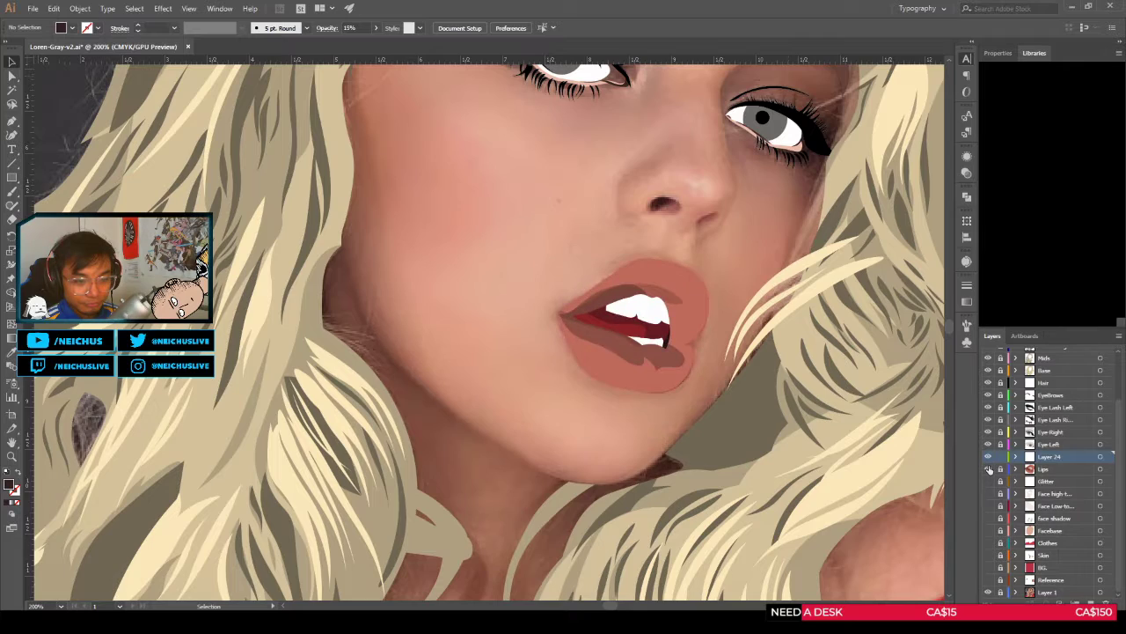
left_click(989, 469)
left_click(989, 469)
left_click(990, 470)
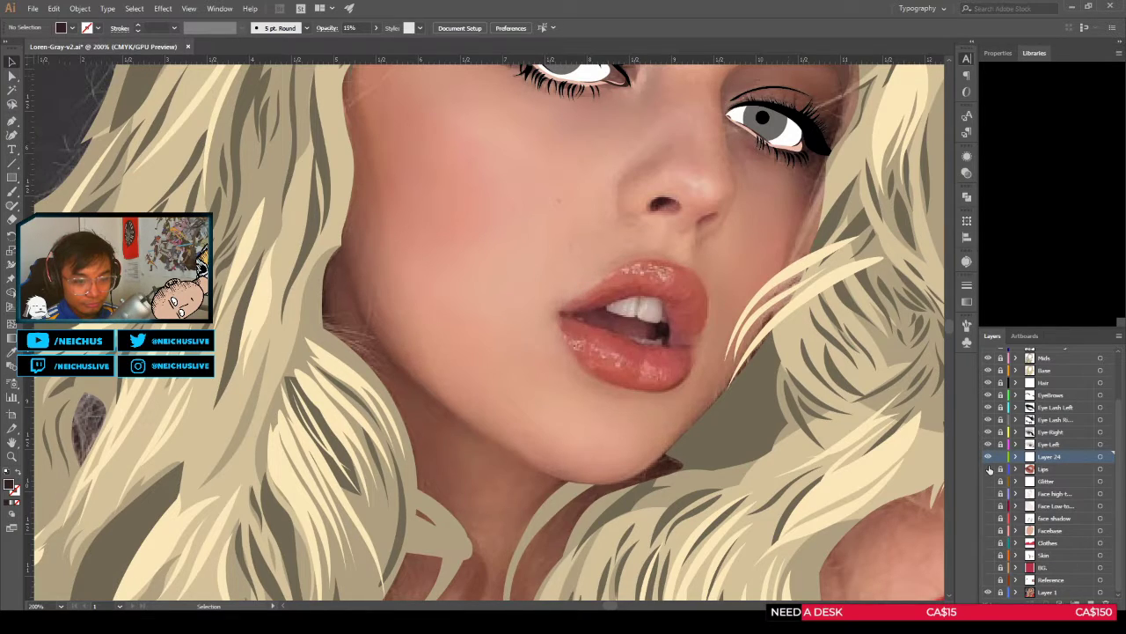
left_click(989, 469)
left_click(989, 469)
left_click(990, 469)
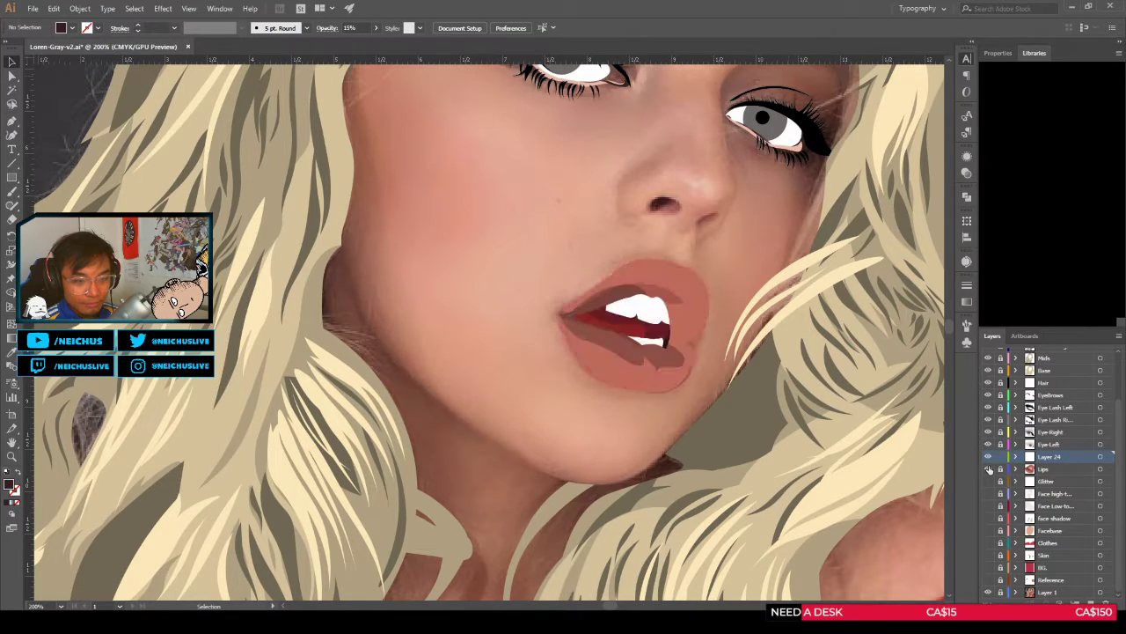
left_click(989, 469)
left_click(989, 469)
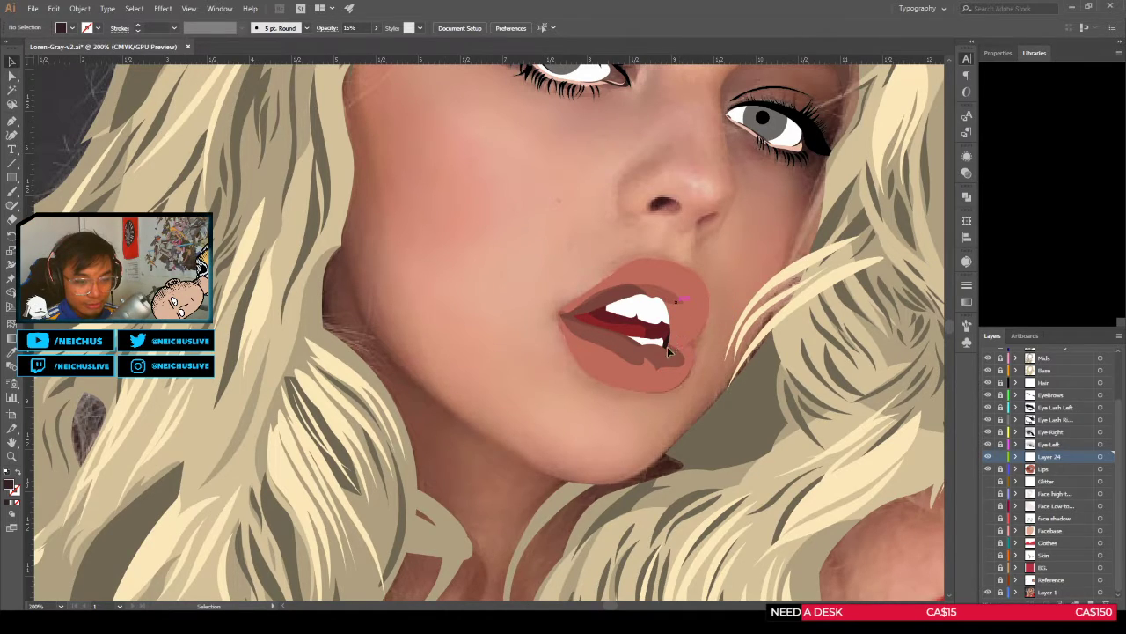
left_click(987, 469)
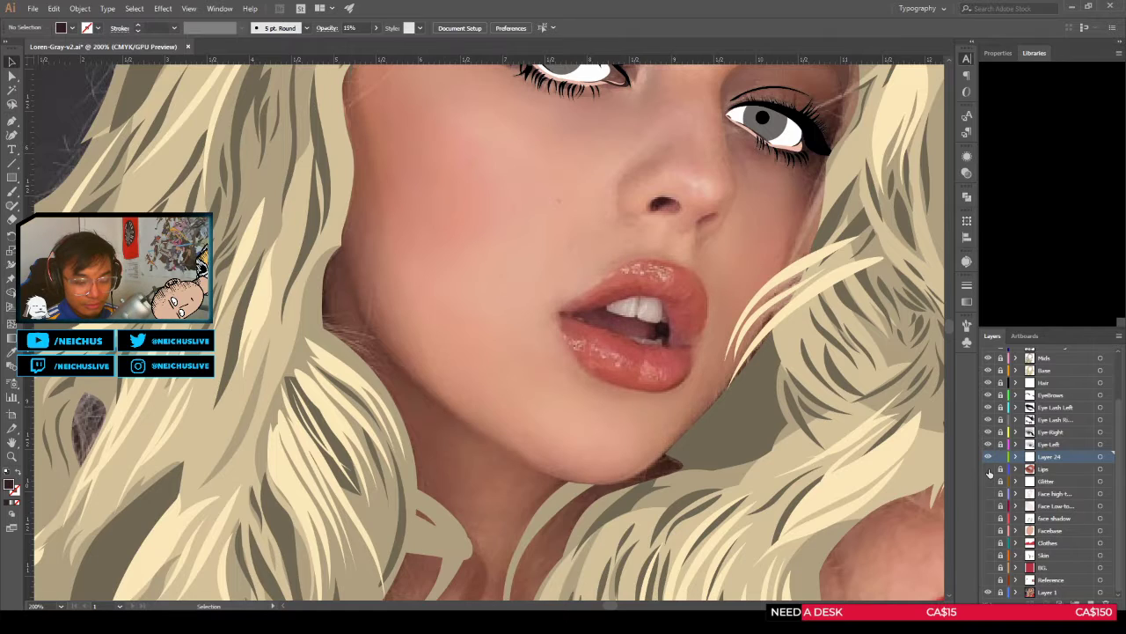
left_click(987, 469)
left_click(987, 469)
left_click(988, 469)
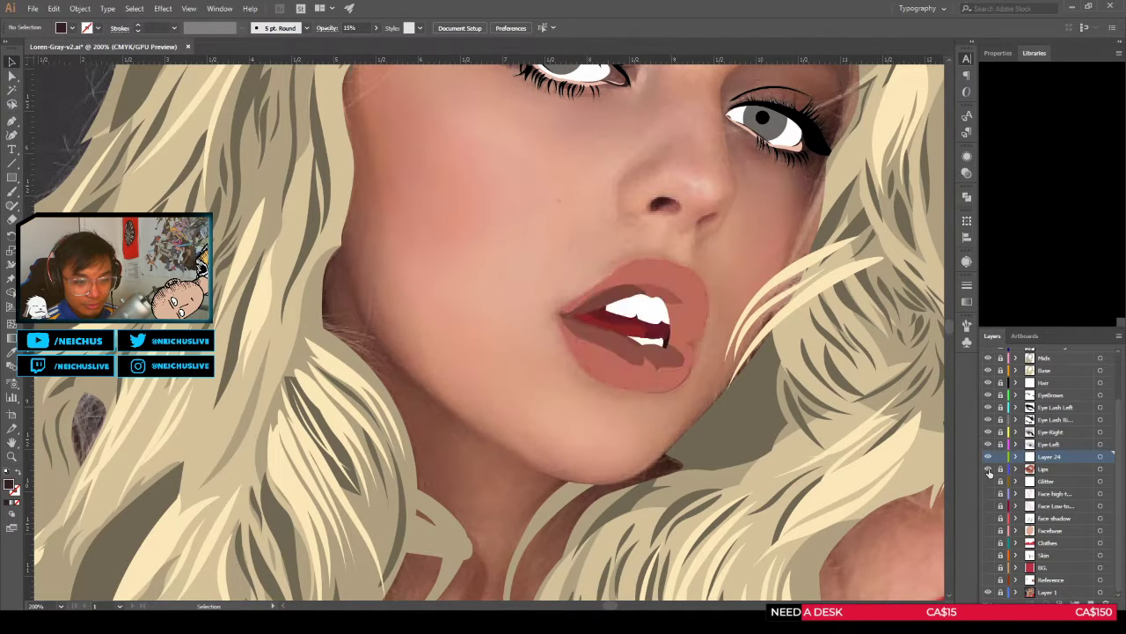
left_click(987, 469)
left_click(987, 469)
left_click(988, 469)
left_click(988, 469)
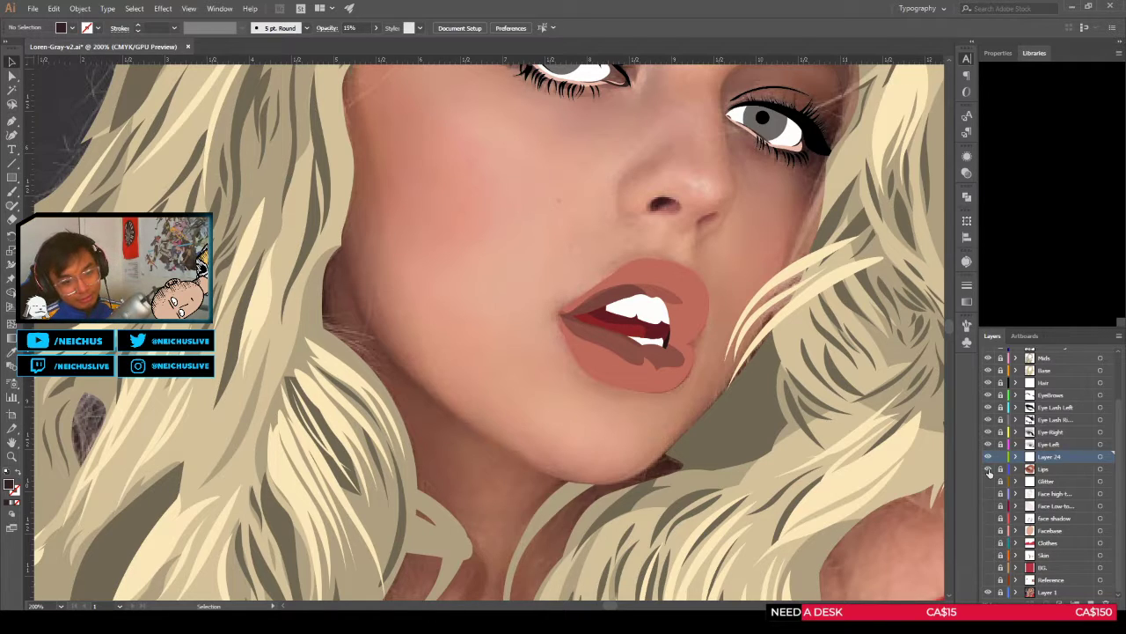
left_click(987, 470)
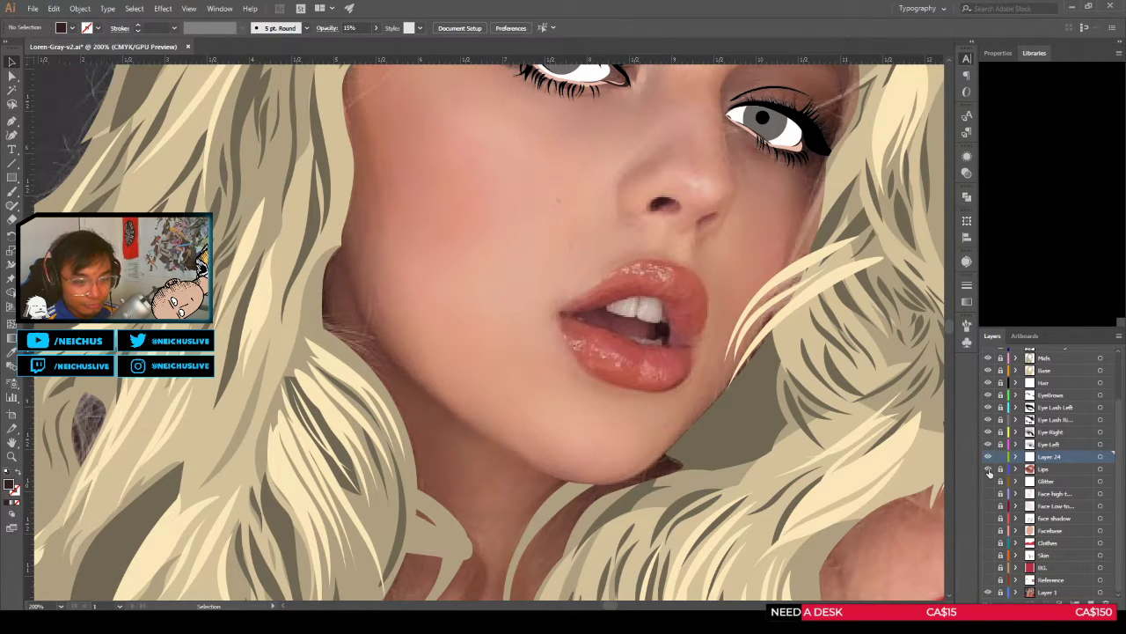
left_click(987, 469)
left_click(987, 469)
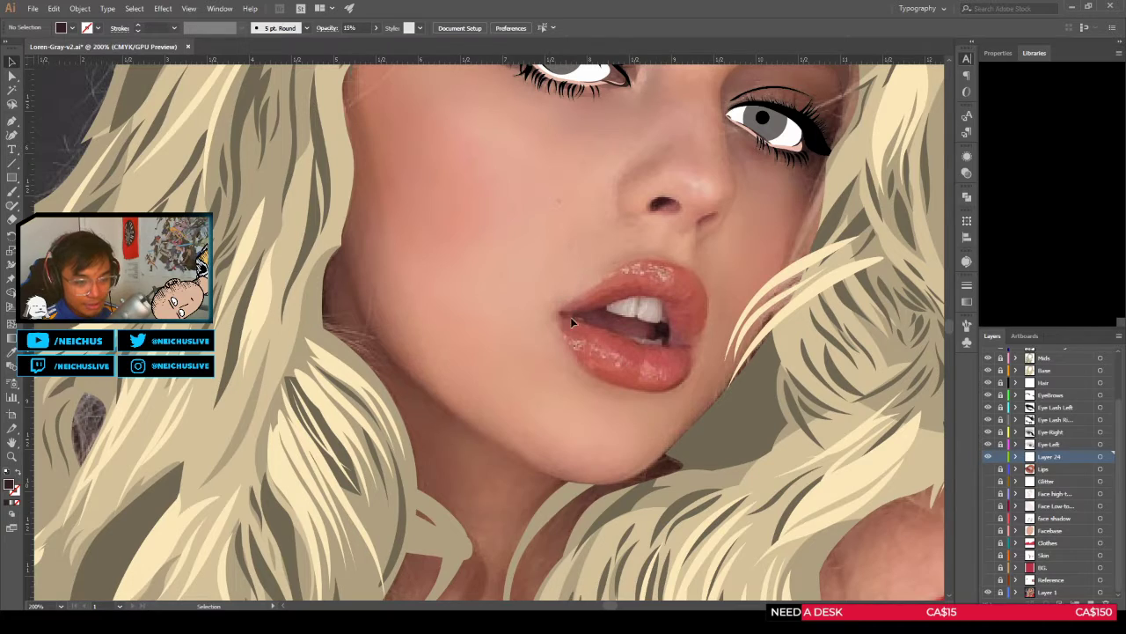
left_click(987, 470)
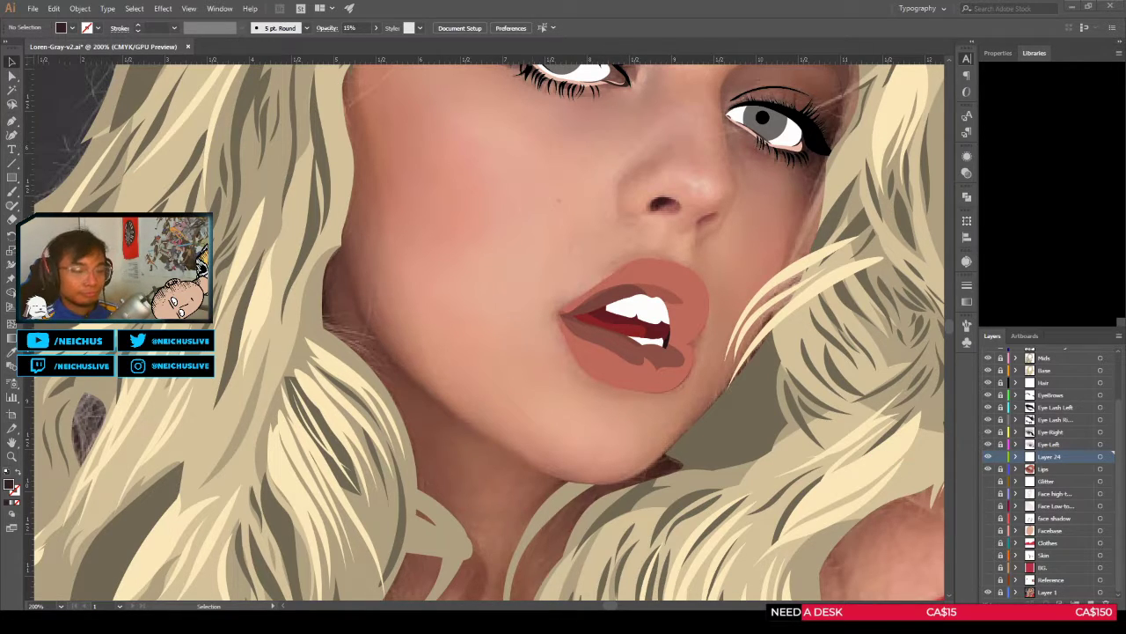
Step: View the vector lips in the whole portrait, and compare them with the photo's lips up close
scroll(536, 269, "down", 4)
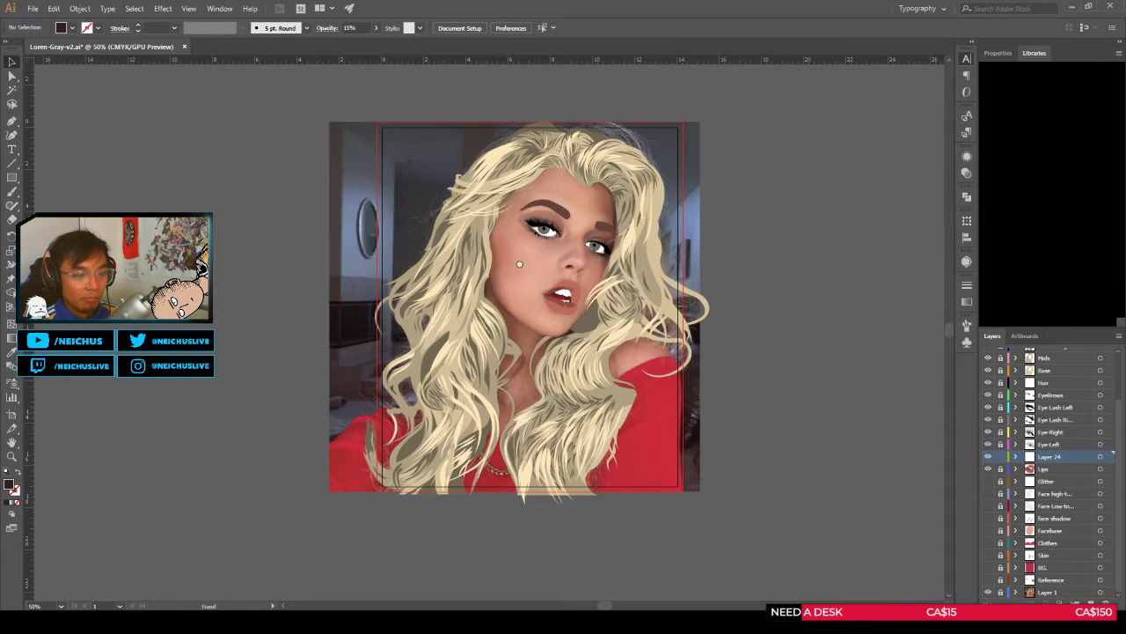
scroll(523, 265, "up", 3)
scroll(581, 374, "down", 1)
scroll(581, 361, "down", 2)
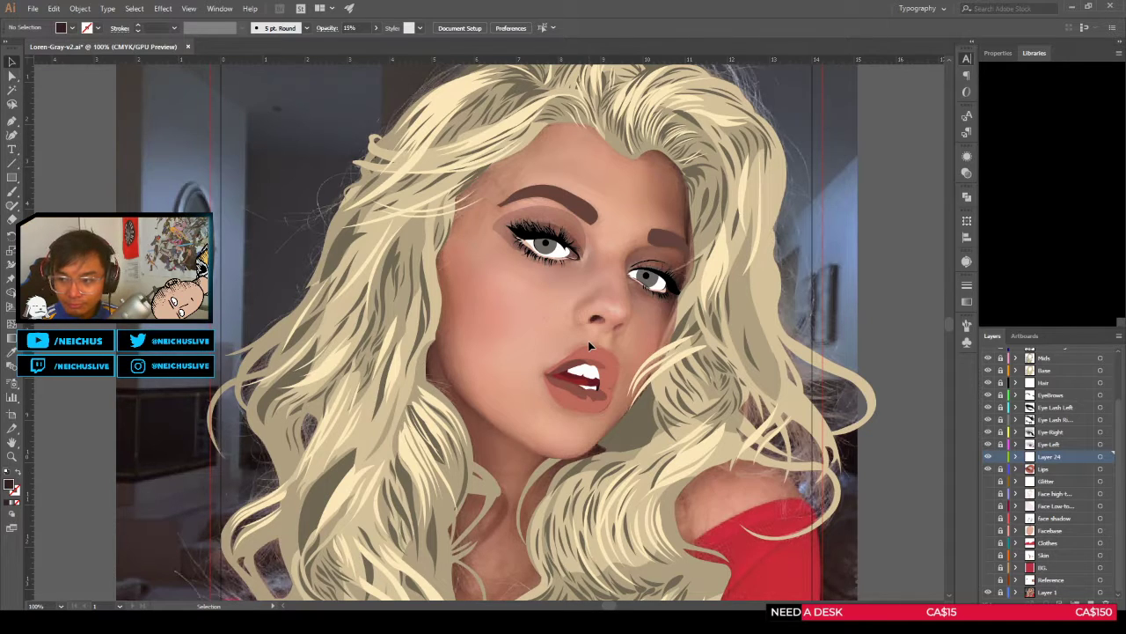
left_click_drag(614, 375, 644, 319)
scroll(624, 285, "up", 2)
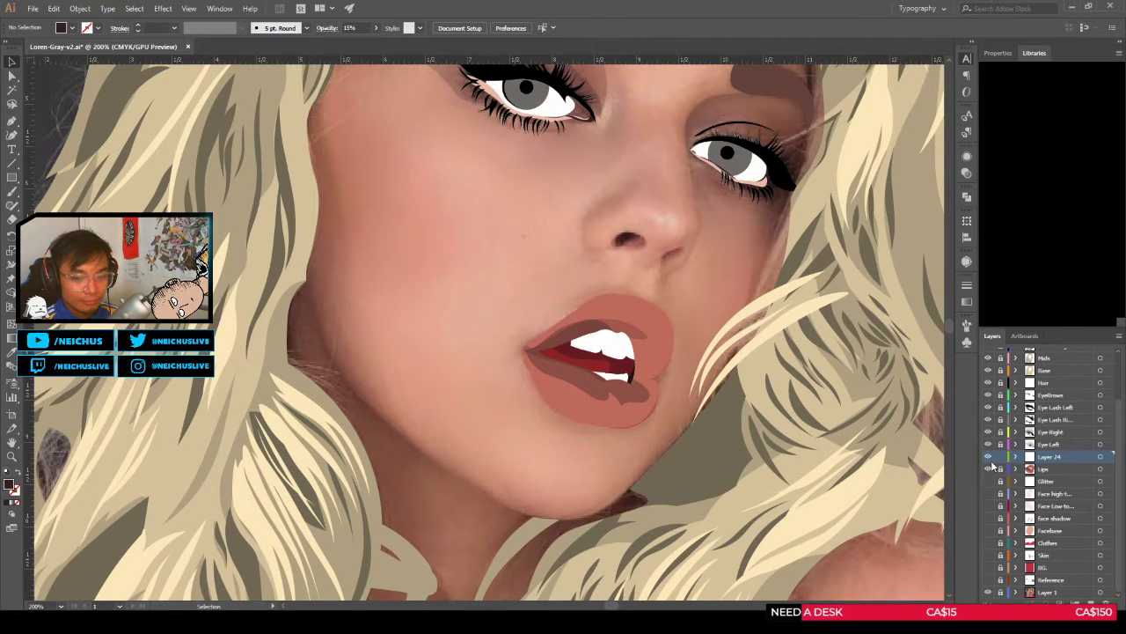
left_click(987, 469)
left_click(988, 470)
left_click(988, 469)
left_click(987, 469)
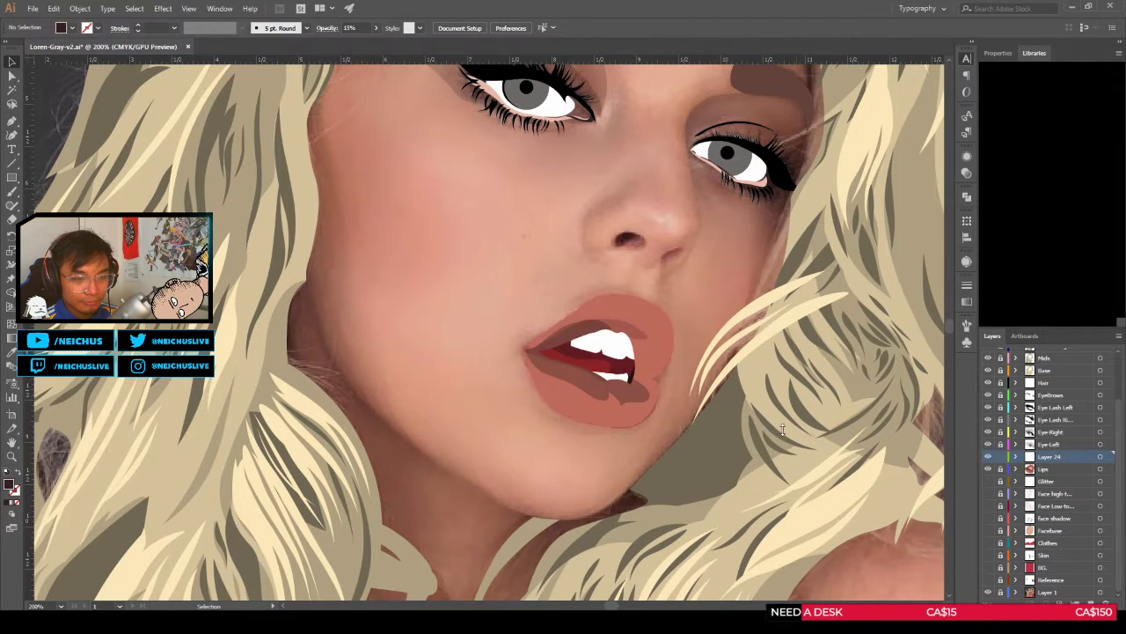
scroll(663, 397, "down", 1)
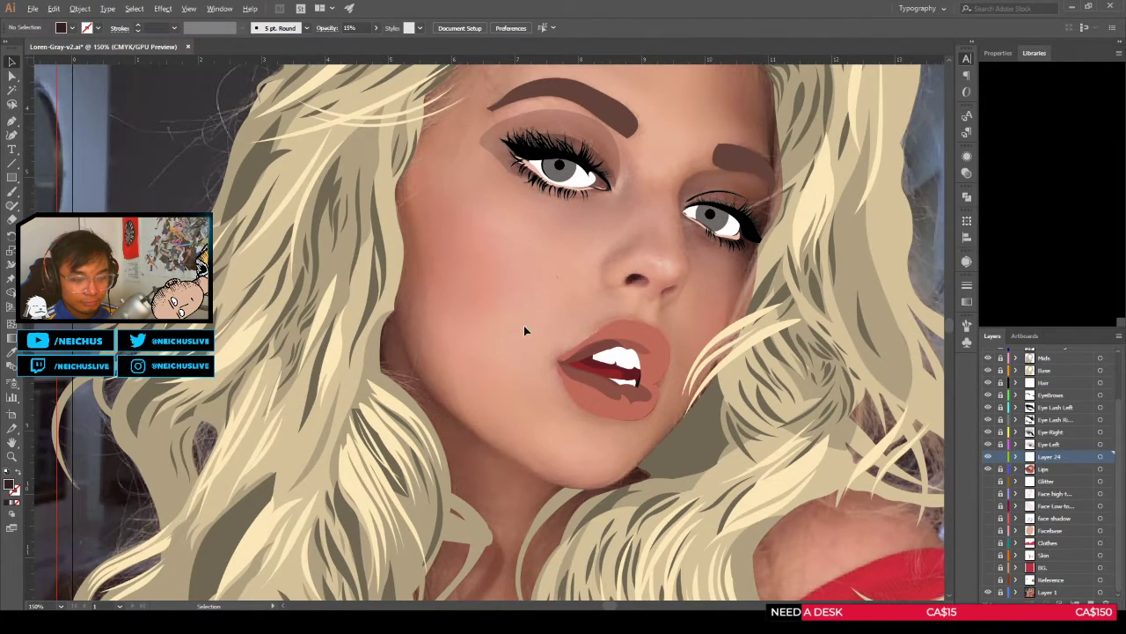
scroll(525, 326, "down", 2)
scroll(586, 333, "down", 1)
scroll(574, 338, "up", 2)
left_click_drag(598, 345, 591, 264)
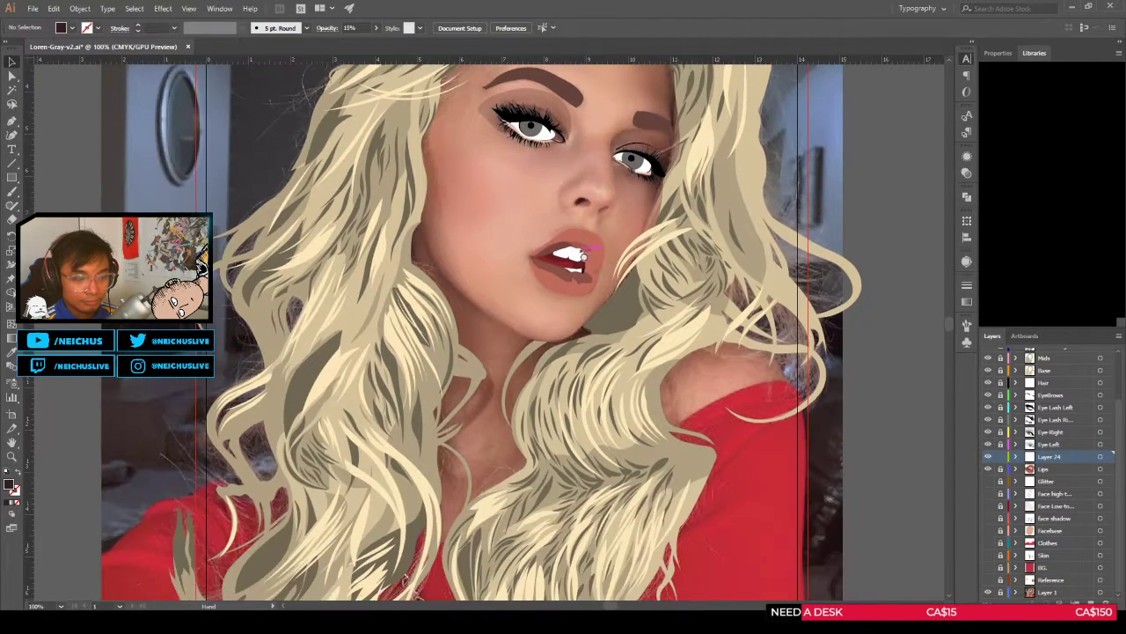
scroll(593, 269, "down", 1)
scroll(568, 340, "up", 1)
scroll(562, 337, "down", 1)
scroll(581, 341, "up", 2)
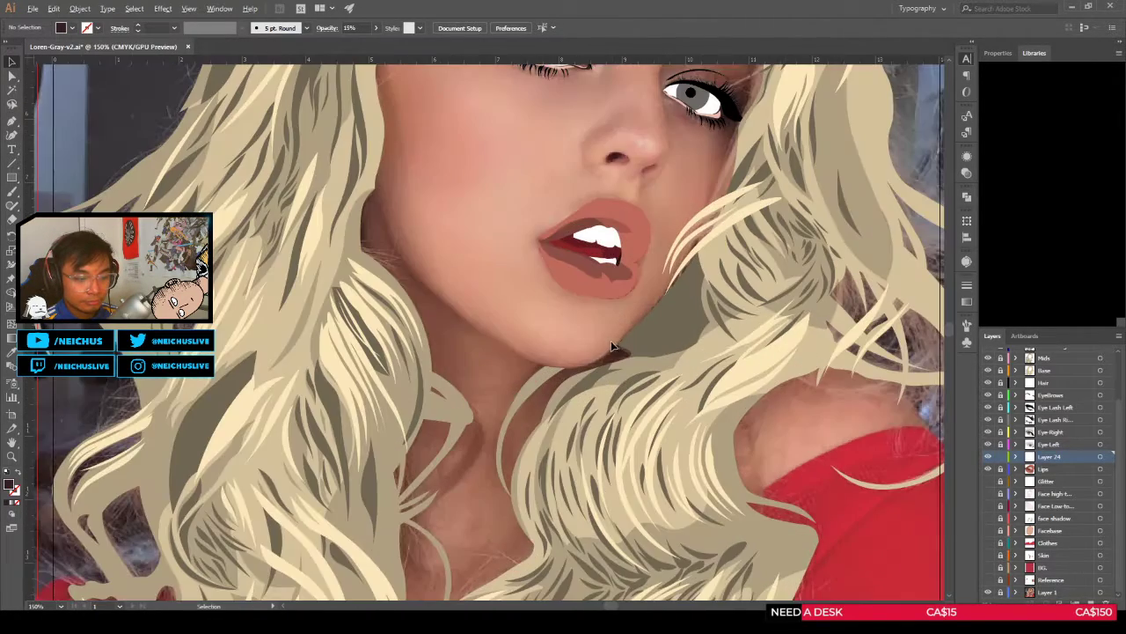
scroll(614, 343, "down", 1)
scroll(614, 341, "up", 1)
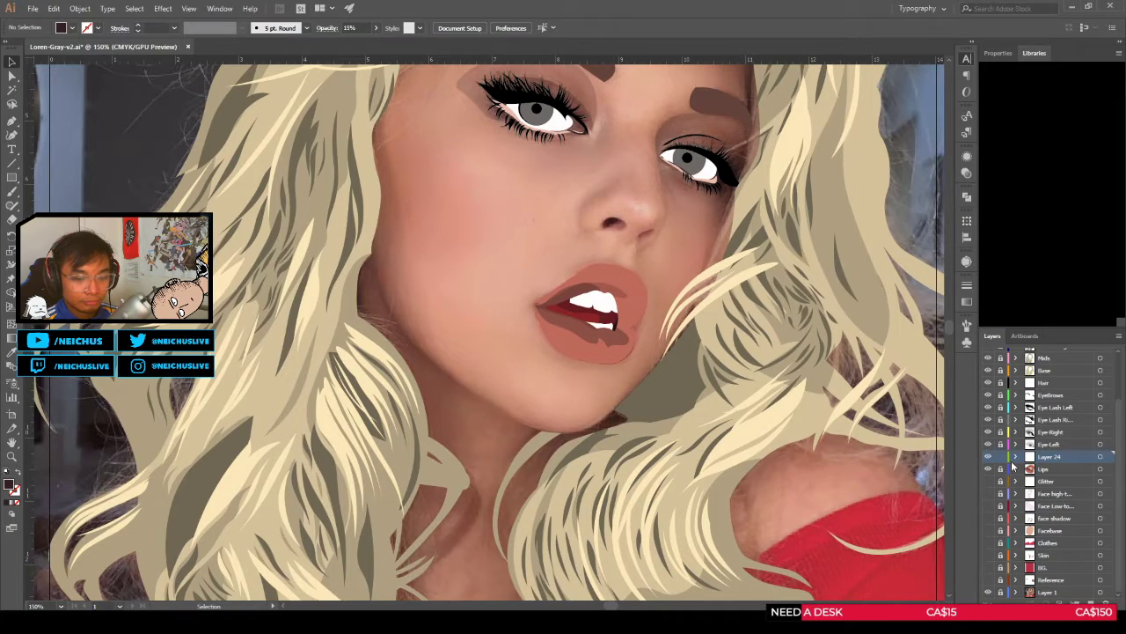
Step: Check the flat lip shapes against the photo's glossy lips with the whole face in view
left_click(989, 457)
left_click(989, 457)
left_click(988, 457)
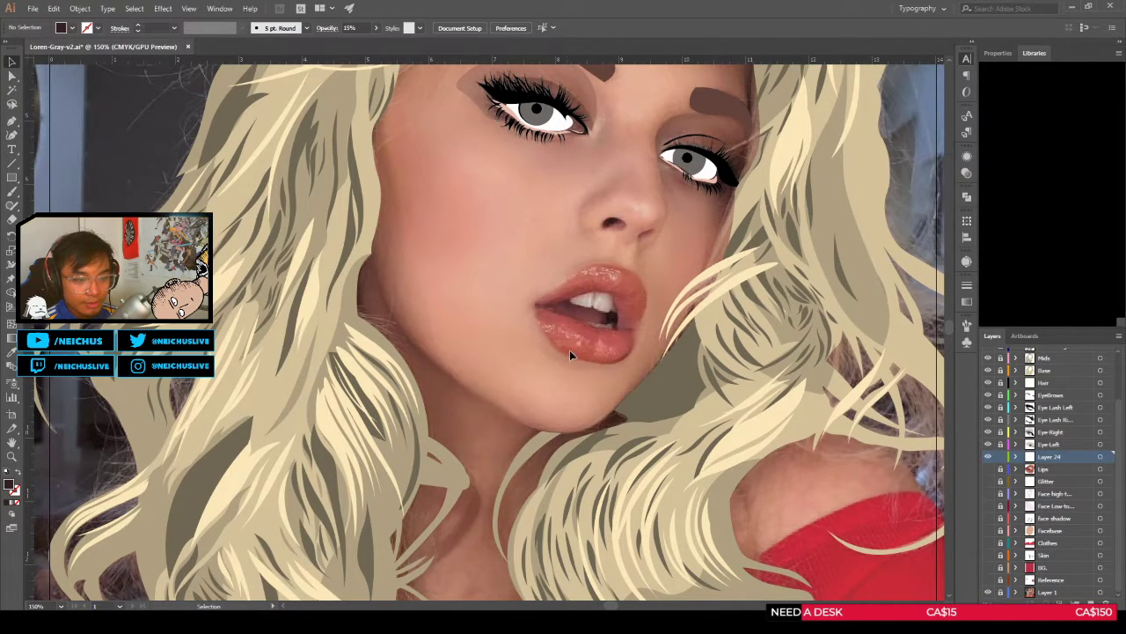
left_click(989, 469)
left_click(988, 469)
left_click(988, 470)
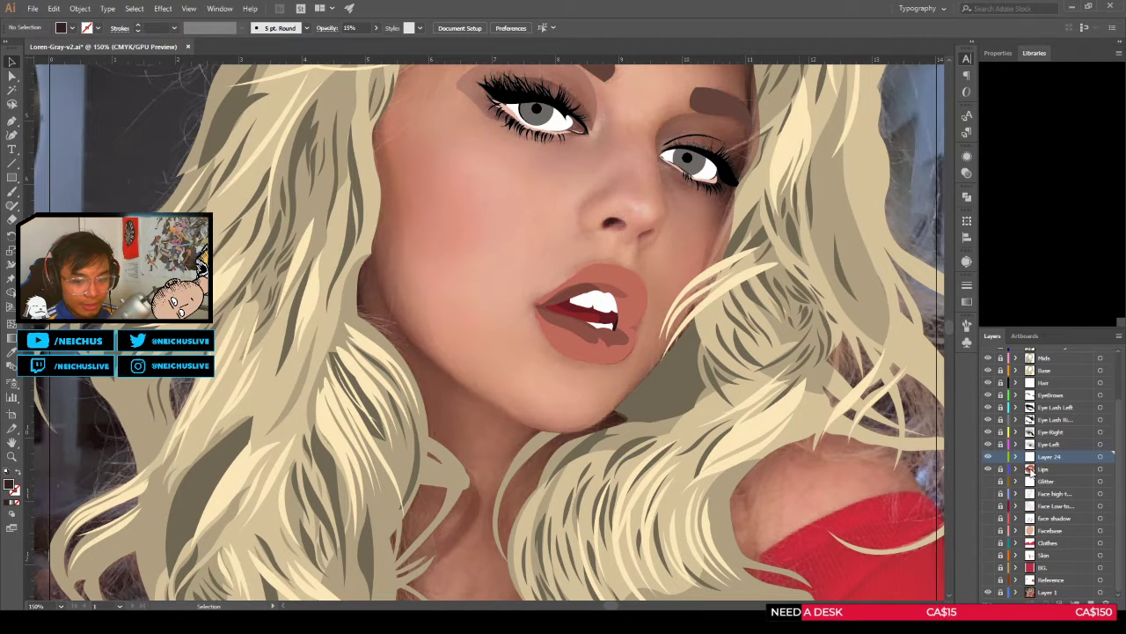
Step: Hide the Lips layer and start a Curvature path on Layer 24 at the left corner of the mouth
key("ctrl+plus")
key("ctrl+plus")
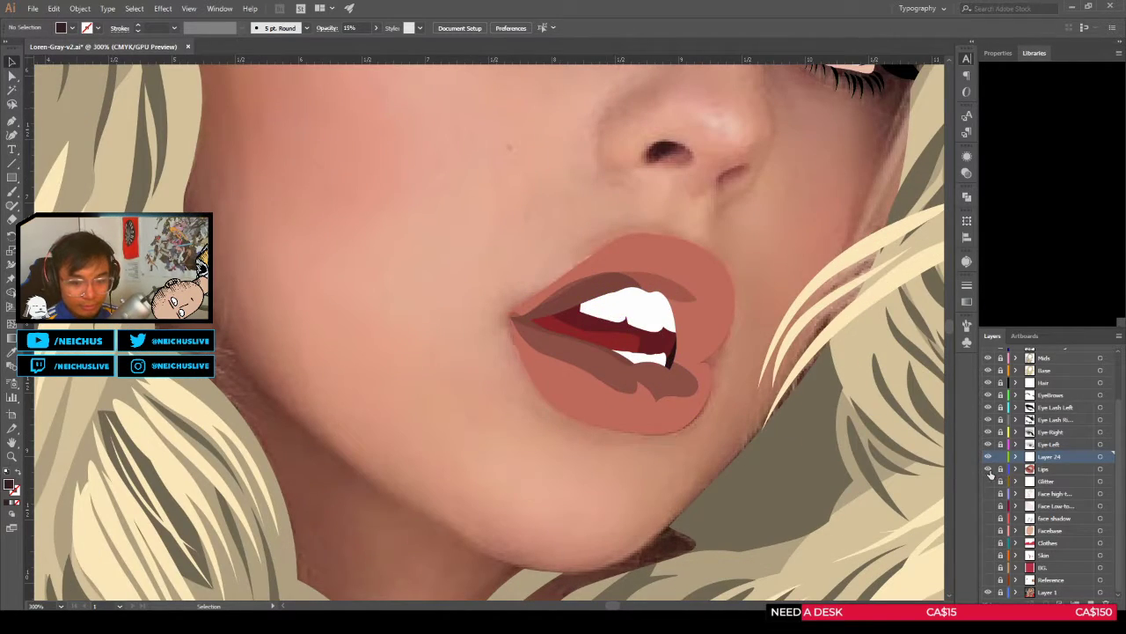
left_click(988, 469)
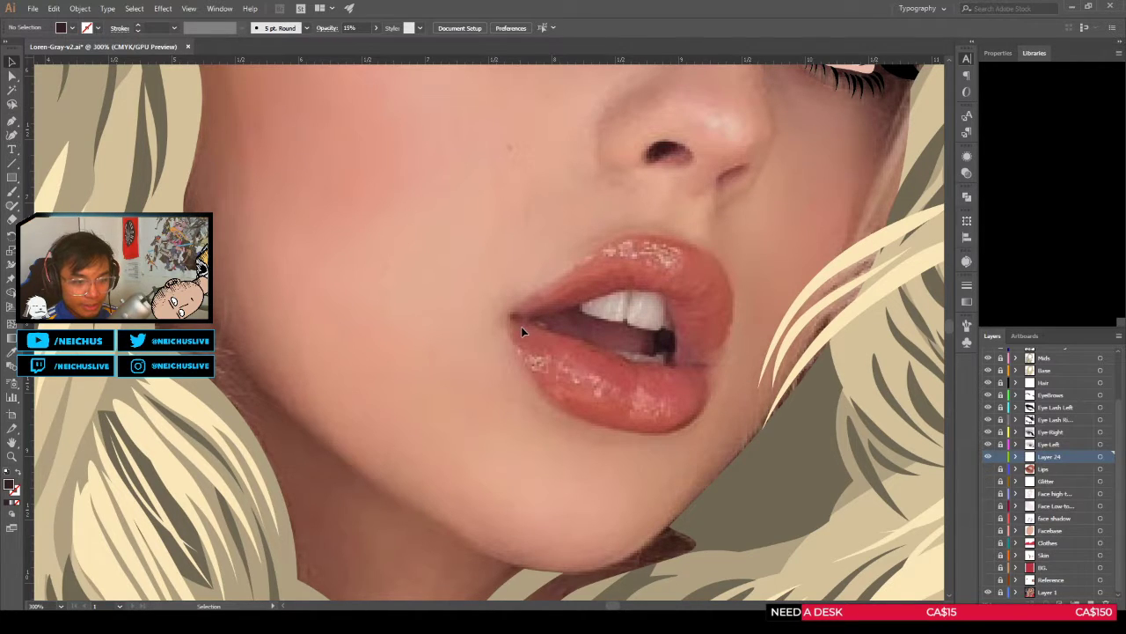
key("shift+grave")
left_click_drag(521, 326, 453, 339)
key("ctrl+plus")
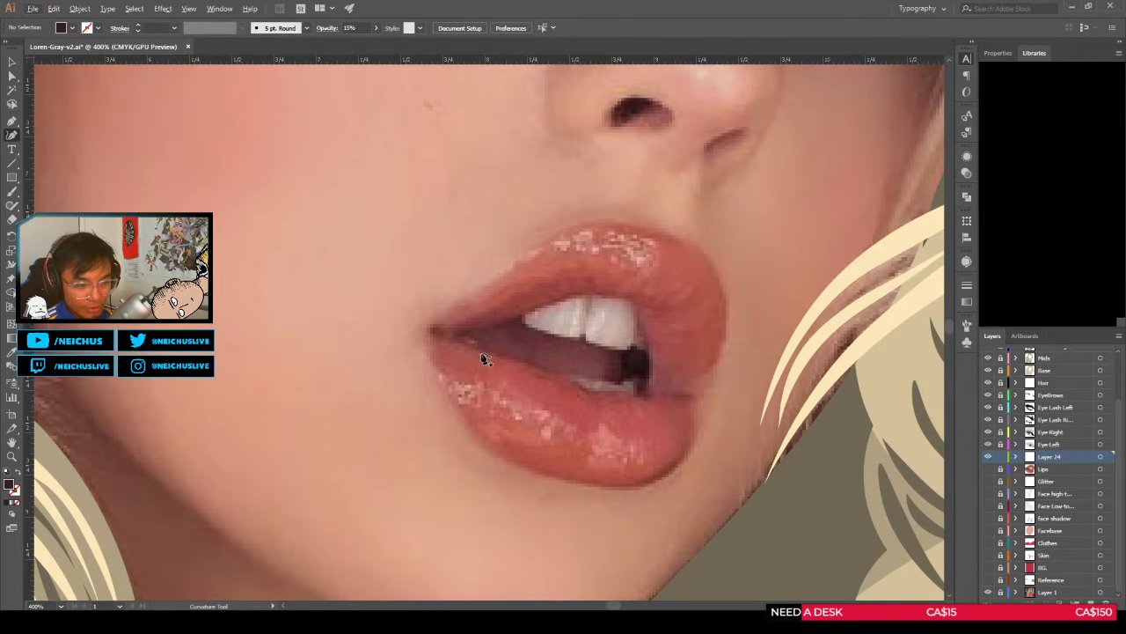
key("ctrl+minus")
key("ctrl+minus")
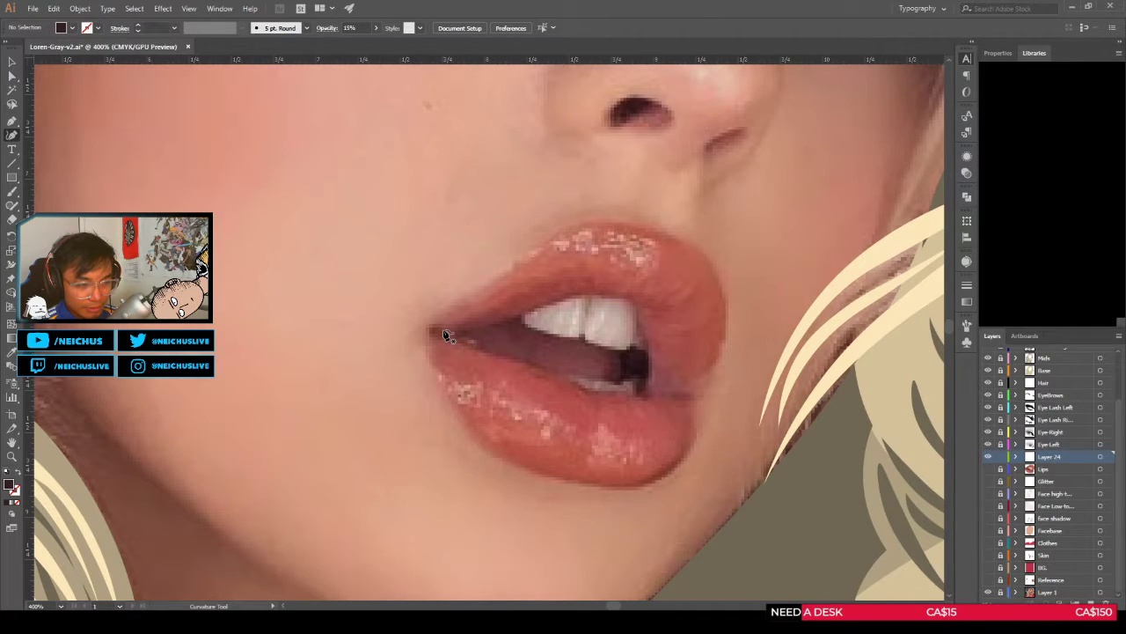
left_click(443, 329)
left_click(473, 316)
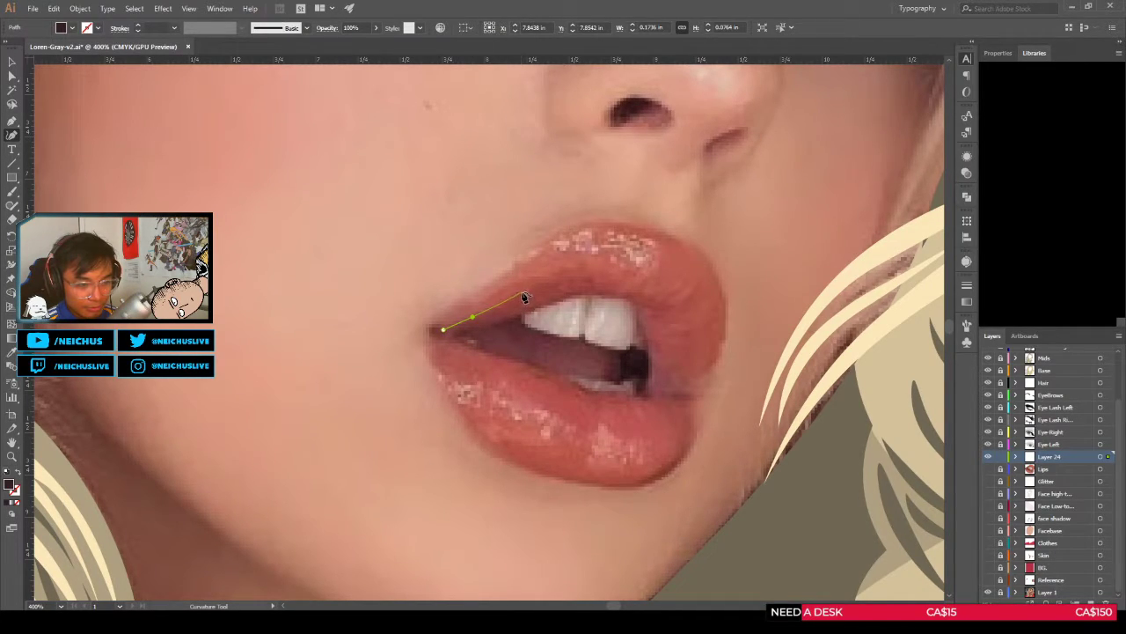
left_click(524, 290)
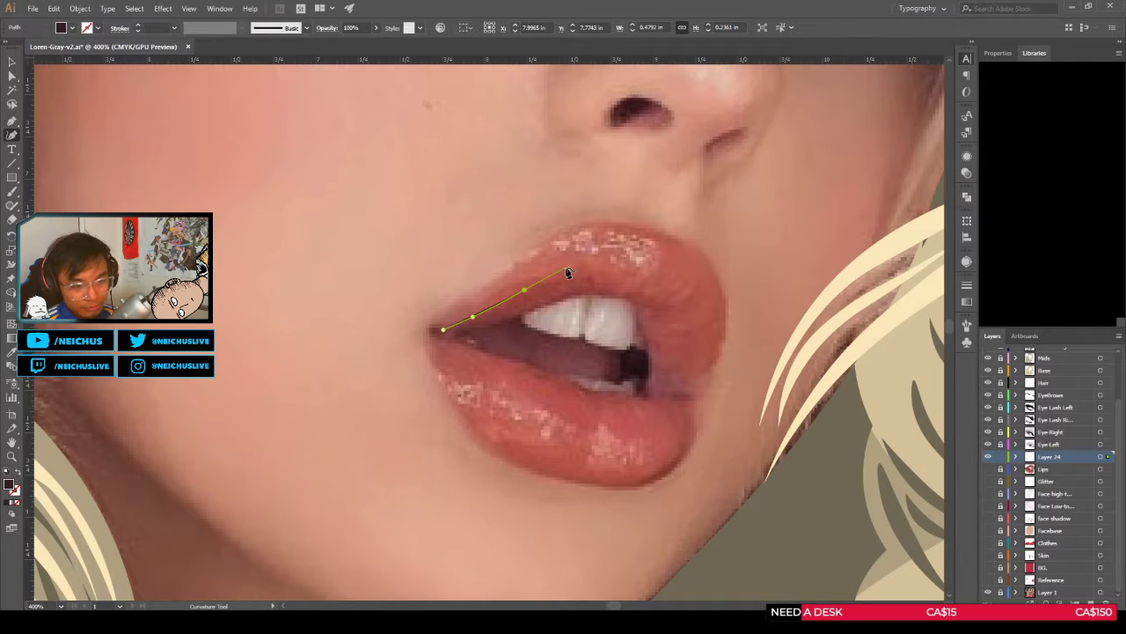
scroll(568, 271, "down", 1)
scroll(554, 274, "down", 1)
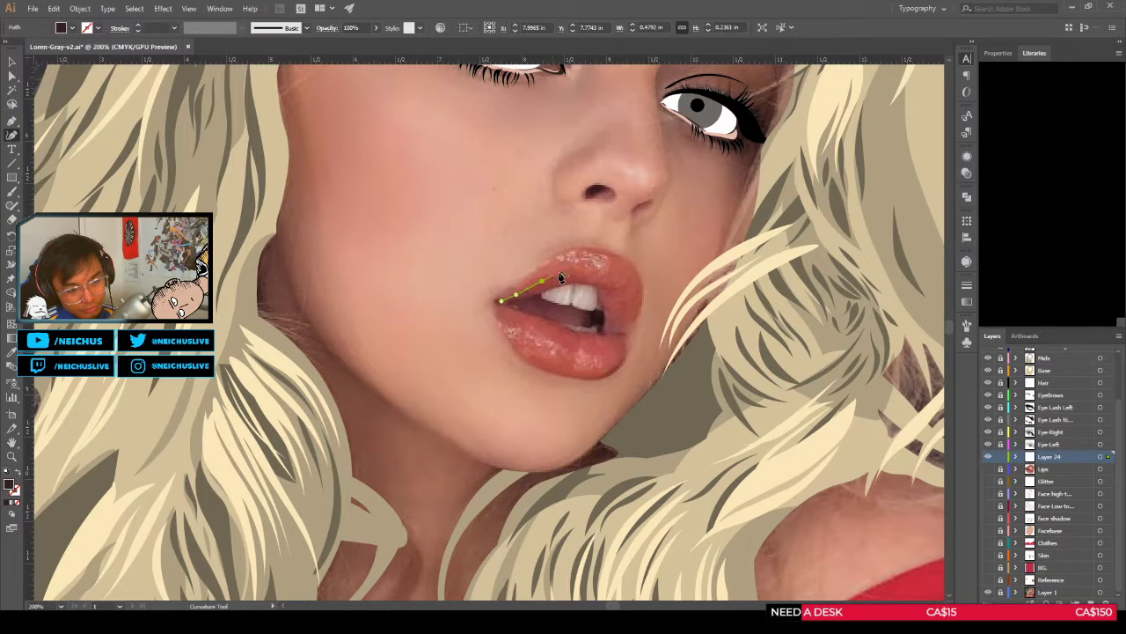
key("ctrl+z")
key("ctrl+z")
key("ctrl+z")
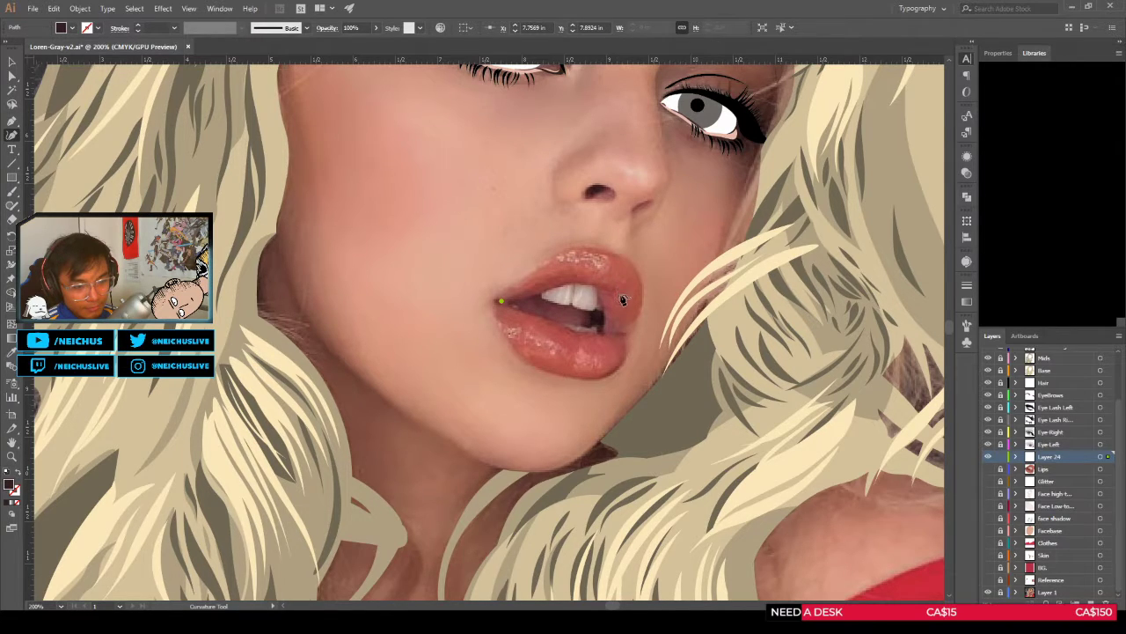
Step: Trace the Curvature path along the middle of the upper lip from the left mouth corner to the lip's centre, and remove its fill
scroll(628, 328, "down", 2)
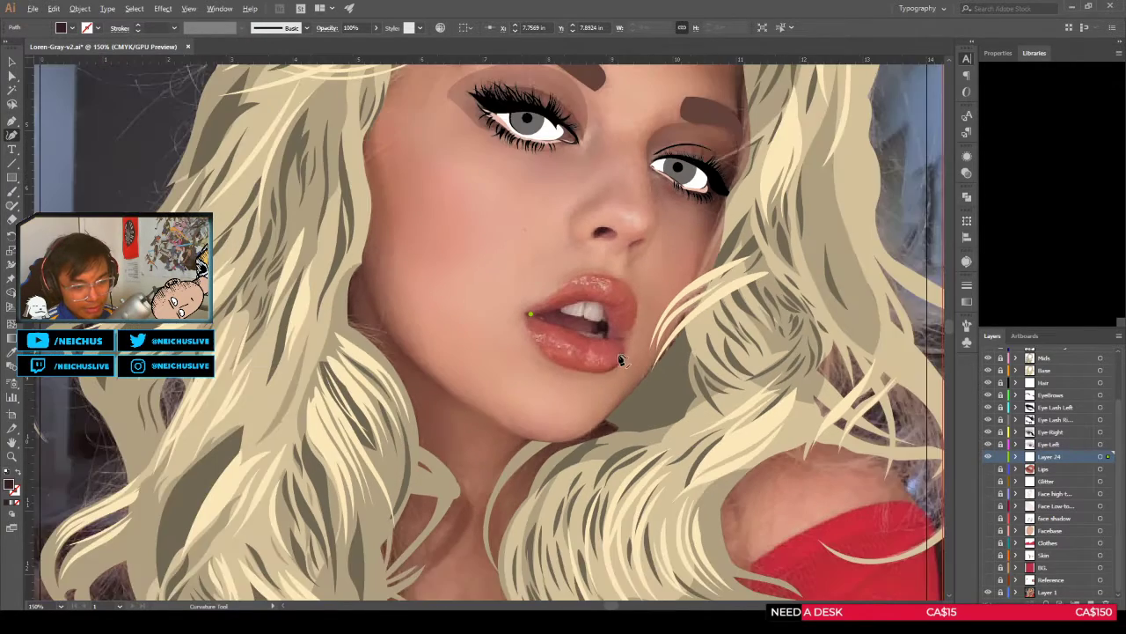
scroll(623, 368, "up", 3)
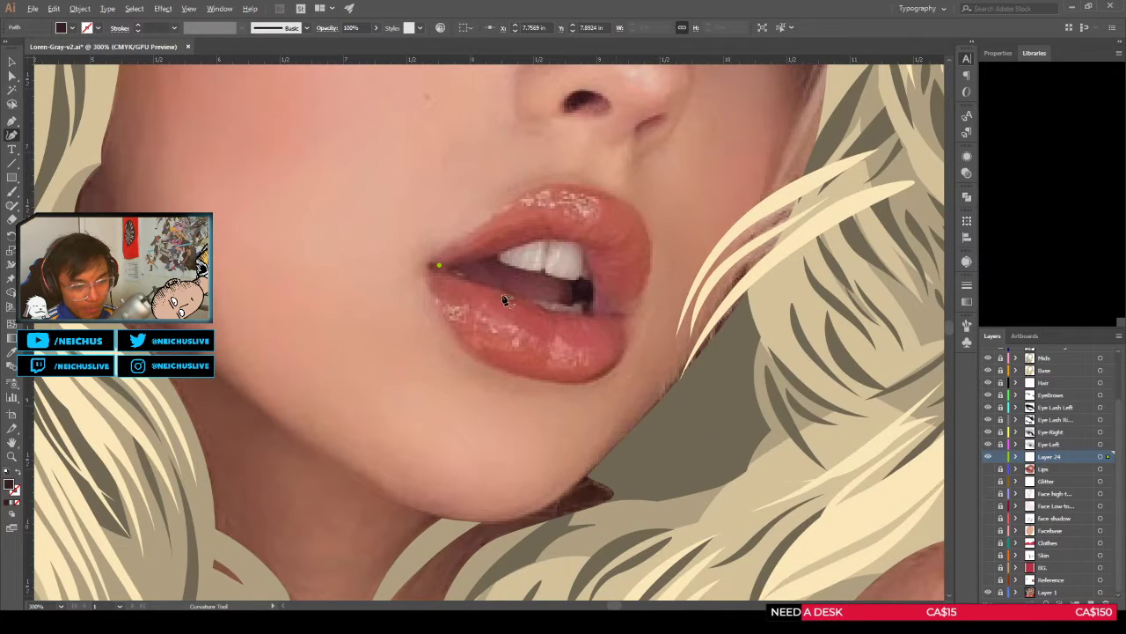
left_click(465, 246)
left_click(495, 228)
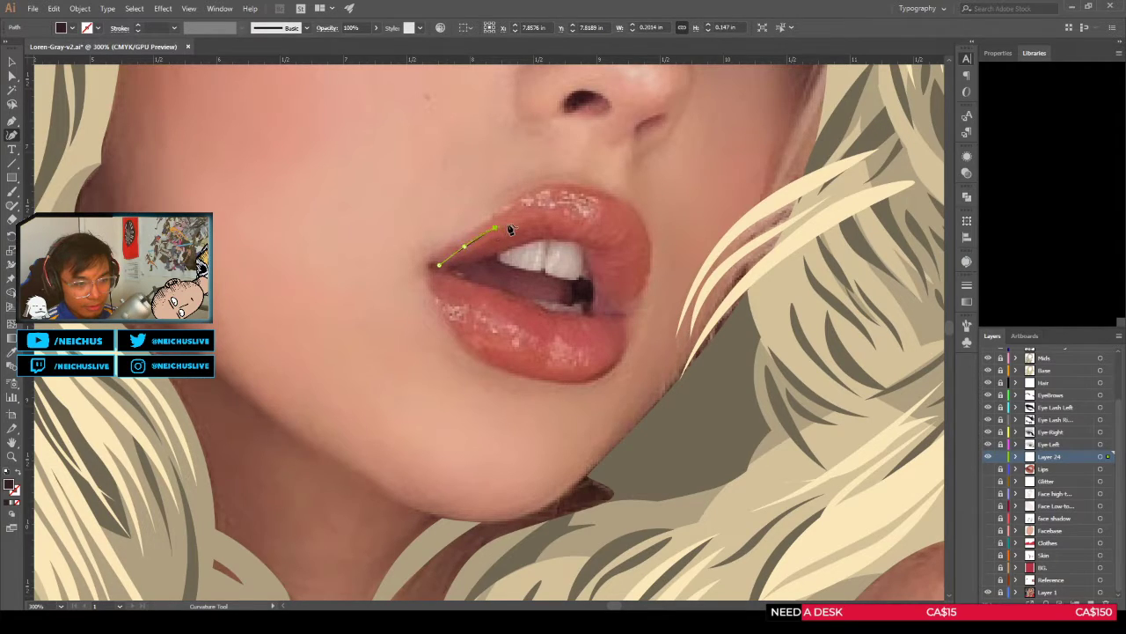
left_click(510, 227)
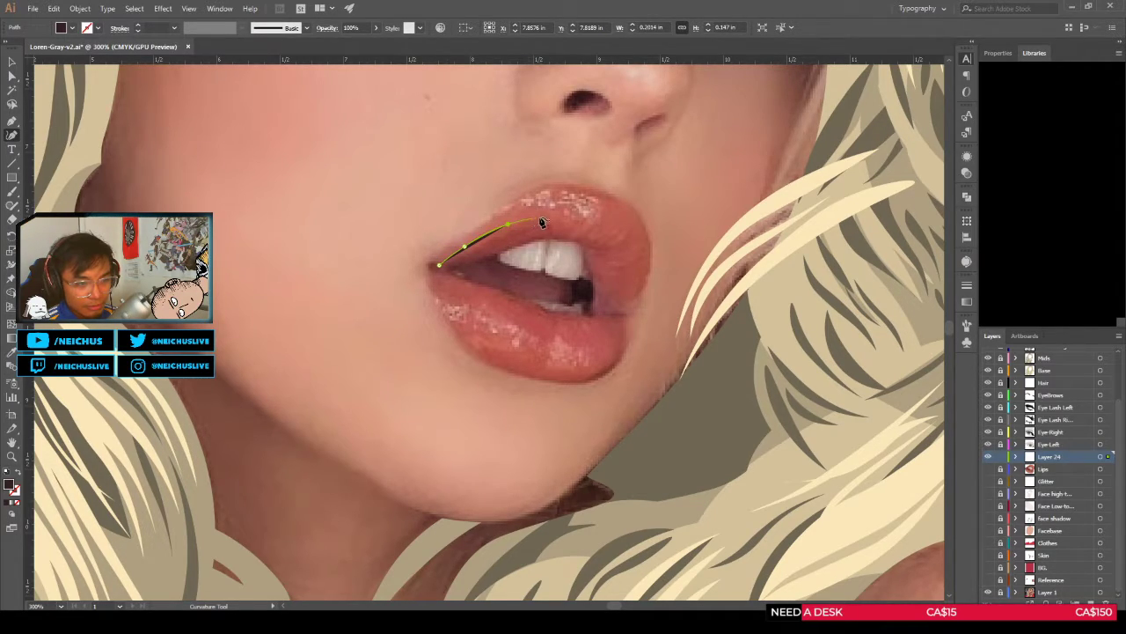
left_click(545, 215)
key("slash")
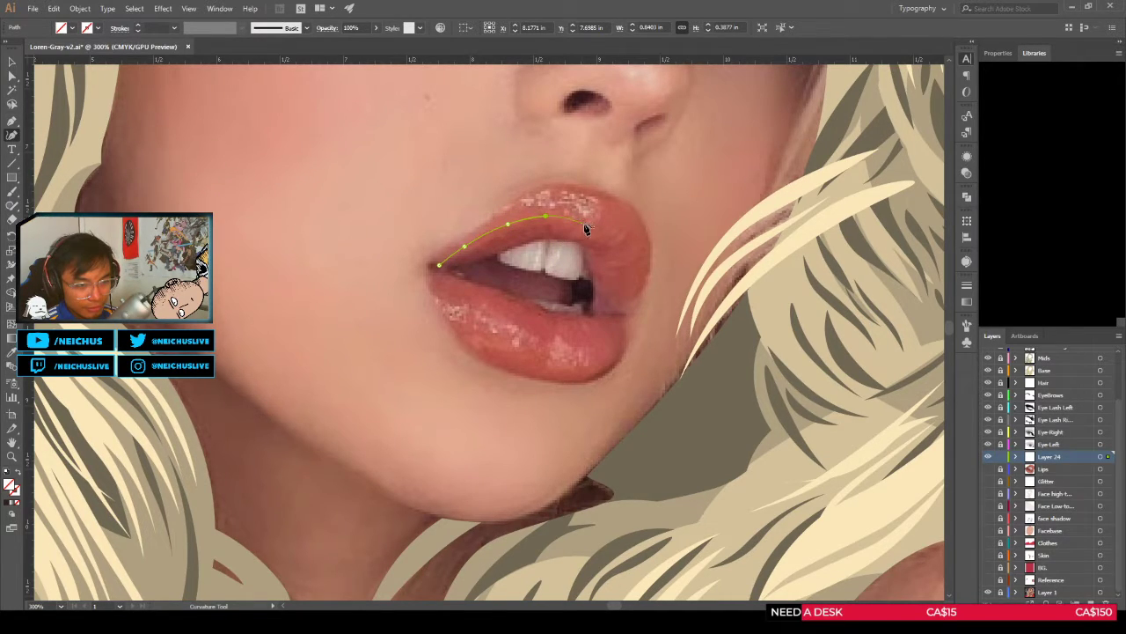
Step: Continue the path over the upper lip's right half, curving it down beside the teeth
scroll(560, 245, "down", 1)
scroll(515, 264, "up", 1)
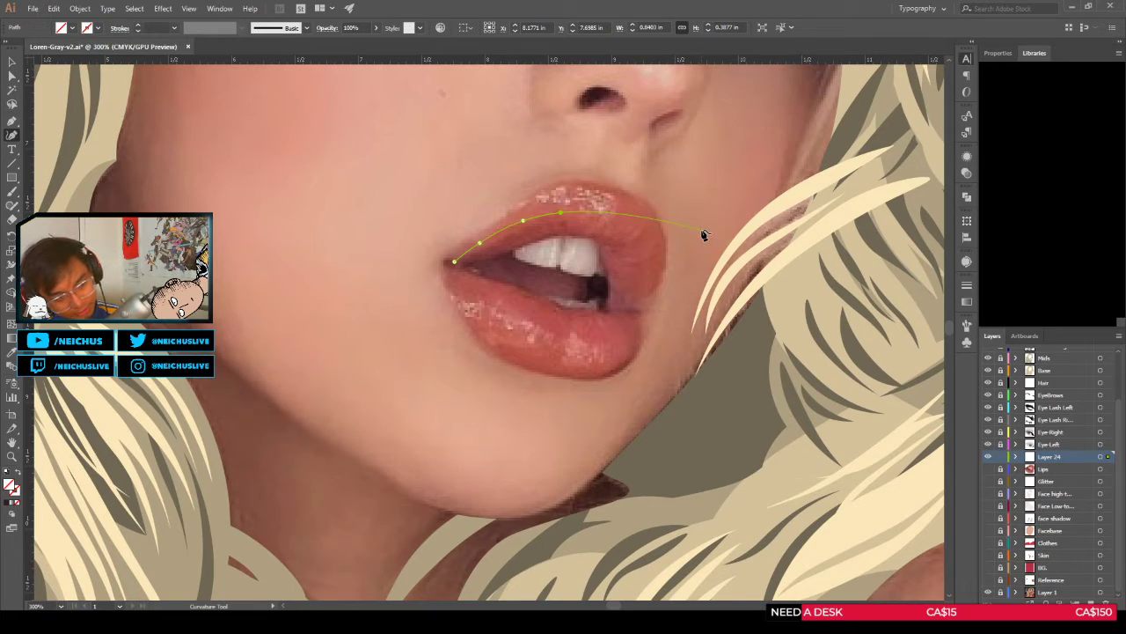
left_click(622, 225)
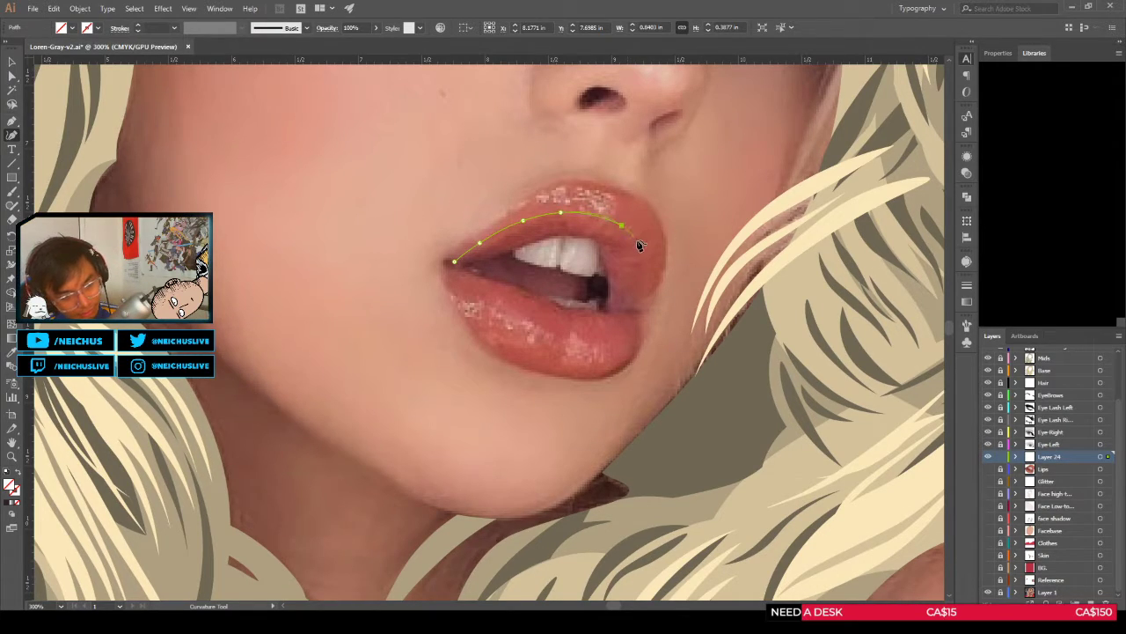
left_click(637, 240)
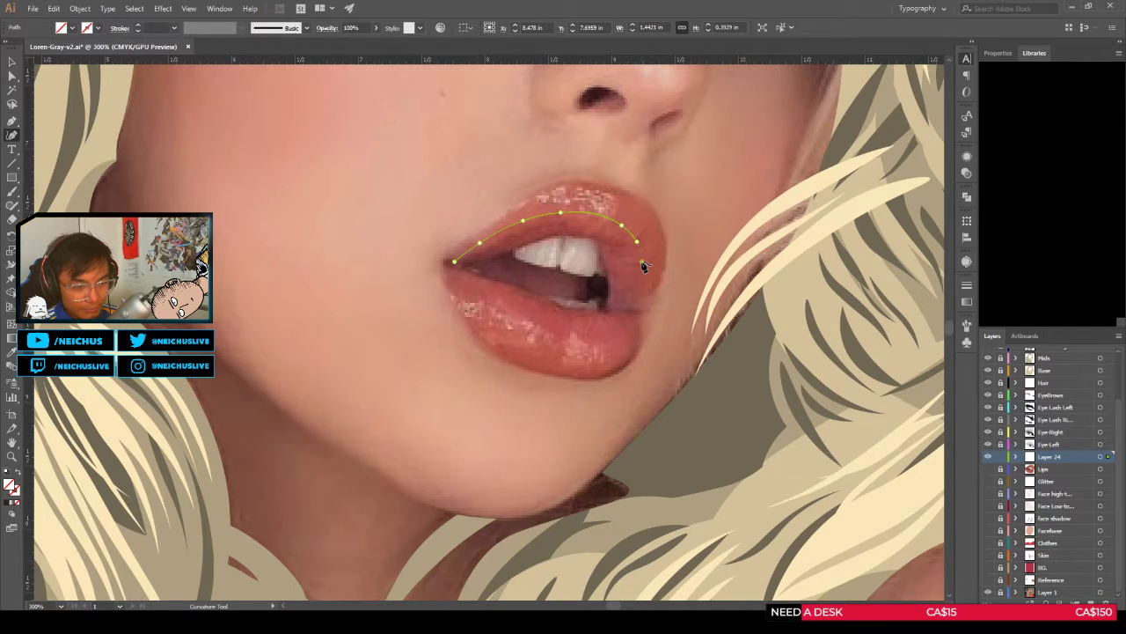
left_click(642, 262)
scroll(640, 298, "up", 2)
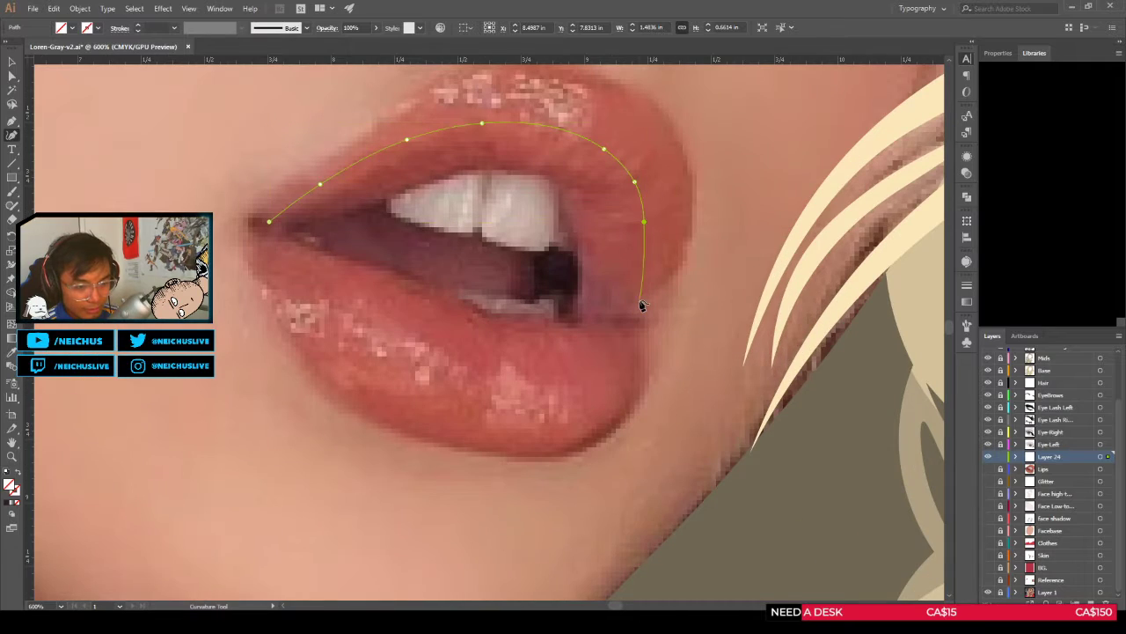
Step: Extend the path down to the right mouth corner with closely spaced points and turn it outward along the lip crease
scroll(621, 314, "down", 3)
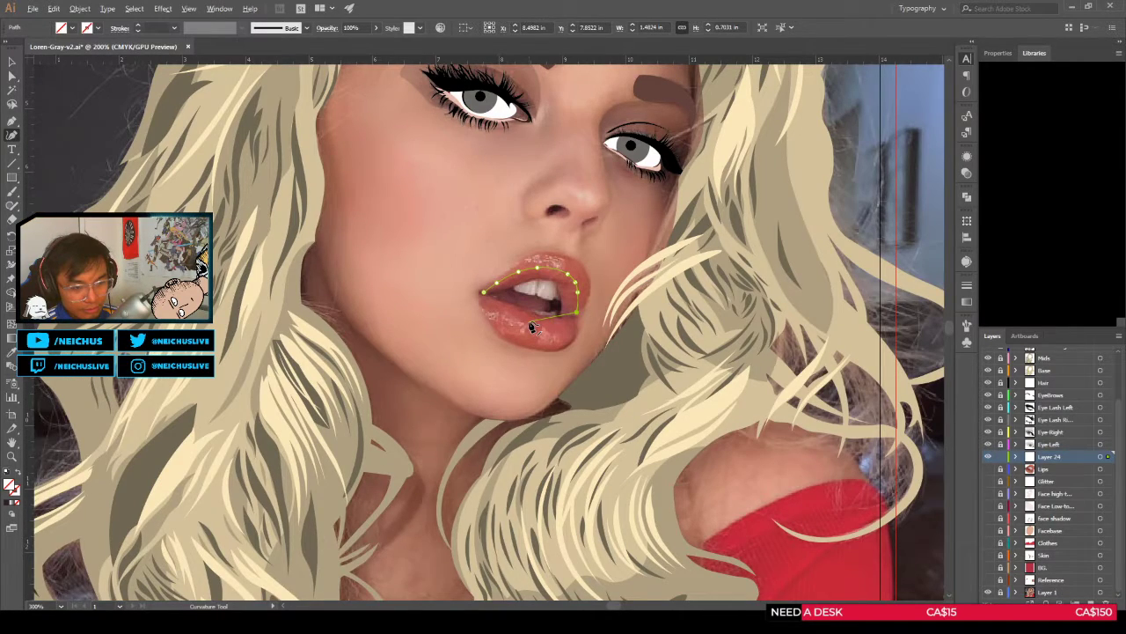
scroll(618, 297, "up", 2)
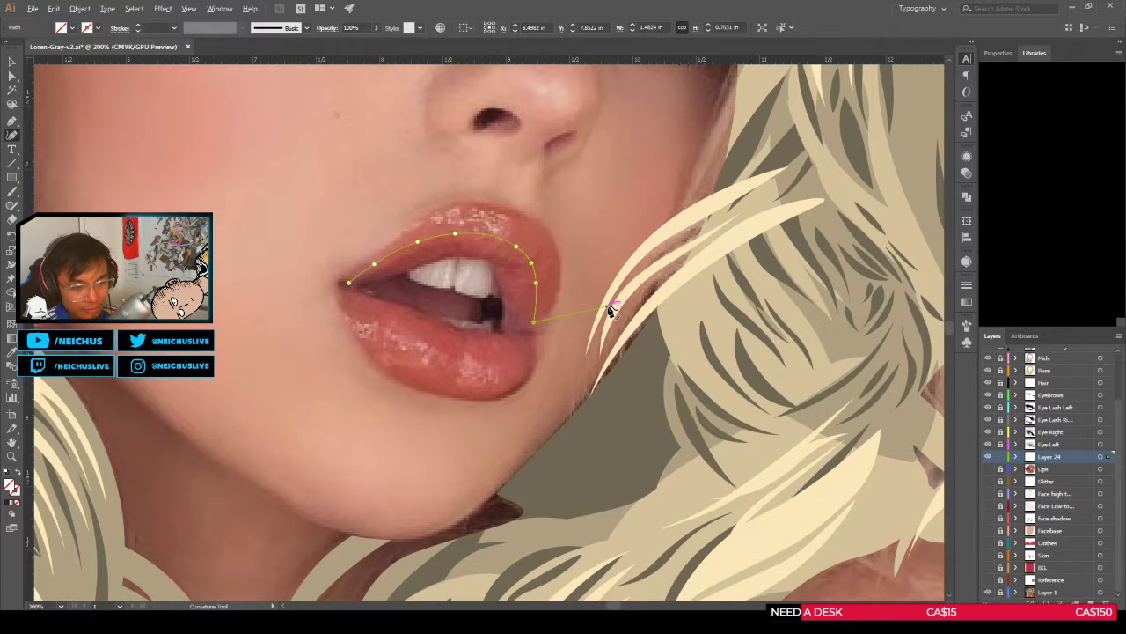
scroll(611, 310, "down", 1)
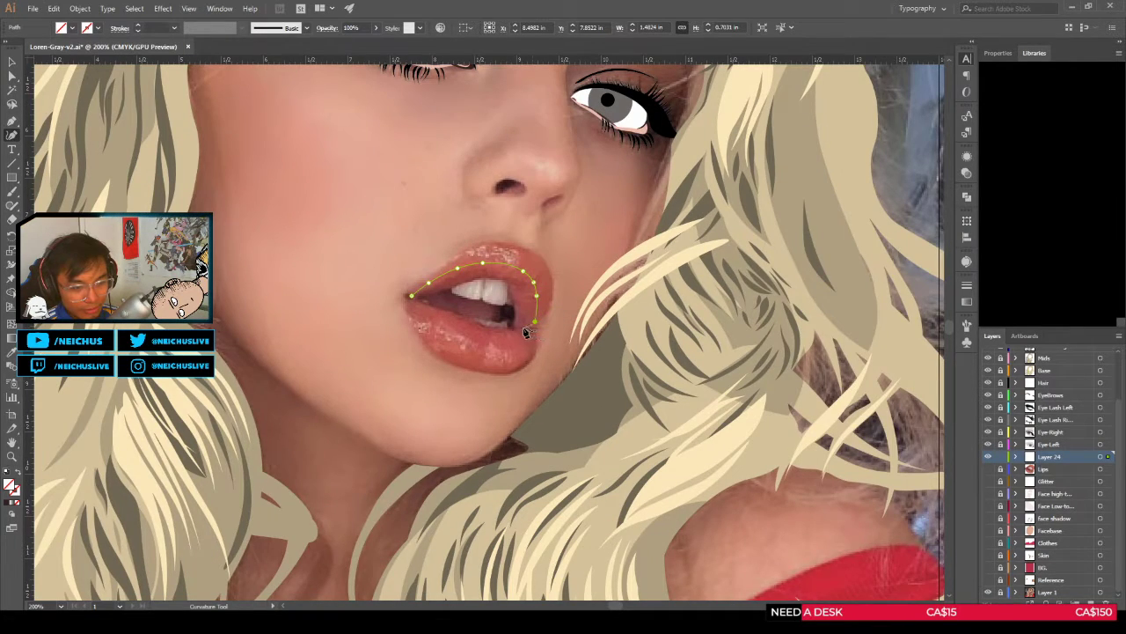
scroll(525, 331, "up", 2)
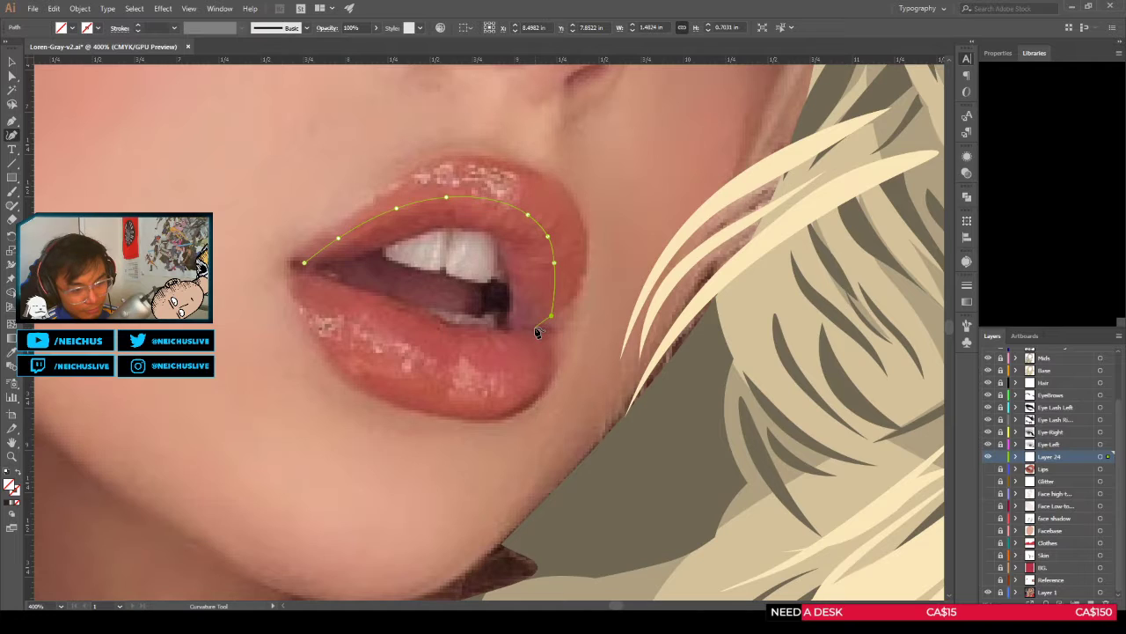
scroll(542, 329, "down", 1)
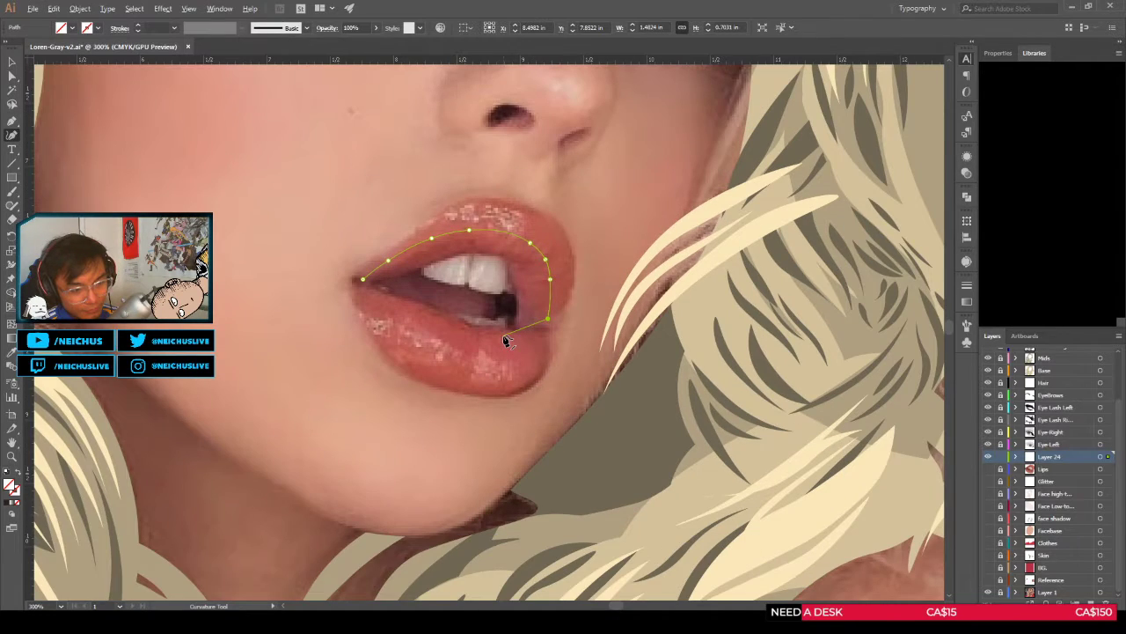
scroll(506, 342, "down", 1)
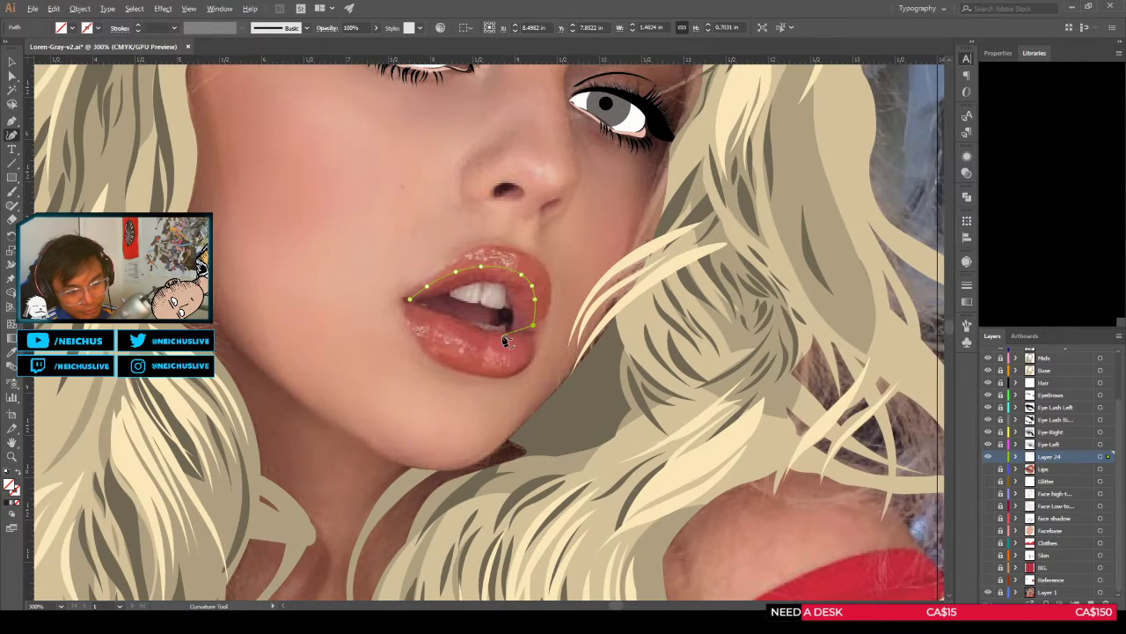
scroll(523, 328, "up", 1)
scroll(528, 329, "up", 1)
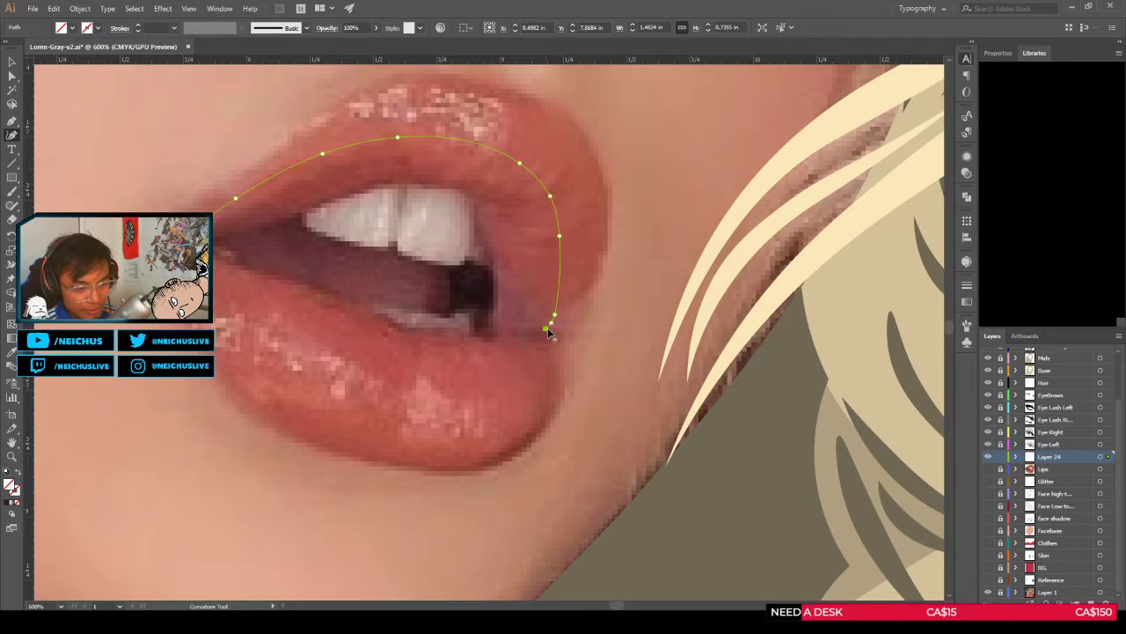
scroll(558, 333, "down", 2)
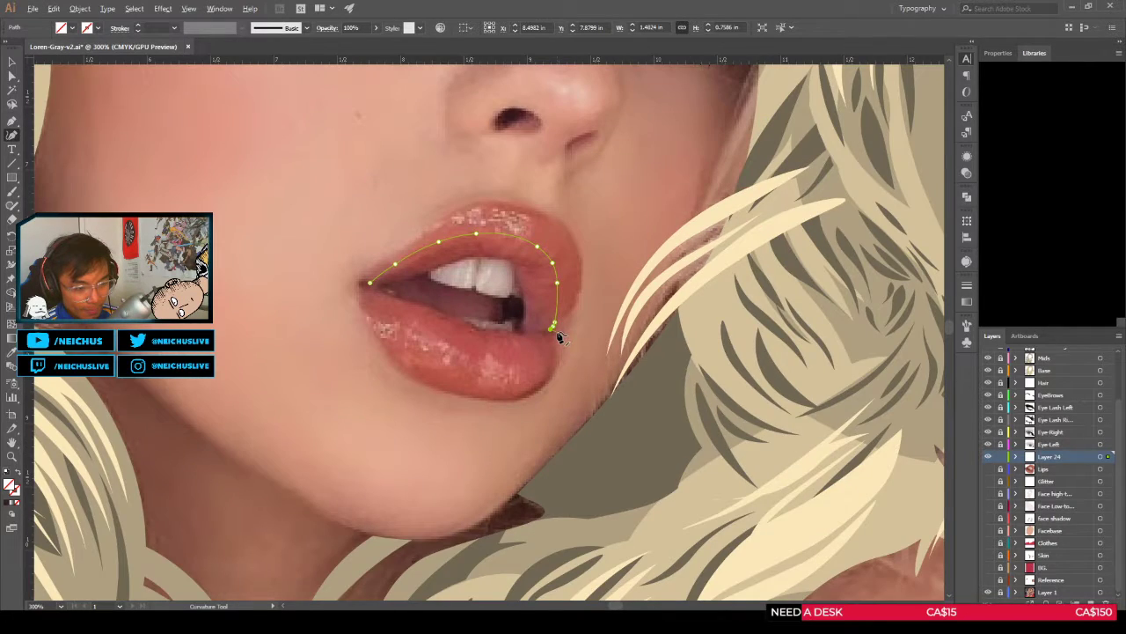
scroll(562, 335, "up", 2)
left_click(562, 330)
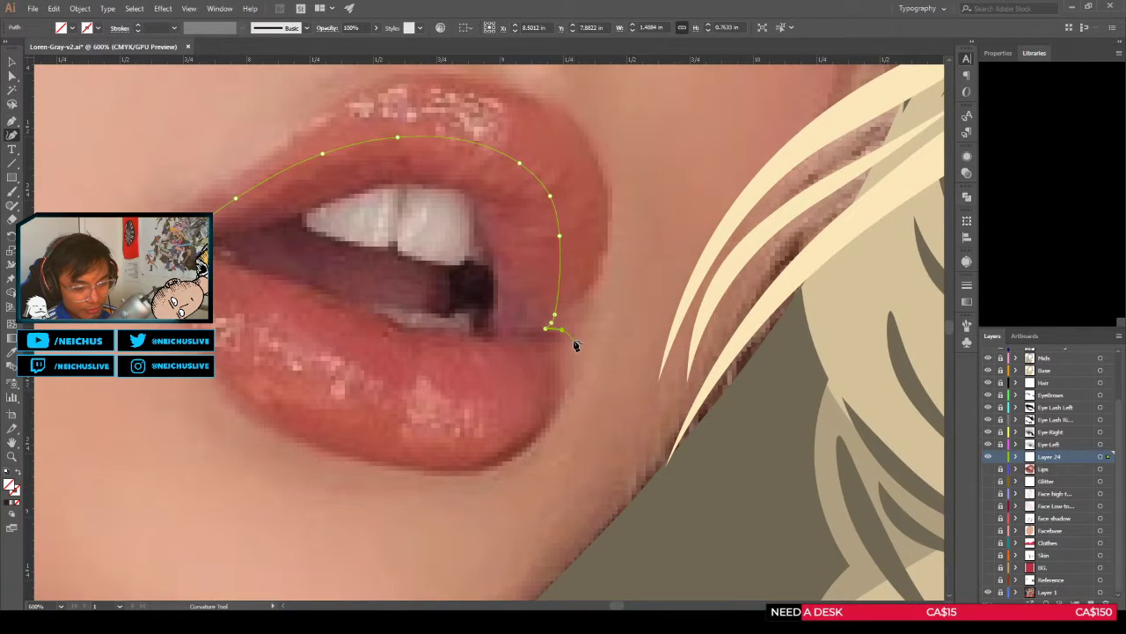
Step: Show the Lips layer and move the path's corner points onto the notch between the vector lips at the right mouth corner
left_click(988, 469)
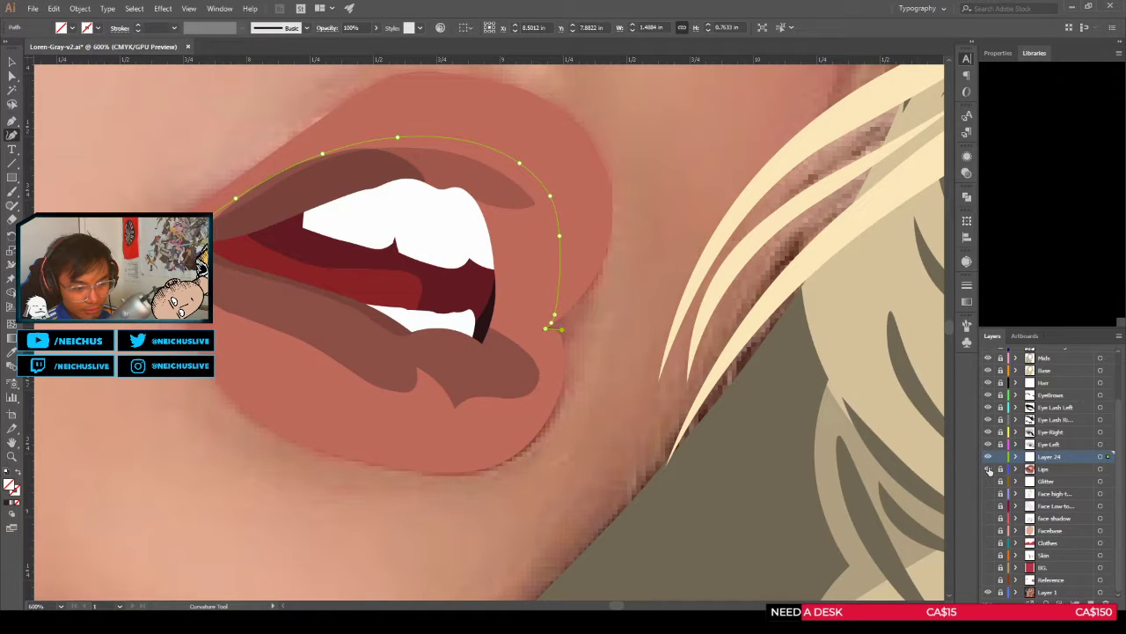
left_click(988, 469)
left_click_drag(550, 350, 750, 344)
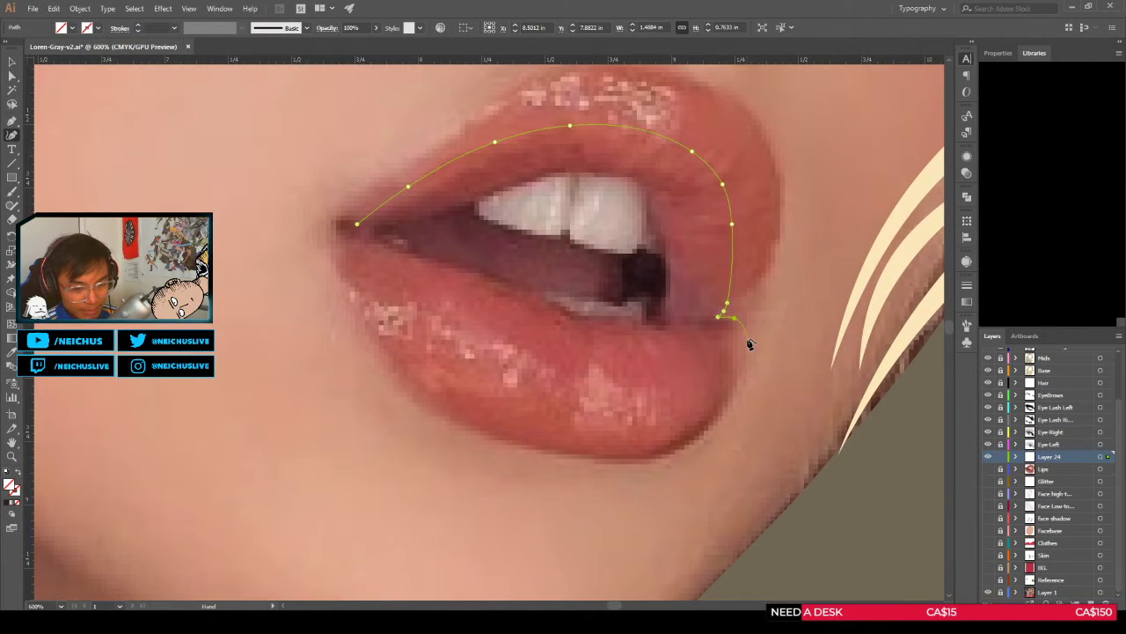
left_click(987, 470)
scroll(734, 327, "up", 5)
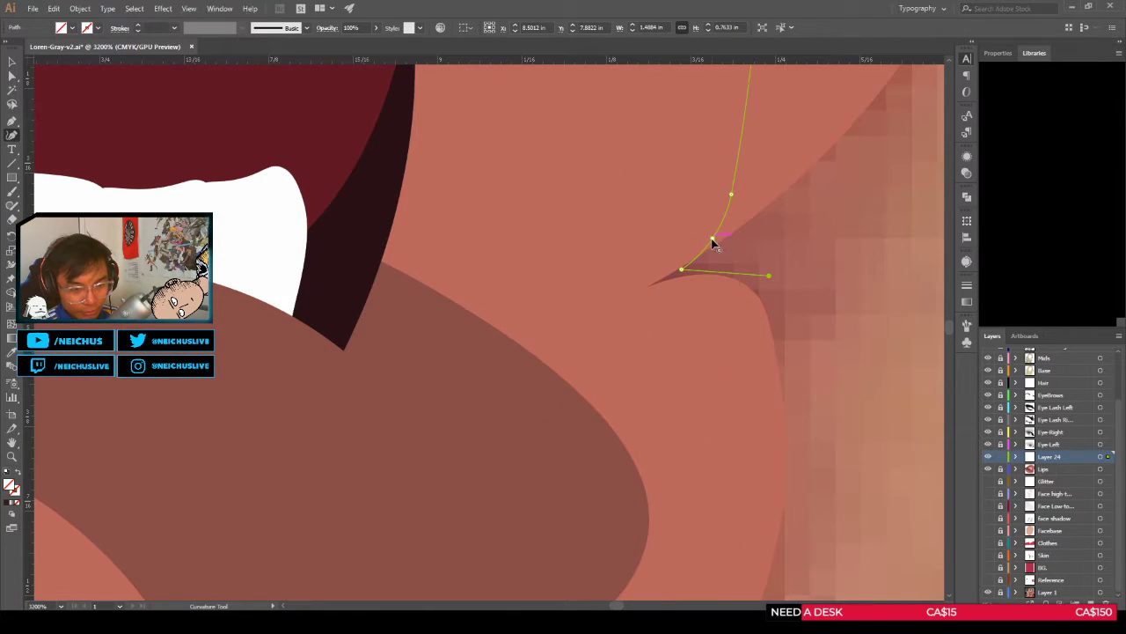
left_click_drag(713, 242, 682, 276)
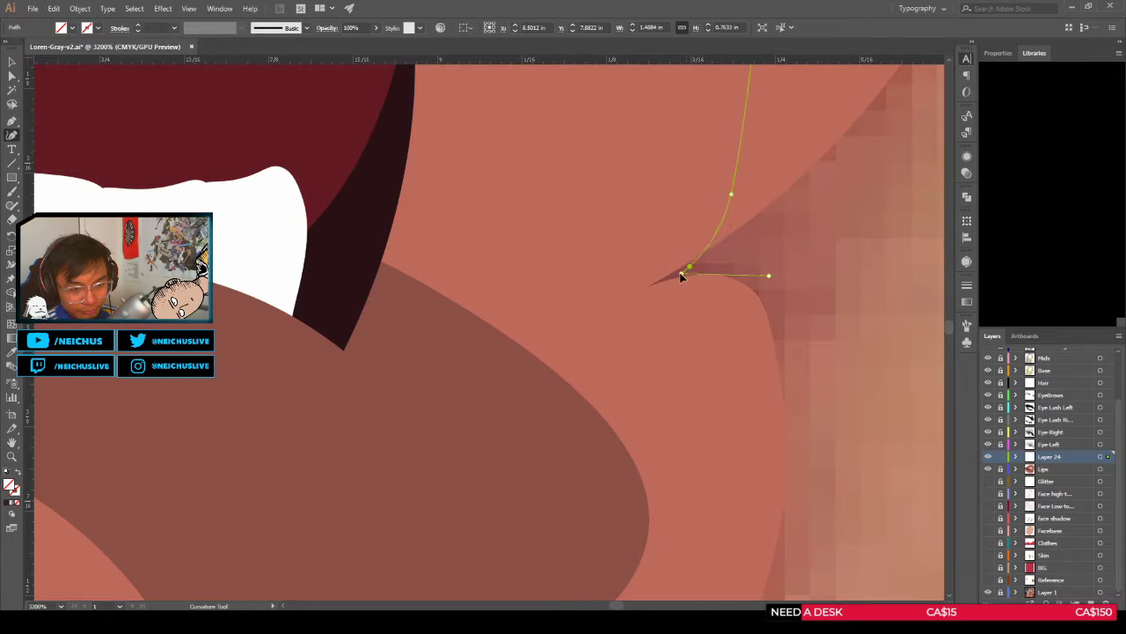
left_click(675, 274)
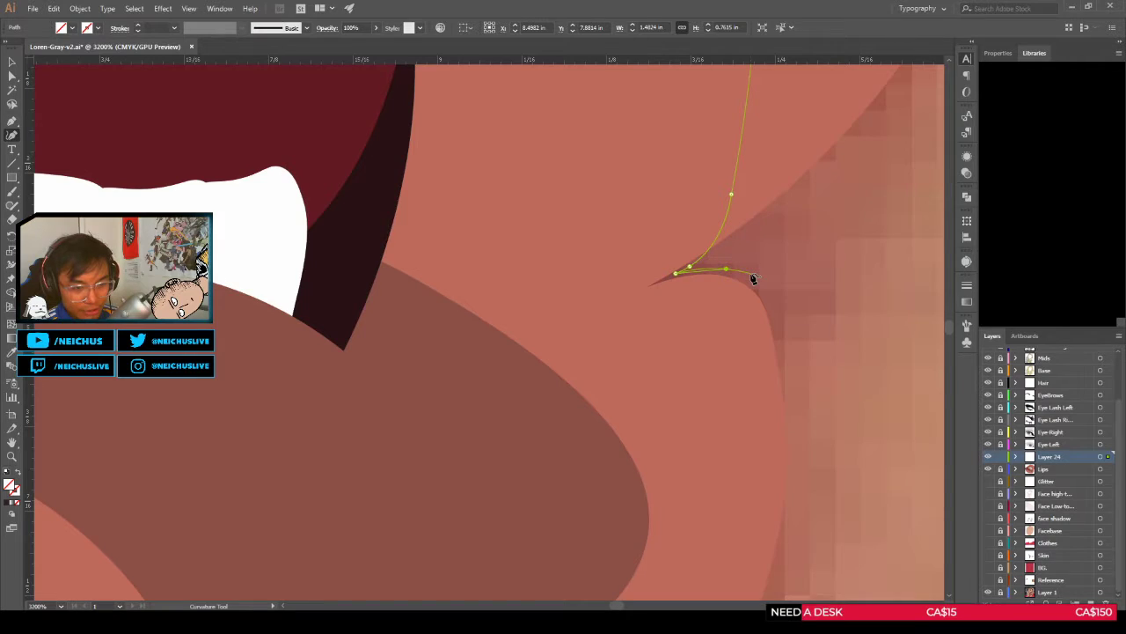
left_click(753, 273)
scroll(754, 276, "down", 4)
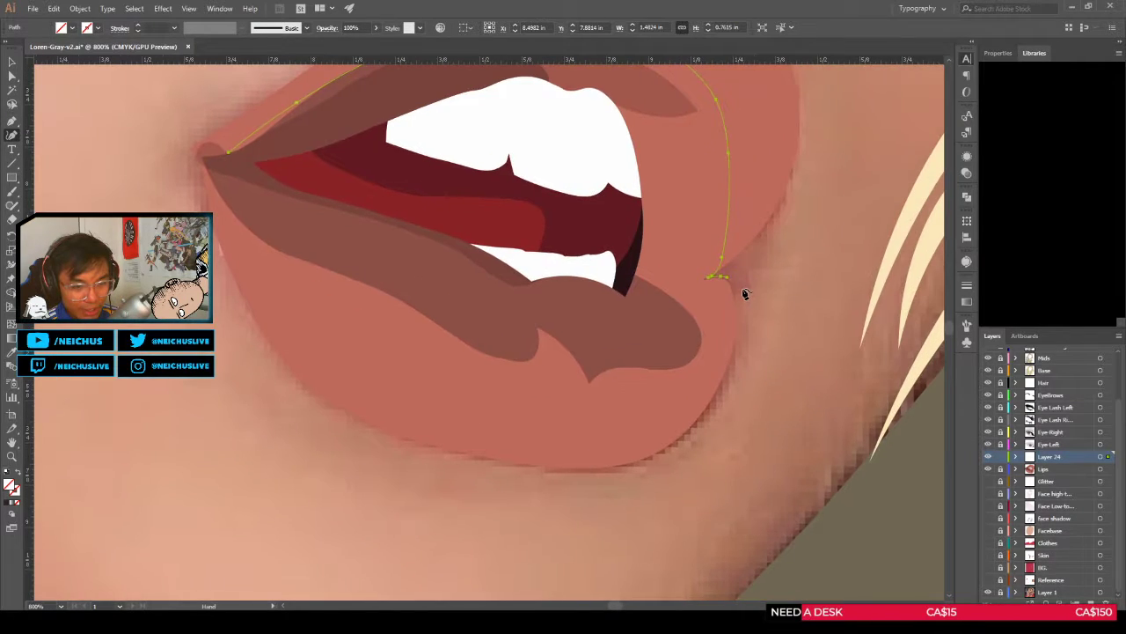
Step: Hide the Lips layer and extend the path around the right mouth corner onto the lower lip's edge
left_click(988, 469)
scroll(763, 325, "down", 2)
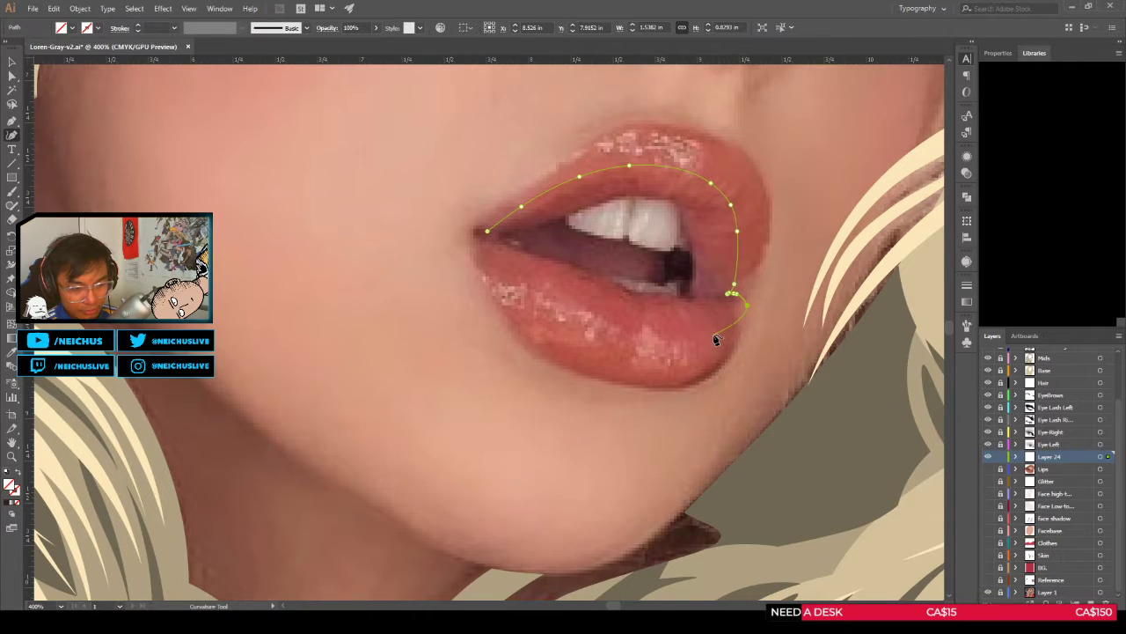
scroll(738, 334, "down", 1)
scroll(737, 334, "down", 2)
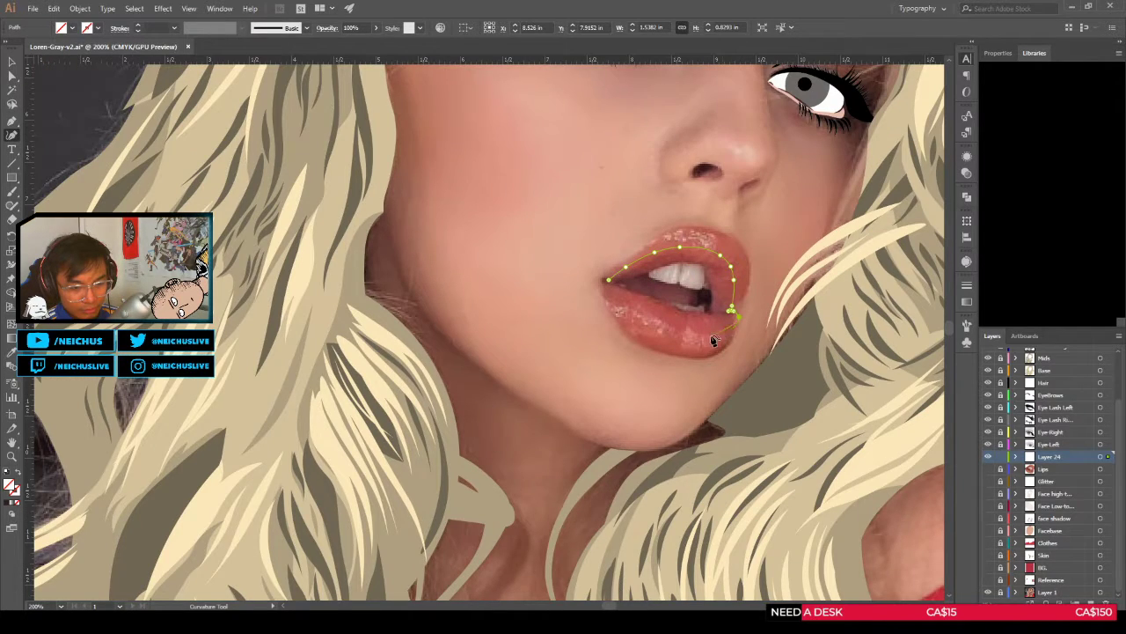
Step: Compare the unfinished path and vector lips with the photo's lips by repeatedly showing and hiding the Lips layer
left_click(987, 469)
left_click(988, 469)
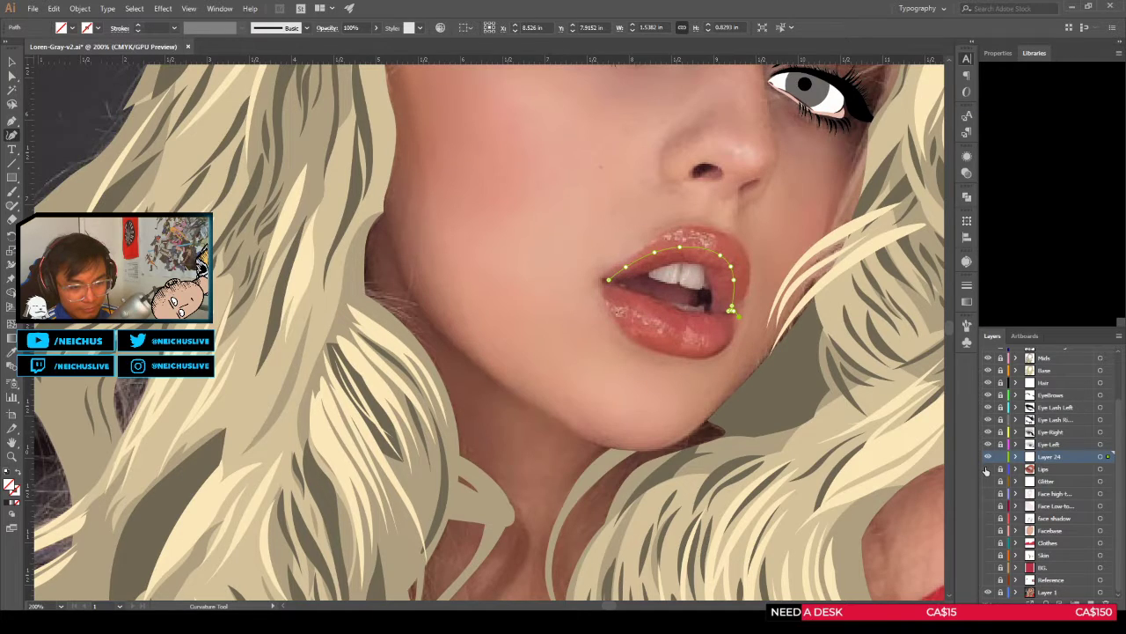
left_click(987, 469)
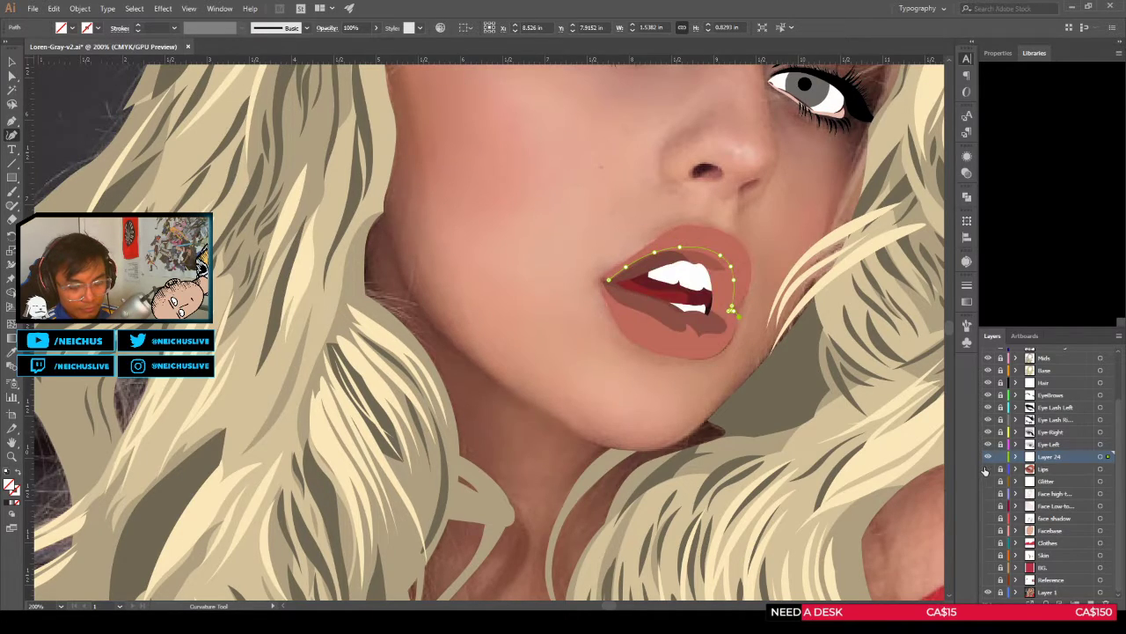
left_click(988, 469)
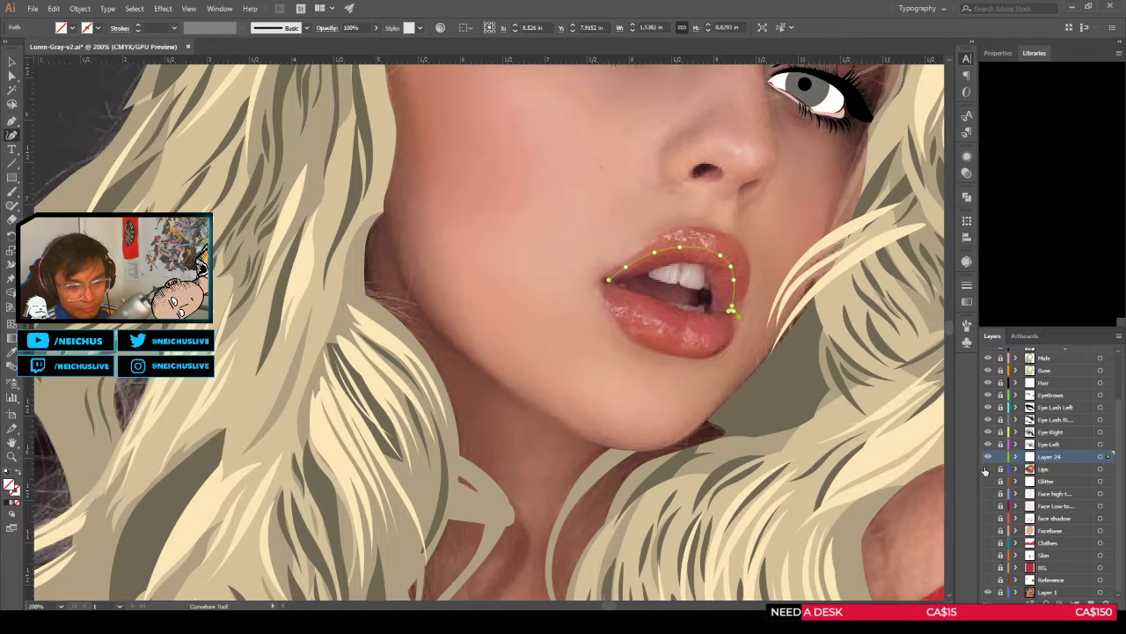
left_click(988, 469)
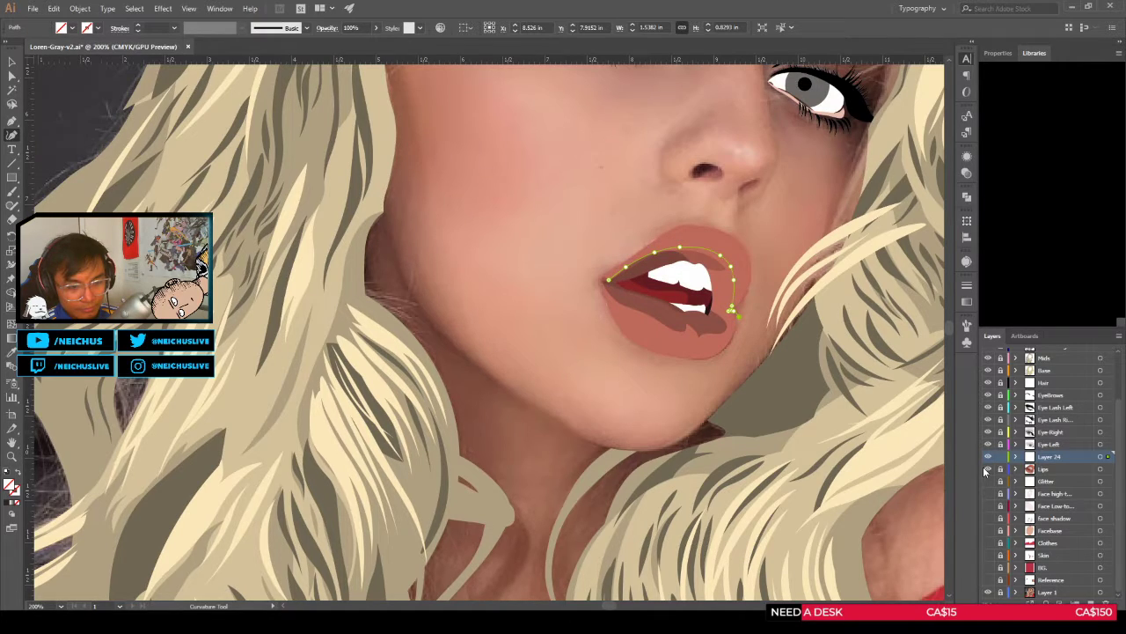
left_click(987, 469)
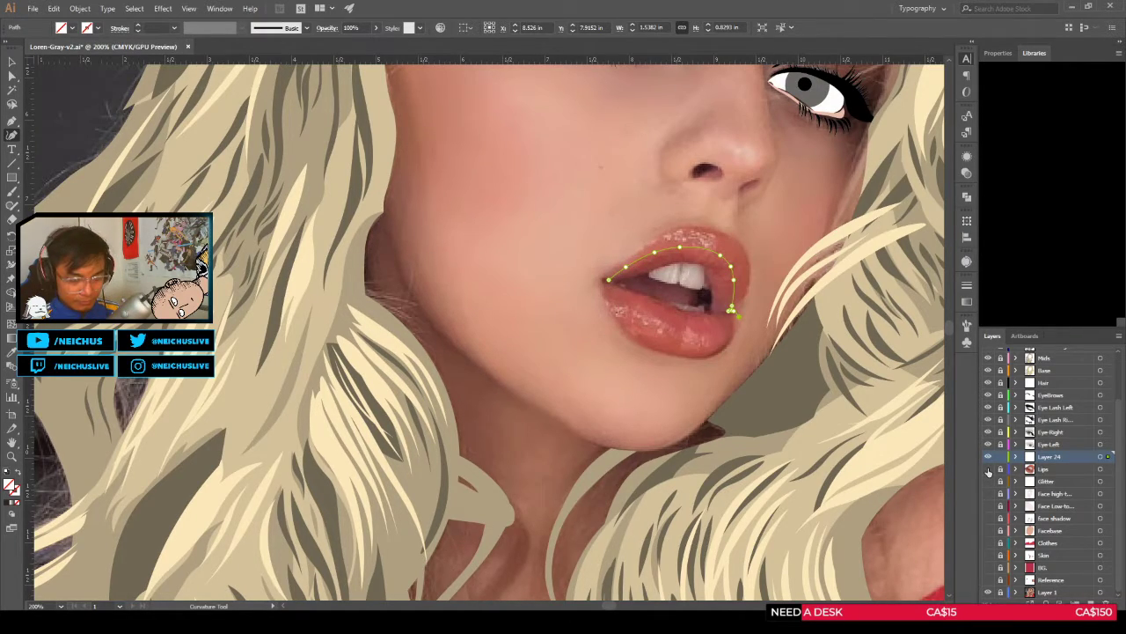
left_click(987, 469)
left_click(987, 469)
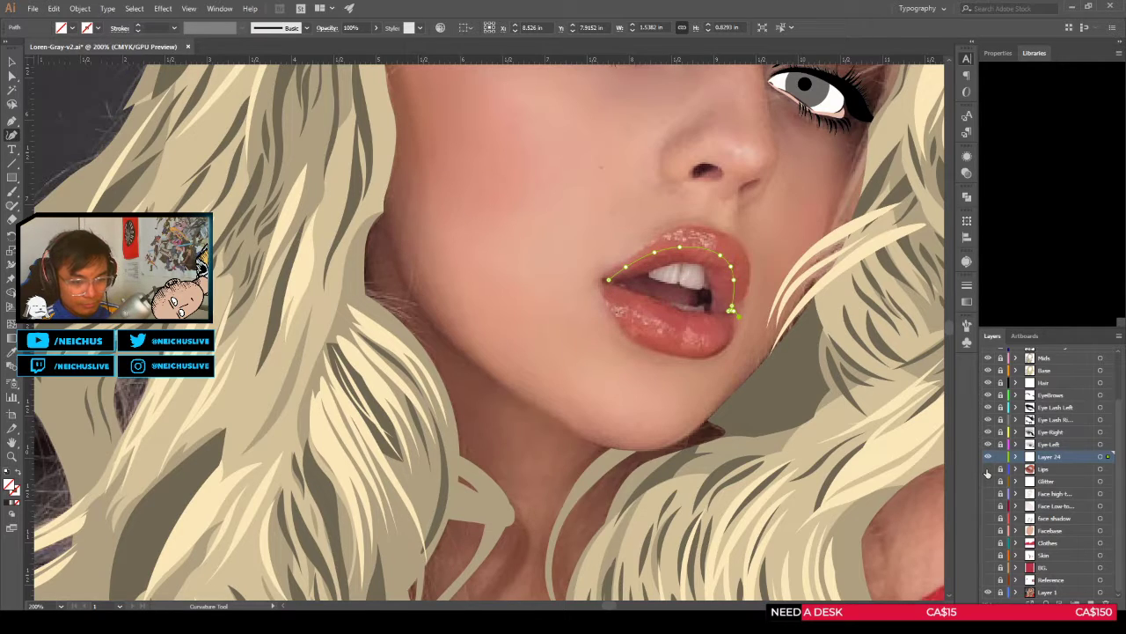
left_click(988, 469)
left_click(987, 469)
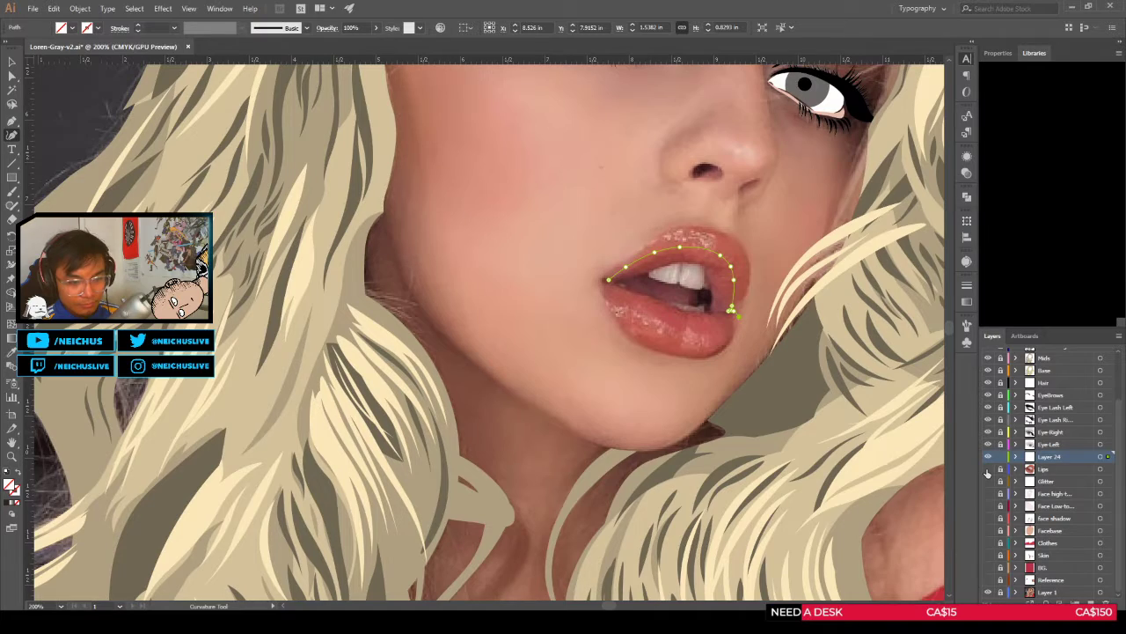
left_click(988, 469)
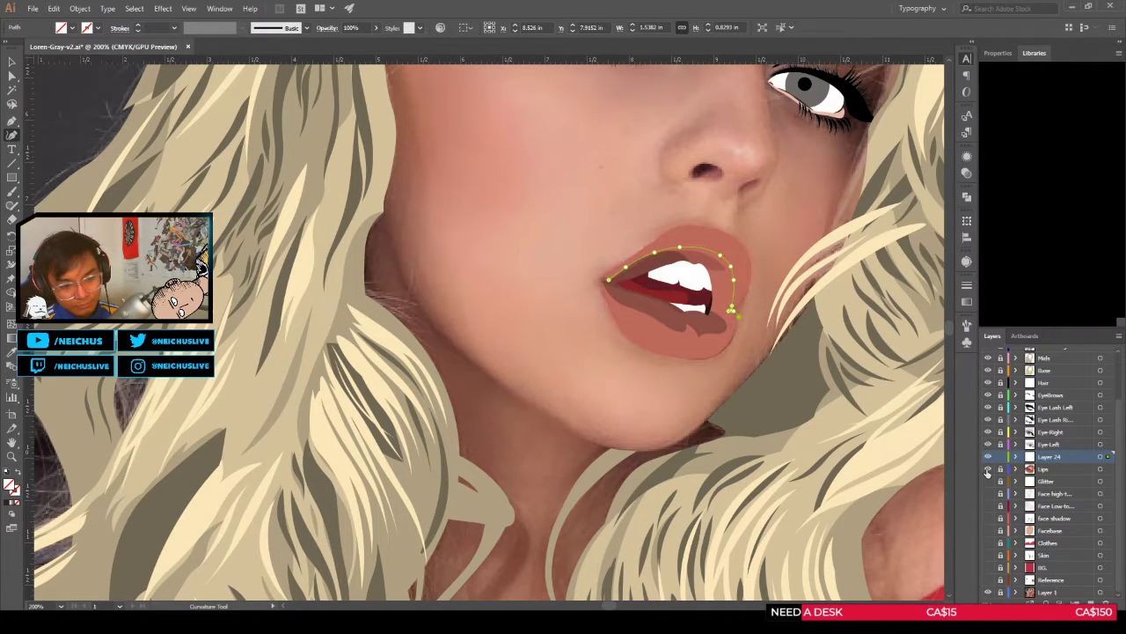
left_click(988, 469)
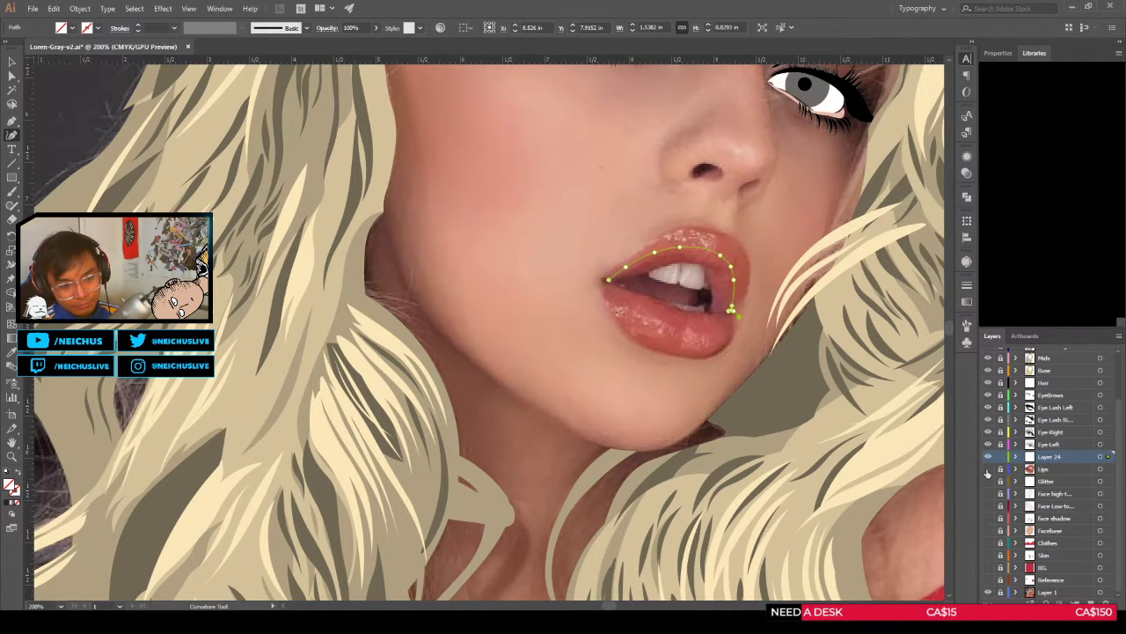
Step: Check the unfinished path's lower end against the photo's lower lip and the vector shading by toggling the Lips layer's visibility
left_click(987, 469)
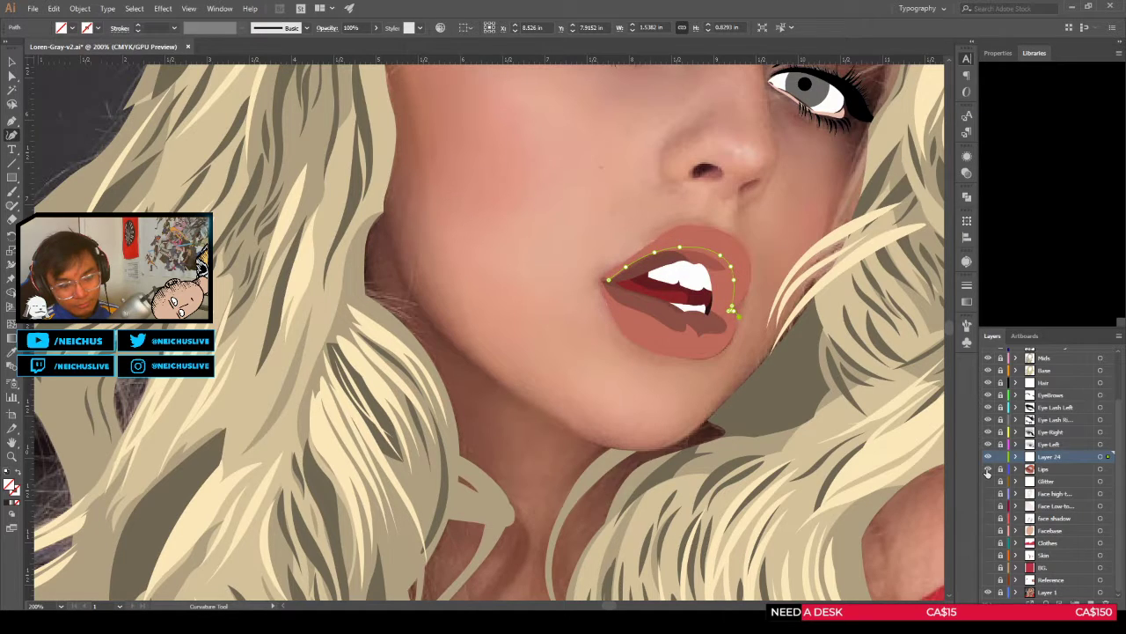
left_click(987, 469)
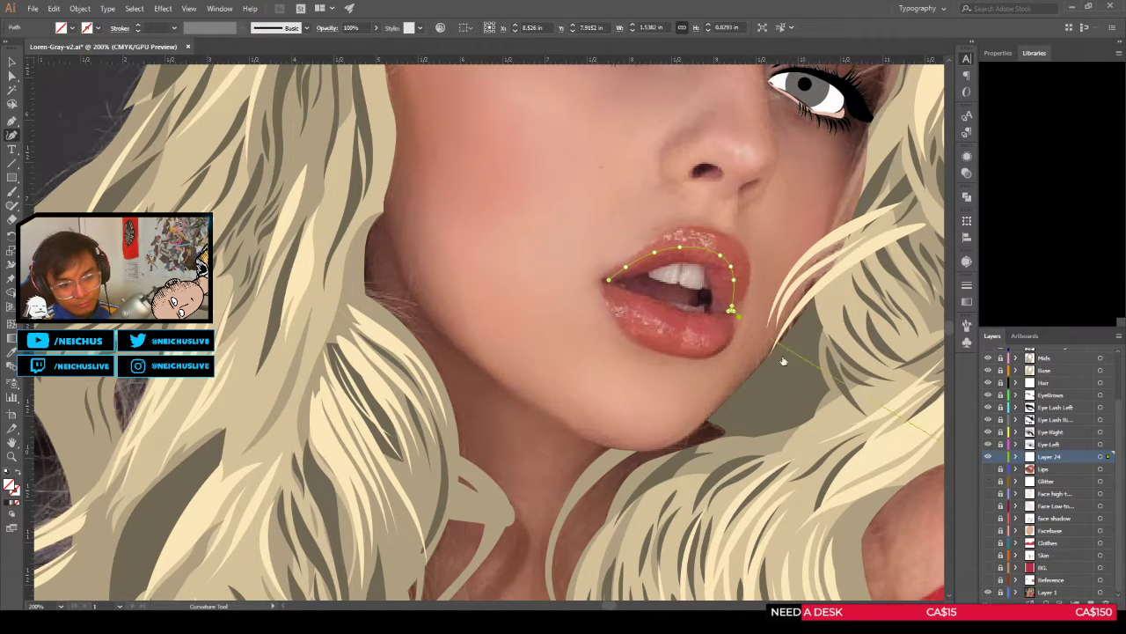
key("ctrl+=")
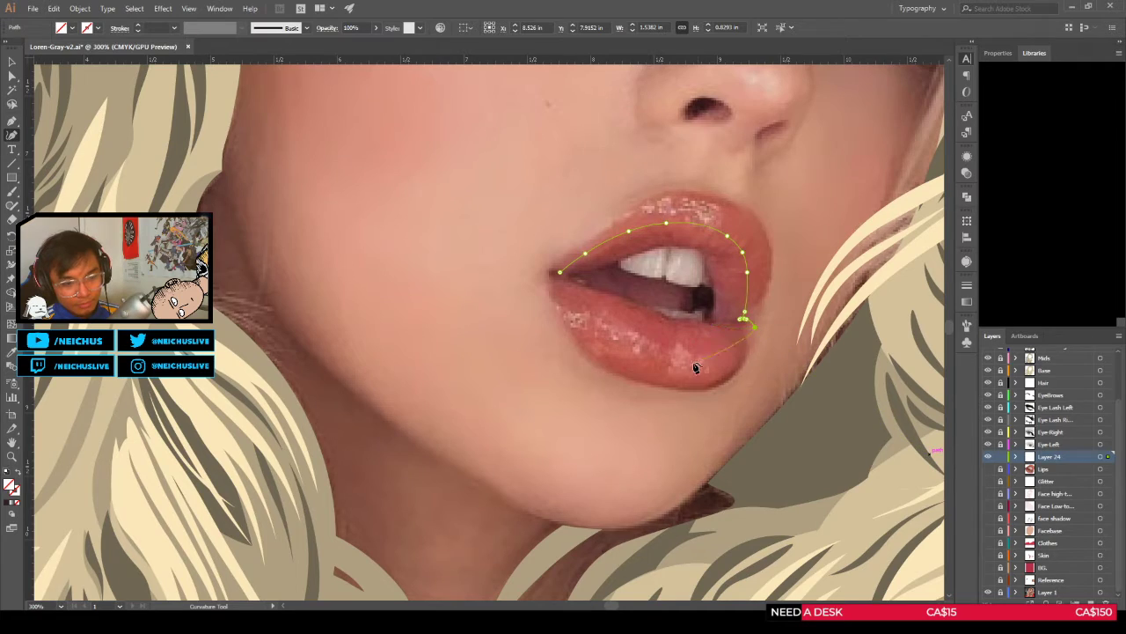
left_click(987, 469)
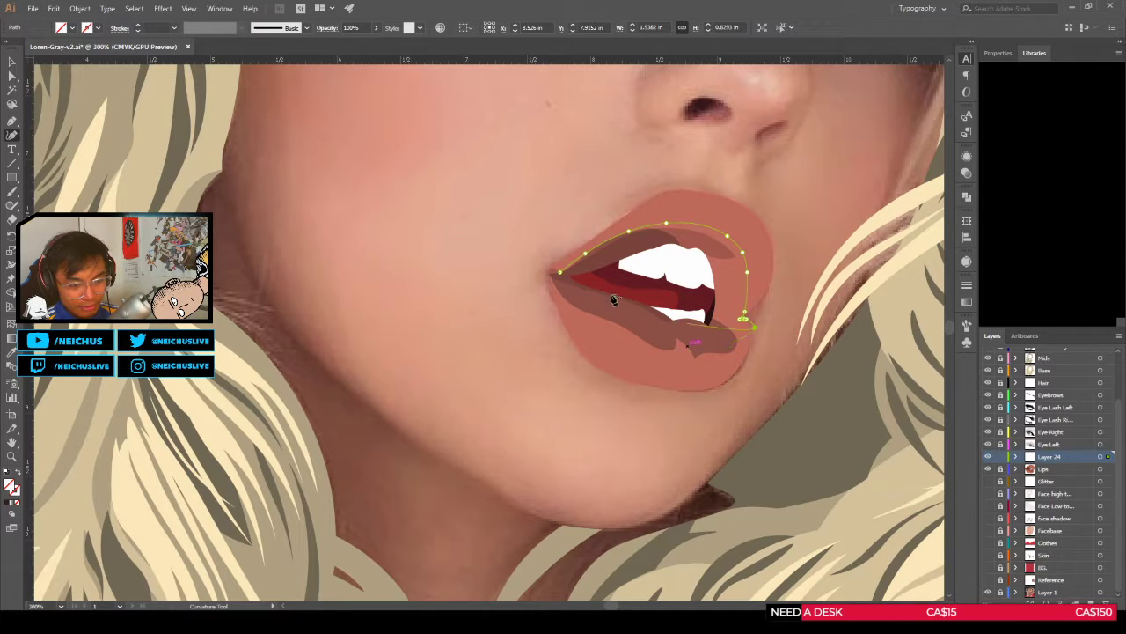
left_click(988, 469)
left_click(988, 469)
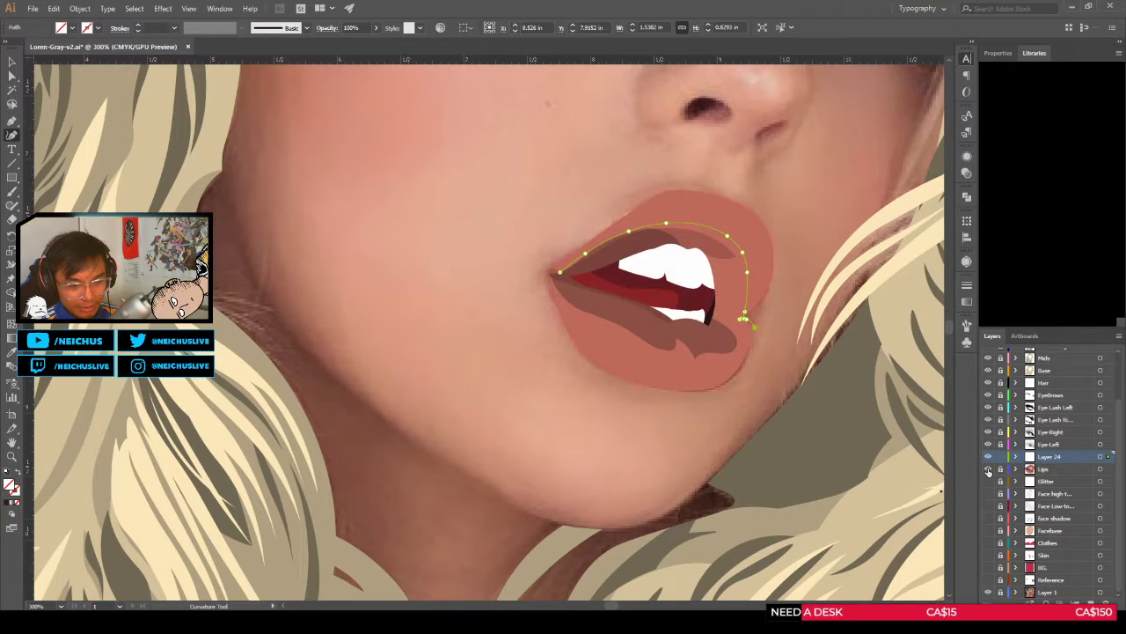
left_click(987, 469)
left_click(988, 469)
left_click(987, 469)
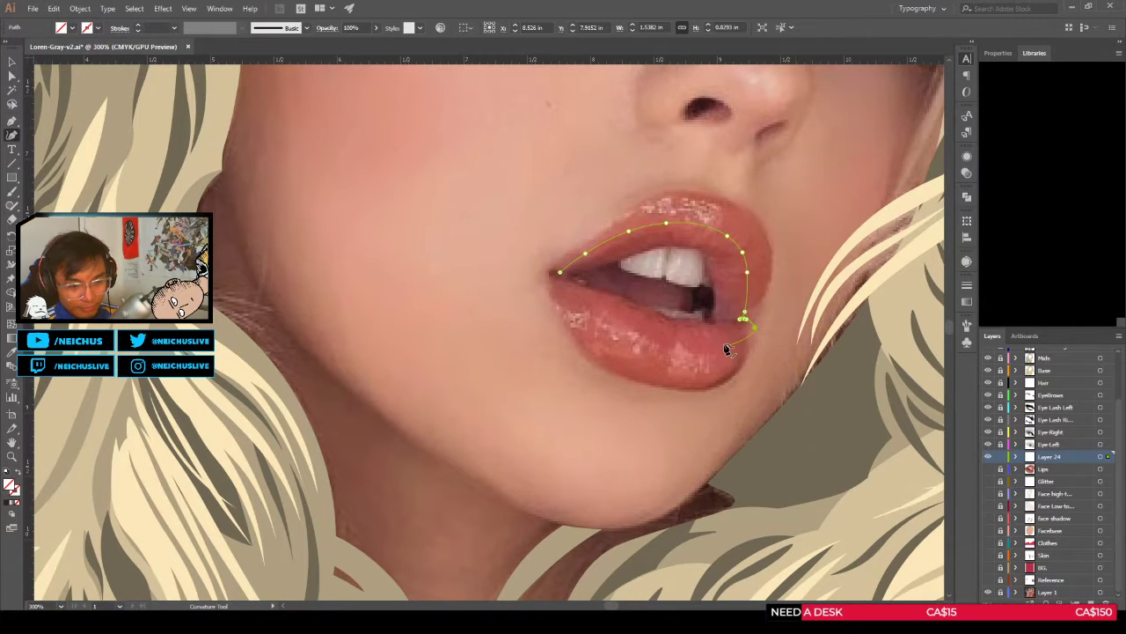
Step: Extend the path across the right half of the lower lip and up into a pointed notch near its middle
scroll(745, 353, "up", 1)
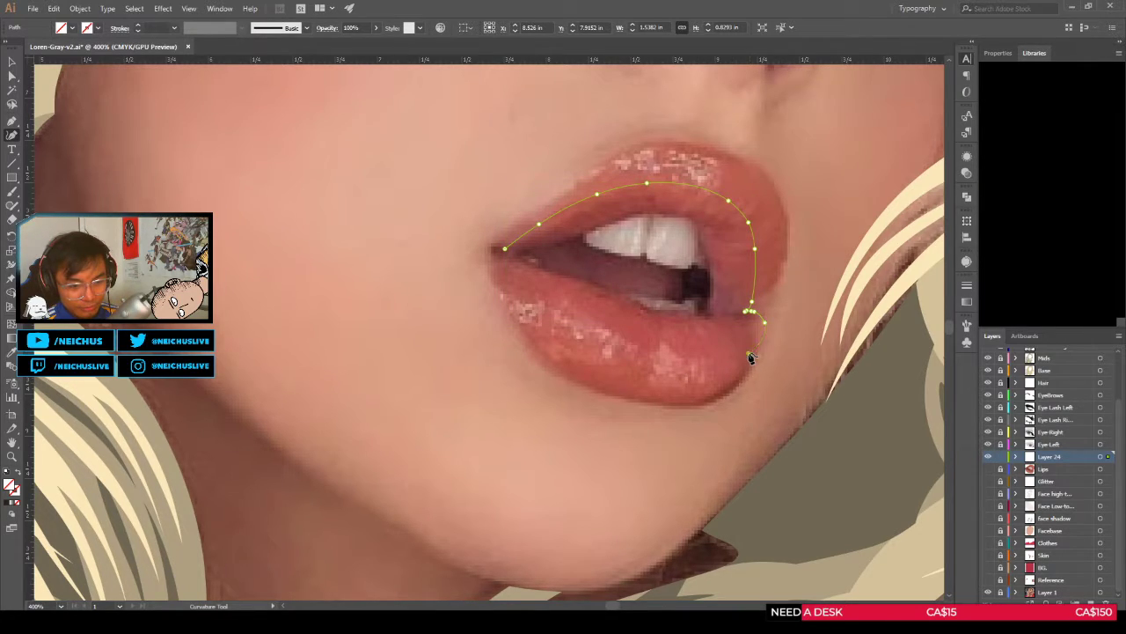
left_click(708, 359)
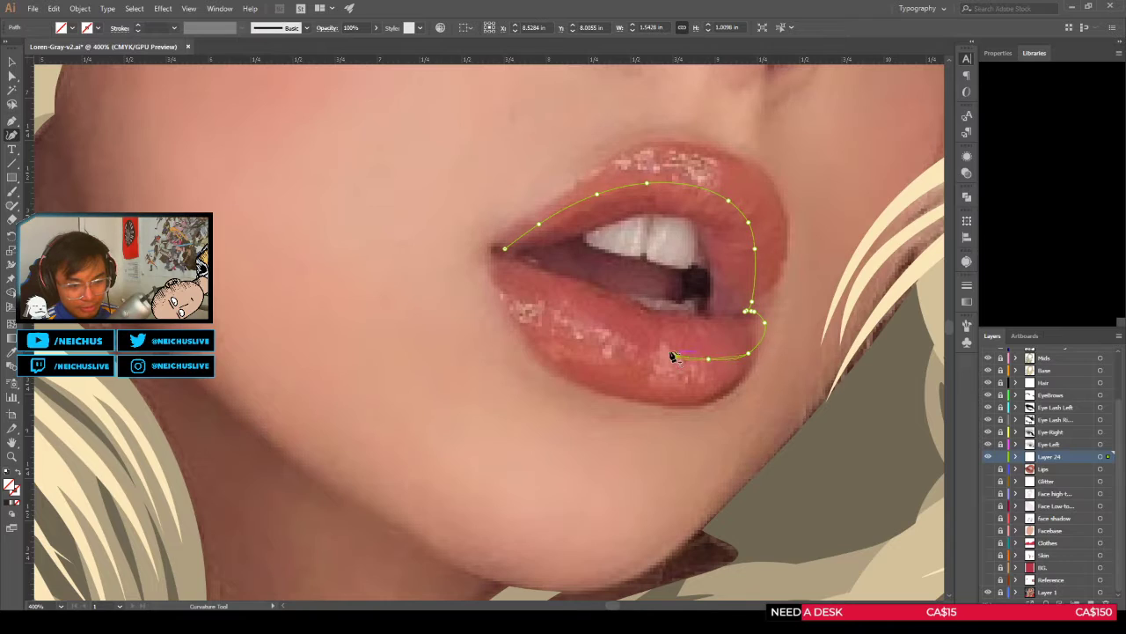
left_click(674, 357)
left_click(662, 338)
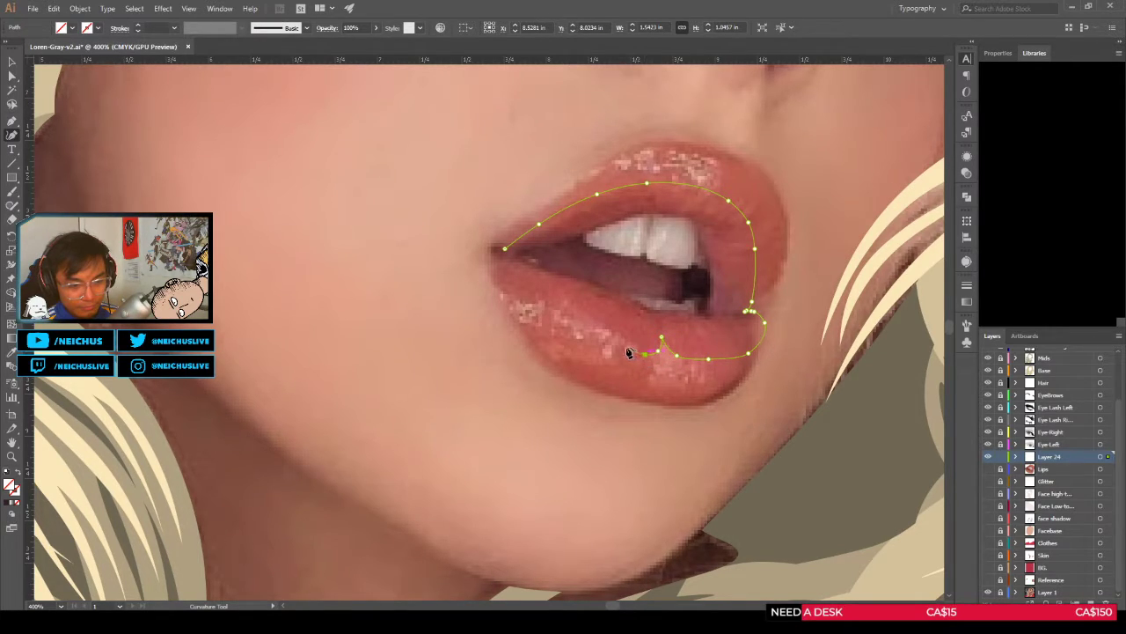
key("v")
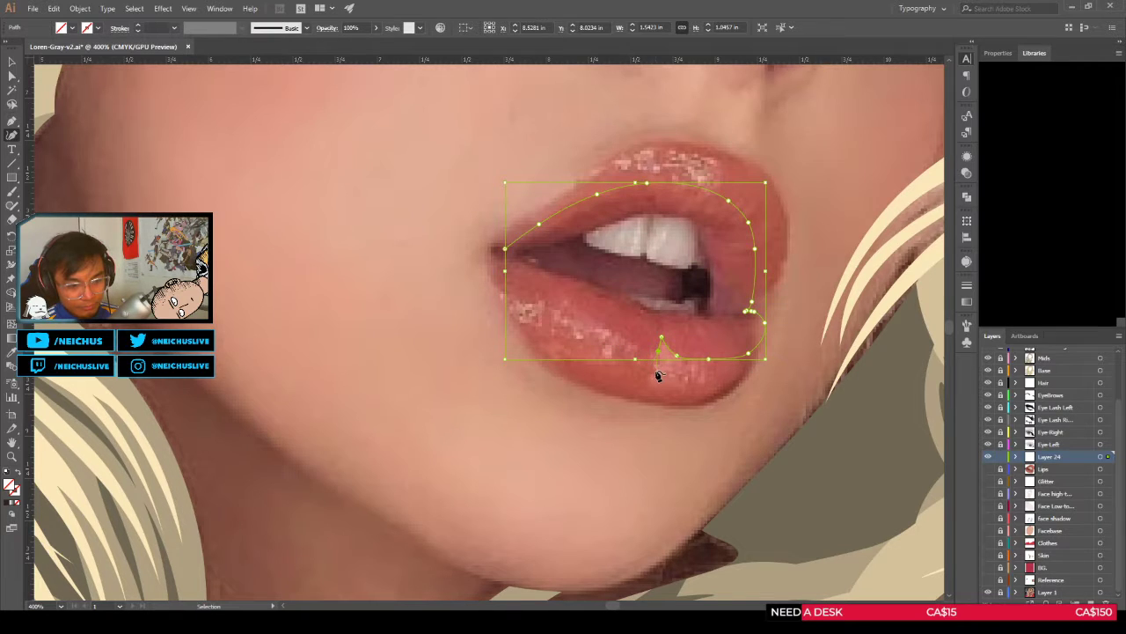
scroll(659, 377, "down", 3)
scroll(573, 377, "up", 1)
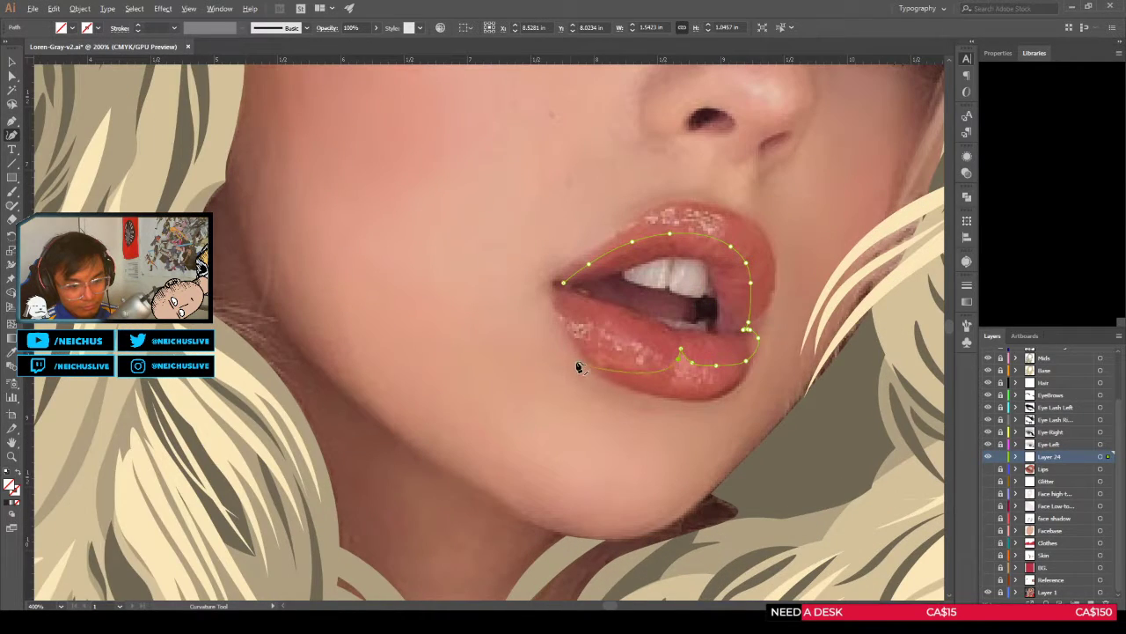
Step: Continue the path along the left half of the lower lip and around the left mouth corner, closing it at its start point
left_click(640, 358)
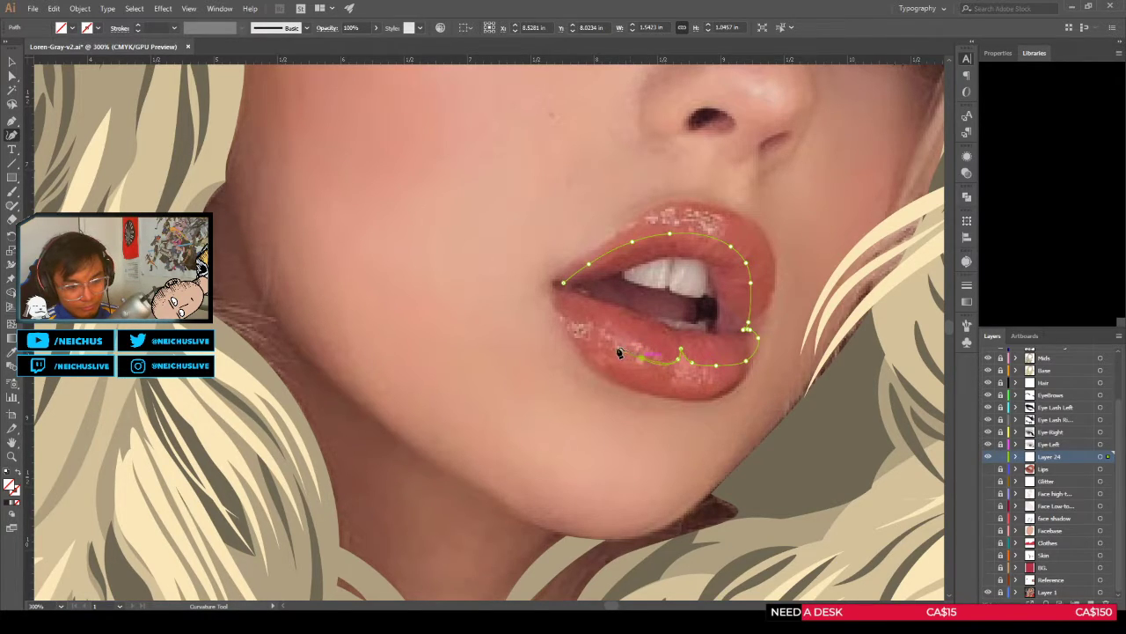
left_click(601, 339)
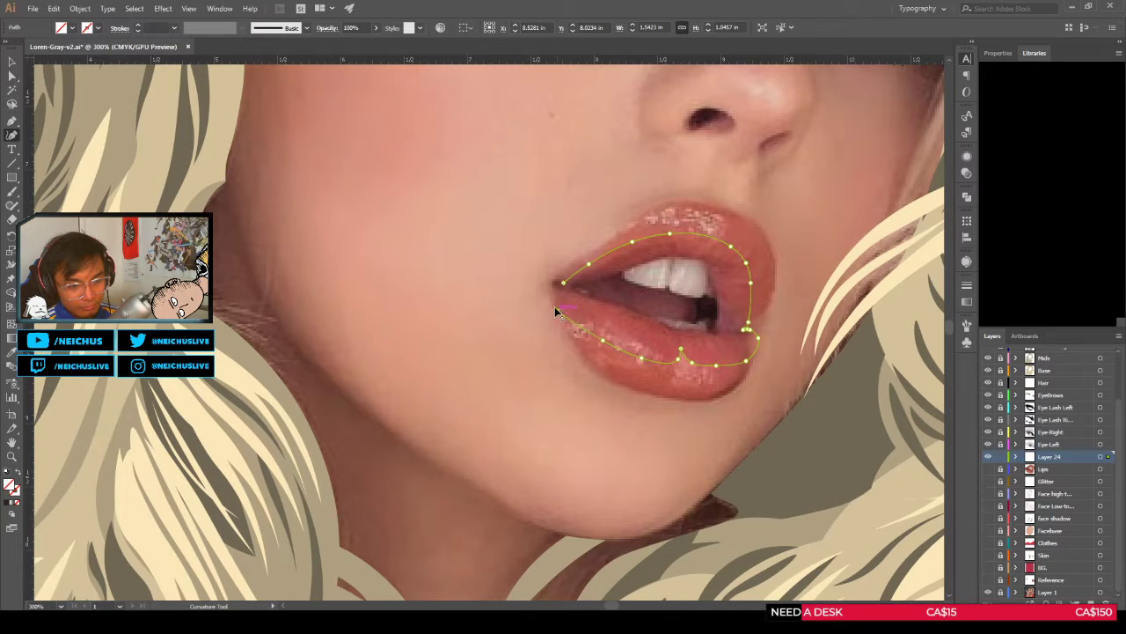
left_click(557, 311)
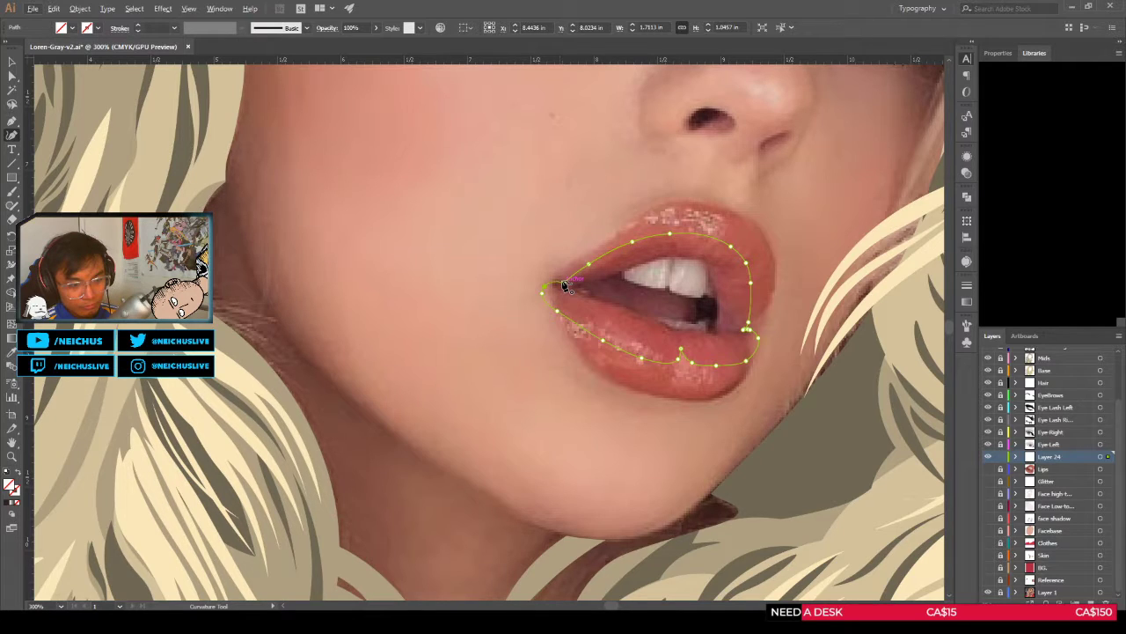
scroll(564, 286, "up", 3)
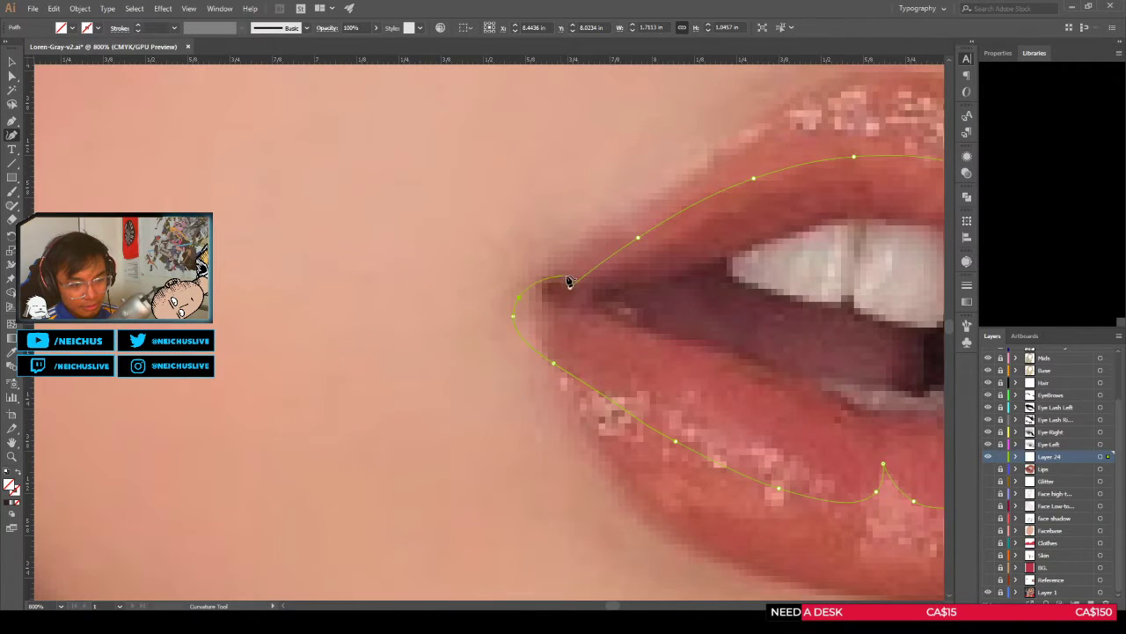
scroll(574, 292, "down", 3)
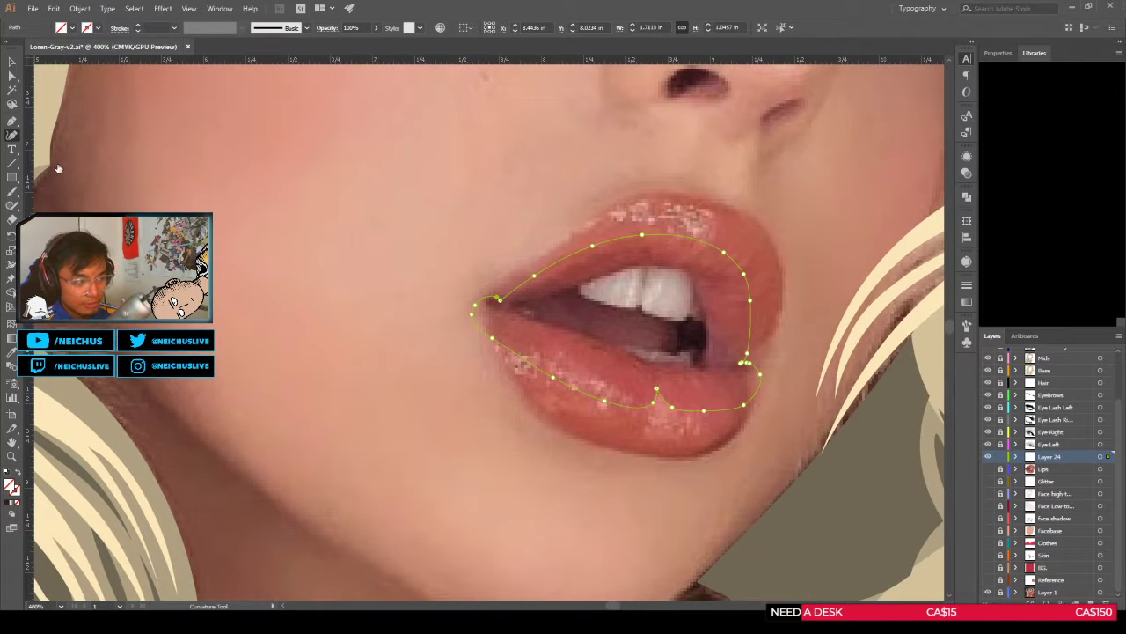
Step: Fill the closed inner-lip shape with yellow and show the Lips layer beneath it
left_click(71, 169)
left_click(78, 168)
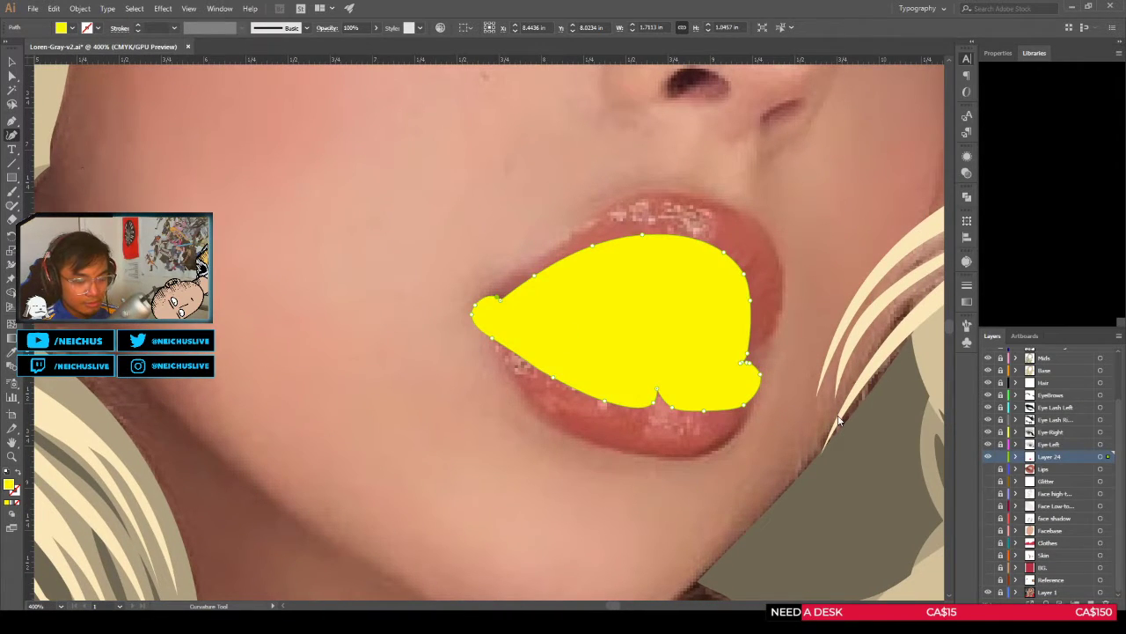
left_click(988, 469)
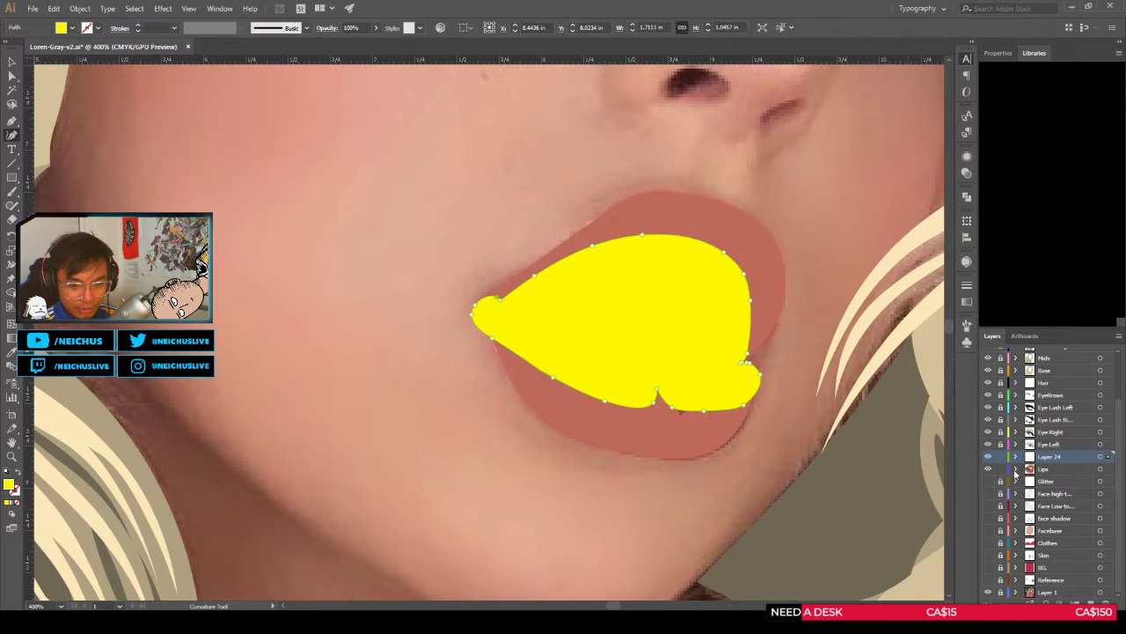
Step: Copy the base lip compound path from the Lips layer to Layer 24 and lock the Lips layer
left_click(1016, 469)
left_click(1100, 519)
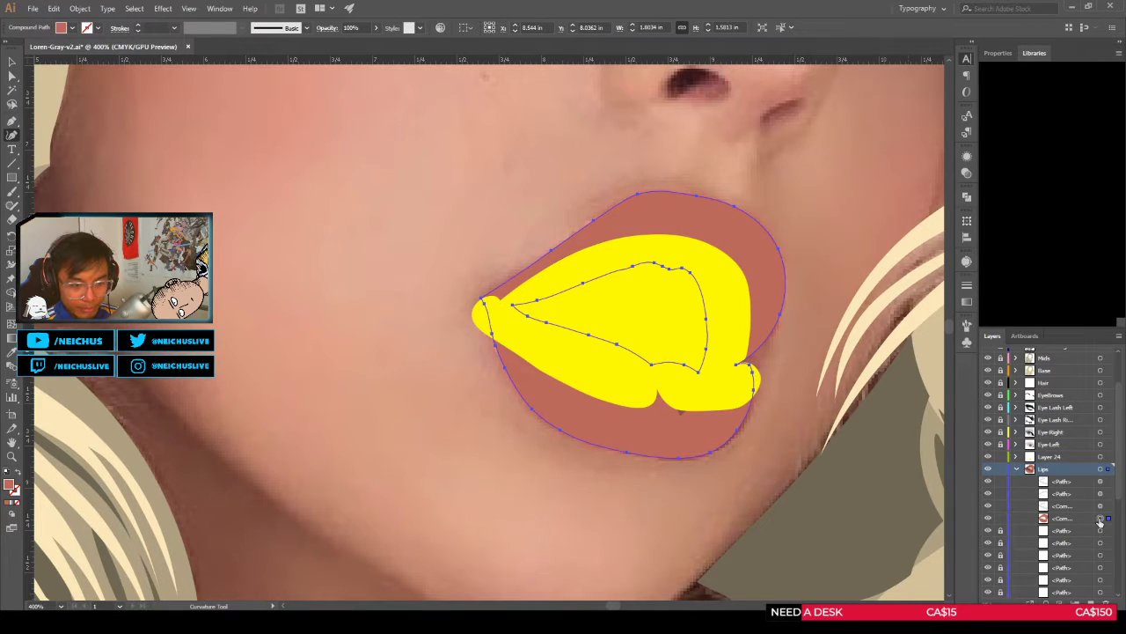
left_click(1017, 469)
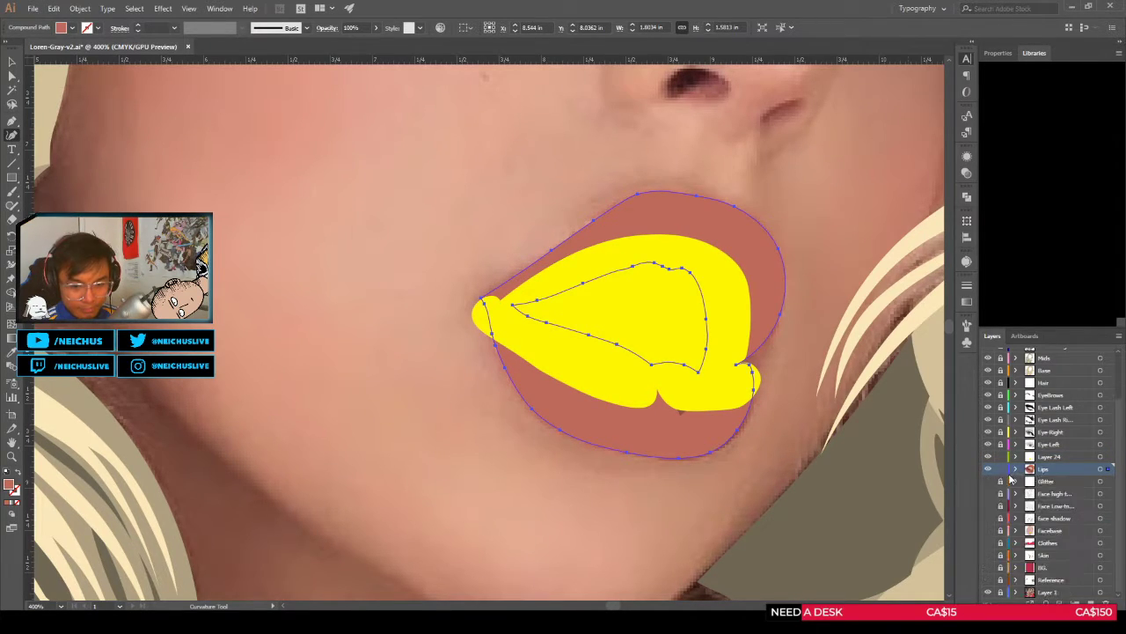
left_click(1061, 459)
left_click_drag(1108, 469, 1108, 457)
left_click(999, 470)
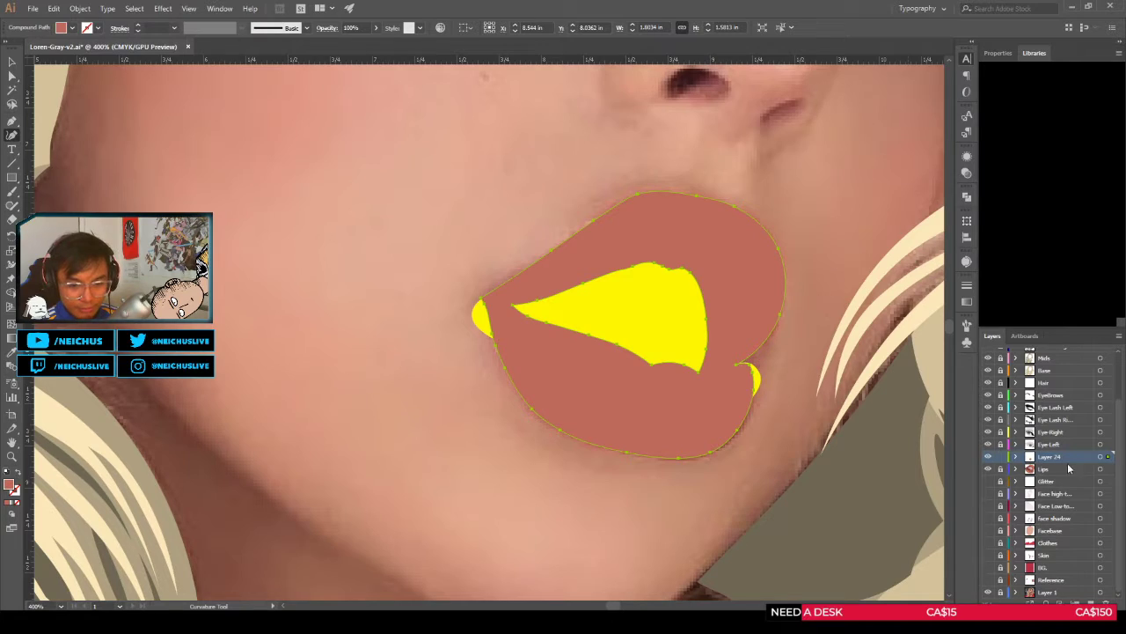
Step: Trim the yellow shape's mouth opening and overhanging corners against the copied lips with Shape Builder, and delete the lip copy
left_click(1017, 456)
left_click(1106, 481, "shift")
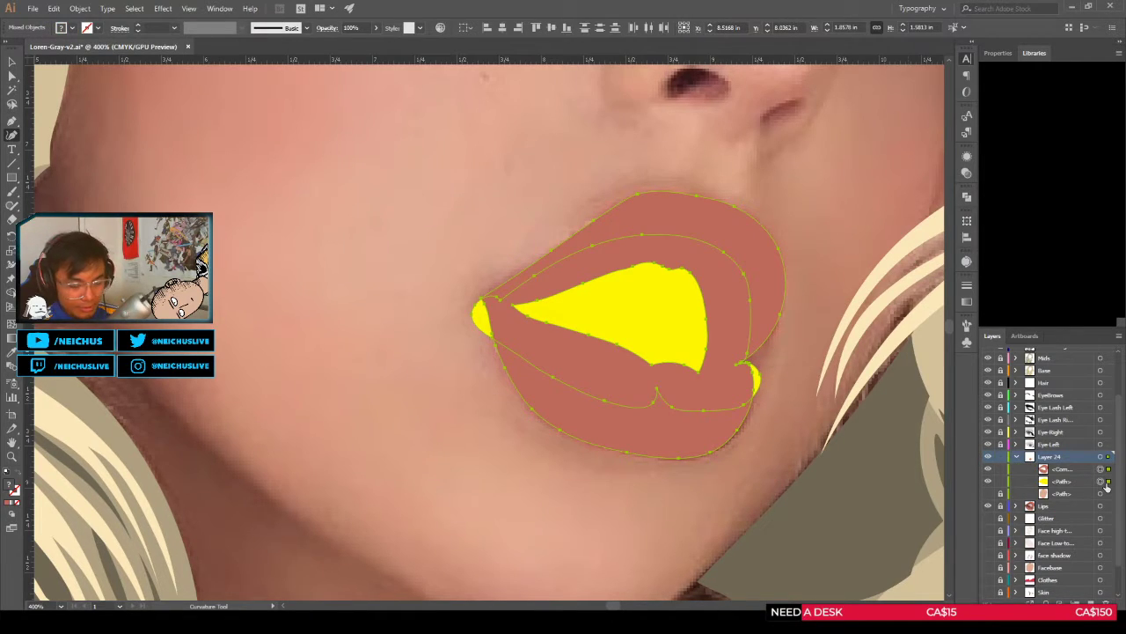
key("shift+m")
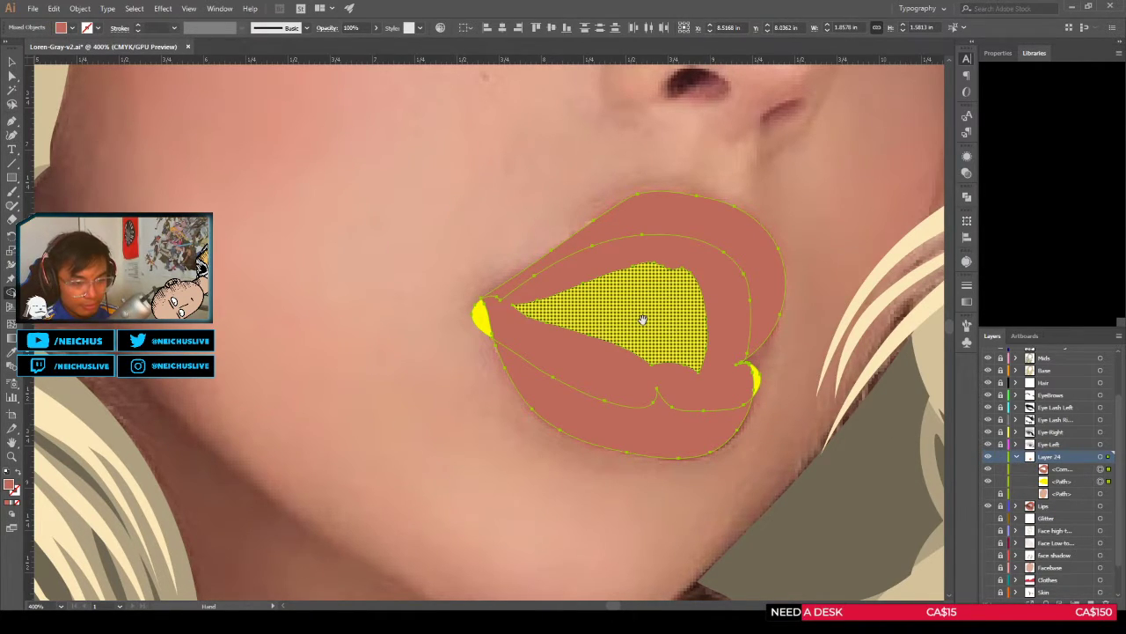
left_click(644, 326, "alt")
left_click(482, 318, "alt")
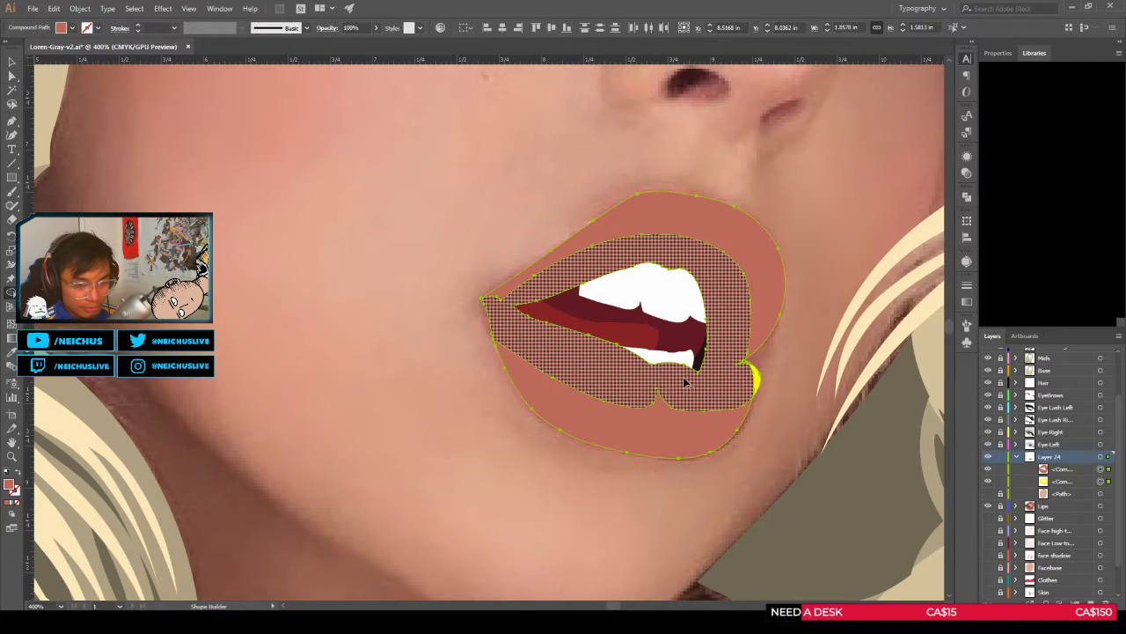
scroll(747, 381, "up", 3)
left_click(786, 387, "alt")
scroll(790, 393, "down", 2)
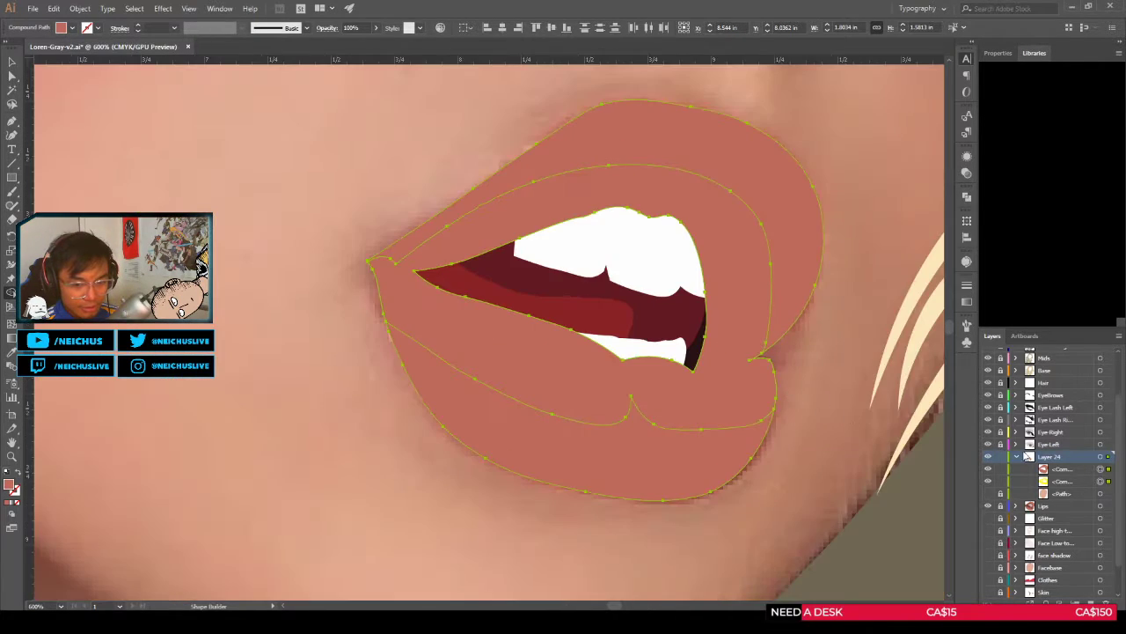
left_click(1100, 470)
key("Delete")
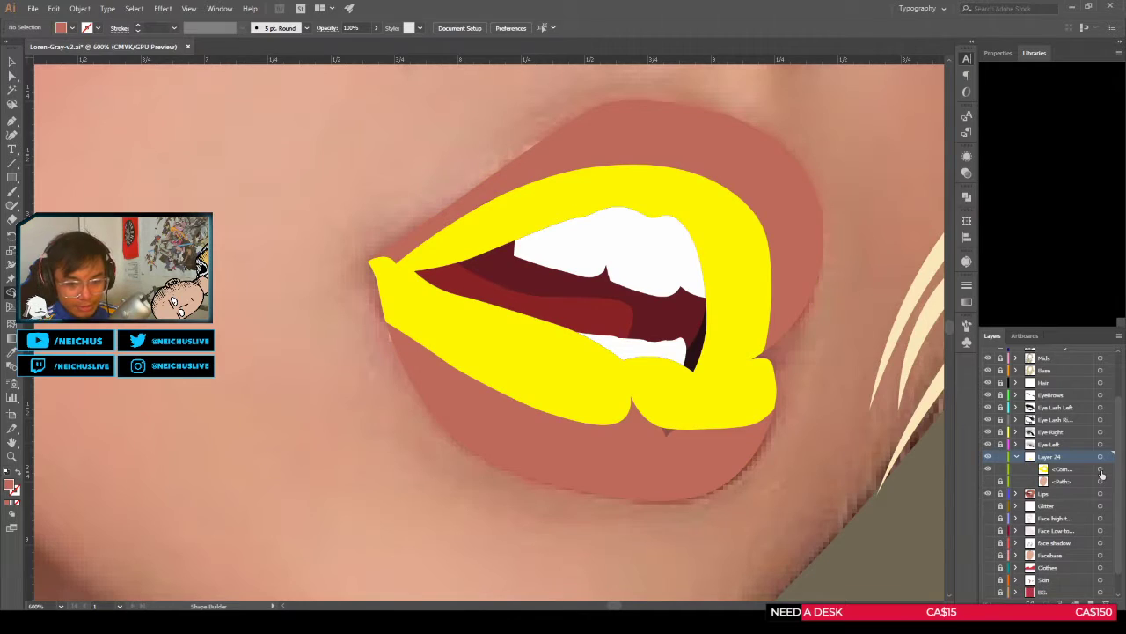
Step: Recolor the trimmed yellow shape with the base lip color sampled from the upper lip
left_click(1100, 470)
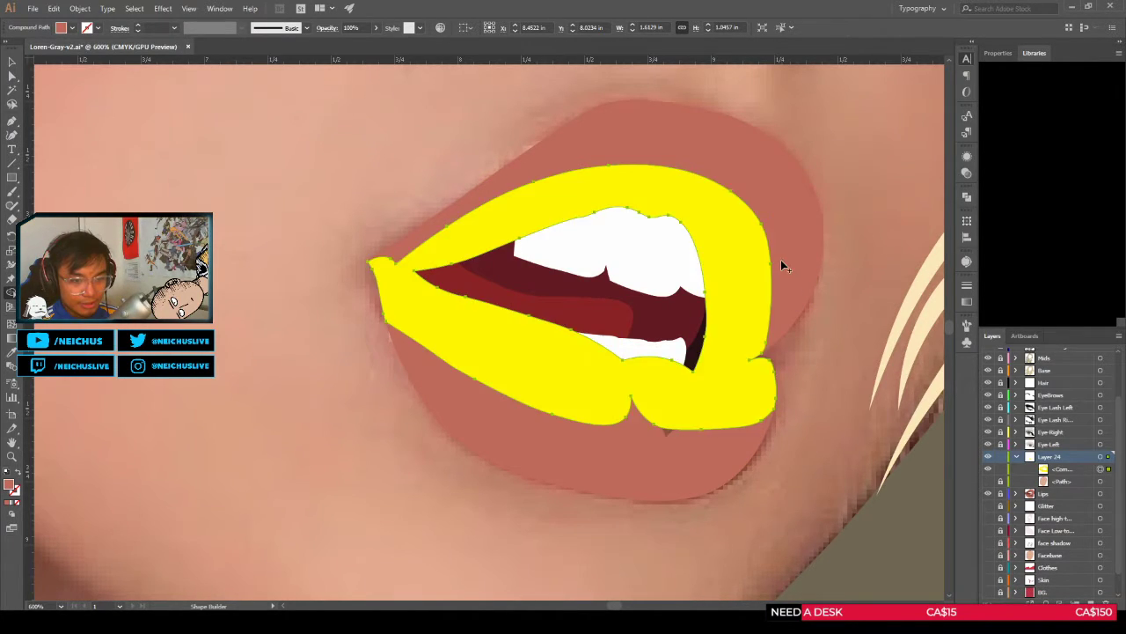
scroll(782, 259, "down", 5)
scroll(730, 280, "up", 3)
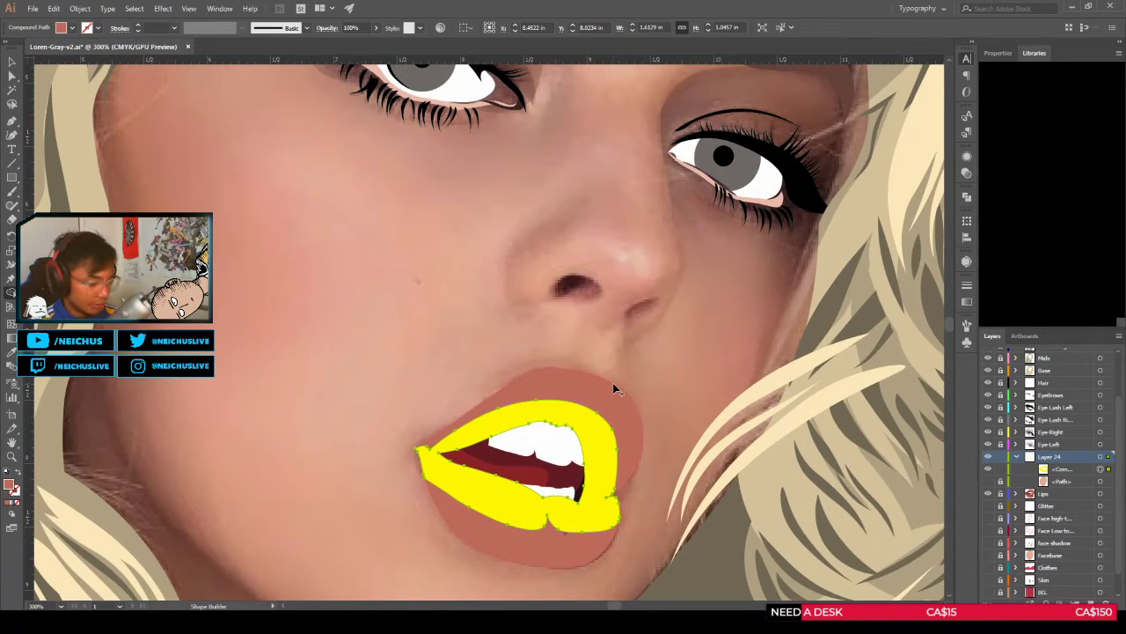
key("i")
left_click(609, 398)
key("v")
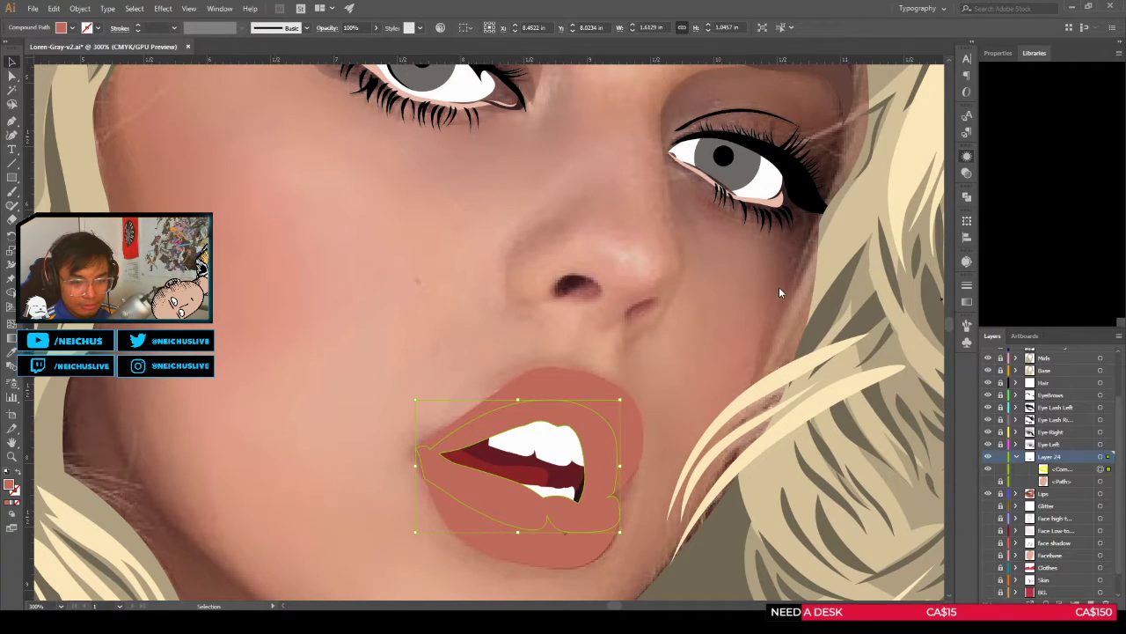
Step: Give the inner-lip shape a darkening blend mode at 30% opacity and deselect it to check the shading
key("ctrl+z")
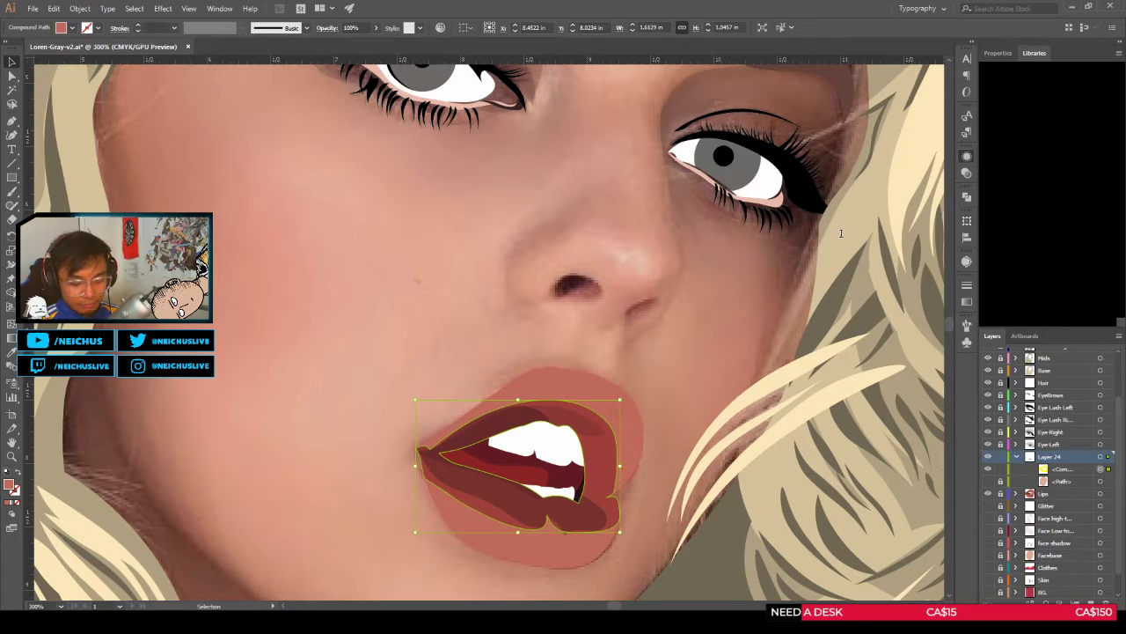
key("3")
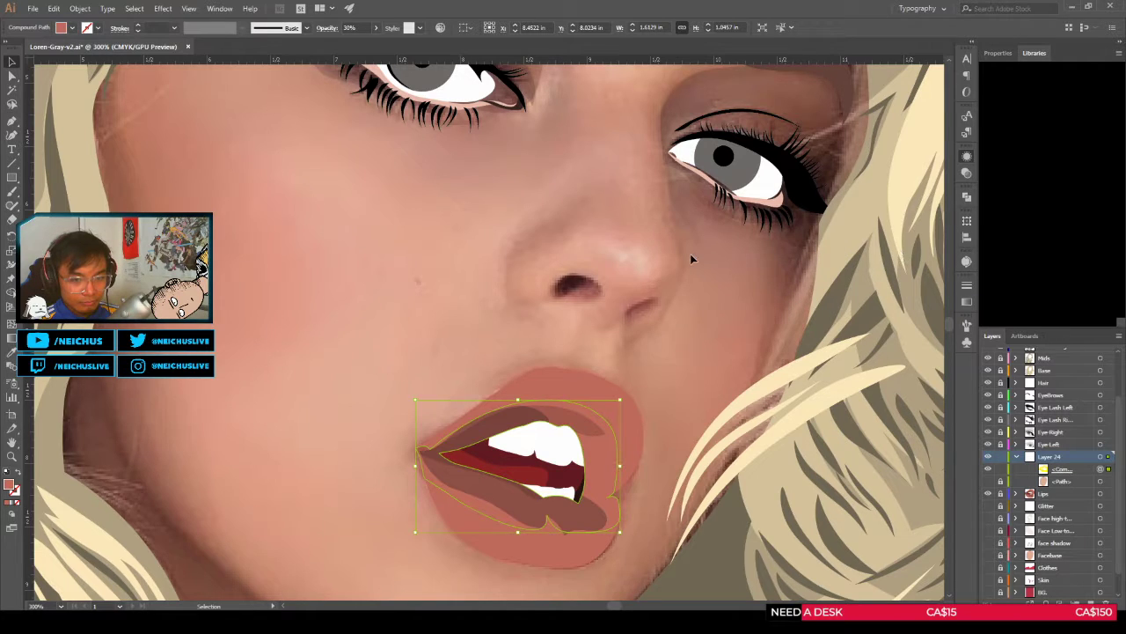
key("ctrl+h")
key("ctrl+h")
scroll(594, 440, "up", 1)
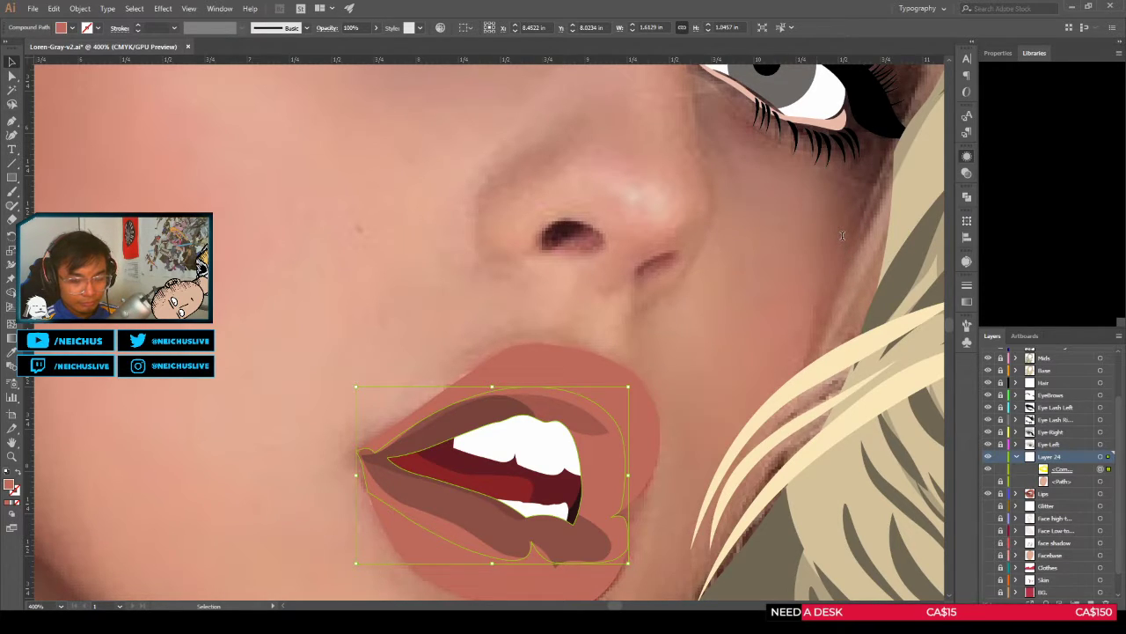
key("3")
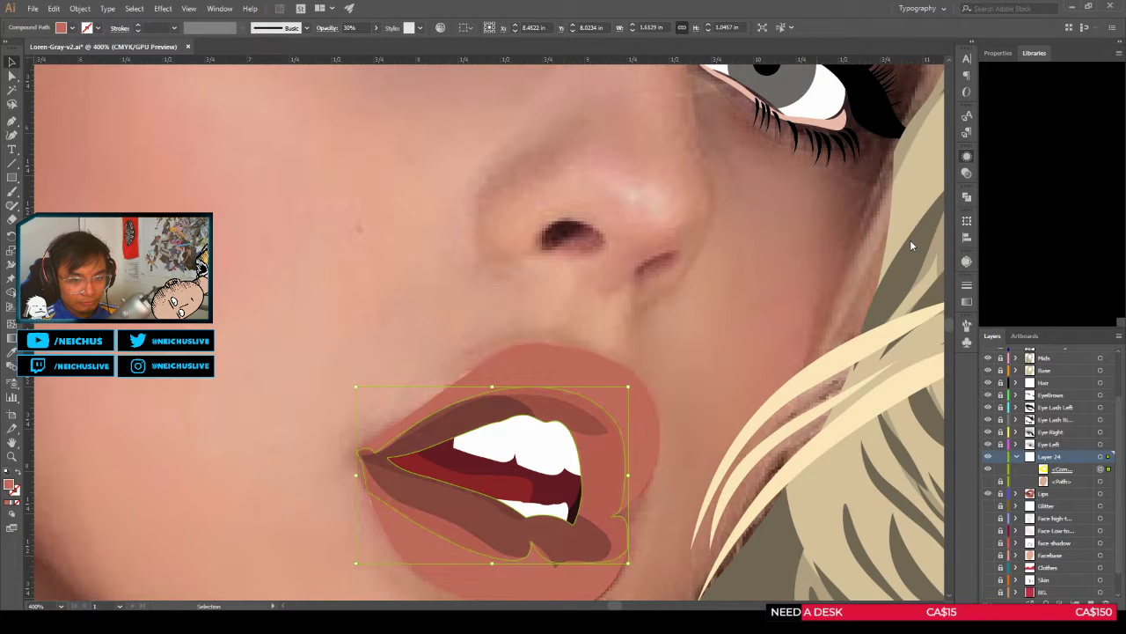
left_click(709, 298)
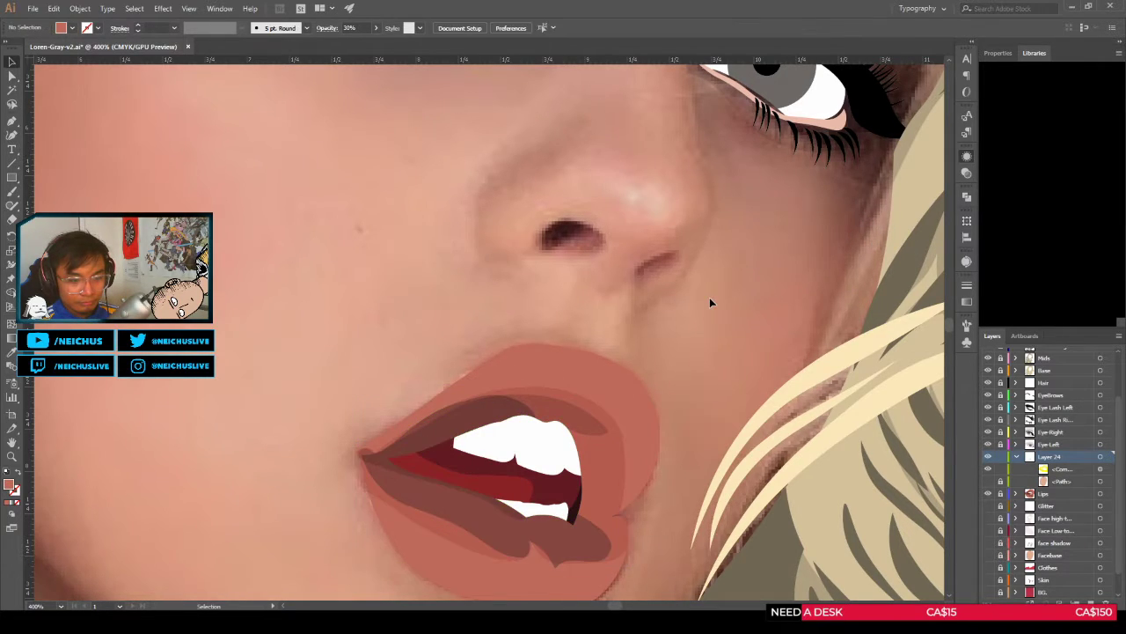
scroll(709, 299, "down", 1)
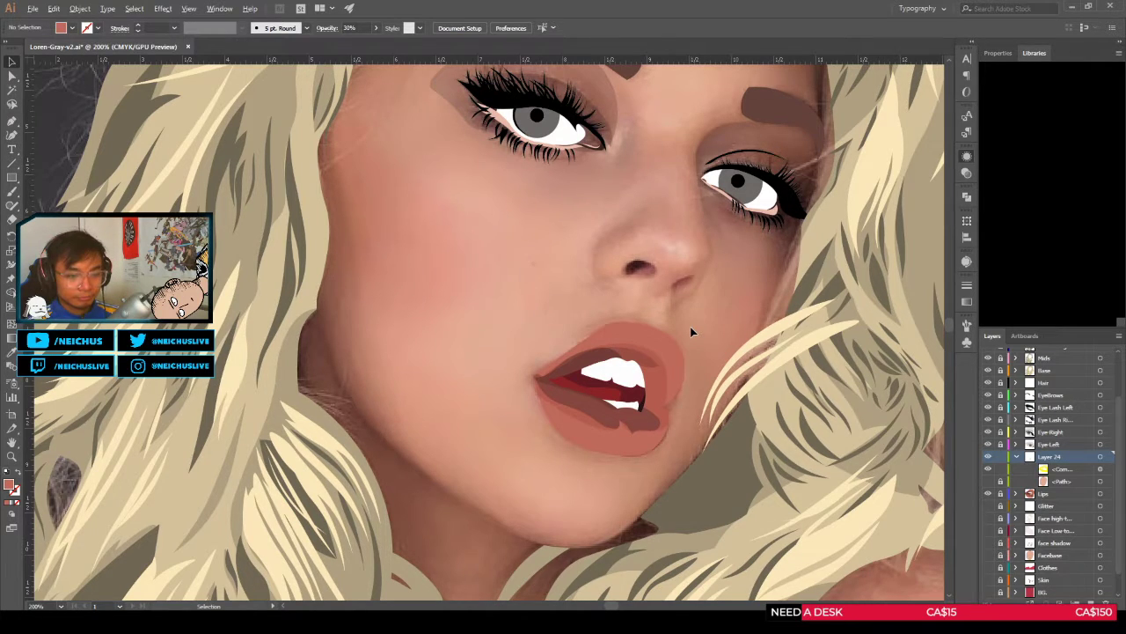
Step: Examine the inner-lip shading on the face, both from a distance and close up
scroll(686, 396, "up", 1)
scroll(686, 405, "down", 1)
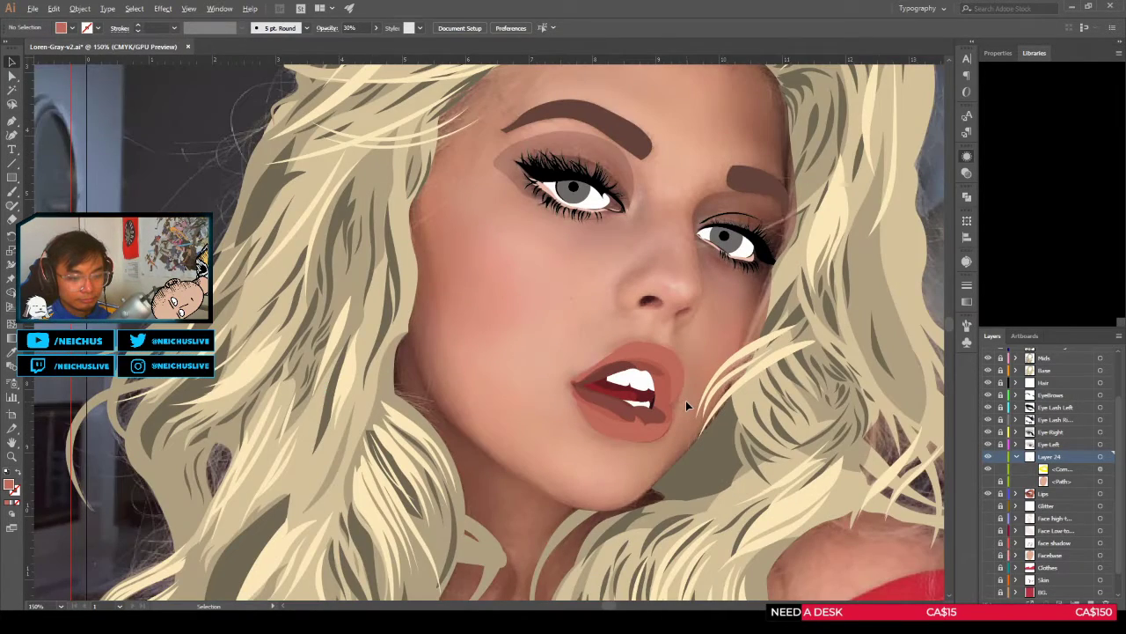
scroll(688, 405, "up", 1)
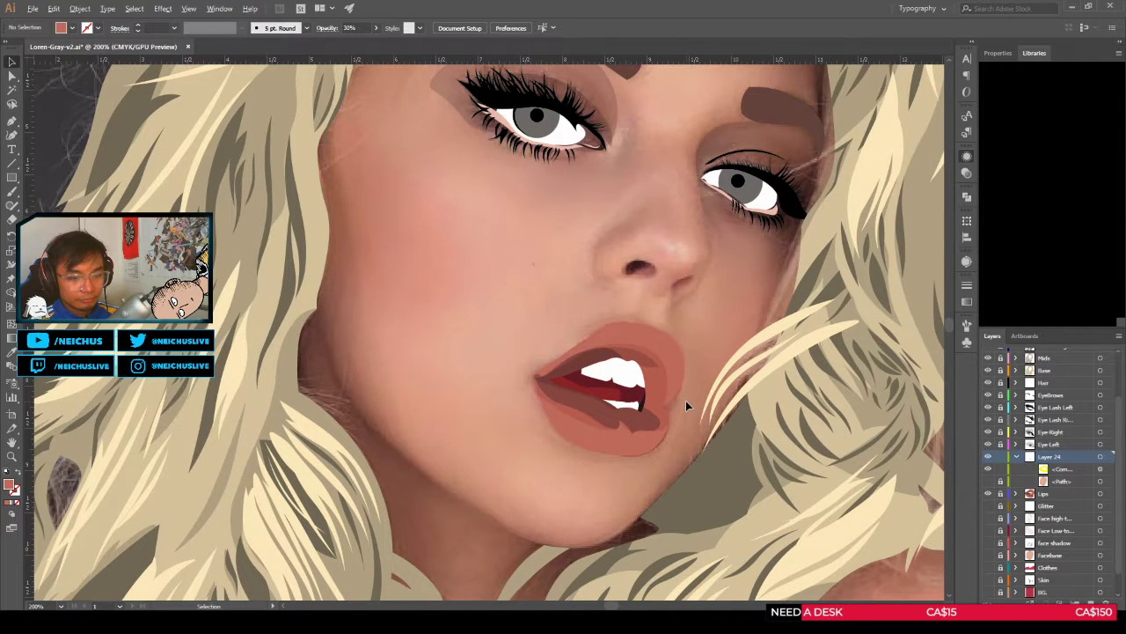
scroll(686, 400, "up", 1)
scroll(684, 407, "down", 1)
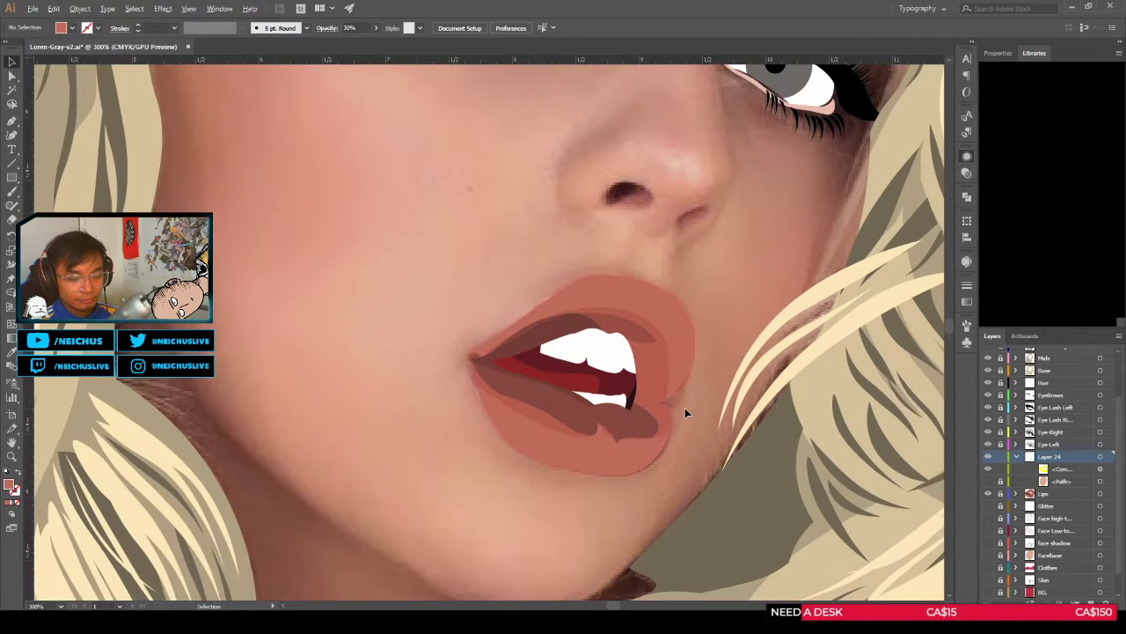
scroll(684, 407, "up", 1)
scroll(573, 410, "down", 1)
scroll(573, 410, "up", 2)
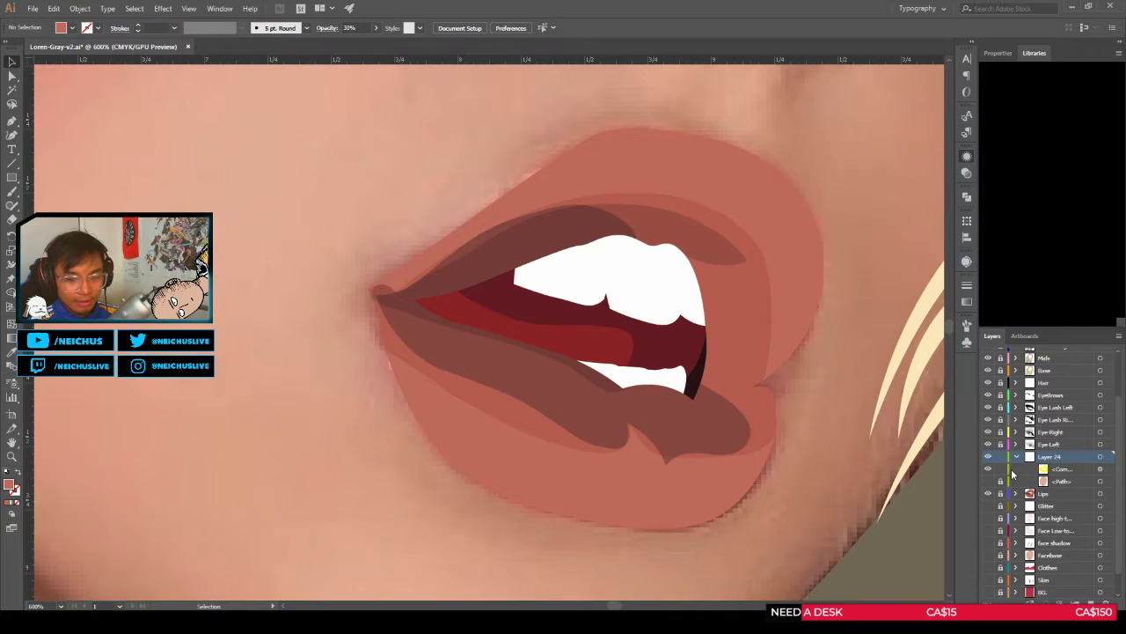
Step: Compare the lips with the inner-lip compound shape hidden and shown, and check the skin-colored path beneath it on Layer 24
left_click(1100, 468)
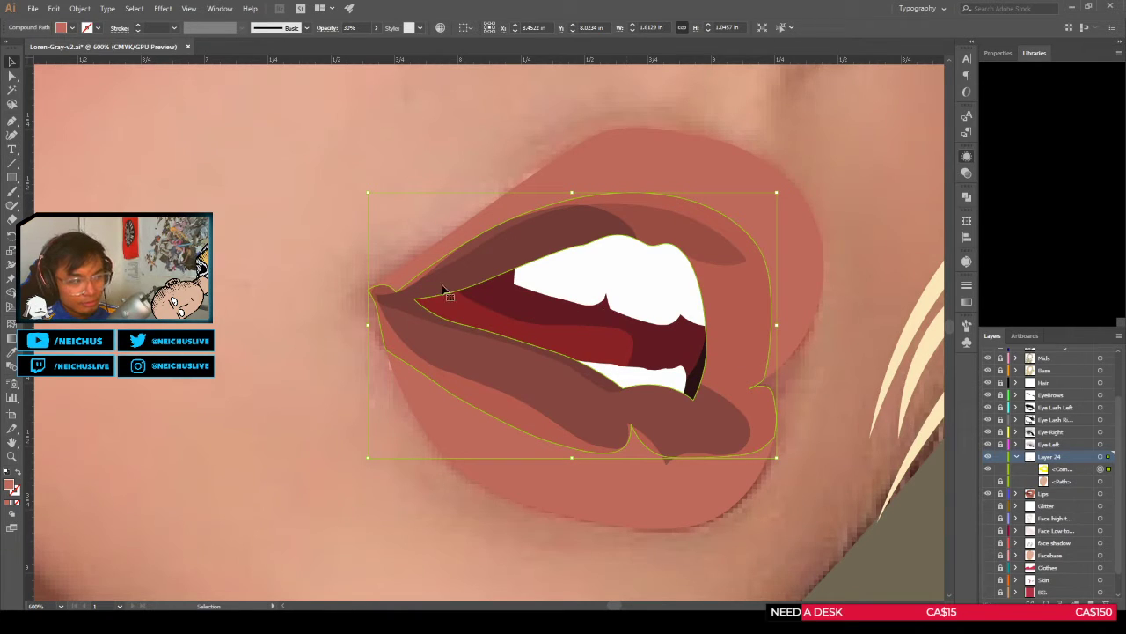
scroll(651, 307, "up", 2)
left_click(989, 469)
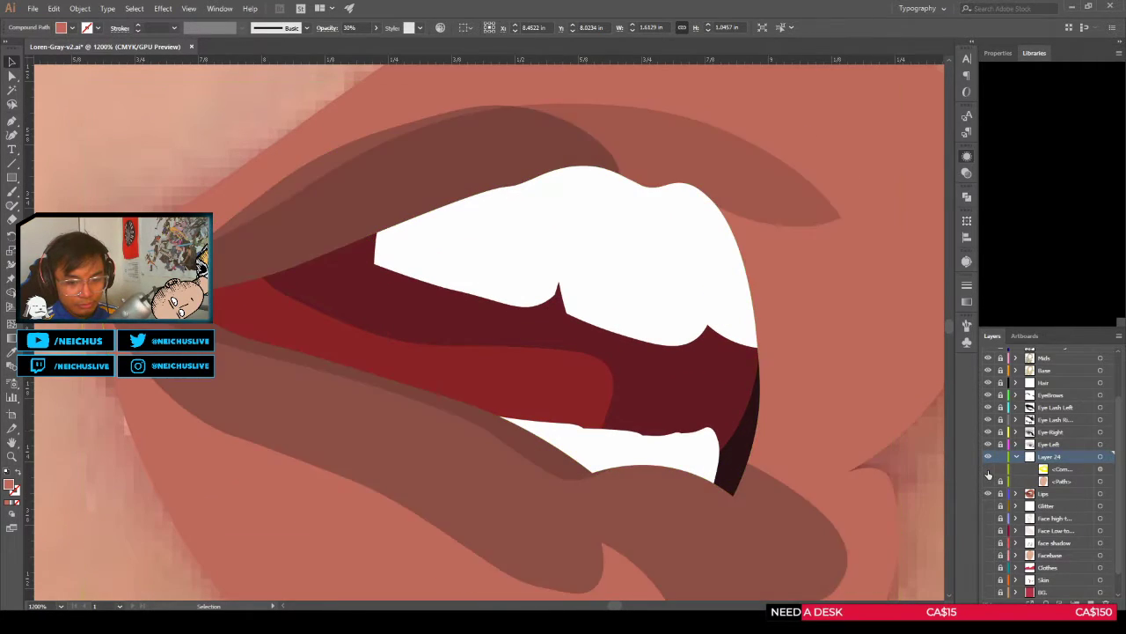
left_click(989, 469)
left_click(1045, 472)
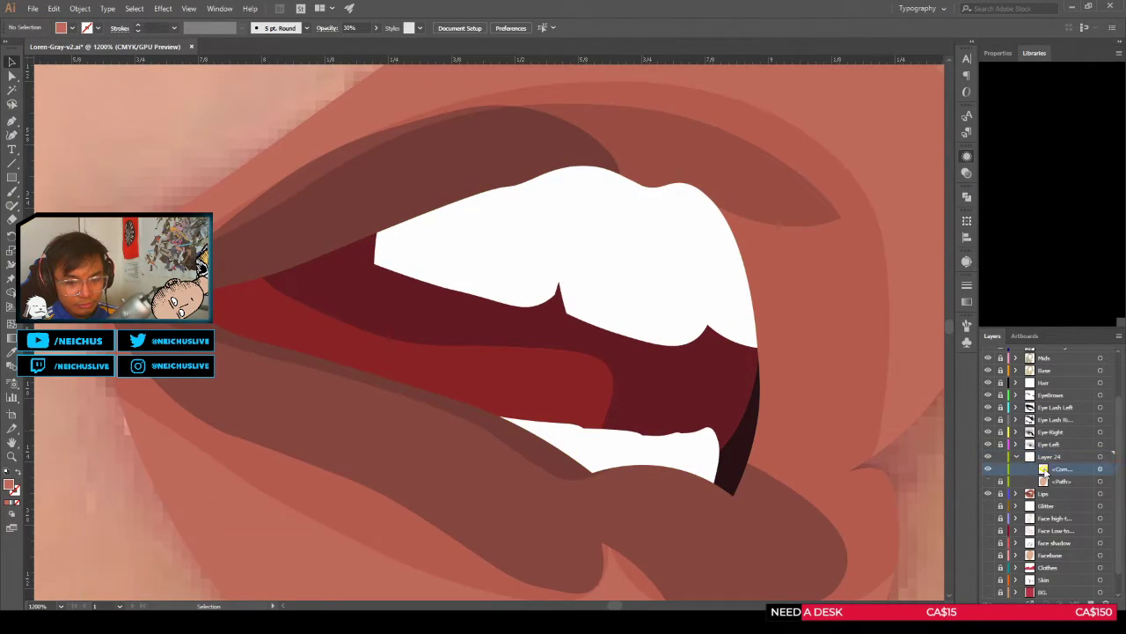
left_click(1100, 468)
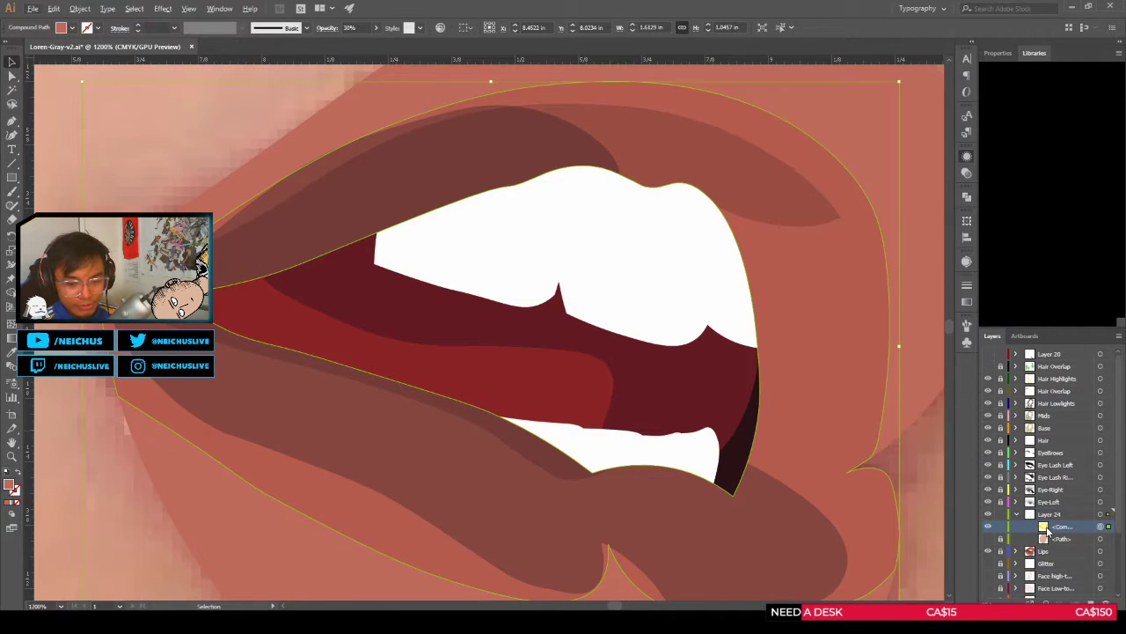
scroll(1047, 531, "down", 2)
left_click(988, 501)
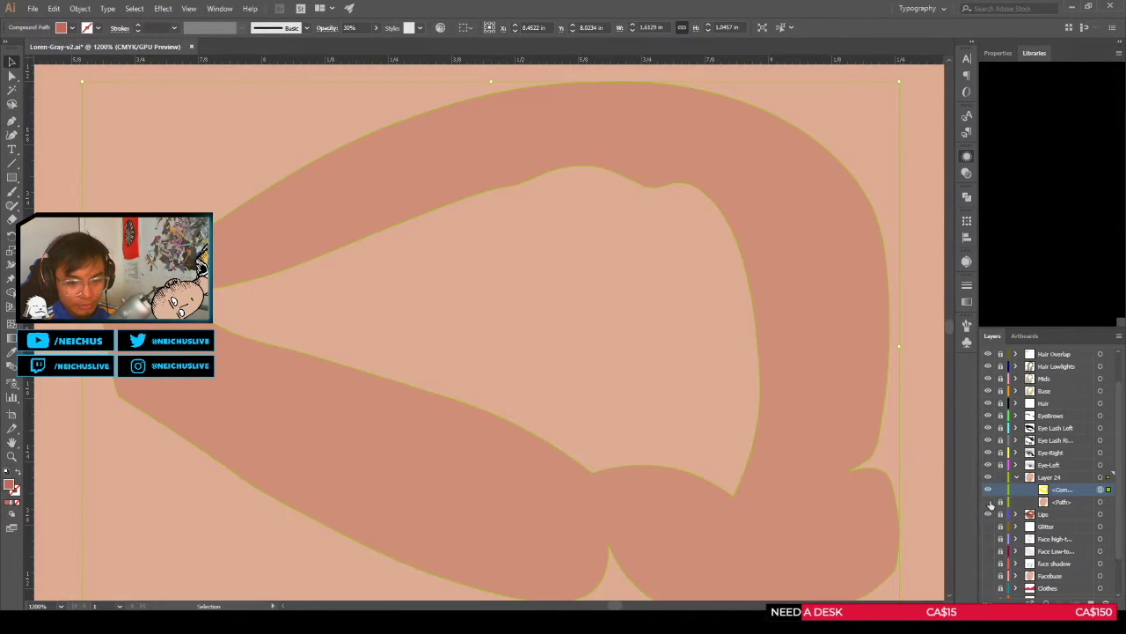
scroll(681, 404, "down", 4, "alt")
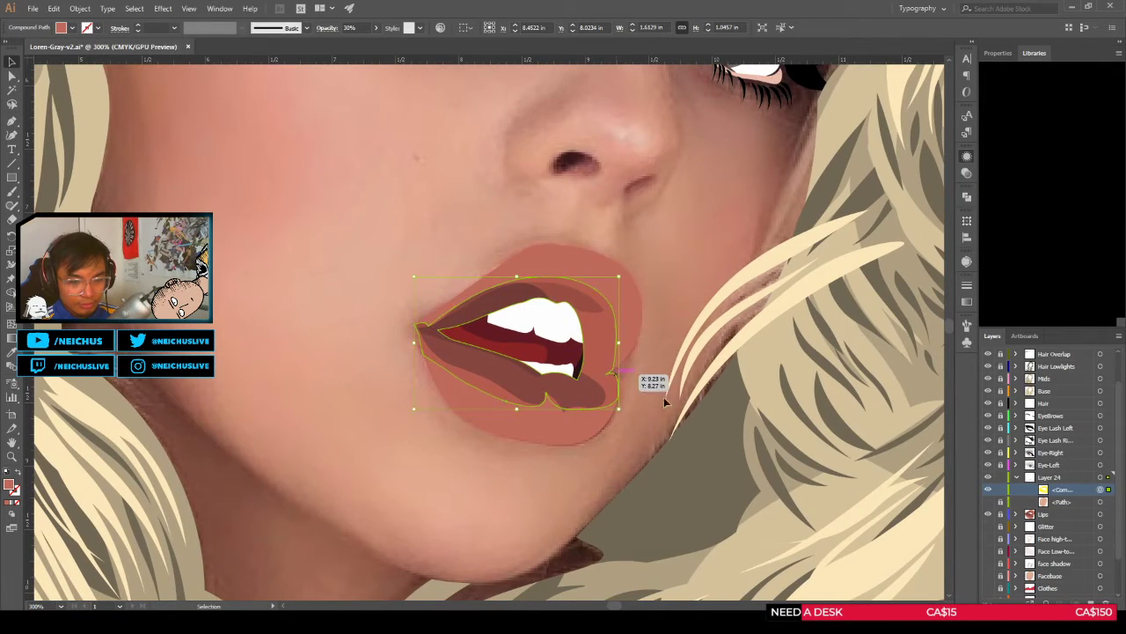
scroll(476, 358, "up", 2, "alt")
left_click(272, 364)
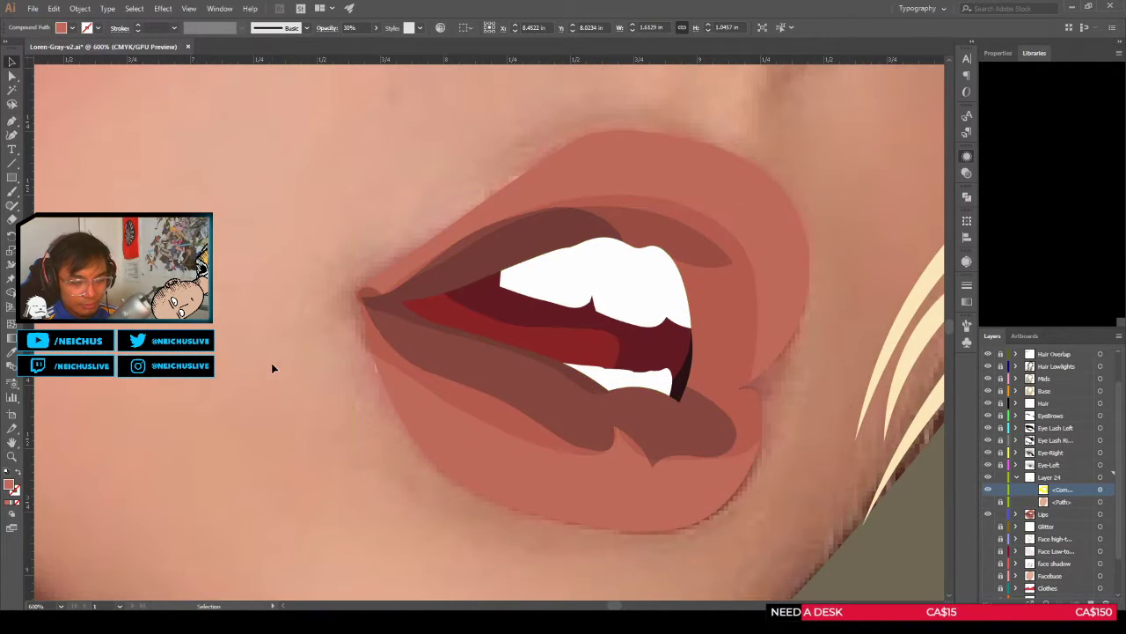
Step: Expand the Lips layer and delete its dark inner-lip shading path that has 15% opacity
key("a")
left_click(452, 362)
left_click(1017, 514)
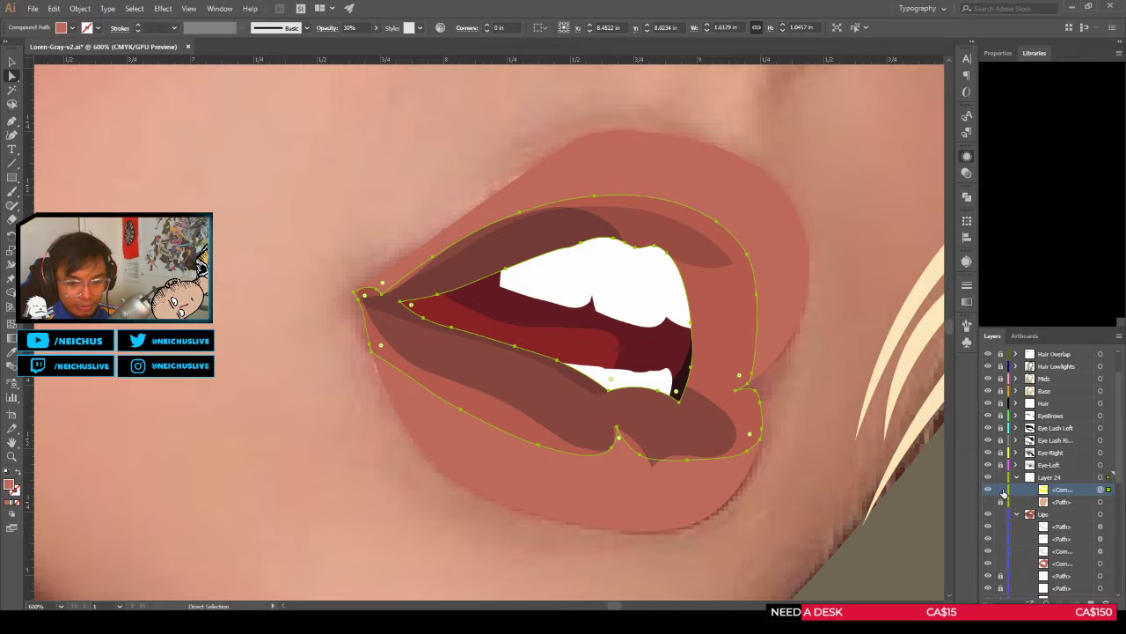
key("ctrl+shift+a")
left_click(550, 390)
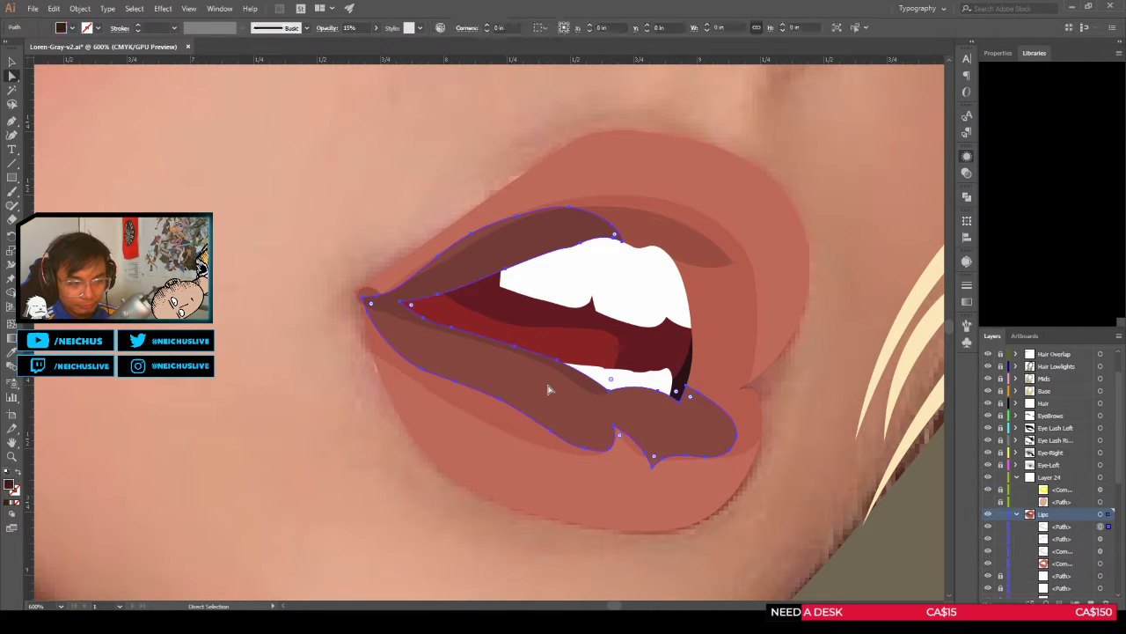
key("Delete")
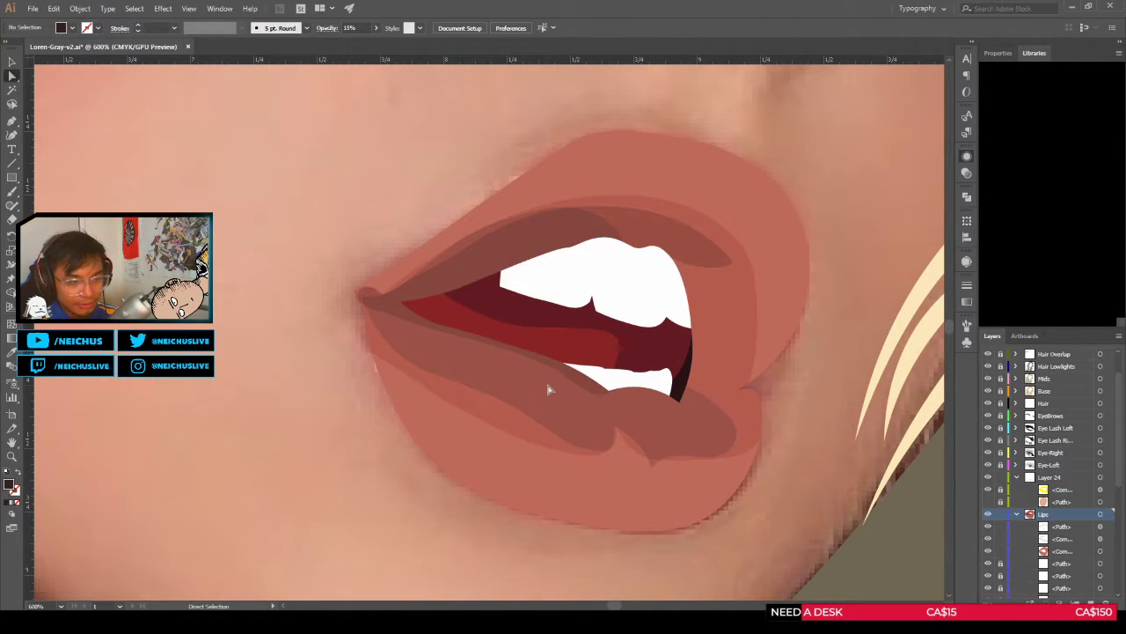
Step: Delete the dark inner-lip compound path from the Lips layer, comparing the mouth with and without it
left_click(545, 389)
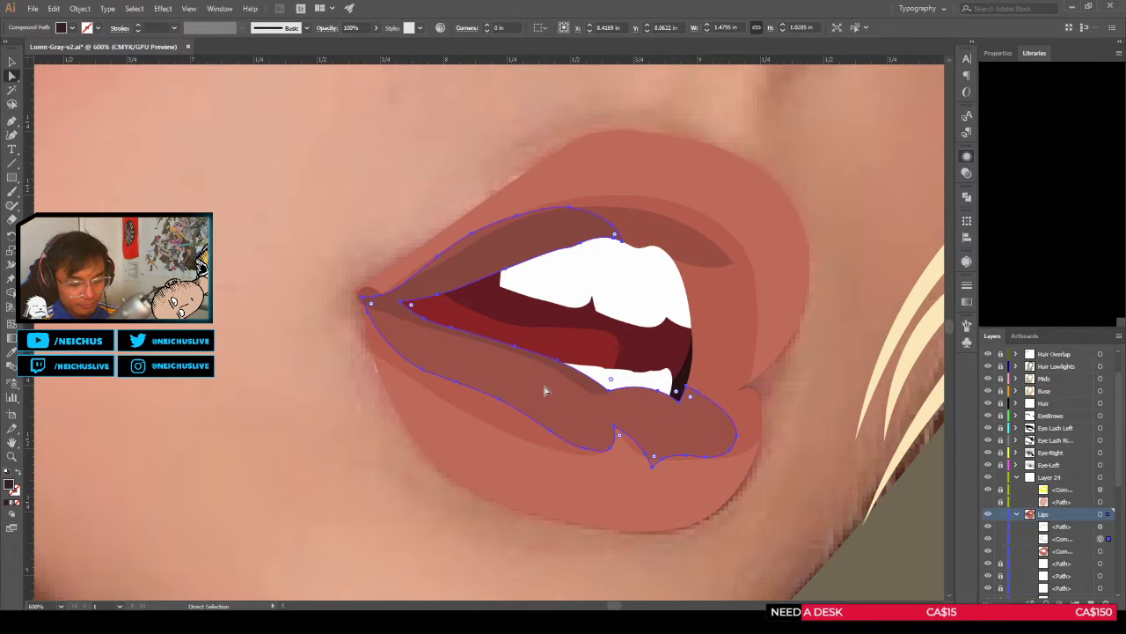
key("ctrl+shift+a")
scroll(673, 407, "down", 2)
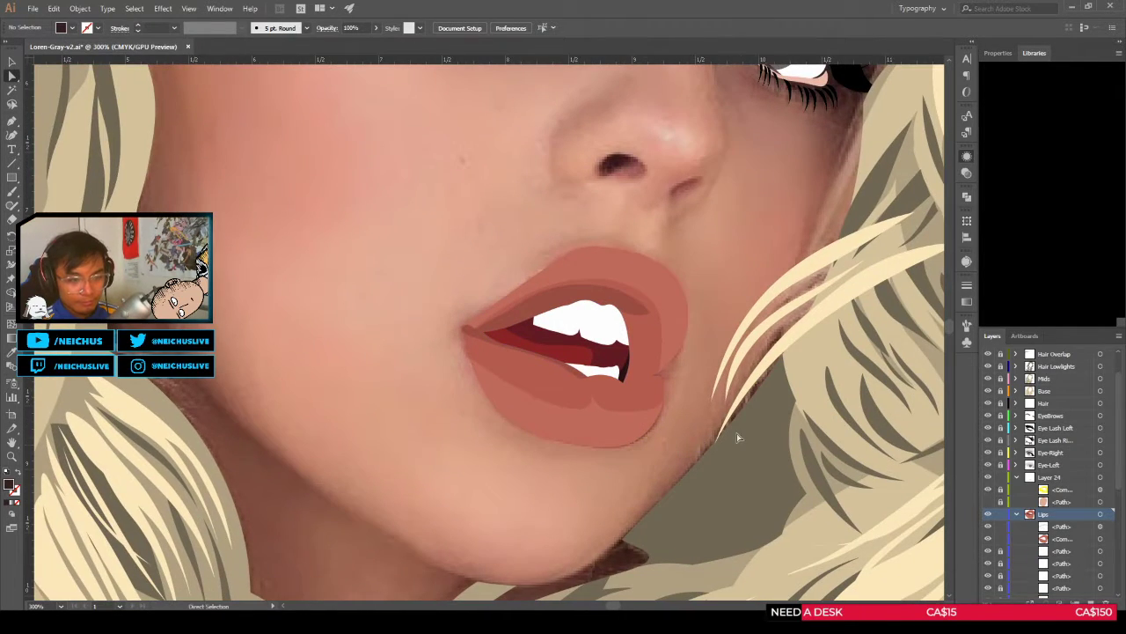
scroll(731, 430, "down", 1)
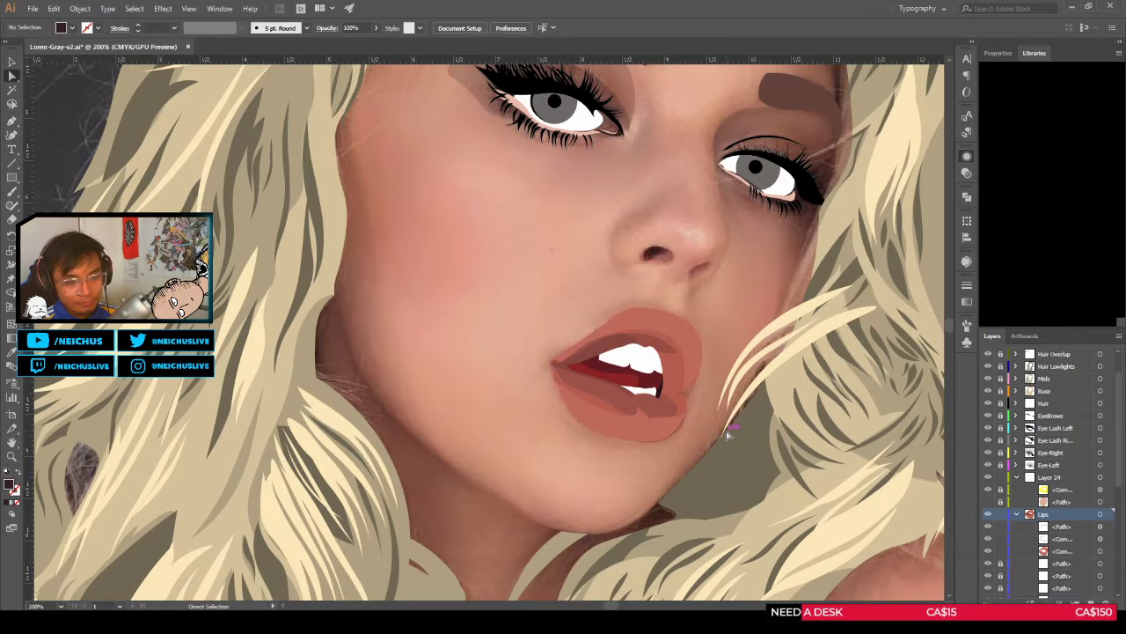
key("ctrl+z")
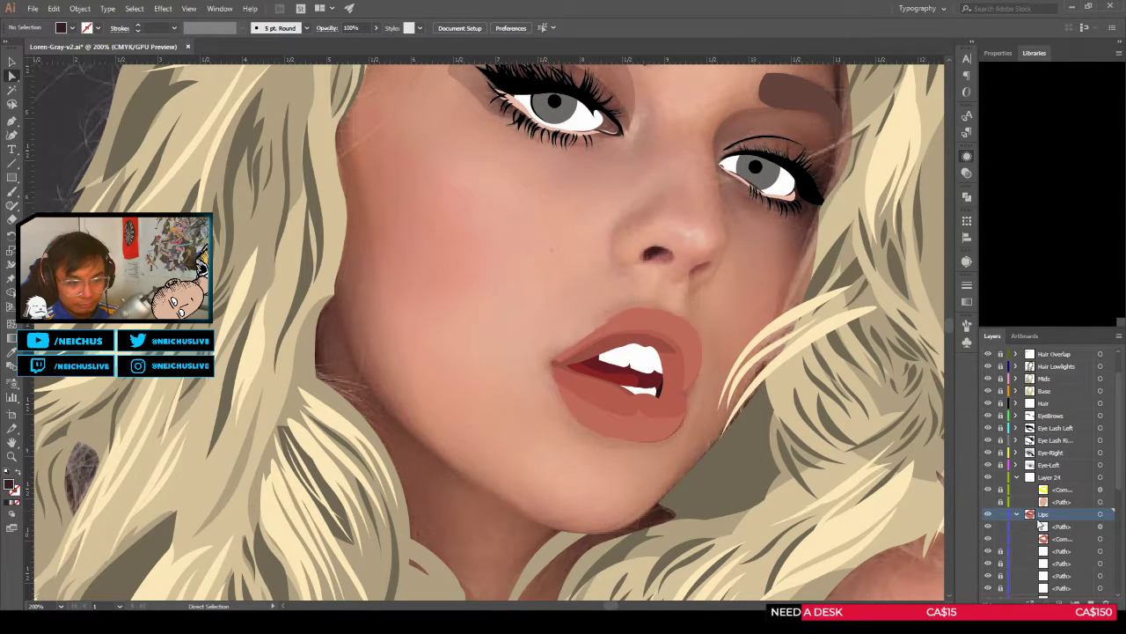
Step: Examine the upper-lip shadow path and the base lip outline against the face, leaving both deselected
scroll(613, 327, "up", 1)
left_click(567, 387)
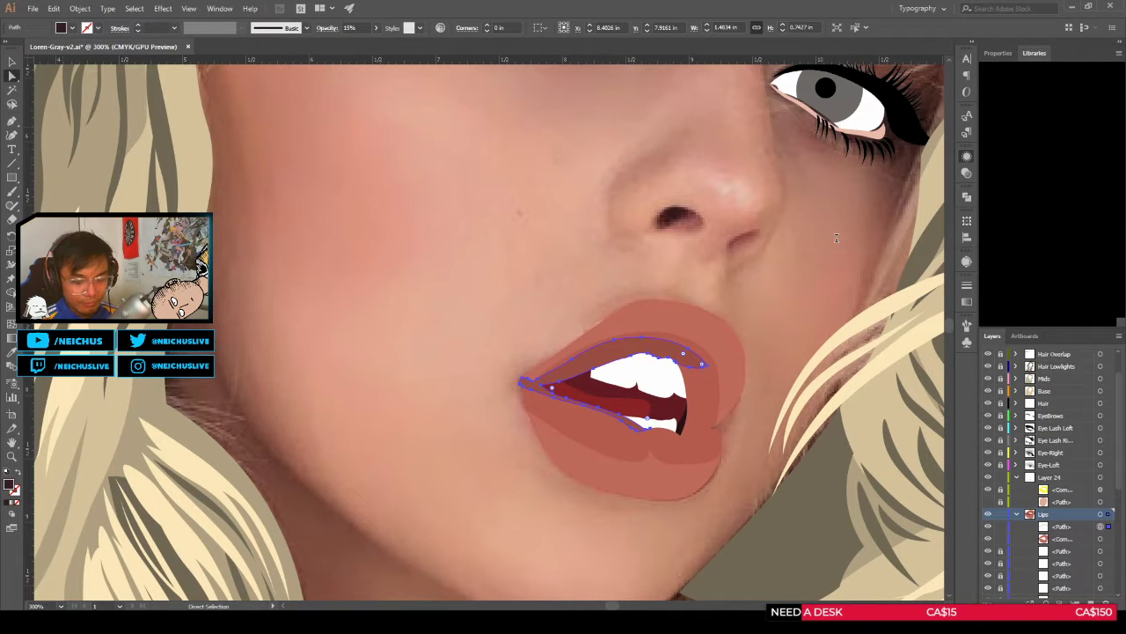
key("ctrl+shift+a")
scroll(758, 278, "down", 2)
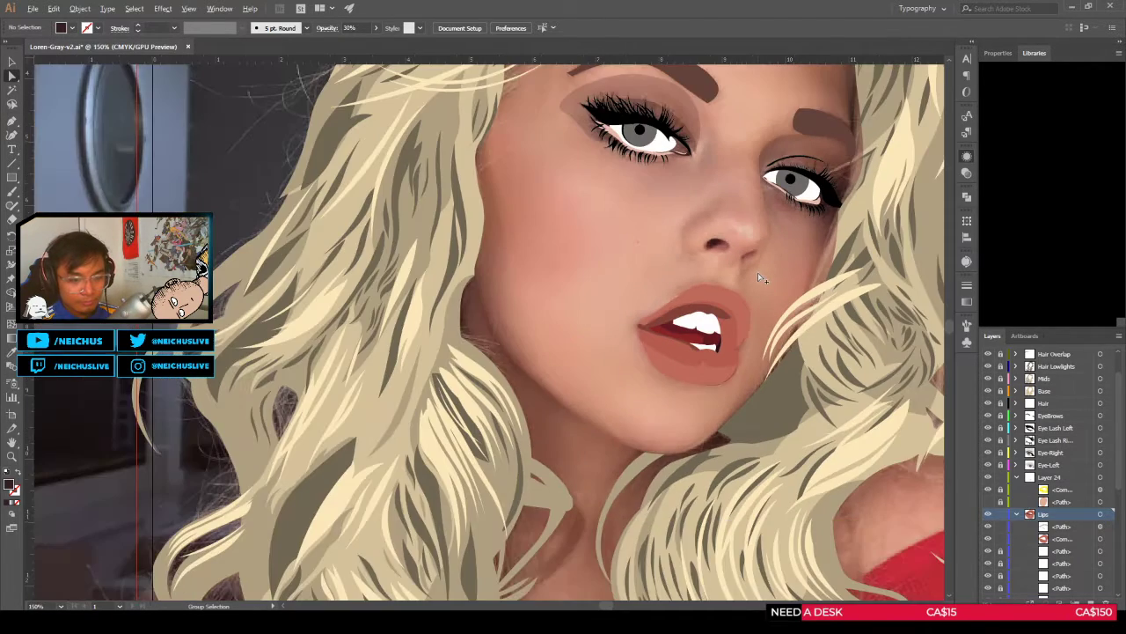
scroll(758, 272, "up", 1)
left_click(742, 313)
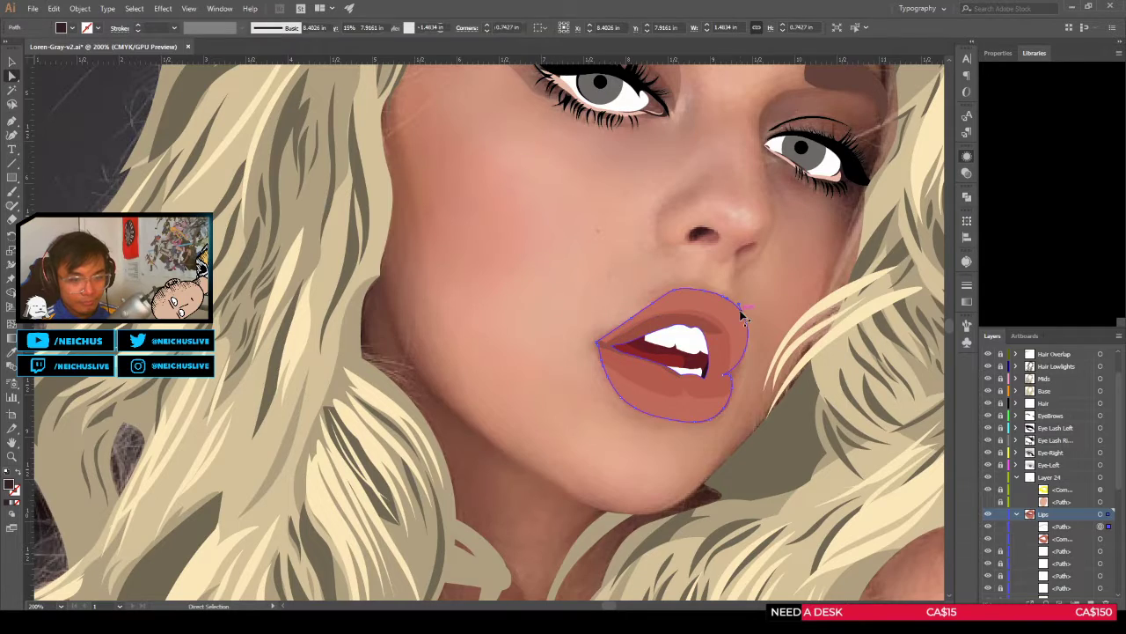
scroll(739, 308, "right", 1)
key("ctrl+shift+a")
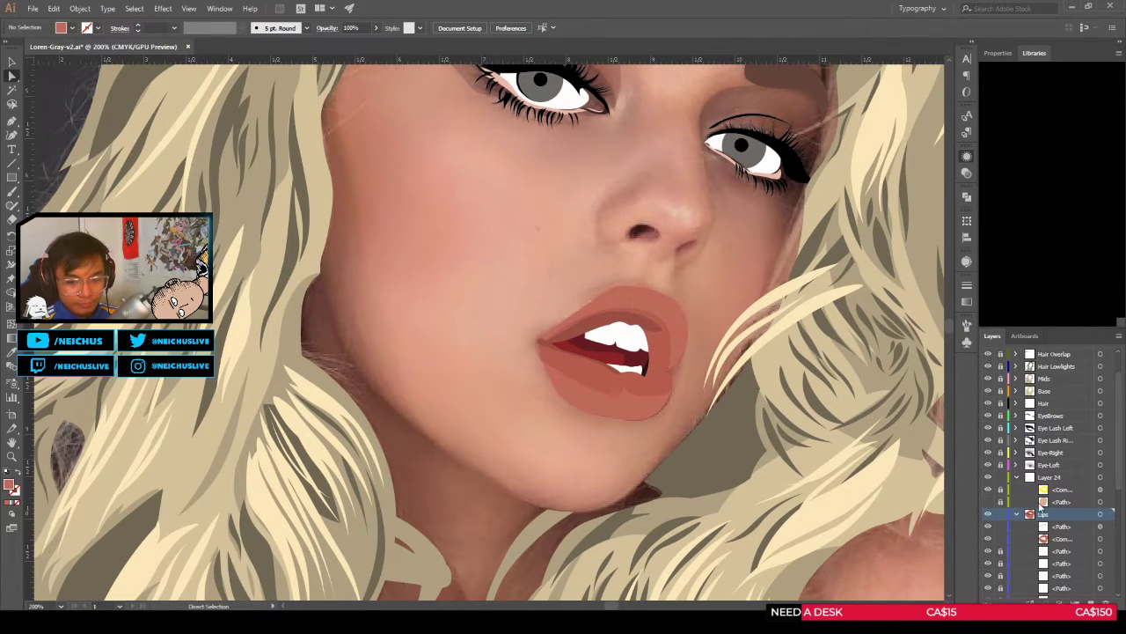
Step: Move the inner-lip compound shape from Layer 24 in place into the Lips layer, stacked between the upper-lip shadow path and the base lips
left_click(1100, 489)
key("Delete")
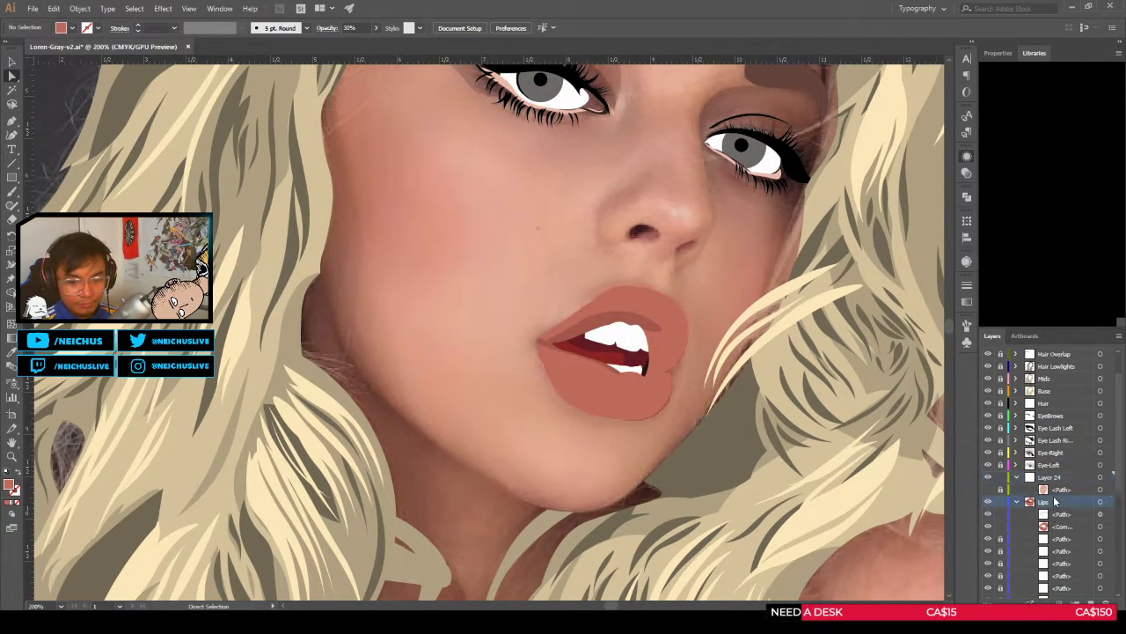
key("ctrl+f")
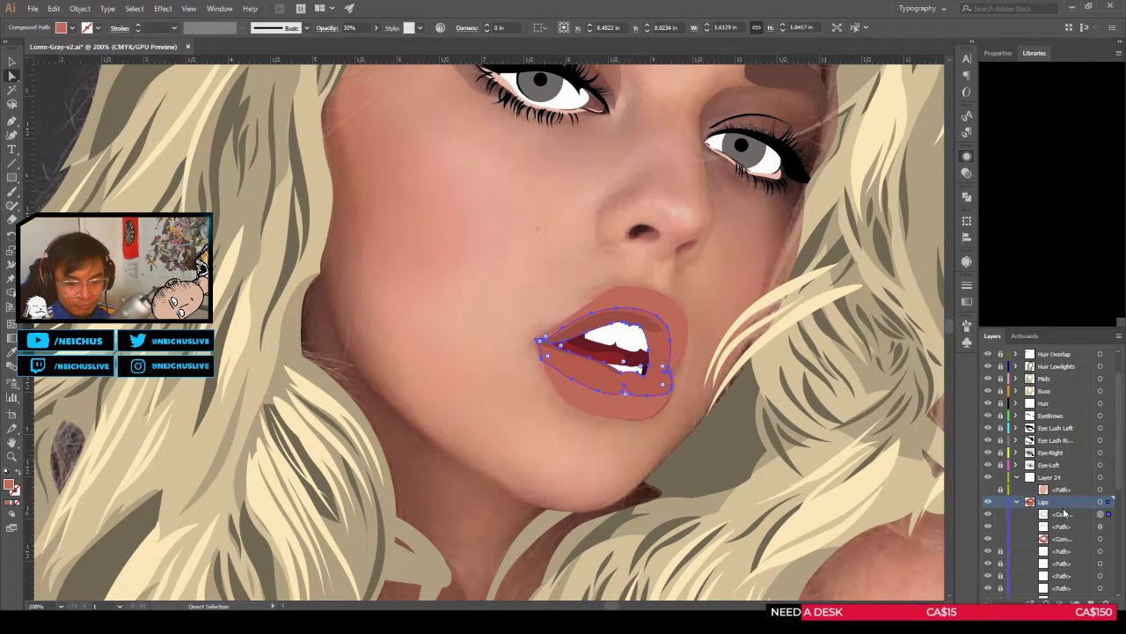
left_click_drag(1064, 513, 1058, 531)
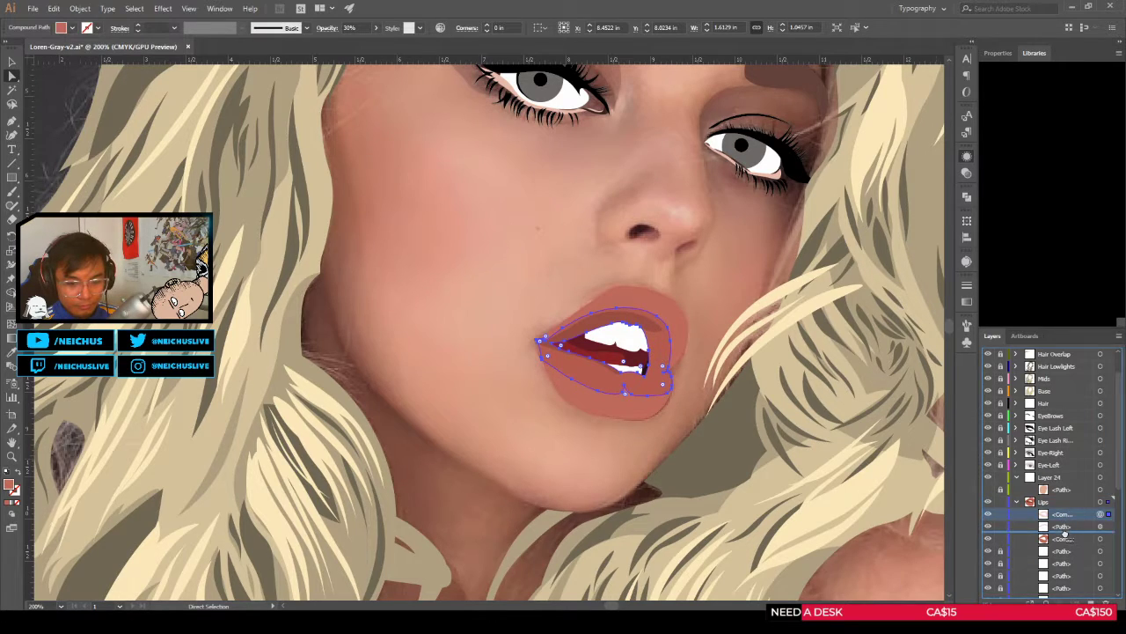
left_click(987, 551)
left_click(988, 551)
left_click(987, 551)
scroll(1043, 551, "down", 3)
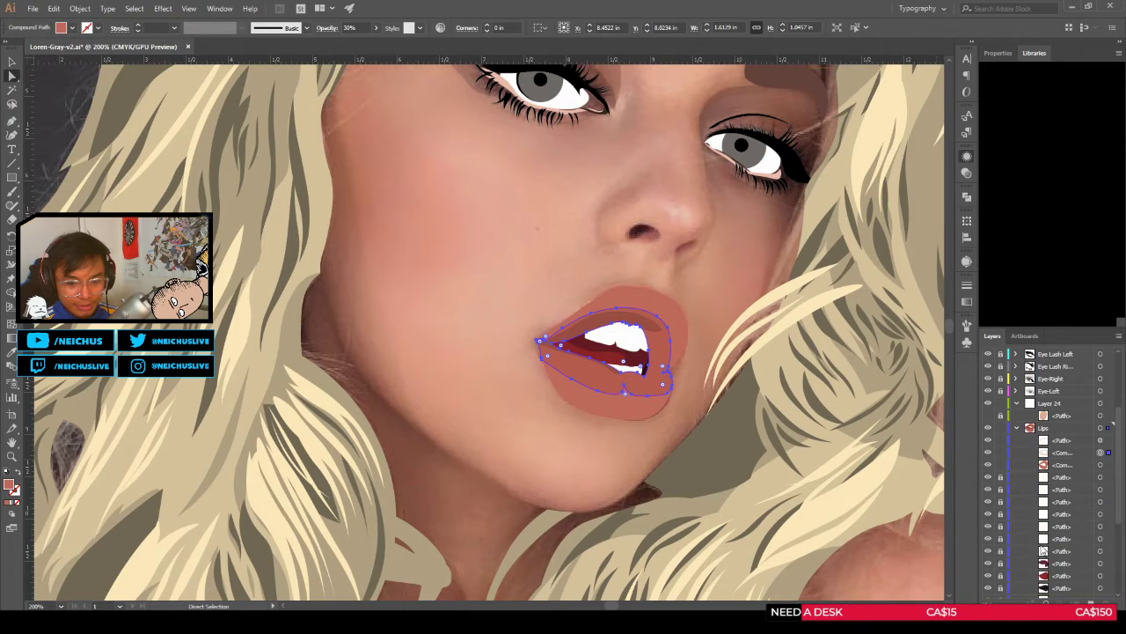
scroll(1034, 538, "up", 3)
left_click(755, 433)
Step: Review the shaded lips within the whole portrait and at closer range
left_click_drag(769, 441, 722, 406)
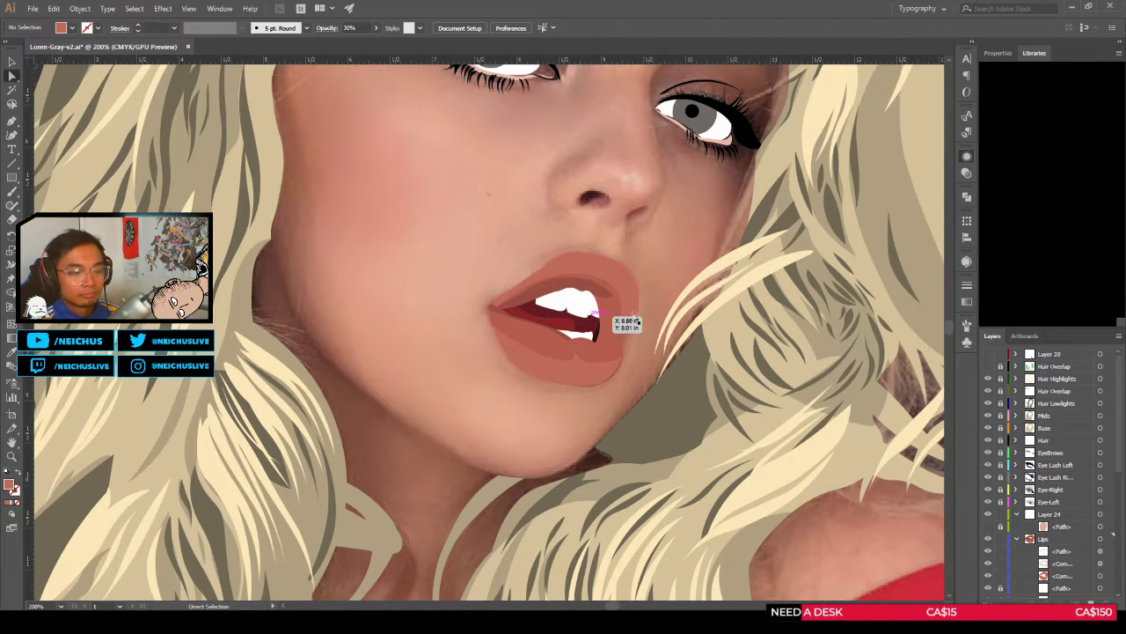
left_click_drag(652, 312, 619, 339)
key("v")
scroll(645, 288, "down", 2)
scroll(646, 308, "down", 2)
scroll(646, 307, "up", 2)
left_click_drag(652, 291, 650, 357)
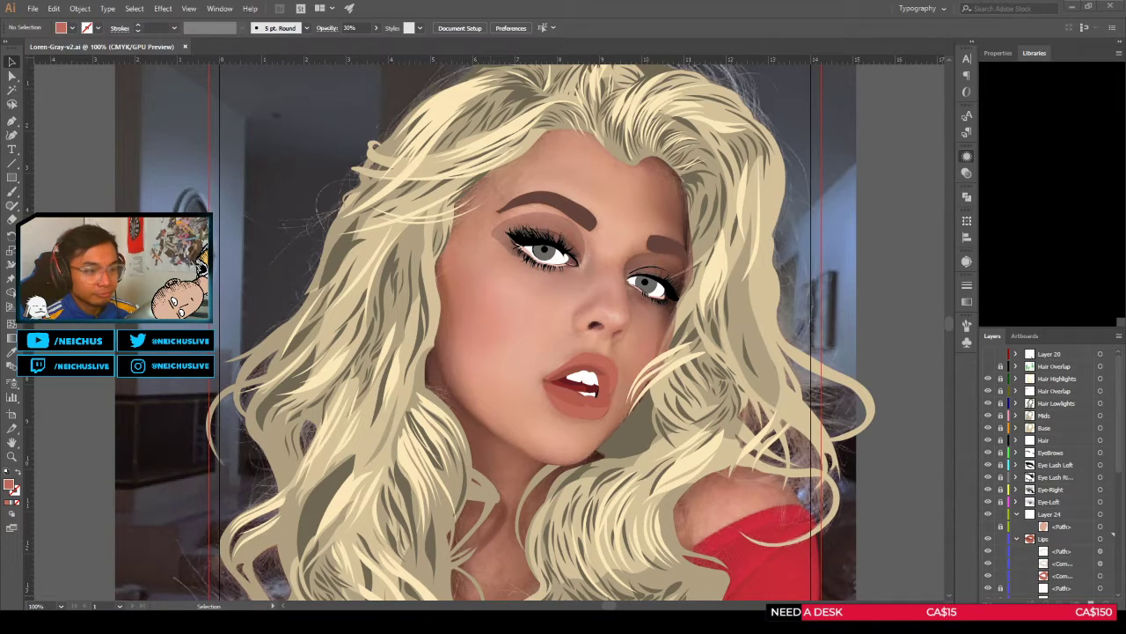
scroll(603, 236, "down", 1)
scroll(571, 277, "down", 1)
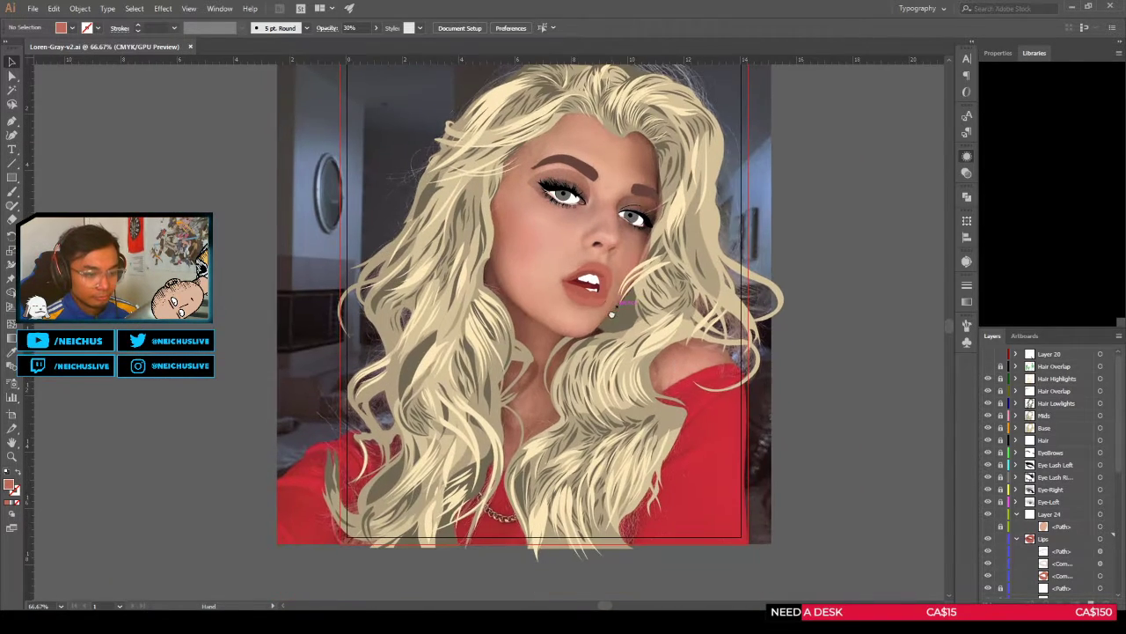
scroll(572, 275, "up", 2)
scroll(1053, 553, "down", 3)
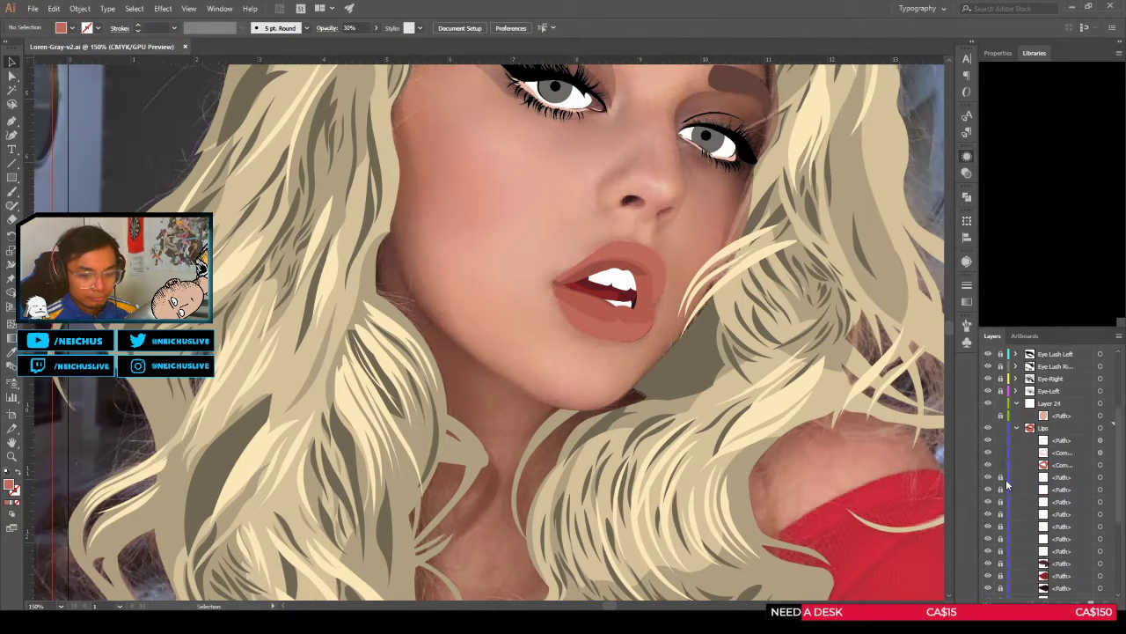
Step: Collapse and hide the Lips layer to expose the photographed lips, keeping Layer 24's skin-colored path hidden
left_click(1017, 431)
key("ctrl+plus")
key("ctrl+plus")
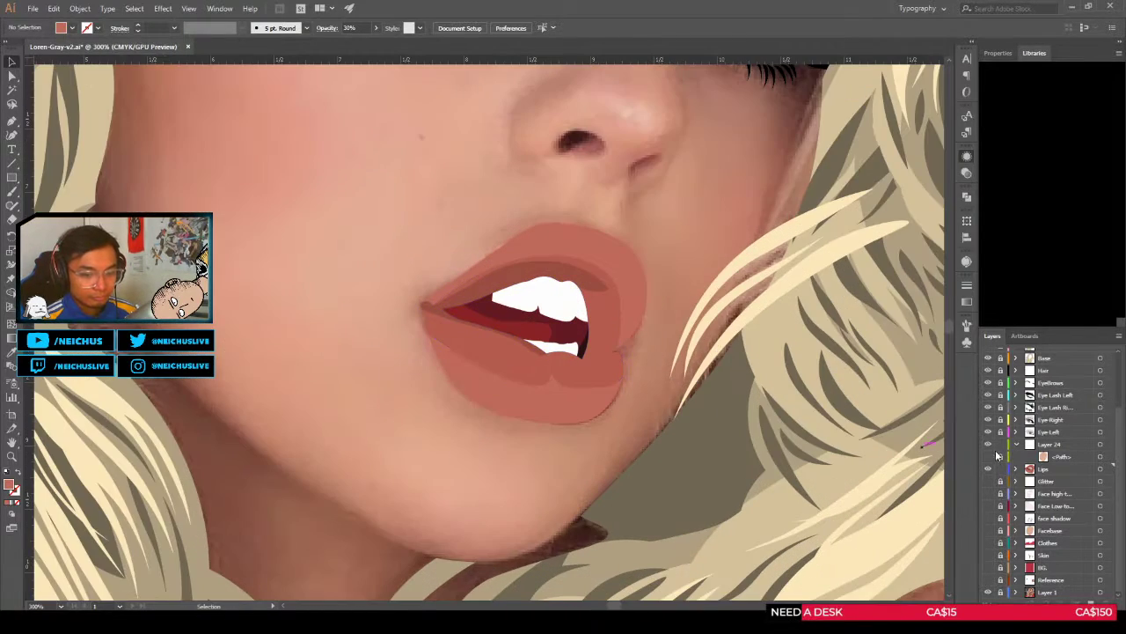
left_click(1016, 469)
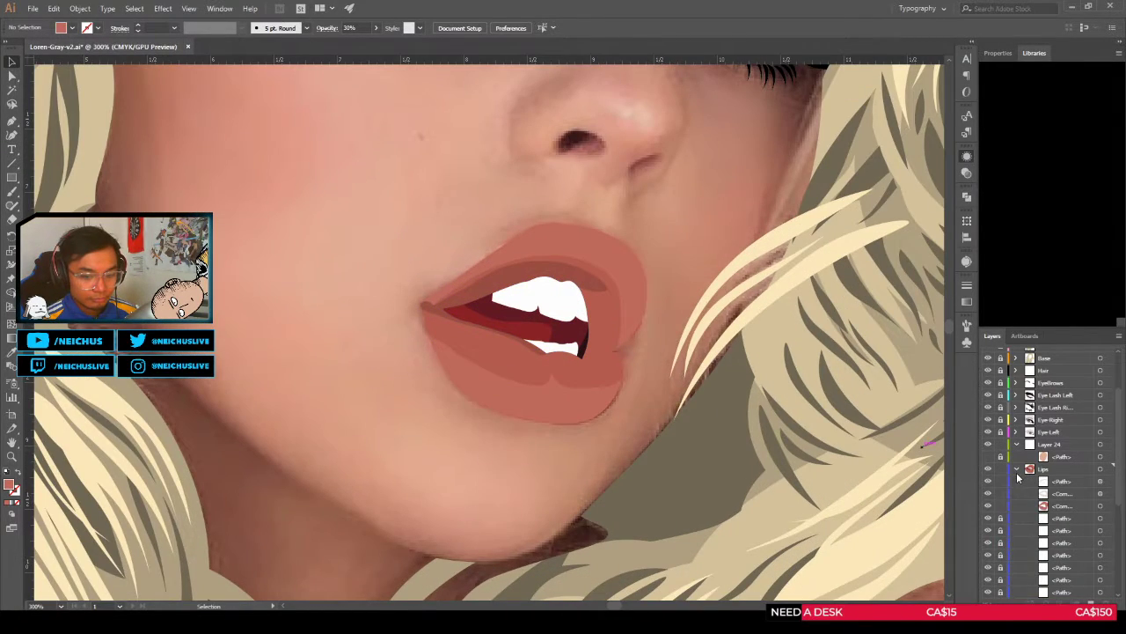
scroll(655, 320, "down", 1)
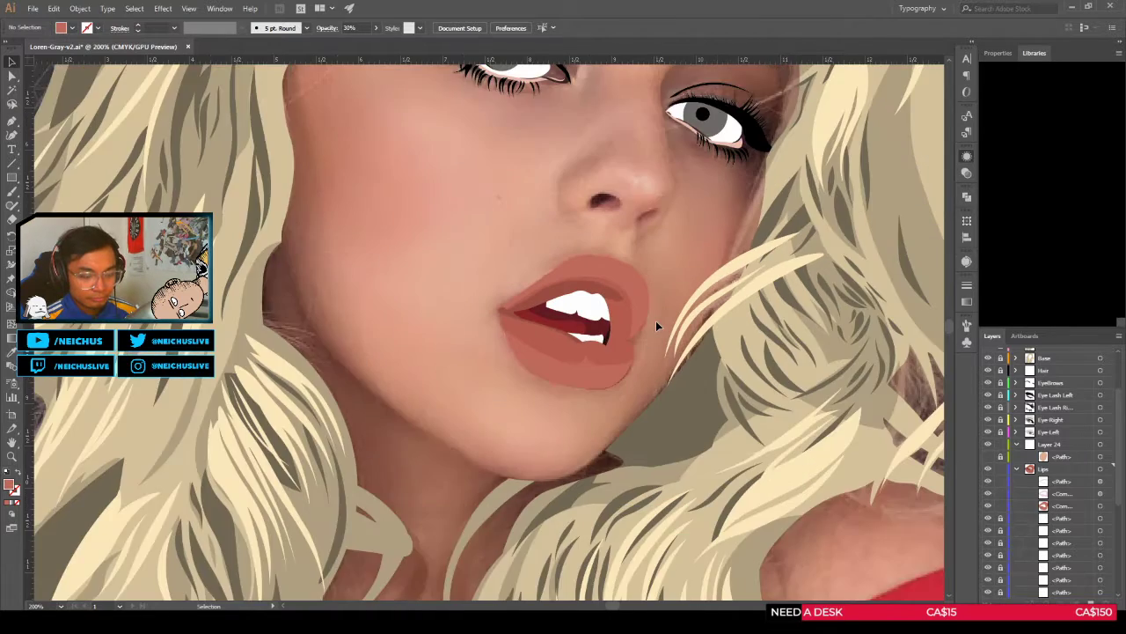
scroll(655, 320, "up", 1)
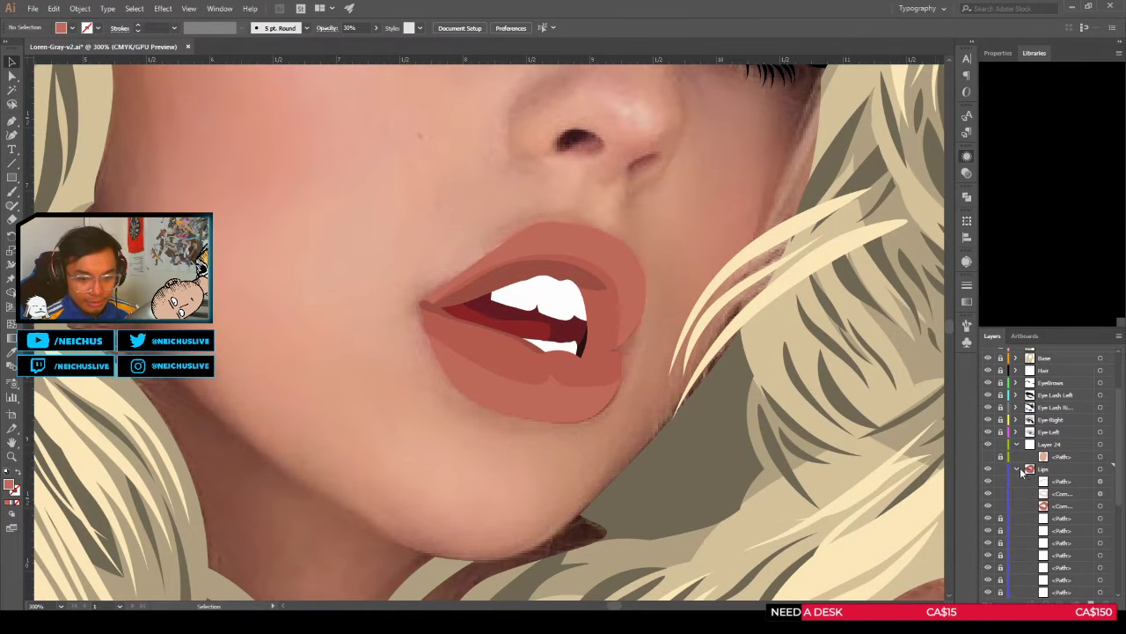
left_click(1017, 469)
left_click(988, 469)
left_click(988, 457)
left_click(987, 456)
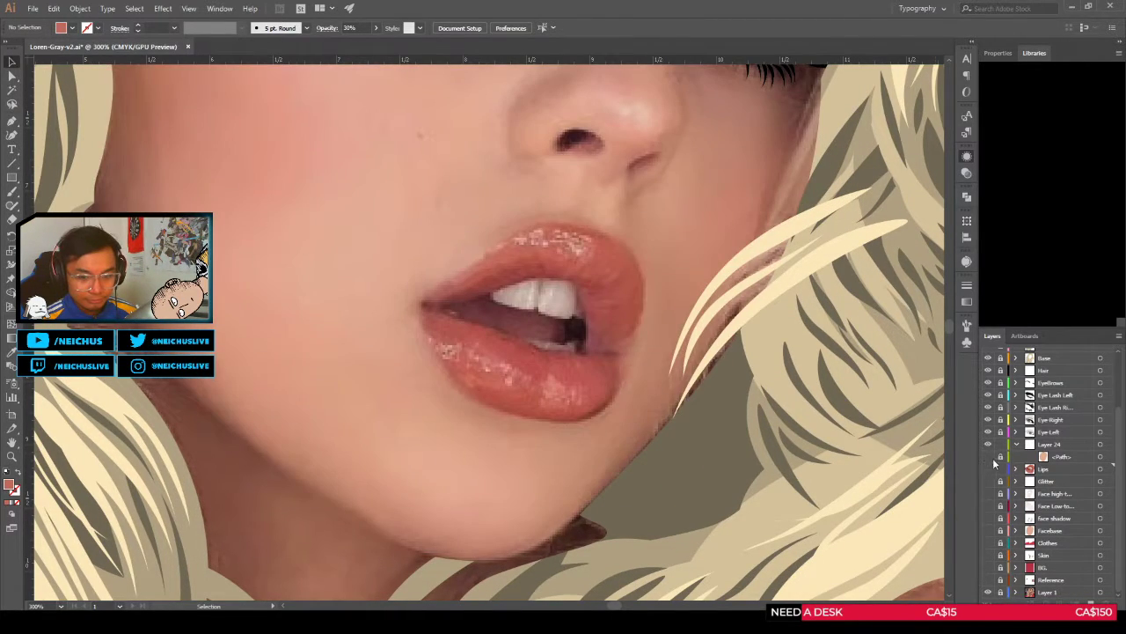
Step: Make Layer 24 the active layer and preview its skin-colored path over the face, leaving that path hidden
left_click(1048, 444)
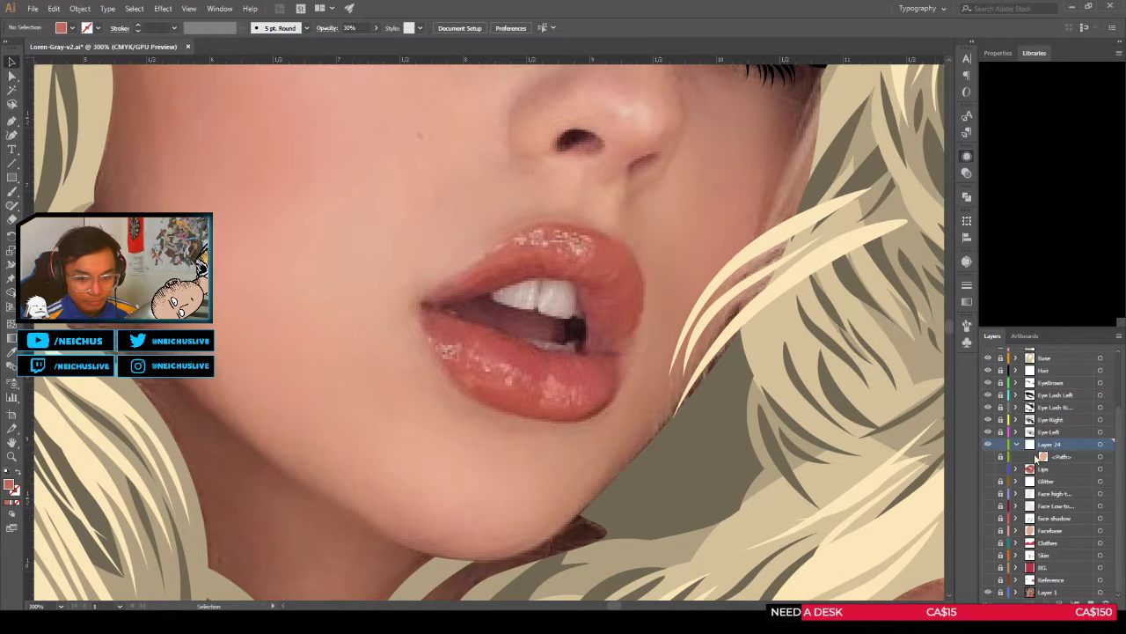
left_click(988, 456)
key("ctrl+minus")
key("ctrl+minus")
key("ctrl+plus")
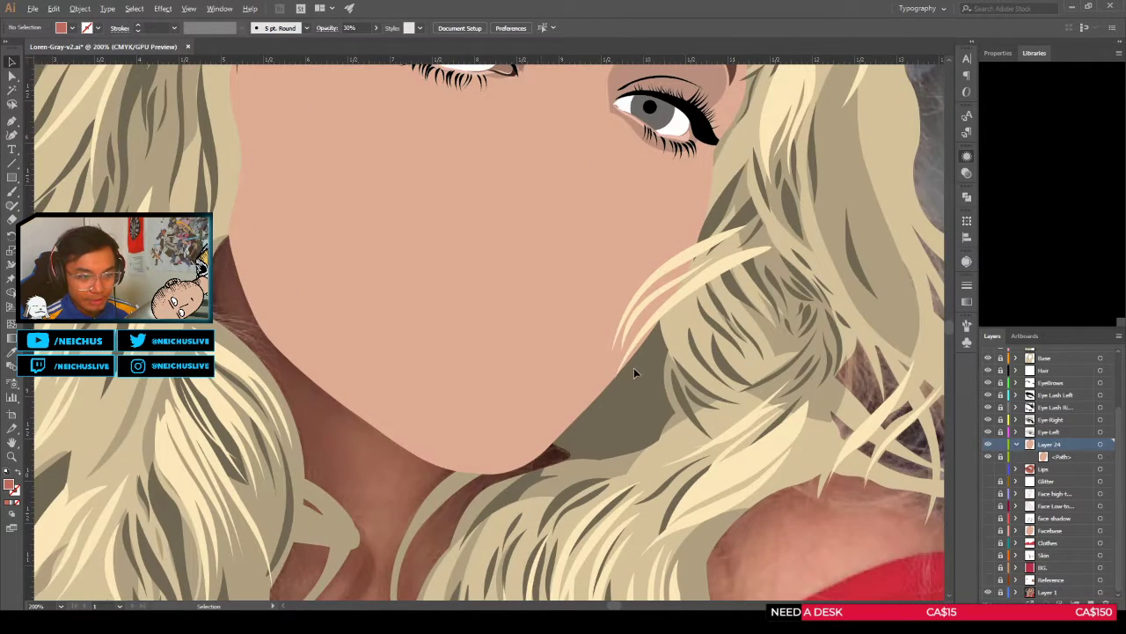
left_click(988, 457)
key("ctrl+minus")
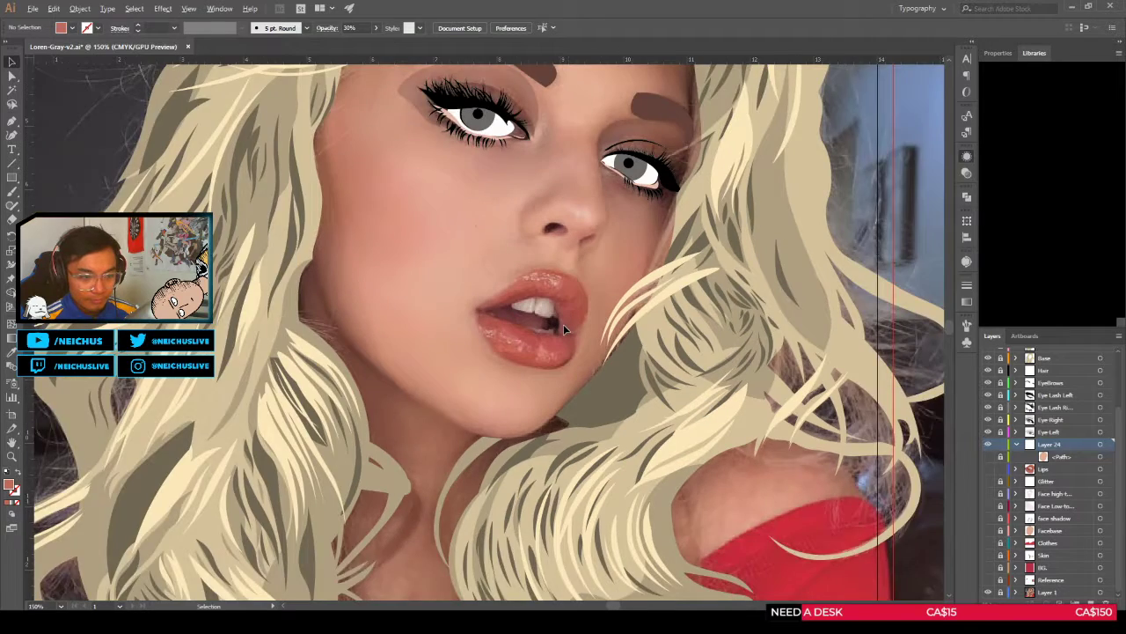
Step: Compare the vector lips with the photographed lips by toggling the Lips layer's visibility, leaving the layer hidden
key("ctrl+plus")
left_click(988, 469)
left_click(988, 469)
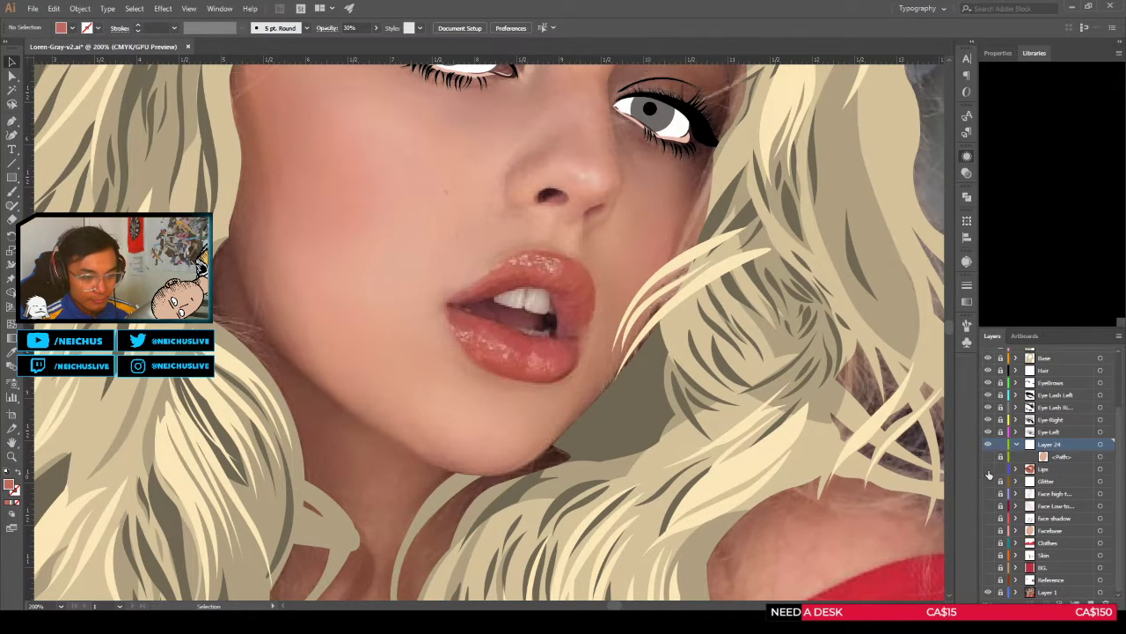
left_click(988, 469)
left_click(988, 471)
left_click(989, 471)
left_click(988, 471)
left_click(988, 471)
left_click(988, 471)
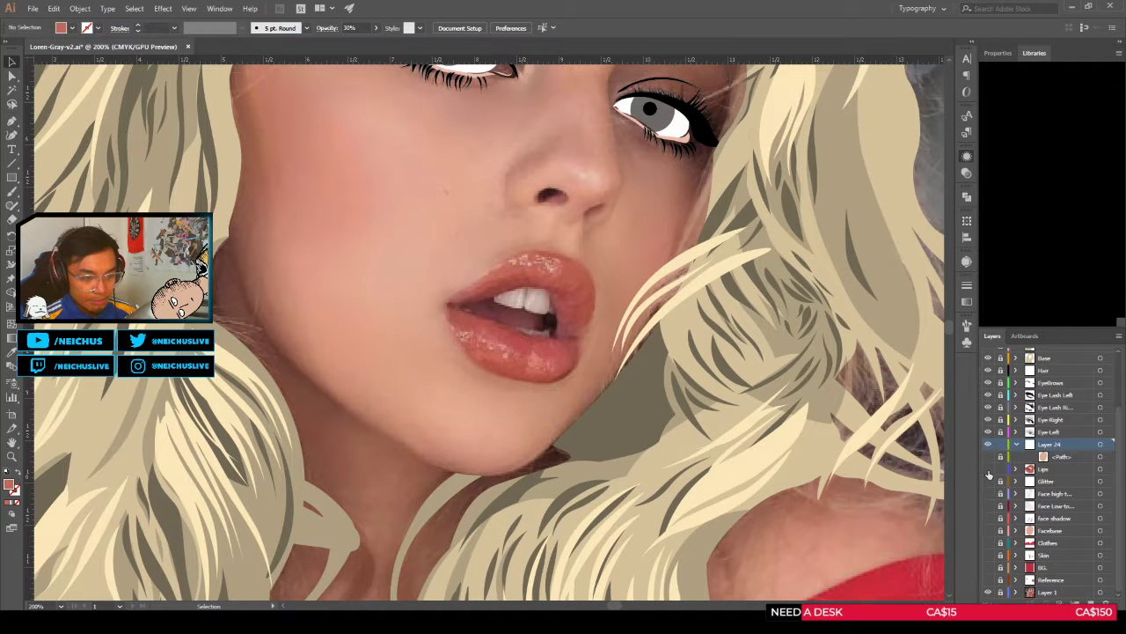
left_click(989, 471)
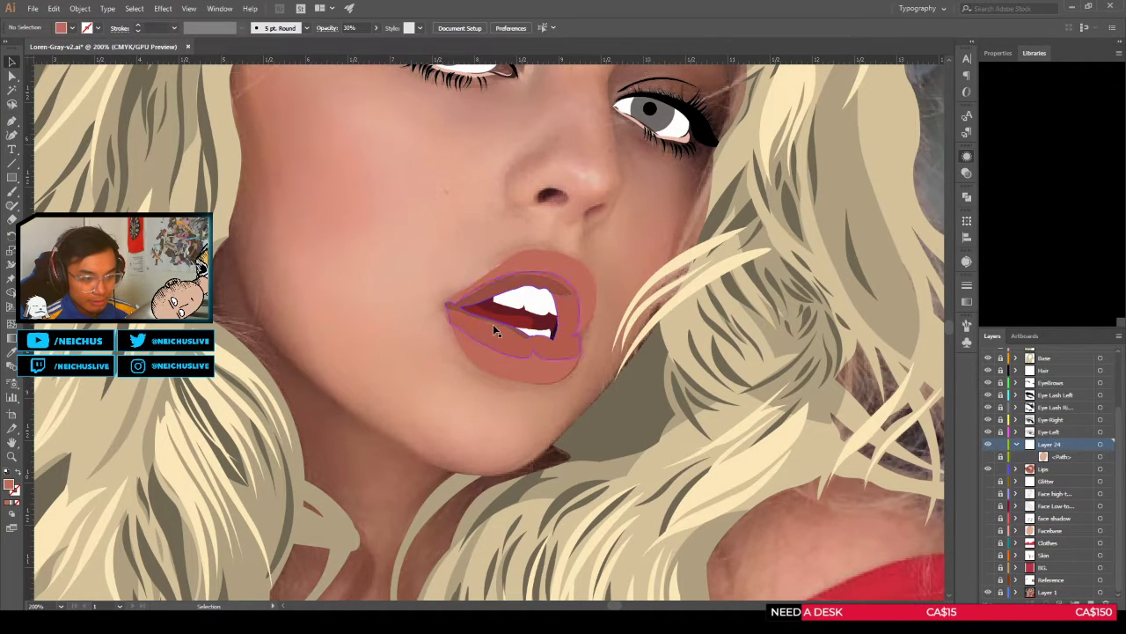
scroll(458, 311, "up", 2)
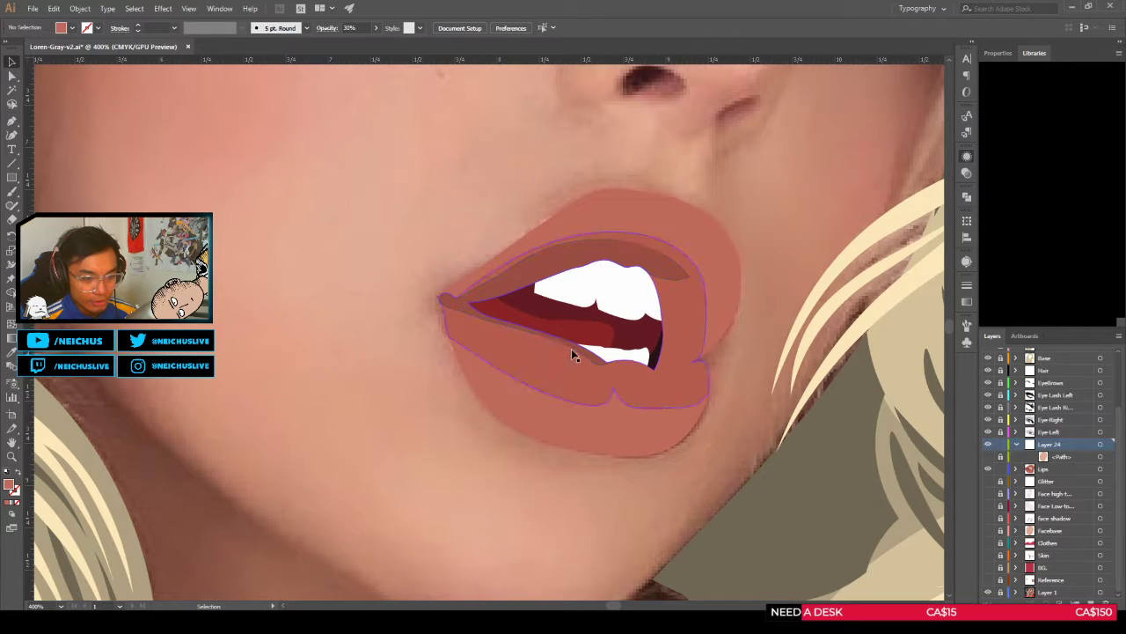
left_click(988, 470)
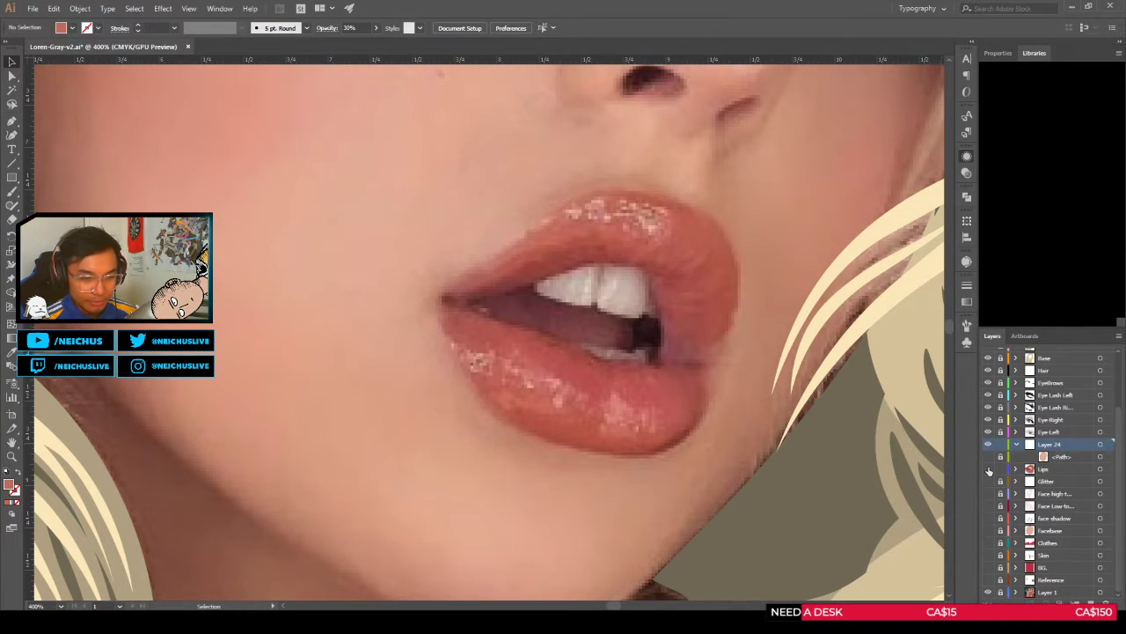
left_click(989, 470)
left_click(989, 470)
left_click(989, 470)
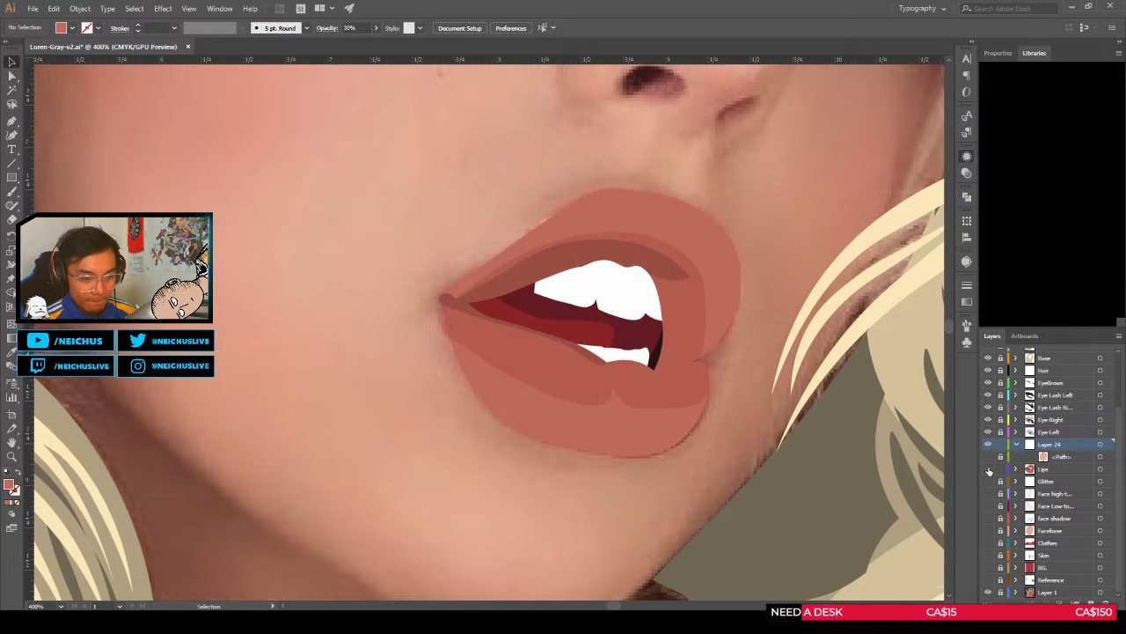
left_click(989, 470)
left_click(988, 470)
left_click(989, 470)
left_click(988, 470)
left_click(988, 470)
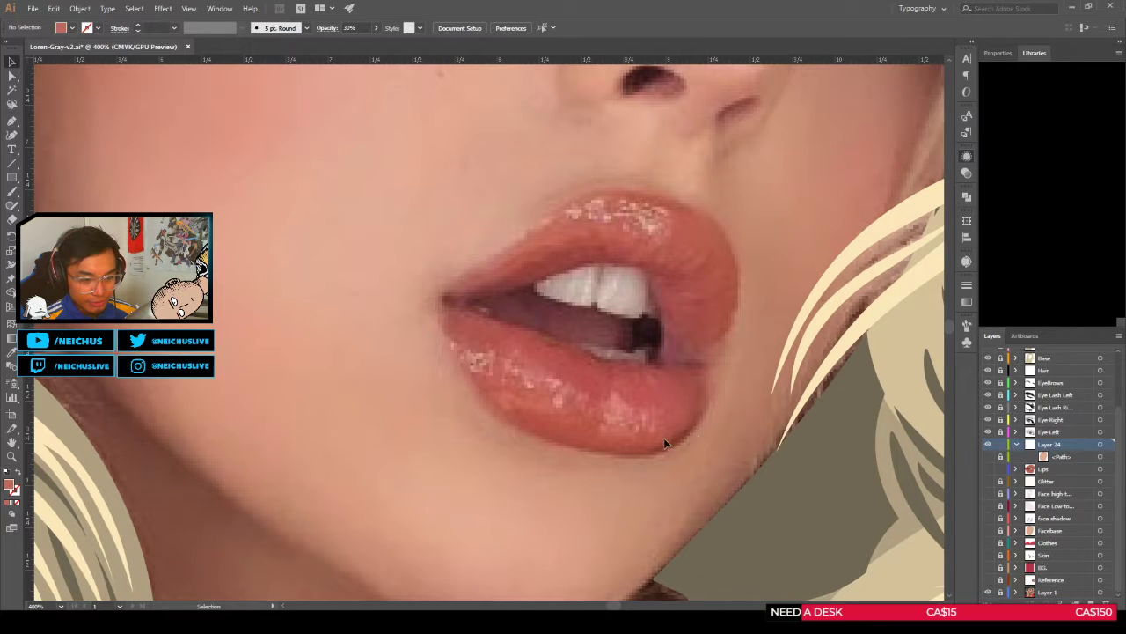
Step: Examine the photographed lips' shading and glossy highlights within the whole portrait and at close range
scroll(550, 412, "down", 5)
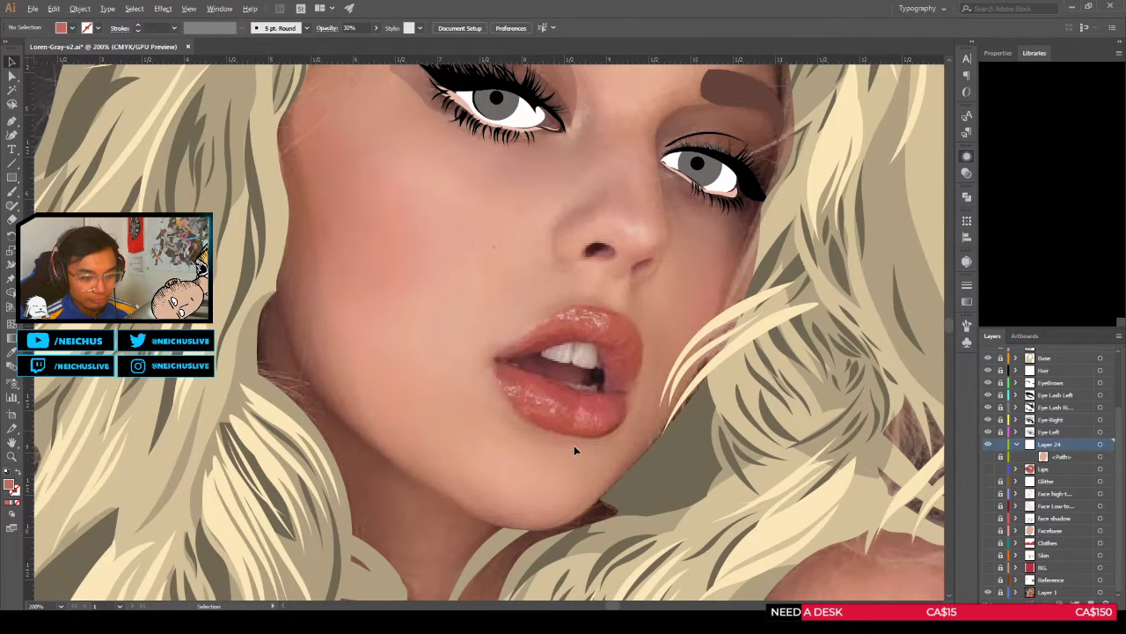
scroll(574, 452, "down", 2)
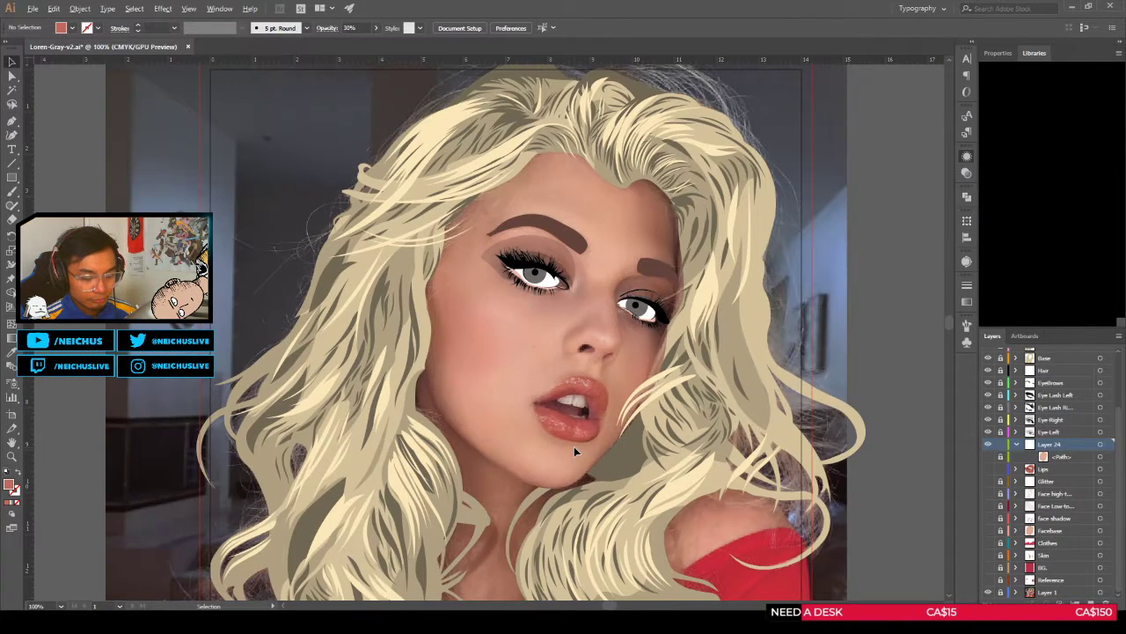
scroll(574, 446, "up", 2)
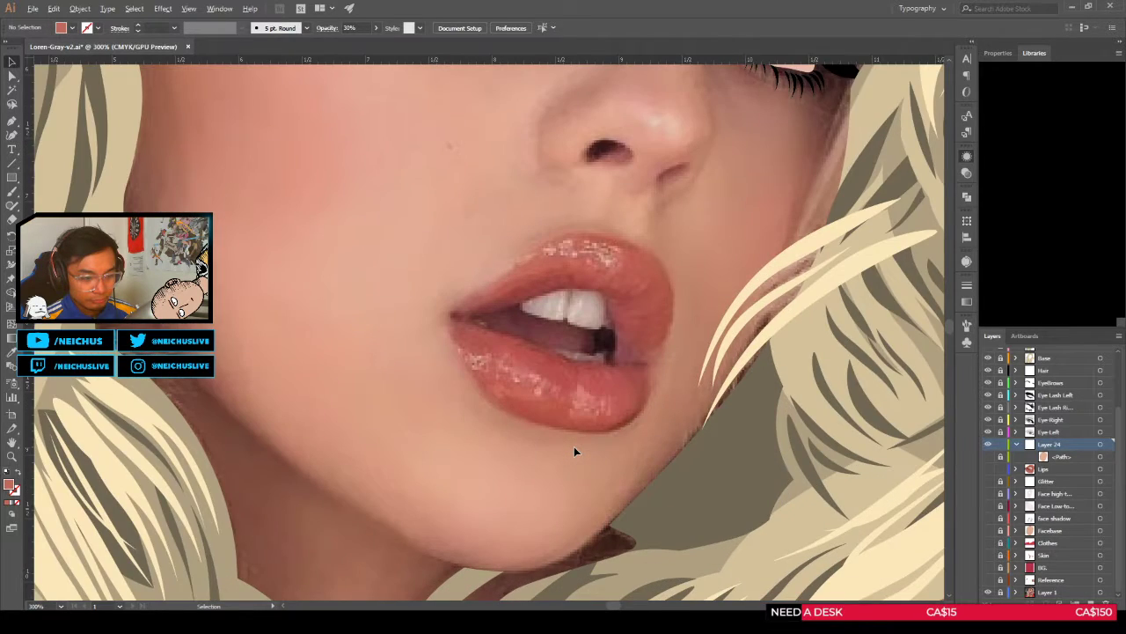
scroll(568, 443, "up", 1)
scroll(473, 401, "down", 1)
scroll(473, 405, "down", 3)
scroll(474, 405, "up", 2)
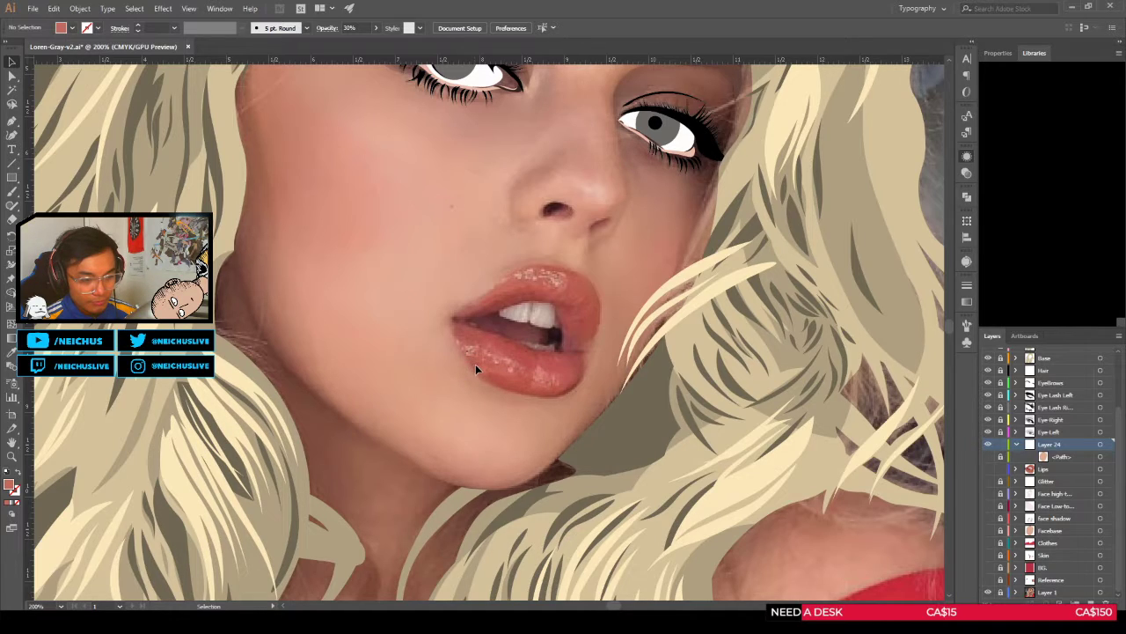
scroll(528, 387, "down", 3)
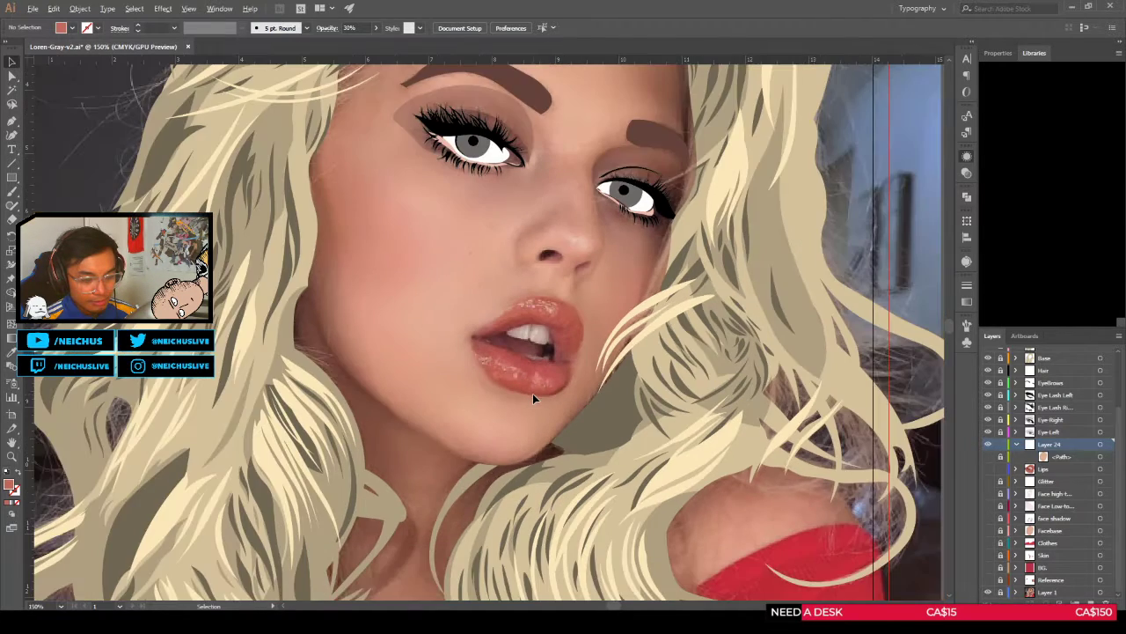
scroll(532, 396, "up", 2)
scroll(532, 396, "down", 4)
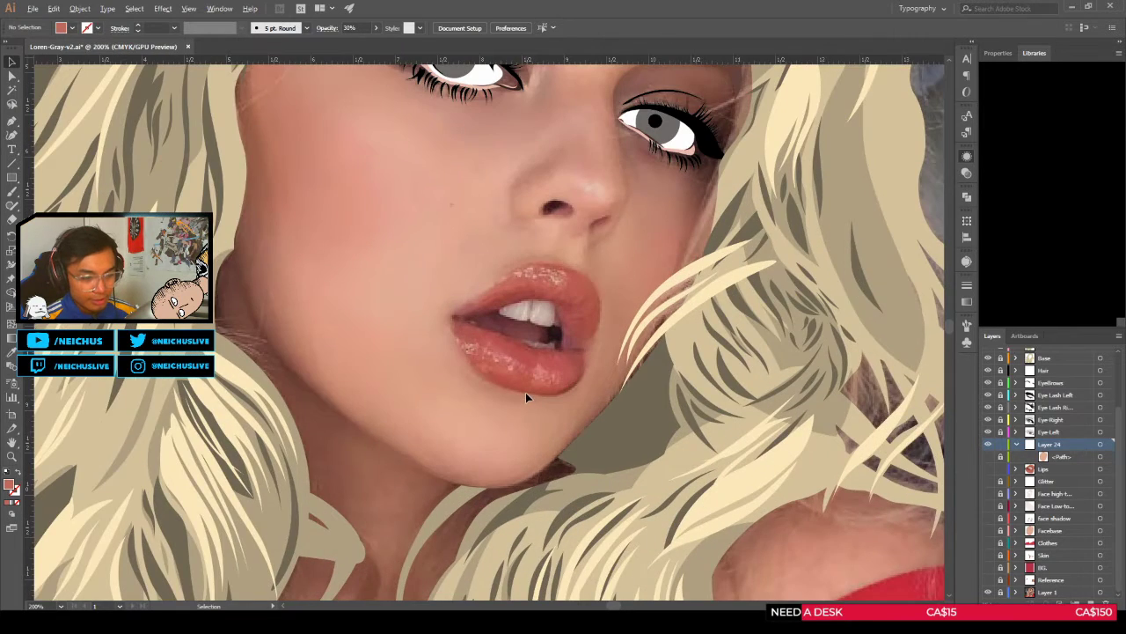
scroll(507, 378, "up", 1)
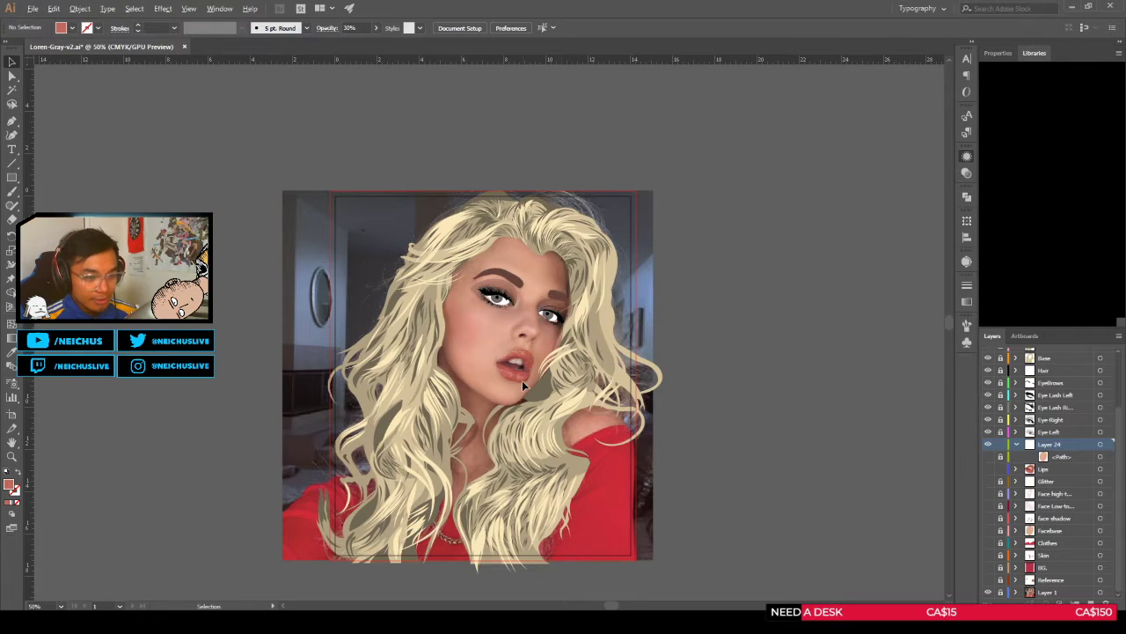
scroll(506, 371, "up", 3)
scroll(497, 352, "up", 2)
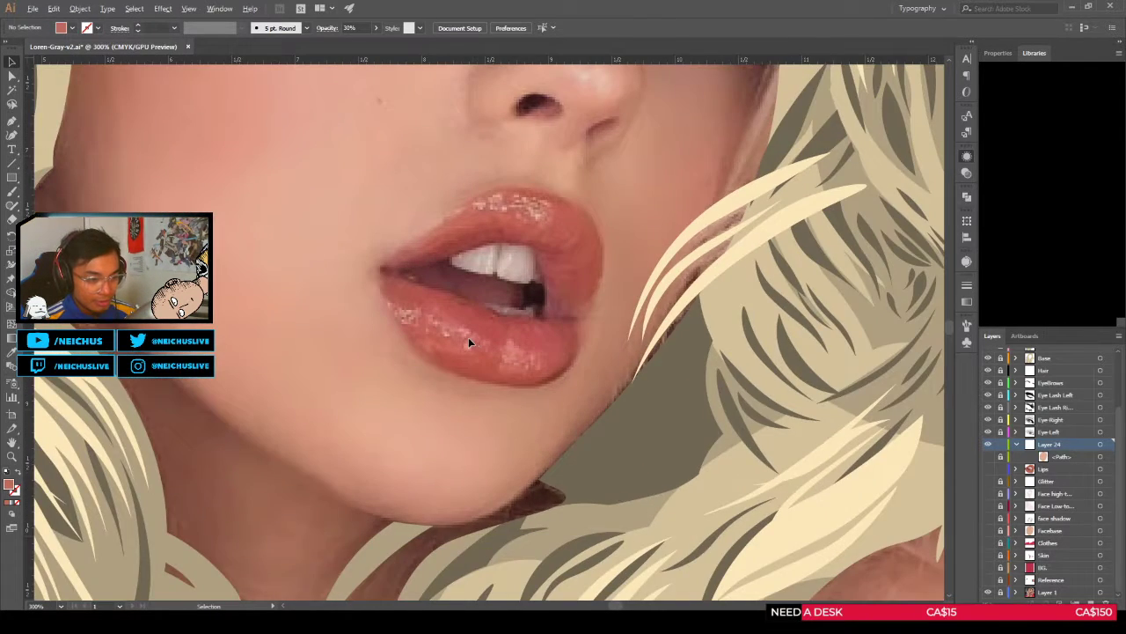
scroll(468, 337, "up", 1)
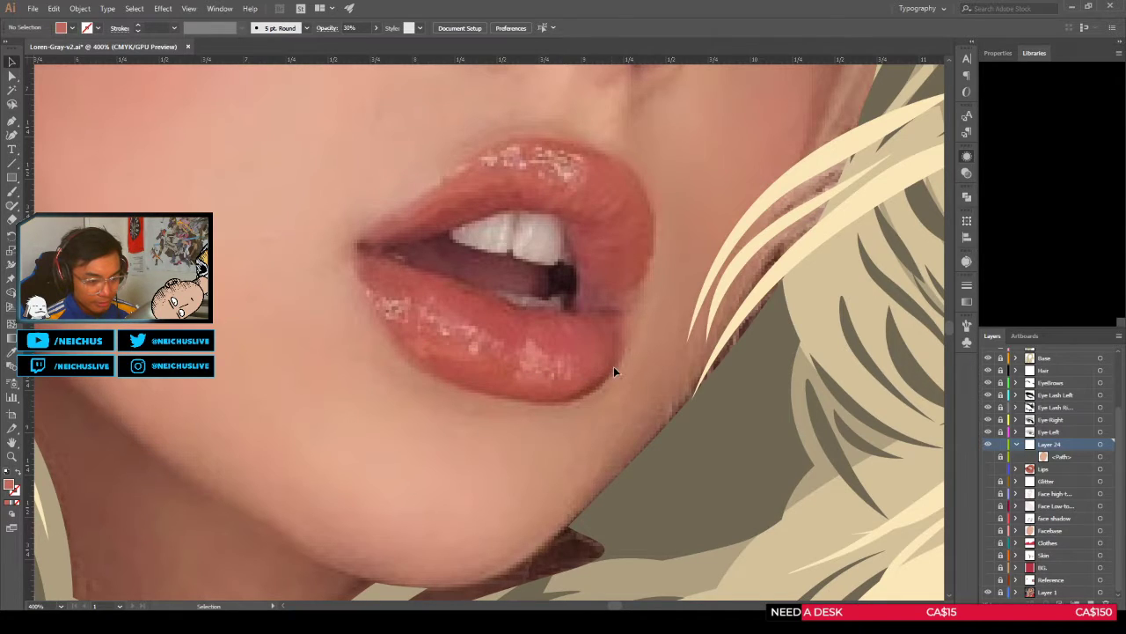
Step: Activate the Curvature tool and study the shading along the photographed lower lip's bottom edge
key("shift+grave")
key("space")
left_click_drag(412, 347, 404, 347)
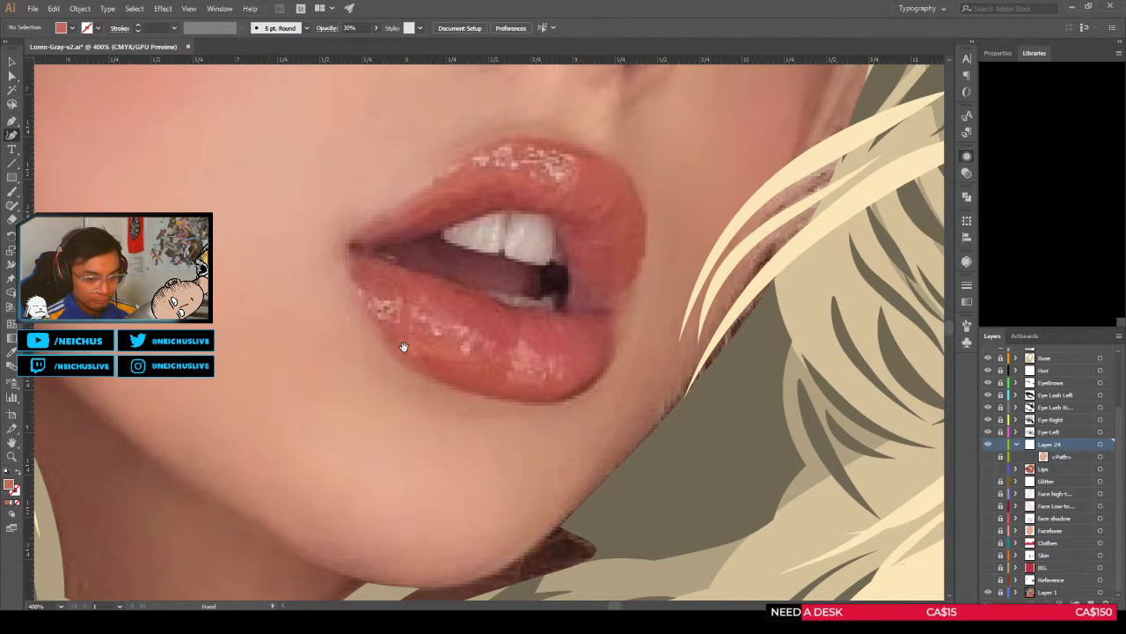
scroll(377, 340, "down", 3)
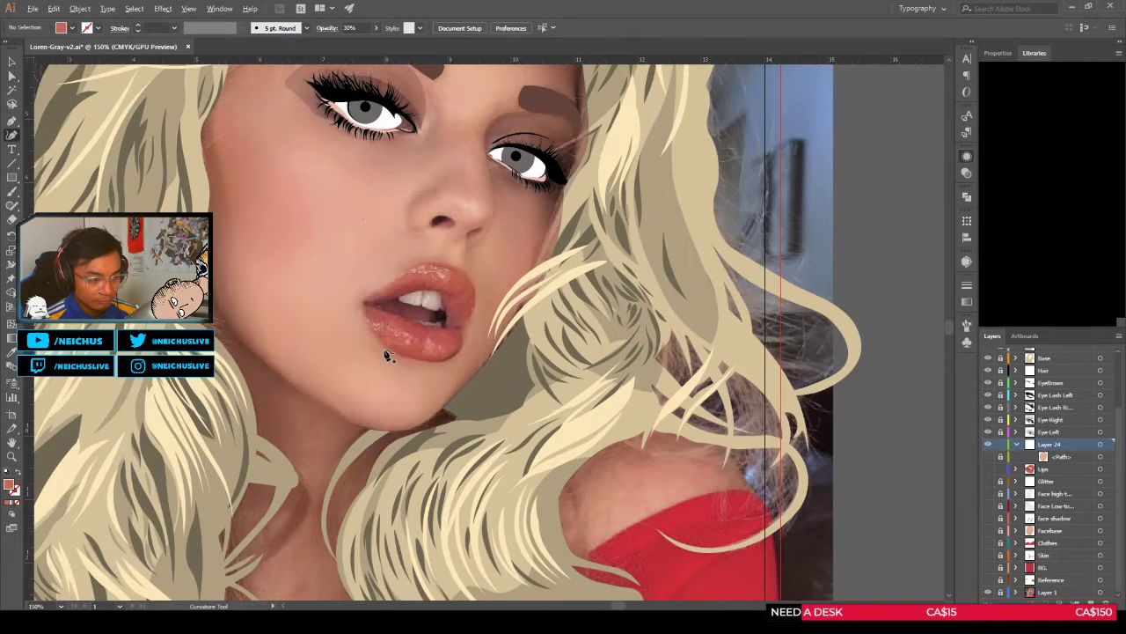
scroll(387, 355, "up", 2)
scroll(380, 353, "down", 2)
scroll(380, 353, "up", 3)
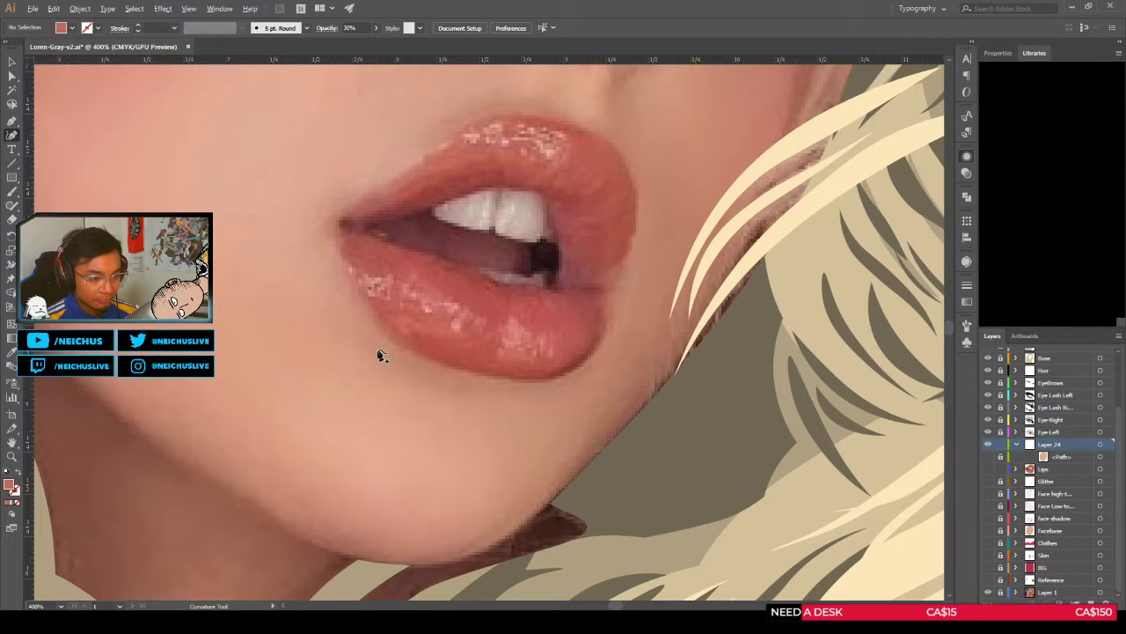
scroll(381, 325, "down", 3)
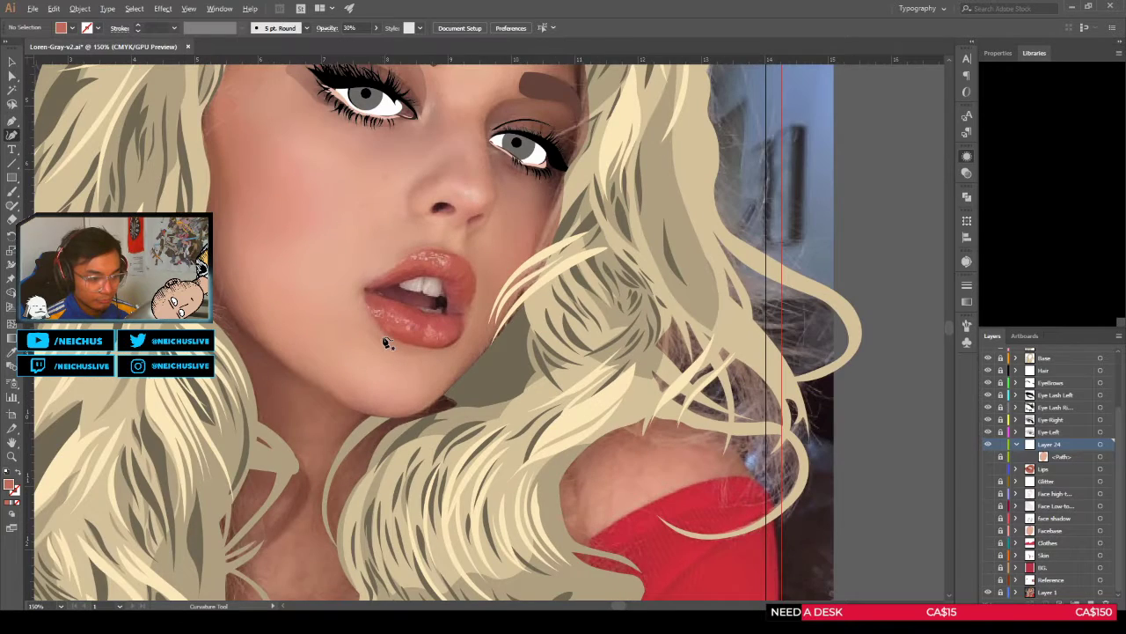
scroll(392, 342, "up", 1)
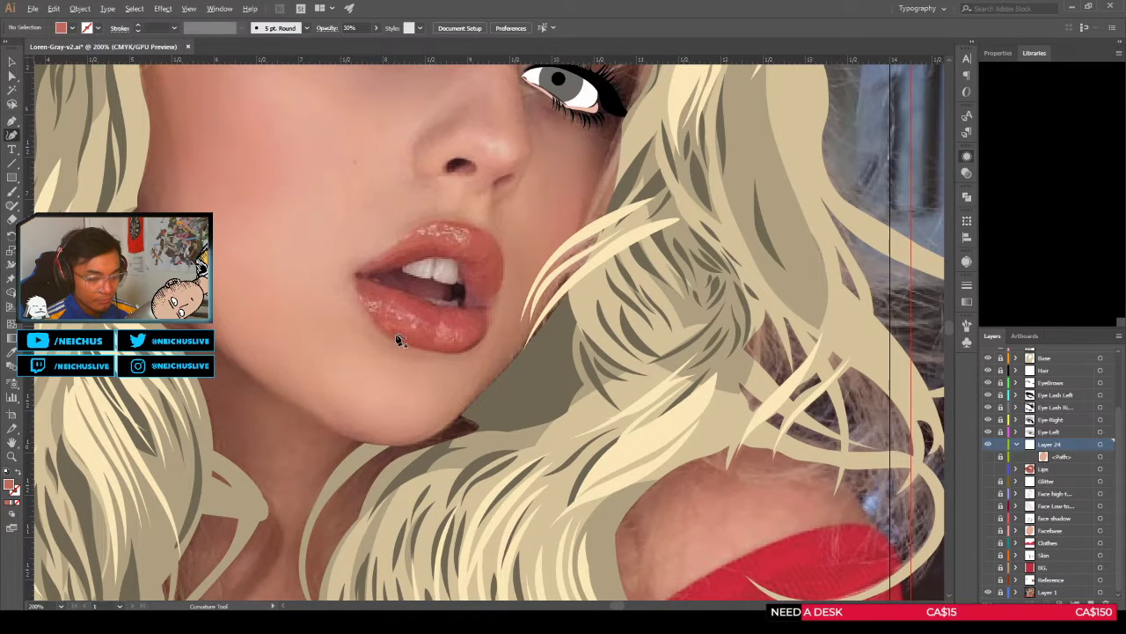
scroll(480, 346, "up", 3)
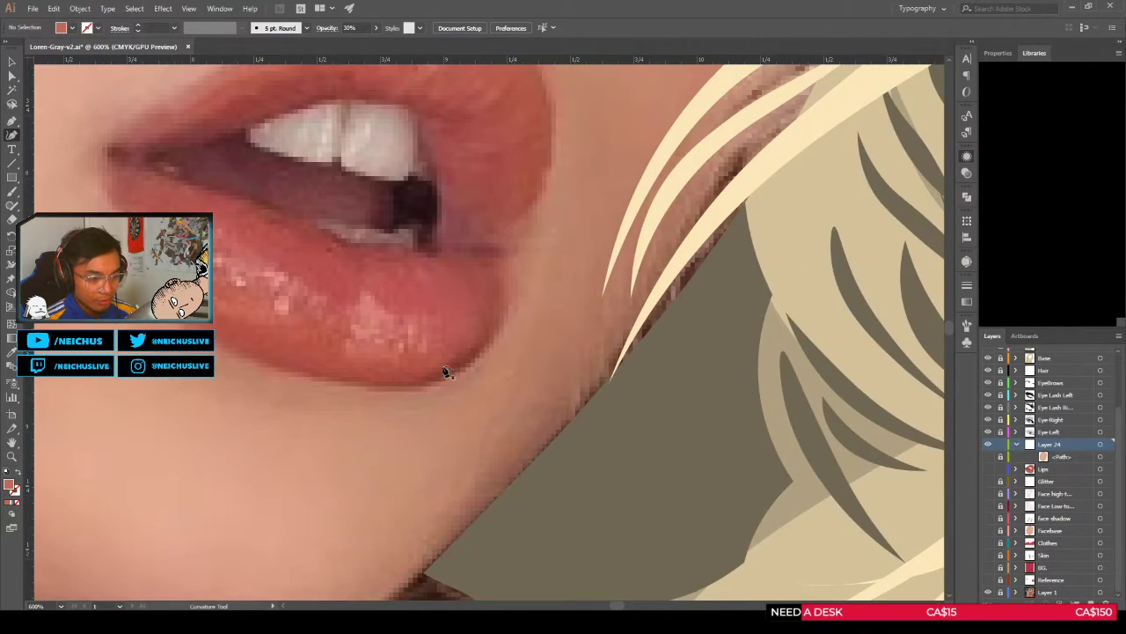
scroll(583, 337, "down", 4)
scroll(583, 334, "up", 3)
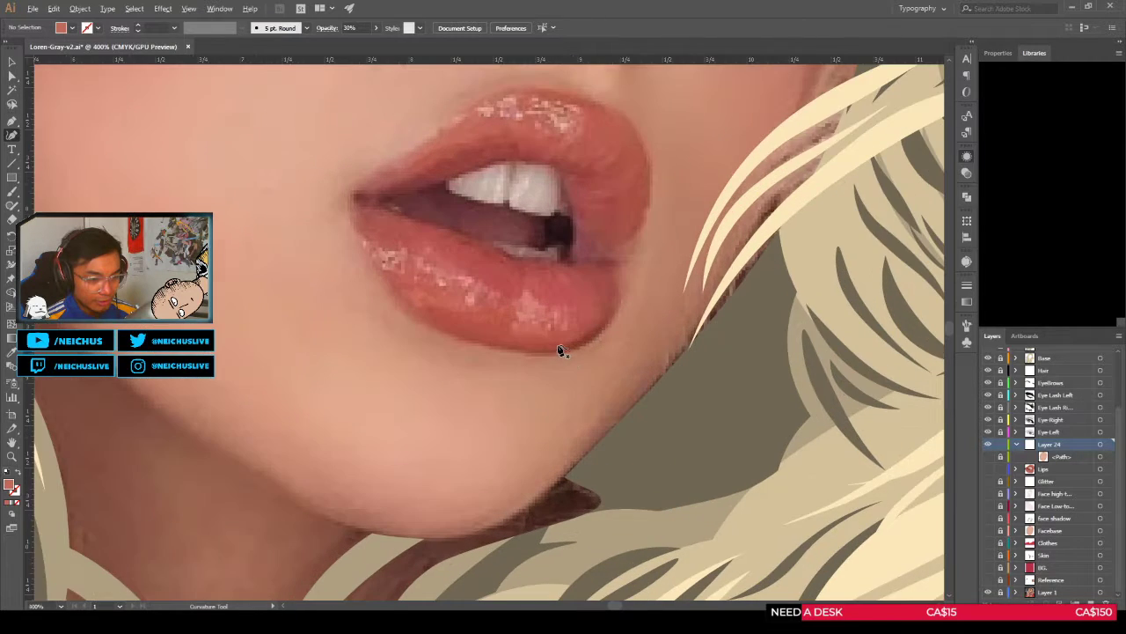
Step: Check the lower lip's vector edge against the photo close up, leaving the Lips layer hidden
left_click(987, 468)
left_click(987, 468)
scroll(614, 314, "up", 2)
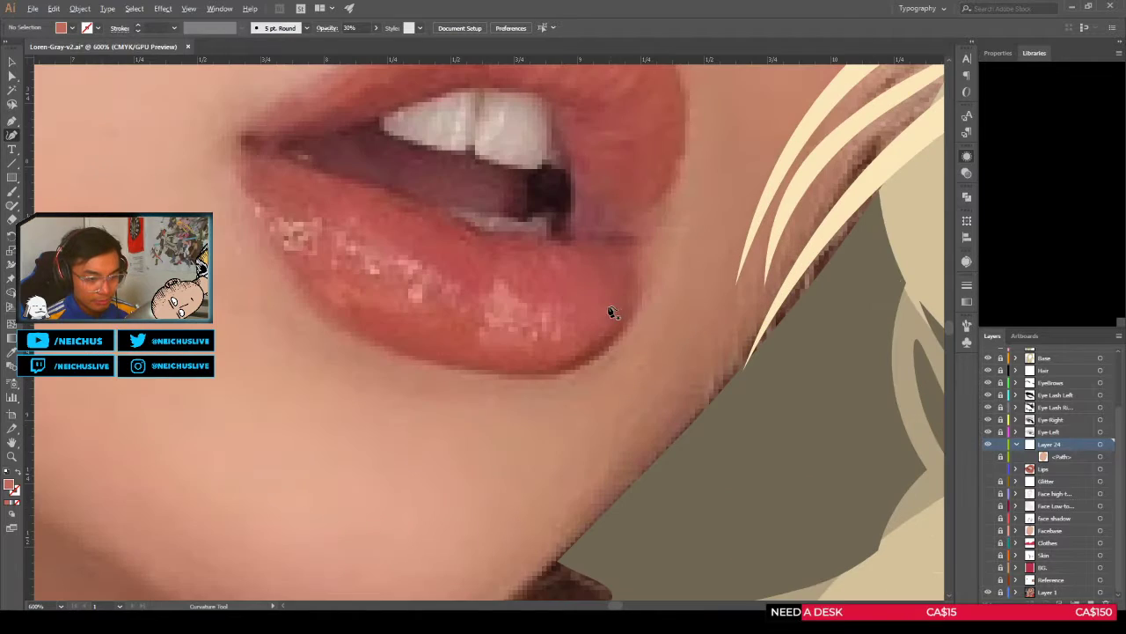
left_click(988, 469)
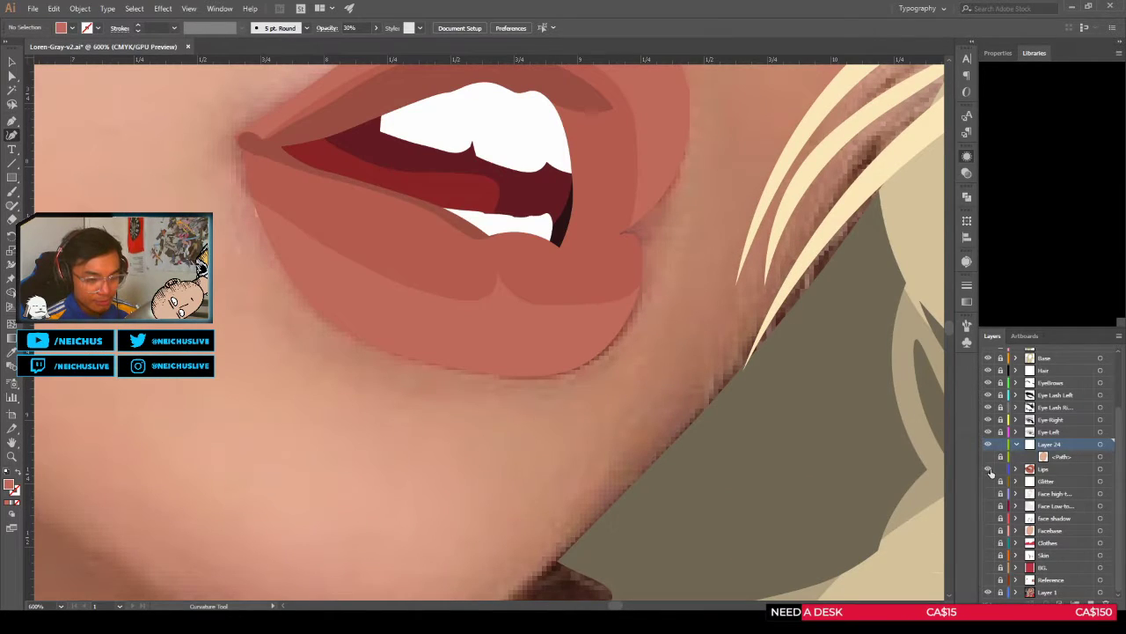
left_click(988, 469)
left_click(988, 469)
left_click(988, 469)
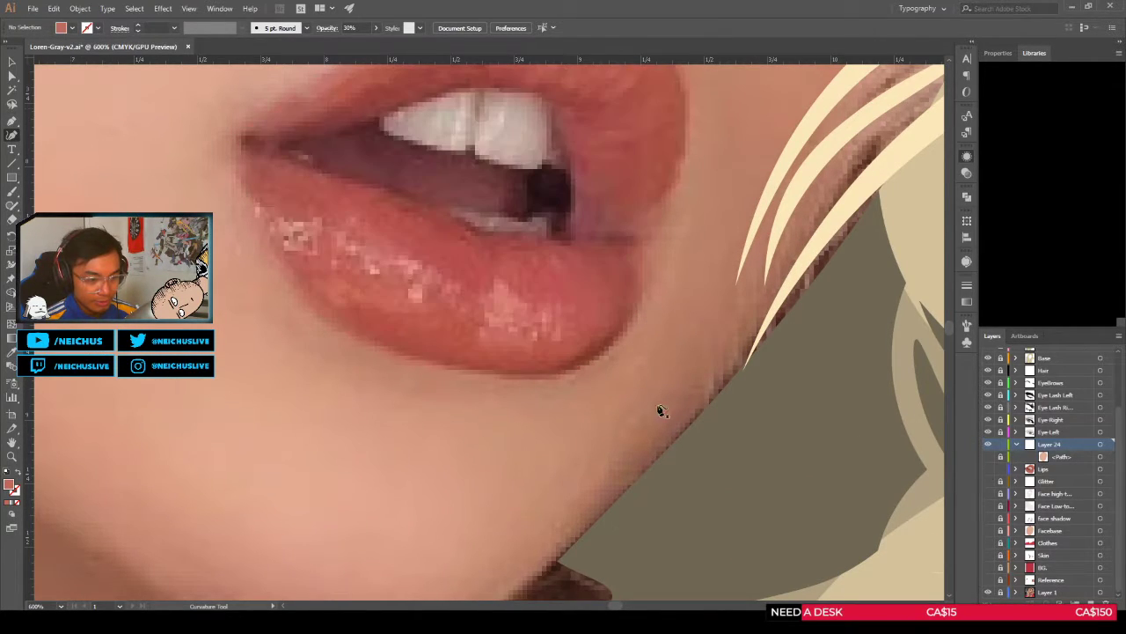
Step: Start a shadow path with the Curvature tool along the photographed lower lip's bottom edge, rising toward its rounded outer end
left_click(497, 375)
left_click(555, 367)
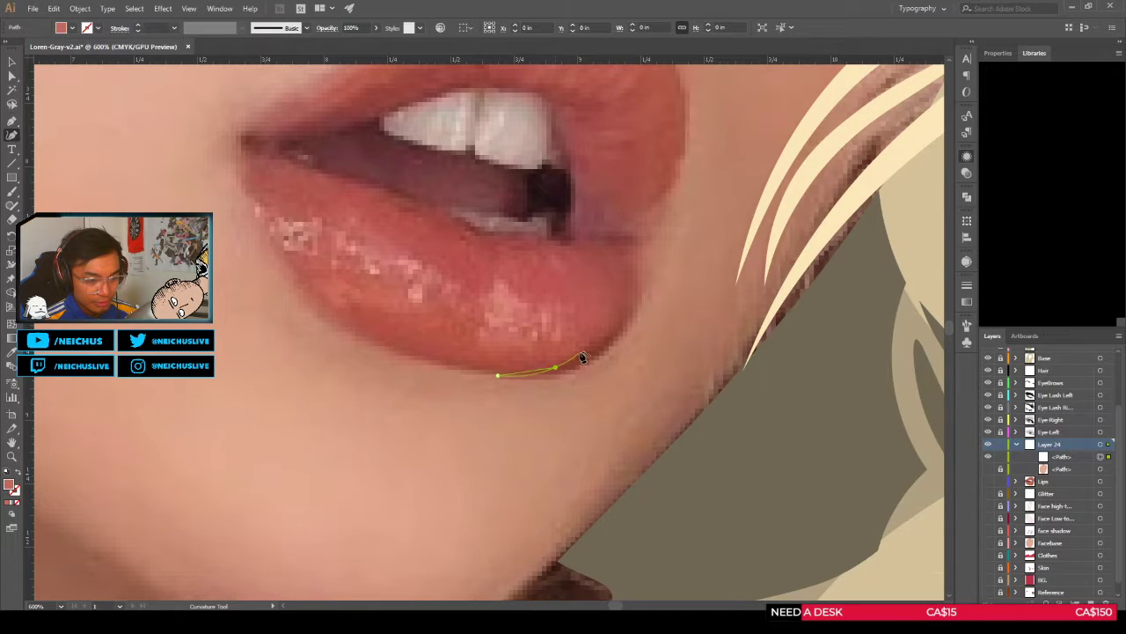
key("ctrl+z")
left_click(553, 361)
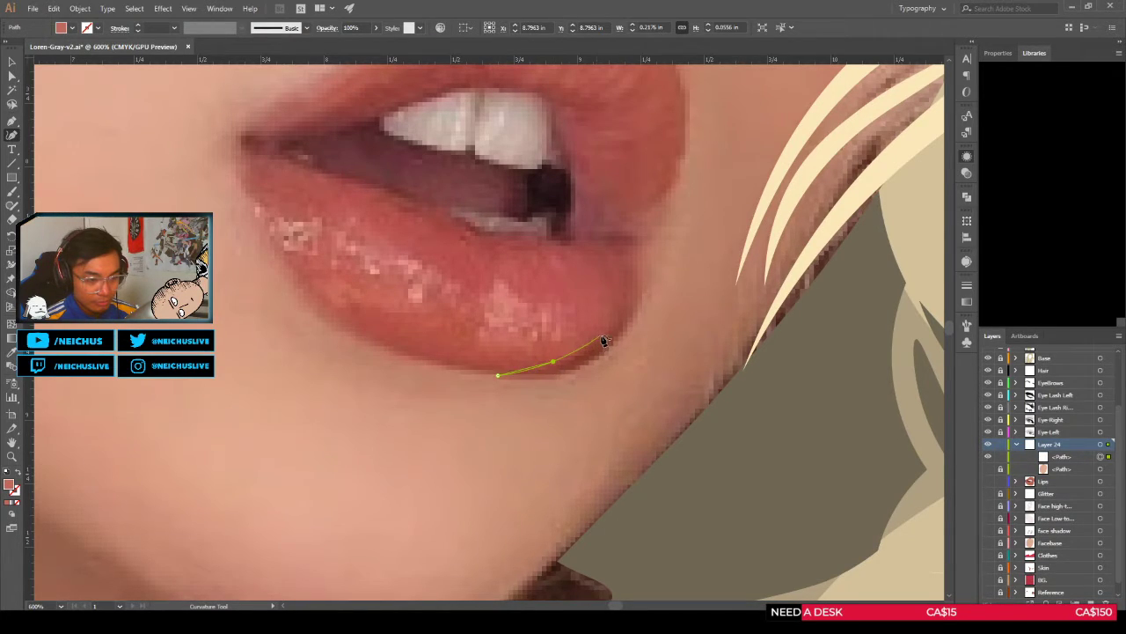
left_click(602, 335)
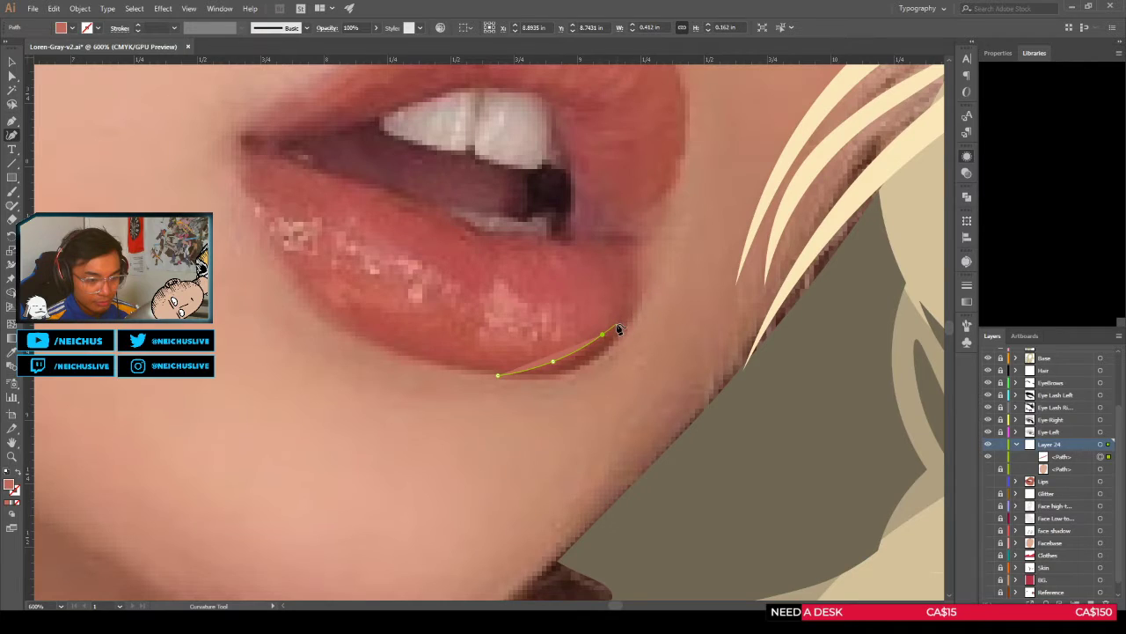
Step: Trace the shadow's inner edge up around the rounded end of the lower lip to the mouth opening
scroll(616, 338, "down", 5)
scroll(616, 339, "up", 2)
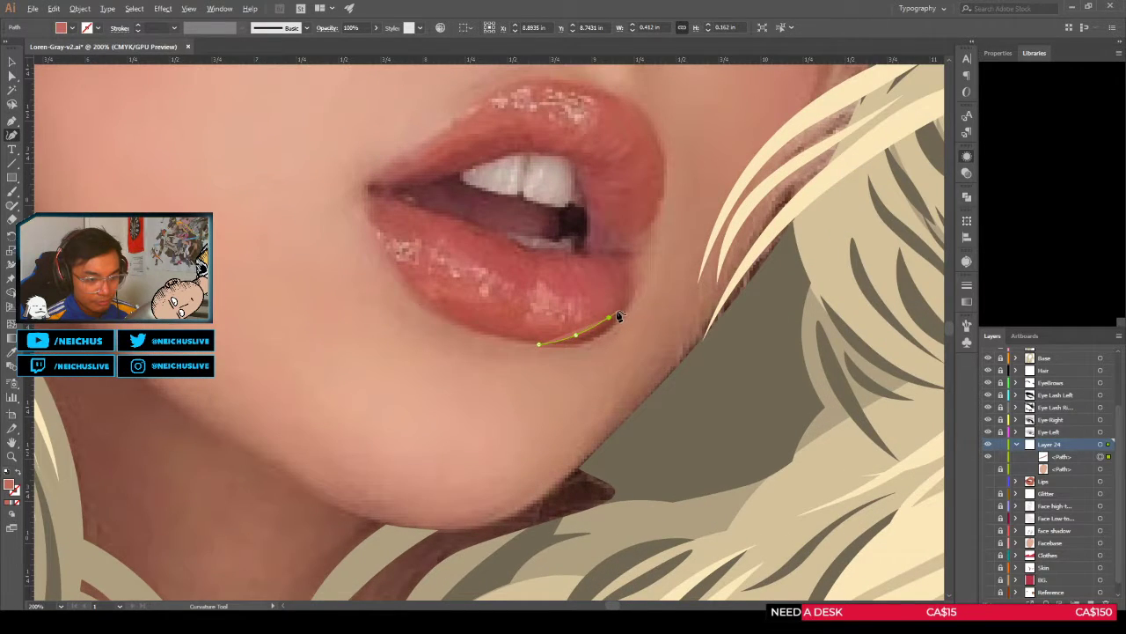
scroll(619, 315, "down", 4)
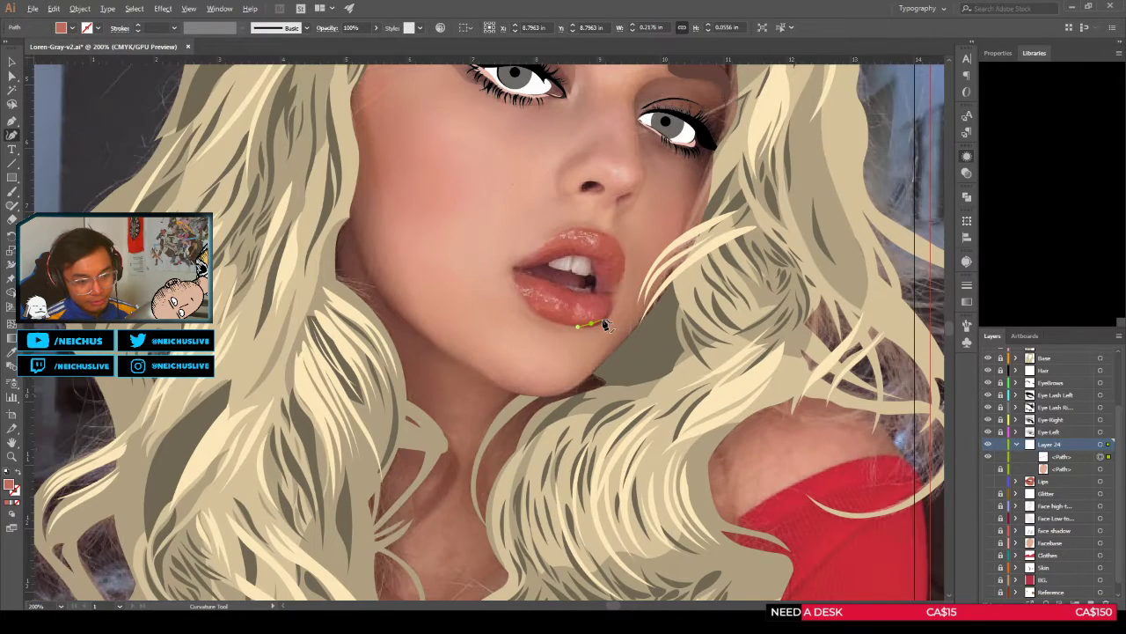
scroll(602, 324, "down", 1)
scroll(595, 326, "up", 3)
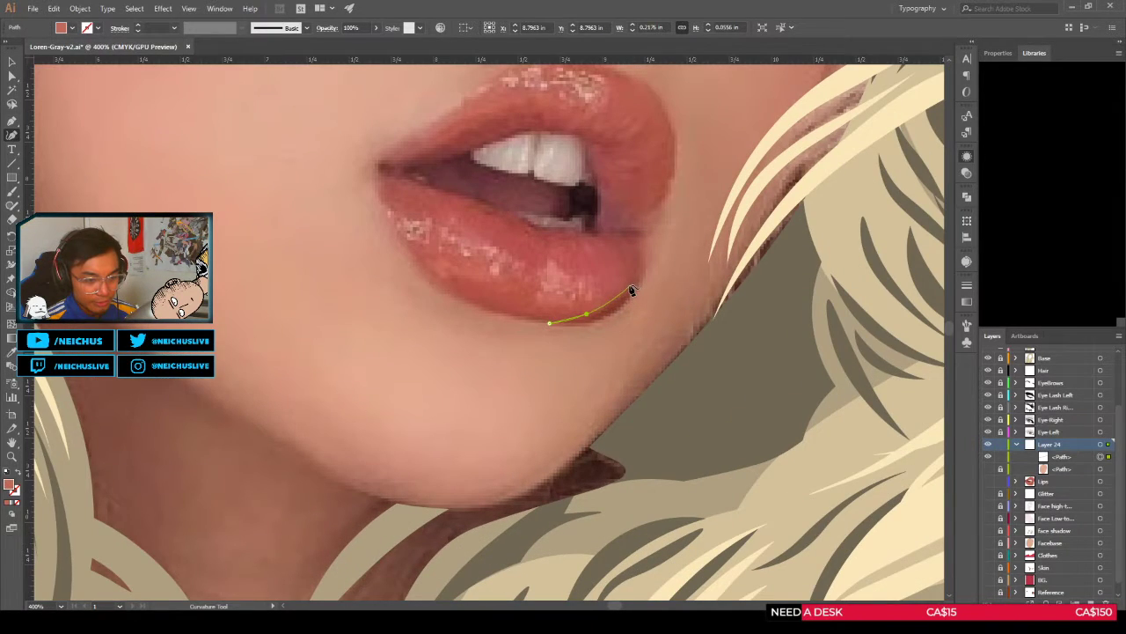
scroll(631, 291, "down", 2)
scroll(629, 296, "down", 1)
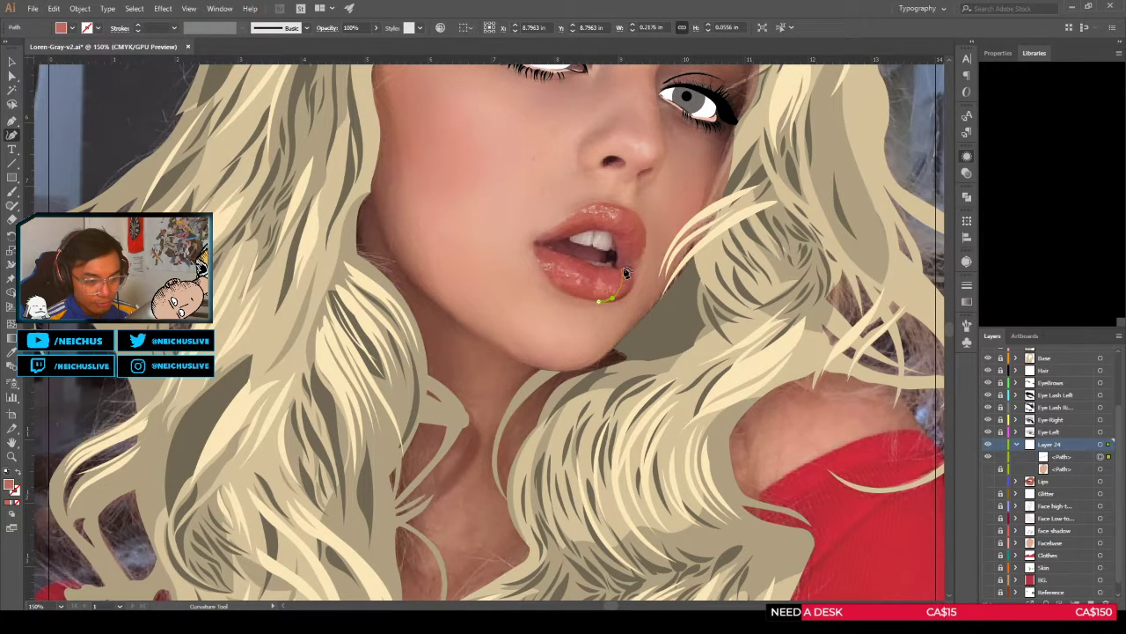
scroll(624, 304, "up", 2)
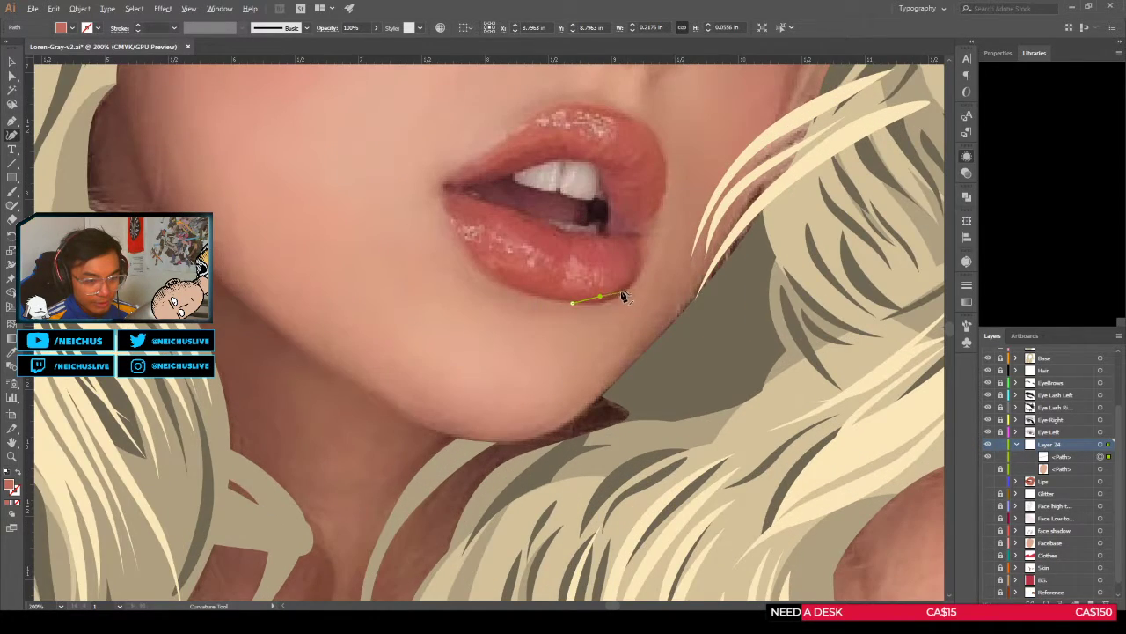
left_click(628, 279)
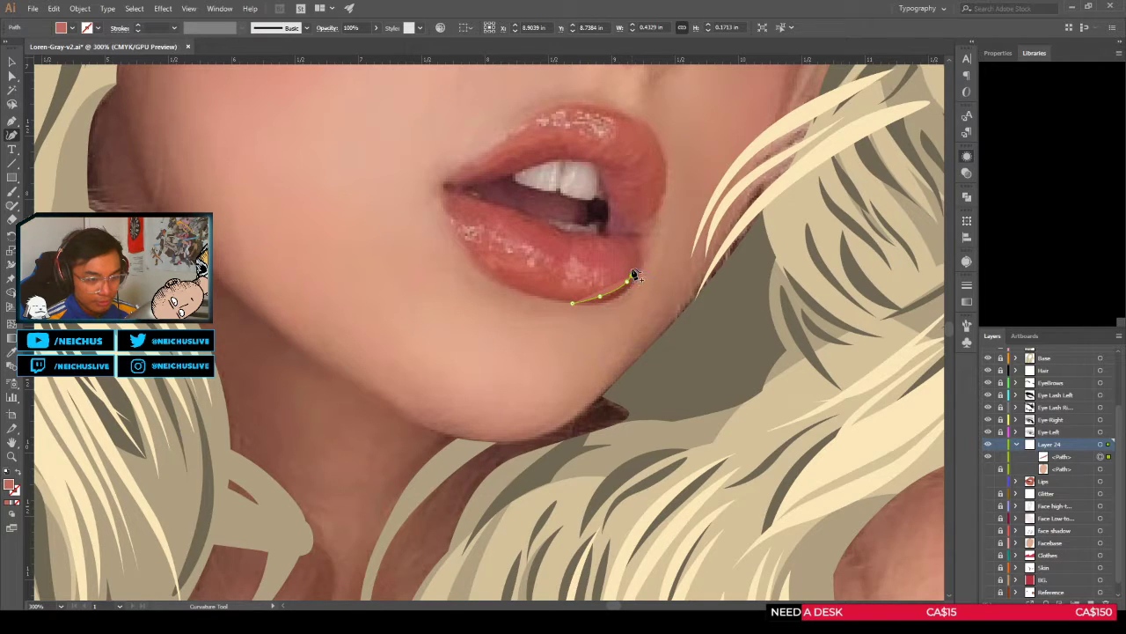
left_click(632, 261)
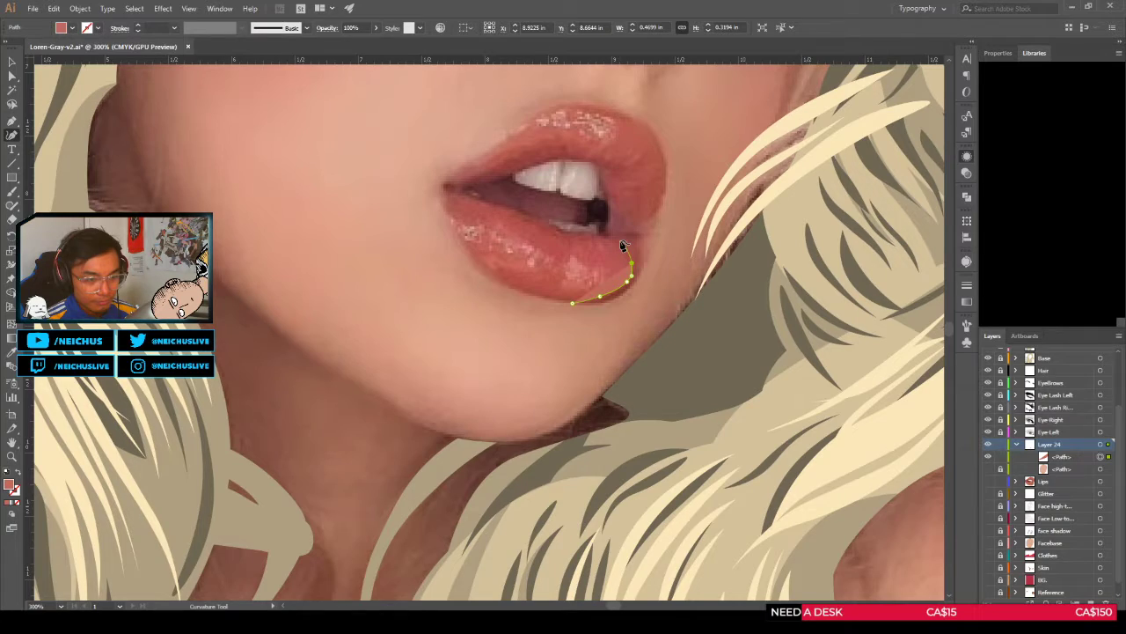
left_click(623, 242)
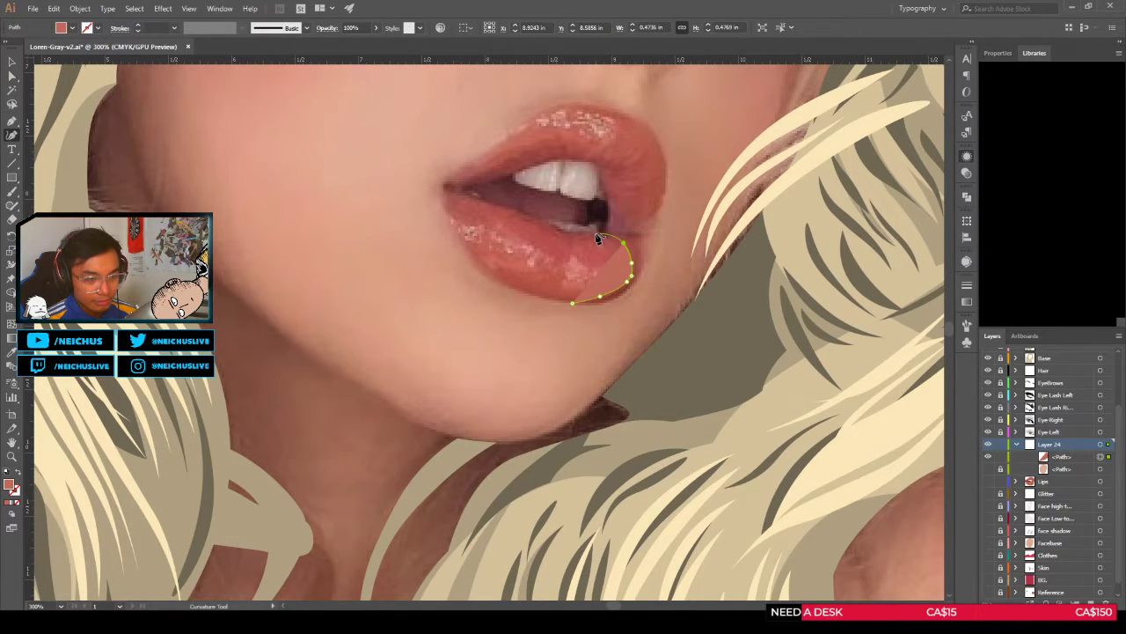
left_click(598, 237)
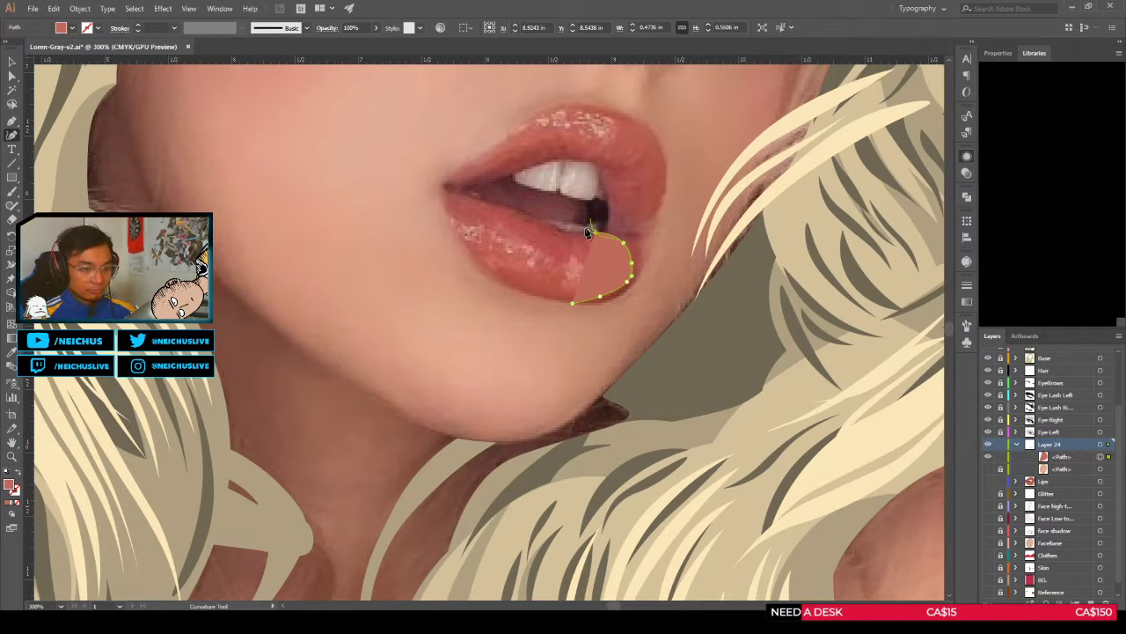
Step: Extend the shadow path from the mouth opening along the line between the lips to just past the mouth corner
scroll(642, 234, "up", 1)
scroll(643, 234, "down", 4)
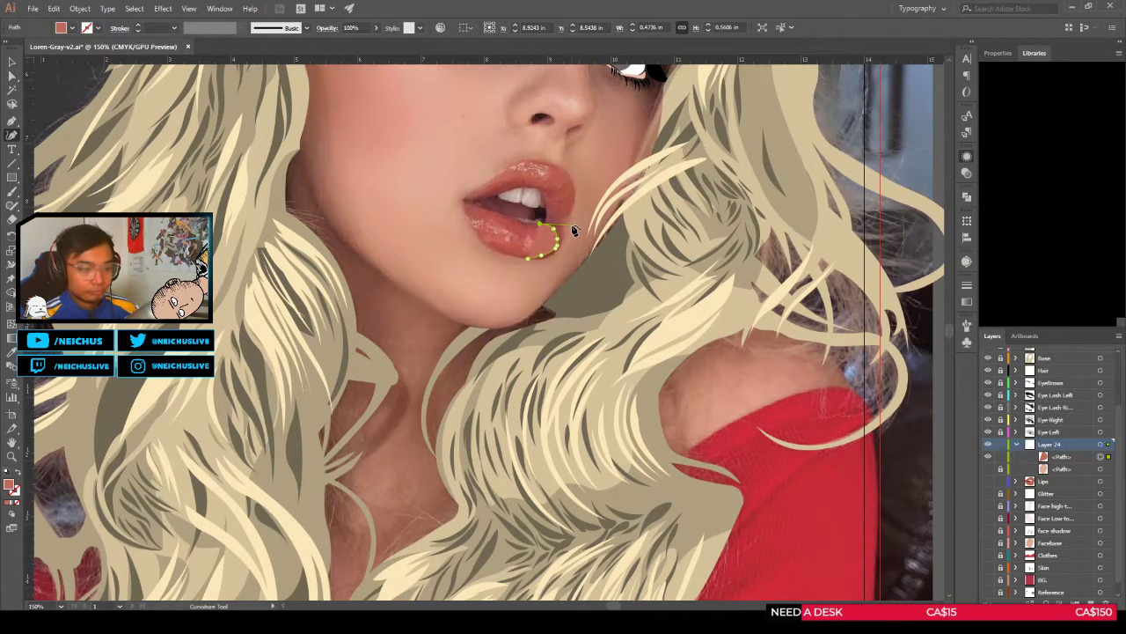
scroll(572, 230, "up", 1)
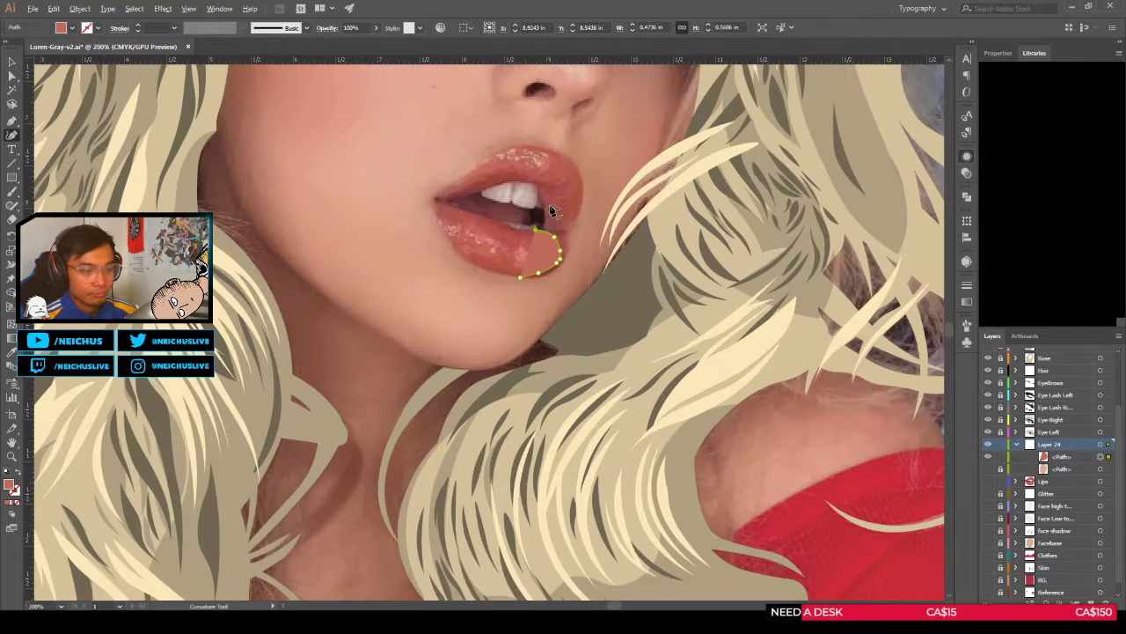
scroll(565, 227, "up", 1)
scroll(533, 227, "up", 2)
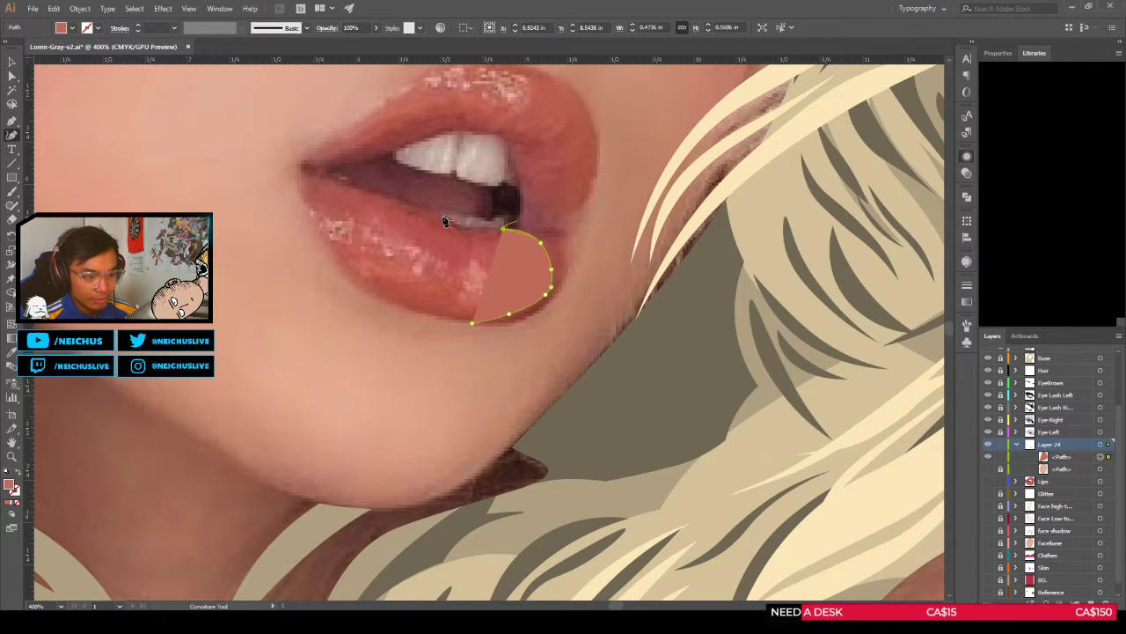
scroll(445, 220, "down", 3)
scroll(428, 232, "up", 3)
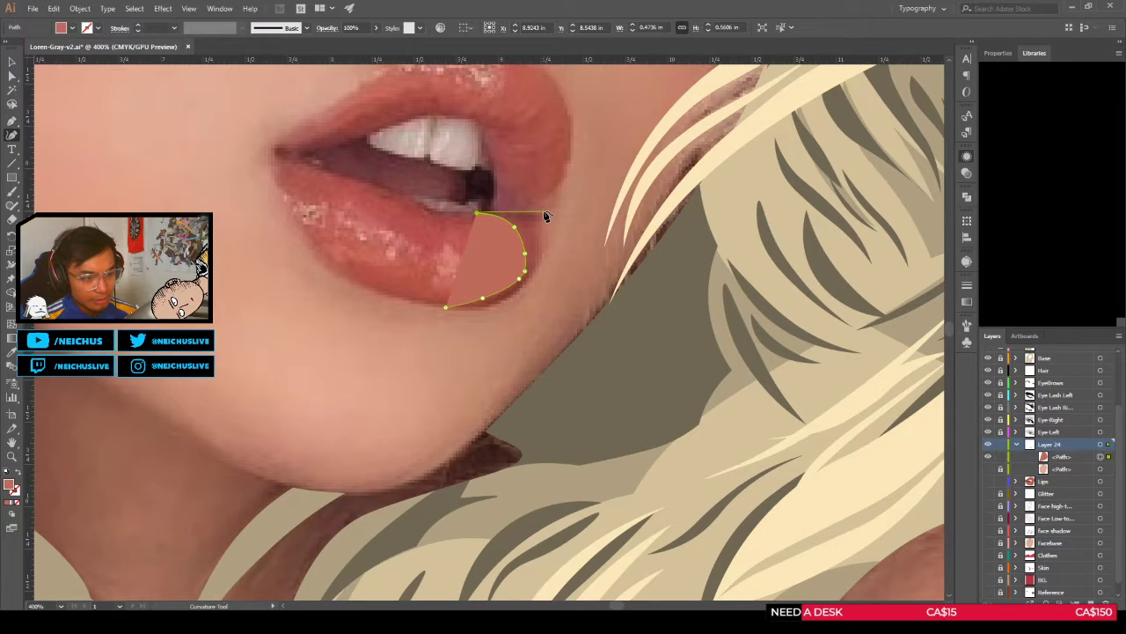
left_click(544, 212)
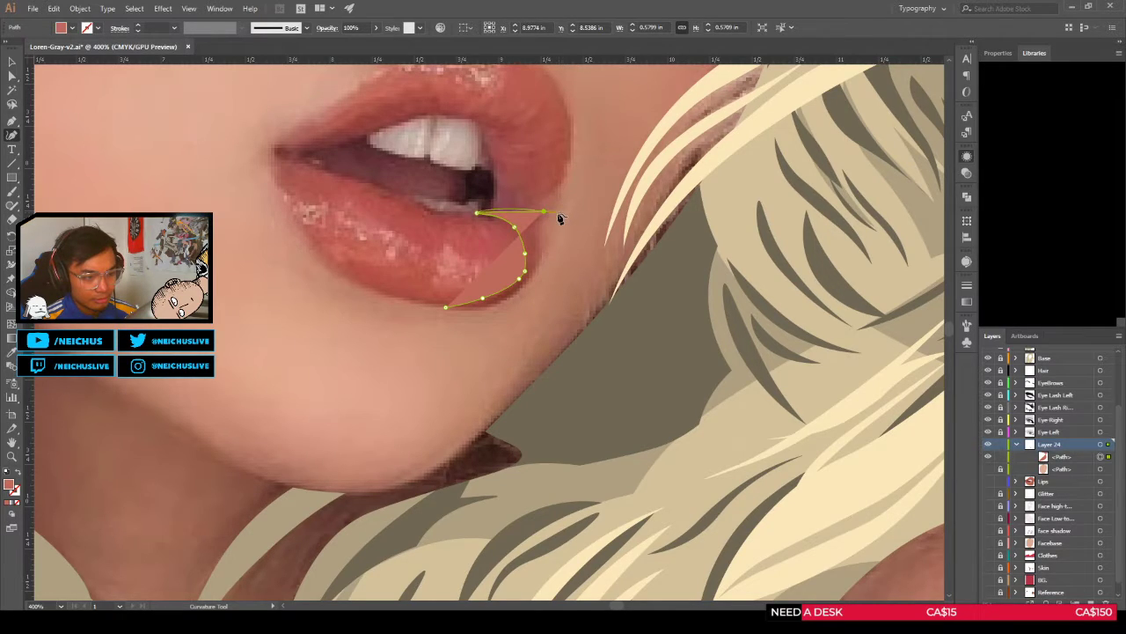
left_click(558, 212)
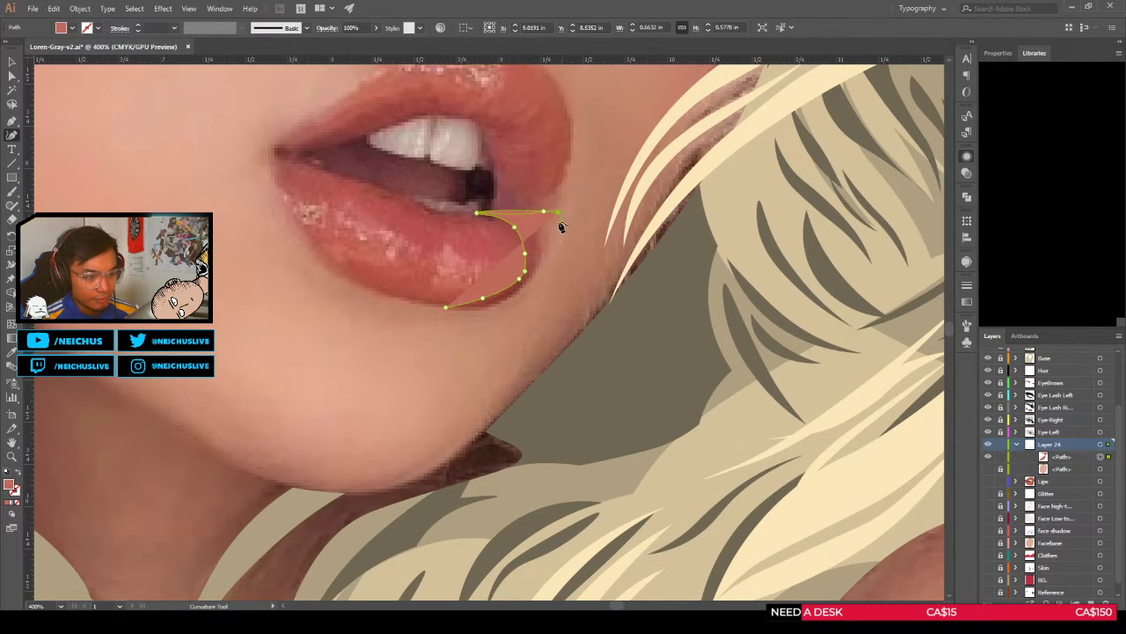
Step: Close the shadow shape by running its outer side around the outside of the lower lip back to the starting point
key("Escape")
scroll(528, 221, "up", 2)
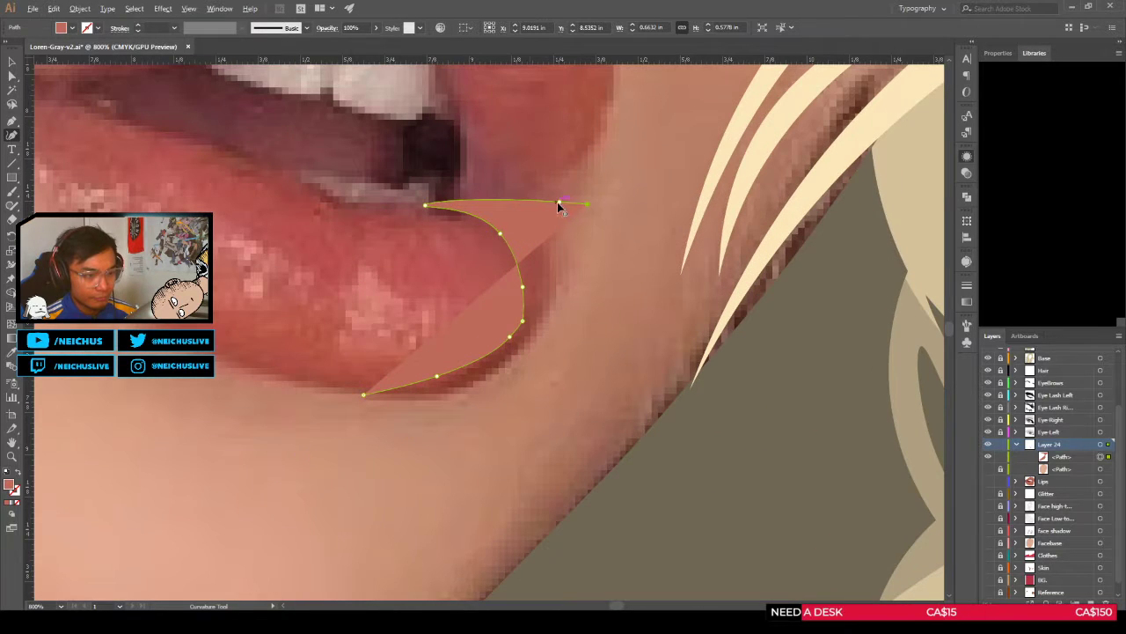
left_click(586, 203)
scroll(588, 273, "down", 2)
left_click(590, 299)
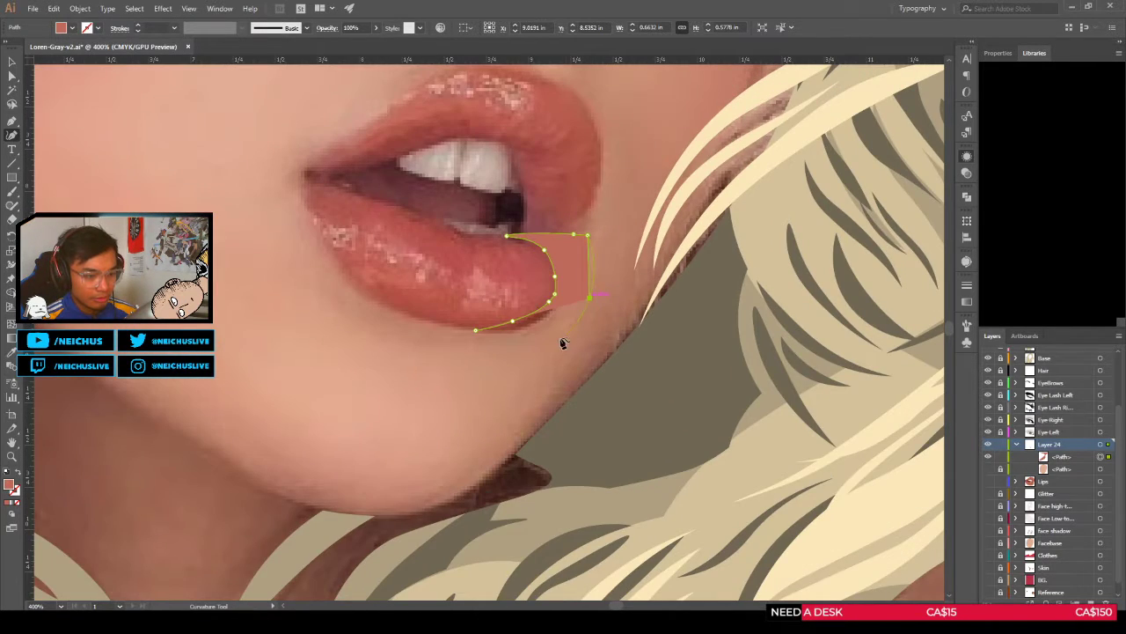
left_click(555, 340)
left_click(496, 348)
left_click(475, 331)
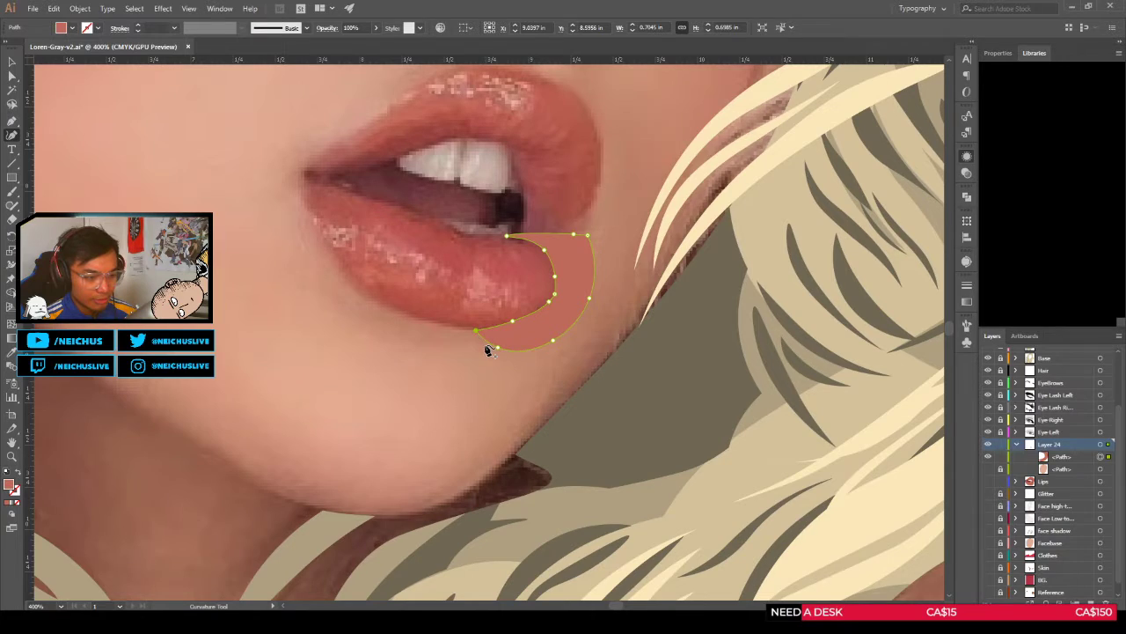
Step: Paste a copy of the Lips layer's base lip shape in front on Layer 24, hide Lips, and select the copy with the shadow shape
left_click(990, 483)
key("a")
left_click(480, 302)
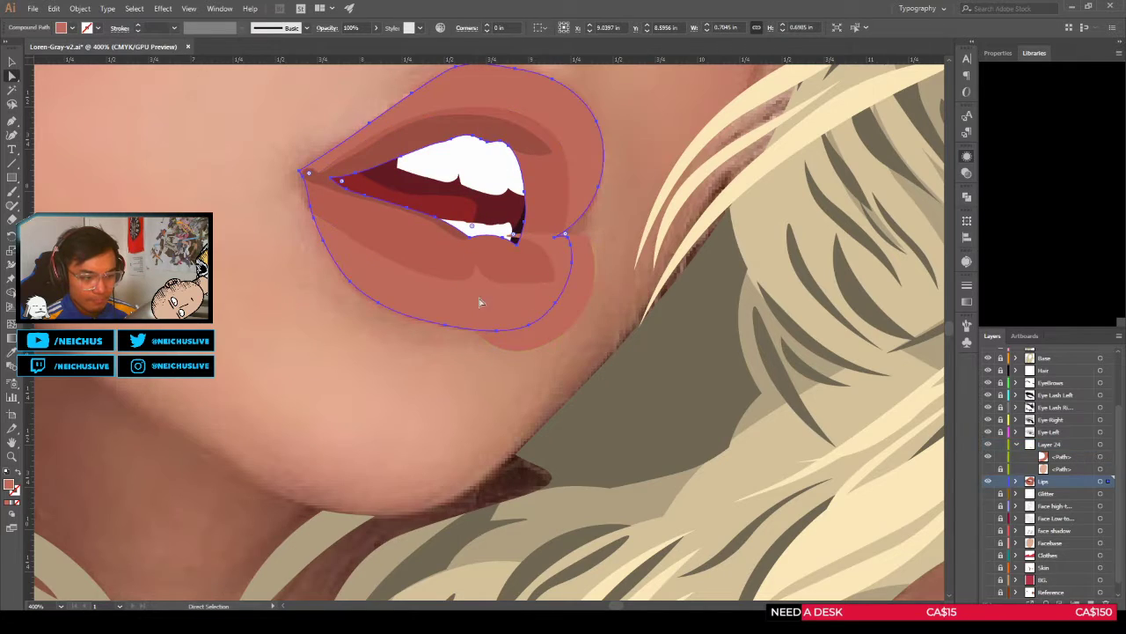
key("ctrl+shift+a")
left_click(988, 482)
left_click(1054, 446)
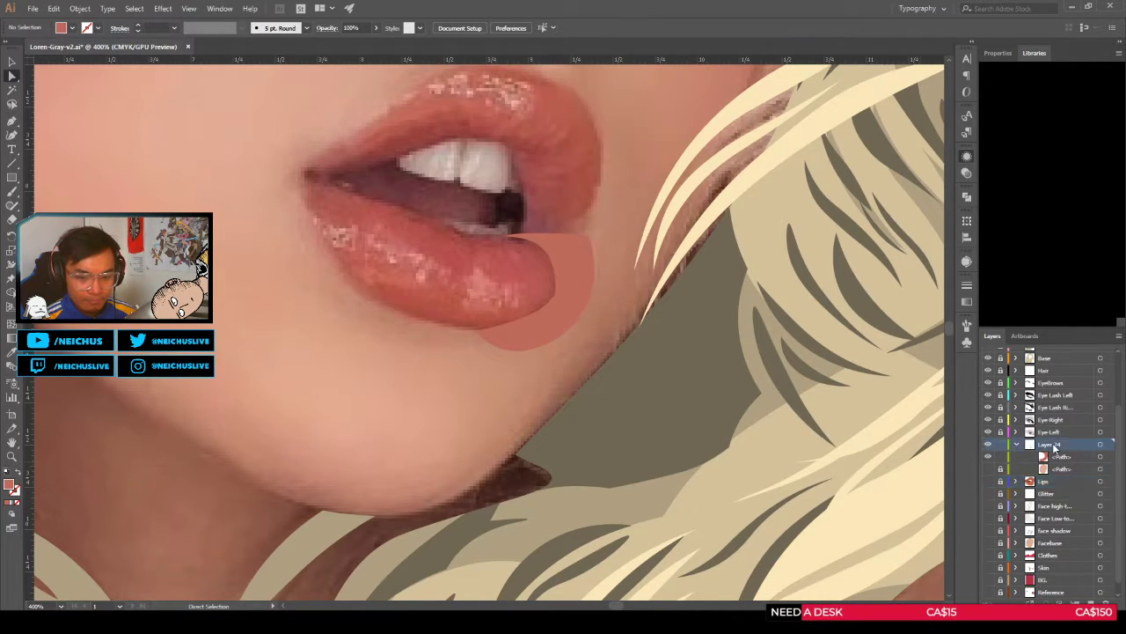
key("ctrl+f")
left_click(1100, 469, "shift")
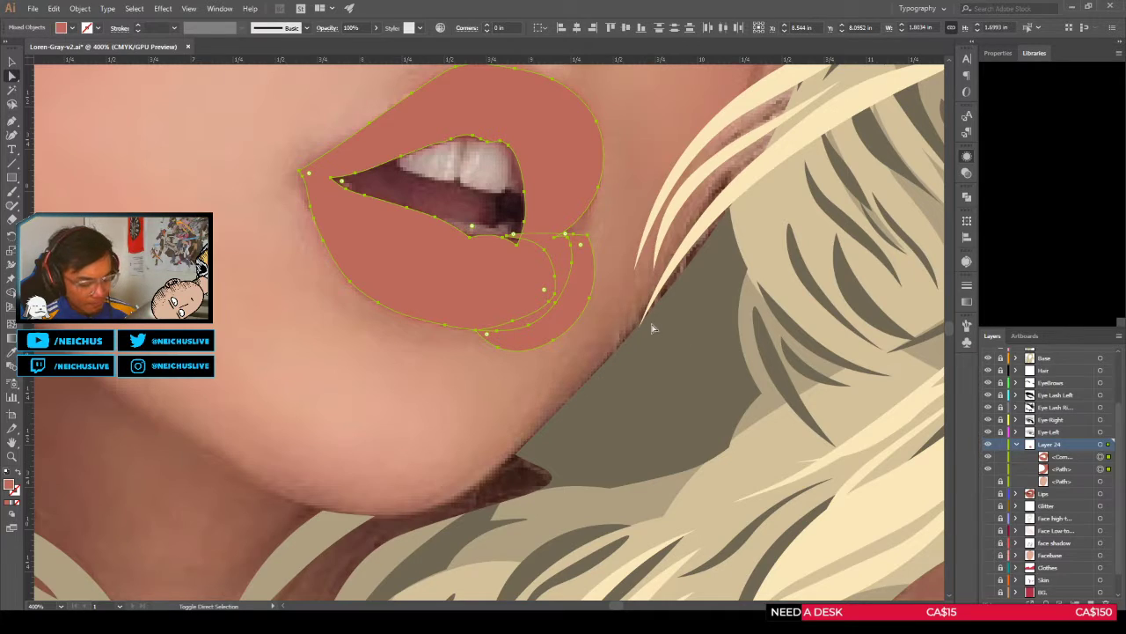
Step: Trim with Shape Builder, removing the lip area outside the shadow and the part of the shadow extending beyond the lip
key("shift+m")
left_click(423, 255, "alt")
scroll(479, 249, "up", 3)
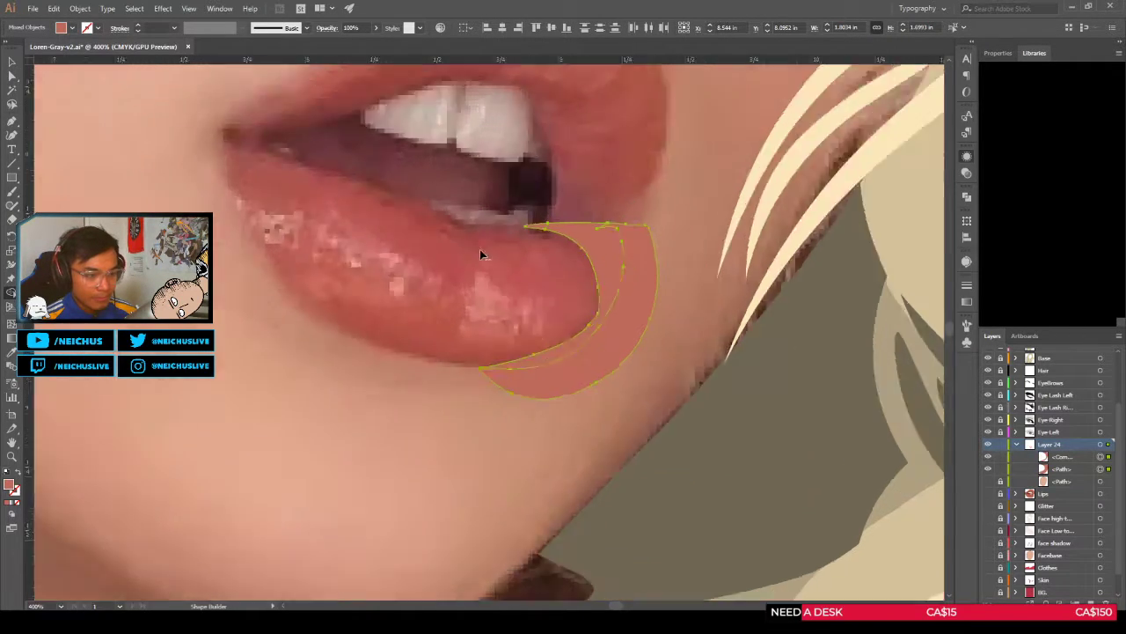
scroll(593, 201, "down", 2)
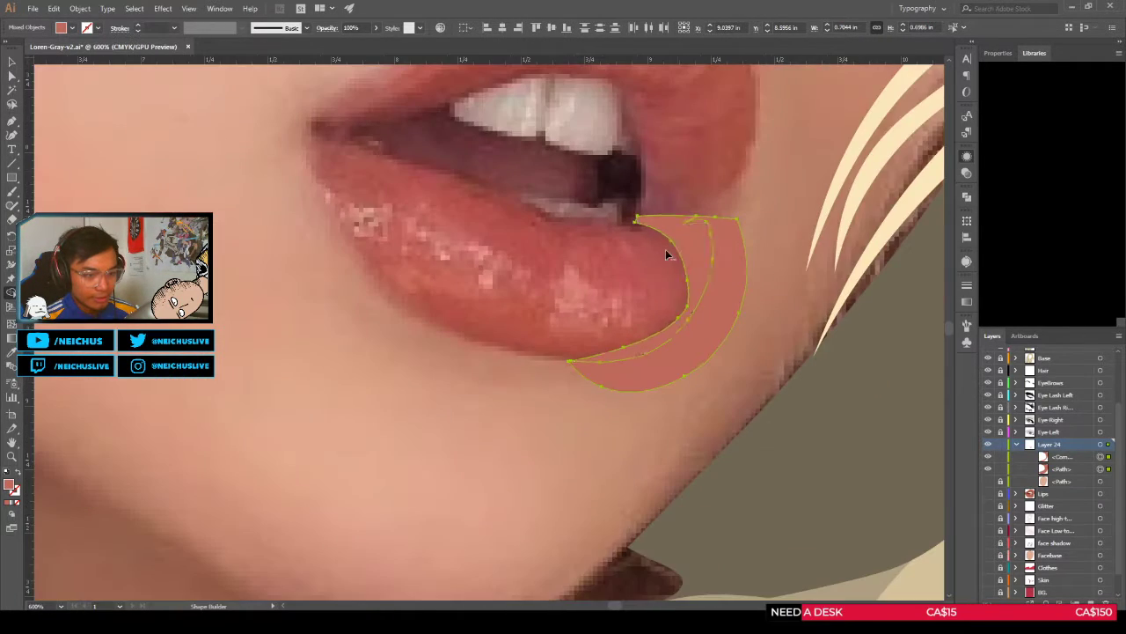
left_click(729, 262, "alt")
scroll(468, 226, "down", 2)
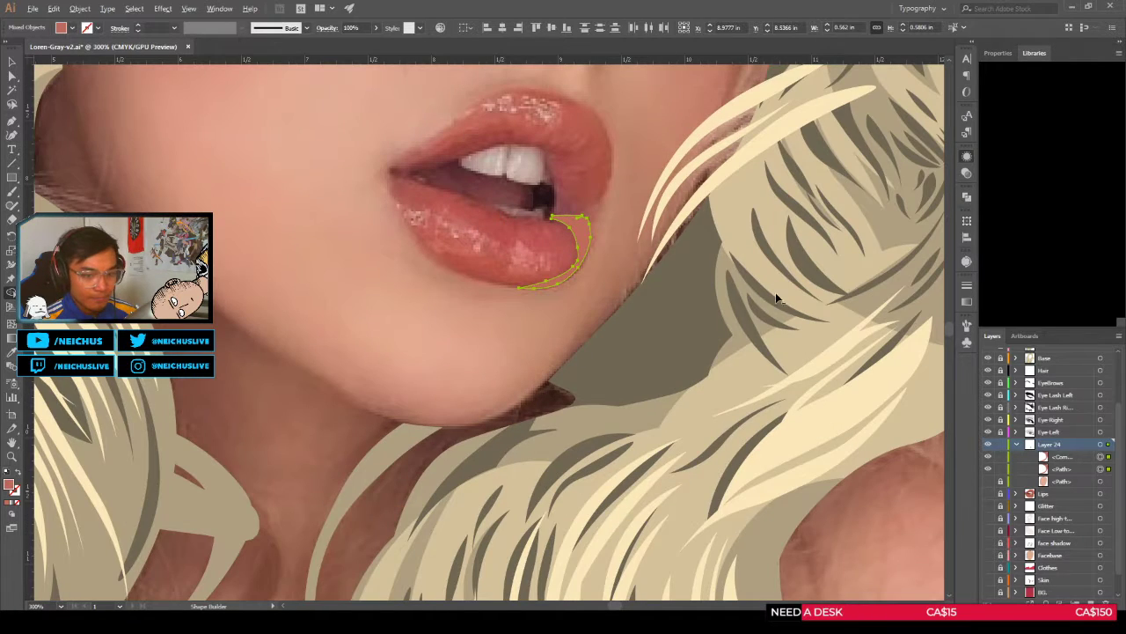
Step: Show the Lips layer and give the trimmed shadow the upper lip's dark shading appearance with the Eyedropper, then deselect it
left_click(987, 493)
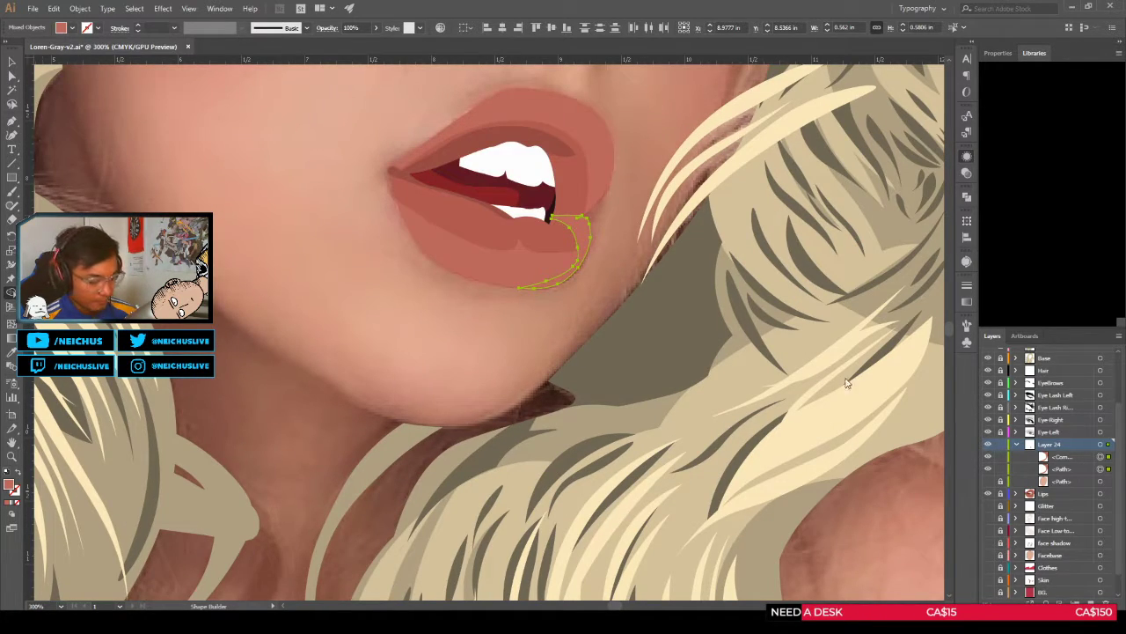
key("i")
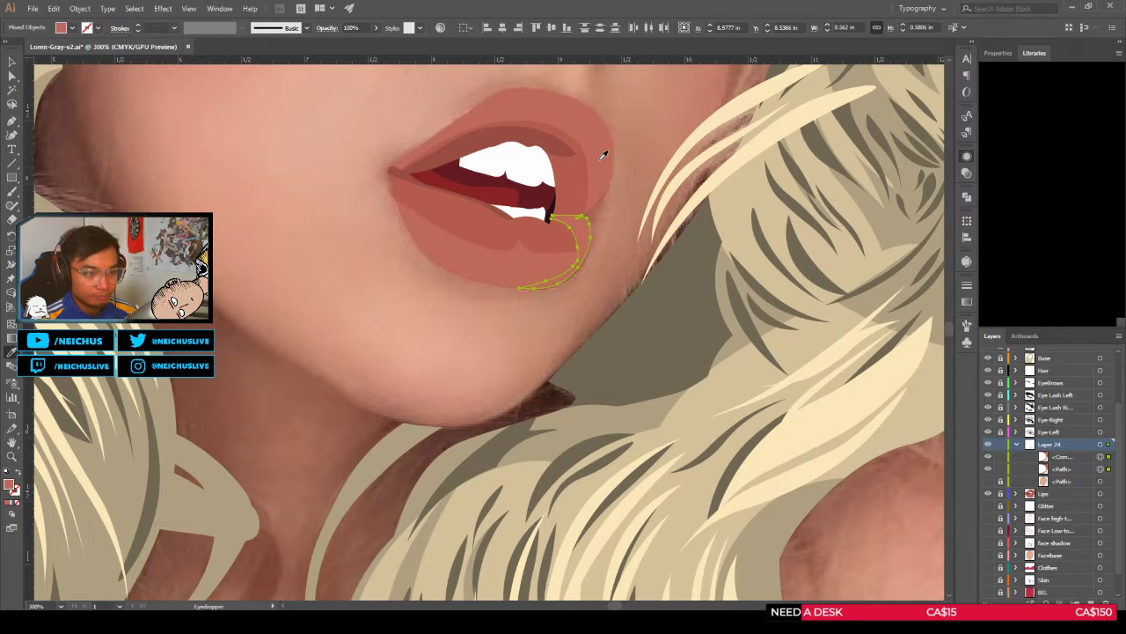
left_click(546, 131)
key("v")
left_click(636, 227)
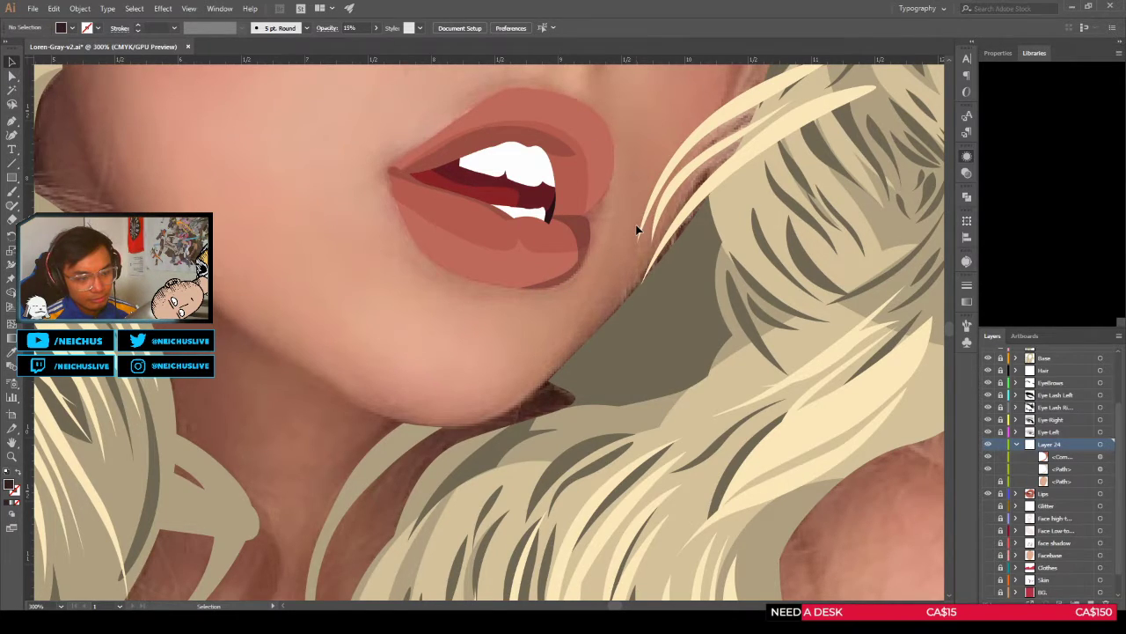
Step: Smooth the kink in the lower lip shadow's inner edge near the rounded end by pulling its curve handle outward
scroll(581, 260, "up", 3)
left_click(583, 261)
scroll(596, 261, "up", 2)
key("a")
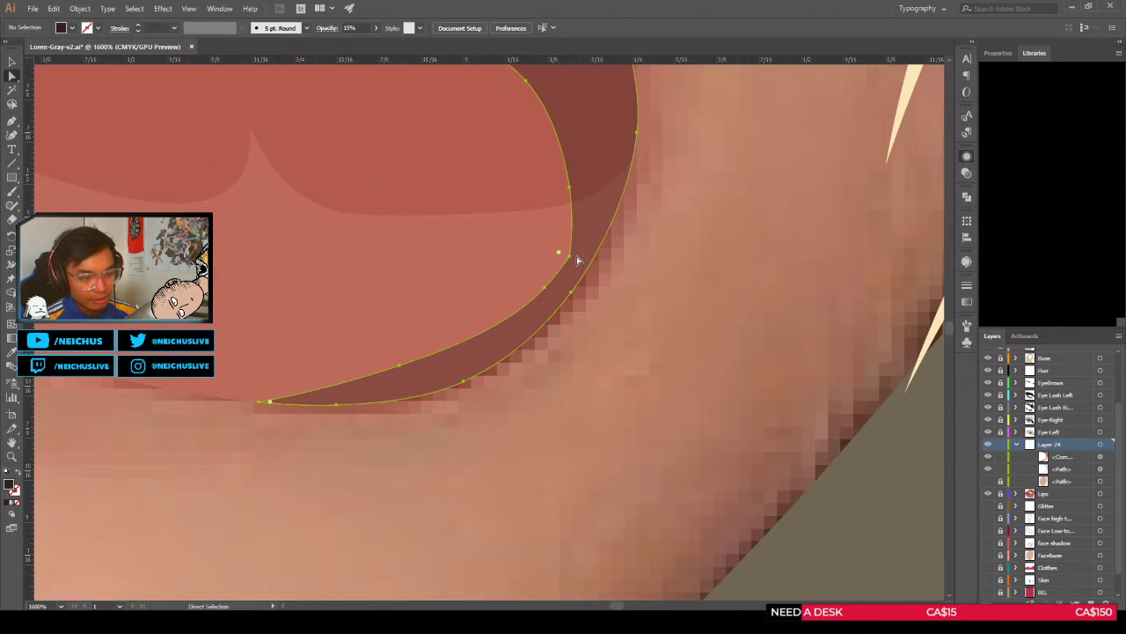
left_click(572, 256)
scroll(569, 258, "up", 1)
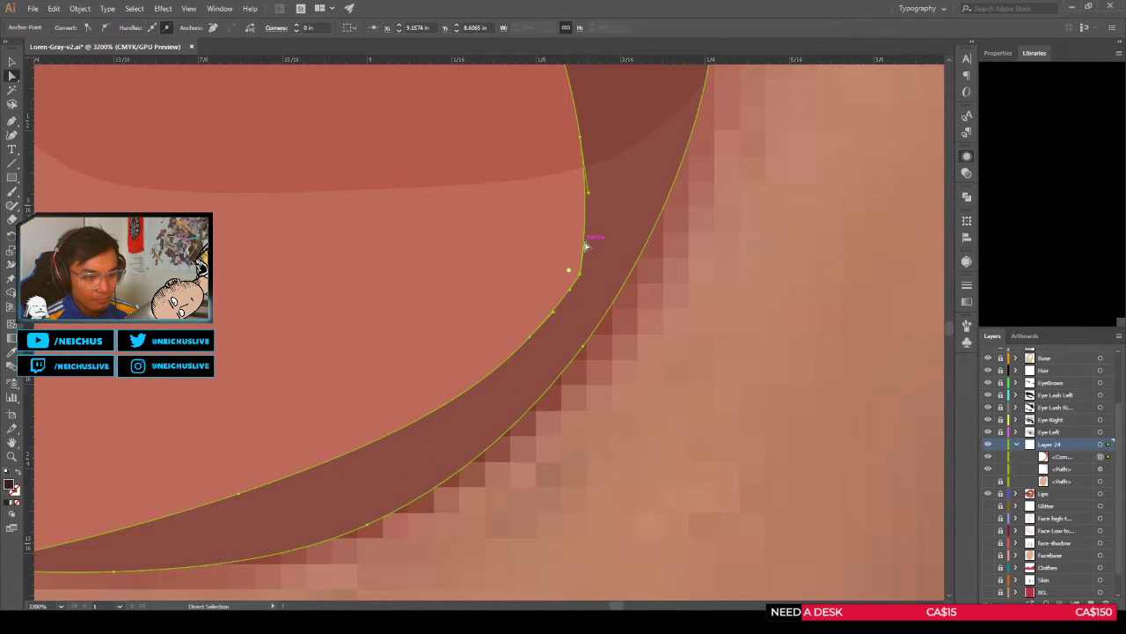
scroll(590, 256, "up", 1)
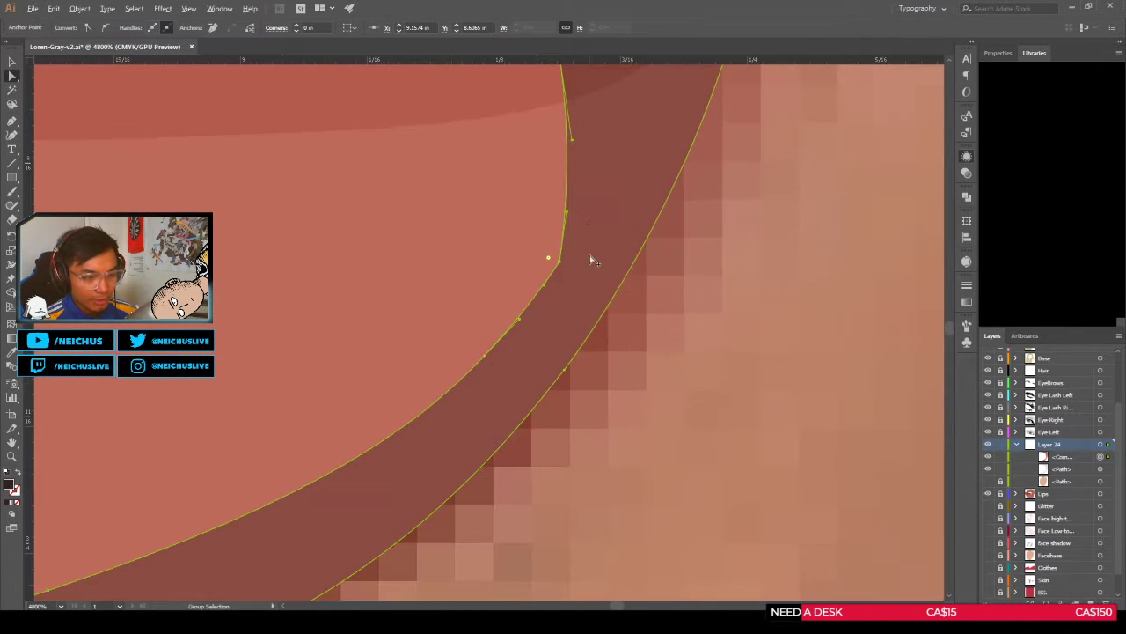
left_click_drag(567, 212, 612, 241)
scroll(587, 218, "down", 2)
scroll(583, 211, "up", 1)
key("ctrl+z")
left_click(581, 207)
left_click(753, 272)
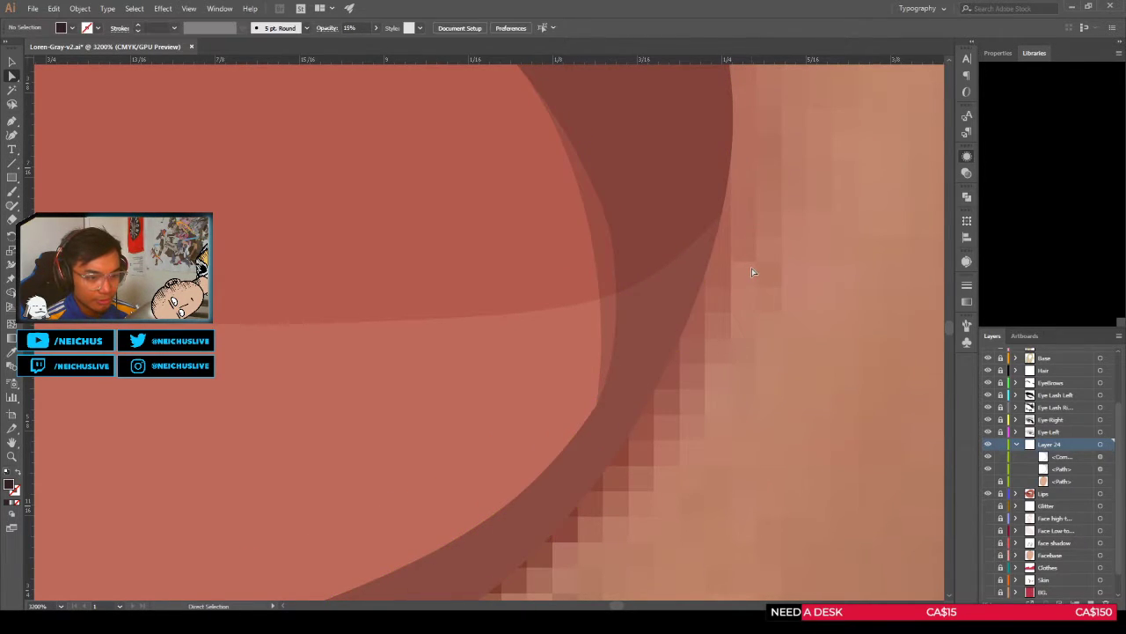
Step: Delete the duplicate shadow path lying over the matching shadow at the lower lip's rounded outer end on Layer 24
scroll(753, 272, "down", 3)
scroll(753, 272, "up", 2)
left_click(628, 240)
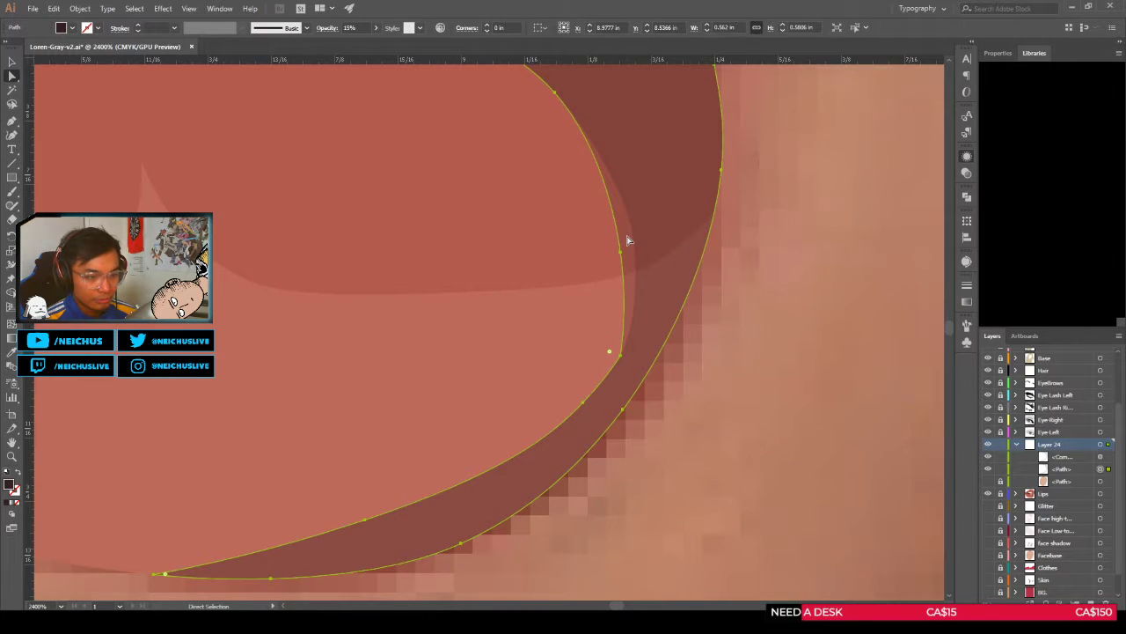
scroll(629, 240, "down", 2)
left_click_drag(618, 238, 563, 290)
key("ctrl+z")
scroll(623, 232, "up", 3)
key("ctrl+z")
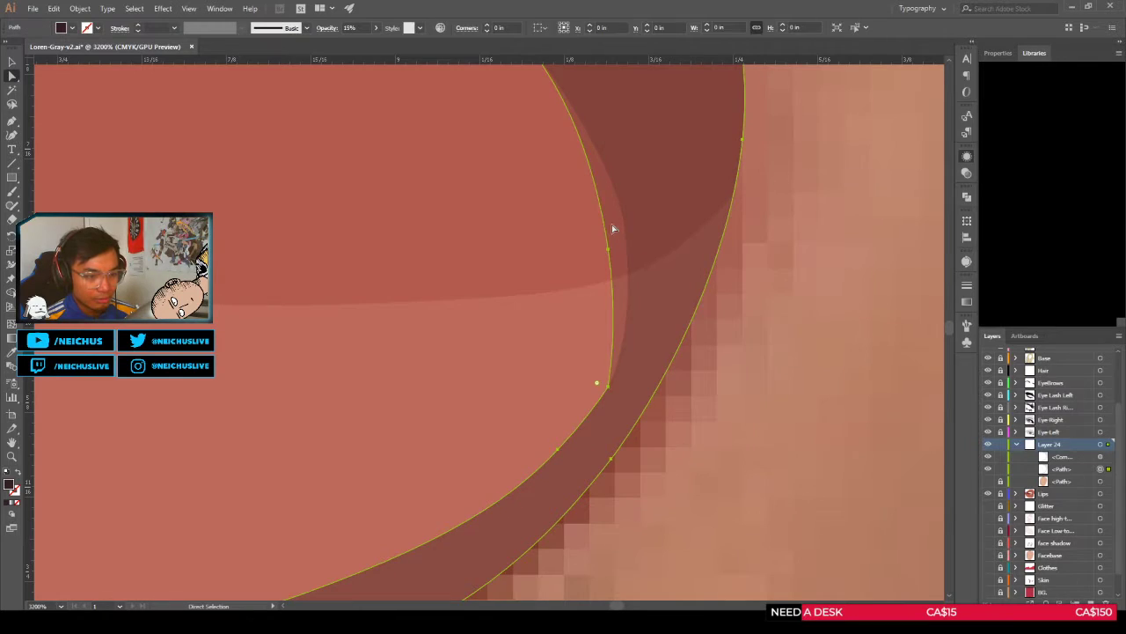
scroll(614, 229, "down", 2)
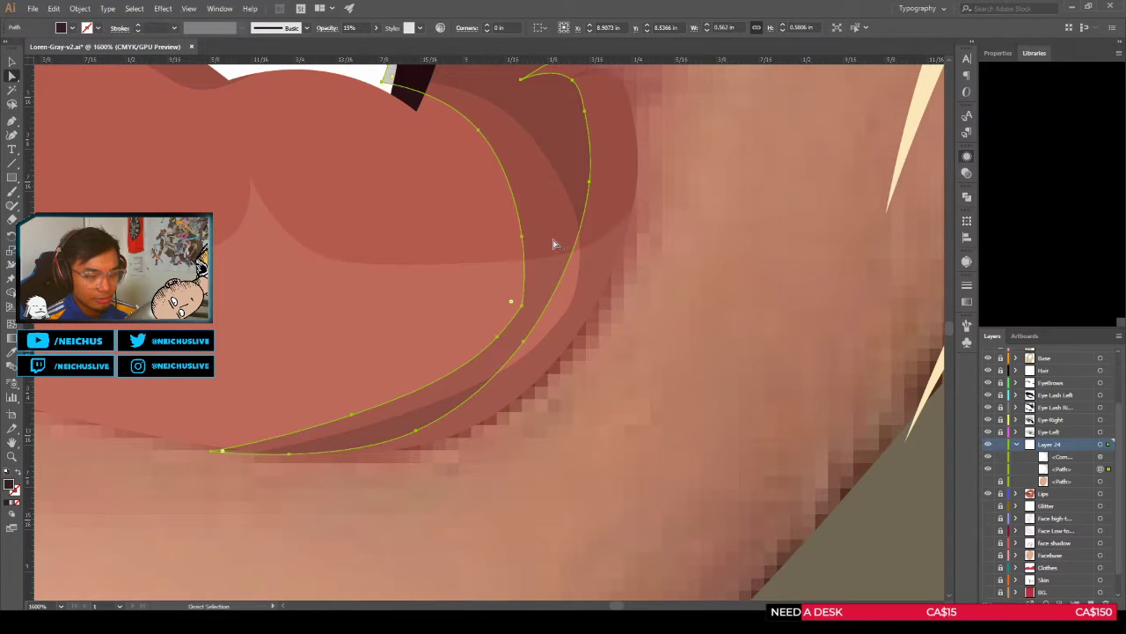
key("Delete")
scroll(629, 247, "down", 2)
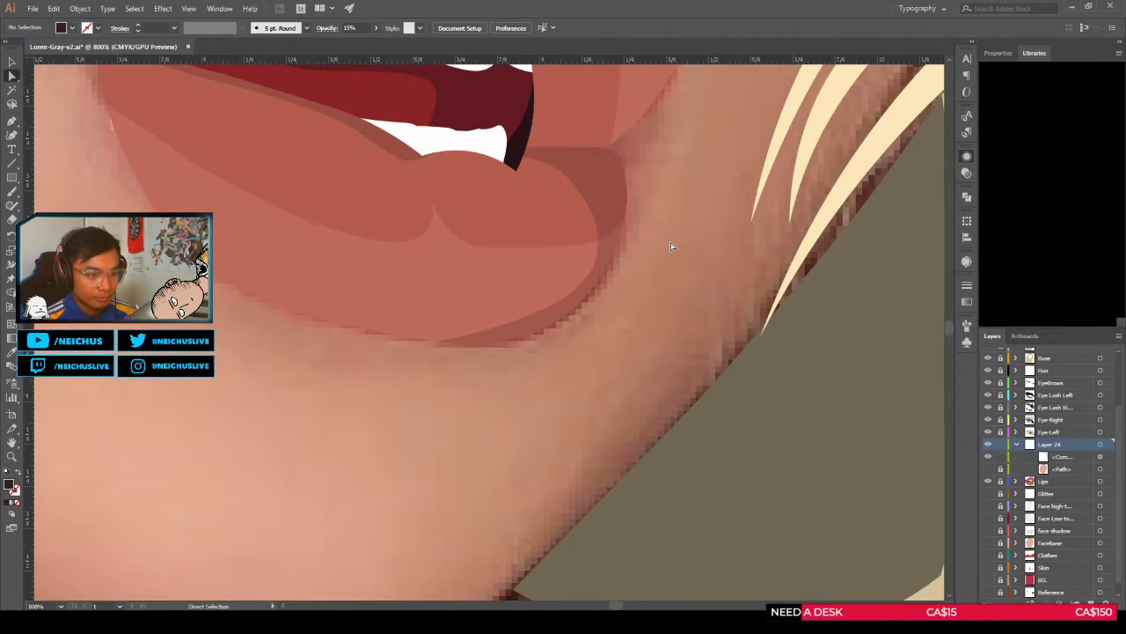
Step: Examine the shadow at the lower lip's outer end and the mouth corner in relation to the whole mouth
scroll(671, 242, "down", 2)
scroll(666, 203, "up", 3)
scroll(664, 199, "down", 5)
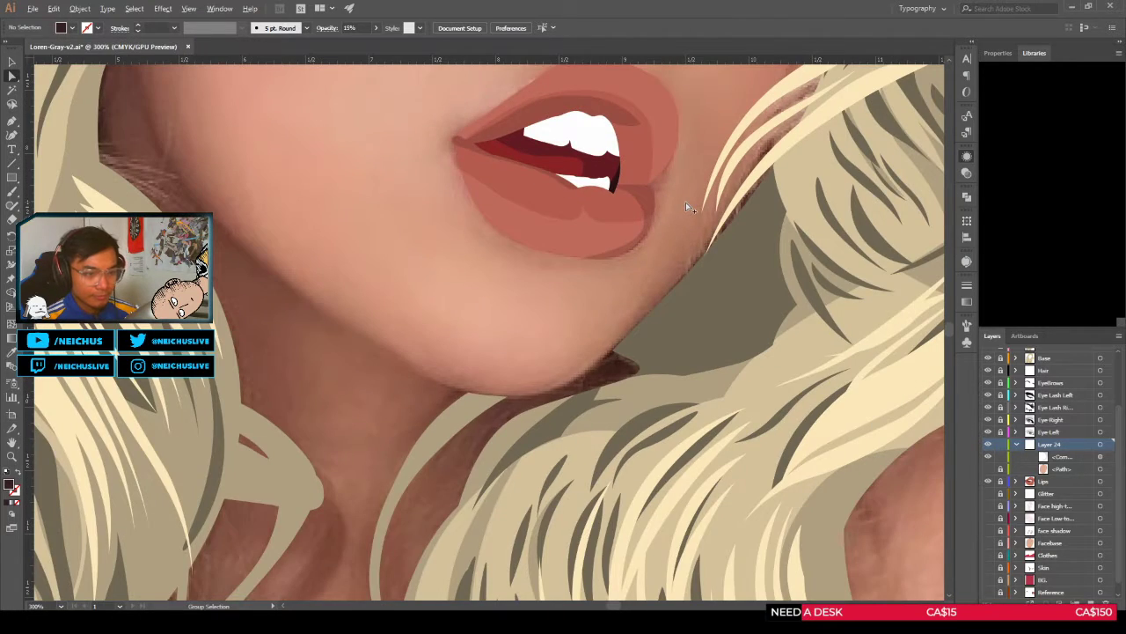
left_click_drag(673, 184, 660, 230)
scroll(659, 230, "up", 3)
left_click(721, 341)
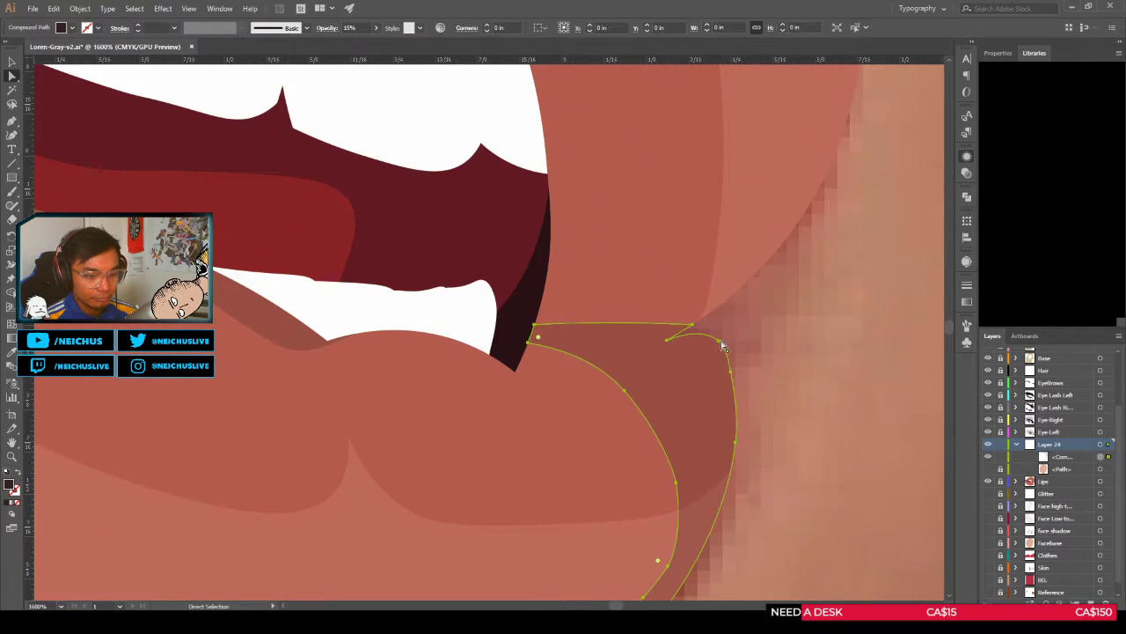
key("ctrl+shift+a")
scroll(748, 330, "down", 2)
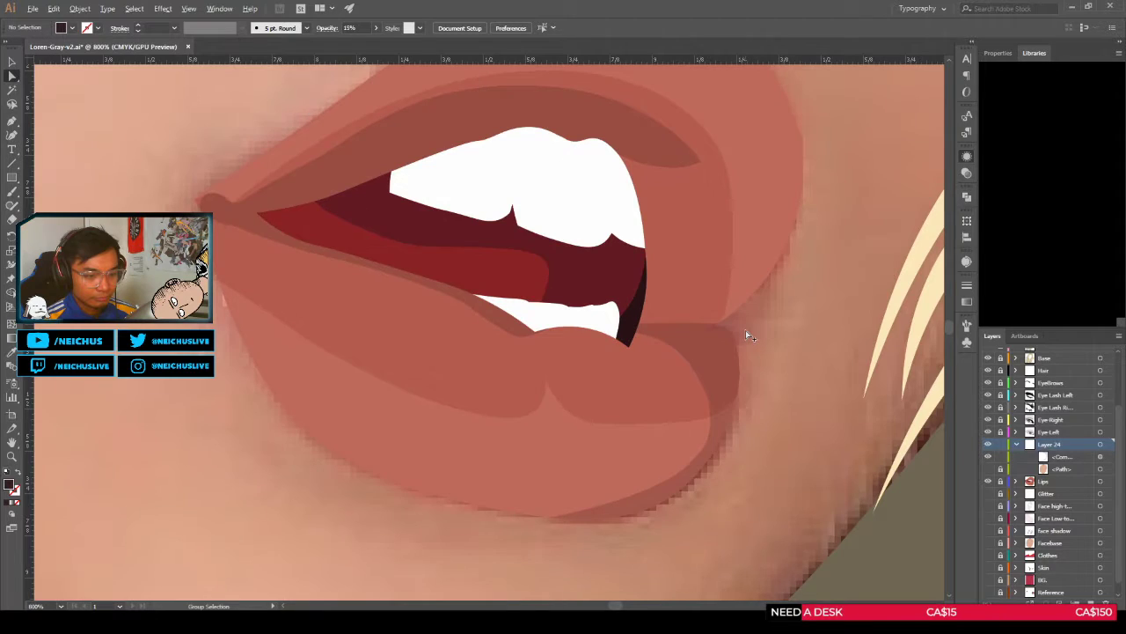
scroll(745, 330, "down", 1)
scroll(648, 315, "up", 3)
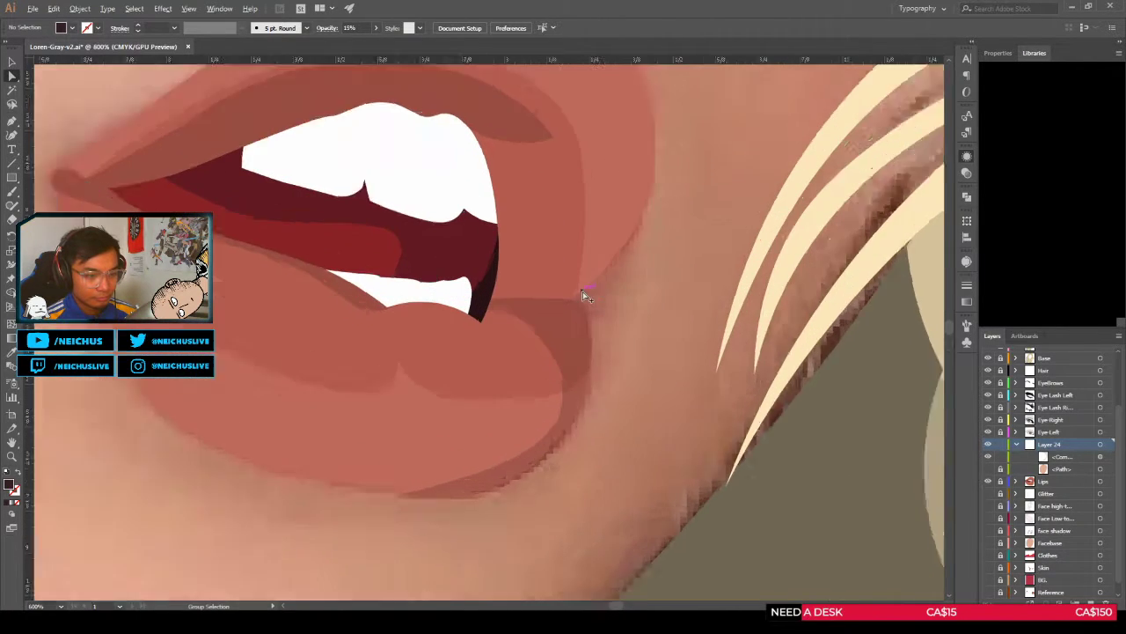
Step: Try to fill the shadow's notch at the outer mouth corner by shifting and deleting its inner anchor point
scroll(560, 335, "up", 2)
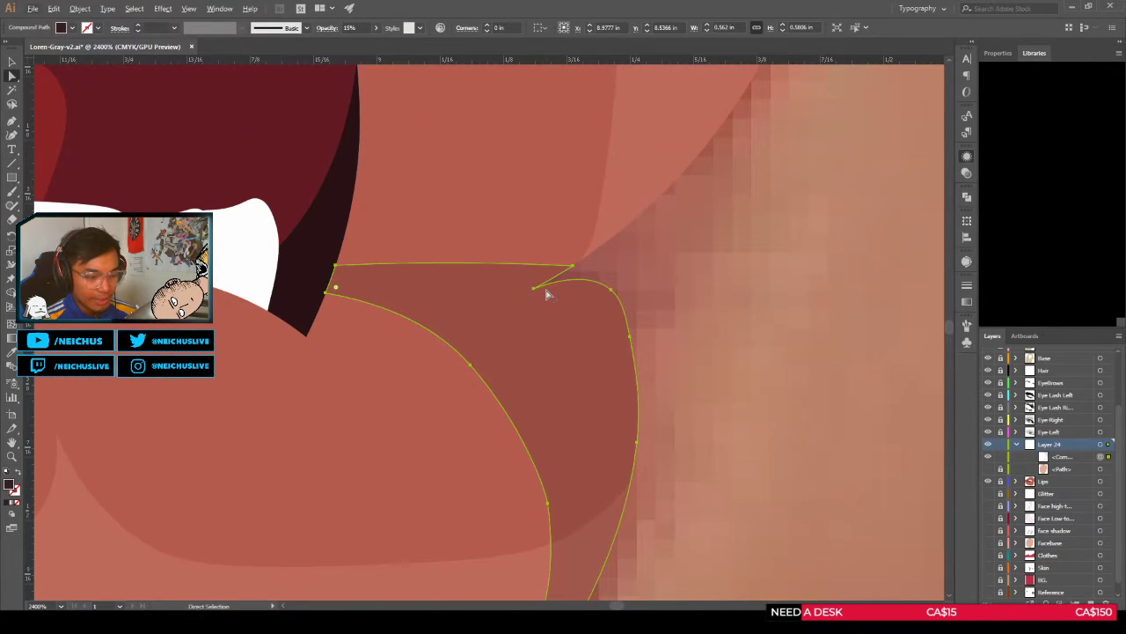
left_click(542, 293, "alt")
scroll(534, 290, "down", 1)
scroll(540, 296, "up", 1)
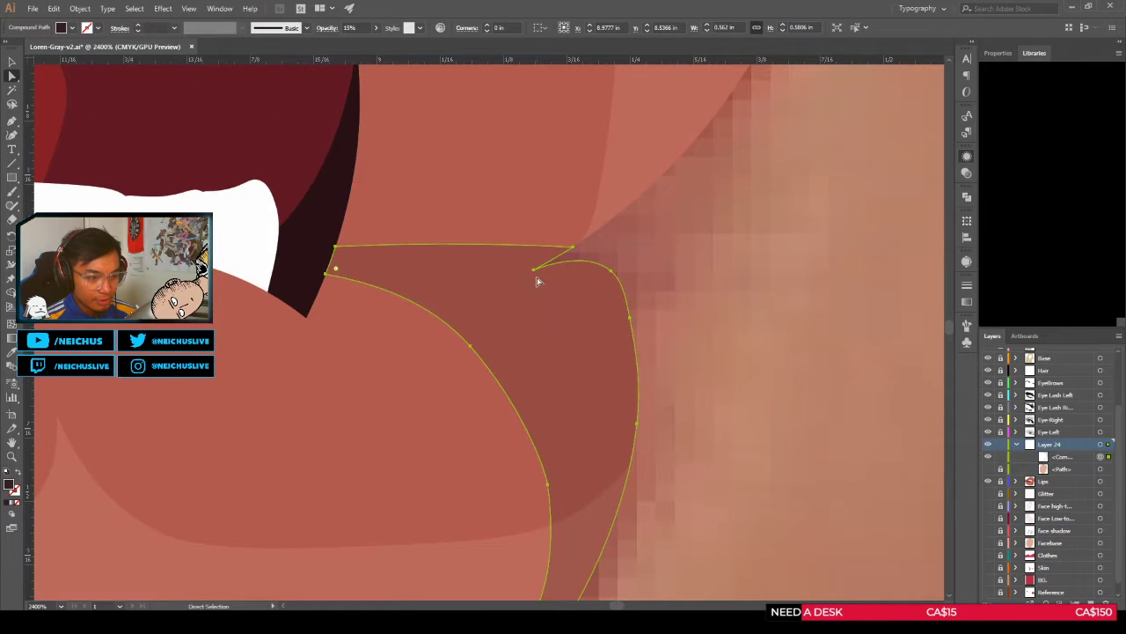
left_click_drag(534, 275, 569, 257)
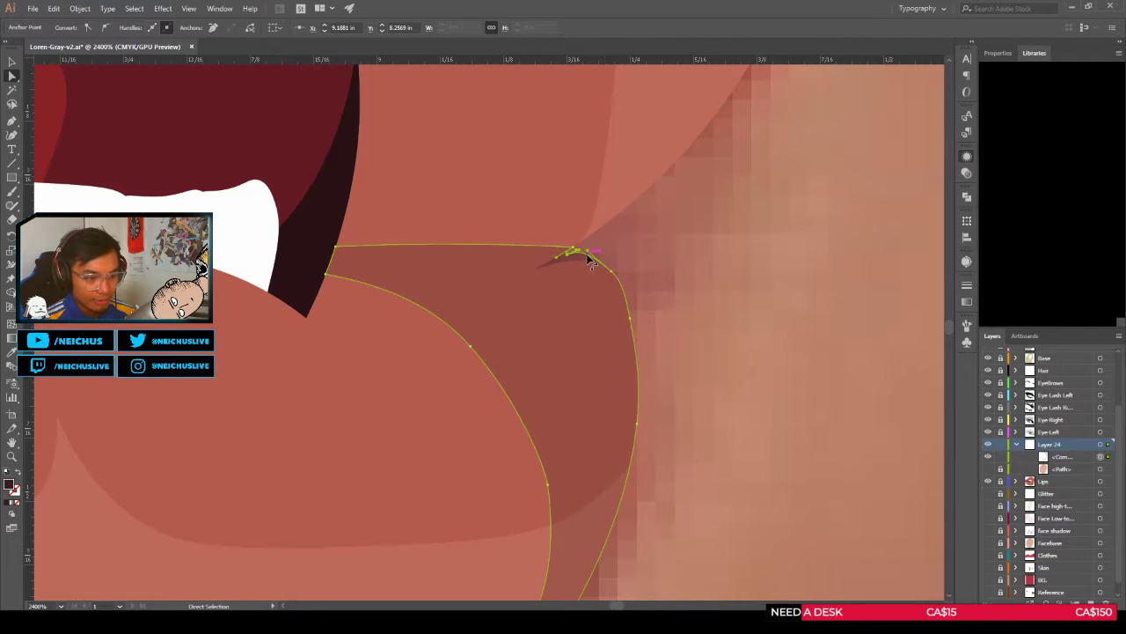
scroll(587, 260, "up", 2)
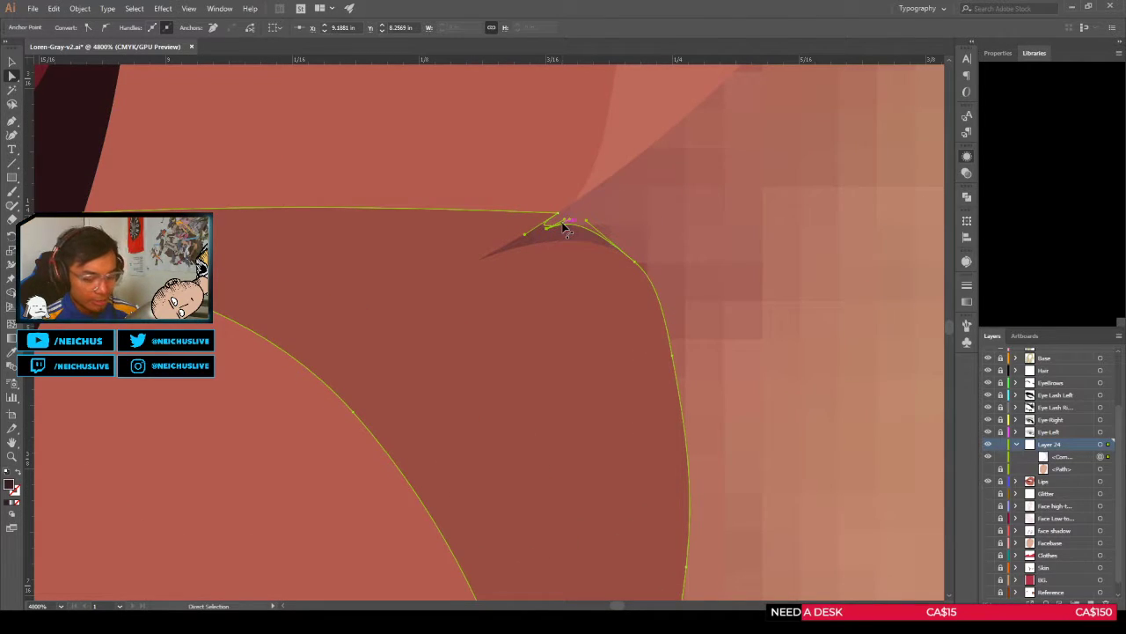
key("Delete")
left_click(636, 261)
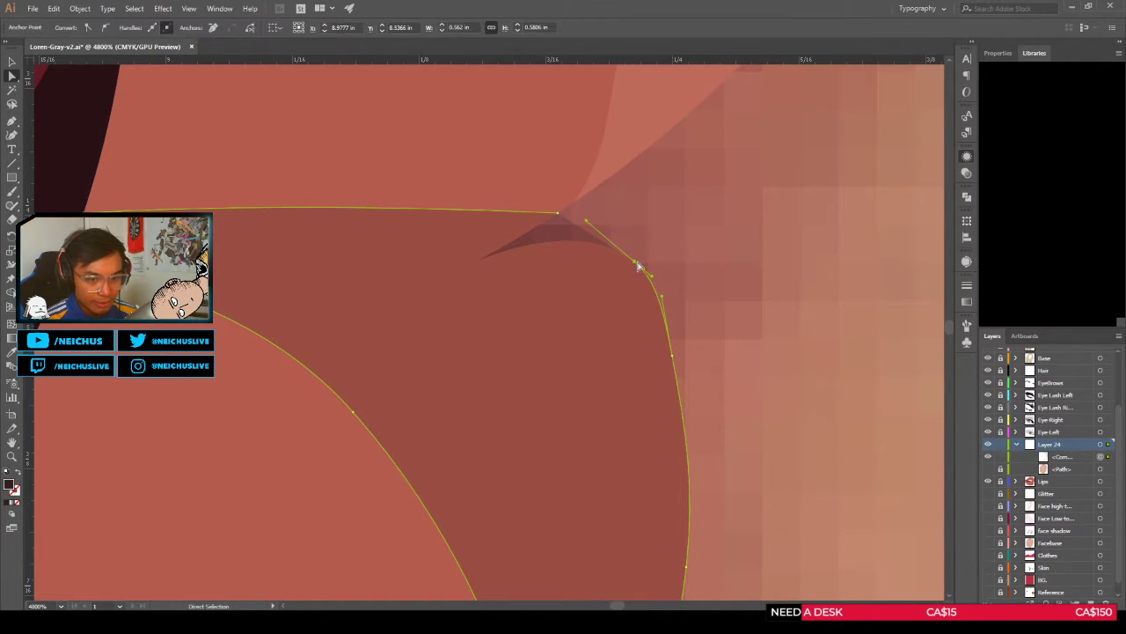
left_click(637, 263)
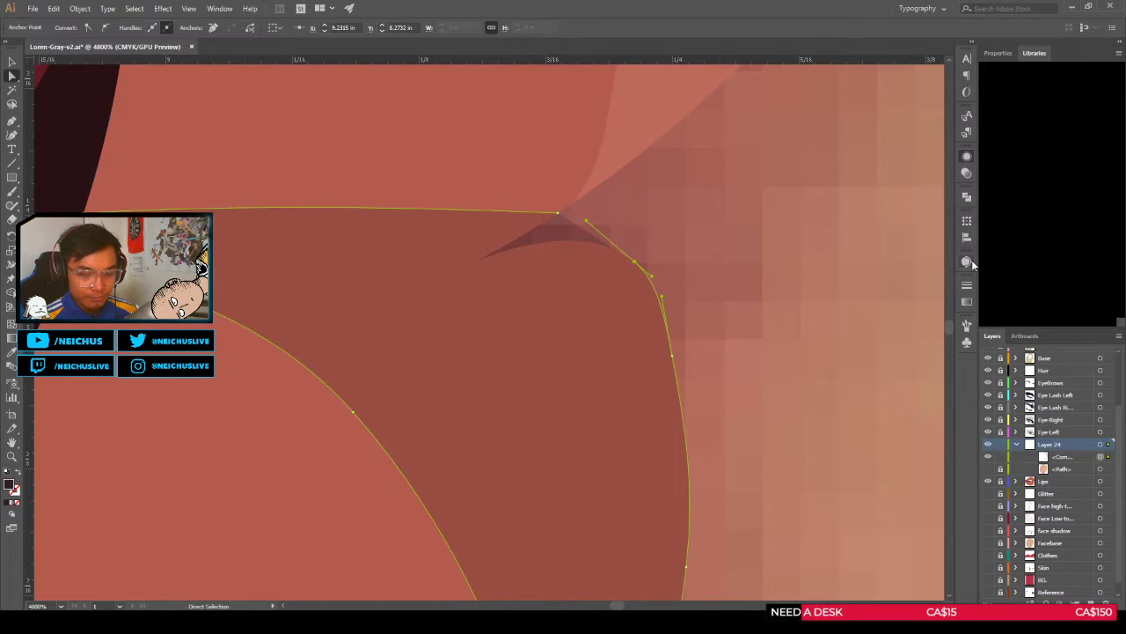
key("ctrl+z")
key("ctrl+z")
Step: Paste a copy of the base lip shape in front on Layer 24, placing it above the locked and hidden shadow shape
left_click(734, 235)
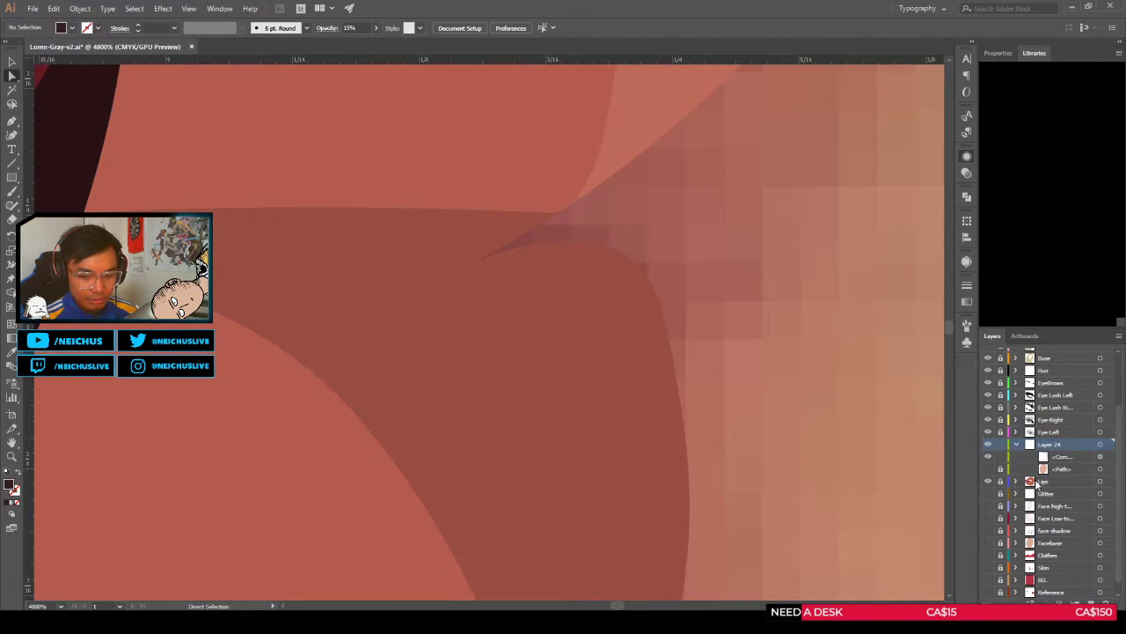
key("ctrl+f")
left_click(1062, 457)
left_click_drag(1066, 460, 1056, 475)
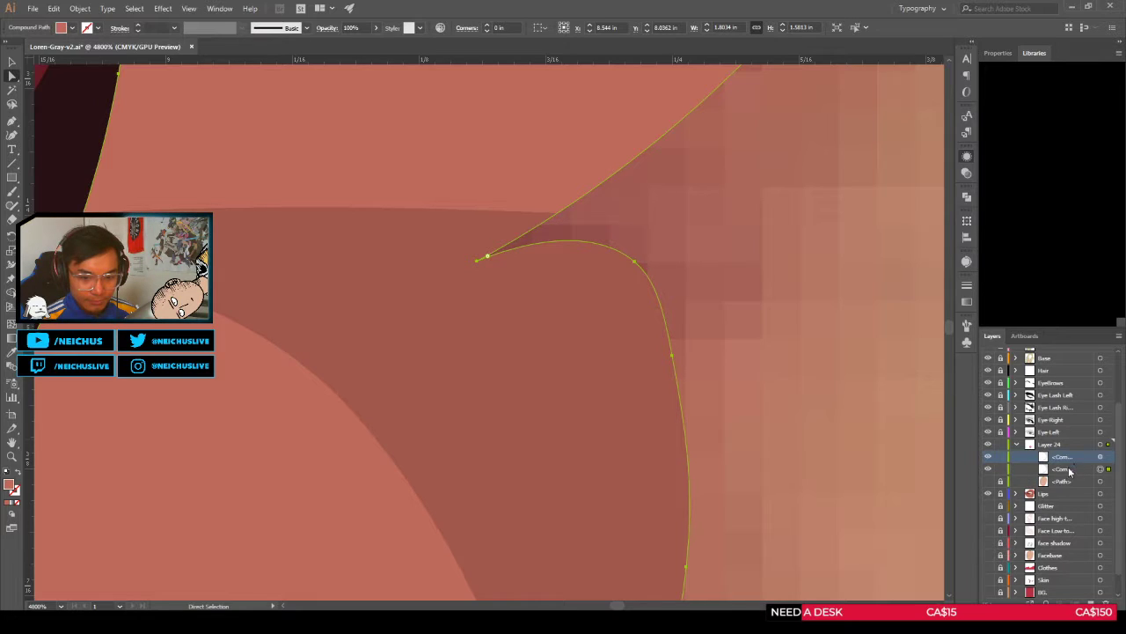
left_click(987, 469)
left_click(988, 457)
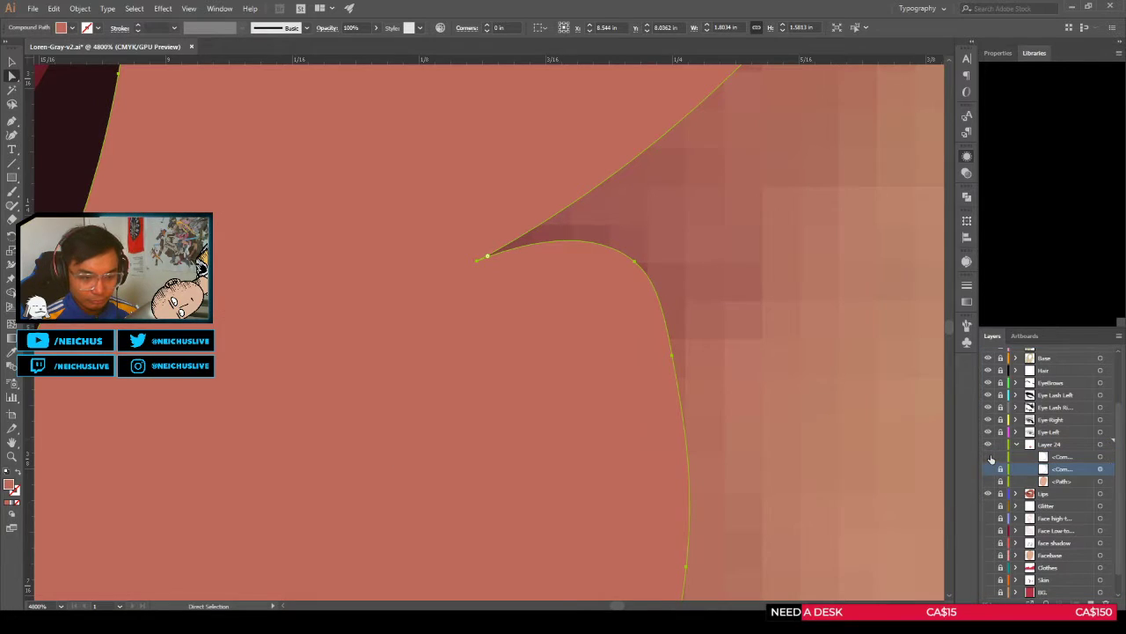
left_click(989, 456)
Step: Try to move the inner anchor point of the mouth corner's notch on the lip copy outward
scroll(569, 389, "down", 3)
left_click(552, 343, "alt")
scroll(560, 340, "up", 2)
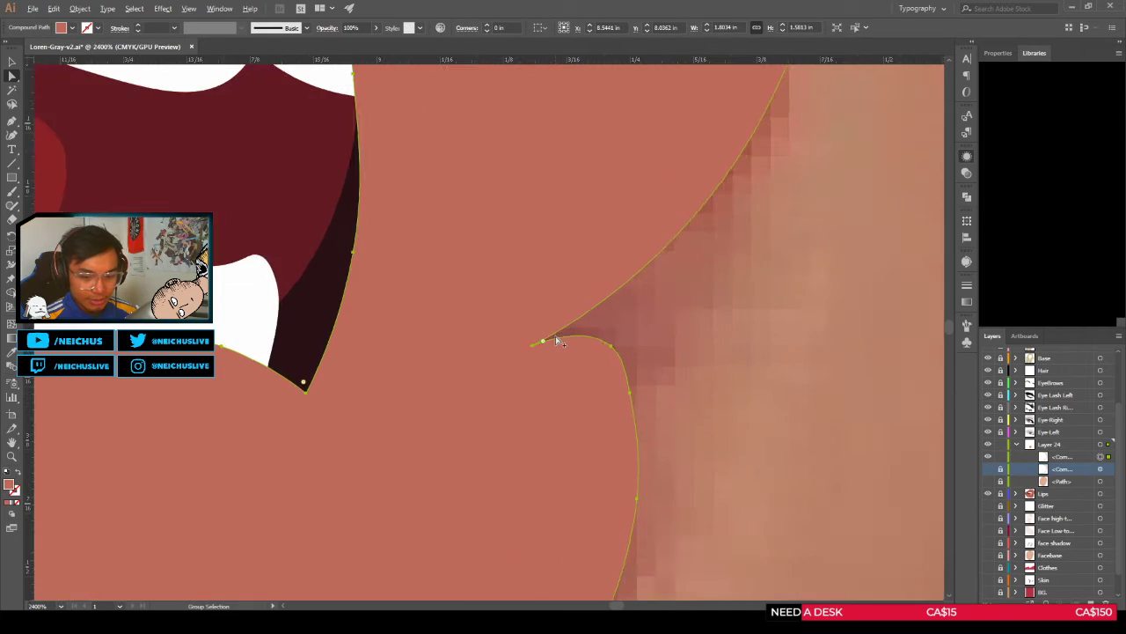
scroll(538, 342, "up", 4)
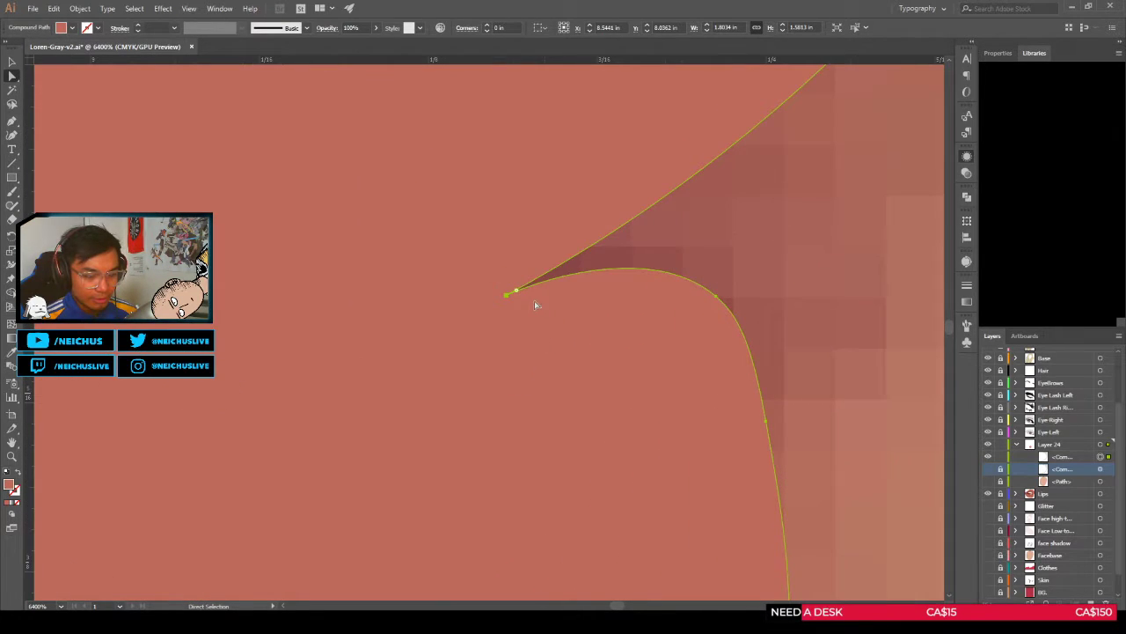
left_click(507, 296)
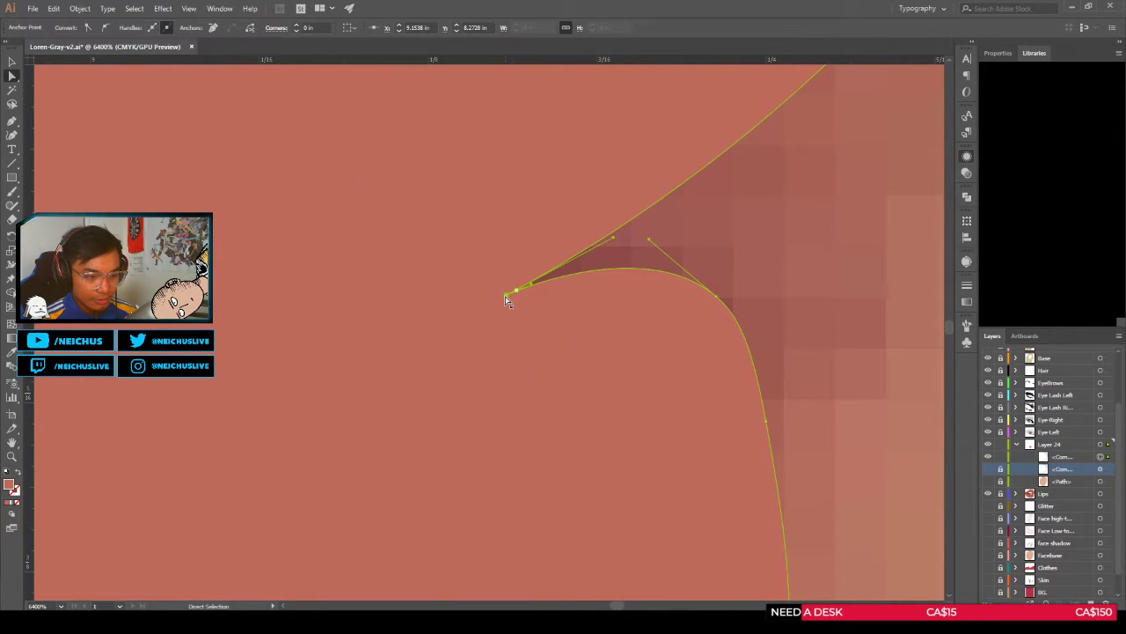
left_click(519, 294)
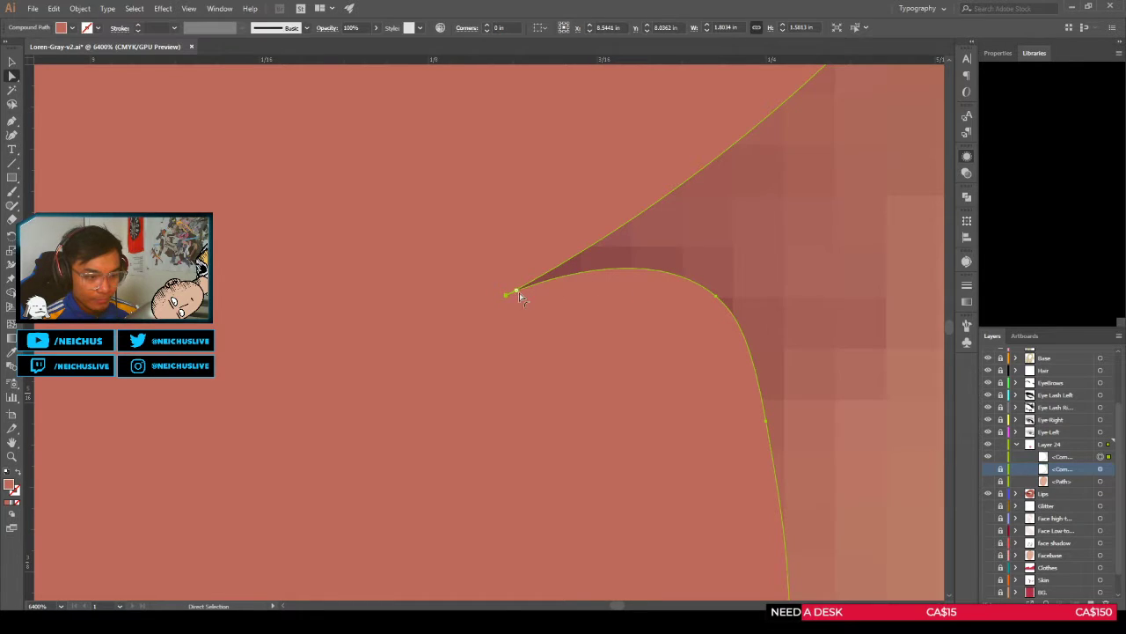
left_click_drag(507, 295, 596, 284)
key("ctrl+z")
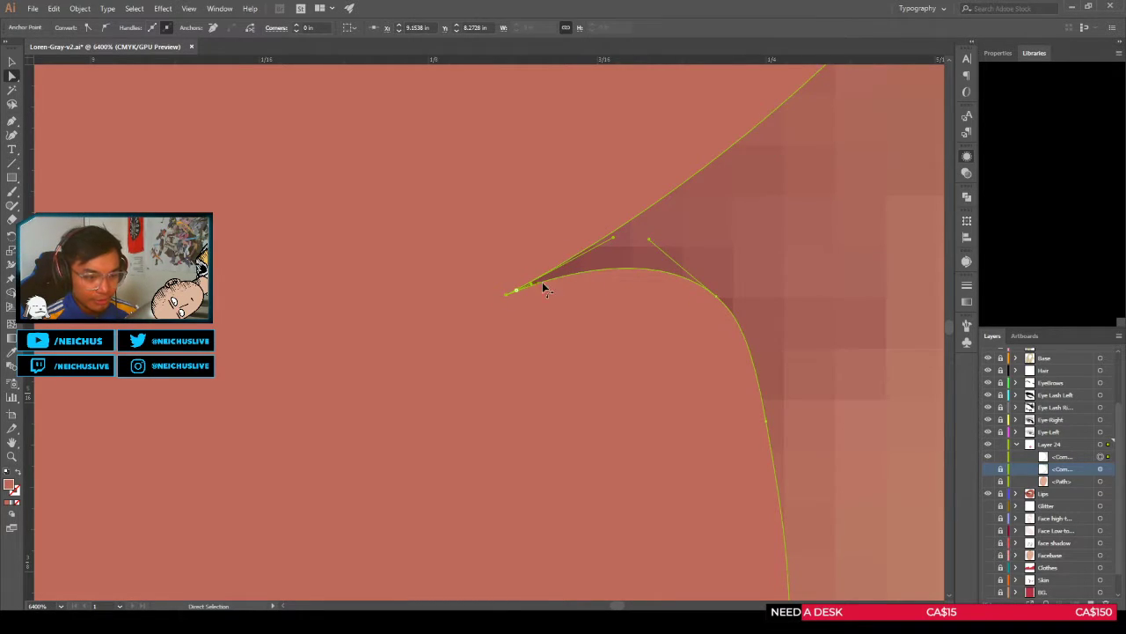
Step: Reshape the lip copy's edge just below the mouth corner notch into a flatter arch by adjusting its curve handle
scroll(656, 335, "down", 3)
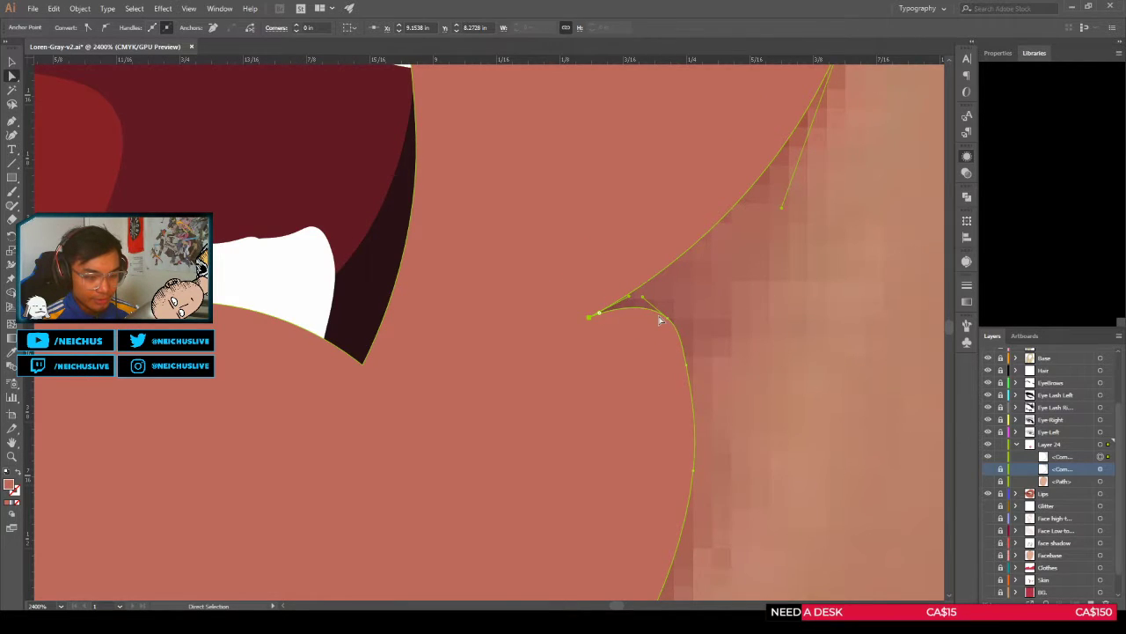
scroll(660, 321, "down", 3)
scroll(660, 321, "up", 3)
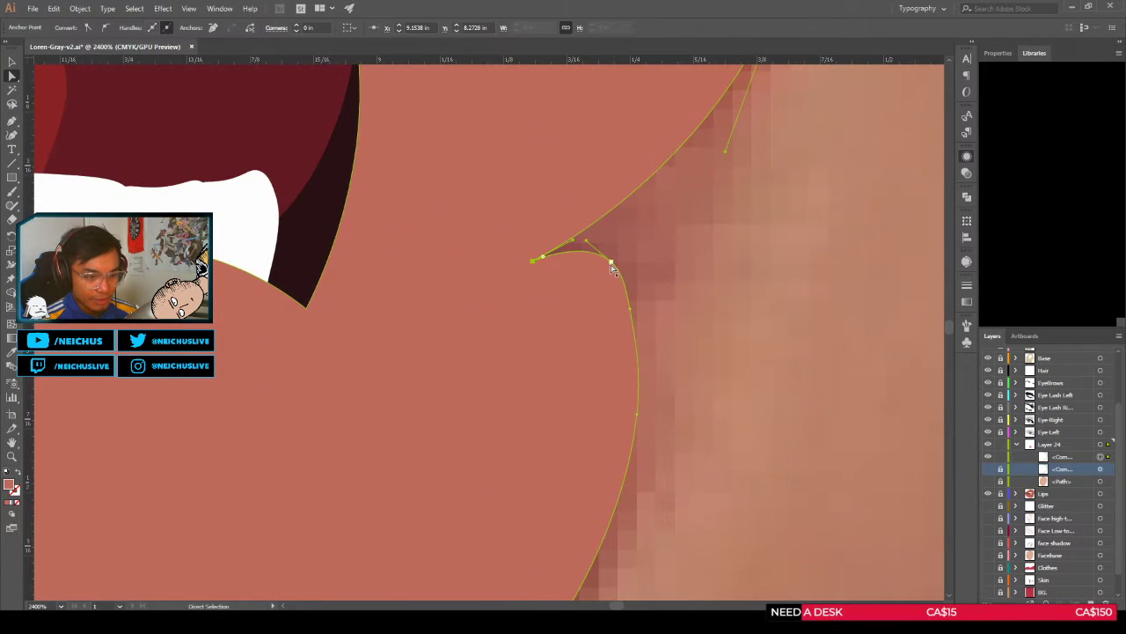
scroll(607, 267, "up", 1)
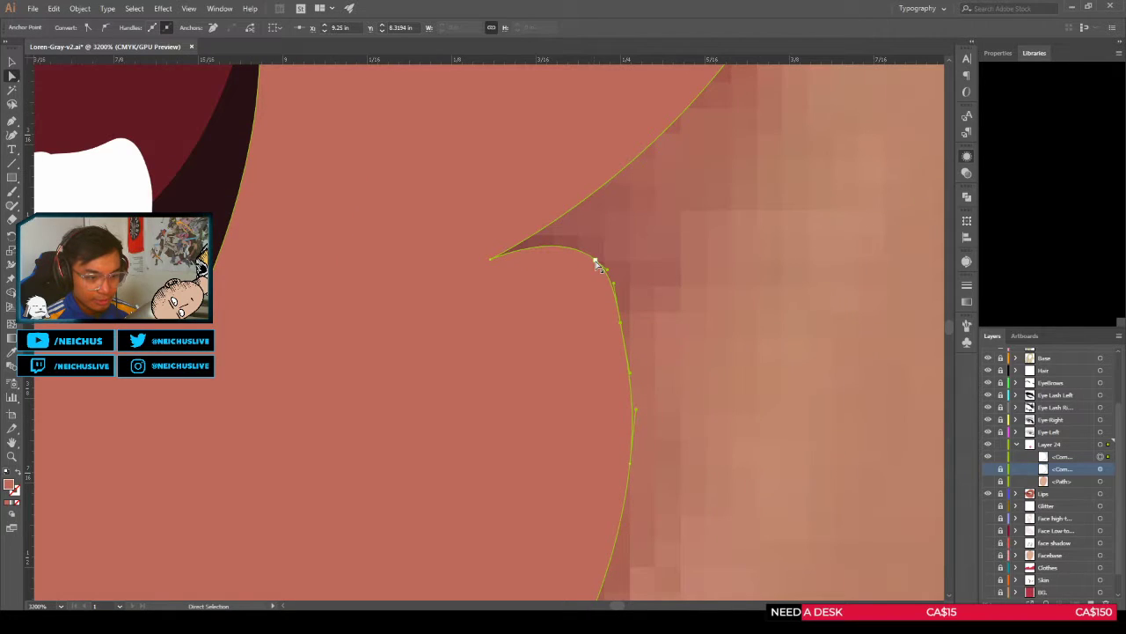
scroll(598, 266, "up", 1)
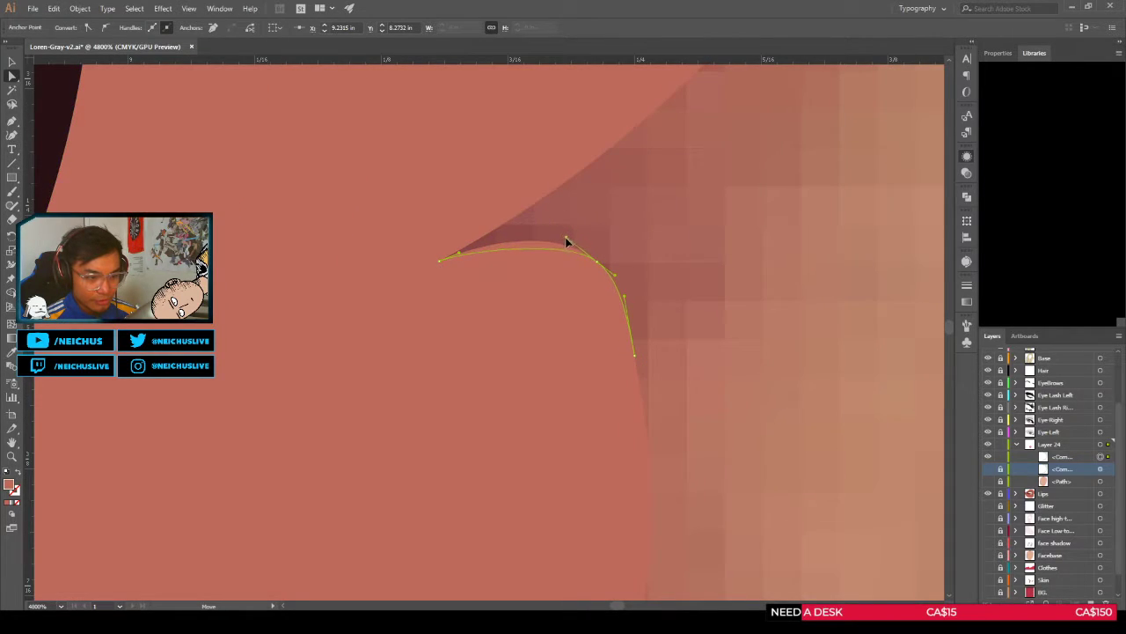
left_click_drag(566, 238, 573, 247)
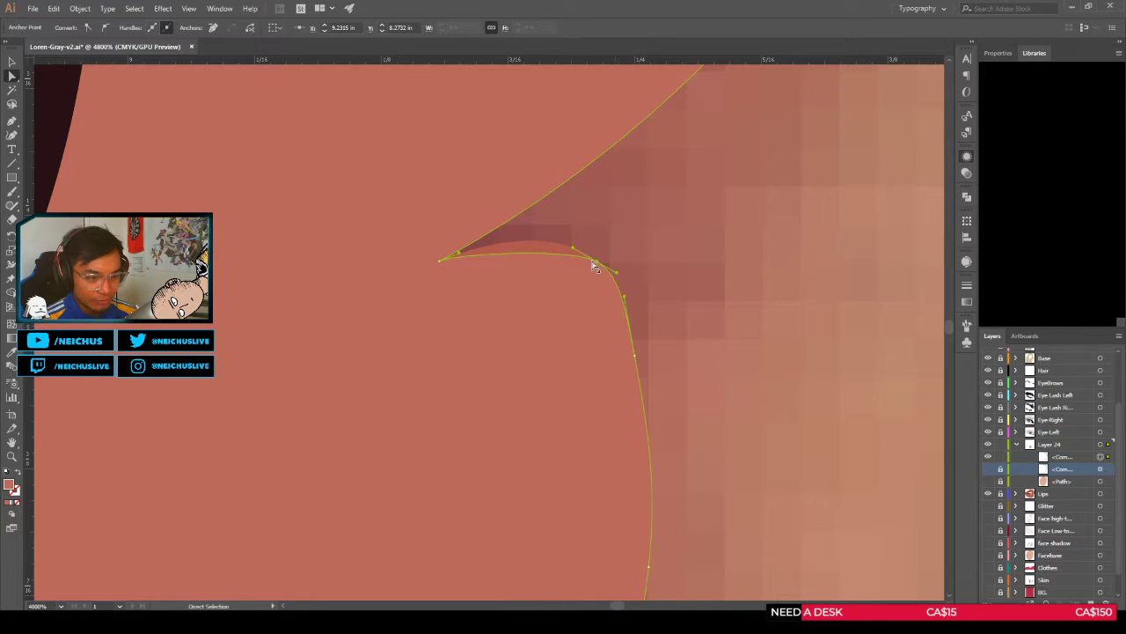
left_click(531, 250)
left_click(597, 262)
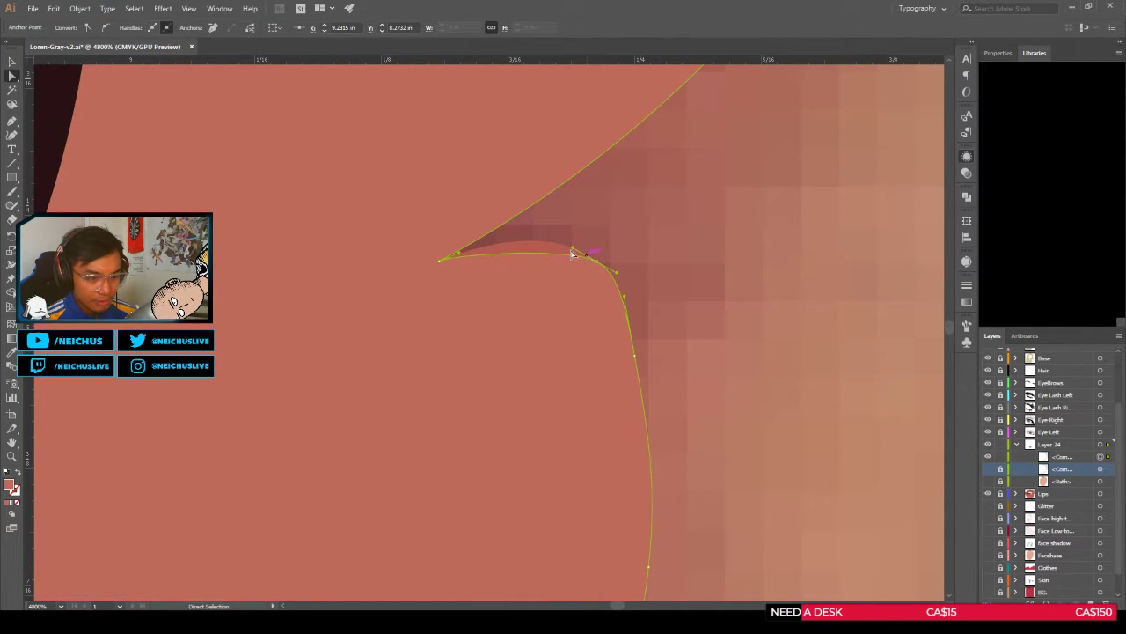
left_click_drag(573, 247, 533, 236)
Step: Shift the next anchor down the lower lip's outer edge outward and angle its handles into a rounder curve
left_click(635, 356)
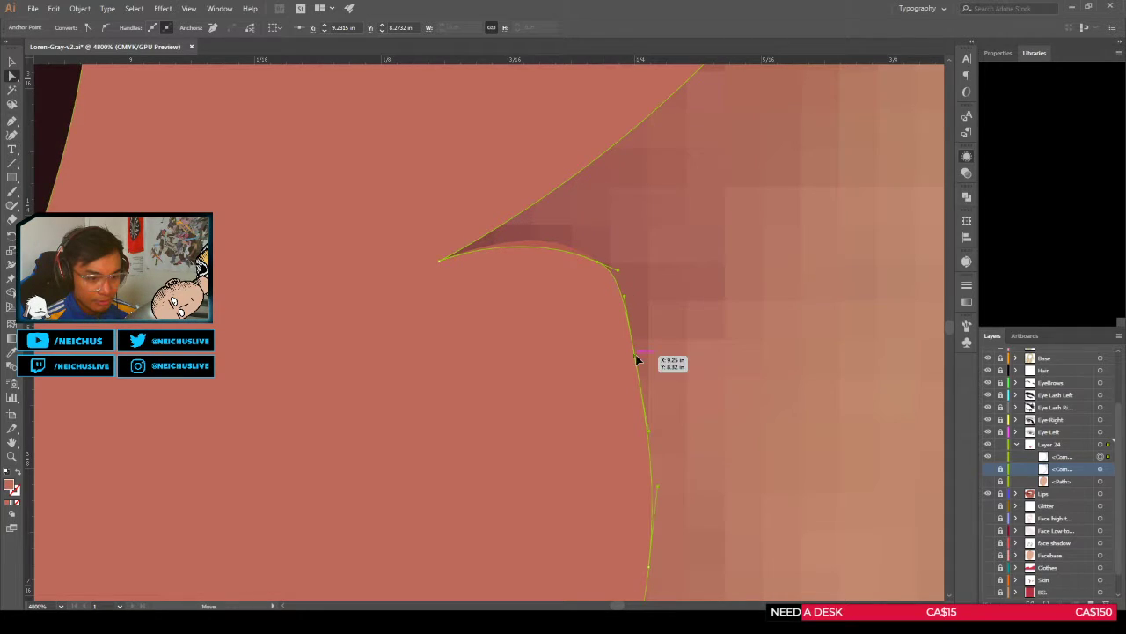
scroll(649, 369, "down", 1)
left_click_drag(653, 374, 652, 307)
scroll(654, 317, "up", 1)
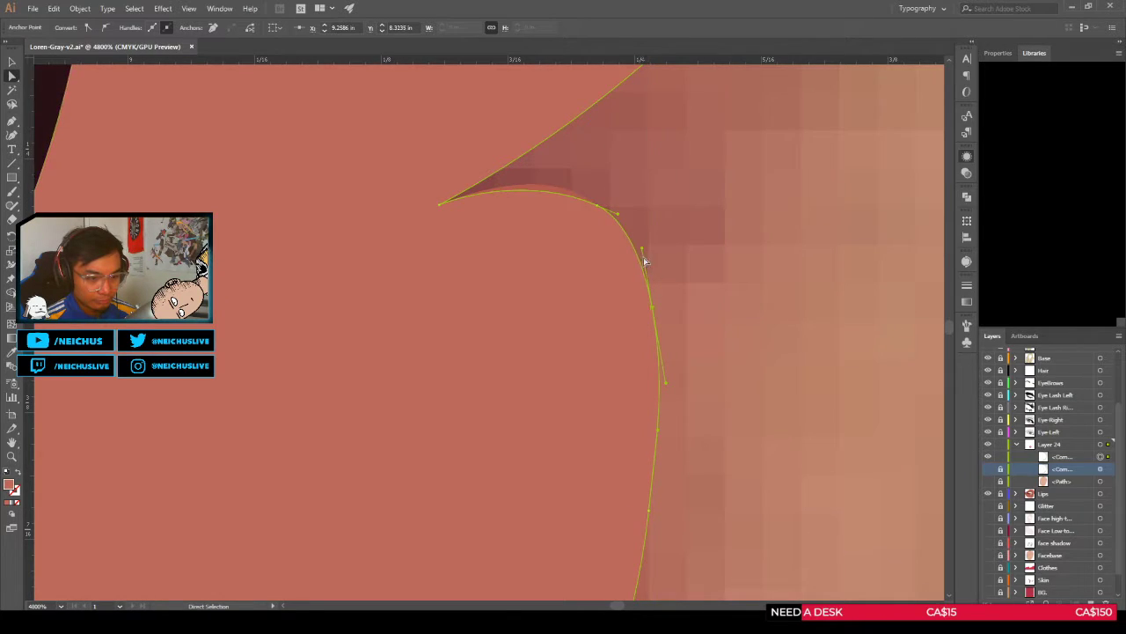
left_click_drag(641, 247, 639, 246)
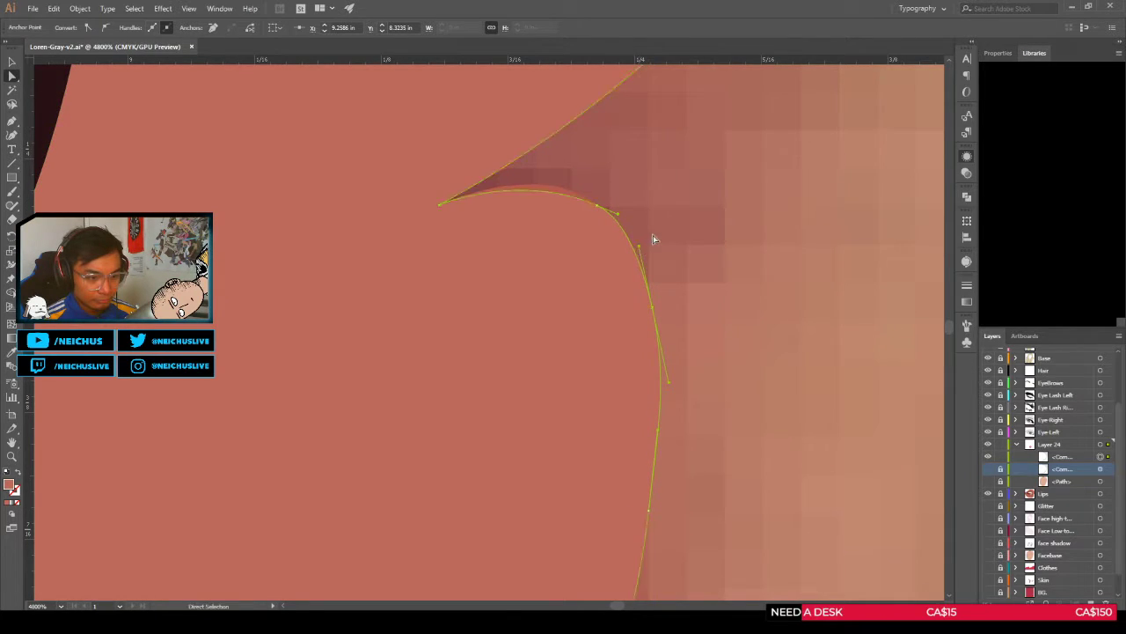
Step: Try to lengthen the curve handles of the anchor at the lower lip's arch, just below the mouth corner notch
left_click(597, 206)
left_click_drag(597, 207, 623, 217)
key("ctrl+z")
key("ctrl+z")
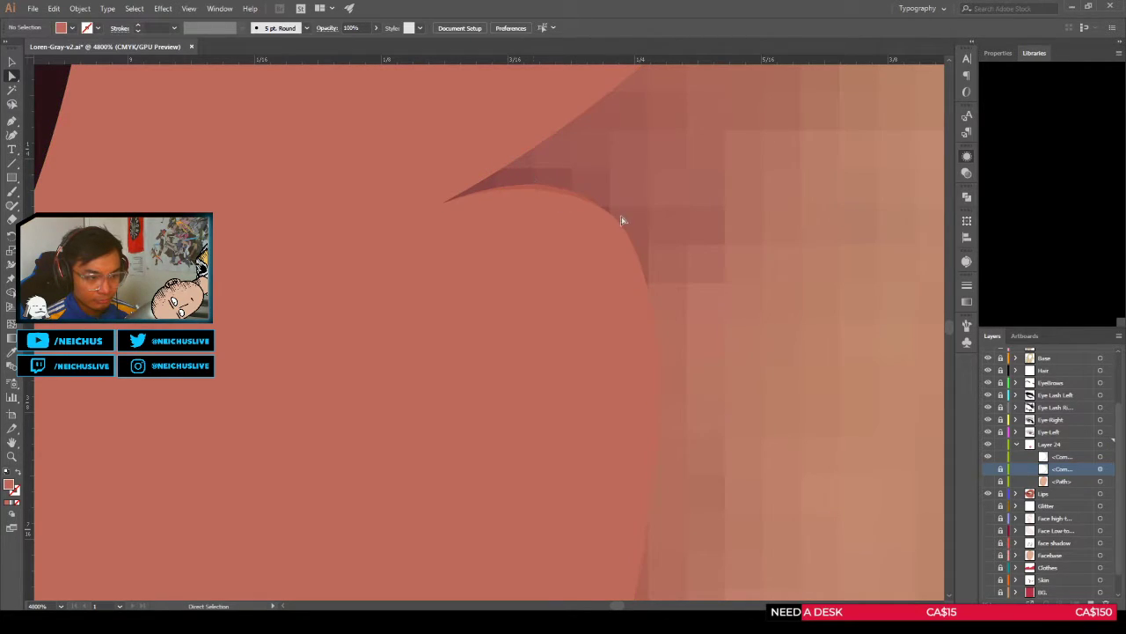
left_click(535, 174)
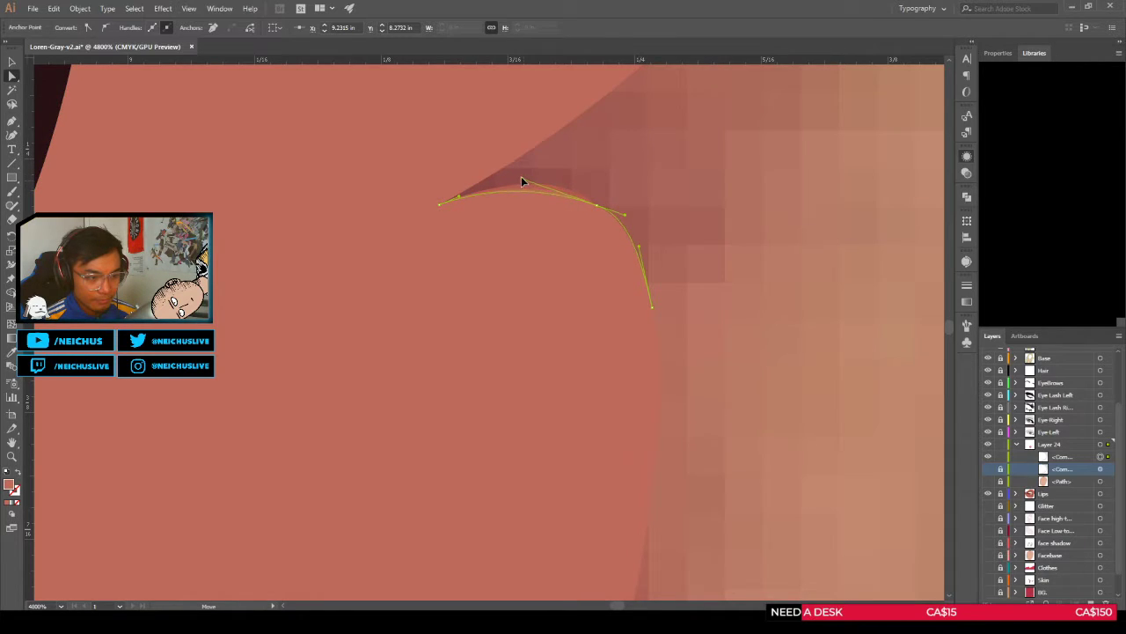
key("Delete")
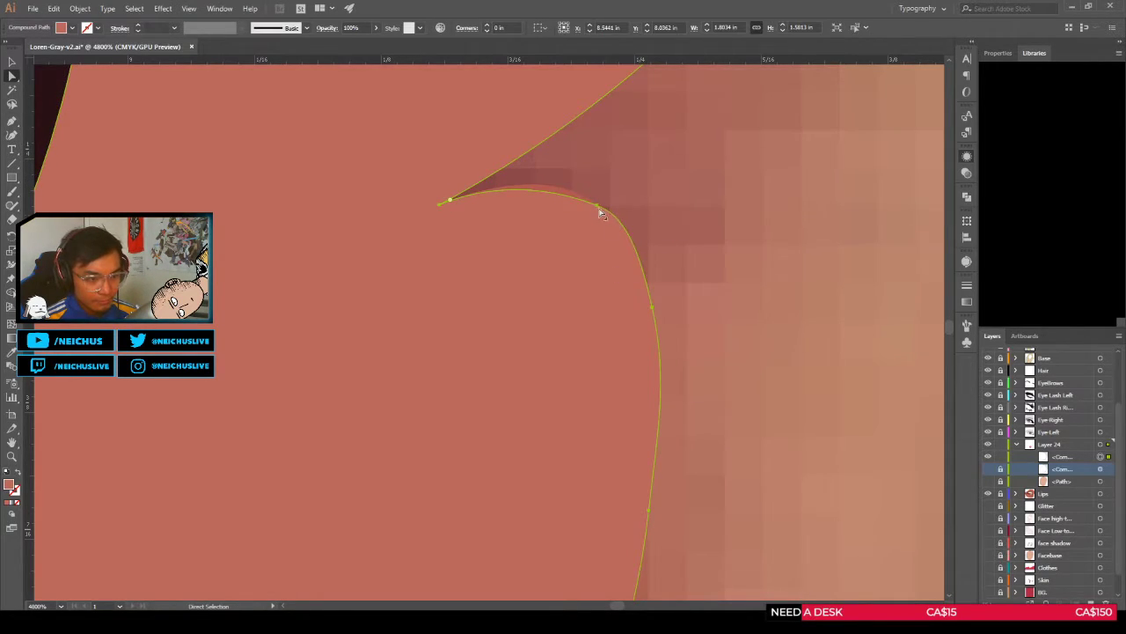
left_click(599, 210)
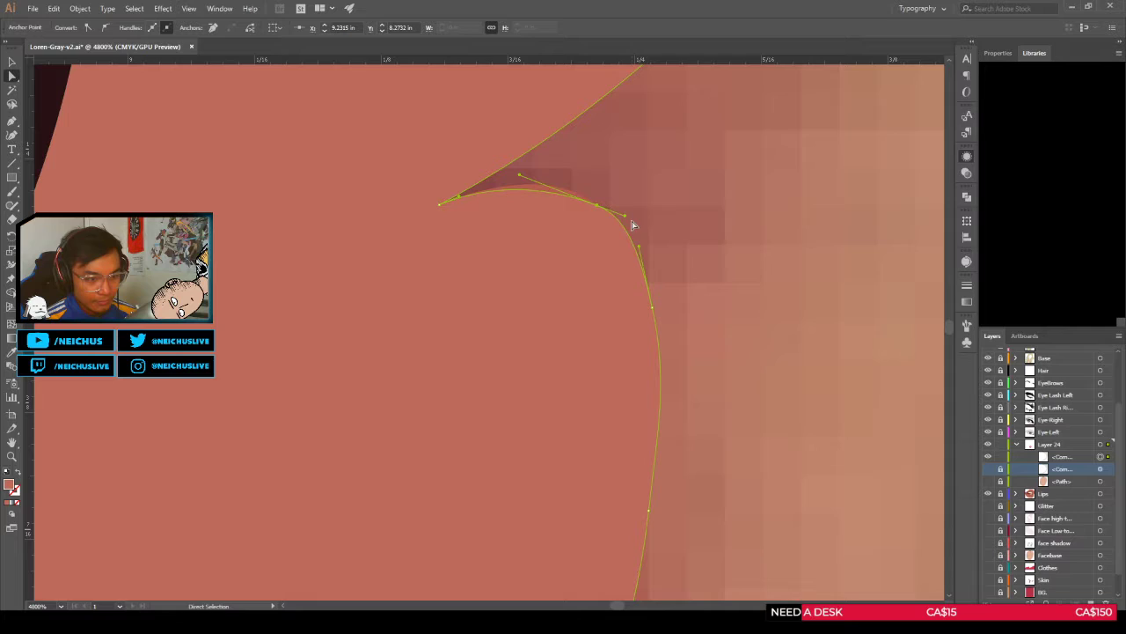
Step: Try to shift the second anchor below the notch, on the lower lip's outer edge, slightly outward and up
left_click(654, 308)
left_click_drag(655, 305, 661, 299)
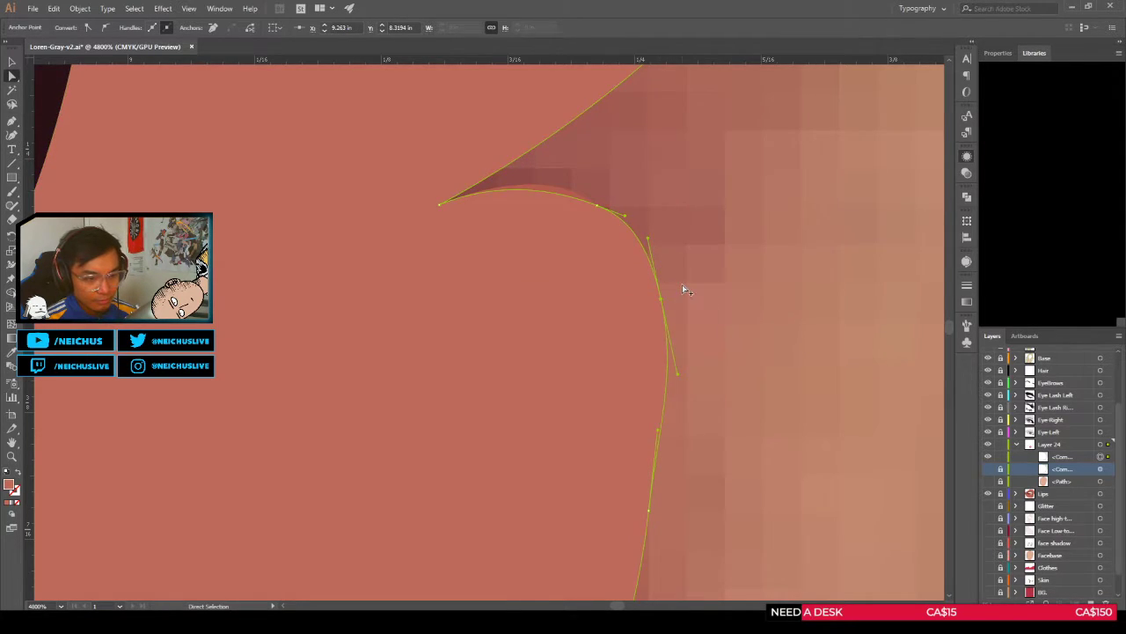
scroll(676, 283, "down", 3)
left_click(699, 301)
left_click(668, 329)
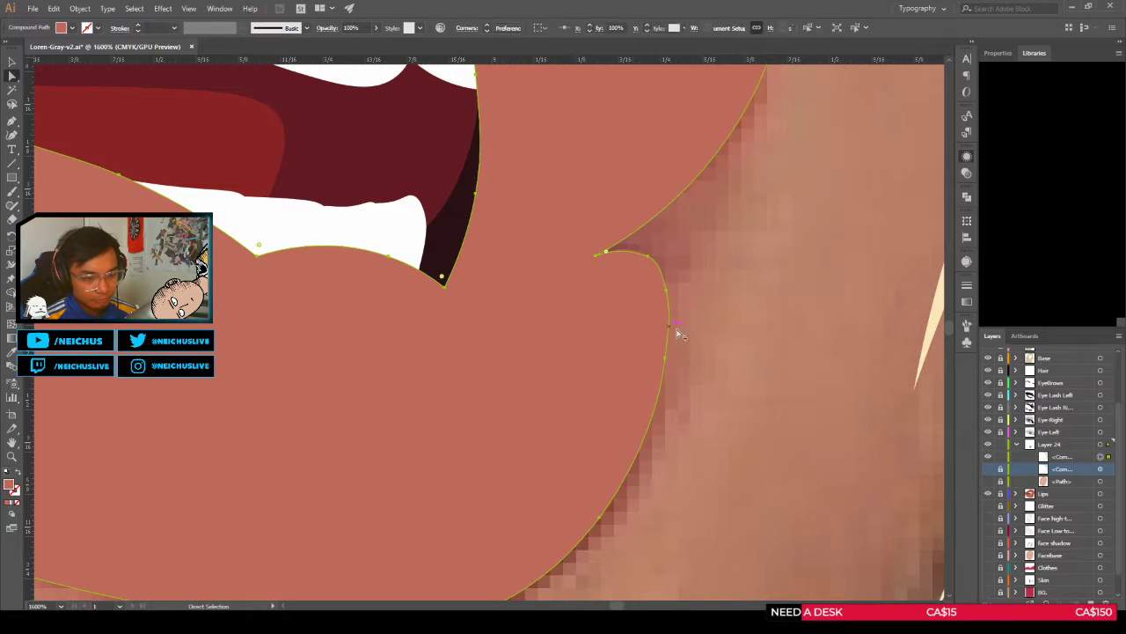
Step: Try to bulge the lower lip's outer edge by moving its two anchors below the arch outward and up
scroll(702, 338, "up", 1)
left_click(647, 368)
left_click(648, 370)
scroll(655, 365, "up", 1)
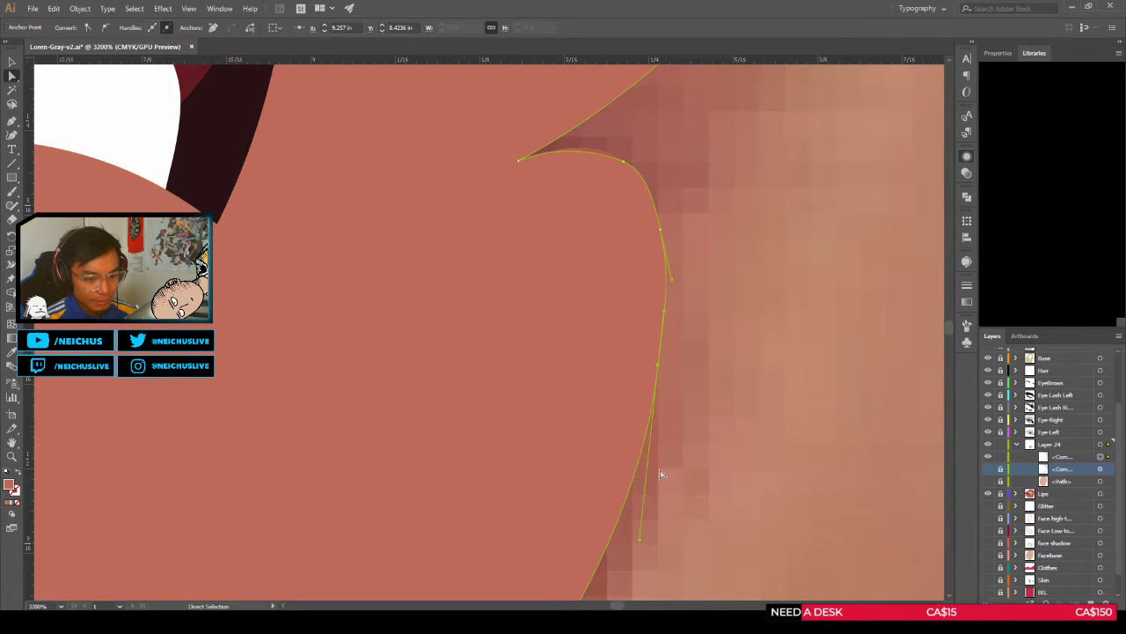
left_click_drag(659, 371, 669, 350)
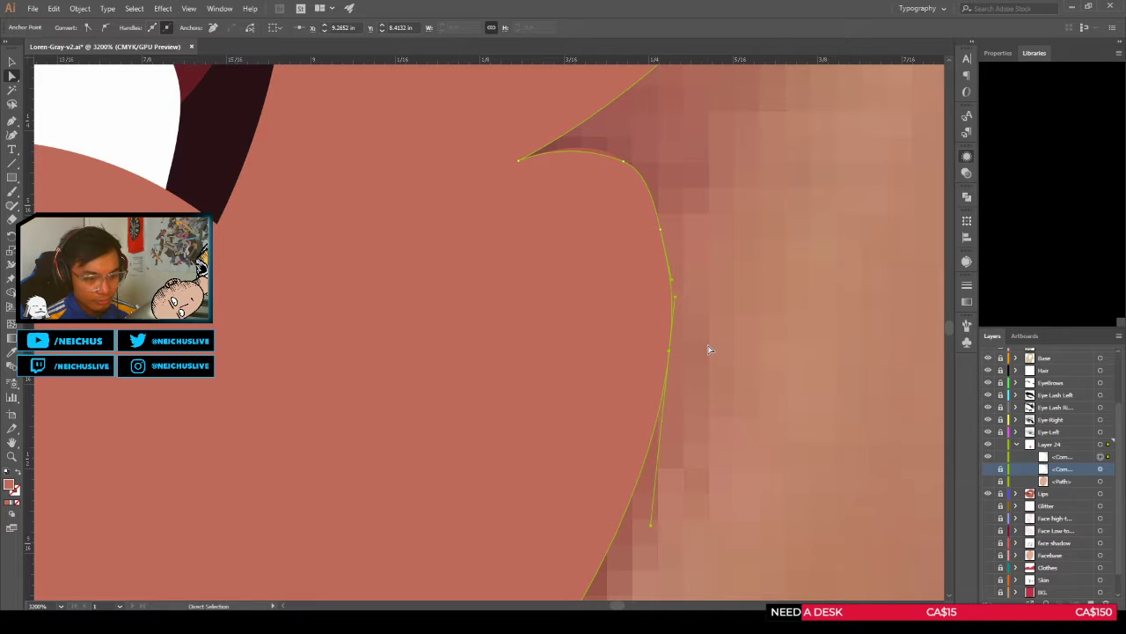
left_click(660, 233)
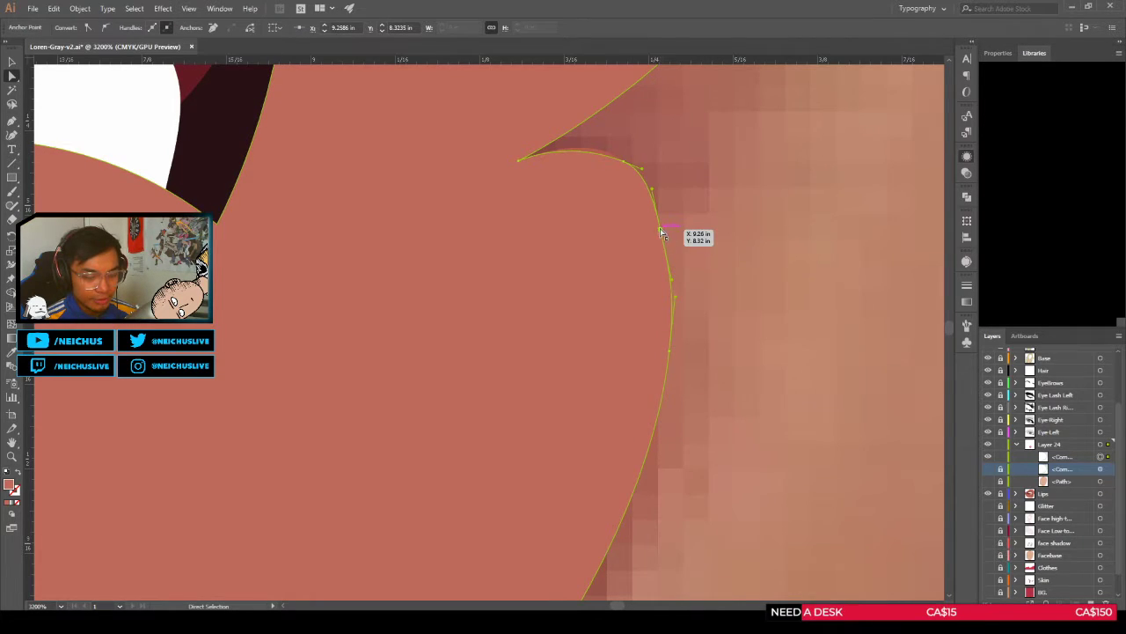
left_click_drag(660, 233, 679, 225)
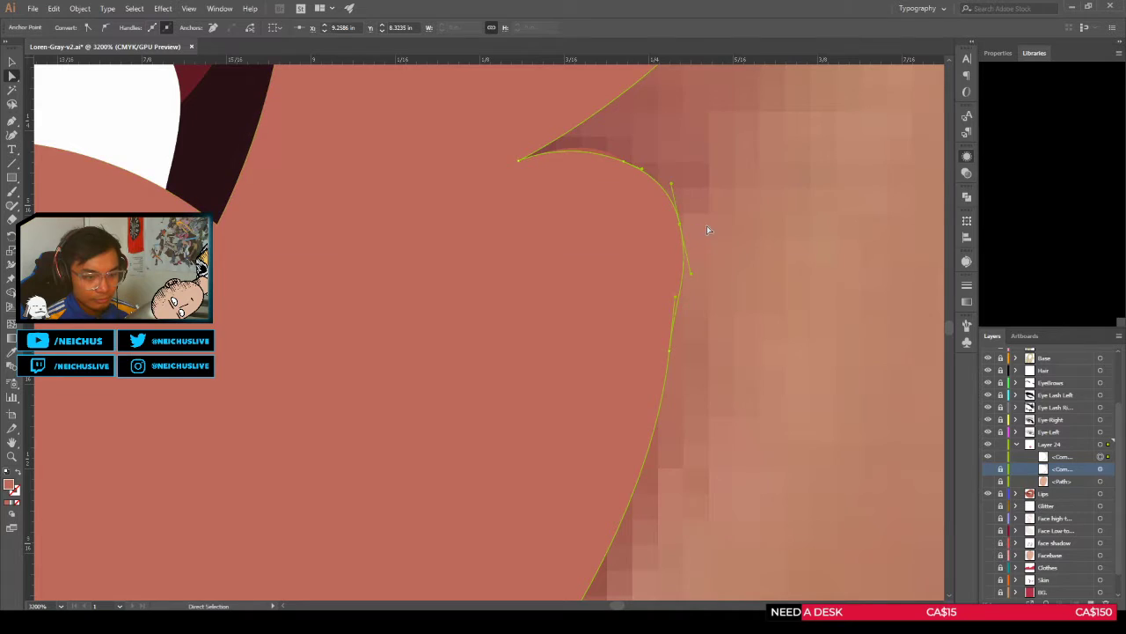
Step: Check the shape of the lip copy against the face and the whole portrait
scroll(707, 225, "down", 3)
key("v")
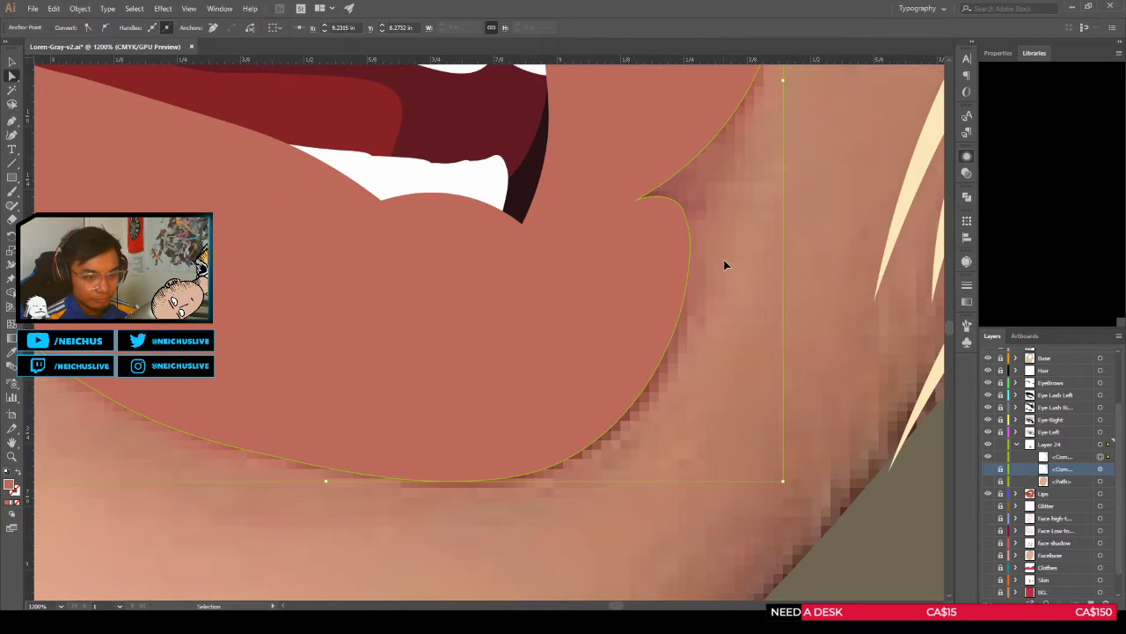
scroll(722, 262, "down", 6)
key("a")
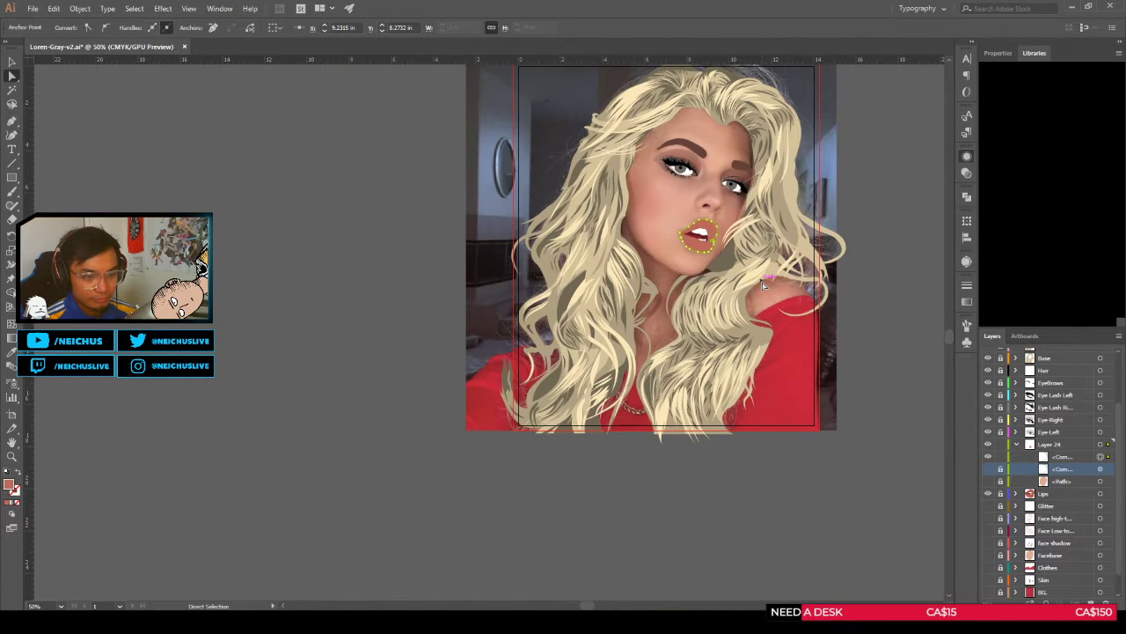
left_click(762, 282)
scroll(746, 254, "up", 6)
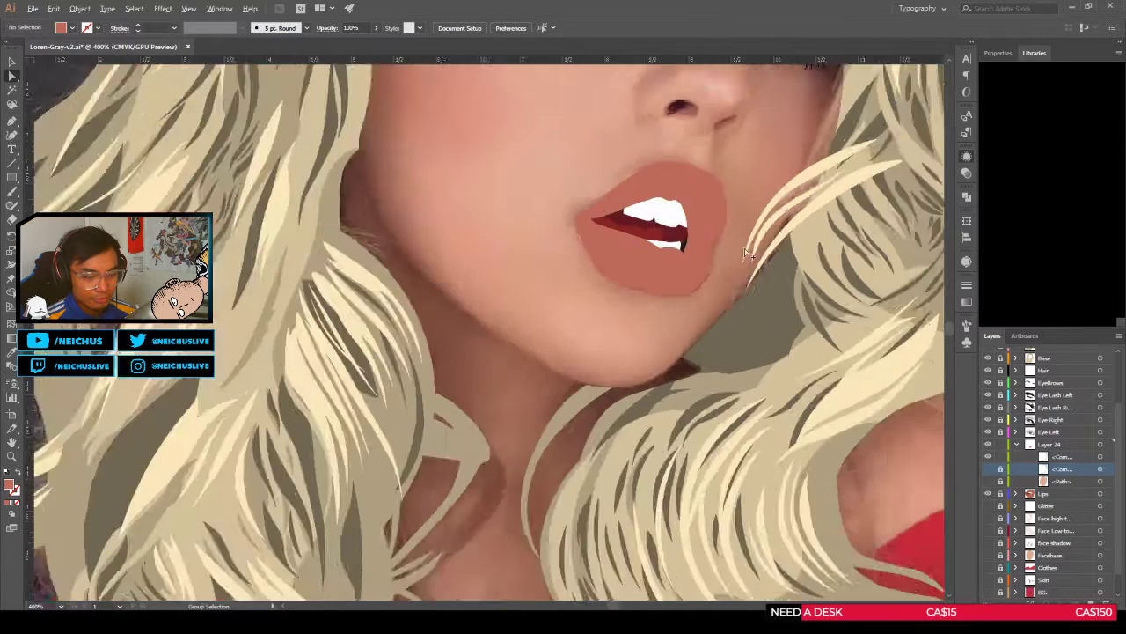
scroll(746, 254, "down", 5)
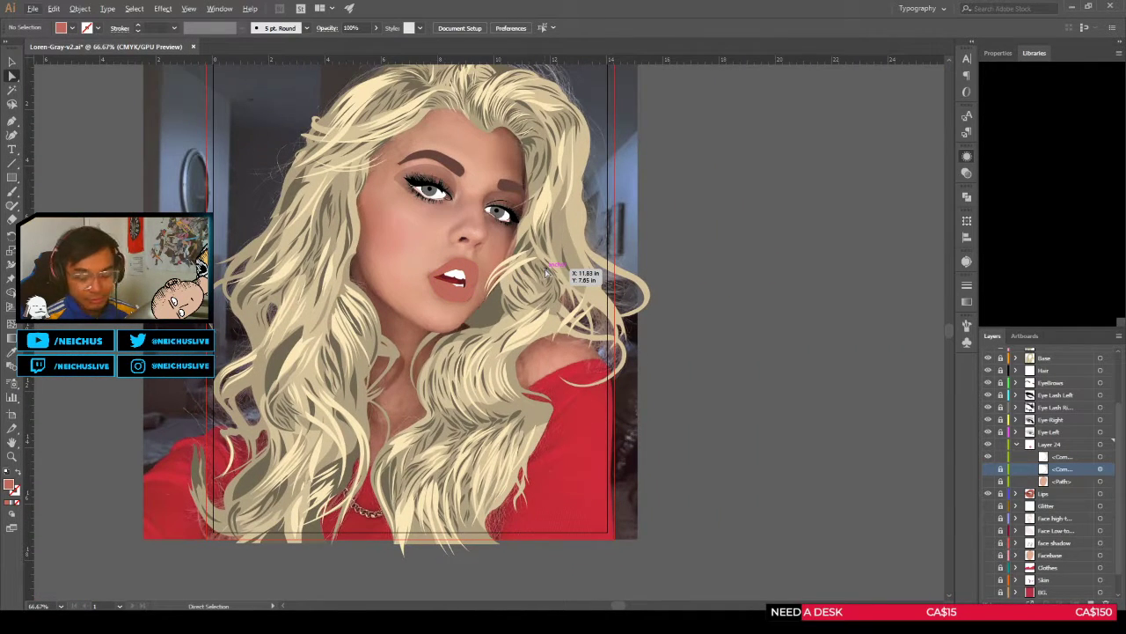
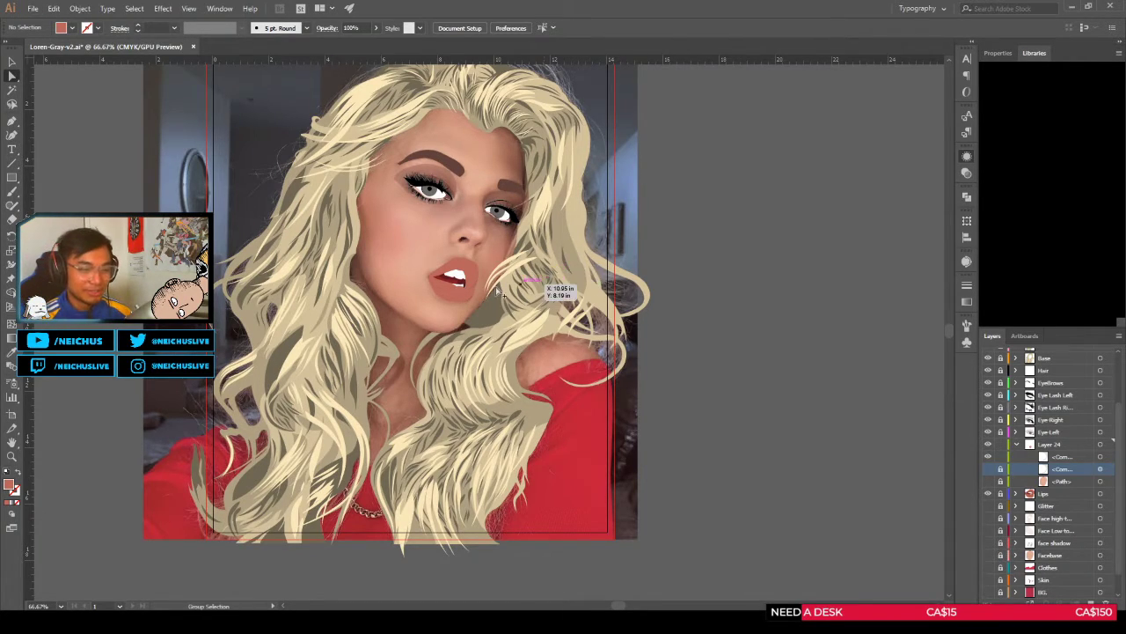
scroll(534, 274, "up", 15)
left_click_drag(889, 440, 570, 316)
left_click_drag(750, 422, 483, 185)
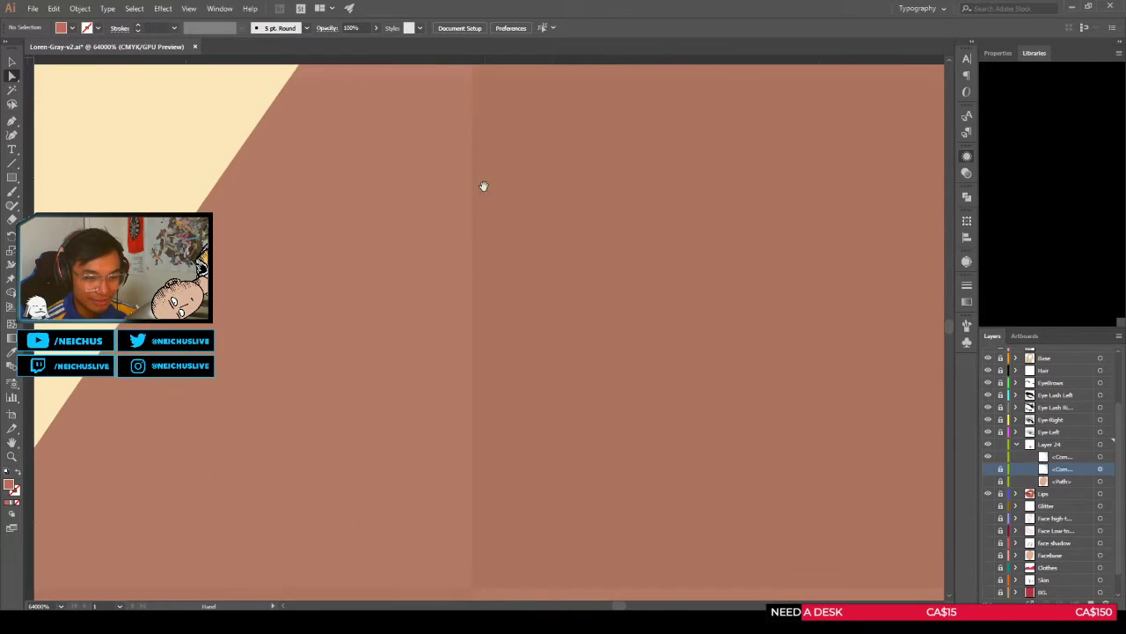
scroll(652, 246, "down", 3)
left_click_drag(604, 186, 549, 220)
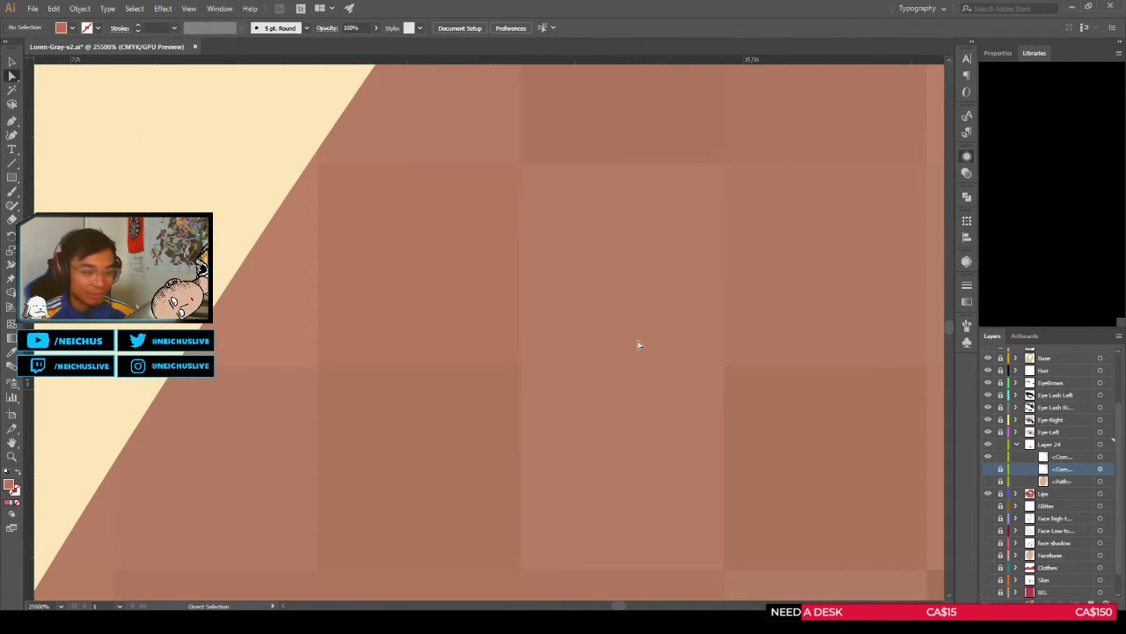
scroll(636, 336, "down", 10)
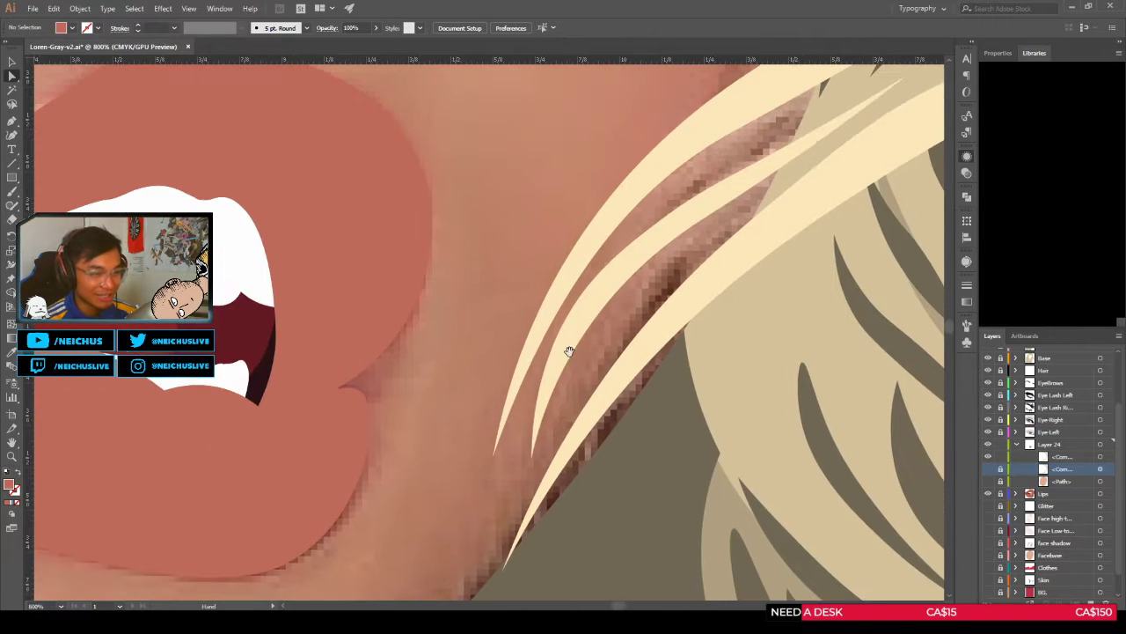
Step: Flatten the lower lip's arch just below the mouth corner notch by adjusting its anchor and curve handle inward
left_click_drag(363, 456, 546, 343)
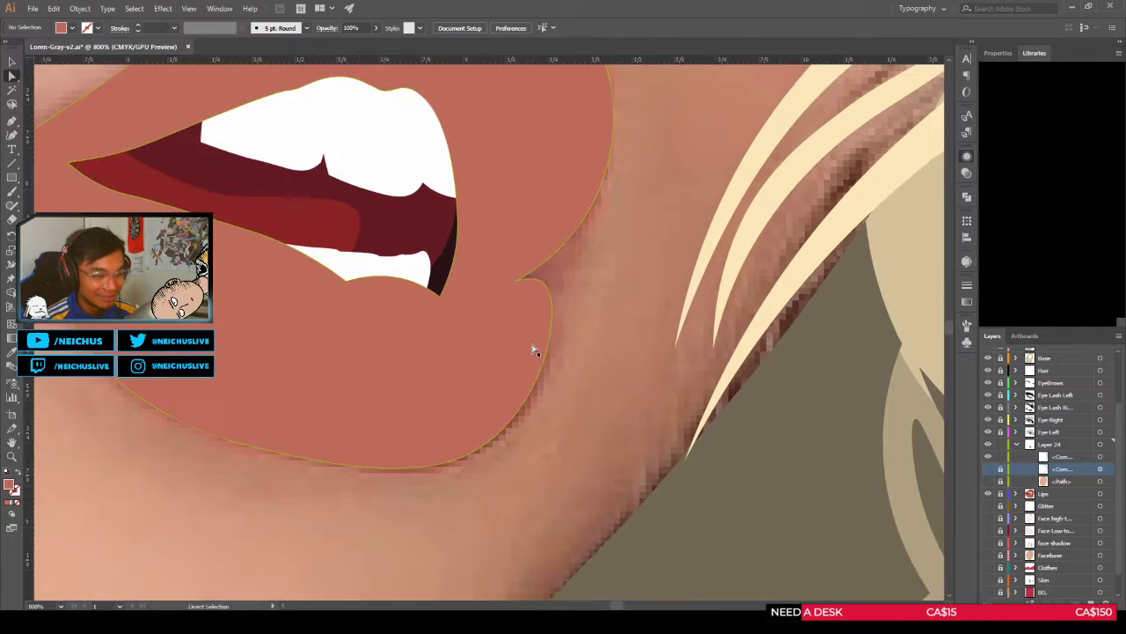
left_click(533, 347)
scroll(538, 301, "up", 4)
left_click(569, 220)
scroll(576, 225, "up", 2)
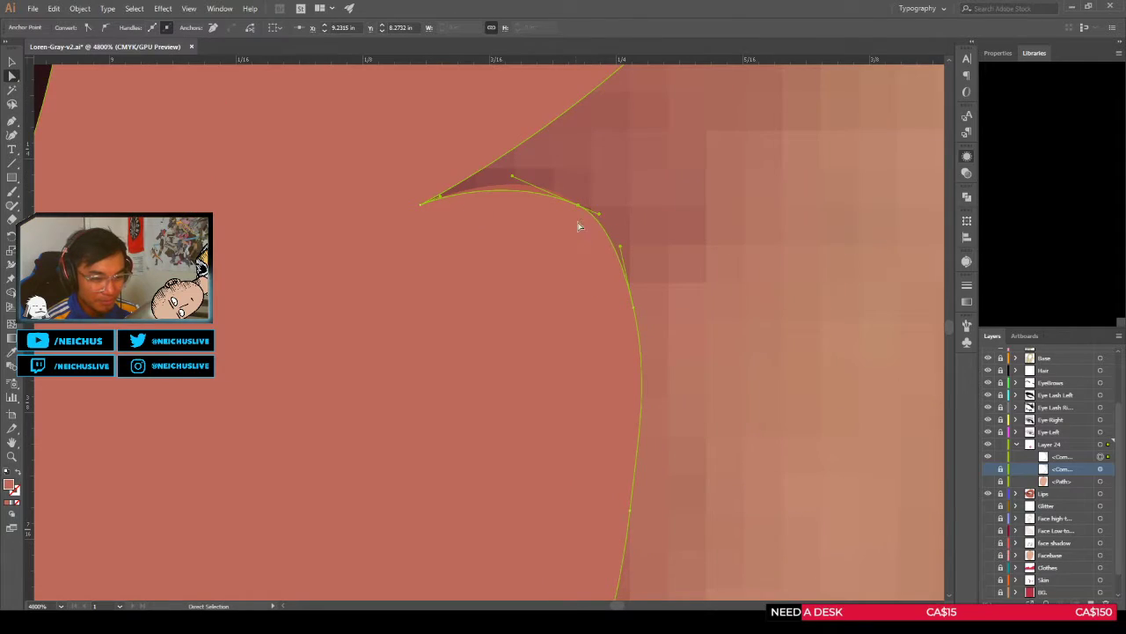
left_click_drag(514, 178, 555, 208)
left_click(556, 241)
left_click(652, 222)
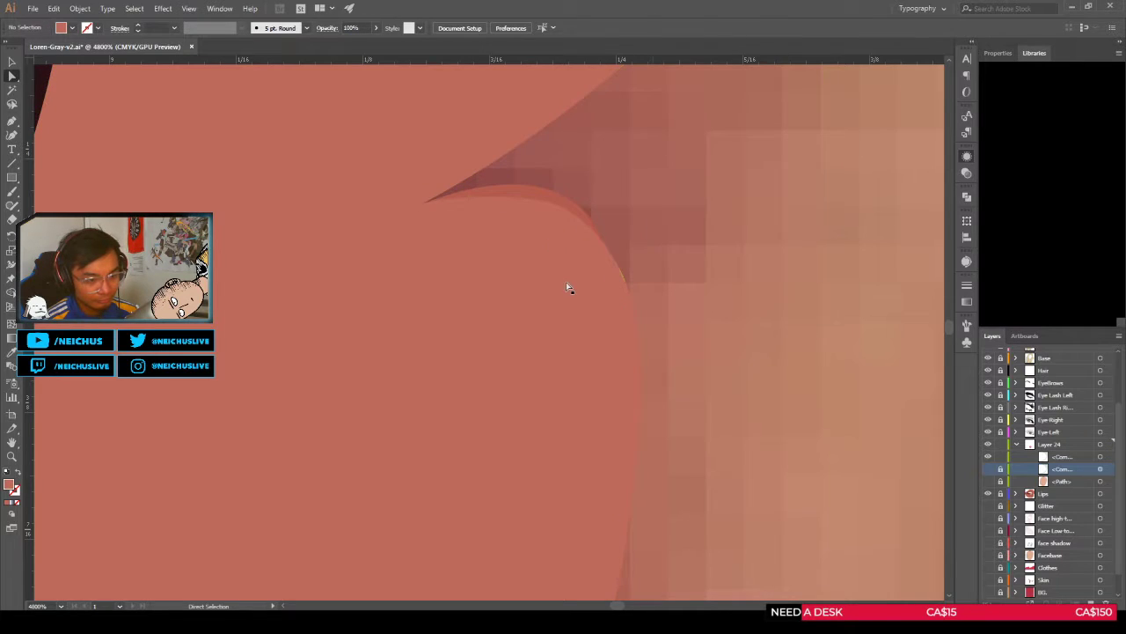
Step: Try to raise the arch below the notch by extending its anchor's inner curve handle up toward the notch
left_click(568, 288)
key("ctrl+=")
left_click(547, 185)
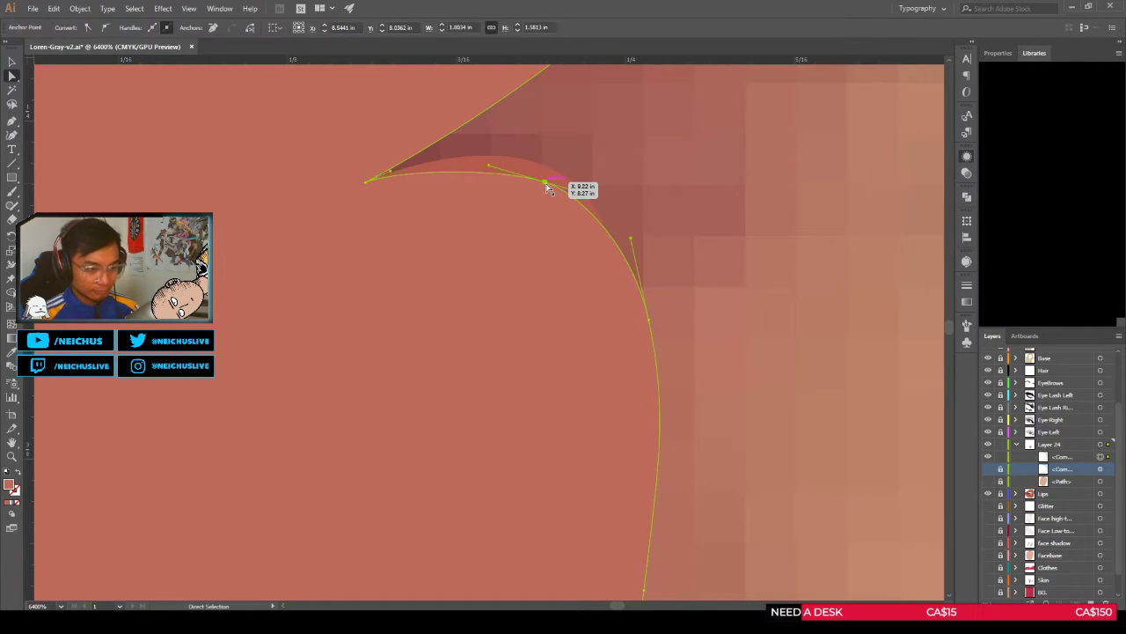
left_click_drag(489, 170, 469, 157)
left_click(643, 192)
left_click(543, 261)
Step: Try to shift the anchor beneath the arch, on the lower lip's outer edge, slightly inward and down
scroll(593, 272, "down", 6)
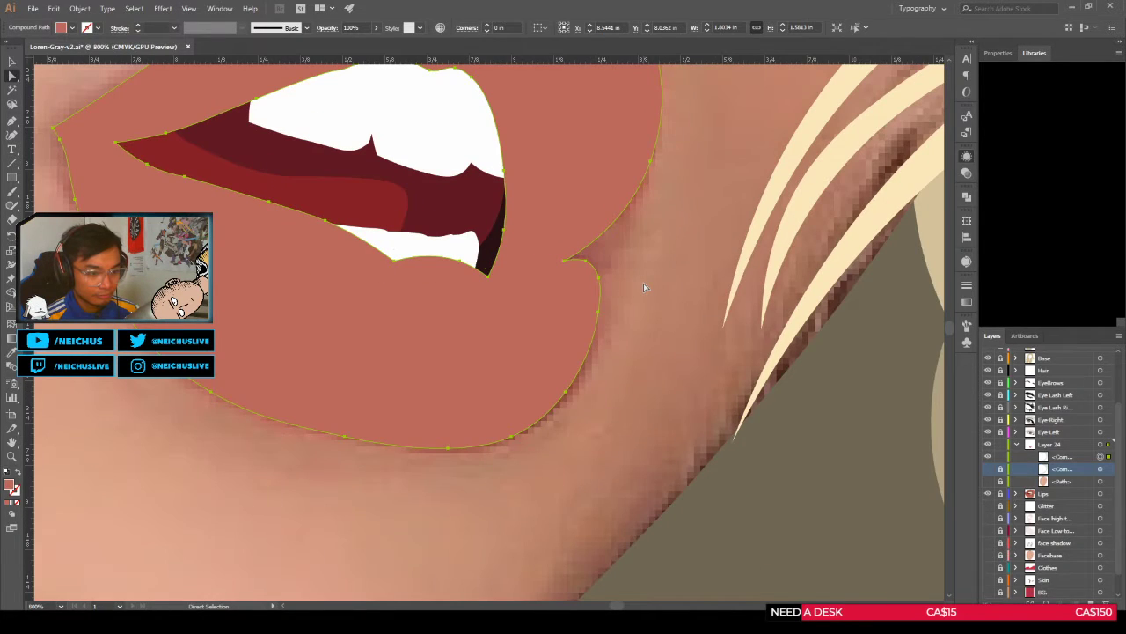
left_click(643, 287)
scroll(590, 293, "up", 6)
left_click(598, 288)
scroll(607, 280, "down", 4)
scroll(626, 237, "up", 3)
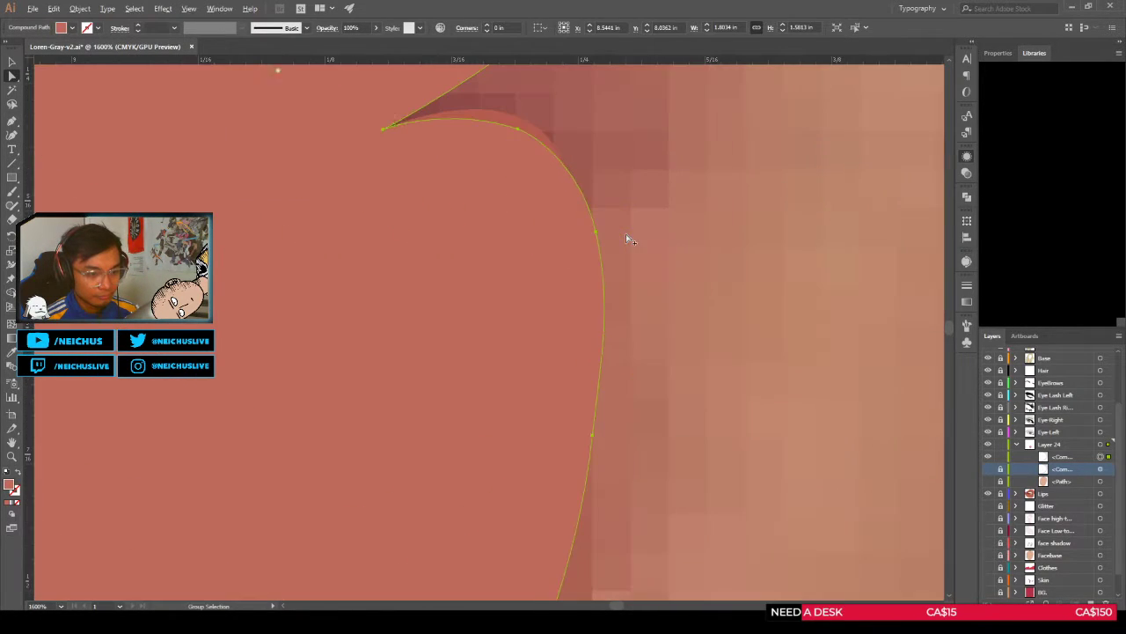
left_click(597, 236)
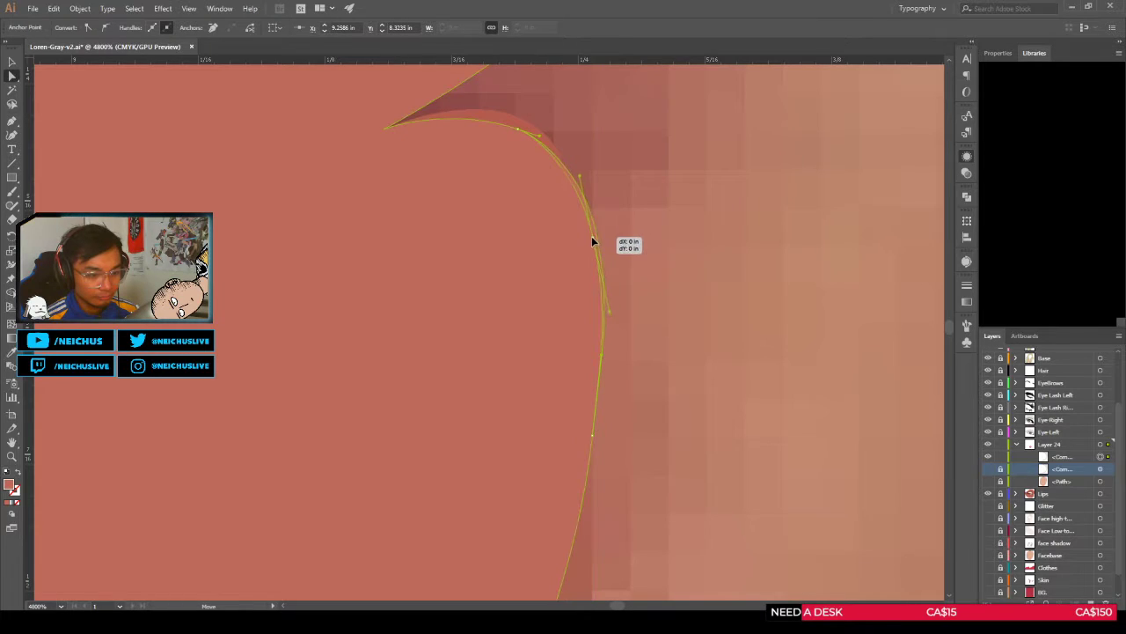
left_click_drag(591, 236, 585, 253)
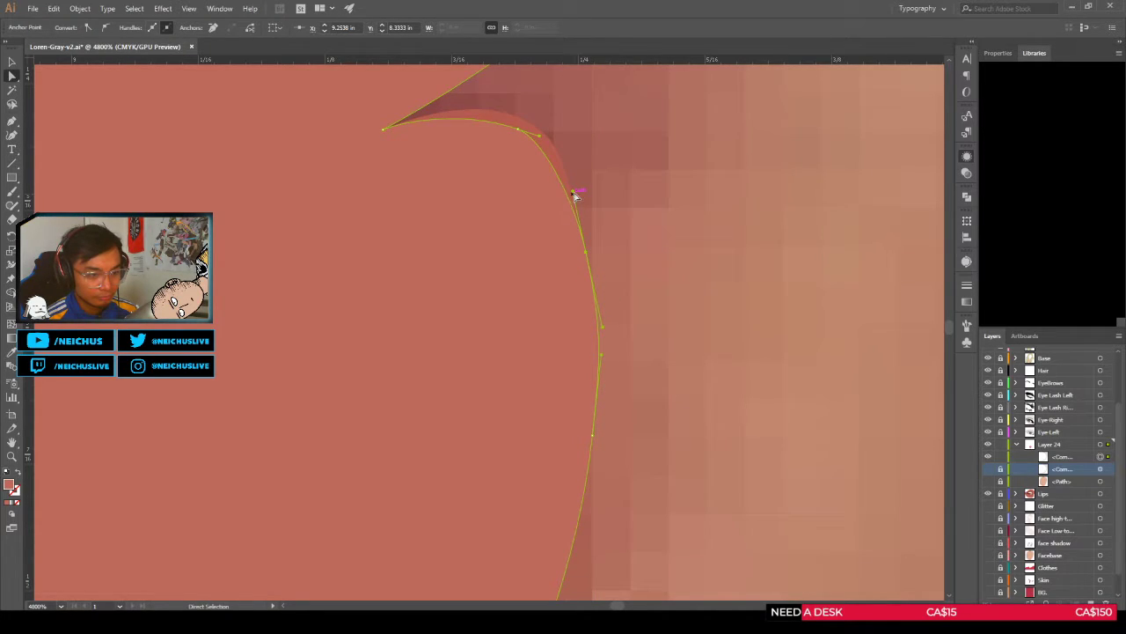
scroll(616, 211, "down", 3)
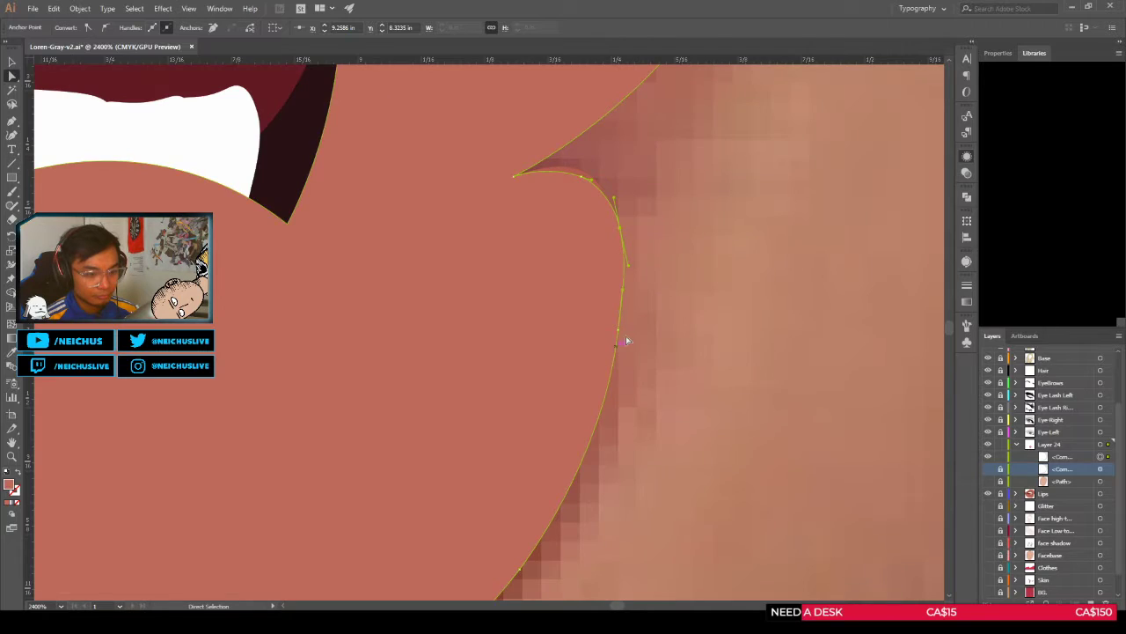
scroll(651, 343, "down", 2)
scroll(669, 348, "up", 2)
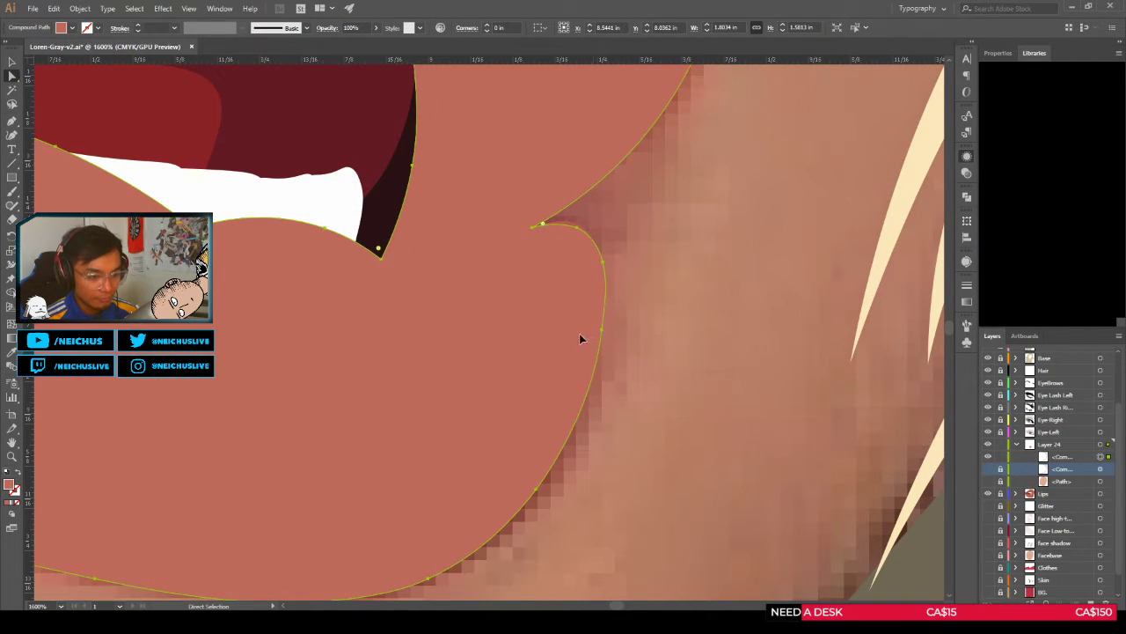
Step: Try to move the next lower anchor on the lower lip's outer edge outward and undo the adjustment
left_click_drag(603, 331, 609, 321)
scroll(634, 361, "down", 3)
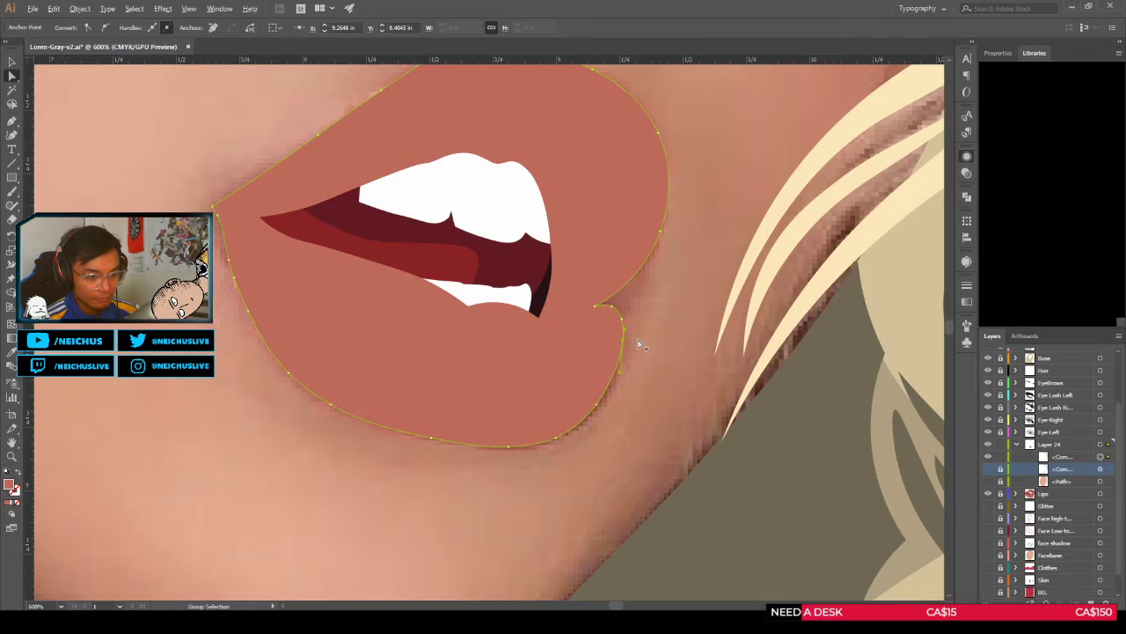
scroll(641, 344, "down", 2)
left_click(660, 350)
key("ctrl+z")
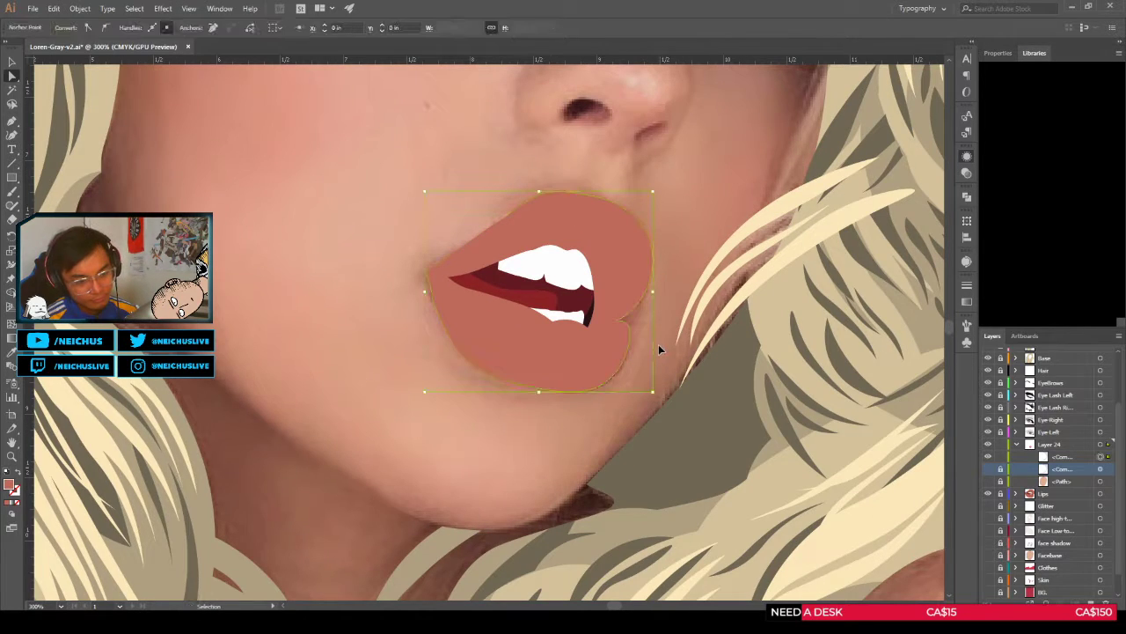
Step: Fill the reshaped lip copy with black
left_click(562, 330)
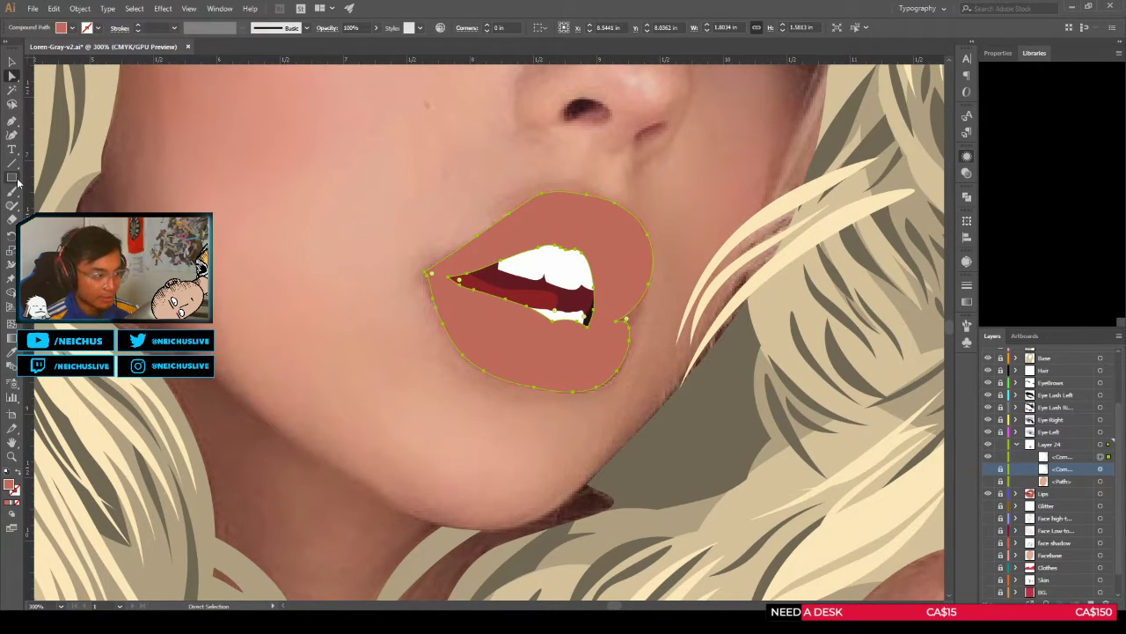
left_click(63, 166)
left_click(695, 305)
Step: Reshape the arch just below the outer mouth-corner notch into a smooth curve by adjusting the notch and arch anchors
scroll(695, 317, "up", 6)
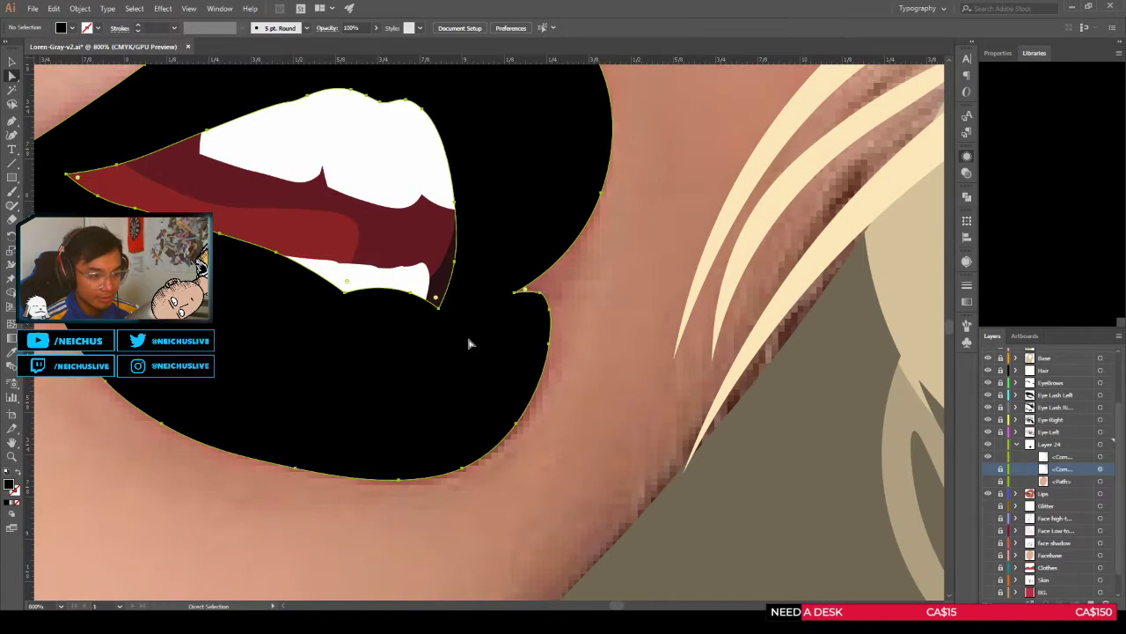
left_click(470, 340)
scroll(628, 242, "up", 2)
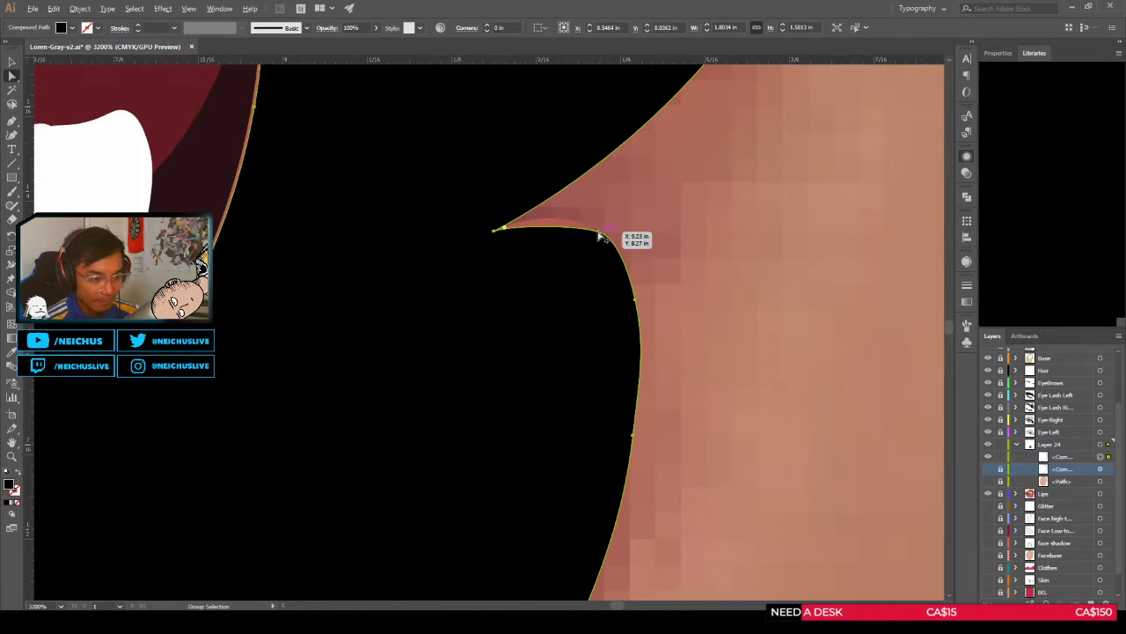
left_click_drag(590, 270, 646, 259)
left_click(652, 221)
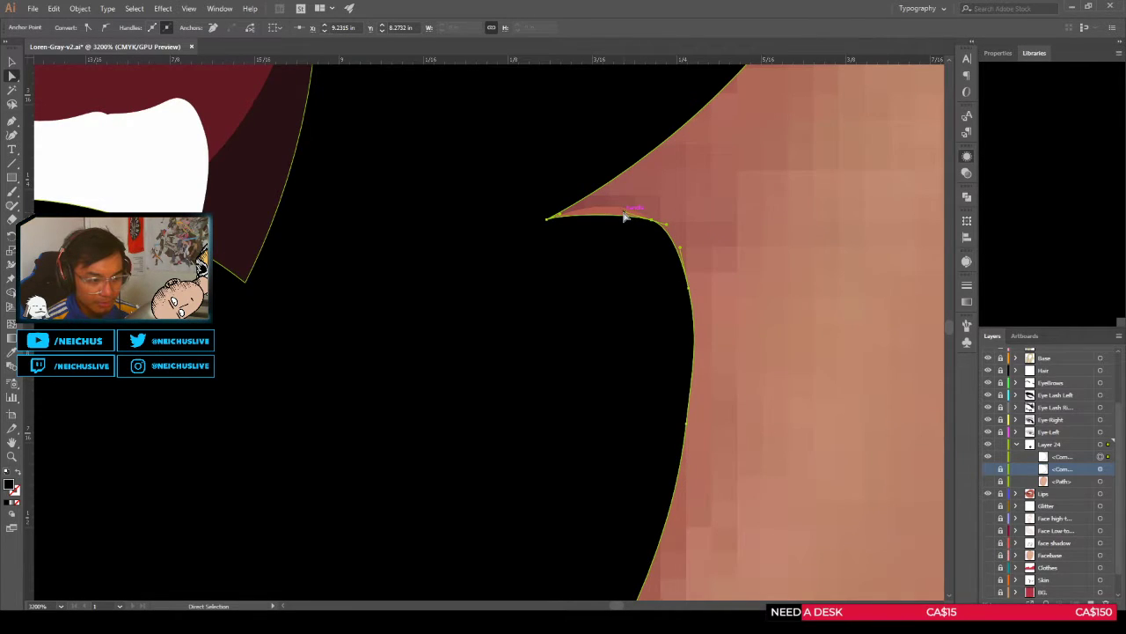
scroll(624, 216, "down", 4)
scroll(620, 235, "up", 4)
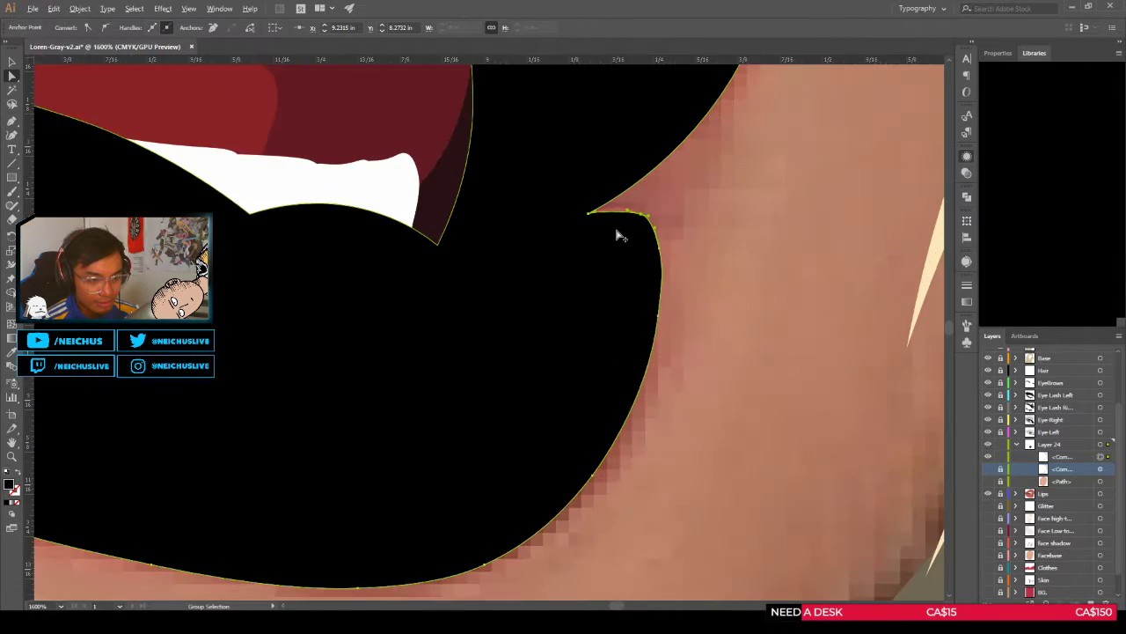
left_click_drag(544, 206, 638, 190)
scroll(676, 173, "down", 3)
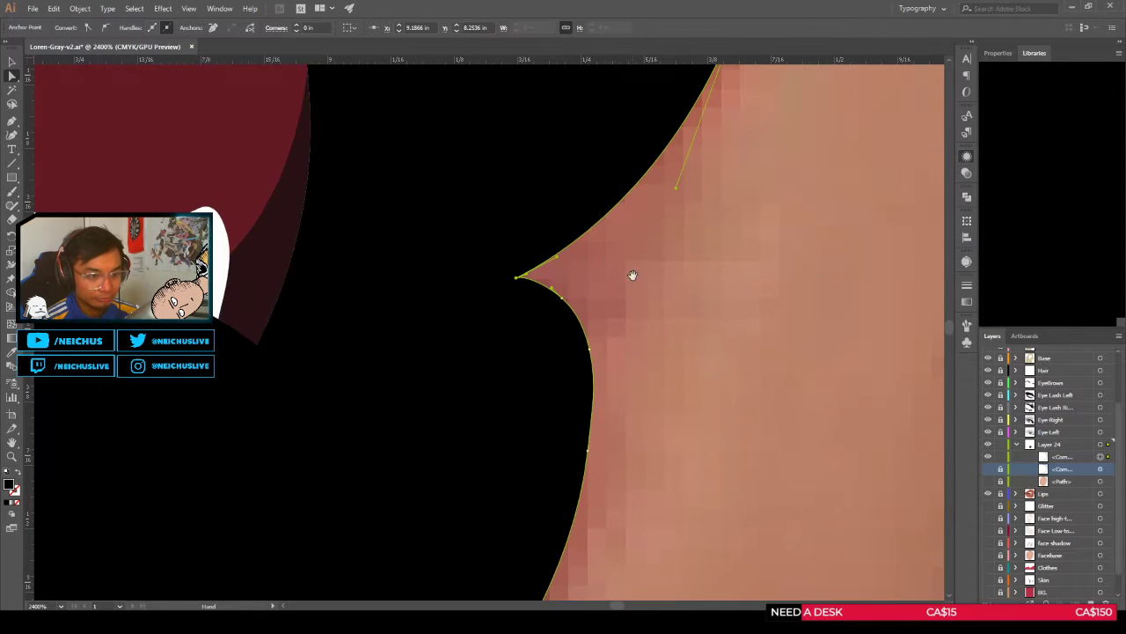
scroll(630, 307, "up", 2)
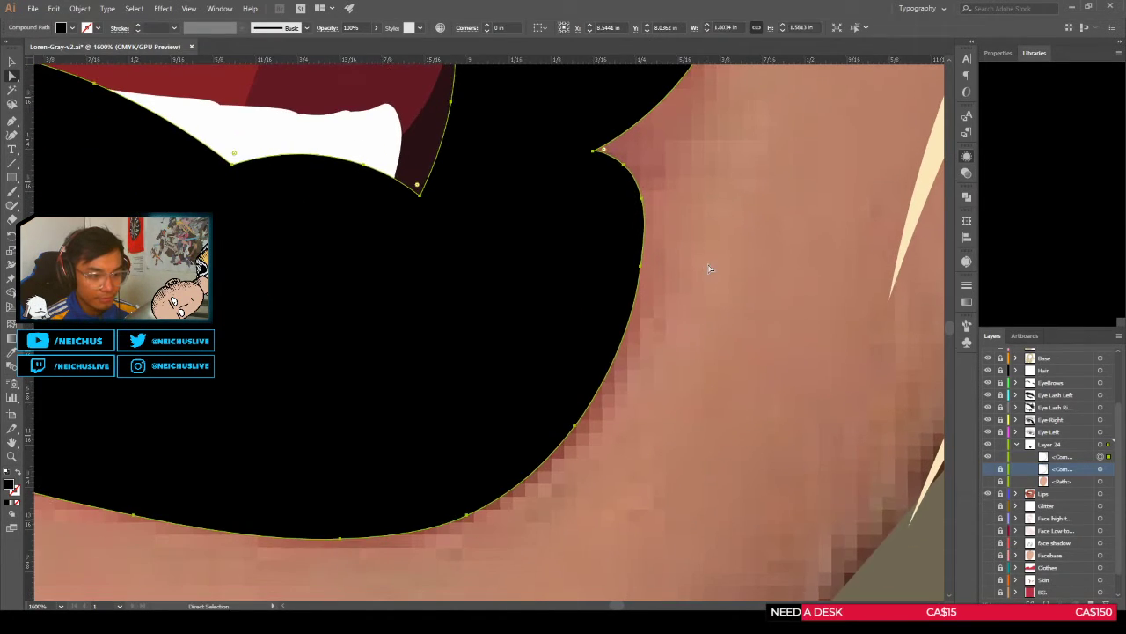
Step: Shift the anchor beneath the arch on the lower lip's outer edge slightly outward and up, and shorten its lower curve handle
left_click(620, 275)
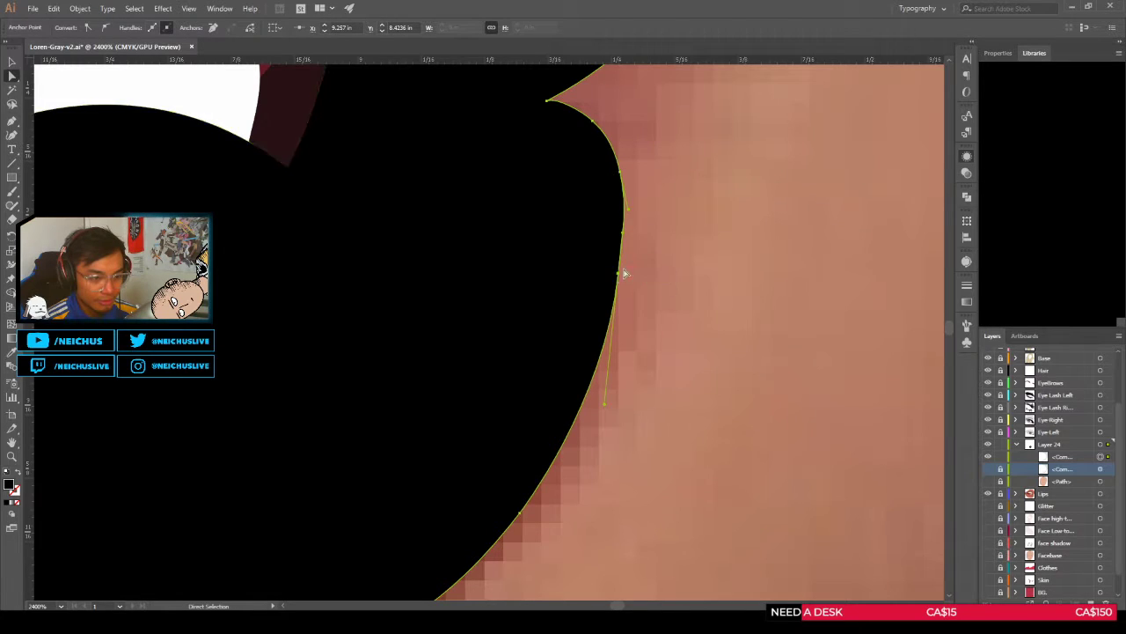
left_click_drag(622, 277, 623, 267)
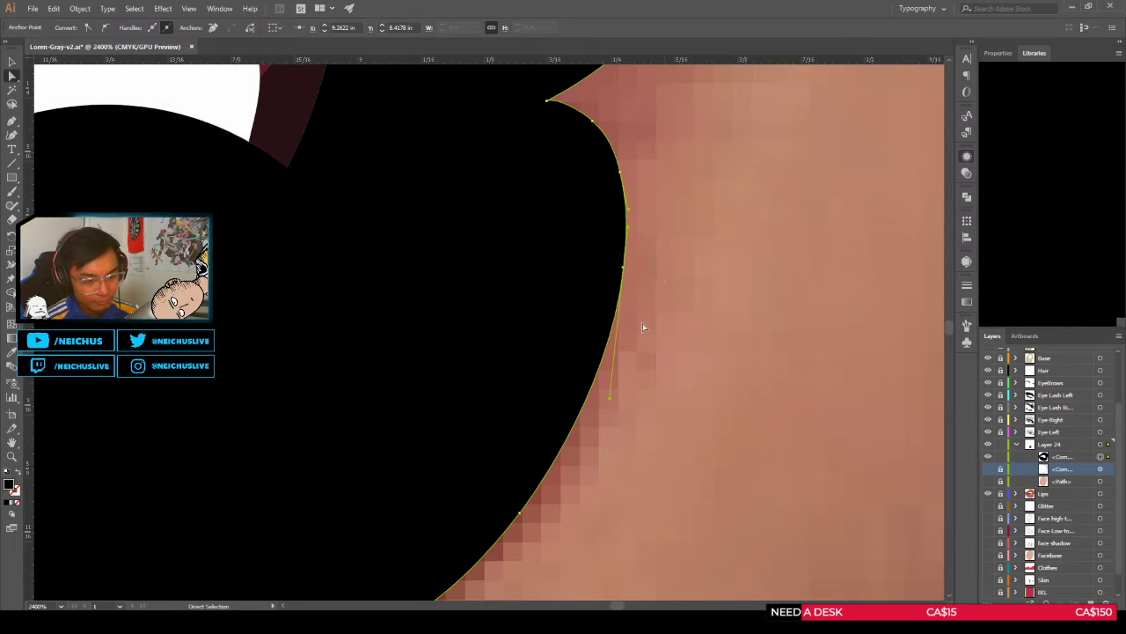
left_click_drag(613, 402, 614, 368)
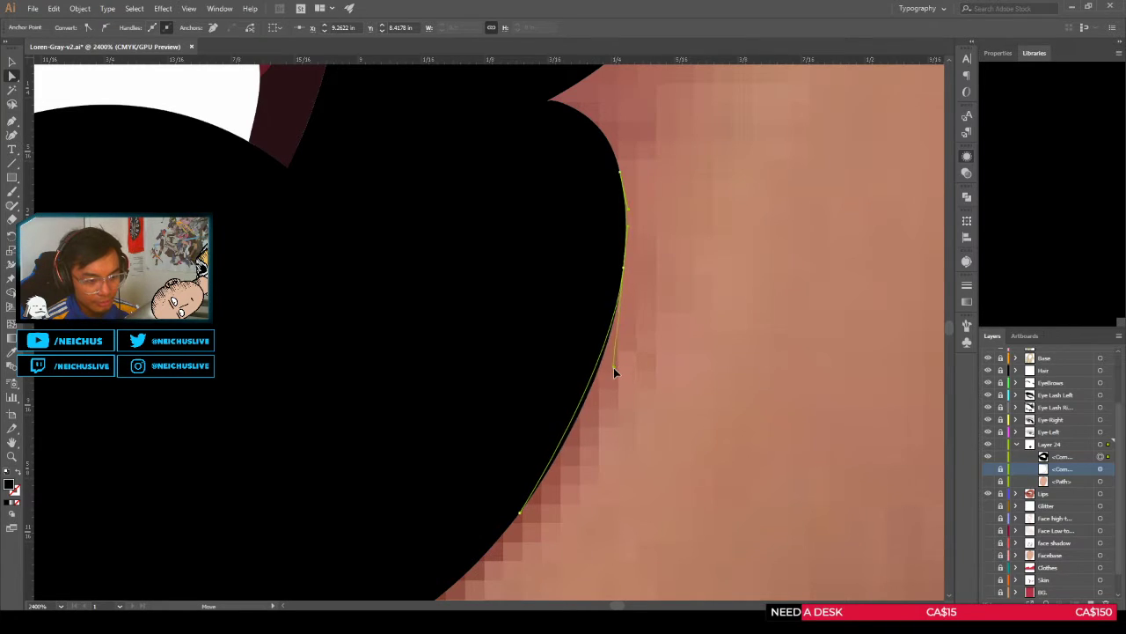
Step: Pull new smooth curve handles from the next lower anchor on the lower lip's outer edge
left_click(521, 511)
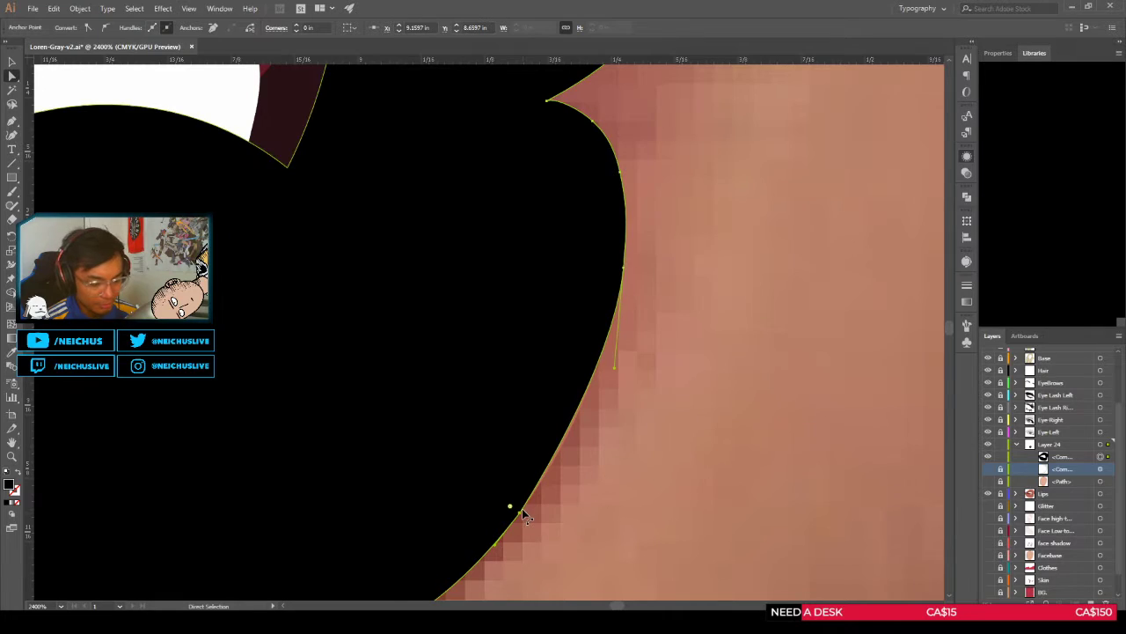
key("p")
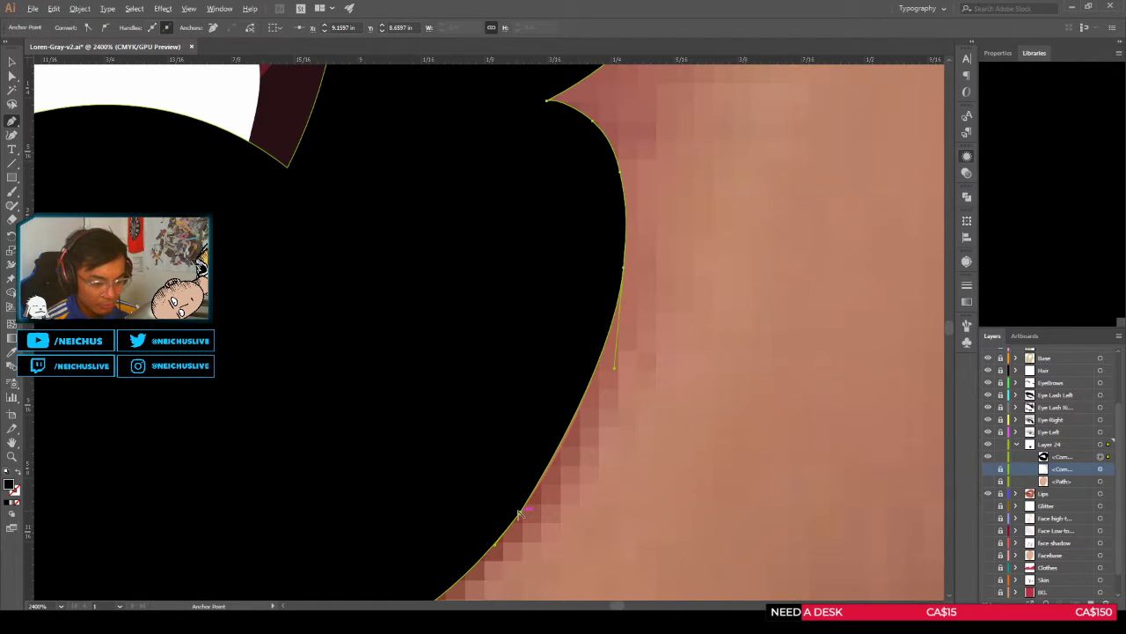
left_click_drag(520, 512, 602, 416)
key("a")
scroll(604, 446, "down", 2)
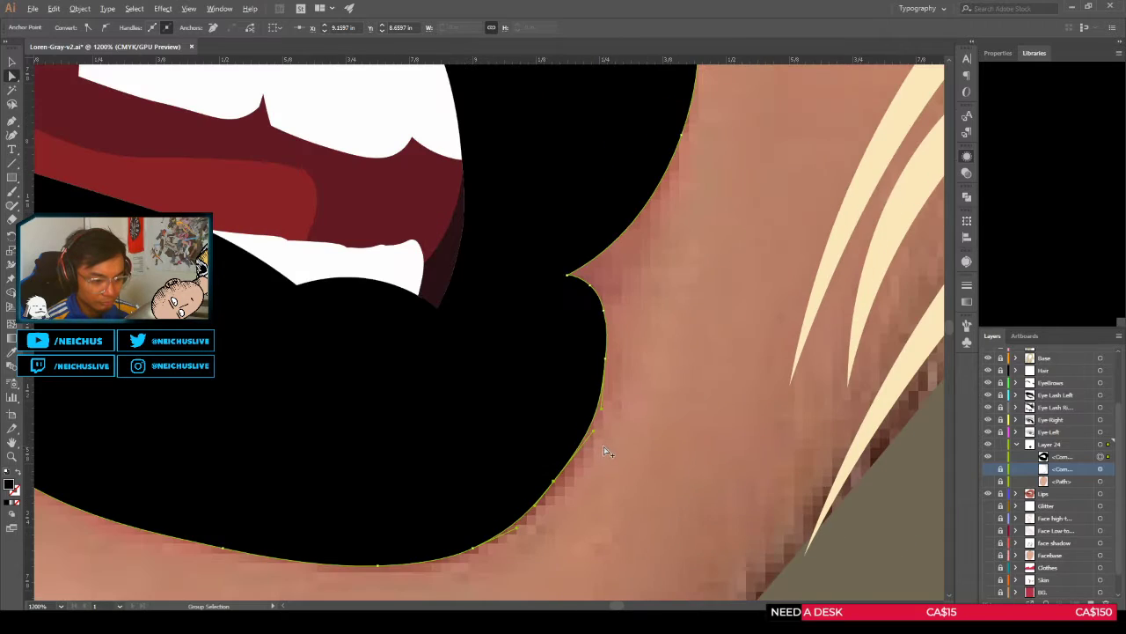
Step: Nudge that lower anchor slightly outward so the lower lip's edge follows the reference photo
left_click(604, 447)
left_click_drag(611, 457, 669, 362)
left_click(622, 381)
scroll(625, 385, "up", 2)
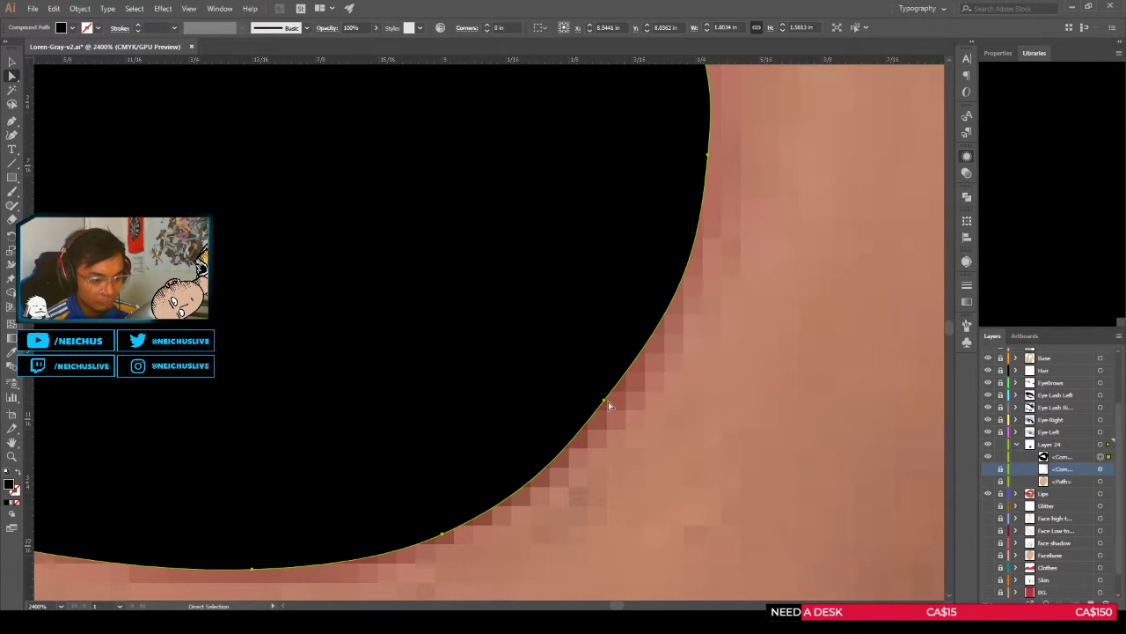
left_click_drag(609, 403, 613, 405)
left_click(690, 372)
scroll(692, 387, "down", 3)
scroll(691, 400, "down", 3)
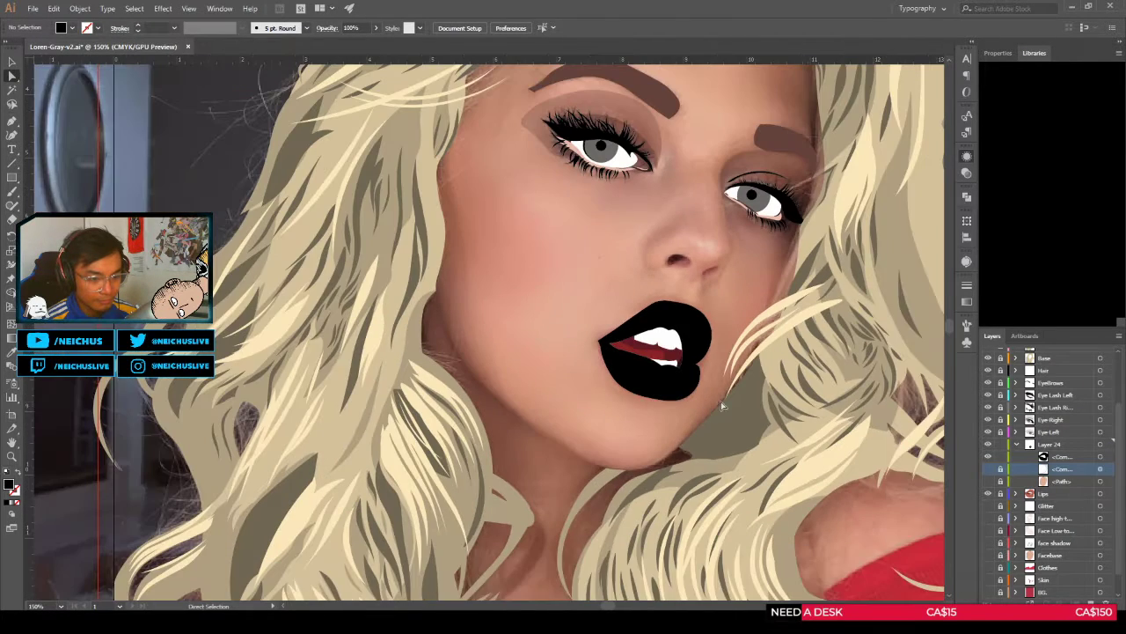
left_click_drag(721, 401, 549, 422)
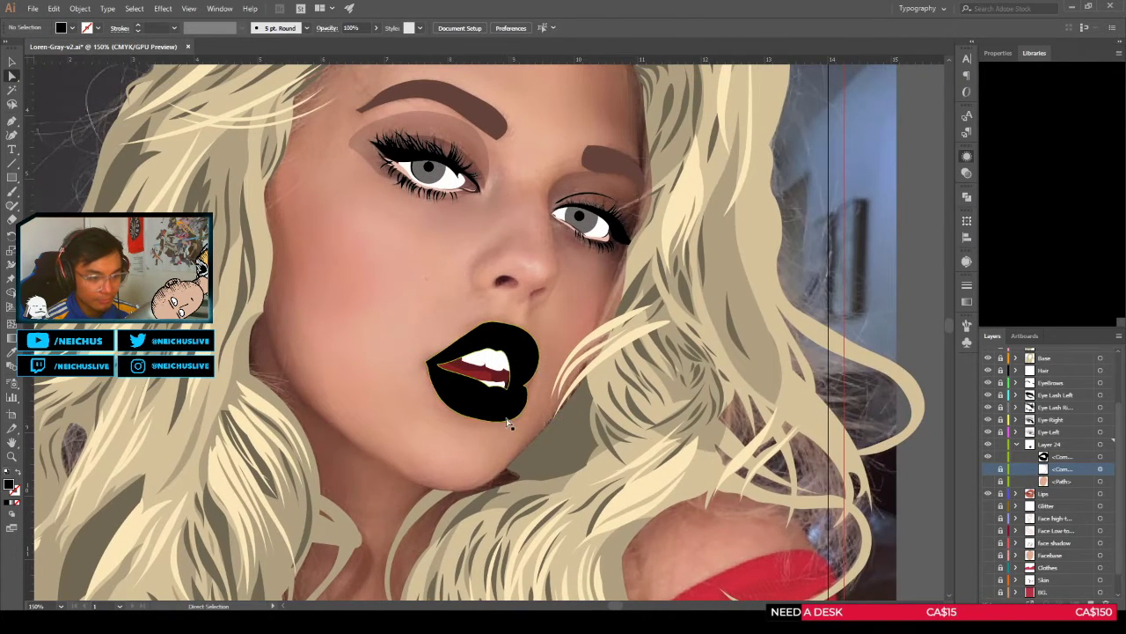
Step: Try to move the mouth opening's lower outer corner anchor slightly up and outward, and undo the move
scroll(552, 393, "up", 7)
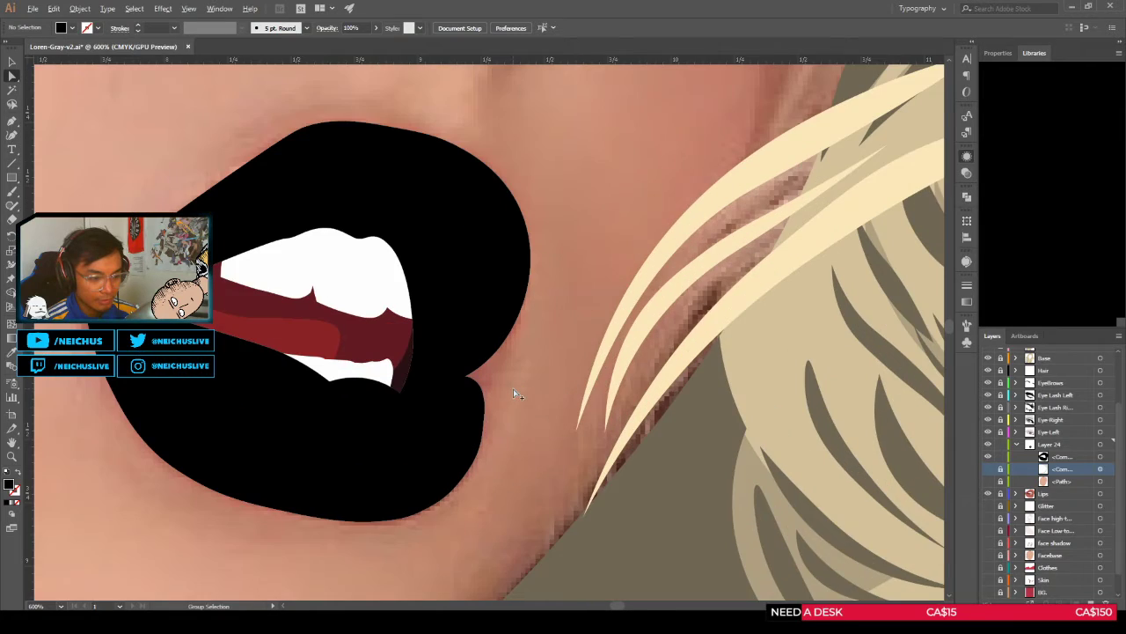
left_click(551, 393)
scroll(560, 374, "down", 4)
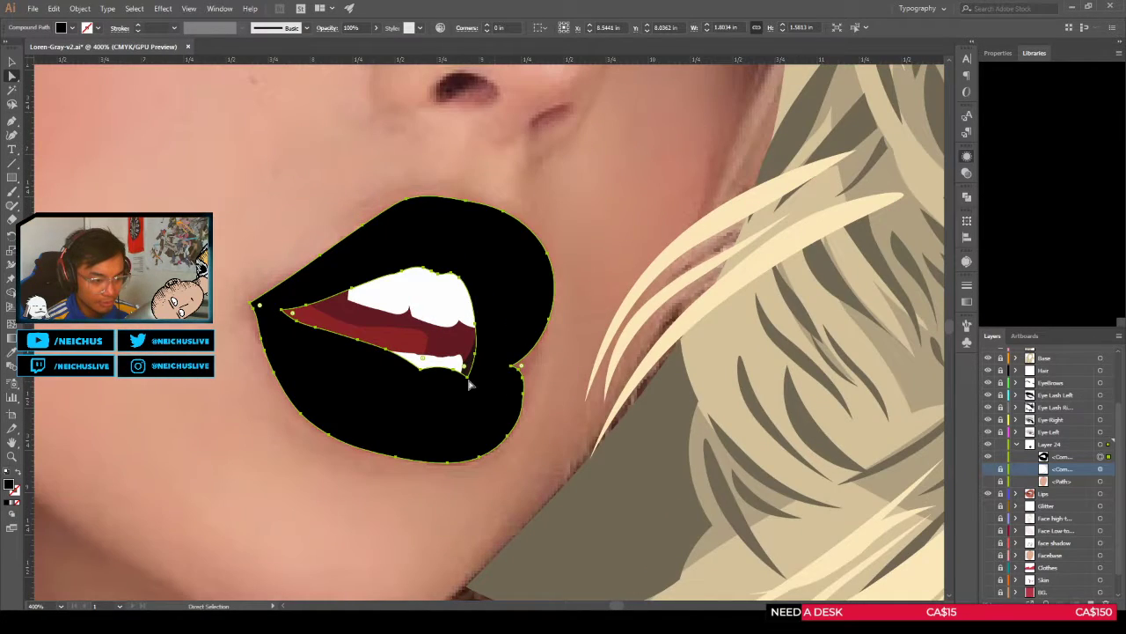
scroll(528, 361, "up", 1)
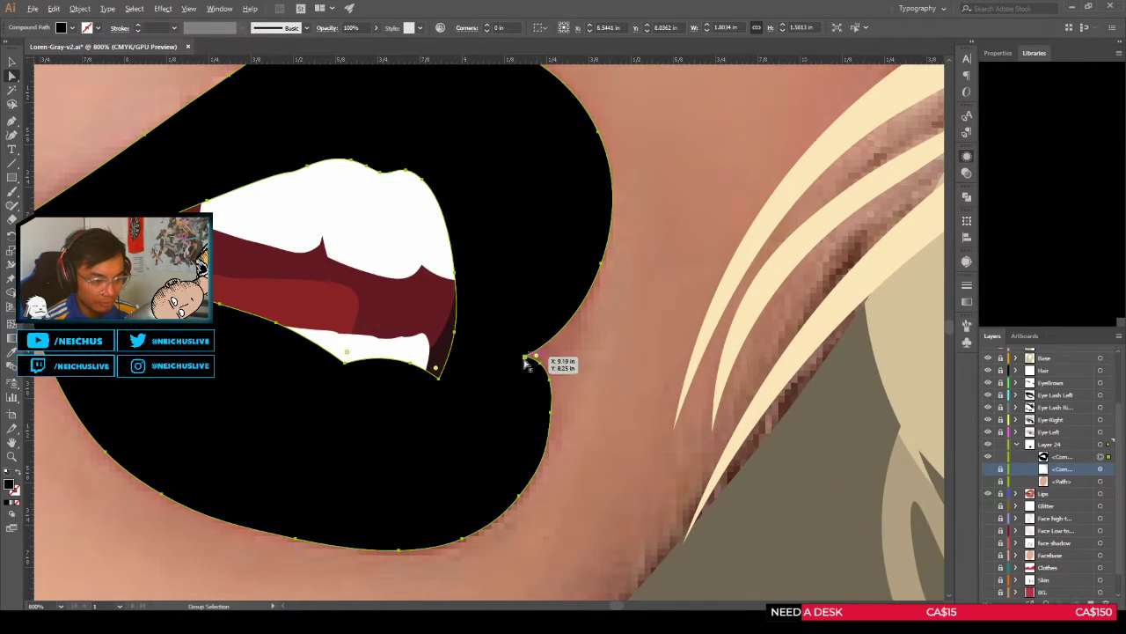
scroll(483, 374, "up", 2)
left_click_drag(485, 372, 493, 362)
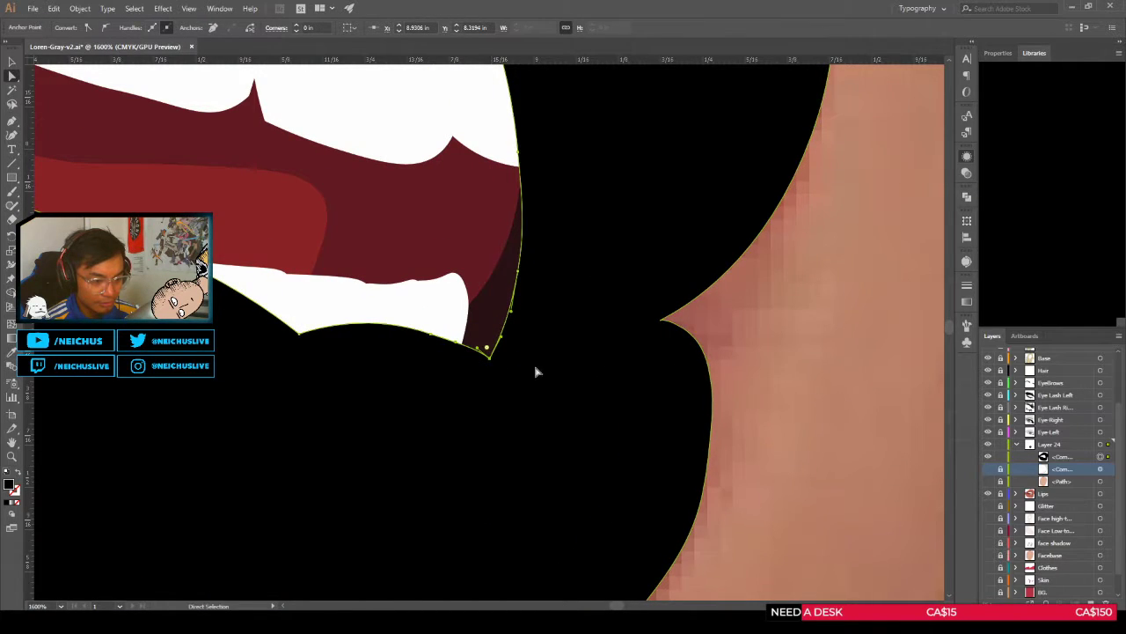
scroll(713, 347, "down", 2)
key("ctrl+shift+a")
key("ctrl+z")
key("ctrl+shift+a")
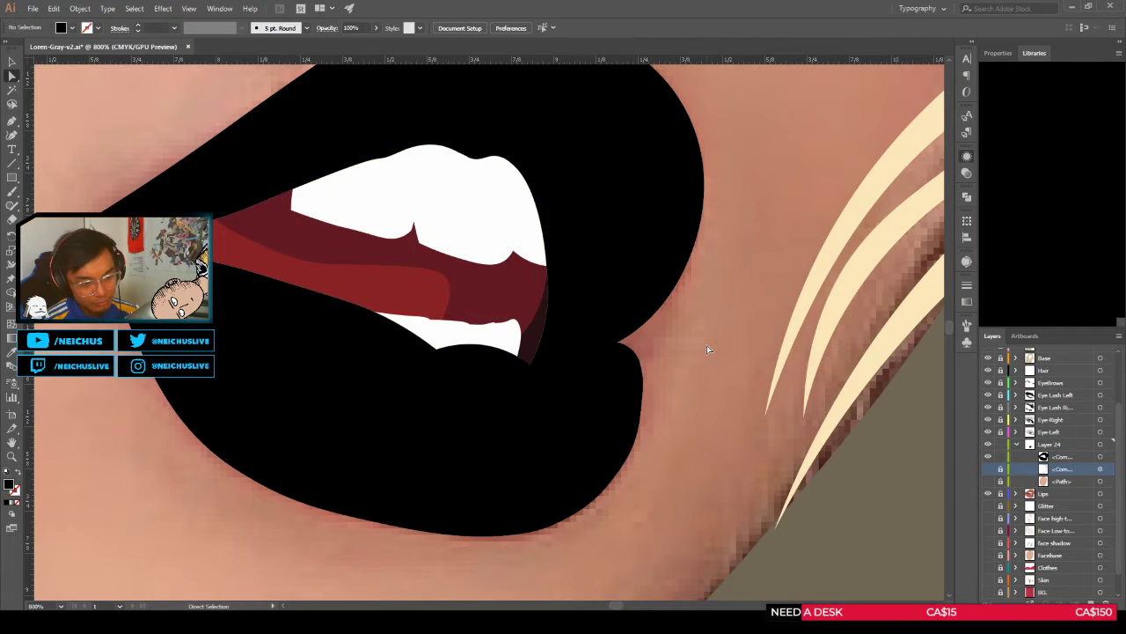
scroll(649, 352, "down", 2)
scroll(653, 336, "up", 3)
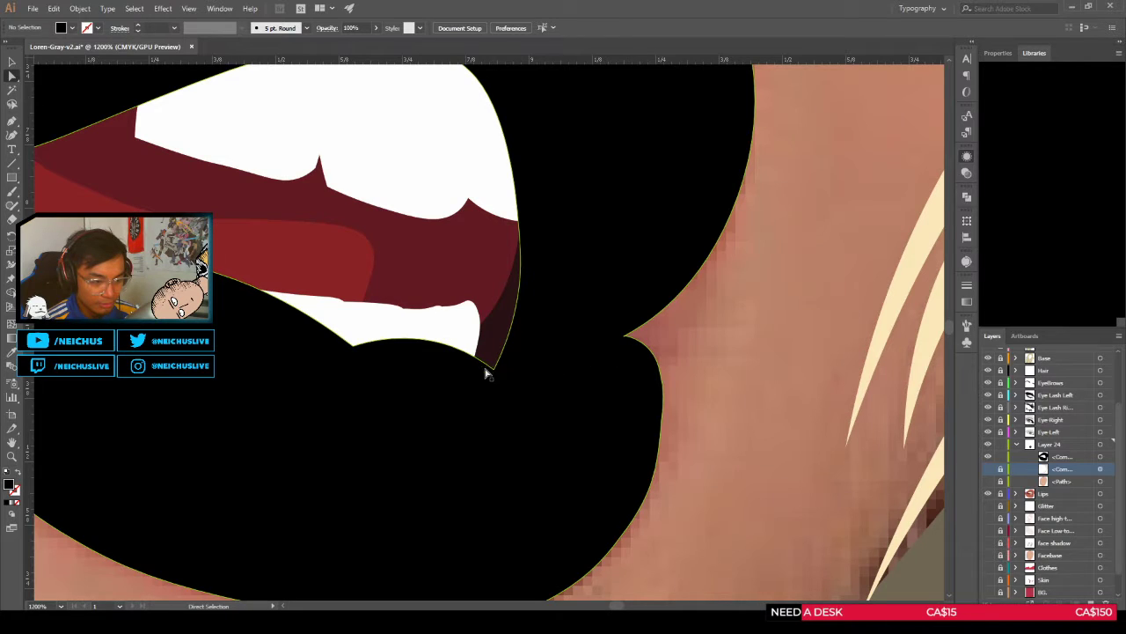
scroll(670, 322, "down", 3)
Step: Replace the reshaped lip copy's black fill with the base lip colour sampled from the upper lip
left_click_drag(679, 309, 640, 342)
left_click(621, 305)
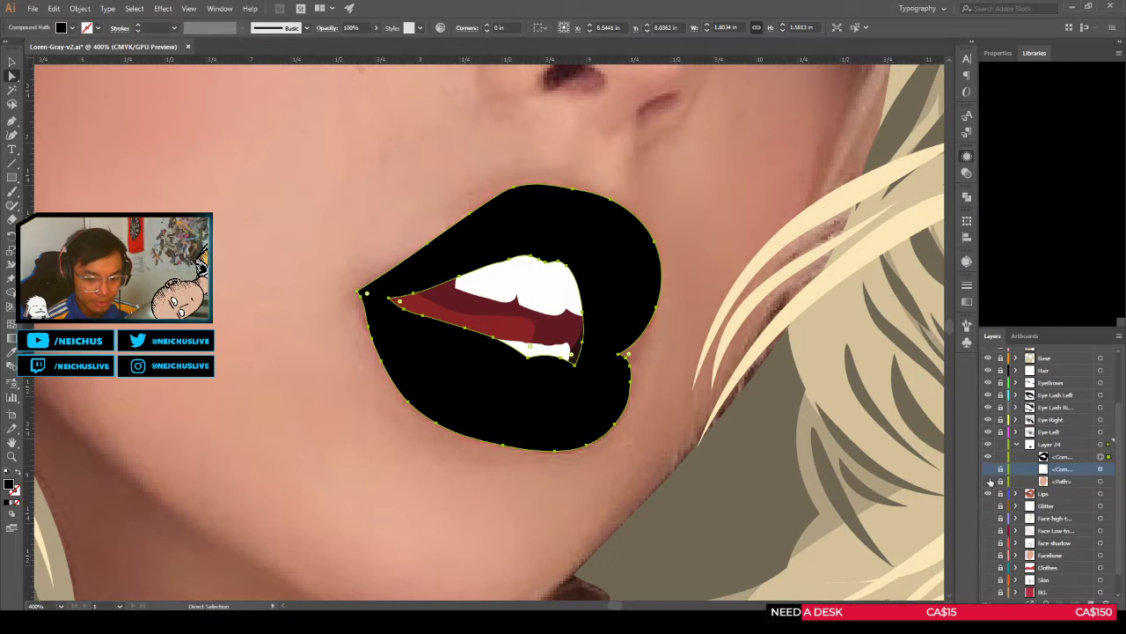
key("slash")
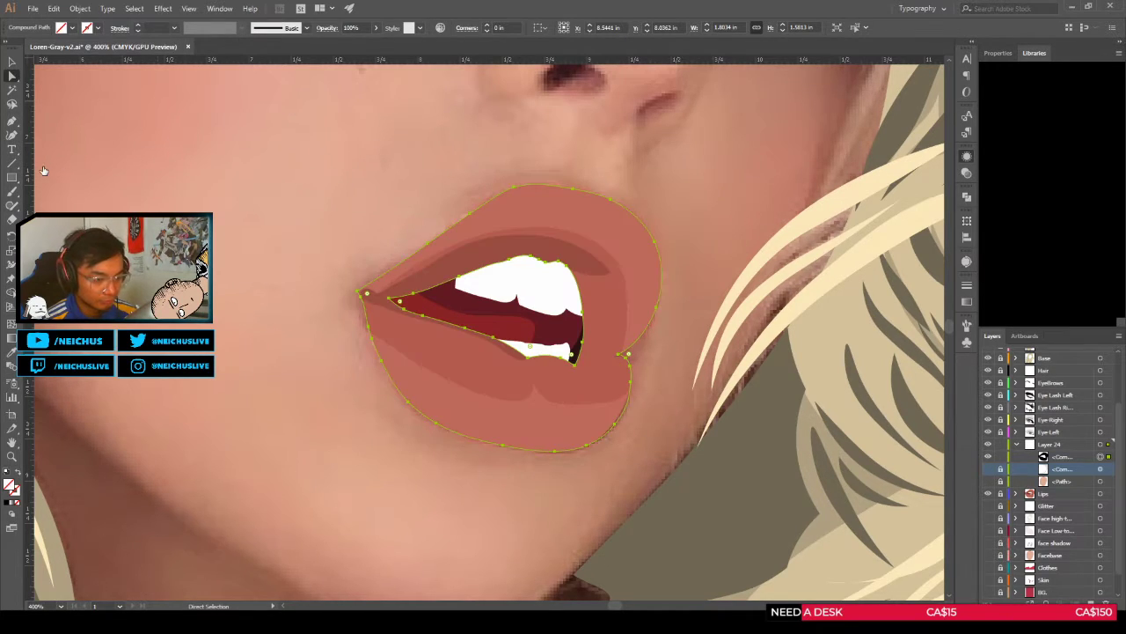
key("i")
left_click(503, 232)
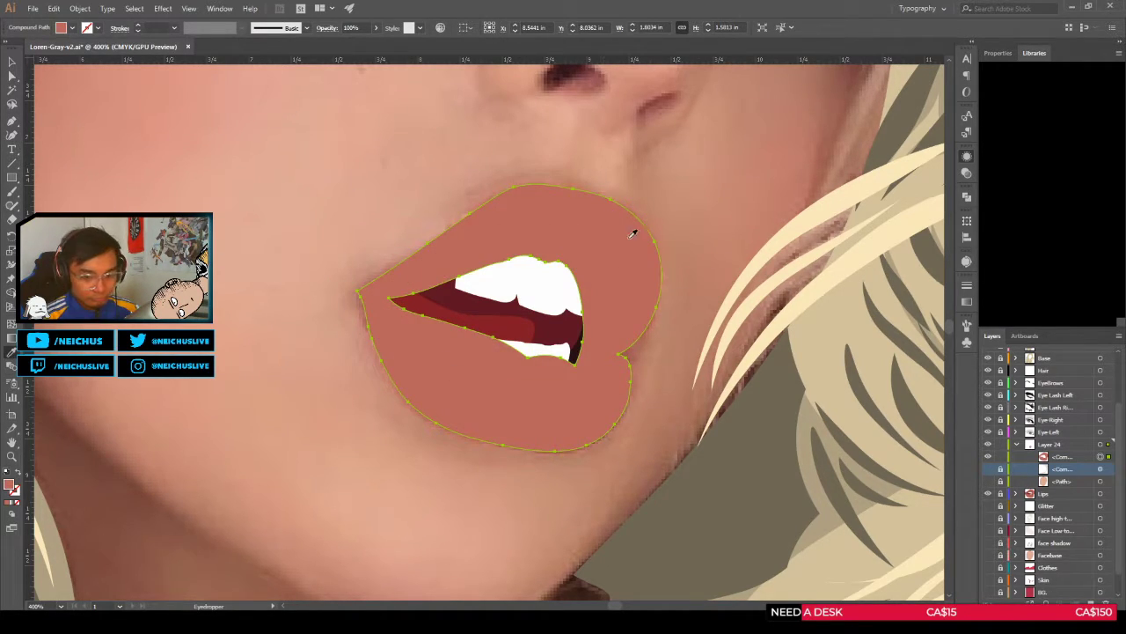
Step: Cut the refined lip shape out of Layer 24 and target the layer's remaining hidden compound path
key("v")
key("Delete")
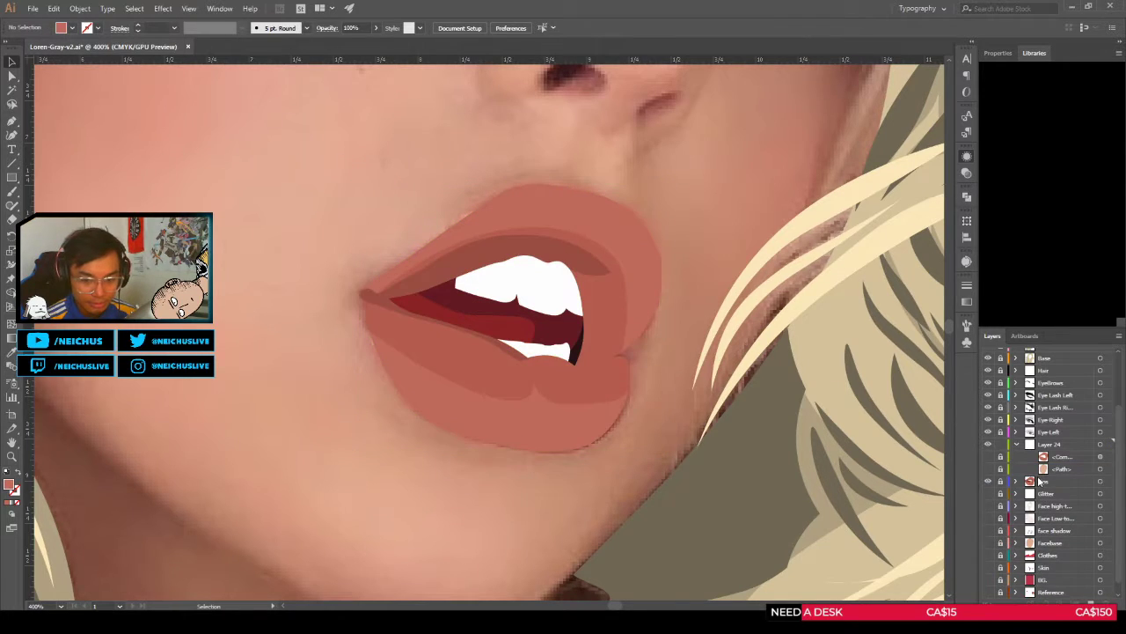
key("ctrl+z")
left_click(1102, 459)
key("Delete")
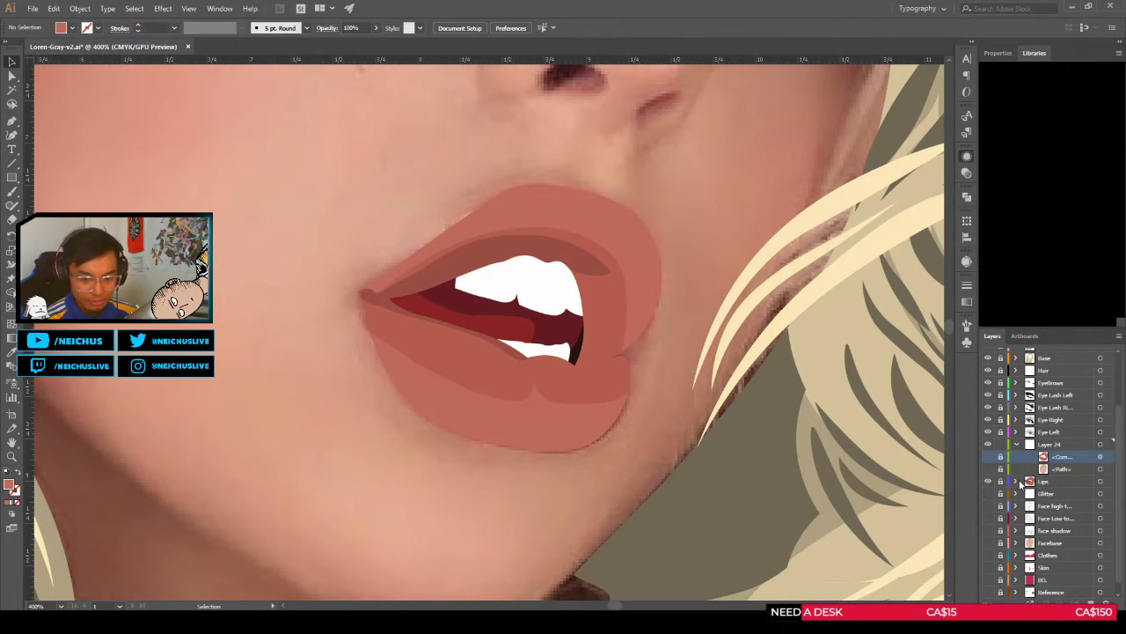
Step: Move the old base lip compound path to the bottom of the Lips layer, then hide and lock it
left_click(1018, 482)
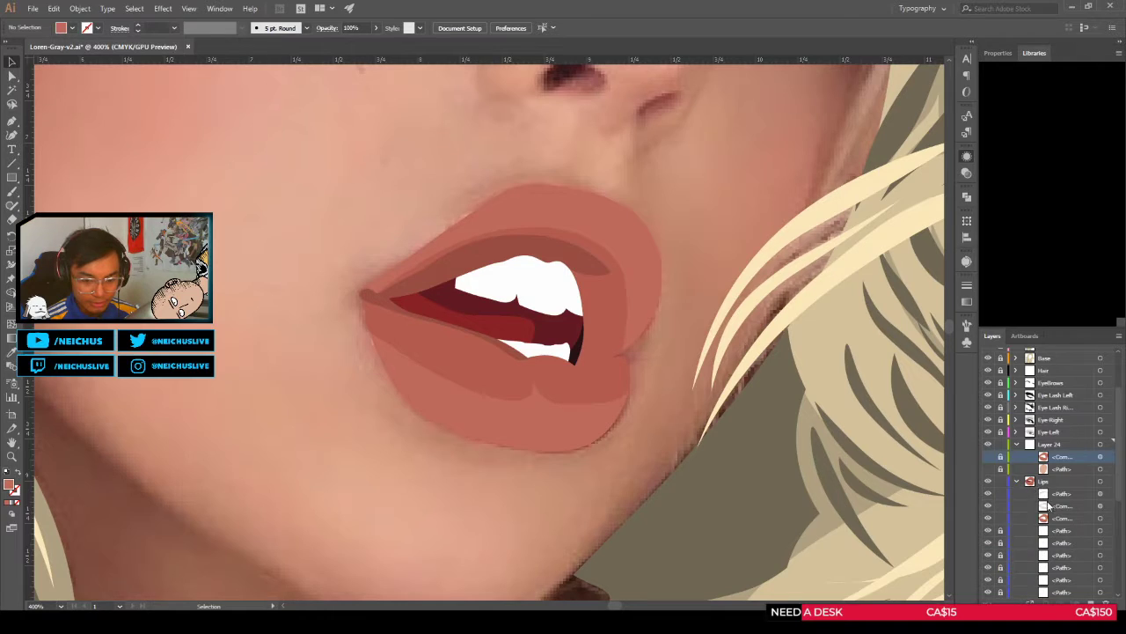
scroll(1056, 491, "down", 1)
left_click(1032, 482)
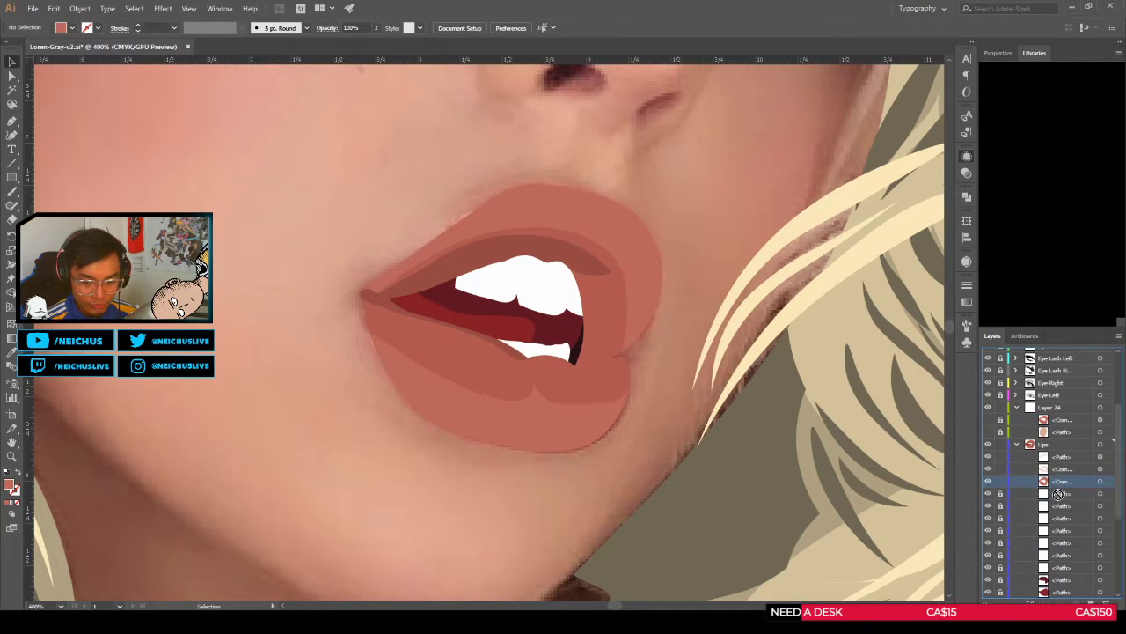
scroll(1066, 581, "down", 1)
left_click_drag(1067, 600, 1066, 588)
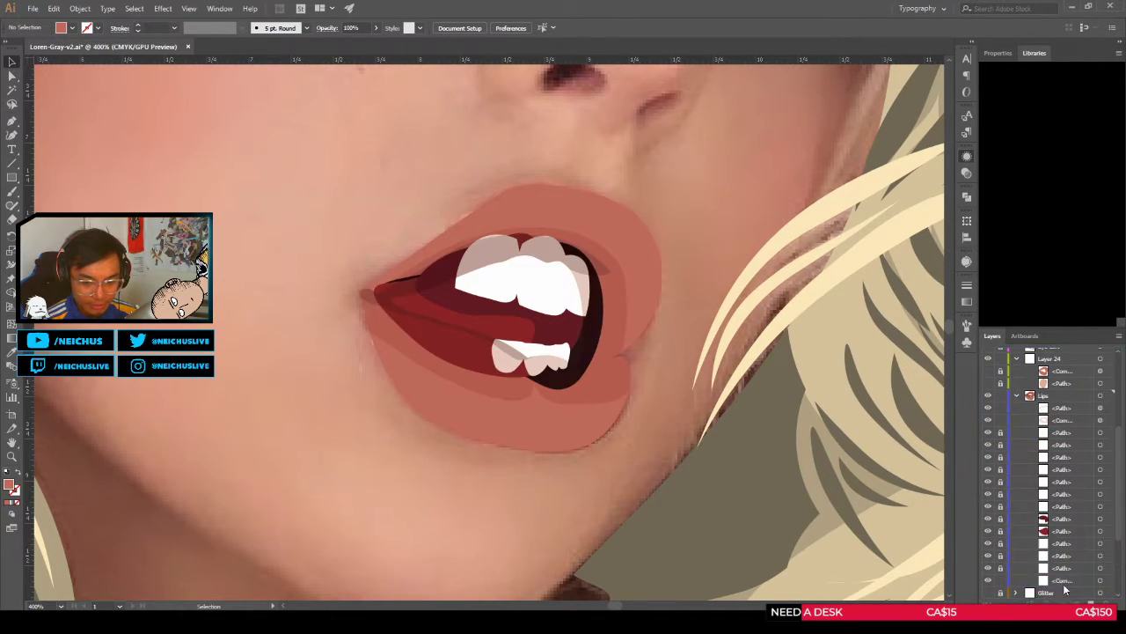
left_click(988, 580)
left_click(1000, 581)
Step: Paste the refined lip shape in place into the Lips layer and stack it beneath the two upper lip shading shapes
scroll(1036, 506, "up", 2)
left_click(1058, 470)
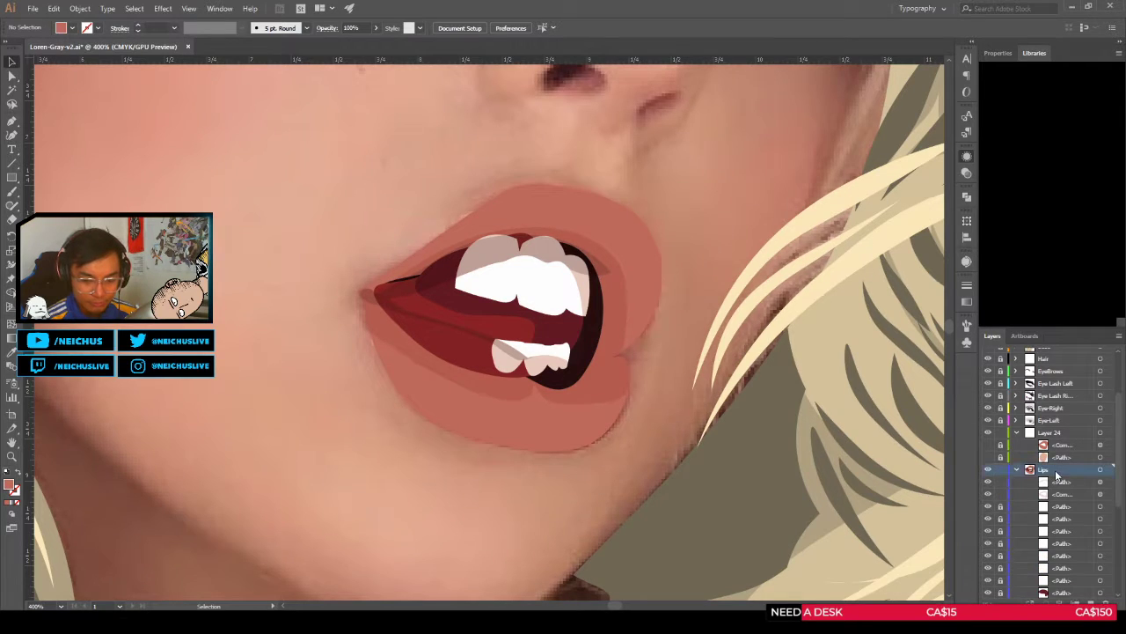
key("ctrl+f")
left_click_drag(1063, 484, 1065, 515)
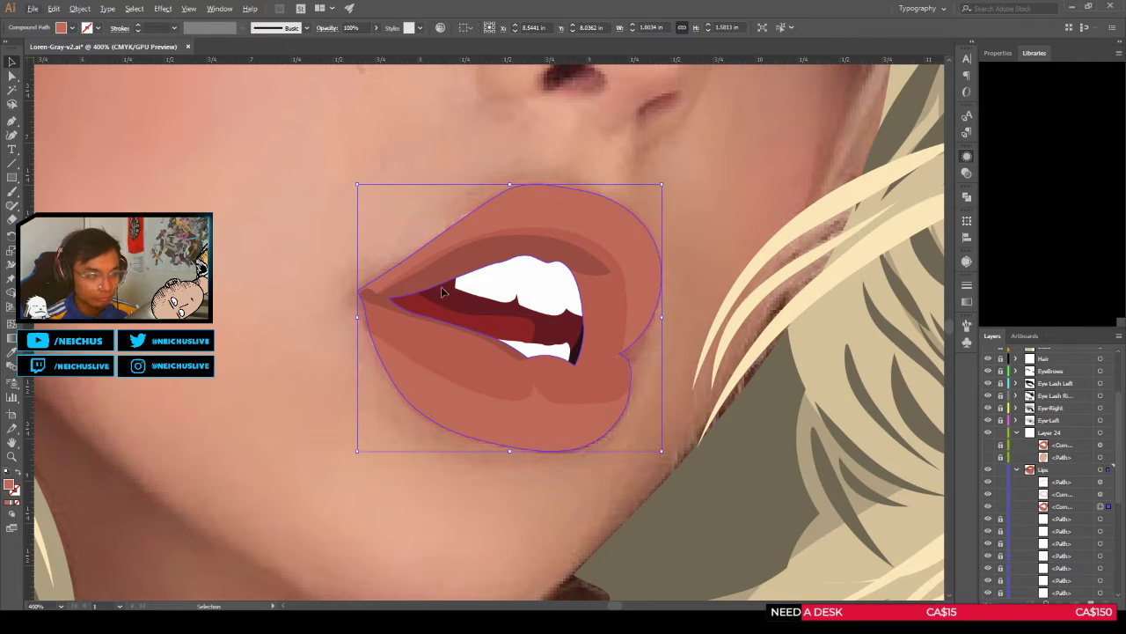
Step: Fill the pasted base lip shape with black to check its edge against the photo
left_click(74, 173)
scroll(626, 390, "up", 2)
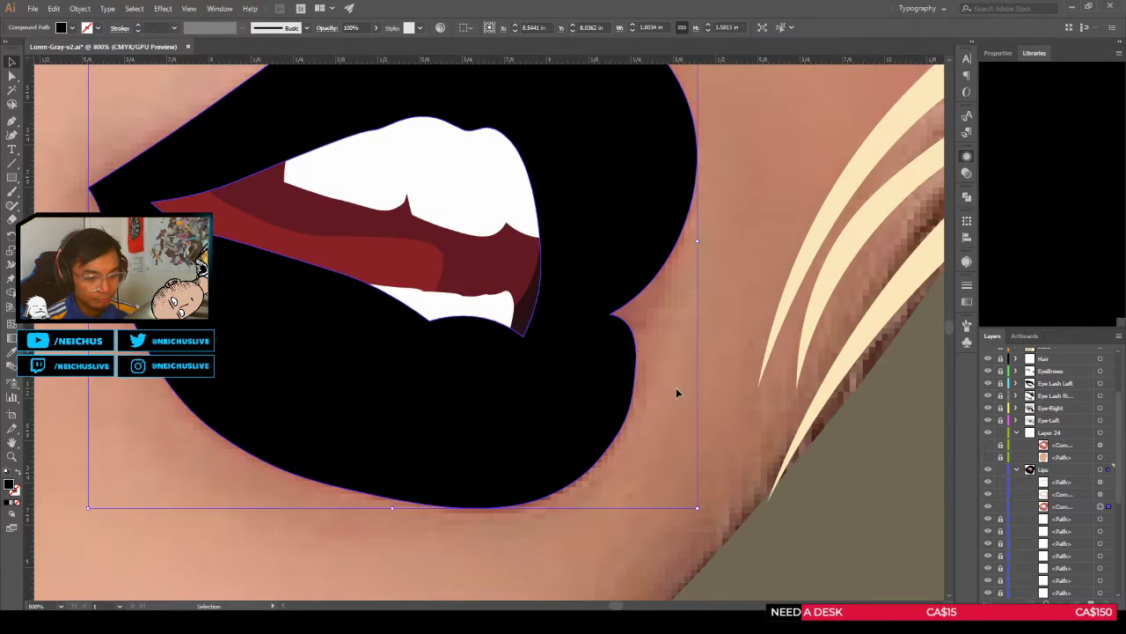
scroll(694, 394, "up", 2)
left_click(730, 350)
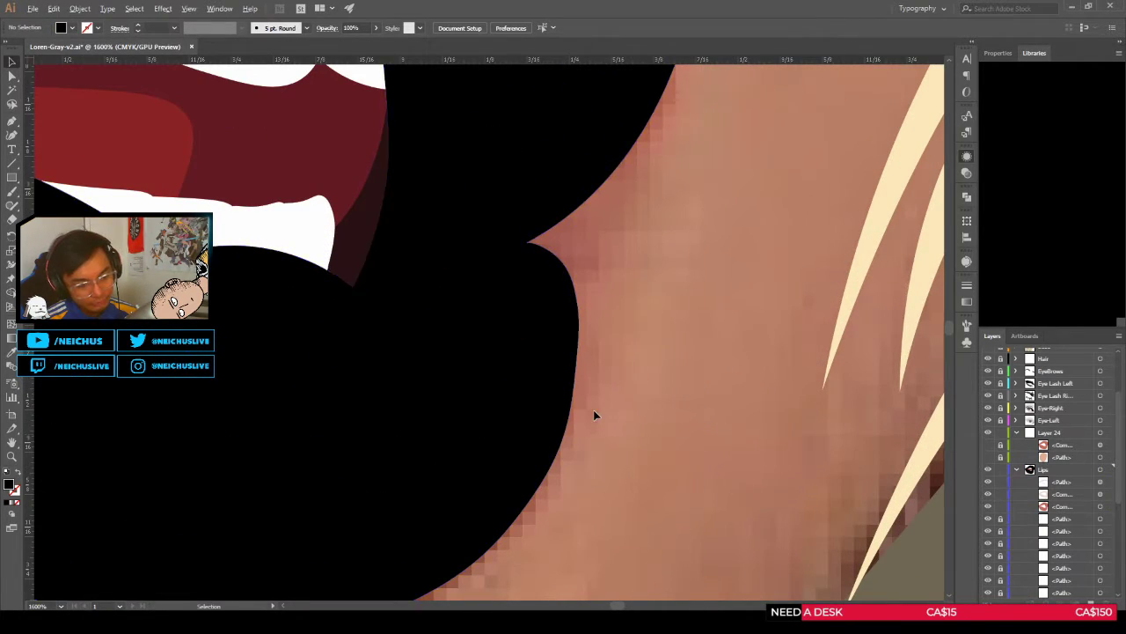
Step: Replace the base lip shape's black fill with the muted red sampled from the original lip colour
scroll(596, 414, "down", 2)
left_click(548, 432)
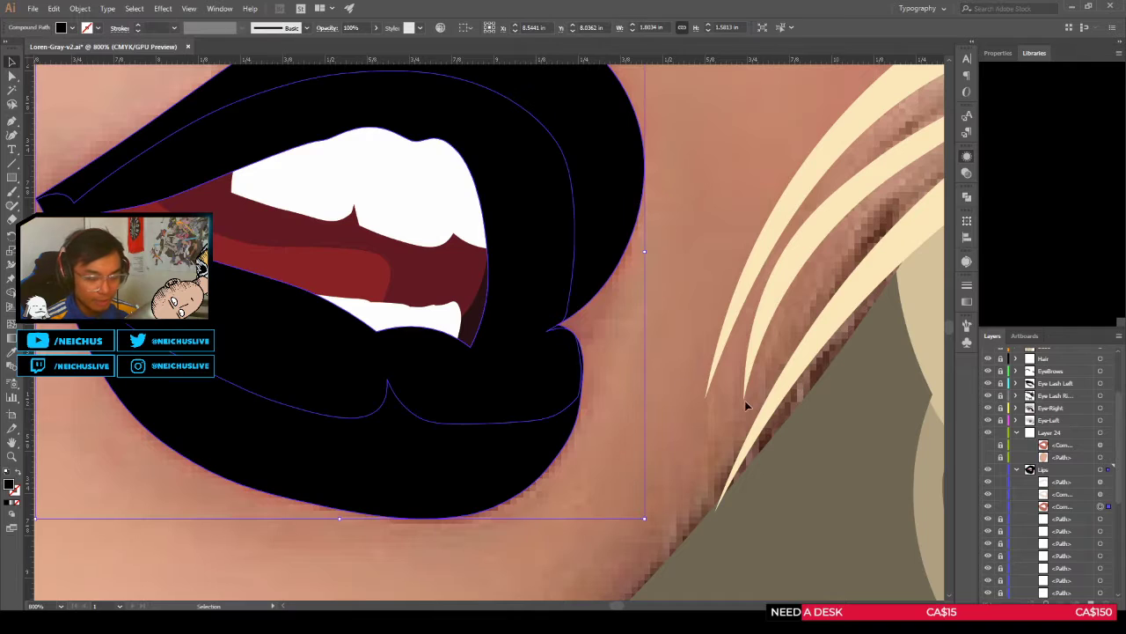
left_click(560, 356)
scroll(568, 353, "up", 2)
scroll(567, 274, "up", 1)
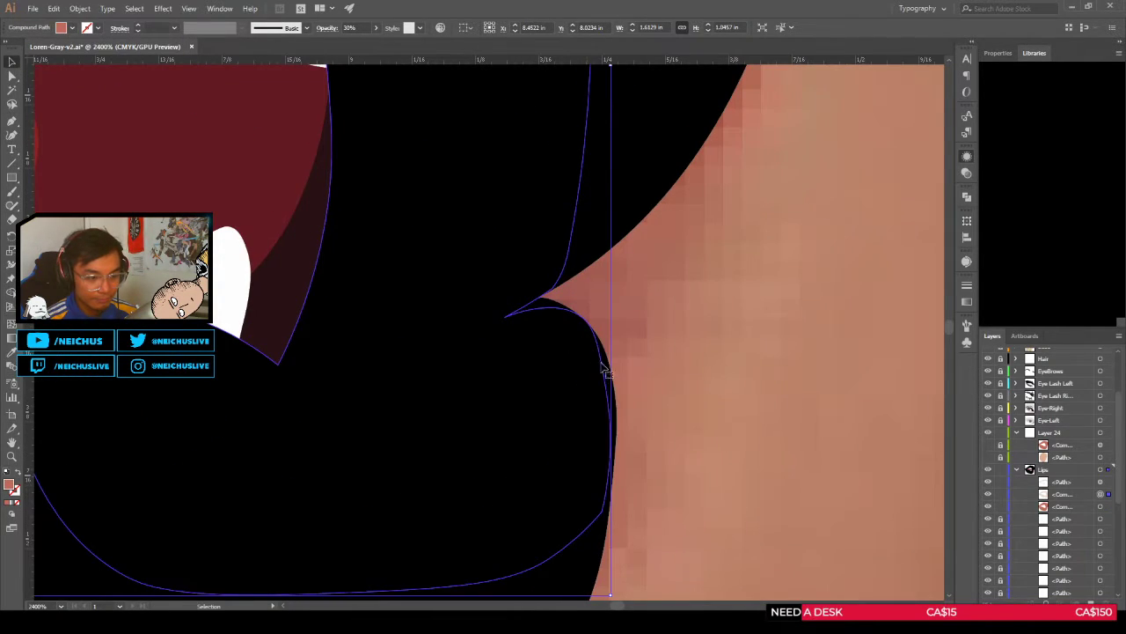
scroll(640, 454, "down", 1)
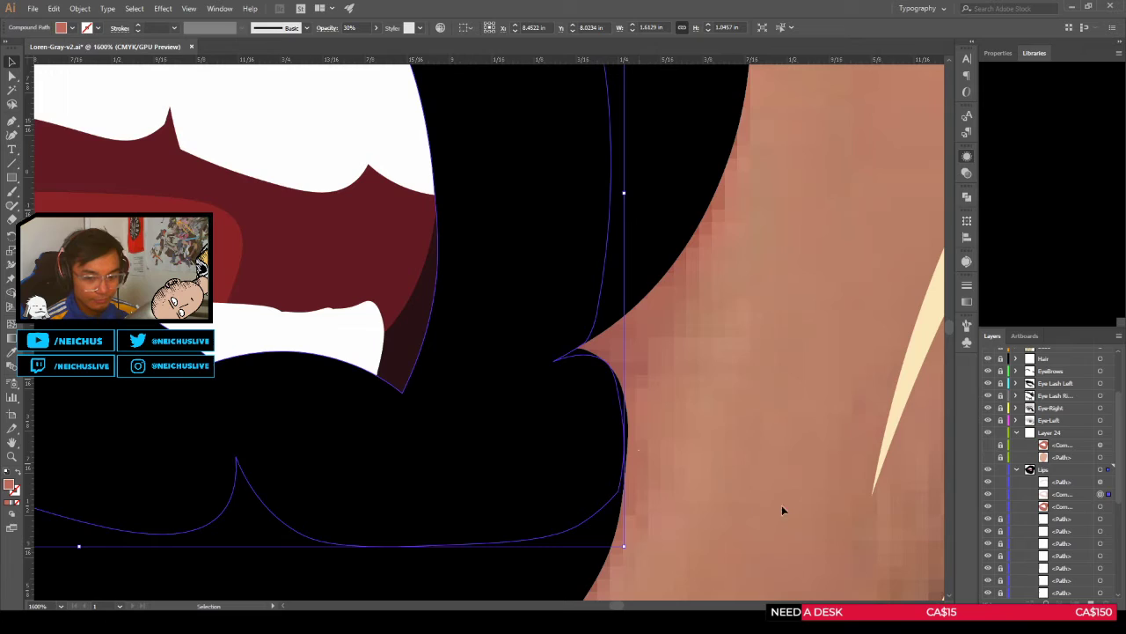
left_click(1100, 507)
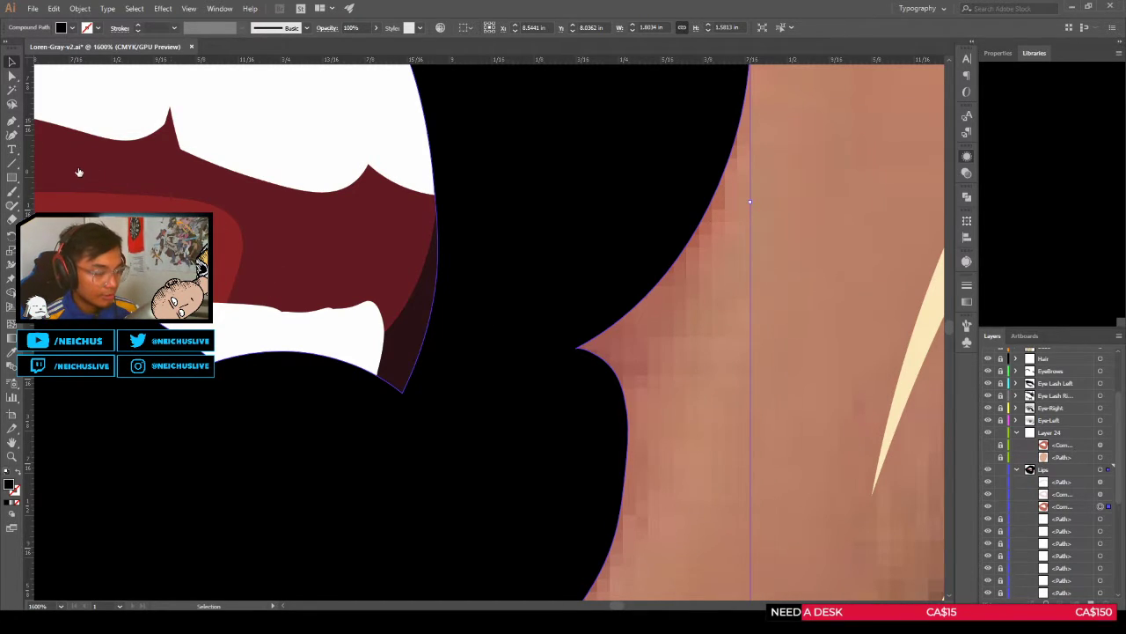
scroll(338, 254, "down", 2)
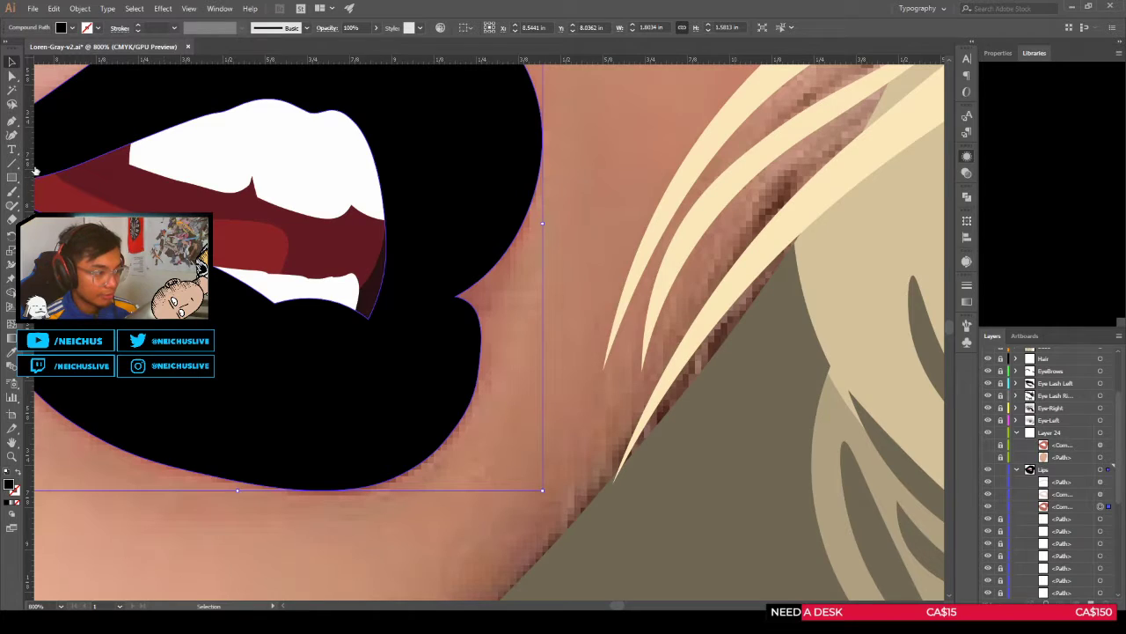
key("slash")
key("i")
left_click(526, 158)
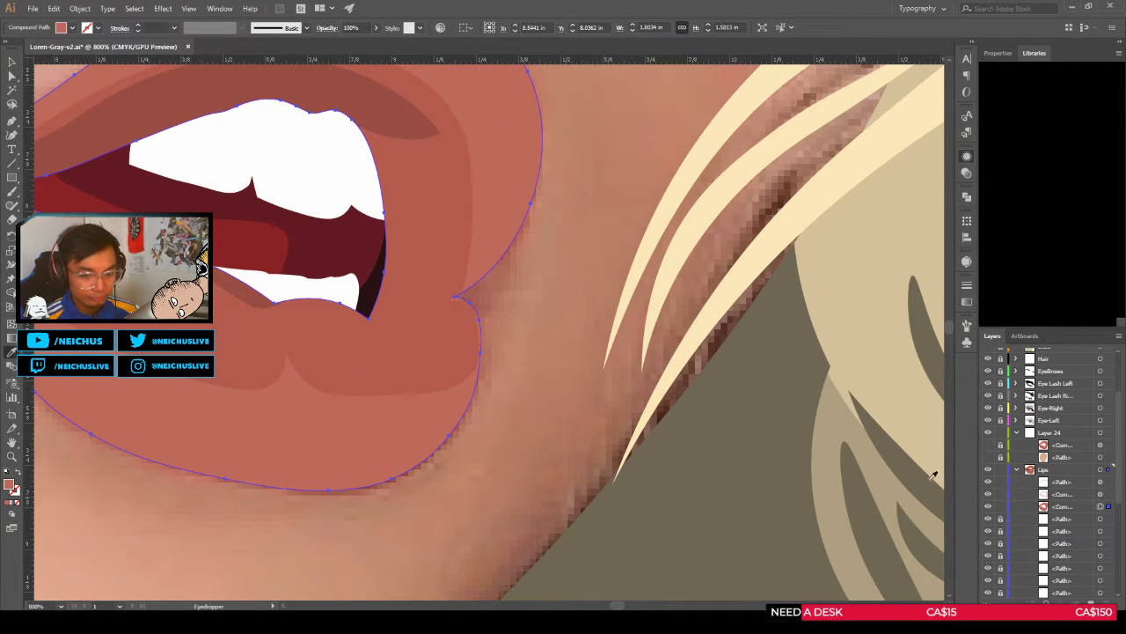
key("v")
Step: Paste a copy of the base lip in place on a new layer beneath the two shading shapes, then hide and lock the original
scroll(516, 322, "up", 1)
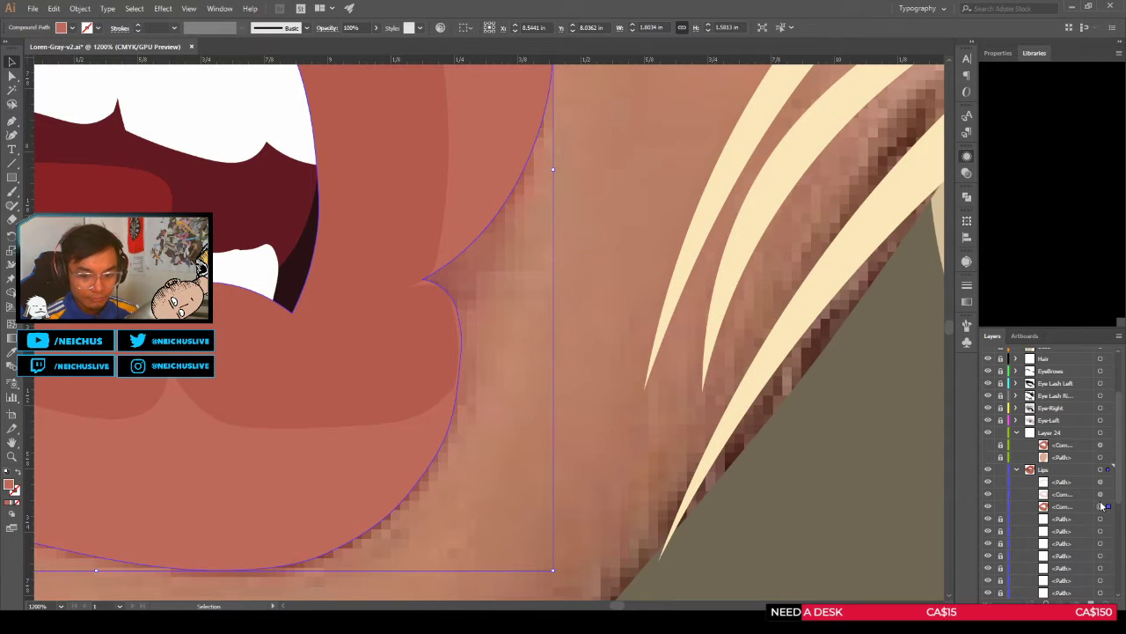
left_click(1070, 510)
left_click(1091, 603)
key("ctrl+f")
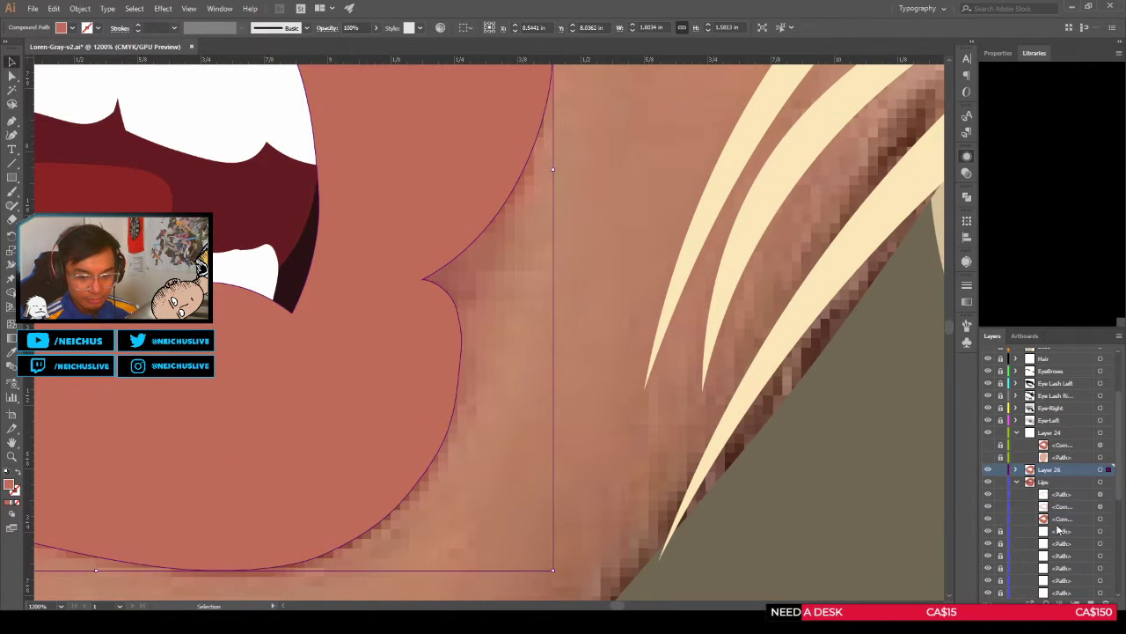
left_click_drag(1059, 474, 1060, 510)
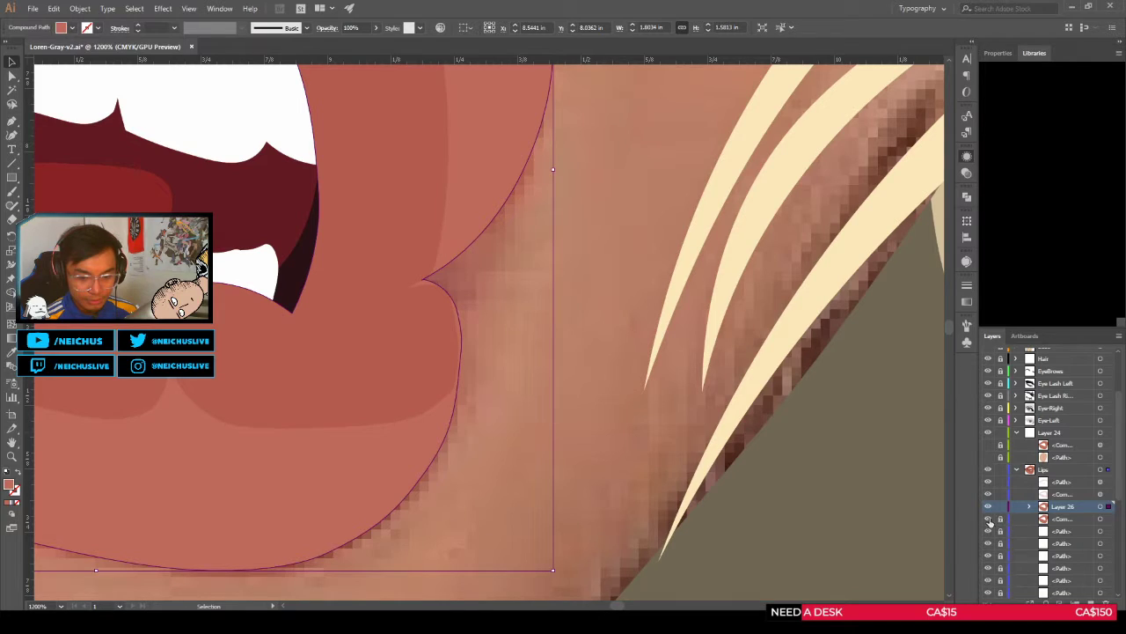
Step: Move the larger lip shading shape's corner anchor toward the base lip's outer notch and reshape its handles to follow the edge
left_click(1067, 482)
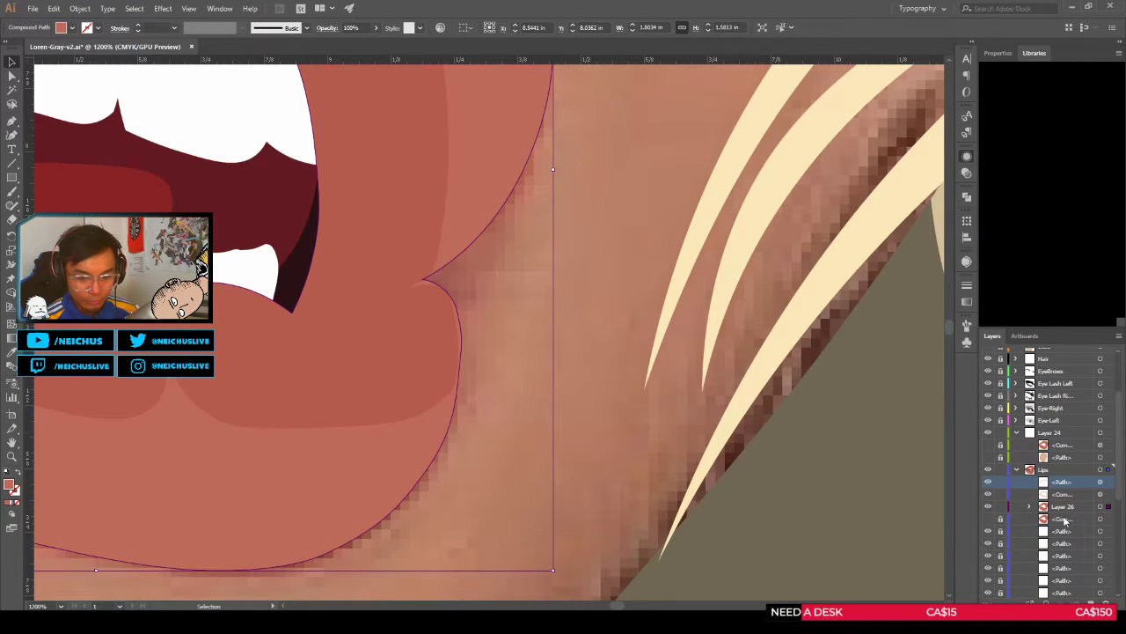
left_click_drag(434, 316, 696, 338)
left_click(657, 378)
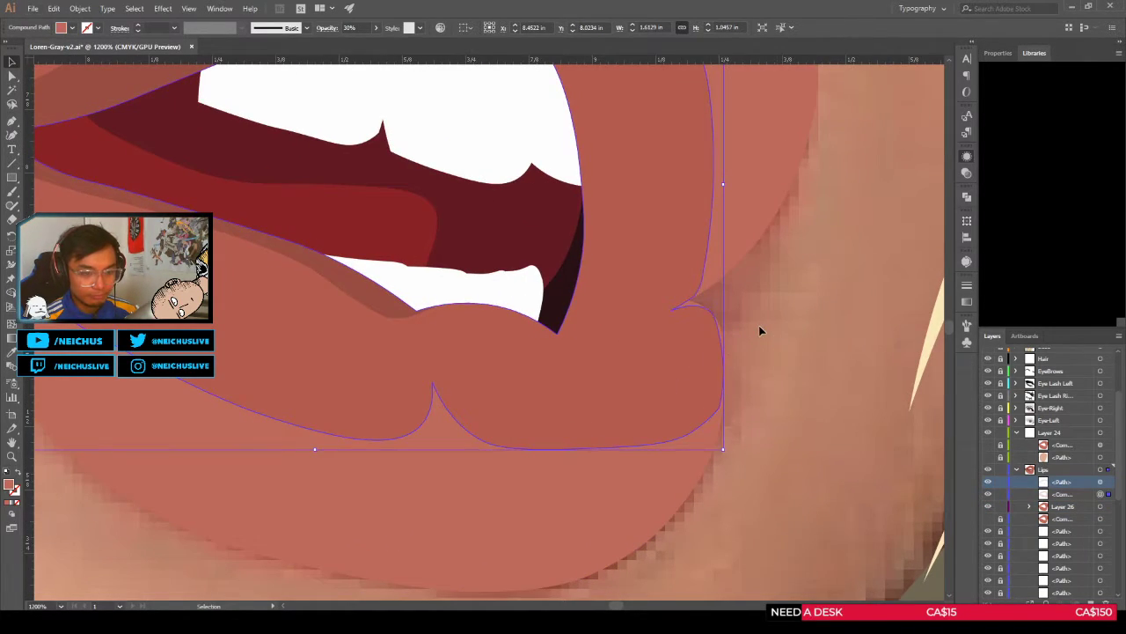
key("a")
scroll(695, 304, "up", 8)
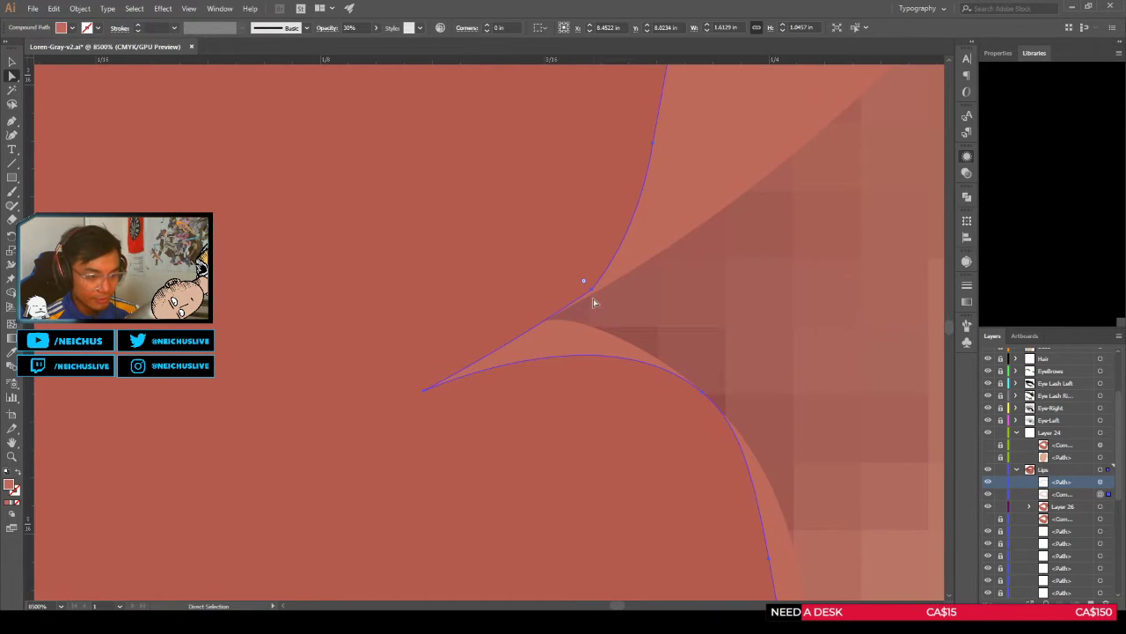
mouse_move(590, 291)
left_mouse_down()
mouse_move(602, 293)
mouse_move(591, 290)
left_mouse_up()
left_click(591, 292)
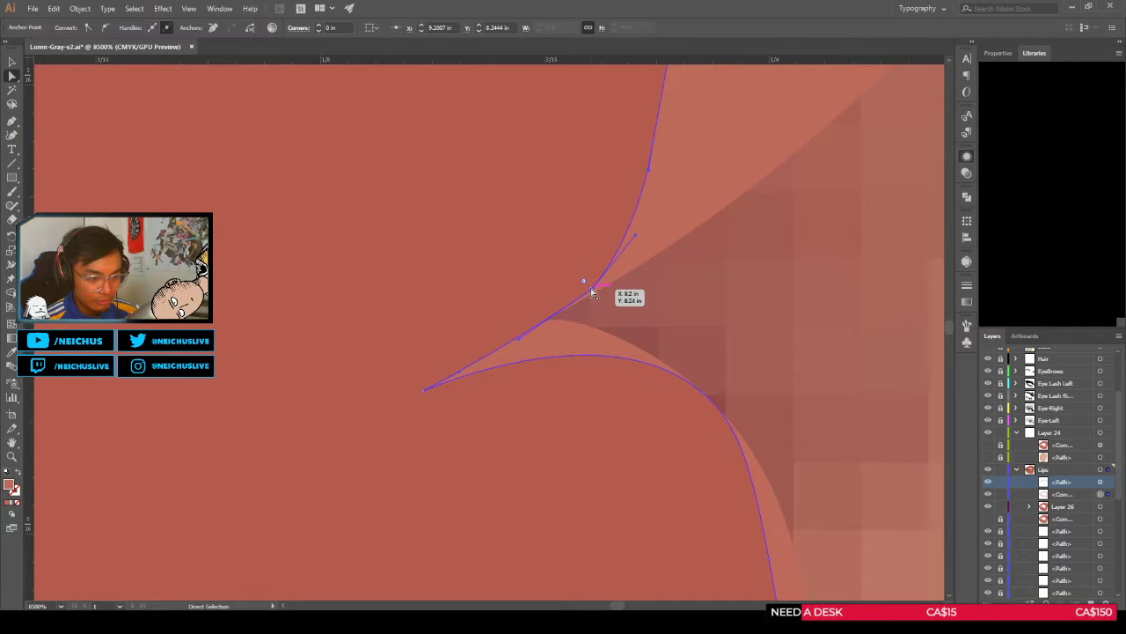
left_click(422, 392)
left_click_drag(423, 396, 578, 309)
key("ctrl+plus")
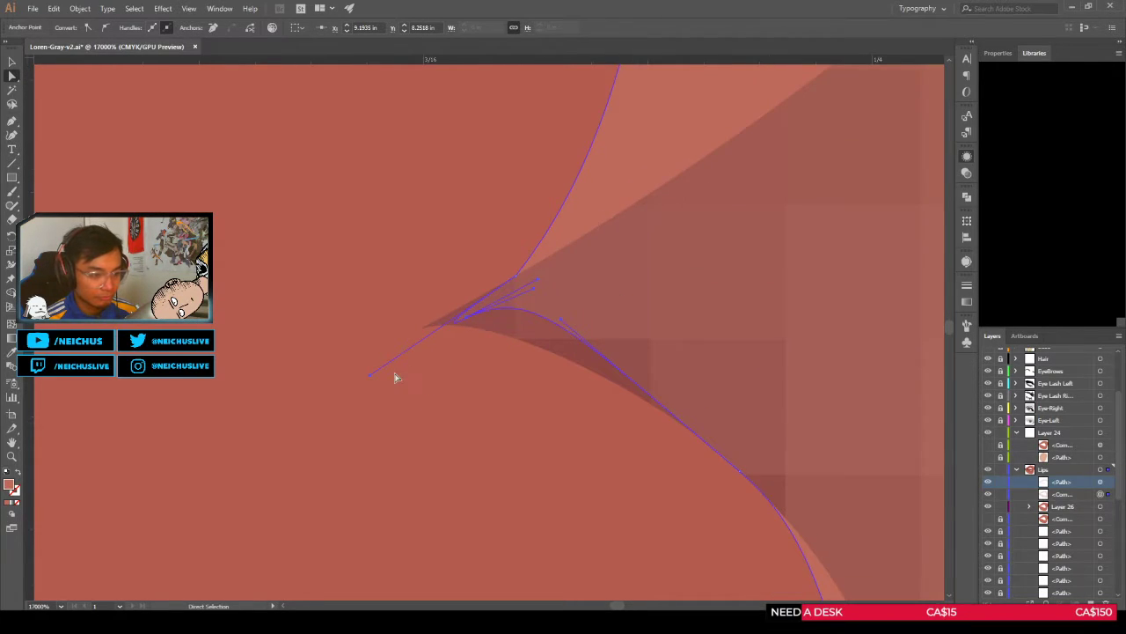
left_click_drag(375, 378, 382, 369)
left_click_drag(444, 336, 674, 397)
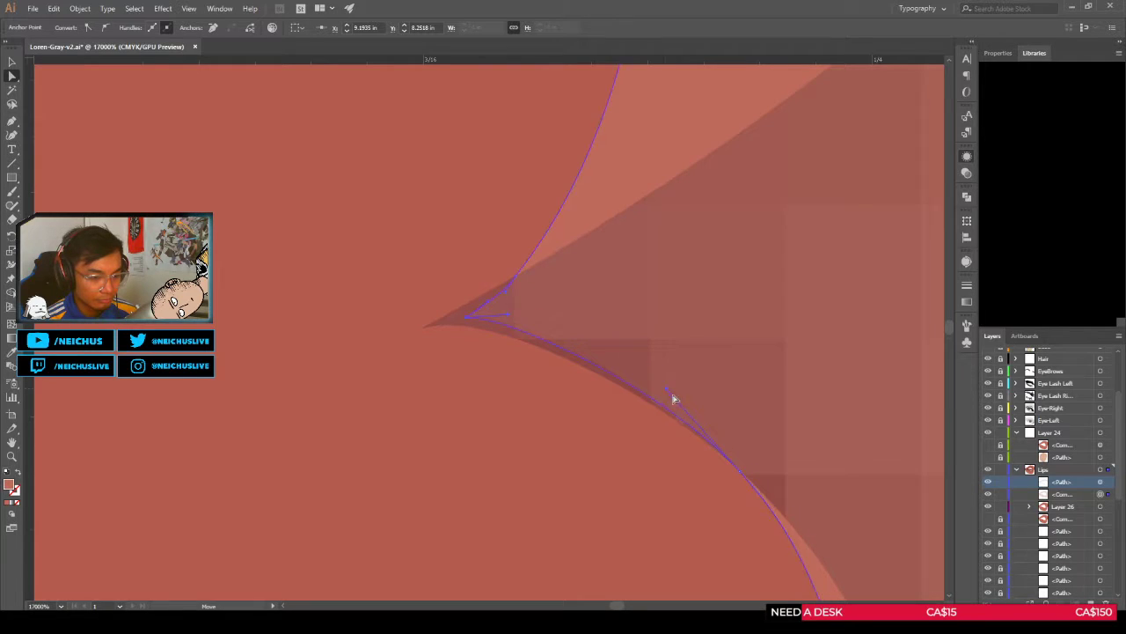
scroll(674, 397, "down", 6)
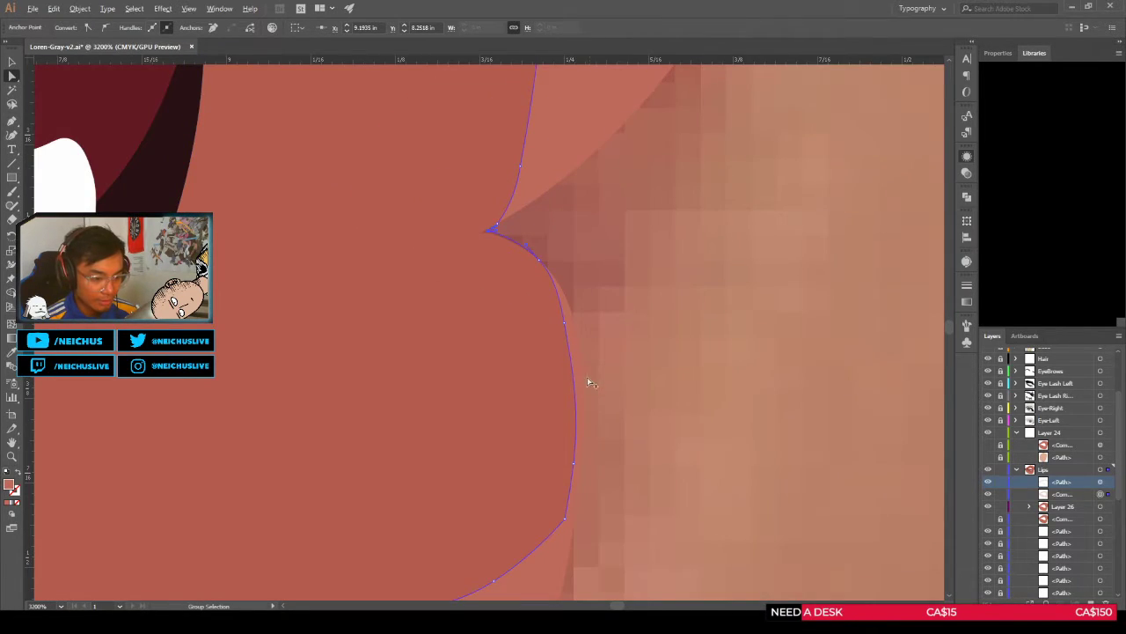
Step: Pull the lip shading's anchors below the outer corner outward so the shape slightly overlaps the base lip's edge
scroll(584, 531, "up", 1)
scroll(556, 556, "down", 2)
left_click_drag(543, 569, 667, 412)
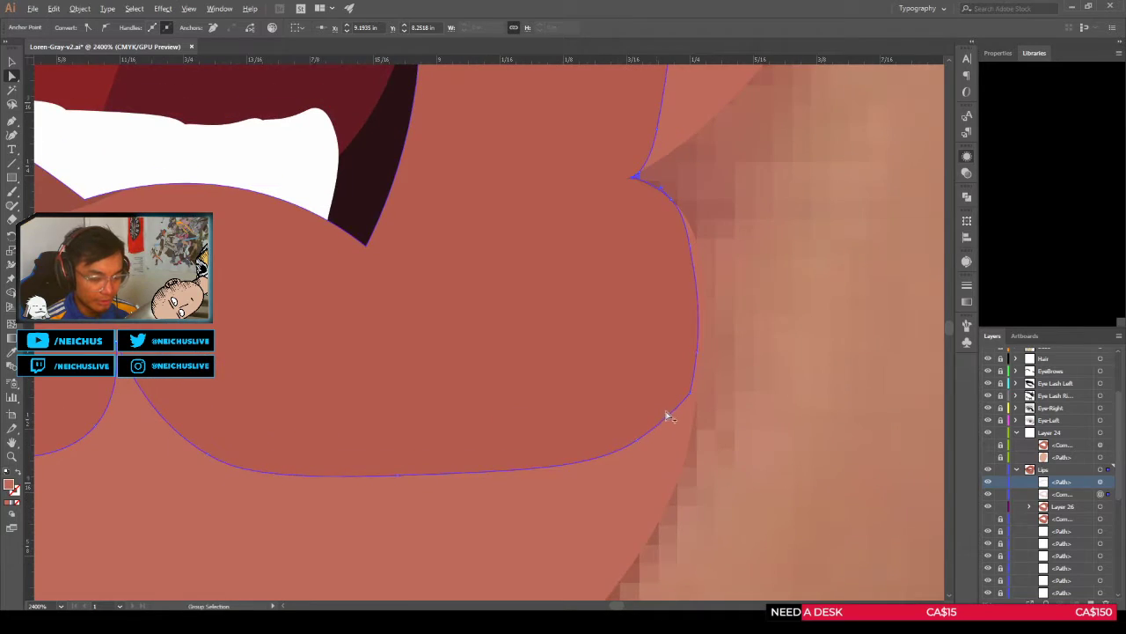
scroll(666, 416, "up", 1)
left_click(706, 378)
left_click_drag(706, 381, 714, 326)
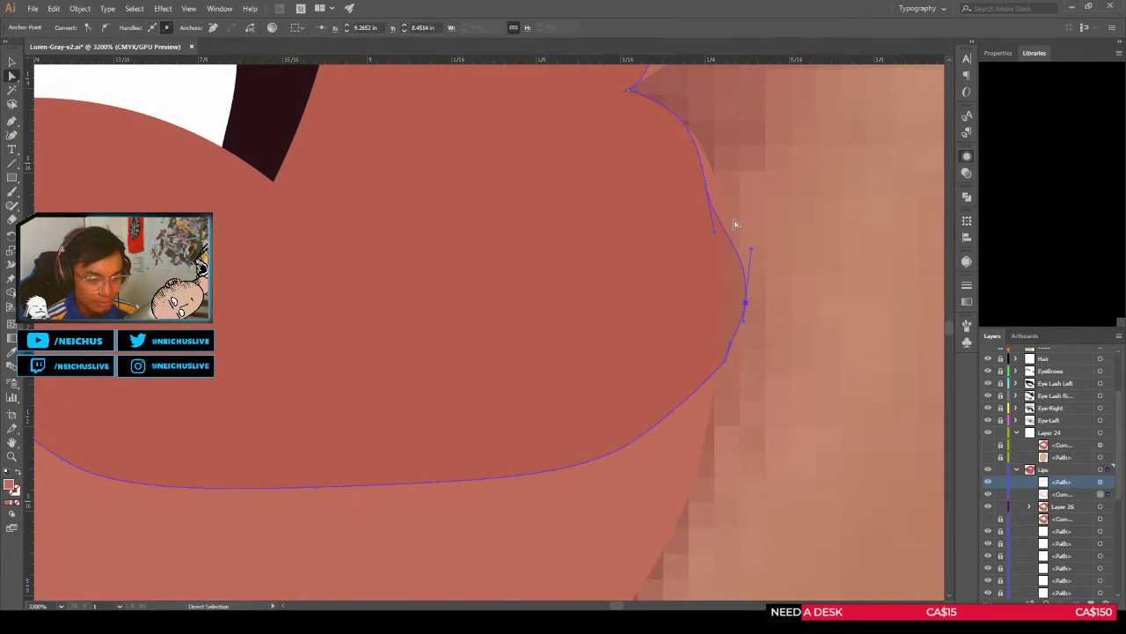
left_click(715, 183)
left_click_drag(714, 178, 732, 166)
left_click_drag(707, 129, 653, 287)
scroll(653, 287, "up", 2)
left_click(612, 267)
scroll(616, 266, "down", 4)
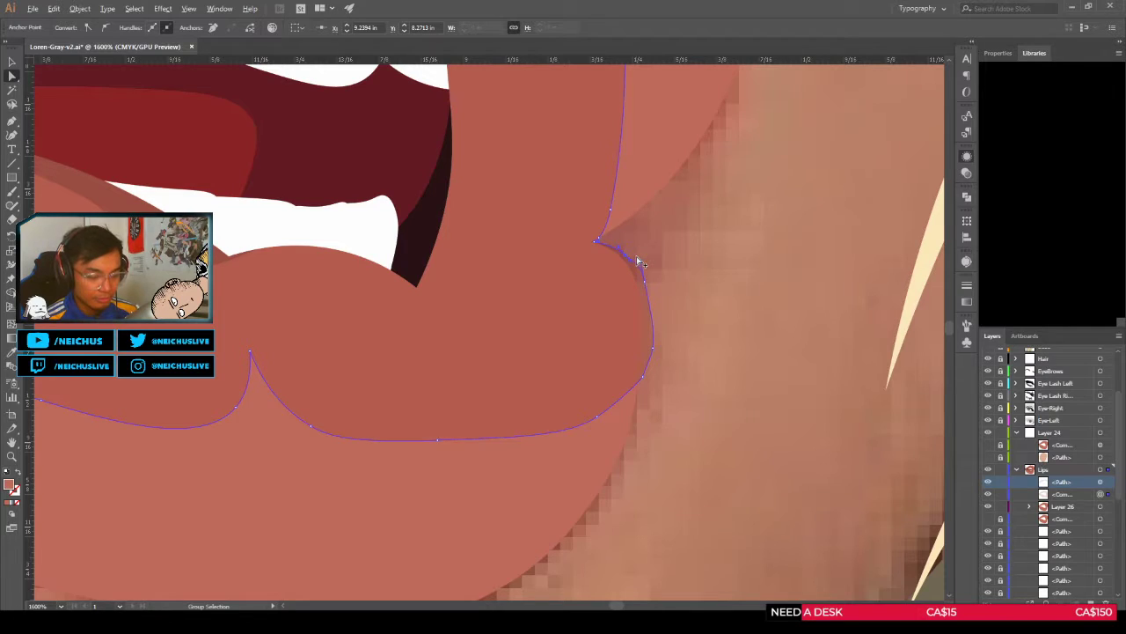
Step: Trim the shading sliver overhanging the outer lip edge with Shape Builder, using the copied base lip as the boundary, and deselect everything
scroll(638, 261, "down", 3)
scroll(640, 262, "up", 3)
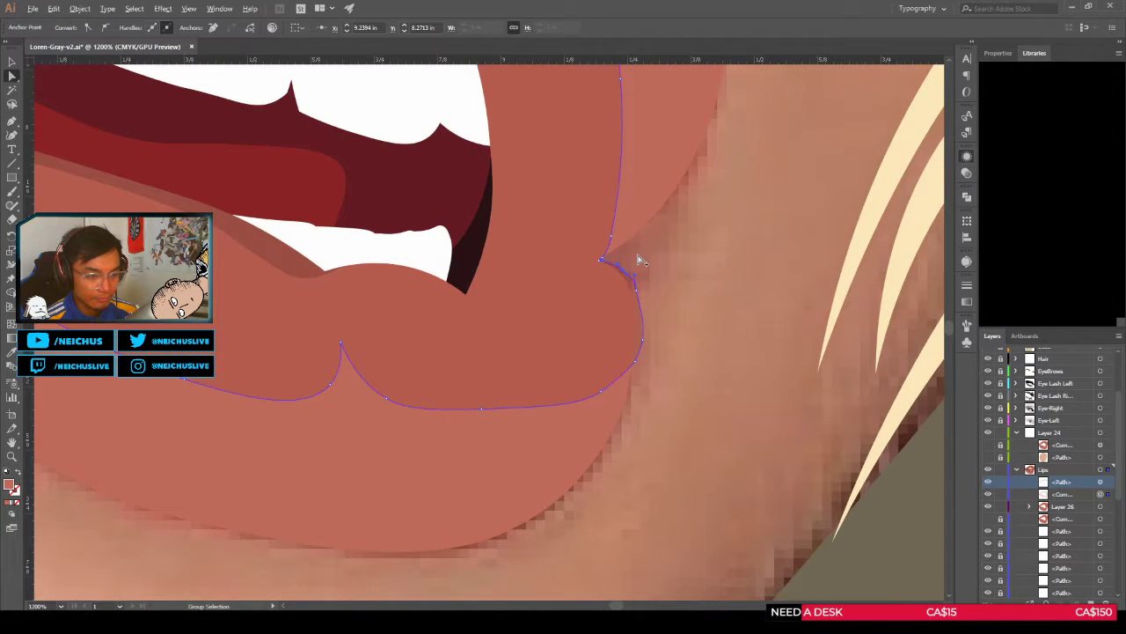
left_click_drag(638, 259, 627, 317)
scroll(734, 260, "down", 3)
scroll(735, 261, "up", 1)
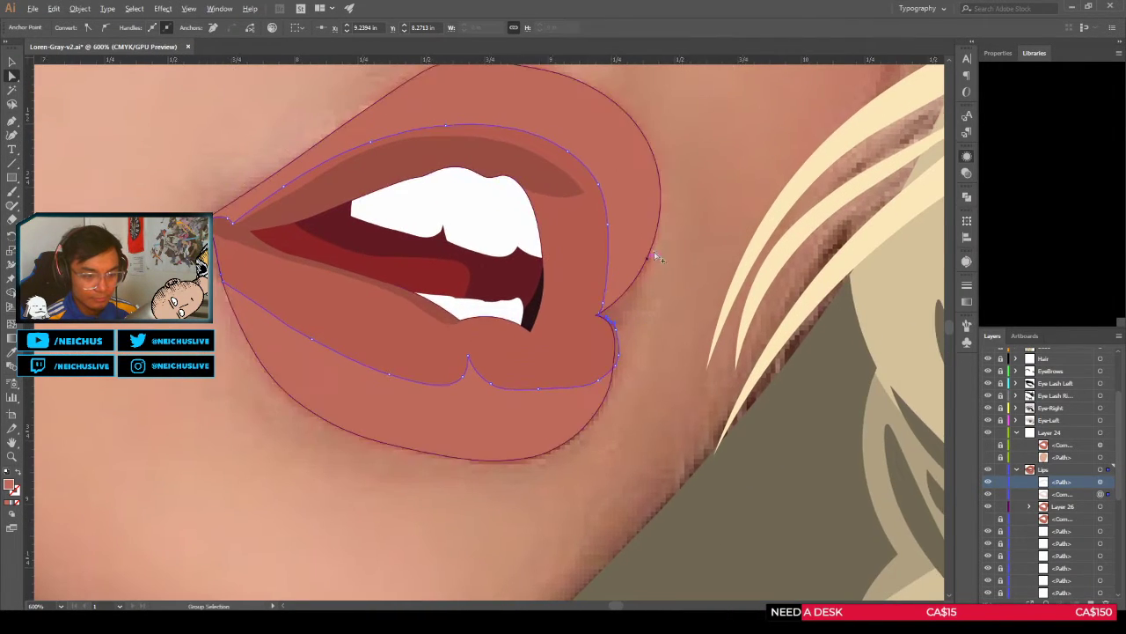
left_click(634, 234, "shift")
key("shift+m")
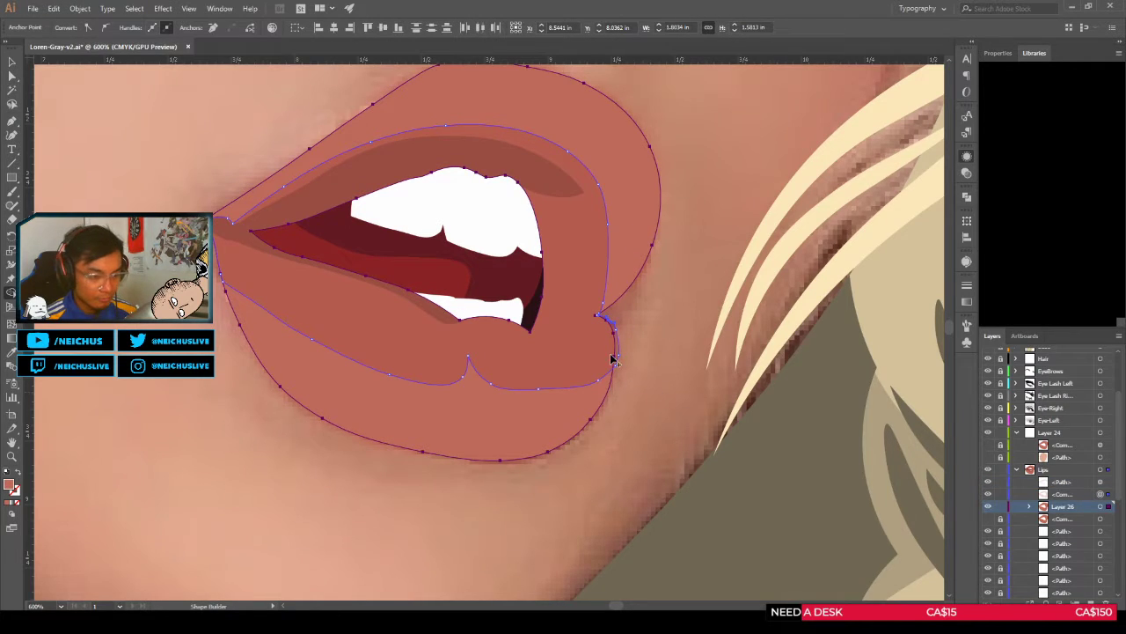
scroll(613, 359, "up", 2)
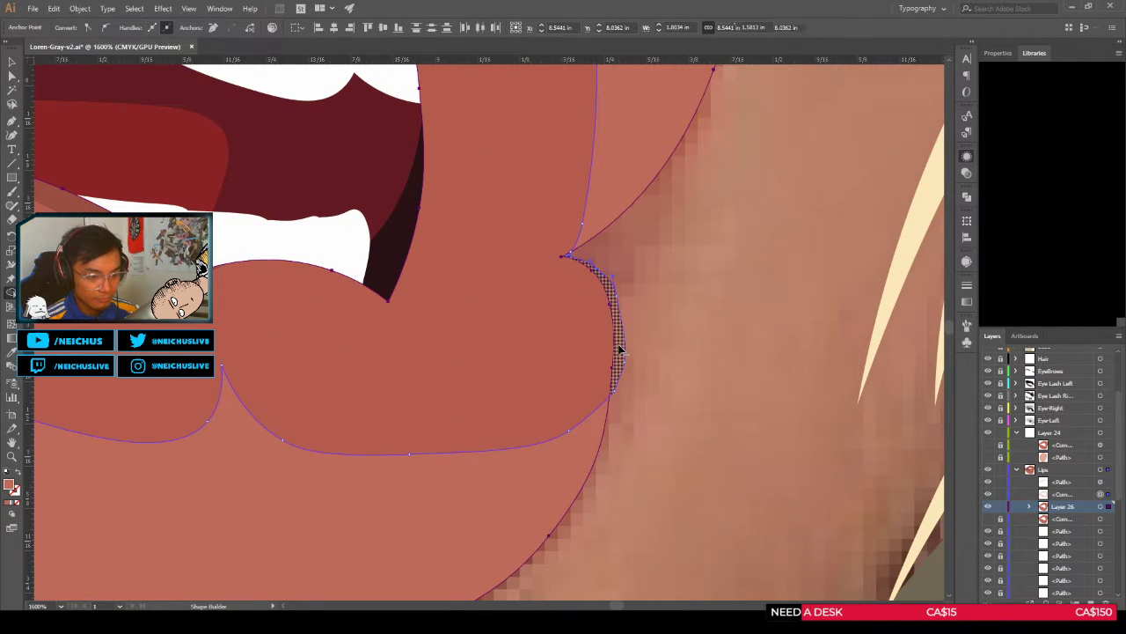
left_click(619, 349)
scroll(652, 373, "down", 4)
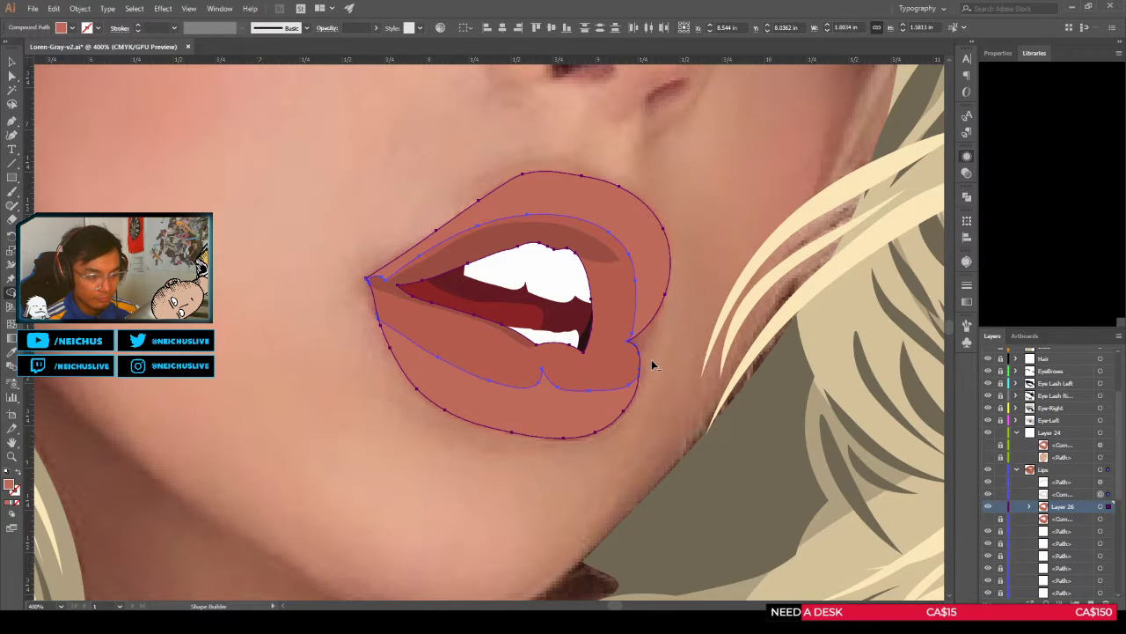
key("a")
left_click(667, 355)
scroll(667, 355, "down", 5)
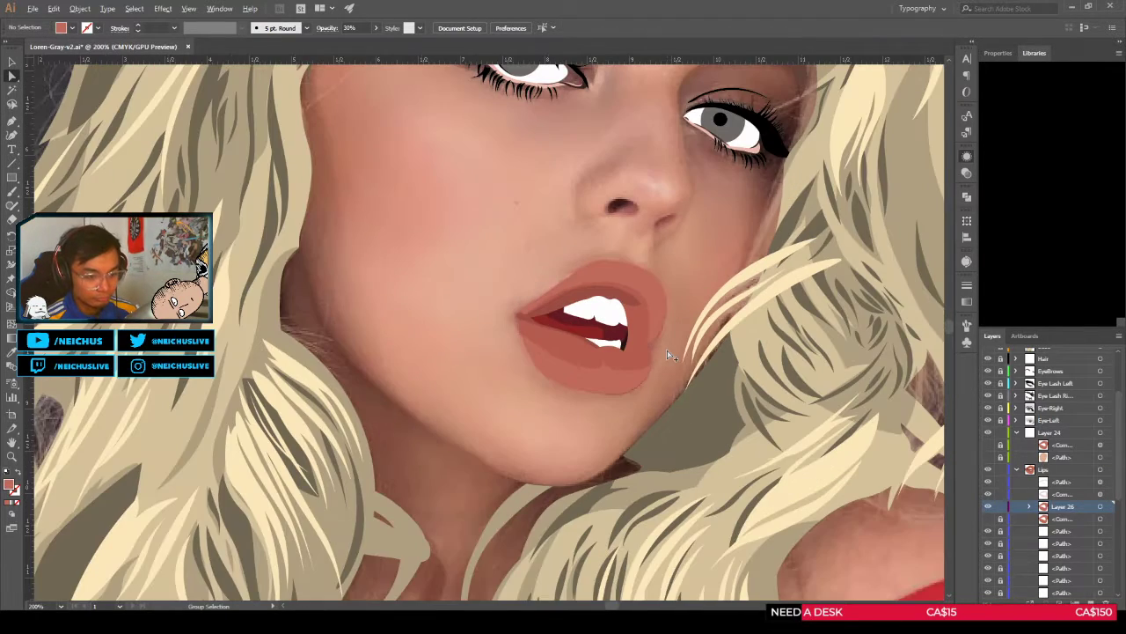
Step: Examine the inner-lip shading shape, its edges around the mouth and its neighbouring layers at different zoom levels
scroll(668, 355, "up", 4)
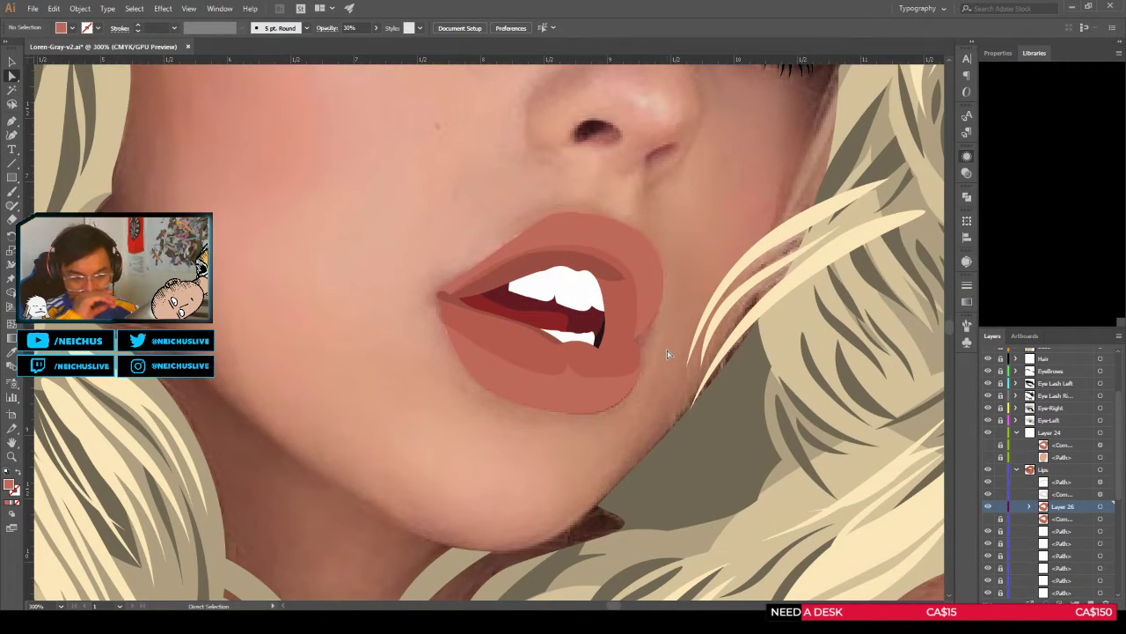
scroll(528, 353, "up", 5)
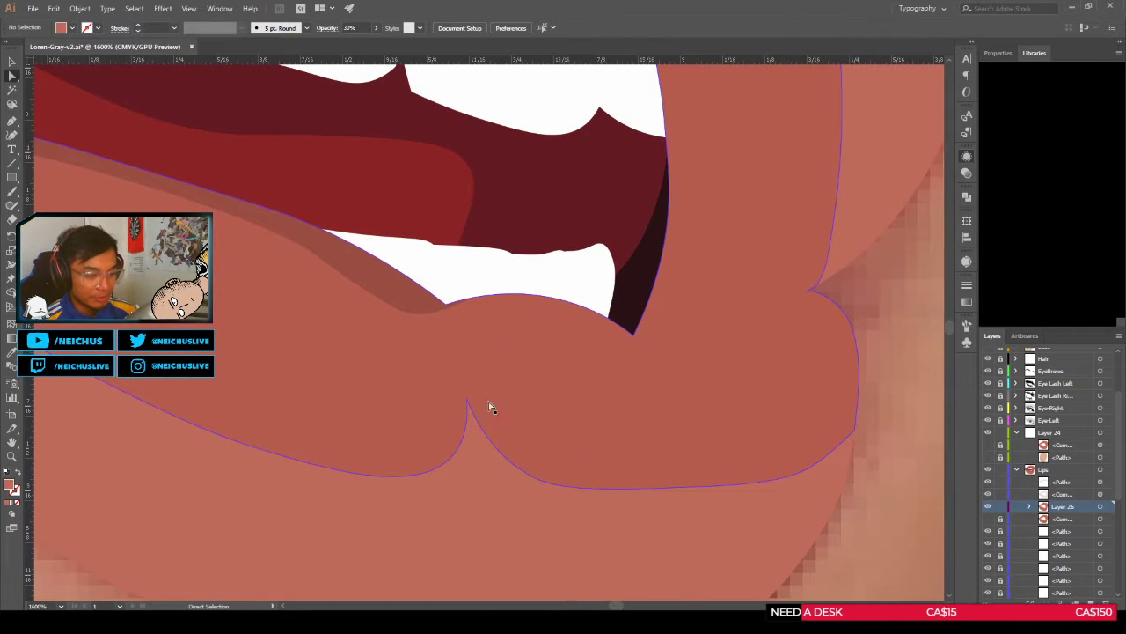
scroll(486, 420, "down", 5)
scroll(573, 402, "down", 1)
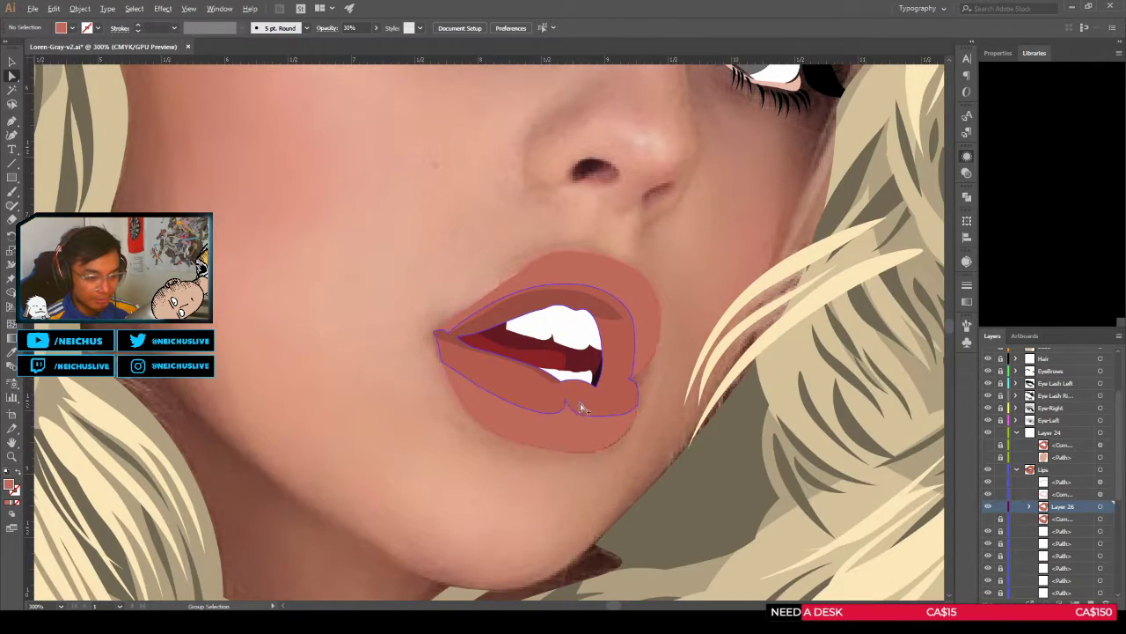
scroll(584, 408, "up", 1)
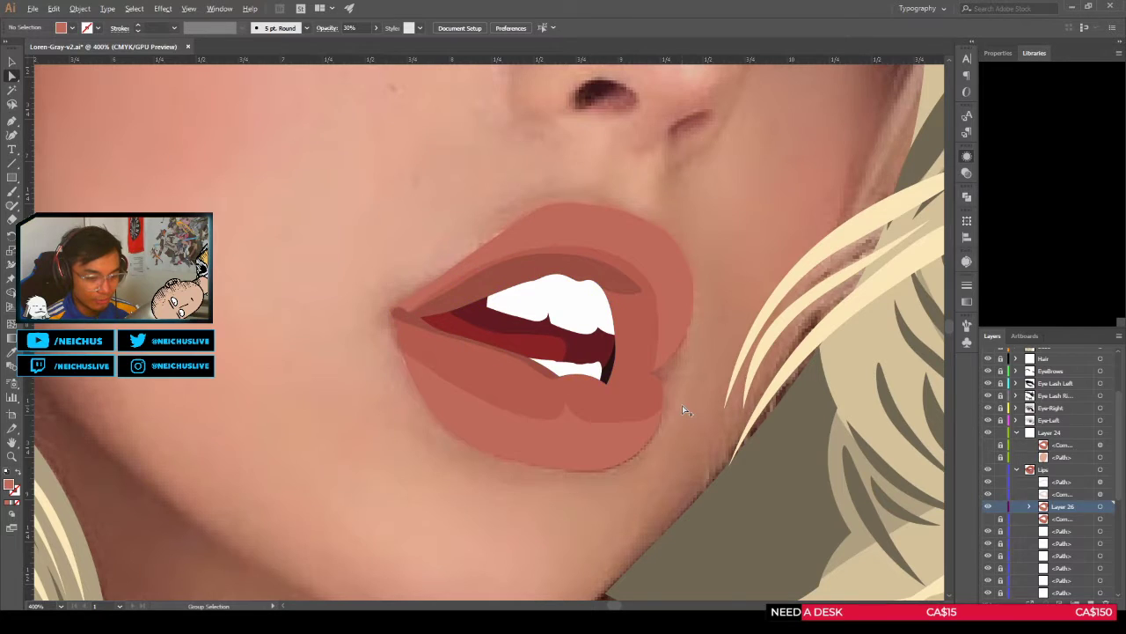
scroll(682, 405, "down", 1)
scroll(682, 405, "up", 2)
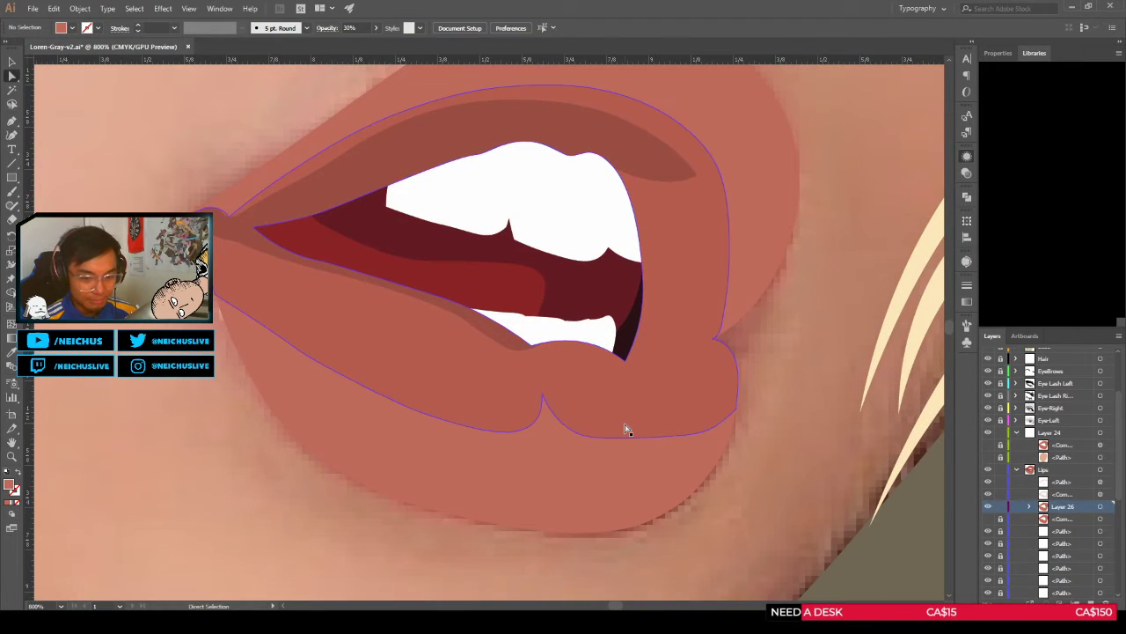
left_click(626, 428)
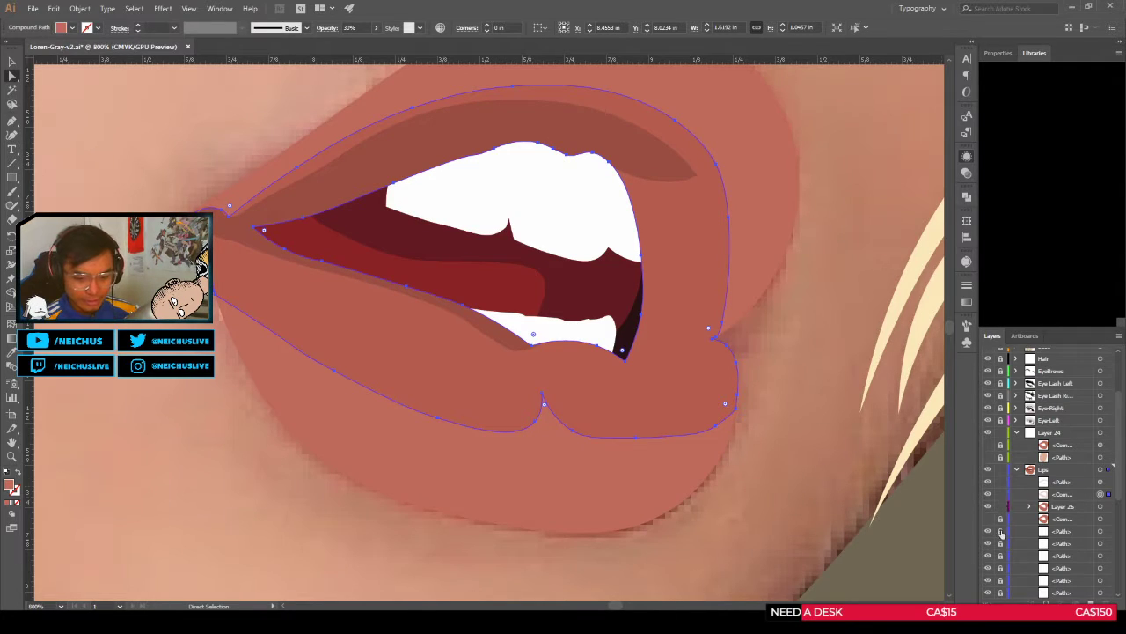
left_click(987, 508)
left_click(987, 518)
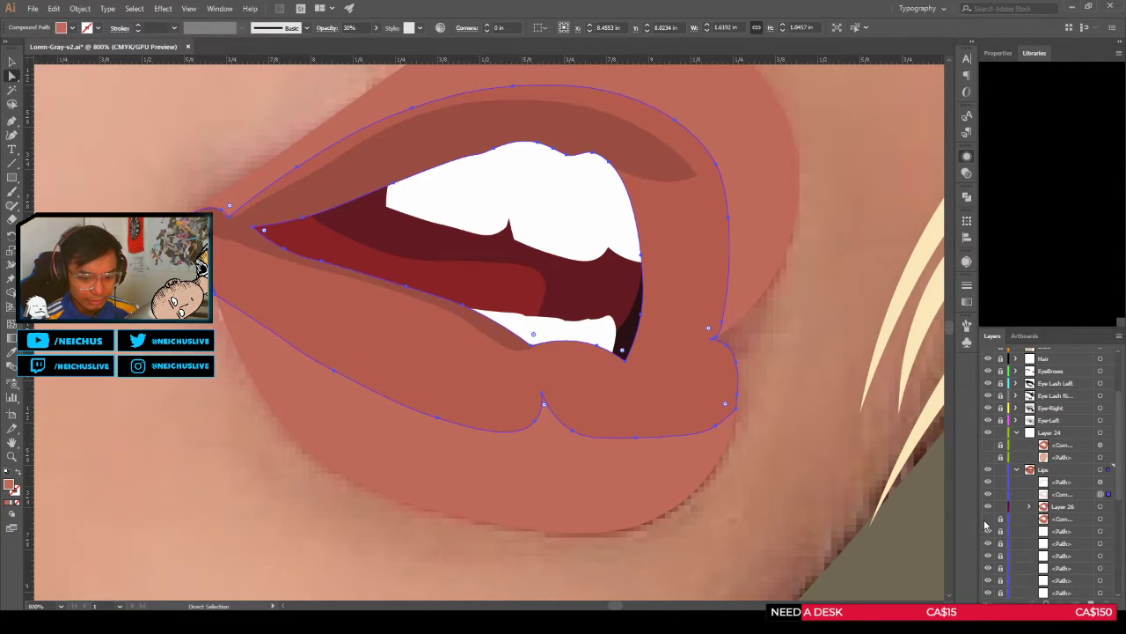
left_click(784, 435)
scroll(785, 436, "down", 4)
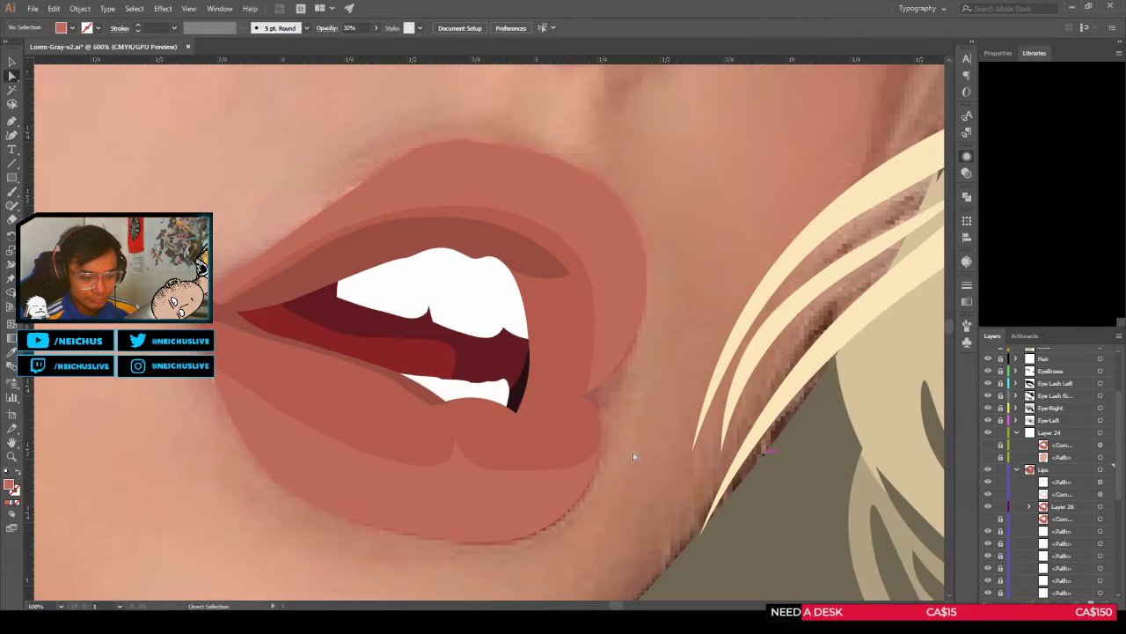
scroll(689, 438, "up", 1)
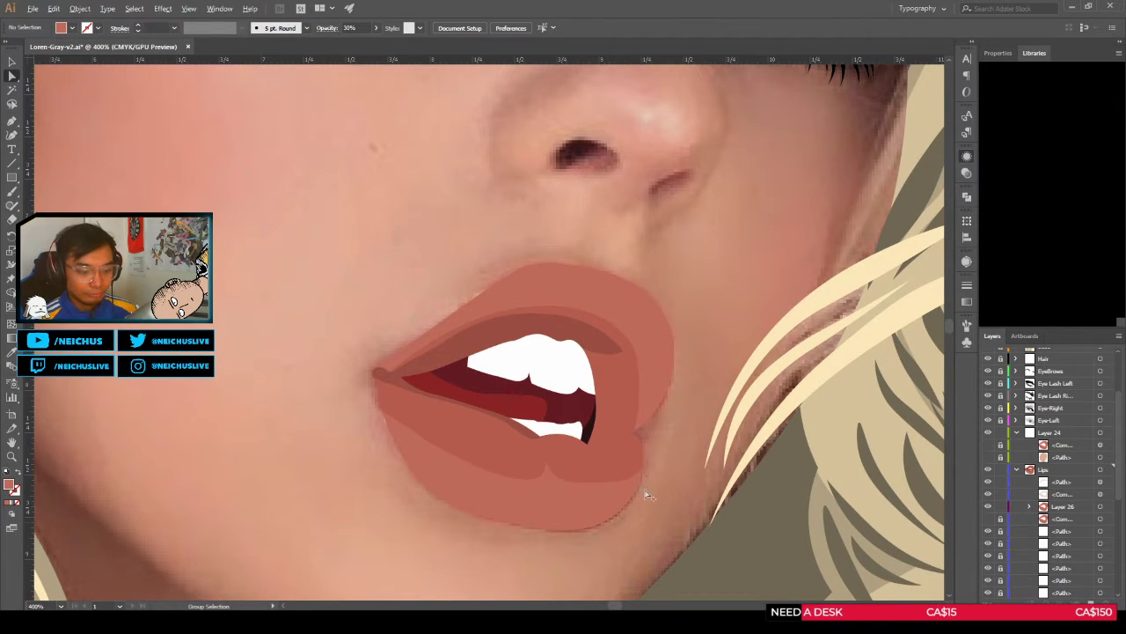
scroll(717, 493, "down", 3)
left_click_drag(644, 337, 632, 328)
scroll(601, 315, "up", 4)
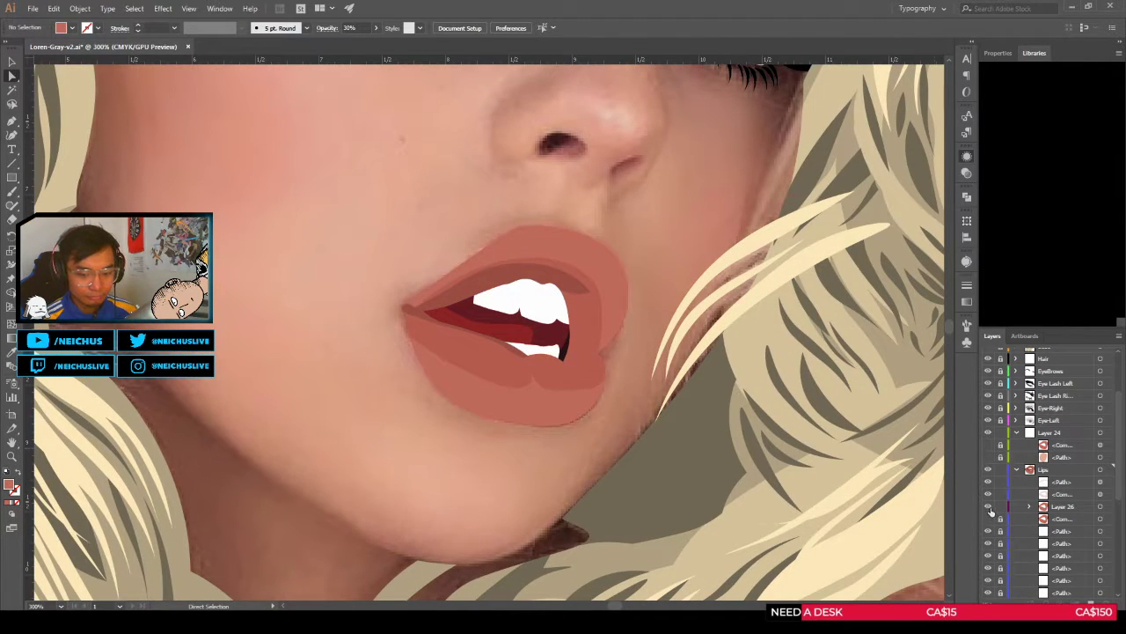
Step: Try deleting the inner-lip shading compound path from the Lips layer, and undo the deletion
left_click(1100, 494)
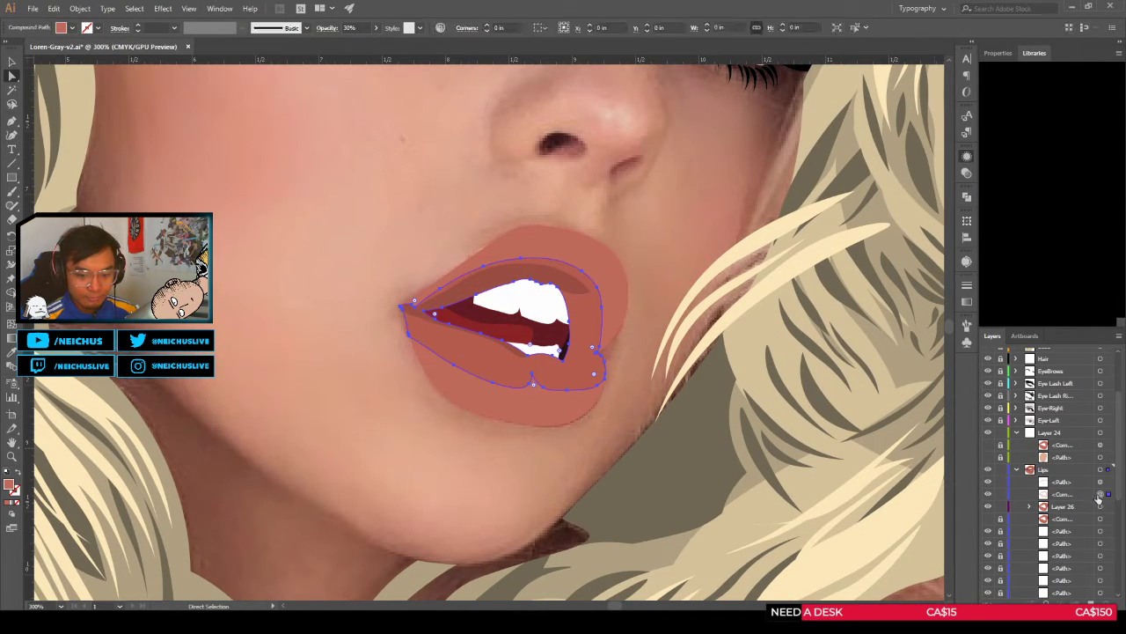
left_click_drag(1100, 498, 1023, 503)
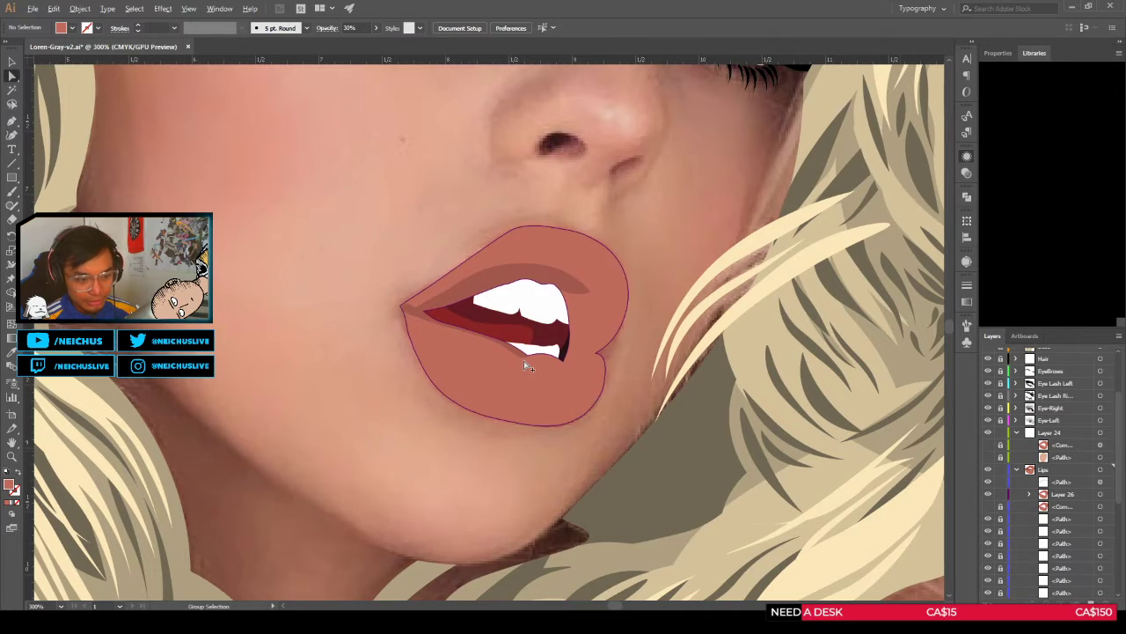
scroll(524, 360, "down", 3)
scroll(553, 326, "up", 2)
scroll(632, 331, "up", 2)
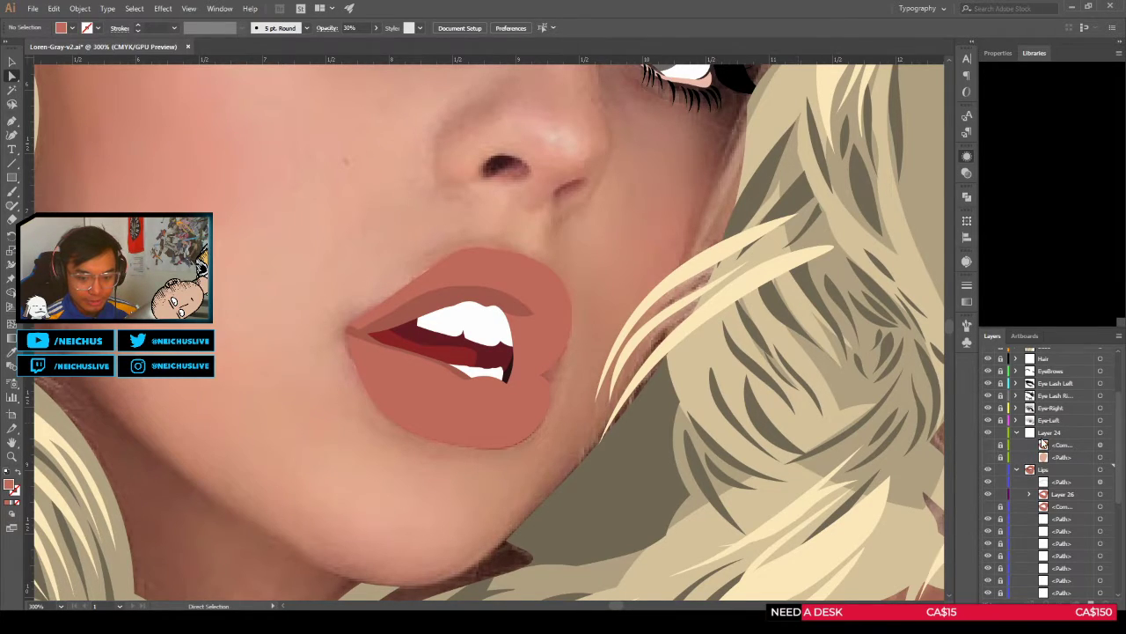
left_click(1052, 472)
key("ctrl+z")
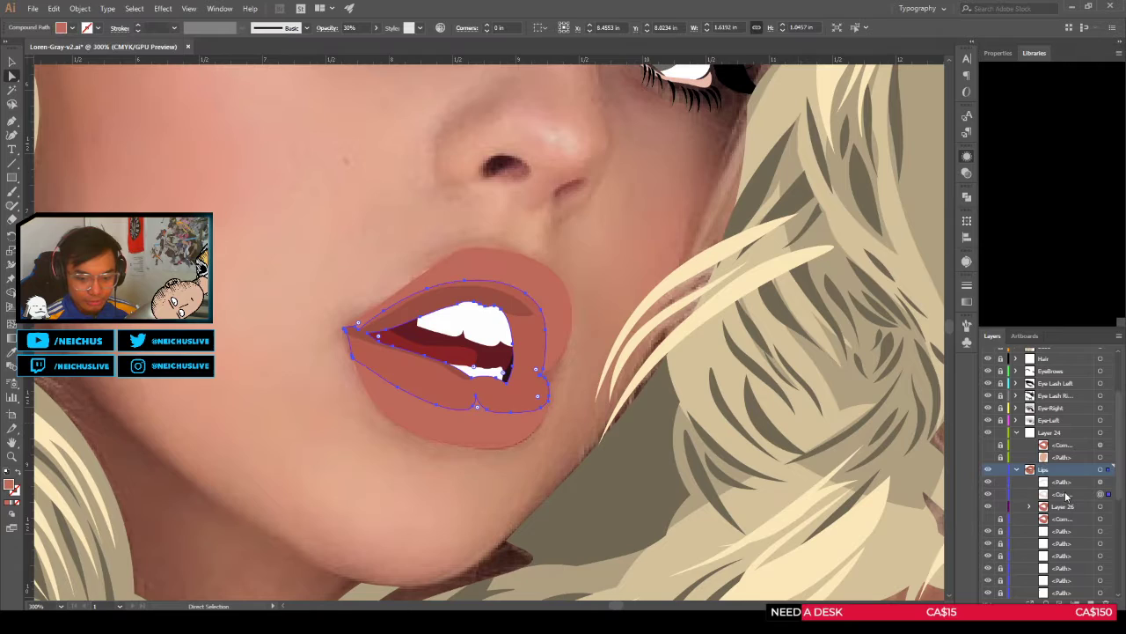
Step: Lock and hide the inner-lip shading compound path in the Lips layer, toggling Layer 24's compound path for comparison
left_click(988, 495)
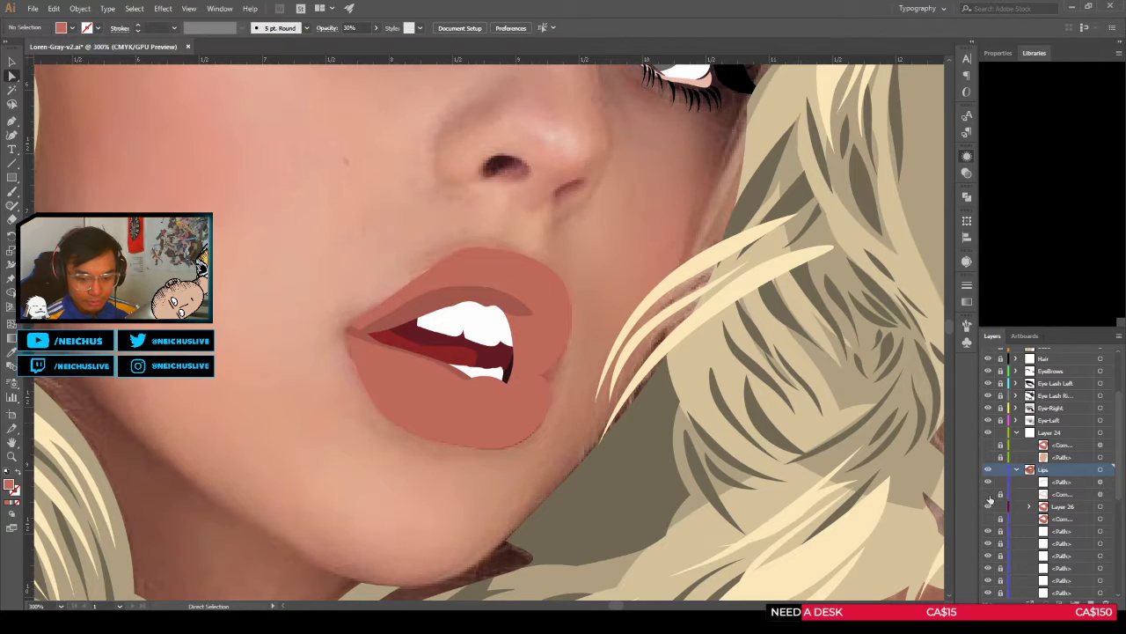
left_click(989, 445)
left_click(989, 445)
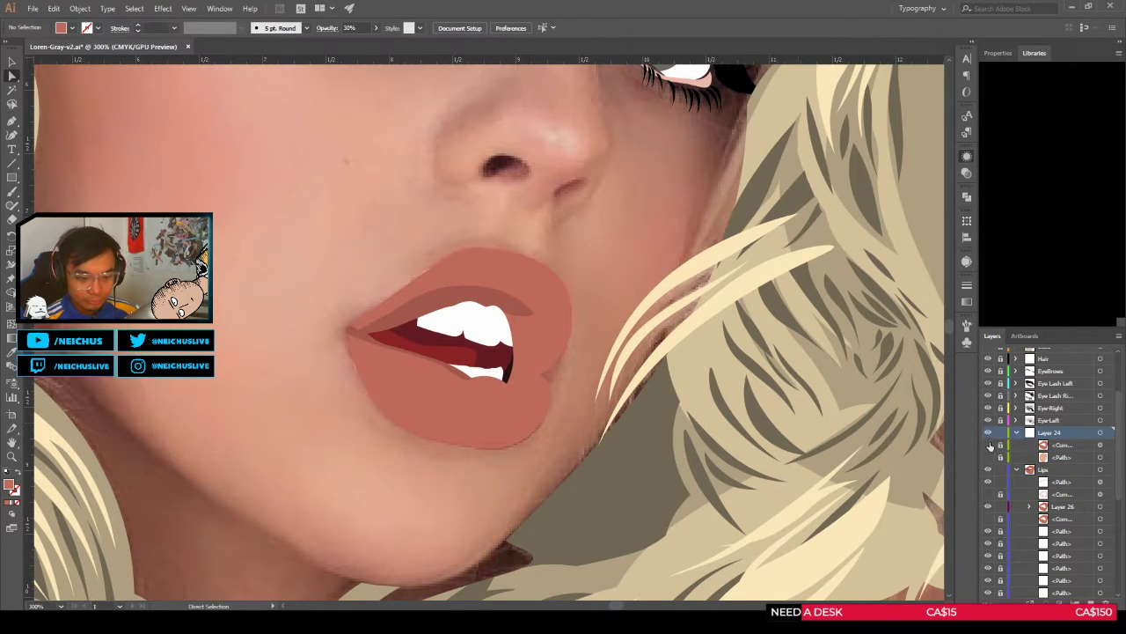
left_click(988, 446)
left_click(988, 445)
left_click(989, 495)
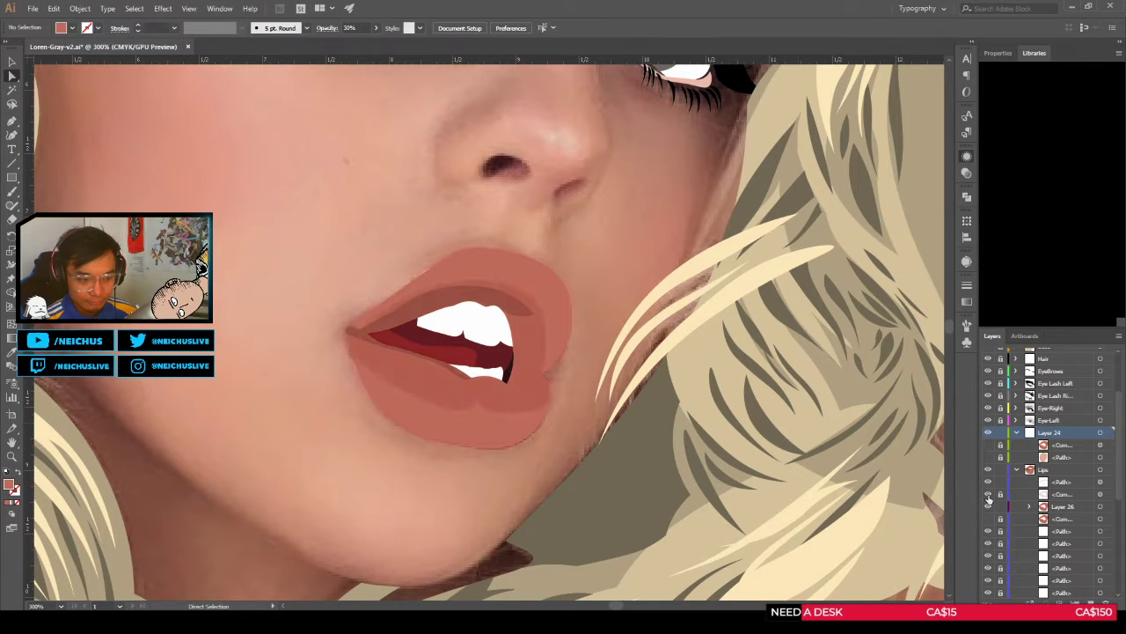
left_click(988, 496)
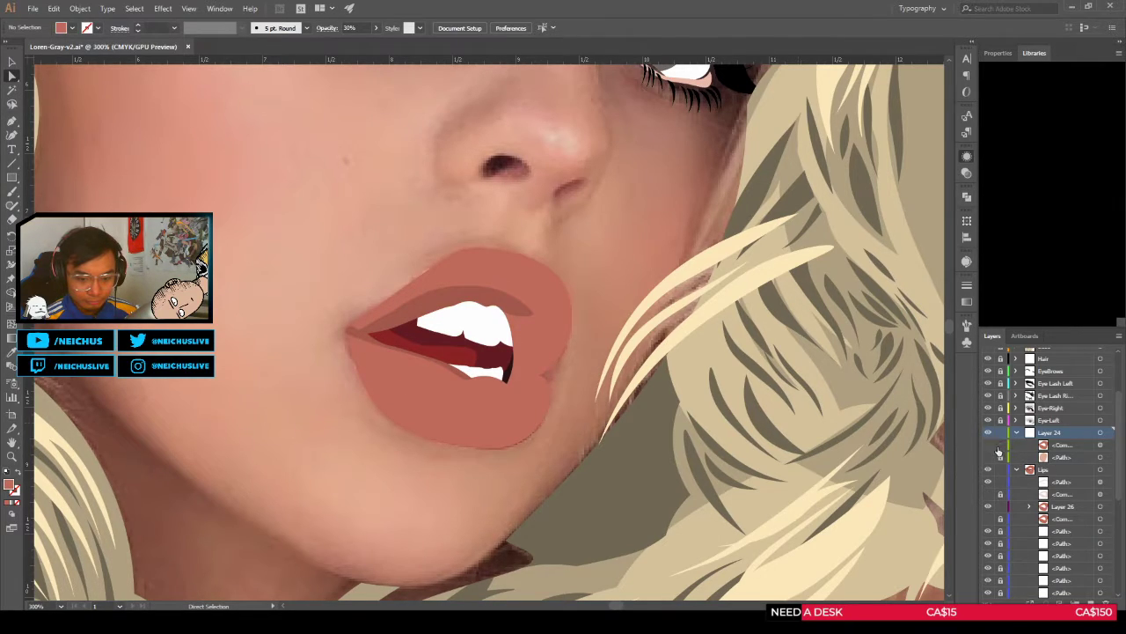
Step: Unlock and show the compound path in Layer 24, and delete it
left_click(1061, 451)
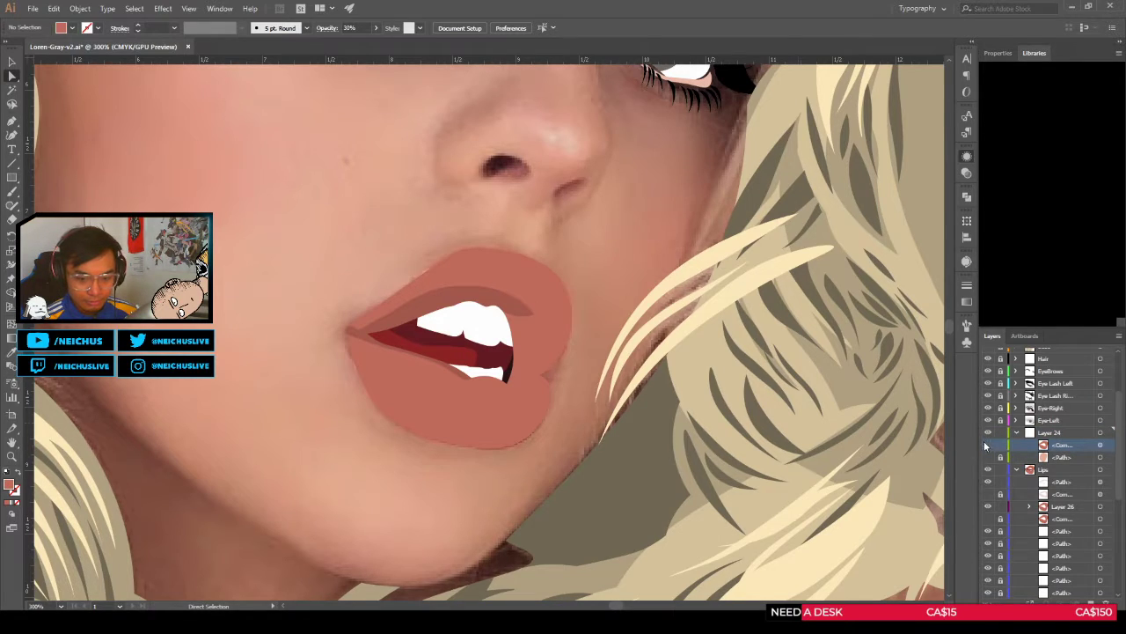
left_click(988, 445)
left_click(1099, 445)
key("Delete")
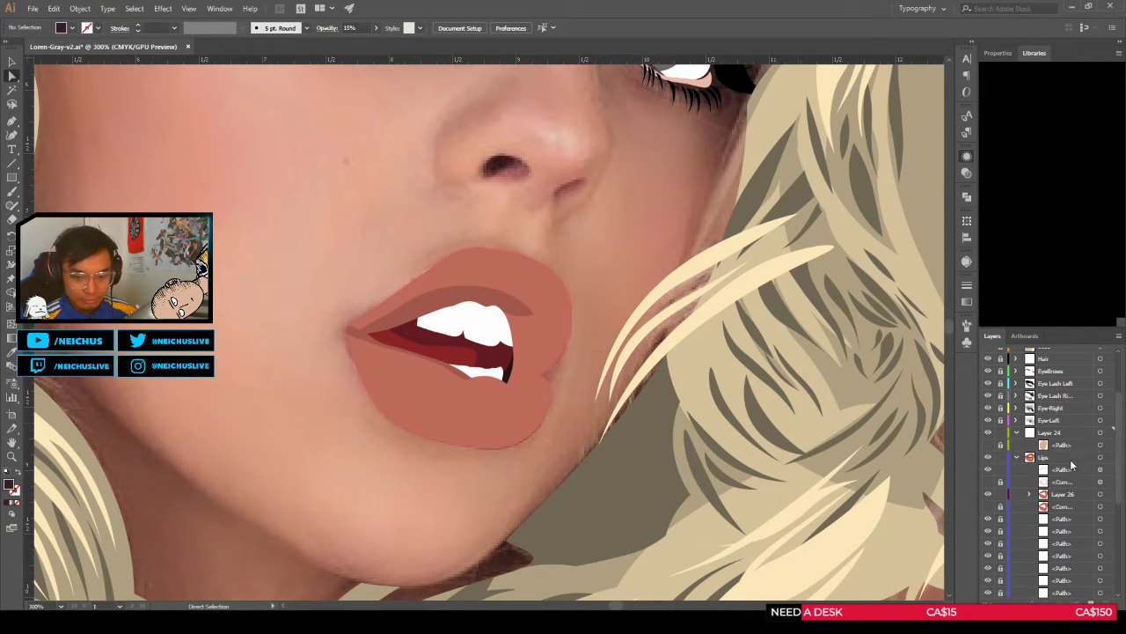
Step: Check what the uppermost path, Layer 26 and the whole Lips layer contain by toggling their visibility
left_click(1070, 457)
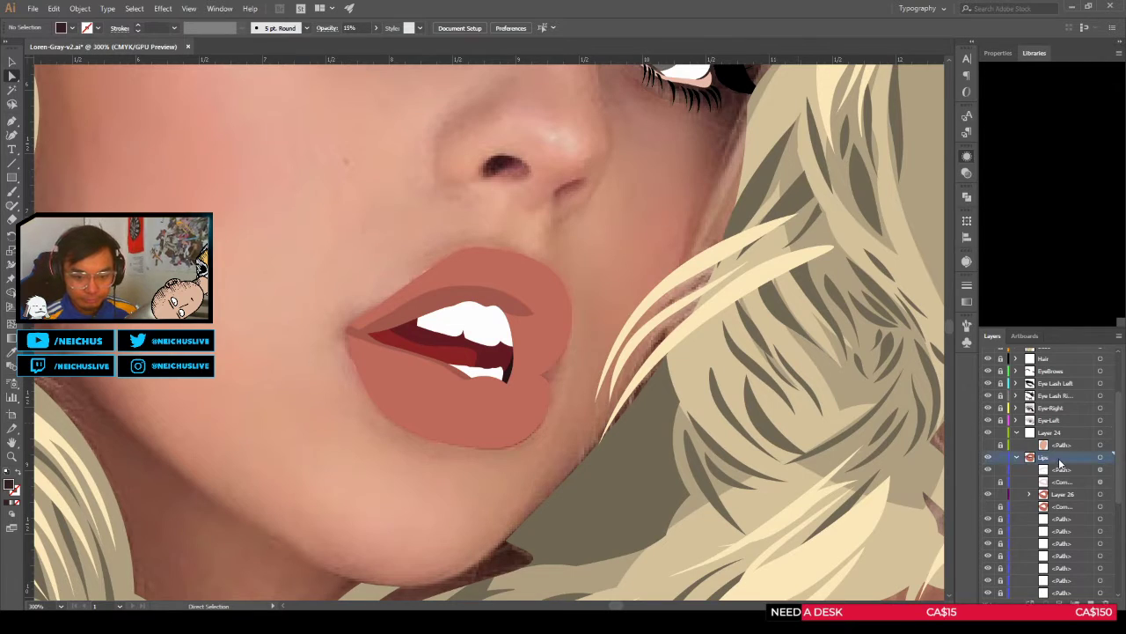
left_click(987, 469)
left_click(987, 469)
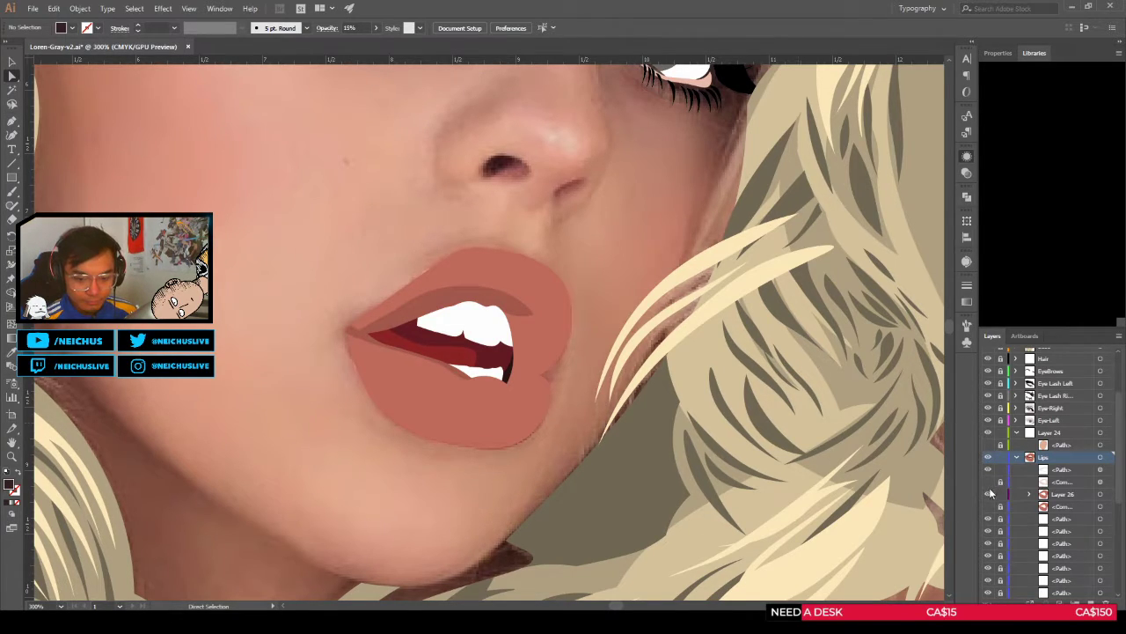
left_click(988, 494)
left_click(987, 495)
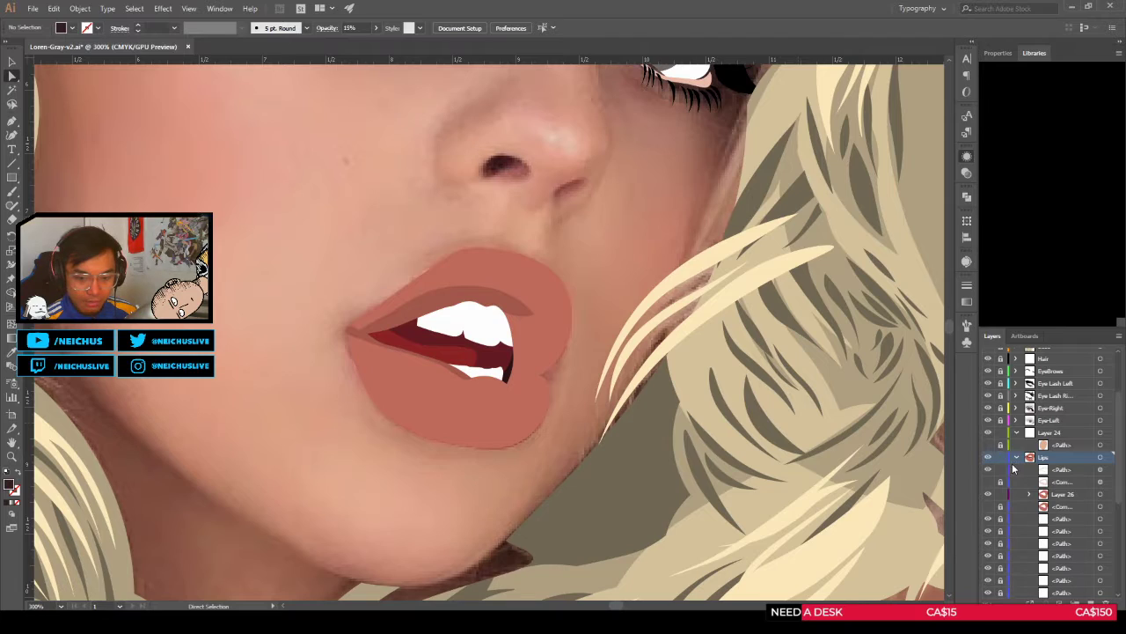
left_click(987, 458)
left_click(987, 457)
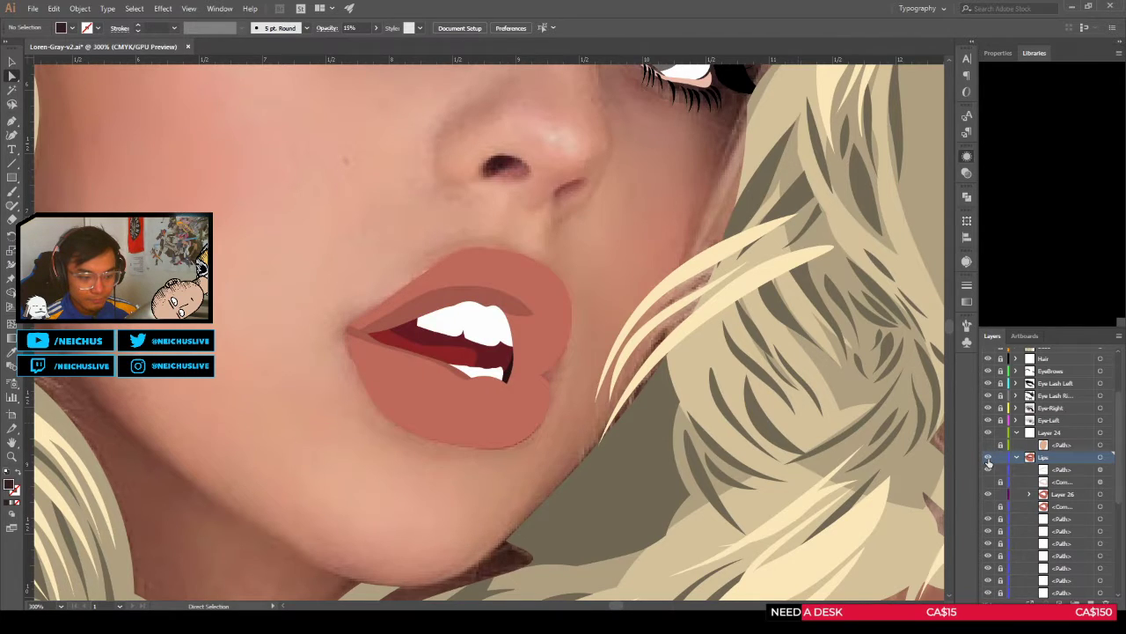
Step: Copy the full lip shape from Layer 26 in place into Layer 24, and hide the Lips layer to compare it with the photo
left_click(1100, 494)
key("ctrl+c")
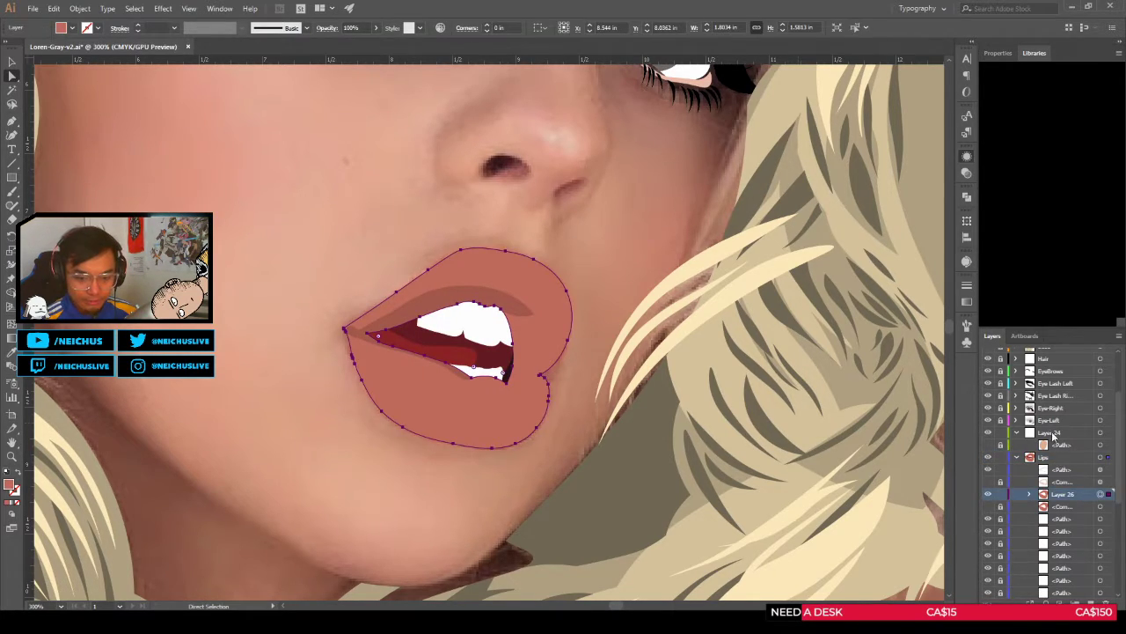
left_click(1053, 433)
key("ctrl+f")
left_click(988, 470)
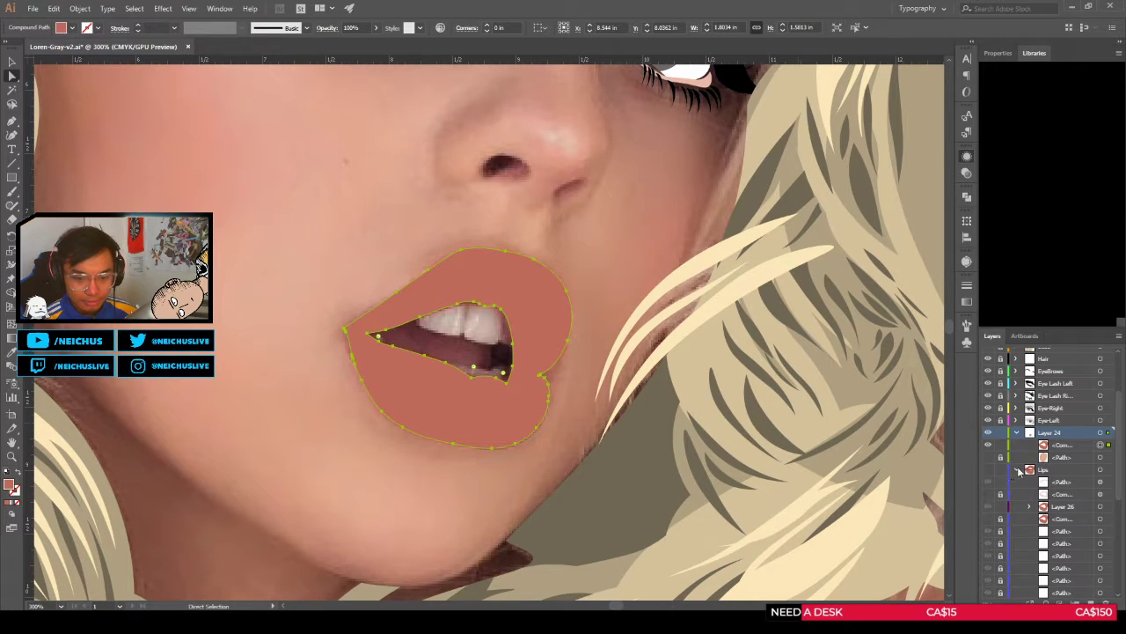
scroll(580, 402, "left", 1)
left_click(690, 376)
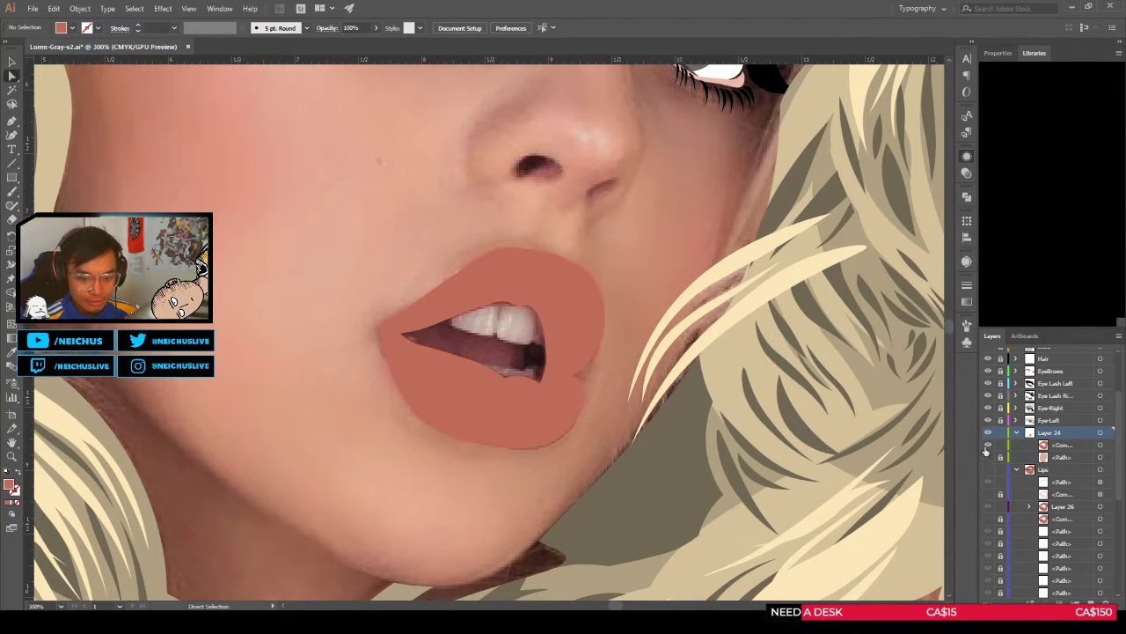
left_click(987, 445)
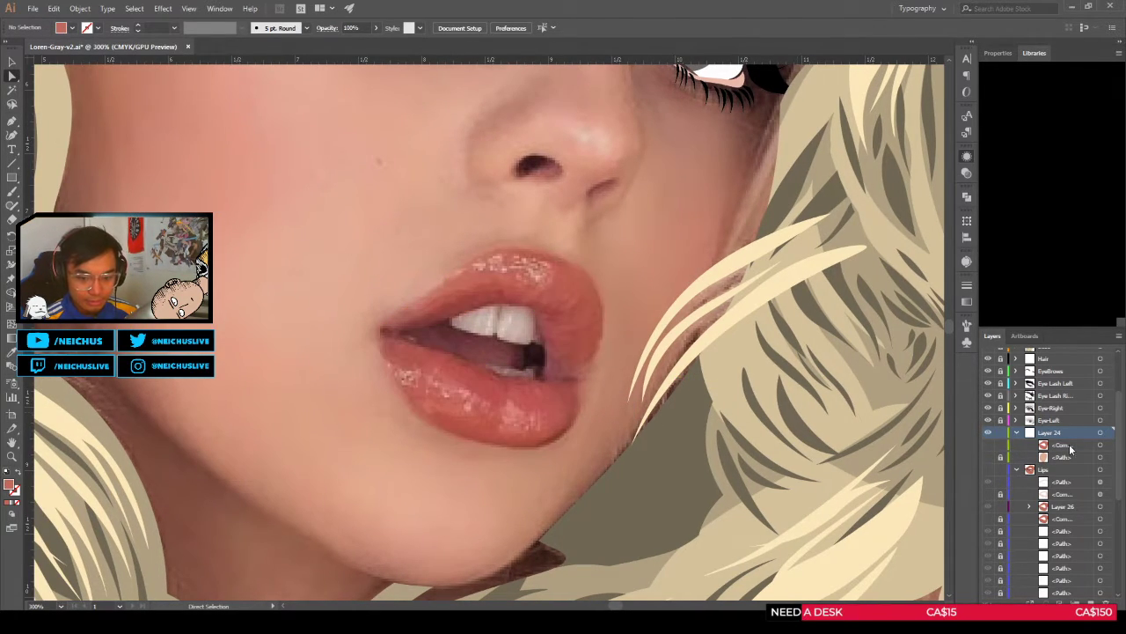
left_click(987, 445)
scroll(759, 380, "down", 2)
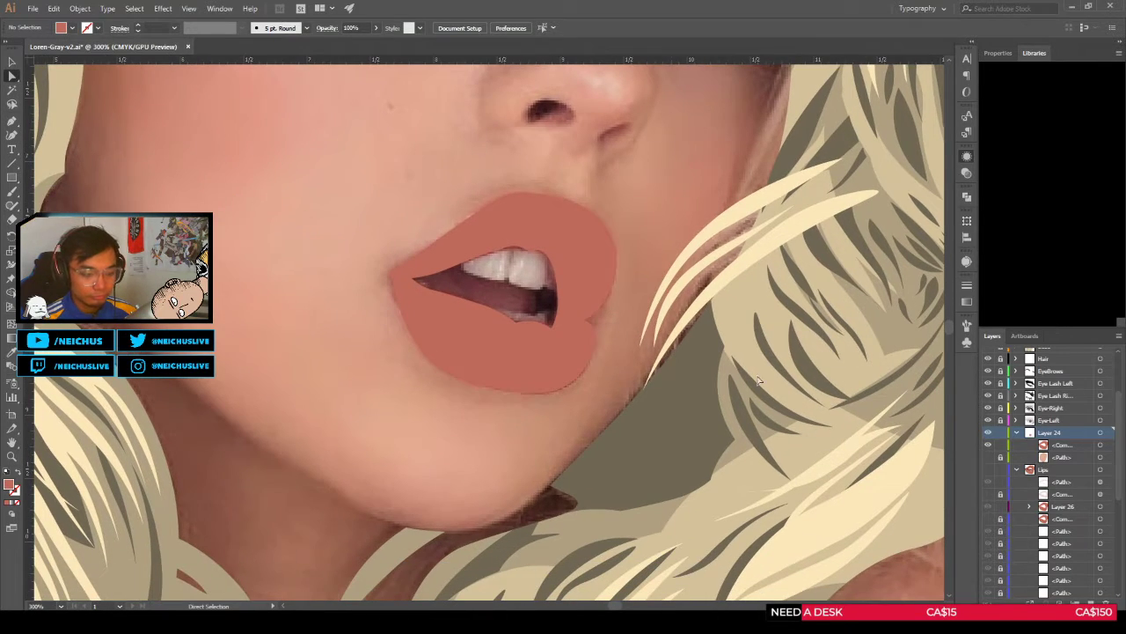
Step: Try opacities of 15%, 50% and 30% on the copied lip shape in Layer 24
left_click(1100, 445)
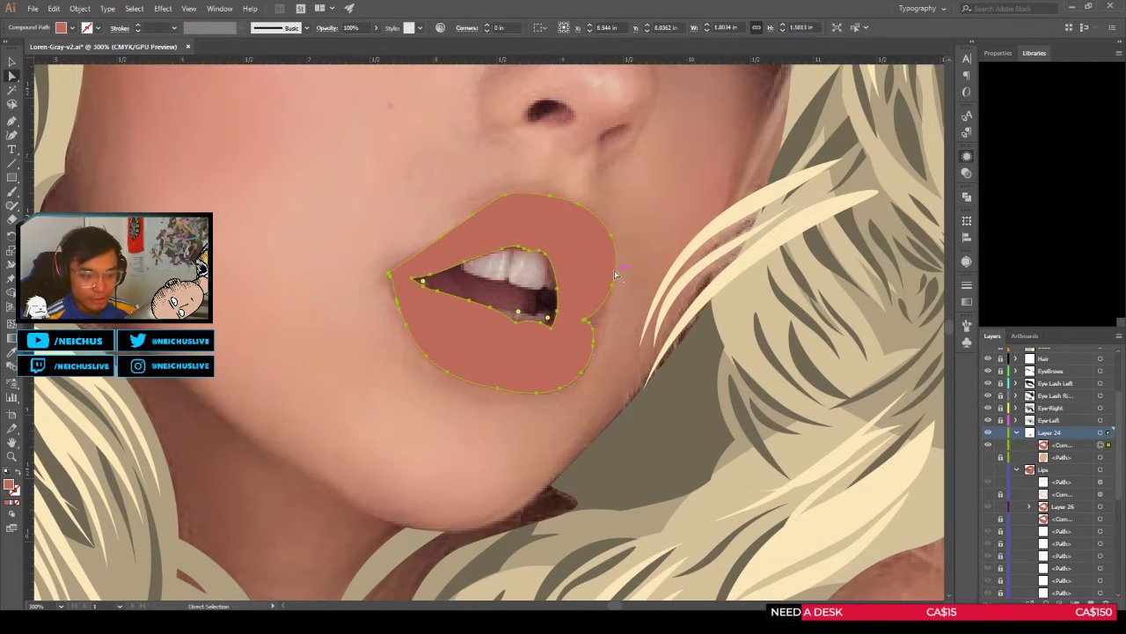
left_click(360, 27)
type("15")
key("Return")
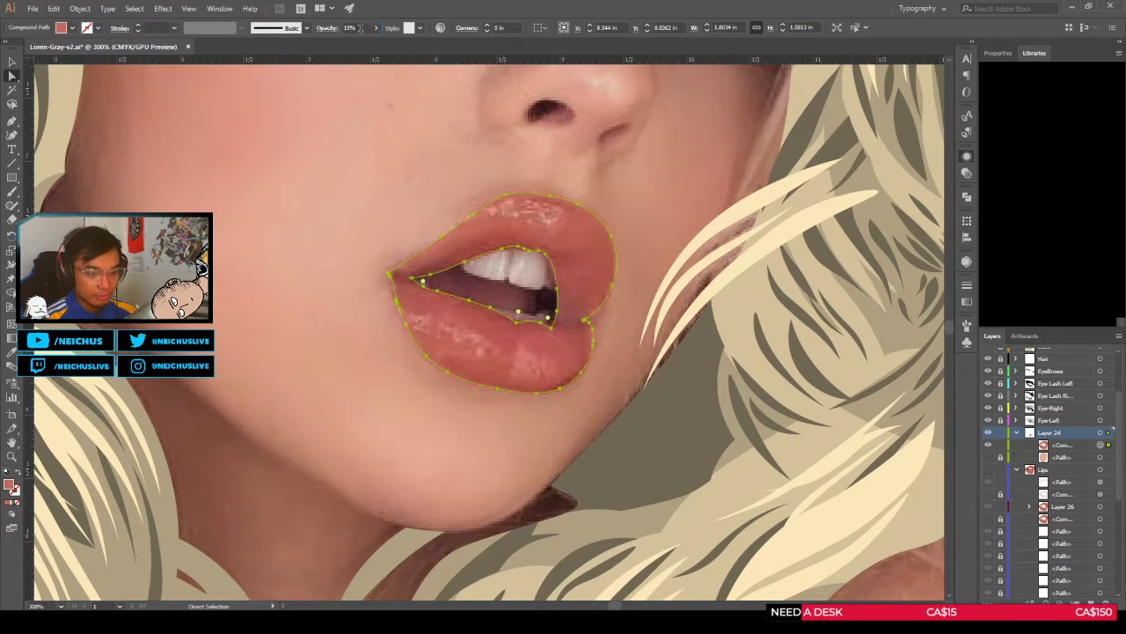
left_click(353, 28)
type("50")
key("Return")
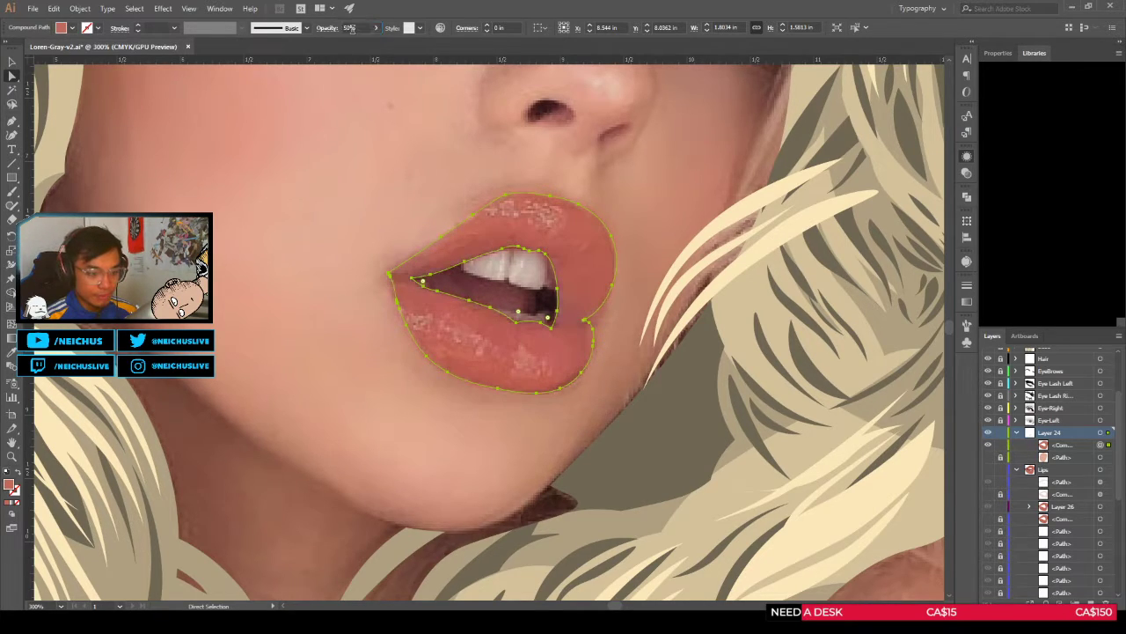
left_click(353, 29)
type("30")
key("Return")
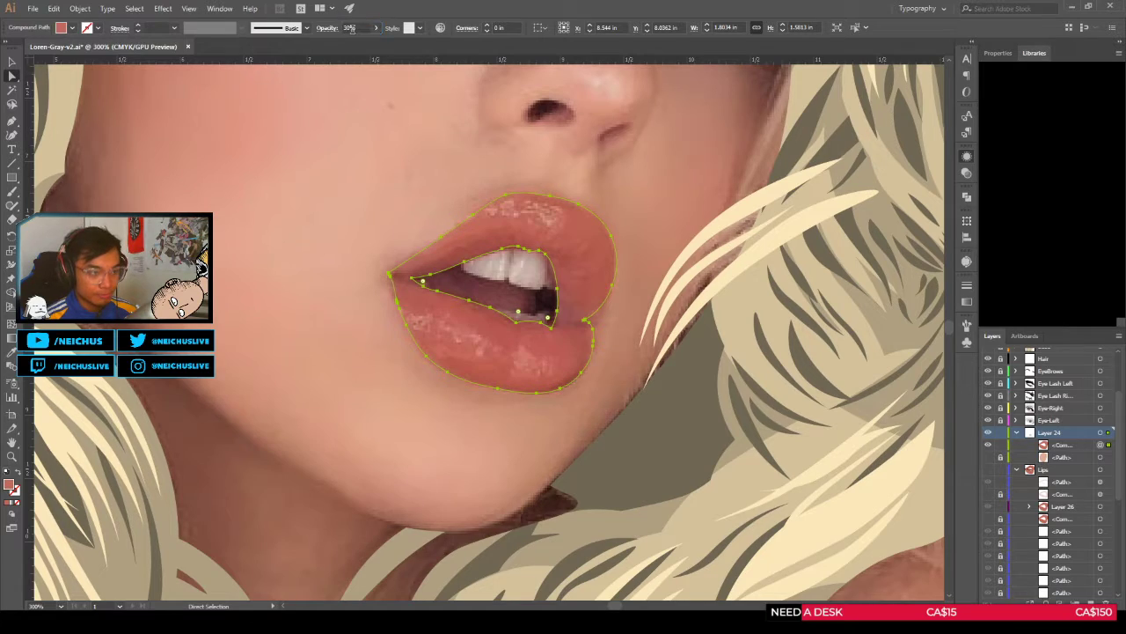
Step: Set the opacity of Layer 24's copied lip shape to 20% and lock the shape
left_click(352, 28)
type("20")
key("Return")
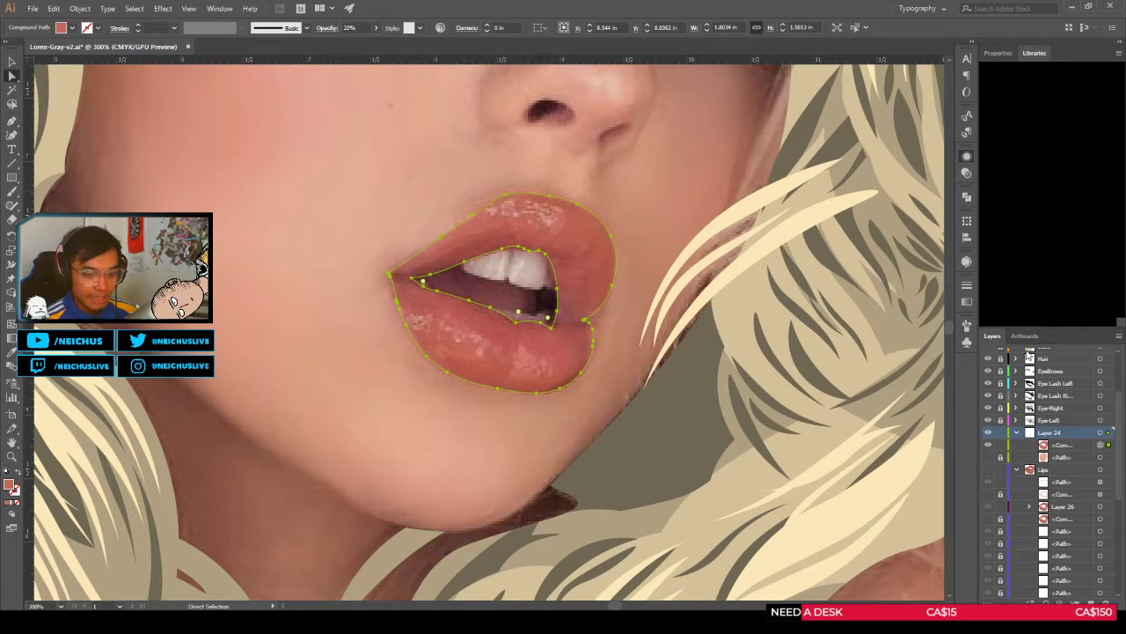
left_click(1001, 445)
Step: Try a bright blue fill on the copied lip shape in Layer 24 and view it deselected over the photo
key("shift+grave")
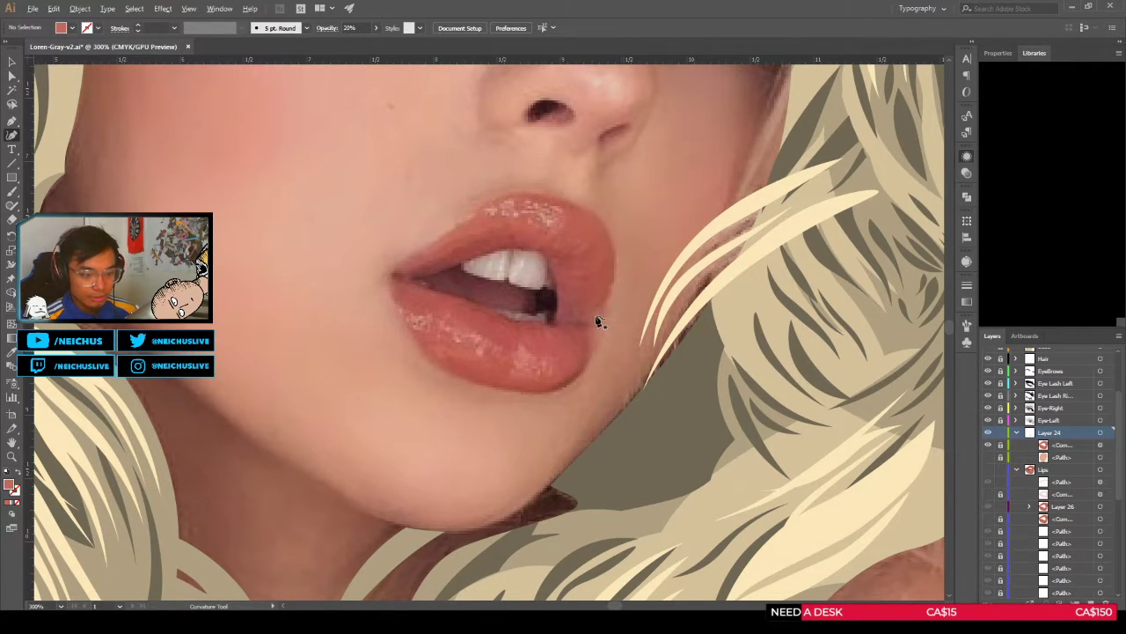
scroll(597, 322, "up", 1)
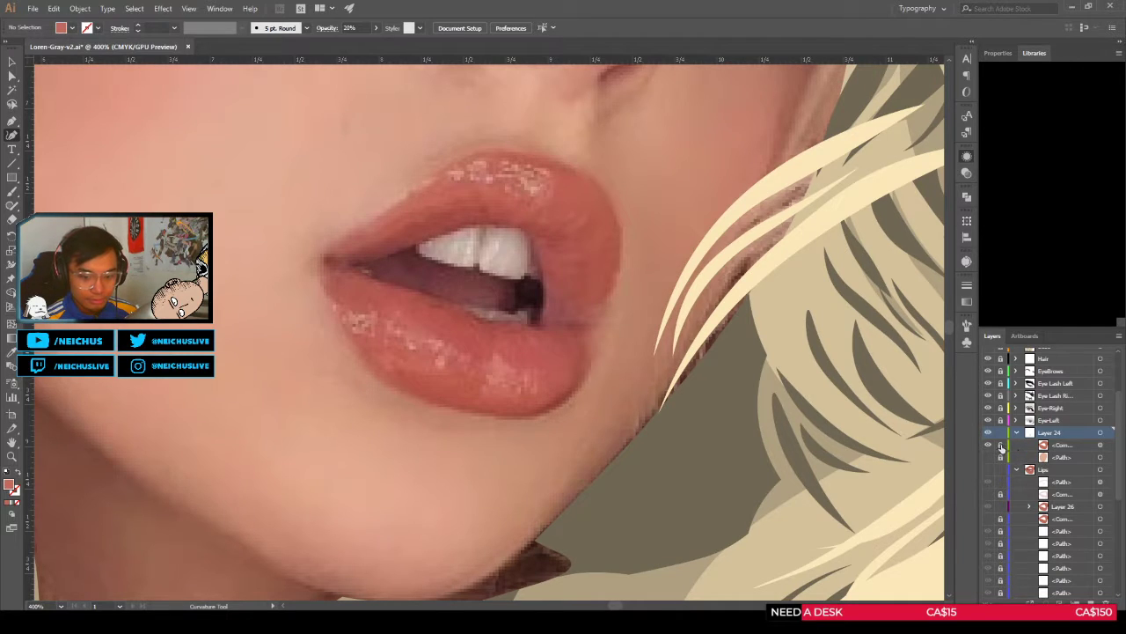
left_click(1100, 444)
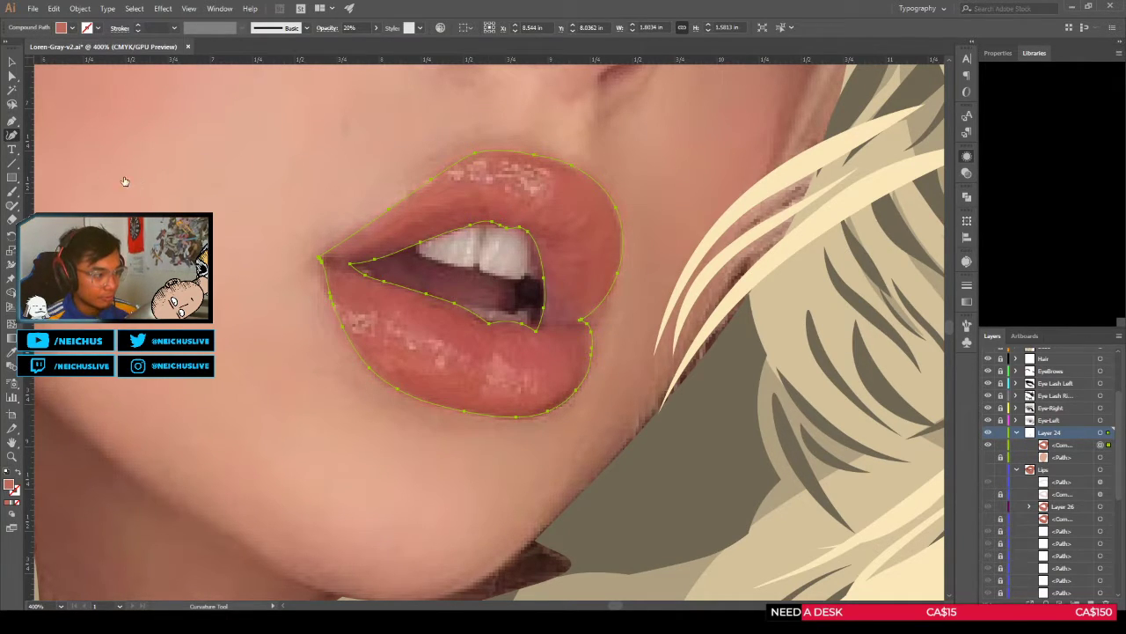
key("a")
key("ctrl+shift+a")
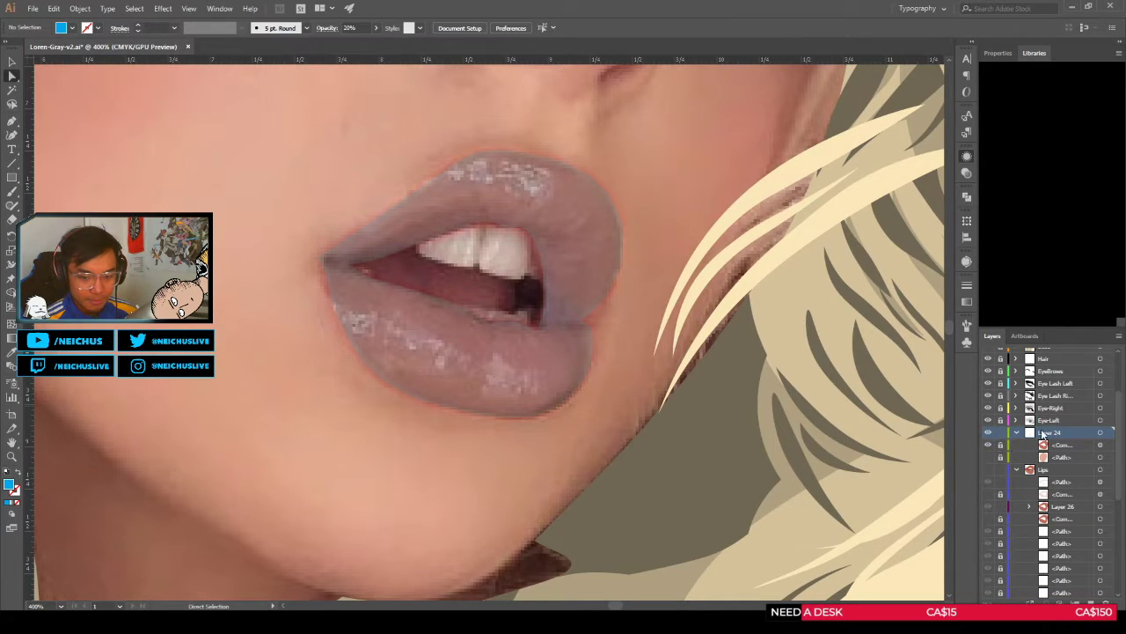
key("shift+grave")
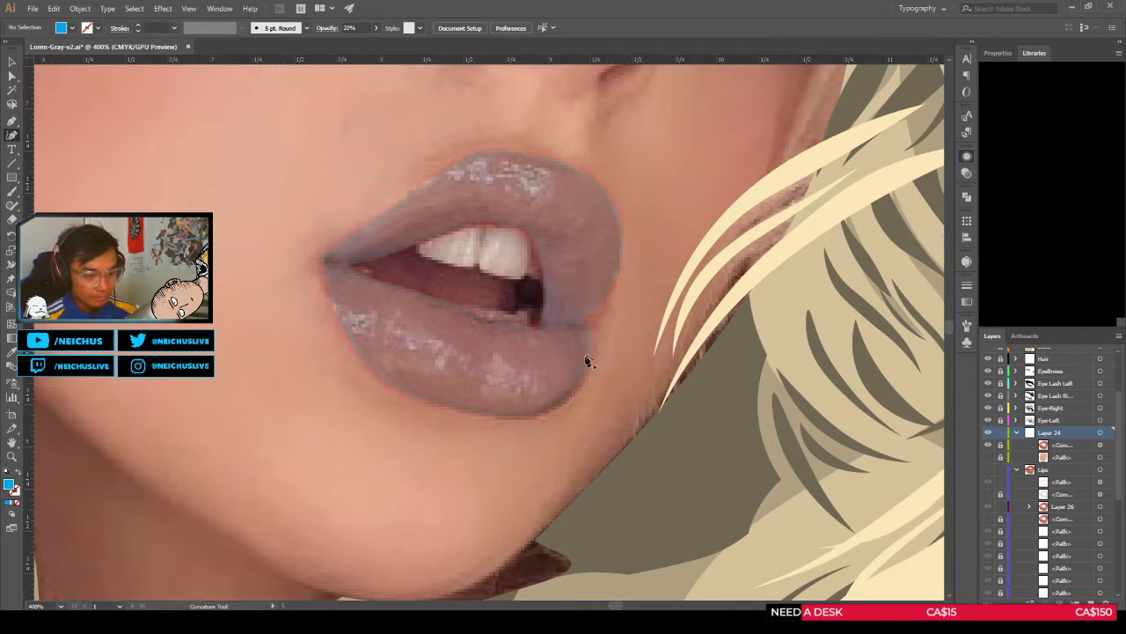
Step: Recolour the copied lip shape in Layer 24 bright yellow and lock it
left_click(582, 361)
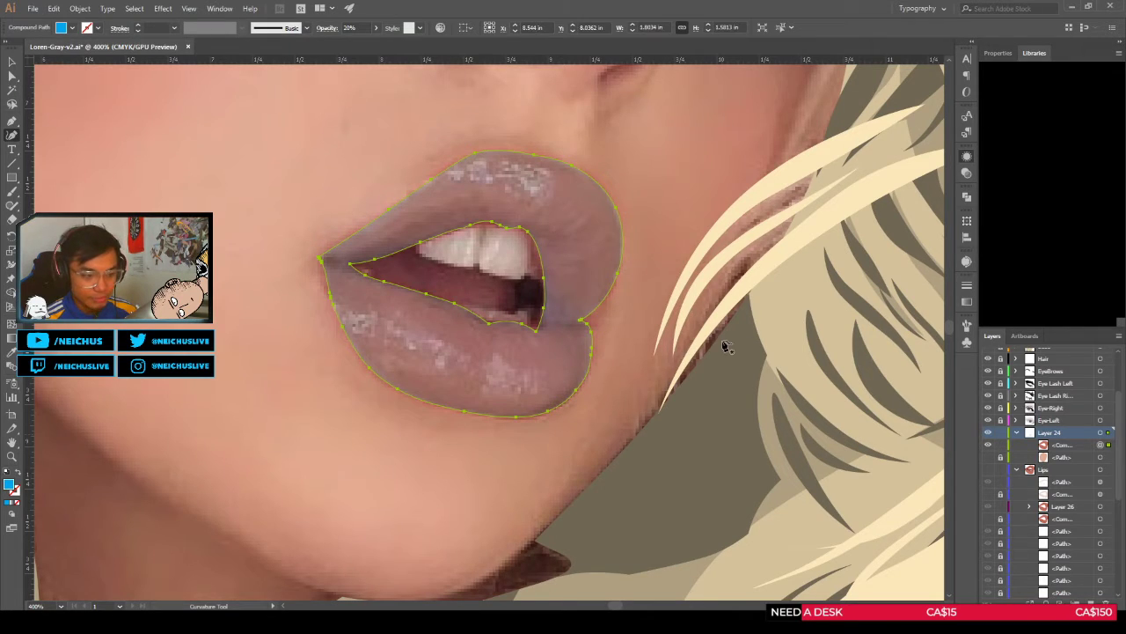
left_click(80, 169)
key("a")
left_click(677, 315)
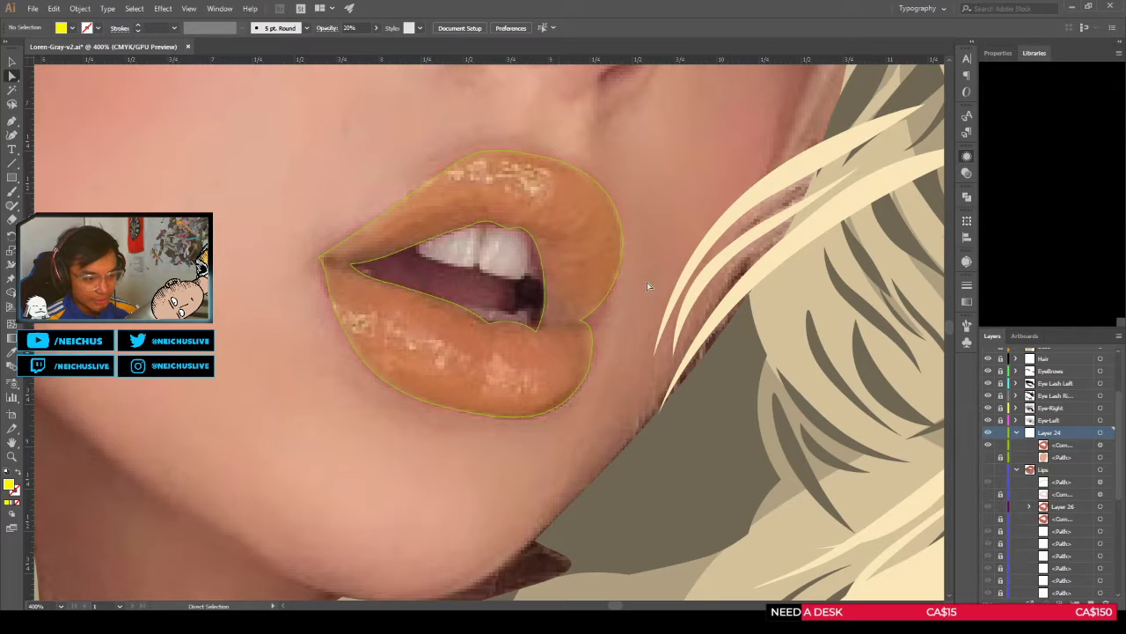
left_click(1000, 445)
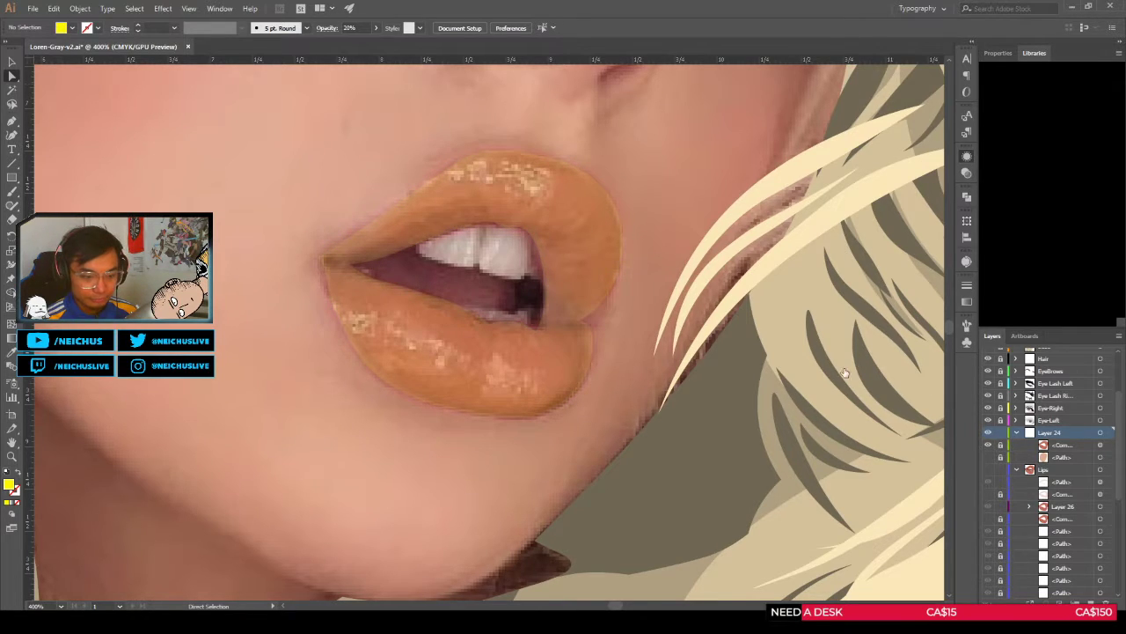
Step: Start a yellow shadow shape with the Curvature tool, tracing its inner edge from the lower lip's underside toward the lip's right end
key("shift+grave")
scroll(572, 374, "up", 1)
left_click_drag(616, 369, 692, 272)
left_click_drag(605, 325, 621, 329)
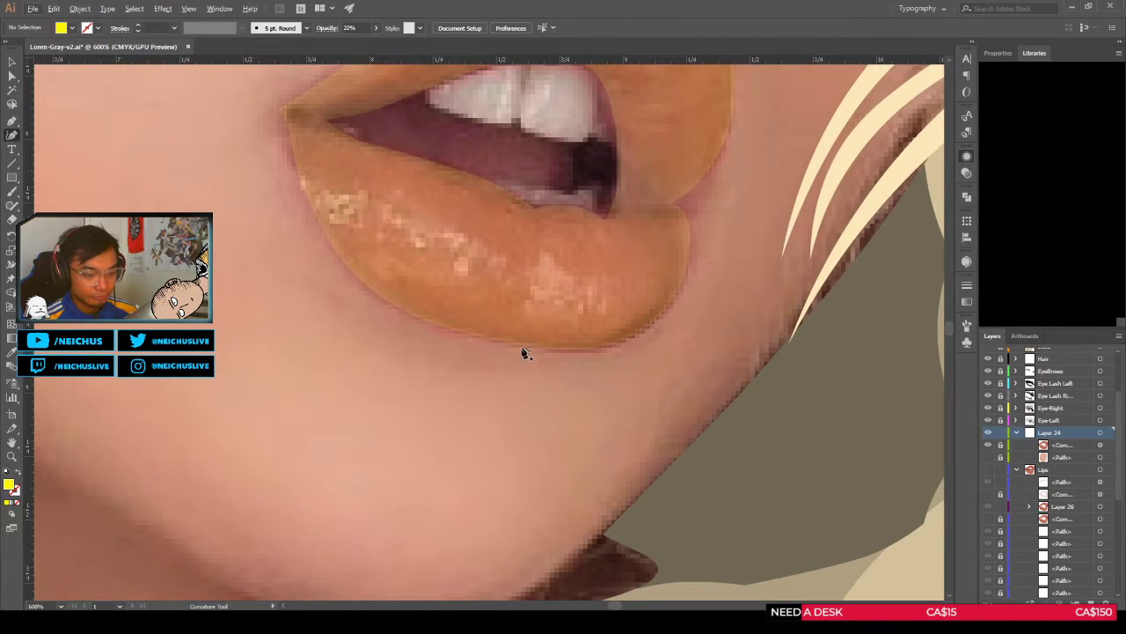
scroll(511, 351, "down", 3)
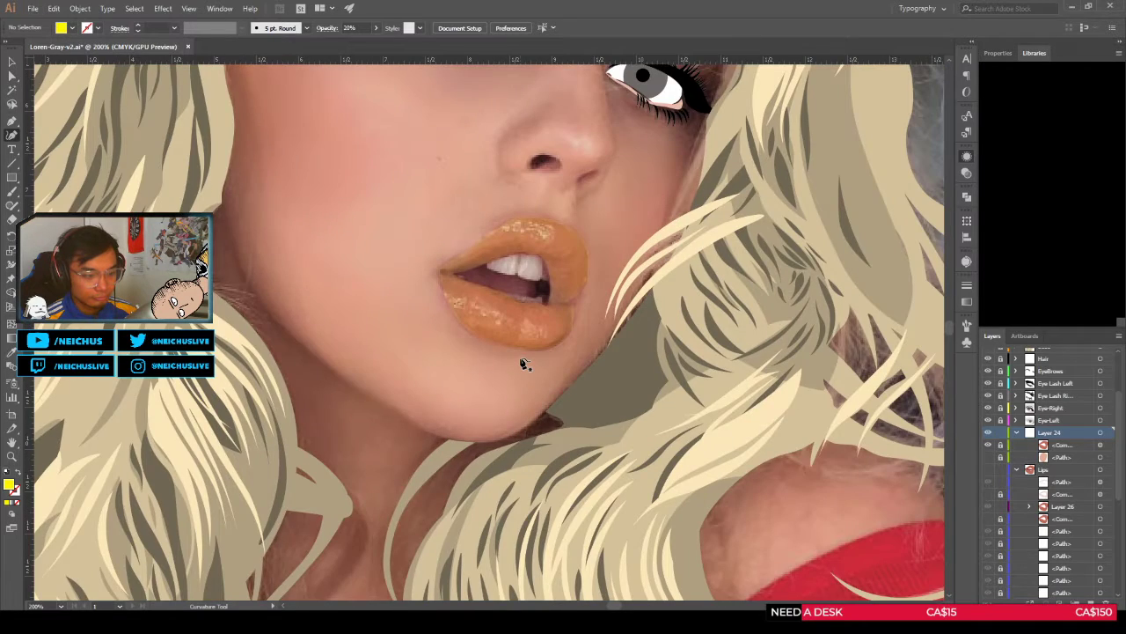
scroll(522, 364, "up", 2)
left_click(526, 342)
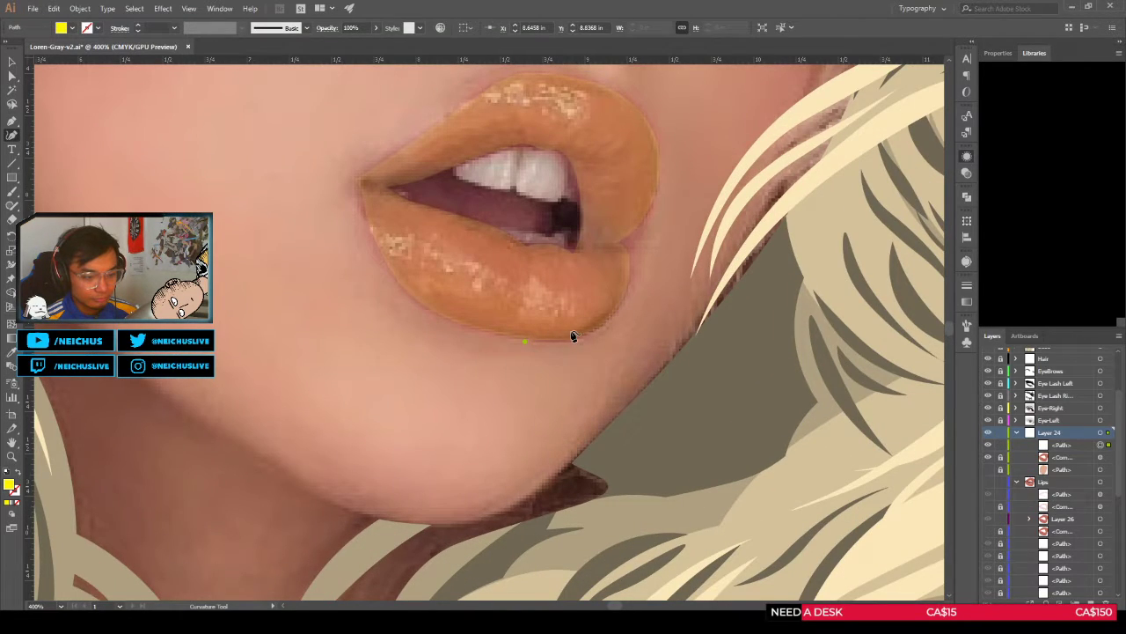
left_click(568, 334)
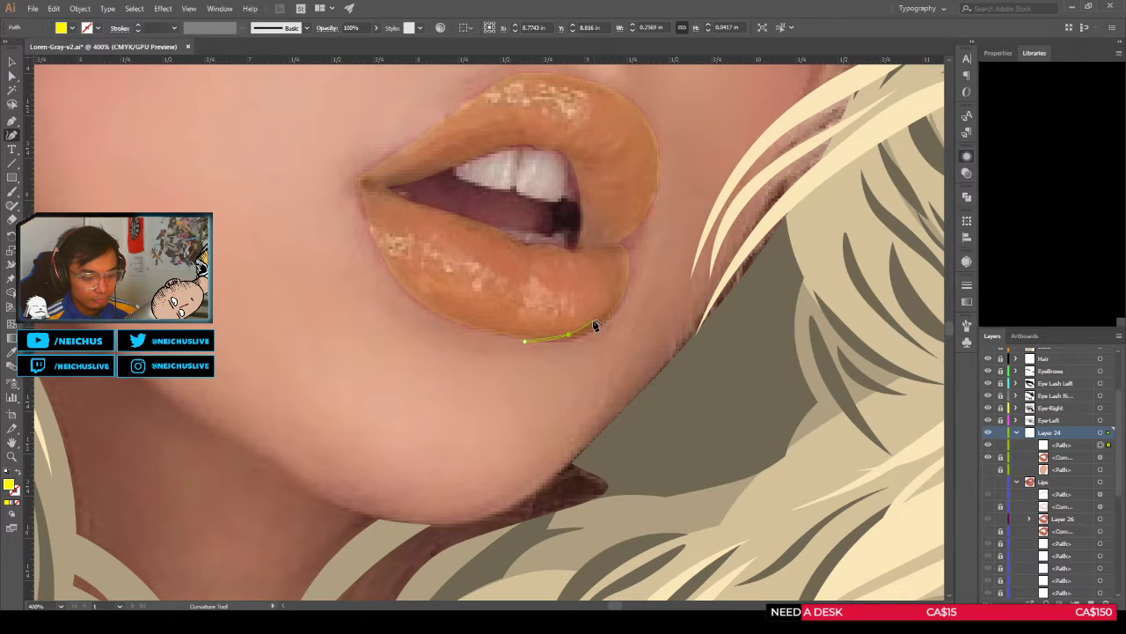
scroll(595, 326, "up", 1)
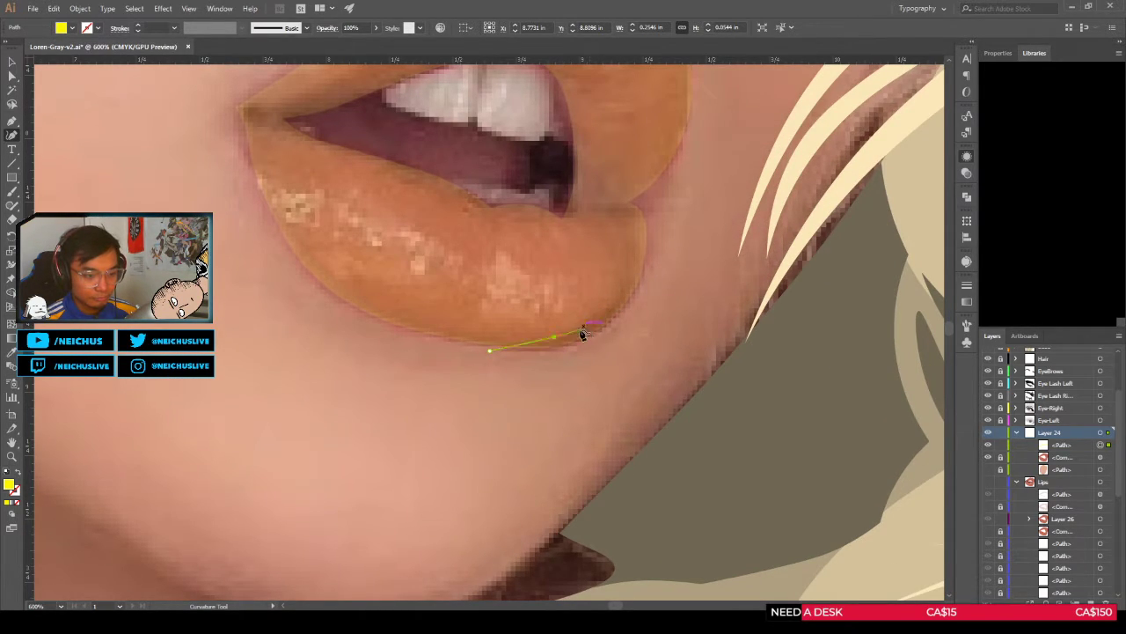
left_click(592, 318)
left_click(619, 291)
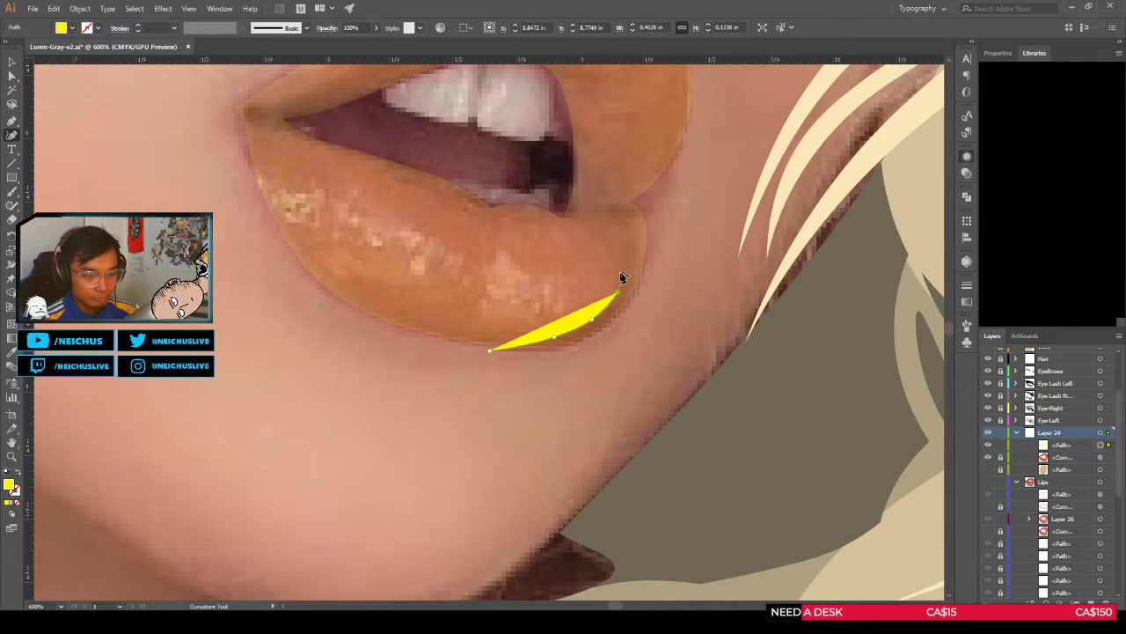
scroll(619, 272, "down", 3)
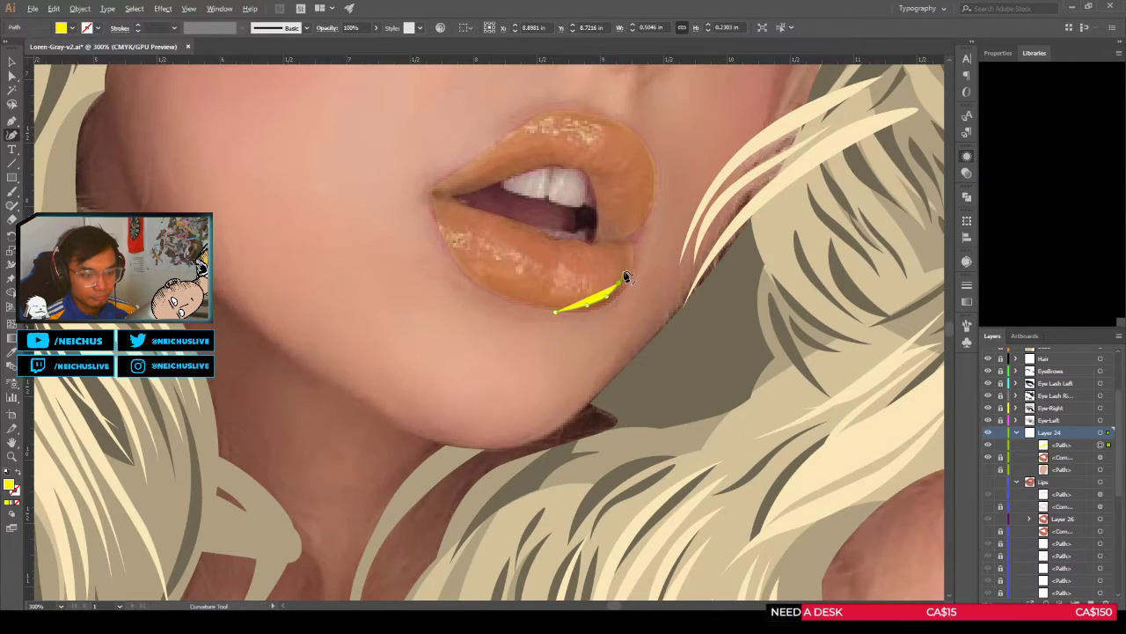
scroll(618, 272, "up", 3)
Step: Try a further anchor on the shadow shape's inner edge at the lower lip's right end, and undo it
left_click(619, 270)
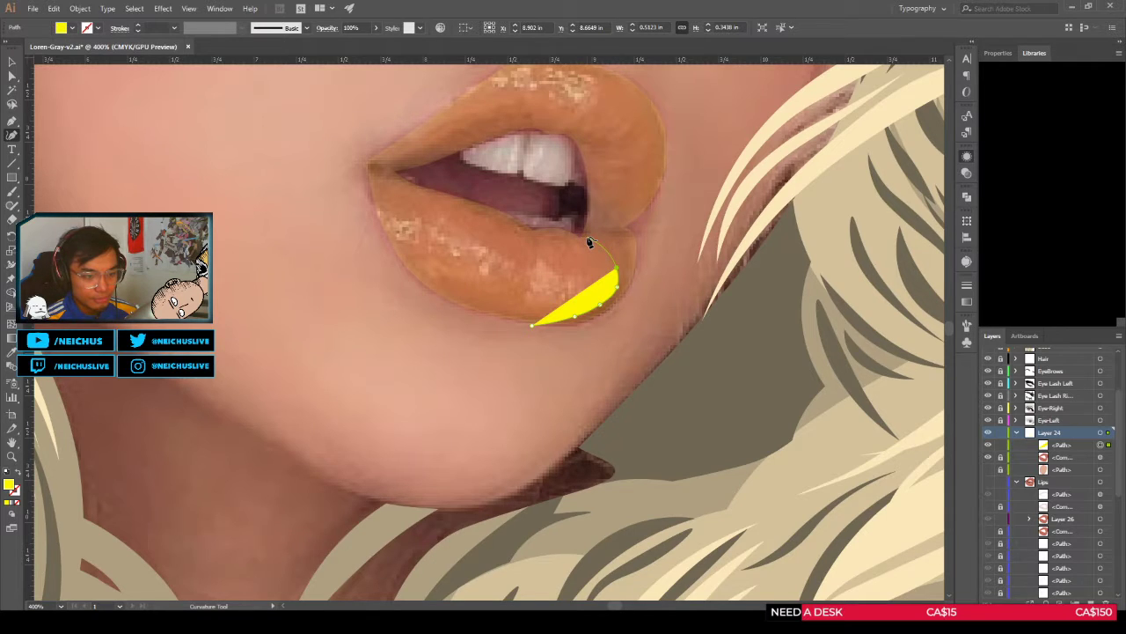
scroll(554, 269, "down", 1)
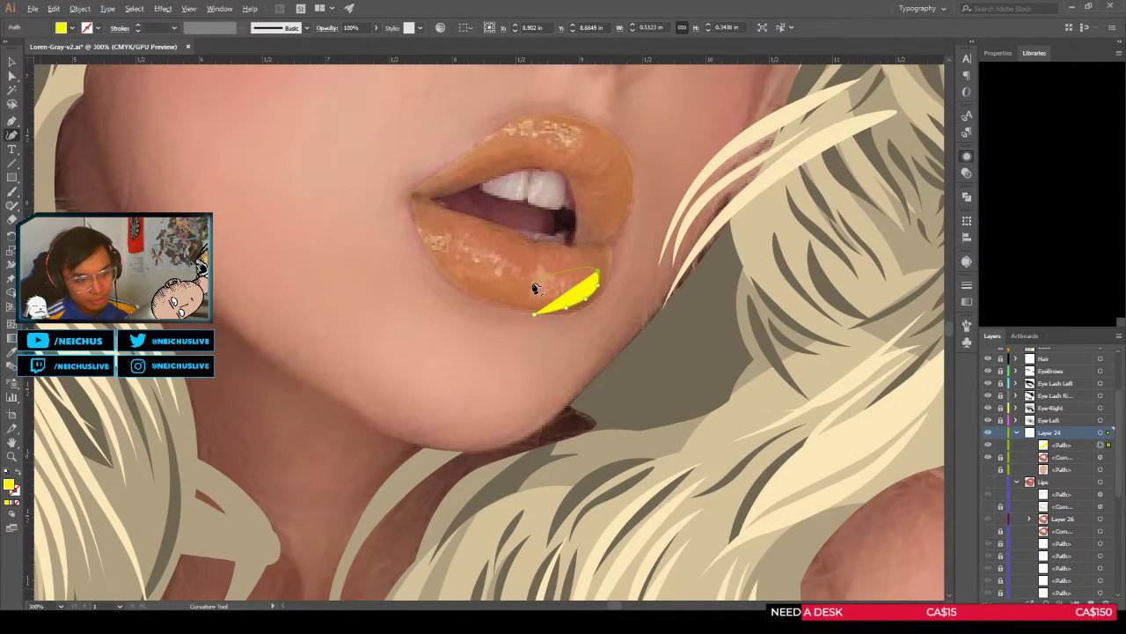
scroll(535, 289, "down", 1)
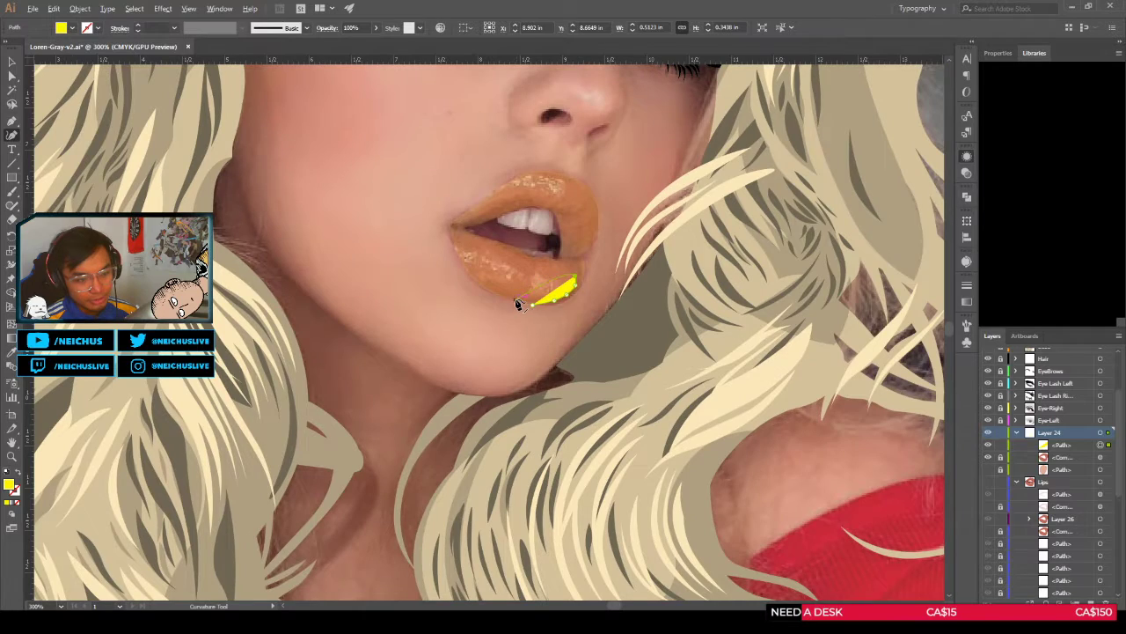
scroll(601, 295, "up", 3)
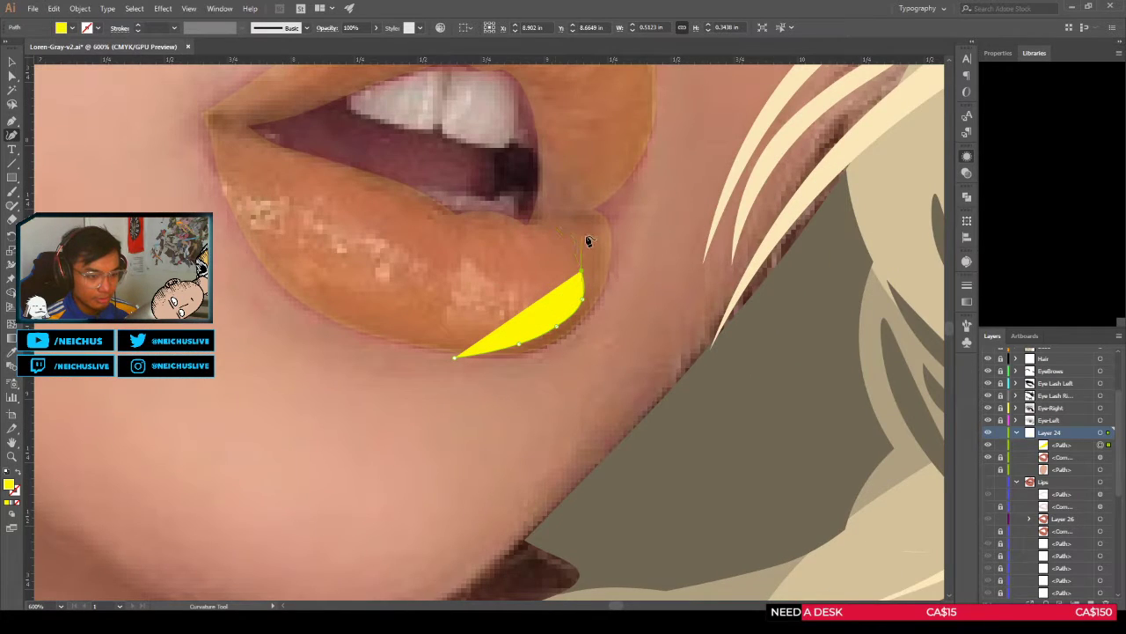
key("ctrl")
left_click_drag(581, 274, 586, 296)
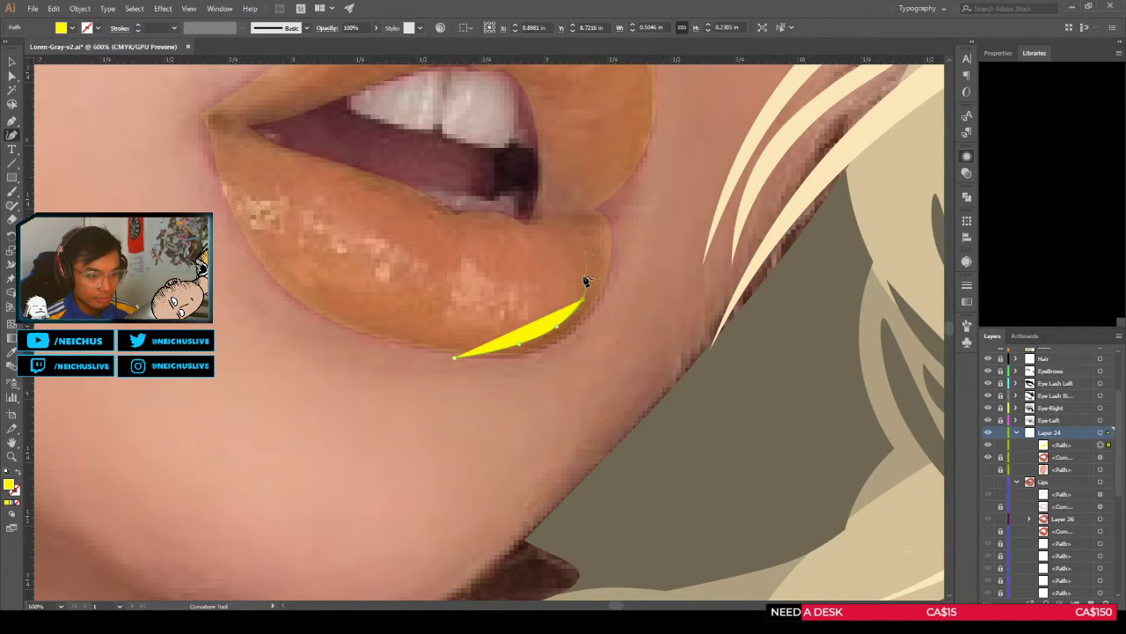
Step: Continue the shadow shape's inner edge up around the lower lip's right end to just below the upper lip
scroll(589, 262, "down", 3)
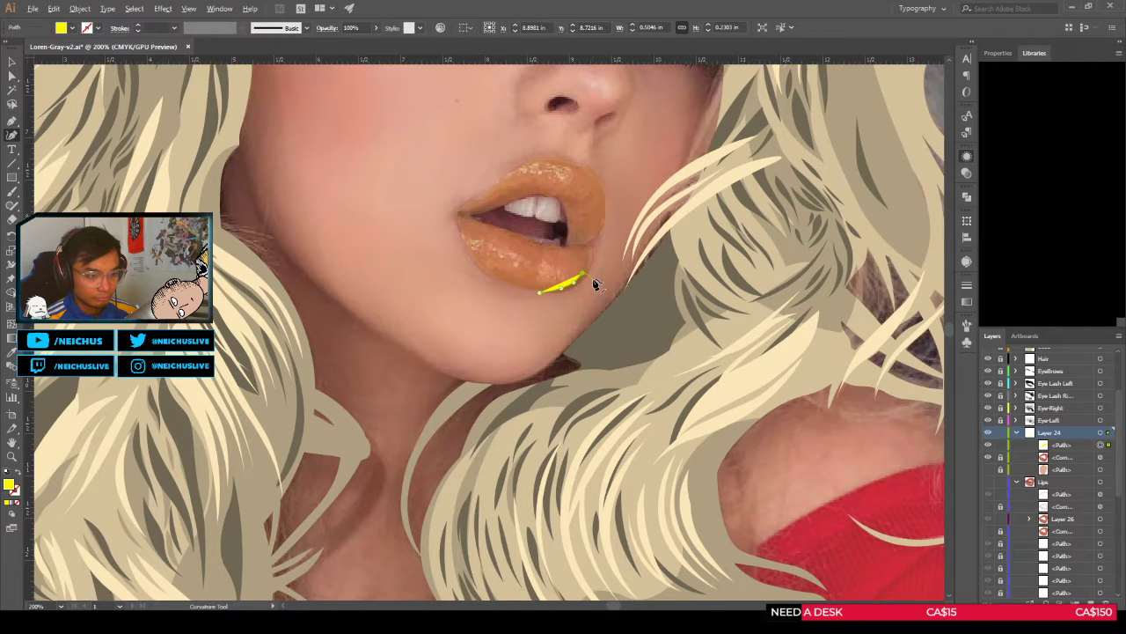
scroll(585, 271, "up", 2)
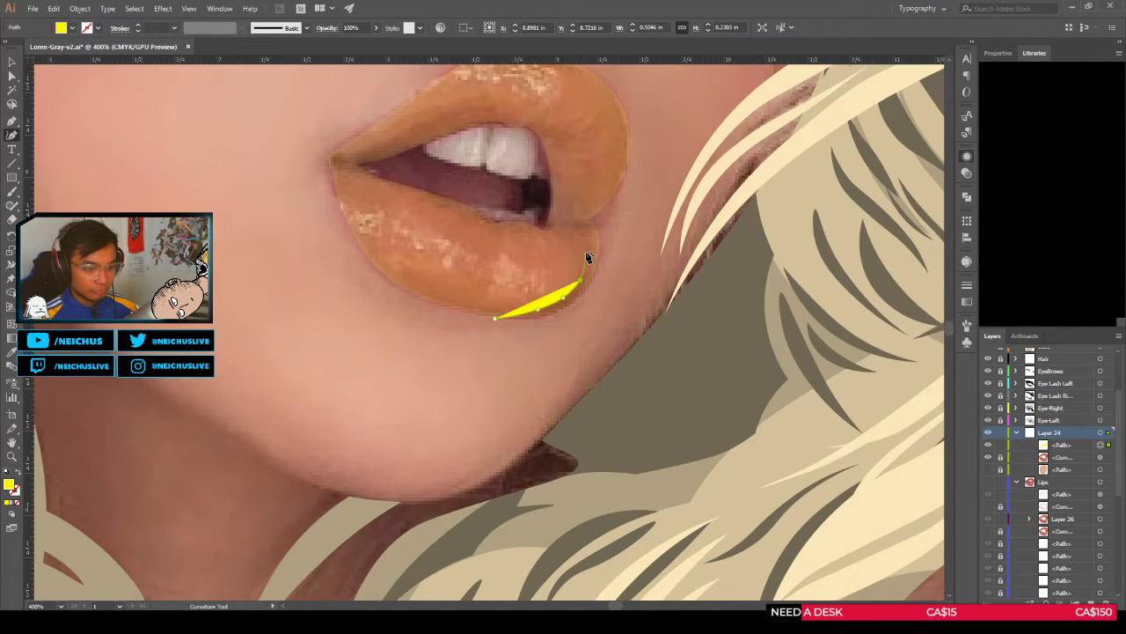
left_click(587, 254)
left_click(570, 227)
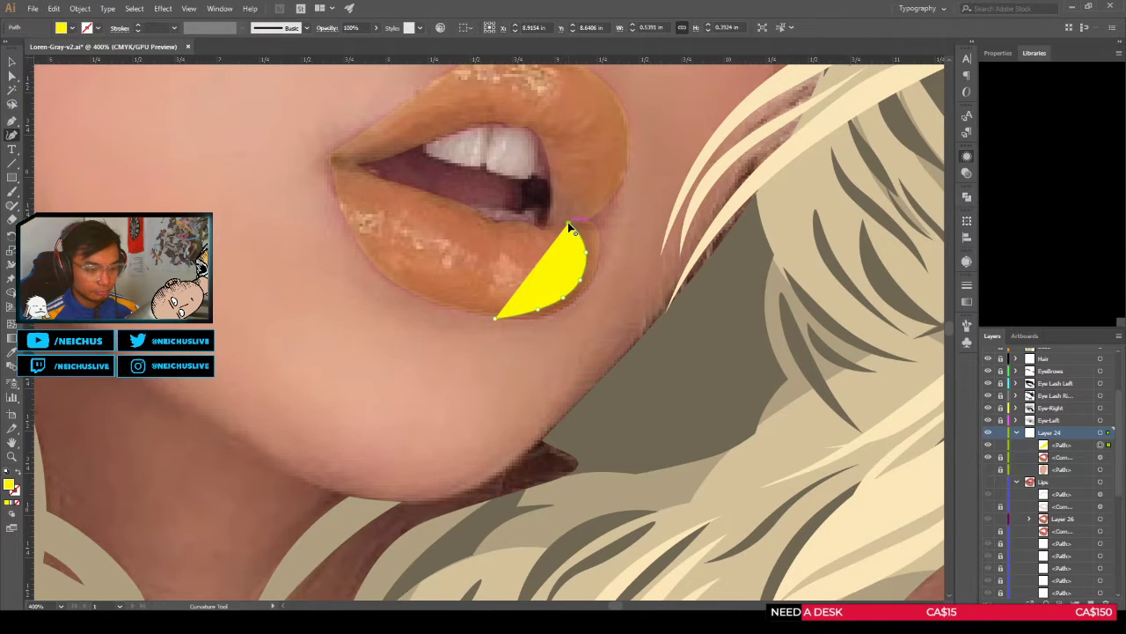
scroll(569, 228, "up", 2)
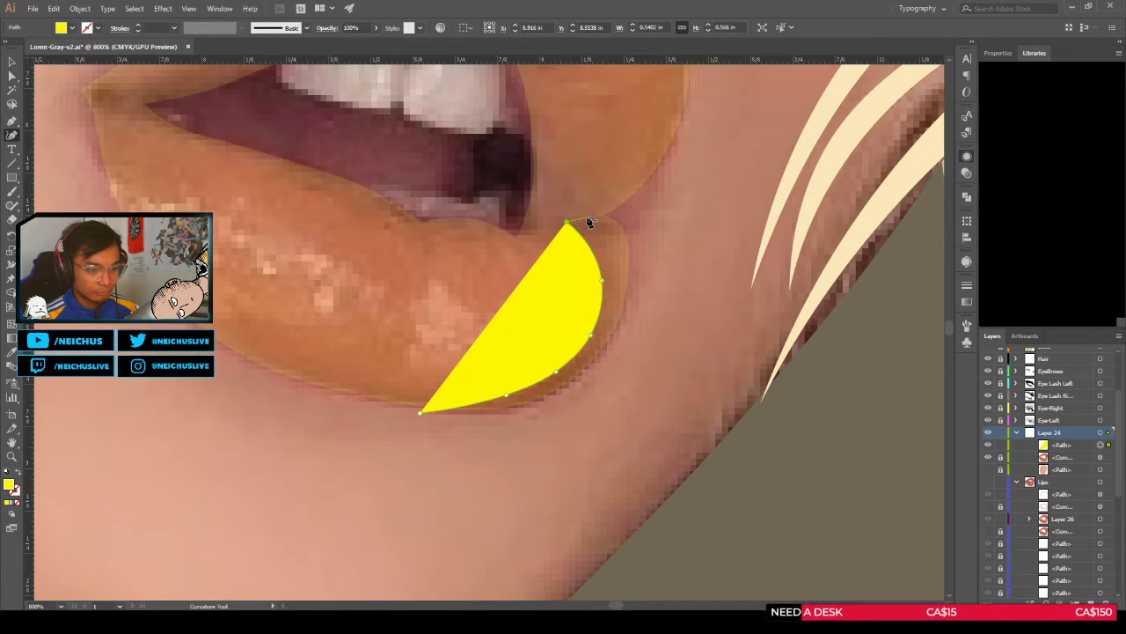
scroll(587, 222, "up", 1)
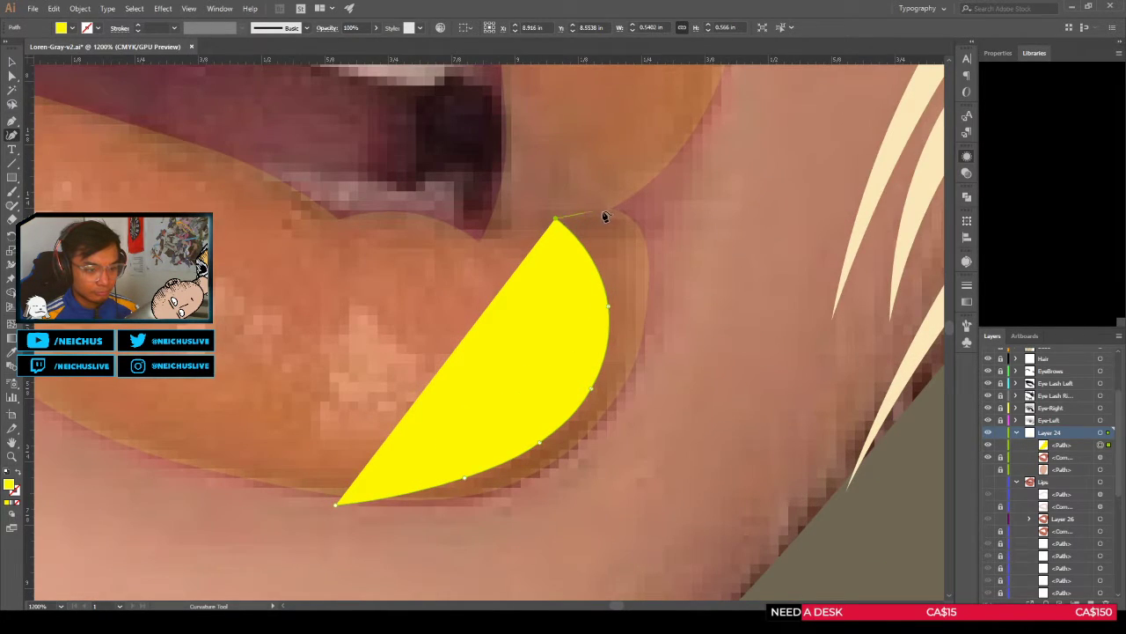
Step: Carry the outline around outside the lower lip and close it as a yellow crescent about 0.73 in wide and 0.69 in tall
left_click(576, 211)
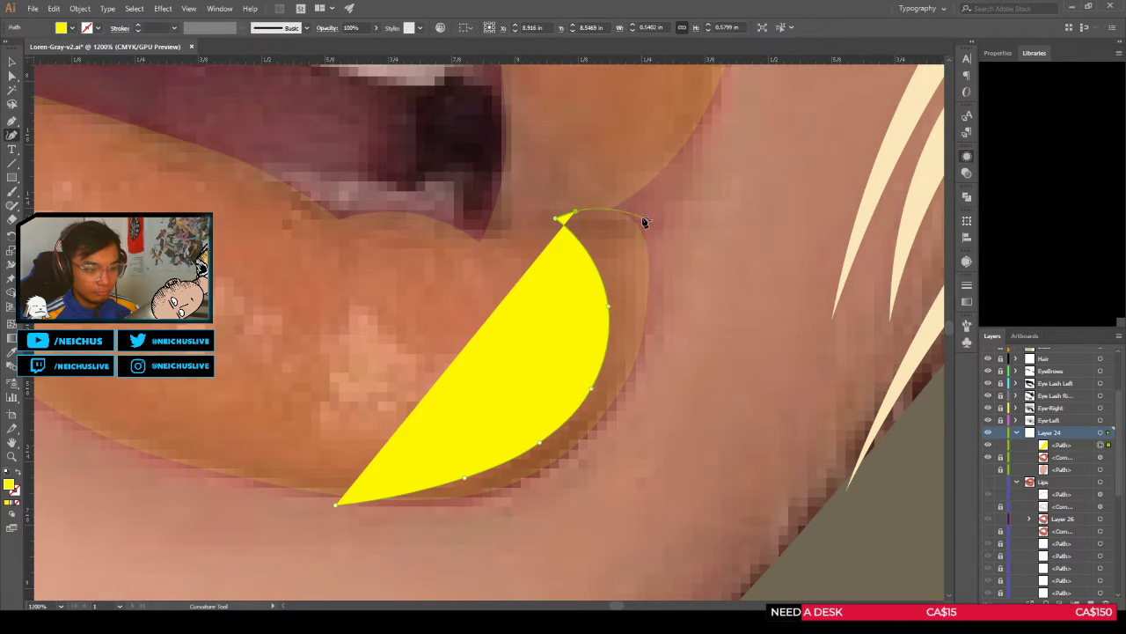
left_click(643, 218)
left_click(701, 299)
left_click(668, 427)
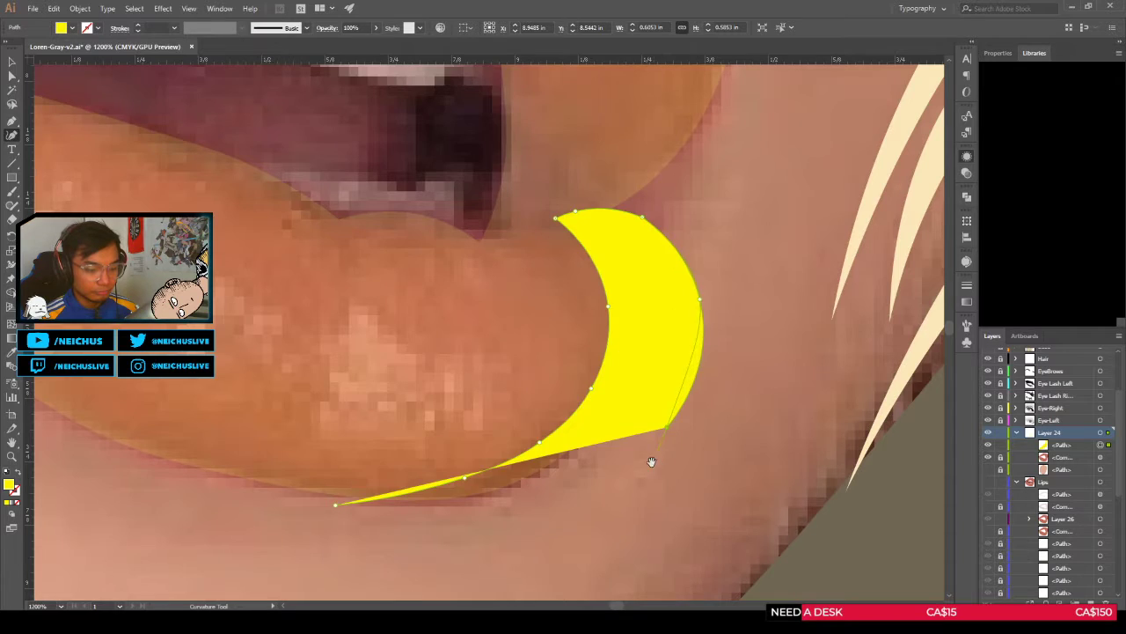
left_click_drag(491, 551, 559, 402)
left_click(403, 356)
scroll(506, 418, "down", 2)
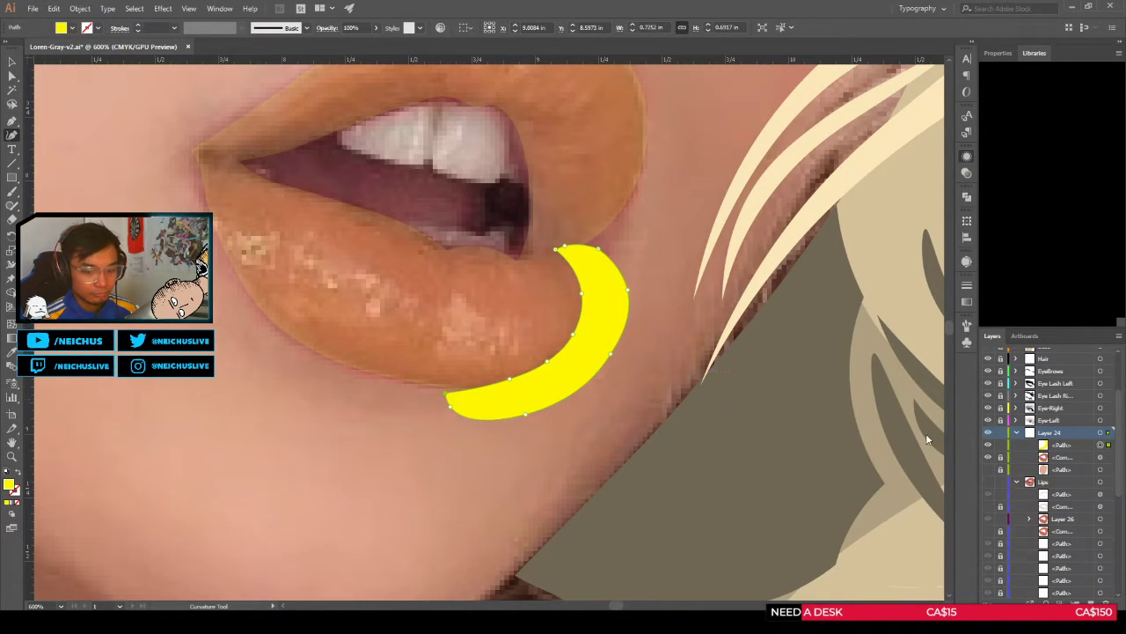
scroll(594, 348, "down", 2)
scroll(594, 348, "up", 1)
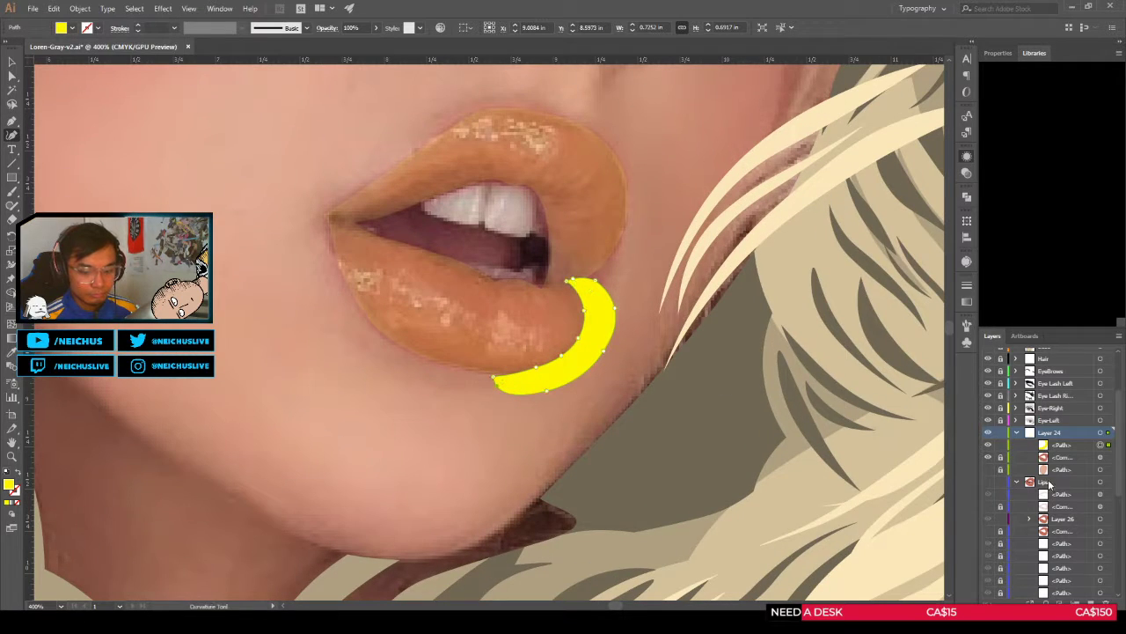
left_click(511, 334)
key("z")
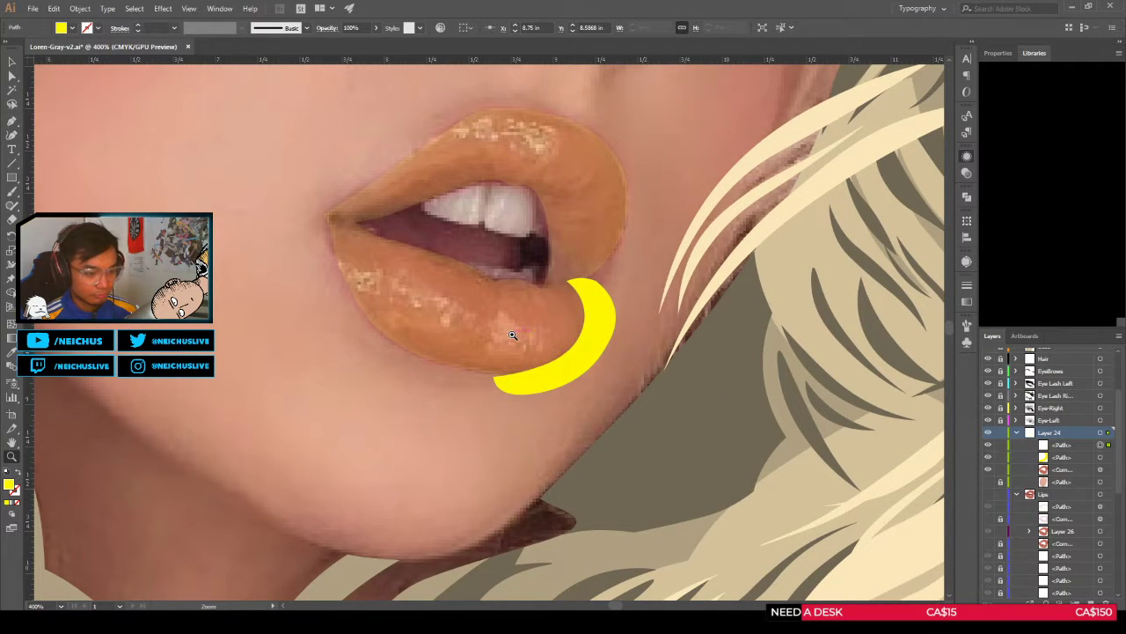
key("ctrl+z")
Step: Select the crescent together with the lip shape and trim away the part outside the lip outline with the Shape Builder
key("v")
left_click(505, 321, "shift")
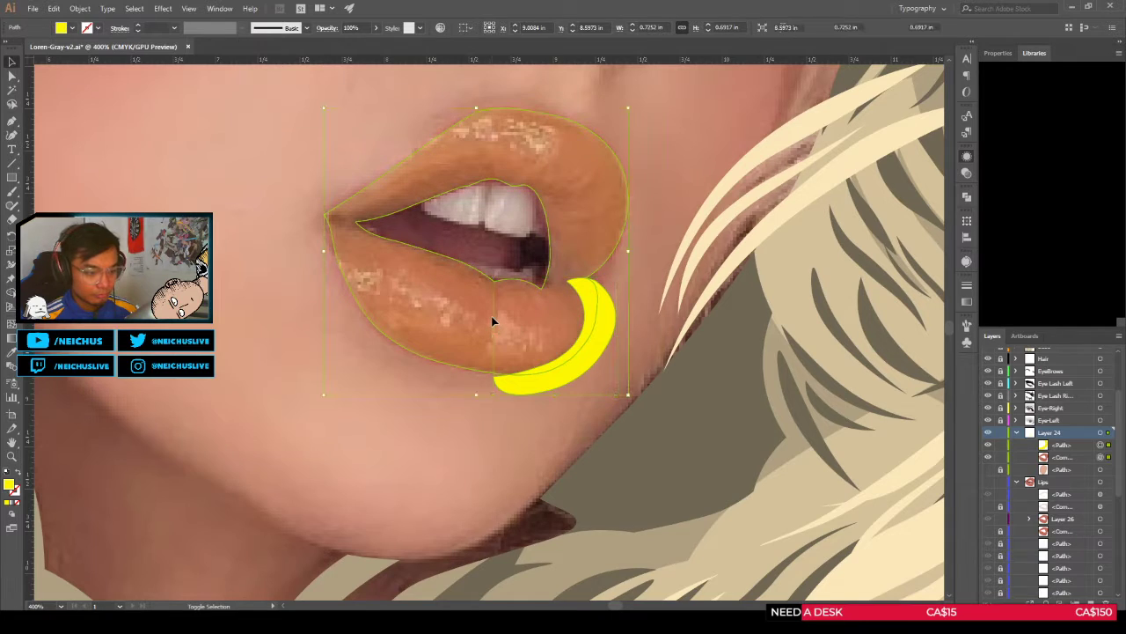
key("shift+m")
scroll(620, 317, "up", 3)
left_click(602, 308, "alt")
scroll(642, 366, "down", 2)
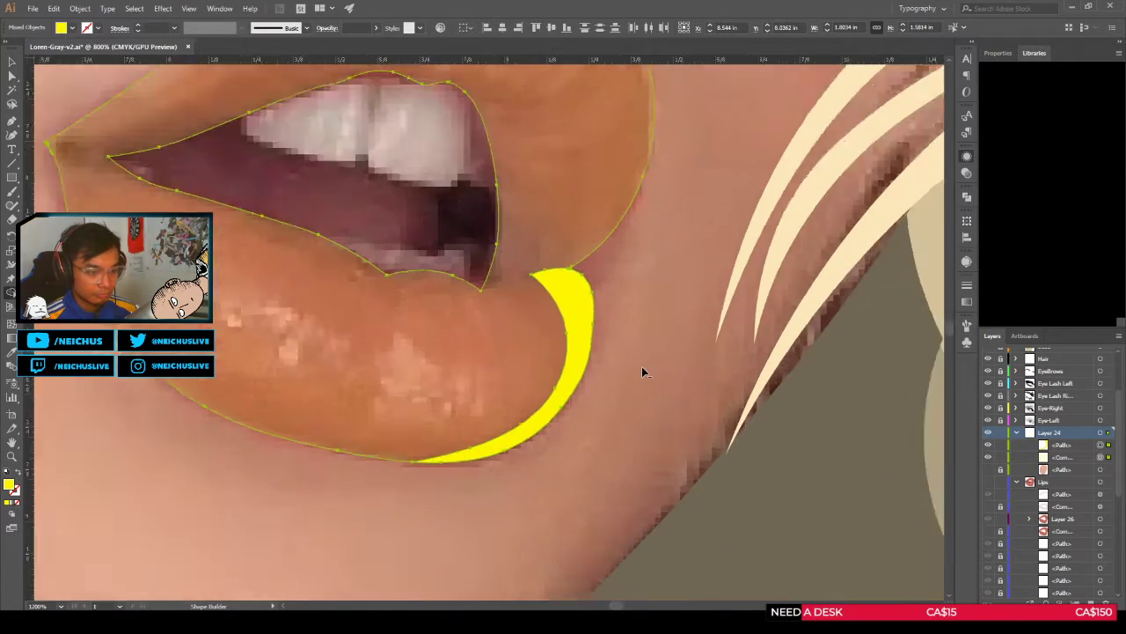
Step: Deselect the trimmed shapes, return to the Curvature tool and lock the full lip shape in Layer 24
key("a")
left_click(630, 364)
key("shift+grave")
scroll(651, 369, "down", 2)
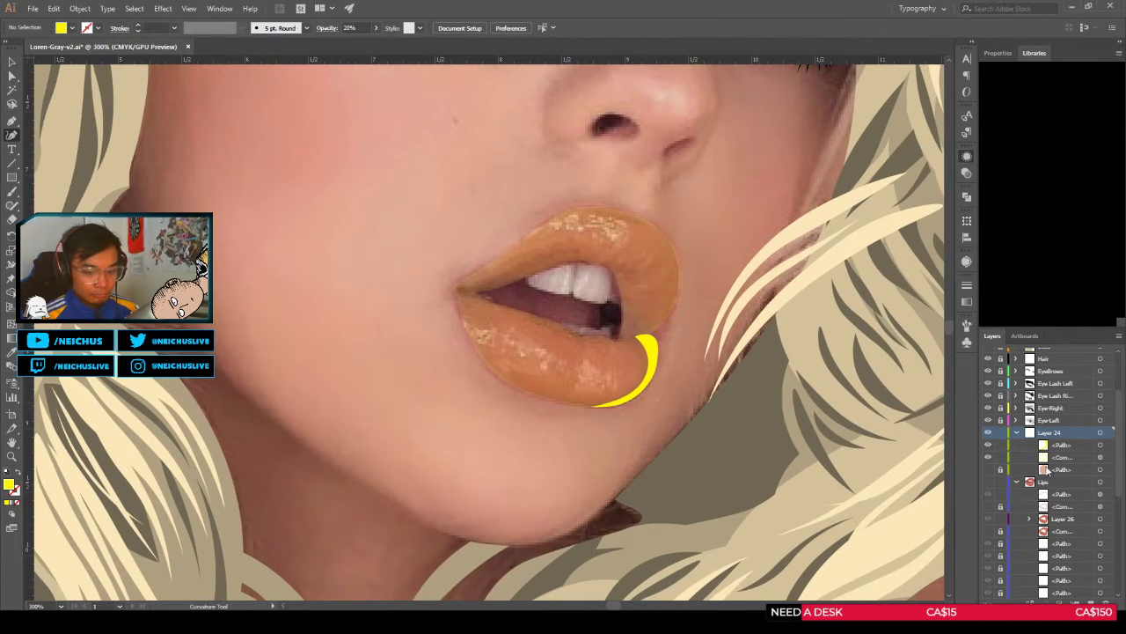
left_click(1000, 458)
scroll(574, 265, "up", 1)
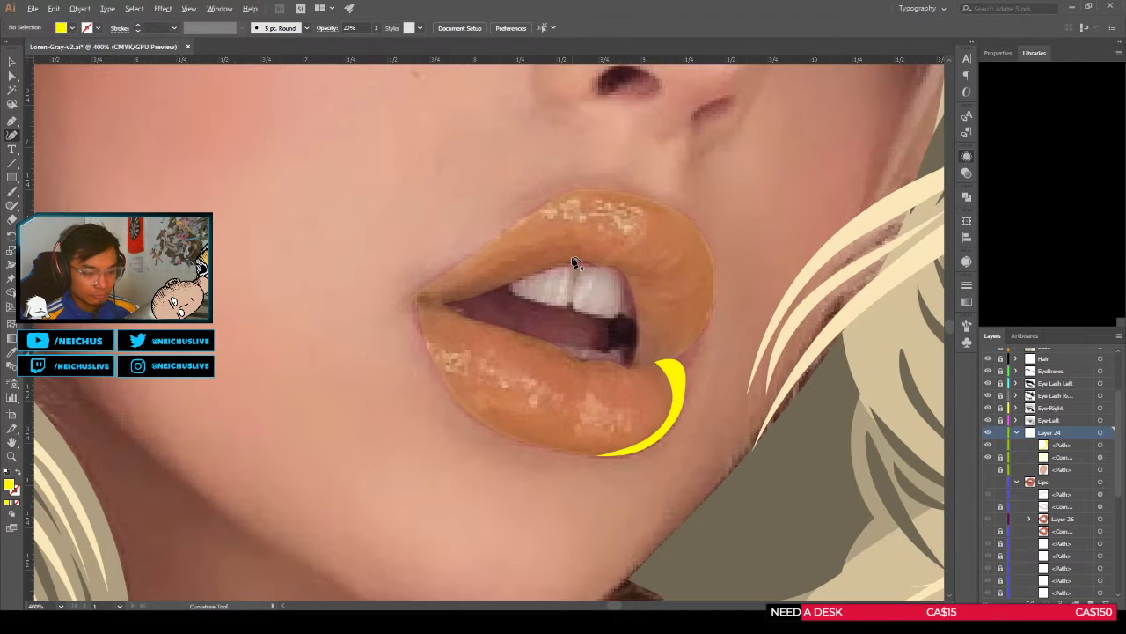
scroll(471, 306, "down", 1)
scroll(471, 315, "down", 1)
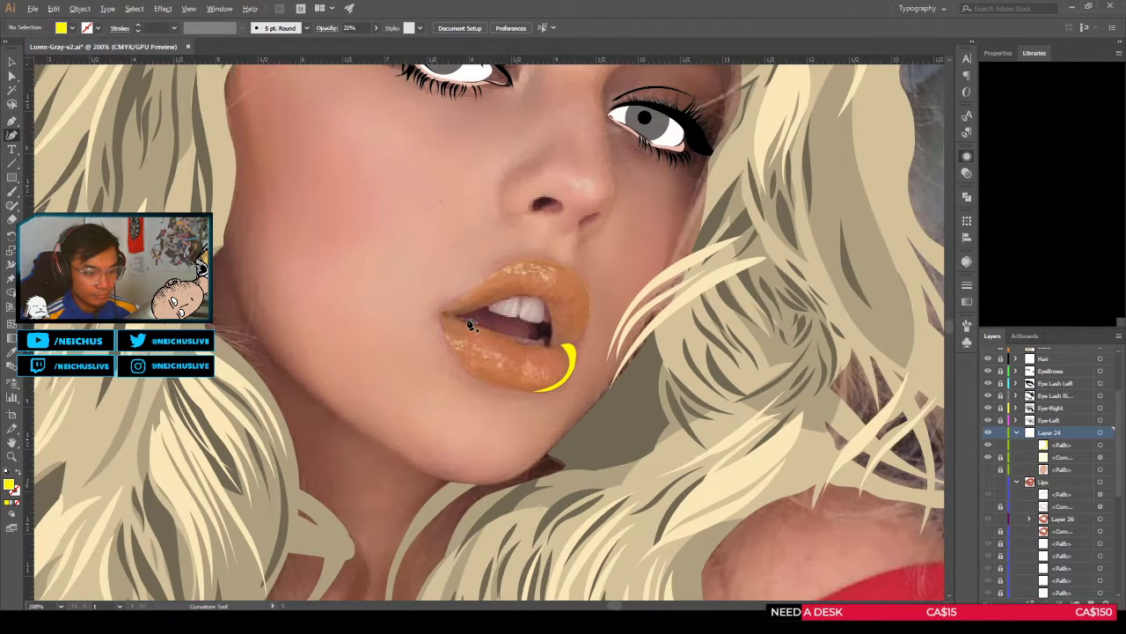
Step: Start a new yellow shadow path with the Curvature tool just outside the mouth's left corner and run its first points onto the upper lip
scroll(463, 332, "up", 2)
scroll(448, 320, "down", 1)
scroll(442, 323, "up", 2)
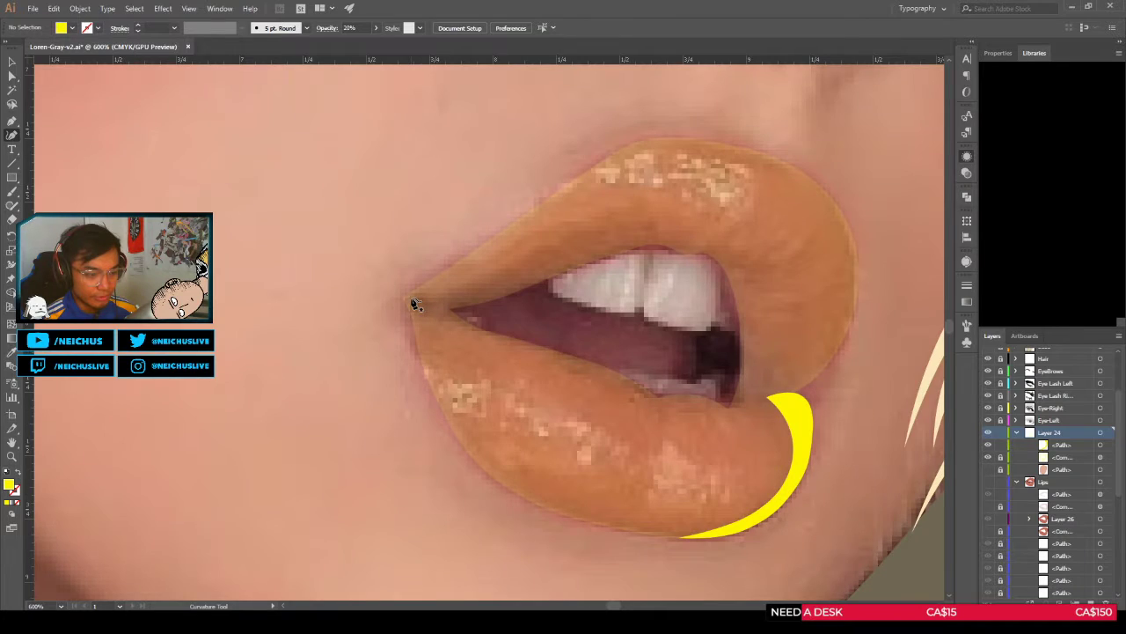
scroll(416, 299, "down", 1)
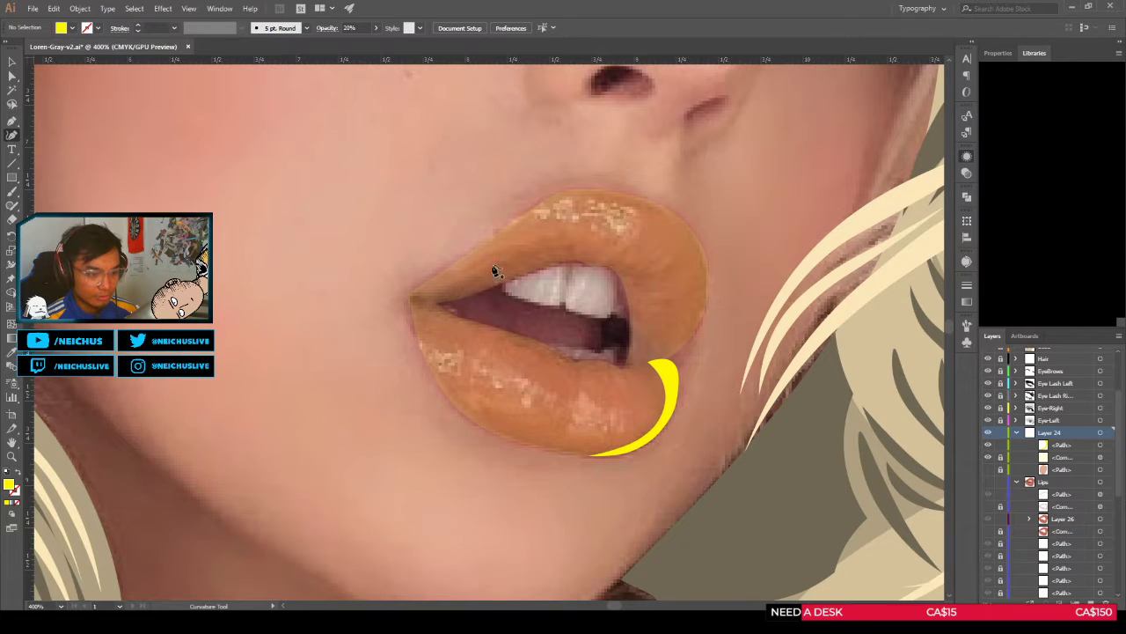
scroll(422, 301, "up", 2)
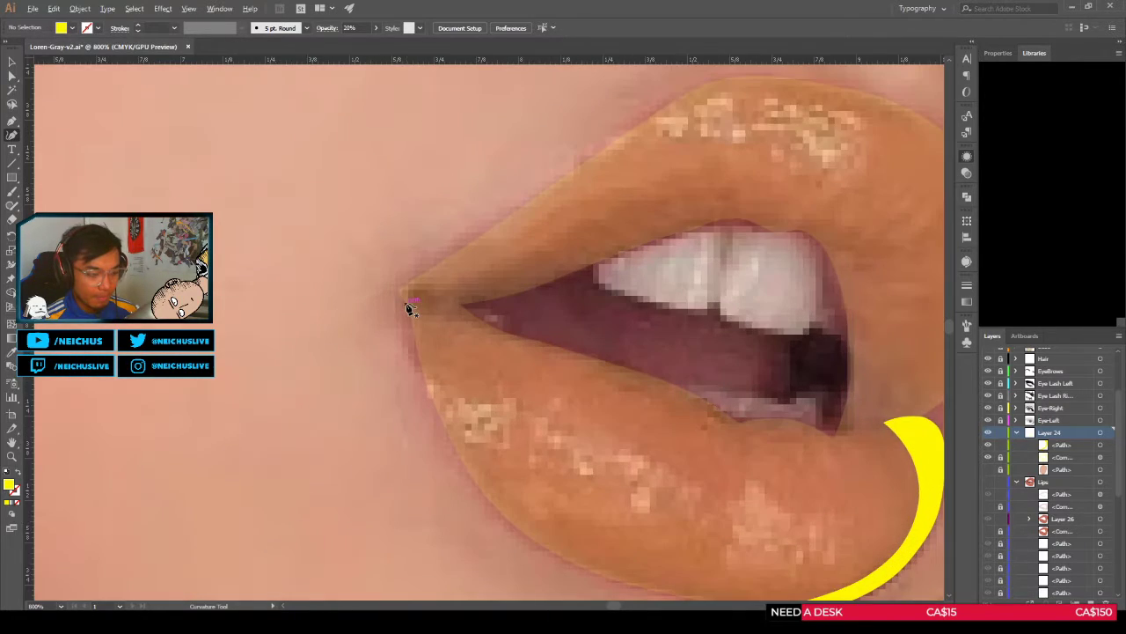
scroll(405, 330, "down", 2)
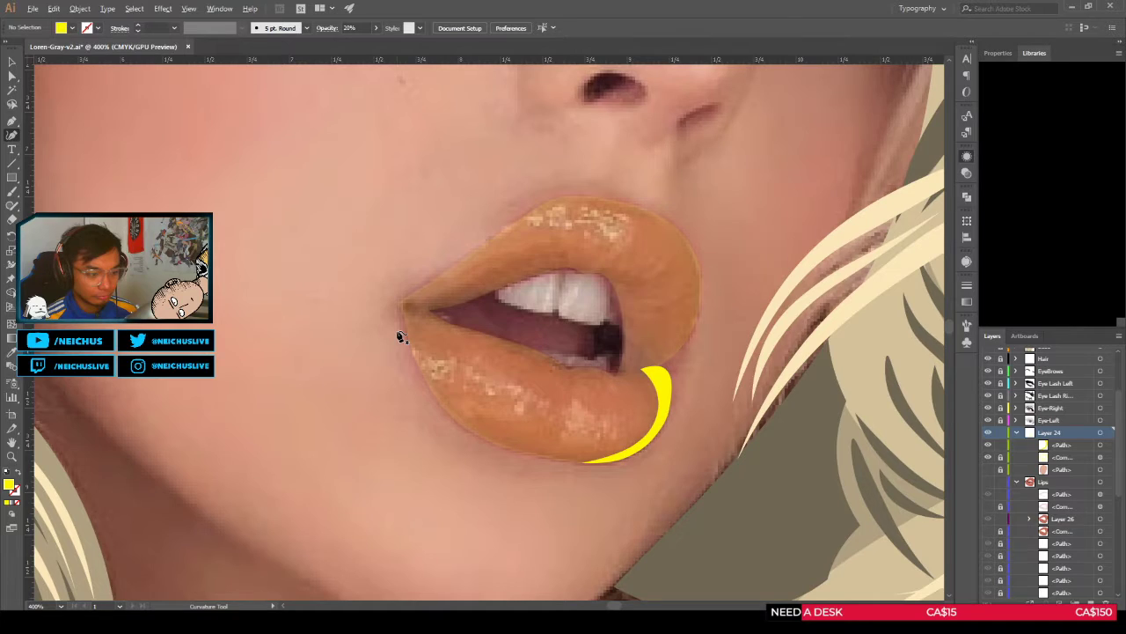
scroll(401, 337, "up", 2)
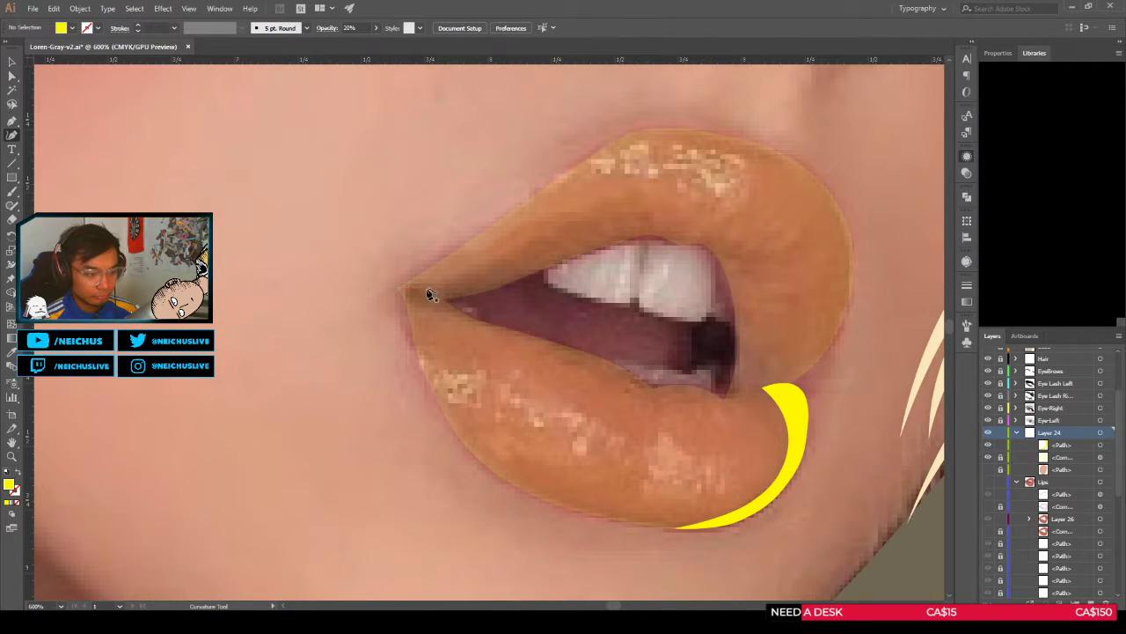
left_click(390, 288)
left_click(417, 289)
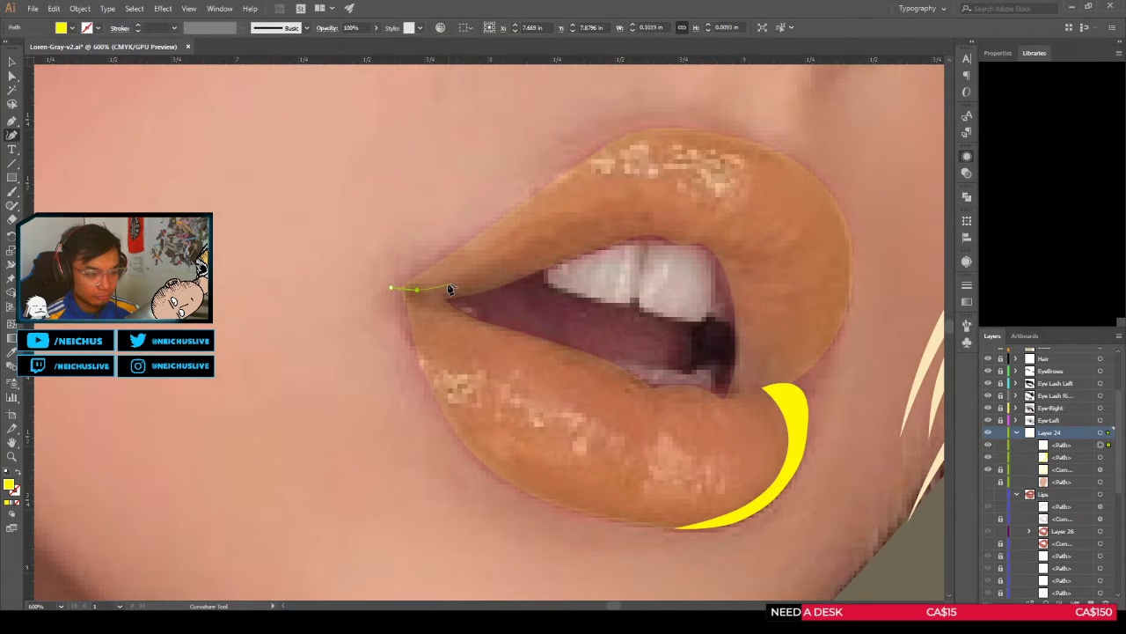
left_click(428, 290)
left_click(449, 282)
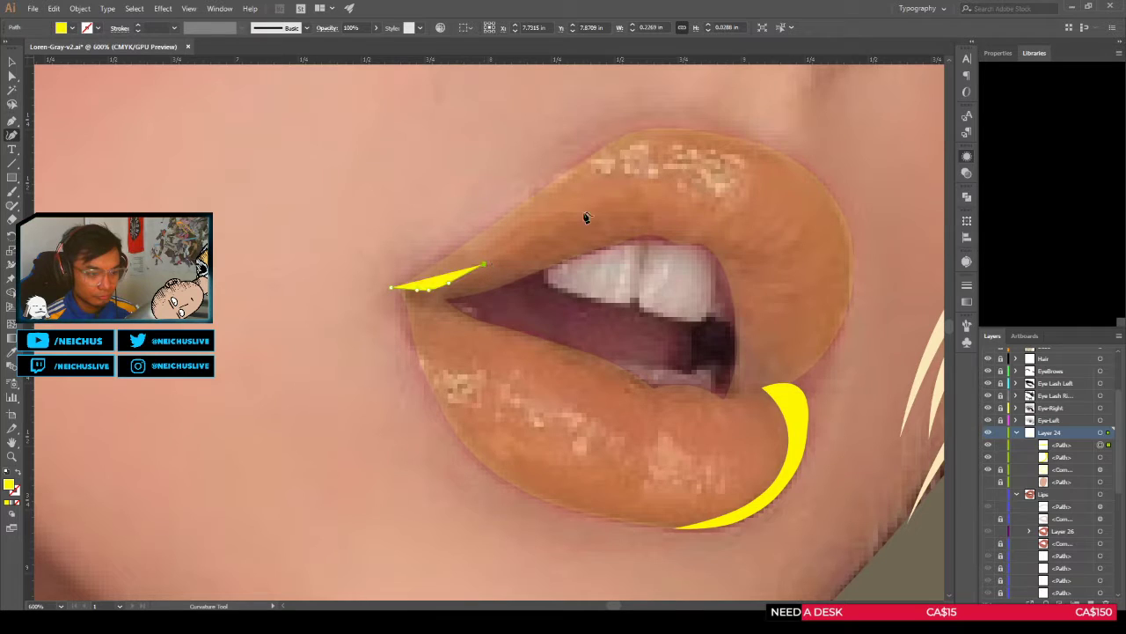
Step: Extend the shadow path's upper edge diagonally along the middle of the upper lip to above the front teeth
key("ctrl+minus")
key("ctrl+minus")
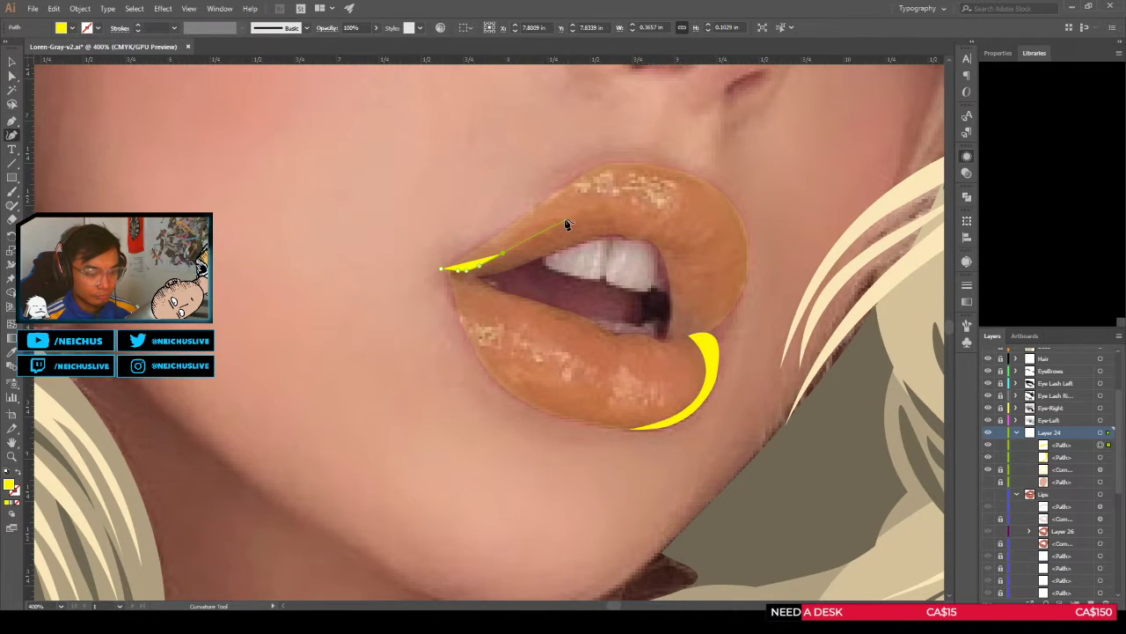
key("ctrl+z")
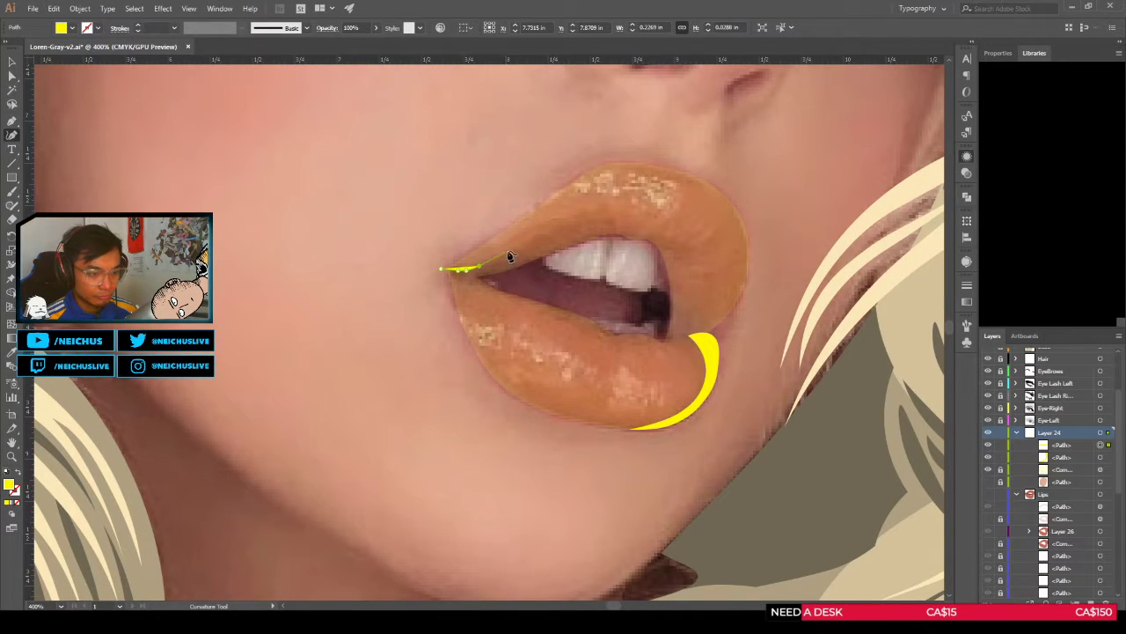
left_click(508, 251)
left_click(560, 222)
left_click(602, 210)
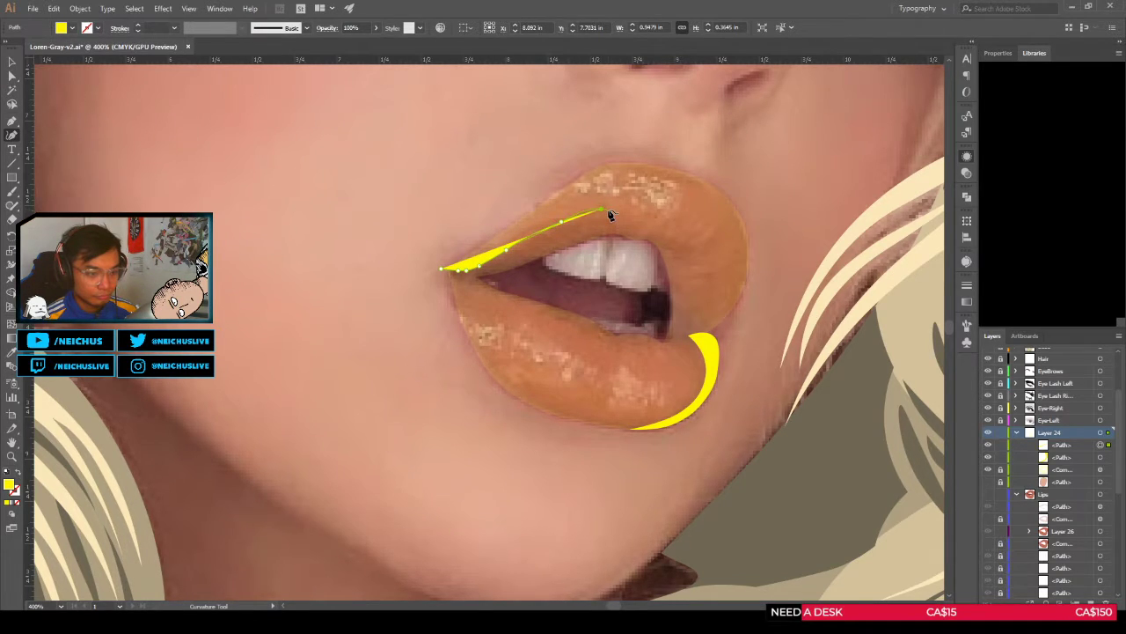
Step: Replace the path's last point with closely spaced points that round the upper edge over its peak above the front teeth
scroll(605, 213, "up", 2)
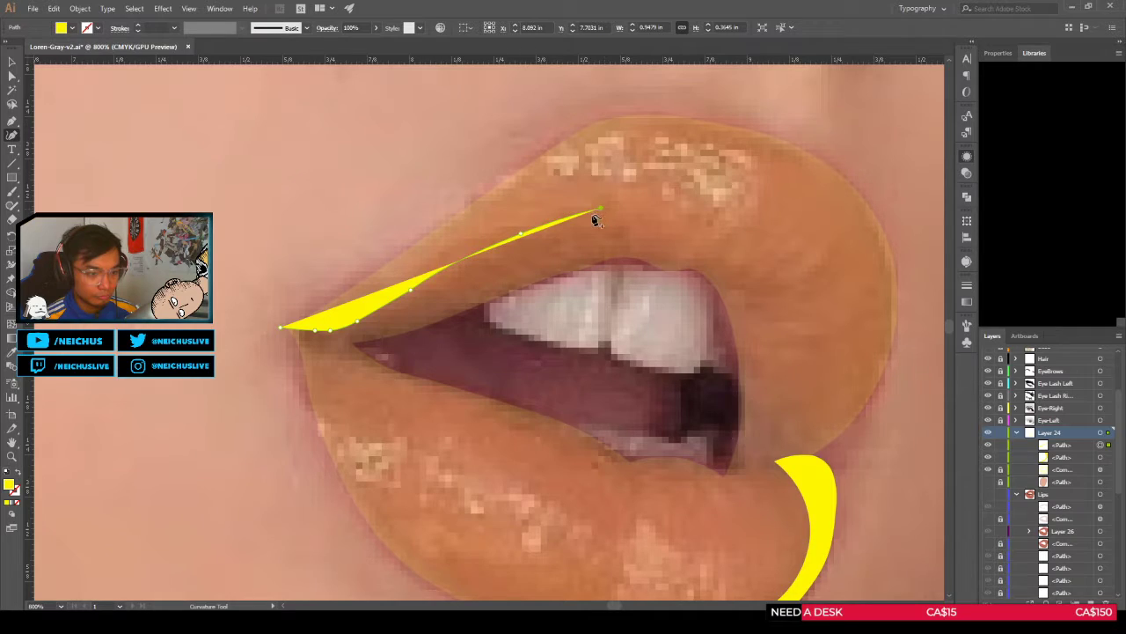
key("ctrl+z")
left_click(576, 216)
left_click(612, 210)
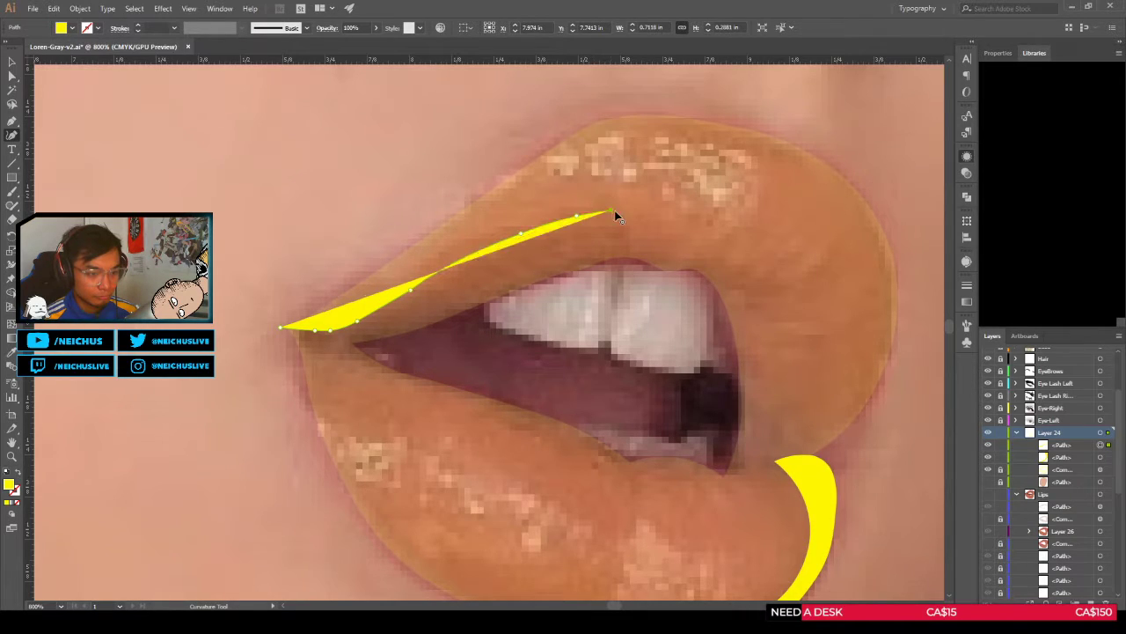
key("ctrl+z")
left_click(608, 210)
key("ctrl+z")
left_click(595, 210)
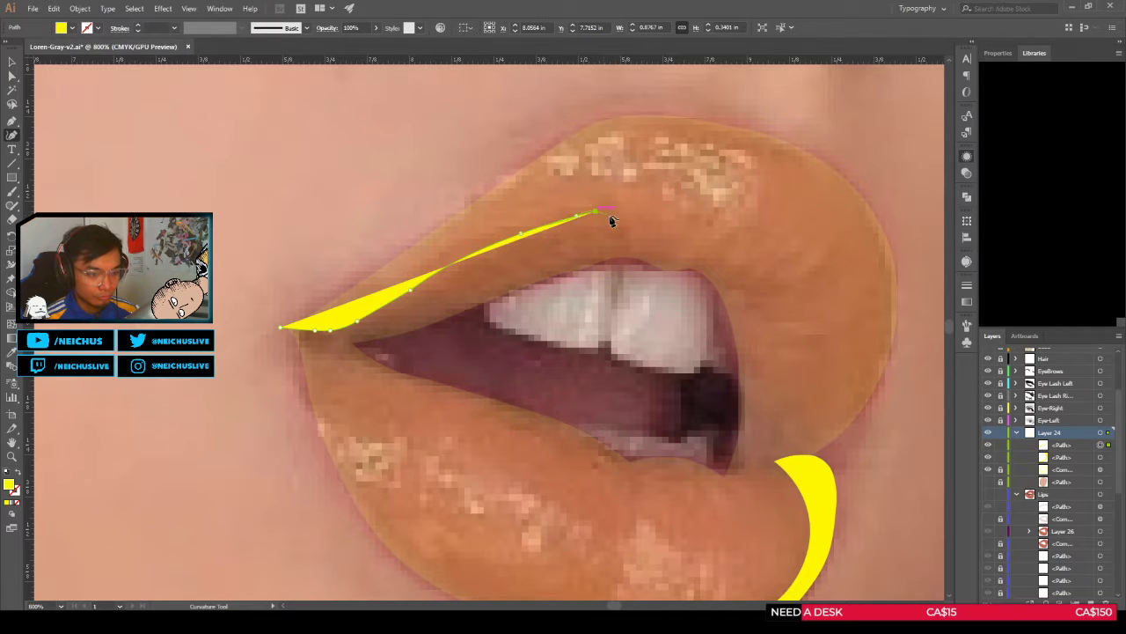
left_click(605, 210)
left_click(613, 209)
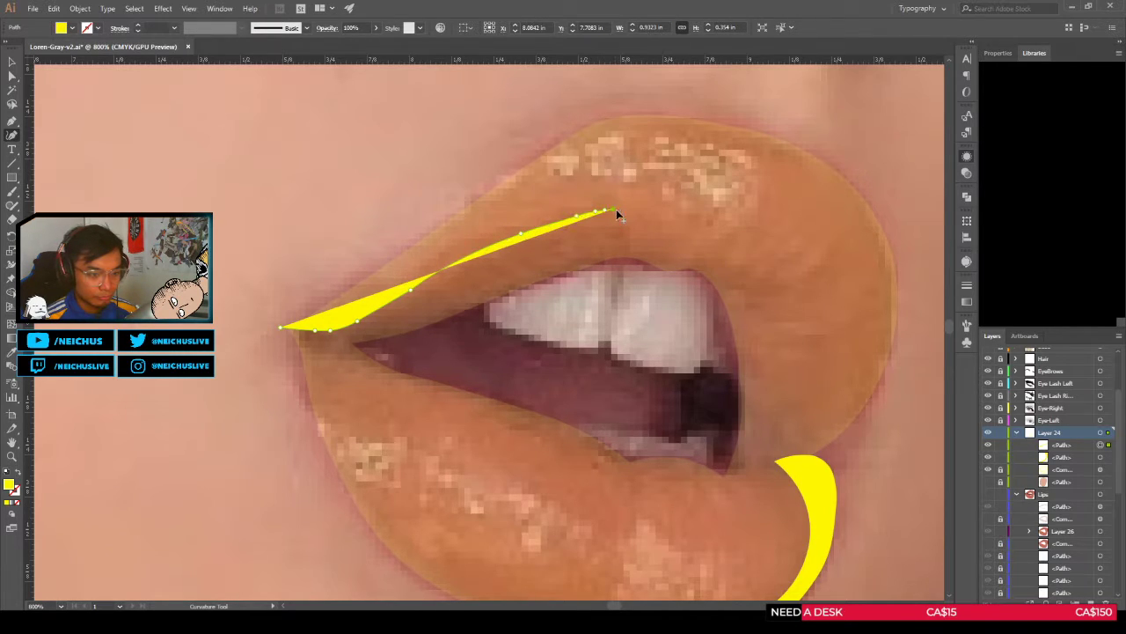
left_click(623, 214)
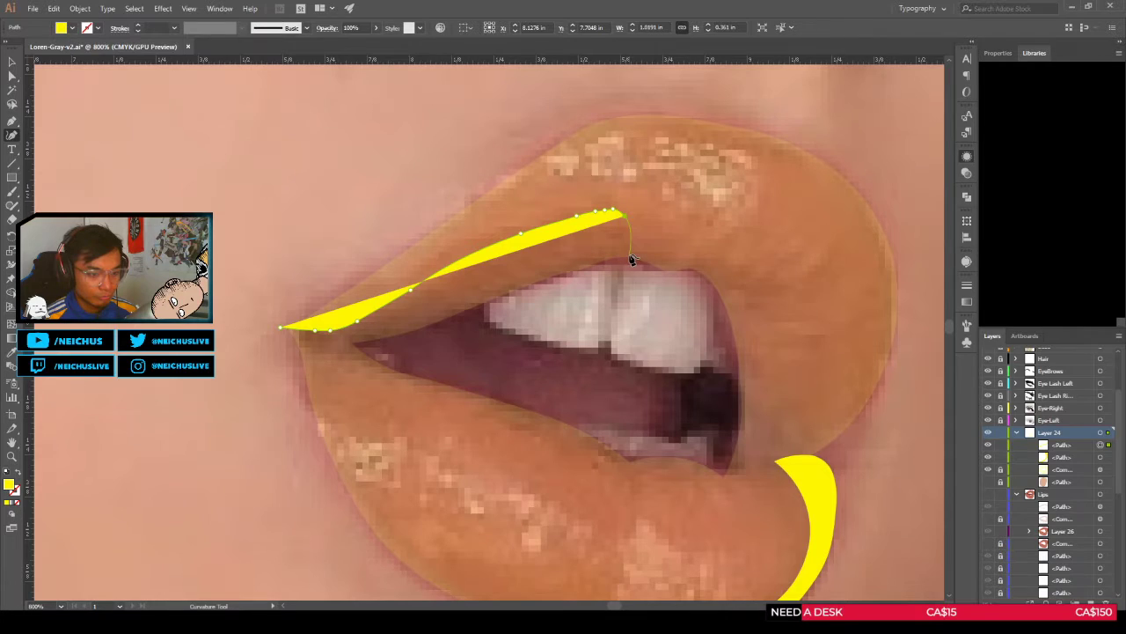
Step: Curve the outline down from the peak to the upper lip's inner edge above the front teeth
scroll(631, 259, "down", 3)
scroll(595, 290, "down", 2)
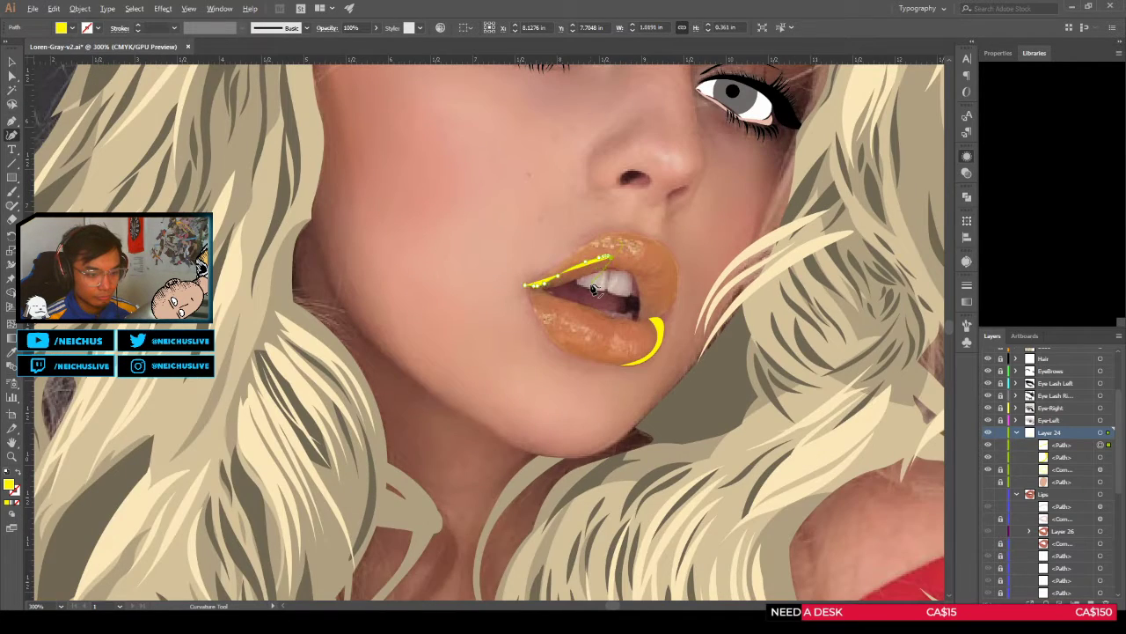
scroll(629, 258, "up", 4)
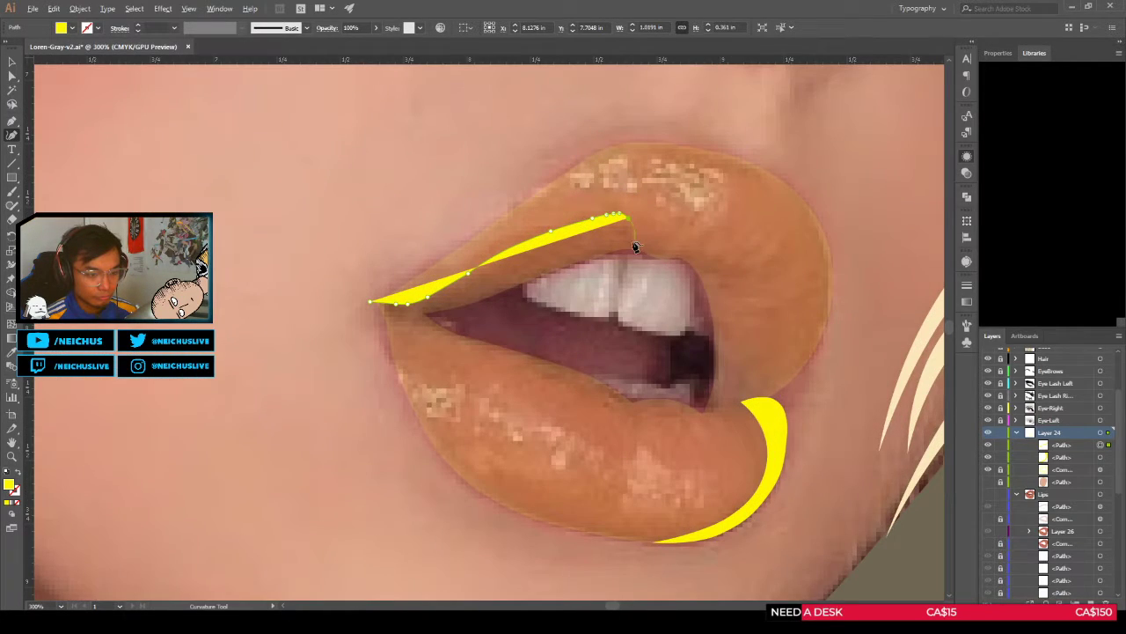
left_click(635, 238)
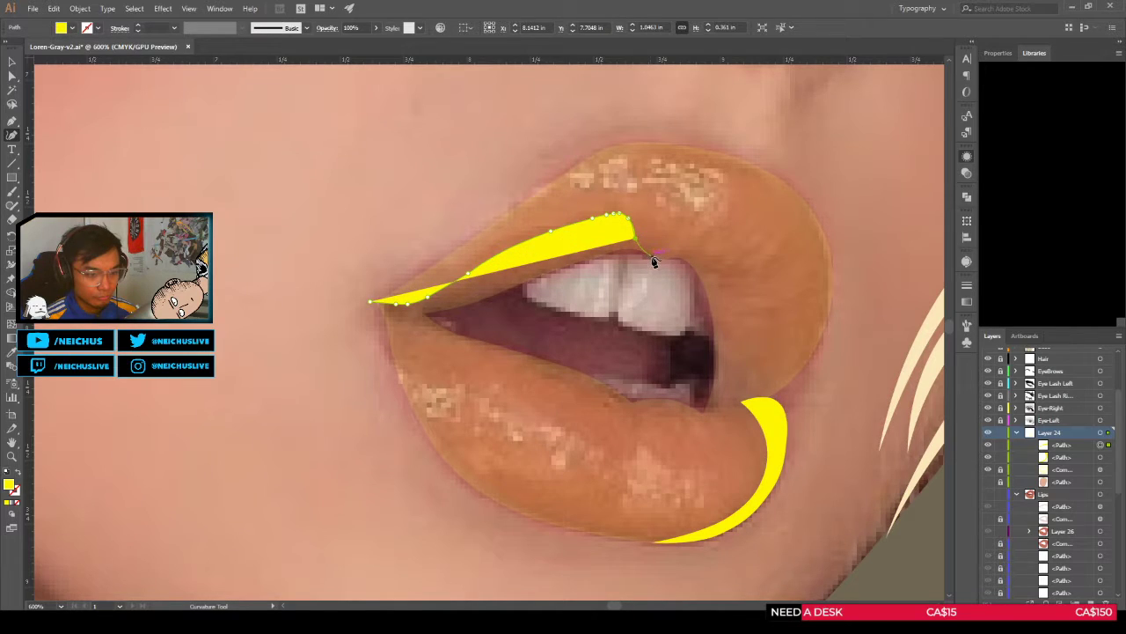
left_click(651, 255)
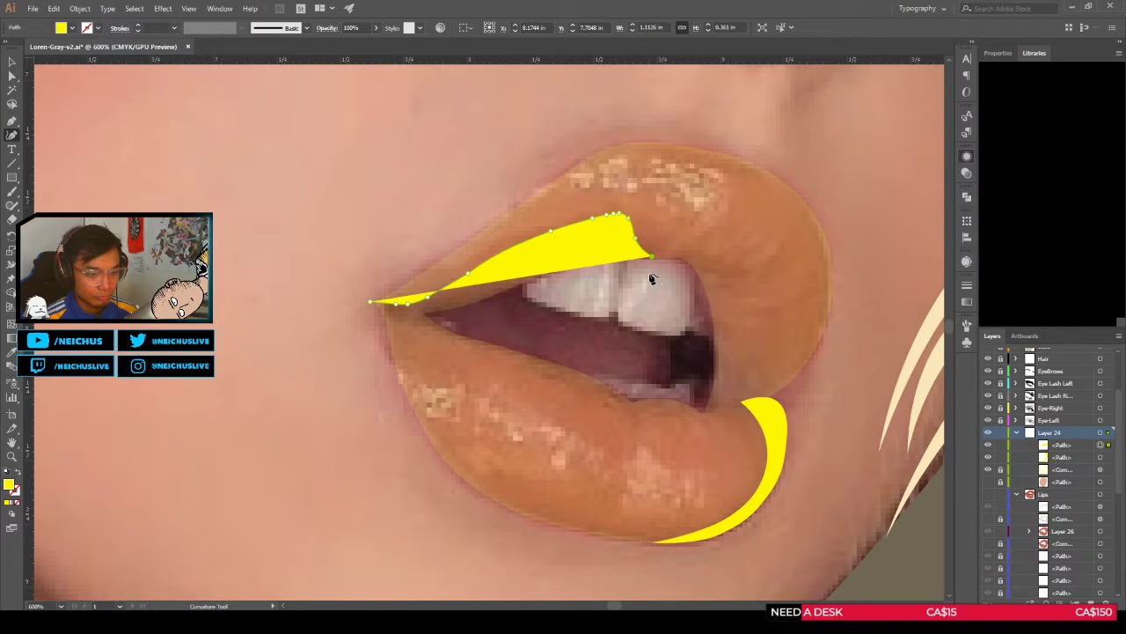
Step: Carry the outline back across the teeth and mouth opening toward the left corner of the mouth
scroll(655, 278, "up", 2)
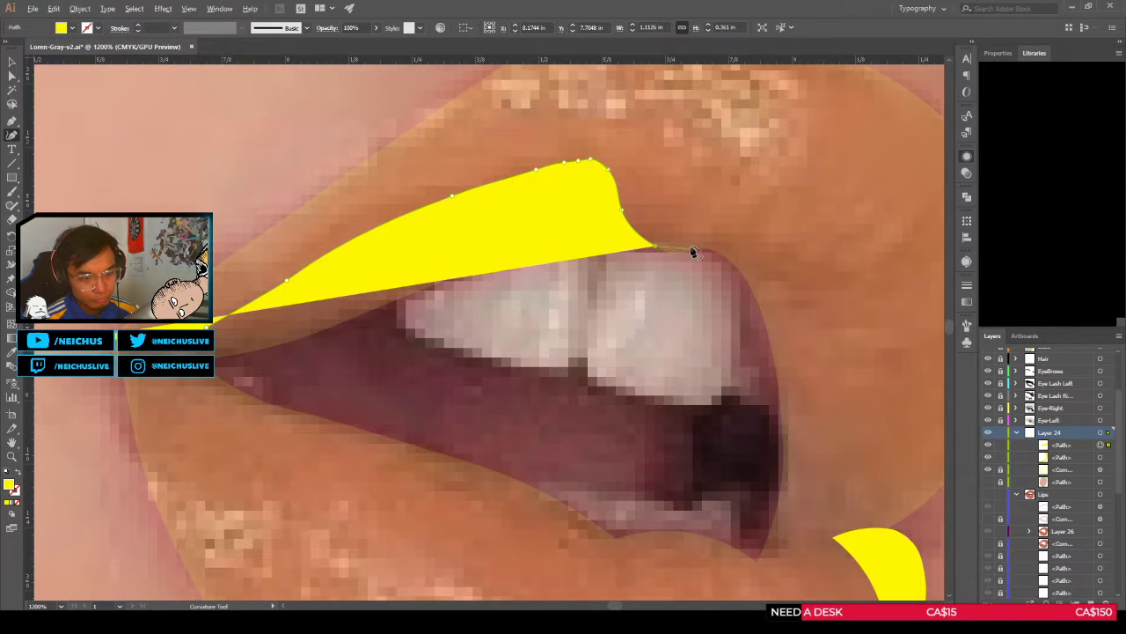
left_click(648, 300)
left_click(514, 363)
left_click(388, 388)
left_click_drag(312, 379, 561, 294)
scroll(482, 293, "down", 3)
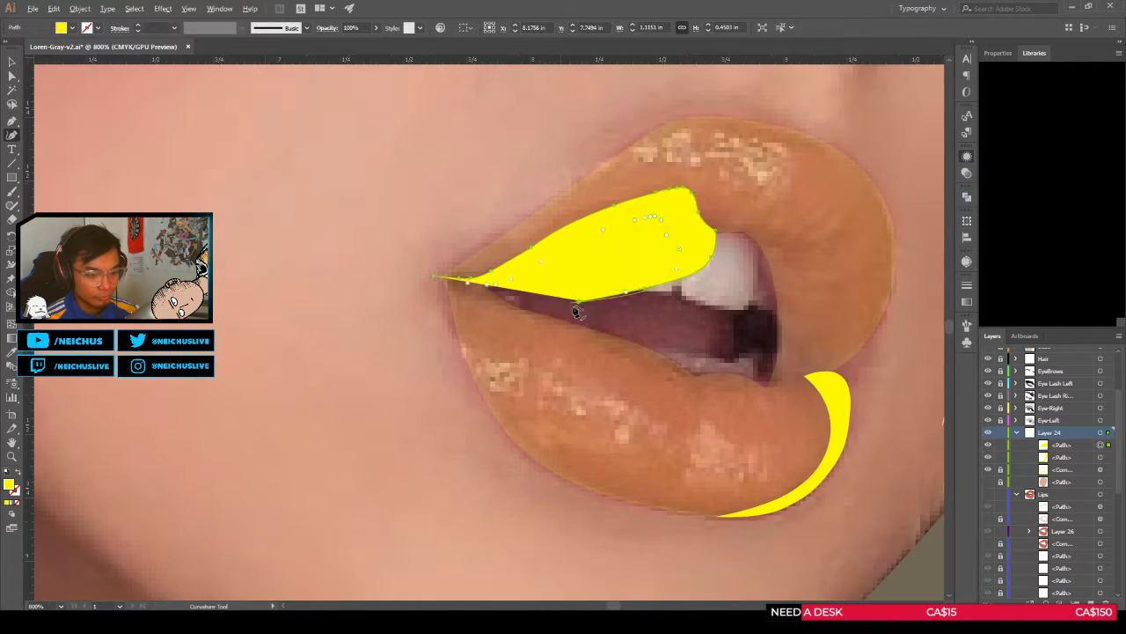
scroll(599, 314, "down", 1)
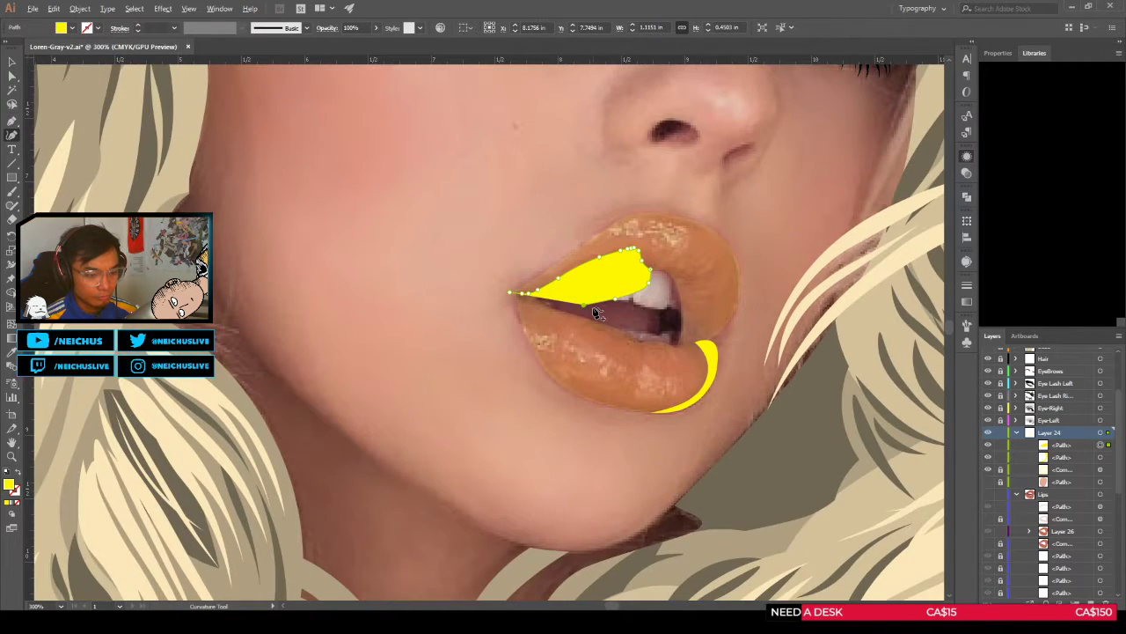
Step: Check the photo beneath the lip fill, then close the shadow outline beyond the mouth corner, about 1.20 in wide and 0.46 in tall
left_click(988, 470)
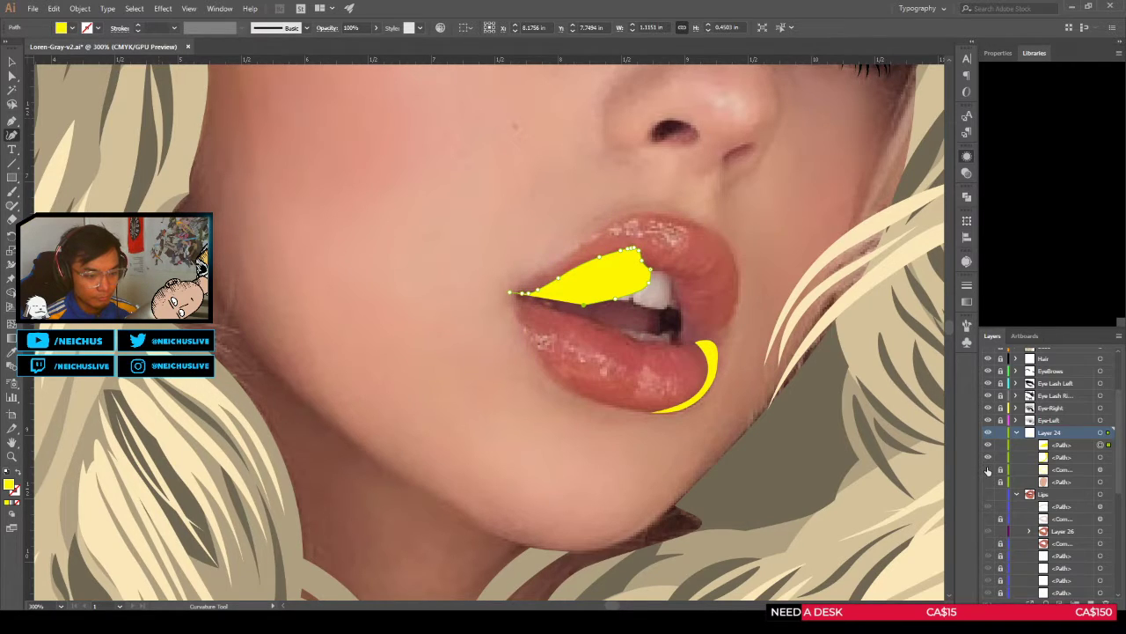
left_click(987, 469)
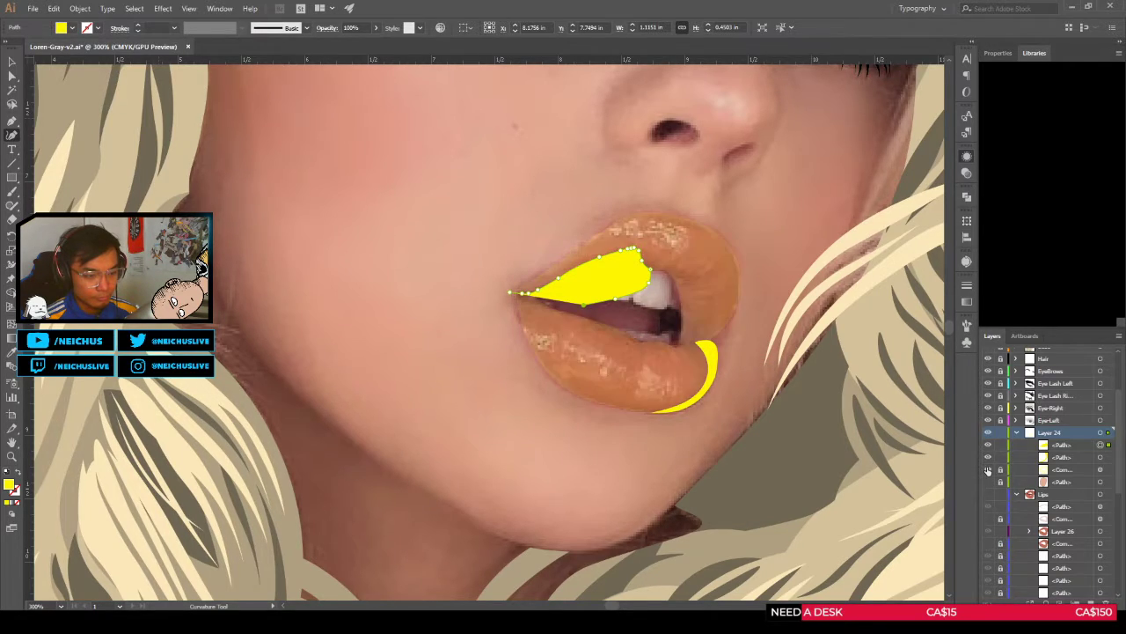
scroll(689, 344, "up", 2)
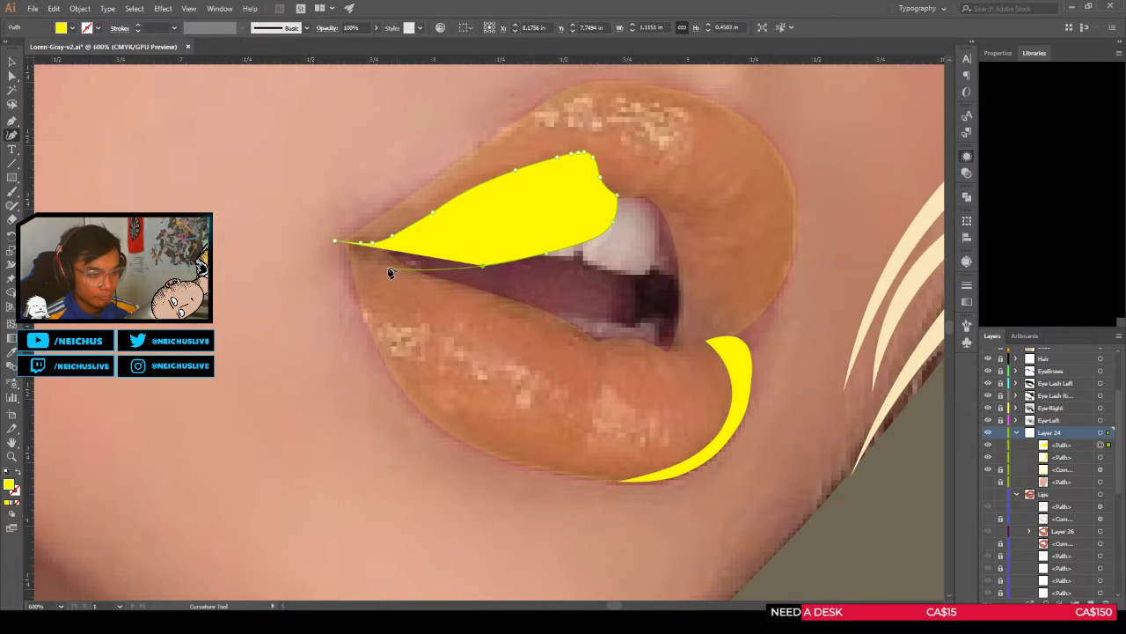
left_click(327, 245)
double_click(331, 253)
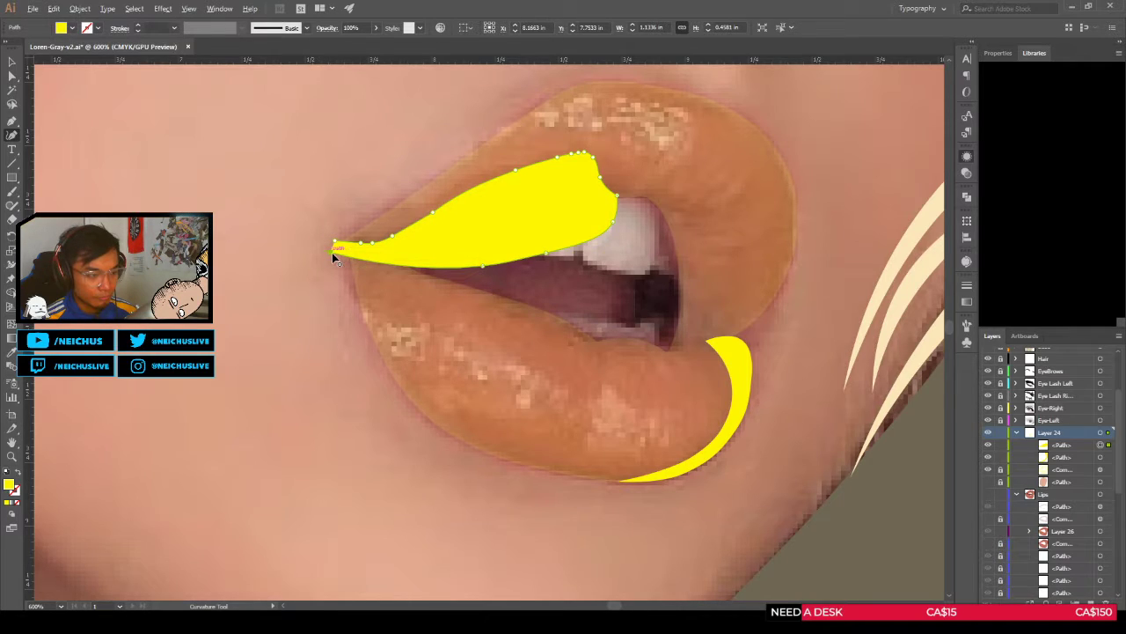
left_click(313, 241)
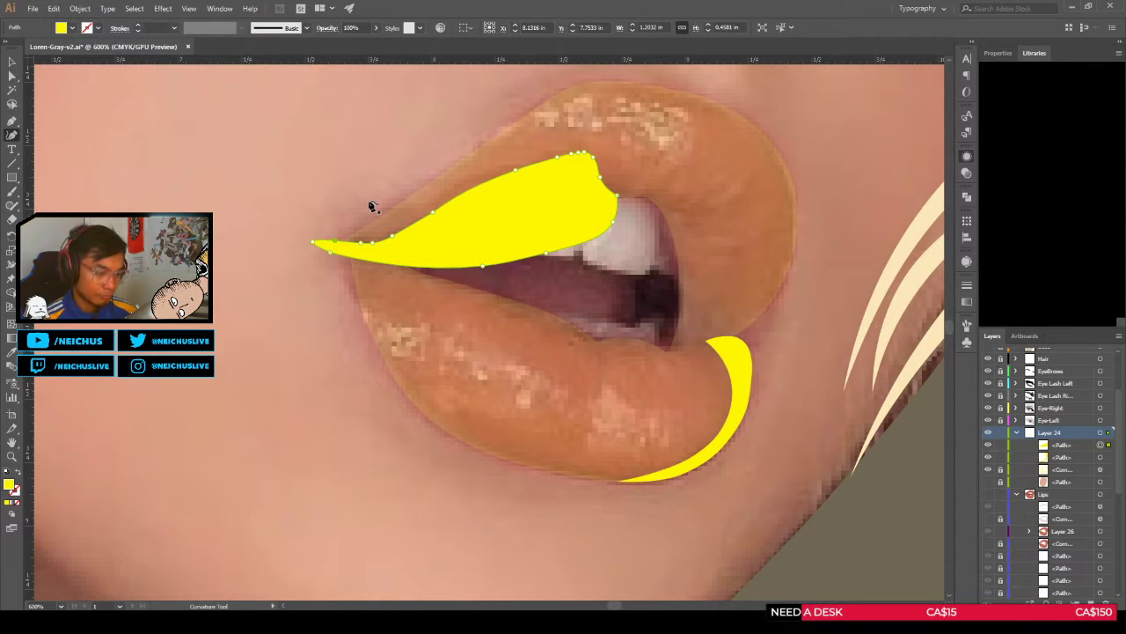
Step: Select the new shadow with the unlocked lip shape, trim away its parts outside the lips and in the mouth opening with Shape Builder, and deselect
key("v")
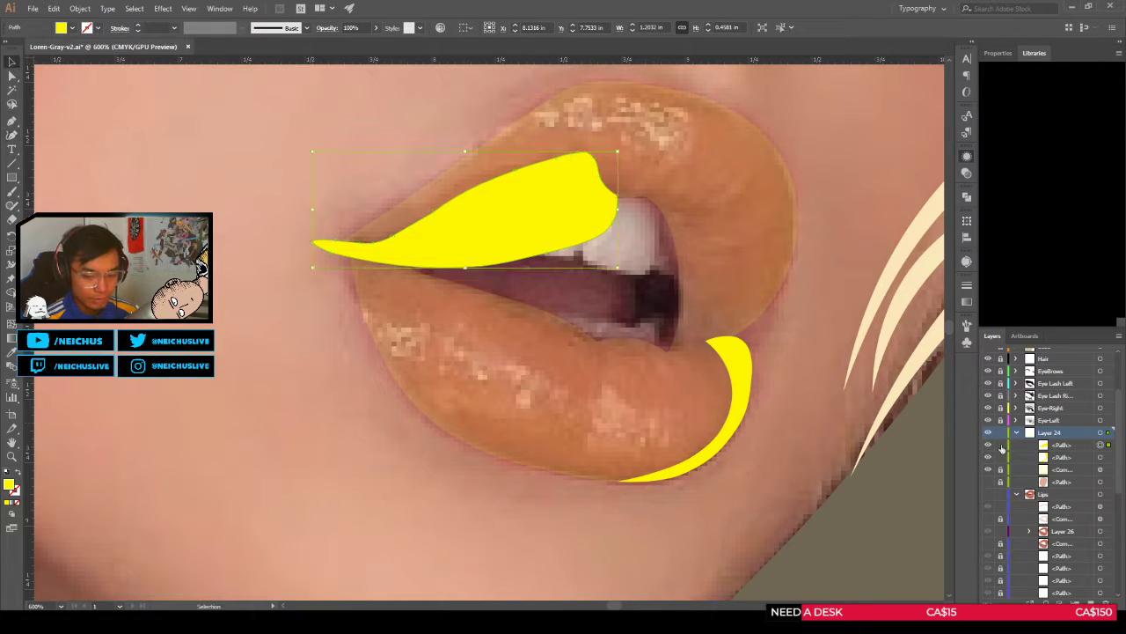
left_click(1100, 469, "shift")
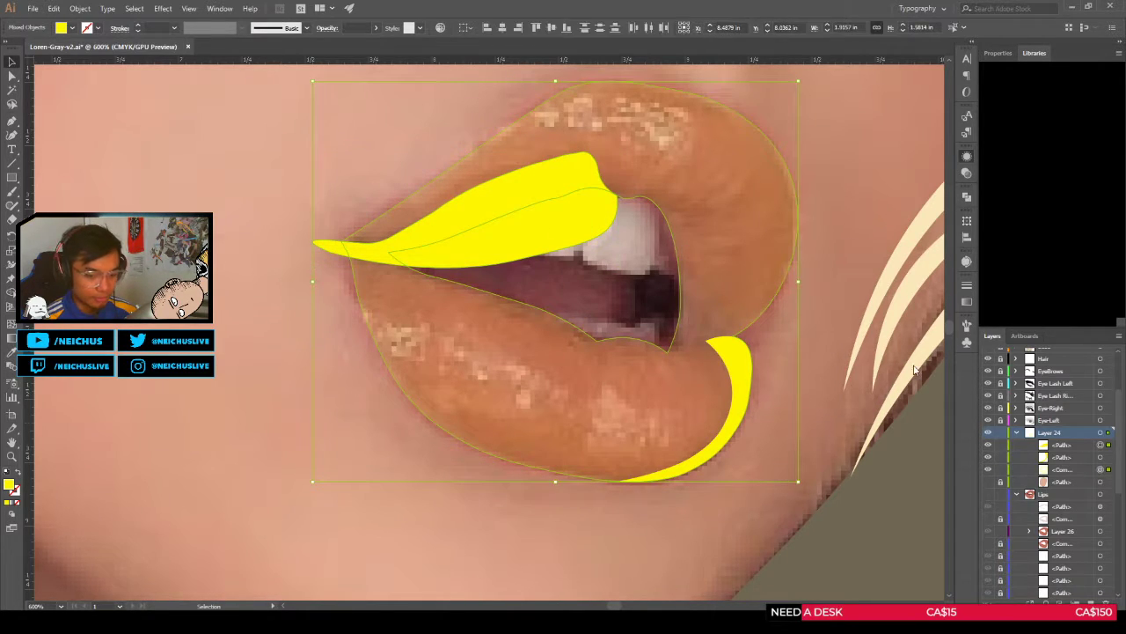
key("shift+m")
scroll(339, 227, "up", 1)
left_click(330, 255, "alt")
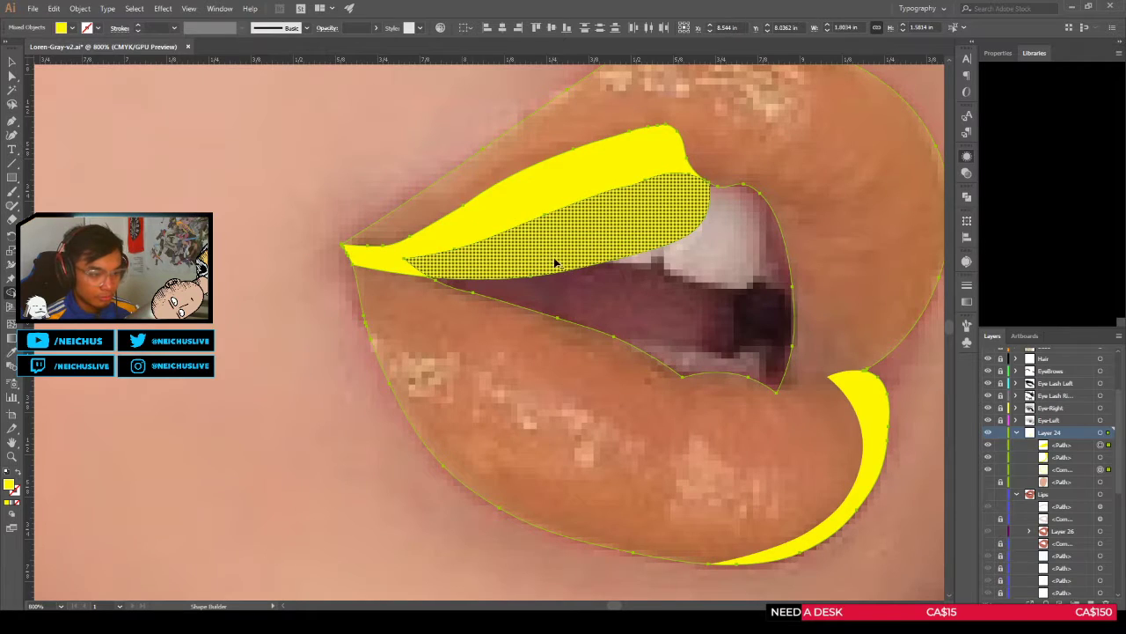
left_click(557, 262, "alt")
scroll(587, 264, "down", 2)
key("a")
left_click(393, 197)
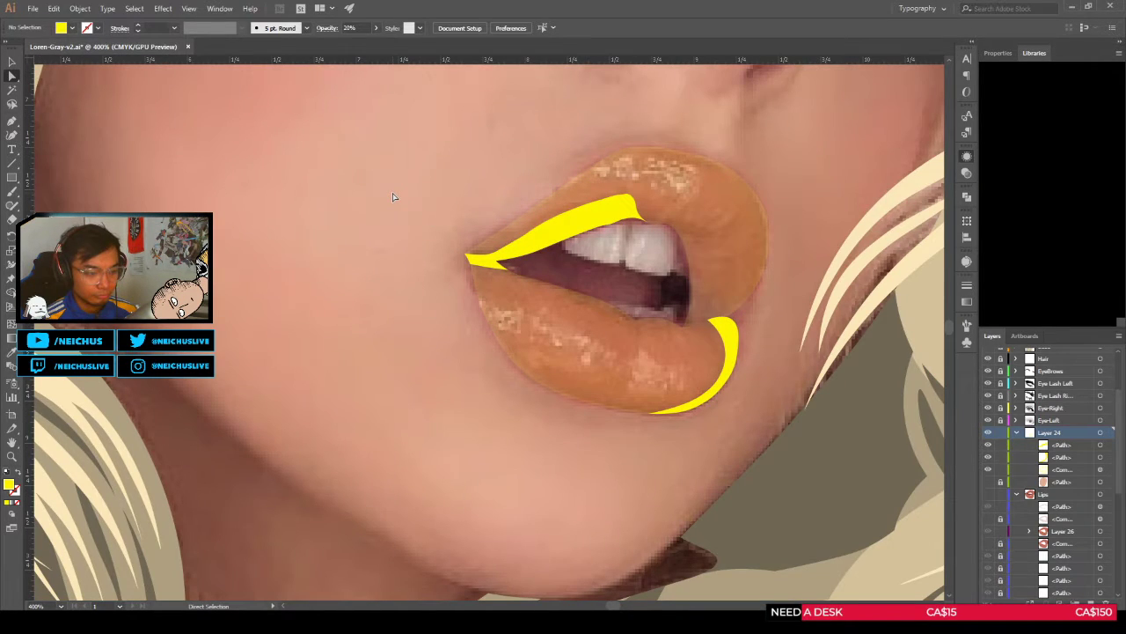
scroll(425, 239, "up", 2)
scroll(291, 215, "down", 2)
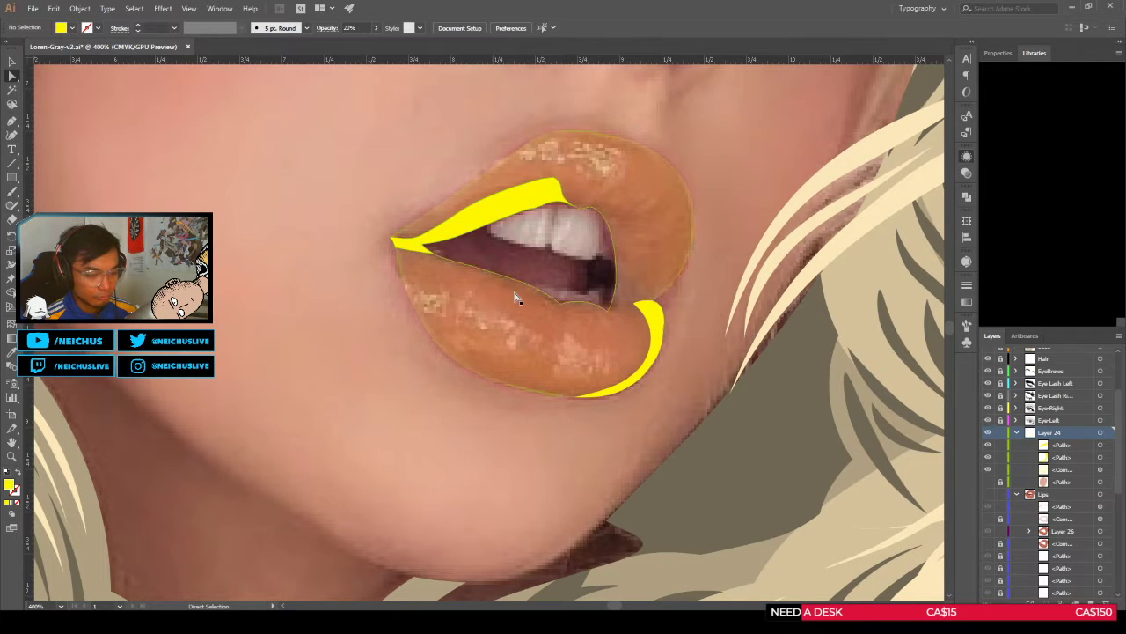
scroll(487, 252, "down", 1)
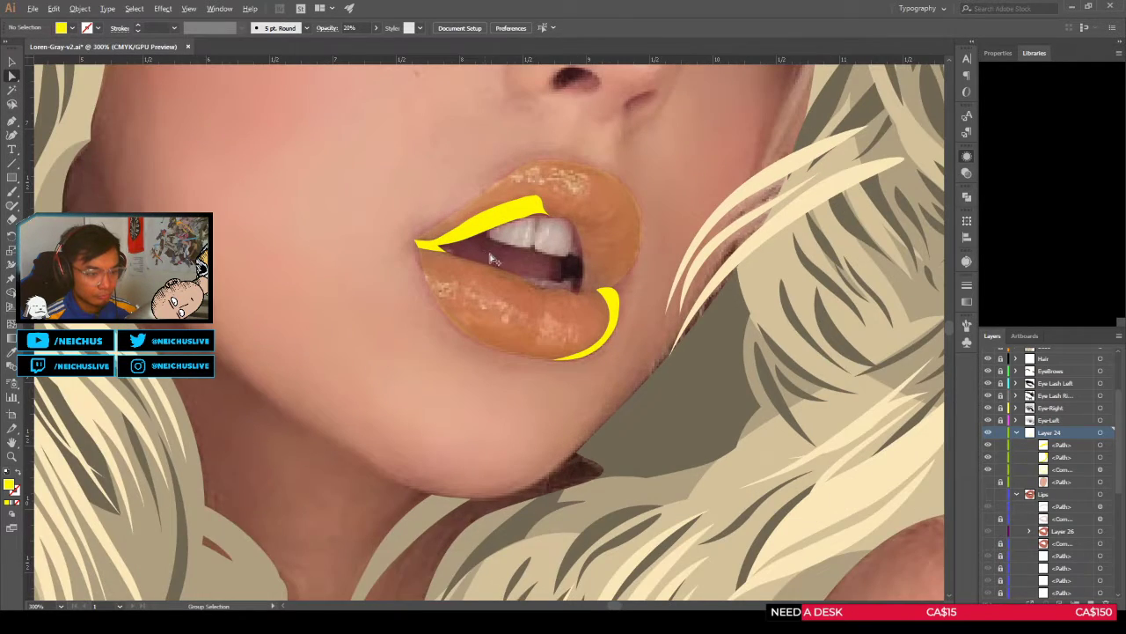
scroll(520, 232, "up", 1)
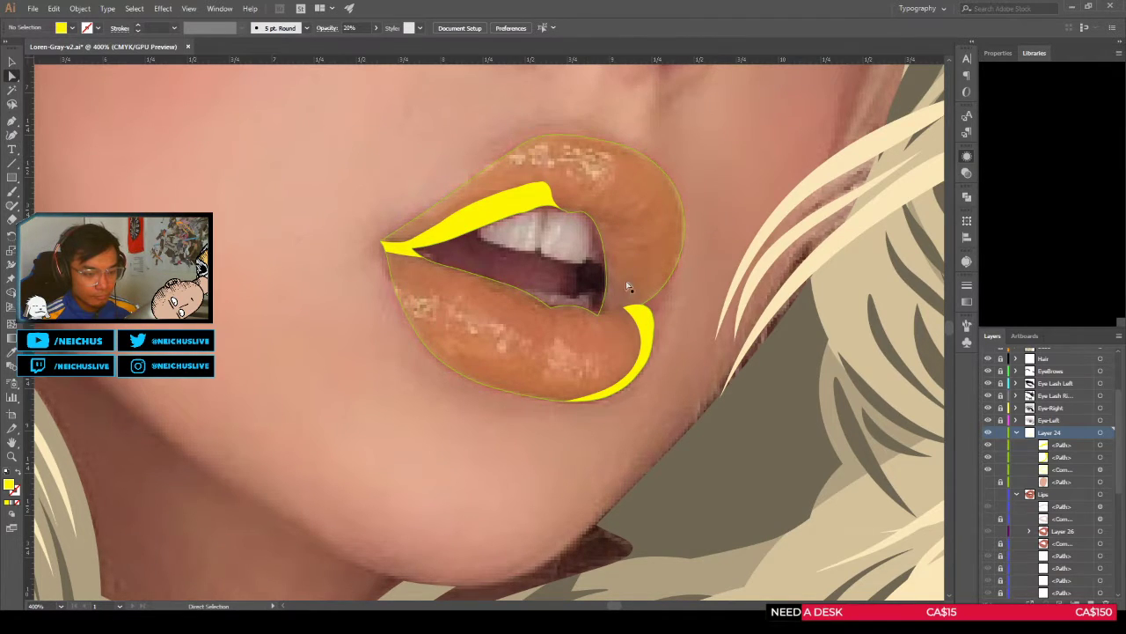
scroll(625, 281, "down", 3)
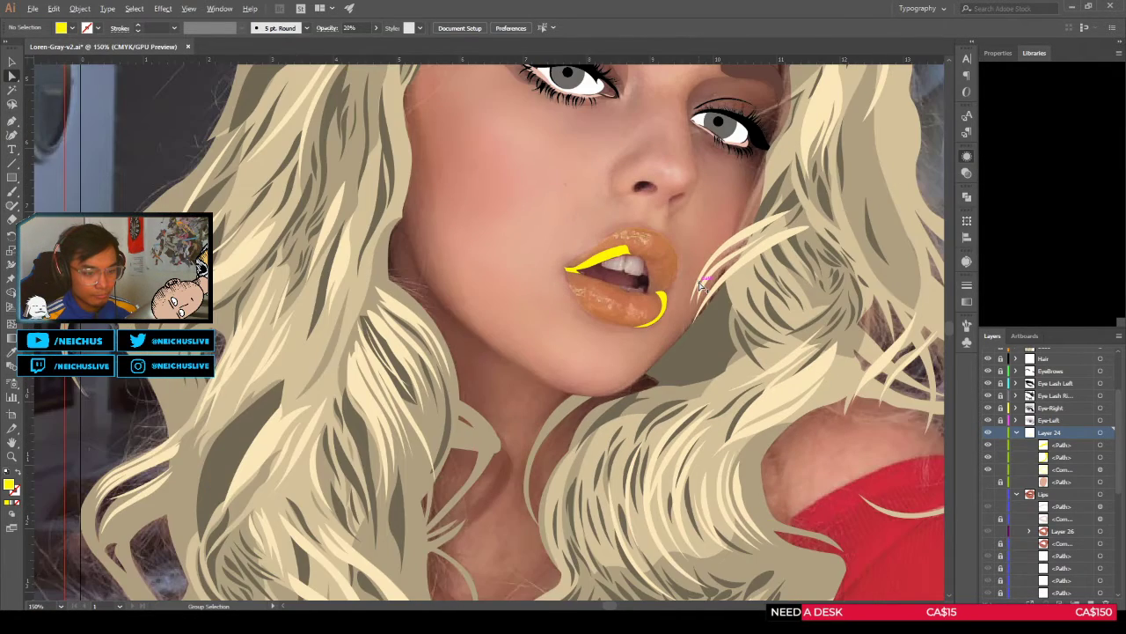
Step: Start a new shadow outline over the front teeth with a short pointed spike rising into the upper lip beside the existing shadow
scroll(669, 264, "up", 3)
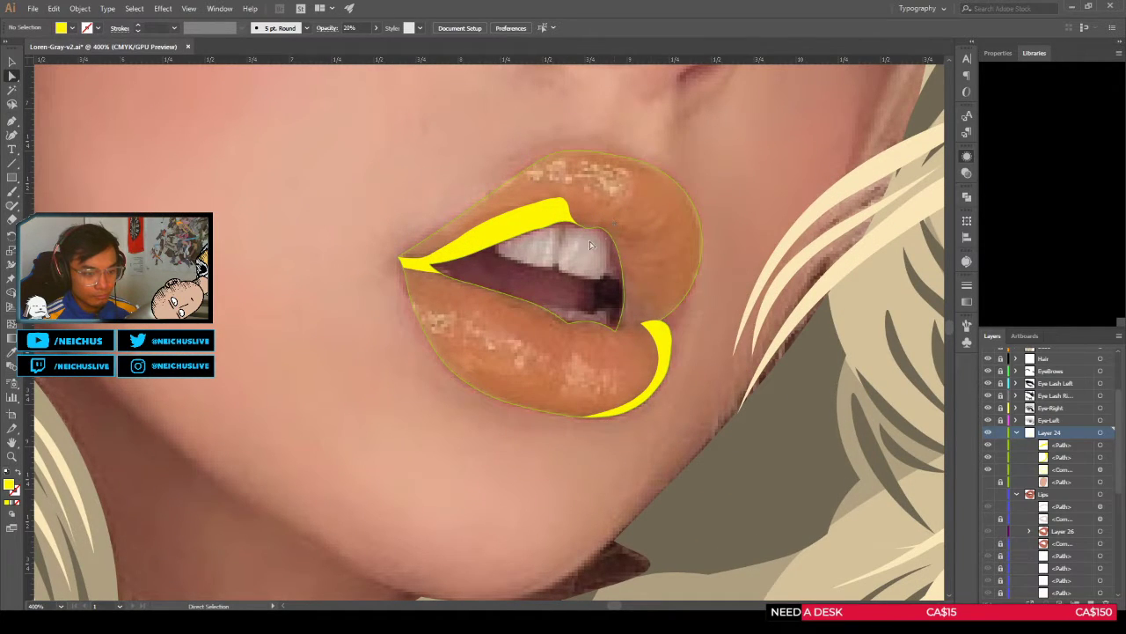
scroll(638, 280, "down", 2)
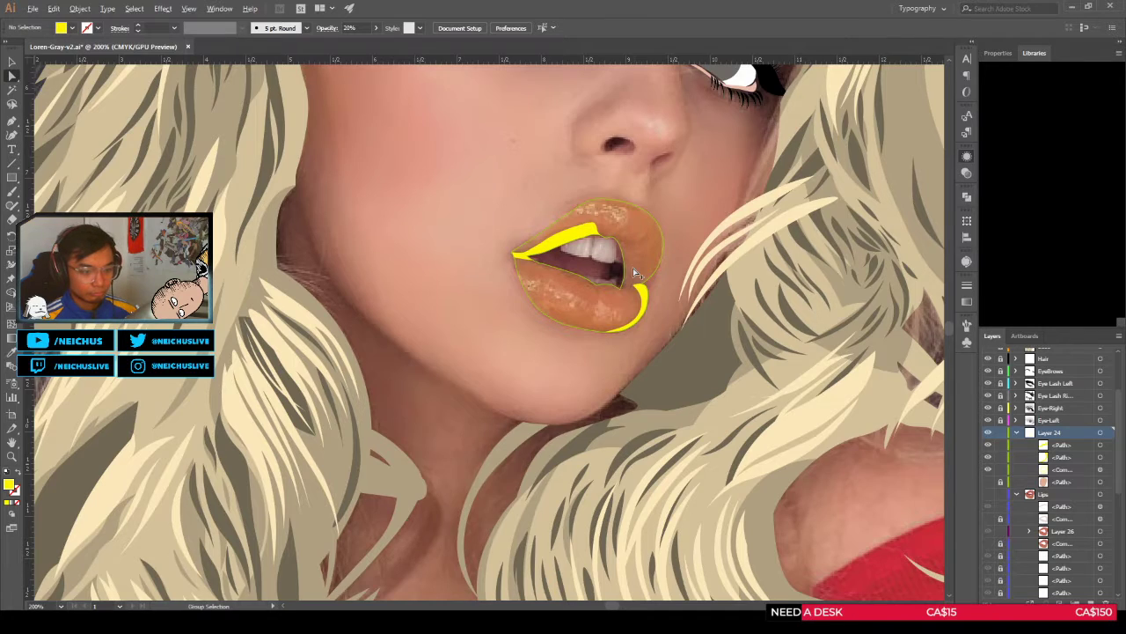
scroll(633, 269, "up", 1)
scroll(613, 224, "up", 1)
key("shift+grave")
scroll(592, 238, "down", 3)
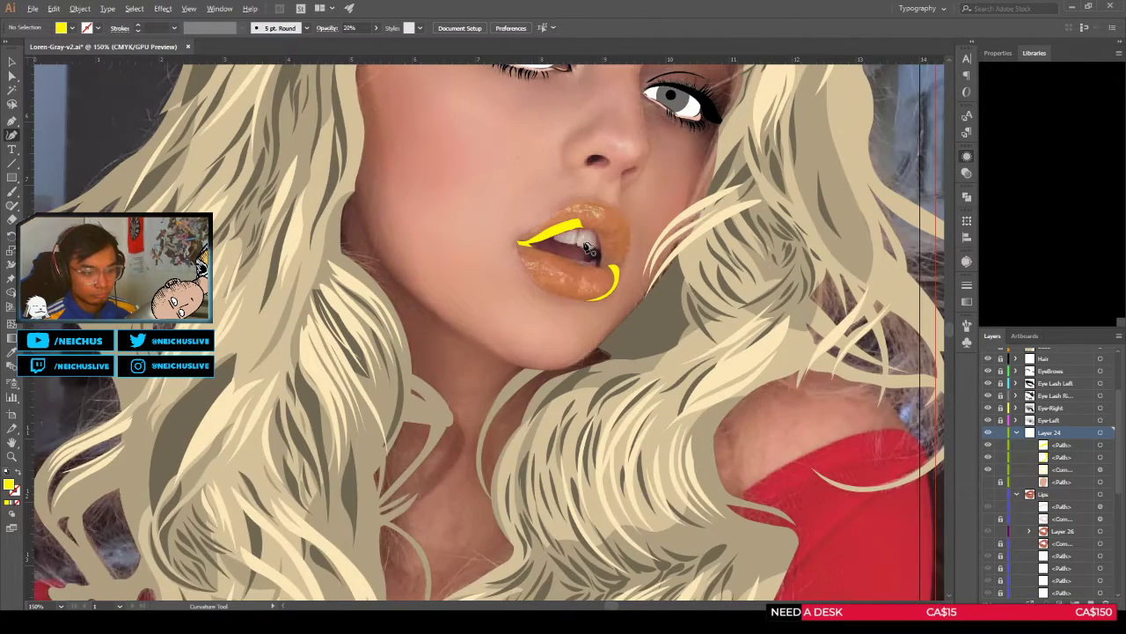
scroll(588, 249, "up", 2)
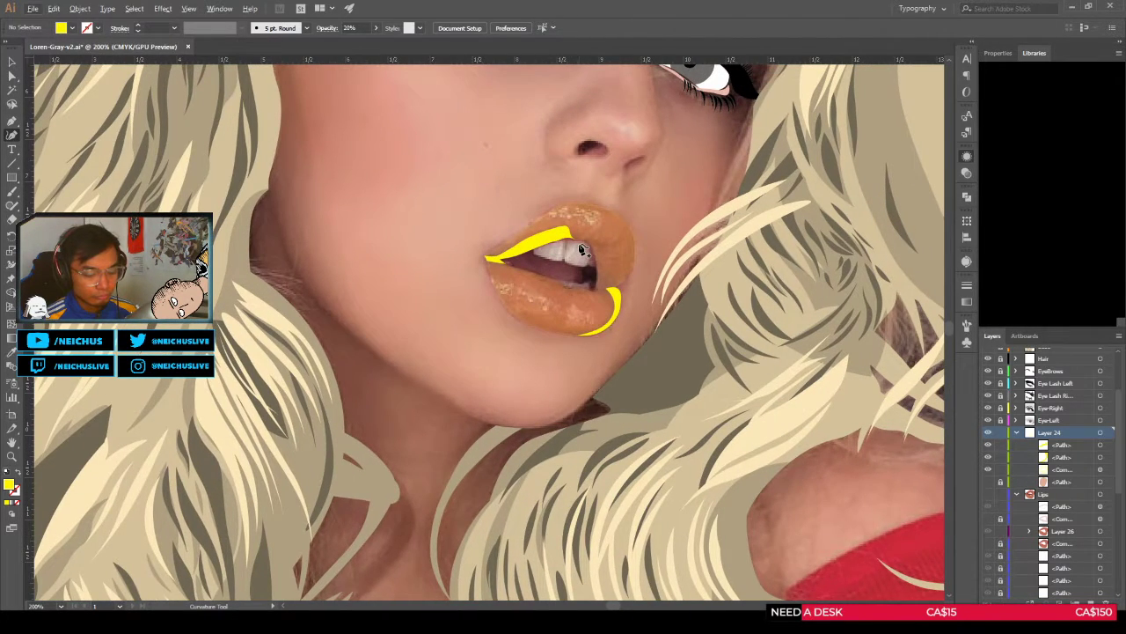
scroll(580, 251, "up", 2)
left_click(583, 249)
scroll(583, 249, "up", 2)
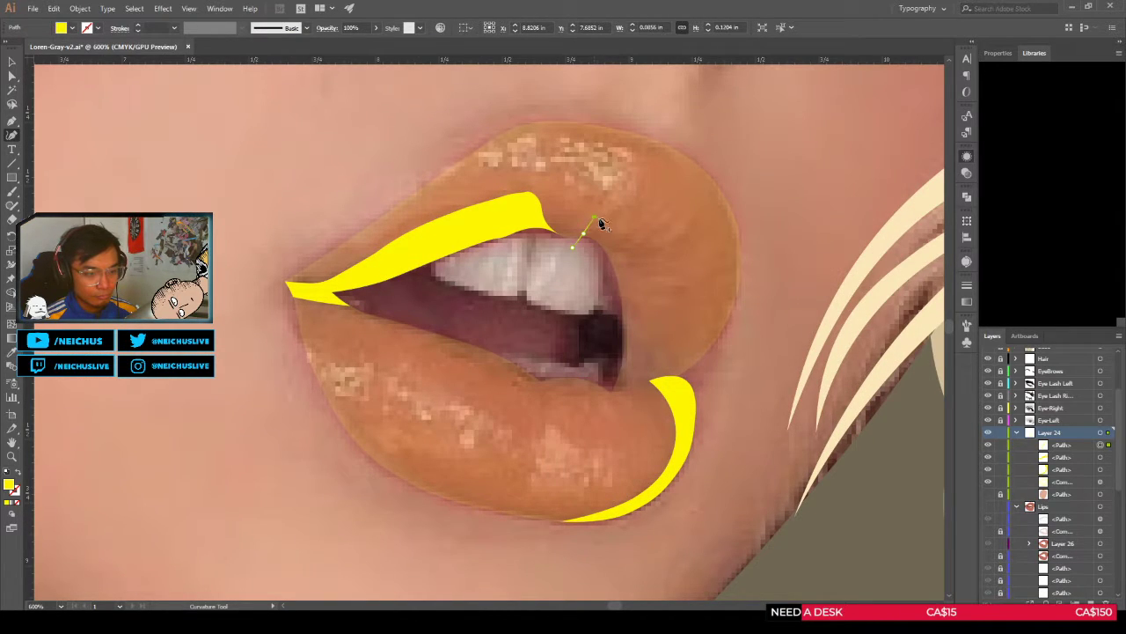
left_click(599, 228)
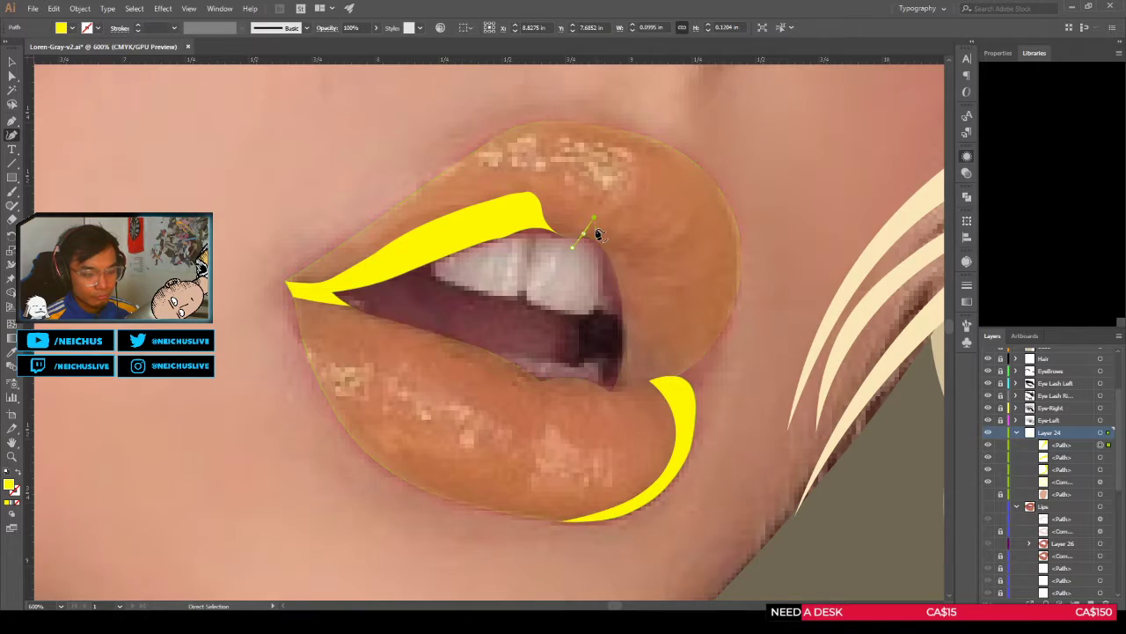
scroll(598, 233, "up", 2)
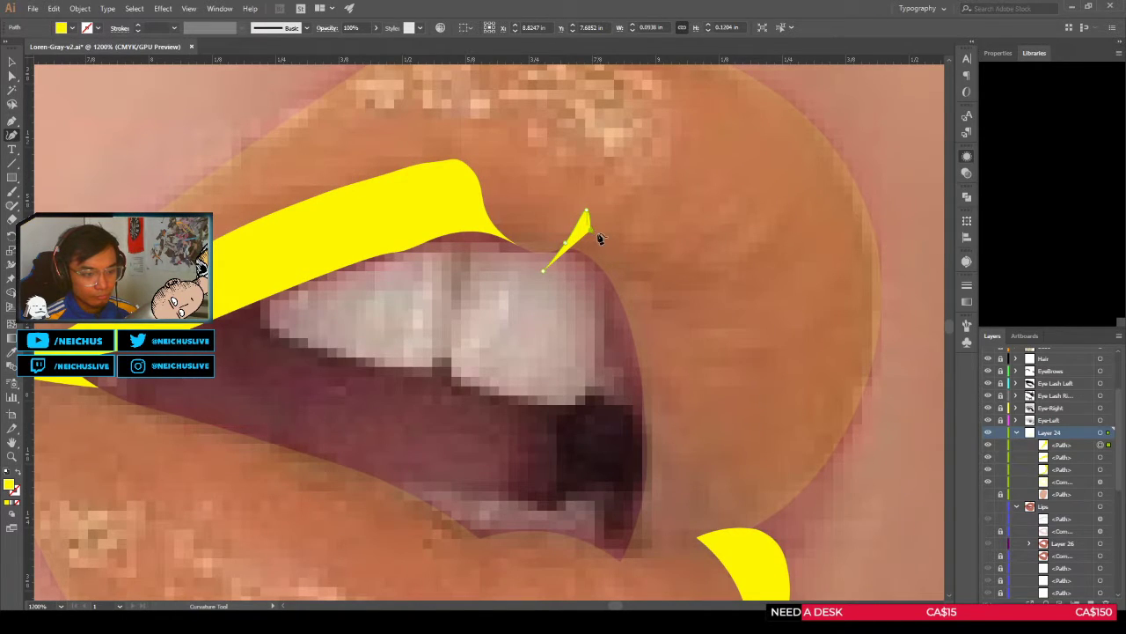
left_click(598, 234)
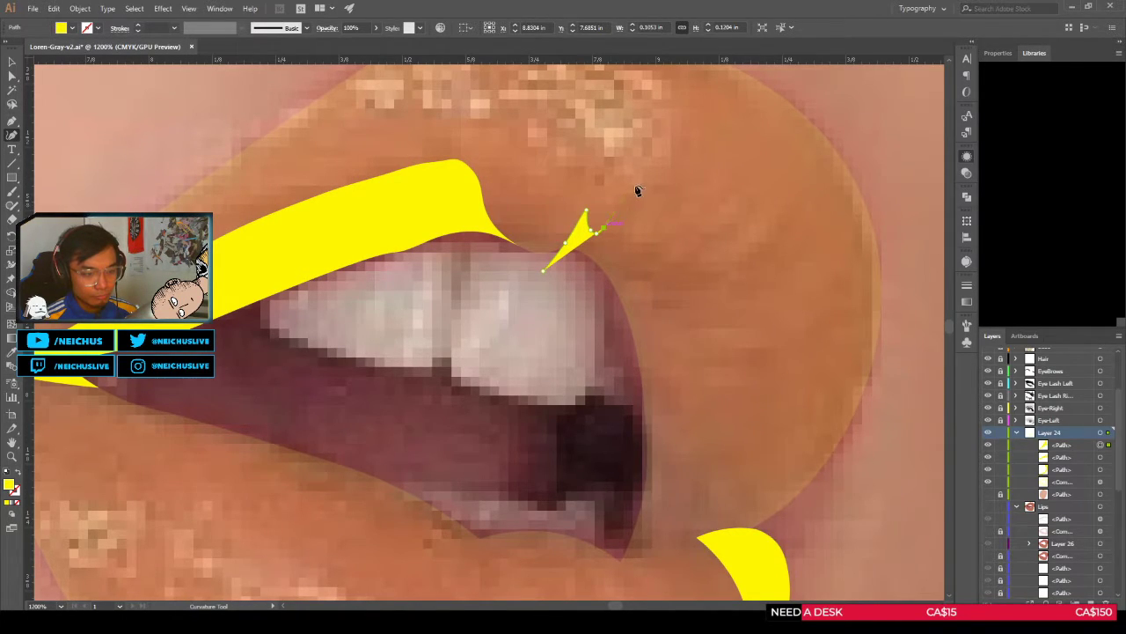
Step: Extend the outline up into a taller curved spike below the upper-lip highlight and bring it back down its far side
left_click(622, 203)
left_click(637, 177)
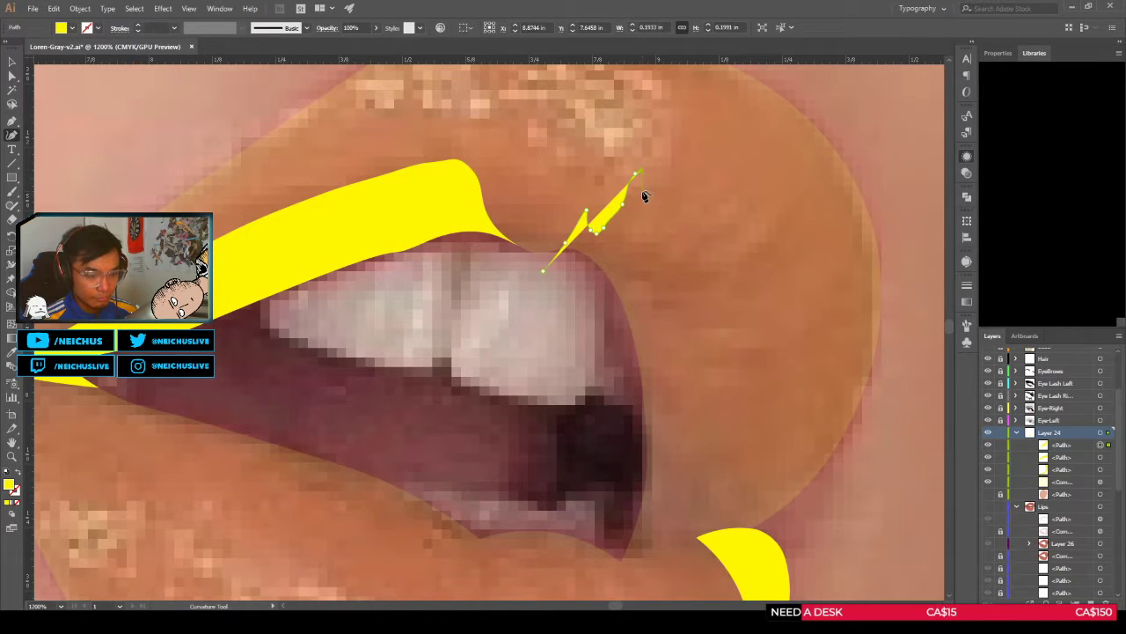
scroll(643, 179, "up", 1)
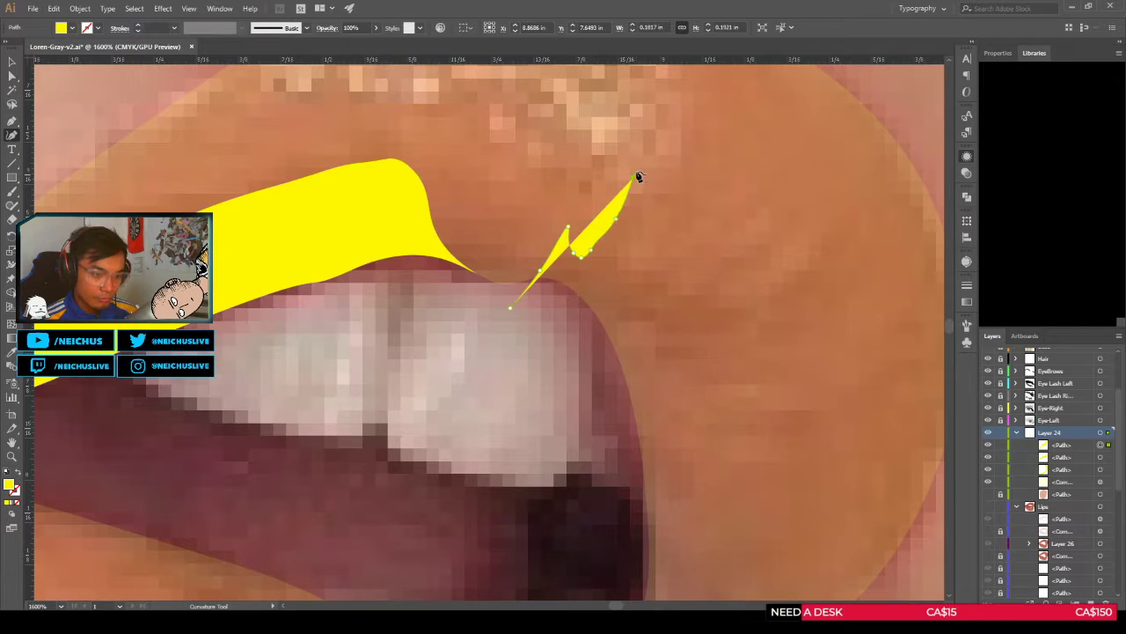
left_click(636, 172)
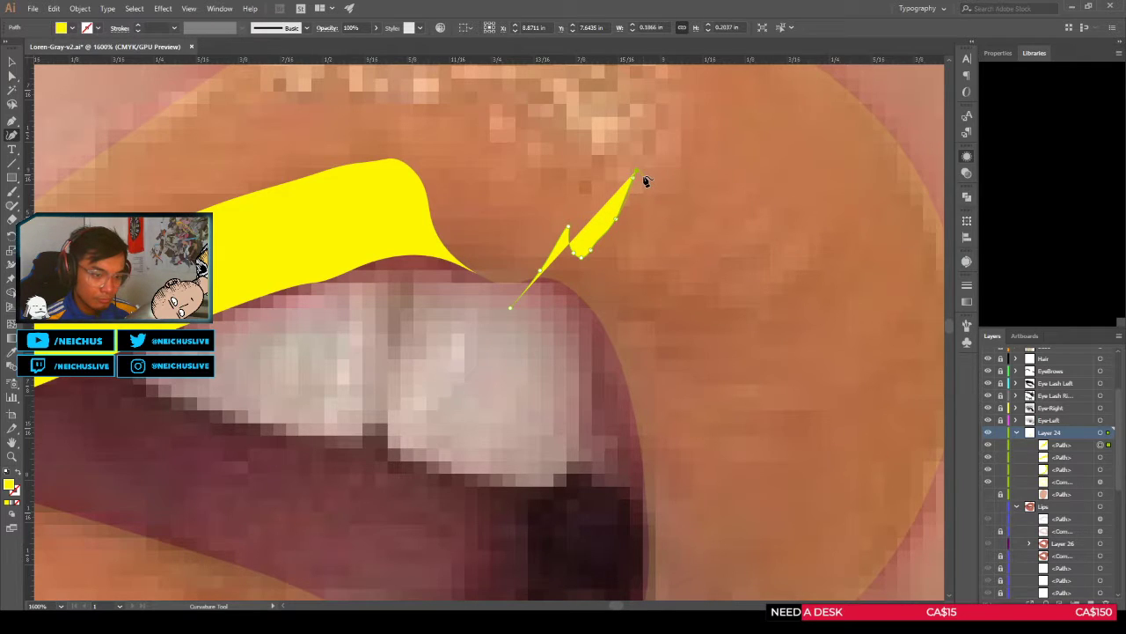
scroll(645, 219, "down", 2)
scroll(648, 222, "up", 1)
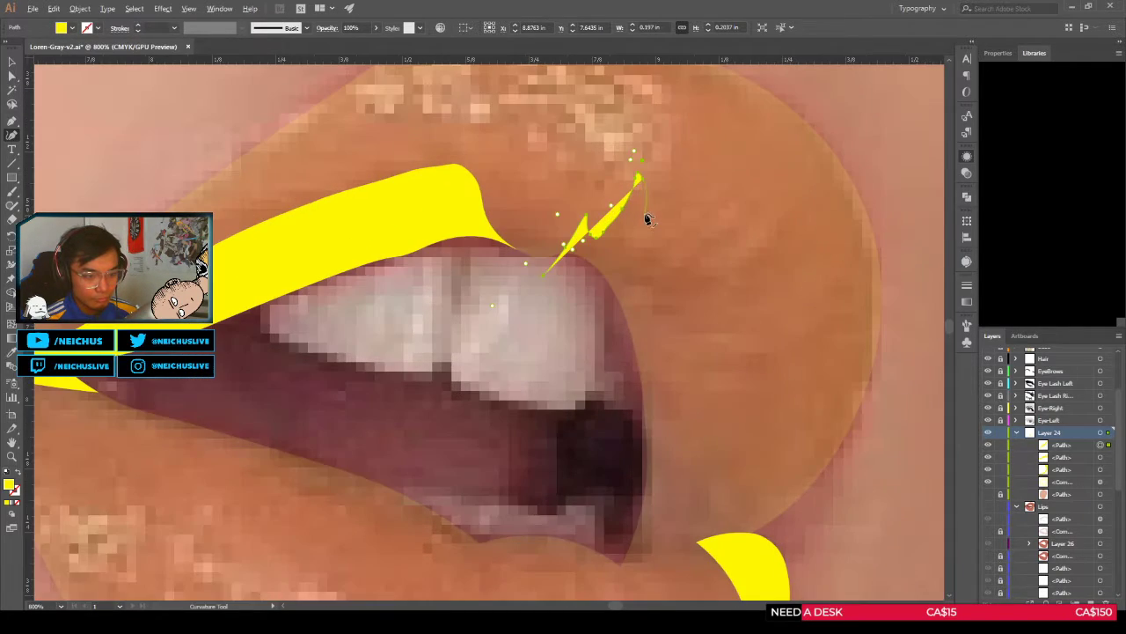
left_click(643, 208)
left_click(626, 237)
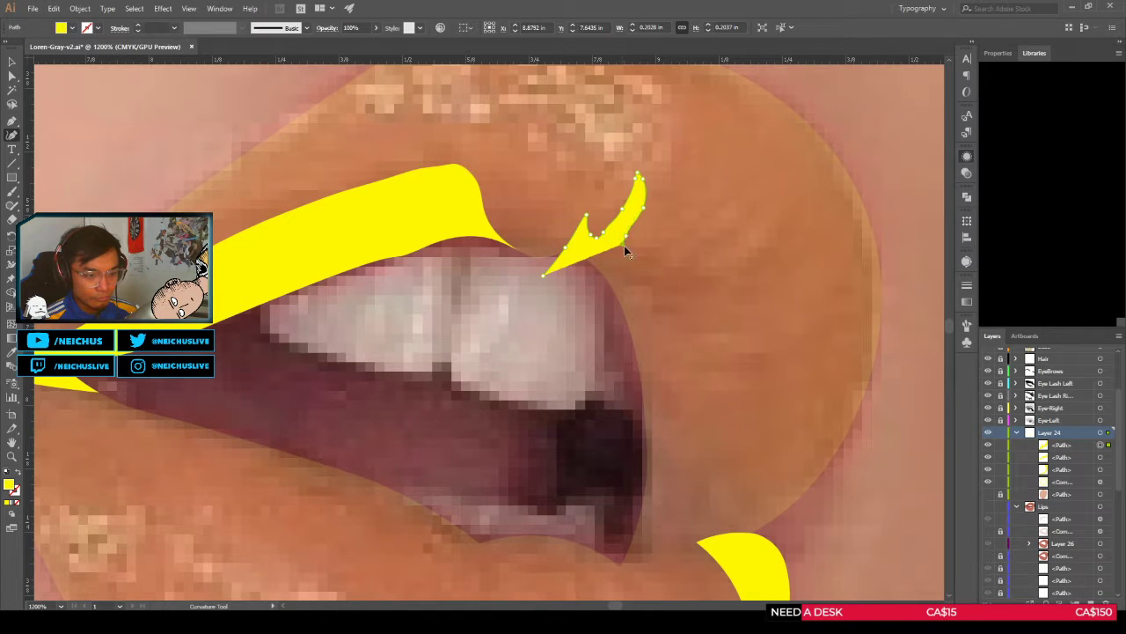
Step: Continue the outline toward the right side of the upper lip with a short shallow spike and the rising edge of another
scroll(677, 249, "down", 3)
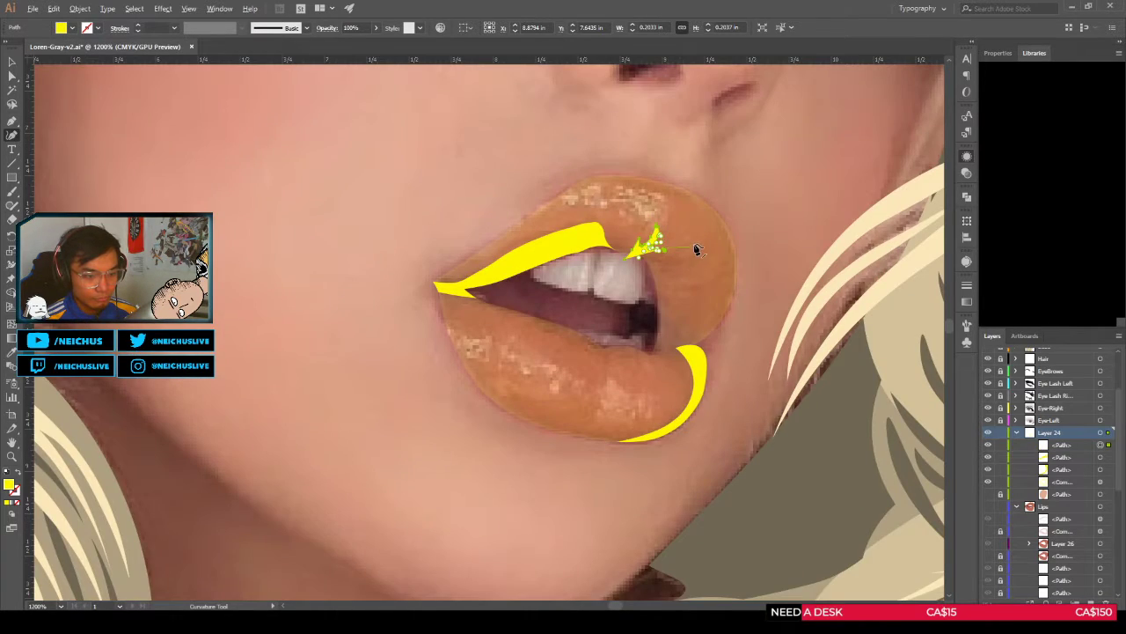
scroll(679, 255, "up", 4)
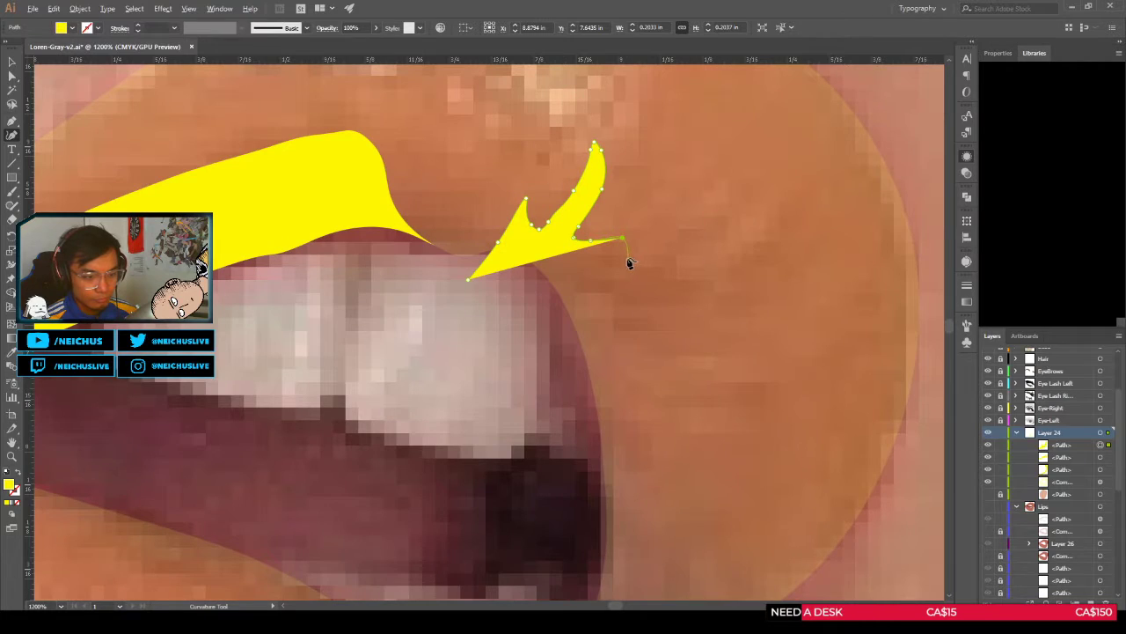
left_click(624, 260)
left_click(623, 271)
left_click(634, 271)
left_click(647, 262)
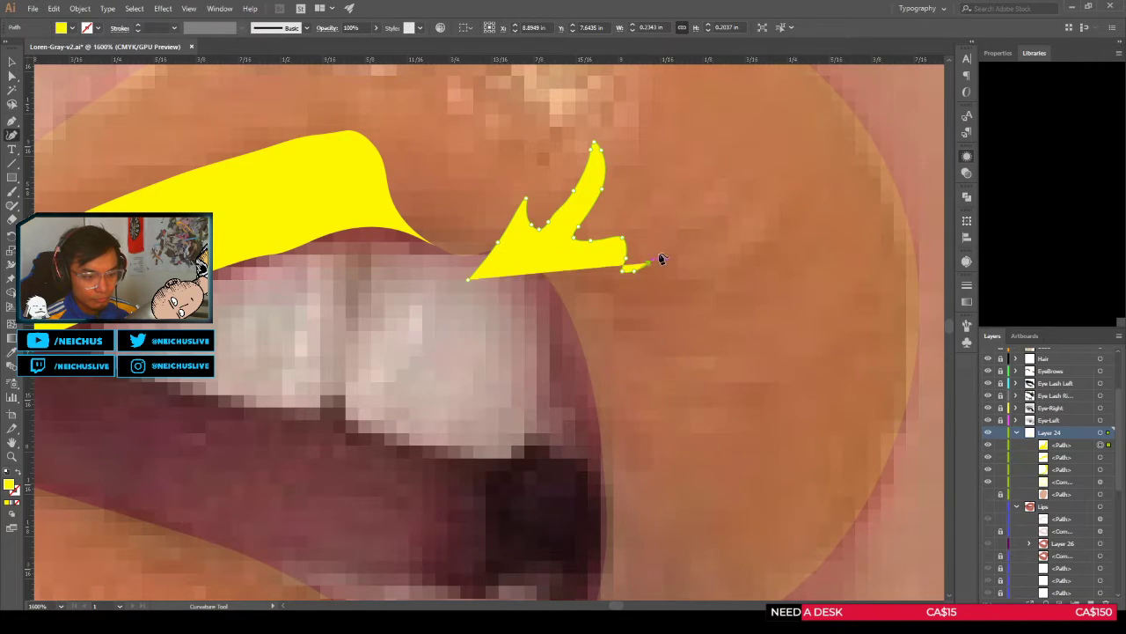
left_click(662, 250)
Step: Remove the outline's fill to expose the photo and add the last spike tip toward the lip's right side
scroll(677, 262, "down", 5)
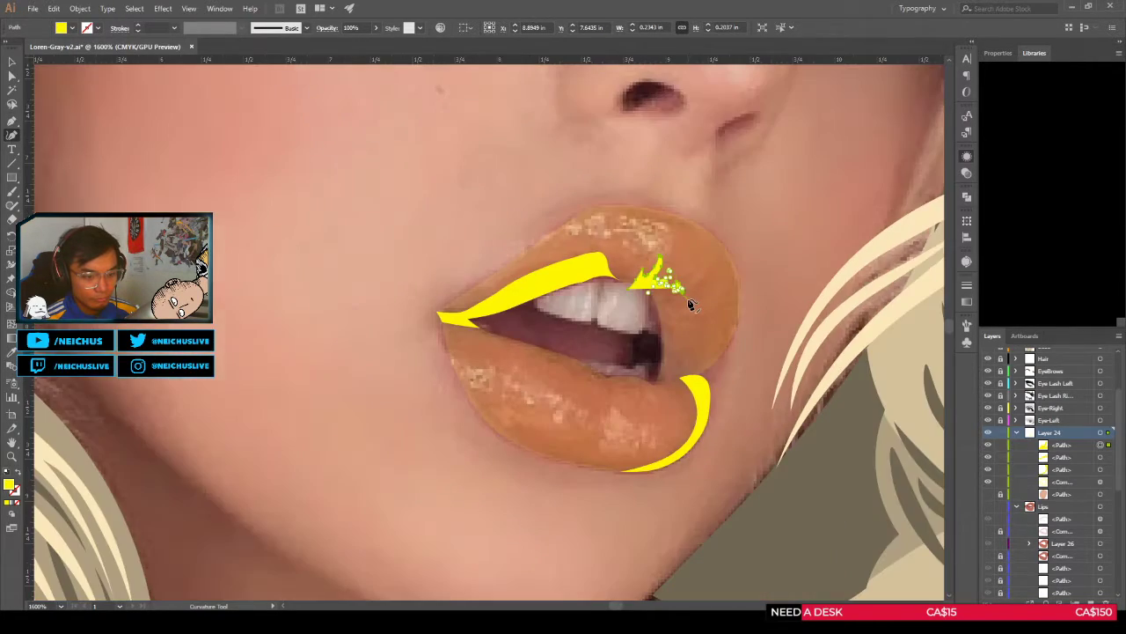
key("/")
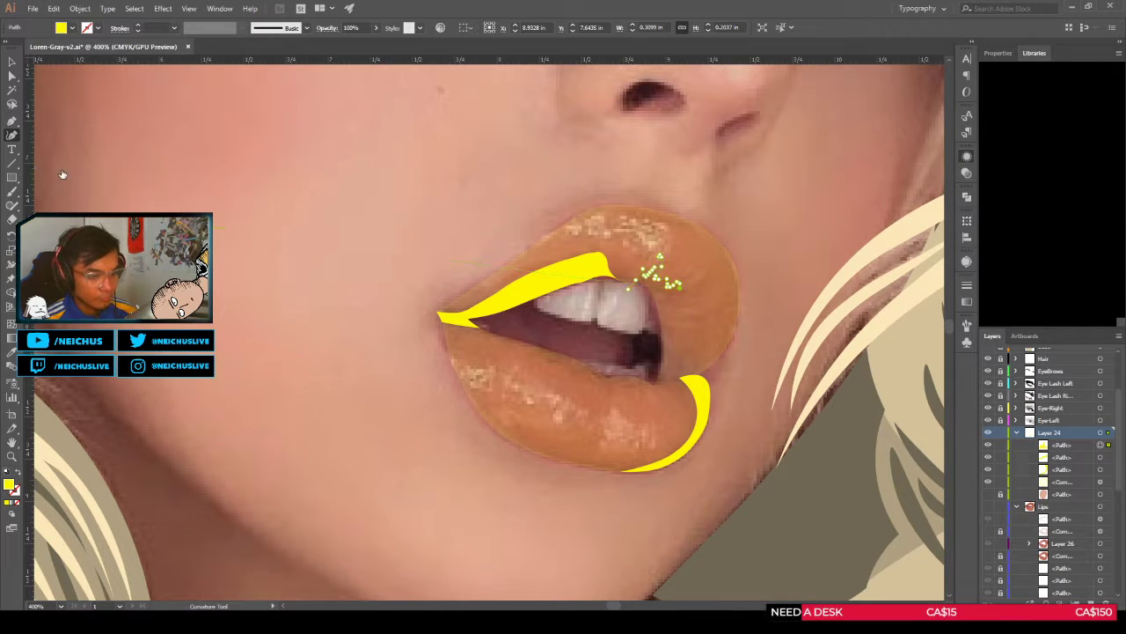
scroll(754, 187, "down", 2)
left_click_drag(779, 204, 496, 206)
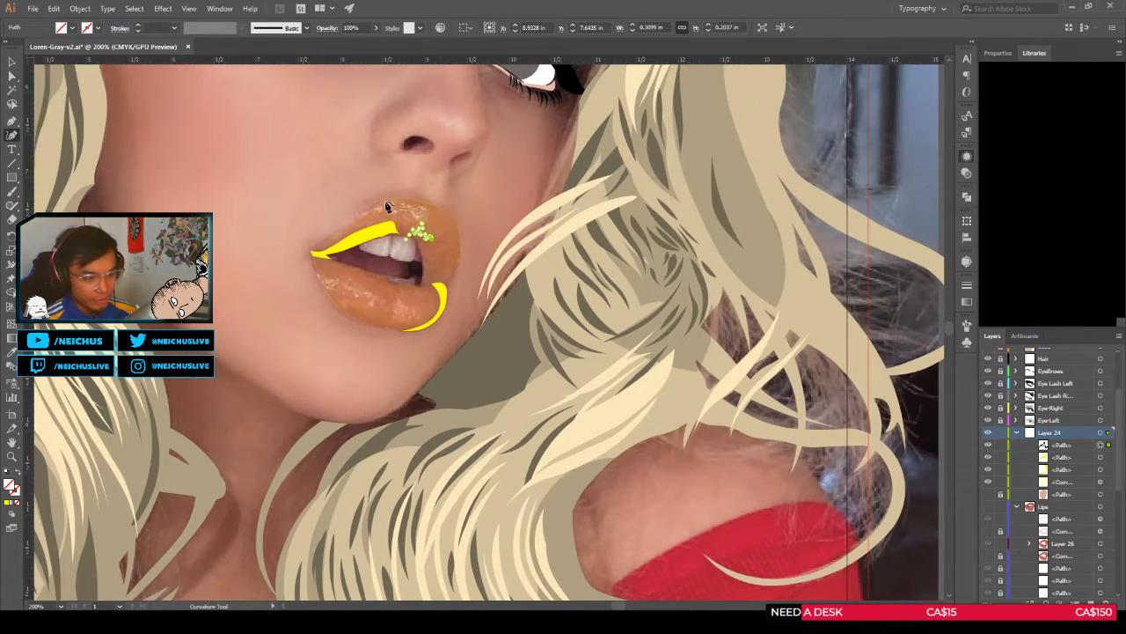
scroll(413, 247, "up", 2)
scroll(458, 227, "up", 2)
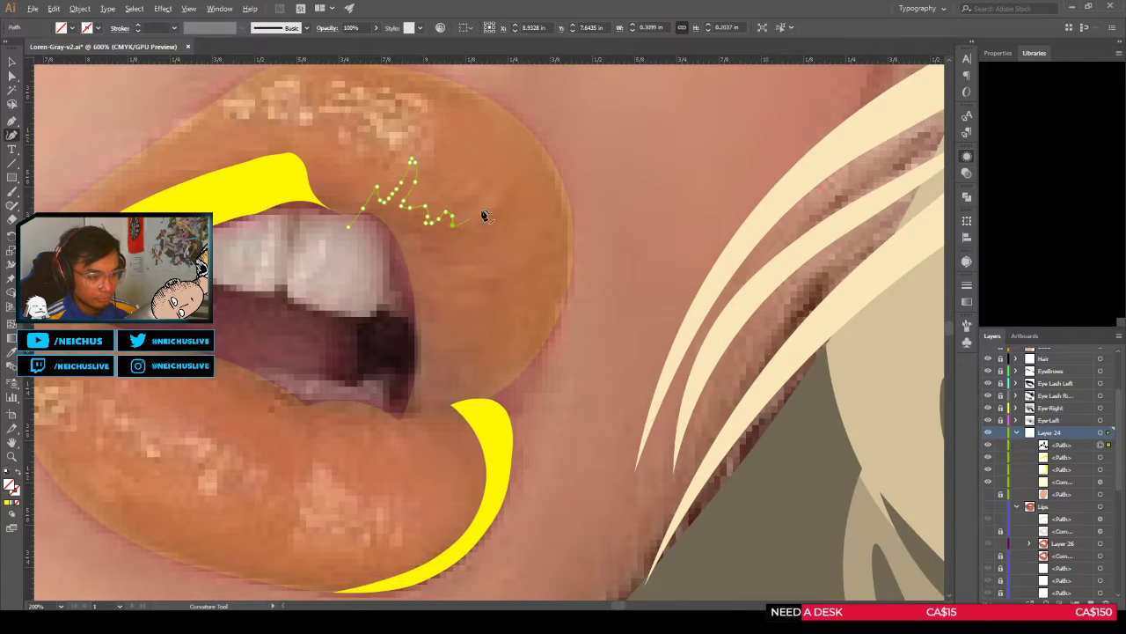
left_click(468, 223)
left_click(466, 233)
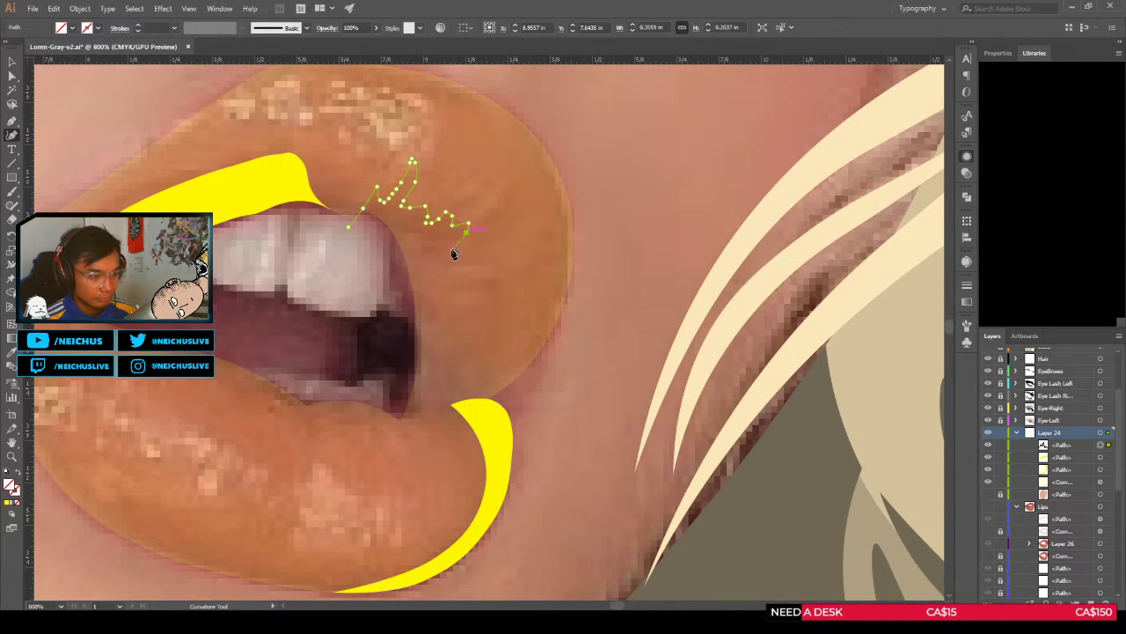
Step: Close the spiky shadow outline back across the lip's inner edge and teeth, about 0.36 in wide and 0.30 in tall, and restore its color fill
left_click(443, 251)
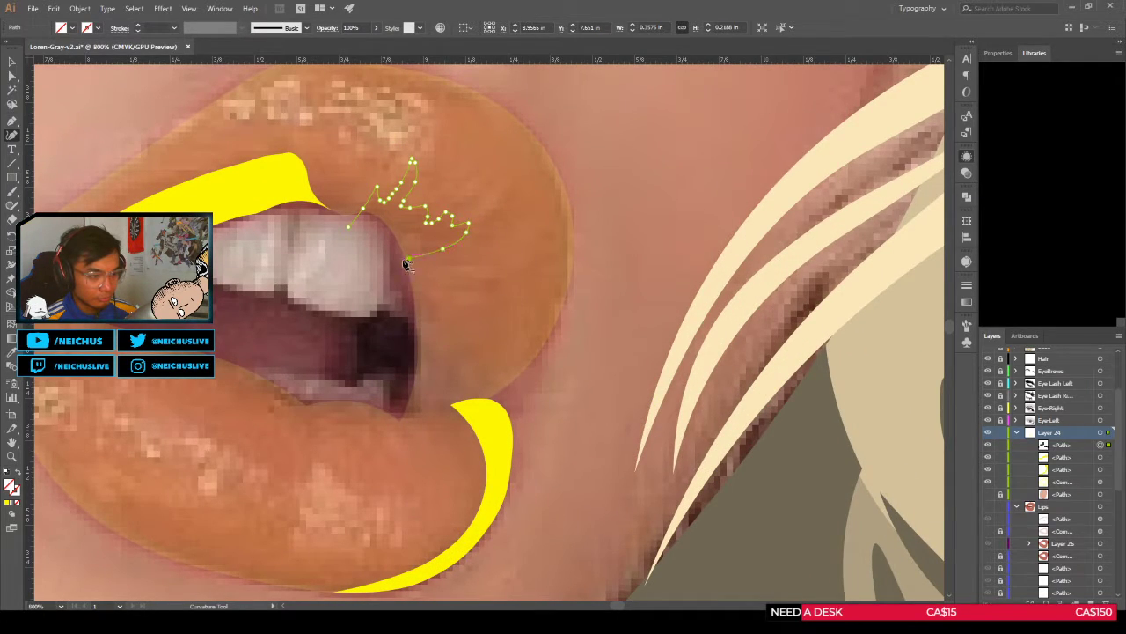
left_click(408, 258)
left_click(367, 256)
left_click(348, 233)
scroll(349, 232, "down", 1)
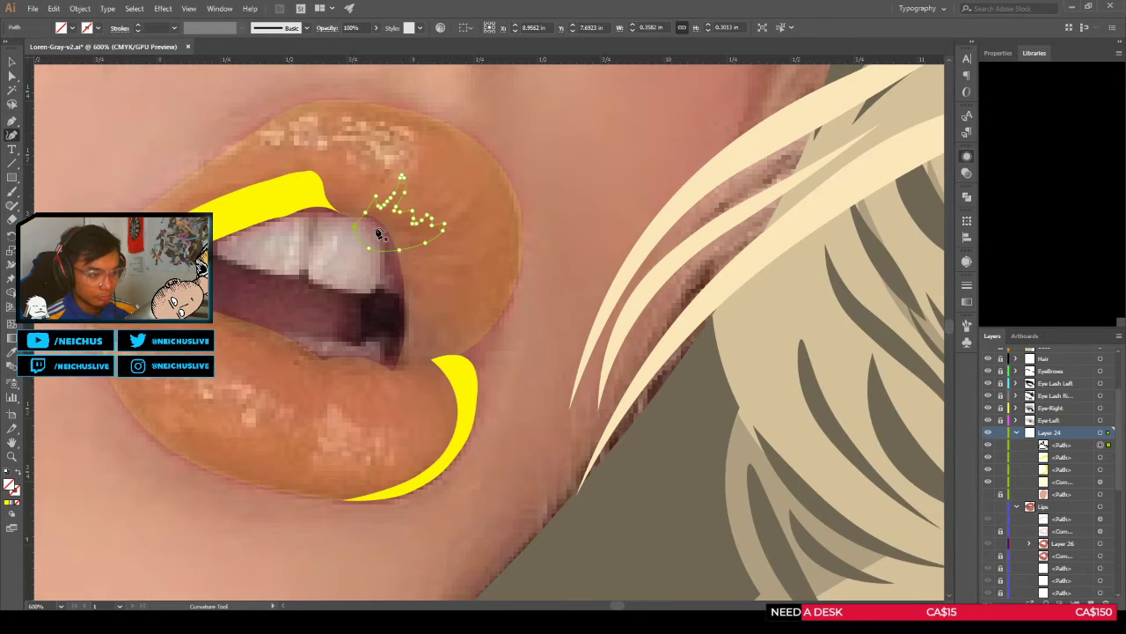
key("comma")
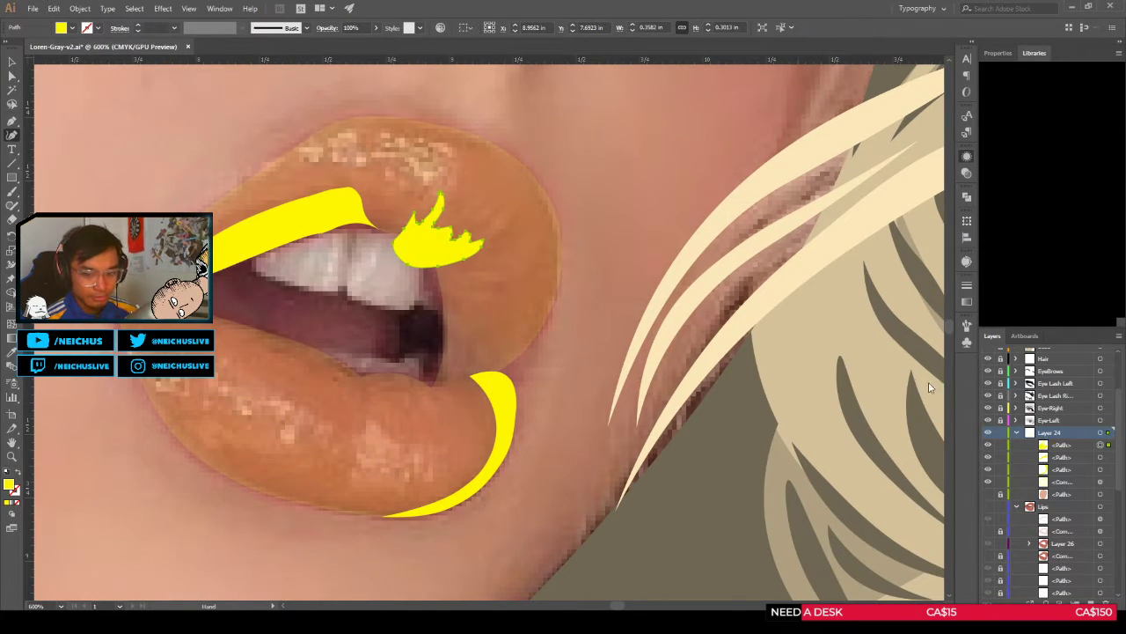
Step: Select the spiky shadow with the lip shape, trim away its part over the mouth opening with Shape Builder, and deselect
key("ctrl+shift+a")
key("n")
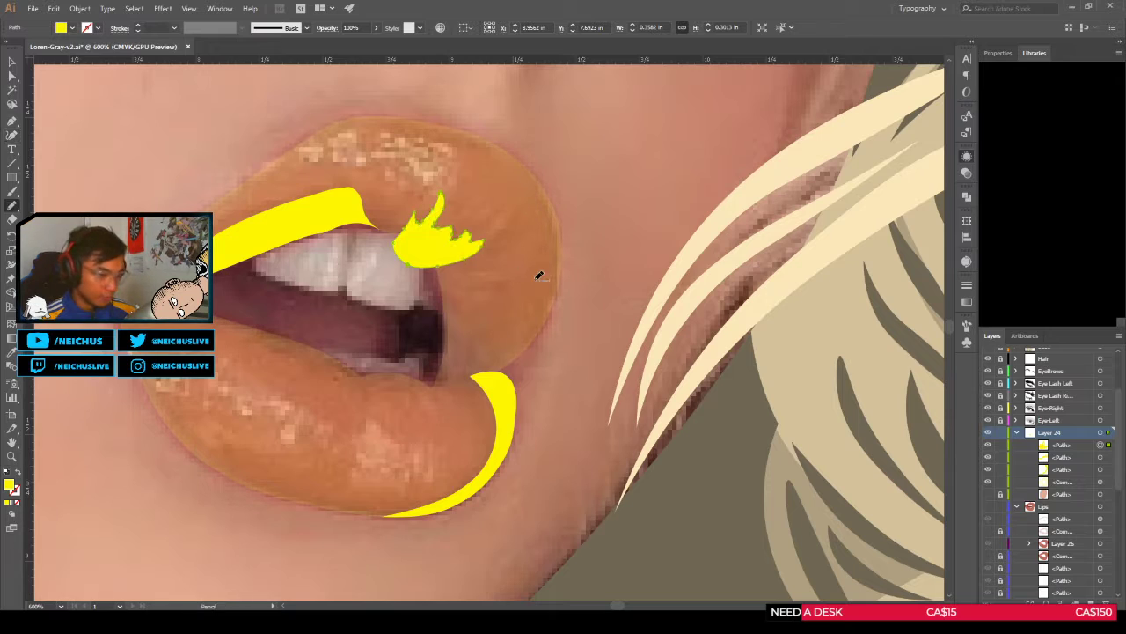
key("v")
left_click(533, 279, "shift")
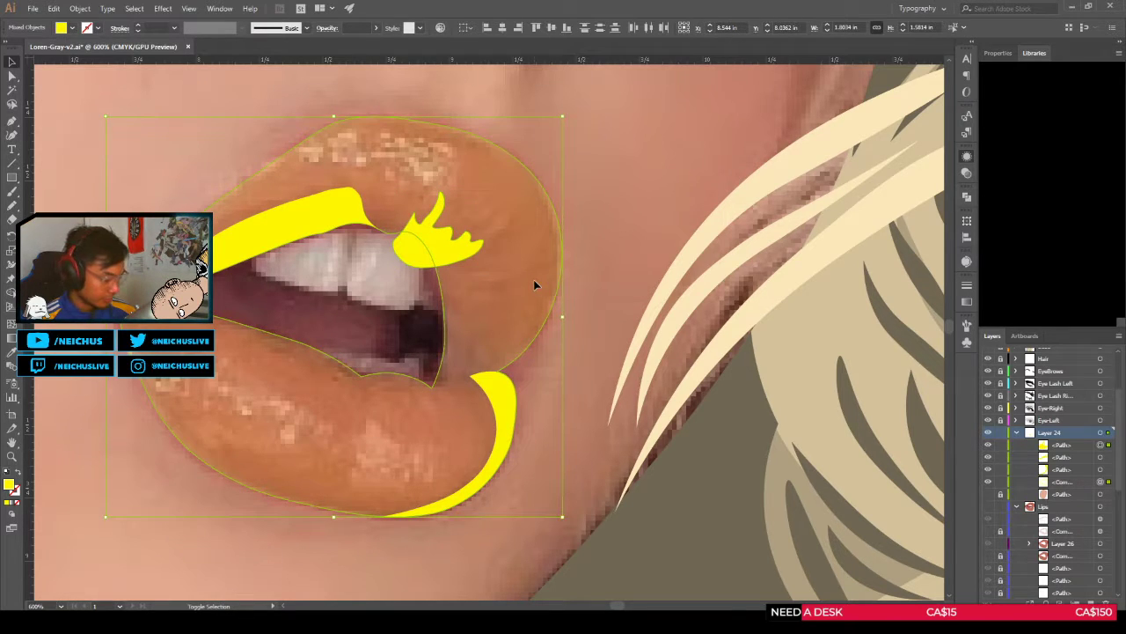
key("shift+m")
scroll(401, 257, "up", 2)
left_click(420, 254, "alt")
scroll(432, 273, "down", 2)
key("a")
left_click(648, 293)
Step: Examine the lip shadow shapes against the reference photo and the whole portrait at several magnifications
scroll(648, 294, "down", 4)
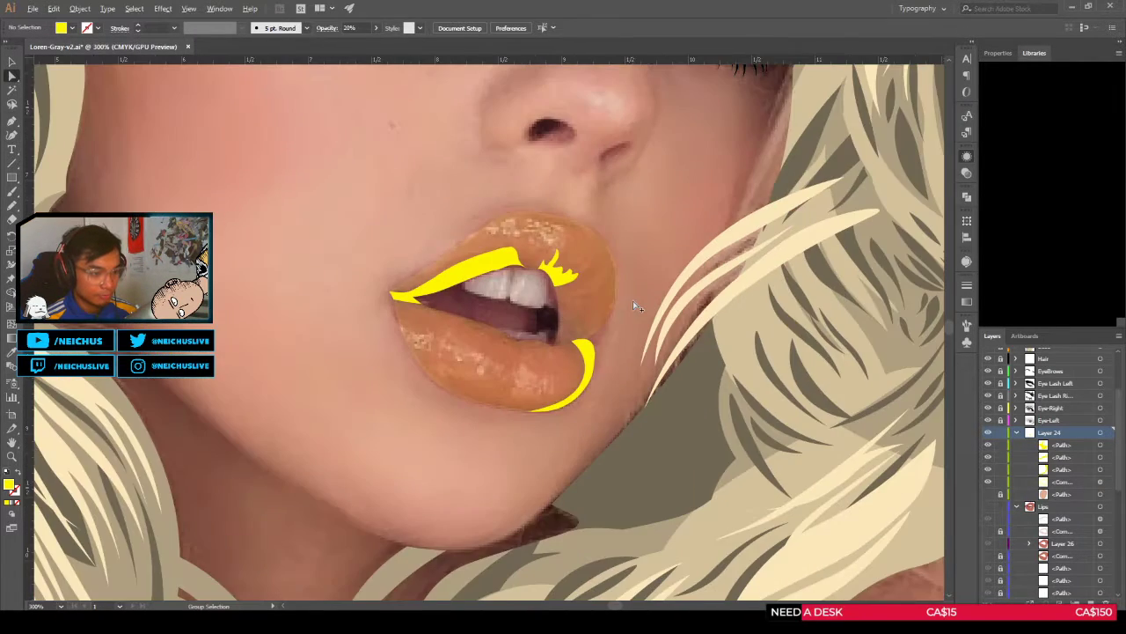
scroll(633, 308, "up", 2)
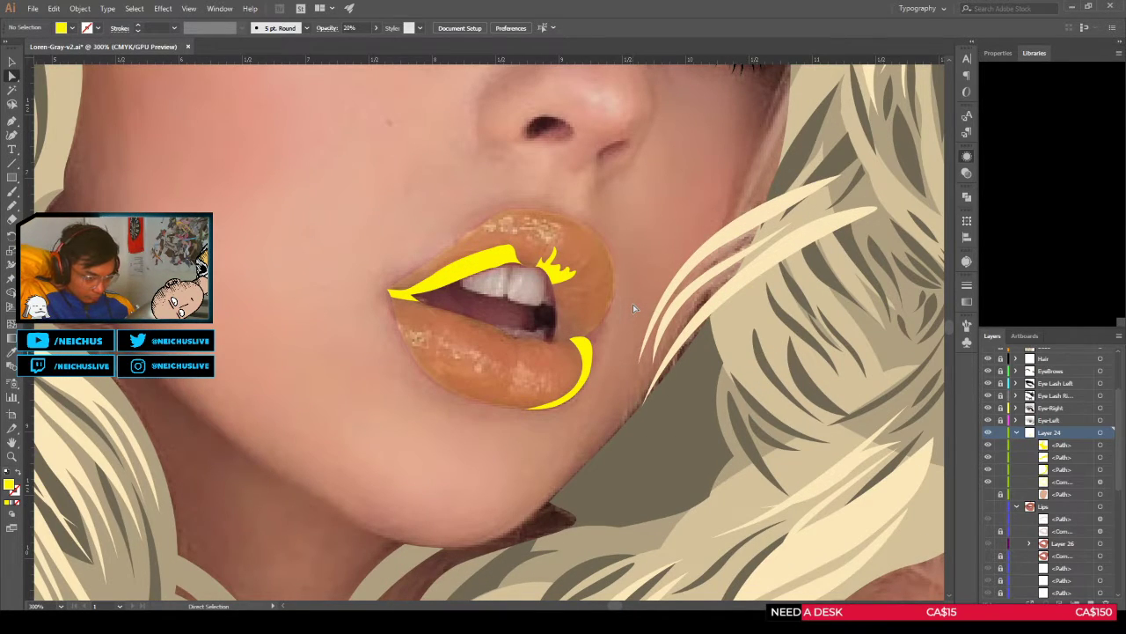
key("shift+grave")
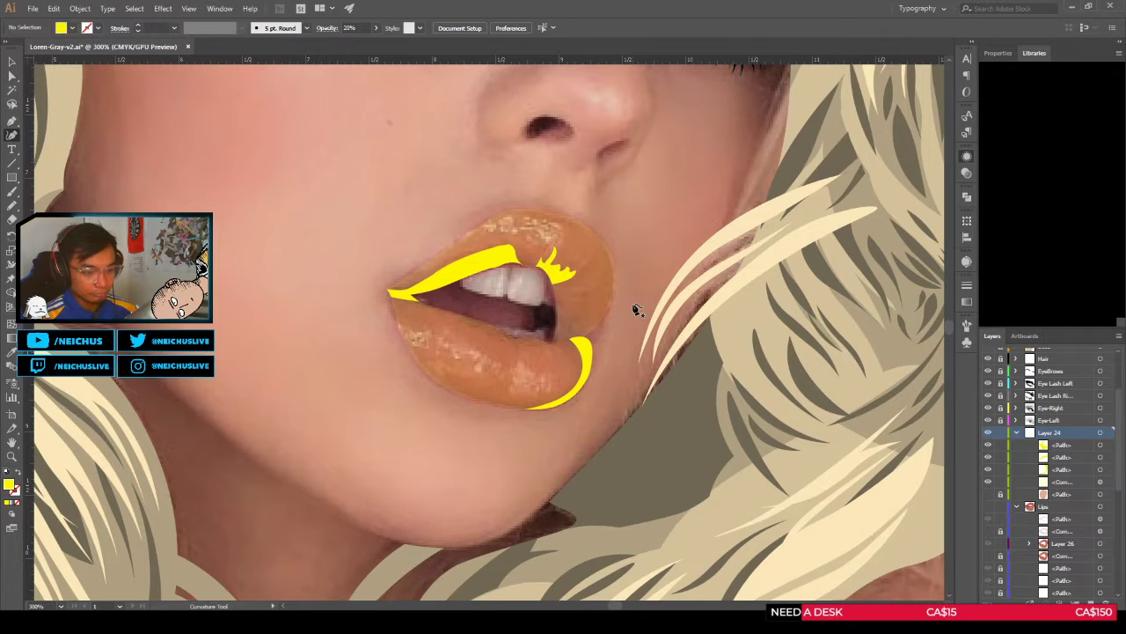
scroll(464, 295, "down", 3)
scroll(464, 295, "up", 2)
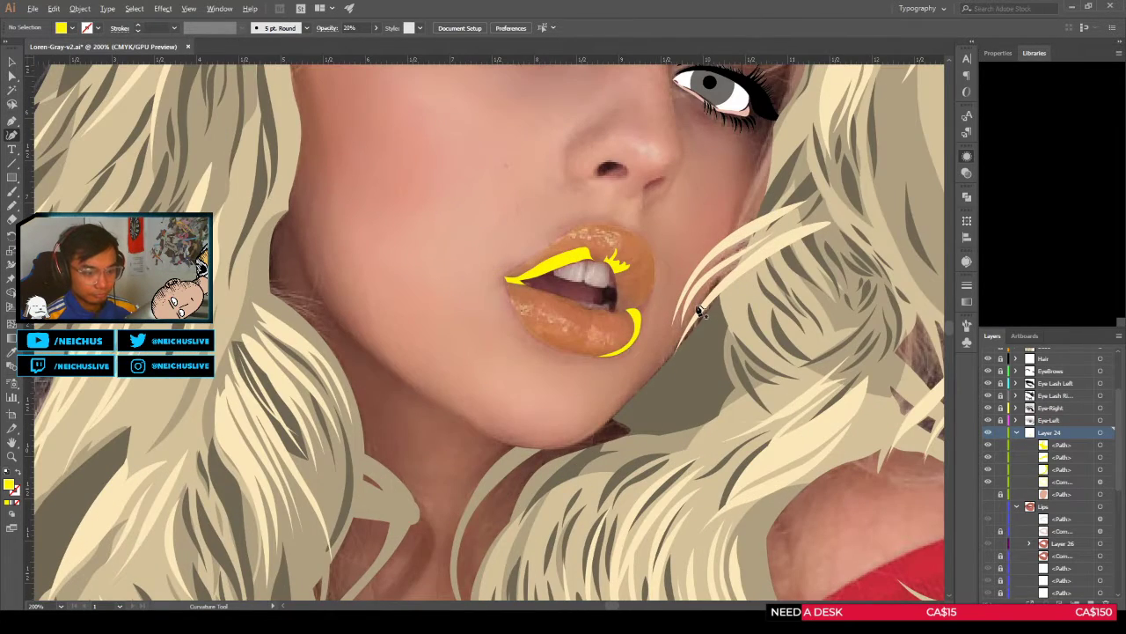
scroll(695, 310, "down", 2)
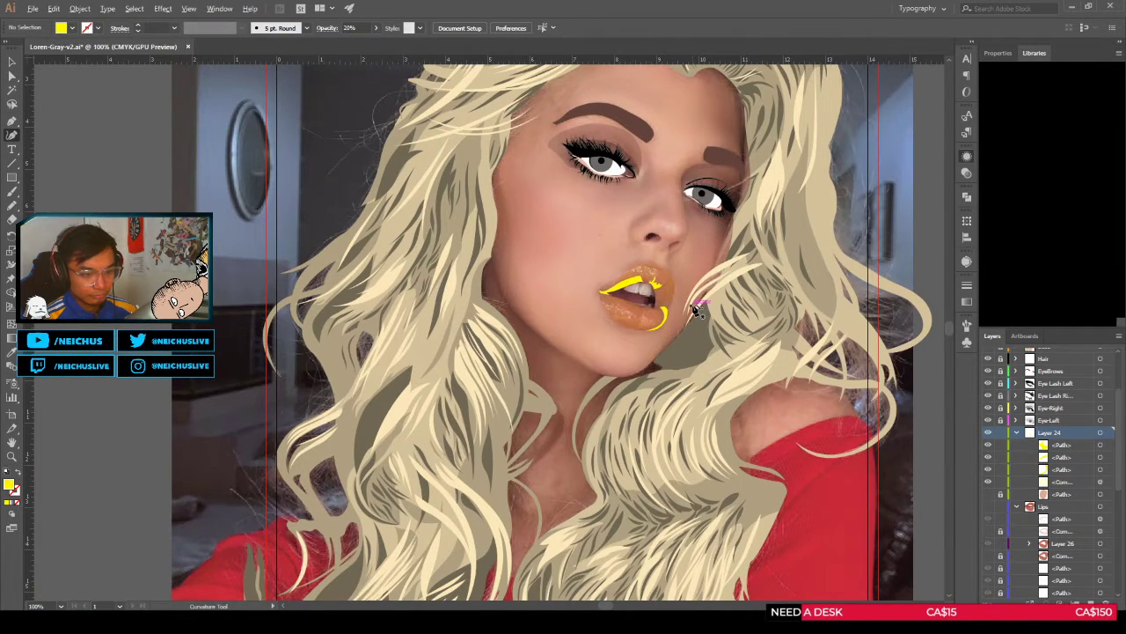
scroll(696, 310, "up", 2)
scroll(695, 310, "down", 2)
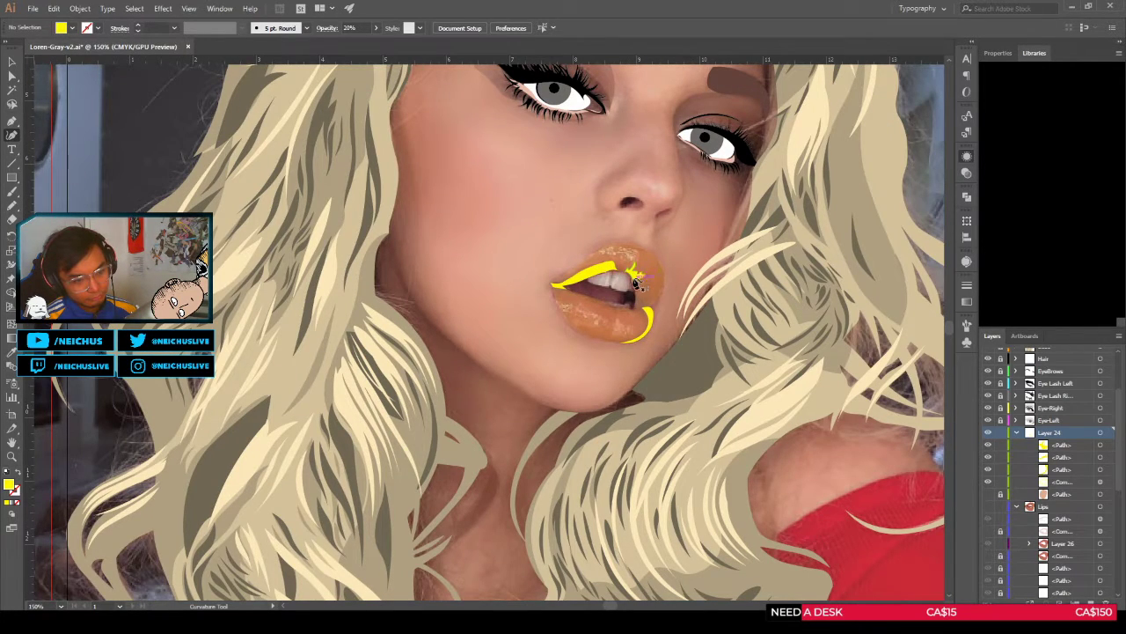
scroll(616, 264, "up", 3)
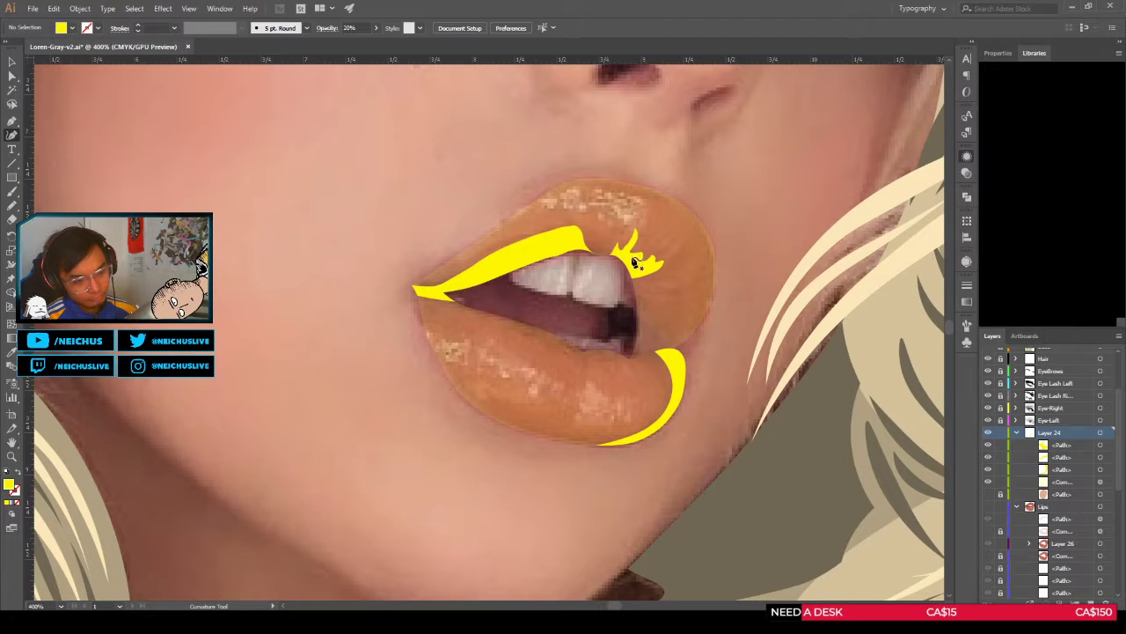
scroll(607, 324, "down", 1)
scroll(607, 324, "down", 1)
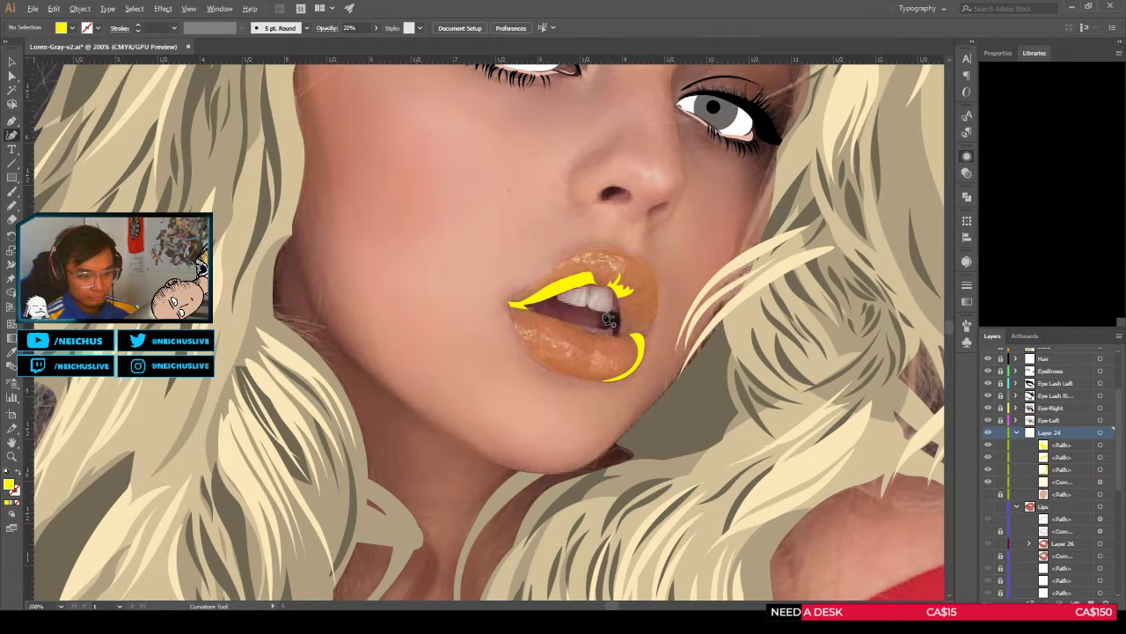
scroll(609, 324, "up", 2)
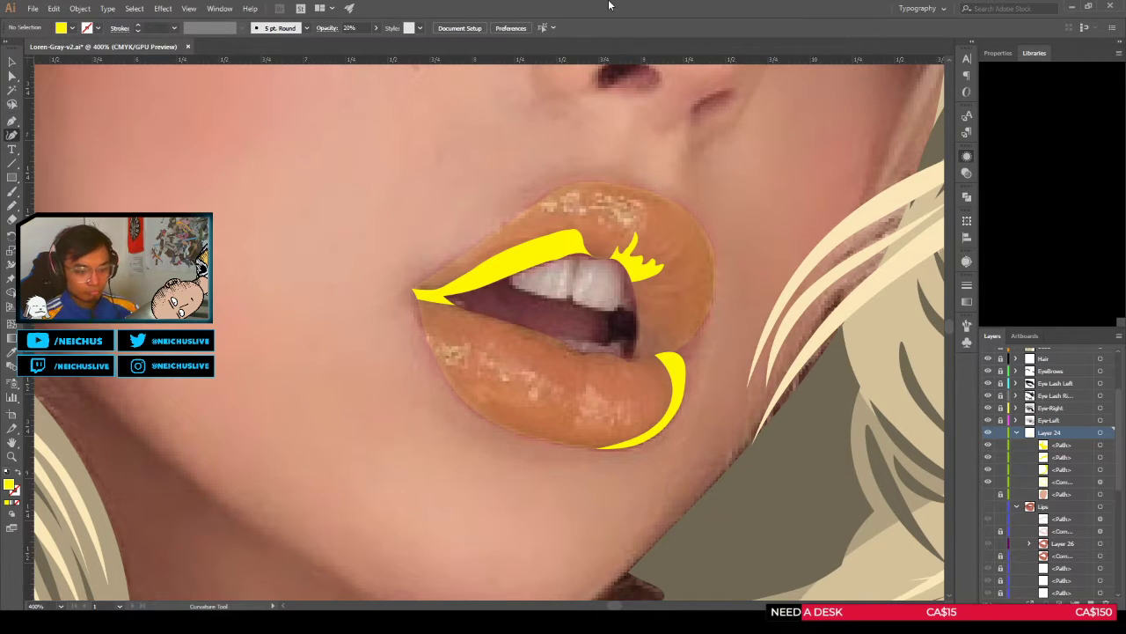
Step: Hide the orange compound lip shape in Layer 24 to expose the photographed lips under the yellow shadows
scroll(688, 295, "down", 5)
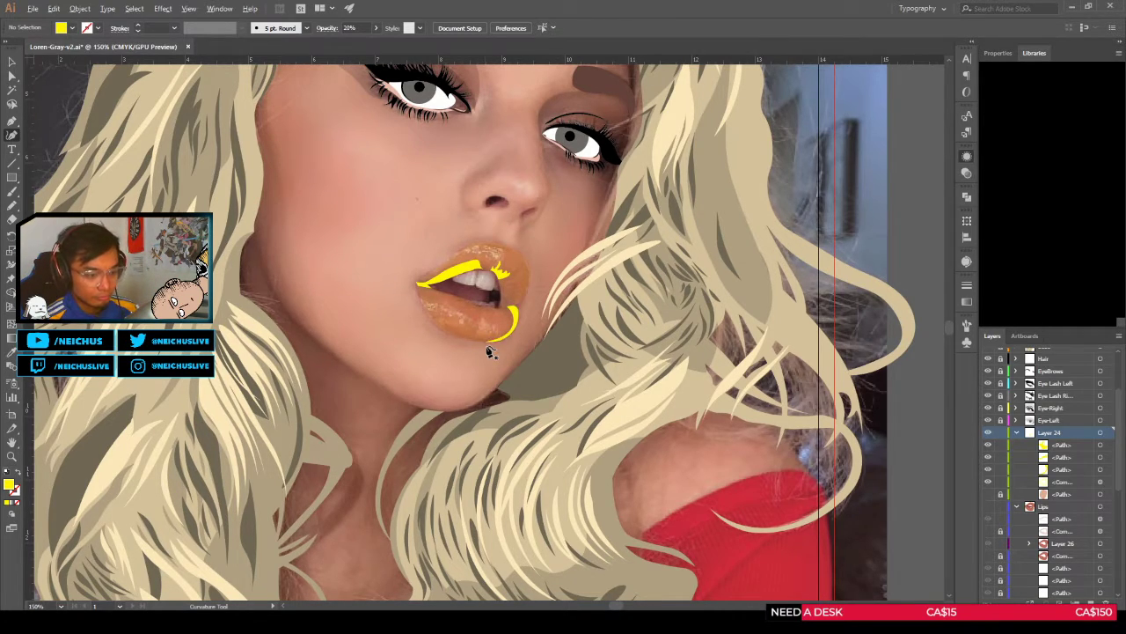
scroll(488, 339, "up", 4)
scroll(528, 302, "down", 3)
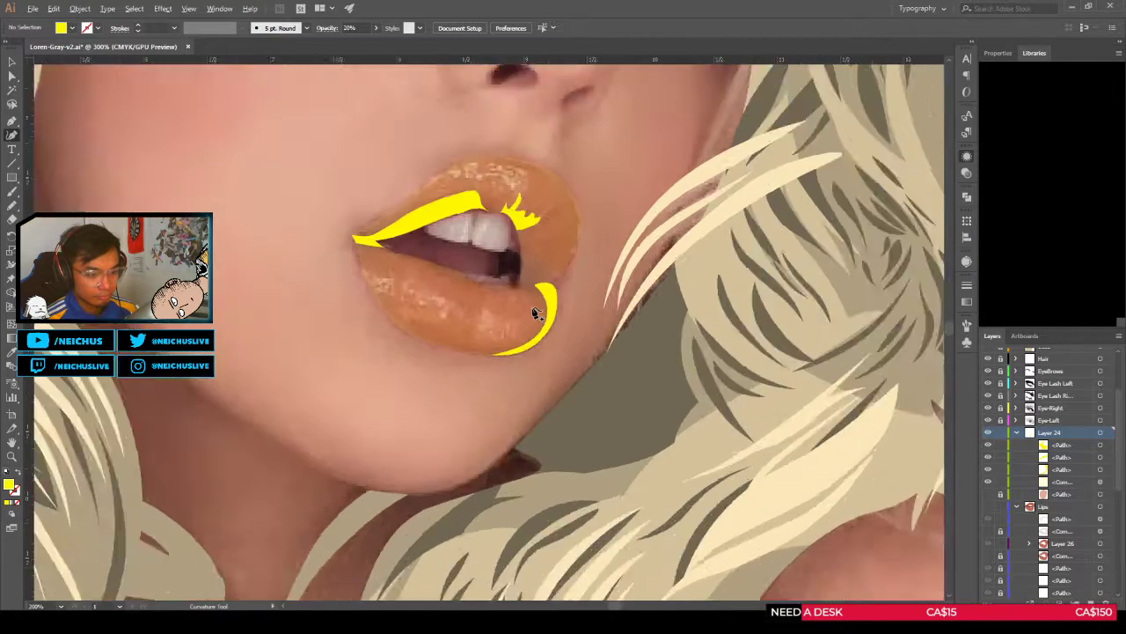
scroll(487, 341, "down", 2)
scroll(521, 365, "up", 2)
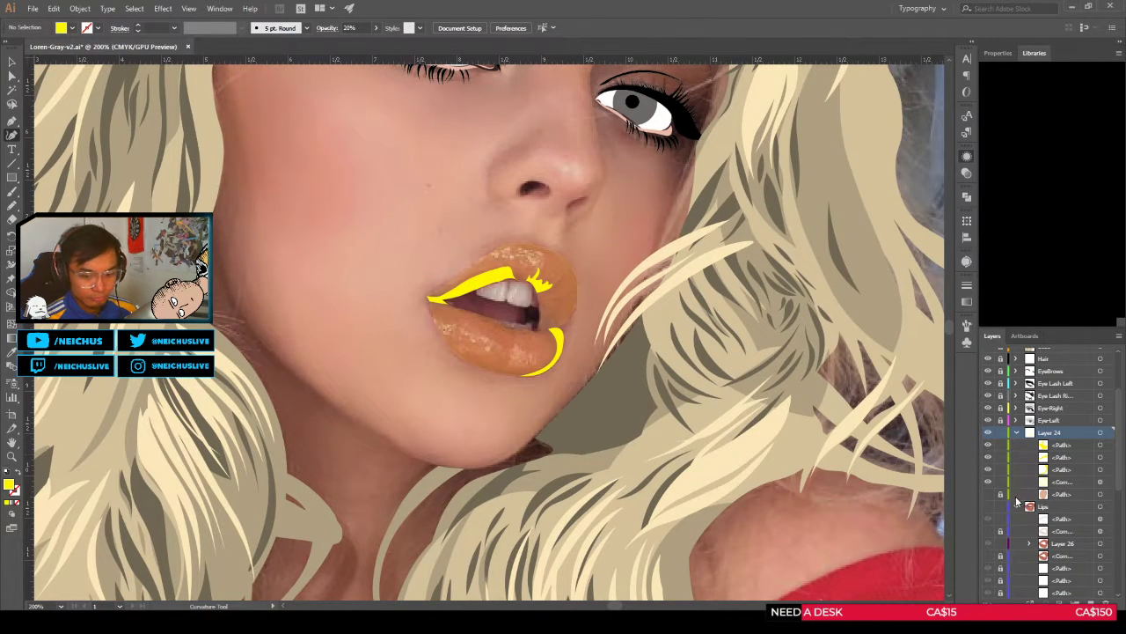
left_click(988, 483)
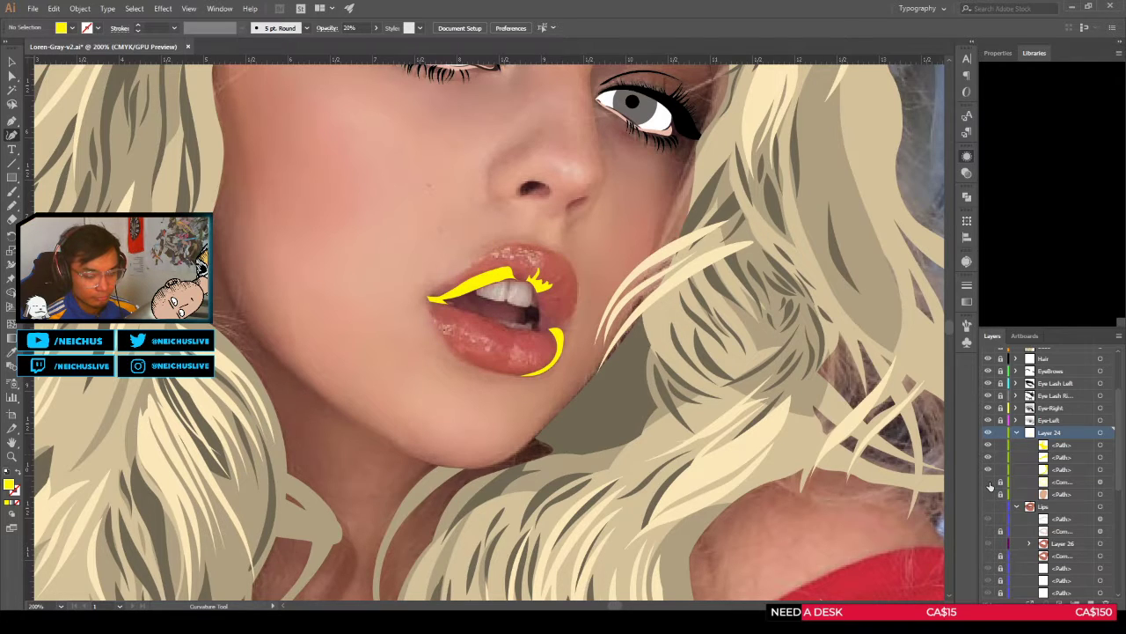
scroll(505, 331, "up", 2)
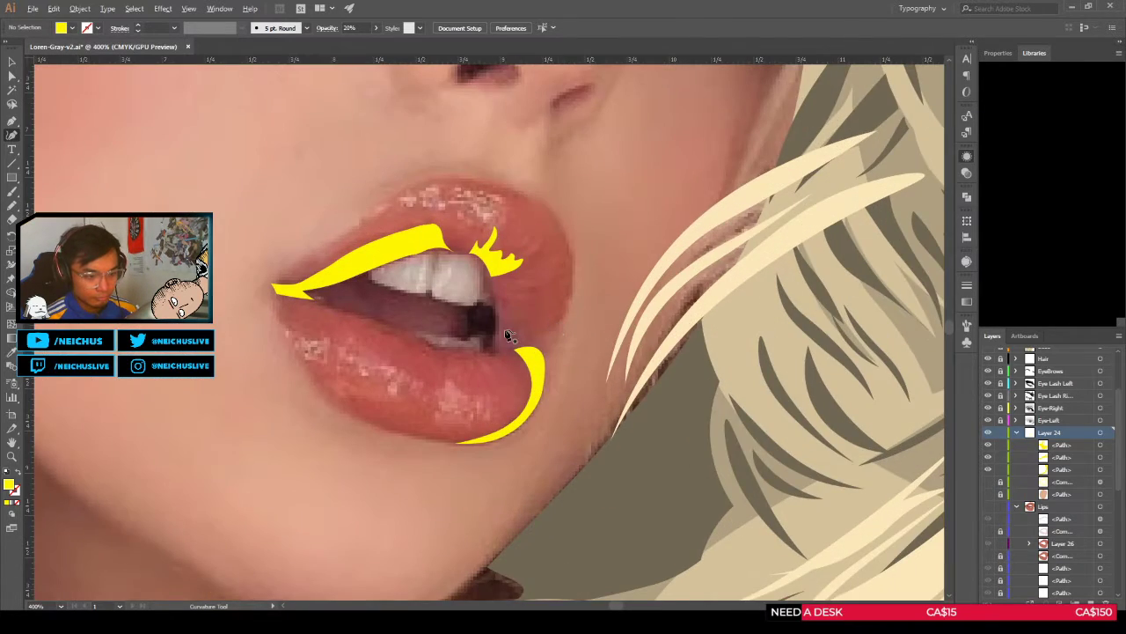
scroll(507, 338, "down", 2)
Step: Straighten the edge of the spiky shadow's tallest spike by moving its anchor points, and undo the last adjustment
scroll(507, 334, "up", 10)
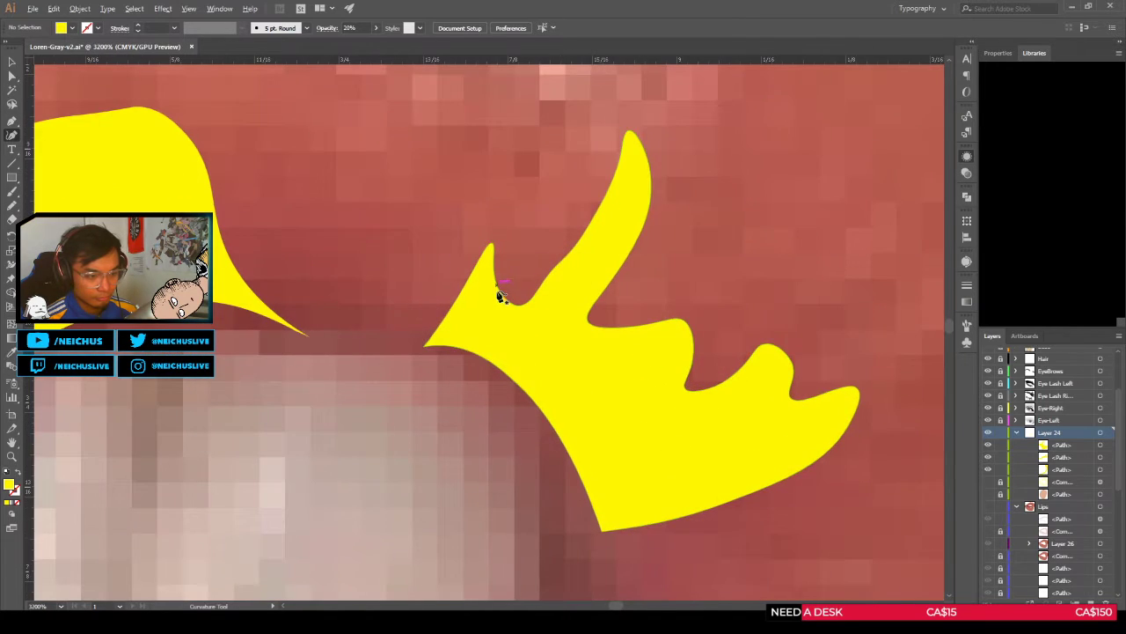
key("a")
left_click(591, 248)
mouse_move(591, 247)
left_mouse_down()
mouse_move(586, 278)
mouse_move(582, 250)
left_mouse_up()
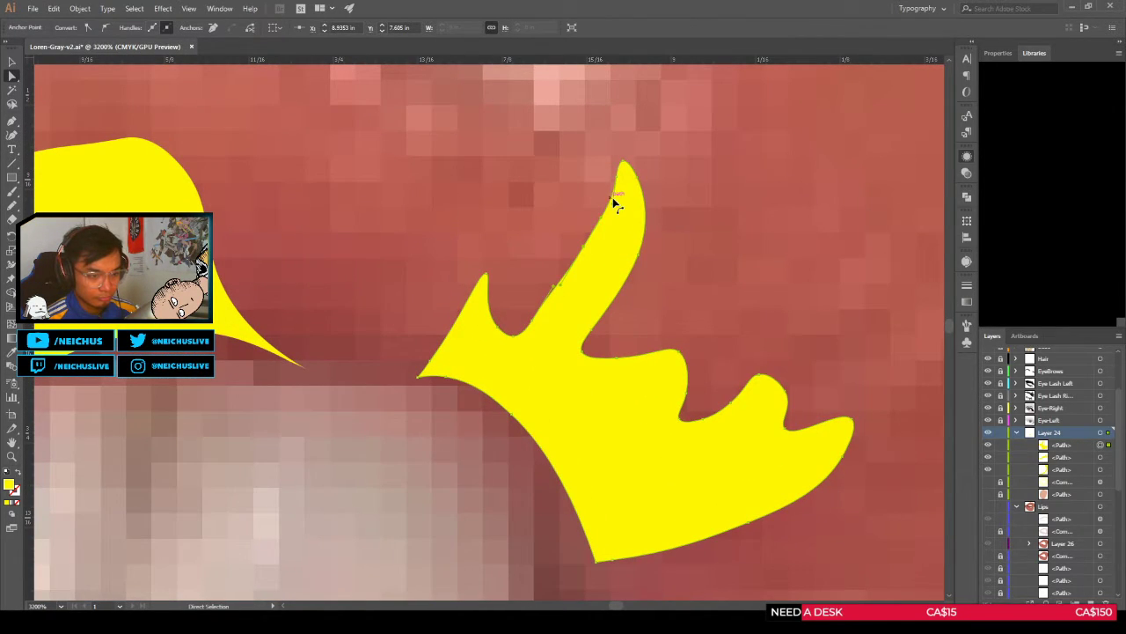
left_click(611, 209)
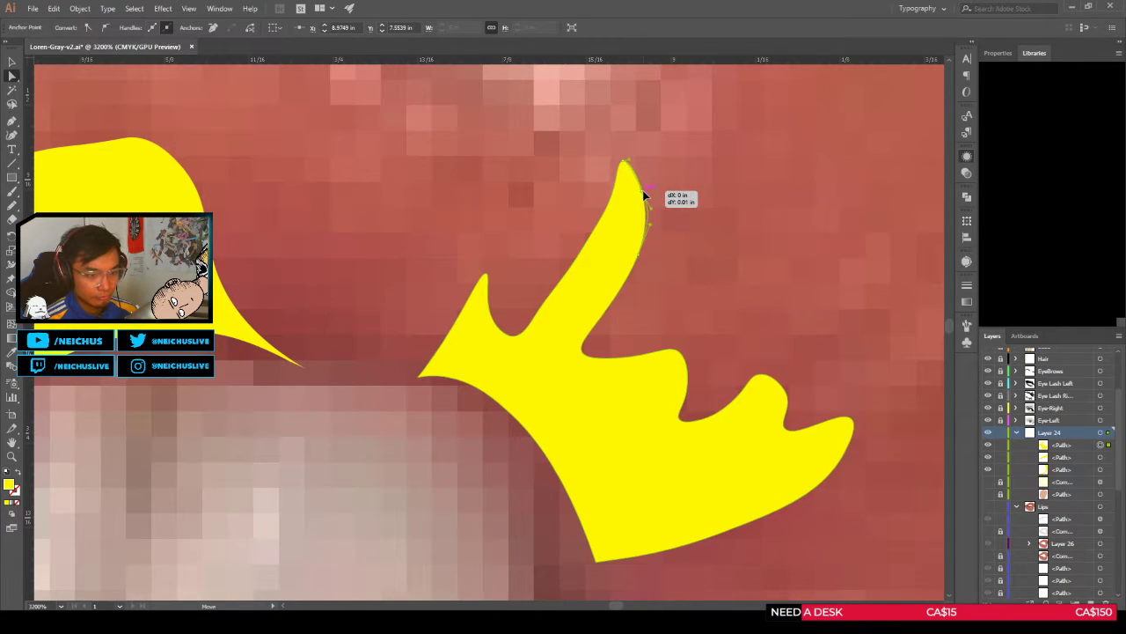
left_click(641, 185)
scroll(634, 224, "up", 2)
key("ctrl+z")
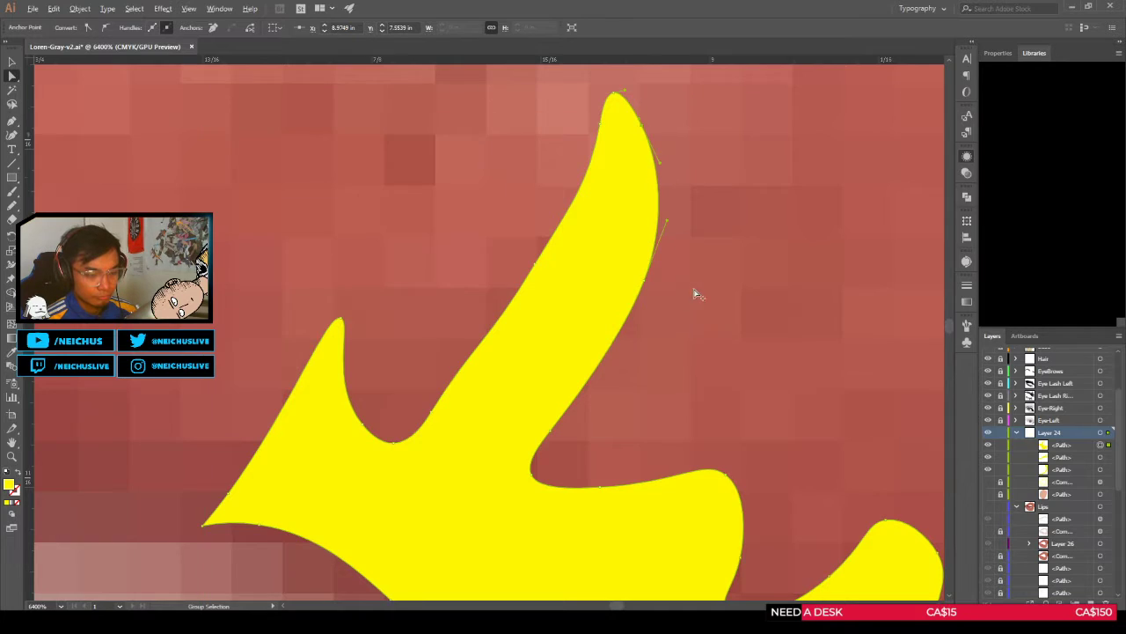
Step: Stretch the spike beside the spiky shadow's rightmost one into a longer point at about X 9.12 in, Y 7.68 in, smooth its upper edge, and deselect
scroll(588, 301, "down", 5)
scroll(630, 317, "down", 4)
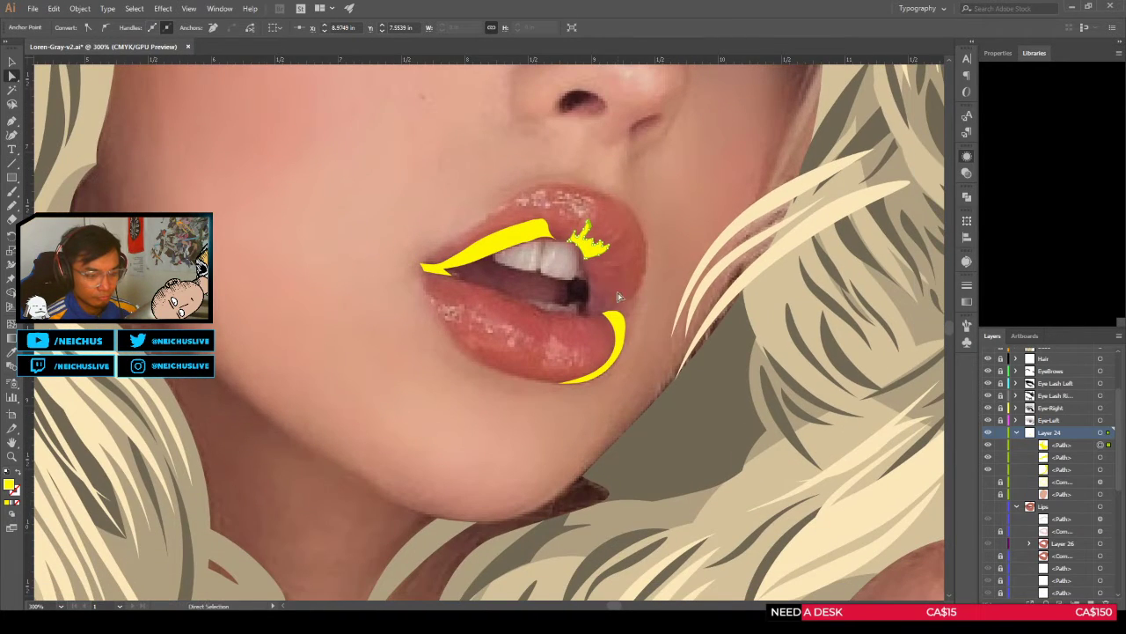
scroll(630, 313, "down", 3)
scroll(616, 298, "up", 2)
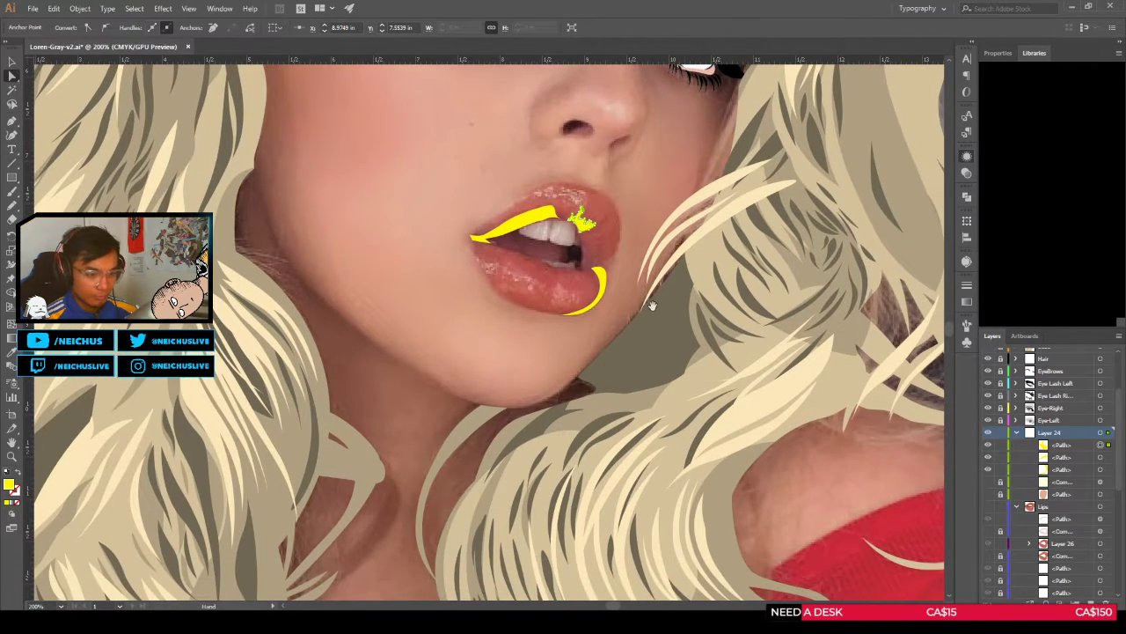
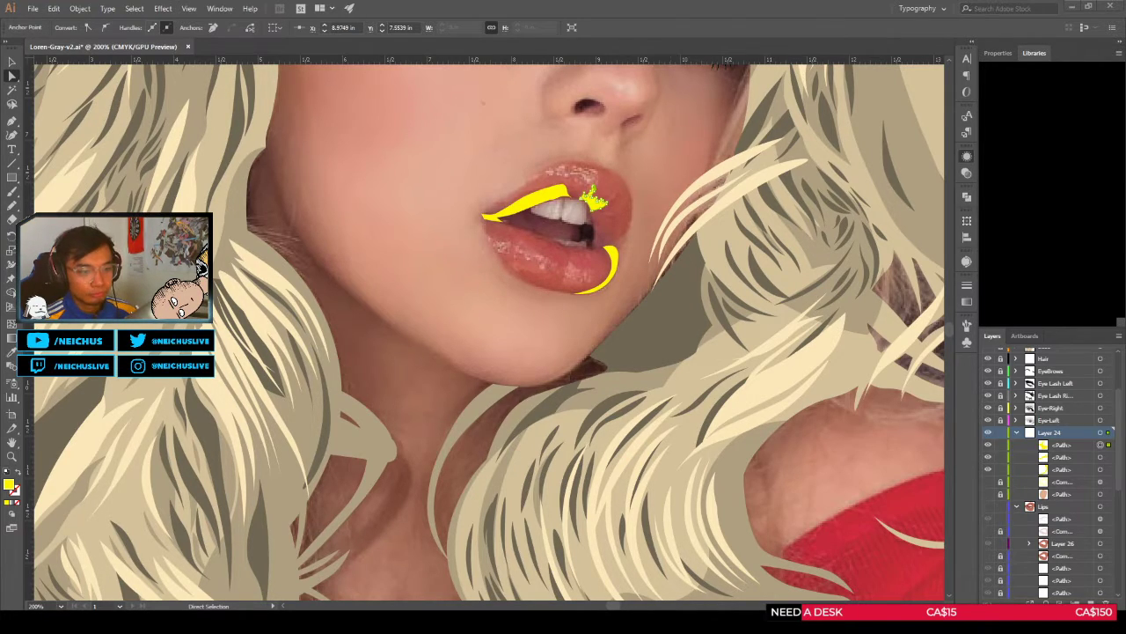
scroll(594, 195, "up", 2)
scroll(593, 193, "up", 1)
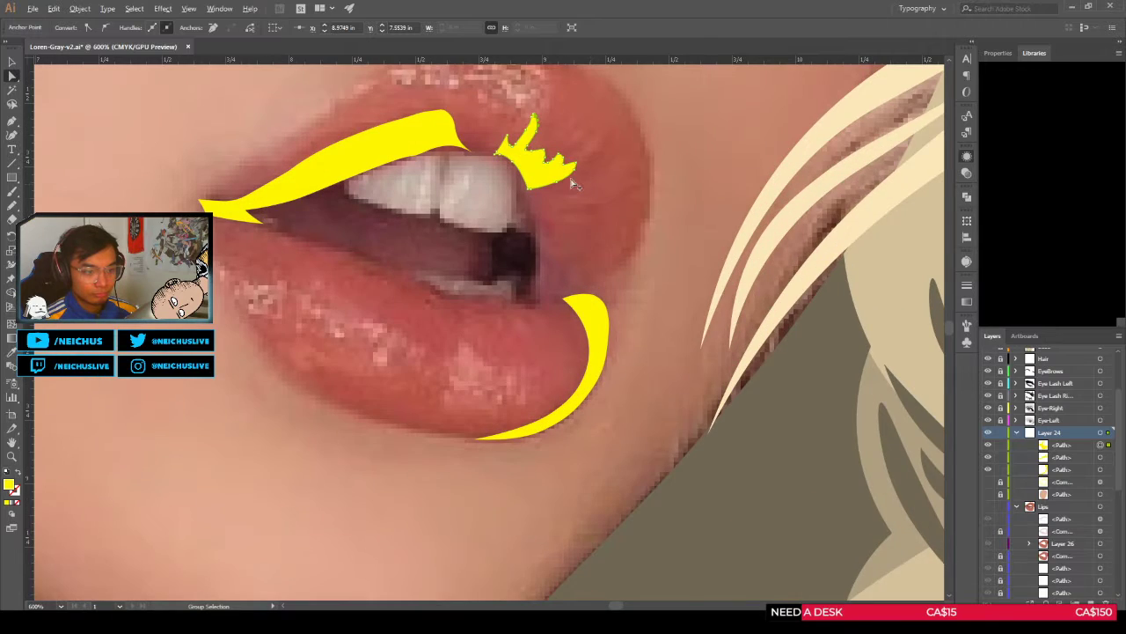
scroll(572, 182, "up", 5)
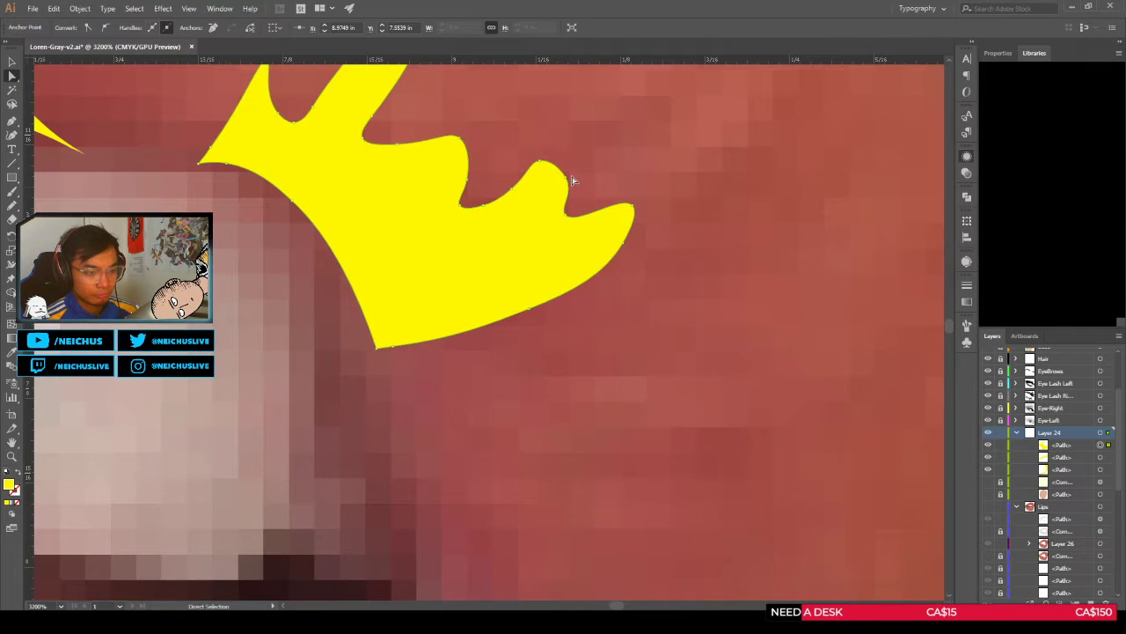
key("space")
left_click_drag(570, 183, 629, 215)
left_click(555, 244)
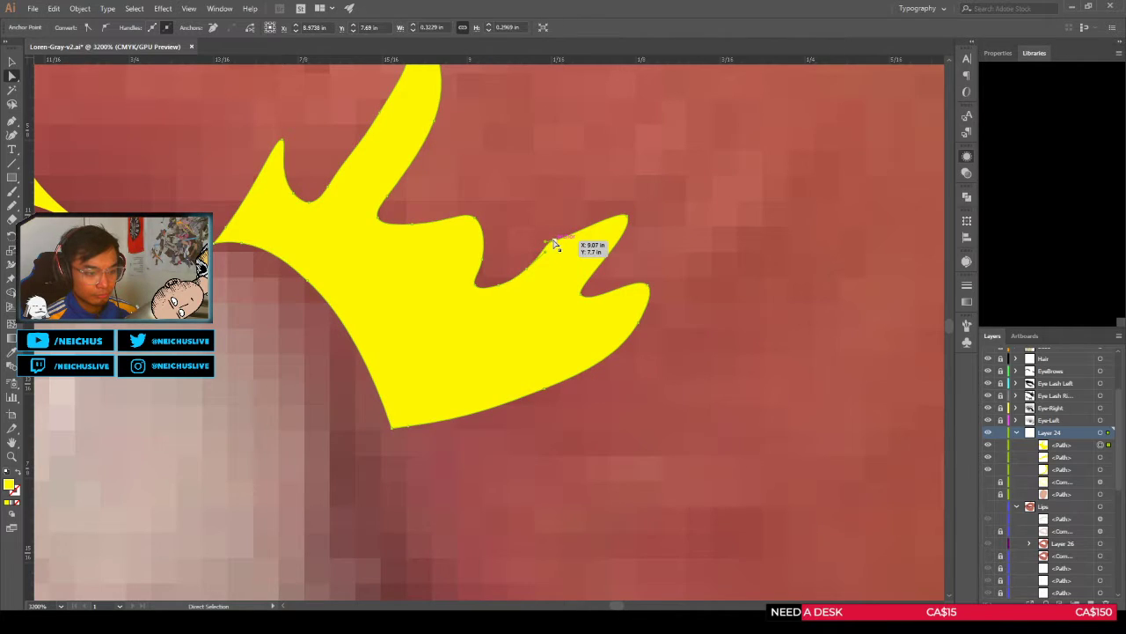
left_click(555, 244)
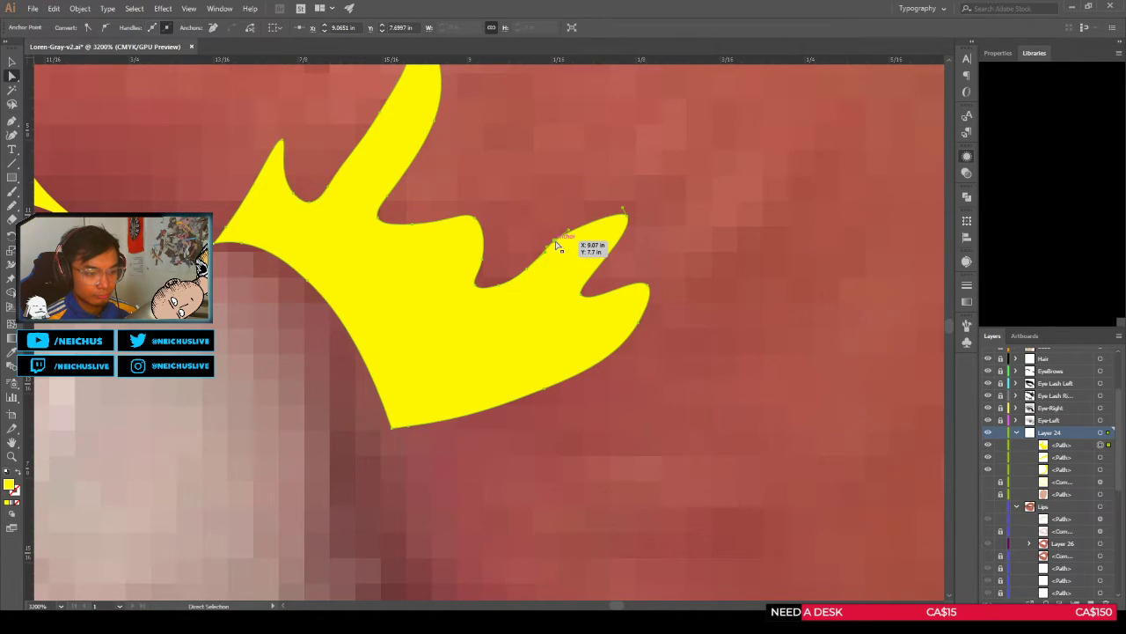
left_click_drag(556, 243, 632, 208)
scroll(632, 208, "down", 5)
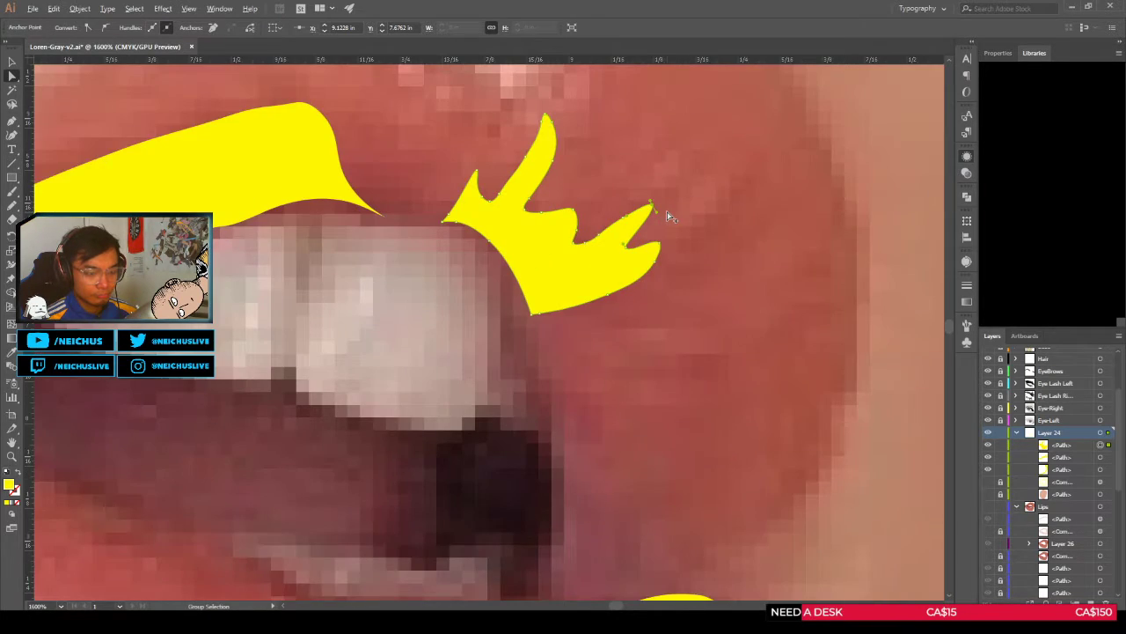
scroll(669, 219, "up", 6)
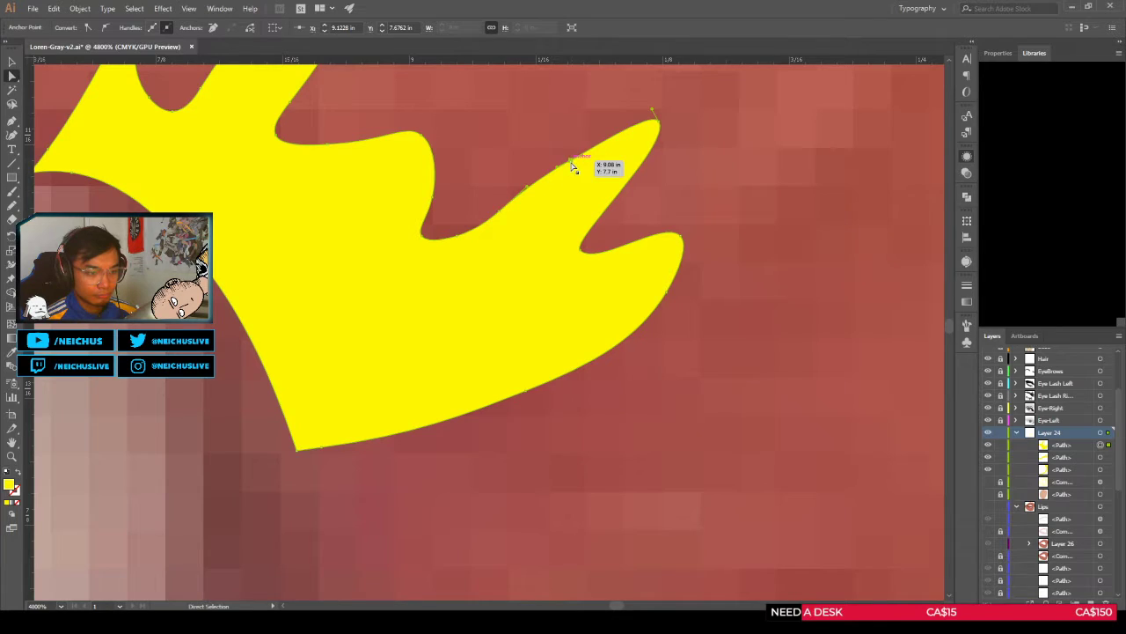
scroll(553, 206, "down", 1)
scroll(552, 206, "down", 2)
left_click(637, 271)
scroll(640, 273, "down", 4)
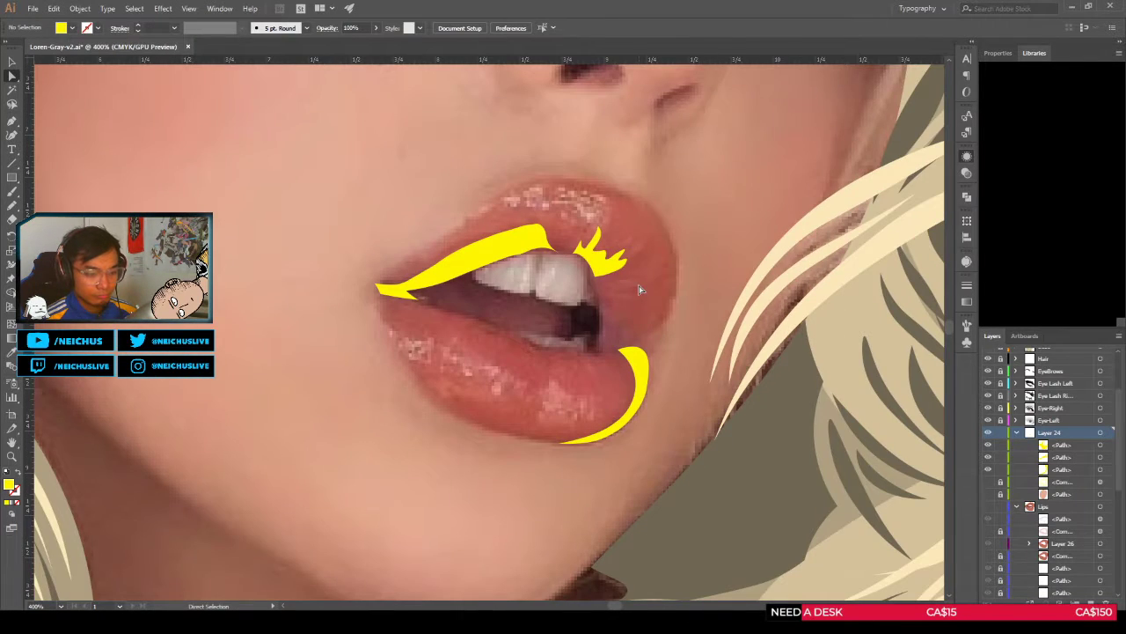
Step: Show the Reference layer and examine the muscles around the mouth in the facial anatomy chart
scroll(618, 283, "down", 4)
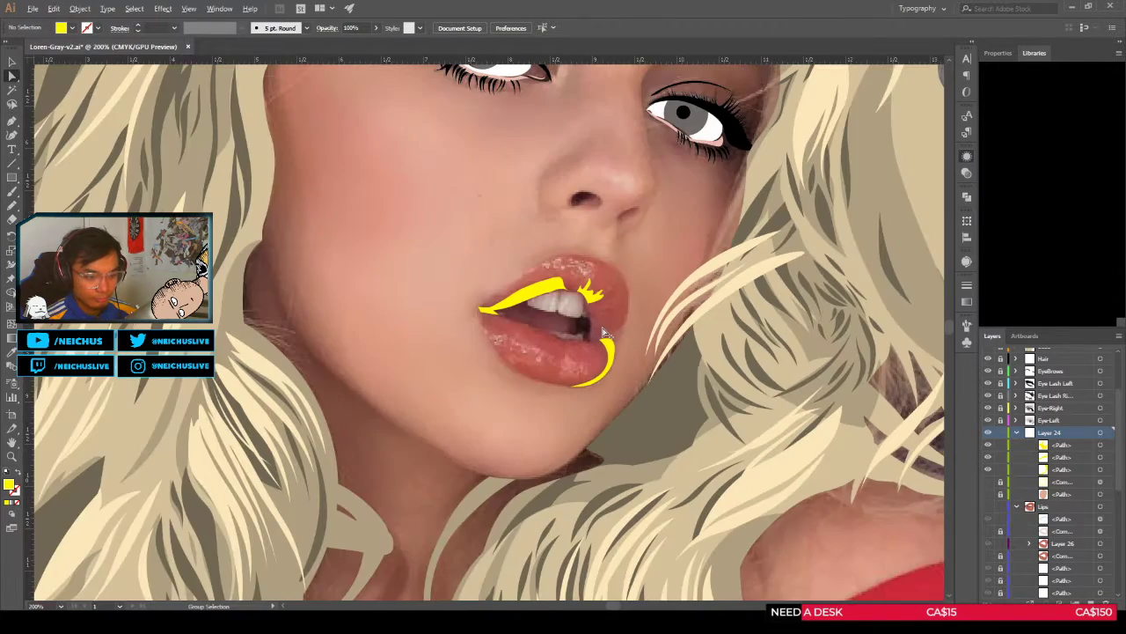
scroll(613, 343, "up", 3)
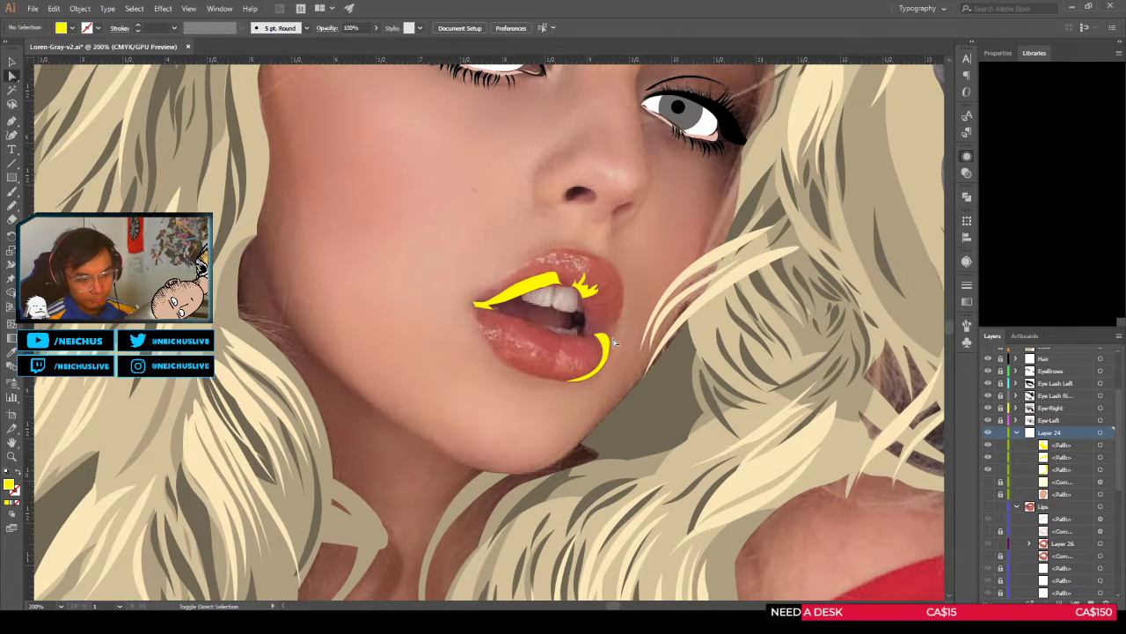
key("shift+grave")
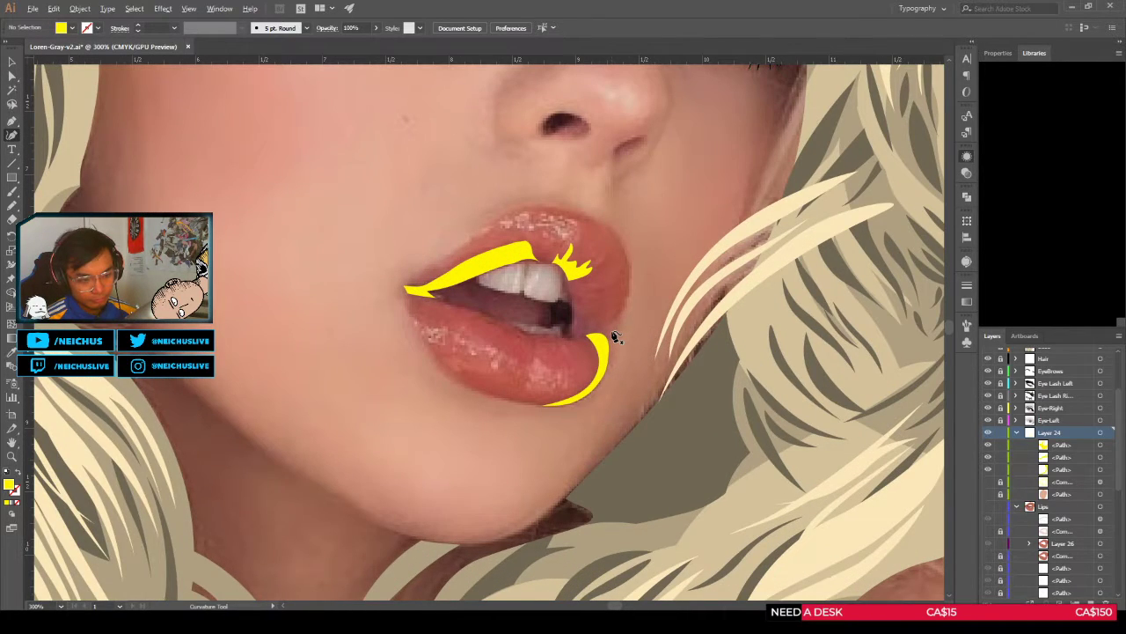
scroll(616, 337, "down", 1)
scroll(616, 337, "up", 2)
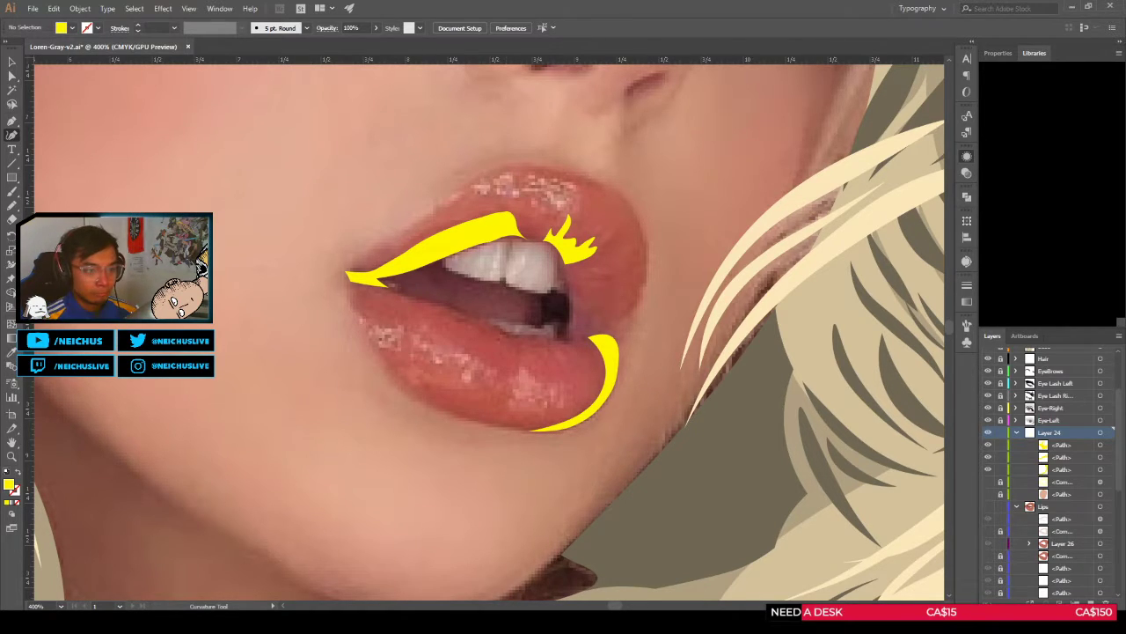
scroll(601, 276, "down", 8)
scroll(501, 314, "down", 4)
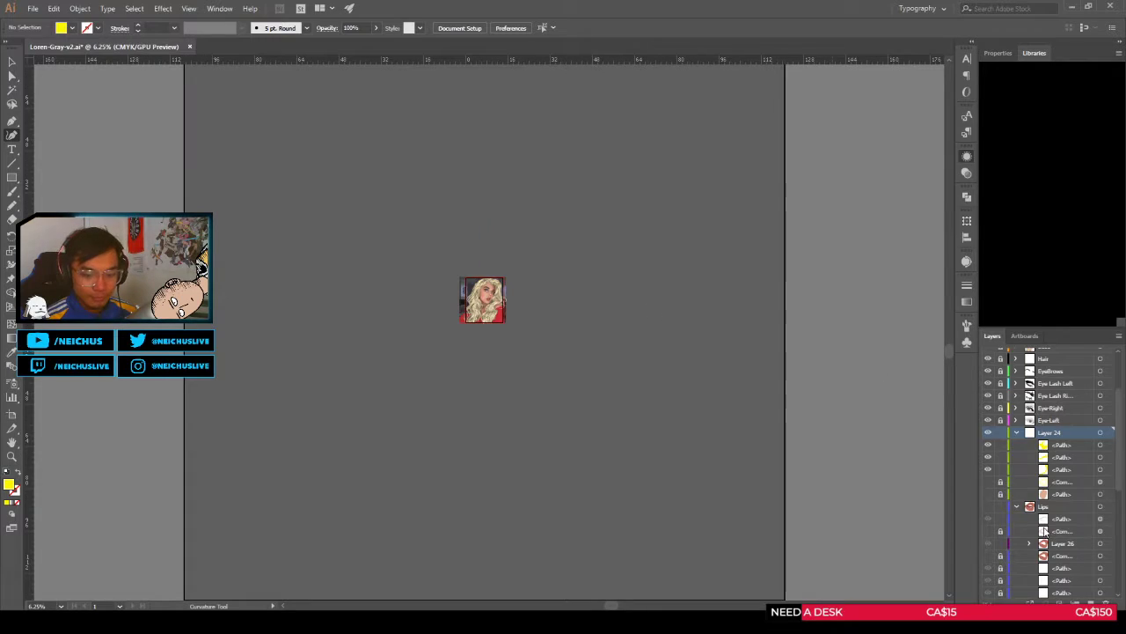
scroll(1012, 528, "down", 10)
left_click(987, 580)
scroll(565, 432, "up", 15)
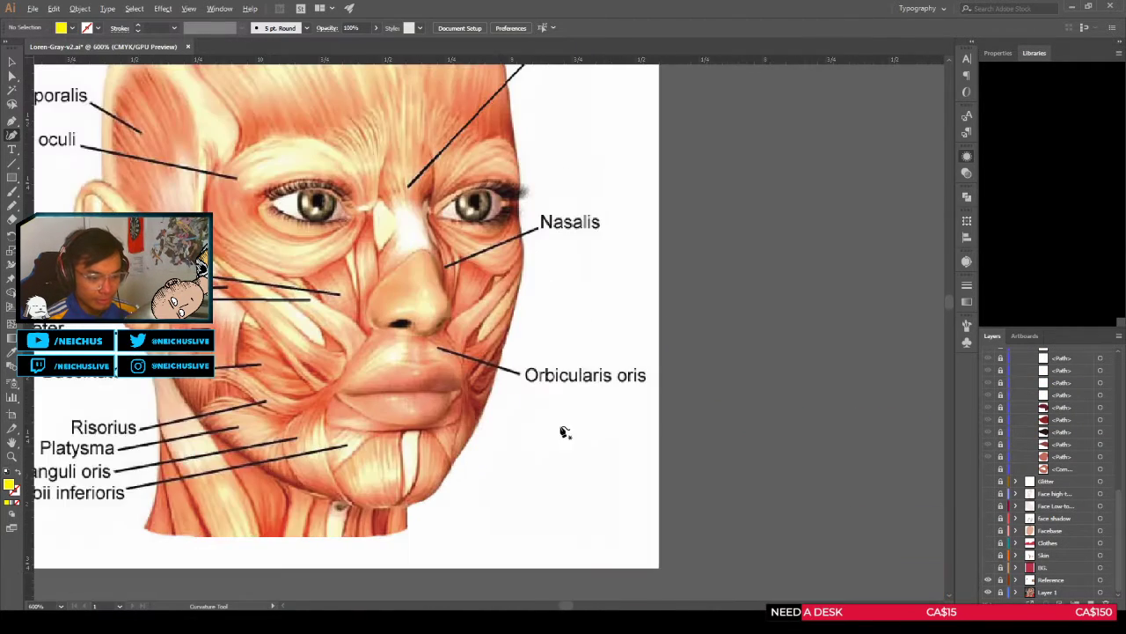
scroll(520, 410, "up", 1)
left_click_drag(430, 390, 602, 339)
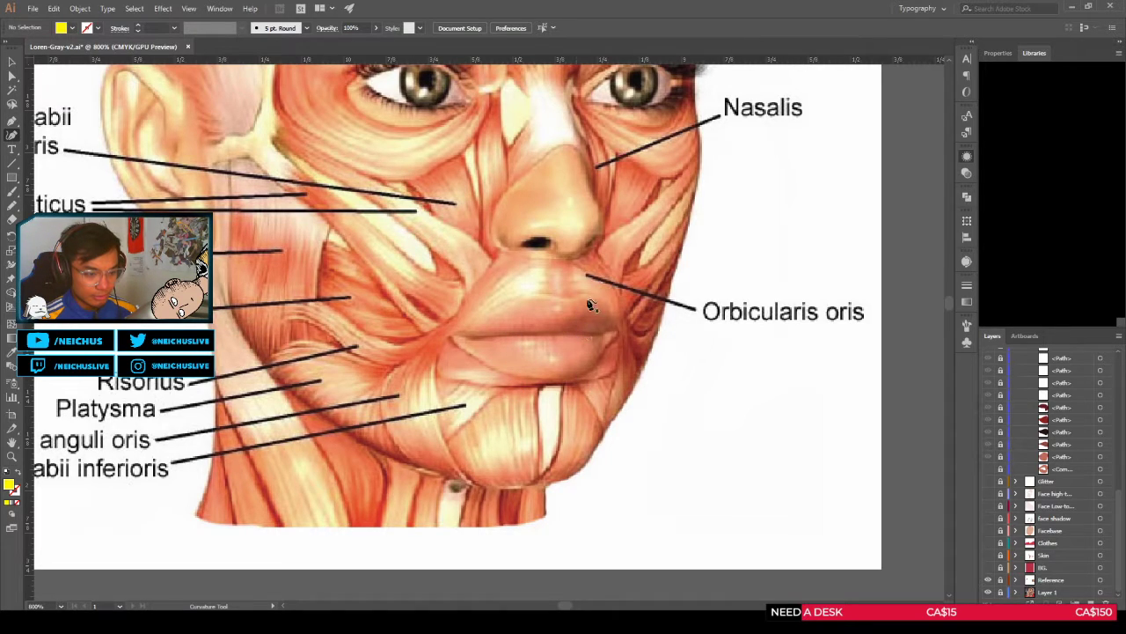
scroll(641, 341, "down", 2)
scroll(641, 341, "down", 5)
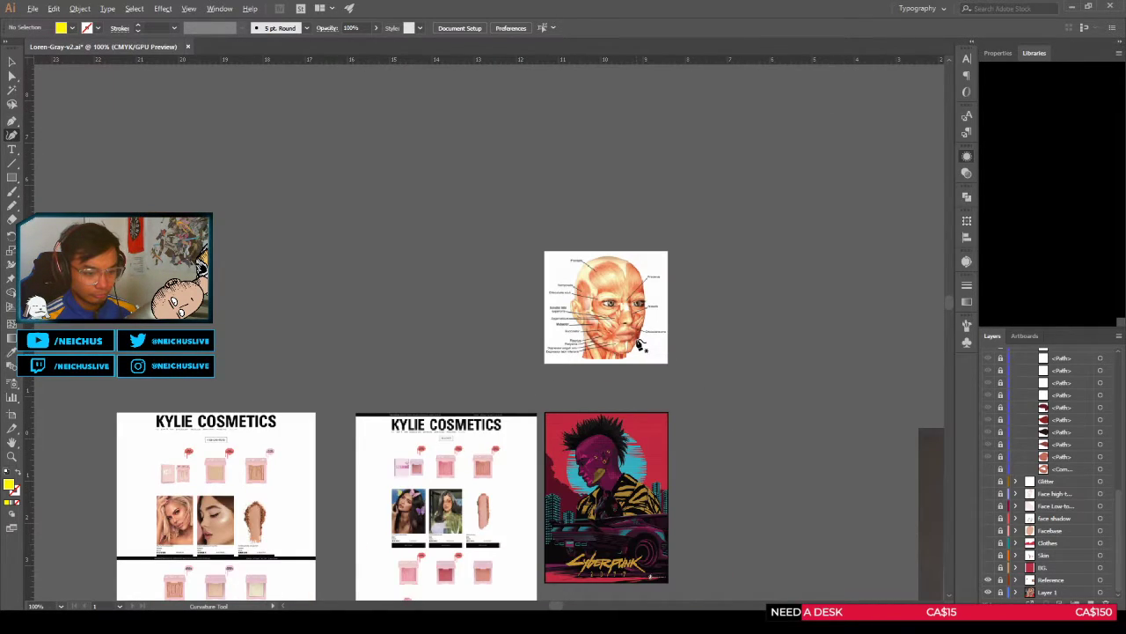
Step: Return to the portrait's lips and make the orange compound lip shape in Layer 24 visible again
left_click_drag(817, 581, 249, 170)
scroll(580, 223, "up", 5)
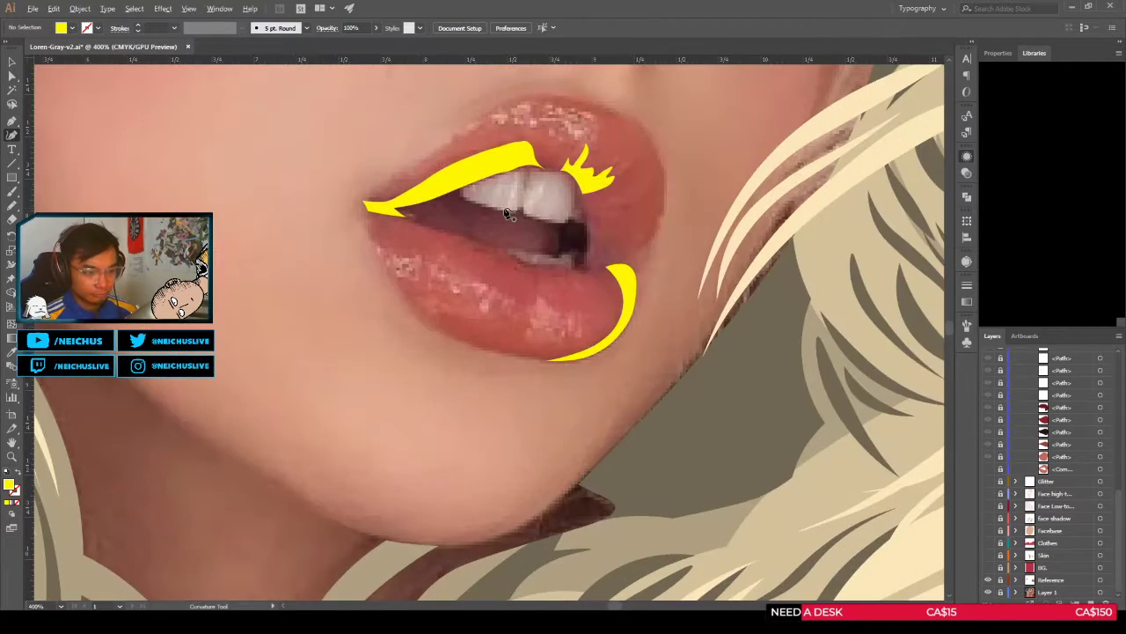
left_click_drag(578, 215, 589, 294)
scroll(584, 254, "up", 1)
scroll(628, 315, "down", 2)
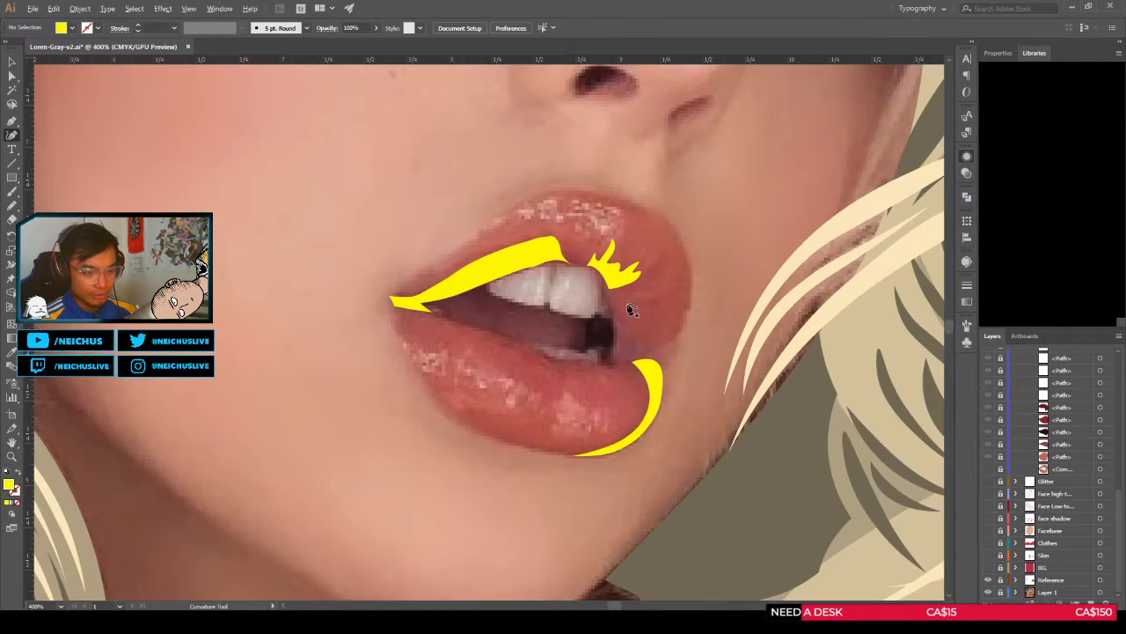
scroll(637, 329, "up", 2)
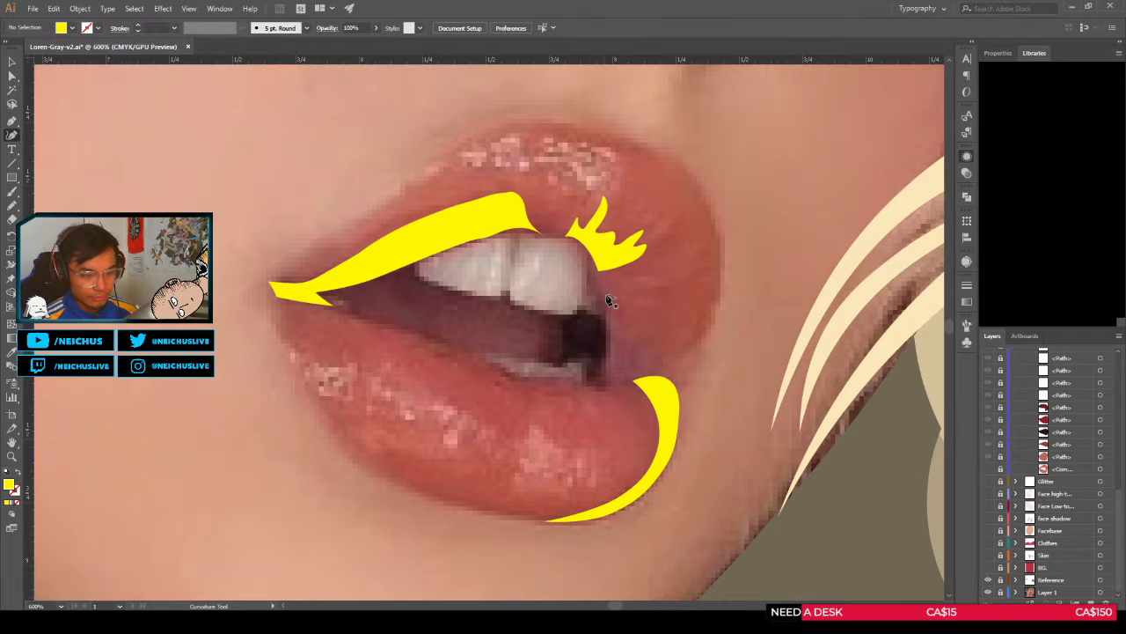
scroll(1021, 514, "up", 1)
scroll(1021, 511, "up", 3)
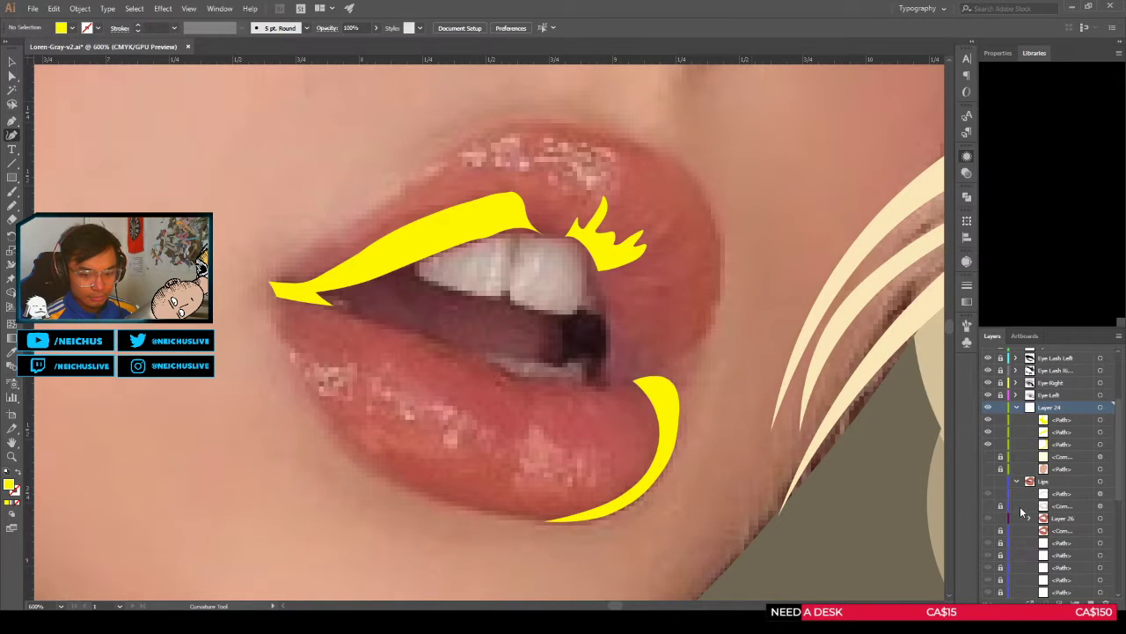
left_click(988, 457)
scroll(623, 300, "down", 1)
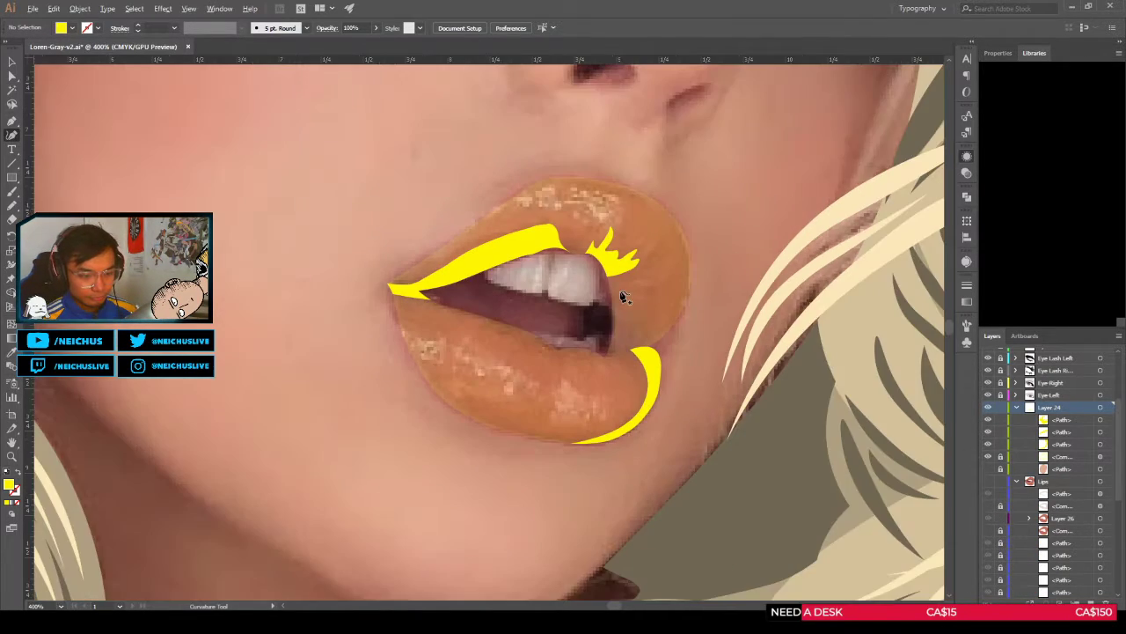
Step: Start a new yellow shape beside the mouth's right edge, drawing a prong's upper edge about 0.34 in long across the upper lip with the Curvature tool
scroll(619, 301, "up", 1)
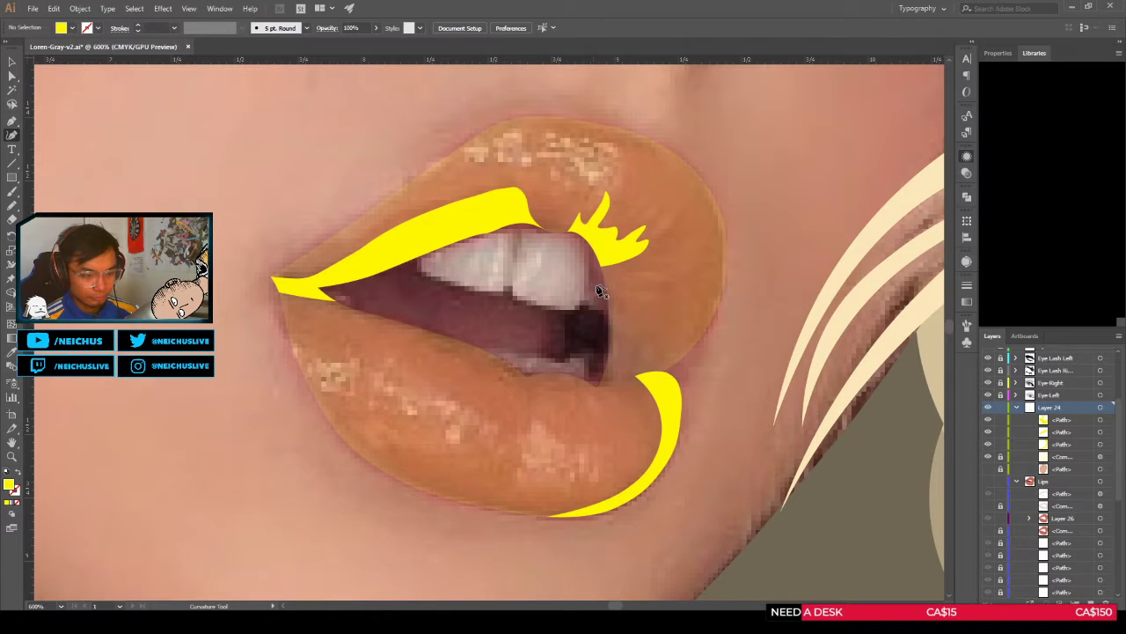
left_click(599, 282)
left_click(622, 283)
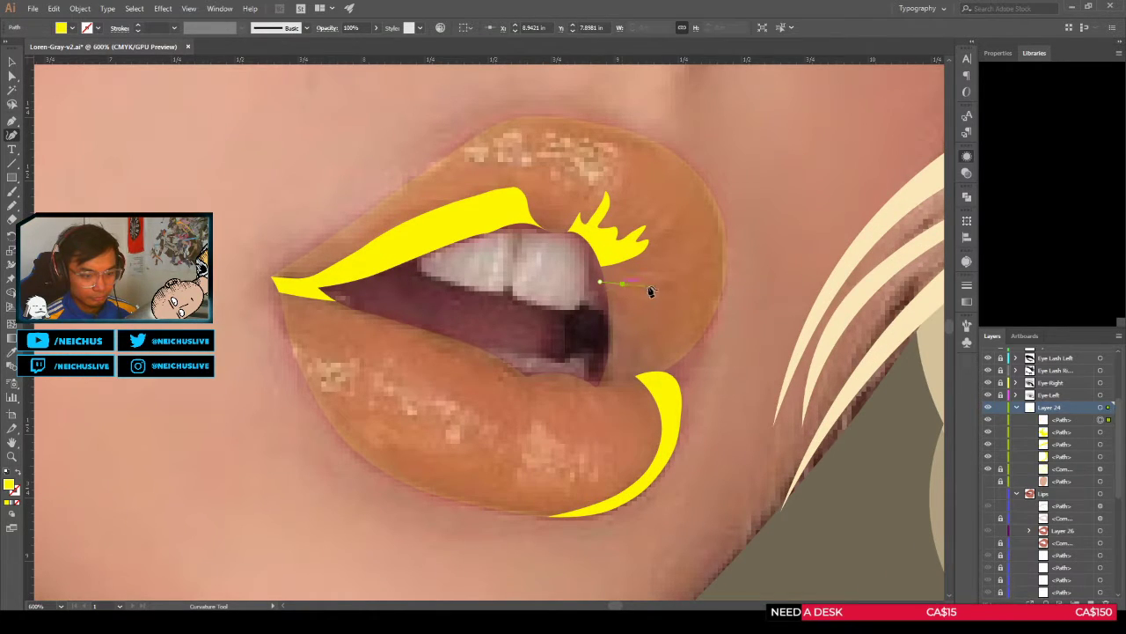
left_click(658, 283)
left_click(688, 281)
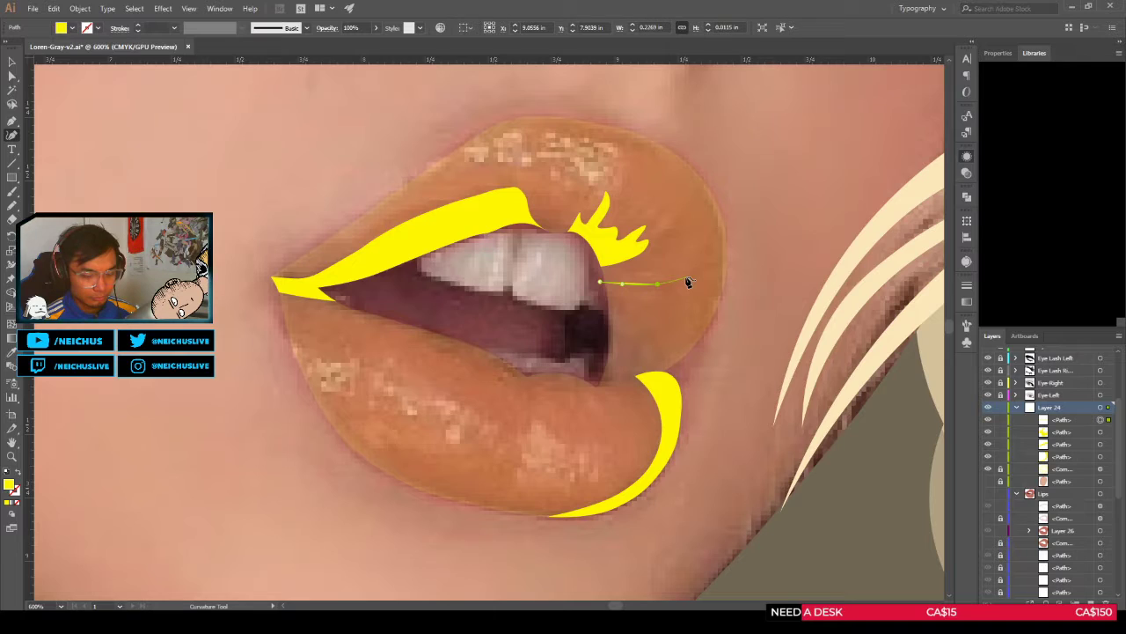
scroll(684, 289, "up", 1)
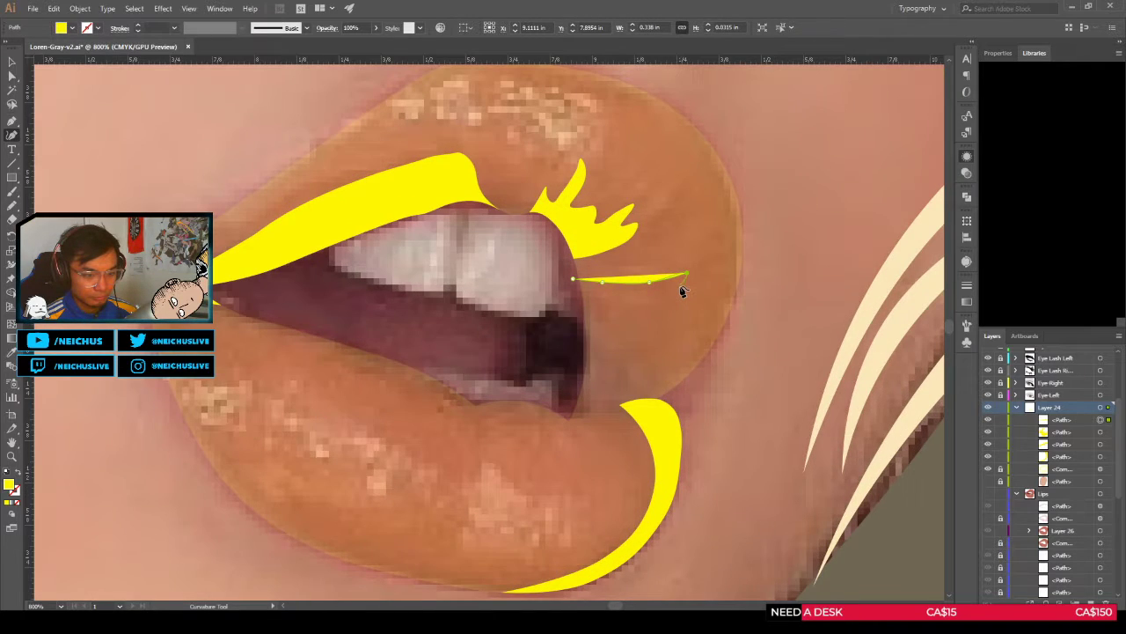
scroll(677, 288, "down", 1)
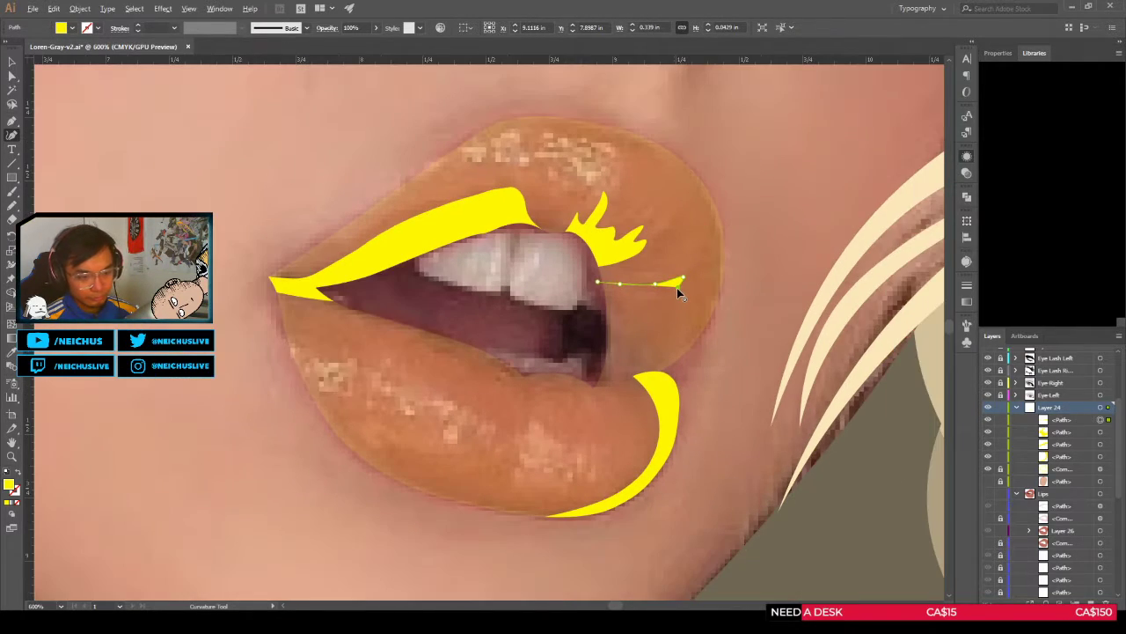
Step: Taper the prong's outer tip and curve its underside back toward the mouth
scroll(649, 296, "up", 1)
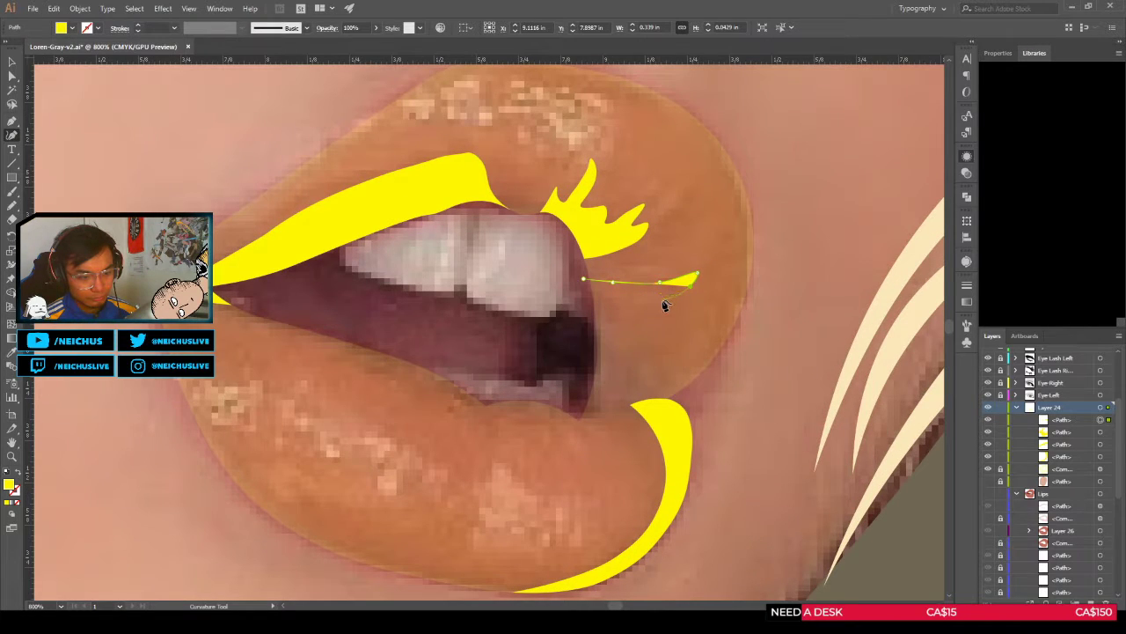
scroll(675, 299, "down", 1)
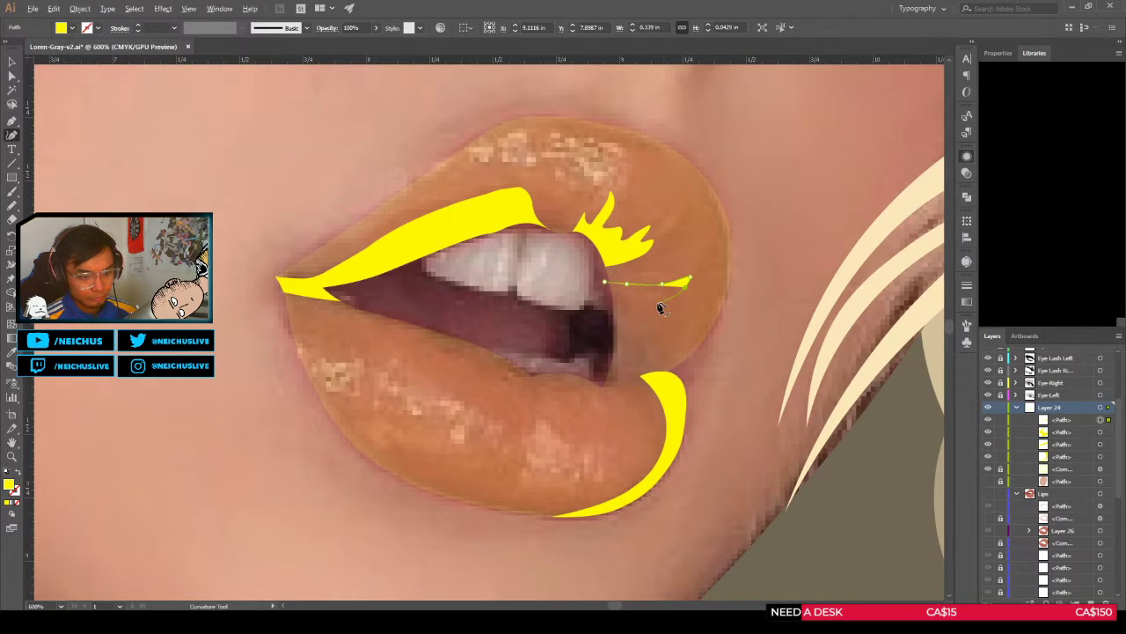
scroll(661, 308, "up", 1)
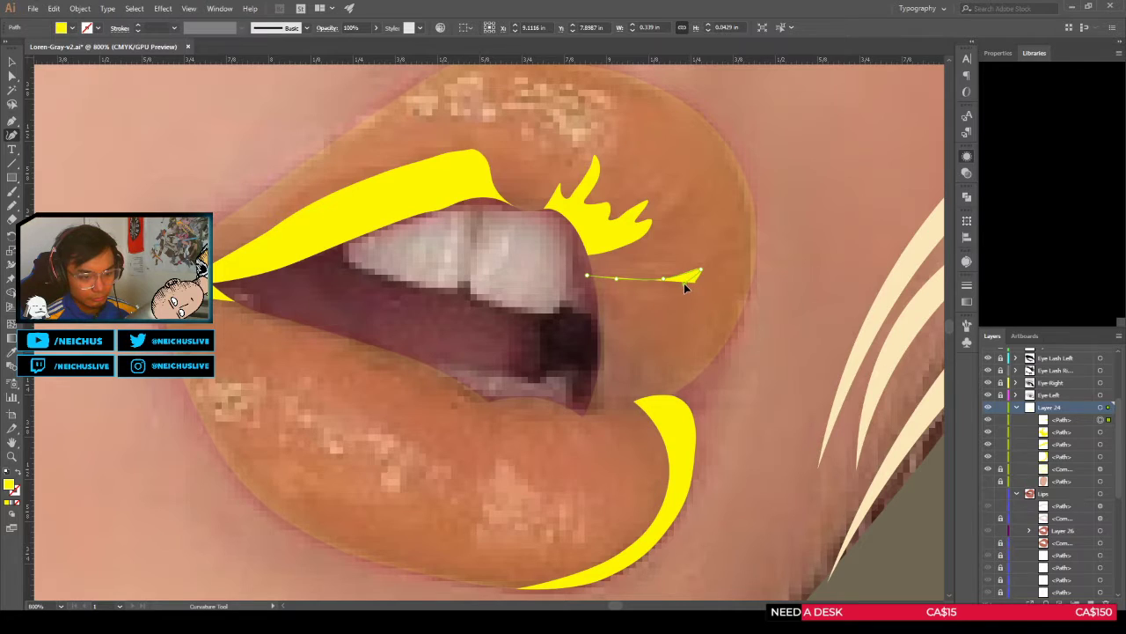
scroll(676, 296, "up", 1)
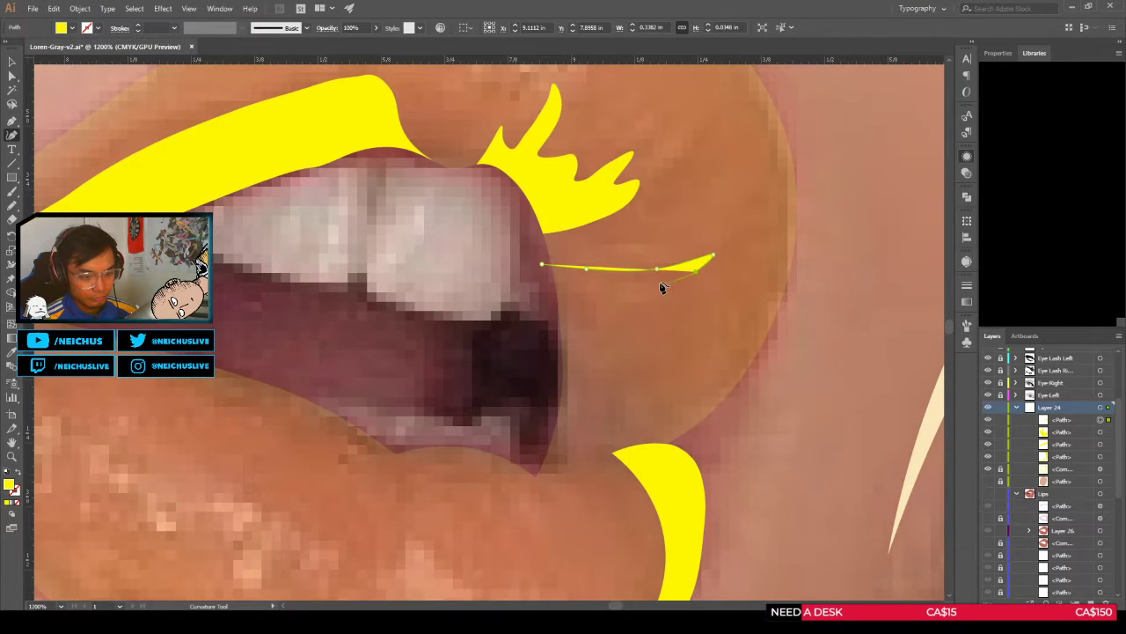
scroll(620, 296, "down", 2)
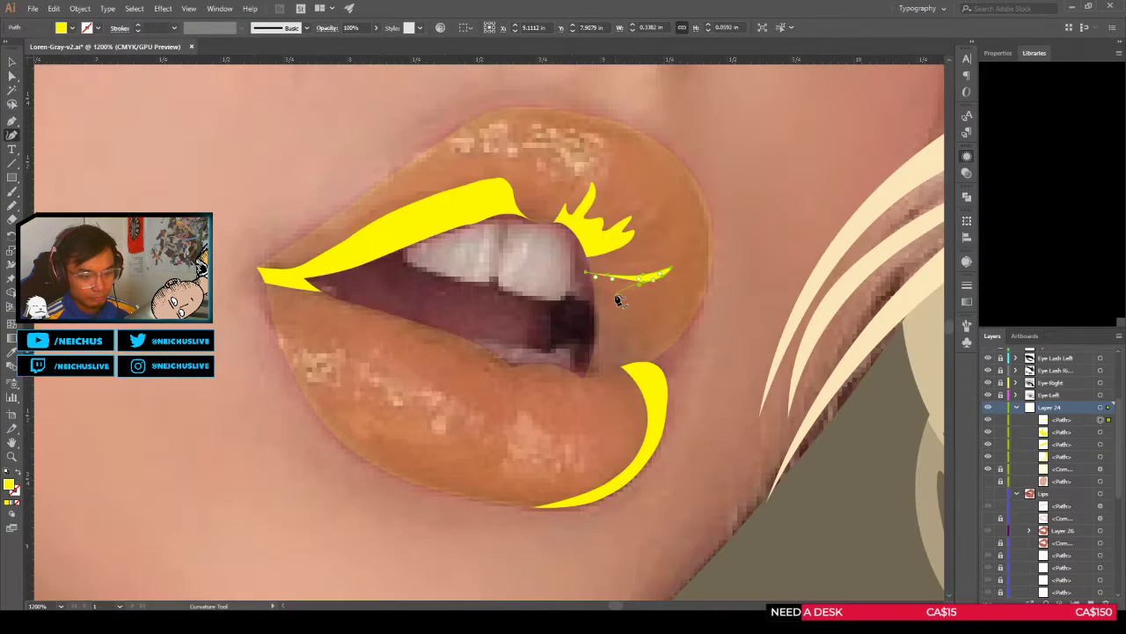
scroll(618, 297, "up", 2)
scroll(631, 291, "down", 1)
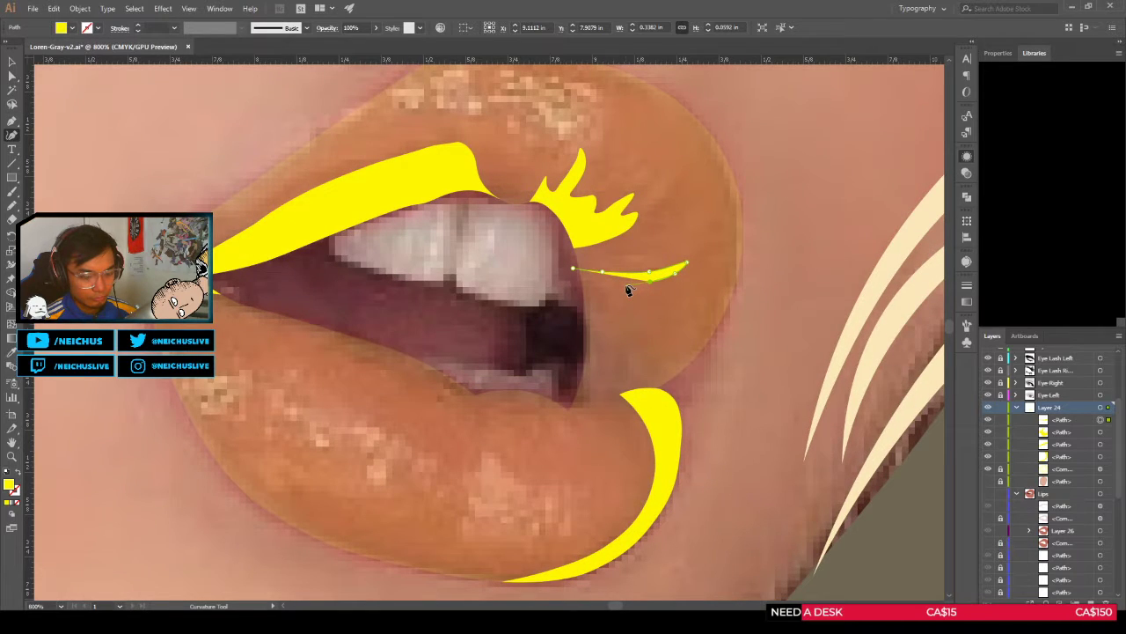
scroll(623, 288, "up", 1)
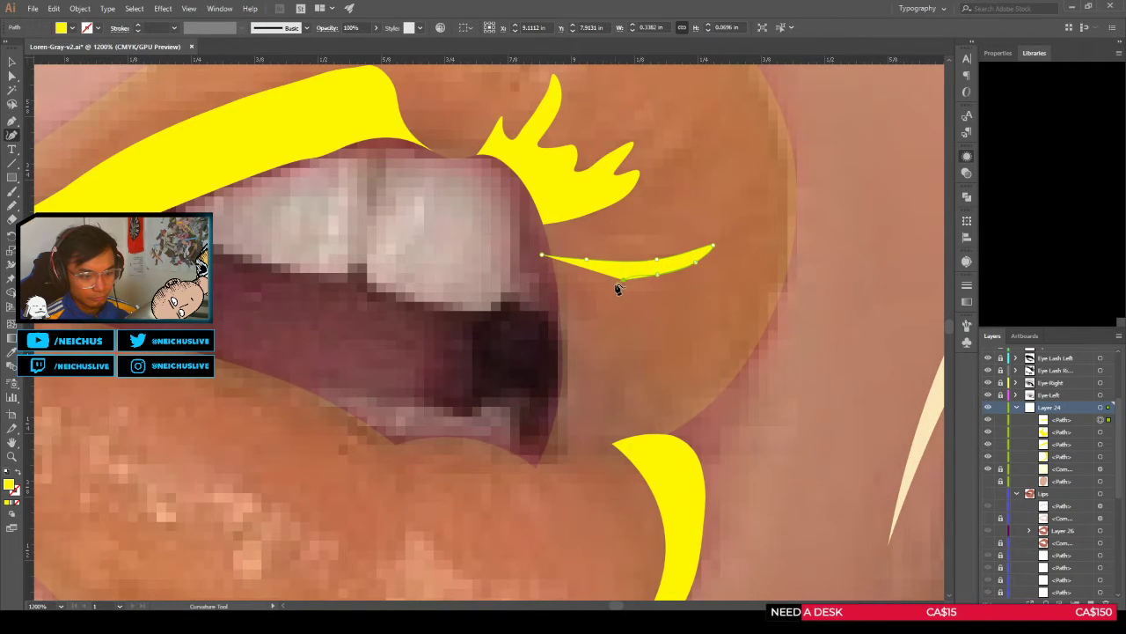
Step: Form the inner notch below the prong with closely spaced anchor points and turn the path outward for a second prong
left_click_drag(614, 287, 616, 292)
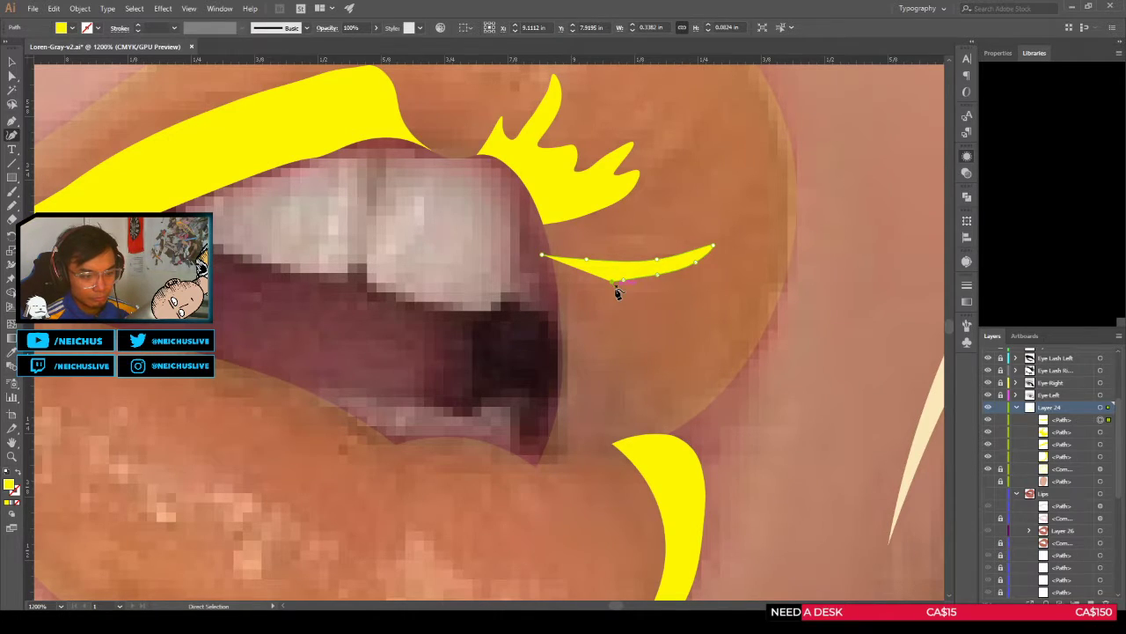
scroll(621, 293, "up", 1)
left_click_drag(621, 293, 630, 286)
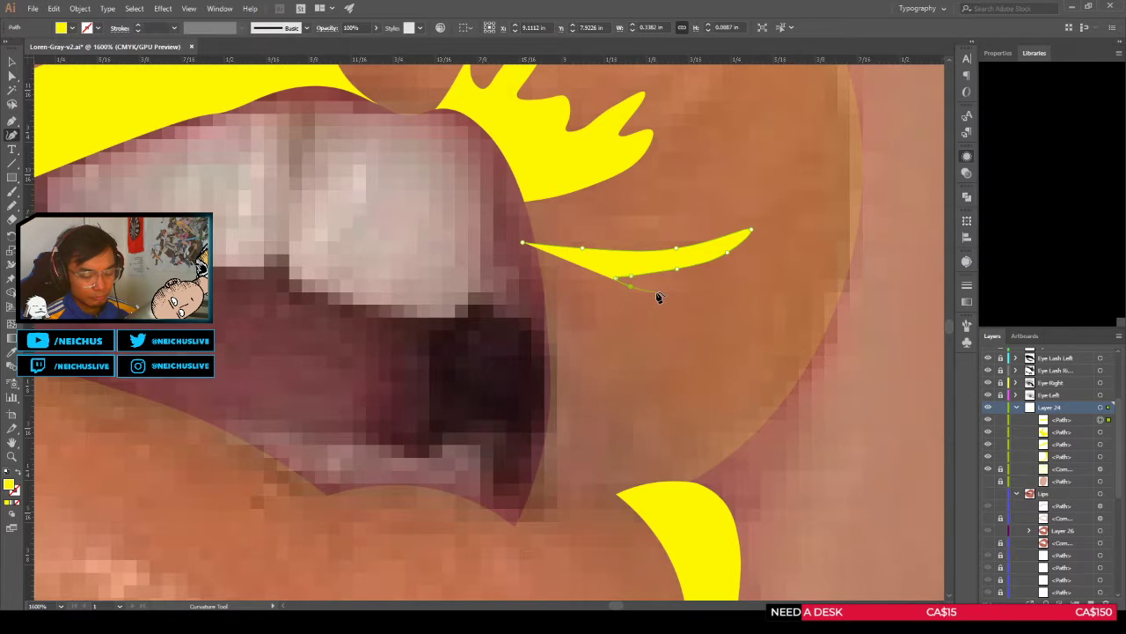
scroll(658, 293, "down", 2)
scroll(672, 323, "down", 1)
scroll(674, 304, "up", 1)
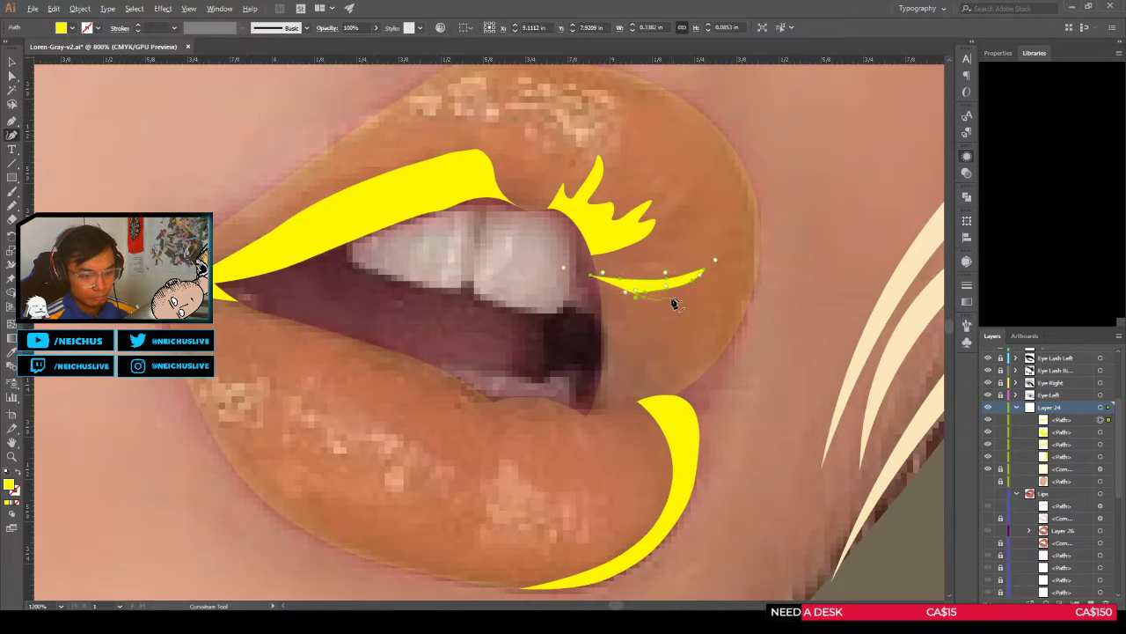
scroll(675, 303, "up", 1)
Step: Hide the orange compound lip shape in Layer 24 to expose the photo's lips
left_click(988, 457)
left_click(988, 457)
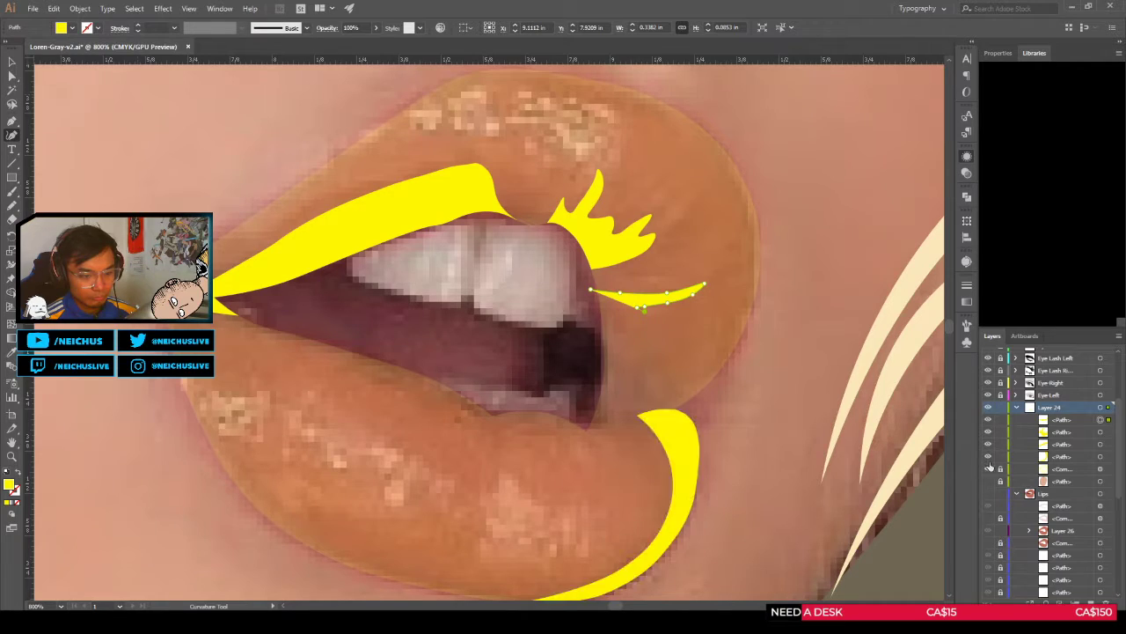
left_click(988, 470)
left_click(989, 470)
left_click(988, 470)
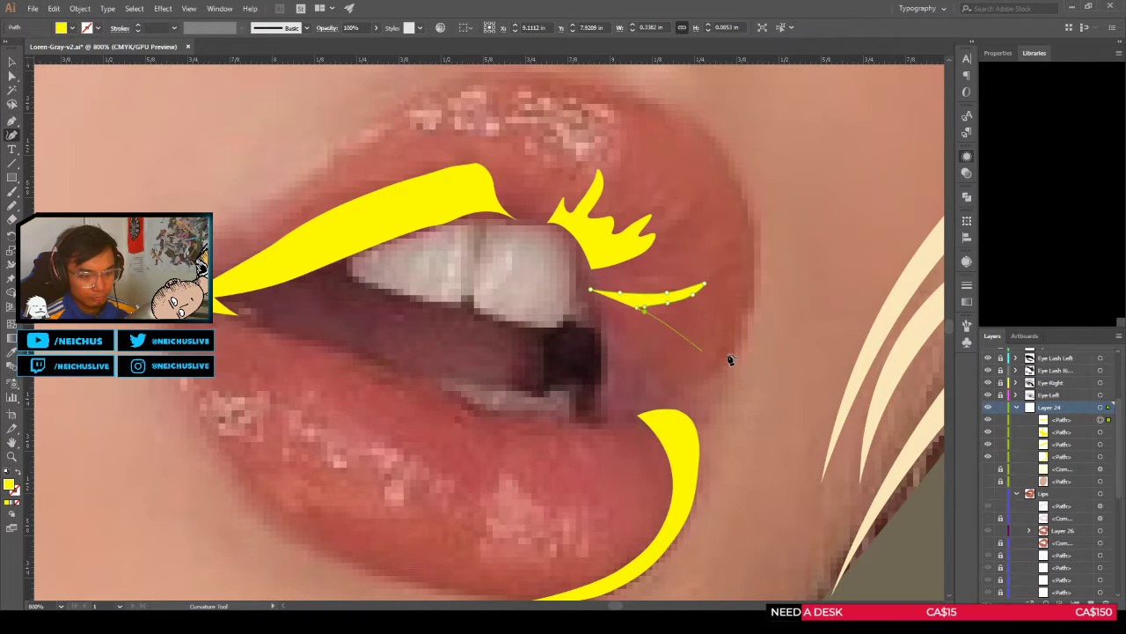
Step: Draw the lower prong's upper edge outward across the lip and place its pointed tip
scroll(691, 330, "up", 1)
left_click(649, 314)
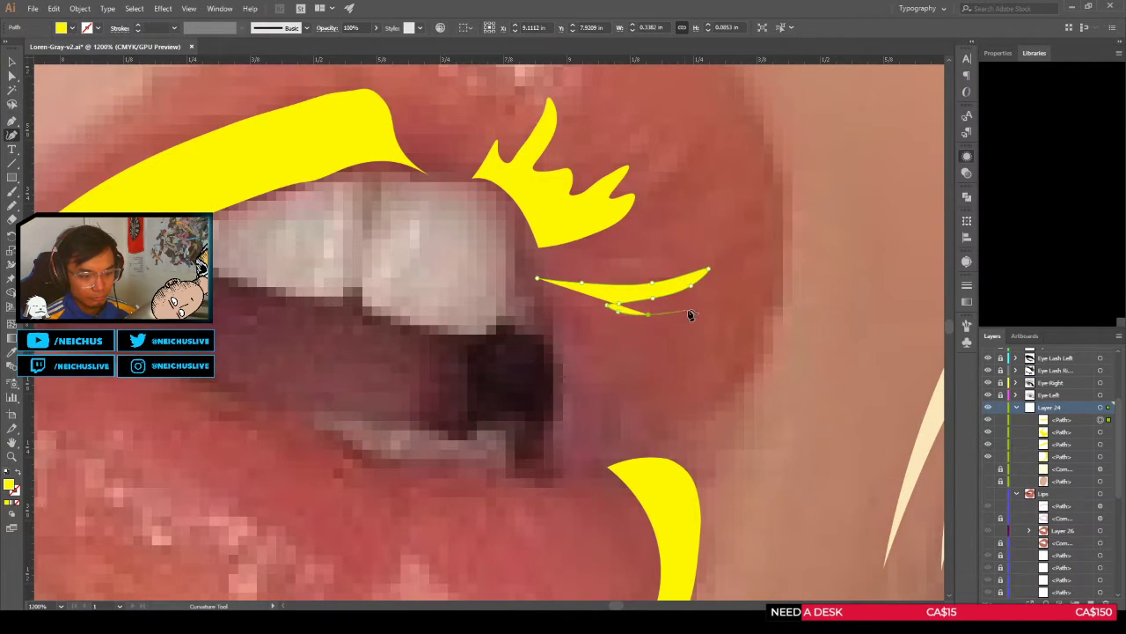
left_click(688, 310)
left_click(697, 307)
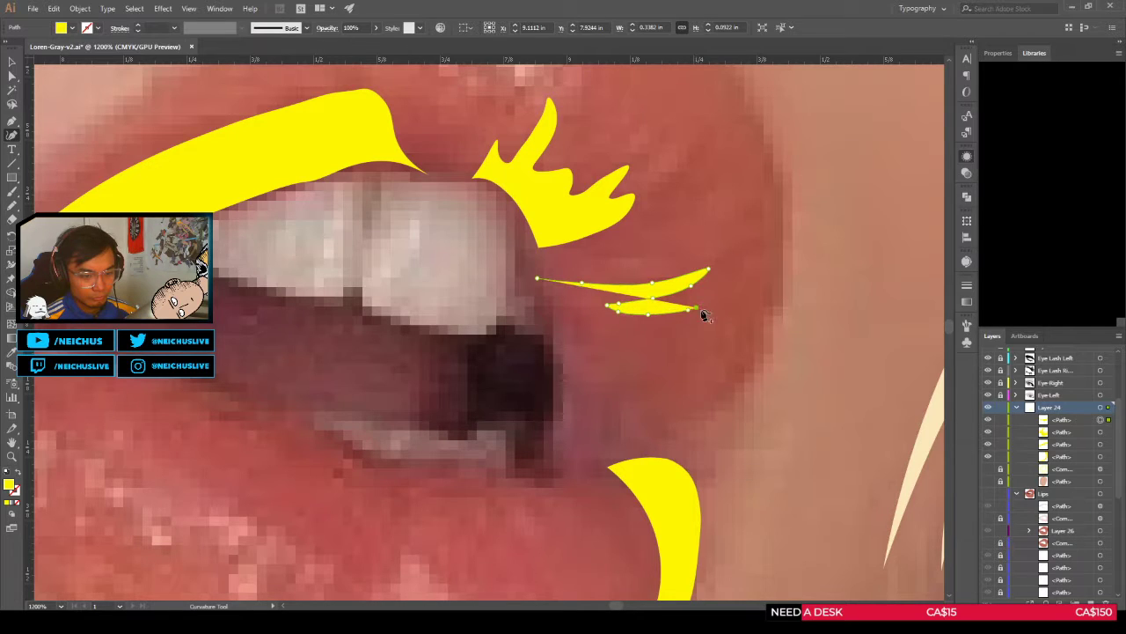
left_click(697, 314)
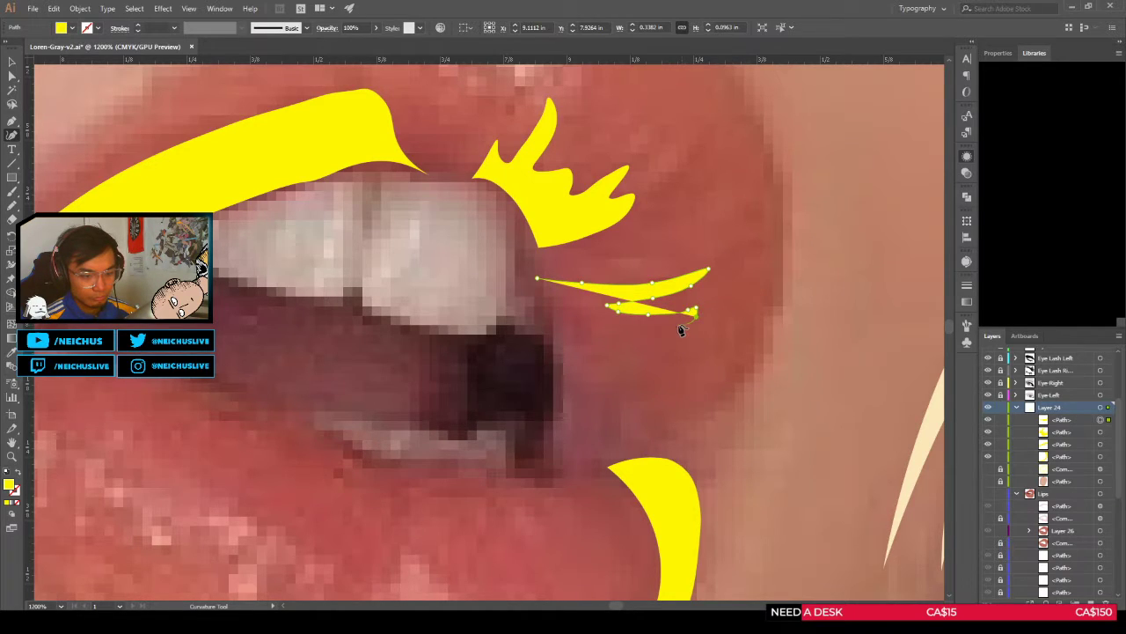
Step: Curve the lower prong's underside from its tip back toward the mouth
scroll(679, 322, "down", 3)
scroll(631, 362, "up", 4)
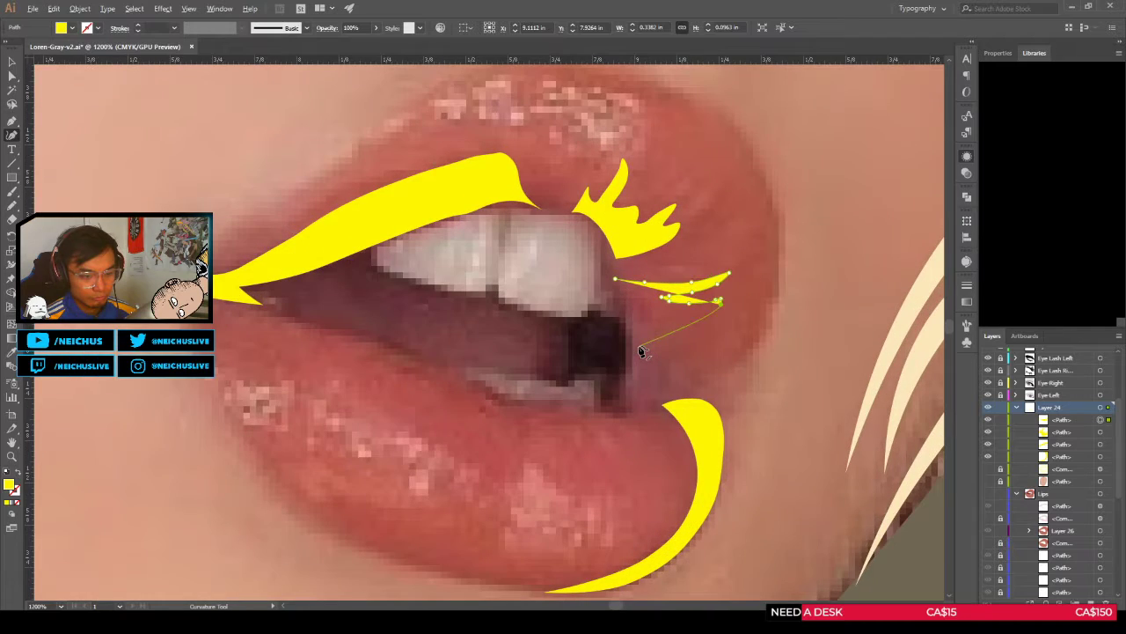
left_click_drag(729, 307, 650, 306)
scroll(649, 299, "down", 1)
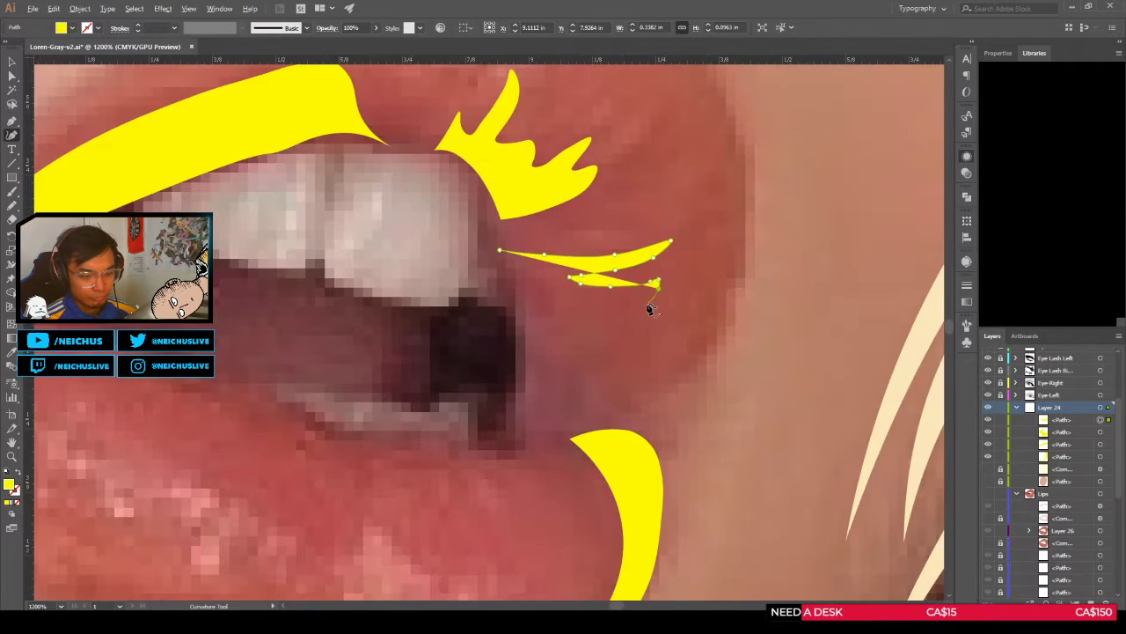
scroll(649, 296, "down", 2)
scroll(643, 317, "up", 1)
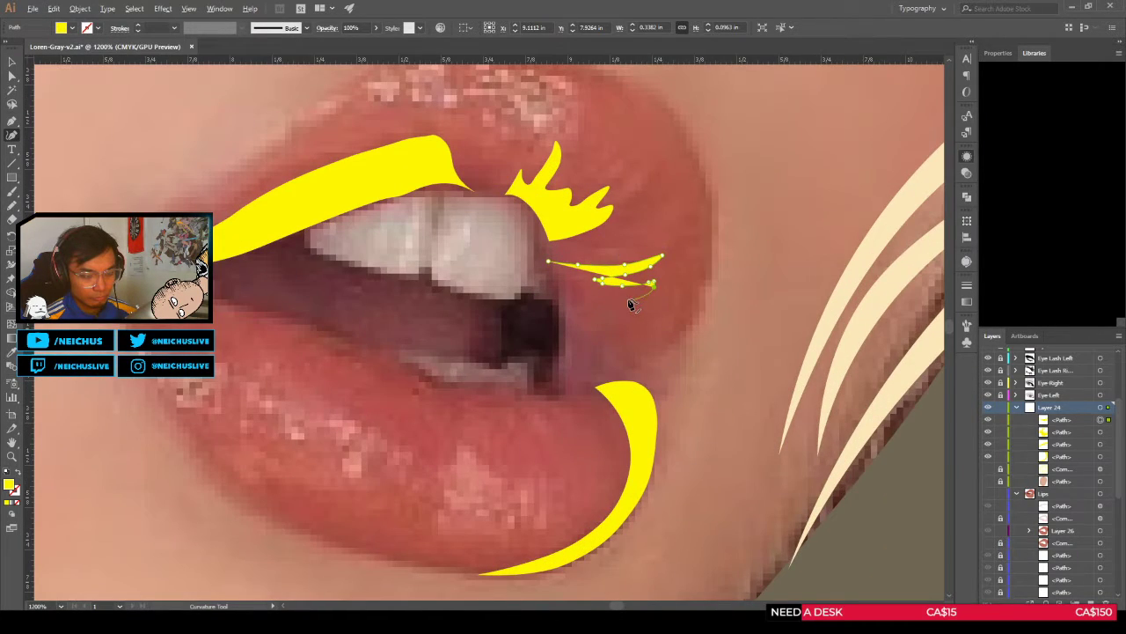
scroll(656, 288, "up", 1)
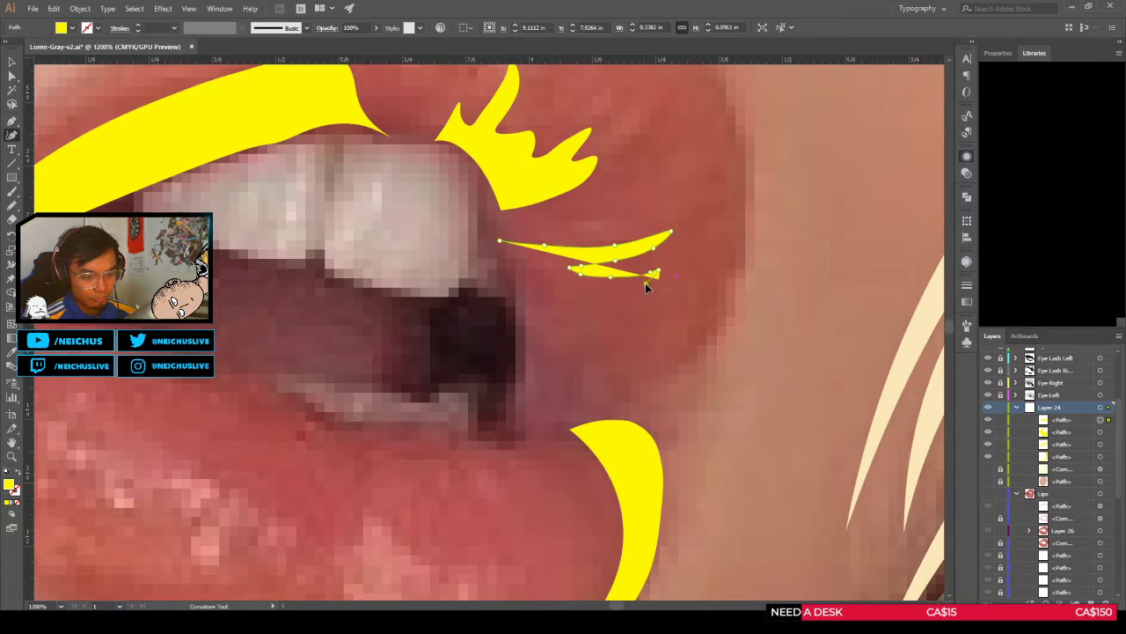
left_click(605, 291)
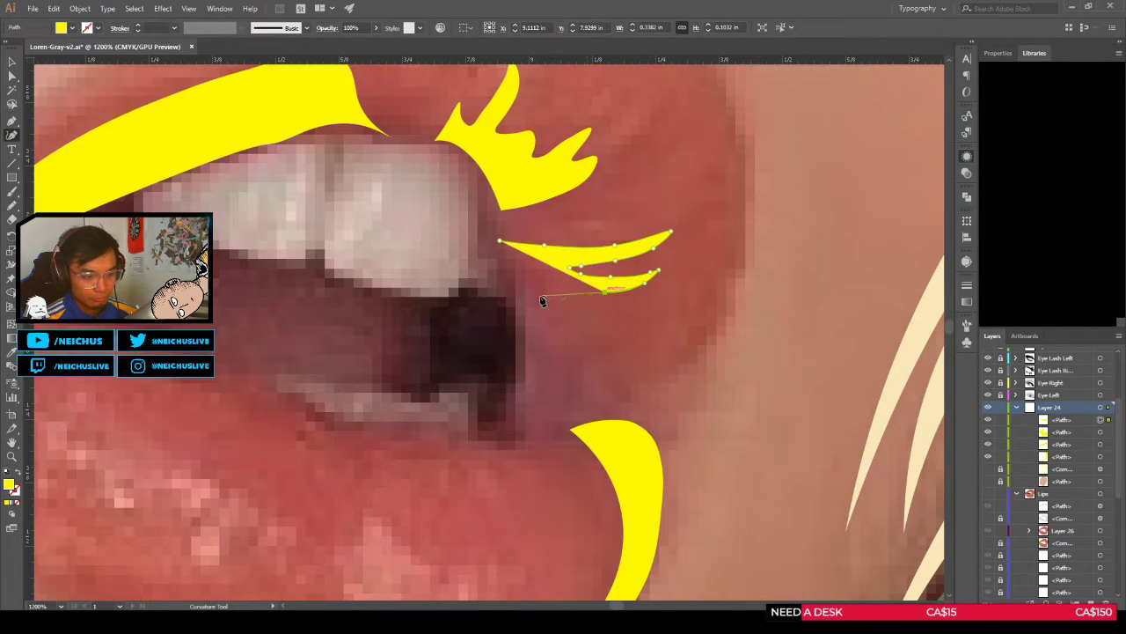
Step: Close the two-pronged yellow shape along the mouth's edge at about 0.34 × 0.12 in, undoing a misplaced anchor point on the way
scroll(546, 300, "down", 2)
scroll(546, 300, "up", 1)
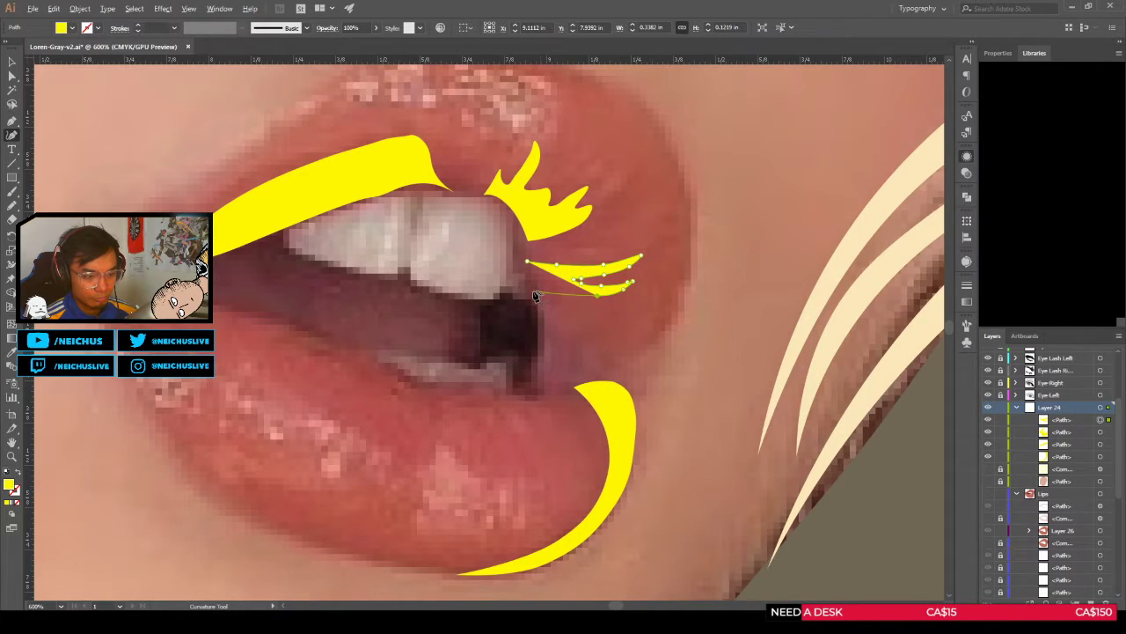
left_click(533, 291)
key("ctrl+z")
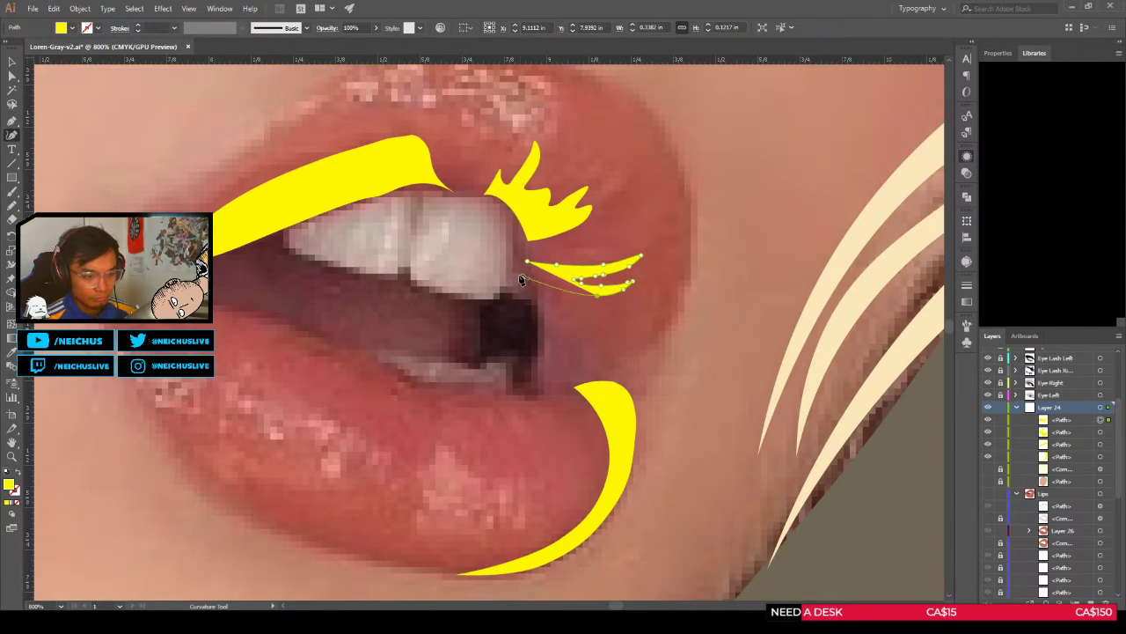
left_click(529, 272)
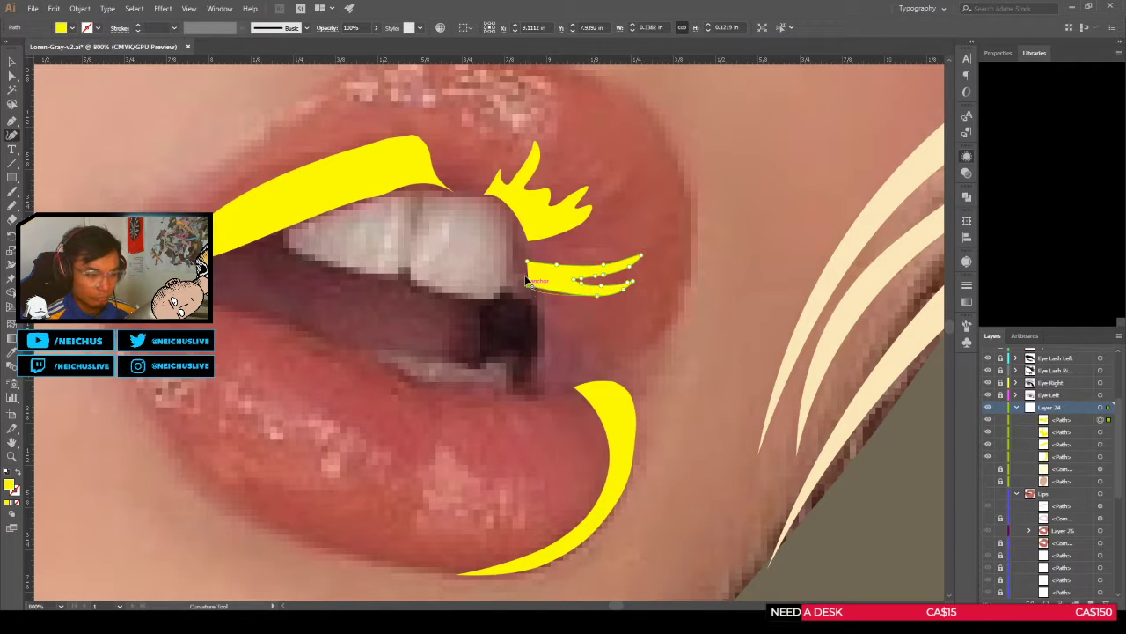
left_click(528, 263)
scroll(474, 310, "down", 2)
left_click_drag(474, 311, 539, 321)
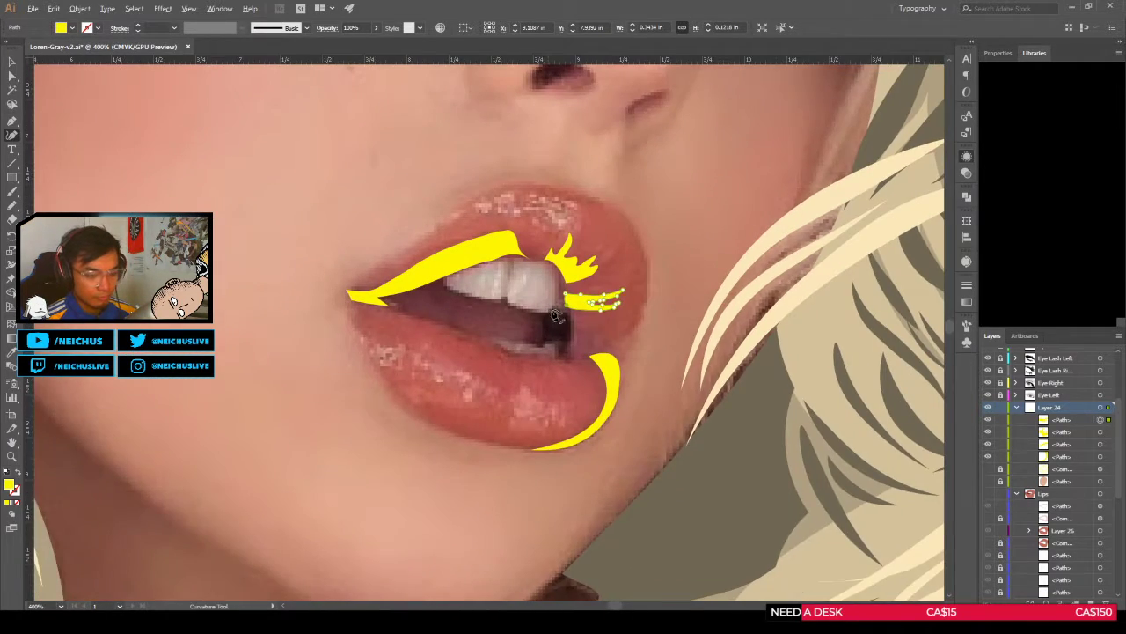
scroll(549, 313, "up", 1)
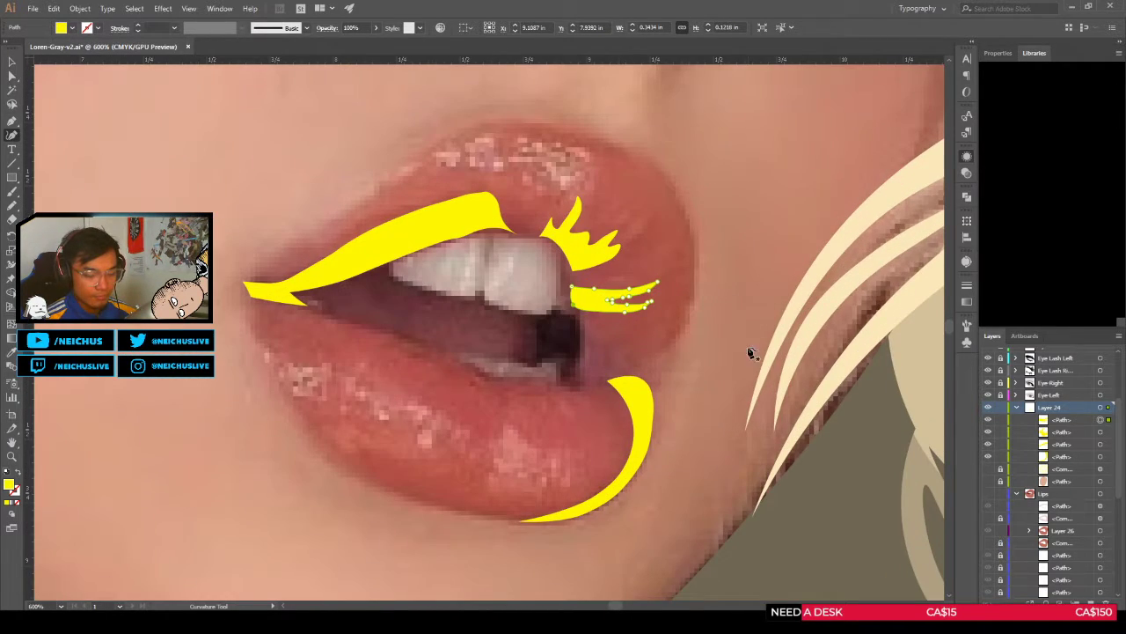
Step: Show the orange compound lip shape again, unlock it, and select it together with the two-pronged yellow shape
left_click(1100, 456, "shift")
left_click(988, 468)
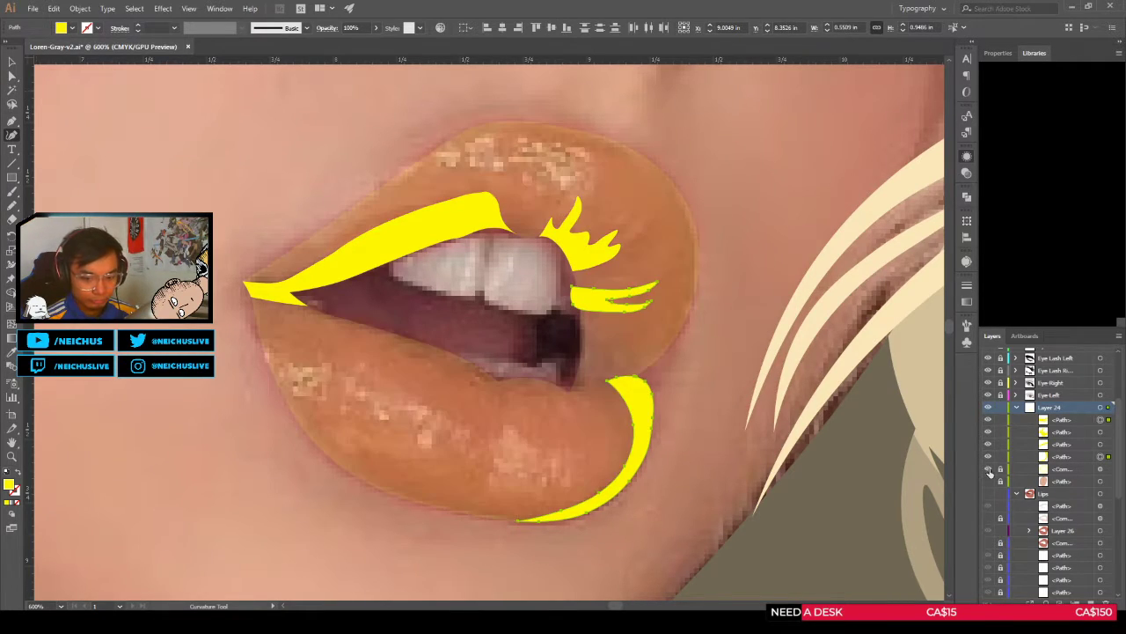
left_click(1100, 456, "shift")
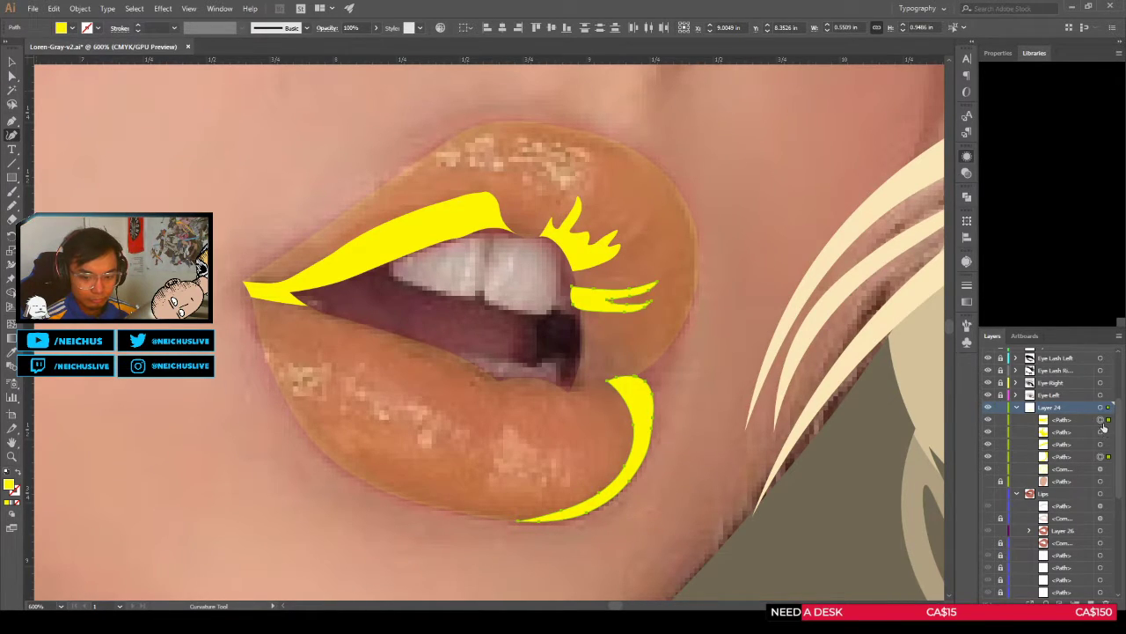
left_click(1100, 468, "shift")
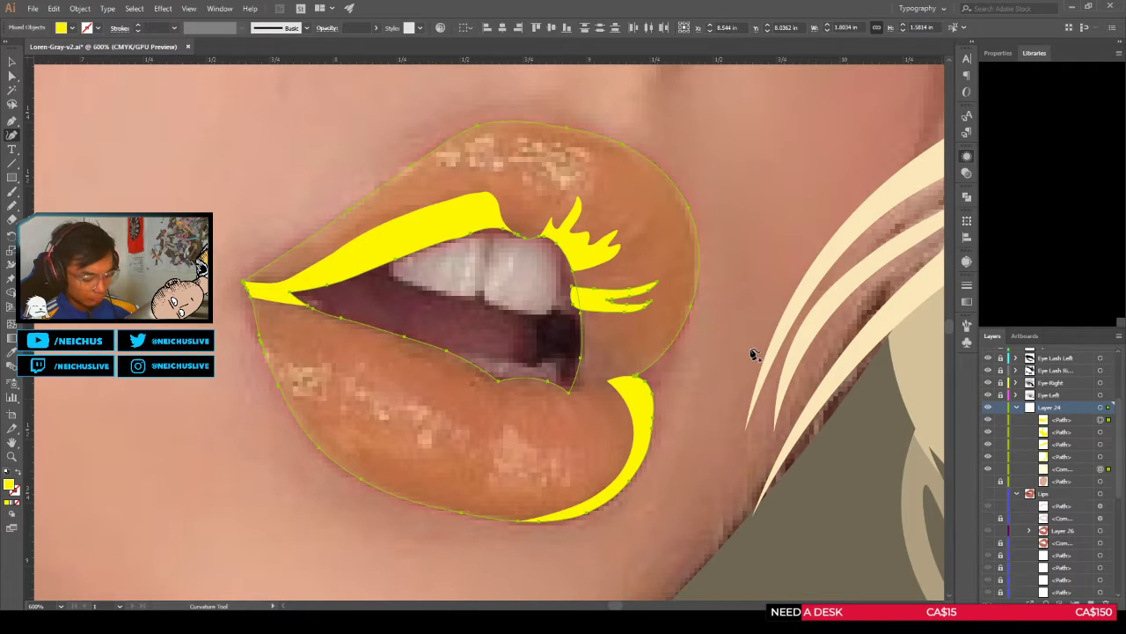
Step: Trim the two-pronged shape's overlap with the mouth opening using Shape Builder, and return to the Curvature tool
key("shift+m")
scroll(593, 284, "up", 2)
scroll(589, 320, "down", 3)
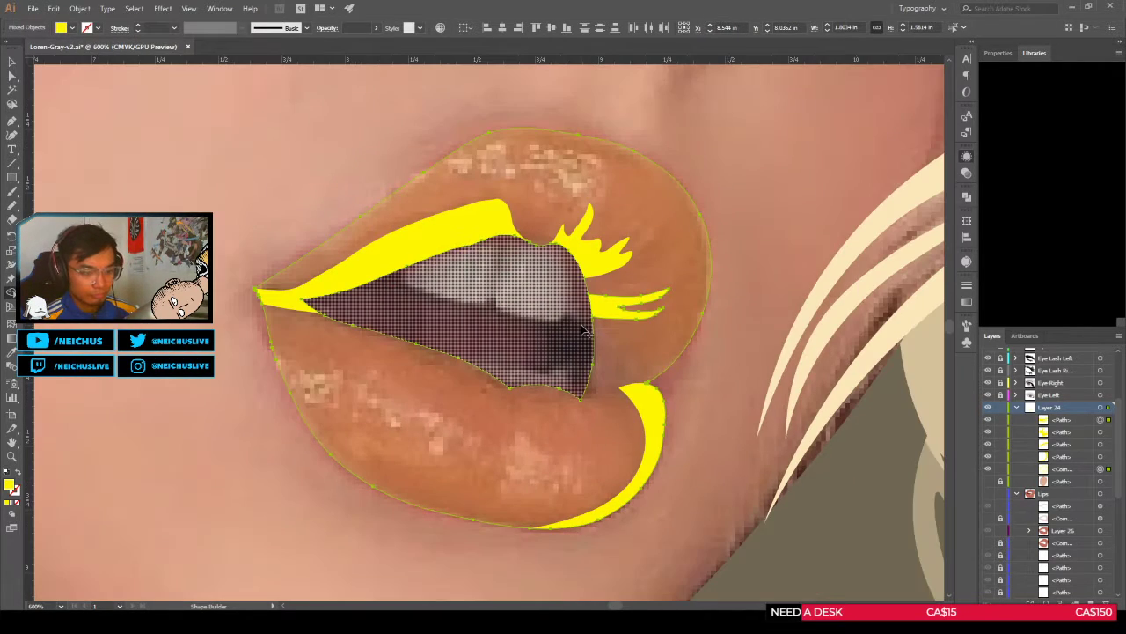
key("shift+grave")
scroll(619, 325, "up", 3)
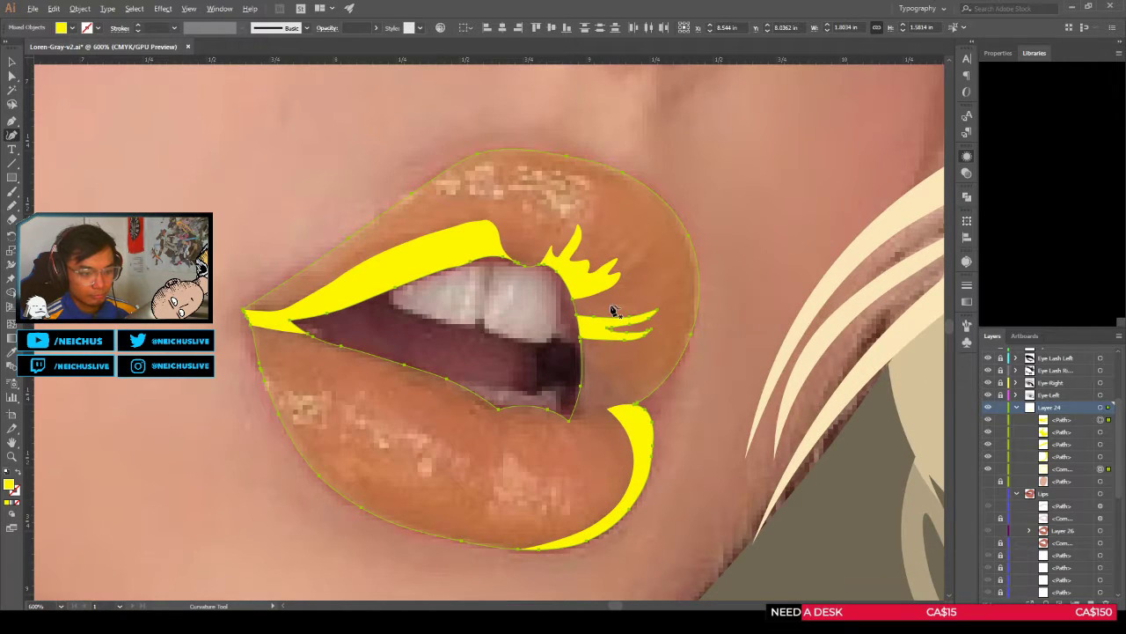
Step: Start a new yellow shape between the fan-shaped and two-pronged shapes, curving its upper side from the upper lip down to the mouth's edge
scroll(660, 271, "down", 2)
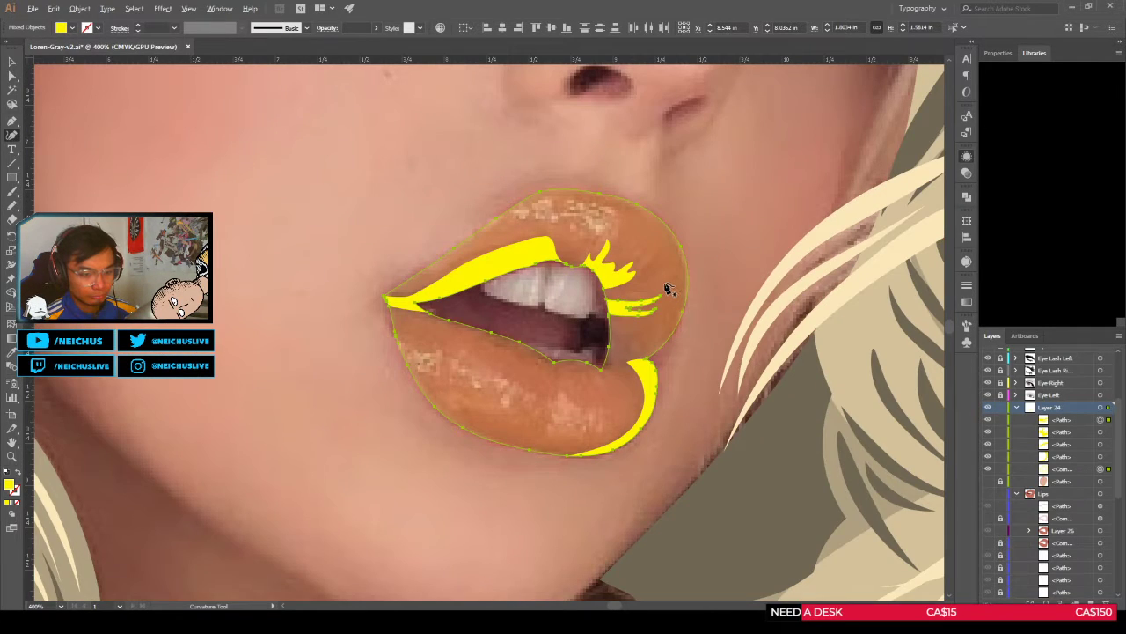
scroll(666, 286, "up", 1)
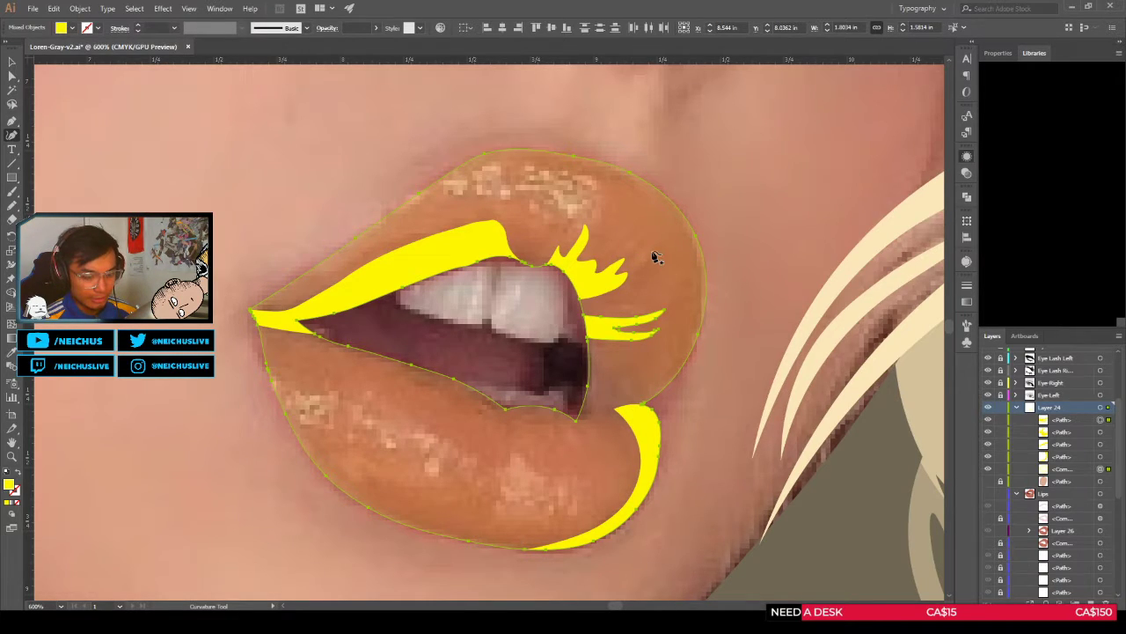
scroll(657, 258, "down", 1)
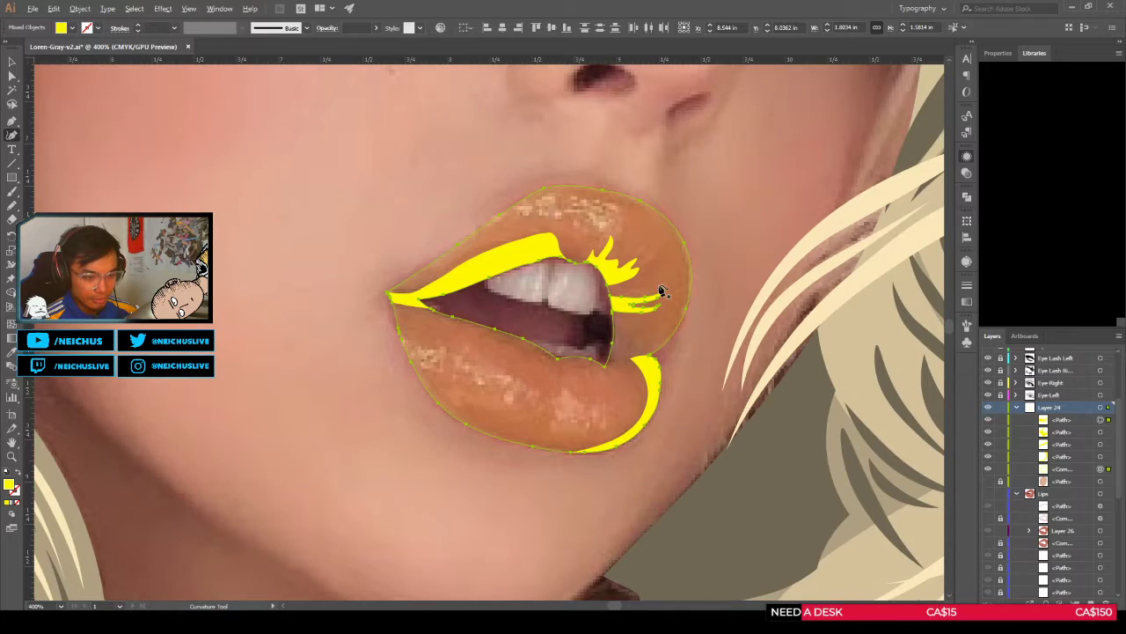
scroll(659, 286, "up", 1)
scroll(657, 289, "up", 1)
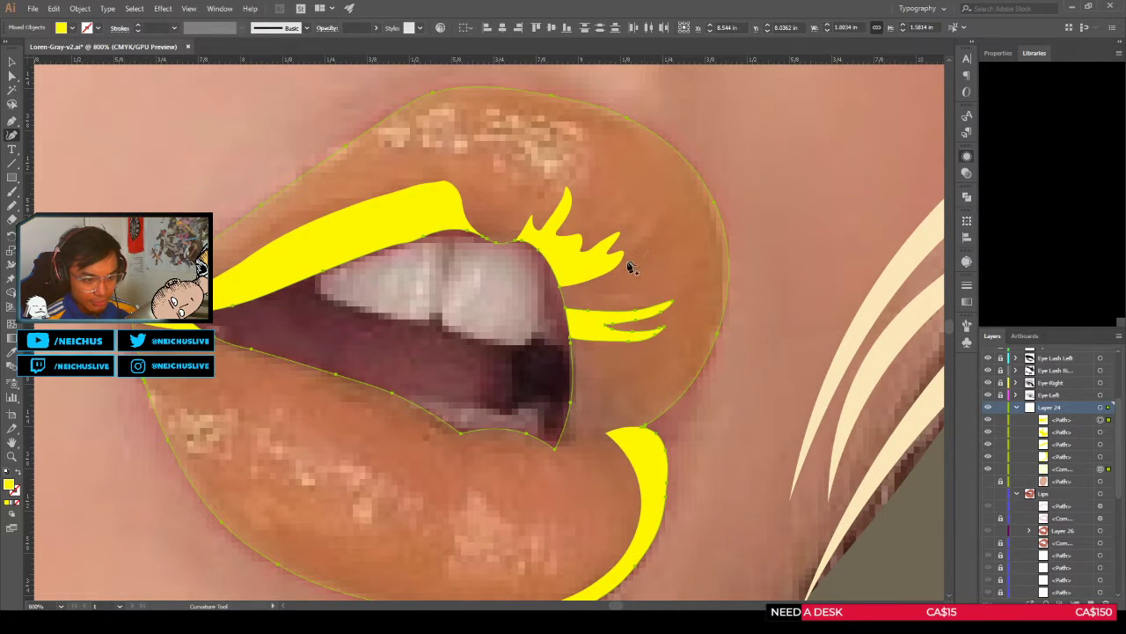
left_click(669, 211)
left_click(618, 271)
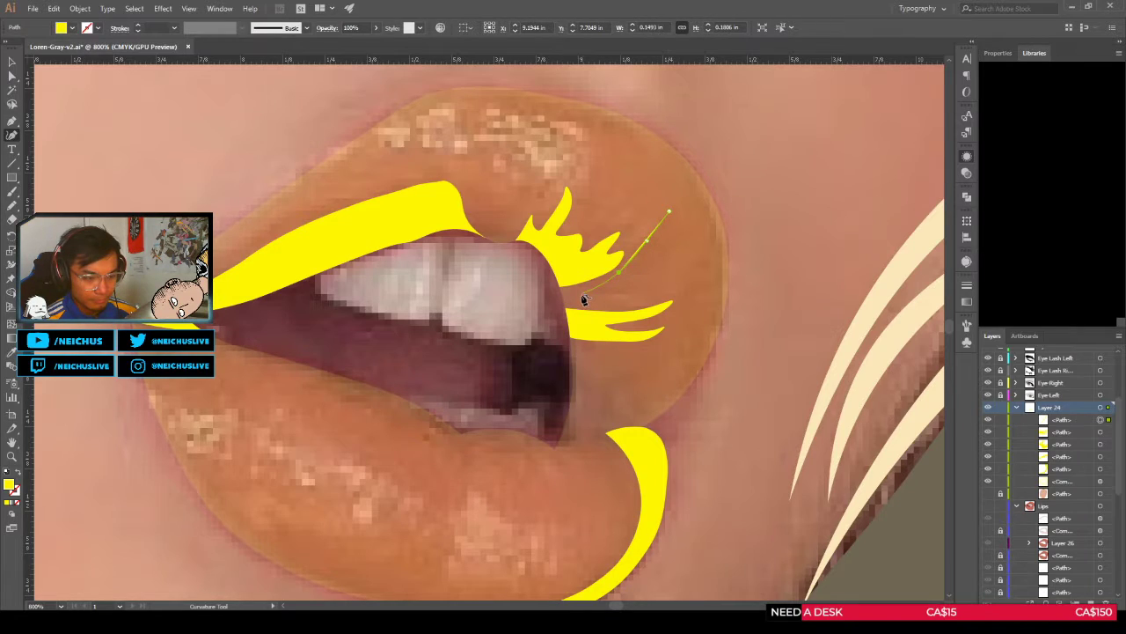
left_click(577, 295)
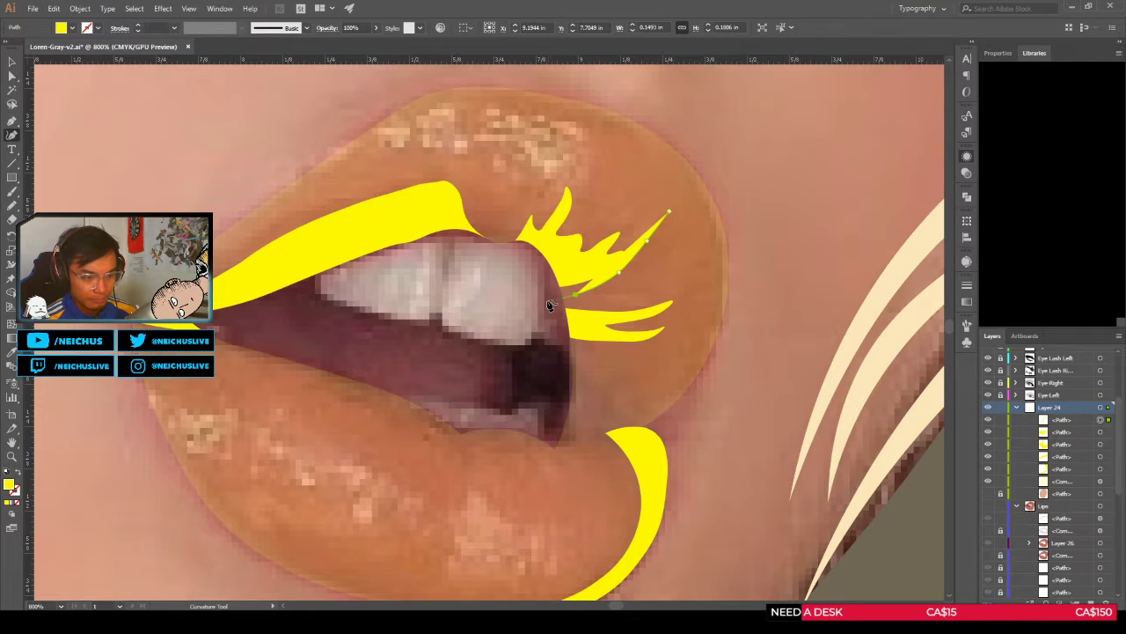
left_click(552, 299)
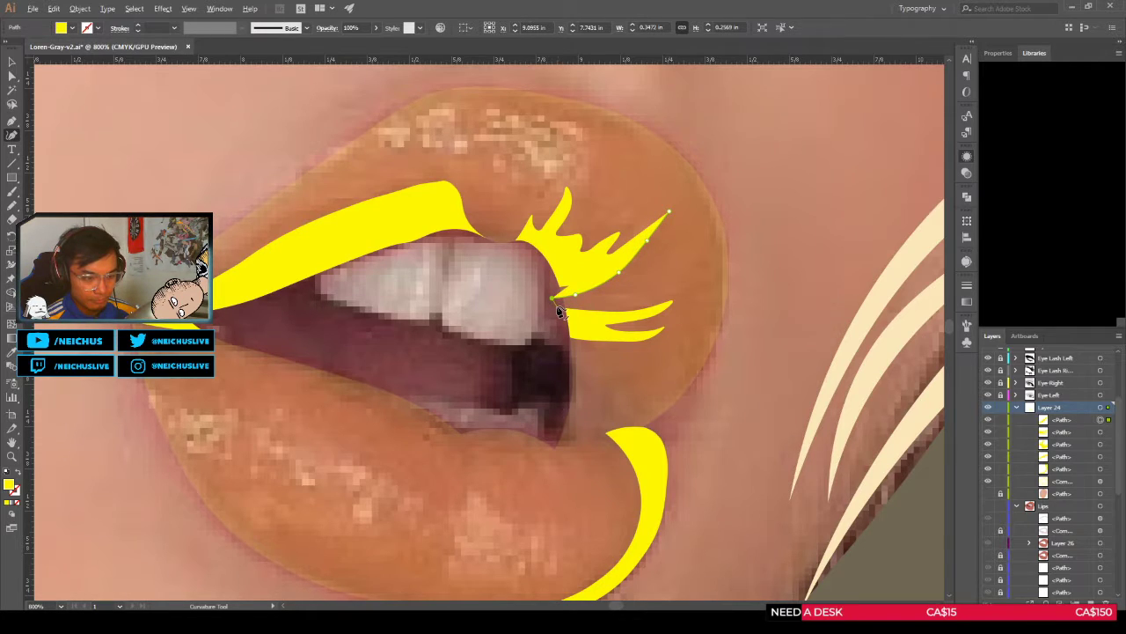
Step: Turn the new path around just inside the mouth opening and curve its underside back toward the lip
scroll(557, 312, "up", 1)
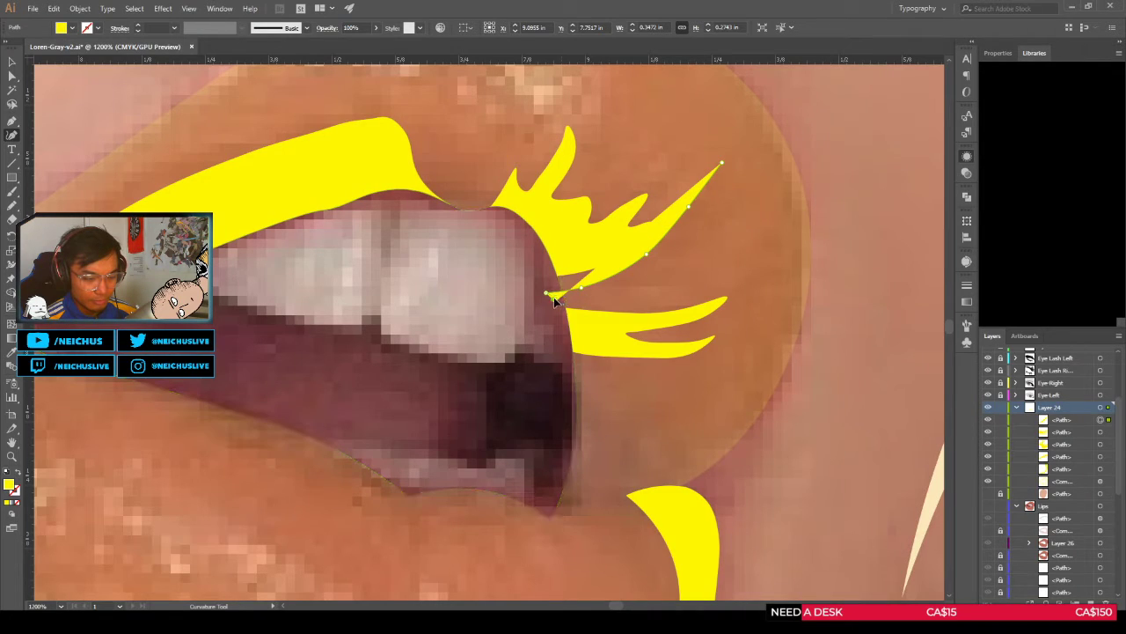
left_click(561, 299)
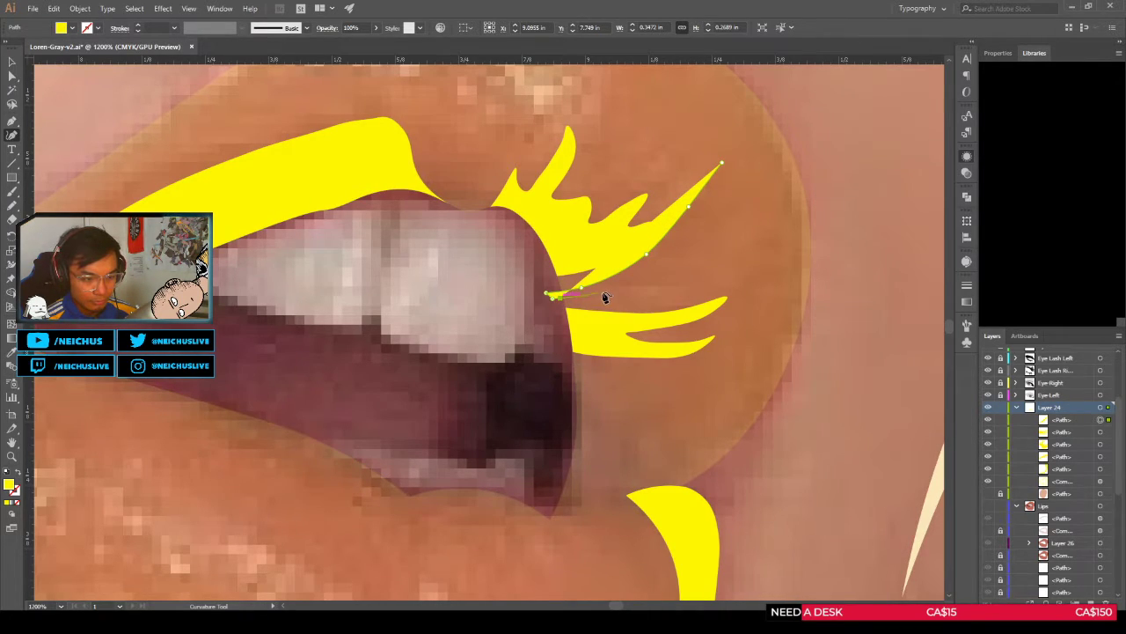
left_click(596, 291)
scroll(634, 282, "down", 2)
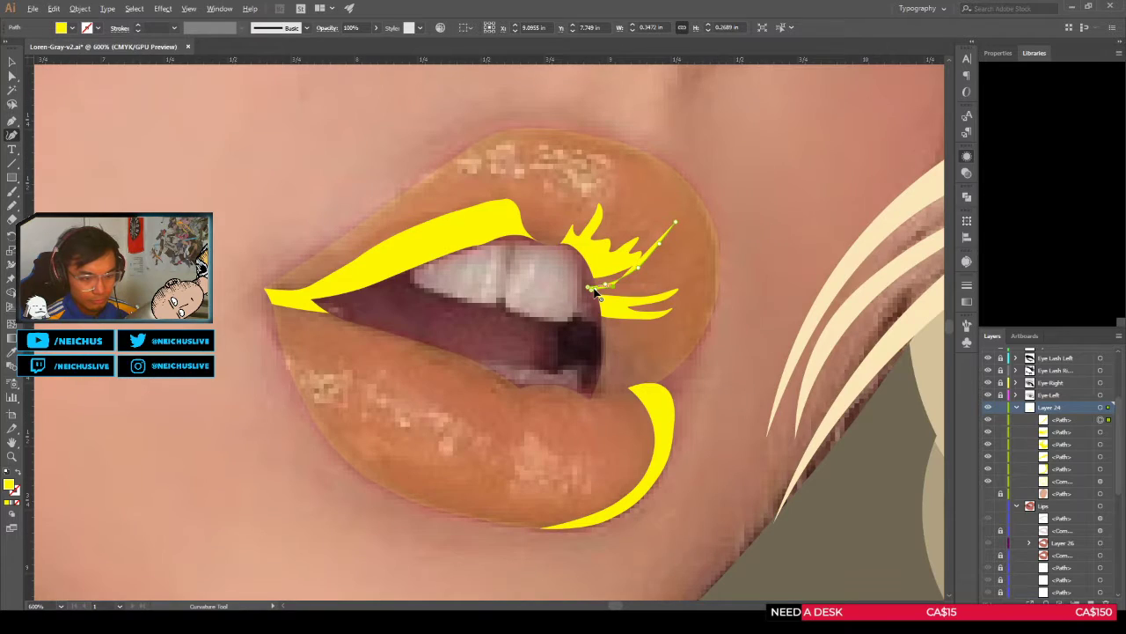
scroll(628, 293, "down", 1)
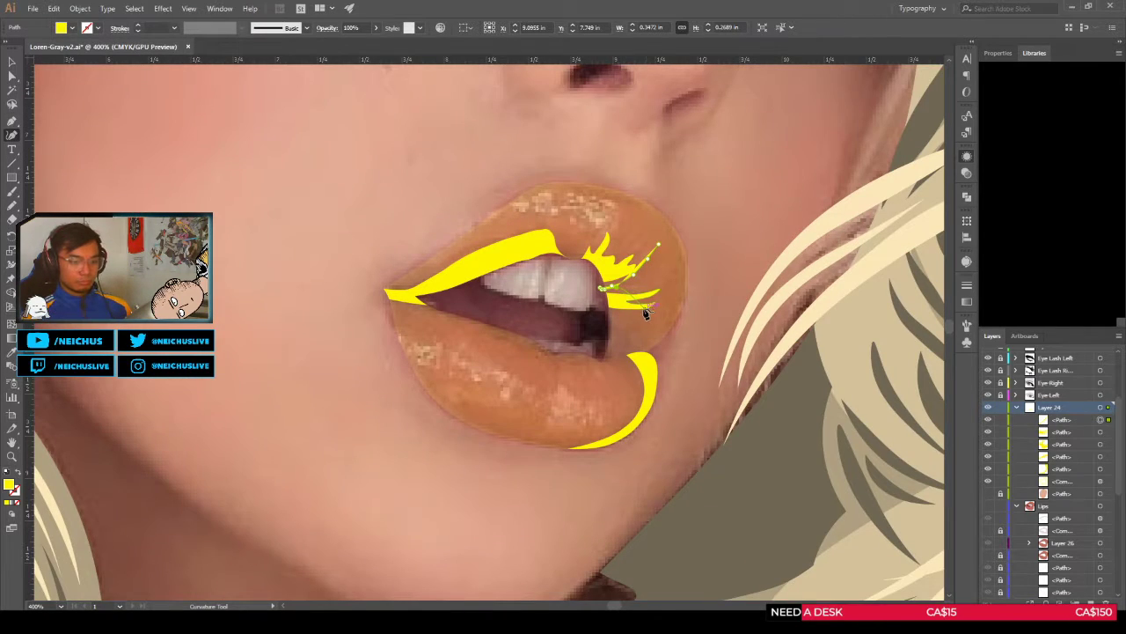
scroll(638, 299, "up", 1)
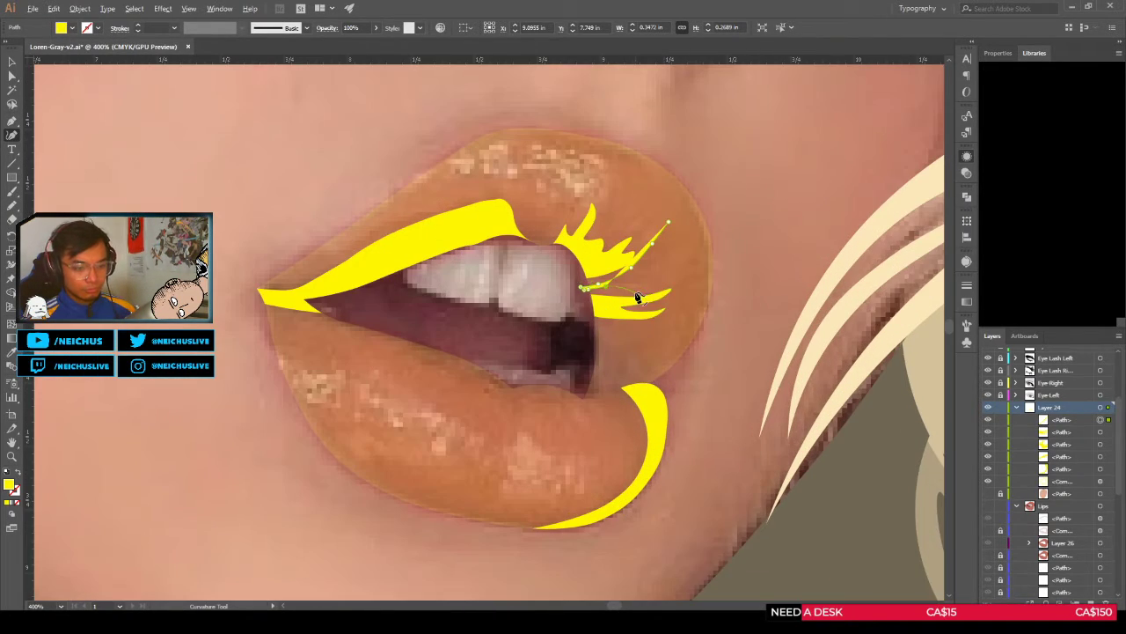
Step: Compare with the photo by briefly hiding the orange lip shape, and close the forked shape with a short lower prong at about 0.35 × 0.27 in
left_click(988, 481)
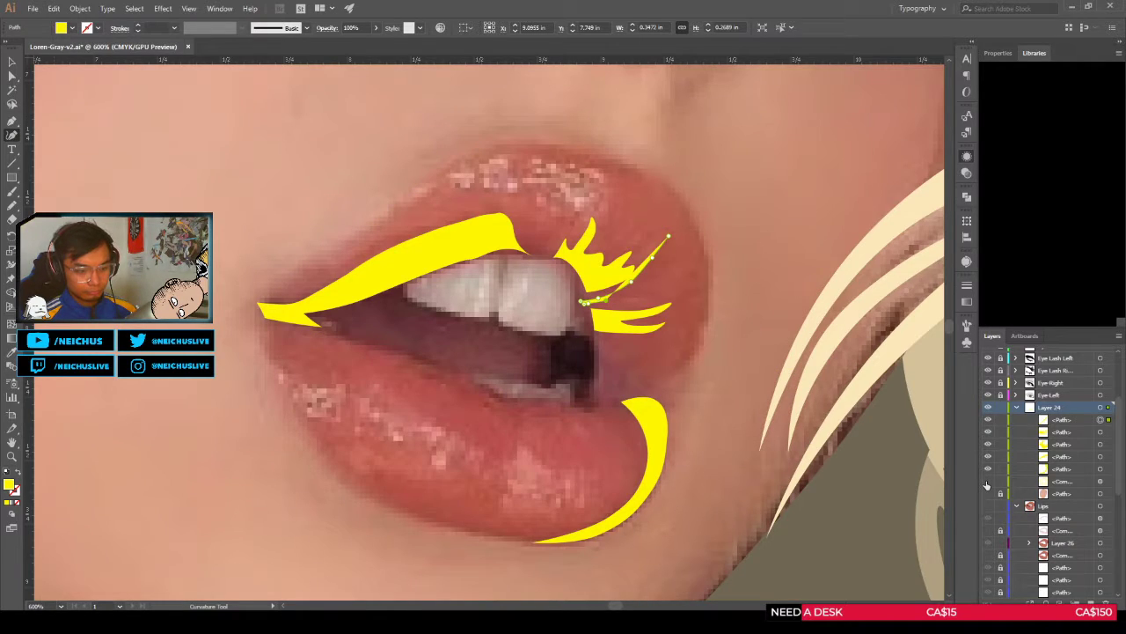
left_click(987, 482)
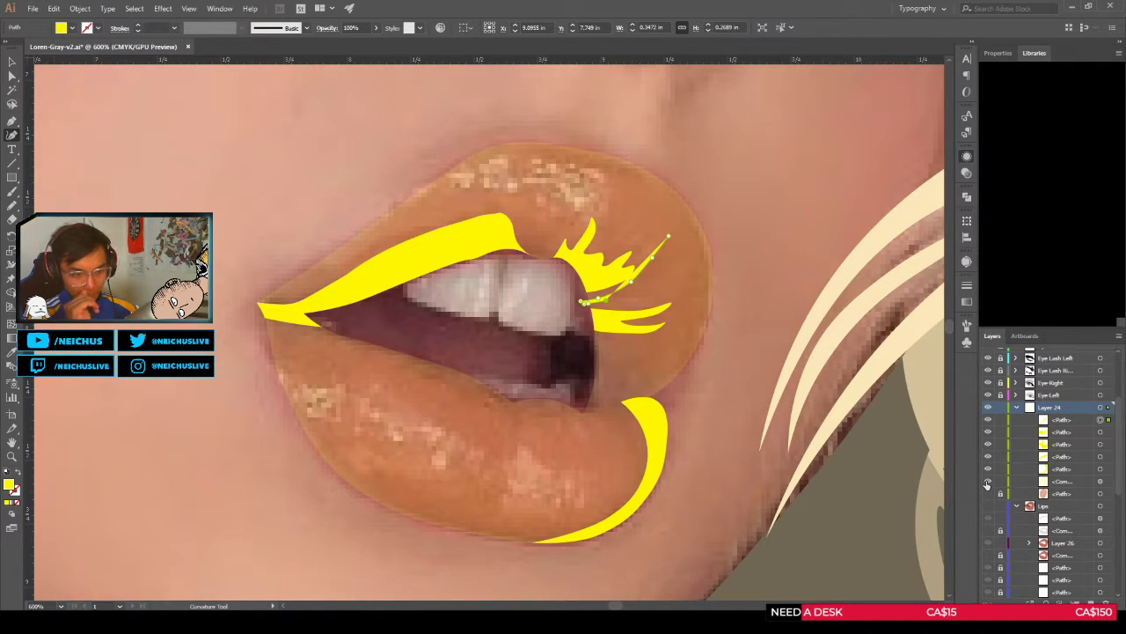
scroll(597, 312, "up", 1)
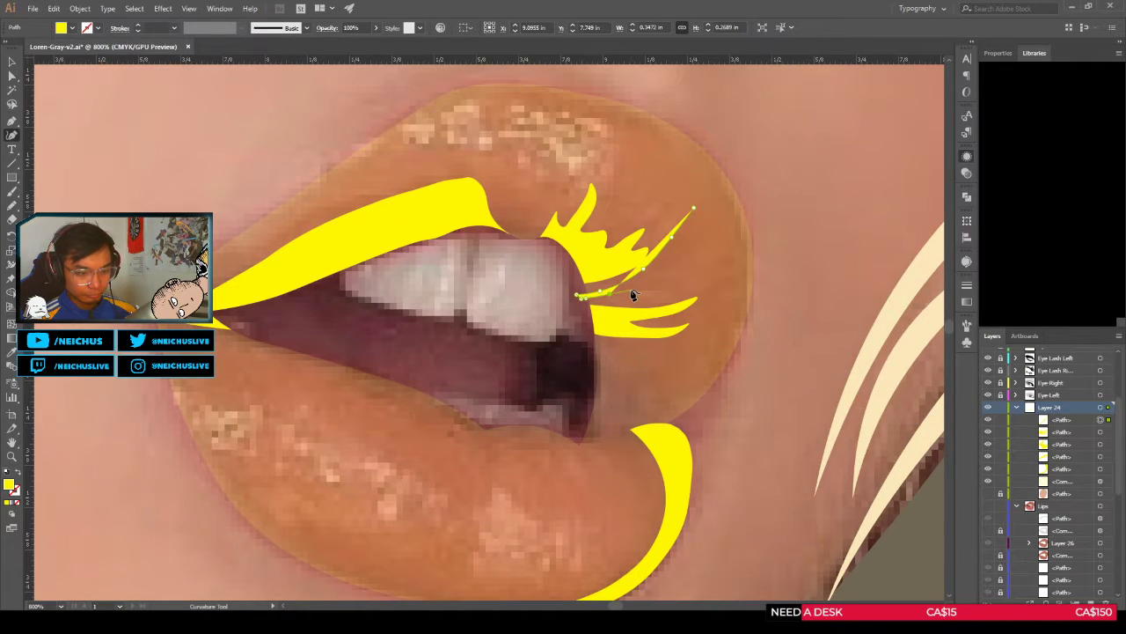
left_click(672, 288)
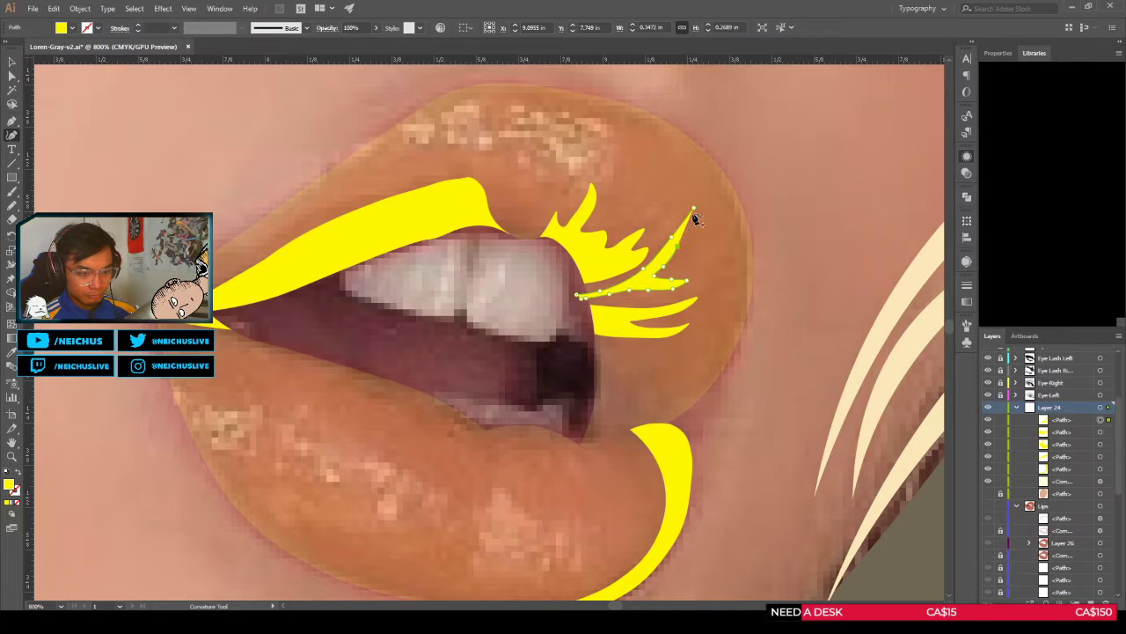
scroll(697, 213, "down", 2)
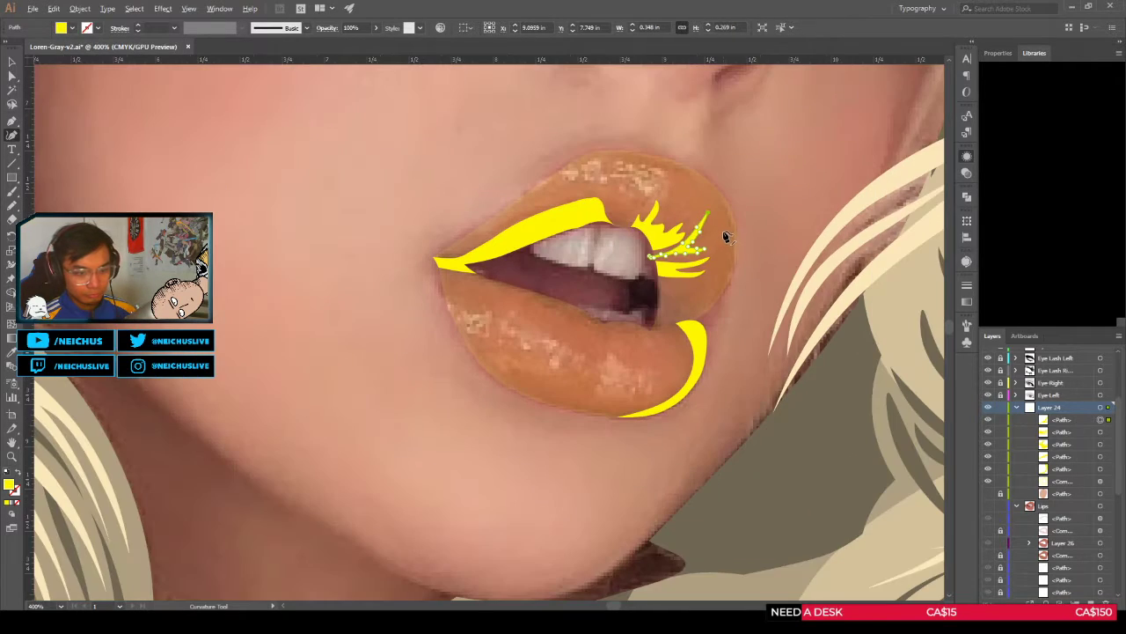
scroll(733, 252, "up", 3)
scroll(691, 194, "down", 1)
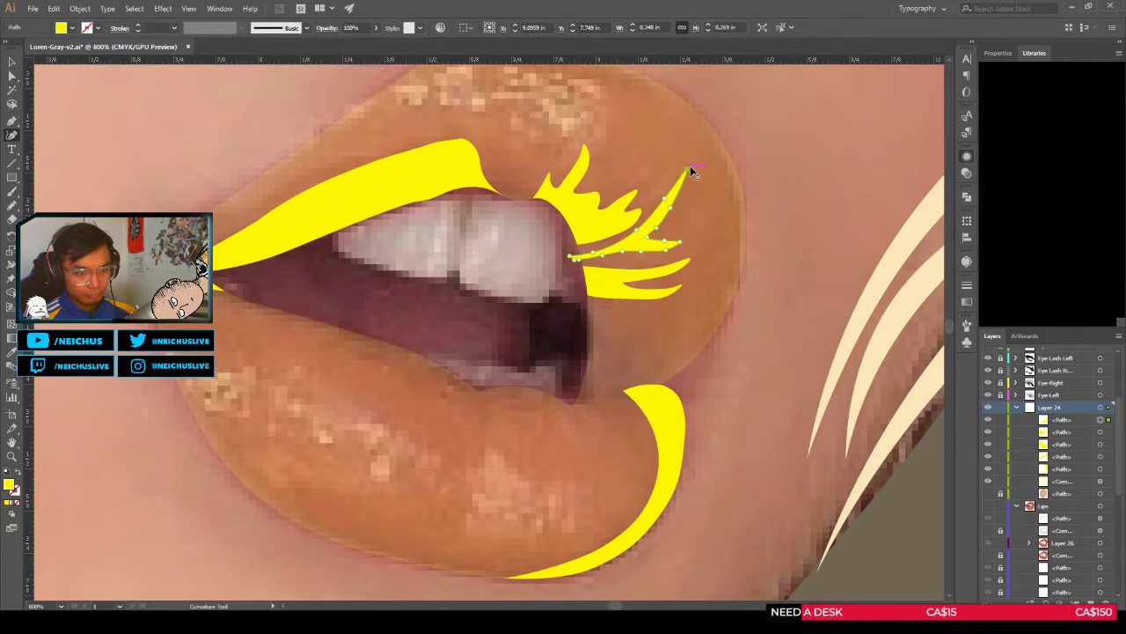
key("v")
key("ctrl+z")
key("ctrl+z")
key("ctrl+z")
key("ctrl+z")
key("ctrl+z")
key("ctrl+z")
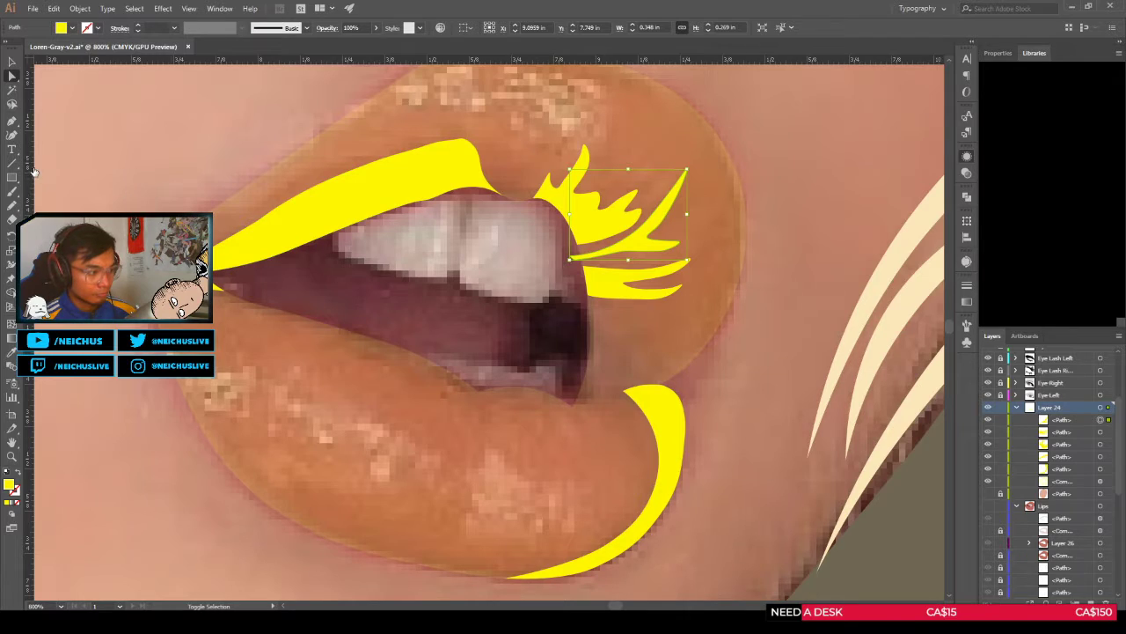
key("ctrl+z")
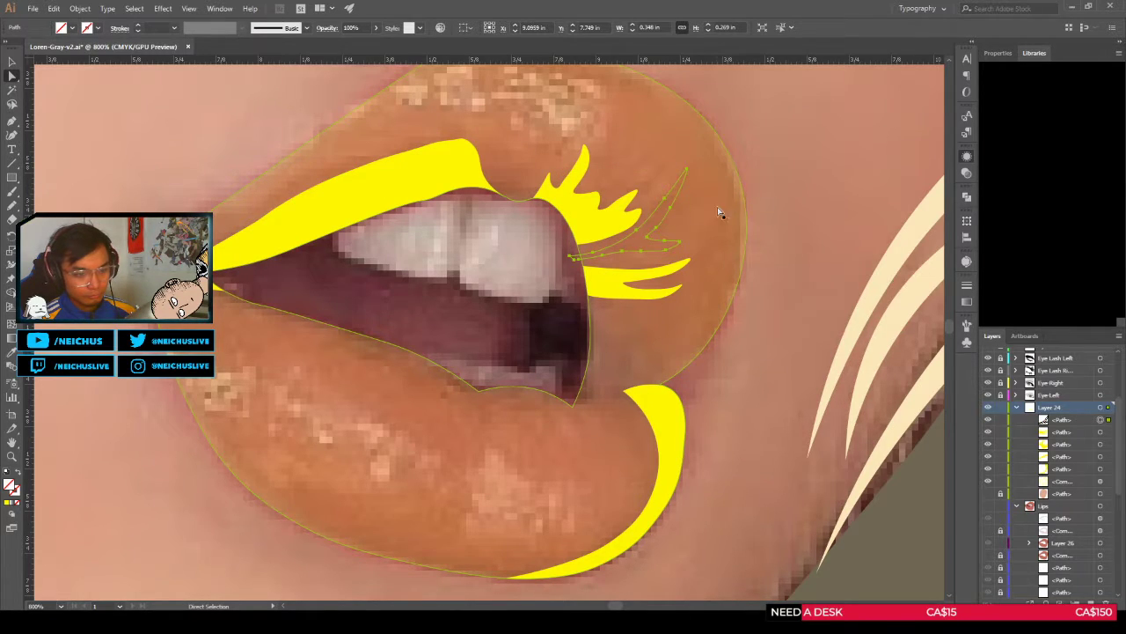
scroll(701, 221, "up", 2)
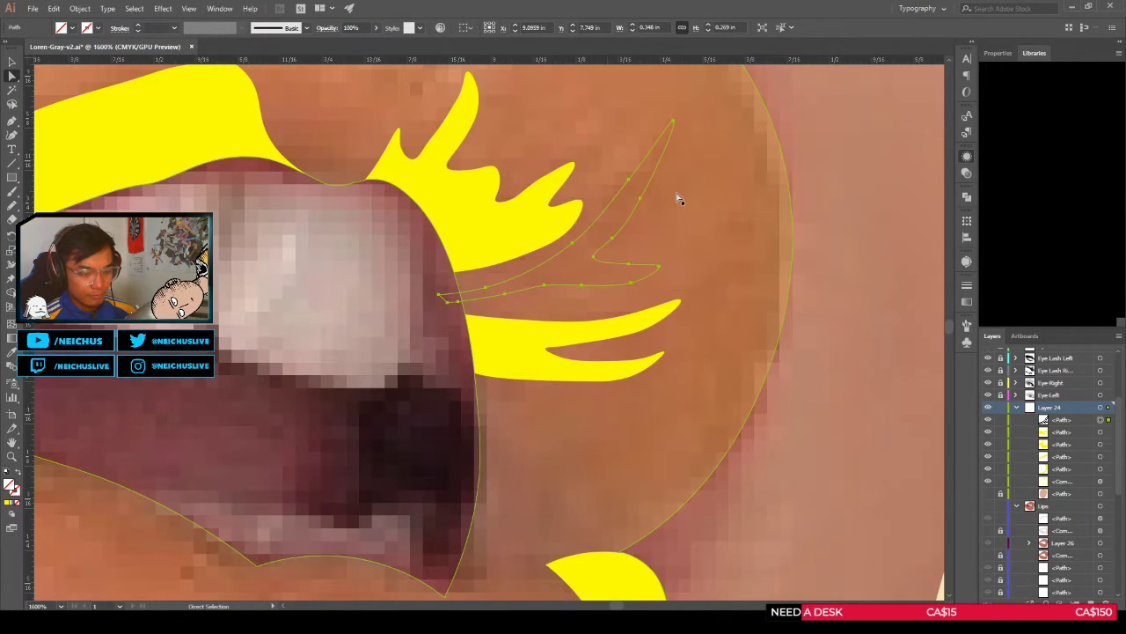
key("shift+grave")
left_click(695, 157)
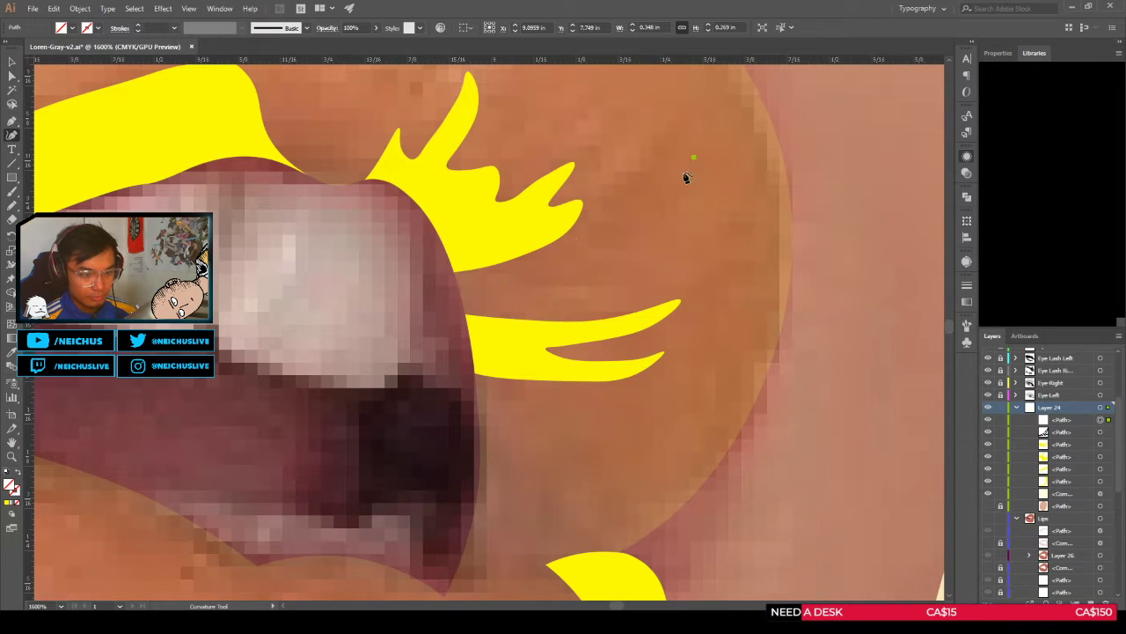
left_click(657, 194)
key("ctrl+z")
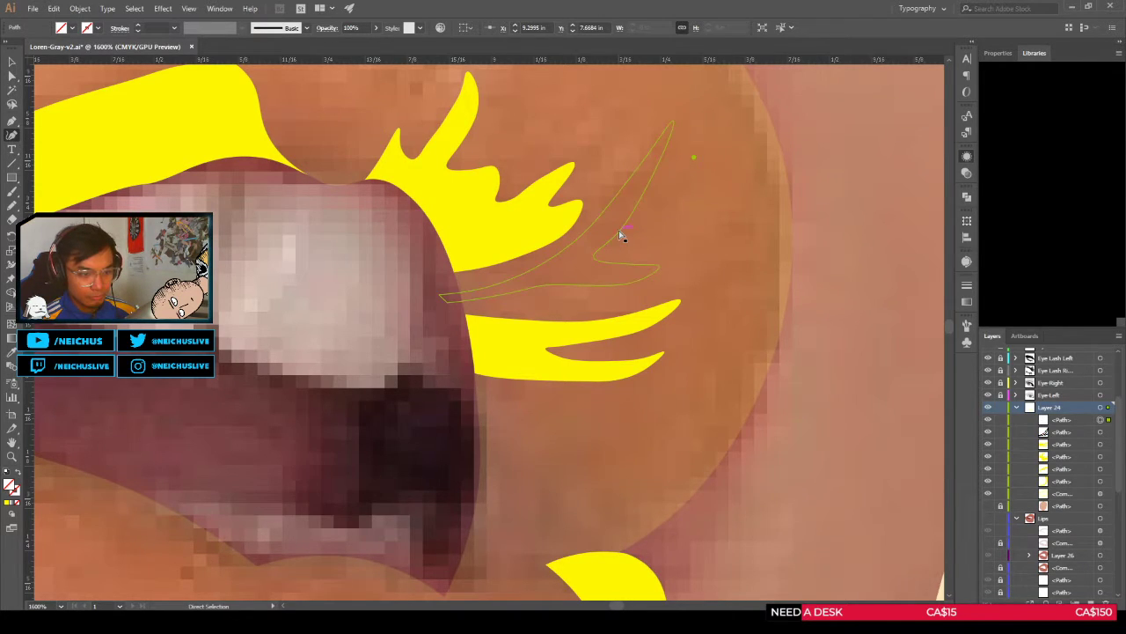
Step: Fill the unfilled forked outline with the yellow sampled from the large upper-lip shadow shape
left_click(622, 234)
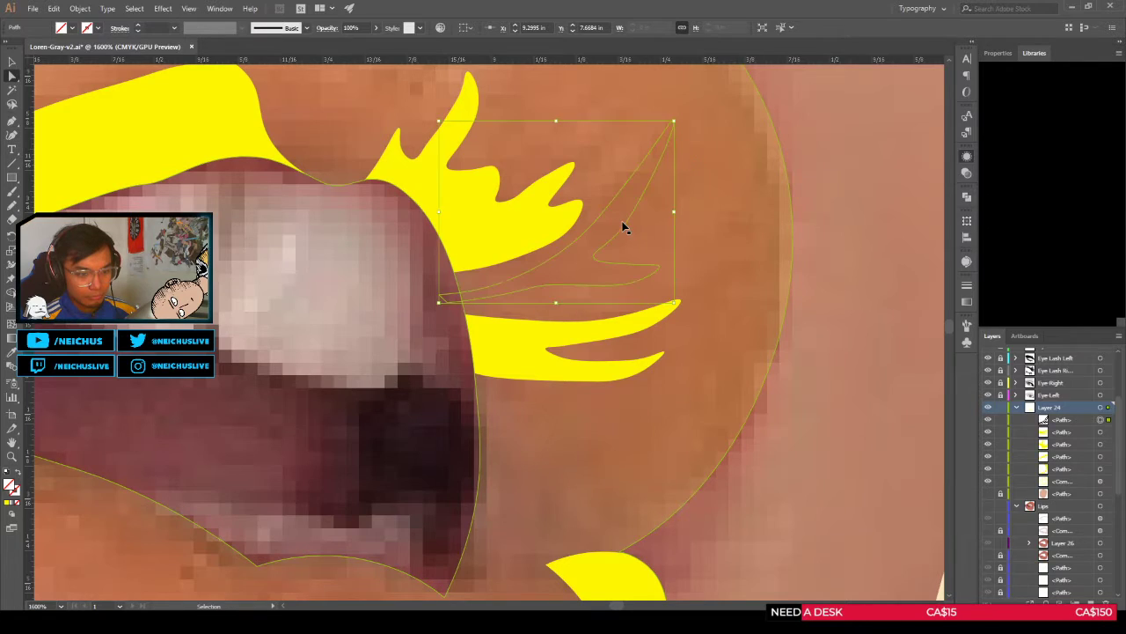
key("i")
left_click(71, 169)
key("a")
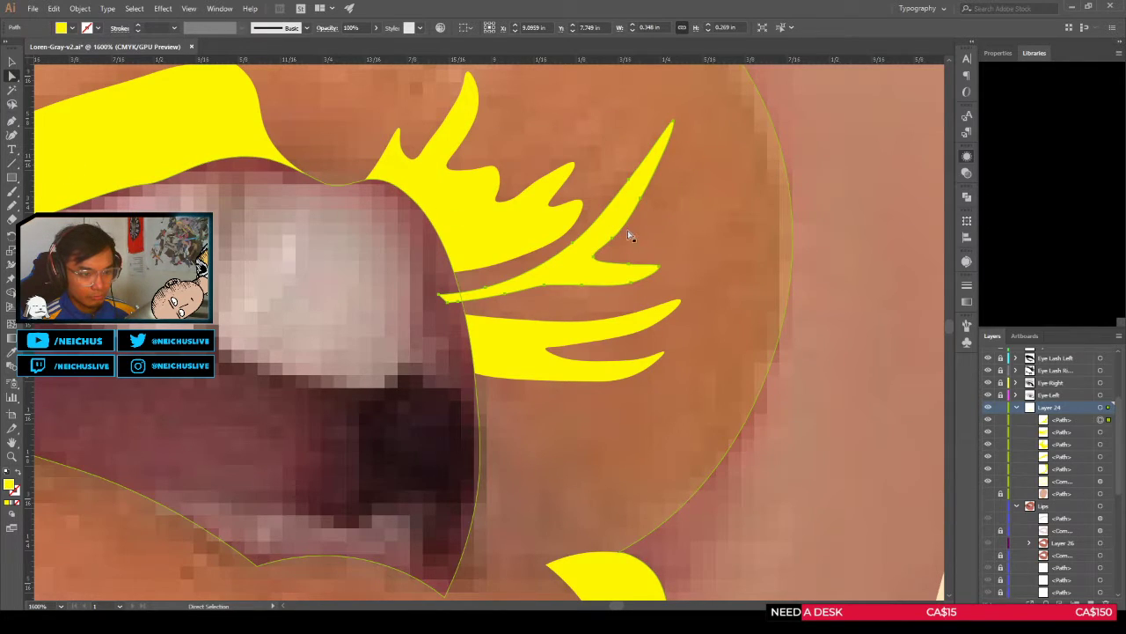
Step: Slim the forked shape's long upper prong by moving the anchor points along its lower side
left_click(613, 235)
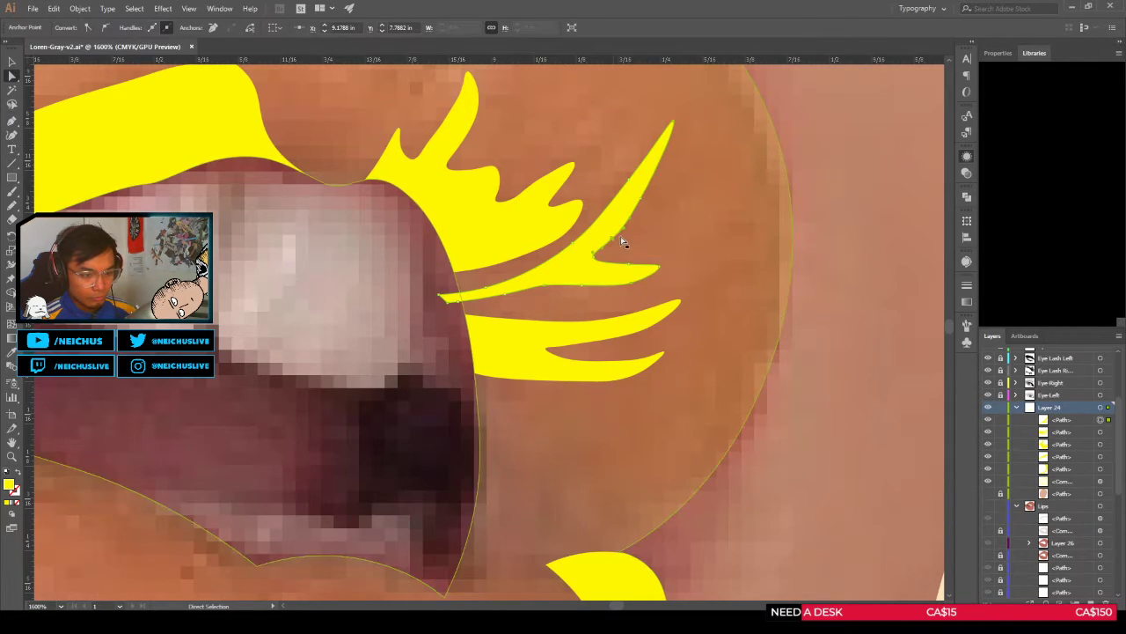
left_click_drag(627, 231, 653, 172)
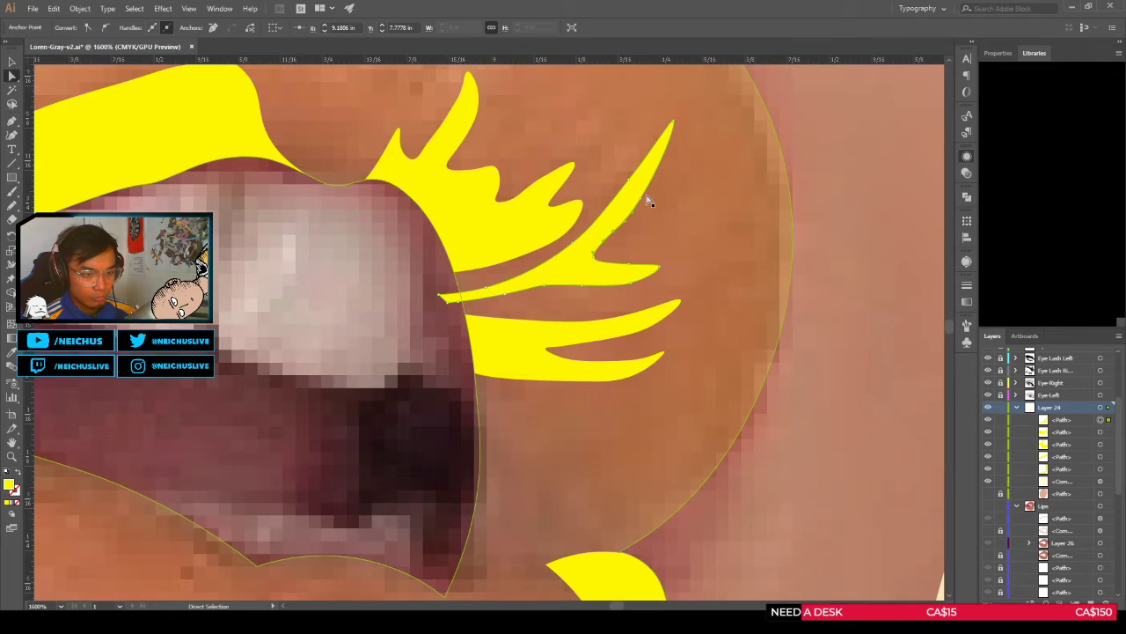
left_click(658, 176)
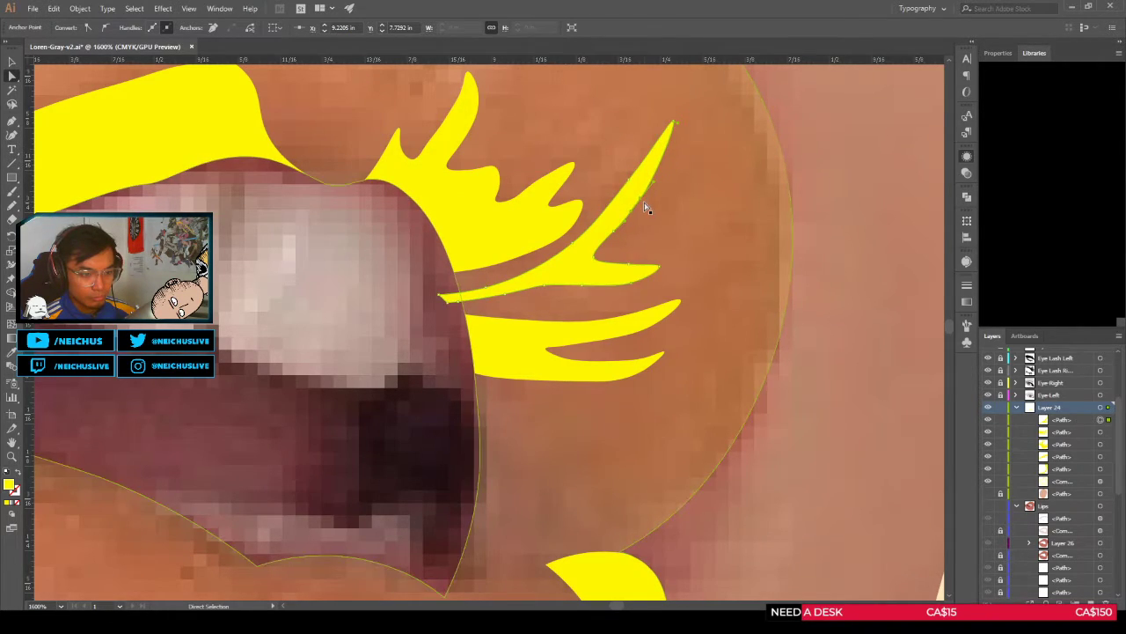
left_click_drag(646, 206, 648, 190)
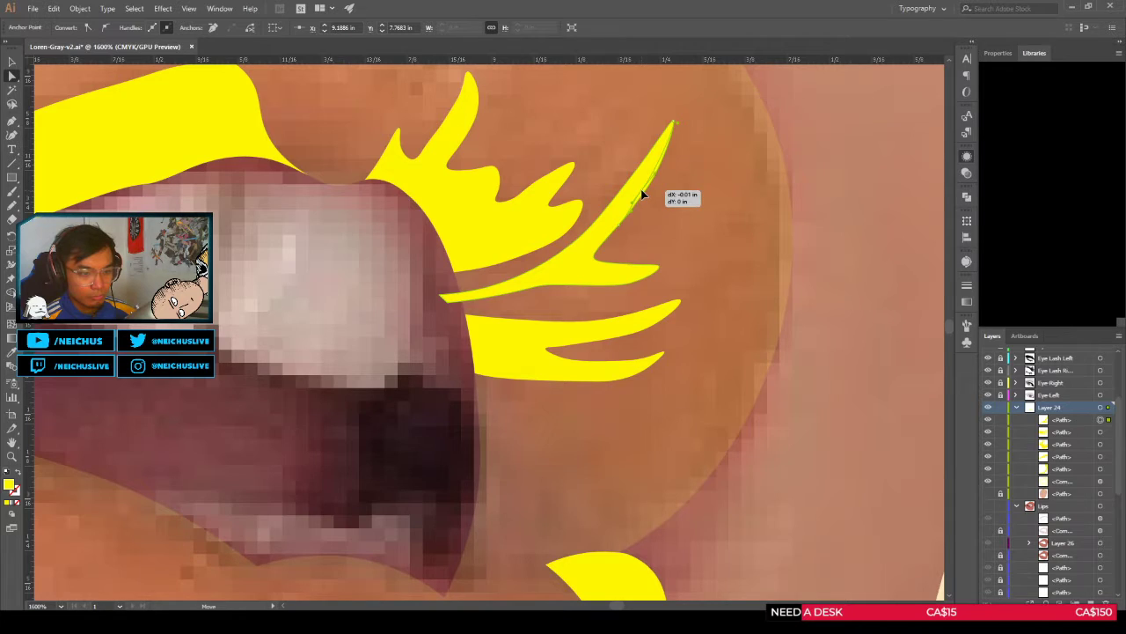
left_click_drag(646, 193, 646, 194)
left_click(680, 191)
Step: Refine the upper side of the long prong by shifting its middle anchor point slightly inward
scroll(680, 189, "down", 2)
scroll(682, 207, "up", 3)
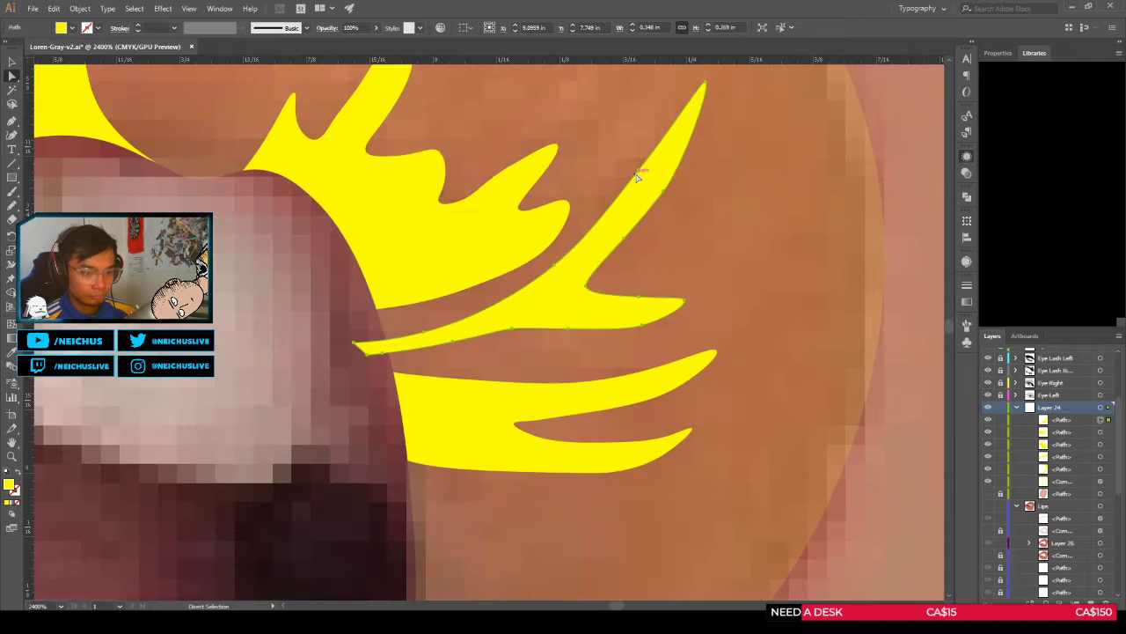
left_click(642, 175)
left_click_drag(639, 170, 644, 168)
left_click(717, 158)
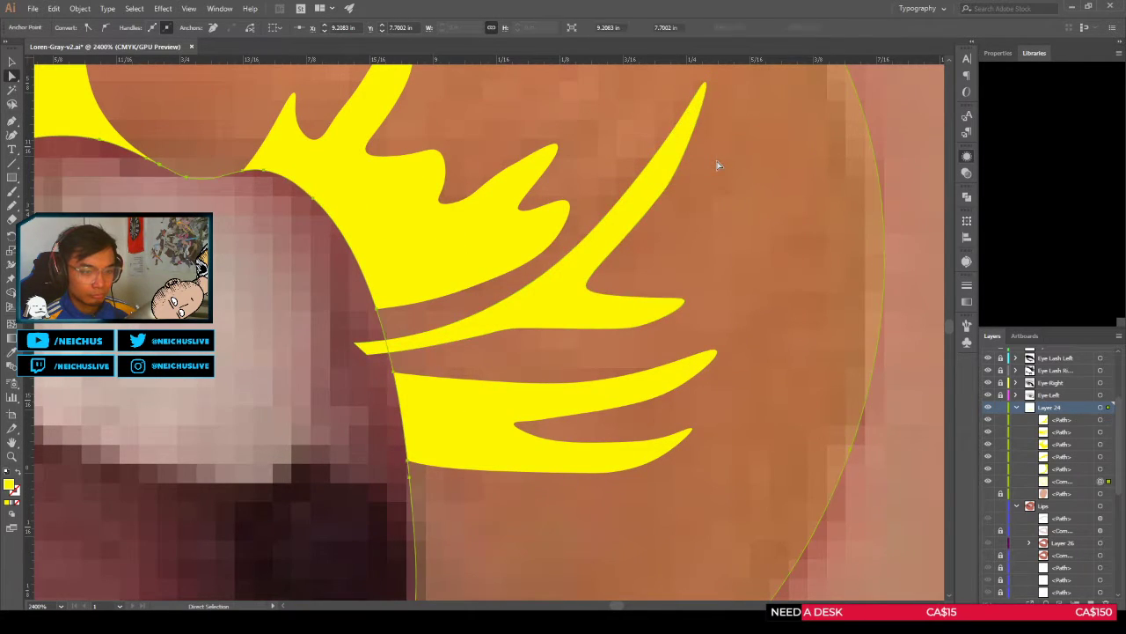
Step: Return to the Curvature tool and examine the yellow shadow shapes beside the mouth at several magnifications
scroll(717, 164, "down", 2)
key("shift+grave")
scroll(717, 209, "down", 1)
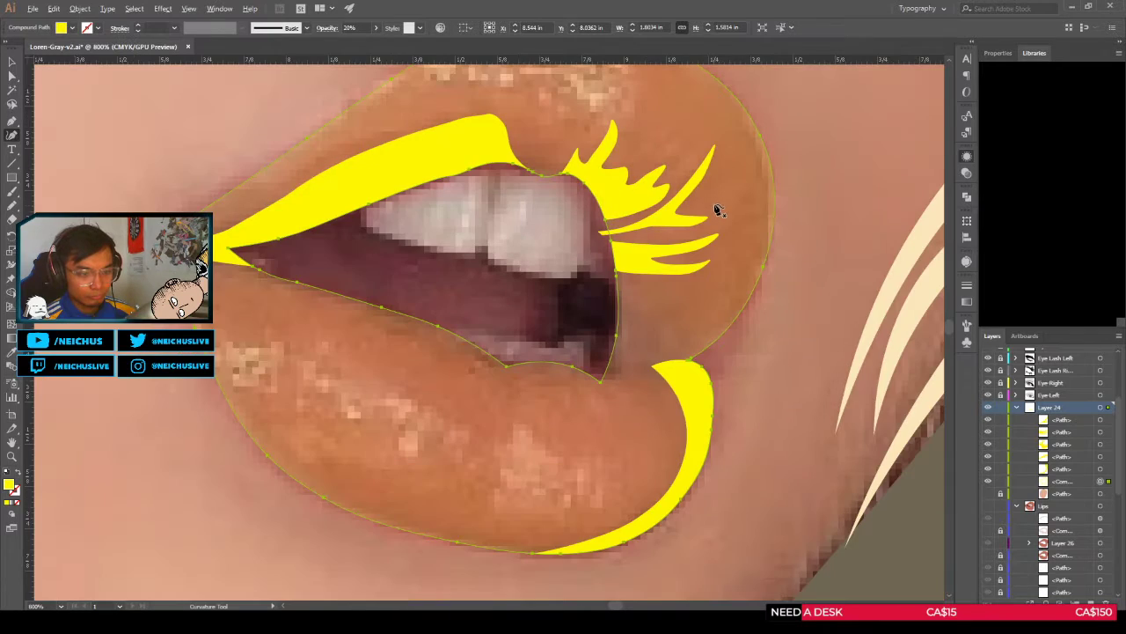
left_click_drag(717, 200, 537, 249)
scroll(581, 214, "up", 1)
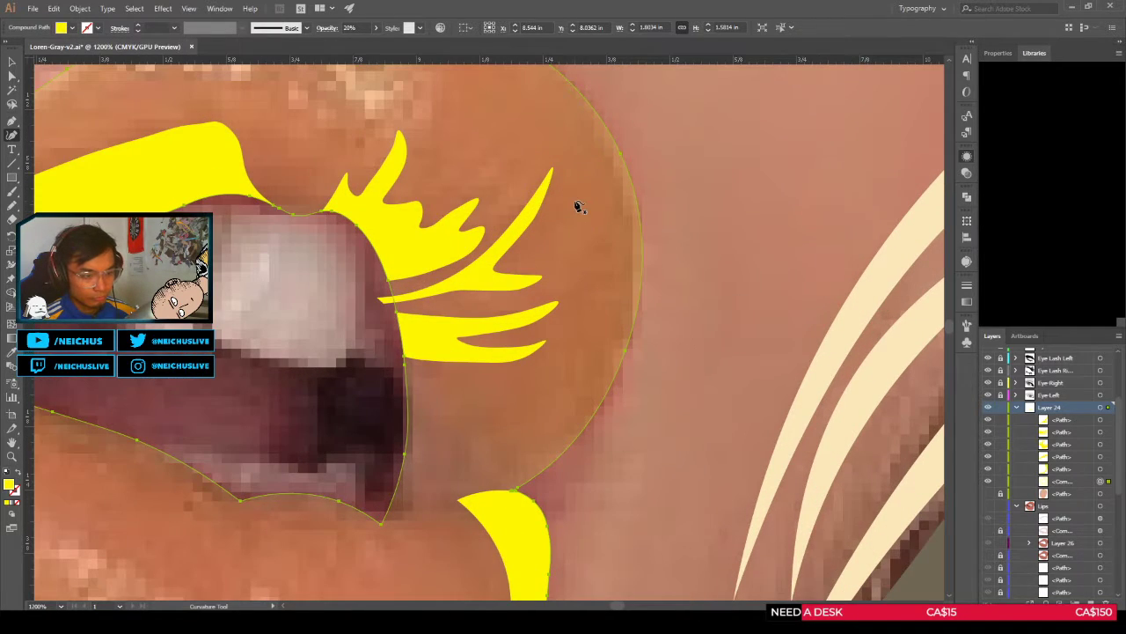
scroll(576, 202, "down", 3)
scroll(572, 220, "up", 2)
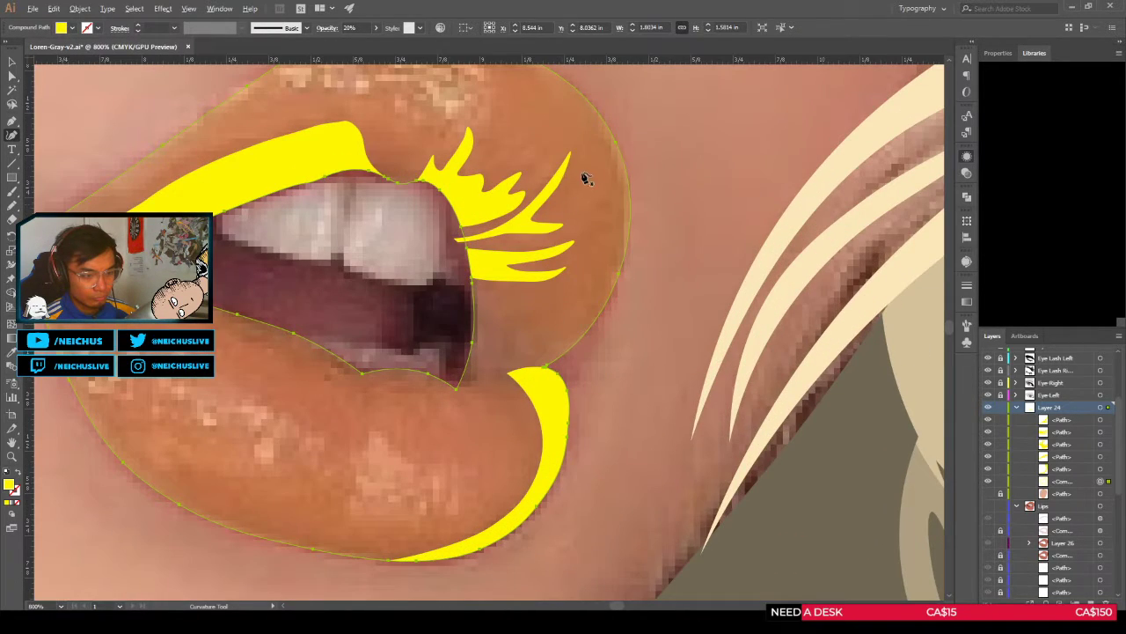
scroll(583, 176, "up", 1)
scroll(541, 216, "down", 2)
scroll(567, 241, "down", 4)
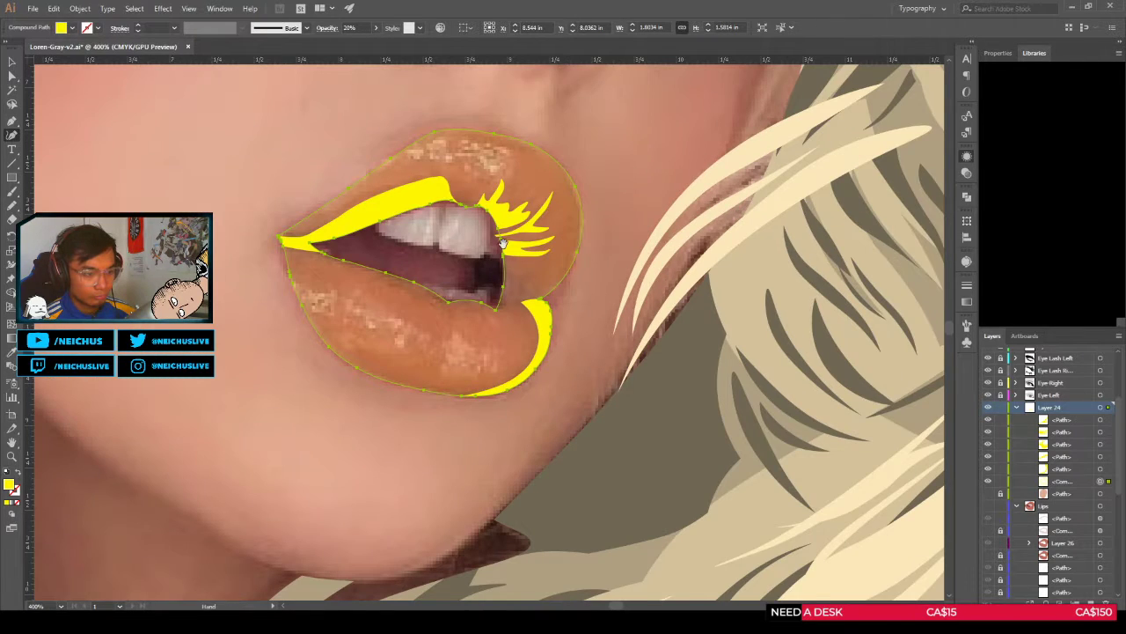
Step: Compare the yellow upper-lip and lower-lip shadow shapes with the photo at close and distant magnifications
scroll(538, 273, "up", 2)
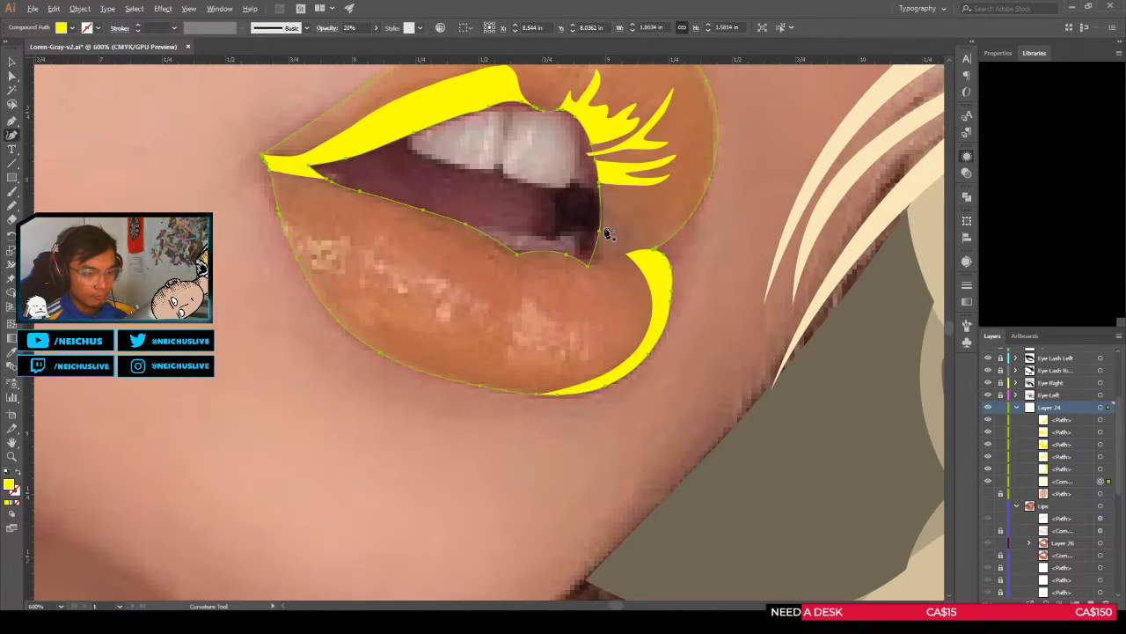
scroll(674, 161, "down", 2)
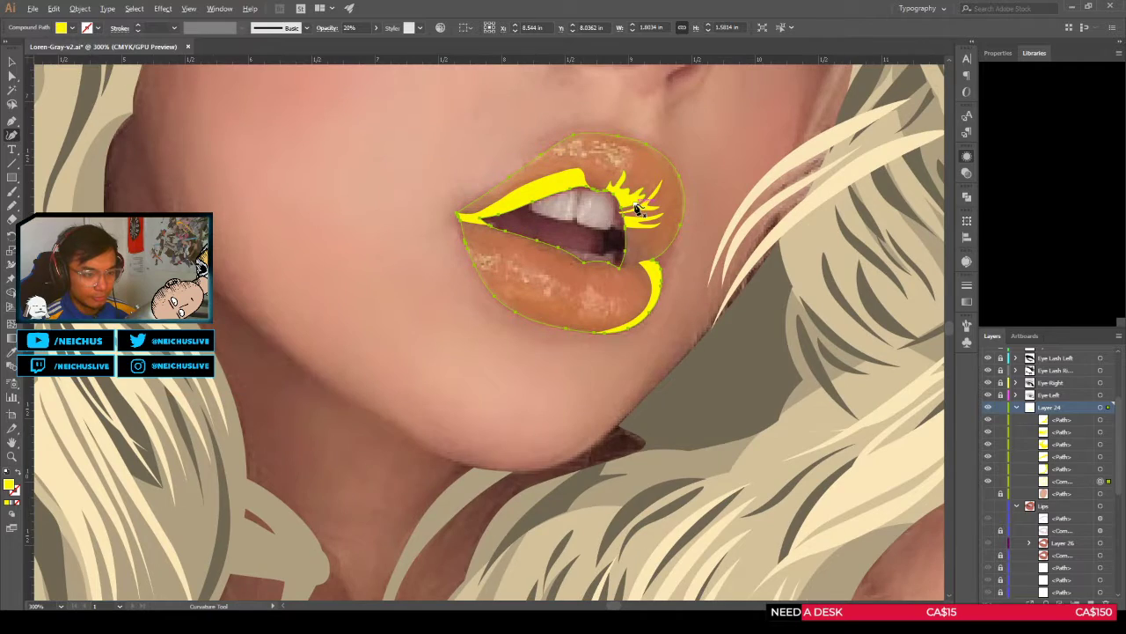
scroll(576, 255, "up", 3)
scroll(586, 226, "down", 3)
scroll(586, 227, "down", 3)
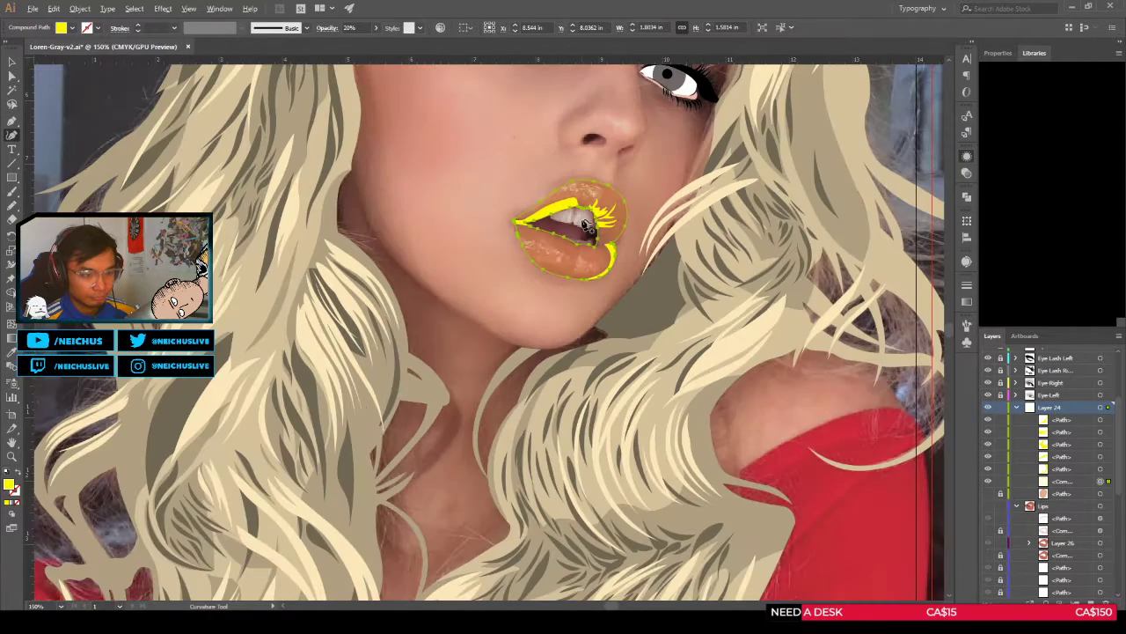
scroll(587, 220, "up", 4)
scroll(546, 219, "down", 2)
scroll(523, 242, "up", 4)
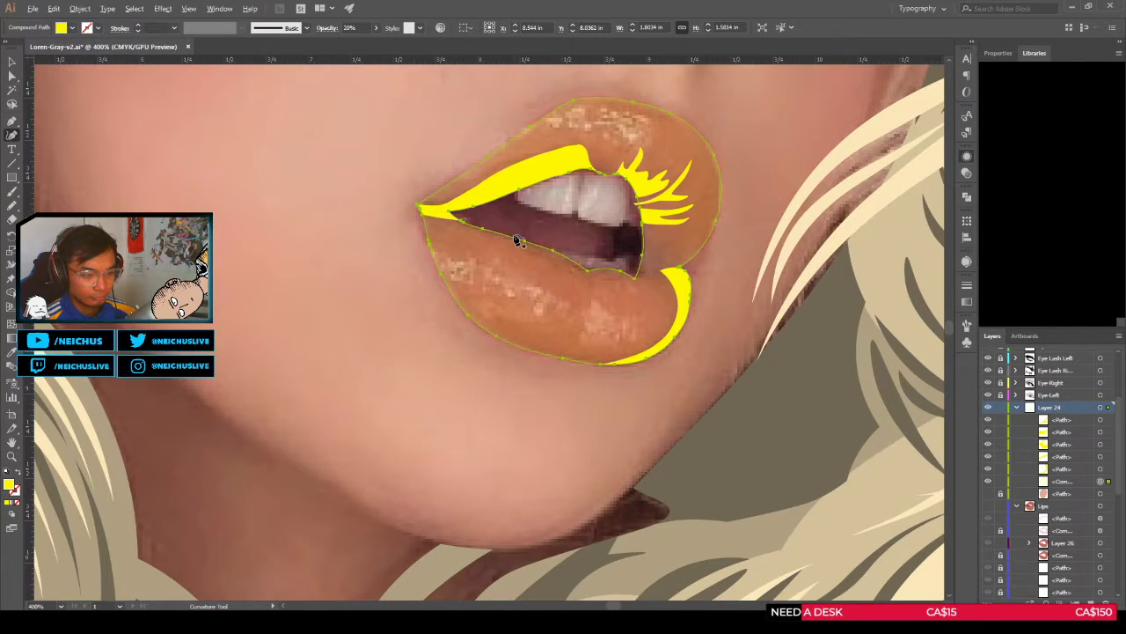
scroll(533, 262, "down", 3)
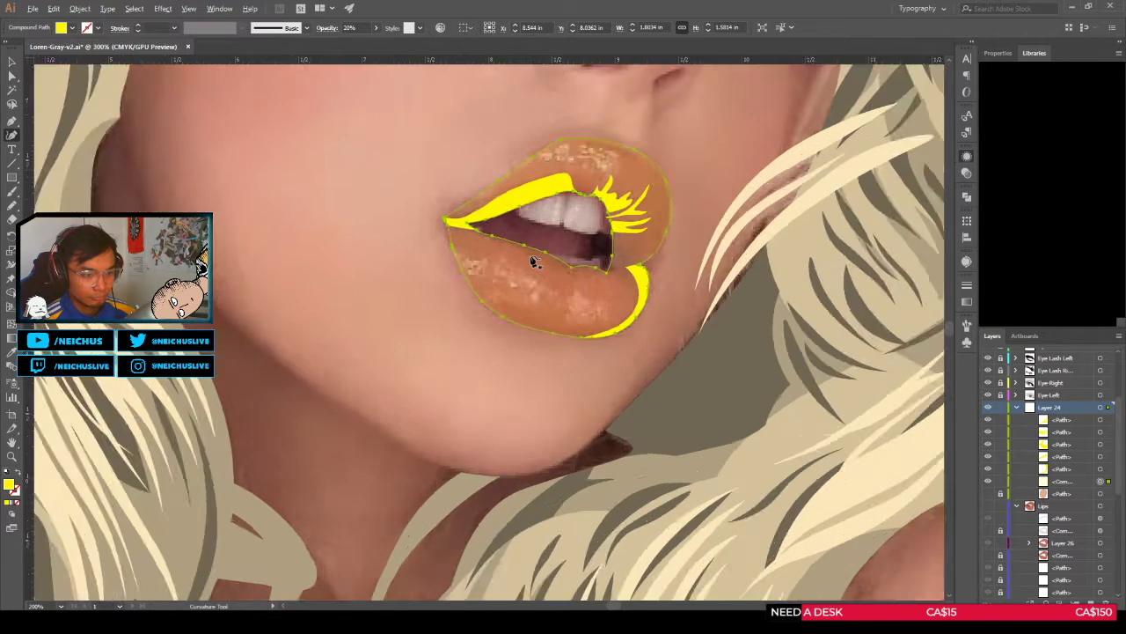
scroll(534, 260, "up", 2)
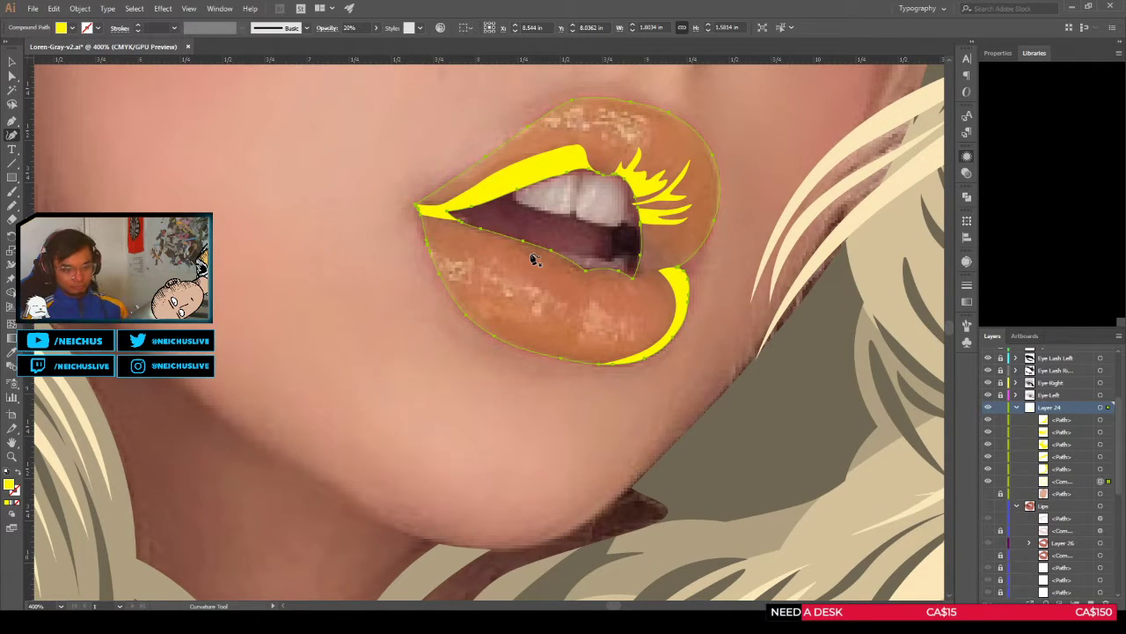
Step: Trim the forked shadow's tip that overhangs the mouth opening with the Shape Builder, using the lip outline as the boundary
scroll(675, 199, "up", 3)
key("a")
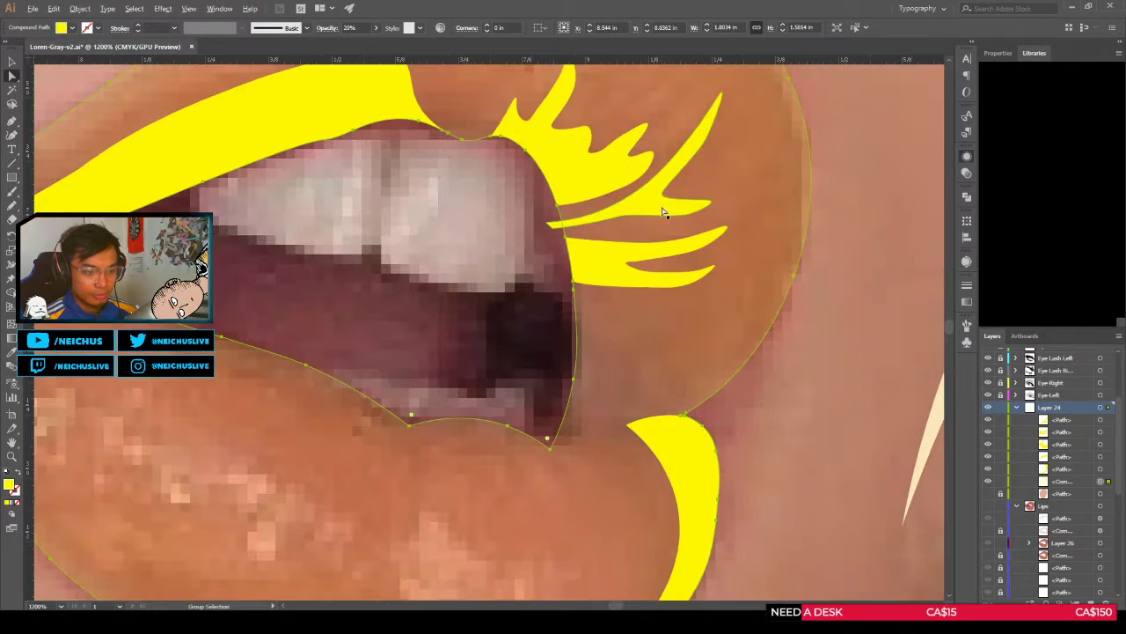
left_click(666, 212, "shift")
key("shift+m")
scroll(576, 217, "up", 2)
left_click(552, 226, "alt")
scroll(530, 251, "down", 6)
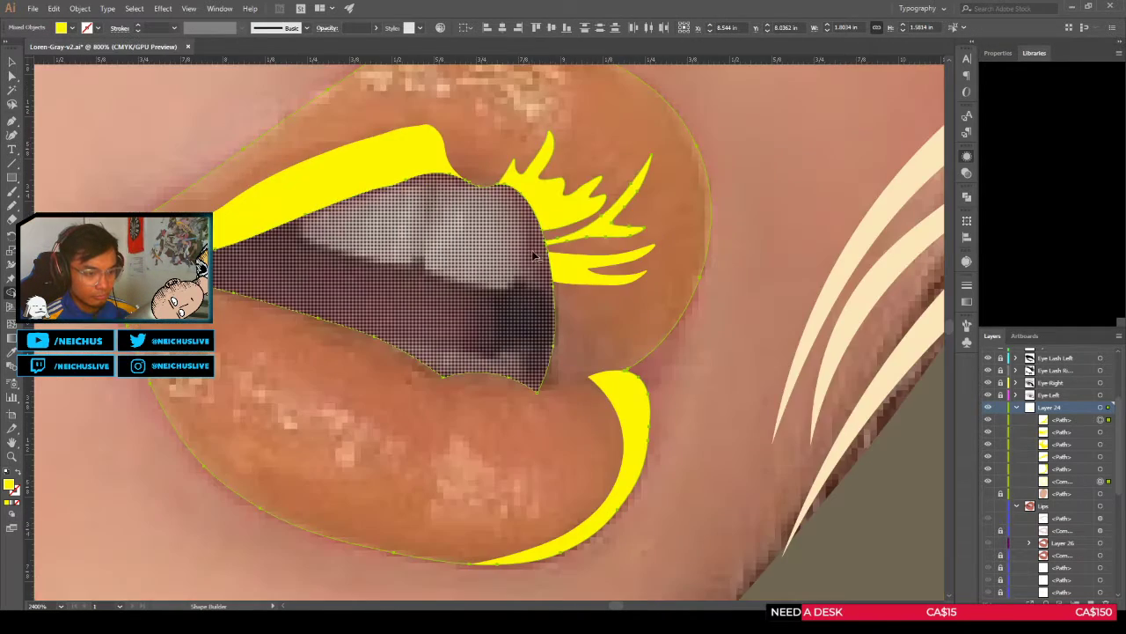
key("a")
left_click(624, 256)
left_click_drag(624, 256, 729, 233)
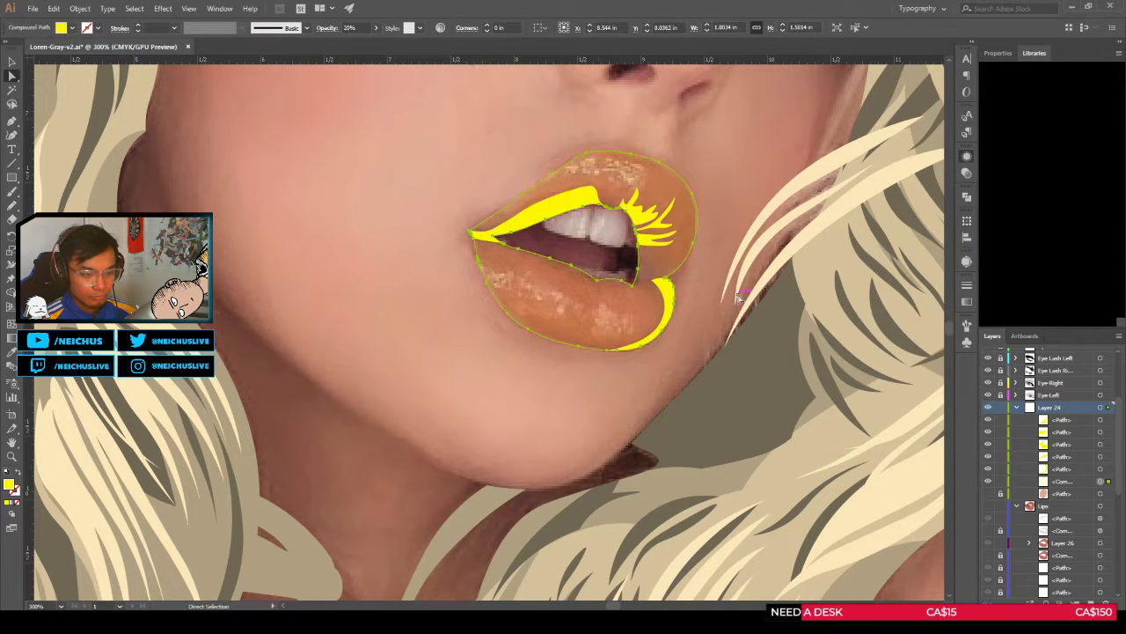
scroll(695, 298, "down", 3)
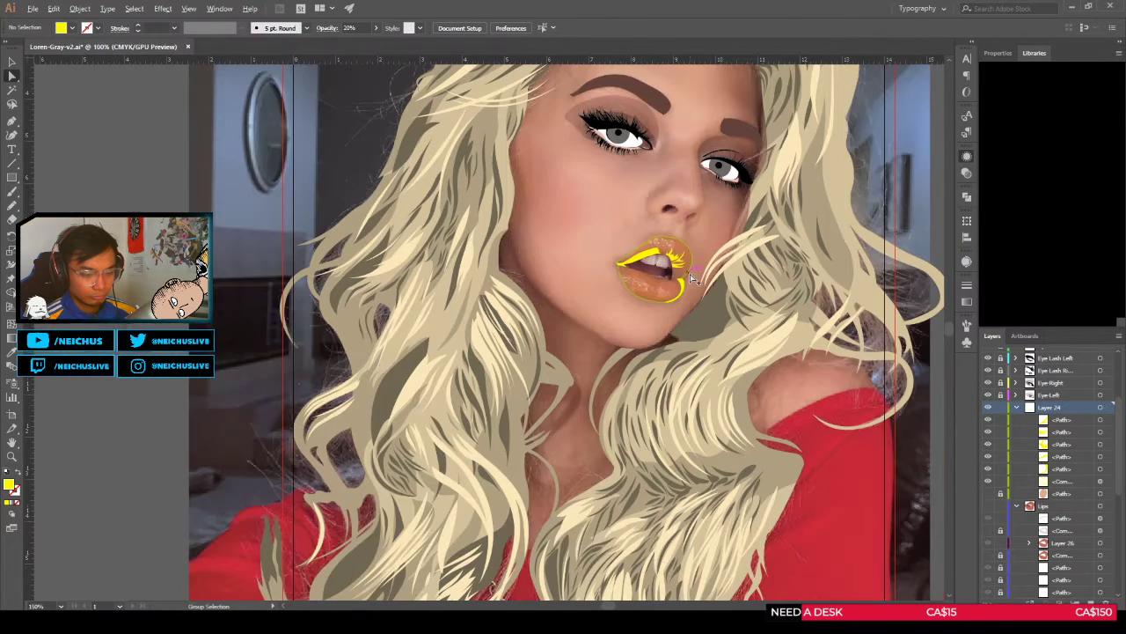
Step: Adjust the anchor point on the large upper-lip shadow's upper edge near the mouth corner to smooth the curve
scroll(653, 263, "up", 6)
left_click(495, 219)
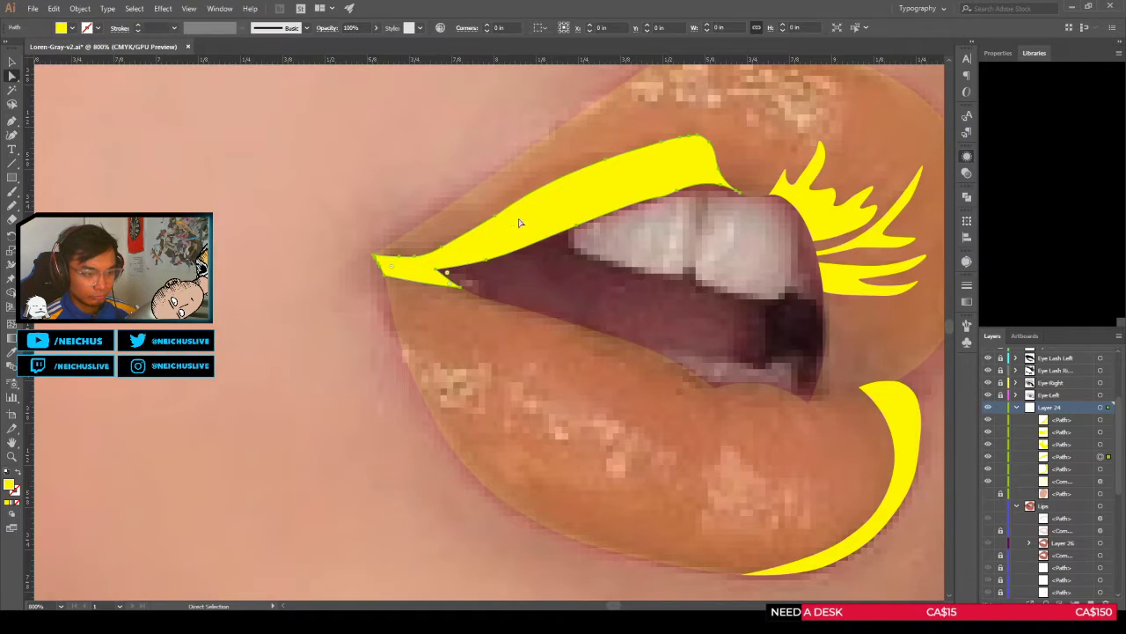
left_click_drag(495, 220, 502, 216)
key("ctrl+z")
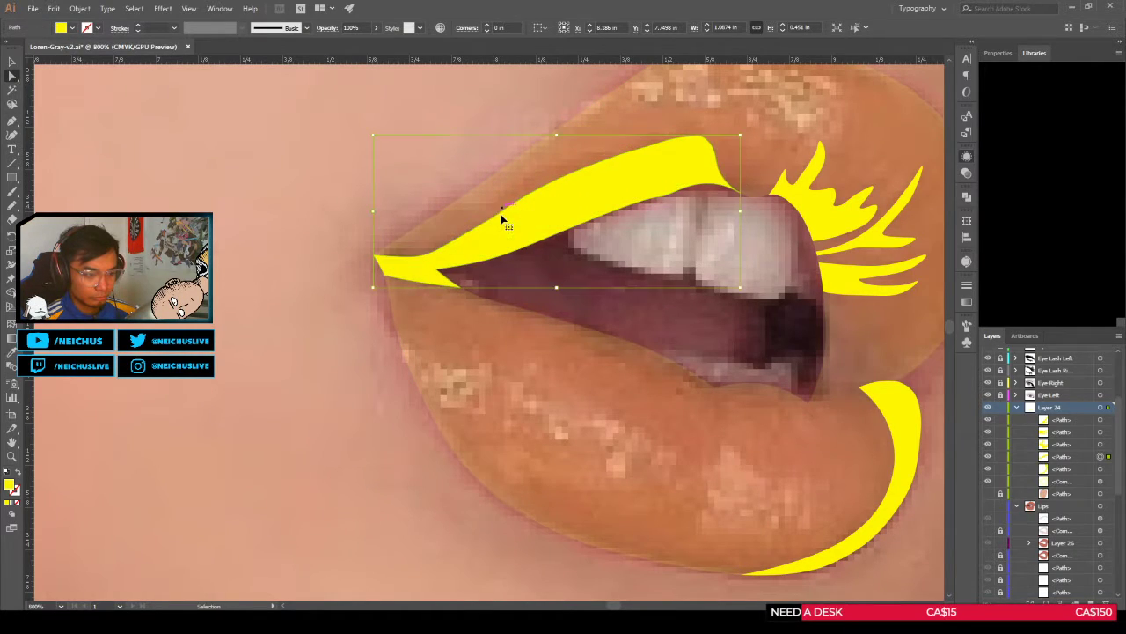
left_click(497, 219)
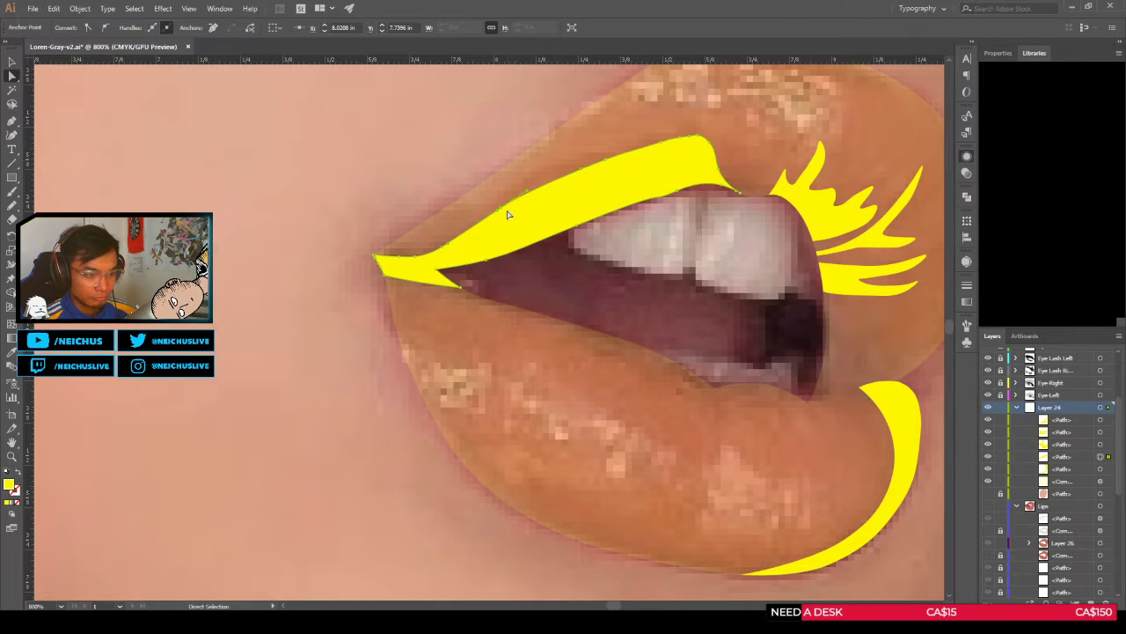
left_click(586, 252)
Step: Shift the anchor points just before the crest of the large upper-lip shadow slightly along its upper edge
scroll(586, 253, "down", 2)
scroll(600, 240, "up", 2)
scroll(648, 180, "up", 2)
left_click(643, 171)
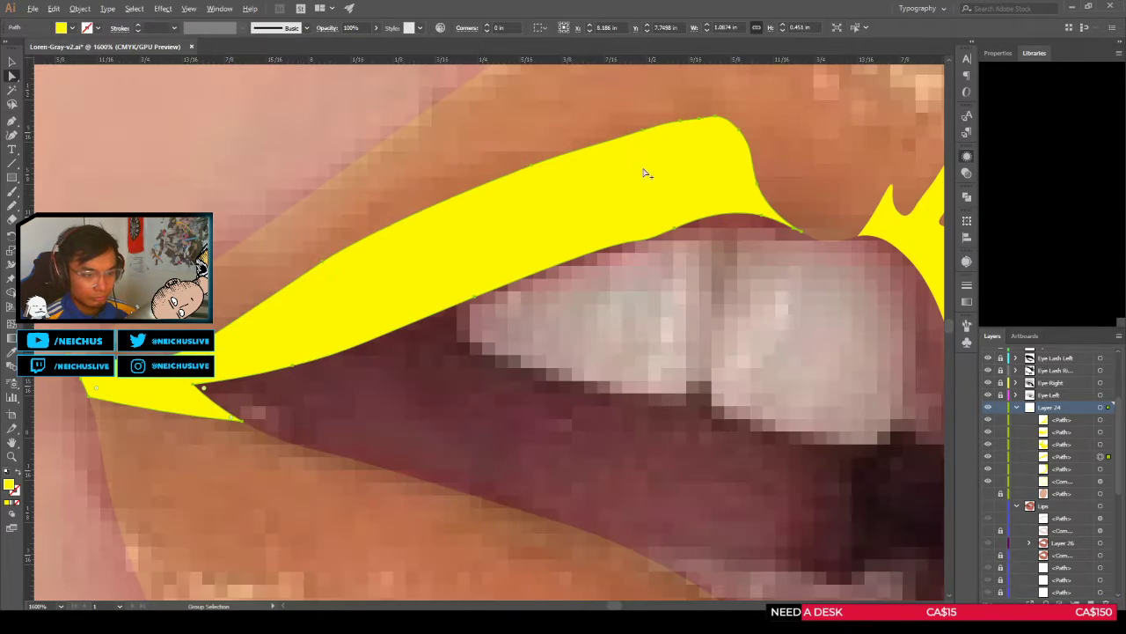
left_click_drag(642, 135, 628, 134)
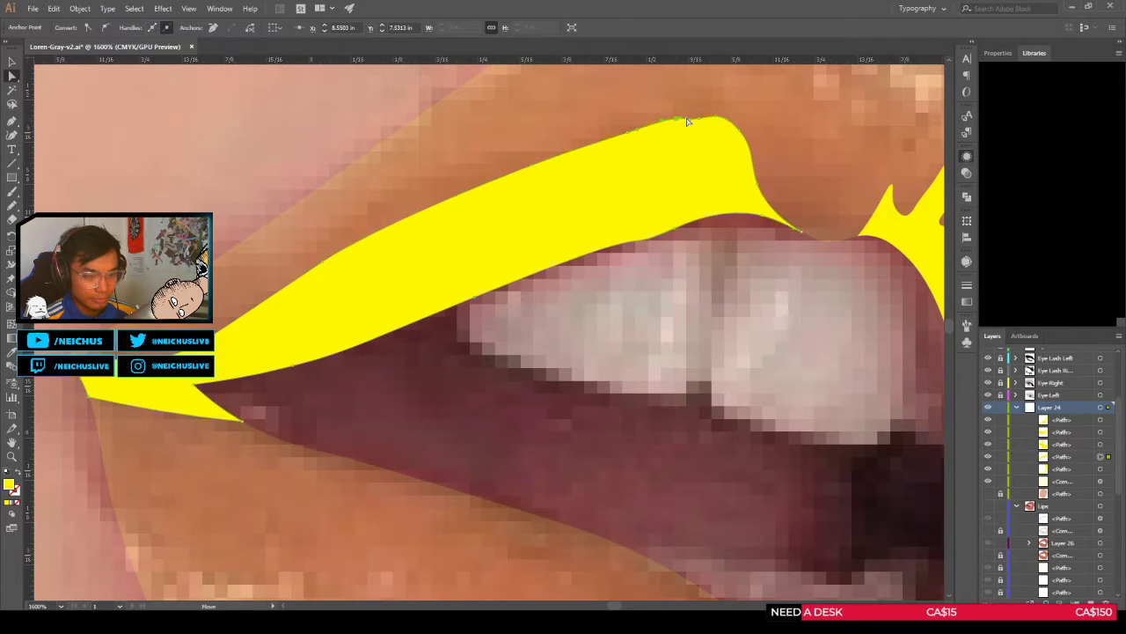
left_click(697, 117)
scroll(713, 139, "up", 1)
left_click_drag(689, 104, 688, 103)
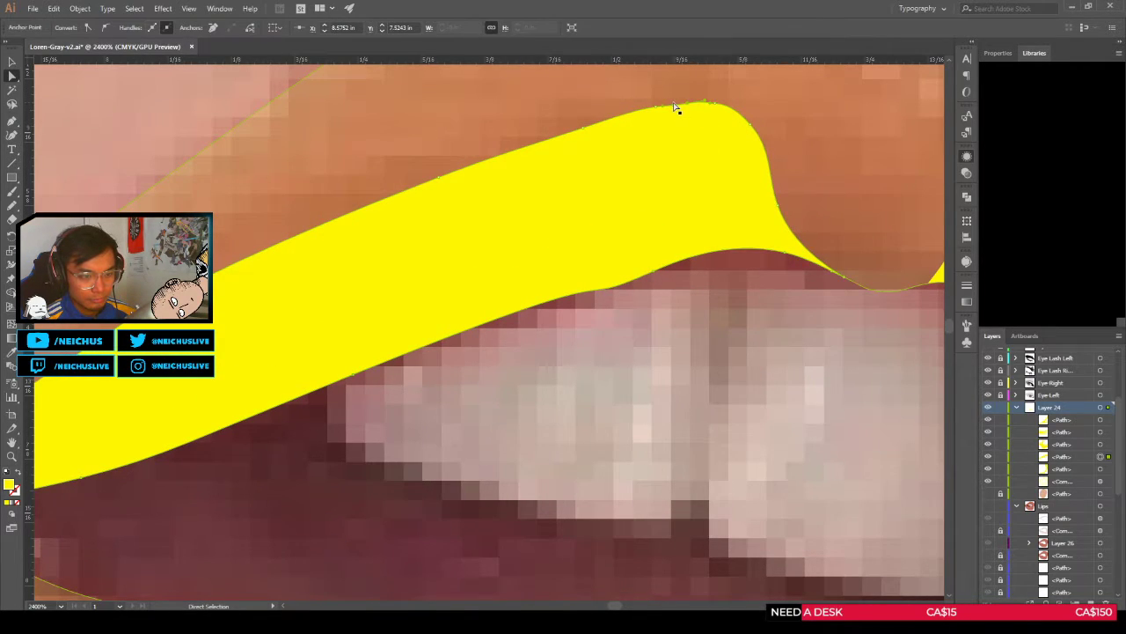
Step: Smooth the remaining bump before the shadow's rounded crest by nudging its neighbouring anchor points at high magnification
scroll(677, 108, "up", 1)
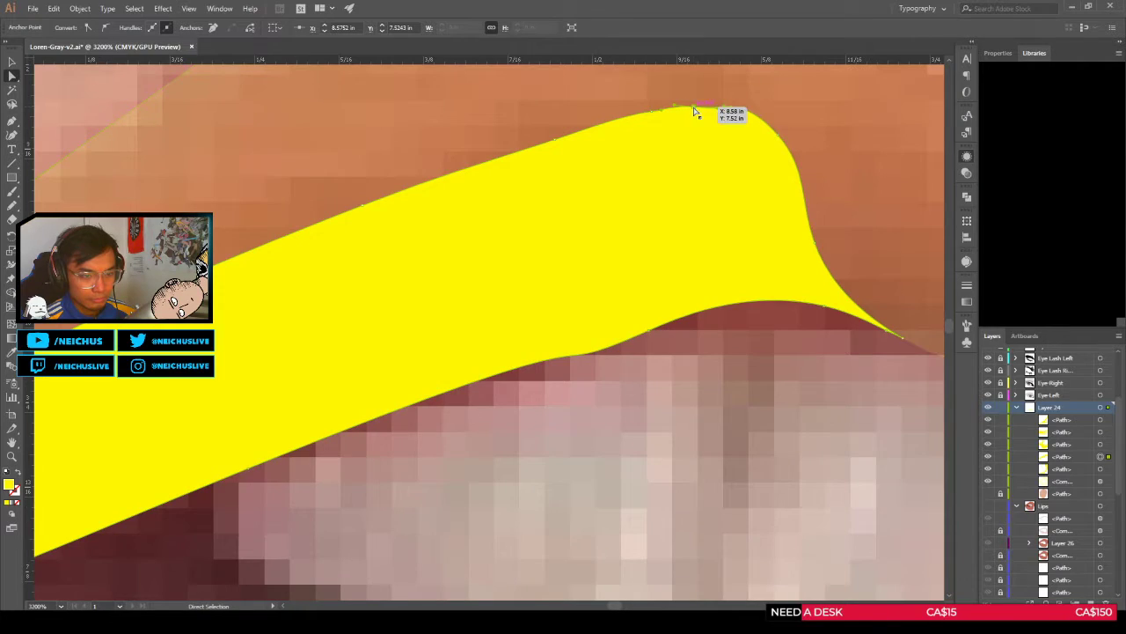
left_click_drag(694, 106, 552, 181)
scroll(731, 102, "up", 1)
left_click(543, 186)
left_click(469, 175)
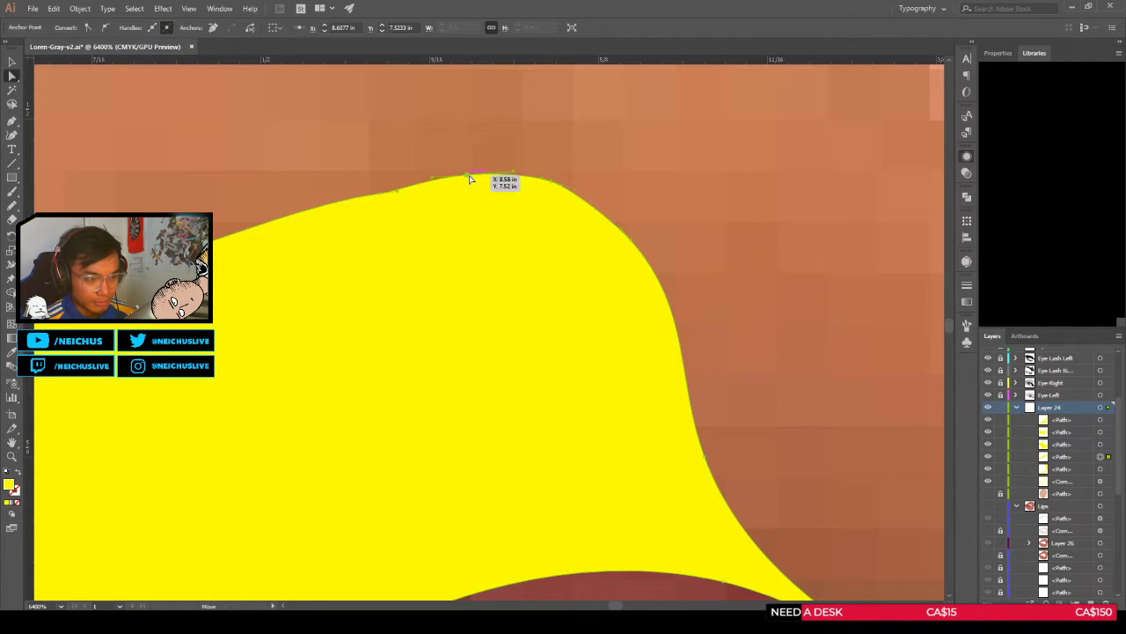
left_click(470, 180)
left_click(380, 192)
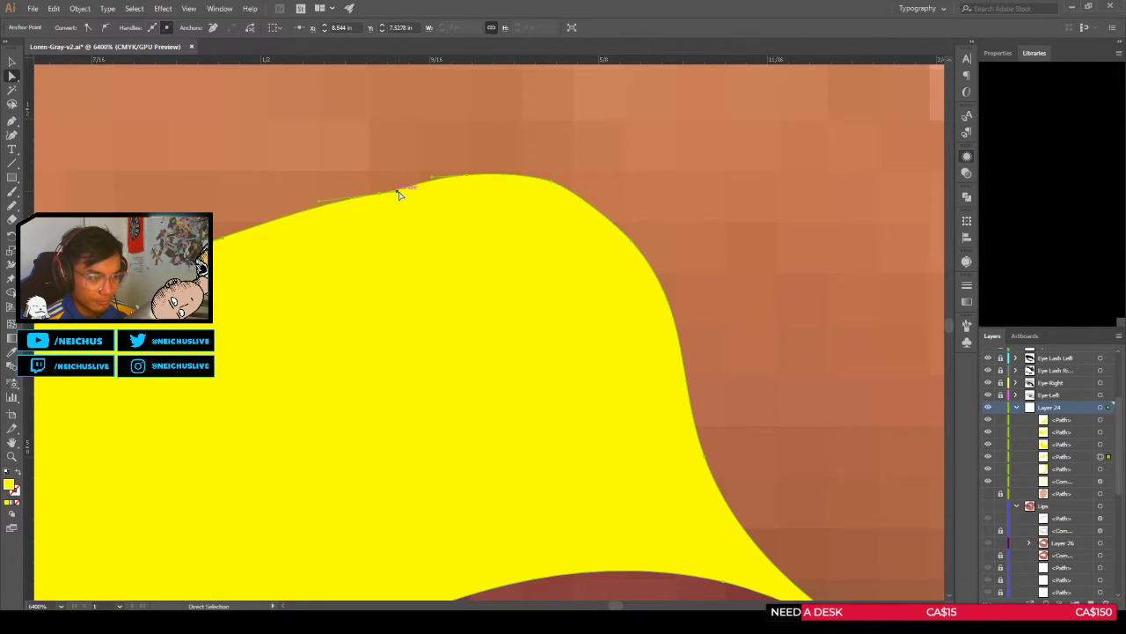
left_click_drag(398, 190, 381, 193)
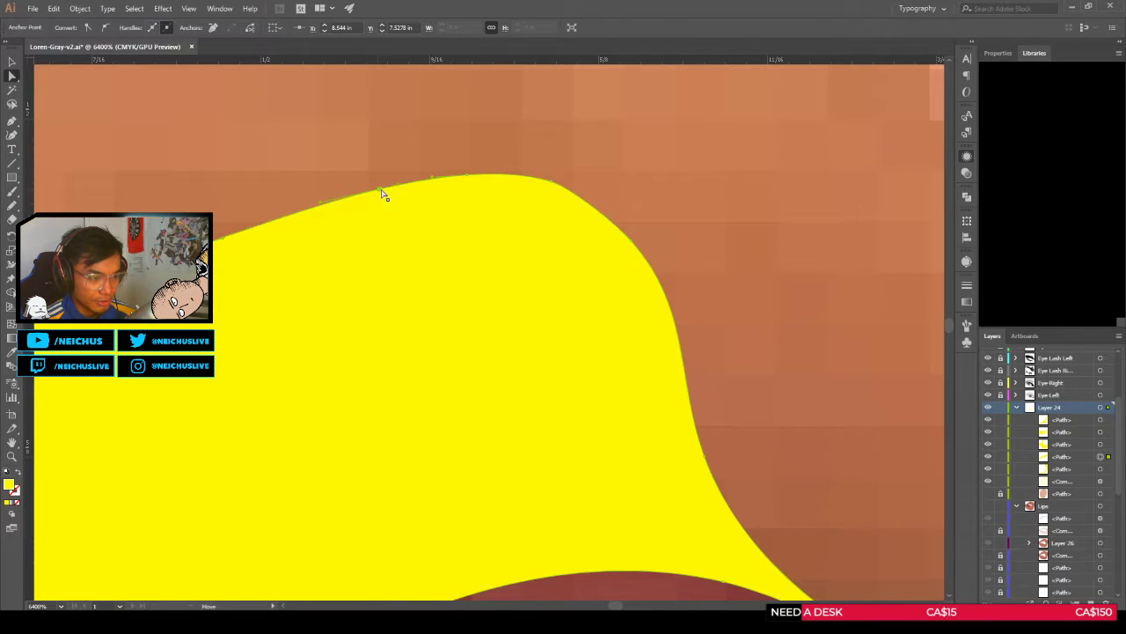
left_click(522, 158)
Step: Try a green fill on the translucent compound shape covering both lips
scroll(523, 159, "down", 5)
scroll(645, 198, "down", 3)
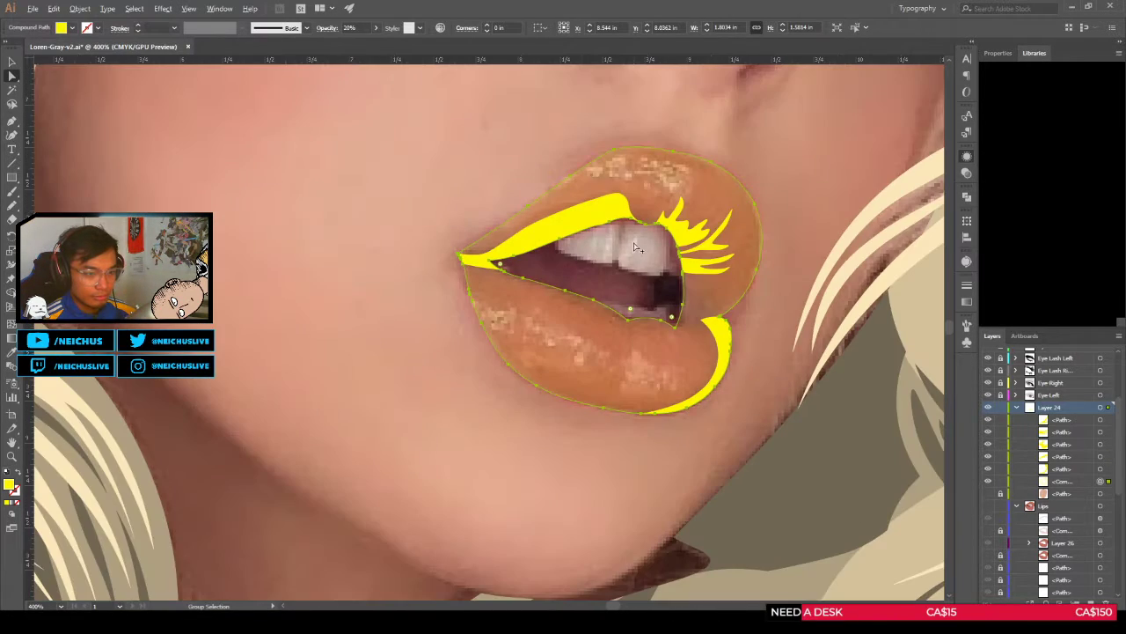
scroll(614, 261, "down", 1)
left_click(623, 261)
left_click_drag(626, 261, 491, 272)
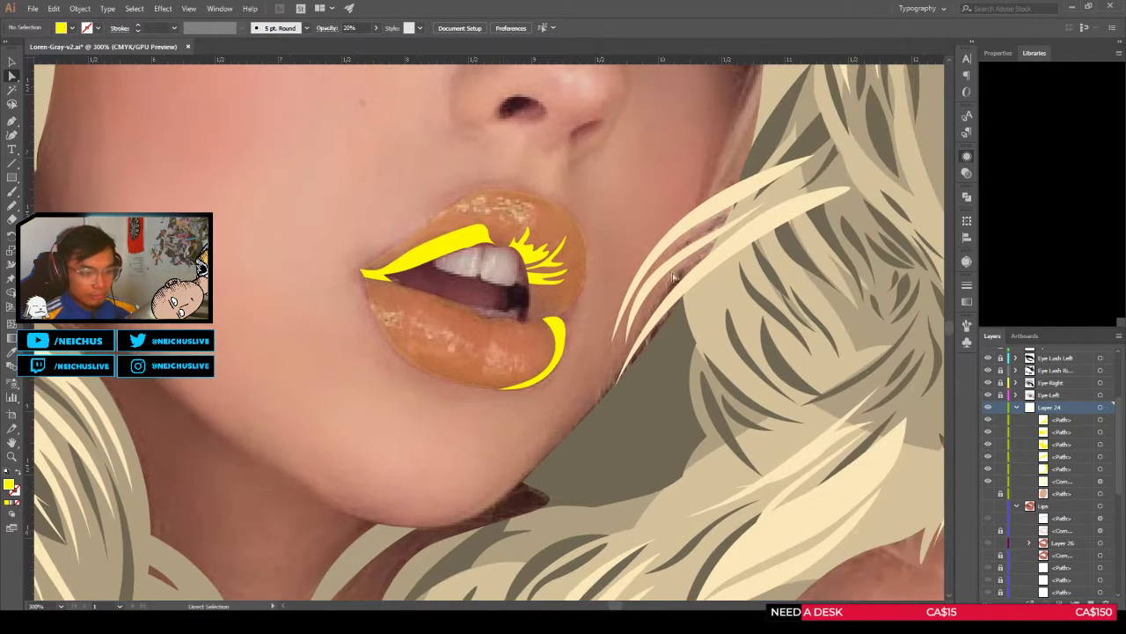
left_click(546, 220)
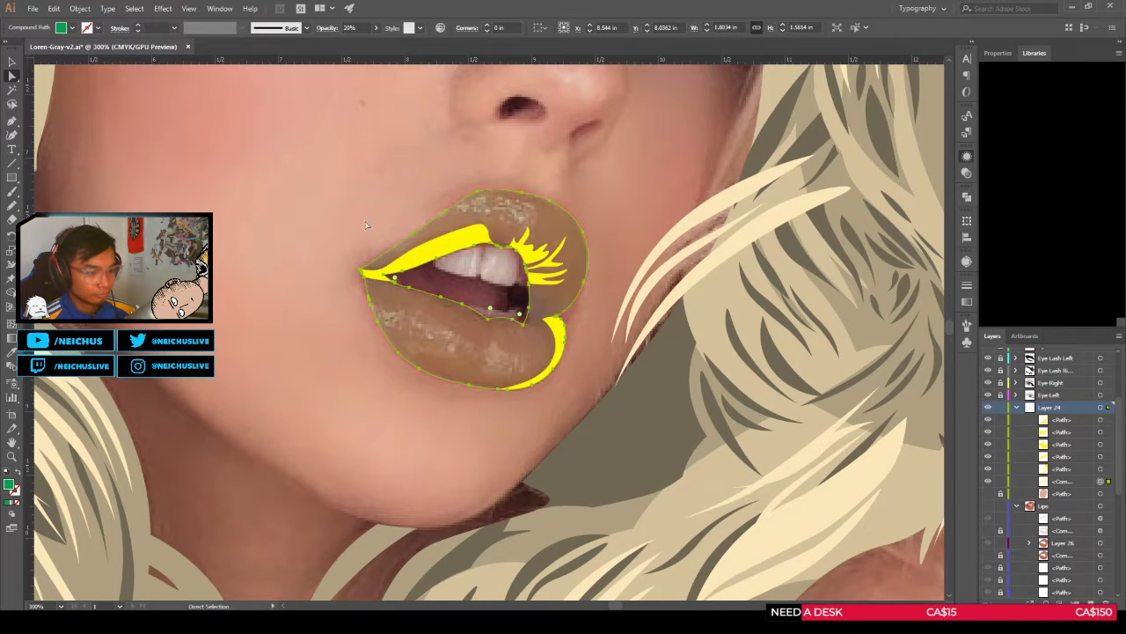
key("v")
left_click(358, 185)
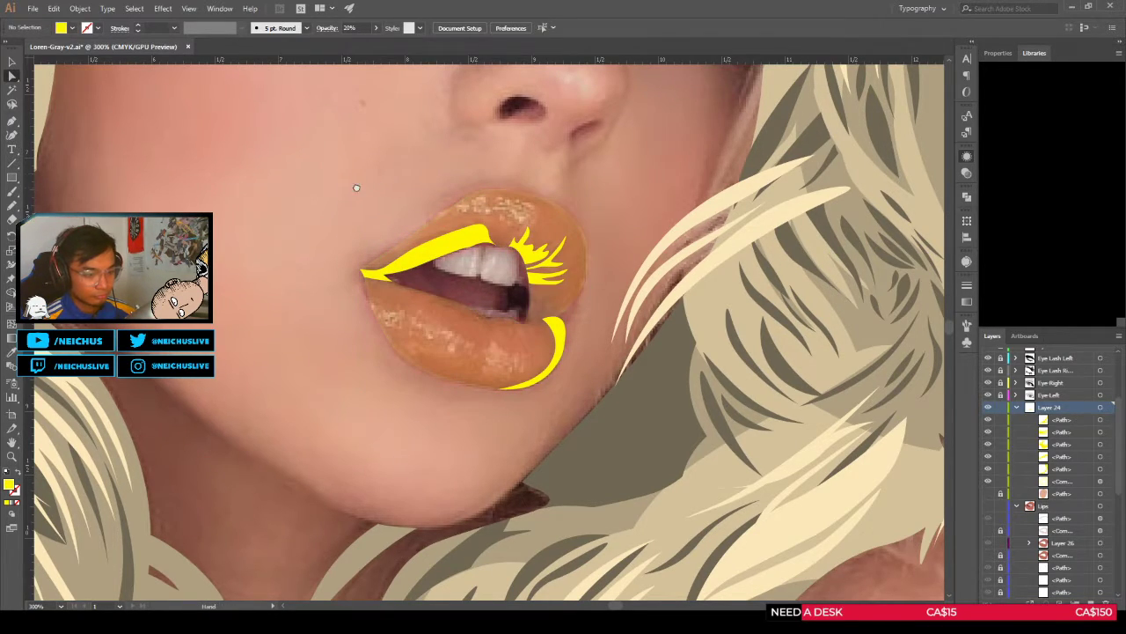
Step: Review the yellow lip shadows against the surrounding face from wider and closer views
left_click_drag(350, 192, 452, 166)
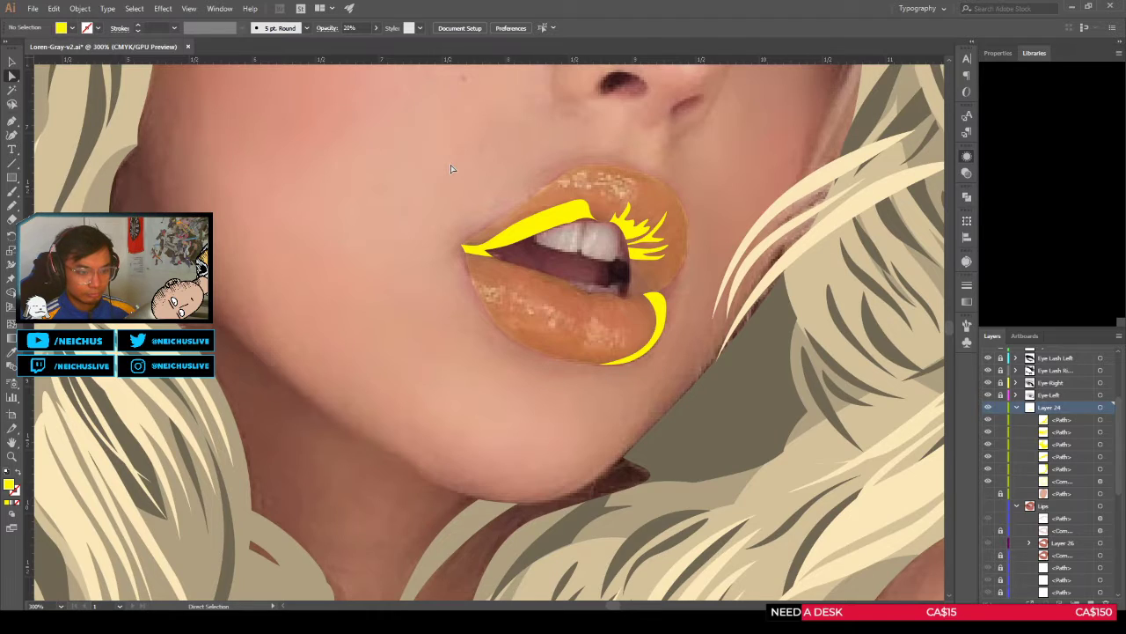
scroll(581, 223, "down", 3)
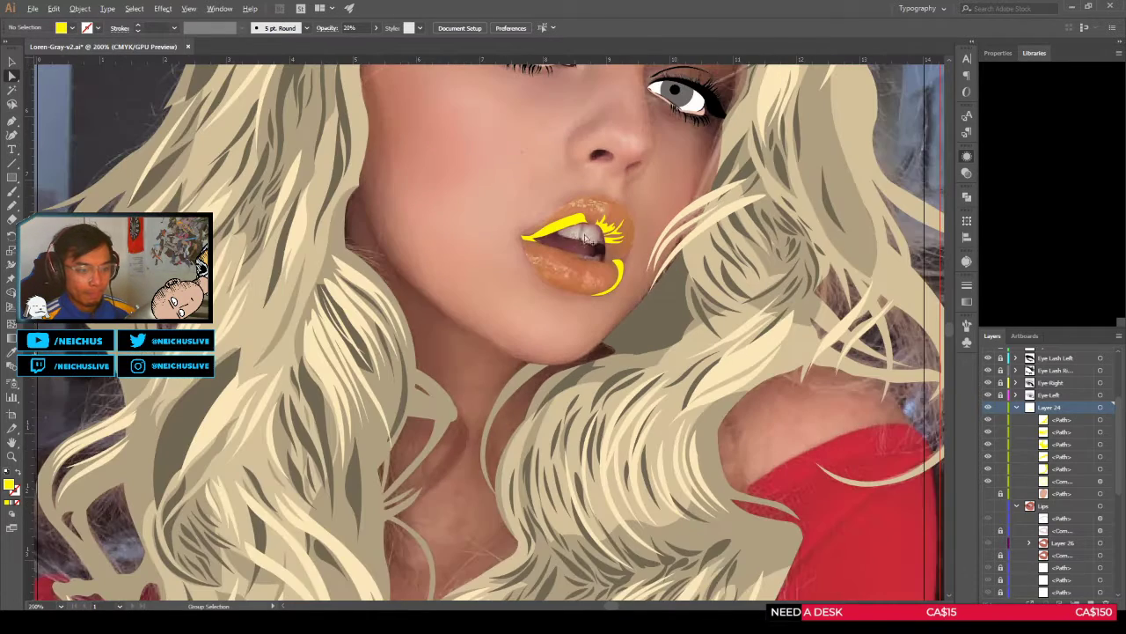
scroll(563, 235, "down", 1)
scroll(603, 255, "up", 2)
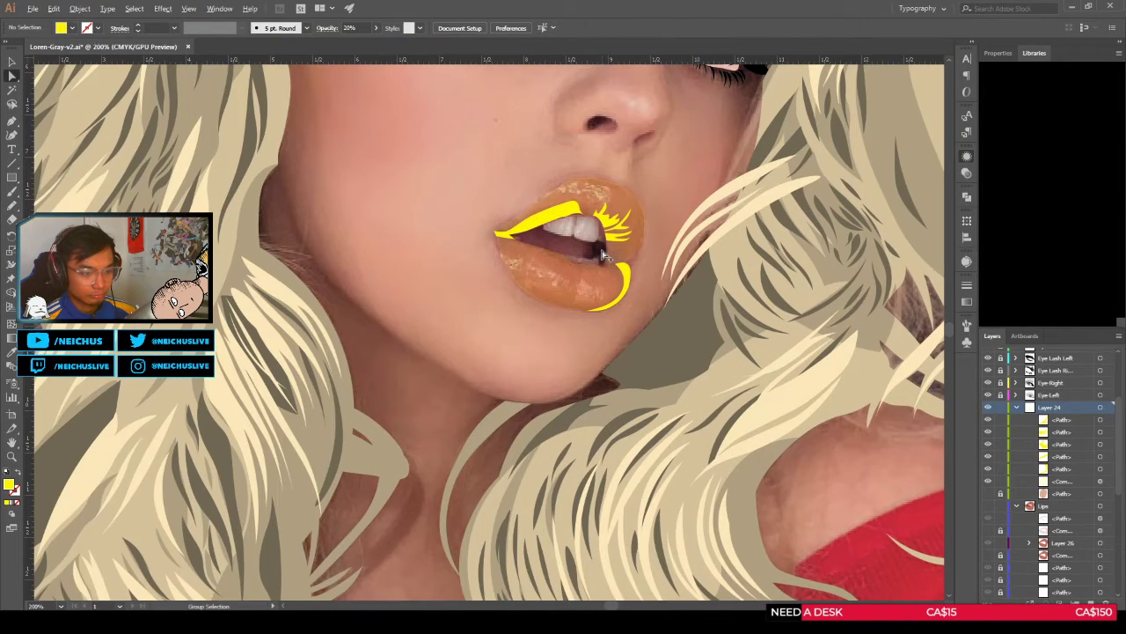
scroll(603, 255, "up", 2)
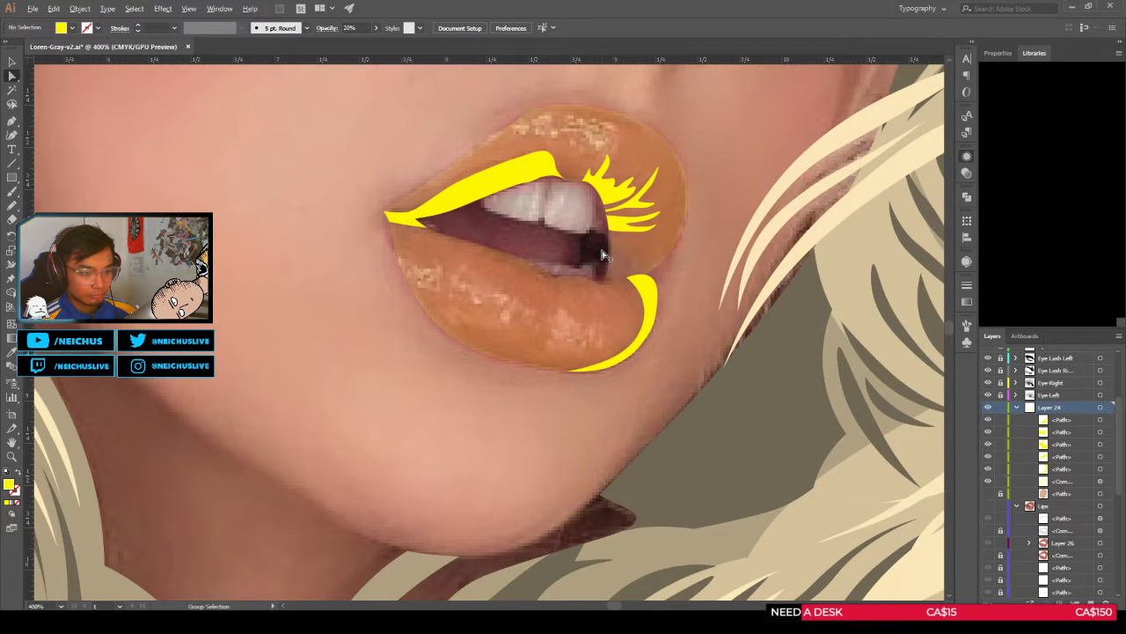
scroll(559, 276, "down", 1)
scroll(553, 302, "up", 2)
Step: Activate the Curvature tool and examine the lower lip's inner edge and highlights in the photo
key("shift+grave")
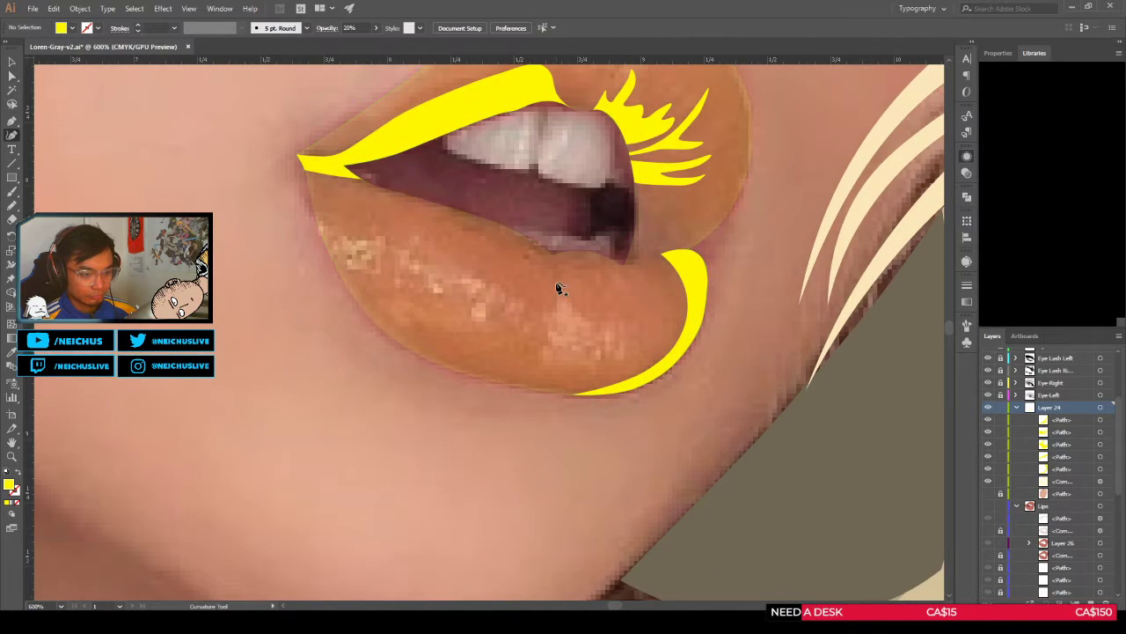
scroll(560, 262, "down", 2)
scroll(576, 280, "up", 2)
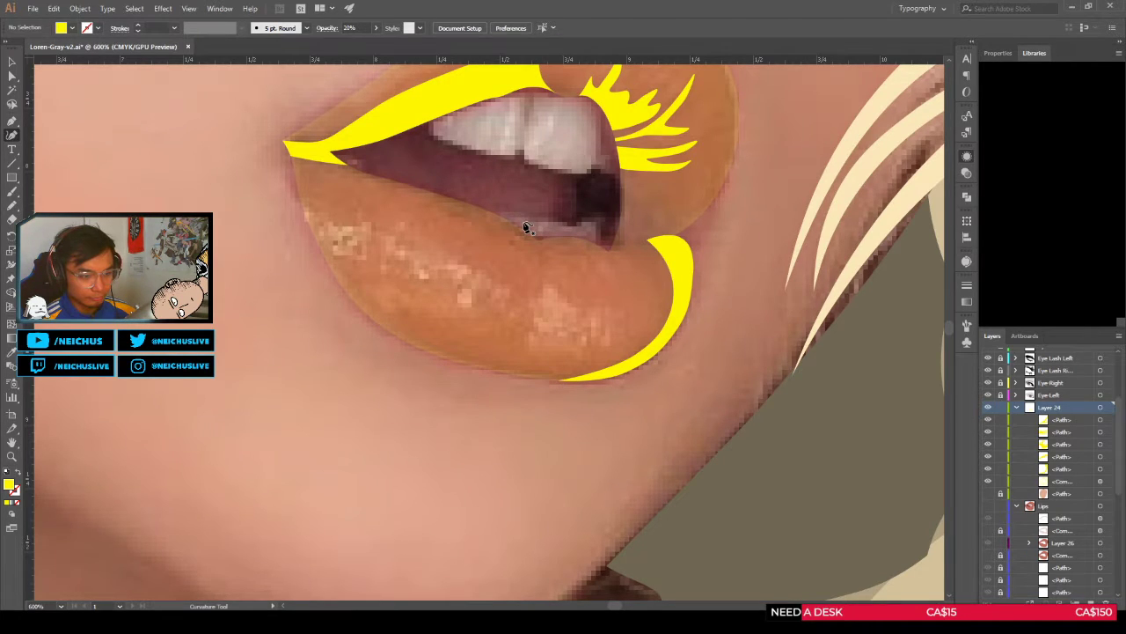
scroll(528, 222, "down", 6)
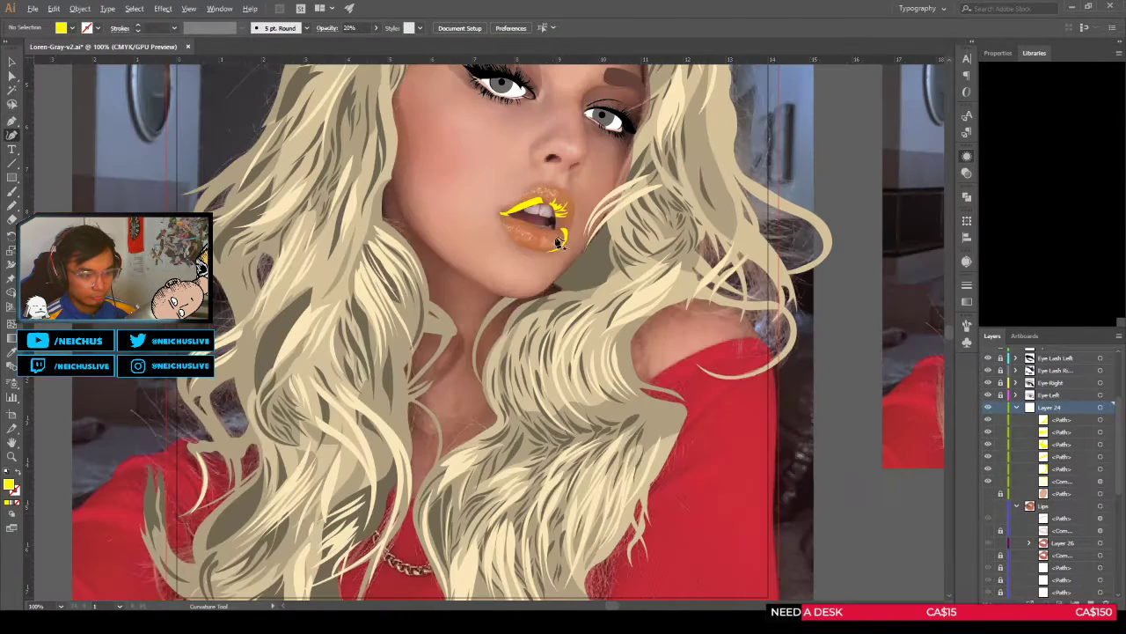
scroll(552, 265, "up", 2)
scroll(552, 265, "up", 1)
left_click_drag(511, 215, 656, 264)
scroll(687, 264, "up", 4)
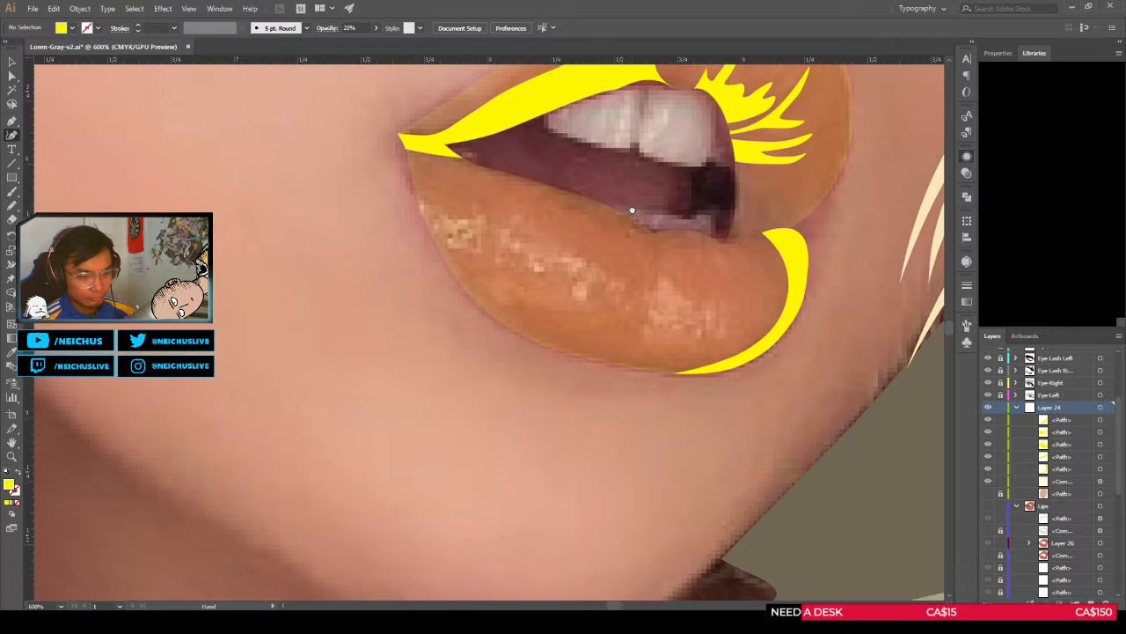
left_click_drag(632, 210, 618, 211)
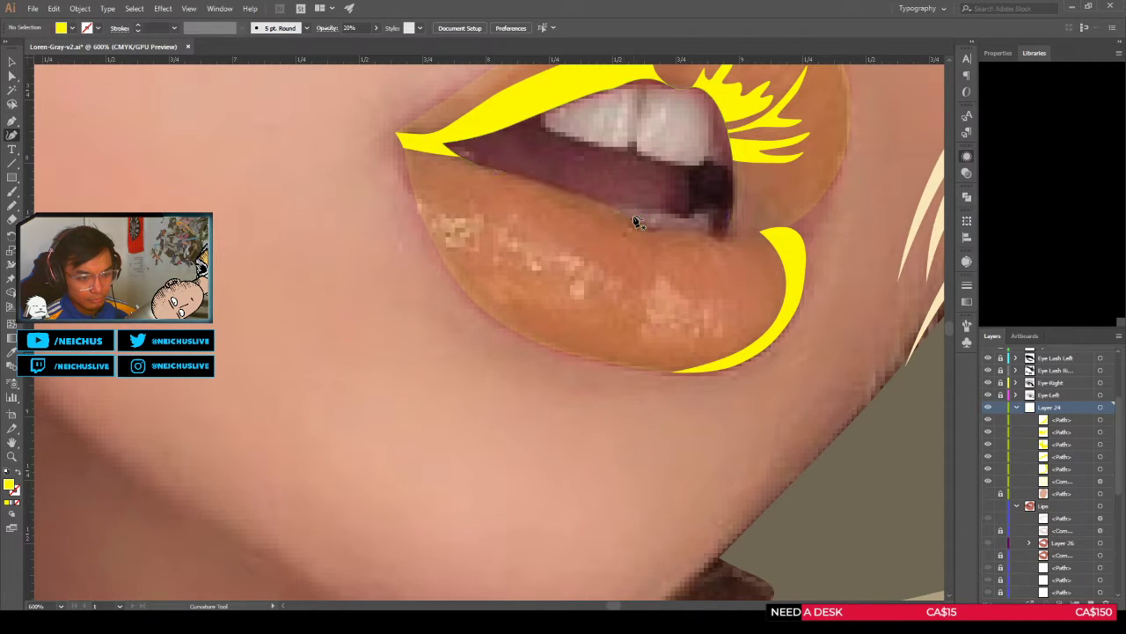
scroll(634, 214, "down", 1)
left_click_drag(639, 205, 577, 229)
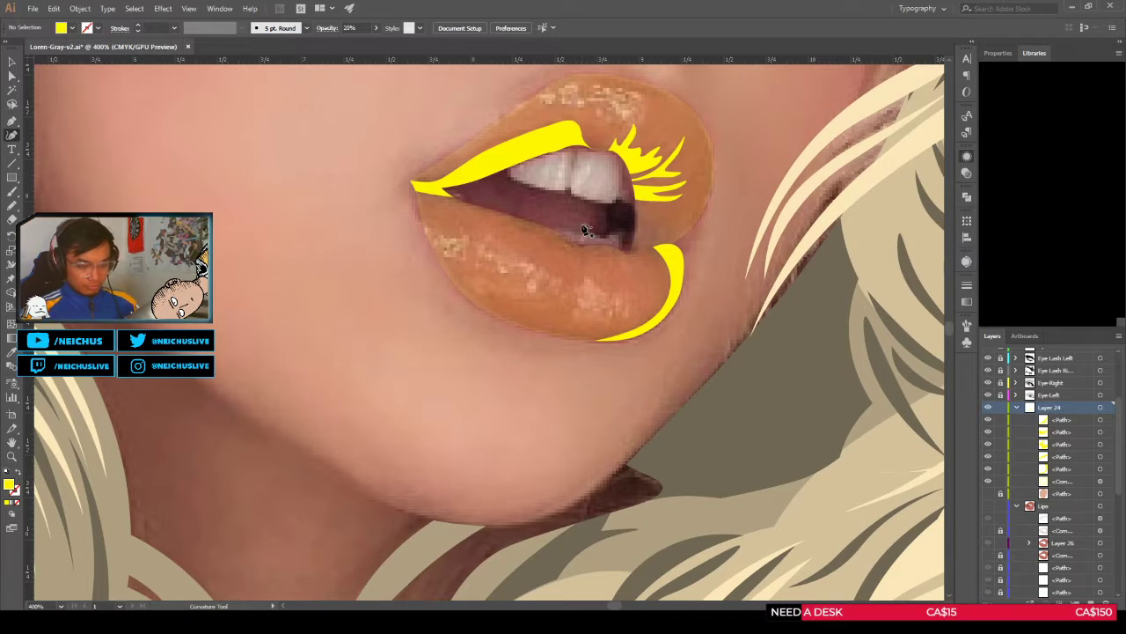
scroll(578, 232, "up", 1)
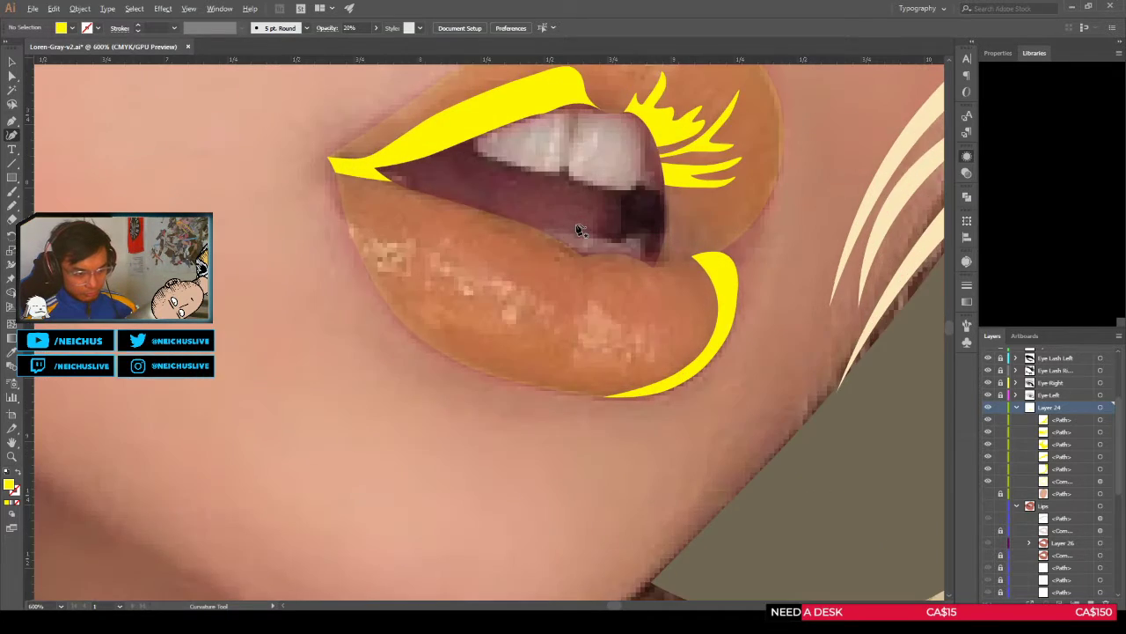
Step: Hide the translucent compound shape covering both lips in Layer 24 so the photo's natural lip colours show
scroll(581, 236, "down", 3)
scroll(589, 257, "up", 1)
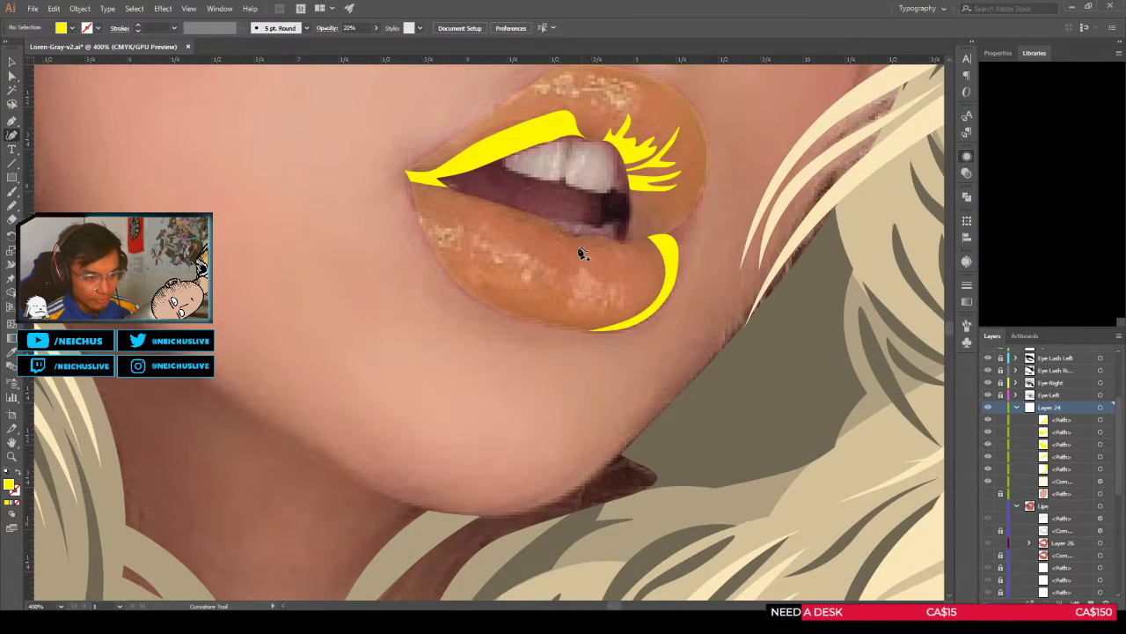
scroll(572, 227, "up", 1)
scroll(568, 222, "down", 2)
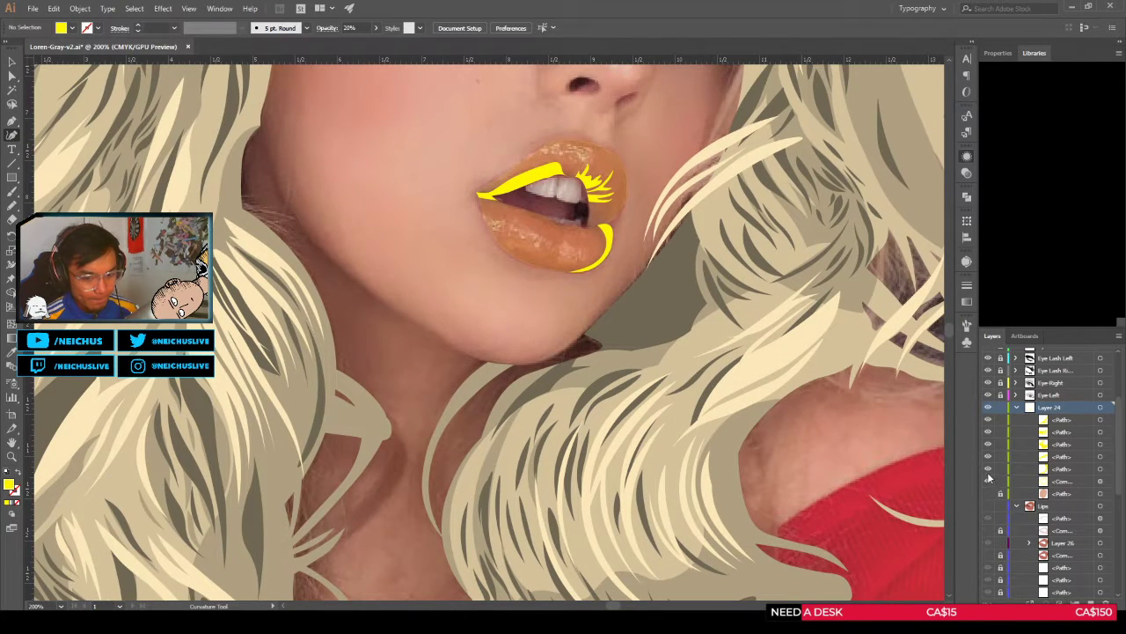
left_click(988, 469)
left_click(987, 469)
left_click(987, 481)
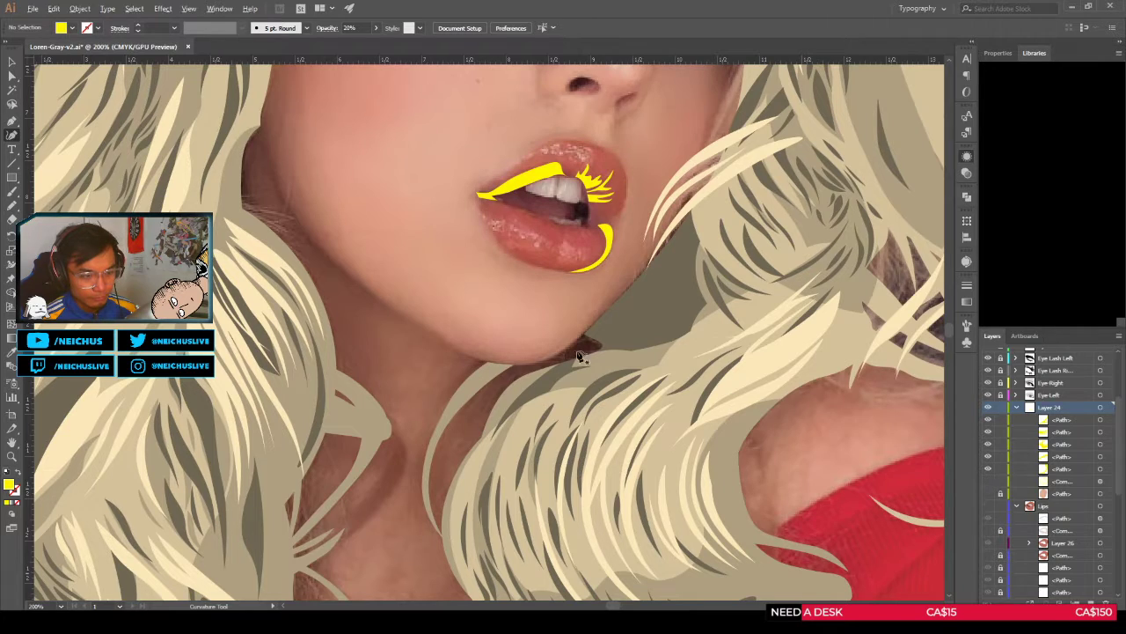
Step: Examine the uncovered lips in the photo against the yellow shadow shapes, comparing close-ups of the mouth with the wider face
scroll(552, 222, "up", 1)
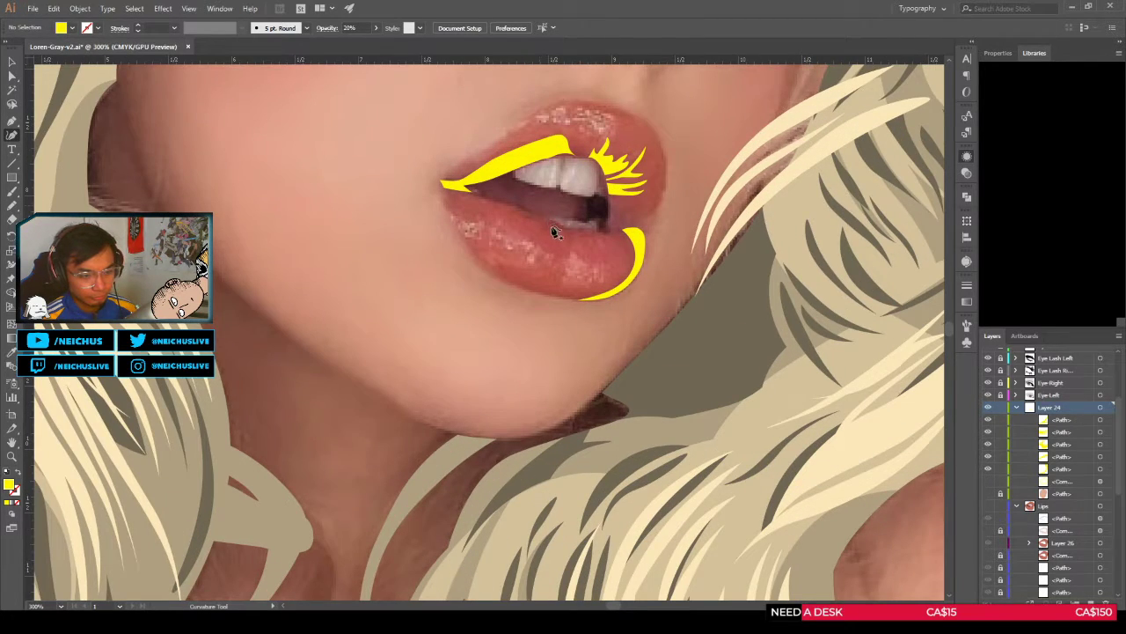
scroll(562, 268, "down", 1)
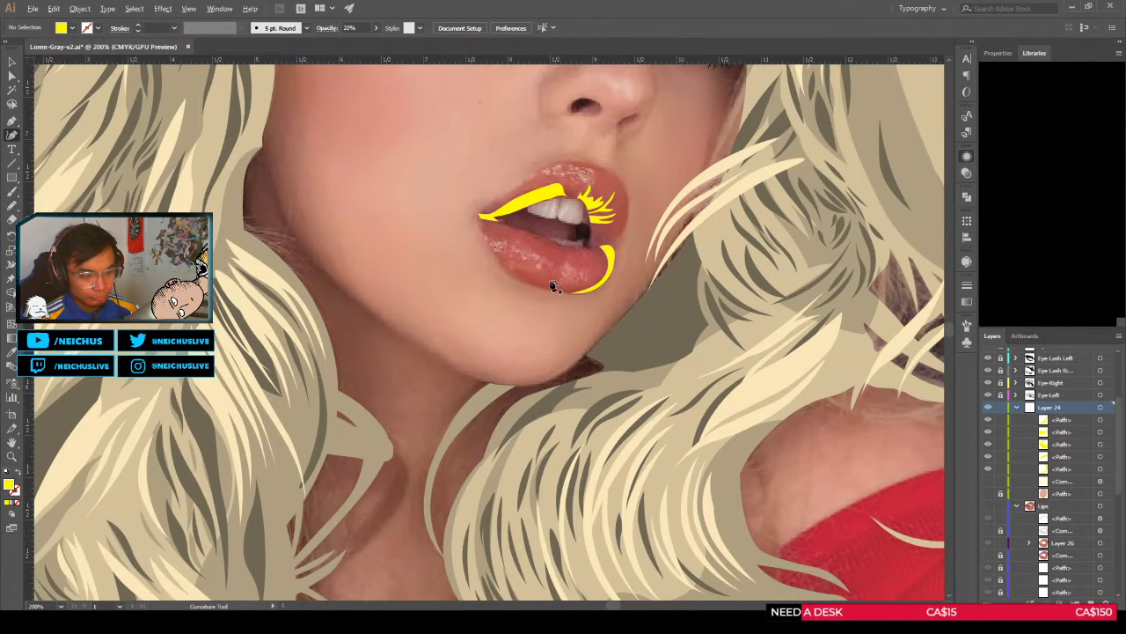
scroll(514, 236, "up", 1)
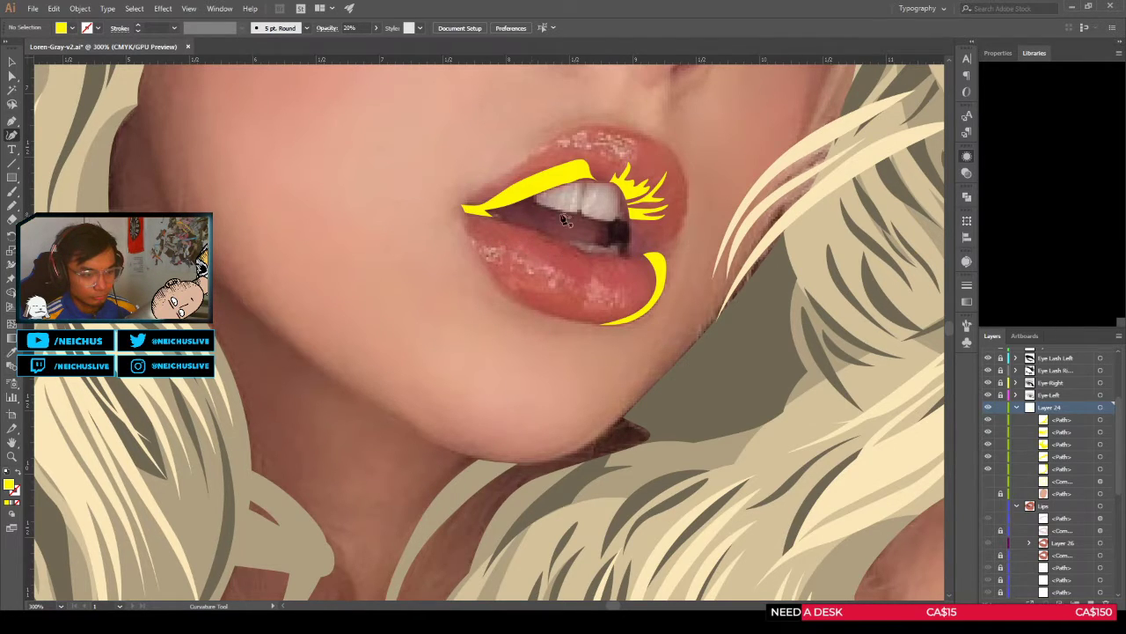
scroll(582, 180, "up", 3)
key("a")
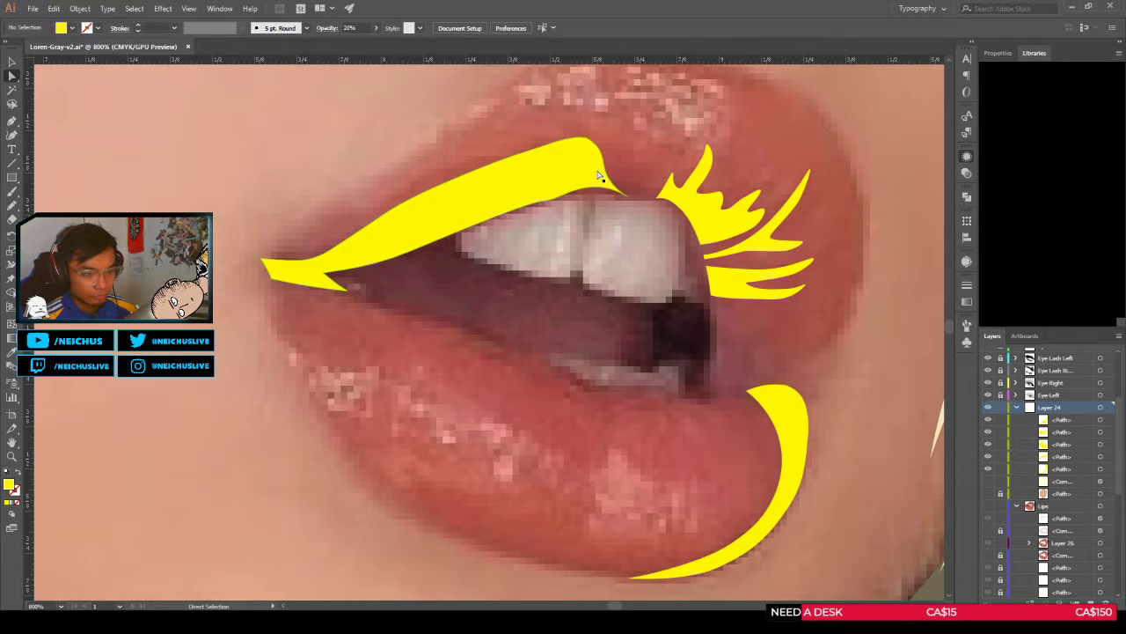
left_click(568, 182)
scroll(547, 197, "up", 1)
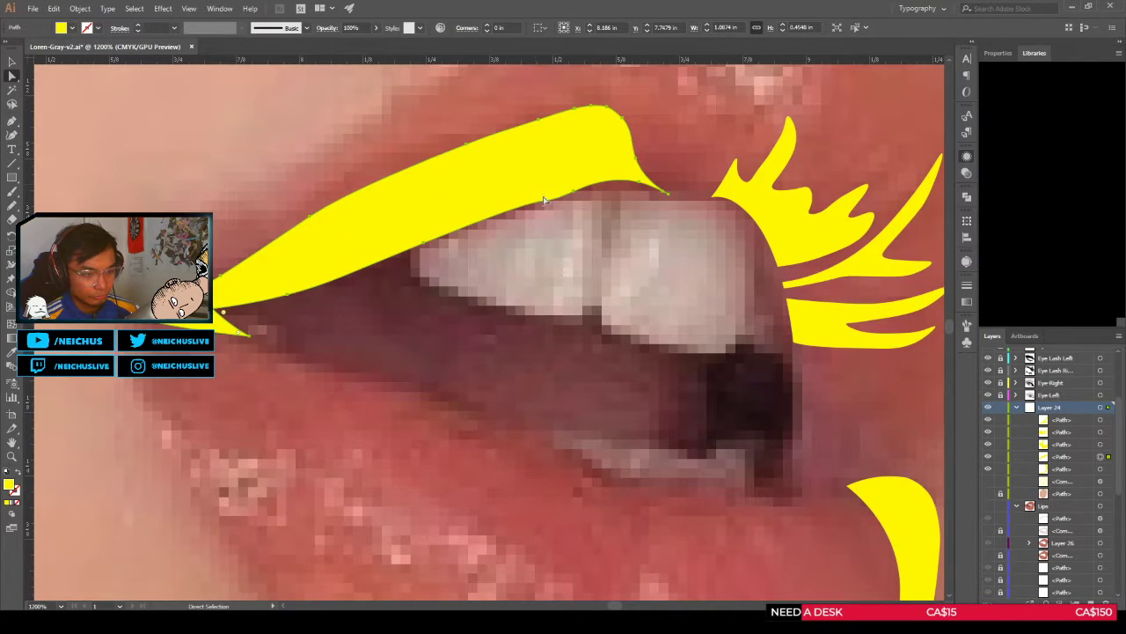
scroll(544, 200, "down", 4)
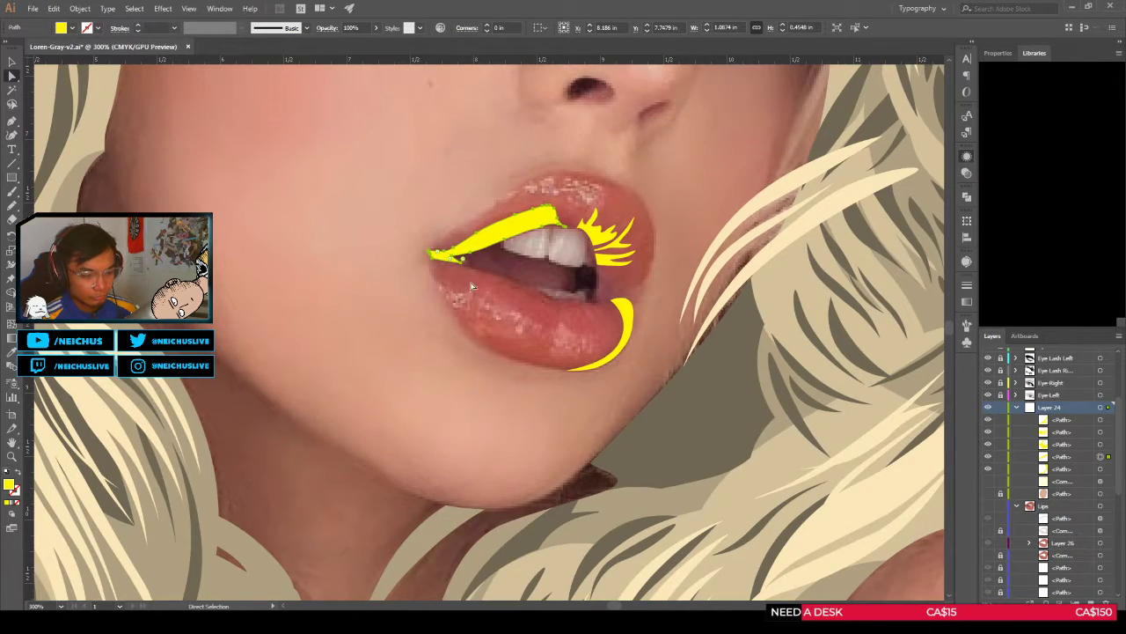
scroll(538, 323, "down", 2)
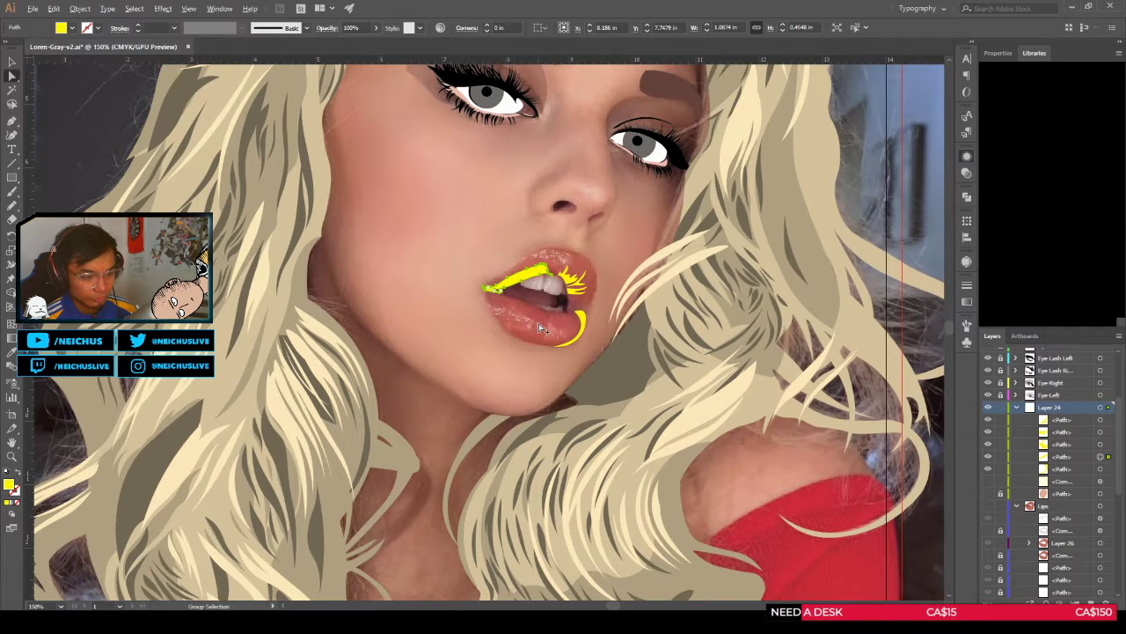
scroll(539, 323, "up", 1)
scroll(541, 326, "down", 1)
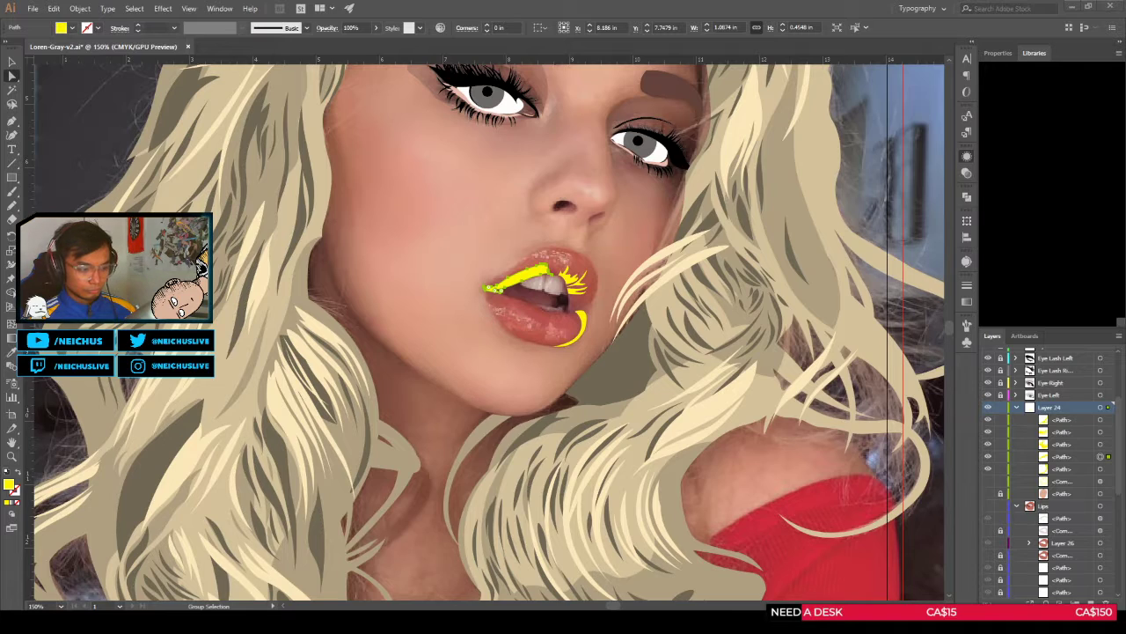
scroll(561, 319, "up", 3)
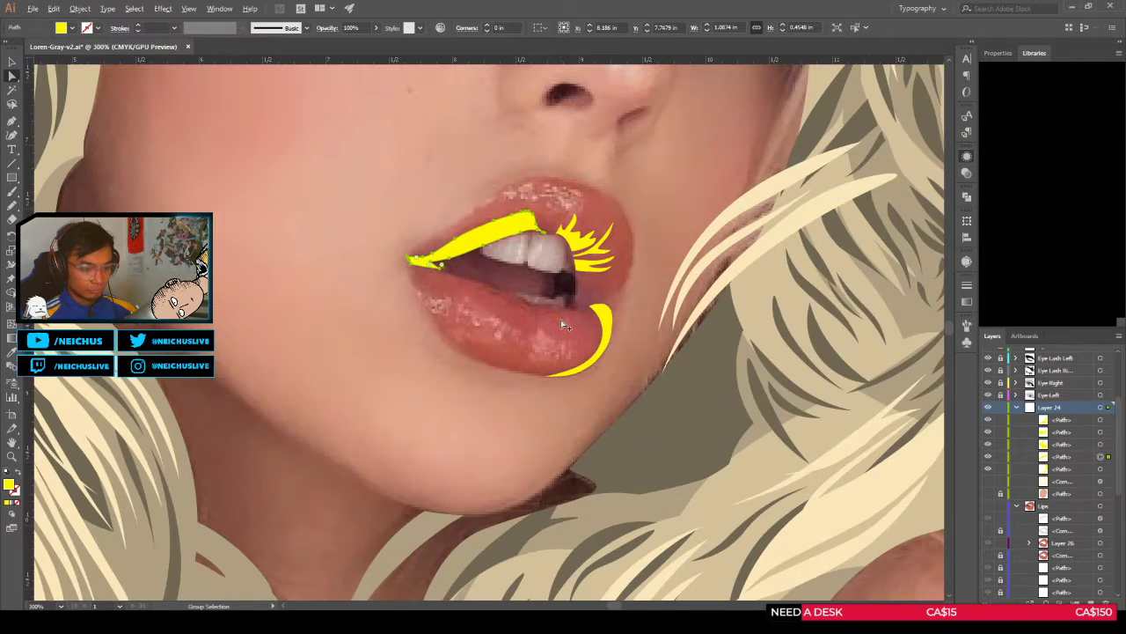
scroll(561, 319, "up", 2)
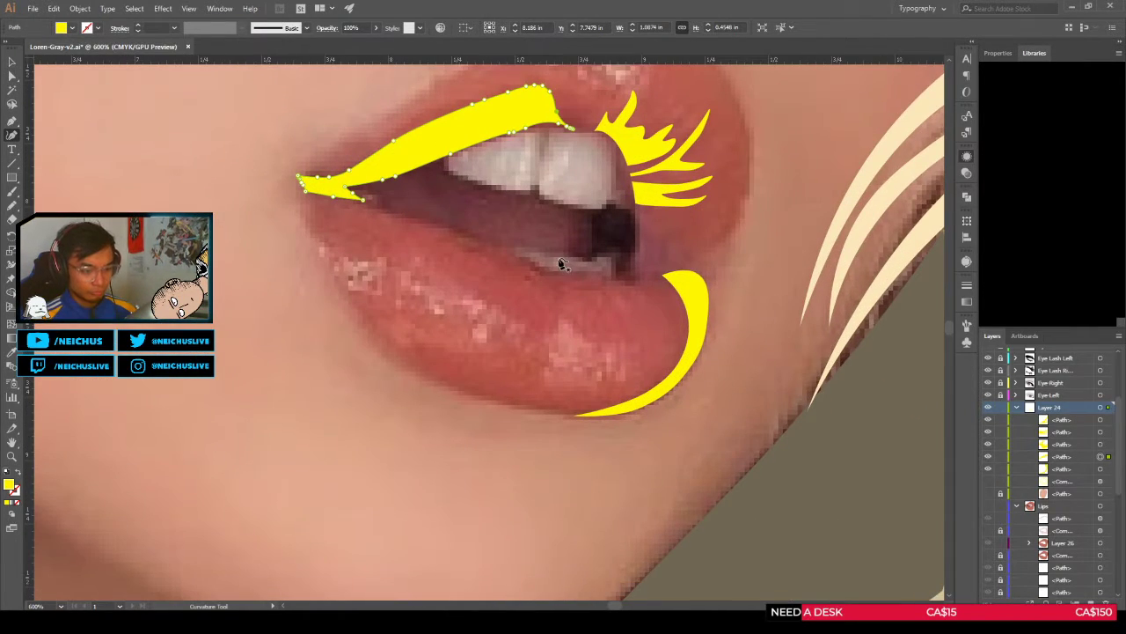
Step: Draw a thin yellow crescent about 0.06 by 0.26 in with the Curvature tool, from the lower lip's inner edge down its centre crease
key("shift+grave")
left_click(547, 264)
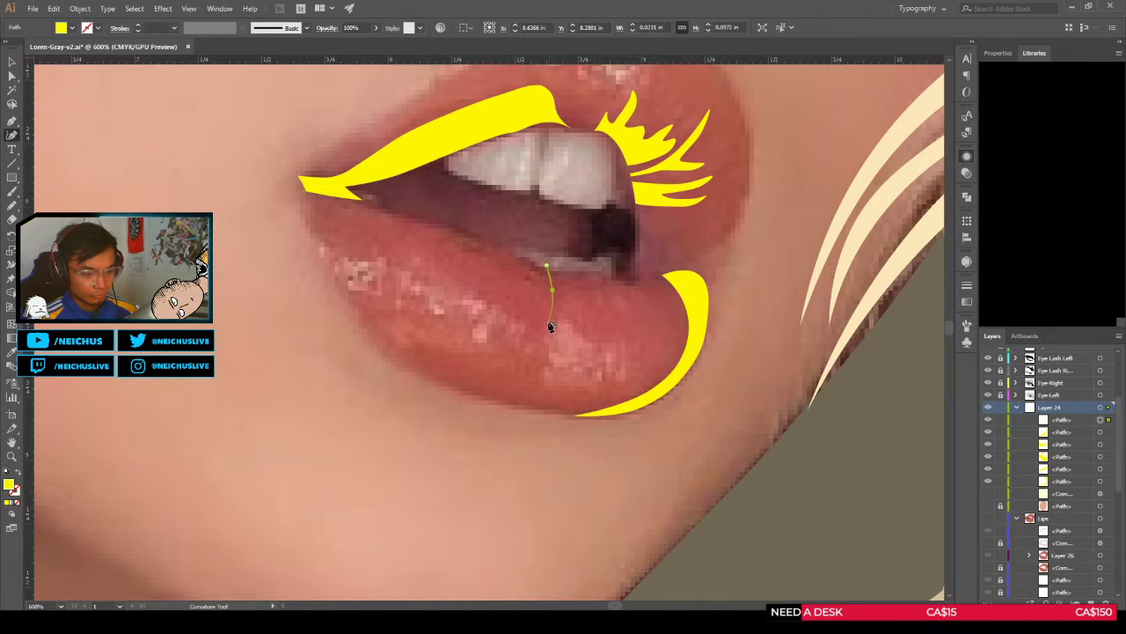
scroll(548, 323, "up", 1)
left_click(548, 322)
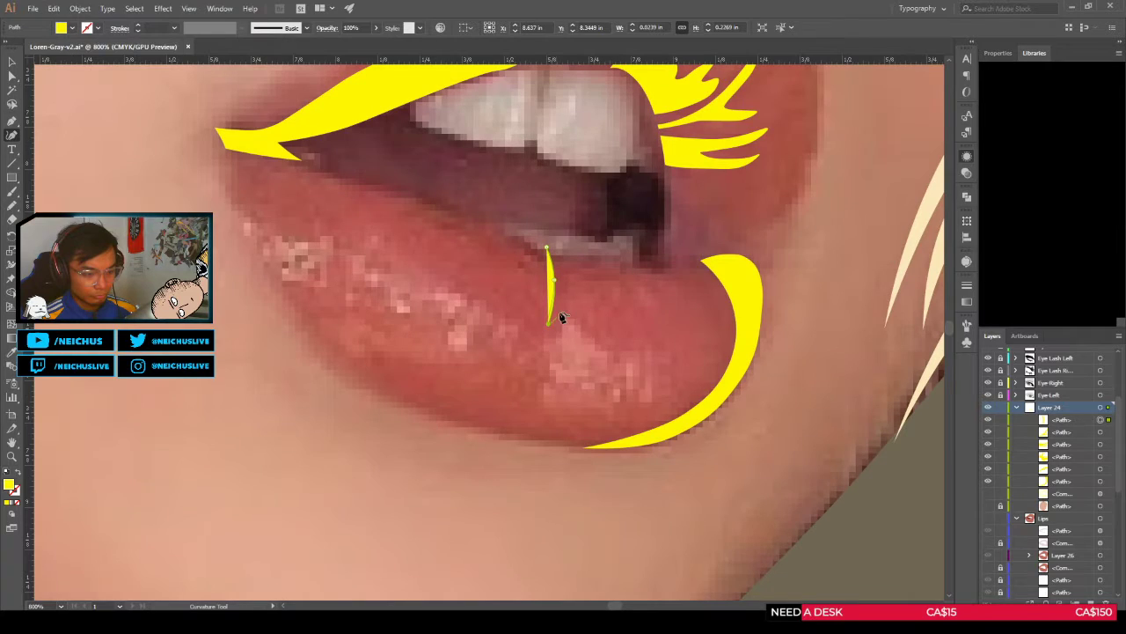
scroll(561, 315, "up", 1)
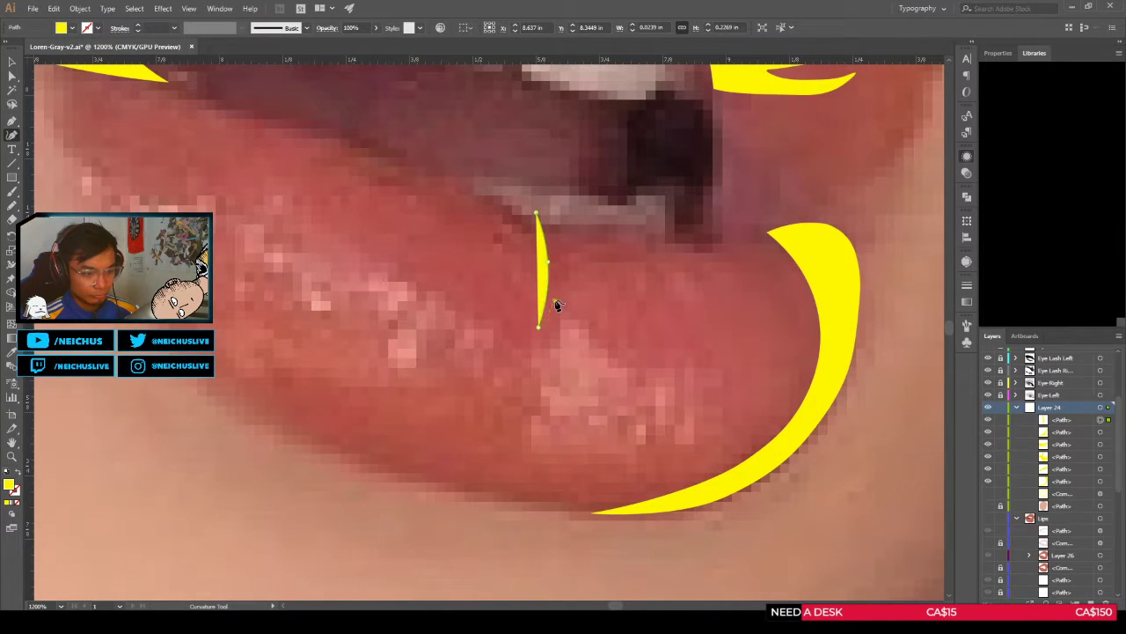
left_click(555, 300)
left_click(562, 267)
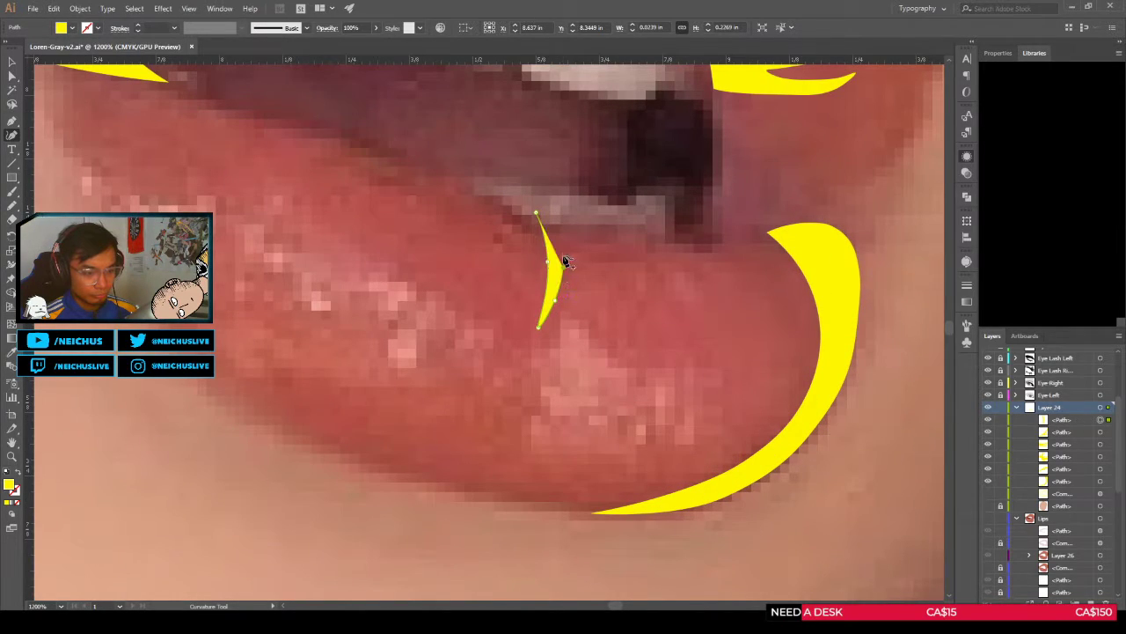
left_click(533, 193)
left_click(536, 212)
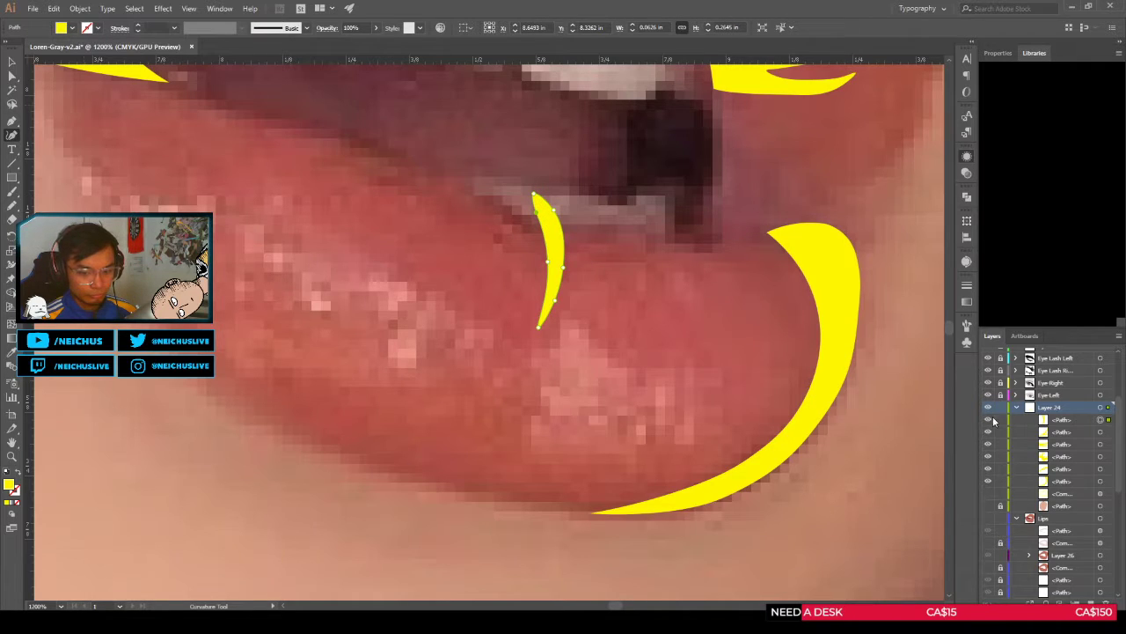
Step: Show the translucent lip shape again and slim the crescent's outer curve by moving its middle and lower anchor points inward
left_click(987, 494)
scroll(590, 227, "down", 2)
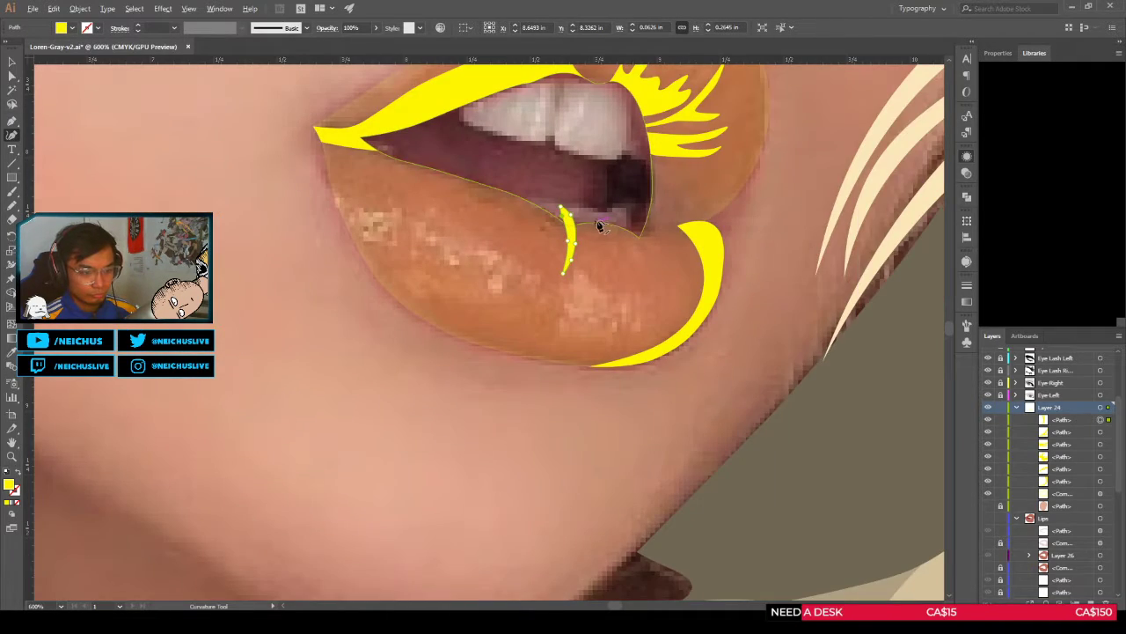
scroll(582, 242, "up", 2)
scroll(583, 242, "up", 1)
key("a")
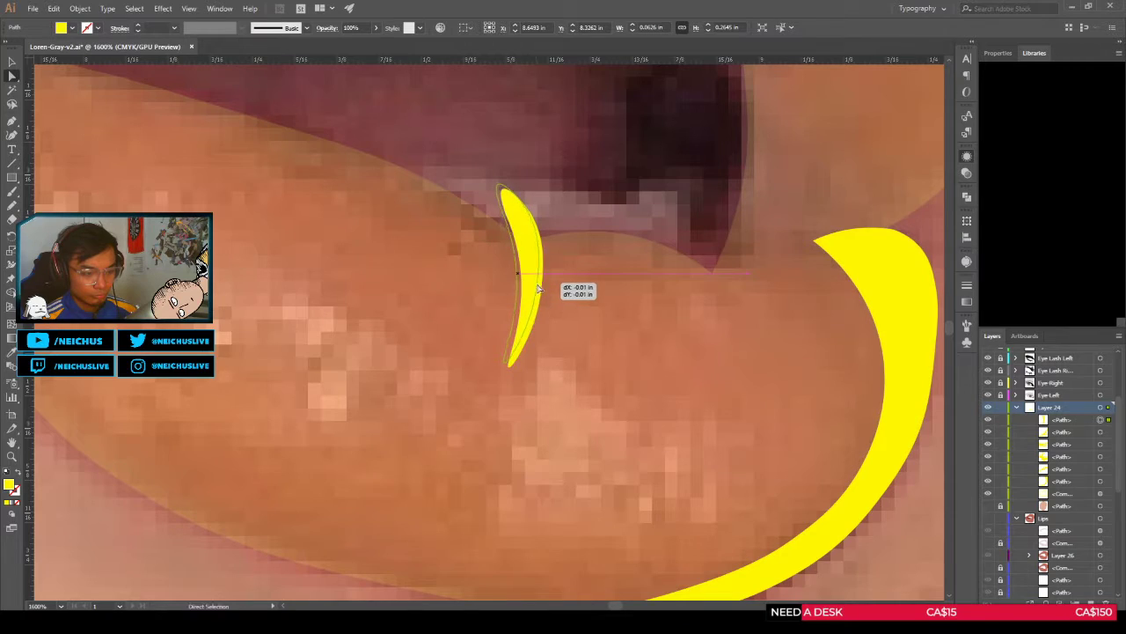
left_click(543, 285)
left_click_drag(543, 284, 536, 271)
left_click_drag(532, 330, 534, 299)
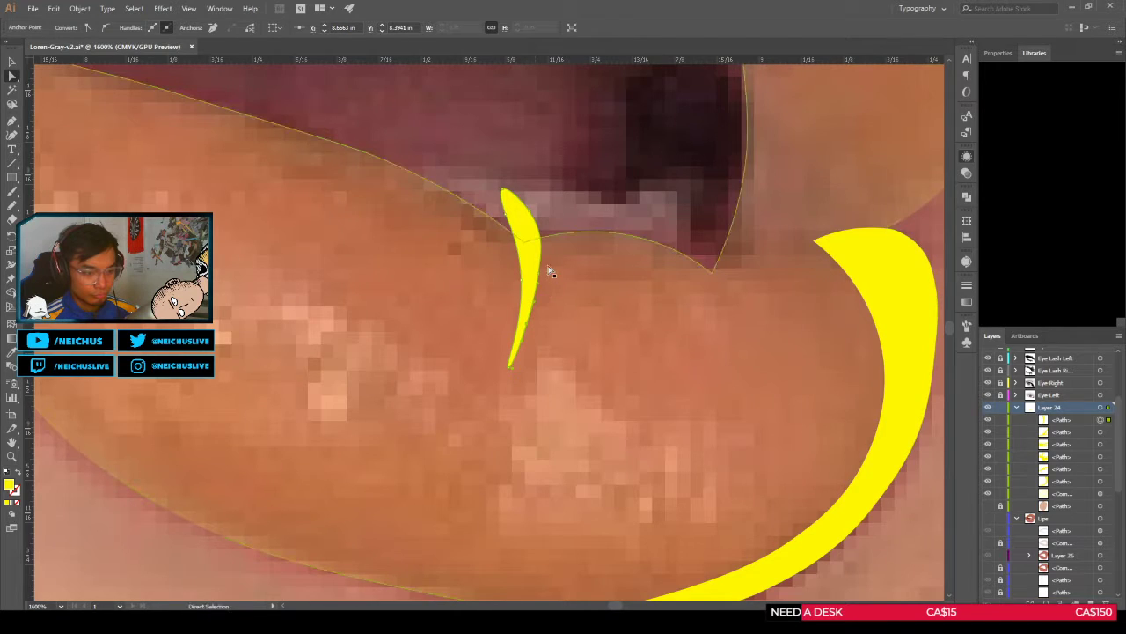
Step: Smooth the upper and middle part of the crescent's outer curve by nudging its anchor points at high magnification
left_click(536, 226)
left_click_drag(529, 210, 521, 208)
left_click(541, 278)
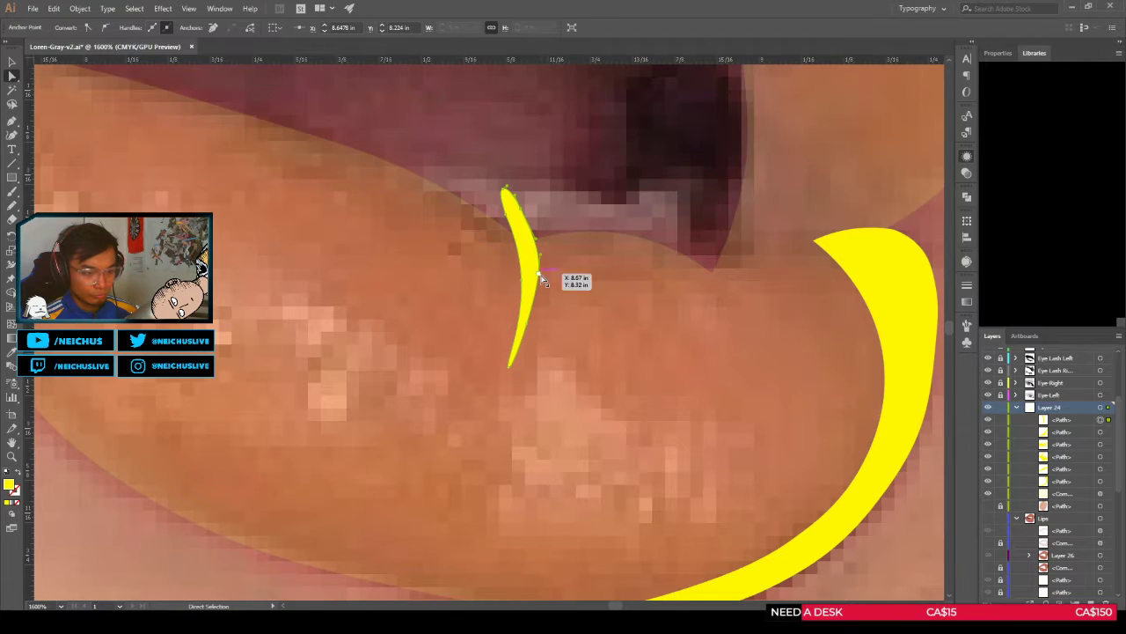
left_click_drag(540, 280, 532, 278)
scroll(540, 244, "up", 1)
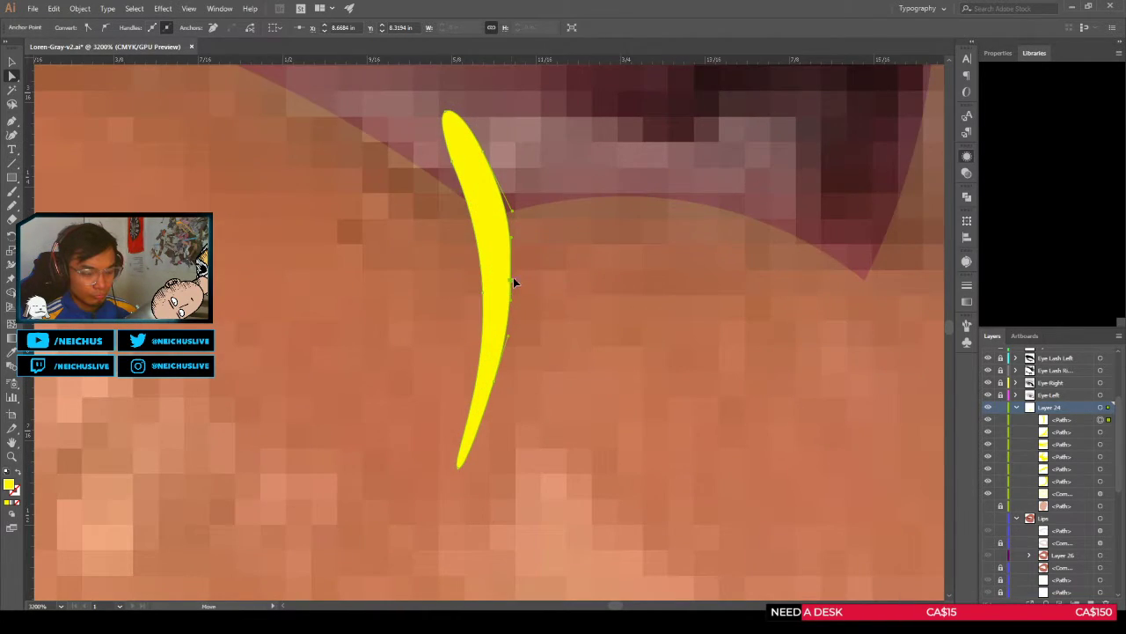
left_click_drag(515, 280, 513, 277)
left_click(540, 174)
scroll(541, 174, "down", 3)
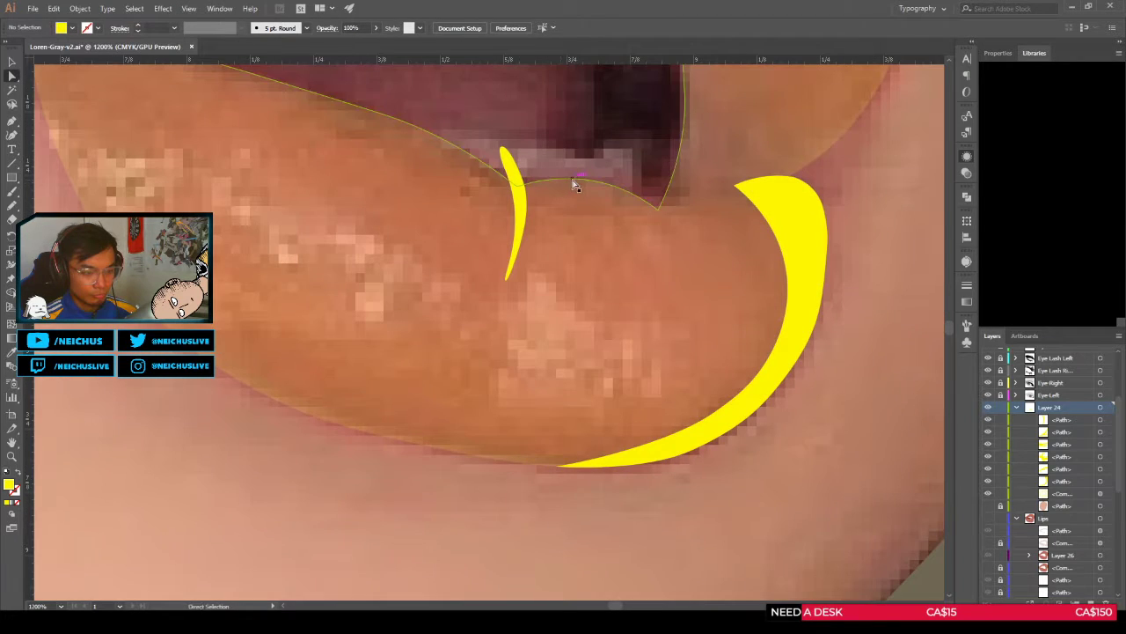
Step: Trim the crescent's tip that overhangs the mouth opening with Shape Builder, using the translucent lip shape as the boundary
scroll(572, 196, "down", 4)
key("shift+grave")
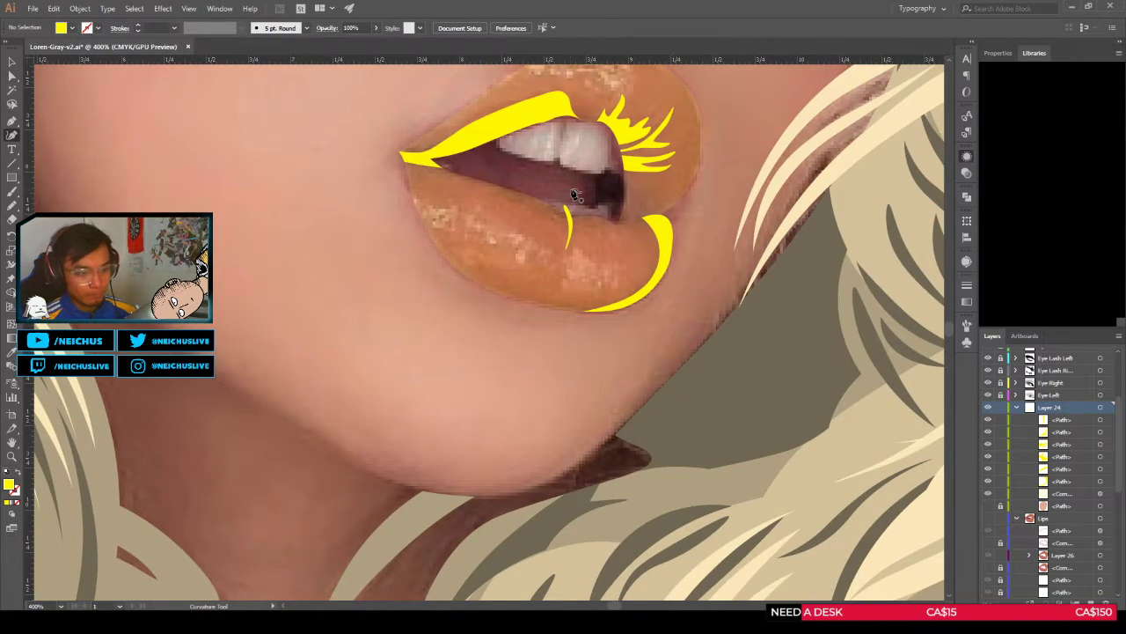
scroll(572, 180, "up", 3)
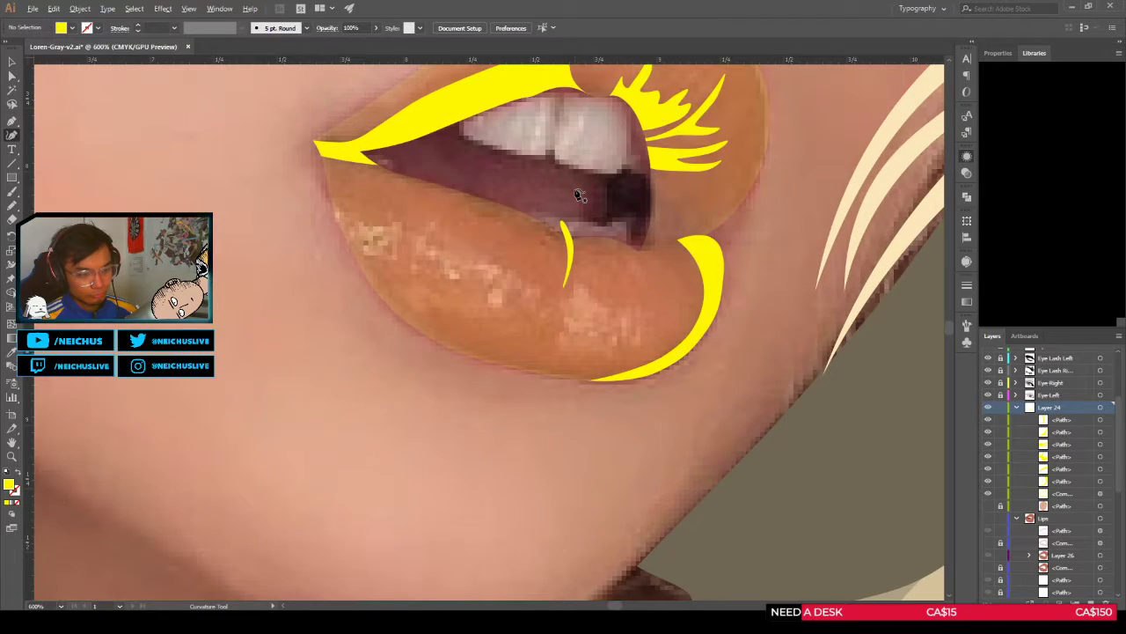
scroll(579, 196, "down", 1)
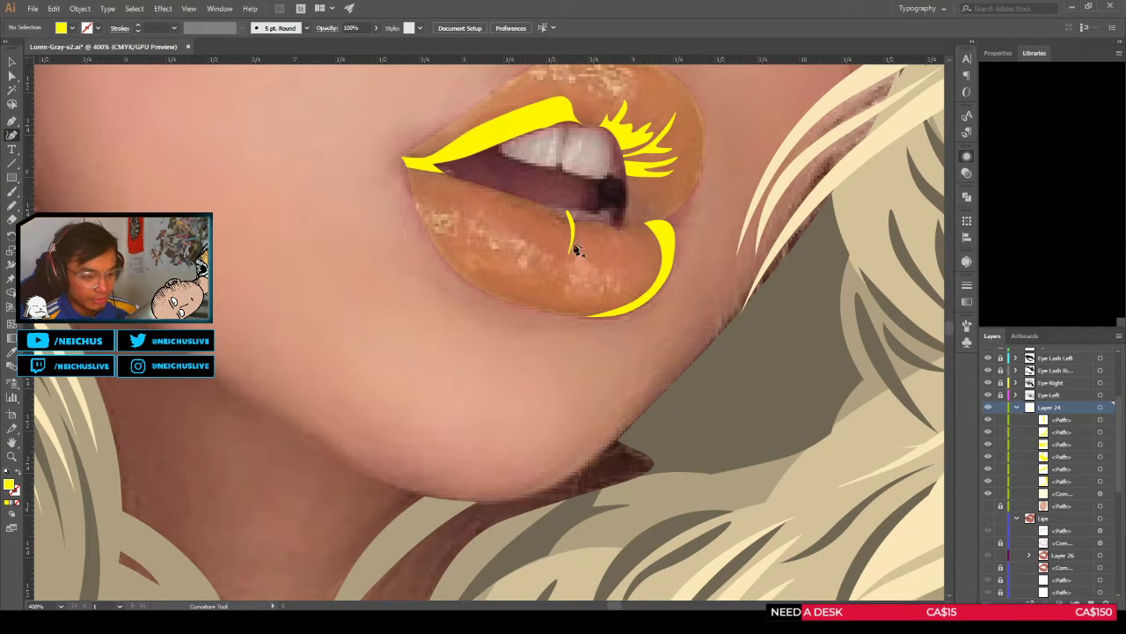
scroll(581, 259, "down", 1)
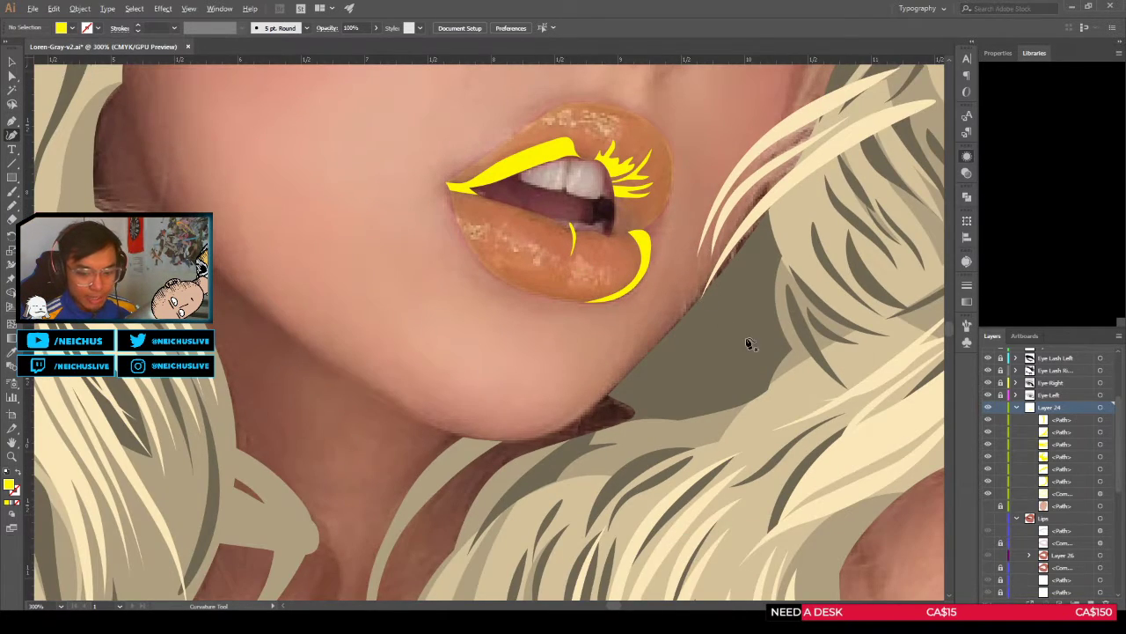
key("a")
left_click(585, 246)
key("shift+m")
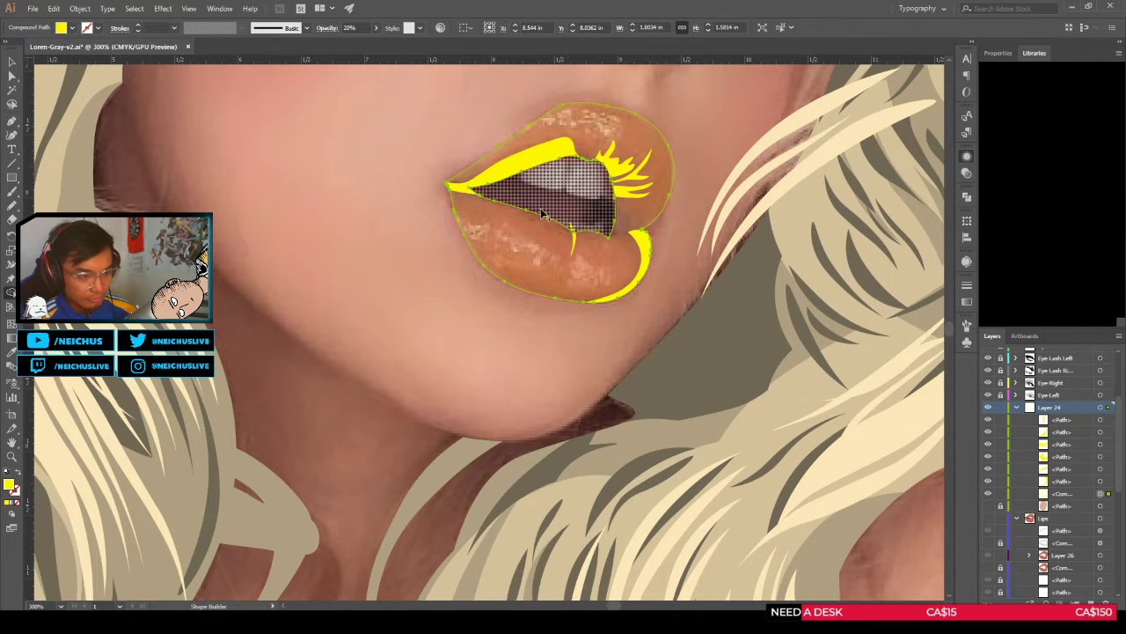
scroll(543, 214, "up", 4)
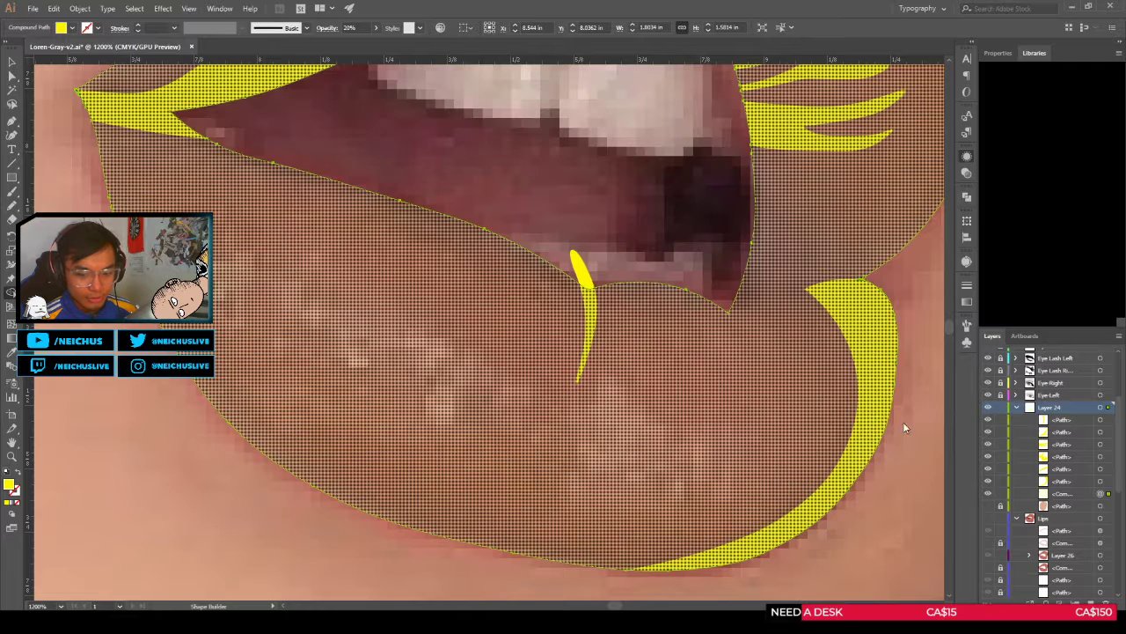
left_click(1100, 419, "shift")
scroll(607, 264, "up", 2)
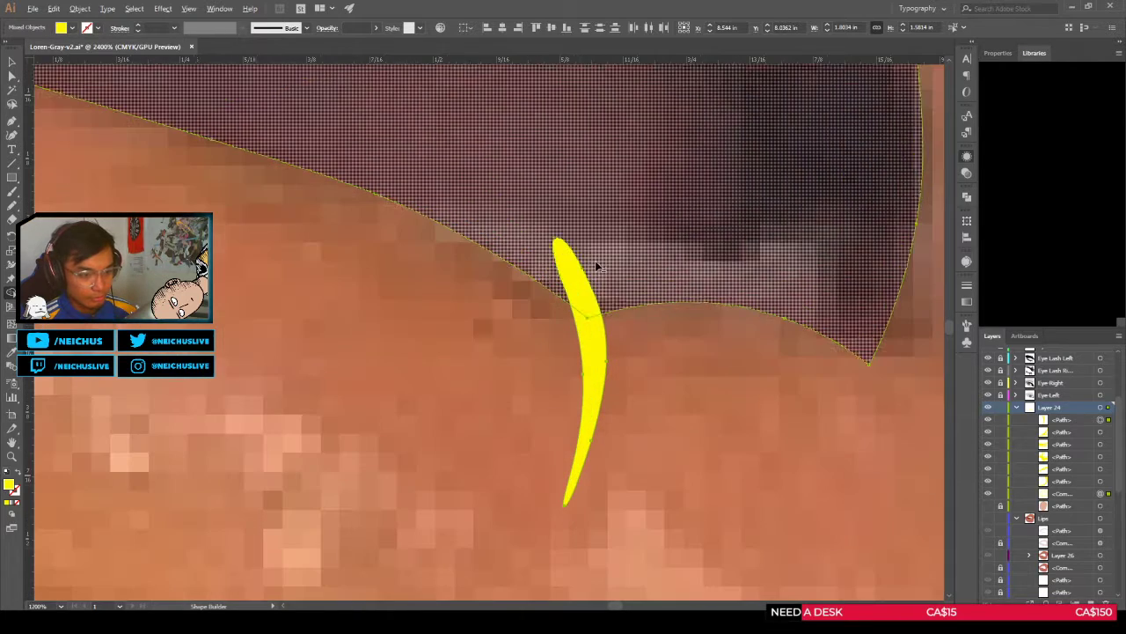
scroll(610, 261, "down", 3)
key("a")
left_click(628, 229)
scroll(631, 232, "down", 2)
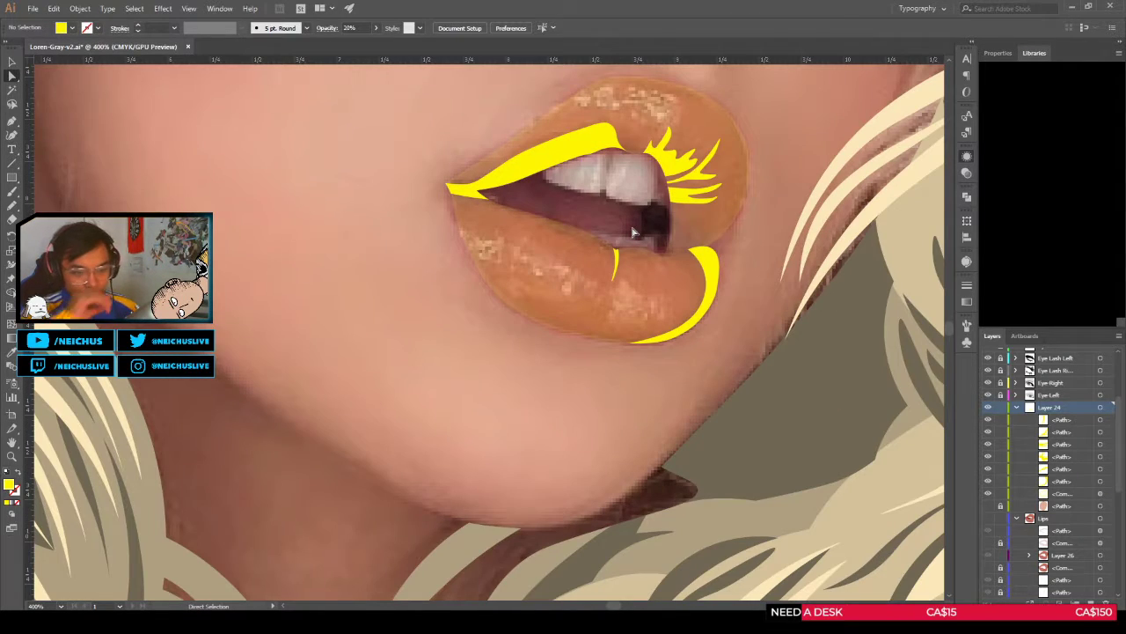
Step: Move the six yellow shadow paths out of Layer 24 into the Lips layer, turning that layer's visibility on
left_click(1100, 420)
left_click(1100, 432, "shift")
left_click(1100, 444, "shift")
left_click(1100, 457, "shift")
left_click(1100, 470, "shift")
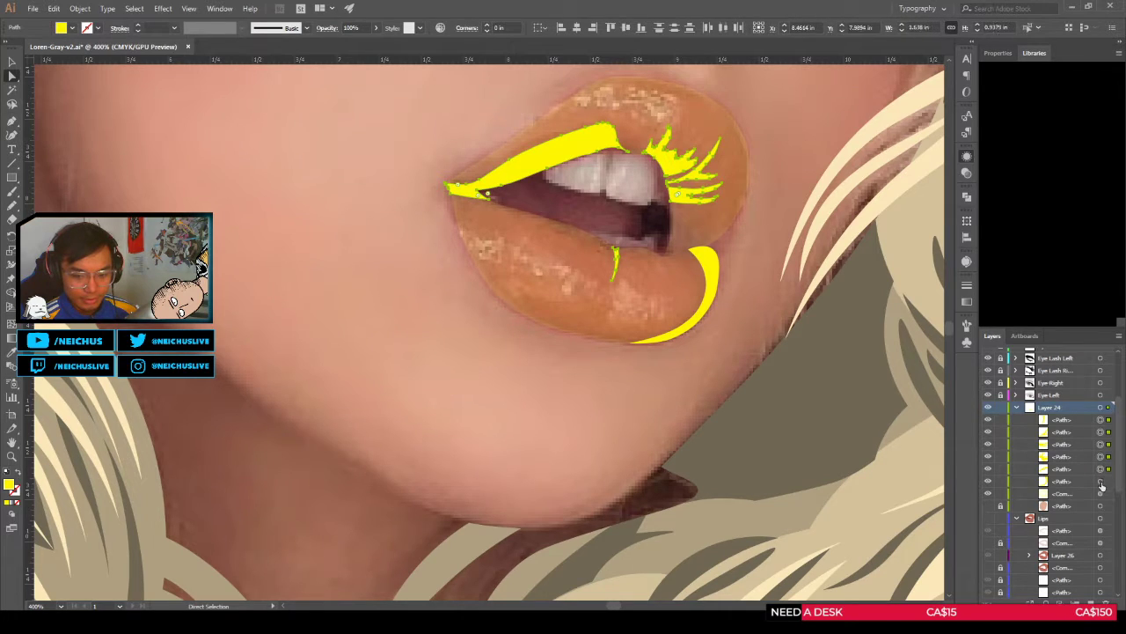
left_click(1102, 481, "shift")
key("Delete")
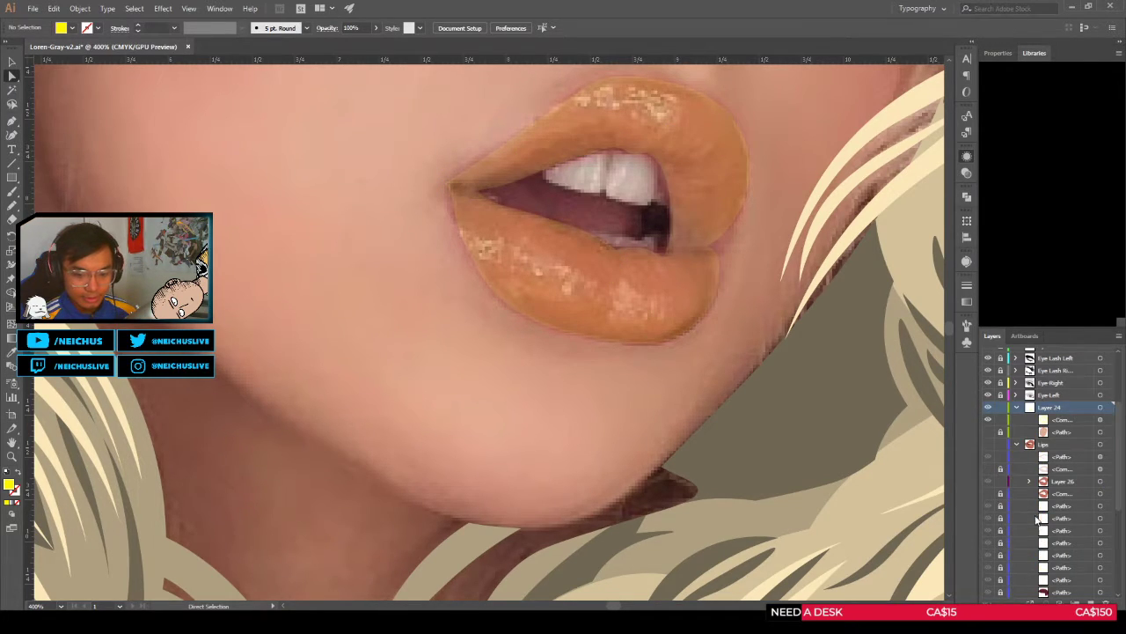
left_click(989, 445)
left_click(1061, 447)
left_click(1100, 445)
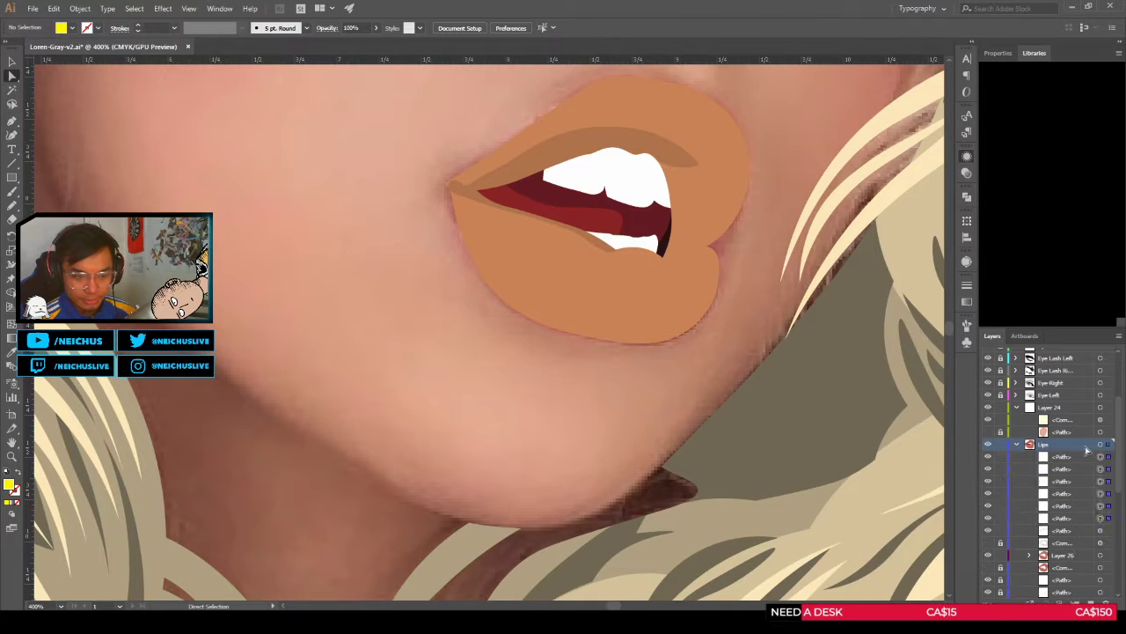
key("i")
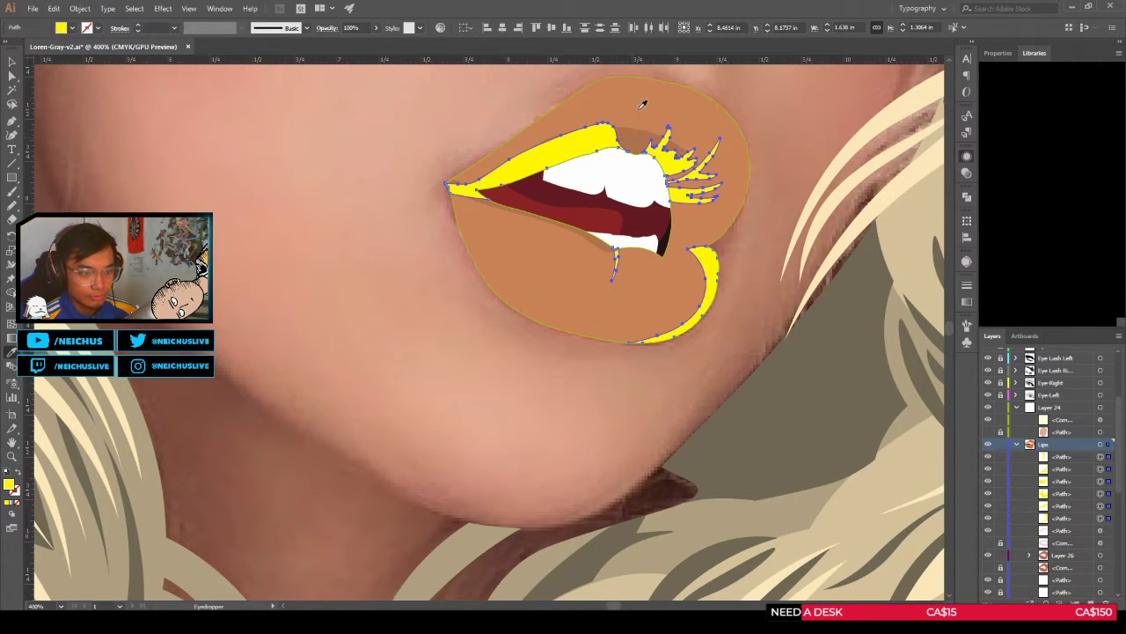
left_click(640, 129)
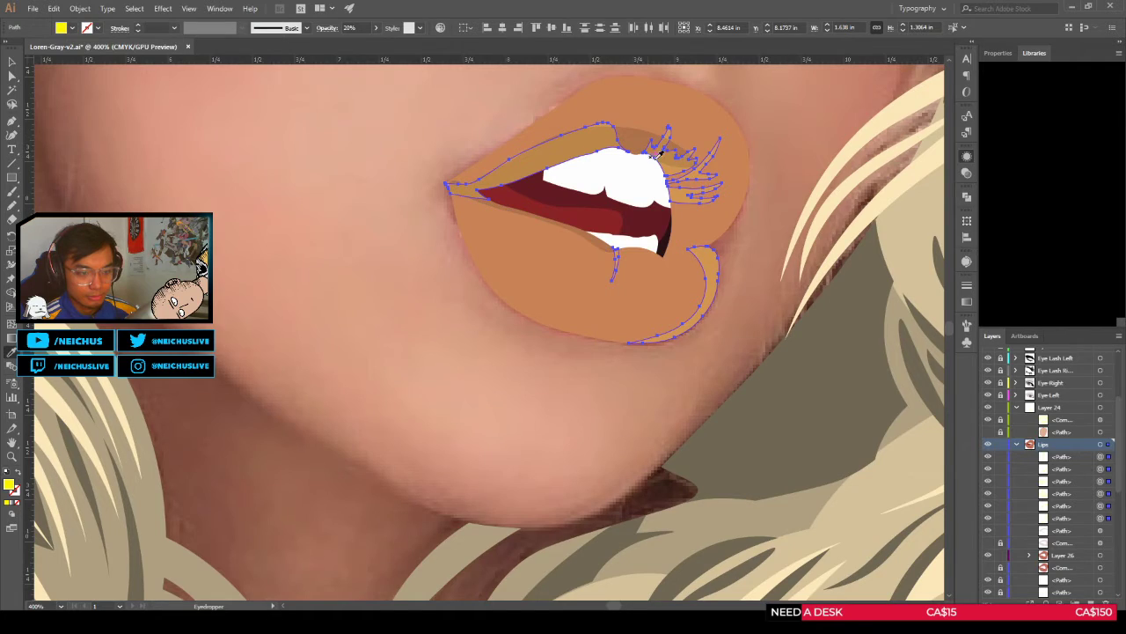
left_click(707, 218)
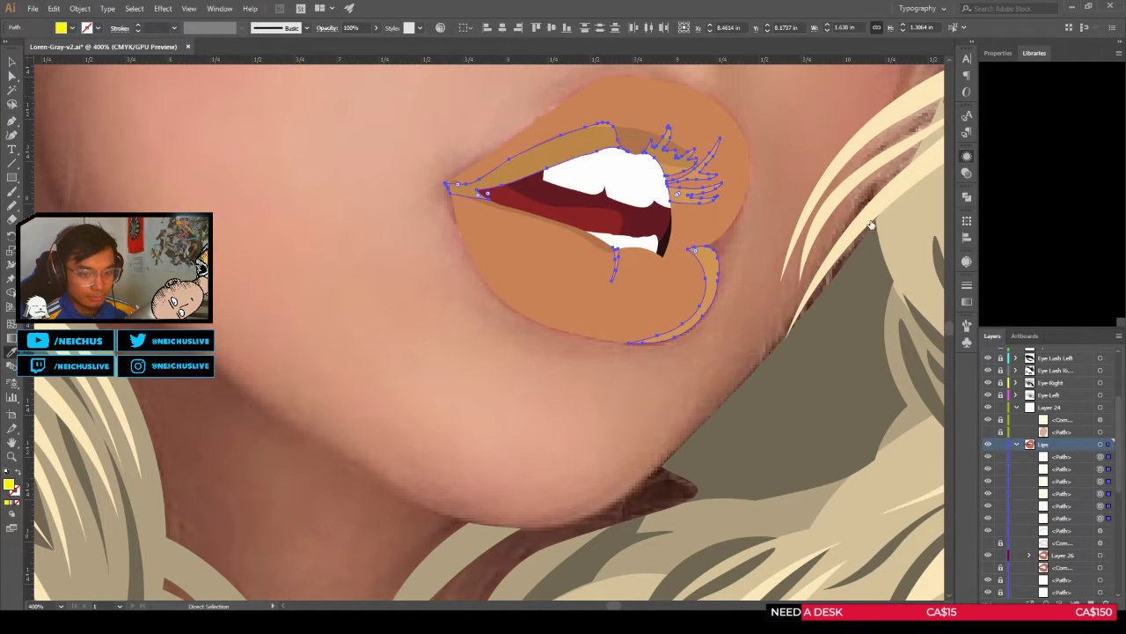
key("a")
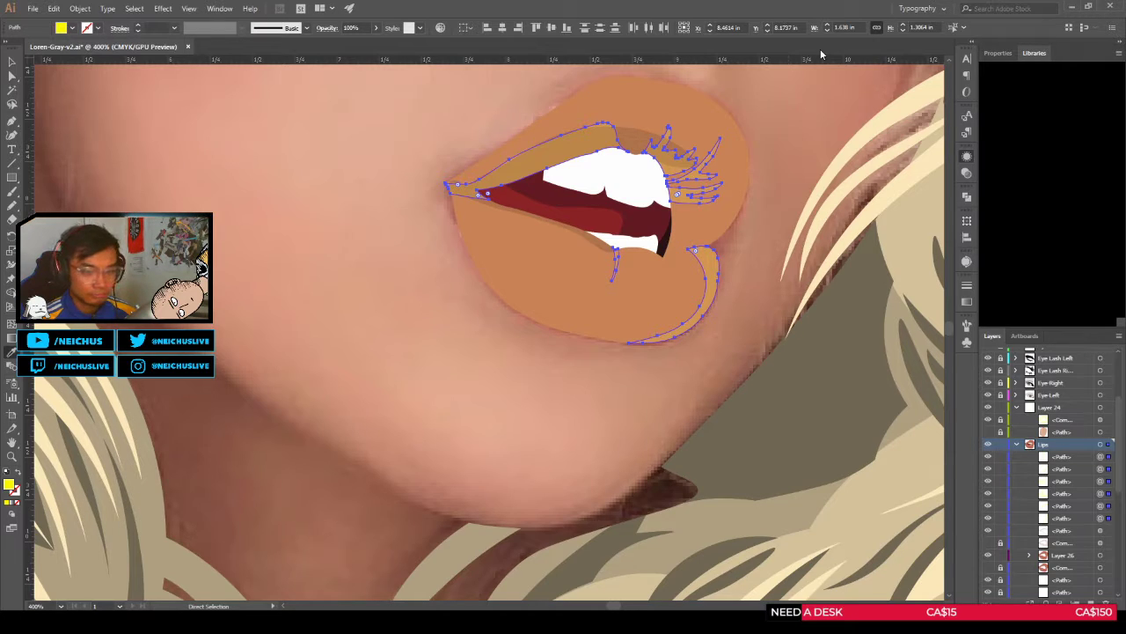
key("v")
key("ctrl+z")
key("ctrl+z")
key("ctrl+z")
key("ctrl+z")
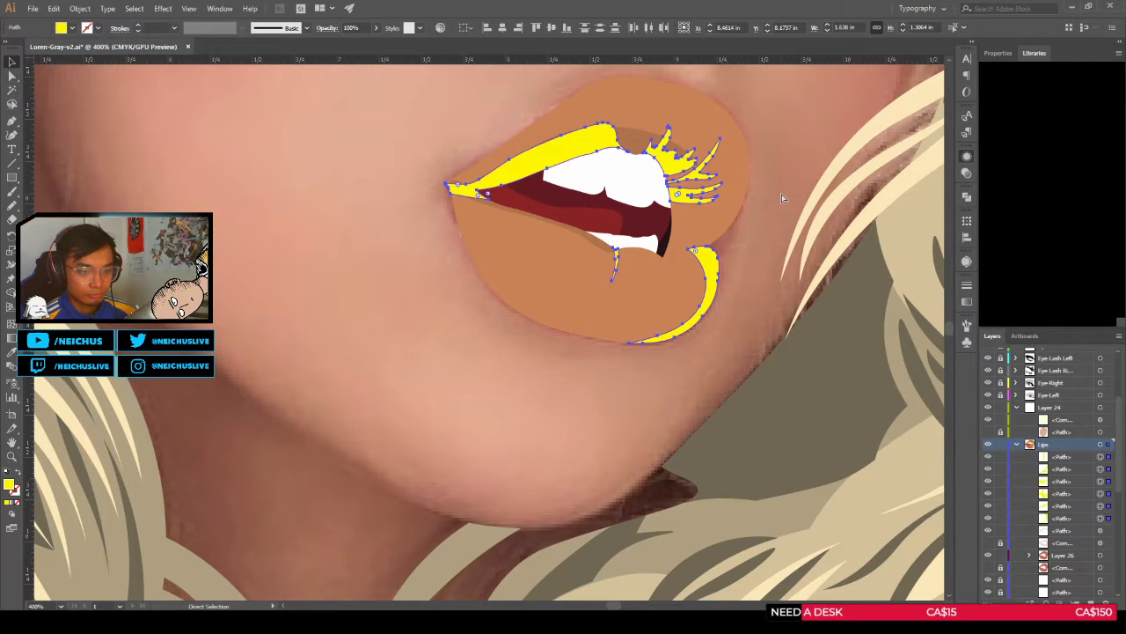
key("ctrl+z")
key("ctrl+shift+z")
key("ctrl+shift+z")
key("ctrl+shift+z")
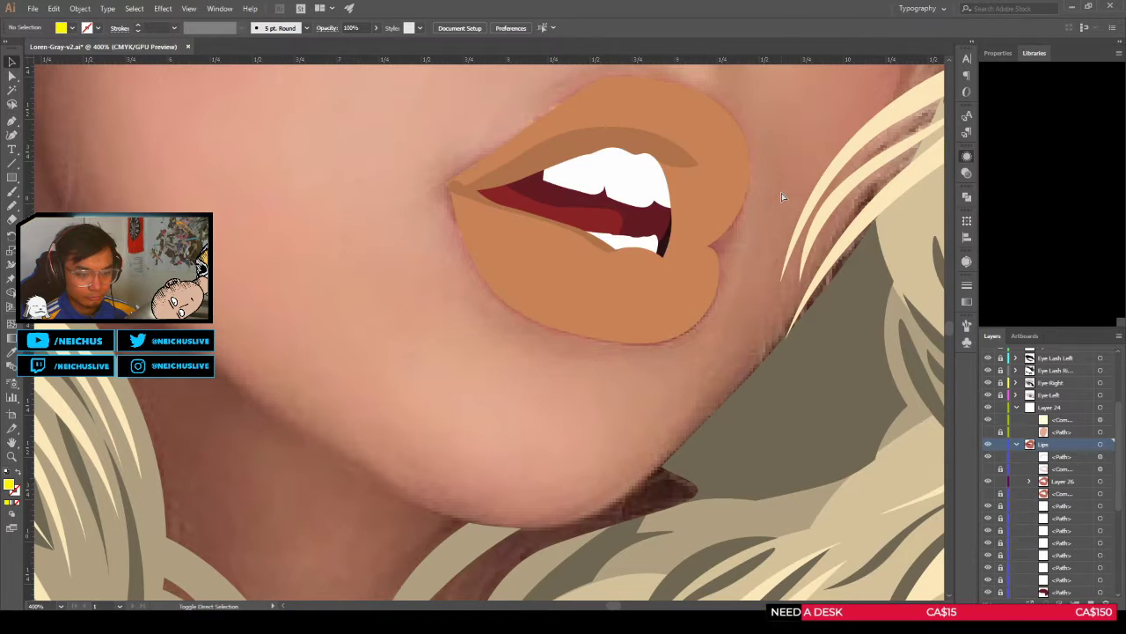
Step: Hide Layer 24's translucent lip shape and recolour the six yellow shadow paths with the lip colour at 30% opacity
left_click(988, 420)
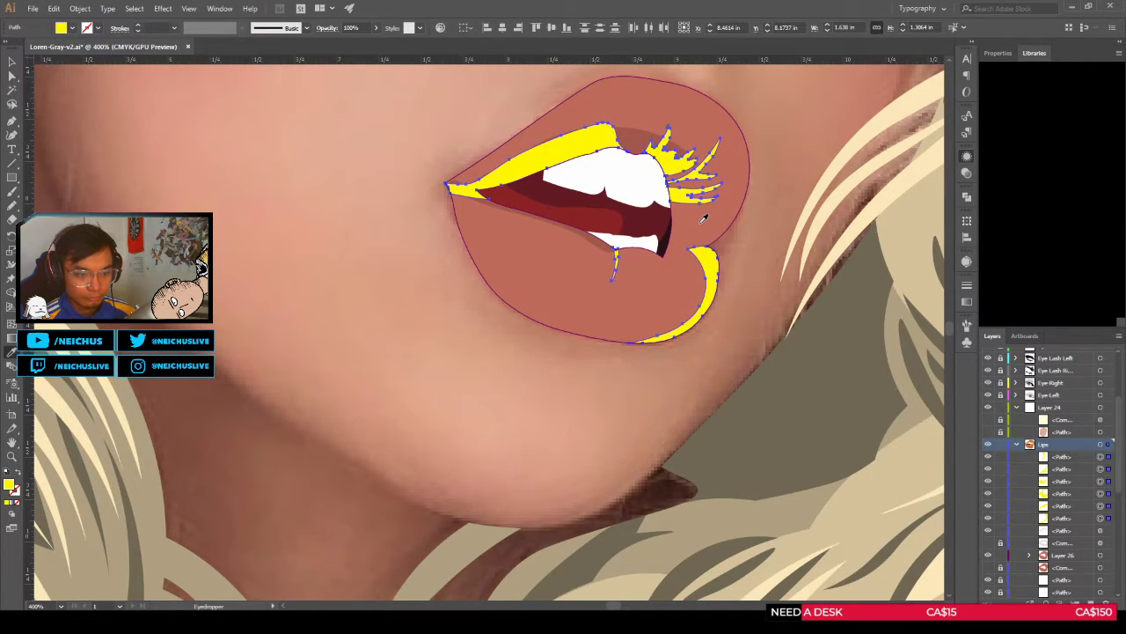
left_click(703, 218)
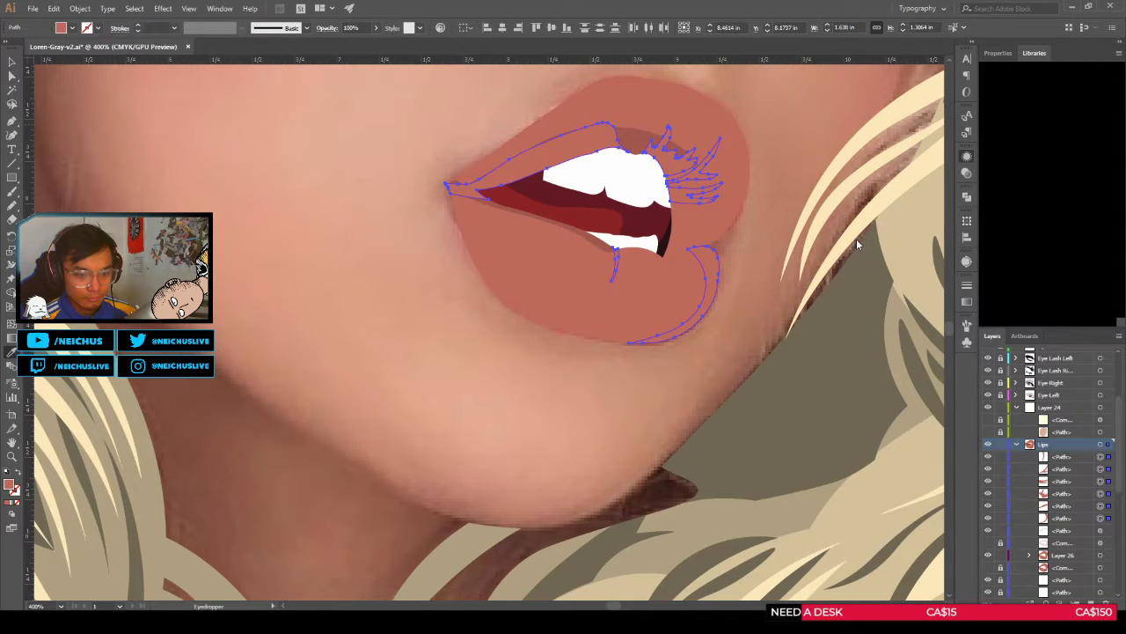
left_click(833, 237)
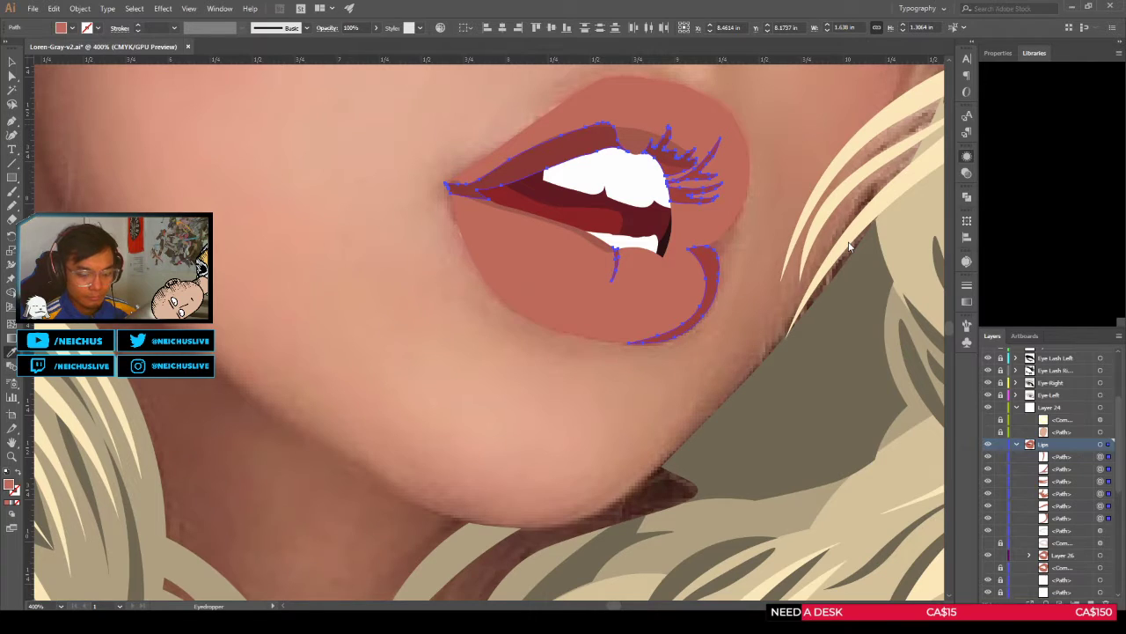
key("ctrl+z")
key("v")
left_click(785, 148)
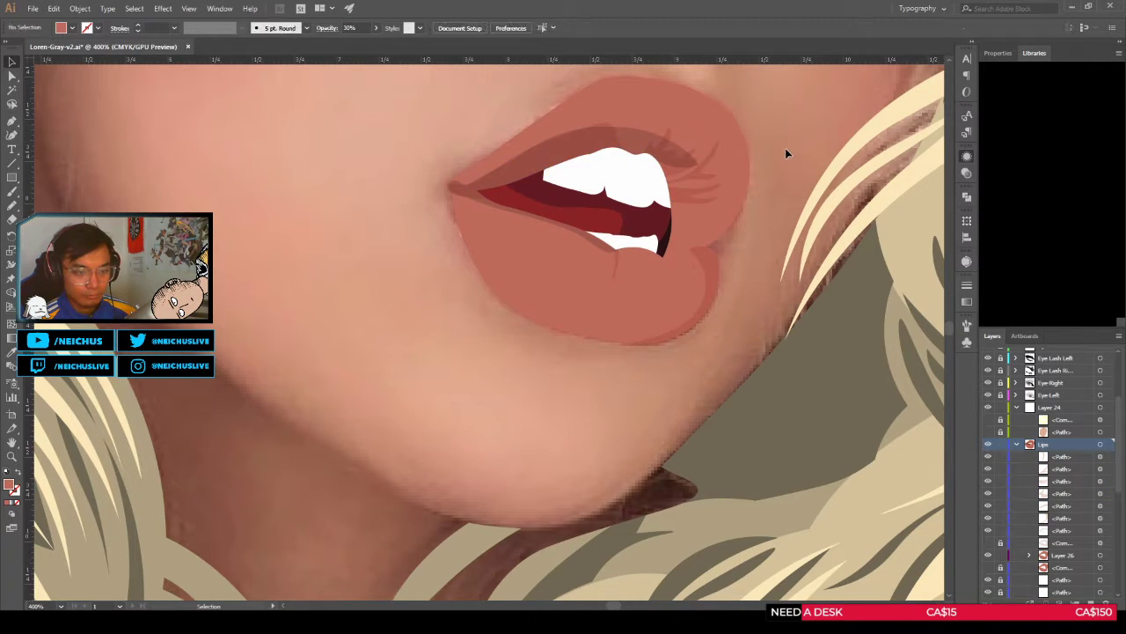
scroll(783, 144, "down", 3)
scroll(783, 145, "up", 3)
Step: Restyle the six new shadow paths with the existing upper-lip shadow's dark fill at 15% opacity
key("ctrl+z")
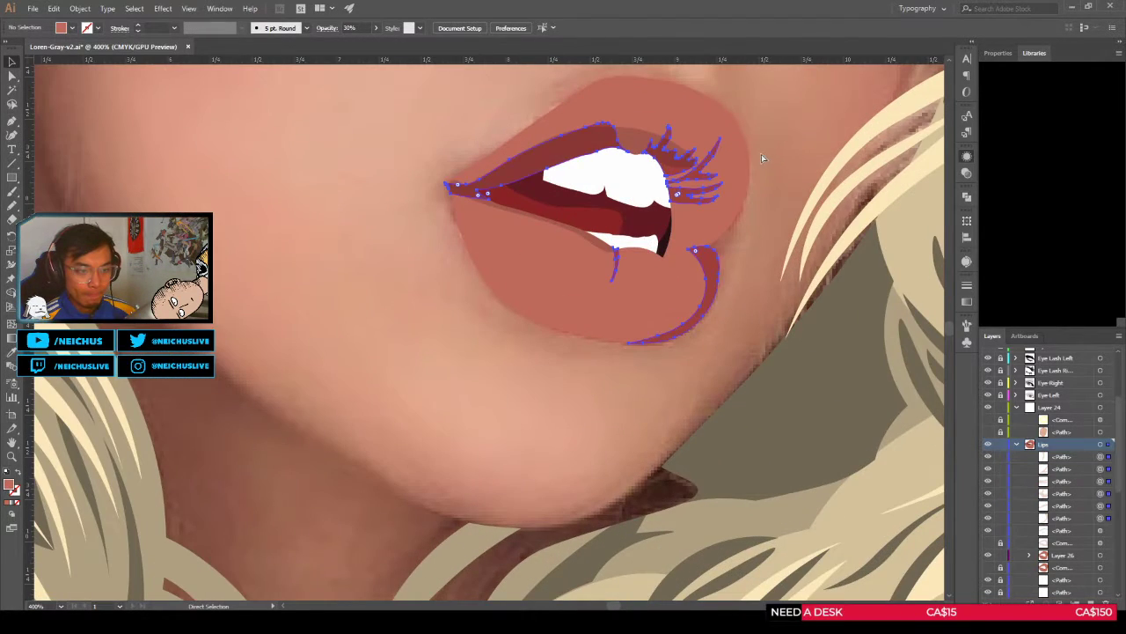
key("i")
left_click(646, 133)
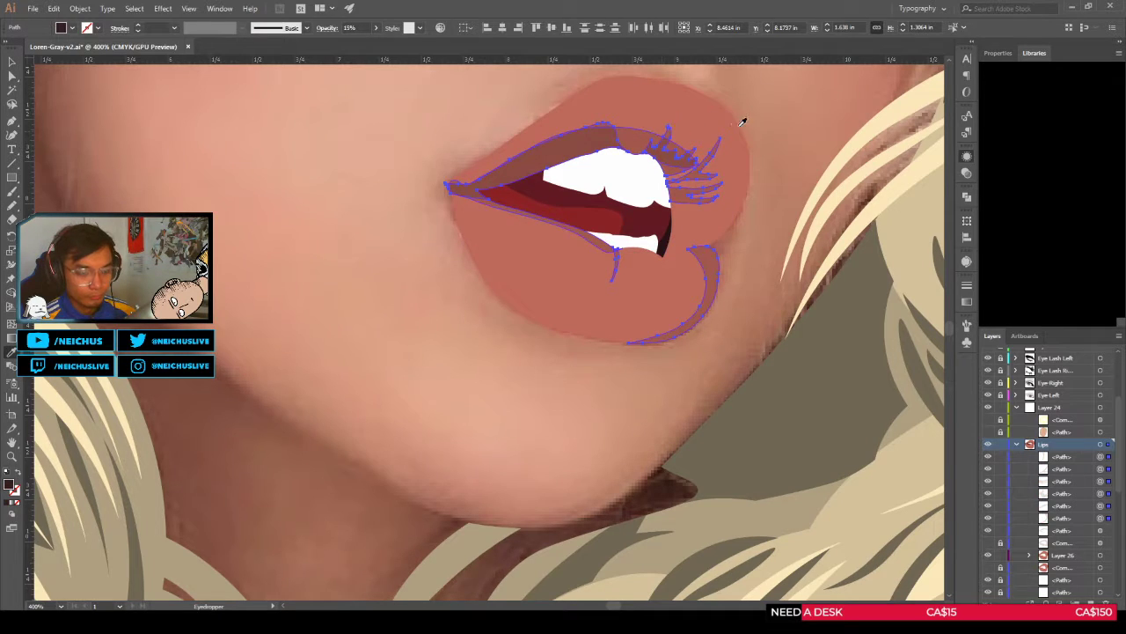
key("a")
left_click(802, 126)
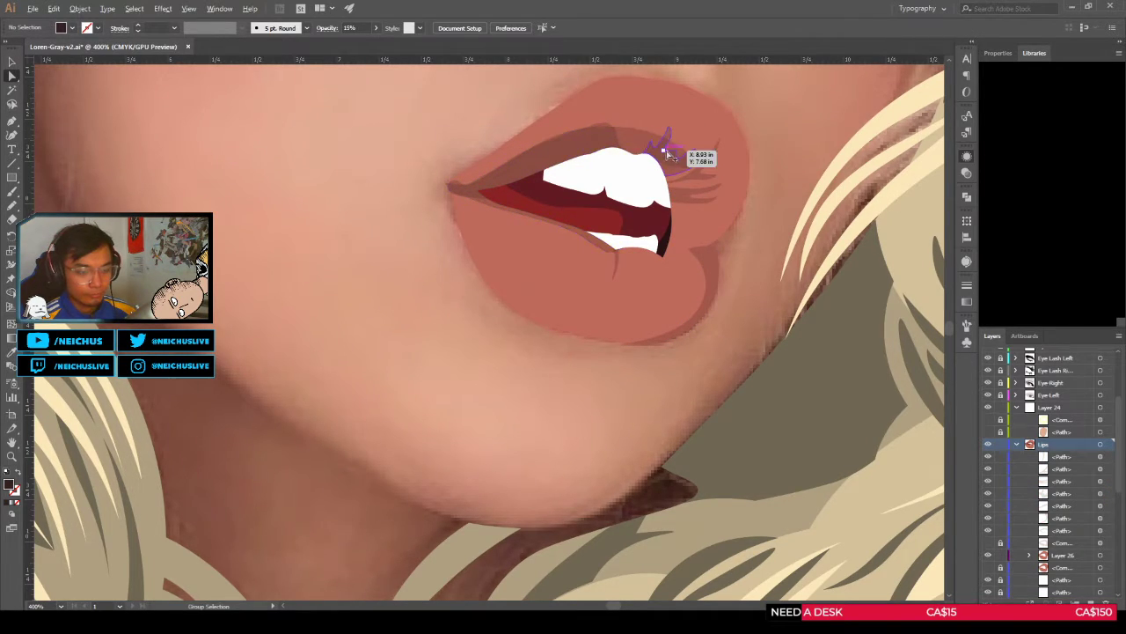
Step: Hide the old shadow path that runs around the mouth opening beneath the new shadow shapes
scroll(686, 148, "up", 1)
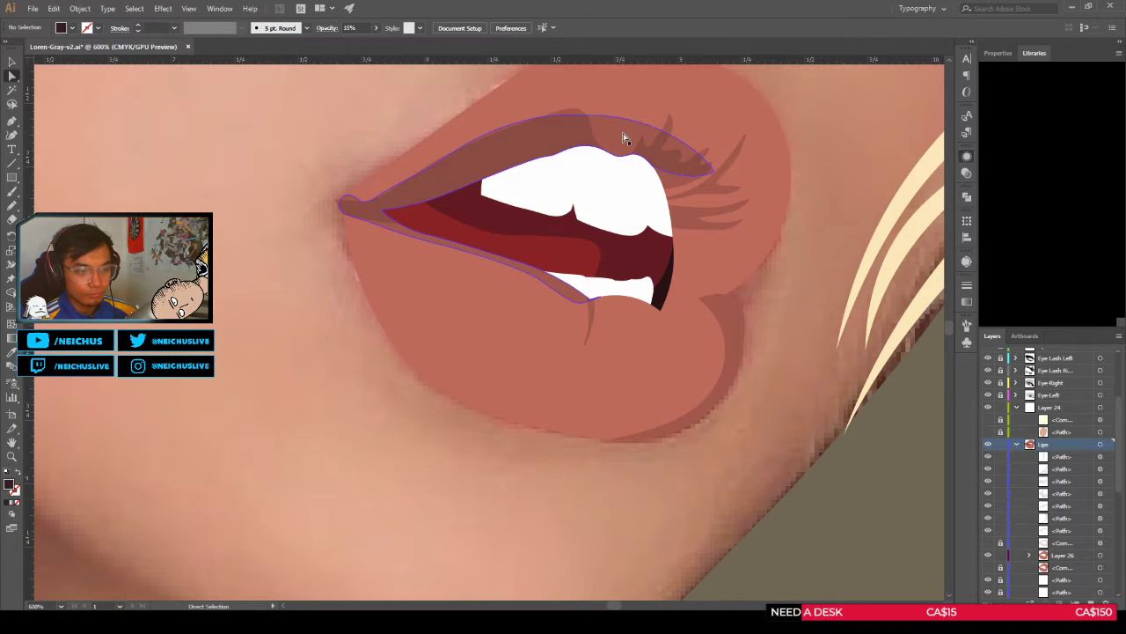
left_click(622, 136)
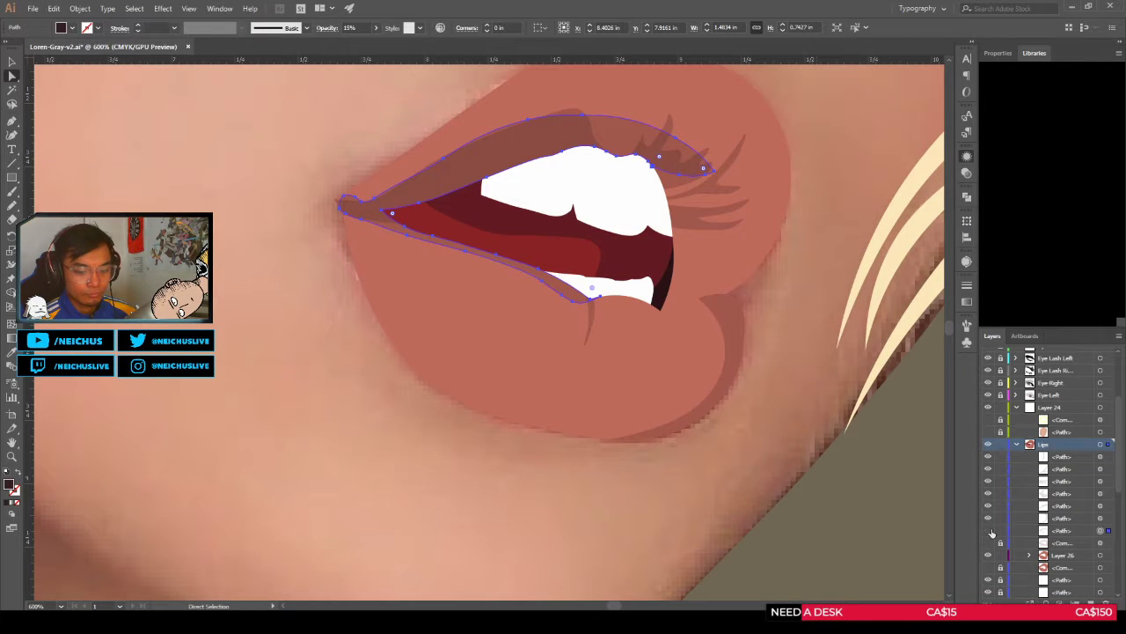
left_click(749, 315)
Step: Examine the new lip shading against the whole portrait and up close, with the old shadow path hidden
scroll(789, 298, "down", 5)
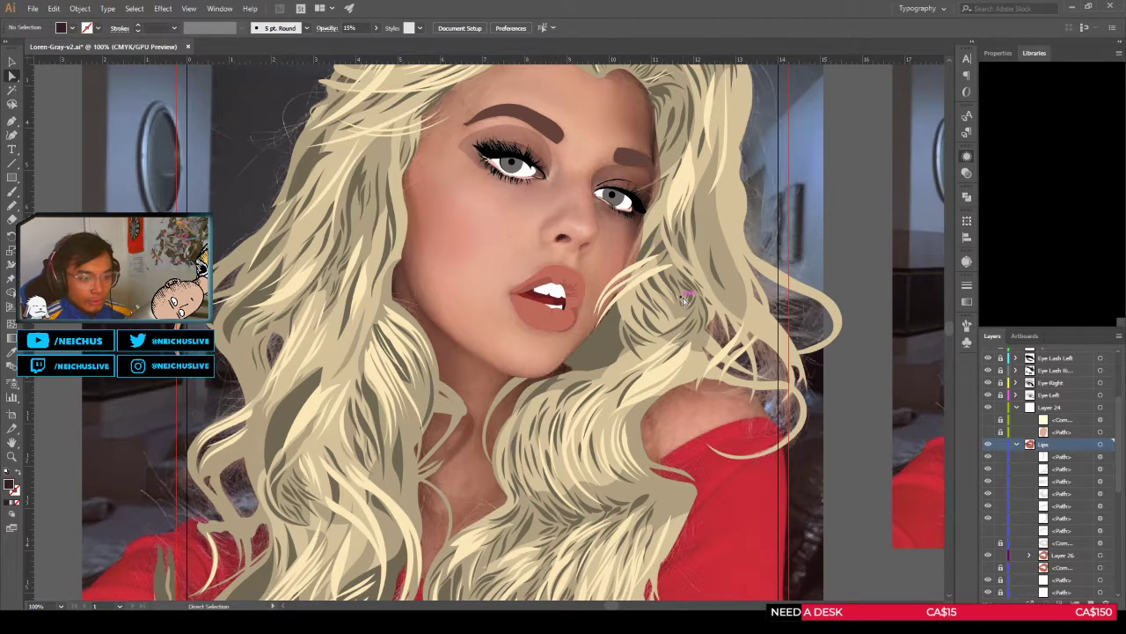
scroll(577, 303, "down", 2)
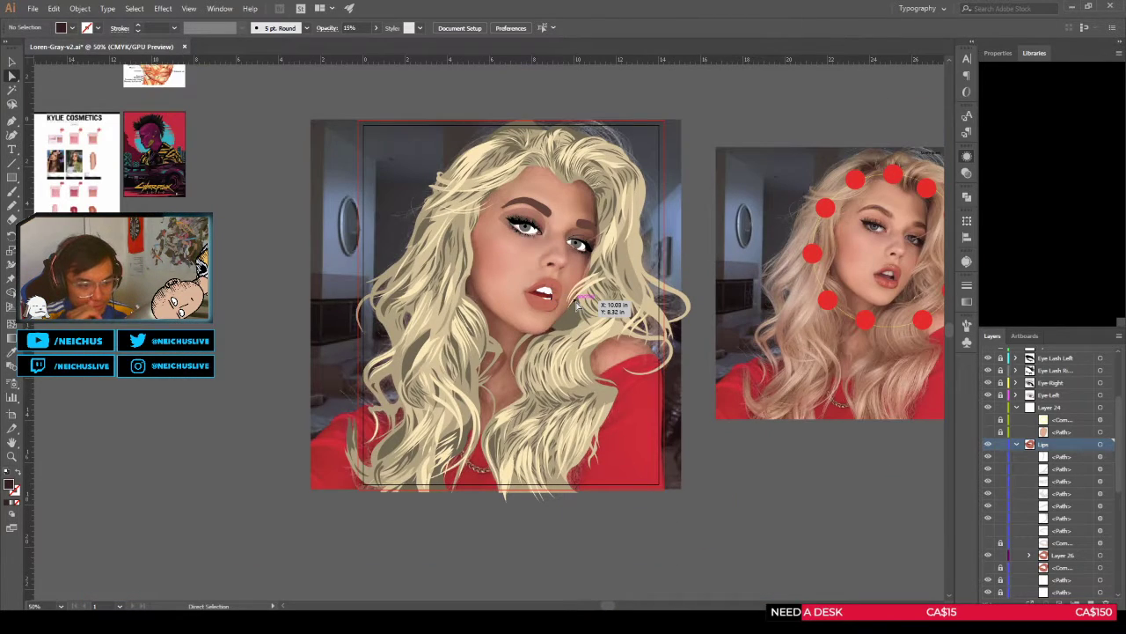
scroll(577, 304, "up", 7)
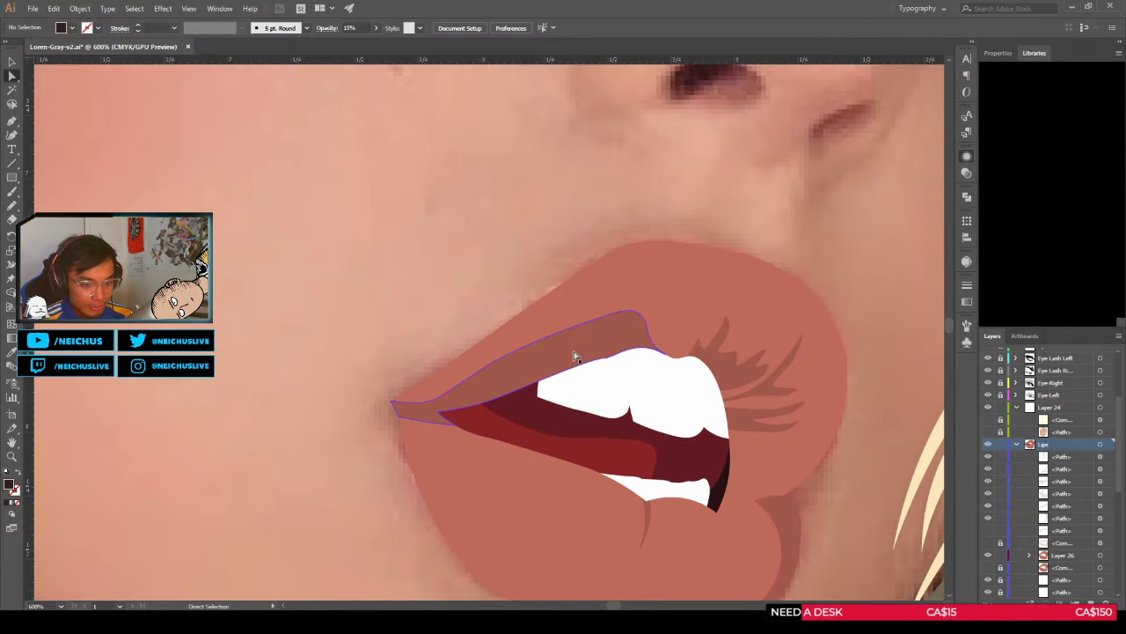
scroll(574, 356, "down", 4)
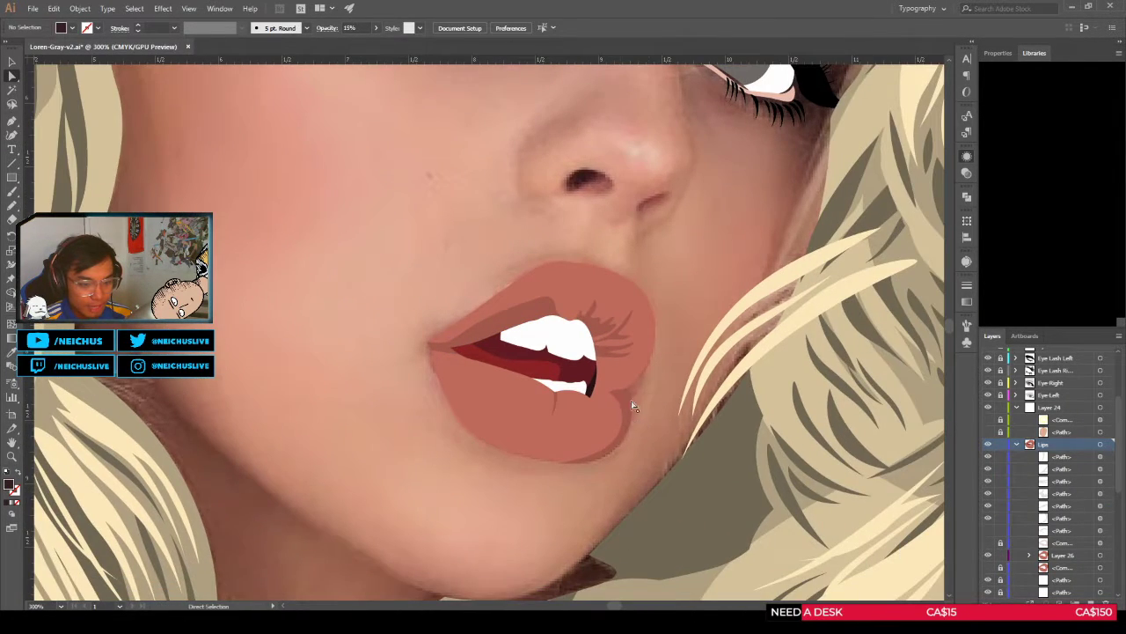
scroll(631, 400, "up", 3)
left_click(578, 303)
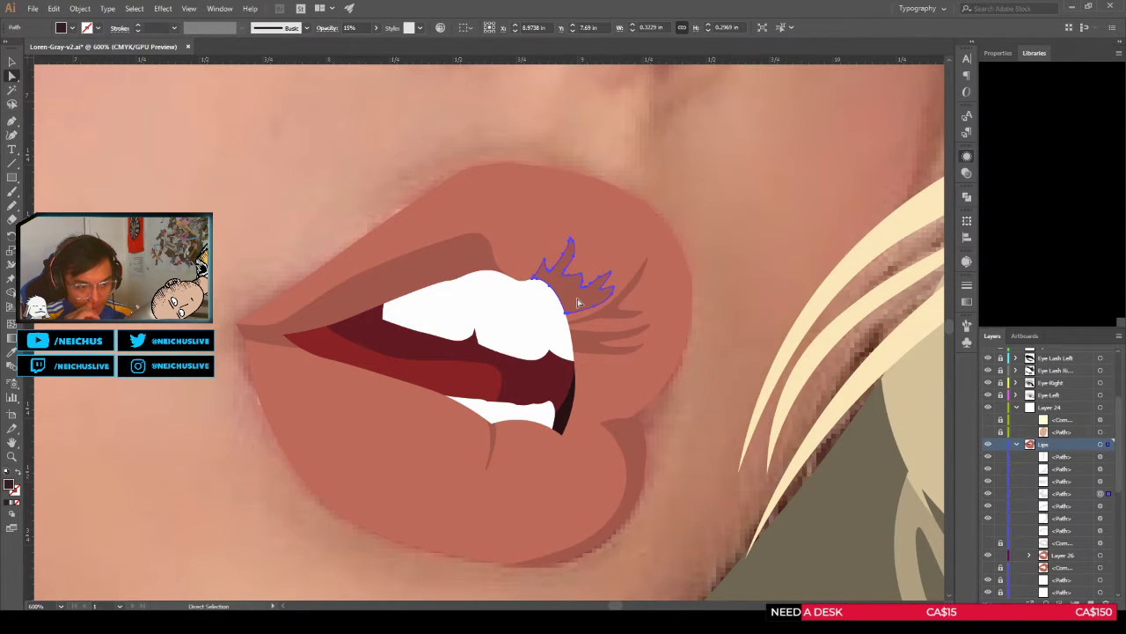
scroll(578, 302, "down", 3)
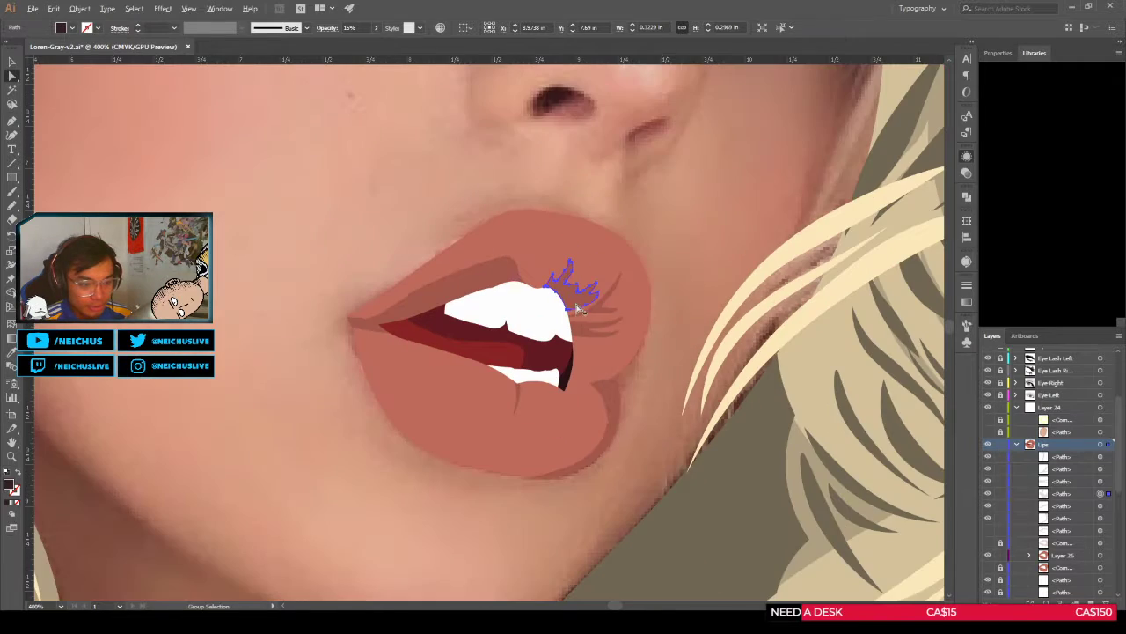
scroll(581, 310, "down", 3)
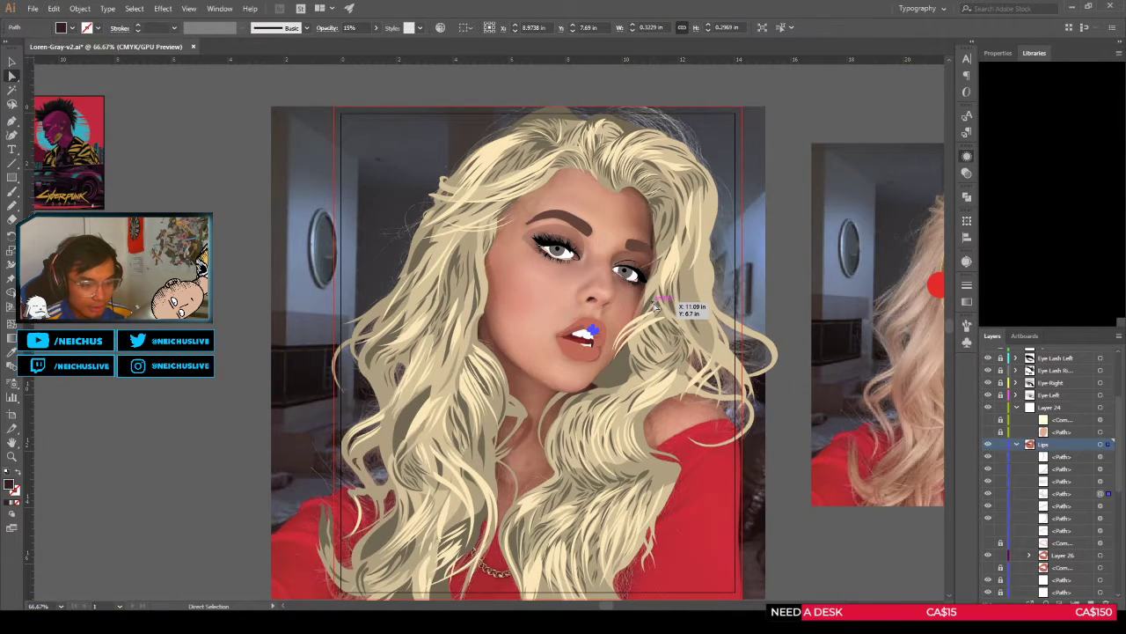
scroll(656, 305, "up", 5)
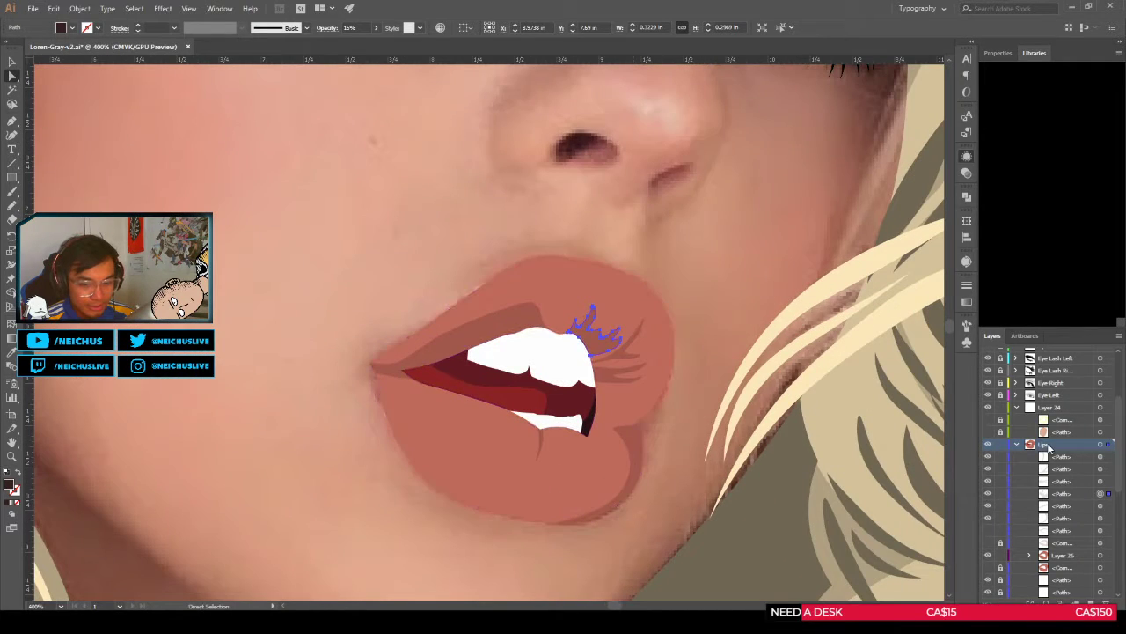
left_click(988, 531)
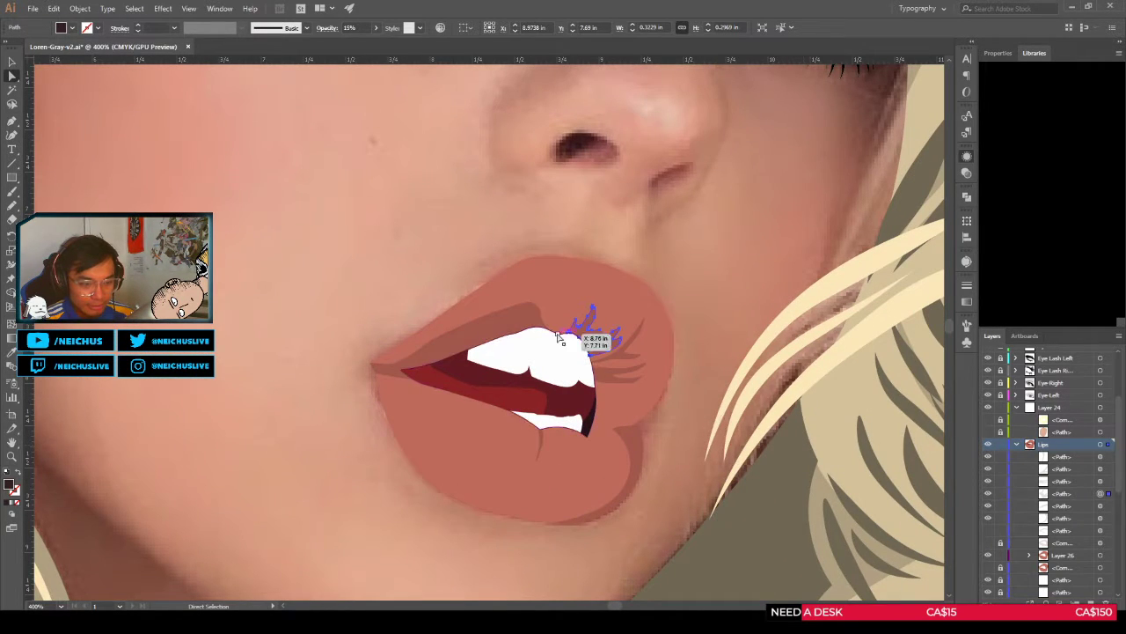
scroll(577, 332, "up", 1)
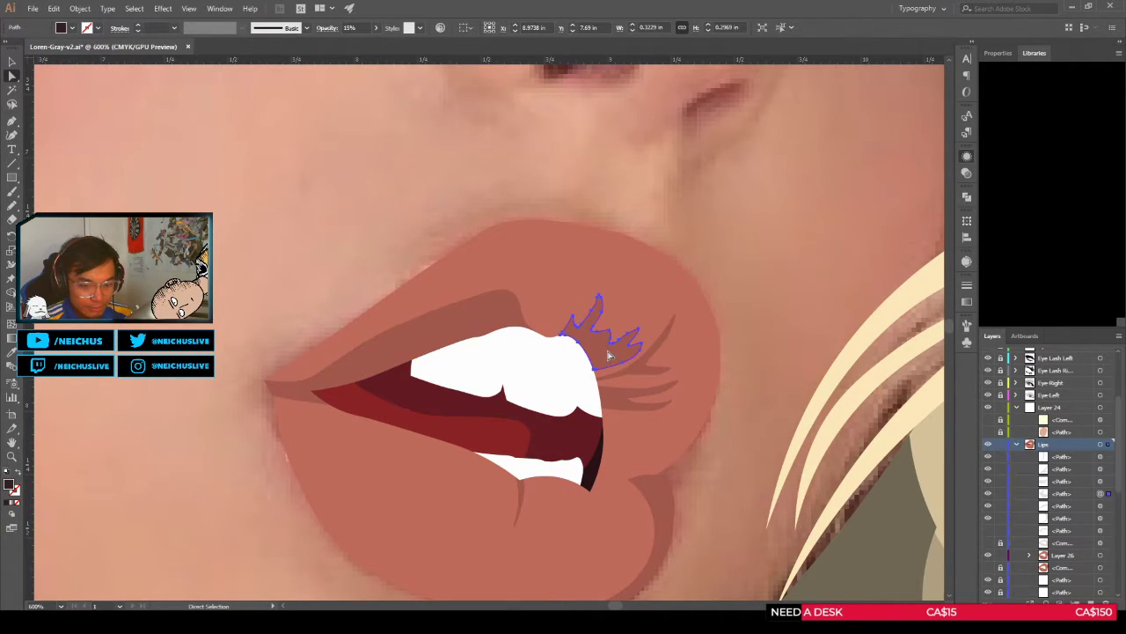
Step: Move the three spiky crease shadows beside the upper teeth below Layer 26 in the layer stack, and hide and lock them
scroll(614, 360, "up", 1)
left_click(654, 375, "shift")
left_click(642, 413, "shift")
scroll(641, 417, "down", 1)
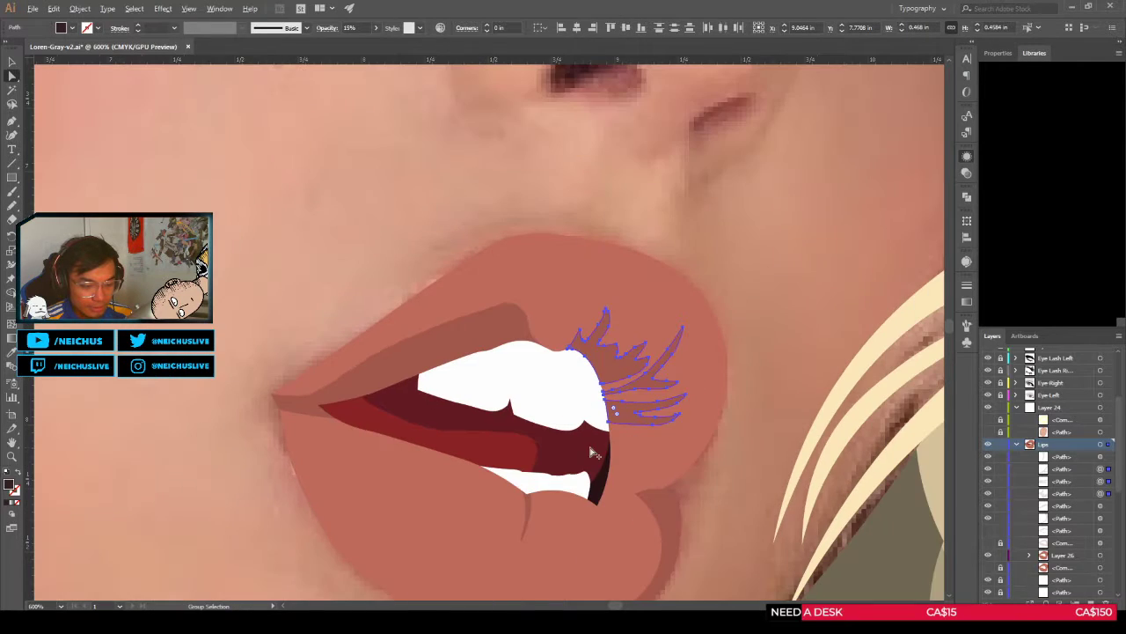
key("v")
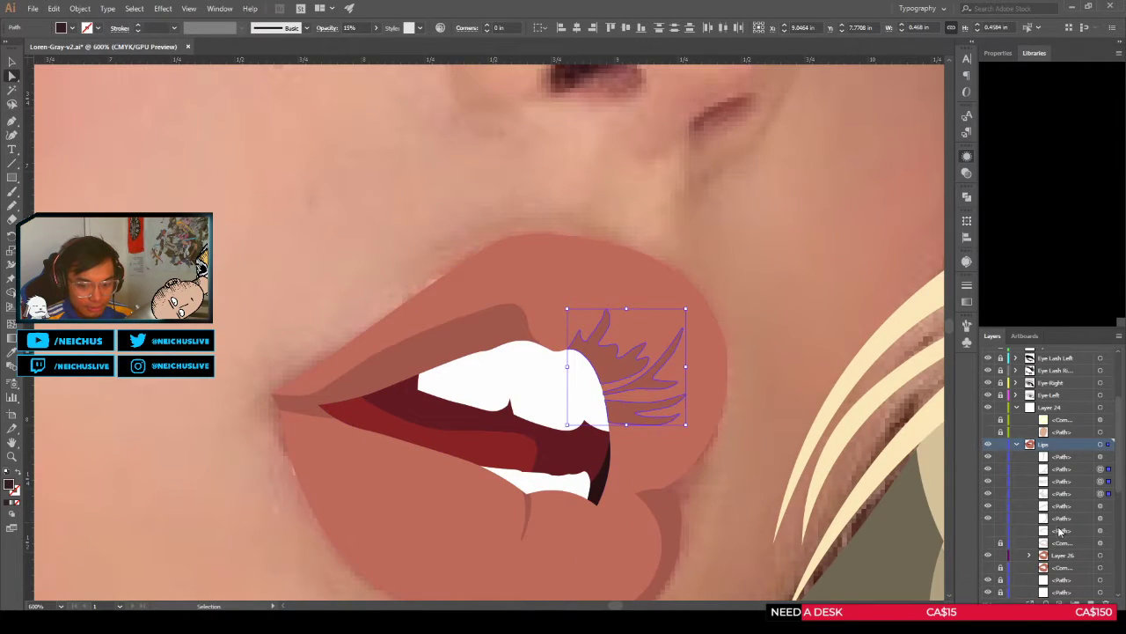
key("Delete")
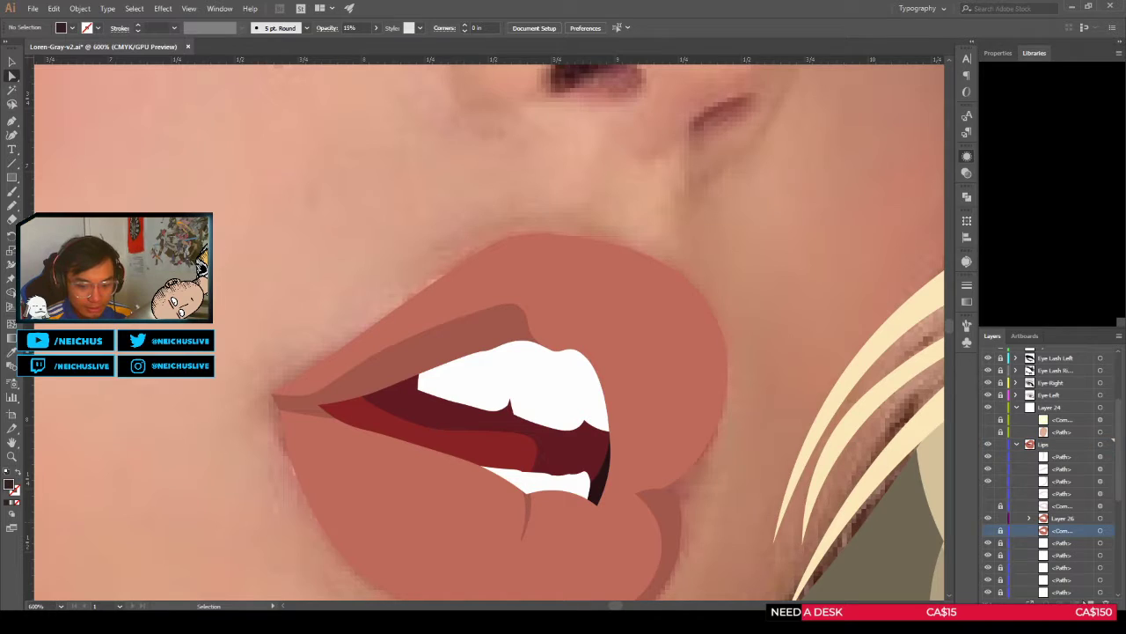
key("ctrl+z")
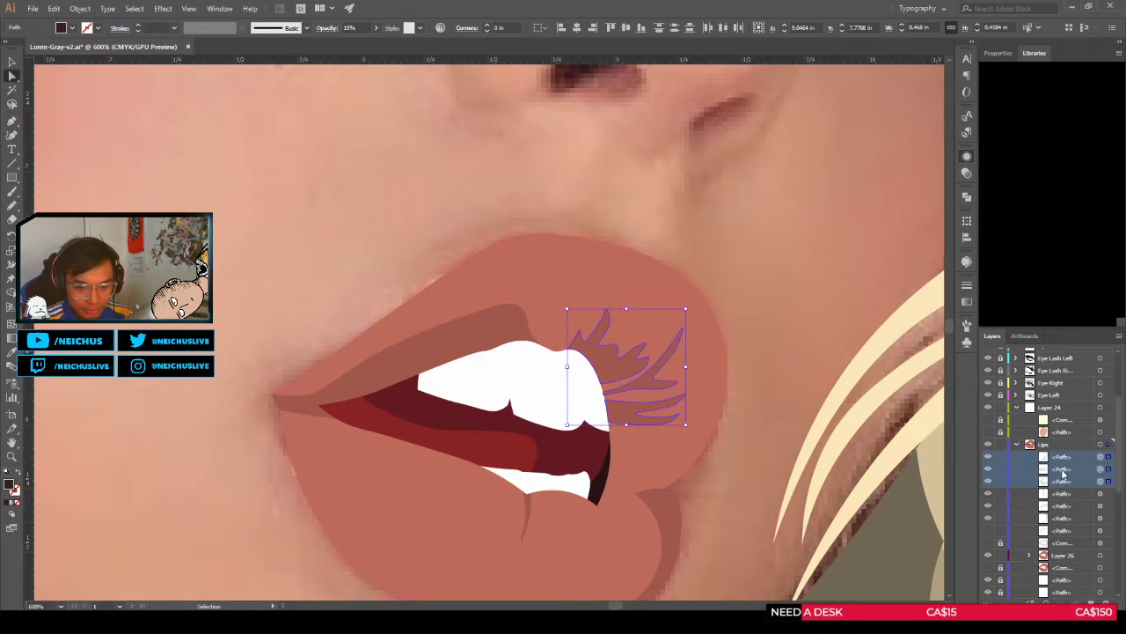
left_click_drag(1063, 473, 989, 570)
left_click(1059, 544)
left_click(1060, 555, "shift")
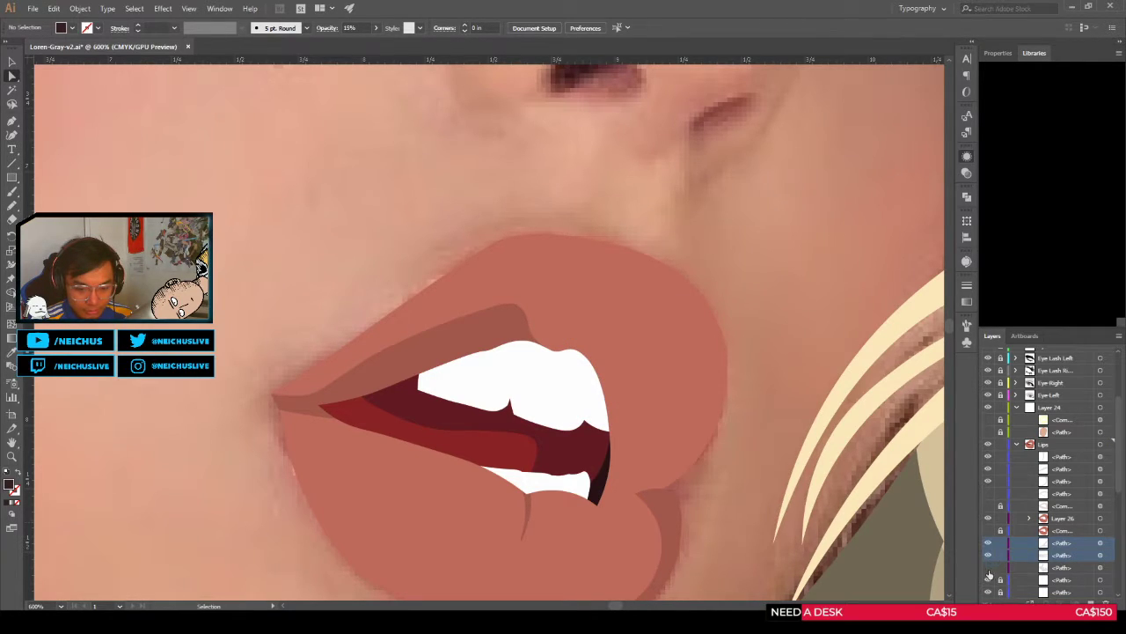
left_click(1072, 568, "shift")
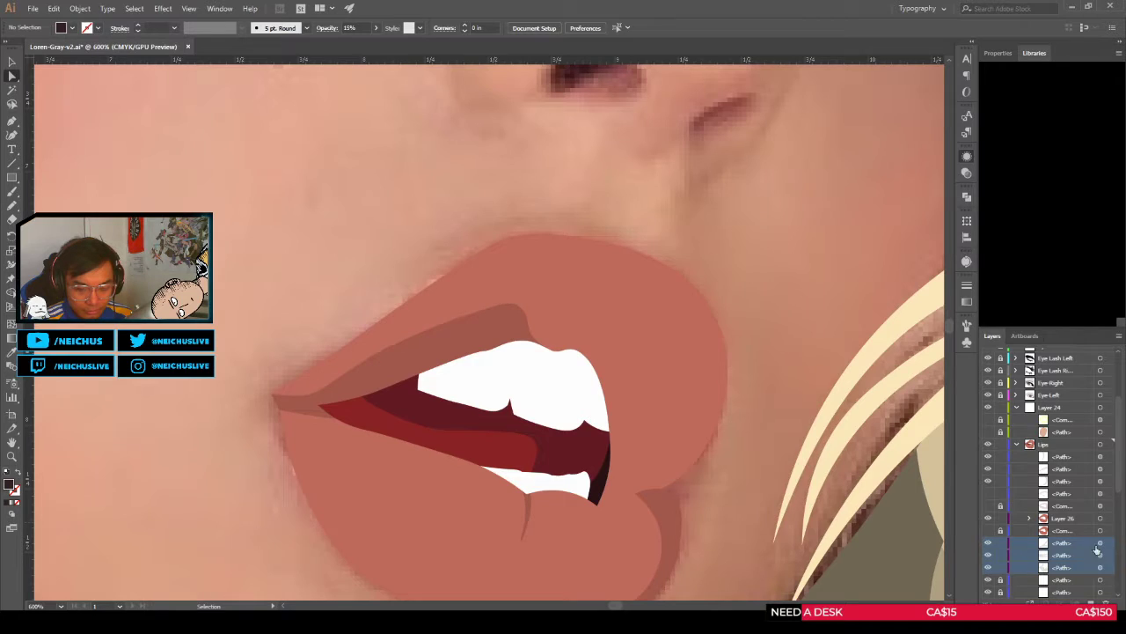
left_click_drag(1069, 549, 1003, 551)
Step: Hide the Lips layer and show Layer 24's translucent lip shape over the photo, ready for tracing with the Curvature tool
key("v")
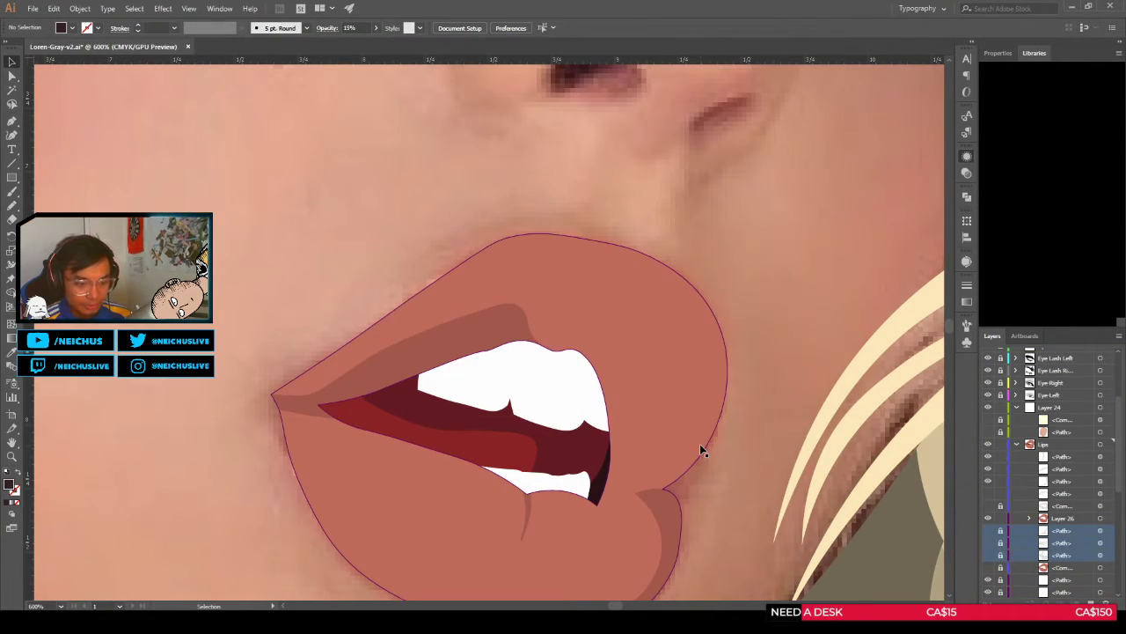
left_click(698, 448)
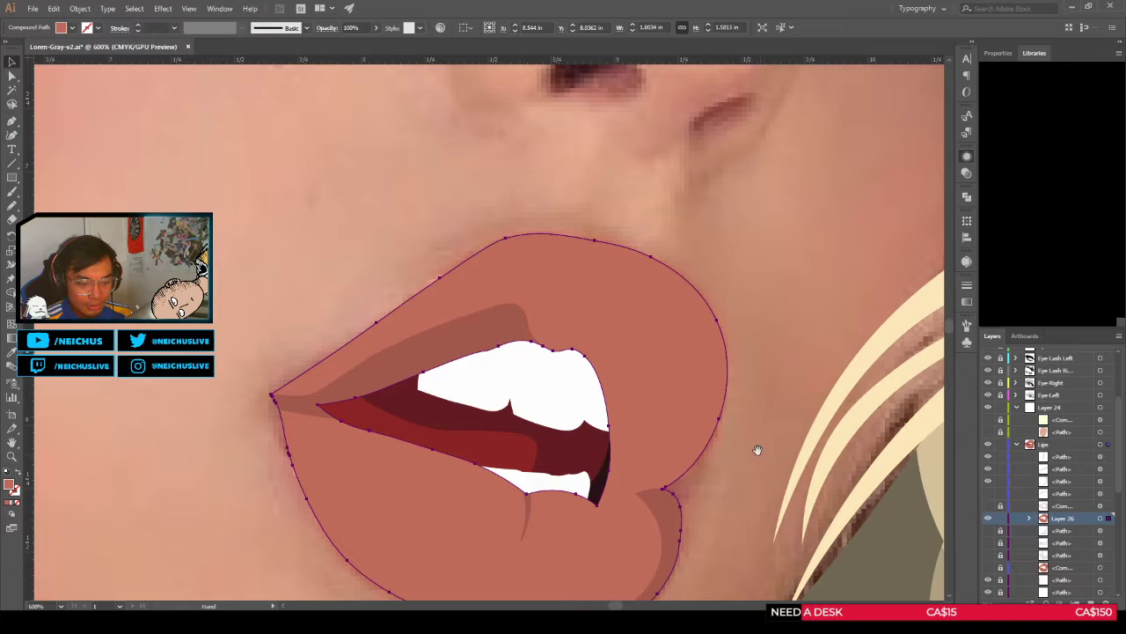
left_click(989, 446)
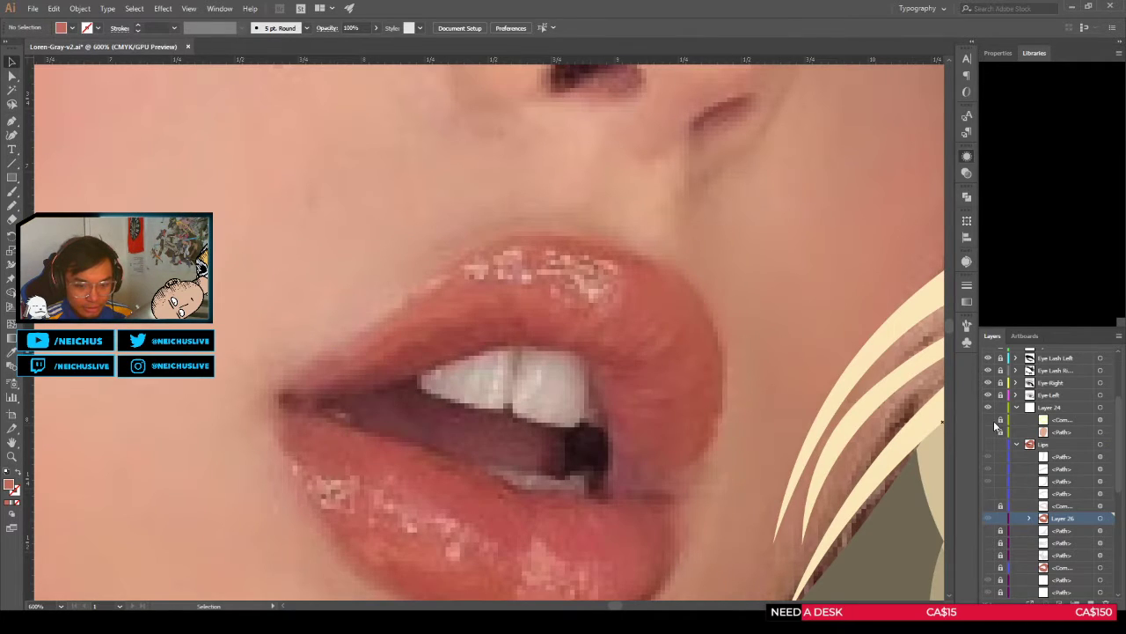
left_click(988, 419)
key("shift+grave")
scroll(595, 350, "down", 1)
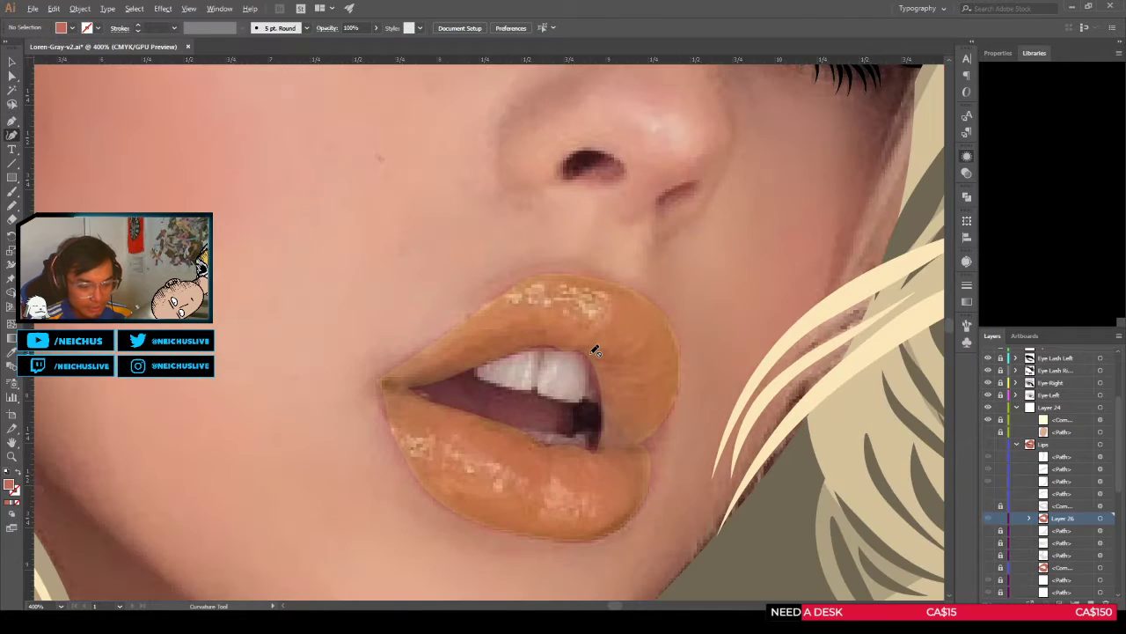
Step: On Layer 24, begin tracing a new crease with the Curvature tool from the lip edge above the upper teeth diagonally up into the upper lip
left_click(1073, 444)
left_click(1051, 410)
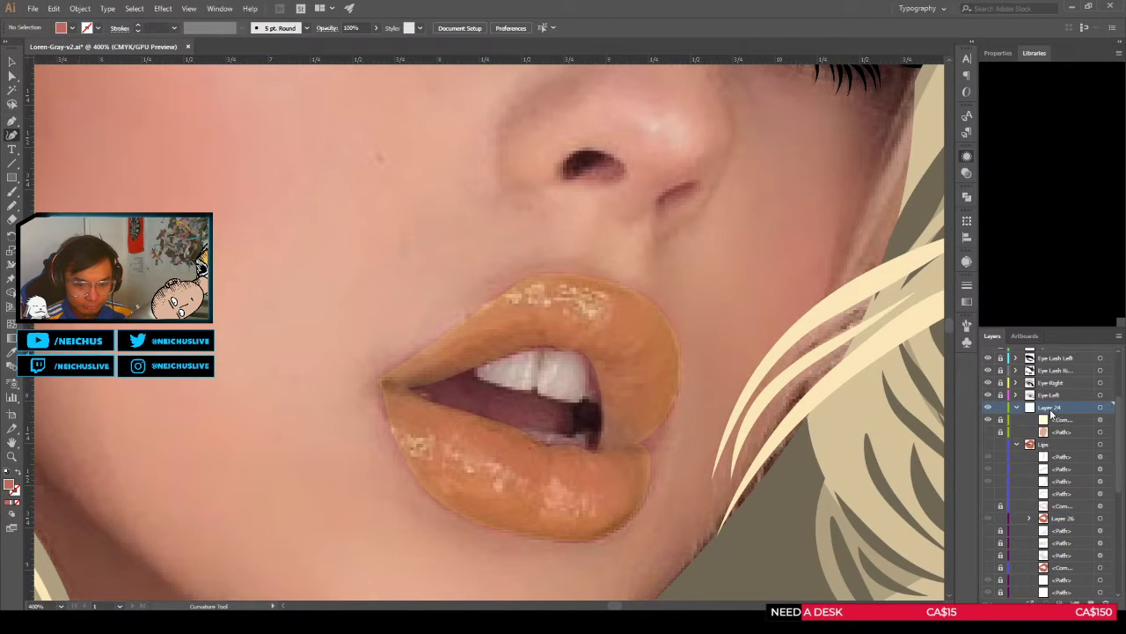
scroll(579, 364, "up", 1)
scroll(581, 360, "down", 1)
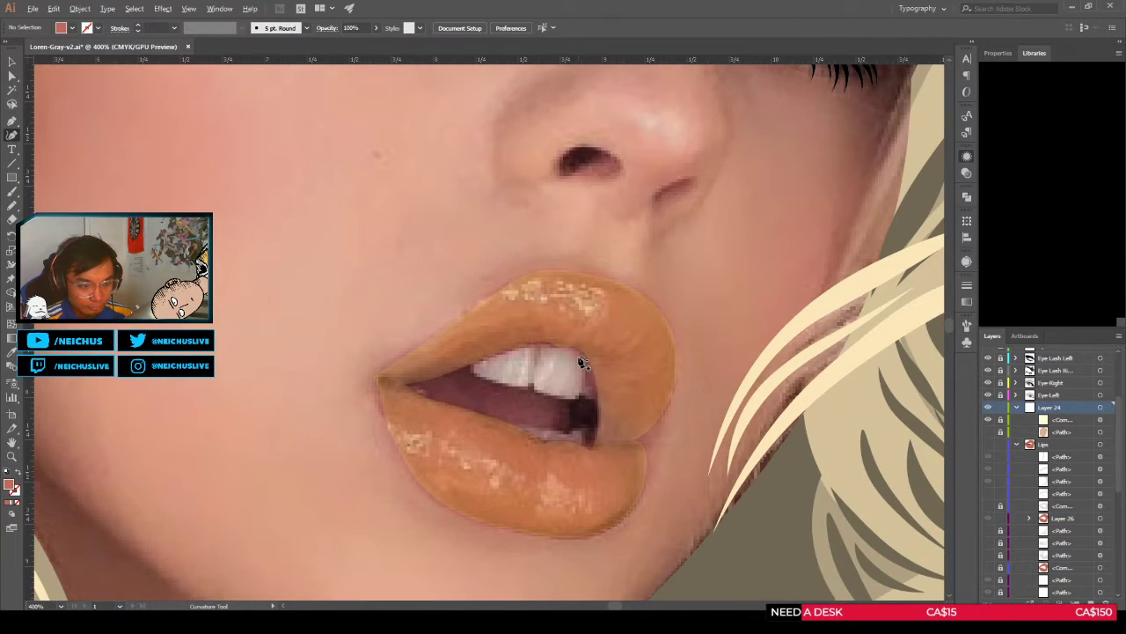
scroll(577, 359, "up", 1)
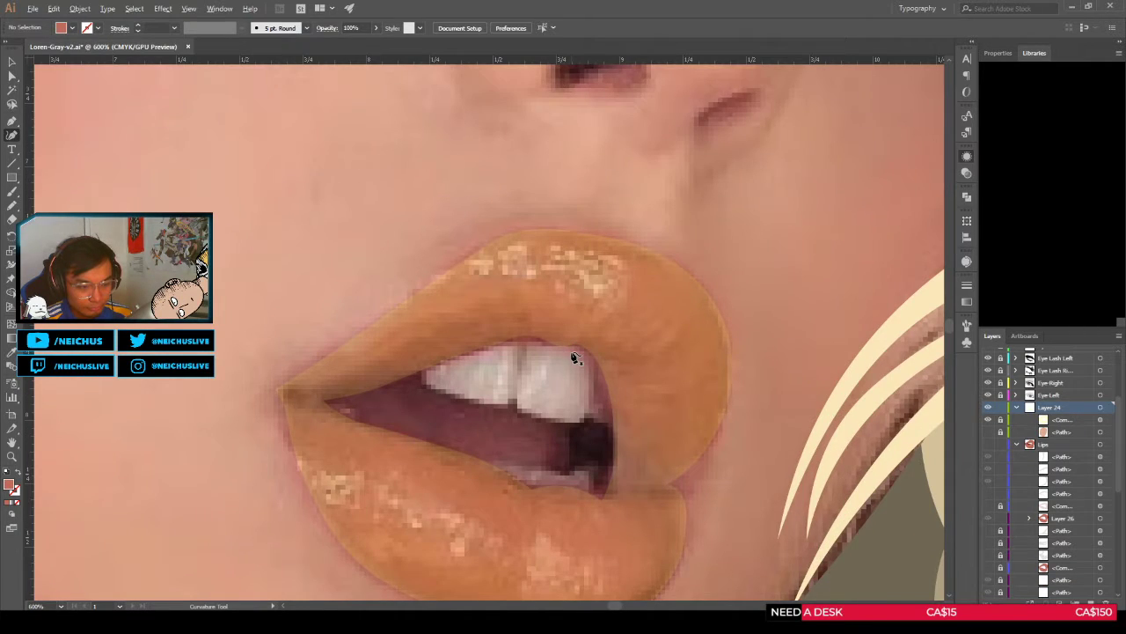
scroll(574, 356, "up", 1)
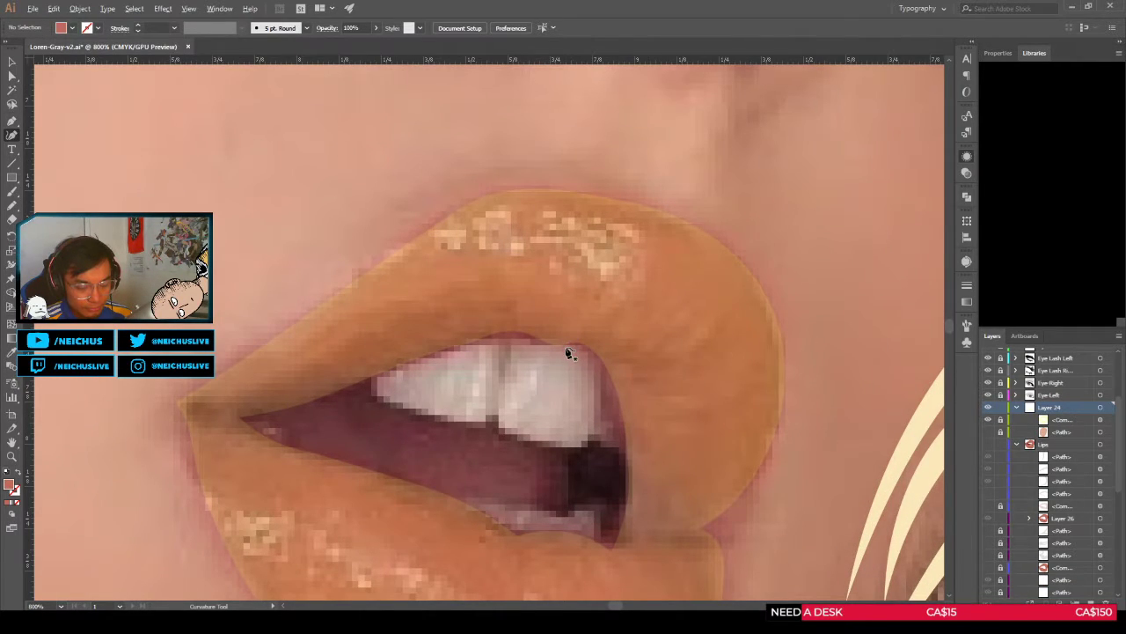
scroll(569, 350, "up", 2)
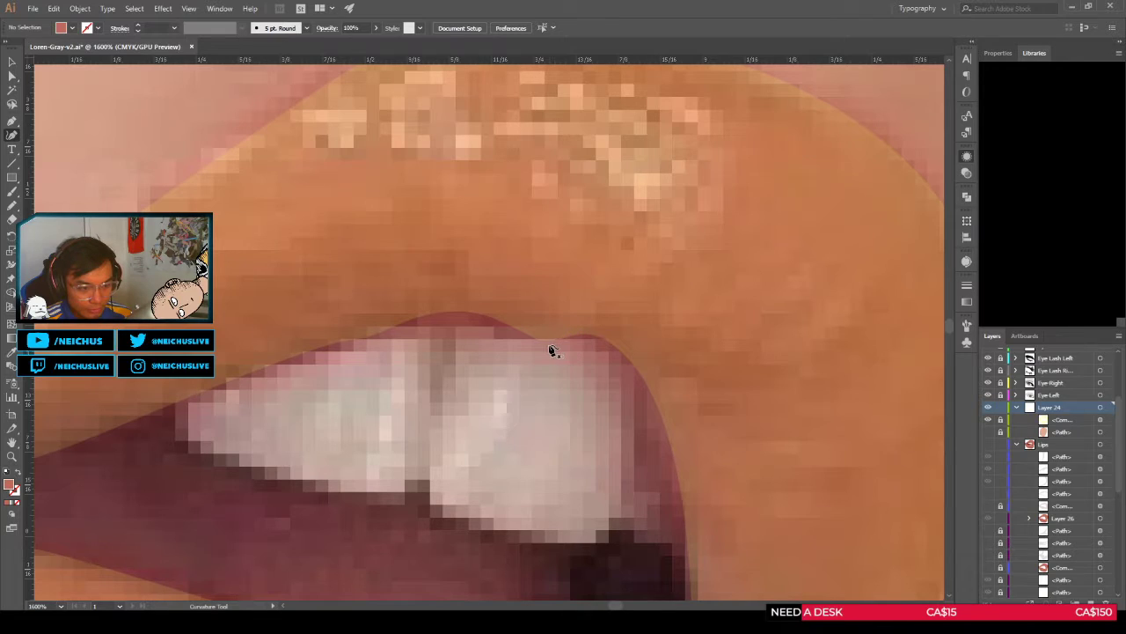
left_click(549, 345)
left_click(573, 335)
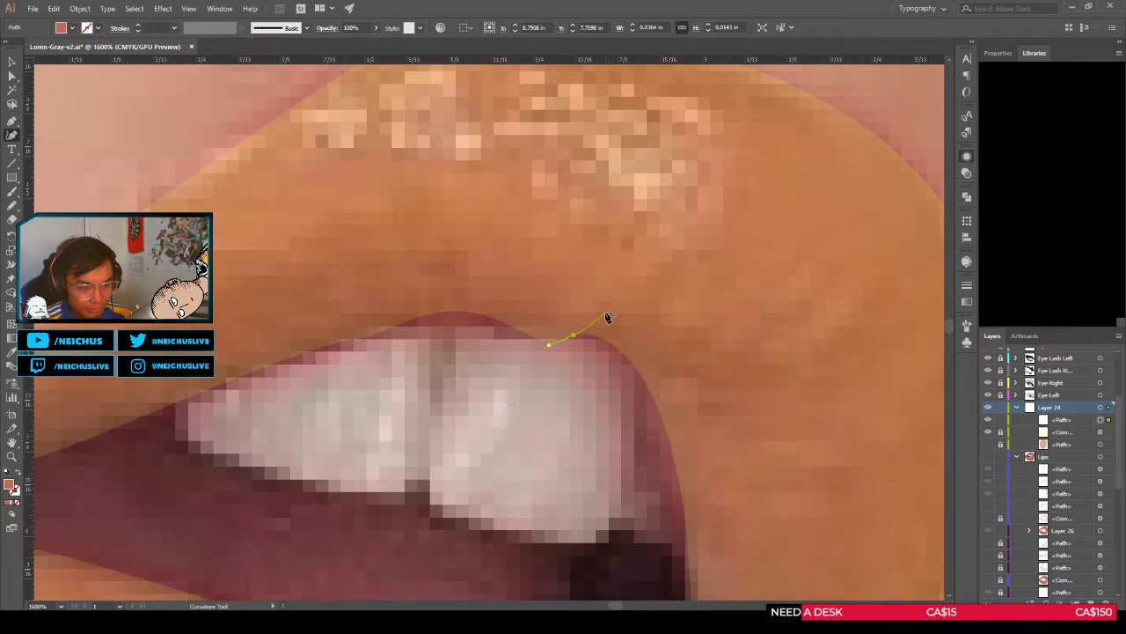
left_click(606, 311)
left_click(658, 259)
scroll(659, 260, "down", 3)
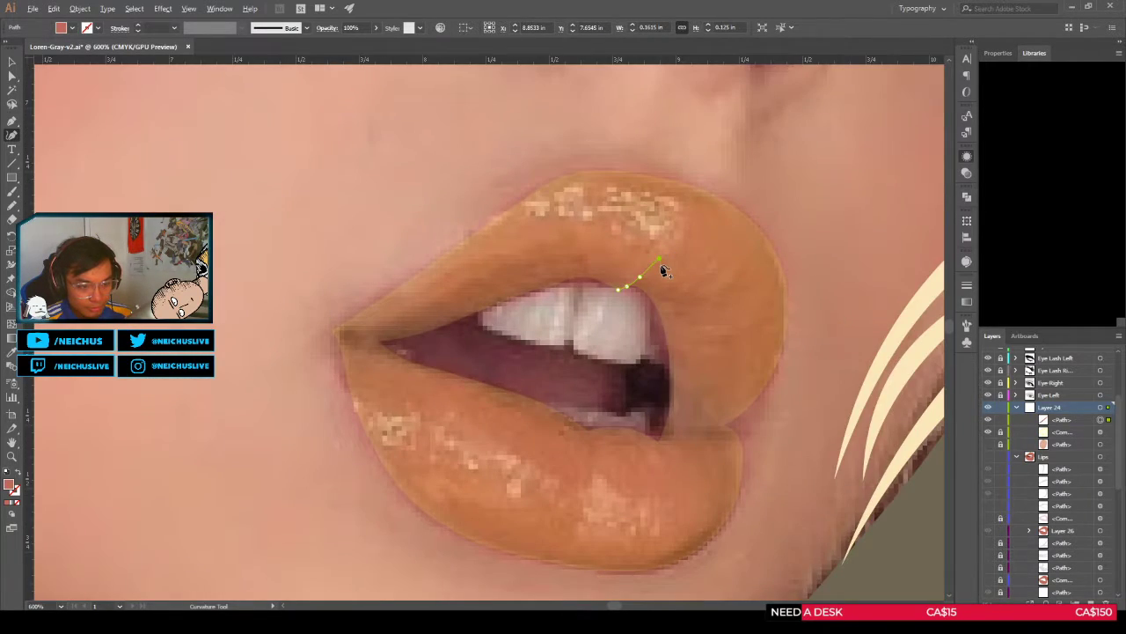
left_click_drag(639, 297, 603, 311)
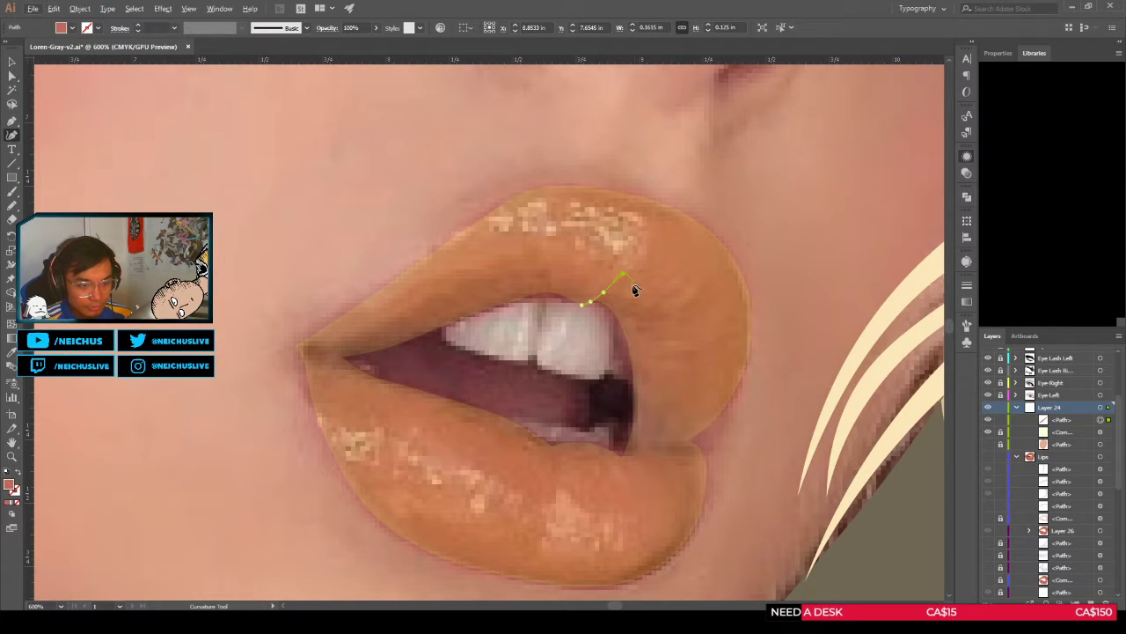
left_click(632, 285)
left_click(651, 304)
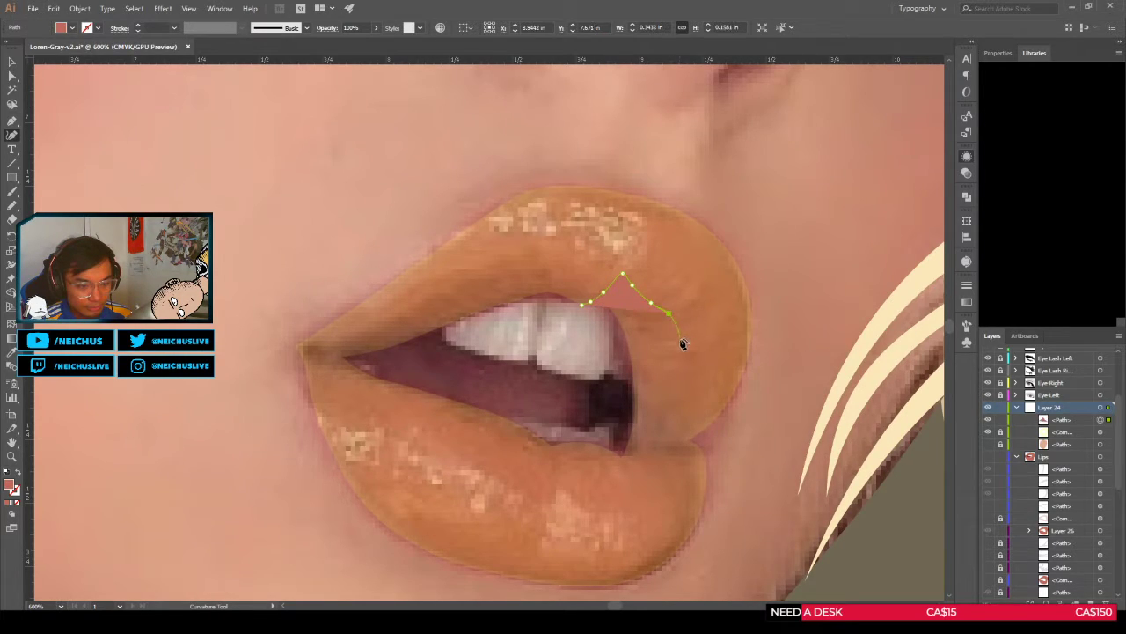
left_click(689, 330)
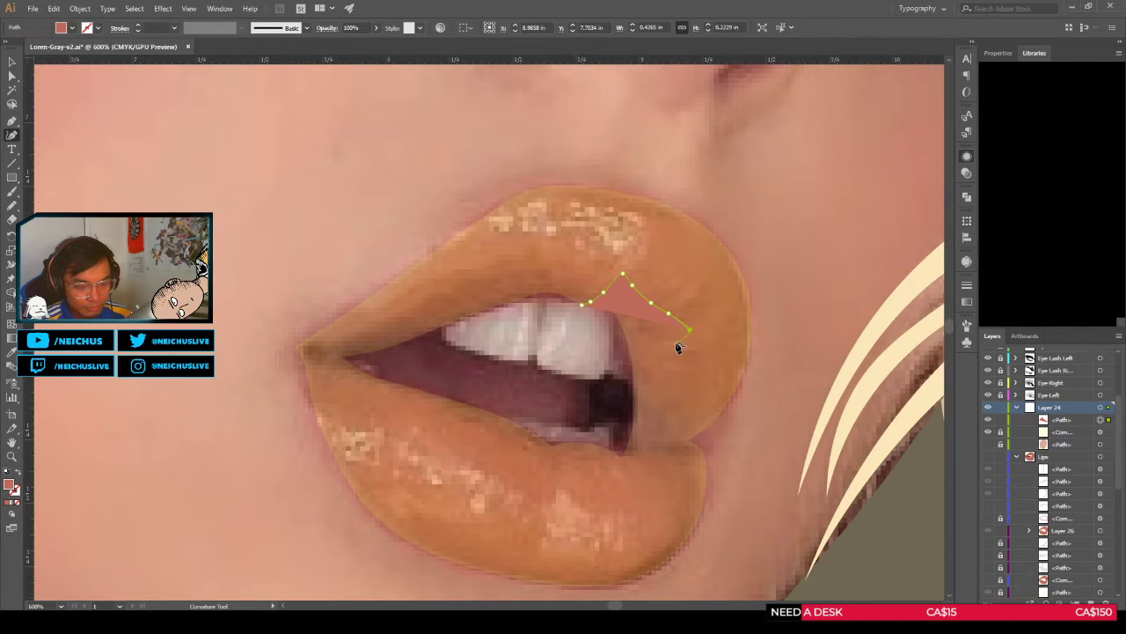
scroll(674, 346, "down", 3)
scroll(677, 351, "up", 2)
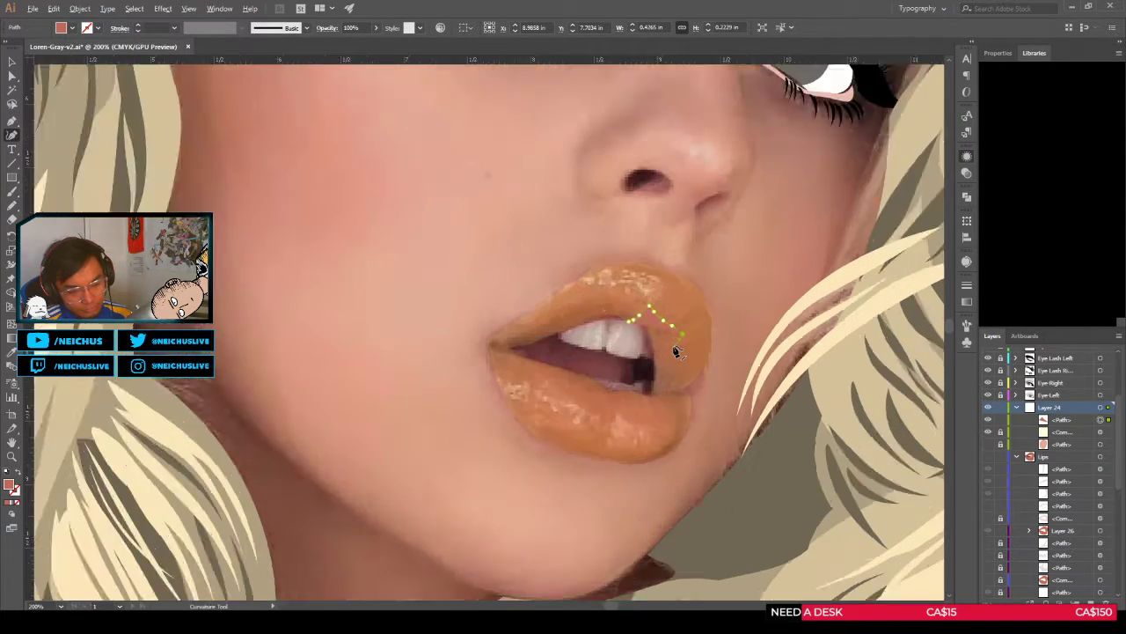
key("ctrl+z")
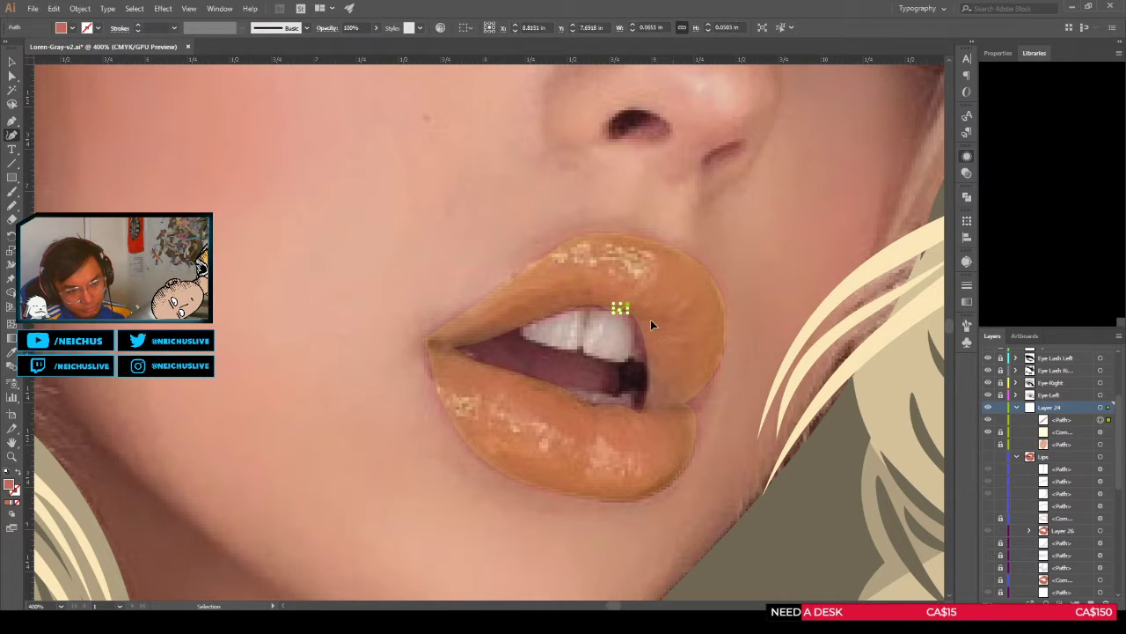
Step: Continue the shadow outline from the teeth across the upper lip towards the mouth's outer corner, undoing the misplaced points
left_click(649, 307)
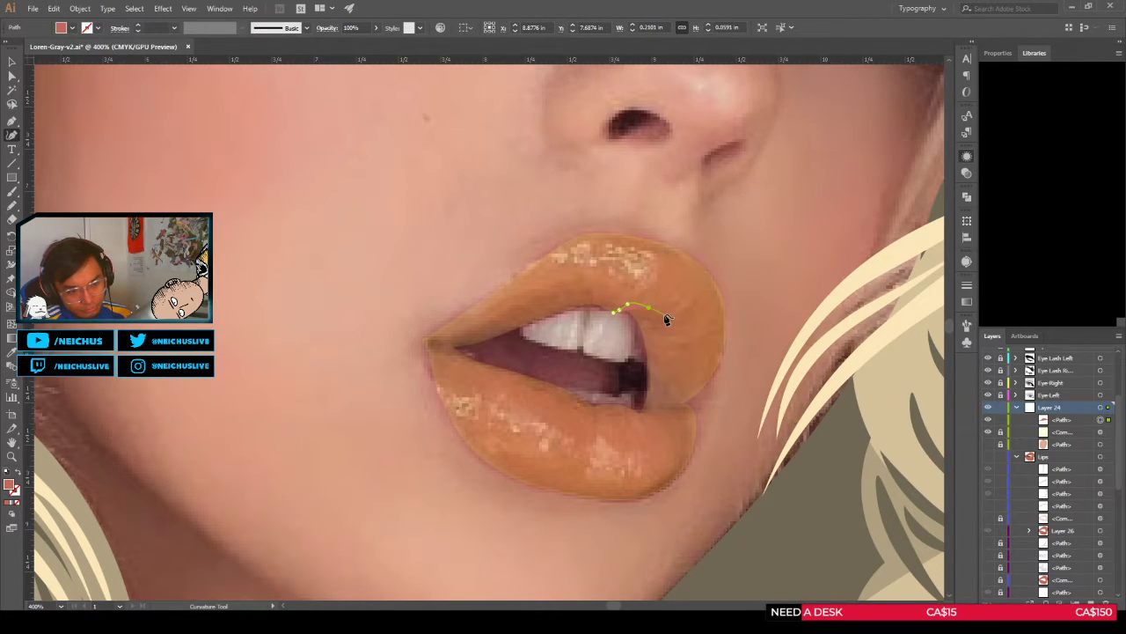
left_click(667, 316)
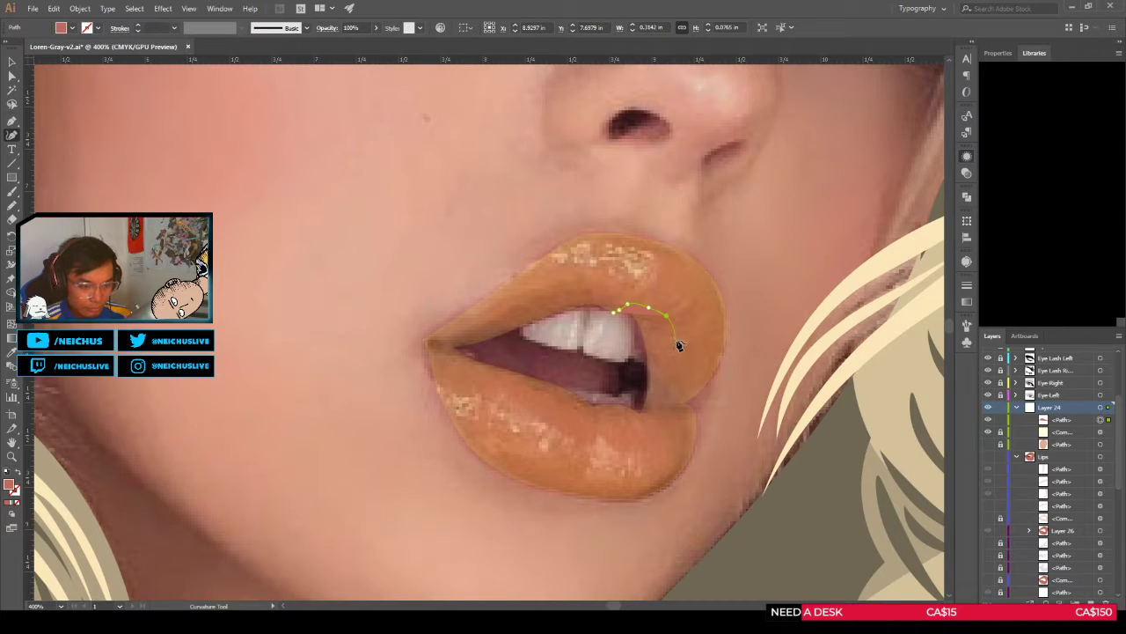
left_click(679, 341)
left_click(683, 386)
scroll(686, 402, "up", 2)
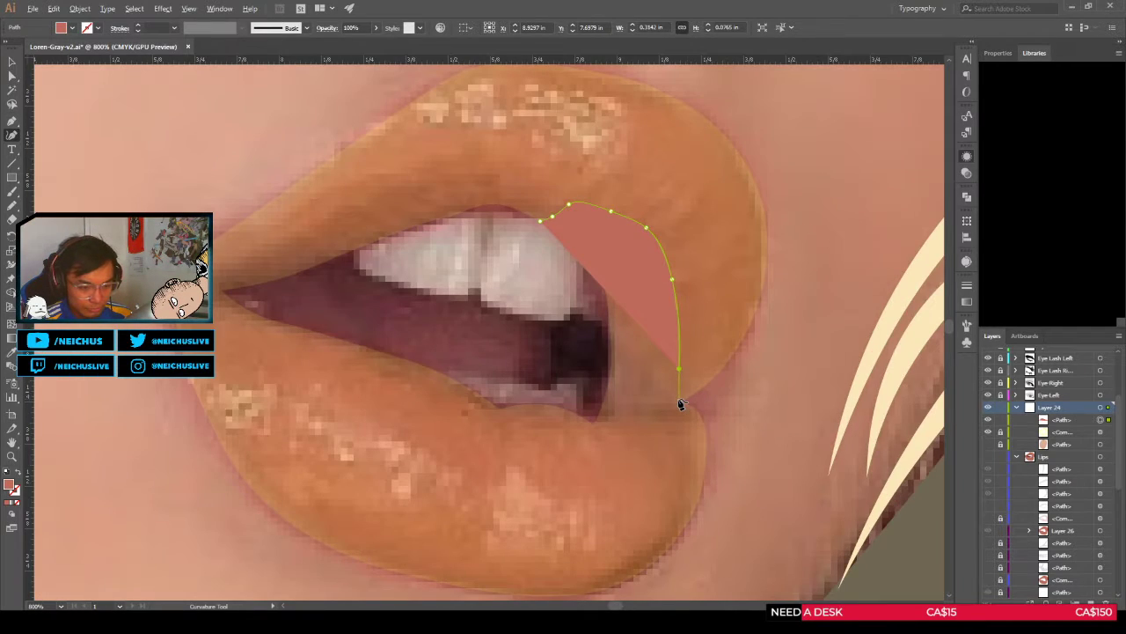
key("ctrl+z")
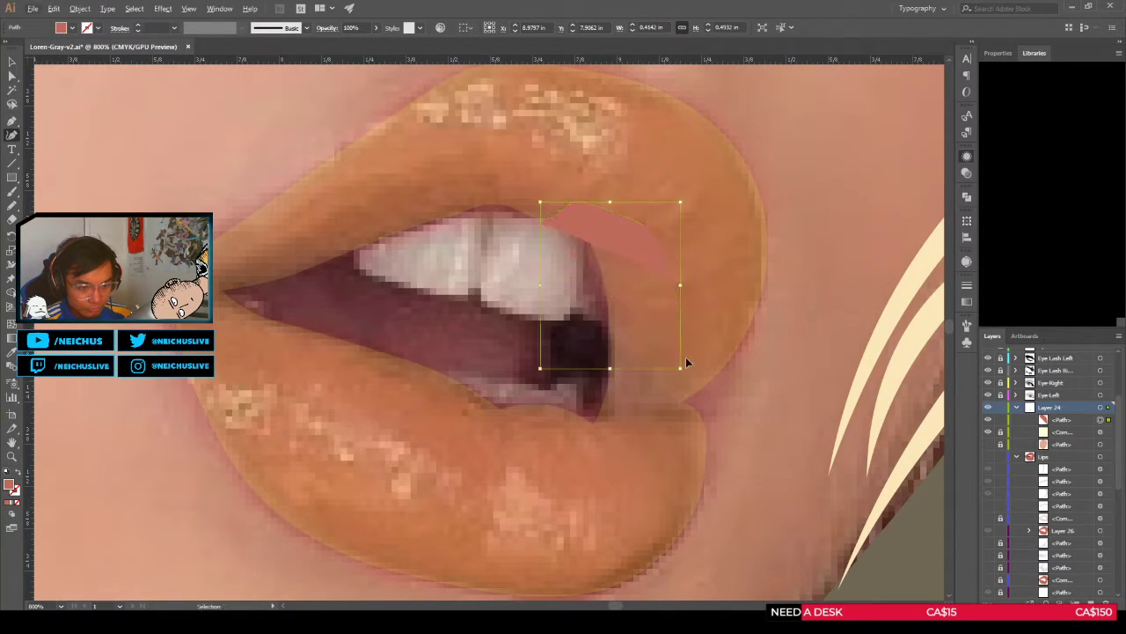
key("ctrl+z")
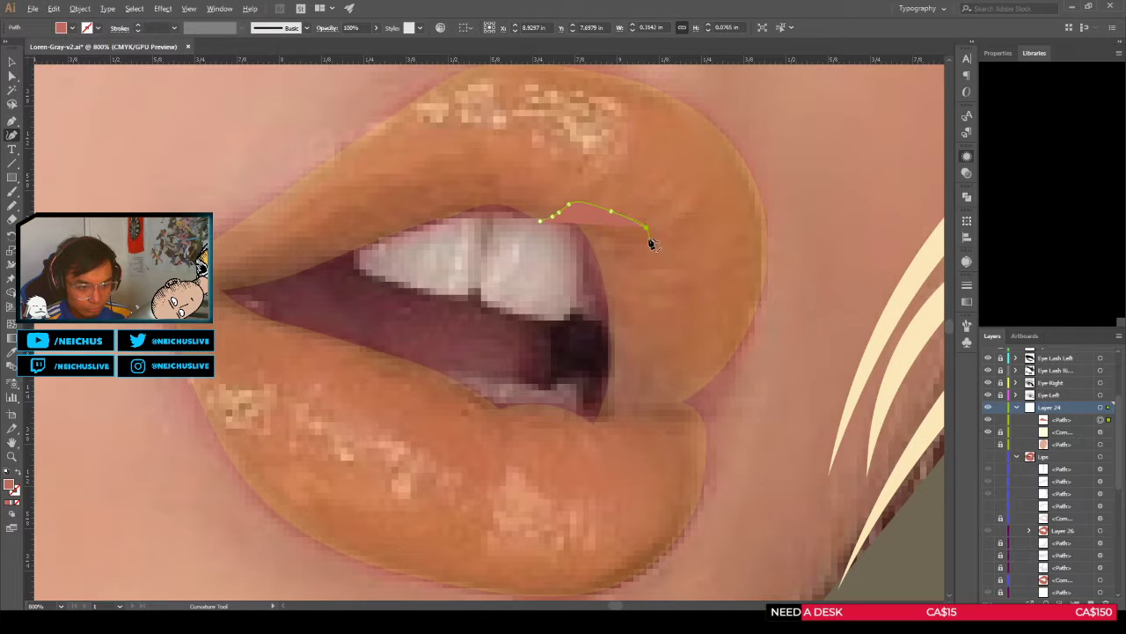
key("ctrl+z")
Step: Reshape the upper lip shadow curve and extend it down to the notch where the upper and lower lips meet
left_click_drag(613, 212, 628, 212)
left_click(695, 293)
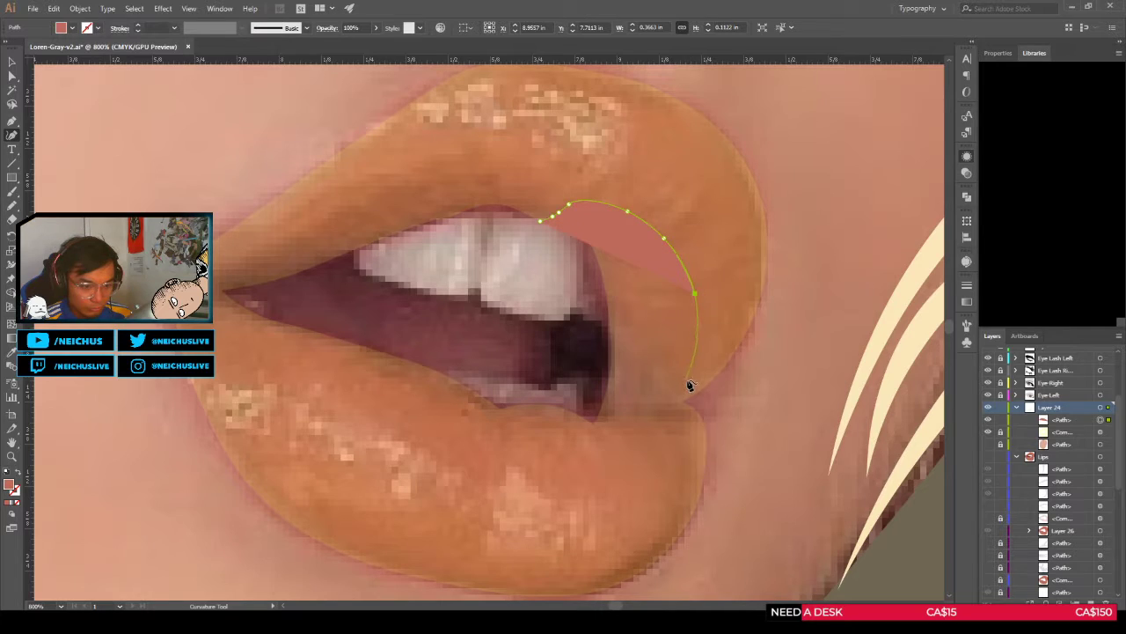
left_click(687, 384)
scroll(680, 406, "down", 2)
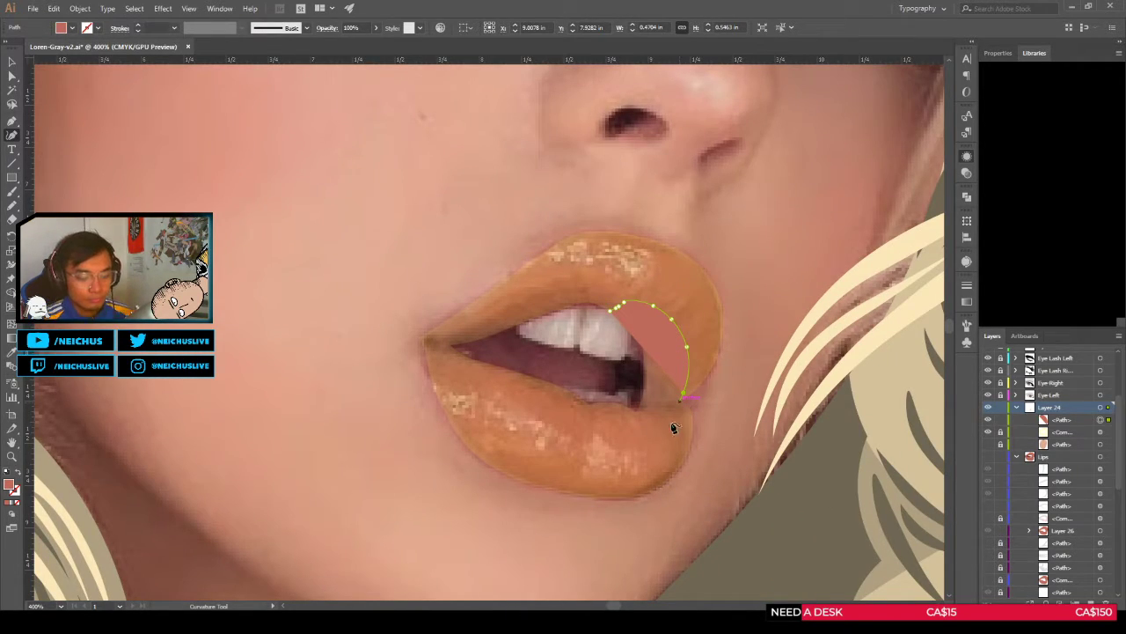
scroll(684, 410, "up", 3)
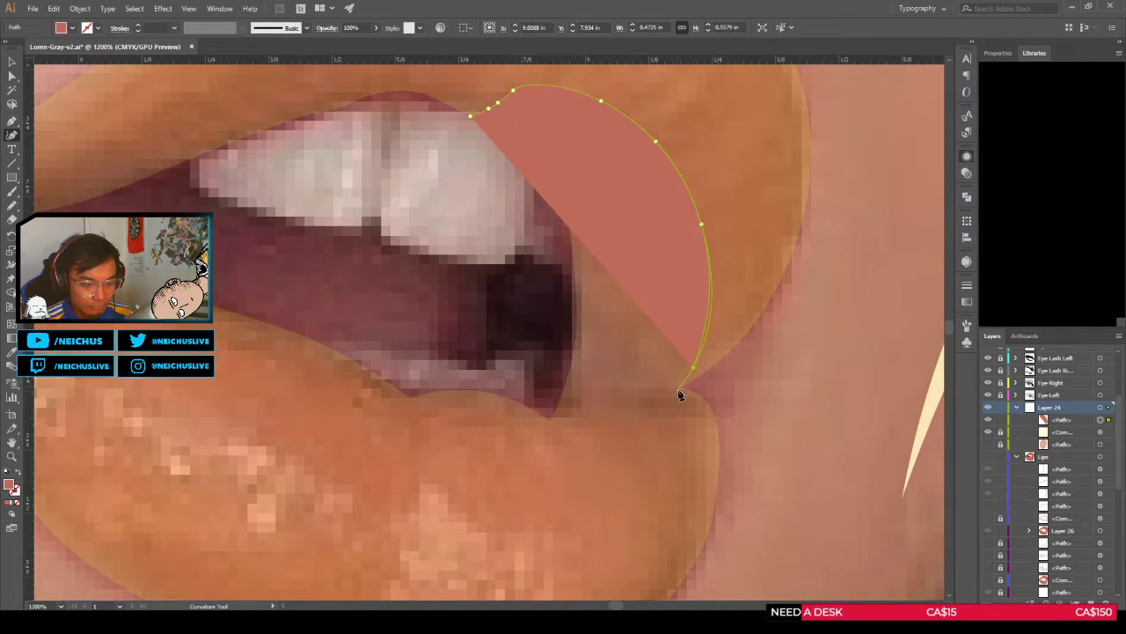
left_click_drag(692, 370, 690, 381)
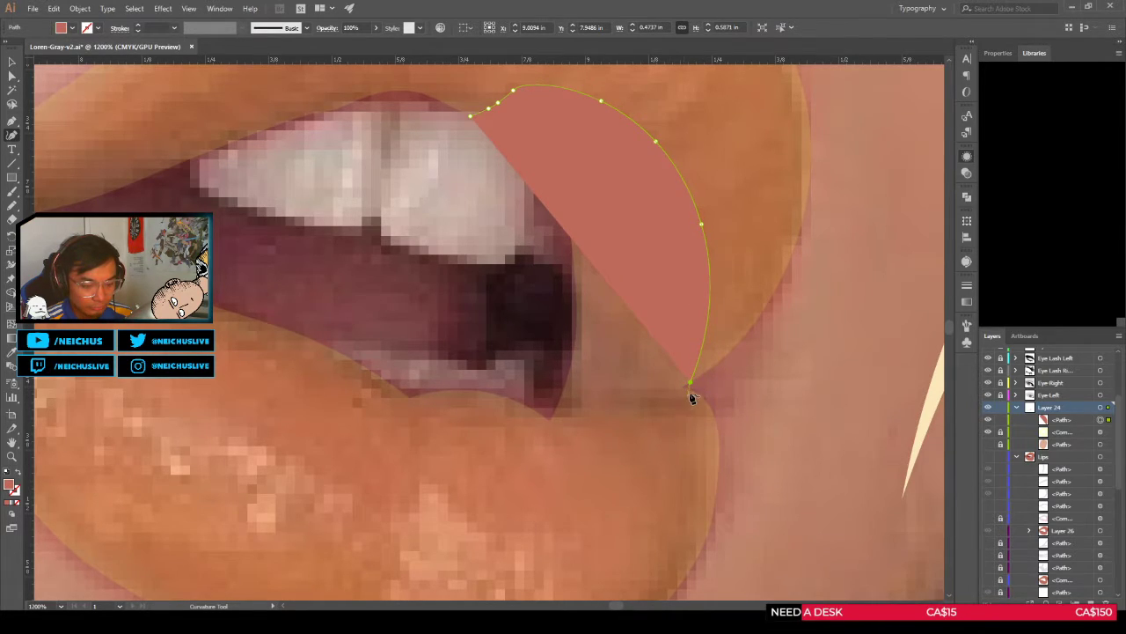
Step: Trace the shadow outline around the lip corner and back along the lower lip to the mouth opening's inner corner
scroll(692, 398, "down", 1)
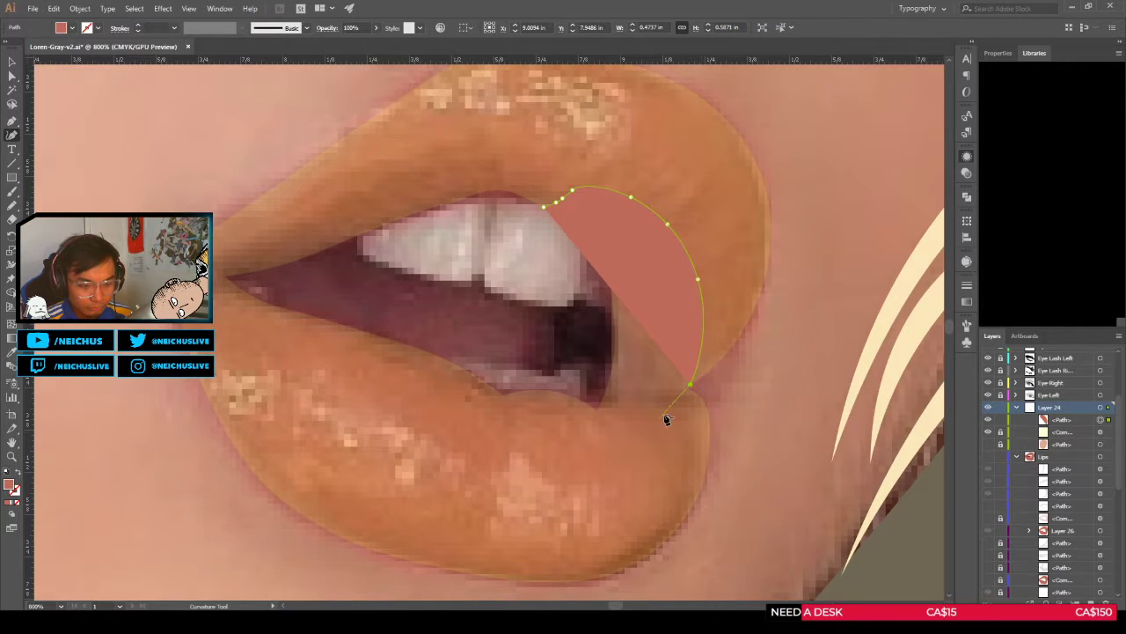
scroll(666, 420, "up", 2)
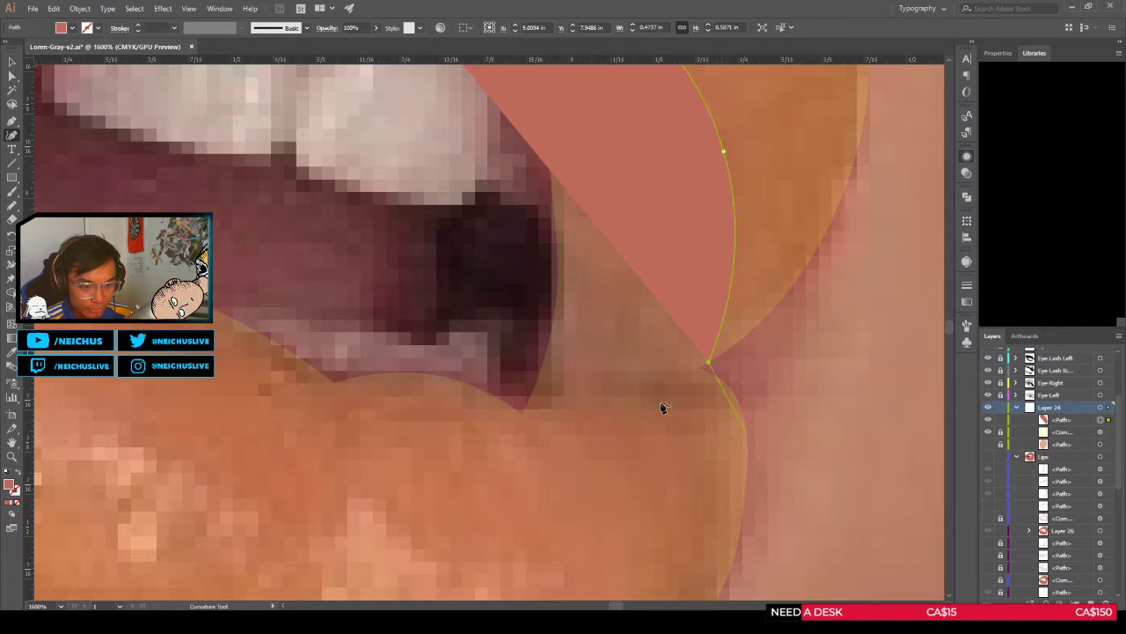
left_click(719, 374)
left_click(734, 393)
left_click(730, 412)
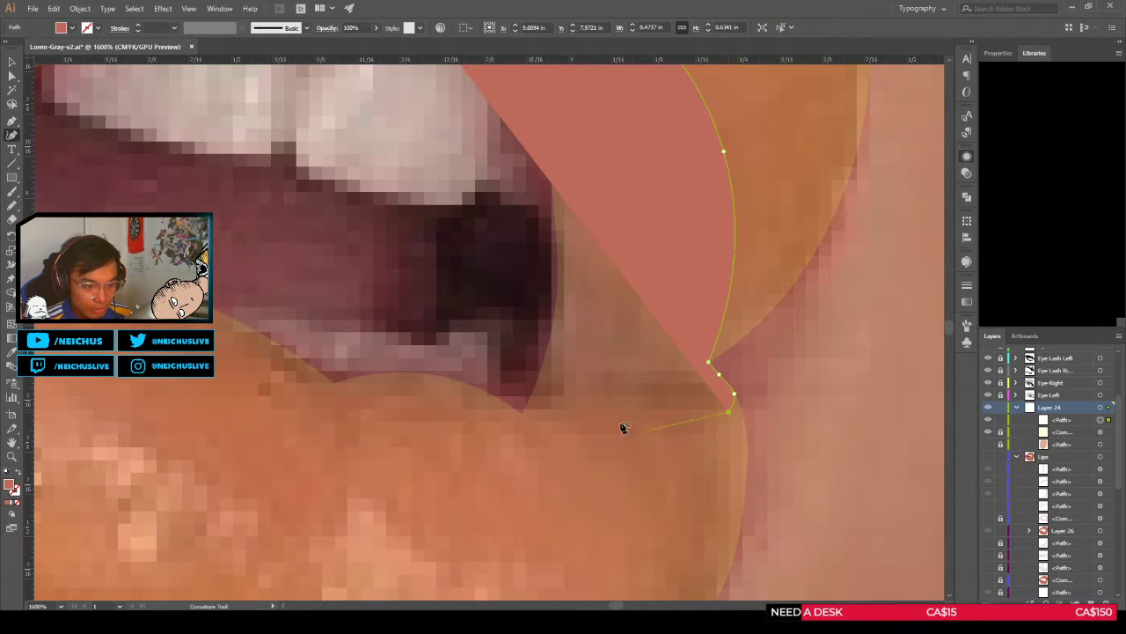
left_click(577, 412)
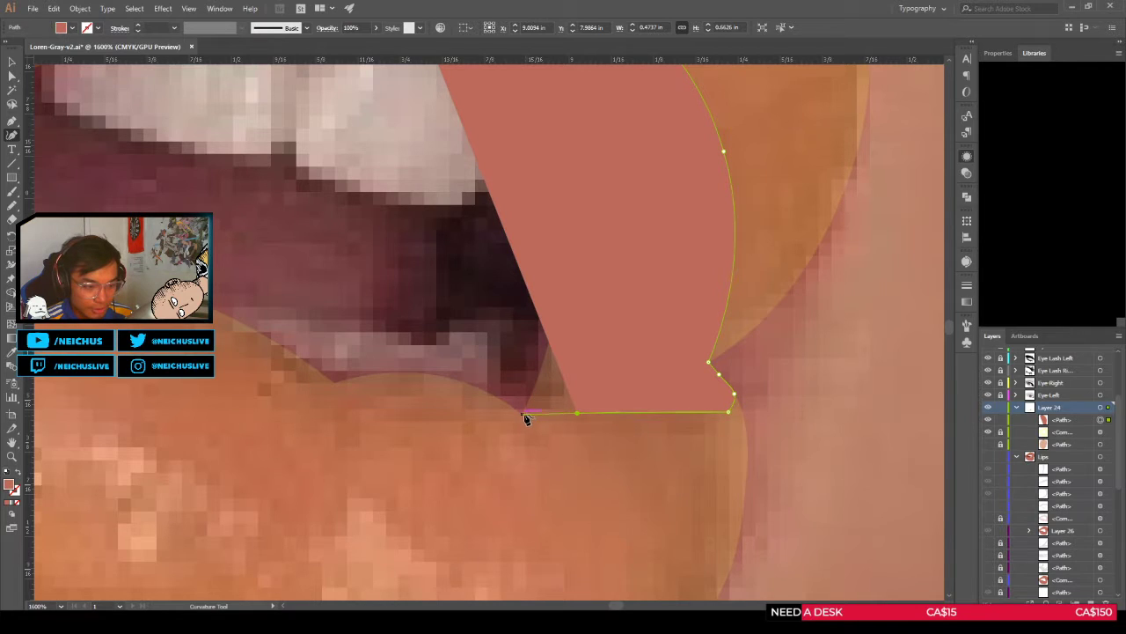
left_click(528, 411)
Step: Run the outline up over the teeth and close the shadow path at its starting point
left_click(517, 389)
left_click_drag(495, 342, 513, 478)
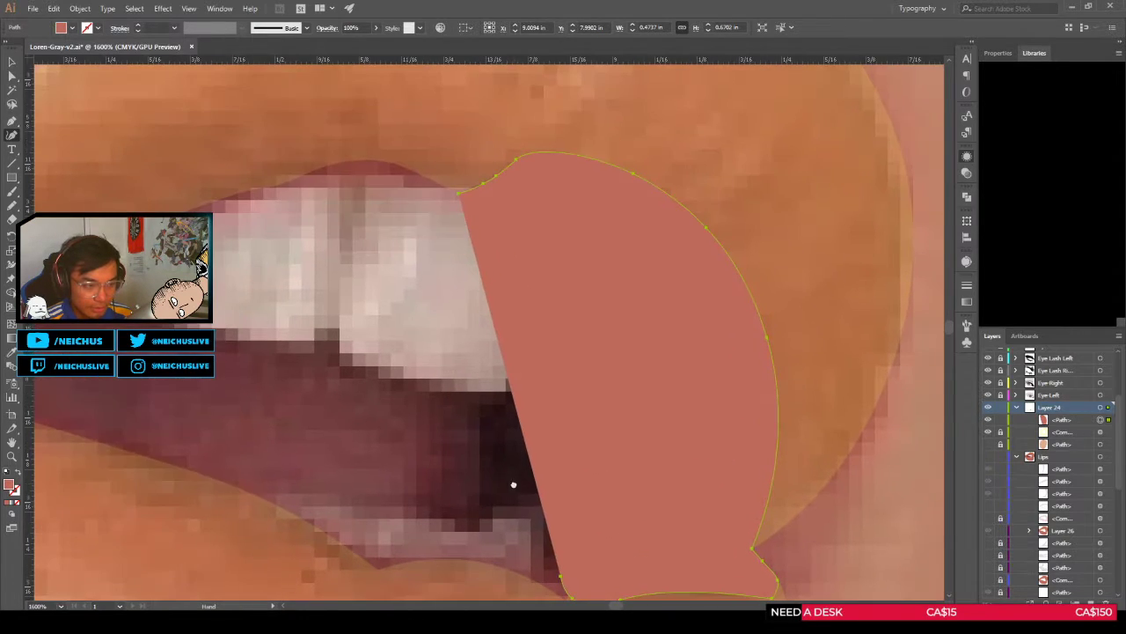
left_click(439, 304)
left_click(439, 220)
left_click(458, 195)
scroll(556, 277, "down", 3)
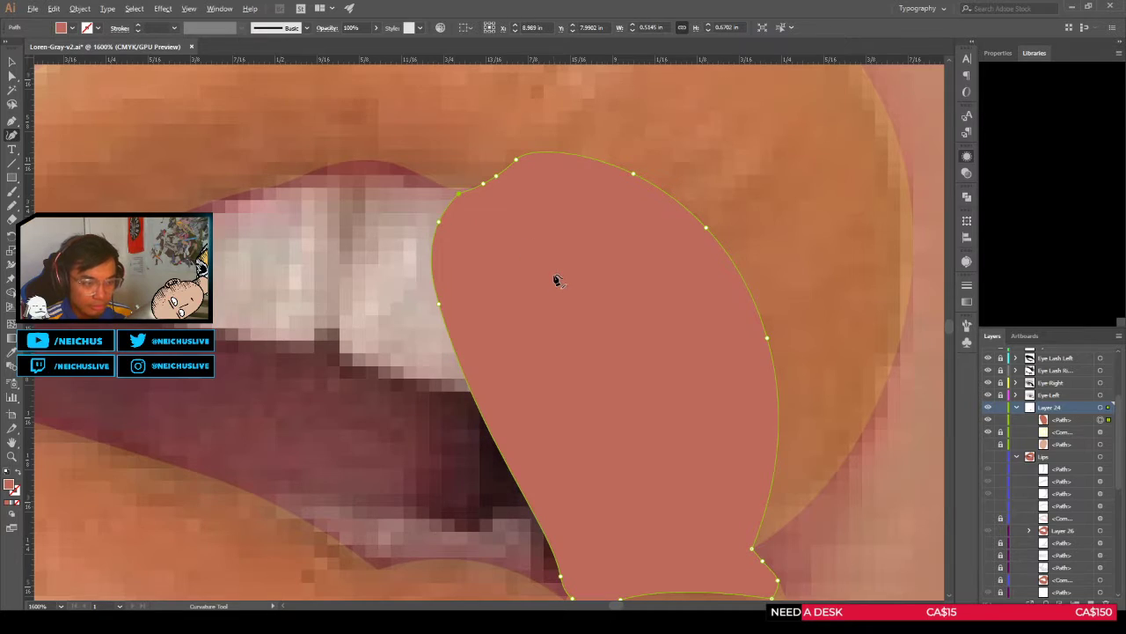
Step: Remove the part of the shadow shape that overlaps the mouth opening with the Shape Builder tool
key("ctrl+a")
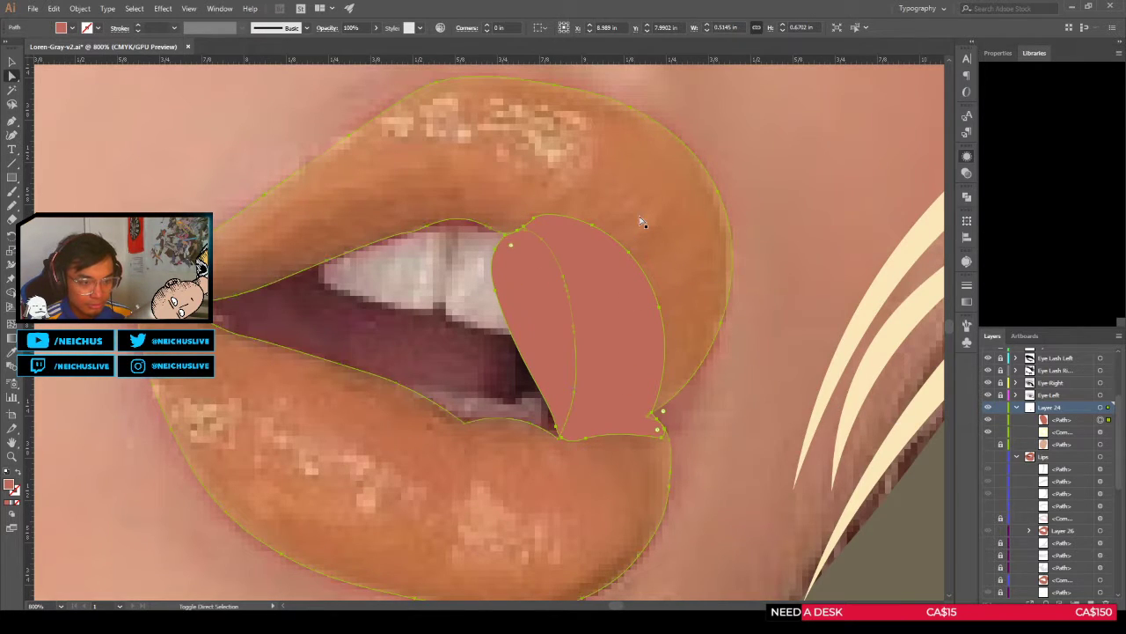
key("shift+m")
left_click(550, 312, "alt")
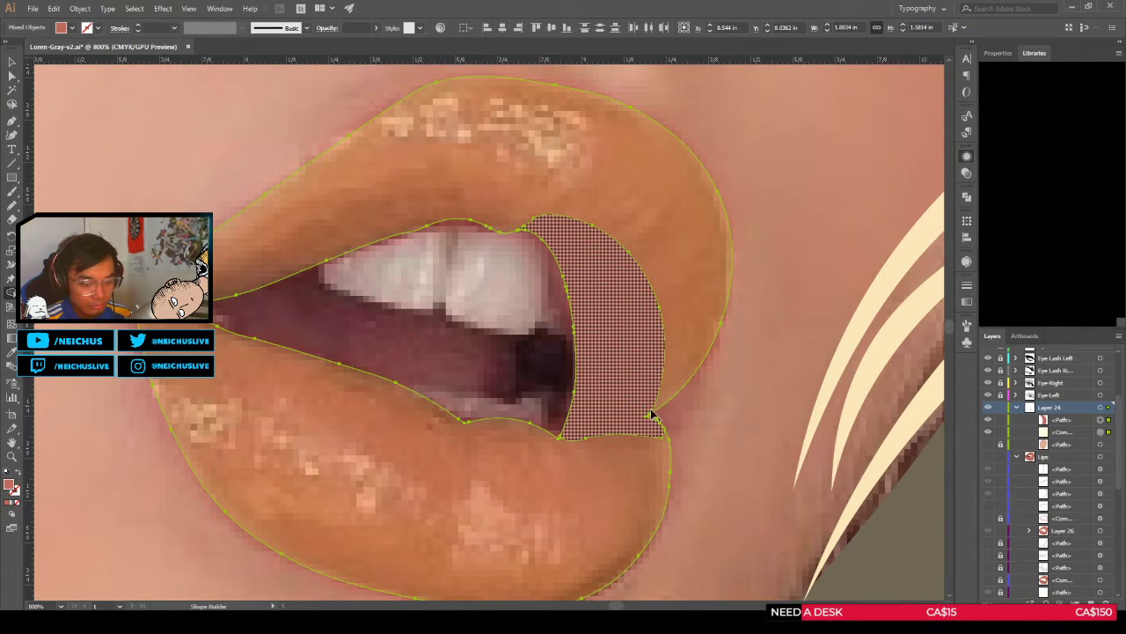
Step: Show the Lips layer and try to select the new shadow shape together with the lower lip's edge shadow
left_click(988, 457)
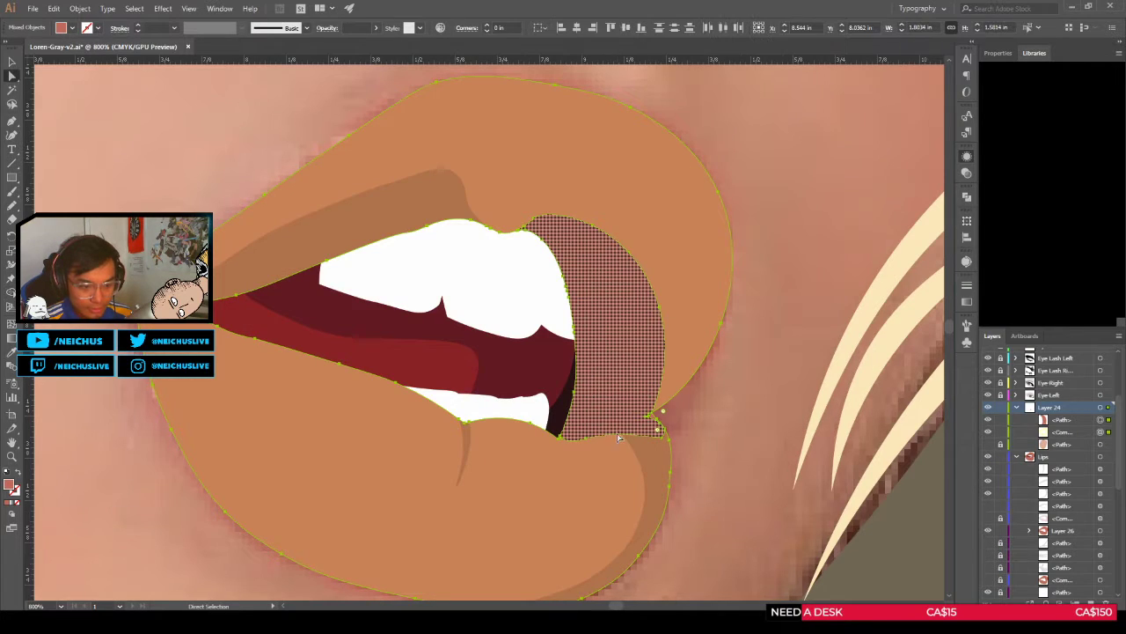
key("a")
left_click(735, 469)
left_click(626, 395)
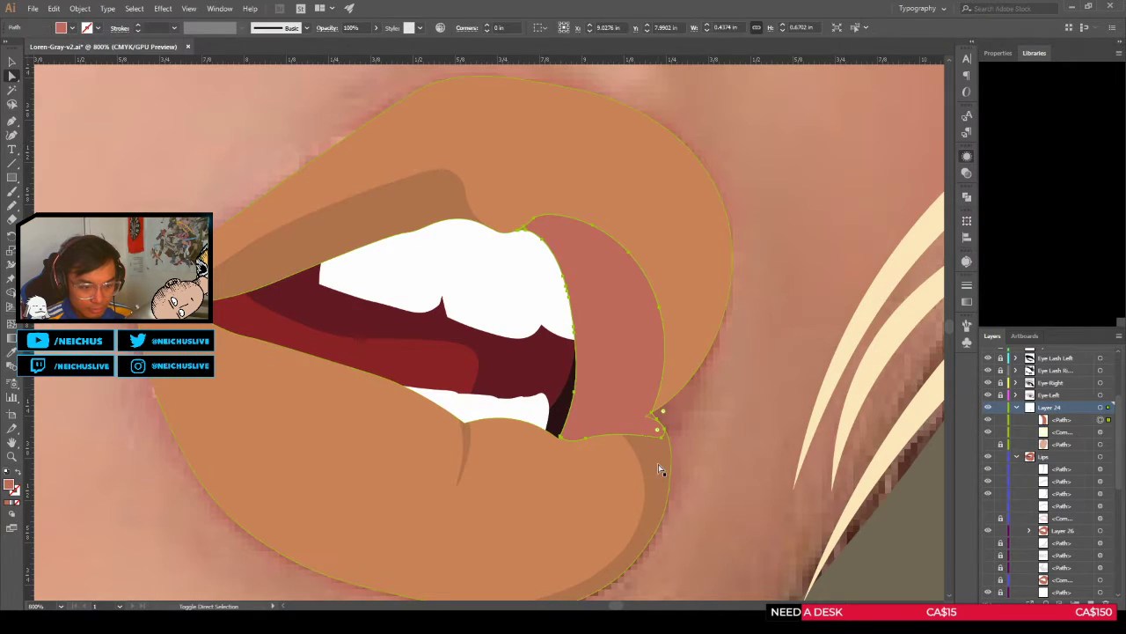
left_click(658, 466, "shift")
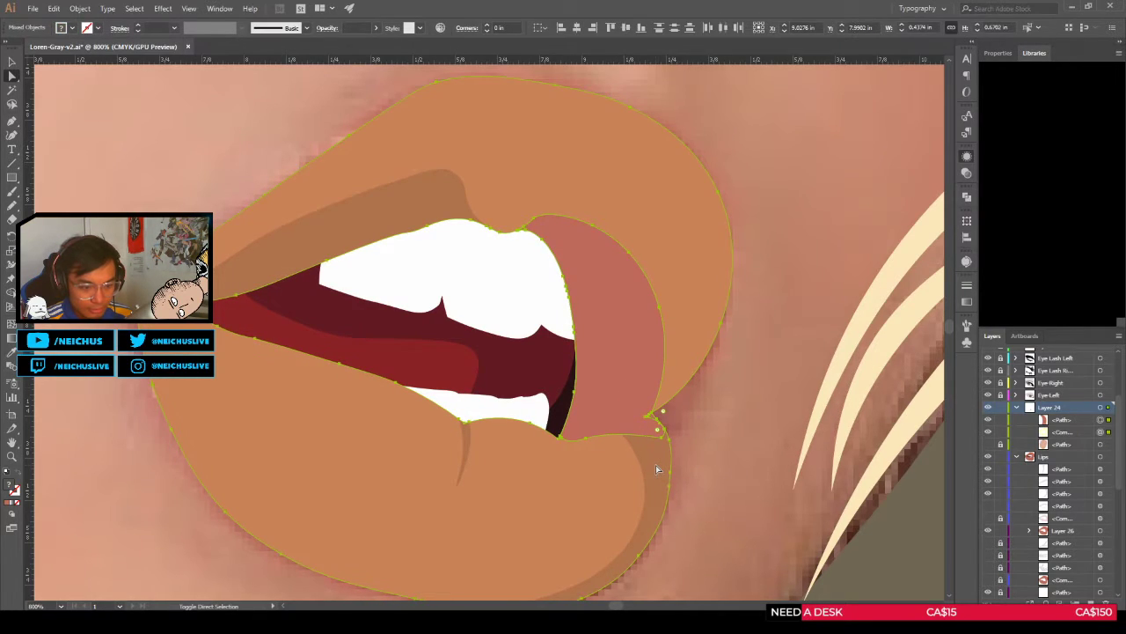
Step: Toggle the visibility of the first three paths in the Lips layer to identify the lower lip's edge shadow
left_click(988, 470)
left_click(988, 470)
left_click(989, 481)
left_click(988, 481)
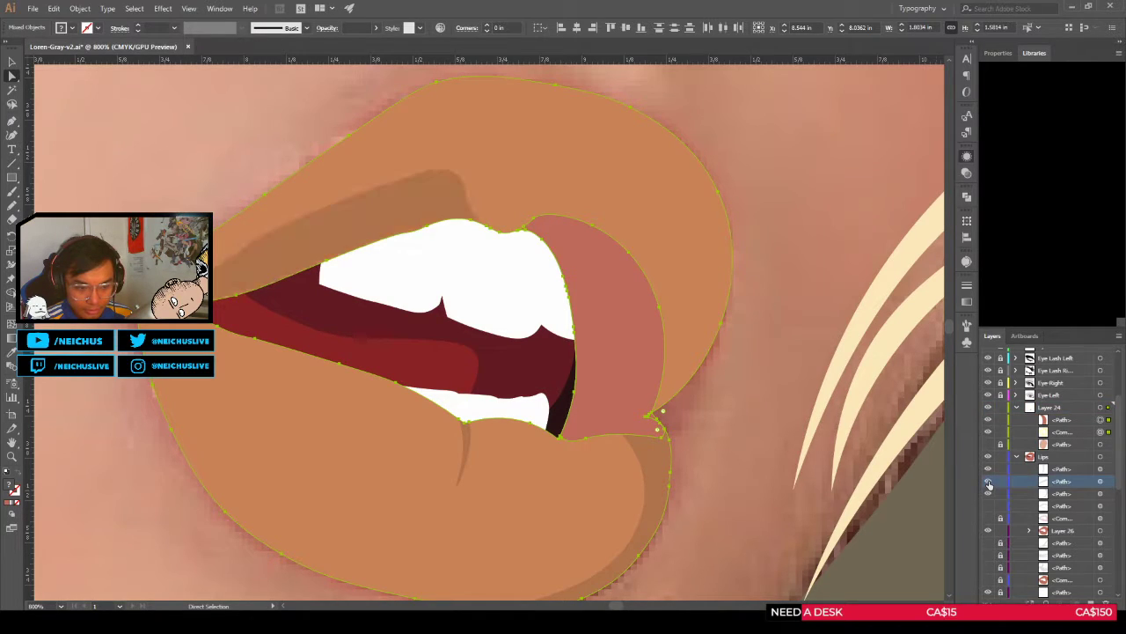
left_click(987, 494)
left_click(987, 494)
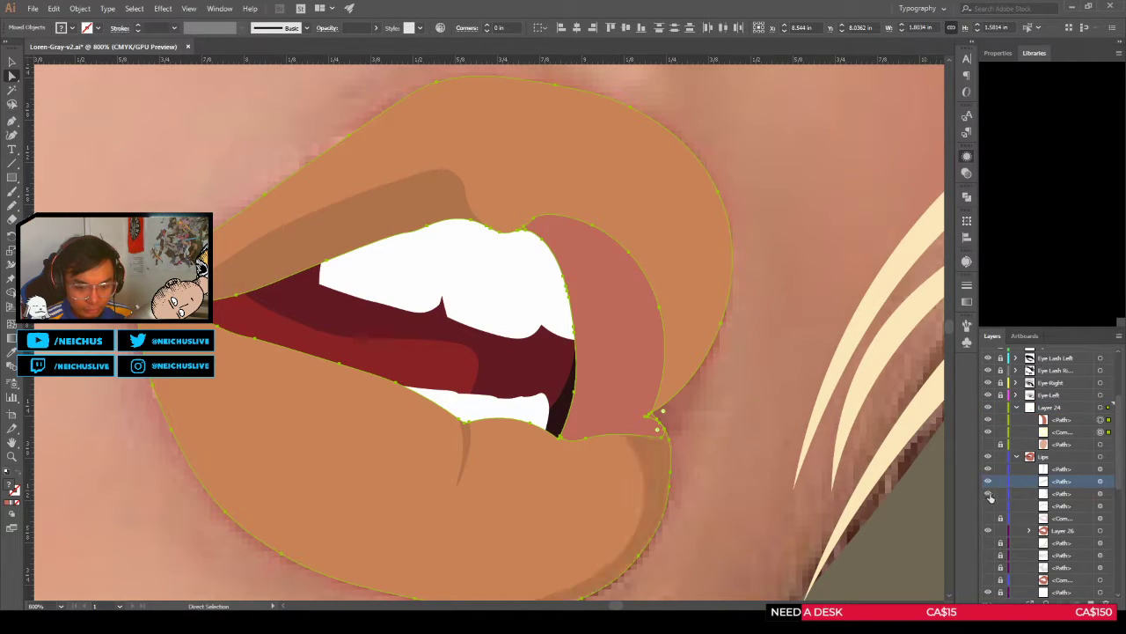
Step: Unite the lower lip's edge shadow with the new upper lip shadow shape
left_click(1100, 494)
left_click(1100, 420, "shift")
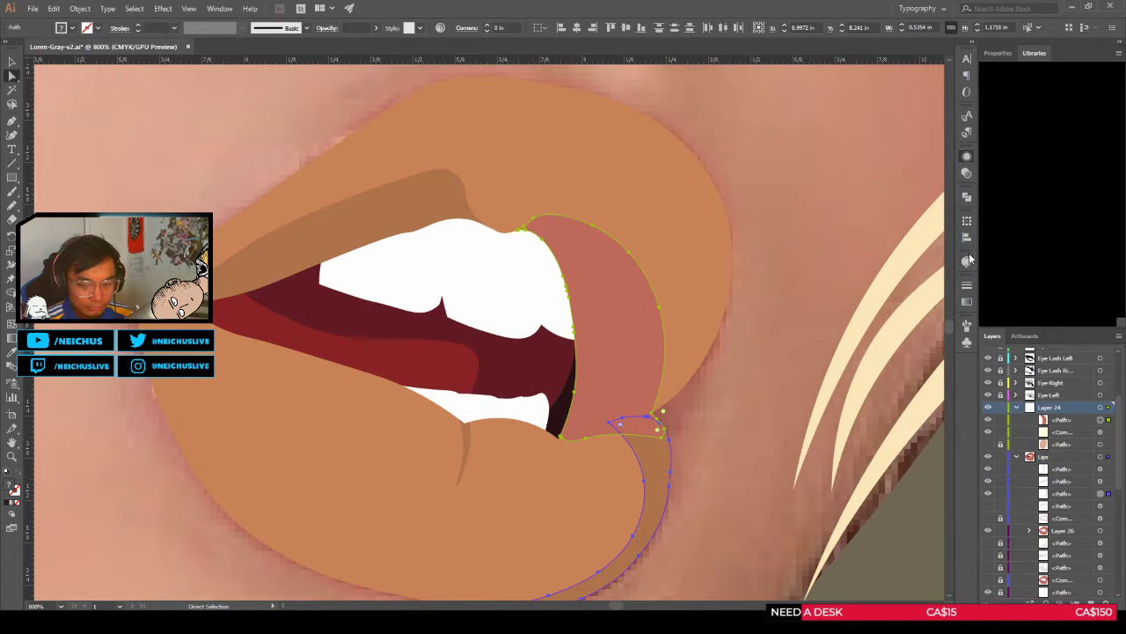
left_click(967, 261)
left_click(967, 198)
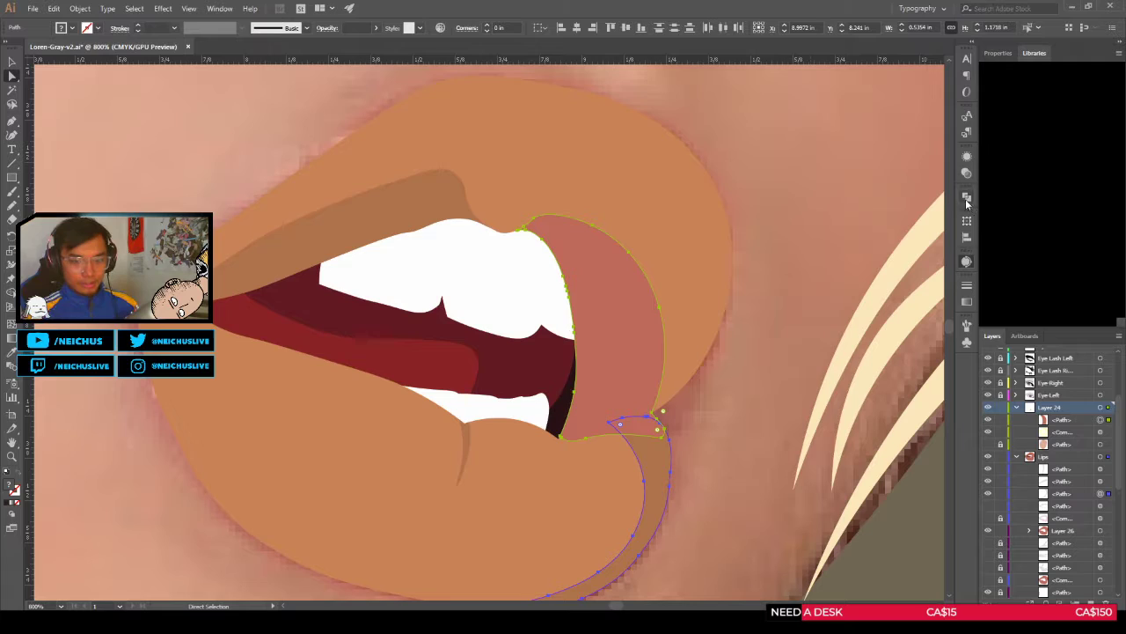
left_click(831, 225)
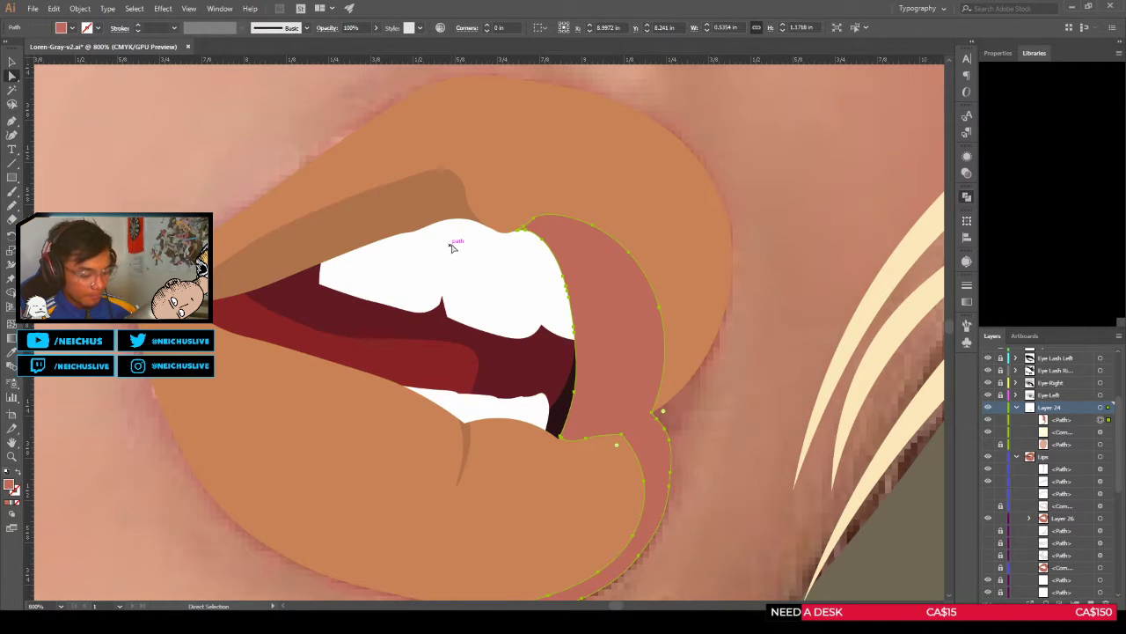
Step: Hide the orange lip overlay and copy the existing upper lip shadow's dark fill and 15% opacity to the merged shadow
key("i")
left_click(414, 204)
key("ctrl+z")
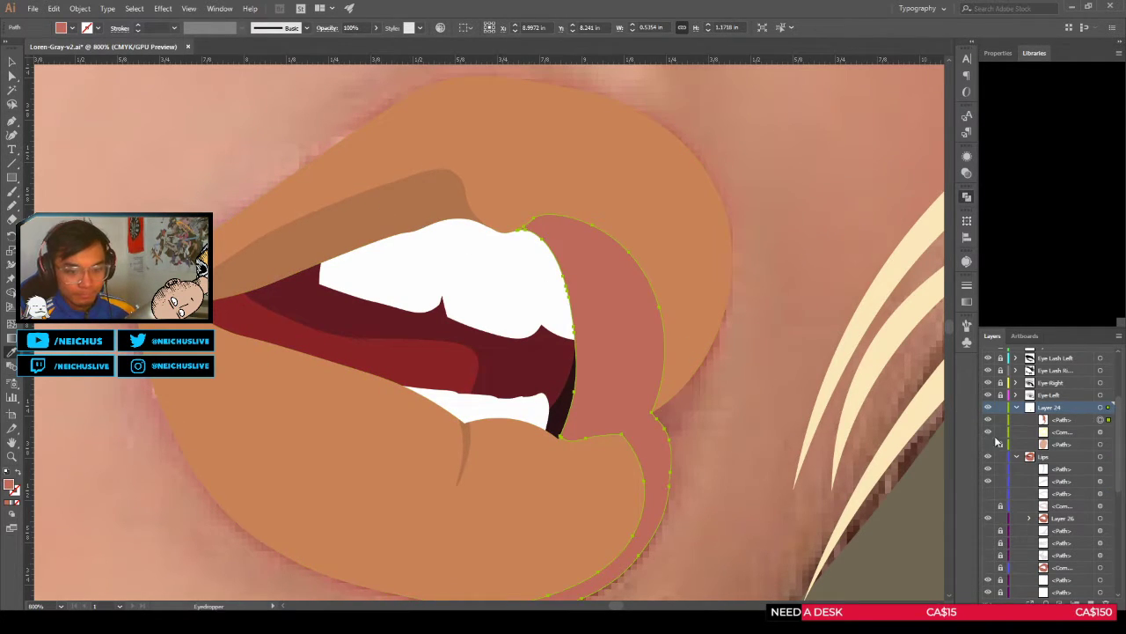
left_click(988, 433)
left_click(447, 212)
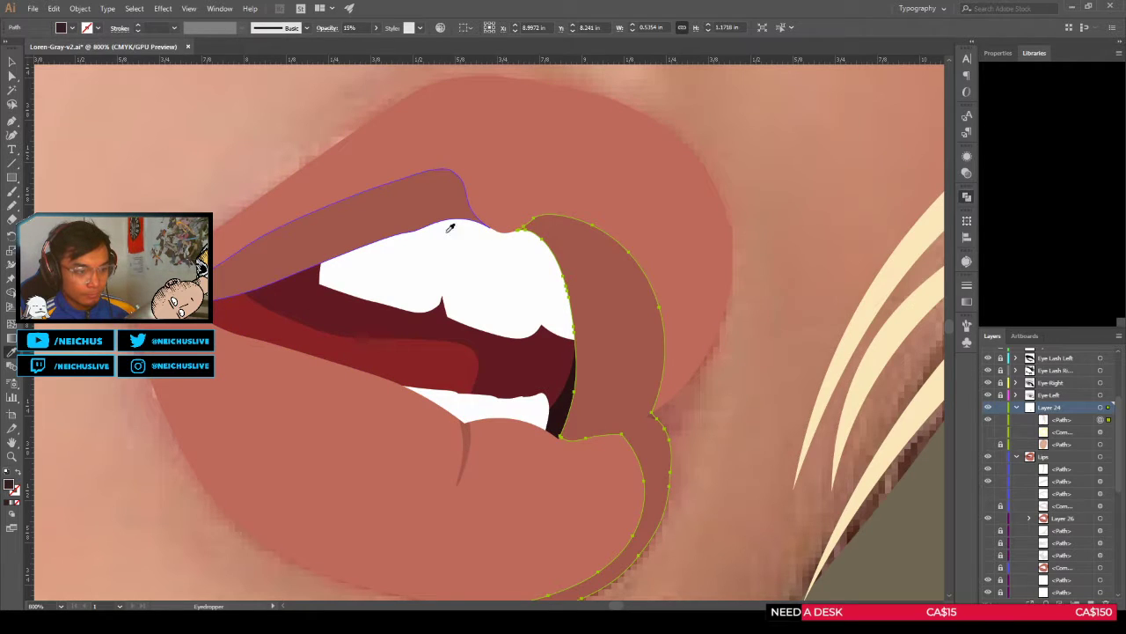
key("a")
left_click(753, 437)
Step: Show the orange lip overlay and trim the shadow sliver protruding past the lip corner with the Shape Builder tool
scroll(674, 410, "up", 1)
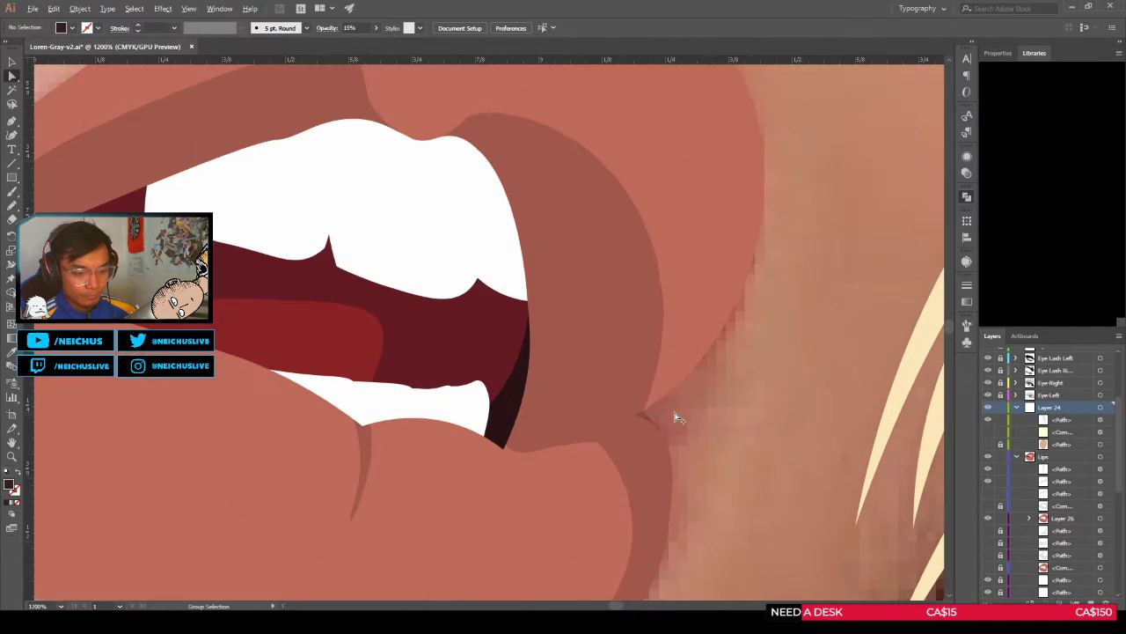
left_click(989, 431)
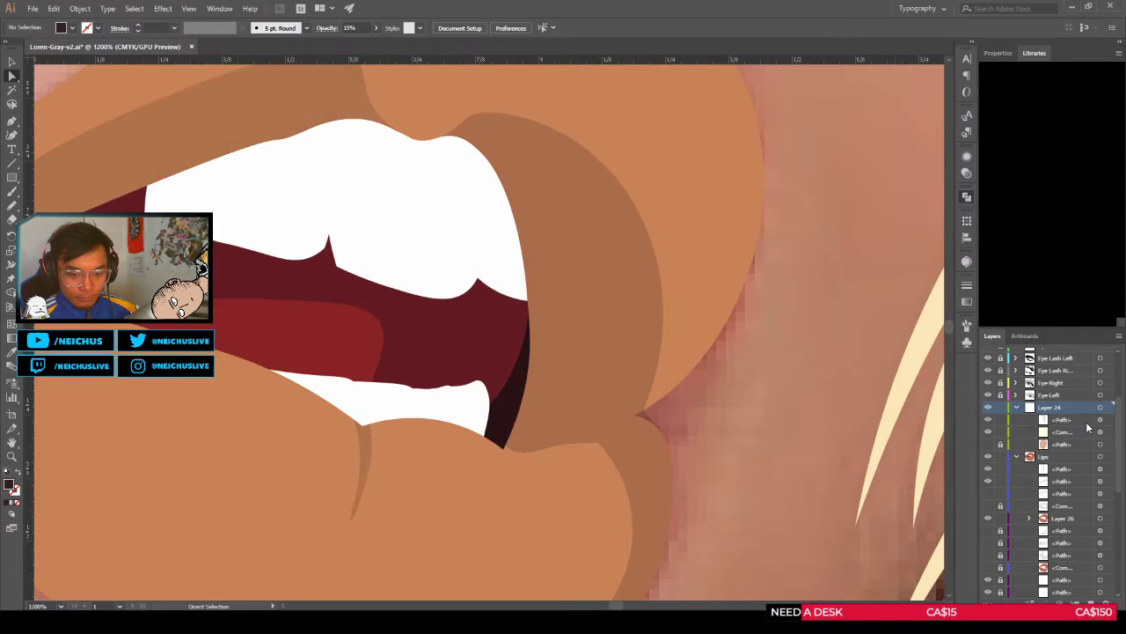
left_click(1100, 431)
key("shift+m")
scroll(643, 423, "up", 3)
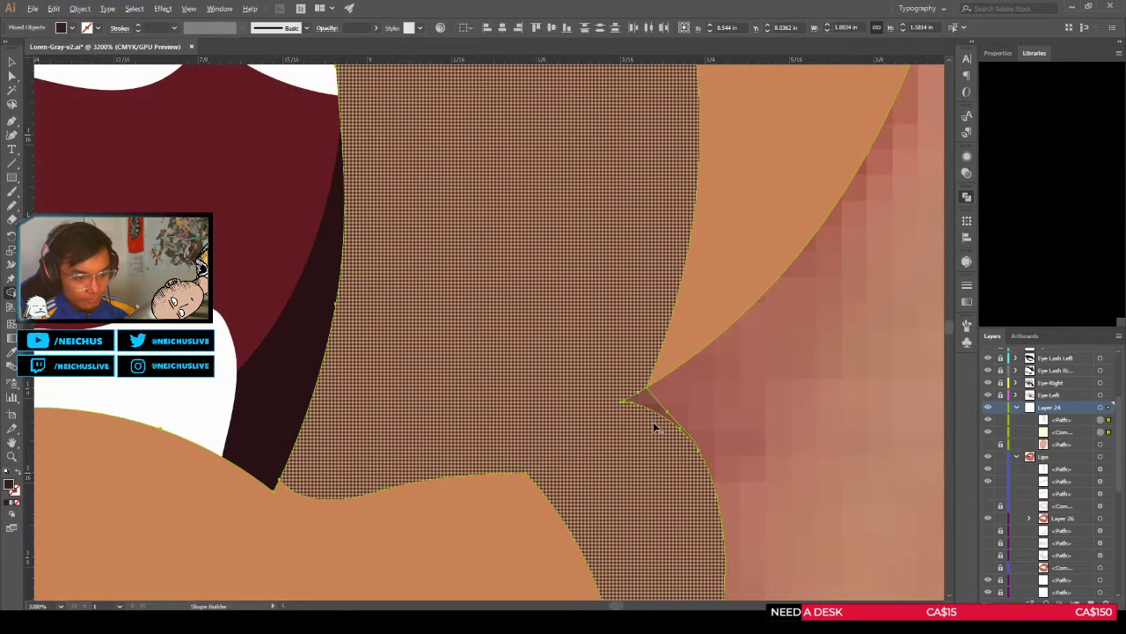
left_click(649, 403, "alt")
scroll(710, 400, "down", 3)
scroll(714, 399, "down", 1)
key("a")
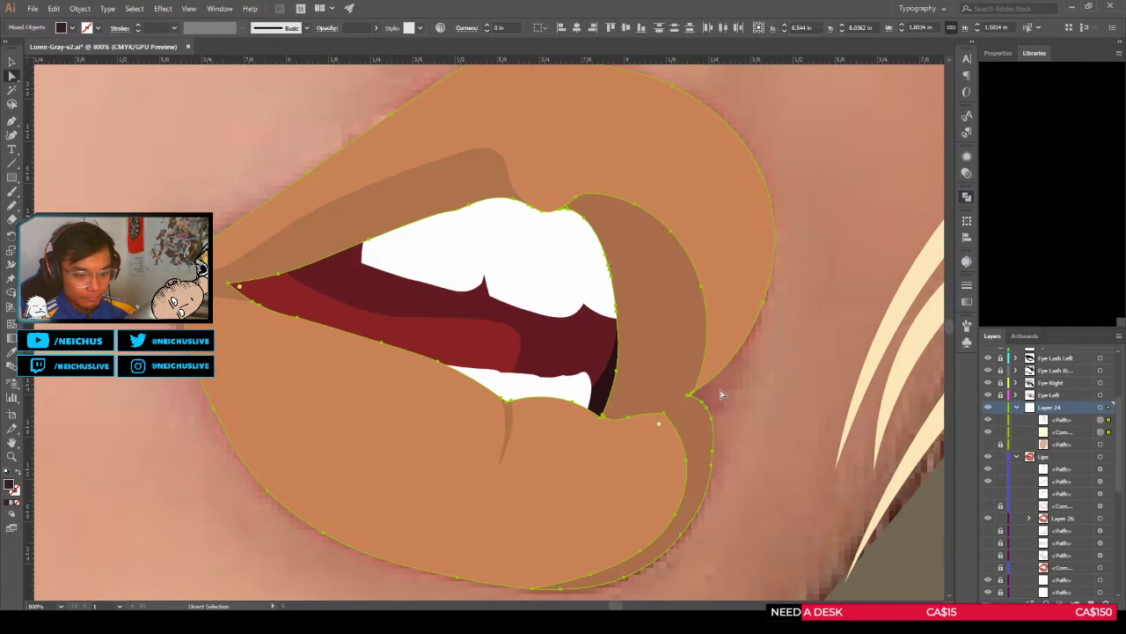
Step: Move the merged shadow shape from Layer 24 to the top of the Lips layer, keeping its position on the artwork
left_click(722, 395)
left_click(675, 349)
key("Delete")
left_click(1050, 447)
key("ctrl+f")
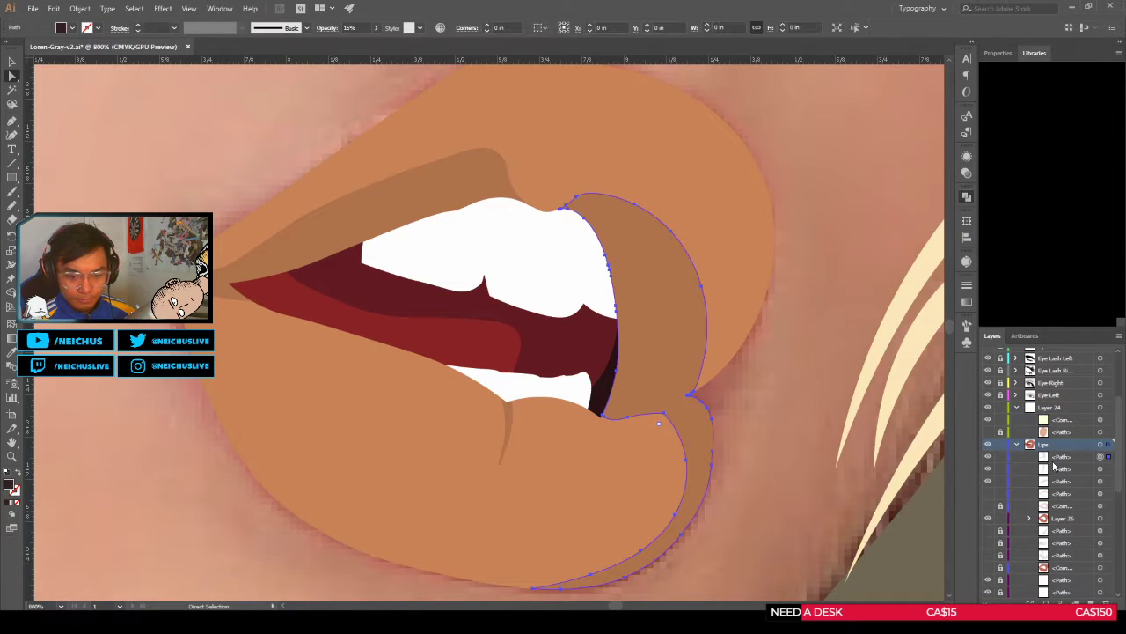
left_click(742, 418)
scroll(744, 418, "down", 2)
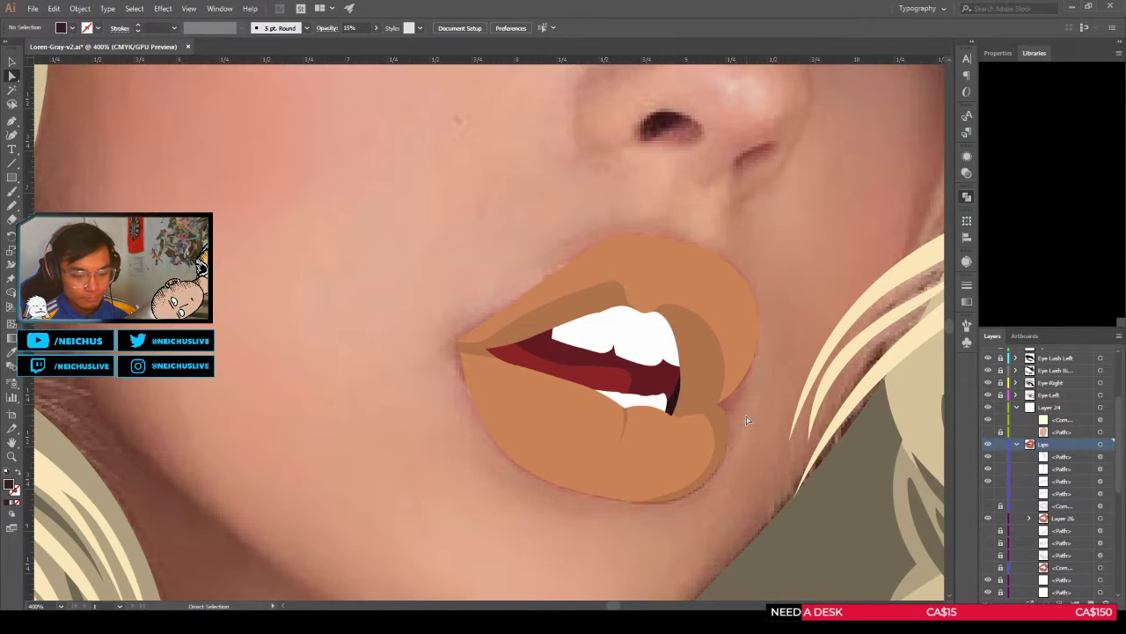
Step: Hide the orange lip overlay in Layer 24
left_click(747, 334)
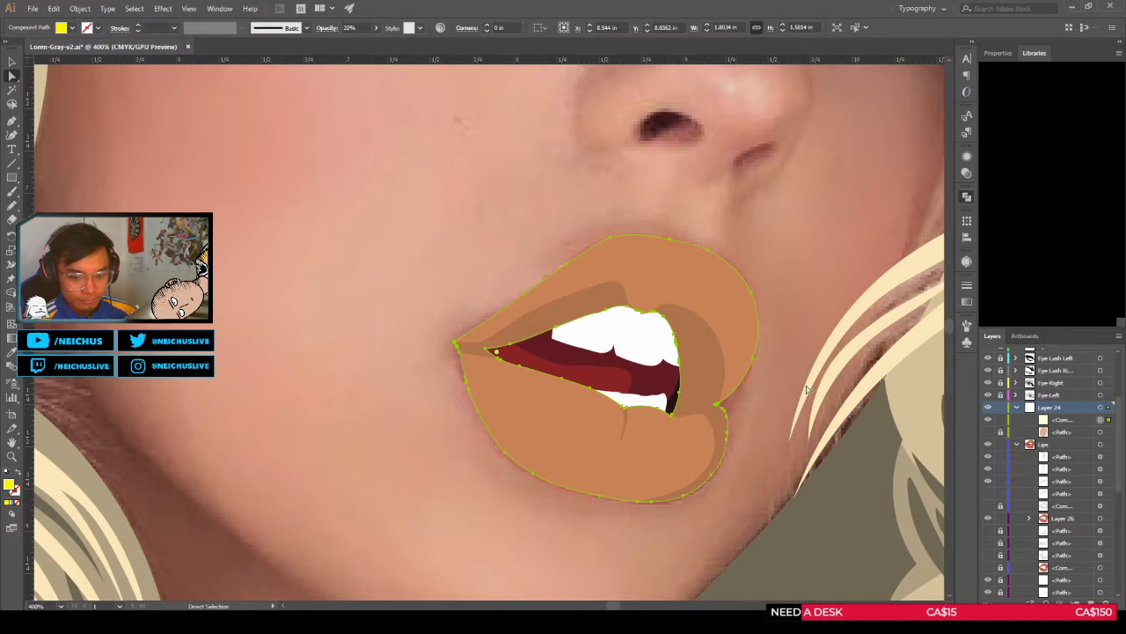
left_click(989, 422)
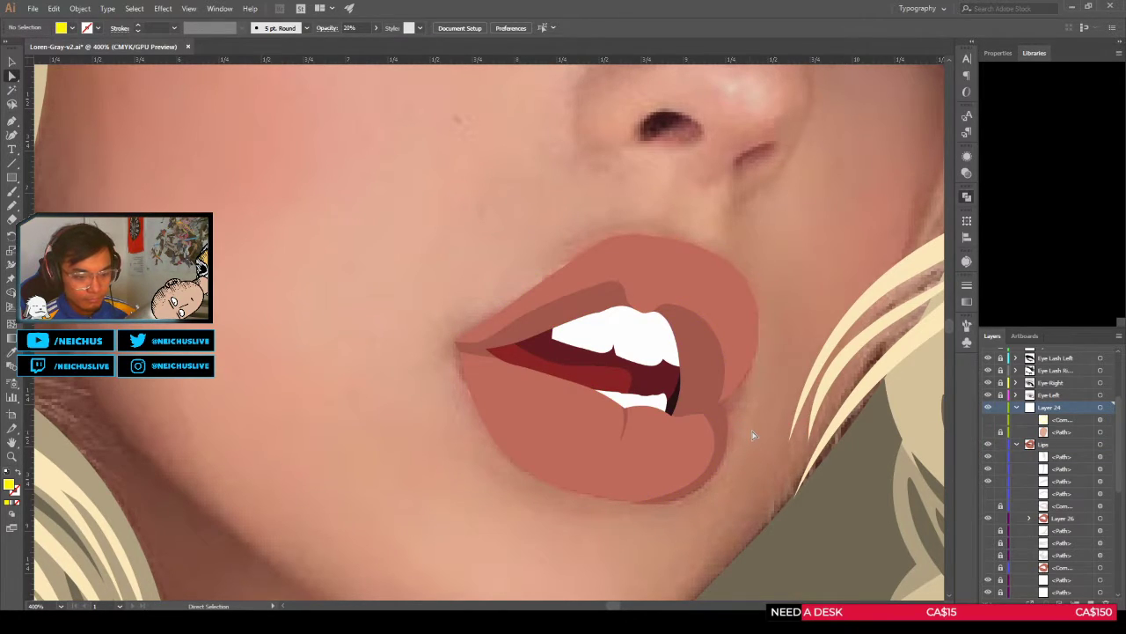
scroll(752, 434, "down", 1)
scroll(752, 434, "down", 4)
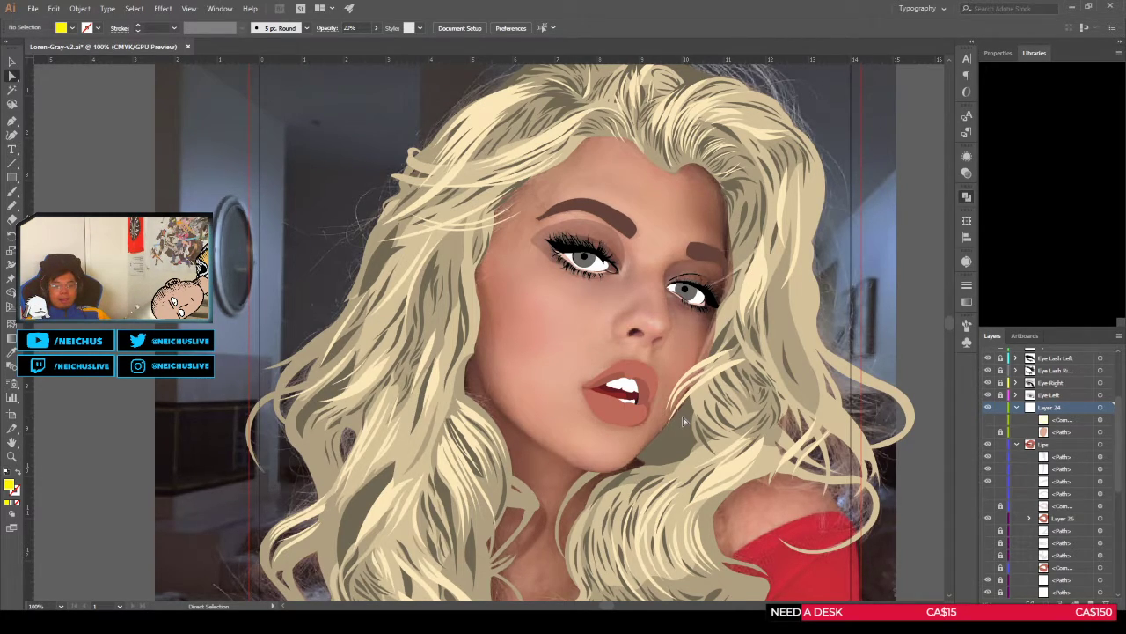
key("alt+Tab")
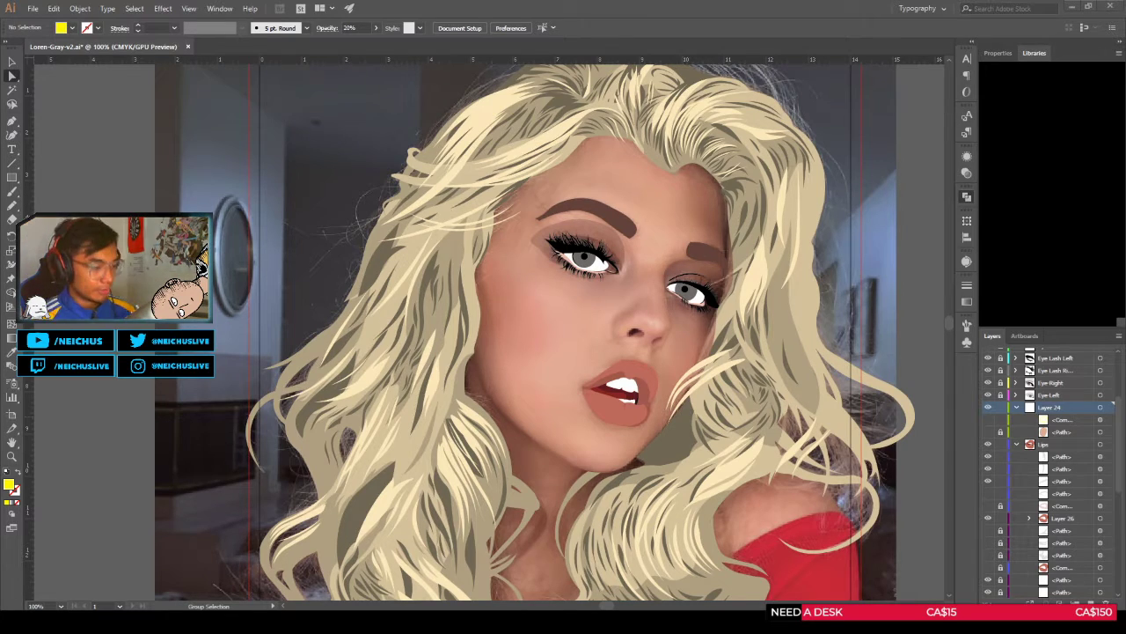
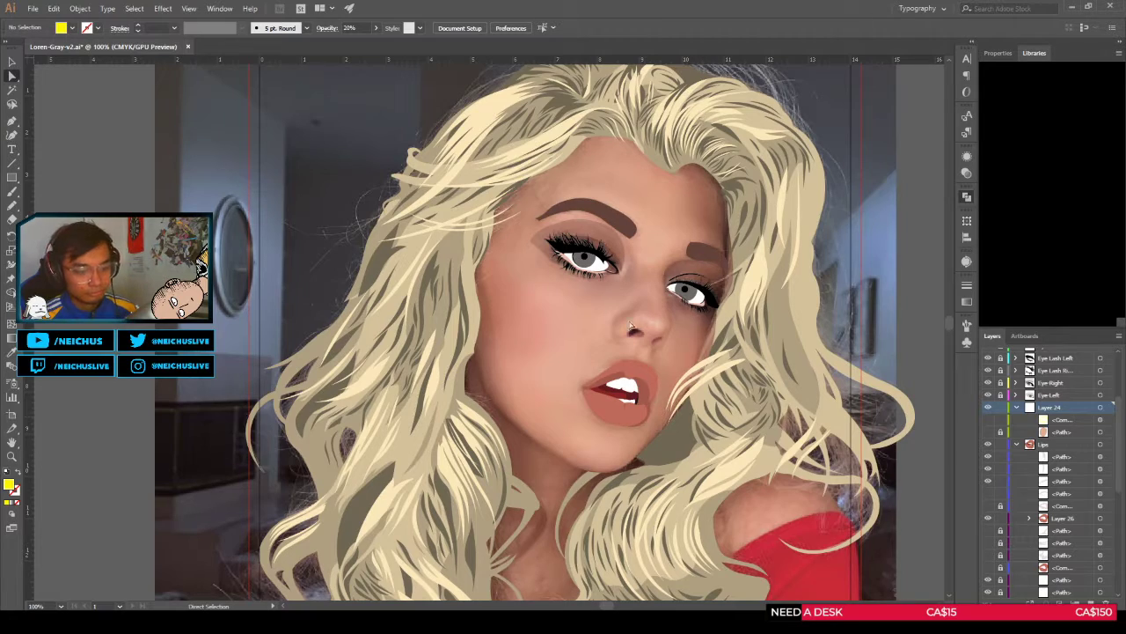
Step: Examine the lip shadows and inner lip edges, toggling the Lips layer's visibility to compare the tracing with the photo
scroll(631, 328, "up", 8)
scroll(604, 389, "down", 5)
scroll(607, 391, "up", 5)
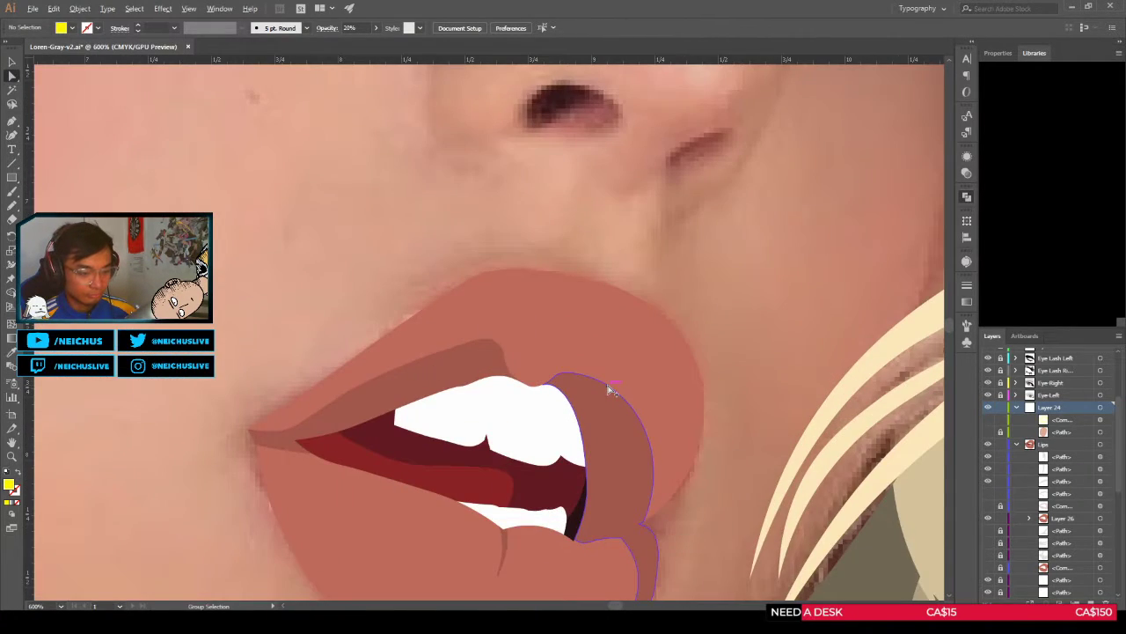
scroll(609, 390, "down", 6)
scroll(644, 401, "up", 5)
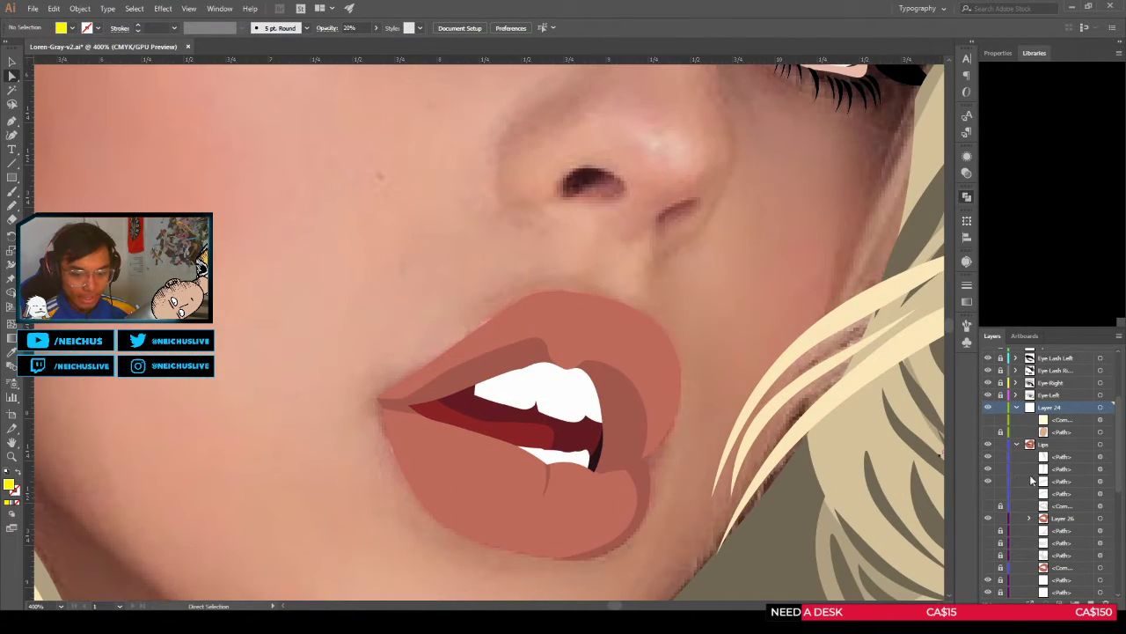
left_click(988, 444)
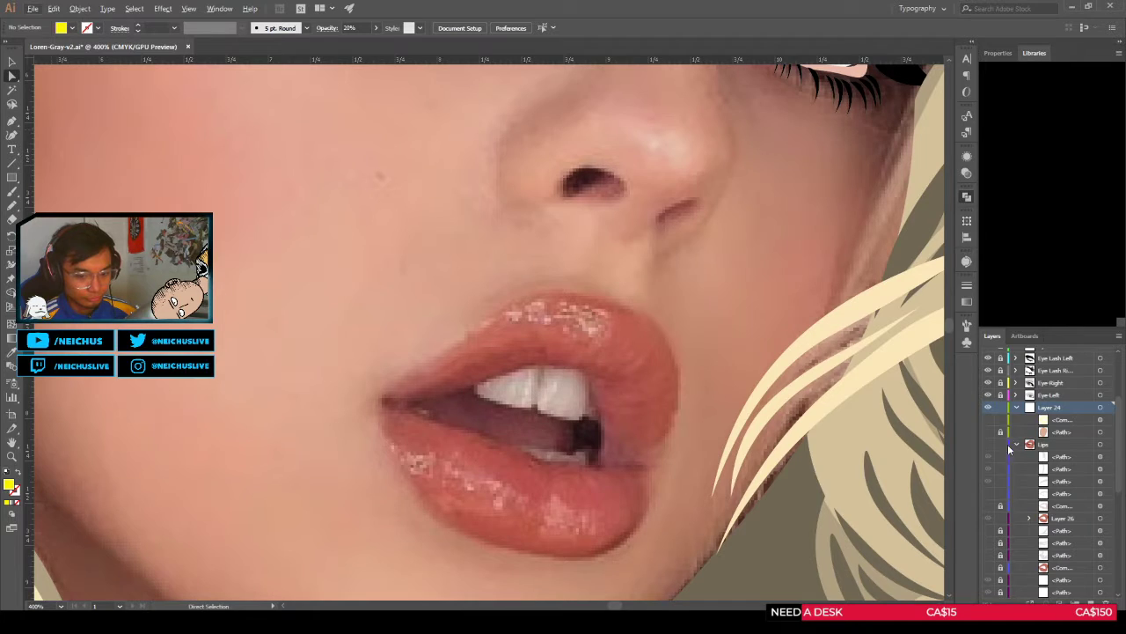
left_click(988, 446)
left_click(988, 446)
left_click(988, 446)
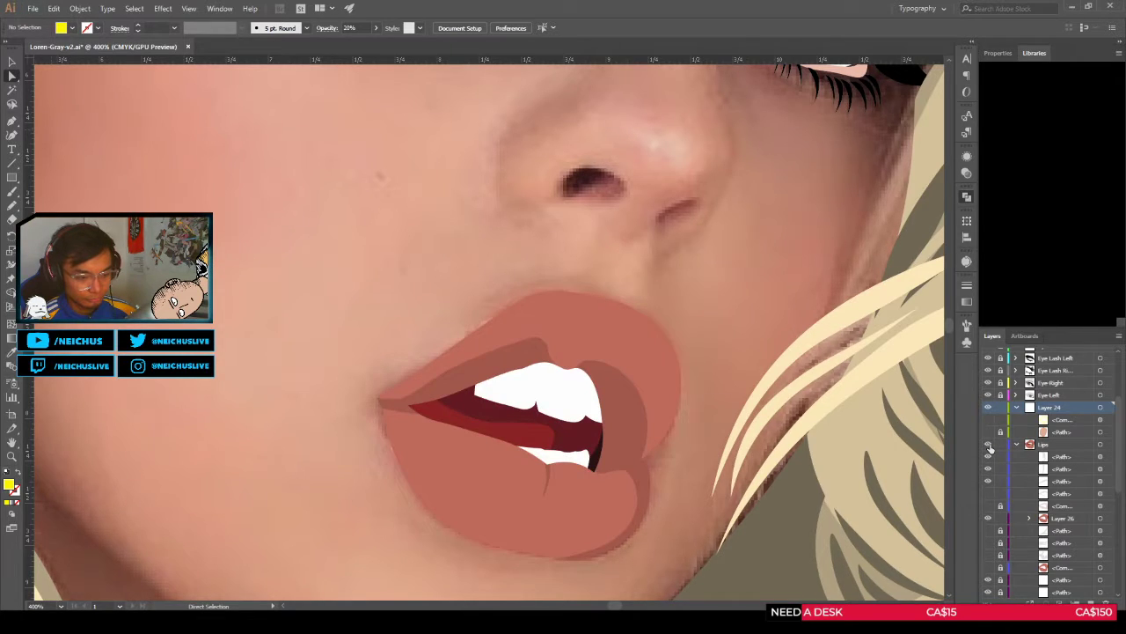
scroll(384, 391, "up", 2)
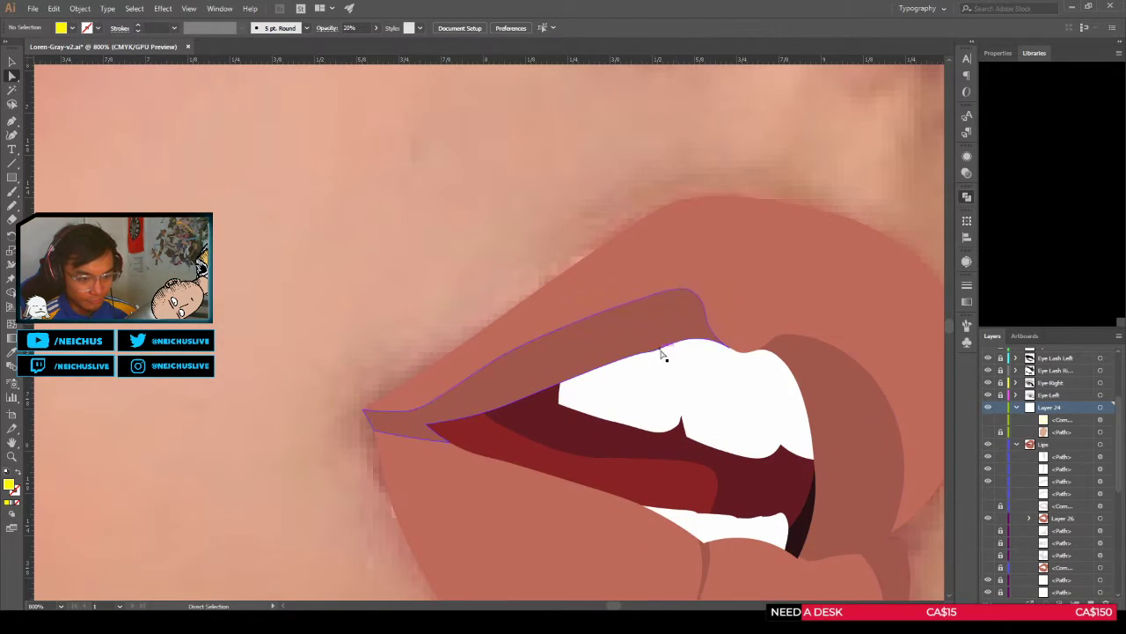
scroll(667, 356, "up", 1)
left_click_drag(672, 356, 484, 352)
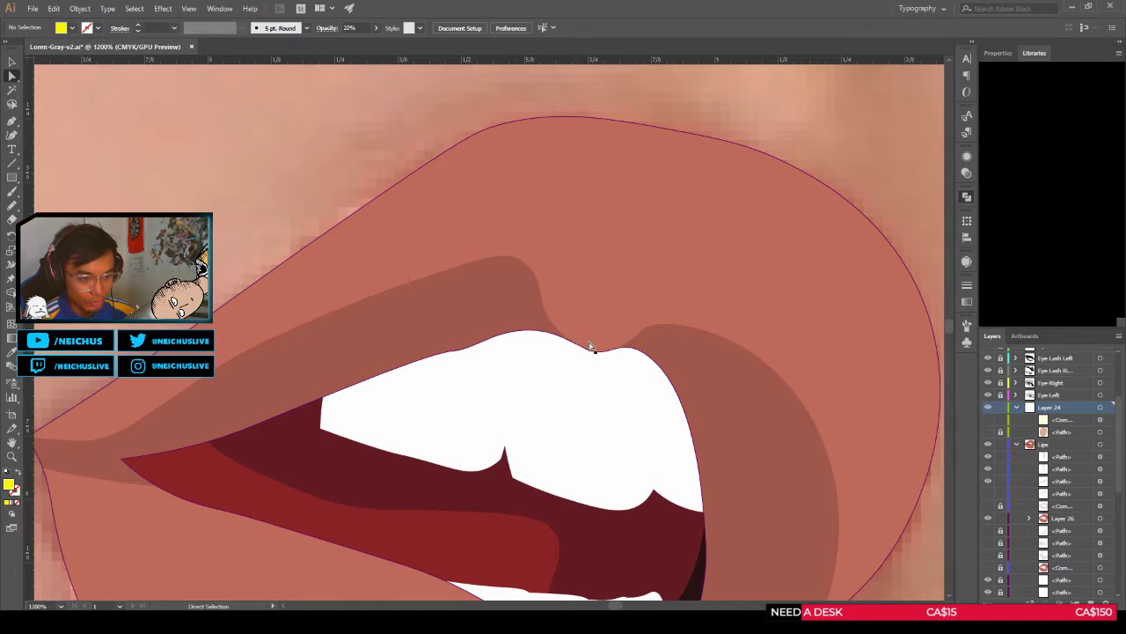
scroll(591, 346, "down", 1)
left_click_drag(577, 370, 534, 360)
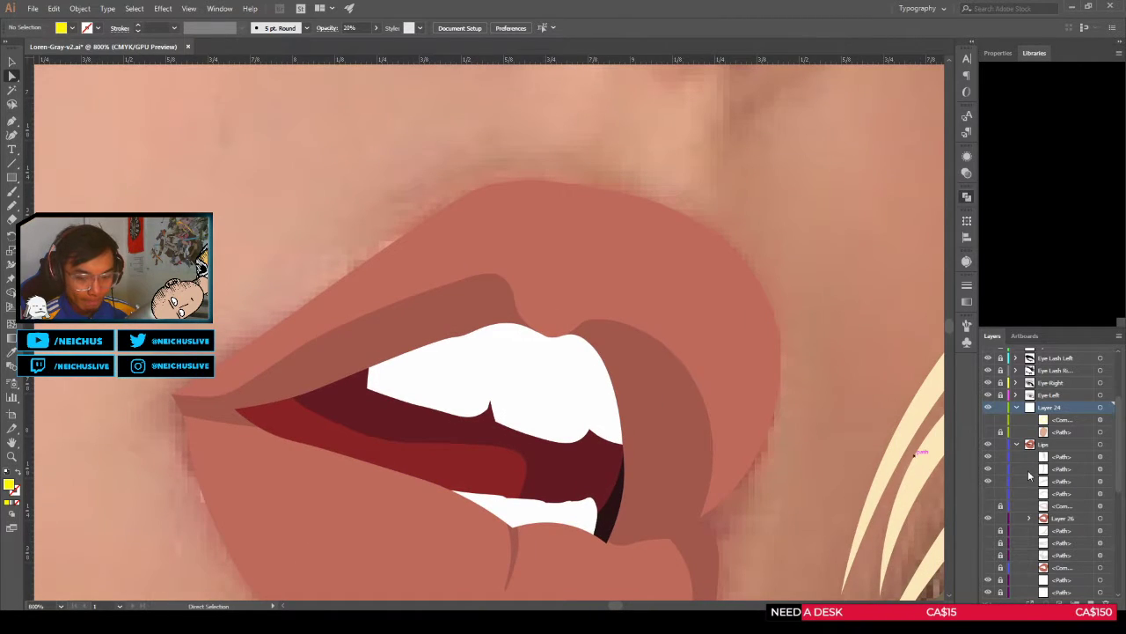
Step: Hide the Lips layer to expose the photographed mouth, and activate the Curvature tool
left_click(988, 445)
left_click(988, 444)
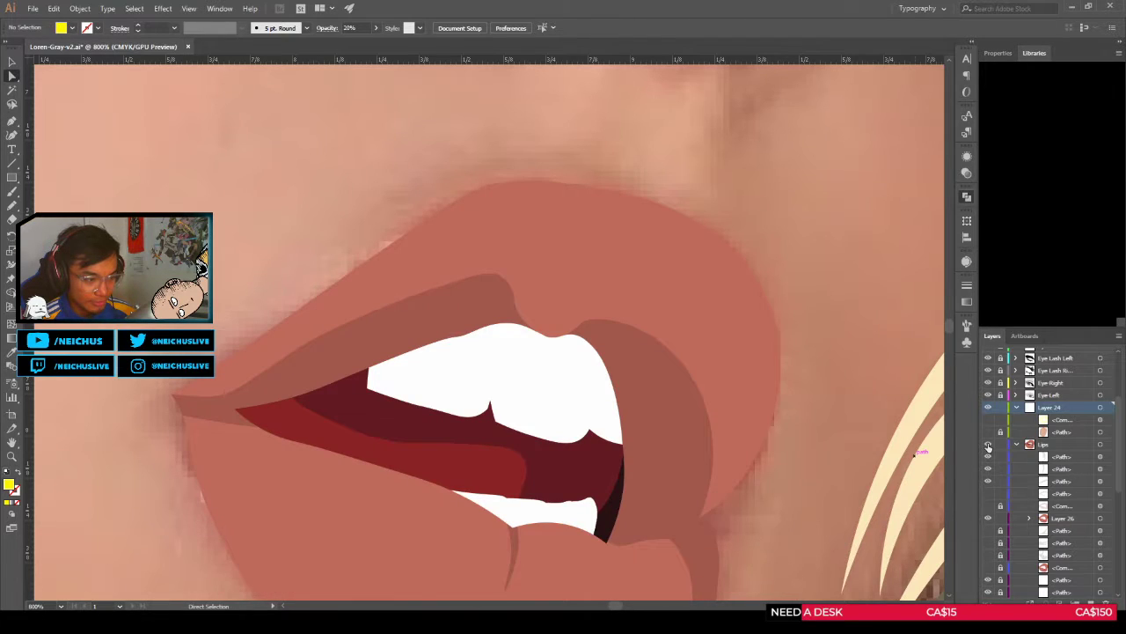
left_click(988, 444)
left_click(988, 445)
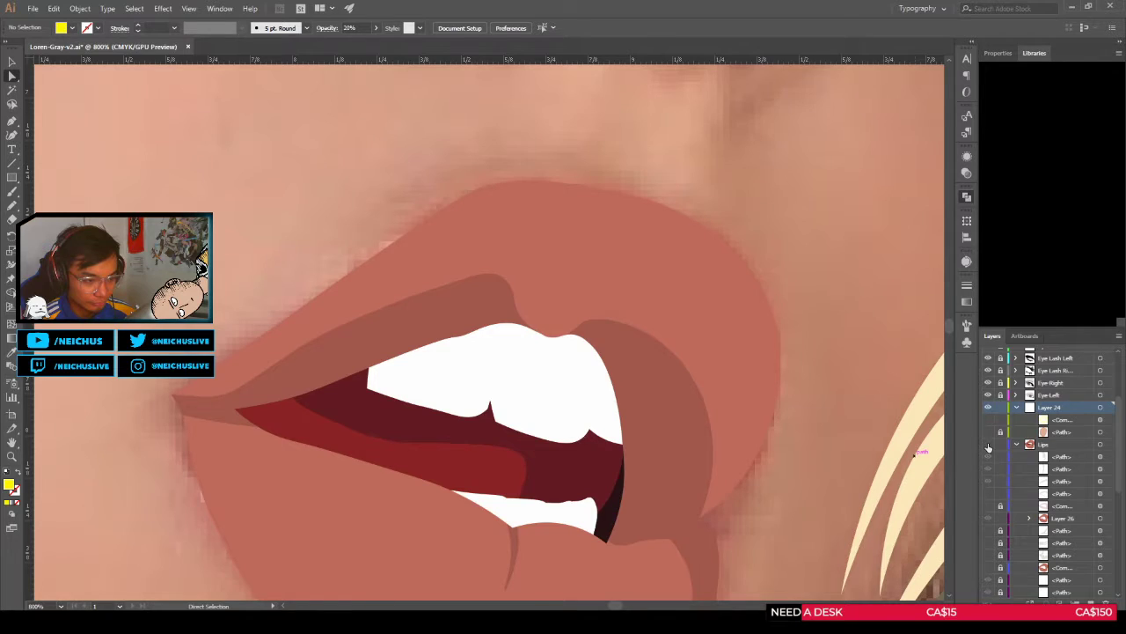
left_click(989, 444)
scroll(468, 417, "down", 3)
left_click_drag(466, 414, 505, 395)
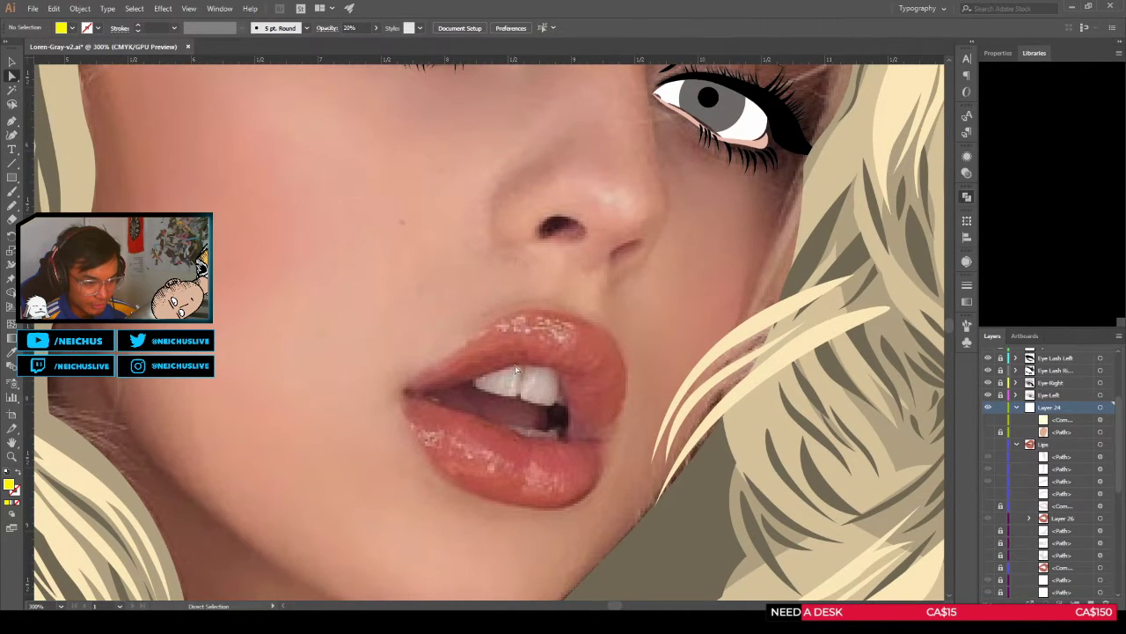
key("shift+asciitilde")
scroll(515, 390, "left", 1)
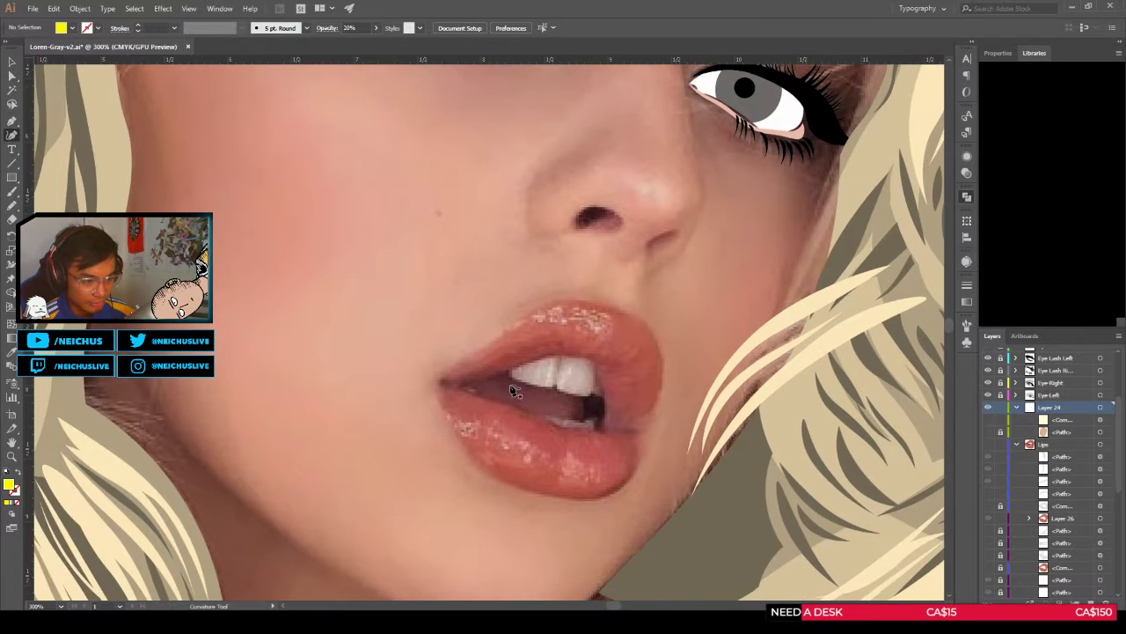
scroll(498, 390, "up", 2)
scroll(440, 392, "down", 1)
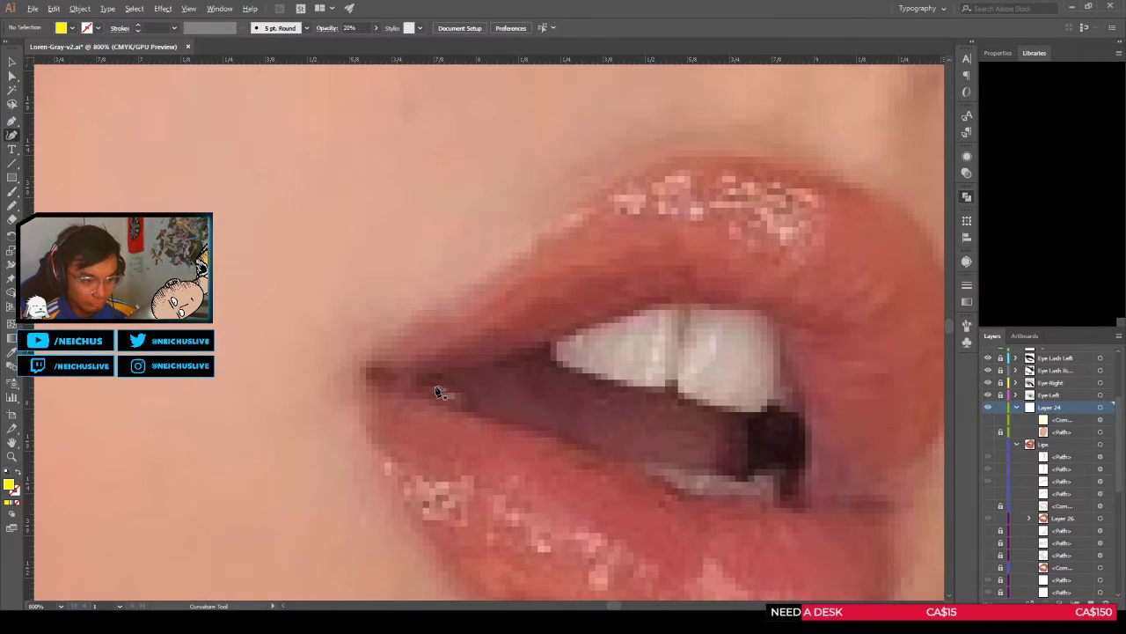
scroll(438, 393, "down", 1)
scroll(437, 394, "down", 1)
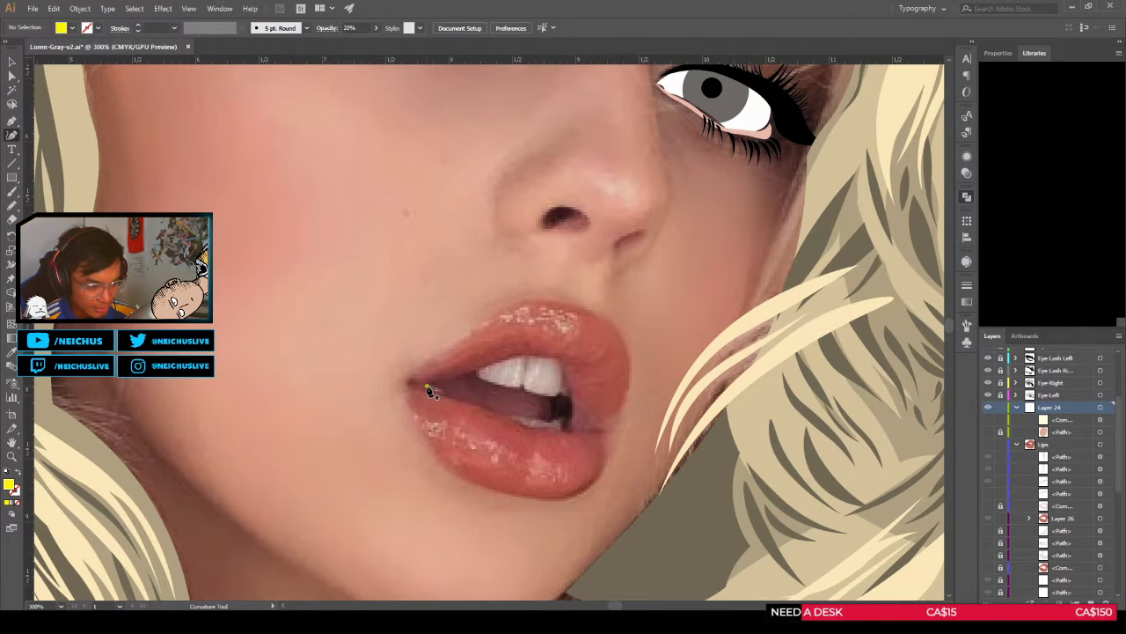
left_click(427, 387)
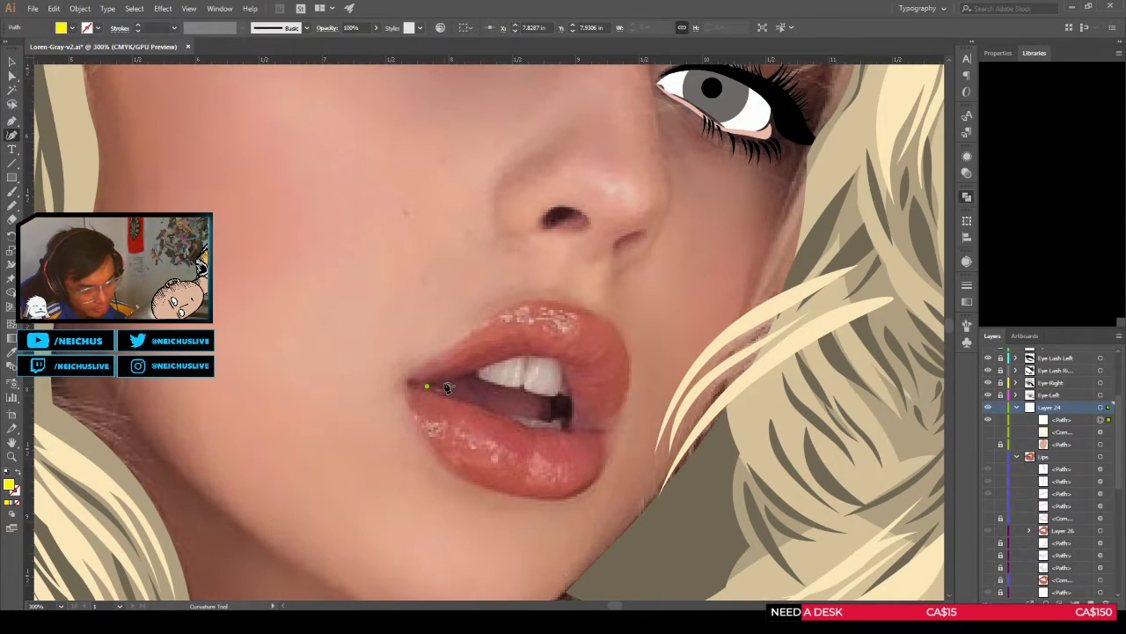
scroll(450, 403, "down", 1)
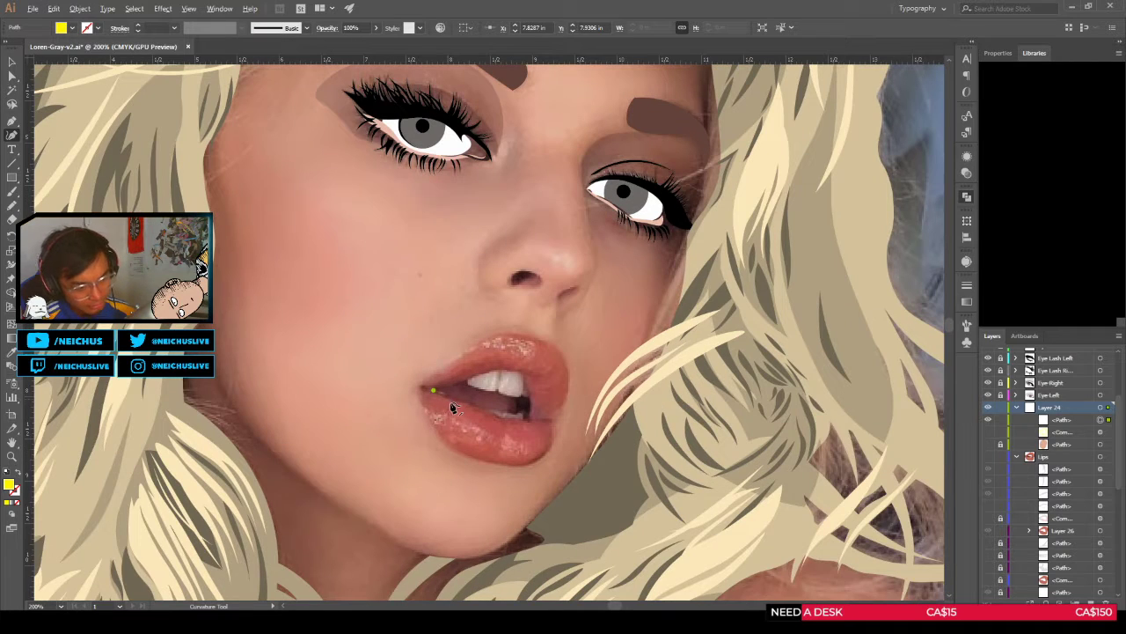
scroll(455, 405, "up", 1)
scroll(455, 405, "down", 1)
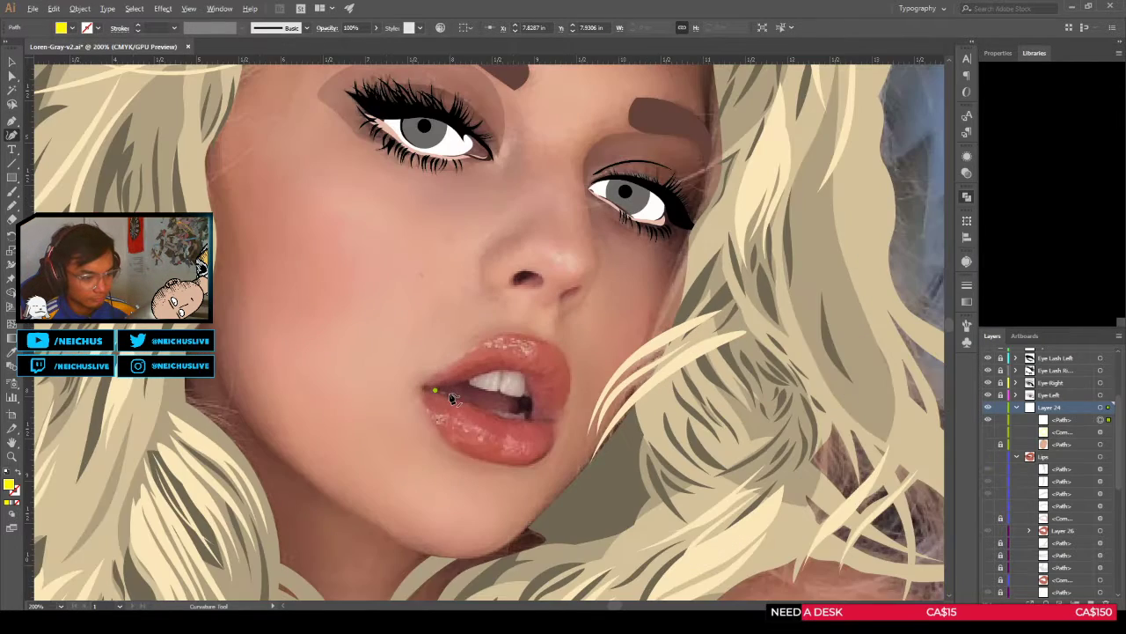
left_click(452, 387)
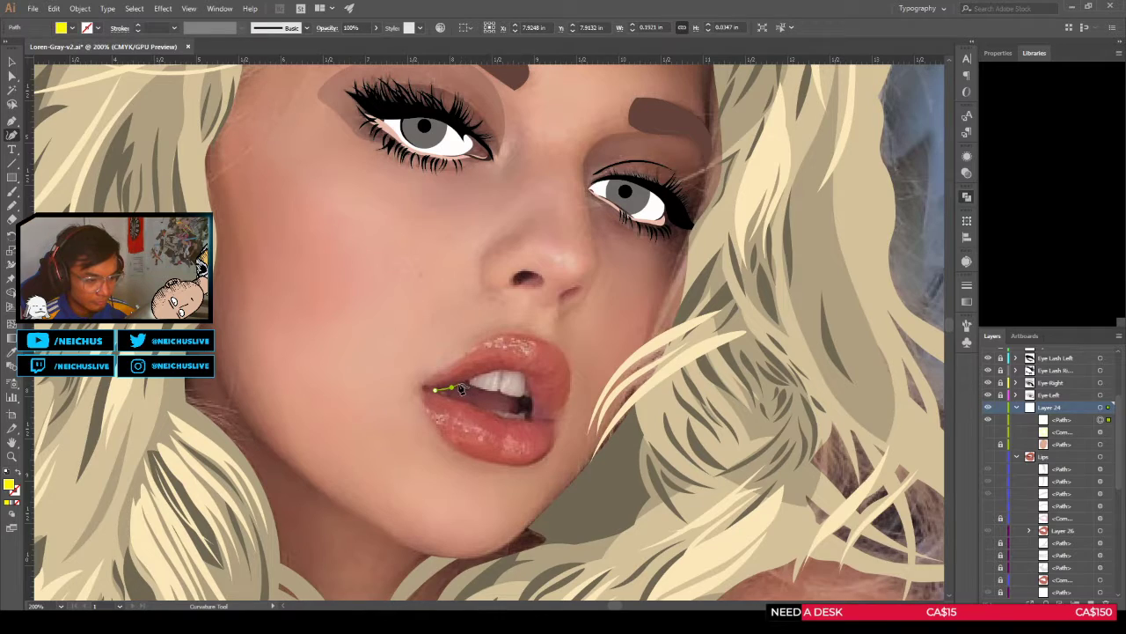
key("ctrl+z")
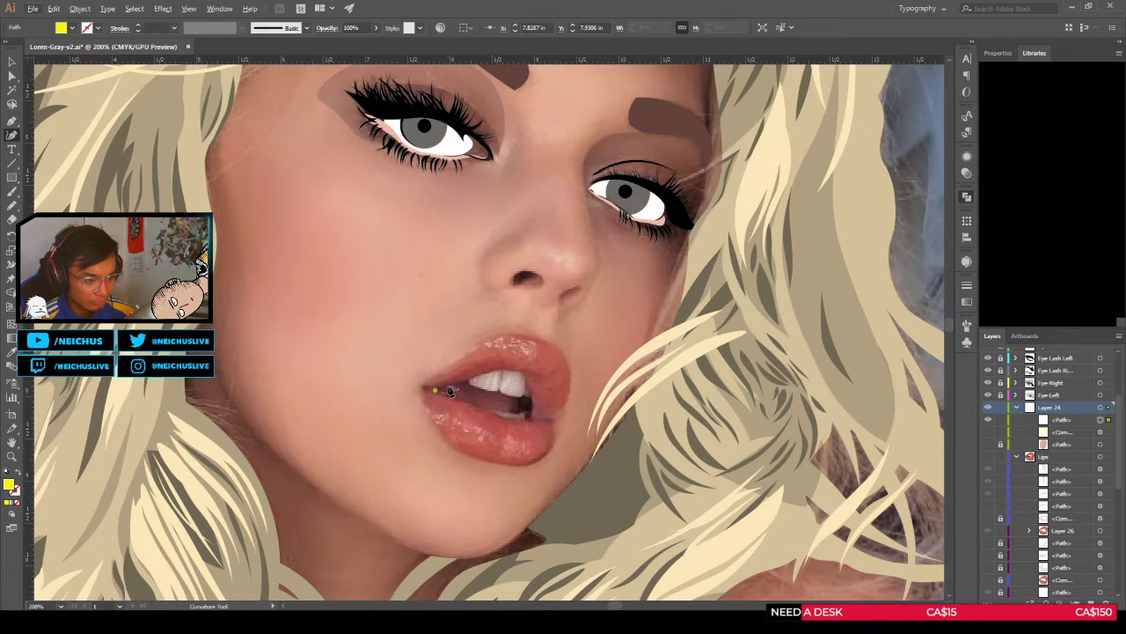
key("ctrl+z")
Step: Start a yellow-filled Curvature path in Layer 24 along the upper lip's inner edge, from the left mouth corner to the upper teeth
left_click(438, 388)
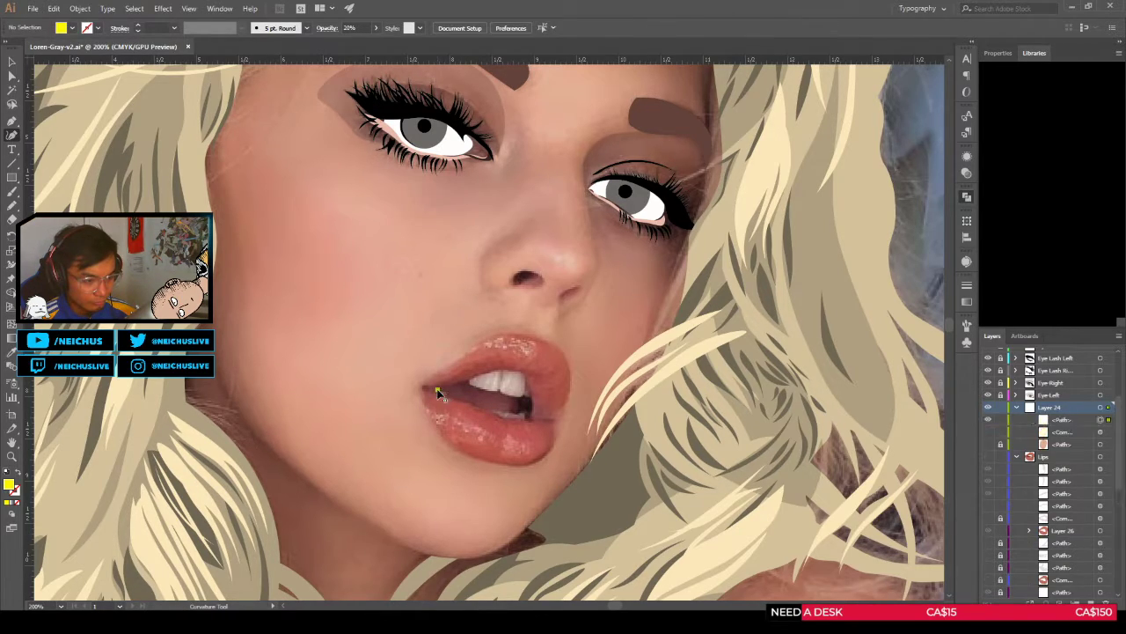
left_click(451, 386)
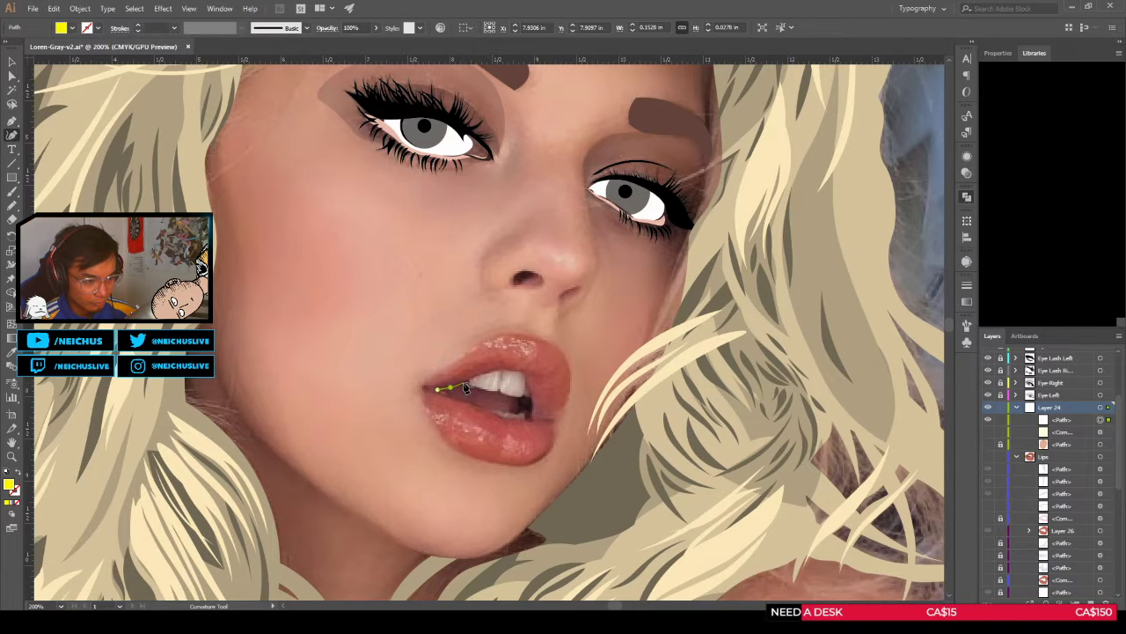
left_click(462, 383)
left_click(477, 377)
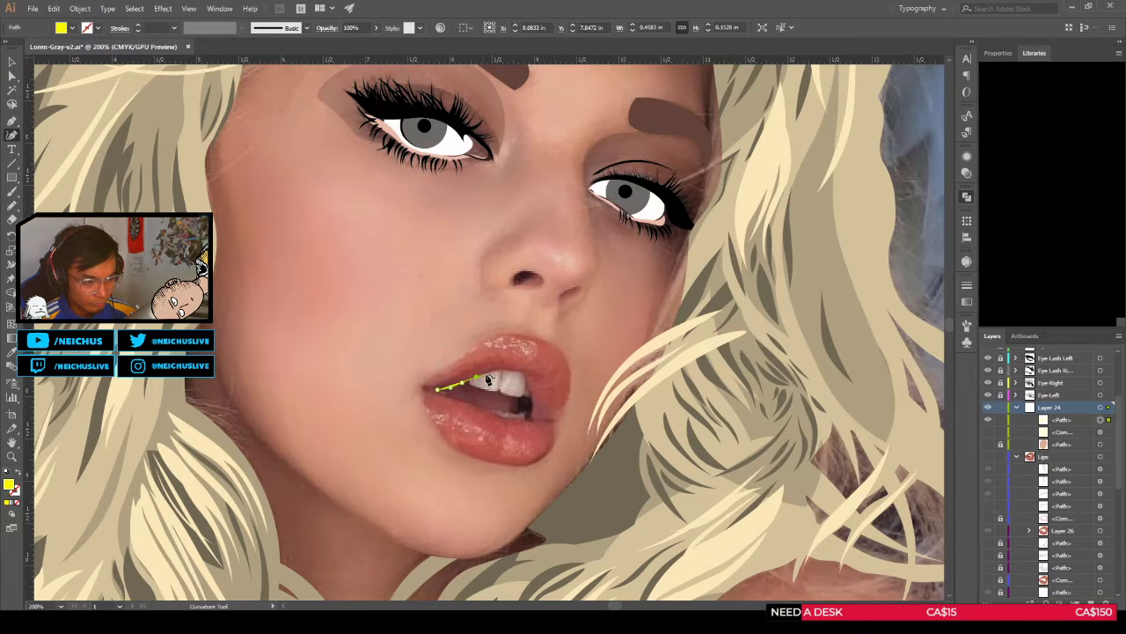
left_click(496, 368)
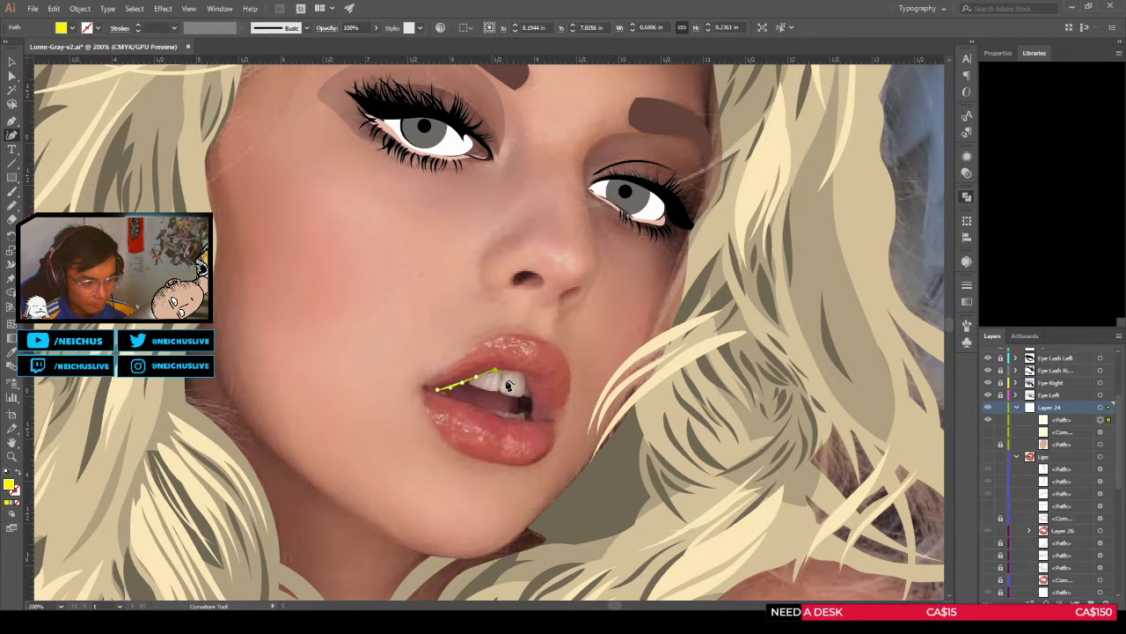
Step: Extend the yellow path along the upper lip's inner edge, across the tops of the upper front teeth
scroll(507, 387, "down", 1)
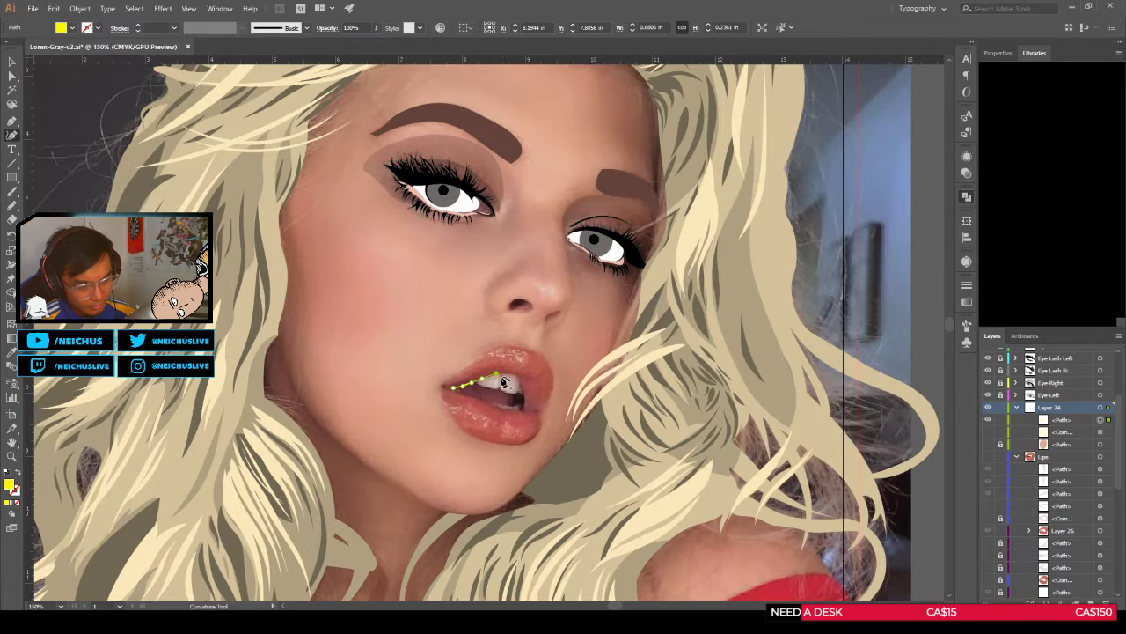
scroll(506, 381, "up", 2)
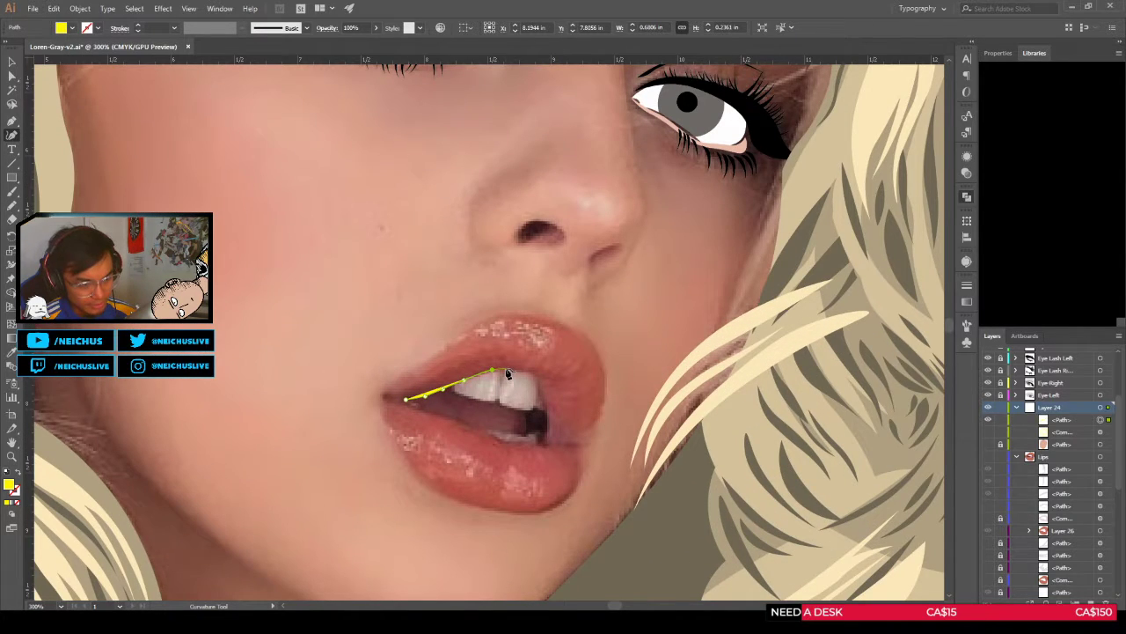
left_click_drag(504, 373, 522, 378)
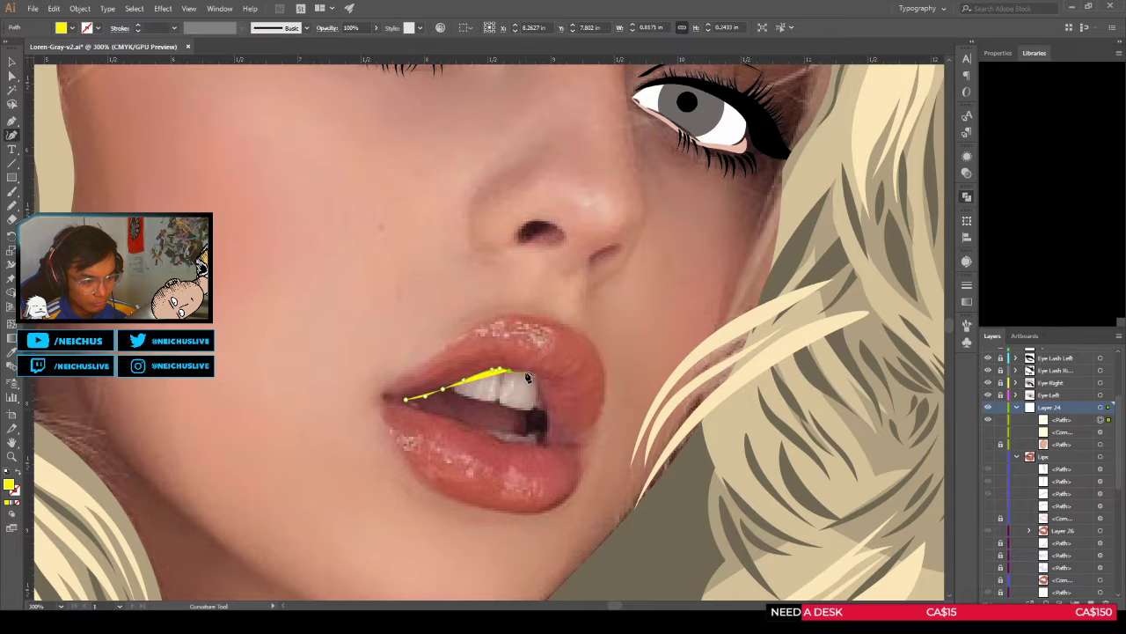
left_click(526, 376)
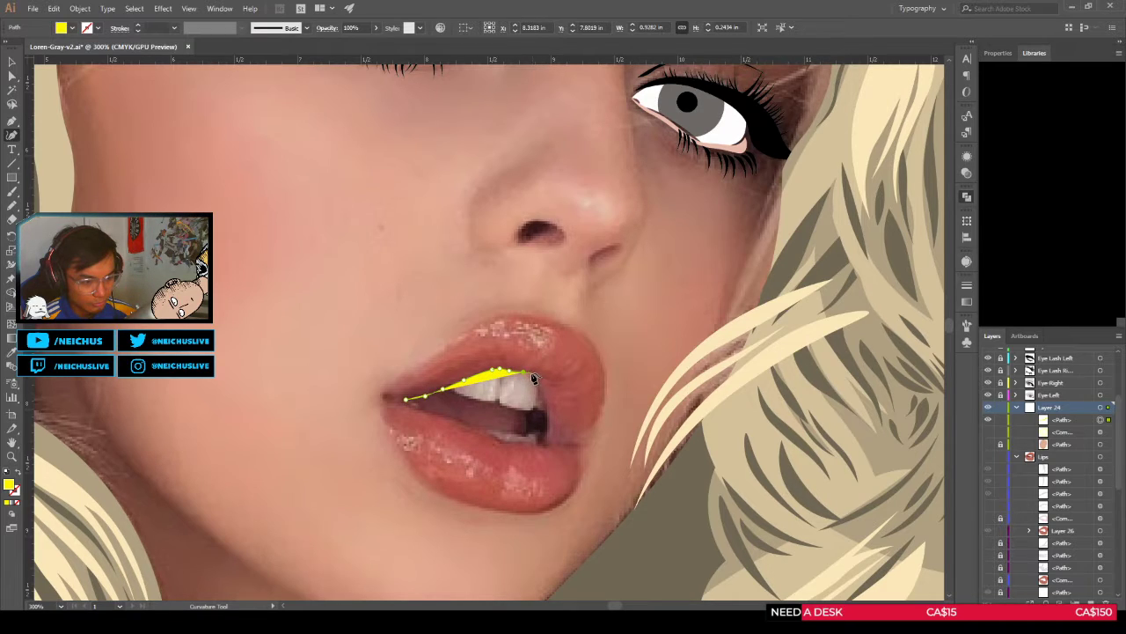
scroll(532, 378, "up", 1)
scroll(532, 379, "up", 1)
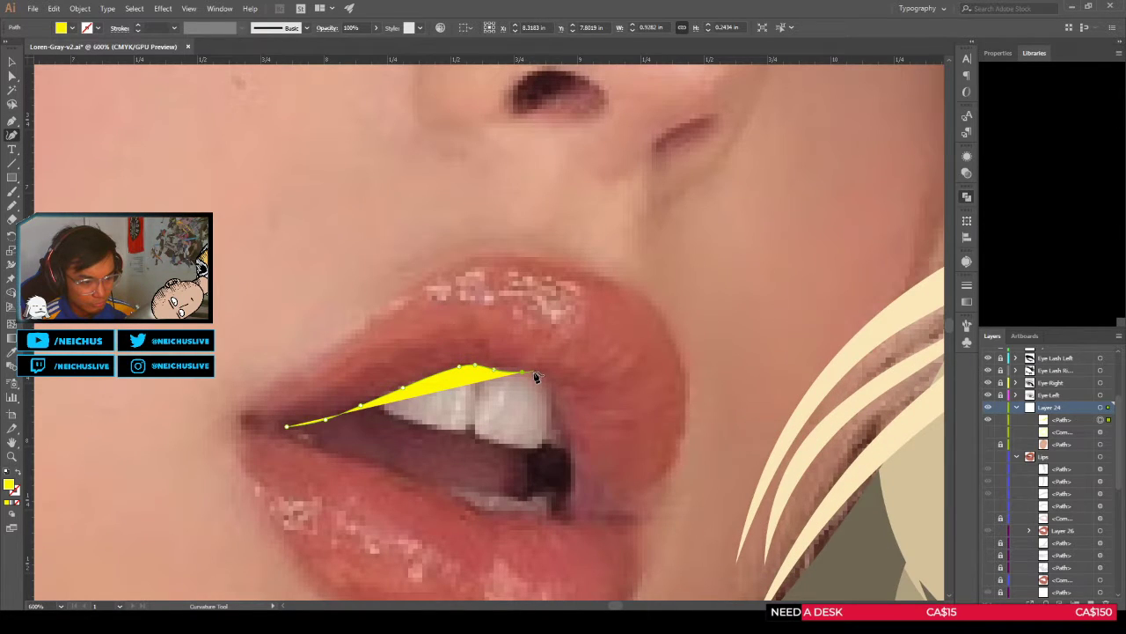
left_click(533, 375)
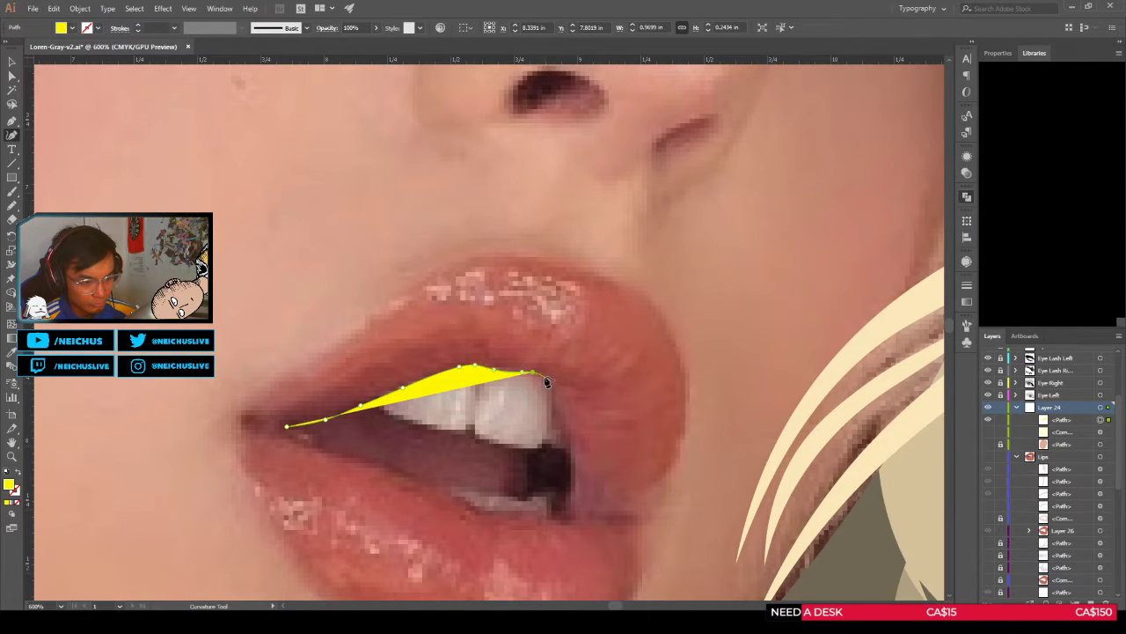
Step: Continue the path around the far side of the teeth and down the mouth opening's inner edge to the lower lip
scroll(540, 378, "down", 2)
scroll(545, 396, "down", 1)
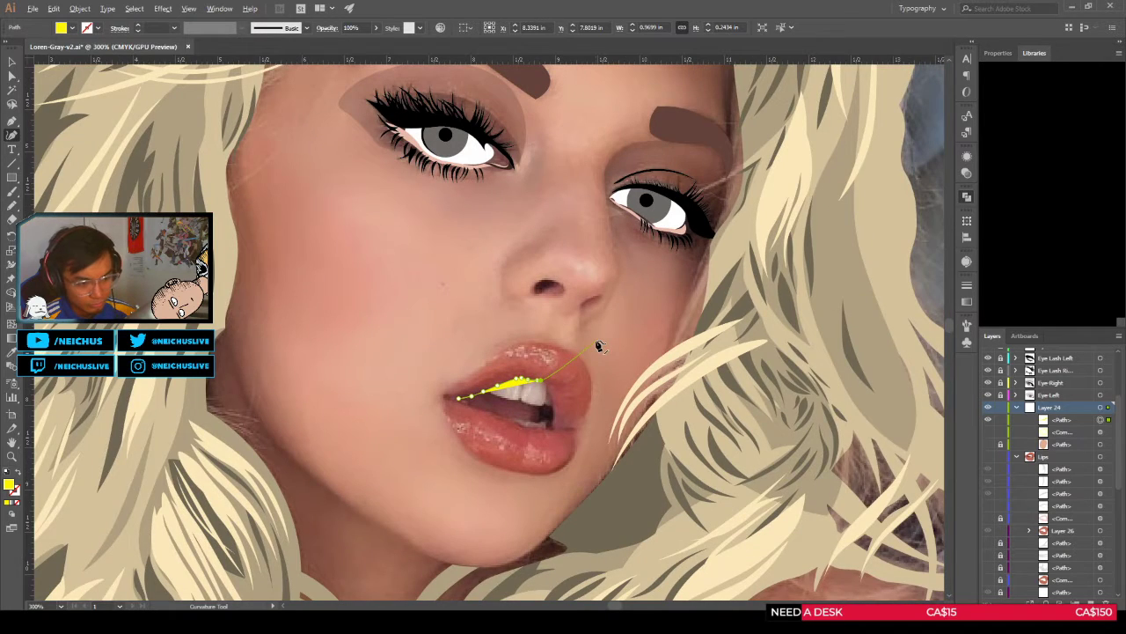
scroll(598, 346, "down", 1)
scroll(583, 352, "up", 2)
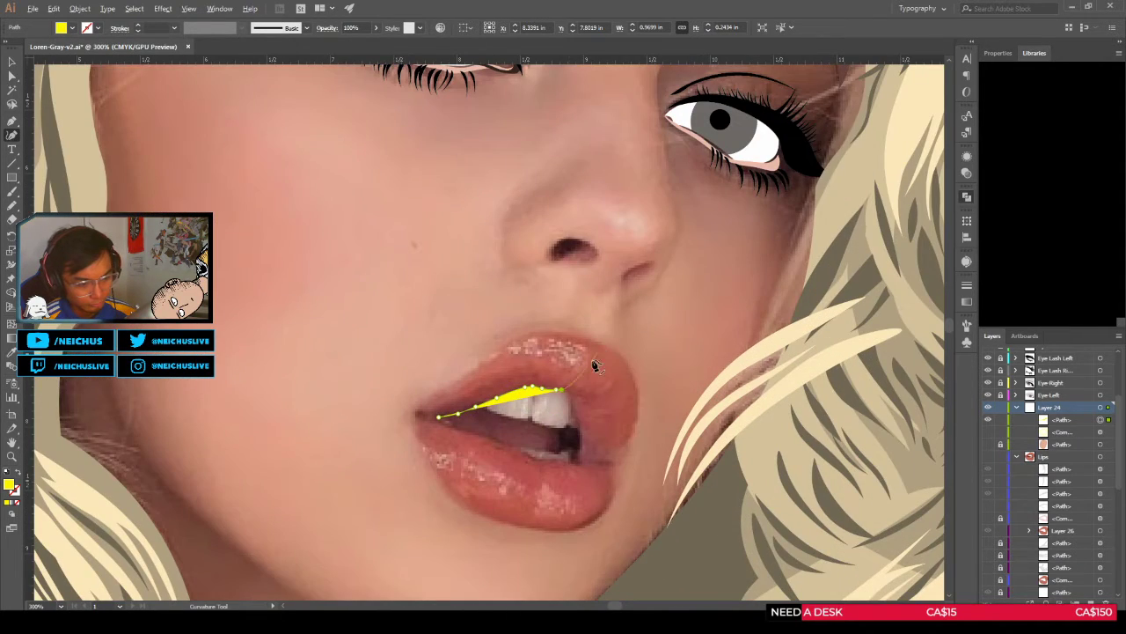
scroll(581, 414, "up", 1)
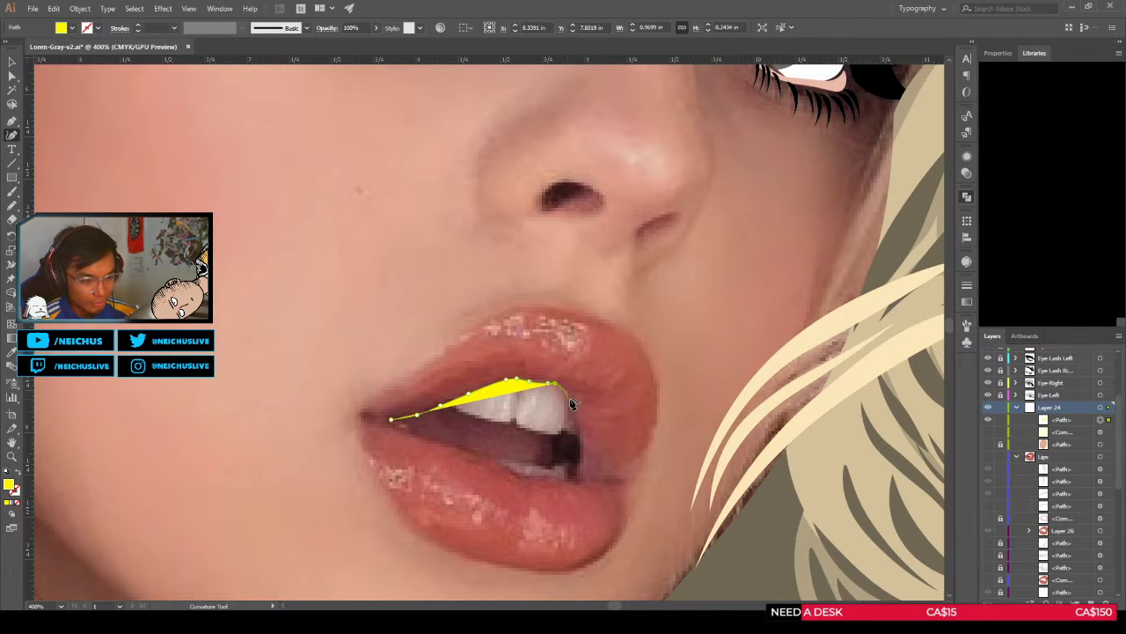
left_click(572, 399)
scroll(584, 444, "down", 1)
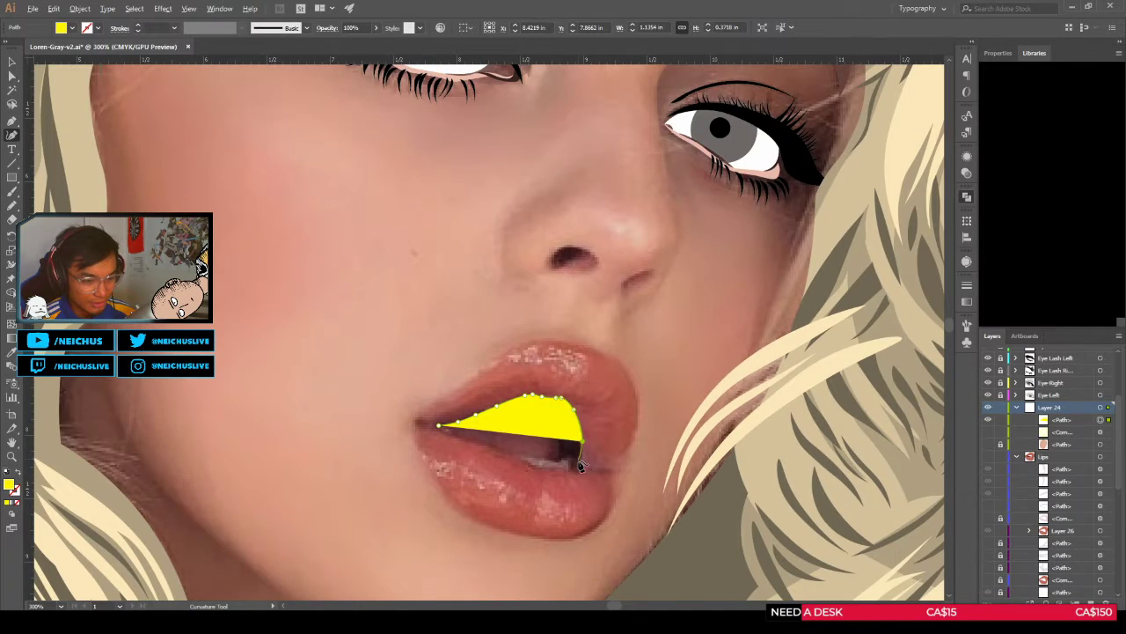
left_click(579, 464)
scroll(577, 475, "up", 2)
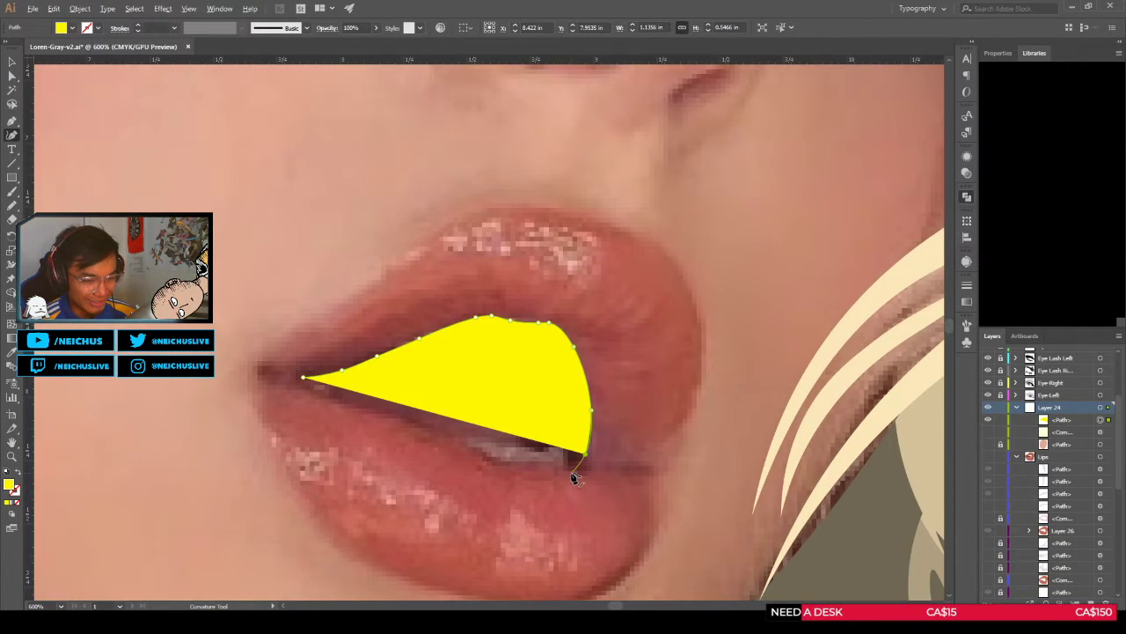
scroll(578, 475, "down", 5)
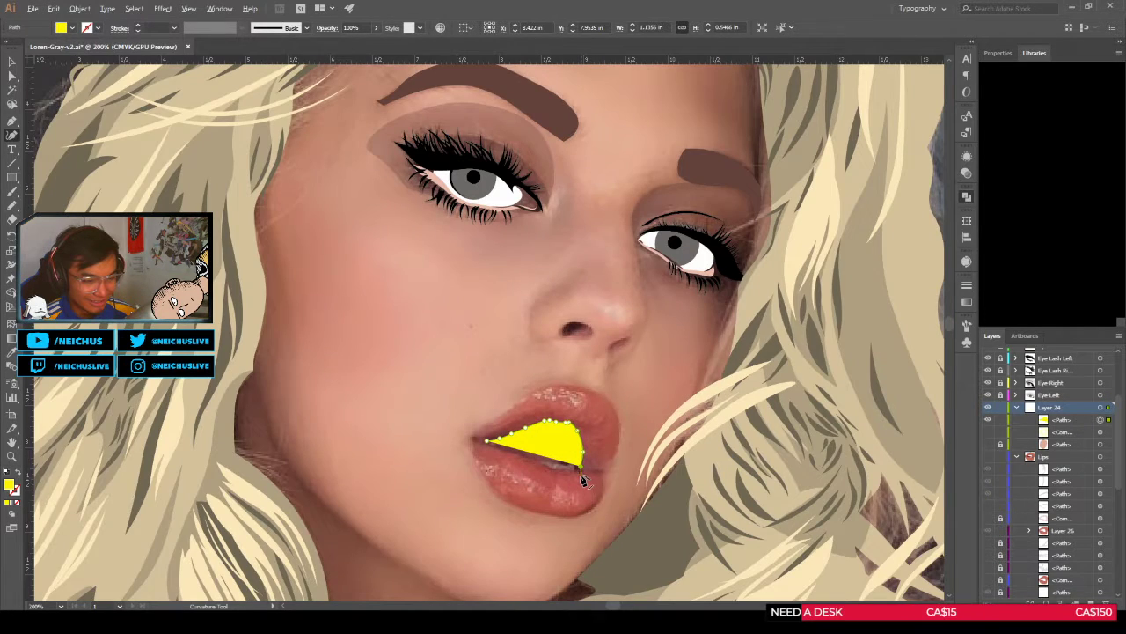
scroll(578, 475, "up", 4)
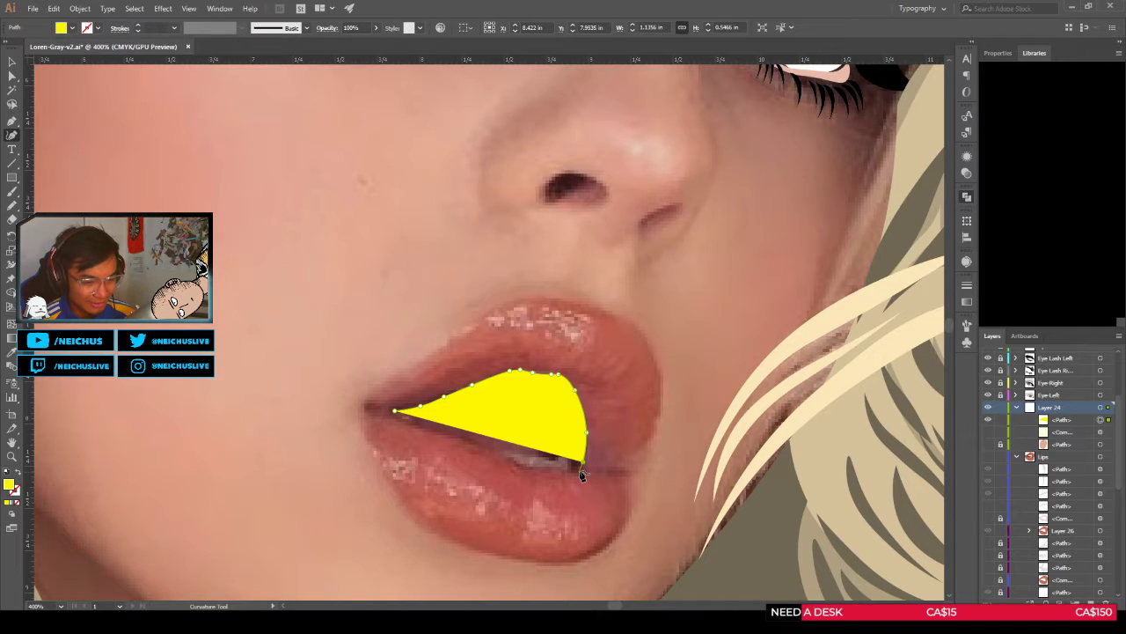
scroll(580, 477, "down", 1)
scroll(579, 478, "down", 4)
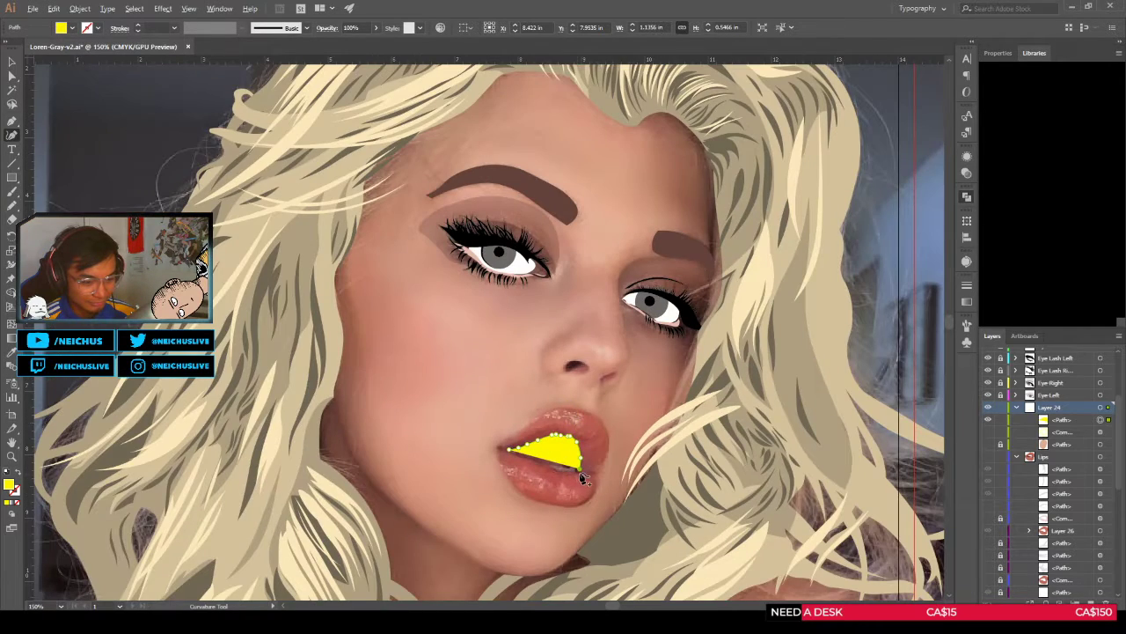
scroll(579, 478, "up", 4)
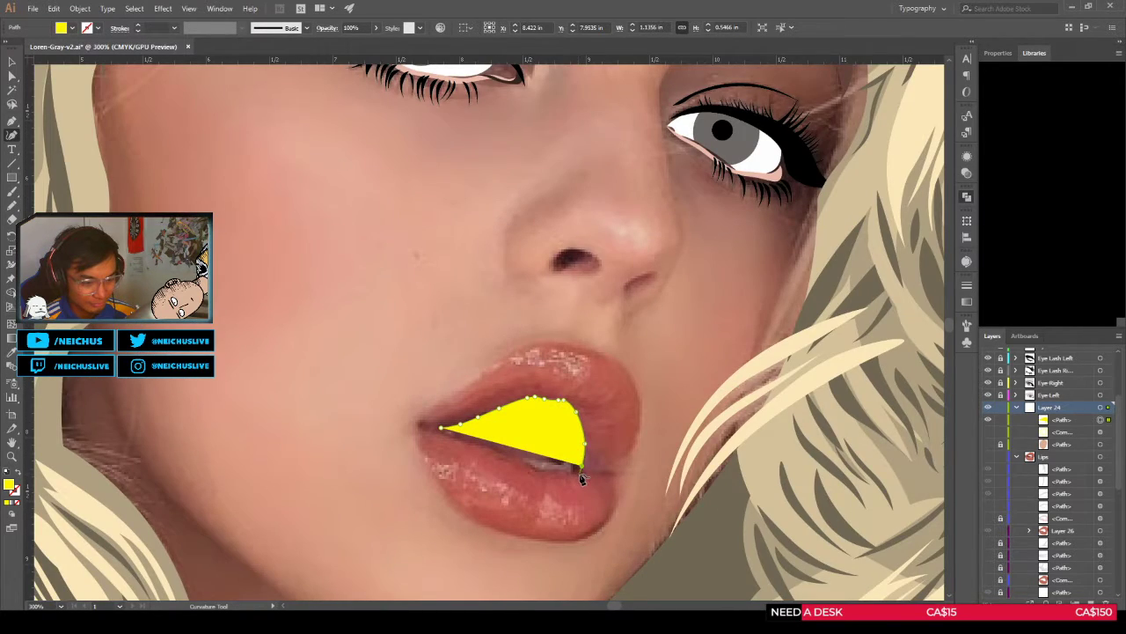
scroll(580, 477, "down", 4)
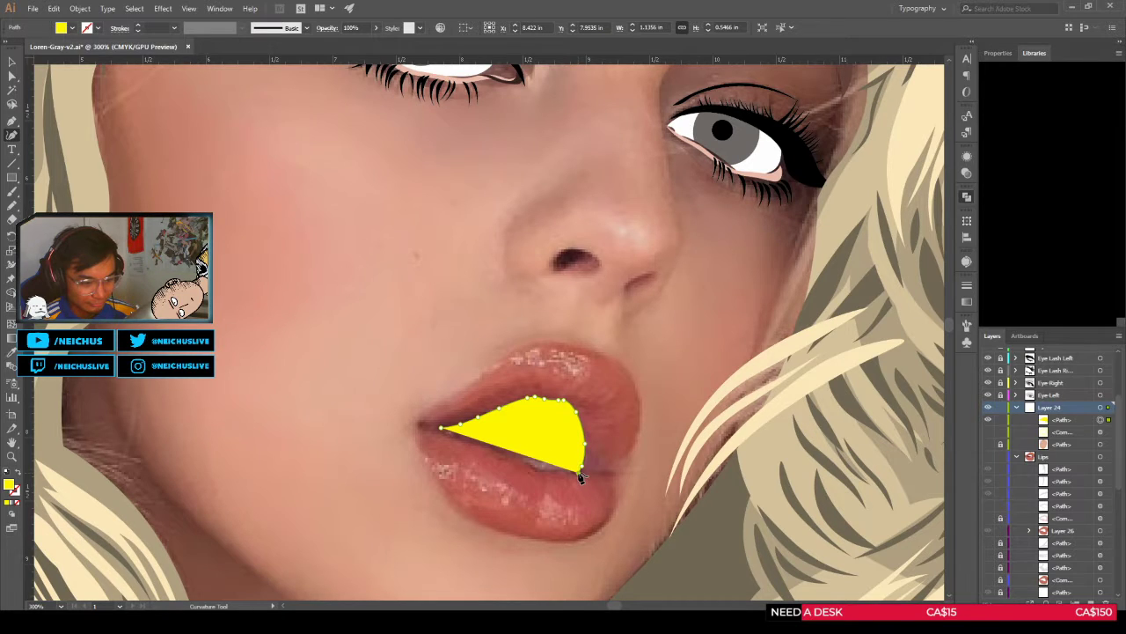
scroll(580, 477, "up", 4)
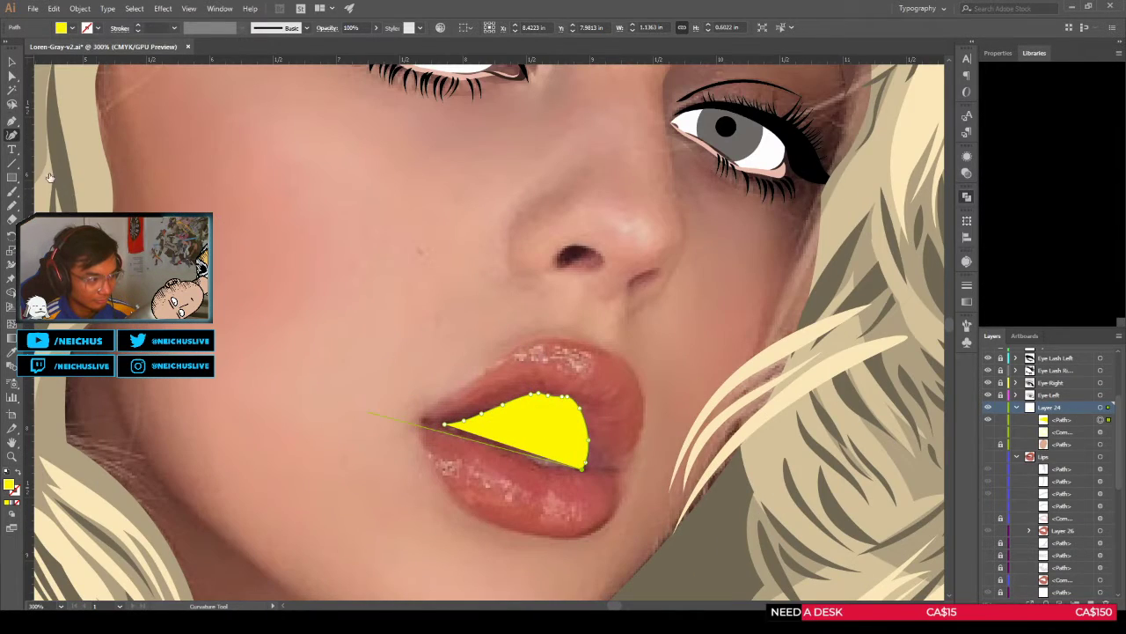
Step: Remove the path's fill and extend the outline along the lower lip's inner edge beneath the lower teeth
key("slash")
scroll(554, 475, "down", 4)
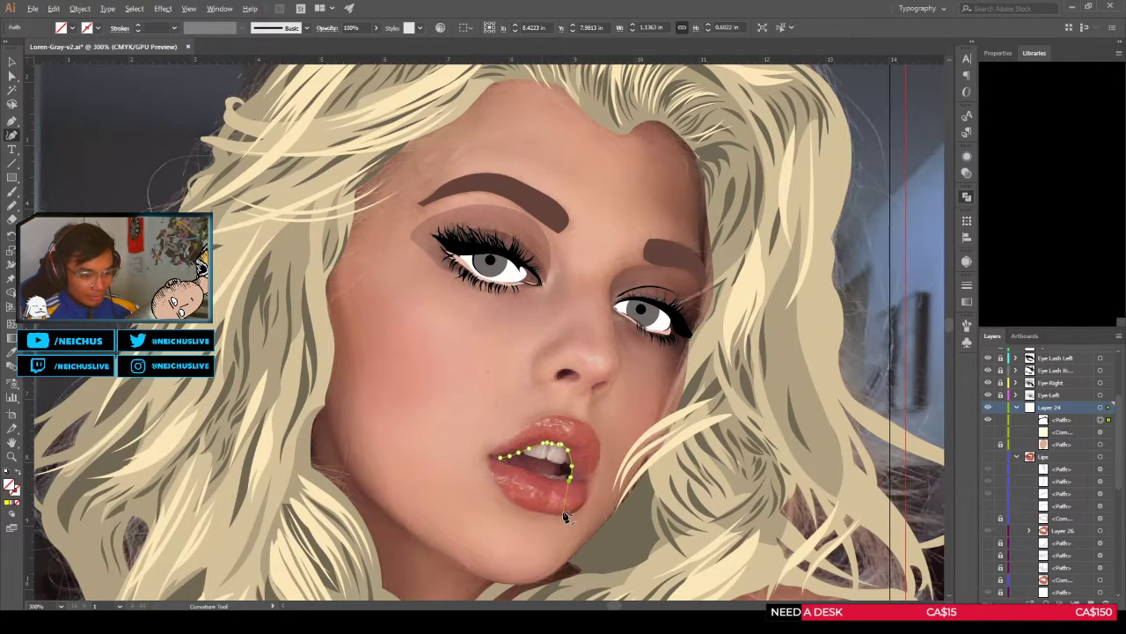
scroll(563, 513, "up", 4)
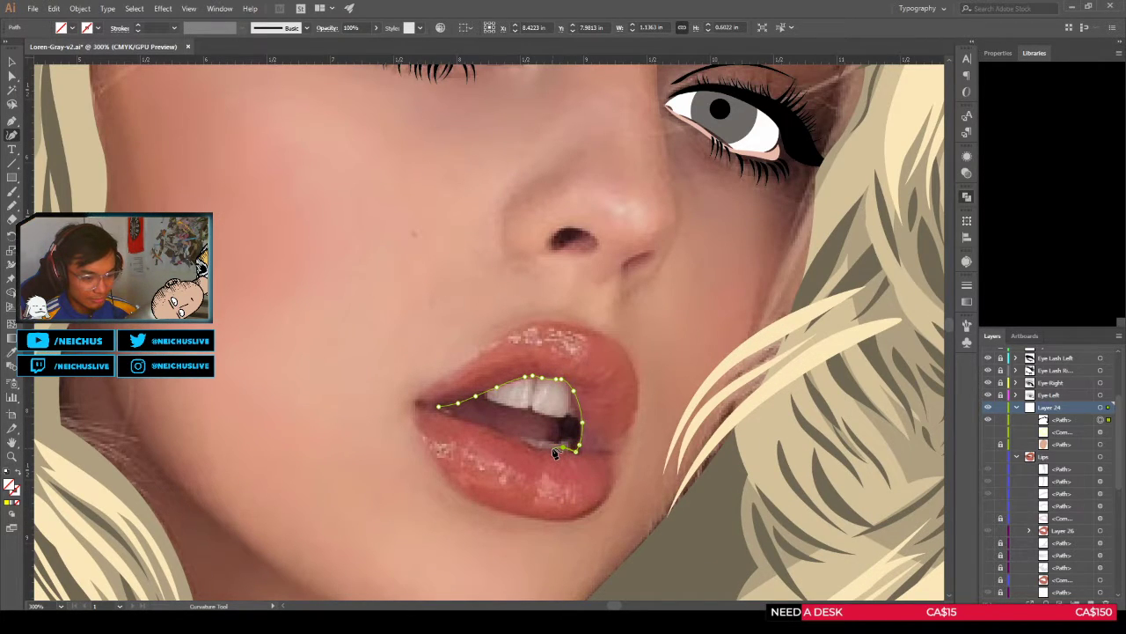
left_click(551, 448)
scroll(533, 451, "up", 1)
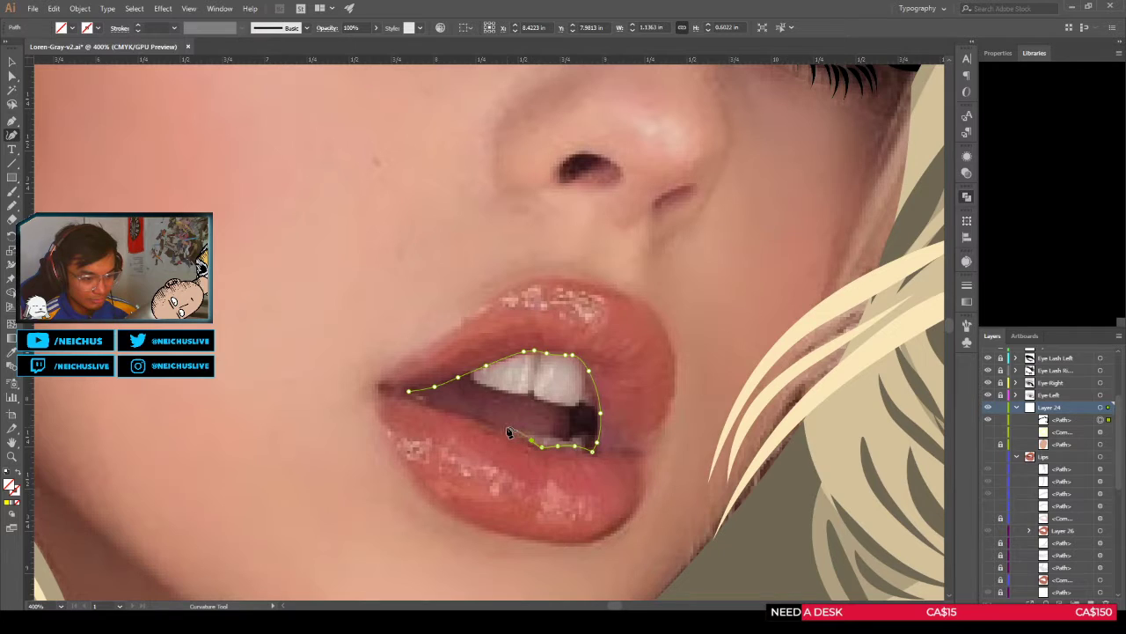
scroll(509, 438, "down", 2)
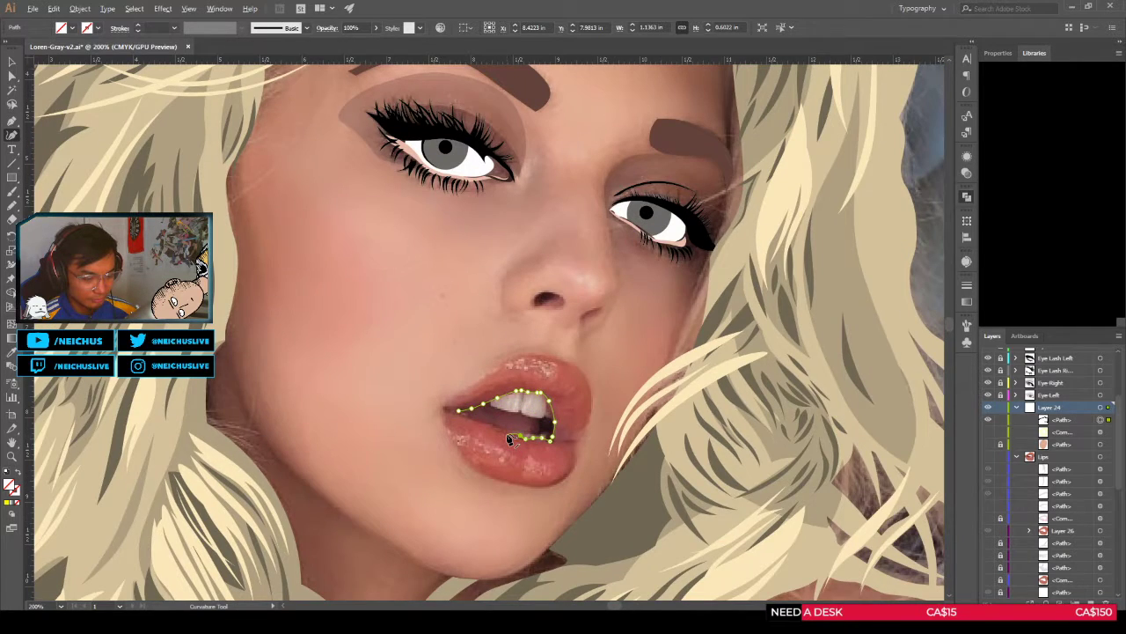
scroll(510, 439, "up", 1)
scroll(495, 432, "up", 1)
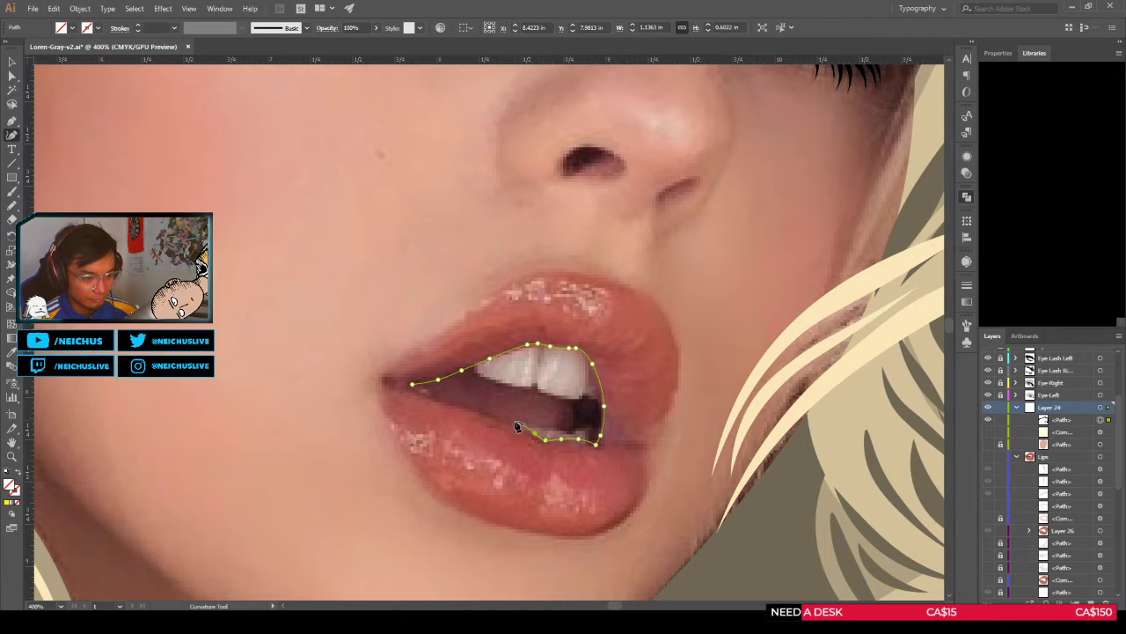
Step: Trace the rest of the lower lip's inner edge and close the path at its starting point in the mouth corner
scroll(511, 429, "down", 3)
scroll(493, 426, "up", 2)
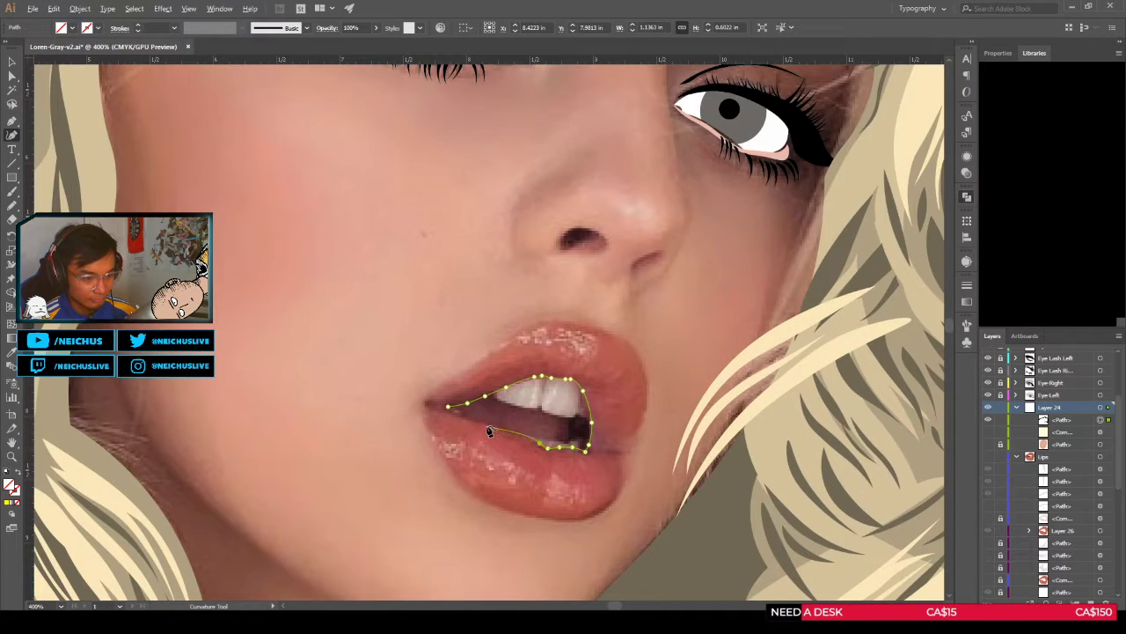
left_click(489, 424)
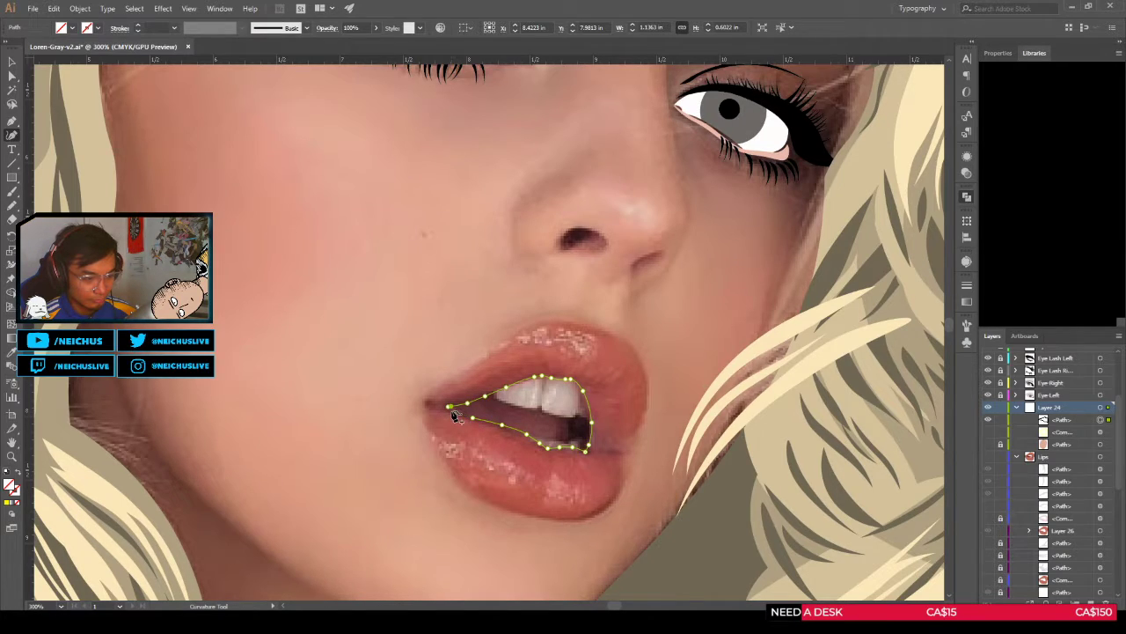
left_click(449, 408)
scroll(462, 417, "up", 1)
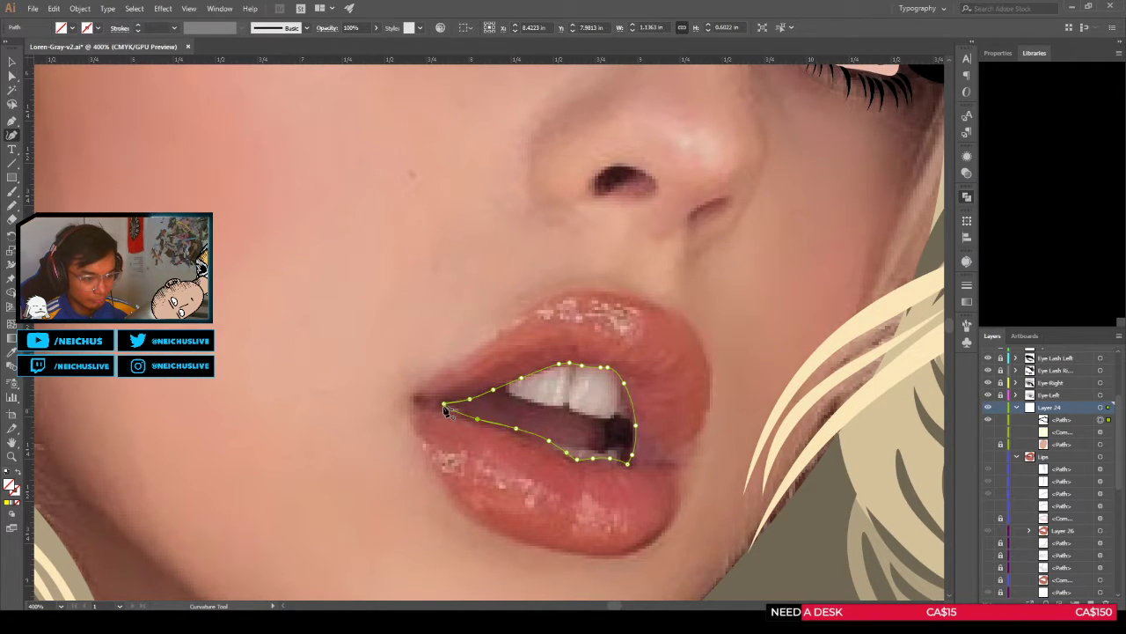
scroll(552, 421, "down", 1)
scroll(552, 421, "down", 1)
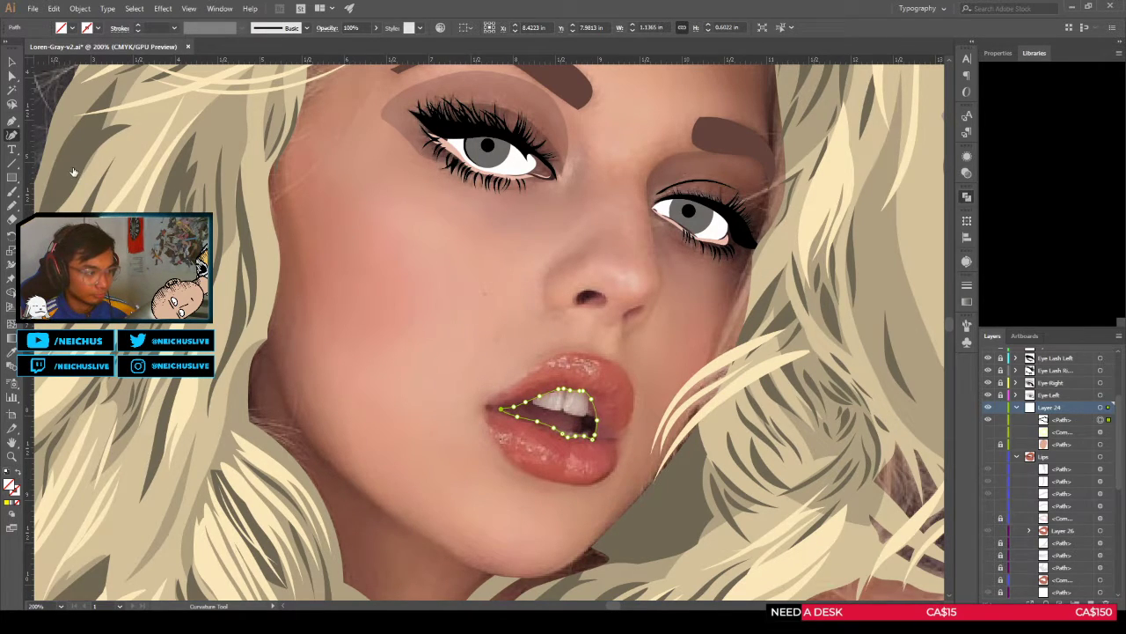
Step: Fill the closed mouth-opening shape with solid red and deselect it
key("comma")
key("v")
left_click(700, 370)
scroll(612, 394, "up", 2)
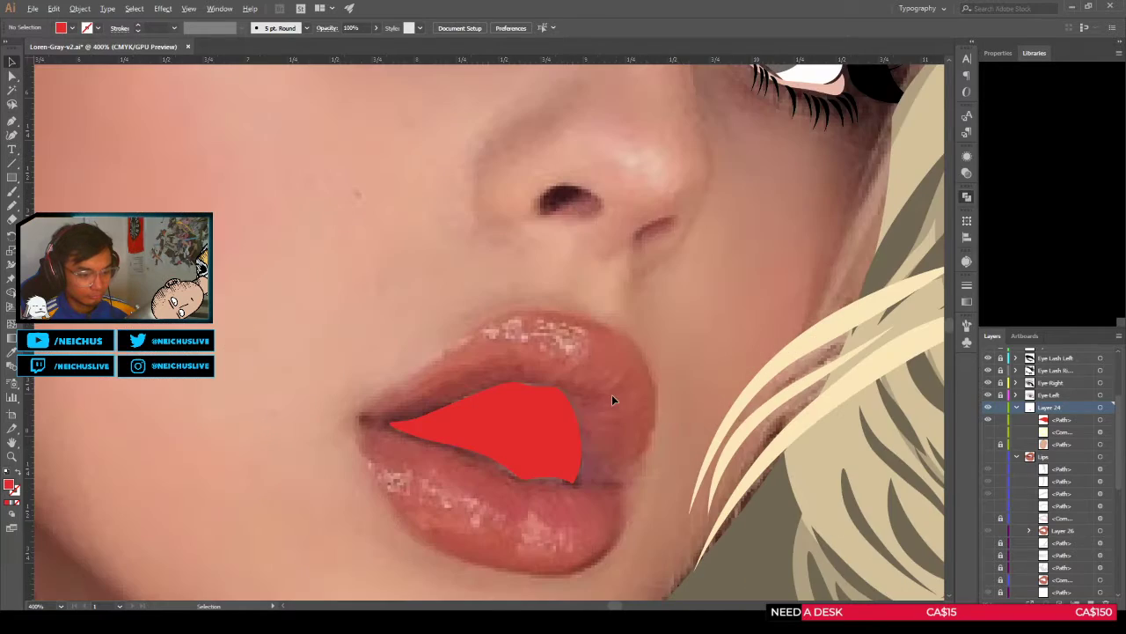
Step: Compare the selected red mouth shape with the traced lips by toggling the visibility of the Lips layer and its sublayer Layer 26
left_click(554, 450)
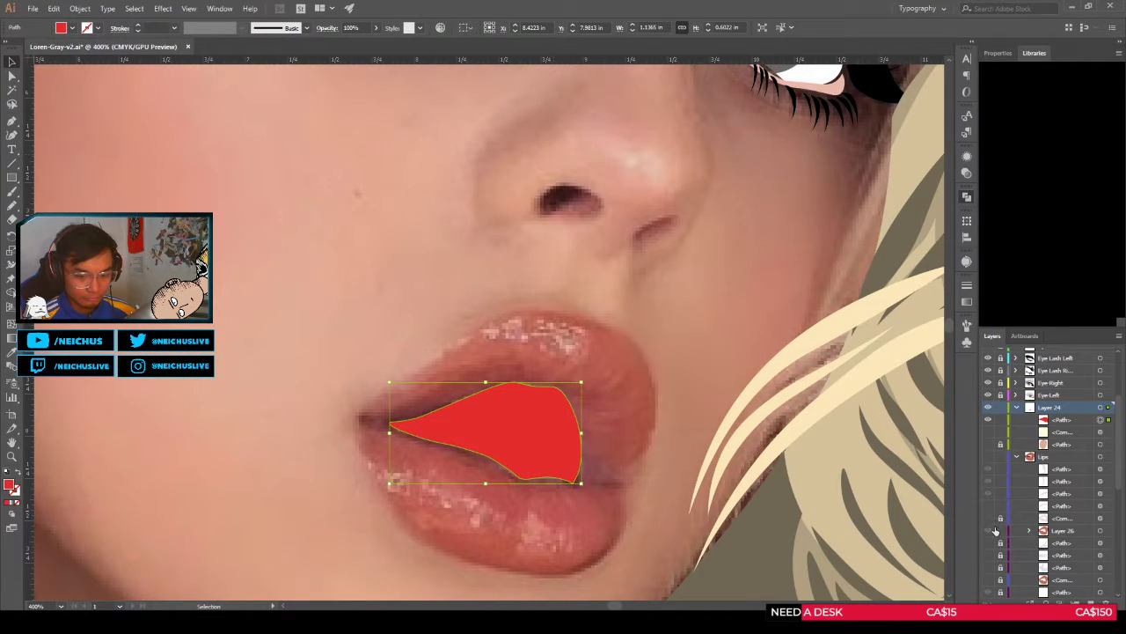
left_click(988, 457)
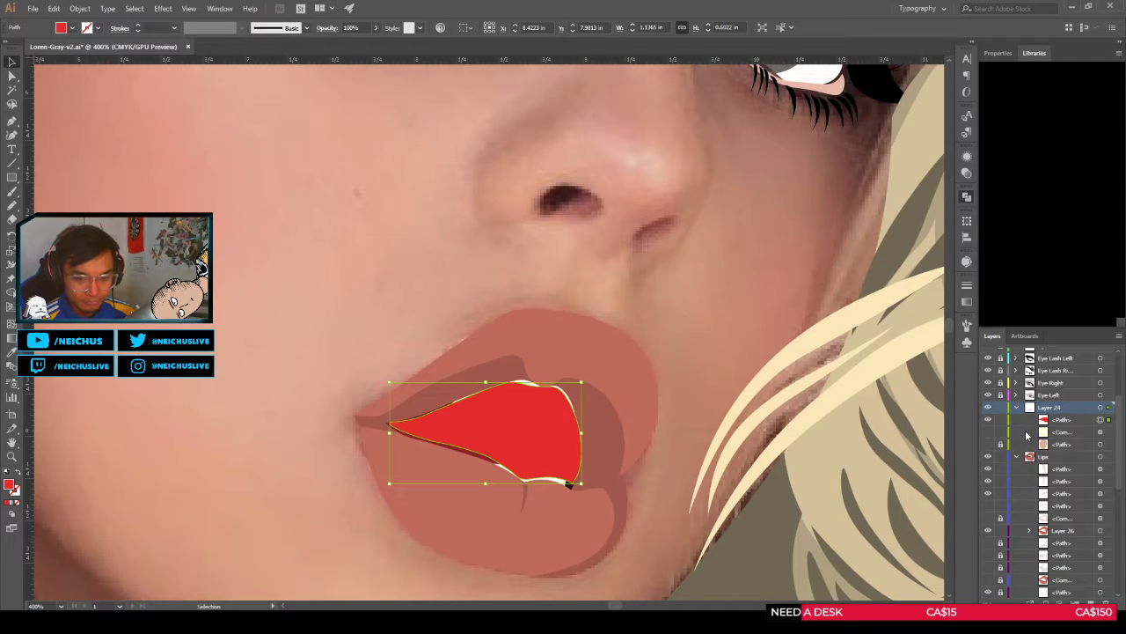
left_click(987, 531)
left_click(988, 531)
left_click(987, 457)
key("ctrl+shift+a")
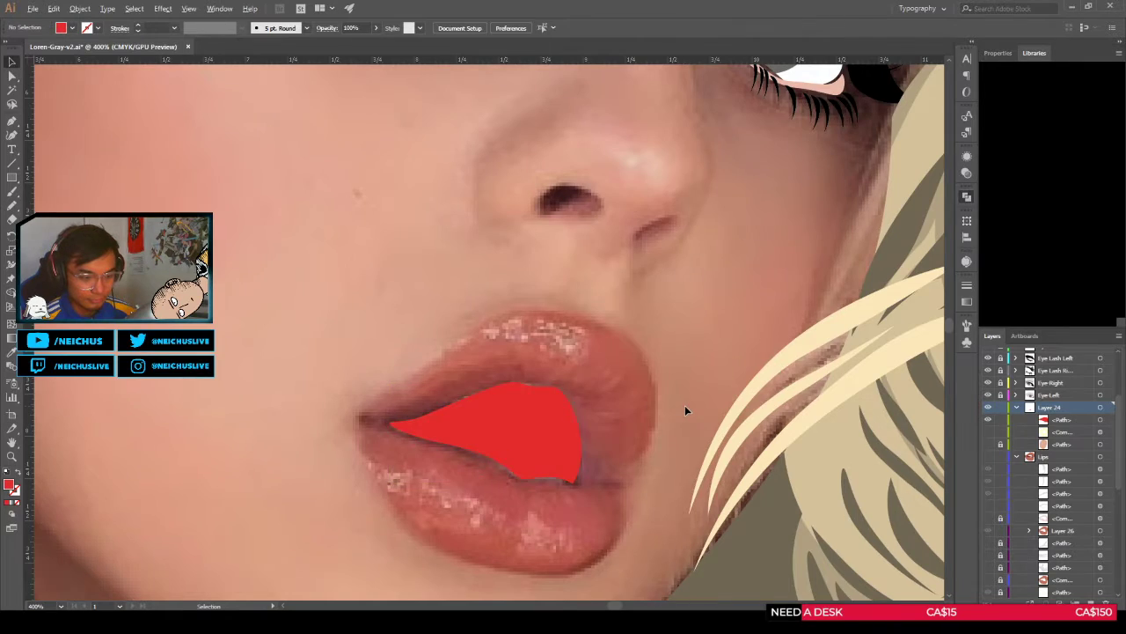
Step: Examine the red mouth shape against the whole portrait at several zoom levels
scroll(684, 405, "down", 1)
key("shift+grave")
scroll(440, 415, "down", 4)
scroll(441, 419, "up", 3)
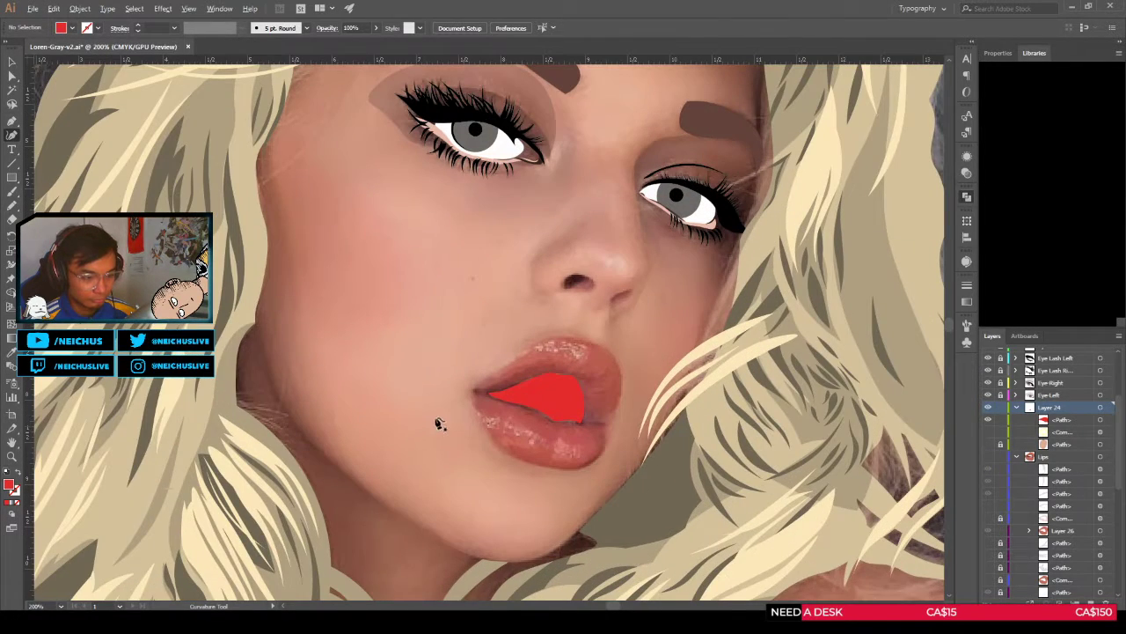
scroll(451, 412, "down", 3)
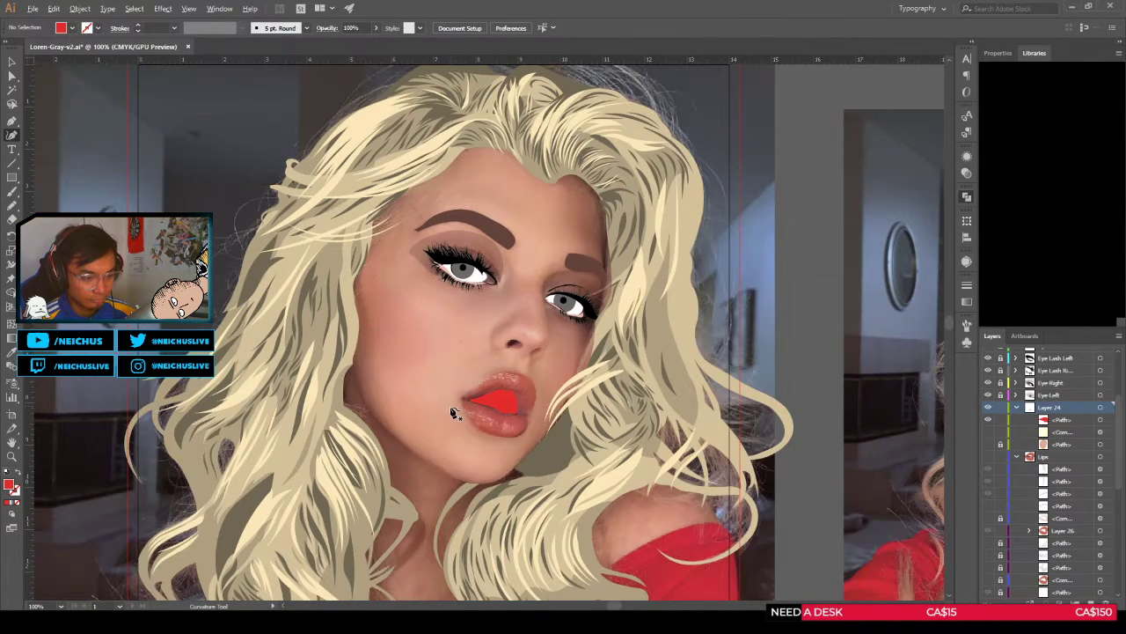
scroll(455, 414, "up", 2)
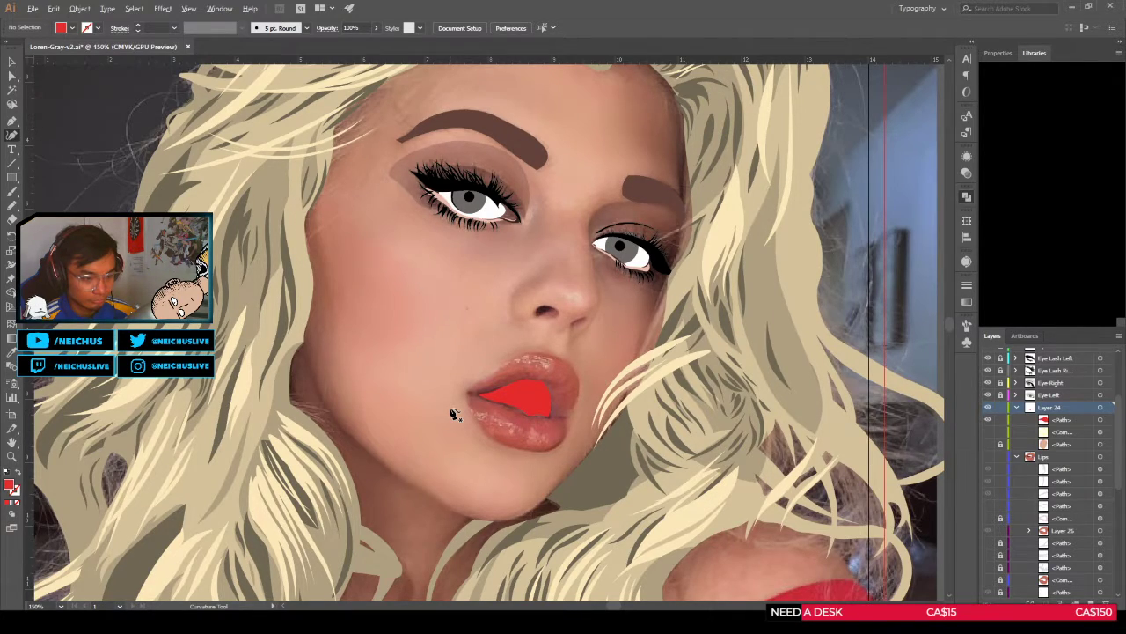
scroll(456, 410, "up", 1)
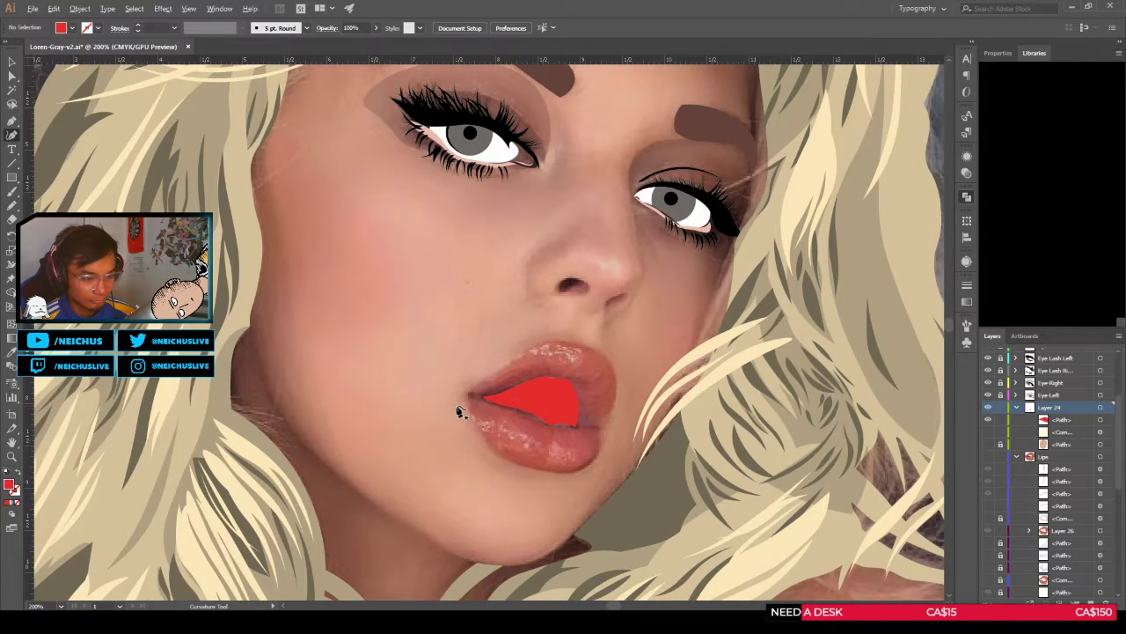
scroll(467, 402, "up", 1)
scroll(466, 400, "down", 1)
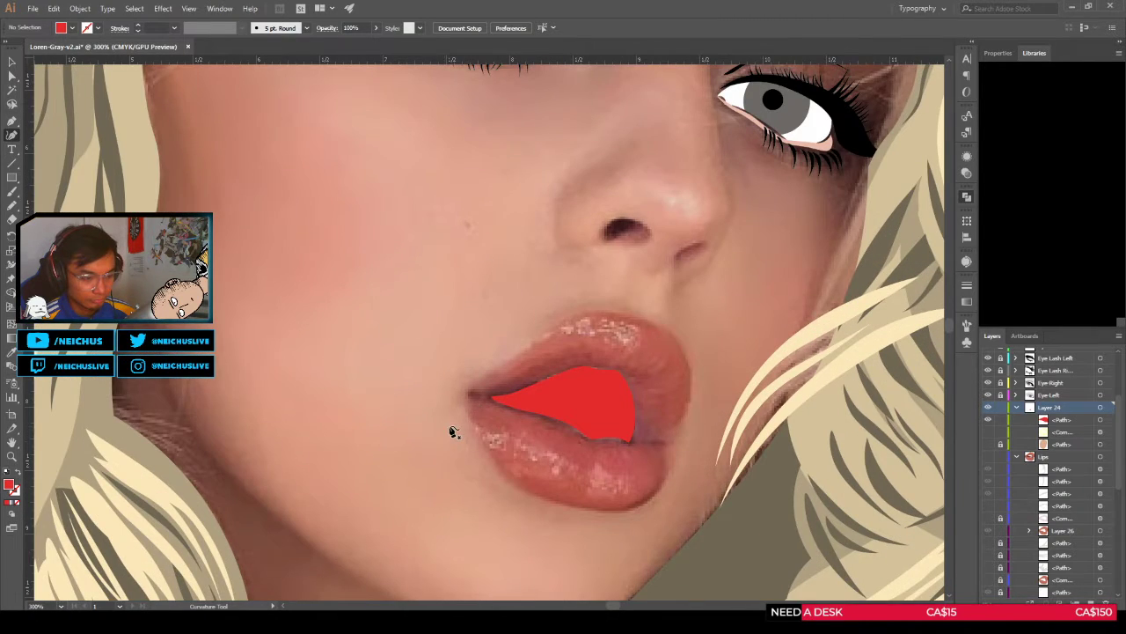
scroll(452, 432, "down", 4)
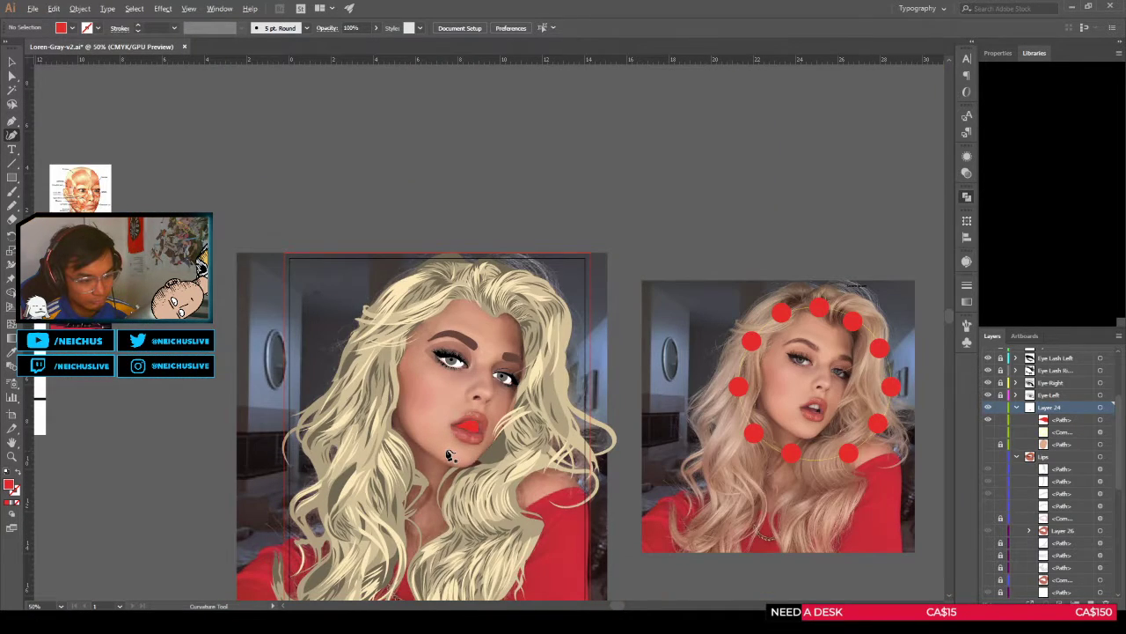
scroll(448, 455, "up", 2)
scroll(457, 440, "up", 1)
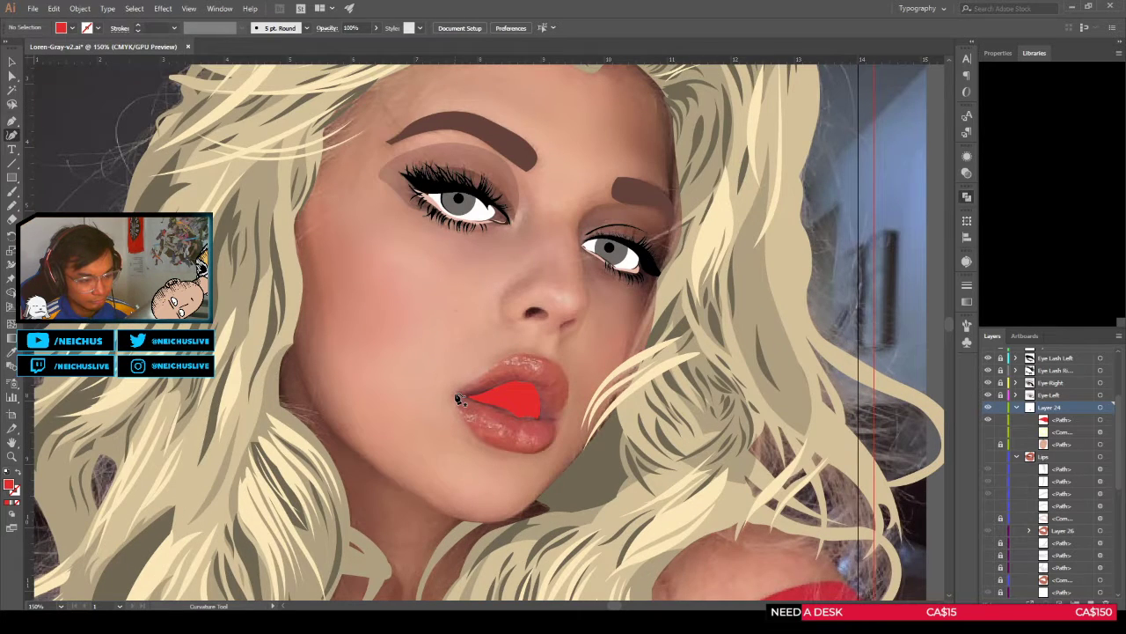
Step: Start a new Curvature path at the mouth corner nearest the cheek and trace the upper lip's outer edge up to its peak
left_click(456, 396)
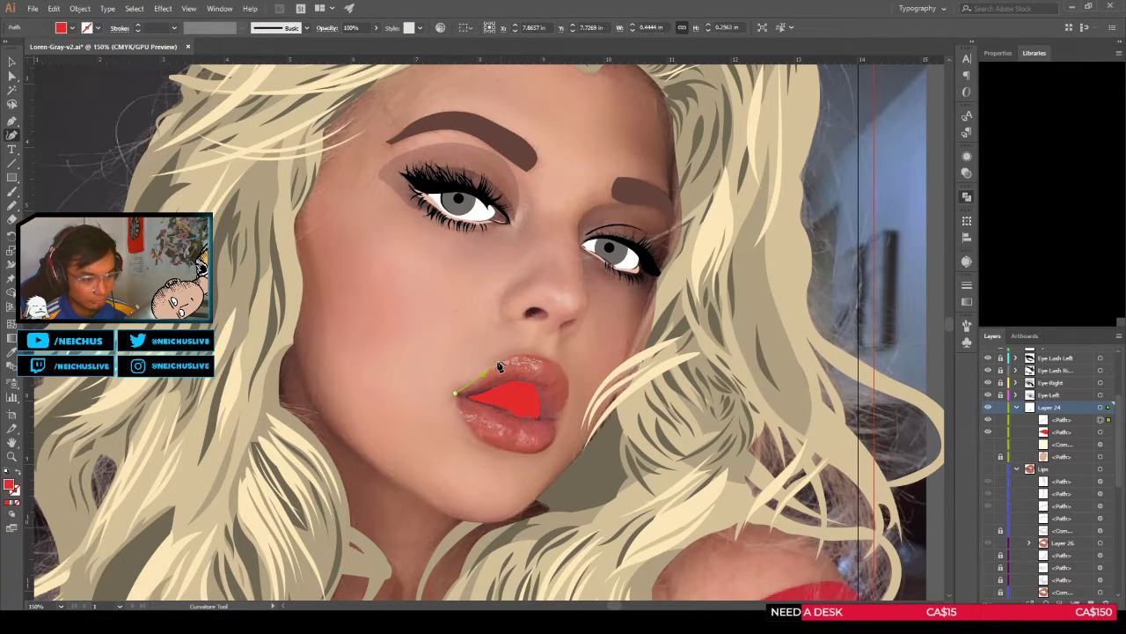
scroll(497, 371, "down", 3)
scroll(498, 373, "up", 4)
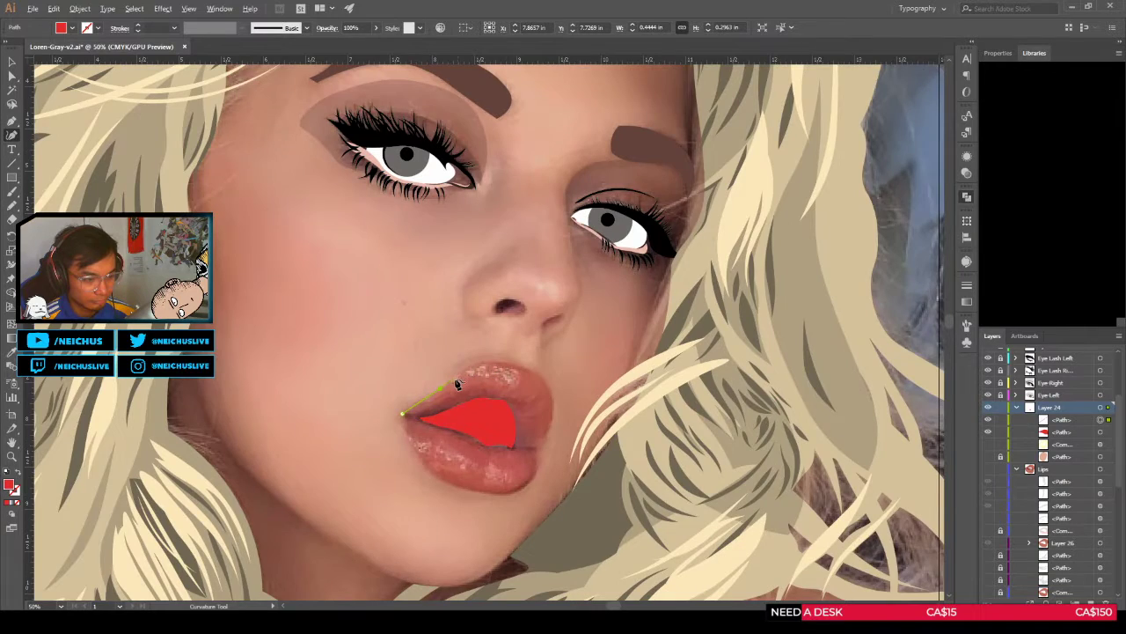
scroll(458, 382, "down", 1)
scroll(446, 393, "up", 1)
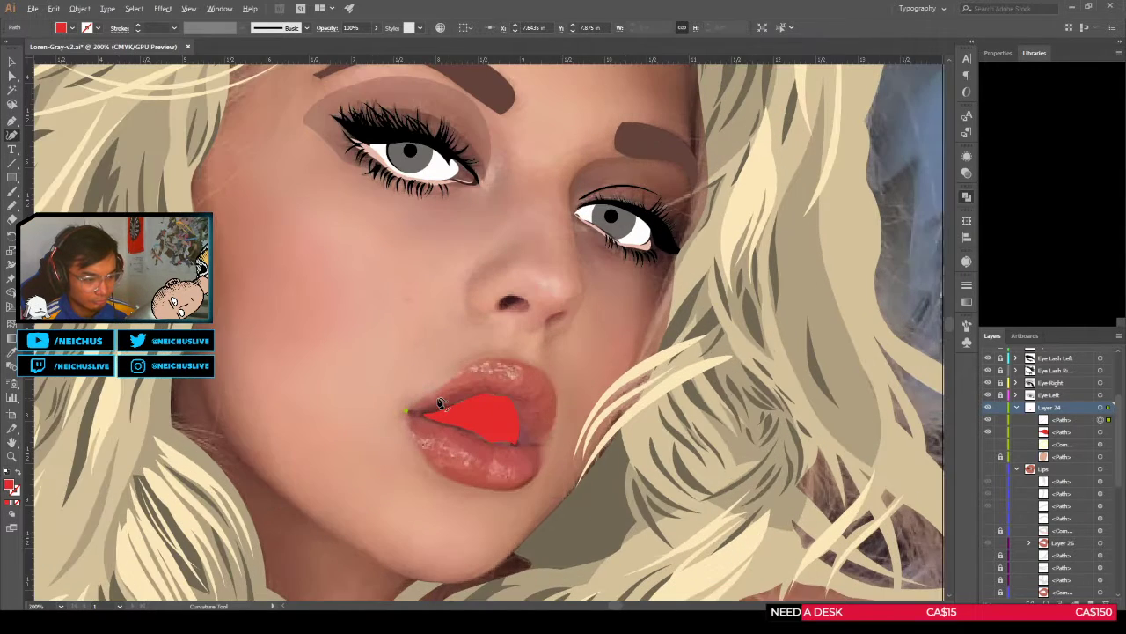
left_click(499, 357)
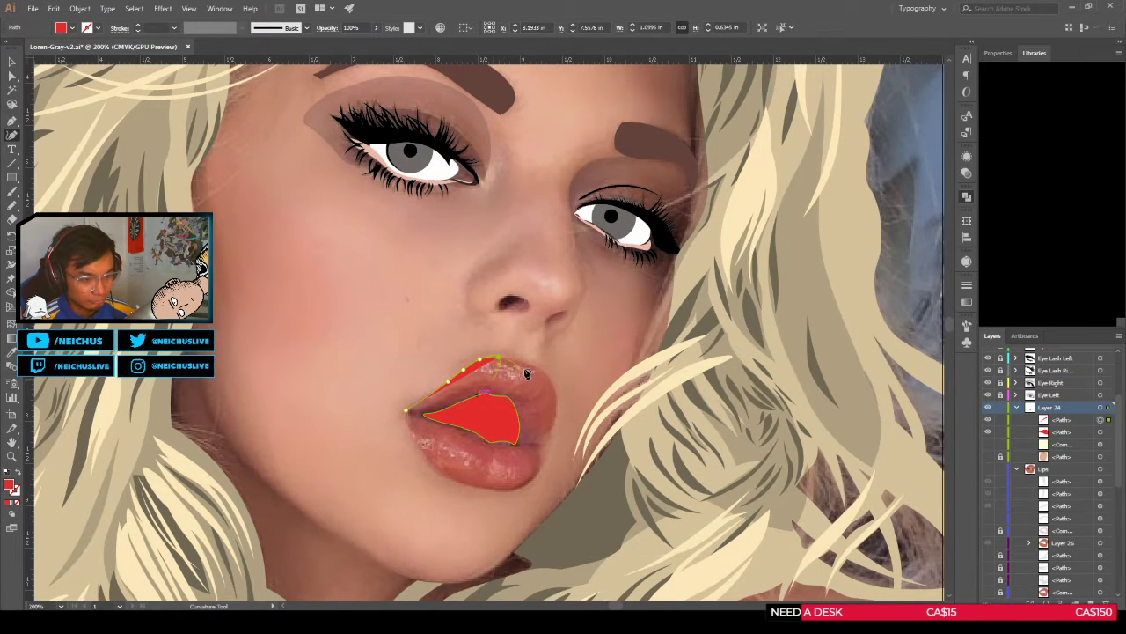
Step: Continue the outline across the top of the upper lip and around its far side, redoing the misplaced point past the peak
left_click(536, 368)
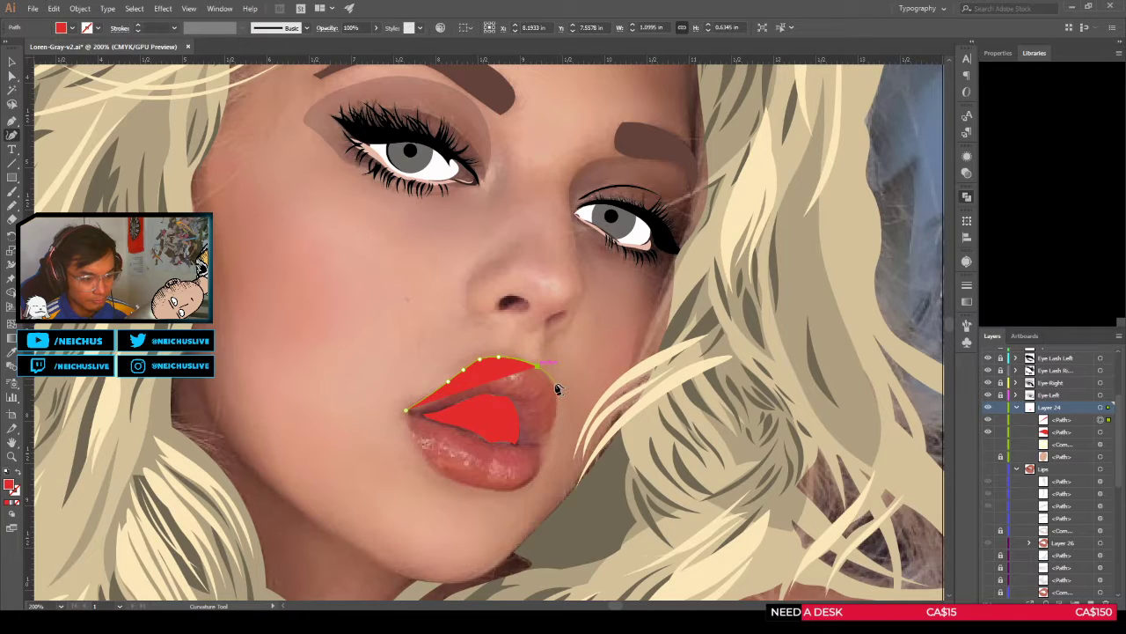
key("ctrl+z")
left_click(533, 364)
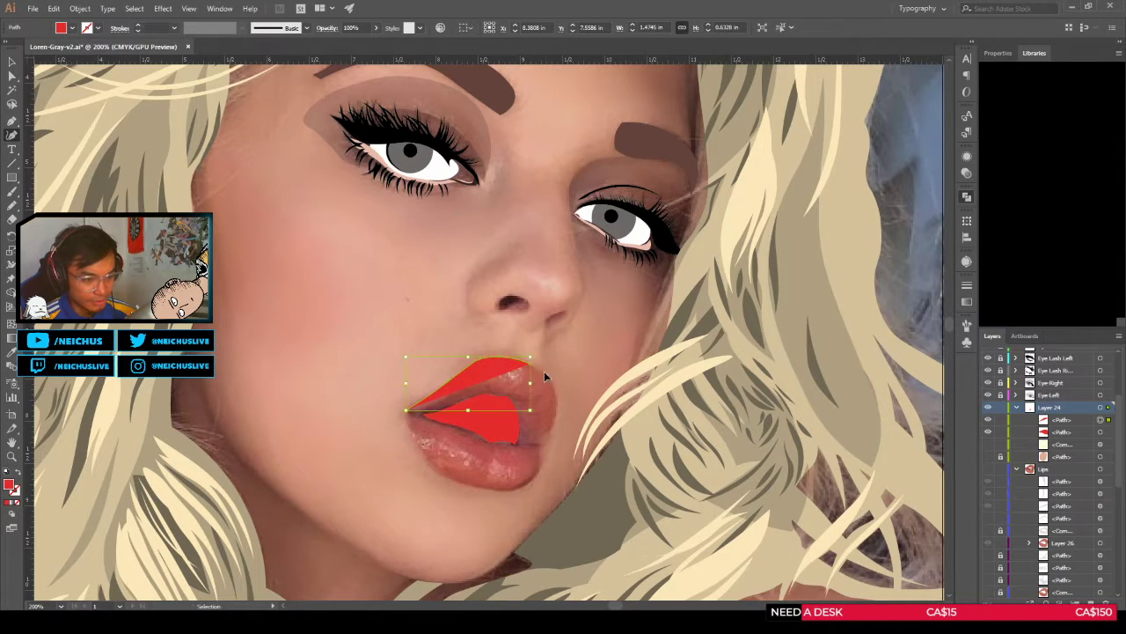
key("ctrl+z")
left_click(532, 363)
left_click(547, 374)
left_click(557, 398)
Step: Extend the outline down the upper lip's far side to where it meets the lower lip
scroll(572, 391, "down", 1)
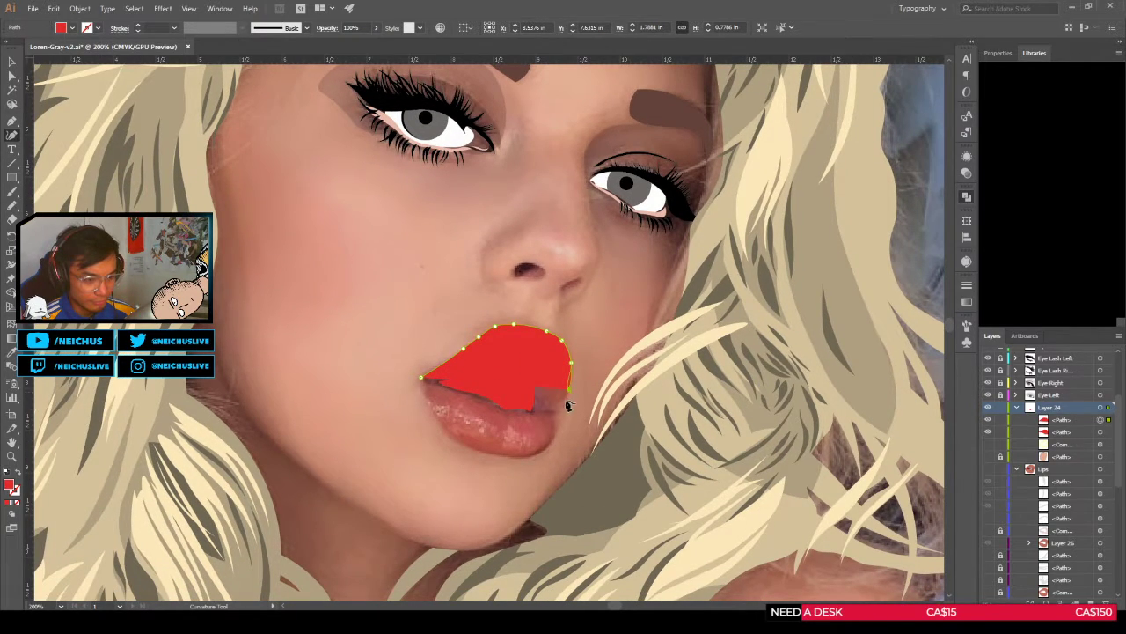
scroll(572, 396, "down", 1)
scroll(579, 400, "up", 2)
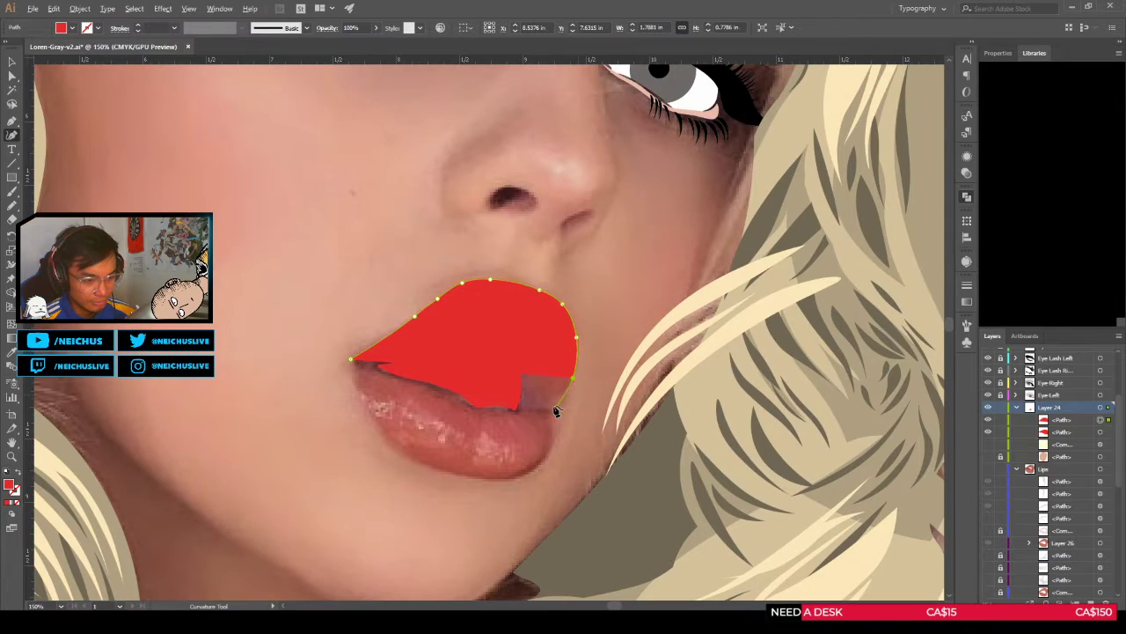
scroll(574, 396, "down", 3)
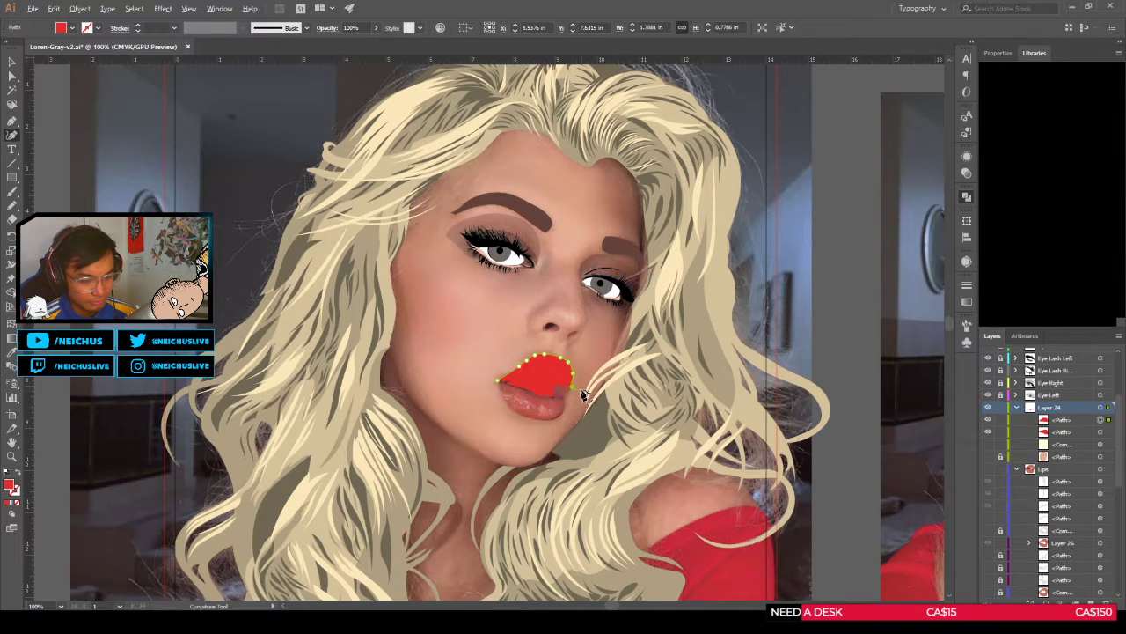
scroll(563, 392, "up", 3)
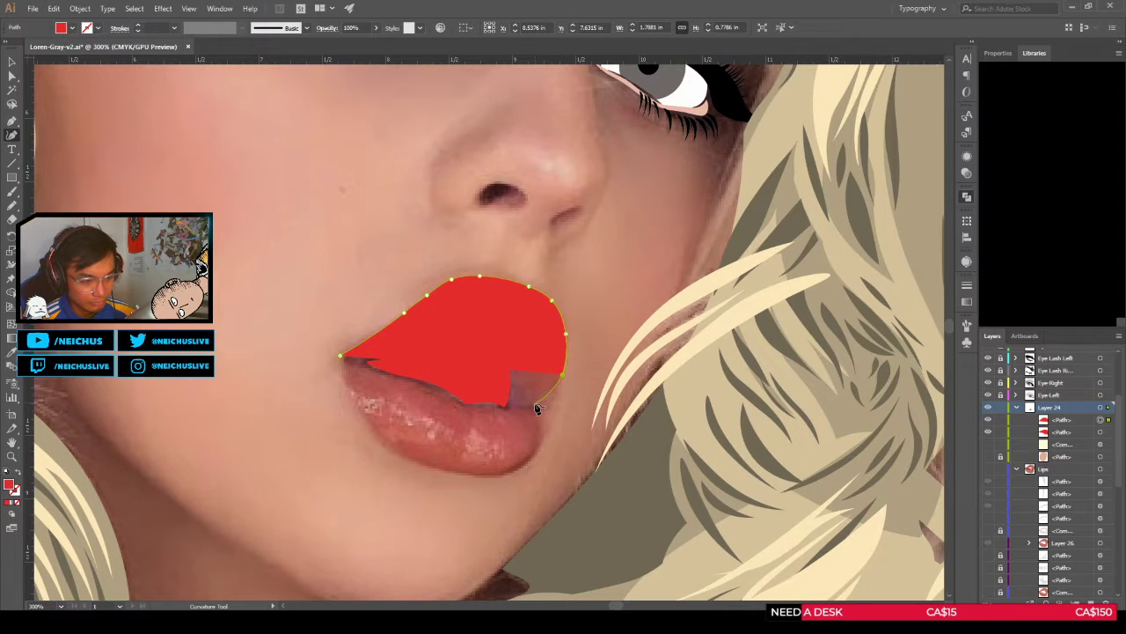
left_click(537, 407)
scroll(558, 415, "down", 2)
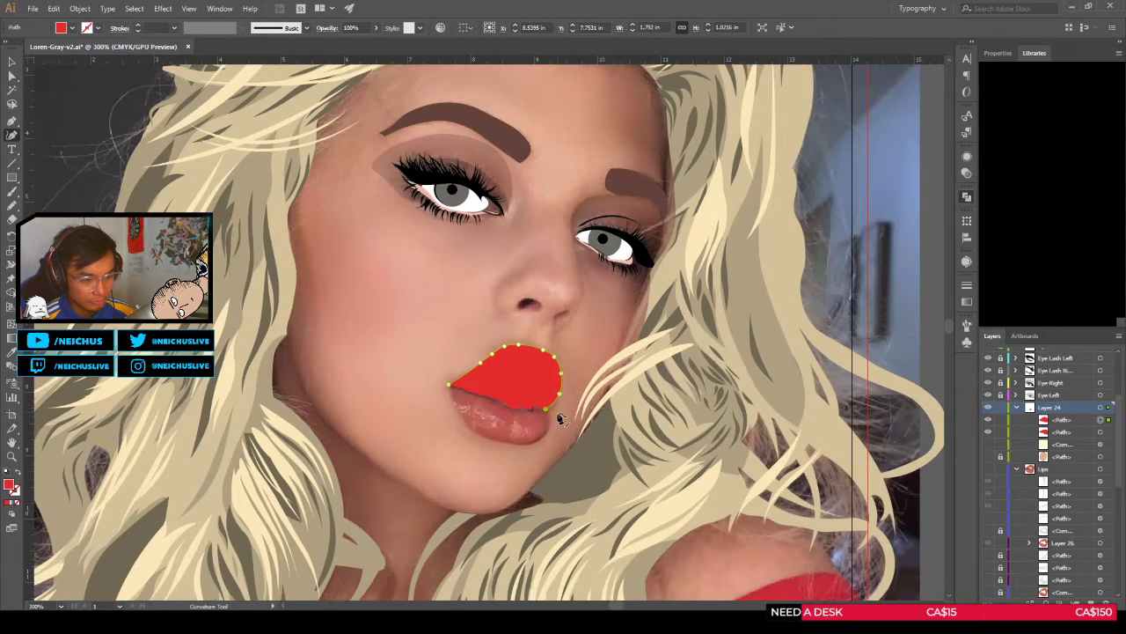
scroll(560, 419, "up", 2)
scroll(547, 413, "up", 2)
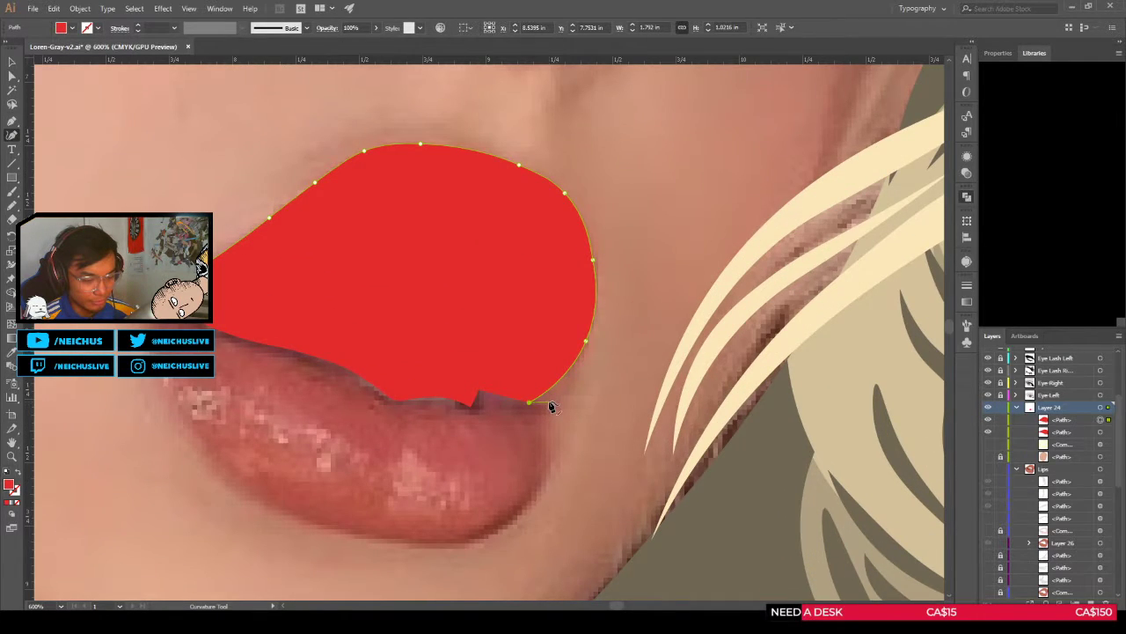
scroll(548, 413, "down", 6)
scroll(548, 417, "up", 3)
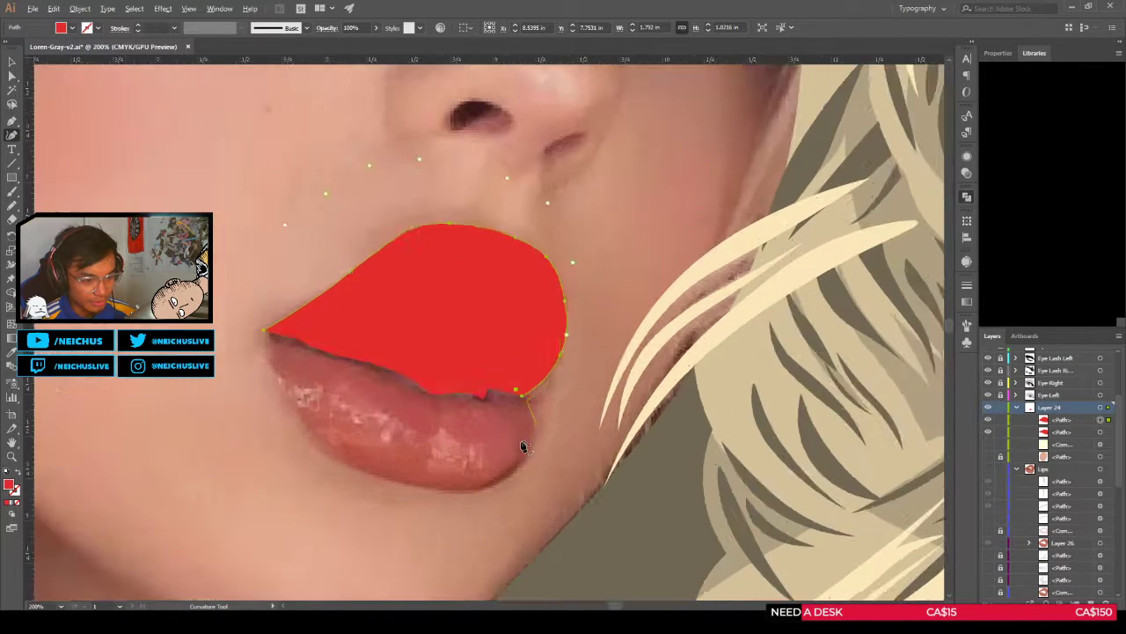
scroll(522, 447, "down", 5)
scroll(494, 405, "up", 3)
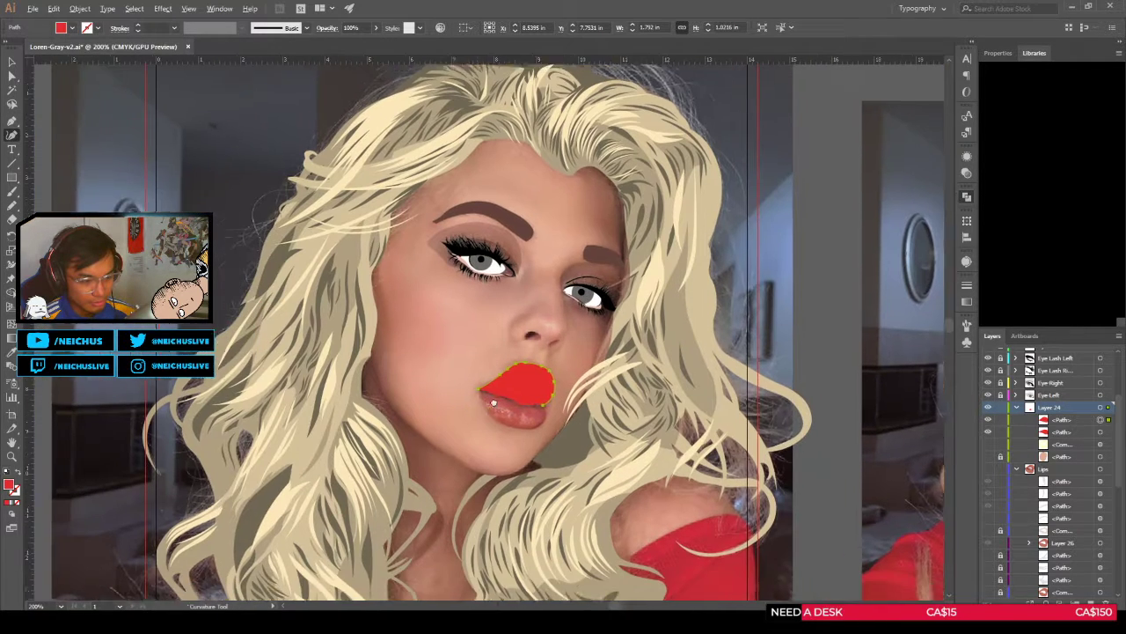
scroll(494, 403, "up", 3)
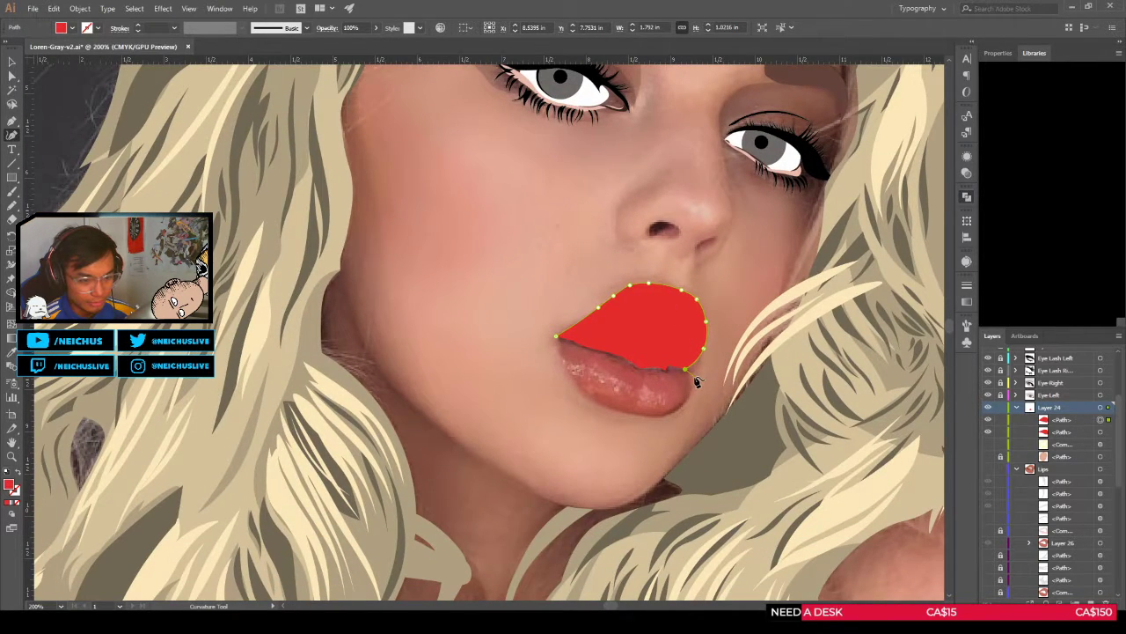
scroll(695, 381, "up", 2)
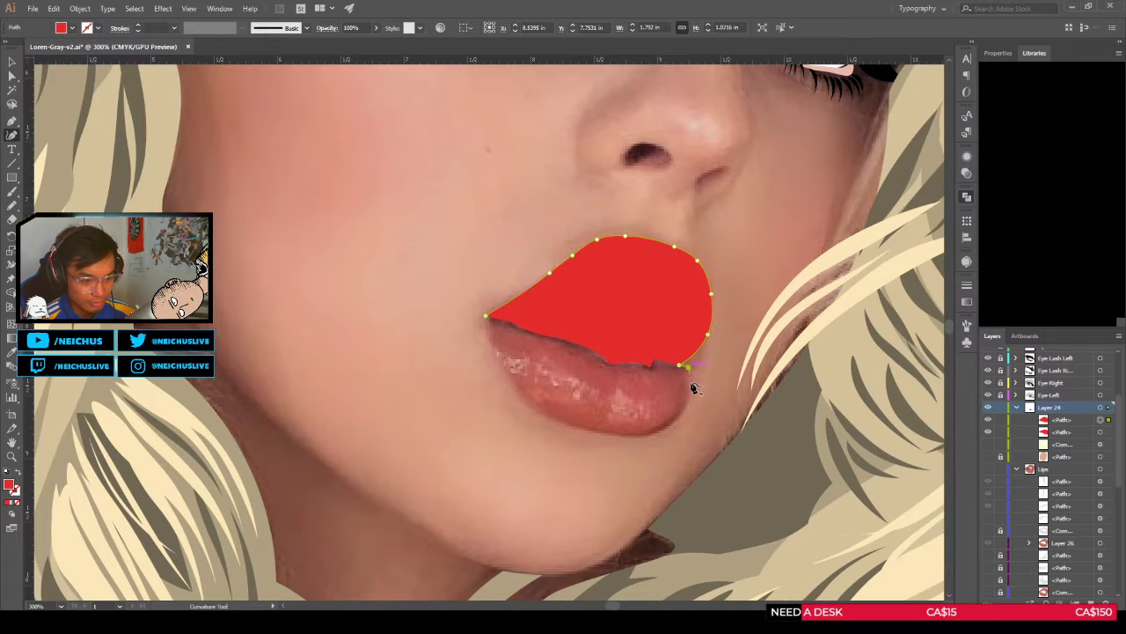
left_click(687, 370)
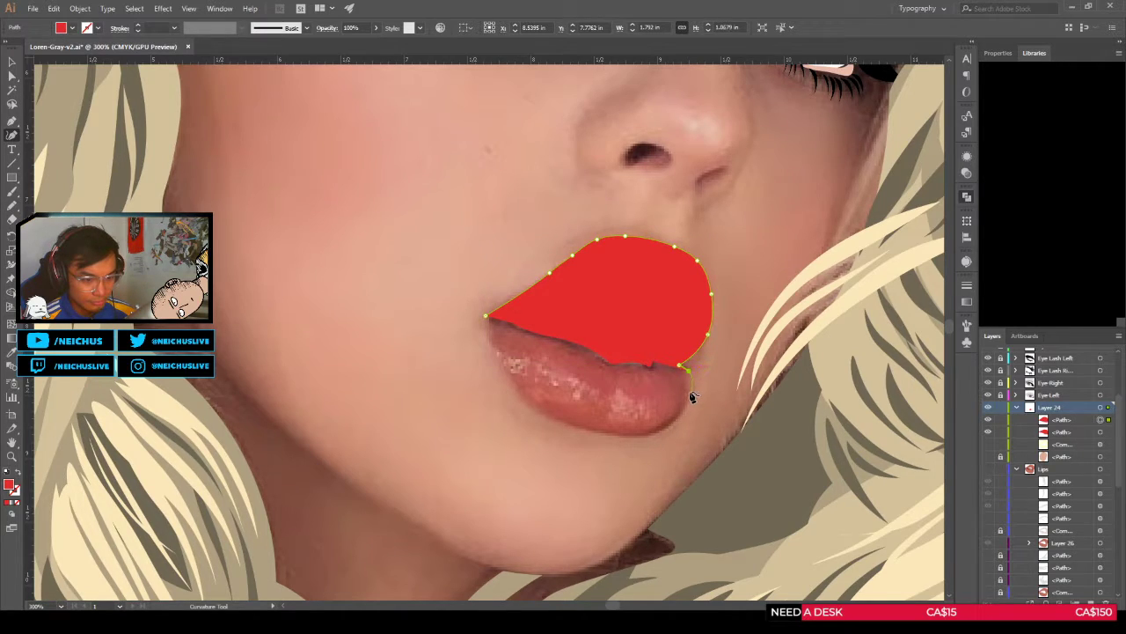
key("ctrl+z")
Step: Round the outline over the far mouth corner with closely spaced points and start down the lower lip's outer side
scroll(687, 370, "up", 1)
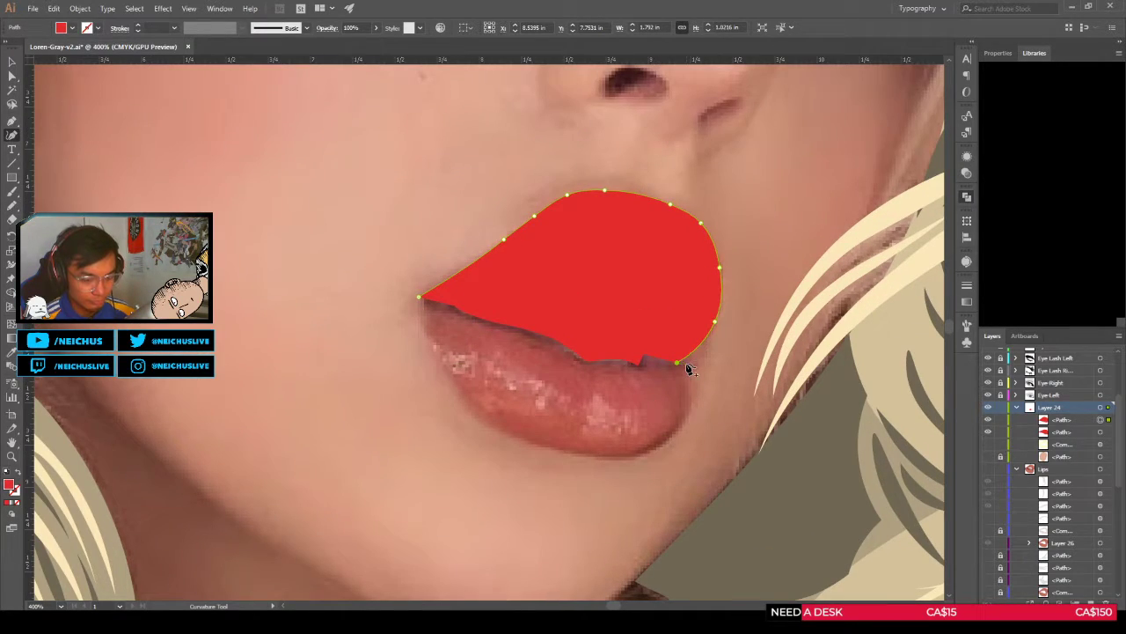
left_click(689, 368)
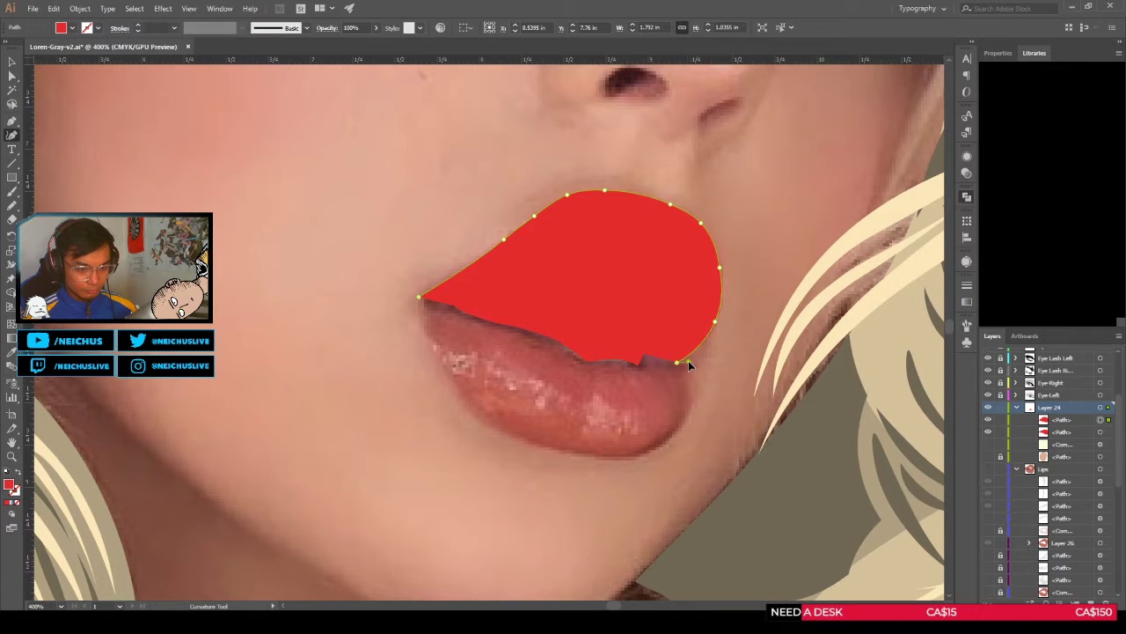
left_click(689, 363)
left_click(696, 398)
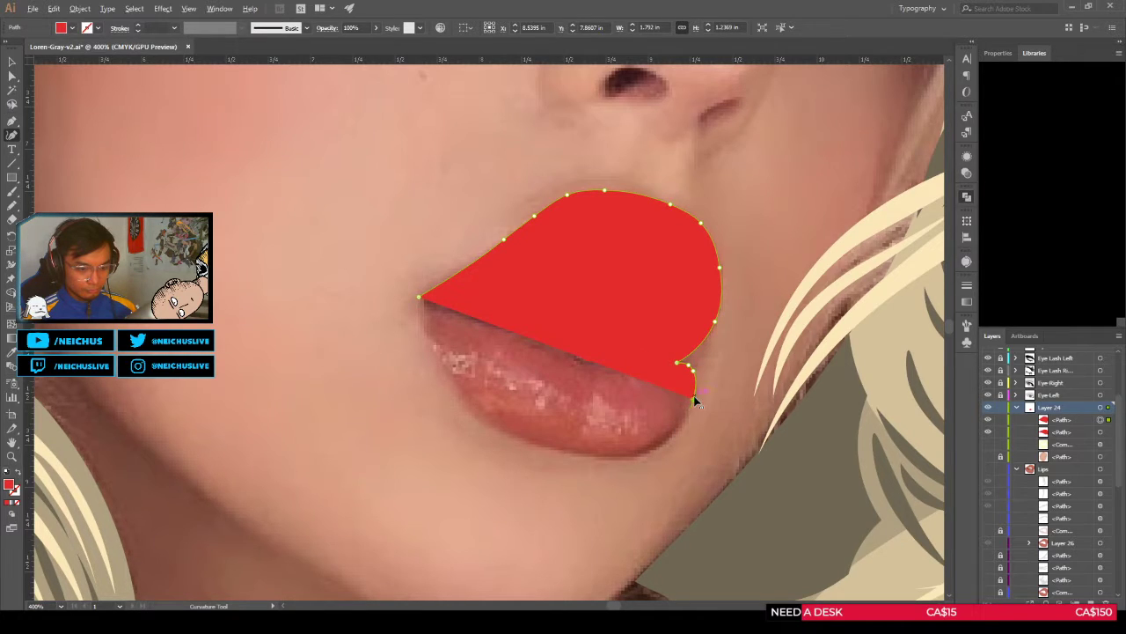
left_click(692, 402)
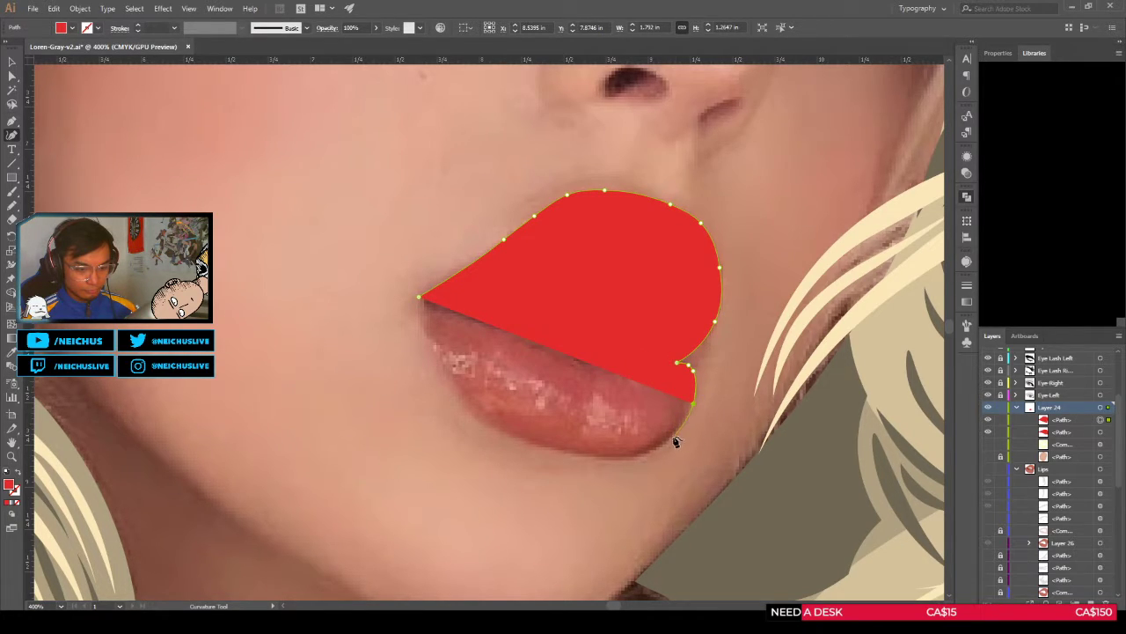
Step: Trace the lower lip's outer edge around its far bottom curve and along the underside, adjusting the point at the bottom
left_click(660, 446)
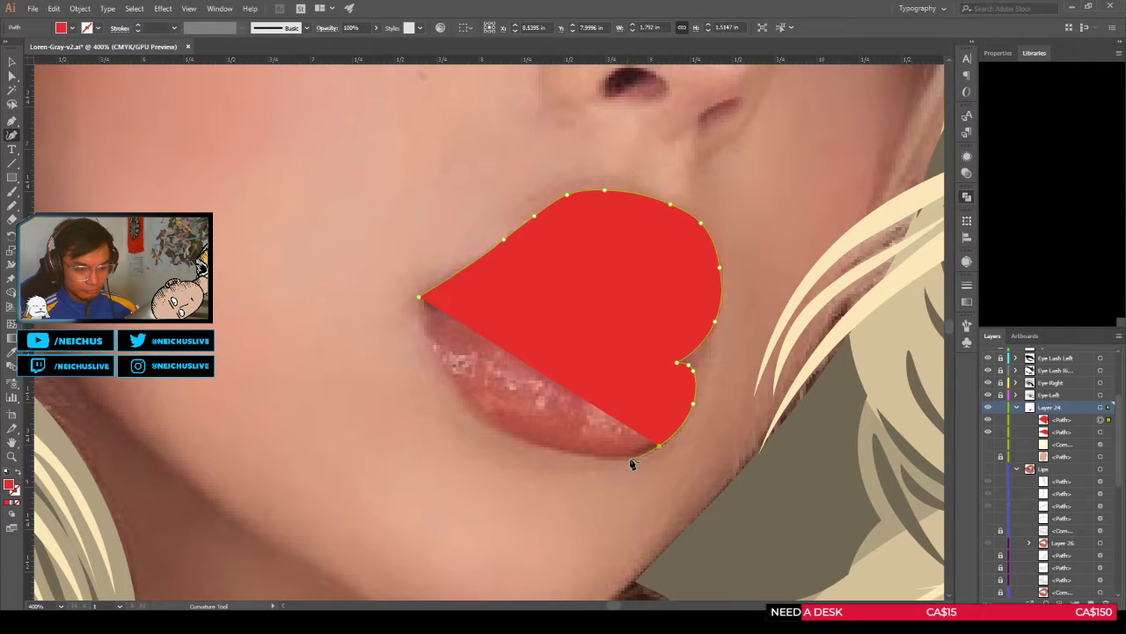
left_click(631, 464)
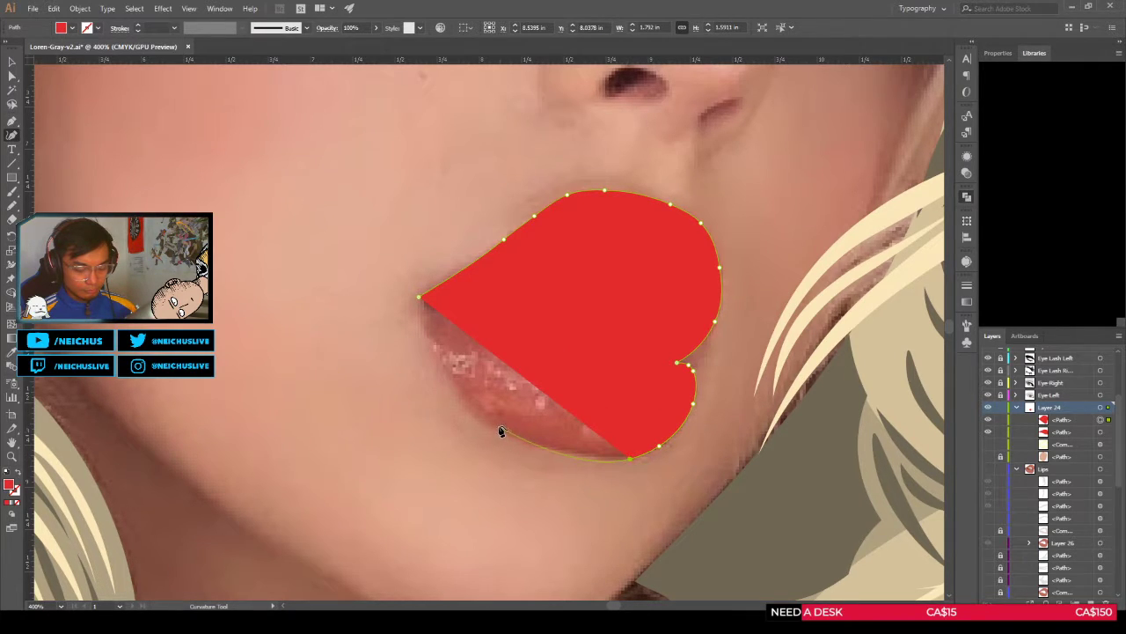
scroll(501, 432, "down", 2)
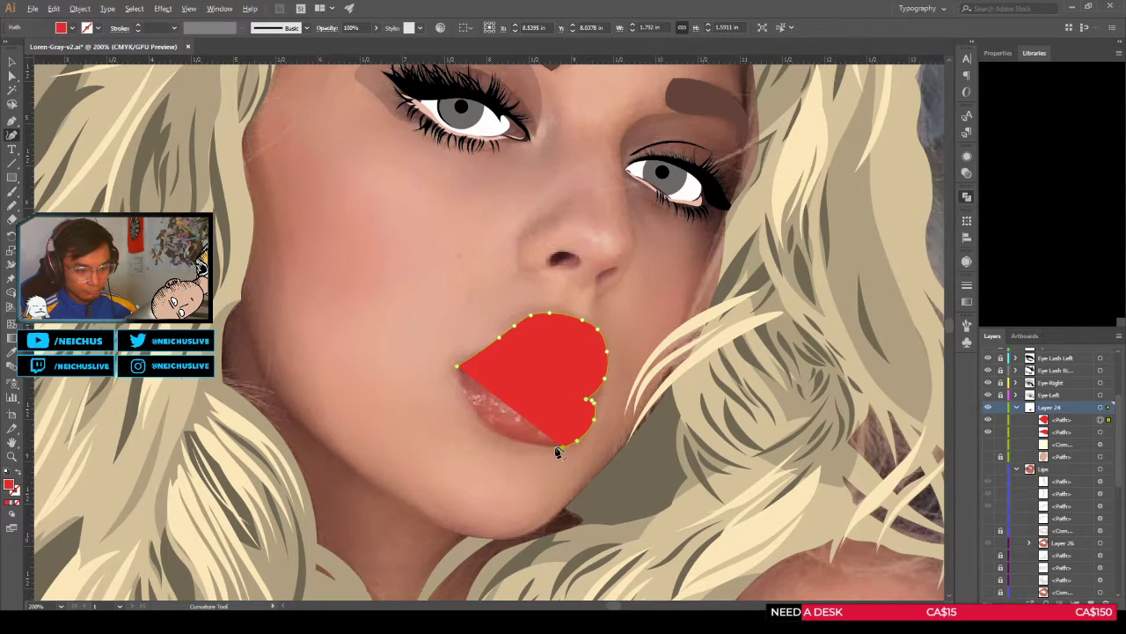
scroll(562, 447, "up", 2)
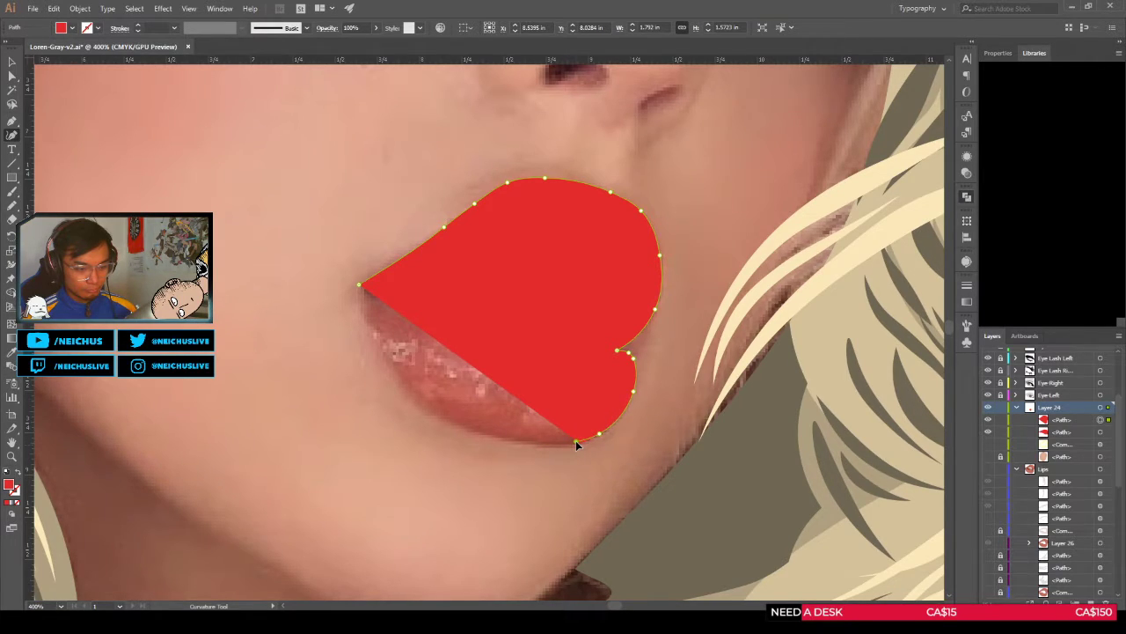
left_click(570, 441)
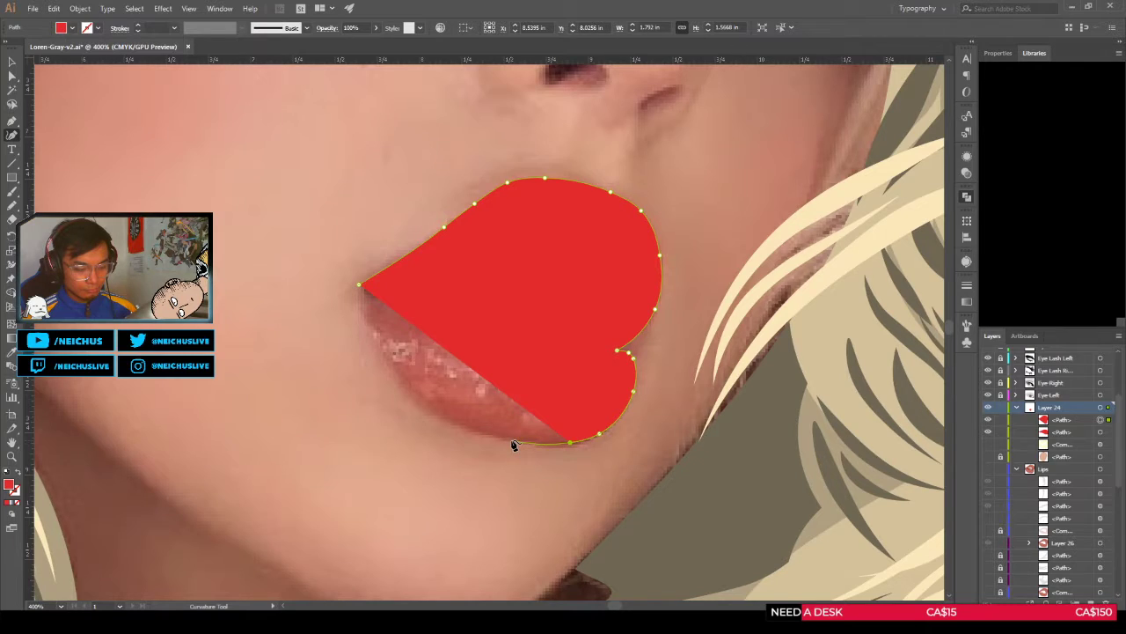
left_click(513, 442)
Step: Extend the outline along the lower lip's bottom edge toward the starting mouth corner and remove the path's fill
scroll(442, 424, "down", 2)
left_click_drag(432, 420, 509, 409)
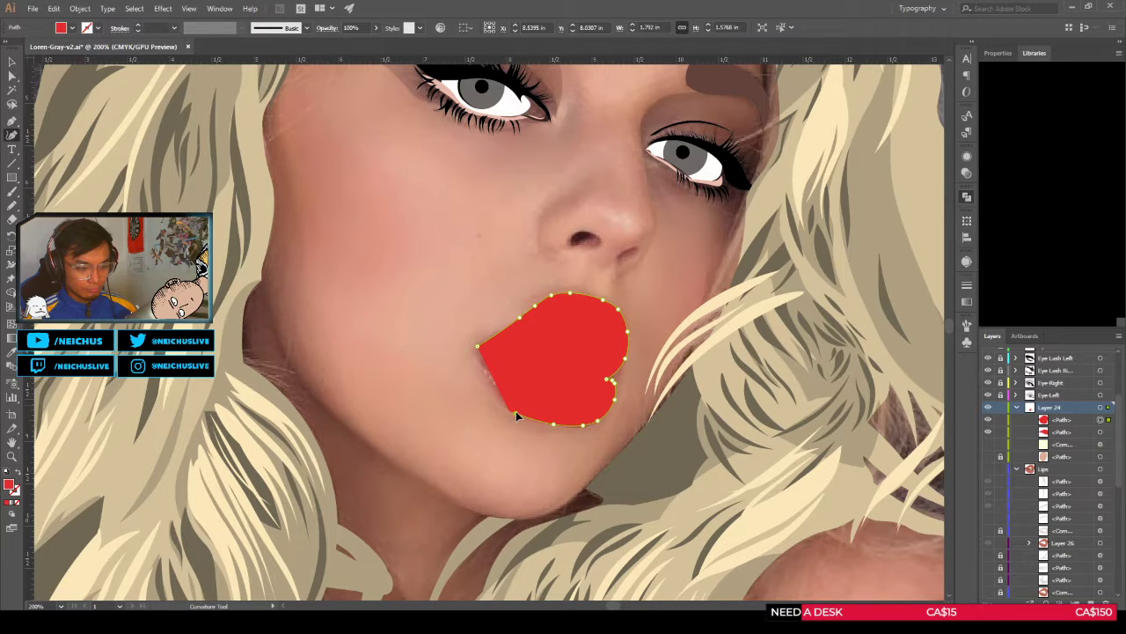
key("slash")
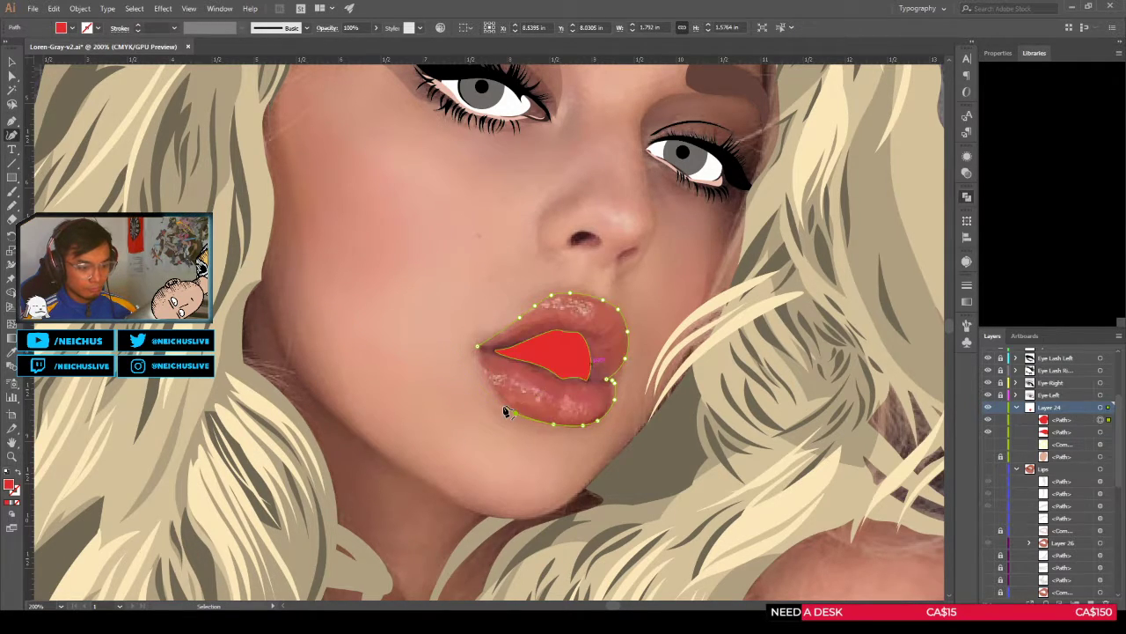
Step: Finish the lip outline up the lower lip's near side, close it at the starting mouth corner and fill it black
scroll(503, 409, "up", 2)
scroll(495, 408, "down", 2)
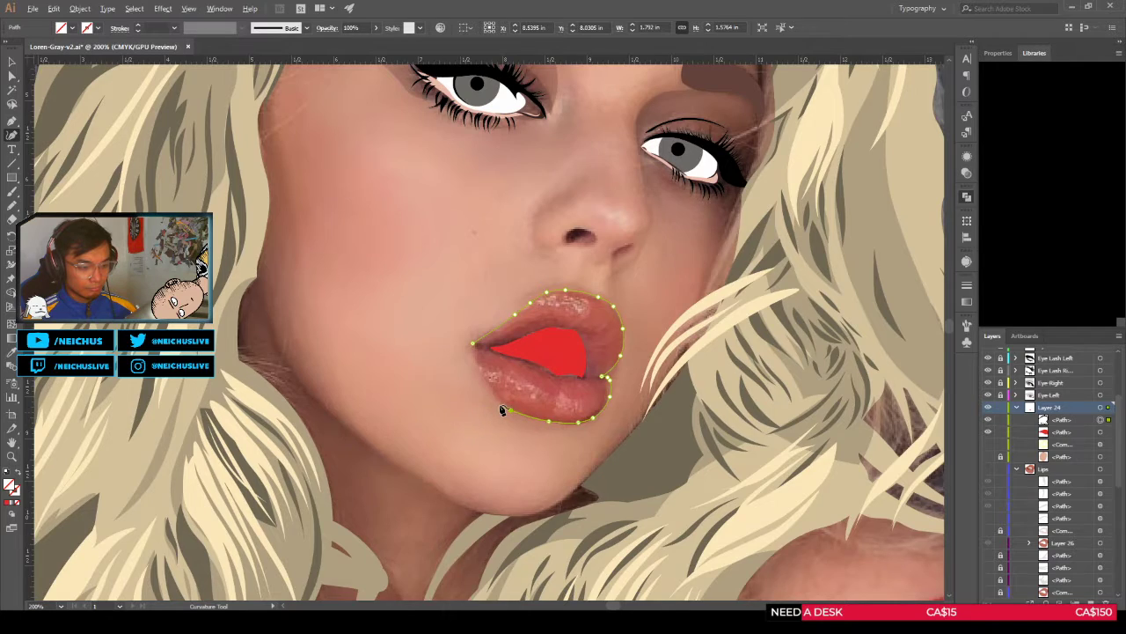
scroll(502, 410, "up", 2)
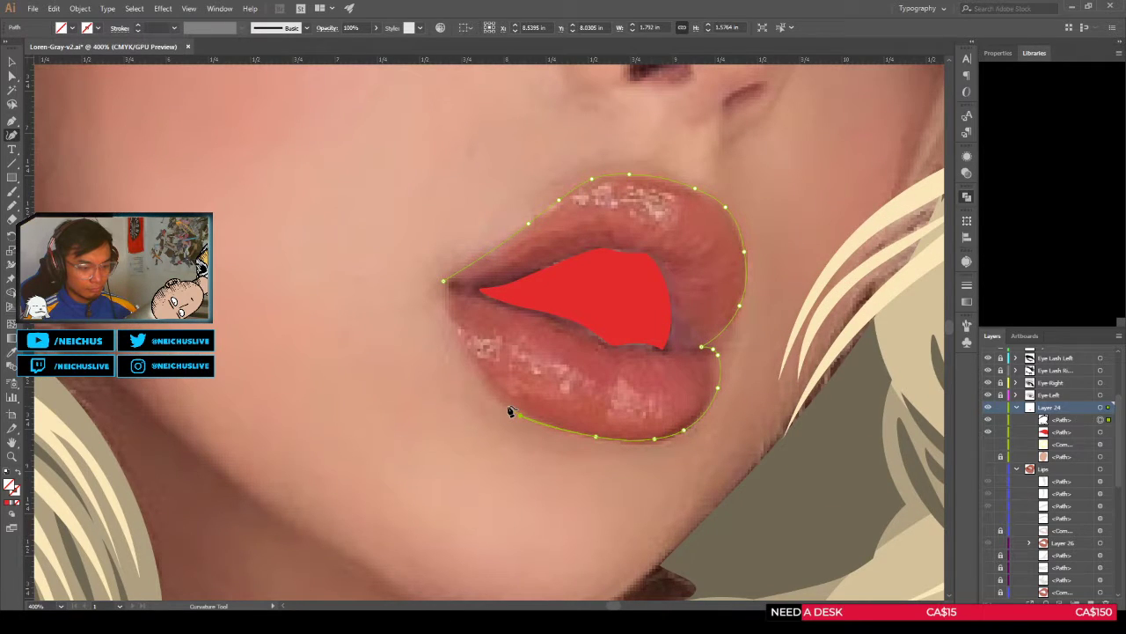
scroll(458, 355, "down", 1)
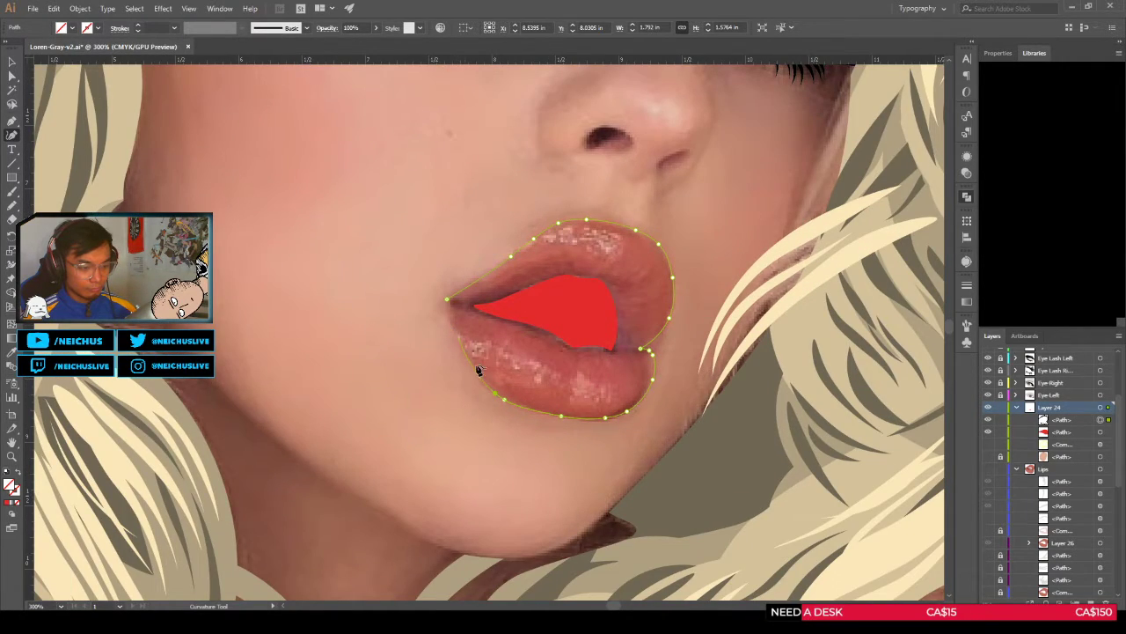
scroll(475, 374, "down", 3)
scroll(453, 375, "up", 1)
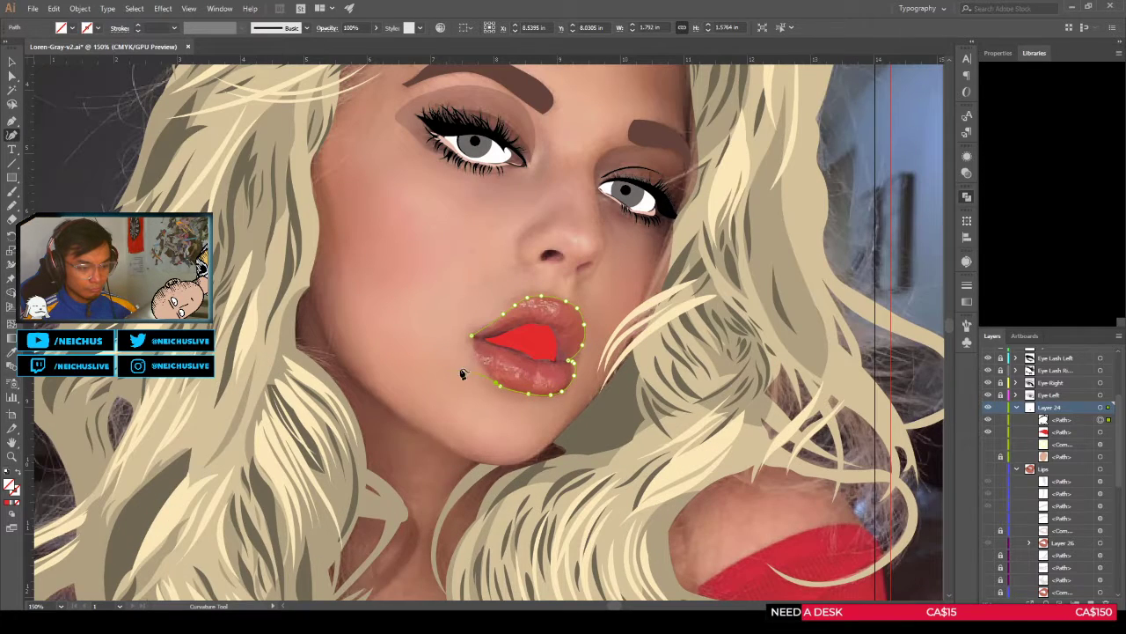
scroll(479, 356, "up", 1)
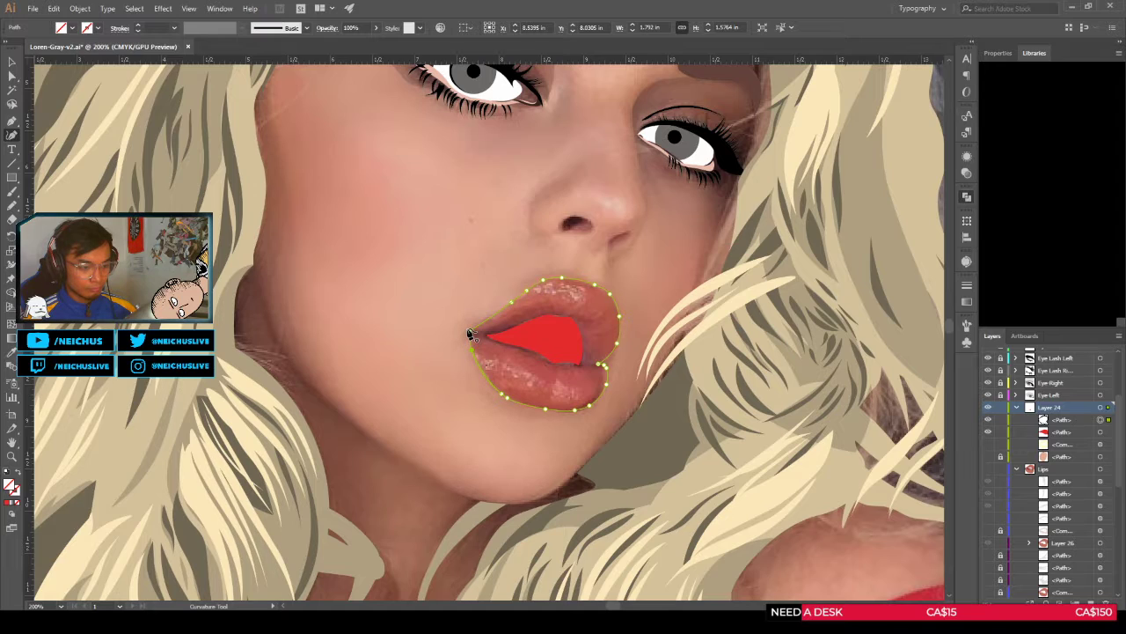
scroll(404, 376, "down", 2)
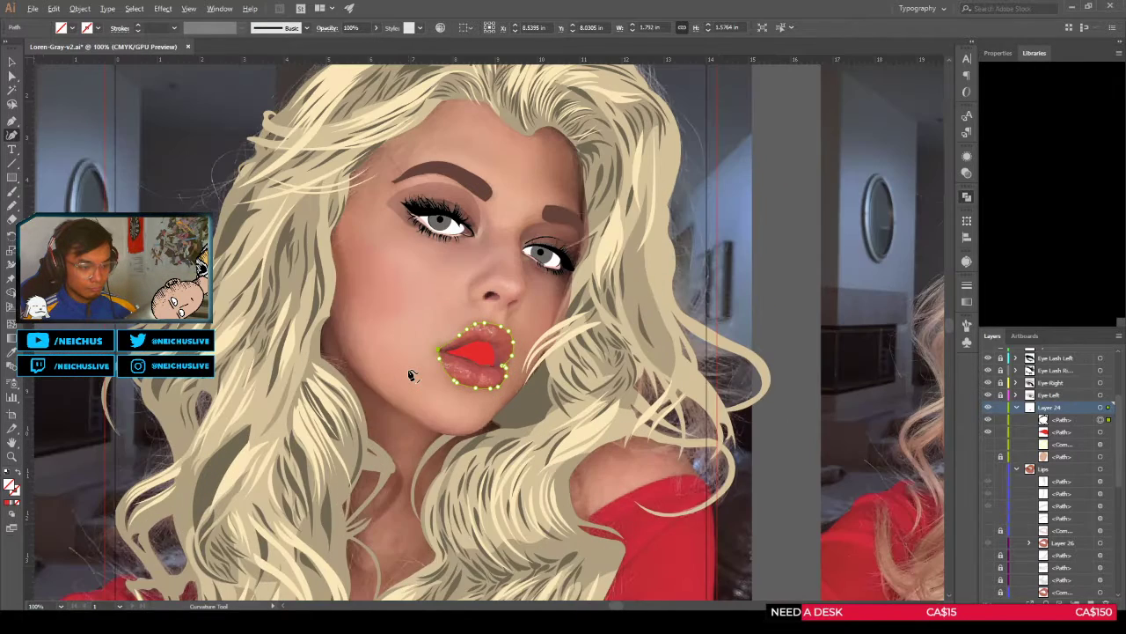
scroll(411, 374, "up", 1)
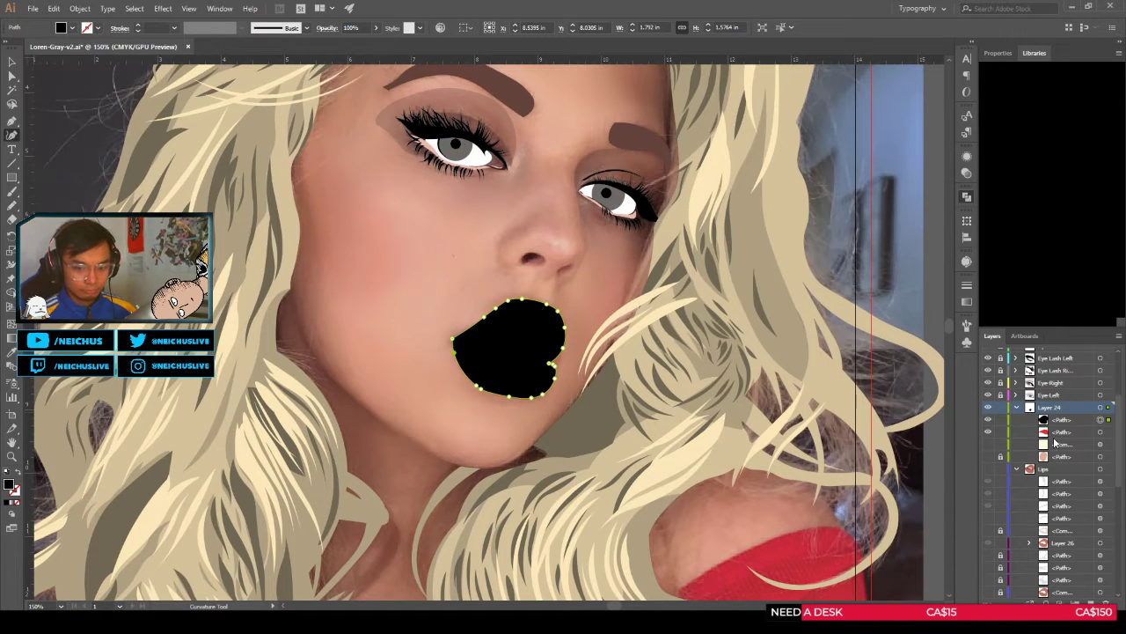
Step: Combine the black lip outline and the red mouth-opening path into a compound path so the opening is cut out
left_click(1101, 432, "shift")
key("a")
key("/")
key("ctrl+8")
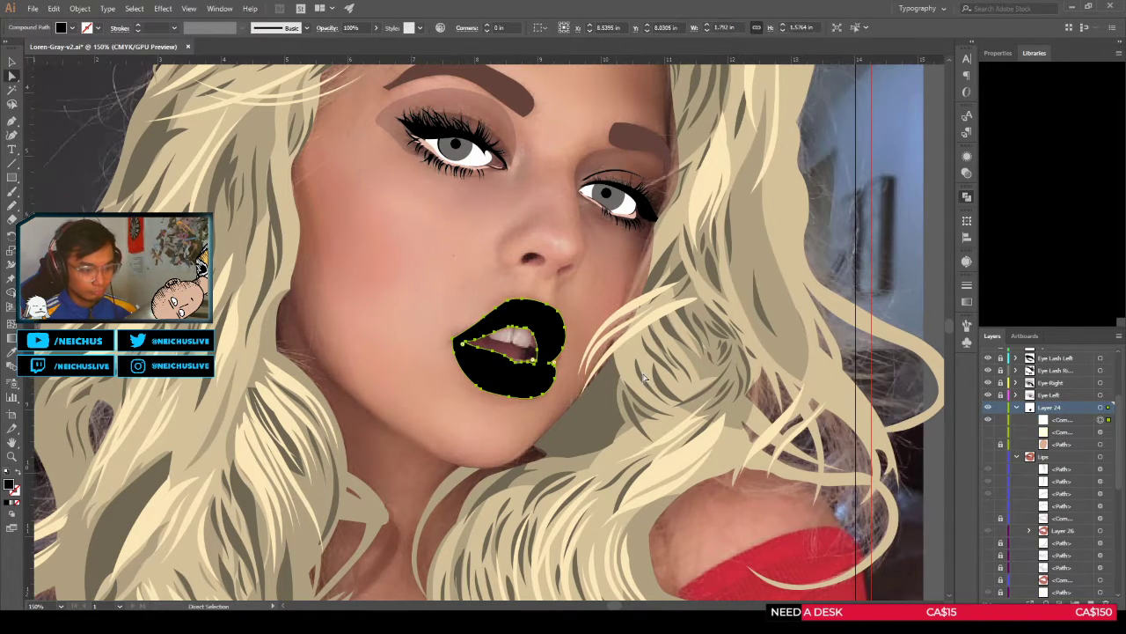
left_click(644, 369)
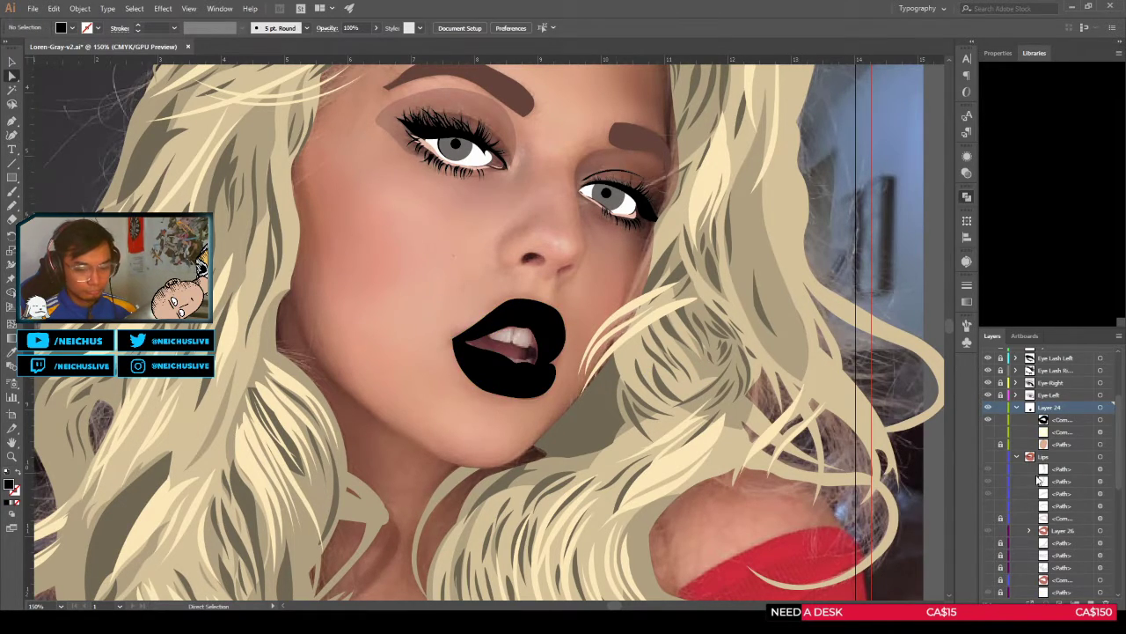
Step: Show the Lips layer and move the black compound lip shape into it, directly above Layer 26
left_click(987, 456)
left_click(1100, 419)
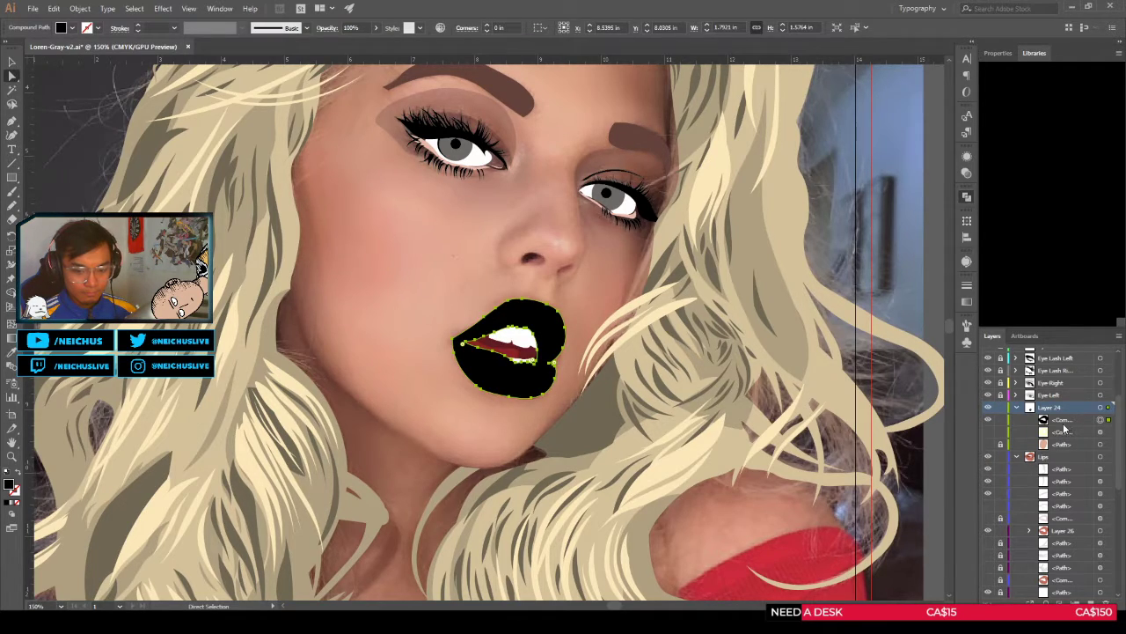
left_click_drag(1059, 423, 1061, 535)
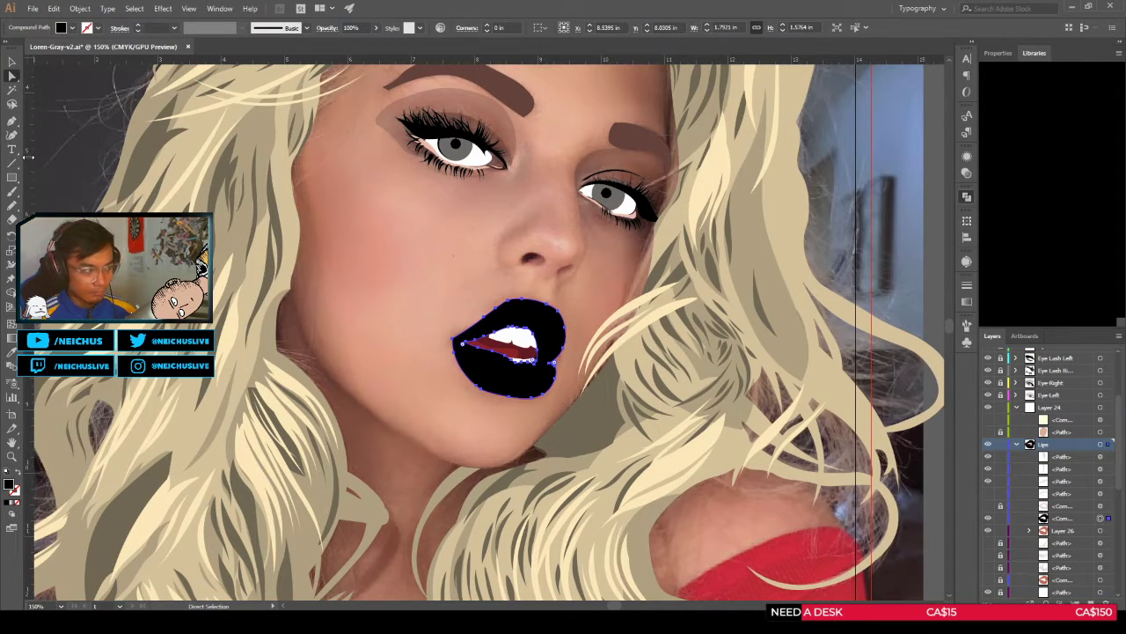
Step: Clear the lip shape's black fill and recolour it with the flat lip colour sampled from the existing lower lip
key("slash")
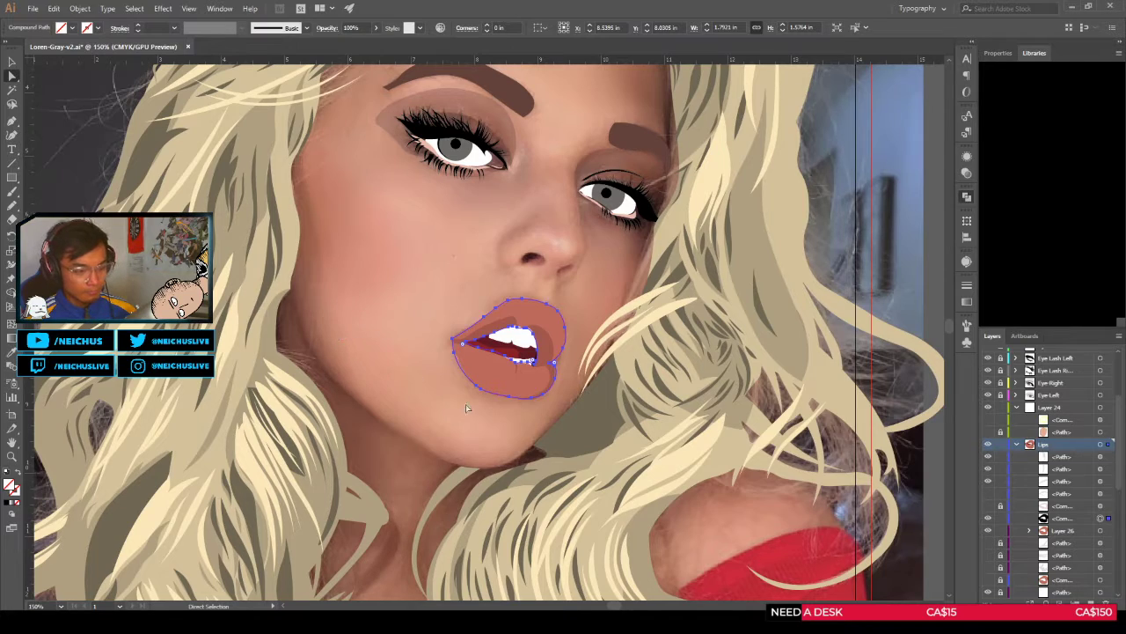
key("i")
left_click(508, 372)
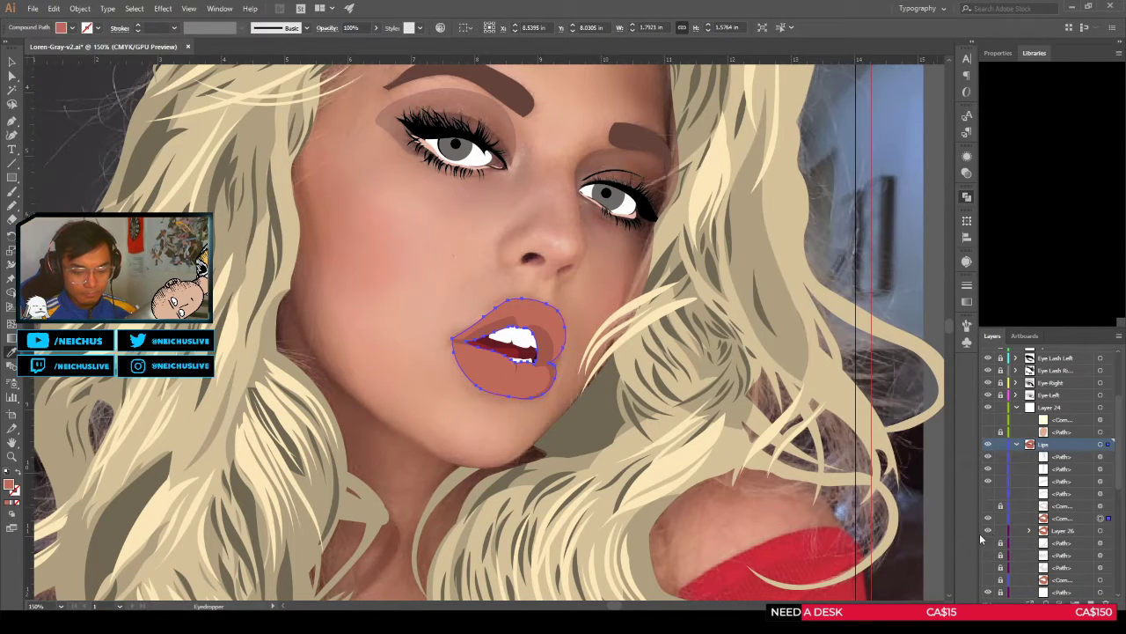
key("v")
left_click(624, 377)
scroll(577, 359, "up", 1)
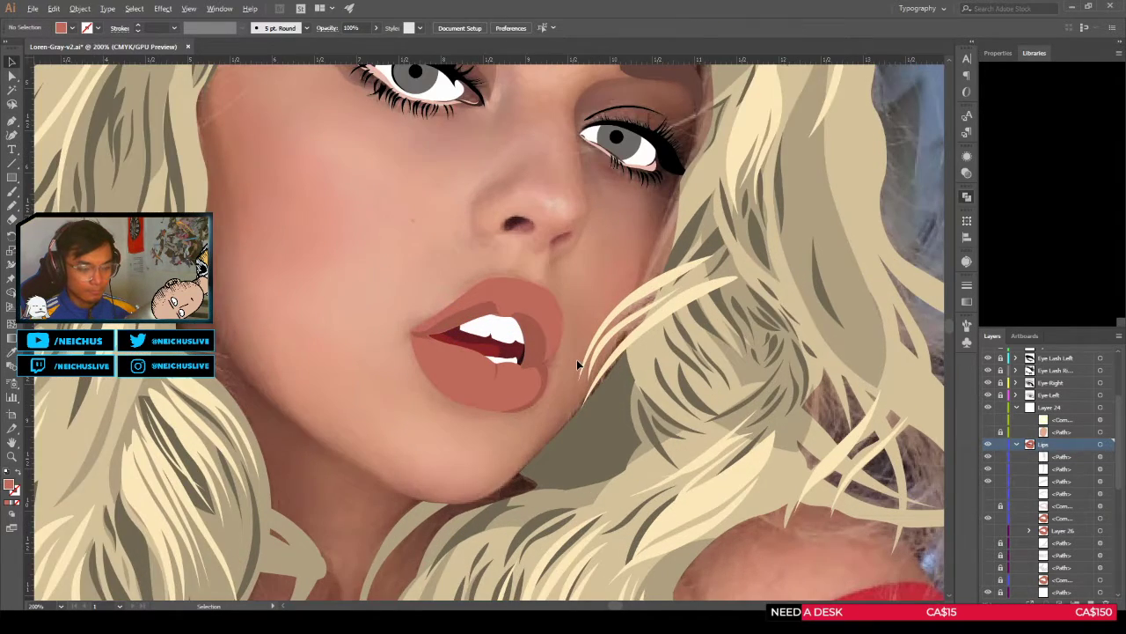
Step: Delete the old darker shadow shapes on the upper lip and along the far side of the mouth
scroll(576, 359, "down", 1)
scroll(576, 359, "up", 6)
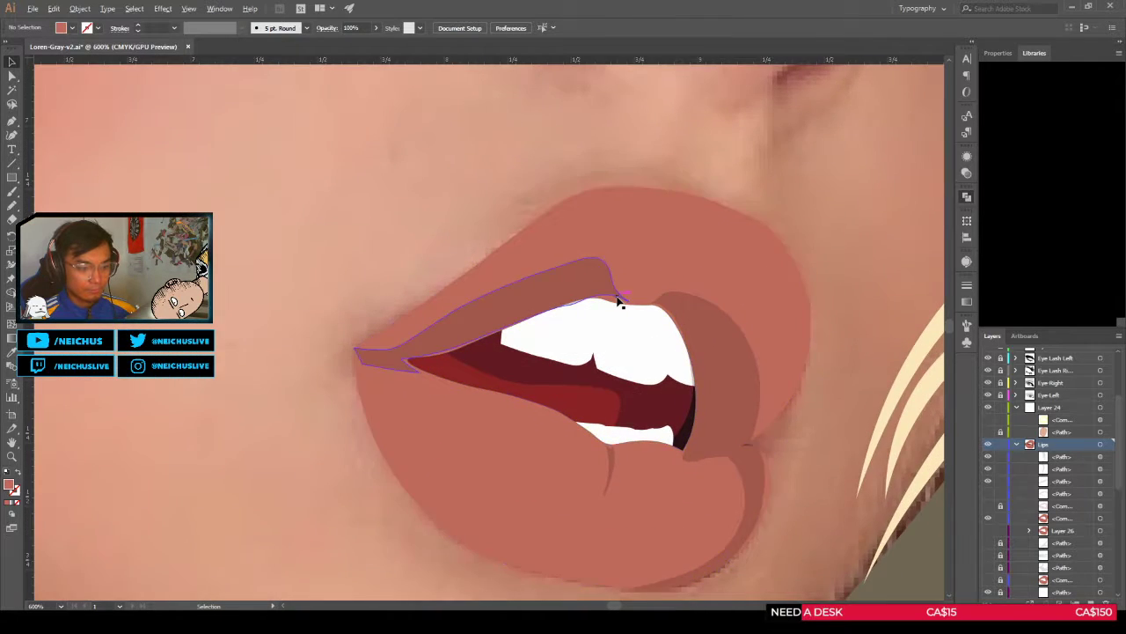
left_click(584, 278)
scroll(585, 275, "down", 3)
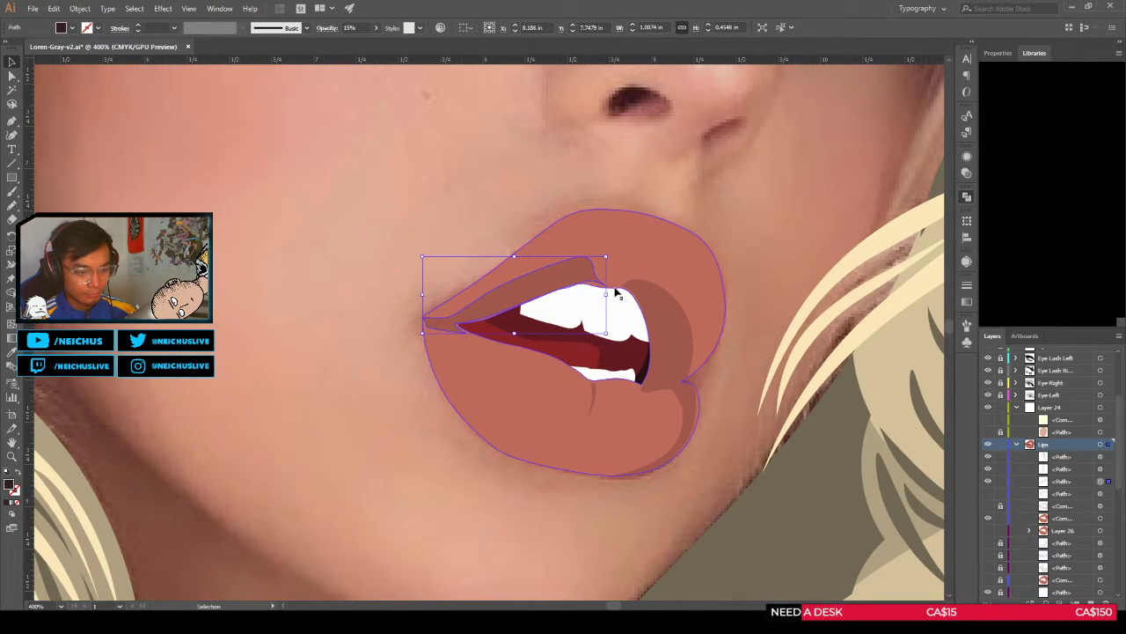
scroll(484, 327, "up", 3)
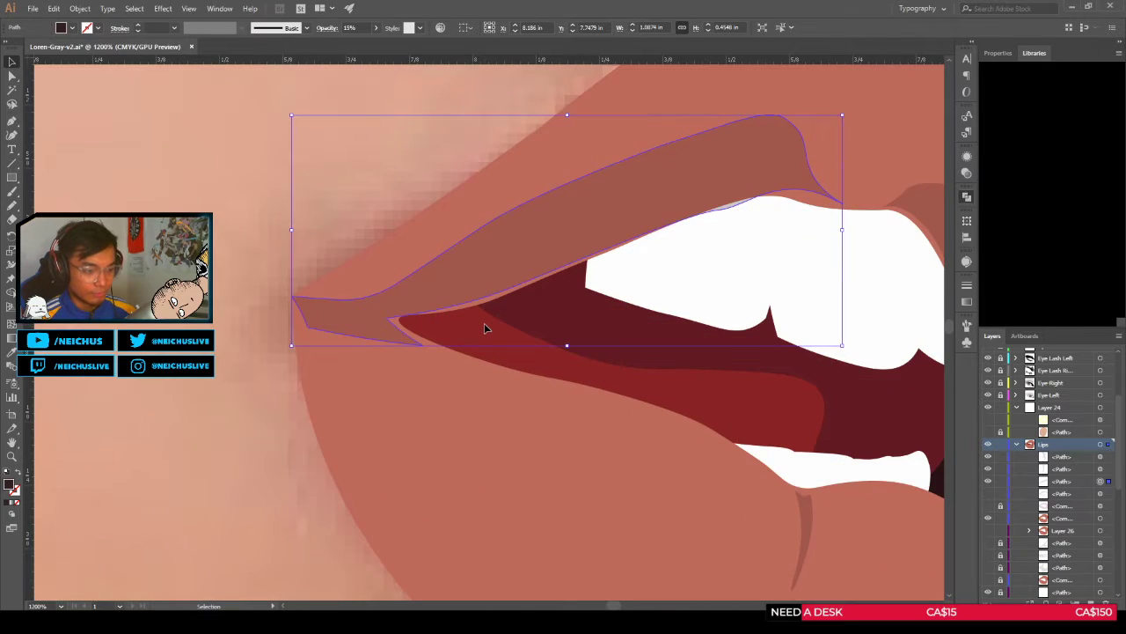
scroll(432, 323, "down", 2)
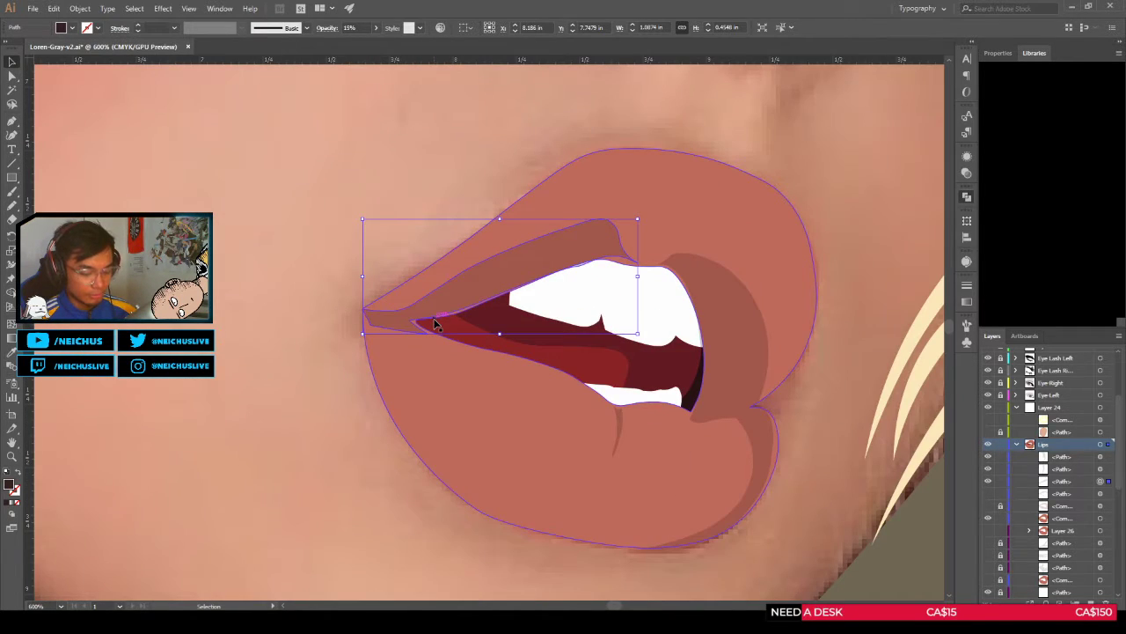
key("ctrl+shift+a")
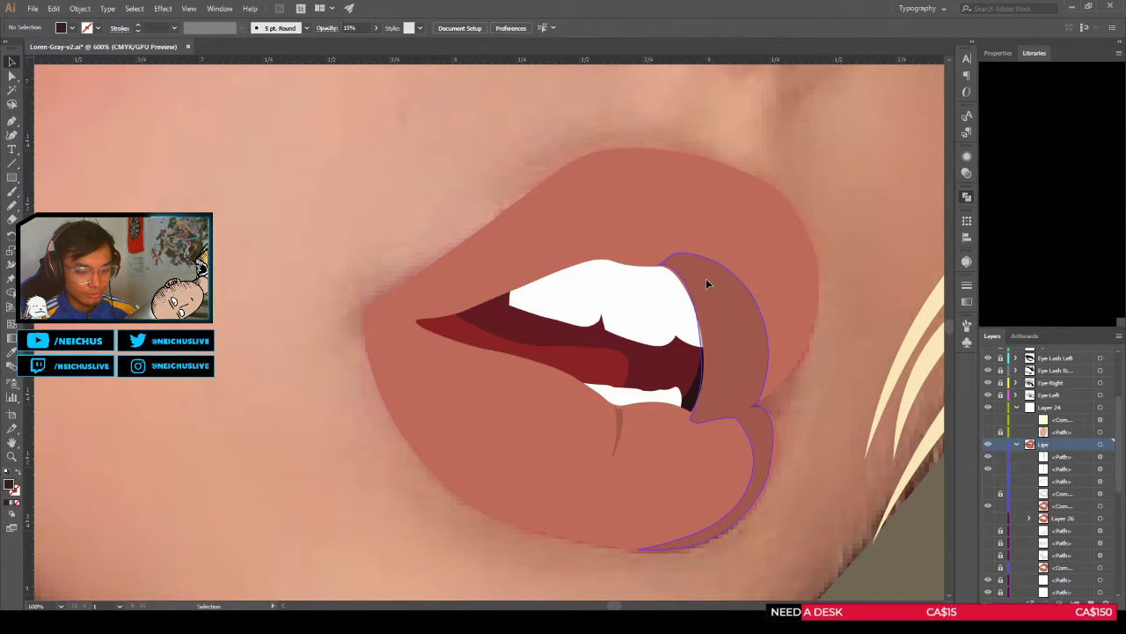
left_click(706, 280)
key("Delete")
left_click(618, 429)
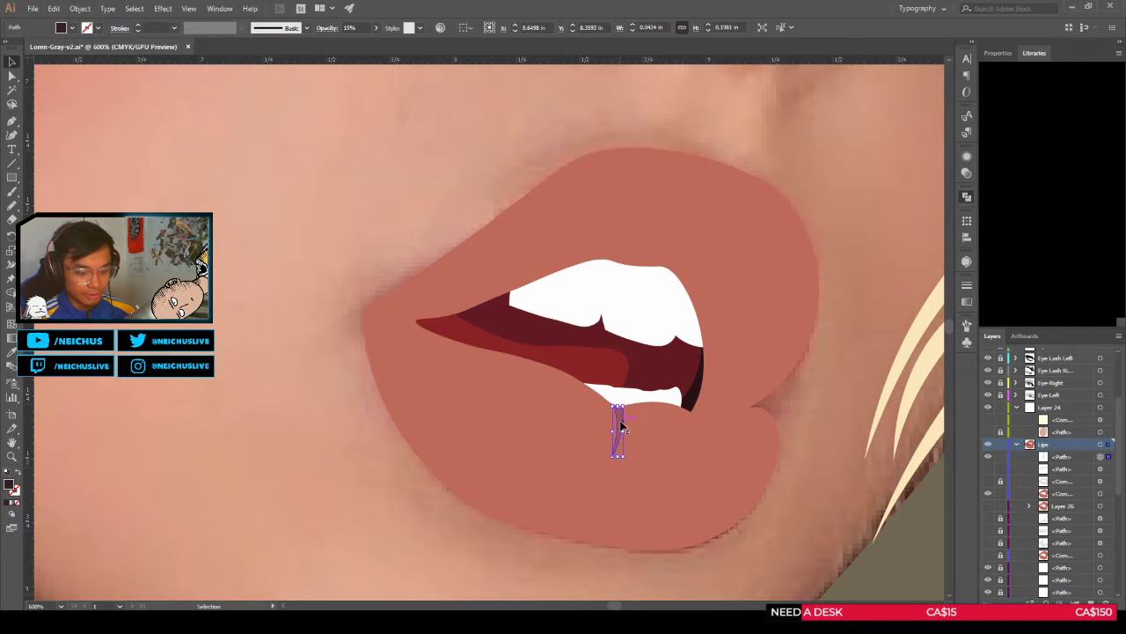
key("Delete")
scroll(801, 494, "down", 2)
scroll(796, 460, "down", 1)
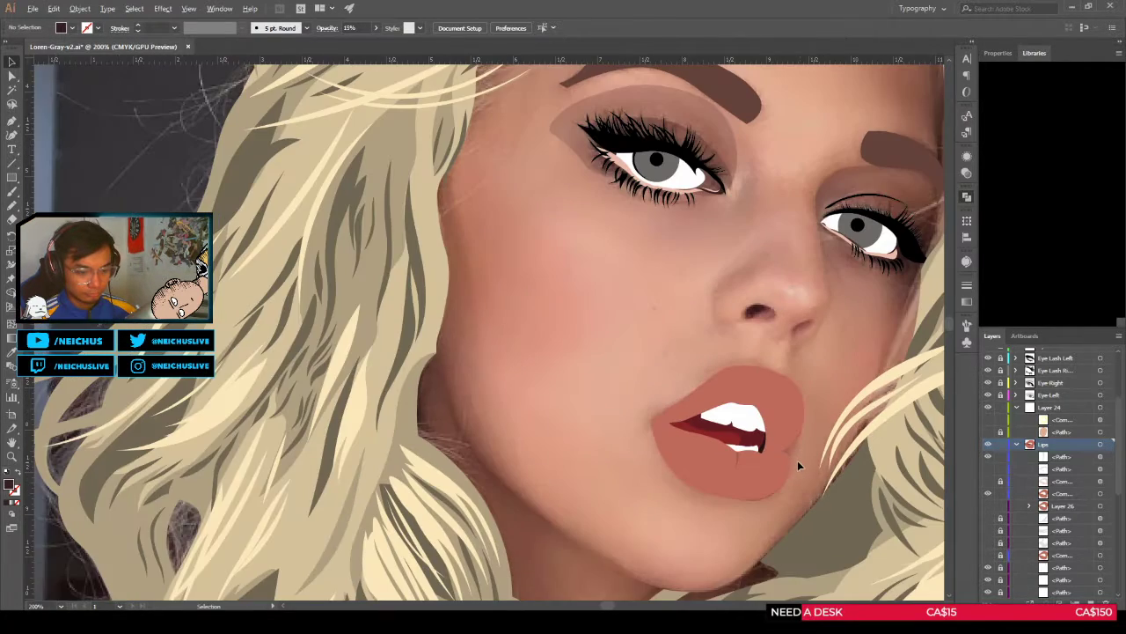
left_click_drag(798, 461, 656, 418)
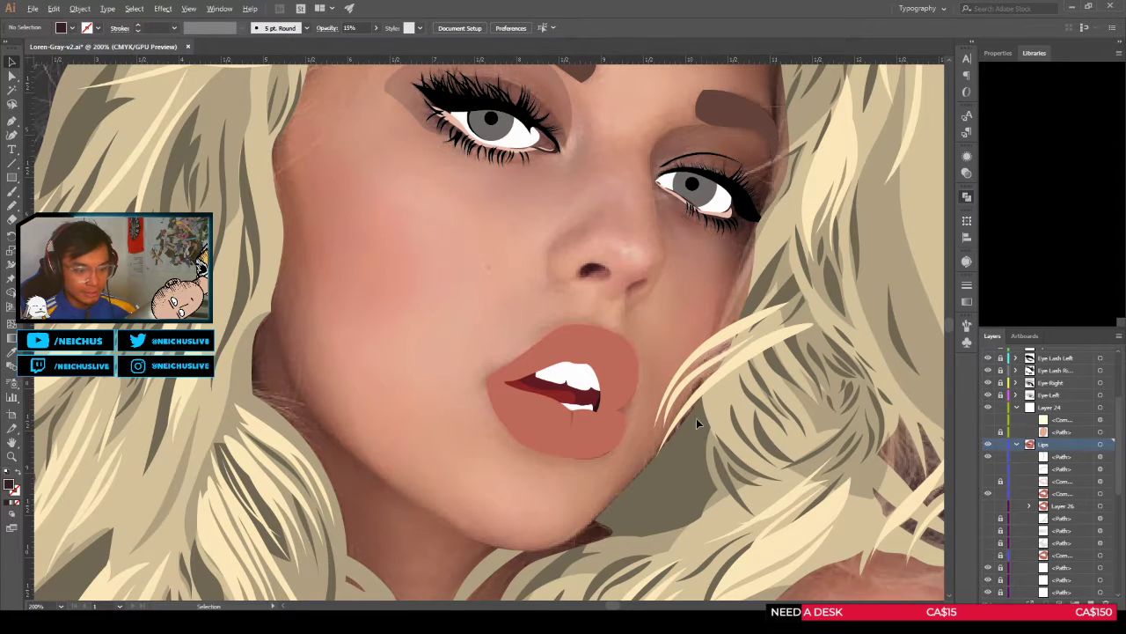
Step: Pull the upper anchor points of the lower lip's crease shape up past the lip edge so they overlap the teeth
scroll(535, 398, "up", 2)
scroll(604, 438, "up", 2)
scroll(616, 425, "up", 2)
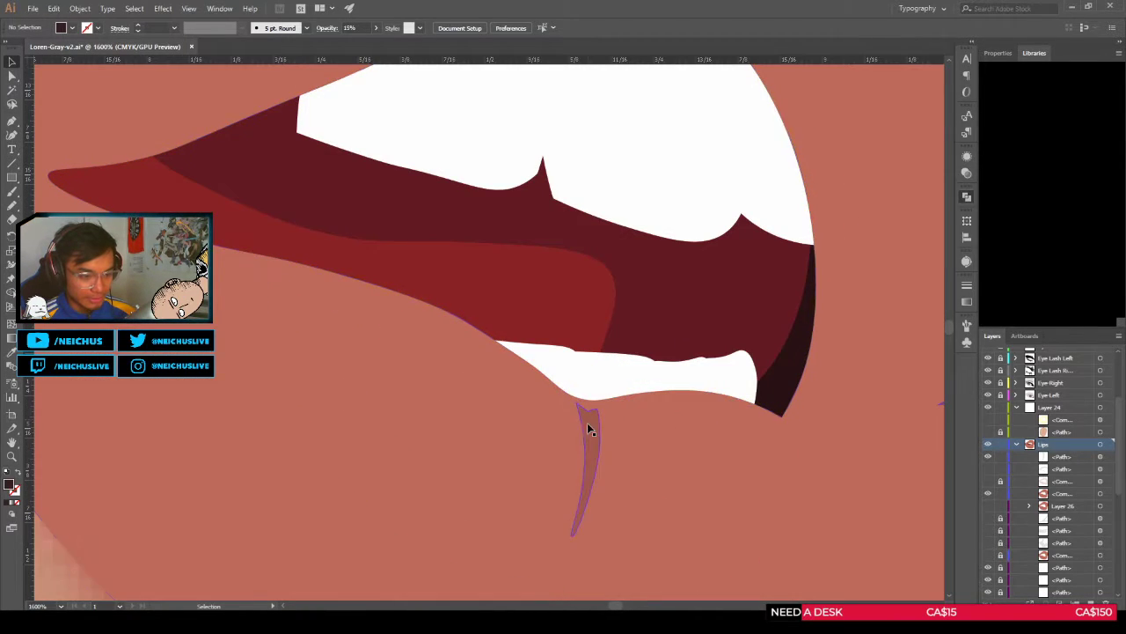
key("a")
left_click(588, 423)
scroll(589, 419, "up", 2)
left_click_drag(567, 390, 557, 353)
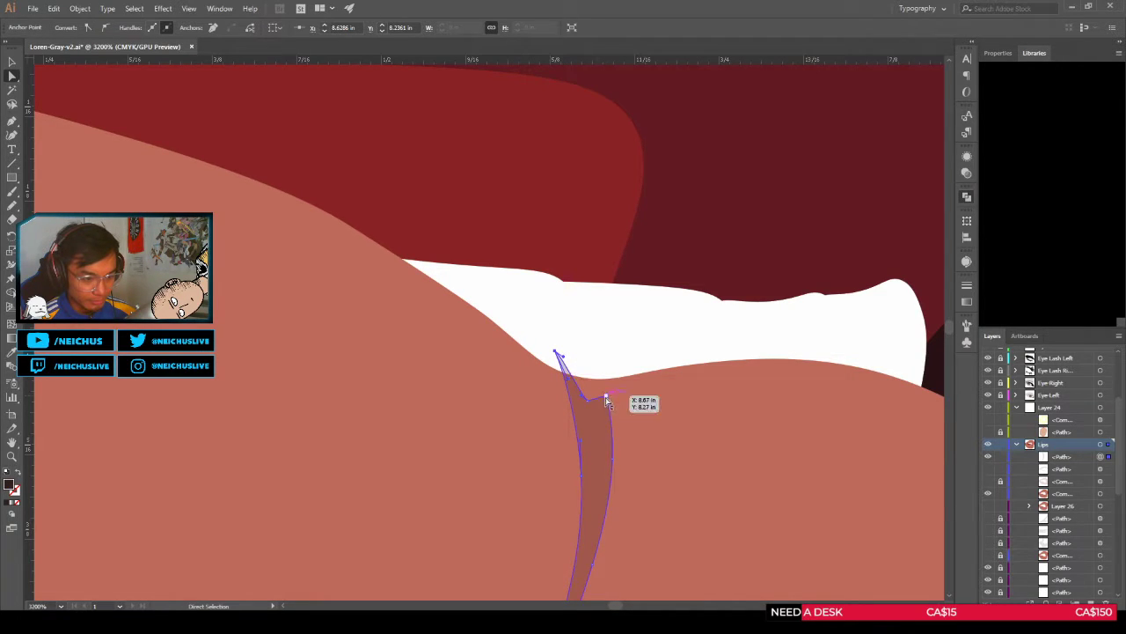
left_click_drag(606, 400, 592, 352)
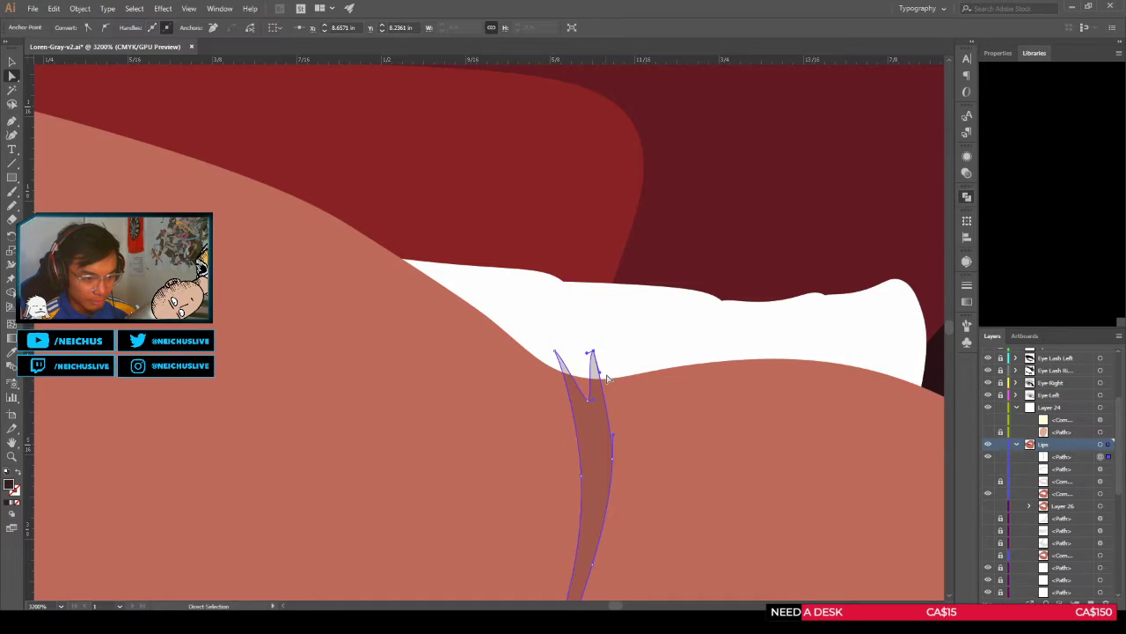
left_click_drag(589, 398, 576, 357)
scroll(624, 402, "down", 3)
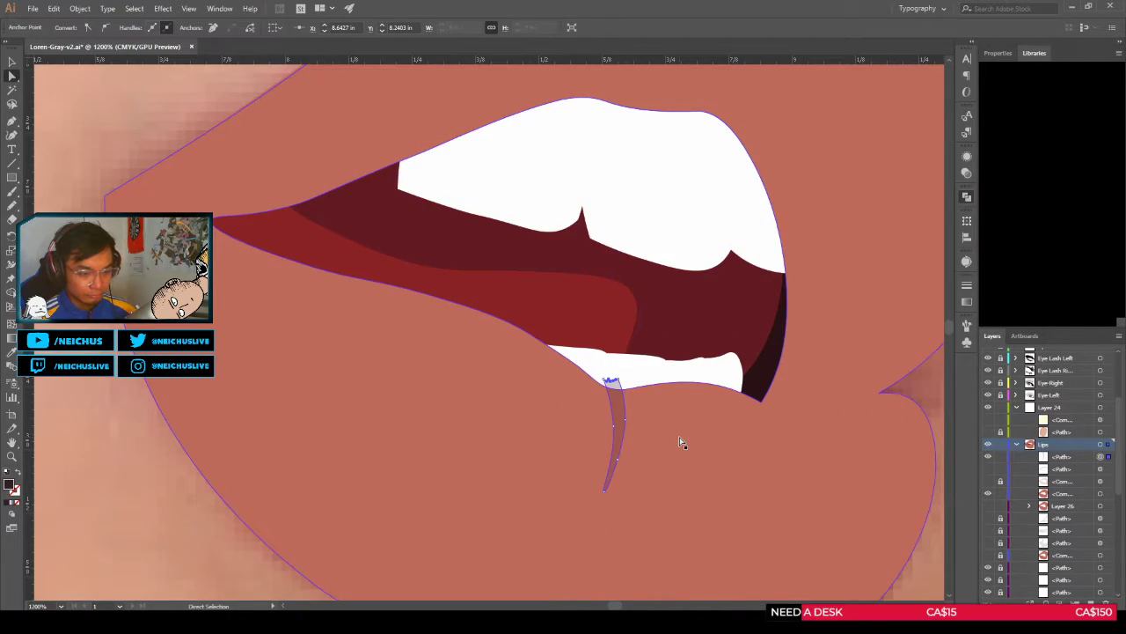
Step: Trim the part of the crease overlapping the teeth with the Shape Builder, using the lip shape as the boundary
left_click(681, 442, "shift")
scroll(615, 393, "up", 2)
key("shift+m")
left_click(613, 382, "alt")
scroll(615, 383, "down", 6)
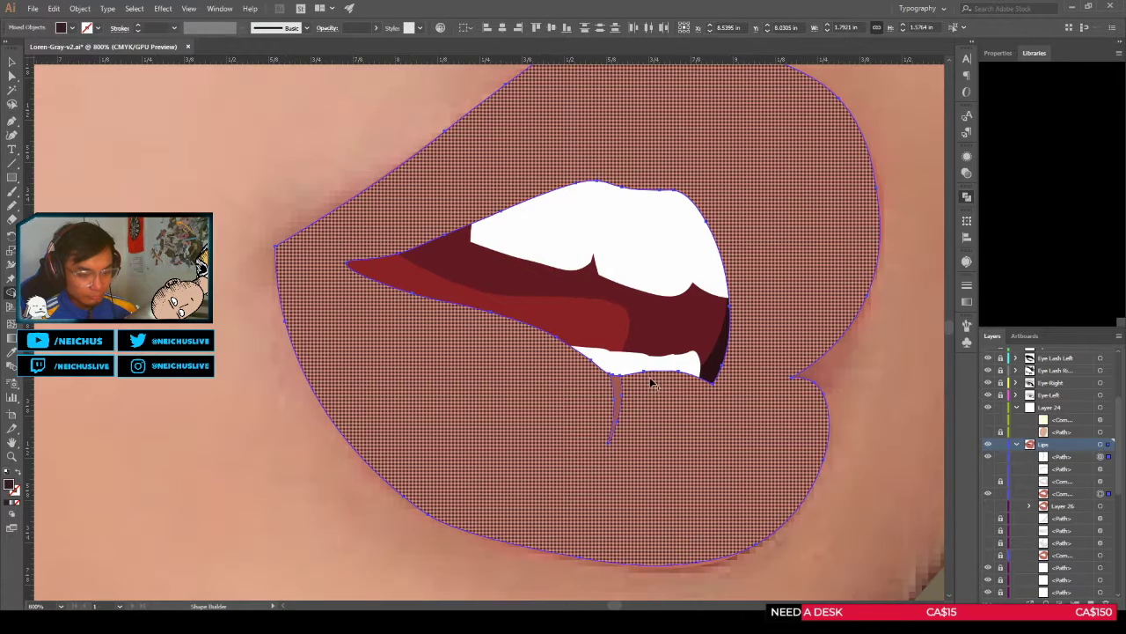
key("a")
left_click(799, 453)
left_click_drag(782, 471, 747, 442)
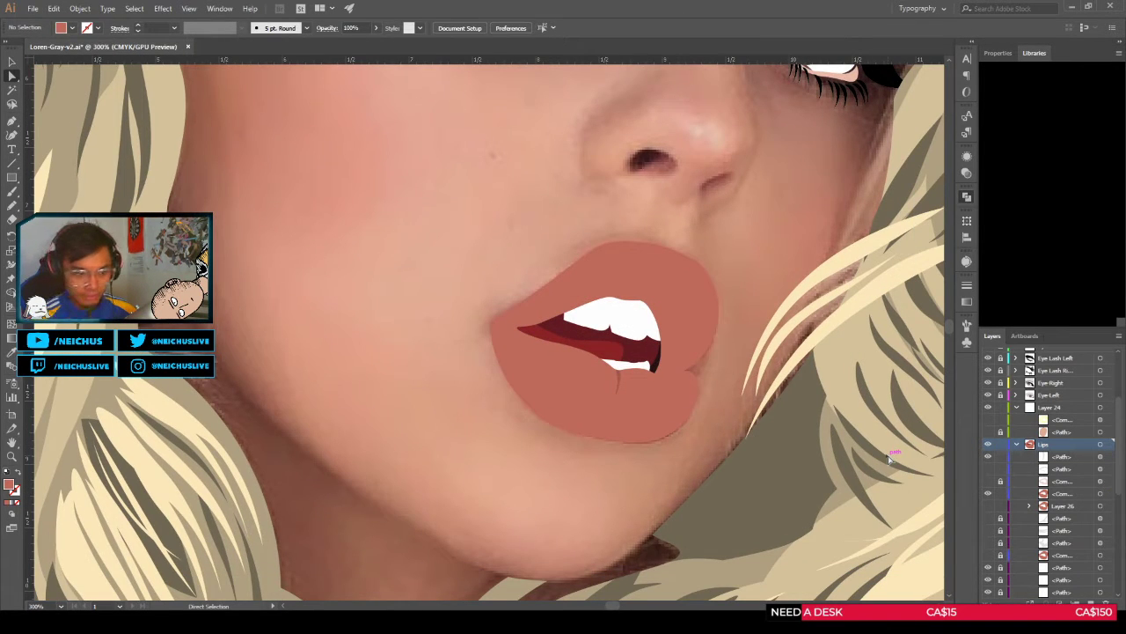
scroll(680, 381, "down", 2)
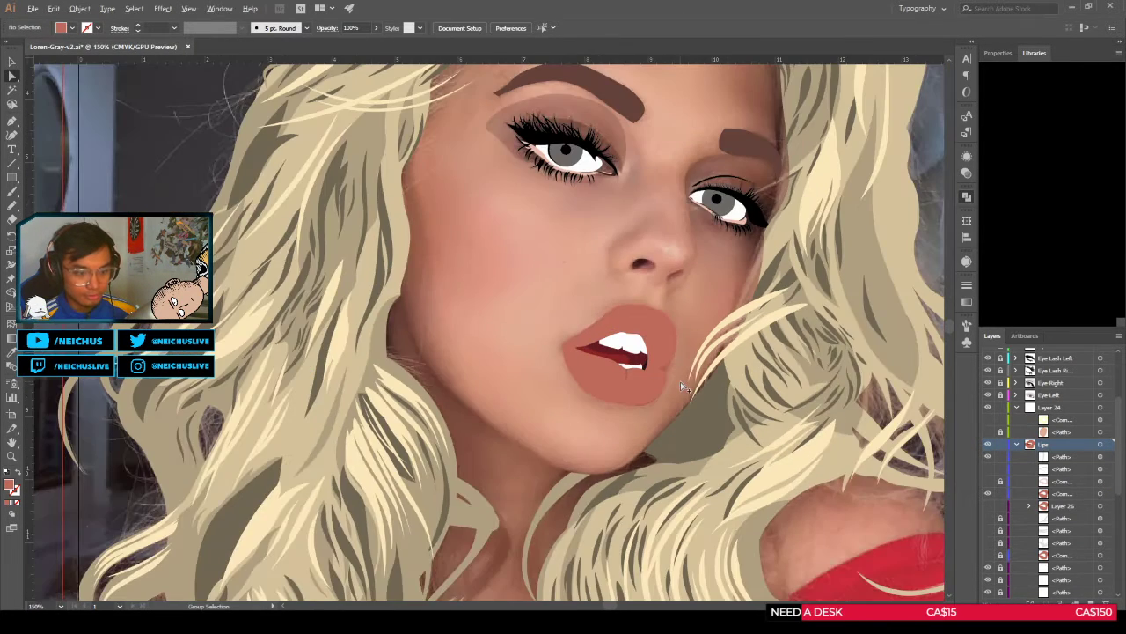
Step: Hide and lock the Lips layer, and delete the translucent yellow compound path from Layer 24
left_click(988, 445)
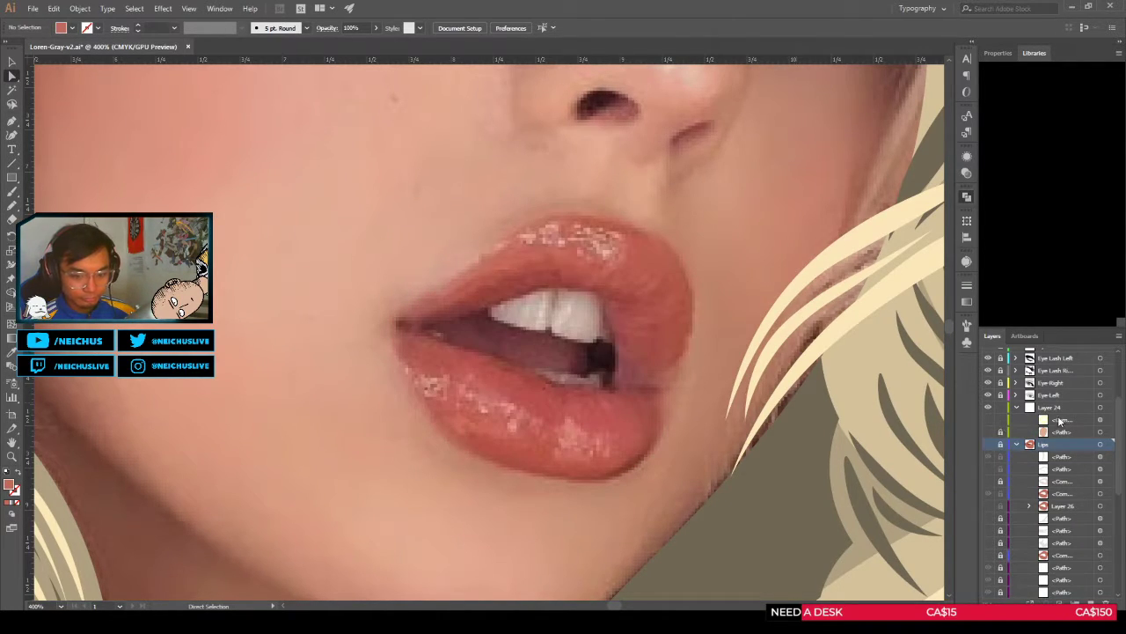
left_click(1075, 409)
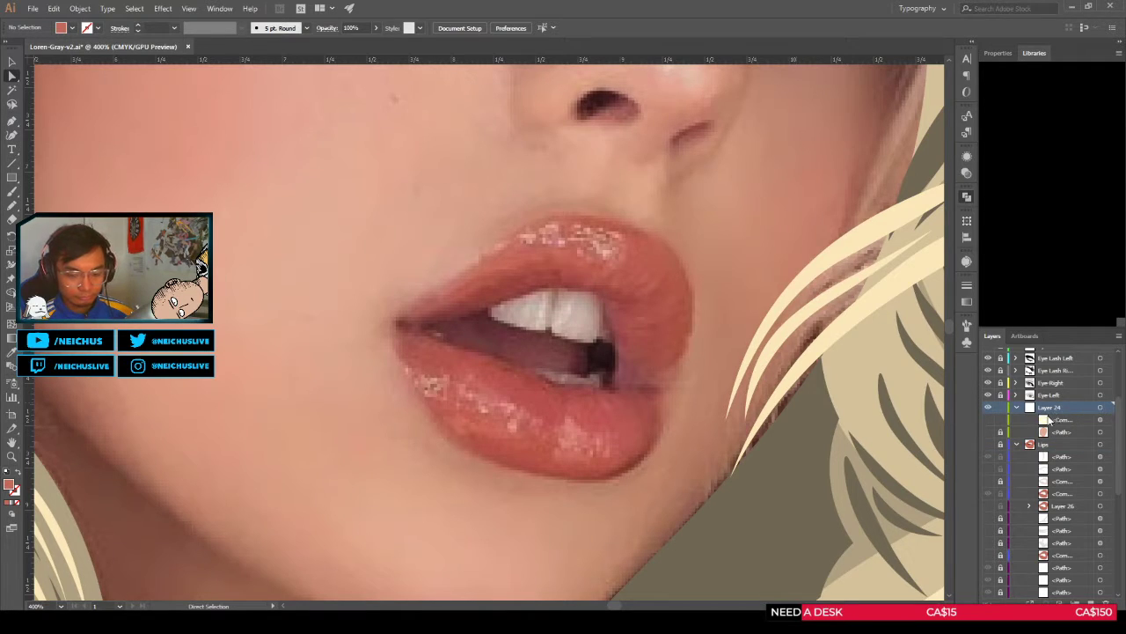
left_click(1060, 420)
left_click(988, 420)
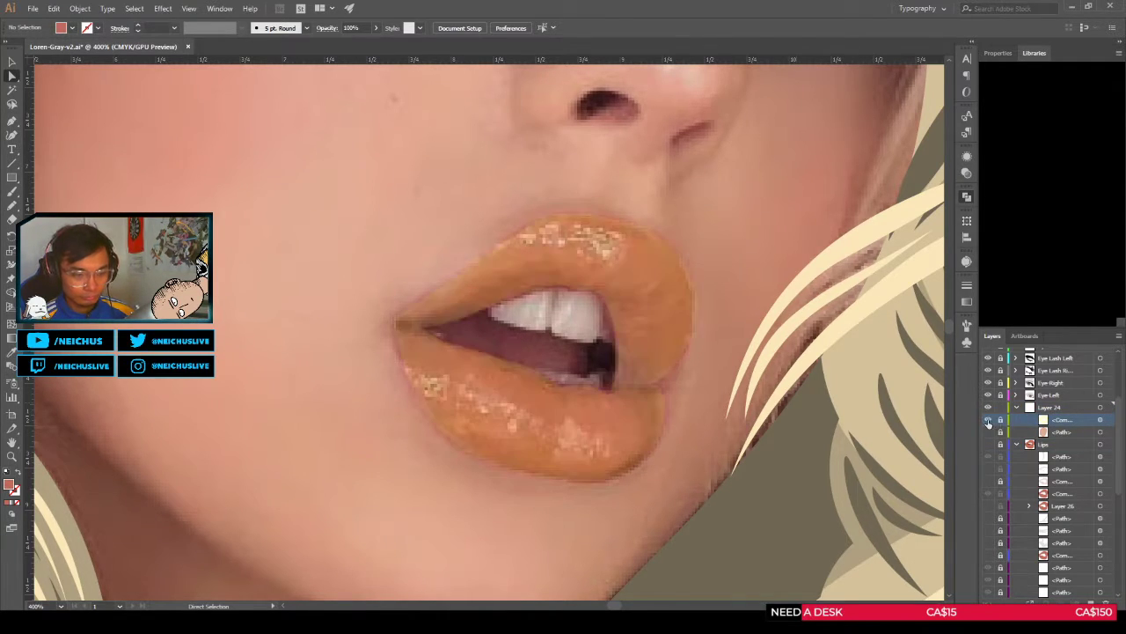
left_click(1100, 423)
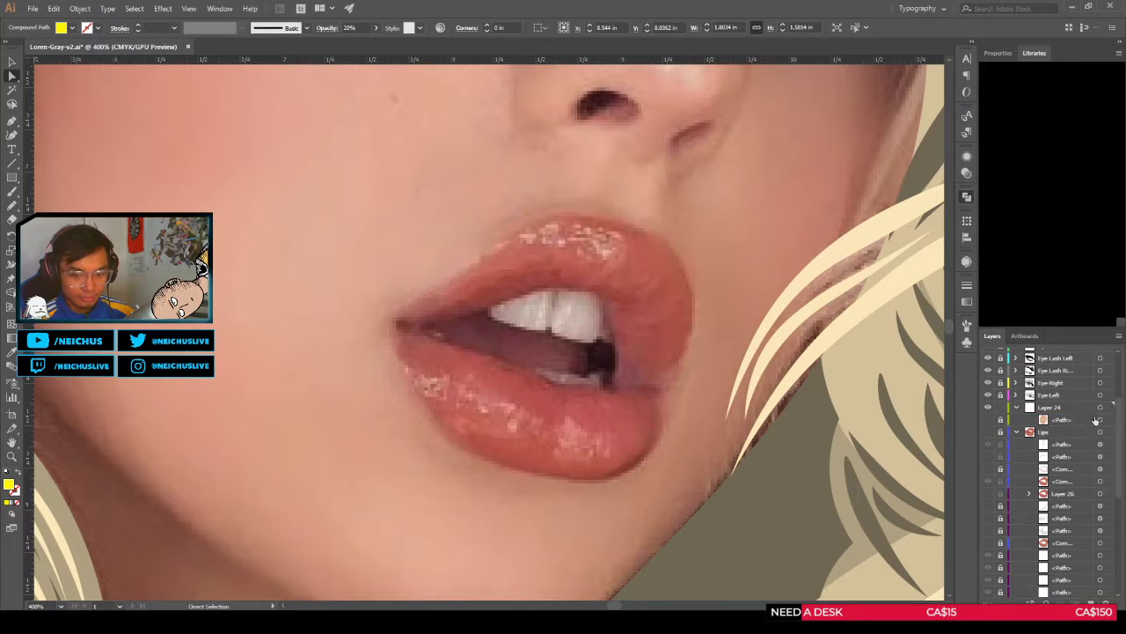
key("Delete")
Step: Ready the Curvature tool on Layer 24 and briefly show the Lips layer to compare the traced lips with the photo
key("shift+grave")
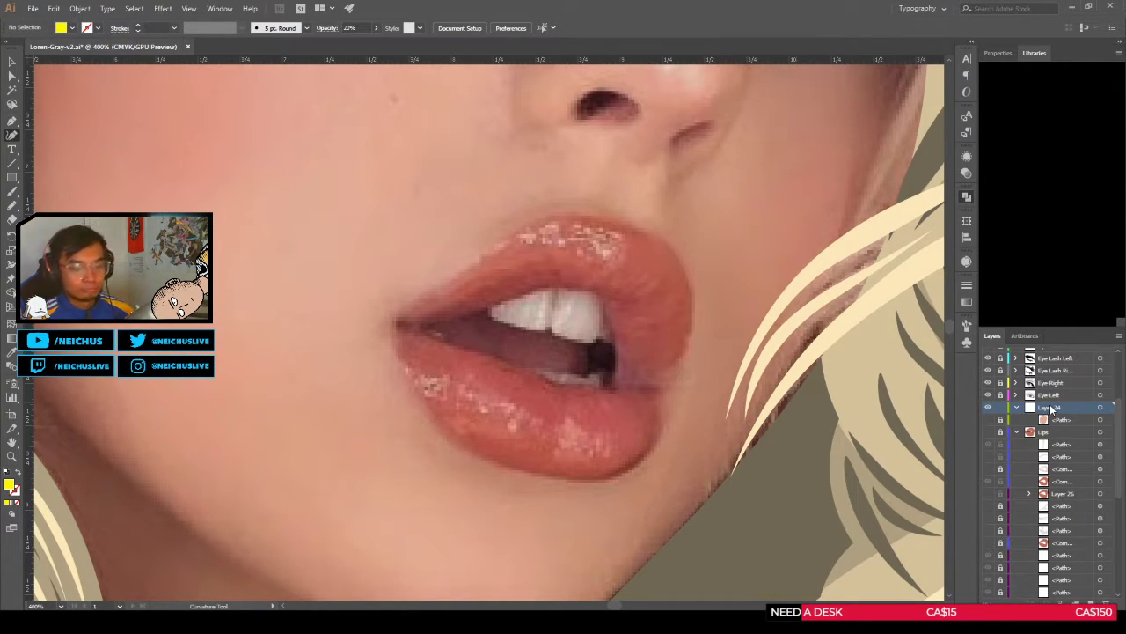
left_click(988, 432)
left_click(987, 432)
scroll(516, 326, "down", 1)
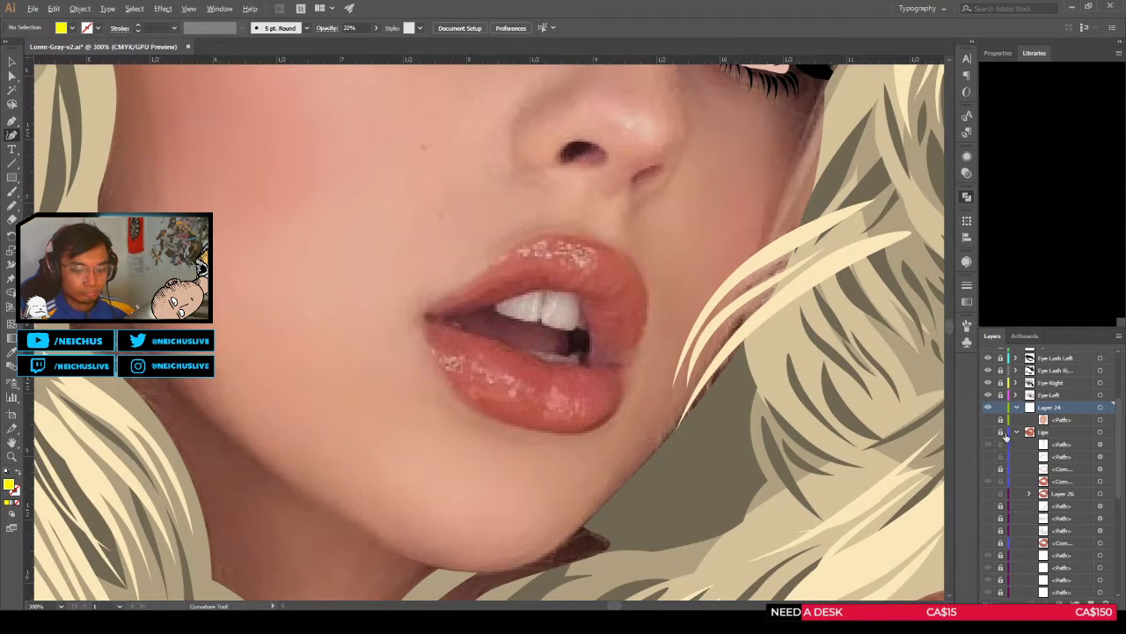
Step: Toggle the Lips layer's visibility to examine how the flat lip base lines up with the photo, especially at the left mouth corner
left_click(987, 433)
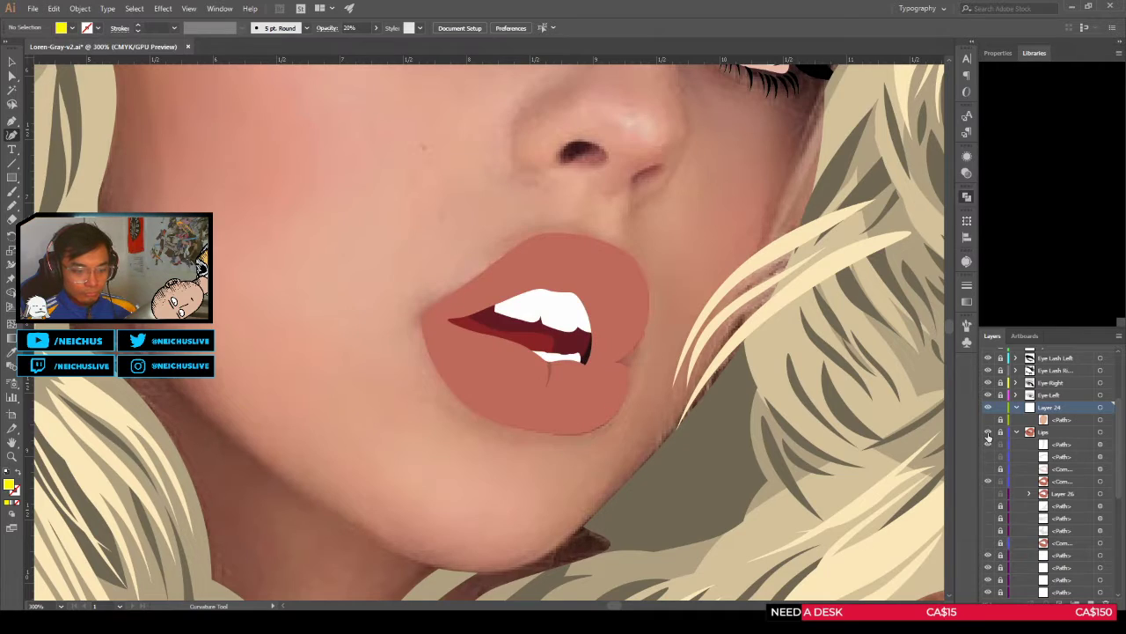
left_click(987, 432)
left_click(987, 432)
left_click(987, 432)
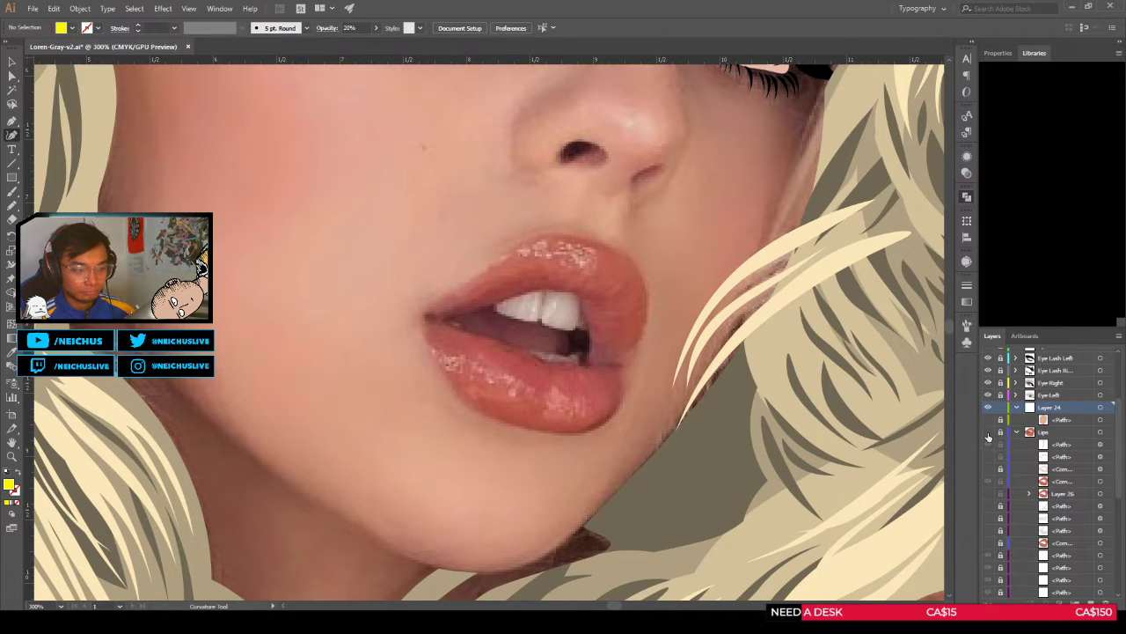
left_click(987, 432)
left_click(988, 433)
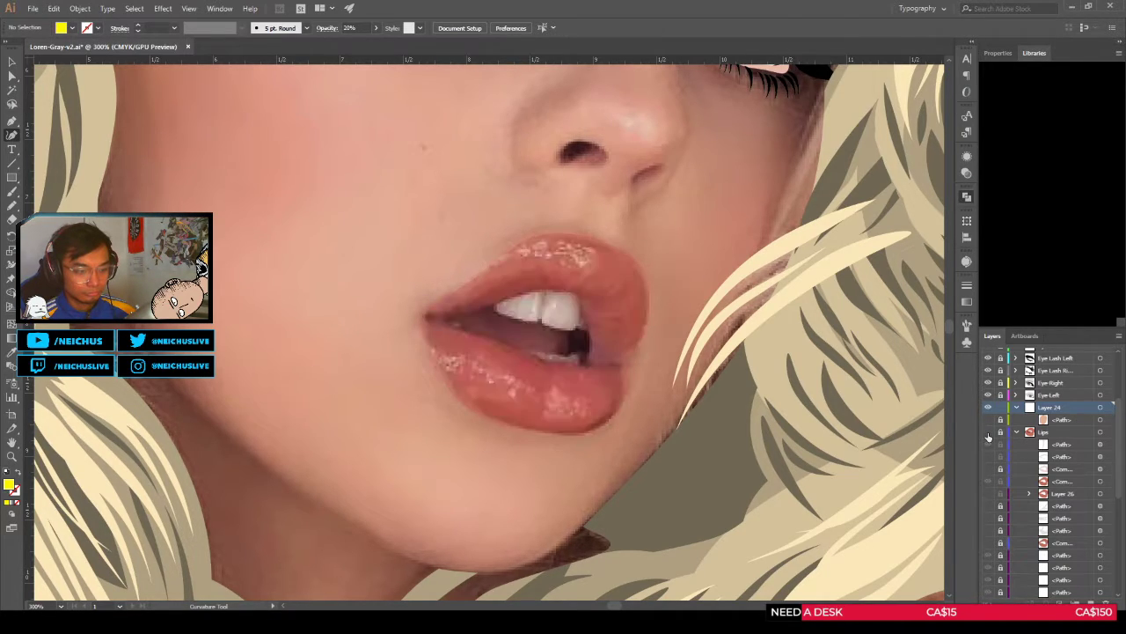
scroll(410, 335, "down", 2)
scroll(426, 320, "up", 3)
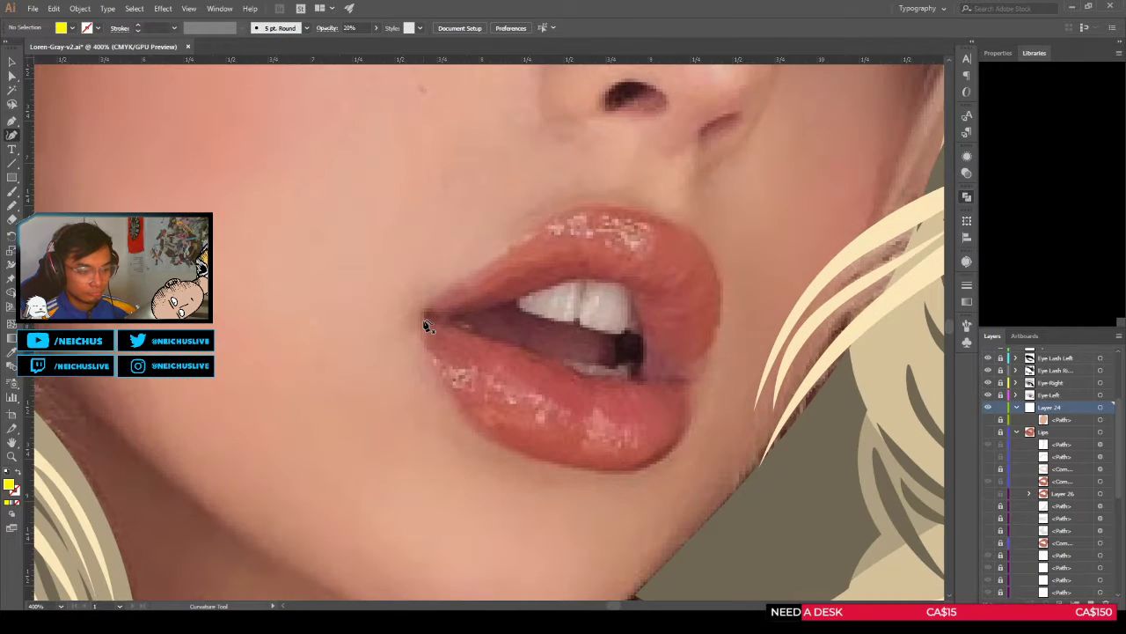
scroll(426, 320, "up", 2)
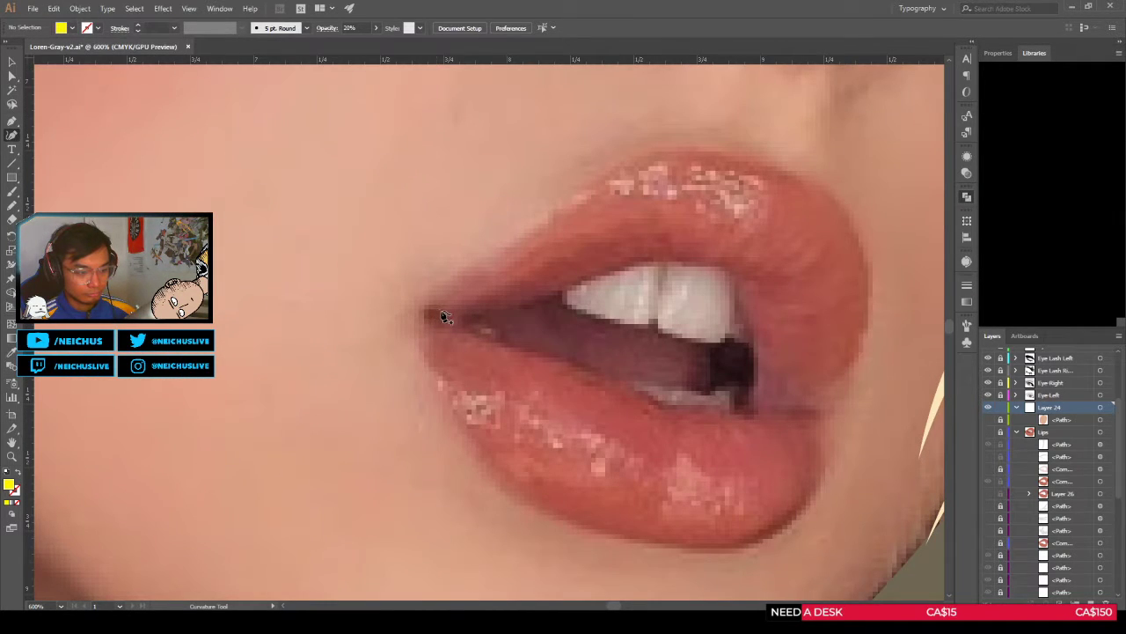
left_click(988, 432)
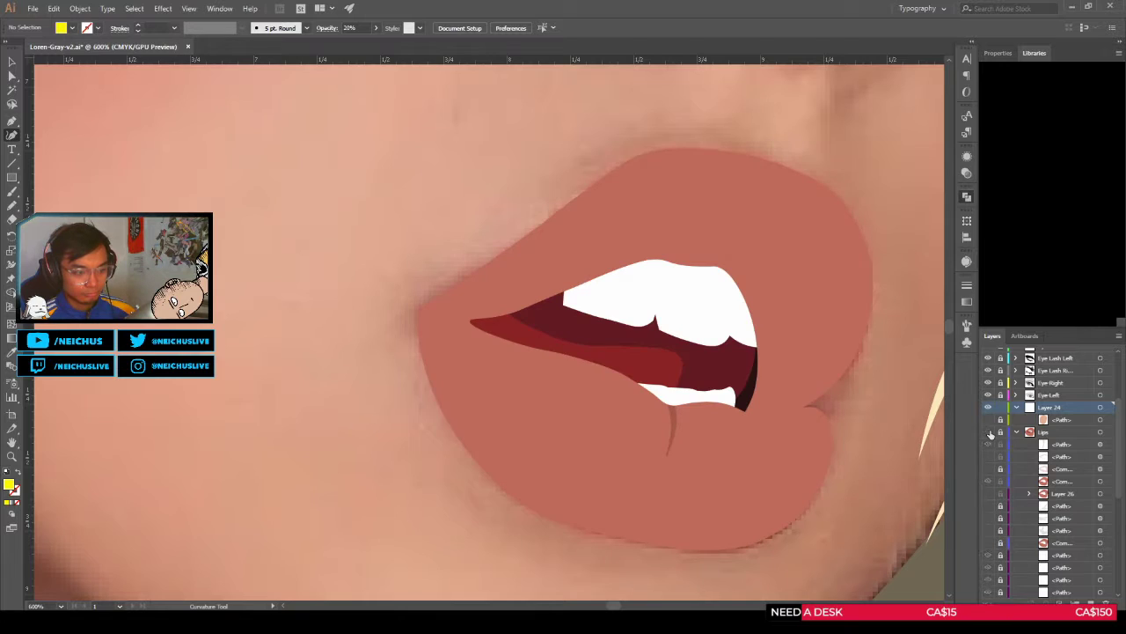
left_click(988, 432)
left_click(987, 432)
left_click(987, 432)
Step: Start a curved path in Layer 24 at the left mouth corner and trace it up along the upper lip's dark inner shading
scroll(431, 319, "up", 1)
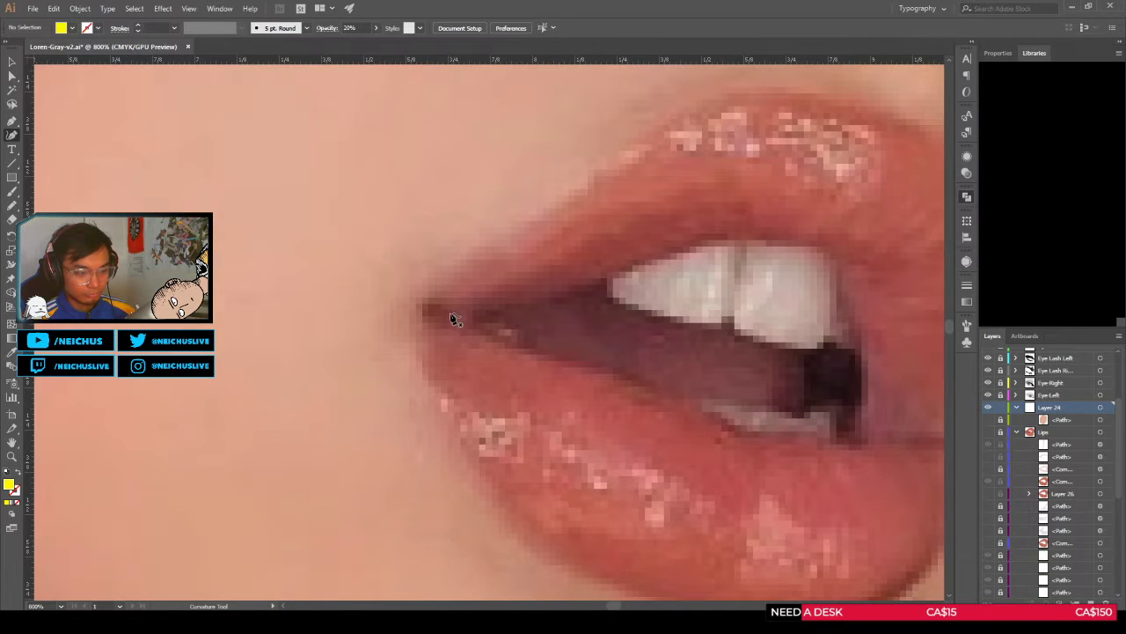
left_click(447, 309)
left_click(418, 306)
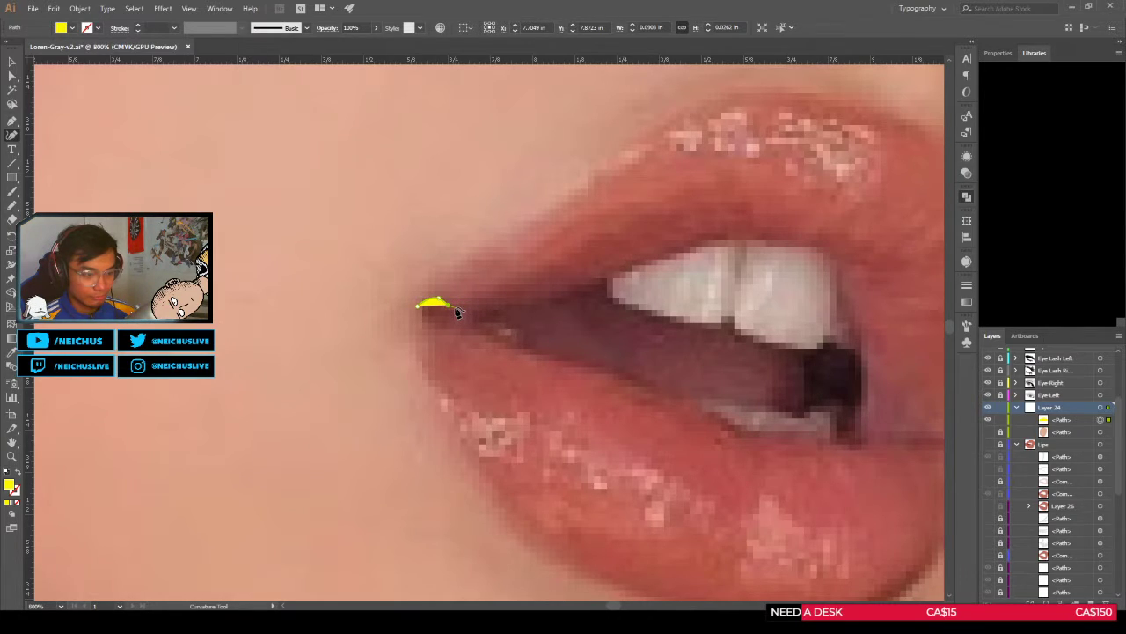
scroll(469, 302, "down", 2, "alt")
scroll(469, 302, "up", 2, "alt")
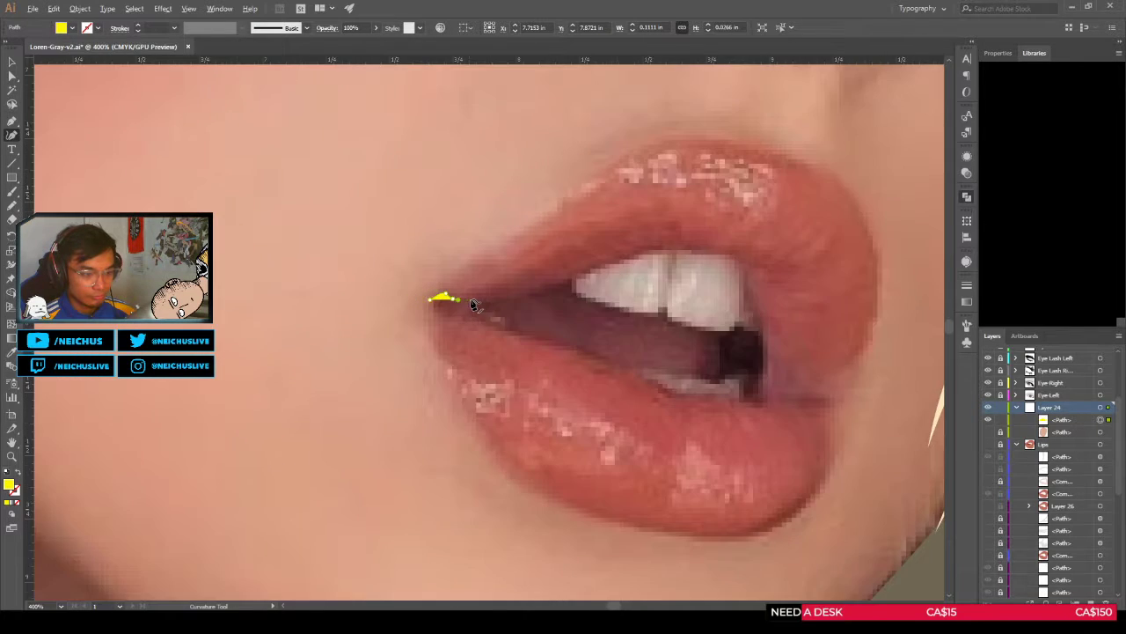
scroll(489, 293, "down", 2, "alt")
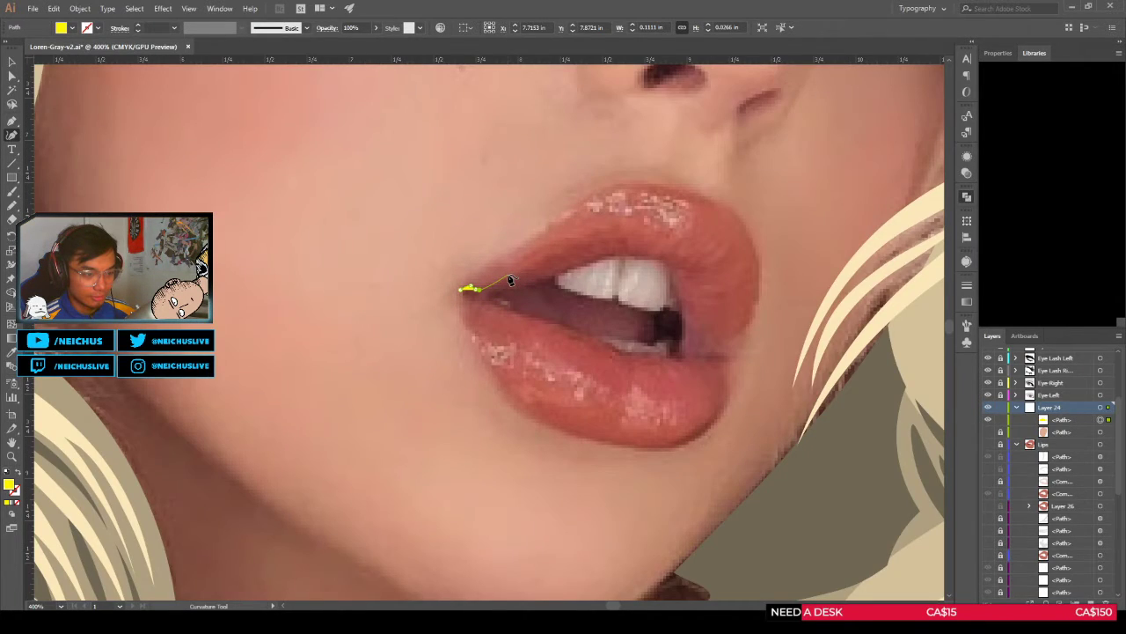
left_click(511, 275)
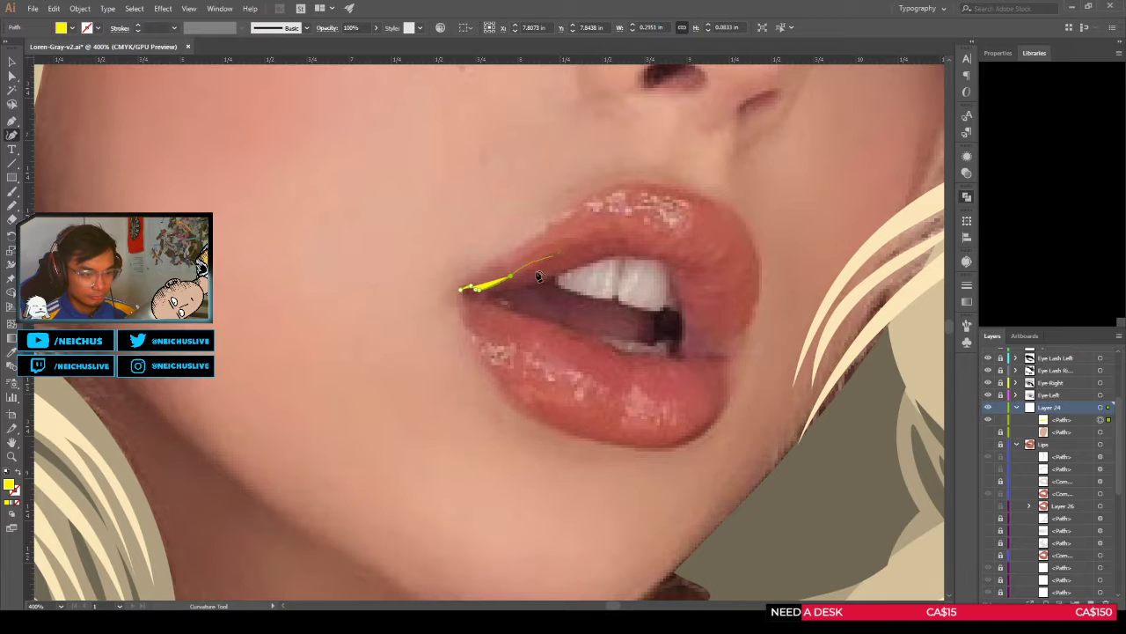
key("ctrl+z")
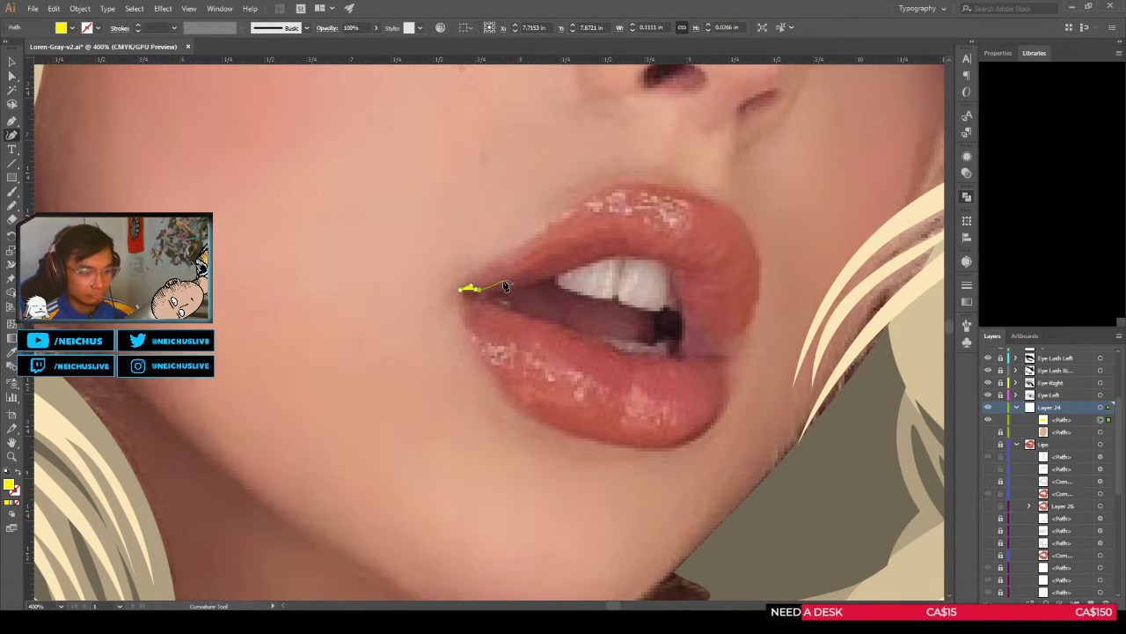
left_click(507, 281)
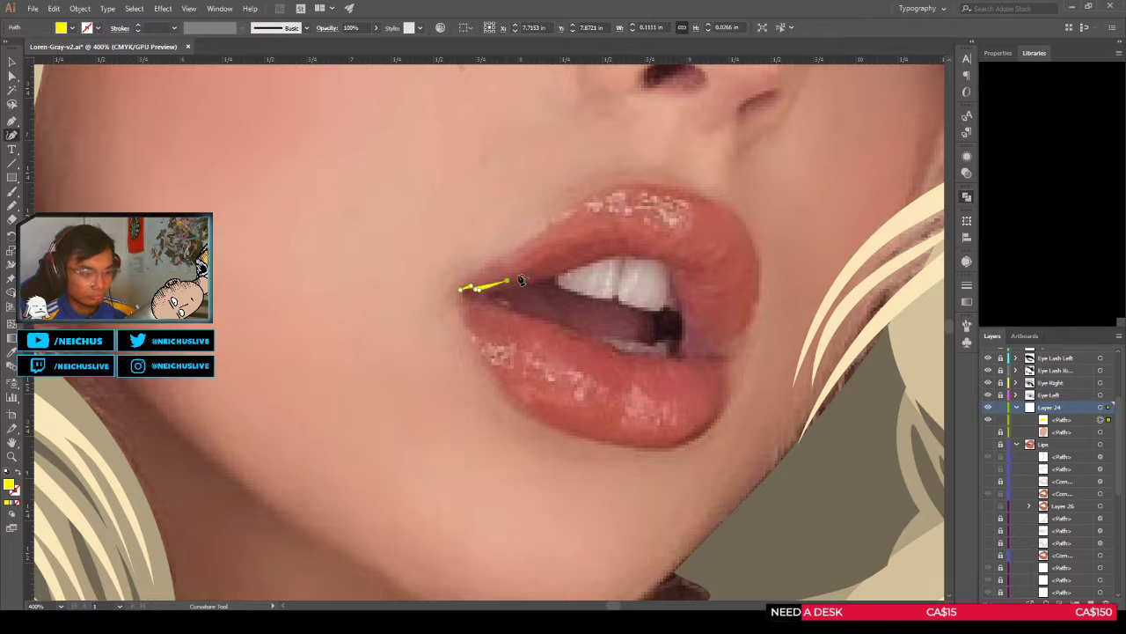
left_click(561, 249)
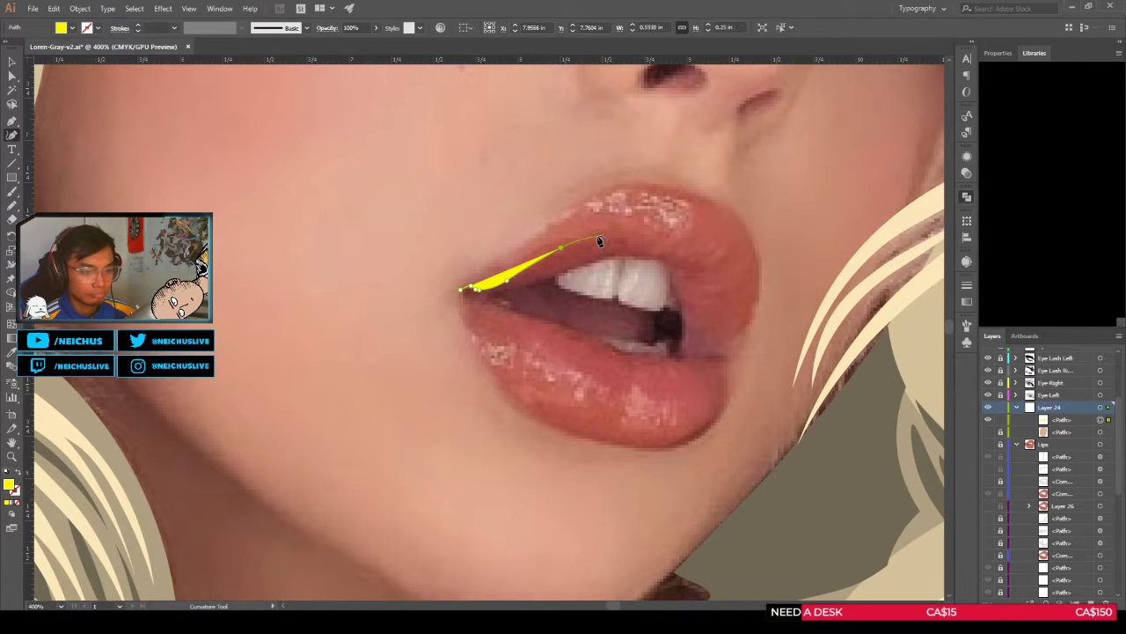
Step: Continue the shading path over the arch above the teeth and down to a tip on the right part of the upper lip
left_click_drag(604, 244, 464, 222)
scroll(463, 222, "down", 1)
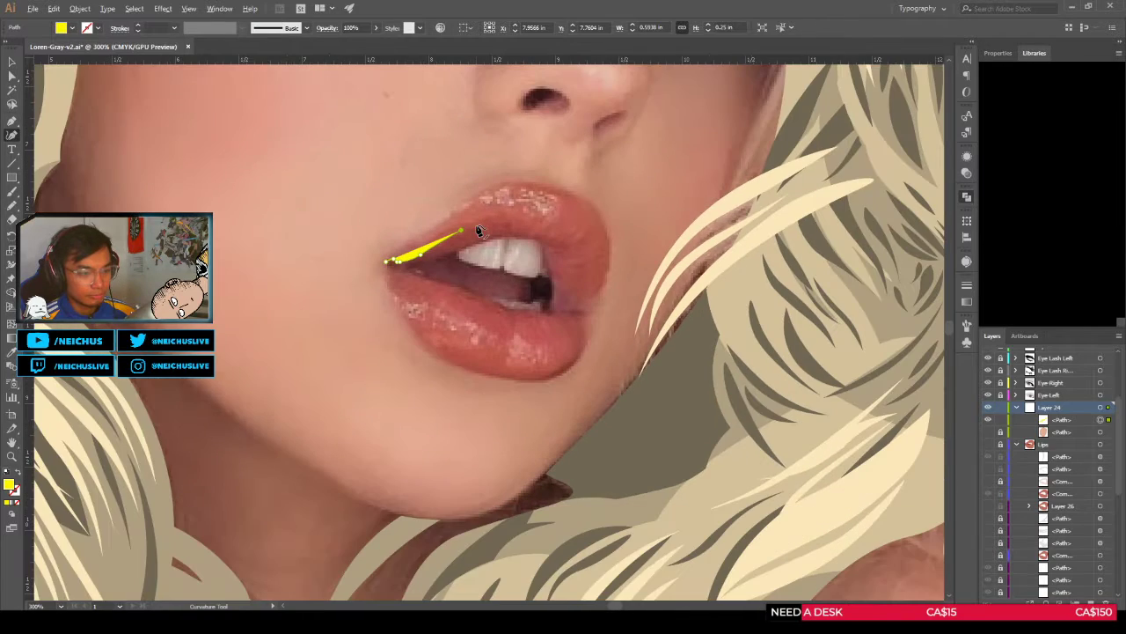
scroll(475, 239, "down", 2)
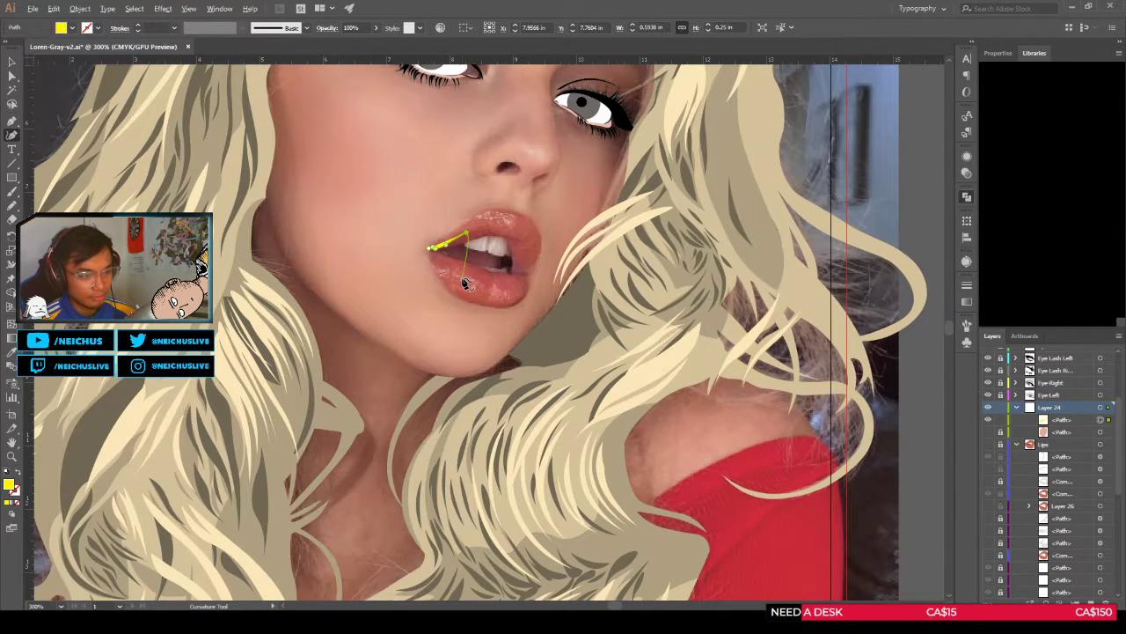
scroll(467, 281, "down", 2)
scroll(467, 282, "down", 1)
scroll(467, 281, "up", 1)
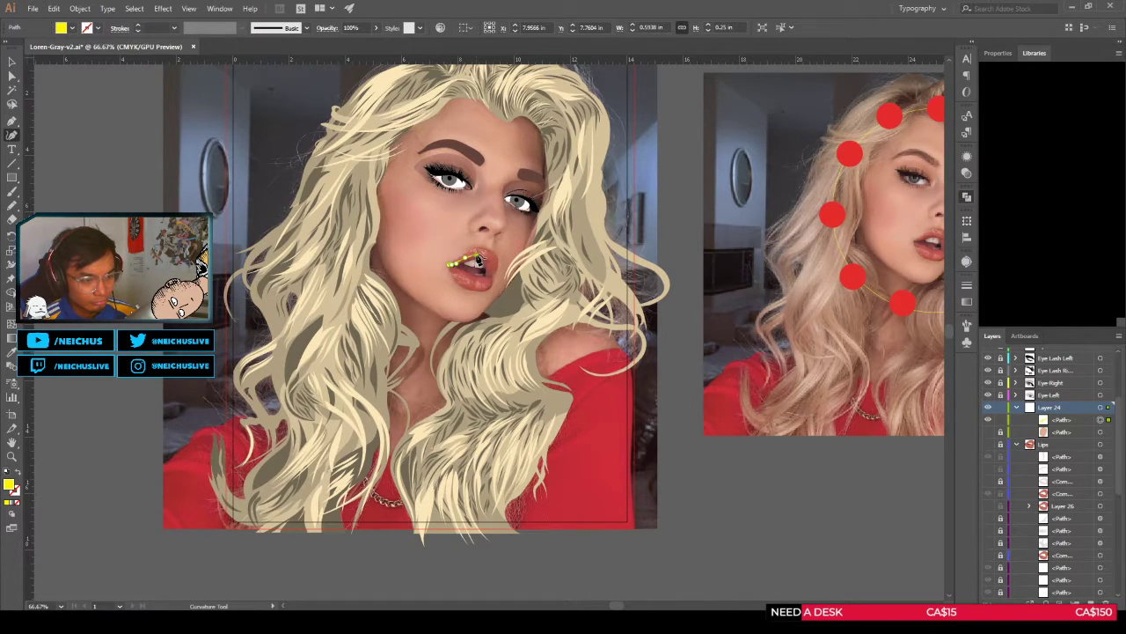
left_click(477, 254)
scroll(440, 266, "up", 5)
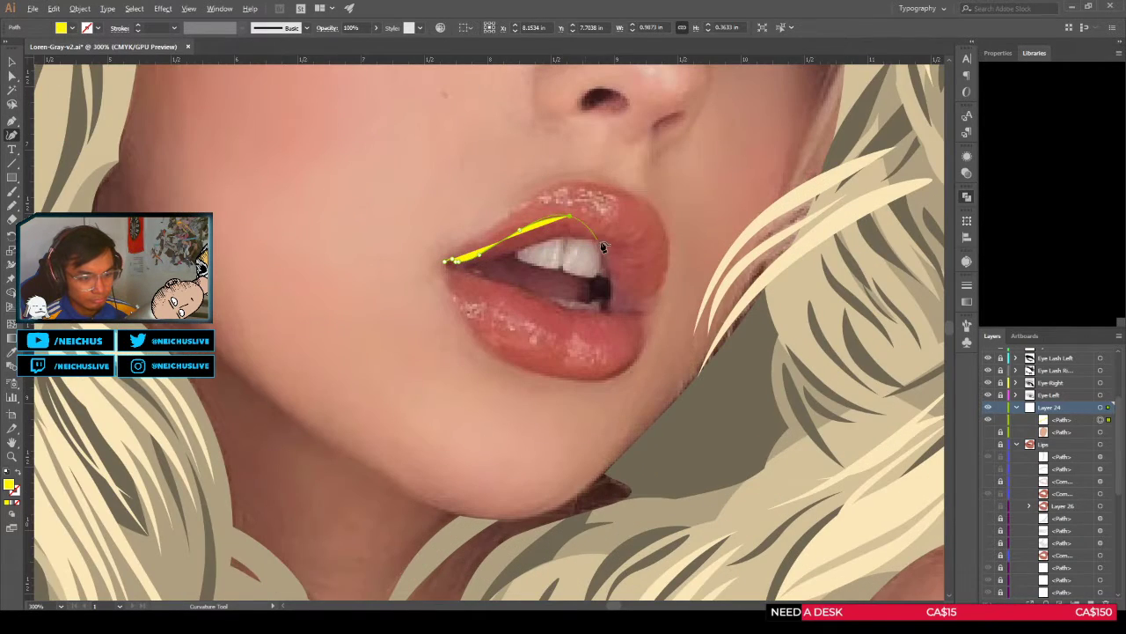
left_click(616, 236)
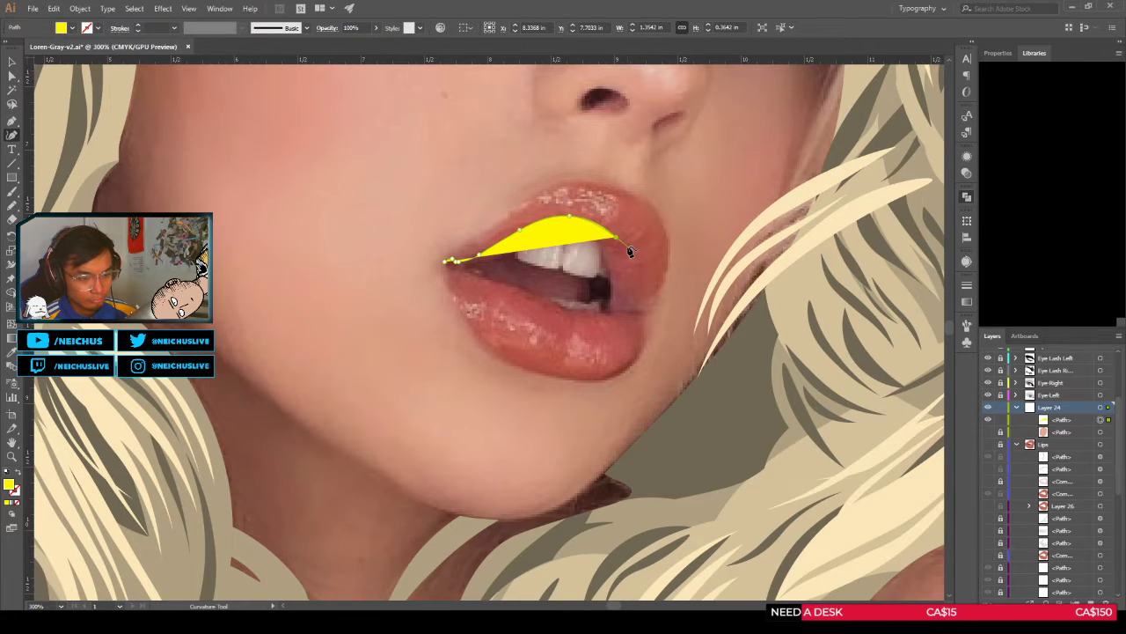
left_click(628, 247)
Step: Remove the path's fill and run the outline back across the upper teeth to the inner mouth corner, adjusting the last anchor there
key("slash")
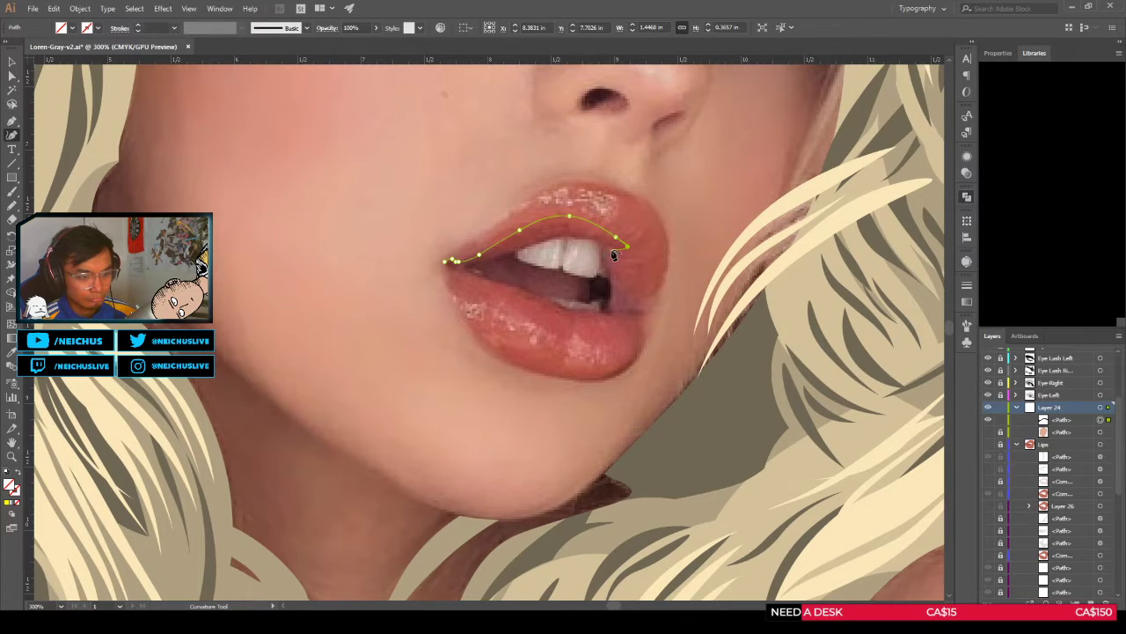
left_click(611, 250)
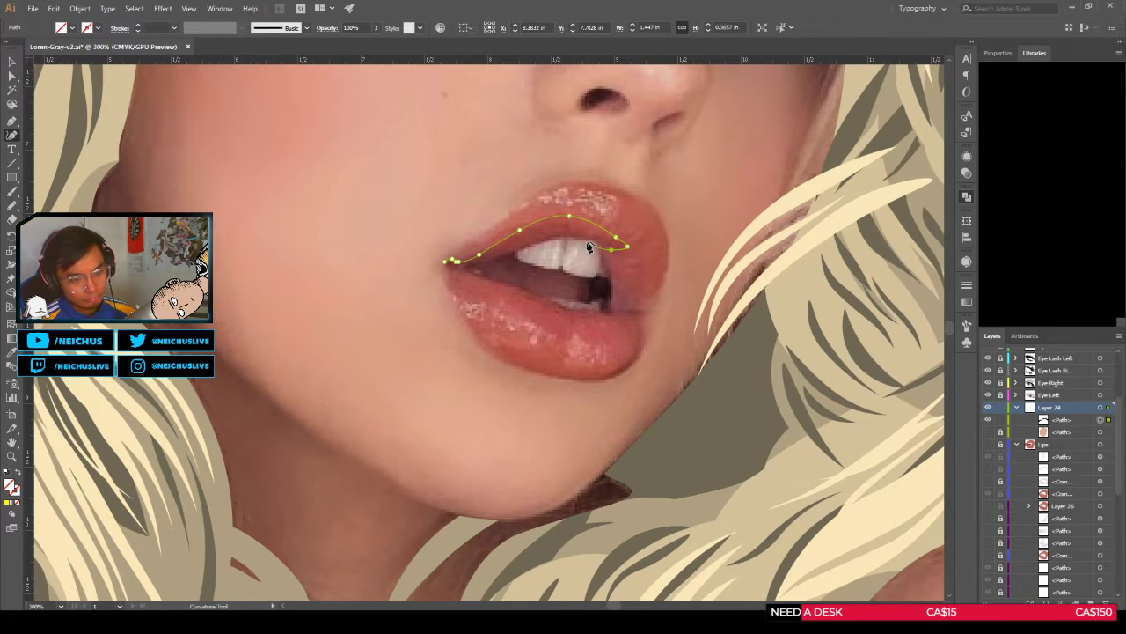
key("ctrl+z")
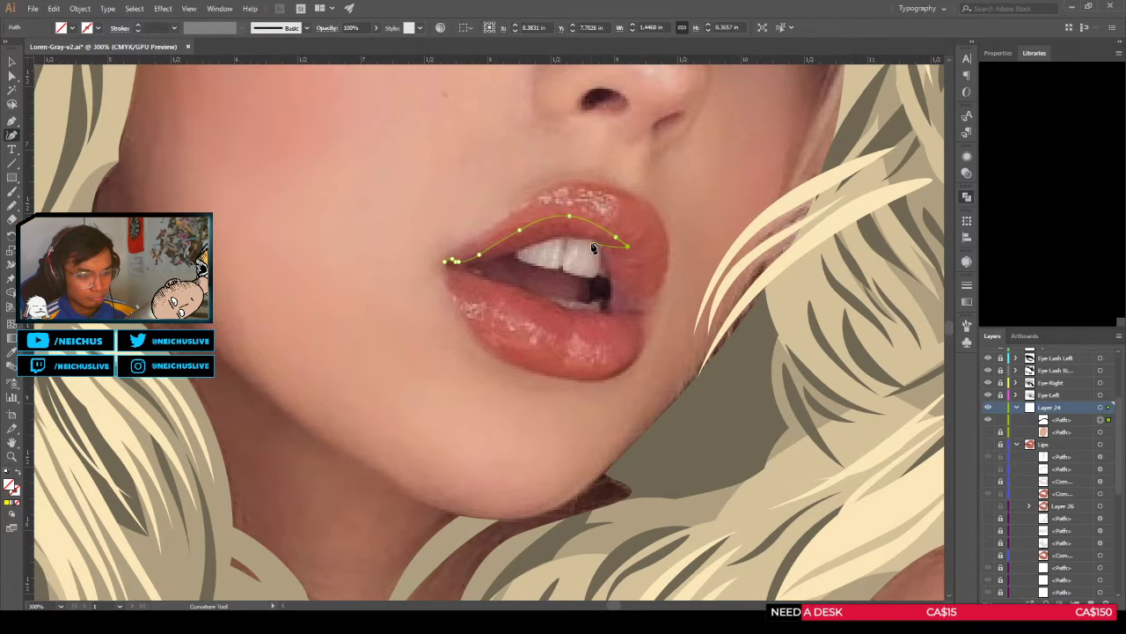
left_click(592, 245)
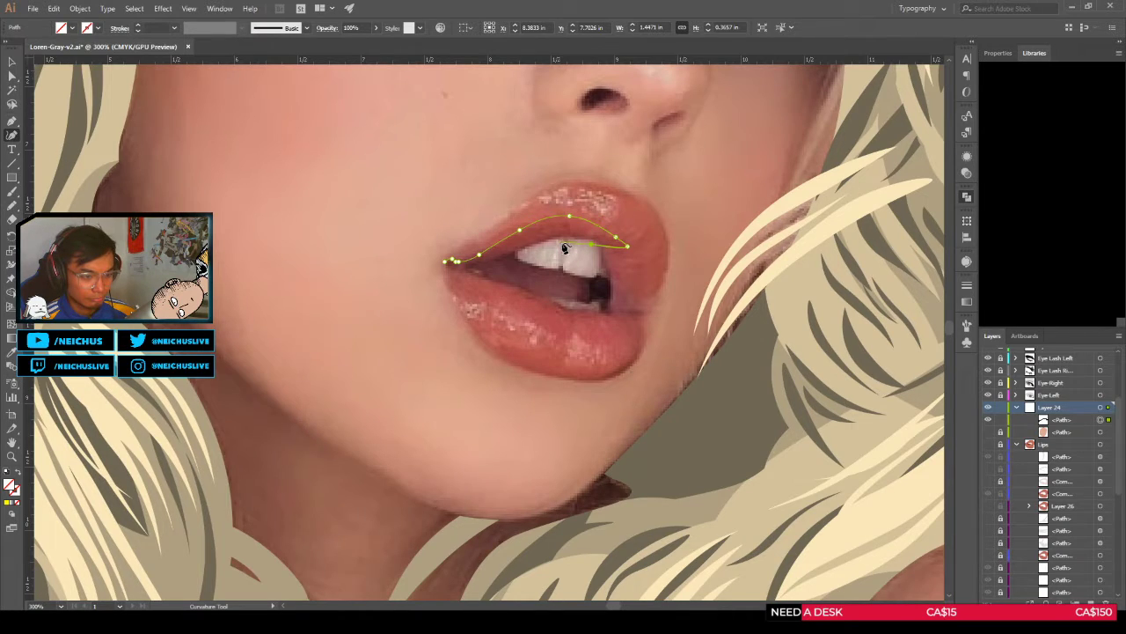
left_click(563, 245)
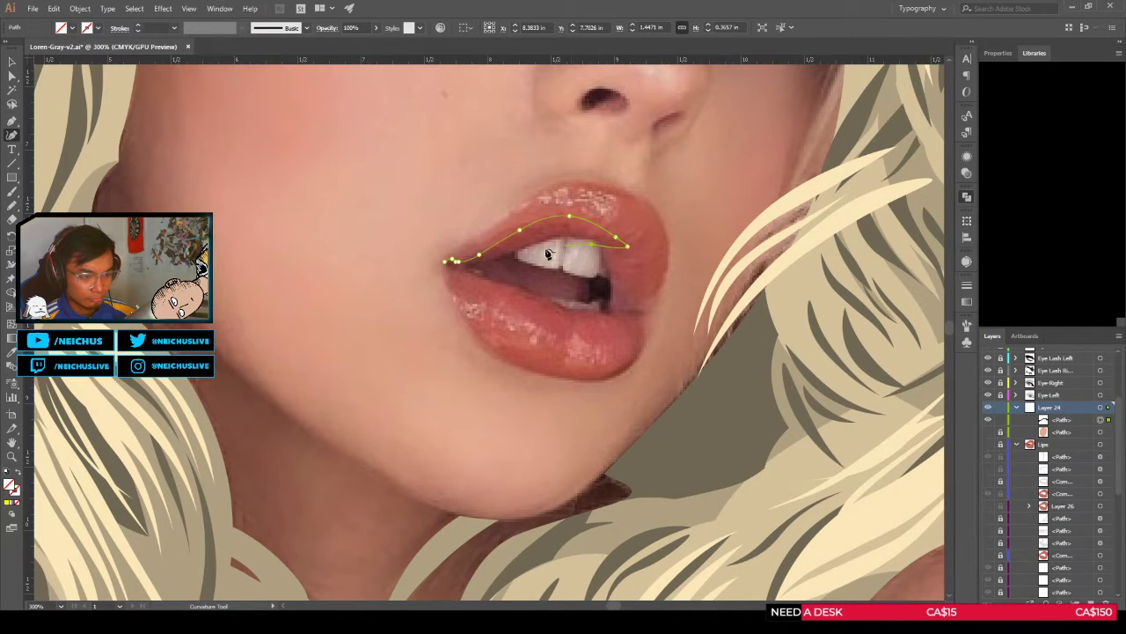
left_click(510, 261)
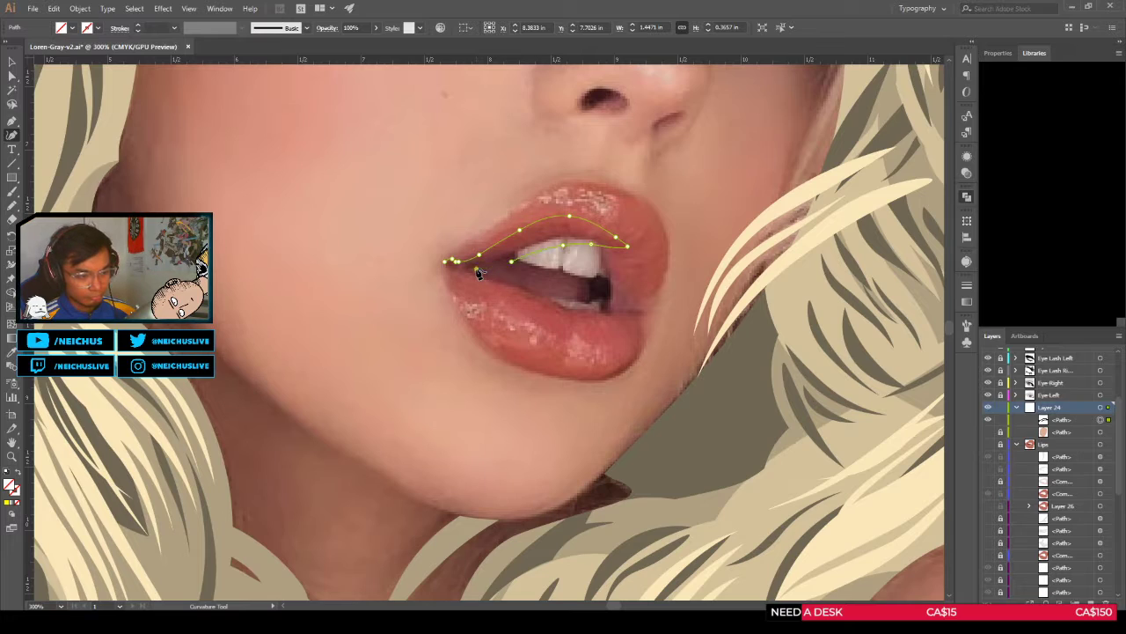
scroll(478, 273, "up", 1)
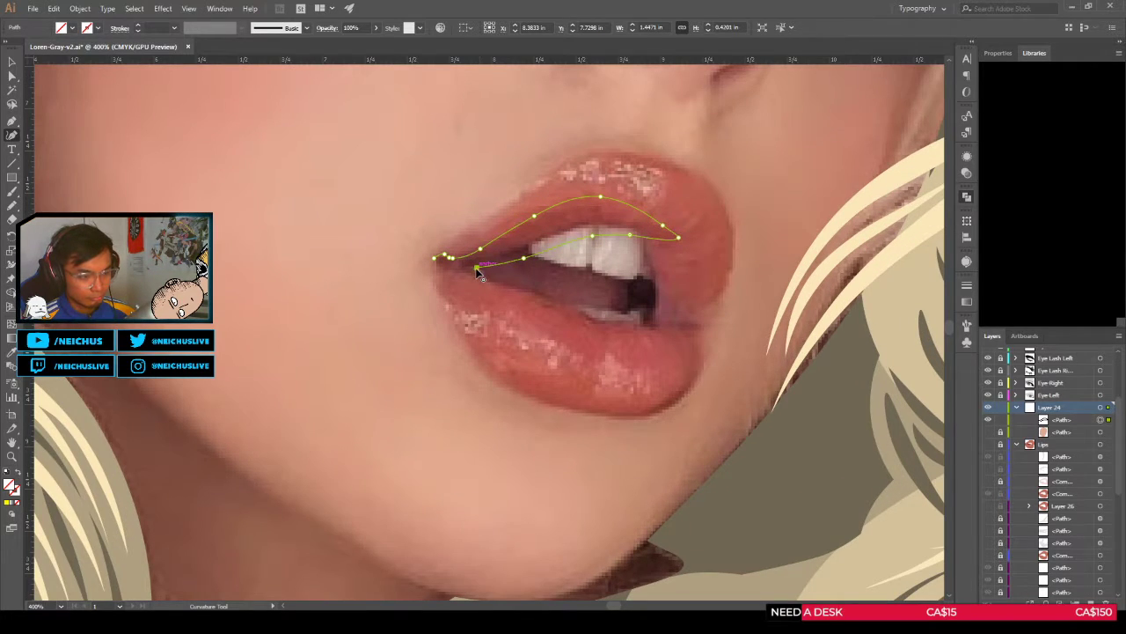
scroll(476, 277, "up", 1)
left_click_drag(481, 265, 493, 263)
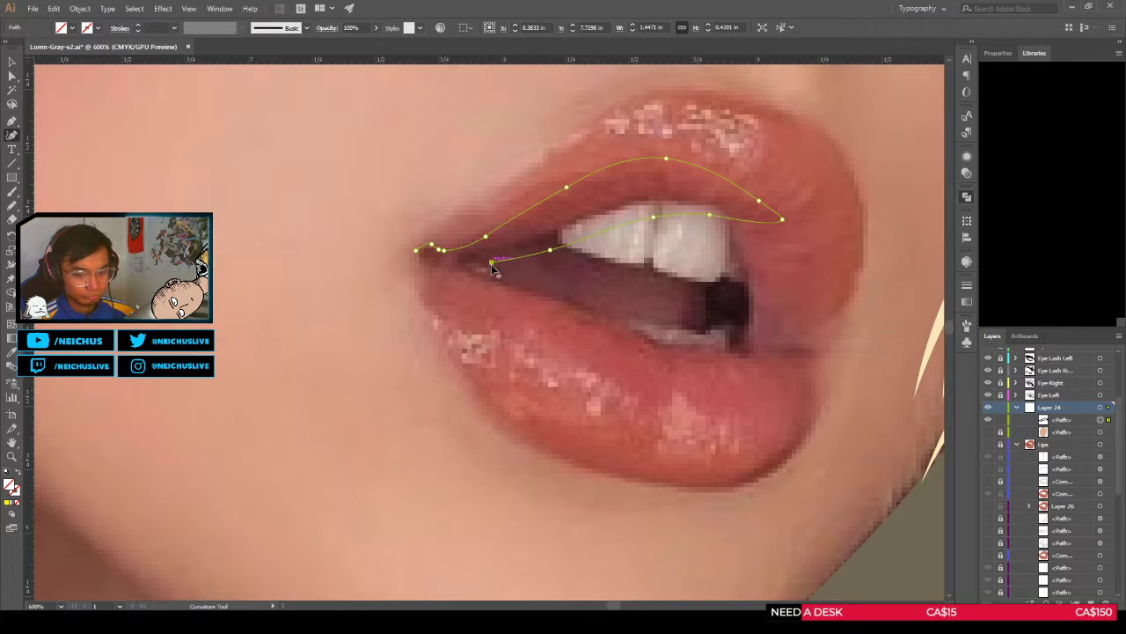
Step: Toggle the Lips layer to check the open shading path against the flat lip base and mouth opening
left_click(987, 445)
left_click(987, 445)
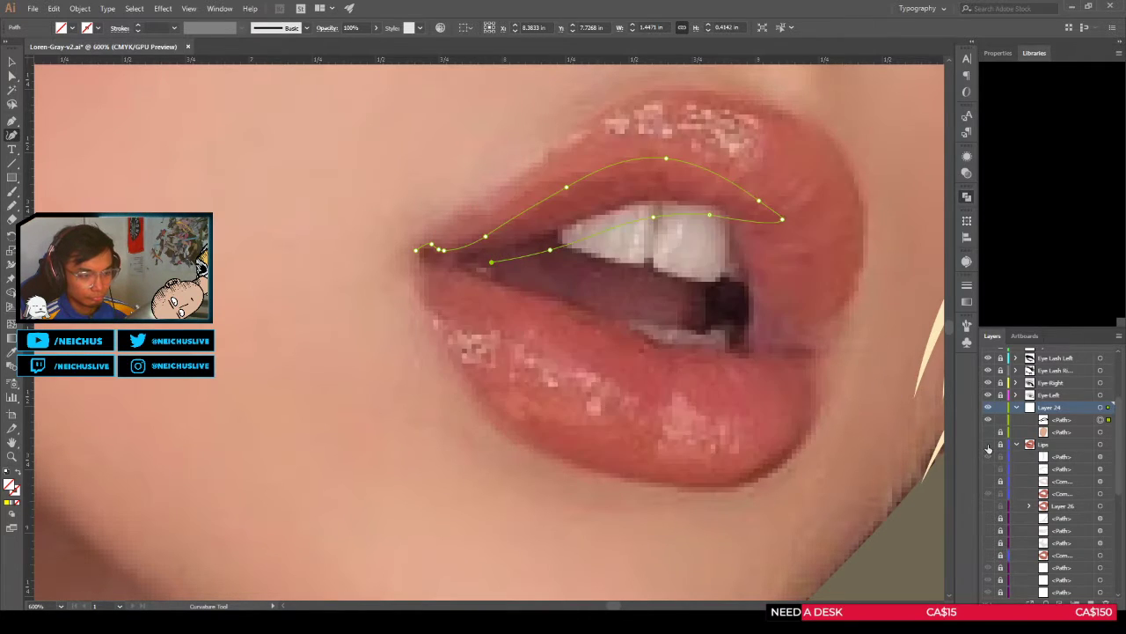
left_click(988, 445)
left_click(988, 445)
left_click(988, 445)
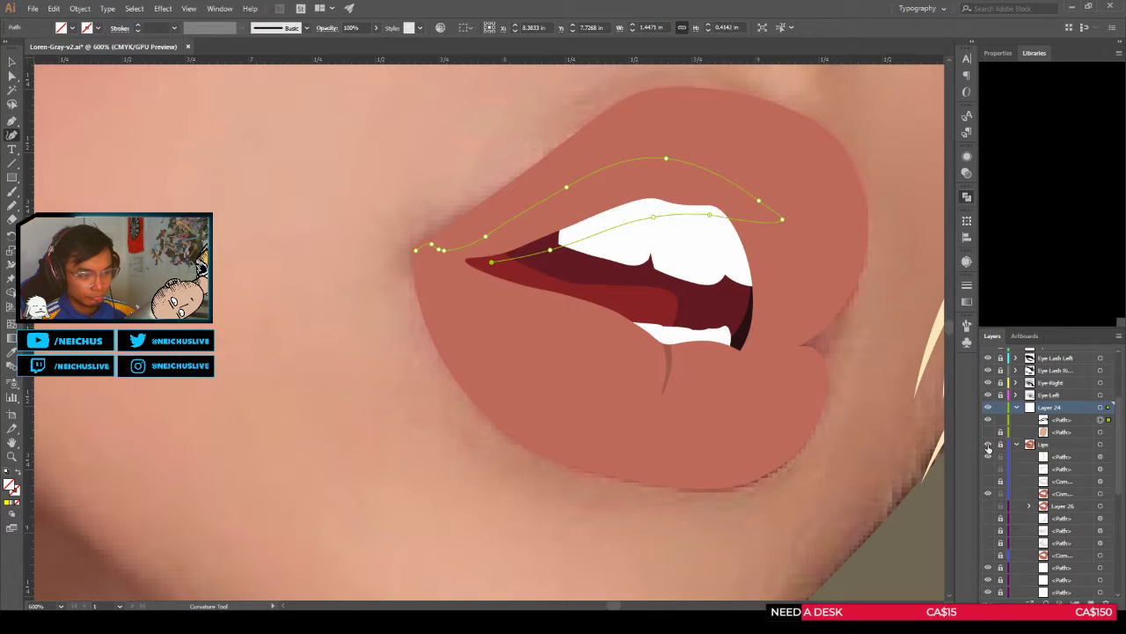
left_click(988, 445)
left_click(987, 446)
left_click(988, 445)
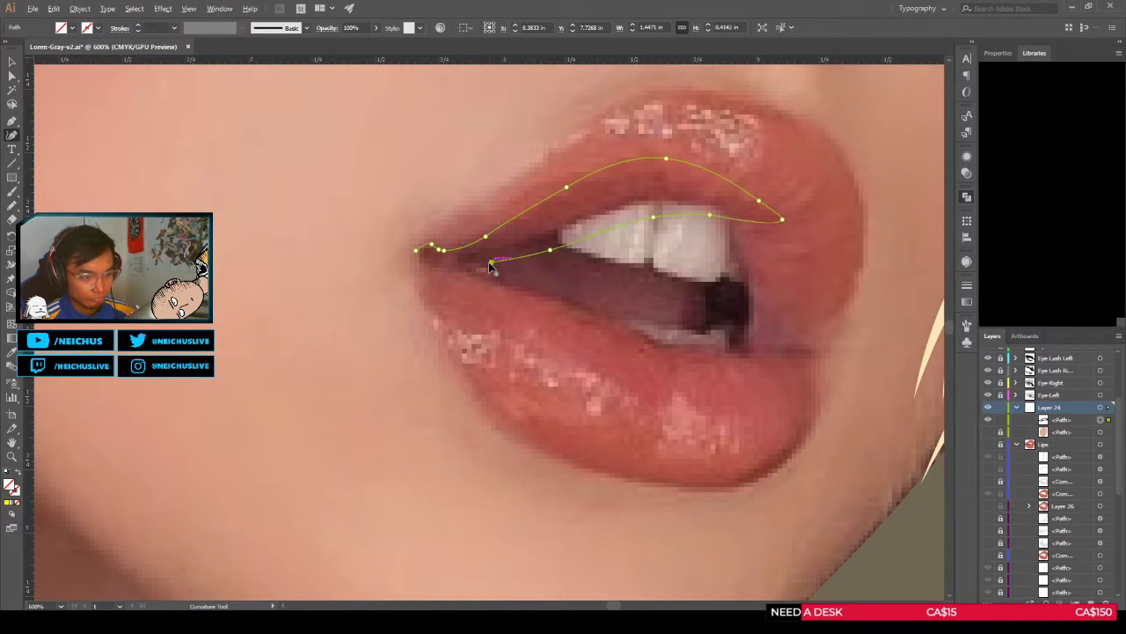
Step: Extend the shading path around the inner mouth corner and down along the lower lip's inner edge
left_click(491, 263)
left_click(502, 271)
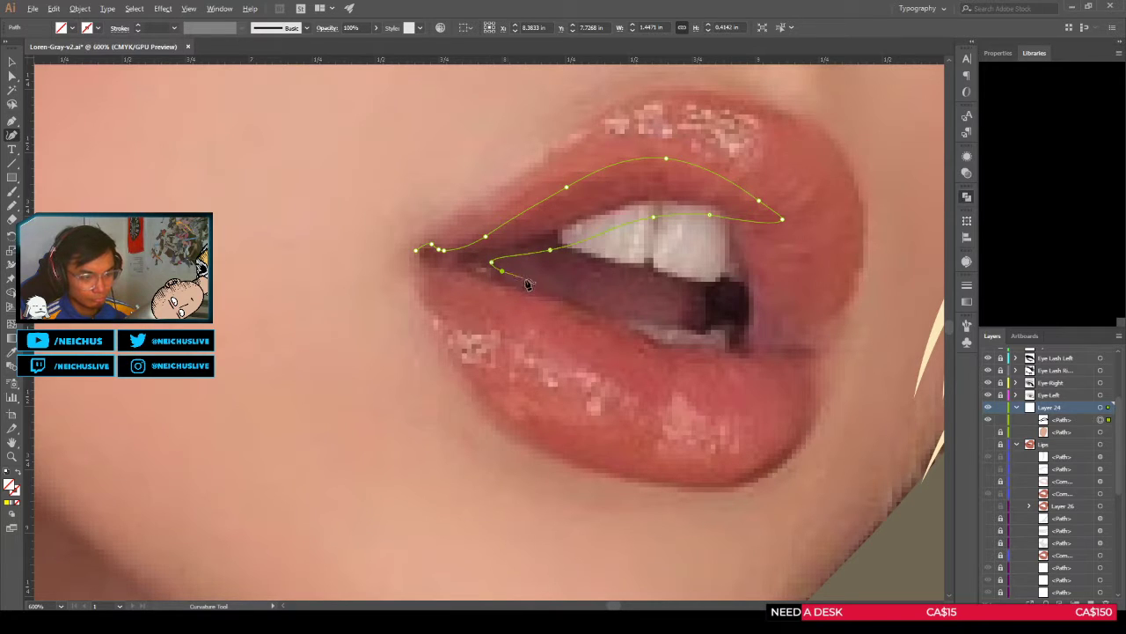
left_click(529, 284)
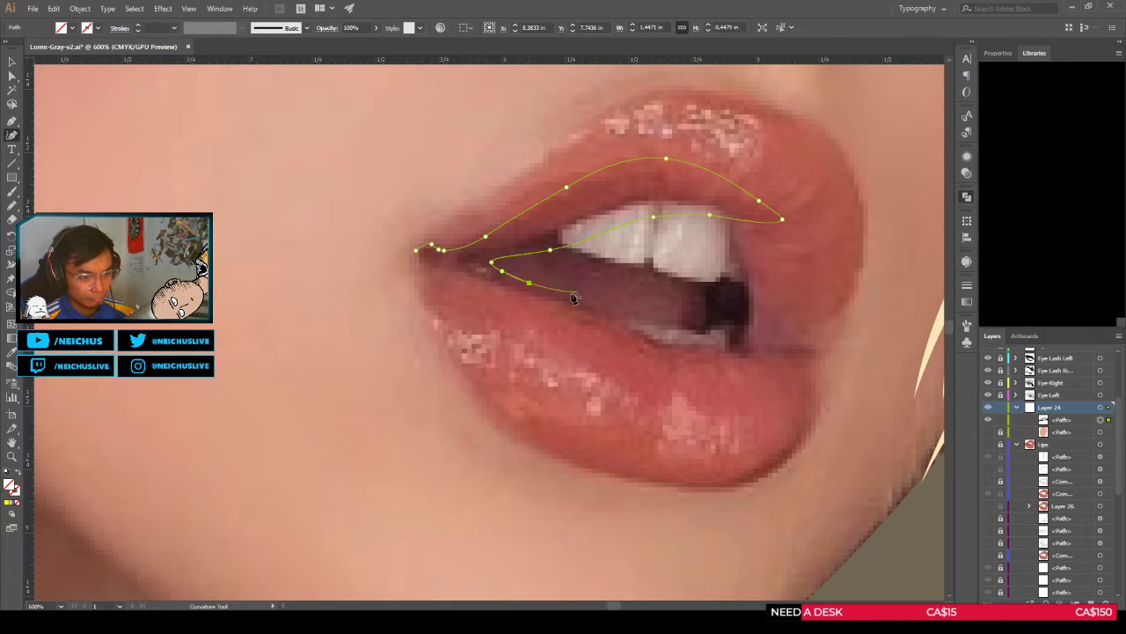
Step: Compare the path against the Lips layer and remove its last anchor on the lower lip's inner edge
left_click(988, 445)
scroll(619, 338, "down", 2)
scroll(620, 343, "down", 2, "alt")
left_click(988, 445)
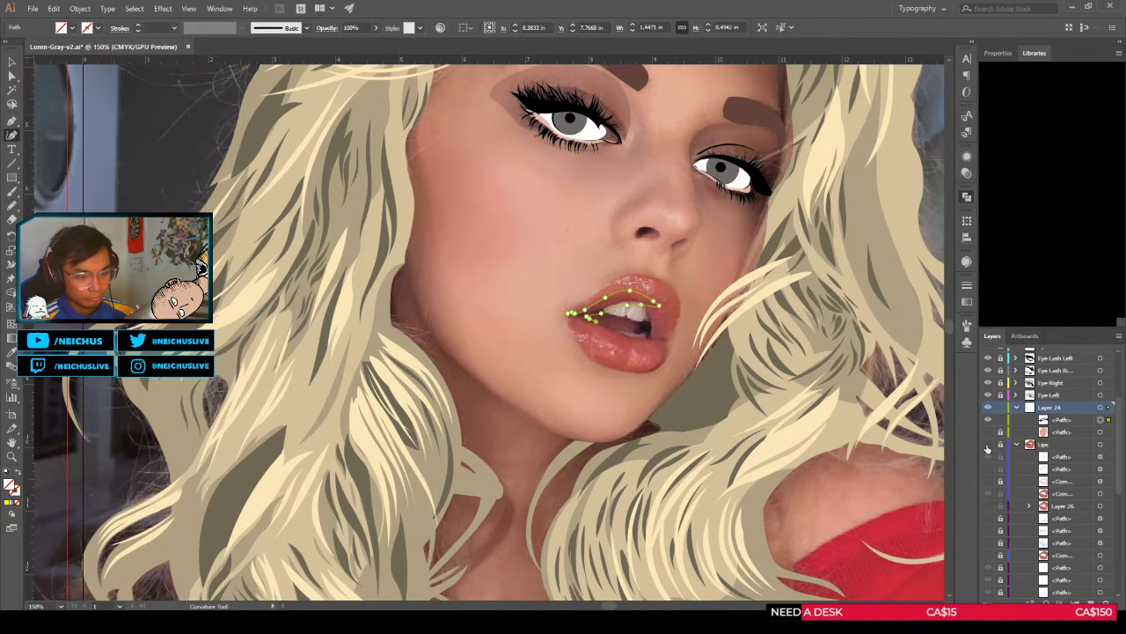
scroll(596, 308, "up", 2, "alt")
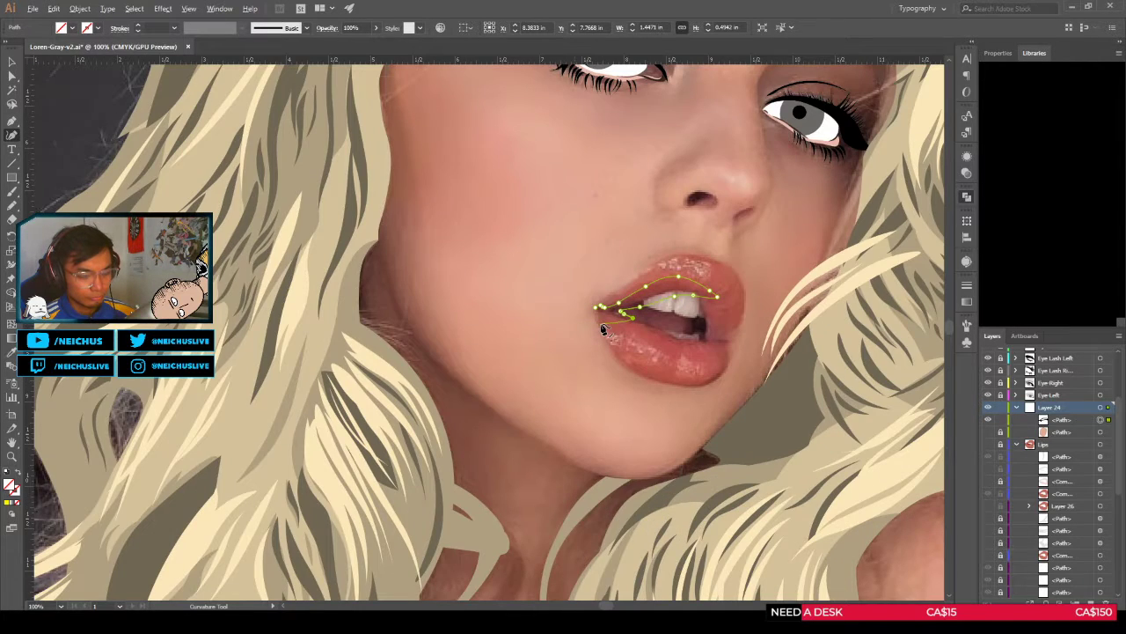
scroll(623, 325, "up", 2, "alt")
scroll(647, 321, "up", 1, "alt")
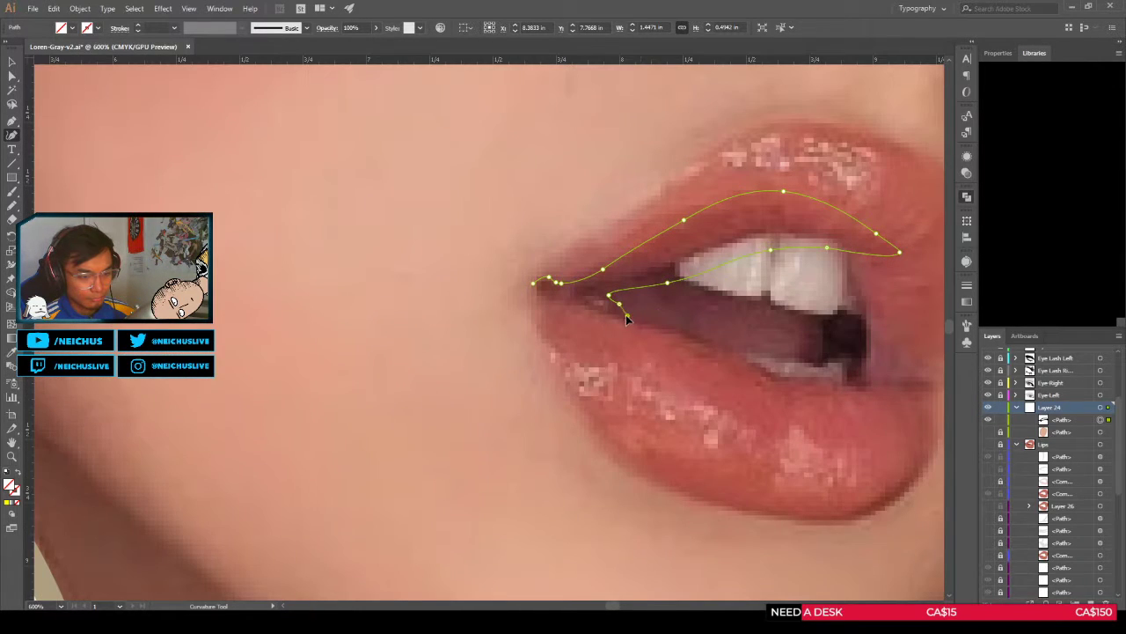
left_click(646, 314)
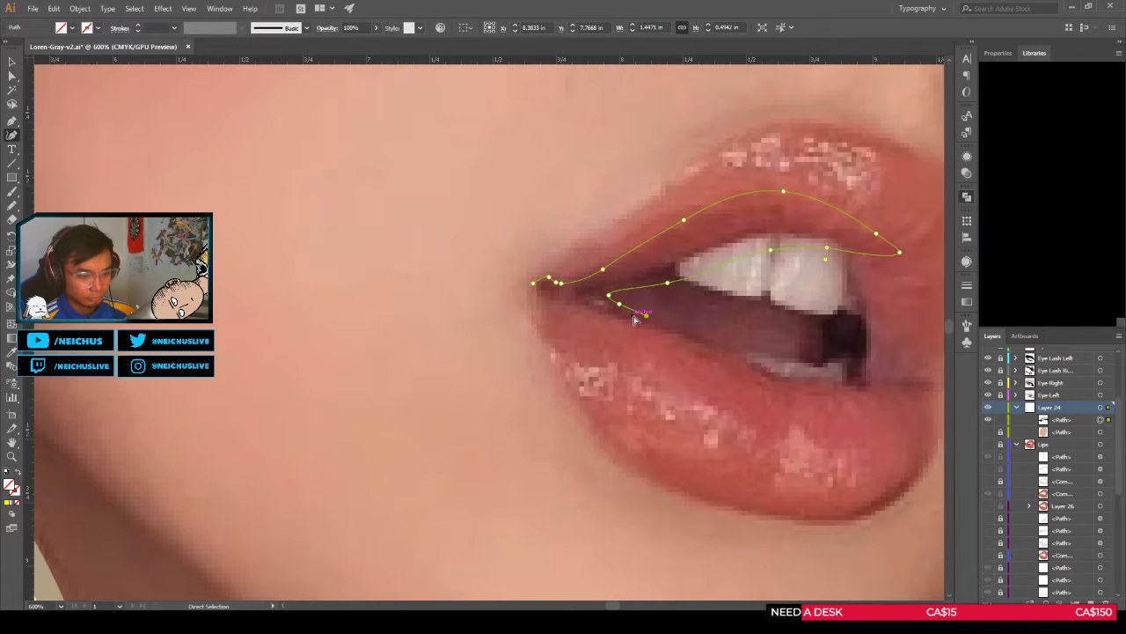
key("ctrl+z")
Step: Toggle the Lips layer repeatedly to compare the photo's mouth with the flat lip shapes around the open path
scroll(604, 312, "down", 1, "alt")
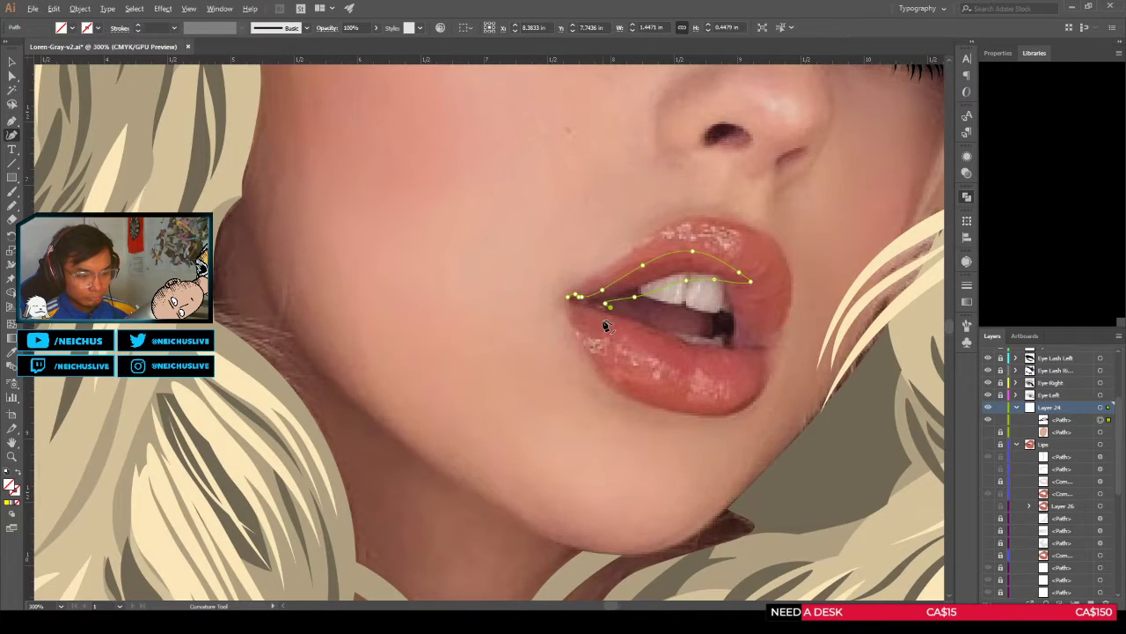
scroll(605, 327, "down", 2, "alt")
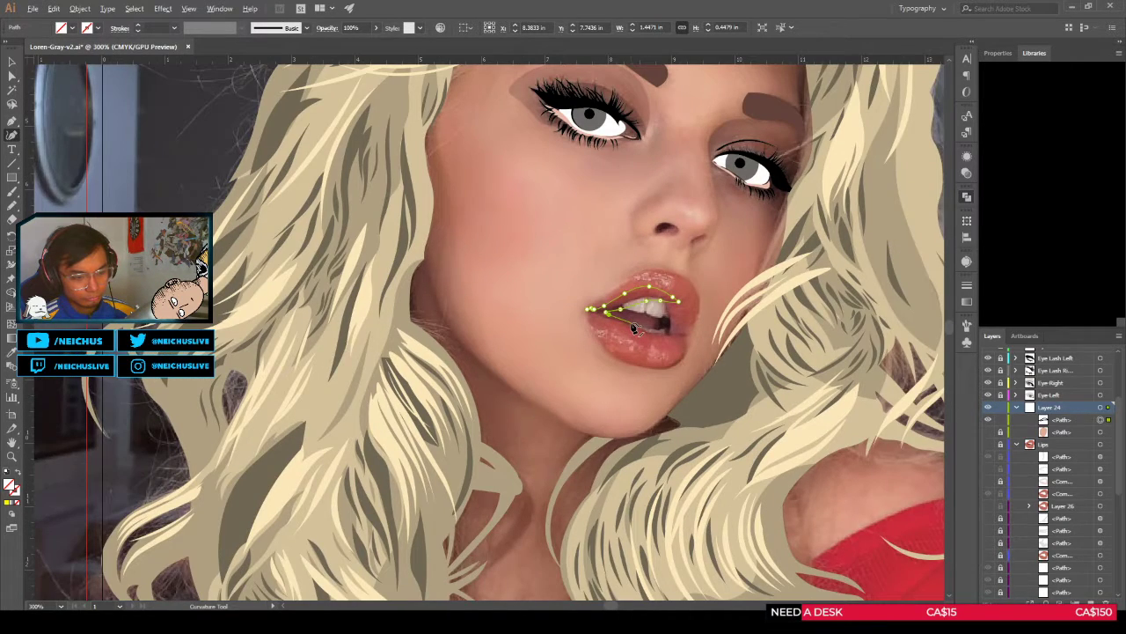
scroll(616, 321, "up", 1, "alt")
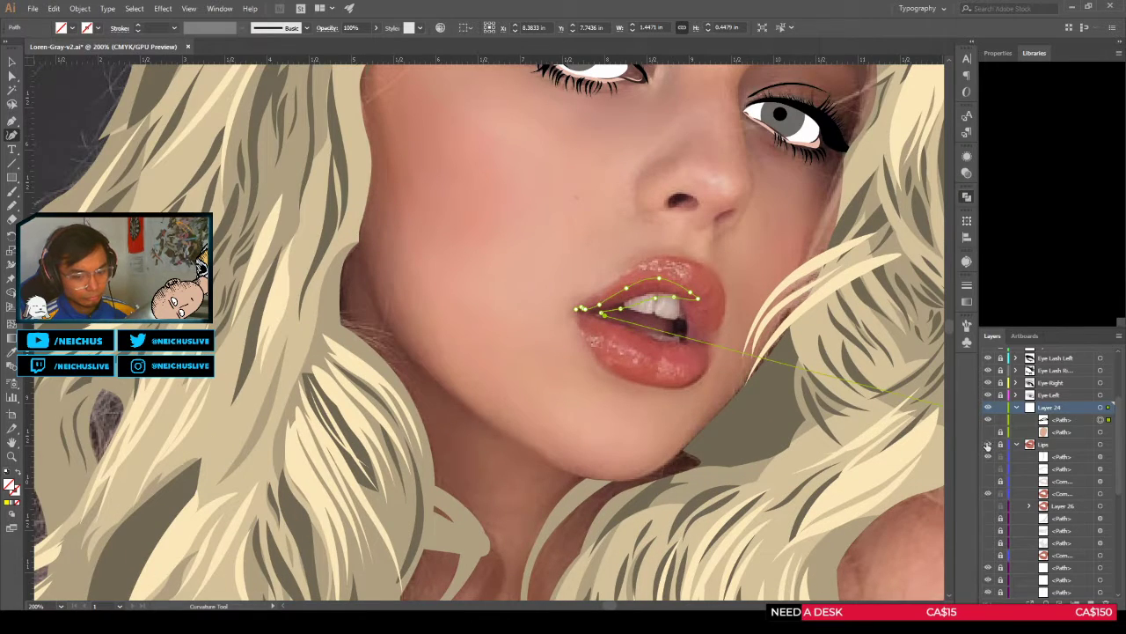
left_click(987, 445)
left_click(988, 446)
left_click(989, 446)
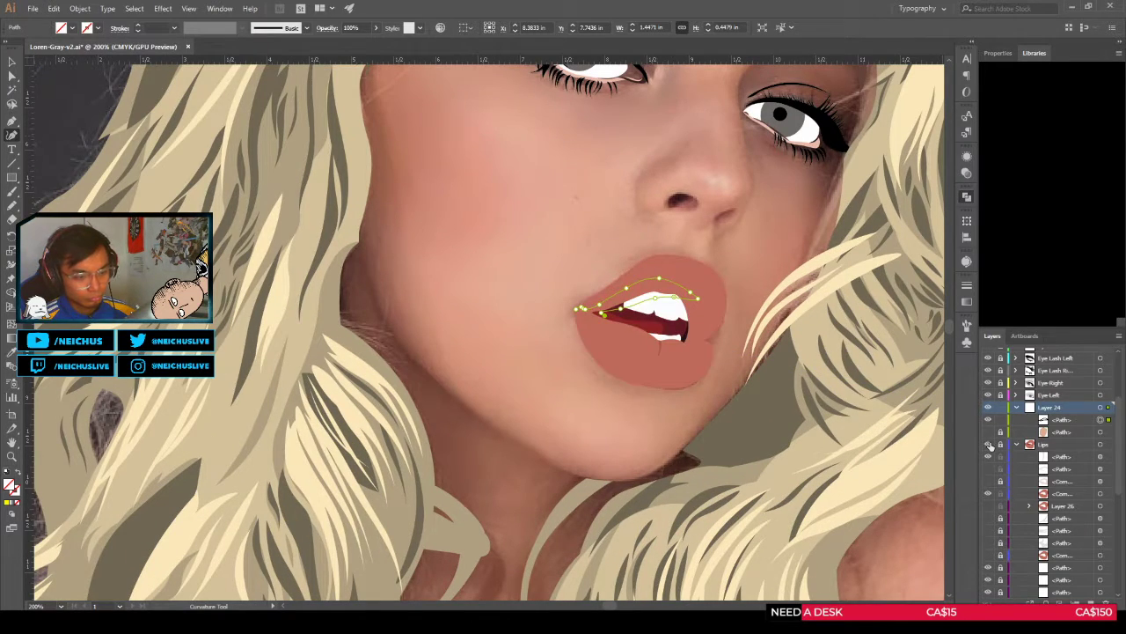
left_click(988, 445)
left_click(988, 446)
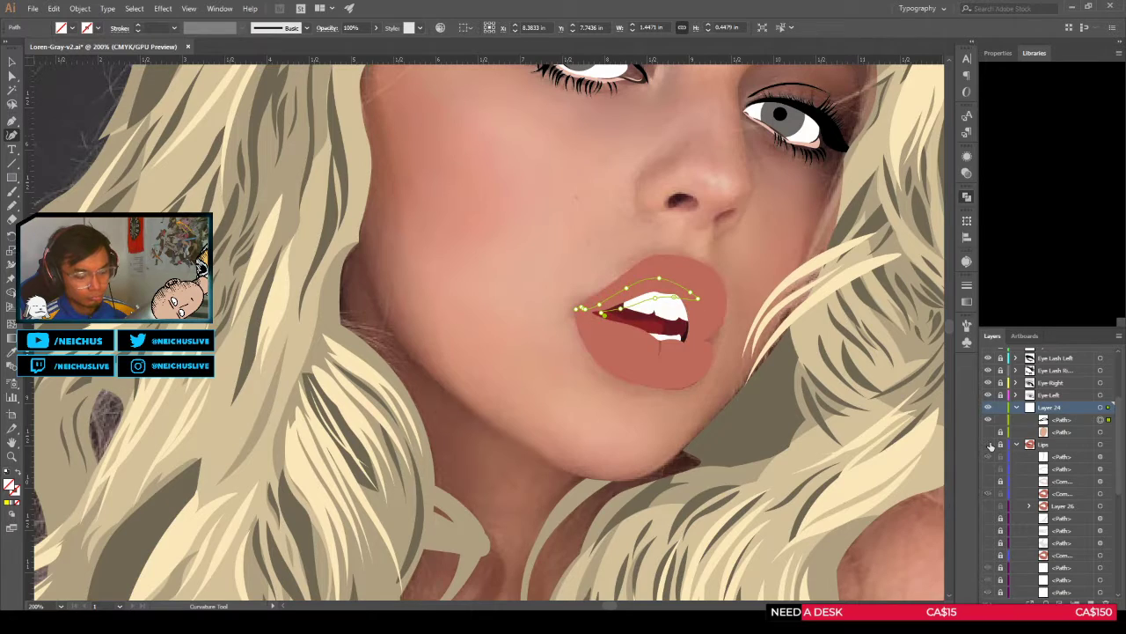
left_click(989, 445)
left_click(988, 445)
left_click(988, 446)
left_click(988, 445)
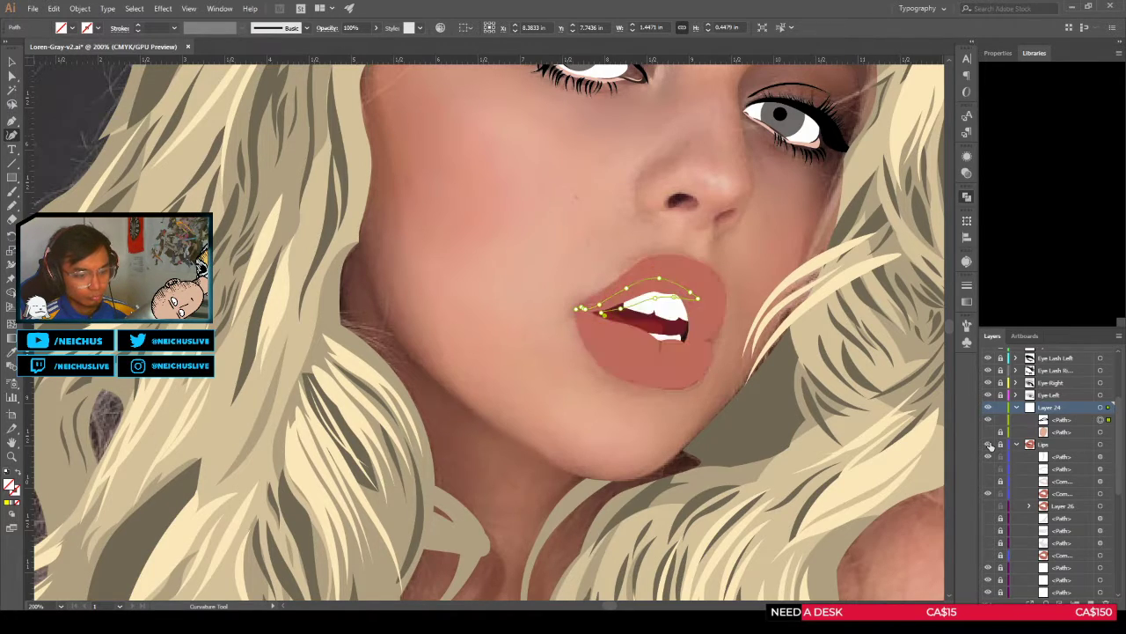
left_click(989, 445)
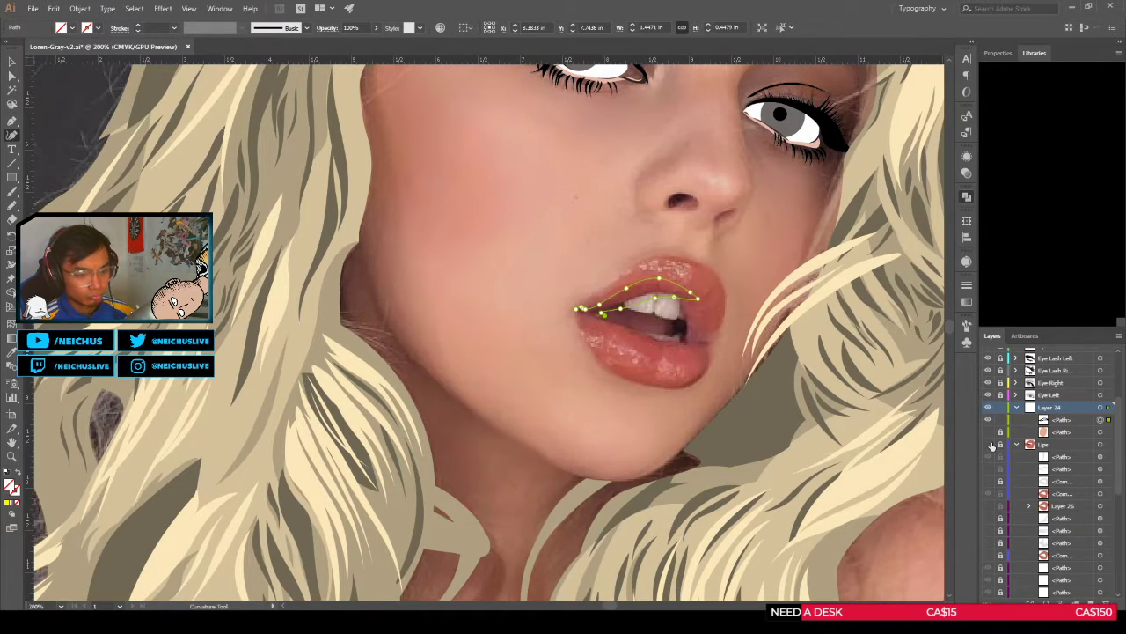
left_click(989, 445)
left_click(989, 445)
left_click(989, 446)
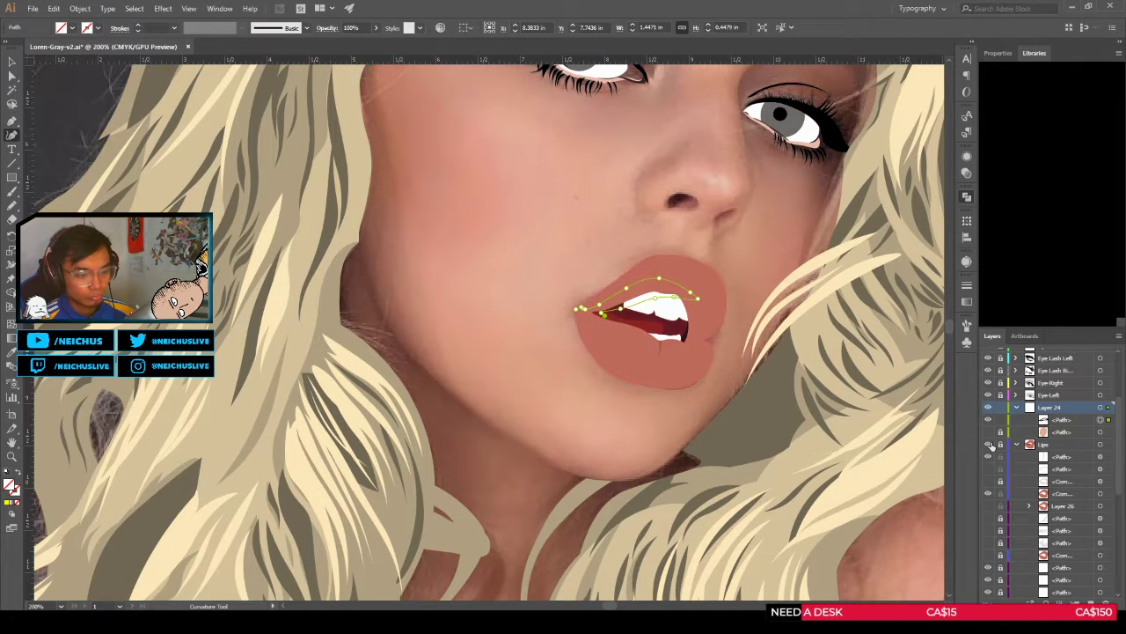
left_click(989, 445)
left_click(989, 445)
left_click(988, 444)
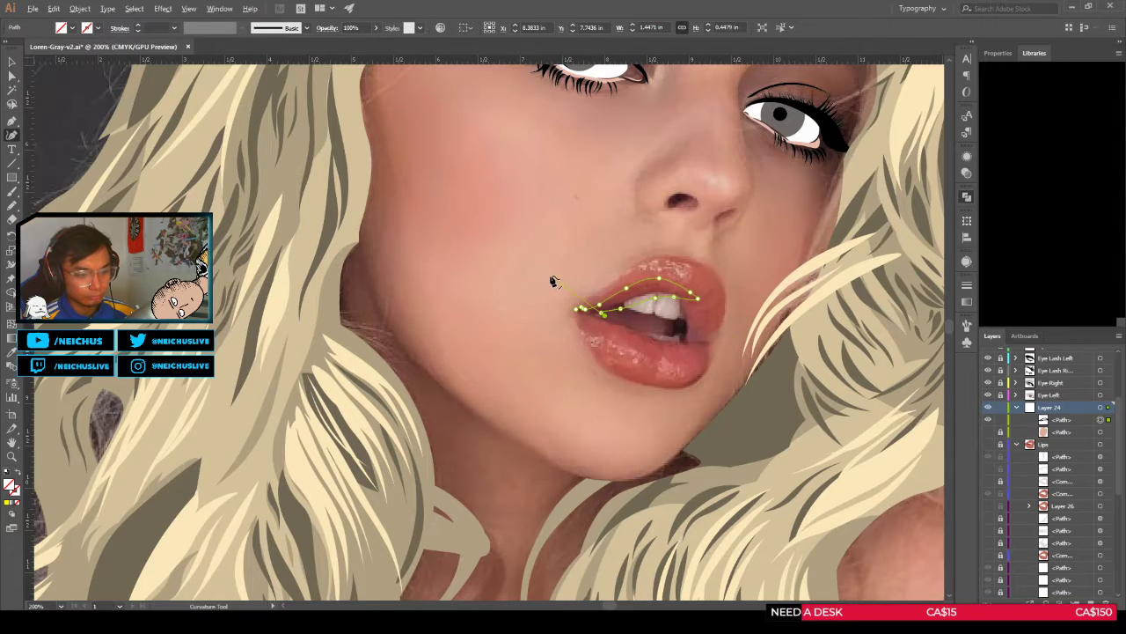
Step: Place and adjust short anchors continuing the path down the lower edge of the inner mouth corner
scroll(624, 319, "up", 2)
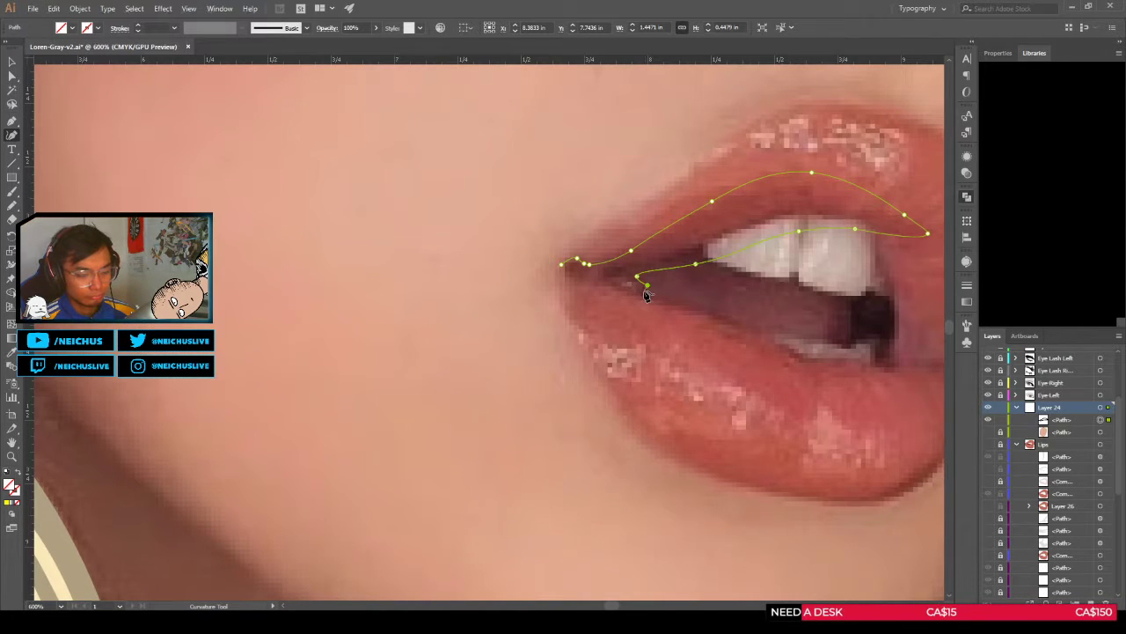
left_click(643, 289)
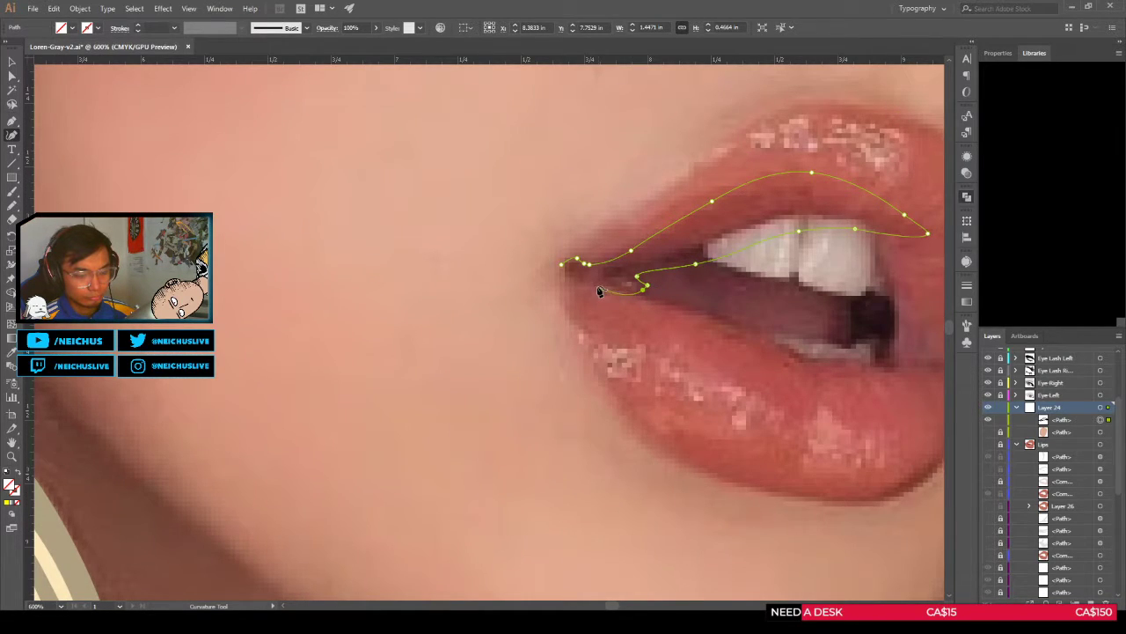
left_click_drag(644, 290, 661, 292)
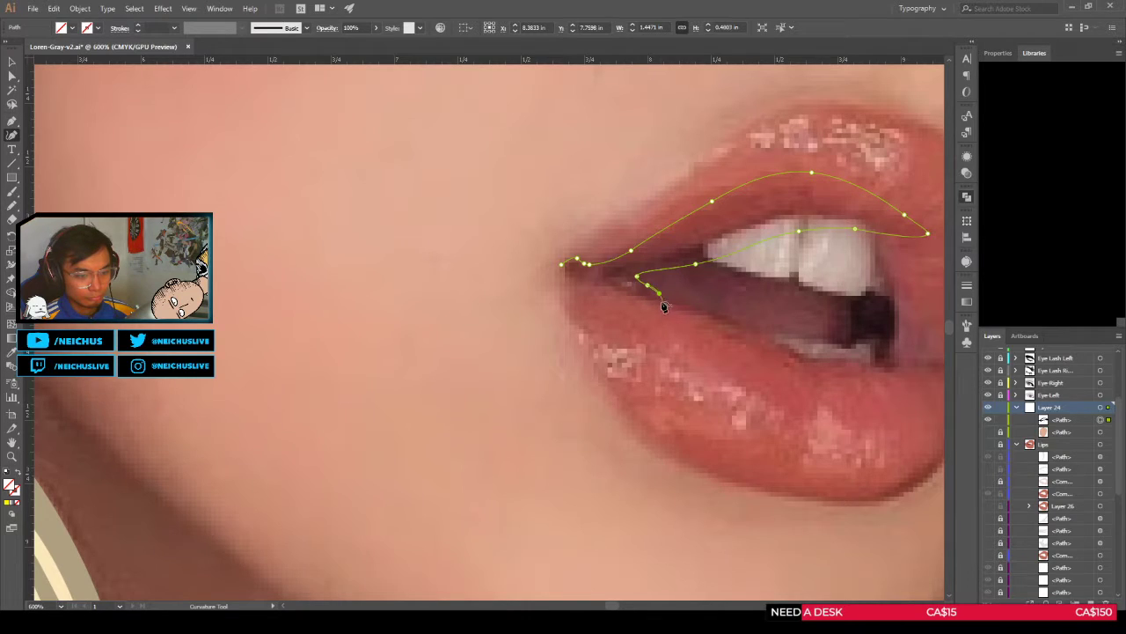
left_click(673, 298)
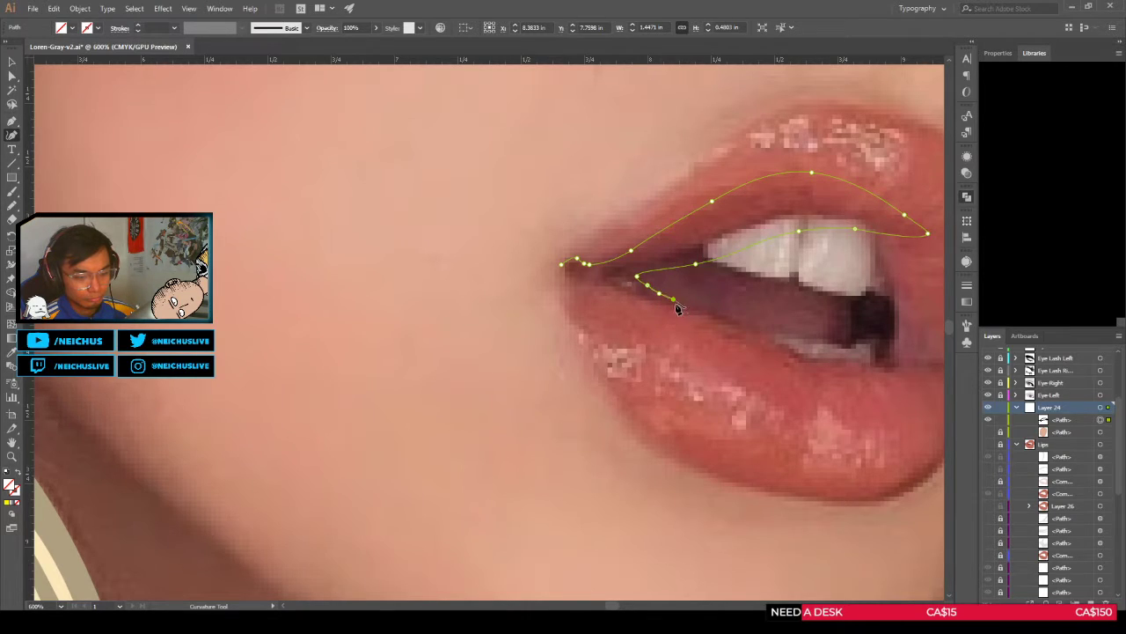
Step: Turn the path back onto the lower lip and fine-tune the turning anchor against the flat Lips artwork
left_click(653, 303)
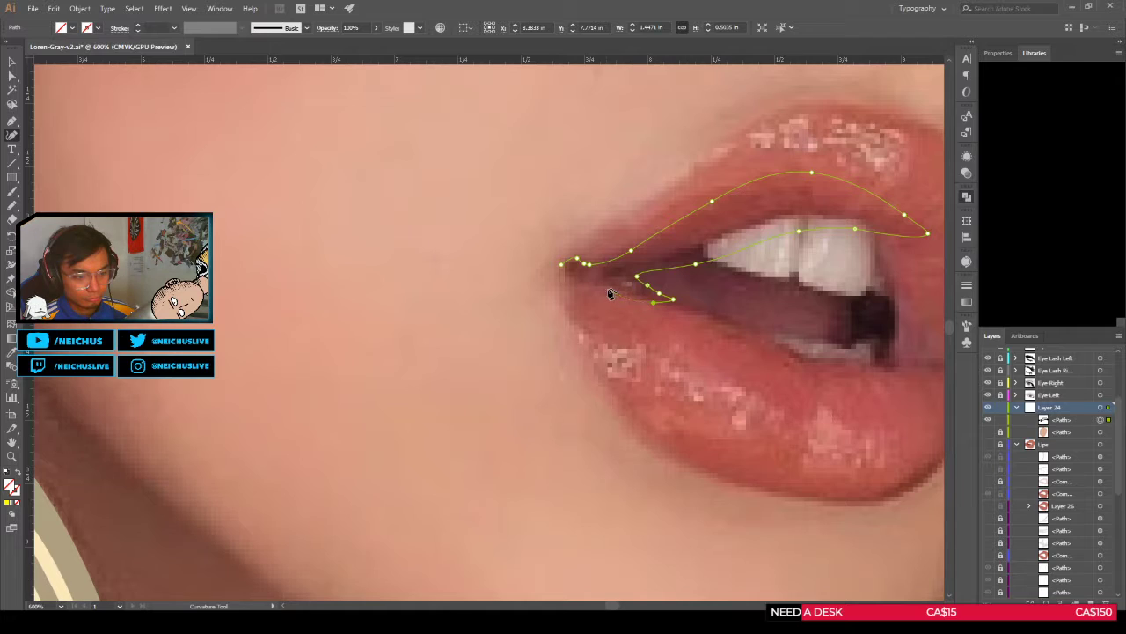
left_click(987, 443)
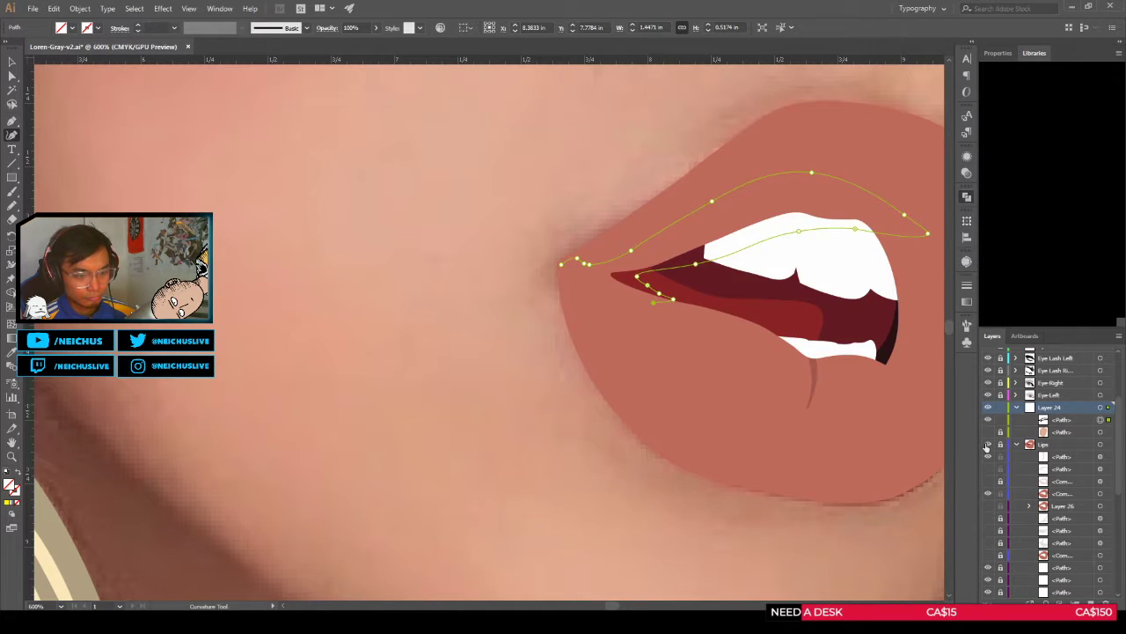
scroll(647, 306, "up", 2)
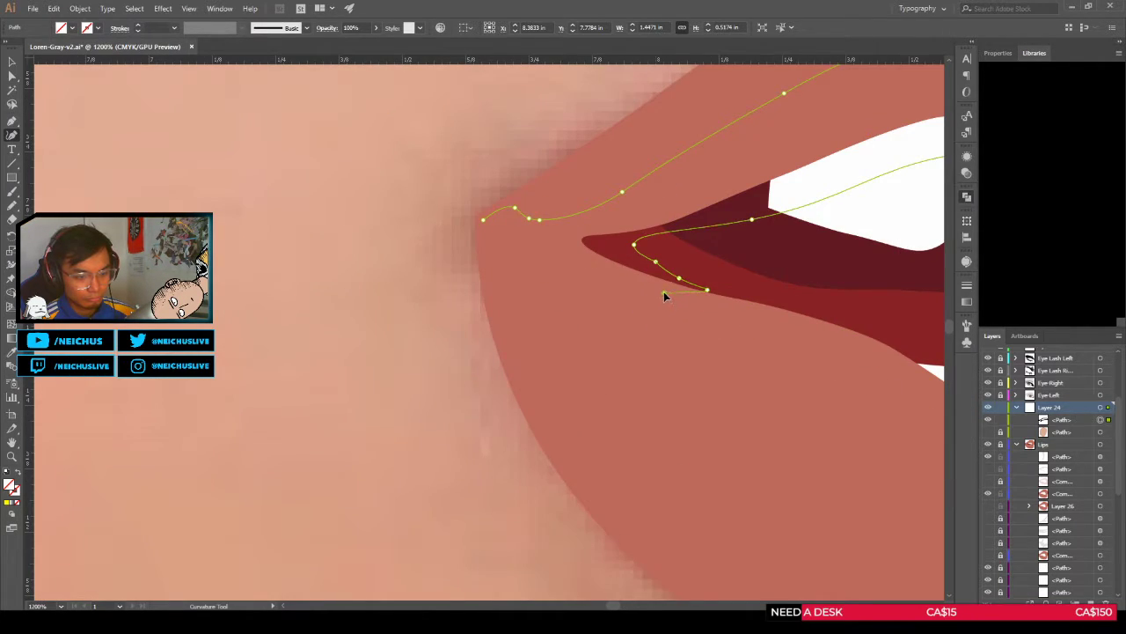
left_click(667, 290)
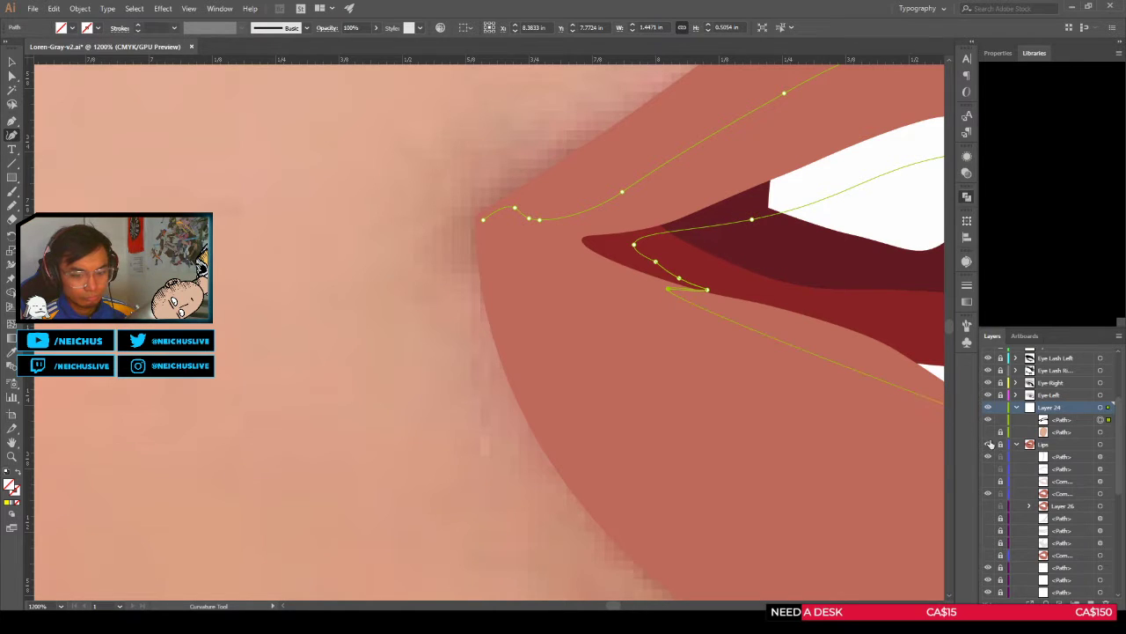
left_click(987, 444)
Step: Close the shading path along the lower lip at the left mouth corner, rounding the corner with adjusted and added anchors
scroll(543, 307, "down", 4)
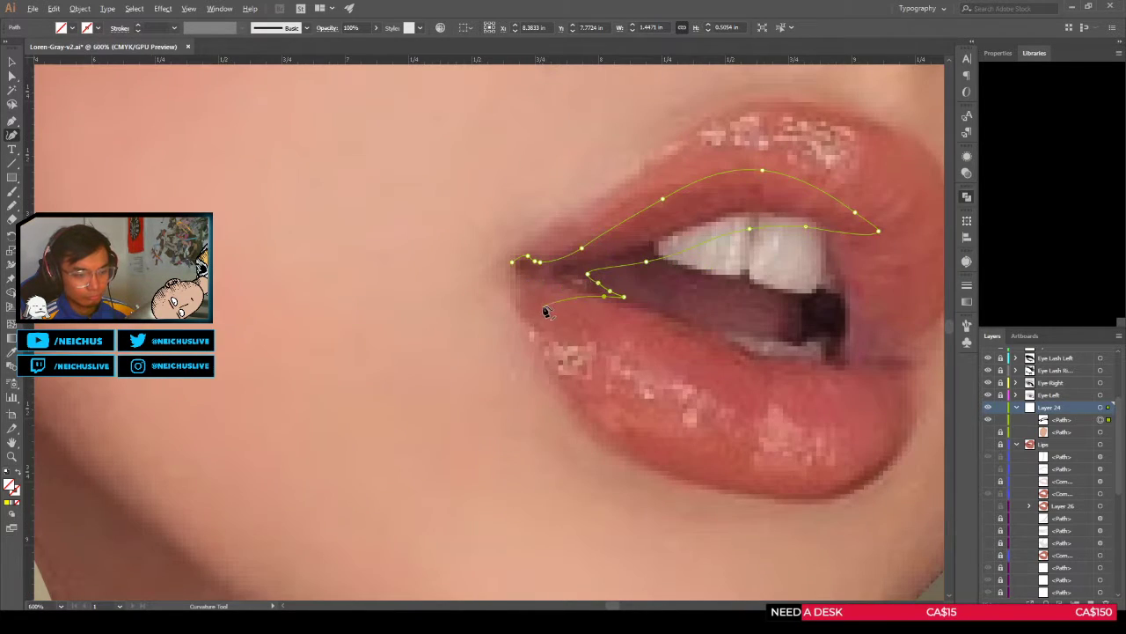
scroll(554, 330, "up", 1)
scroll(557, 331, "down", 3)
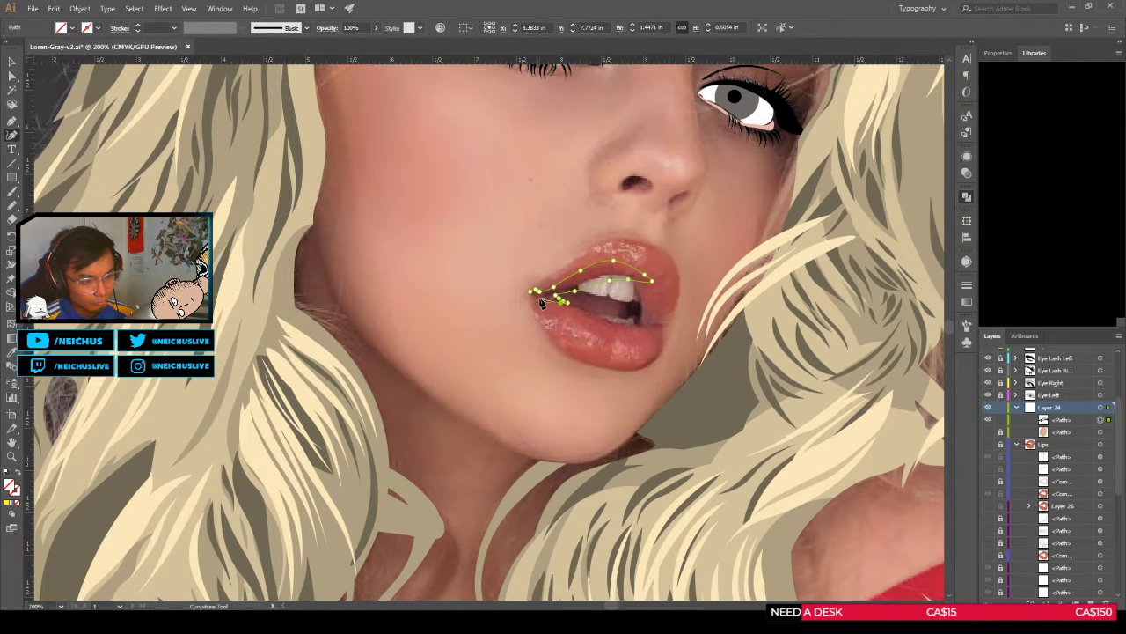
scroll(543, 303, "up", 3)
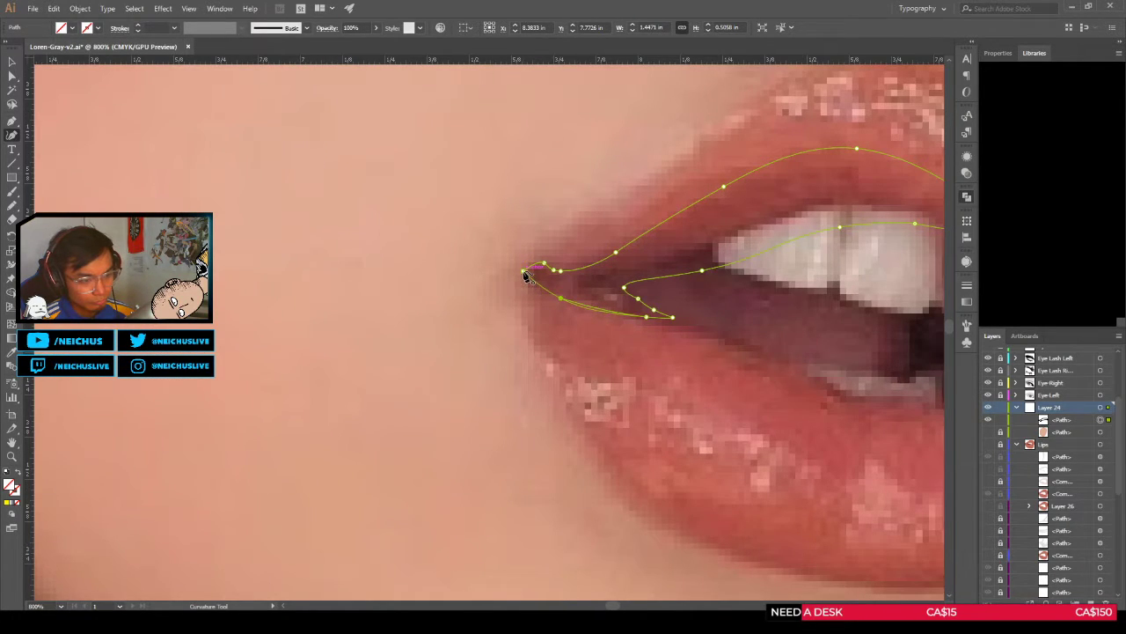
left_click_drag(523, 271, 532, 265)
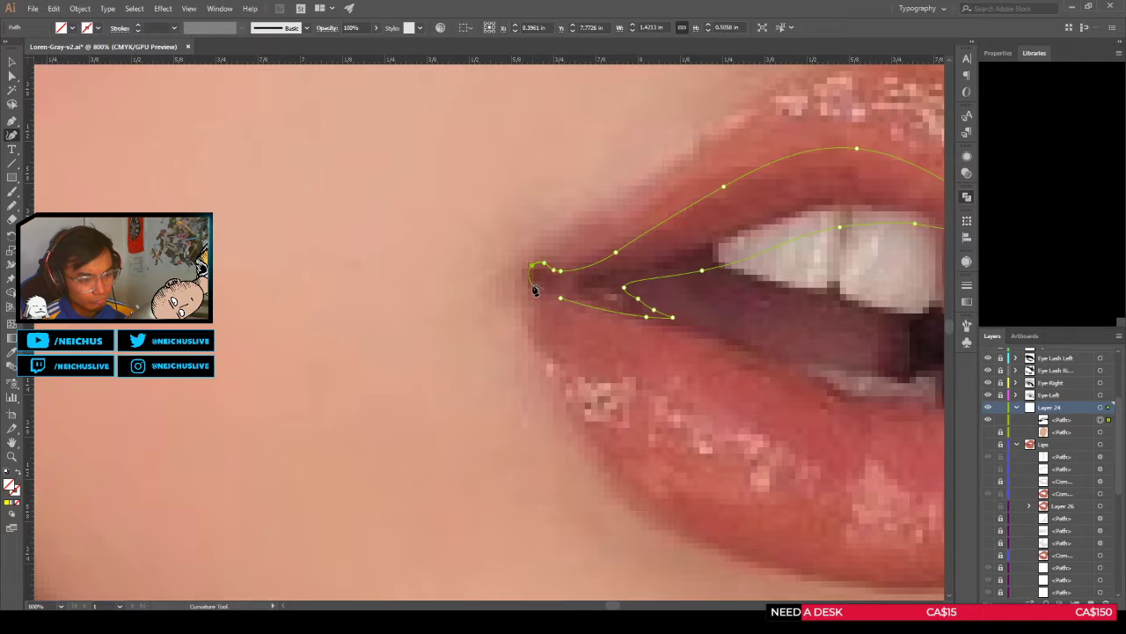
left_click(537, 288)
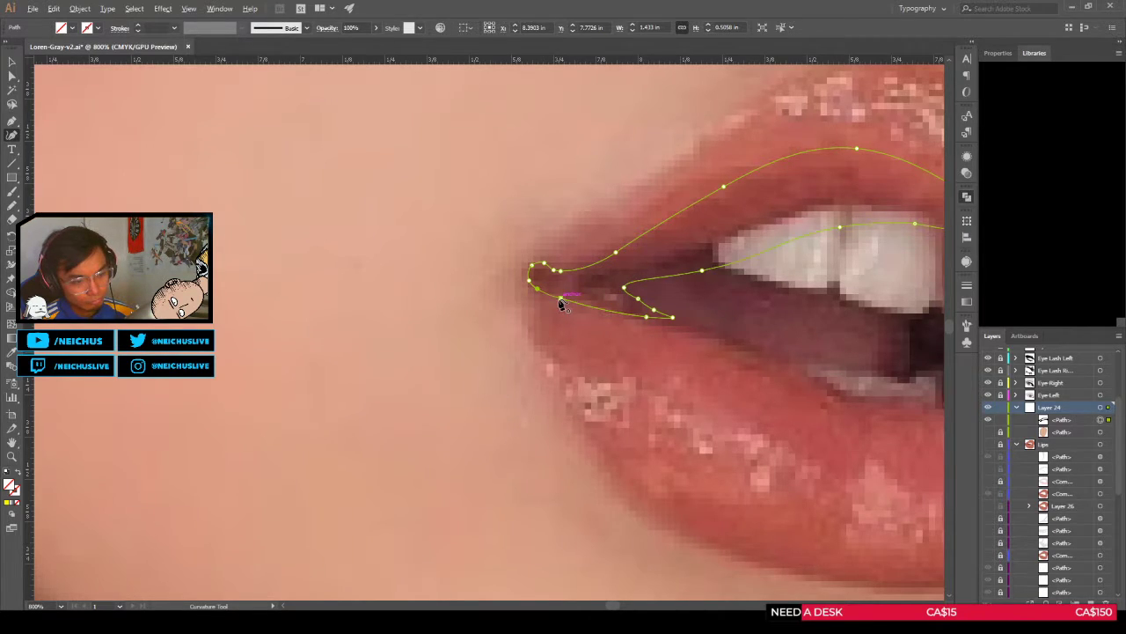
scroll(566, 300, "up", 3)
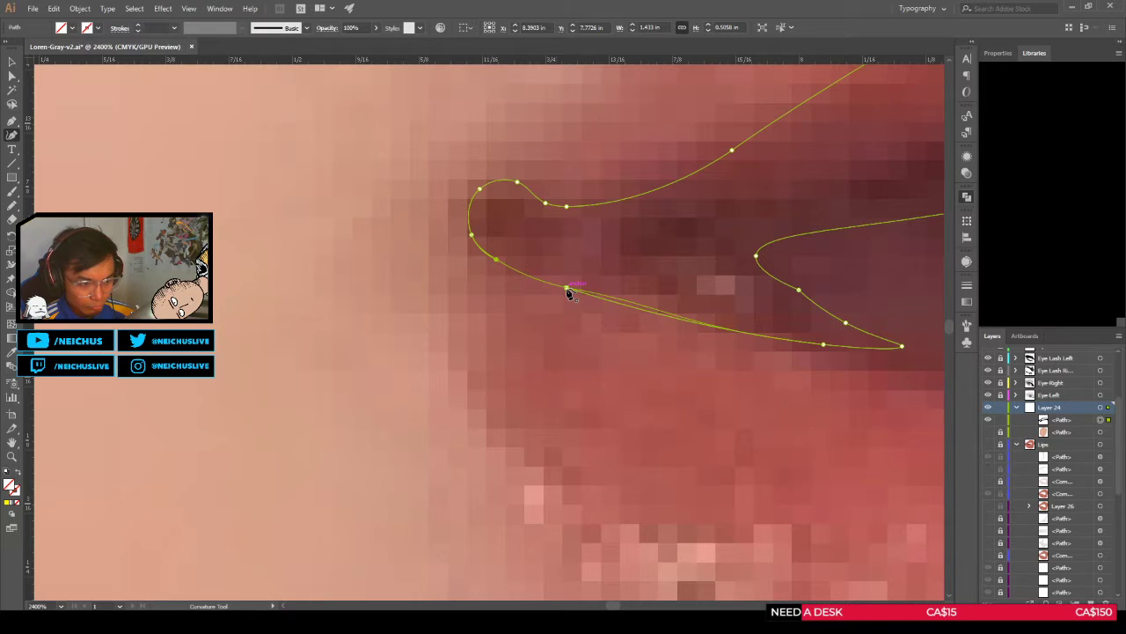
scroll(570, 293, "down", 1)
left_click(580, 296)
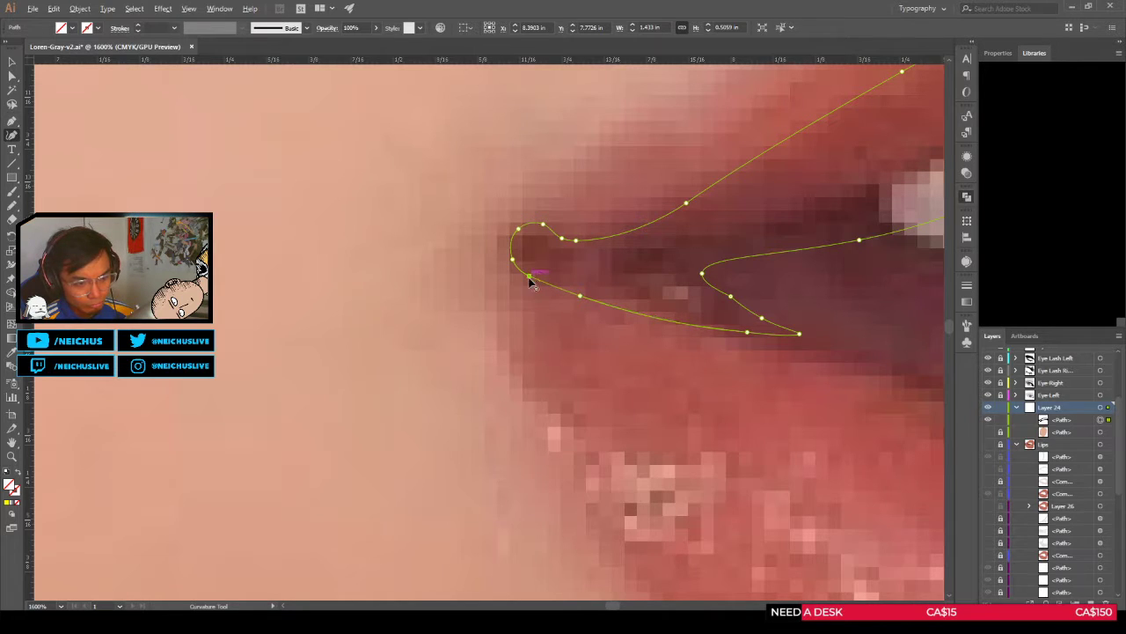
Step: Show the Lips layer and fill the closed shading shape with the flat upper lip colour using the Eyedropper
scroll(532, 284, "down", 4)
scroll(523, 334, "down", 3)
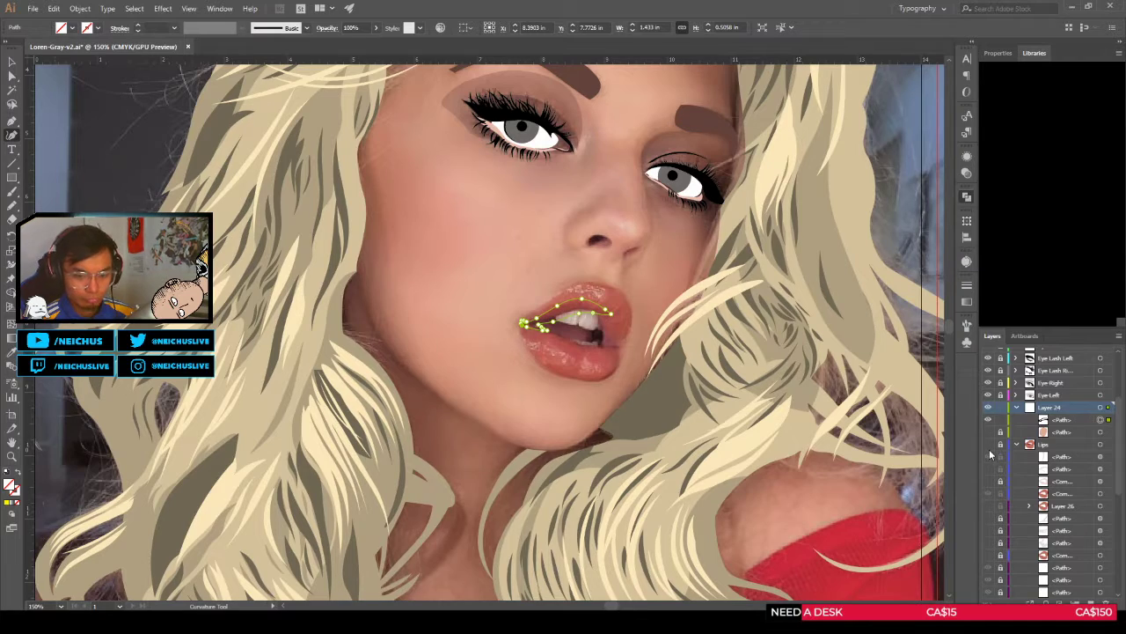
left_click(988, 444)
key("i")
left_click(598, 294)
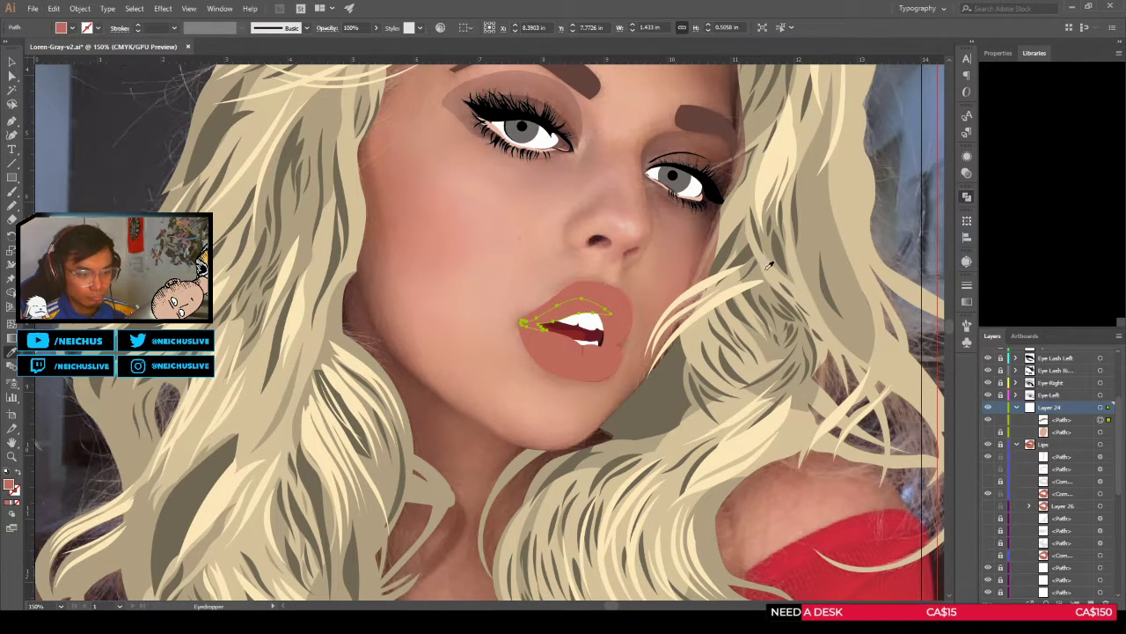
Step: Apply a darkening blend to the selected shading shape over the flat lips and inspect it up close
key("v")
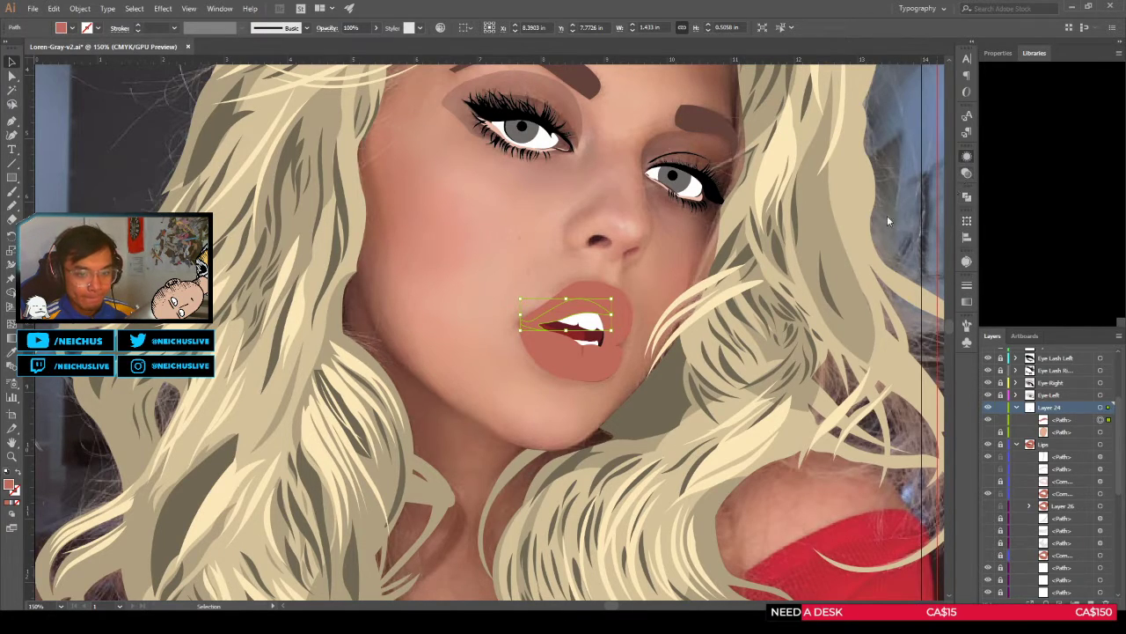
left_click(768, 278)
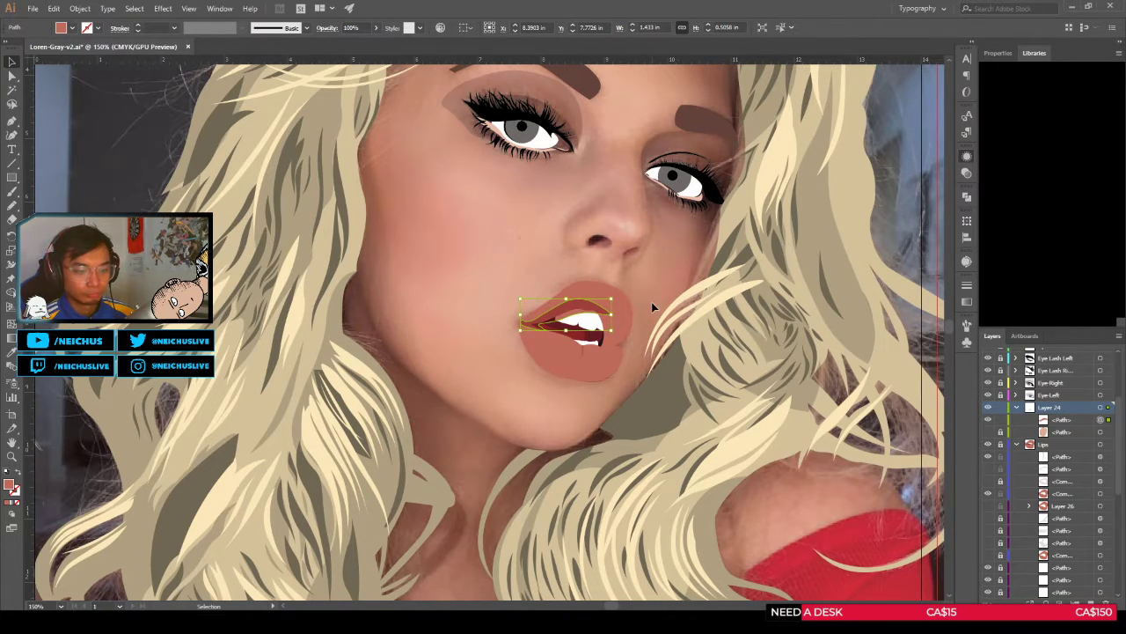
scroll(639, 320, "up", 3)
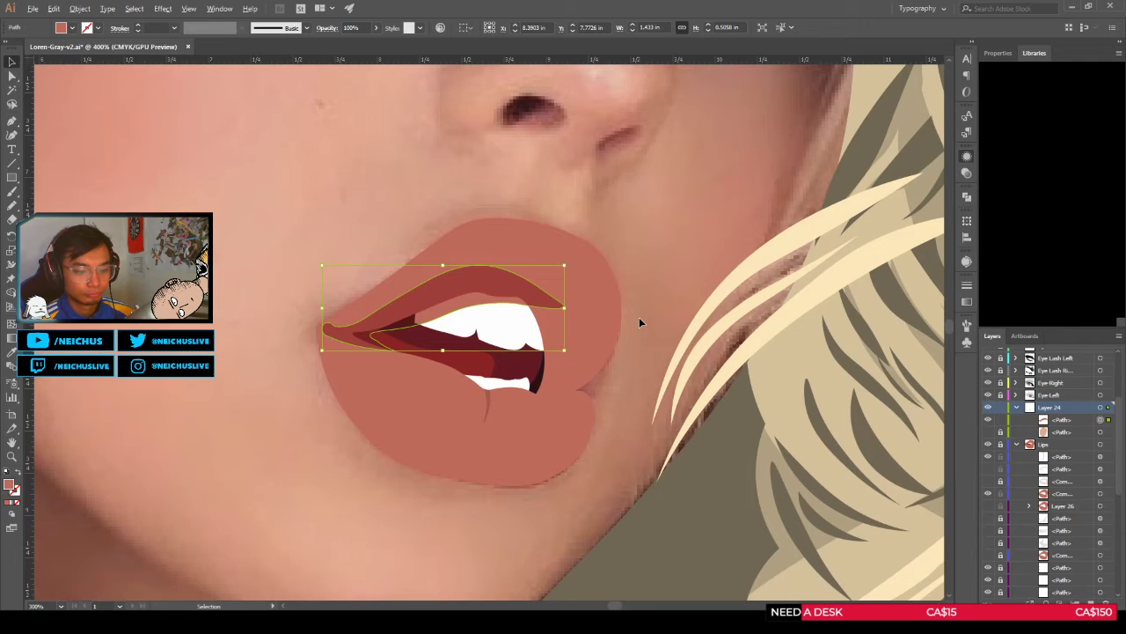
Step: Trim the part of the upper-lip shading shape that overlaps the mouth opening, using Shape Builder with the flat lip base
left_click(988, 444)
key("a")
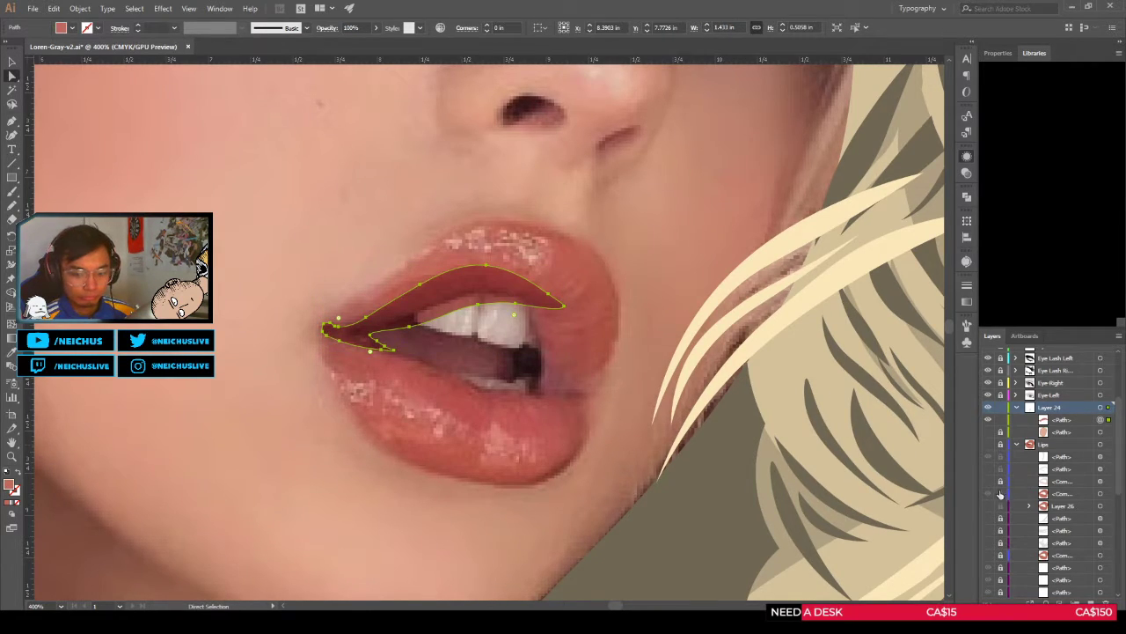
left_click(988, 444)
left_click(1000, 444)
left_click(587, 375)
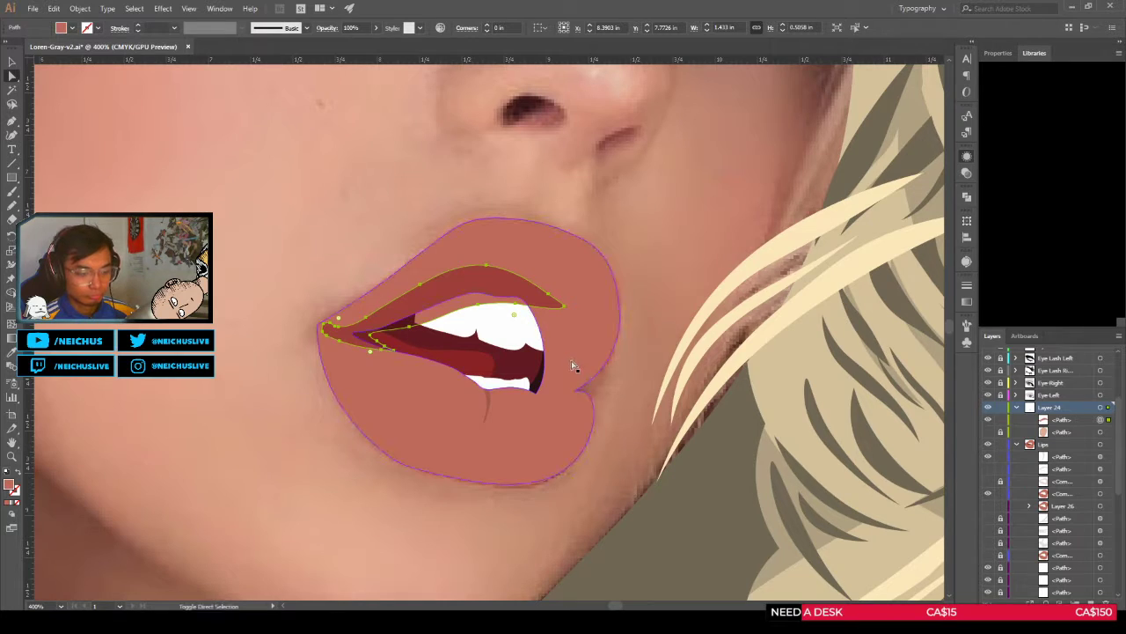
key("shift+m")
scroll(396, 324, "up", 2)
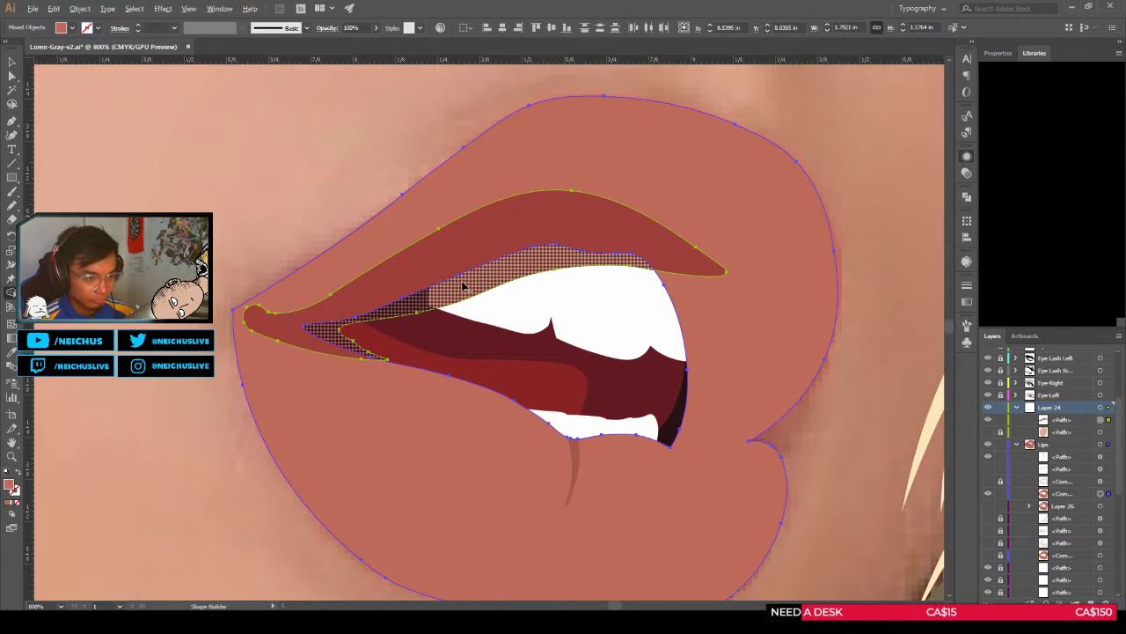
key("a")
scroll(465, 323, "down", 1)
scroll(466, 323, "down", 4)
left_click(589, 357)
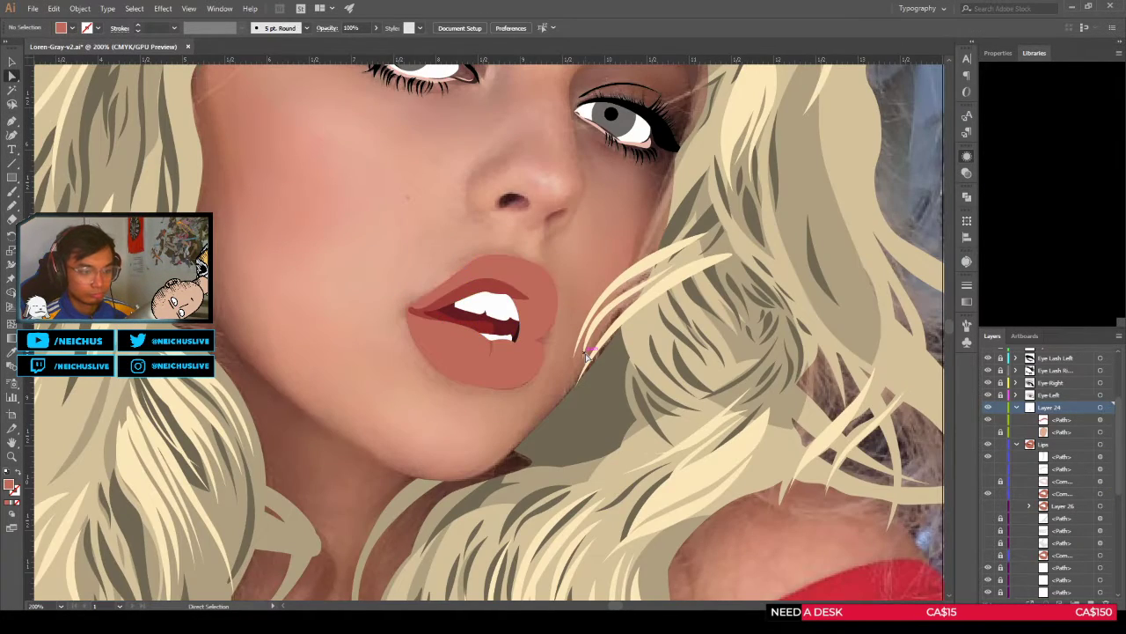
Step: Give the small crease shape on the lower lip the same appearance as the upper-lip shading using the Eyedropper
scroll(589, 356, "down", 1)
scroll(588, 356, "down", 2)
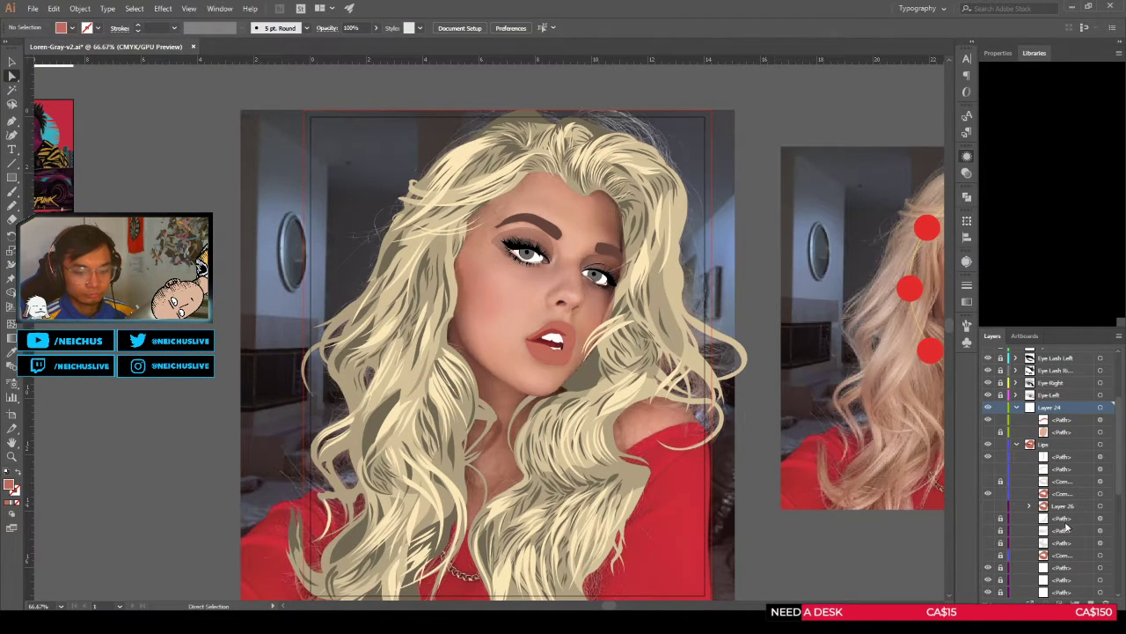
scroll(602, 330, "up", 4)
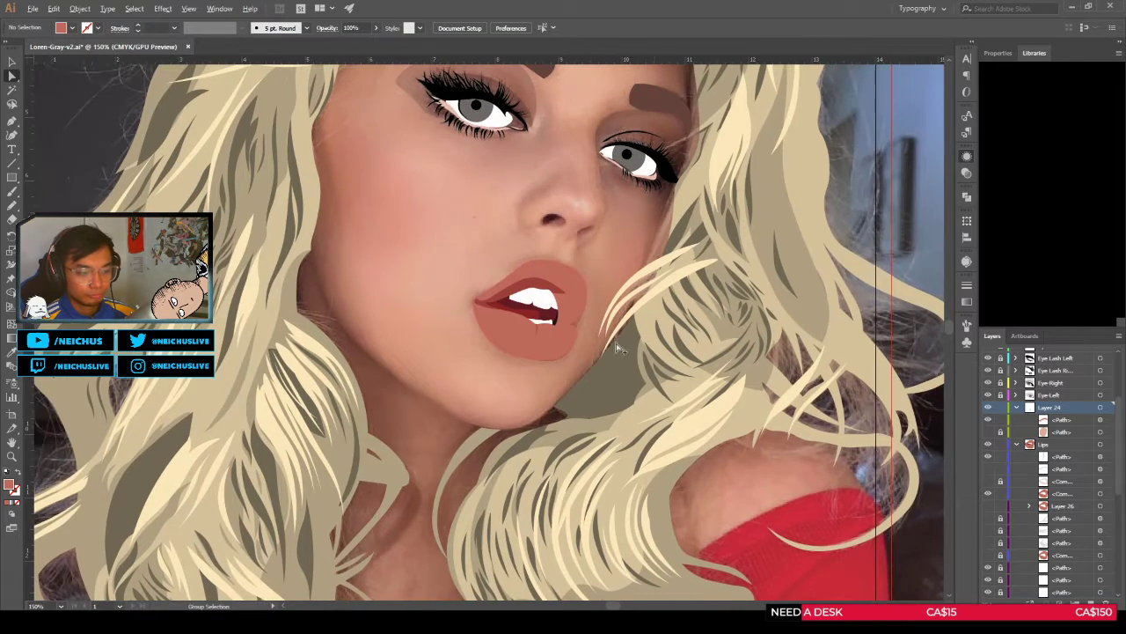
scroll(603, 331, "up", 1)
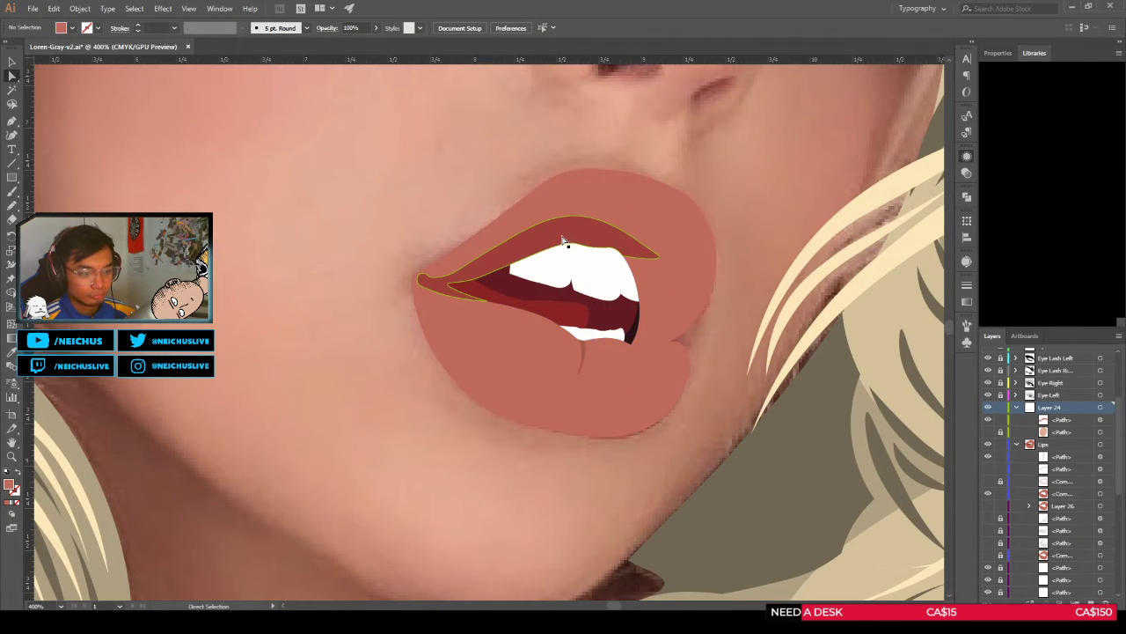
scroll(601, 359, "up", 1)
left_click(573, 347)
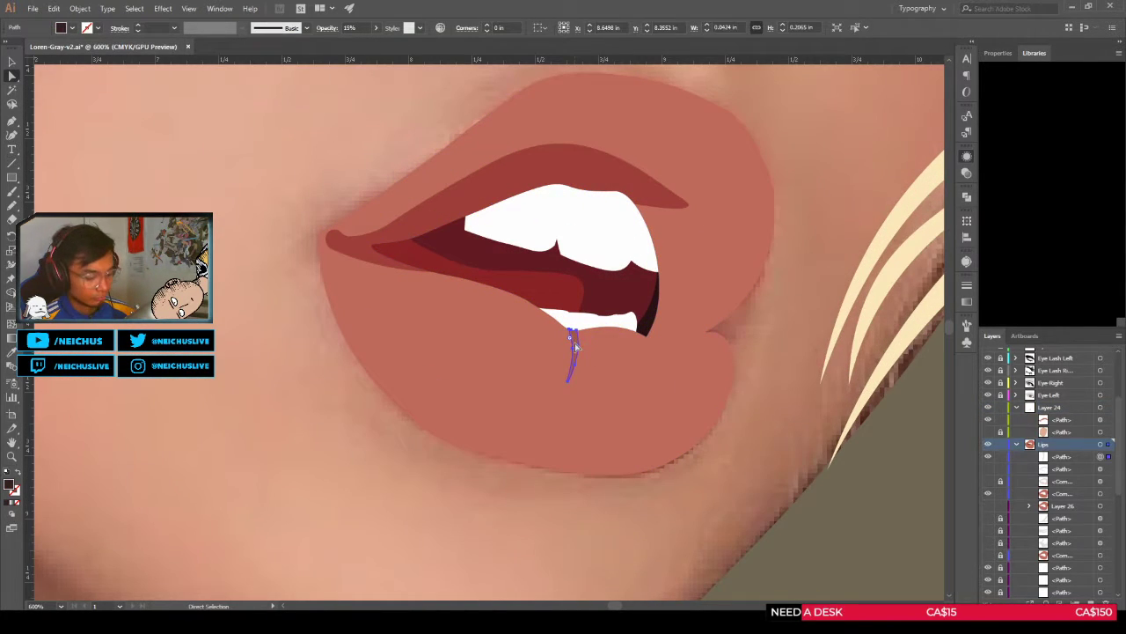
key("i")
left_click(563, 171)
key("a")
left_click(765, 288)
scroll(766, 290, "down", 5)
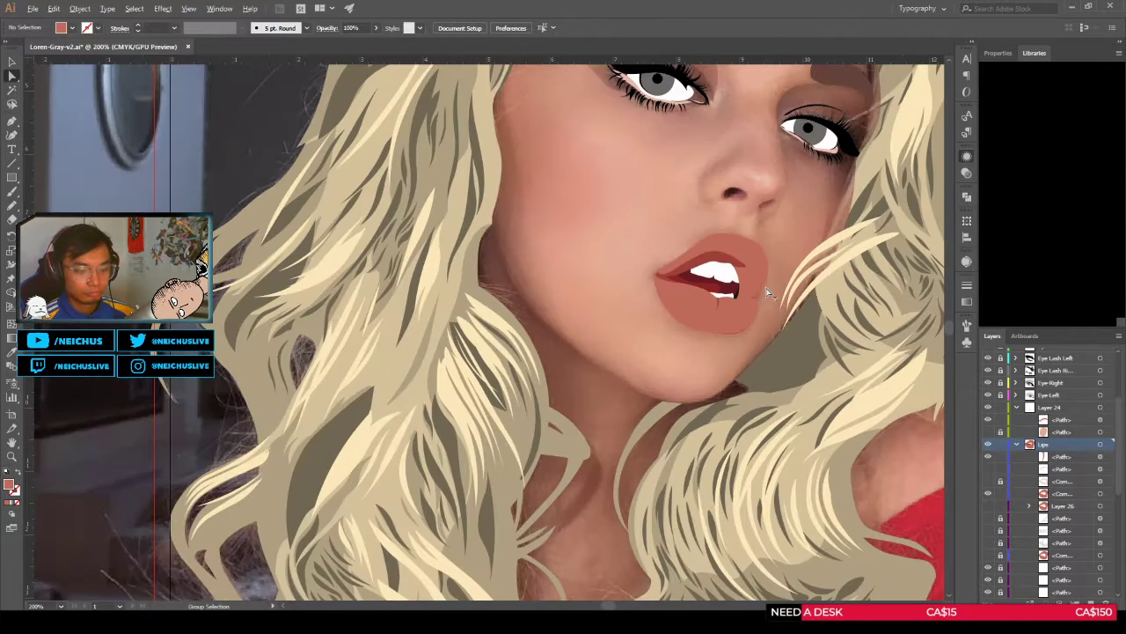
left_click_drag(767, 299, 525, 312)
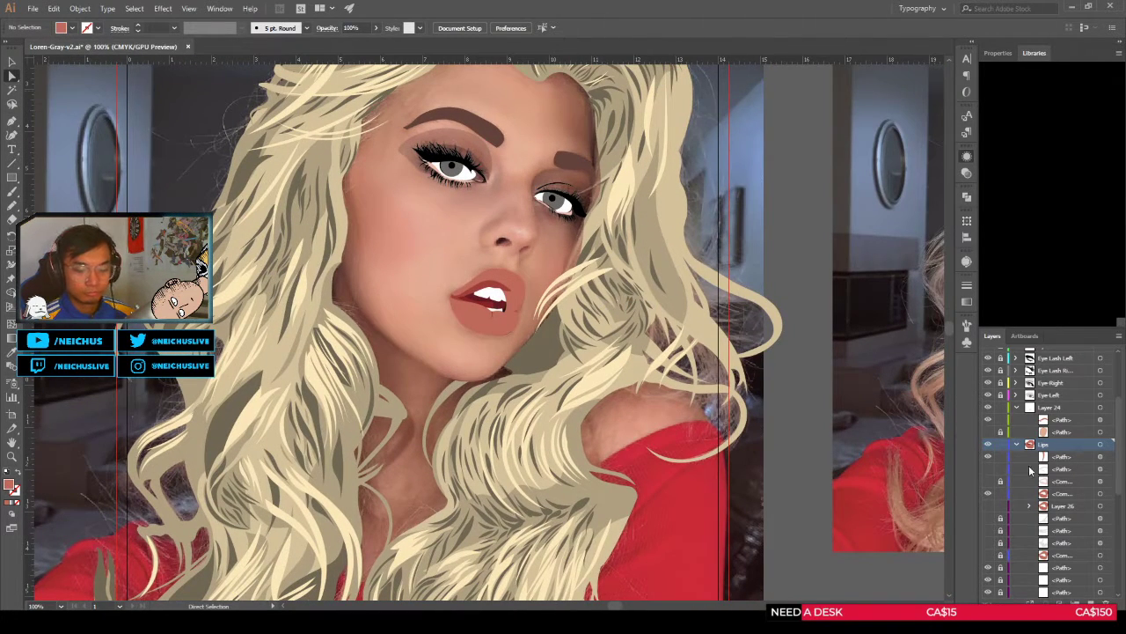
Step: Move the shading path from Layer 24 into the Lips layer, hide Lips, and save the document with Layer 24 active
left_click(1100, 420)
left_click_drag(1076, 420, 1055, 447)
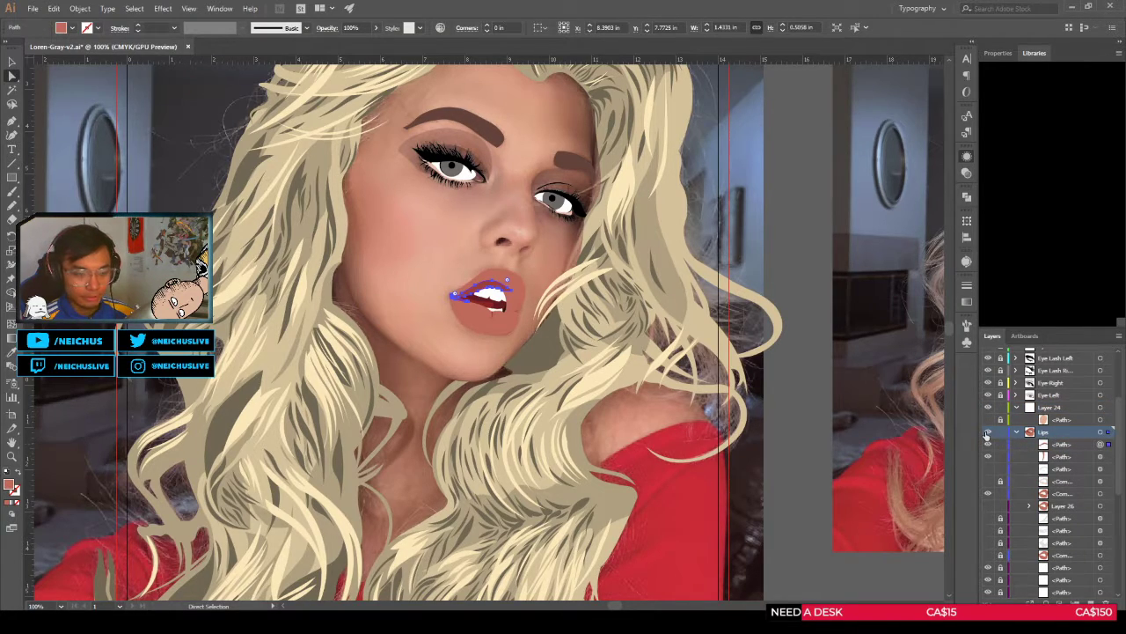
left_click(988, 432)
left_click(1055, 412)
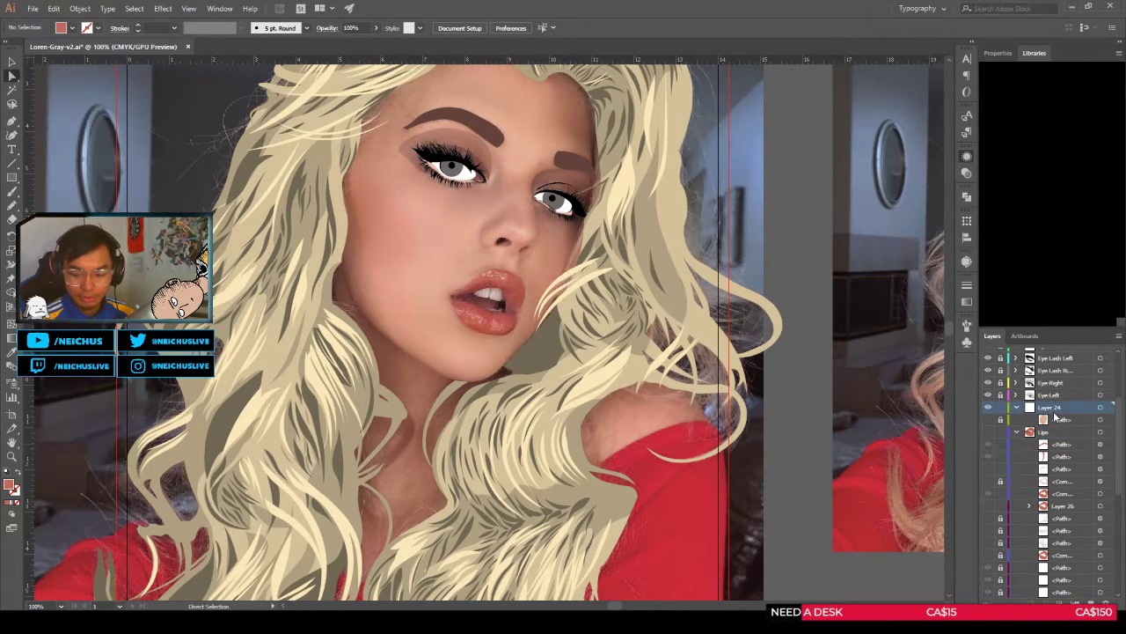
key("ctrl+s")
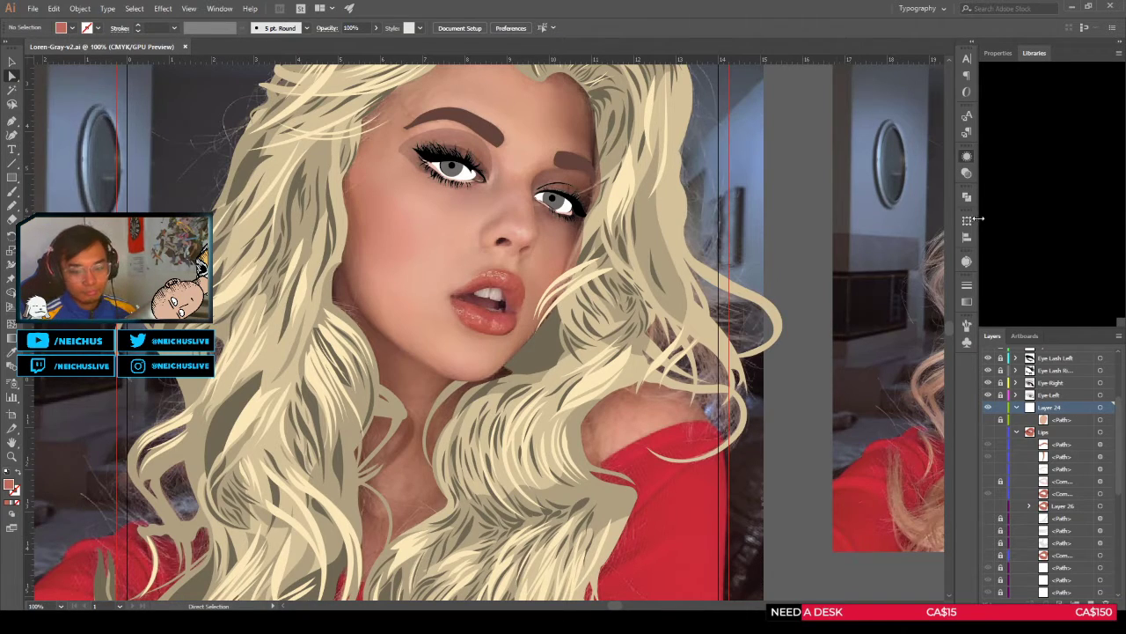
Step: Compare the flat face and lip artwork with the photo by toggling the visibility of the face path and Lips layer
left_click(987, 419)
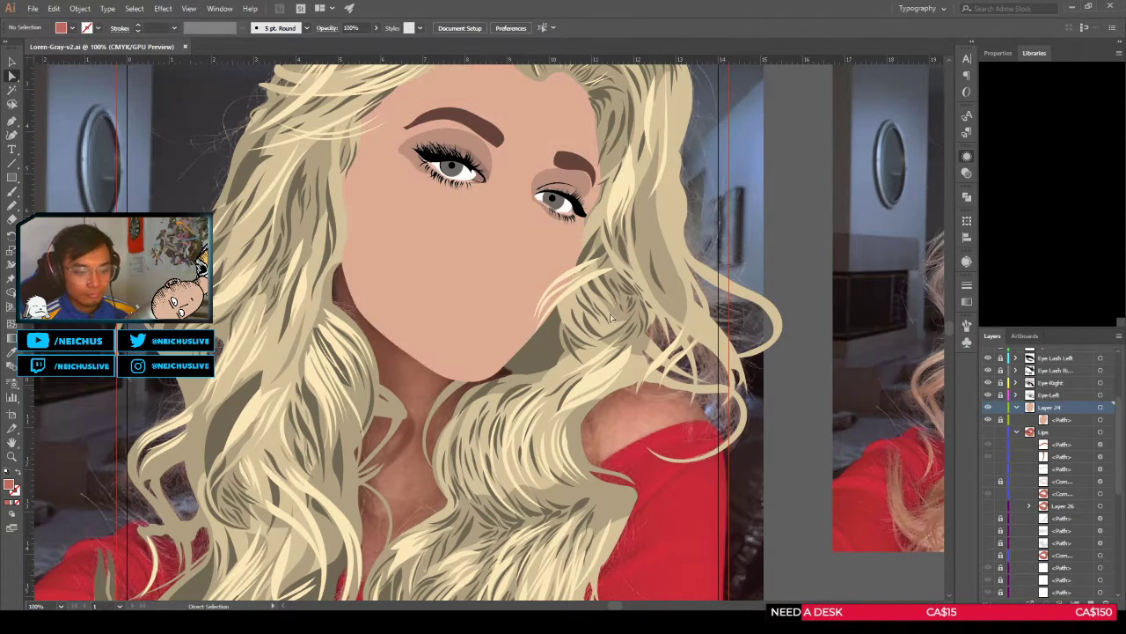
left_click(988, 420)
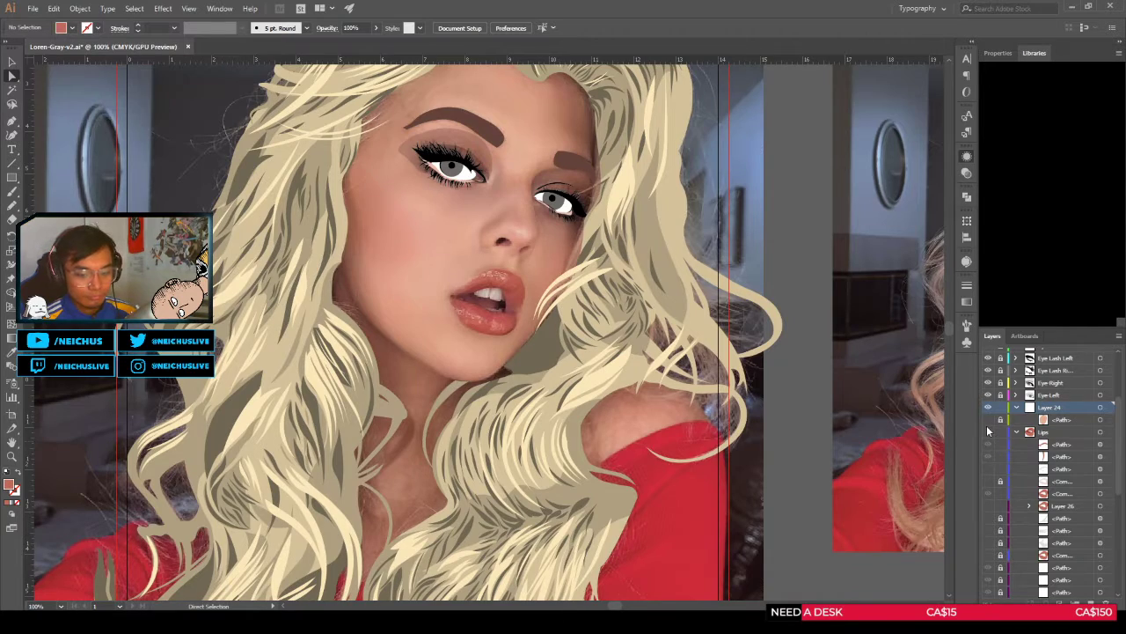
left_click(987, 432)
left_click(987, 432)
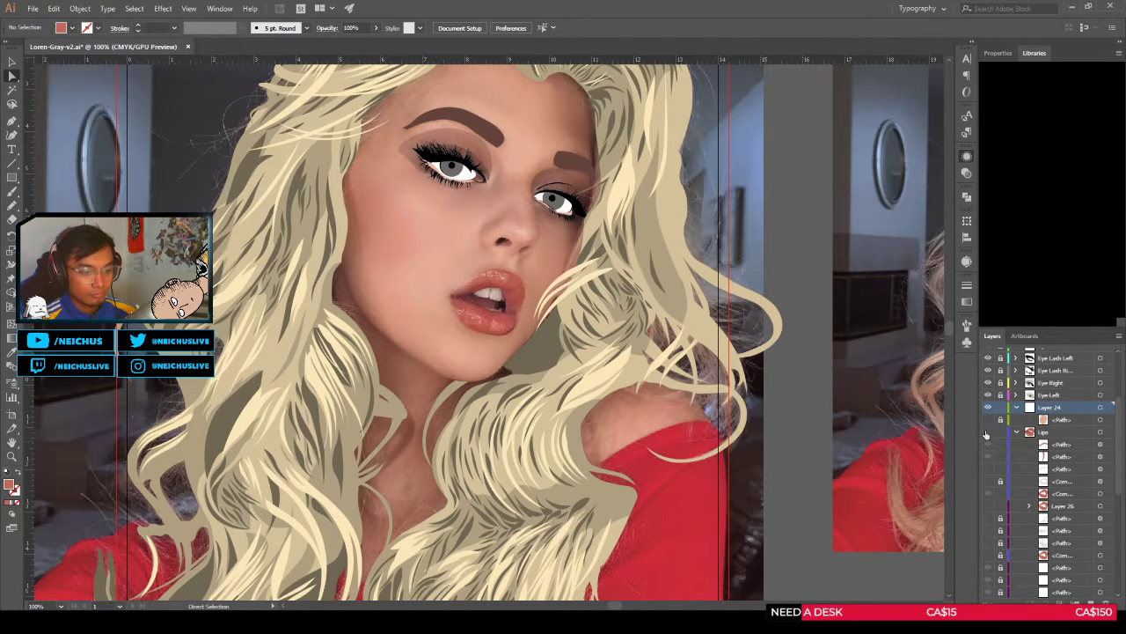
left_click(987, 432)
left_click(987, 433)
left_click(987, 432)
left_click(987, 432)
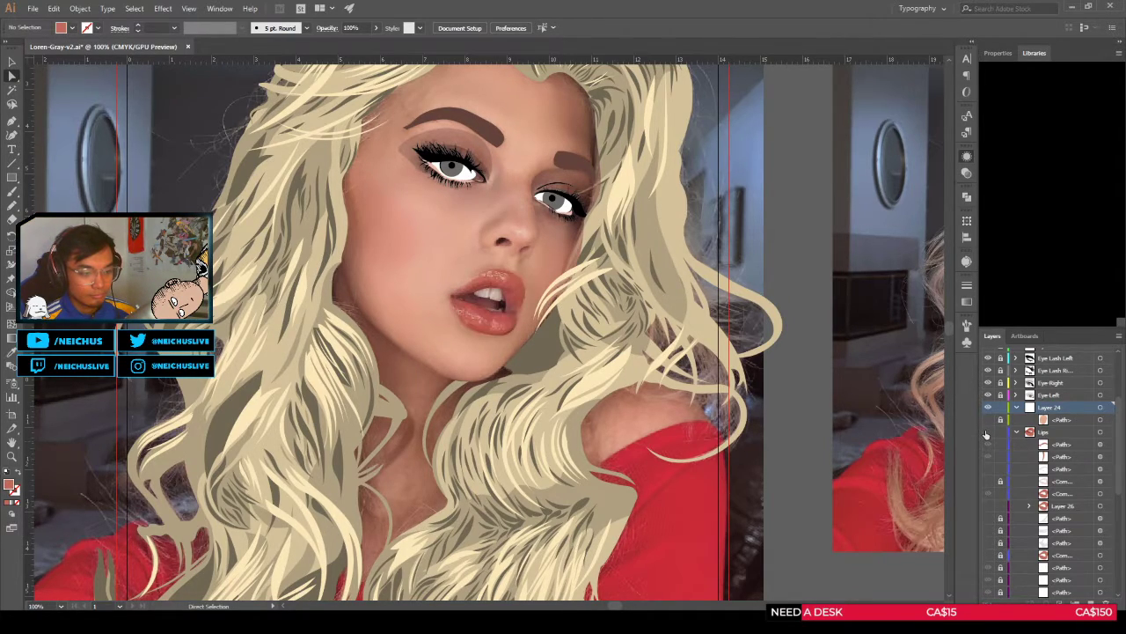
left_click(988, 432)
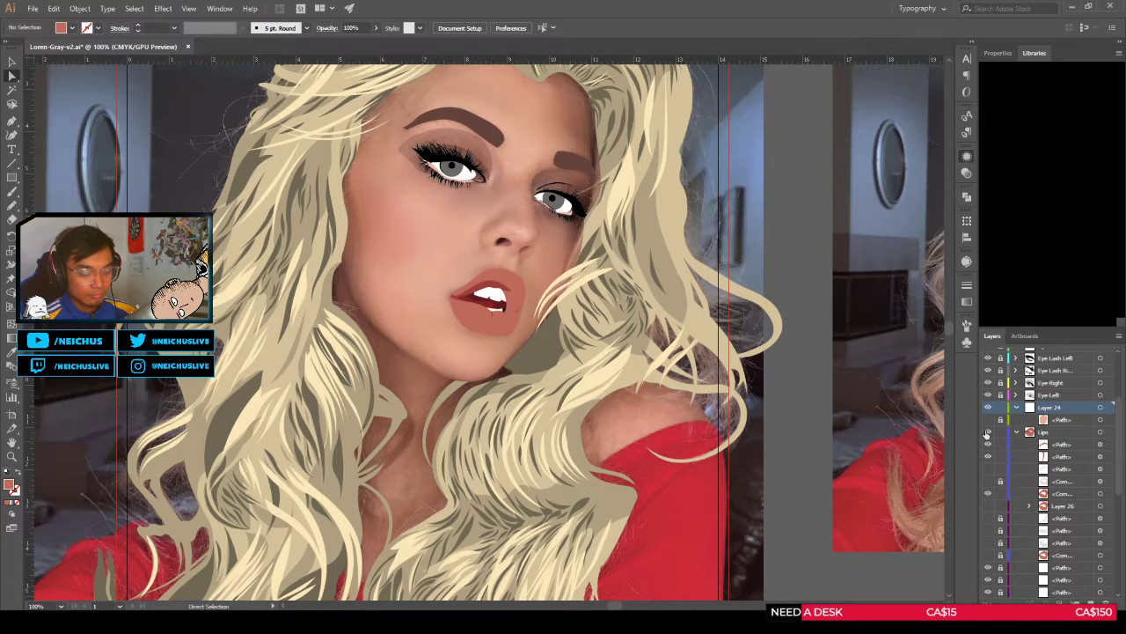
left_click(988, 432)
left_click(987, 432)
left_click(988, 432)
left_click(986, 429)
left_click(986, 429)
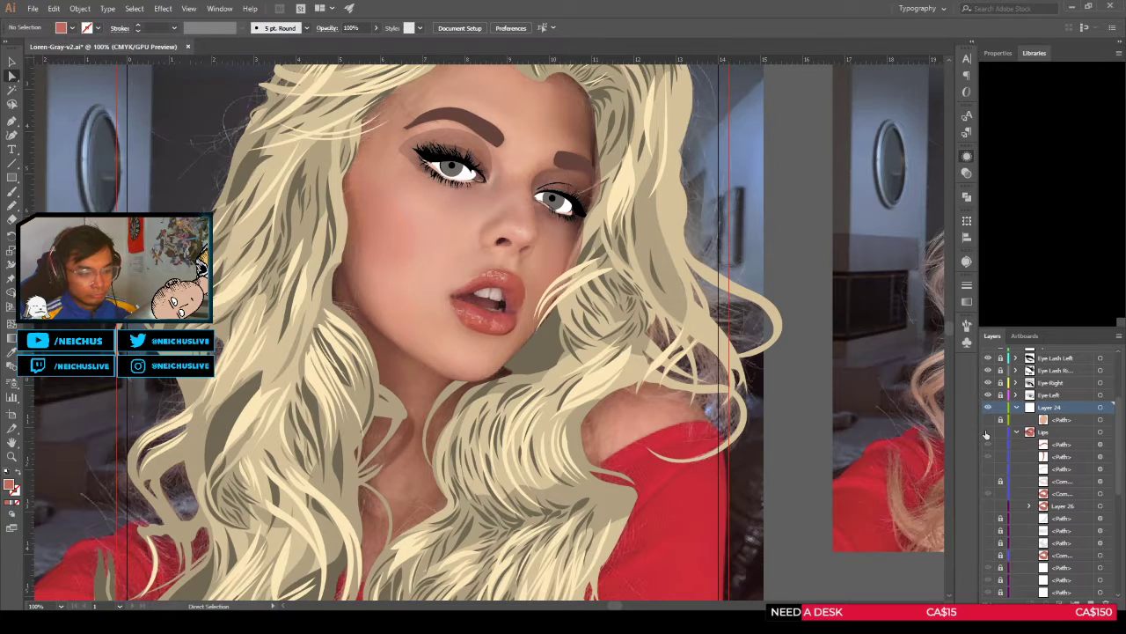
scroll(489, 348, "down", 1)
left_click_drag(534, 337, 604, 312)
scroll(603, 312, "up", 1)
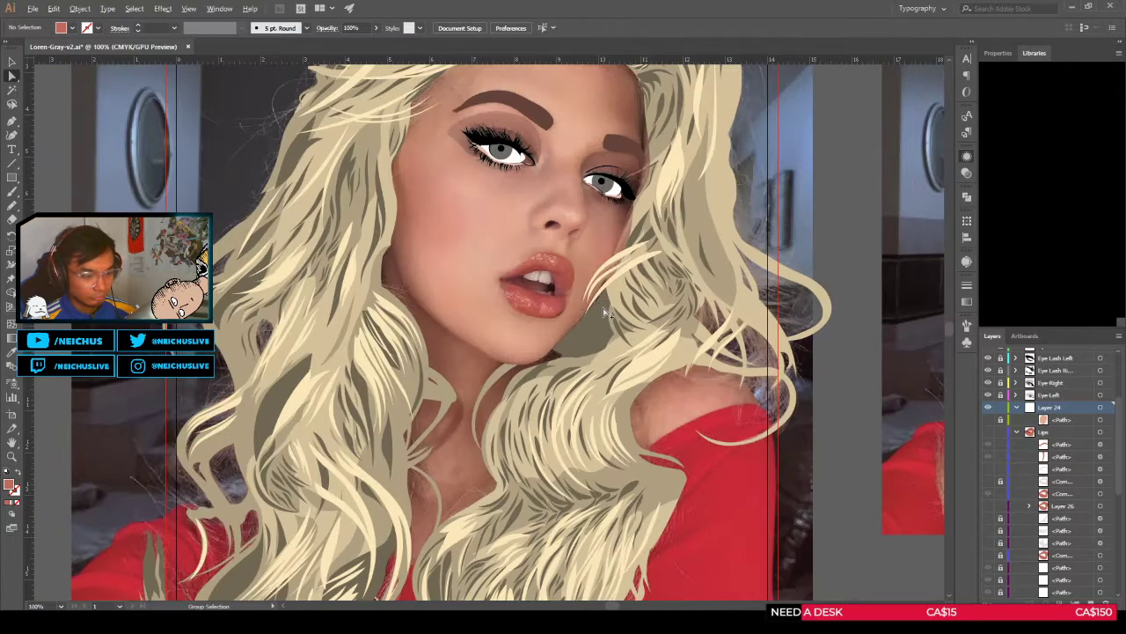
scroll(606, 313, "up", 1)
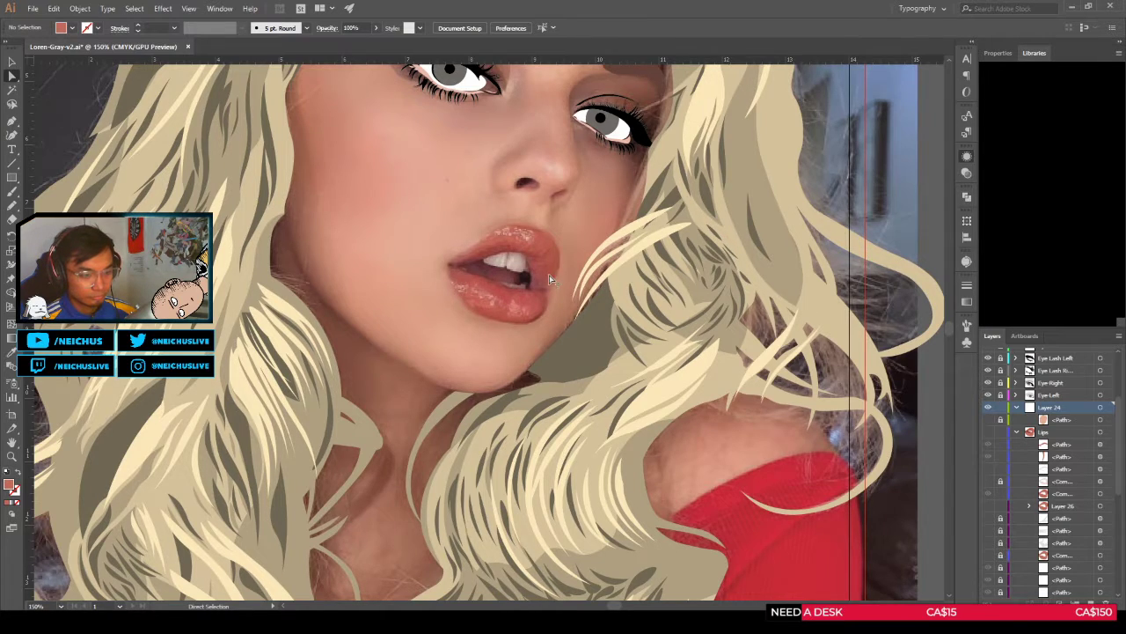
scroll(550, 280, "down", 3)
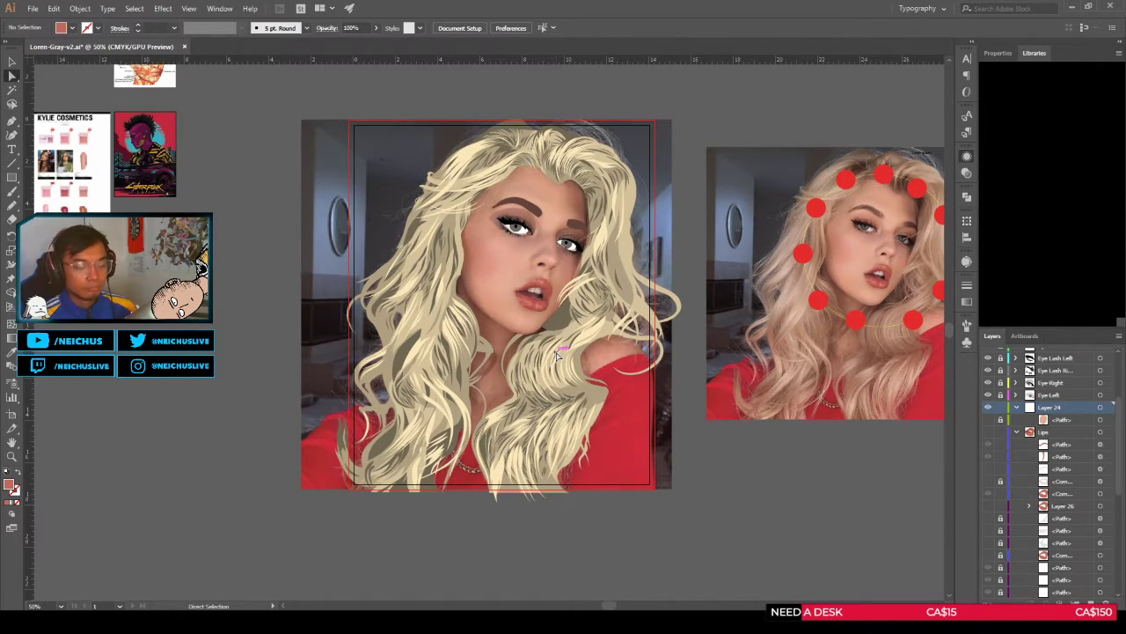
scroll(508, 287, "up", 3)
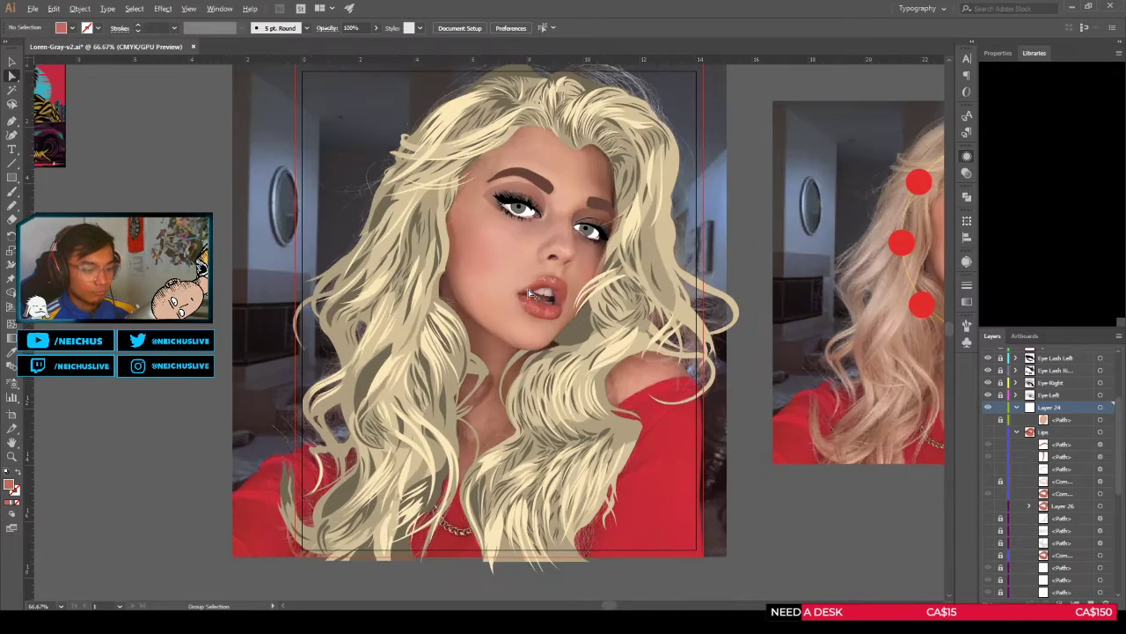
Step: Trace a small closed shape about 0.11 in wide around the leftmost glossy highlight on the upper lip with the Curvature tool
key("shift+grave")
scroll(548, 297, "down", 4)
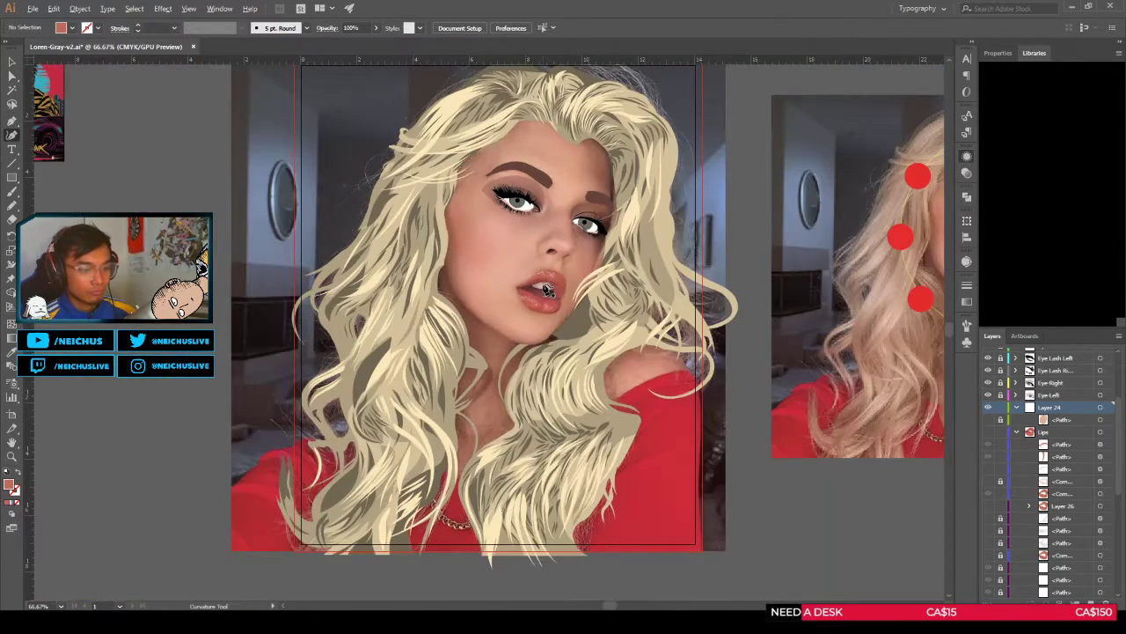
scroll(548, 292, "up", 3)
scroll(547, 291, "down", 3)
scroll(550, 286, "up", 3)
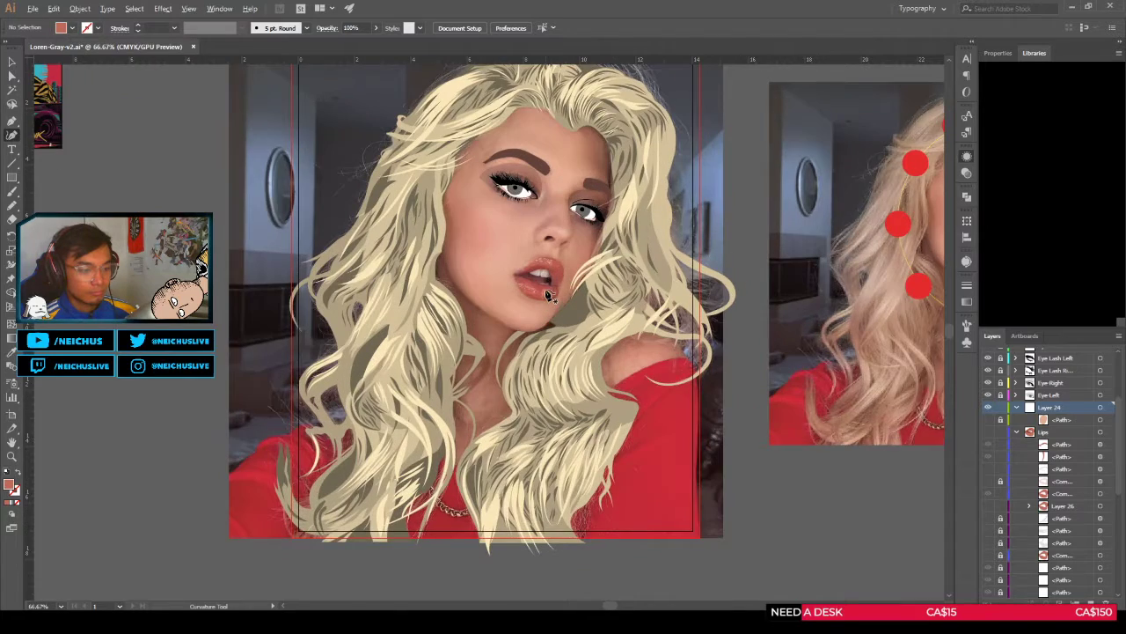
scroll(553, 281, "down", 1)
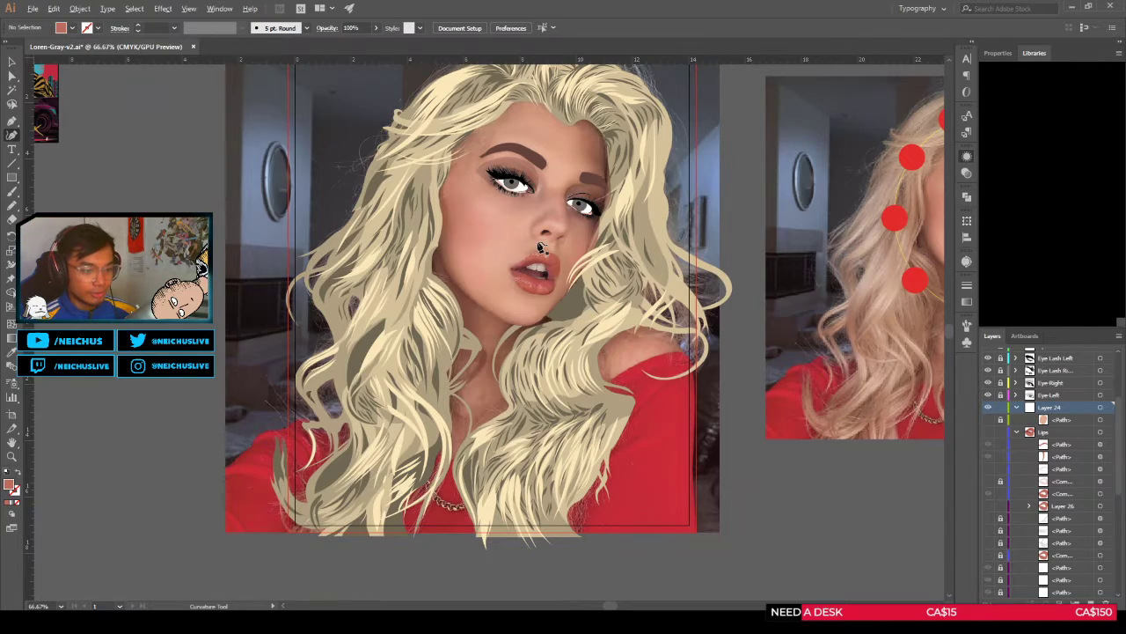
scroll(538, 254, "up", 4)
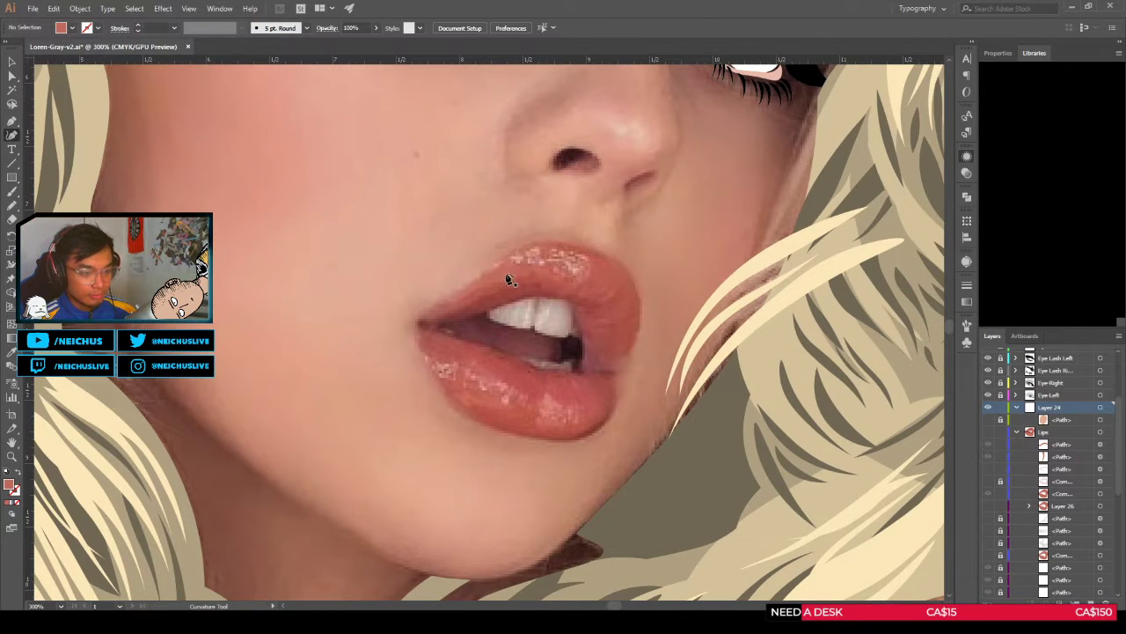
scroll(524, 259, "up", 2)
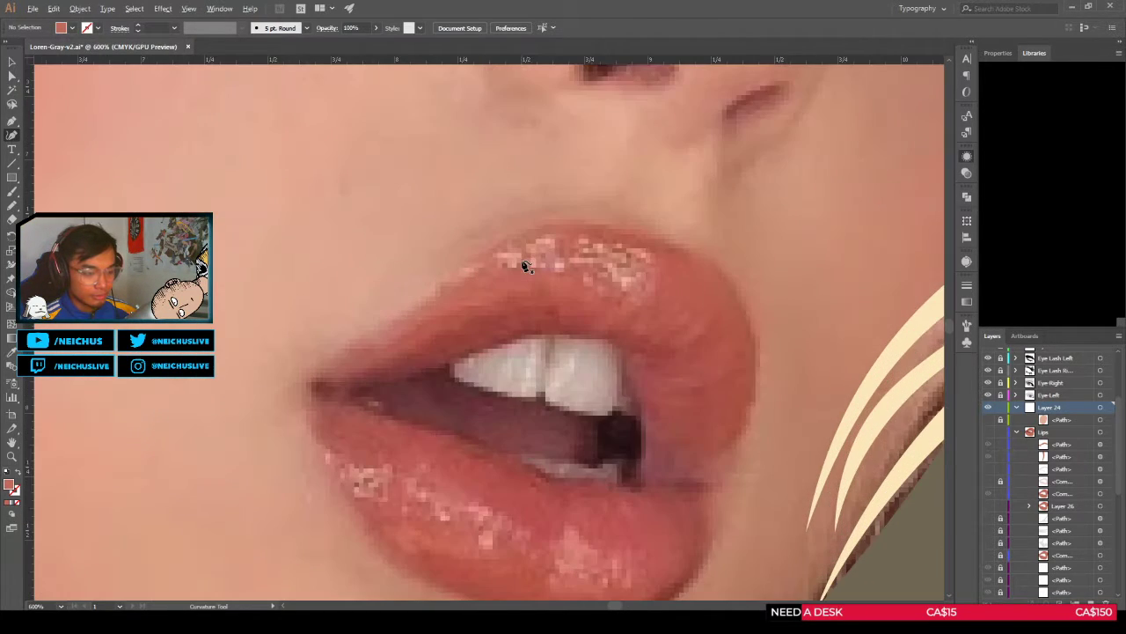
scroll(522, 259, "up", 2)
left_click(521, 258)
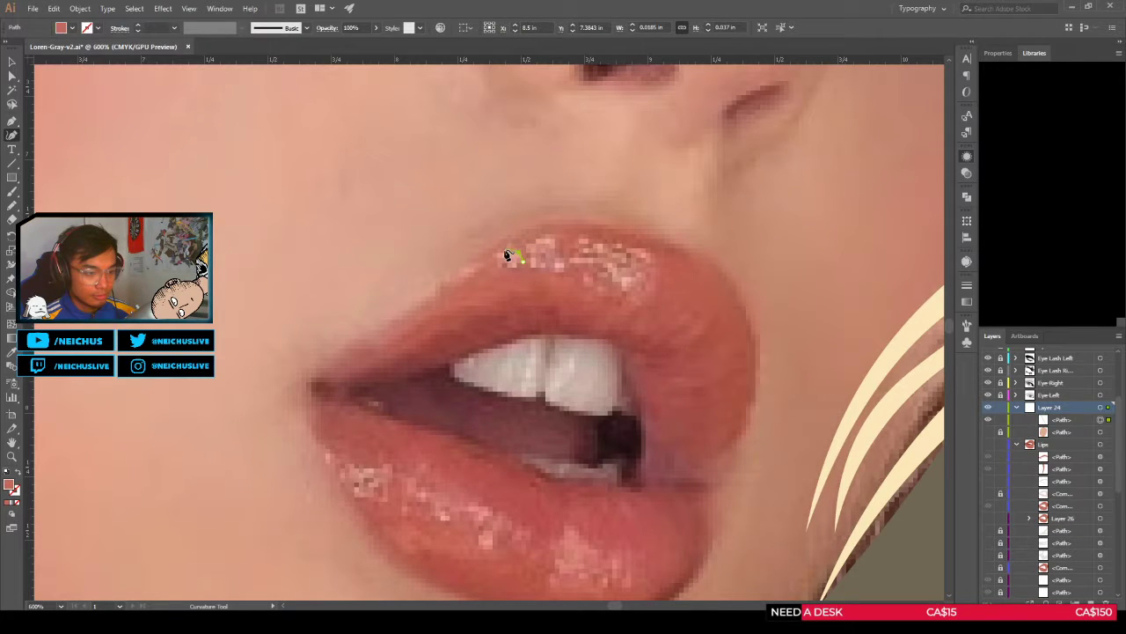
left_click(519, 249)
left_click(508, 243)
left_click(495, 256)
left_click(506, 271)
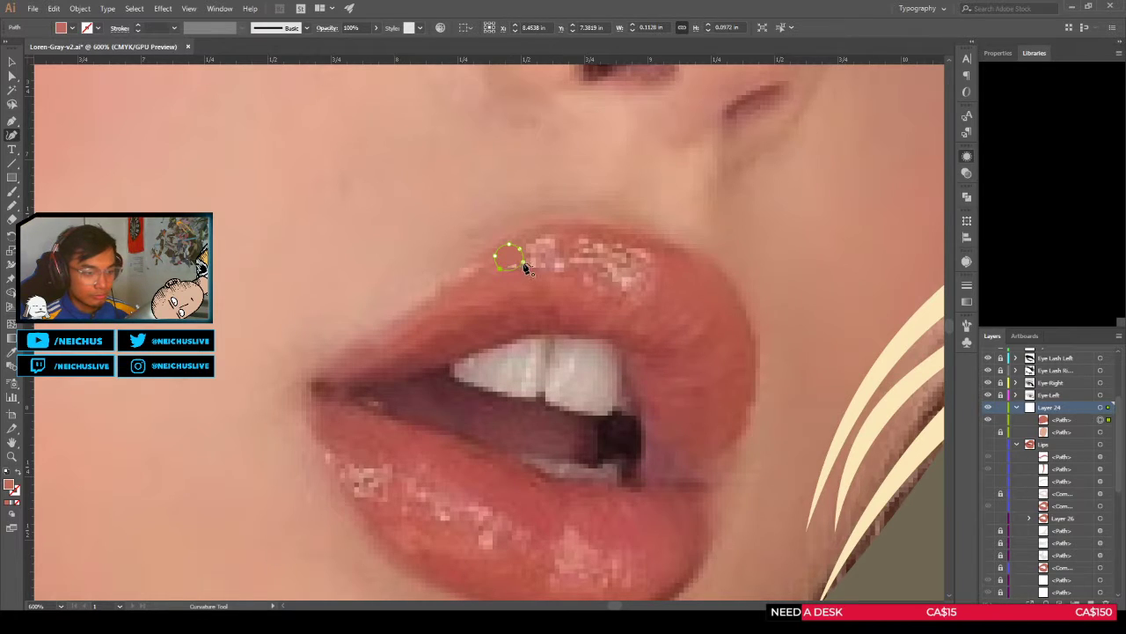
left_click(524, 256)
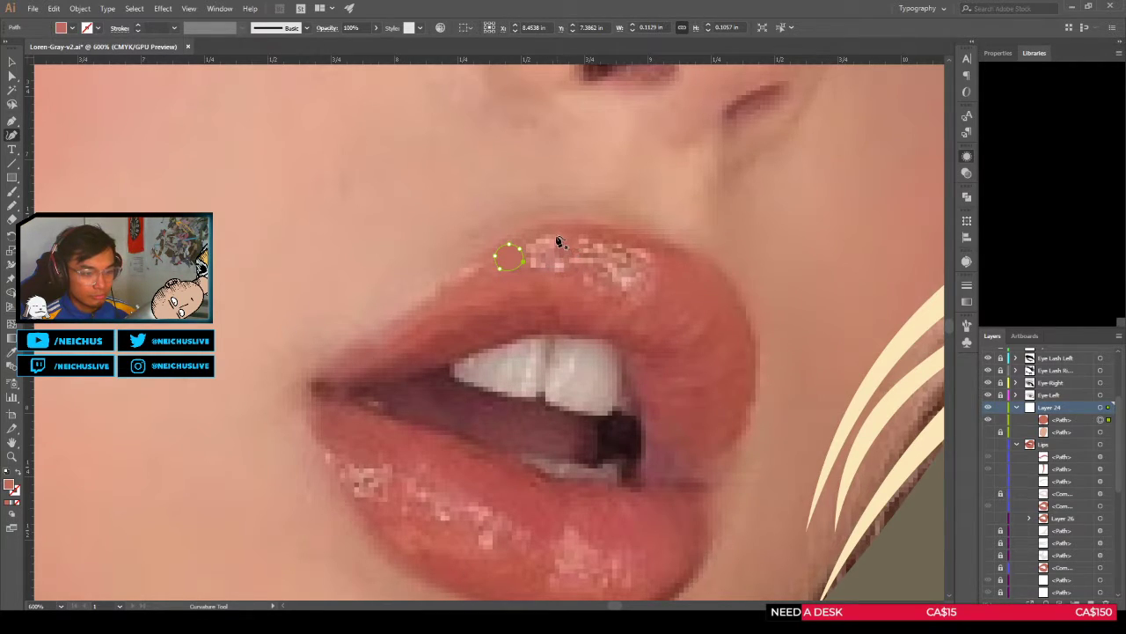
Step: Trace a second closed shape about 0.16 in wide around the neighbouring highlight at the middle of the upper lip
left_click(548, 234)
left_click(558, 248)
left_click(565, 260)
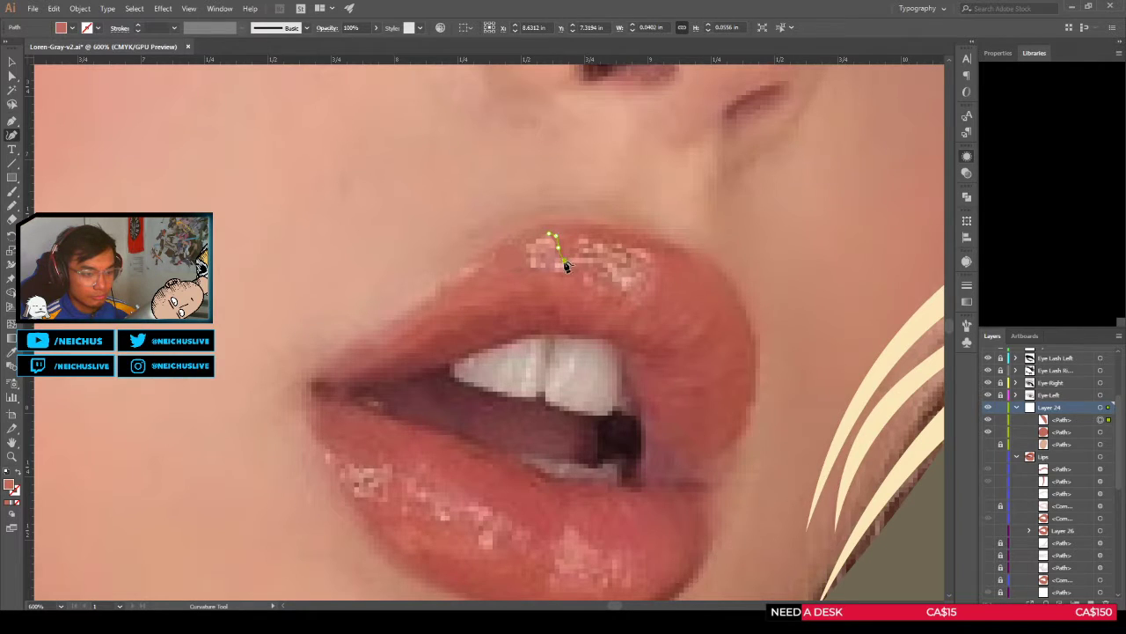
left_click(557, 271)
left_click(527, 252)
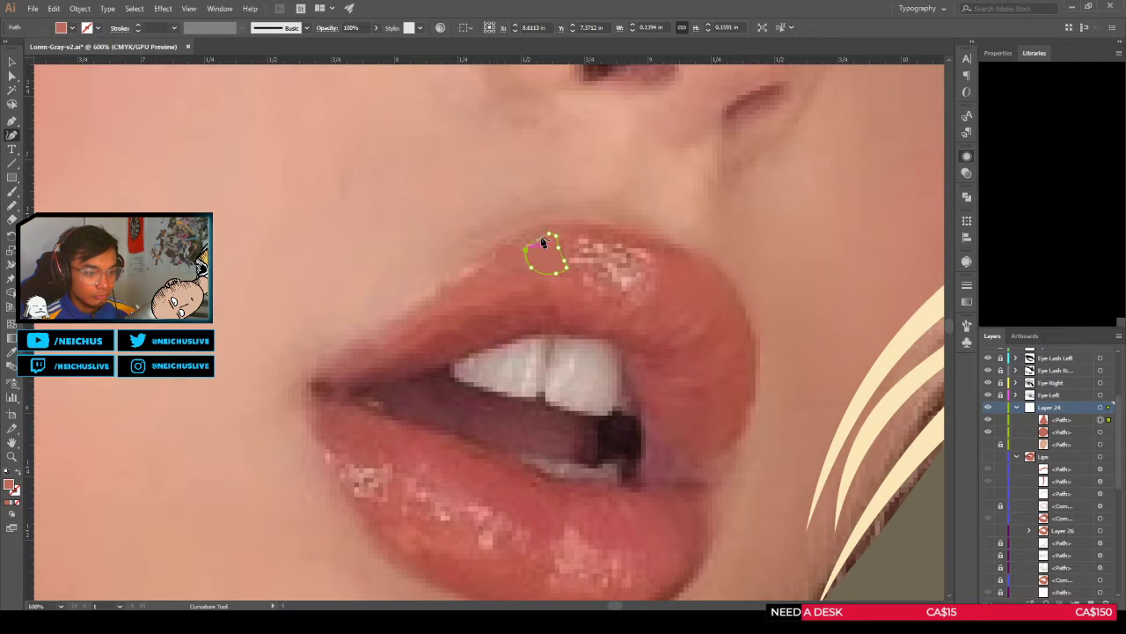
left_click(548, 235)
Step: Trace a third closed shape about 0.37 in wide around the largest glossy highlight on the upper lip with the Curvature tool
left_click(576, 234)
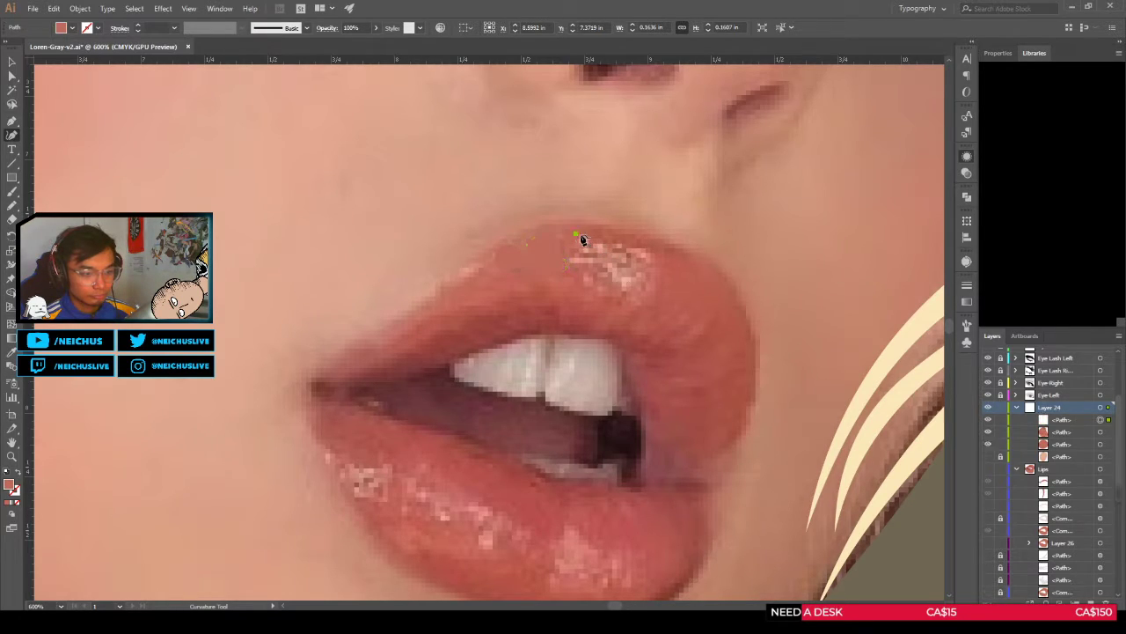
left_click(591, 239)
left_click(611, 244)
left_click(640, 249)
left_click(652, 255)
left_click(658, 279)
left_click(649, 298)
left_click(633, 305)
left_click(598, 293)
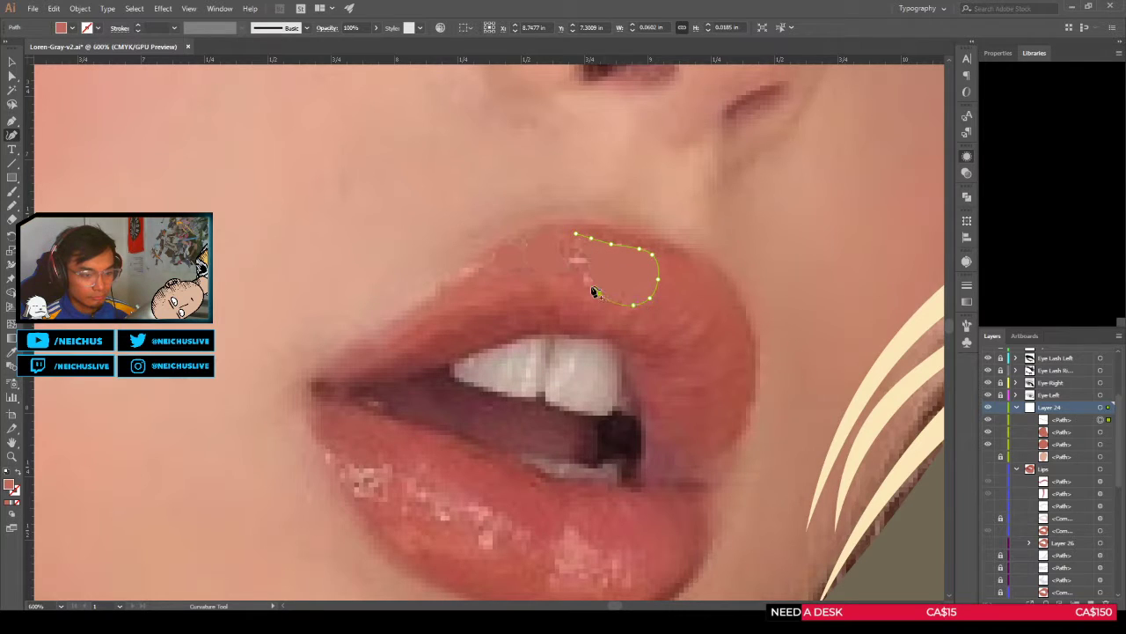
left_click(575, 270)
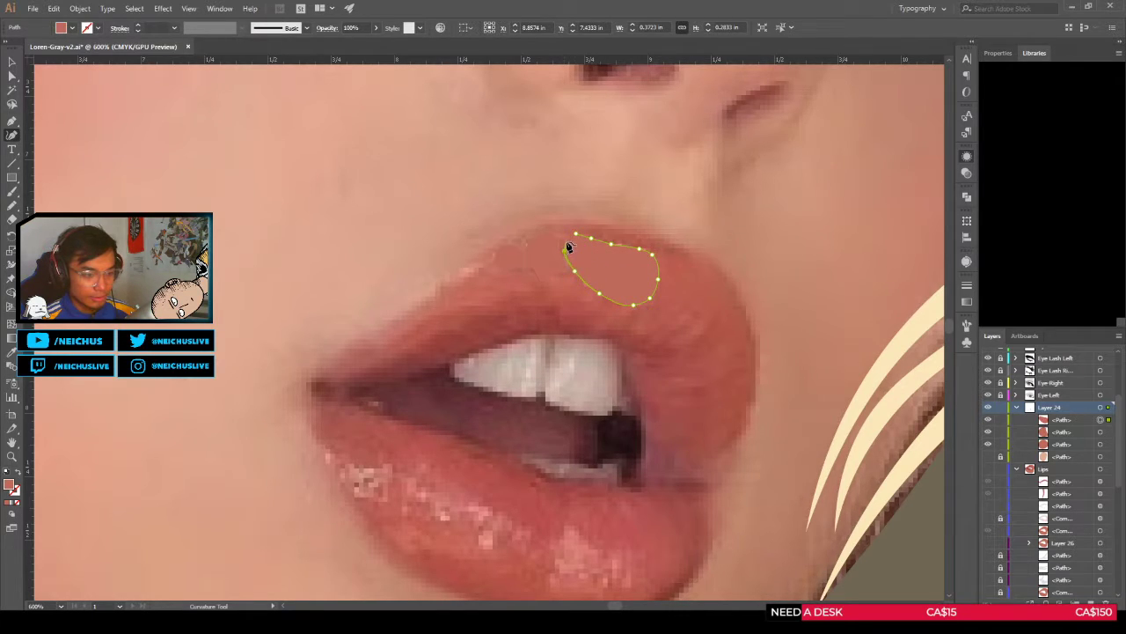
left_click(576, 235)
left_click(563, 240)
left_click(575, 234)
Step: Select all three upper-lip highlight shapes and show the Lips layer
key("a")
left_click(531, 260, "shift")
left_click(510, 257, "ctrl+shift")
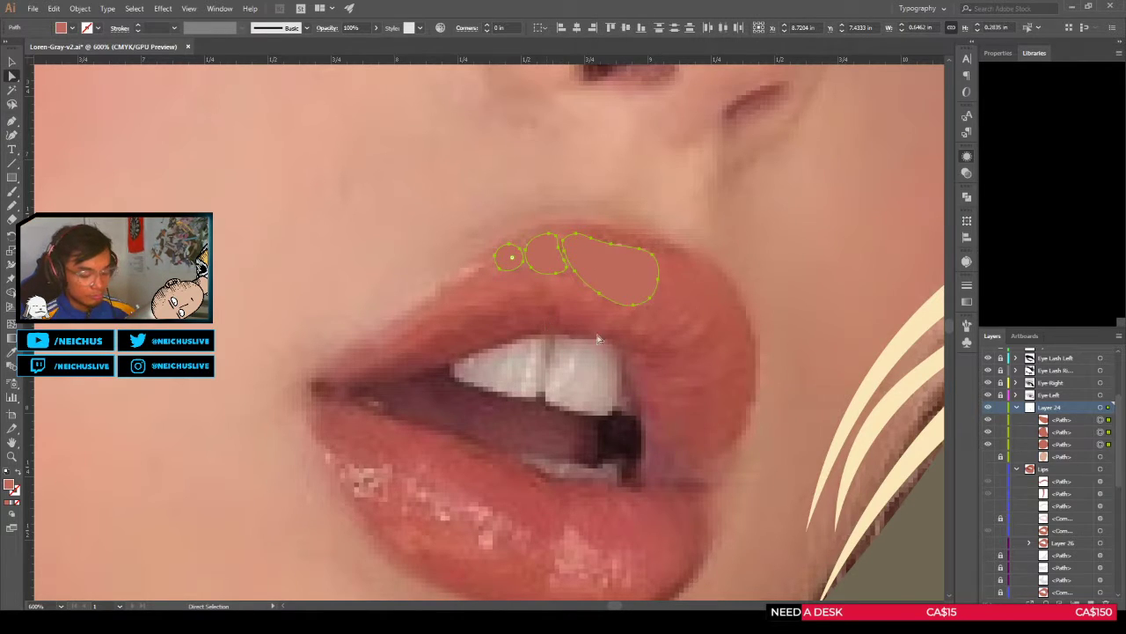
left_click(988, 468)
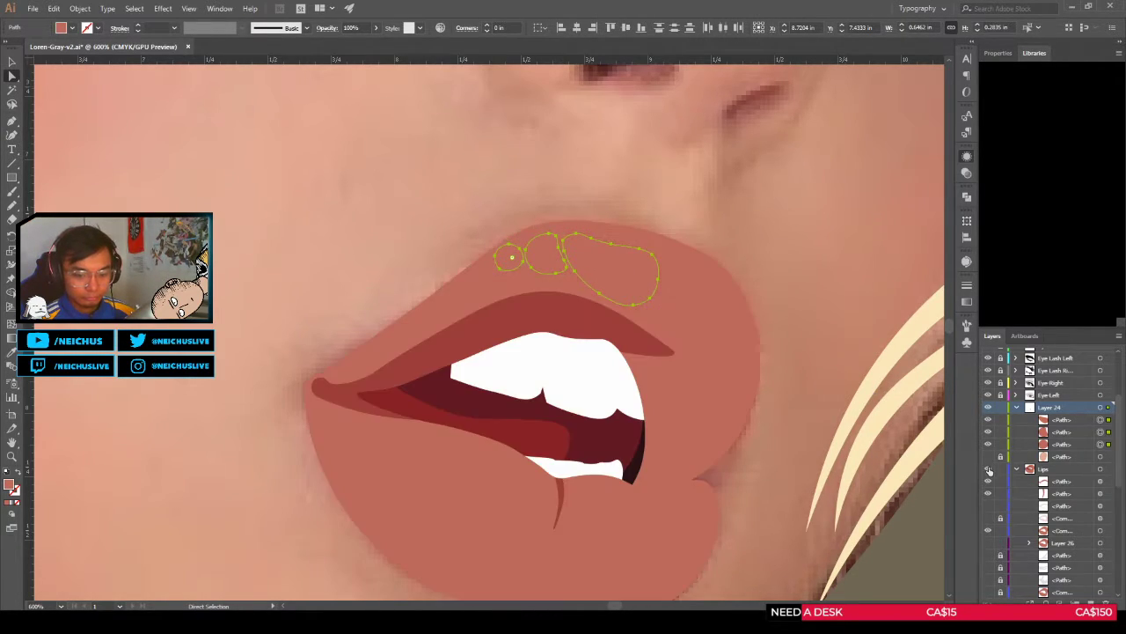
Step: Try the teeth's white as the fill of the three highlight shapes, and return them to the sampled base lip colour
key("i")
left_click(615, 364)
key("v")
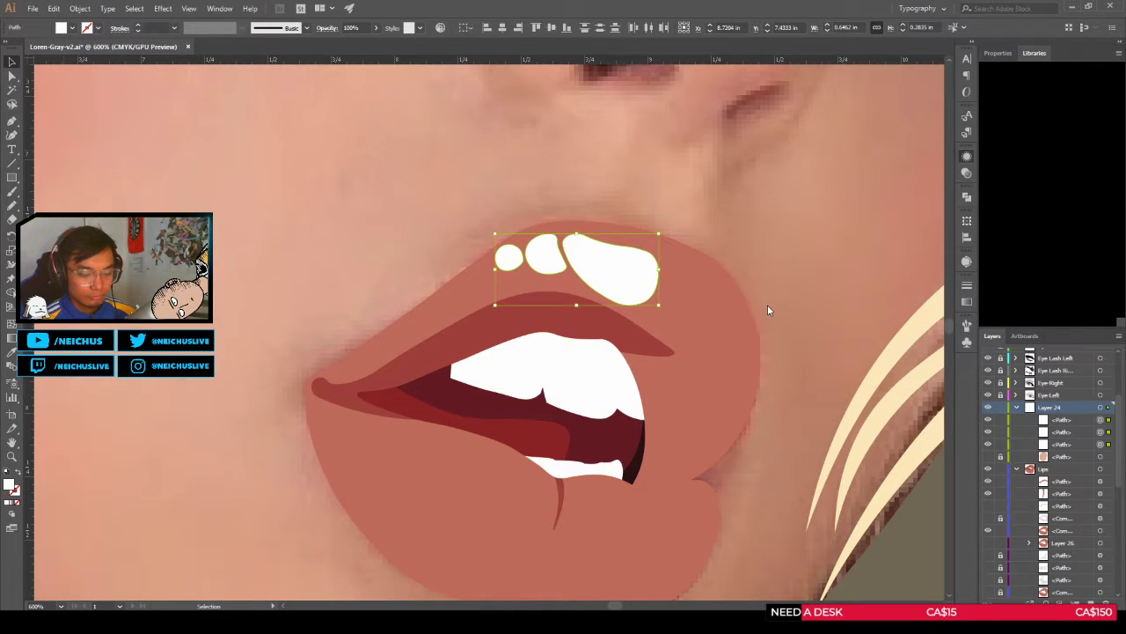
key("o")
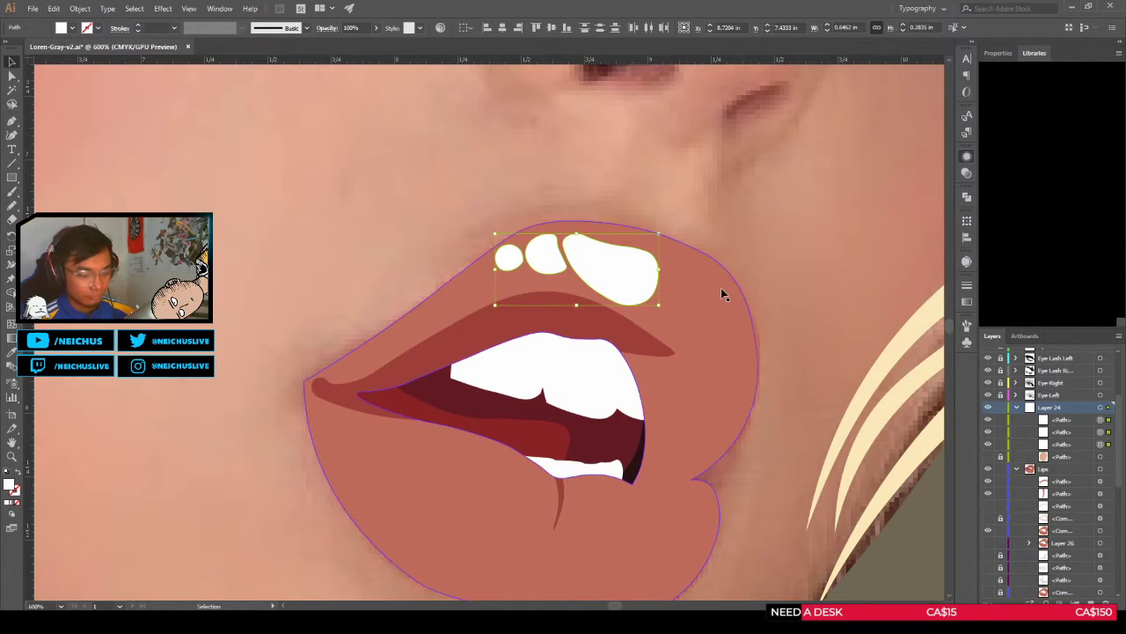
key("i")
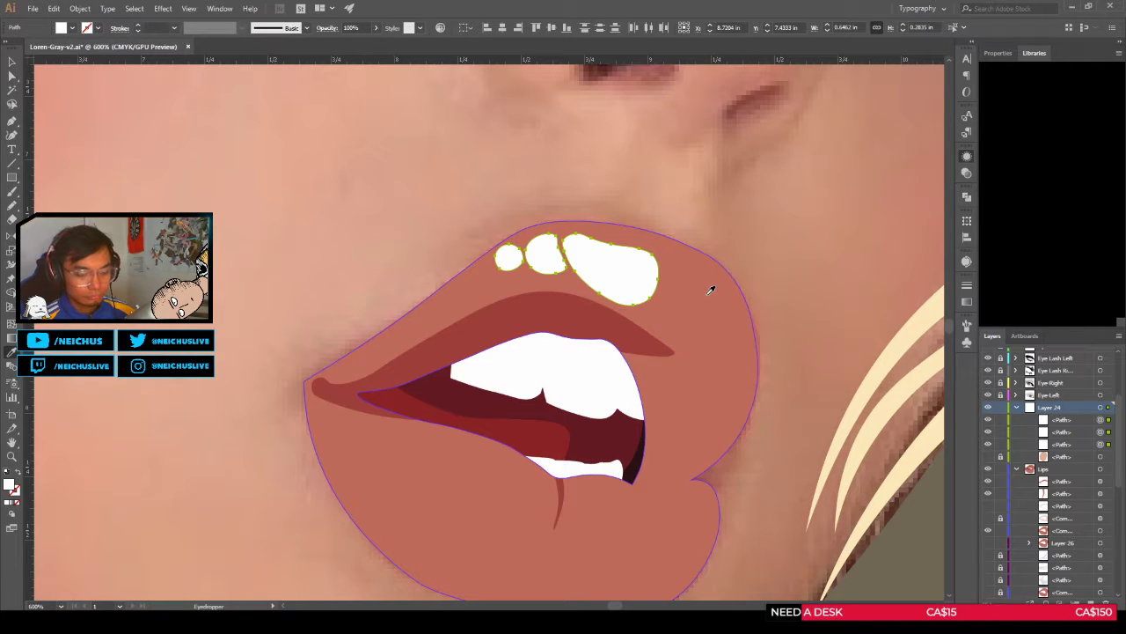
left_click(711, 290)
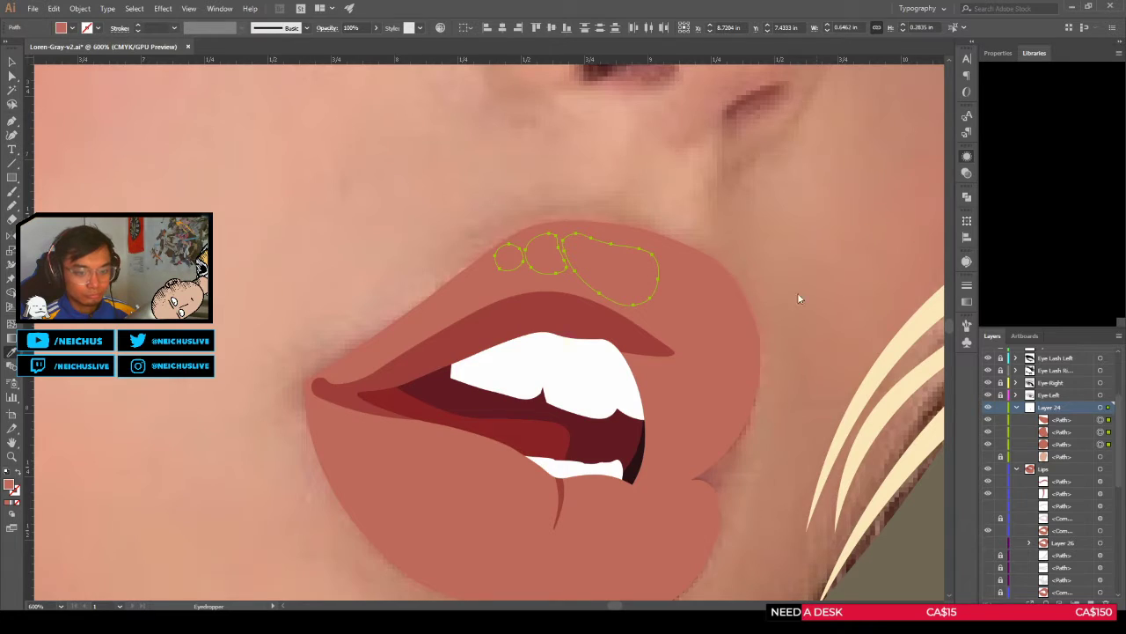
Step: Try blending modes and a sampled skin tone on the highlight shapes, keeping the light pink blend of the lip colour, and deselect them
left_click(771, 326)
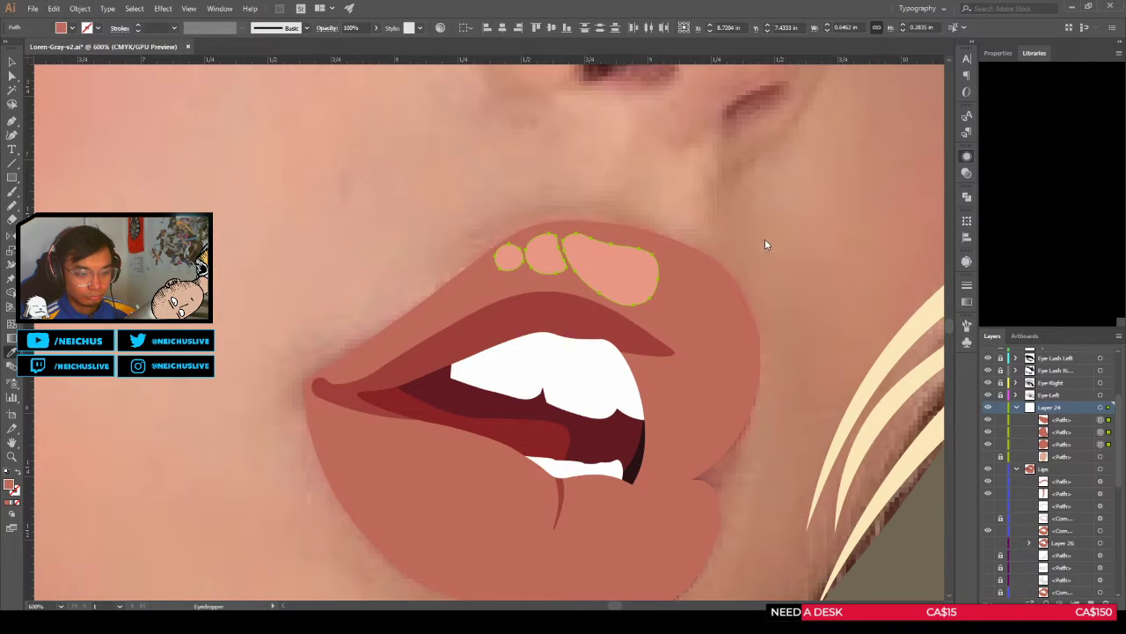
key("ctrl+z")
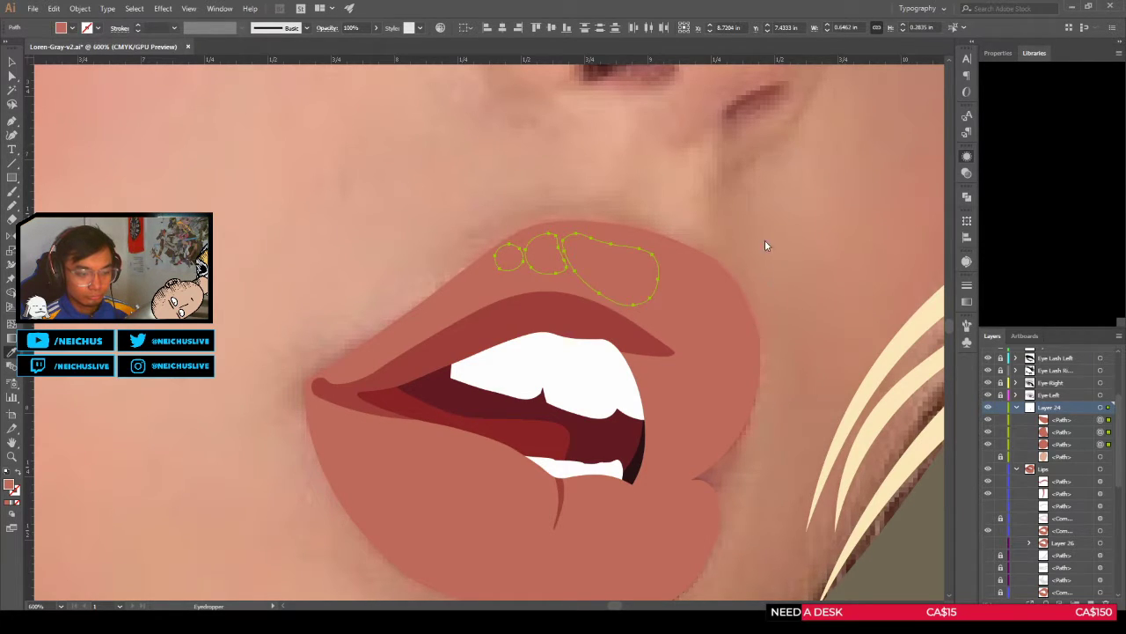
left_click(777, 321)
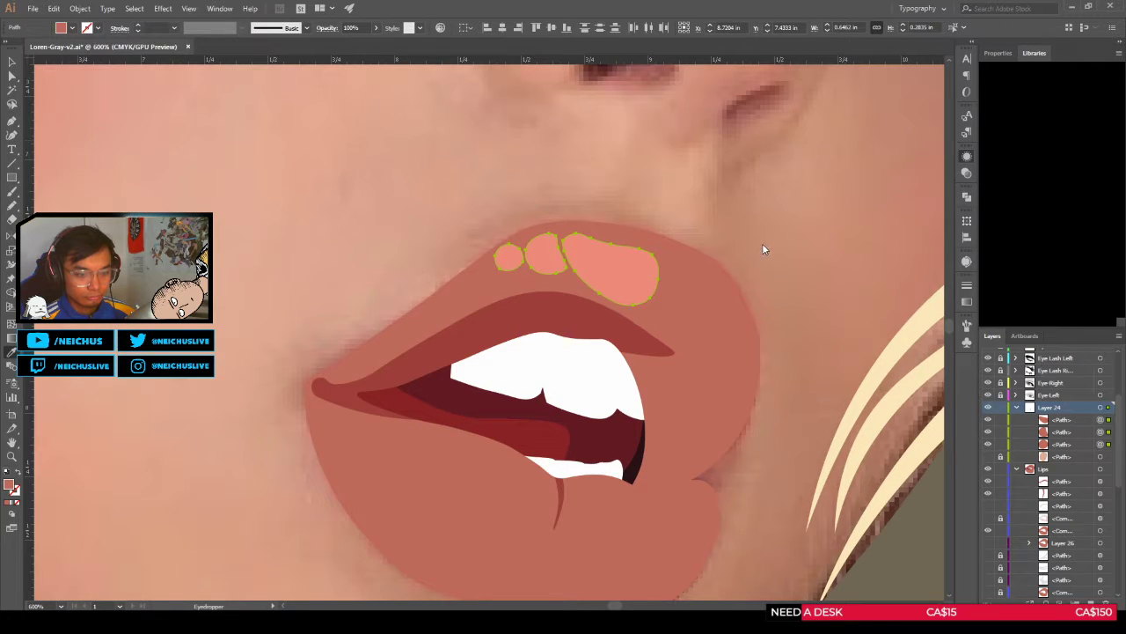
left_click(772, 359)
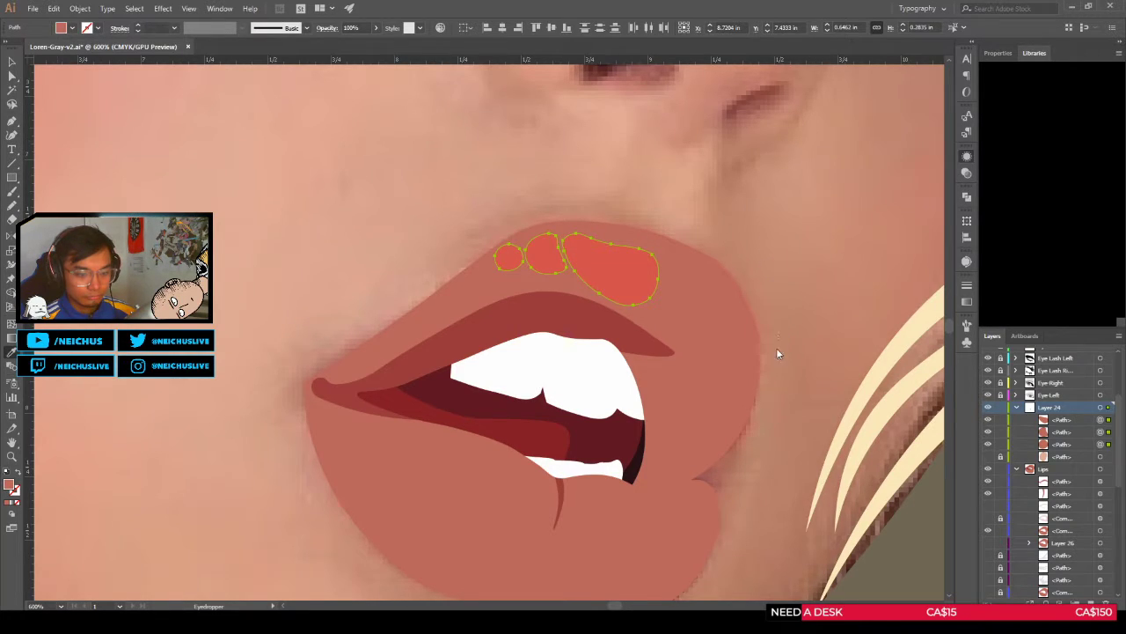
key("ctrl+z")
left_click(671, 200)
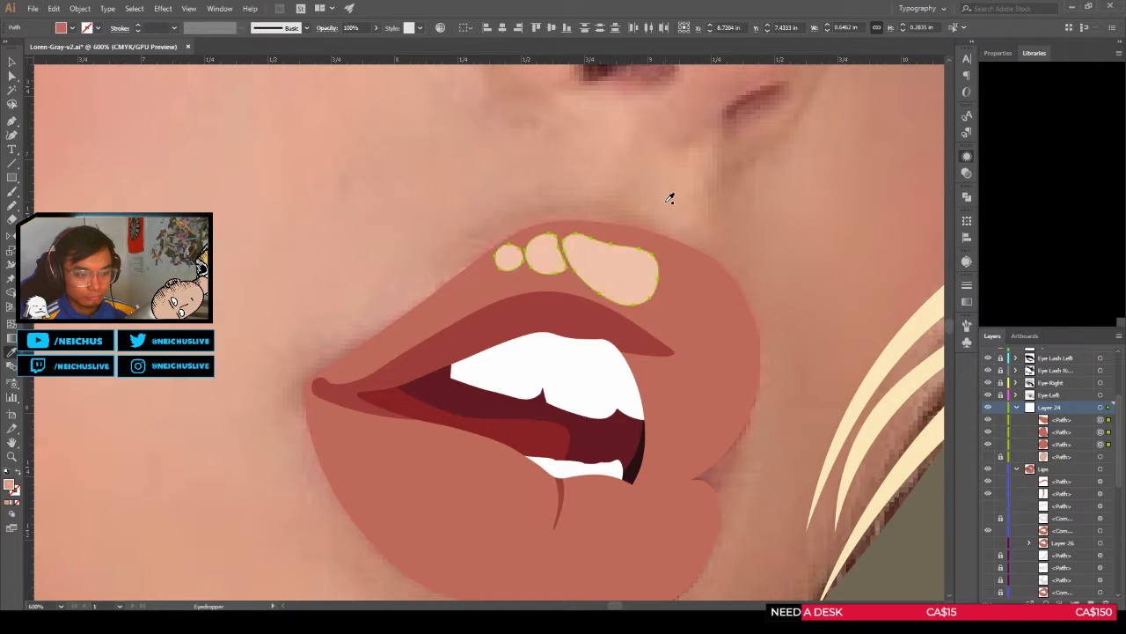
key("ctrl+z")
key("v")
left_click(669, 201)
Step: Hide the Lips layer and draw two white circles, about 0.03 in and 0.05 in wide, inside the smallest upper-lip highlight
scroll(670, 203, "down", 3)
scroll(696, 233, "down", 3)
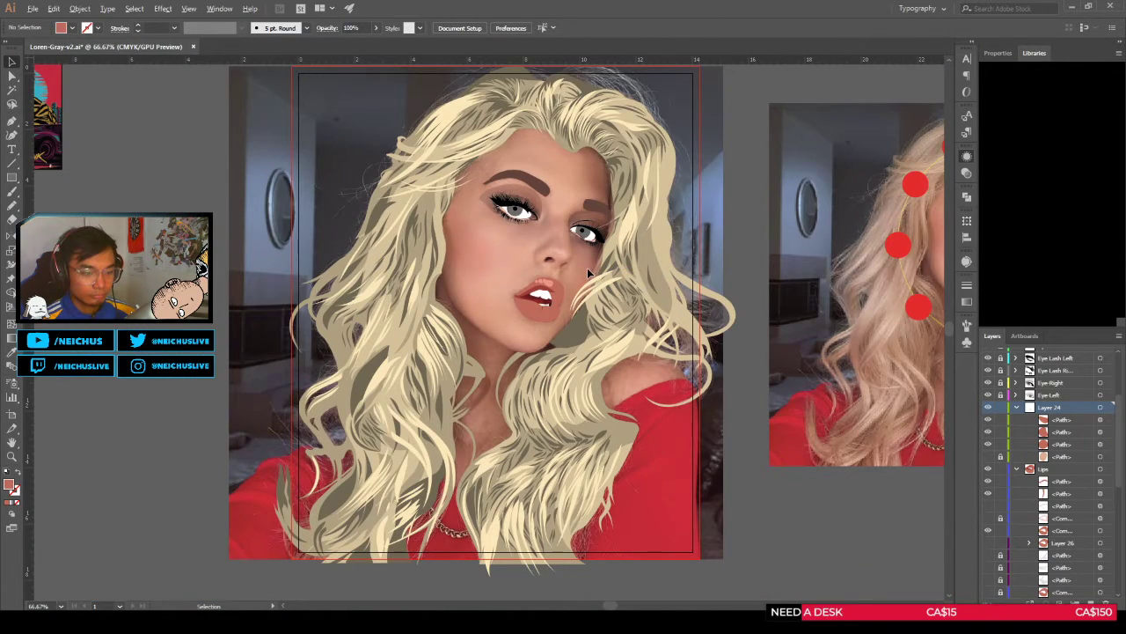
scroll(556, 276, "up", 3)
scroll(531, 296, "down", 2)
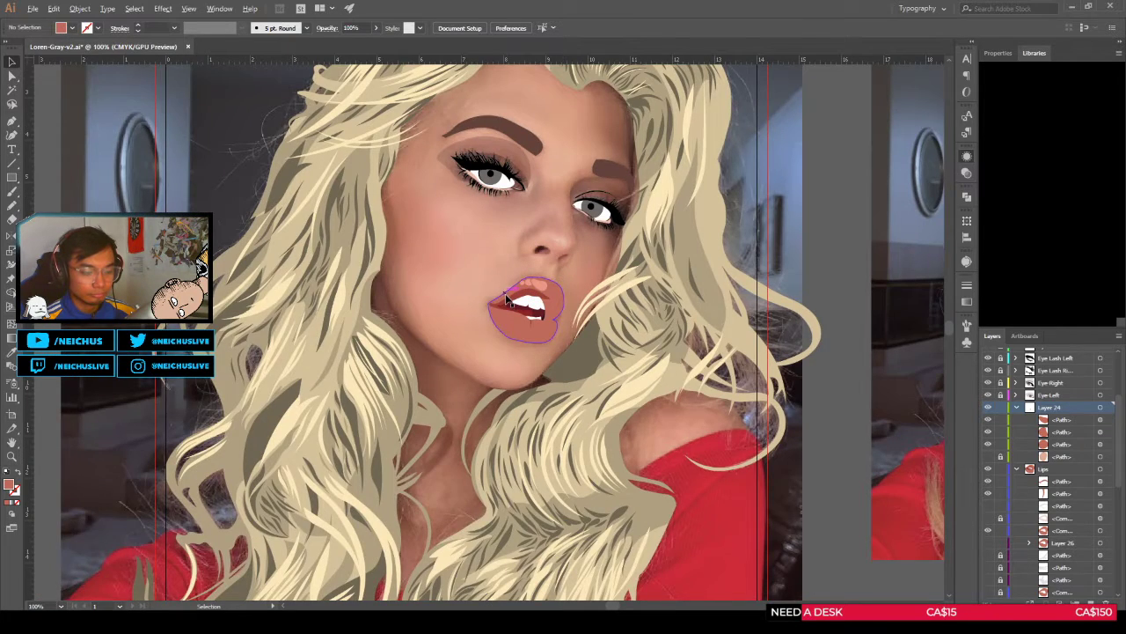
scroll(528, 308, "down", 1)
scroll(511, 312, "up", 3)
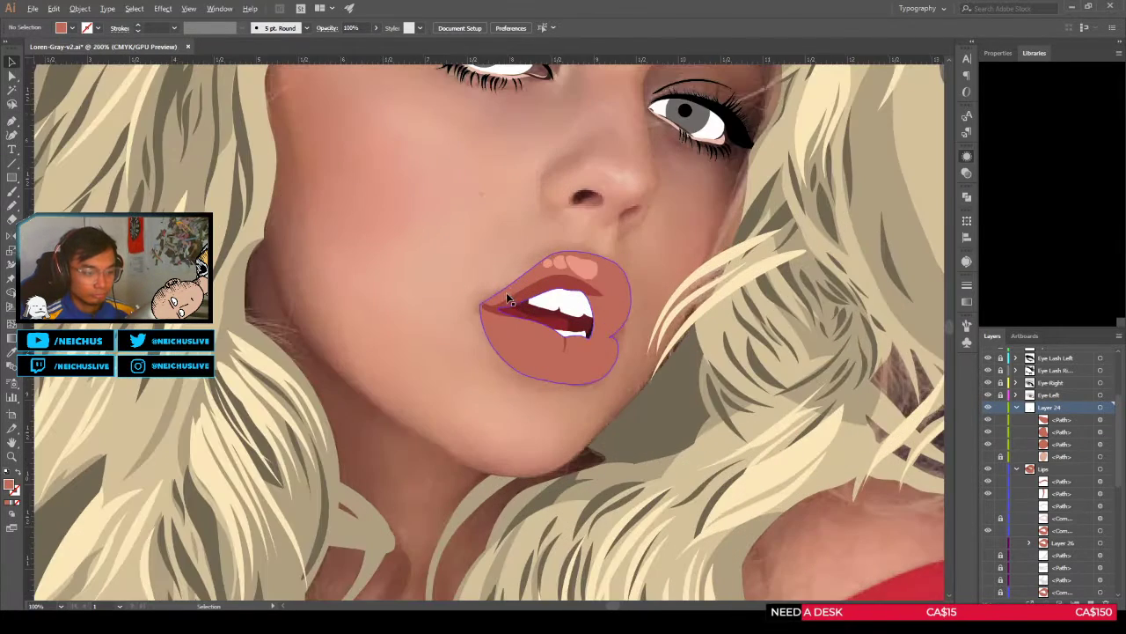
left_click(987, 468)
key("shift+grave")
scroll(566, 284, "up", 6)
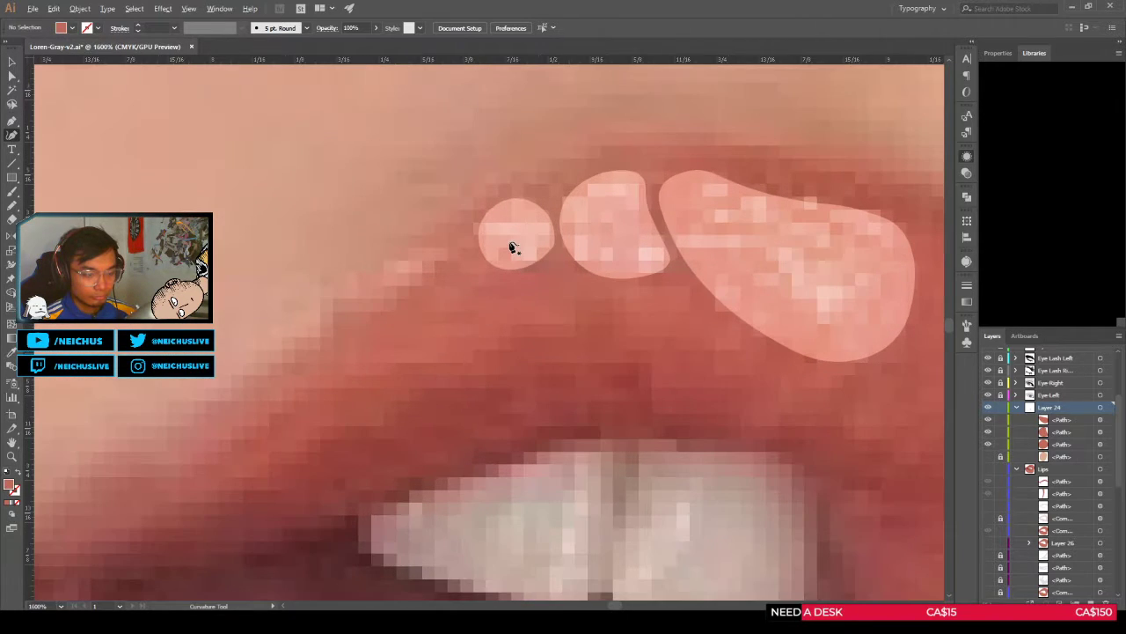
left_click(10, 178)
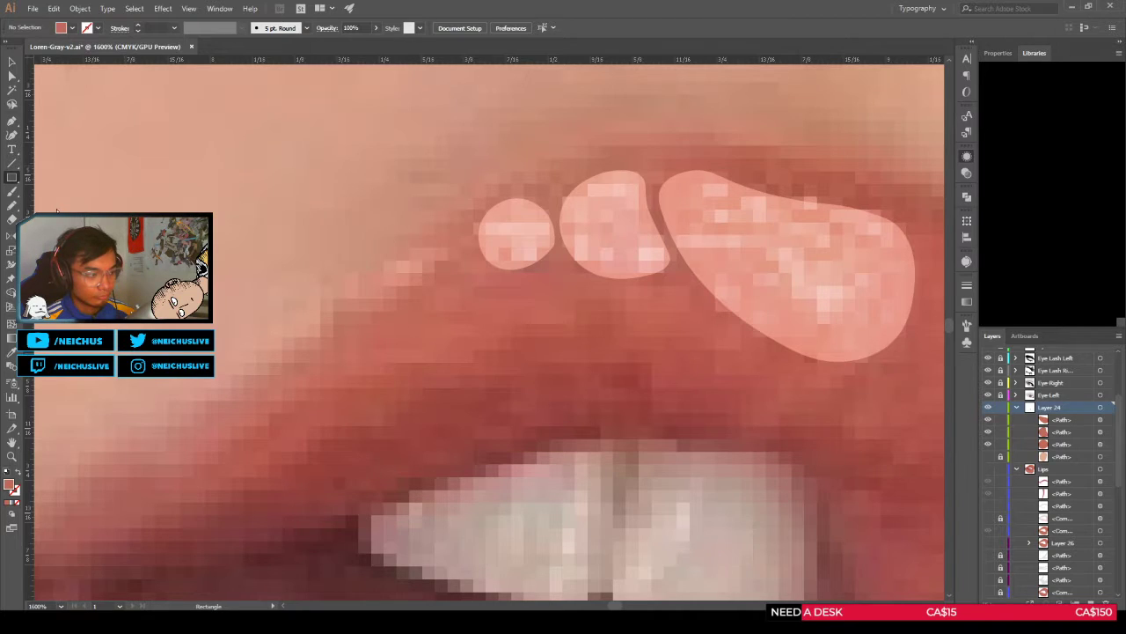
key("l")
left_click_drag(492, 234, 503, 242)
left_click(53, 168)
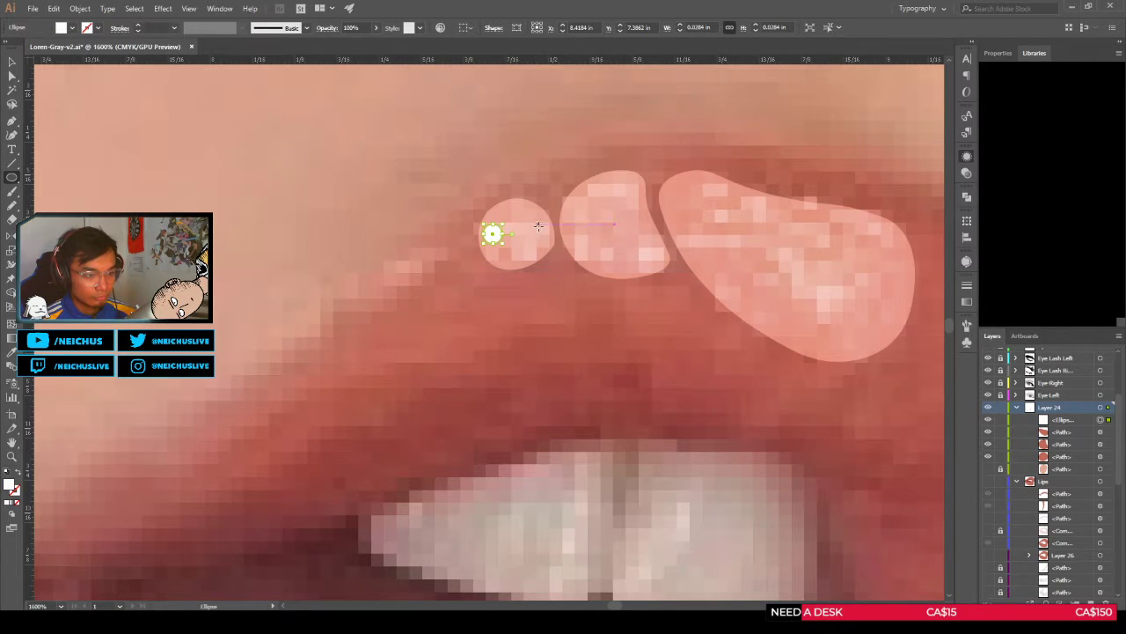
left_click_drag(538, 226, 504, 257)
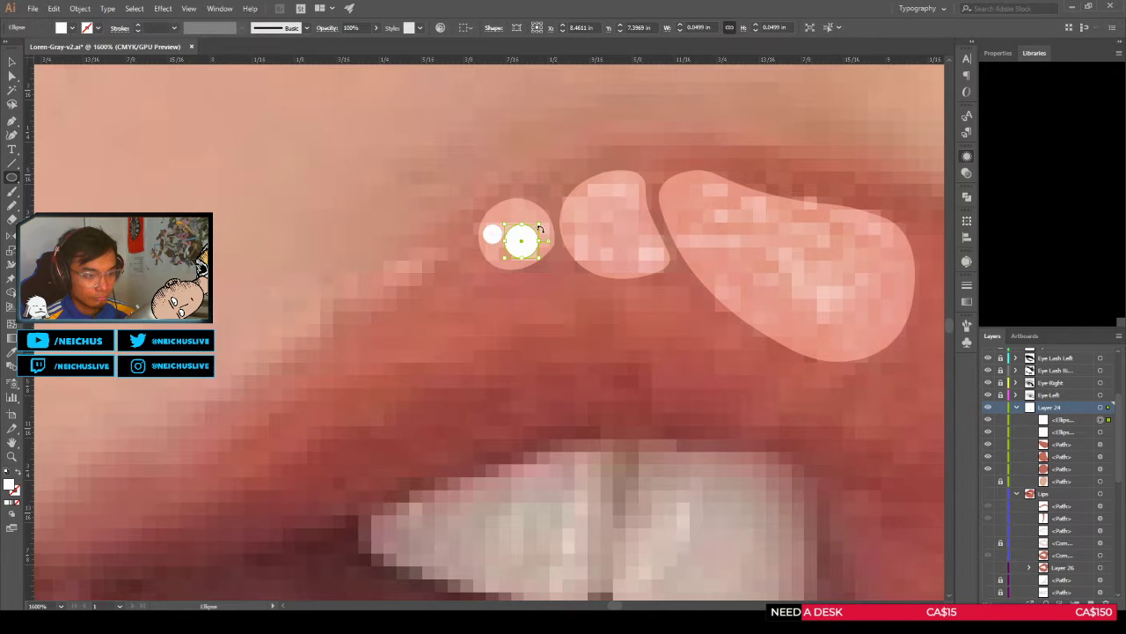
Step: Draw six white circles about 0.03 in wide inside the middle upper-lip highlight
left_click_drag(608, 233, 539, 262)
mouse_move(594, 198)
left_mouse_down()
mouse_move(537, 237)
mouse_move(602, 274)
mouse_move(567, 274)
left_mouse_up()
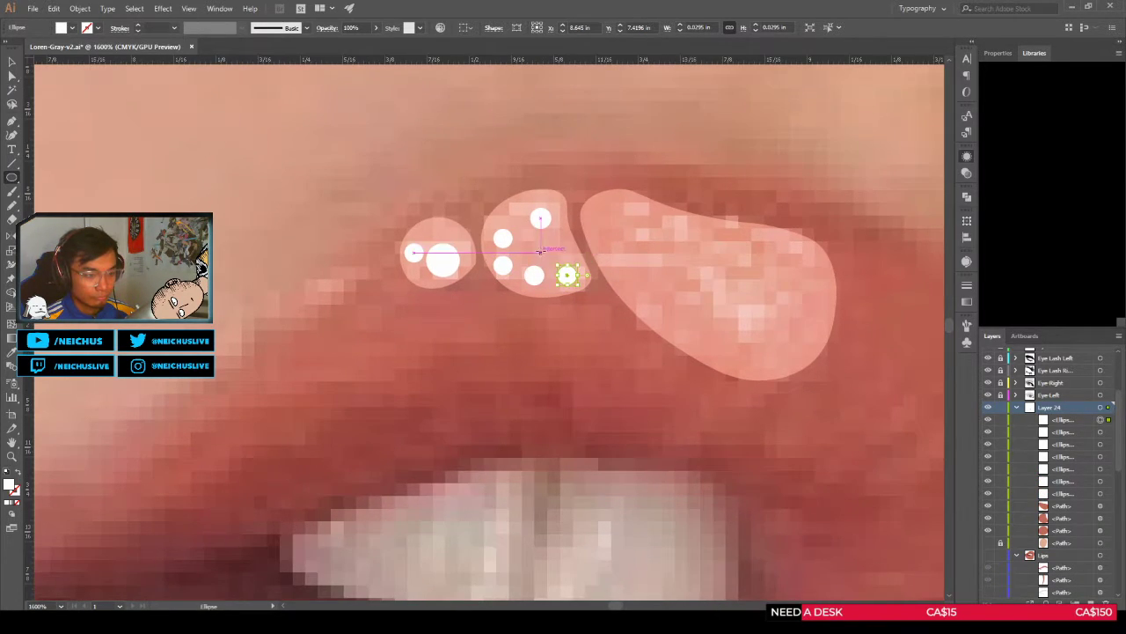
left_click_drag(524, 244, 542, 261)
Step: Scatter white circles about 0.03 to 0.05 in wide over the bright spots of the largest upper-lip highlight
scroll(617, 254, "right", 2)
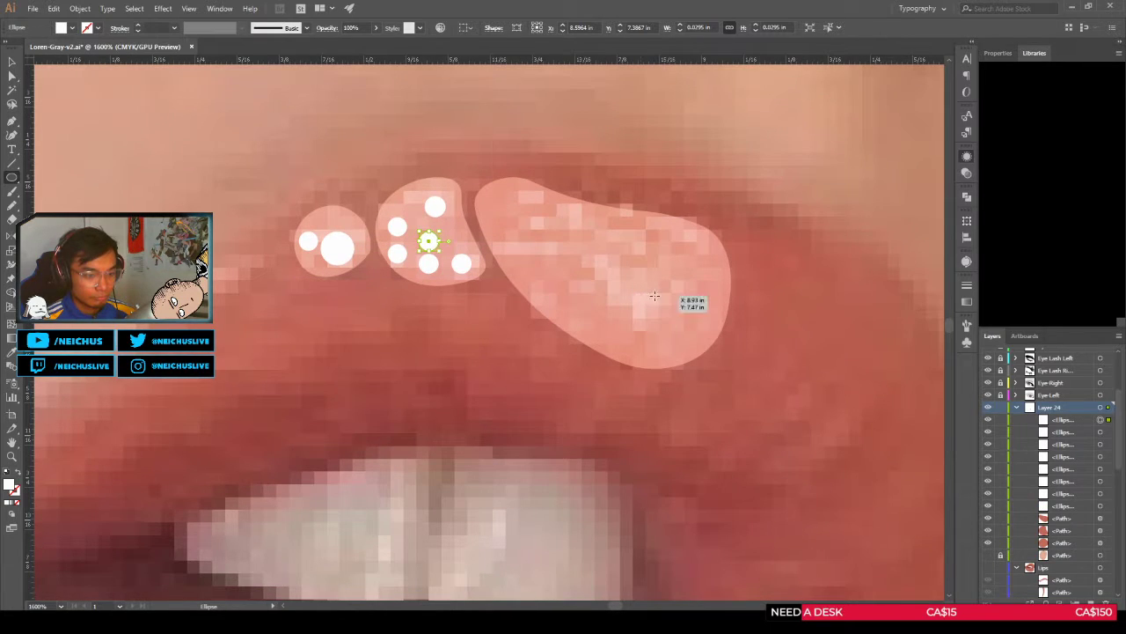
left_click_drag(655, 295, 634, 316)
mouse_move(613, 258)
left_mouse_down()
mouse_move(586, 285)
mouse_move(539, 301)
mouse_move(557, 315)
left_mouse_up()
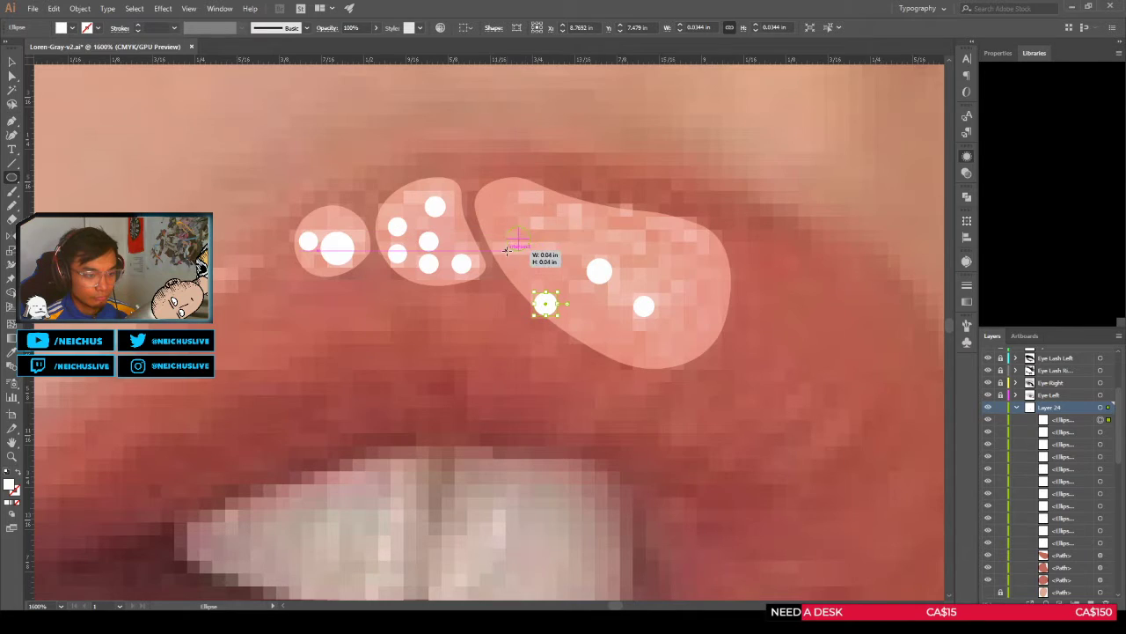
mouse_move(530, 257)
left_mouse_down()
mouse_move(499, 227)
mouse_move(532, 218)
mouse_move(534, 198)
mouse_move(525, 206)
left_mouse_up()
left_click_drag(652, 236, 623, 264)
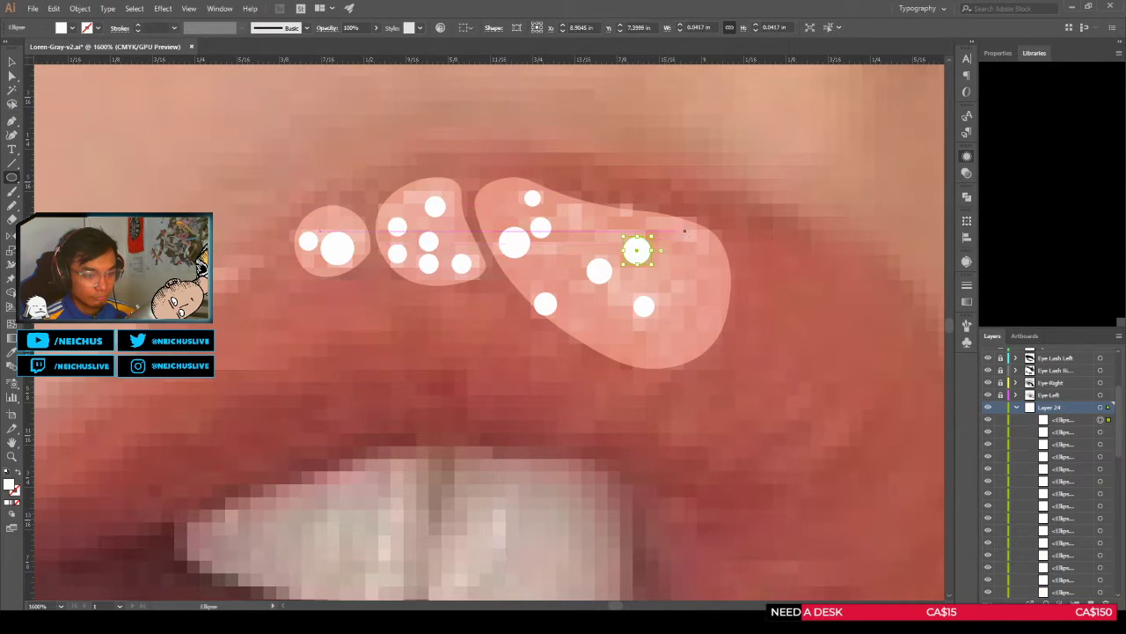
mouse_move(684, 228)
left_mouse_down()
mouse_move(663, 247)
mouse_move(699, 247)
mouse_move(637, 286)
mouse_move(659, 308)
left_mouse_up()
left_click_drag(699, 274, 680, 294)
left_click_drag(588, 234, 578, 242)
Step: Collapse Layer 24, show the Lips layer, and check the white sparkle circles against the whole face
scroll(604, 253, "down", 6)
key("v")
left_click(643, 240)
scroll(655, 249, "down", 2)
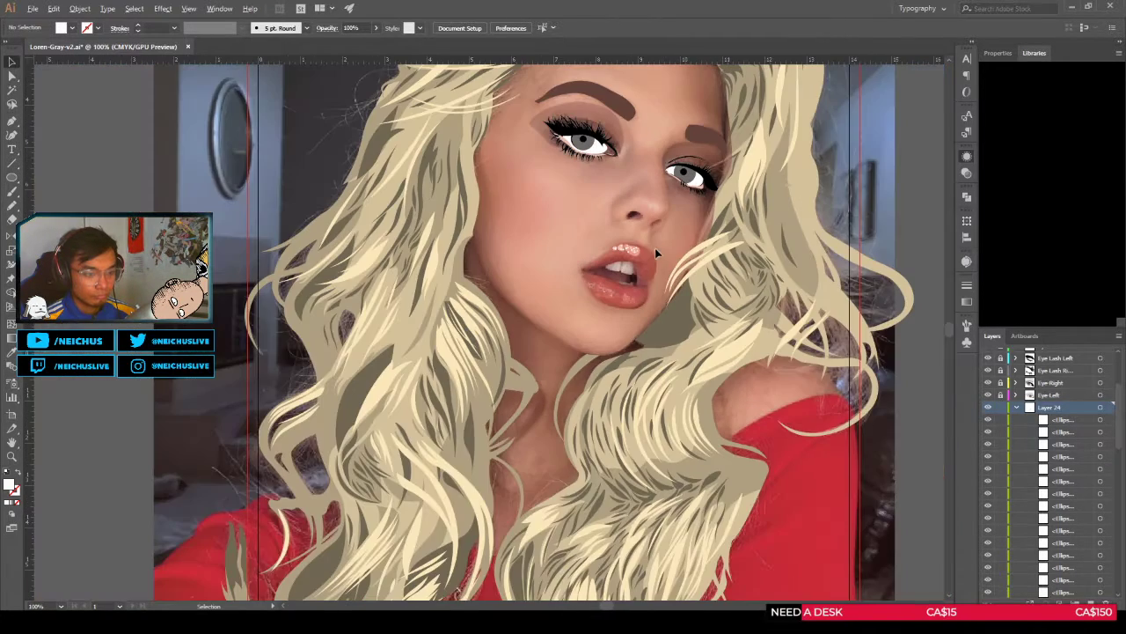
scroll(655, 247, "up", 1, "alt")
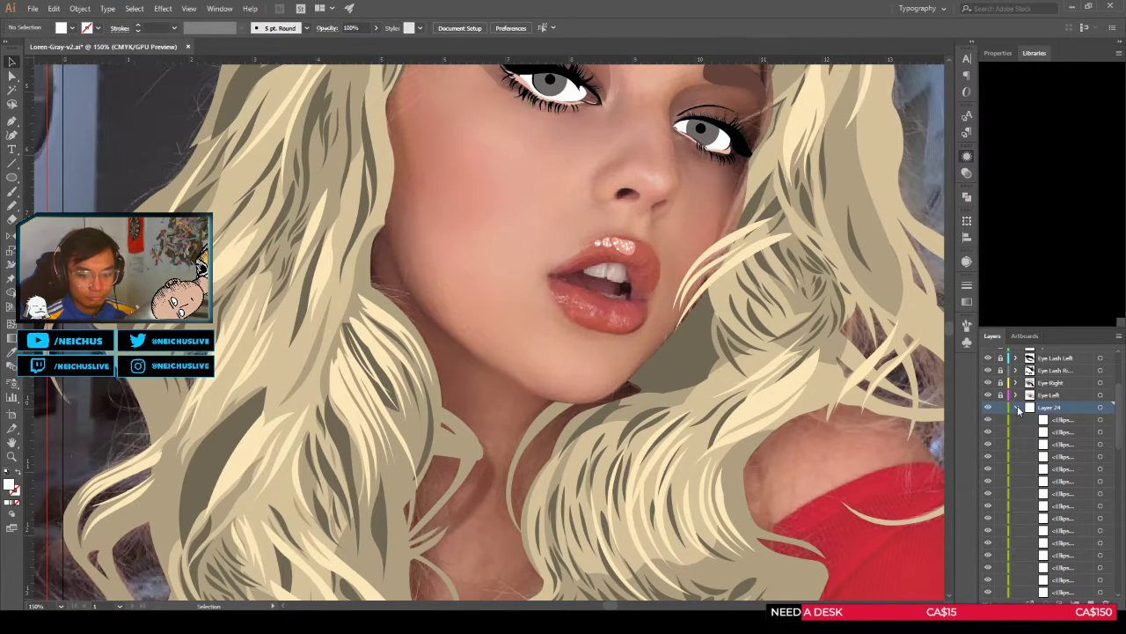
left_click(1019, 410)
left_click(987, 420)
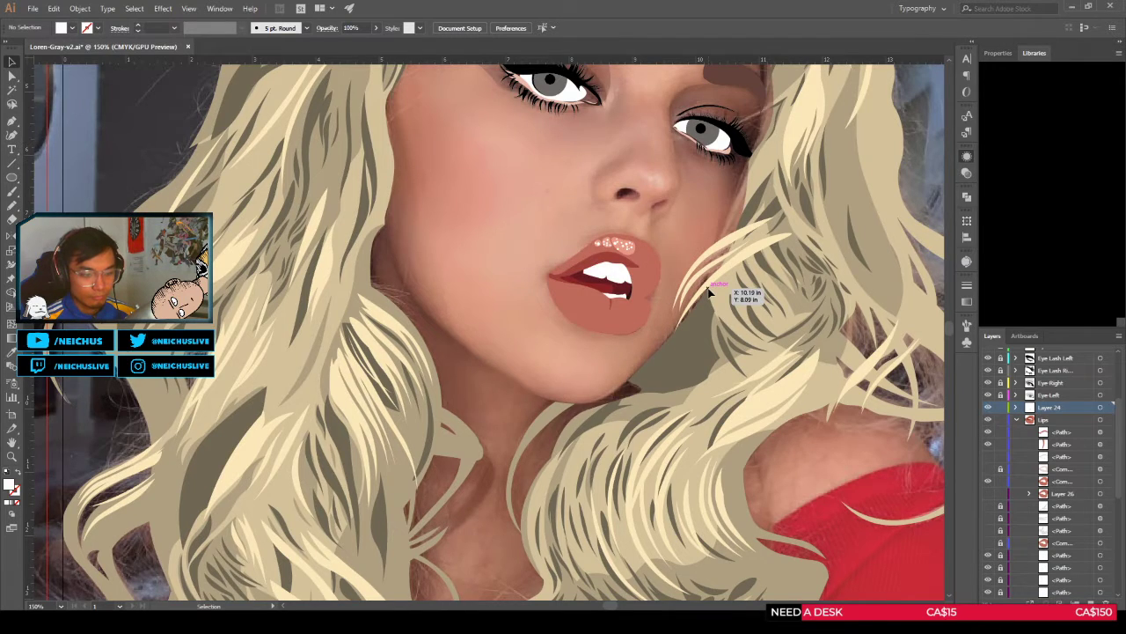
scroll(710, 293, "down", 3, "alt")
scroll(567, 274, "up", 4, "alt")
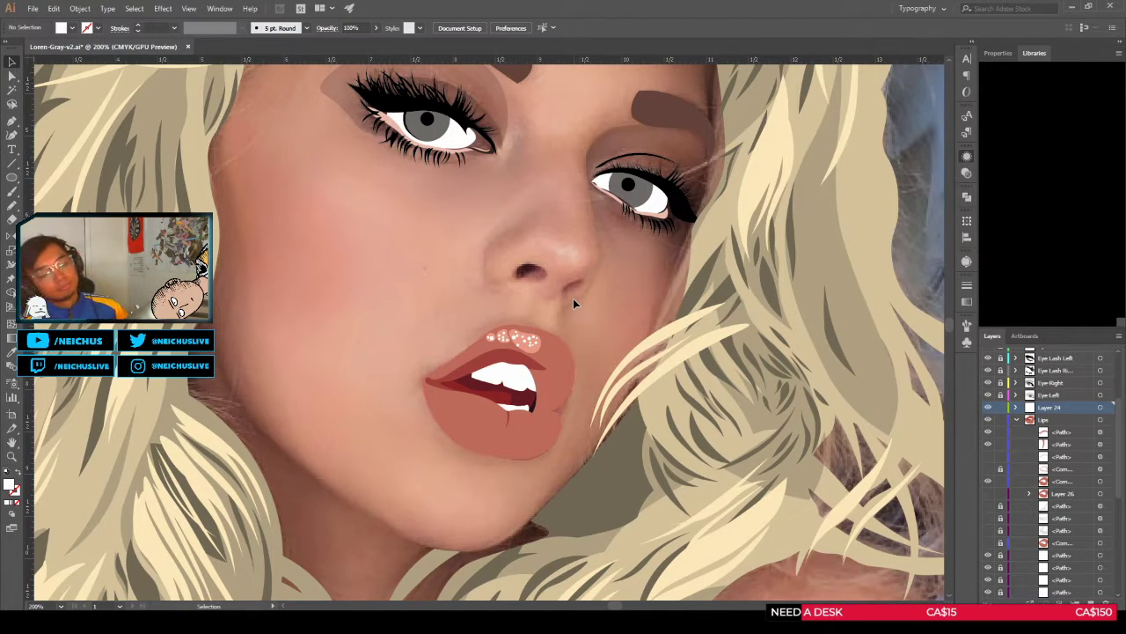
Step: Collapse the Lips layer, then select all the white circles in Layer 24 and delete them, keeping the traced highlight shapes
left_click(1019, 419)
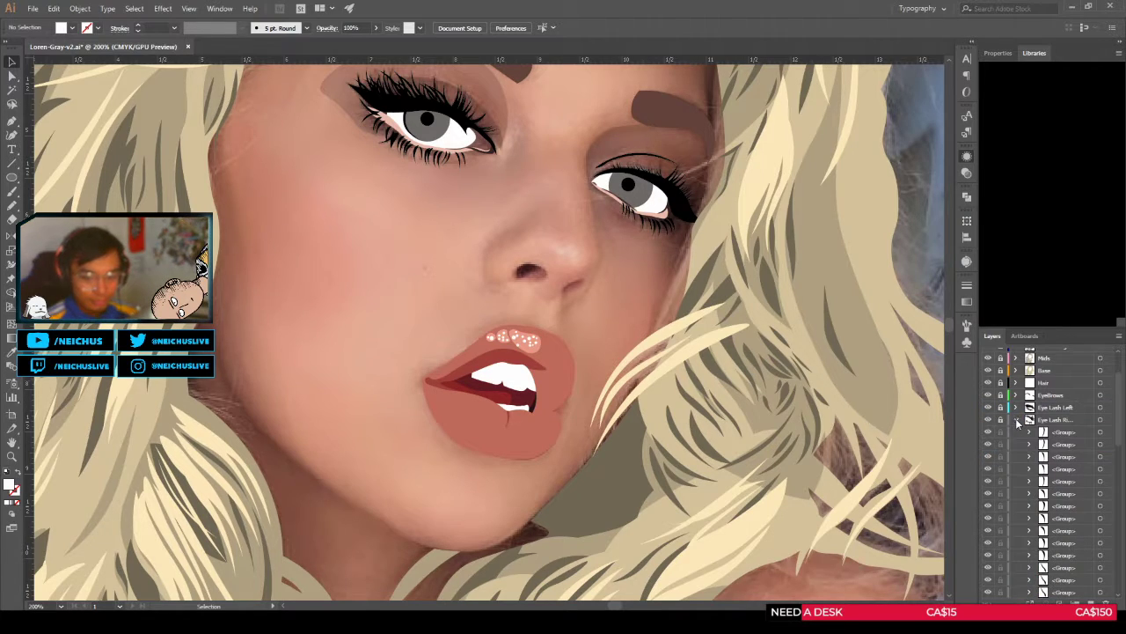
left_click(1017, 456)
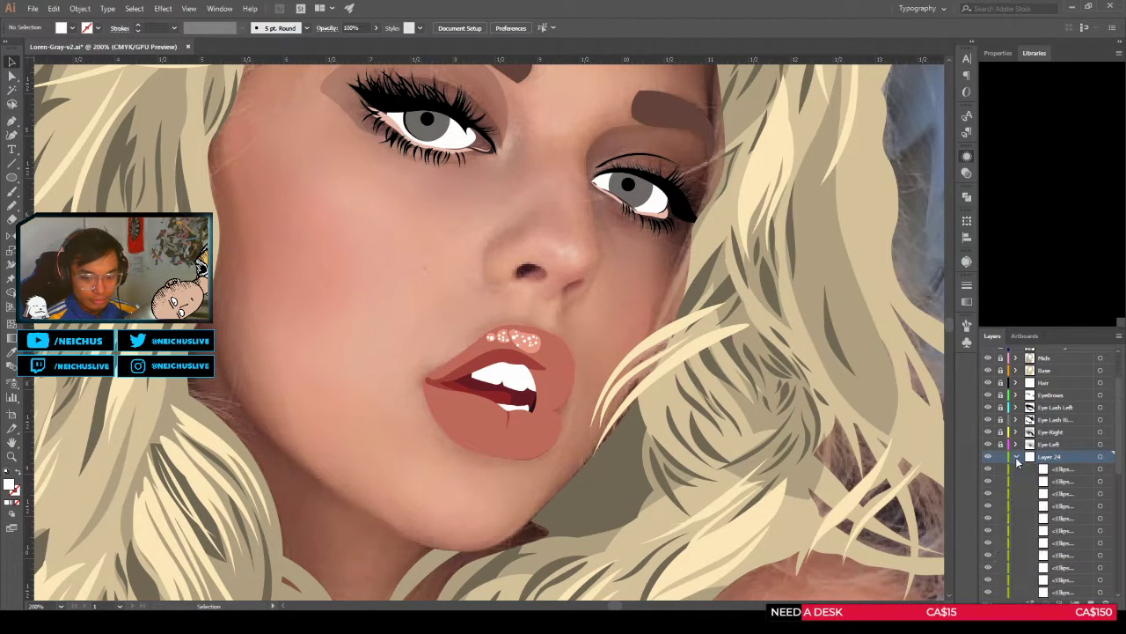
left_click(1100, 469)
scroll(1100, 469, "down", 2)
left_click(1100, 407, "shift")
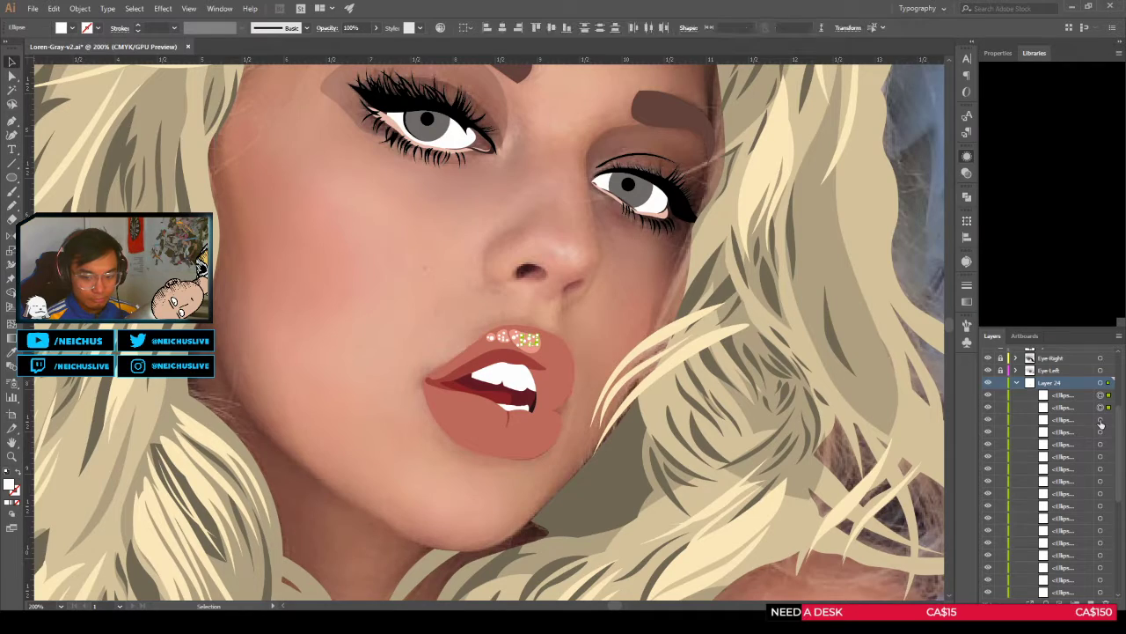
left_click_drag(1100, 476, 1100, 521)
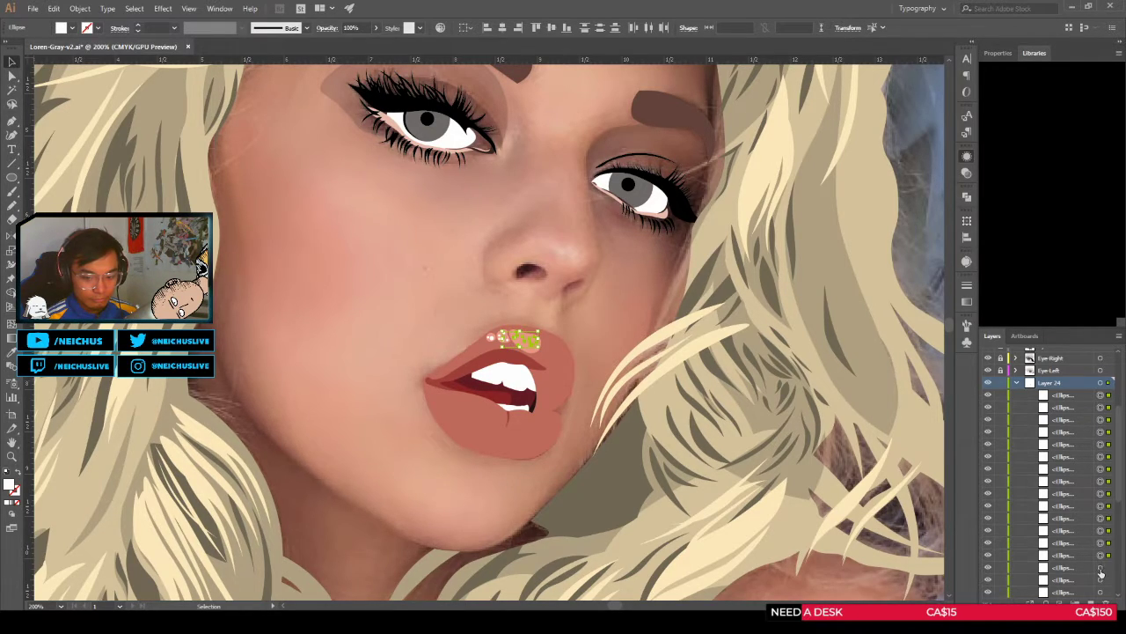
scroll(1101, 596, "down", 3)
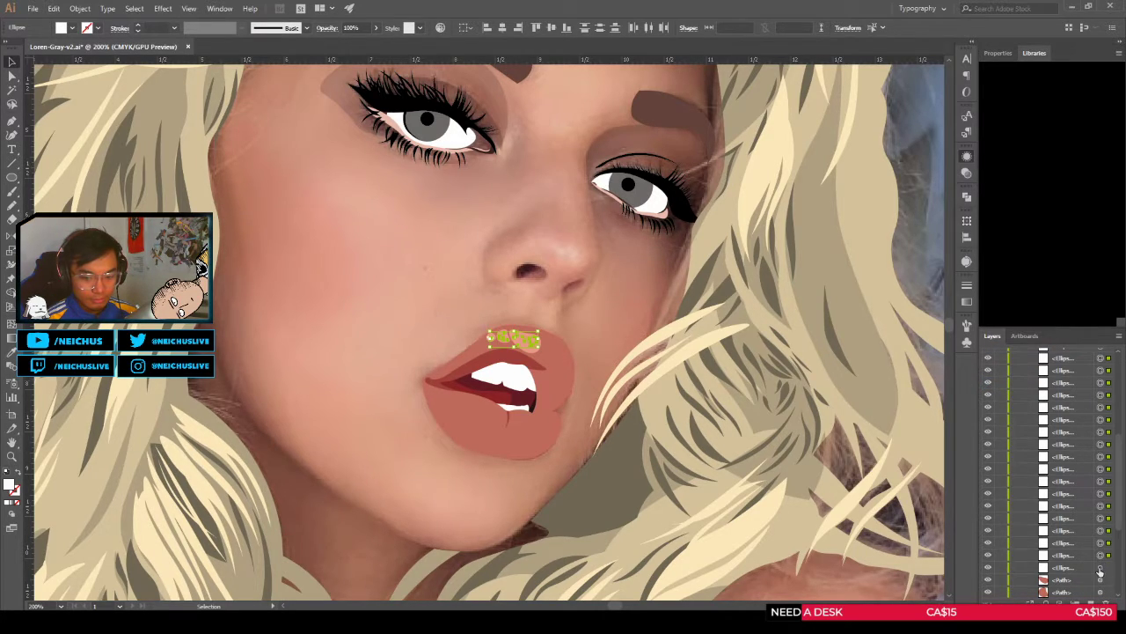
key("Delete")
scroll(565, 384, "down", 2)
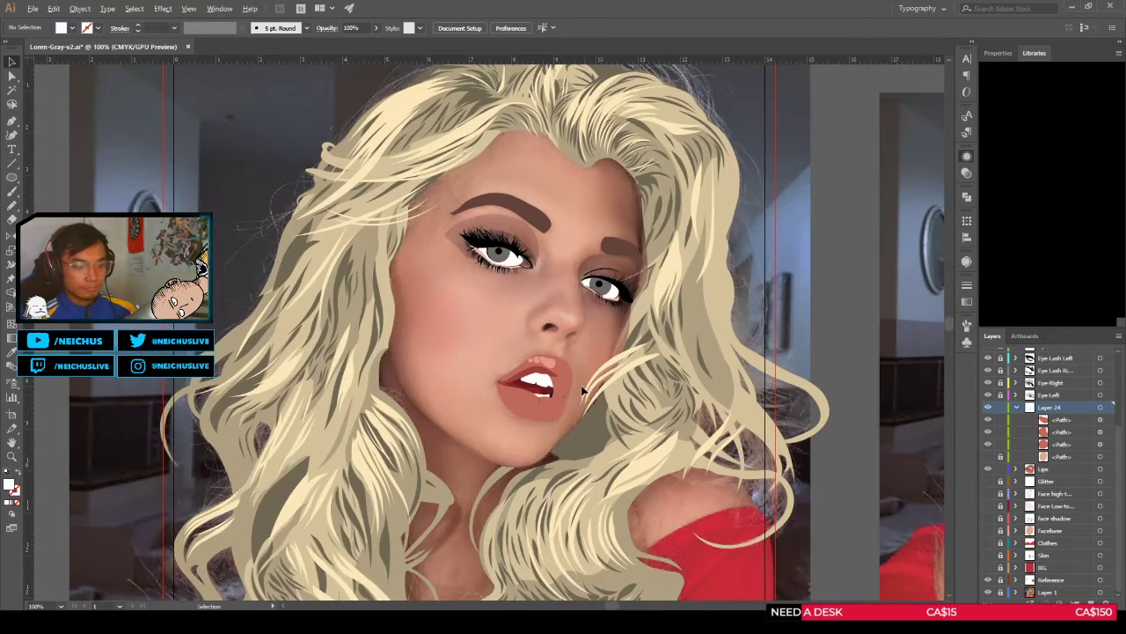
Step: Hide the Lips layer to expose the photographed lips, and activate the Curvature tool
scroll(576, 388, "up", 2)
left_click(988, 468)
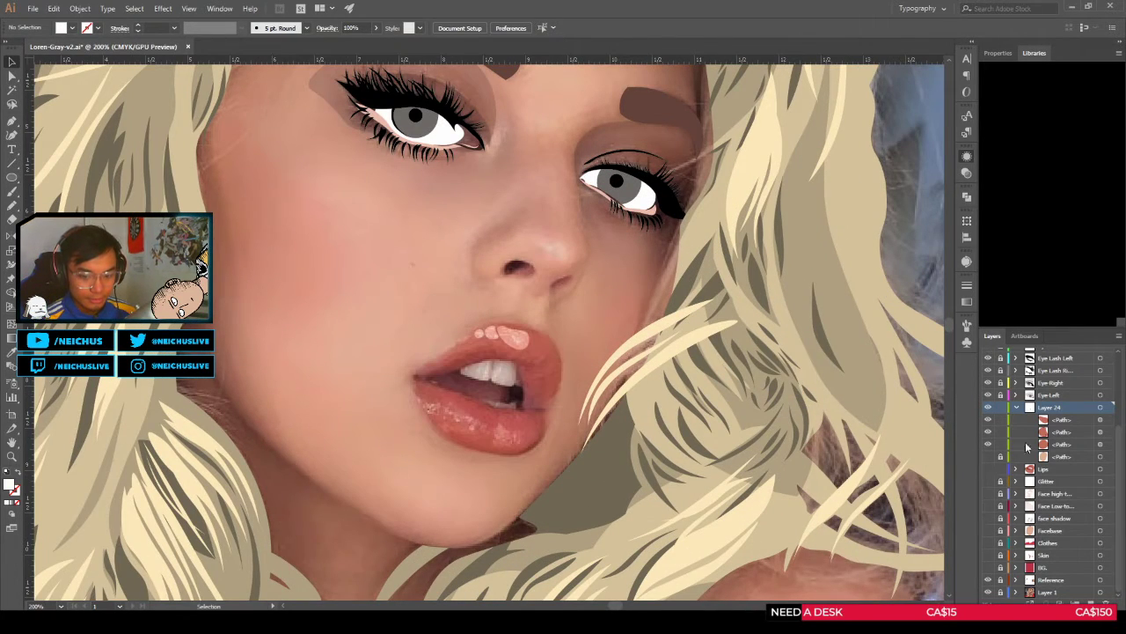
key("shift+grave")
scroll(528, 379, "down", 1)
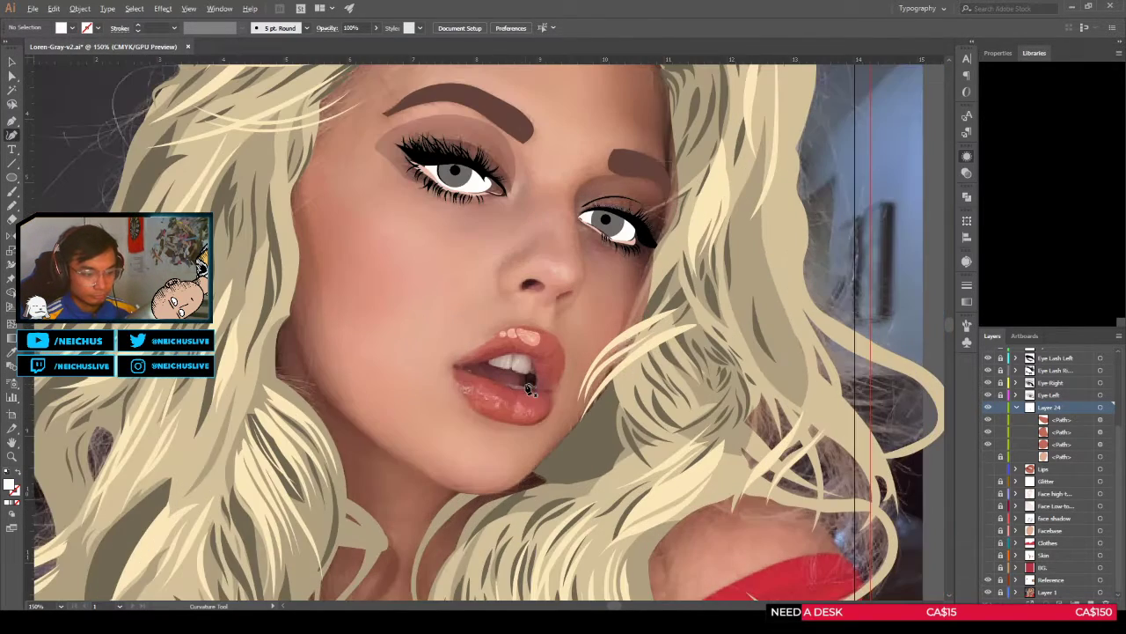
Step: Examine the glossy highlights on the photo's lower lip, both close up and against the whole face
scroll(506, 419, "up", 2)
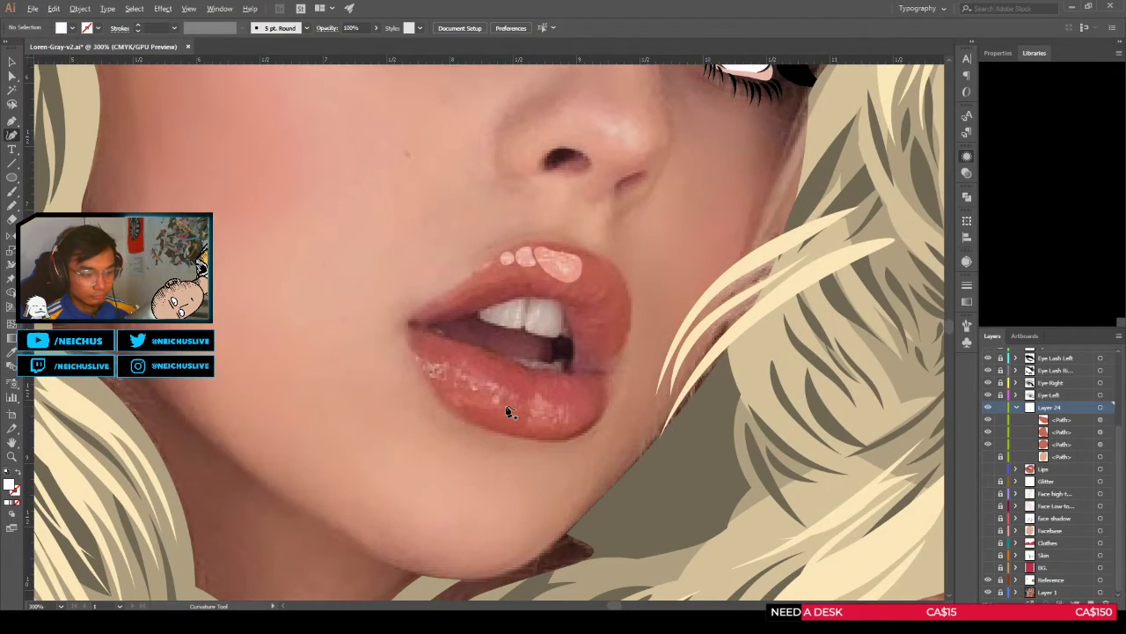
scroll(509, 411, "down", 5)
scroll(503, 419, "up", 2)
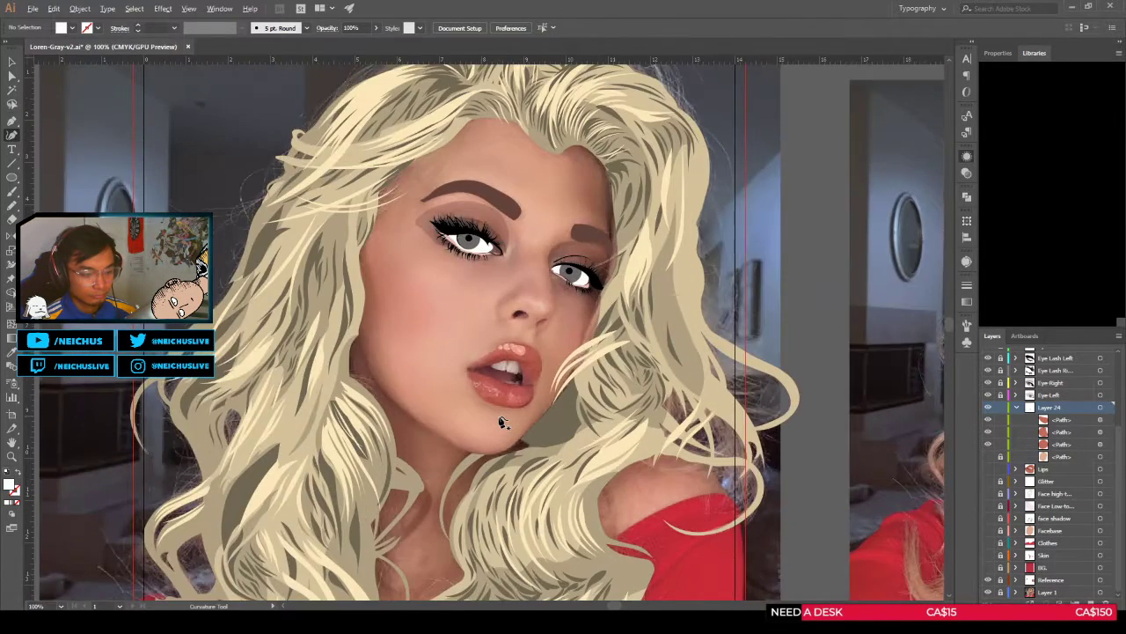
scroll(502, 422, "down", 1)
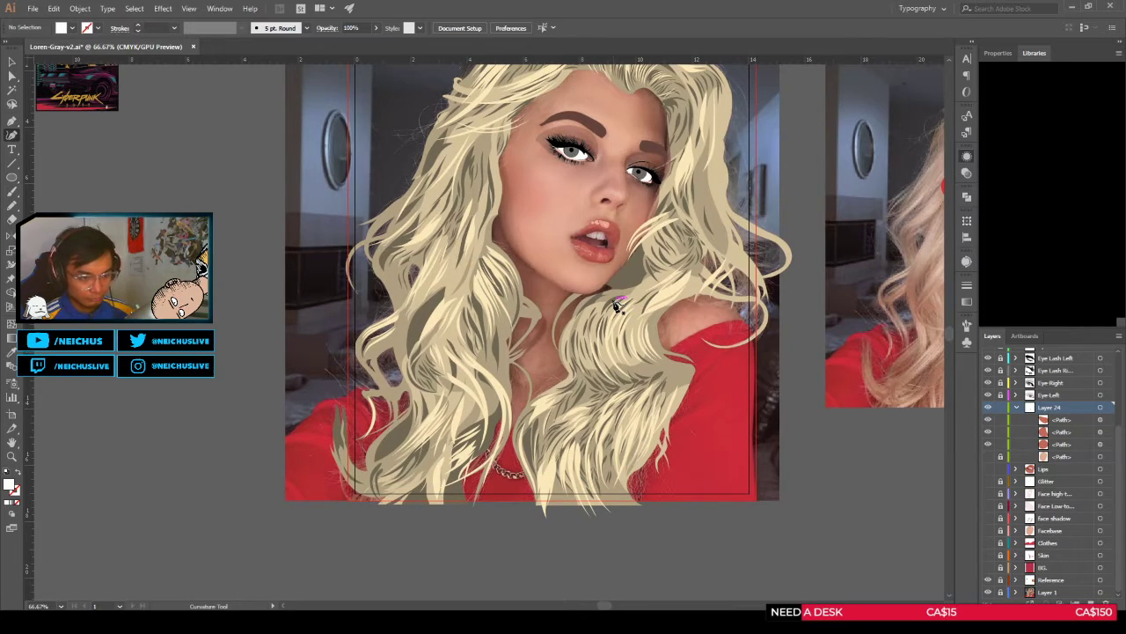
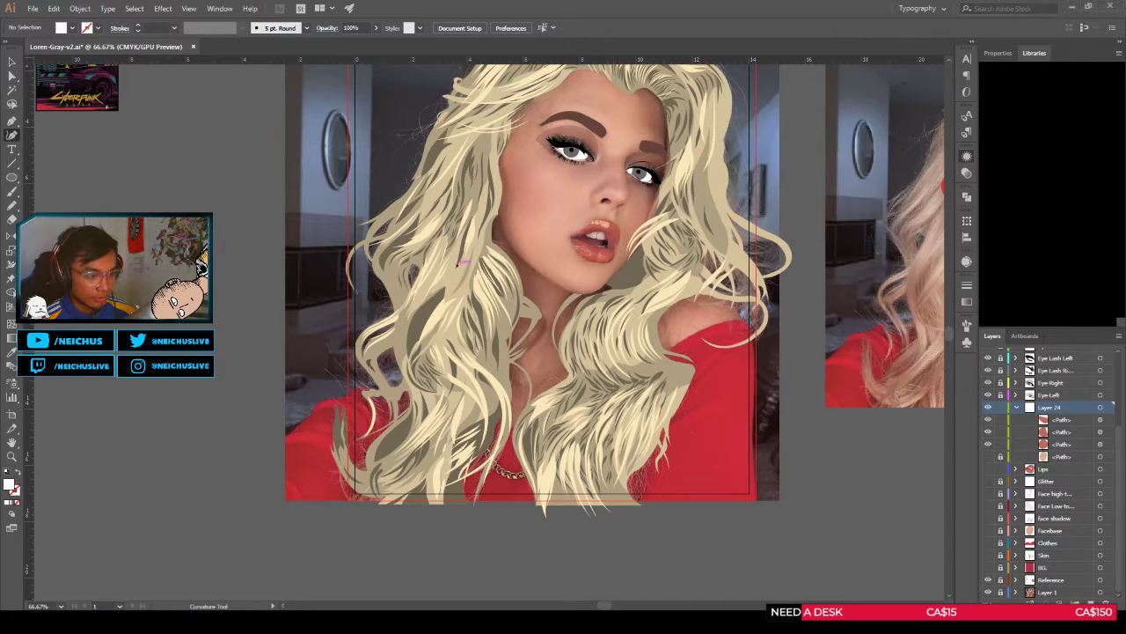
scroll(592, 271, "up", 2)
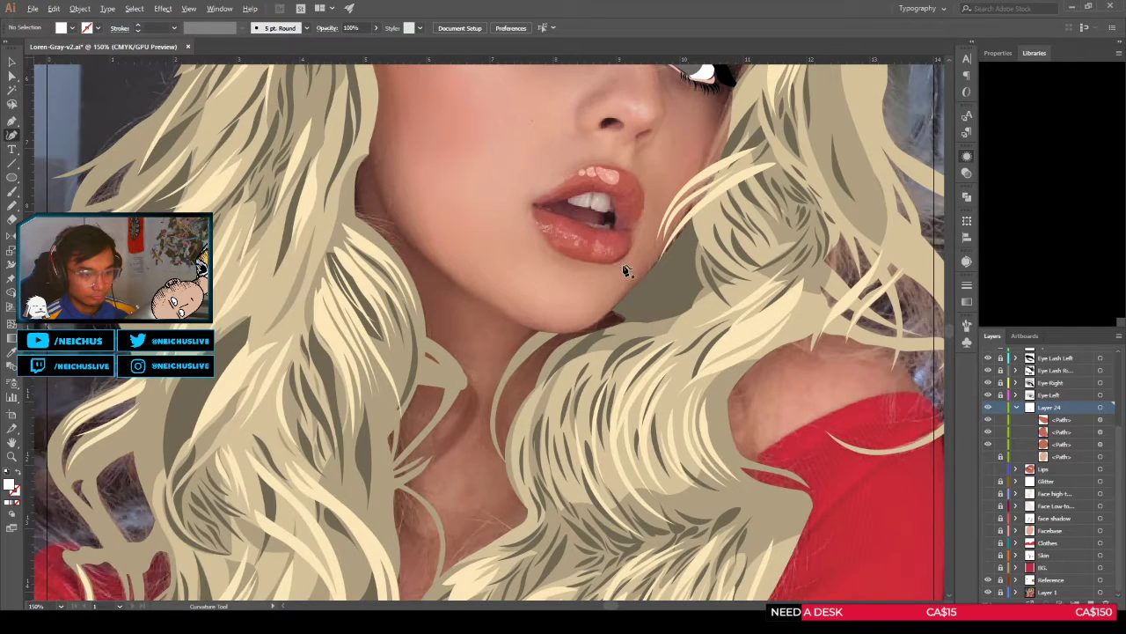
scroll(618, 253, "down", 1)
scroll(619, 253, "up", 2)
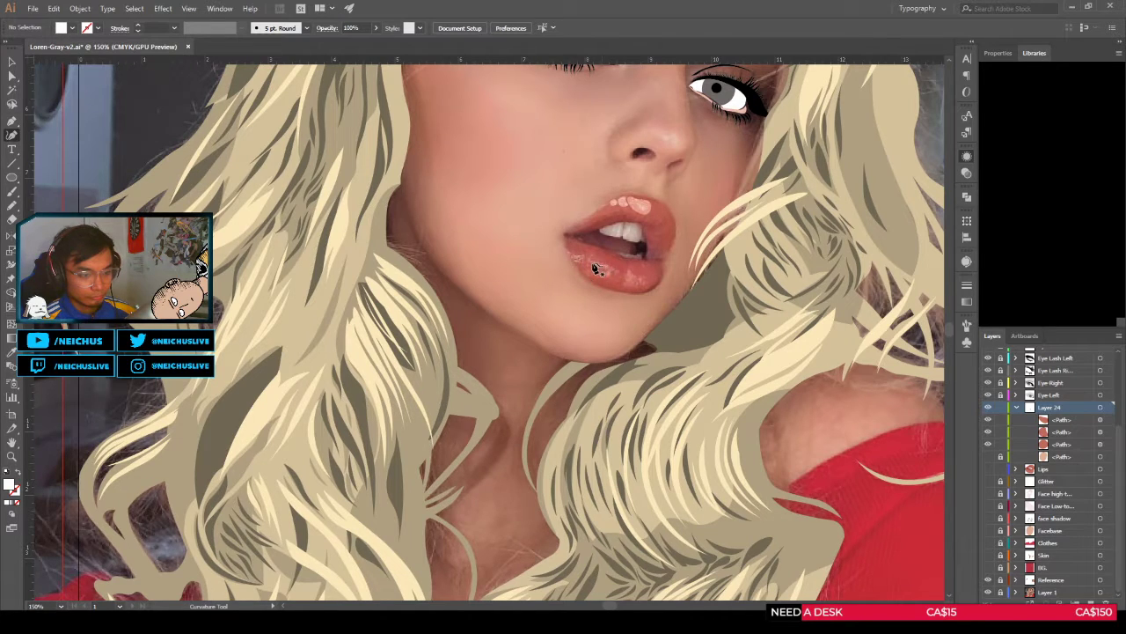
scroll(615, 278, "up", 1)
scroll(613, 278, "down", 3)
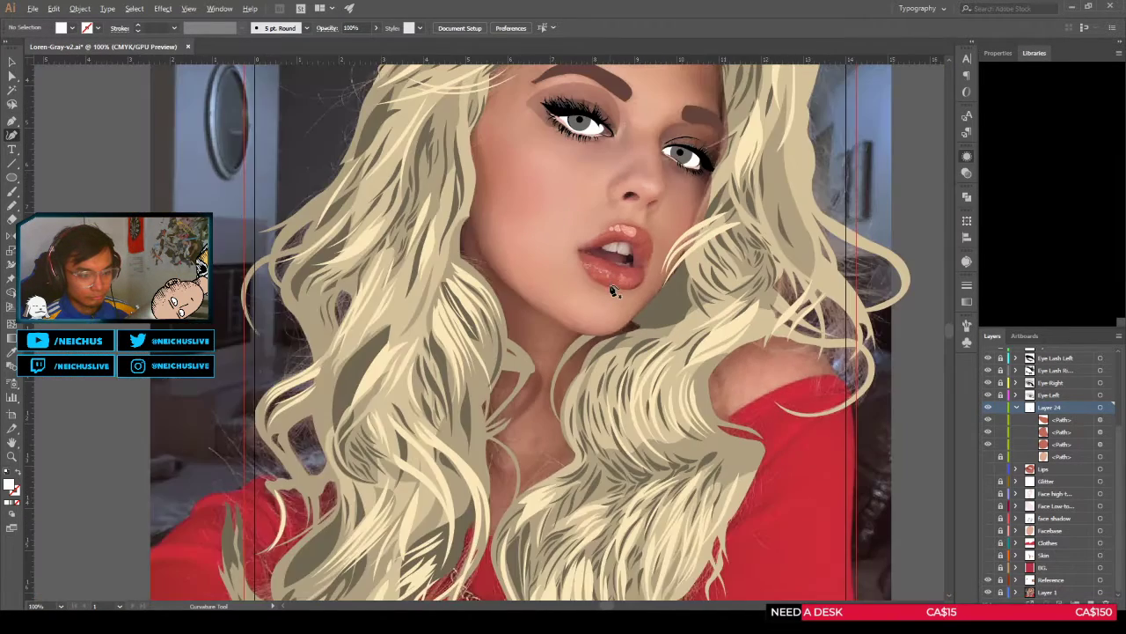
left_click_drag(667, 292, 511, 317)
scroll(464, 316, "up", 2)
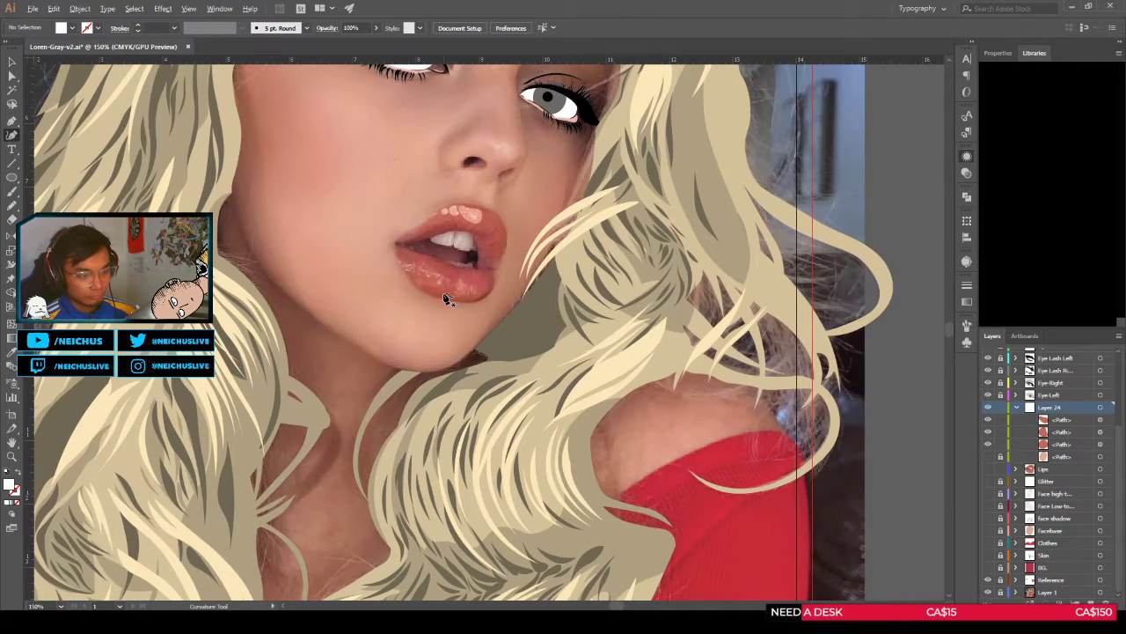
scroll(443, 295, "up", 4)
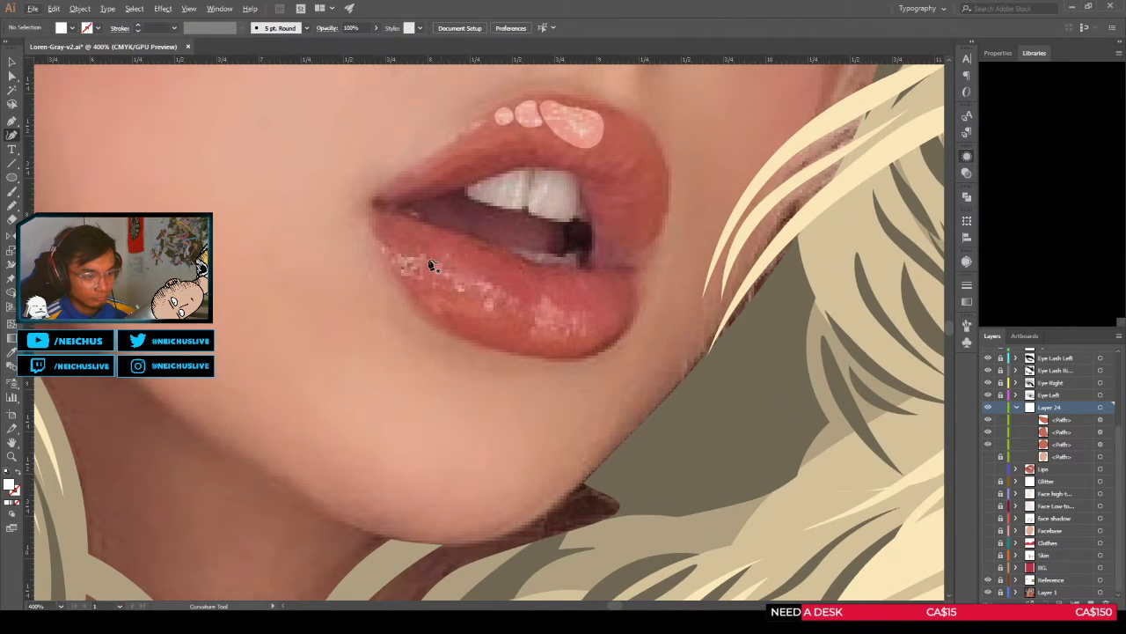
left_click(423, 255)
left_click(443, 257)
key("ctrl+z")
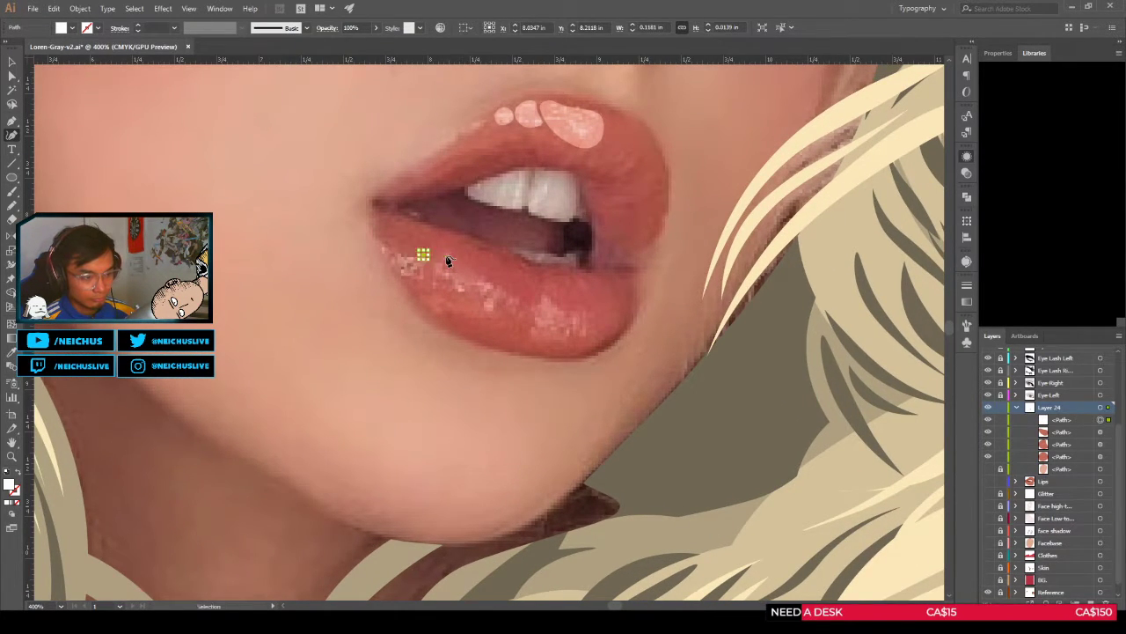
left_click(447, 261)
left_click(465, 264)
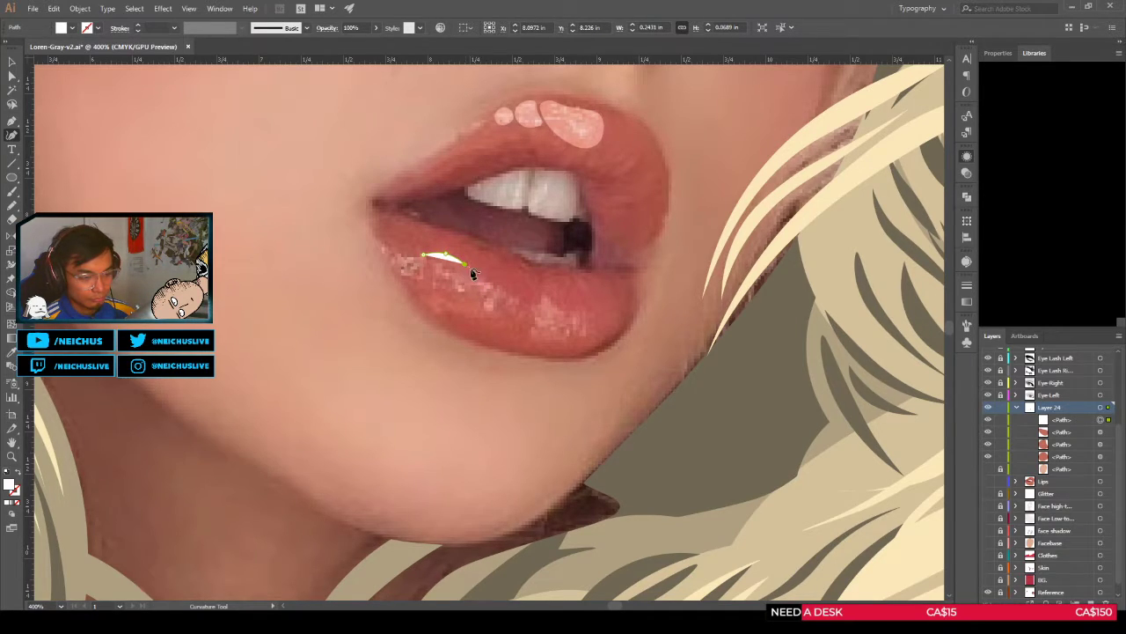
left_click(482, 278)
key("ctrl+z")
key("ctrl+z")
key("ctrl+z")
key("ctrl+z")
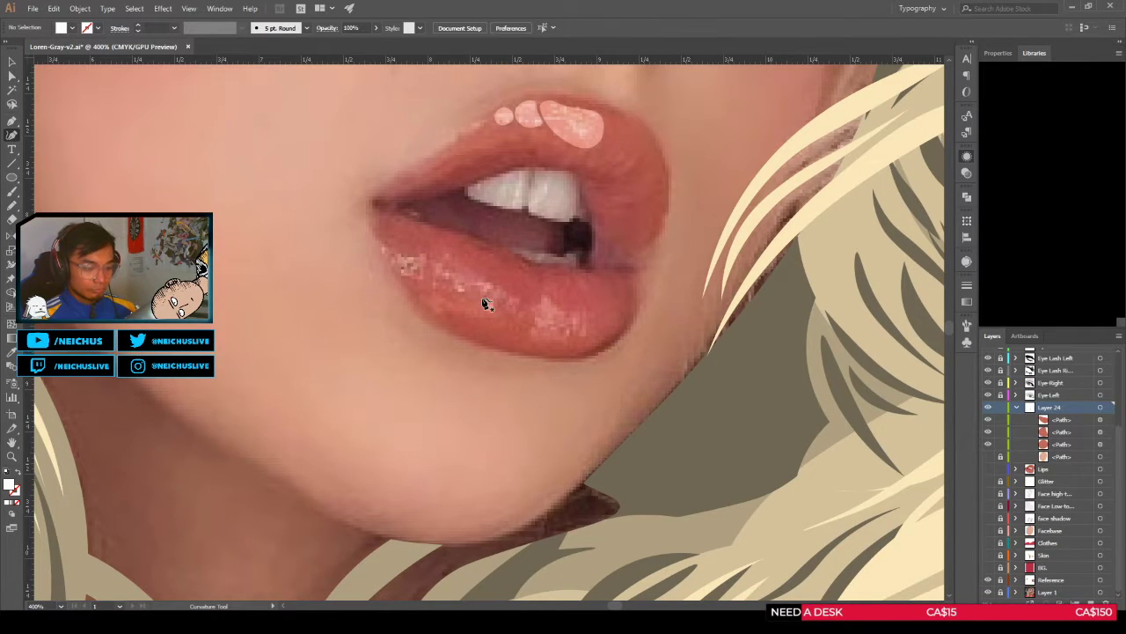
Step: Draw a slanted white oval about 0.13 × 0.17 in over the highlight near the middle of the lower lip
scroll(486, 302, "down", 4)
scroll(493, 305, "up", 6)
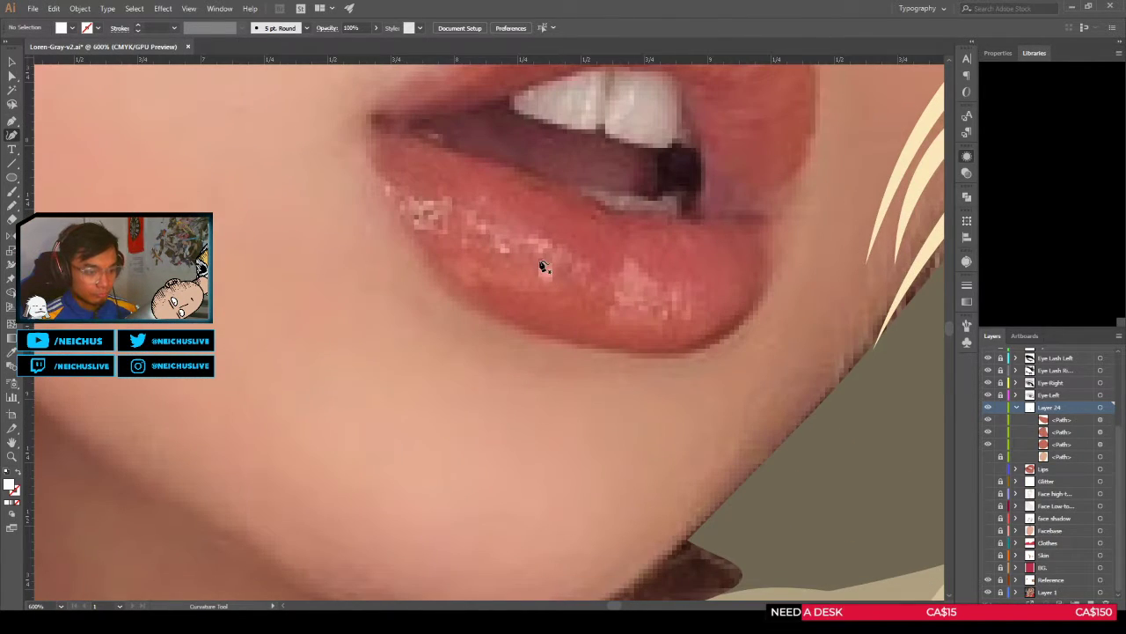
left_click(560, 243)
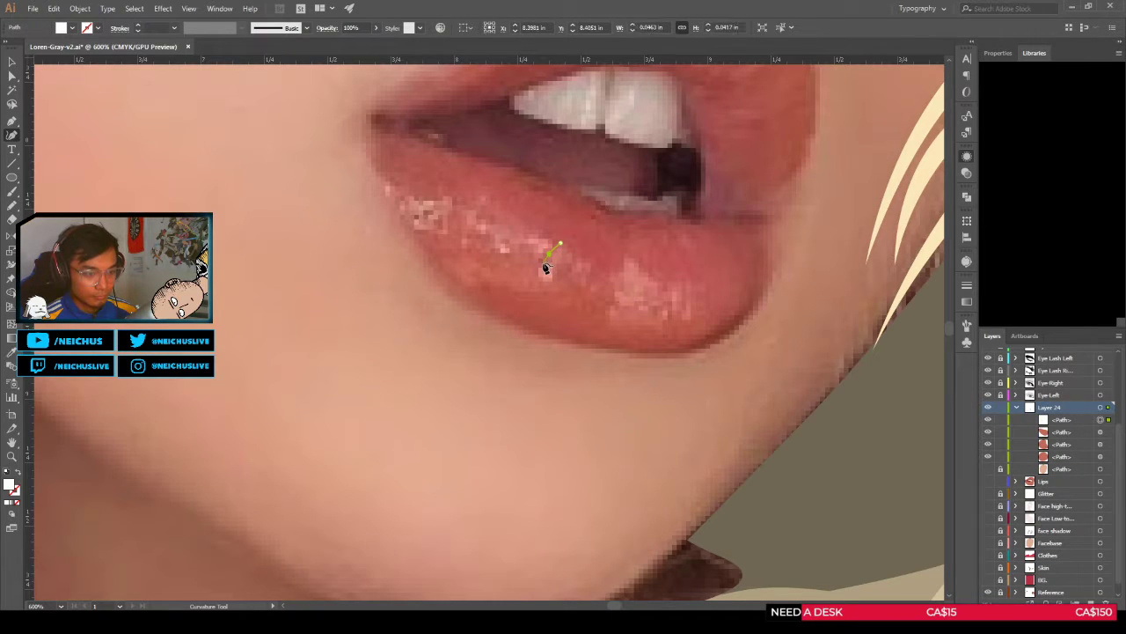
left_click(539, 279)
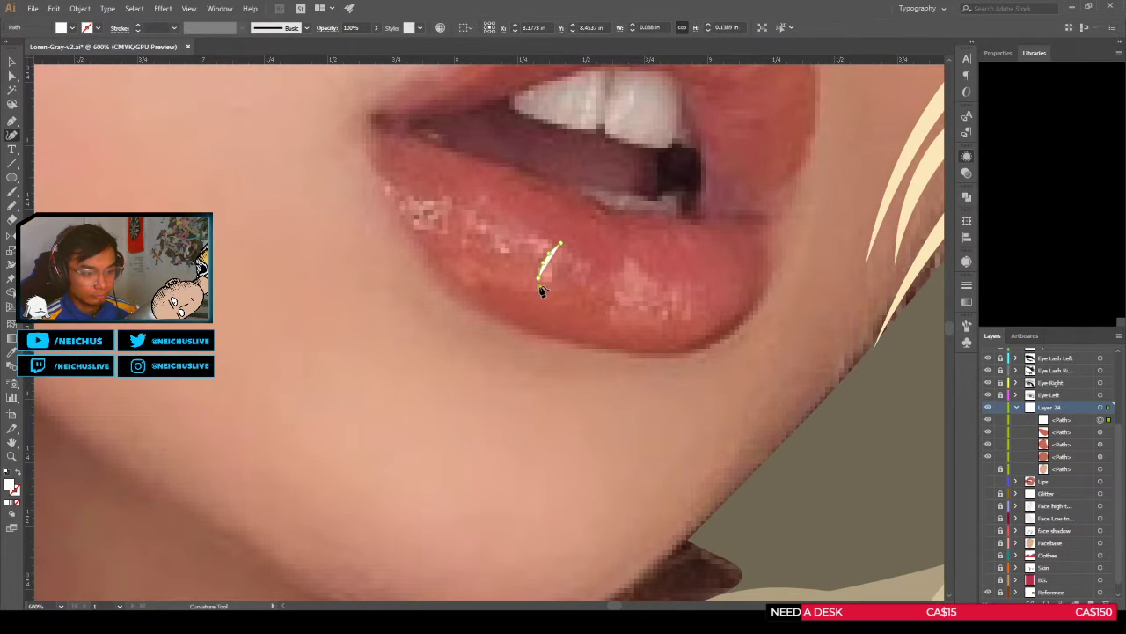
left_click(553, 280)
left_click(564, 247)
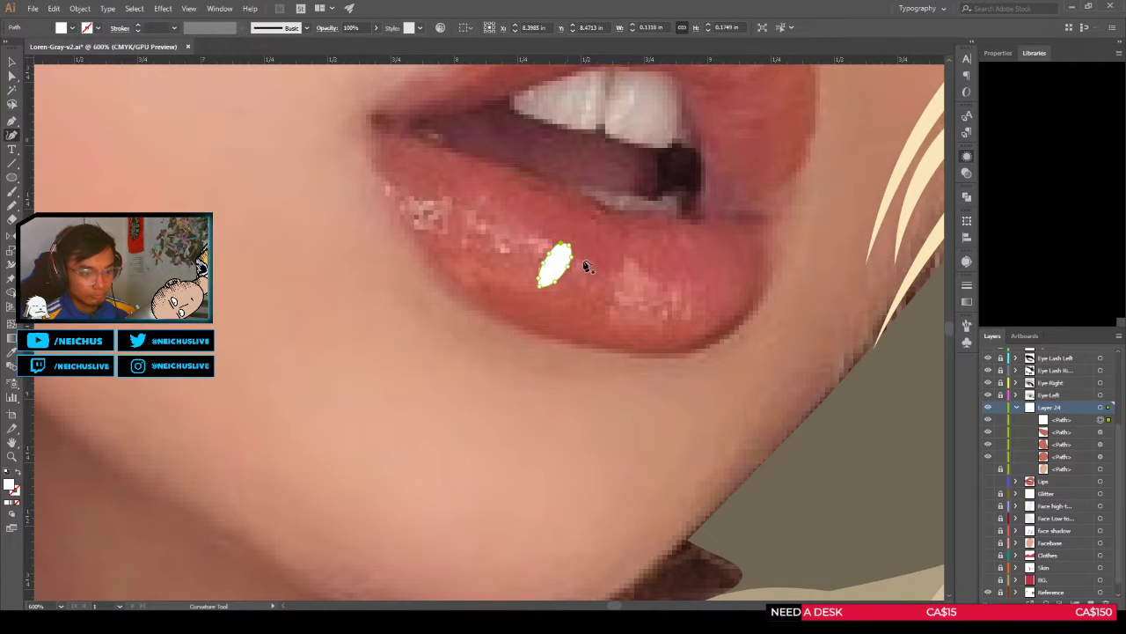
Step: Draw a second white rounded four-sided shape about 0.13 × 0.14 in just beside the oval, following its slanted edge
scroll(588, 266, "up", 1)
scroll(581, 259, "up", 1)
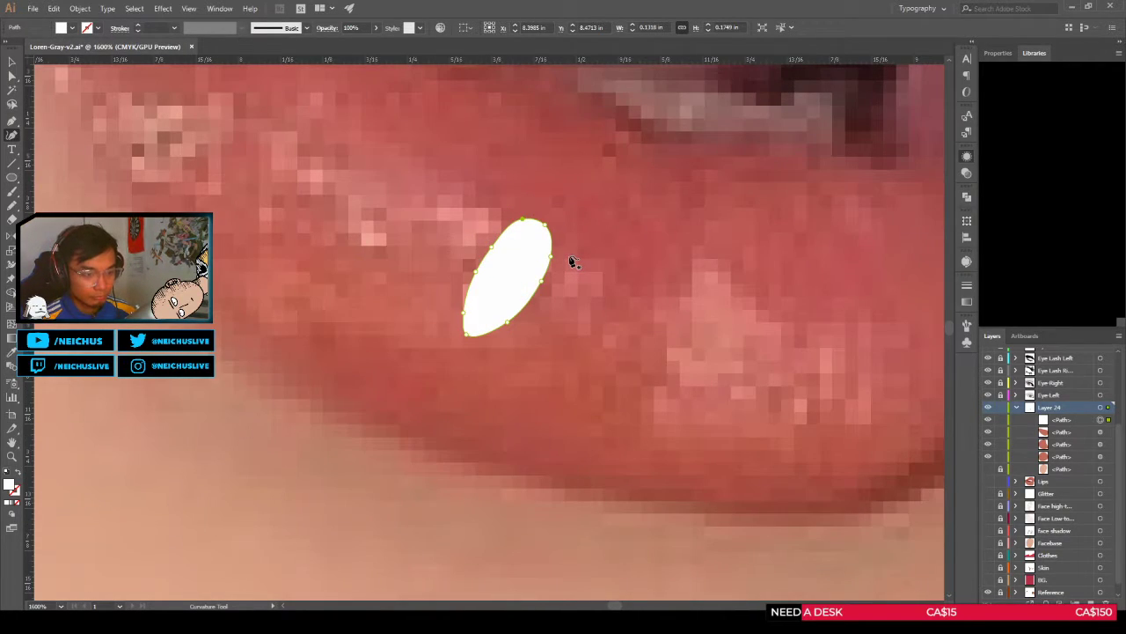
left_click(569, 256)
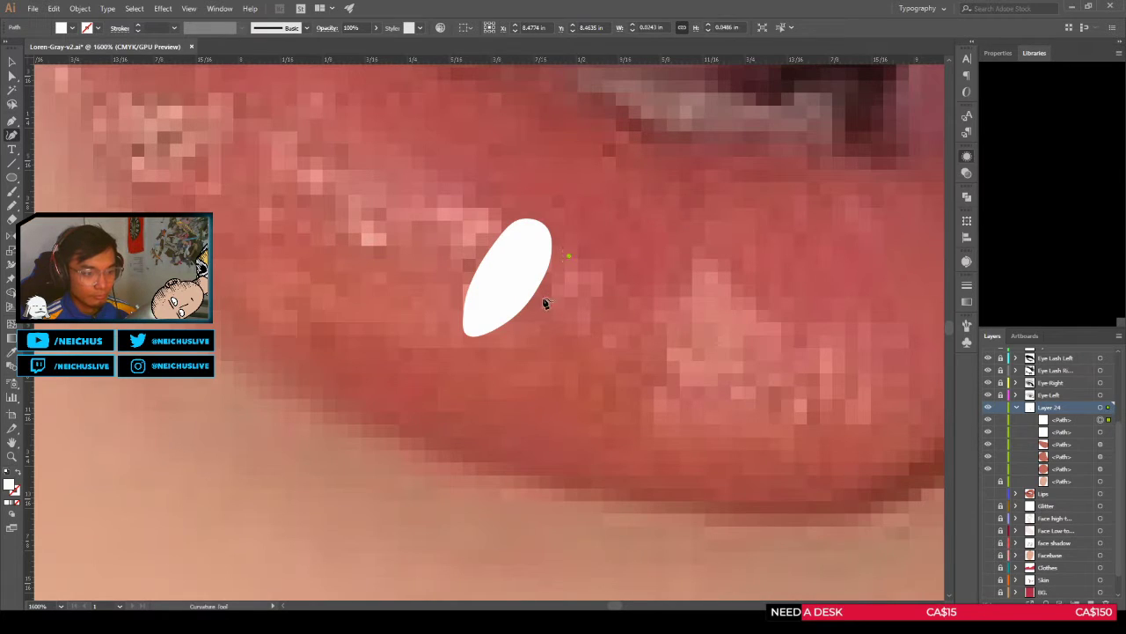
left_click(544, 299)
left_click(527, 312)
key("ctrl+z")
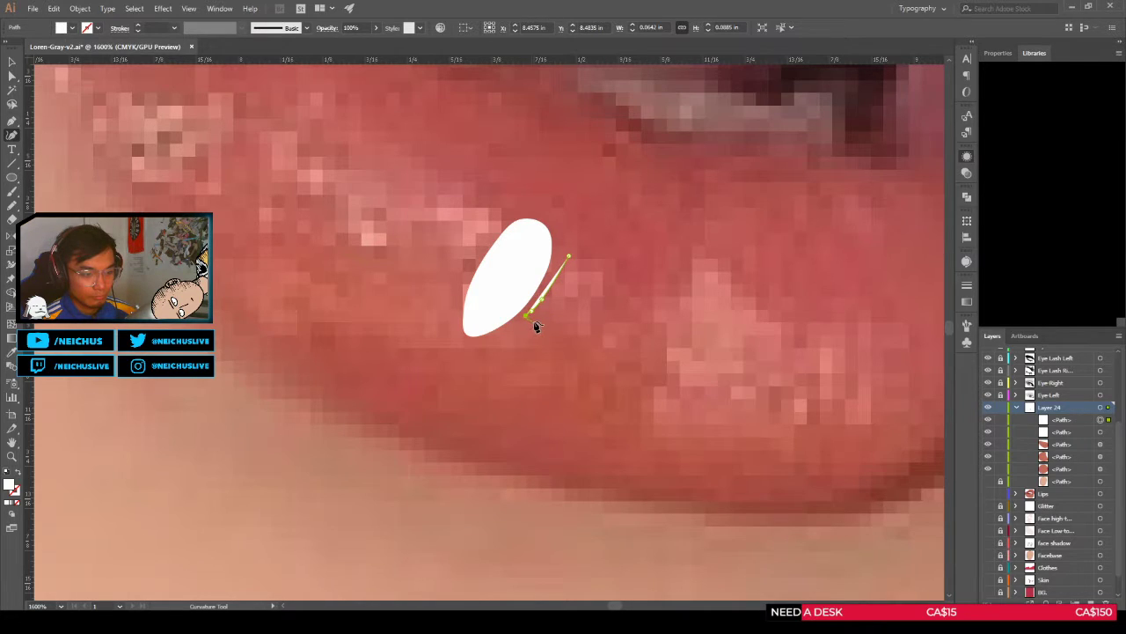
left_click(556, 332)
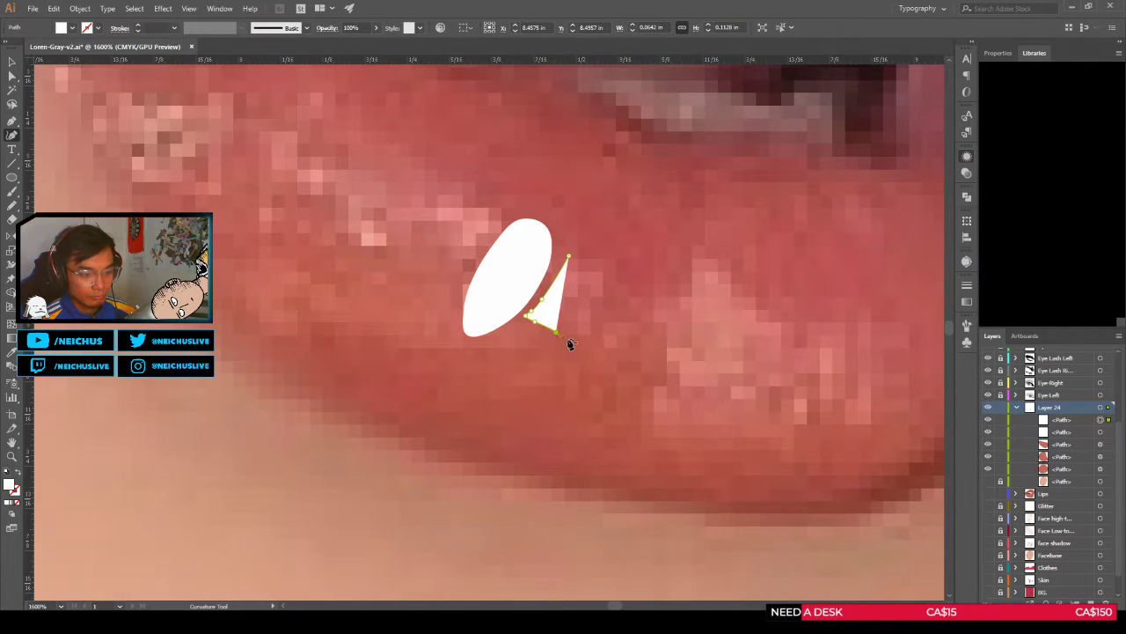
left_click(594, 332)
left_click(610, 304)
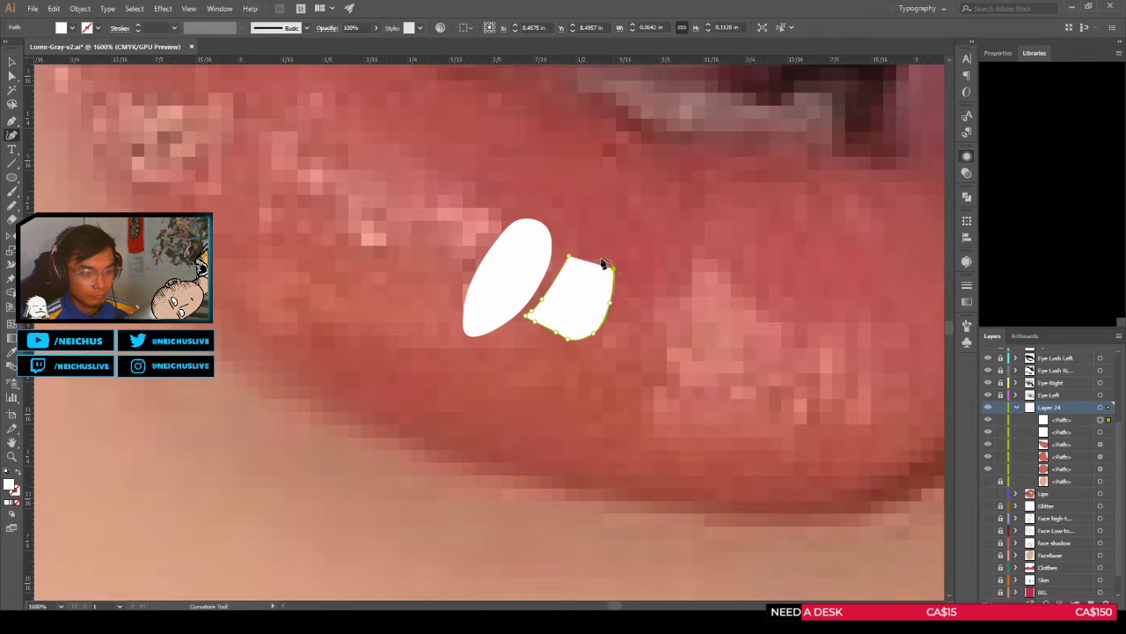
left_click(612, 268)
left_click(571, 261)
Step: Shift the second highlight shape's upper corner nearest the oval slightly outward and round it with curve handles
scroll(570, 260, "down", 3)
scroll(616, 255, "up", 1)
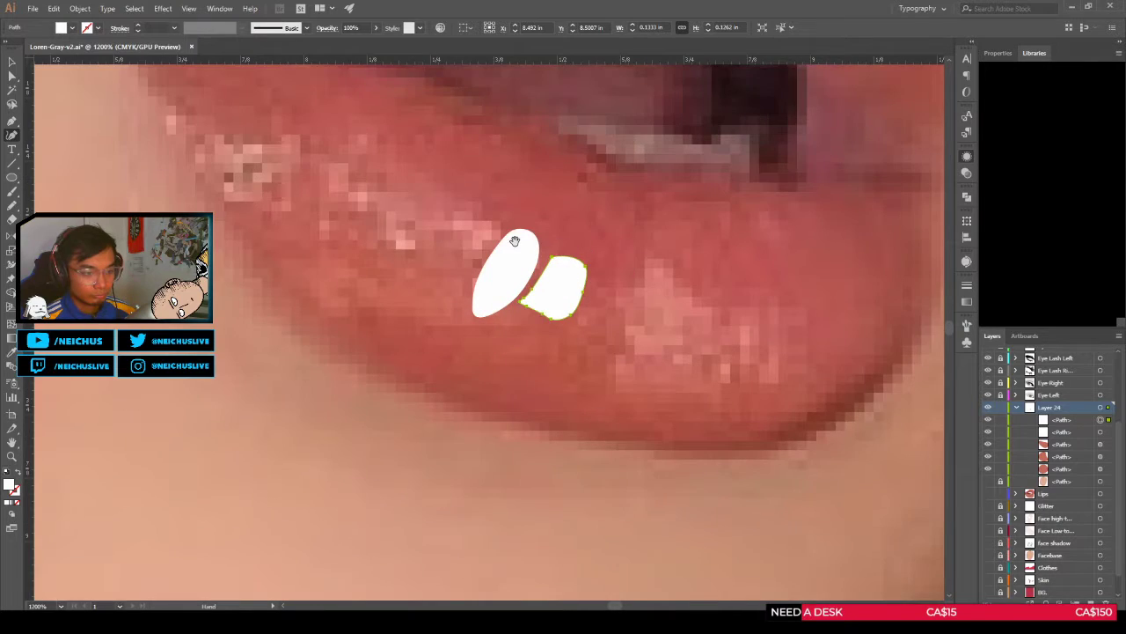
scroll(622, 293, "down", 2)
scroll(622, 293, "down", 2)
scroll(616, 295, "up", 5)
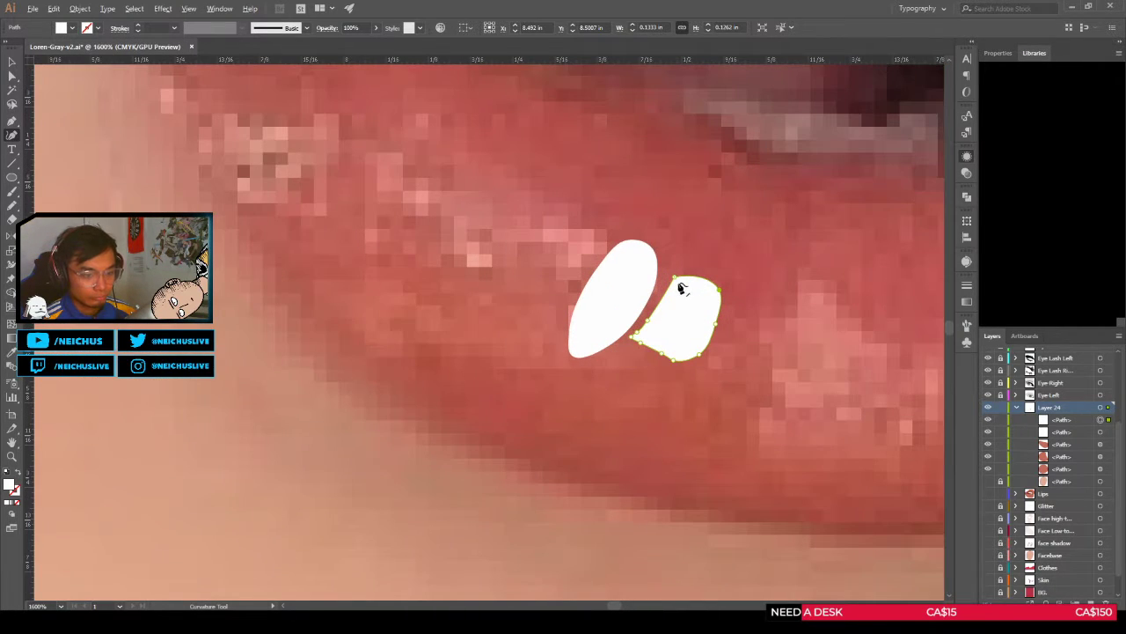
left_click_drag(673, 278, 669, 274)
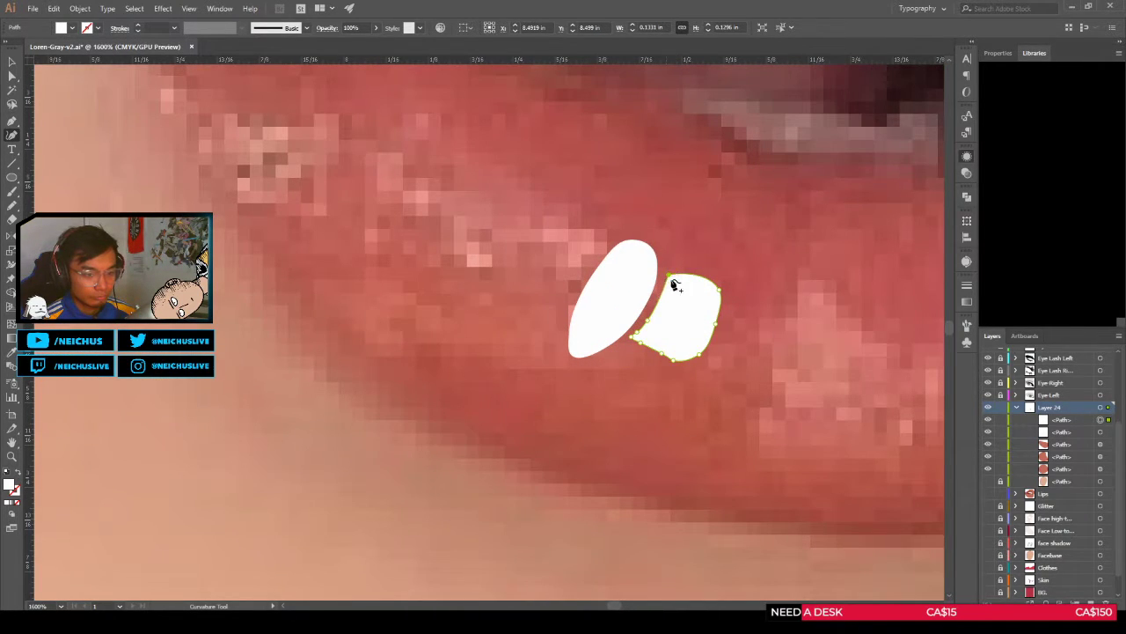
scroll(676, 278, "down", 1)
scroll(677, 278, "up", 2)
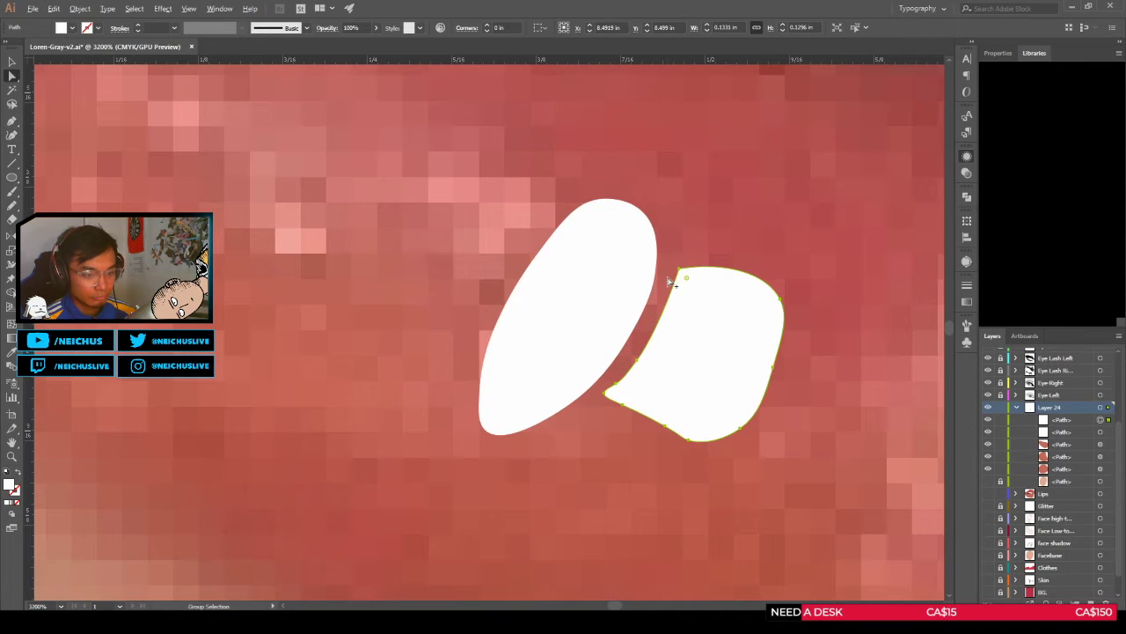
key("p")
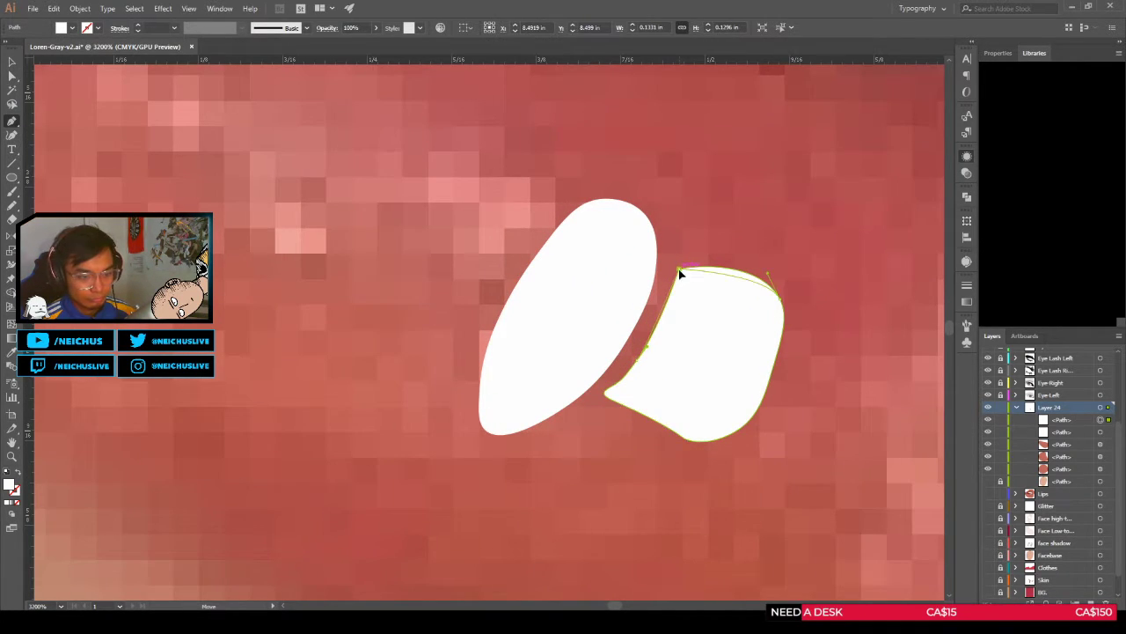
mouse_move(672, 275)
left_mouse_down()
mouse_move(691, 259)
mouse_move(671, 277)
left_mouse_up()
key("a")
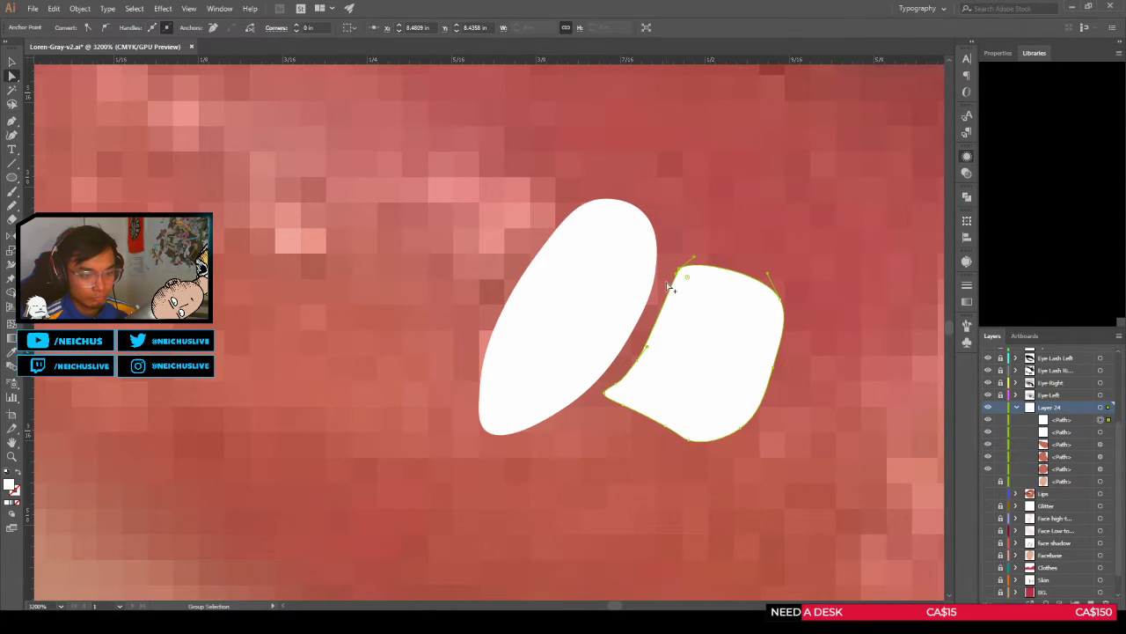
Step: Smooth the second highlight shape's edge facing the oval by adjusting its anchor handles, then deselect it
scroll(675, 278, "up", 1)
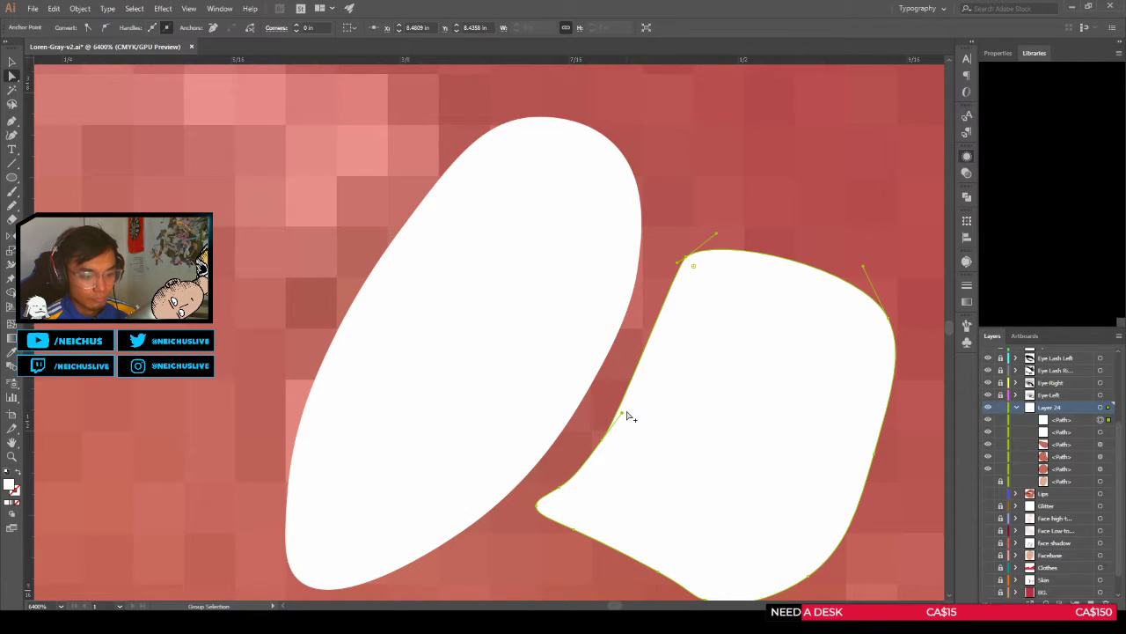
left_click(601, 447, "alt")
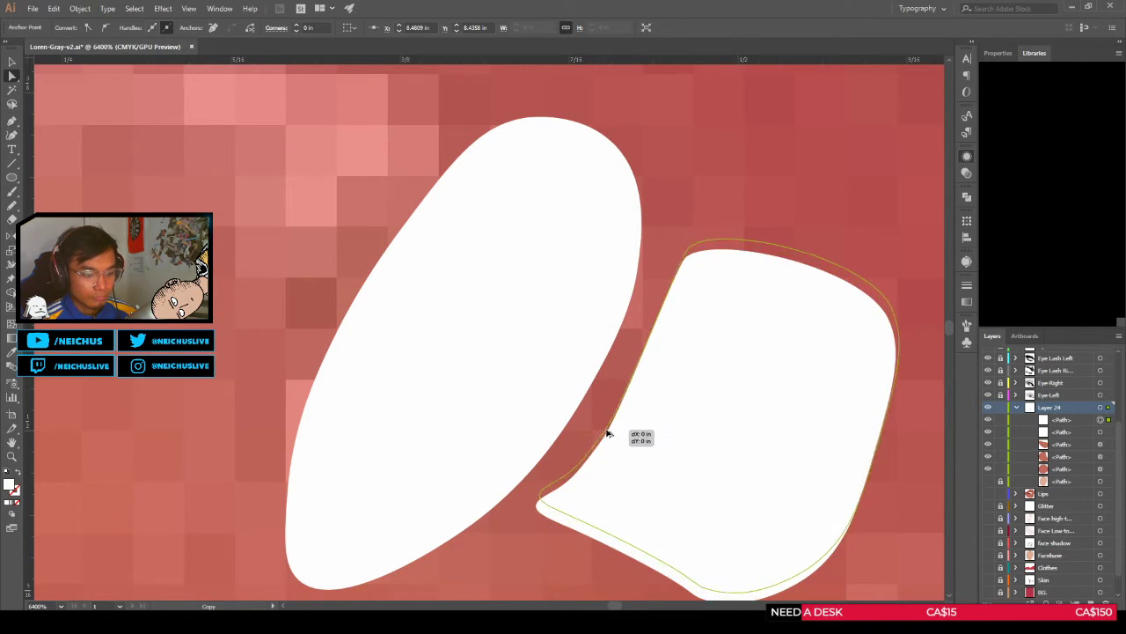
mouse_move(603, 441)
left_mouse_down()
mouse_move(630, 394)
mouse_move(604, 452)
left_mouse_up()
left_click(602, 441)
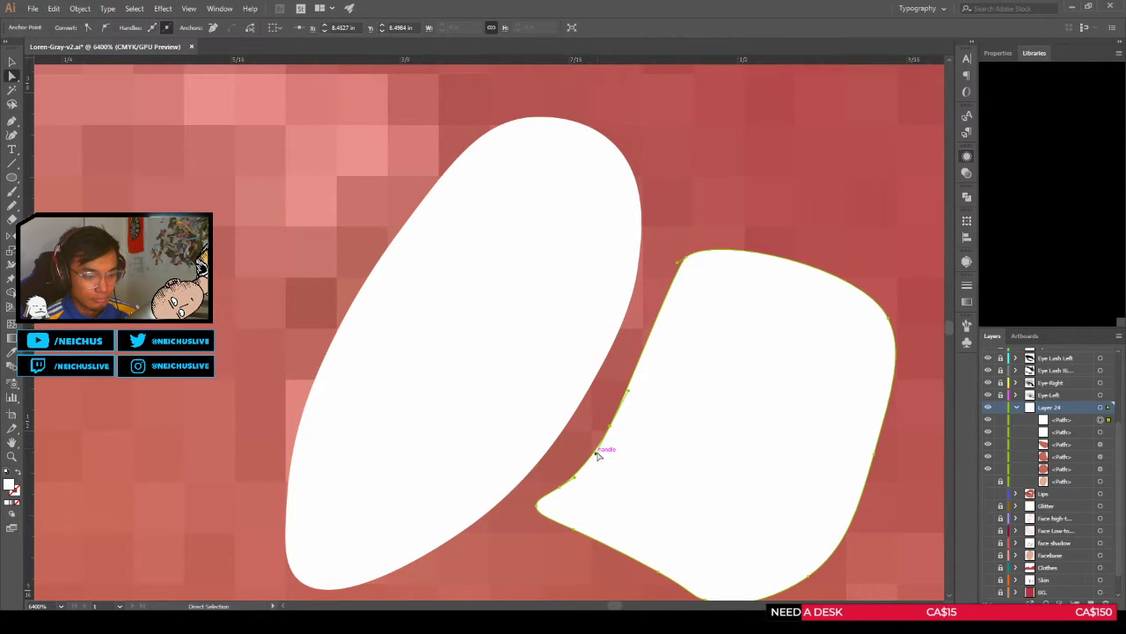
left_click(611, 427)
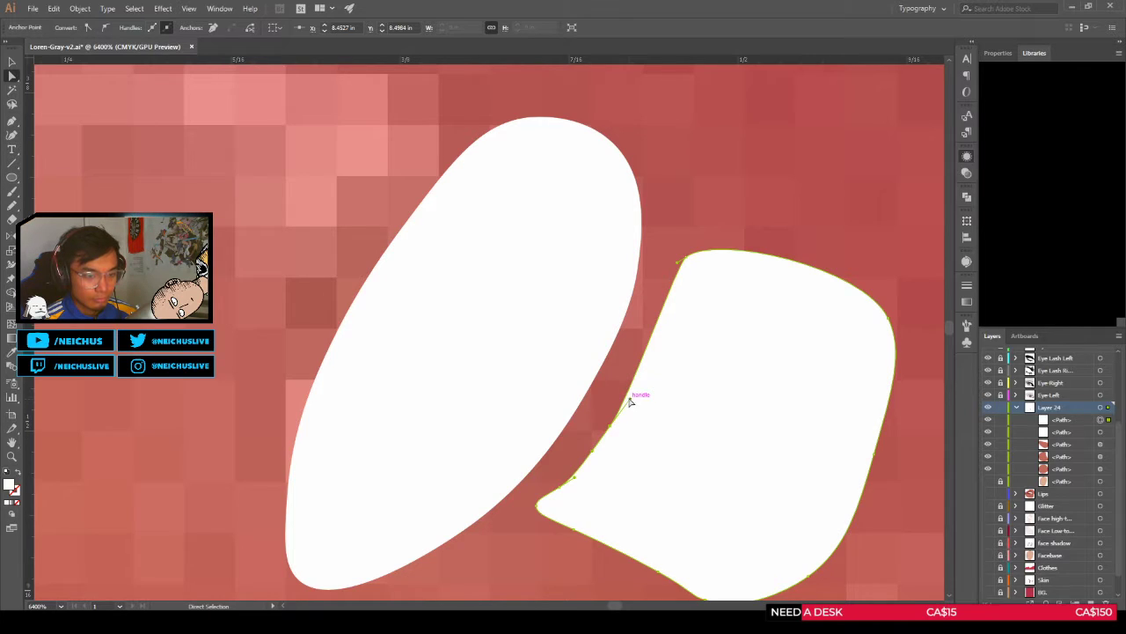
left_click_drag(631, 402, 662, 344)
left_click(660, 261)
scroll(660, 262, "down", 8)
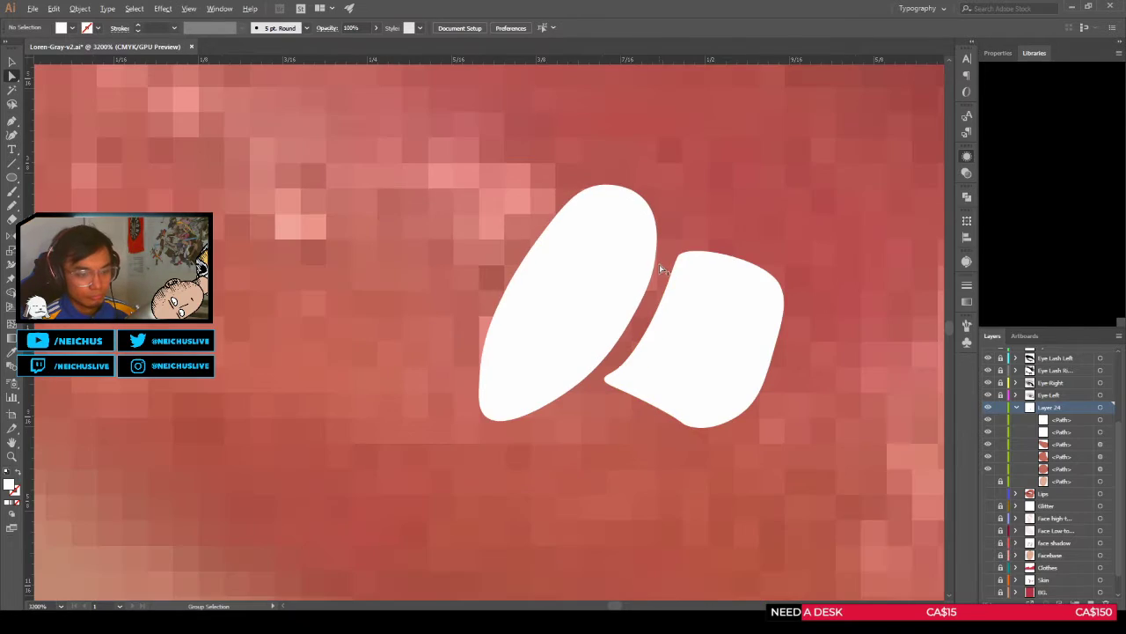
scroll(669, 256, "up", 2)
scroll(669, 255, "down", 2)
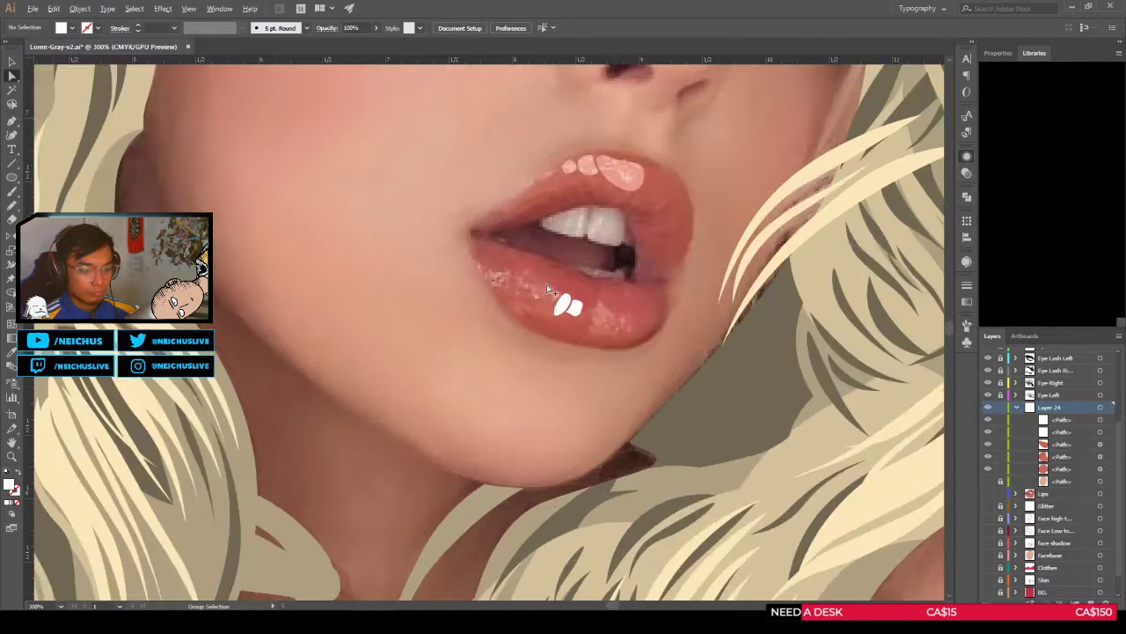
Step: Delete the second white highlight shape beside the slanted oval on the lower lip
scroll(668, 256, "up", 6)
scroll(580, 321, "down", 2)
scroll(566, 335, "up", 2)
left_click(566, 337)
key("Delete")
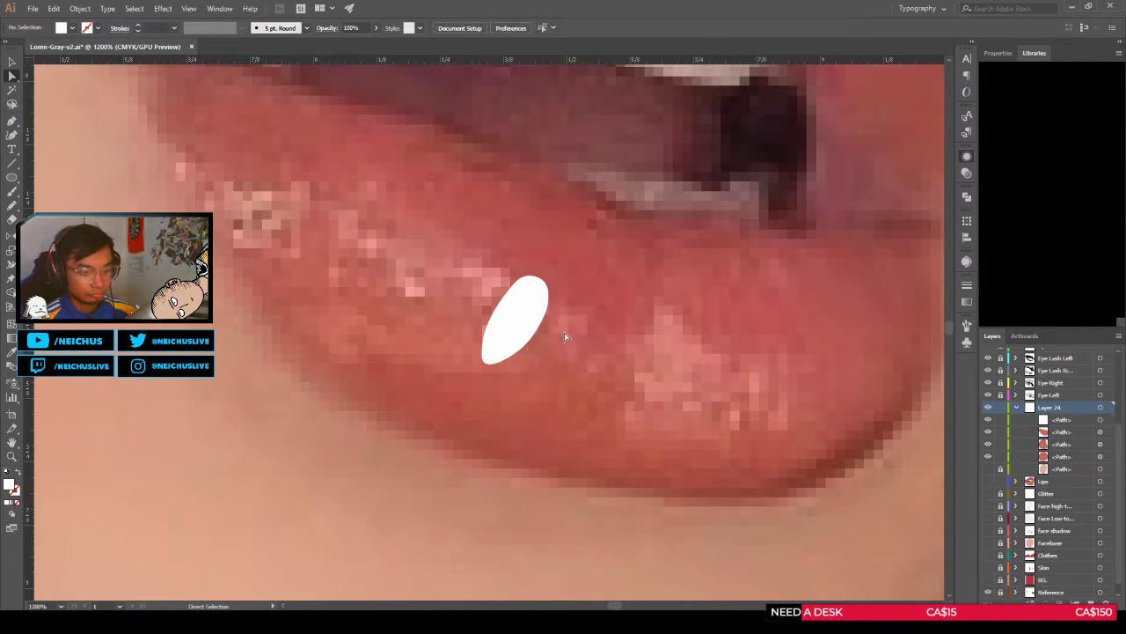
Step: Trace the rounded outer edge of a new white highlight beside the oval, curving from its upper end to a tip below the oval
key("shift+grave")
scroll(567, 334, "down", 5)
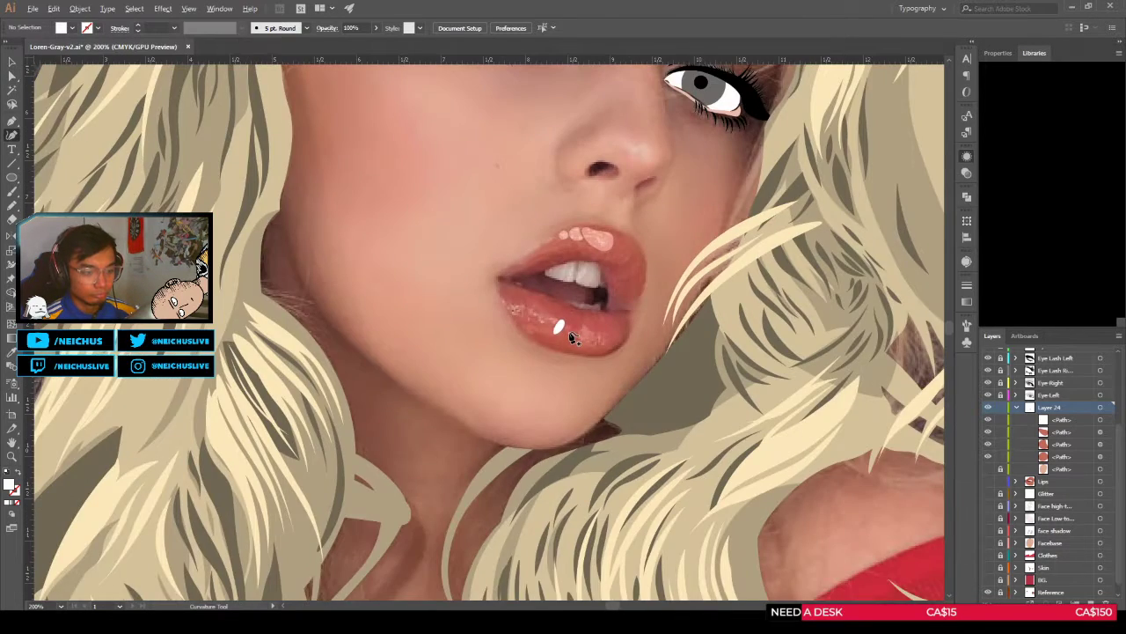
scroll(566, 342, "up", 5)
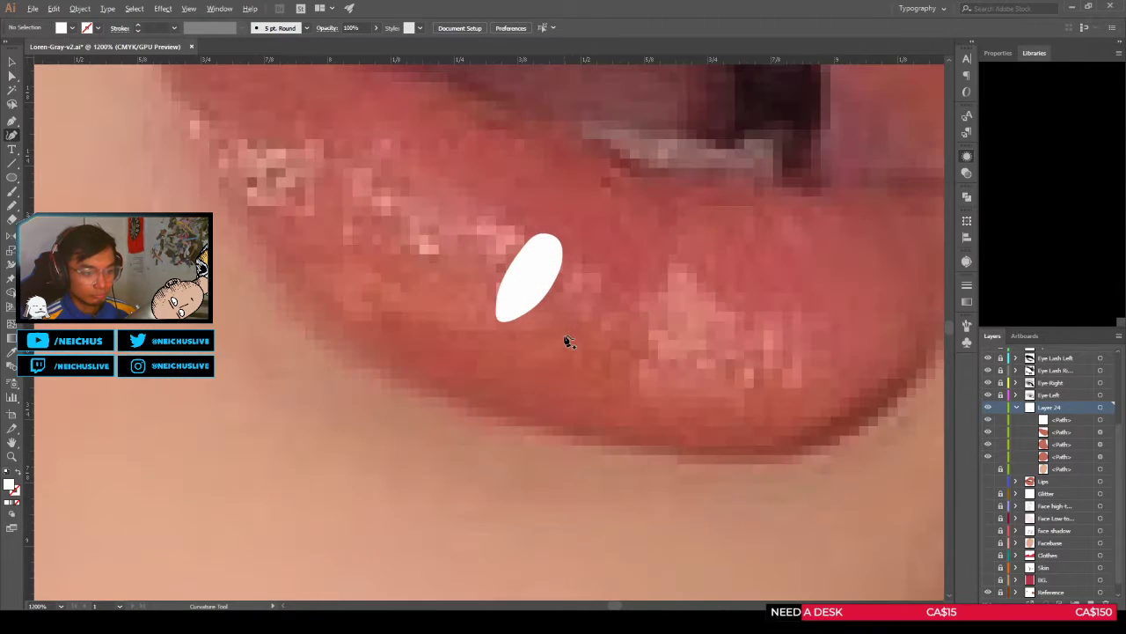
left_click(577, 259)
left_click(617, 278)
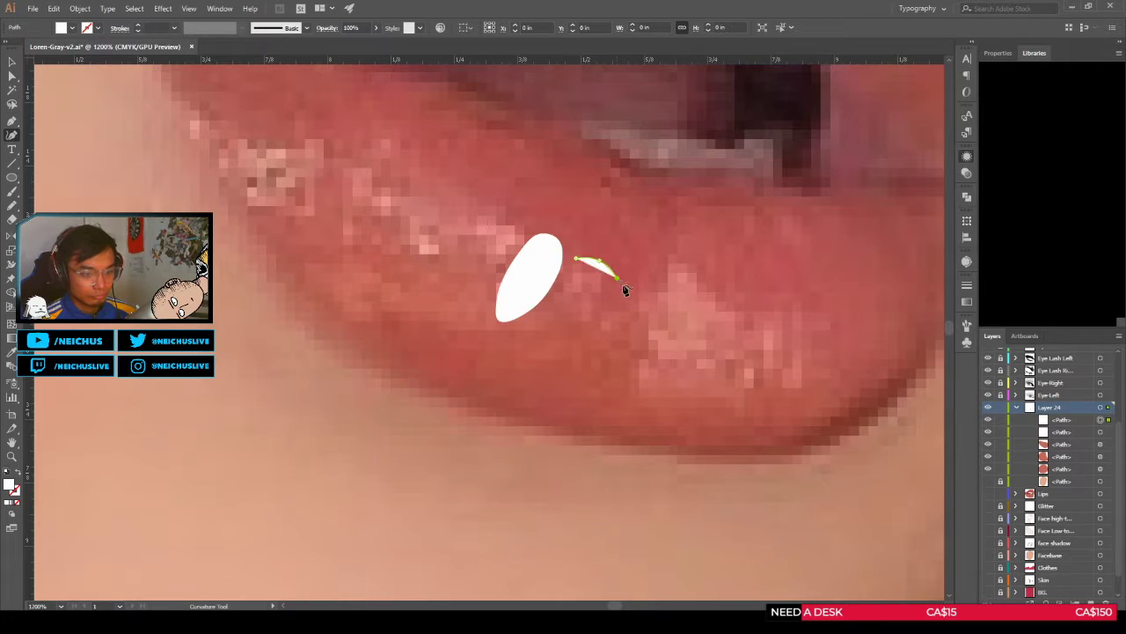
left_click(610, 302)
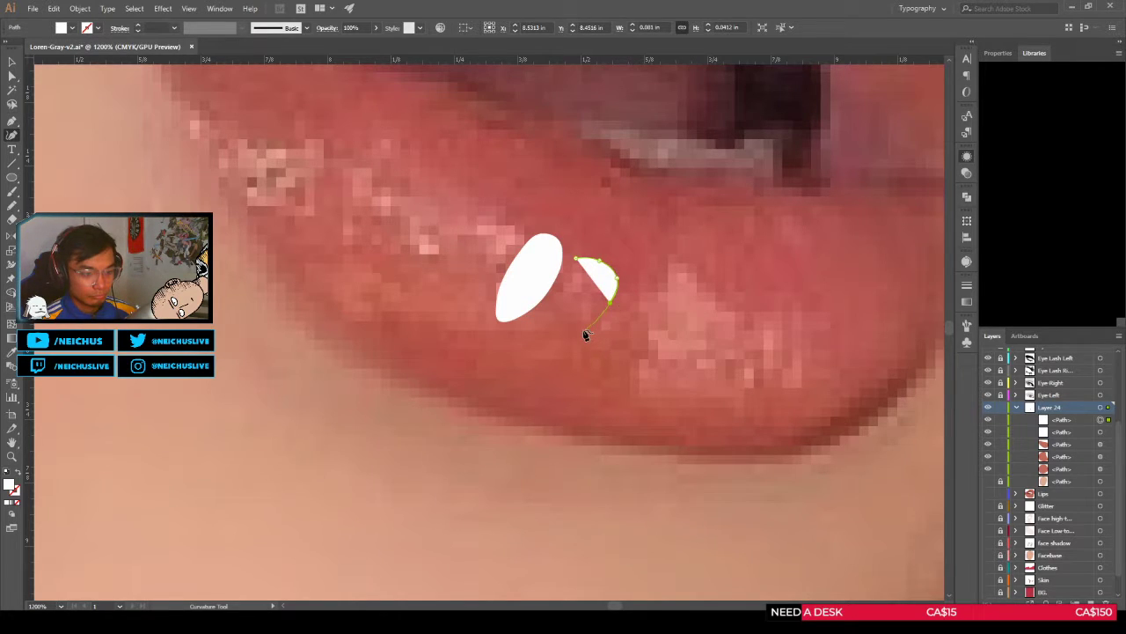
left_click(574, 333)
left_click(544, 342)
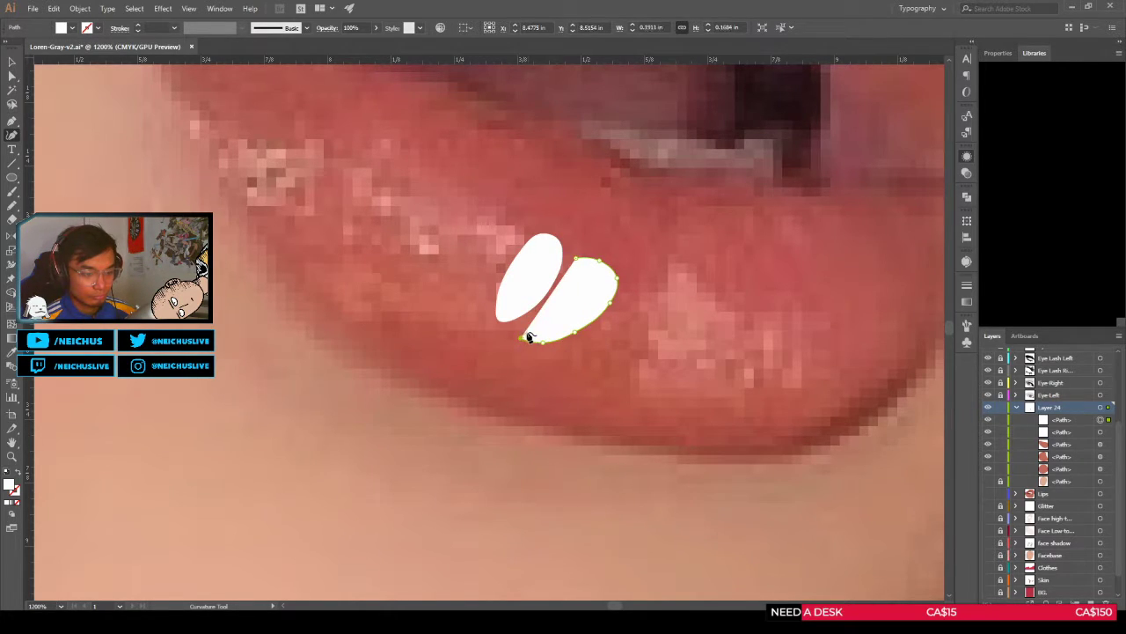
key("ctrl+z")
left_click(541, 338)
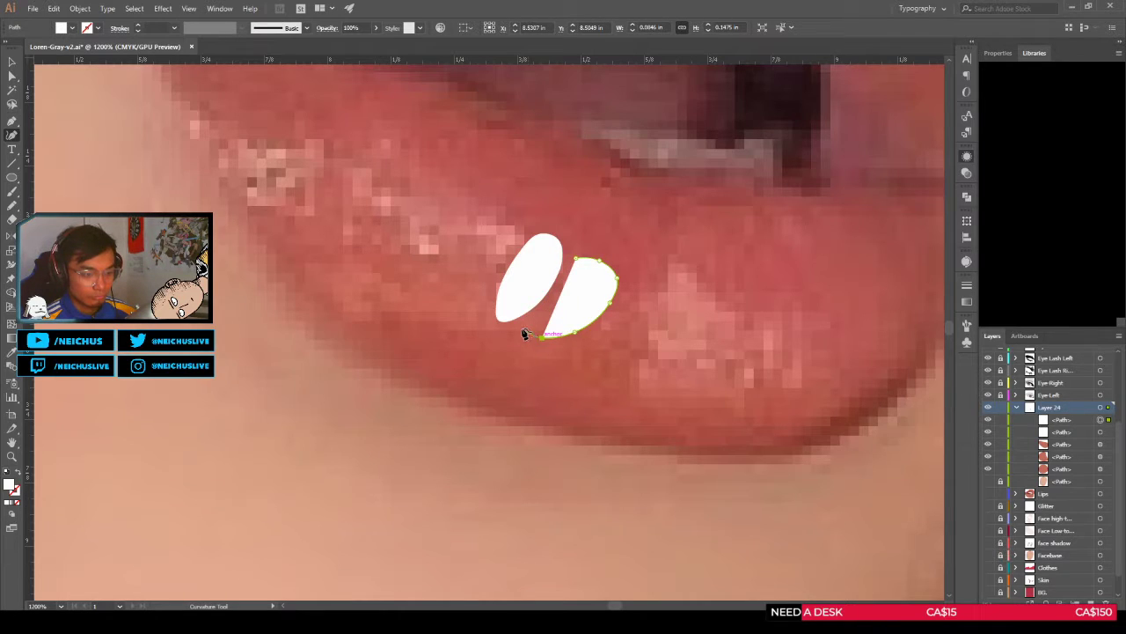
left_click(513, 328)
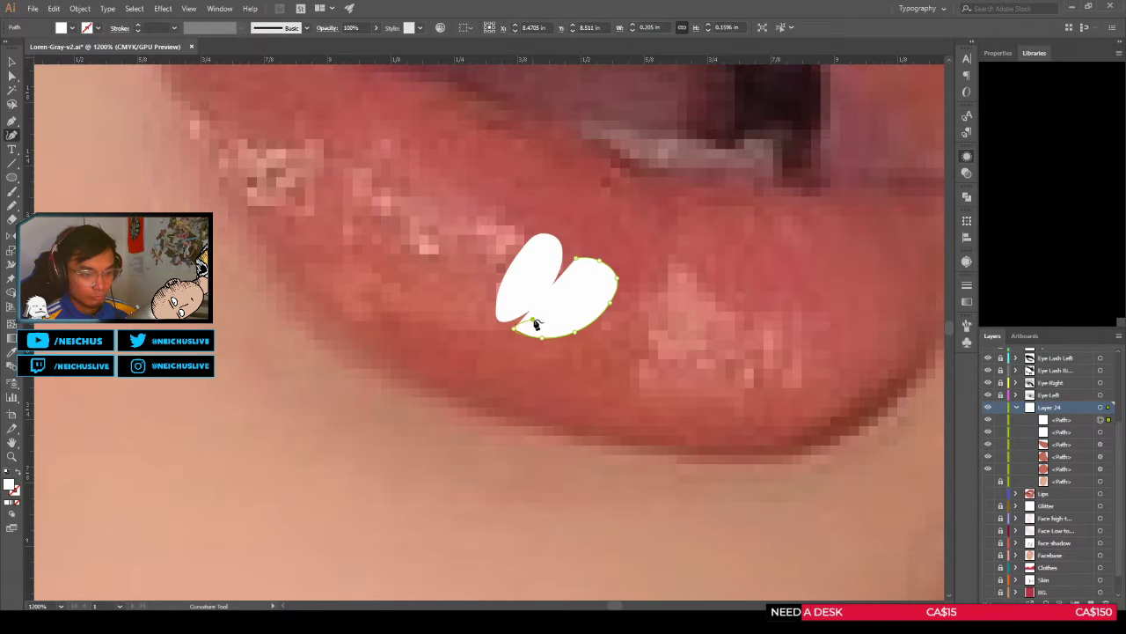
Step: Close the new highlight with an inner edge following the oval's curve, making the shape about 0.21 × 0.16 in
left_click(532, 318)
left_click(553, 299)
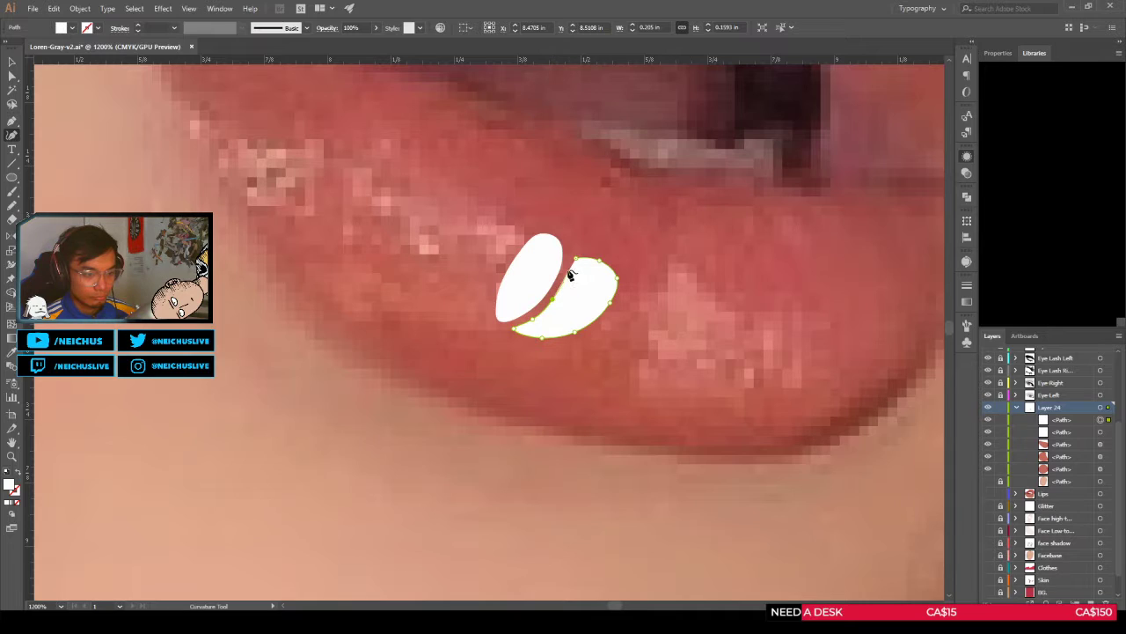
left_click(568, 268)
left_click(577, 258)
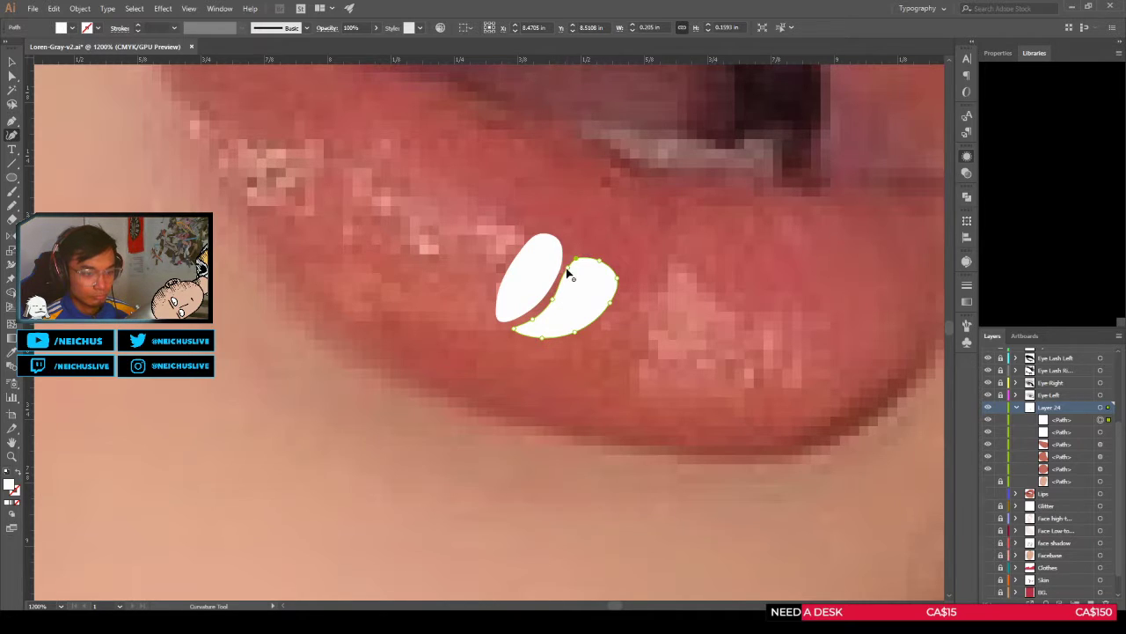
Step: Try to shift the new highlight's upper corner nearest the oval, undo it, and deselect the shape
key("ctrl+plus")
left_click_drag(575, 264, 578, 246)
key("ctrl+z")
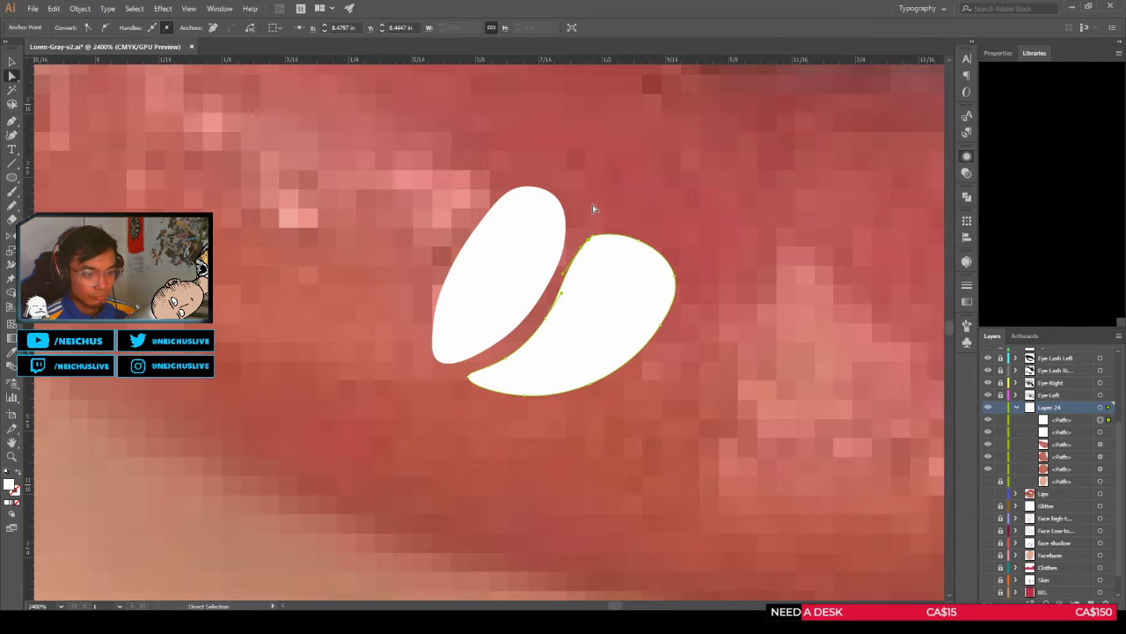
left_click(592, 204)
Step: Trace the upper edge of a larger highlight outline along the lower lip, from the oval's upper end to just below the mouth corner
scroll(592, 204, "down", 6)
scroll(618, 210, "down", 4)
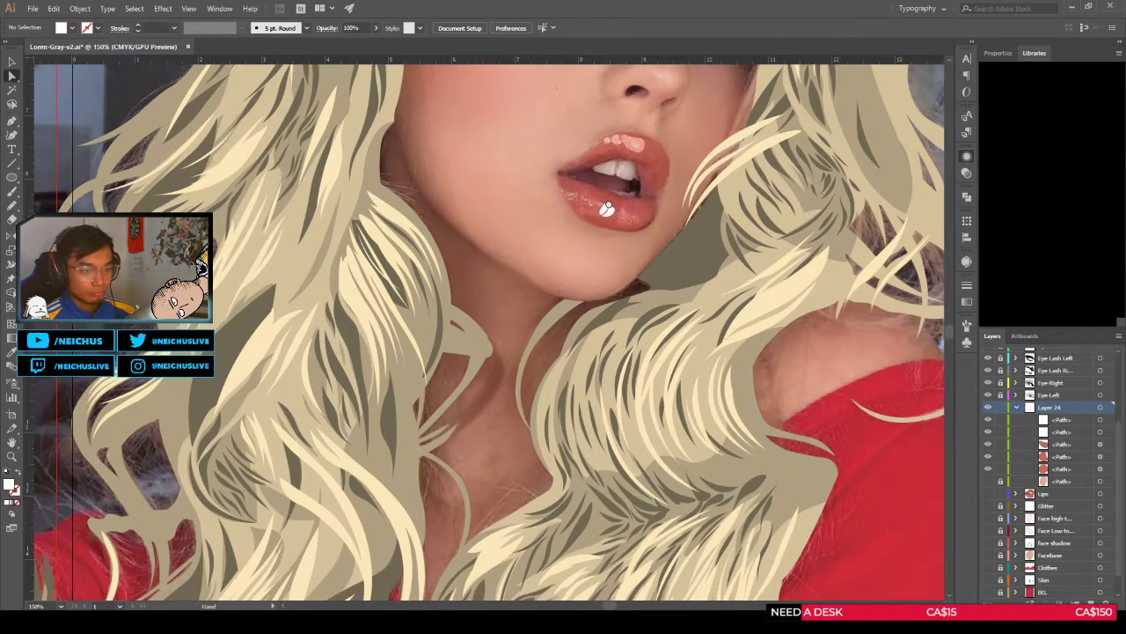
scroll(621, 284, "up", 2)
key("shift+grave")
scroll(619, 286, "up", 3)
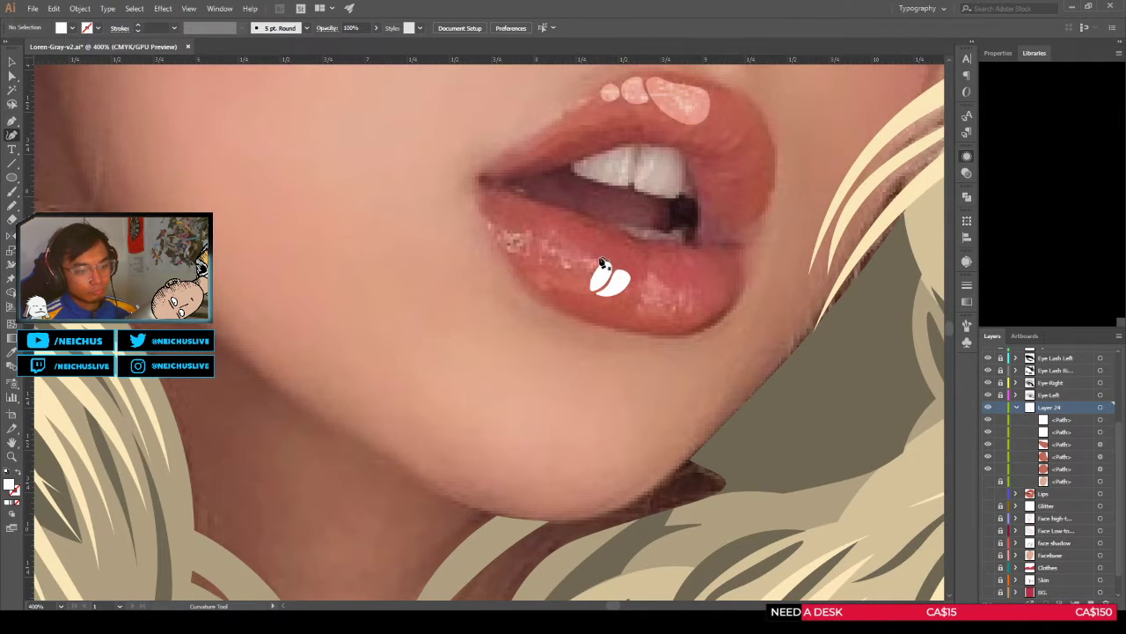
left_click(598, 257)
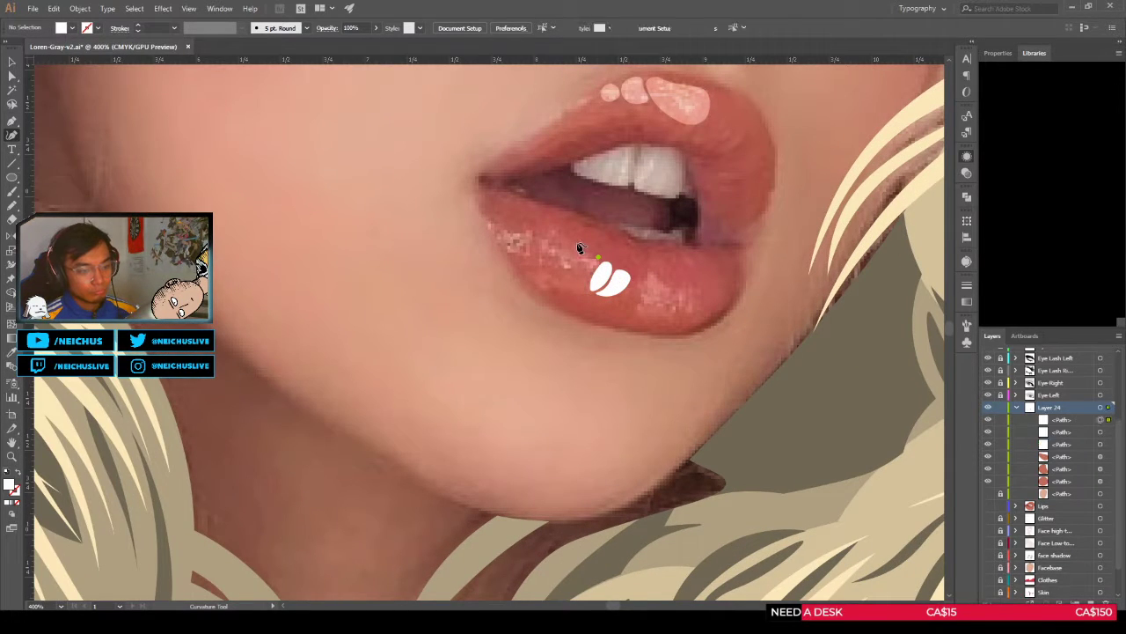
left_click(568, 239)
left_click(549, 231)
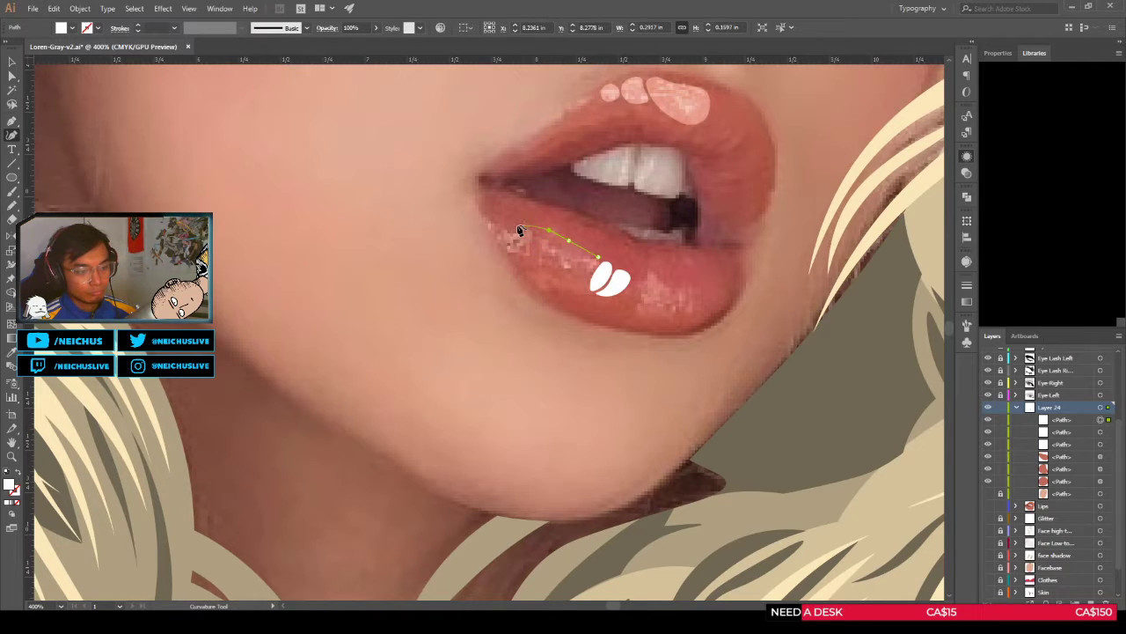
left_click(517, 225)
left_click(482, 225)
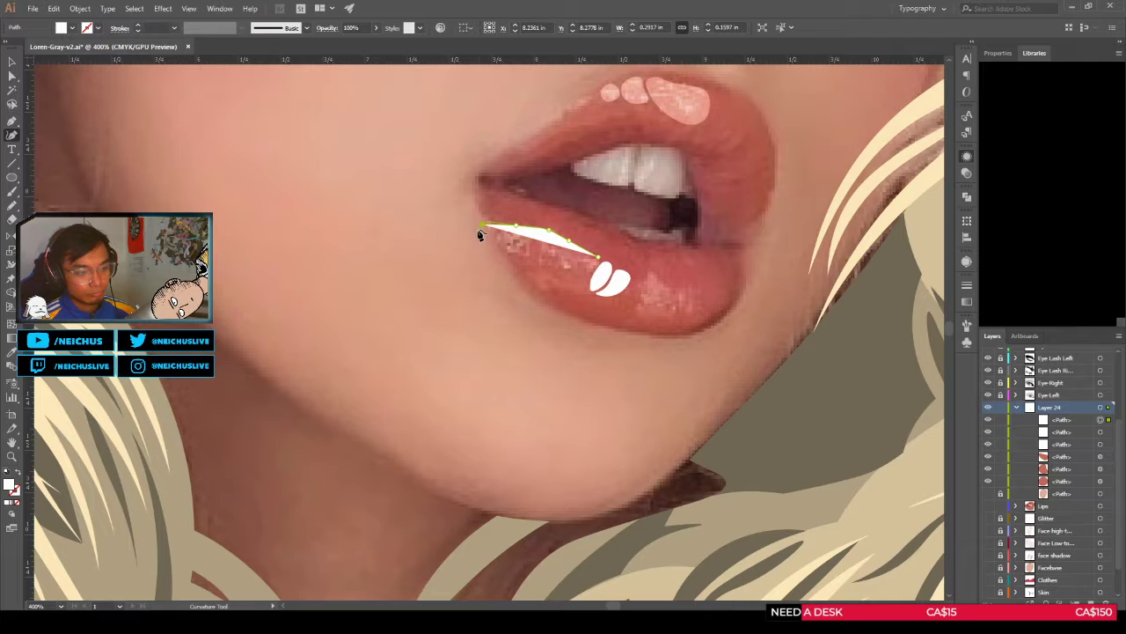
Step: Remove the larger outline's fill and continue its path around the lip's outer end and along the lower lip's bottom edge
left_click(481, 242)
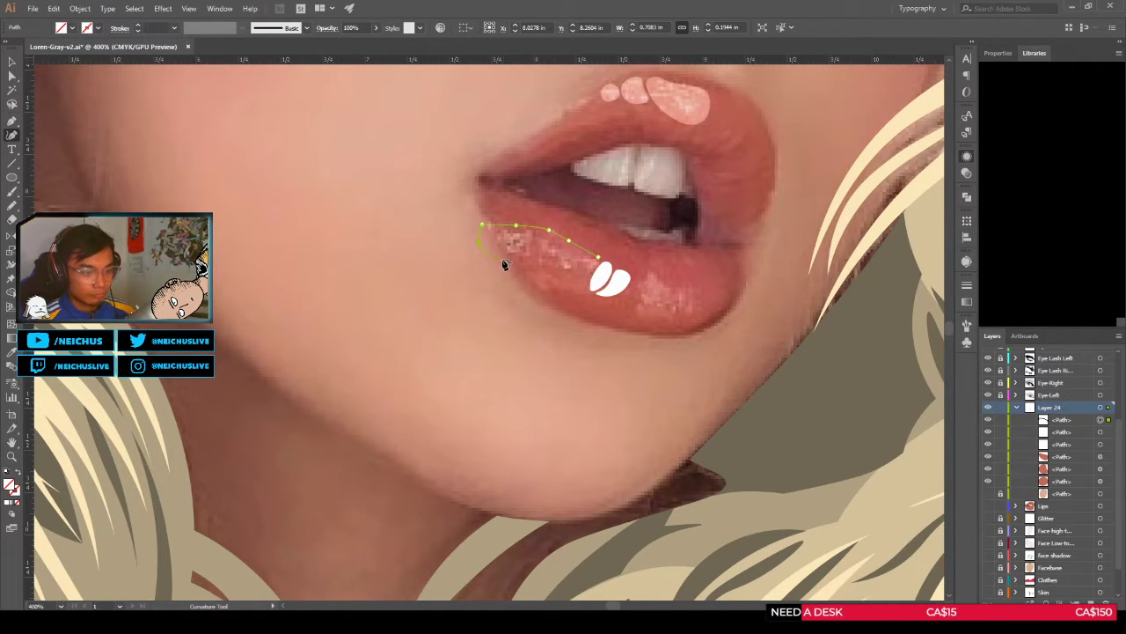
scroll(503, 272, "down", 2)
scroll(503, 279, "up", 1)
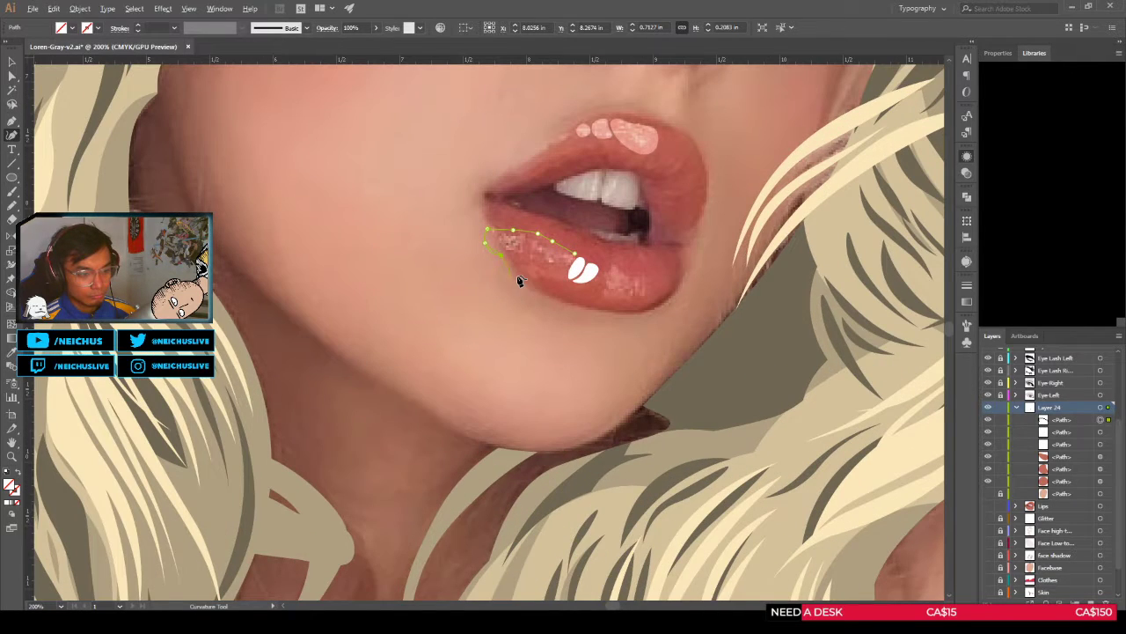
scroll(502, 256, "up", 1)
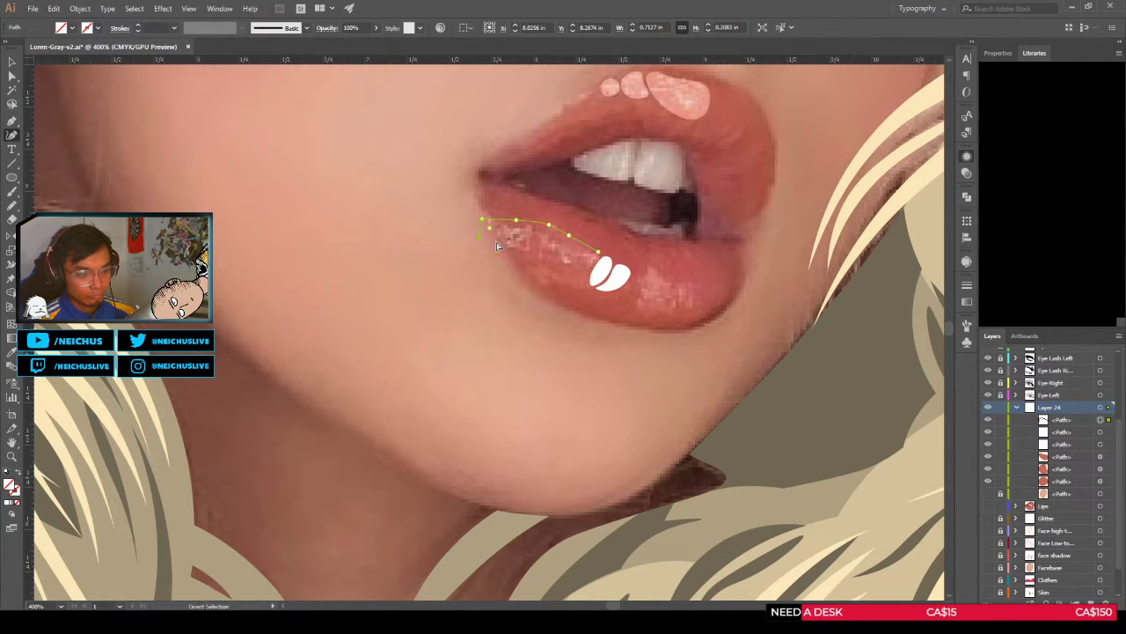
left_click(515, 254)
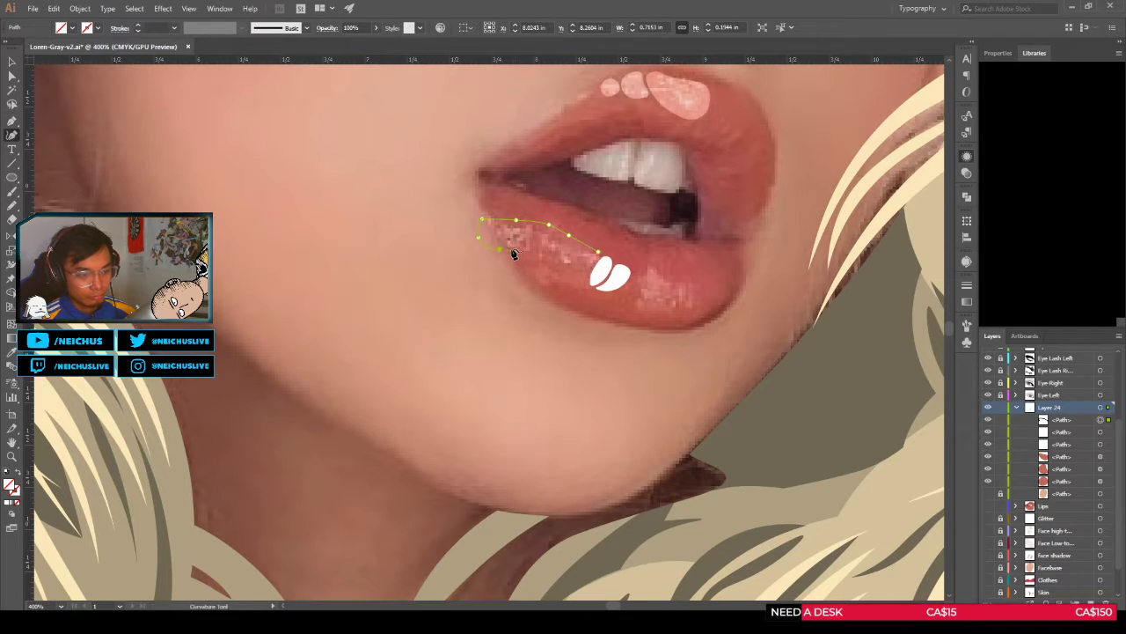
scroll(513, 250, "up", 1)
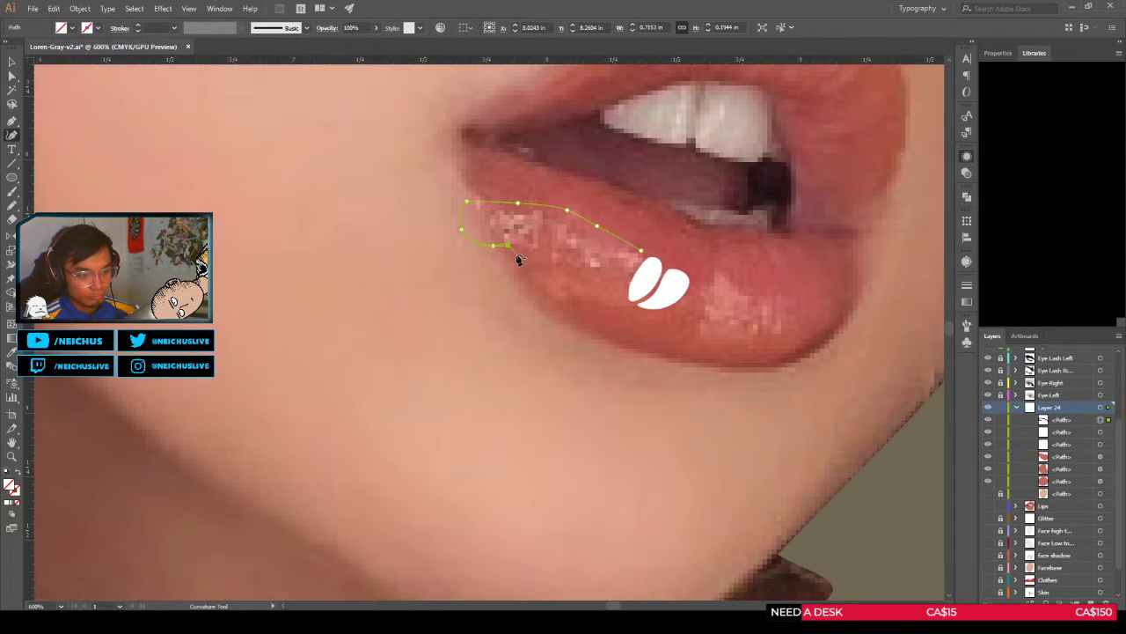
left_click(528, 273)
left_click(564, 302)
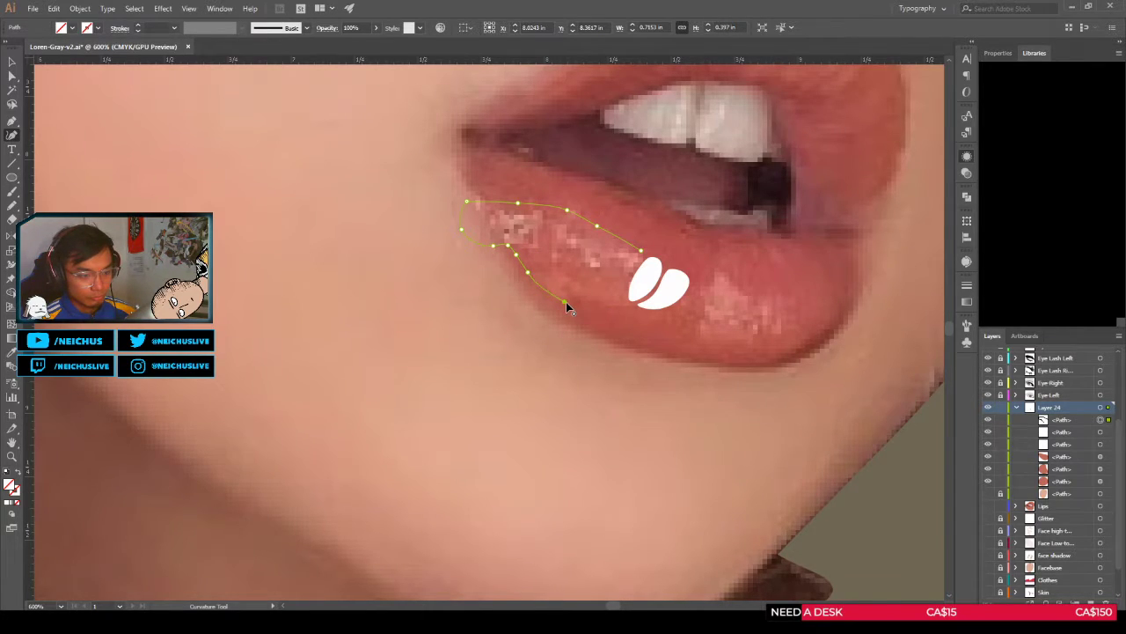
Step: Continue the curved outline around the lower-lip shine with a small inner notch, and close it at its starting point
scroll(573, 306, "up", 1)
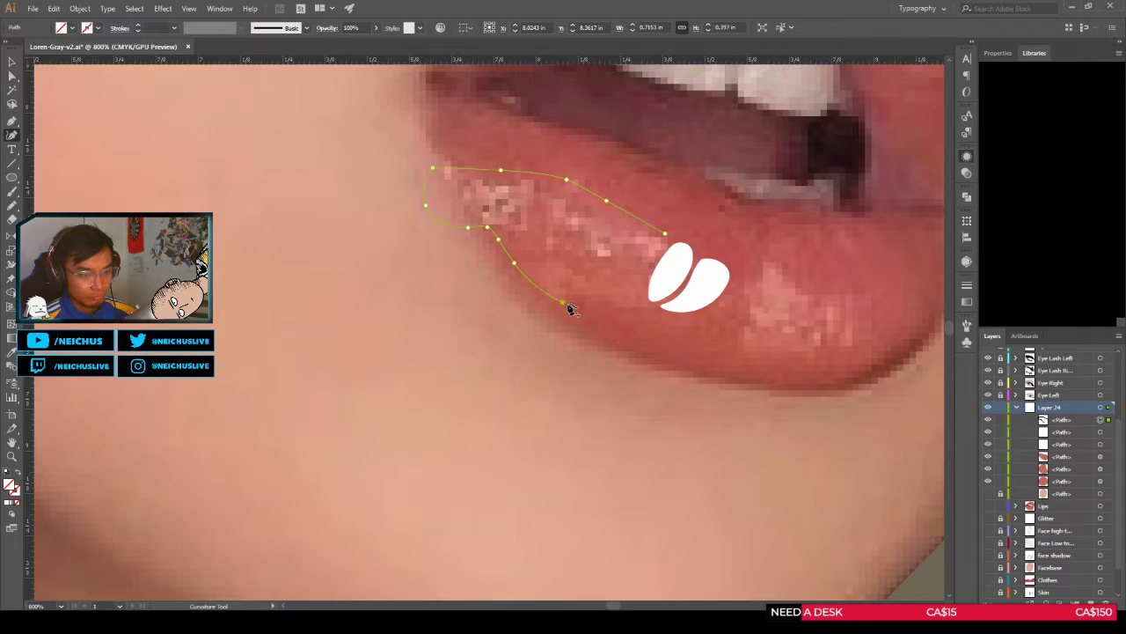
scroll(573, 308, "up", 1)
left_click(566, 306)
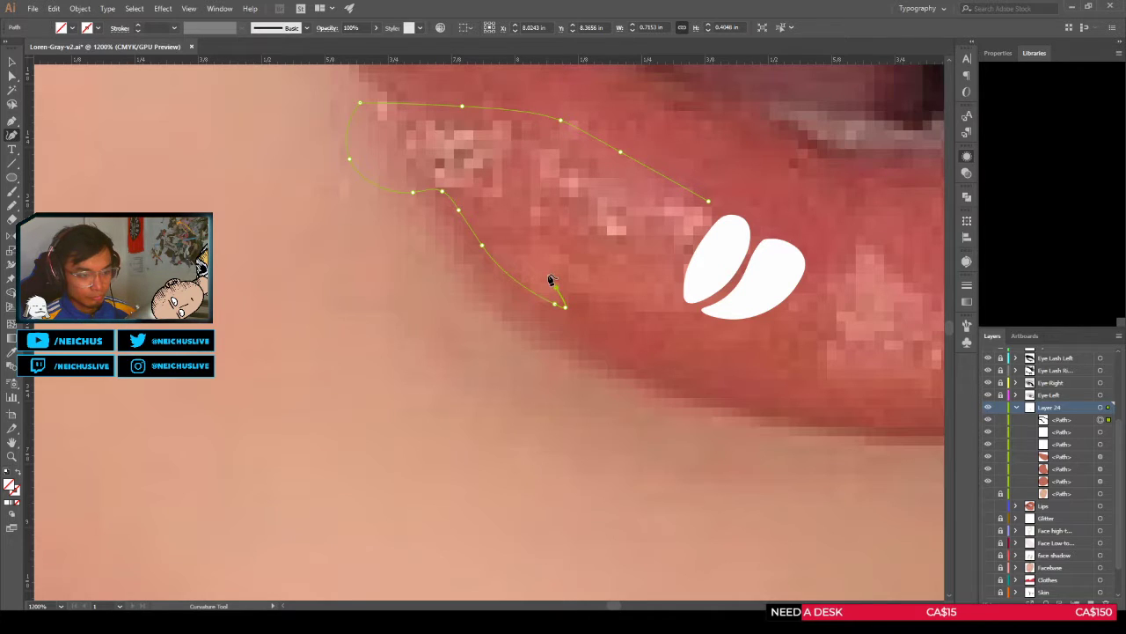
left_click(548, 275)
scroll(570, 296, "down", 3)
scroll(573, 299, "up", 2)
left_click(580, 299)
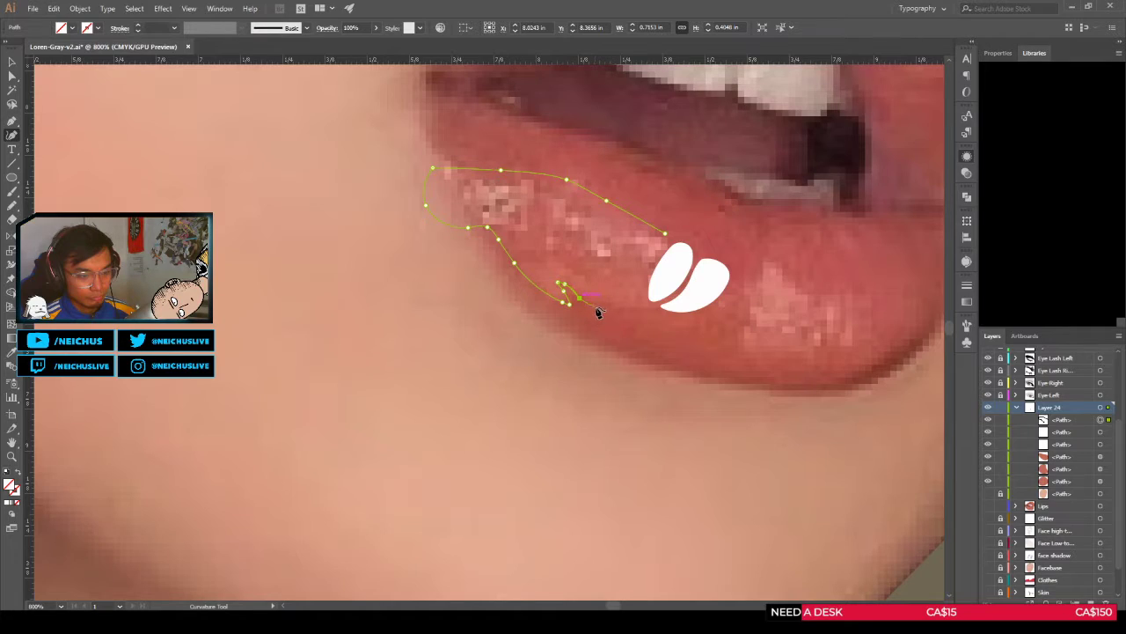
left_click(647, 311)
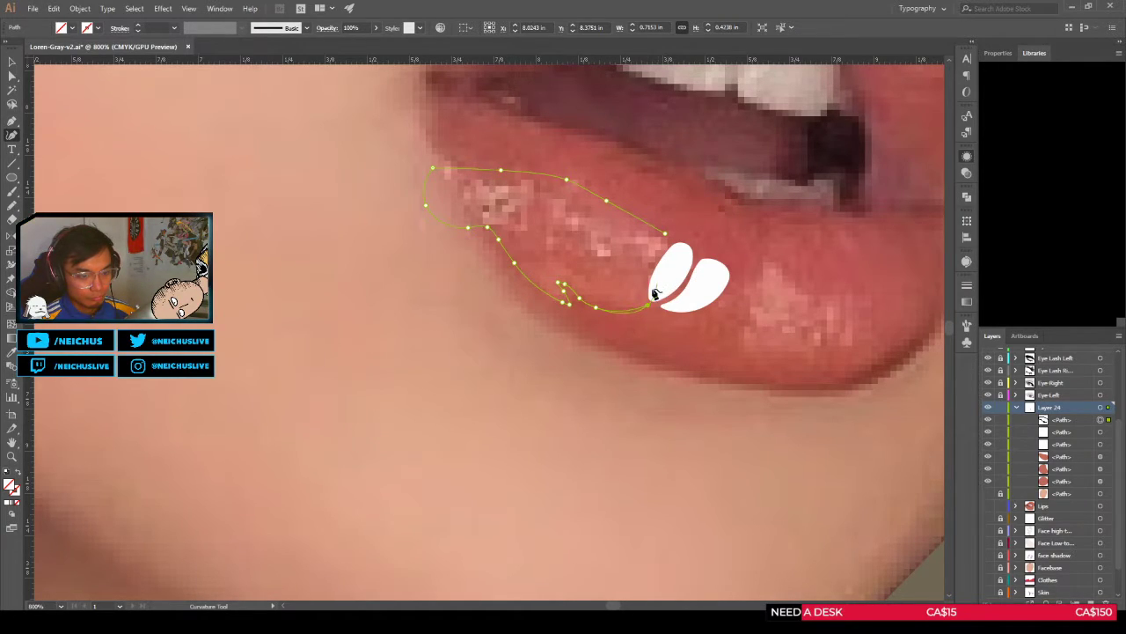
left_click(673, 264)
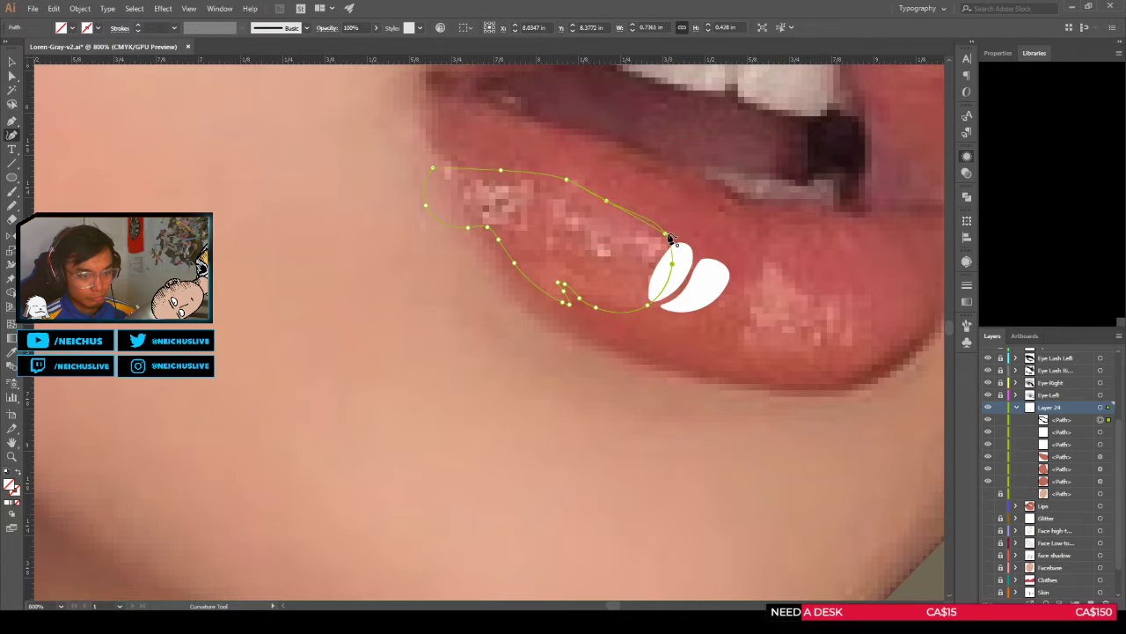
left_click(669, 238)
Step: Fill the new lower-lip highlight shape with white sampled from the small highlight beside it
key("ctrl+minus")
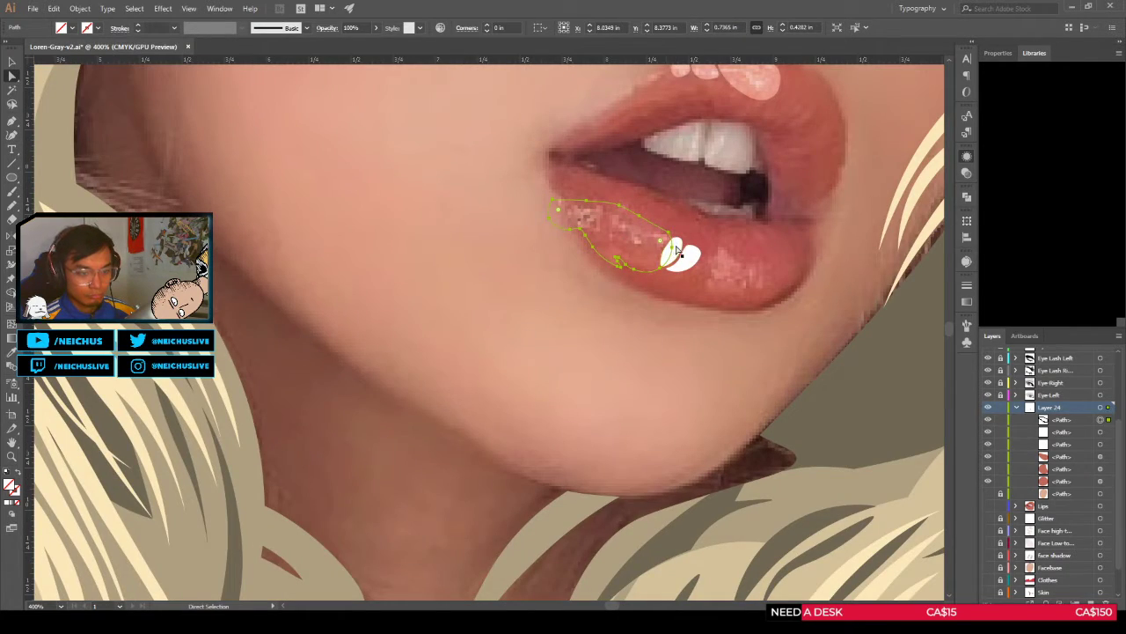
left_click(676, 253, "shift")
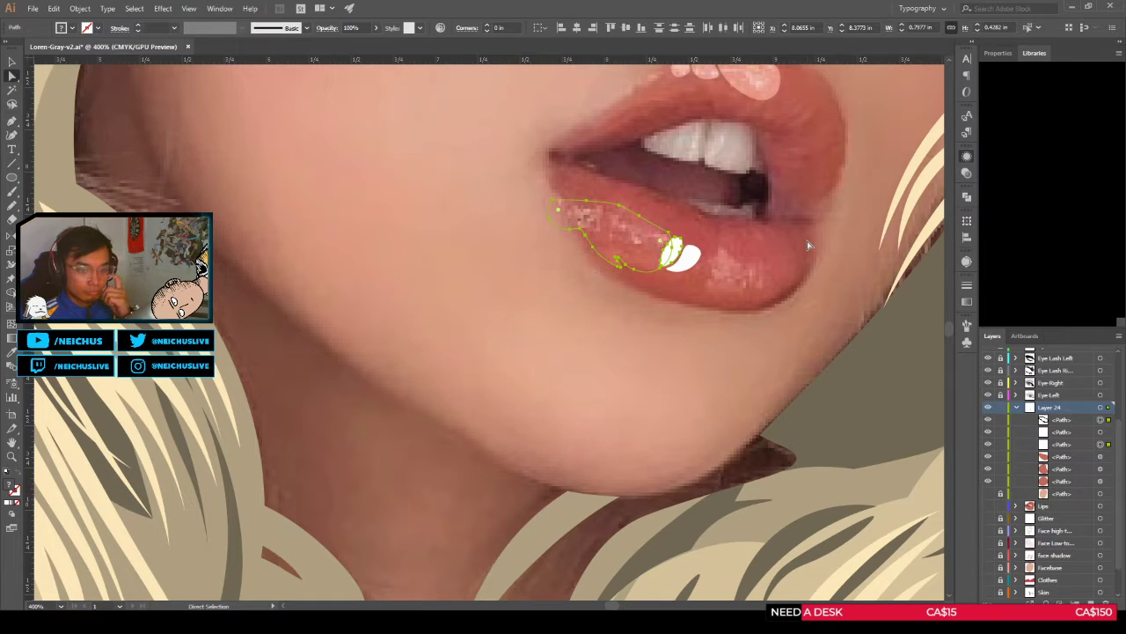
left_click(603, 292)
key("v")
left_click(592, 247)
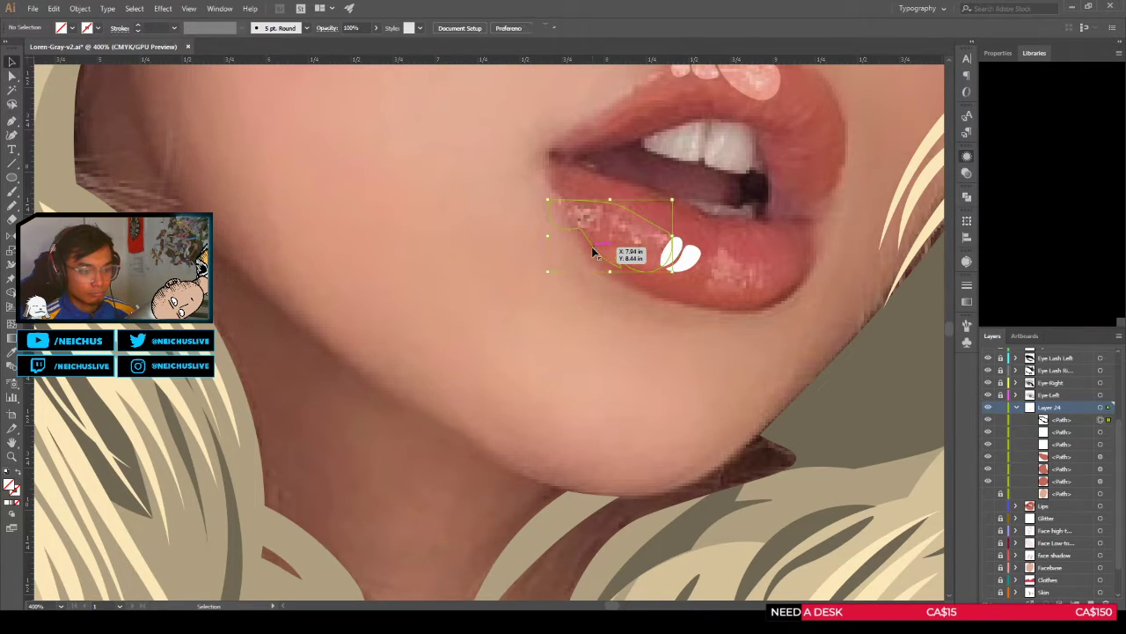
key("i")
left_click(693, 263)
key("v")
left_click(653, 312)
scroll(629, 317, "down", 3)
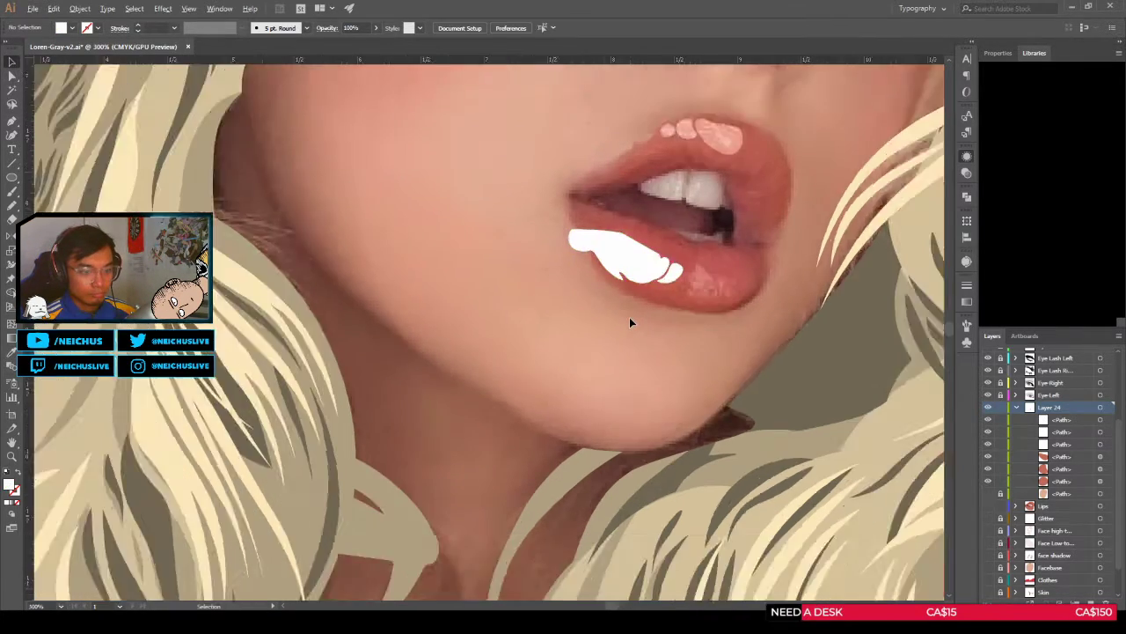
Step: Show the skin-coloured face path in Layer 24, expand the Lips layer and make it visible
key("ctrl+plus")
key("ctrl+plus")
key("ctrl+plus")
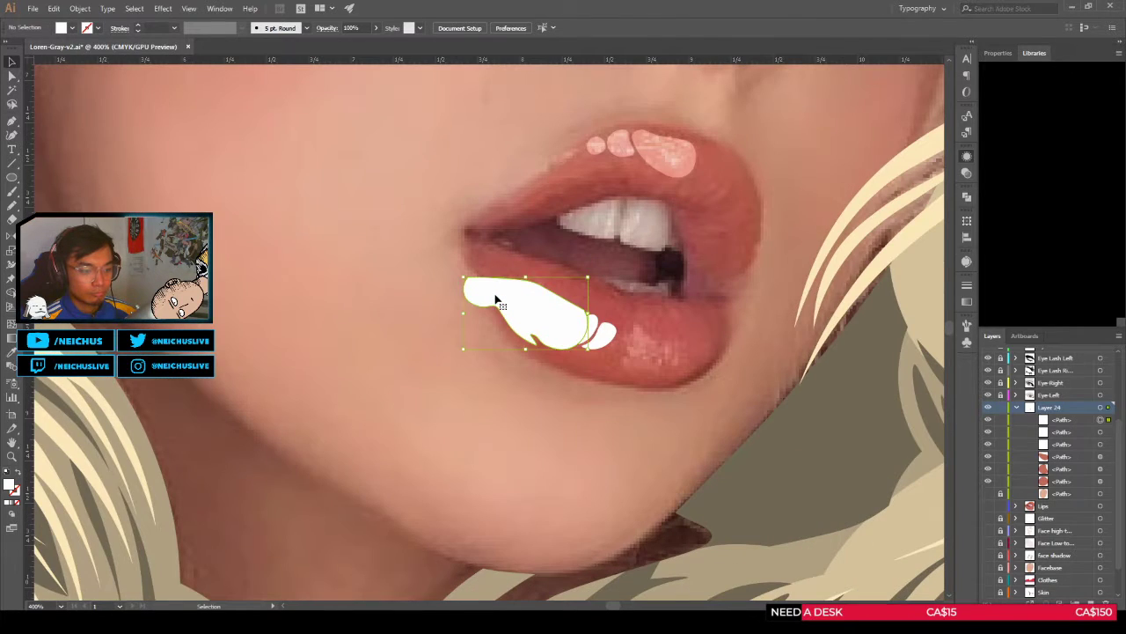
left_click(507, 276)
left_click(987, 504)
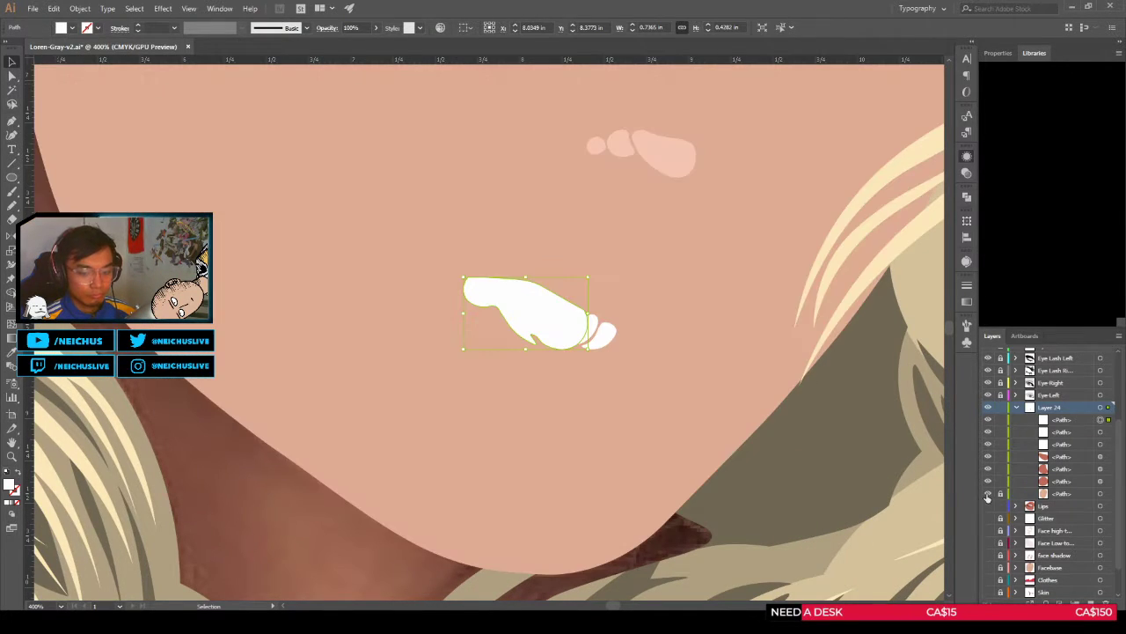
left_click(1017, 506)
scroll(1029, 515, "down", 4)
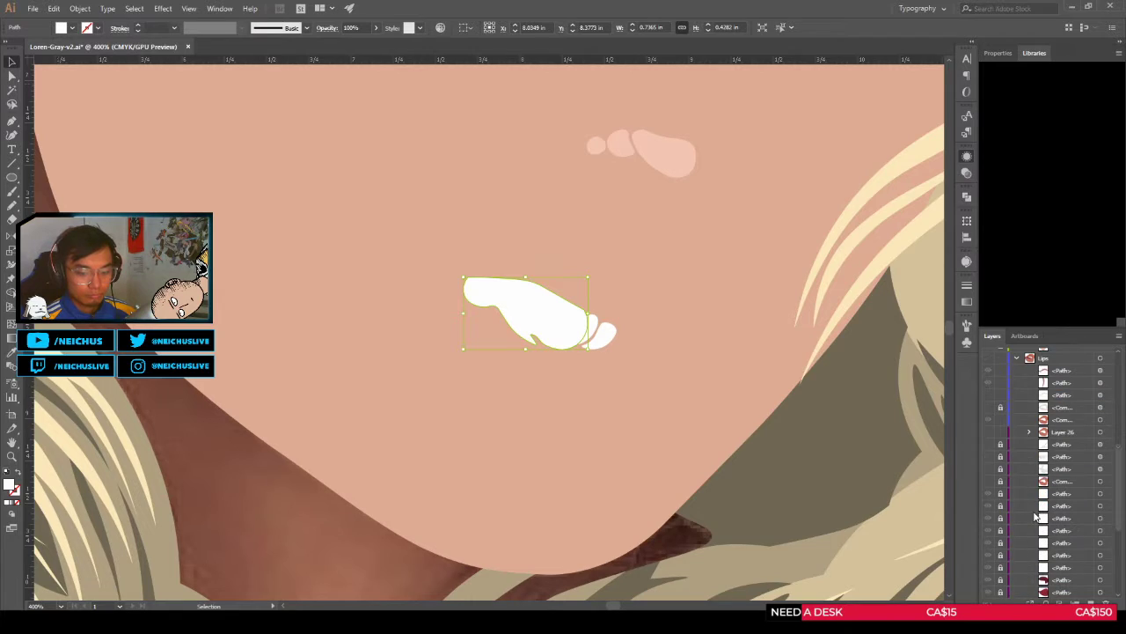
scroll(1060, 482, "up", 2)
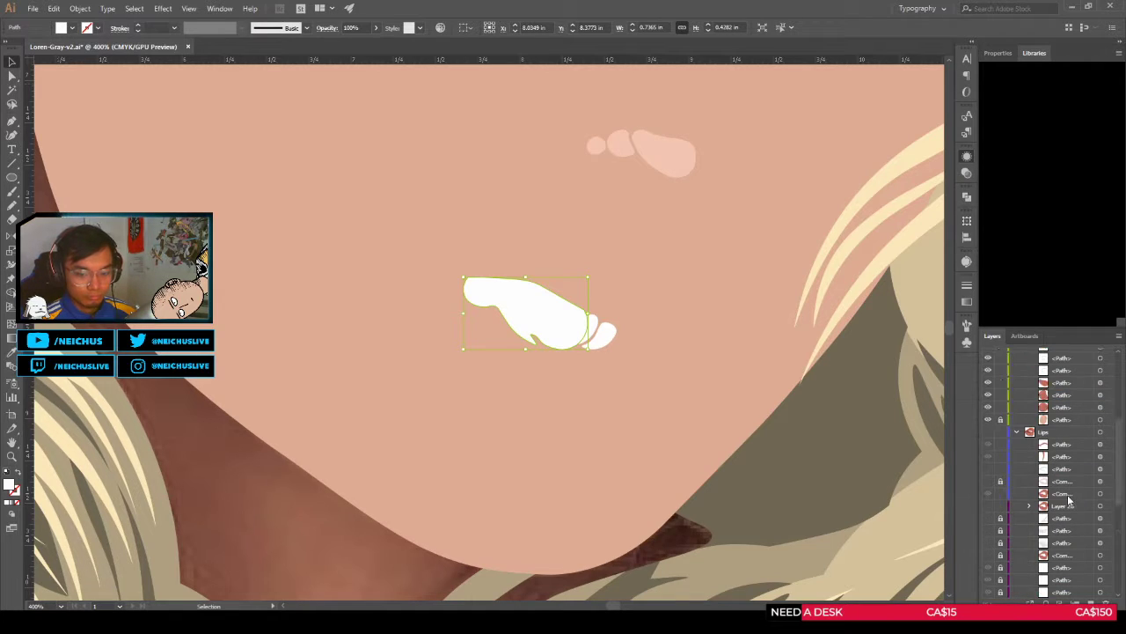
left_click(986, 432)
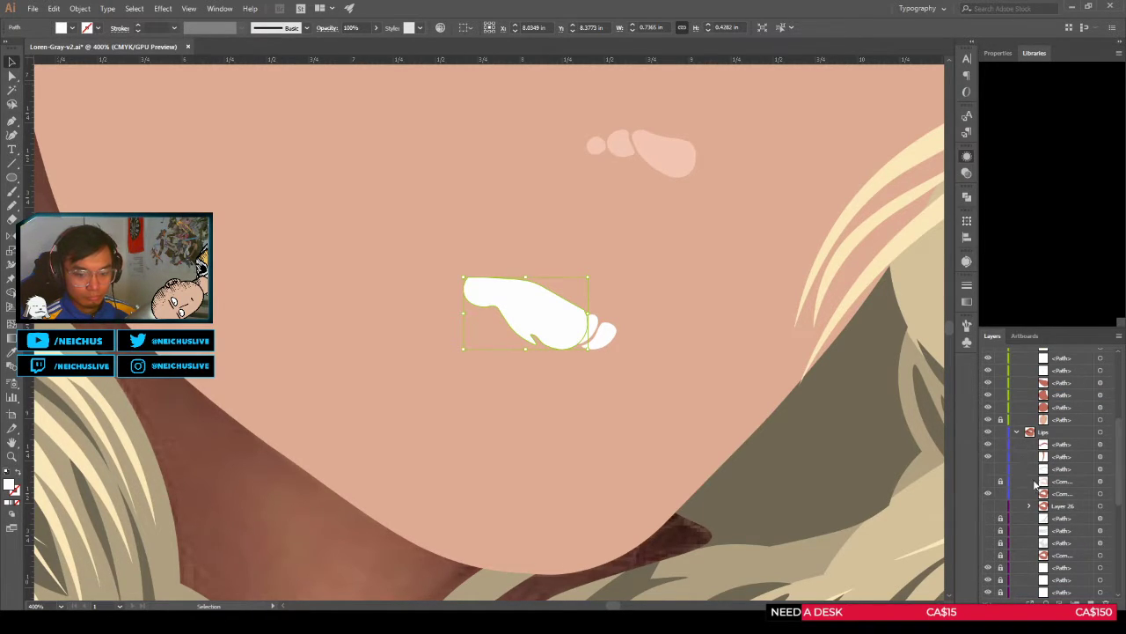
Step: Copy the lips compound path in place into Layer 24 and put it below the highlights, just above the face path
left_click(1100, 493)
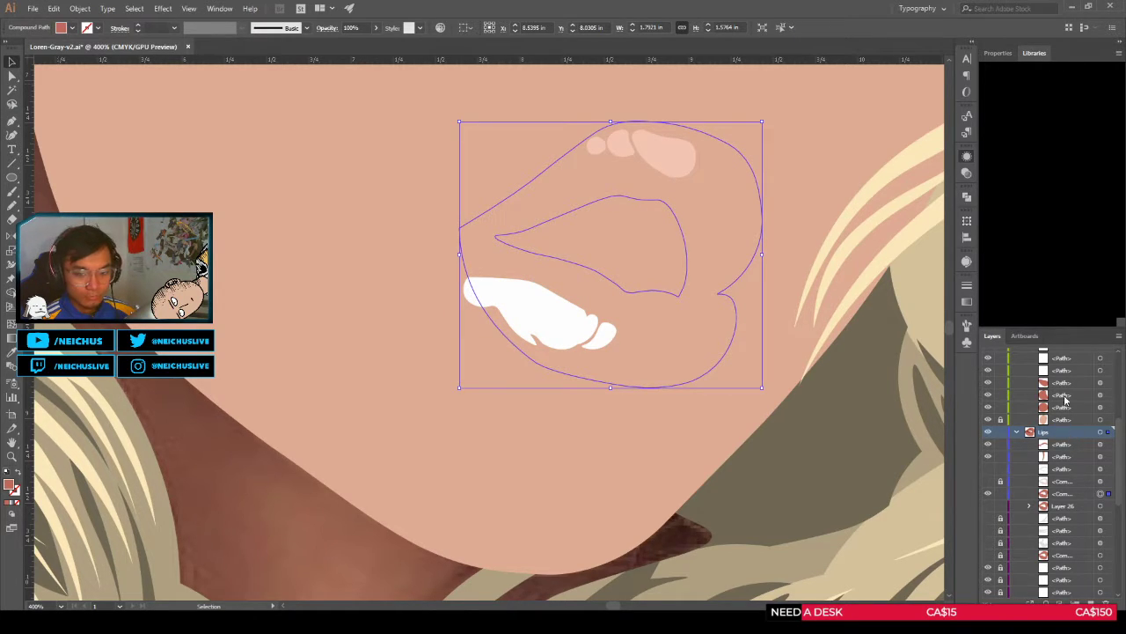
key("ctrl+shift+v")
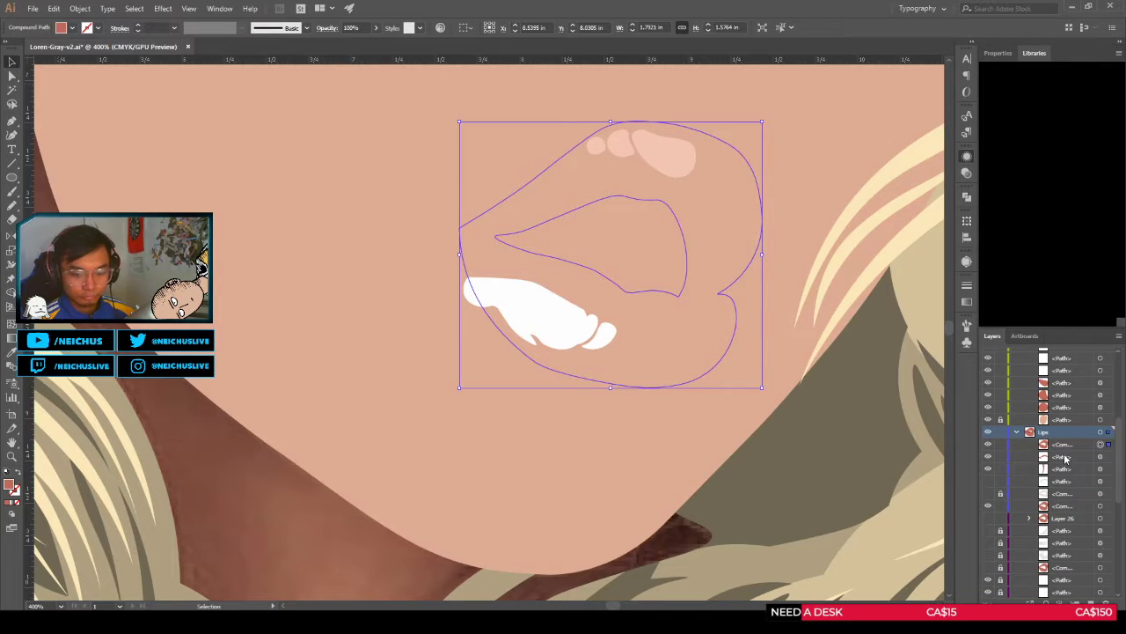
mouse_move(1060, 447)
left_mouse_down()
mouse_move(1067, 495)
mouse_move(1066, 452)
left_mouse_up()
scroll(1060, 447, "up", 2)
left_click(1054, 409)
key("ctrl+shift+v")
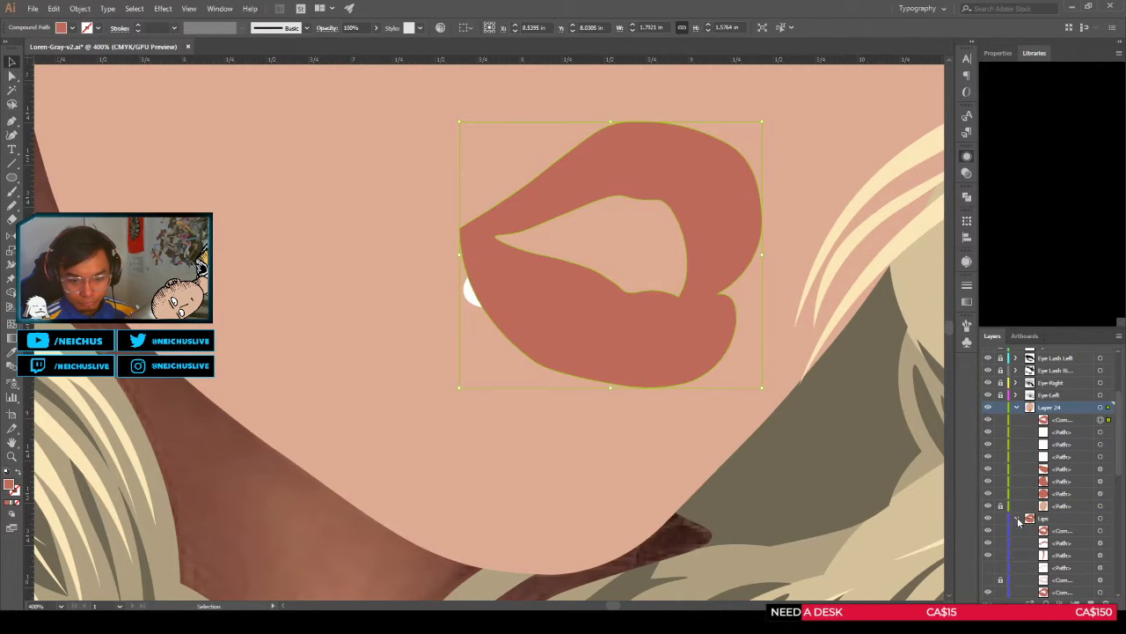
left_click_drag(1059, 425, 1058, 500)
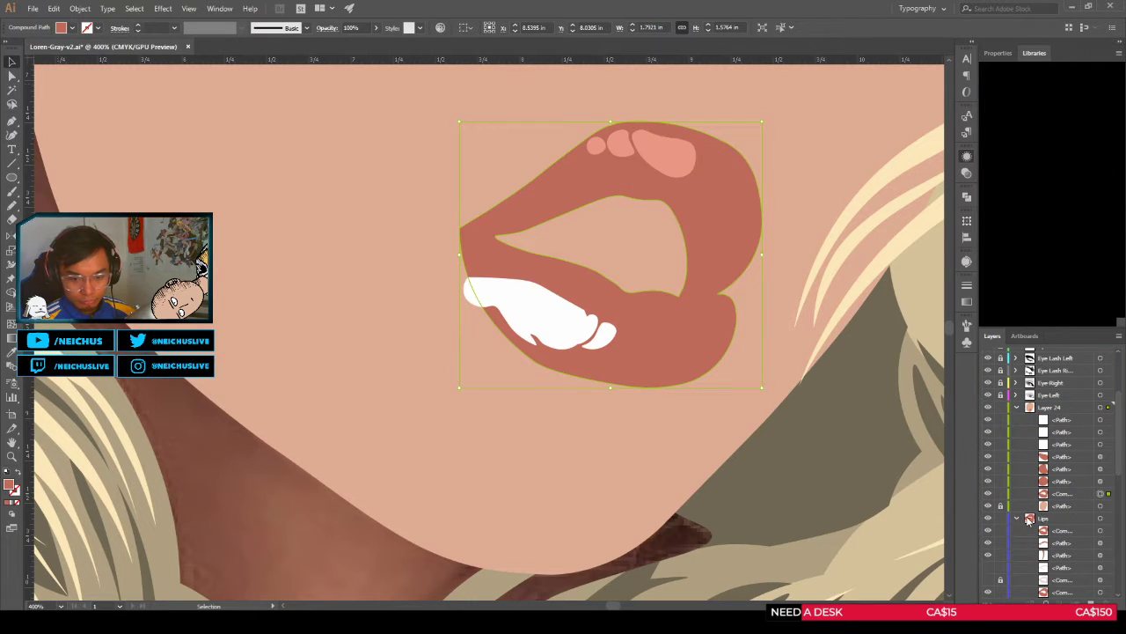
left_click(1017, 518)
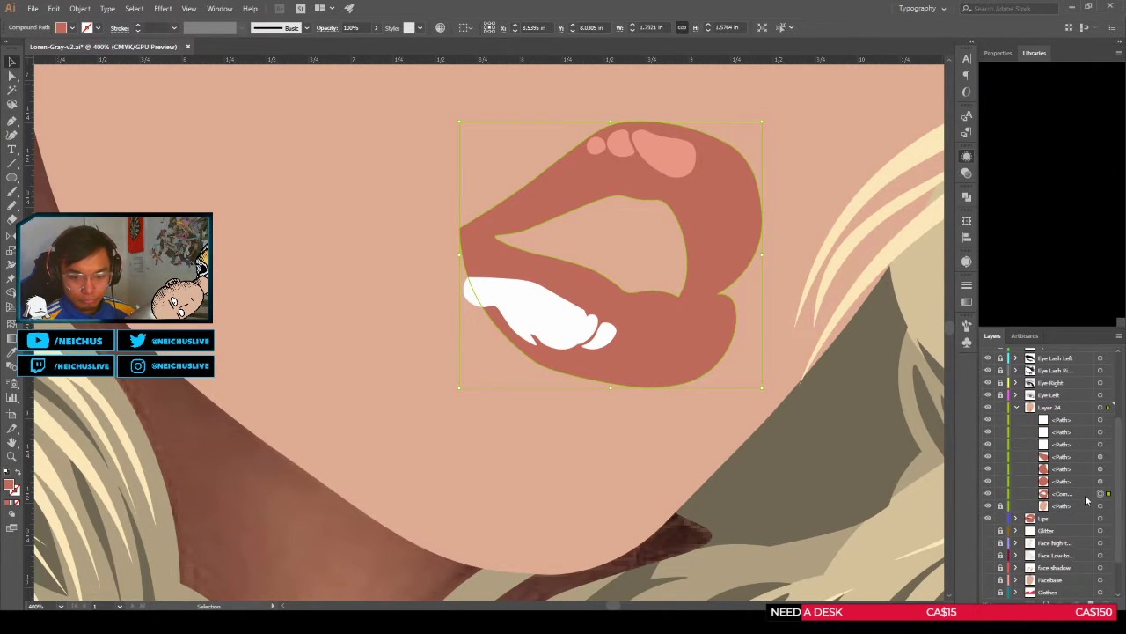
Step: Trim the part of the large white highlight that overhangs the lip corner with the Shape Builder
left_click(1099, 420, "shift")
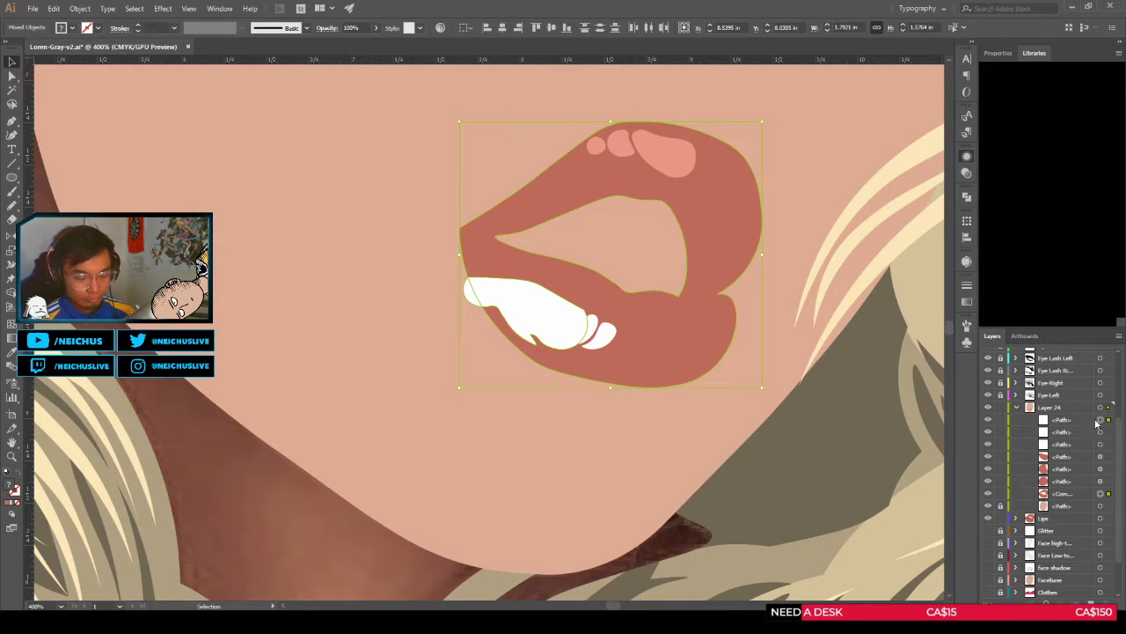
key("shift+m")
left_click(472, 296, "alt")
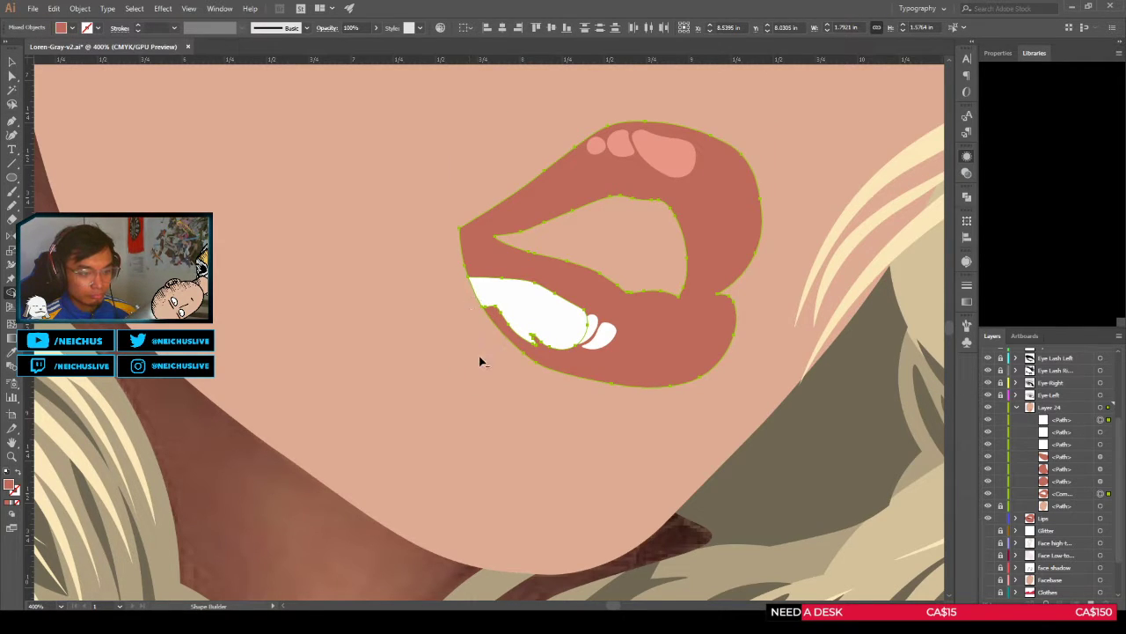
key("a")
left_click(482, 362)
Step: Recolour the three white lower-lip highlights with the pink appearance sampled from the large upper-lip highlight
scroll(473, 364, "down", 3)
scroll(471, 373, "up", 4)
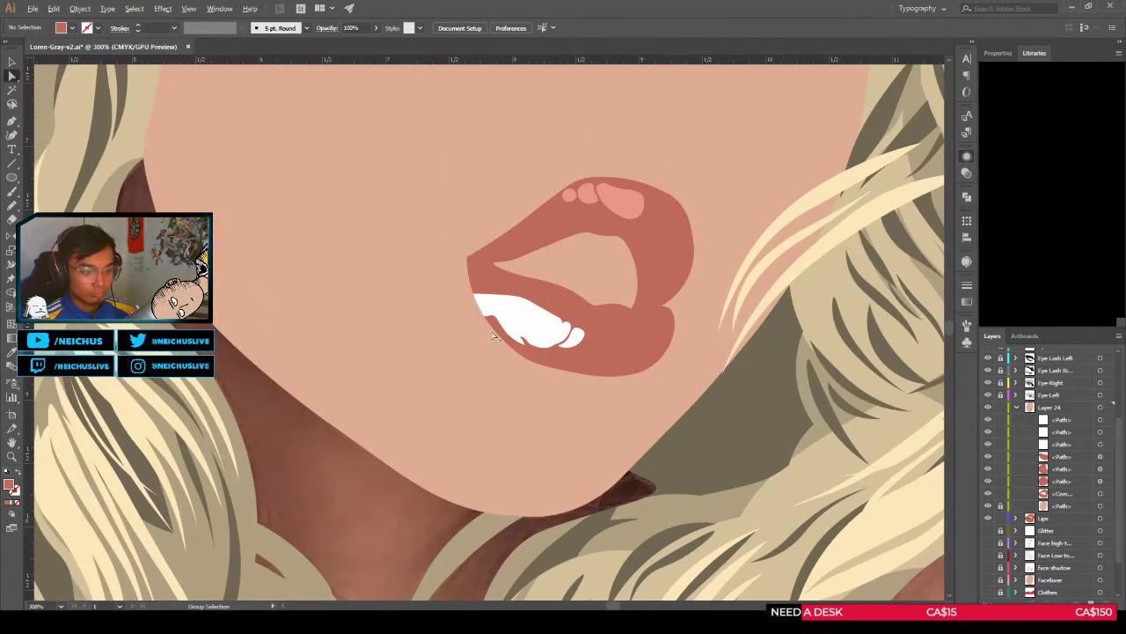
left_click(645, 328)
left_click(655, 328, "shift")
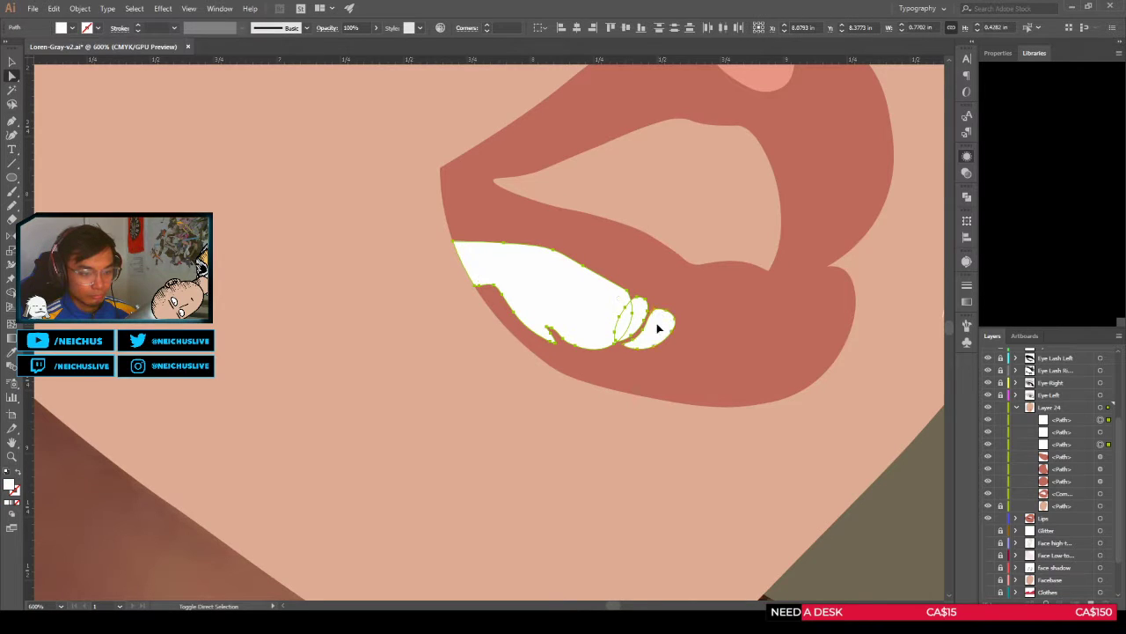
left_click(659, 297, "shift")
key("i")
scroll(659, 296, "down", 2)
left_click(695, 160)
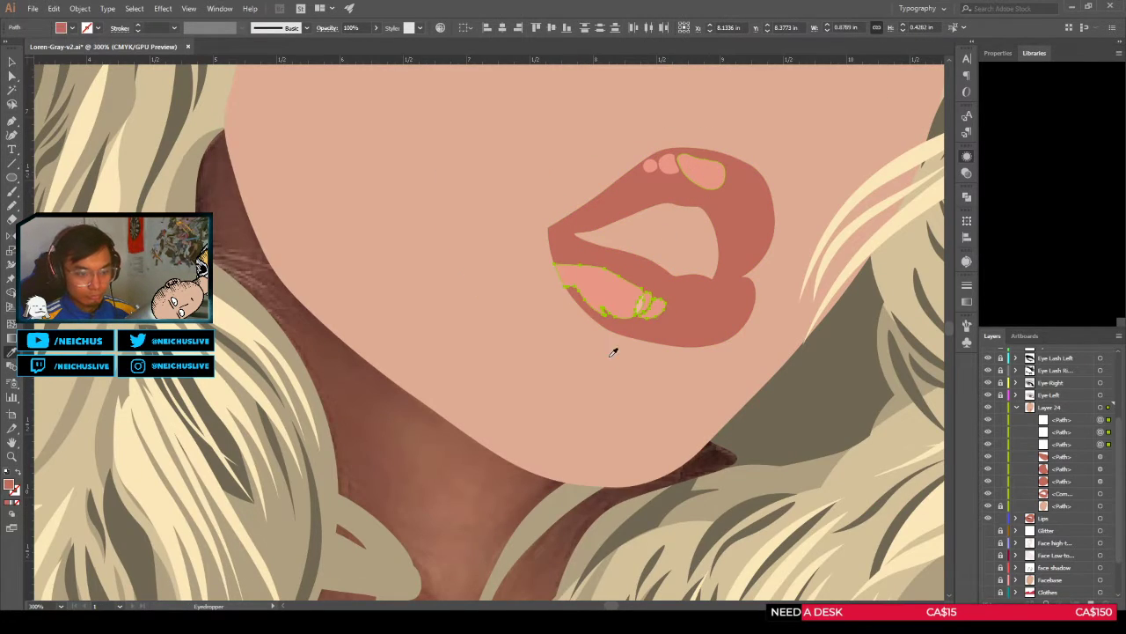
key("a")
key("ctrl+shift+a")
Step: Unite the large lower-lip highlight with the small oval overlapping it
scroll(581, 387, "down", 2)
scroll(598, 380, "up", 6)
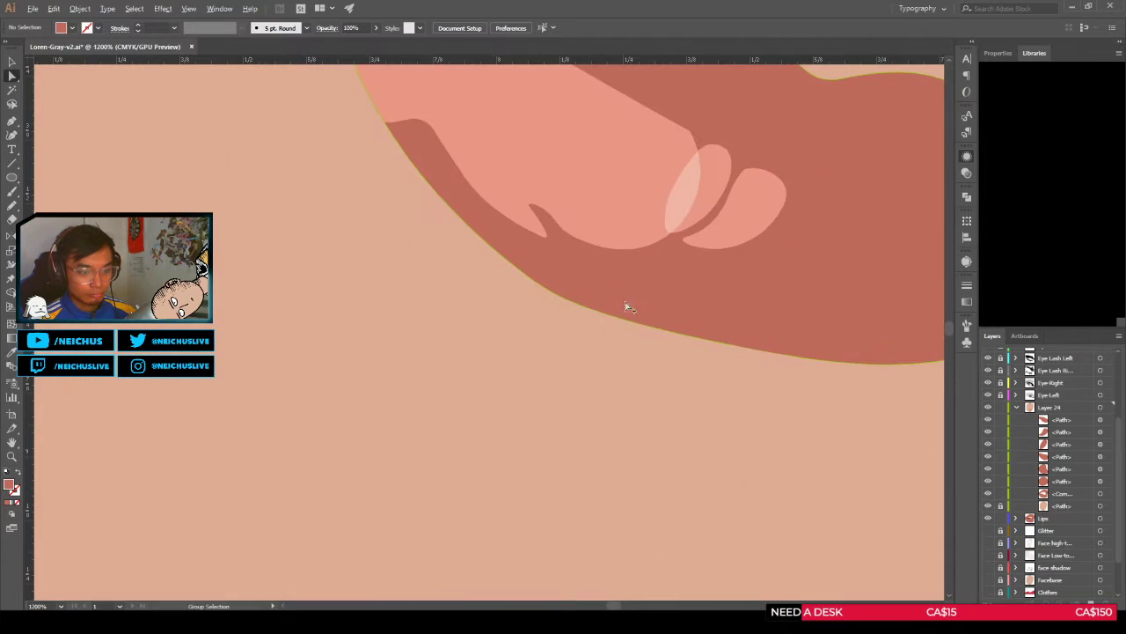
left_click(709, 181)
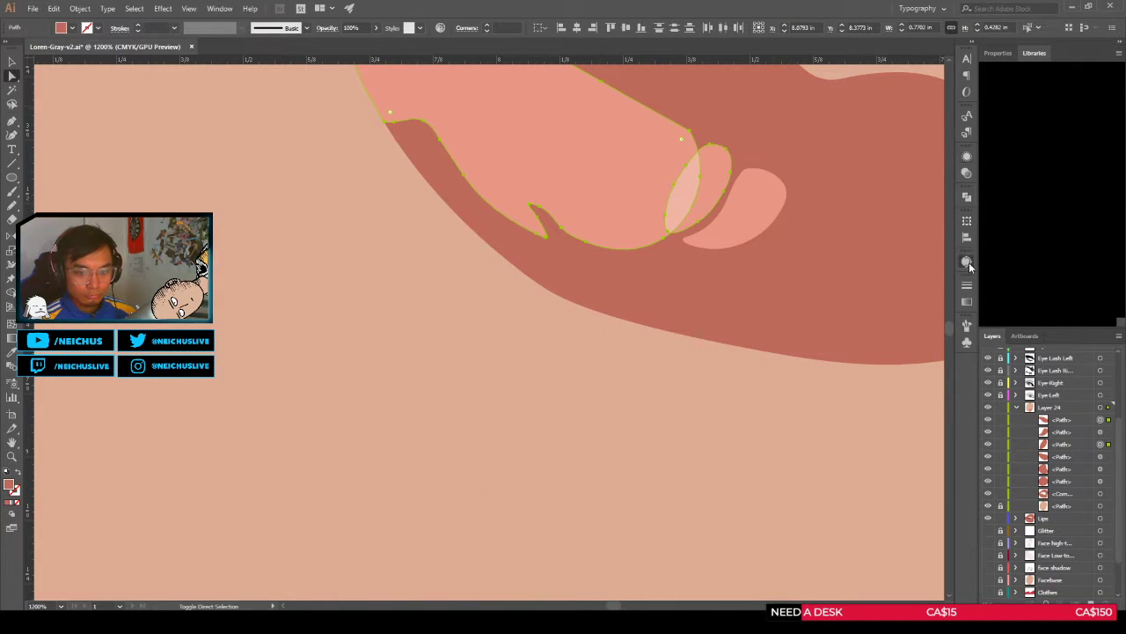
key("Delete")
key("ctrl+shift+a")
Step: Hide the skin-coloured face path in Layer 24 and check the lips against the portrait photo
scroll(590, 413, "down", 6)
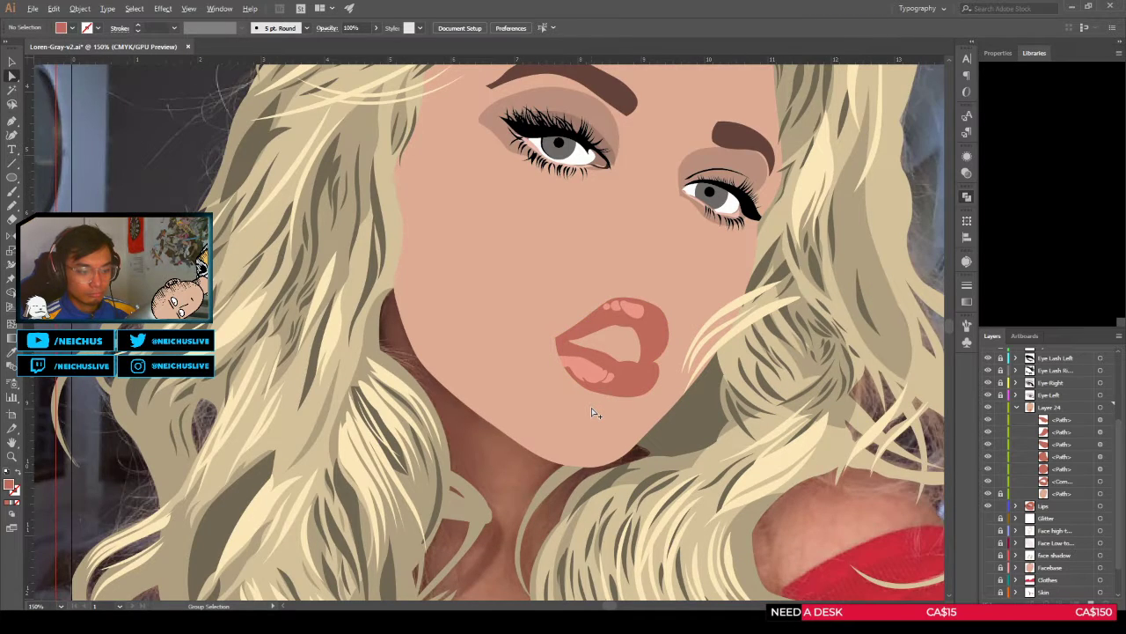
scroll(592, 413, "down", 3)
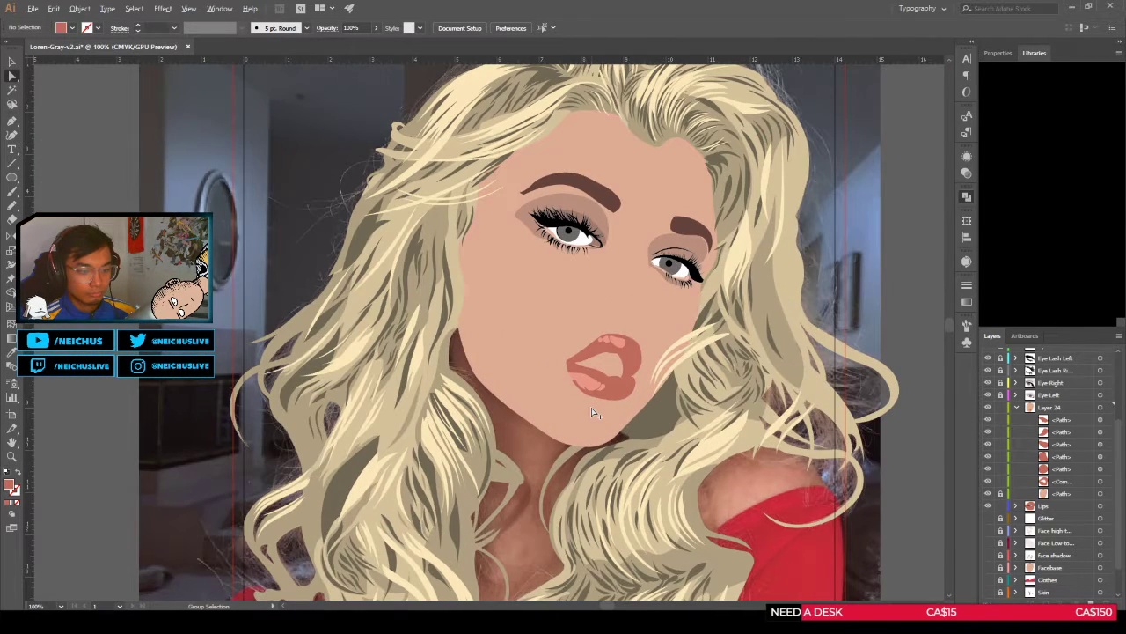
left_click_drag(691, 373, 650, 387)
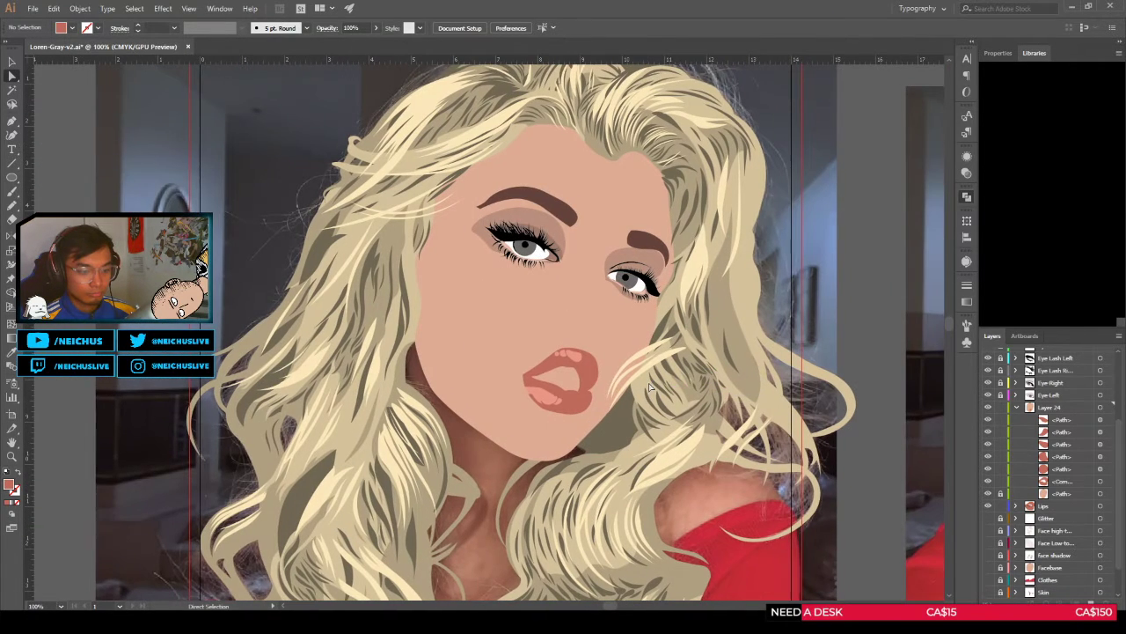
left_click(989, 483)
left_click(988, 482)
left_click(987, 494)
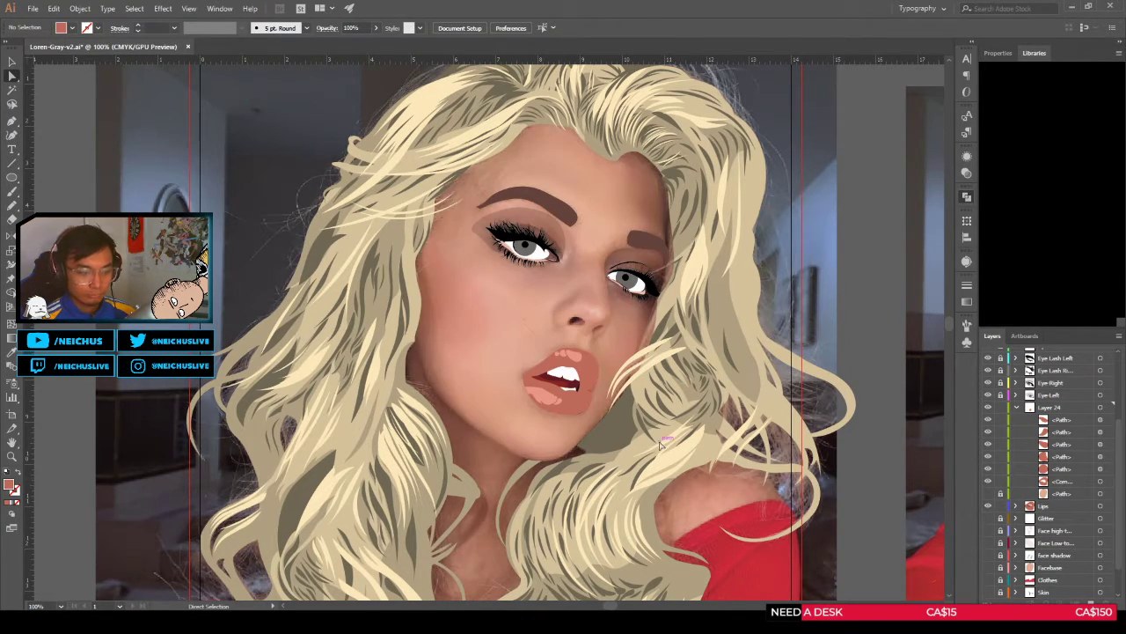
scroll(622, 431, "up", 2)
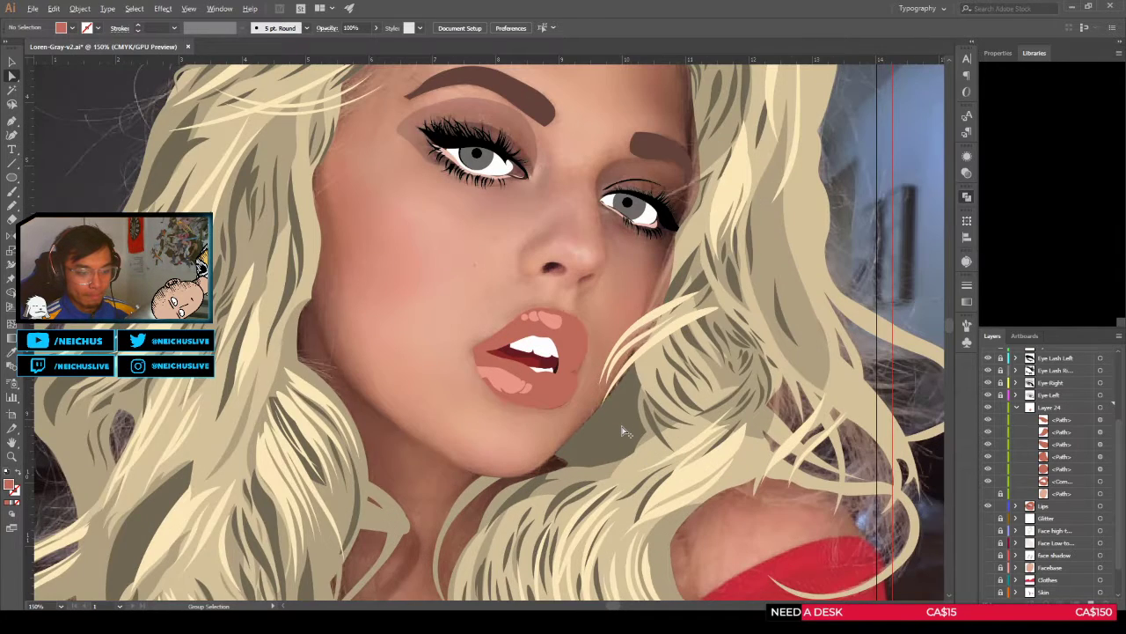
scroll(621, 431, "down", 2)
scroll(622, 431, "up", 2)
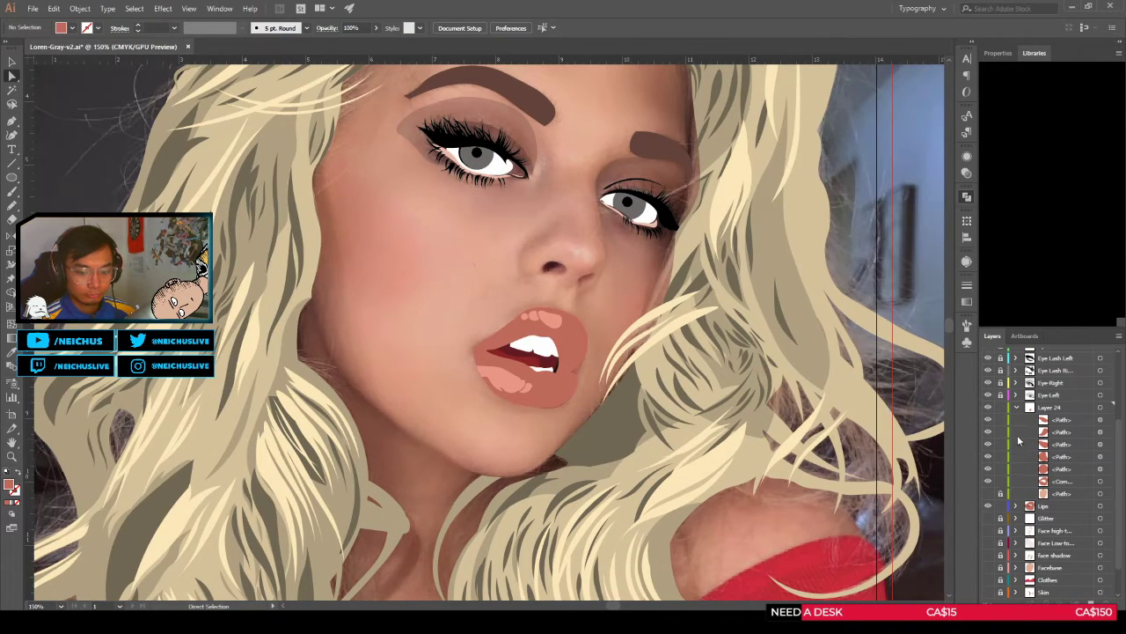
Step: Move the five highlight paths from Layer 24 into the Lips layer, and select the lips compound path beneath them
left_click(1100, 420)
left_click(1100, 432, "shift")
left_click(1100, 444, "shift")
left_click(1100, 457, "shift")
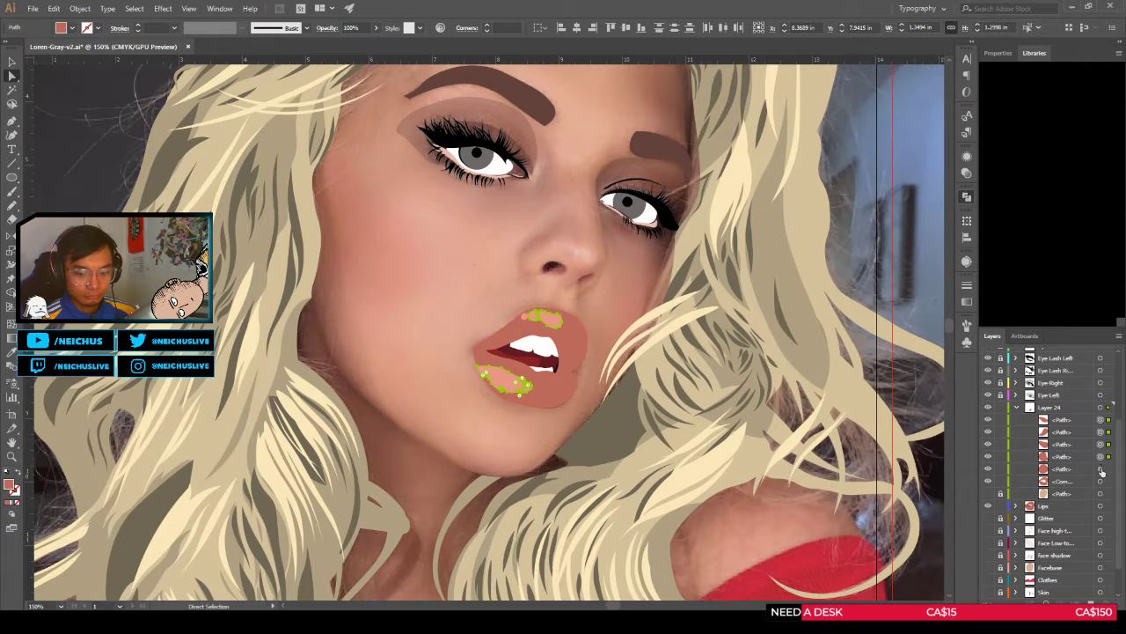
left_click(1100, 469, "shift")
left_click_drag(1046, 503, 1045, 505)
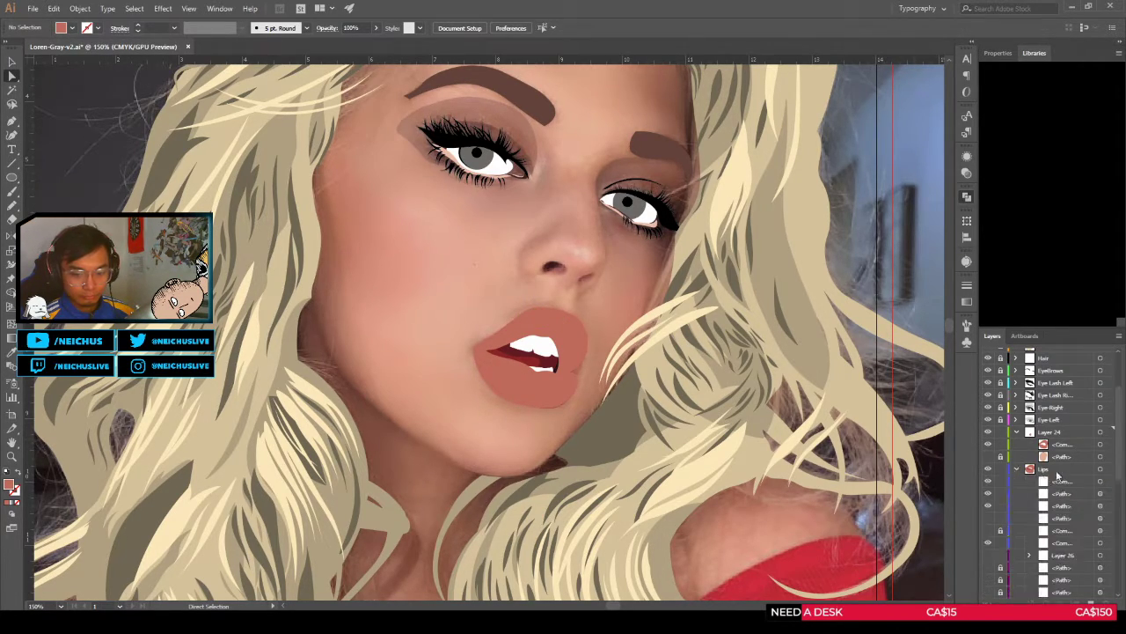
left_click(1101, 543)
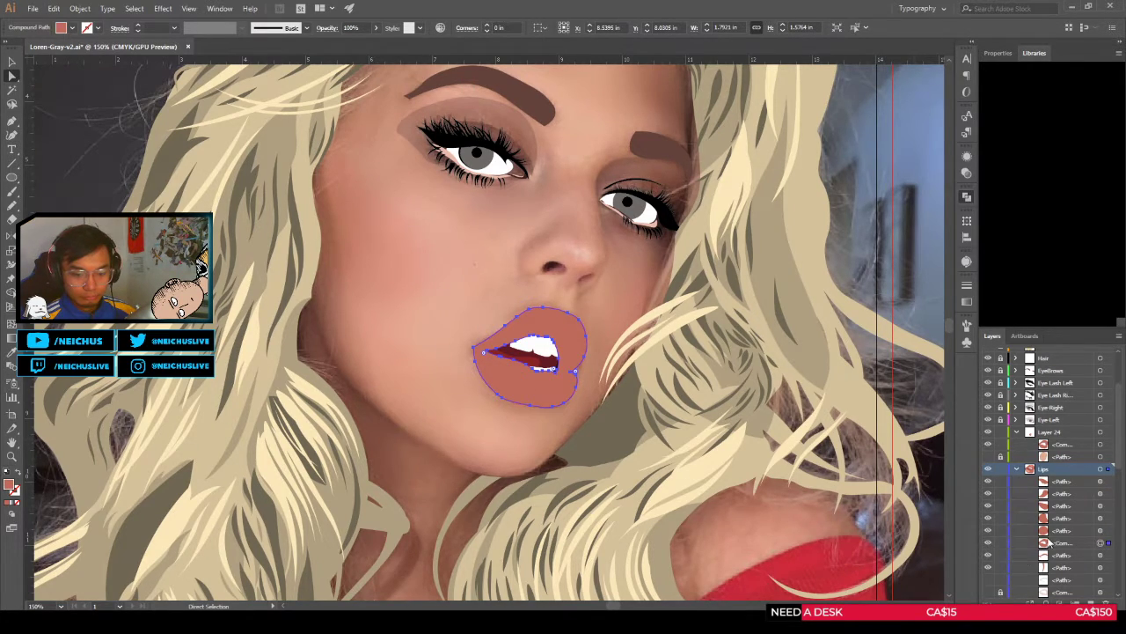
Step: Delete the selected lips compound path from the Lips layer and hide the compound path covering the highlights in Layer 24
scroll(1056, 532, "down", 1)
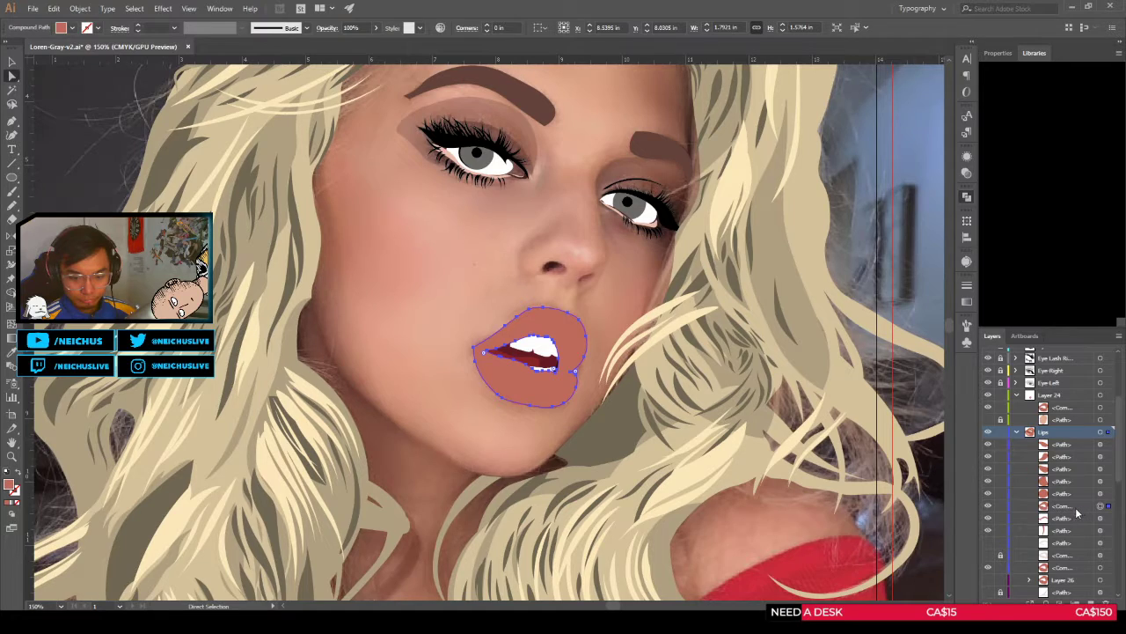
key("Delete")
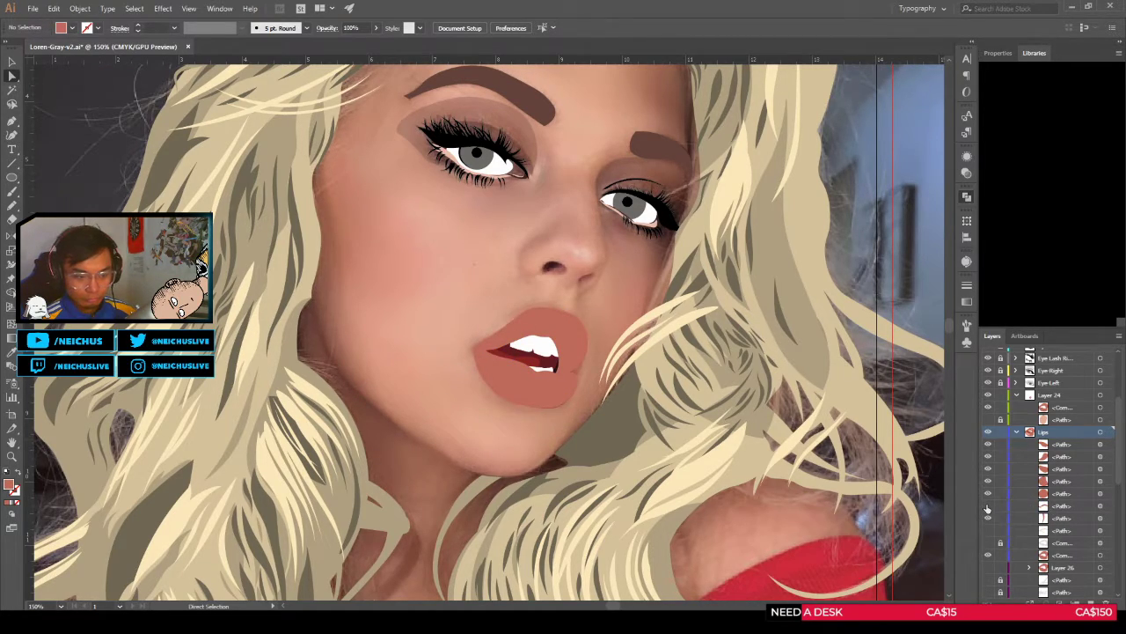
left_click(988, 409)
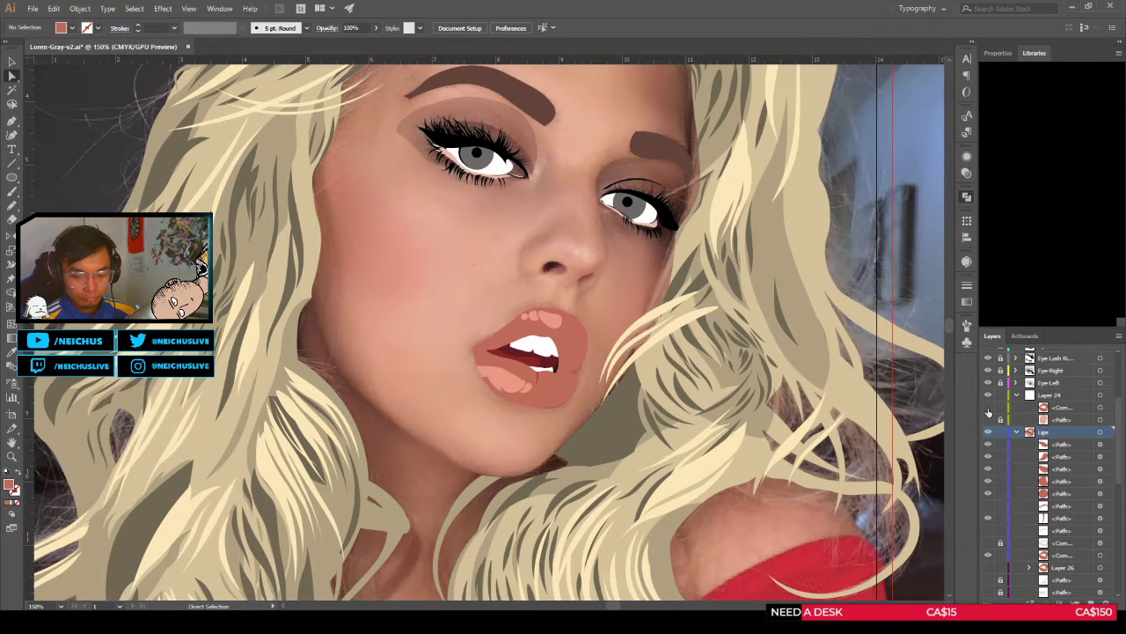
Step: Make Layer 24 active and show the hidden dark-red upper-lip shading path in the Lips layer
left_click(1052, 396)
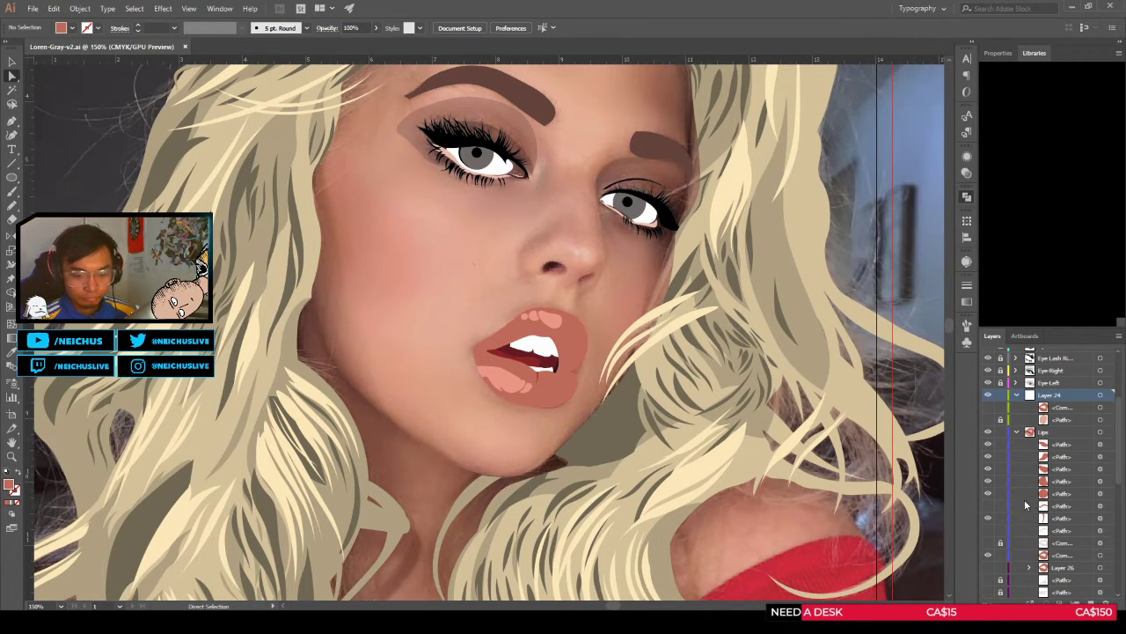
left_click(988, 507)
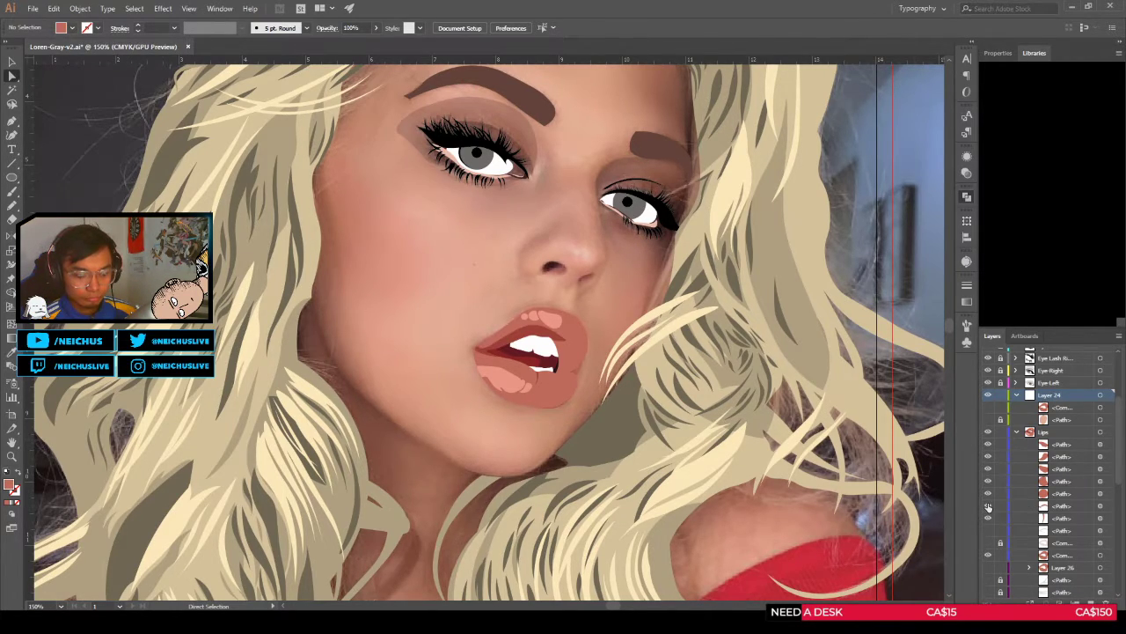
scroll(630, 408, "down", 2)
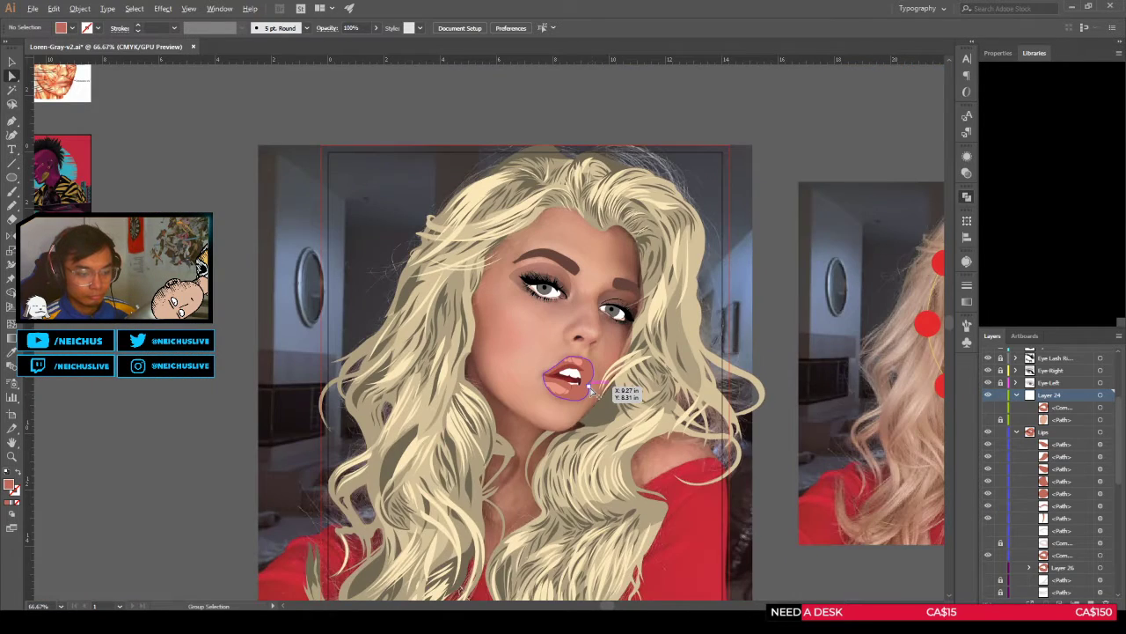
scroll(598, 387, "up", 2)
scroll(595, 389, "down", 1)
scroll(616, 385, "up", 1)
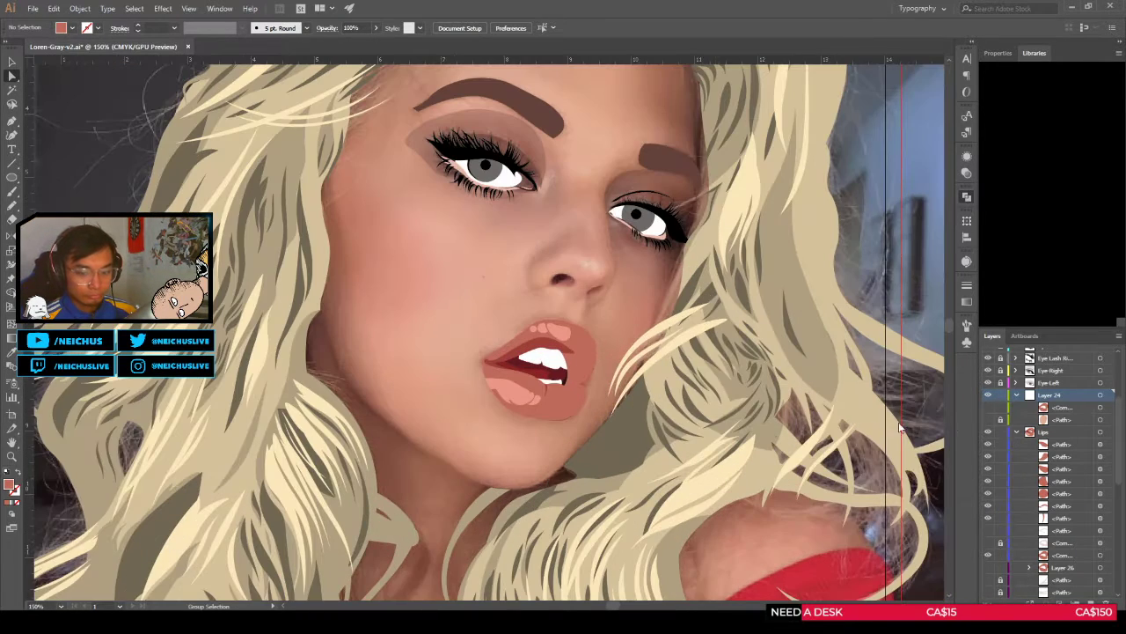
Step: Compare the vector lips with the portrait photo by switching the visibility of the Lips layer off and on
left_click(989, 432)
left_click(988, 433)
left_click(988, 433)
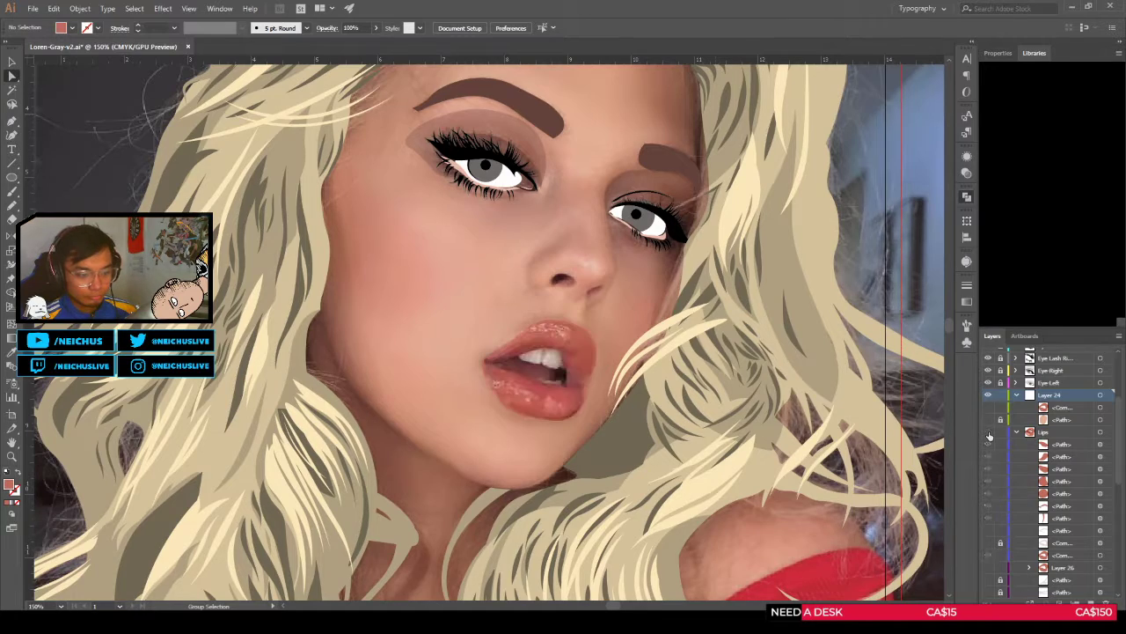
left_click(988, 433)
left_click(988, 433)
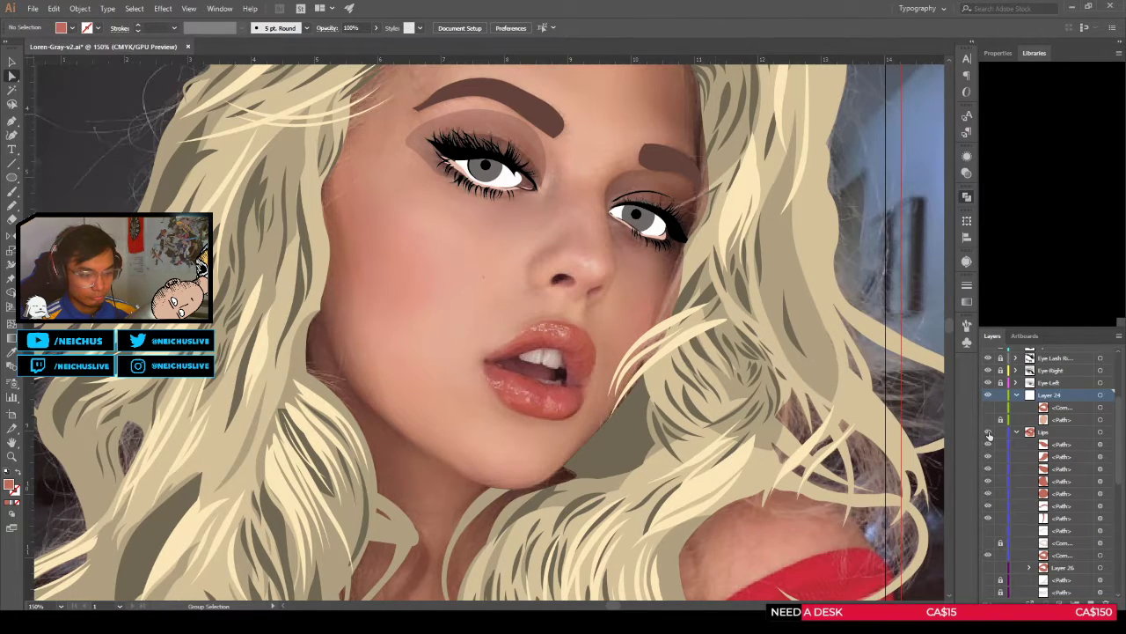
left_click(989, 433)
left_click(988, 433)
left_click(988, 433)
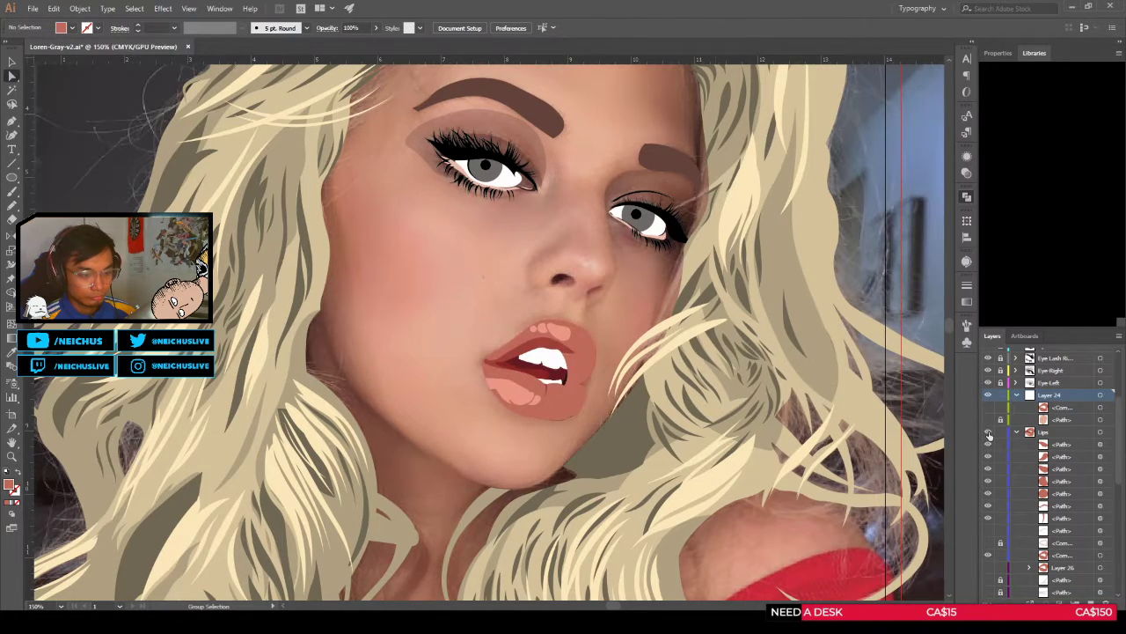
left_click(989, 433)
left_click(988, 433)
left_click(988, 433)
Step: Examine the lower-lip shine up close against the vector highlights and leave the Lips layer hidden for tracing
scroll(538, 410, "up", 3)
key("shift+grave")
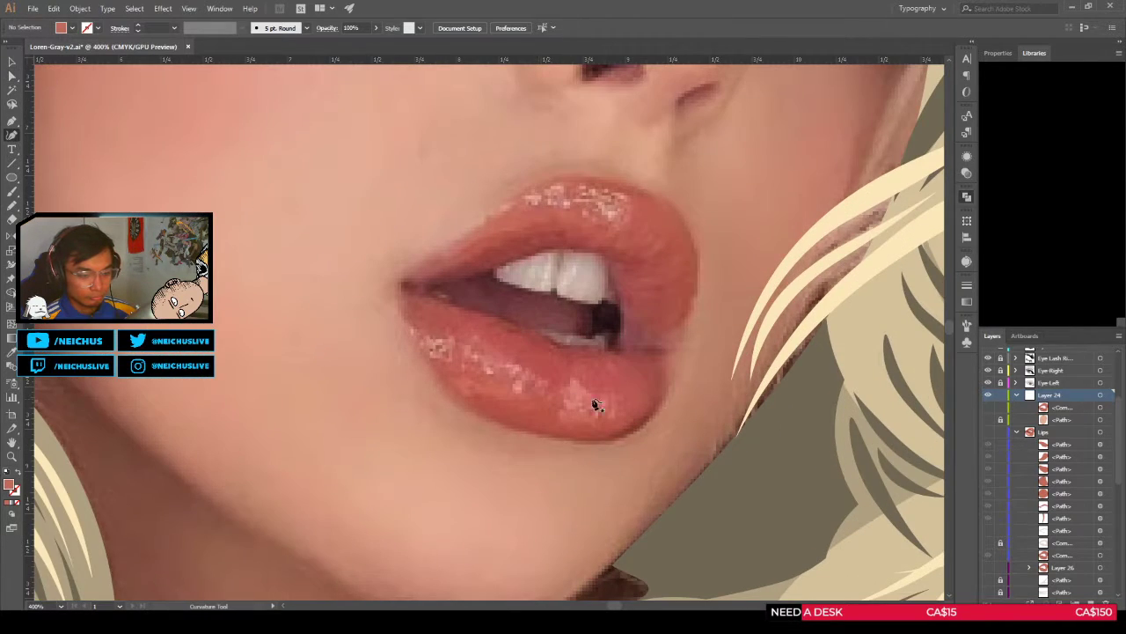
left_click(988, 433)
left_click(987, 433)
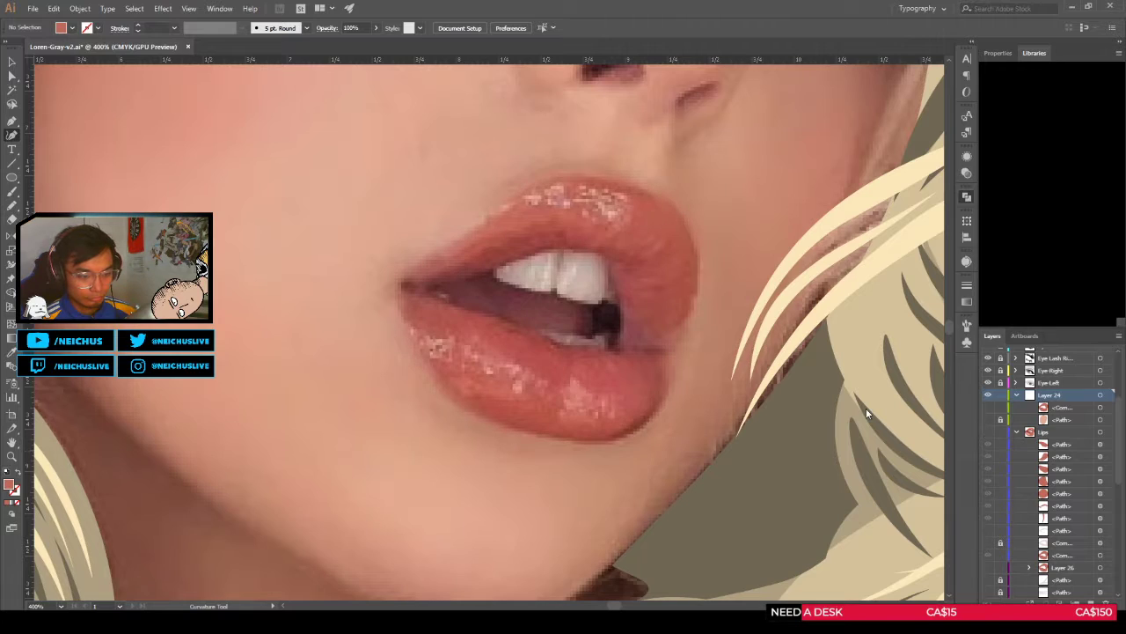
left_click(989, 433)
scroll(581, 398, "up", 3)
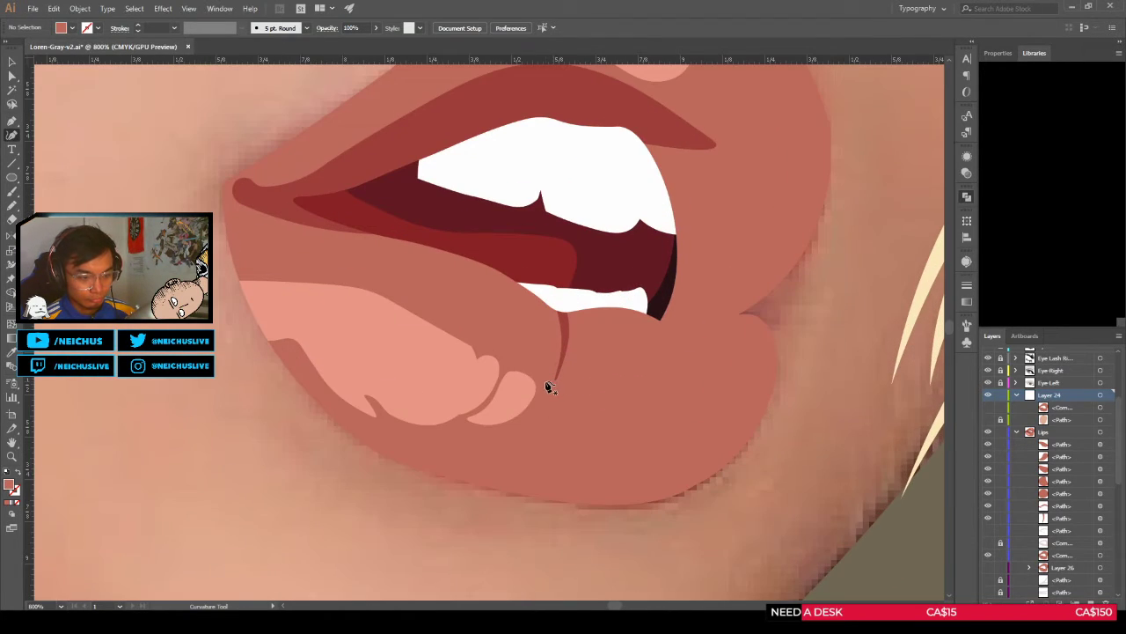
left_click(988, 433)
left_click(987, 433)
left_click(988, 433)
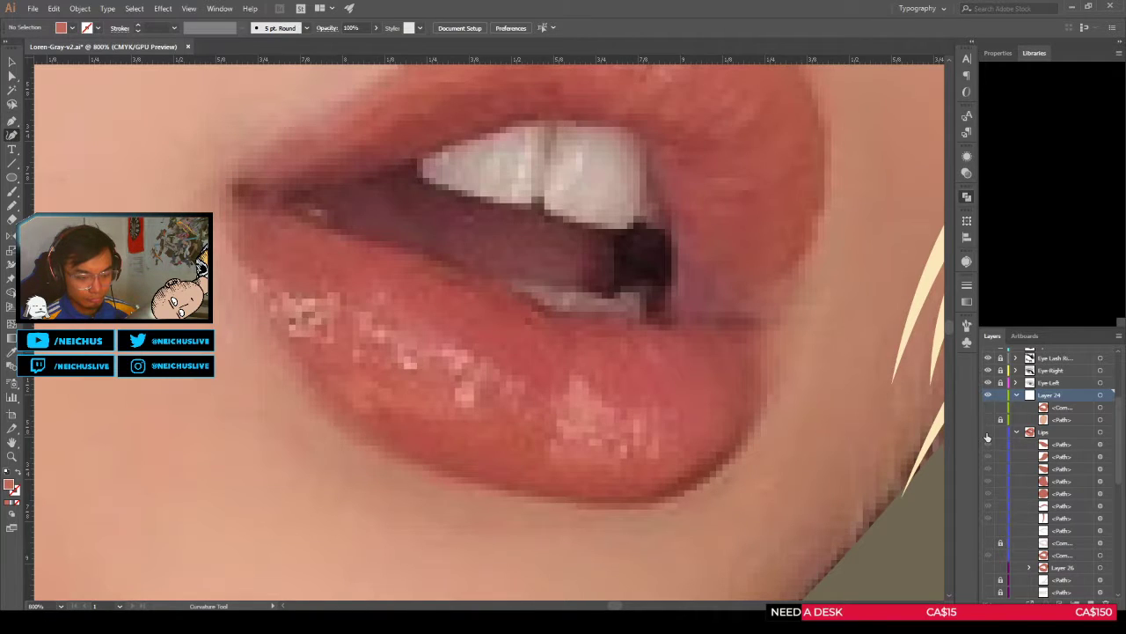
left_click(987, 433)
left_click(987, 433)
left_click(987, 433)
left_click(987, 433)
Step: Start a lower-lip highlight path in Layer 24 with the Curvature tool, tracing its upper edge about 0.11 in wide up to the peak
left_click(534, 386)
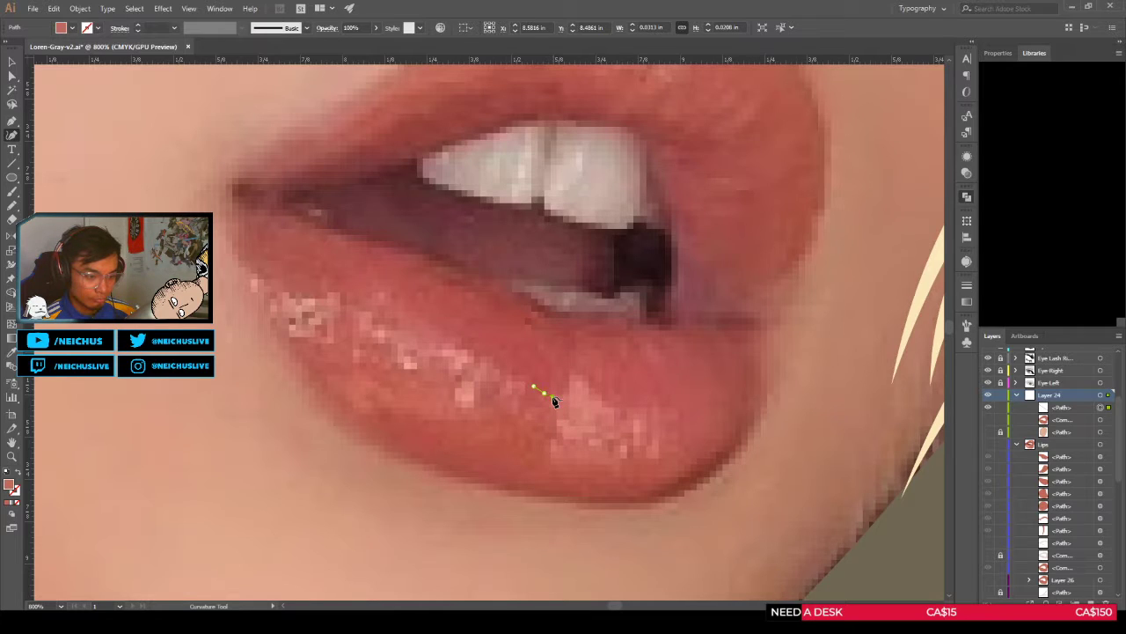
left_click(552, 395)
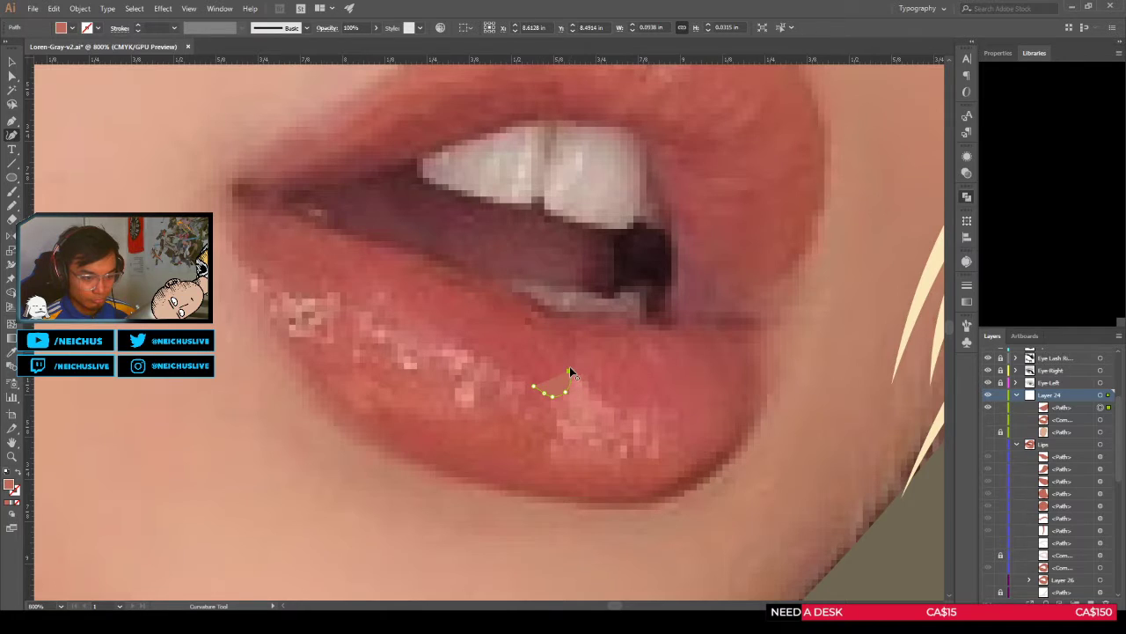
scroll(572, 370, "down", 3)
scroll(588, 370, "down", 2)
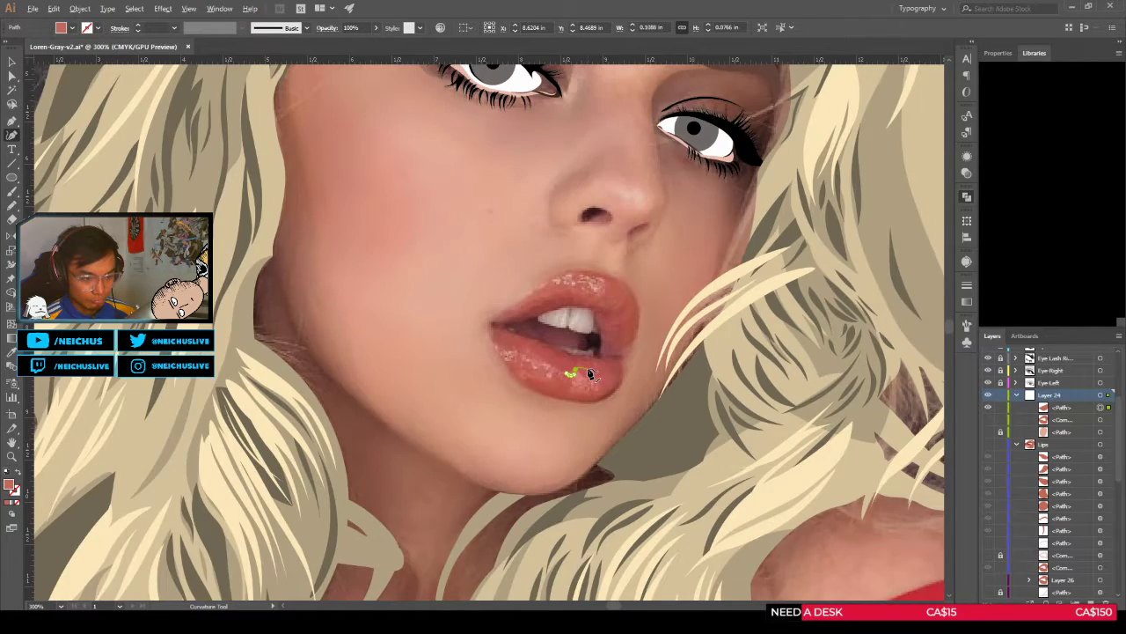
scroll(588, 370, "up", 4)
scroll(564, 378, "up", 2)
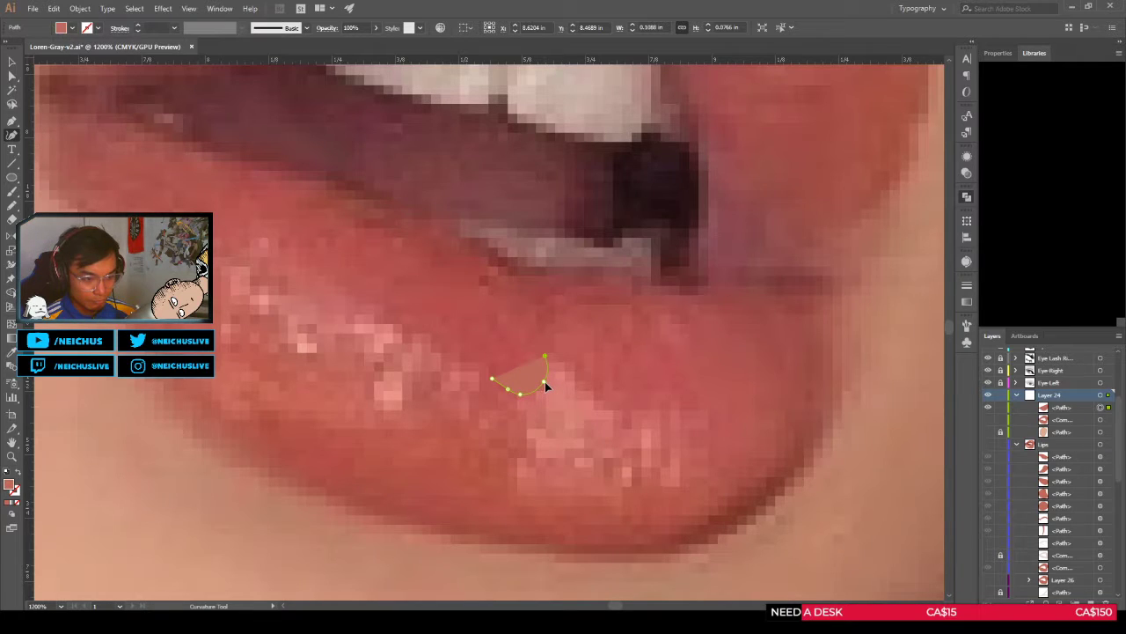
left_click(542, 381)
scroll(560, 363, "down", 1)
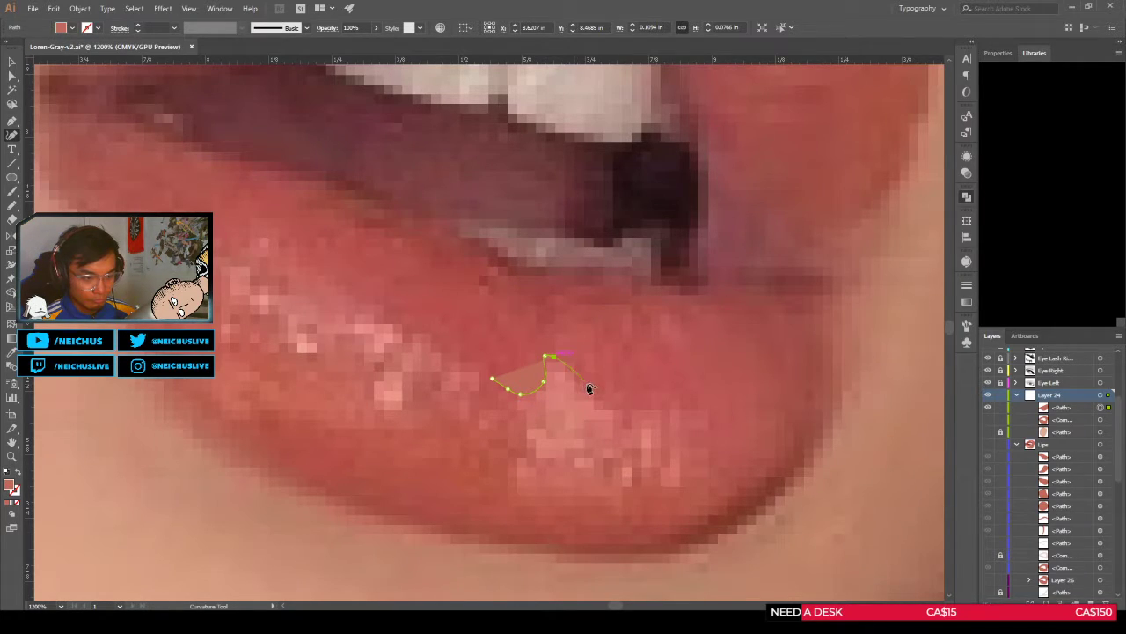
Step: Extend the highlight outline down from its peak and around a narrow notch, to about 0.27 in wide and 0.17 in high
scroll(581, 384, "down", 1)
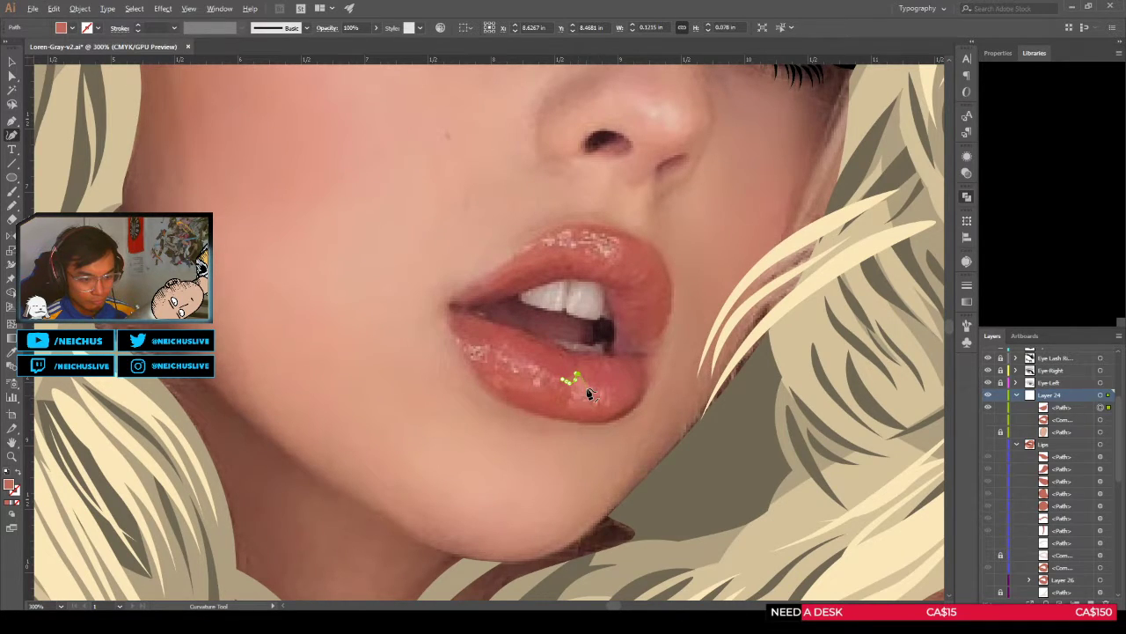
scroll(583, 395, "up", 1)
scroll(588, 387, "down", 2)
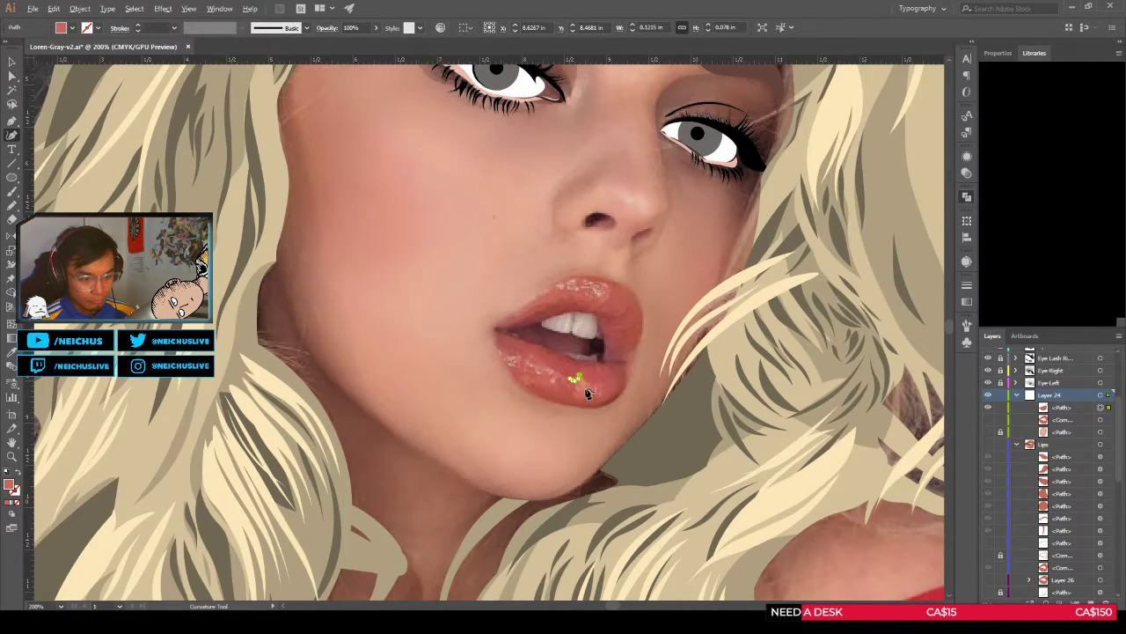
scroll(588, 389, "up", 1)
scroll(586, 380, "up", 1)
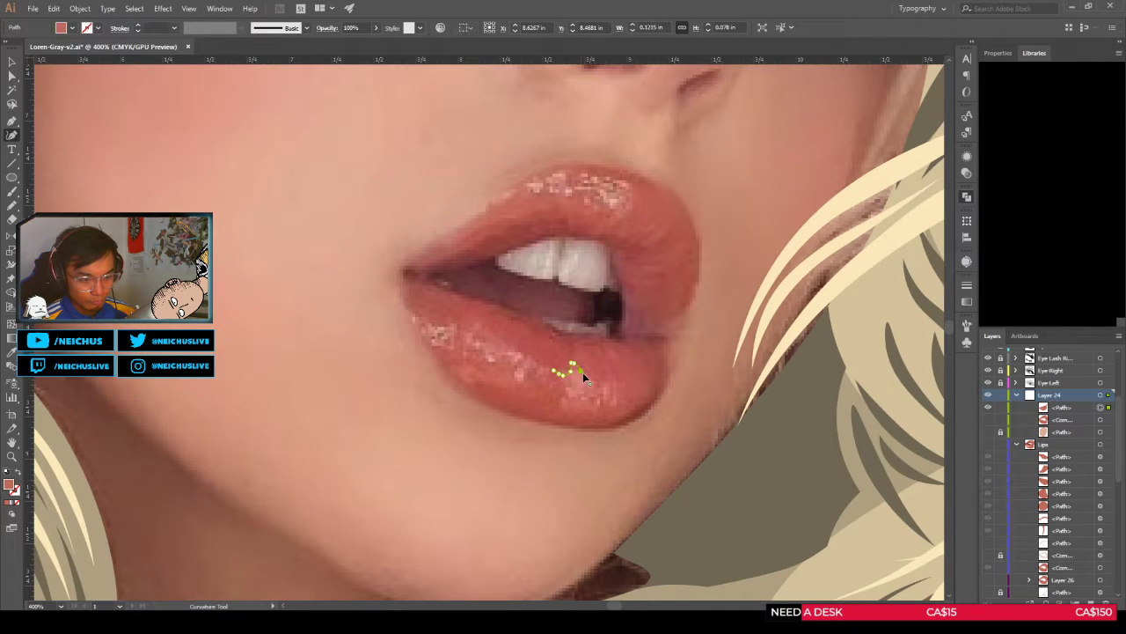
scroll(594, 379, "up", 2)
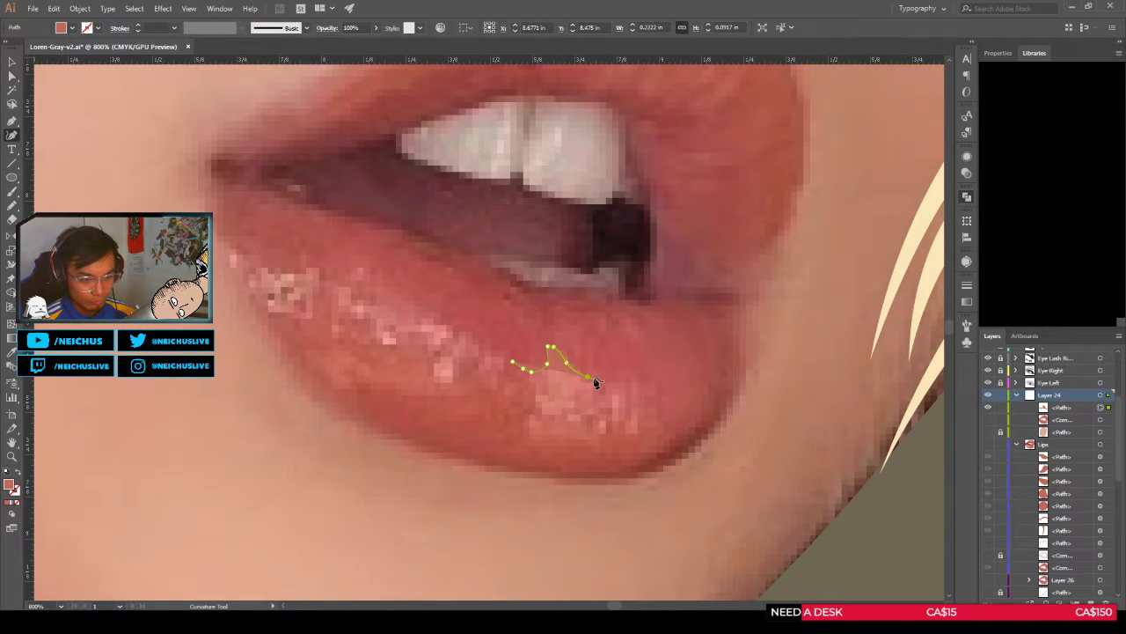
left_click(597, 383)
left_click(597, 402)
scroll(603, 398, "down", 3)
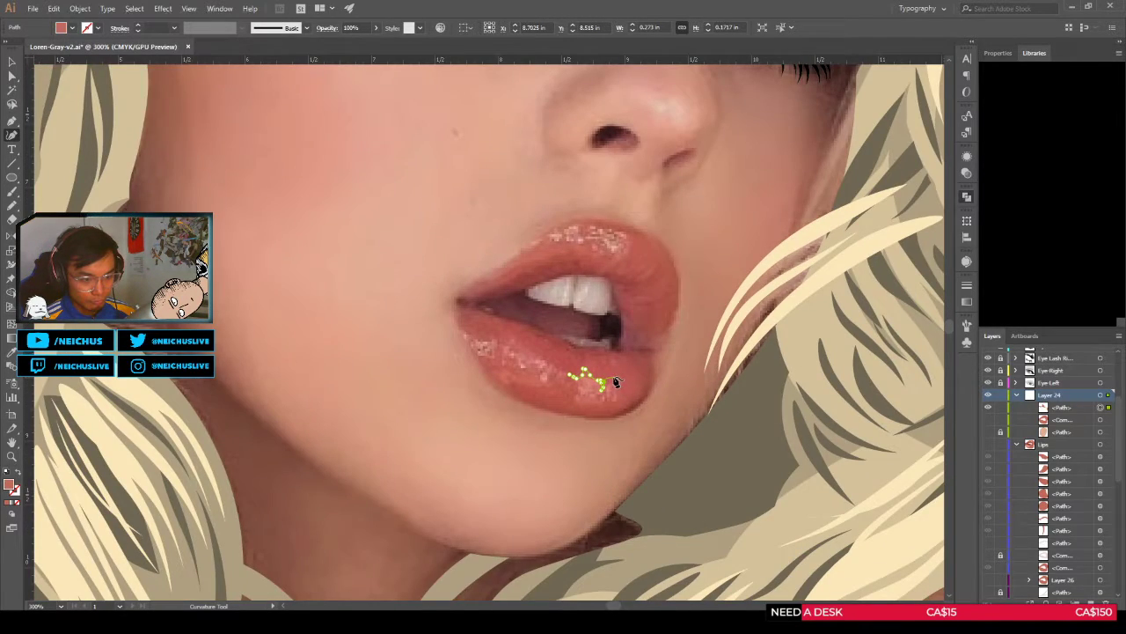
scroll(614, 383, "up", 4)
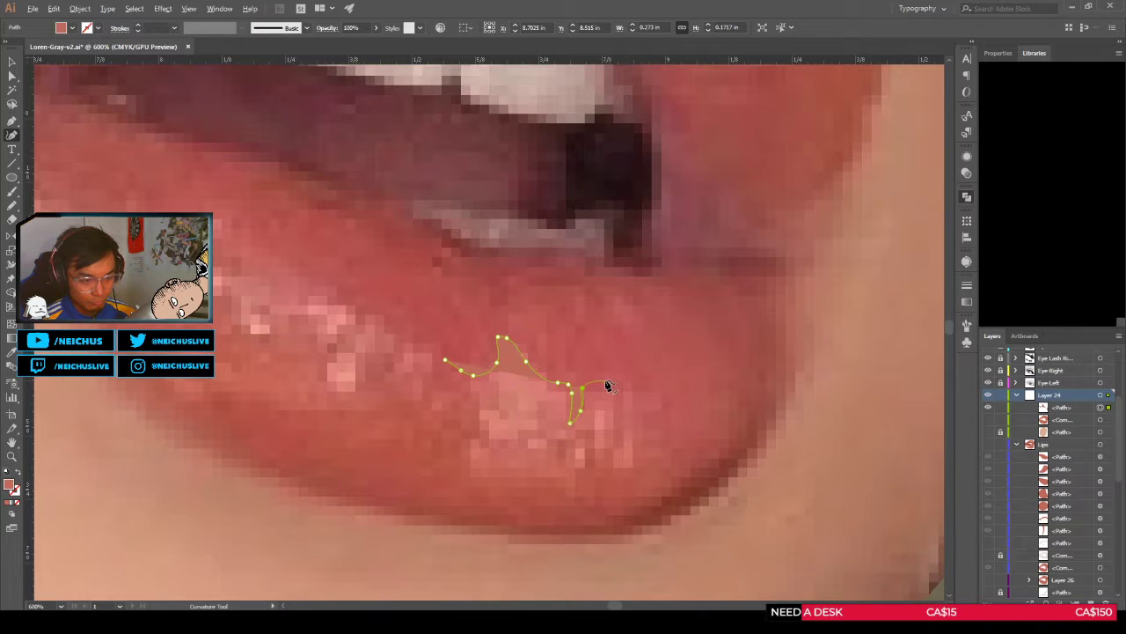
scroll(607, 392, "down", 3)
scroll(581, 396, "down", 2)
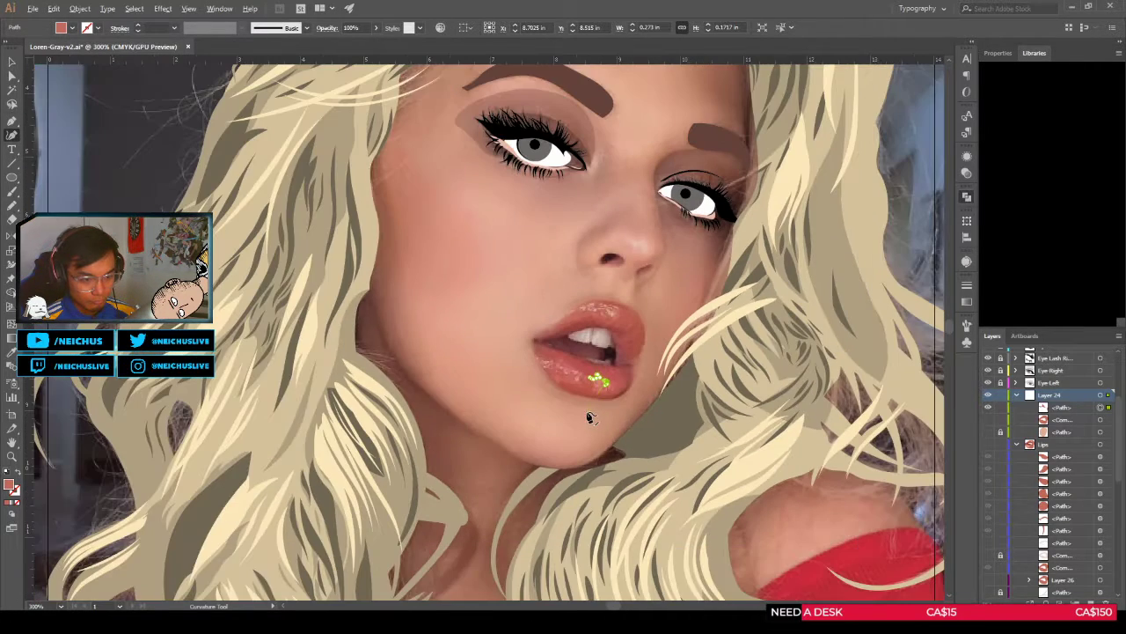
scroll(573, 410, "down", 2)
scroll(593, 452, "up", 2)
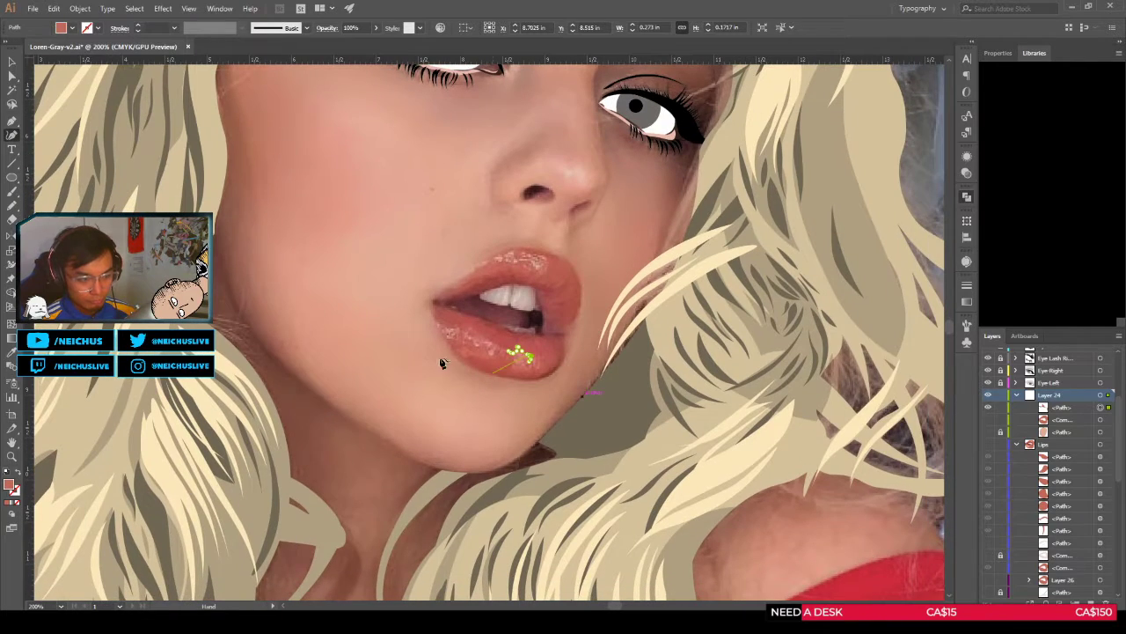
key("/")
left_click_drag(397, 379, 455, 325)
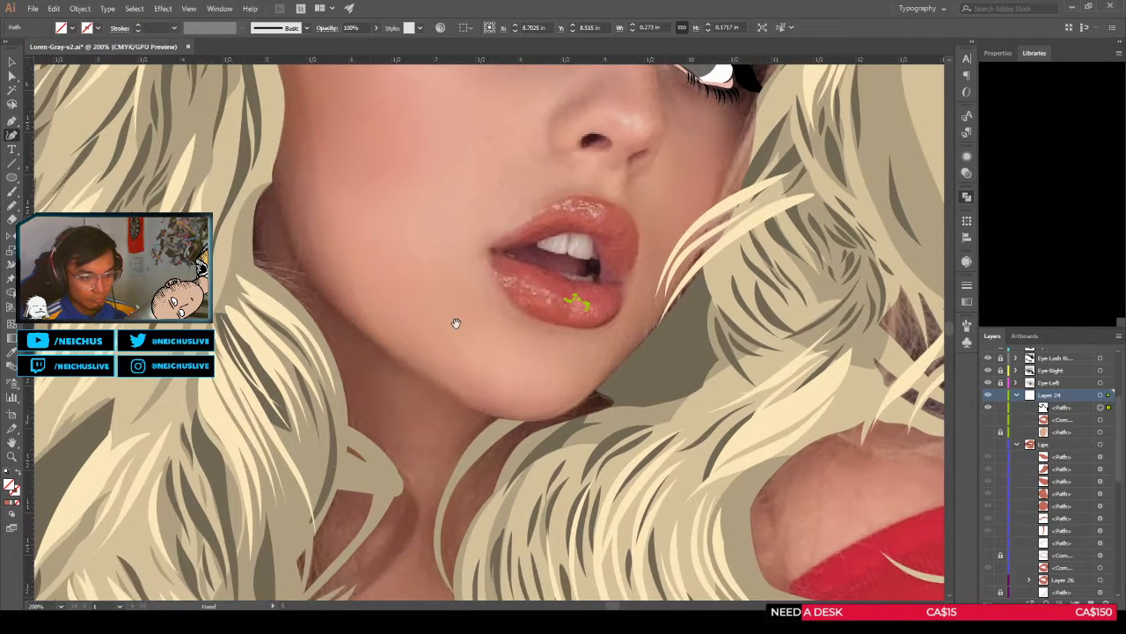
scroll(529, 302, "up", 2)
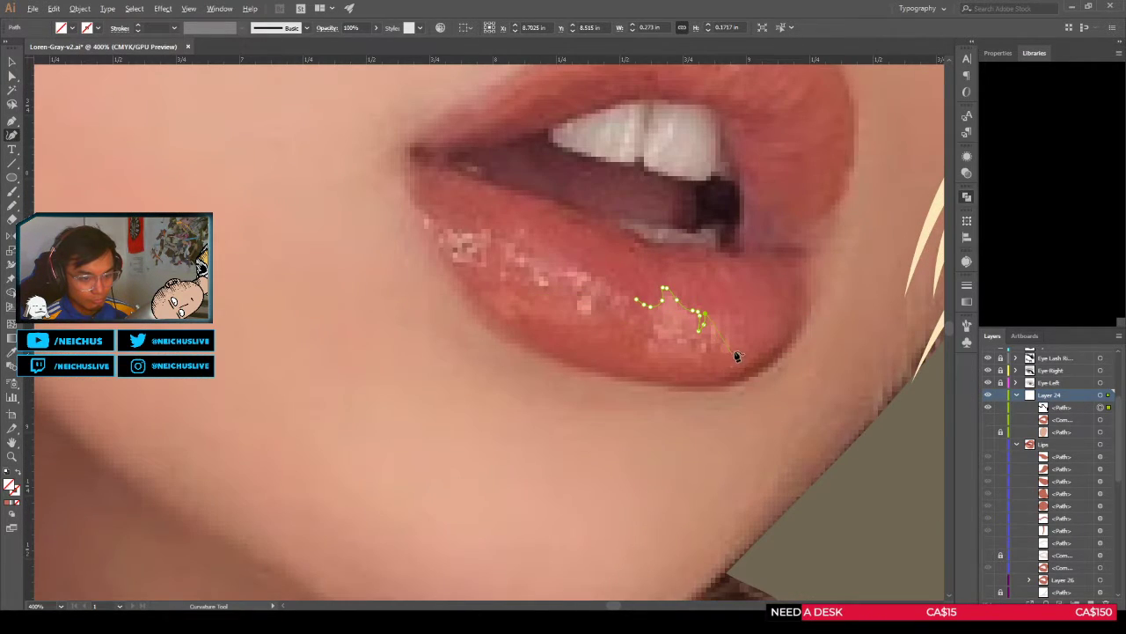
scroll(709, 319, "up", 2)
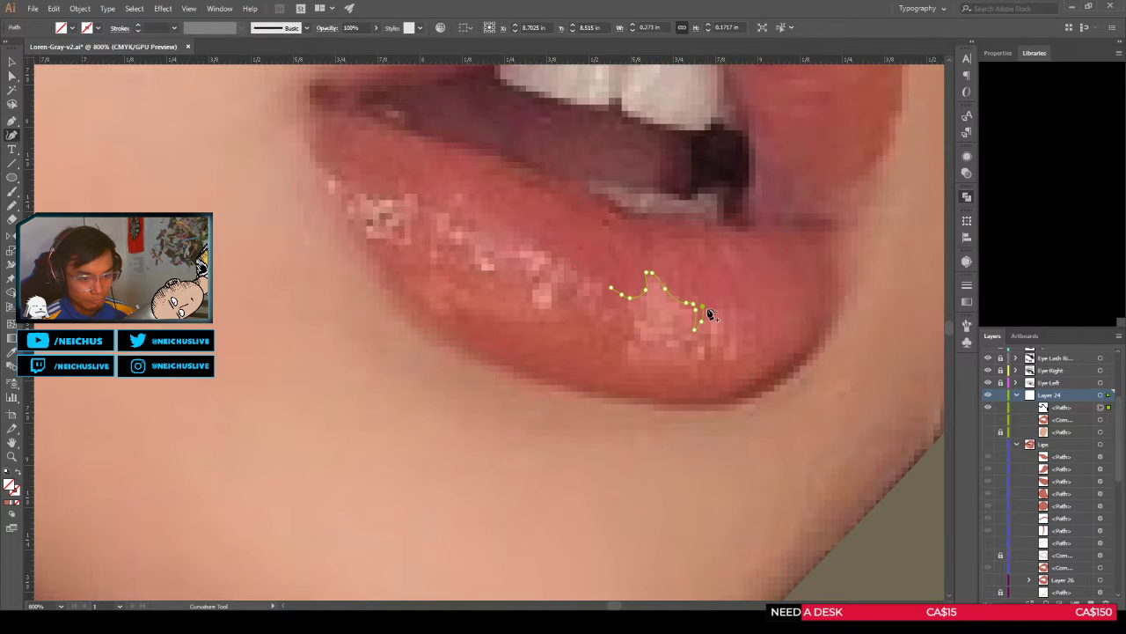
key("ctrl+z")
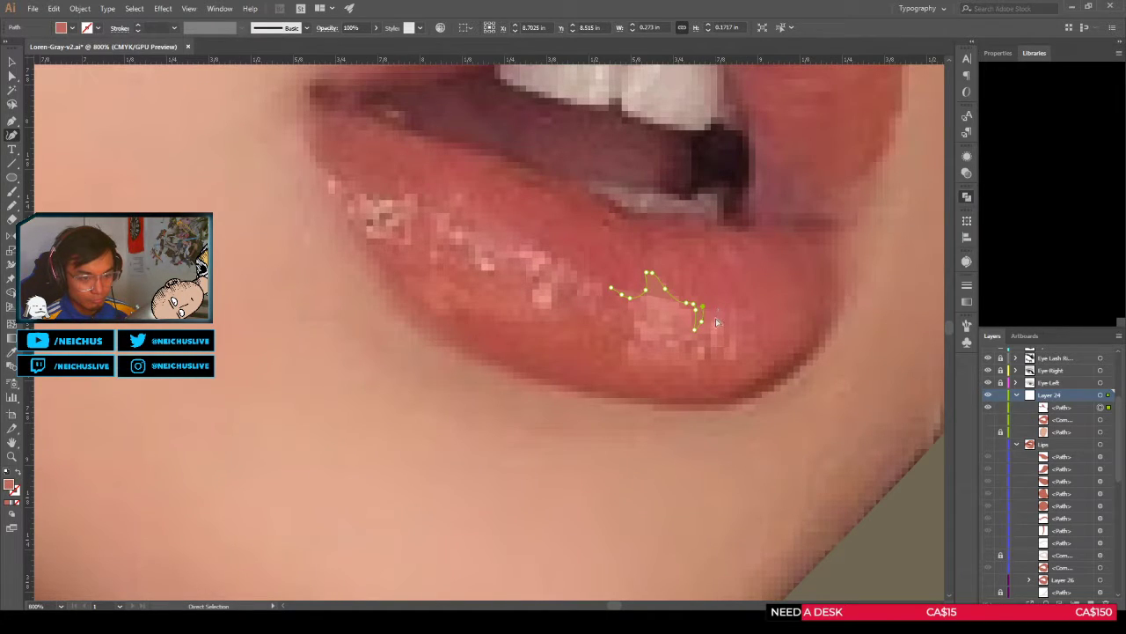
Step: Extend the highlight outline down its right side and along the bottom, to about 0.27 in wide and 0.29 in high, and remove its fill
key("ctrl+z")
left_click(704, 332)
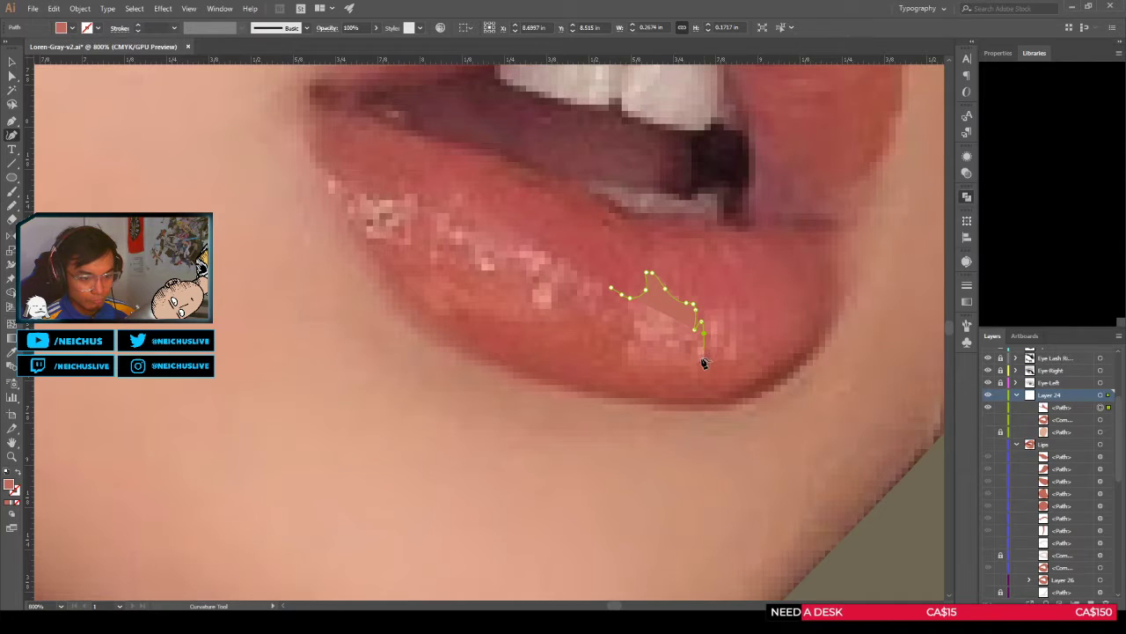
left_click(703, 357)
scroll(636, 371, "down", 2)
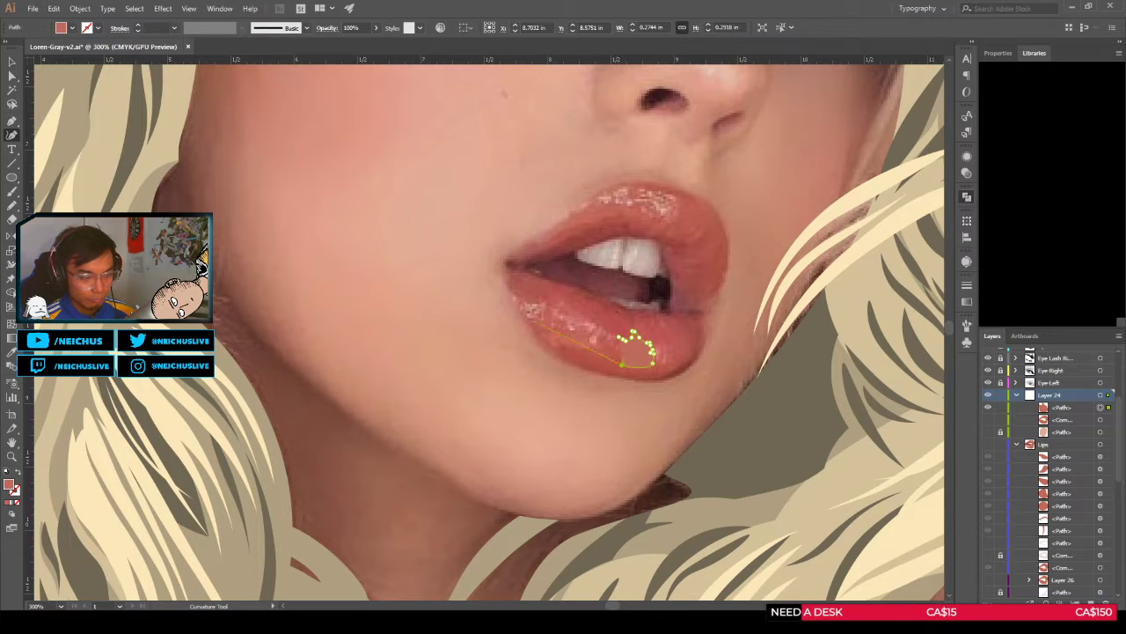
key("/")
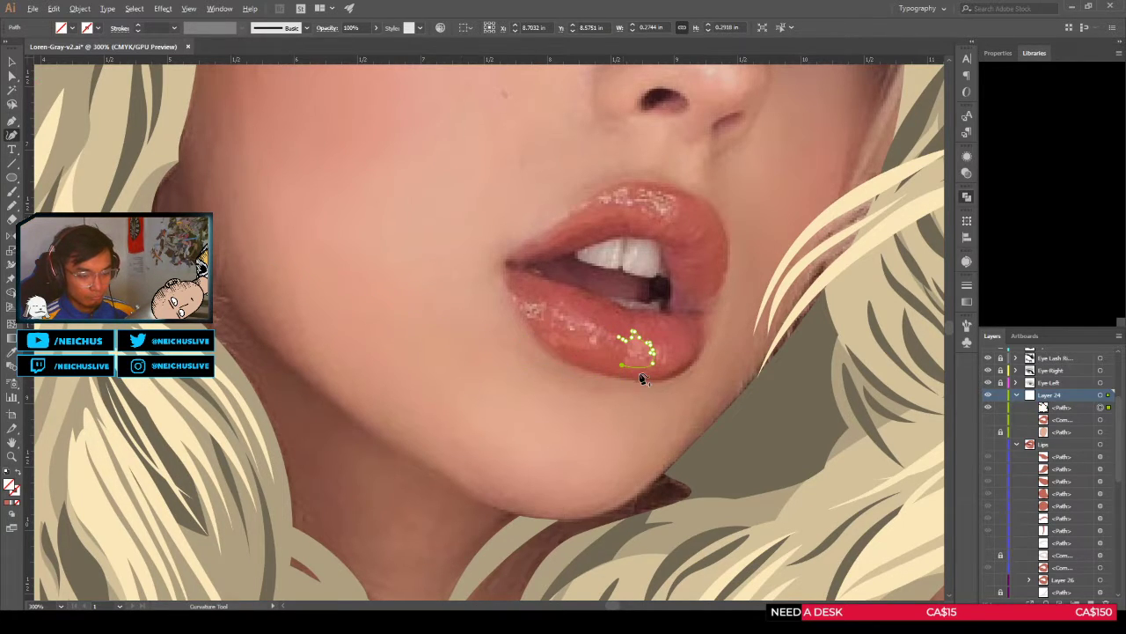
scroll(640, 378, "up", 3)
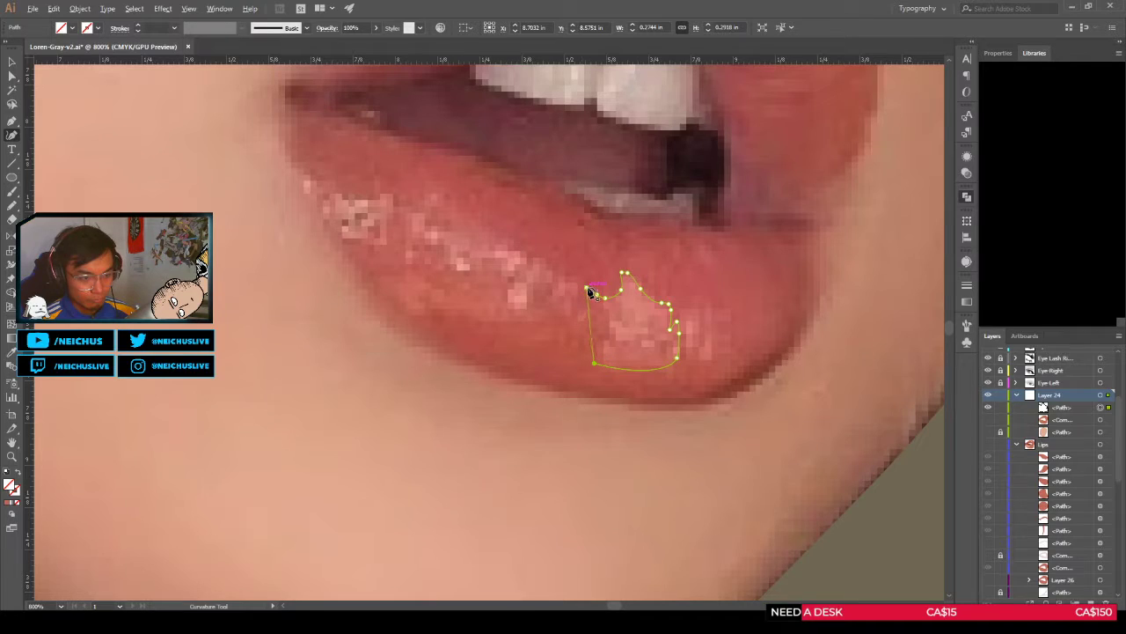
Step: Delete the first two anchor points at the outline's upper-left end, narrowing the highlight path to about 0.25 in wide
key("a")
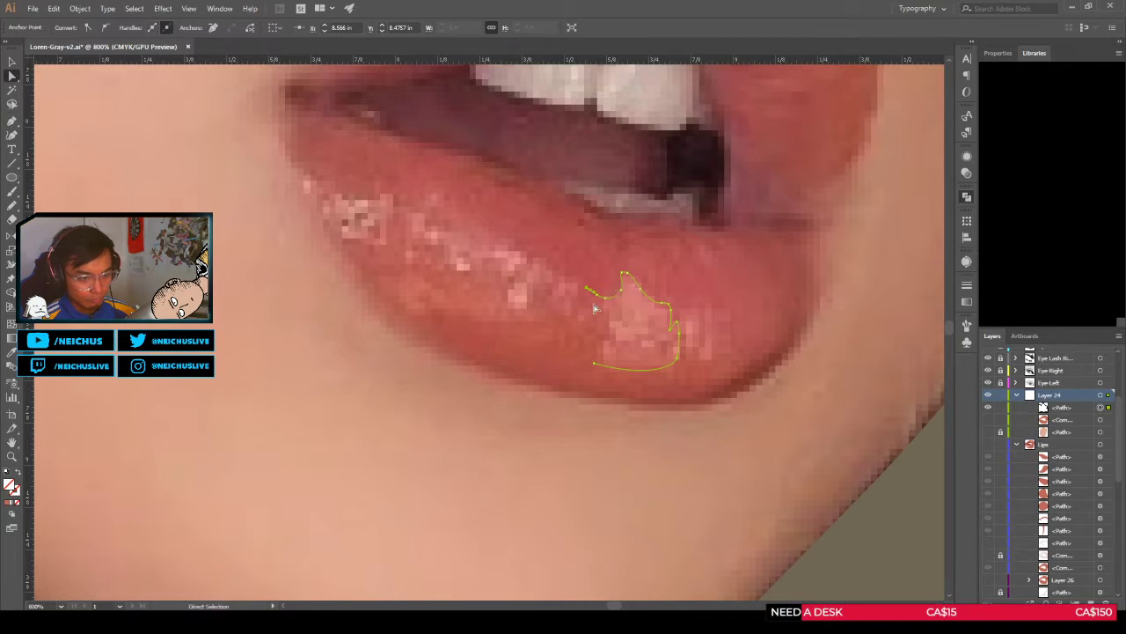
key("Delete")
left_click(598, 294)
key("Delete")
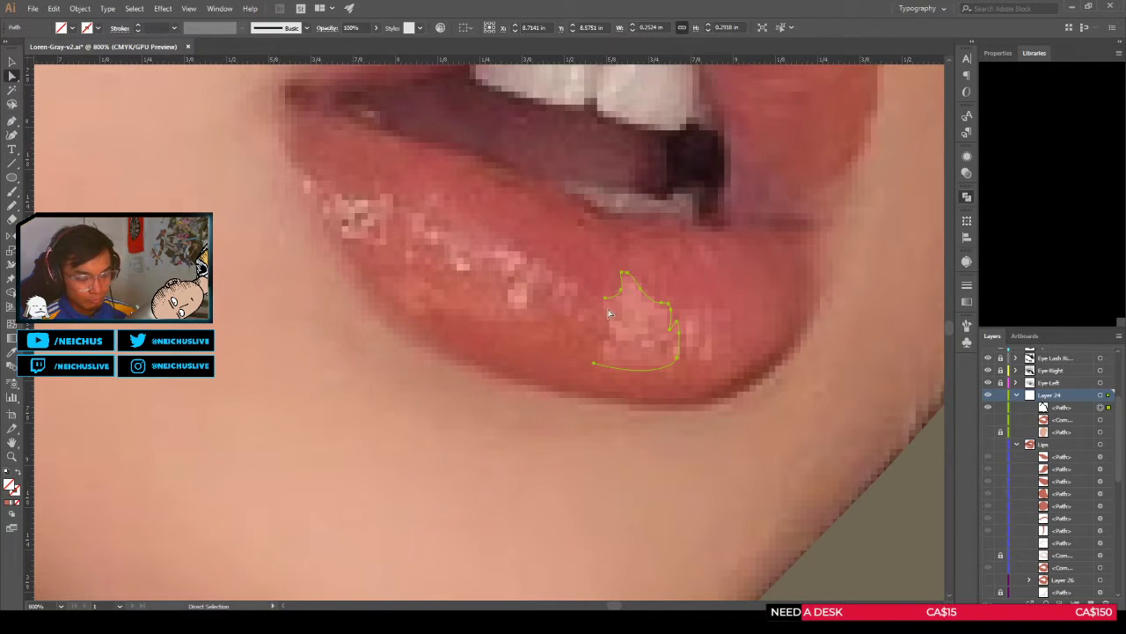
key("shift+grave")
scroll(606, 310, "down", 3)
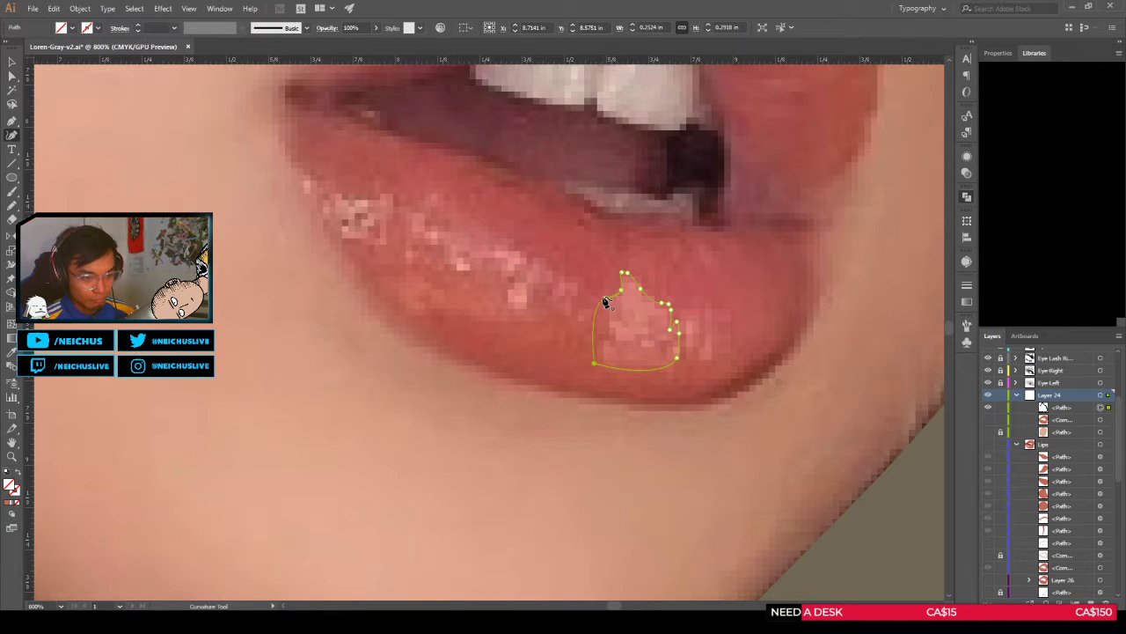
Step: Nudge the outline's lower-left end point up and pull the middle of its bottom edge slightly down, to about 0.30 in high
scroll(596, 350, "down", 3)
scroll(596, 349, "up", 6)
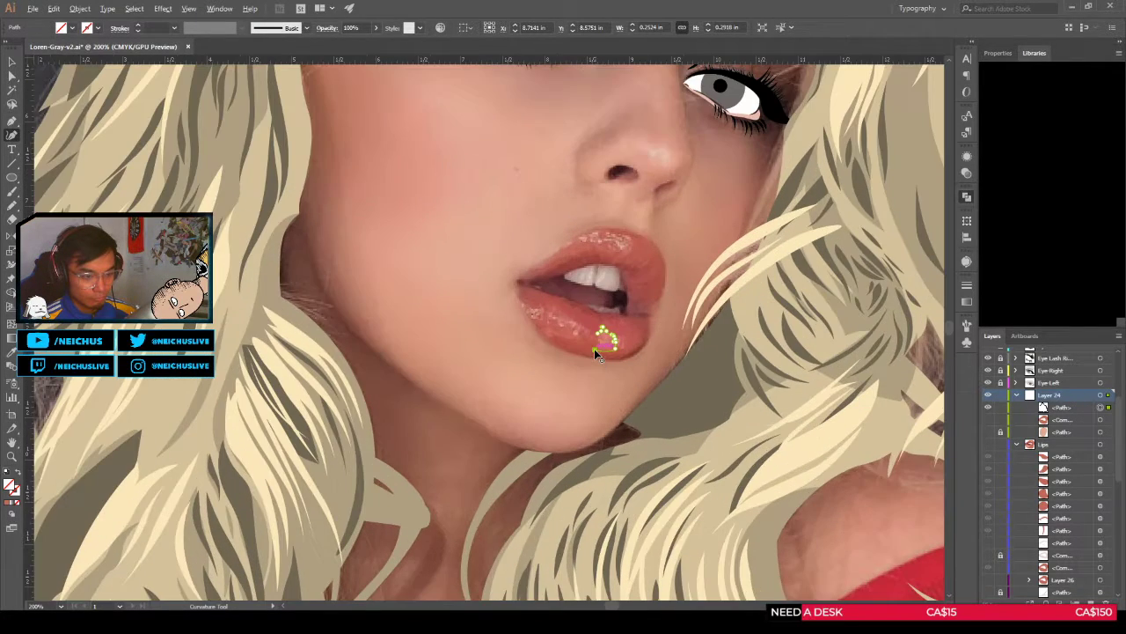
scroll(588, 346, "up", 2)
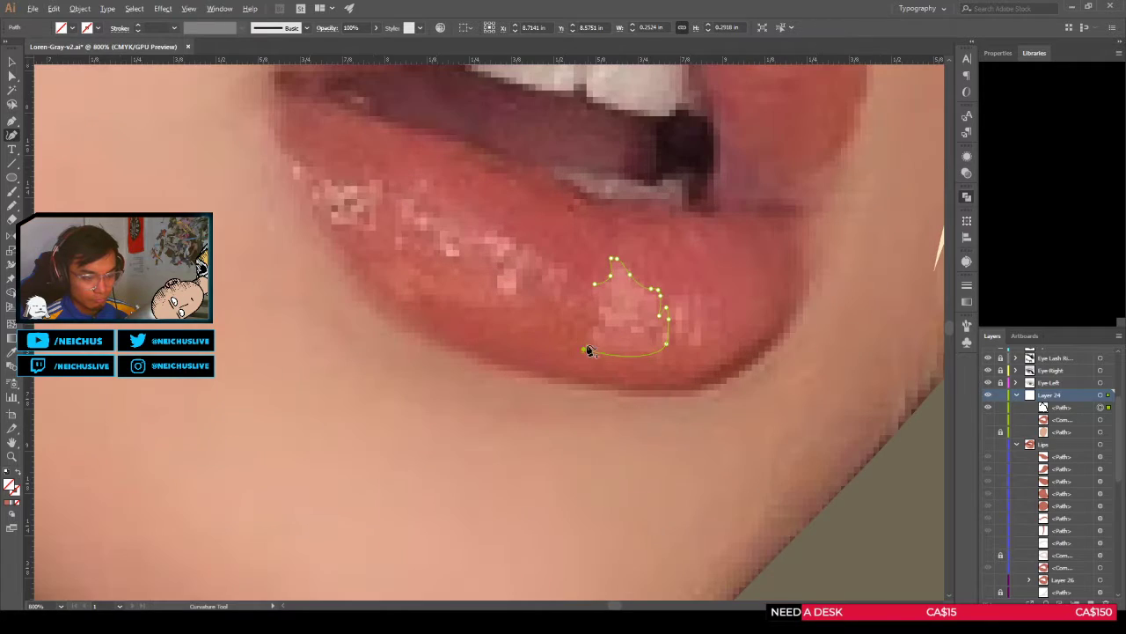
left_click(583, 349)
left_click(586, 344)
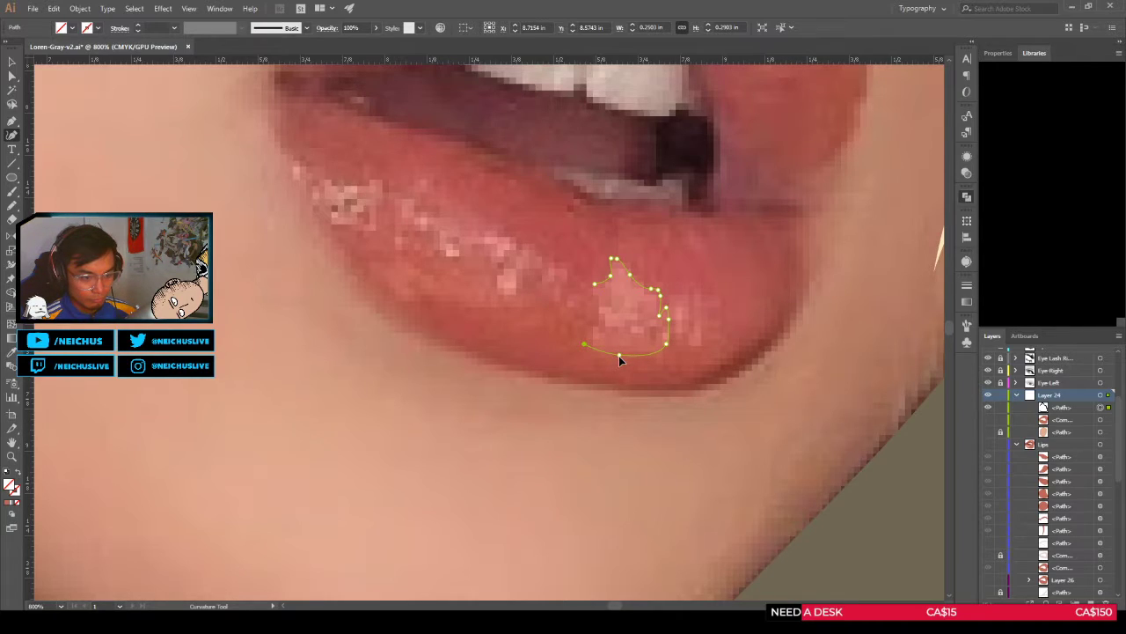
left_click_drag(622, 355, 622, 360)
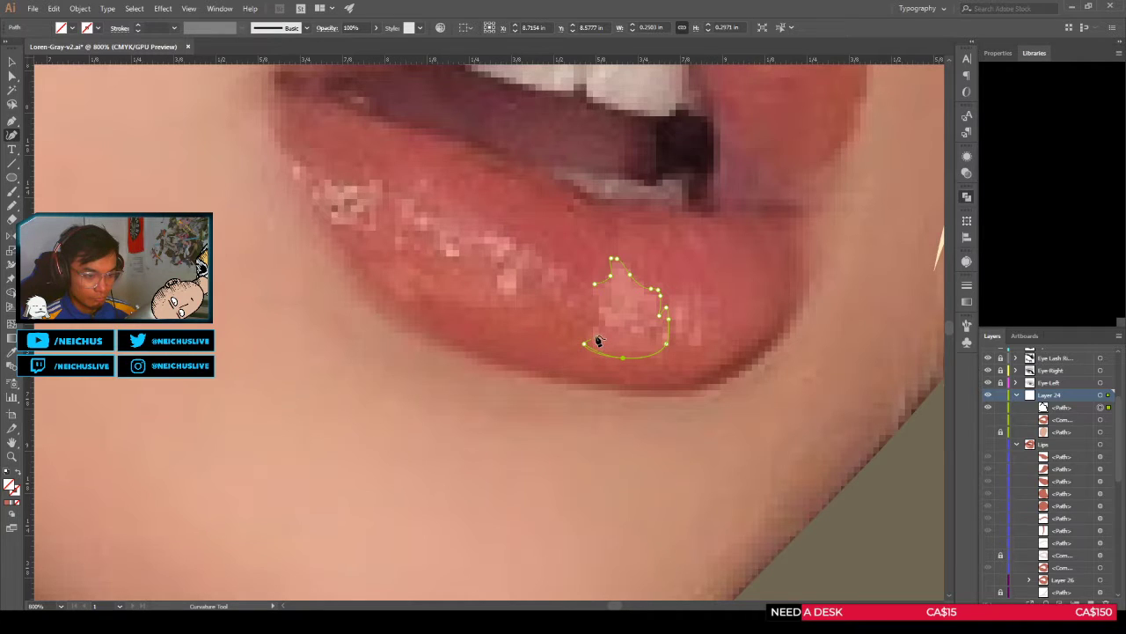
Step: Close the highlight outline along its left side with an inward curve
scroll(604, 327, "down", 4)
scroll(612, 320, "up", 4)
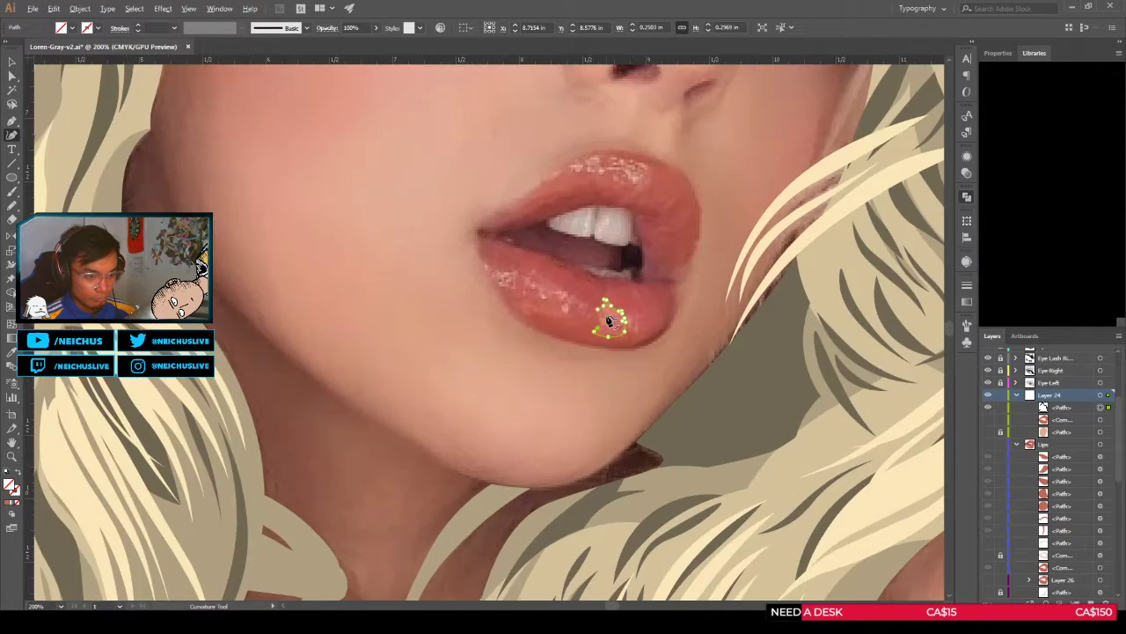
scroll(597, 323, "down", 2)
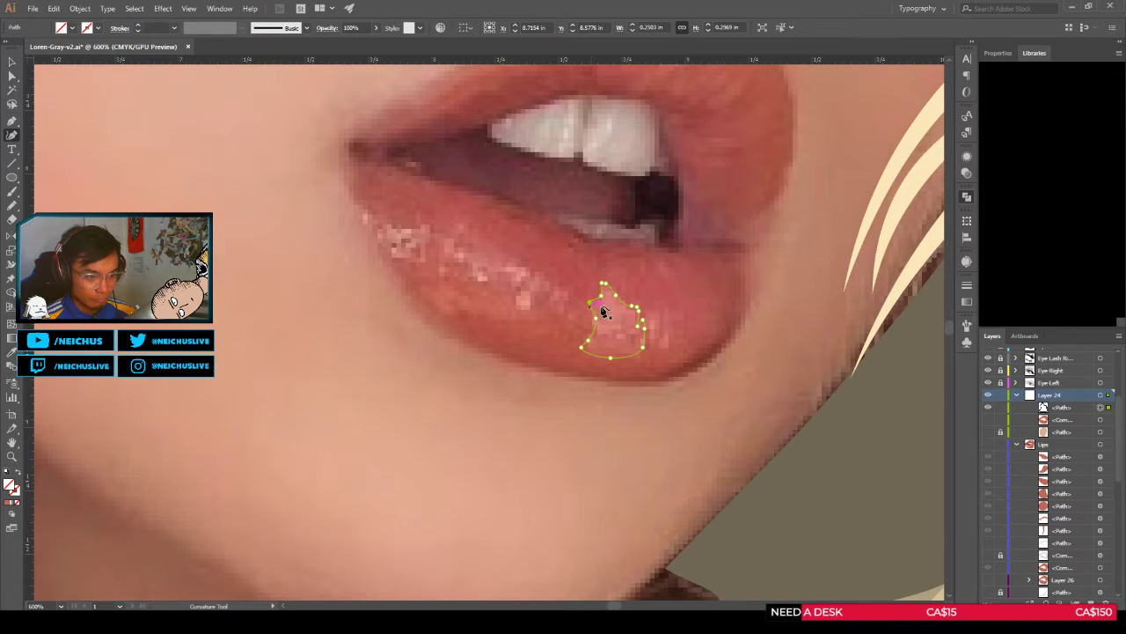
scroll(604, 314, "down", 2)
scroll(618, 328, "up", 3)
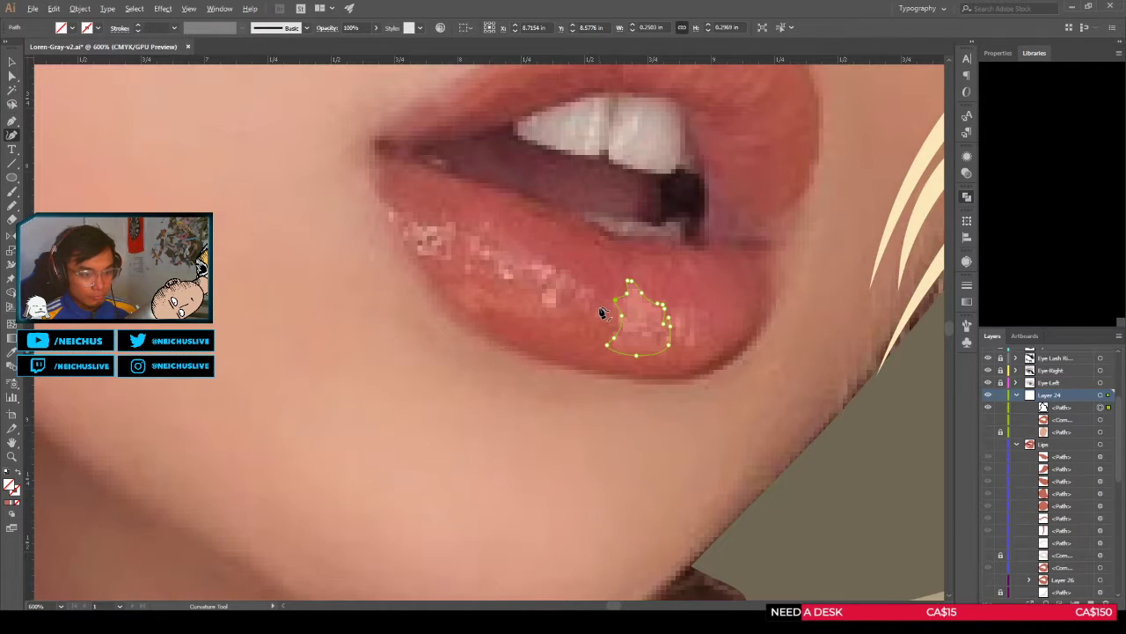
scroll(604, 314, "down", 2)
Step: Show the Lips layer and fill the new highlight with the light pink sampled from the large lower-lip highlight
left_click(988, 443)
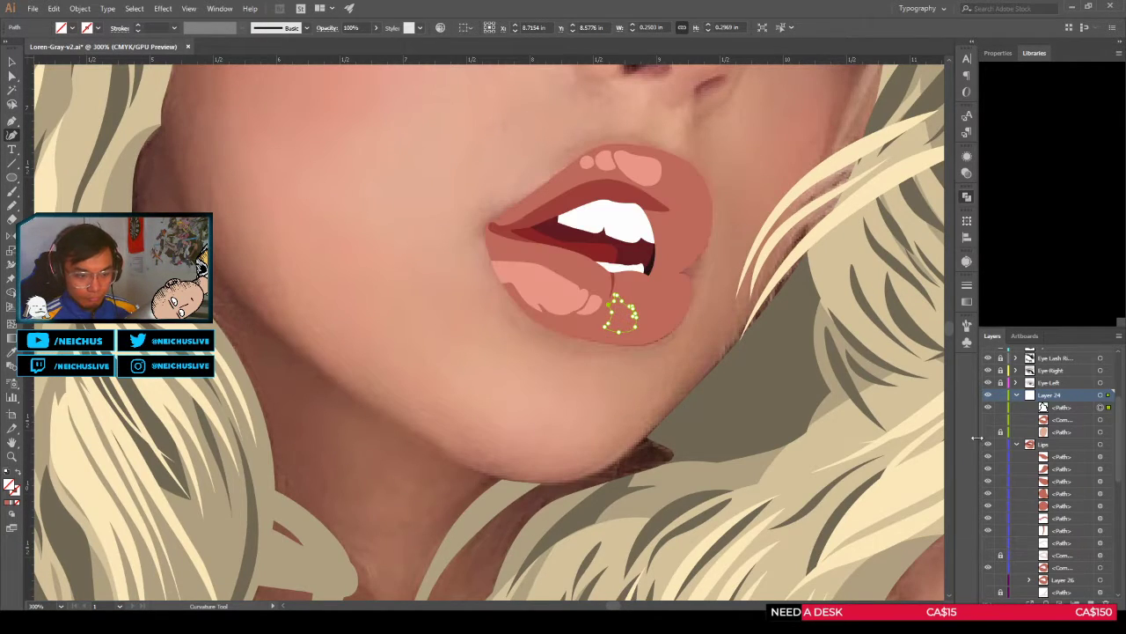
key("i")
left_click(579, 289)
key("v")
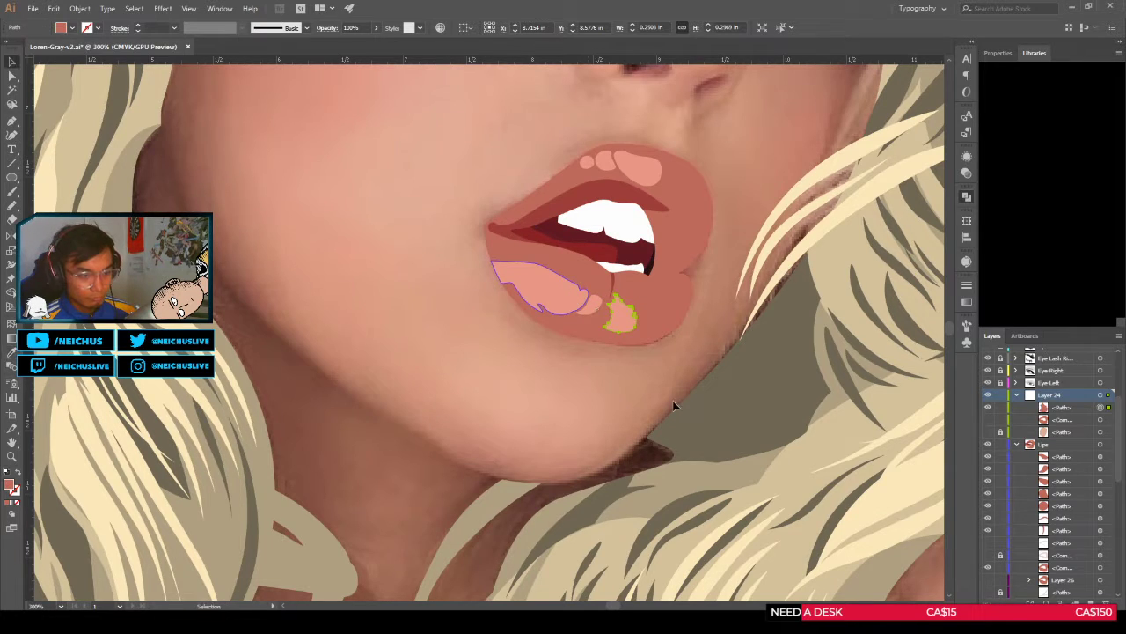
left_click(697, 395)
Step: Check the new highlight against the rest of the lips from afar and up close, toggling the Lips layer to compare with the photo
scroll(697, 395, "down", 2)
scroll(697, 393, "down", 2)
scroll(699, 389, "up", 3)
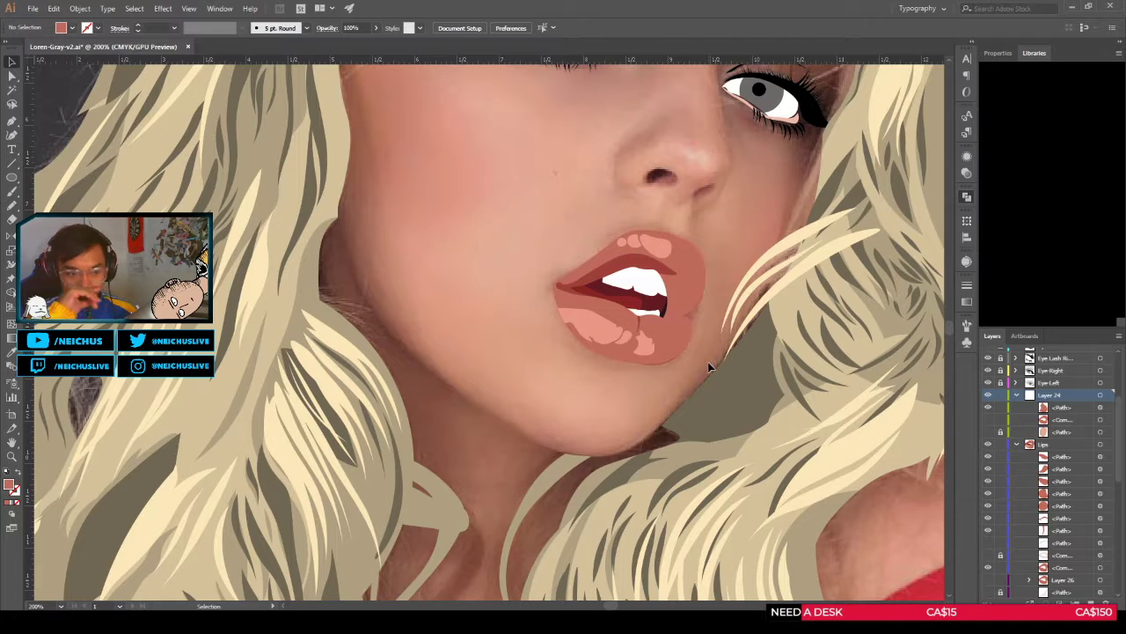
scroll(683, 345, "up", 3)
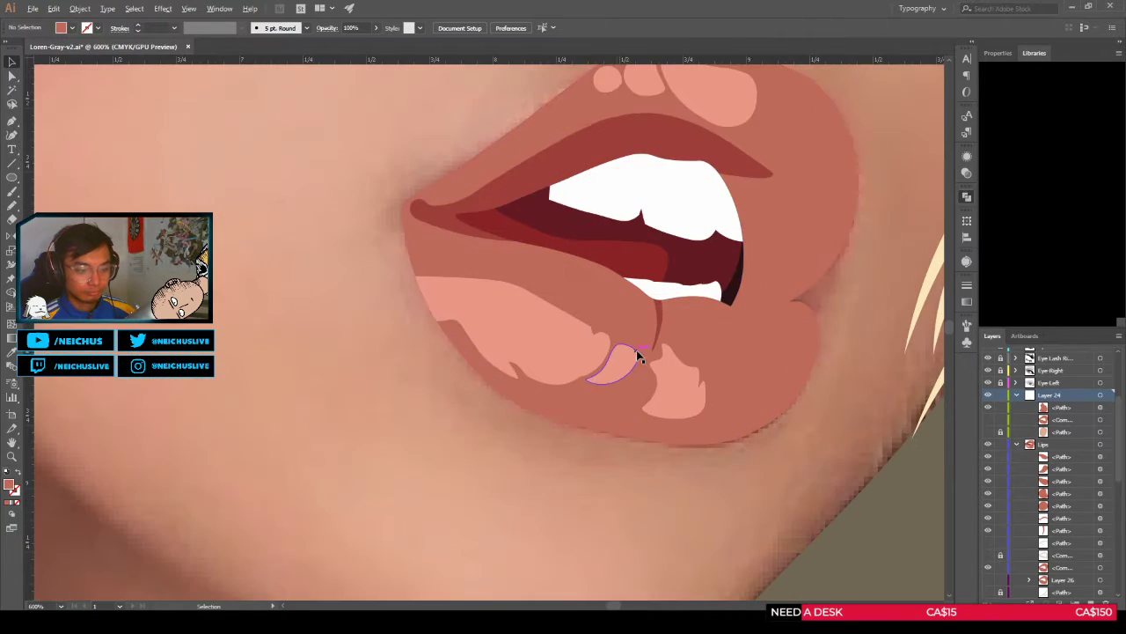
scroll(672, 352, "up", 2)
scroll(691, 395, "down", 3)
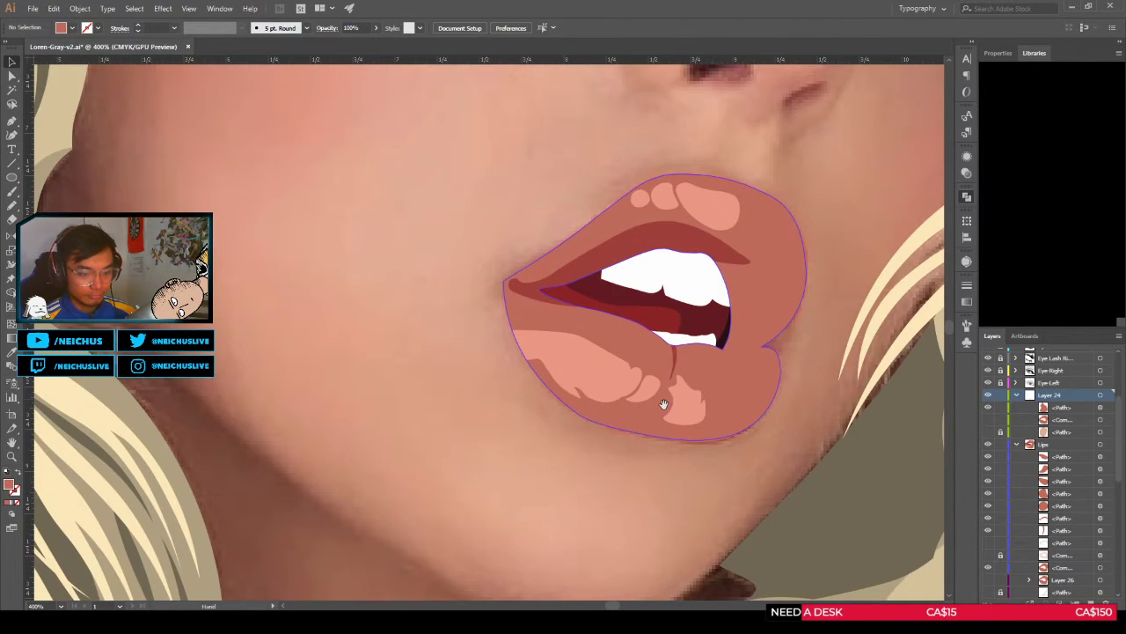
left_click(987, 445)
left_click(987, 445)
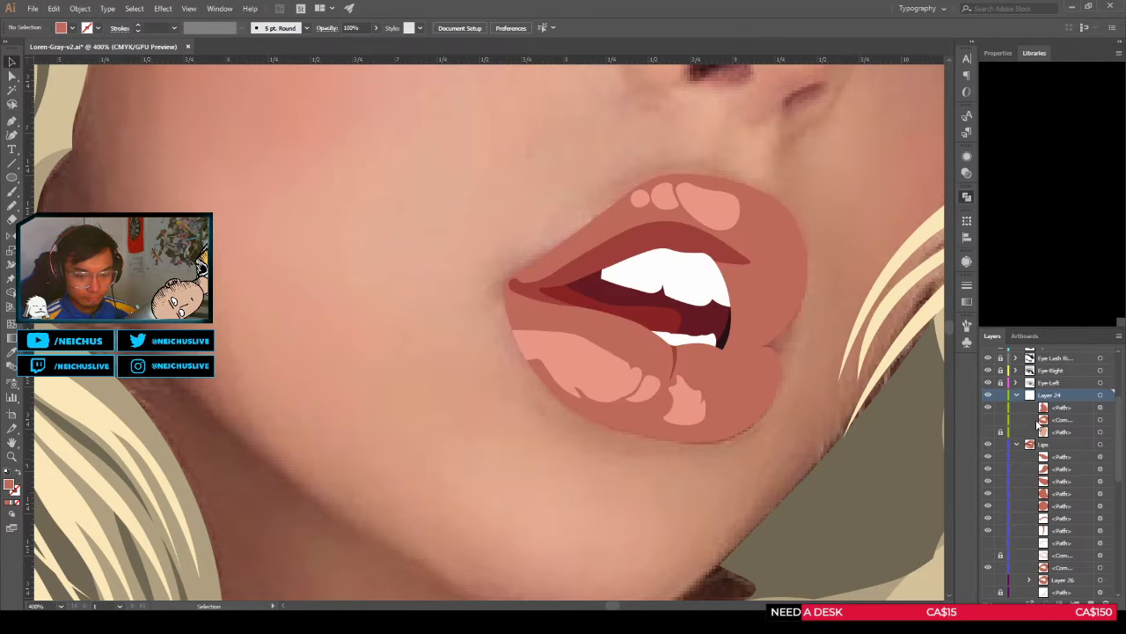
Step: Move the new highlight path from Layer 24 to the top of the Lips layer and activate the Curvature tool
left_click(1101, 407)
left_click_drag(1054, 448, 1059, 445)
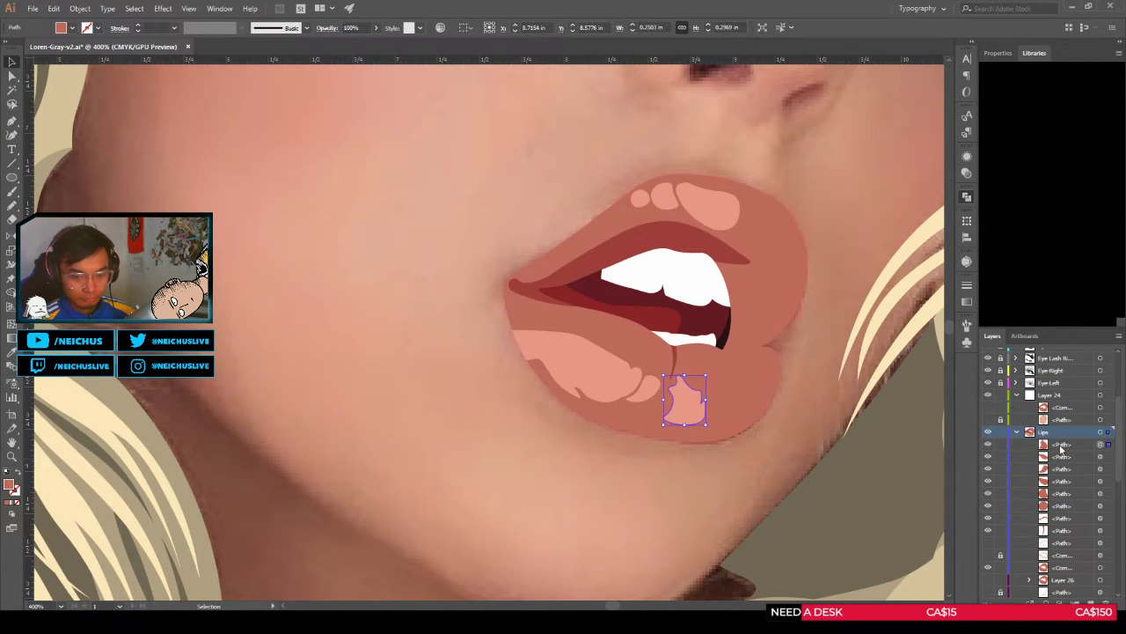
left_click(988, 432)
left_click_drag(724, 405, 648, 389)
key("shift+grave")
Step: Compare the vector lips with the photo by repeatedly toggling the Lips layer, then look closely at the lower lip
left_click(990, 429)
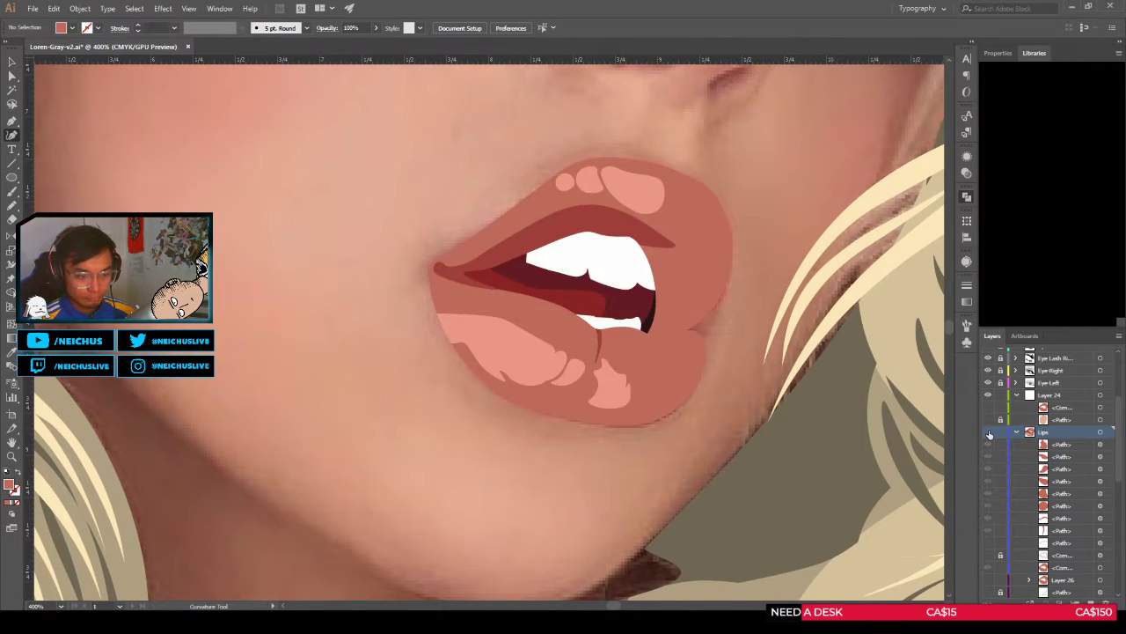
left_click(989, 429)
left_click(989, 430)
left_click(989, 430)
left_click(989, 429)
left_click(989, 429)
left_click(989, 430)
scroll(678, 397, "up", 2)
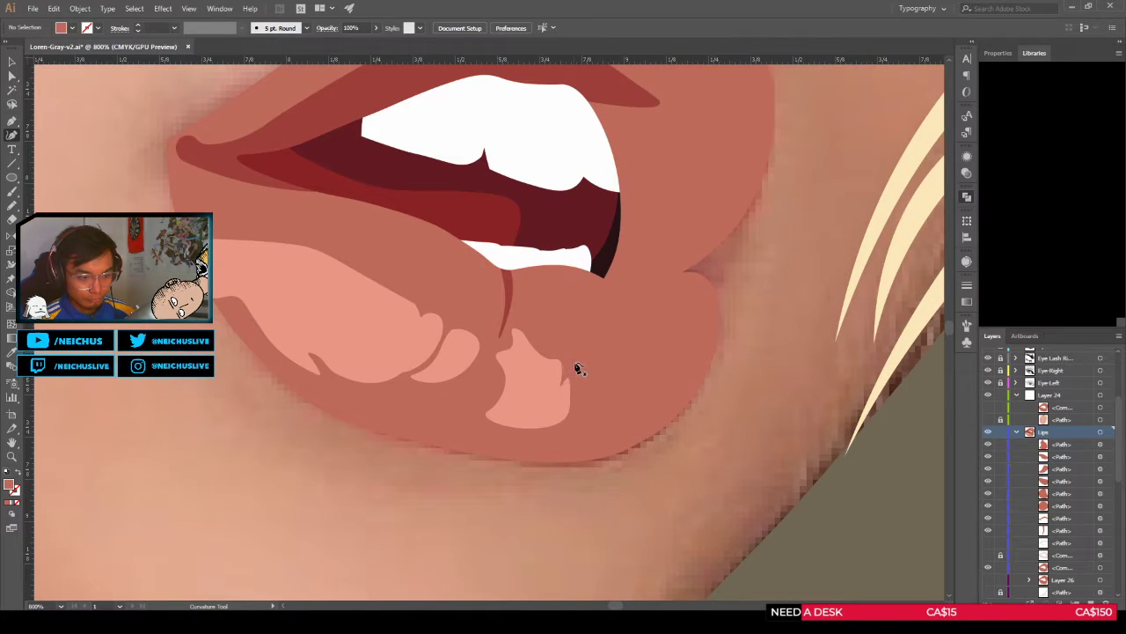
Step: Check the shine beside the new highlight in the photo and make Layer 24 the active layer
left_click(989, 431)
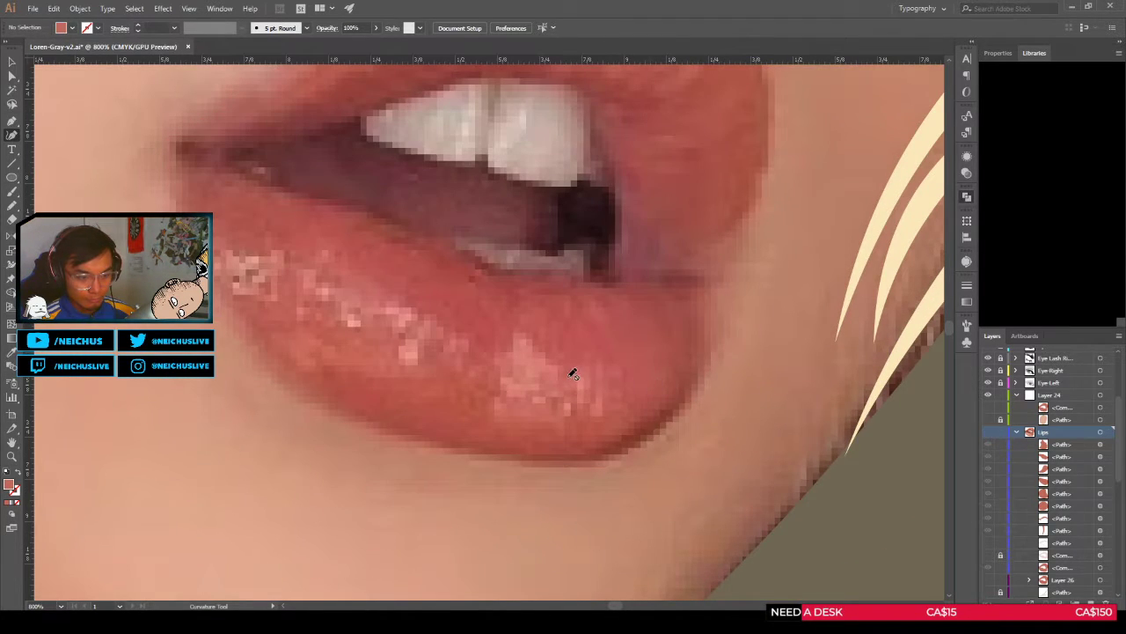
left_click(989, 432)
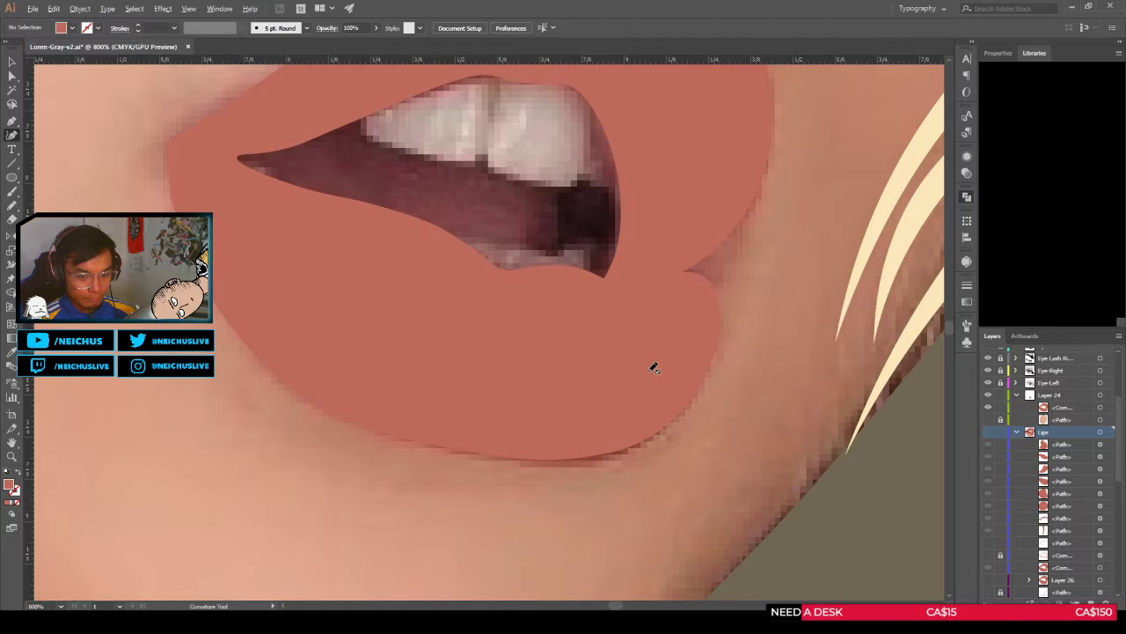
left_click(989, 431)
scroll(614, 352, "down", 2)
left_click(989, 431)
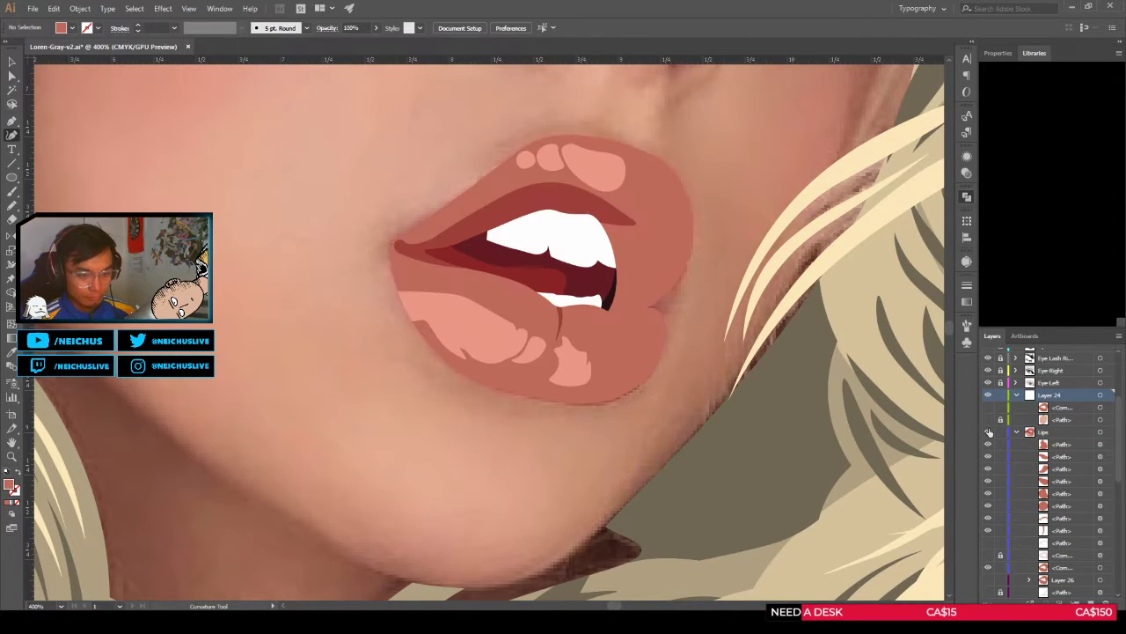
Step: Compare the highlights with the photo's shine once more and leave the Lips layer hidden for tracing
left_click(990, 431)
left_click(989, 431)
left_click(990, 432)
left_click(989, 432)
left_click(990, 432)
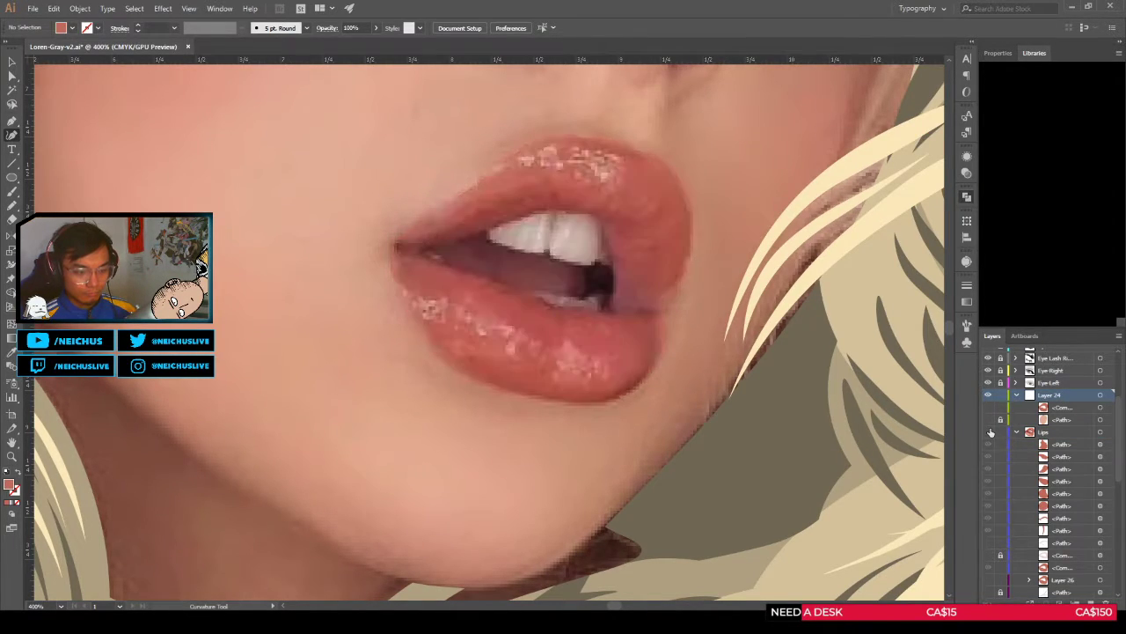
left_click(989, 431)
left_click(989, 431)
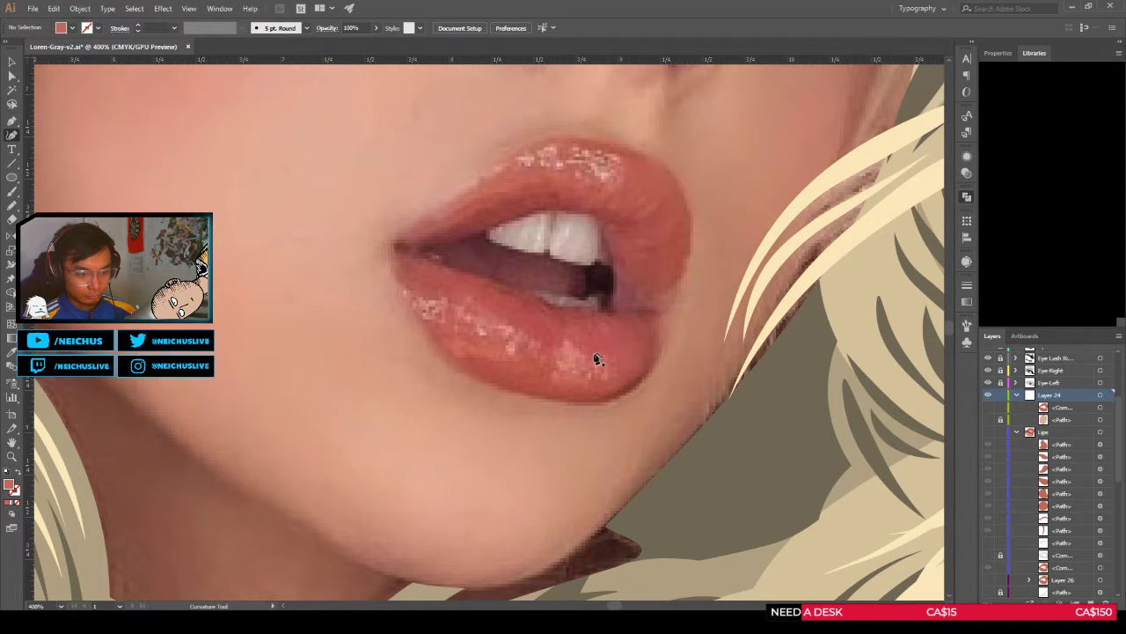
Step: Start another highlight path in Layer 24 right of the last one, curving over and down to about 0.15 in wide and 0.17 in high
left_click(594, 355)
scroll(596, 356, "up", 1)
left_click(613, 350)
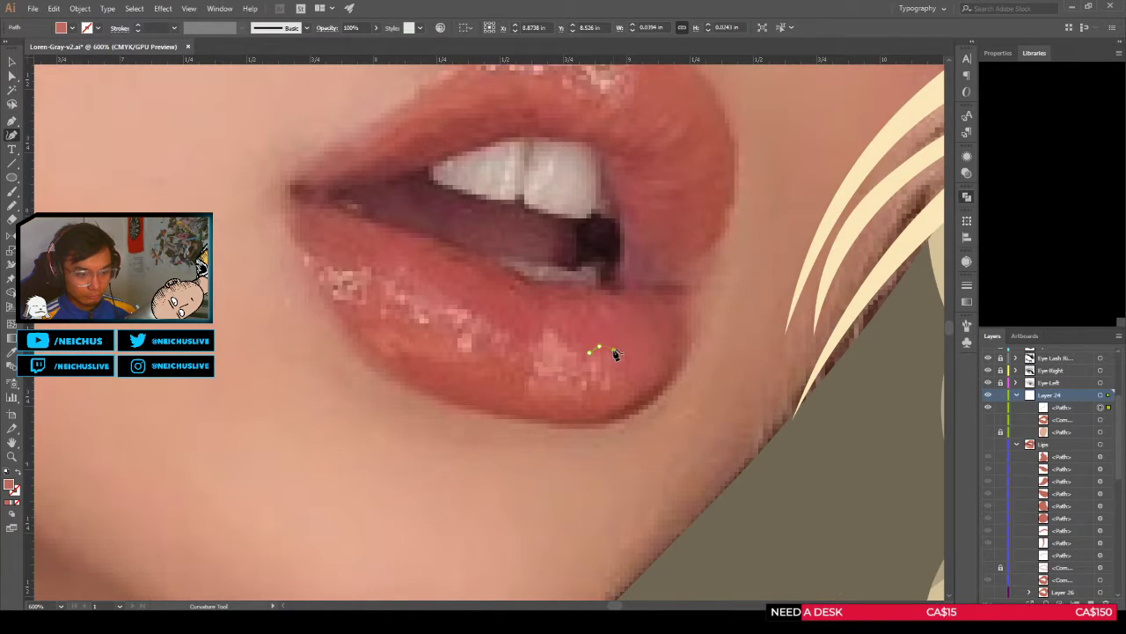
left_click(624, 354)
left_click(626, 372)
left_click(615, 387)
Step: Check the path against the visible Lips layer and extend it to the neighbouring highlight's bottom corner, about 0.18 in wide and 0.20 in high
left_click(988, 445)
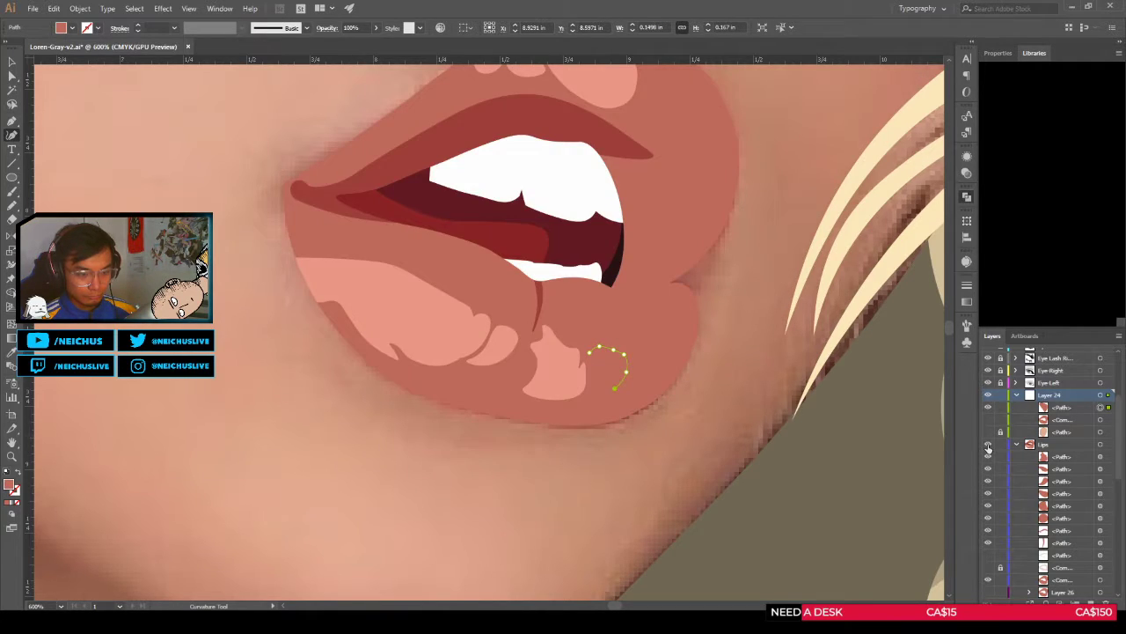
left_click(988, 445)
left_click(988, 445)
left_click(988, 444)
scroll(586, 377, "up", 5)
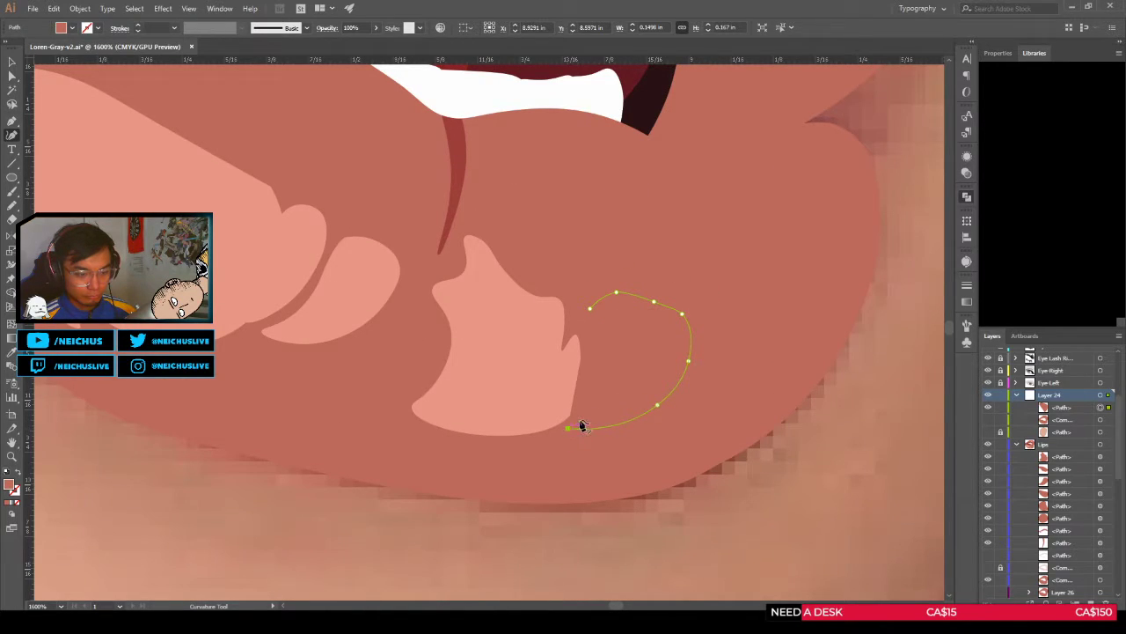
left_click(568, 429)
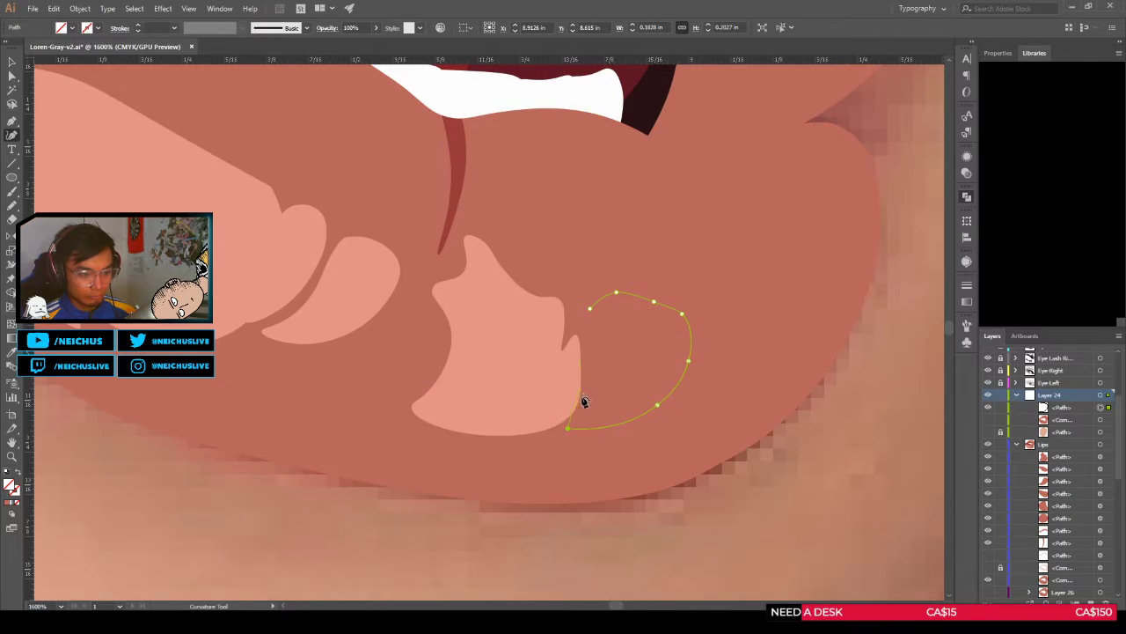
Step: Undo the last changes to the highlight path and close it along the neighbouring highlight's right edge, leaving a thin gap
scroll(568, 429, "up", 1)
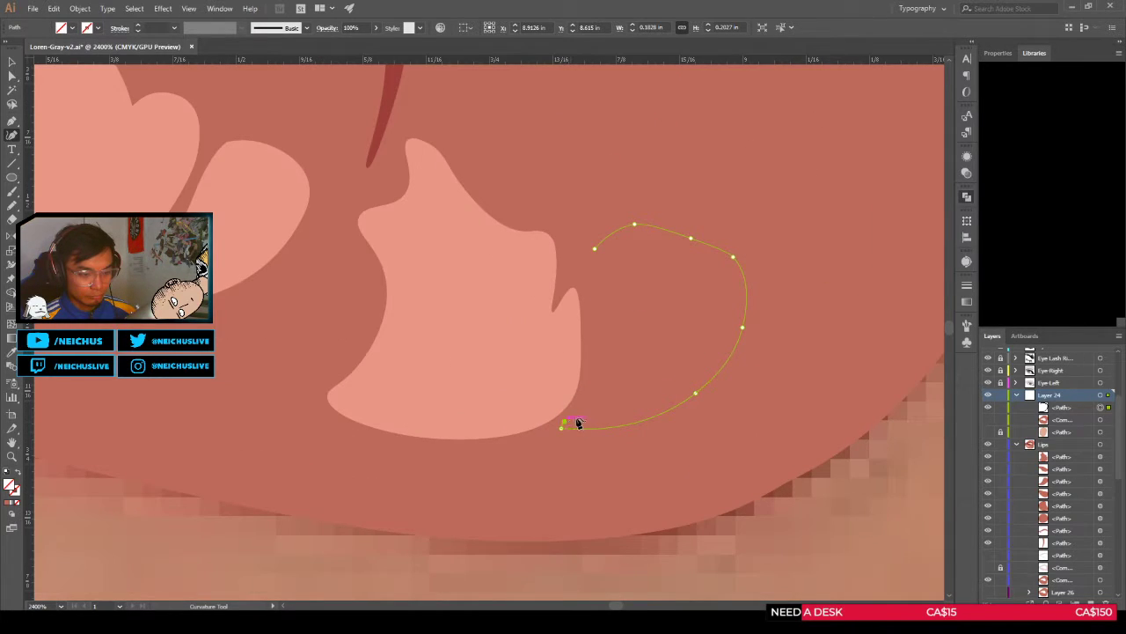
key("ctrl+z")
key("ctrl+z")
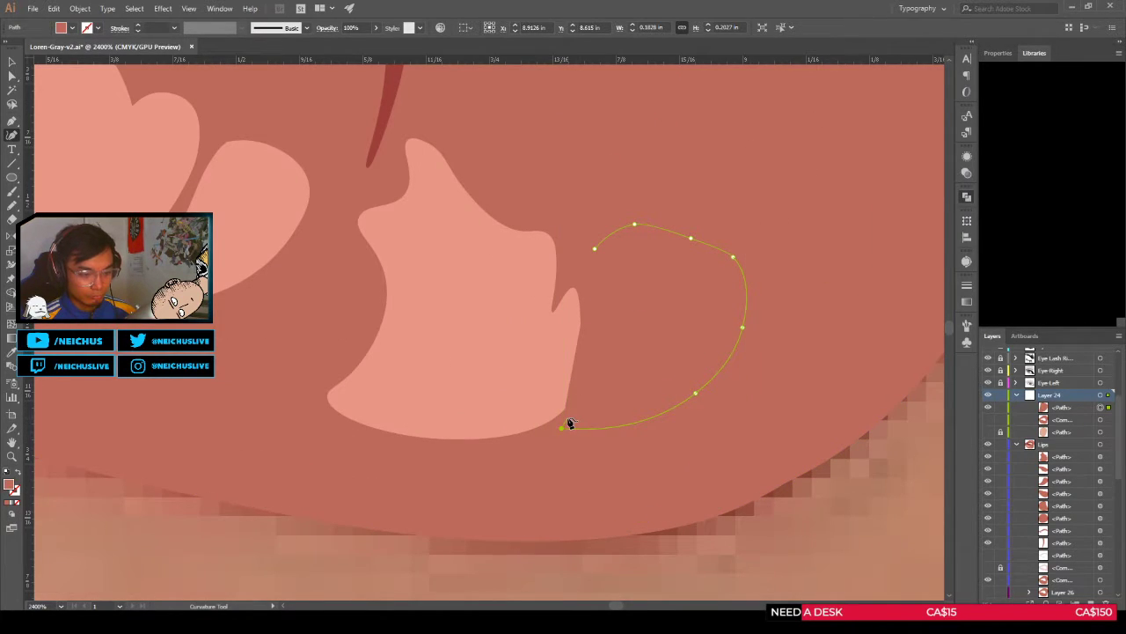
left_click(568, 418)
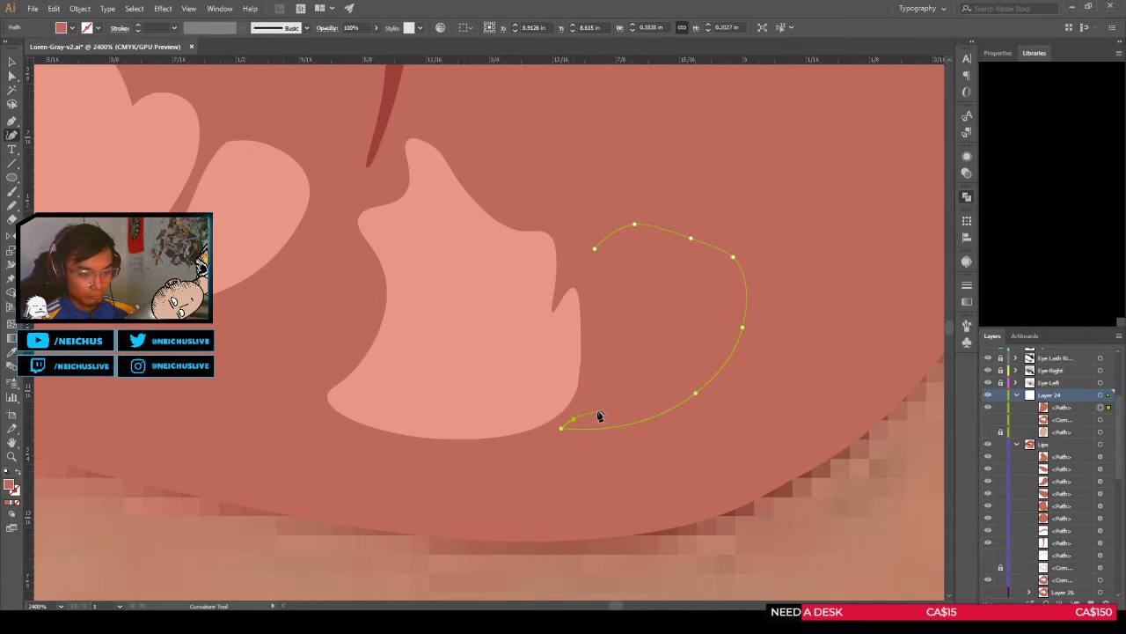
left_click(586, 404)
left_click(596, 377)
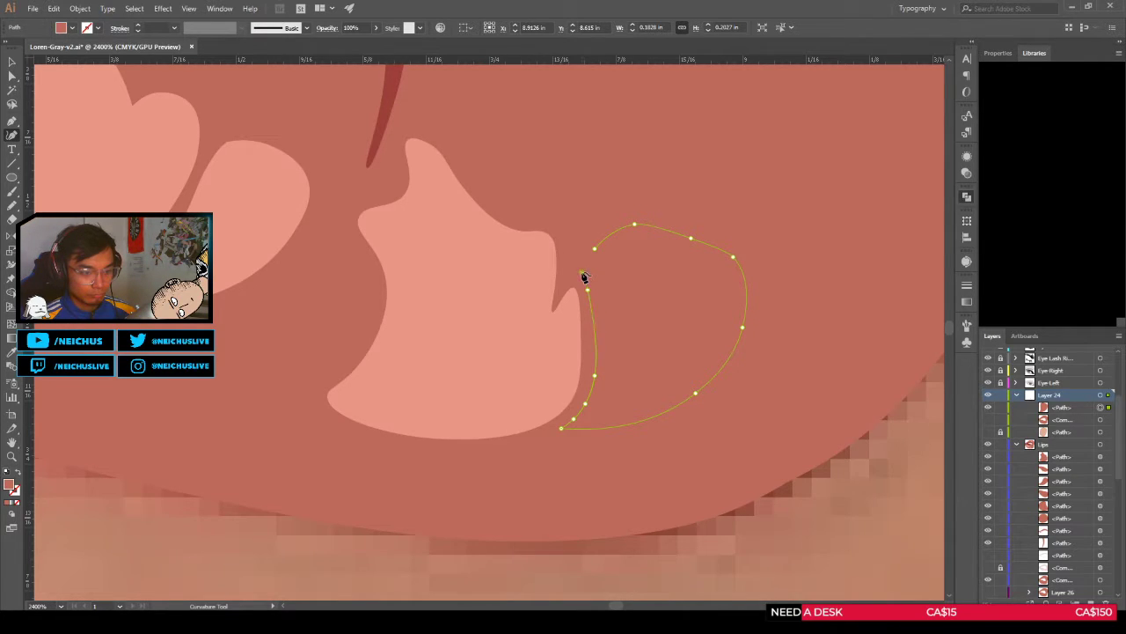
left_click(595, 250)
Step: Fill the closed highlight with the pink sampled from the neighbouring highlight and deselect it
scroll(595, 247, "down", 3)
key("i")
left_click(568, 253)
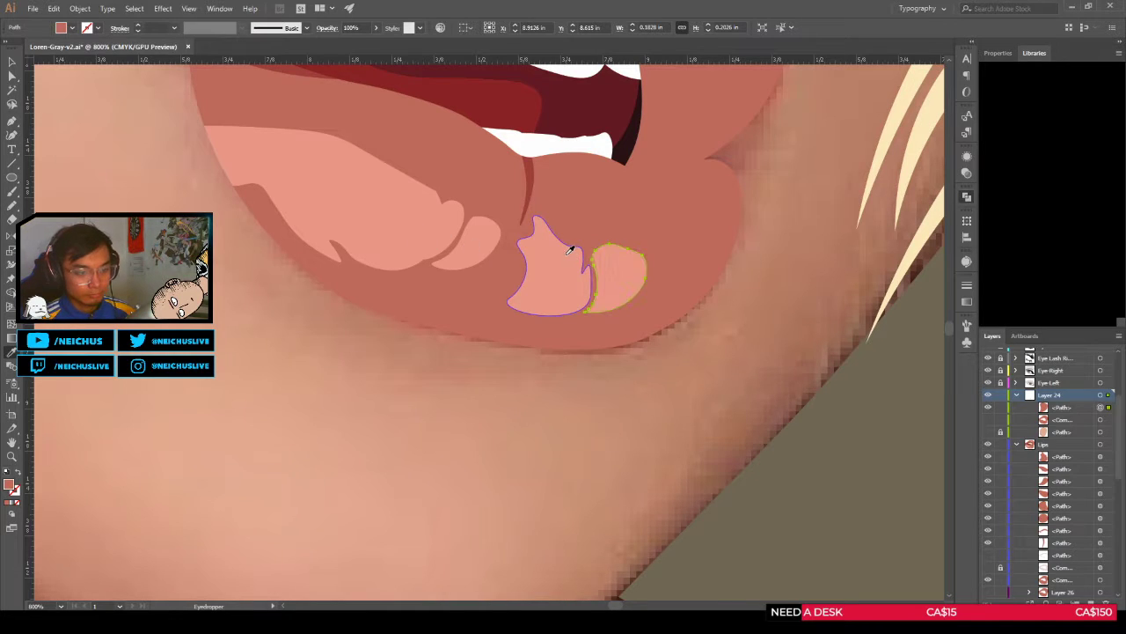
key("v")
left_click(755, 241)
Step: Examine the lips within the whole face and compare them with the photo, leaving the Lips layer visible
scroll(758, 250, "down", 4)
left_click_drag(760, 251, 580, 376)
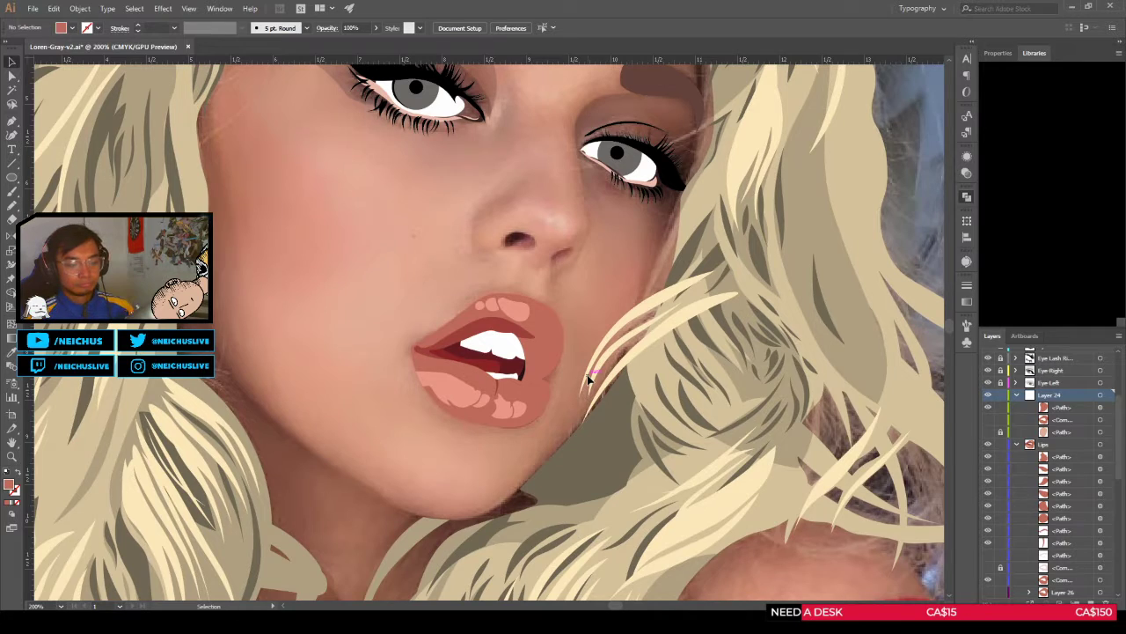
scroll(576, 369, "down", 1)
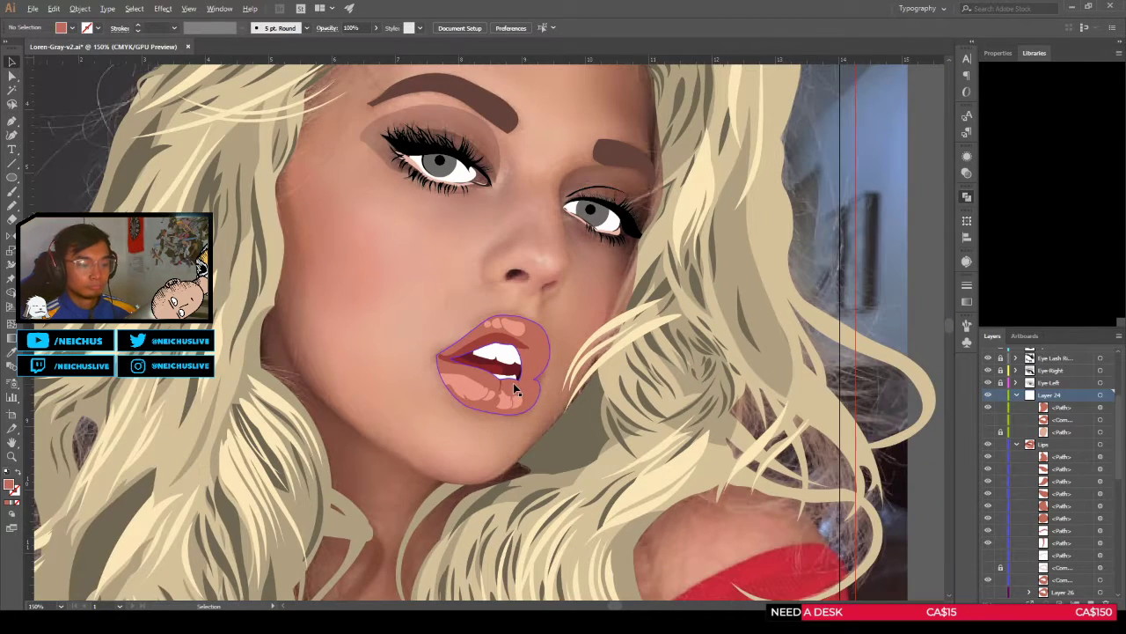
left_click_drag(513, 383, 637, 401)
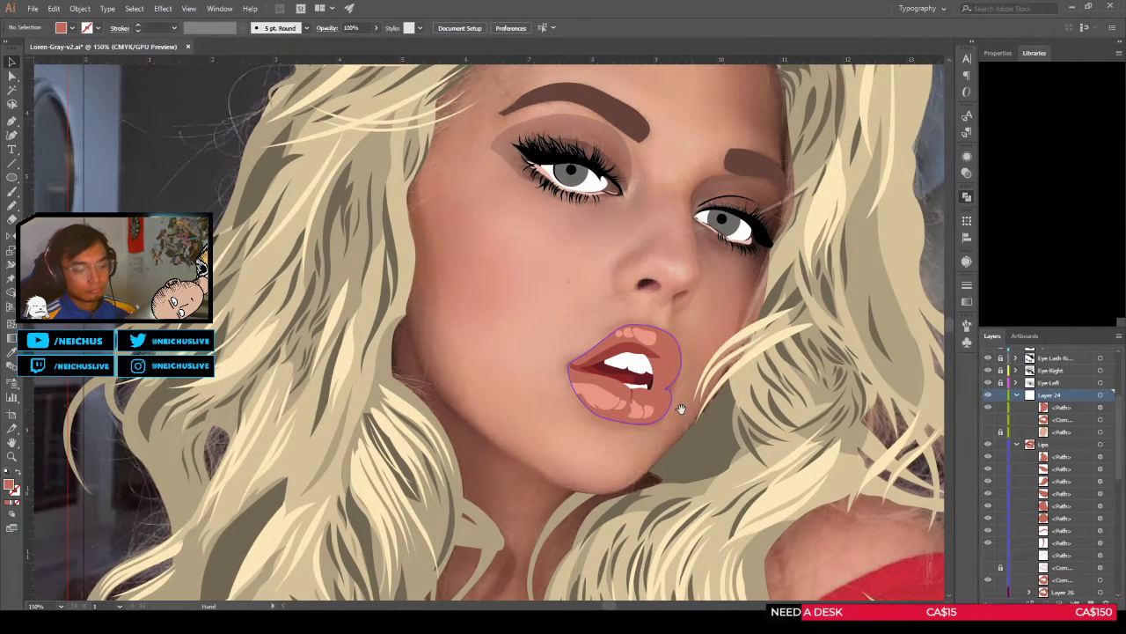
scroll(707, 407, "down", 1)
left_click_drag(707, 408, 656, 416)
scroll(657, 416, "up", 2)
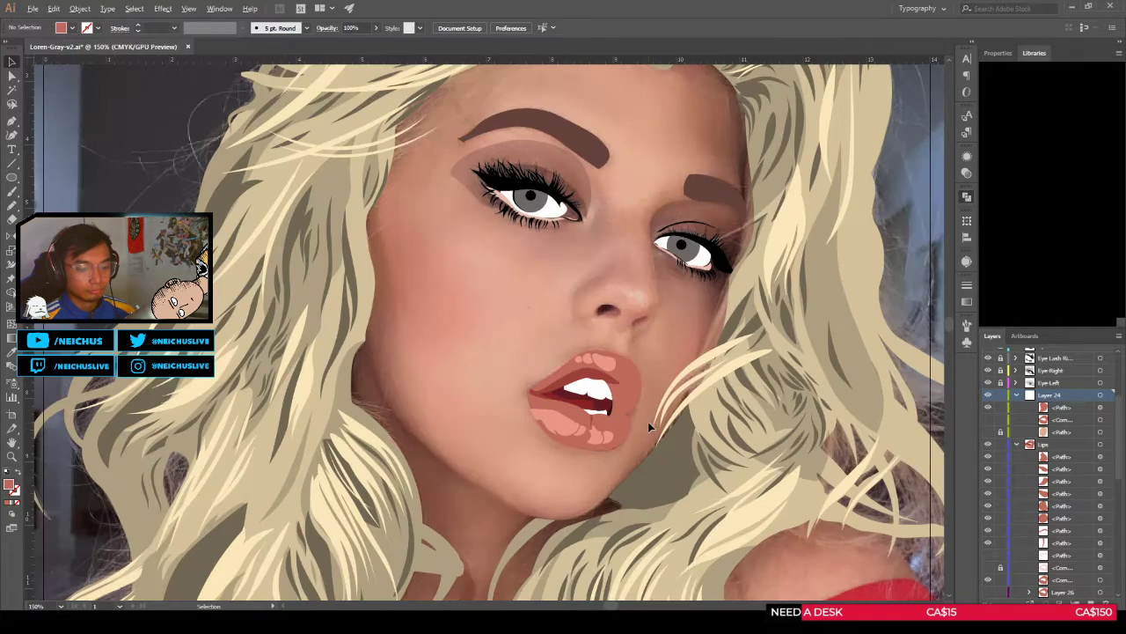
left_click(986, 443)
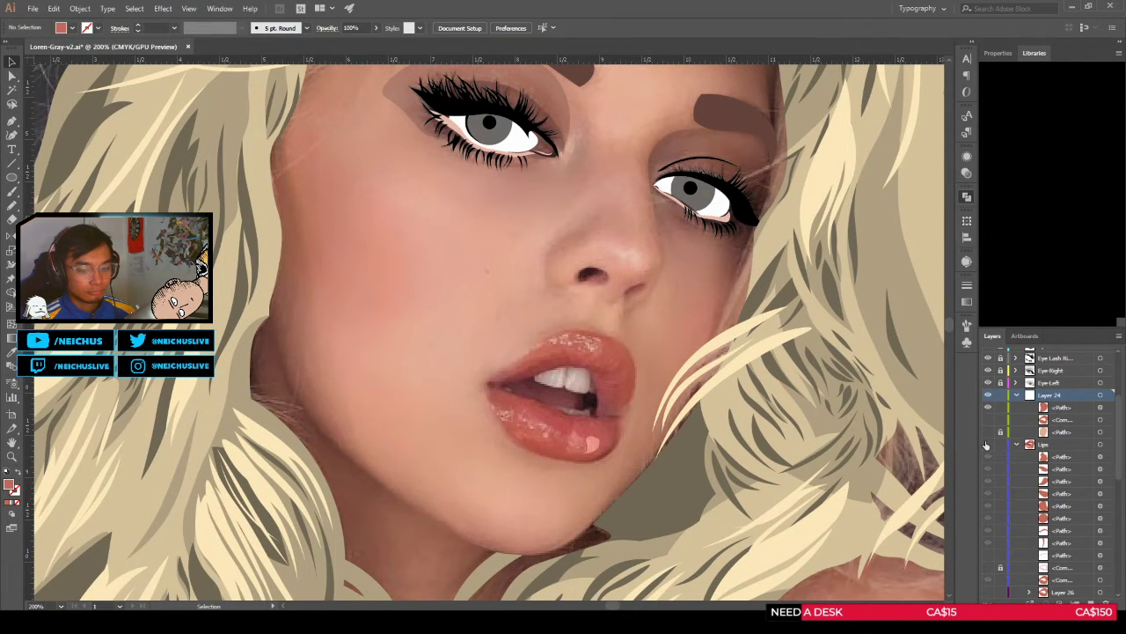
left_click(986, 443)
left_click(987, 444)
left_click(986, 444)
Step: Move the new highlight path from Layer 24 into the Lips layer, pasting it in place at the front
left_click(1100, 409)
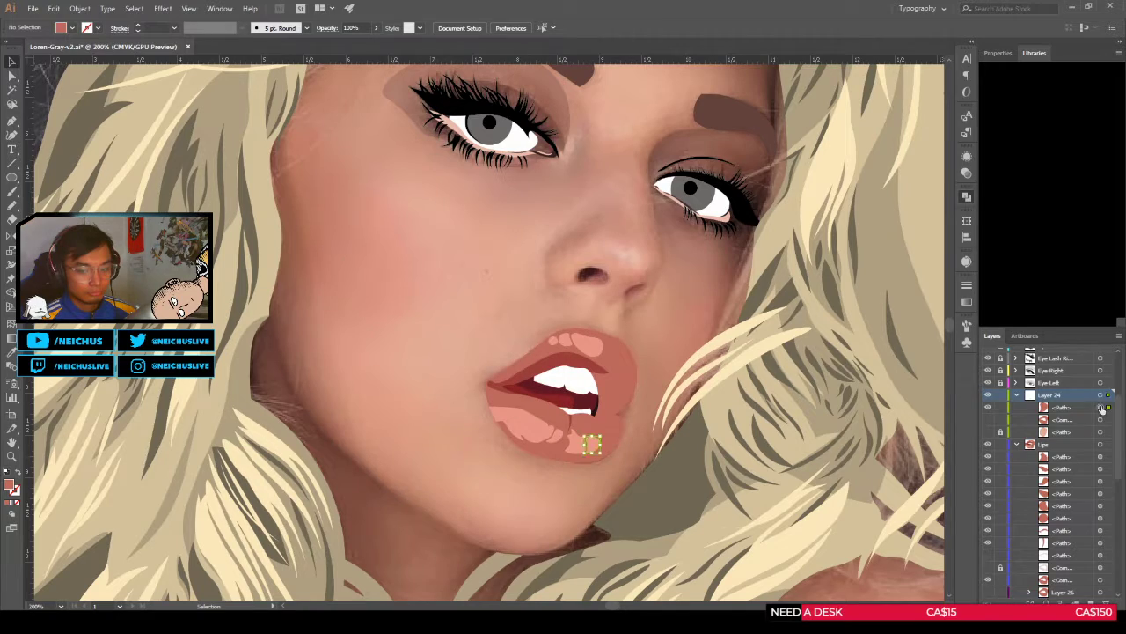
key("ctrl+x")
left_click(1057, 430)
key("ctrl+f")
Step: Compare the drawn lips repeatedly with the photo's lips, checking their shape, colour and highlights
left_click(988, 432)
left_click(988, 432)
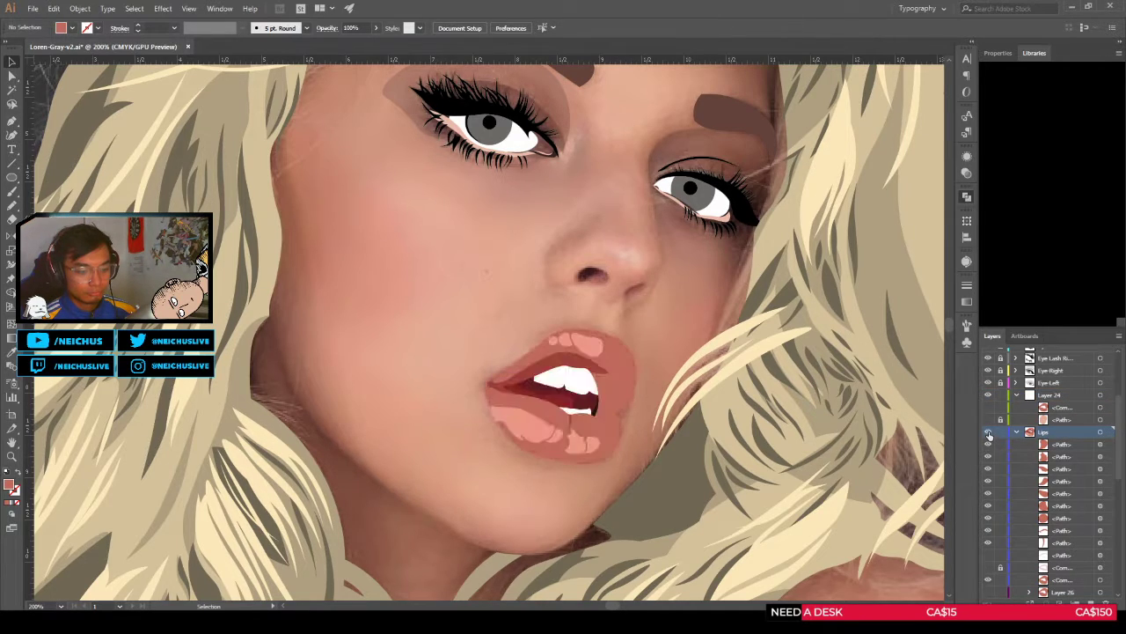
left_click(989, 432)
left_click(988, 432)
left_click(988, 433)
left_click(988, 432)
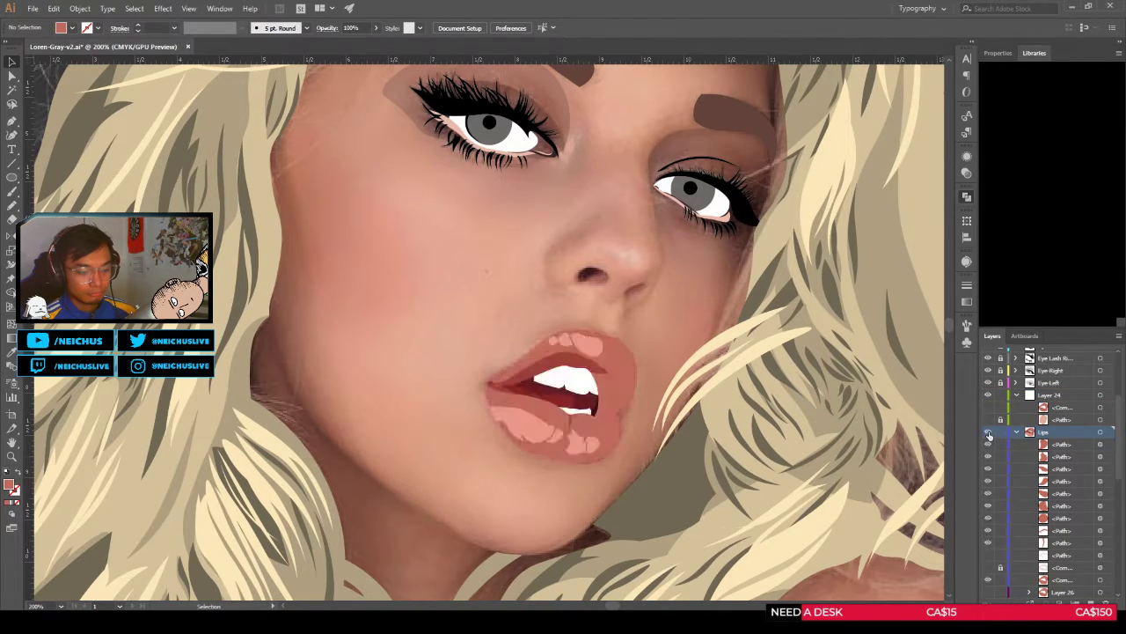
scroll(631, 383, "down", 1)
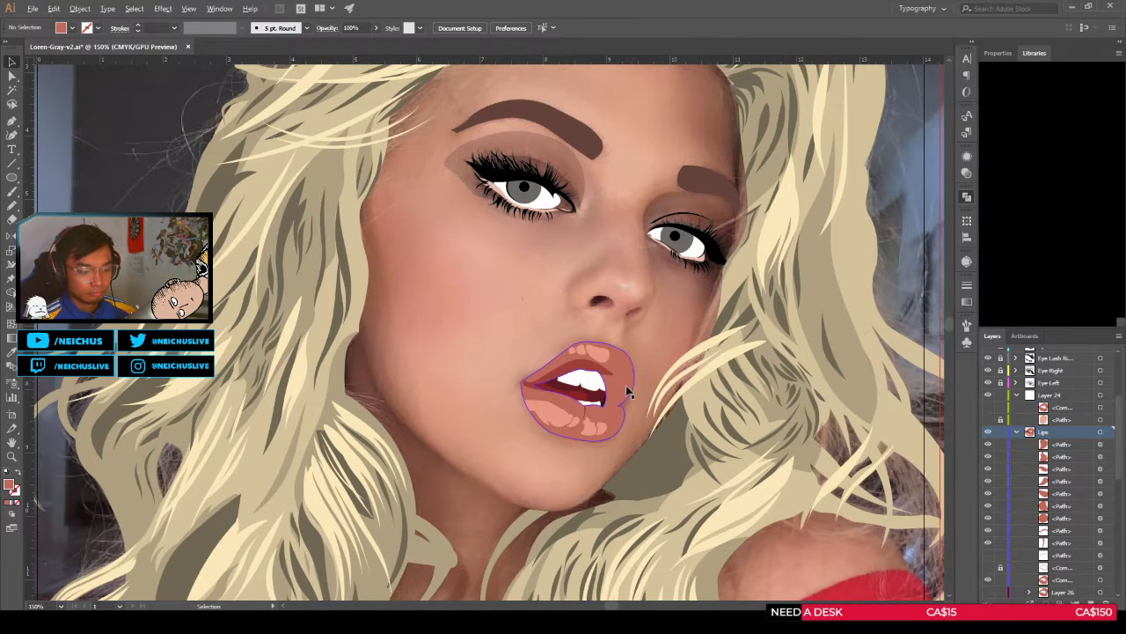
scroll(626, 393, "up", 1)
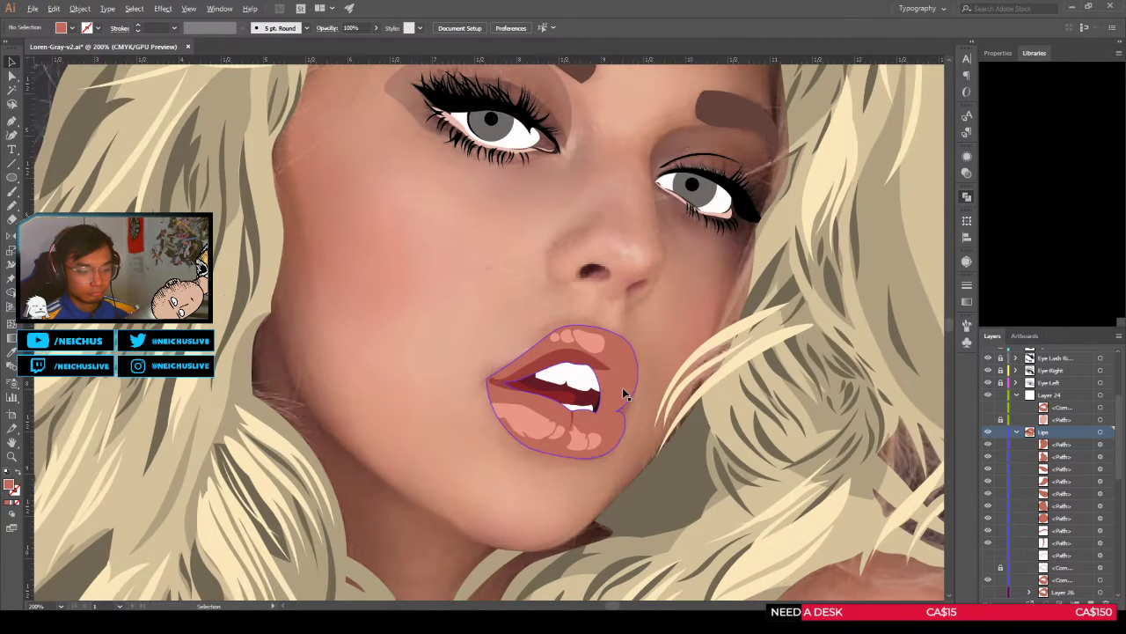
left_click(988, 432)
left_click(988, 432)
left_click(989, 433)
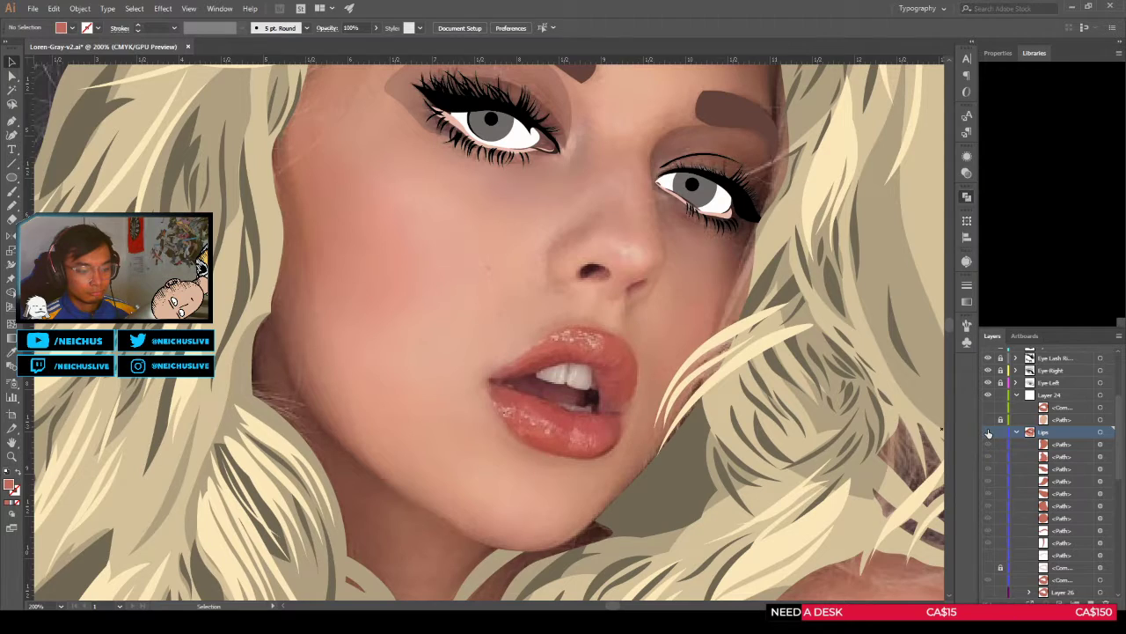
left_click(989, 432)
left_click(988, 432)
left_click(988, 432)
left_click(988, 432)
left_click(989, 432)
left_click(988, 432)
left_click(988, 432)
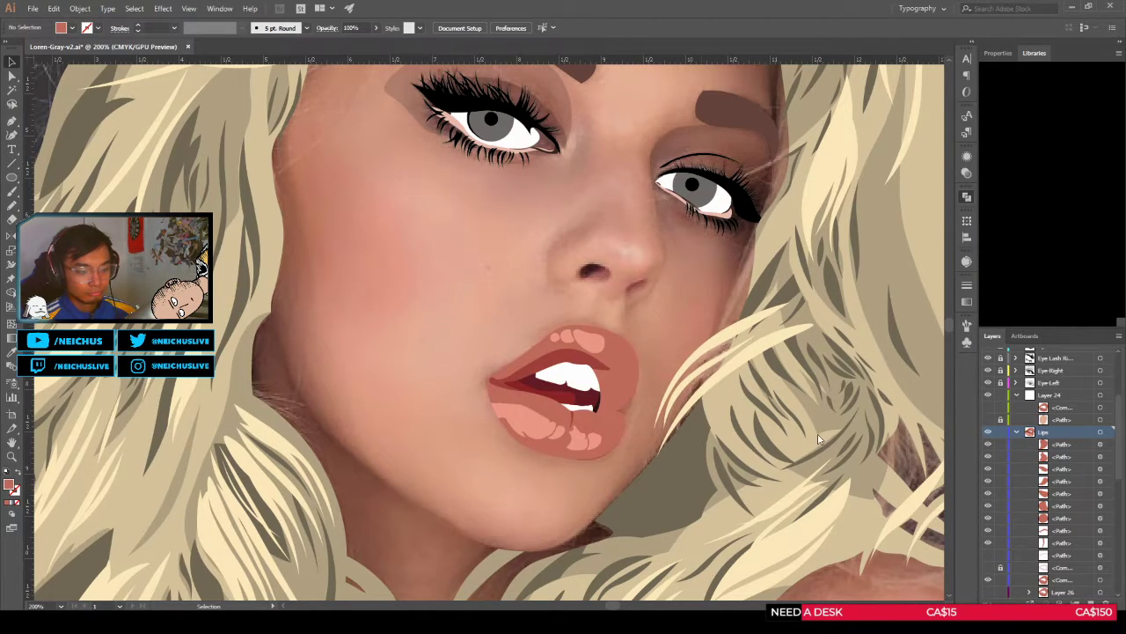
left_click(989, 432)
left_click(988, 432)
left_click(989, 432)
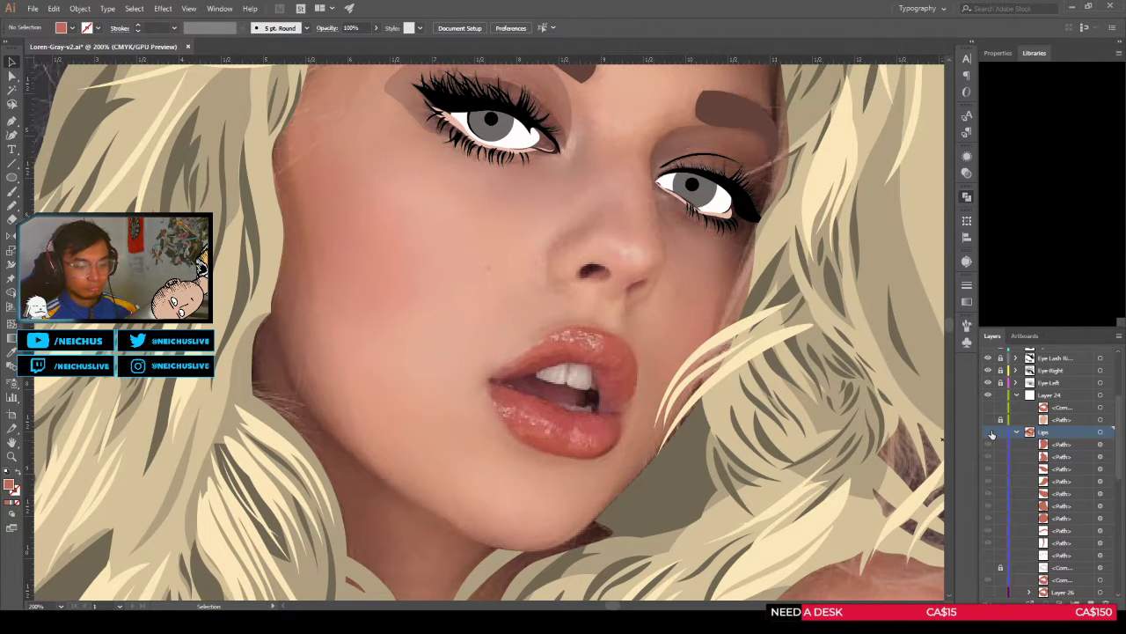
left_click(989, 432)
left_click(989, 432)
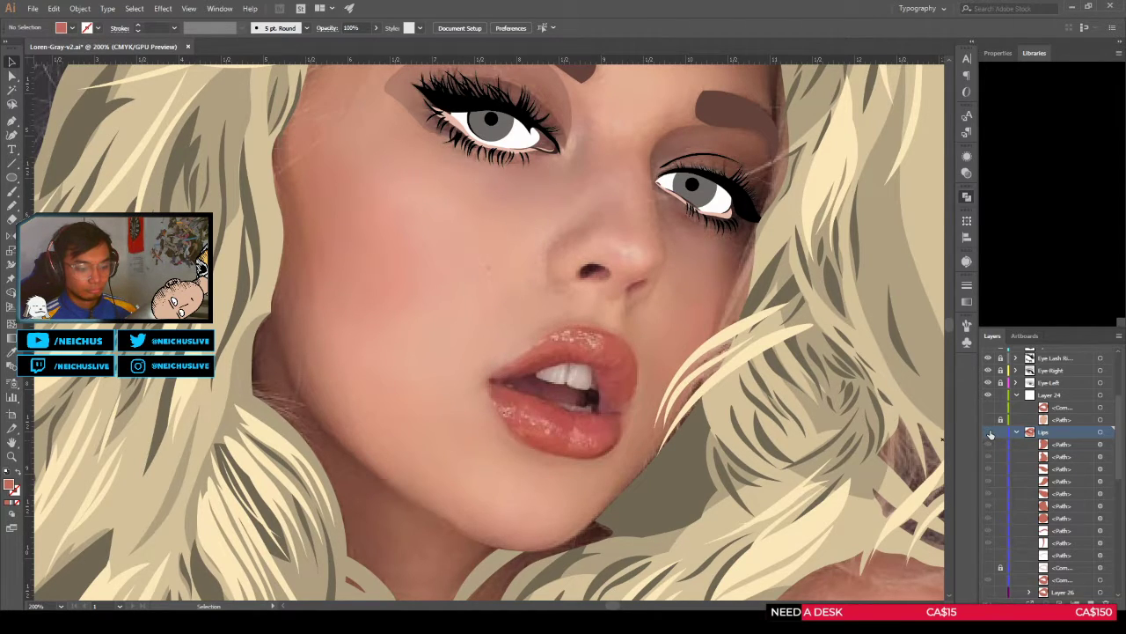
left_click(988, 432)
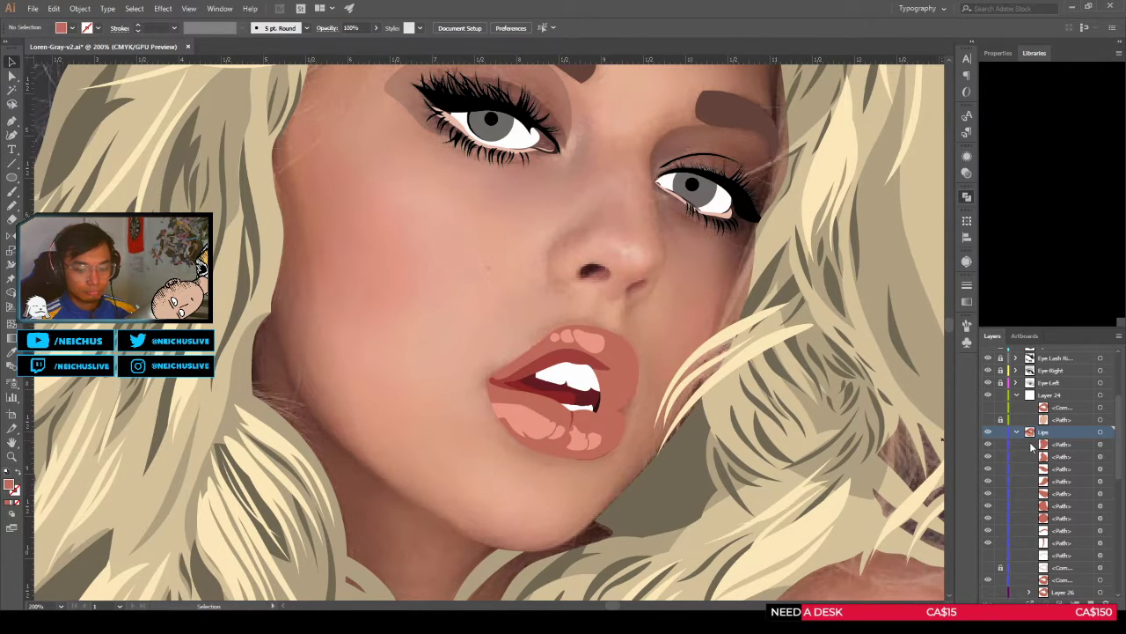
left_click(988, 432)
left_click(988, 432)
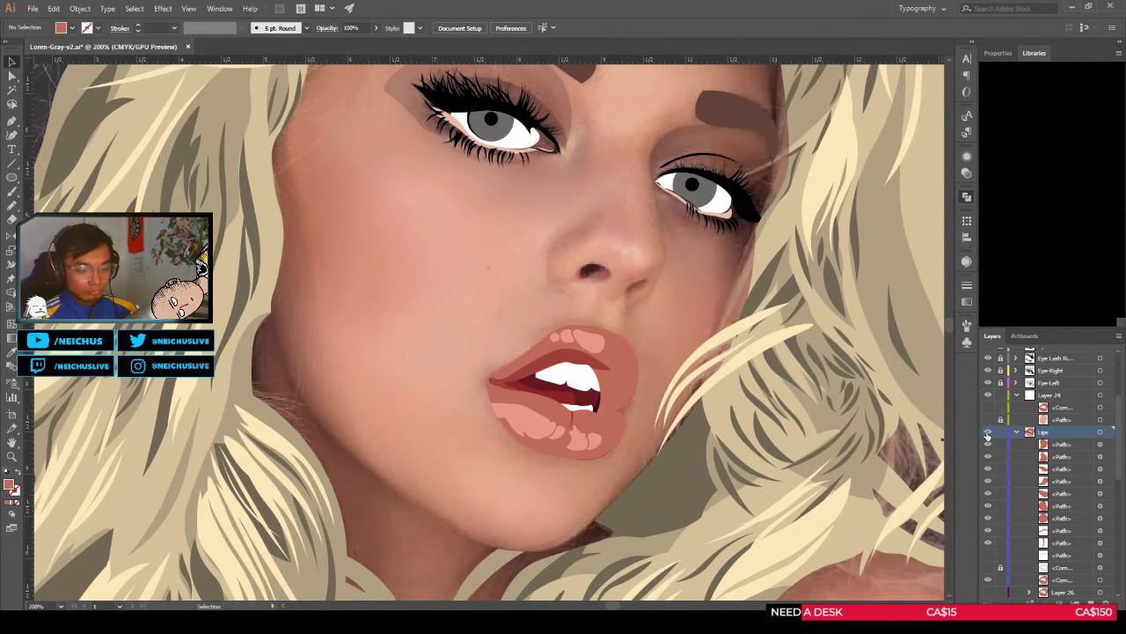
left_click(989, 432)
left_click(989, 432)
left_click(988, 433)
left_click(988, 432)
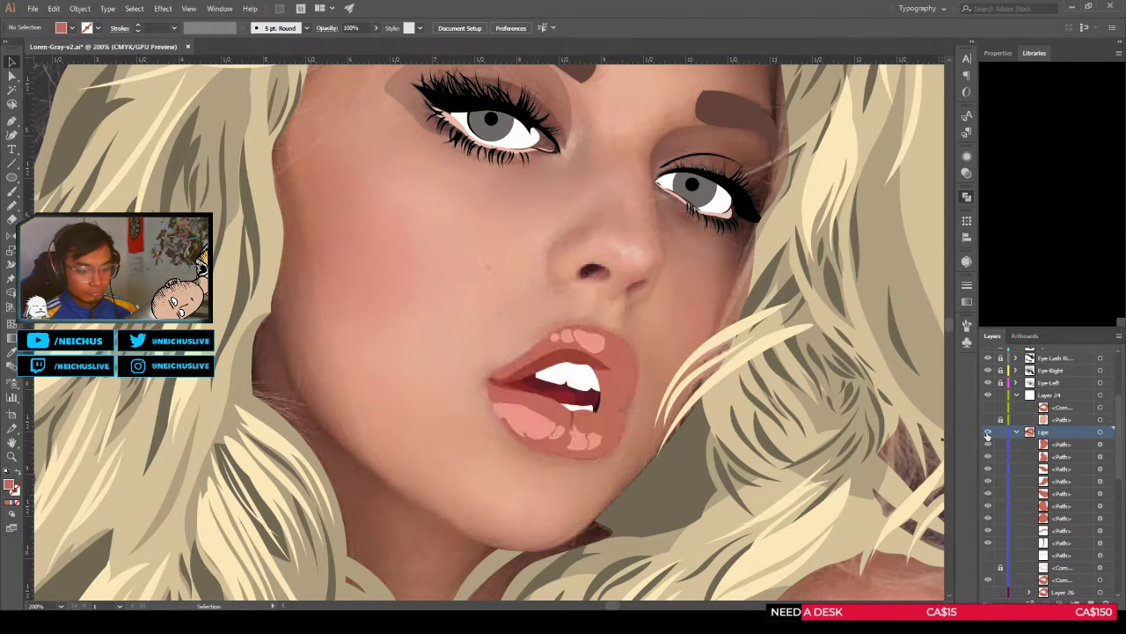
Step: Check the lower lip against the photo up close, make Layer 24 active and leave the Lips layer hidden for tracing with the Curvature tool
key("shift+grave")
scroll(648, 458, "up", 1)
left_click_drag(630, 449, 698, 392)
scroll(688, 390, "up", 1)
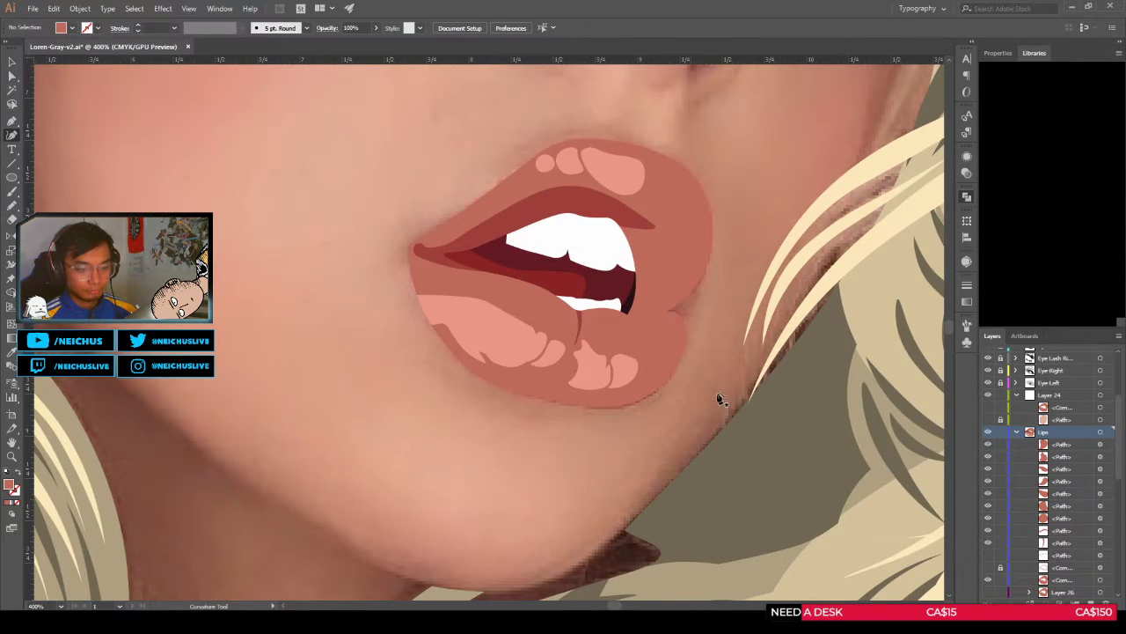
left_click(988, 432)
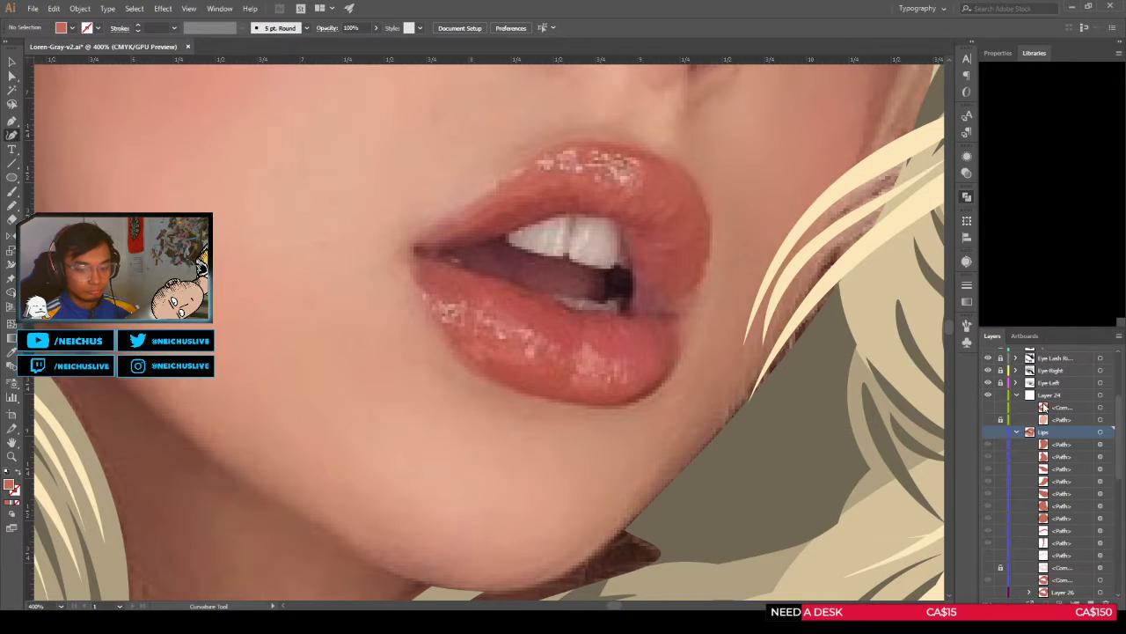
left_click(988, 432)
left_click(988, 432)
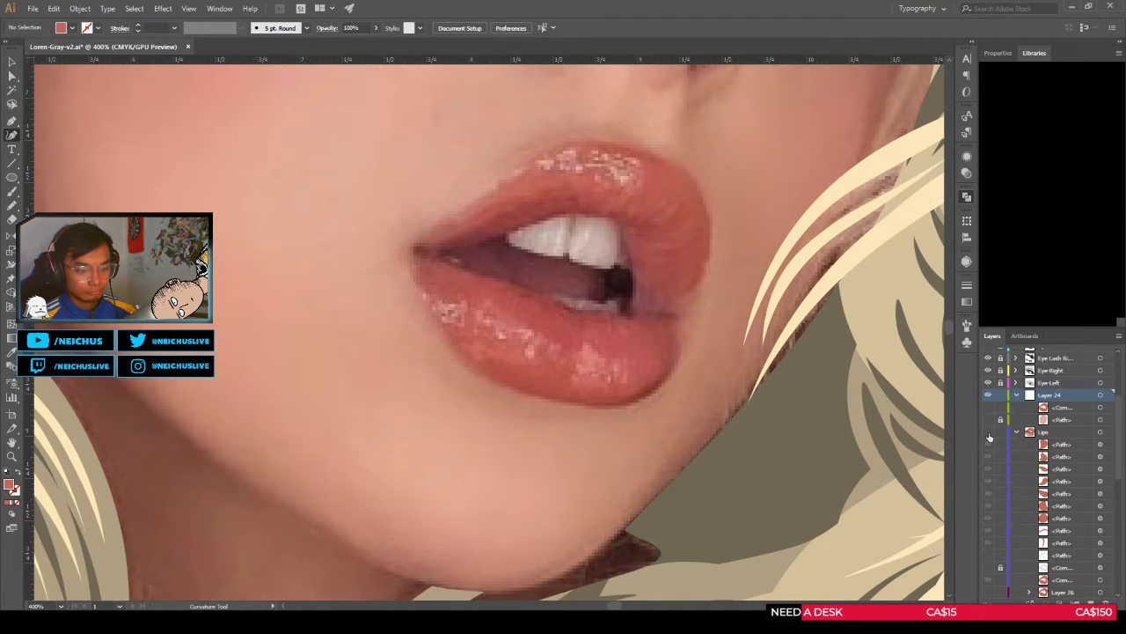
left_click(988, 432)
left_click(988, 432)
Step: Start a path in Layer 24 along the lower lip's bottom right edge, about 0.37 in wide and 0.20 in high, and check it against the visible Lips layer
left_click(599, 407)
left_click(634, 393)
left_click(662, 376)
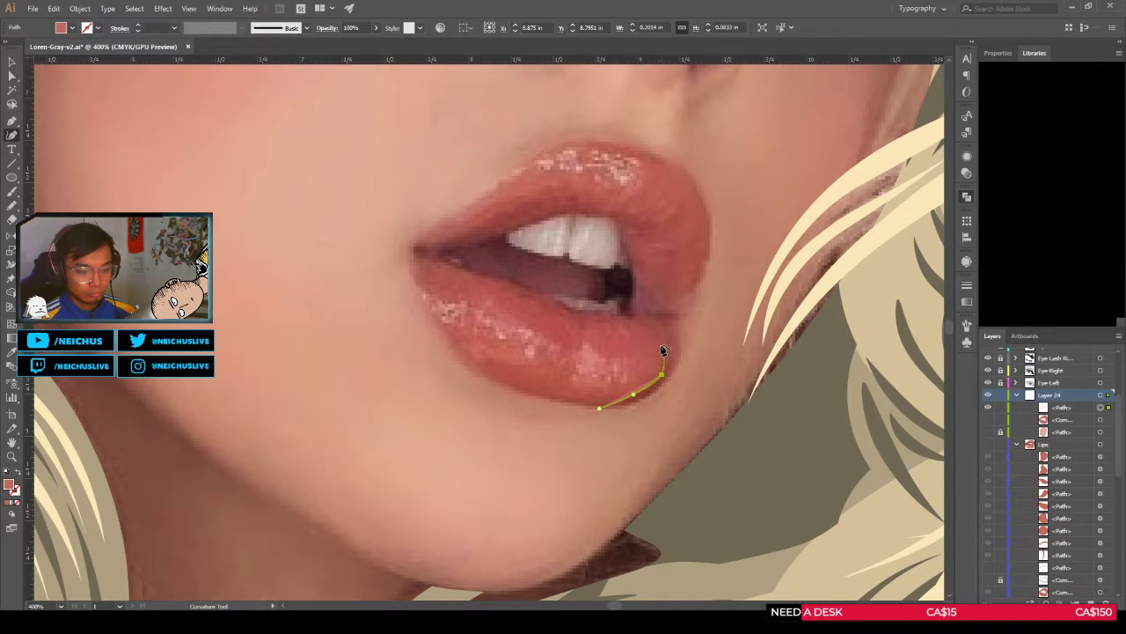
left_click(987, 446)
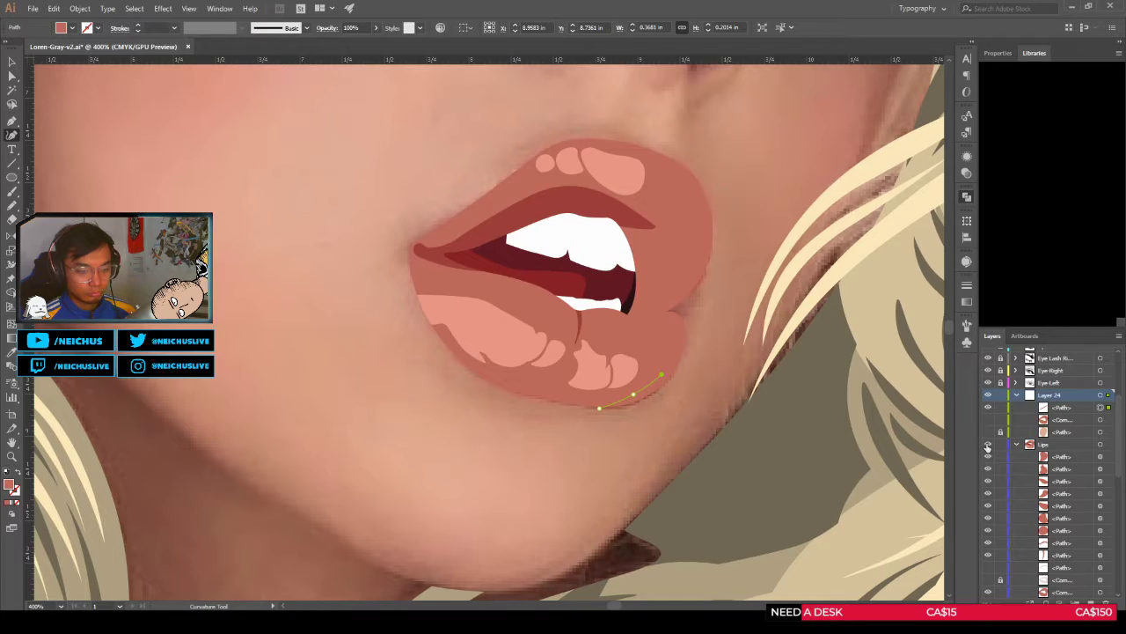
left_click(987, 445)
left_click(987, 445)
scroll(650, 329, "up", 2)
scroll(636, 322, "down", 1)
scroll(678, 369, "up", 1)
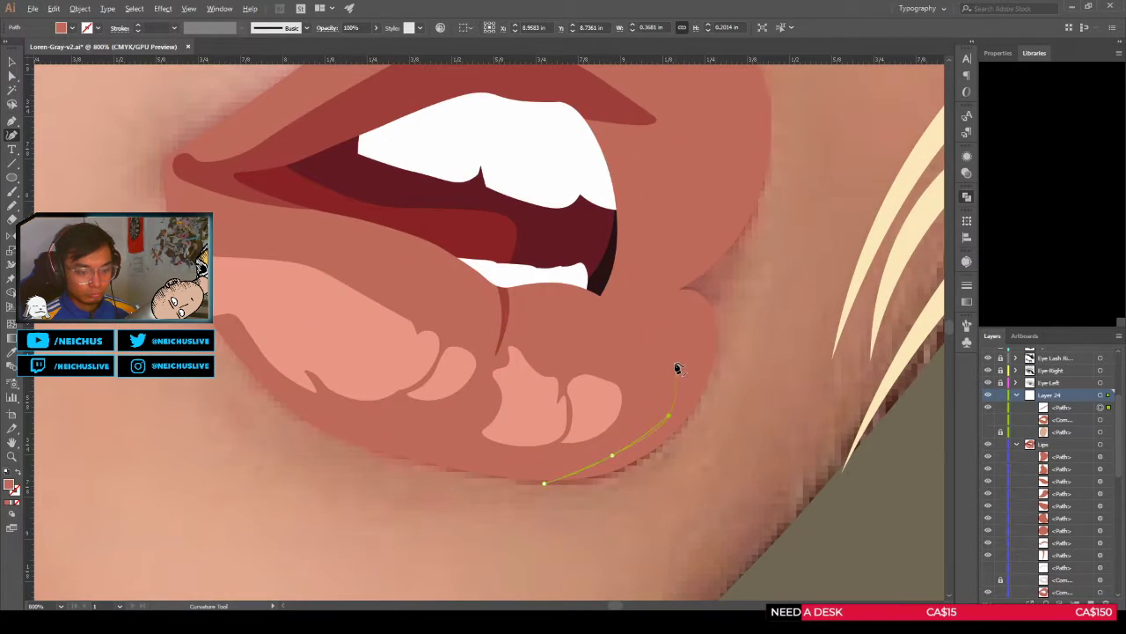
left_click(672, 360)
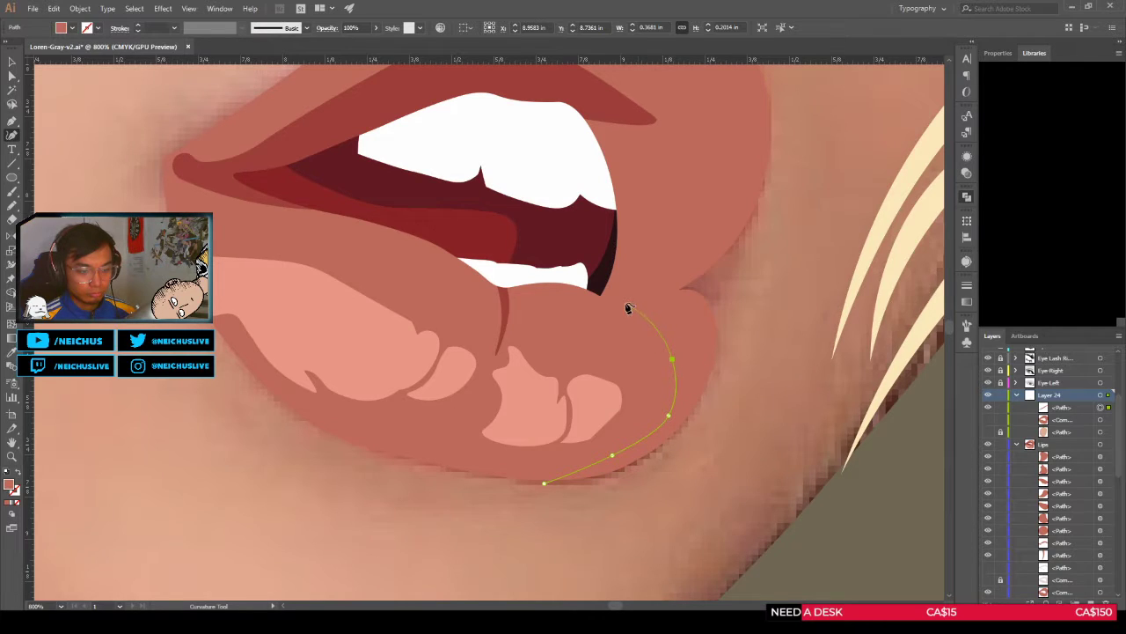
key("ctrl+z")
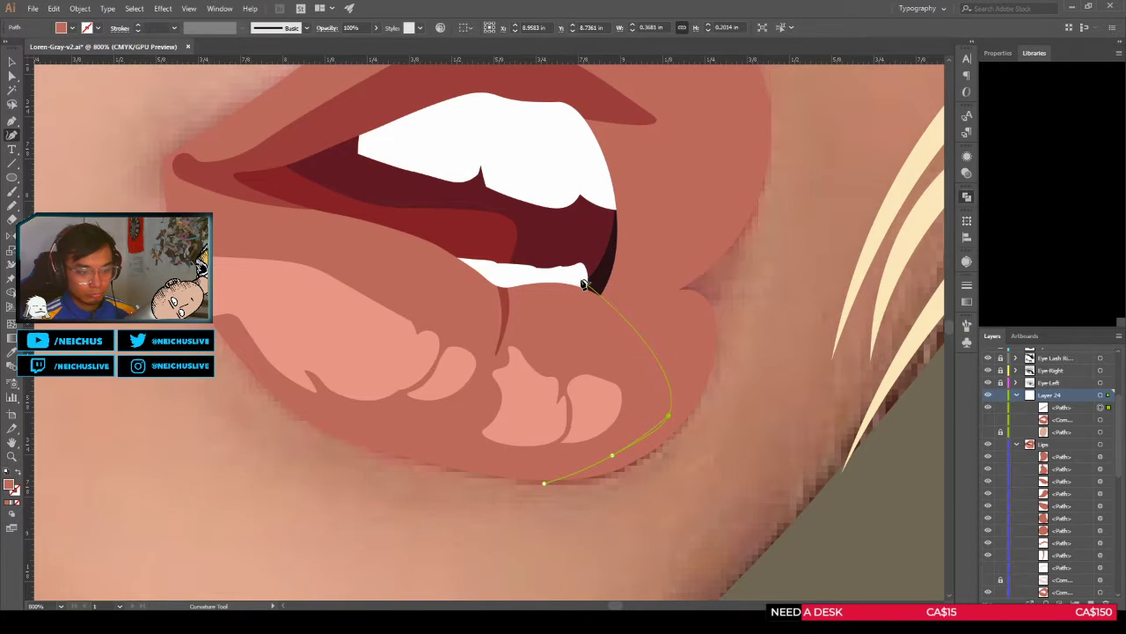
scroll(588, 284, "up", 1)
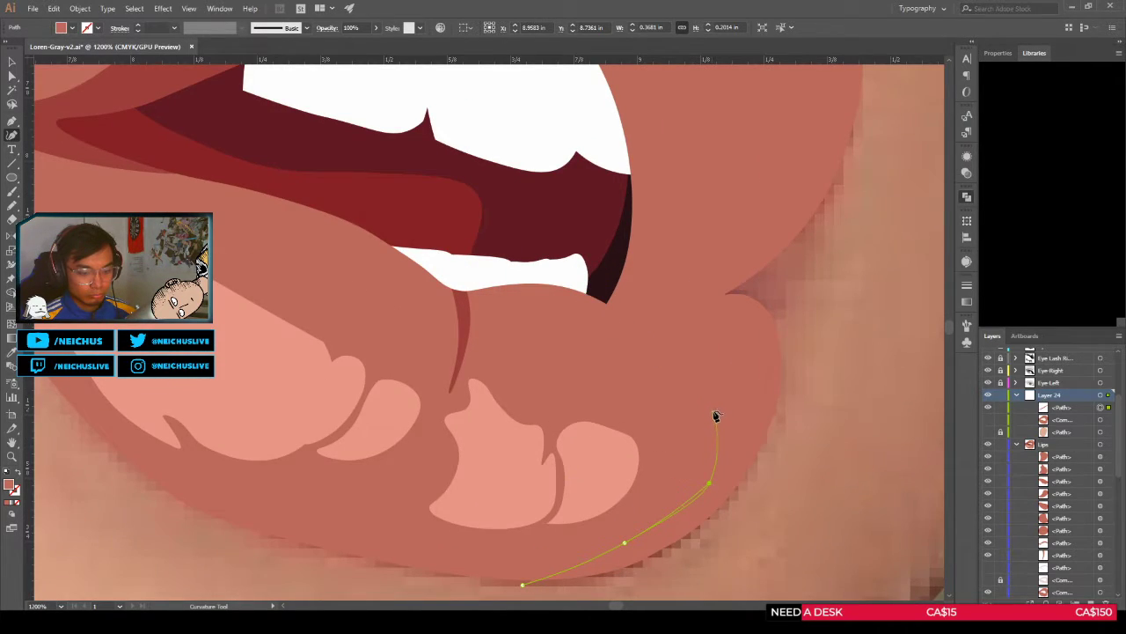
key("Escape")
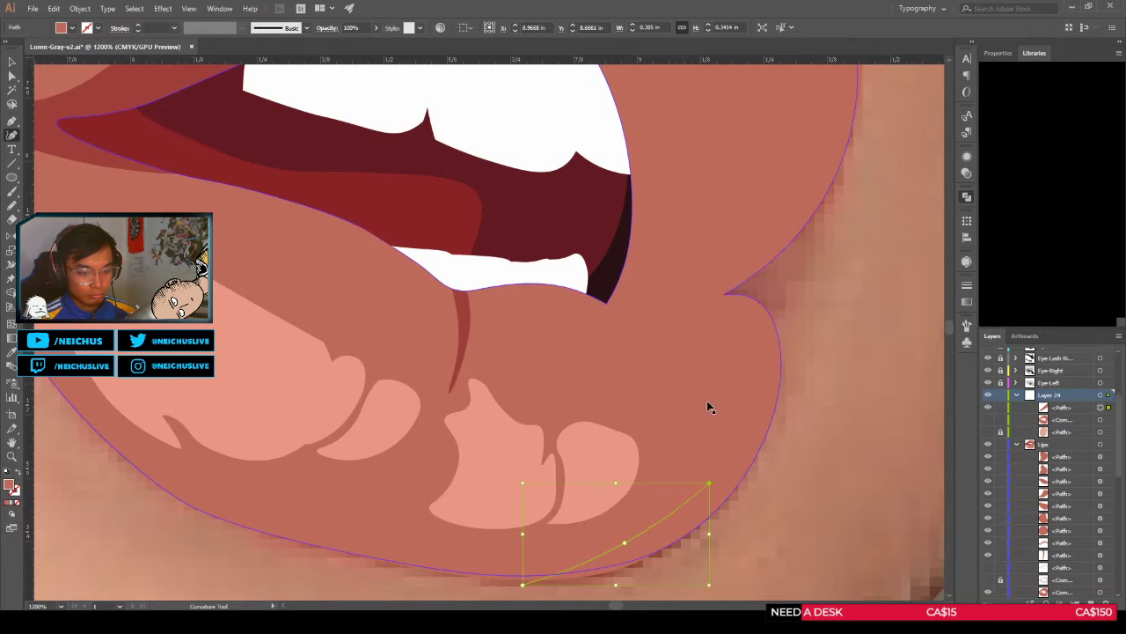
left_click(709, 483)
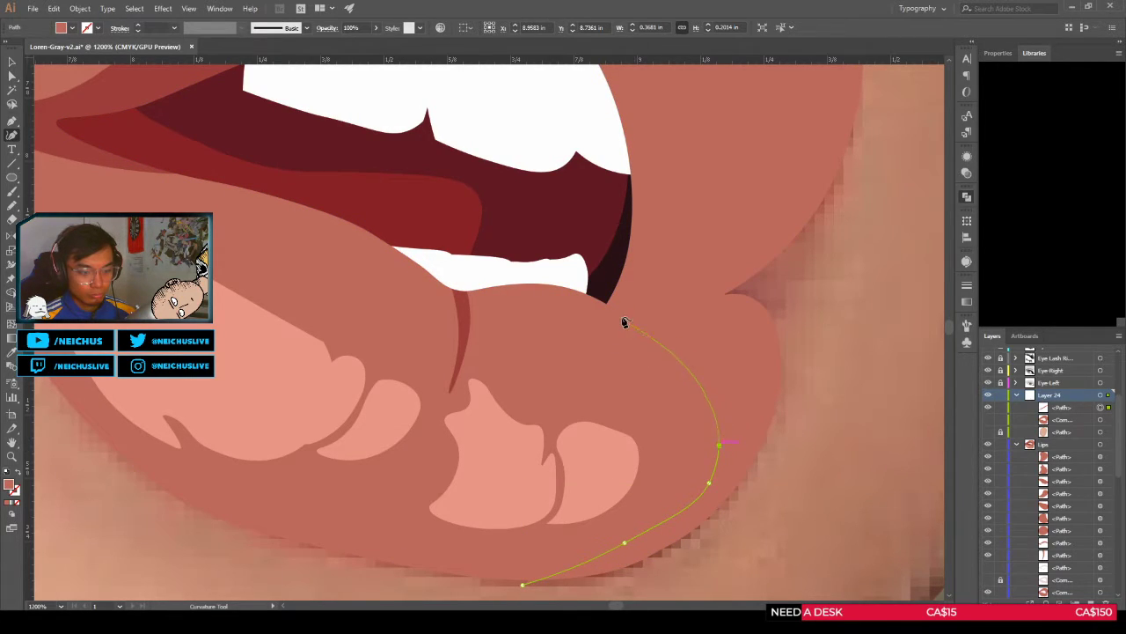
left_click(709, 407)
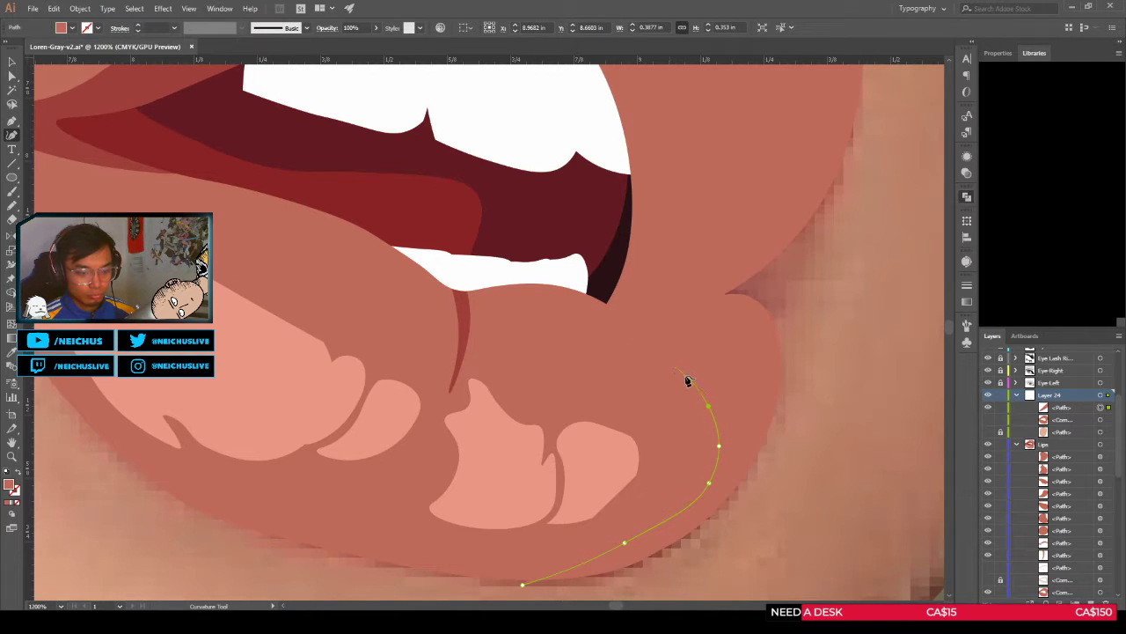
key("ctrl+z")
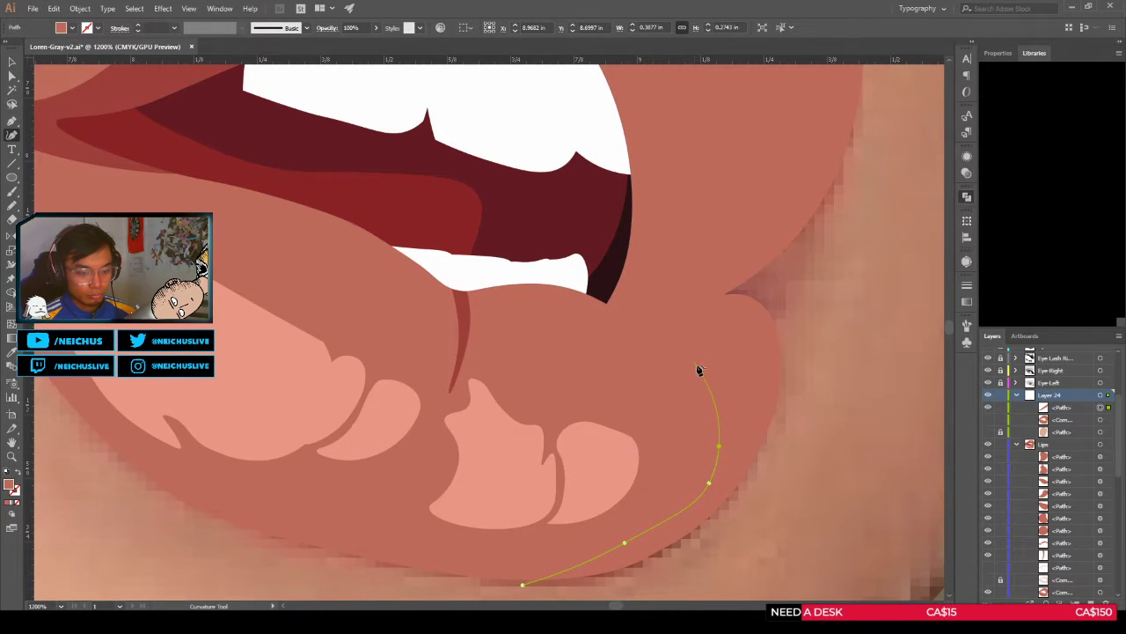
left_click(697, 366)
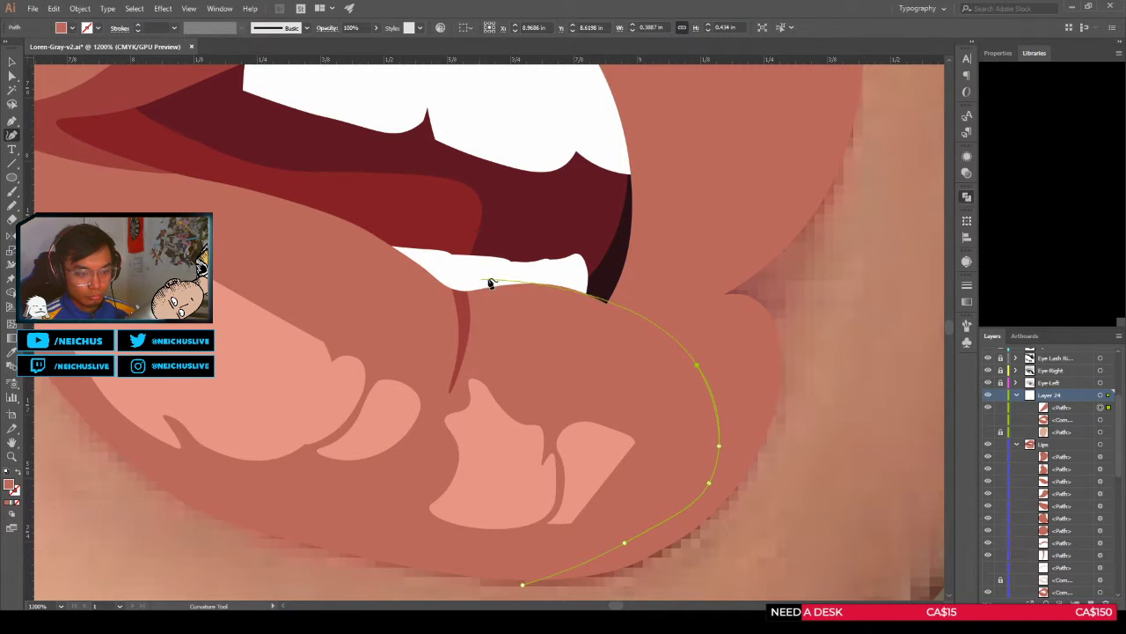
left_click(494, 280)
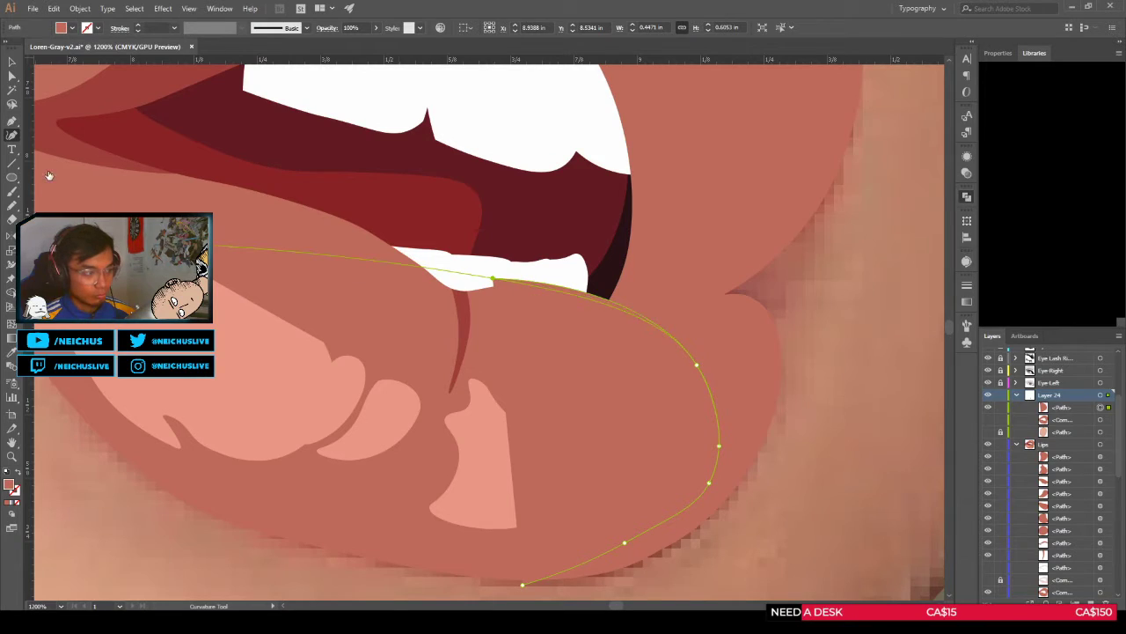
scroll(607, 392, "up", 1)
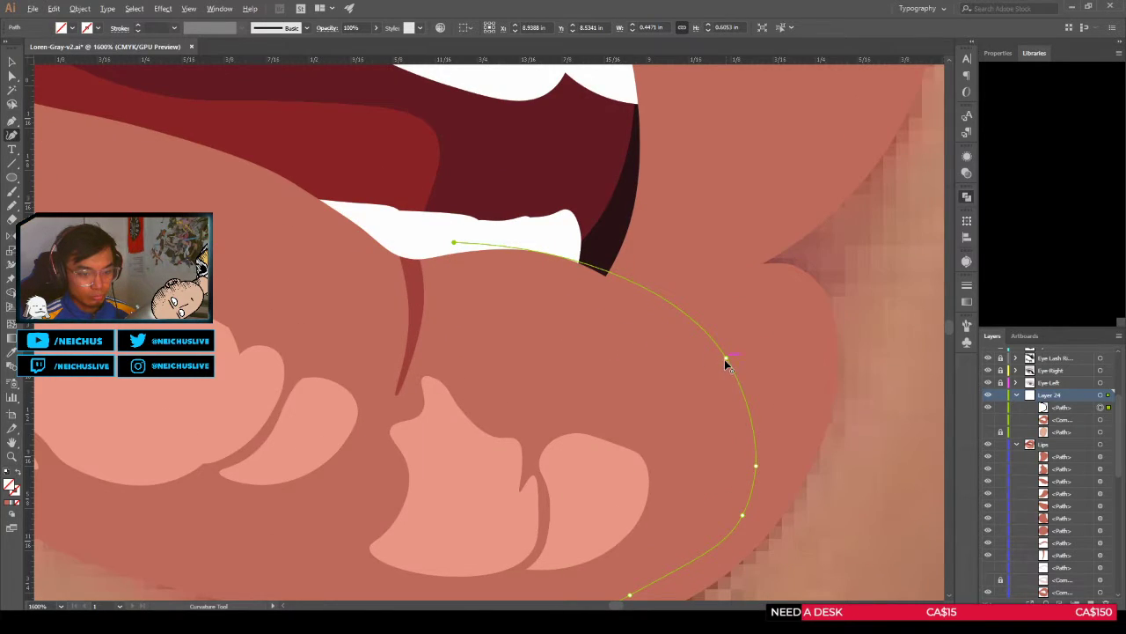
left_click_drag(725, 359, 692, 338)
key("ctrl+z")
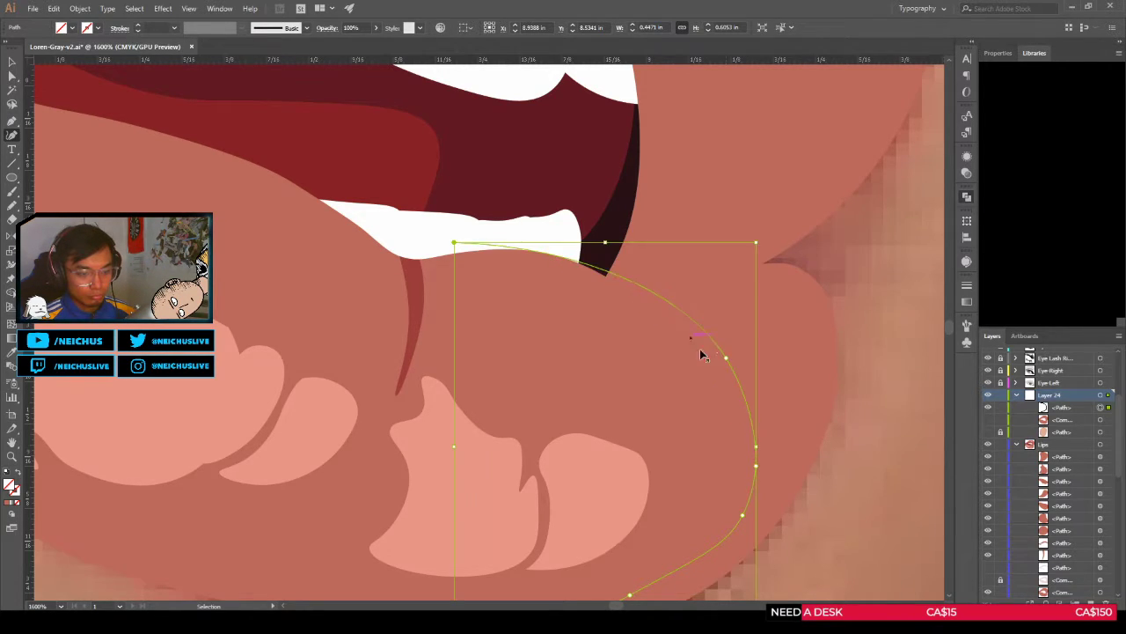
key("ctrl+z")
key("ctrl+z")
key("ctrl+z")
key("ctrl+z")
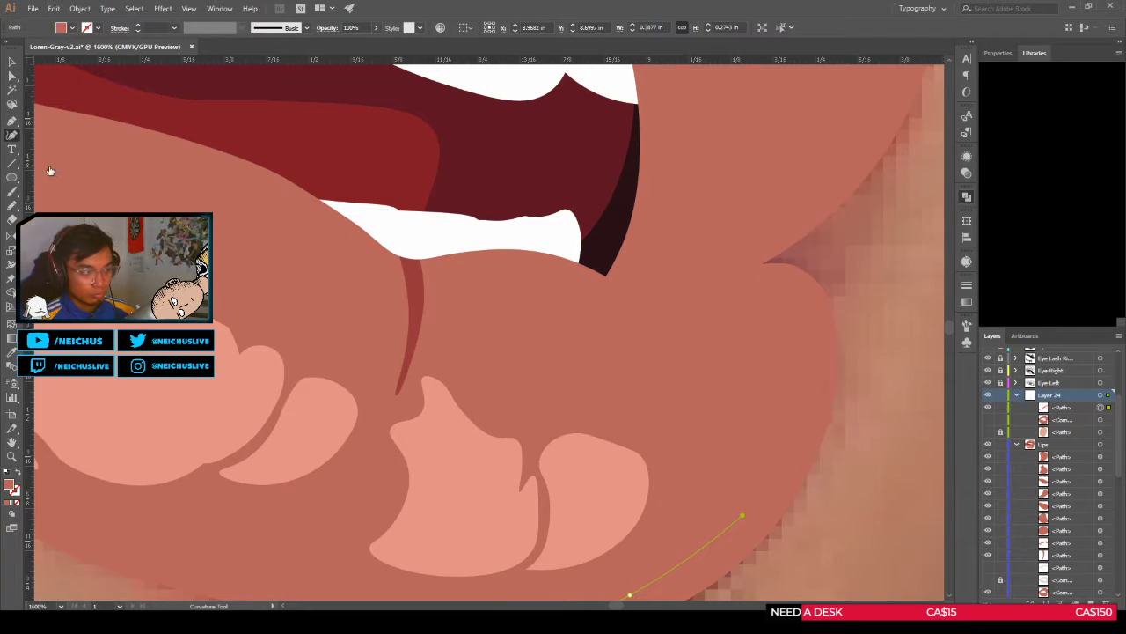
Step: Remove the Layer 24 path's fill and extend the path up around the inside of the lower lip's right end
key("slash")
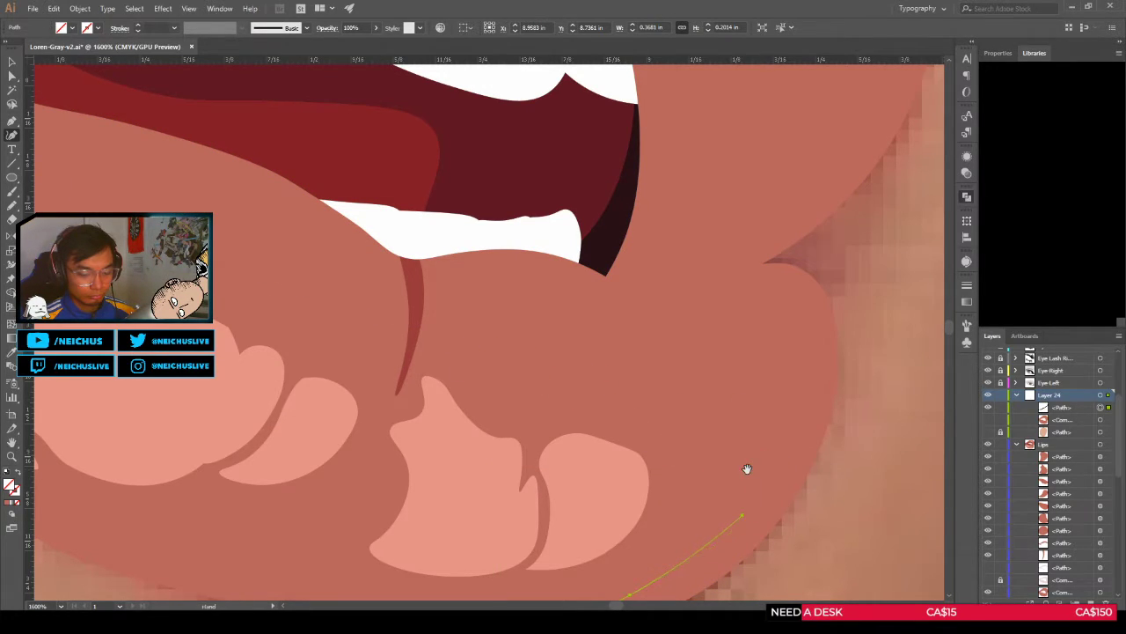
scroll(744, 467, "down", 3)
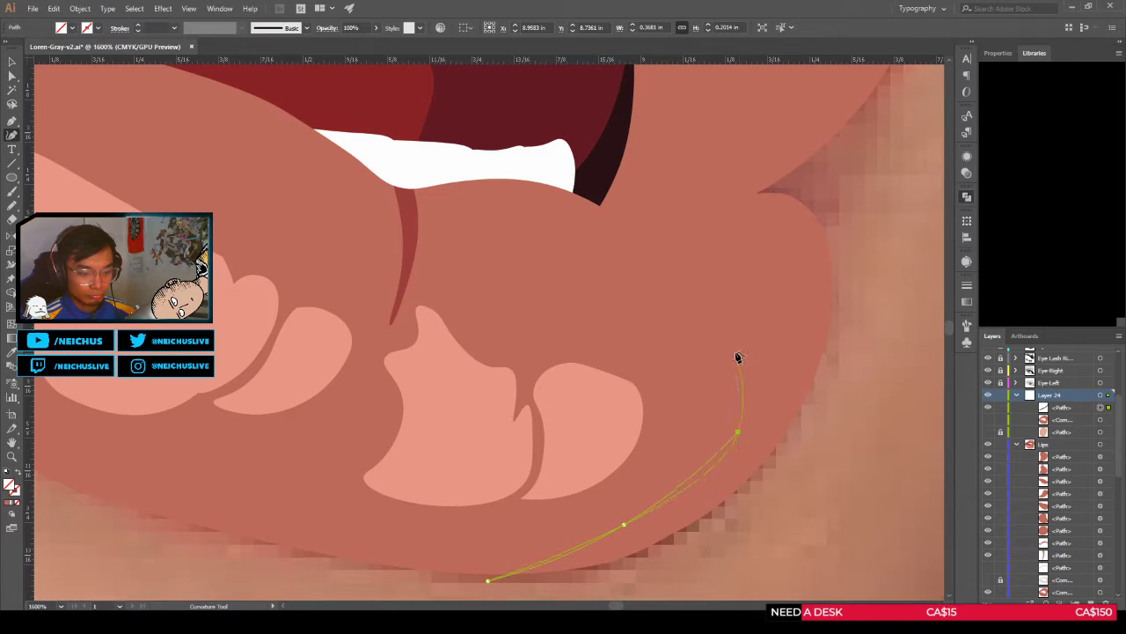
left_click(739, 434)
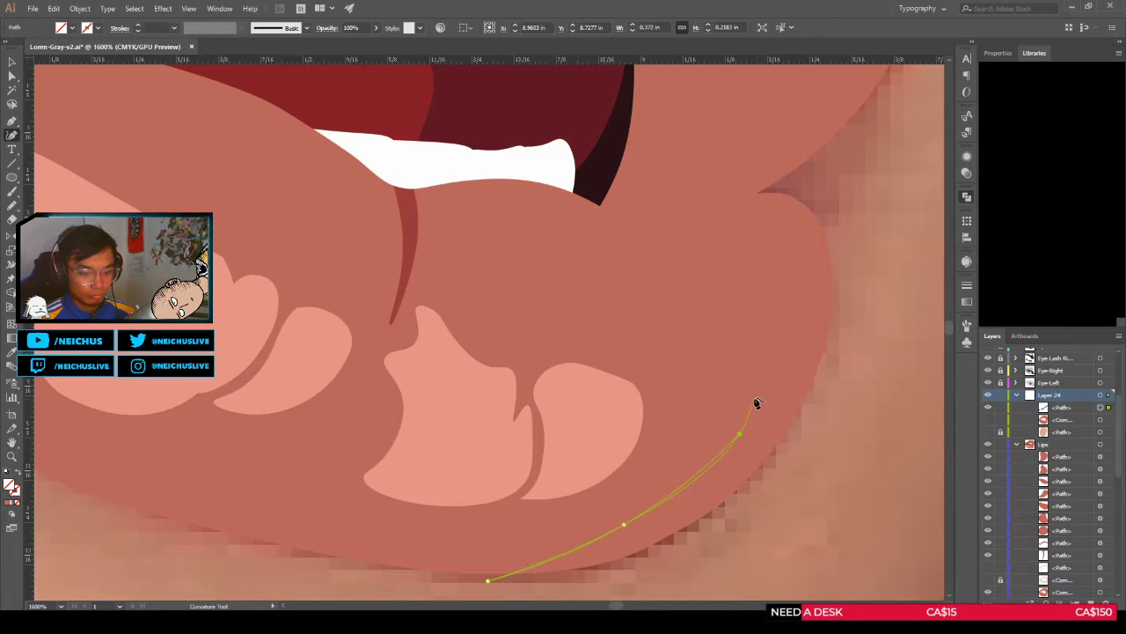
left_click(754, 398)
left_click(751, 348)
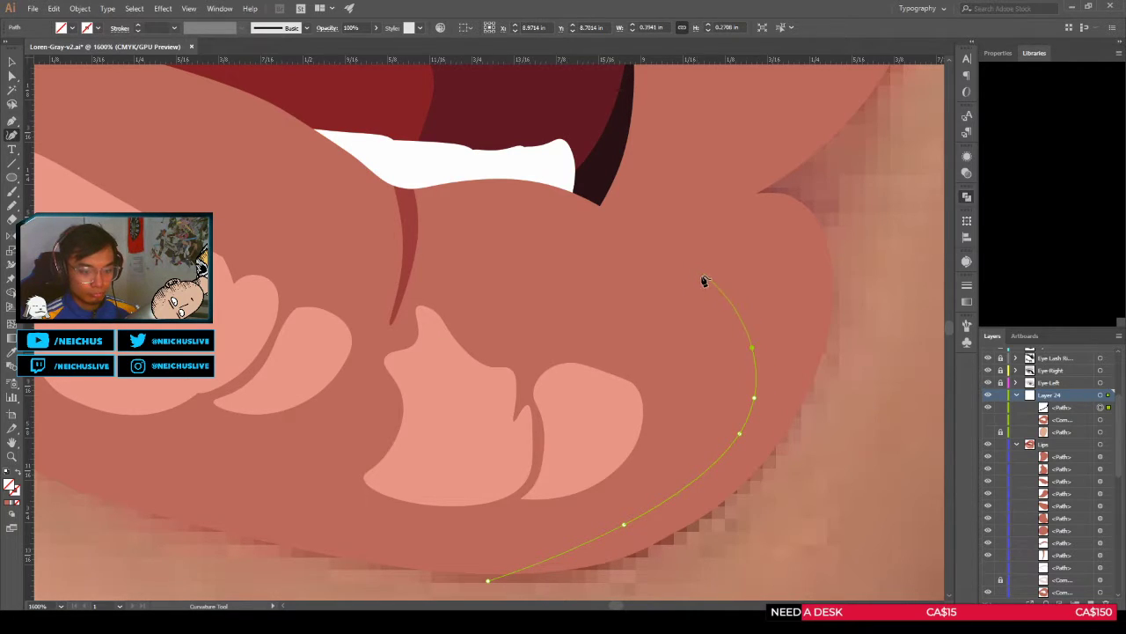
left_click(699, 286)
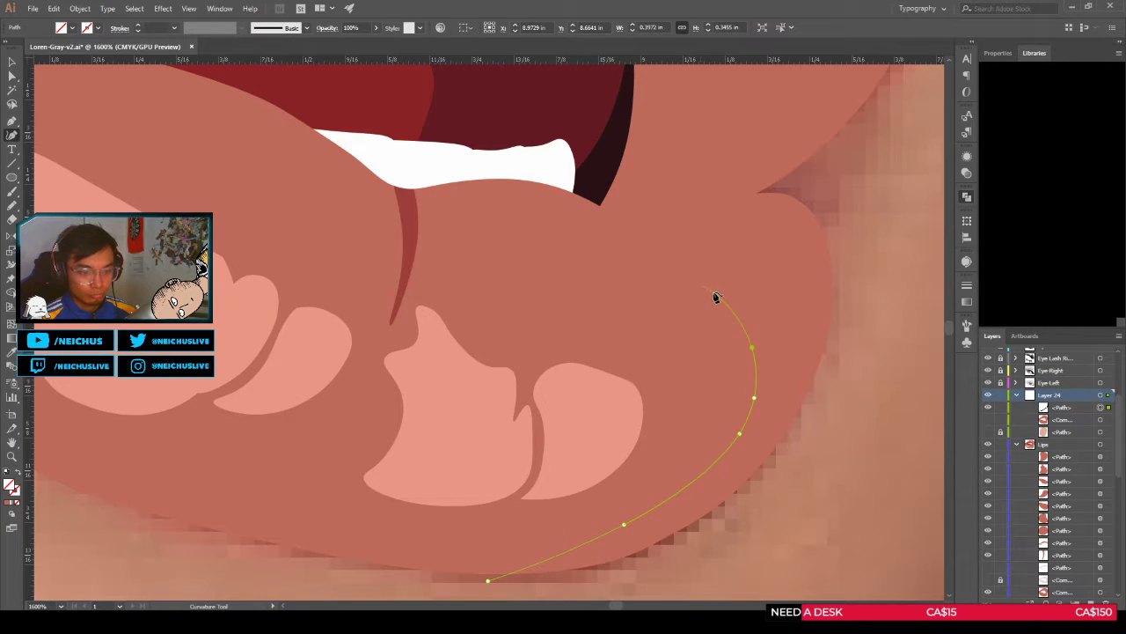
left_click(714, 292)
Step: Extend the path to the mouth's dark corner and slightly past it toward the lower teeth, reaching about 0.57 in high overall
left_click(595, 205)
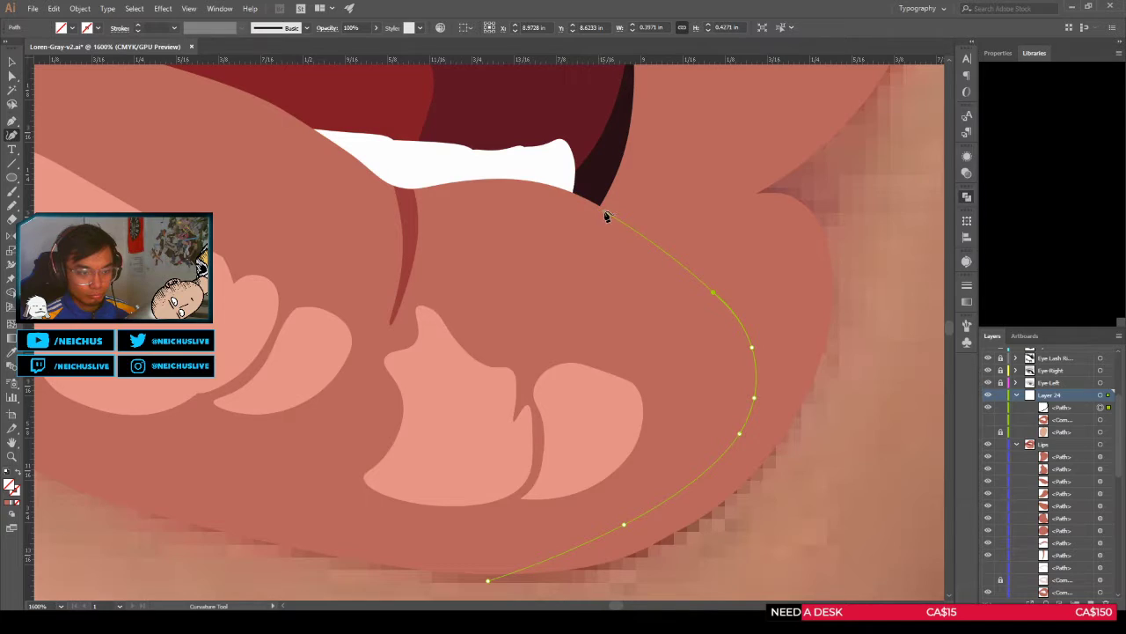
left_click(605, 209)
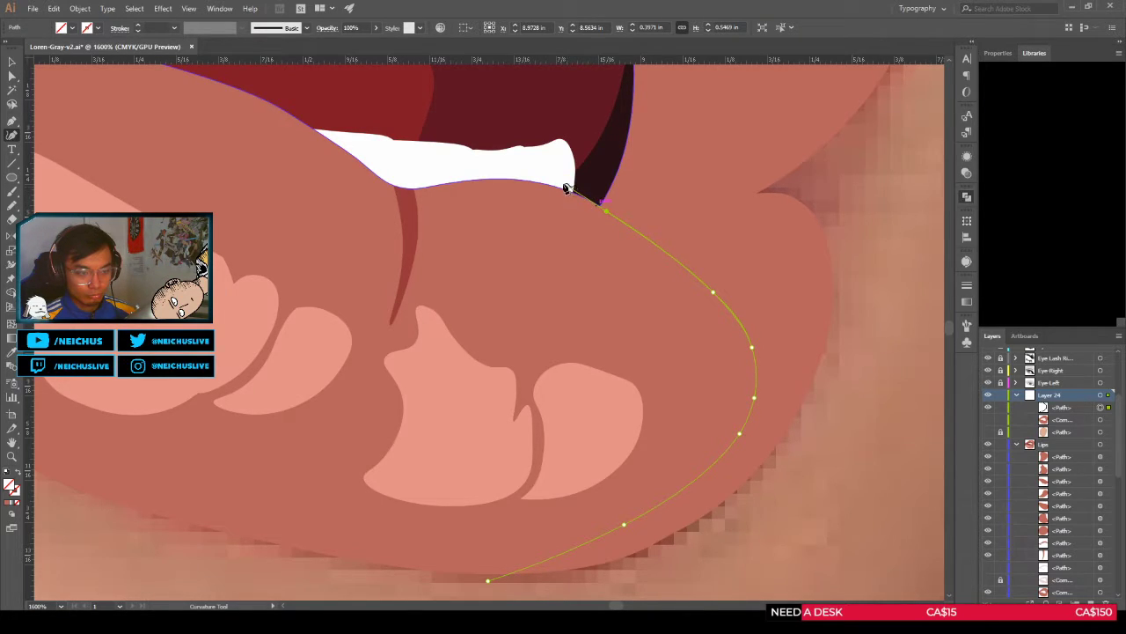
scroll(567, 189, "up", 4)
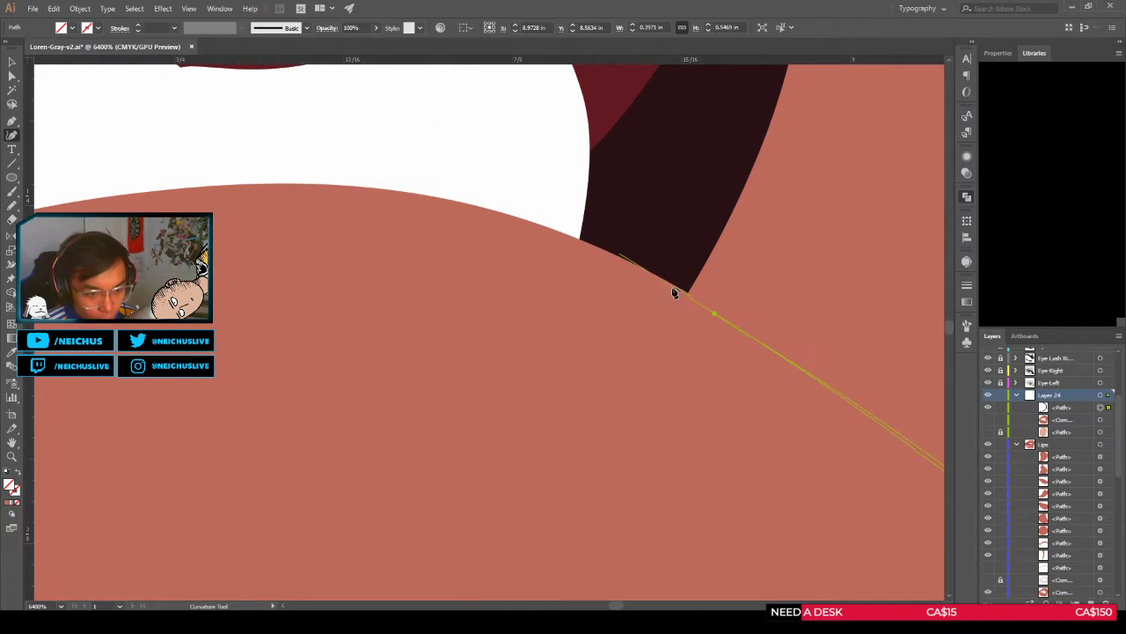
left_click(615, 248)
scroll(607, 245, "down", 3)
scroll(528, 199, "down", 2)
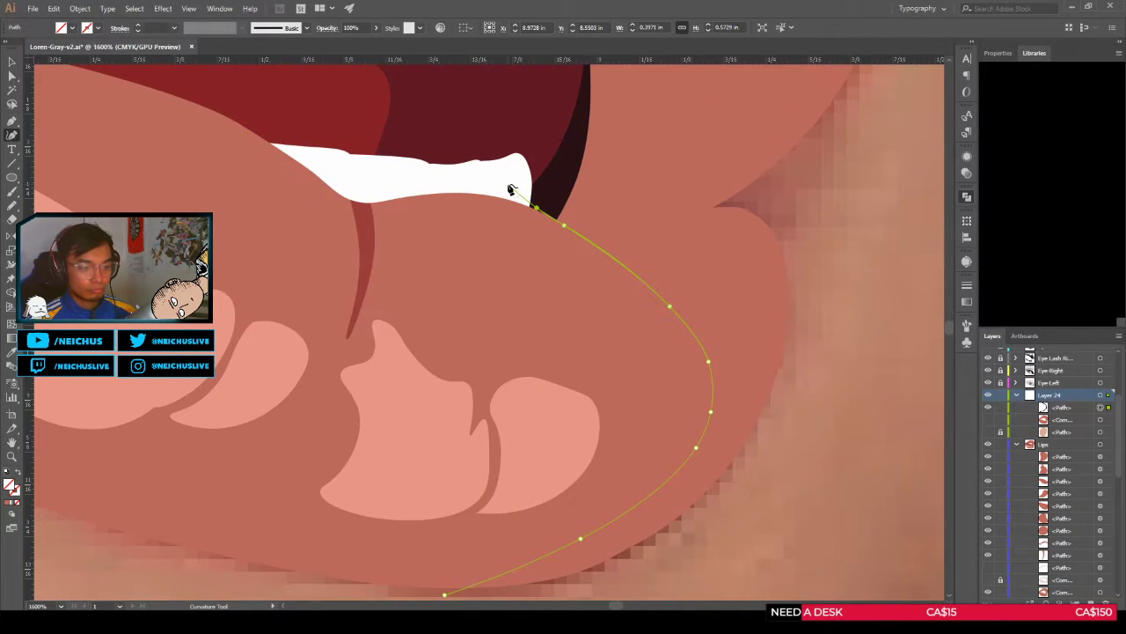
Step: Compare the path with the photo's lower lip and with the drawn lips by toggling the Lips layer's visibility
left_click(988, 449)
scroll(585, 258, "down", 3)
scroll(609, 317, "down", 2)
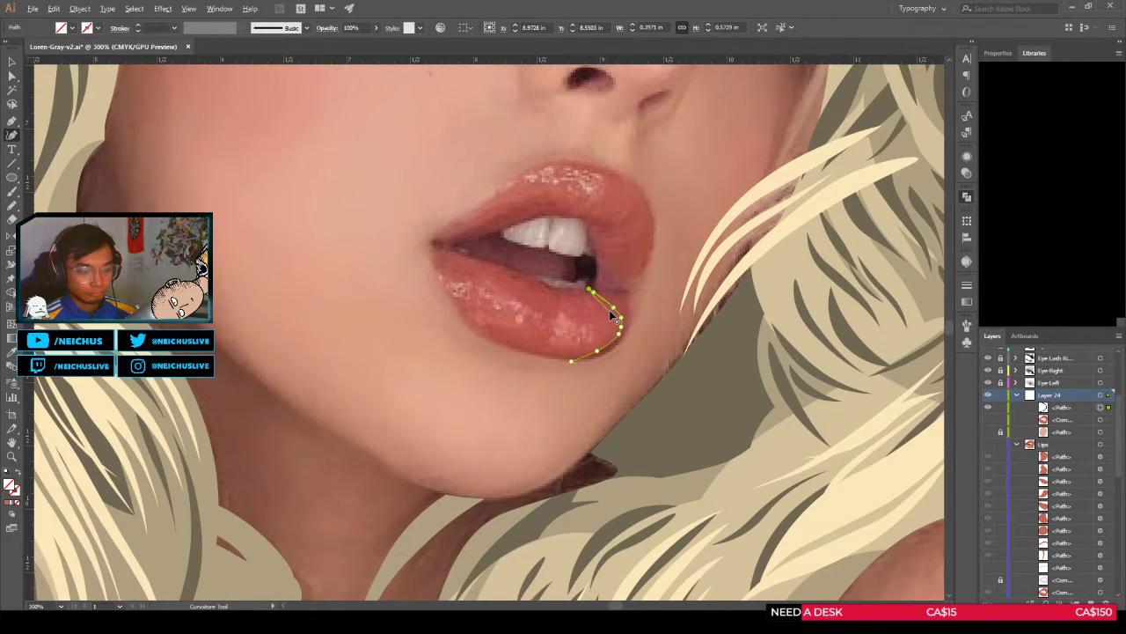
scroll(612, 317, "up", 2)
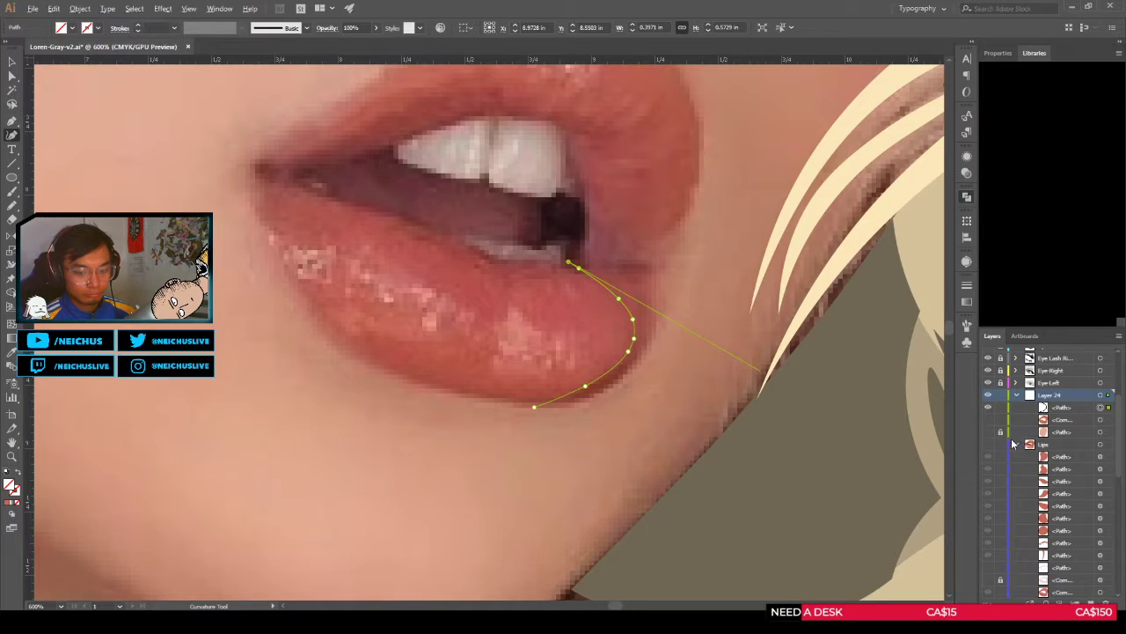
left_click(987, 444)
scroll(816, 391, "down", 2)
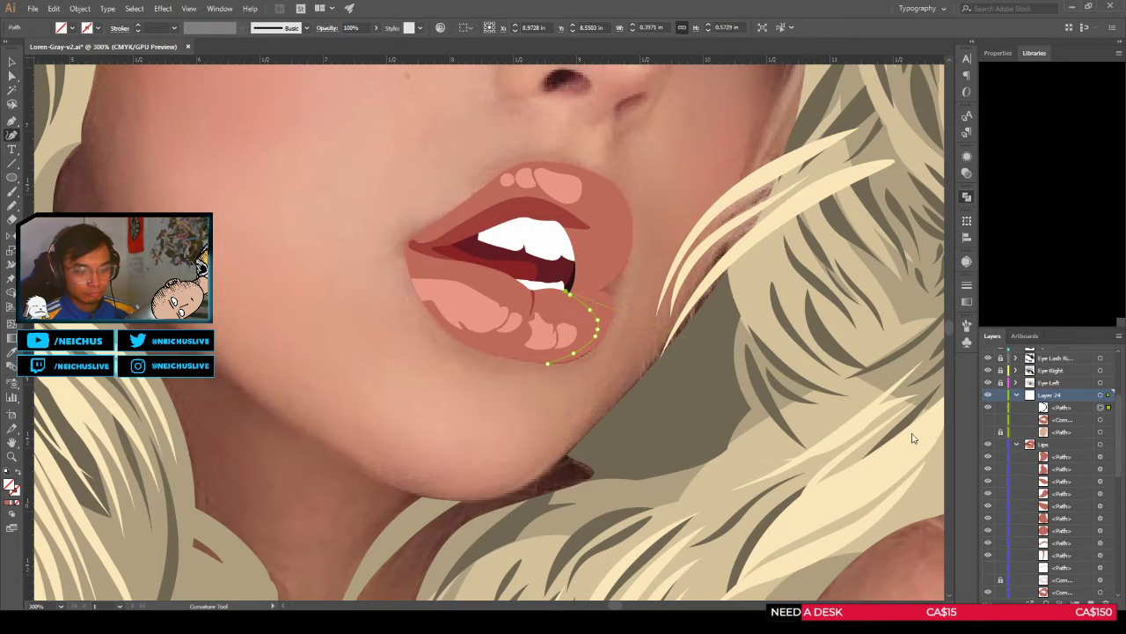
left_click(990, 450)
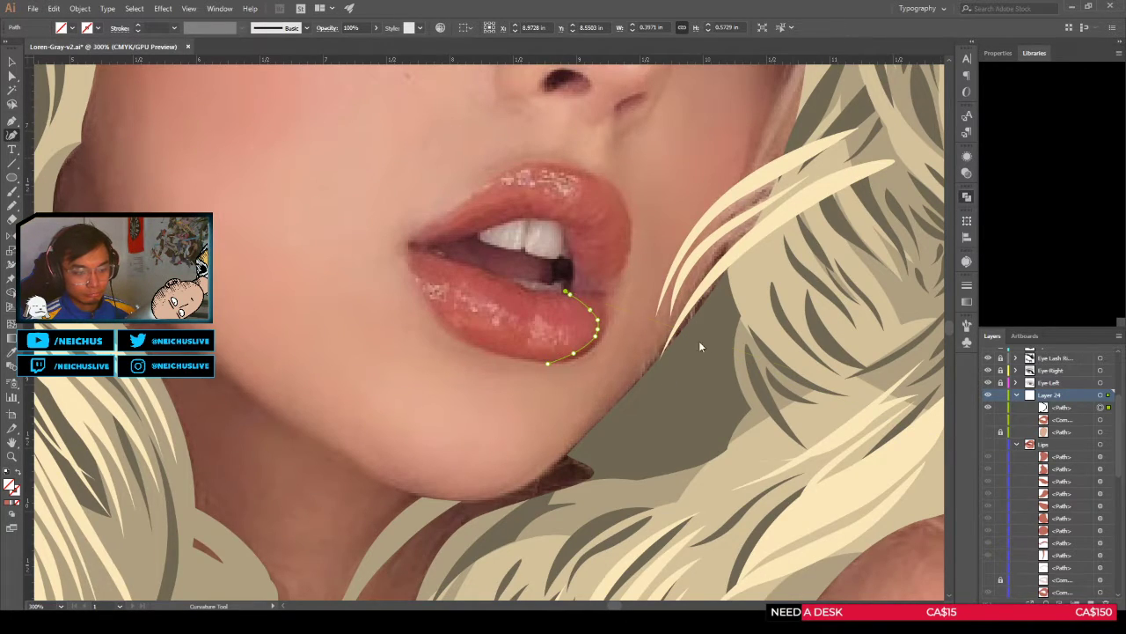
scroll(458, 308, "up", 1)
scroll(545, 299, "up", 1)
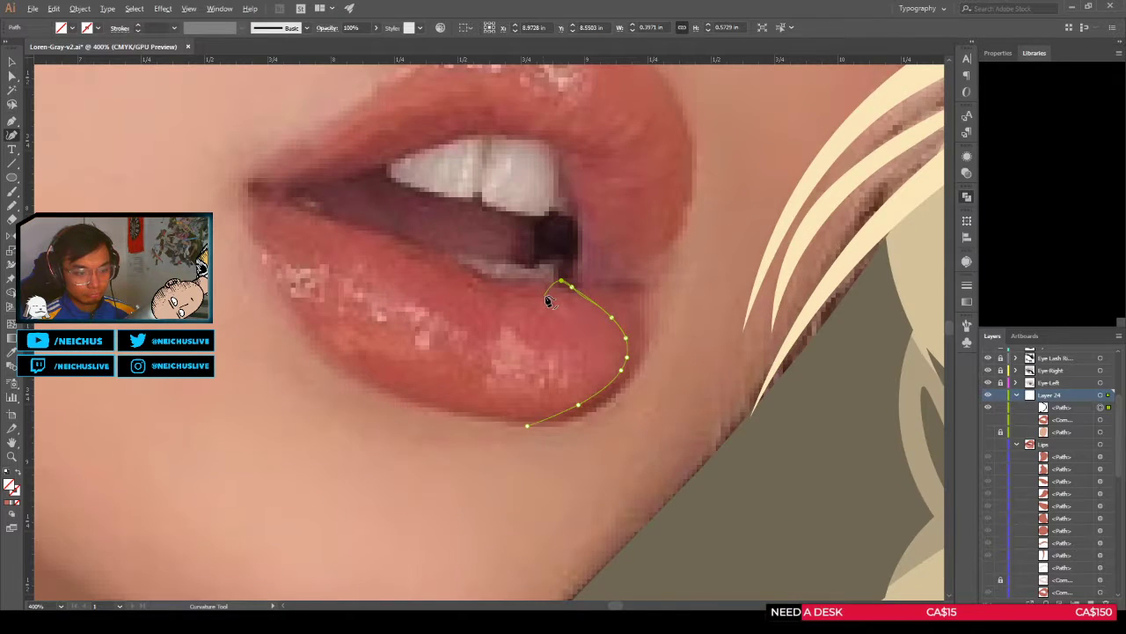
scroll(547, 301, "up", 2)
scroll(633, 339, "down", 3)
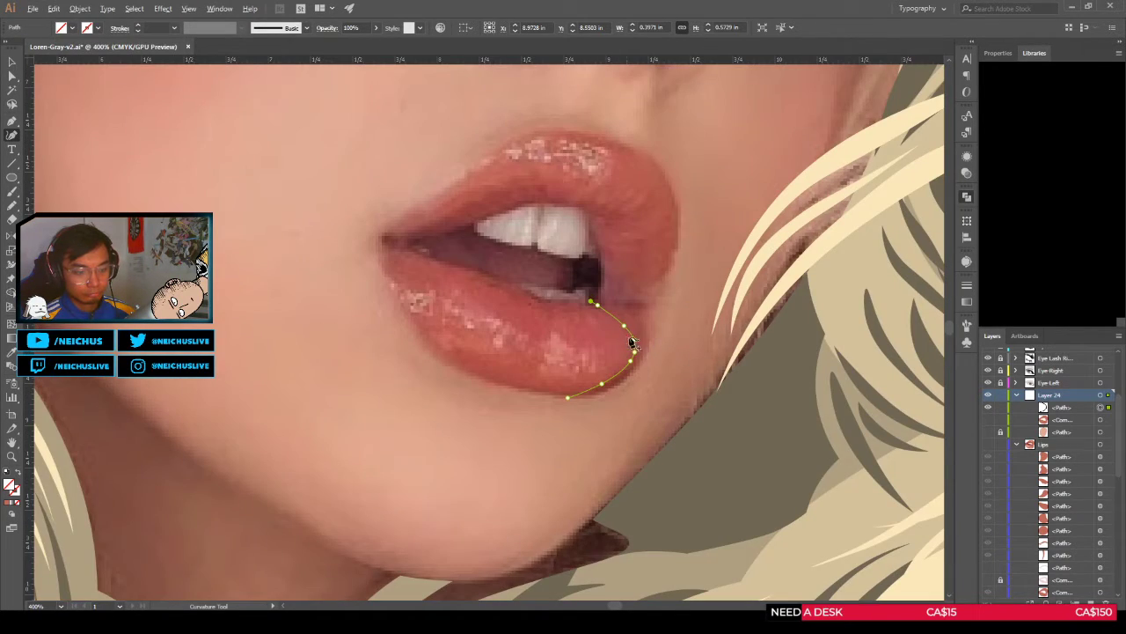
scroll(651, 333, "up", 1)
left_click(987, 444)
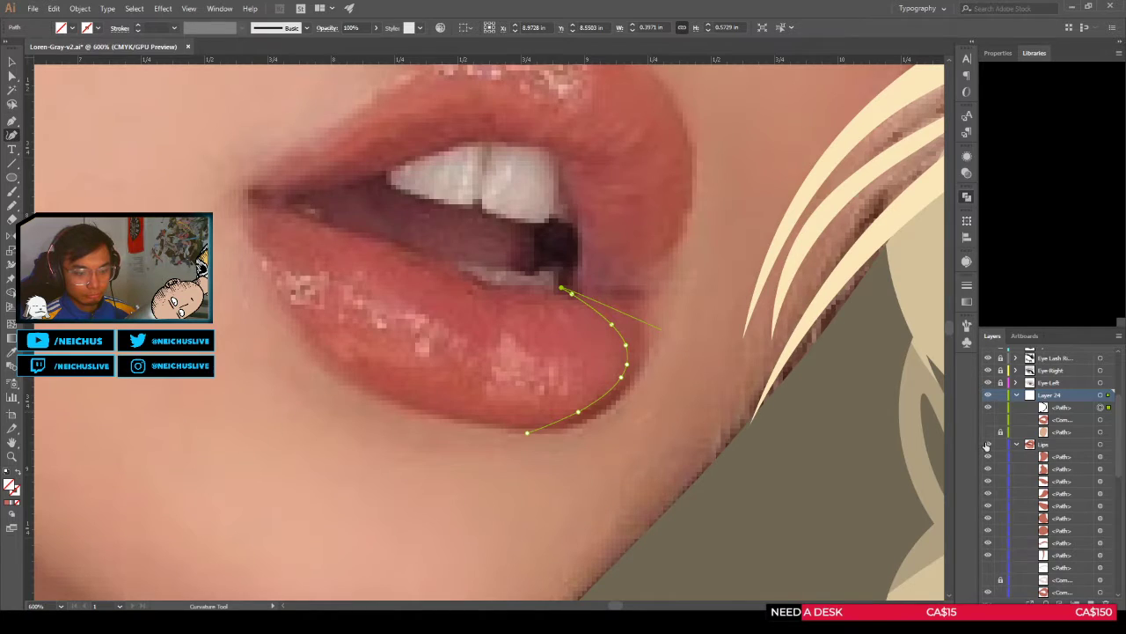
Step: Add an anchor at the mouth's dark corner and move the path's end point just to the right of it
scroll(561, 291, "up", 3)
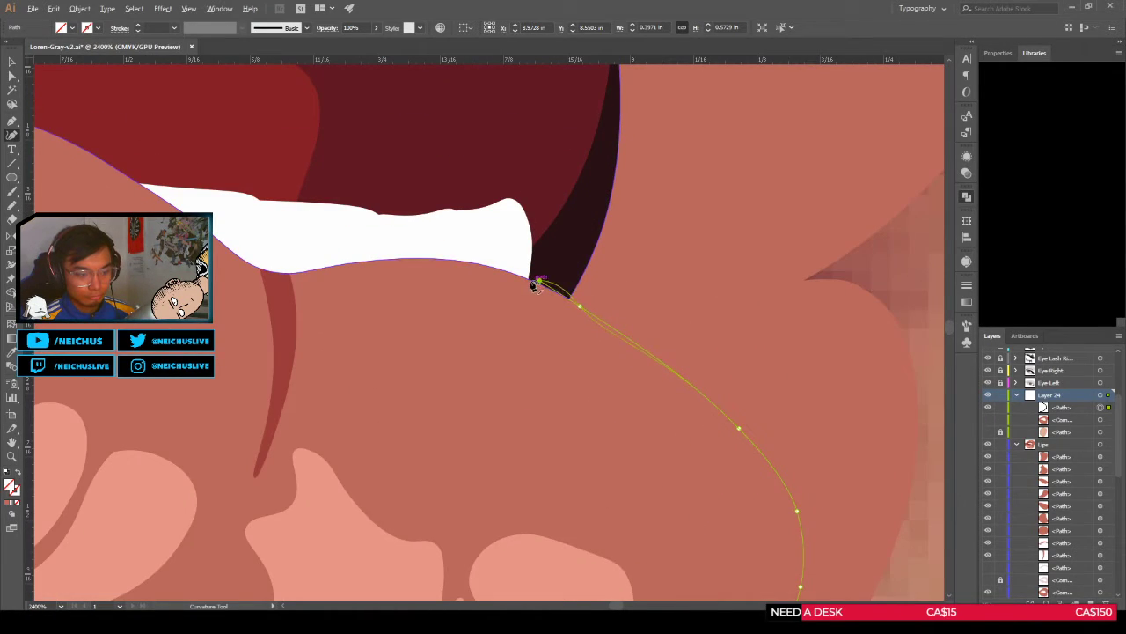
scroll(560, 283, "up", 1)
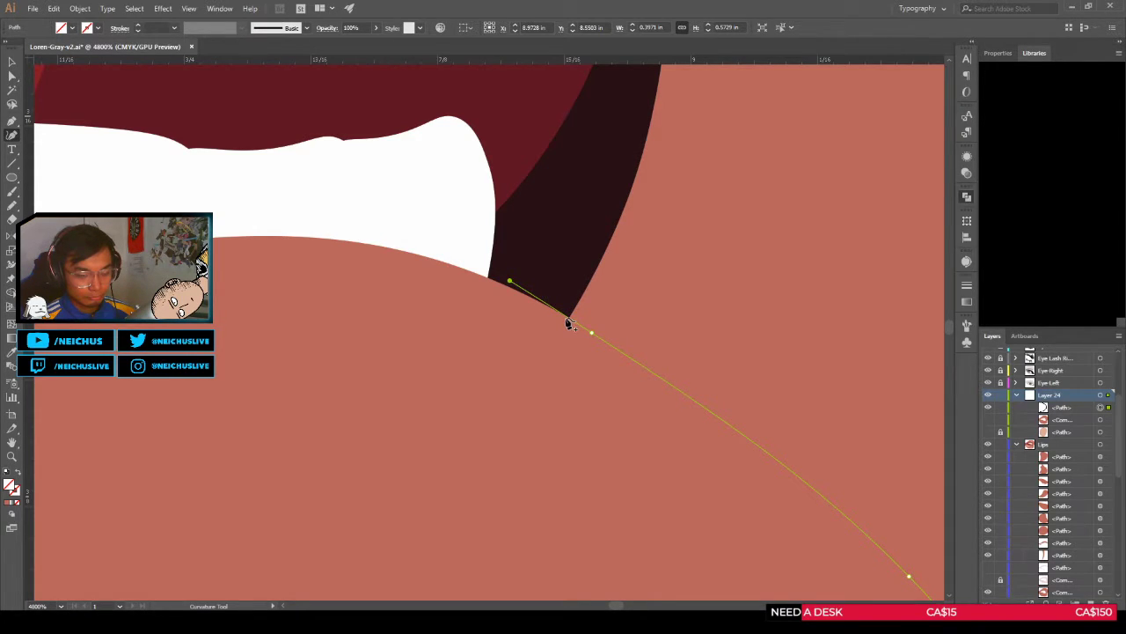
left_click(569, 318)
left_click_drag(511, 281, 618, 306)
scroll(640, 330, "down", 4)
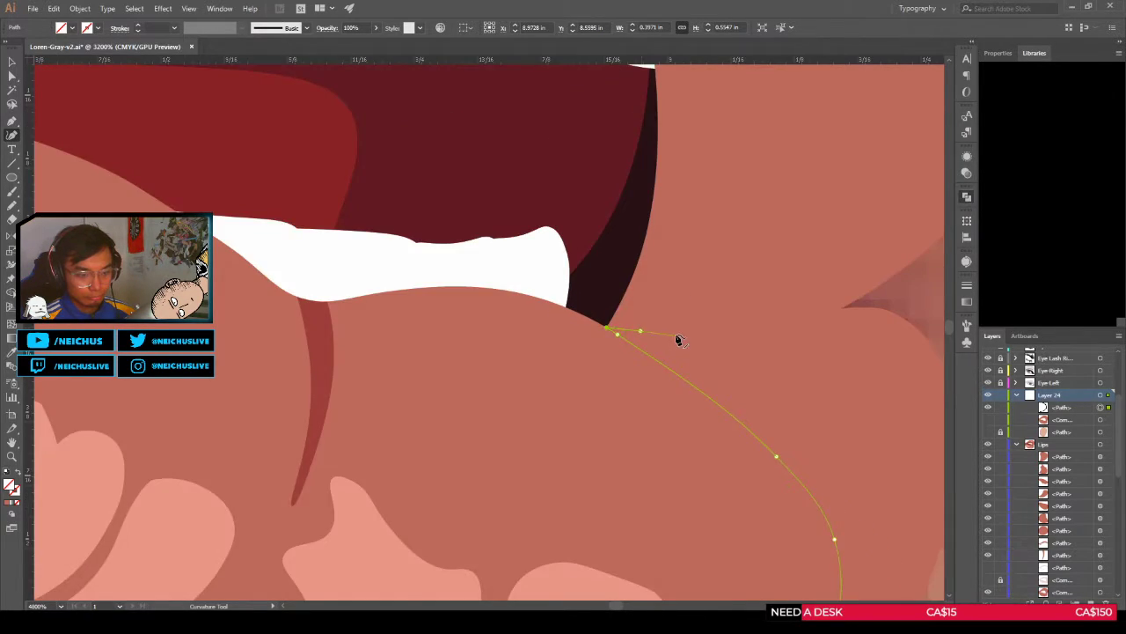
Step: Check the path's corner against the drawn lips and the photo, leaving the Lips layer hidden
scroll(700, 385, "up", 2)
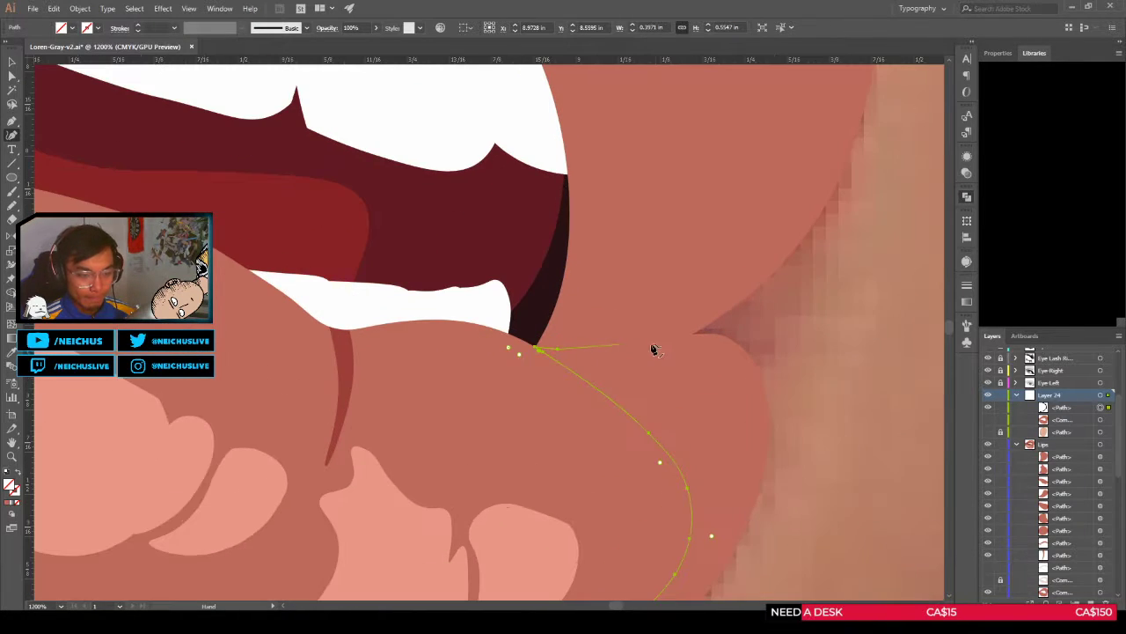
scroll(677, 342, "up", 1)
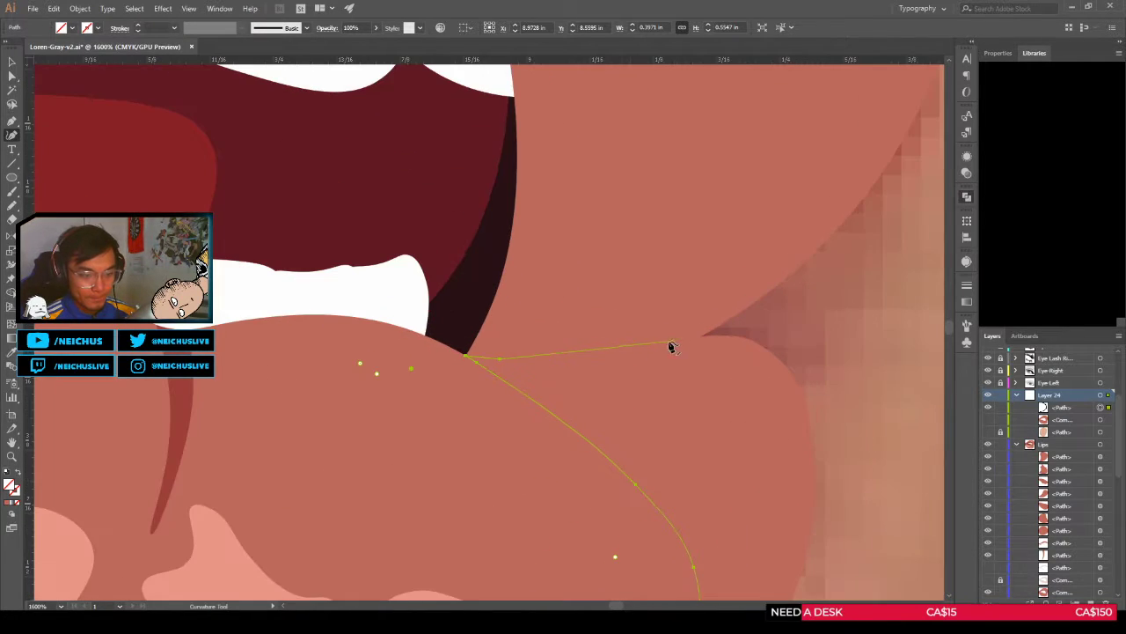
left_click(988, 445)
left_click(988, 445)
scroll(651, 392, "down", 5)
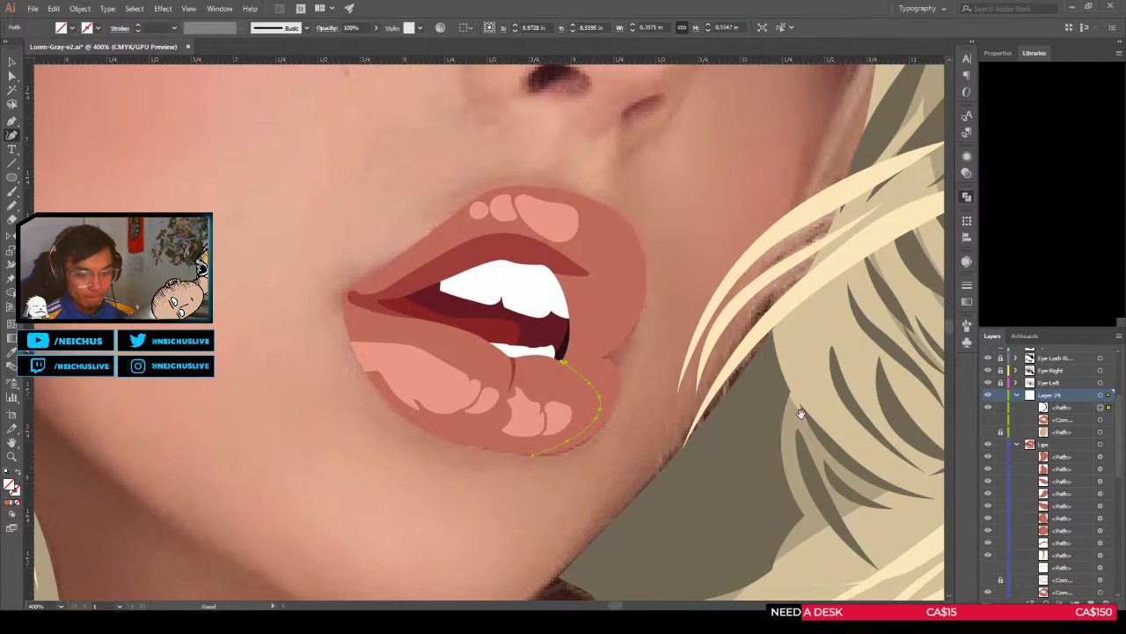
left_click(988, 444)
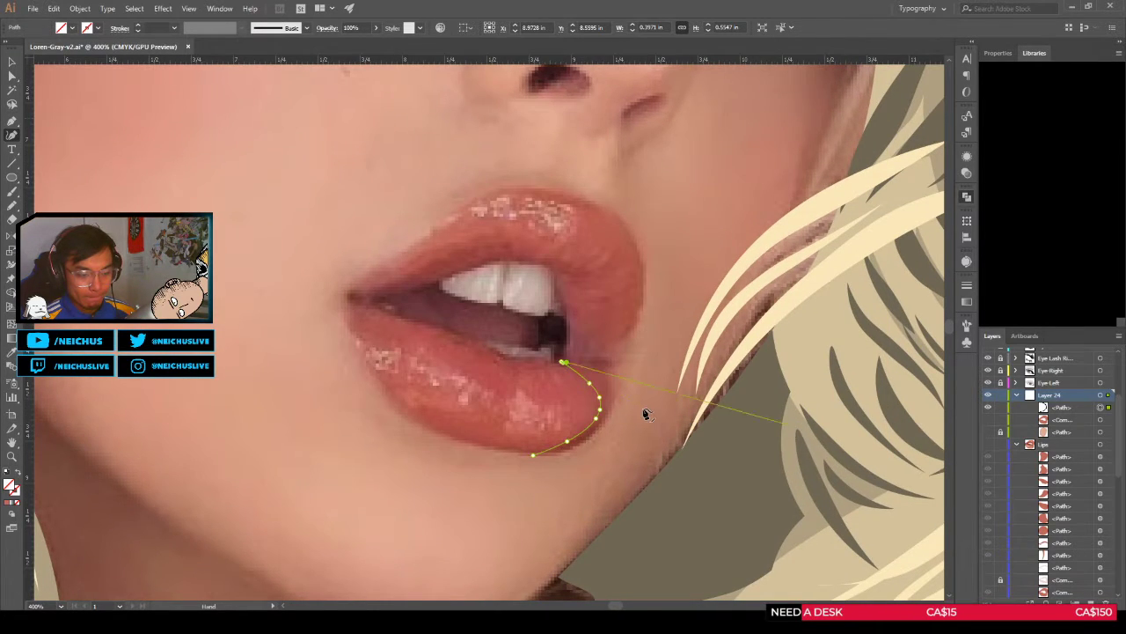
scroll(638, 407, "down", 3)
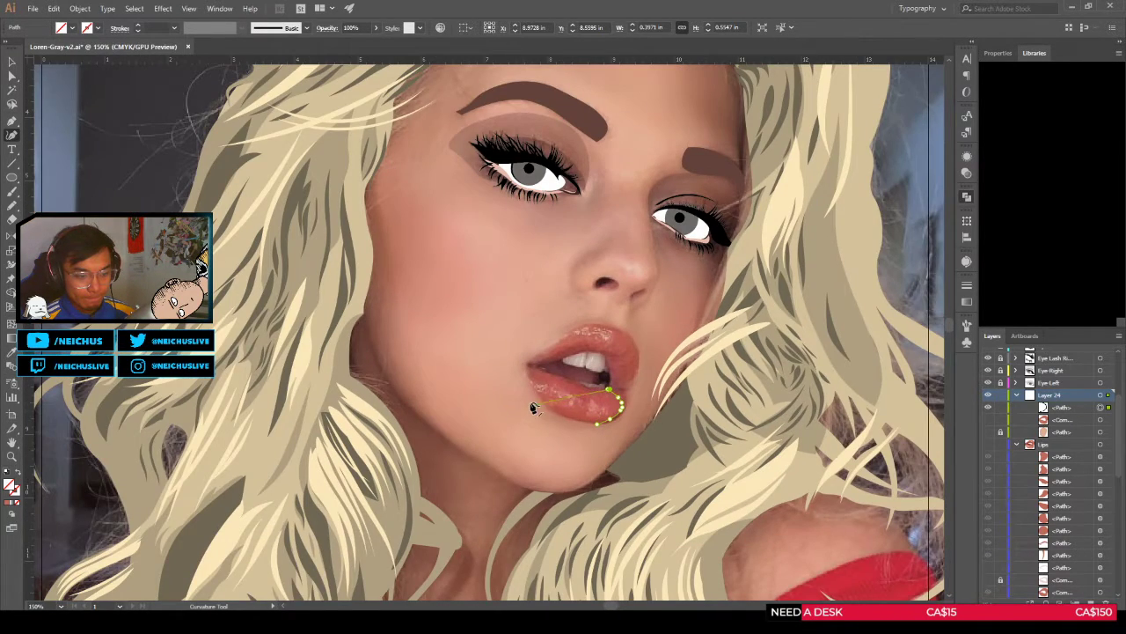
Step: Move the path's end point closer to its anchors at the mouth's dark corner, using the photo as reference
scroll(572, 396, "up", 2)
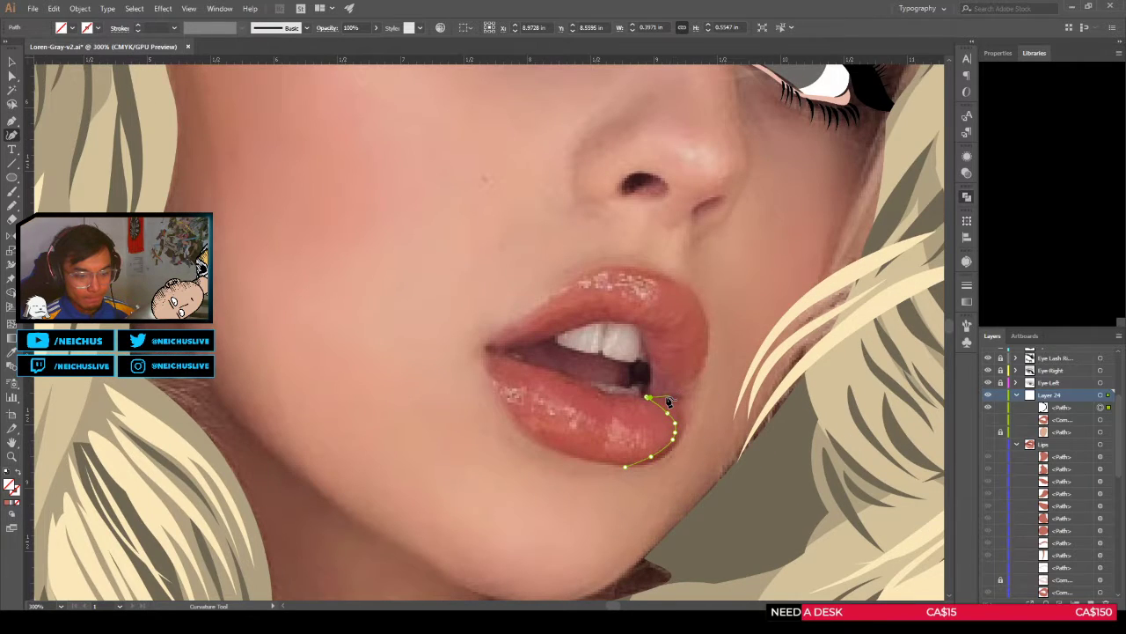
scroll(651, 401, "up", 2)
scroll(638, 397, "up", 3)
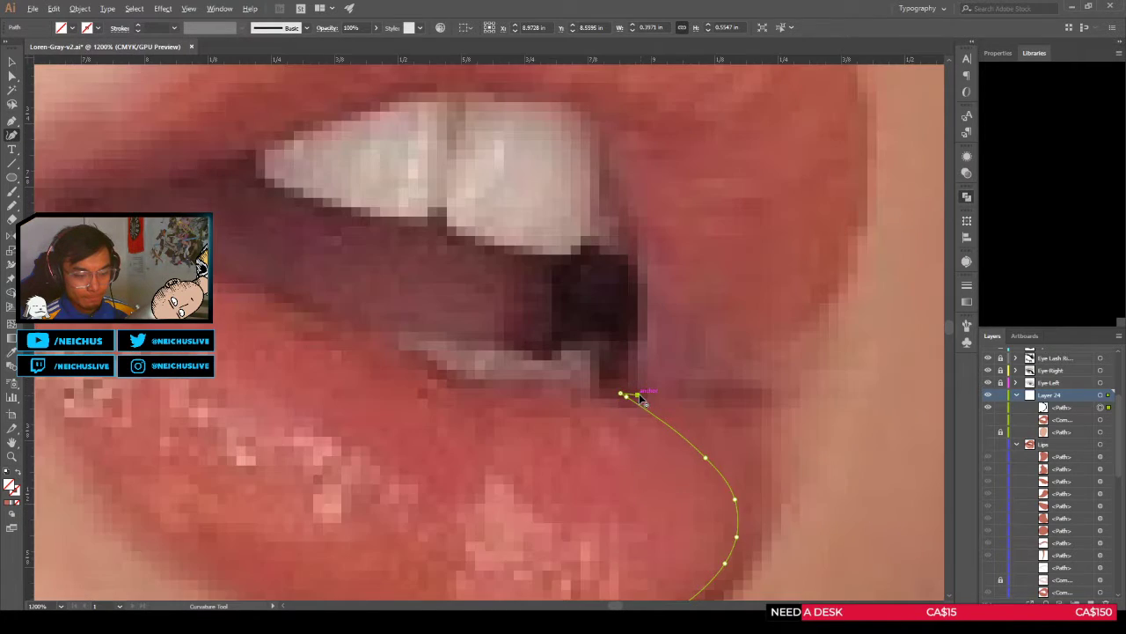
left_click(636, 392)
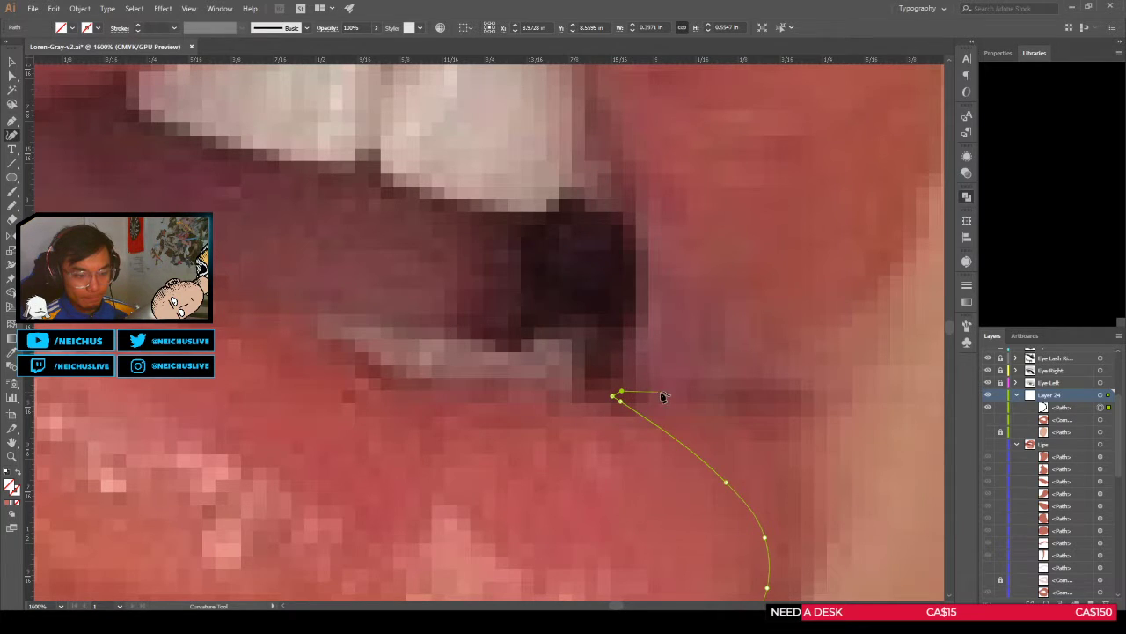
Step: Extend the path past the lower lip's outer right edge and close it at its starting anchor under the lip
scroll(619, 397, "down", 4)
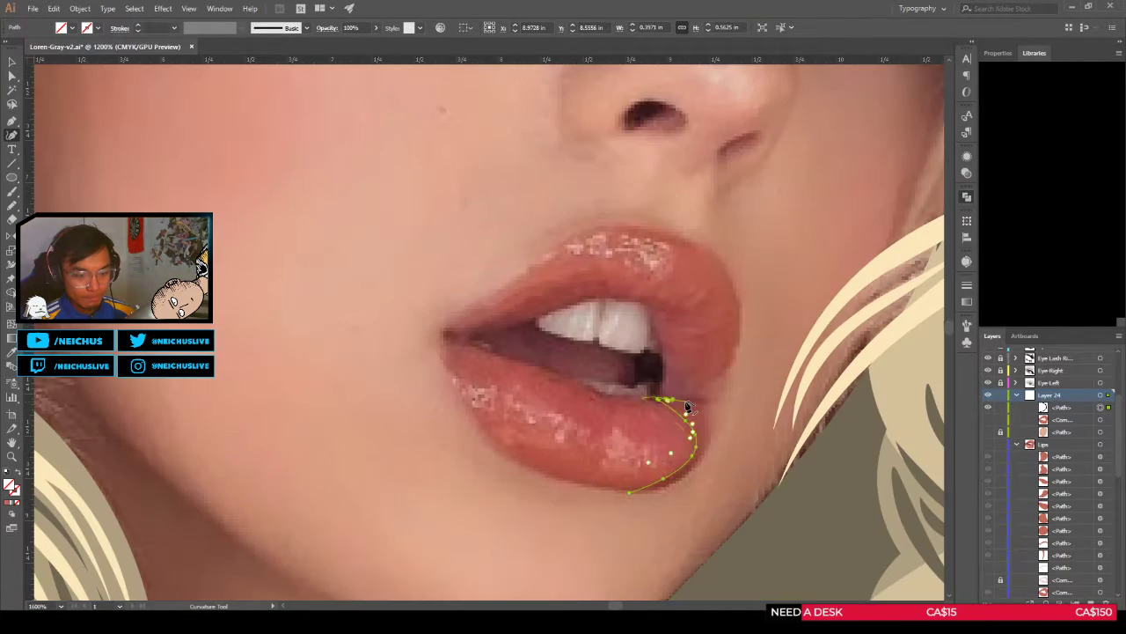
scroll(636, 407, "down", 2)
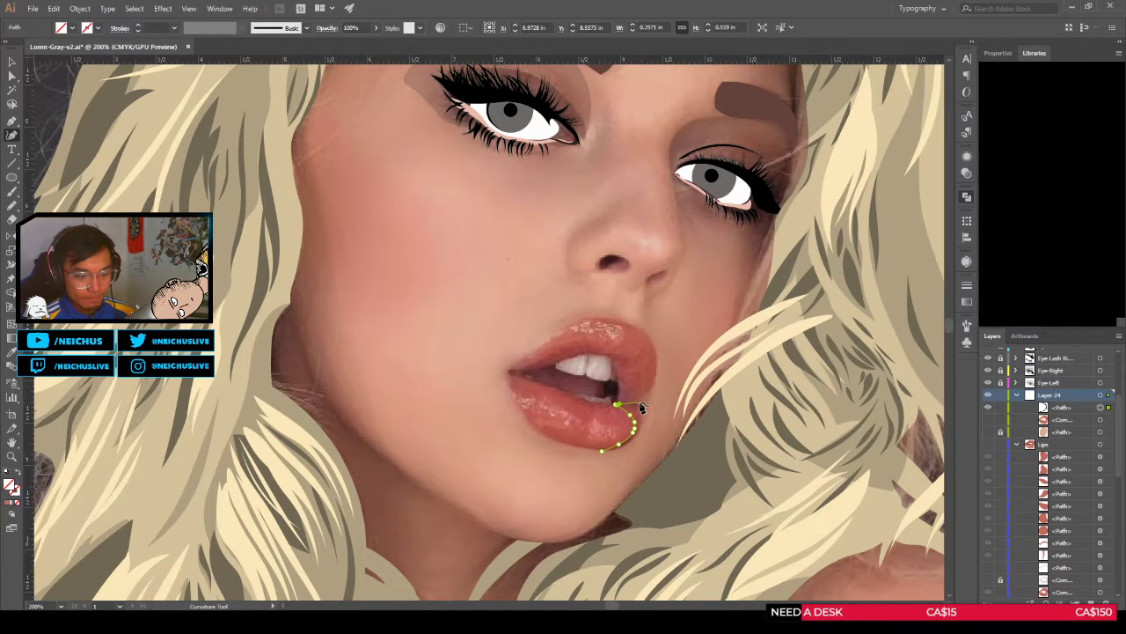
scroll(641, 406, "up", 1)
scroll(641, 406, "up", 2)
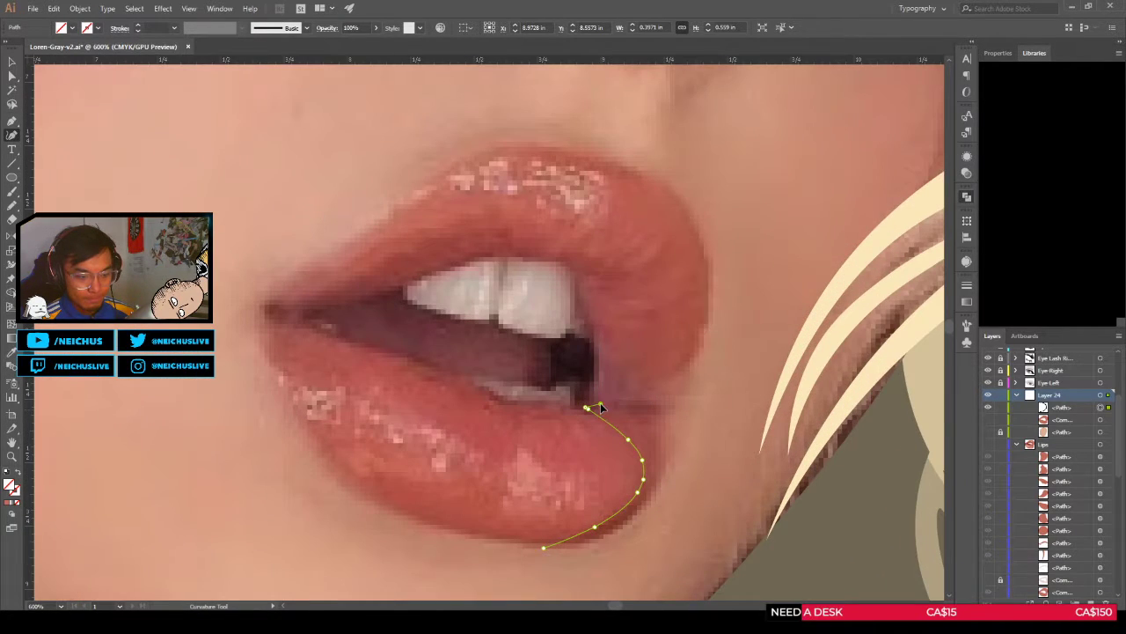
scroll(605, 406, "down", 1)
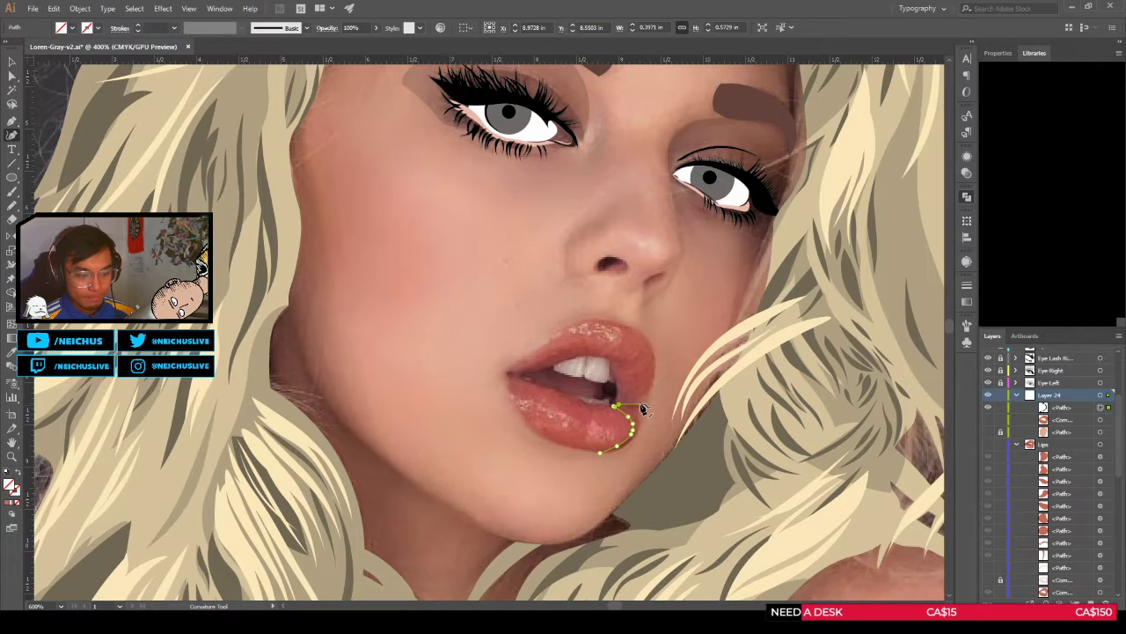
scroll(643, 408, "up", 1)
left_click(634, 402)
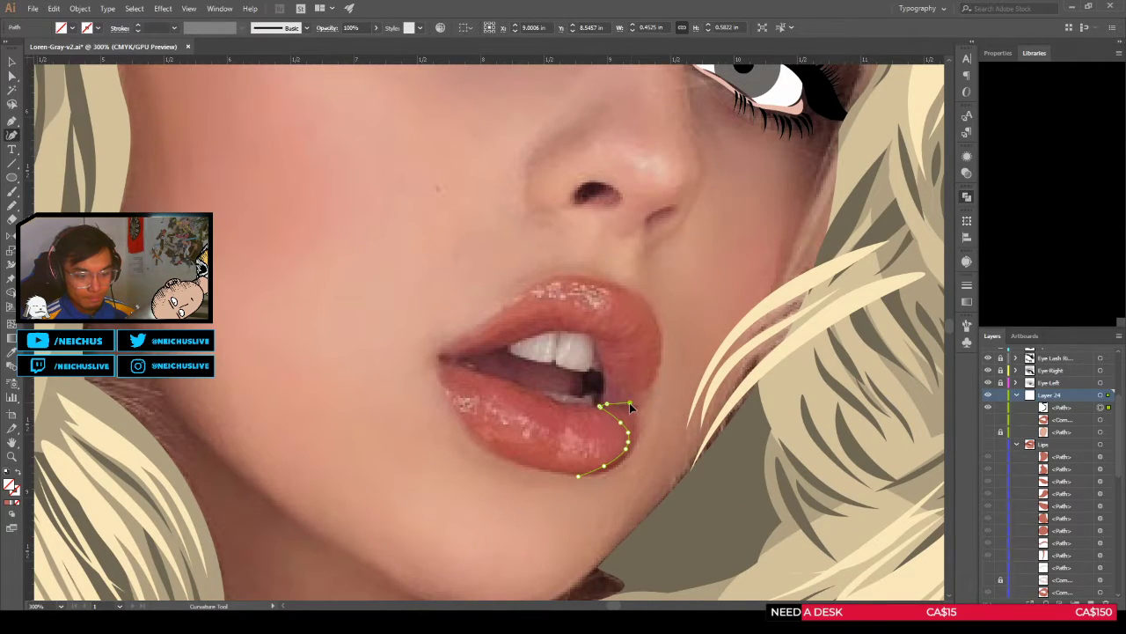
left_click(652, 410)
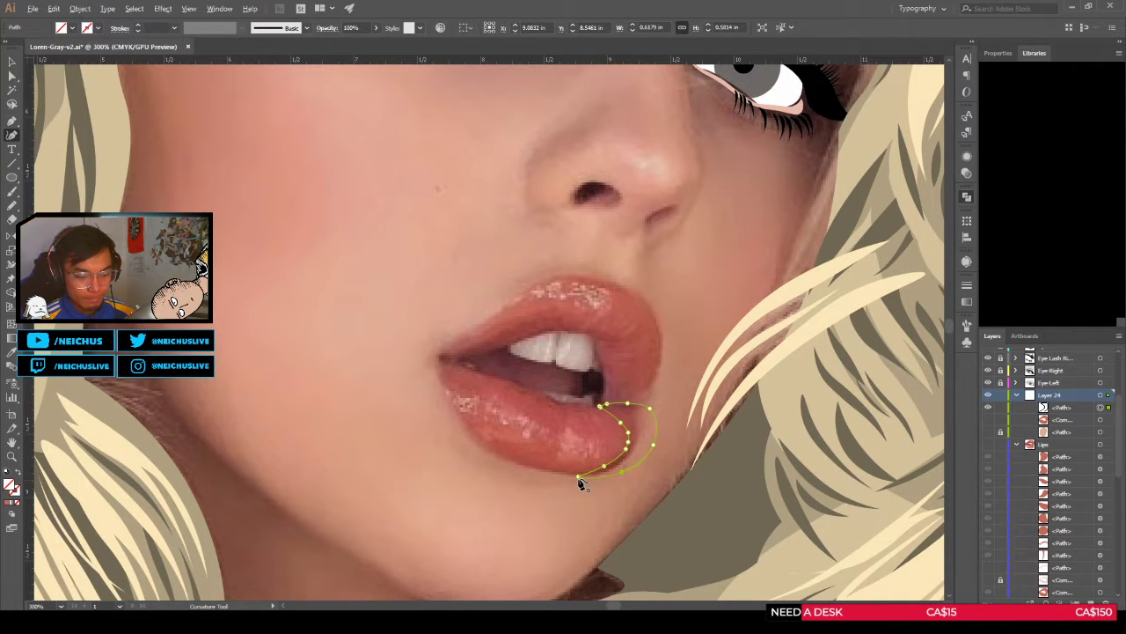
scroll(665, 475, "down", 1)
Step: Show the Lips layer and trim the closed shape to the lip base's outline with the Shape Builder
left_click(987, 445)
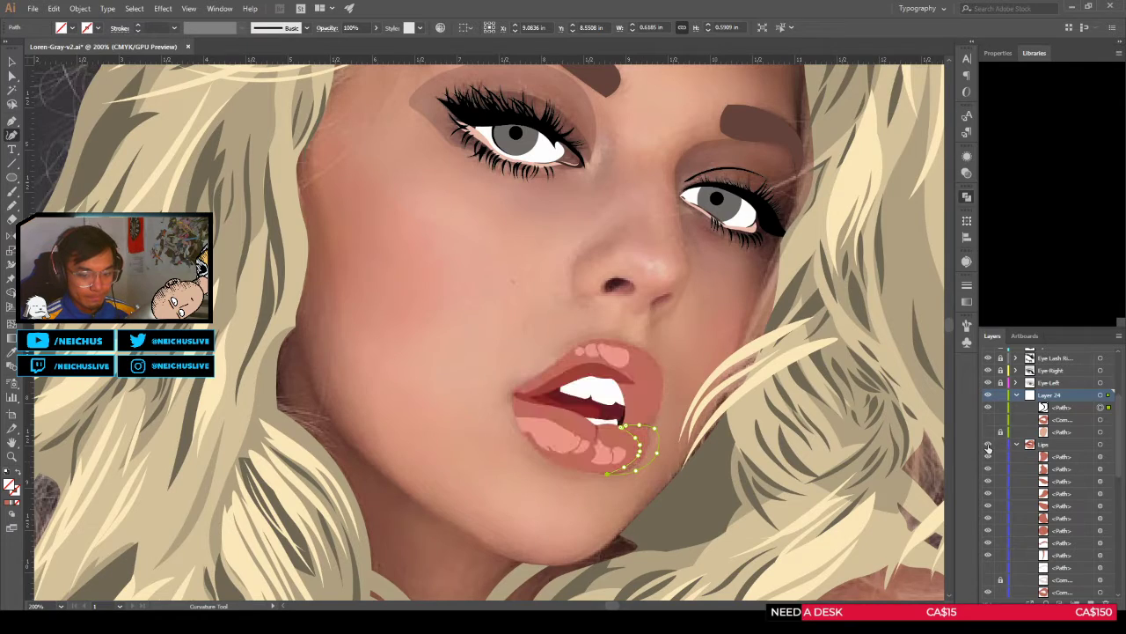
key("a")
left_click(648, 411, "shift")
key("shift+m")
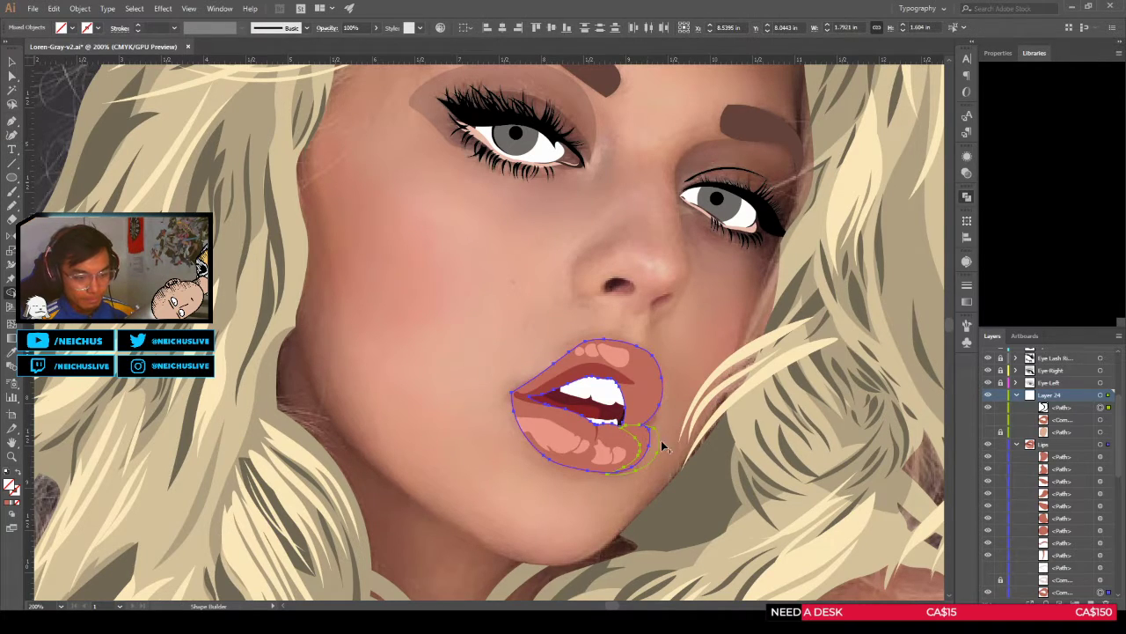
key("a")
scroll(665, 440, "up", 2)
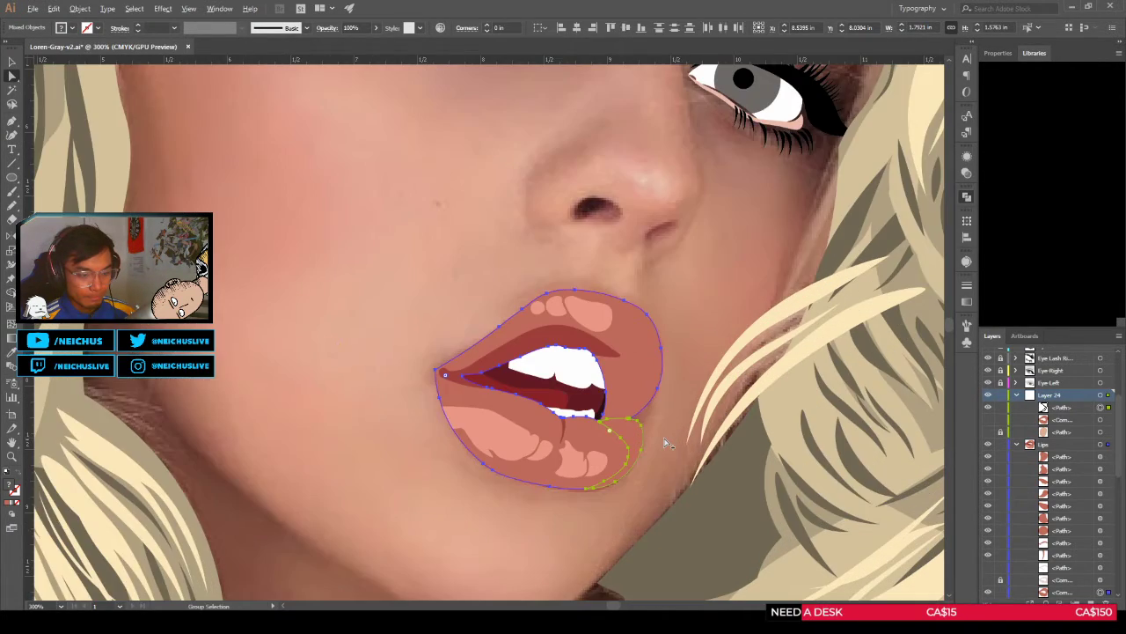
Step: Fill the selected lip shapes with the upper lip's base colour using the Eyedropper
key("i")
left_click(611, 361)
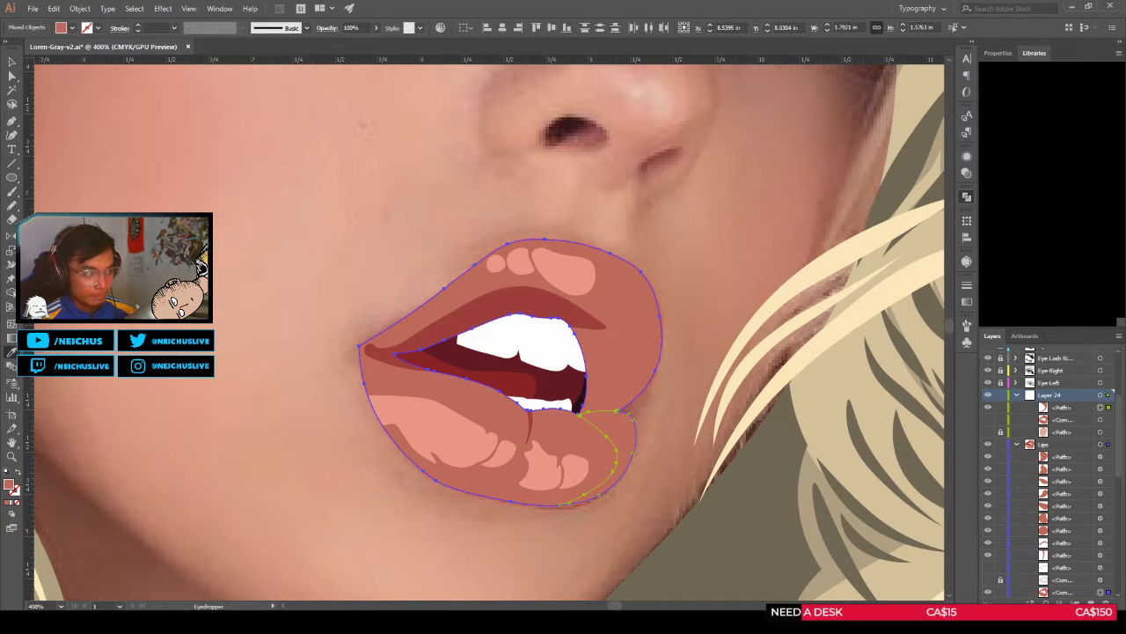
key("v")
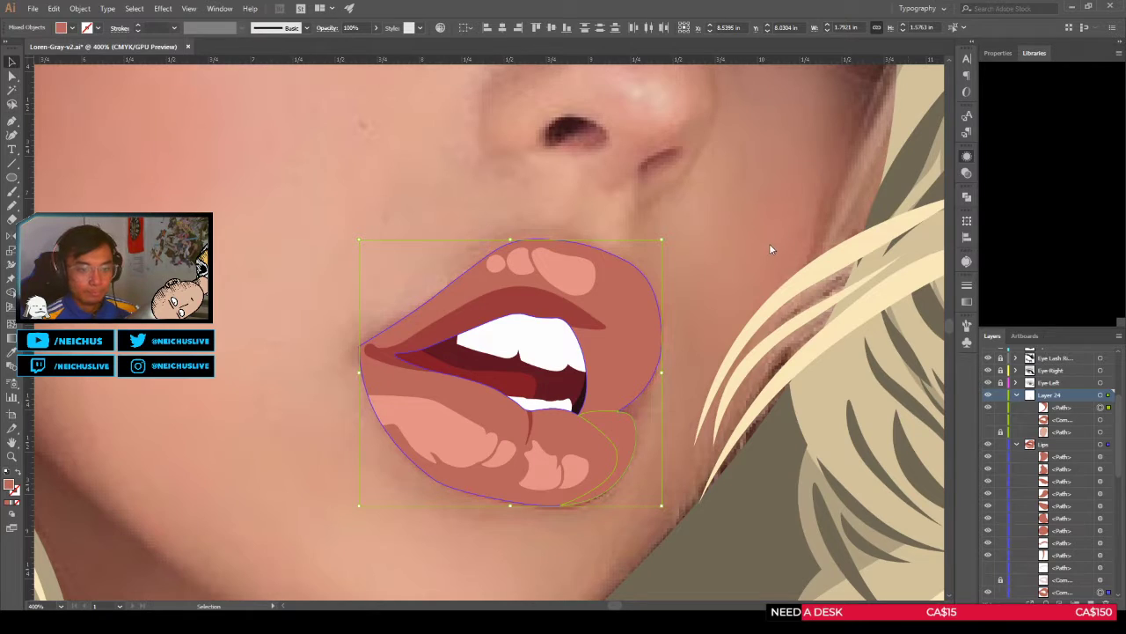
key("ctrl+z")
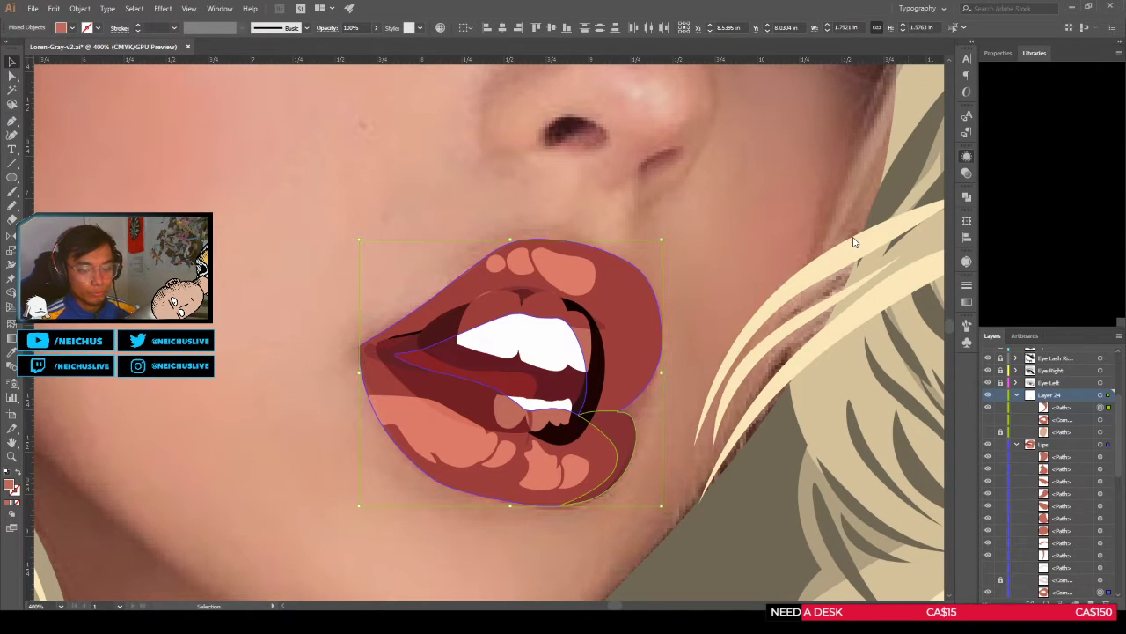
key("ctrl+shift+z")
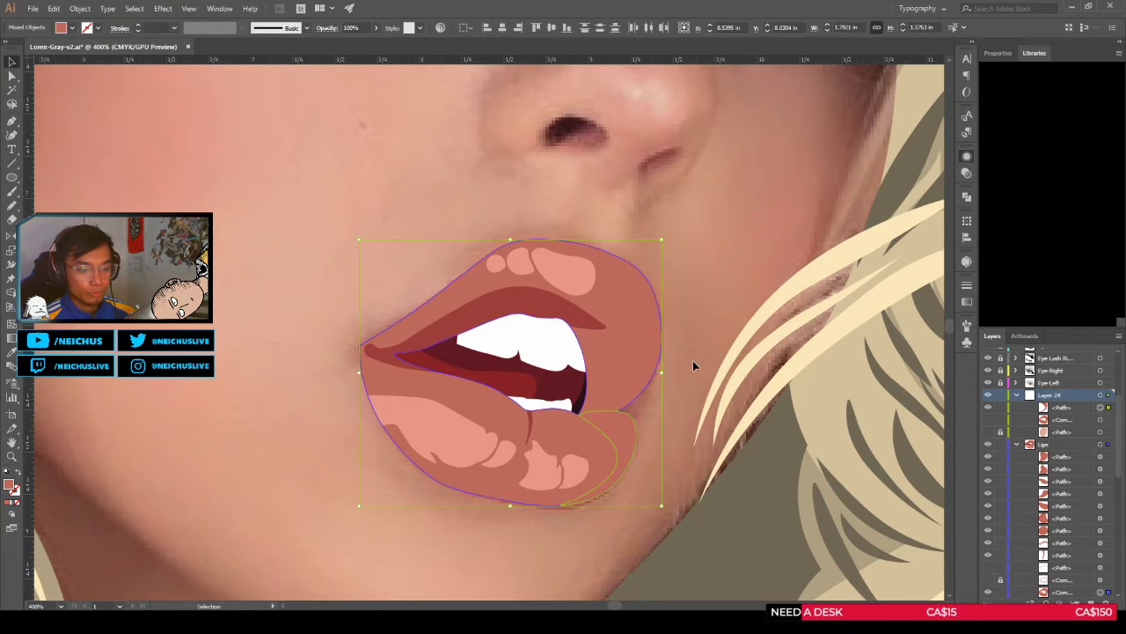
Step: Select the lower-lip edge shape and delete its protruding anchor where the upper and lower lips meet
key("a")
left_click(677, 430)
left_click(617, 439)
scroll(659, 389, "up", 7)
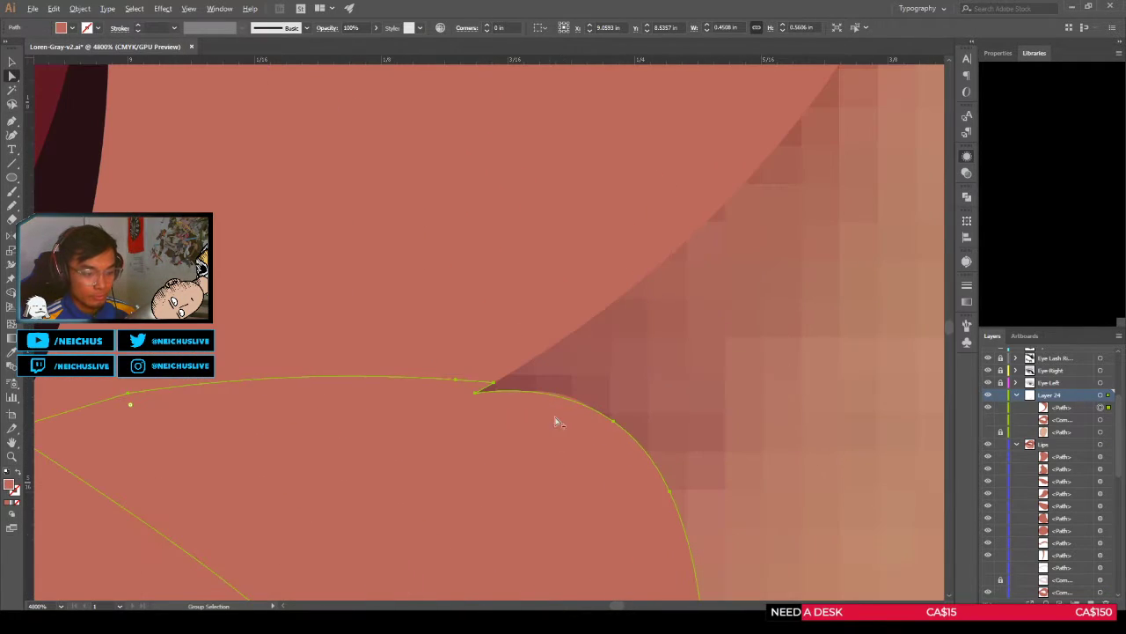
key("space")
left_click_drag(478, 405, 711, 367)
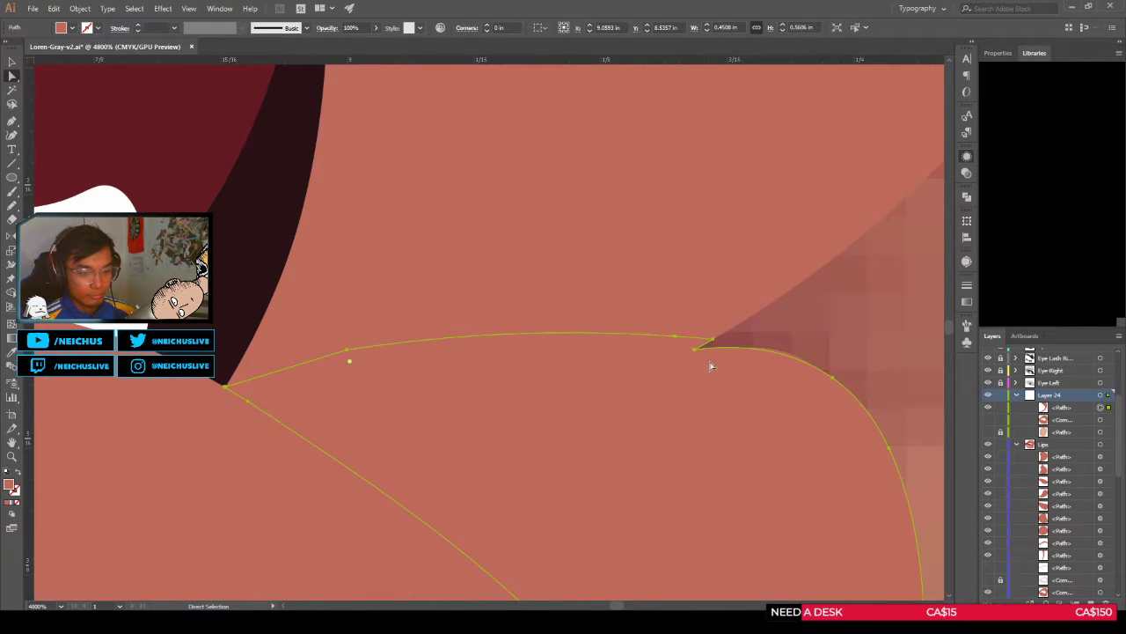
scroll(655, 374, "up", 1)
left_click(747, 343)
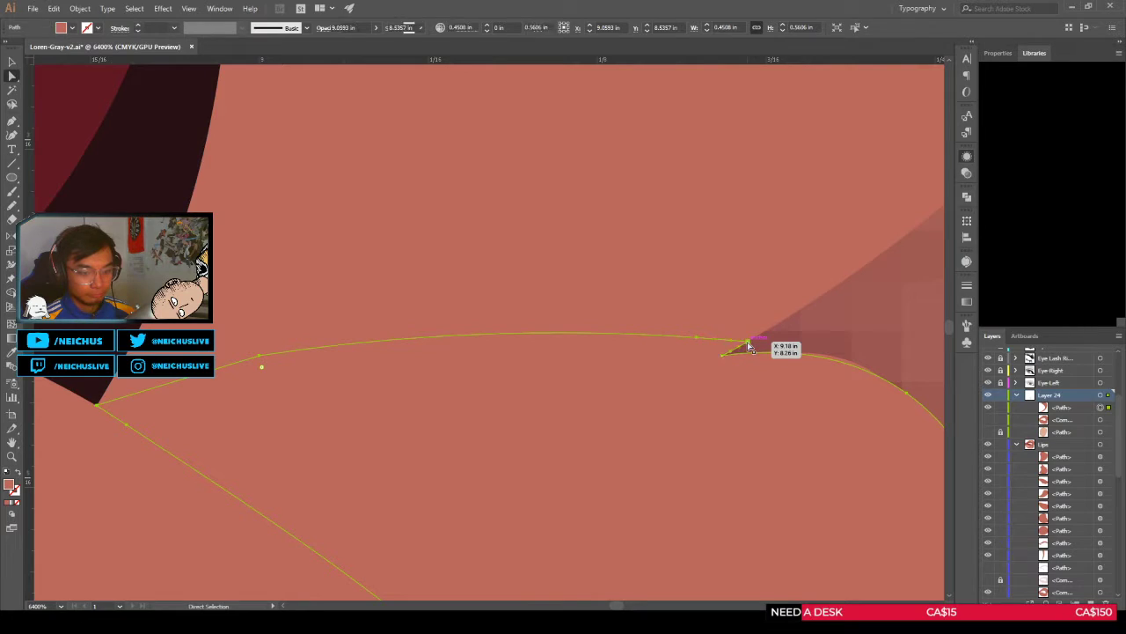
key("Delete")
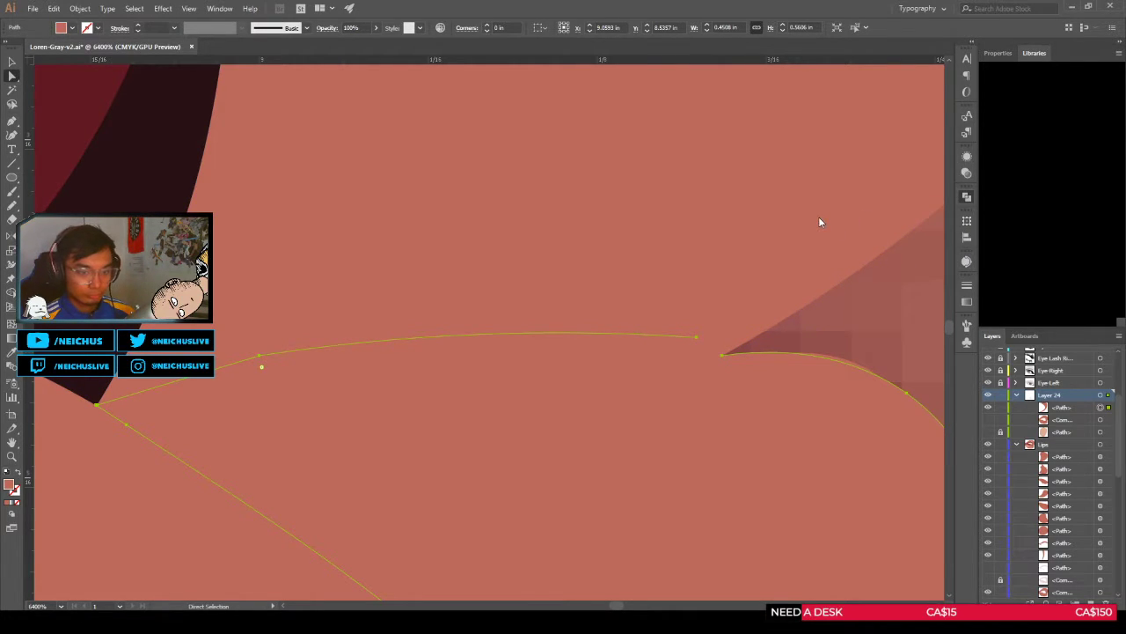
Step: Close the gap in the shape's upper edge and move its nearest anchor toward the dark corner to flatten the line
left_click_drag(696, 335, 553, 334)
key("shift+c")
key("a")
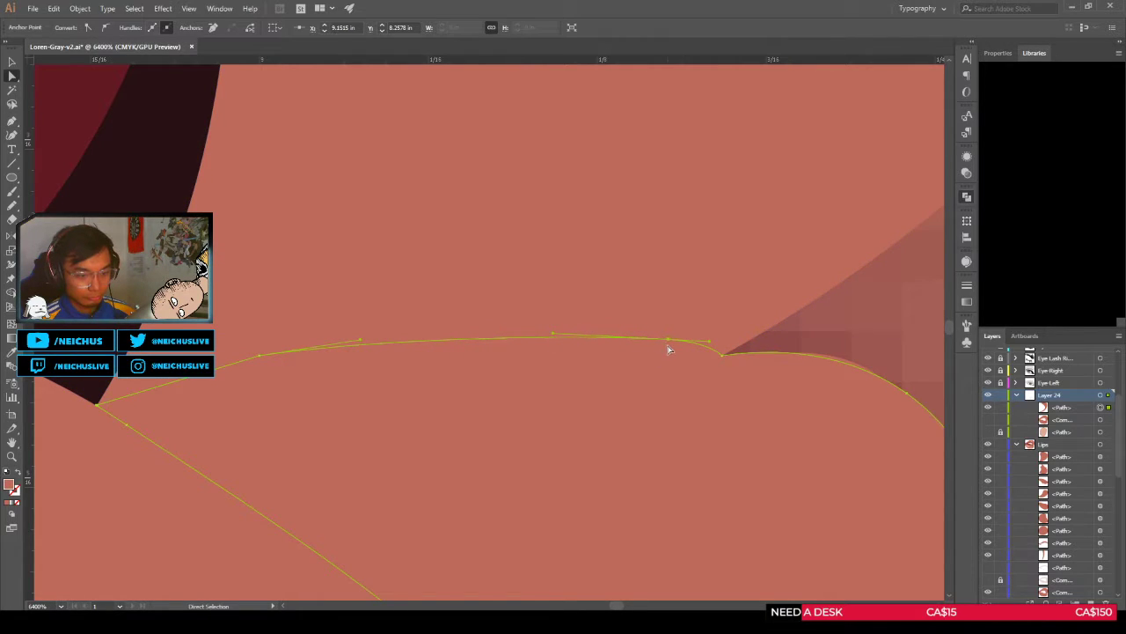
left_click_drag(667, 343, 582, 348)
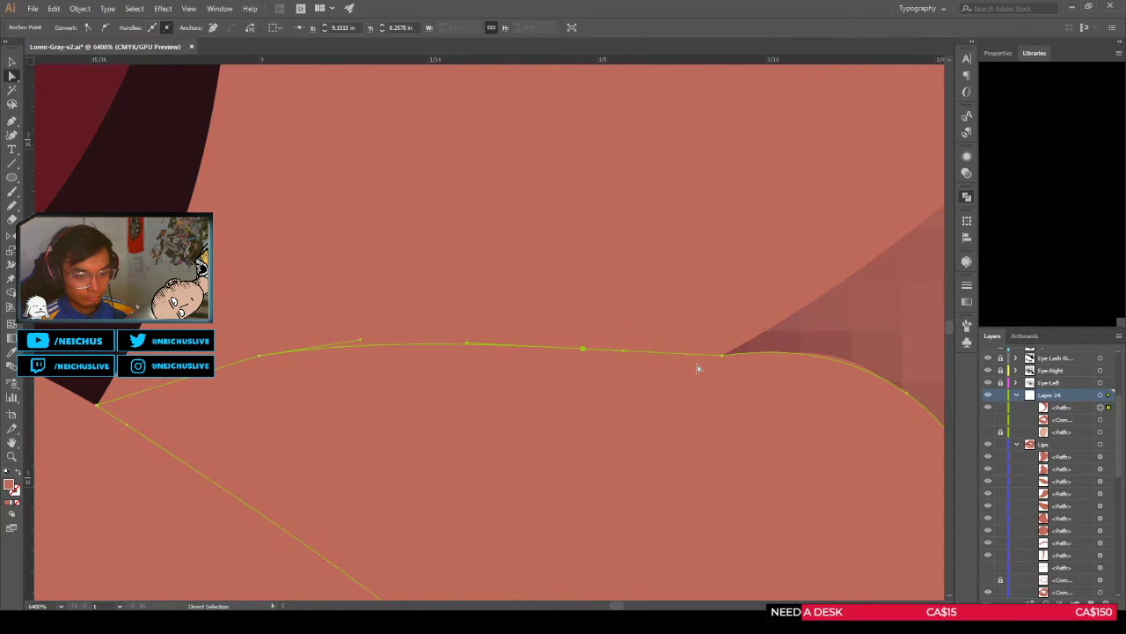
left_click_drag(694, 361, 539, 309)
scroll(566, 337, "down", 2)
scroll(598, 349, "up", 3)
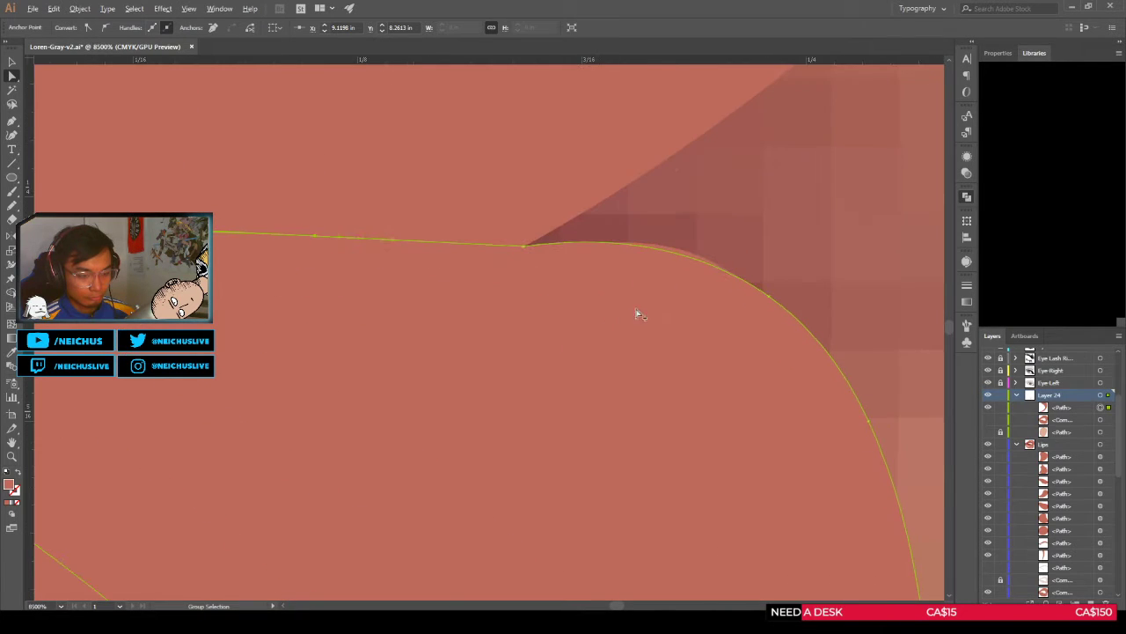
Step: Adjust the curve handle beside the lips' meeting point so the shape's rounded corner follows the lower lip
left_click(728, 265)
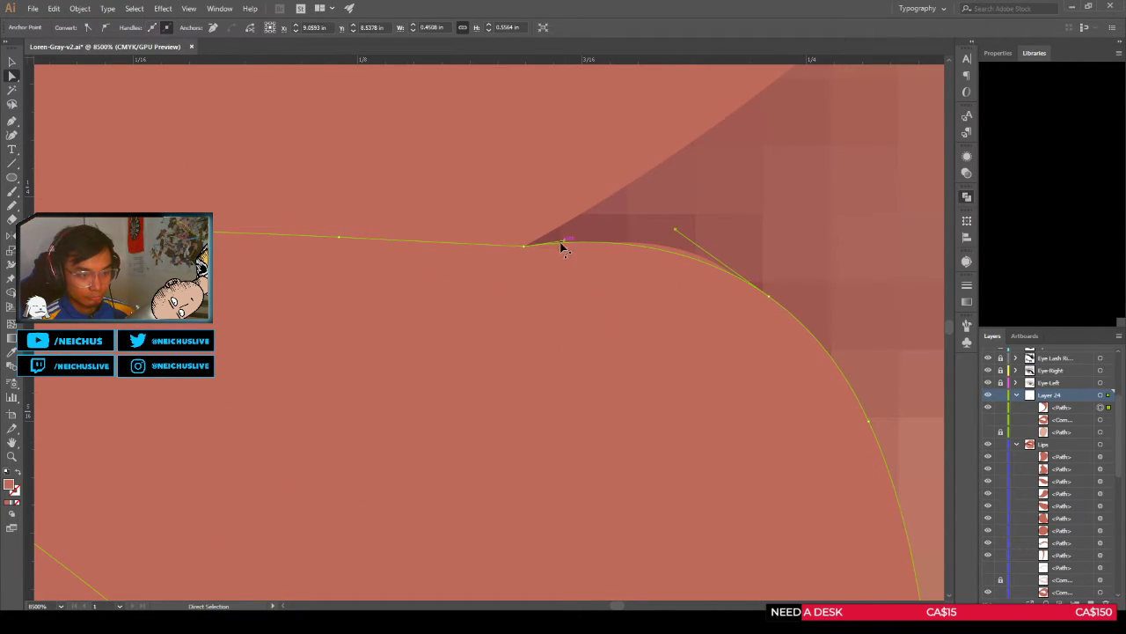
left_click_drag(569, 239, 607, 239)
scroll(572, 246, "down", 3)
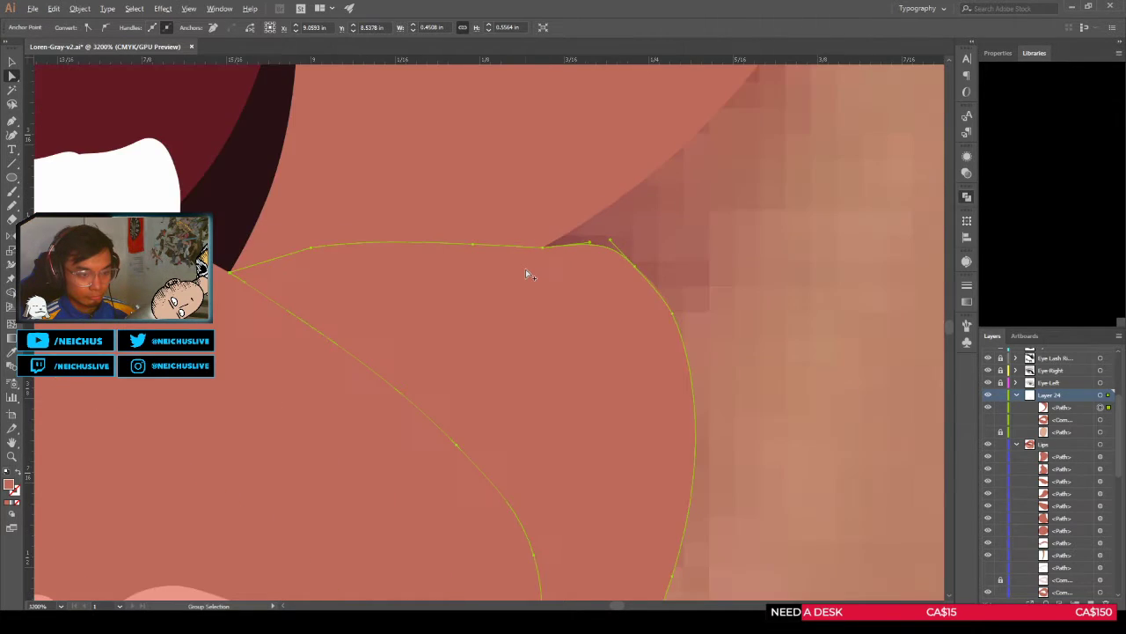
Step: Reposition the middle anchor of the shape's upper edge so the line runs smoothly to the lips' meeting point
left_click_drag(530, 266, 721, 263)
scroll(721, 261, "up", 1)
scroll(700, 246, "down", 1)
scroll(667, 247, "up", 1)
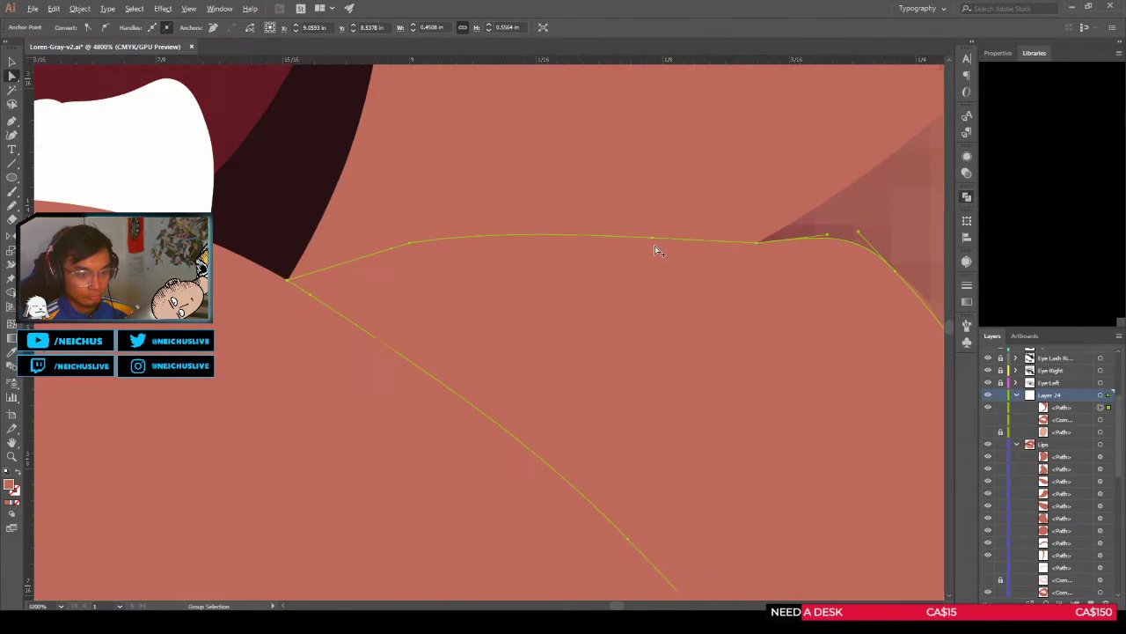
scroll(660, 249, "down", 1)
left_click_drag(495, 249, 536, 262)
left_click_drag(655, 245, 632, 252)
scroll(670, 258, "down", 4)
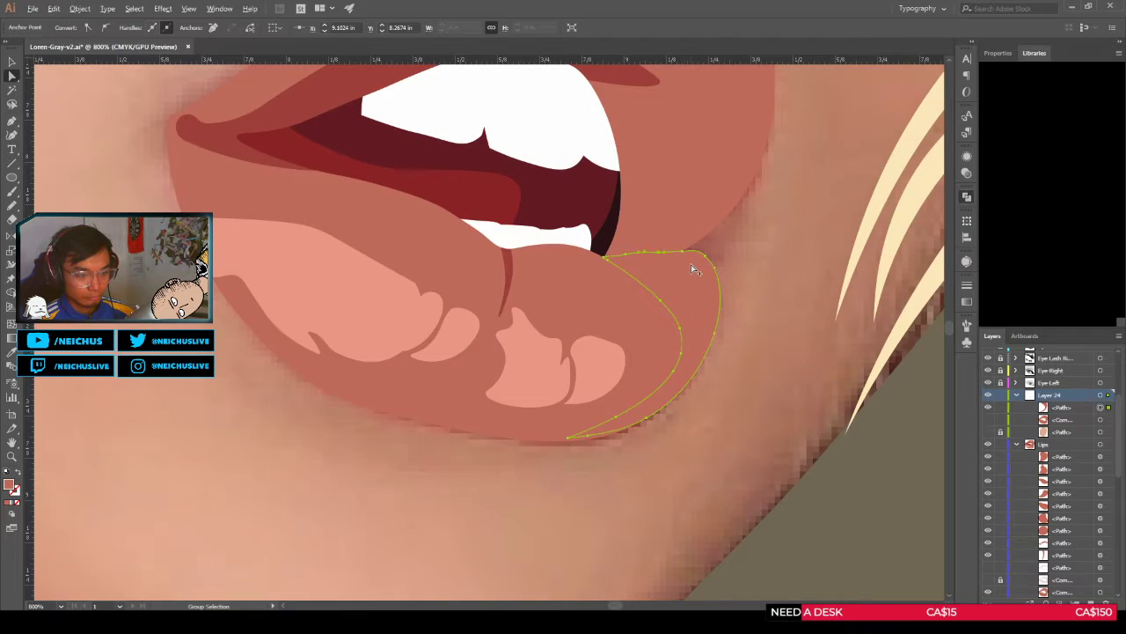
scroll(678, 266, "up", 3)
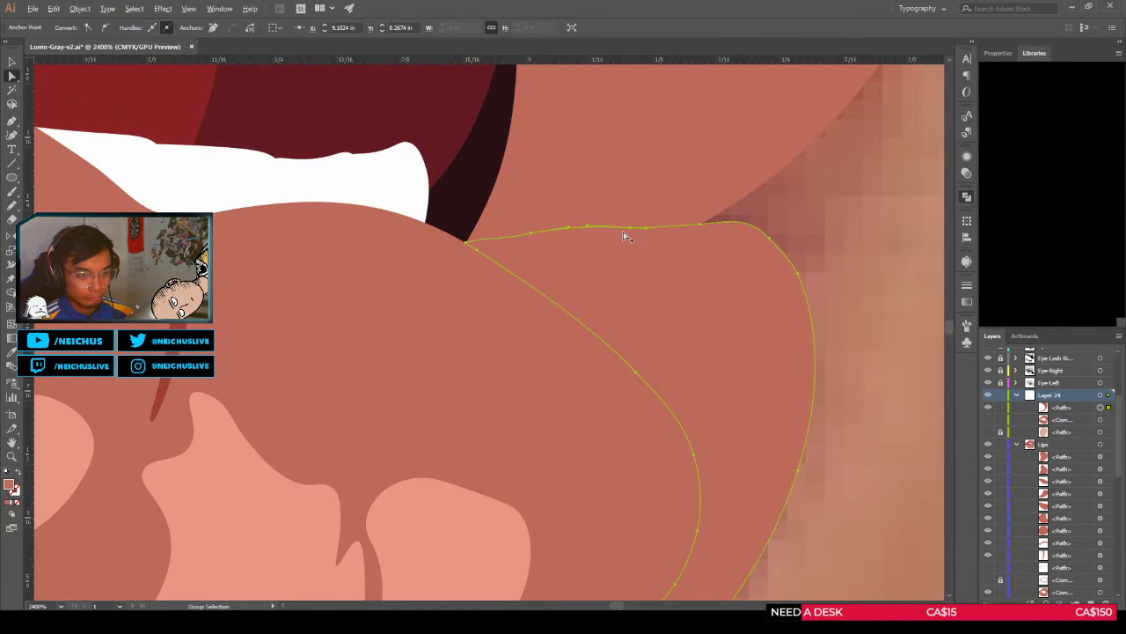
scroll(623, 234, "up", 1)
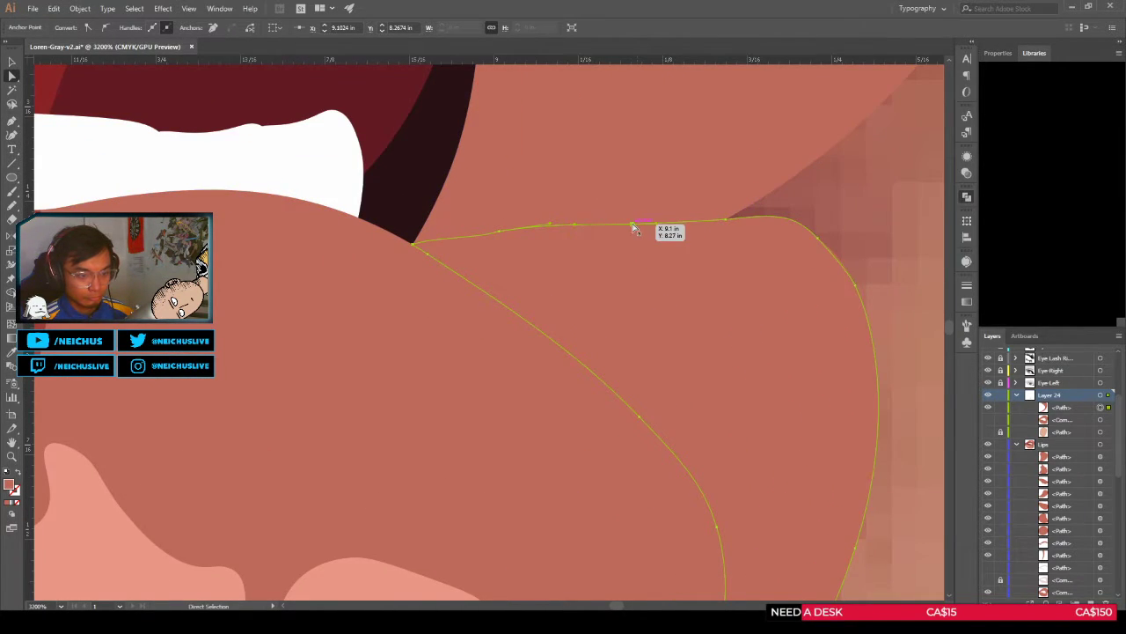
mouse_move(633, 226)
left_mouse_down()
mouse_move(592, 219)
mouse_move(619, 219)
left_mouse_up()
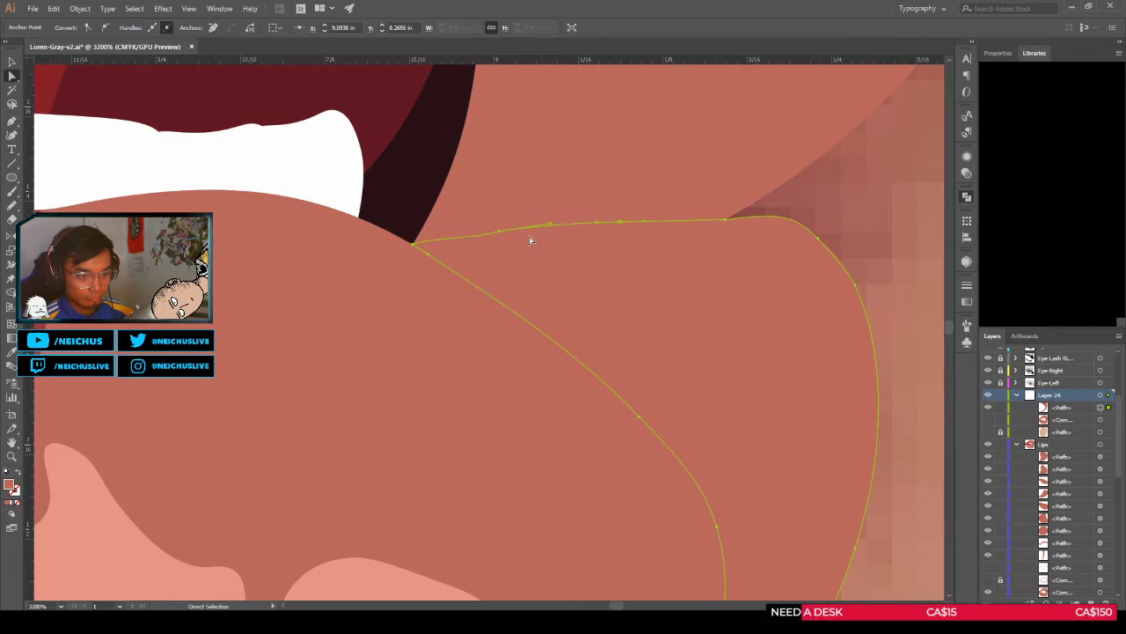
Step: Move the upper-edge anchor nearest the mouth's dark corner and adjust its handles to smooth the curve
left_click(499, 232)
left_click_drag(529, 225, 484, 234)
key("p")
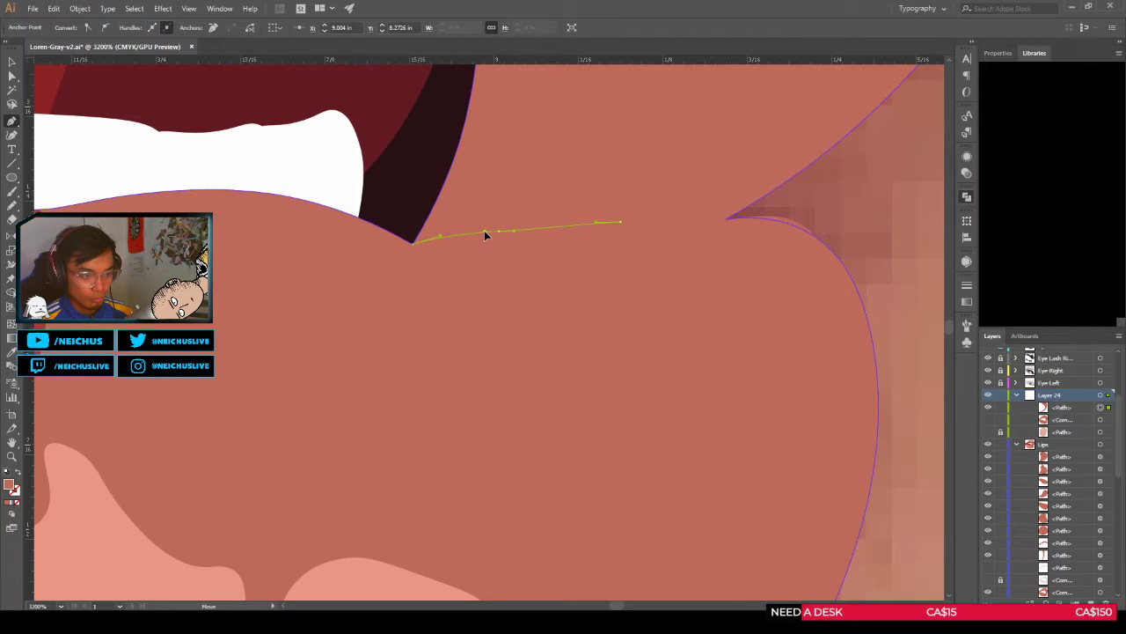
key("a")
left_click(596, 229)
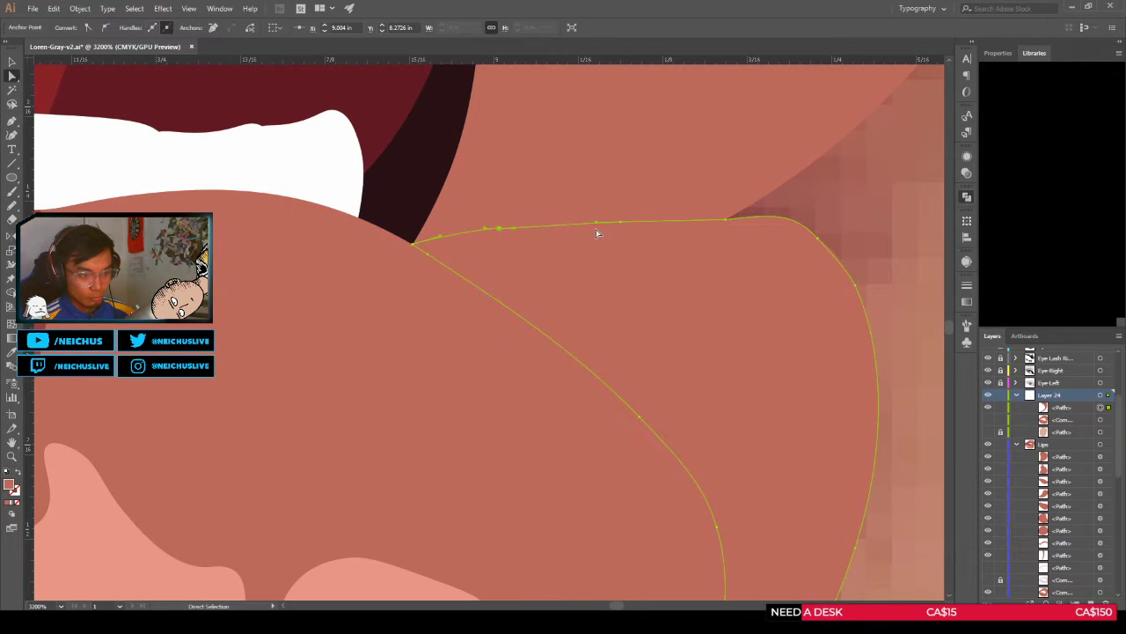
left_click(505, 230)
left_click_drag(515, 227, 516, 224)
scroll(502, 231, "up", 1)
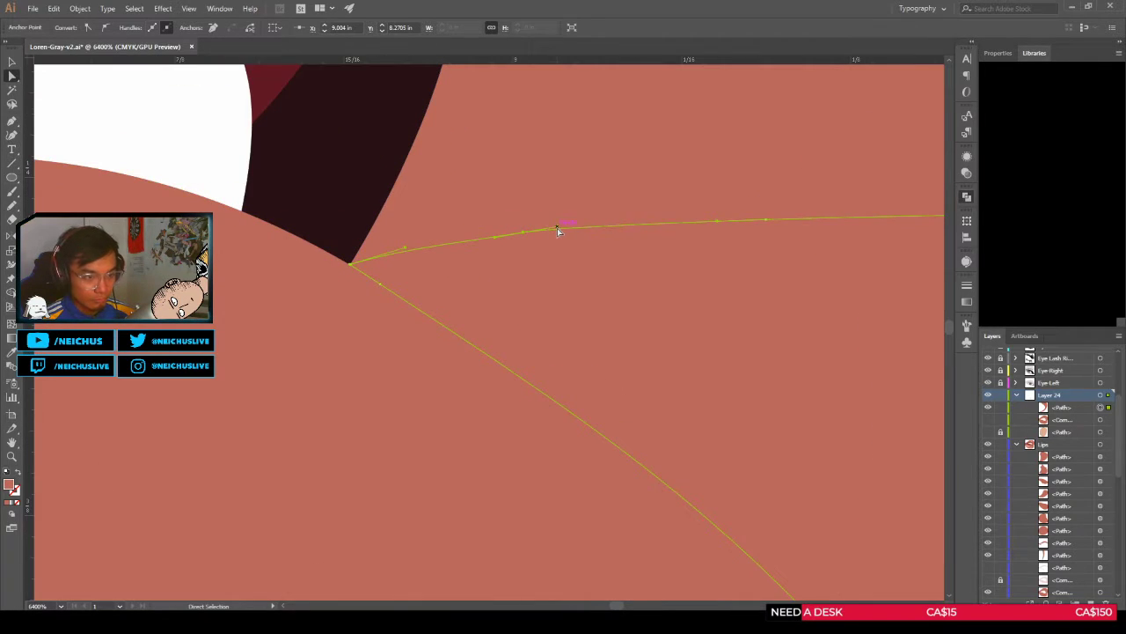
left_click(524, 230)
scroll(524, 231, "down", 4)
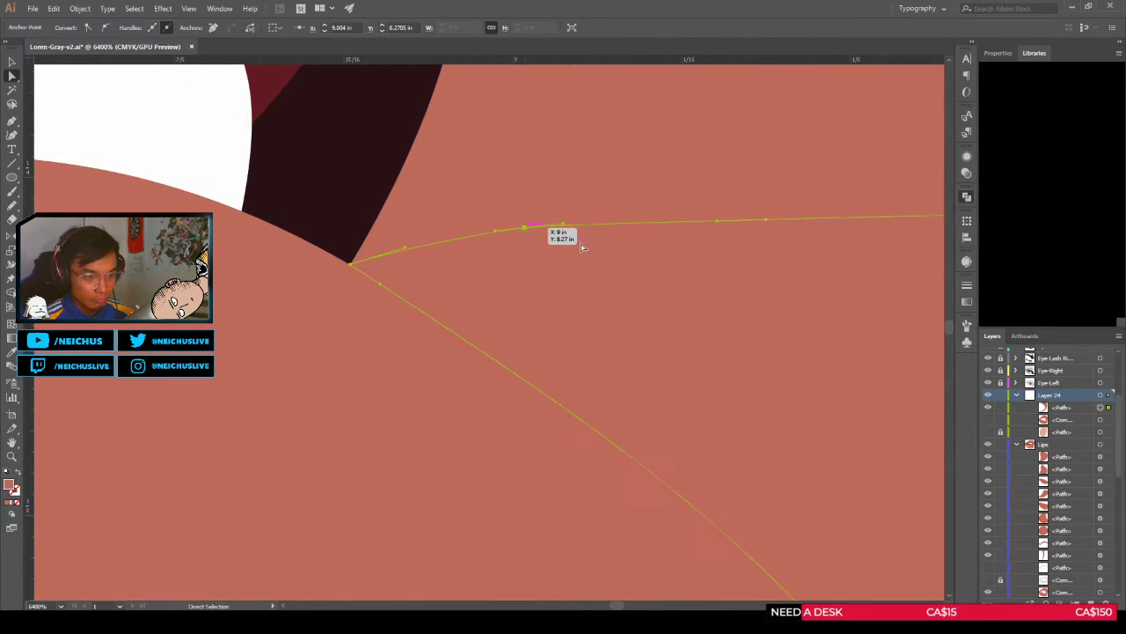
scroll(598, 254, "down", 3)
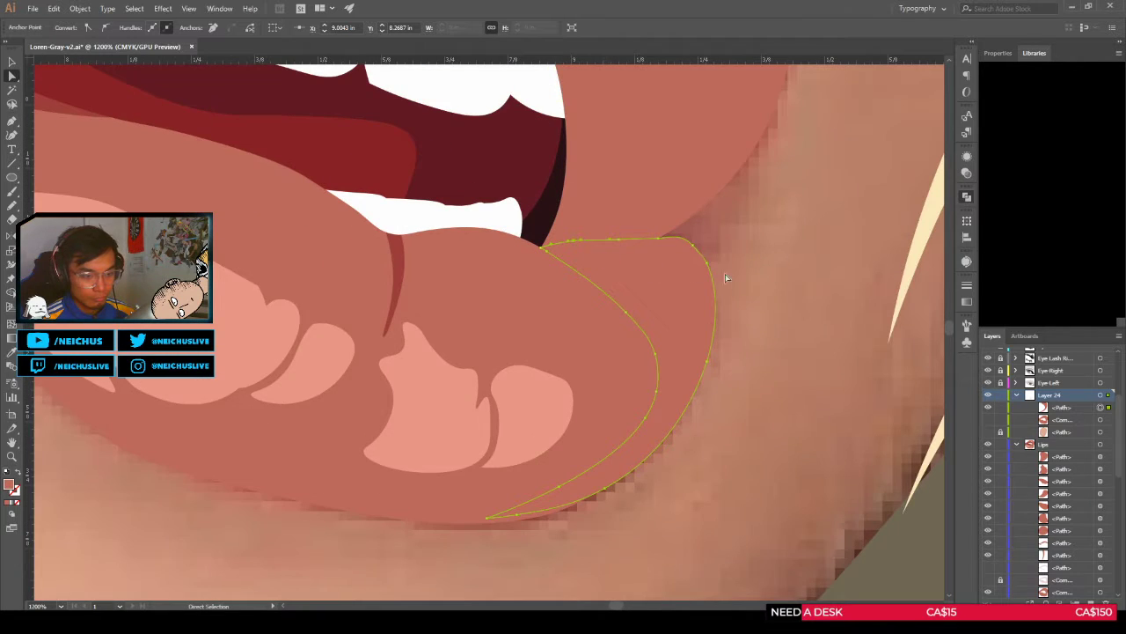
Step: Try to trim the Layer 24 shape against the Lips outline at its rounded corner with Shape Builder
left_click(558, 215)
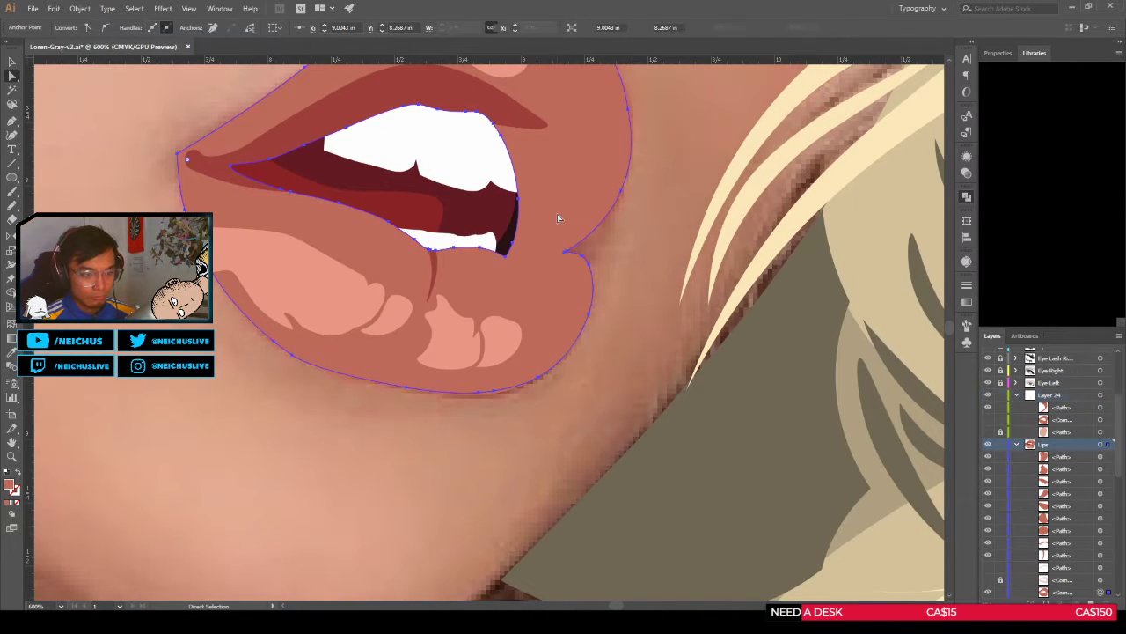
scroll(601, 266, "up", 2)
left_click(512, 290, "shift")
key("shift+m")
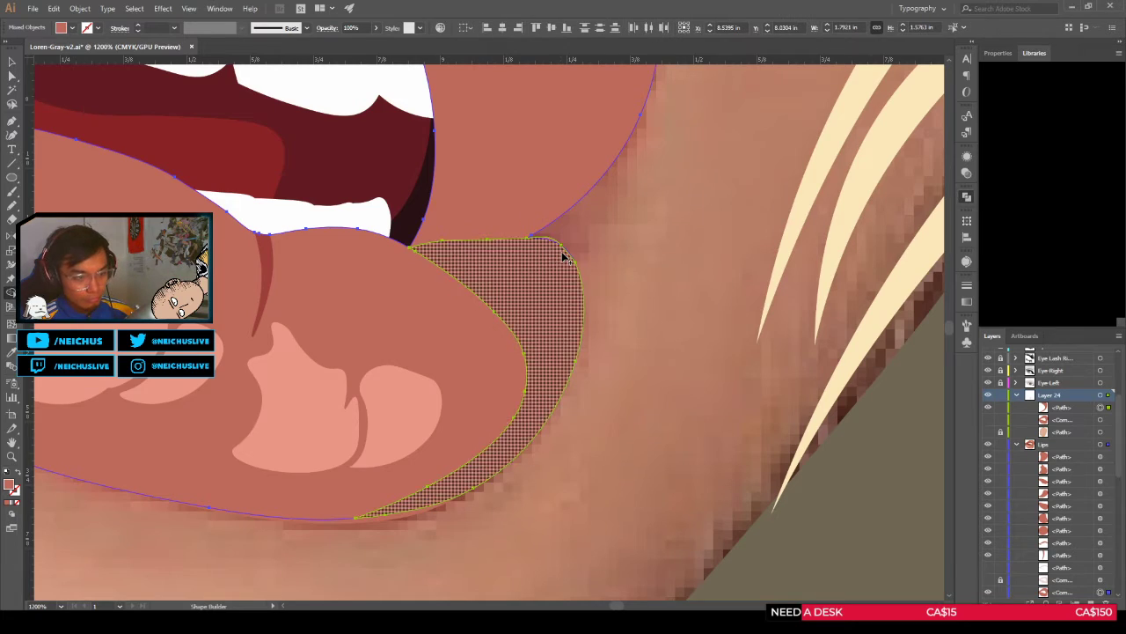
scroll(565, 256, "up", 5)
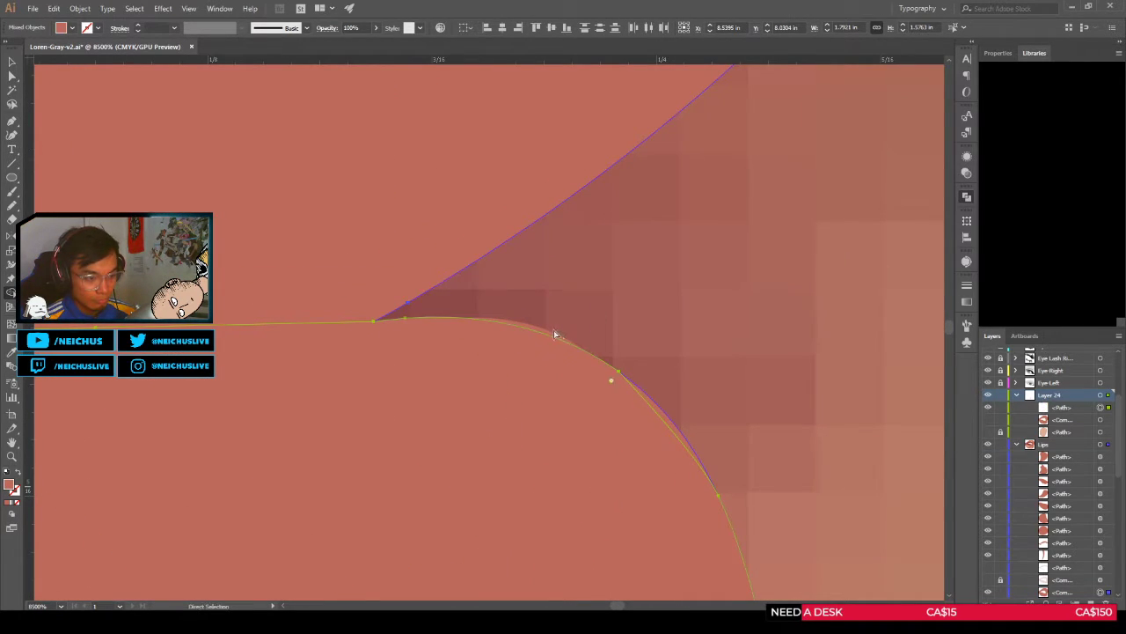
left_click(539, 327)
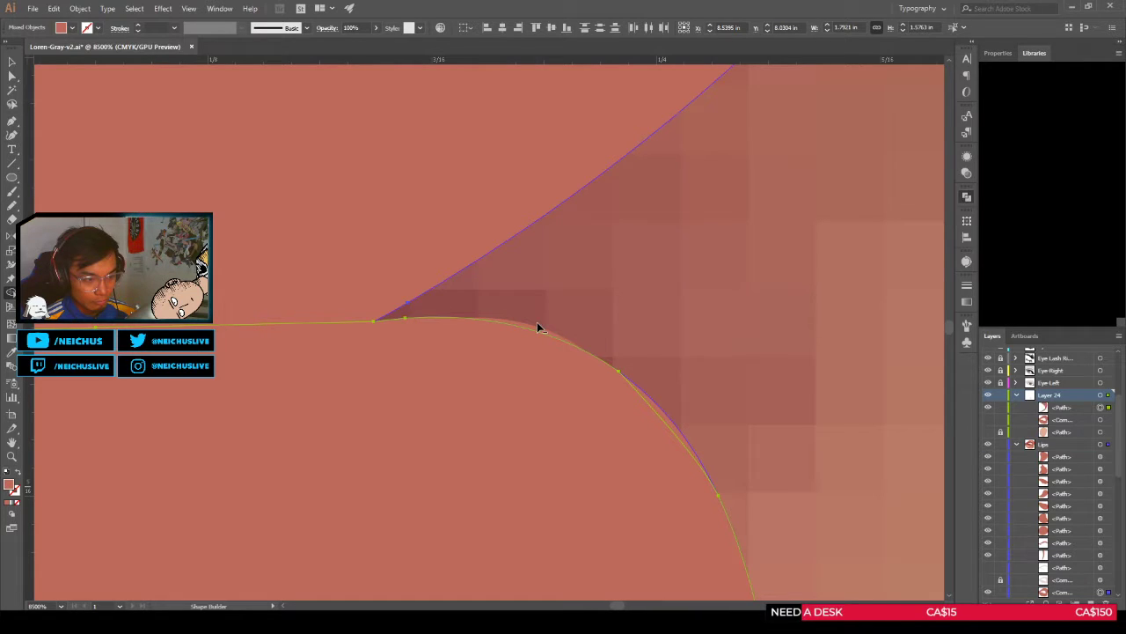
key("ctrl+equal")
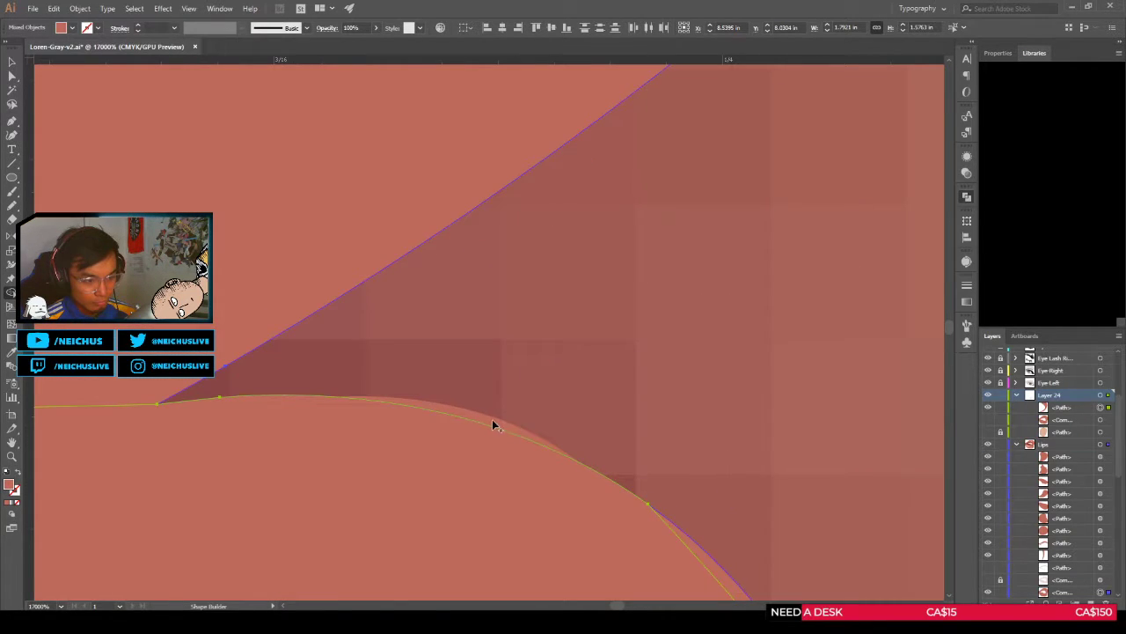
left_click_drag(492, 420, 513, 297)
key("ctrl+z")
left_click_drag(593, 423, 607, 388)
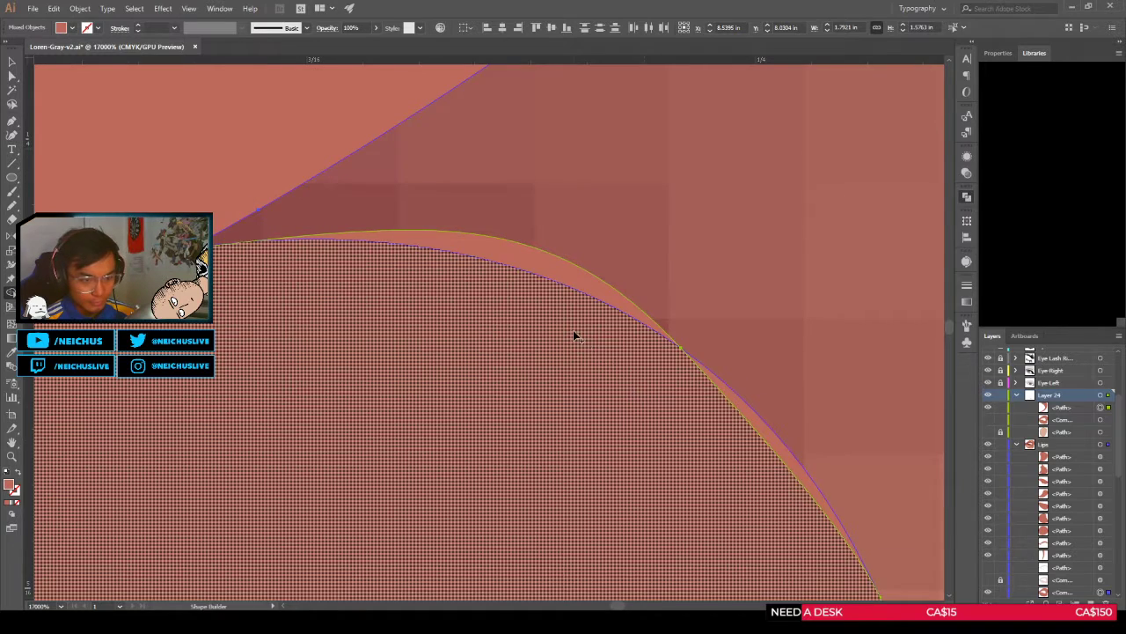
Step: Select the lips' compound path in the Lips layer and hide it
scroll(568, 387, "down", 4)
key("a")
left_click(695, 372)
scroll(696, 374, "down", 2)
left_click(550, 271)
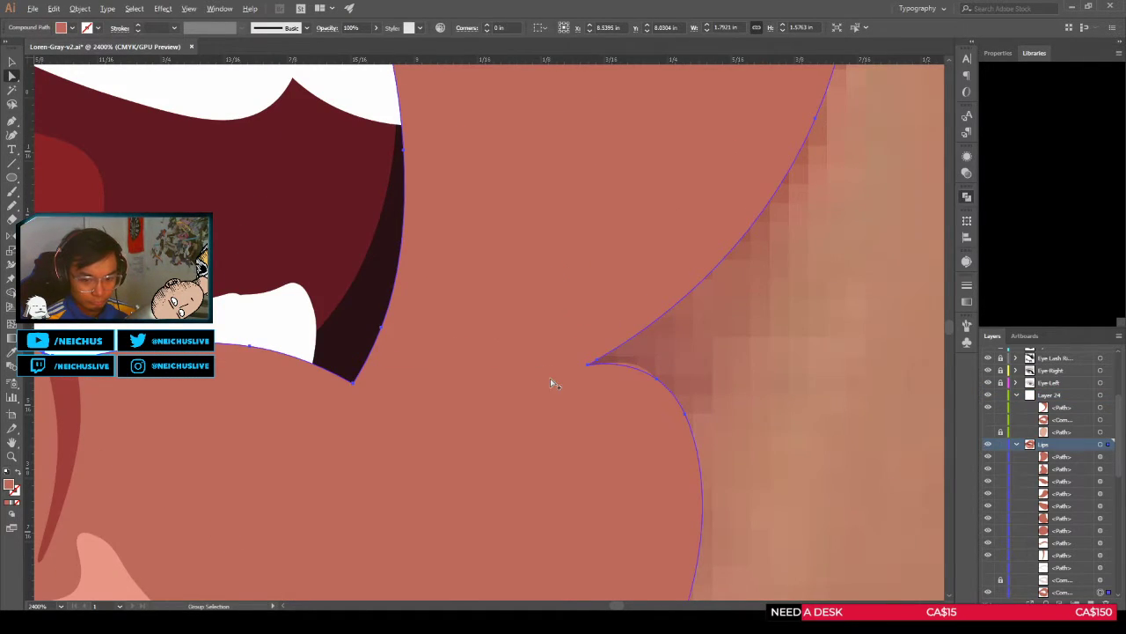
key("ctrl+minus")
scroll(1008, 534, "down", 2)
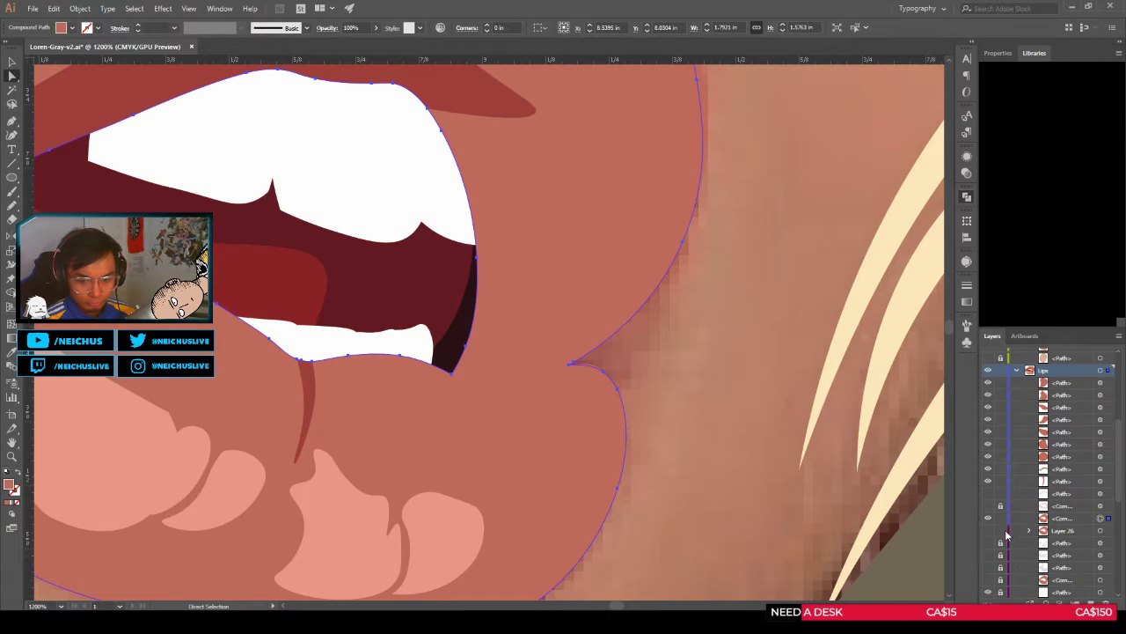
left_click(988, 519)
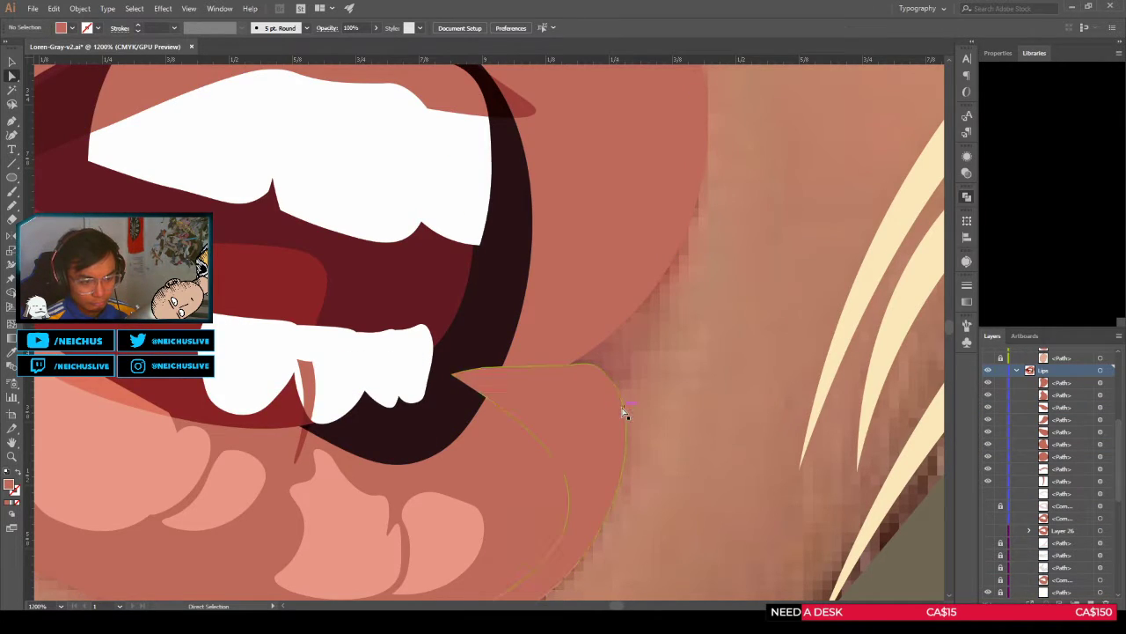
Step: Toggle the Layer 24 shape's visibility to compare the lower lip's edge with and without it
left_click(594, 380)
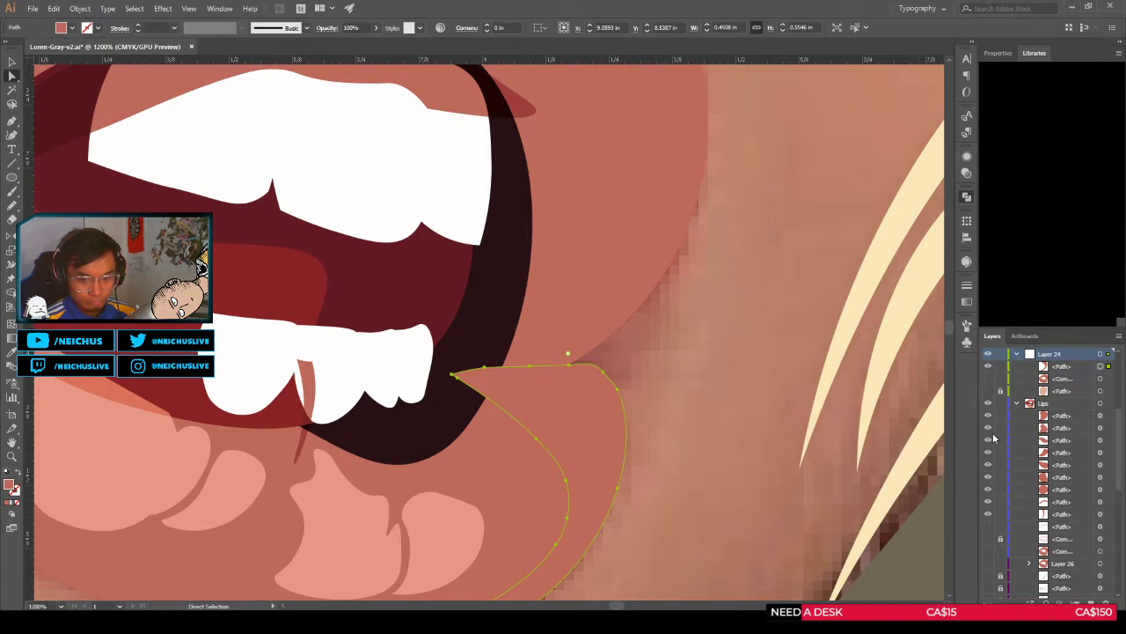
scroll(609, 412, "down", 2)
scroll(634, 427, "up", 2)
left_click_drag(634, 434, 704, 380)
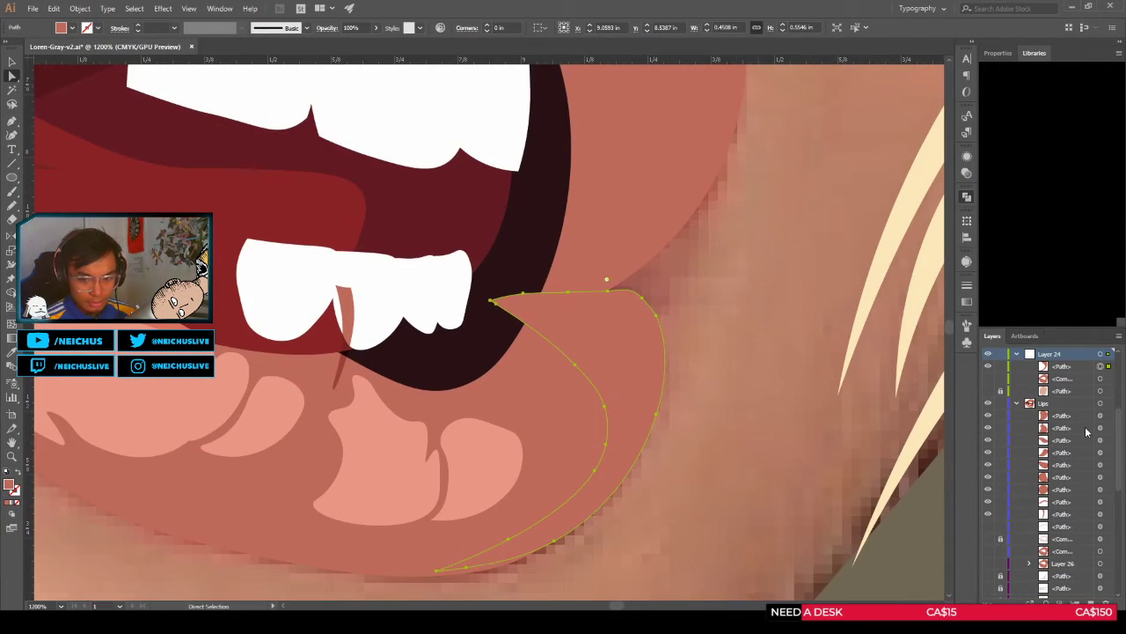
left_click(988, 366)
left_click(987, 366)
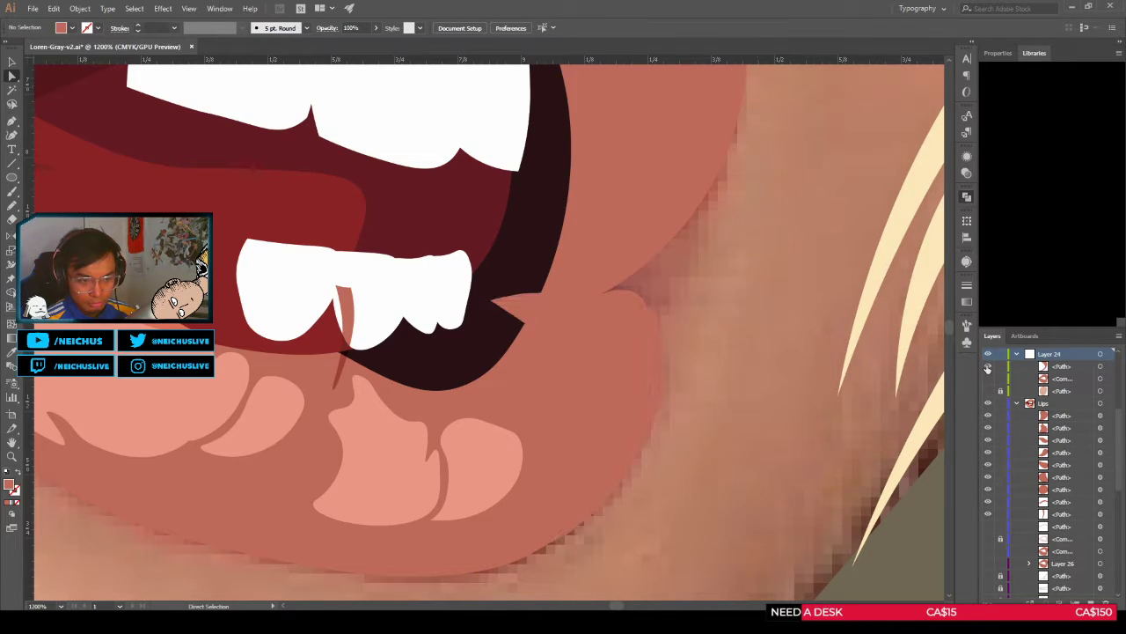
left_click(987, 366)
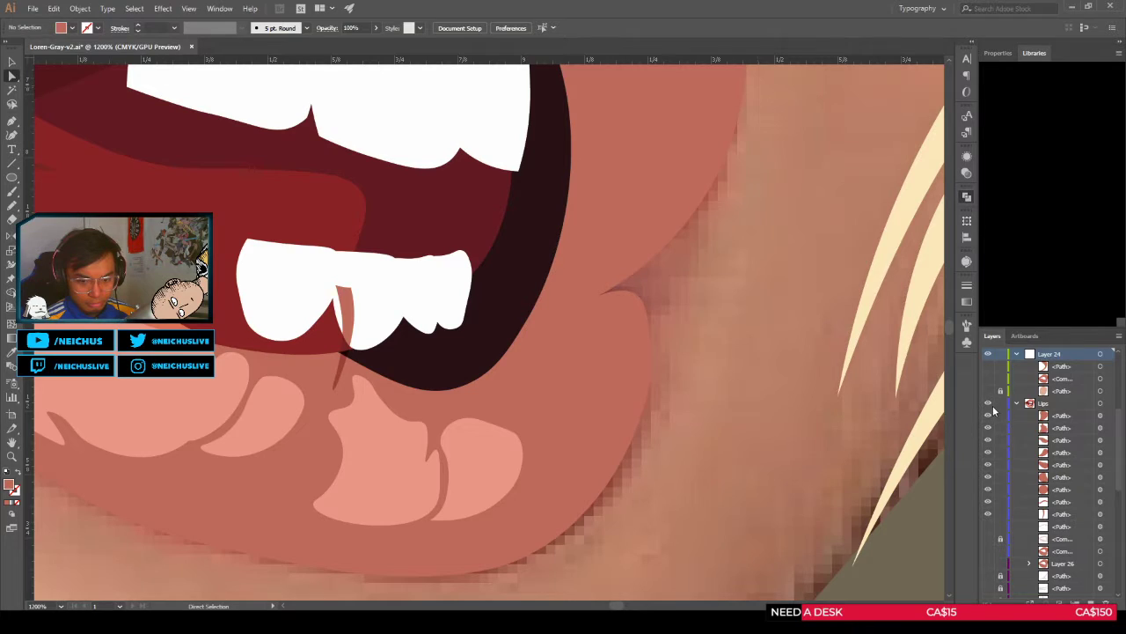
Step: Hide the salmon base lip path beneath the mouth shapes and show the Lips compound path again
scroll(1026, 511, "down", 5)
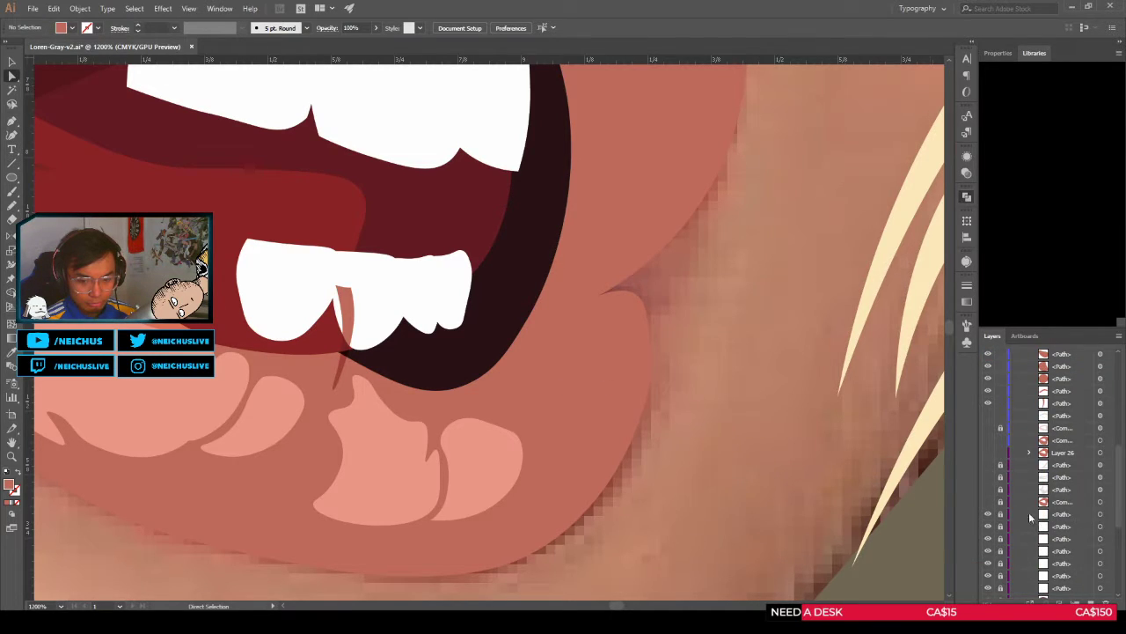
scroll(1019, 509, "down", 2)
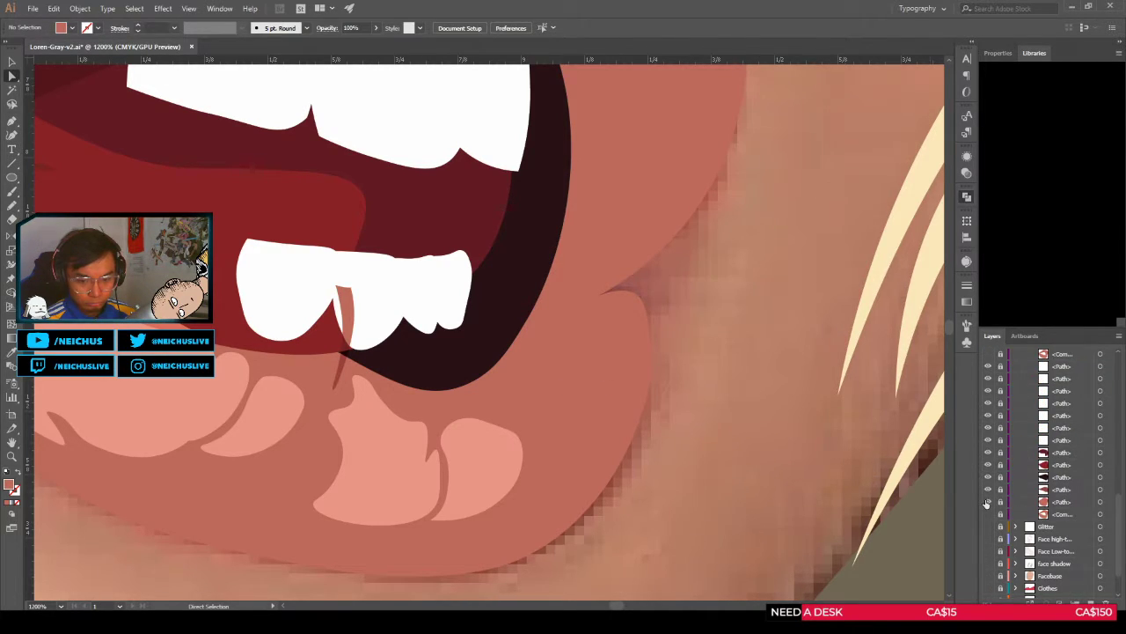
left_click(986, 499)
scroll(987, 500, "up", 4)
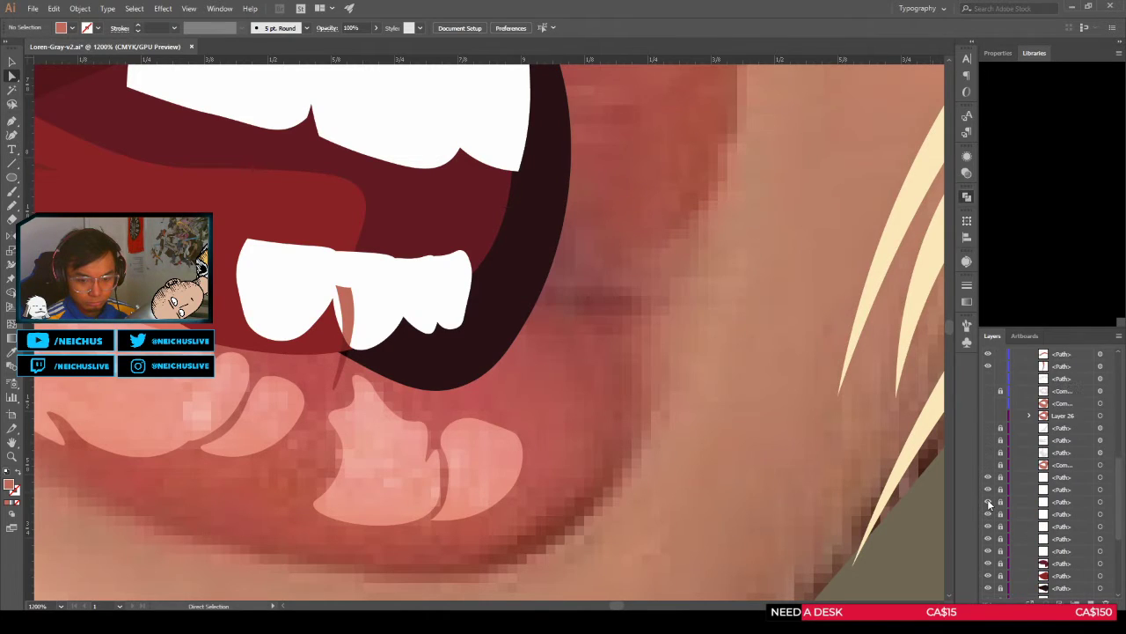
scroll(988, 501, "up", 1)
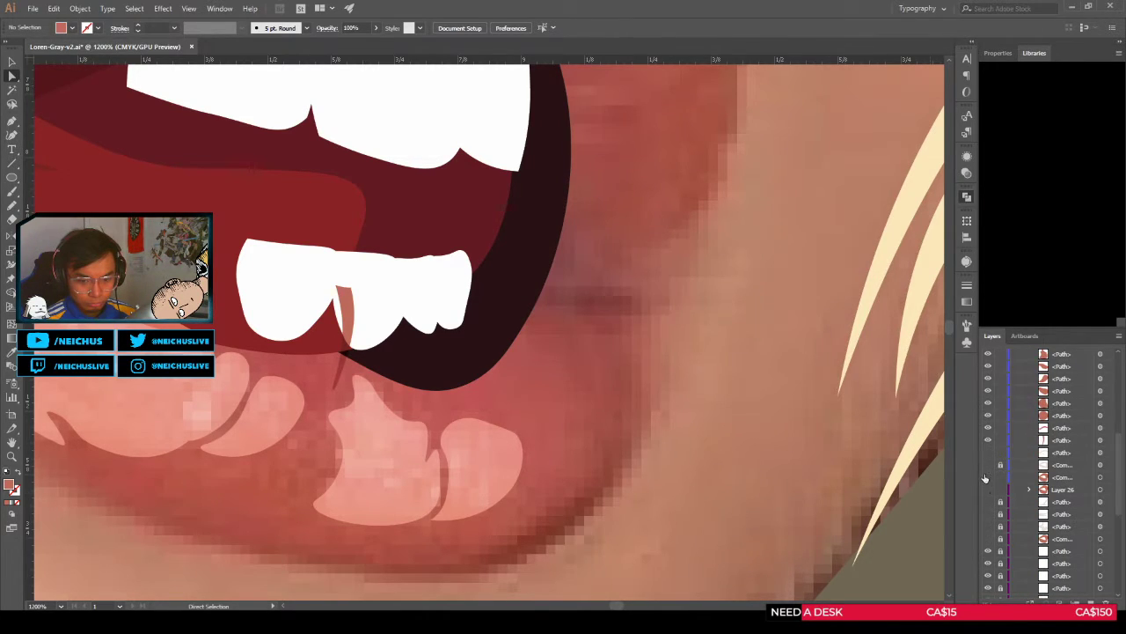
left_click(987, 478)
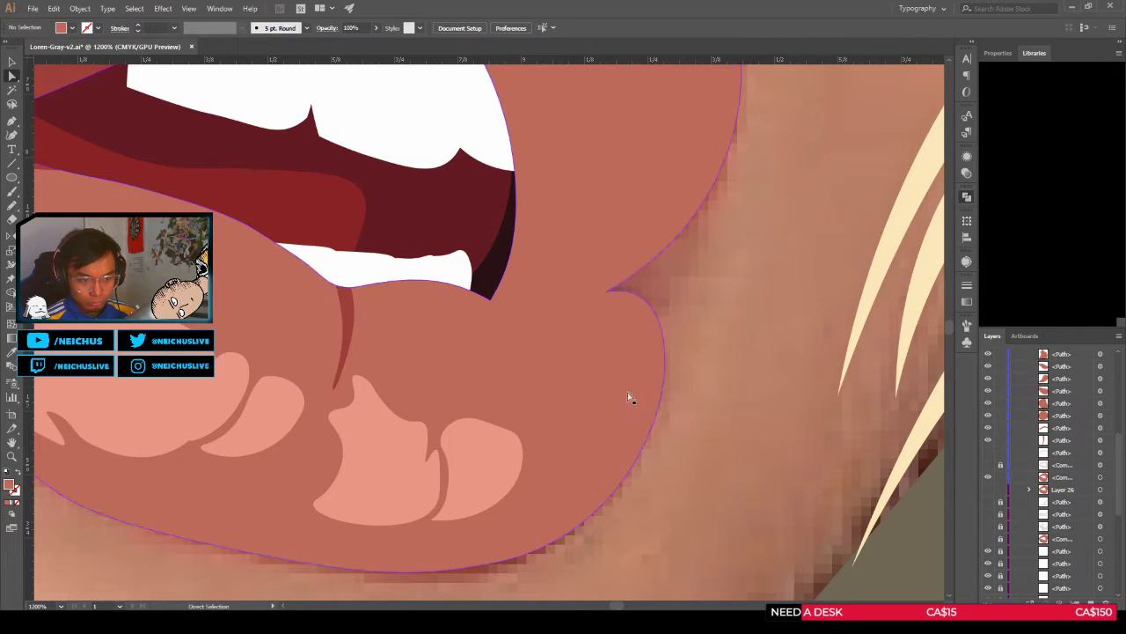
Step: Show Layer 24's compound lips path and use it with Shape Builder to cut the shape's overhanging sliver beside the lips' meeting point
scroll(988, 372, "up", 2)
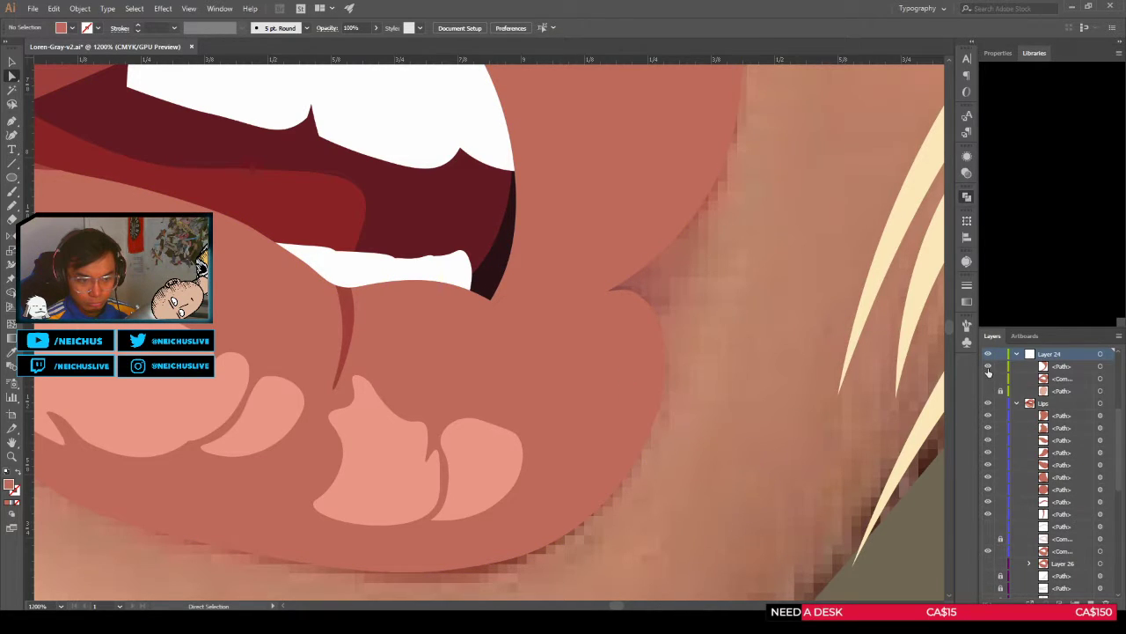
left_click(1100, 365)
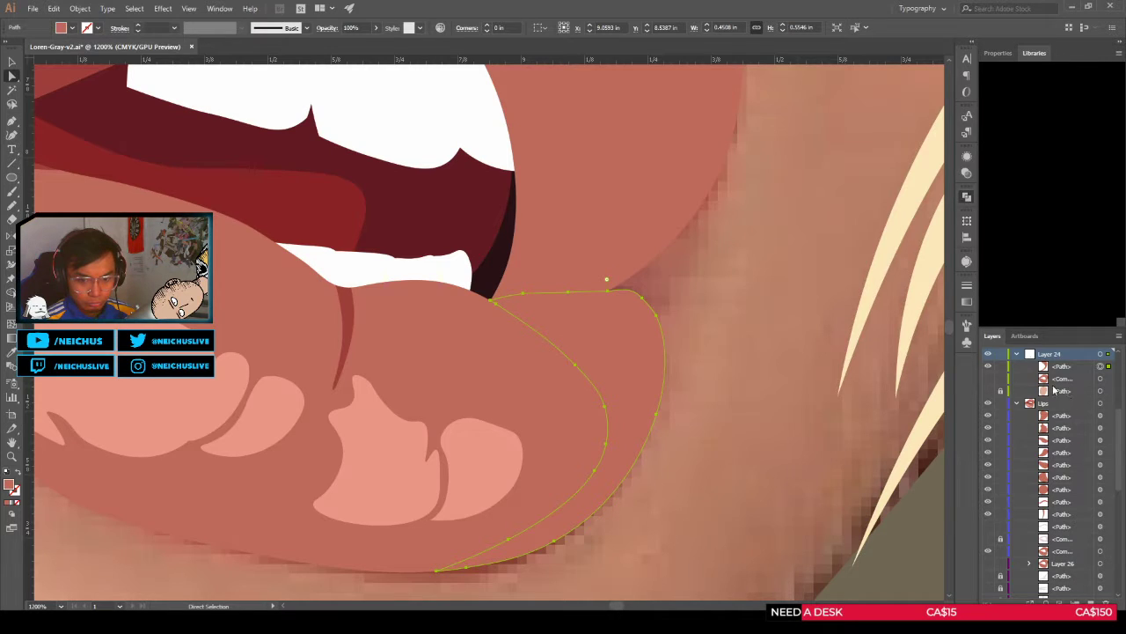
left_click(986, 377)
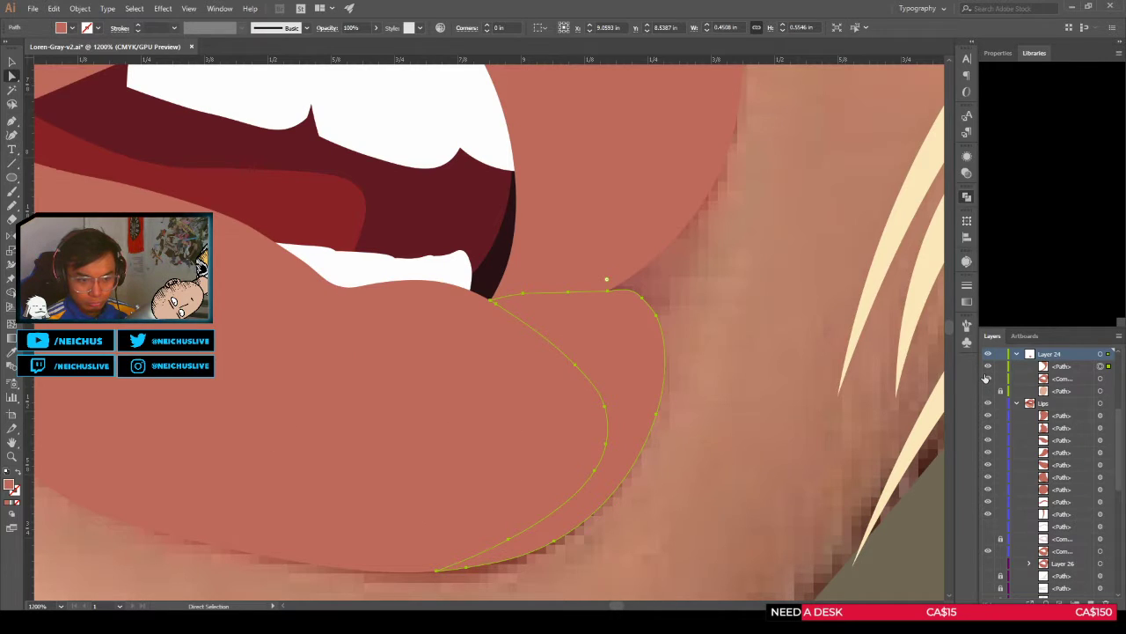
left_click(1101, 378, "shift")
key("shift+m")
scroll(640, 294, "up", 4)
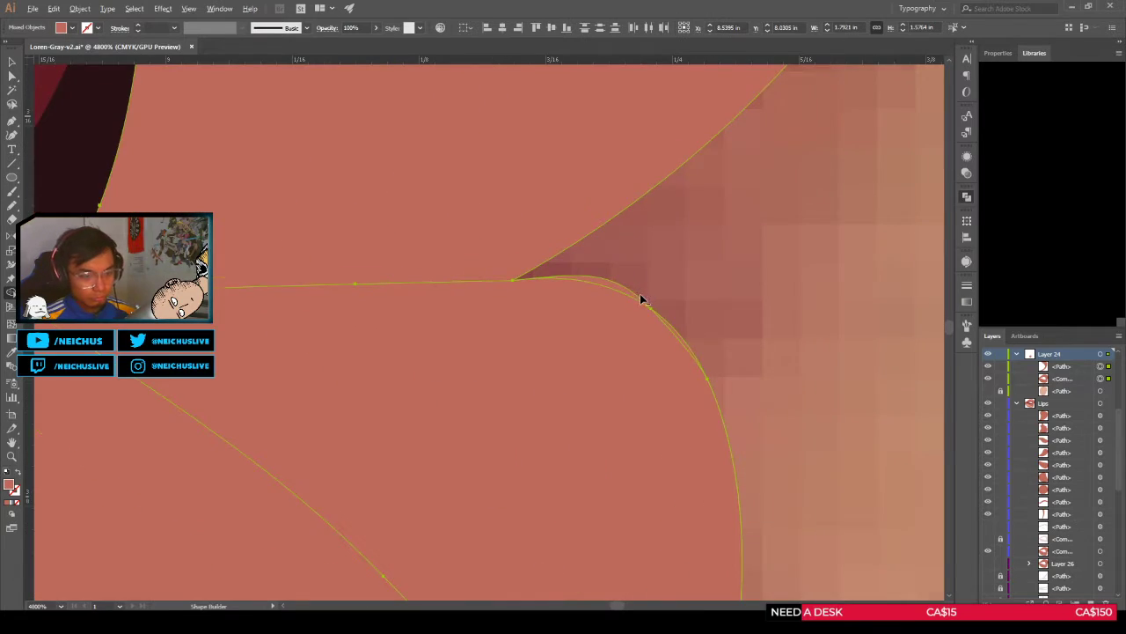
scroll(640, 294, "up", 2)
left_click(593, 226, "alt")
scroll(745, 327, "down", 1)
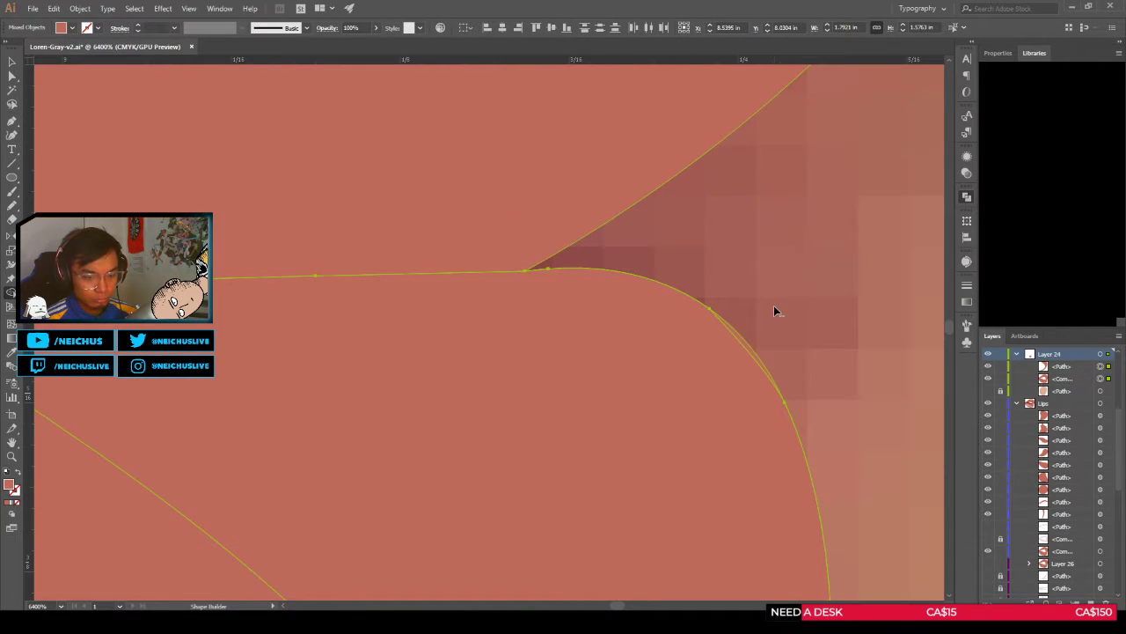
Step: Split off the thin sliver between the shape's rounded corner and the lips outline with Shape Builder
key("a")
scroll(750, 336, "up", 2)
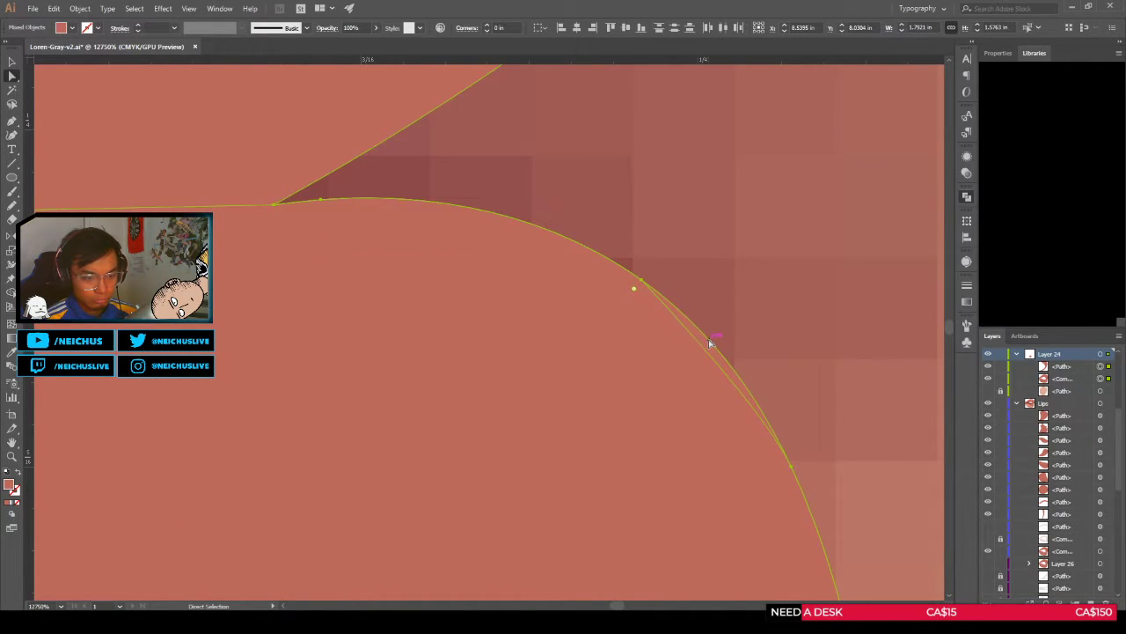
left_click(1100, 367)
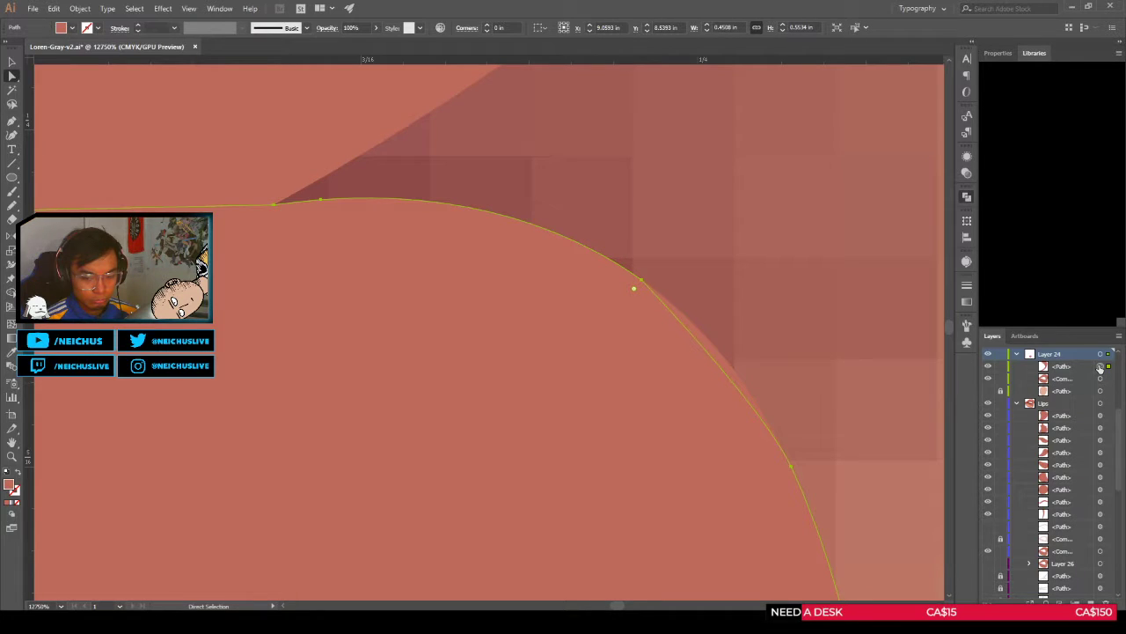
left_click(683, 327, "shift")
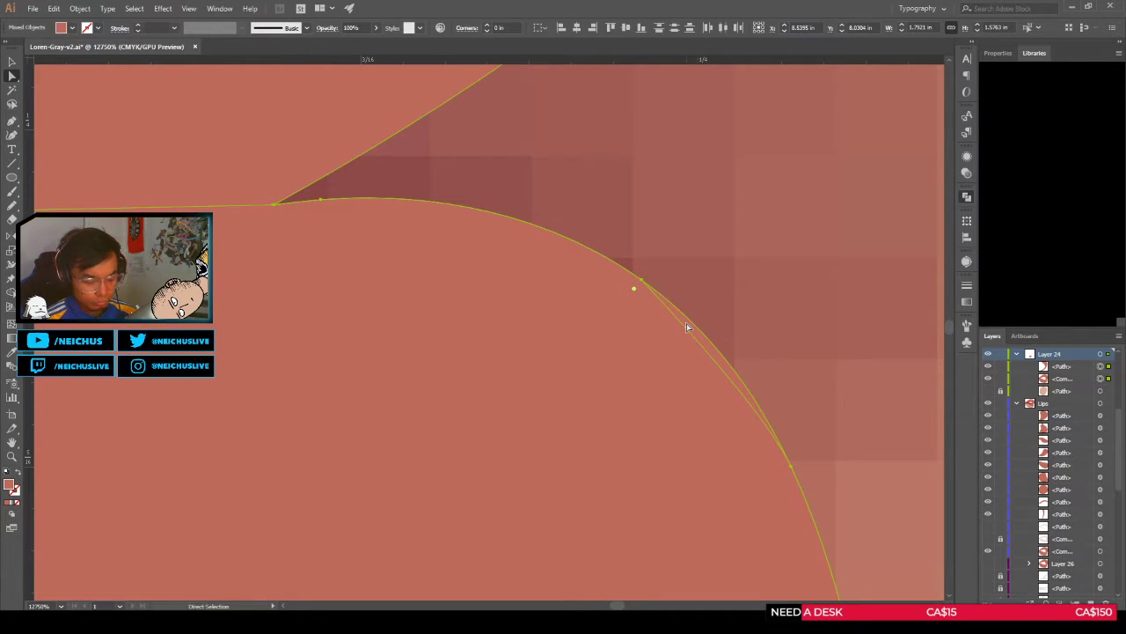
key("shift+m")
left_click(688, 328)
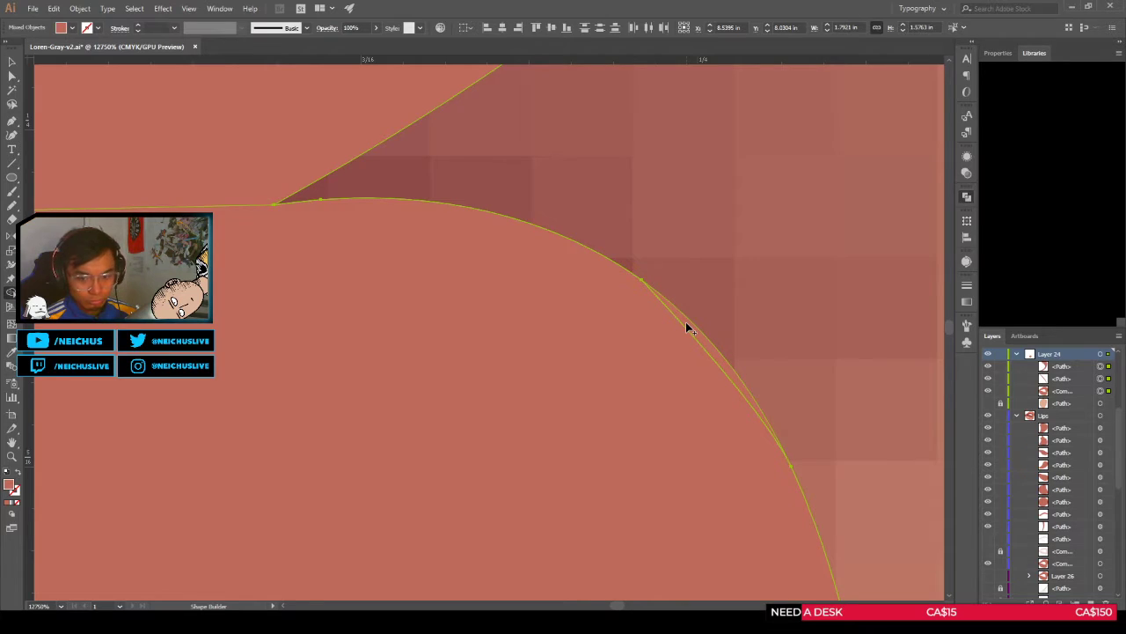
Step: Merge the separated sliver with the Layer 24 shape so its corner follows the lips outline
left_click(1100, 368)
left_click(1100, 378, "shift")
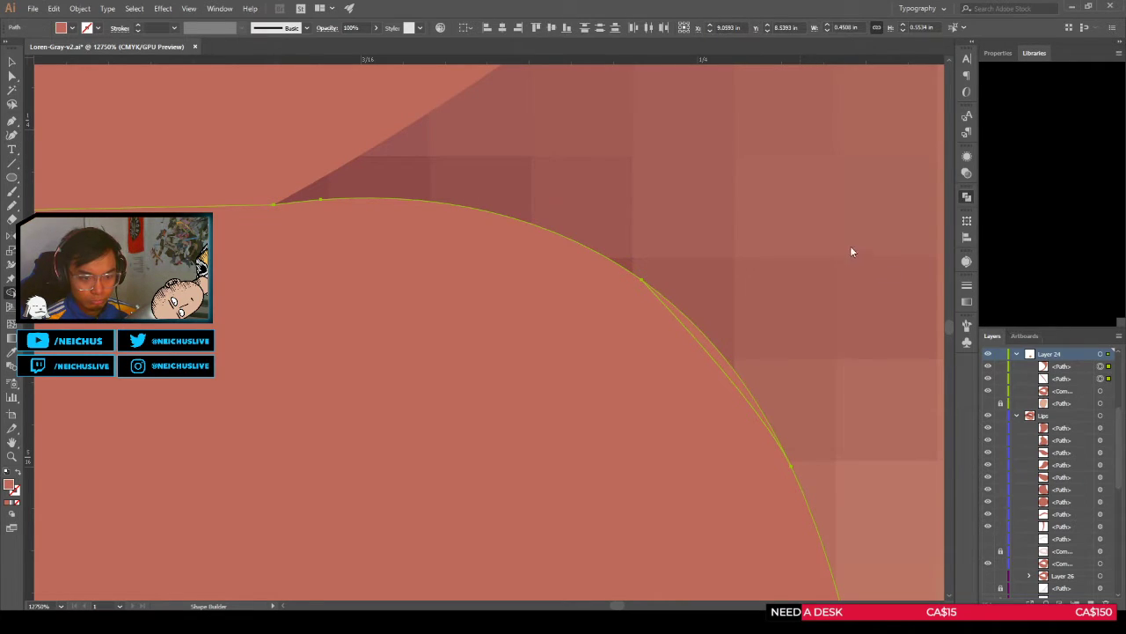
key("ctrl+4")
scroll(747, 265, "down", 2)
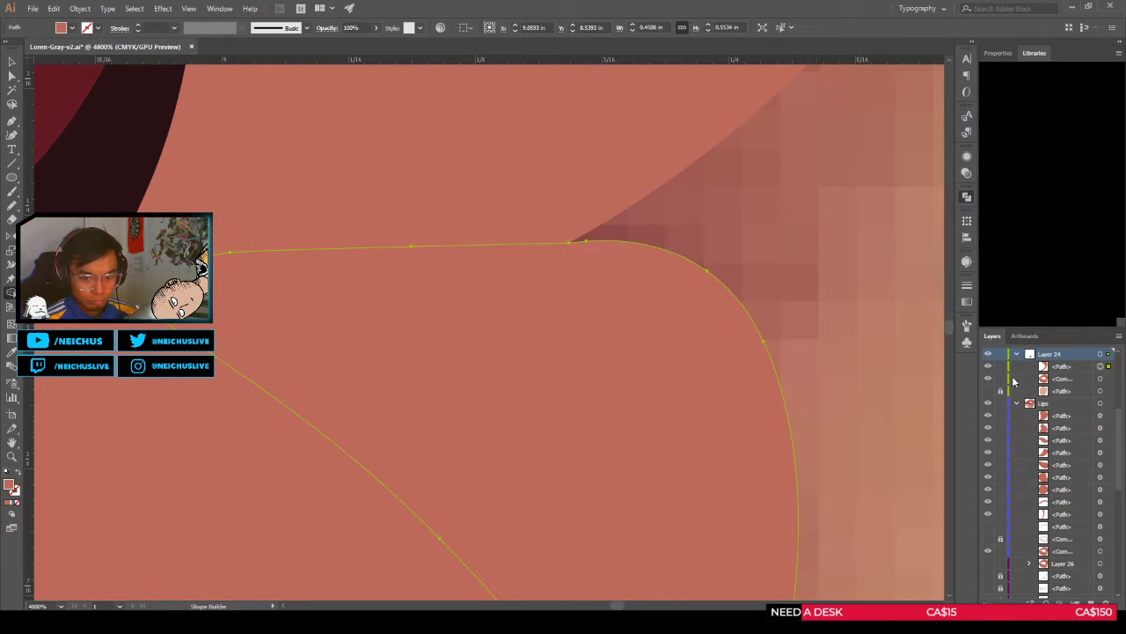
Step: Hide Layer 24's compound lips path, darken the shape to a deep red shadow and set its opacity to 30%
scroll(762, 279, "down", 5)
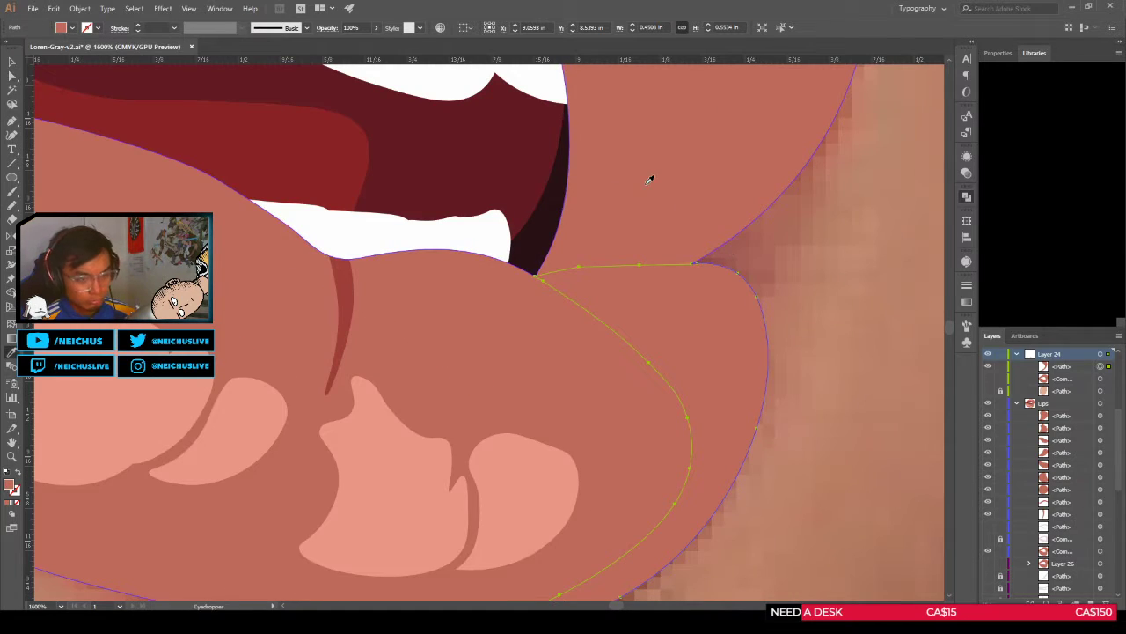
key("v")
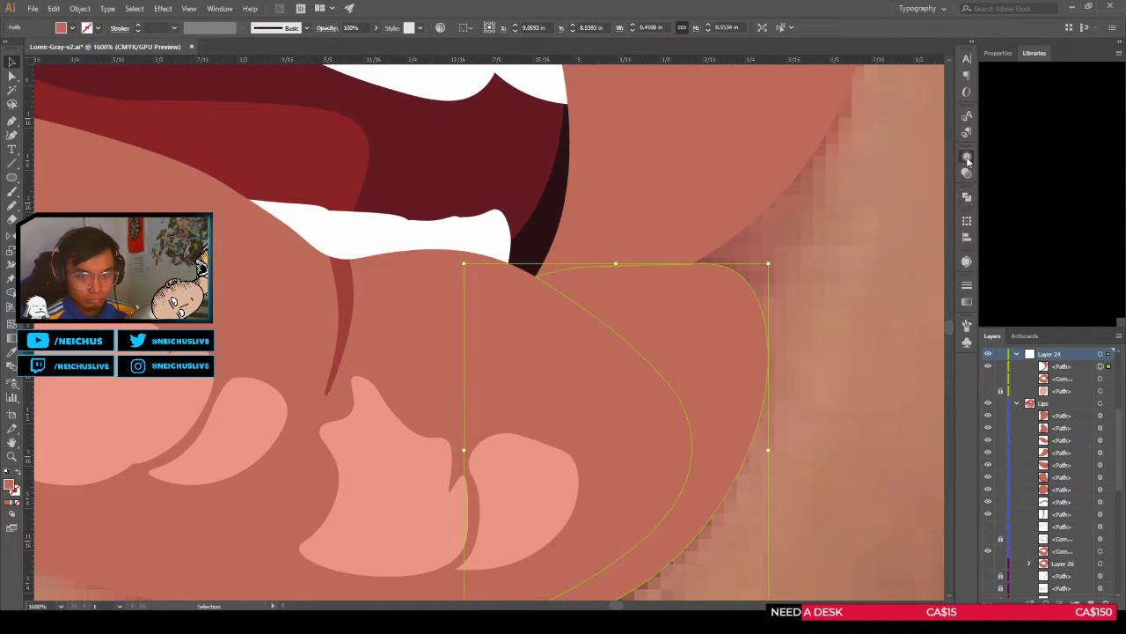
left_click(780, 261)
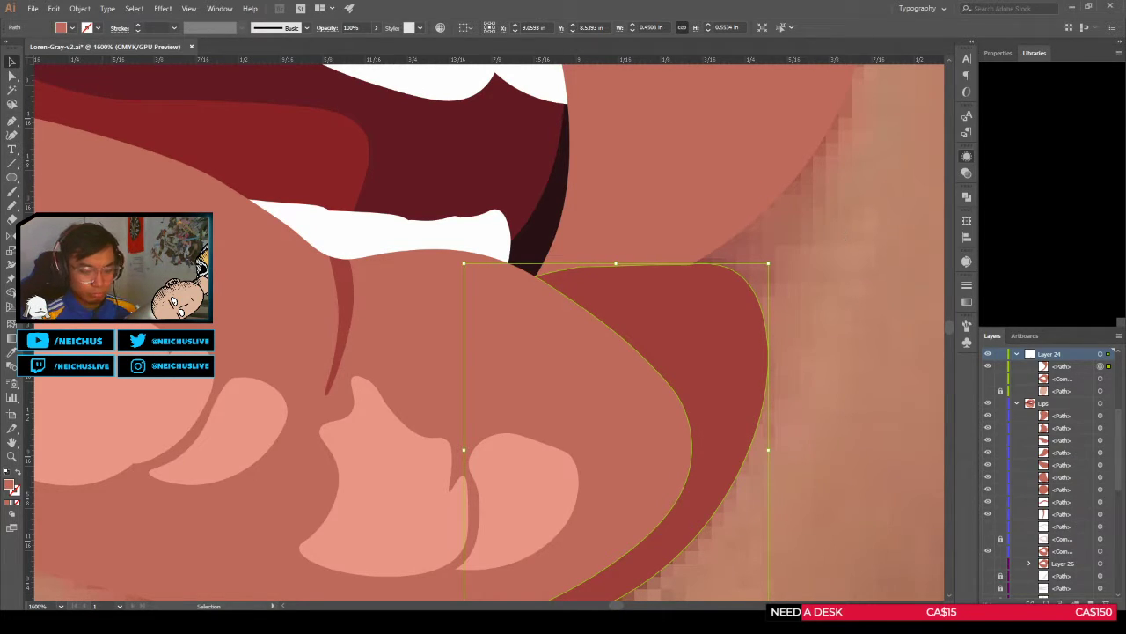
type("30")
key("Return")
left_click(791, 242)
scroll(791, 242, "down", 5)
left_click_drag(801, 252, 796, 255)
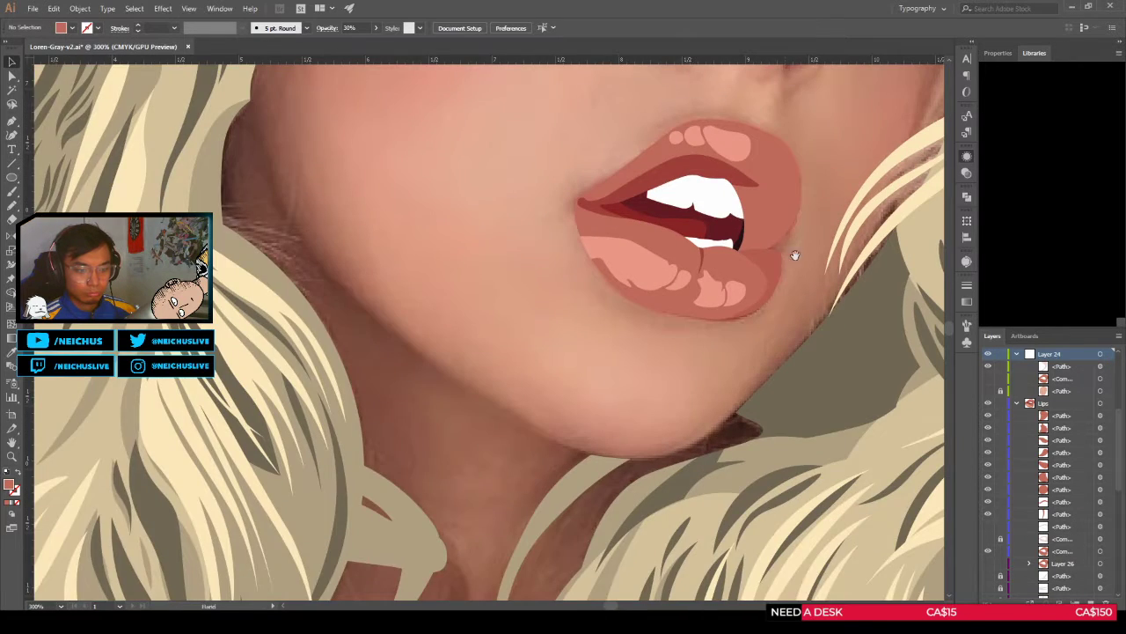
scroll(672, 271, "down", 3)
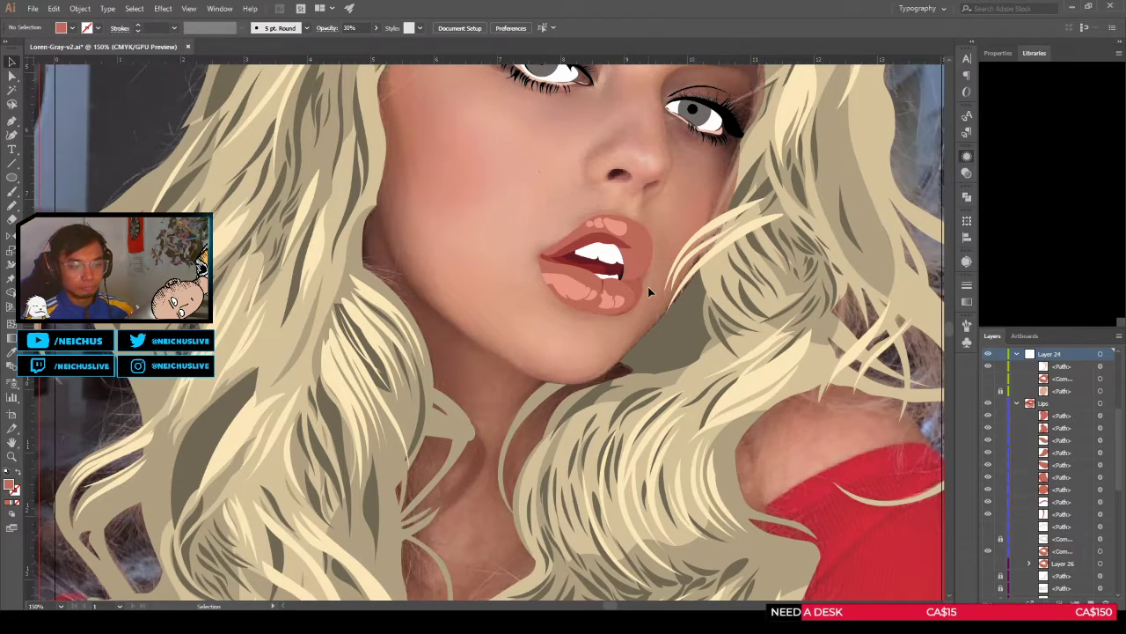
scroll(648, 286, "down", 4)
scroll(664, 278, "up", 7)
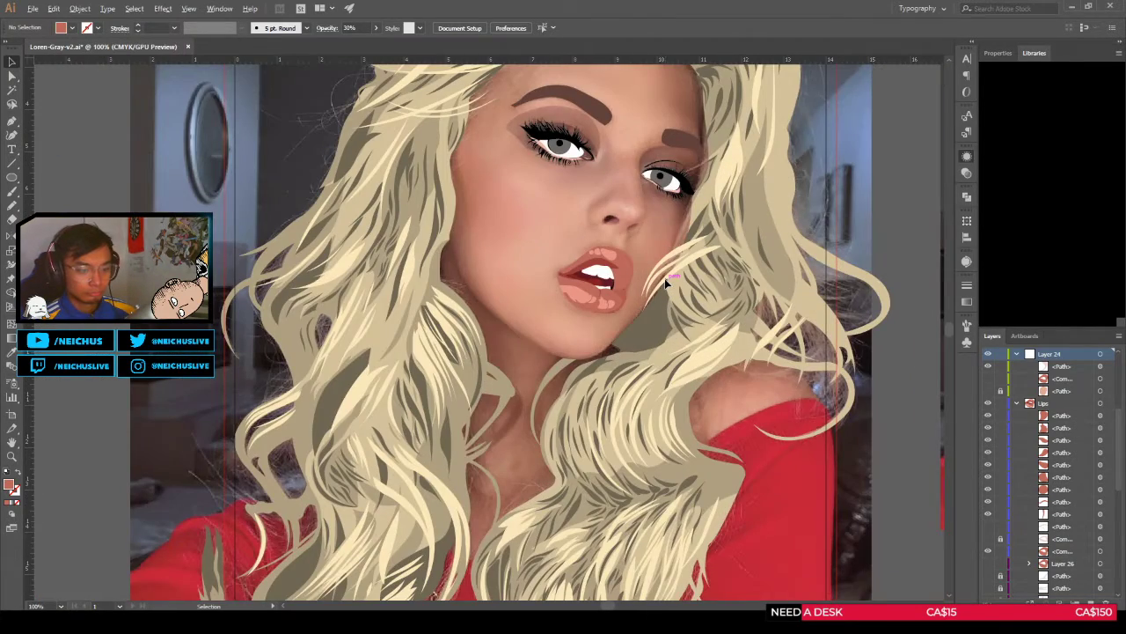
Step: Set the opacity of all the light pink highlight shapes on the upper and lower lips to 30%
scroll(592, 287, "down", 6)
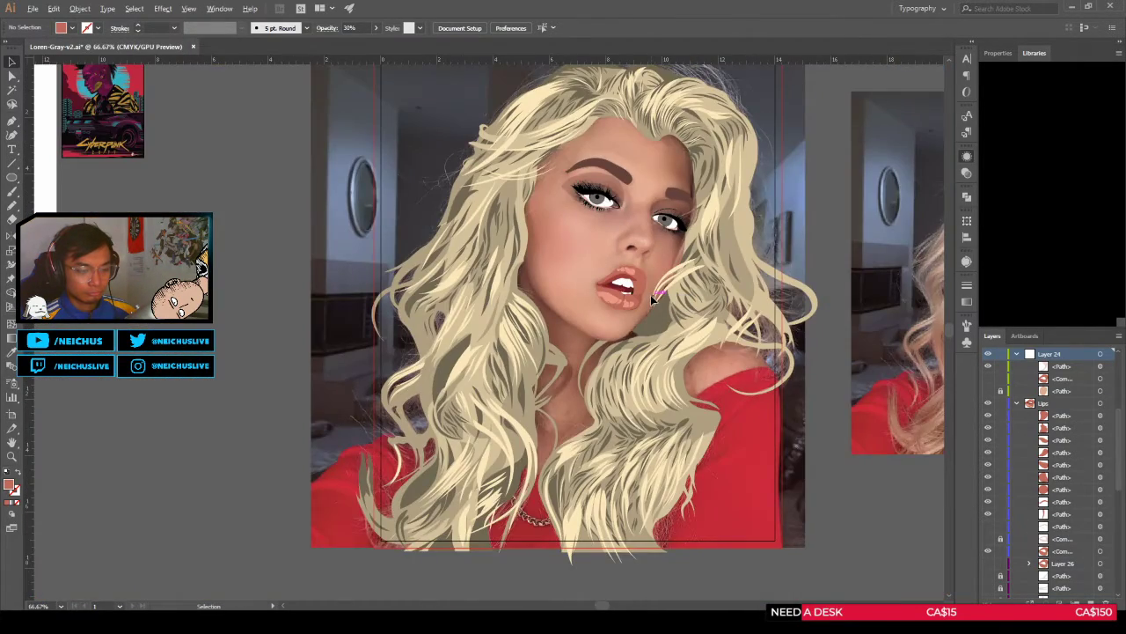
scroll(650, 295, "up", 5)
scroll(523, 307, "up", 3)
left_click(528, 308)
scroll(599, 323, "up", 2)
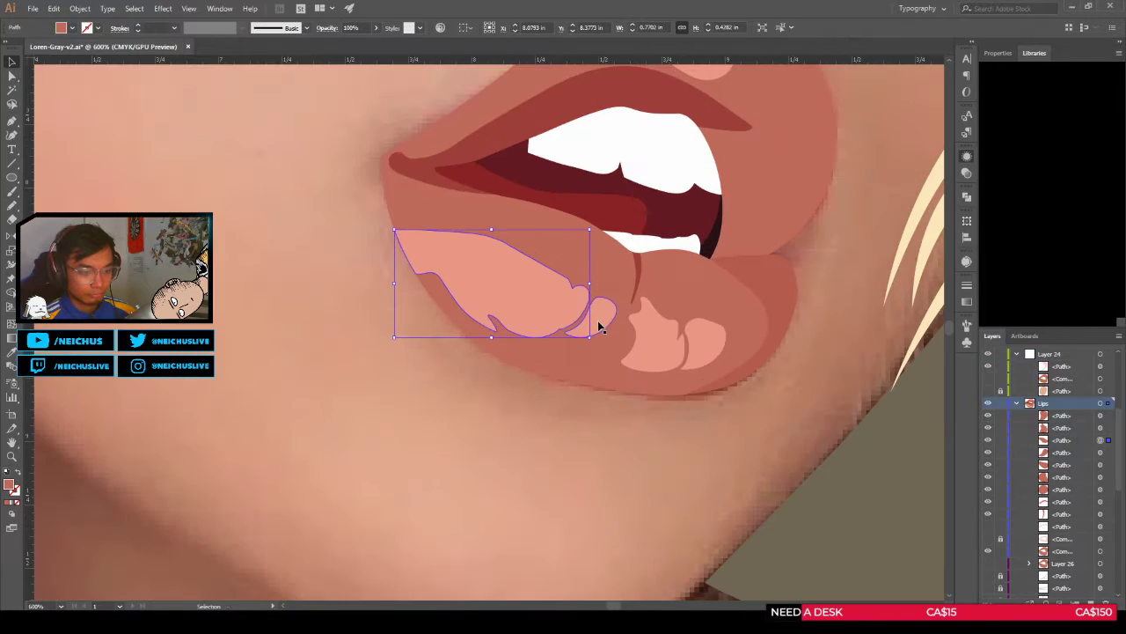
left_click(661, 335, "shift")
scroll(677, 220, "up", 3)
left_click(660, 141, "shift")
left_click(605, 131, "shift")
left_click(560, 130, "shift")
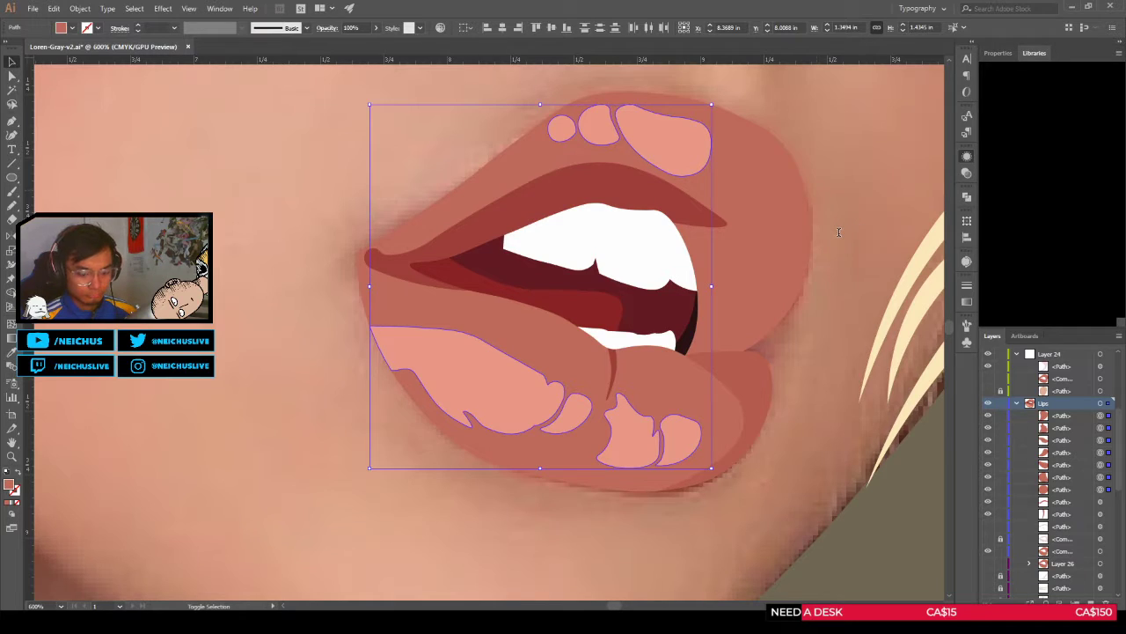
type("30")
key("Return")
left_click(784, 100)
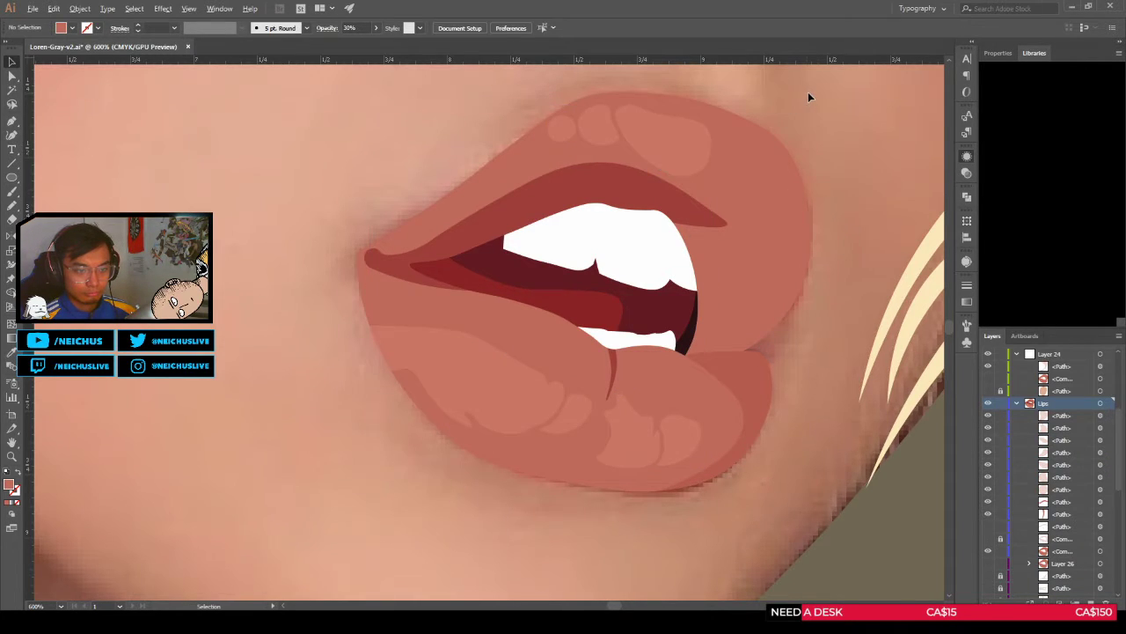
Step: Move the translucent shadow path from Layer 24 into the Lips layer, pasting it in place in front
scroll(803, 110, "down", 5)
left_click_drag(804, 138, 636, 344)
scroll(649, 211, "up", 1)
scroll(585, 277, "up", 1)
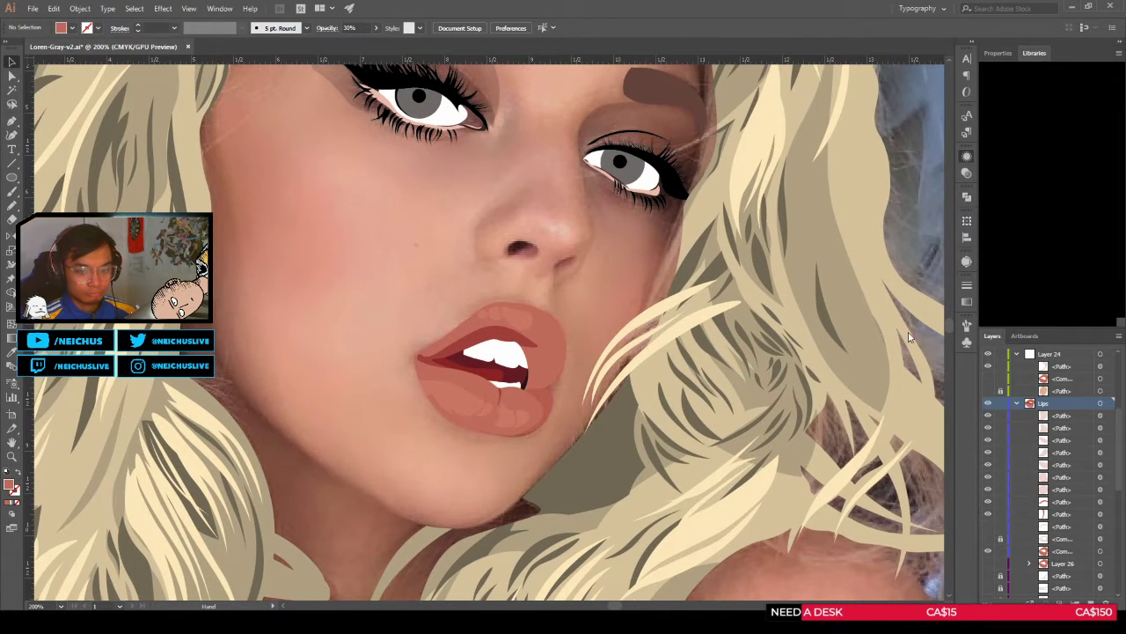
left_click(1100, 366)
key("ctrl+x")
left_click(1062, 391)
key("ctrl+f")
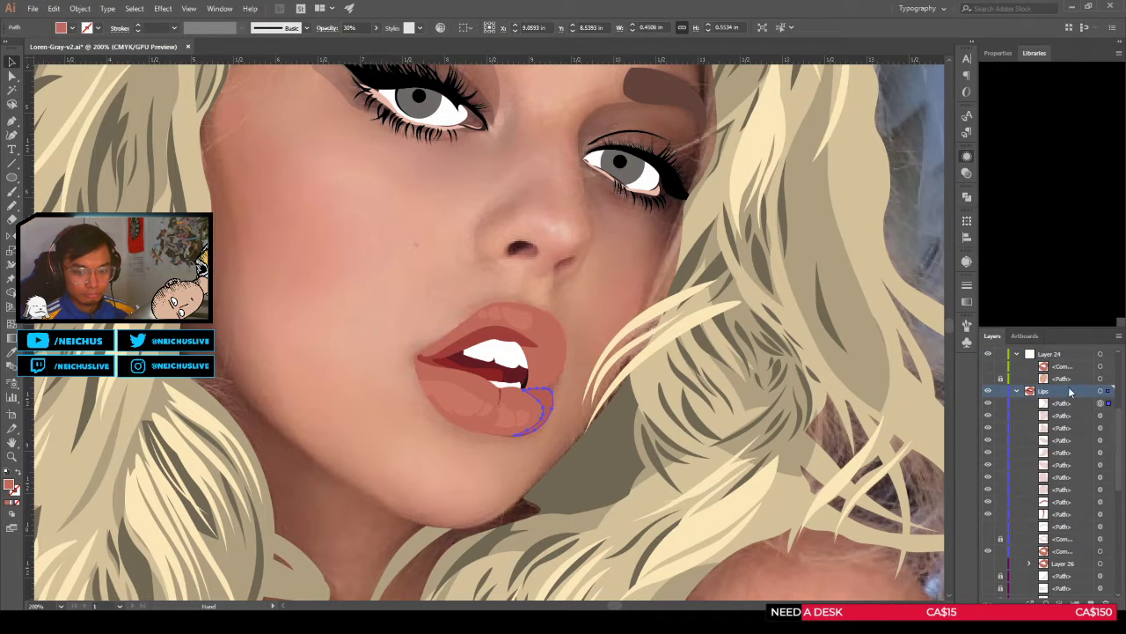
left_click(609, 397)
left_click_drag(618, 393, 658, 397)
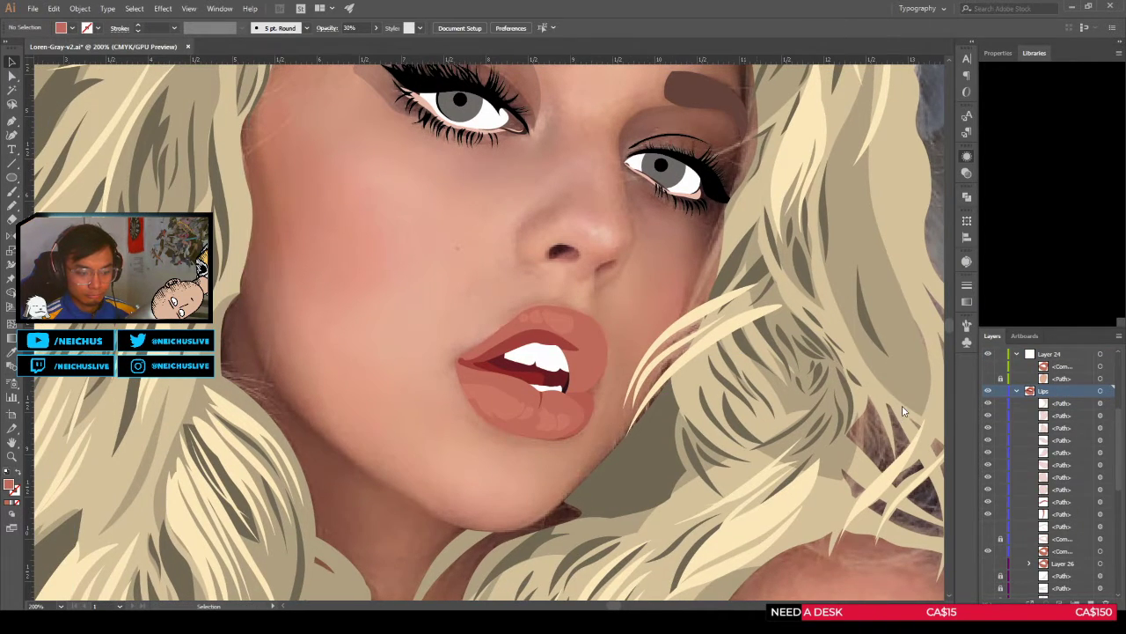
Step: Toggle the Lips layer's visibility to compare the drawing with the photo, leaving the layer hidden
left_click(988, 391)
left_click(987, 390)
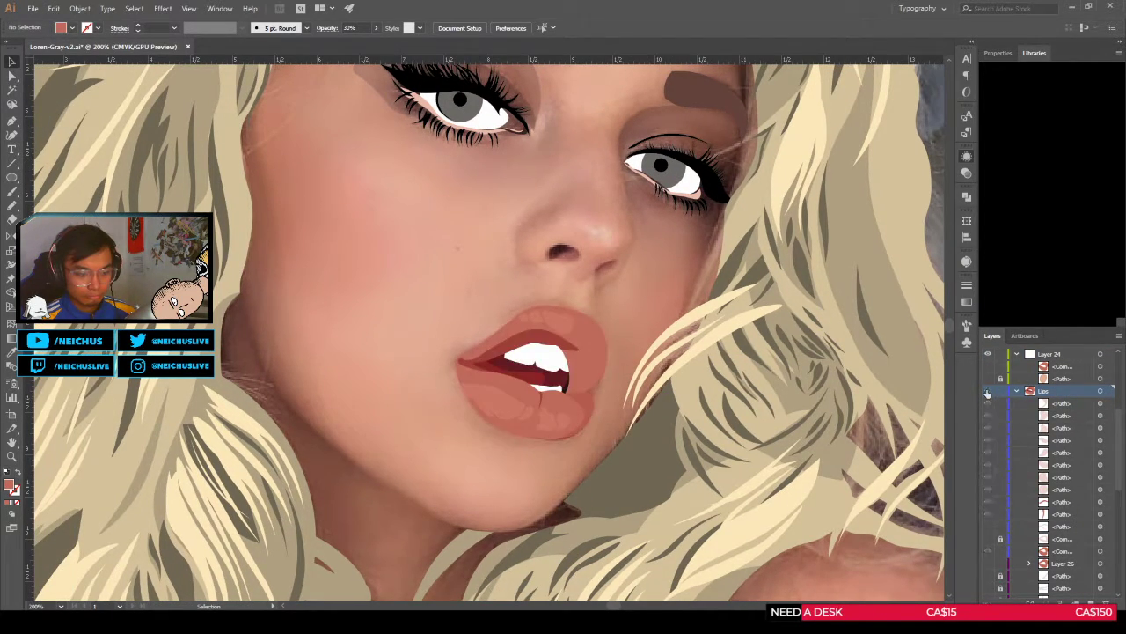
left_click(988, 391)
left_click(988, 391)
left_click(988, 391)
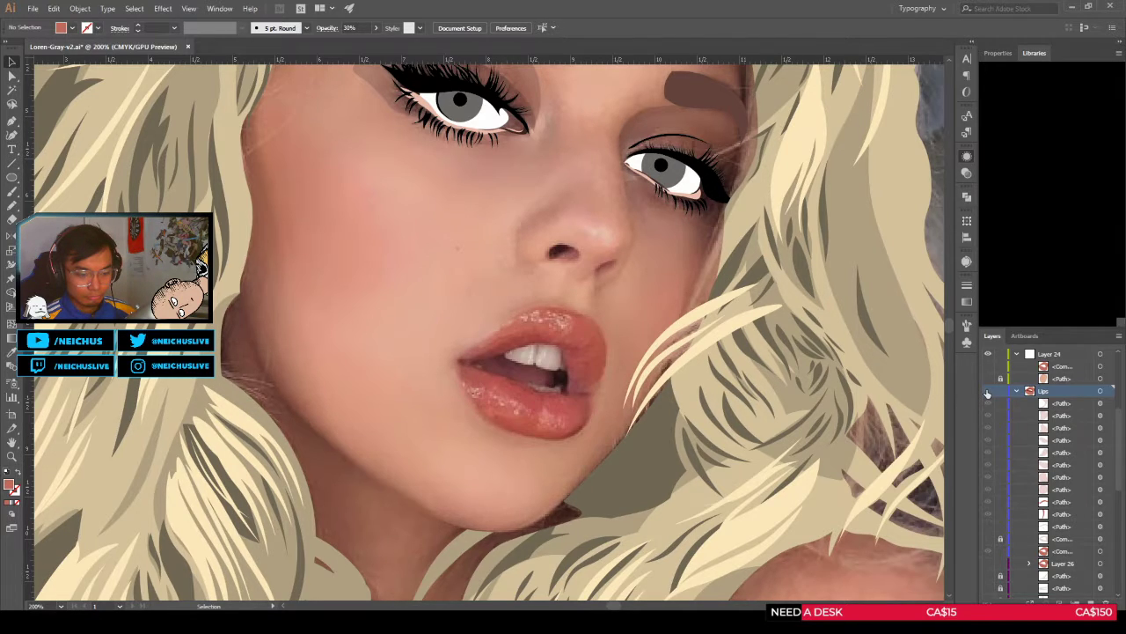
Step: On Layer 24, trace the inner curve of a second shadow along the lower lip's right end with the Curvature tool
scroll(692, 383, "up", 1)
key("shift+grave")
left_click_drag(591, 429, 710, 368)
left_click_drag(687, 331, 681, 344)
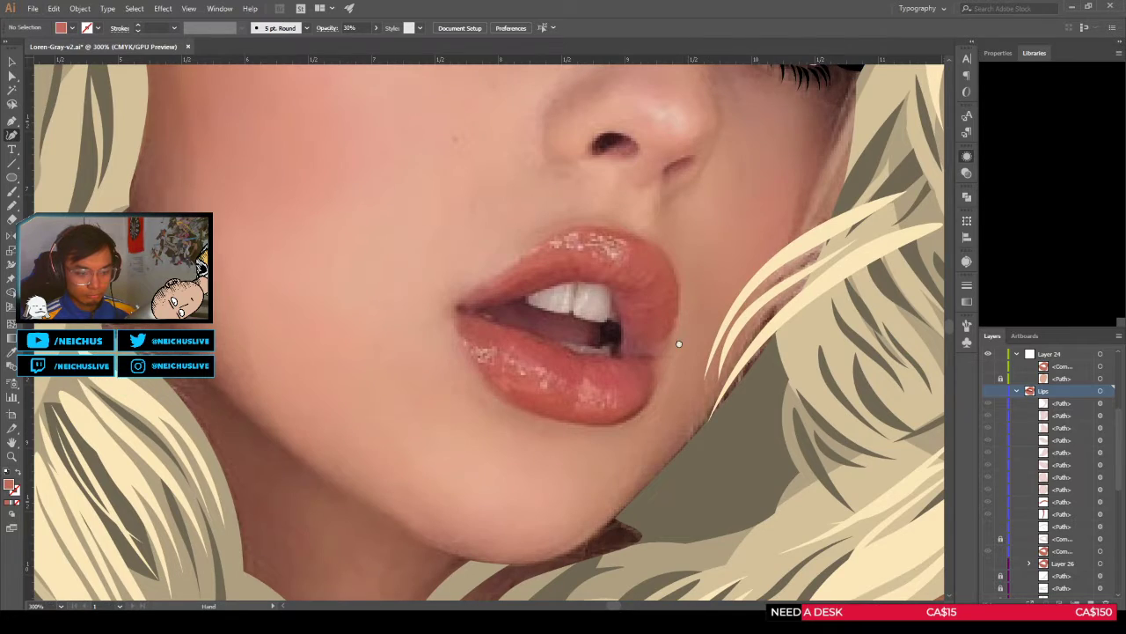
scroll(680, 343, "up", 1)
scroll(651, 311, "down", 2)
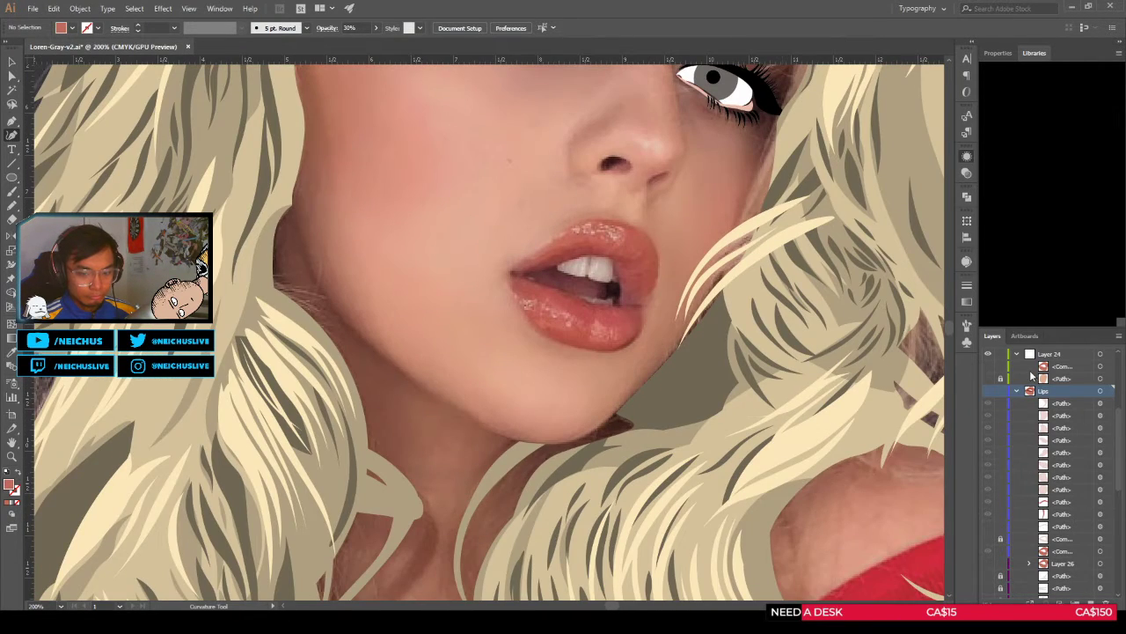
scroll(1033, 377, "up", 1)
left_click(1050, 391)
scroll(643, 344, "up", 1)
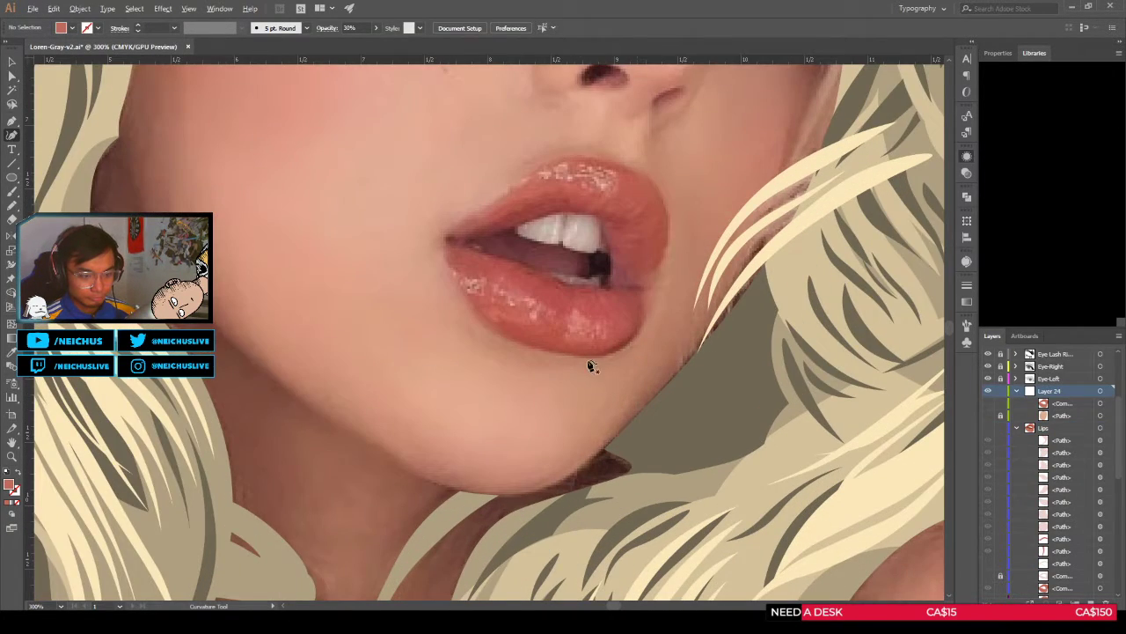
left_click(583, 360)
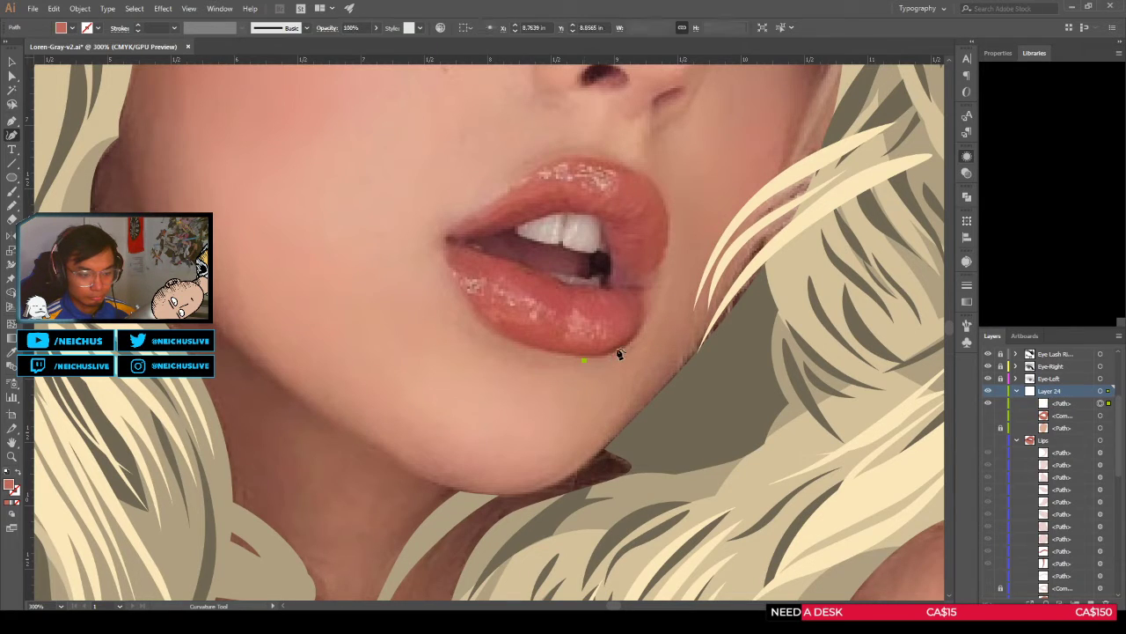
left_click(615, 345)
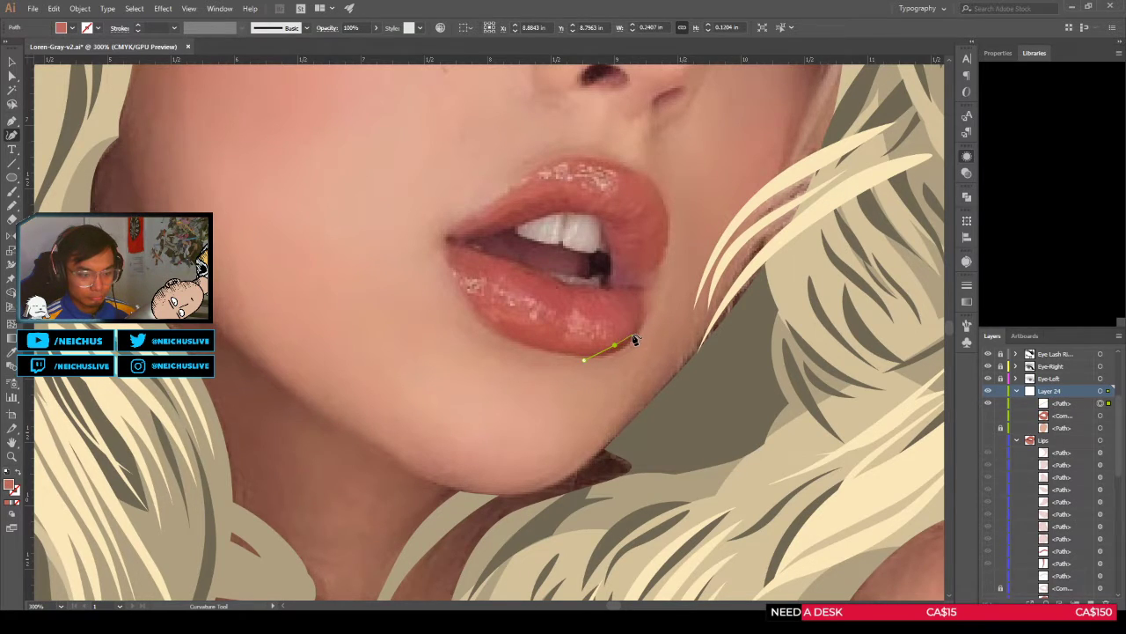
left_click(633, 333)
left_click(638, 323)
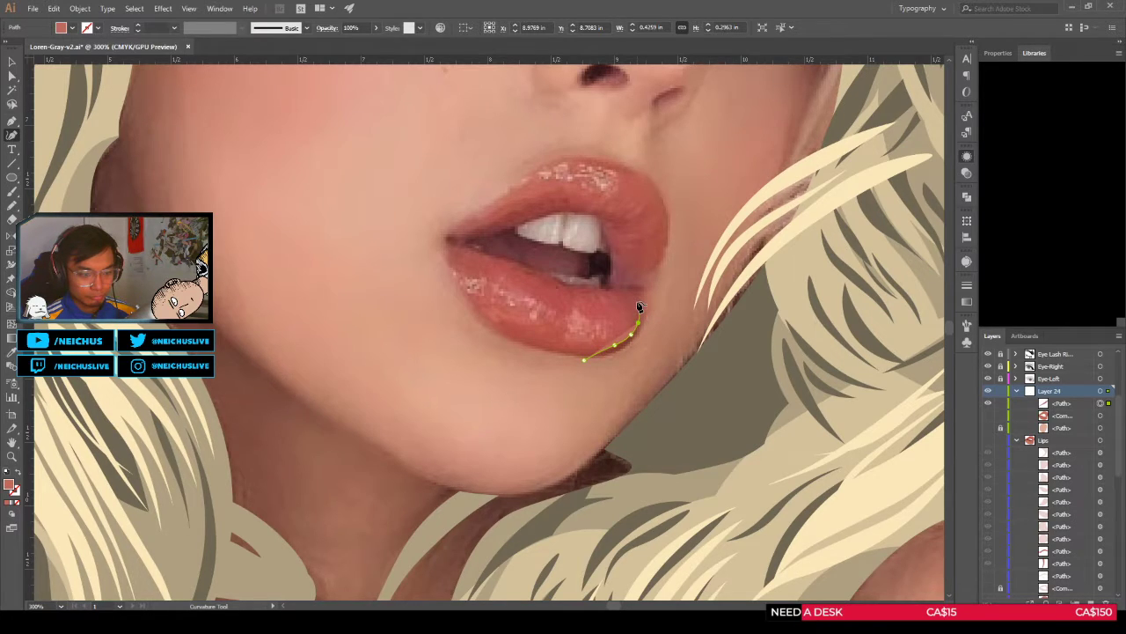
left_click(638, 300)
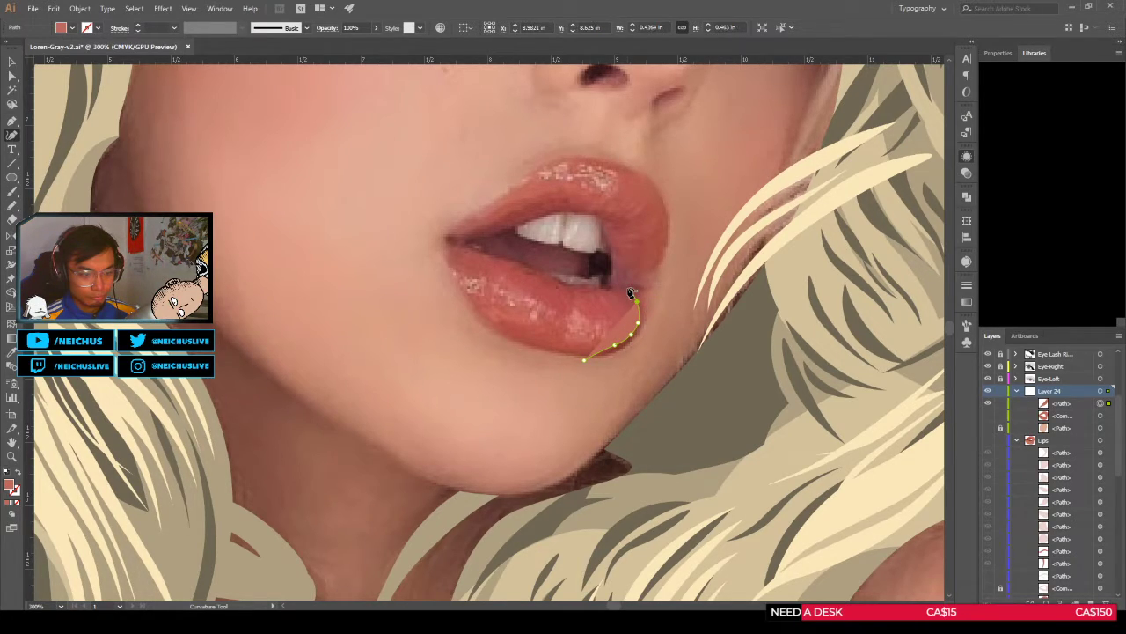
left_click(623, 286)
Step: Extend the shadow path around outside the lower lip's right edge, making the shape about 0.68 by 0.60 in, and refine its inner curve
left_click(660, 289)
left_click(670, 315)
left_click(641, 351)
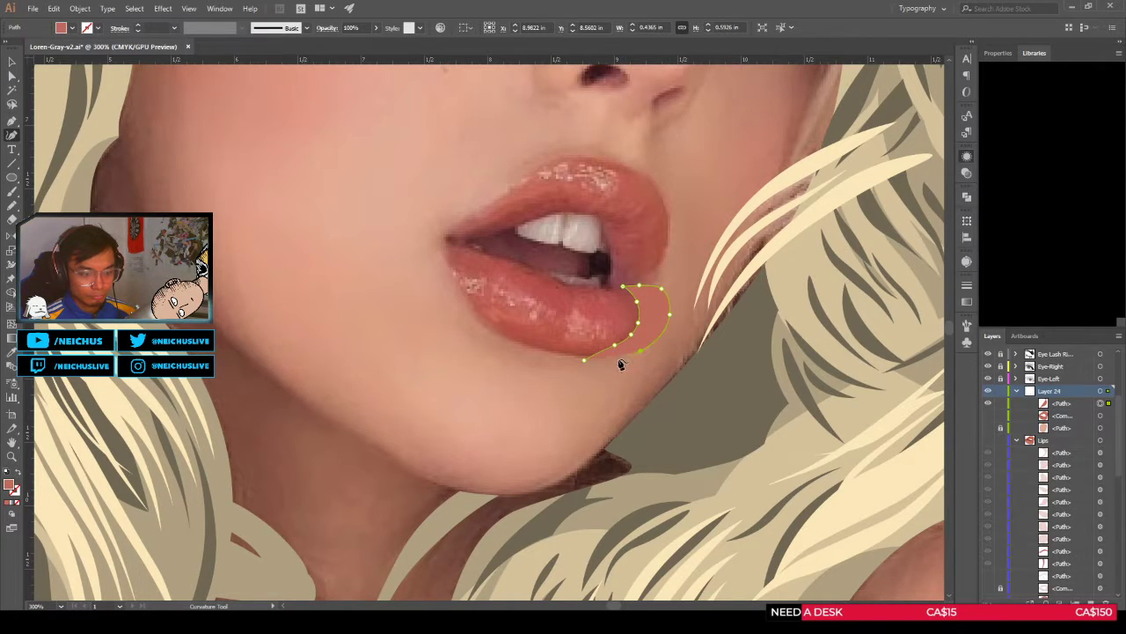
left_click(621, 359)
left_click_drag(615, 346, 615, 348)
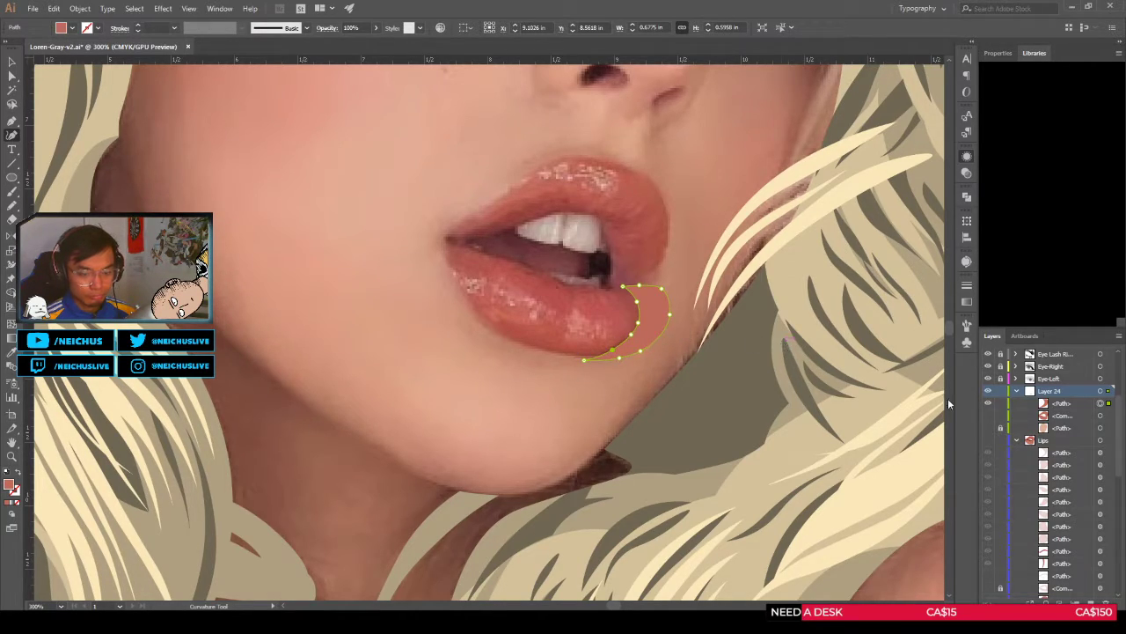
Step: Show Layer 24's compound lips path and use it with Shape Builder to trim away the shadow shape's area outside the lips
left_click(988, 416)
left_click(1107, 416, "shift")
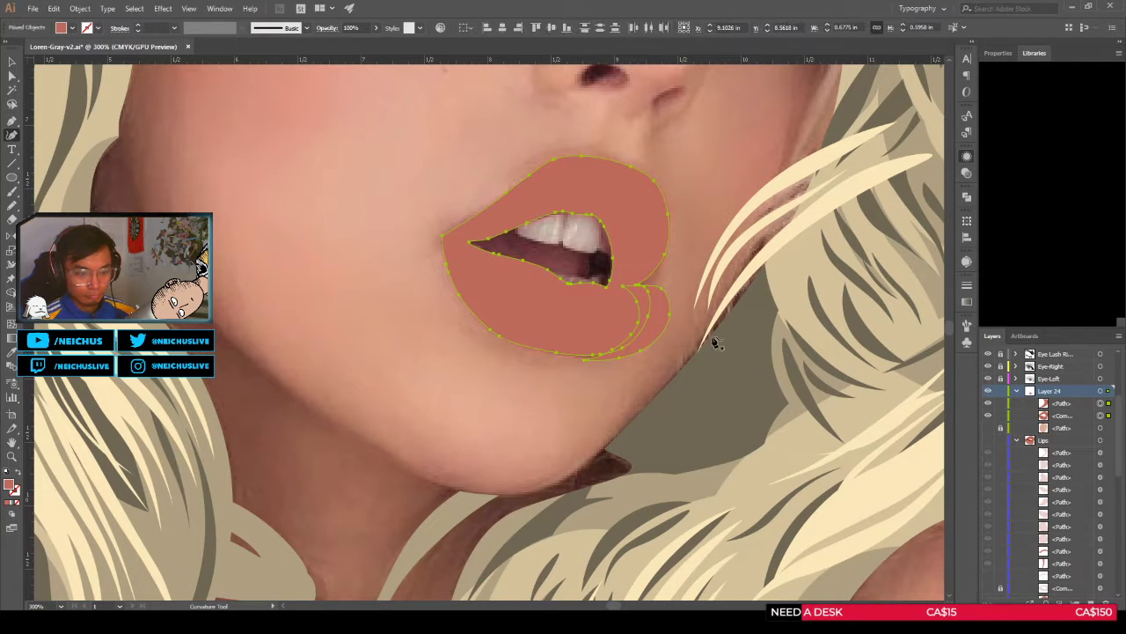
key("shift+m")
scroll(661, 315, "up", 1)
mouse_move(661, 318)
left_mouse_down()
mouse_move(648, 292)
mouse_move(621, 276)
left_mouse_up()
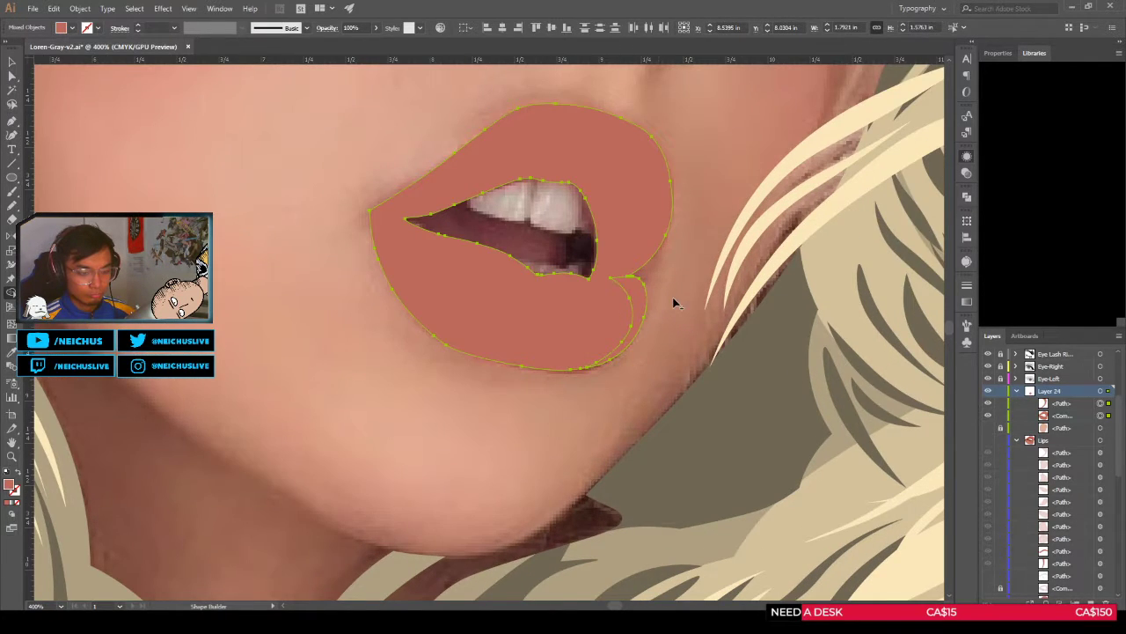
Step: Fill the trimmed crescent along the lower lip's right edge with a deep red
key("a")
scroll(669, 295, "up", 2)
left_click(607, 284)
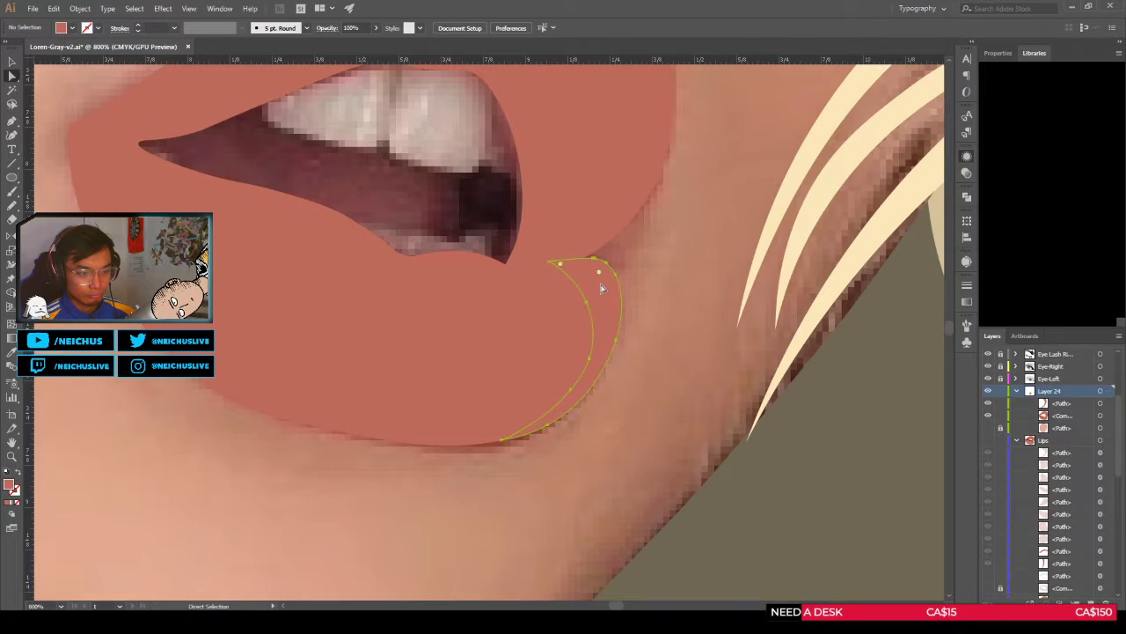
scroll(611, 284, "down", 2)
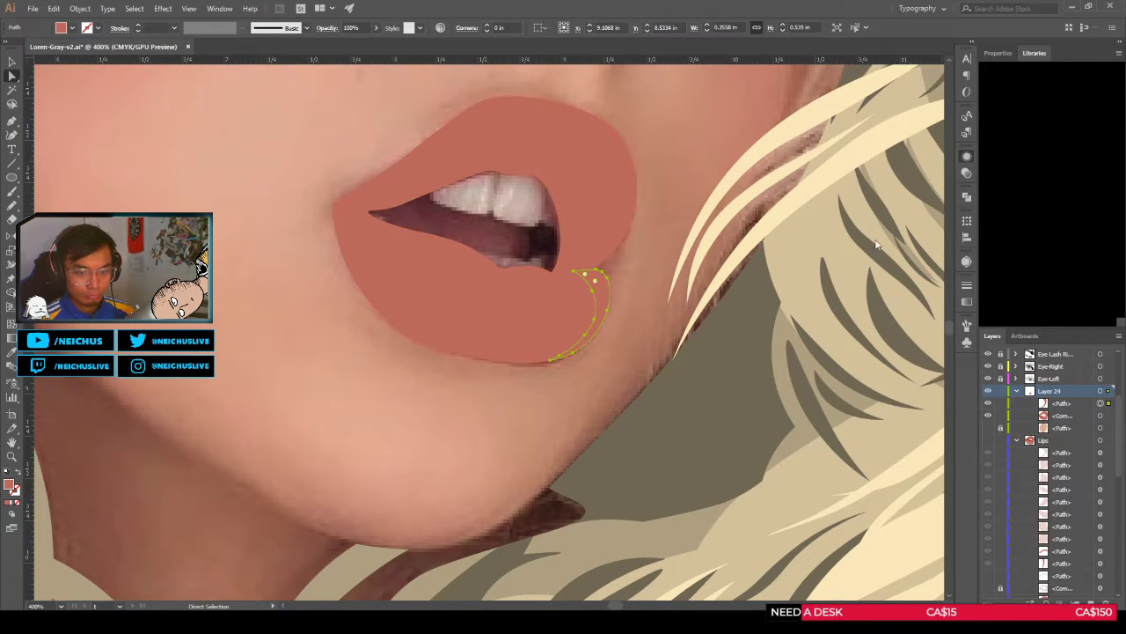
key("ctrl+z")
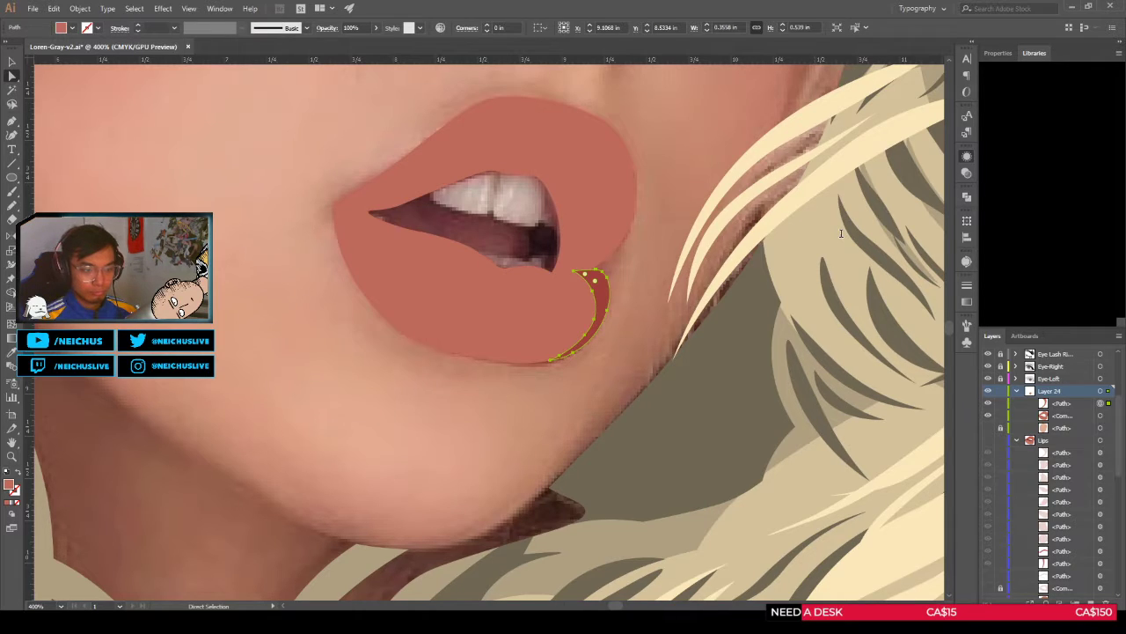
left_click(729, 262)
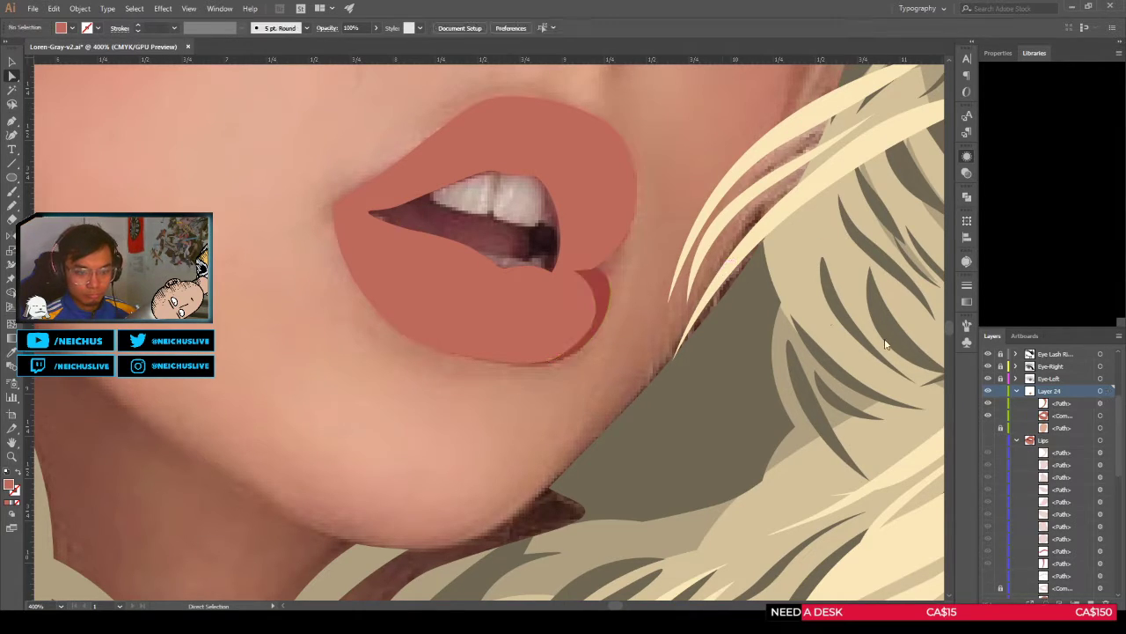
Step: Show the Lips layer, move the deep red crescent into it in place, and hide Layer 24's compound lips path
left_click(1099, 403)
key("Delete")
left_click(988, 429)
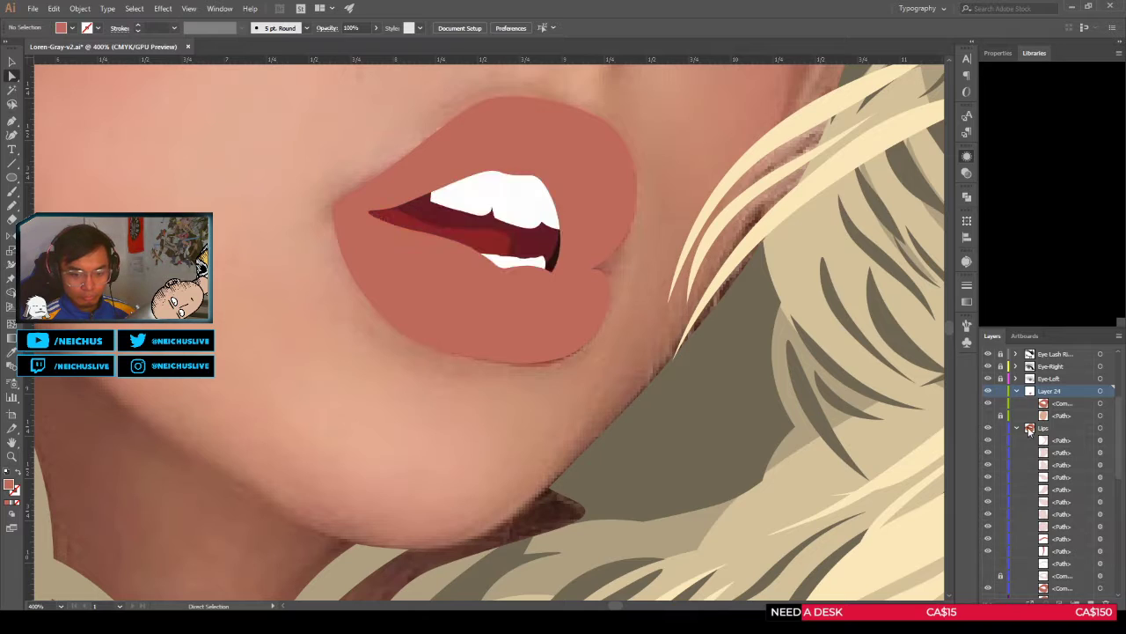
key("ctrl+z")
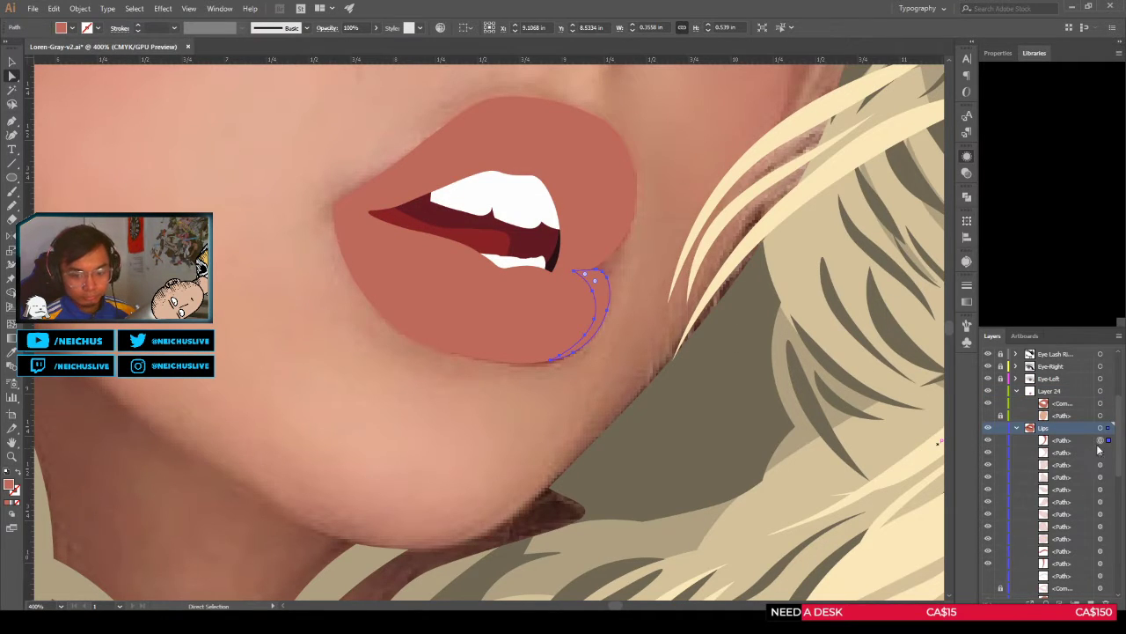
left_click(1098, 441)
left_click(988, 404)
left_click(694, 288)
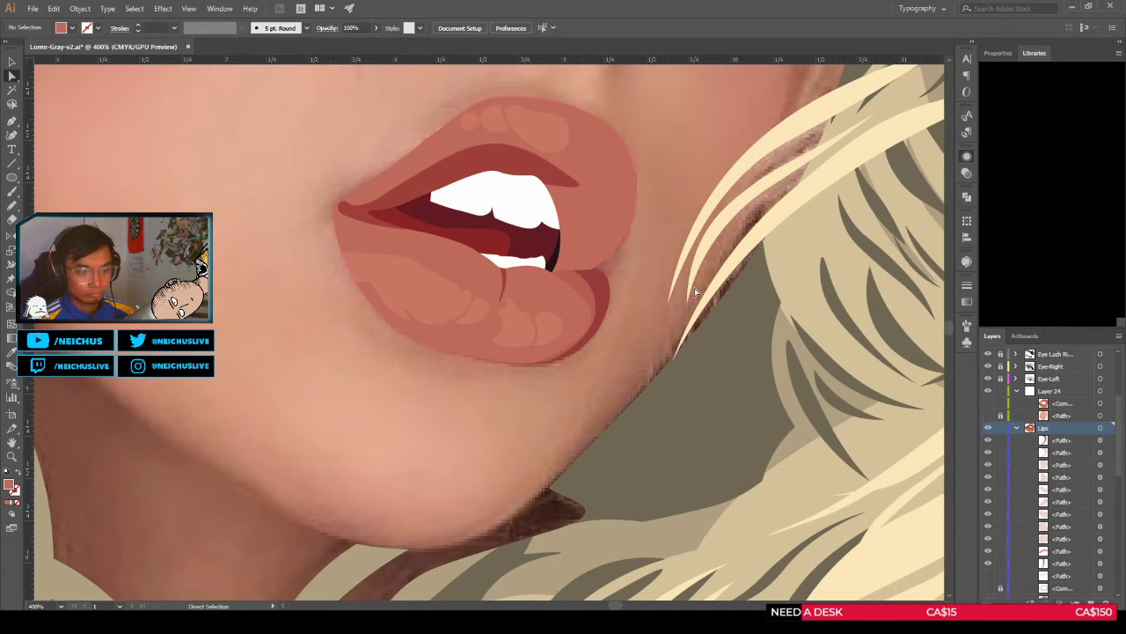
Step: Examine the lips at several zoom levels and compare them with the photo by switching the Lips layer off and on
scroll(694, 288, "down", 4)
scroll(694, 290, "down", 1)
scroll(694, 287, "up", 1)
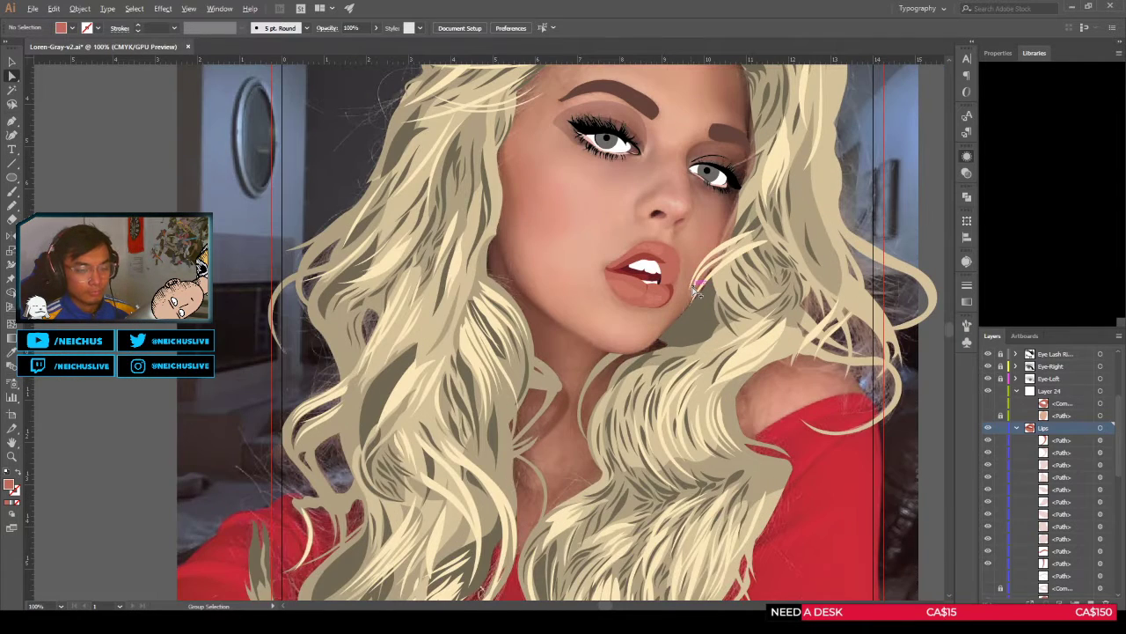
scroll(695, 291, "down", 1)
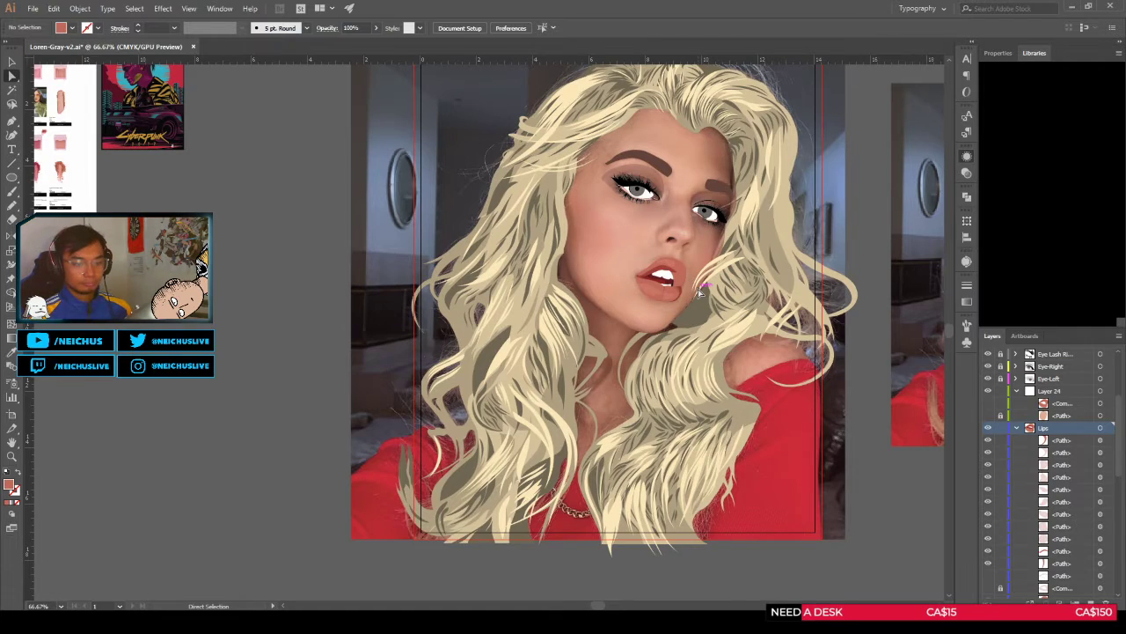
scroll(700, 293, "up", 2)
scroll(661, 249, "up", 1)
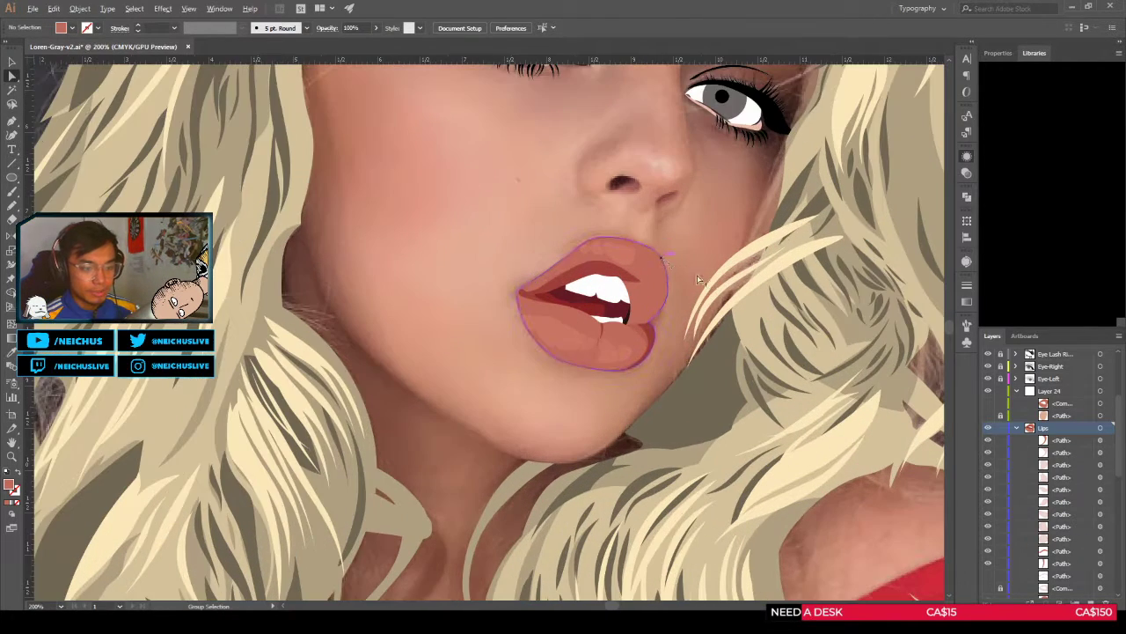
left_click(988, 427)
left_click(987, 428)
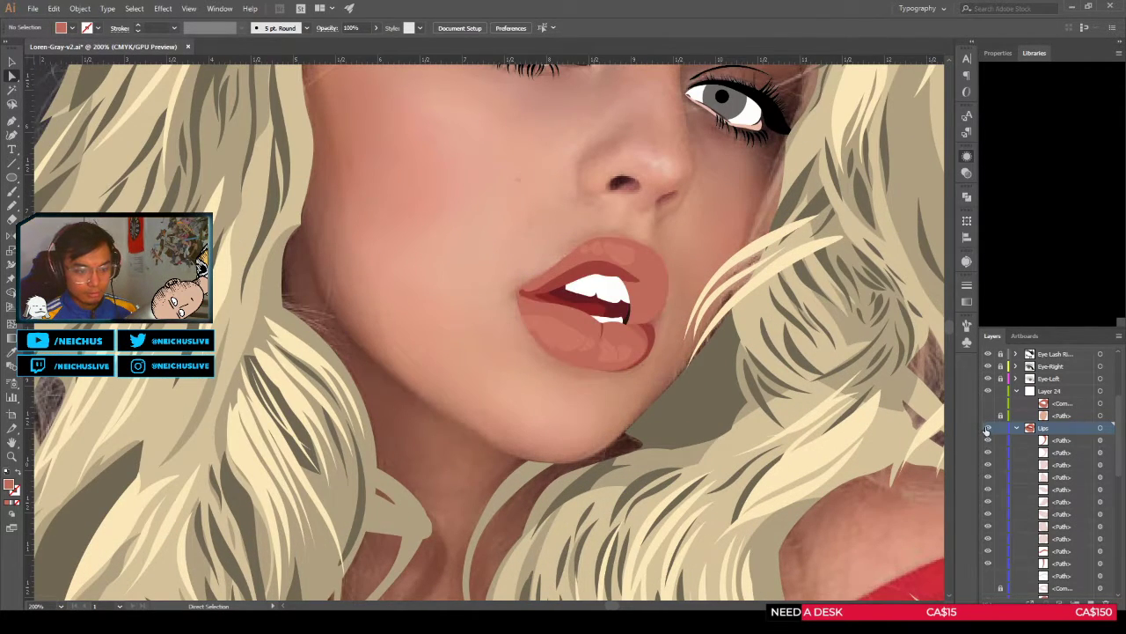
left_click(988, 428)
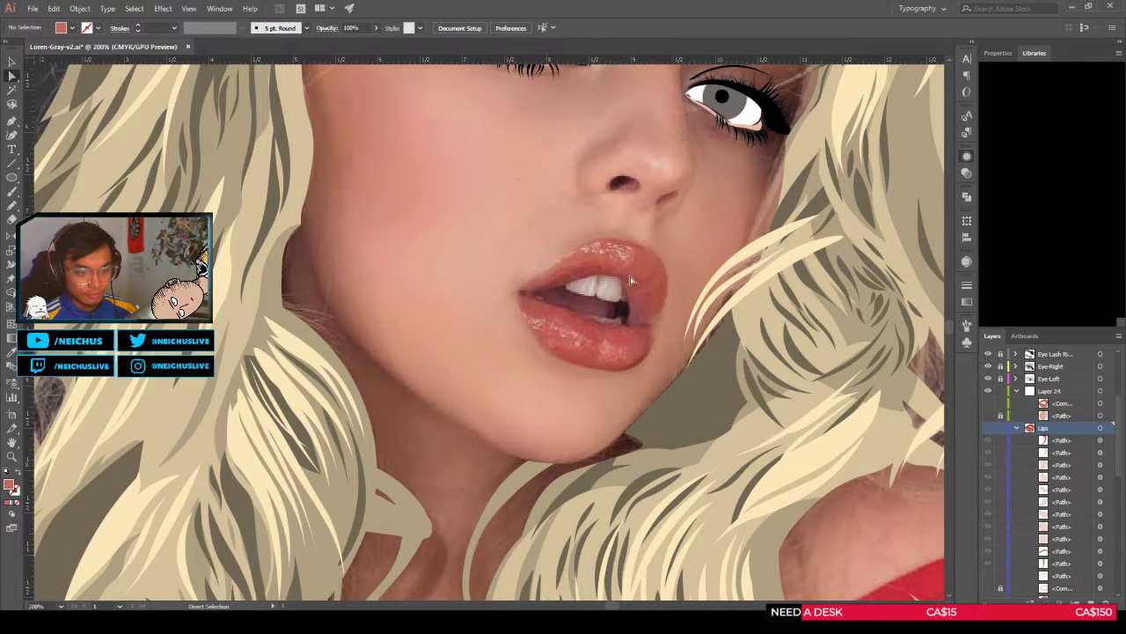
scroll(641, 281, "down", 1)
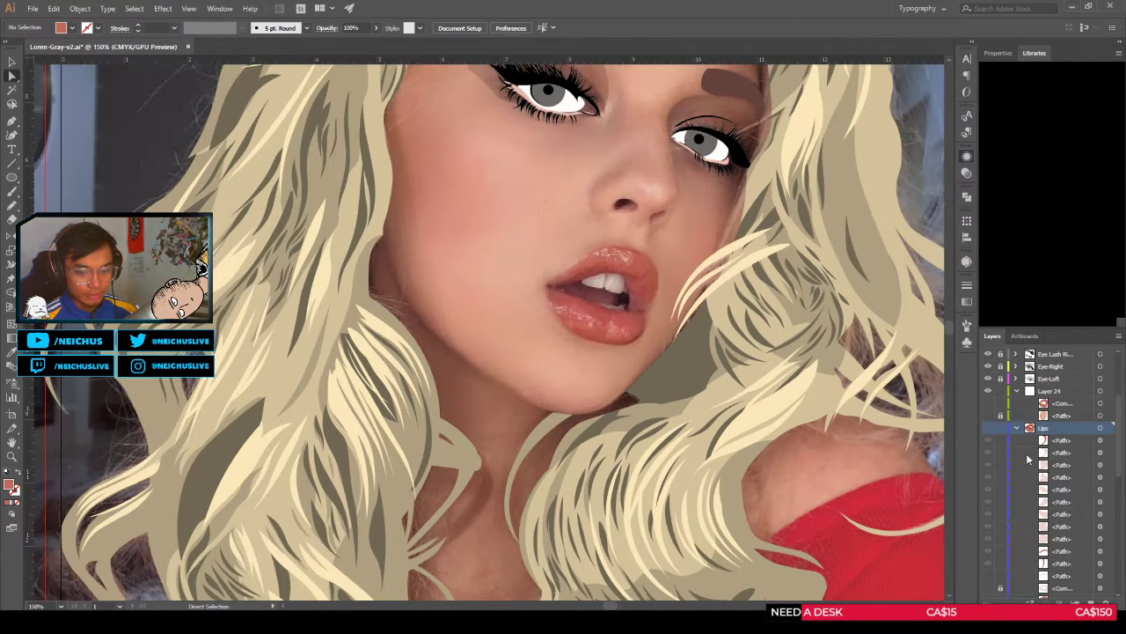
left_click(987, 428)
left_click(987, 427)
left_click(987, 427)
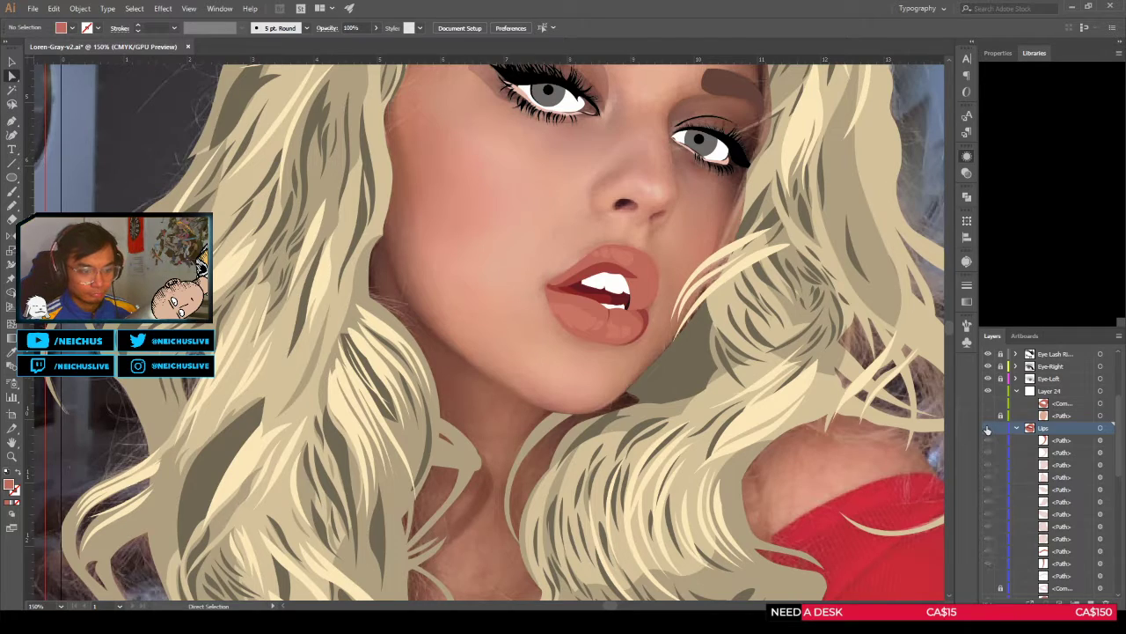
left_click(988, 427)
left_click(987, 428)
left_click(987, 427)
left_click(987, 428)
left_click(987, 428)
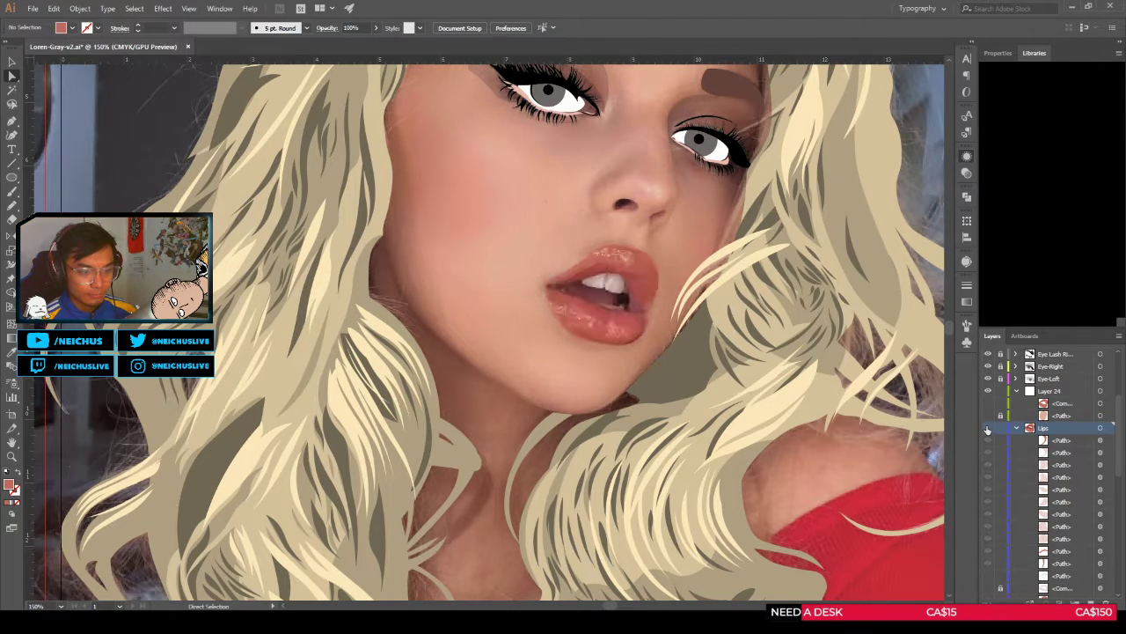
Step: Show the Lips layer again and check the finished lips against the photo at several zoom levels
key("shift+grave")
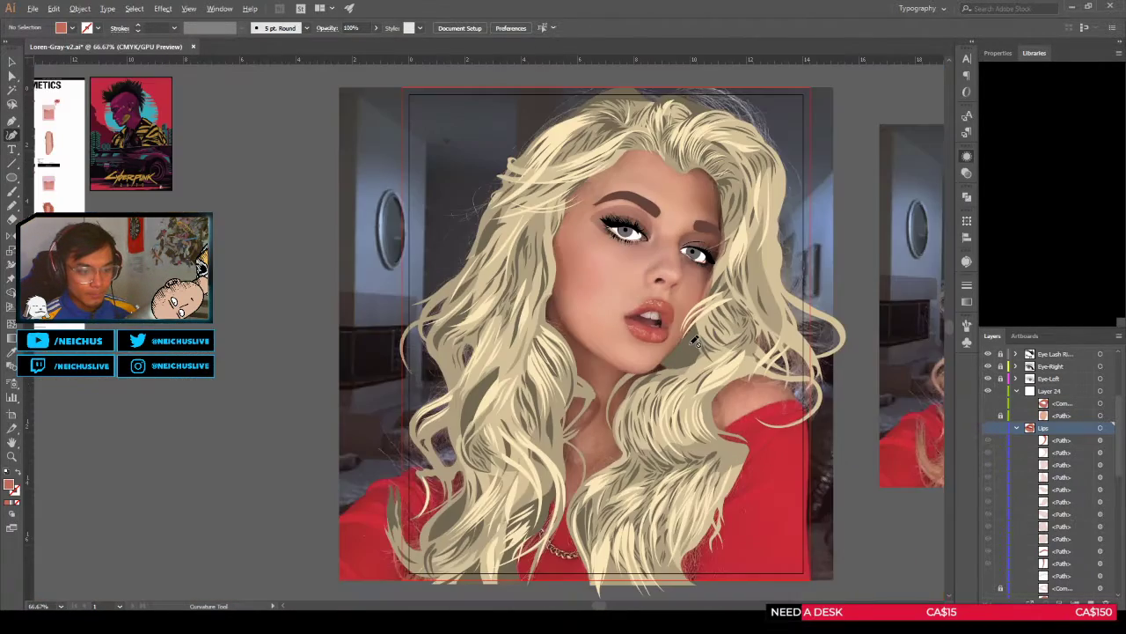
key("ctrl+0")
key("ctrl+1")
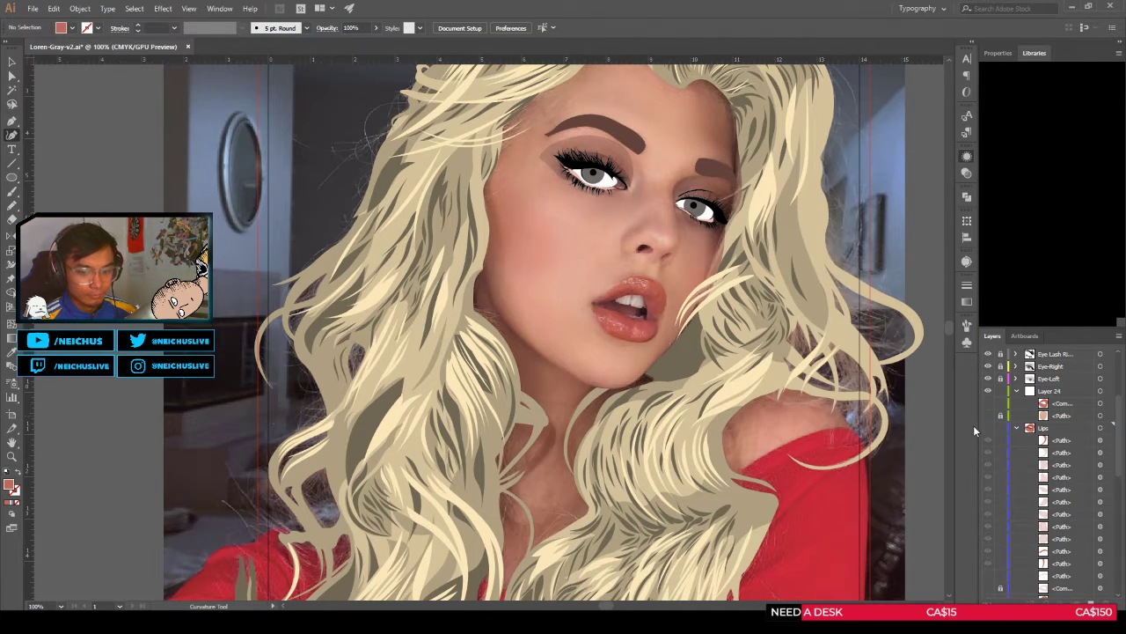
left_click(987, 428)
key("ctrl+alt+0")
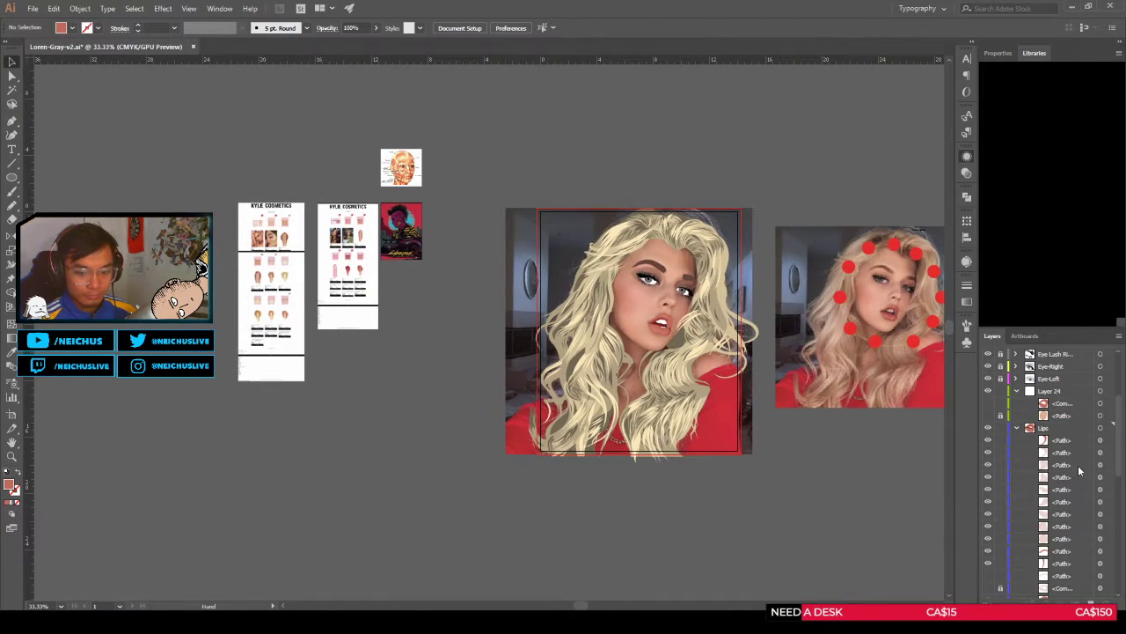
scroll(1078, 471, "down", 4)
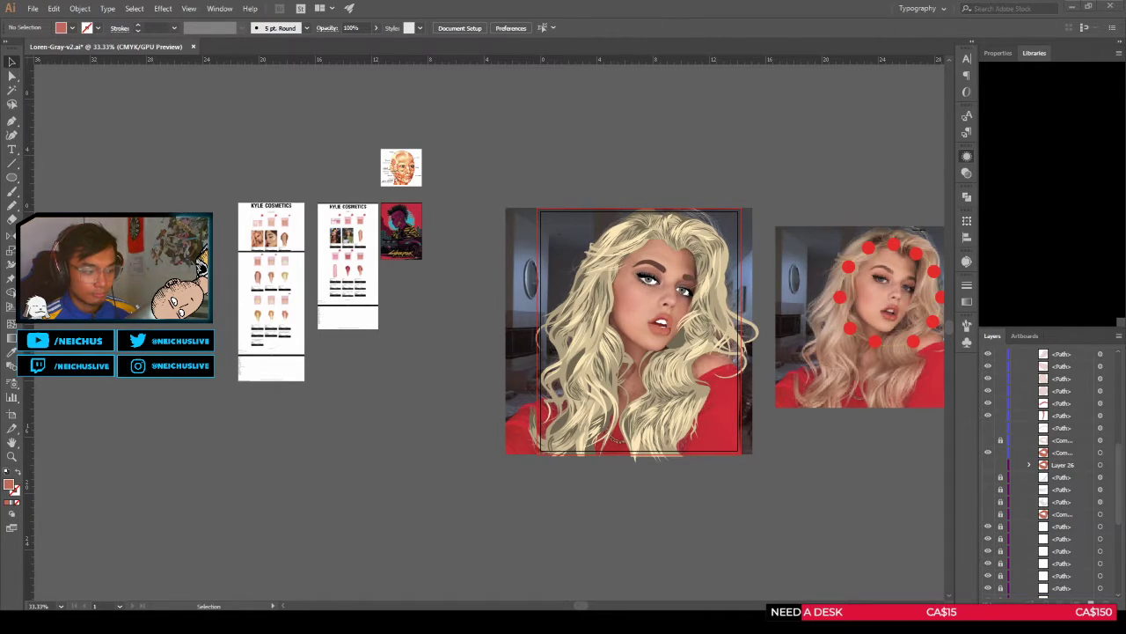
left_click_drag(689, 247, 659, 244)
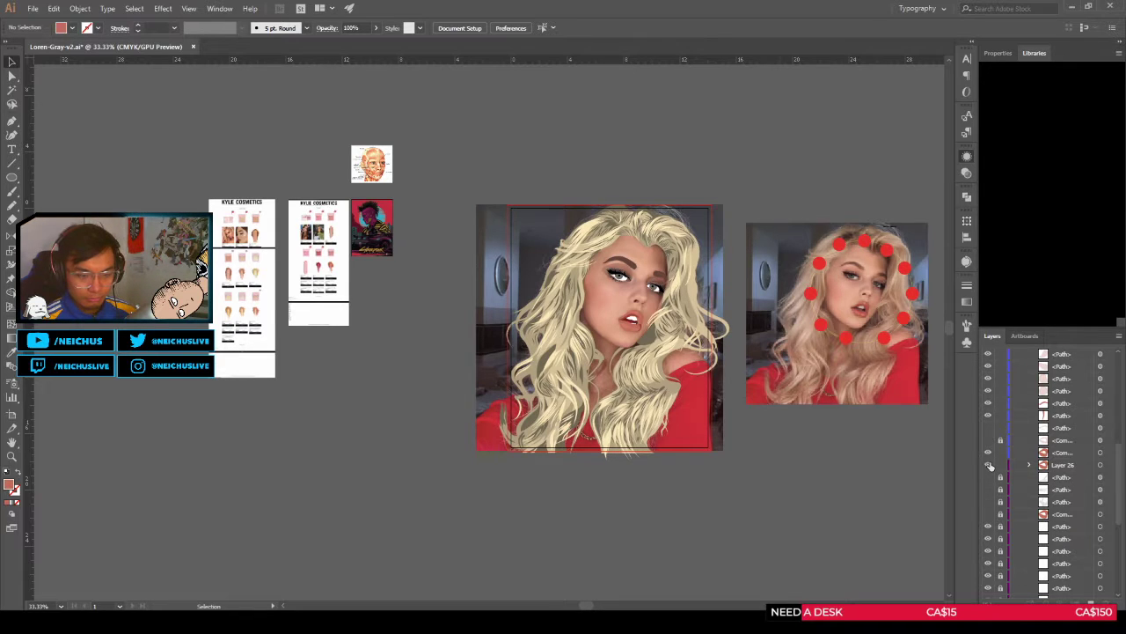
scroll(638, 356, "up", 4)
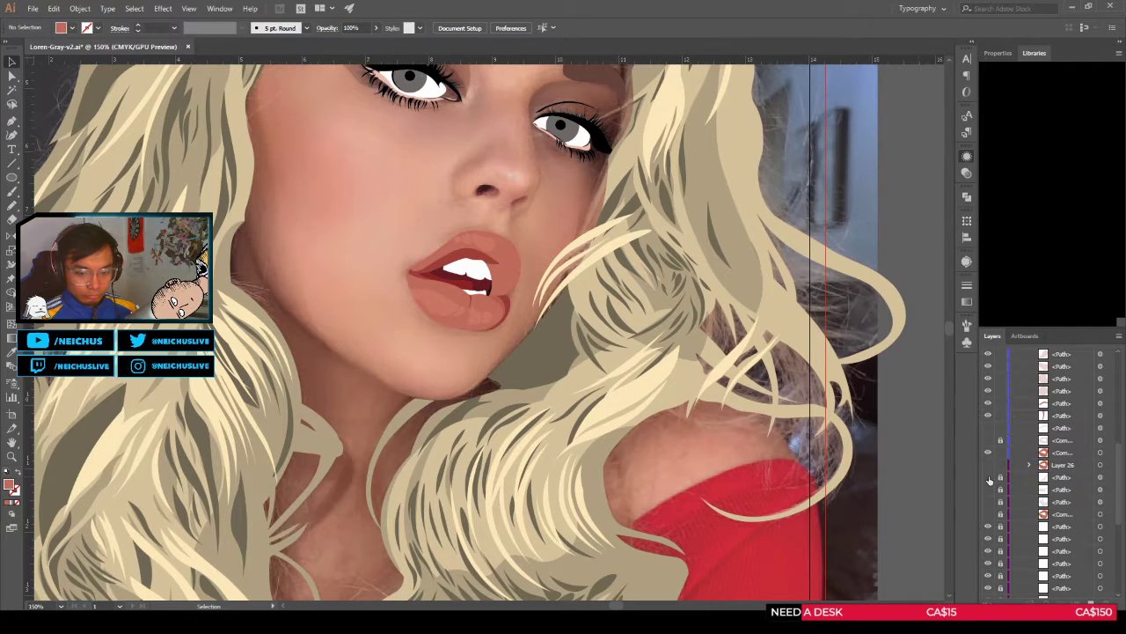
Step: Unlock and delete the three hidden paths and the hidden compound path just below Layer 26, keeping the white teeth path
left_click(988, 526)
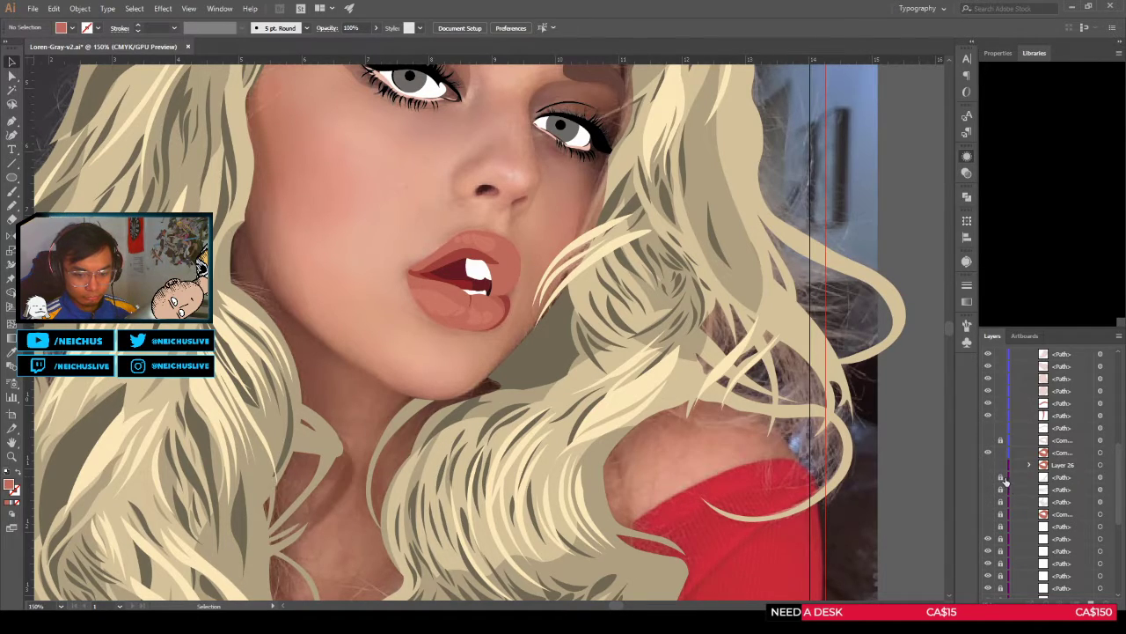
left_click_drag(1000, 478, 1001, 527)
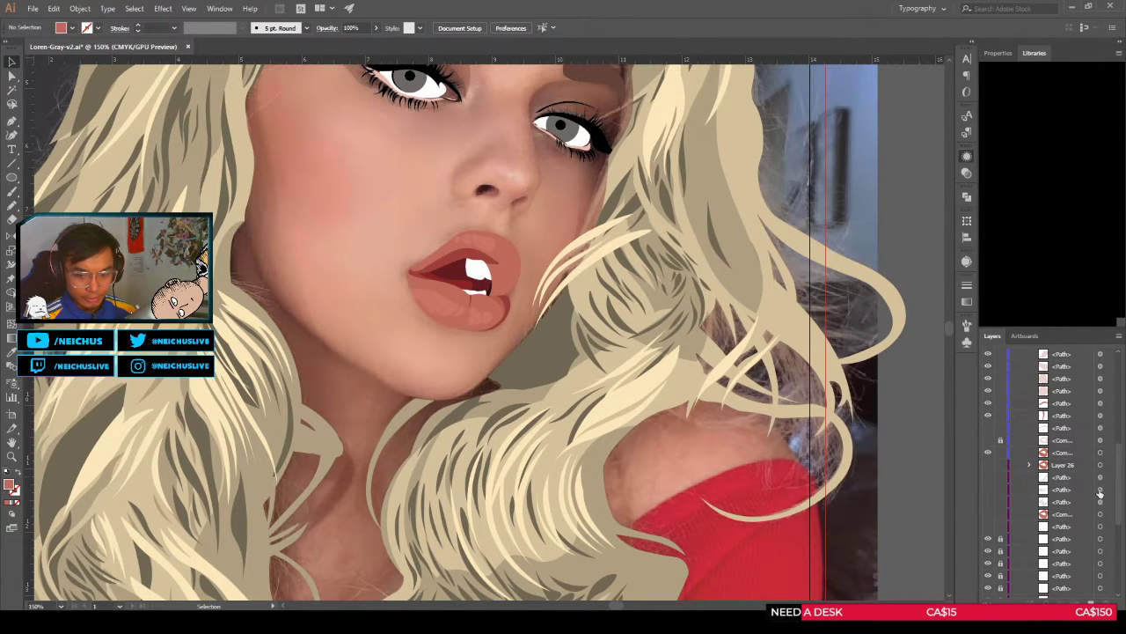
left_click(1060, 478)
left_click(1063, 502, "shift")
left_click(1063, 513, "shift")
left_click(1064, 526, "shift")
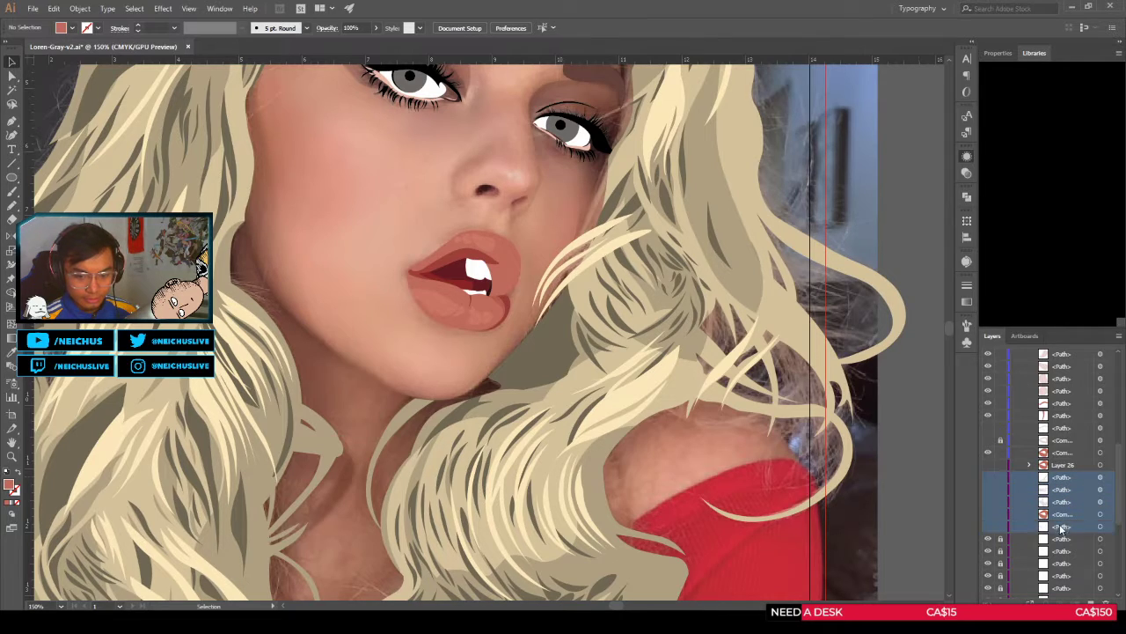
left_click(987, 527)
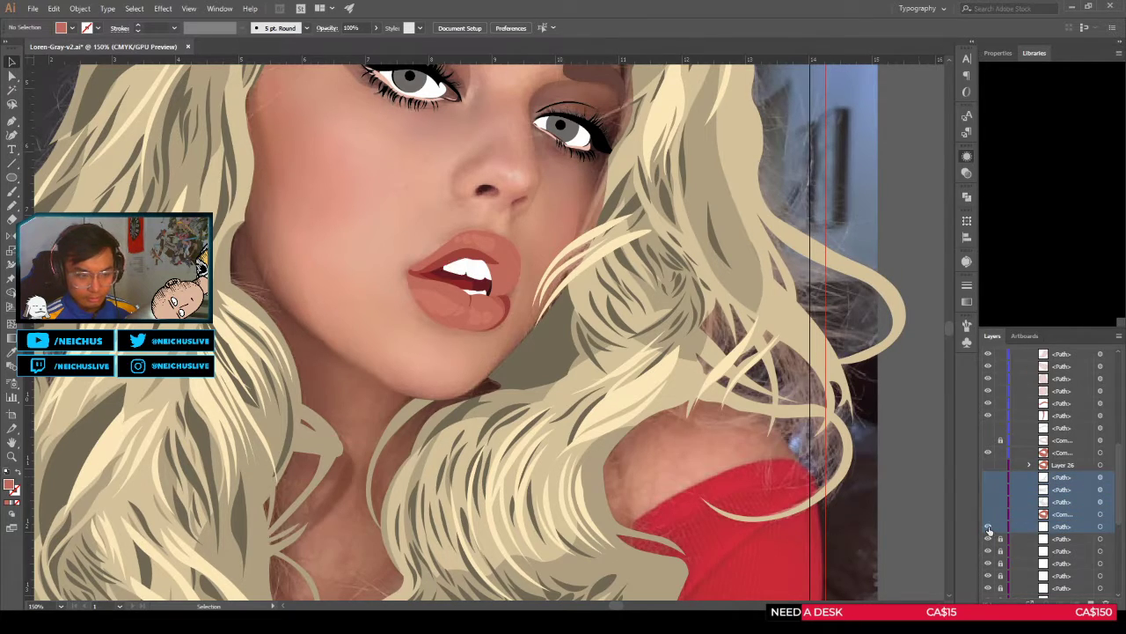
left_click(1063, 524, "ctrl")
scroll(1109, 597, "down", 1)
left_click_drag(1110, 597, 1106, 603)
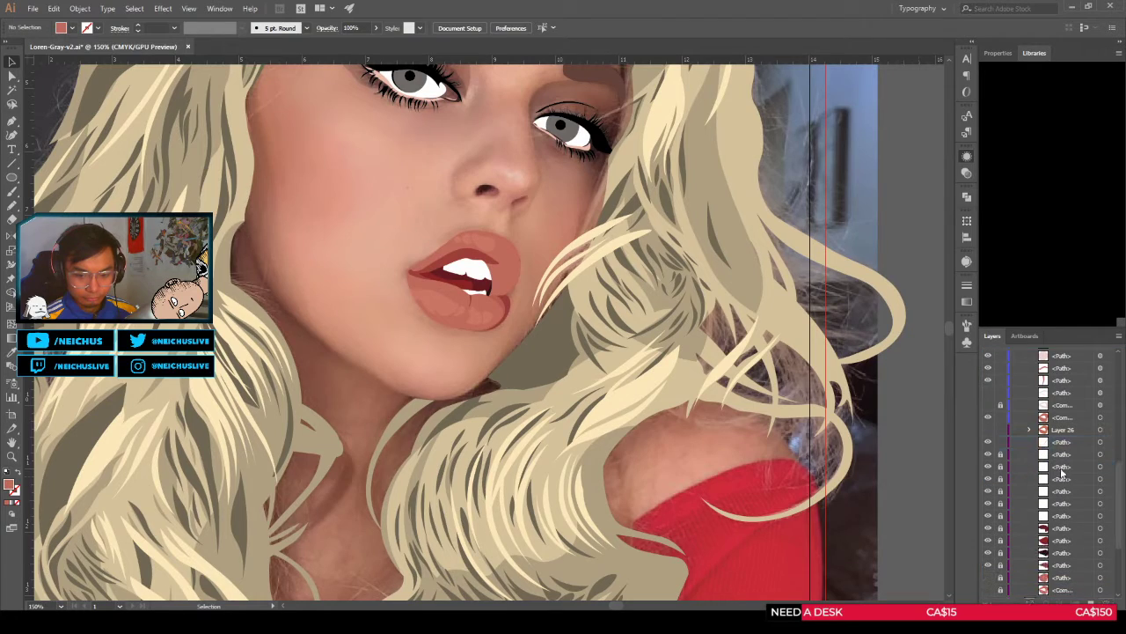
Step: Unlock and delete the hidden compound path at the end of the Lips layer and save the document
scroll(1056, 504, "down", 2)
left_click(988, 454)
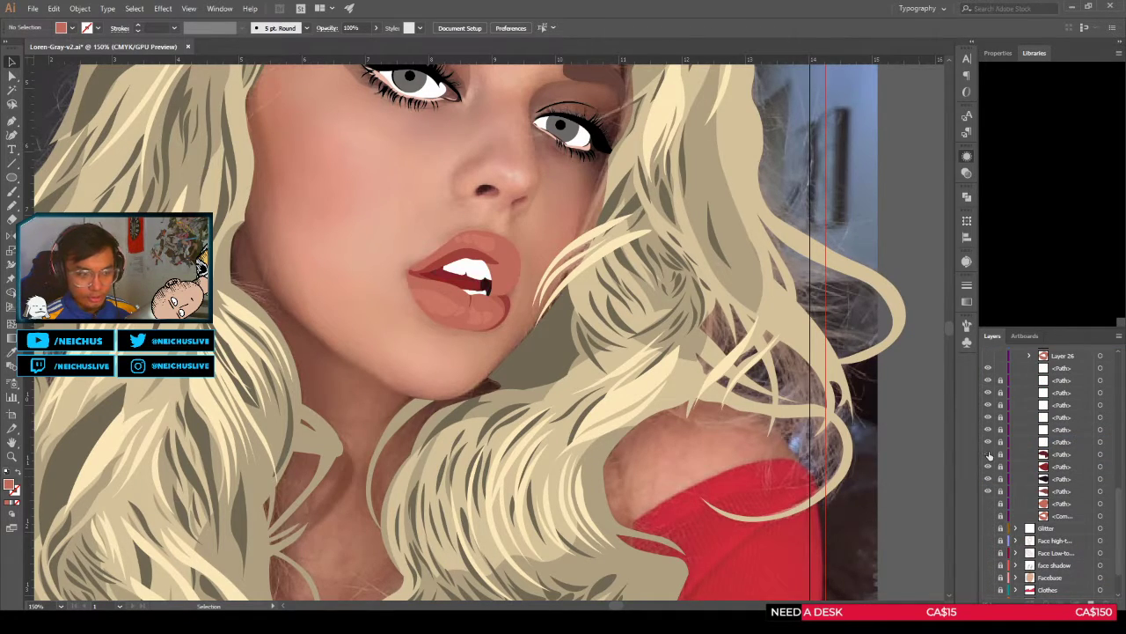
left_click(989, 455)
scroll(987, 454, "down", 3)
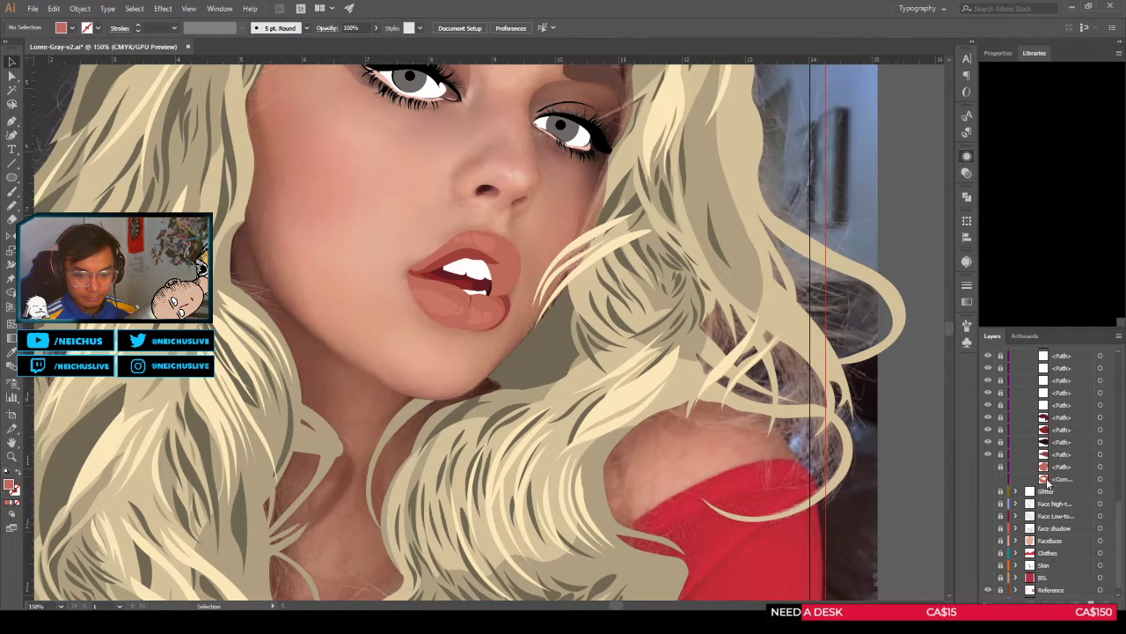
scroll(1049, 480, "down", 1)
scroll(1048, 476, "up", 5)
key("a")
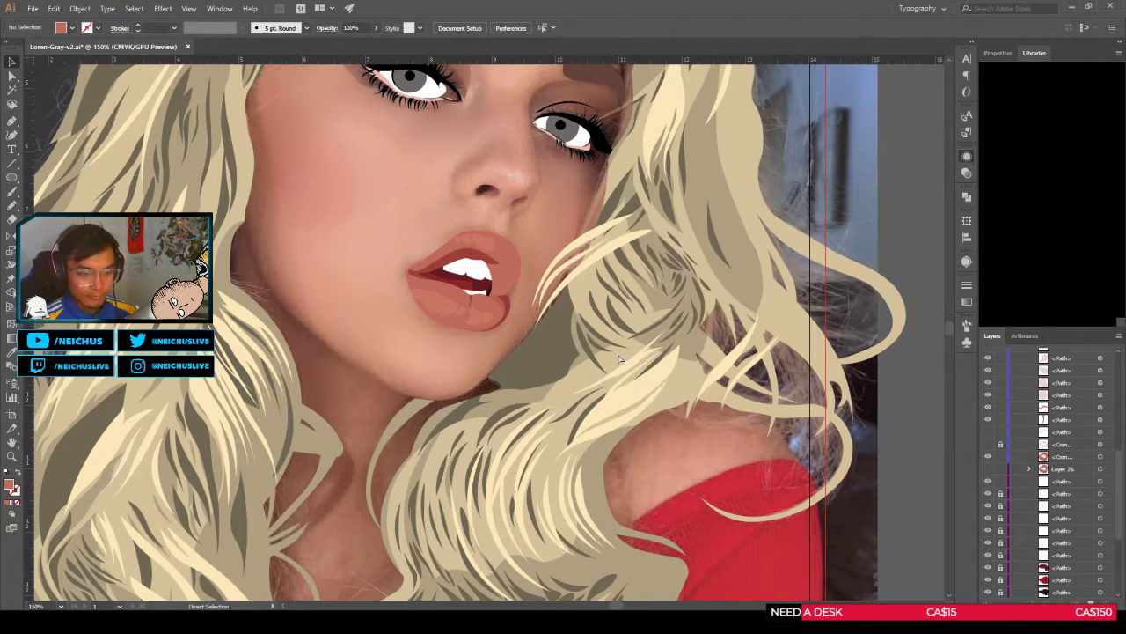
key("ctrl+s")
Step: Show the hidden layers from Glitter through BG to view the full vector portrait
scroll(528, 311, "down", 6)
scroll(528, 318, "up", 2)
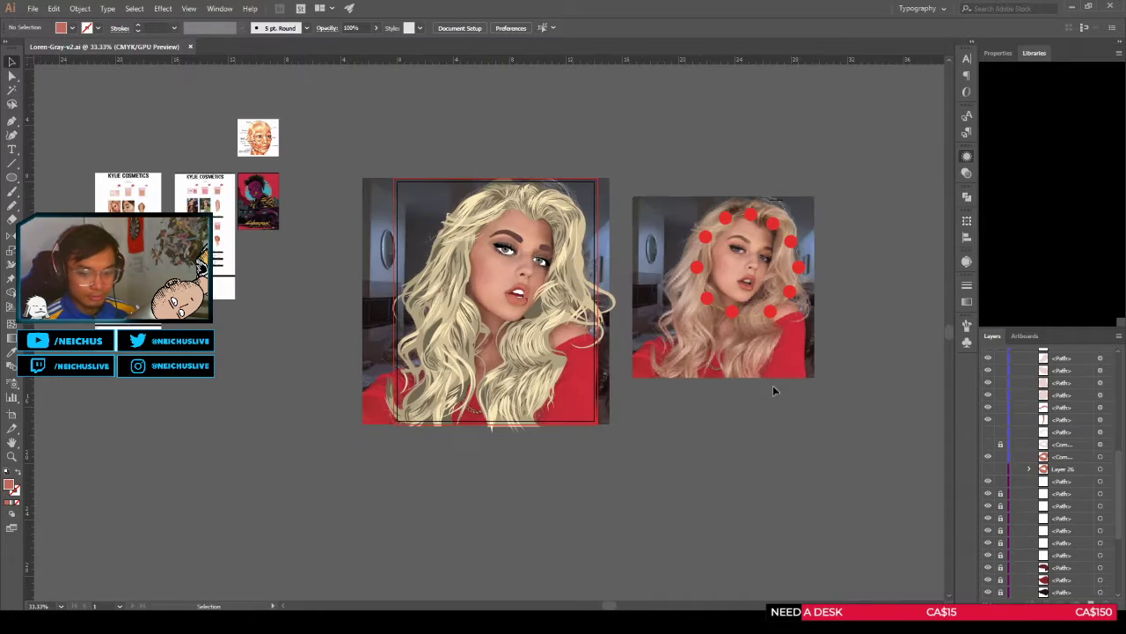
scroll(1013, 478, "down", 4)
scroll(1014, 478, "up", 6)
scroll(1014, 483, "down", 10)
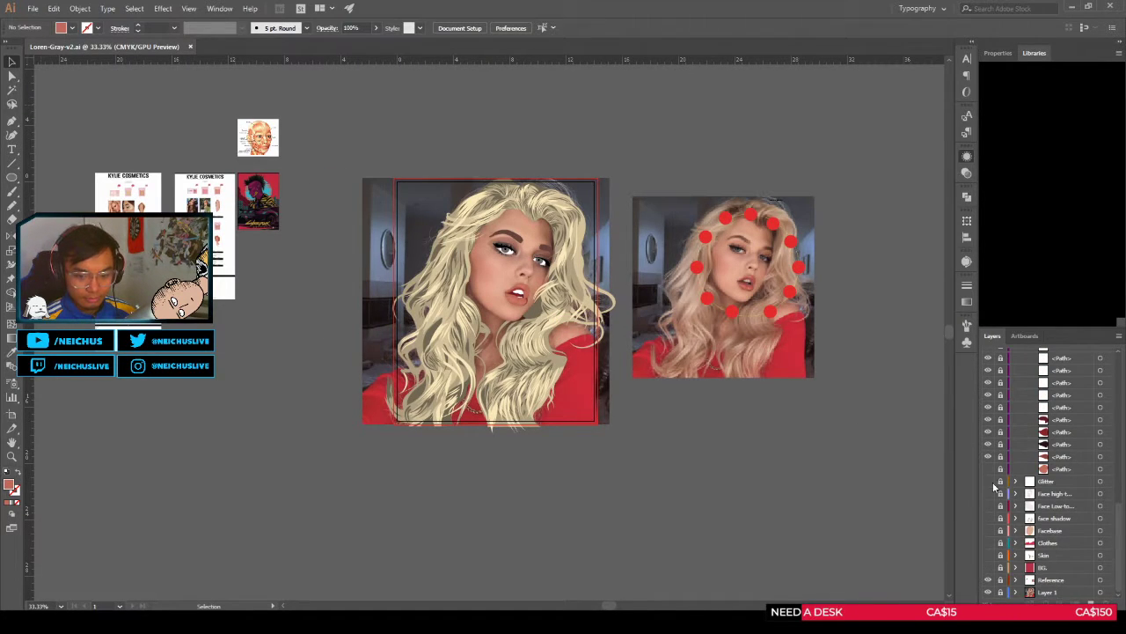
left_click(988, 482)
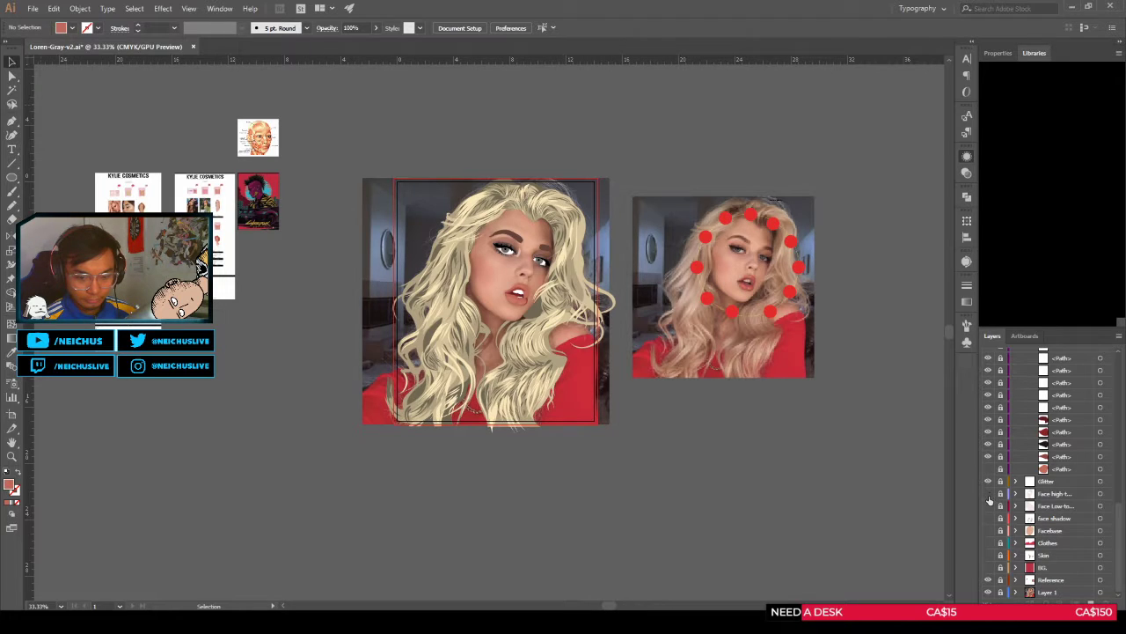
left_click_drag(988, 495, 990, 571)
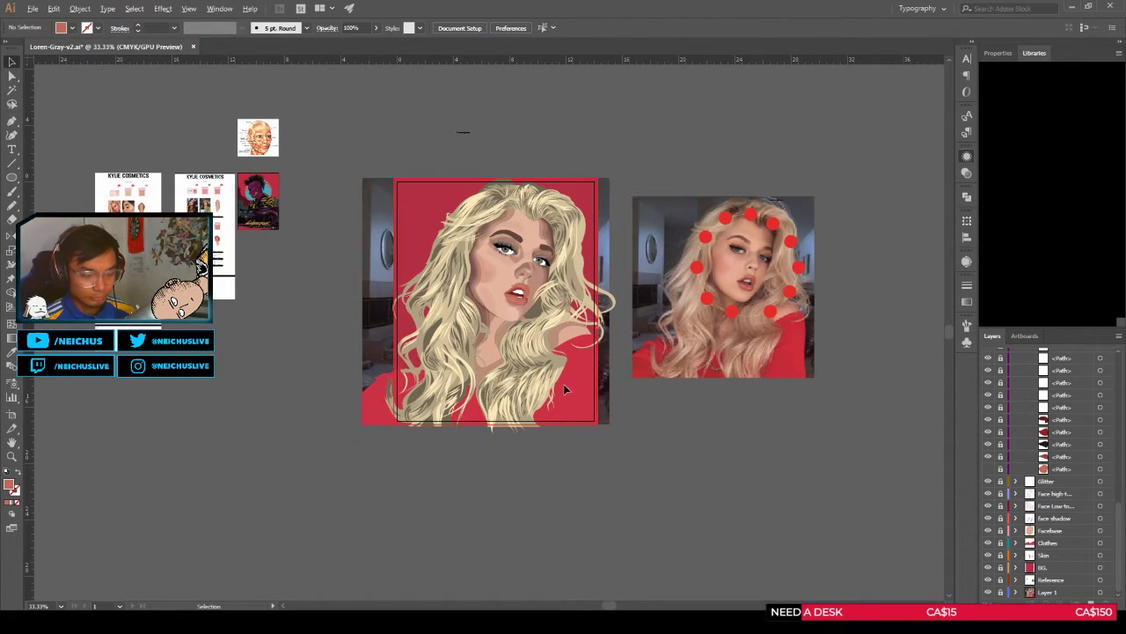
scroll(563, 383, "up", 4)
scroll(571, 367, "down", 2)
left_click_drag(583, 362, 568, 369)
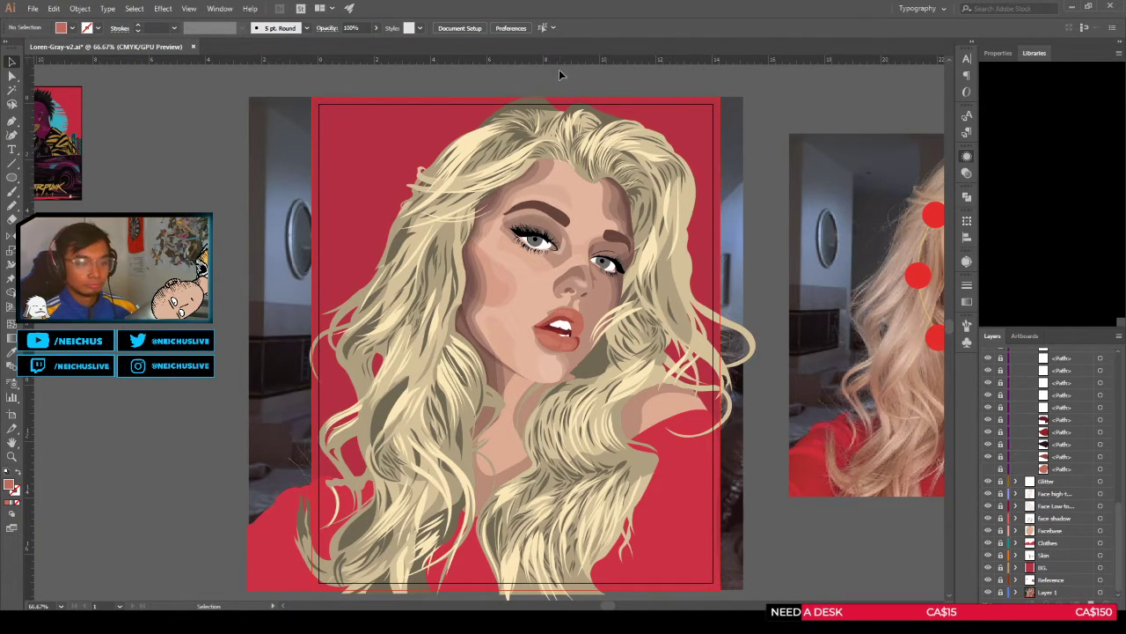
Step: Collapse and lock the Lips layer
scroll(514, 260, "up", 3)
scroll(1026, 431, "up", 8)
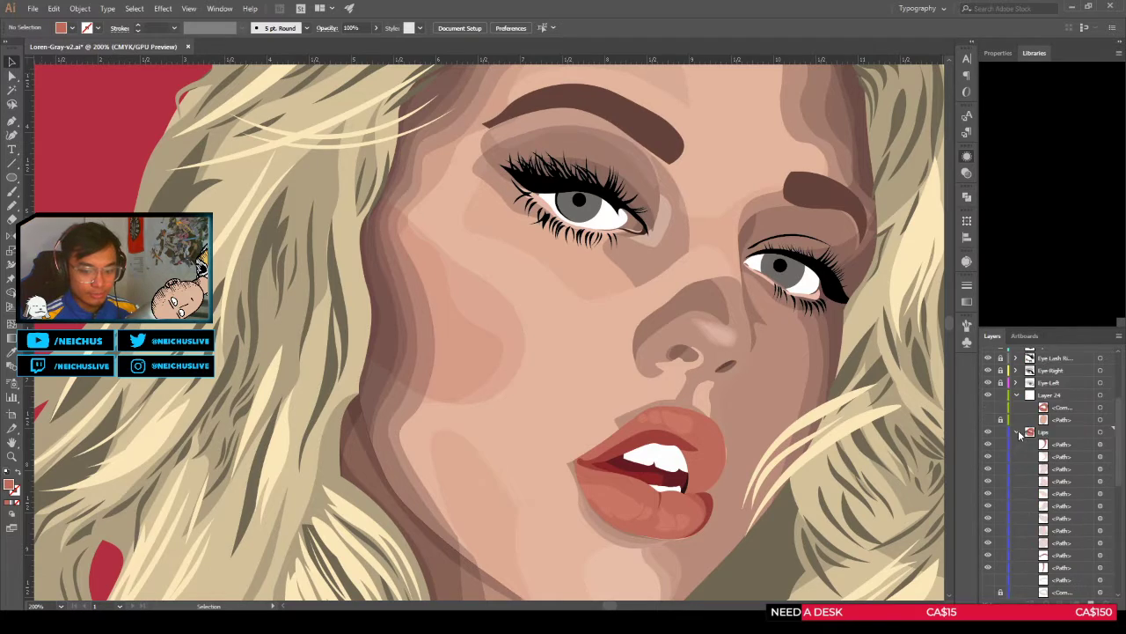
scroll(1021, 448, "up", 2)
left_click(1016, 469)
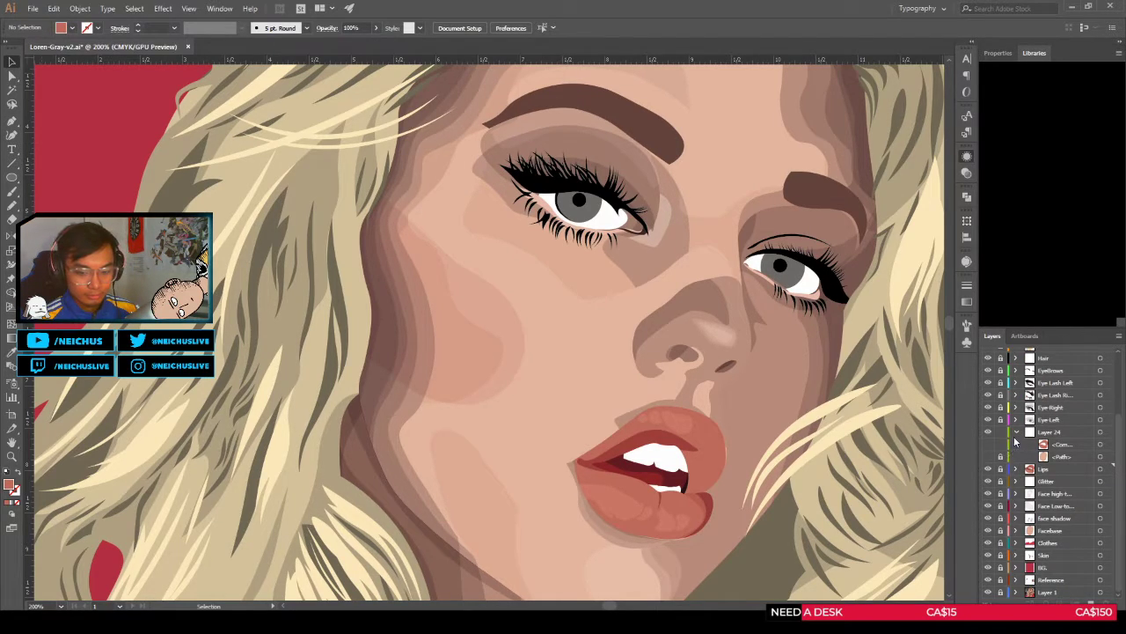
Step: Compare the shaded lips with Layer 24's flat lips path by switching it on and off, and leave that path hidden and locked
left_click(987, 444)
left_click(987, 444)
left_click(987, 444)
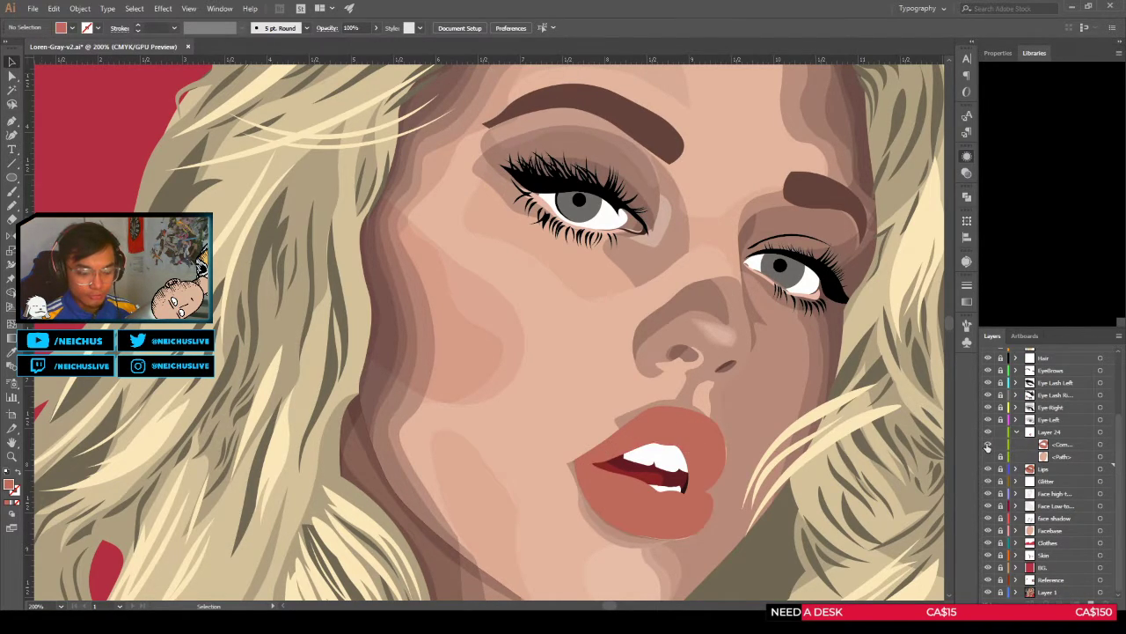
left_click(987, 445)
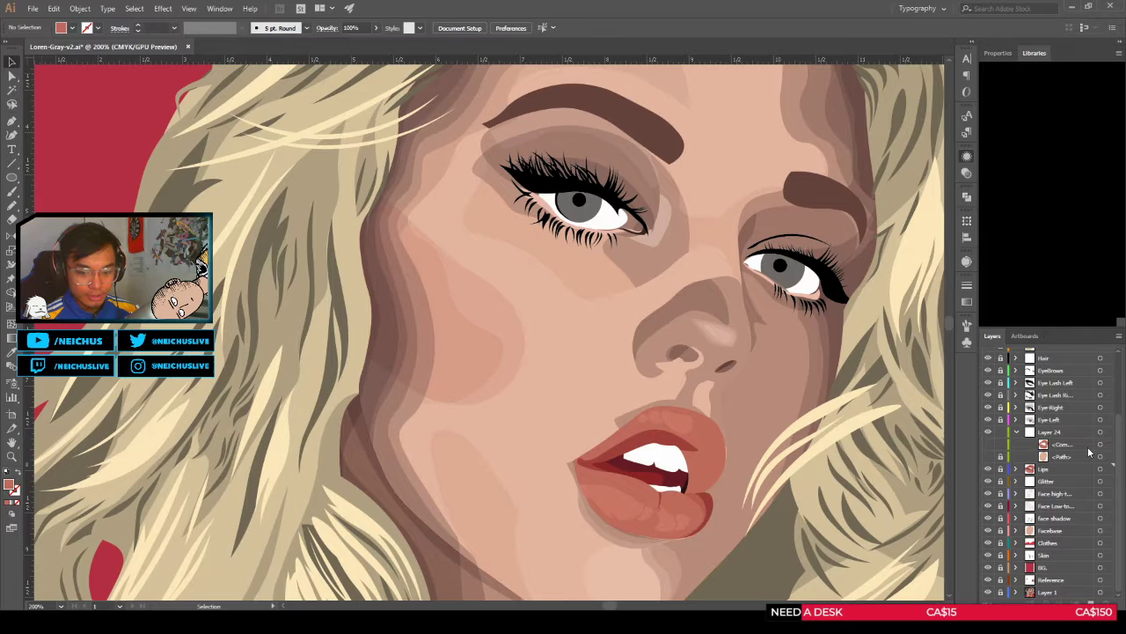
left_click(988, 446)
left_click(988, 445)
left_click(1049, 432)
Step: Examine the whole portrait and the eye beside the wider cheek at several zoom levels, and save the document
left_click_drag(653, 275, 572, 329)
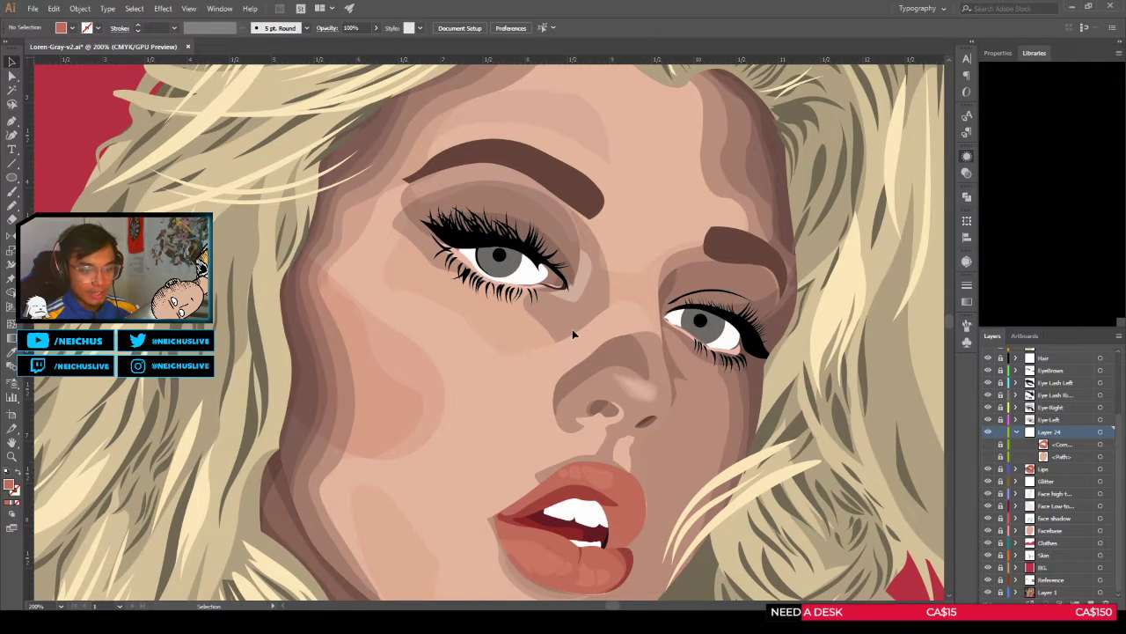
scroll(573, 335, "down", 5)
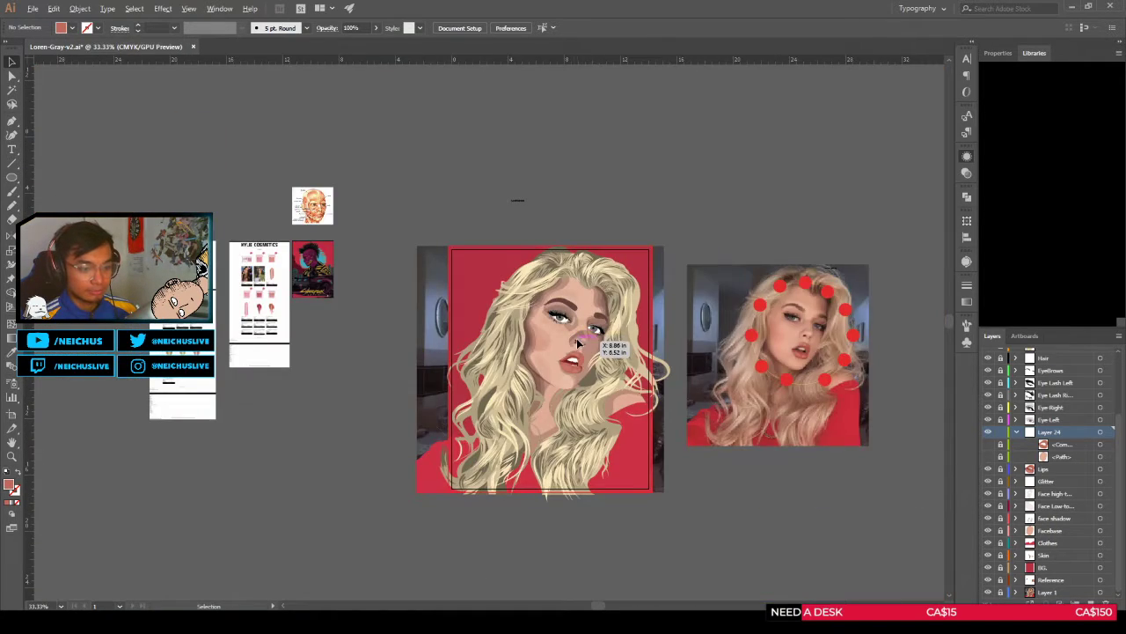
scroll(576, 336, "up", 5)
scroll(562, 275, "down", 3)
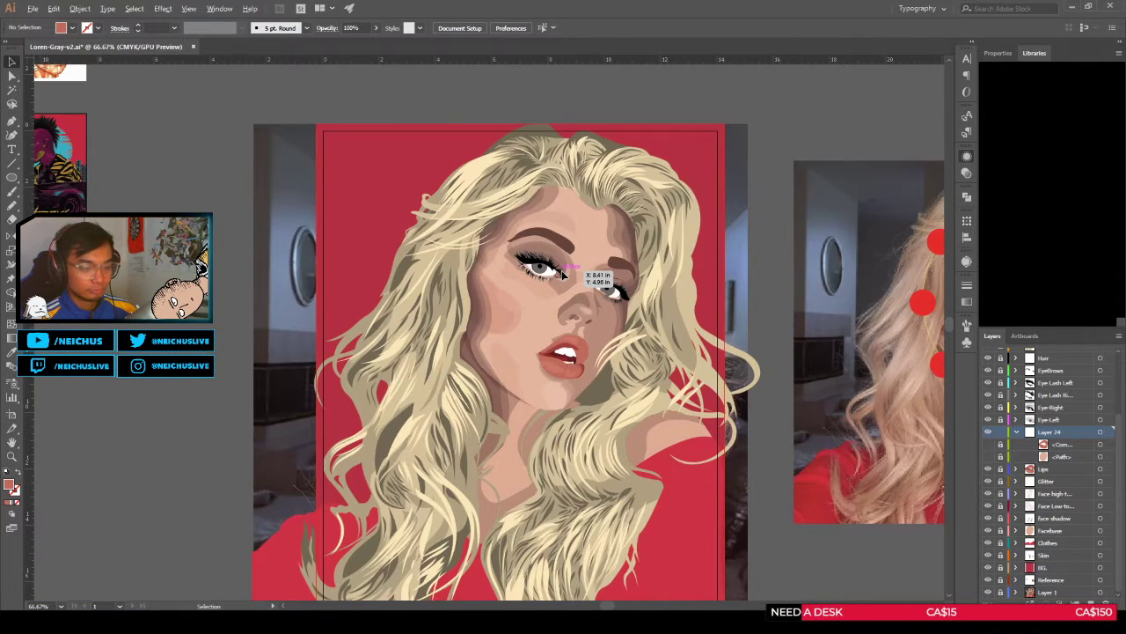
scroll(563, 274, "up", 4)
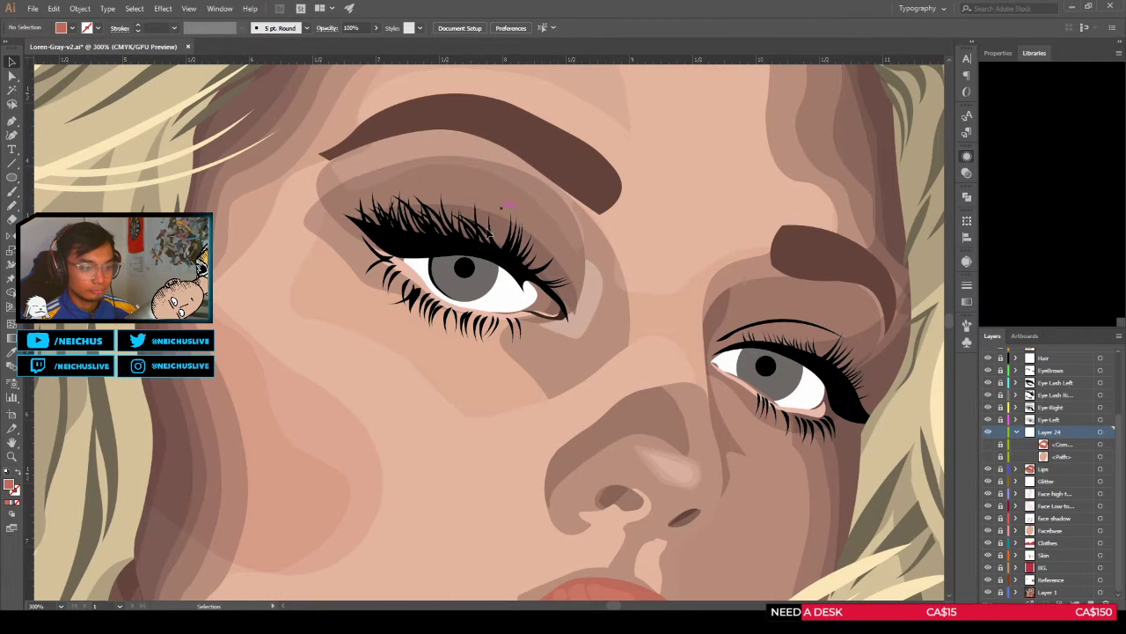
scroll(407, 284, "up", 3)
scroll(412, 279, "up", 3)
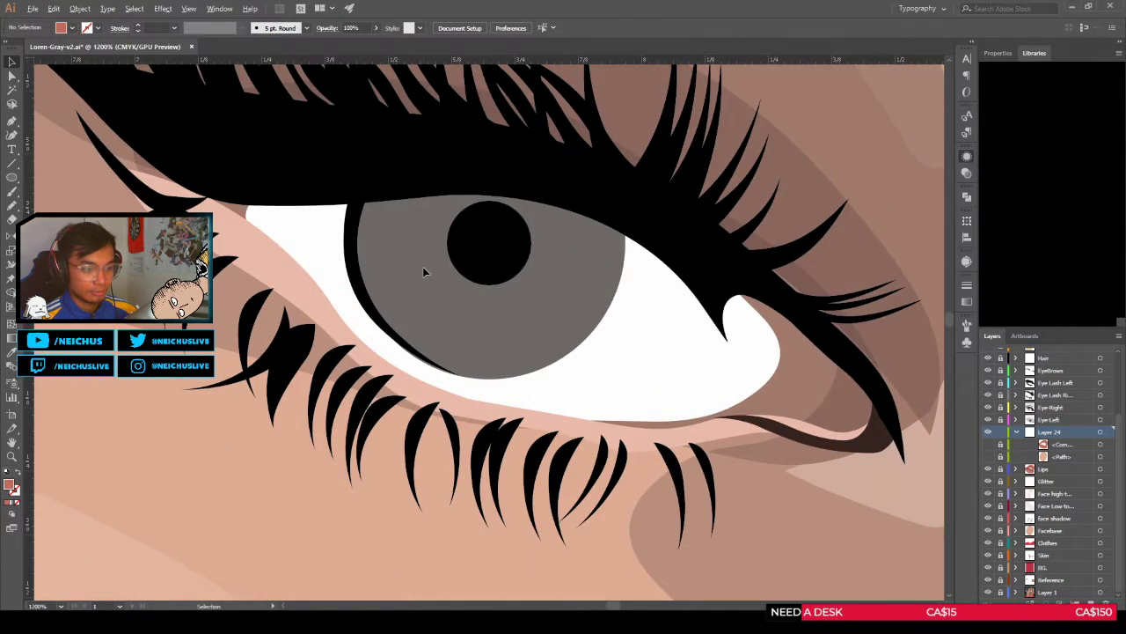
scroll(422, 267, "down", 3)
key("a")
key("v")
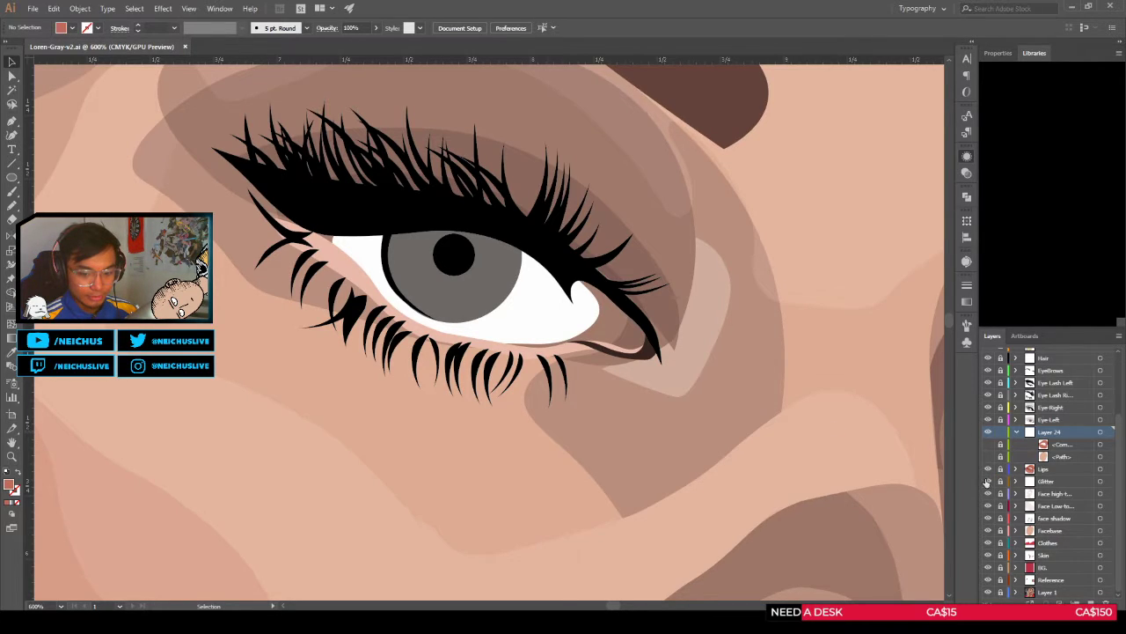
Step: Hide the layers from Glitter through BG and compare the eye with the photo by switching the Eye-Left layer off and on
left_click(987, 580)
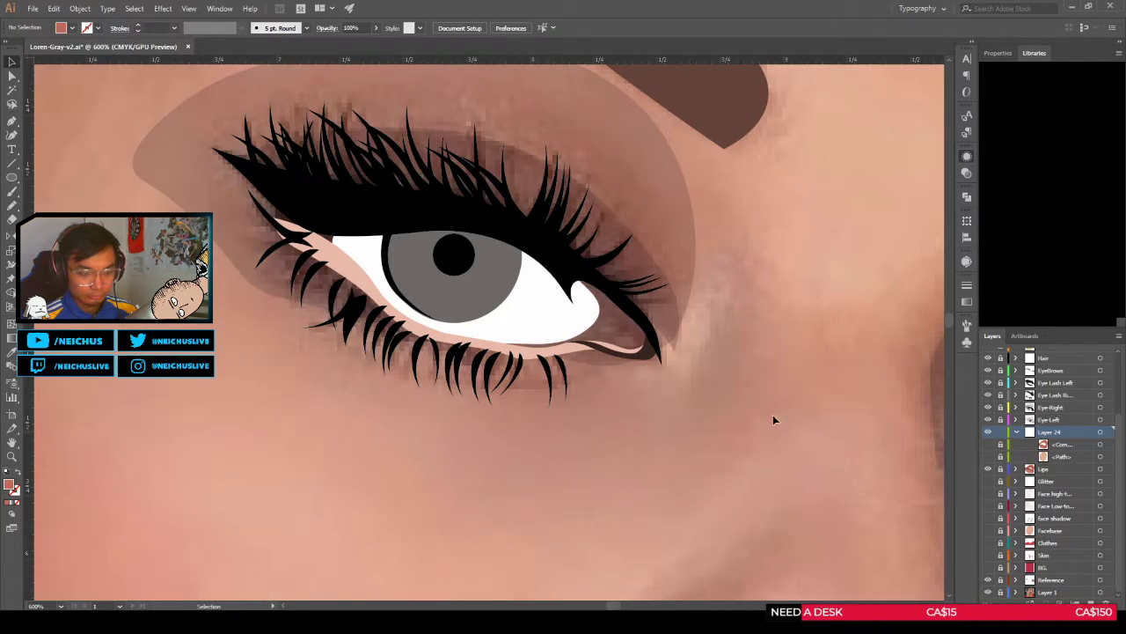
left_click(988, 419)
left_click(988, 420)
left_click(988, 419)
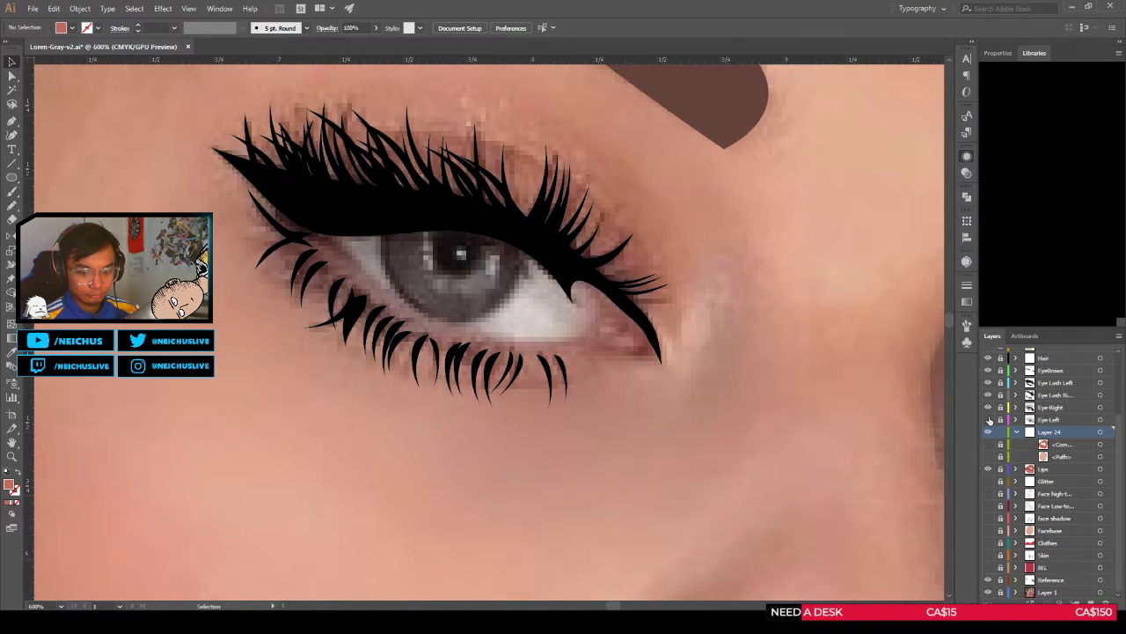
left_click(988, 420)
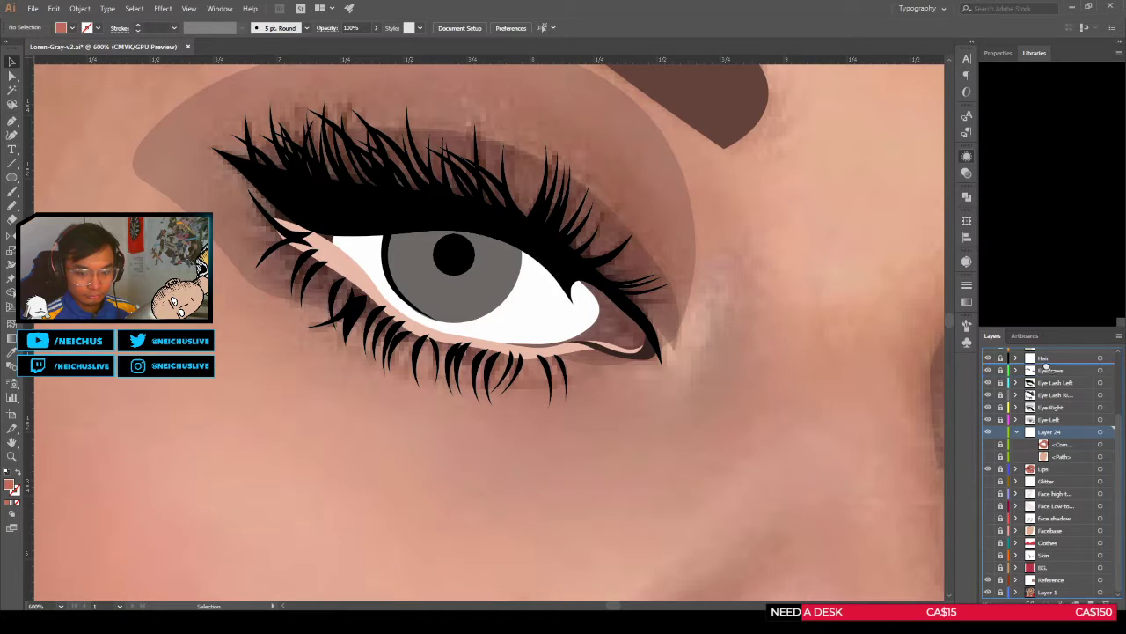
Step: Move Layer 24 directly above Eye Lash Left and hide Eye Lash Right, Eye Right and Eye-Left, keeping Eye Lash Left visible
left_click_drag(1050, 373, 1042, 389)
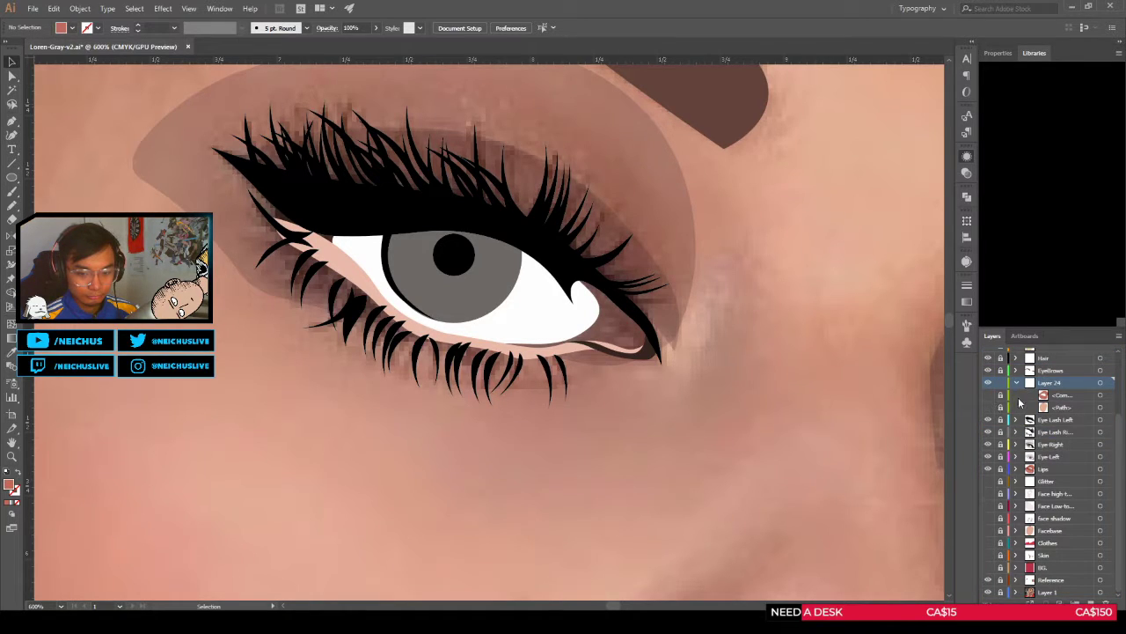
left_click(989, 457)
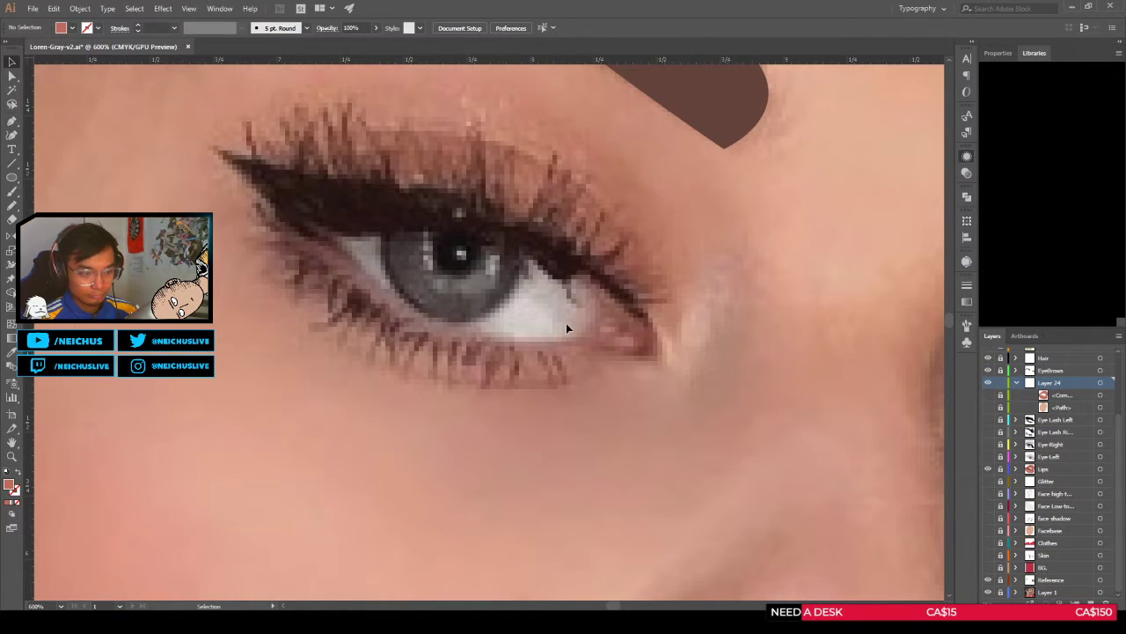
left_click(988, 456)
left_click(988, 456)
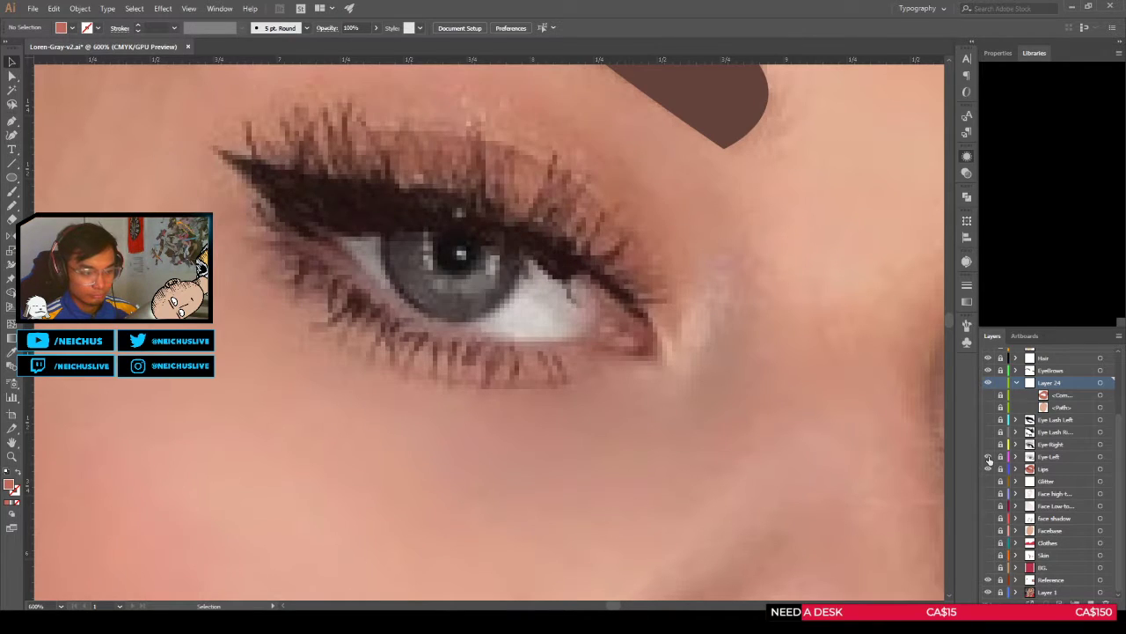
left_click(989, 456)
left_click(988, 456)
left_click(988, 457)
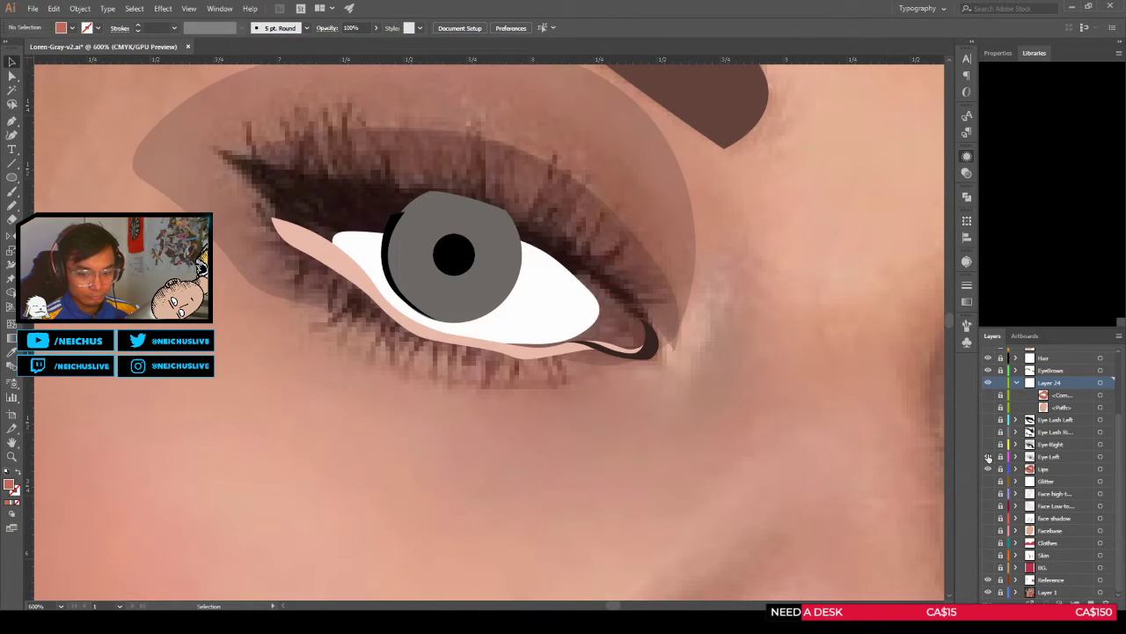
left_click(988, 457)
left_click(989, 421)
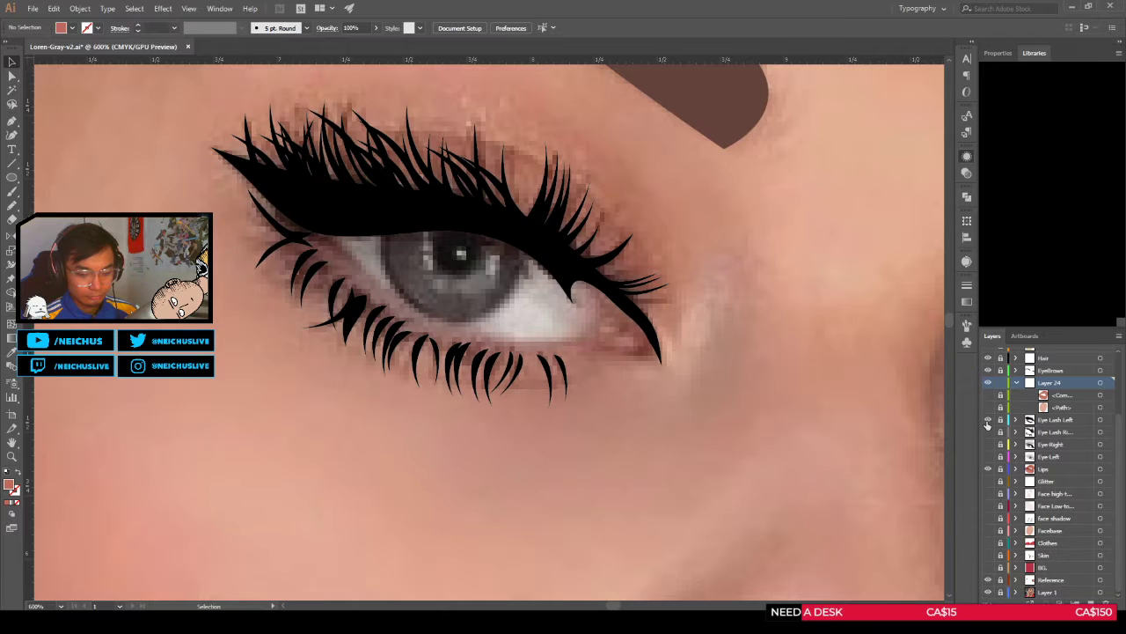
Step: Compare the lashed eye with the photo by switching the Eye-Left layer on and off, and leave that layer hidden
key("shift+grave")
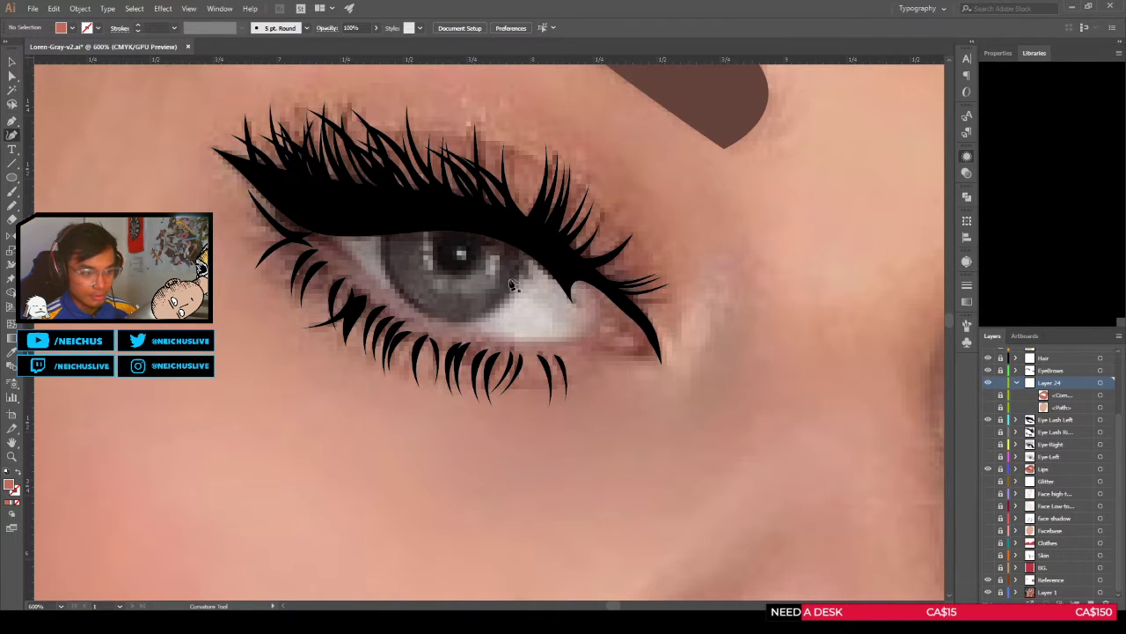
scroll(514, 285, "up", 2)
scroll(616, 308, "down", 1)
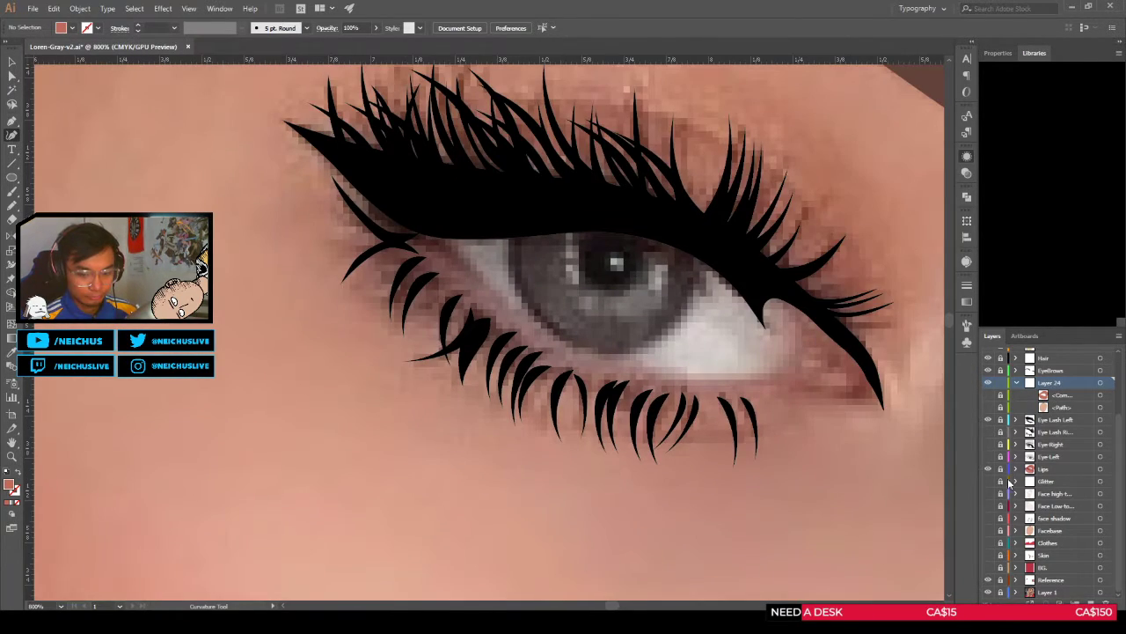
left_click(988, 457)
left_click(989, 457)
left_click(988, 457)
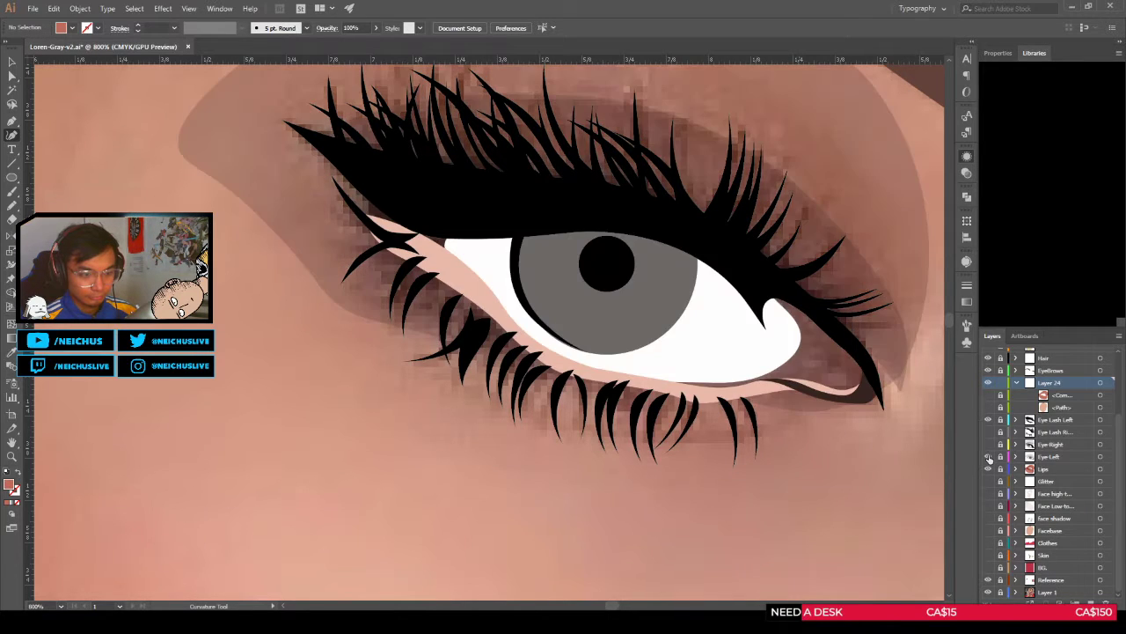
left_click(988, 457)
left_click(989, 457)
left_click(988, 457)
left_click(988, 457)
left_click(989, 457)
left_click(988, 456)
left_click(988, 457)
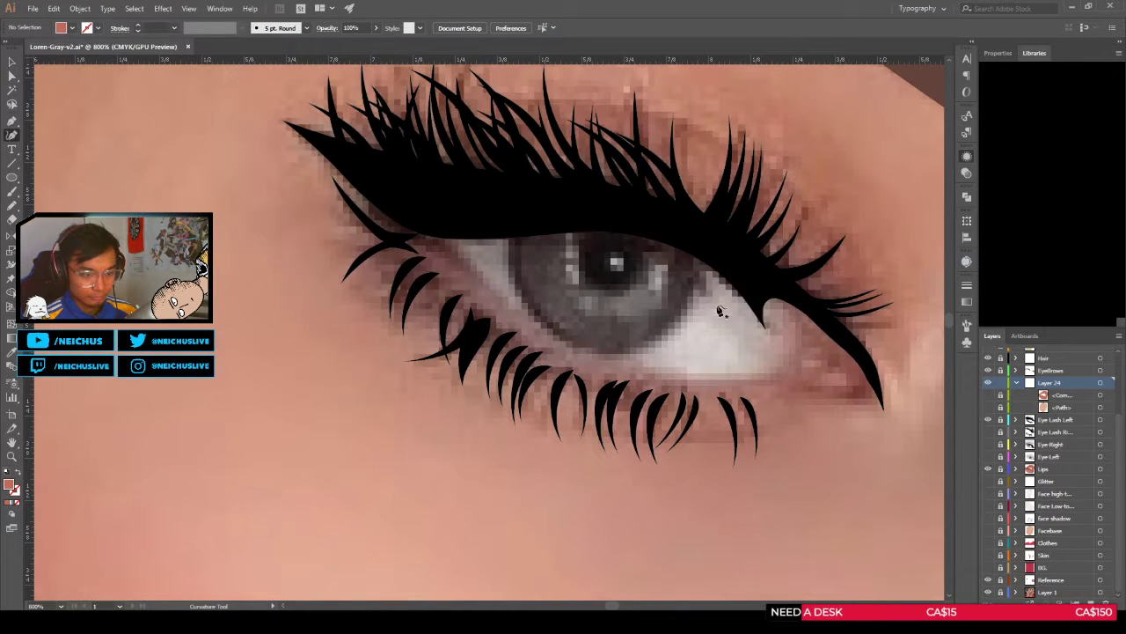
Step: Draw a white circle about 0.049 in wide over the pupil's highlight and check it against the Eye-Left layer
left_click(12, 177)
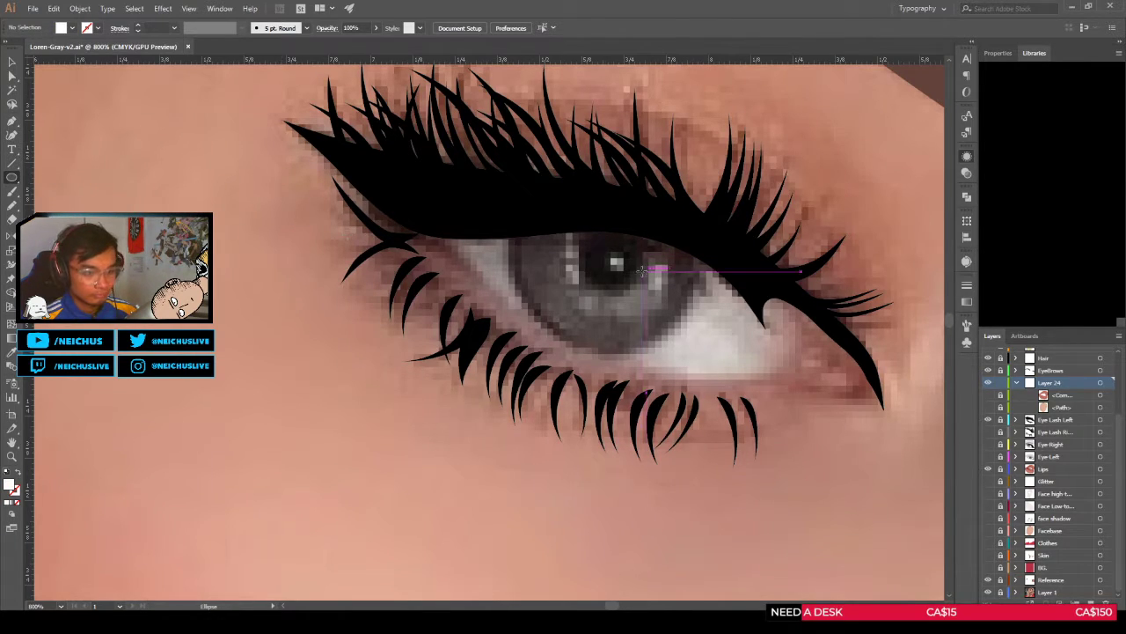
left_click_drag(614, 262, 625, 260)
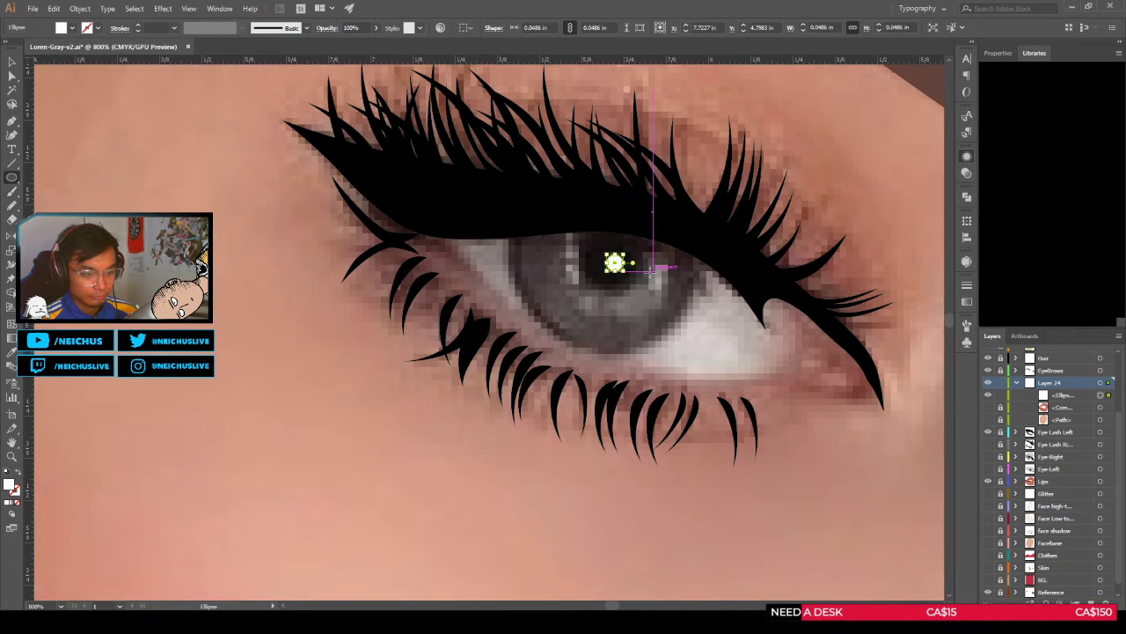
left_click(987, 469)
left_click(987, 469)
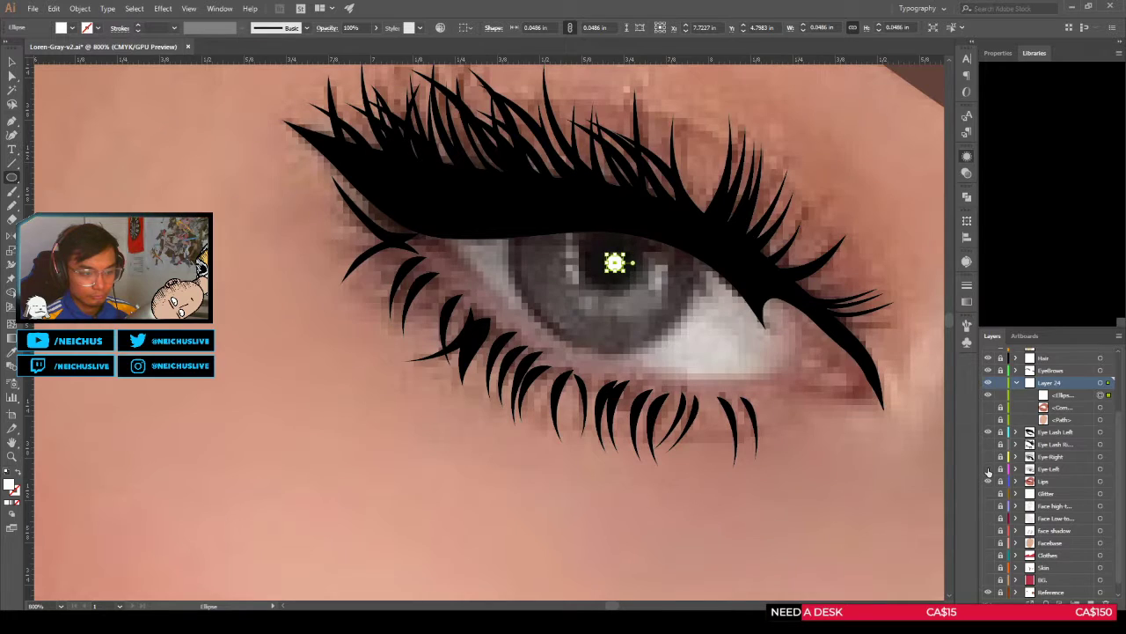
left_click(988, 469)
left_click(988, 469)
Step: Draw a thin white curved highlight about 0.074 by 0.027 in on the iris, on the outer-corner side of the pupil, with the Curvature tool
key("shift+grave")
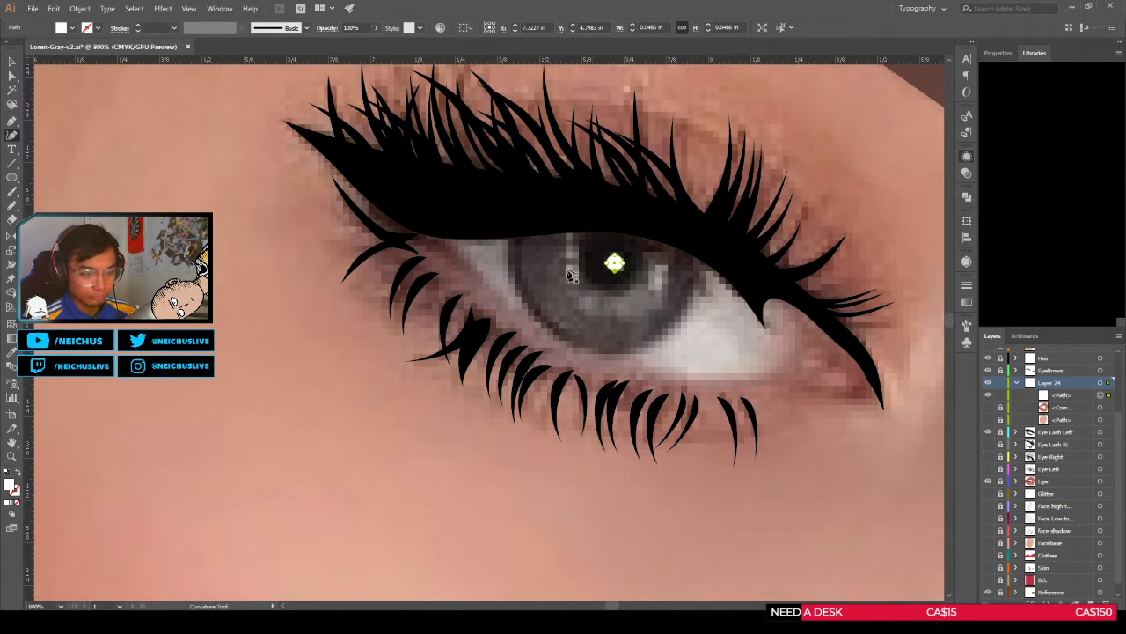
scroll(579, 271, "up", 1)
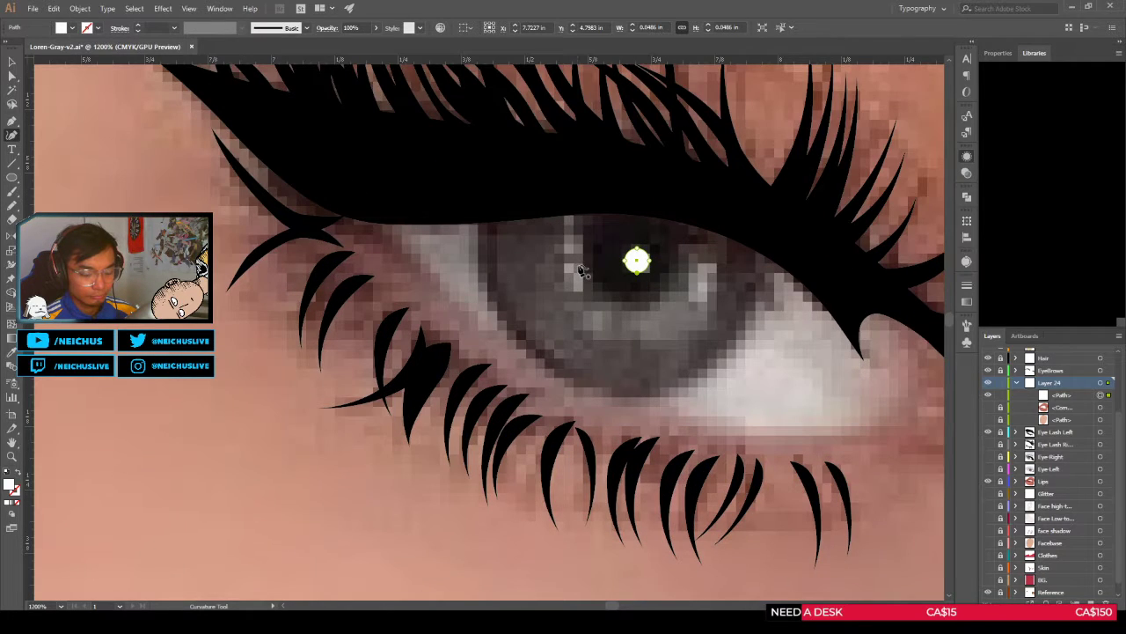
left_click(581, 264)
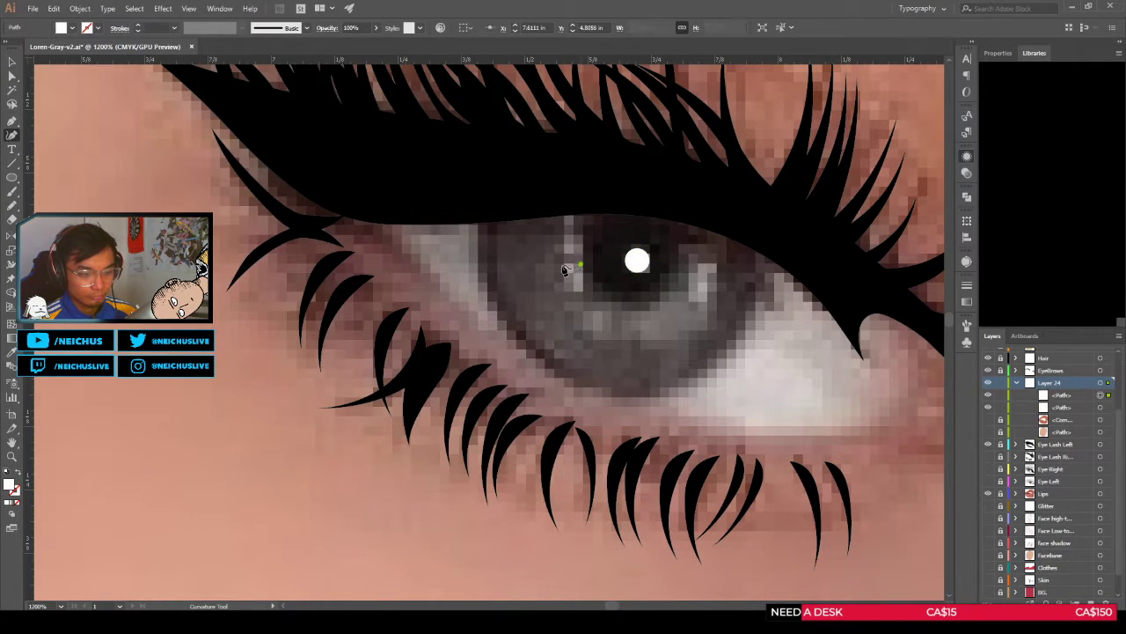
left_click(560, 266)
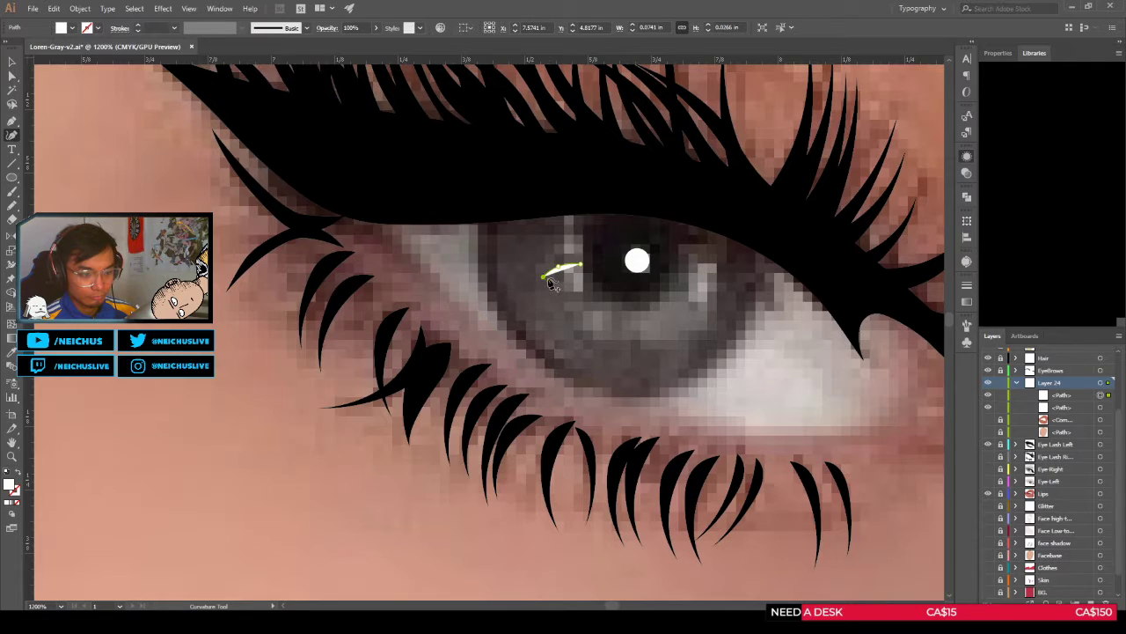
scroll(547, 283, "up", 1)
left_click_drag(550, 281, 557, 274)
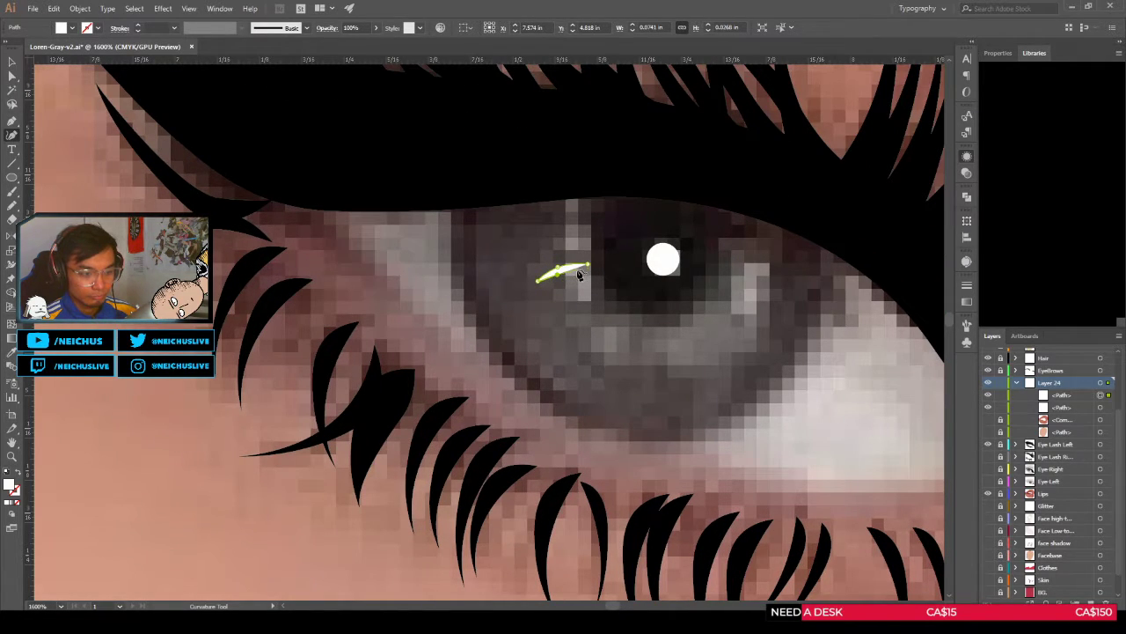
scroll(579, 275, "up", 1)
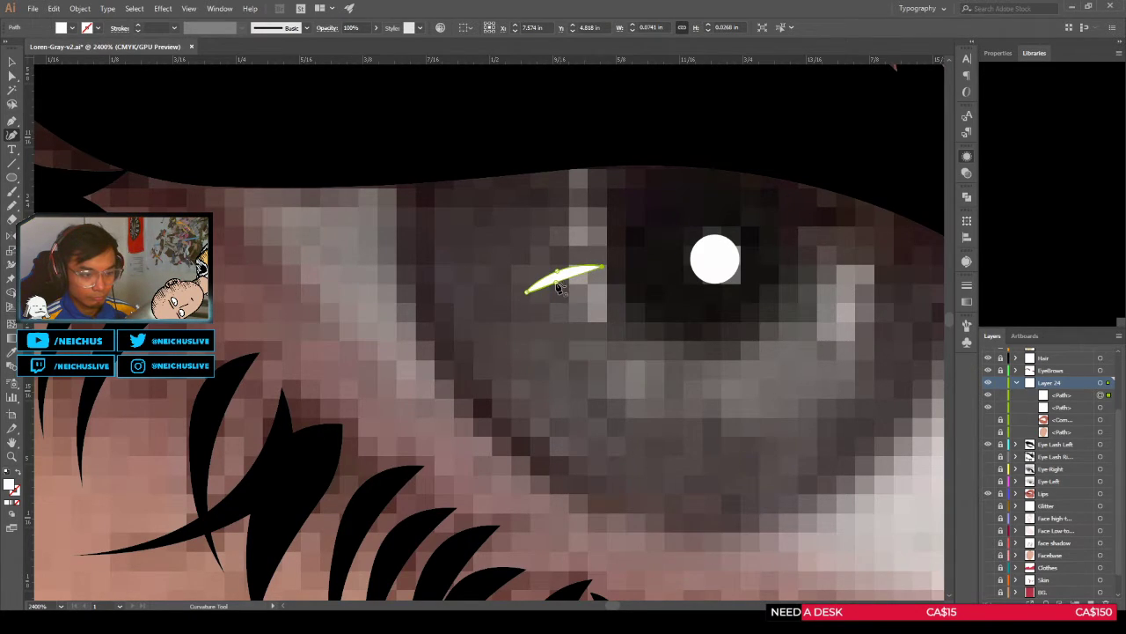
left_click_drag(565, 278, 563, 277)
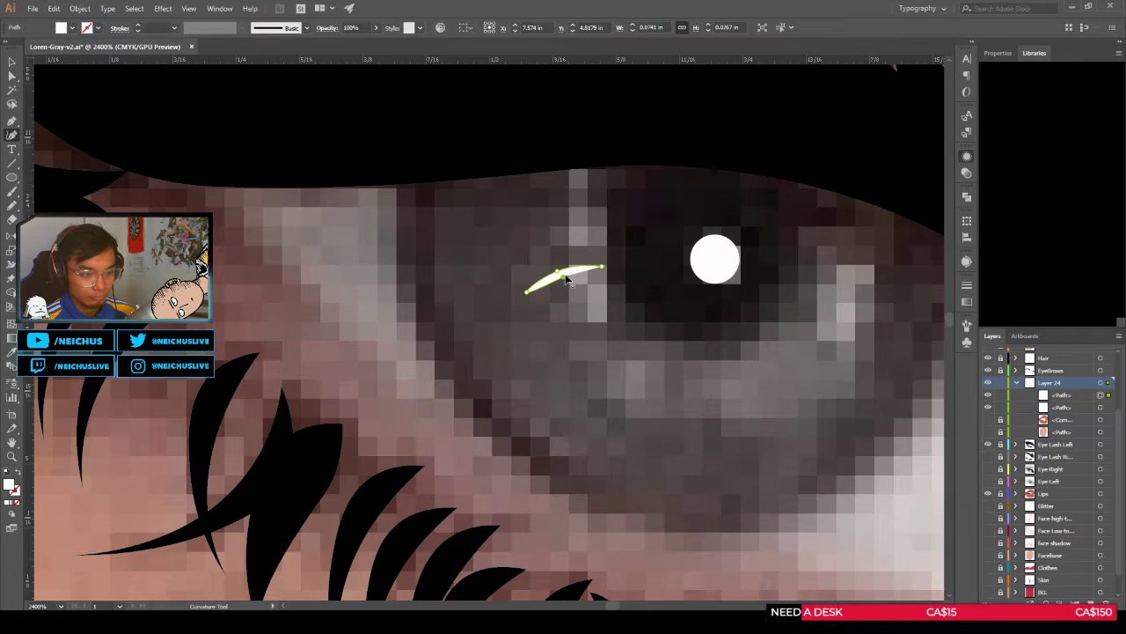
scroll(596, 269, "down", 1)
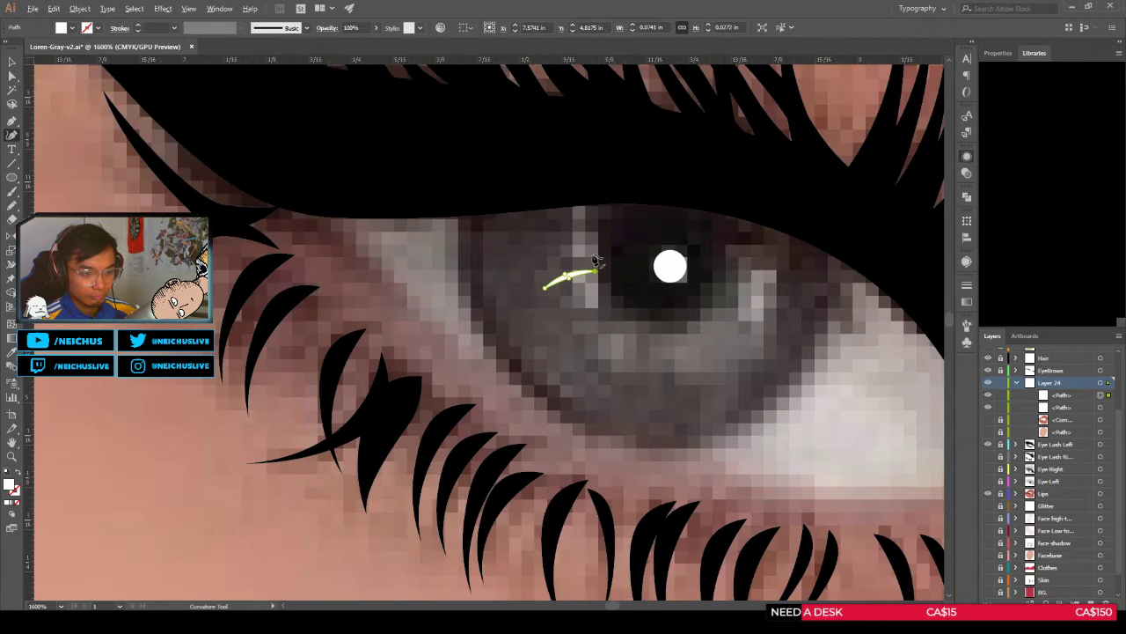
Step: Draw a white crescent highlight about 0.053 by 0.038 in on the iris, just below the pupil's centre on the tear-duct side
scroll(594, 262, "down", 3)
scroll(589, 275, "up", 2)
scroll(589, 277, "down", 4)
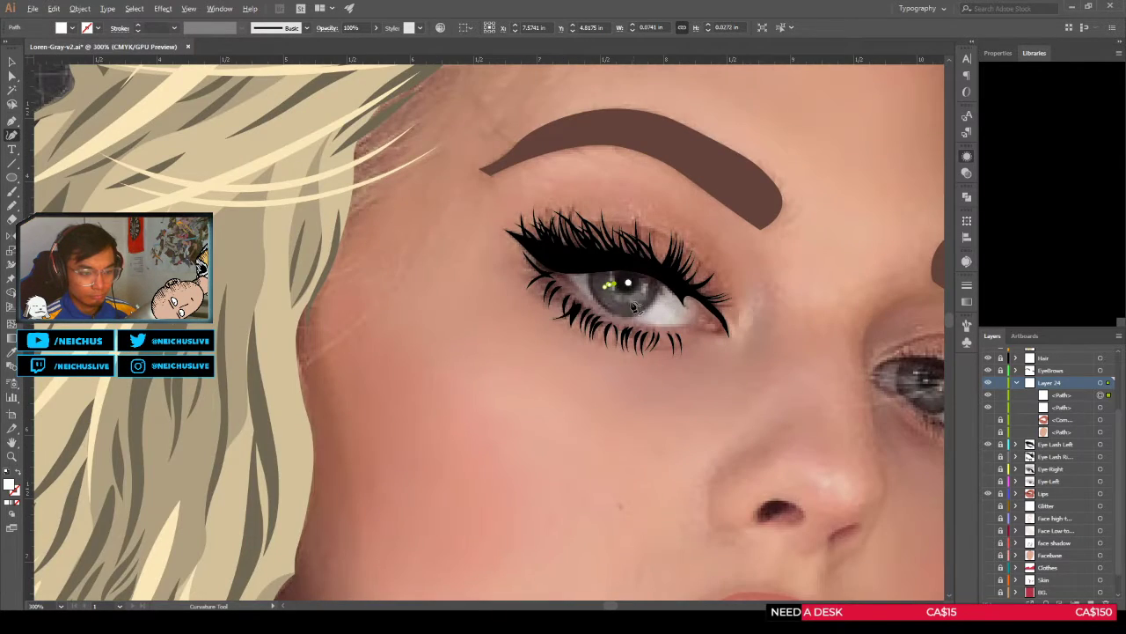
scroll(631, 297, "up", 5)
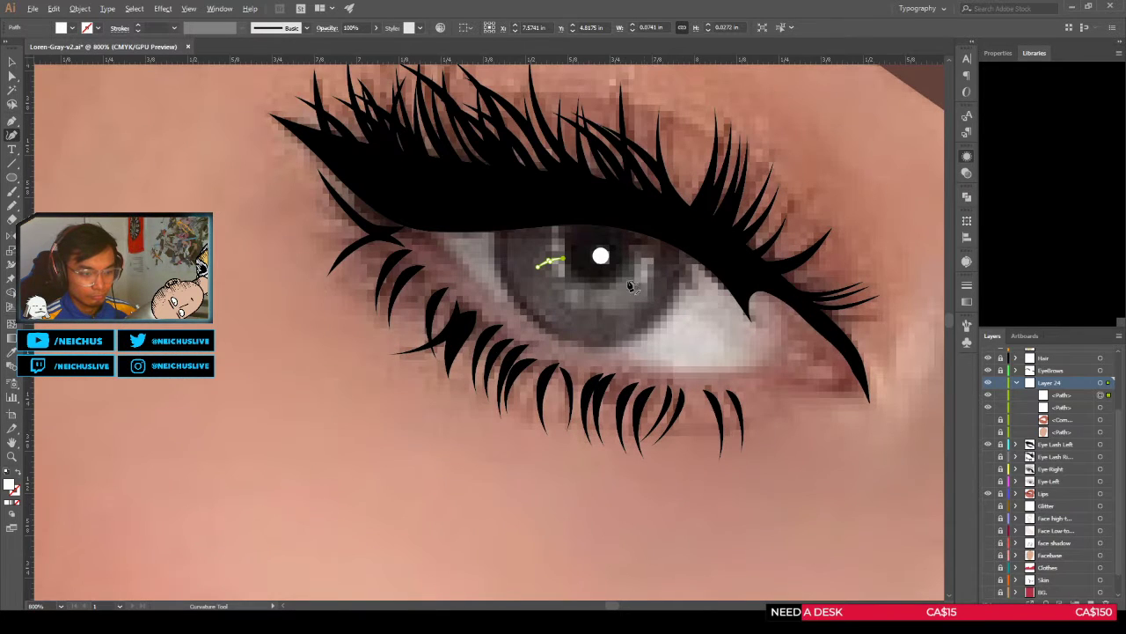
scroll(704, 287, "down", 5)
scroll(561, 304, "up", 3)
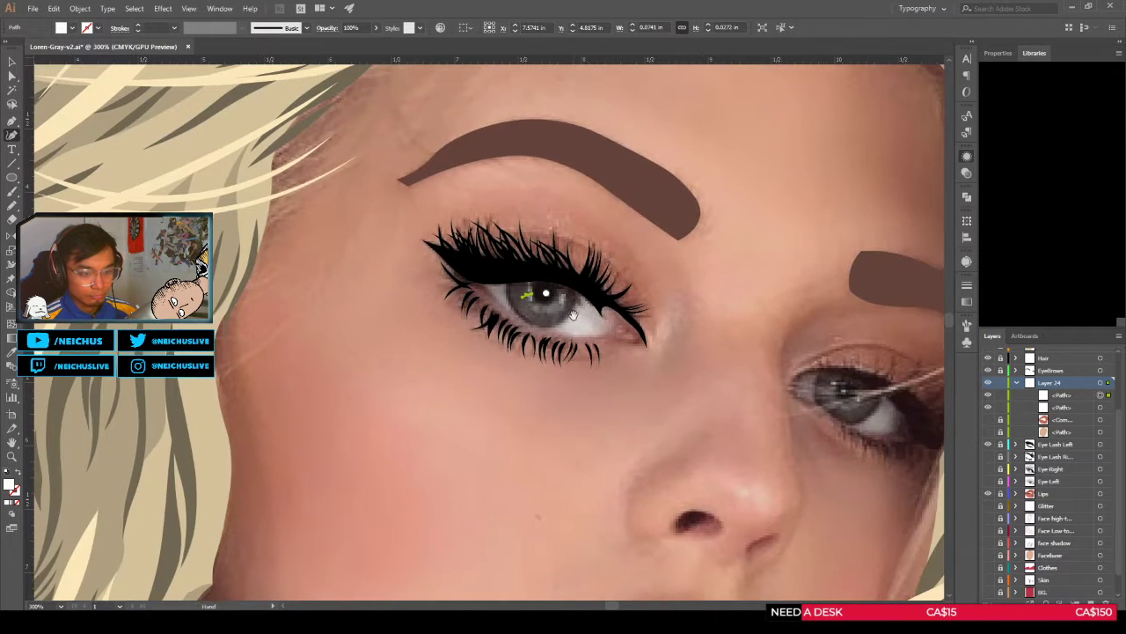
scroll(564, 304, "up", 3)
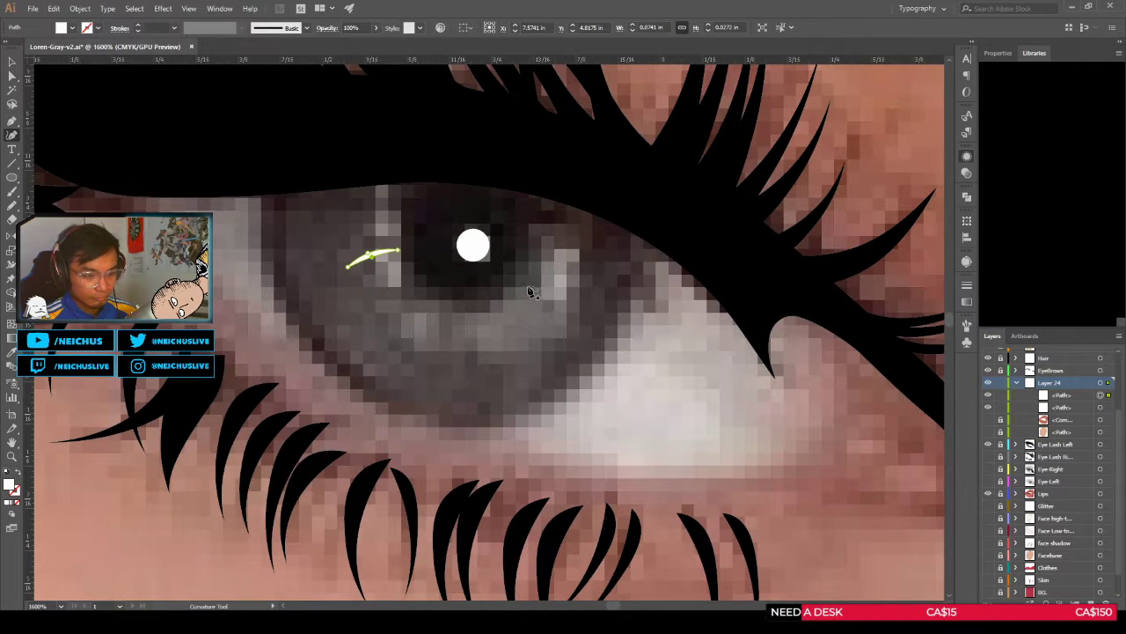
key("Escape")
left_click(529, 287)
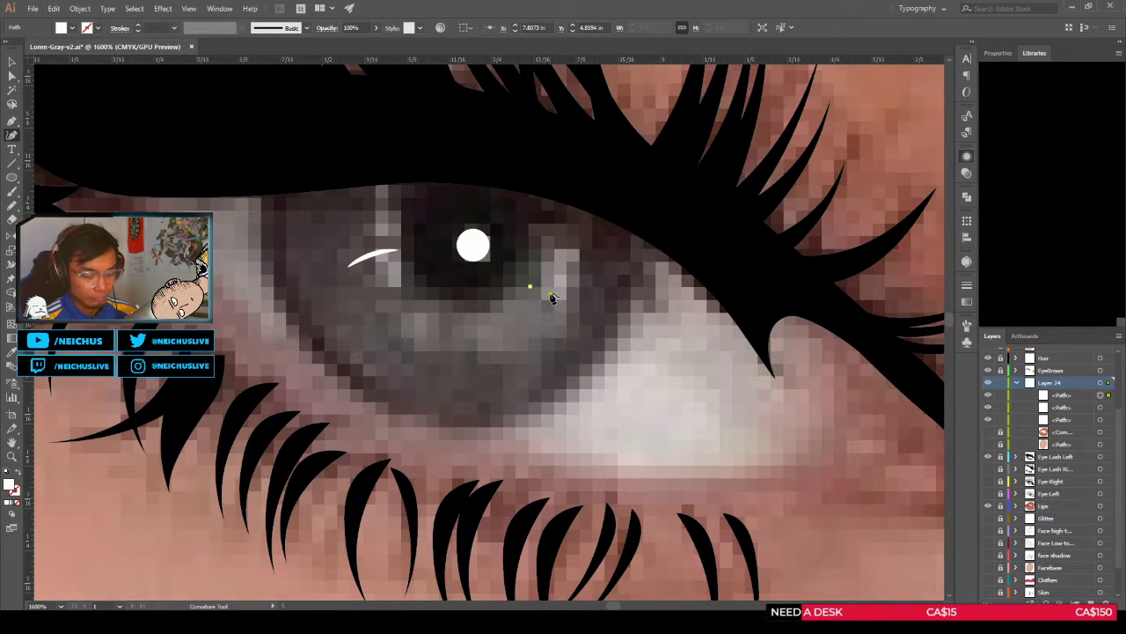
left_click(566, 308)
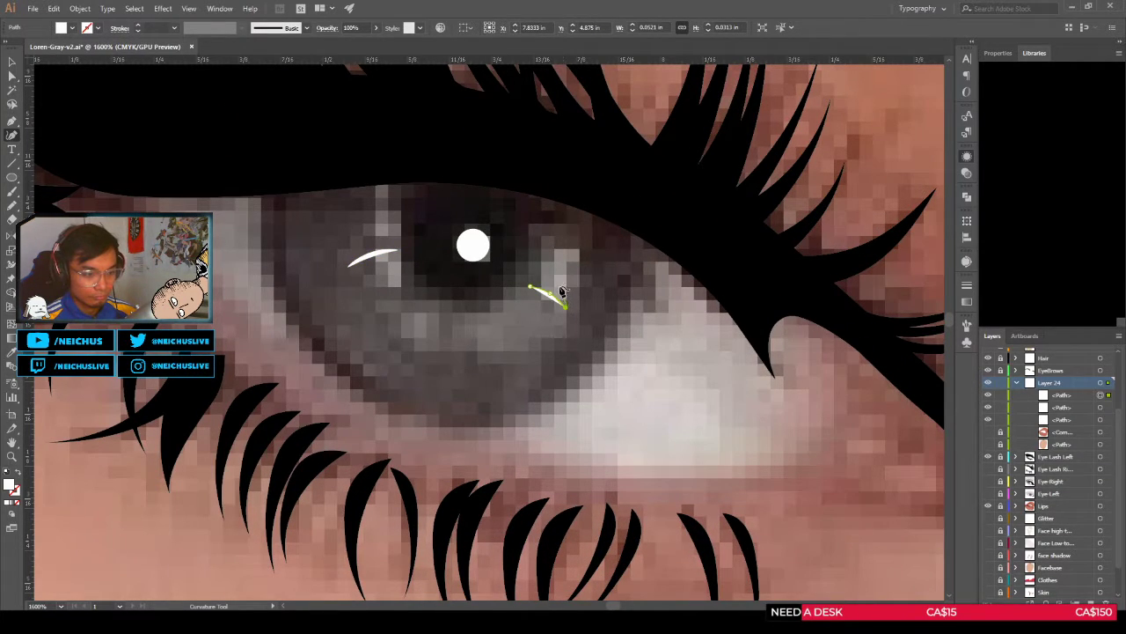
left_click(556, 287)
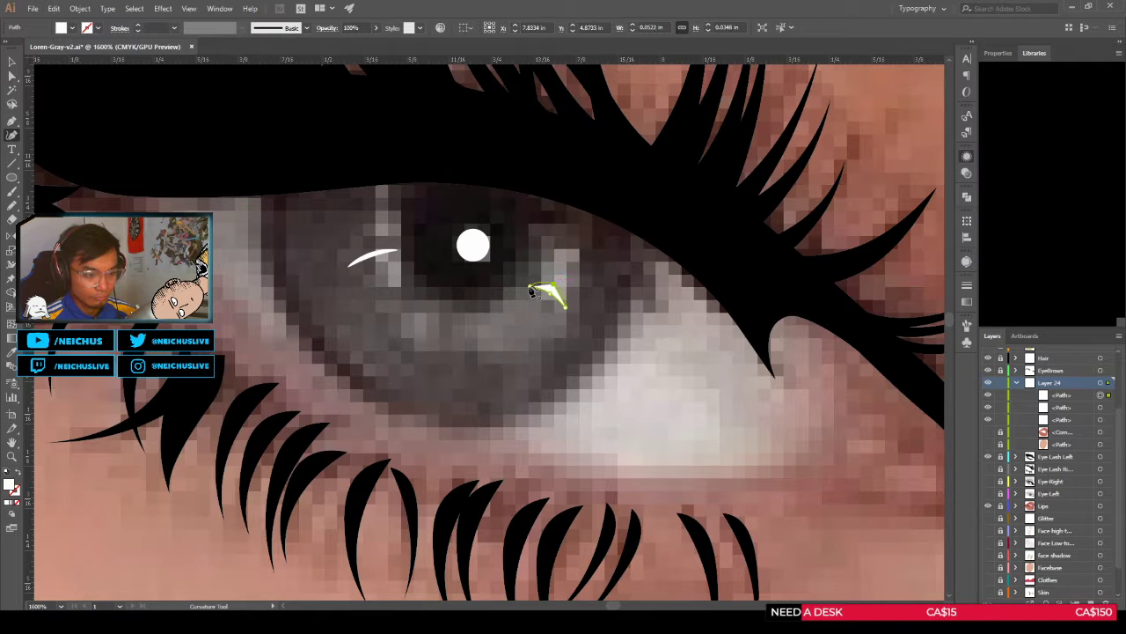
left_click(530, 287)
Step: Draw a slim white curved highlight about 0.076 by 0.021 in on the iris, above the crescent on the tear-duct side
scroll(573, 273, "down", 3)
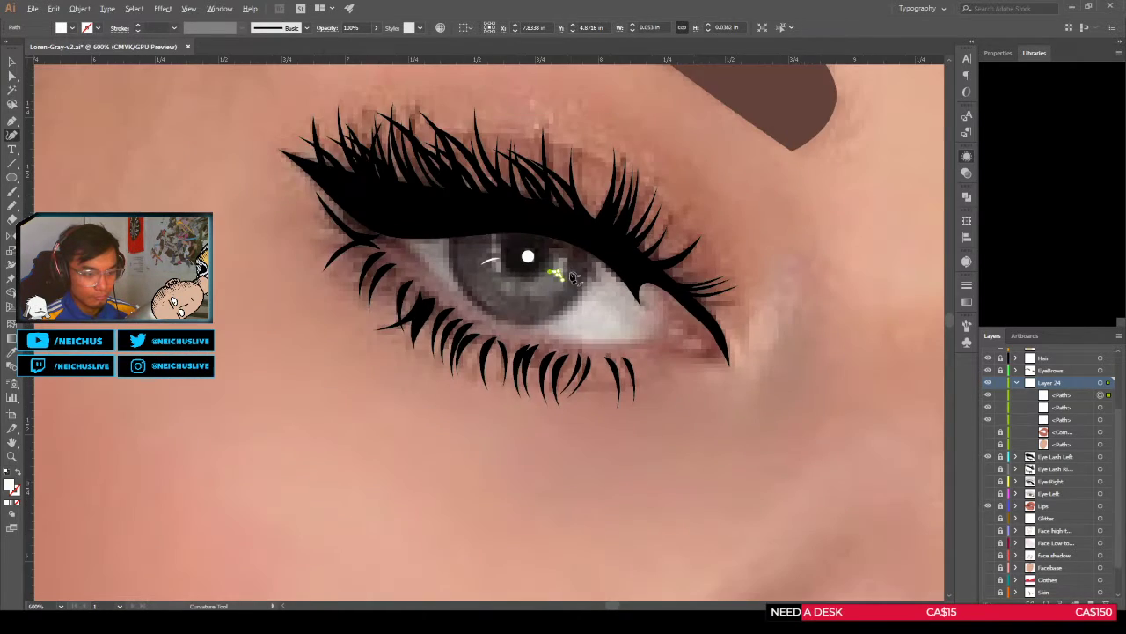
scroll(573, 276, "up", 3)
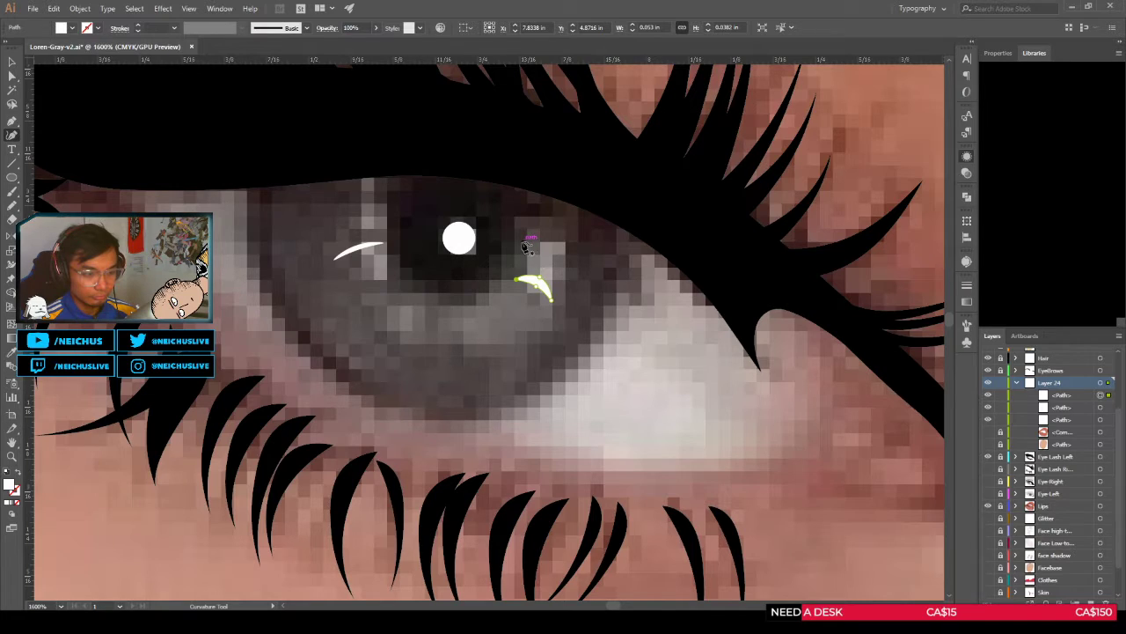
left_click(524, 240)
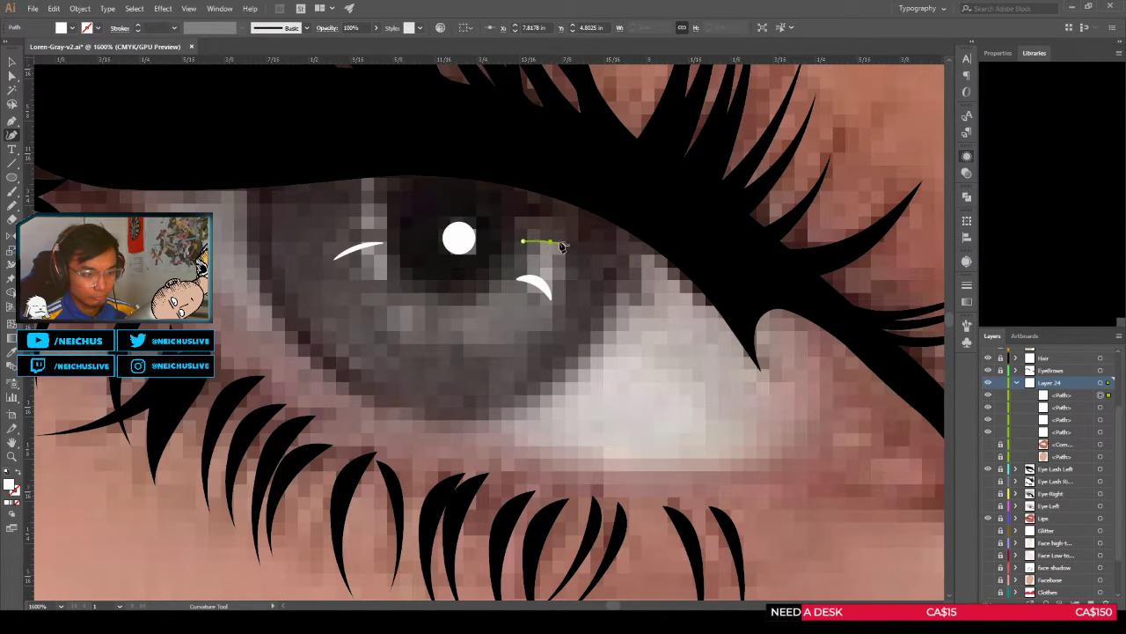
left_click_drag(553, 242, 555, 240)
left_click(573, 249)
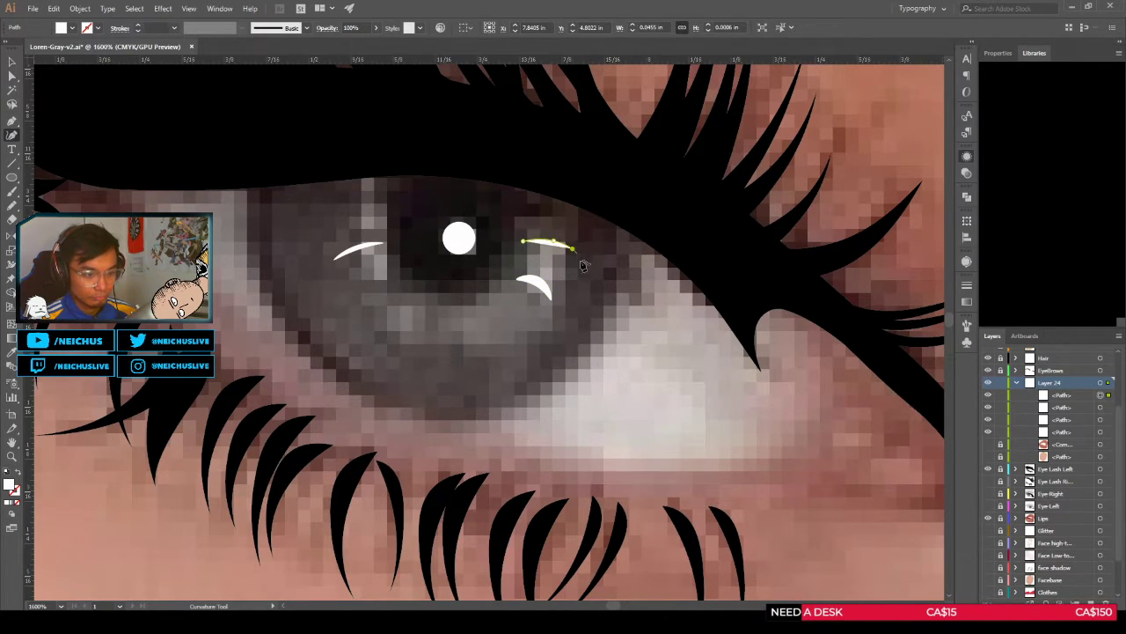
left_click_drag(573, 249, 576, 252)
scroll(552, 251, "up", 1)
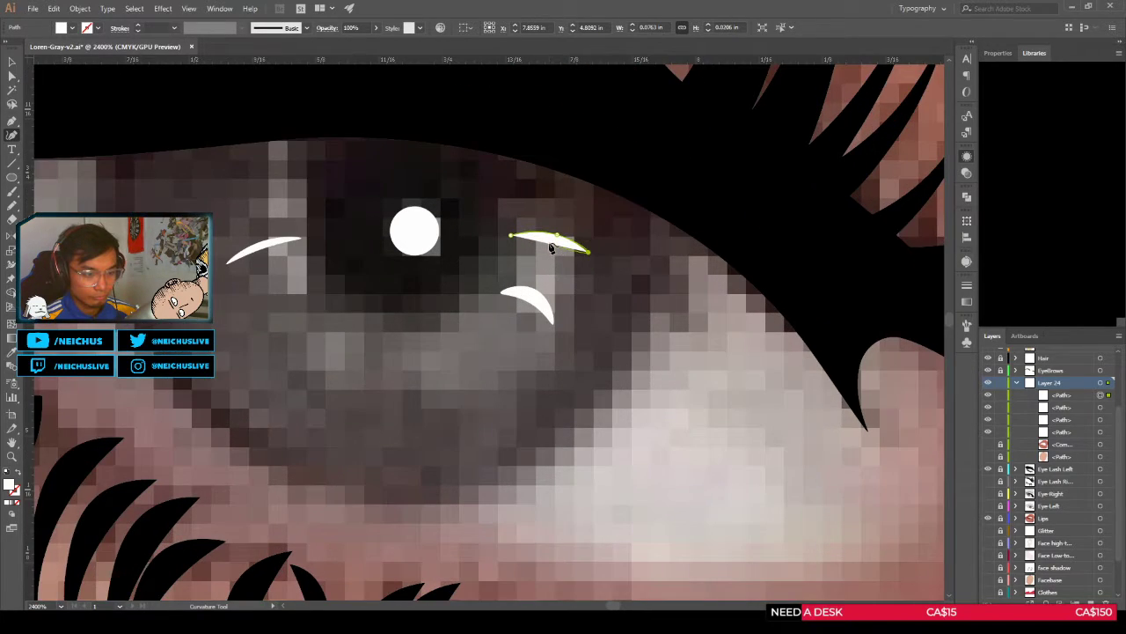
scroll(524, 252, "down", 3)
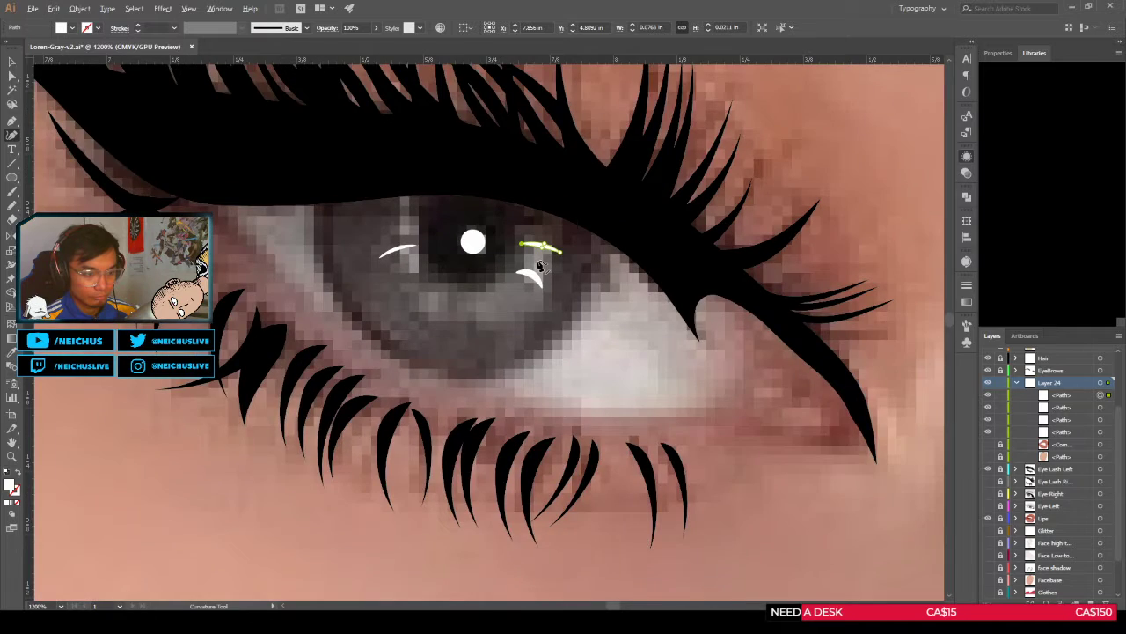
scroll(524, 255, "up", 2)
scroll(524, 260, "down", 3)
scroll(527, 276, "up", 1)
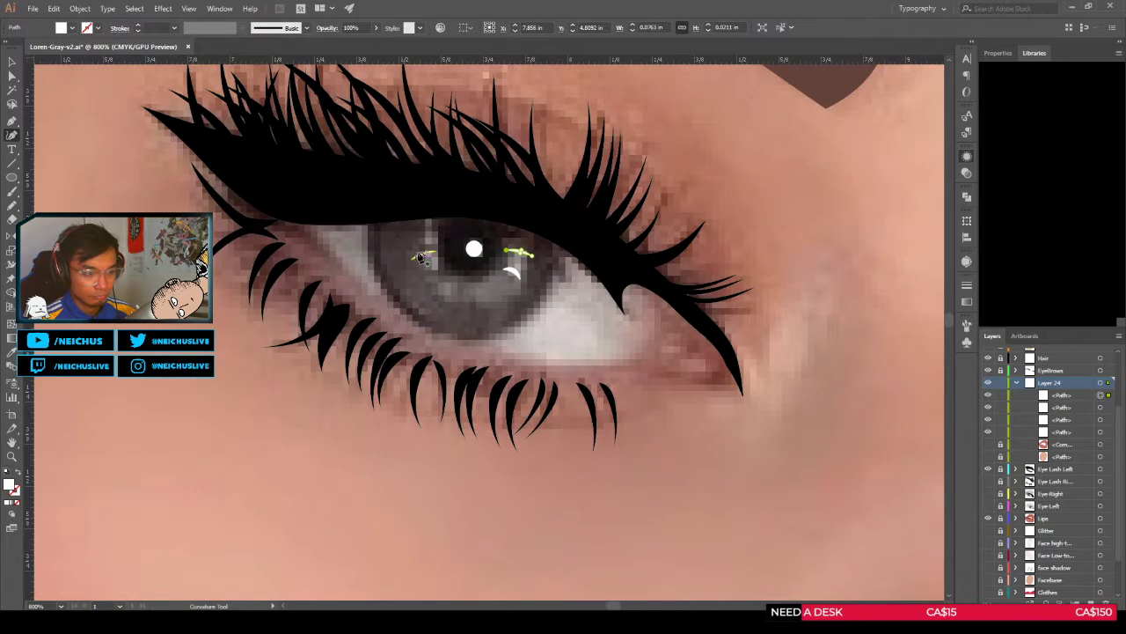
scroll(431, 264, "up", 3)
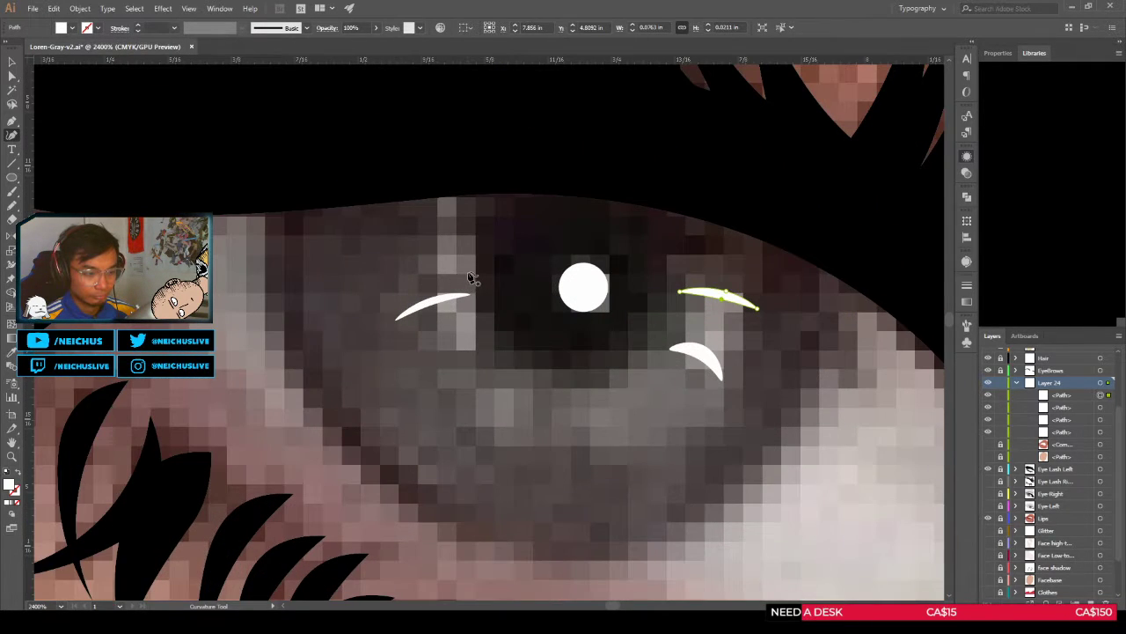
Step: Draw a thin white curved highlight about 0.073 by 0.023 in on the iris, just above the existing one on the outer-corner side
left_click(468, 275)
key("ctrl+z")
left_click(465, 276)
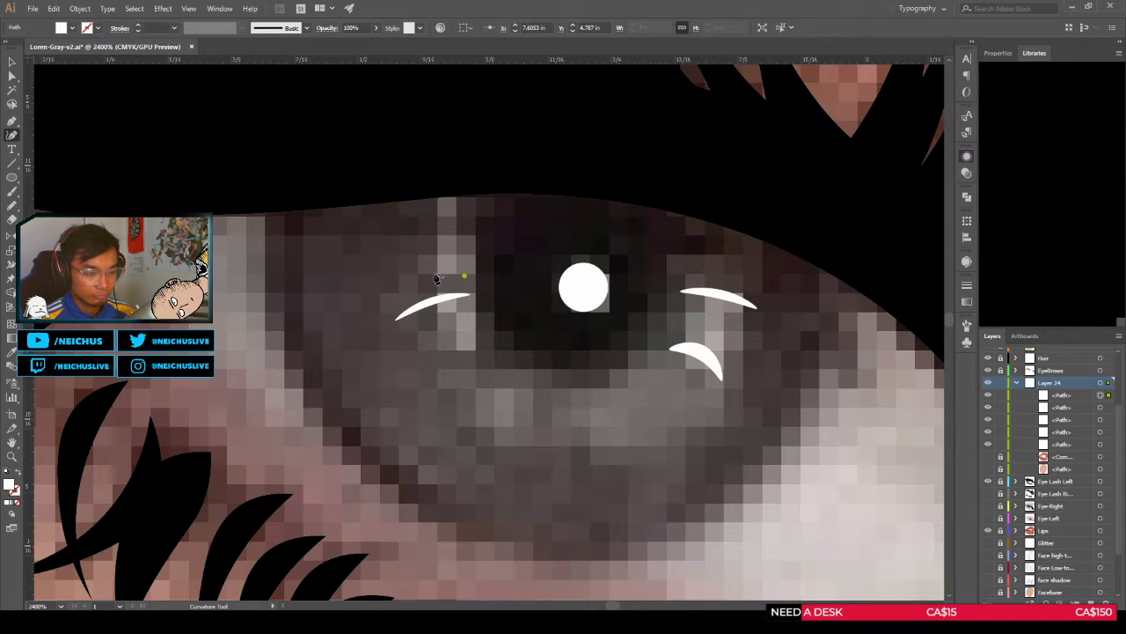
left_click(390, 289)
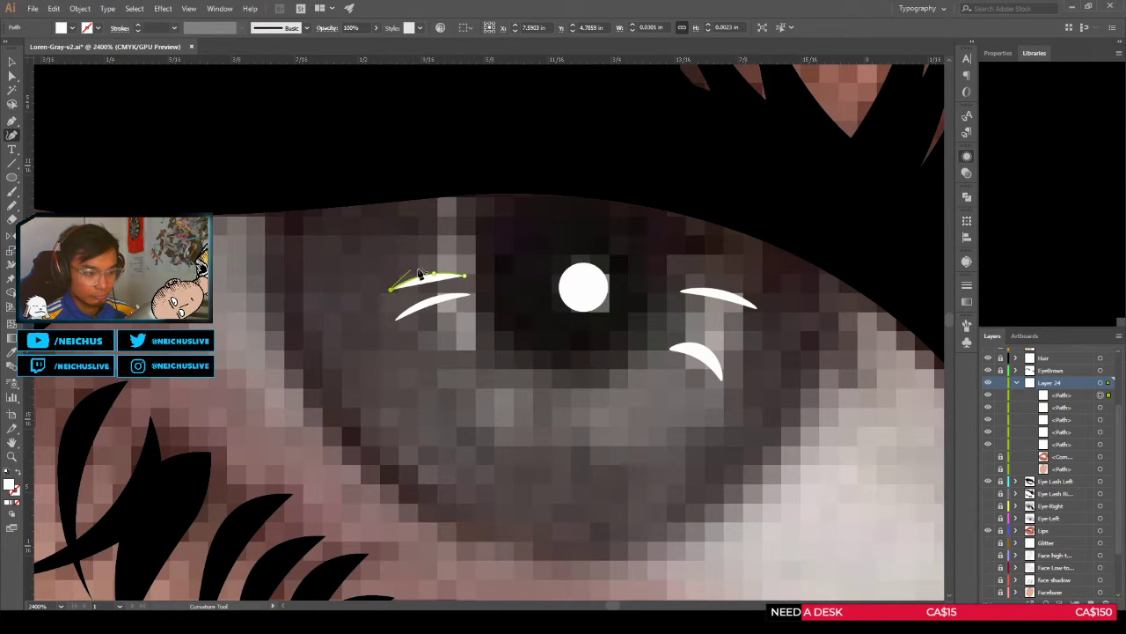
left_click(425, 268)
left_click(465, 276)
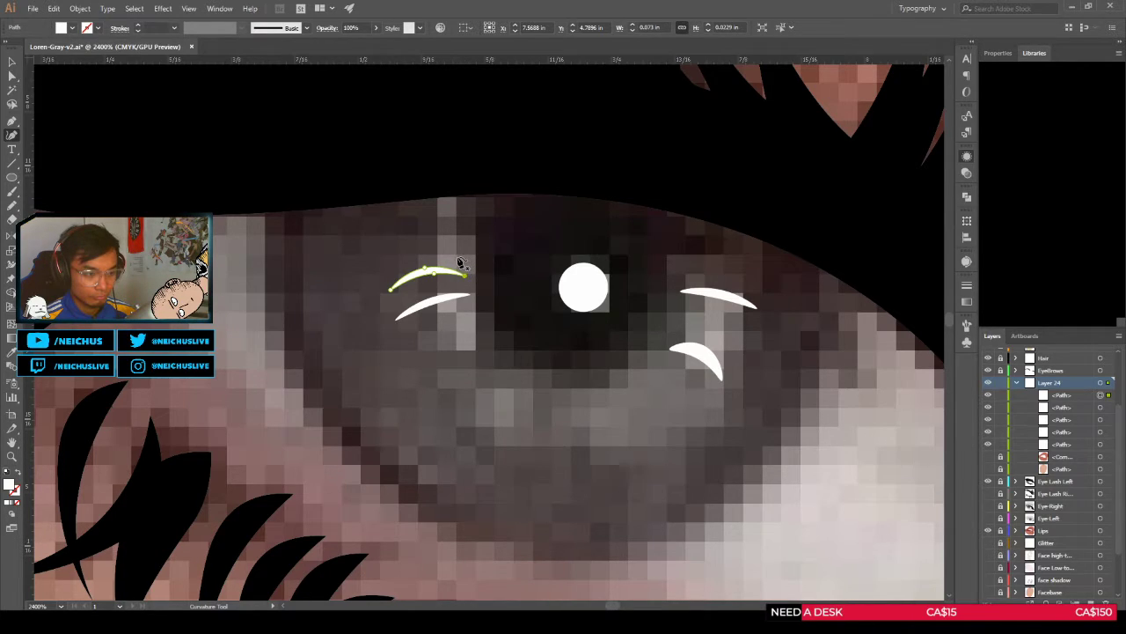
Step: Add a third thin white curved highlight about 0.07 by 0.014 in above the other two on the iris's outer-corner side
left_click(459, 259)
left_click(426, 253)
left_click(388, 260)
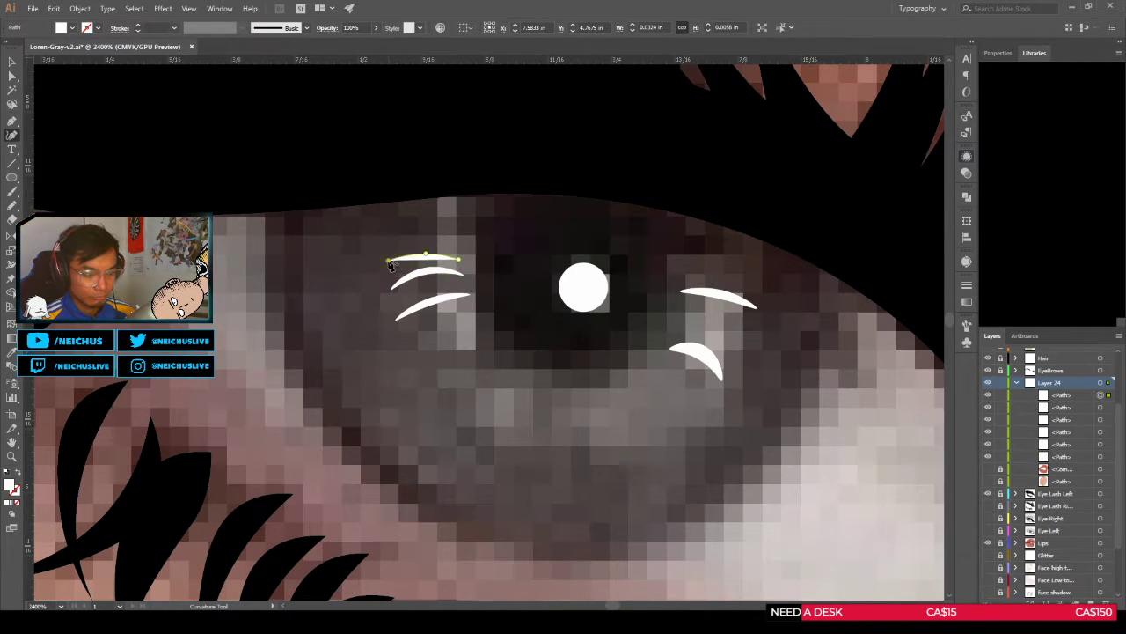
left_click(420, 246)
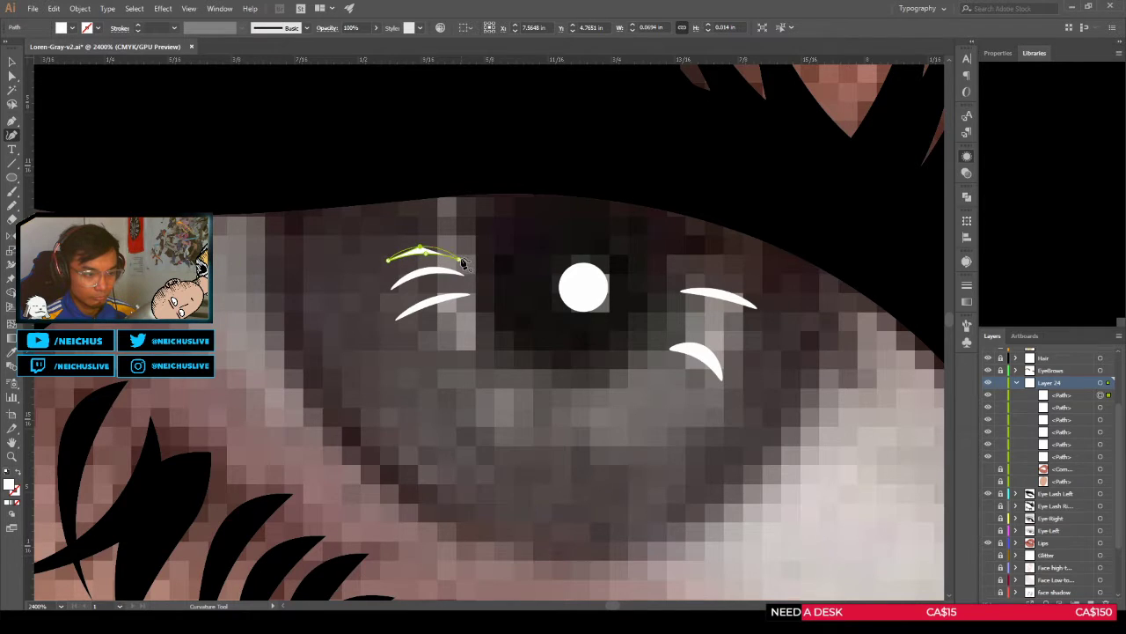
left_click(464, 261)
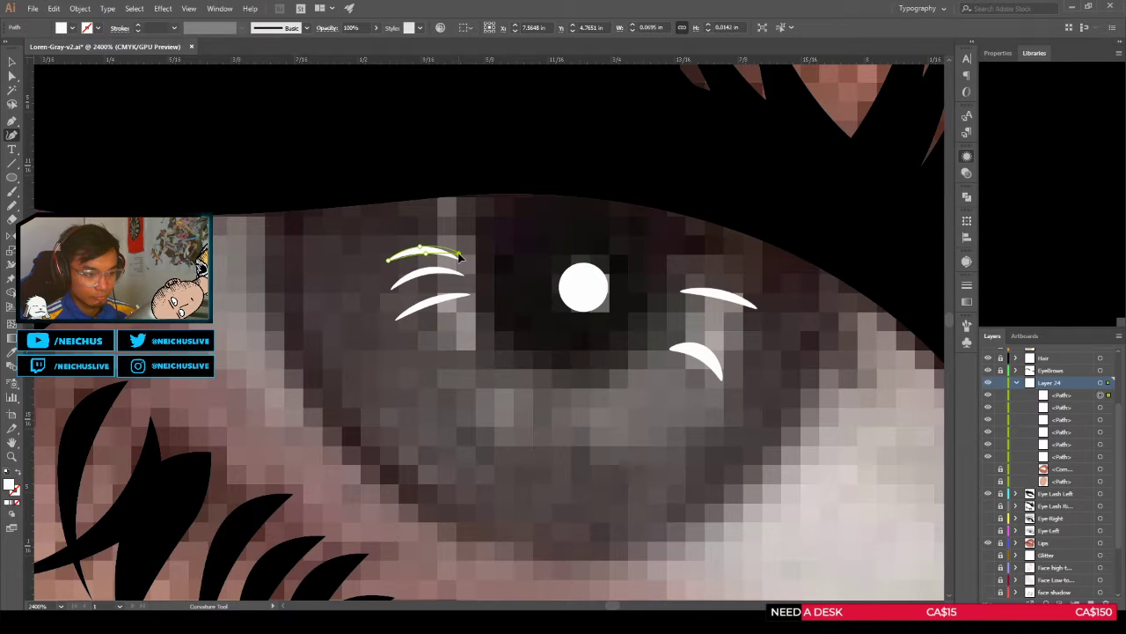
left_click_drag(459, 257, 459, 255)
Step: Draw a fourth white curved highlight about 0.067 by 0.014 in at the top of the outer-corner stack, just below the upper lid
left_click(457, 238)
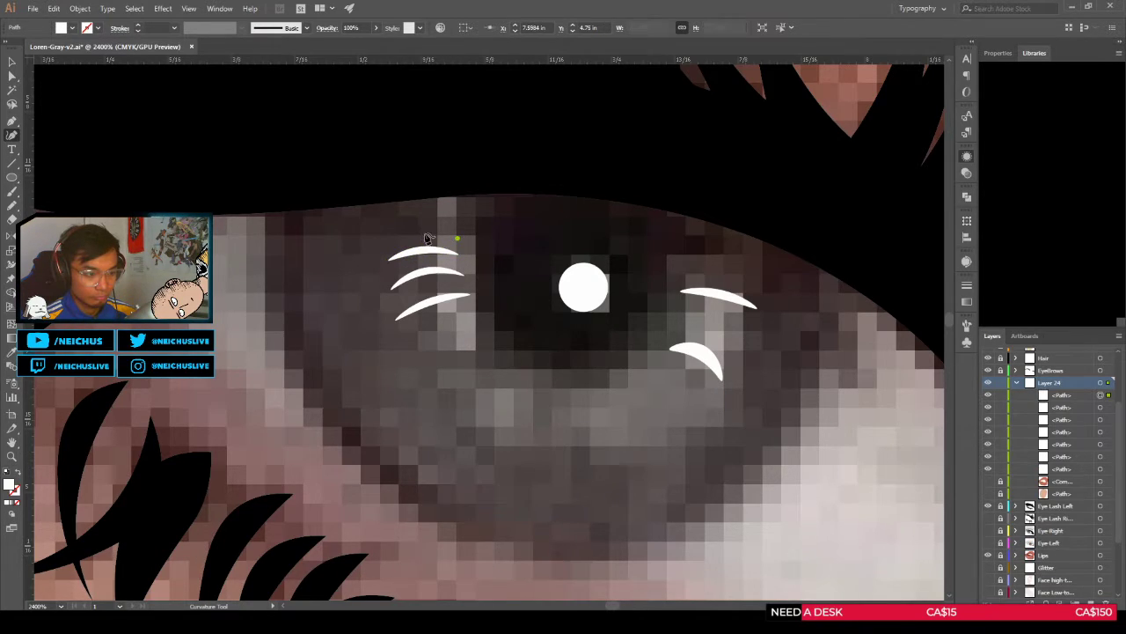
left_click(426, 232)
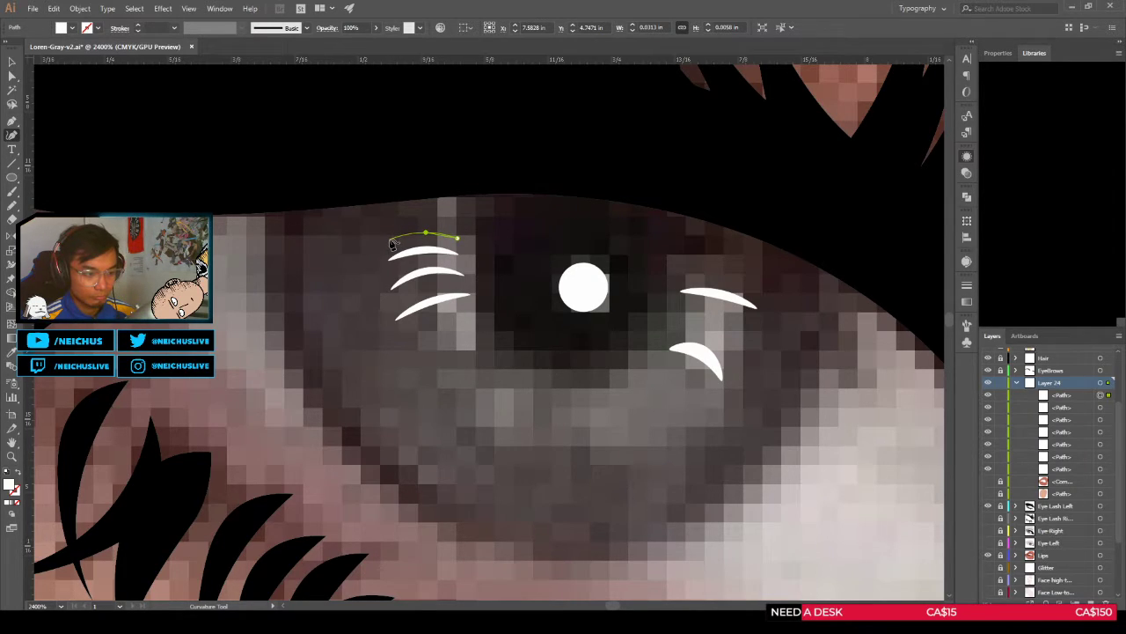
left_click(390, 238)
left_click(458, 237)
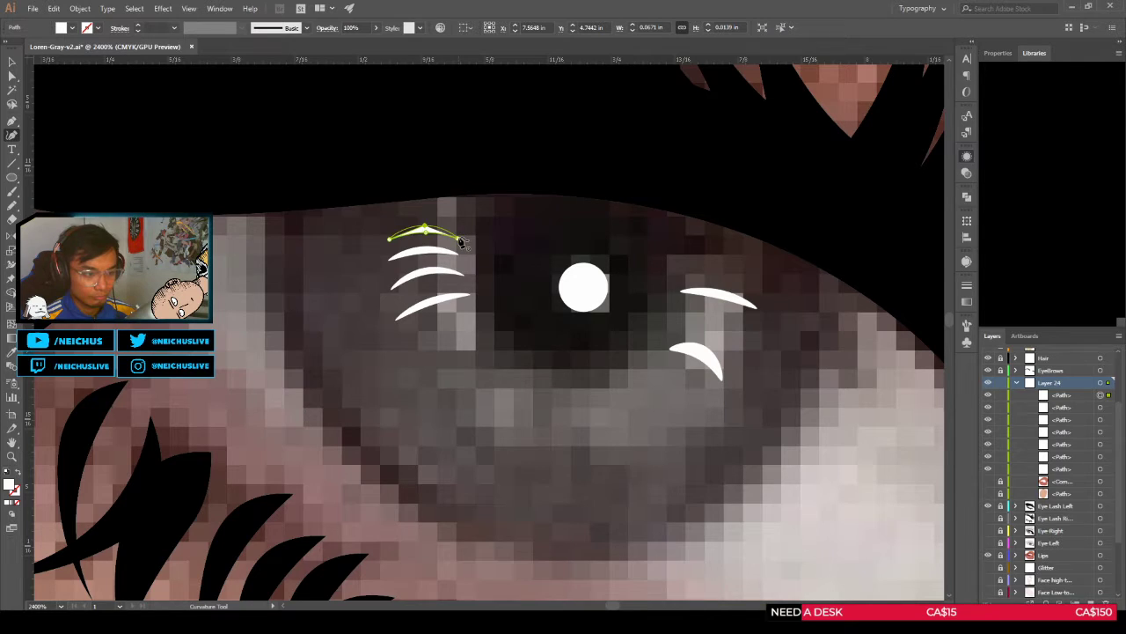
left_click(458, 239)
Step: Show the Eye-Left layer and examine the stacked iris highlights against the vector eye
scroll(502, 245, "down", 3)
scroll(491, 244, "up", 3)
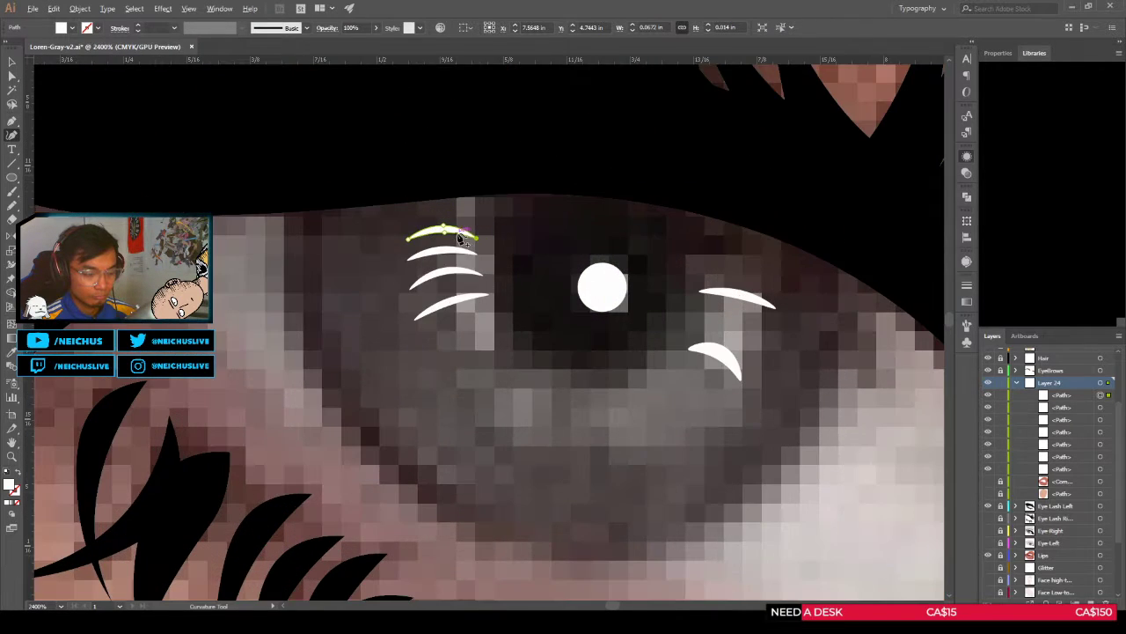
scroll(588, 290, "down", 1)
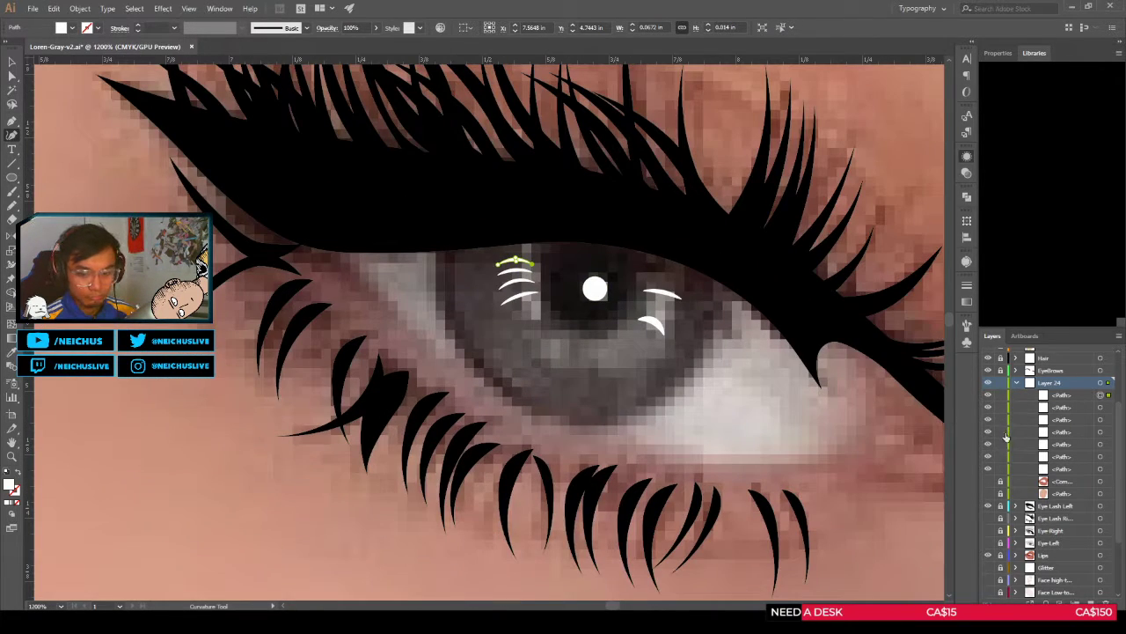
left_click(988, 505)
left_click(988, 542)
key("v")
scroll(691, 426, "down", 1)
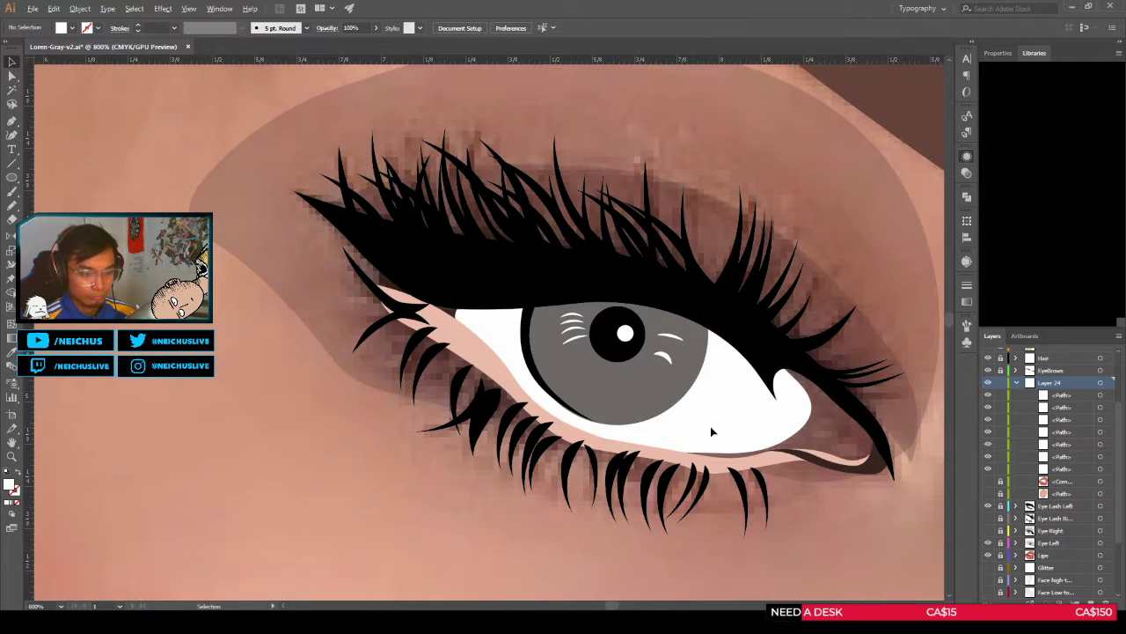
scroll(712, 429, "down", 1)
scroll(405, 309, "up", 3)
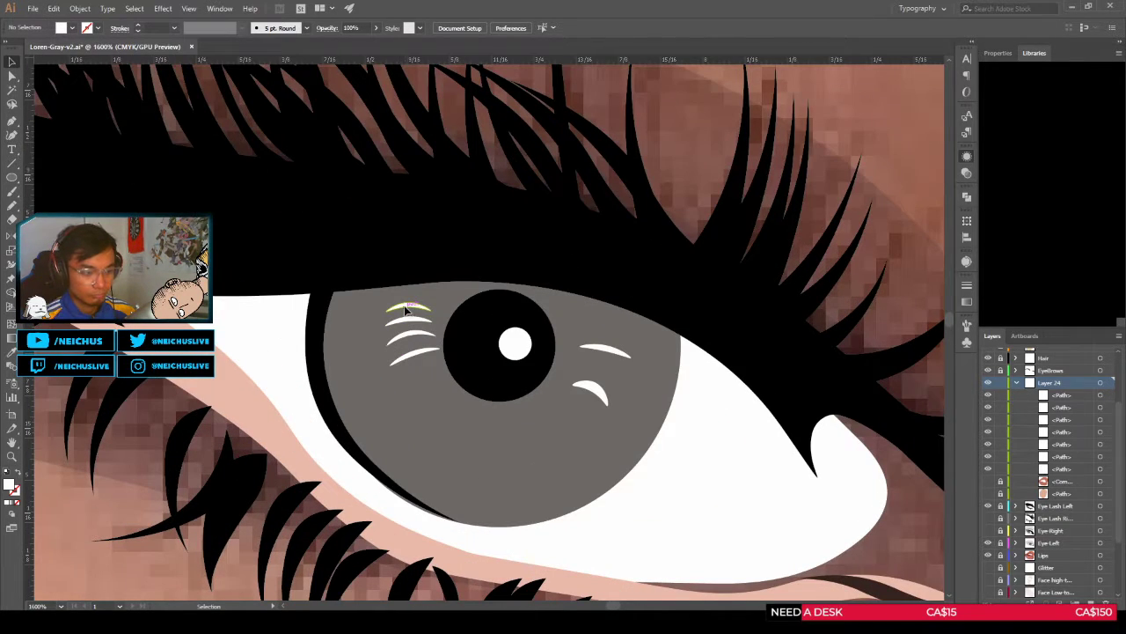
Step: Delete the two uppermost curved highlights from the stack on the iris's outer-corner side
left_click(406, 310)
key("Delete")
left_click(407, 321)
key("Delete")
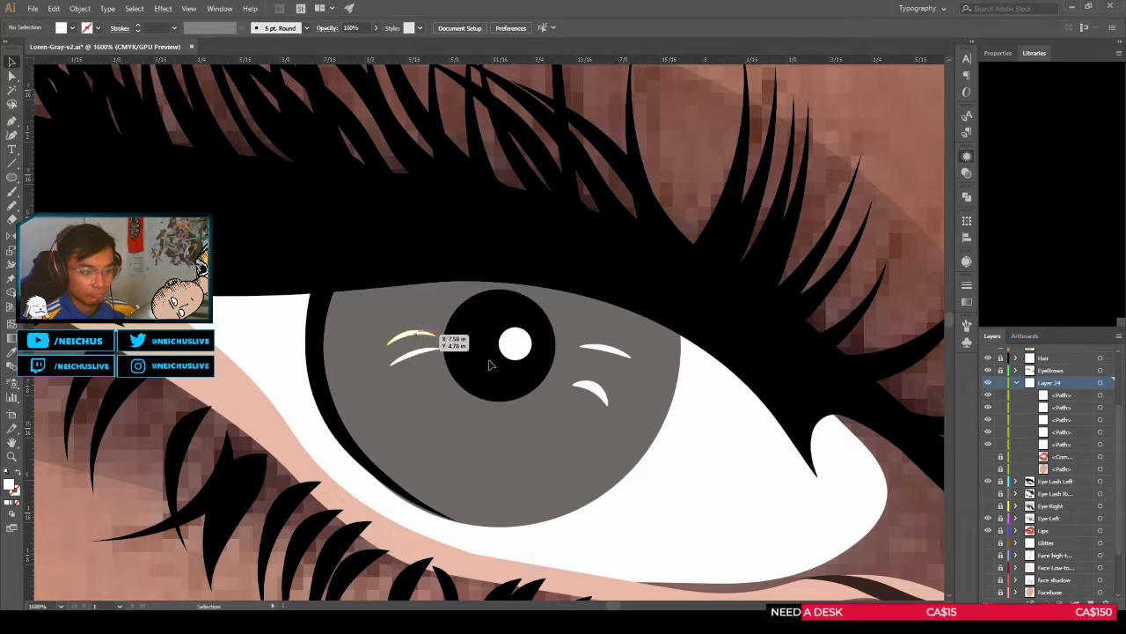
Step: Hide the Eye-Left layer and compare the remaining highlights with the photo's eye
scroll(490, 365, "down", 5)
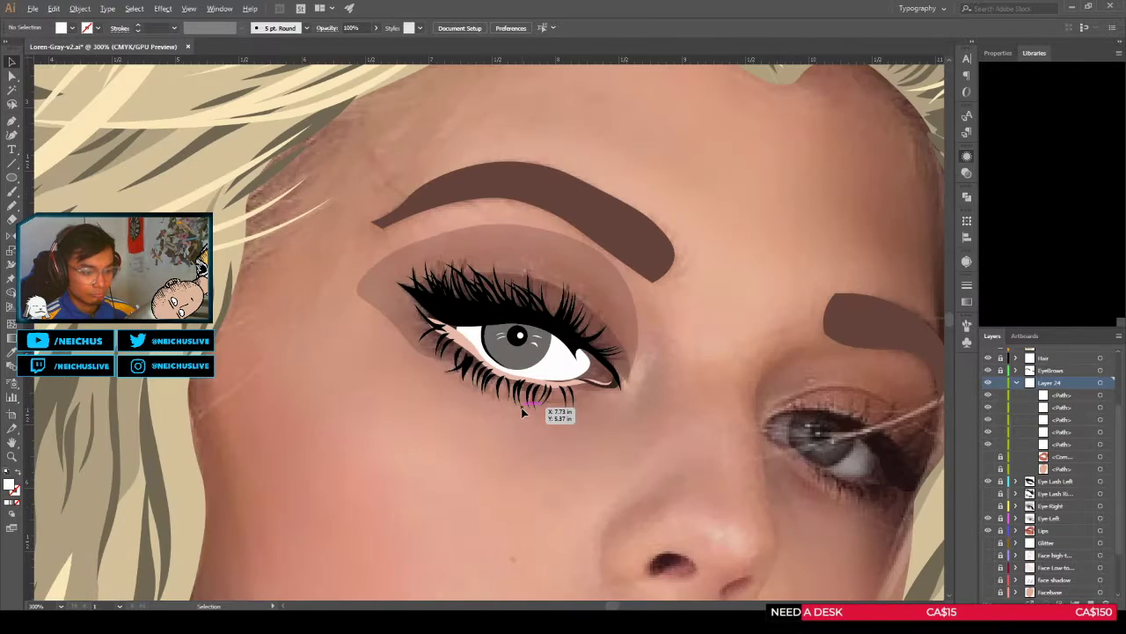
left_click(988, 518)
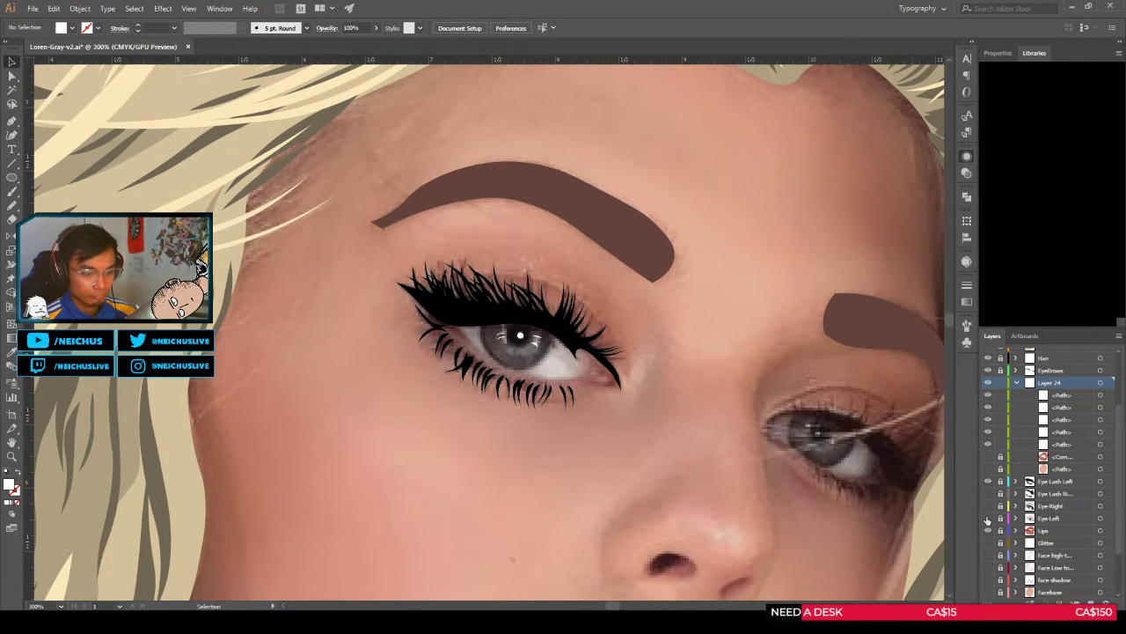
scroll(611, 452, "down", 2)
scroll(555, 395, "up", 2)
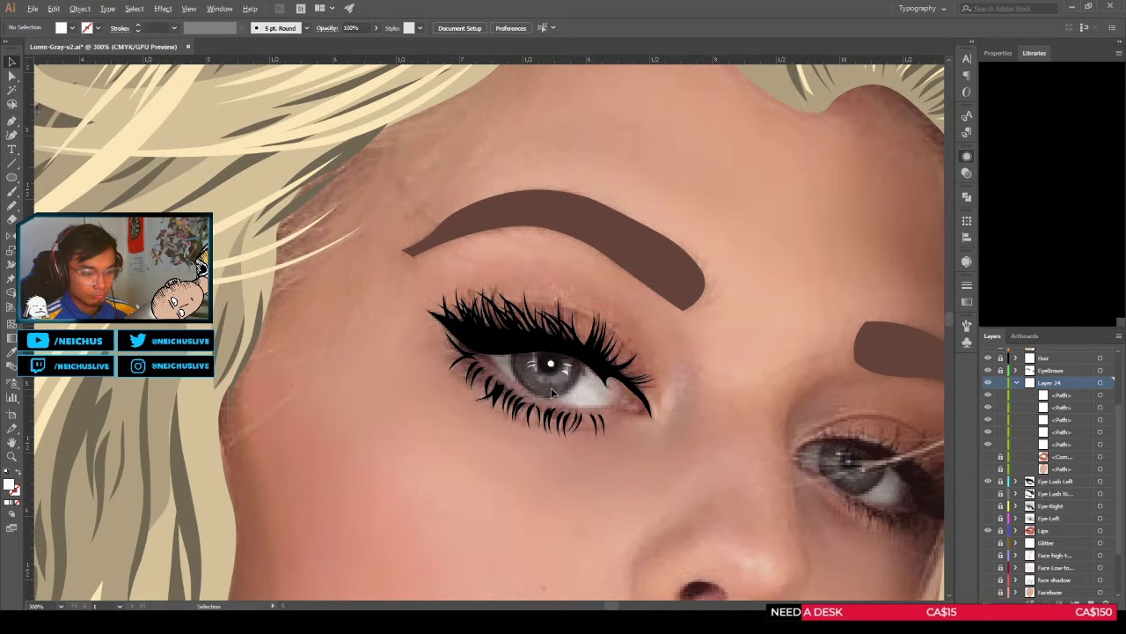
scroll(551, 387, "down", 2)
scroll(555, 393, "up", 2)
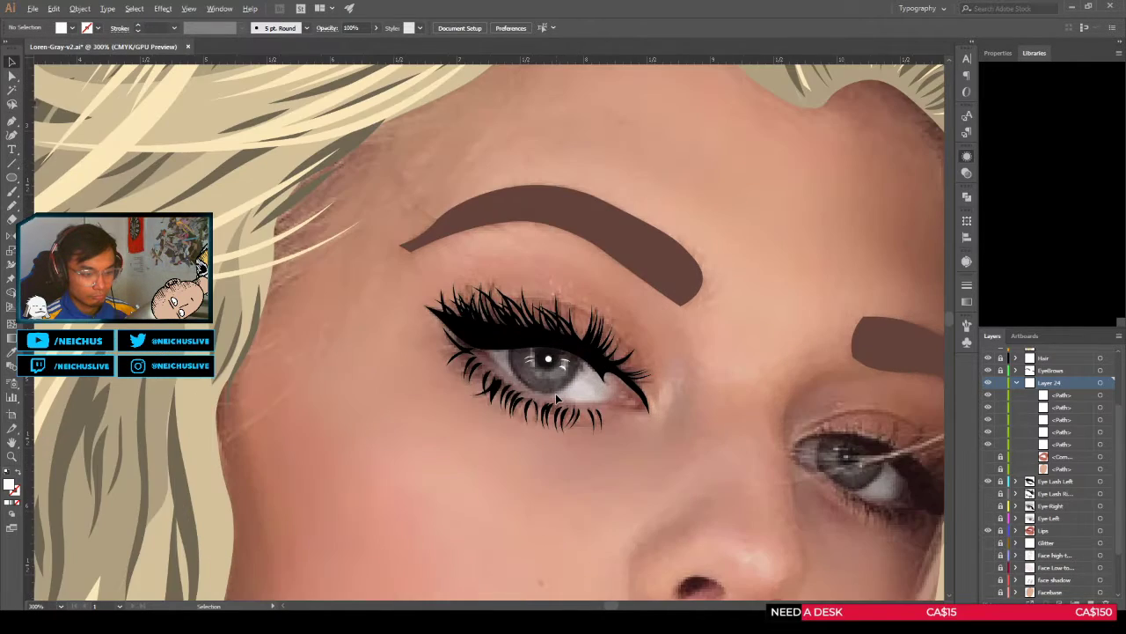
Step: Select the upper of the two curved highlights on the iris's outer-corner side in Layer 24
scroll(556, 393, "up", 1)
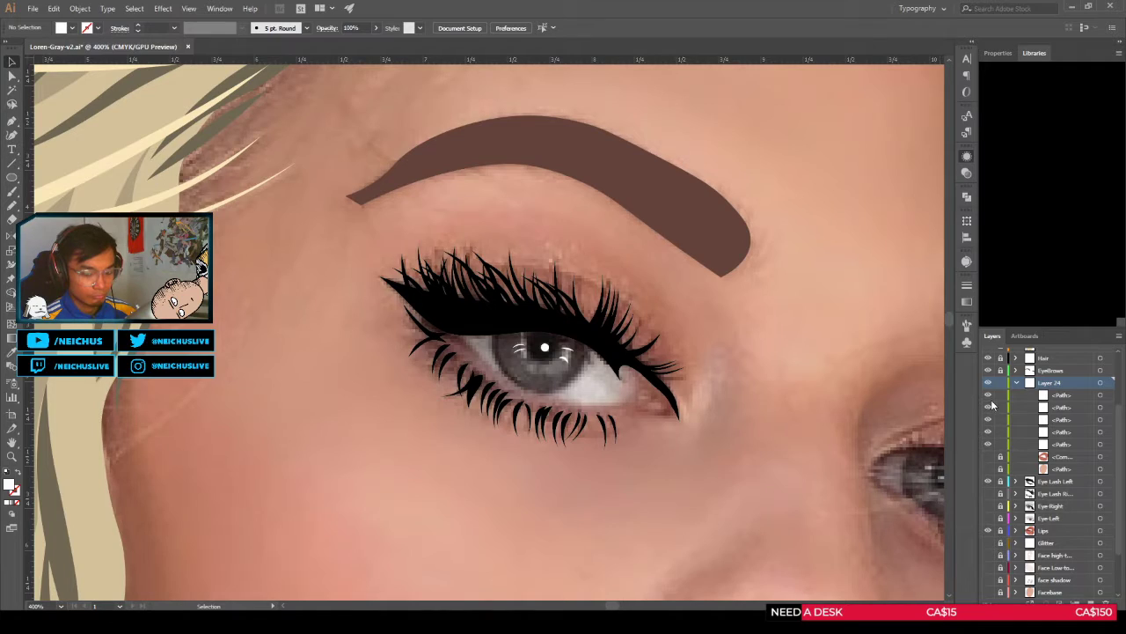
left_click(1100, 396)
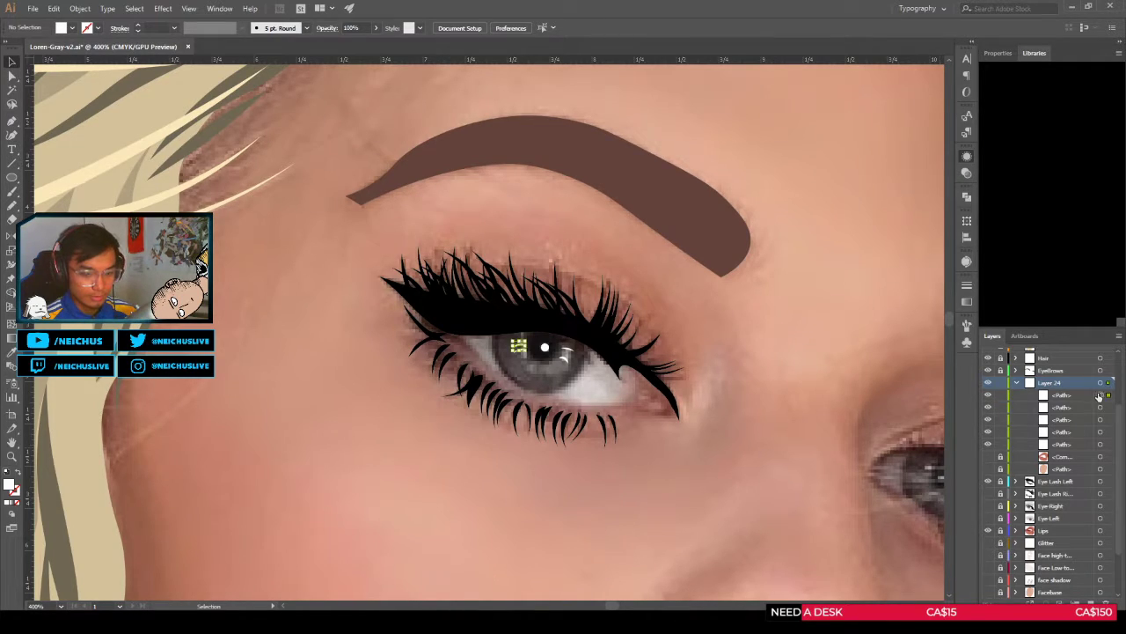
Step: Delete the extra white highlight paths on Layer 24 around the iris, keeping only the round pupil highlight
key("Delete")
left_click(1100, 396)
key("Delete")
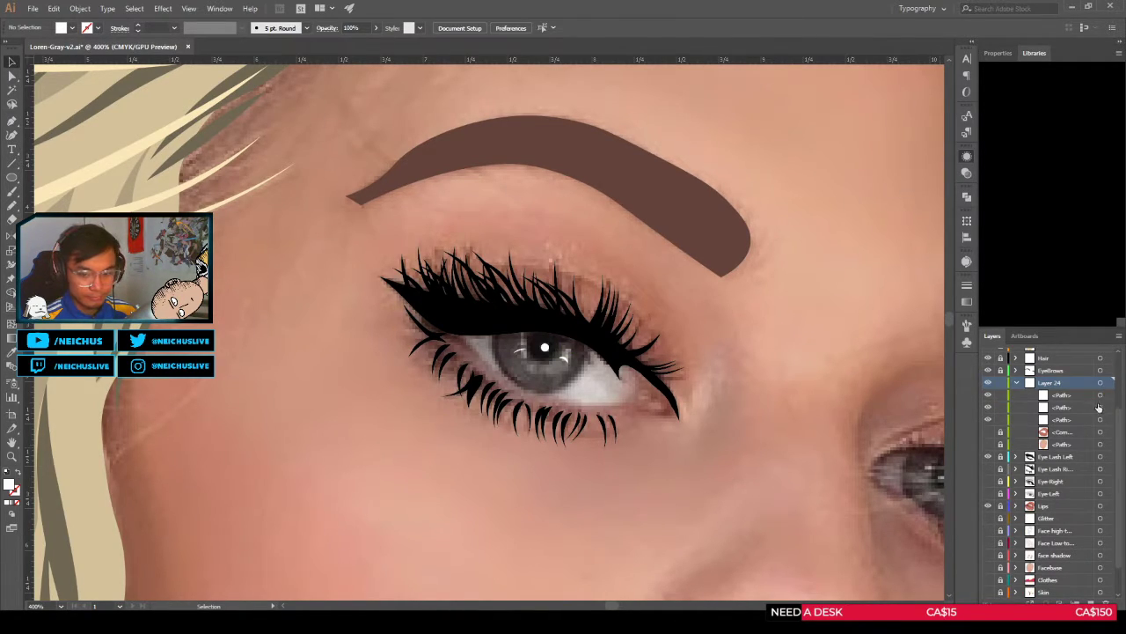
left_click(1100, 405)
left_click(1100, 397)
key("Delete")
key("Delete")
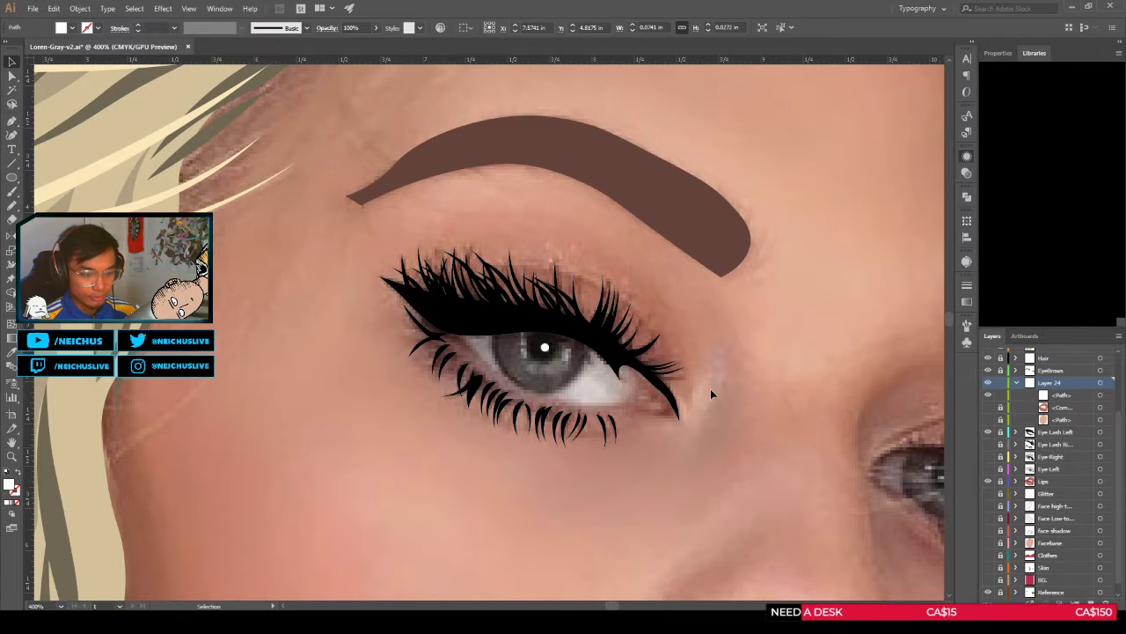
key("shift+grave")
scroll(524, 362, "up", 1)
scroll(541, 374, "down", 4)
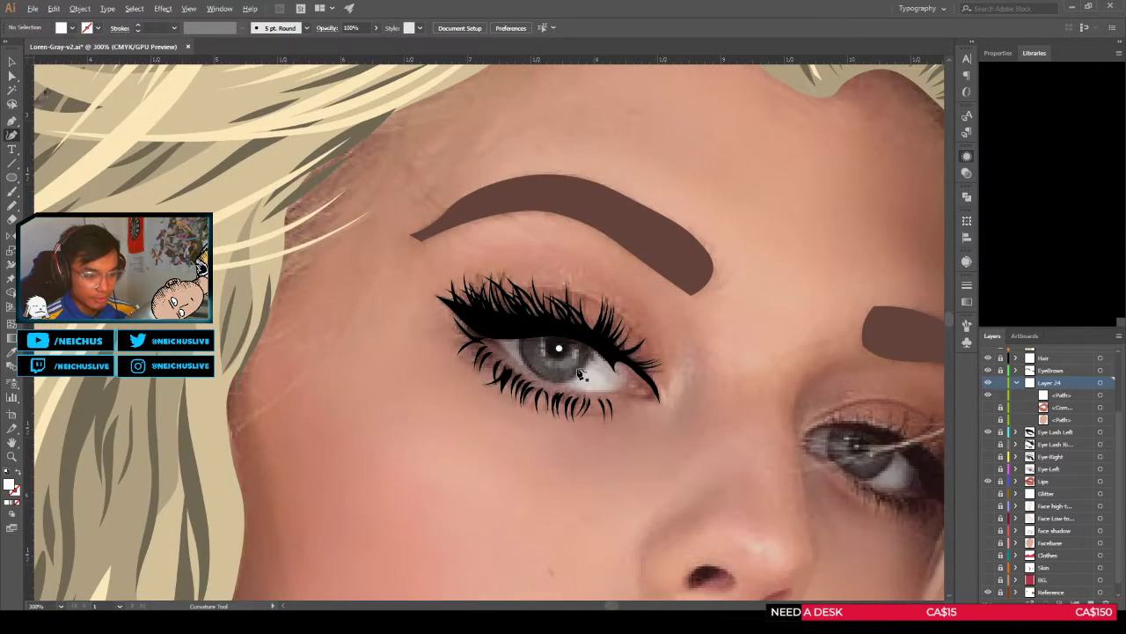
scroll(576, 378, "down", 3)
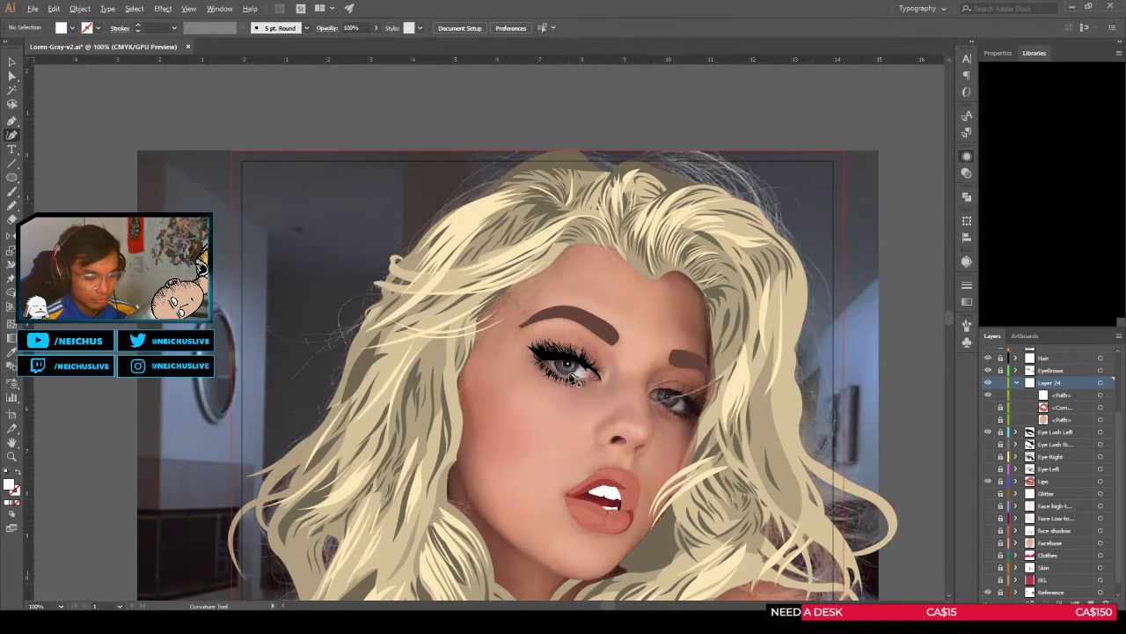
scroll(568, 378, "up", 3)
left_click(619, 365)
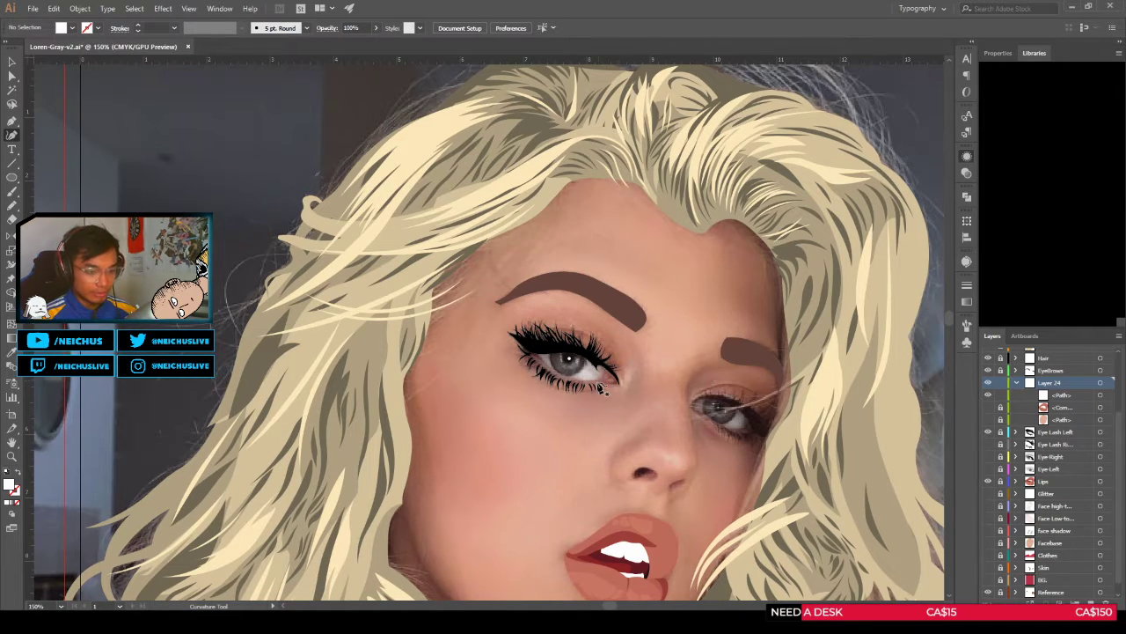
scroll(610, 371, "up", 2)
scroll(583, 368, "up", 2)
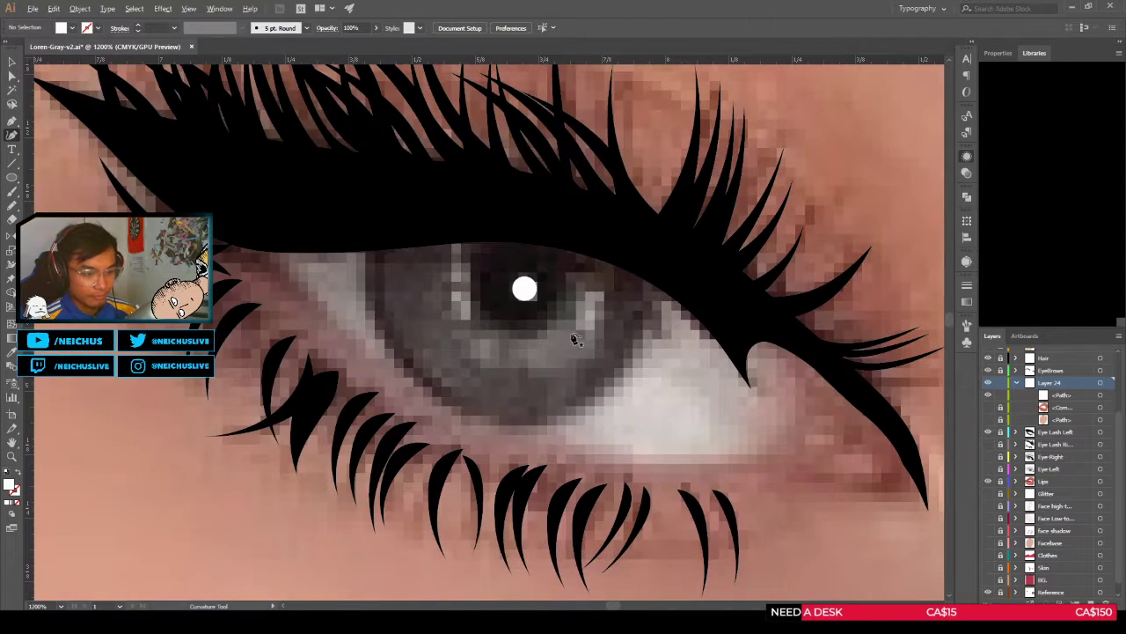
left_click(594, 281)
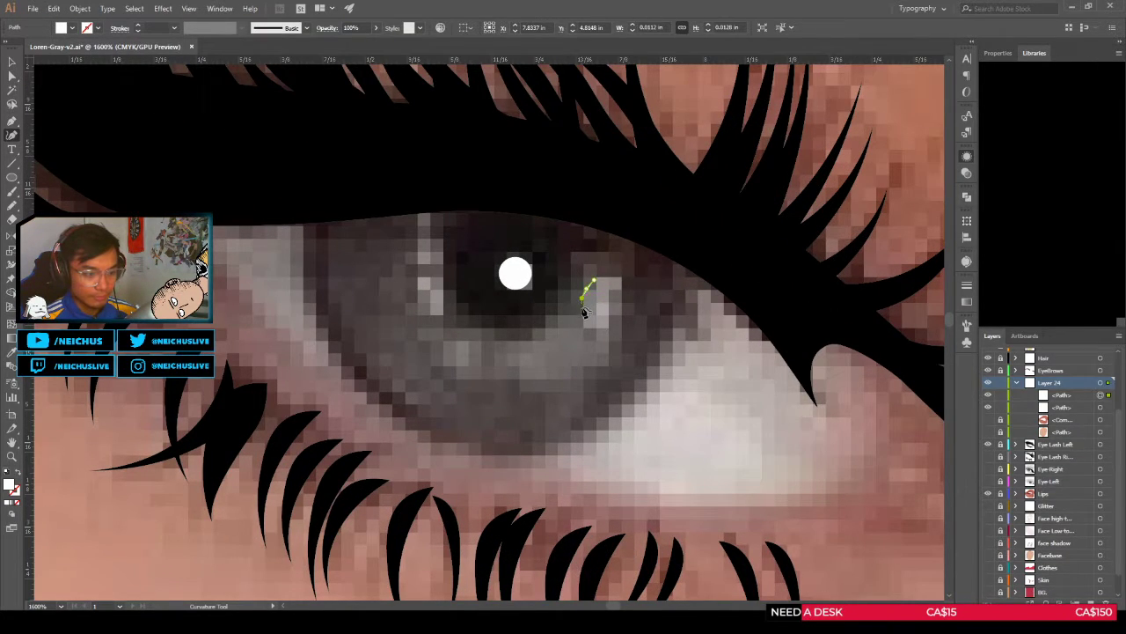
left_click(584, 308)
key("ctrl+z")
left_click(585, 300)
key("ctrl+z")
key("ctrl+z")
key("ctrl+z")
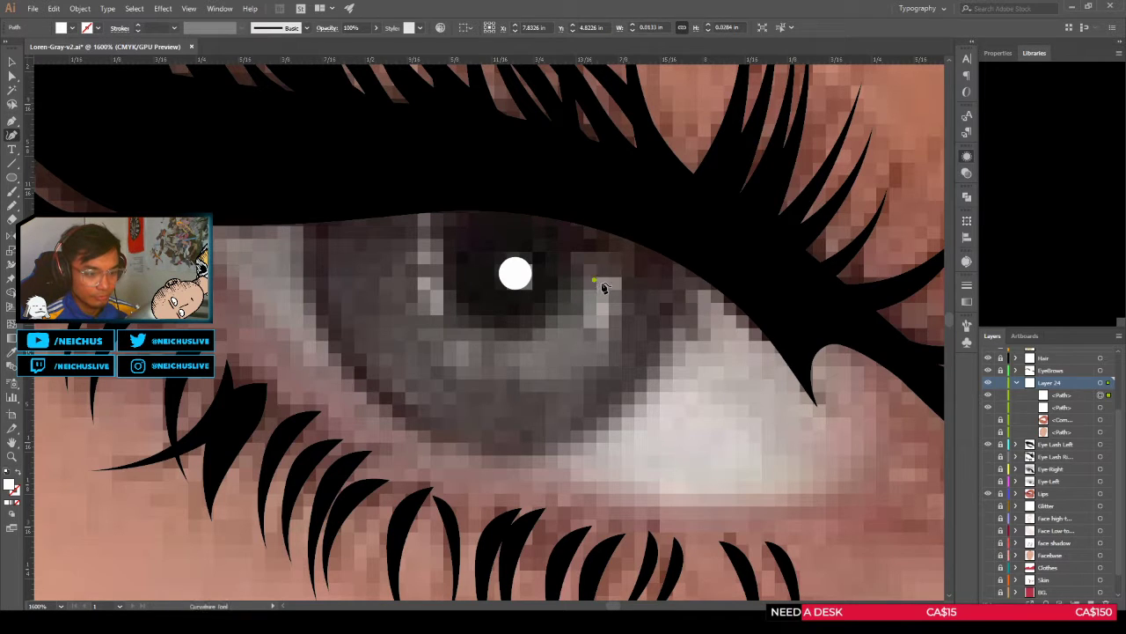
Step: Draw a closed white two-pronged highlight about 0.09 in wide and high beside the pupil with the Curvature tool
scroll(597, 287, "down", 3)
scroll(607, 315, "down", 2)
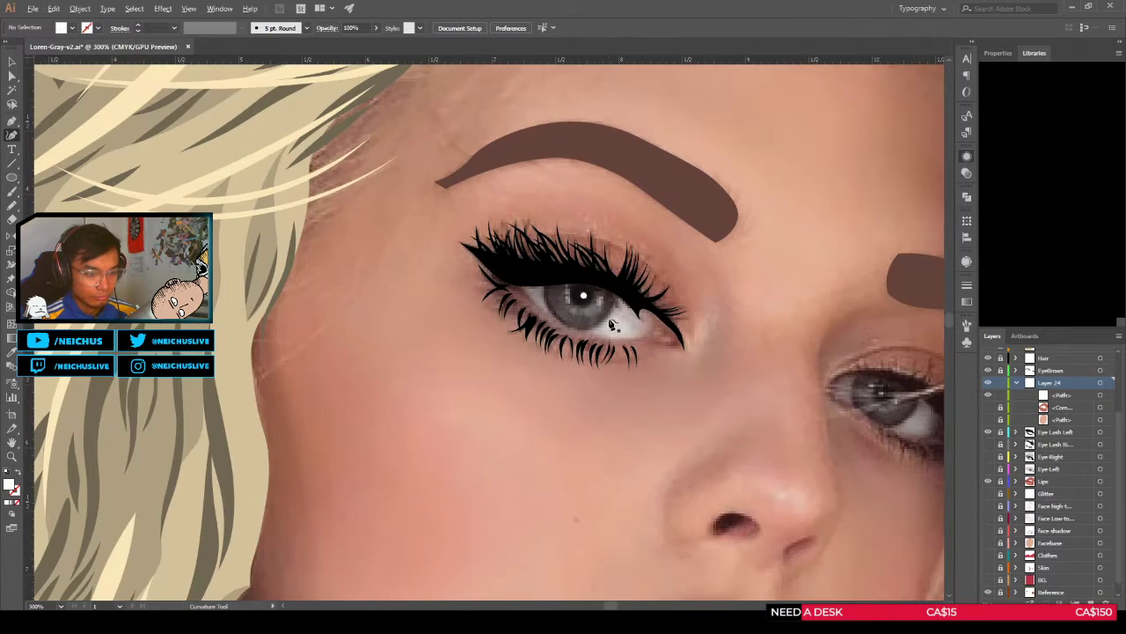
scroll(616, 324, "down", 1)
scroll(601, 297, "up", 4)
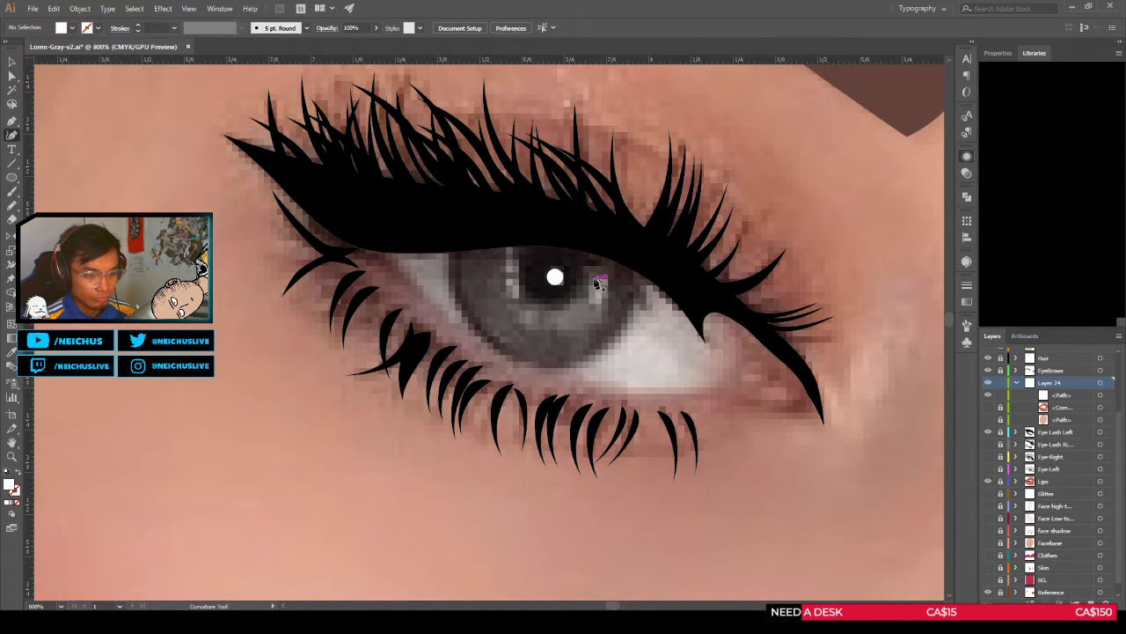
scroll(598, 282, "up", 1)
left_click(587, 276)
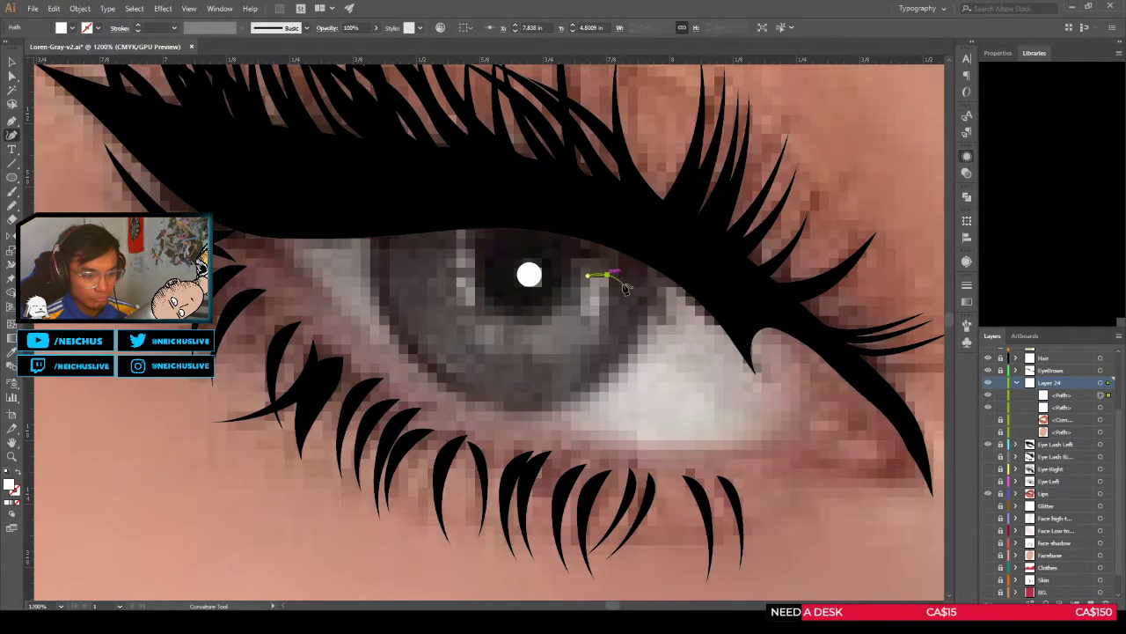
left_click(618, 282)
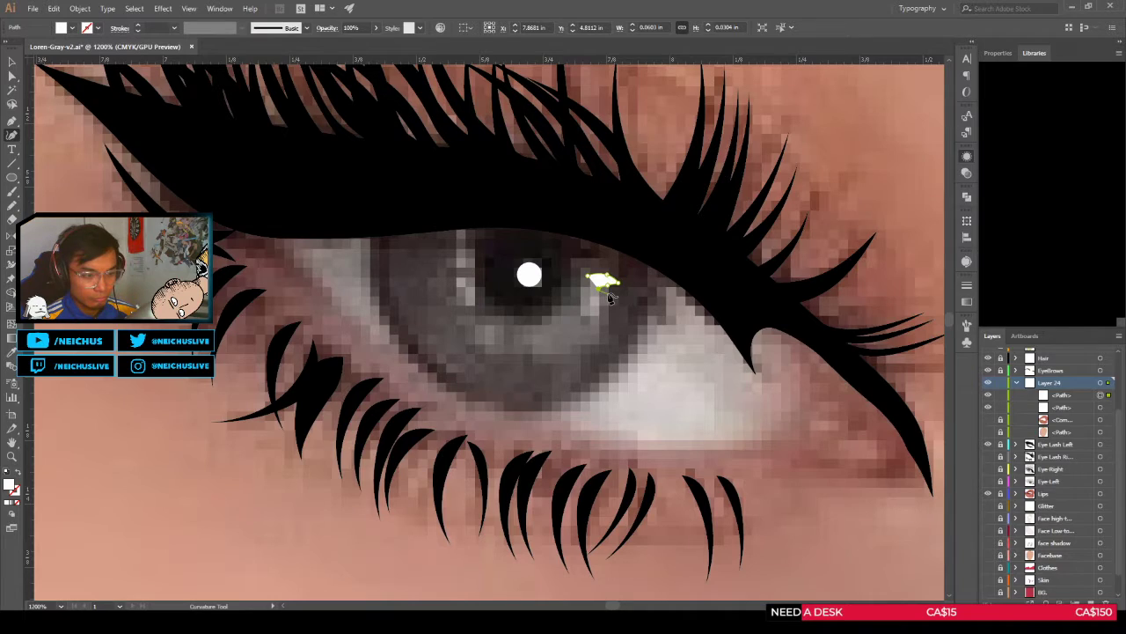
left_click(614, 304)
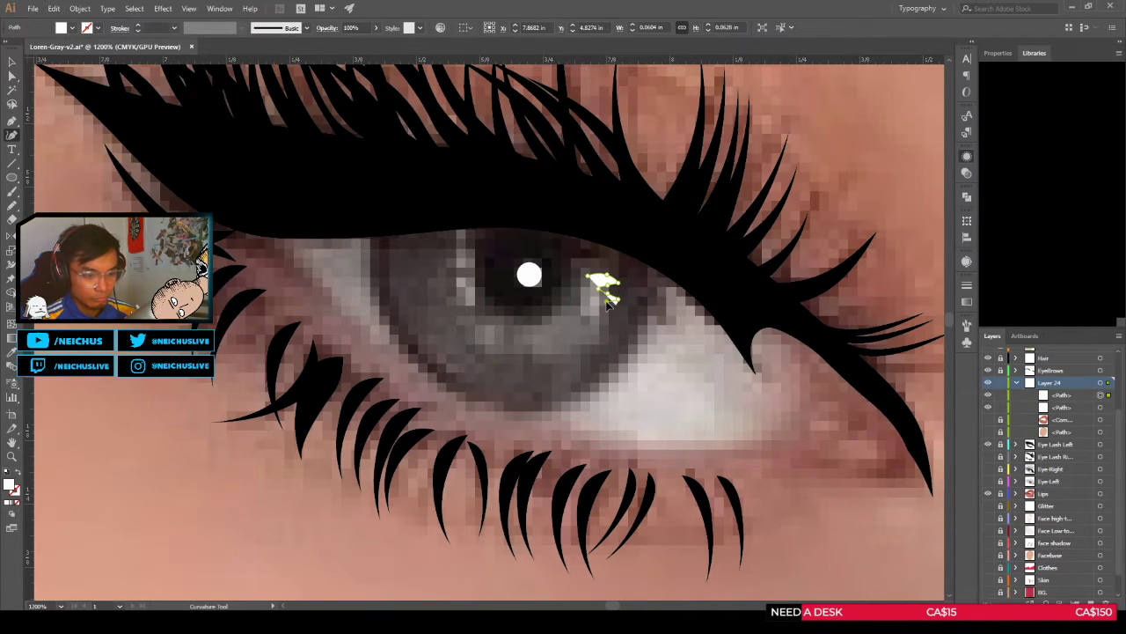
left_click(602, 306)
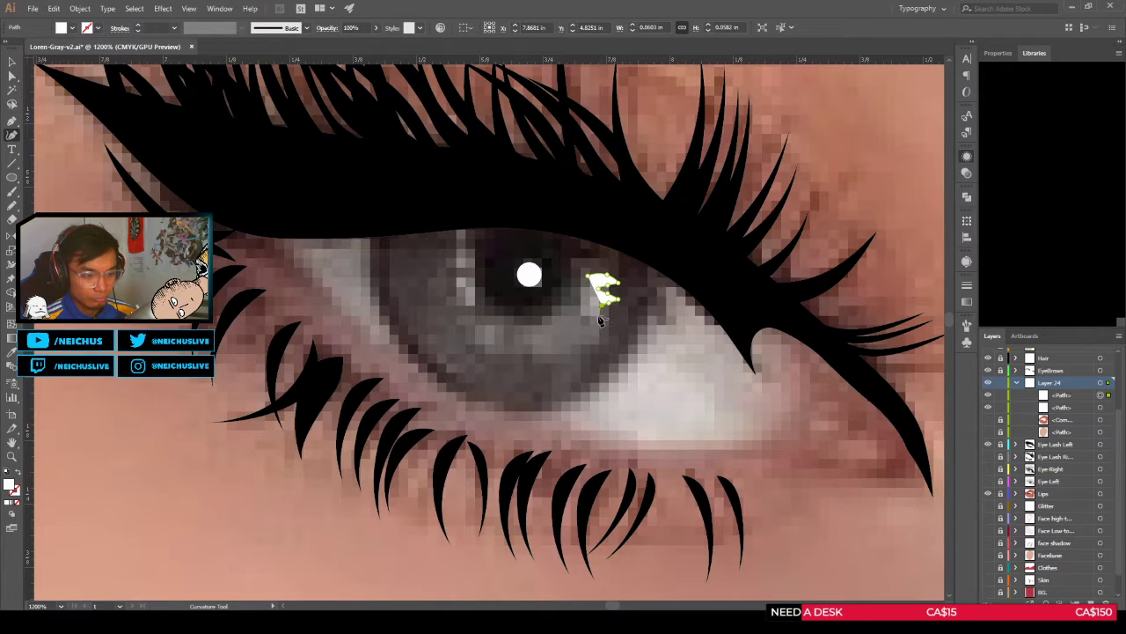
left_click(596, 316)
left_click(576, 312)
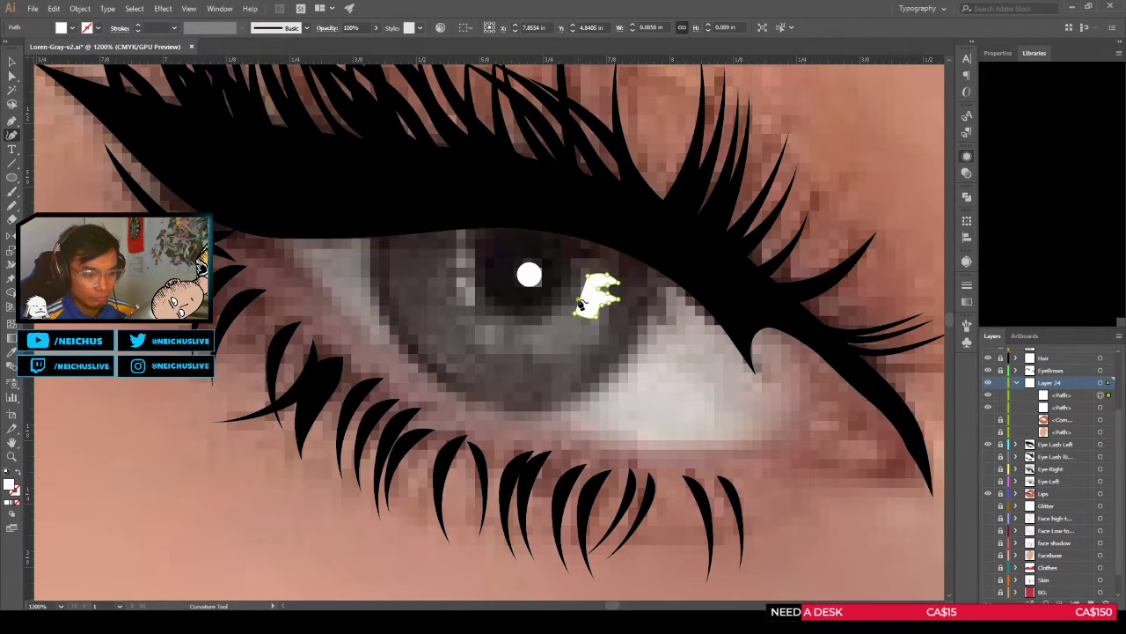
left_click(579, 299)
left_click(587, 289)
scroll(592, 279, "down", 5)
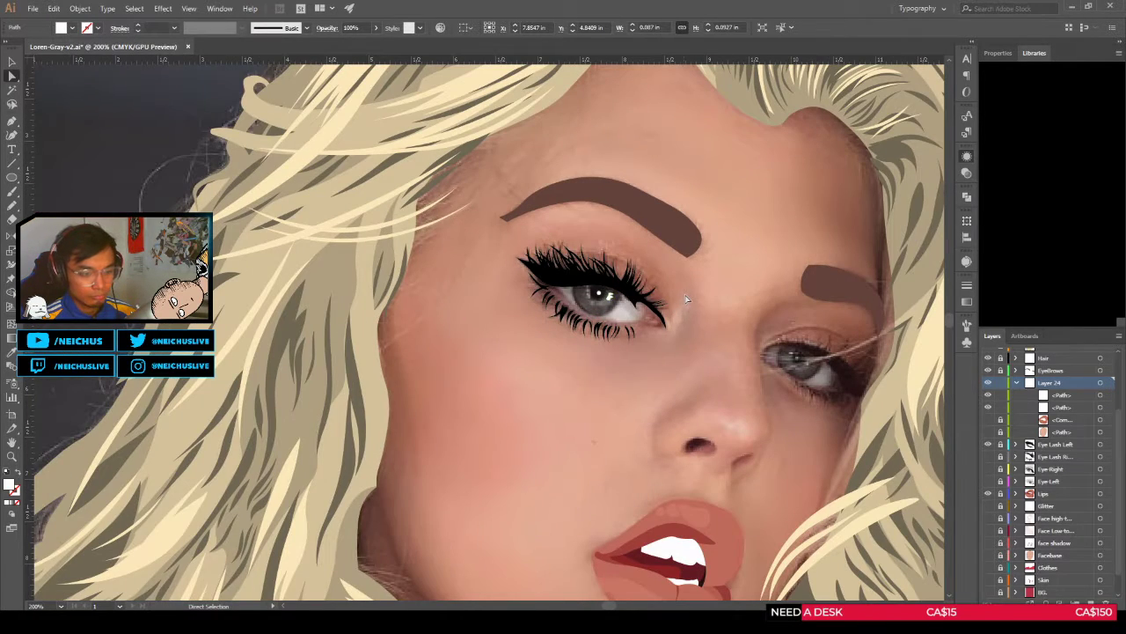
key("ctrl+shift+a")
Step: Reshape the upper prong of the new highlight by extending its tip outward and smoothing its top edge
scroll(608, 308, "up", 2)
scroll(590, 304, "up", 6)
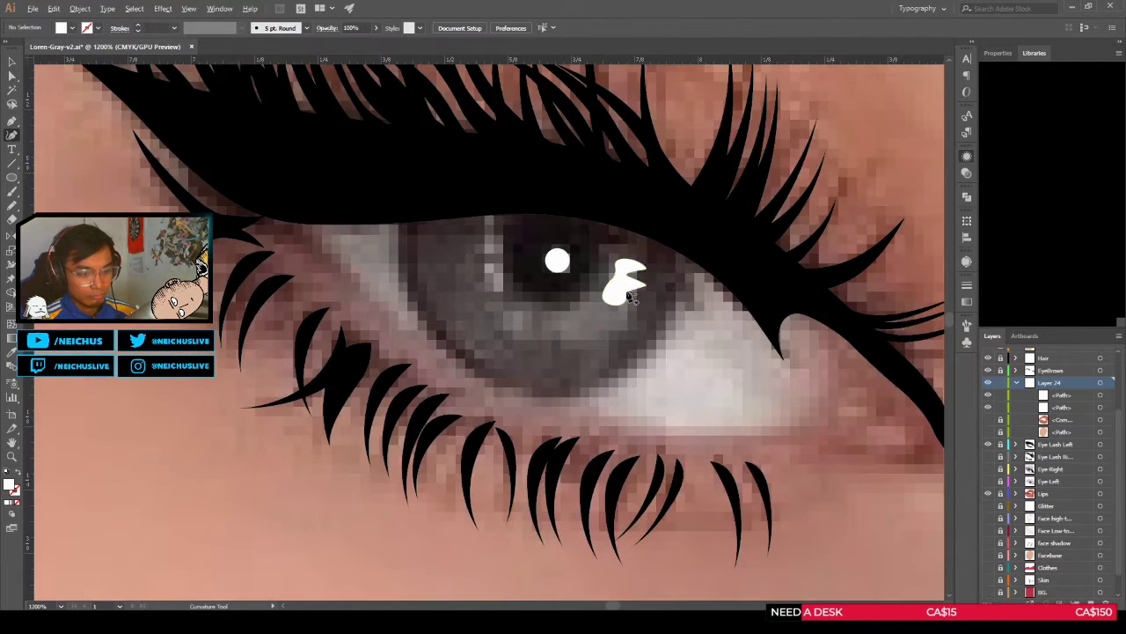
key("a")
left_click(602, 236)
left_click_drag(602, 236, 670, 227)
left_click_drag(623, 197, 635, 198)
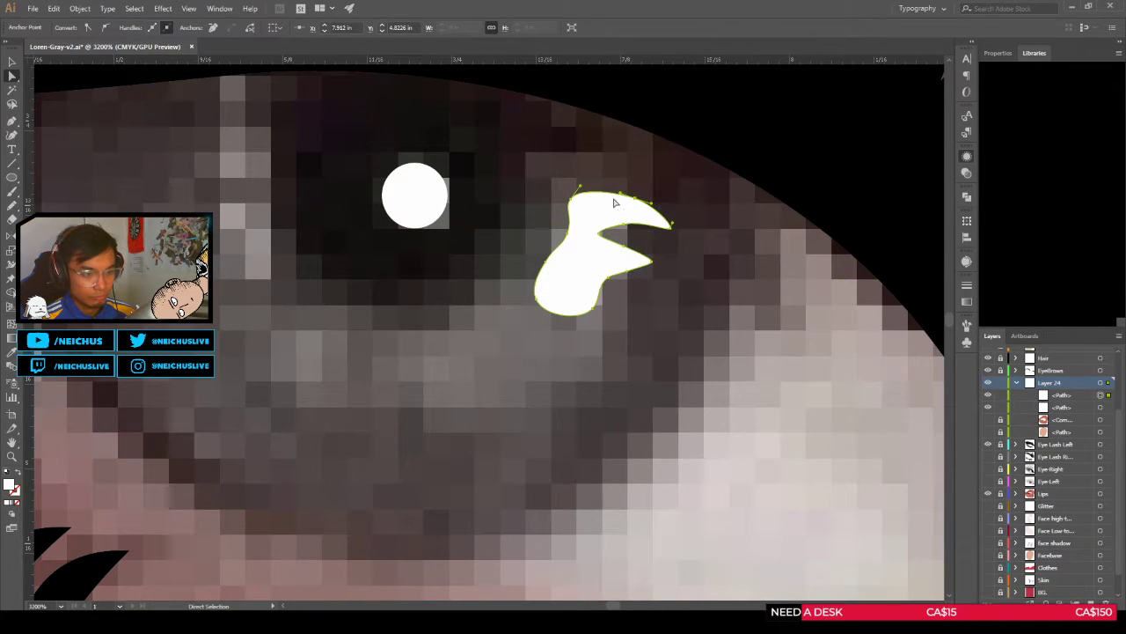
left_click_drag(601, 234, 615, 231)
key("ctrl+z")
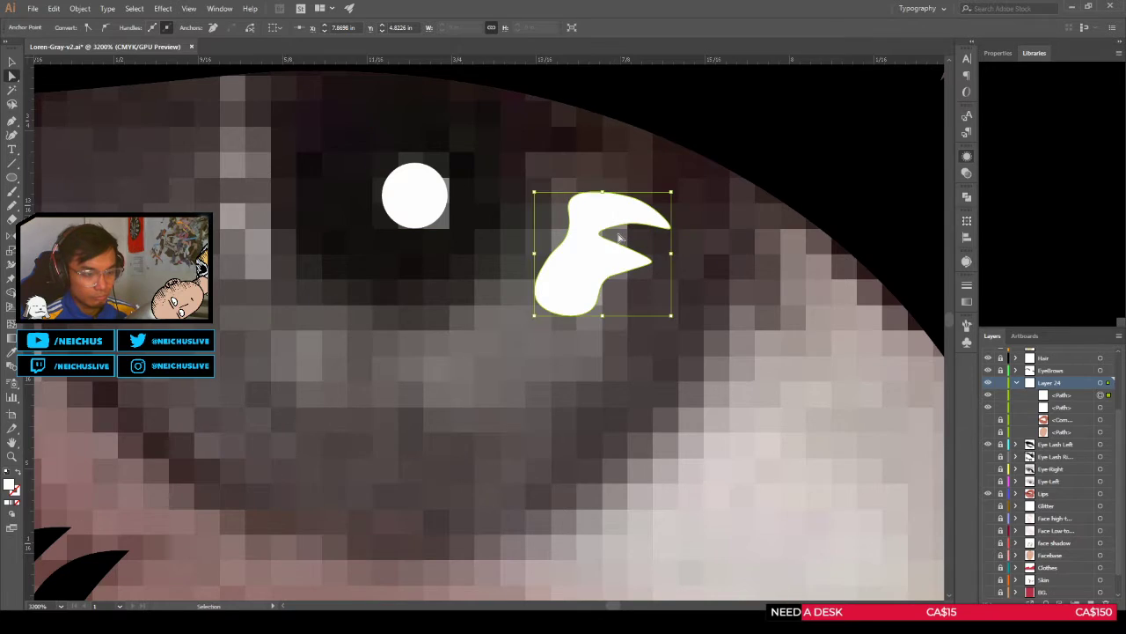
Step: Move the notch between the highlight's two prongs outward to make the gap shallower
scroll(643, 253, "up", 2)
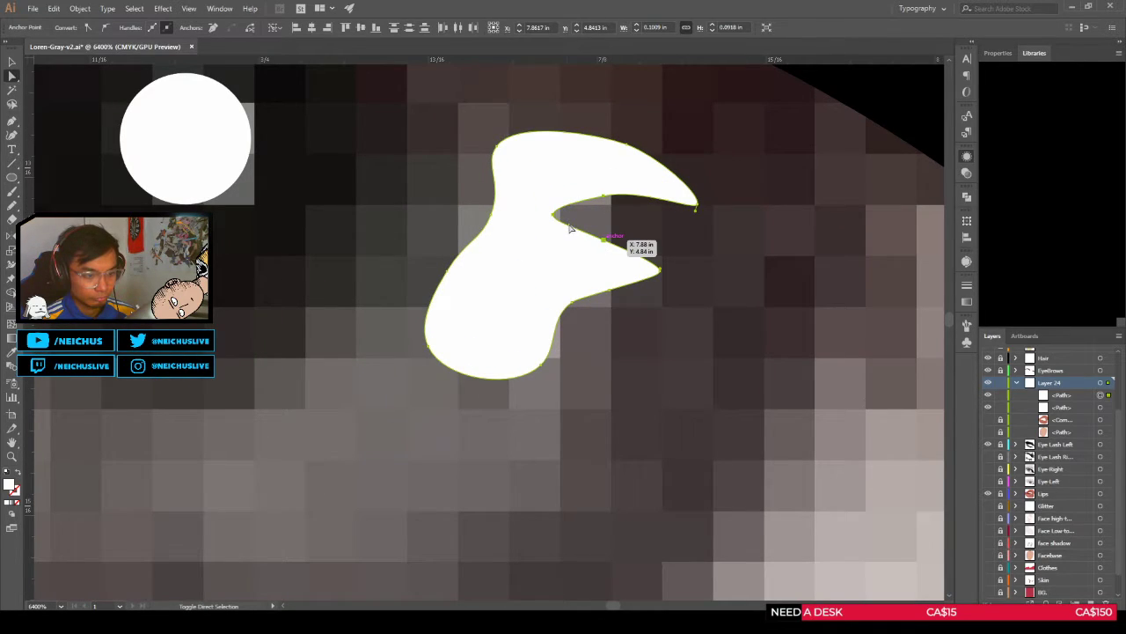
left_click_drag(553, 213, 576, 216)
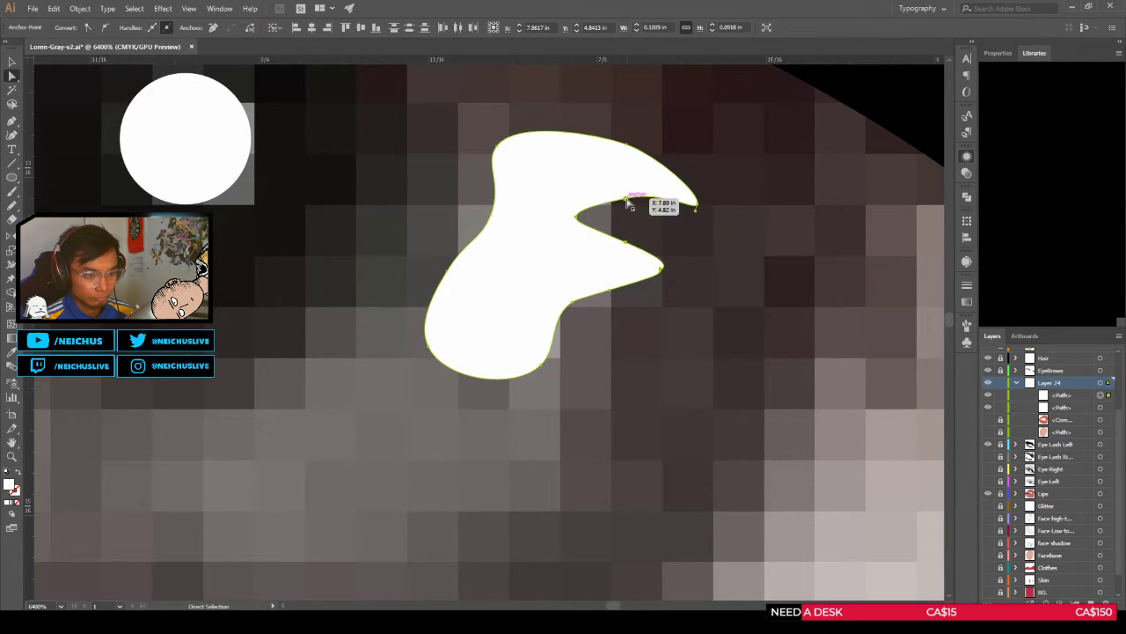
key("ctrl+shift+a")
left_click(626, 201)
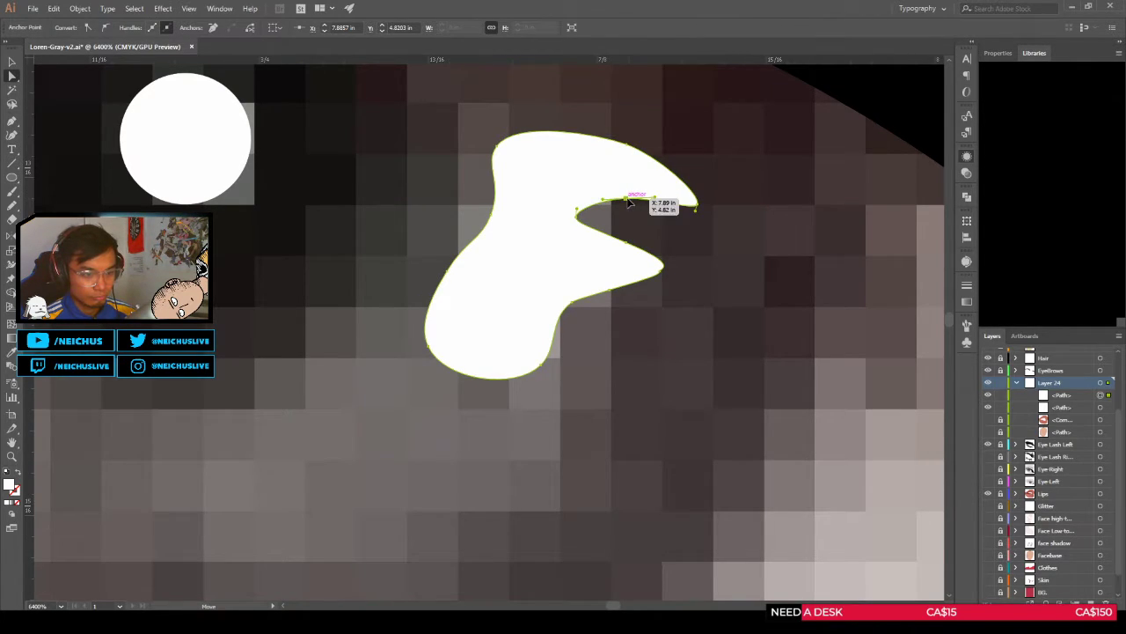
Step: Adjust the anchor and handles of the highlight's lower prong to smooth its edge and round its tip
left_click(631, 244)
left_click_drag(630, 240, 661, 252)
scroll(669, 279, "up", 1)
left_click(649, 256)
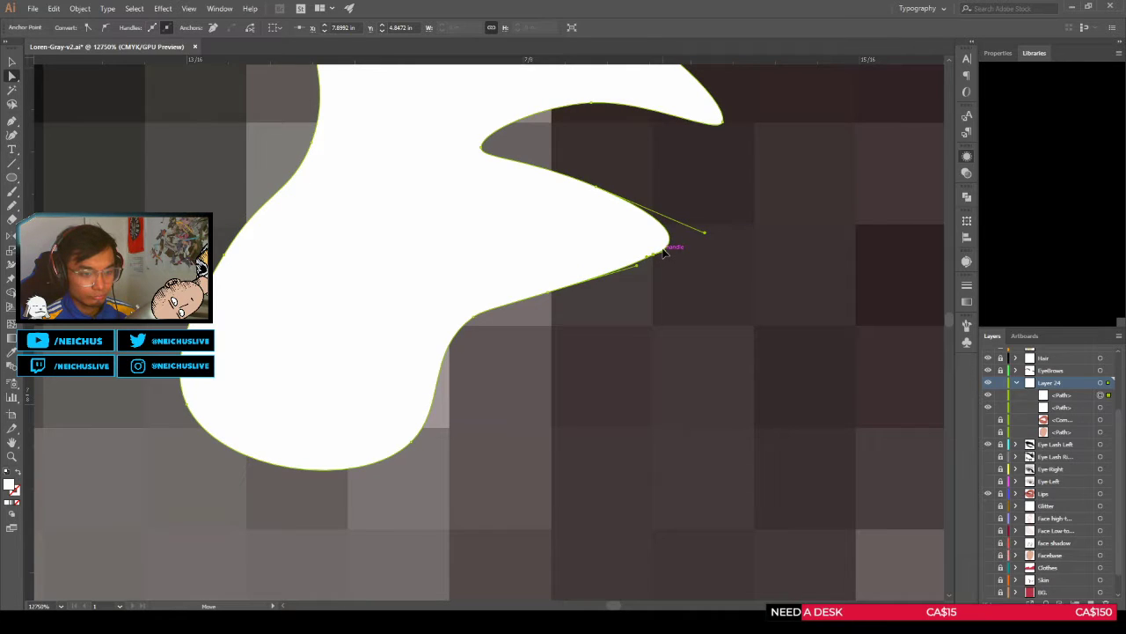
left_click(669, 276)
Step: Examine the reshaped eye highlight against the reference photo from close up and at full-face distance
scroll(668, 276, "down", 4)
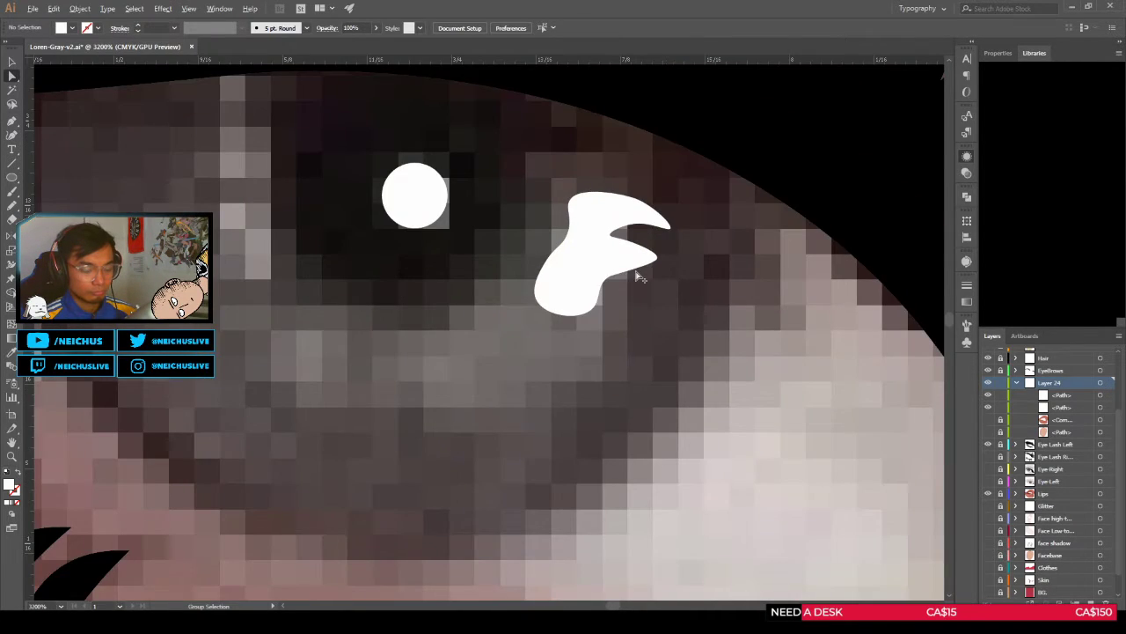
scroll(640, 277, "down", 7)
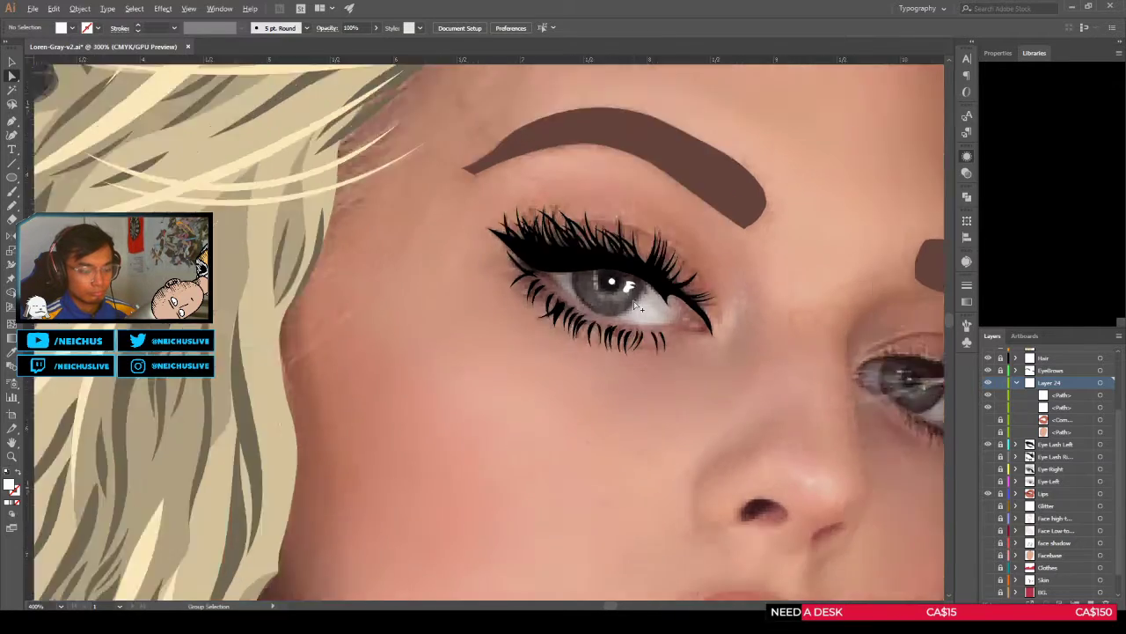
scroll(640, 305, "down", 2)
scroll(616, 300, "up", 7)
key("shift+grave")
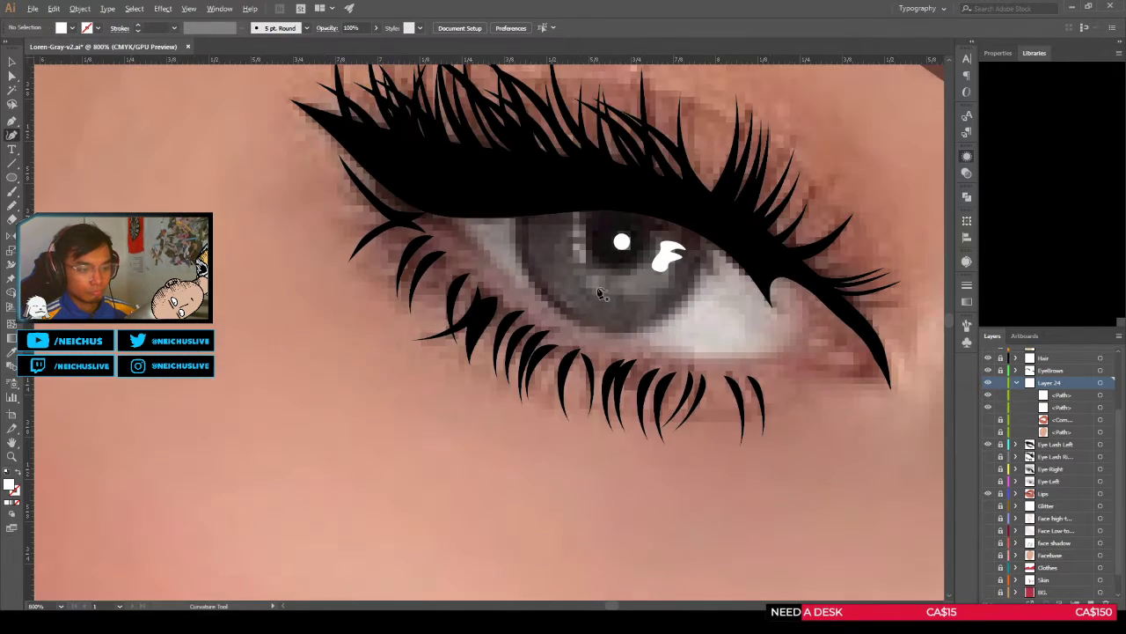
scroll(601, 293, "down", 1)
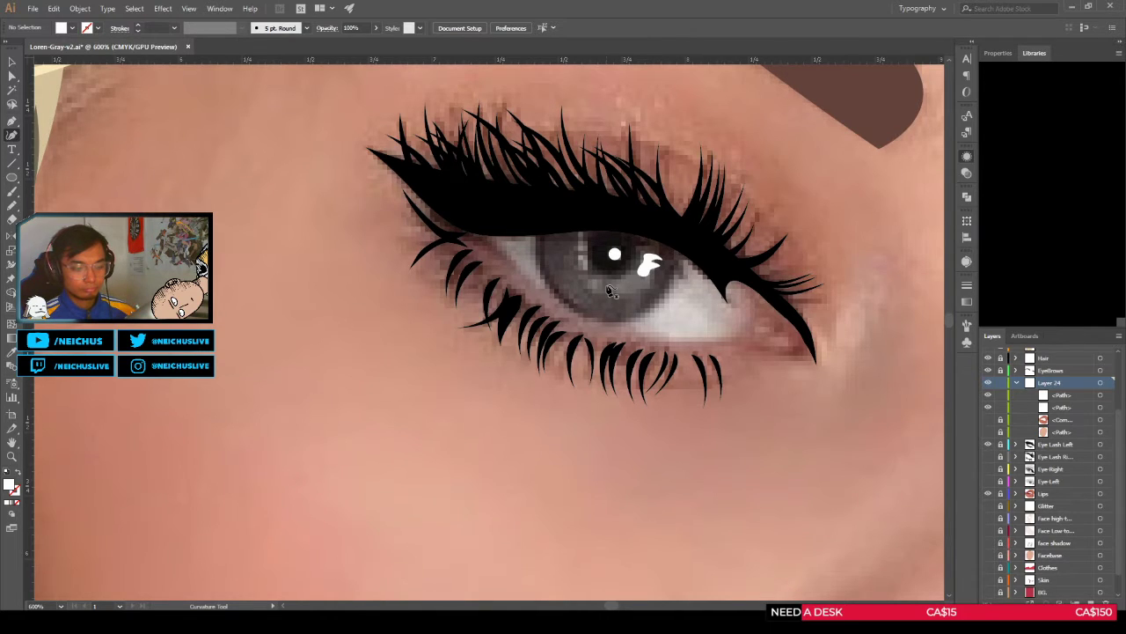
scroll(611, 292, "down", 5)
scroll(647, 323, "up", 3)
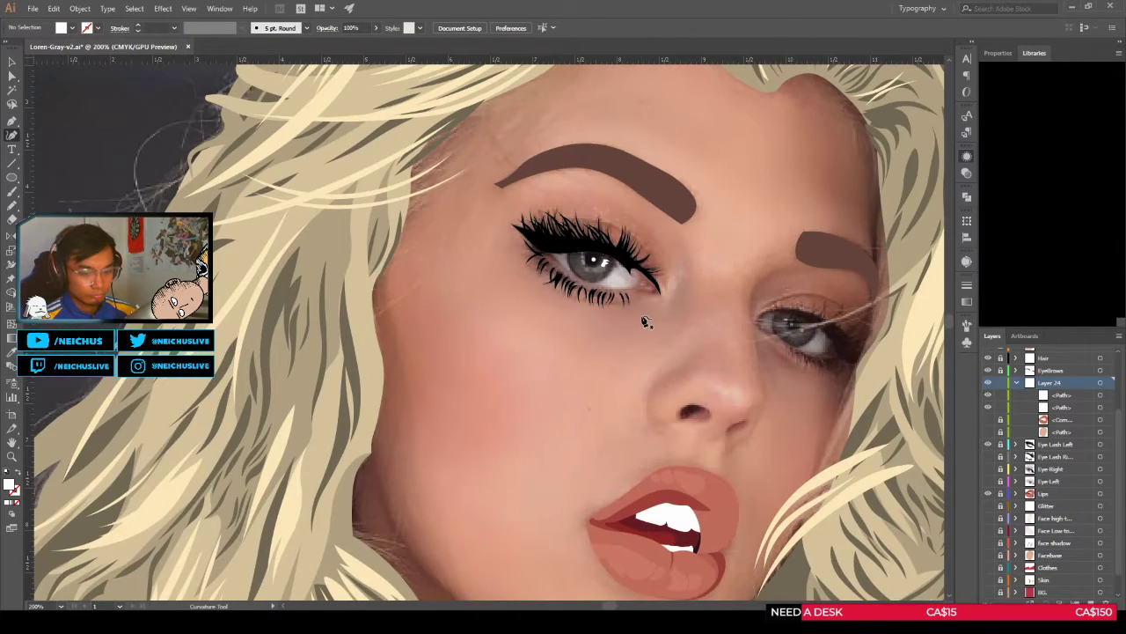
scroll(647, 322, "down", 1)
Step: Show the Eye Left layer, examine the highlights over the drawn iris up close and from afar, and hide the layer again
left_click(987, 482)
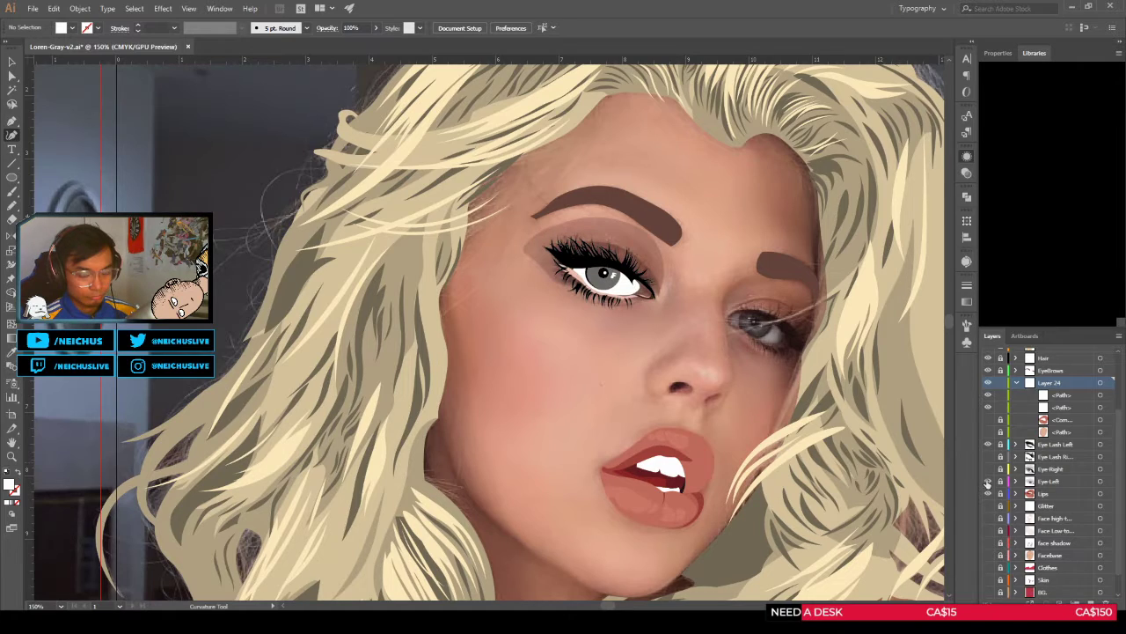
scroll(648, 291, "up", 4)
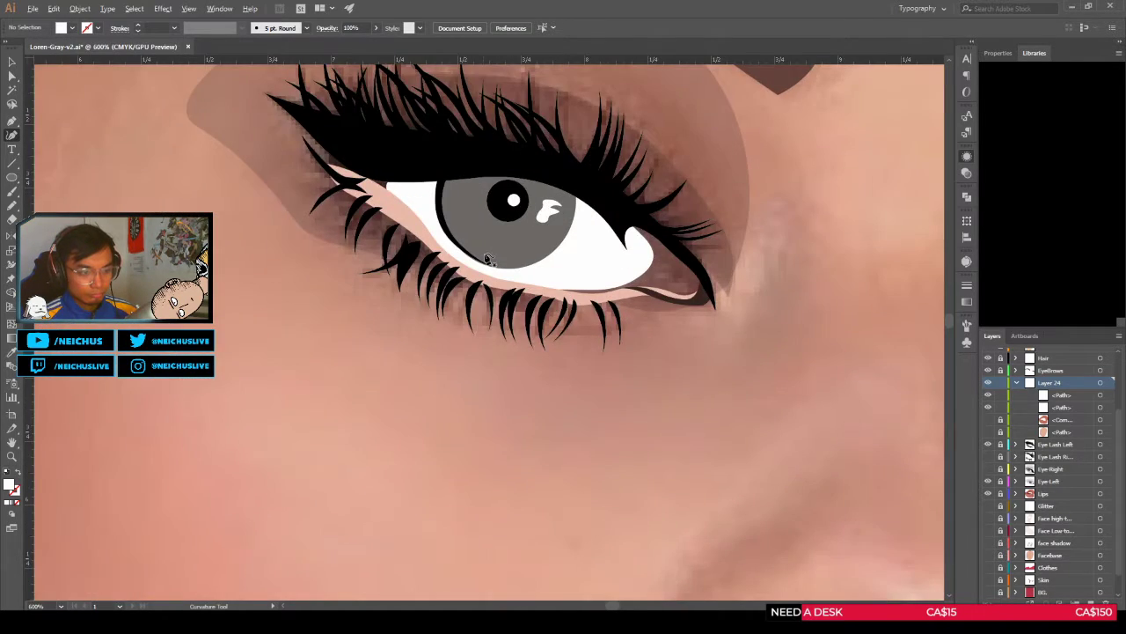
scroll(493, 260, "down", 3)
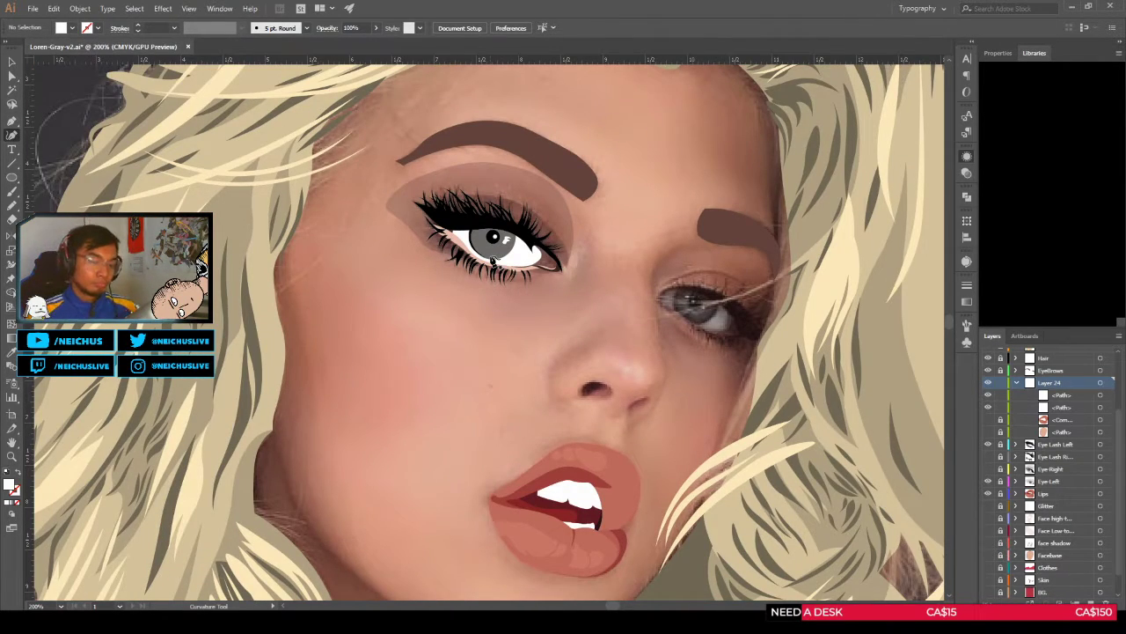
scroll(514, 249, "down", 2)
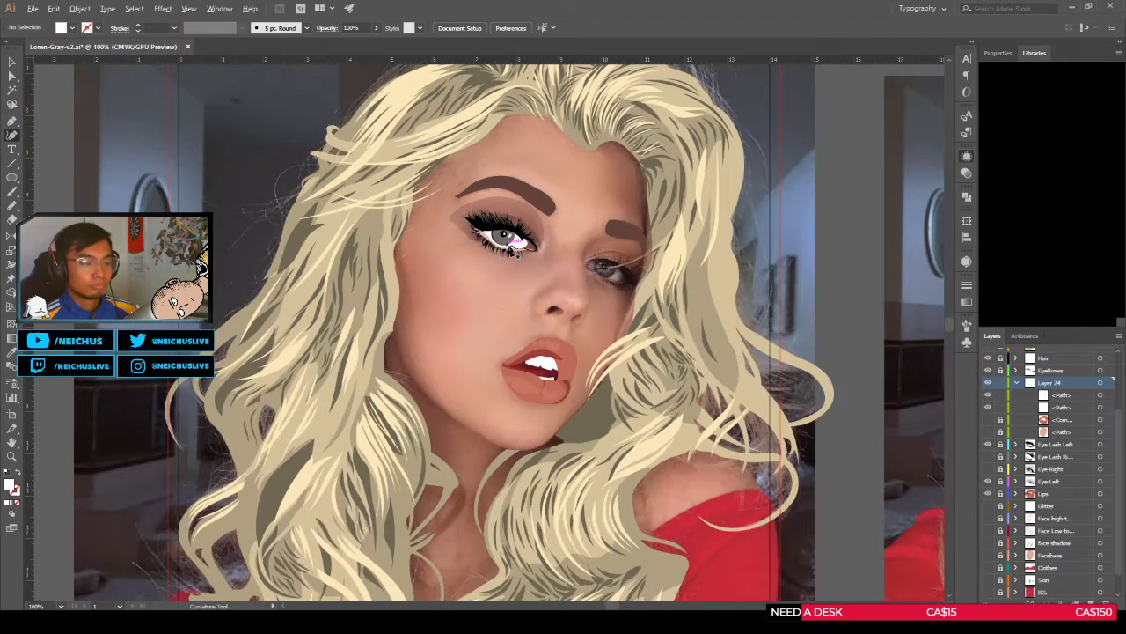
scroll(509, 254, "up", 3)
left_click_drag(505, 257, 619, 269)
scroll(618, 268, "down", 4)
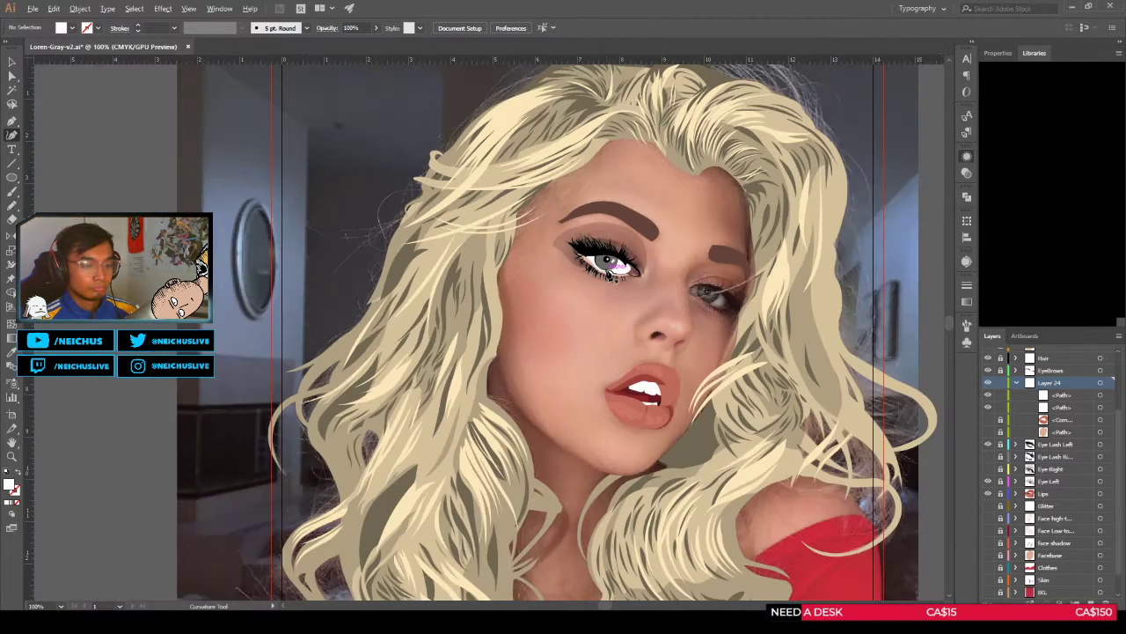
scroll(599, 259, "up", 4)
scroll(595, 256, "up", 3)
scroll(616, 264, "down", 5)
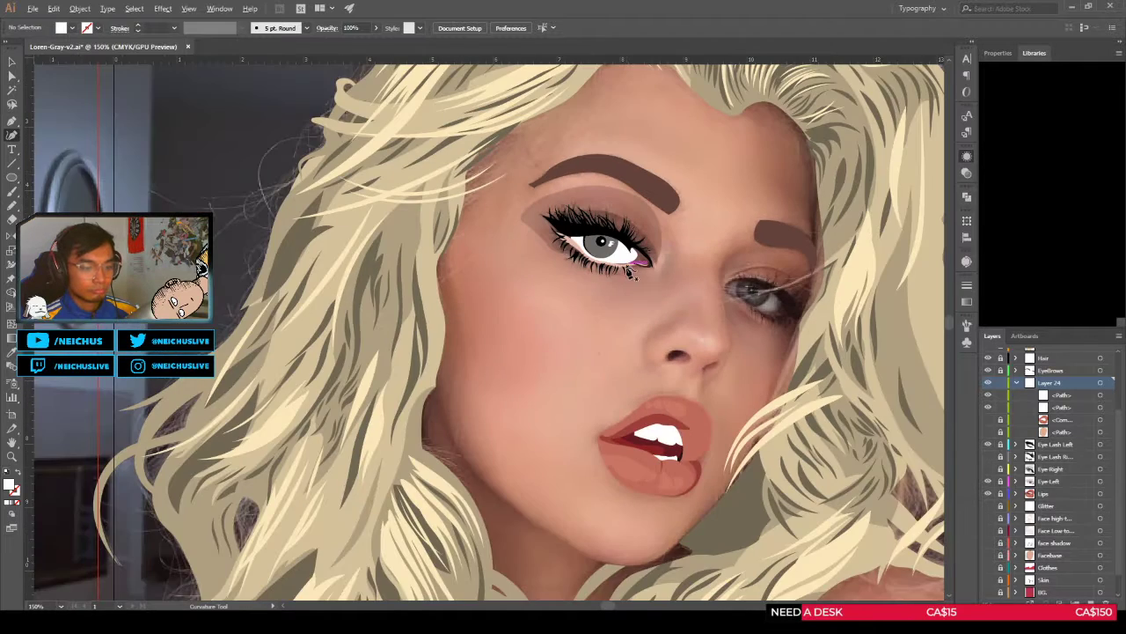
left_click(987, 481)
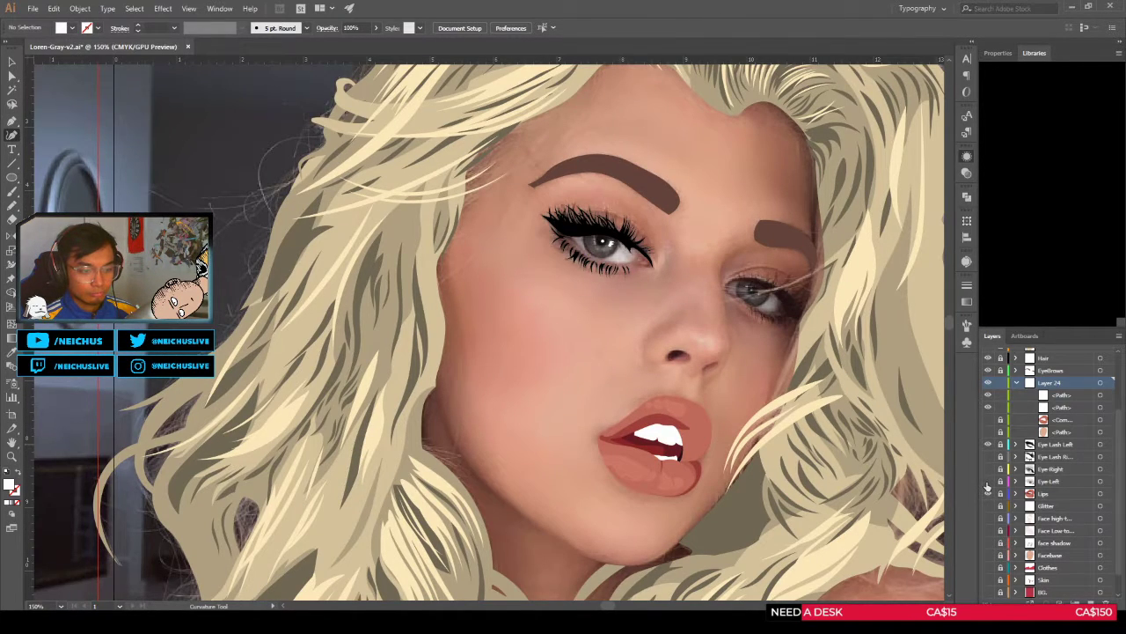
Step: Toggle the Eye Left layer on and off to compare the highlights over the drawn iris with the reference photo
left_click(987, 481)
left_click(988, 482)
left_click(988, 481)
left_click(988, 481)
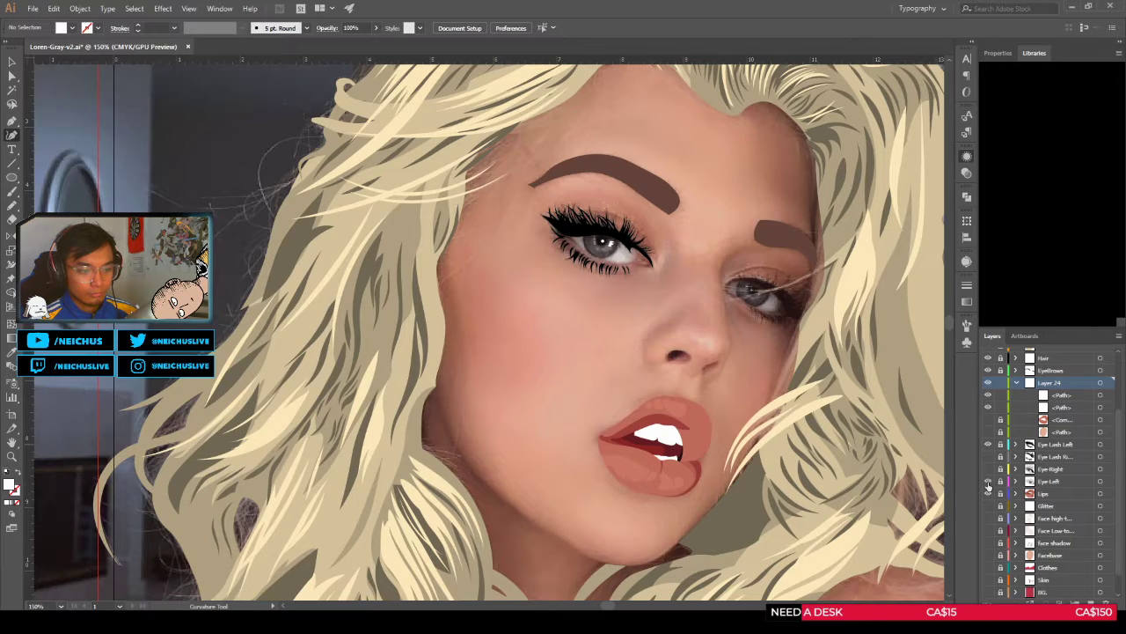
left_click(987, 482)
left_click(987, 482)
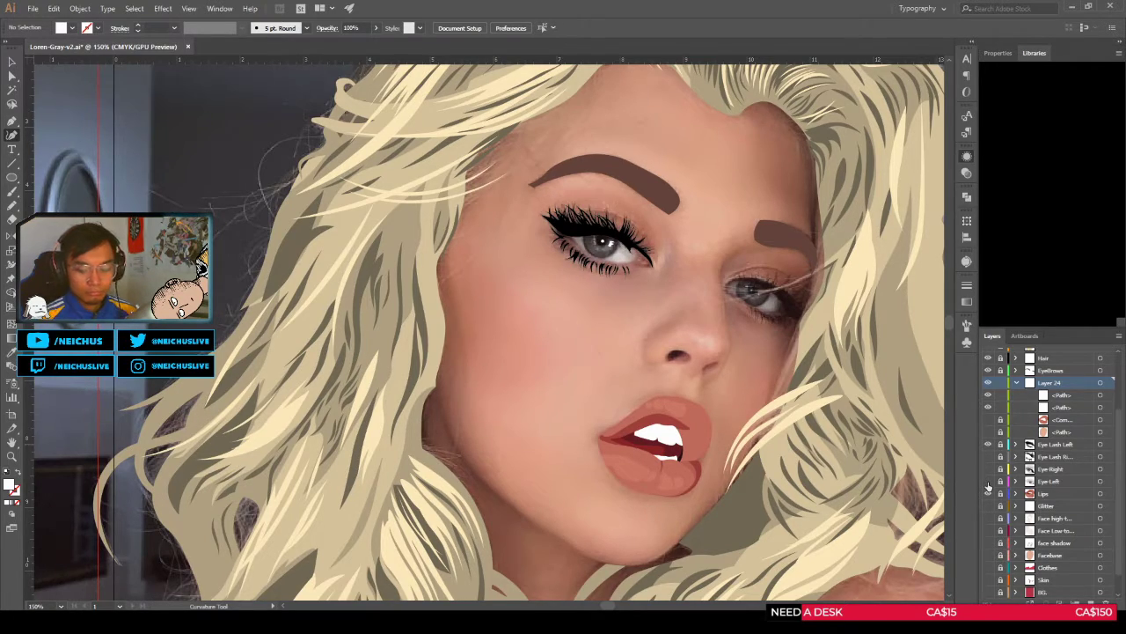
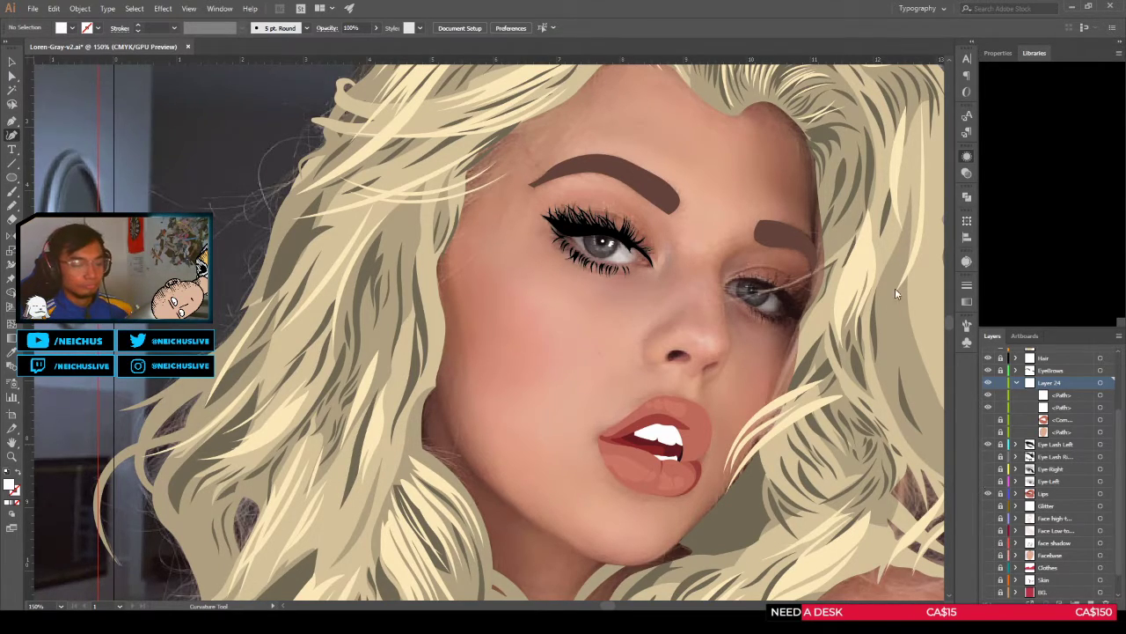
Step: Draw a small notched white highlight, about 0.06 in tall, beside the pupil on the iris side opposite the pronged highlight
scroll(601, 243, "up", 6)
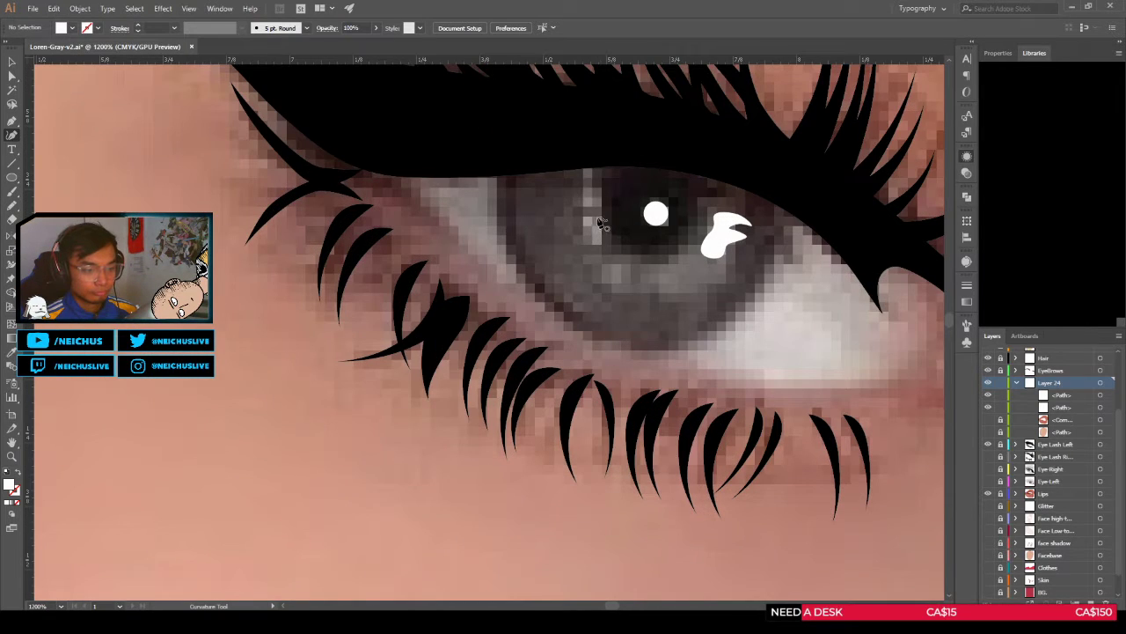
left_click(595, 218)
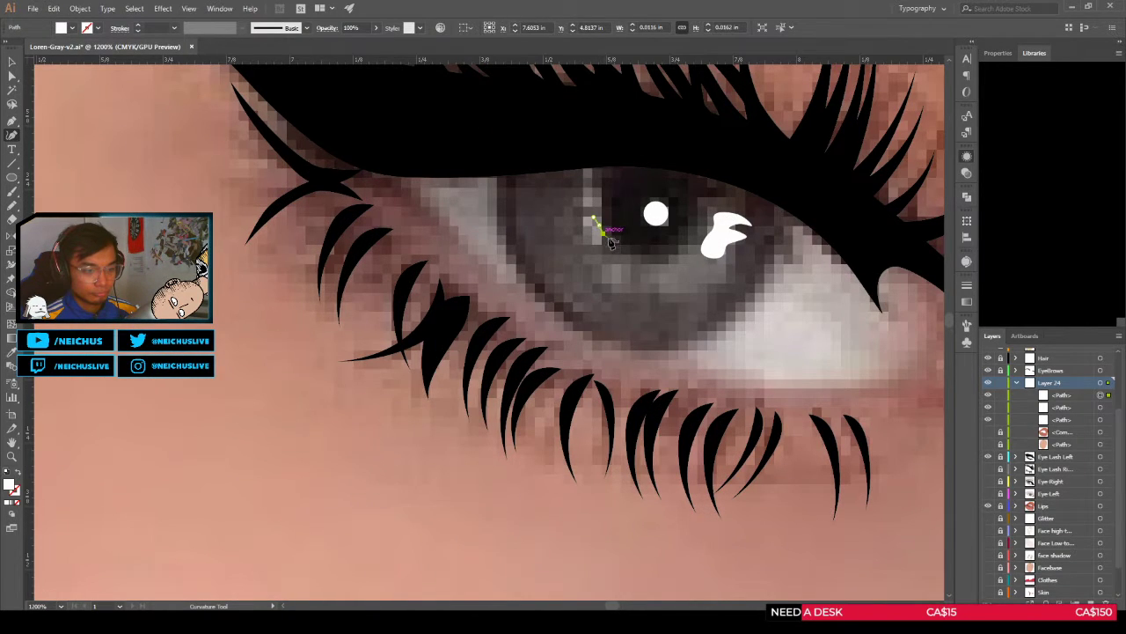
left_click(607, 237)
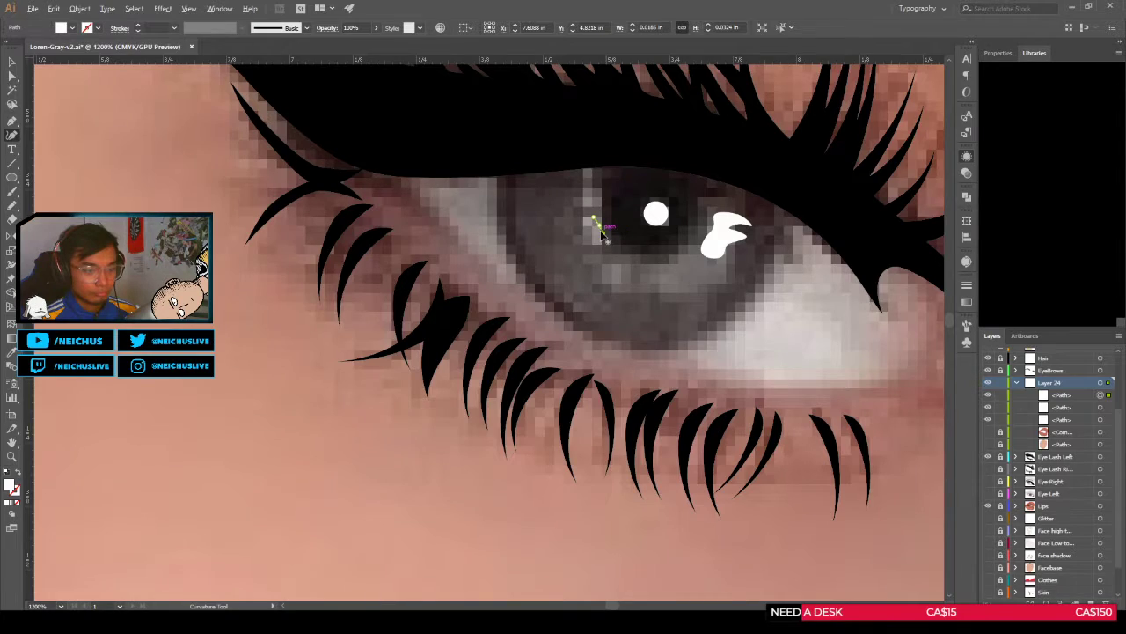
scroll(611, 239, "up", 1)
left_click_drag(596, 226, 600, 222)
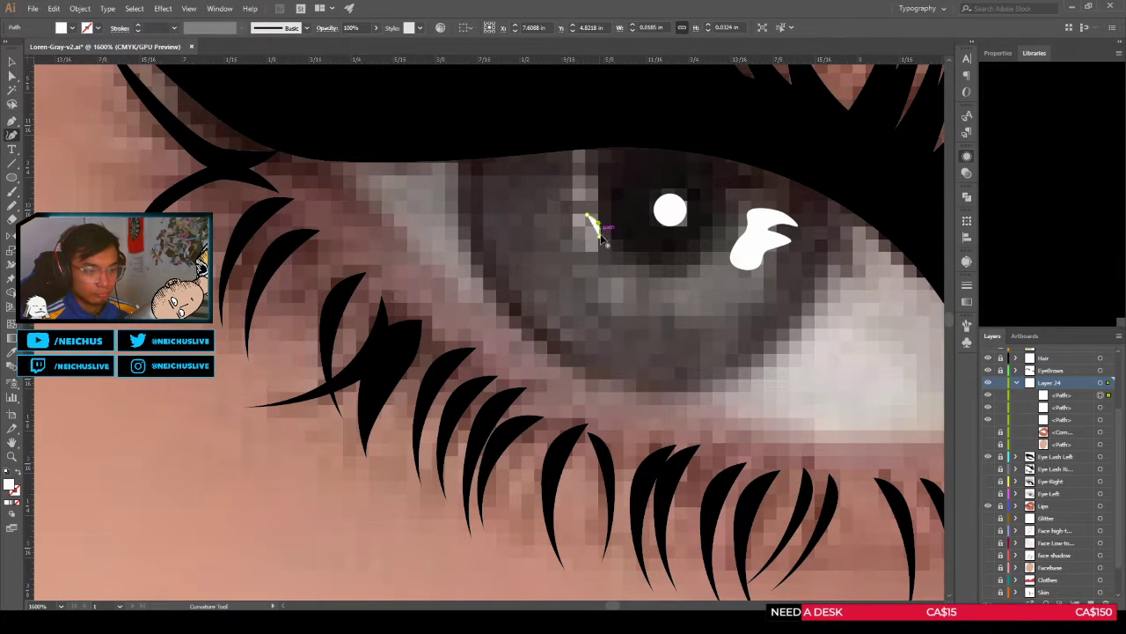
left_click(574, 250)
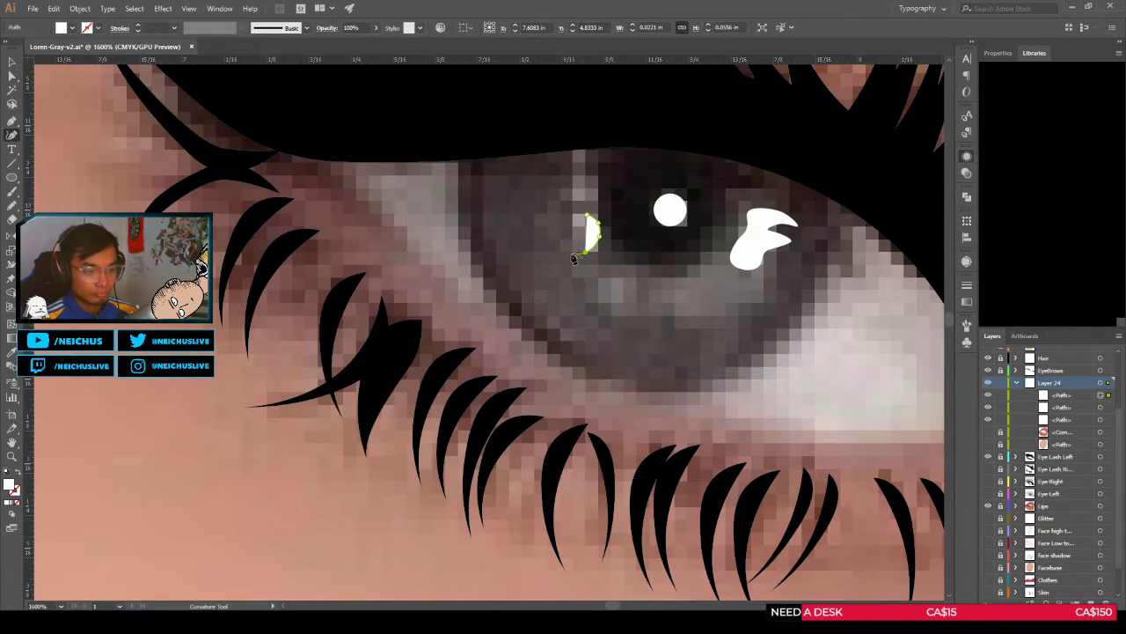
left_click(572, 242)
left_click(582, 235)
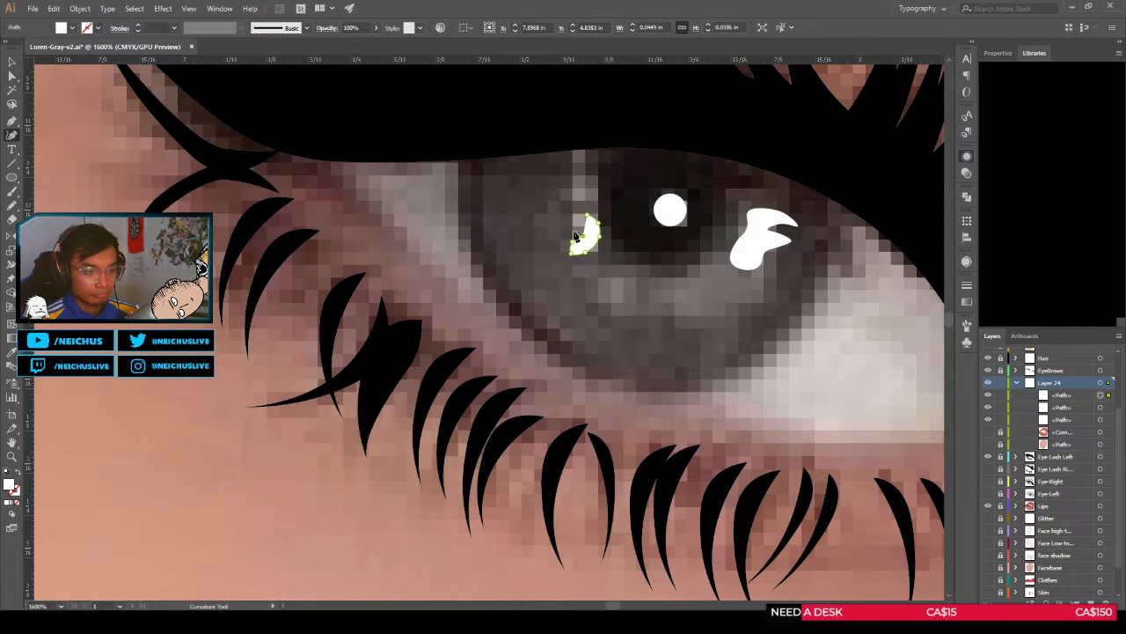
left_click(571, 230)
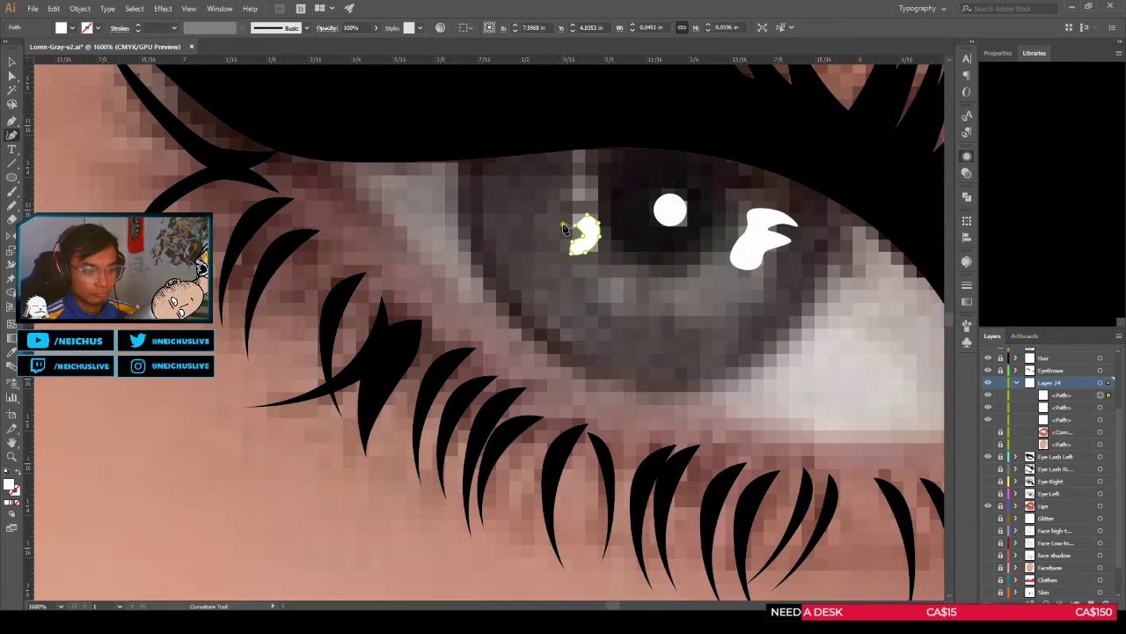
left_click(564, 225)
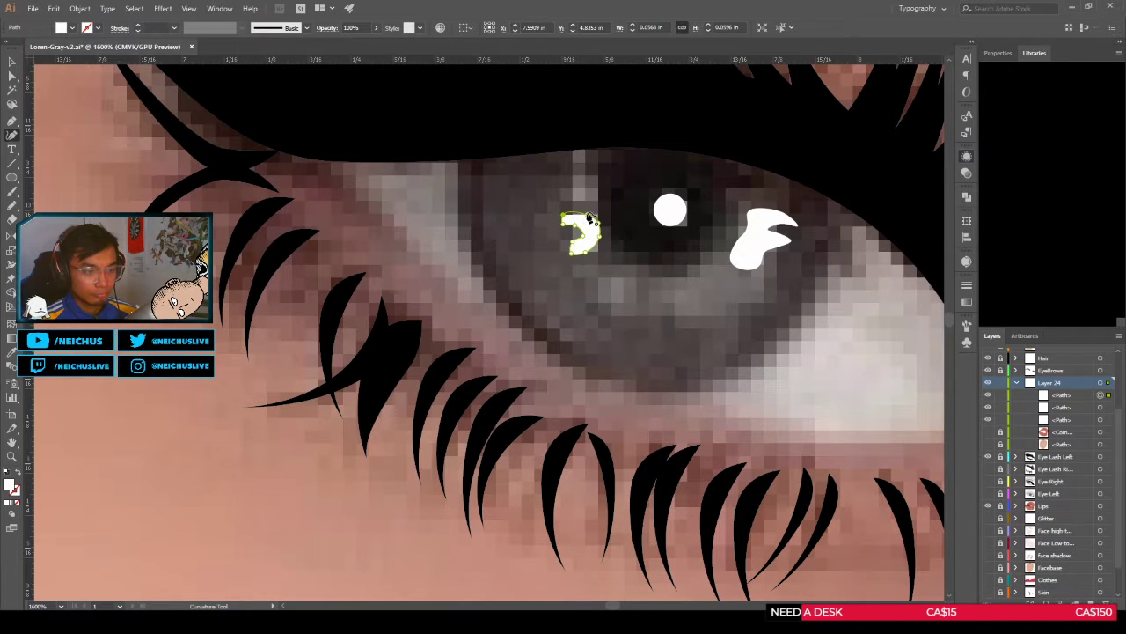
Step: Reshape the new highlight by pulling its pupil-side edge inward and extending its corners, and deselect it
scroll(607, 229, "up", 1)
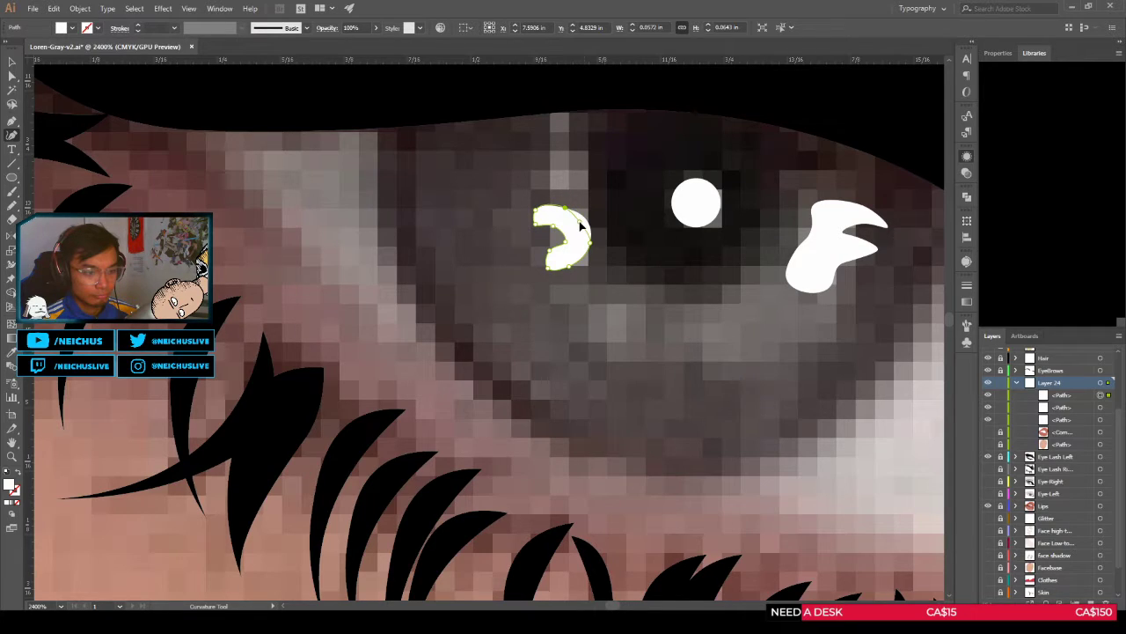
mouse_move(580, 221)
left_mouse_down()
mouse_move(576, 207)
mouse_move(576, 229)
mouse_move(543, 208)
mouse_move(559, 238)
mouse_move(544, 259)
mouse_move(552, 272)
mouse_move(583, 261)
mouse_move(574, 225)
left_mouse_up()
left_click(576, 207)
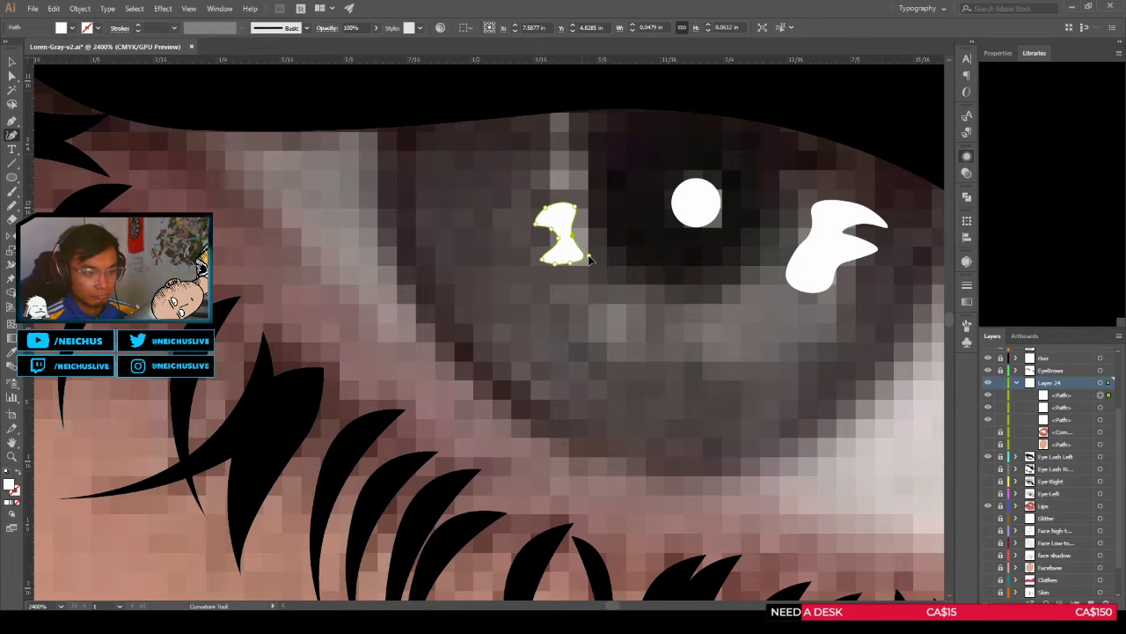
key("ctrl+shift+a")
Step: Examine the iris highlights against the reference photo from close up and from farther away
scroll(596, 244, "down", 6)
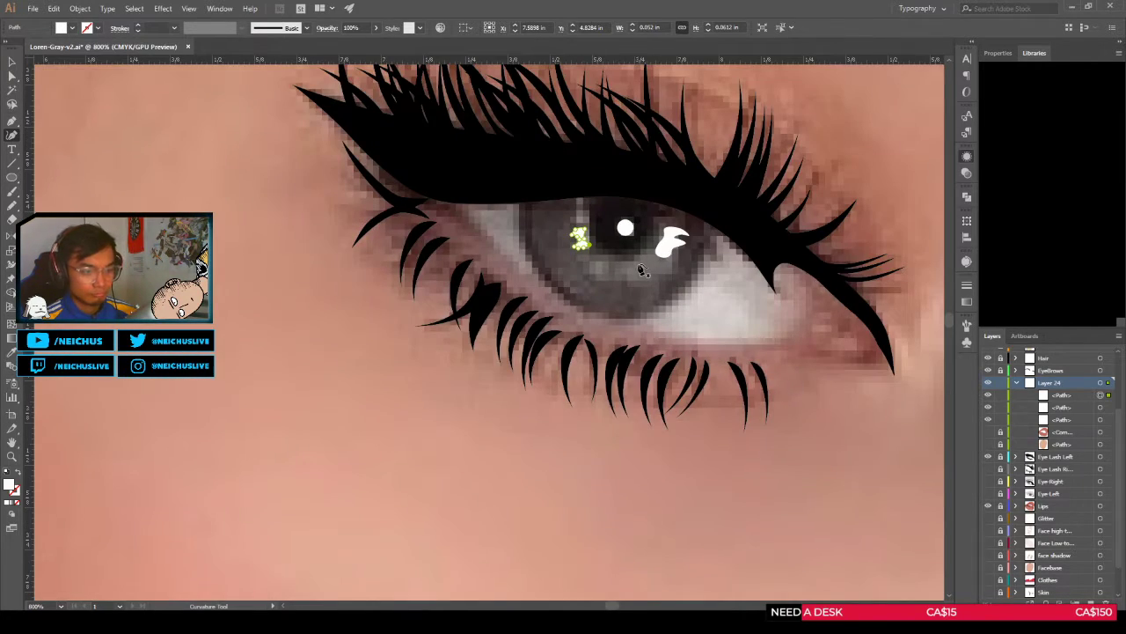
scroll(631, 277, "down", 4)
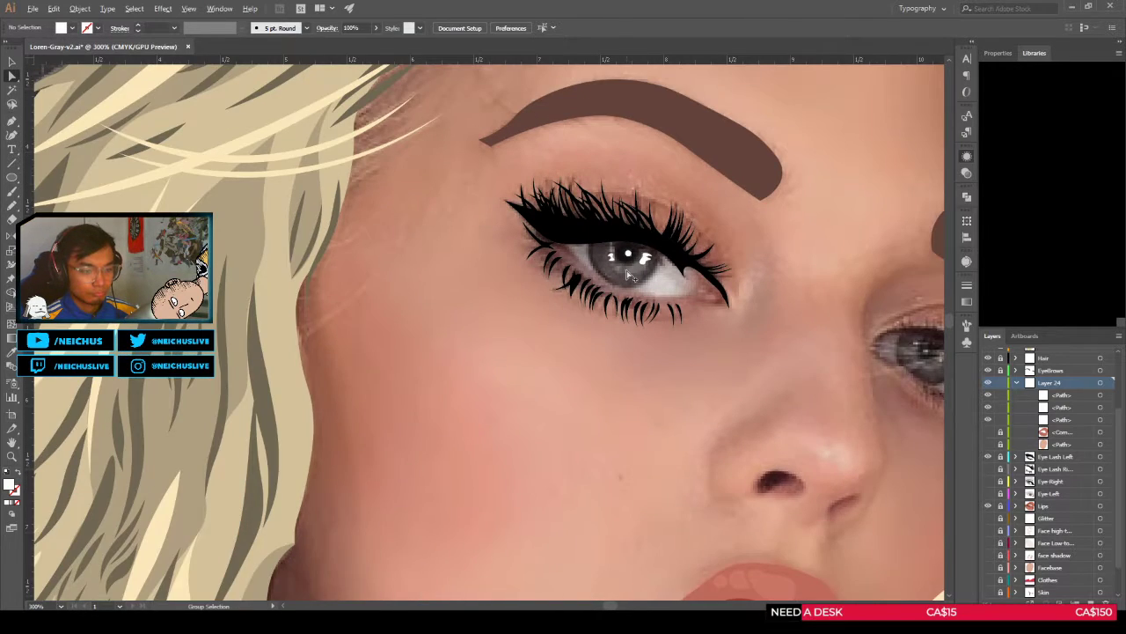
scroll(629, 279, "up", 3)
scroll(631, 279, "up", 1)
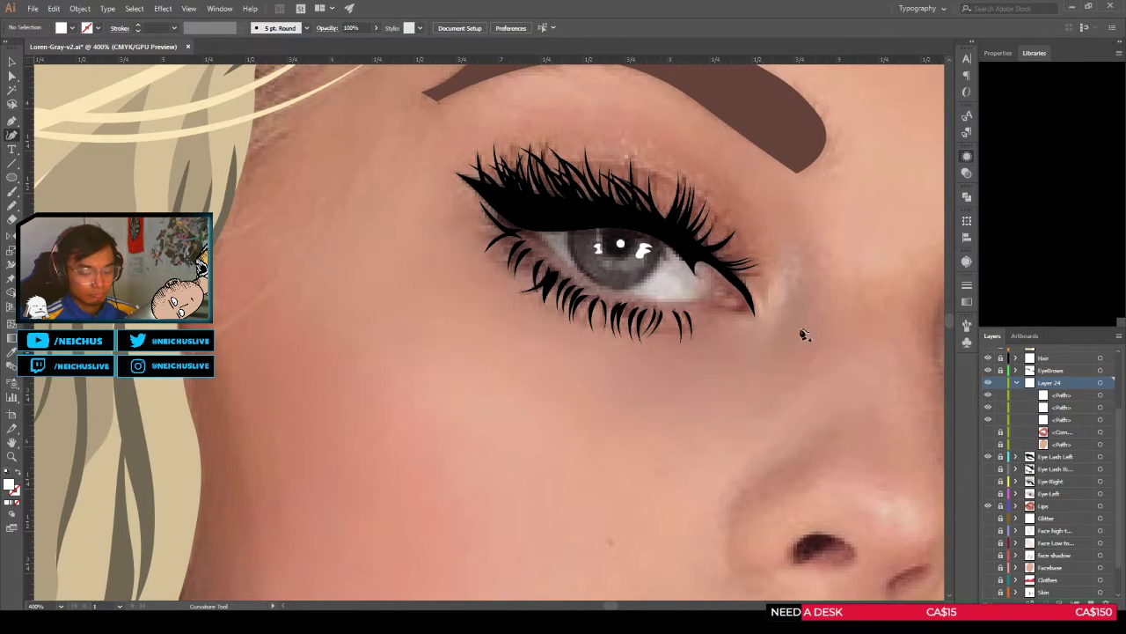
scroll(636, 261, "up", 2)
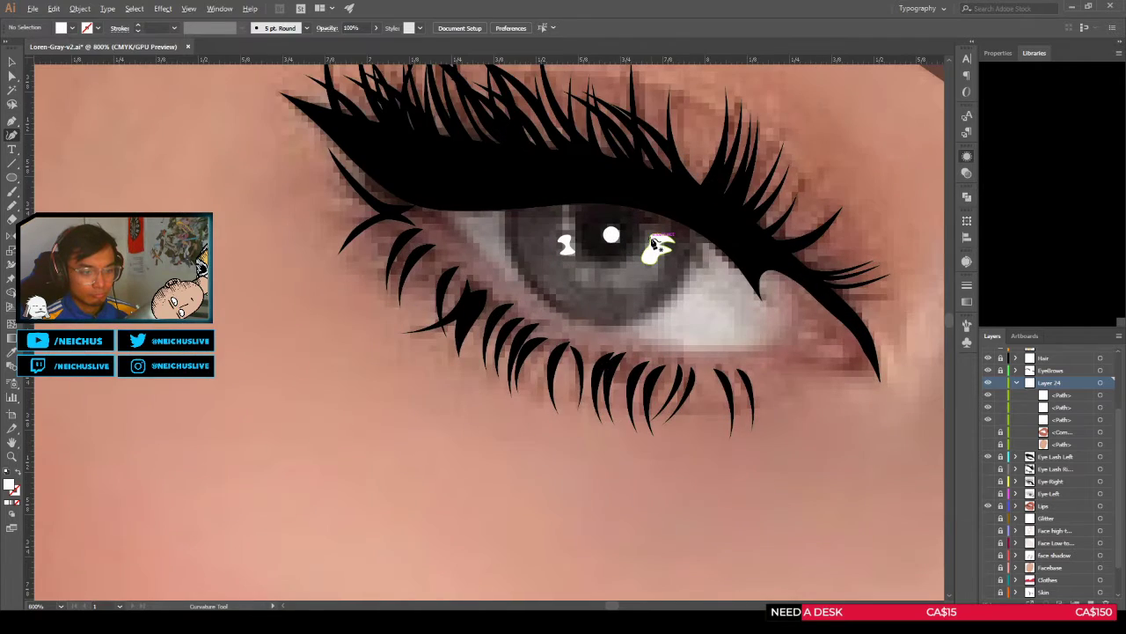
scroll(658, 255, "down", 4)
scroll(657, 263, "up", 1)
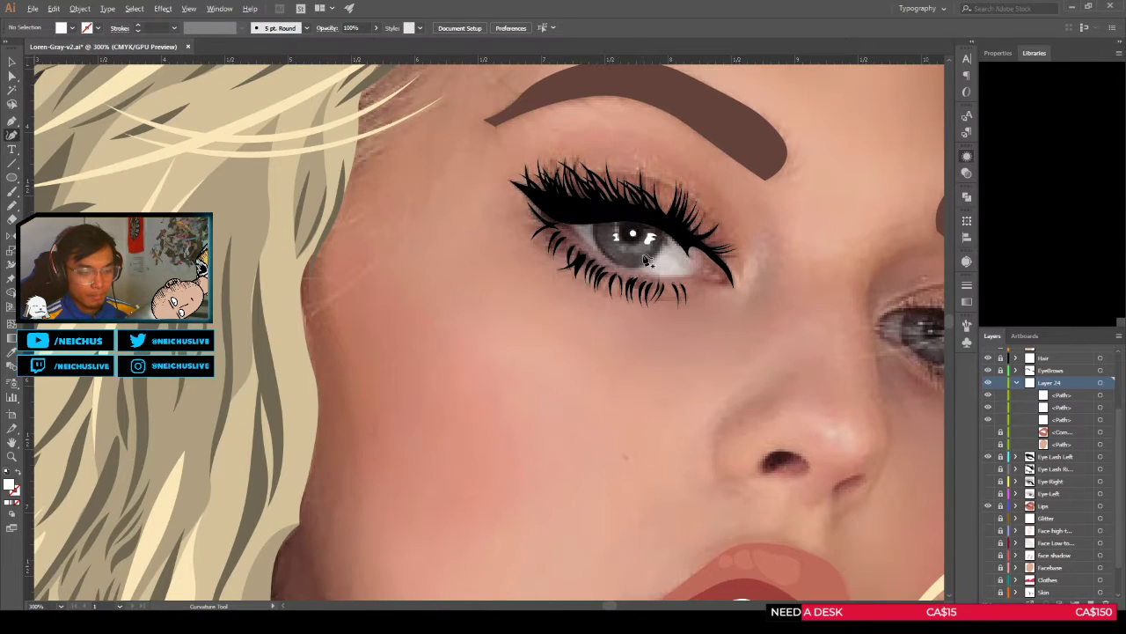
scroll(647, 263, "up", 1)
left_click(616, 204)
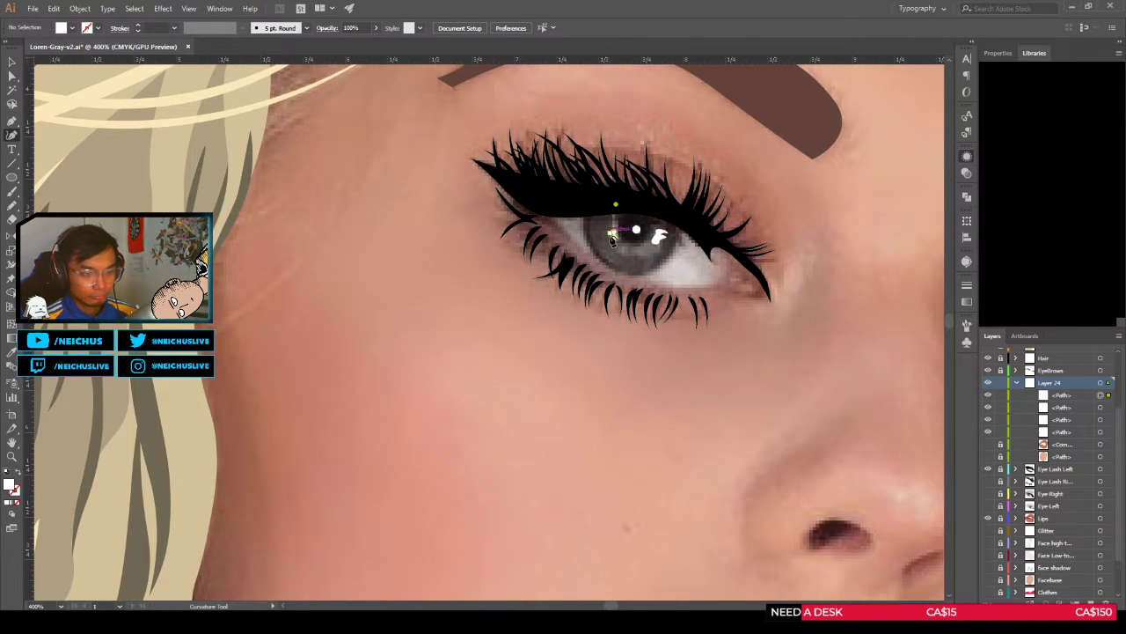
left_click(619, 254)
left_click(622, 257)
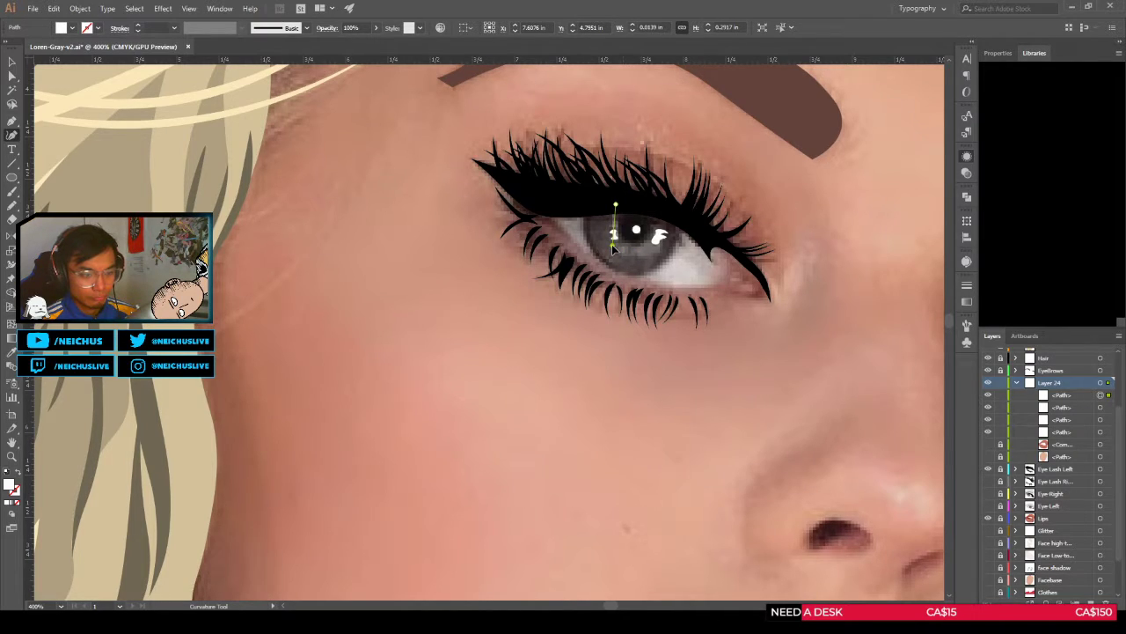
left_click(623, 257)
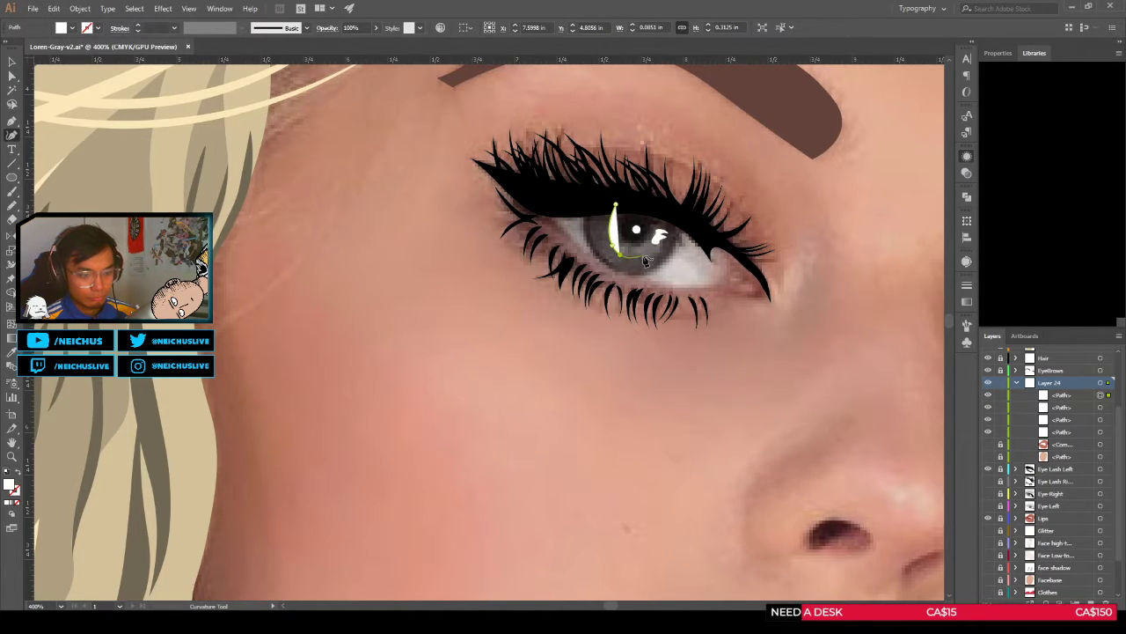
left_click(652, 254)
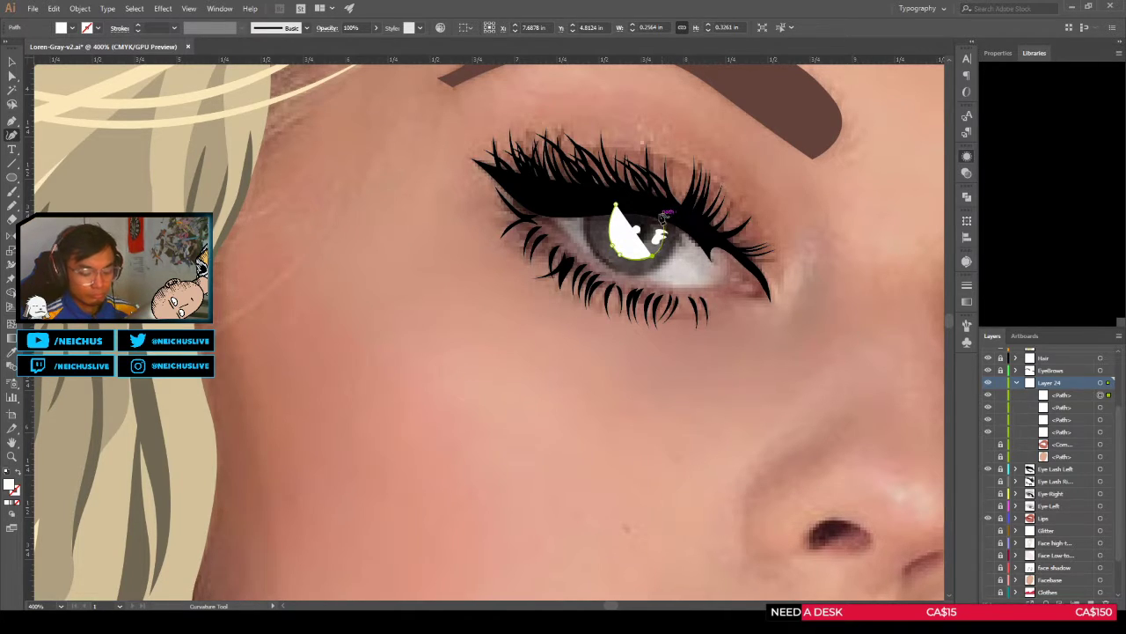
key("Delete")
key("Delete")
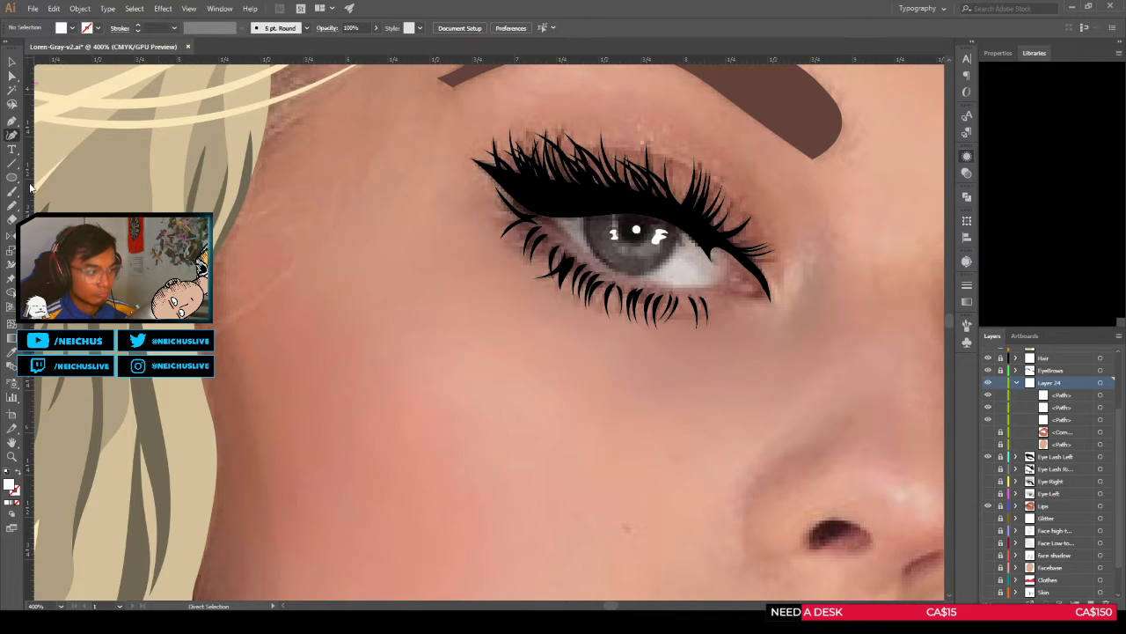
Step: Draw a circle about 0.35 in wide around the pupil, nudge it into place, and remove its fill
left_click(13, 177)
left_click_drag(616, 212, 679, 261)
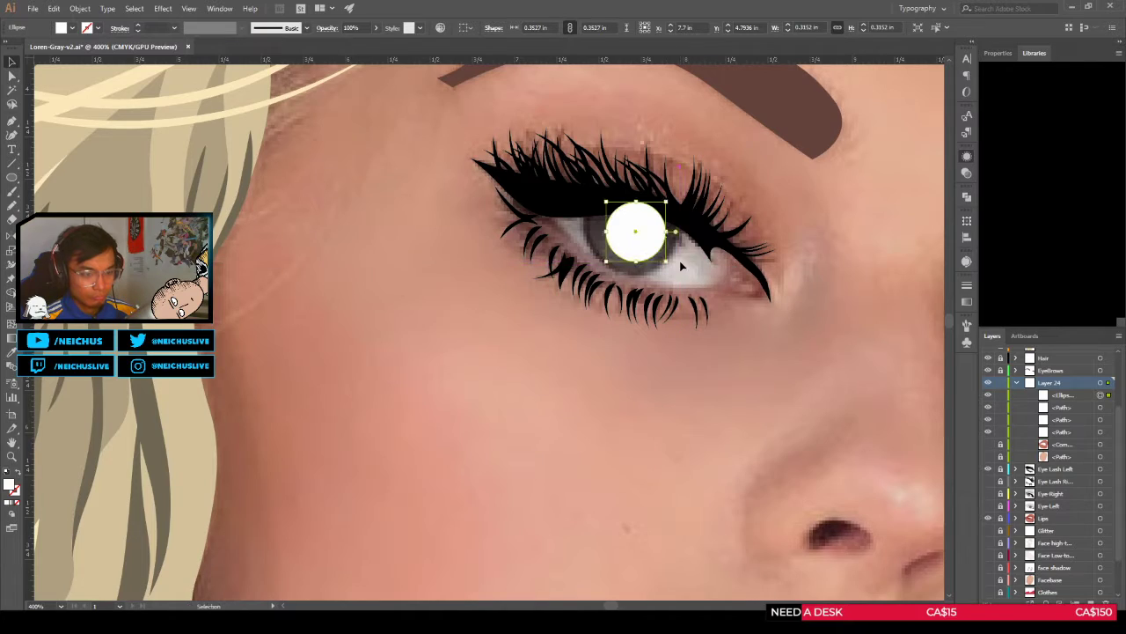
key("Right")
key("Up")
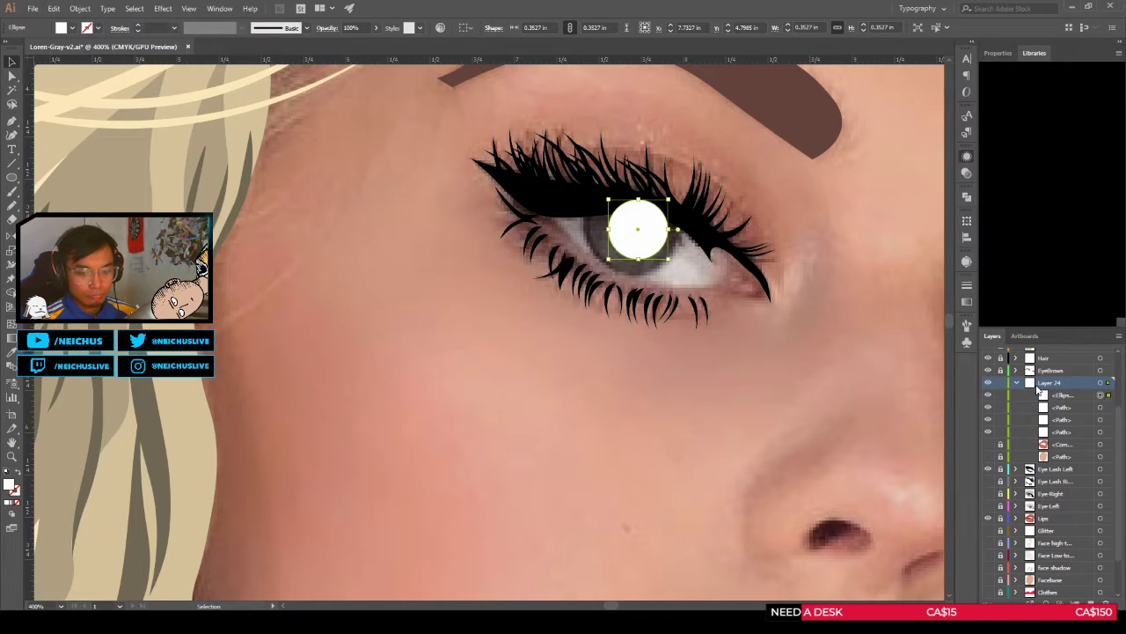
key("/")
key("slash")
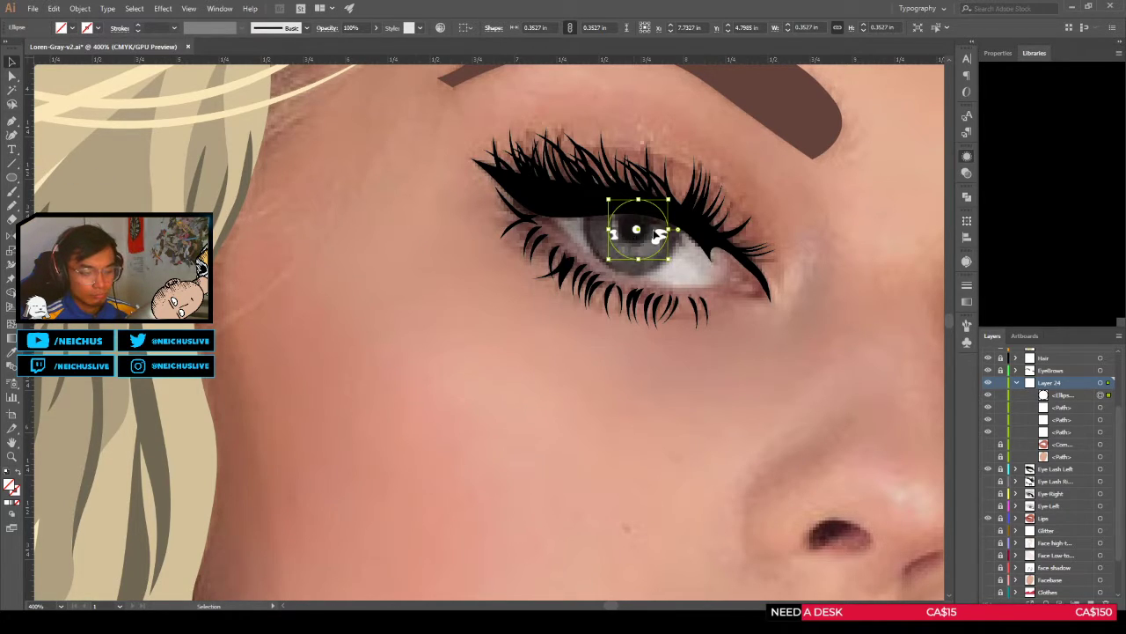
Step: Show the Eye Left layer and paste a copy of its black pupil in front of the unfilled circle in Layer 24
left_click(989, 506)
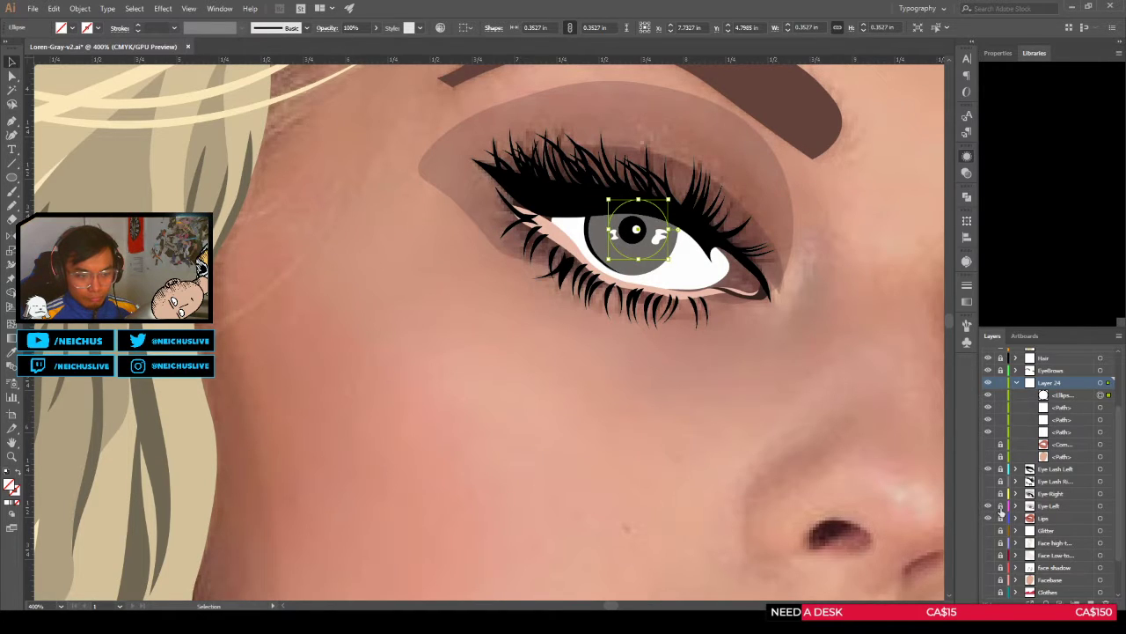
key("a")
scroll(629, 226, "up", 2)
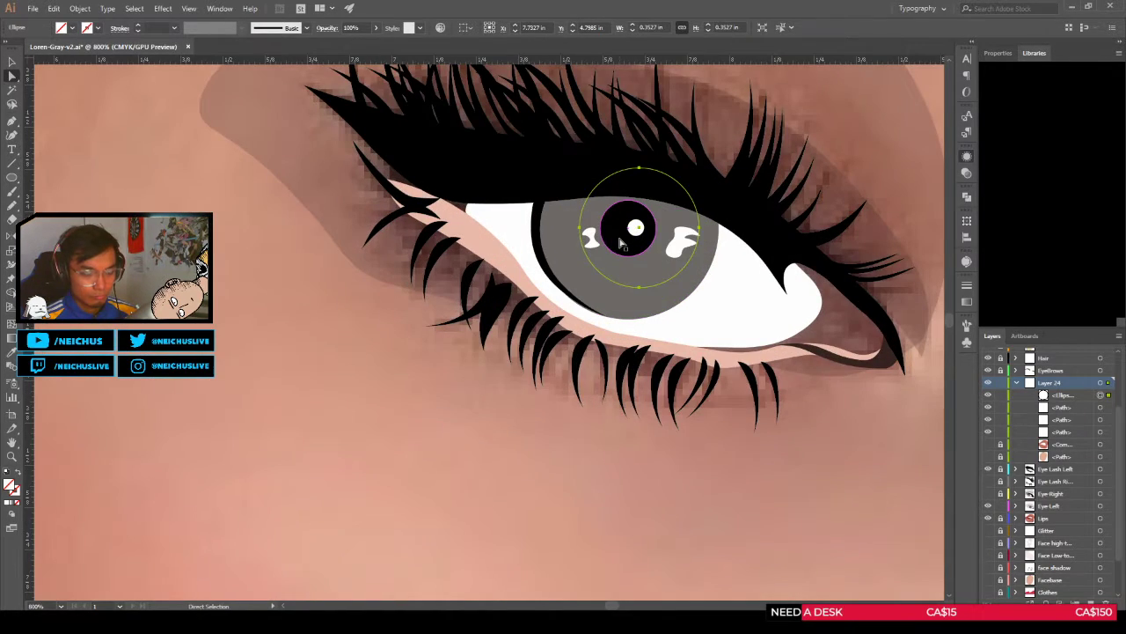
left_click(621, 242)
key("ctrl+c")
left_click(1001, 506)
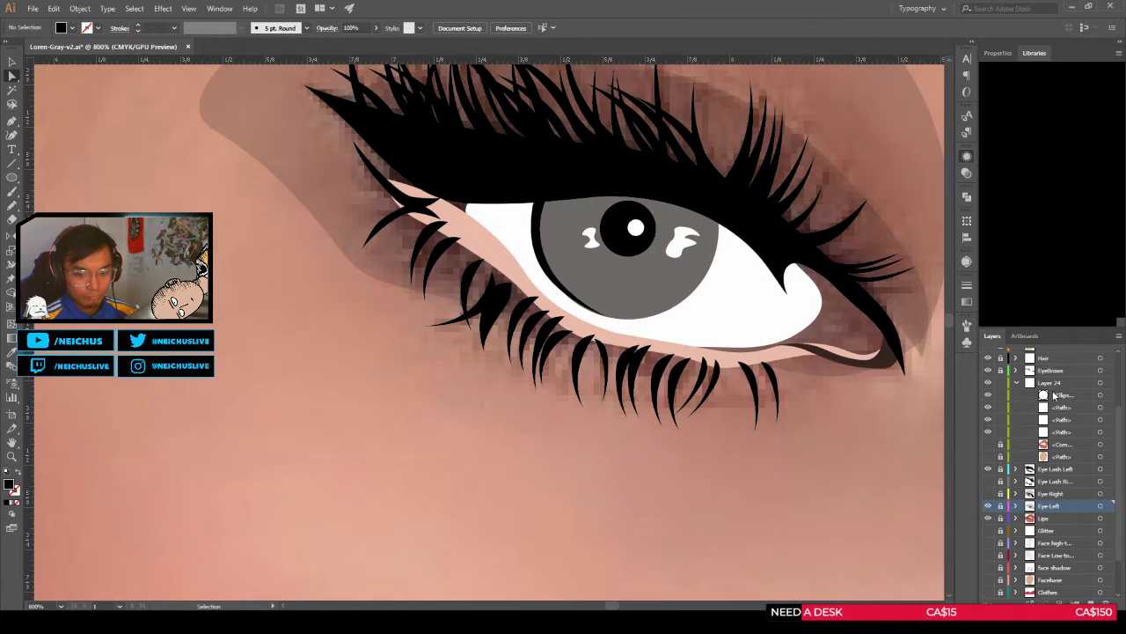
left_click(1060, 395)
key("ctrl+f")
Step: Fill the larger circle with yellow and cut the pupil copy out of it with Shape Builder to leave a ring
left_click(1100, 407)
key("a")
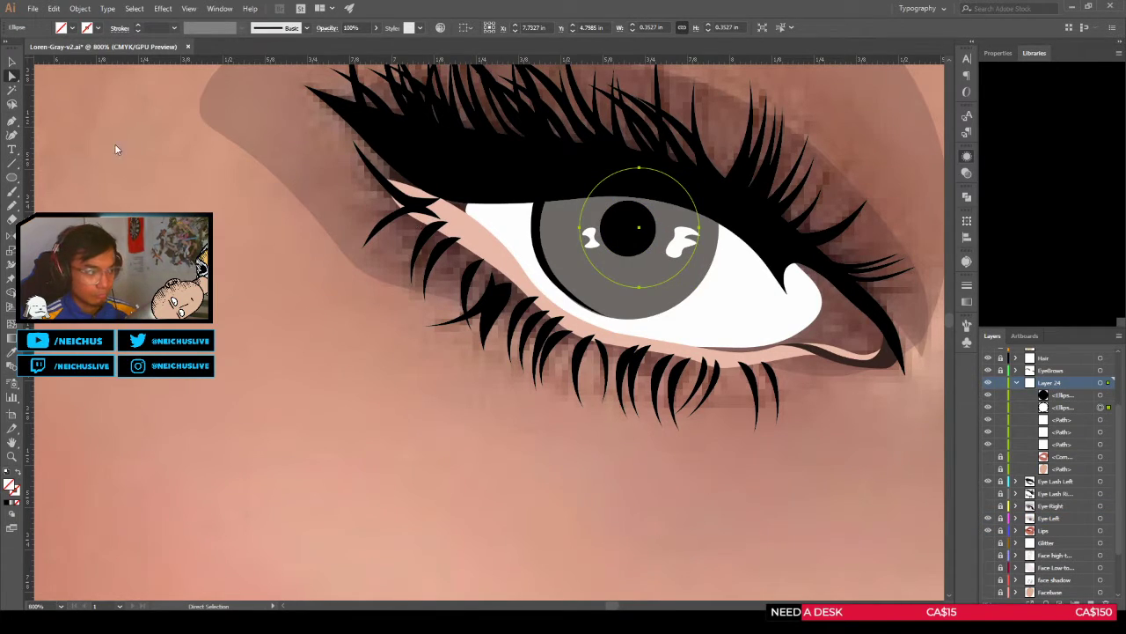
left_click(616, 236, "shift")
key("ctrl+8")
key("shift+m")
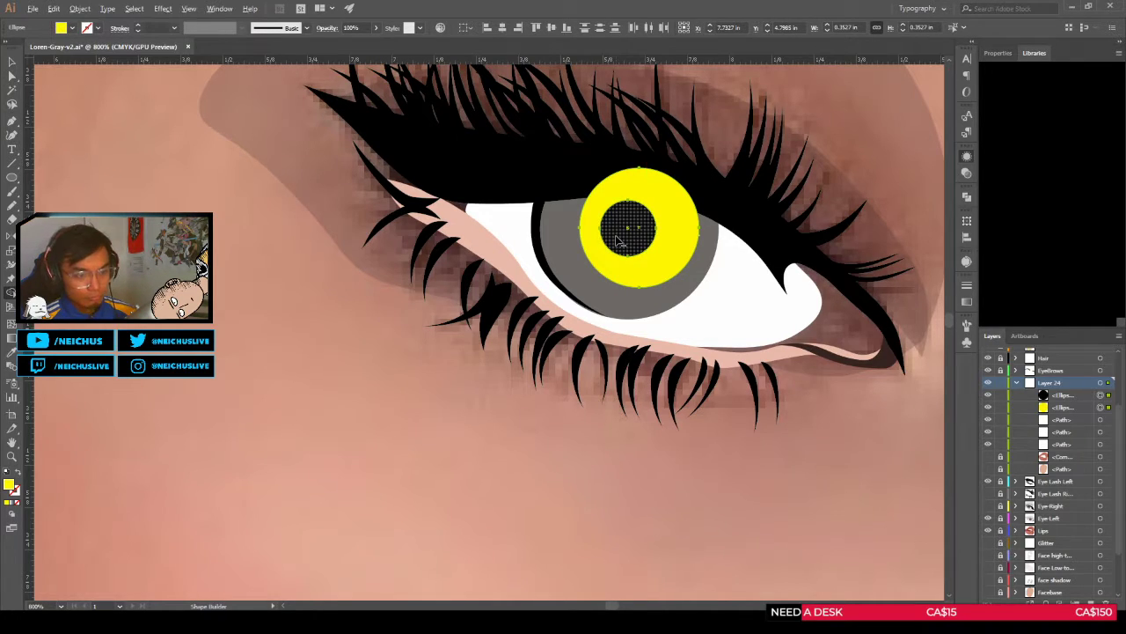
key("a")
left_click(725, 454)
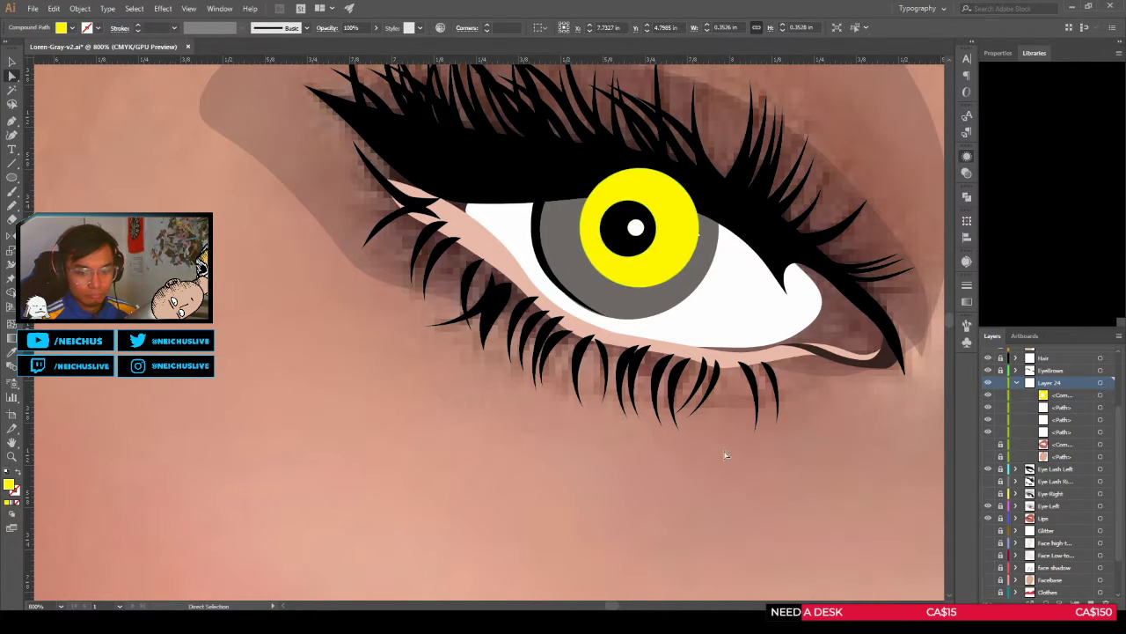
Step: Place a copy of the black upper eyeliner shape in front of the yellow ring in Layer 24
key("v")
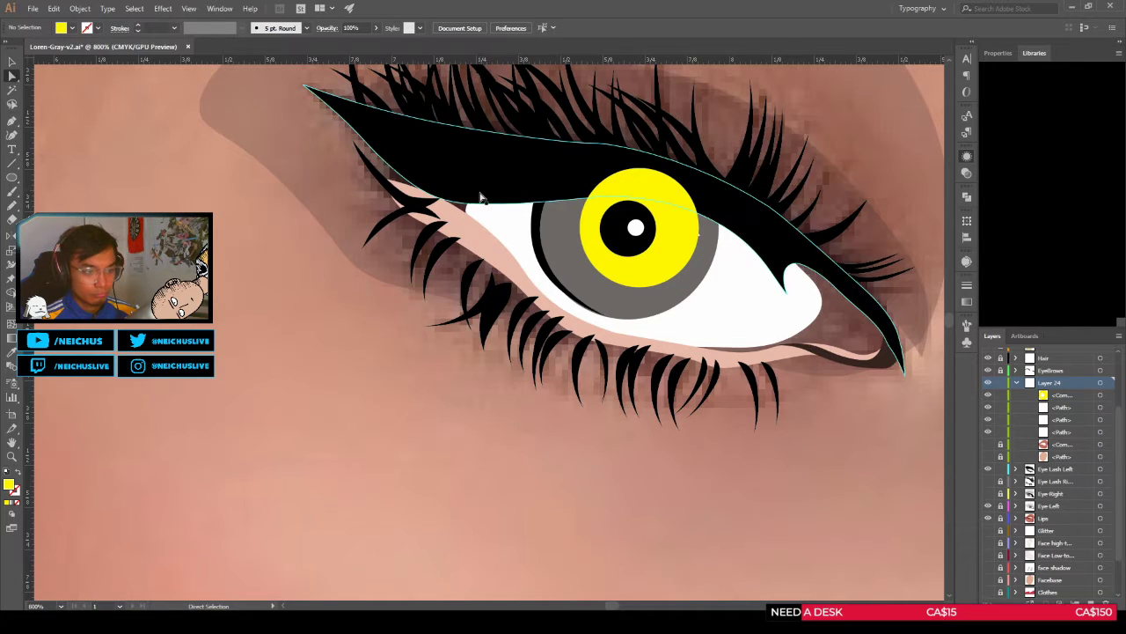
left_click(484, 198)
left_click(1055, 384)
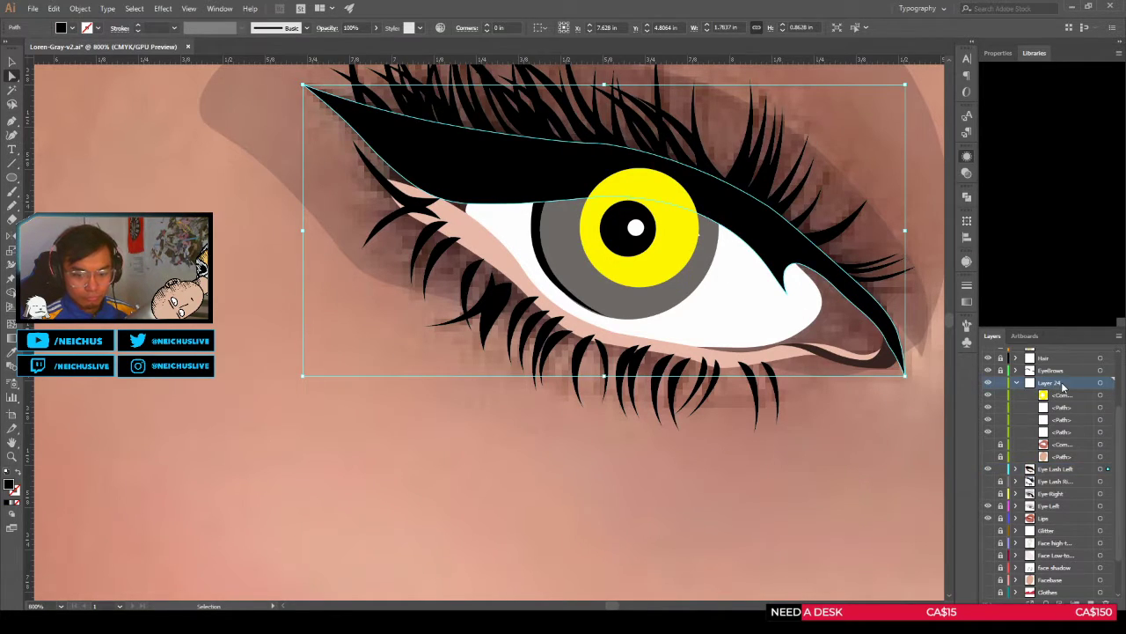
key("ctrl+x")
key("ctrl+f")
Step: Cut away the part of the yellow ring overlapping the upper eyeliner with Shape Builder and remove the eyeliner copy
left_click(1101, 407, "shift")
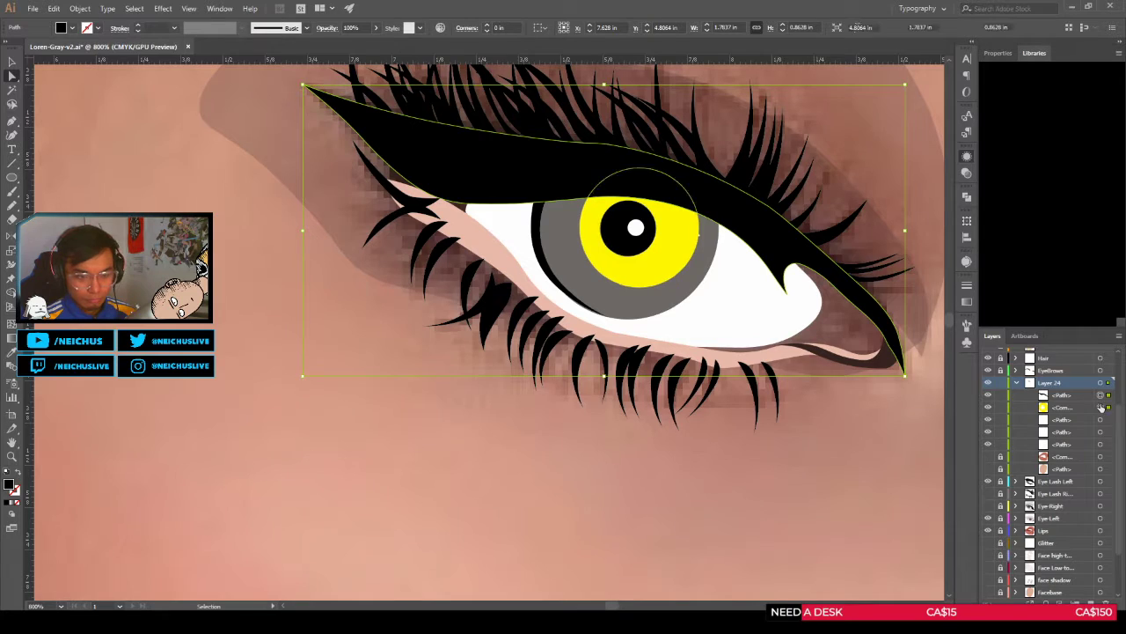
key("shift+m")
left_click(660, 189, "alt")
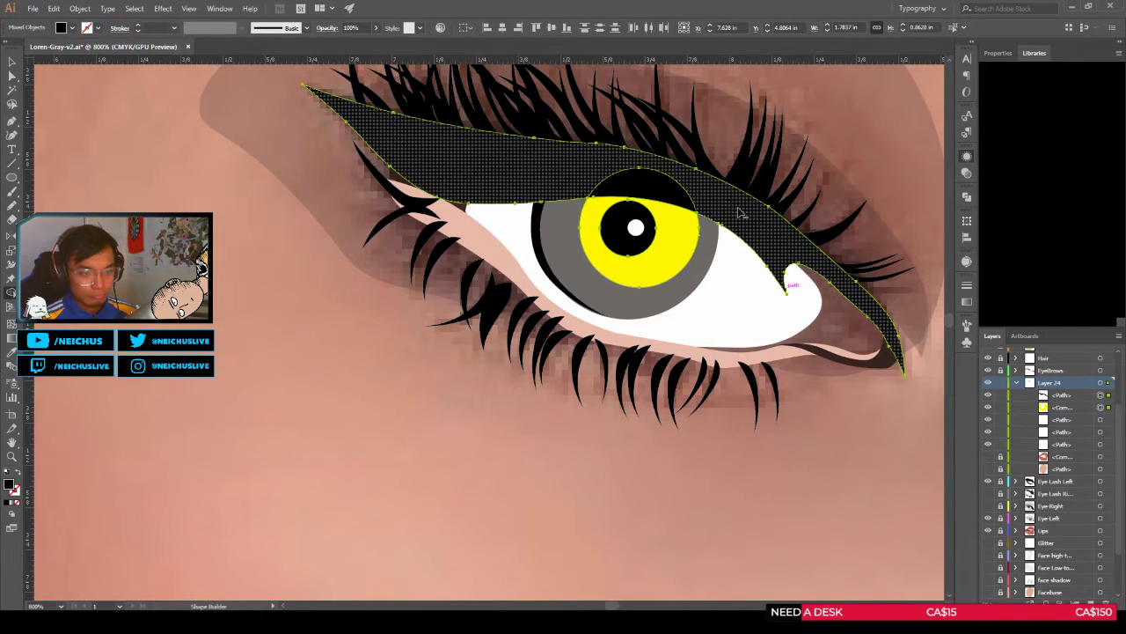
left_click(742, 212, "alt")
scroll(724, 331, "down", 2)
key("a")
left_click(739, 417)
scroll(689, 295, "up", 2)
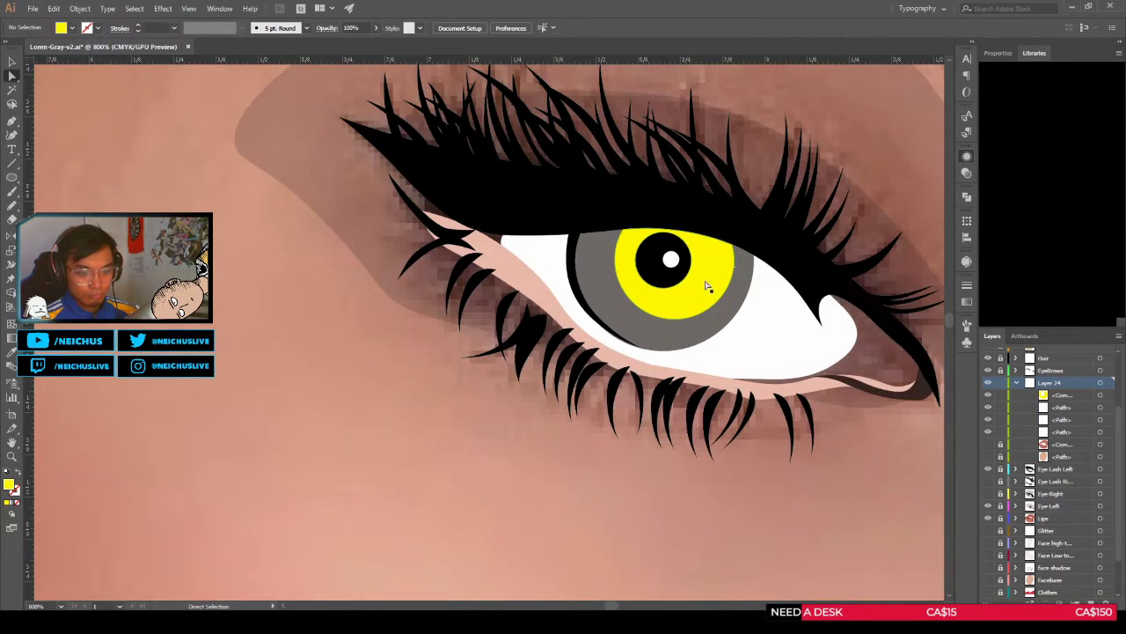
Step: Recolour the trimmed ring with the iris's grey using the Eyedropper and set its opacity to 30%
left_click(707, 285)
key("i")
left_click(654, 325)
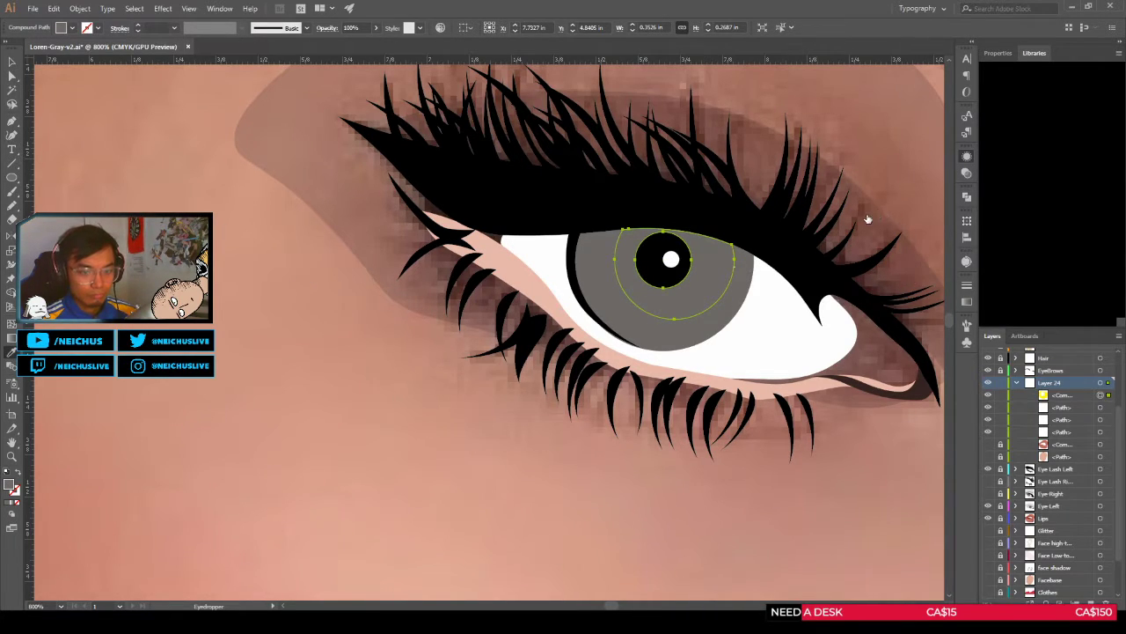
left_click(702, 381)
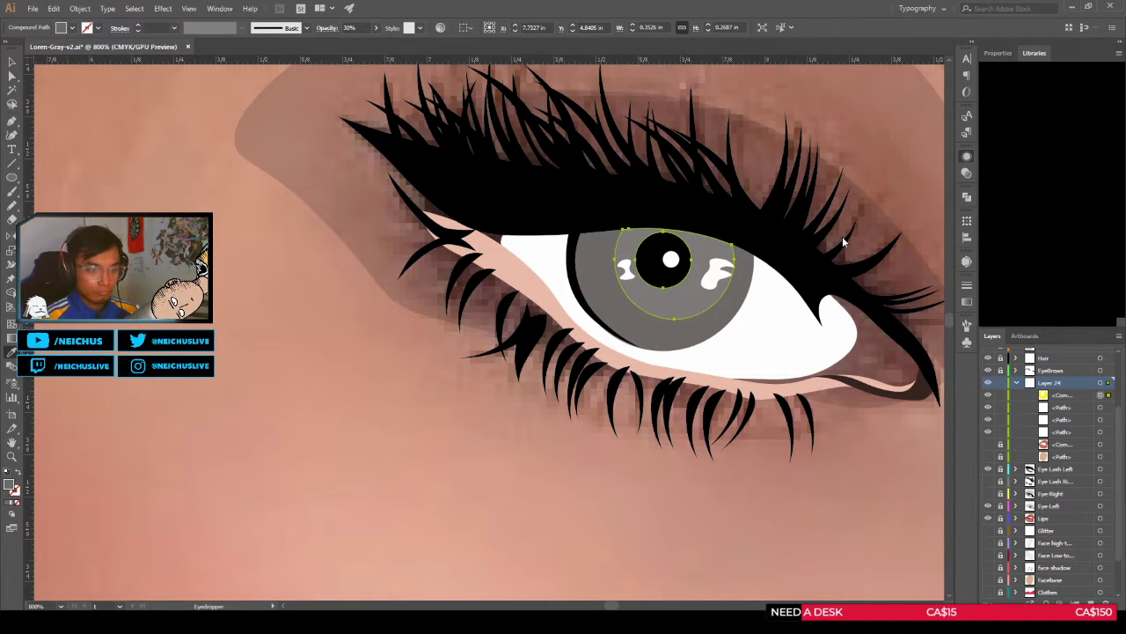
key("v")
left_click(611, 477)
scroll(611, 477, "down", 2)
scroll(618, 497, "down", 1)
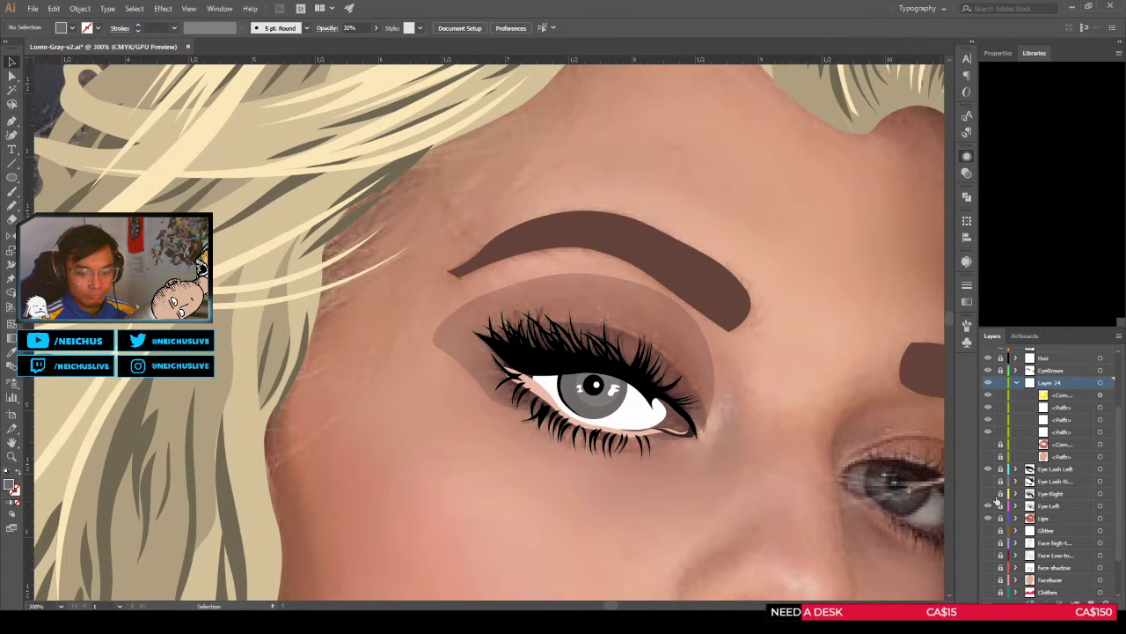
Step: Move the ring and the three white highlight shapes from Layer 24 to the front of the Eye Left layer
left_click(1100, 395)
left_click(1101, 407, "shift")
left_click(1100, 420, "shift")
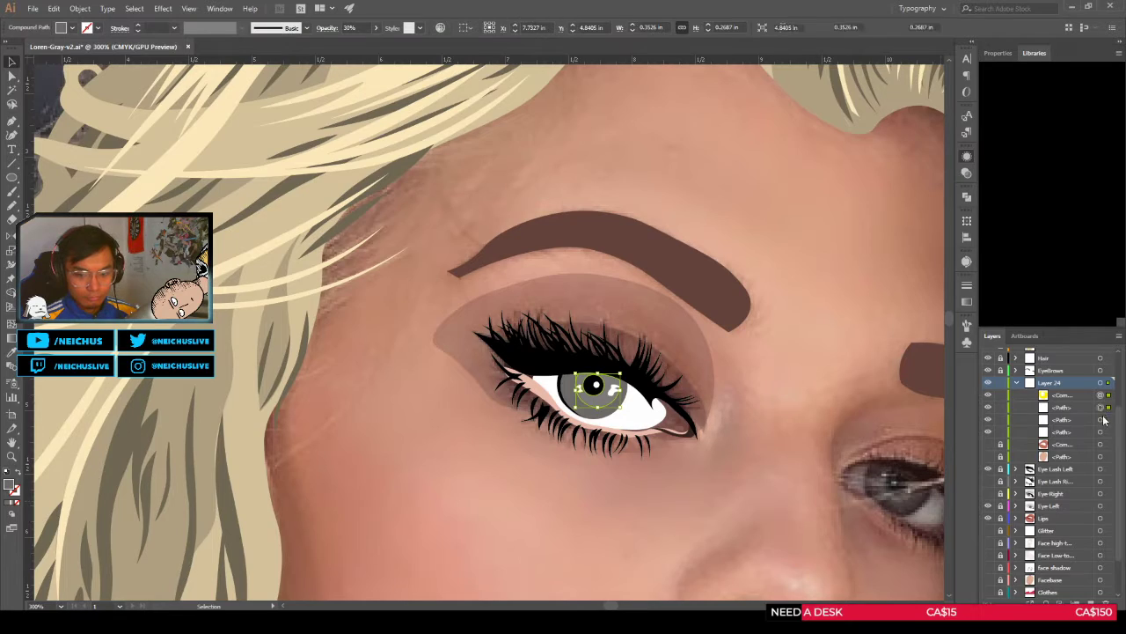
left_click(1101, 431, "shift")
key("Delete")
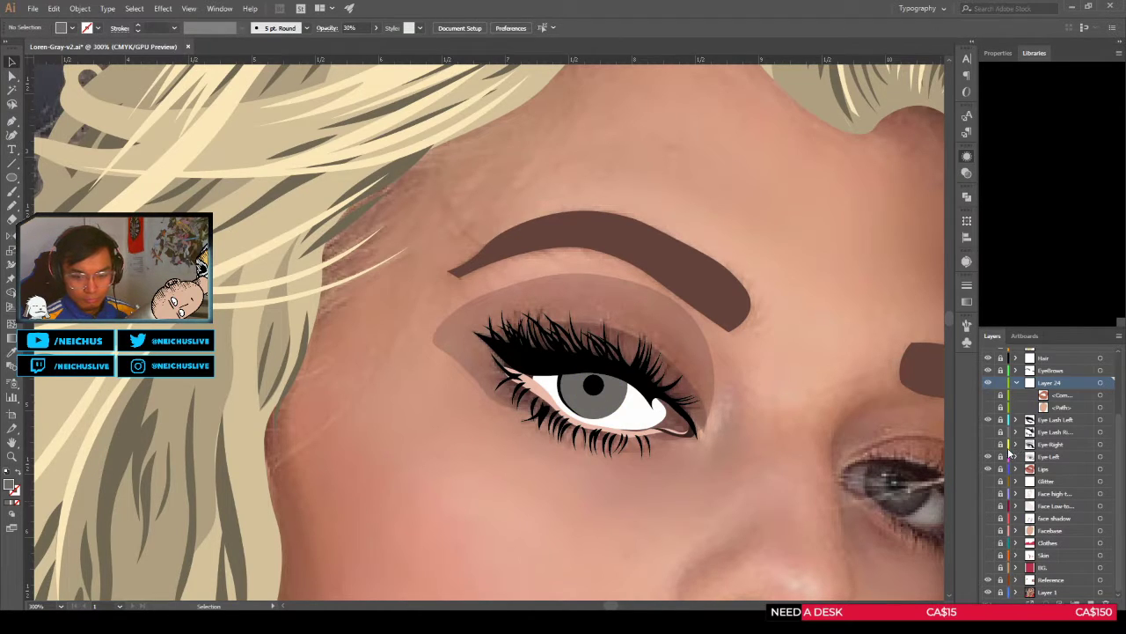
left_click(1049, 457)
left_click(1018, 457)
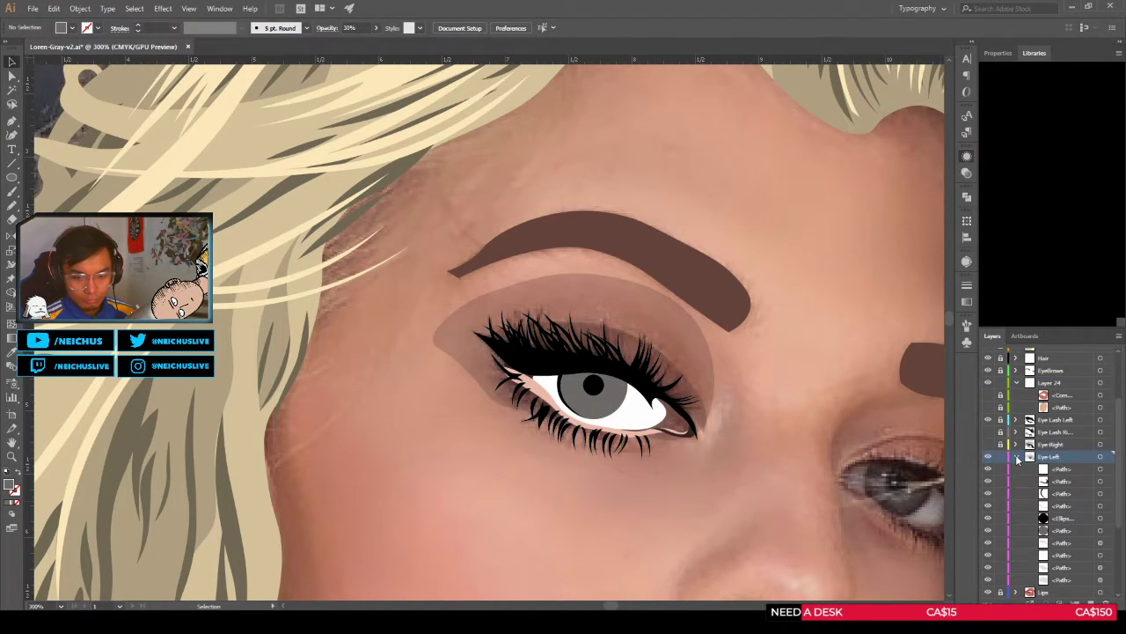
left_click(1019, 459)
left_click(630, 509)
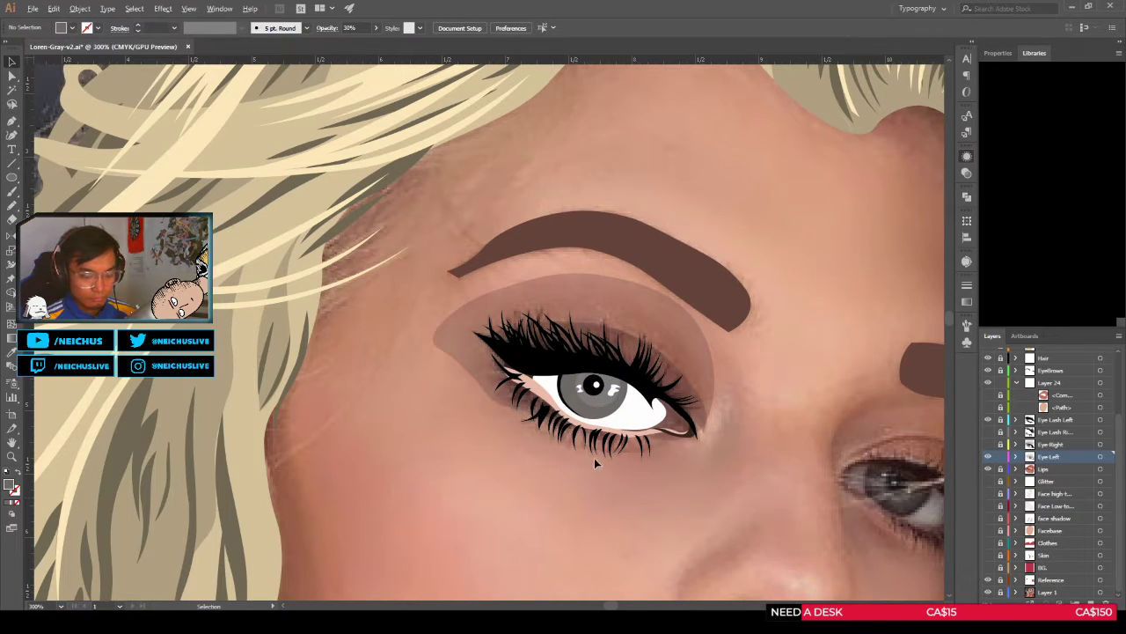
Step: Compare the left iris's tones with the reference photo by hiding and showing the Eye Left layer
left_click(988, 457)
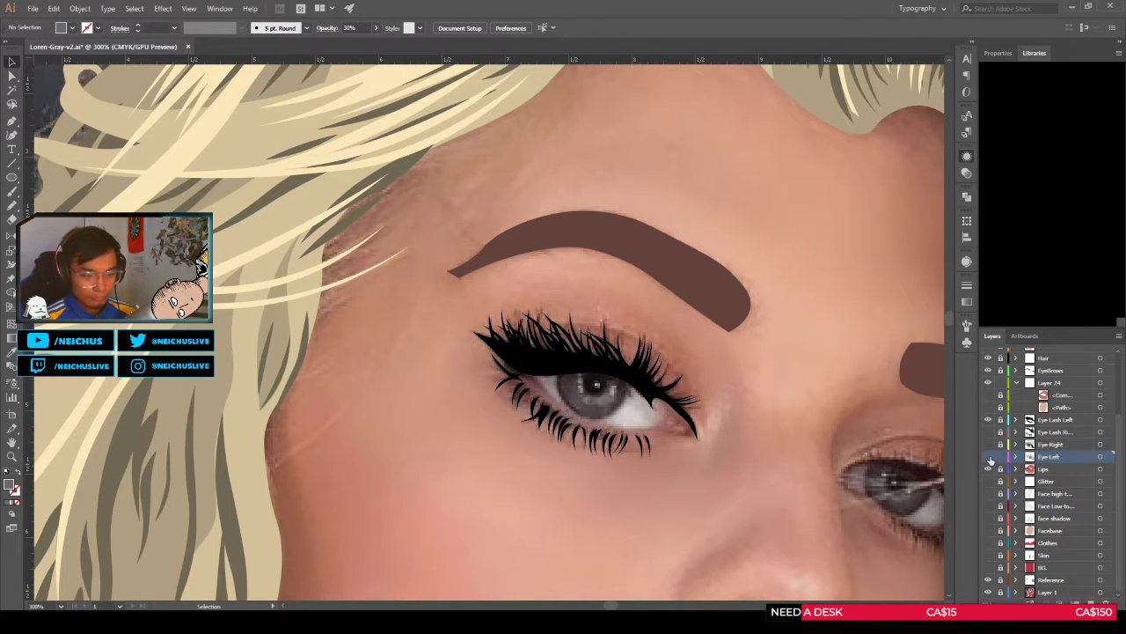
left_click(988, 457)
left_click(989, 458)
scroll(443, 380, "down", 1)
scroll(502, 432, "up", 1)
scroll(545, 414, "up", 1)
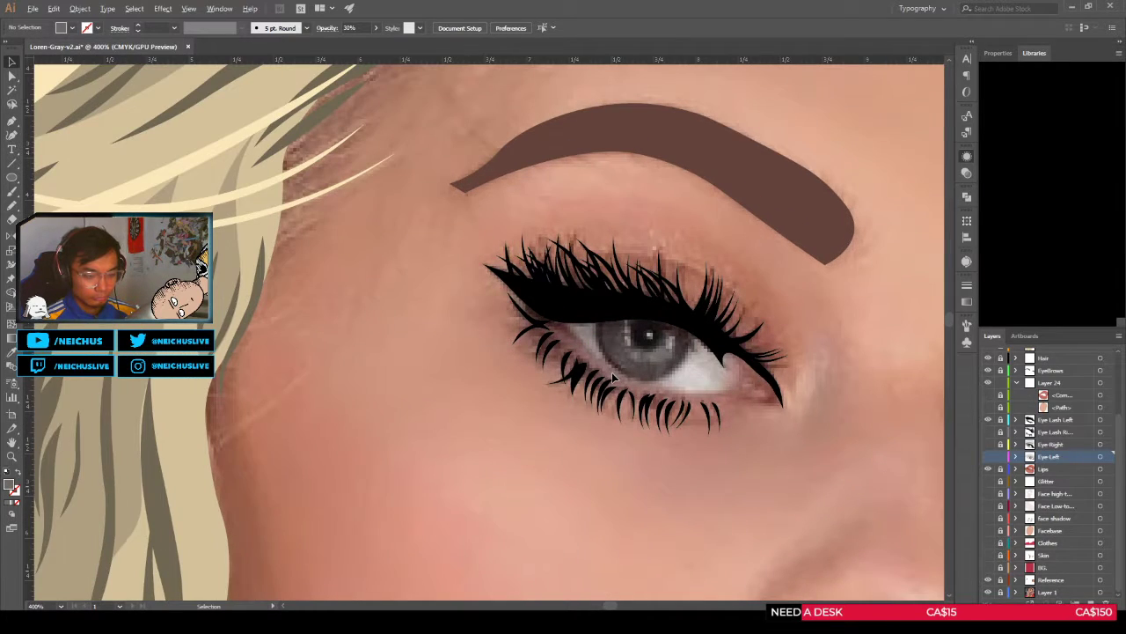
scroll(616, 378, "down", 1)
scroll(763, 407, "up", 1)
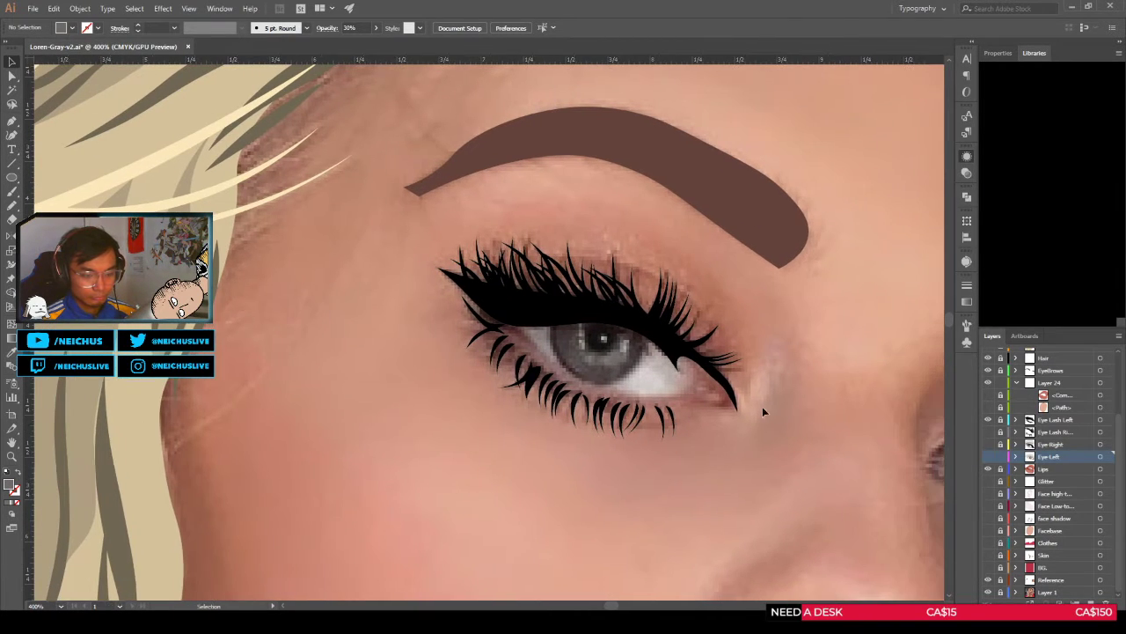
left_click(988, 457)
Step: Fill the left eye's grey iris shape with a darker grey
key("a")
left_click(576, 362)
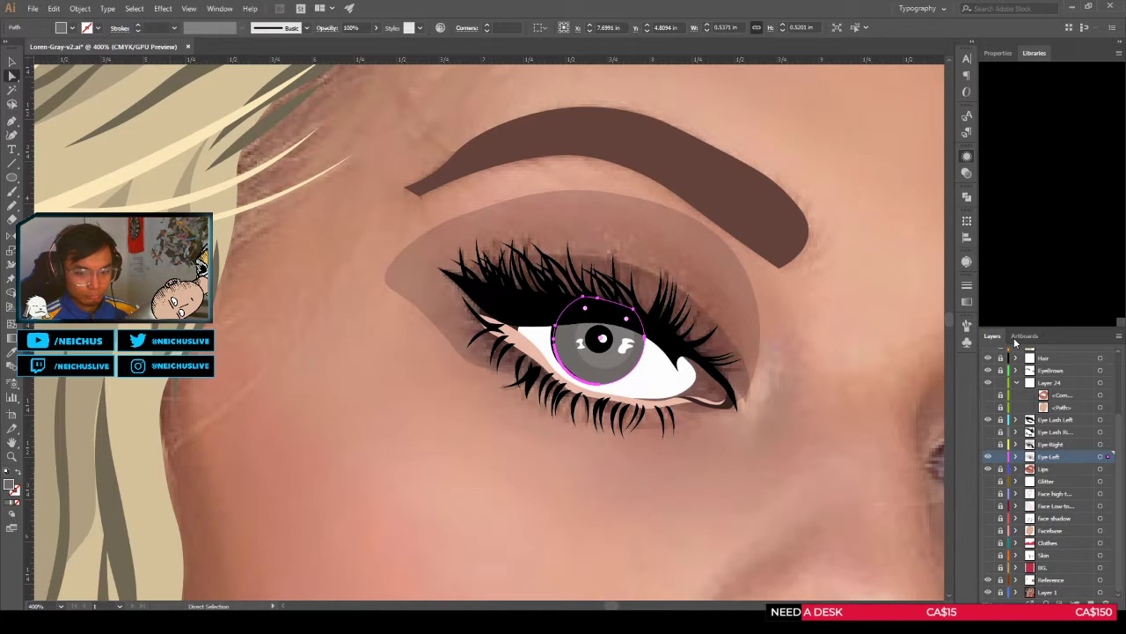
scroll(612, 478, "down", 1)
left_click(611, 478)
scroll(612, 478, "down", 3)
scroll(612, 478, "up", 3)
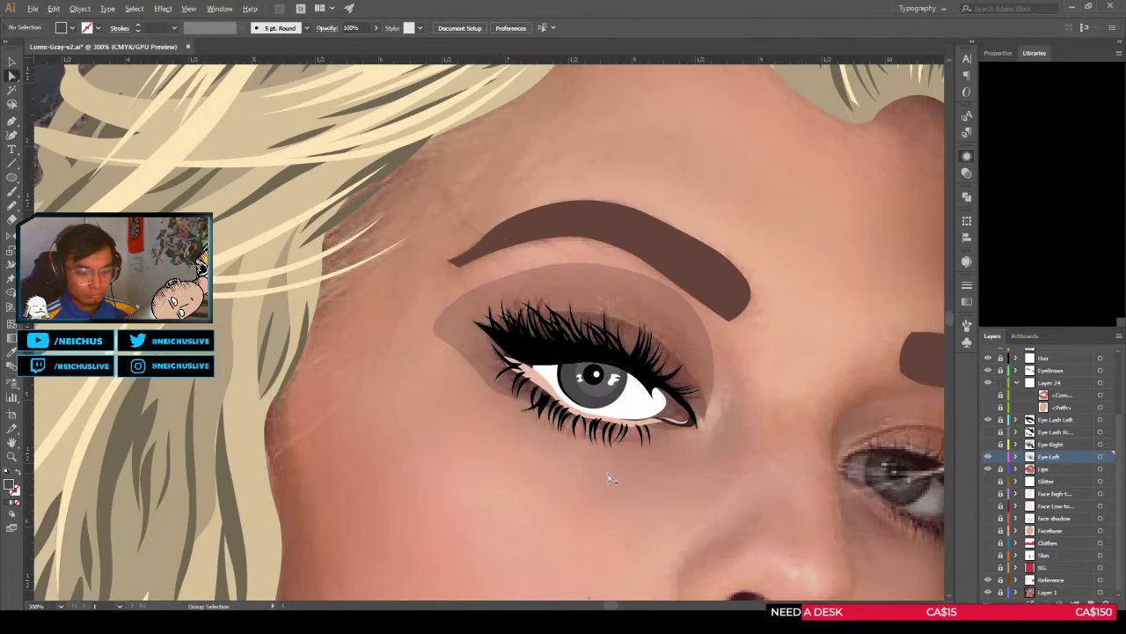
scroll(642, 480, "up", 1)
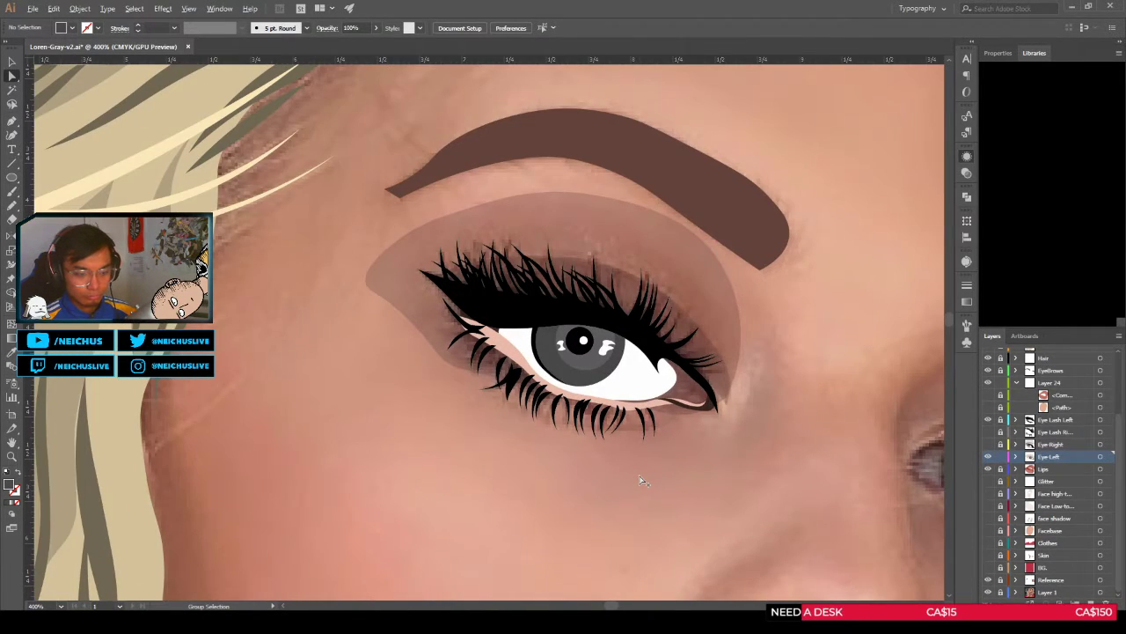
Step: Check the darkened iris against the reference photo close up and farther away by repeatedly toggling the Eye Left layer's visibility
left_click(987, 457)
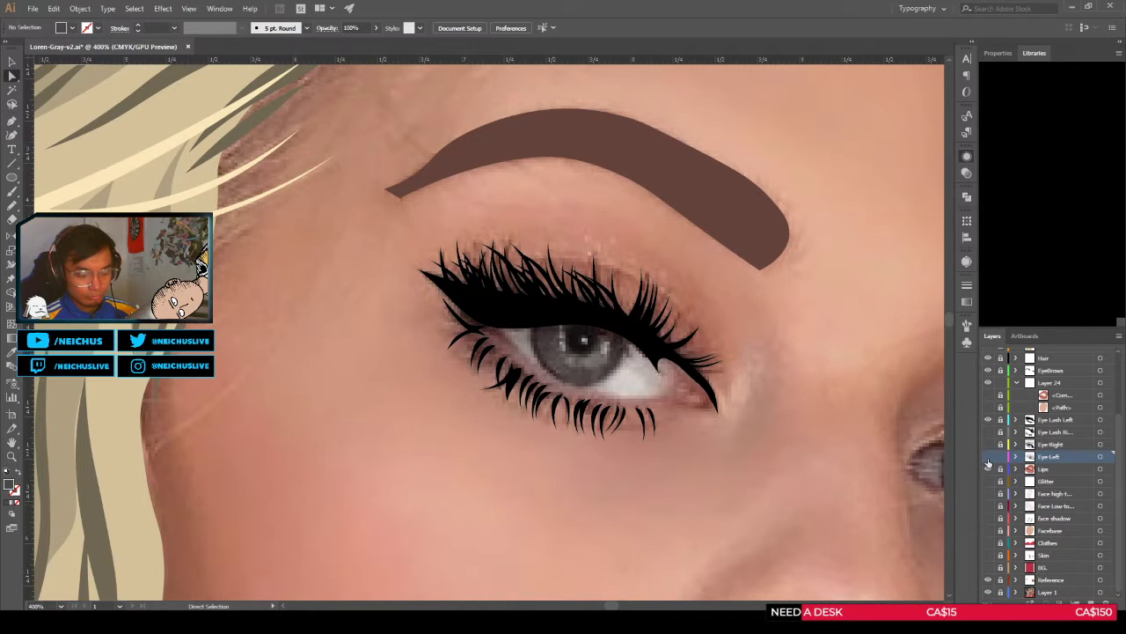
left_click(987, 457)
left_click(987, 458)
left_click(987, 458)
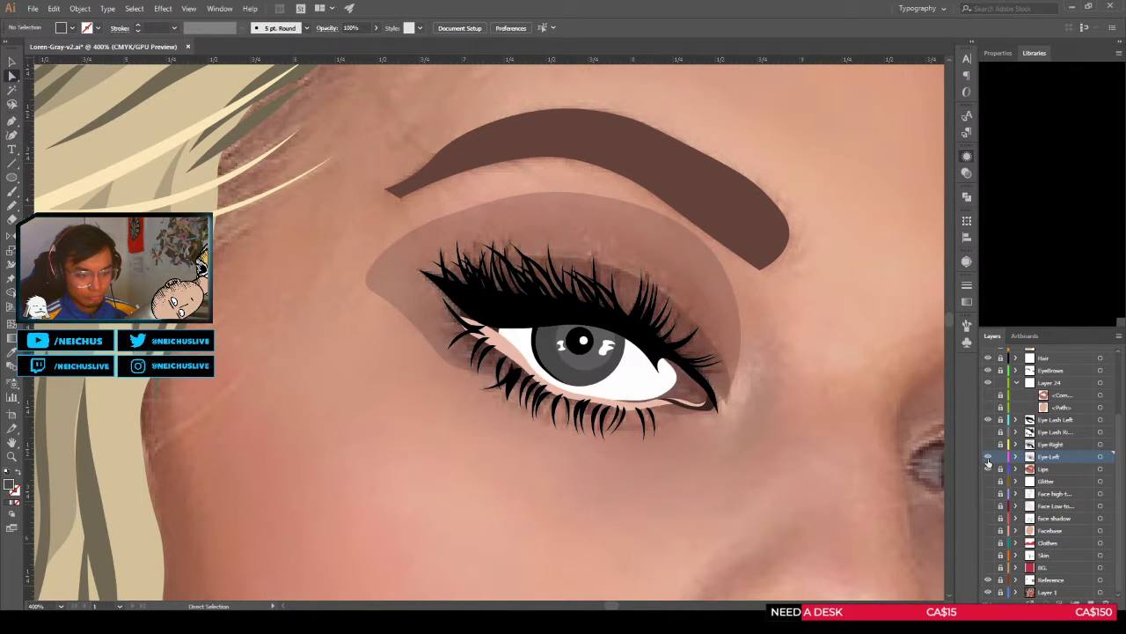
left_click(987, 458)
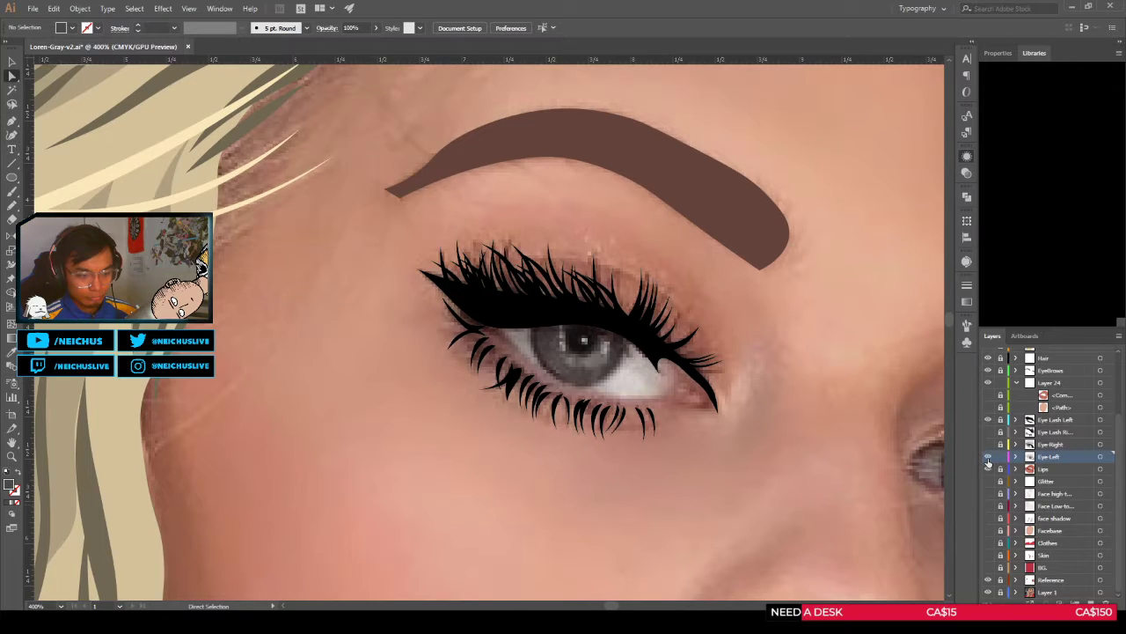
left_click(987, 458)
left_click(988, 457)
left_click(988, 457)
scroll(623, 443, "down", 2)
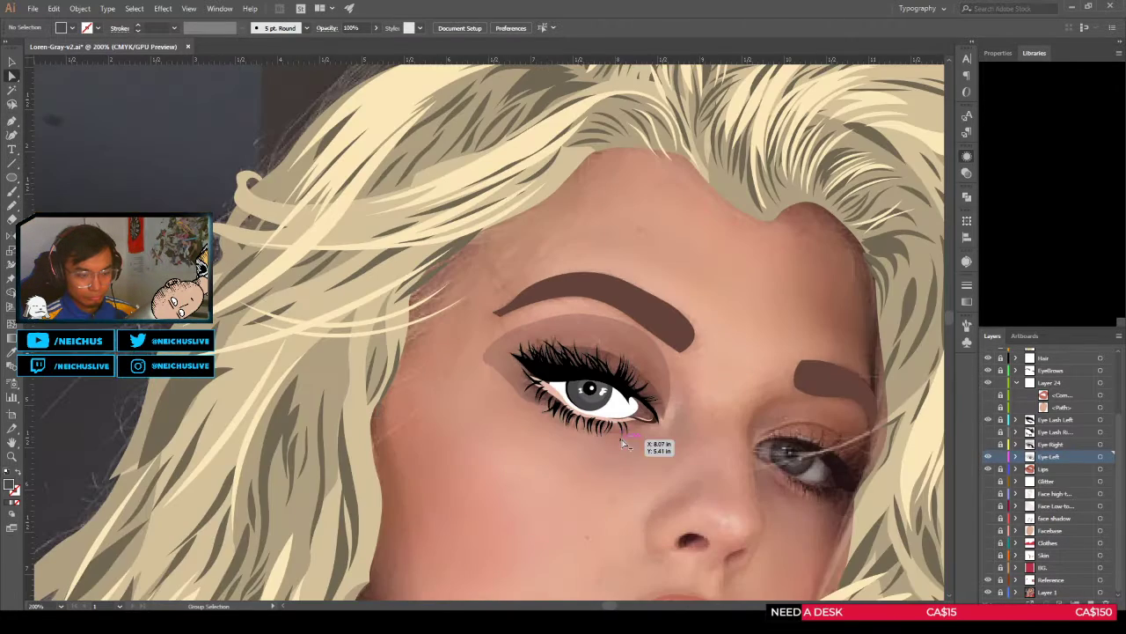
left_click(987, 456)
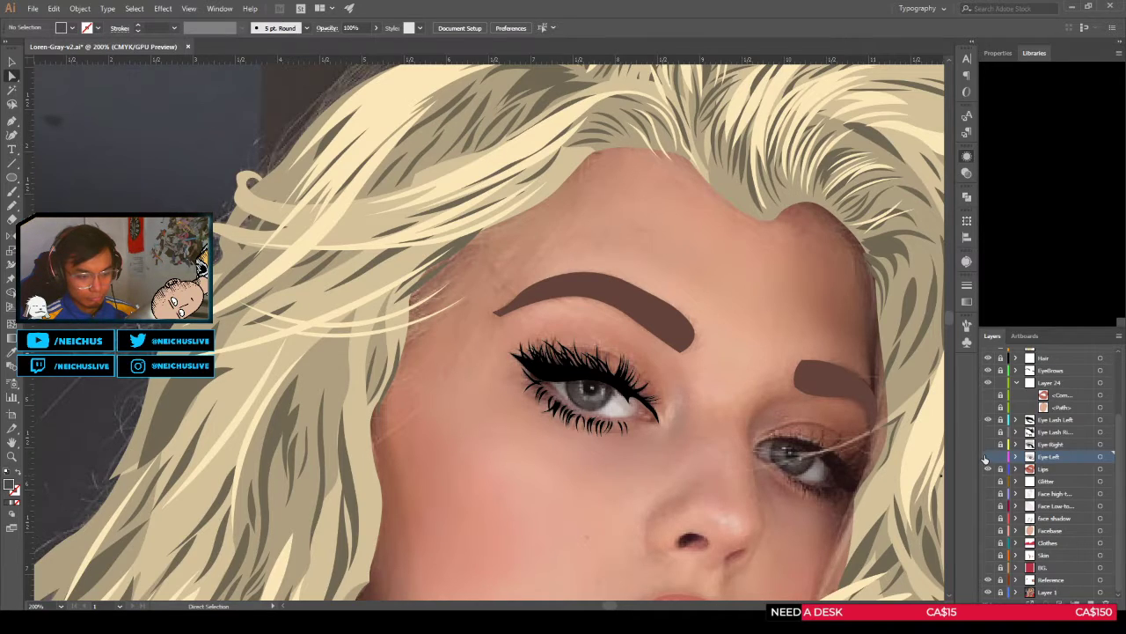
left_click(988, 457)
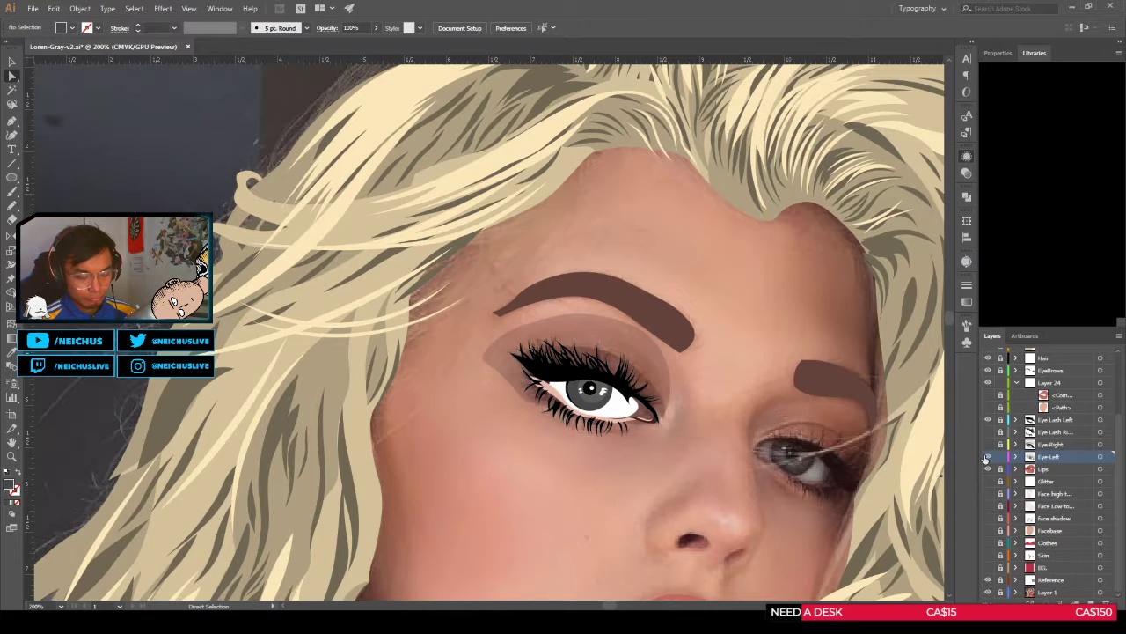
left_click(988, 457)
left_click(987, 457)
left_click(987, 457)
left_click(987, 457)
left_click(987, 457)
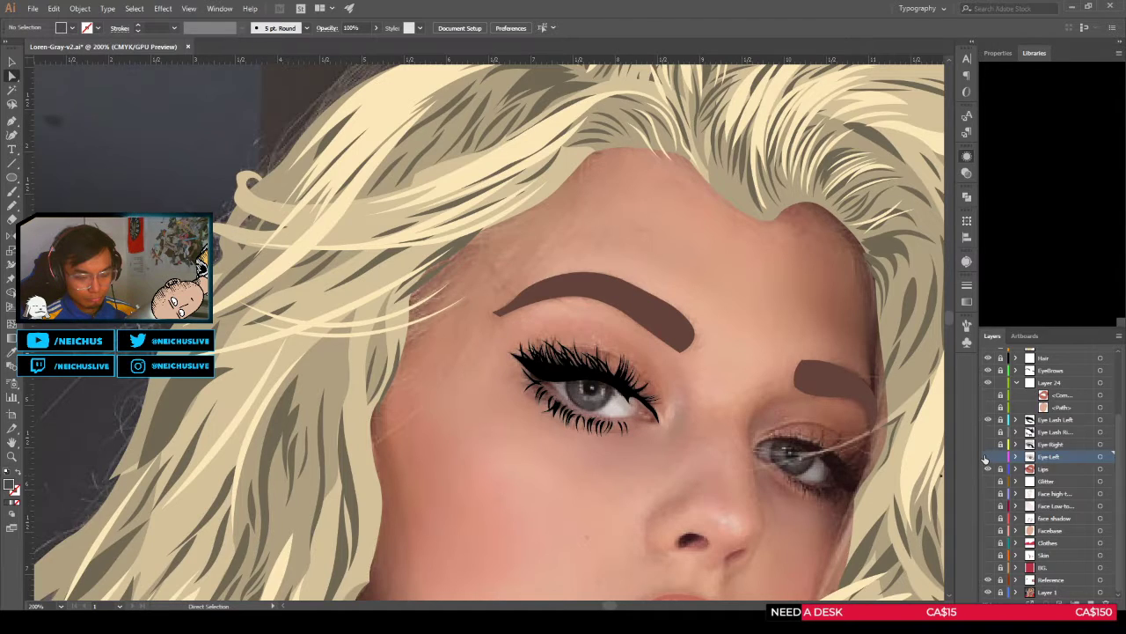
left_click(987, 457)
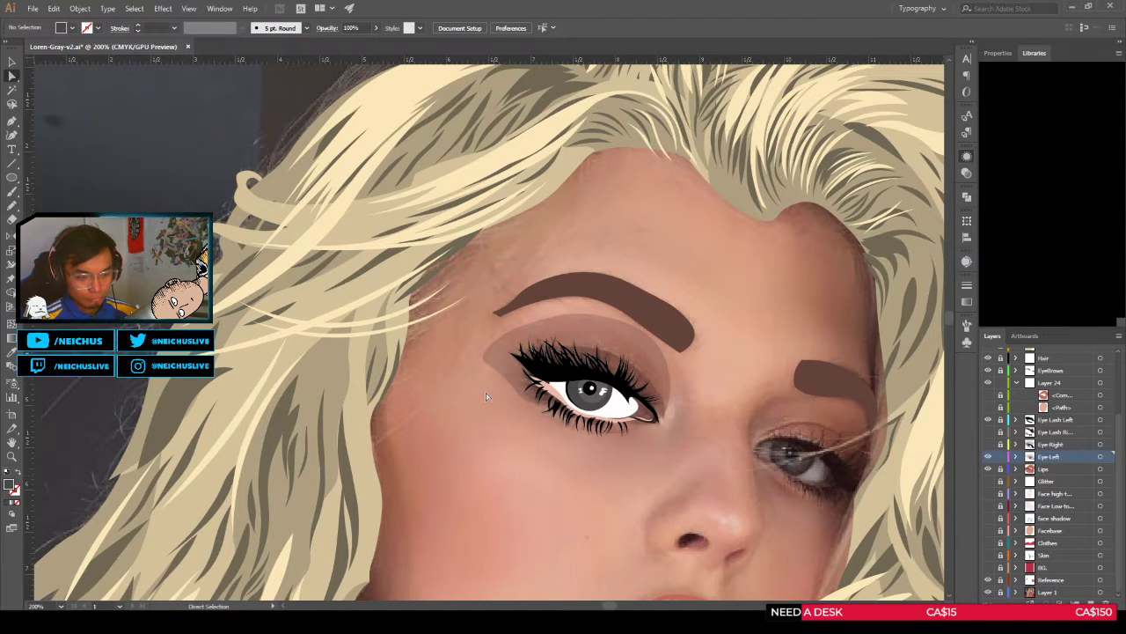
Step: Remove the translucent iris ring and duplicate the pupil in place, stacking the duplicate next to the original in the Eye Left layer
scroll(573, 377, "up", 4)
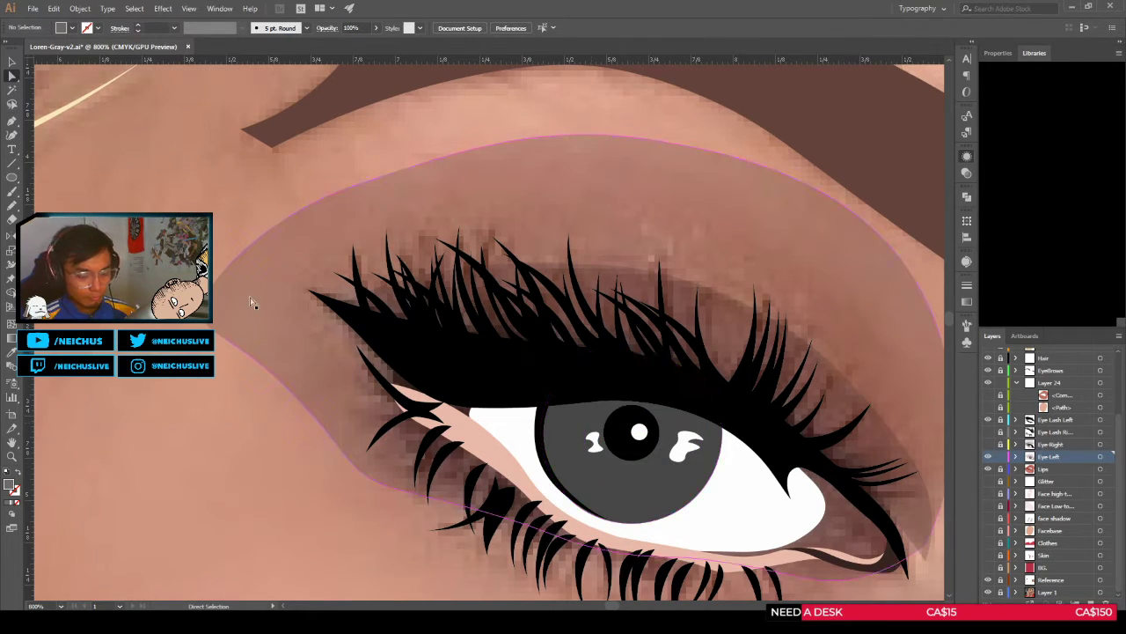
left_click(616, 431)
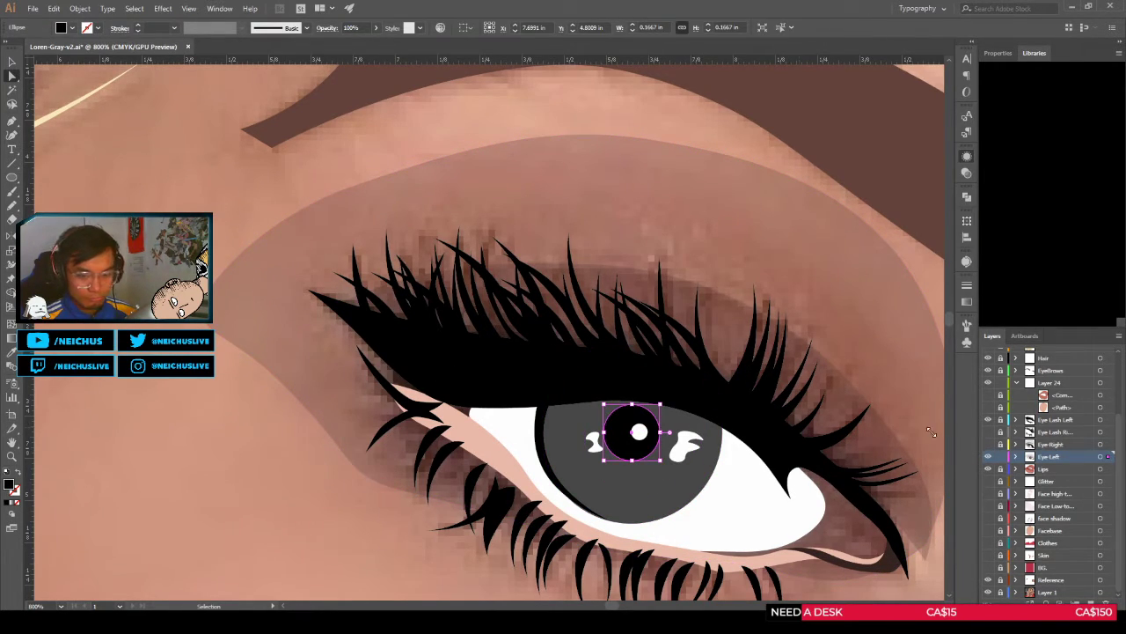
key("ctrl+shift+]")
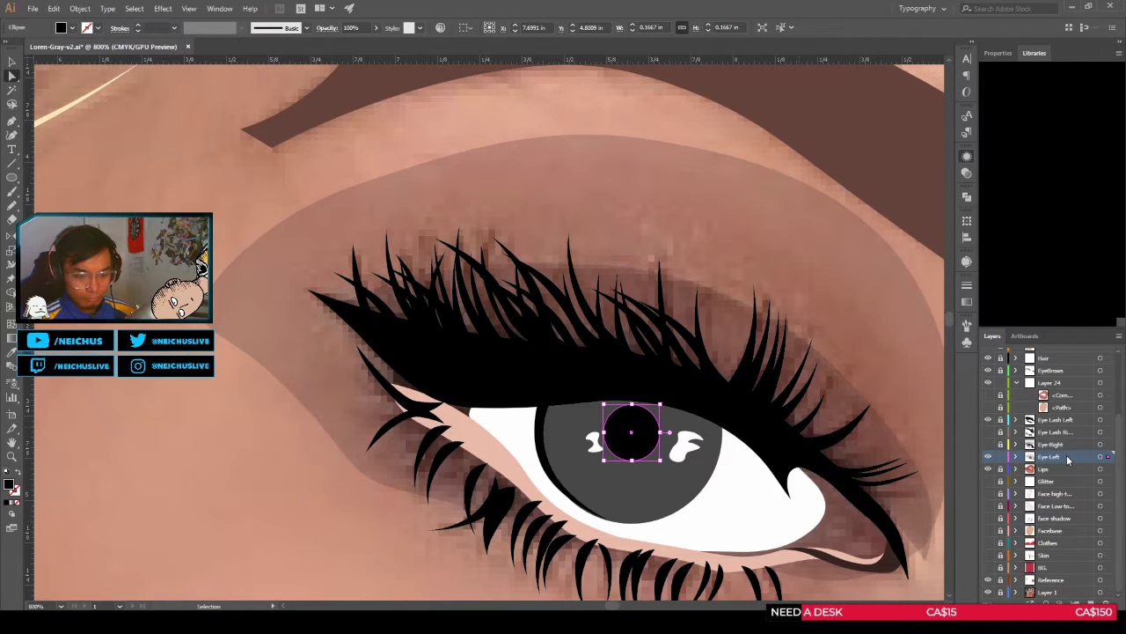
left_click(1015, 457)
left_click_drag(1065, 469, 1065, 572)
Step: Enlarge the lower pupil circle from its centre to about 0.32 in wide
key("v")
left_click(631, 421)
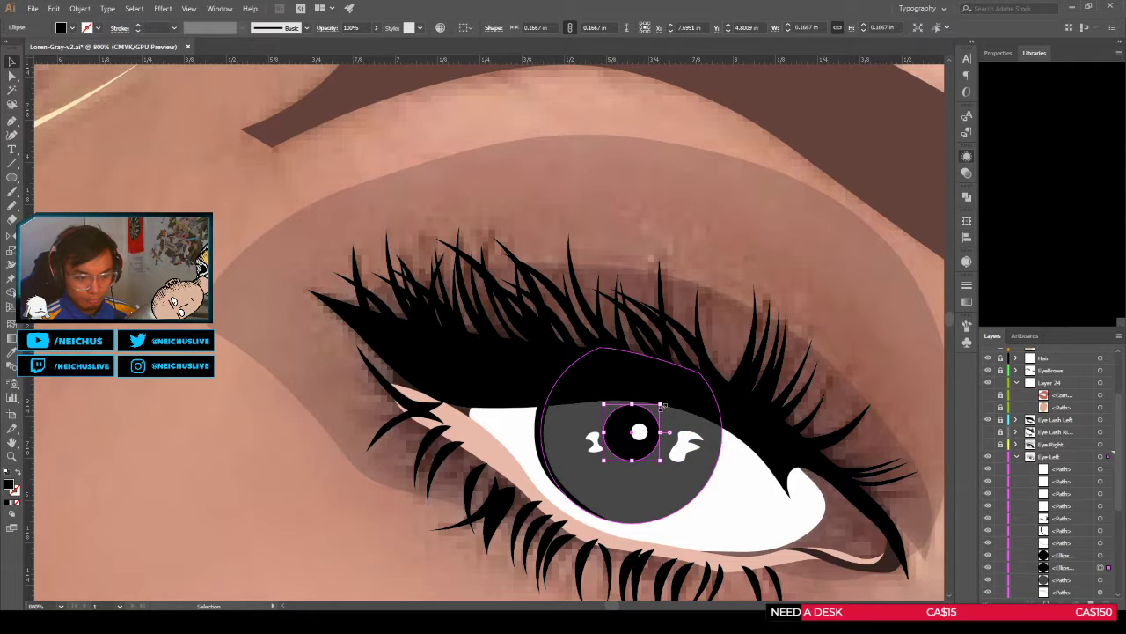
left_click_drag(658, 405, 687, 379)
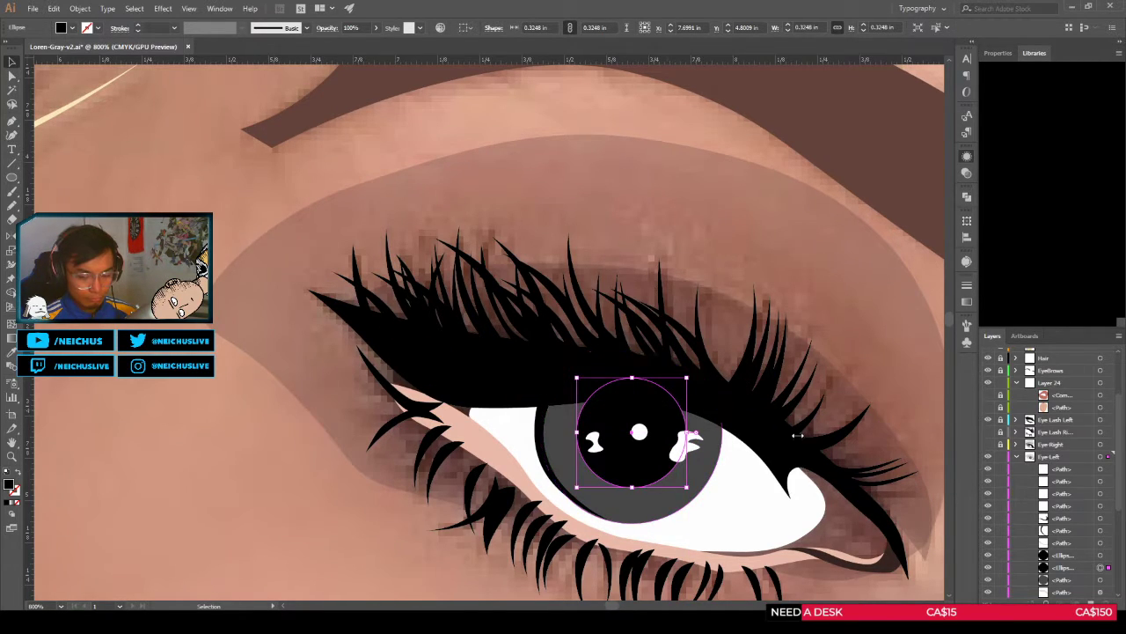
Step: Paste a pupil copy in front and cut it out of the enlarged circle with Shape Builder to leave a ring
left_click(1100, 555, "shift")
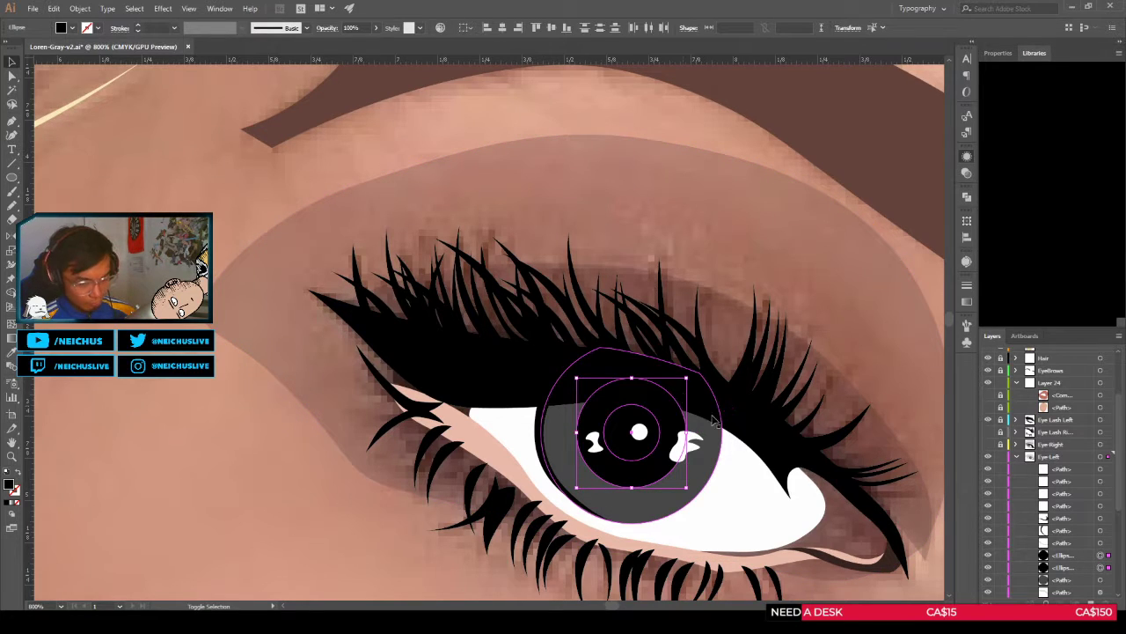
left_click(1099, 563)
key("ctrl+shift+bracketright")
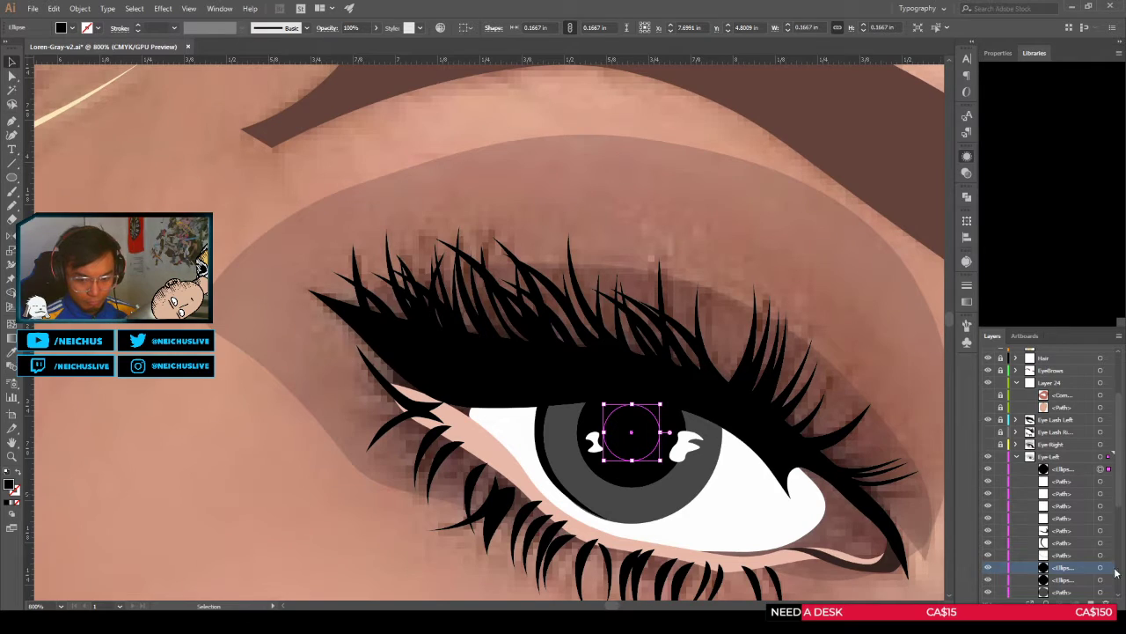
left_click(1100, 581, "shift")
key("shift+m")
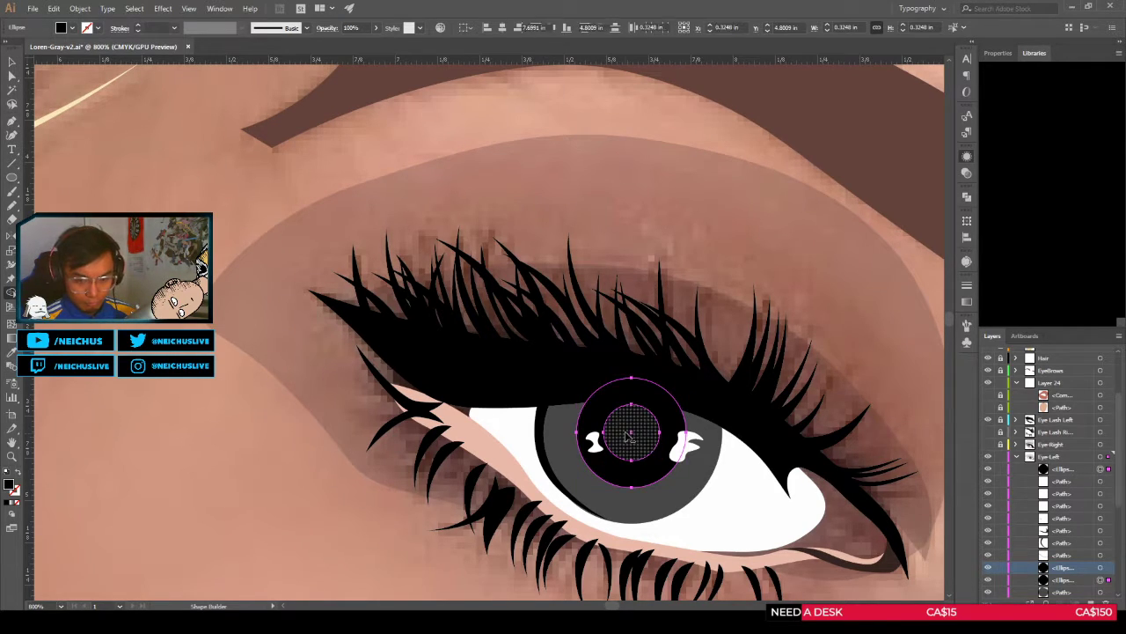
left_click(637, 435, "alt")
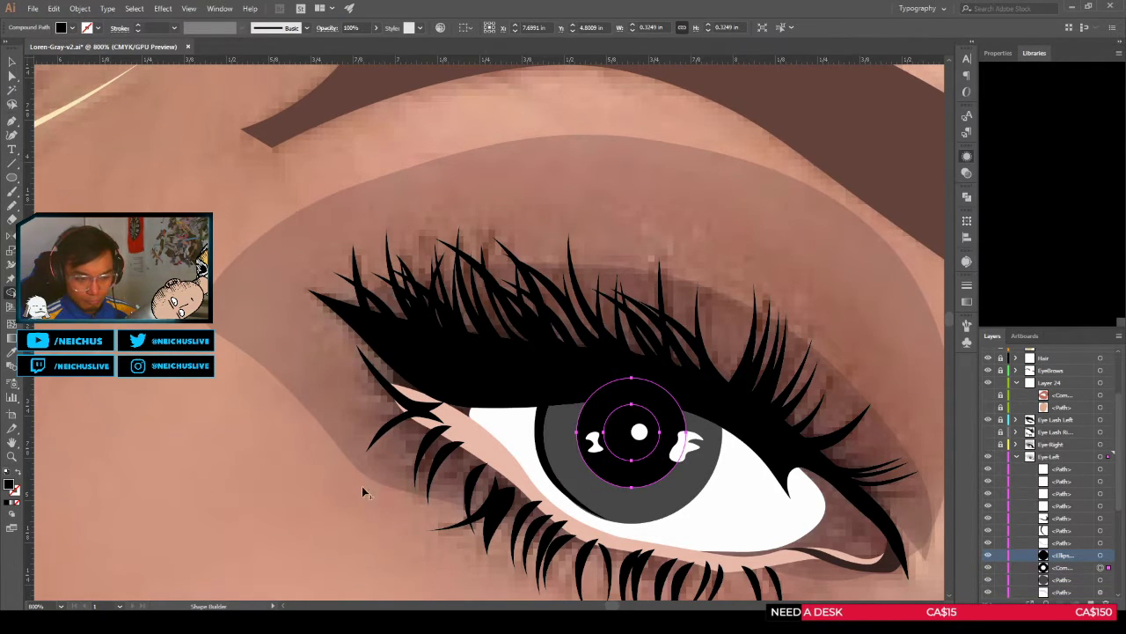
Step: Recolour the black ring around the left pupil, starting from the iris grey and ending with a lighter grey
key("a")
key("ctrl+shift+a")
left_click(606, 482)
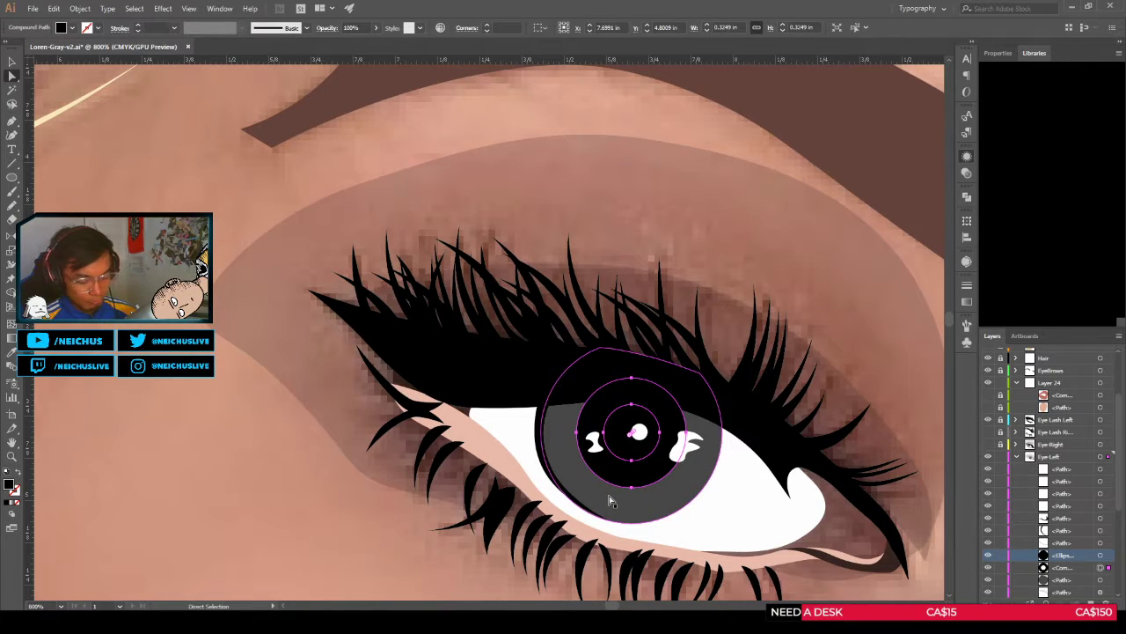
key("v")
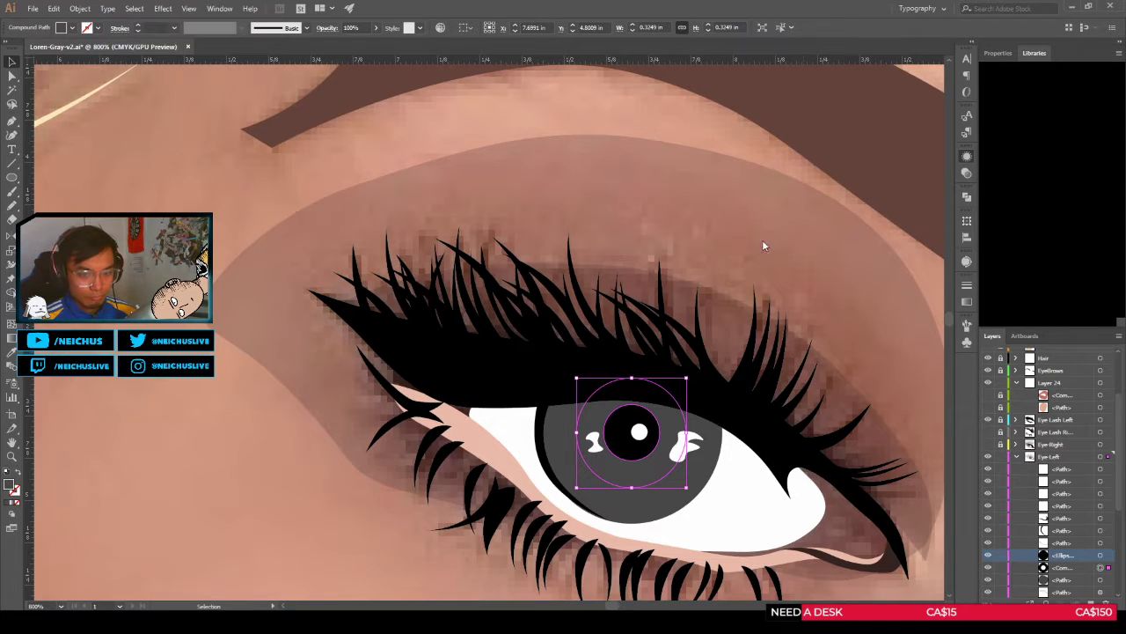
key("ctrl+z")
left_click(314, 471)
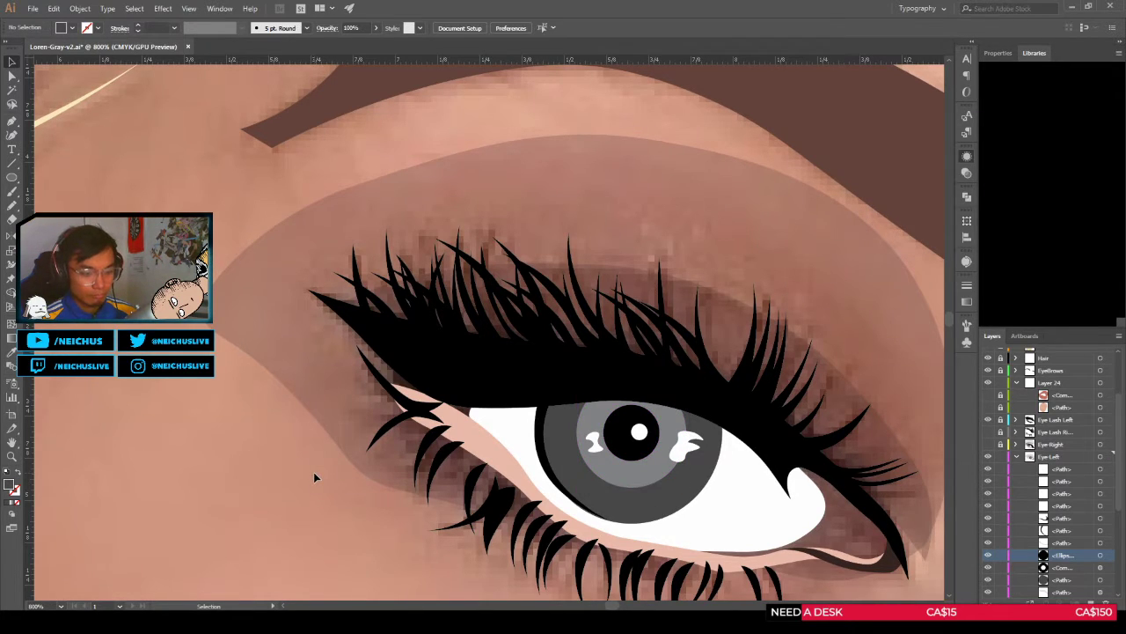
Step: Show the Eye Right layer and fill the left eye's ring with the grey sampled from the right iris
scroll(315, 473, "down", 3)
scroll(309, 507, "up", 2)
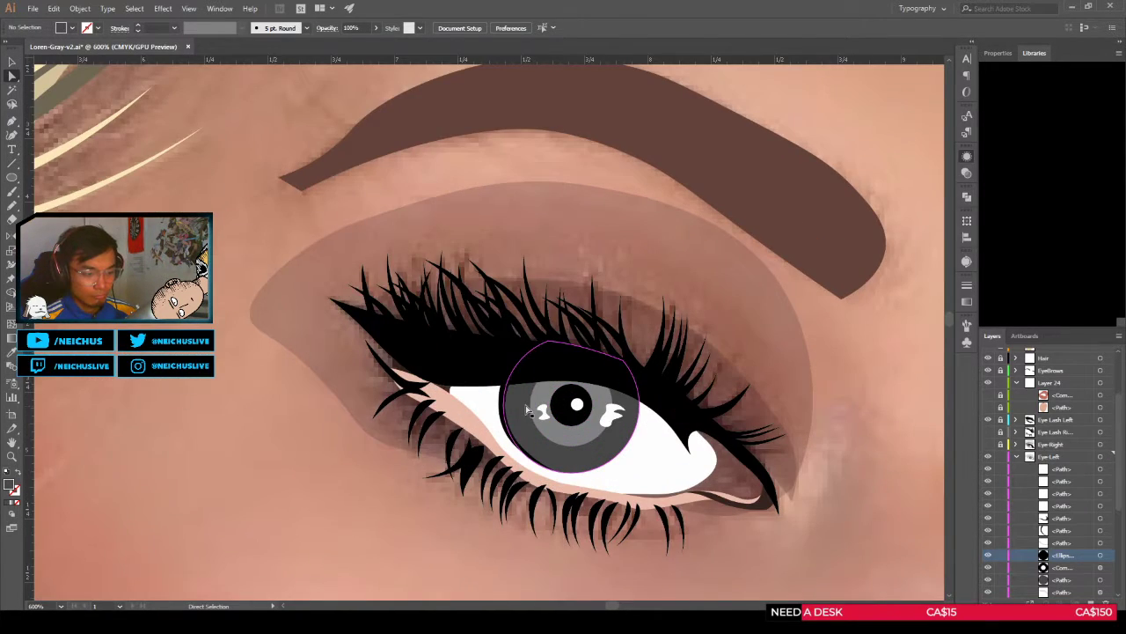
scroll(528, 436, "down", 3)
scroll(497, 478, "down", 1)
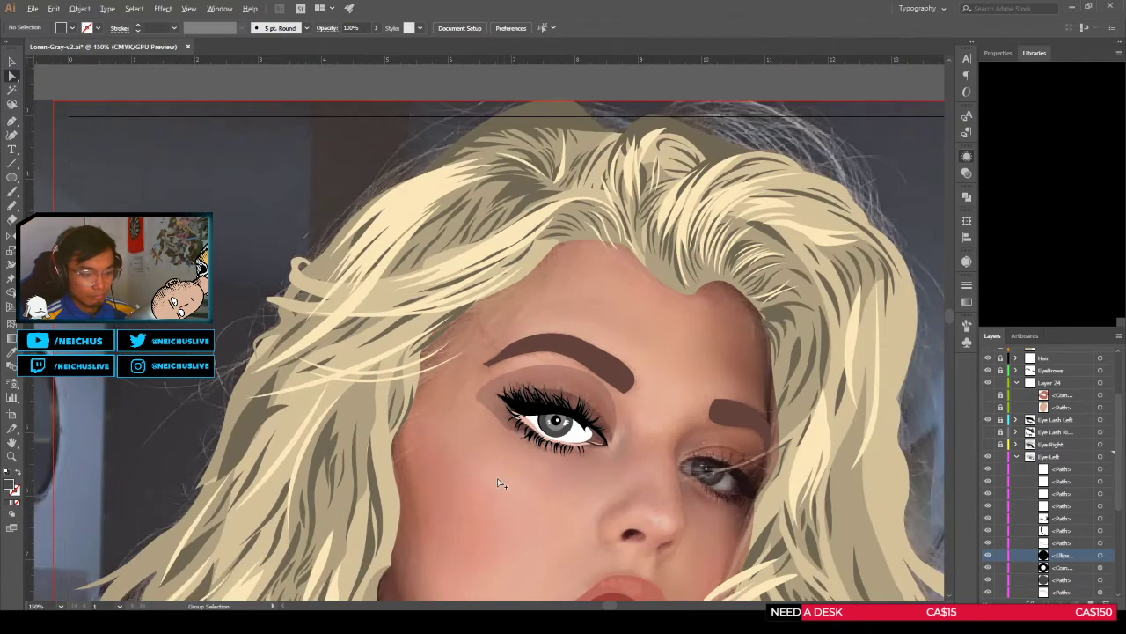
scroll(528, 480, "up", 4)
left_click(624, 299)
scroll(720, 424, "down", 3)
left_click_drag(804, 456, 545, 469)
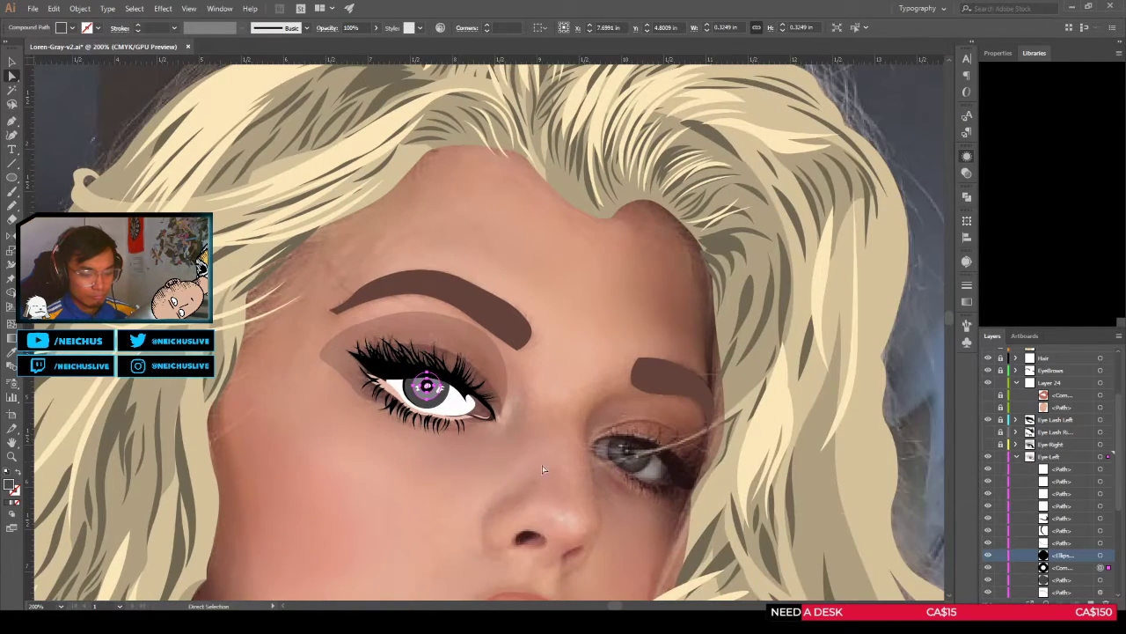
scroll(577, 467, "up", 1)
left_click(987, 445)
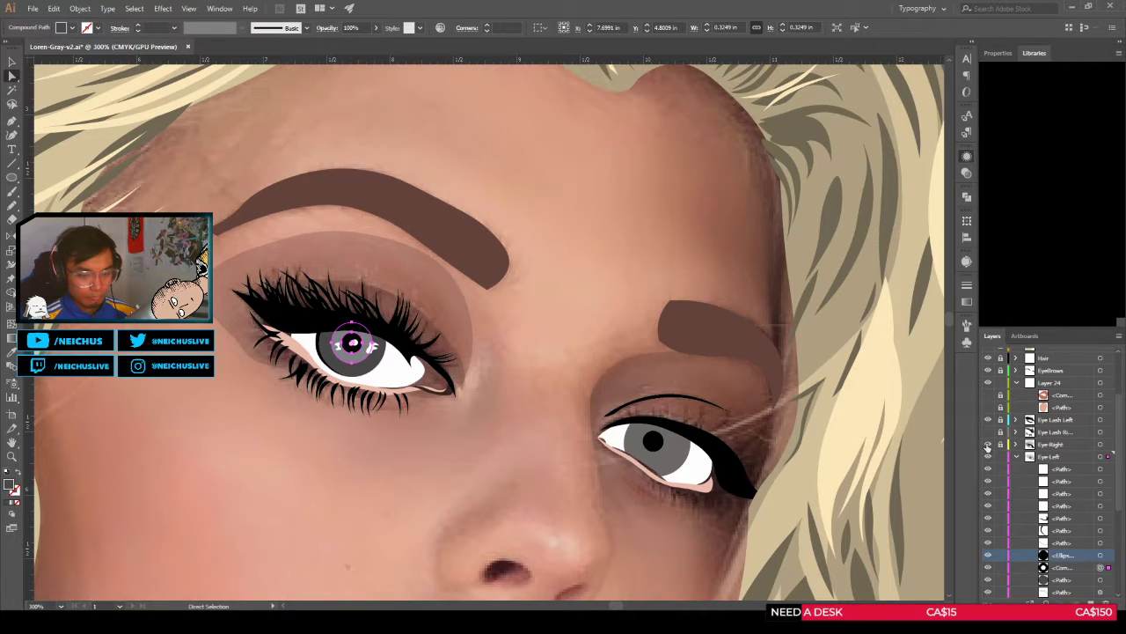
key("i")
left_click(675, 442)
key("a")
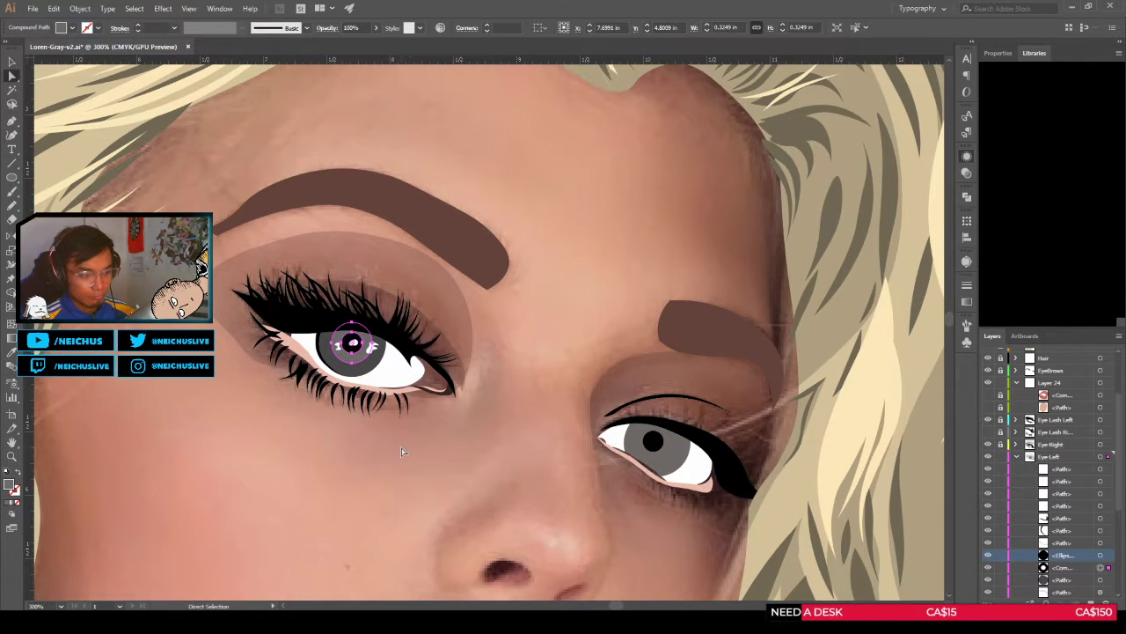
left_click(404, 451)
Step: Hide the Eye Right layer after viewing both eyes together from farther away
left_click_drag(410, 447, 616, 409)
scroll(613, 411, "down", 1)
scroll(599, 428, "down", 1)
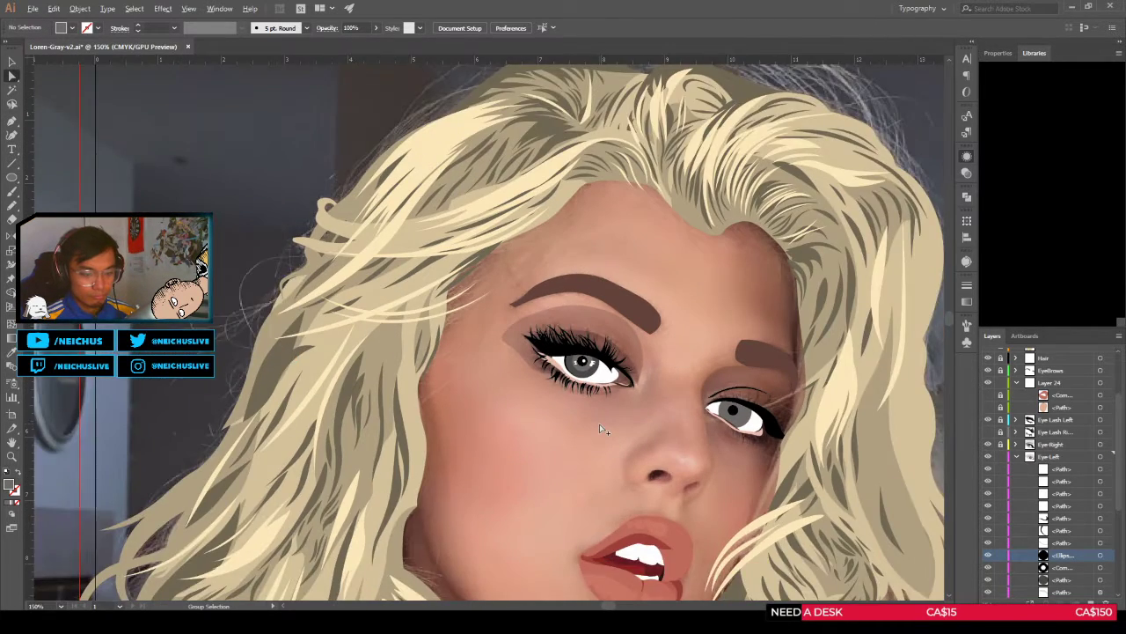
scroll(599, 429, "up", 1)
left_click(988, 445)
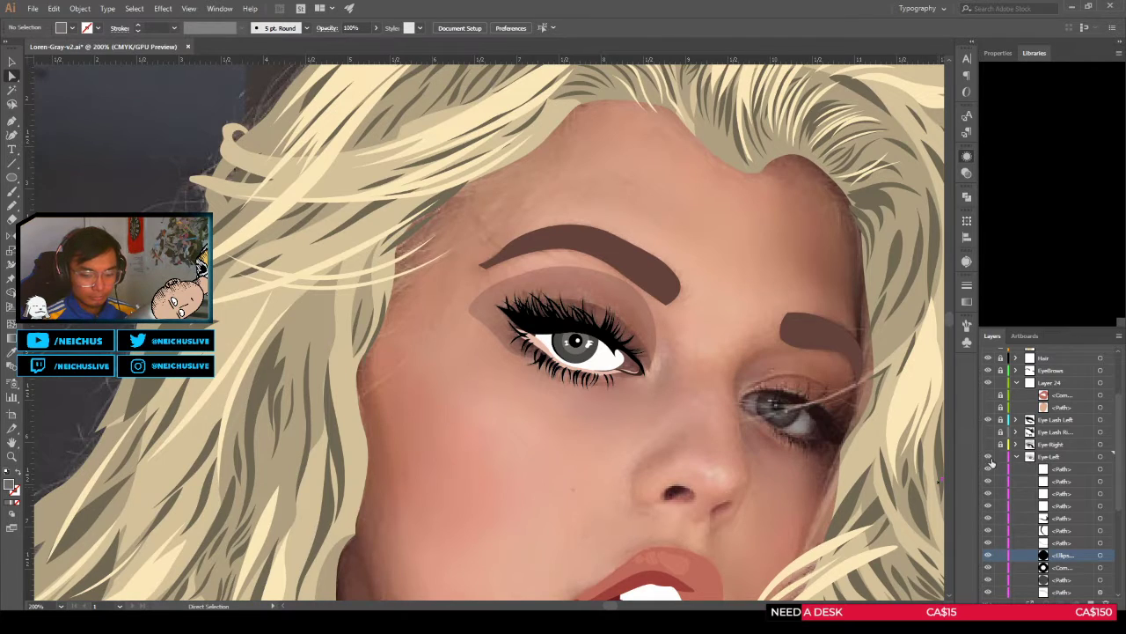
left_click(989, 446)
left_click(989, 447)
Step: Compare the left eye's iris shading with the reference photo by repeatedly toggling the Eye Left layer's visibility
left_click(987, 456)
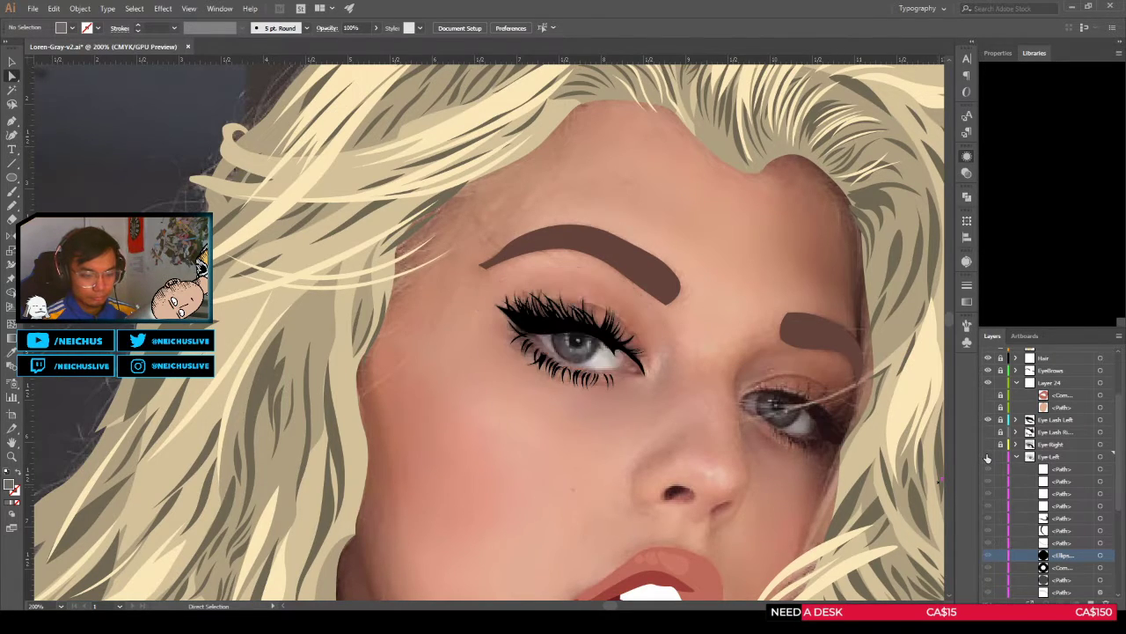
left_click(987, 457)
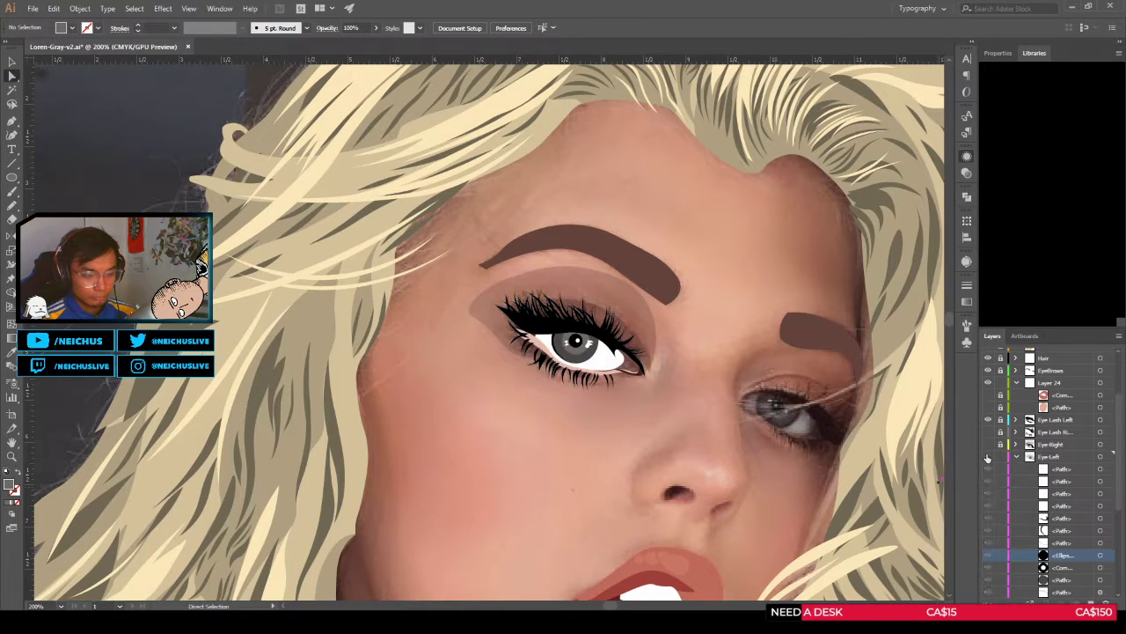
left_click(988, 457)
left_click(988, 457)
left_click(988, 457)
left_click(987, 457)
left_click(987, 456)
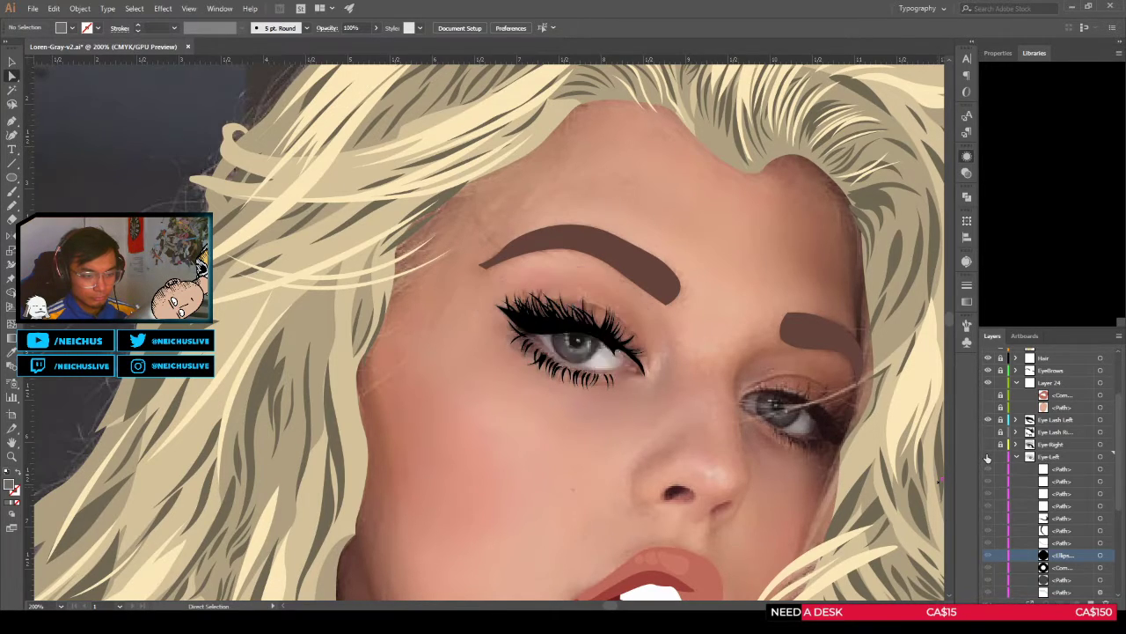
left_click(987, 457)
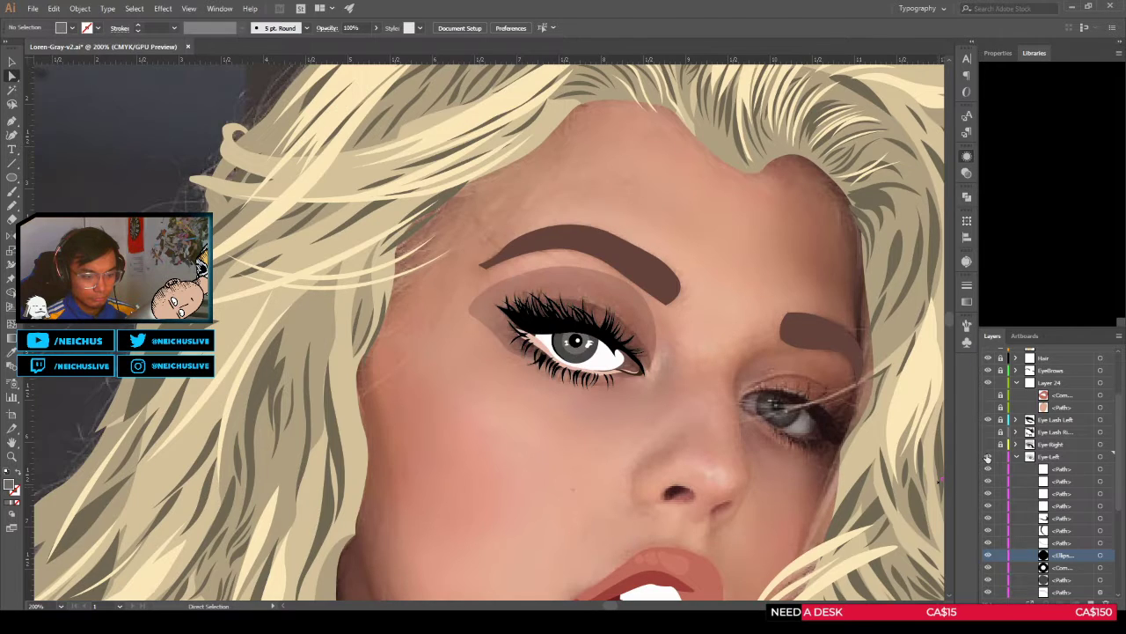
left_click(988, 456)
left_click(987, 457)
left_click(987, 457)
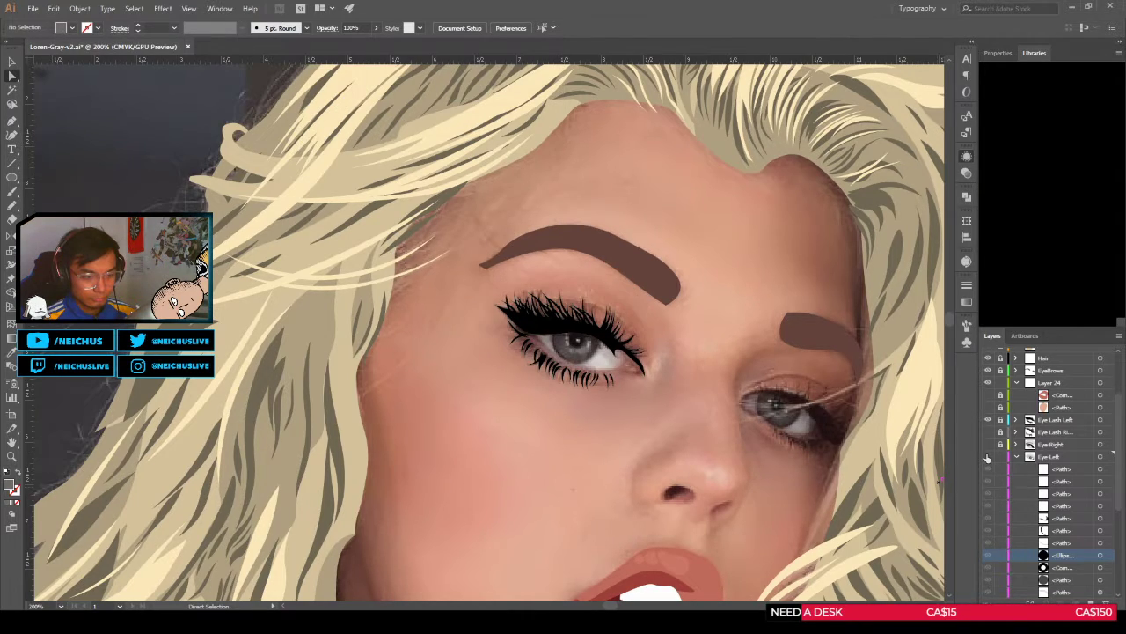
Step: With Eye Left hidden, start a Curvature shape in Layer 24, arching its inner edge over the pupil to the iris's lower rim
key("shift+grave")
scroll(582, 372, "up", 1)
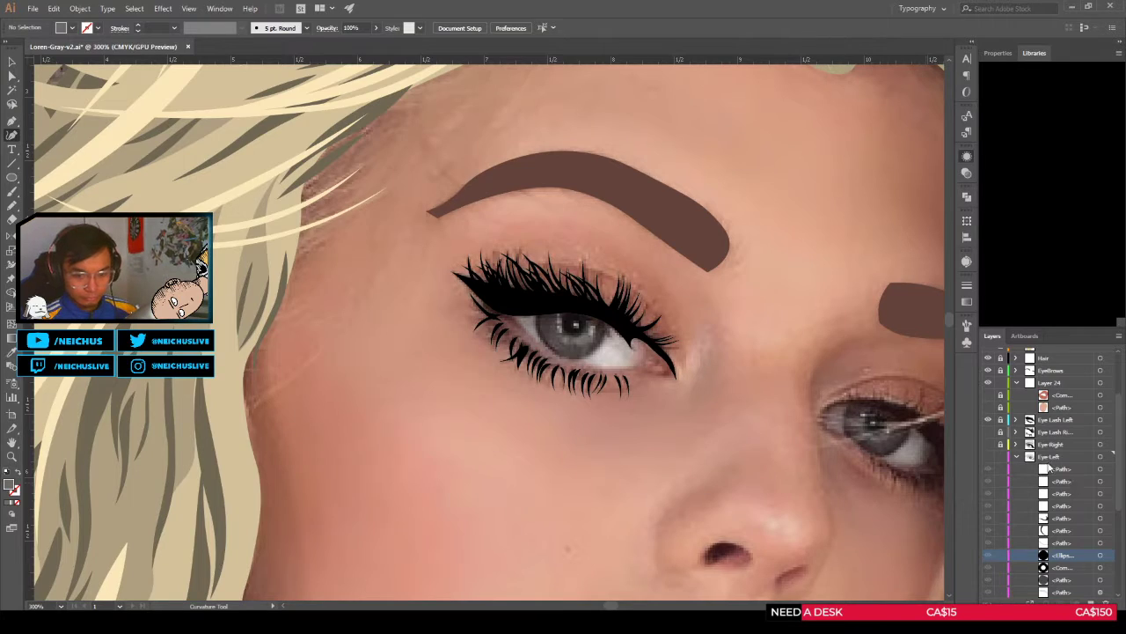
left_click(986, 456)
left_click(988, 457)
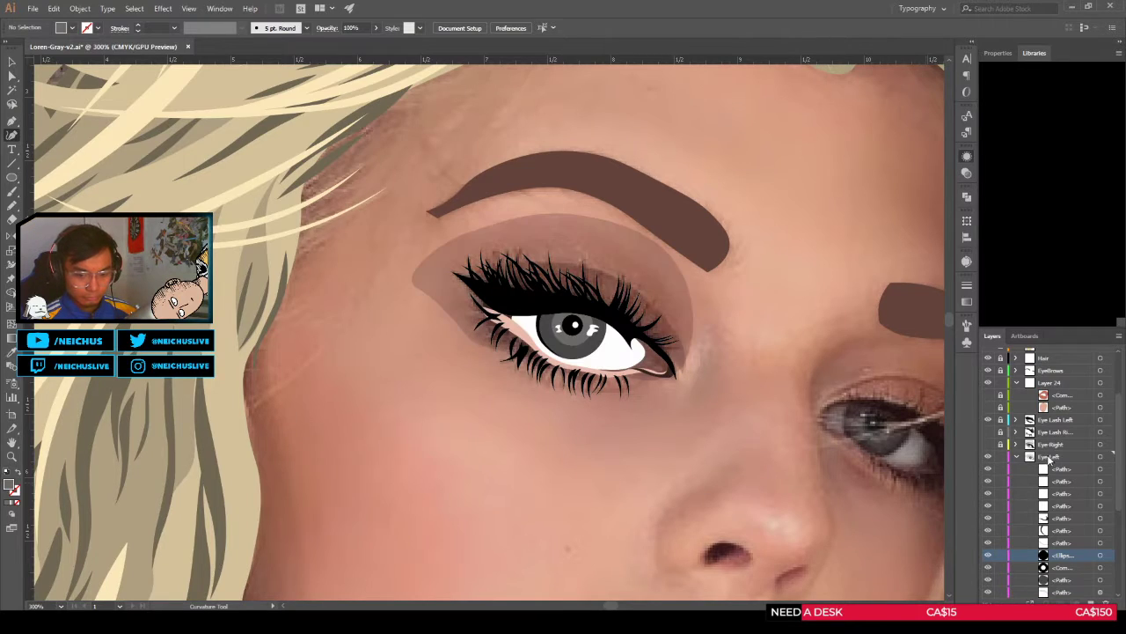
left_click(987, 457)
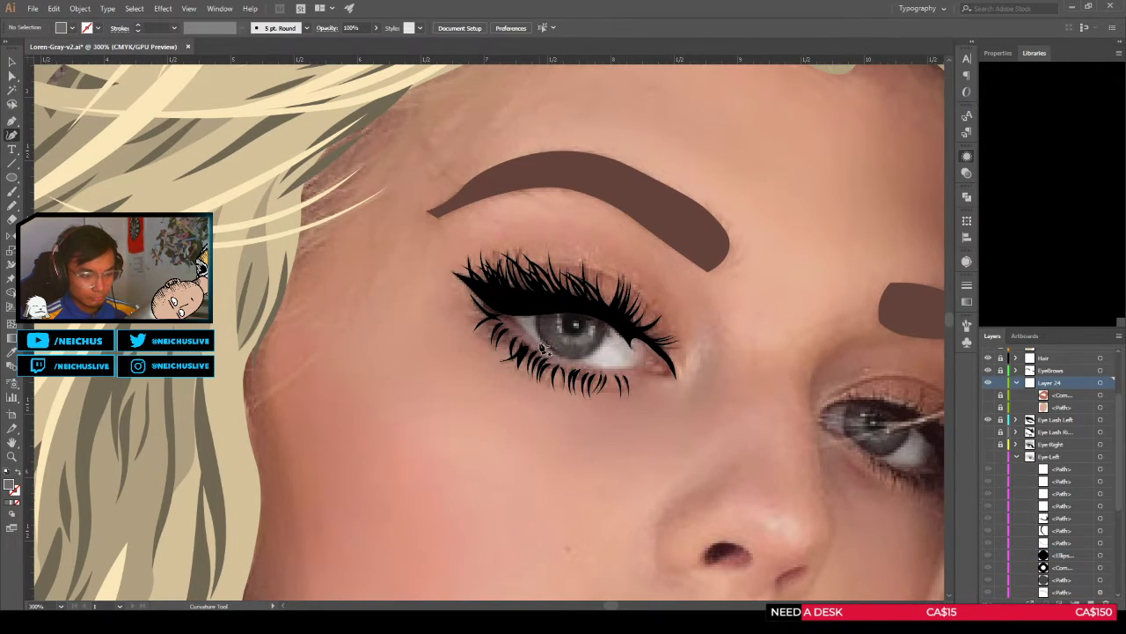
scroll(543, 349, "up", 1)
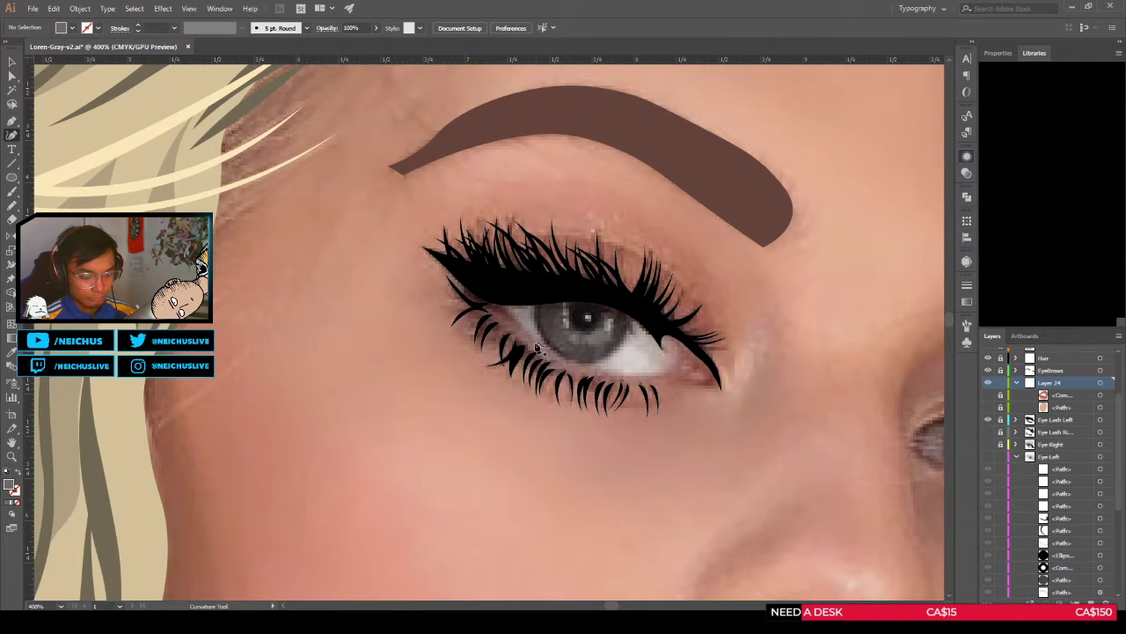
left_click(536, 341)
left_click(548, 328)
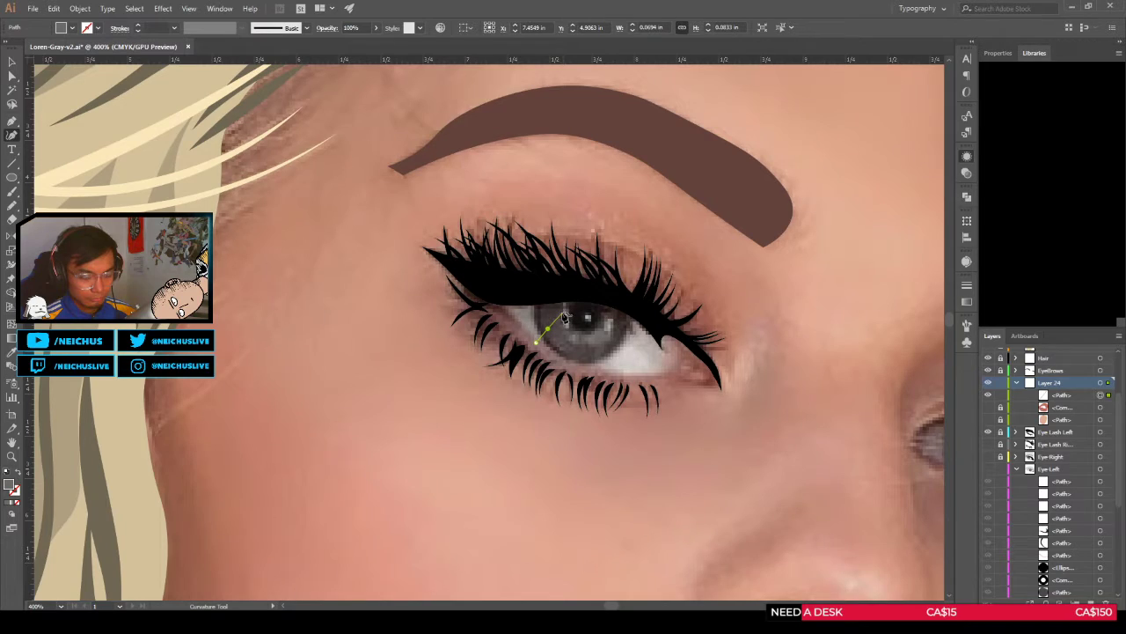
left_click_drag(547, 328, 551, 322)
left_click(577, 312)
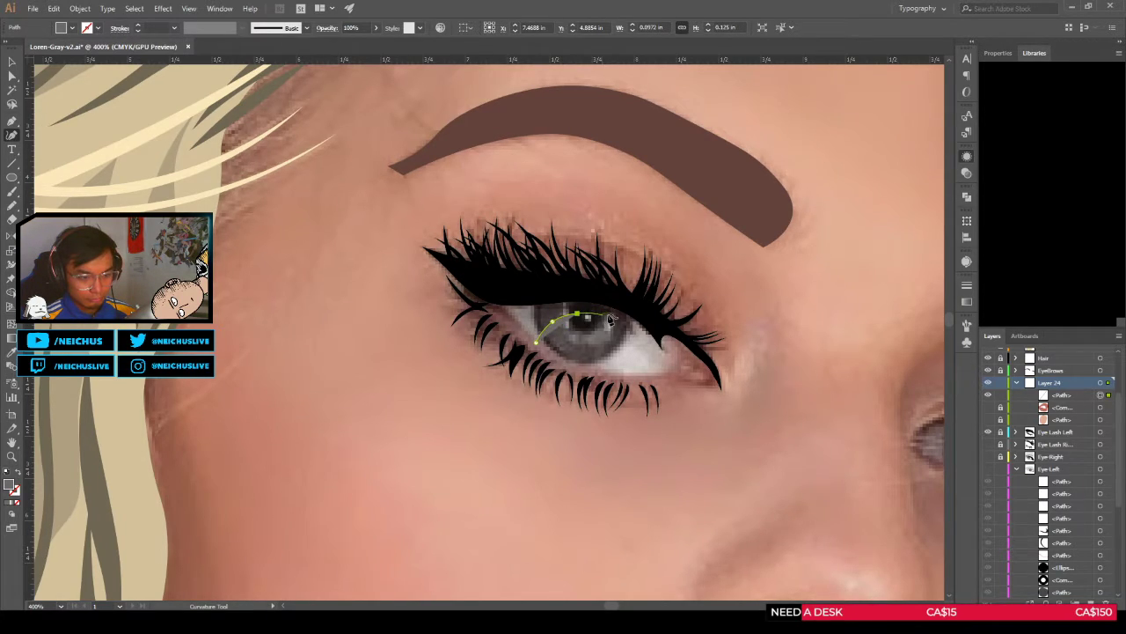
left_click(613, 316)
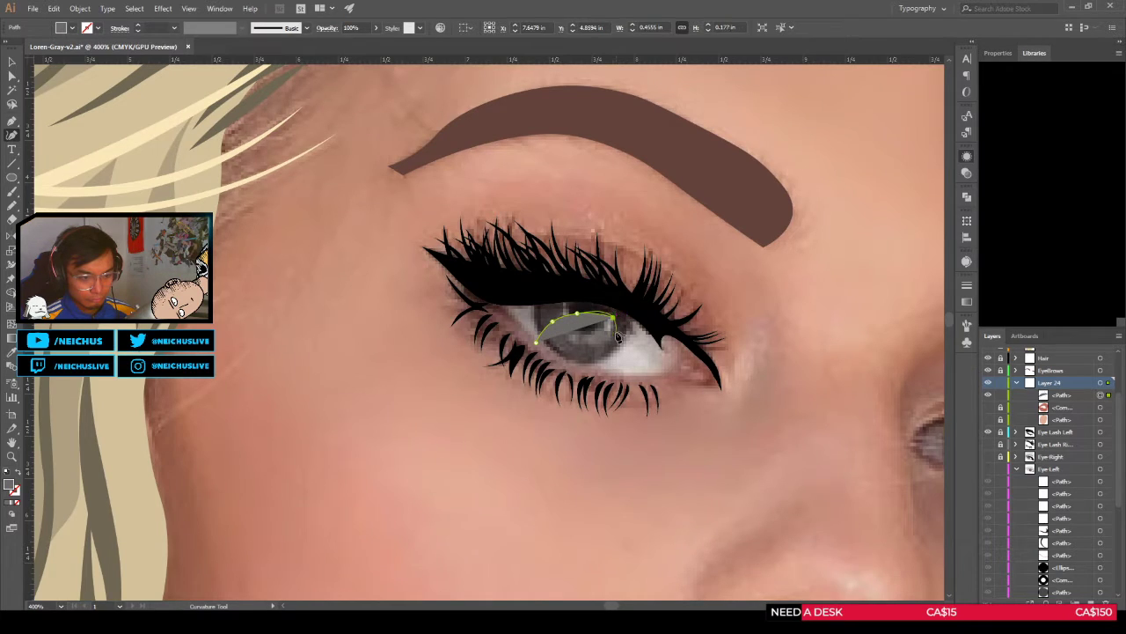
left_click_drag(612, 317, 611, 322)
left_click(613, 336)
left_click(613, 337)
left_click(590, 371)
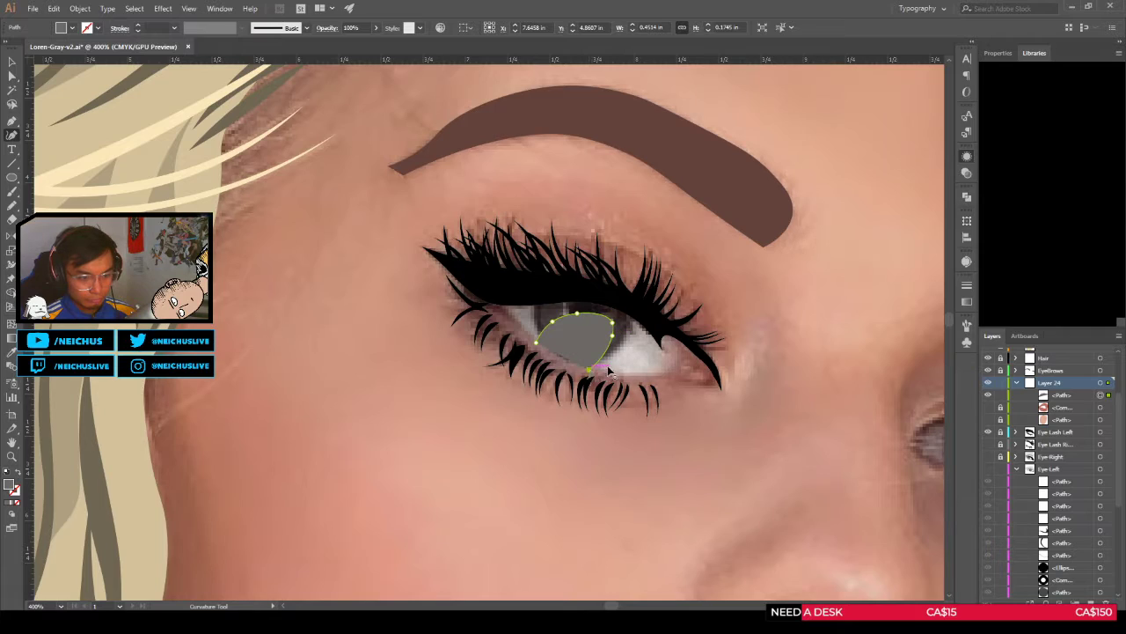
Step: Close the shadow shape around the iris's outer and upper edges, about 0.65 by 0.49 in, and show the Eye Left layer
left_click(622, 357)
left_click(636, 330)
left_click(634, 305)
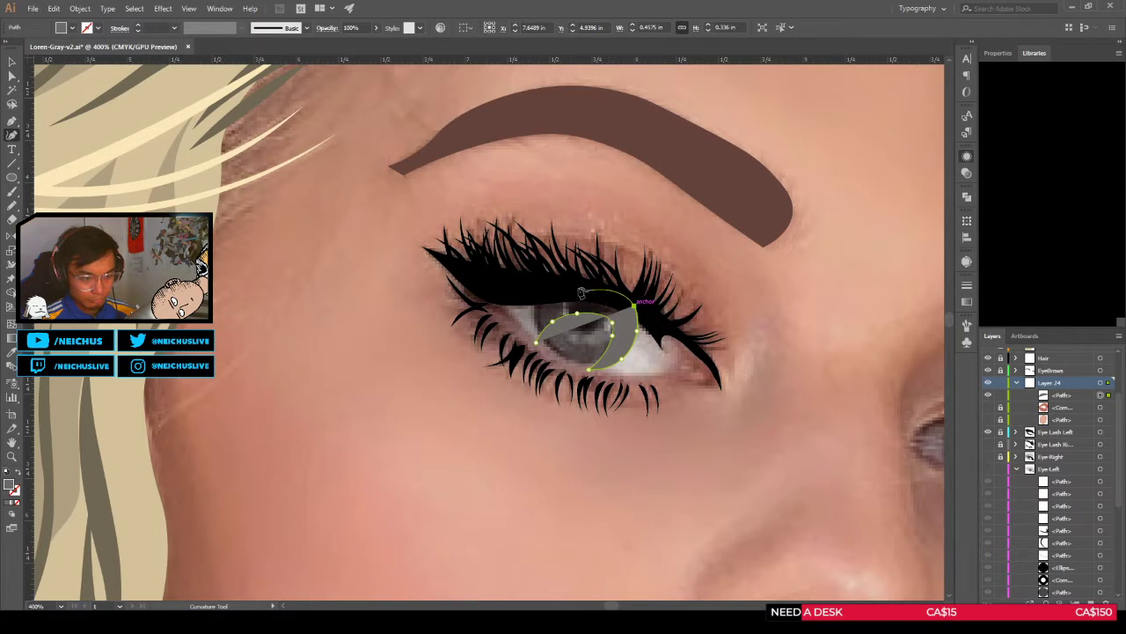
left_click(573, 287)
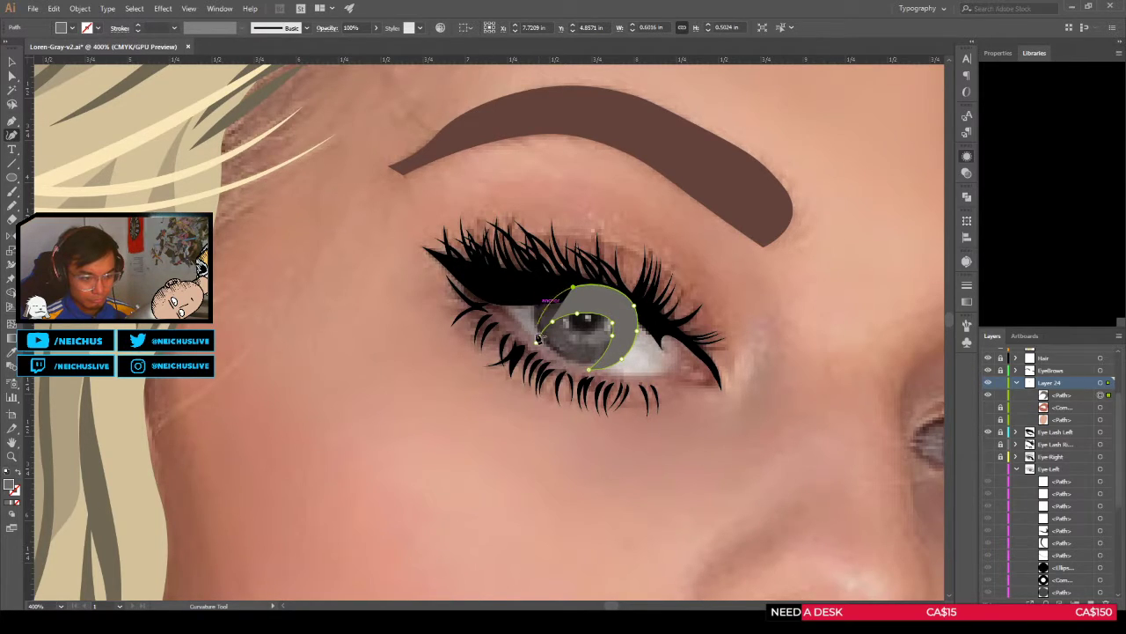
left_click(531, 301)
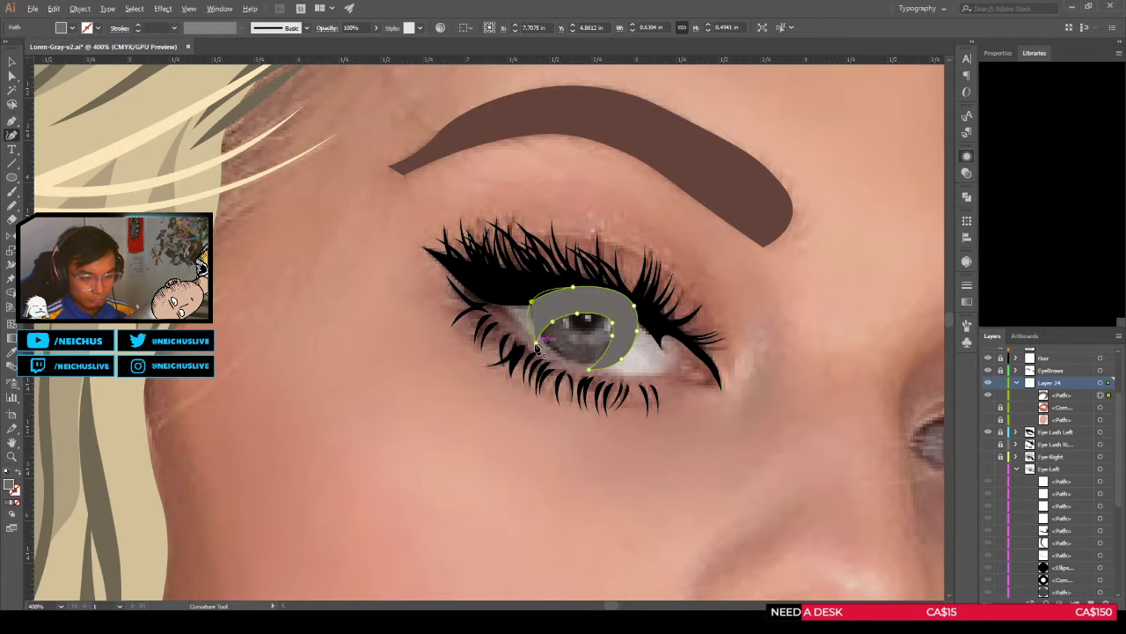
left_click(536, 342)
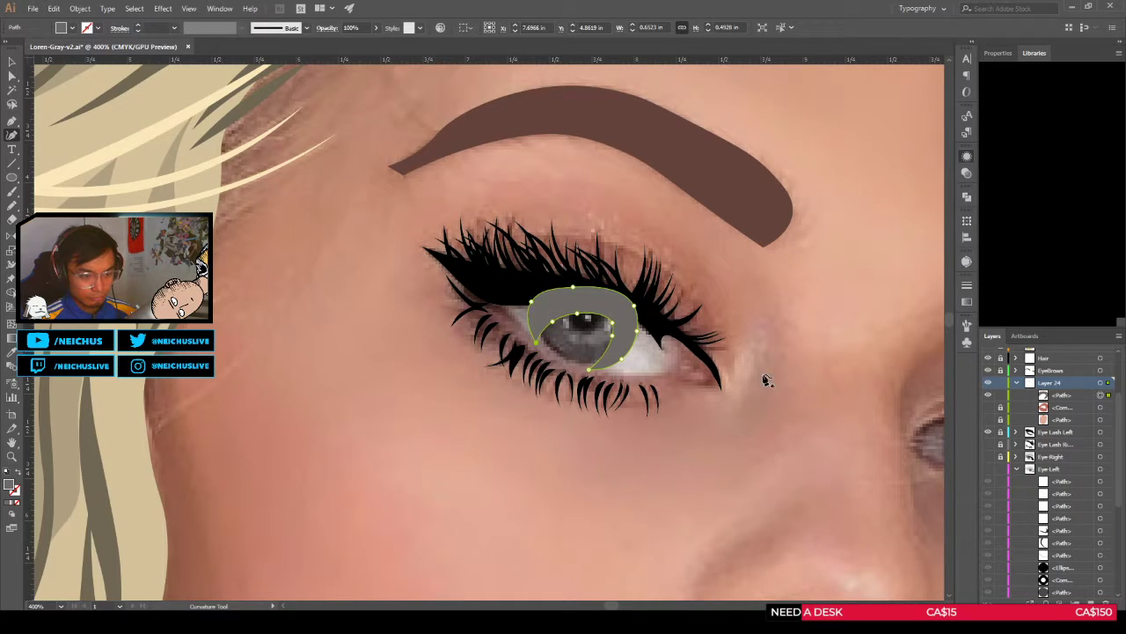
left_click(989, 469)
scroll(530, 315, "up", 1)
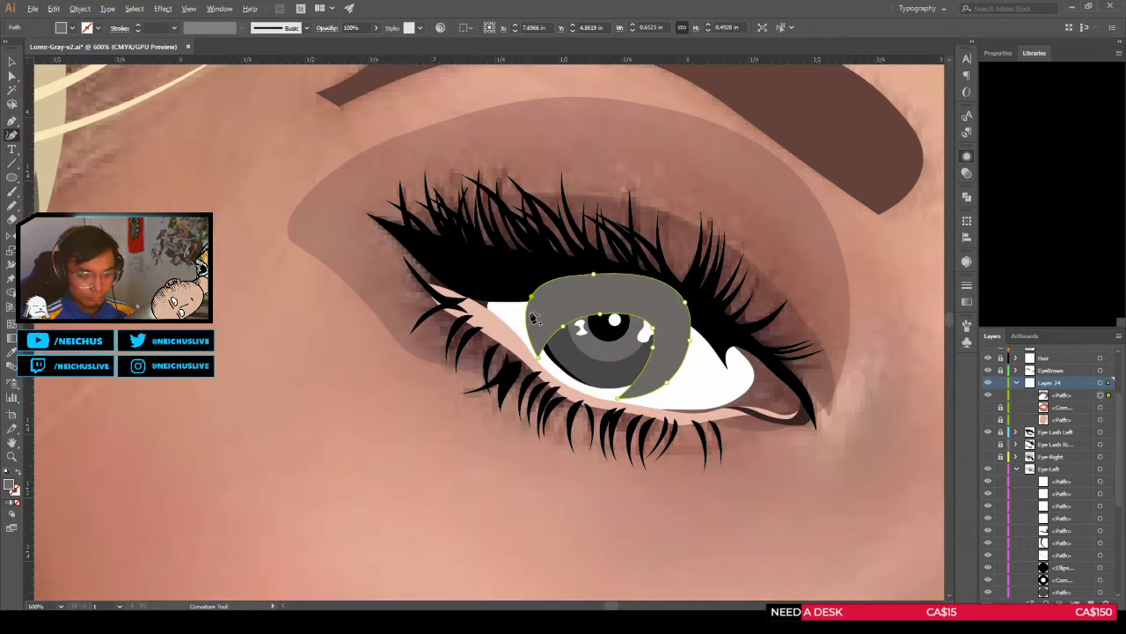
Step: Try to split the iris ring along the shadow shape with Shape Builder
left_click(591, 350, "shift")
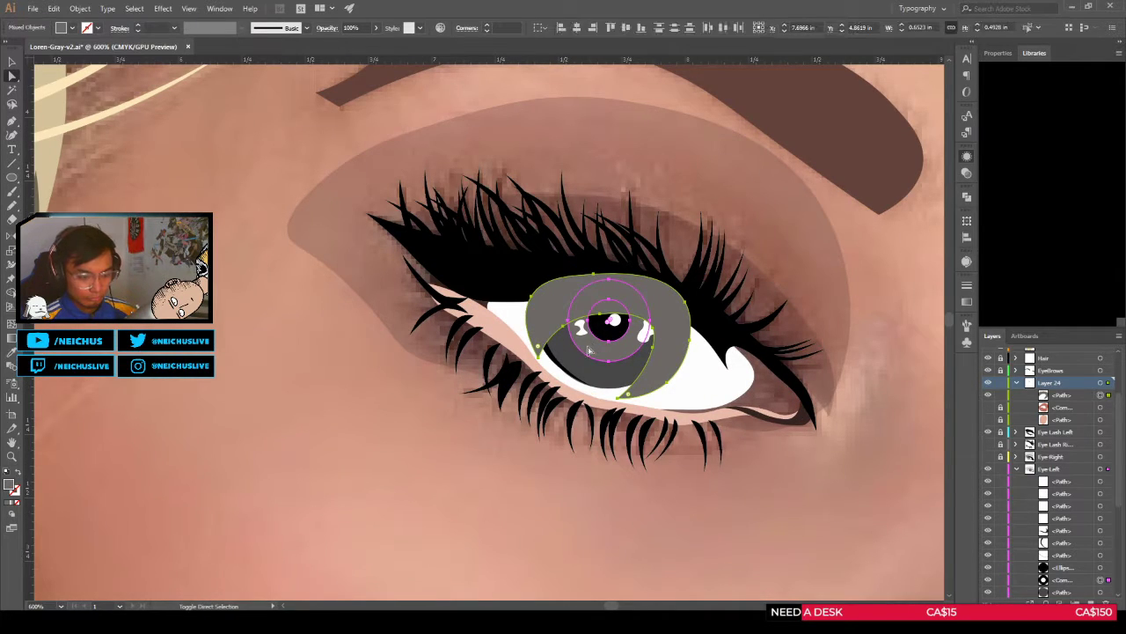
key("shift+m")
left_click(581, 308)
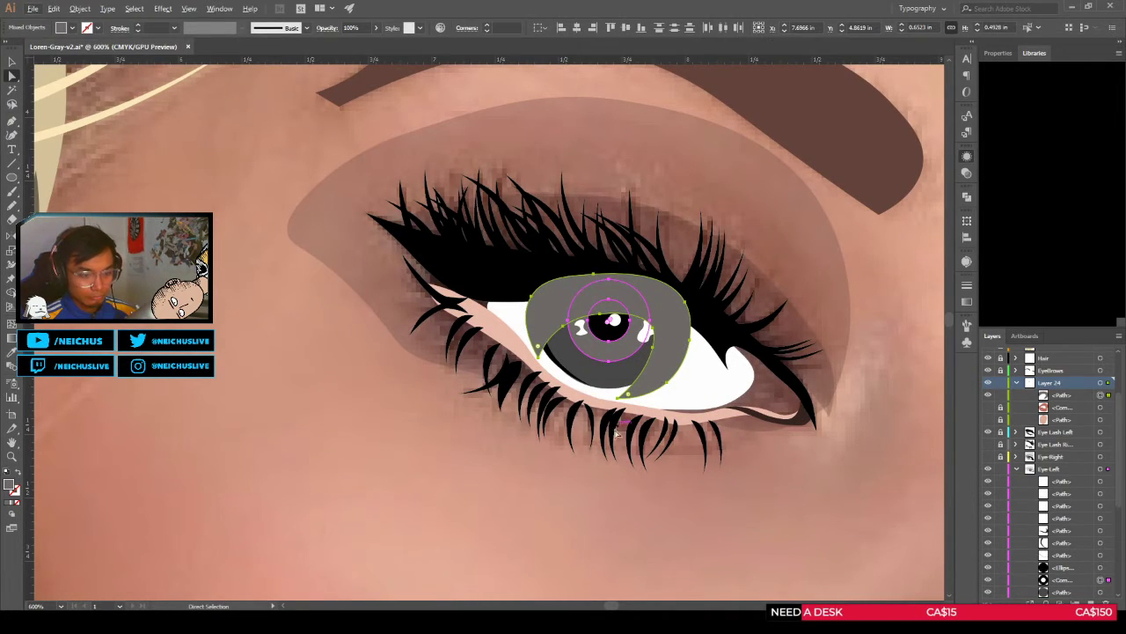
key("a")
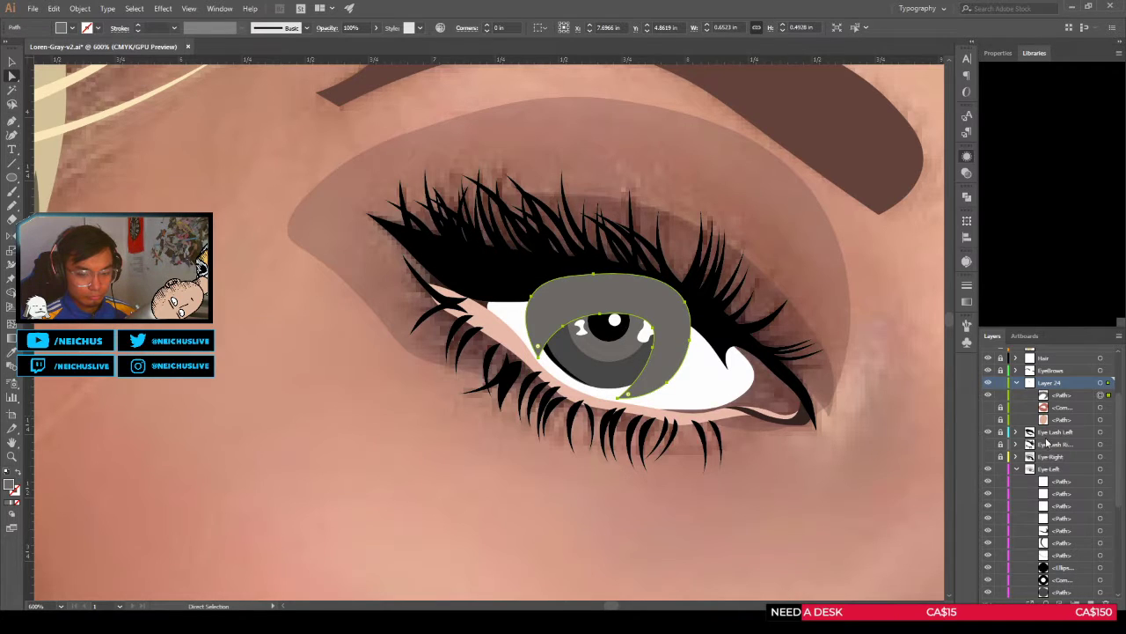
Step: Copy the shadow shape into the Eye Left layer and use Shape Builder to cut away the ring's shaded upper part and the copy's outer area
left_click(1108, 482)
left_click(1102, 493, "shift")
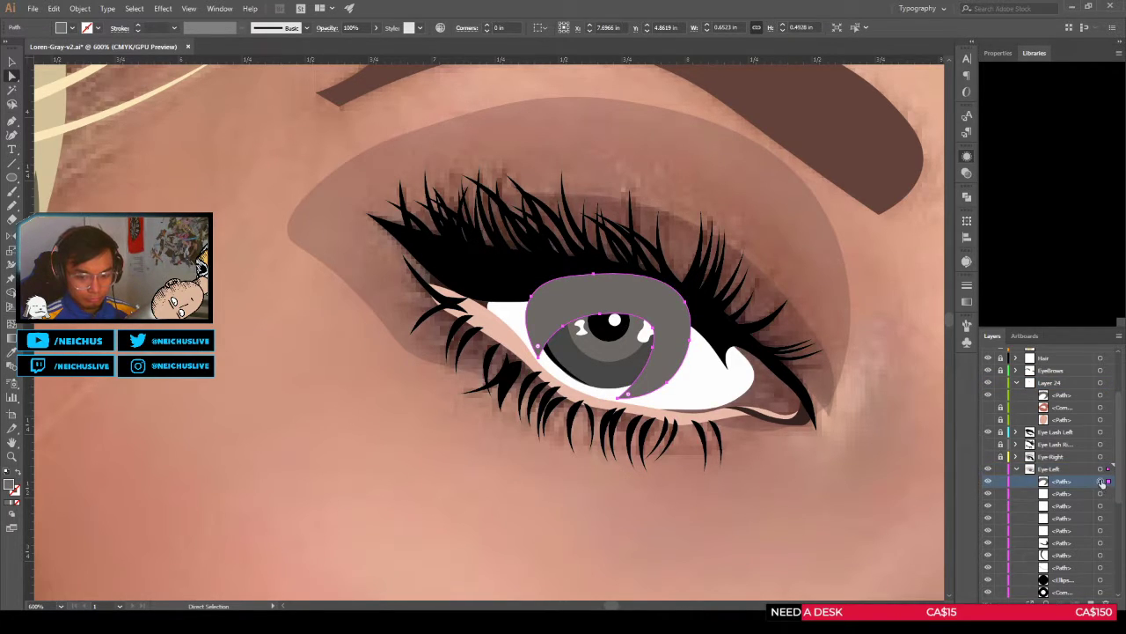
key("shift+m")
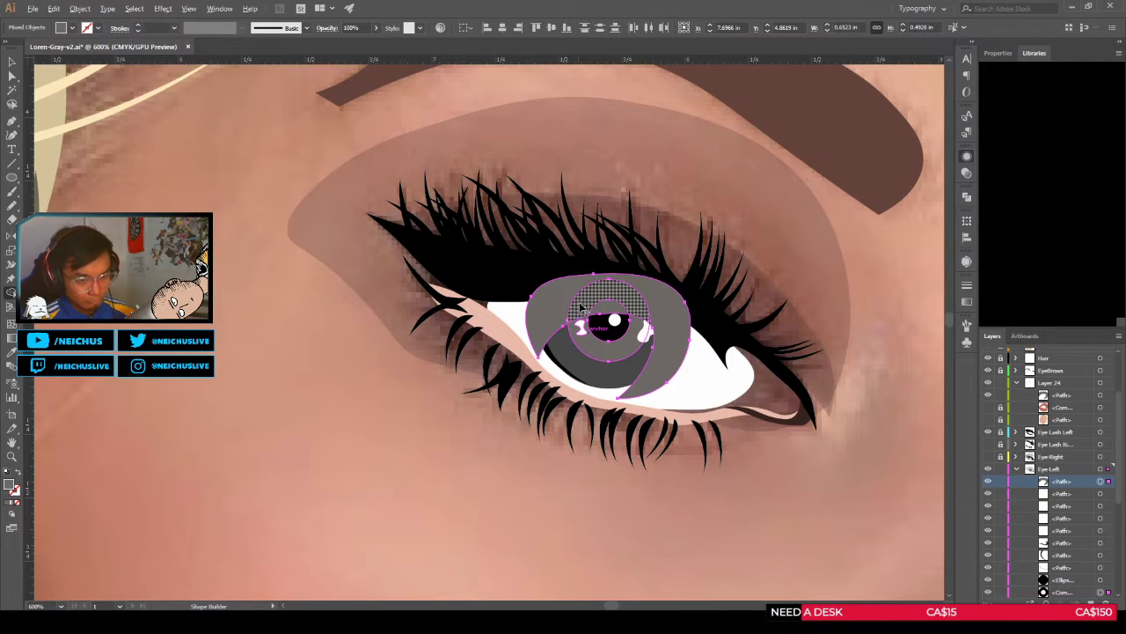
left_click(579, 323)
left_click(666, 372)
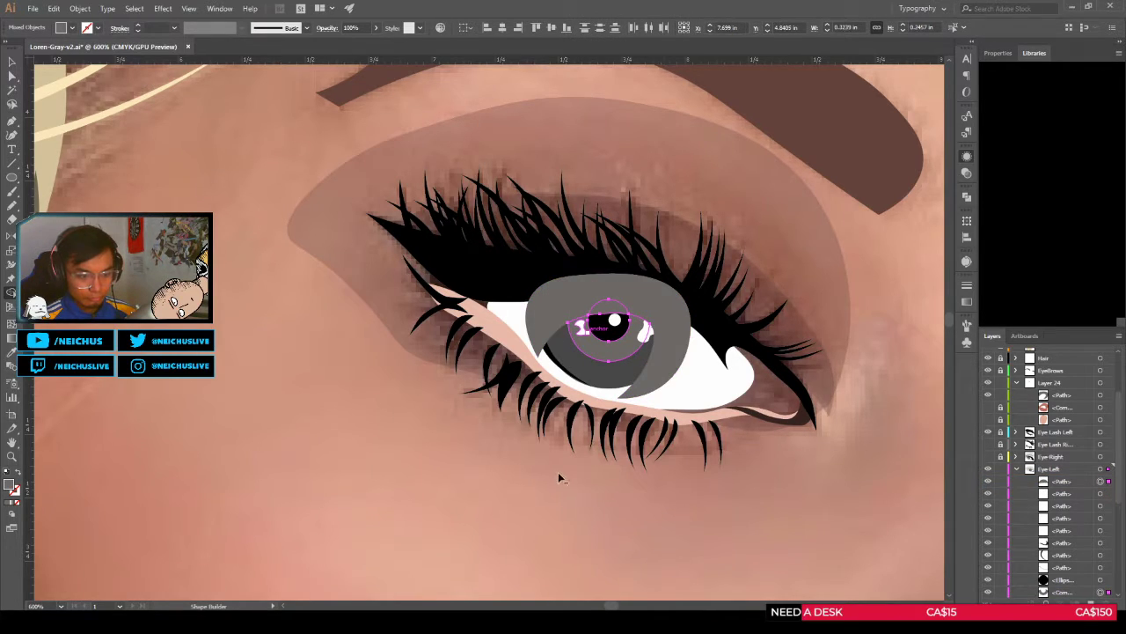
key("a")
left_click(526, 485)
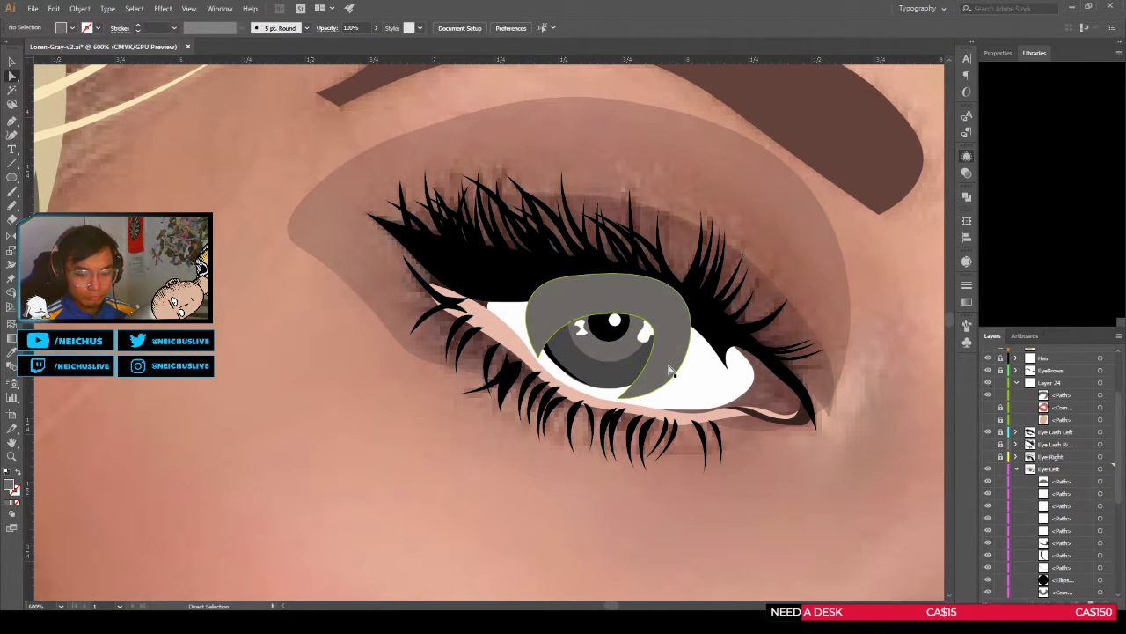
Step: Hide the shadow shape in Layer 24 and delete the leftover trimmed piece over the top of the pupil
left_click(988, 395)
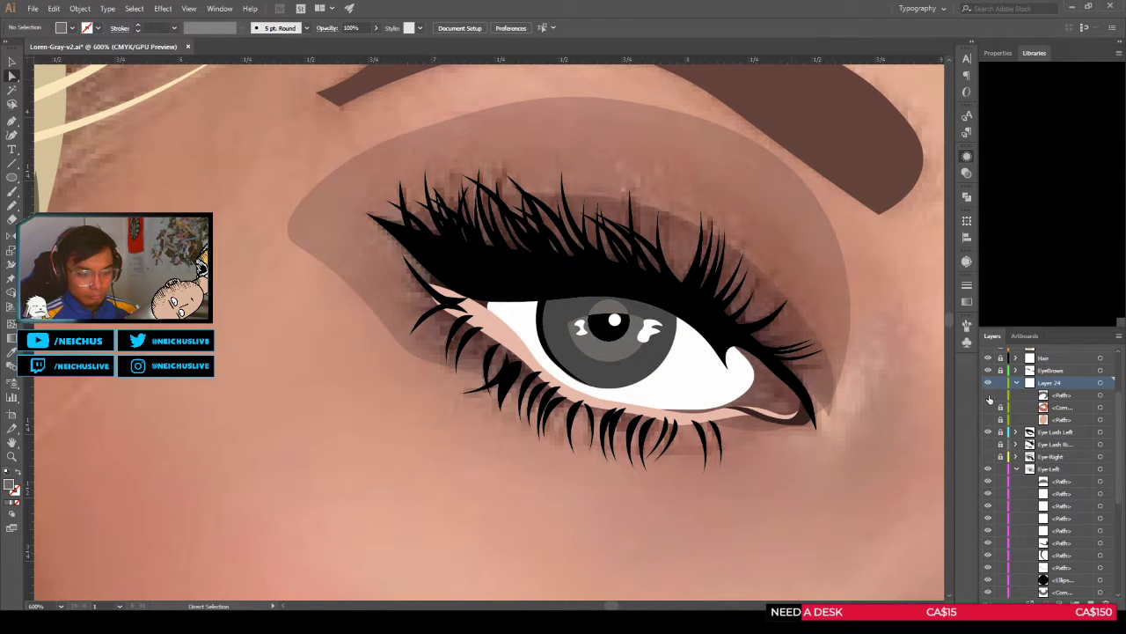
scroll(657, 324, "up", 1)
left_click(596, 310)
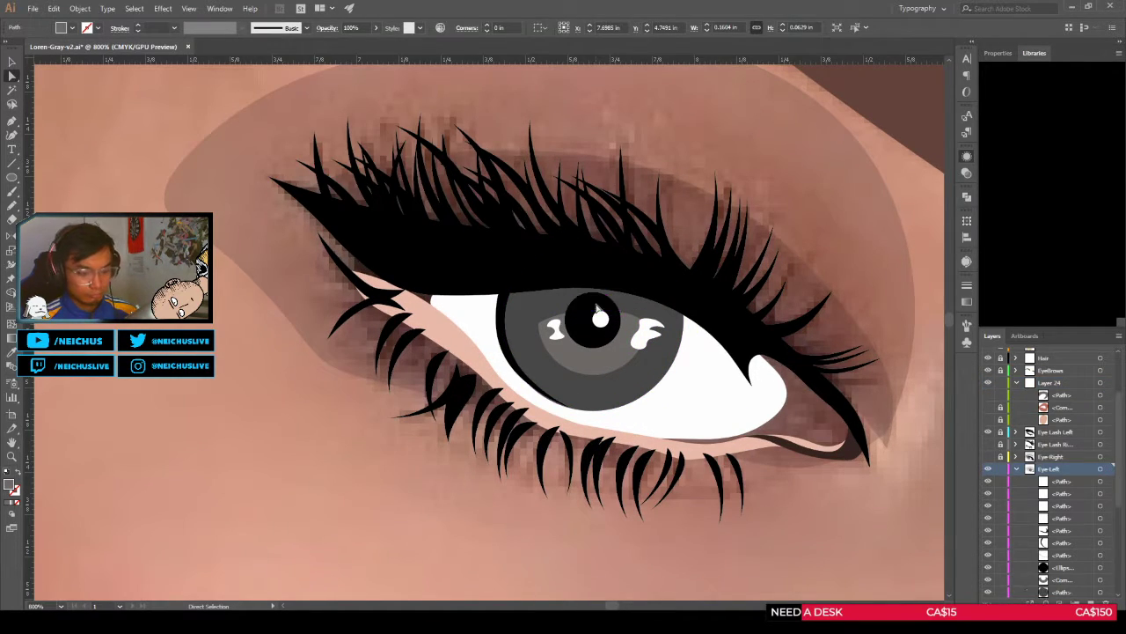
left_click(449, 484)
Step: Show the Layer 24 shadow shape again, blend it so it darkens the eye beneath, and set its opacity to 50%
scroll(449, 484, "down", 1)
scroll(444, 486, "down", 1)
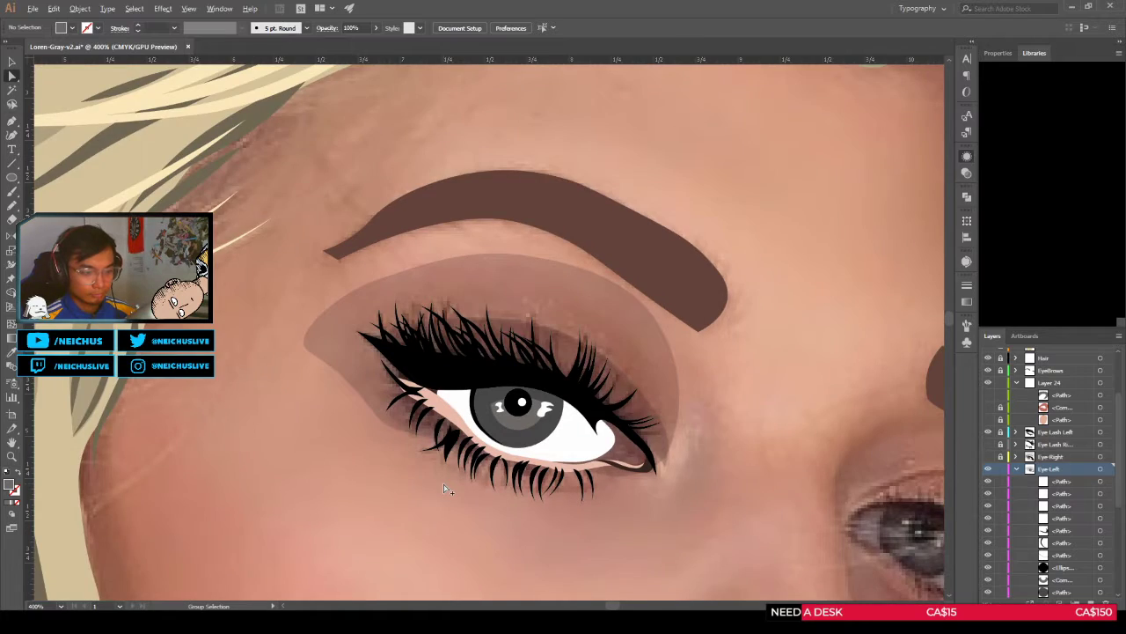
scroll(444, 486, "up", 1)
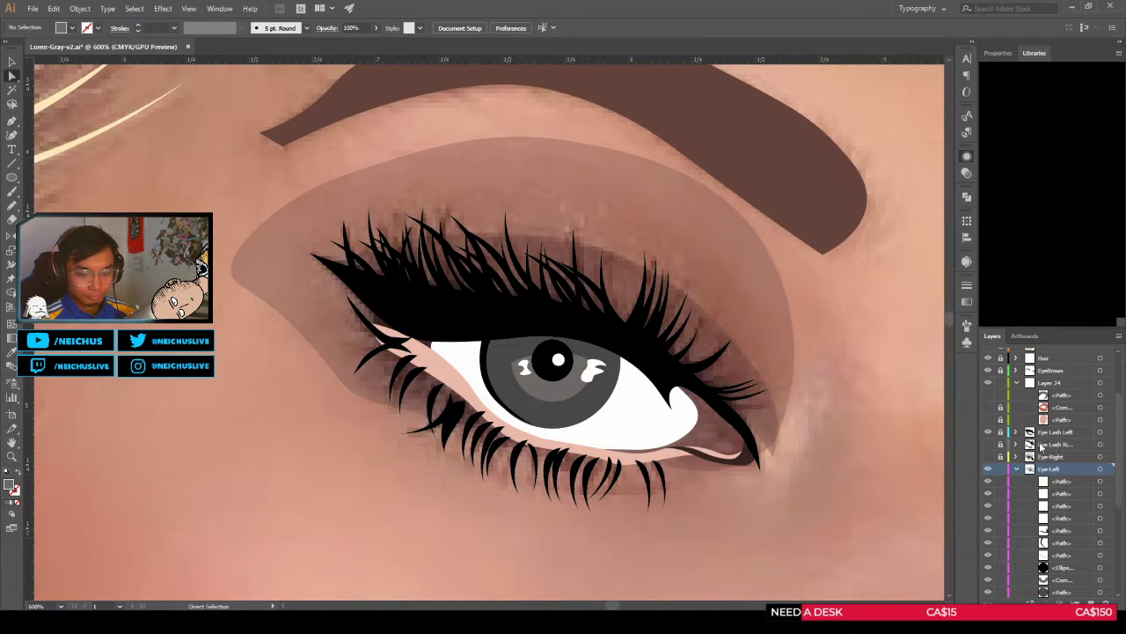
left_click(990, 397)
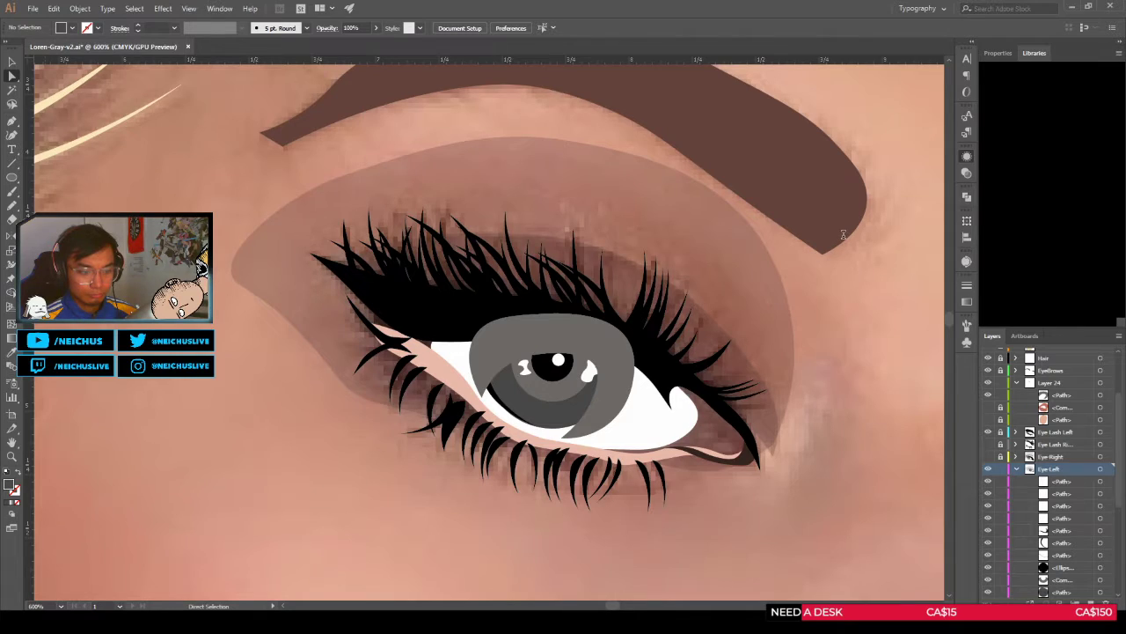
left_click(1100, 397)
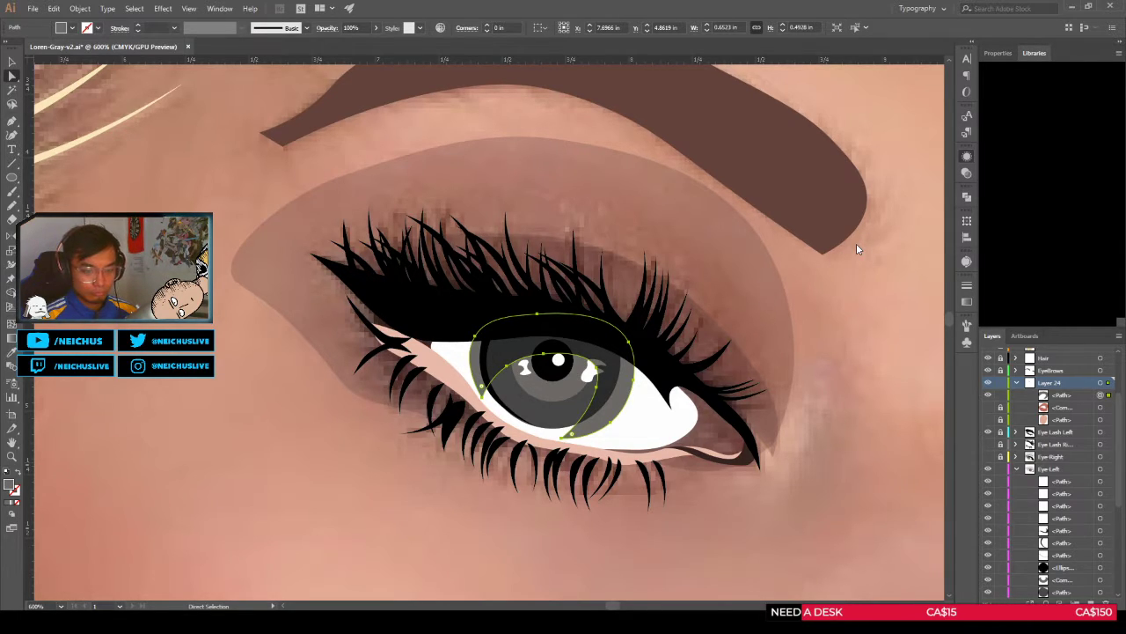
key("ctrl+z")
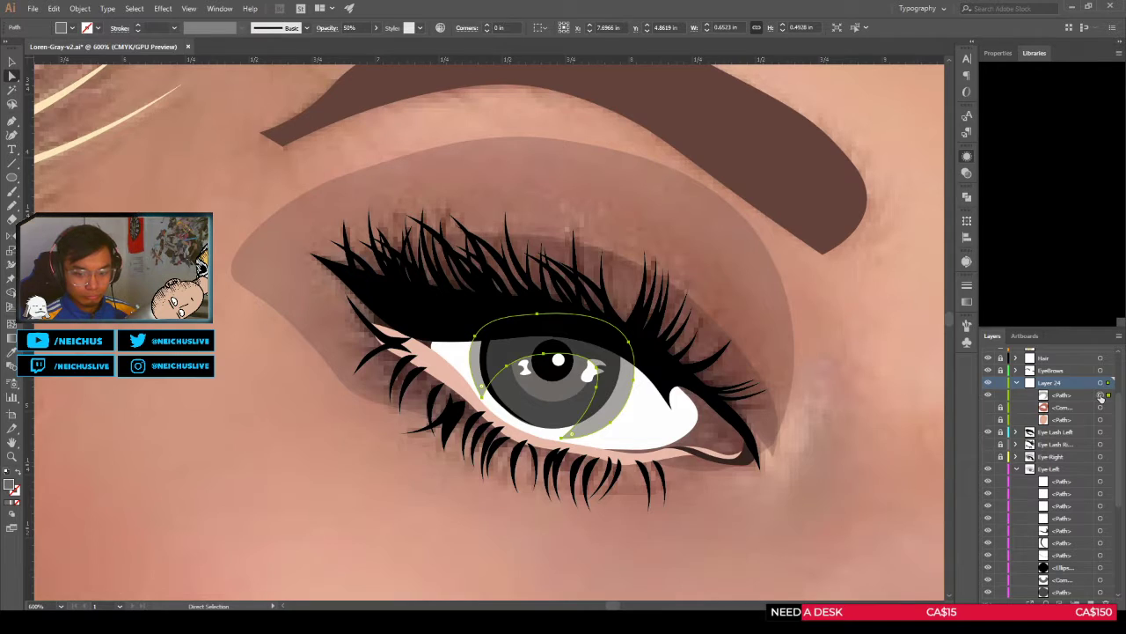
Step: Copy the iris base shape in place into Layer 24 and use Shape Builder to remove the shadow's parts outside the iris
key("v")
scroll(511, 392, "up", 1)
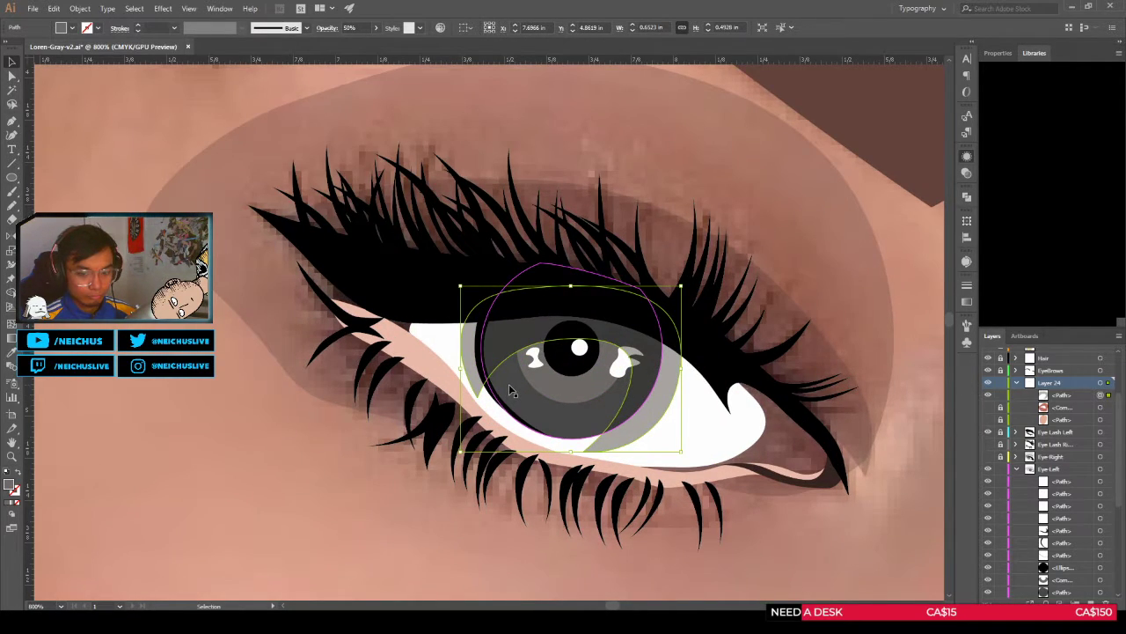
key("a")
left_click(510, 392)
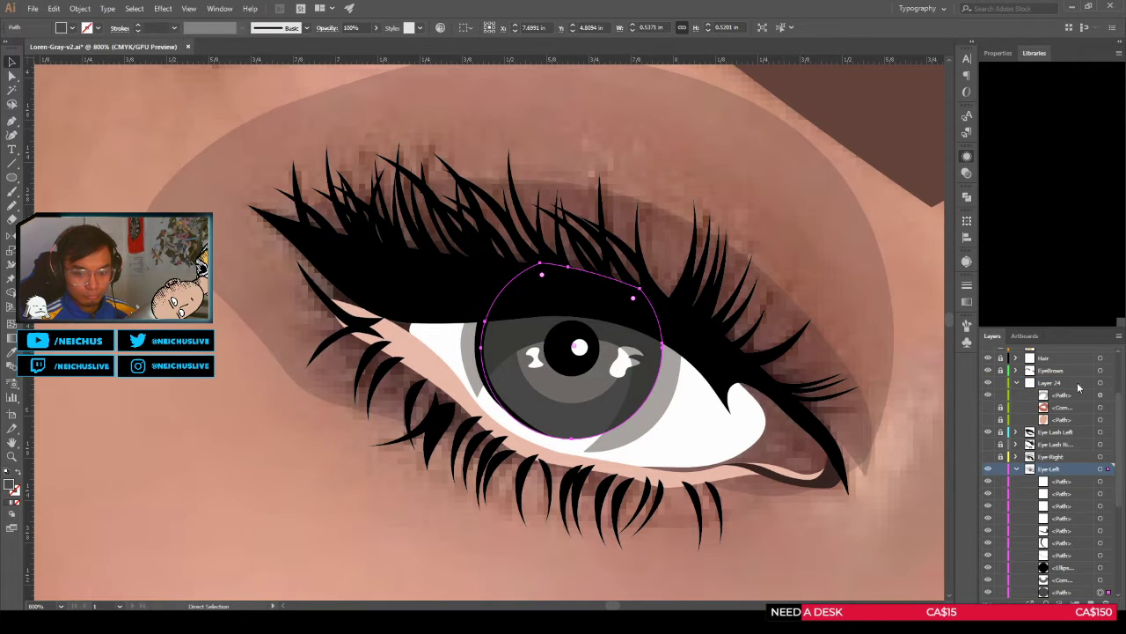
key("ctrl+c")
key("ctrl+f")
left_click(1100, 407, "shift")
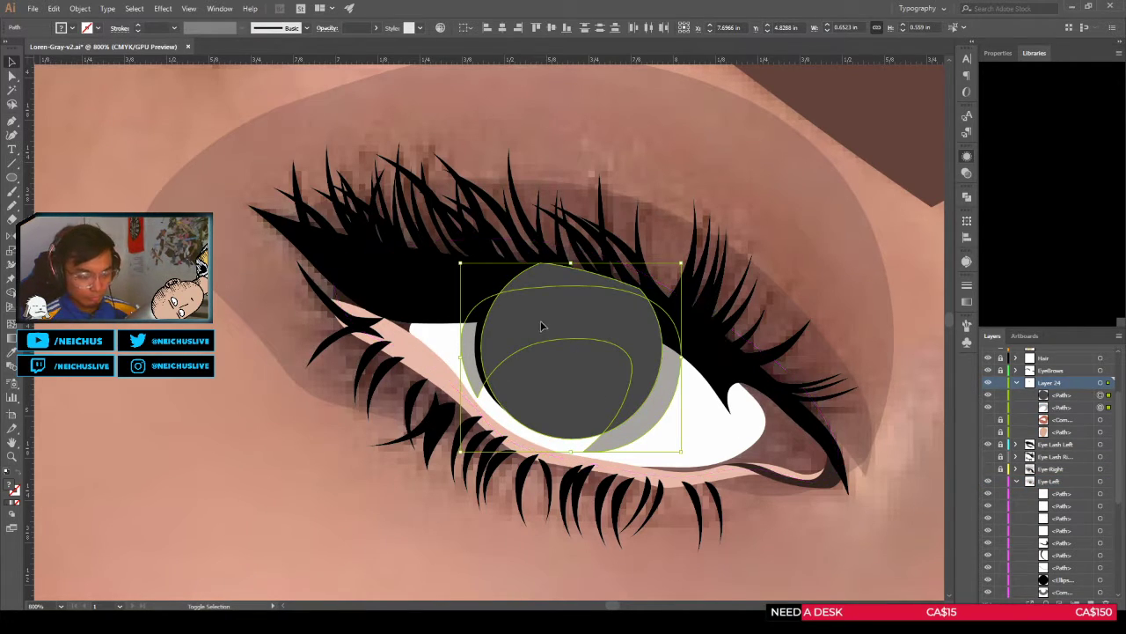
key("shift+m")
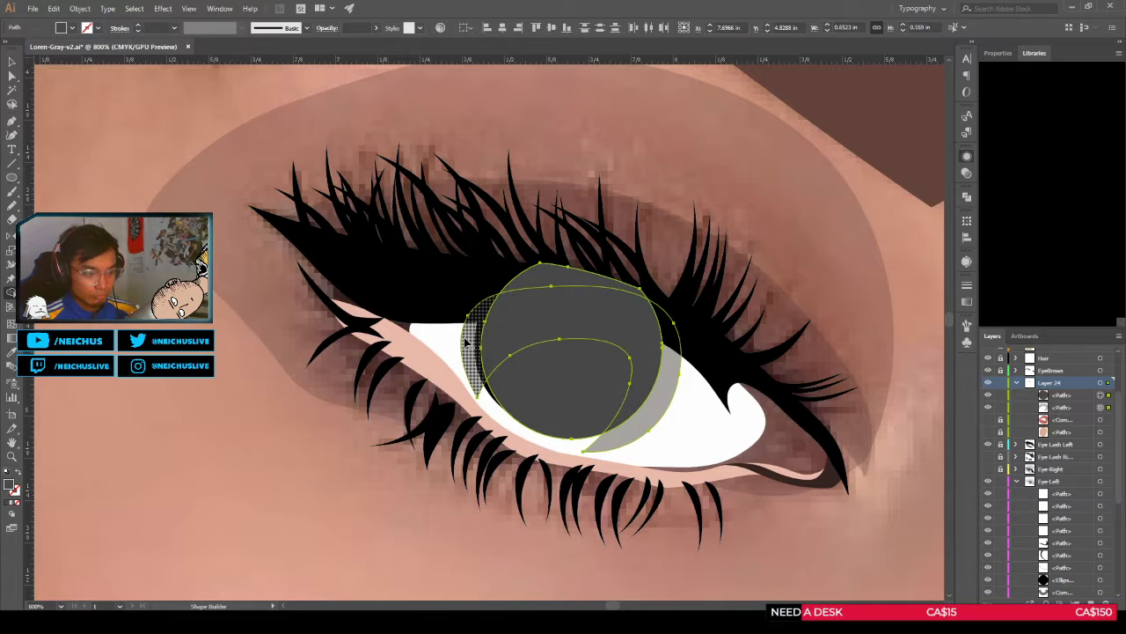
left_click(671, 381, "alt")
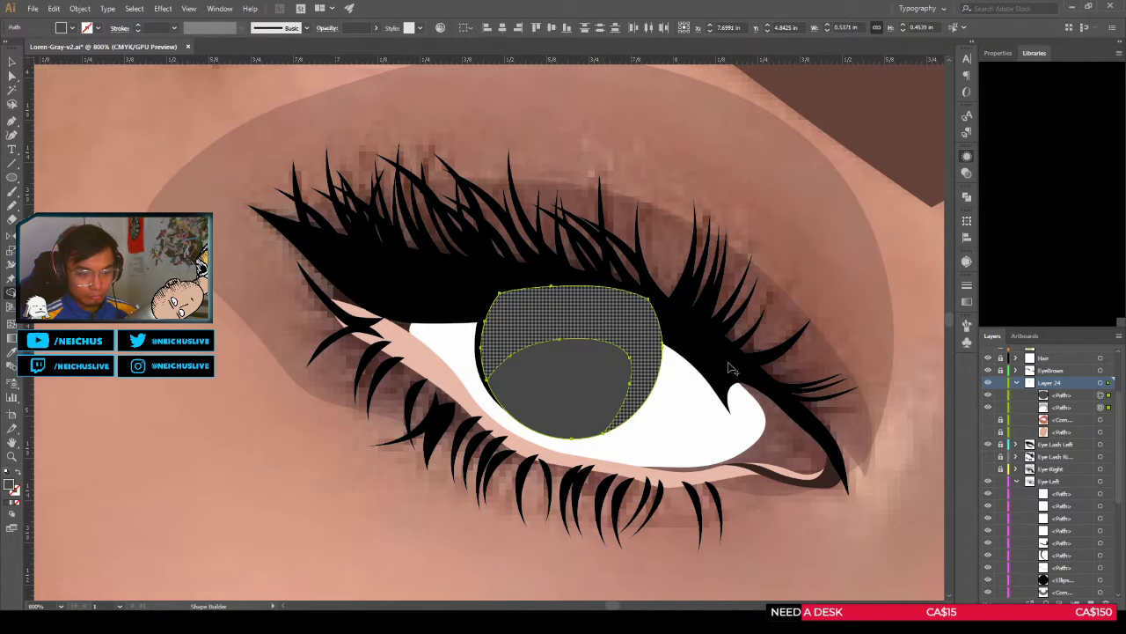
Step: Unlock the Eye Lash Left layer and copy its black upper-lid liner shape in place into Layer 24
key("a")
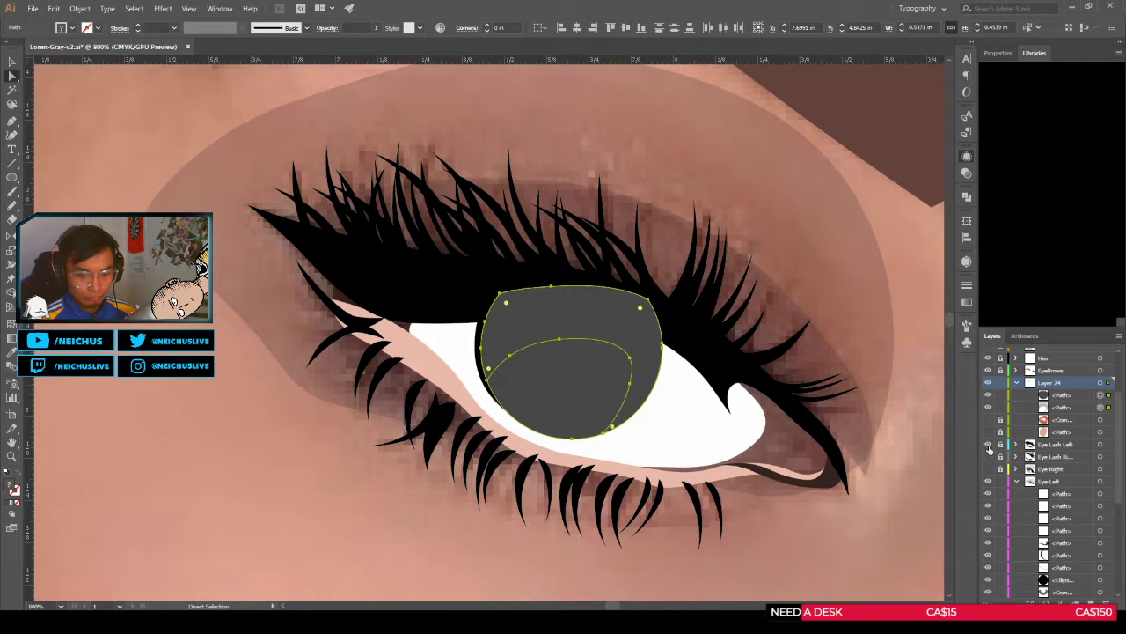
left_click(989, 445)
left_click(989, 445)
left_click(1000, 446)
left_click(398, 301)
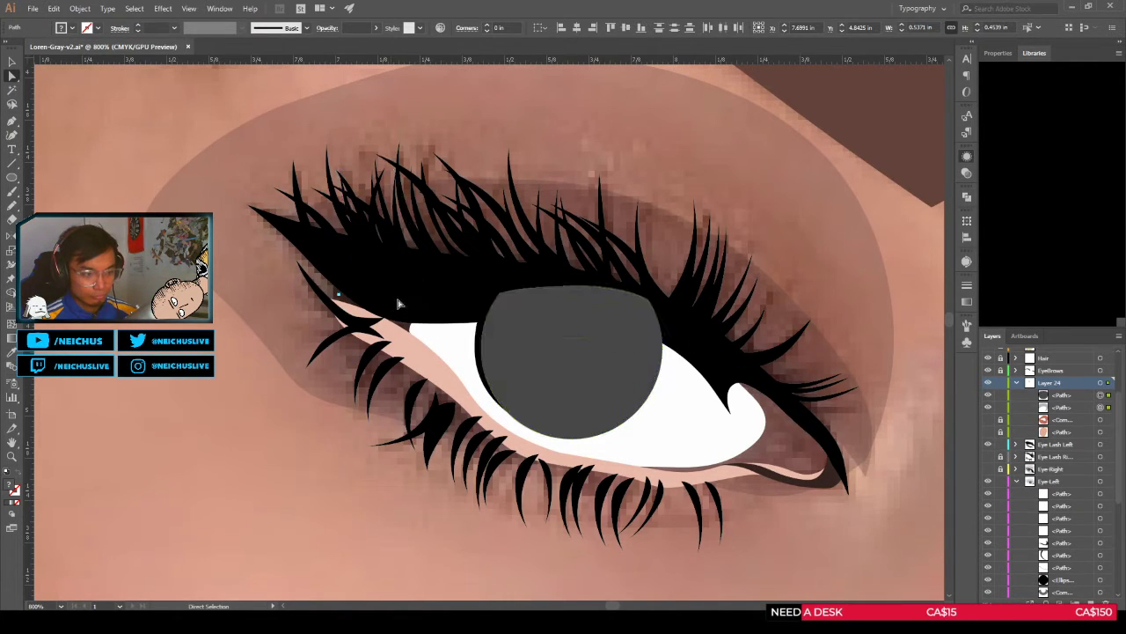
left_click(1051, 384)
key("ctrl+shift+v")
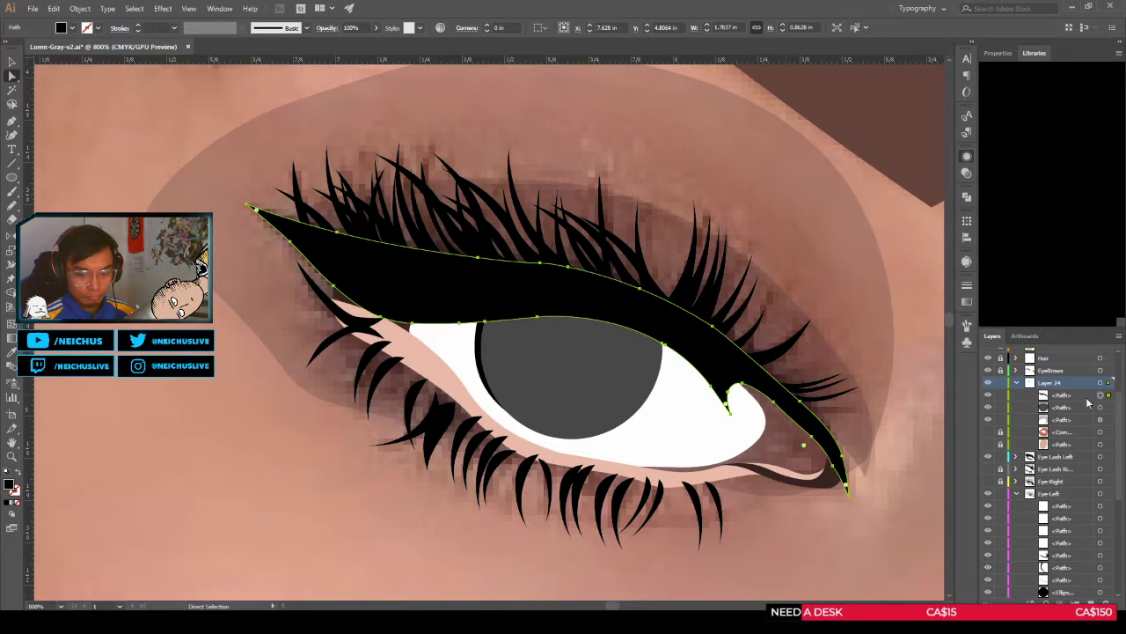
Step: Use Shape Builder to trim the iris copy along the lid's lower edge and remove the rest of the liner copy
key("shift+n")
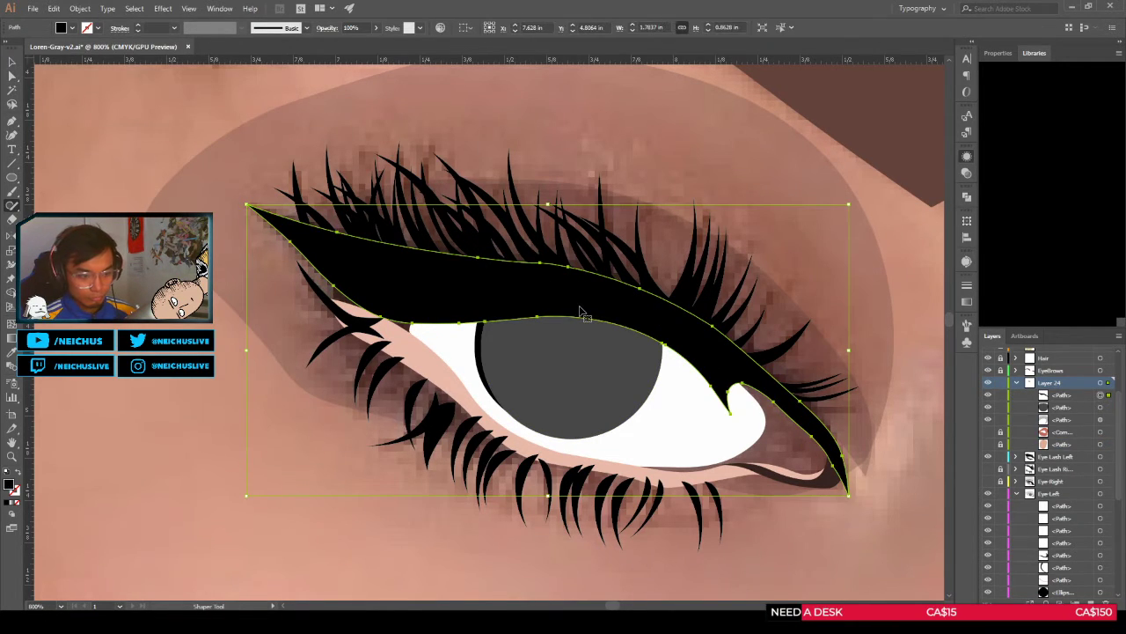
key("a")
left_click(528, 390)
left_click(405, 297, "shift")
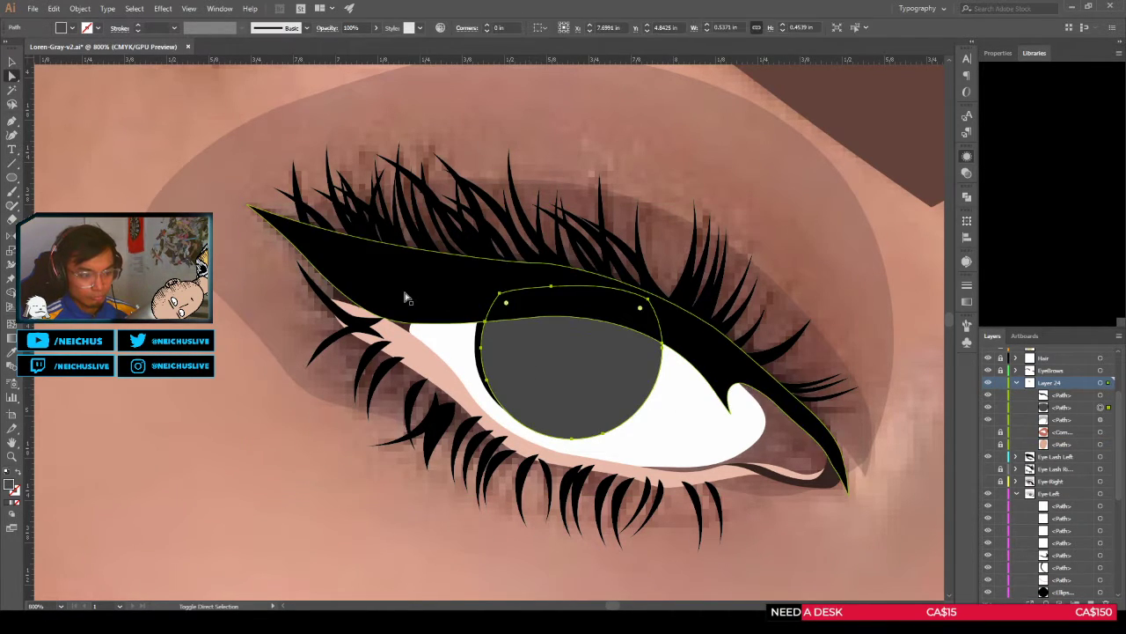
key("shift+m")
left_click(504, 302, "alt")
left_click(450, 294, "alt")
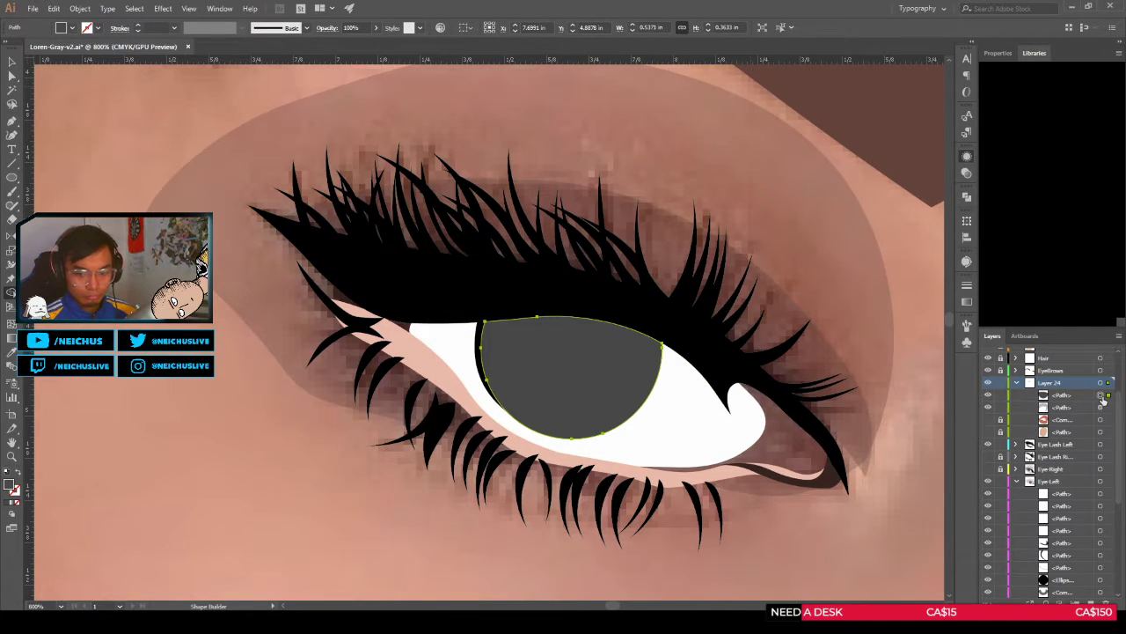
Step: Hide the trimmed iris copy in Layer 24 and move the shadow shape into the Eye Left layer, below the highlights and above the pupil
left_click(1101, 408, "shift")
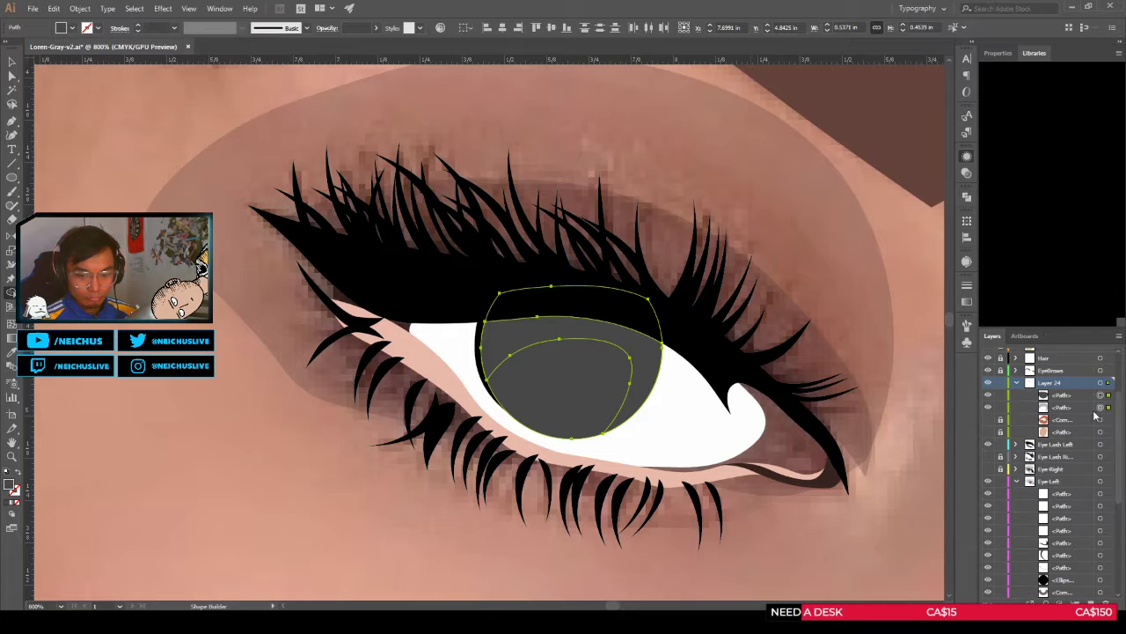
left_click(1102, 395)
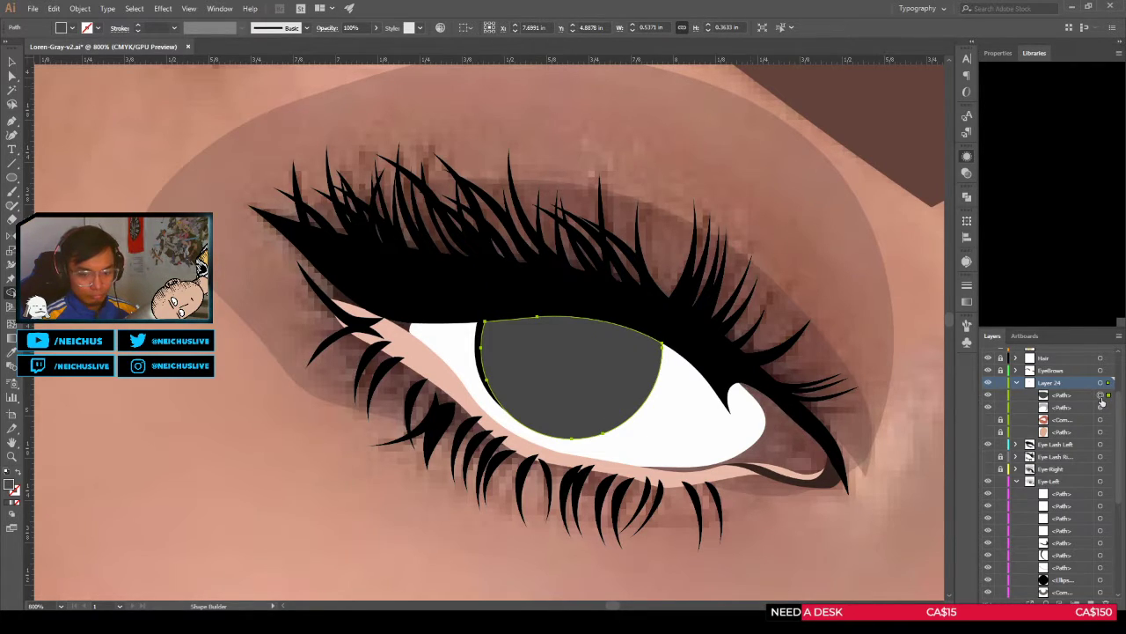
left_click(987, 395)
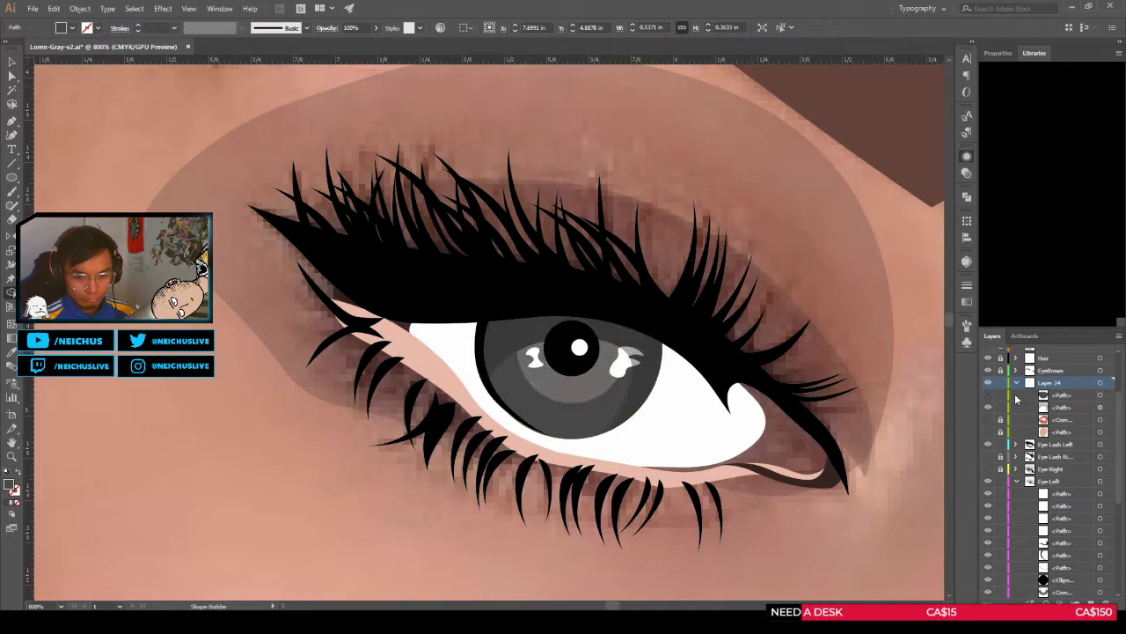
left_click(1101, 408)
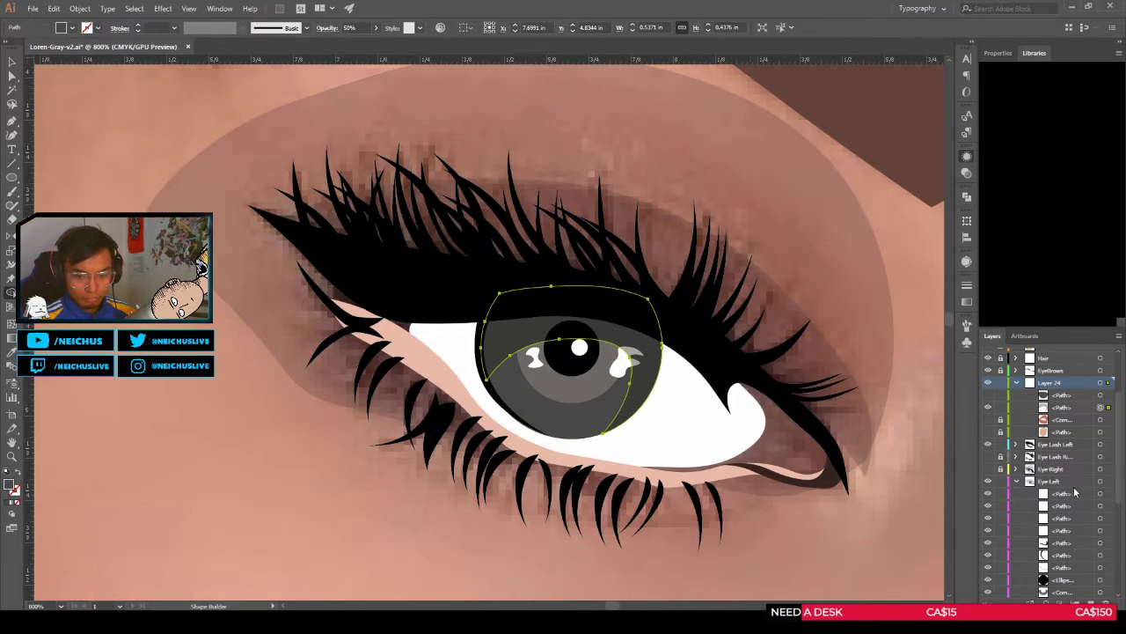
key("ctrl+x")
left_click(1059, 471)
key("ctrl+f")
left_click_drag(1077, 524, 1078, 573)
key("a")
left_click(508, 515)
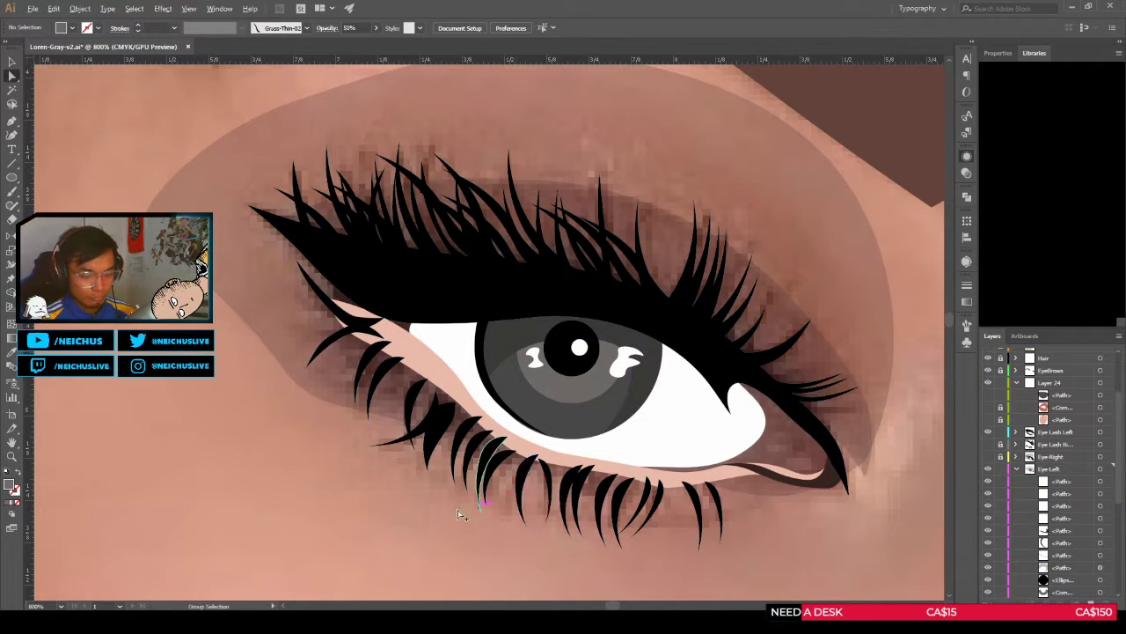
Step: Compare the drawn left eye with the photo at face scale by toggling the Eye Left layer's visibility
scroll(515, 462, "down", 4)
left_click_drag(515, 462, 524, 424)
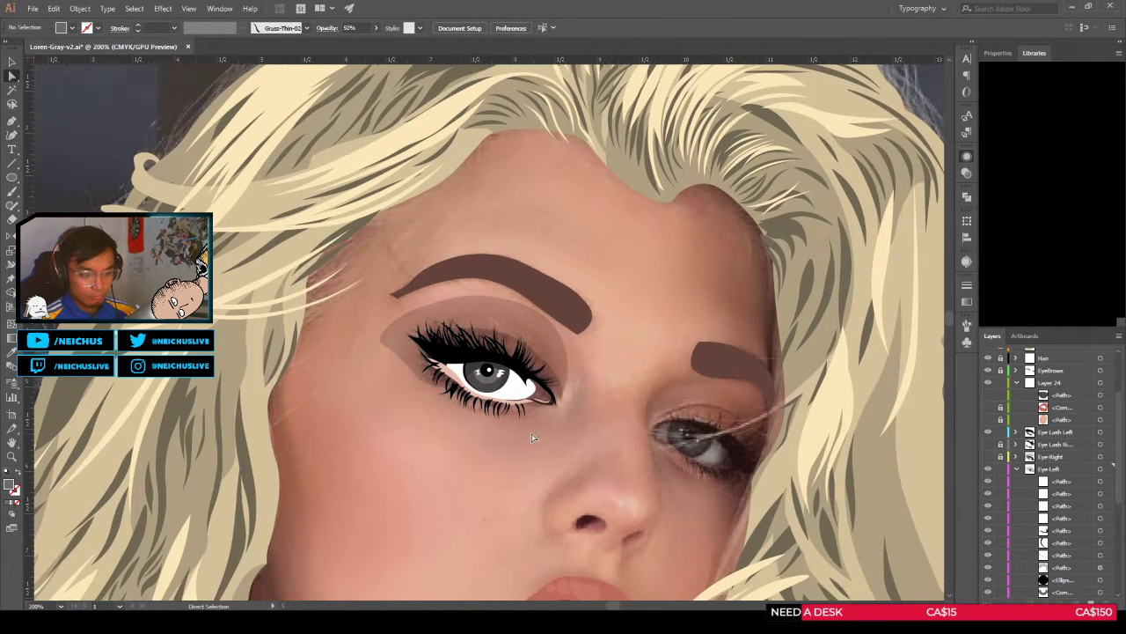
scroll(532, 437, "down", 3)
scroll(535, 435, "up", 1)
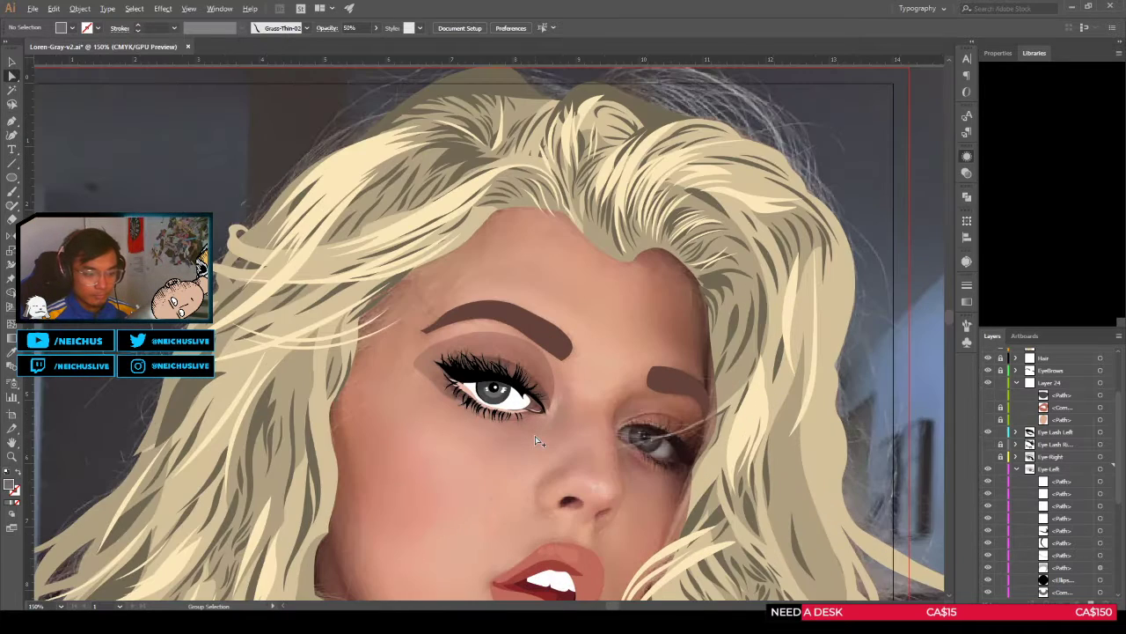
scroll(556, 442, "up", 2)
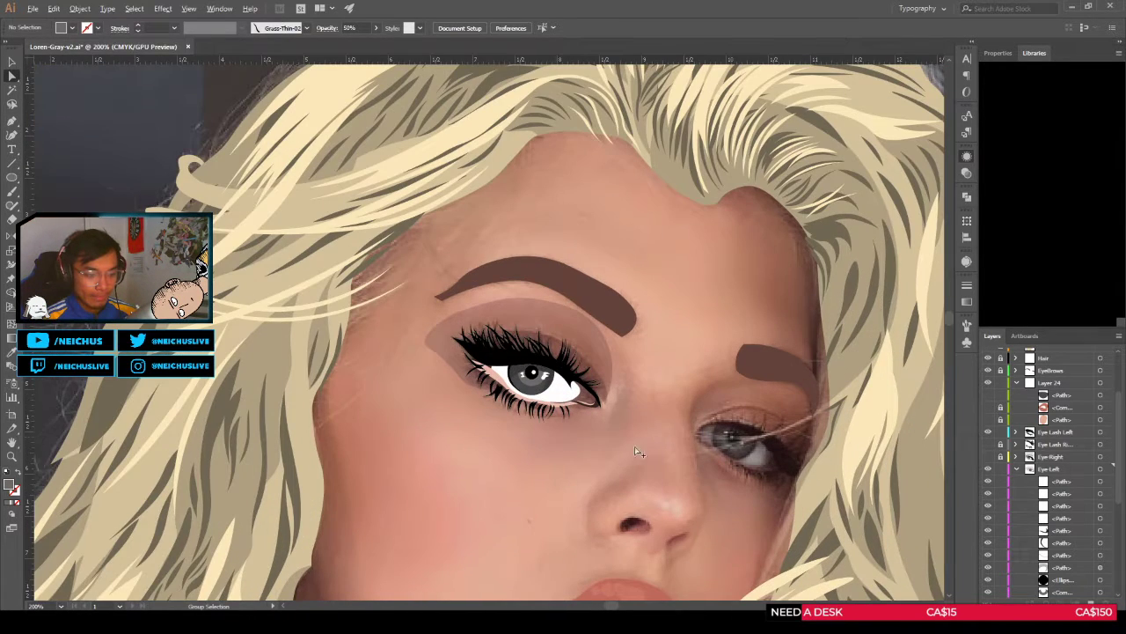
scroll(1041, 491, "down", 3)
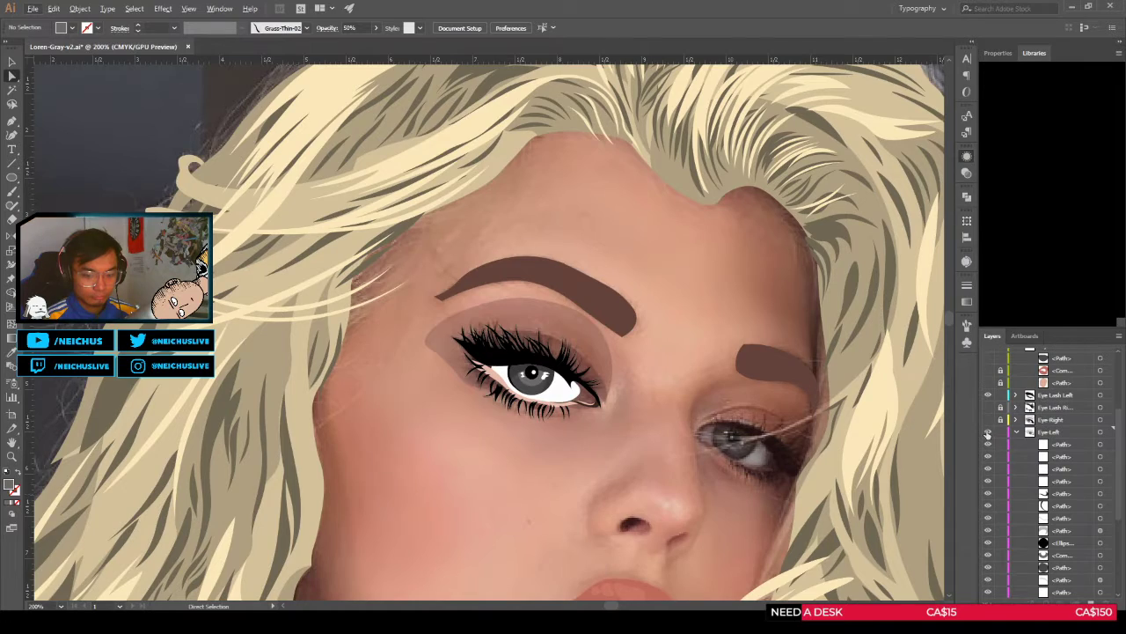
left_click(988, 430)
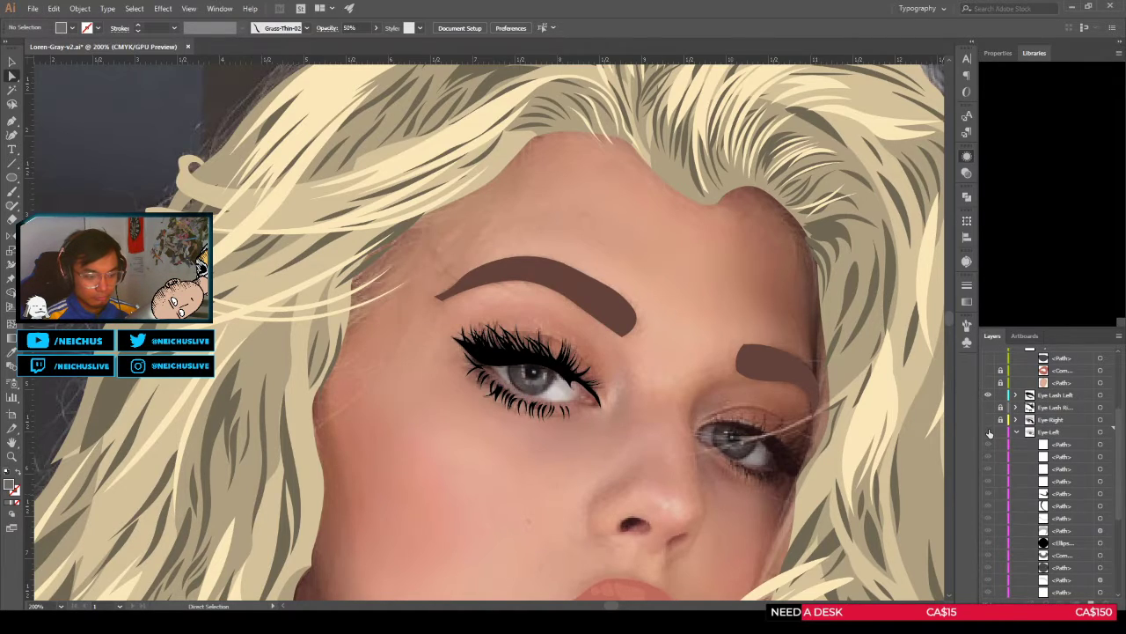
left_click(988, 431)
left_click(988, 431)
left_click(988, 432)
scroll(490, 396, "up", 3)
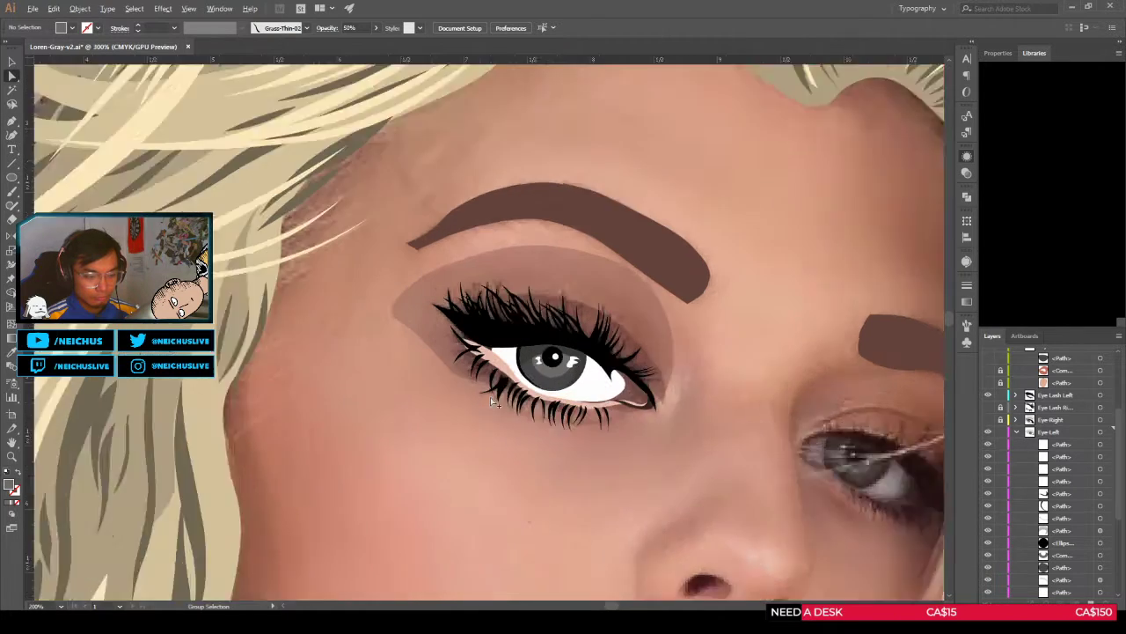
Step: Select the shadow shape over the iris and give it a linear gradient fill
left_click(580, 315)
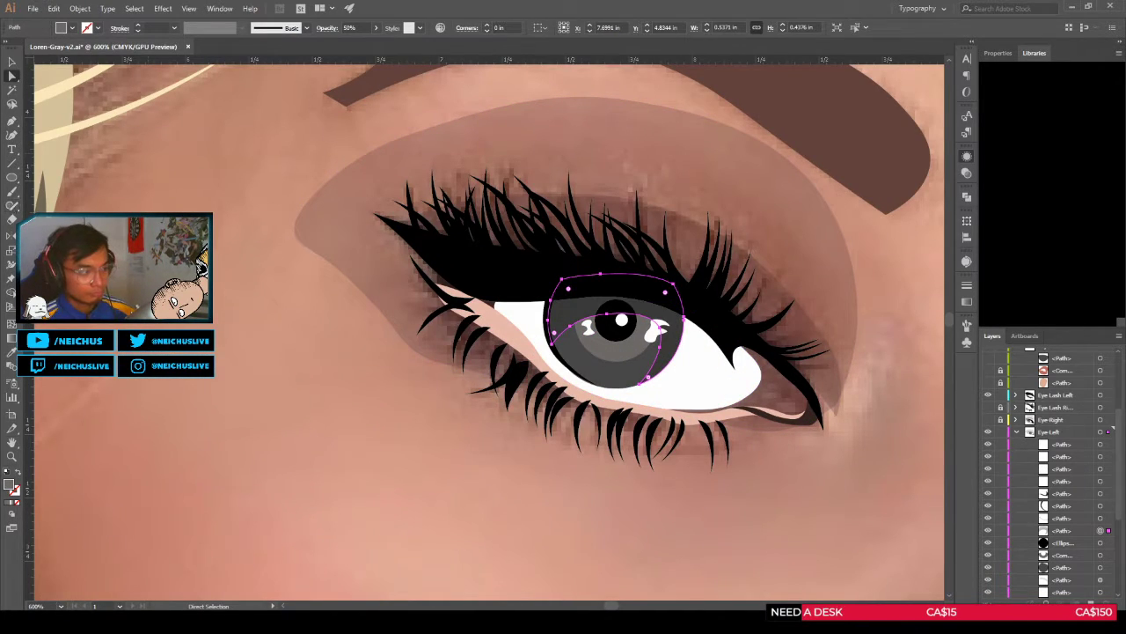
key("space")
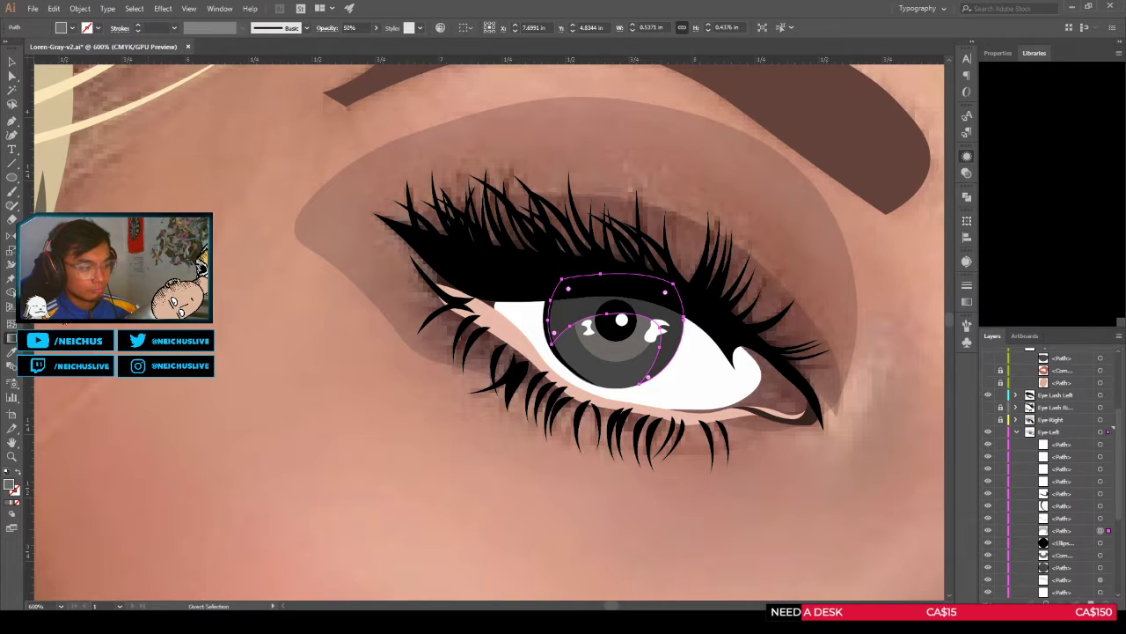
key("g")
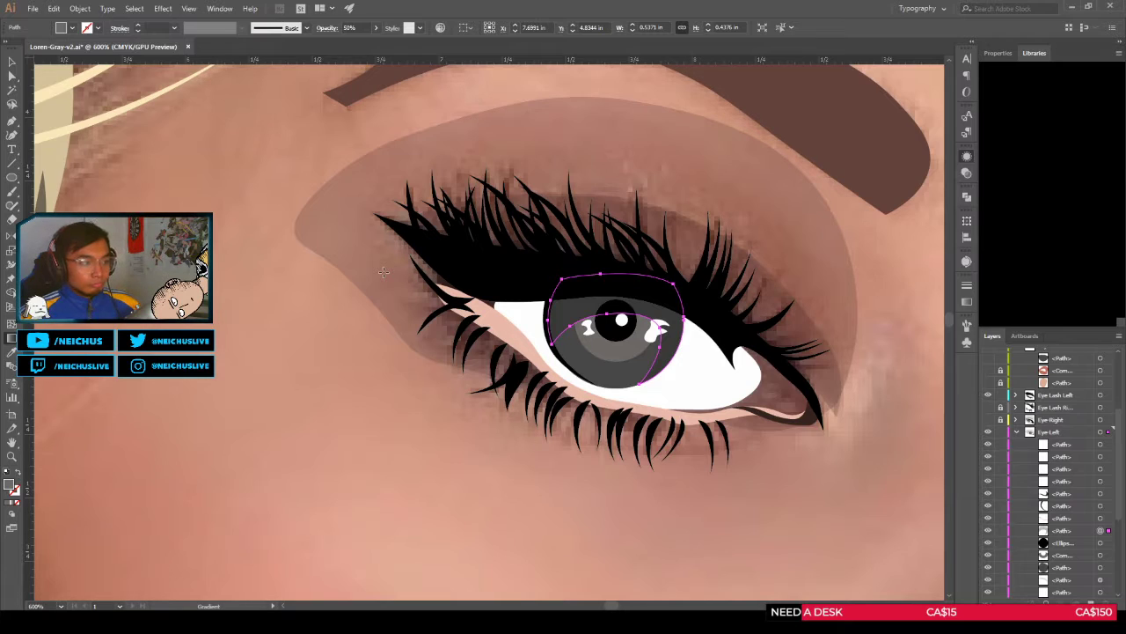
key("a")
key("g")
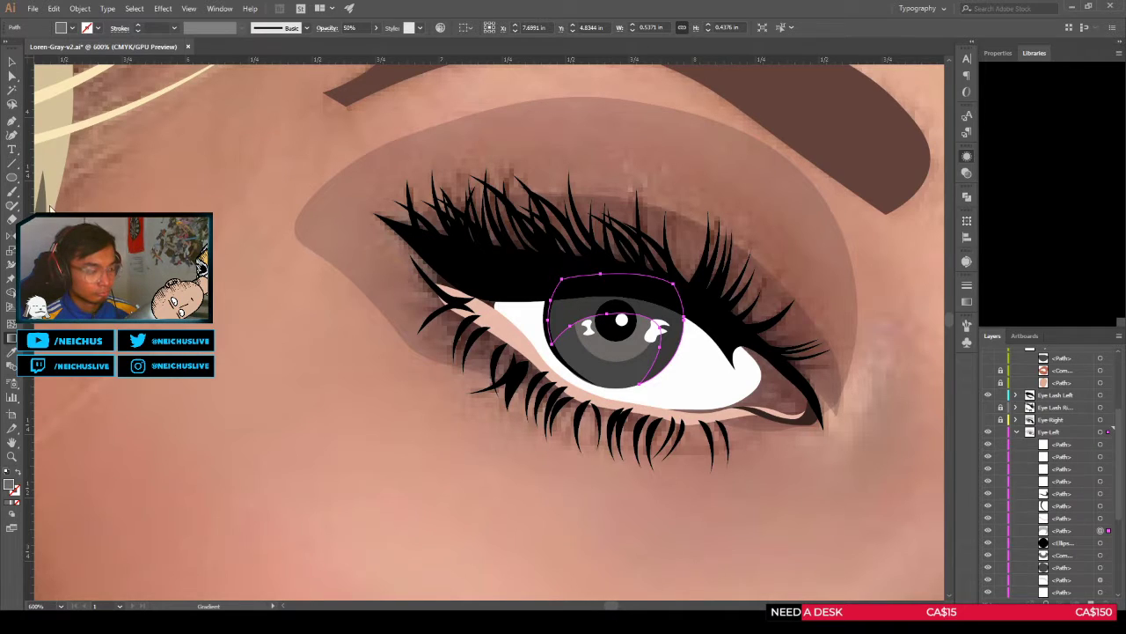
key("a")
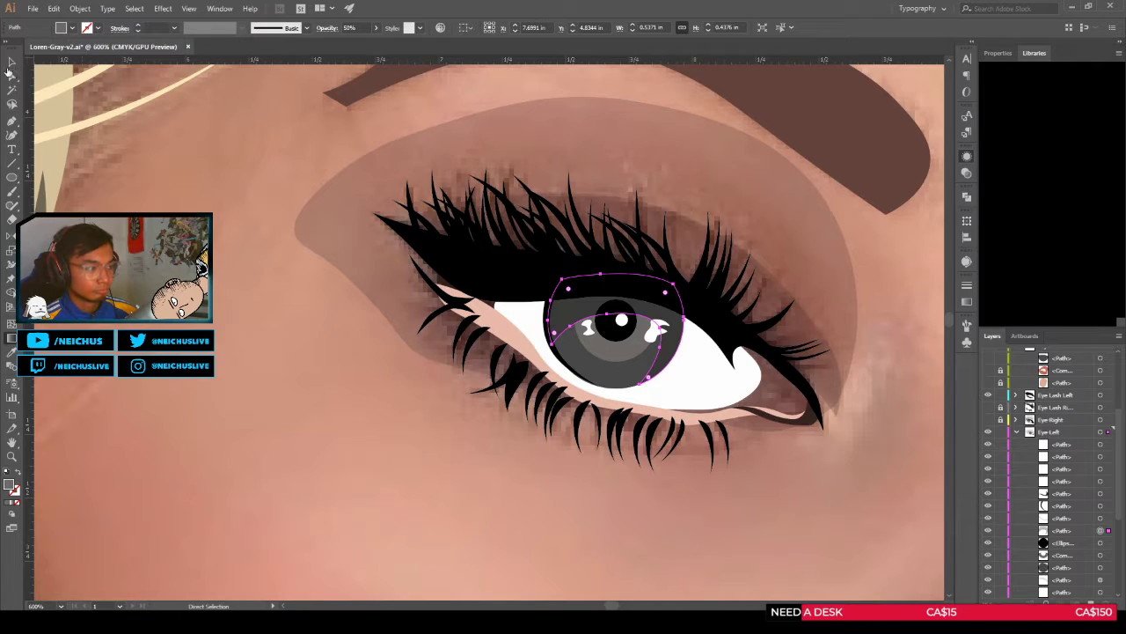
key(".")
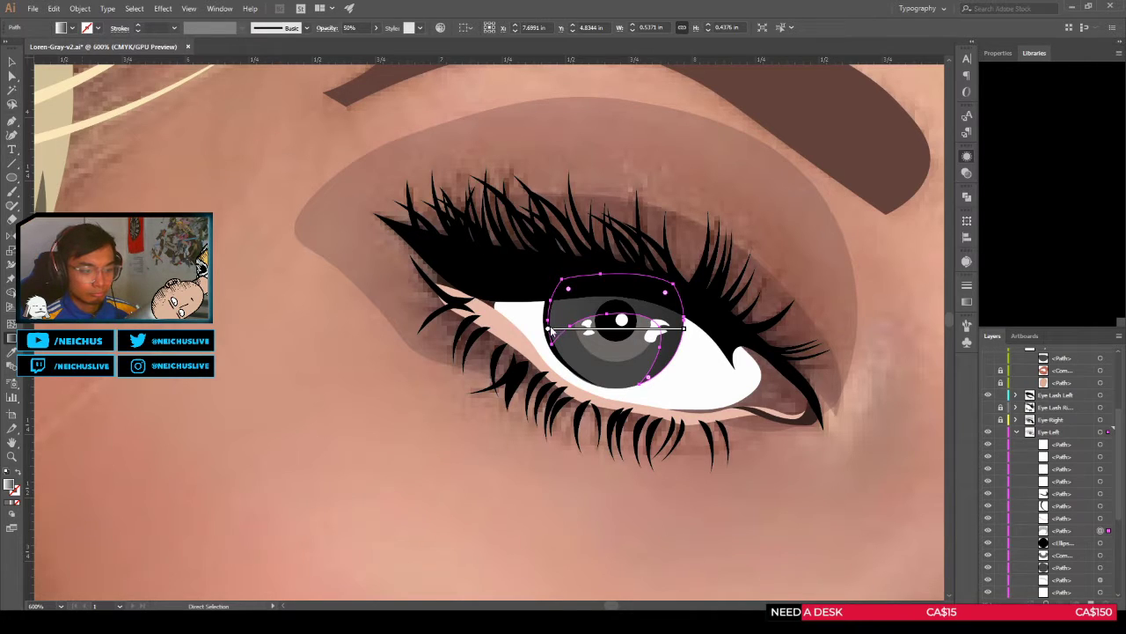
Step: Try several directions and lengths for the linear gradient across the iris shadow shape with the Gradient tool
key("g")
mouse_move(607, 288)
left_mouse_down()
mouse_move(621, 341)
mouse_move(594, 311)
mouse_move(608, 299)
left_mouse_up()
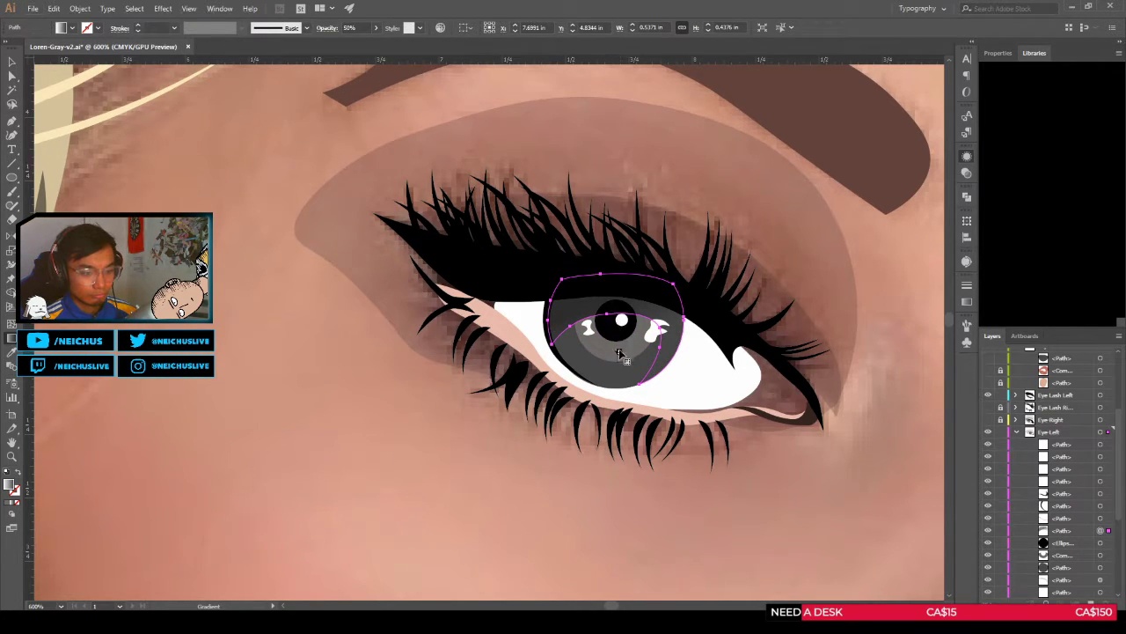
mouse_move(620, 352)
left_mouse_down()
mouse_move(616, 286)
mouse_move(611, 340)
mouse_move(621, 342)
left_mouse_up()
left_click_drag(597, 254, 619, 319)
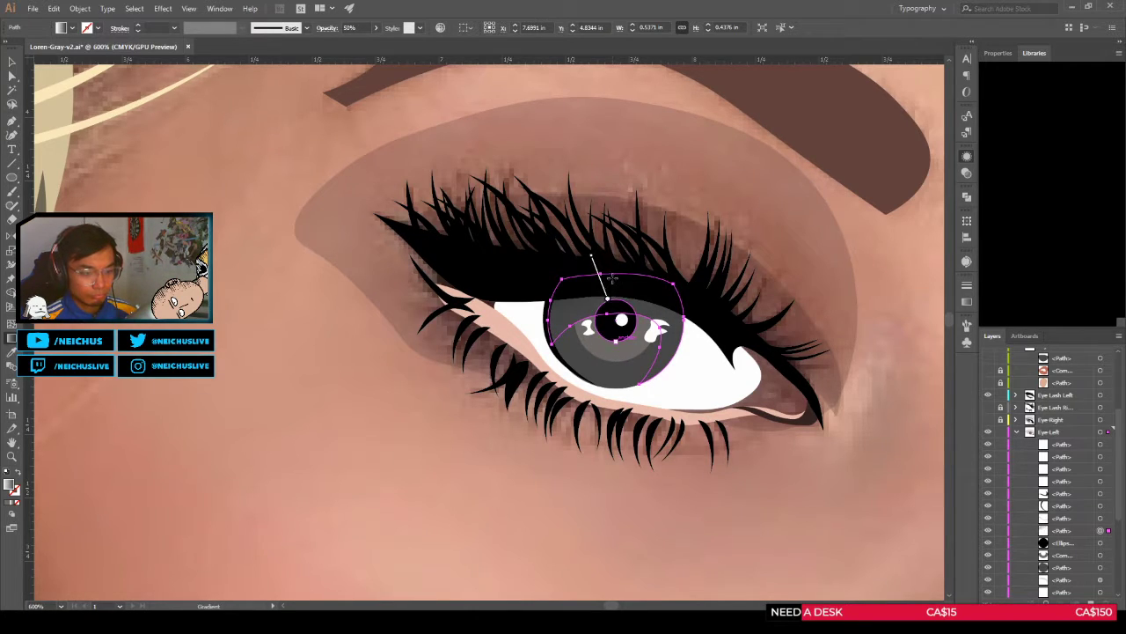
key("ctrl+z")
key("ctrl+z")
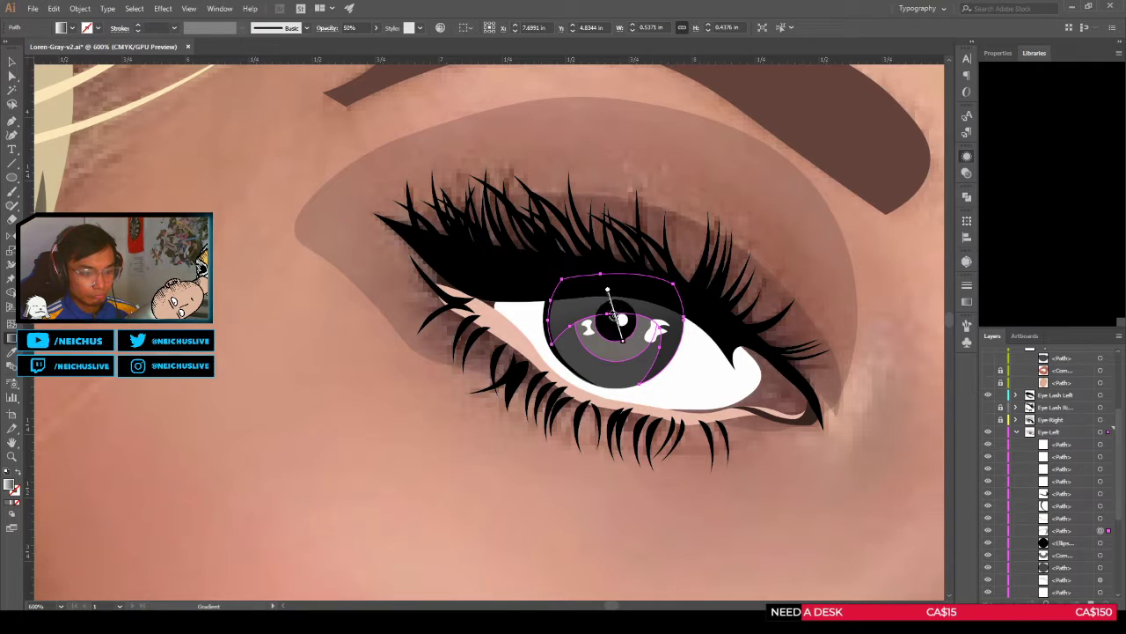
left_click_drag(608, 291, 620, 342)
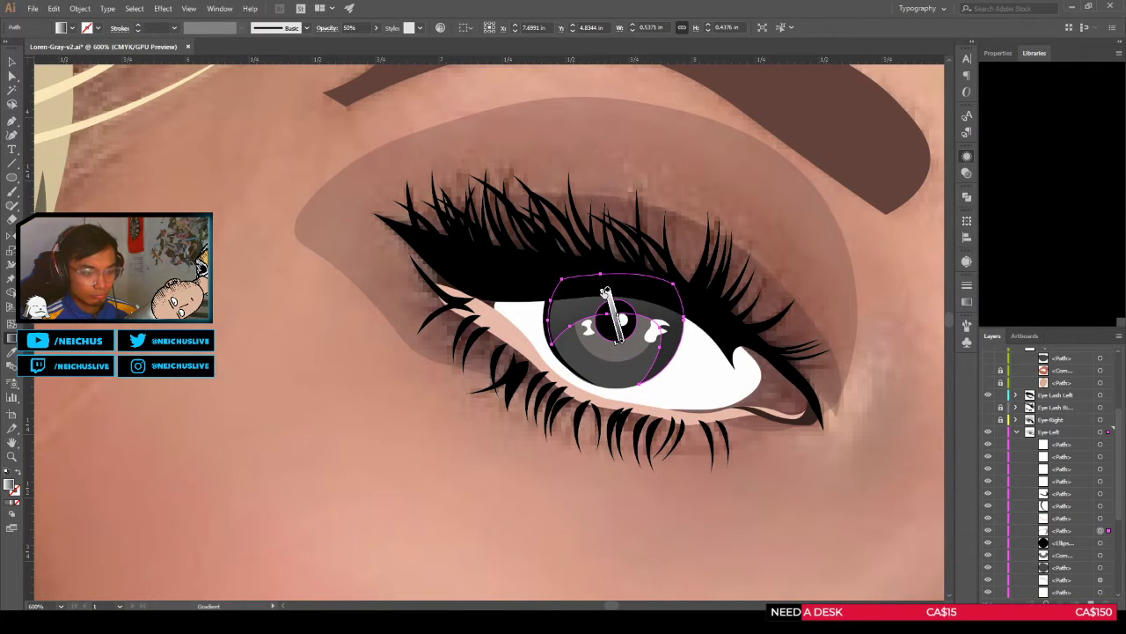
left_click_drag(599, 263, 621, 323)
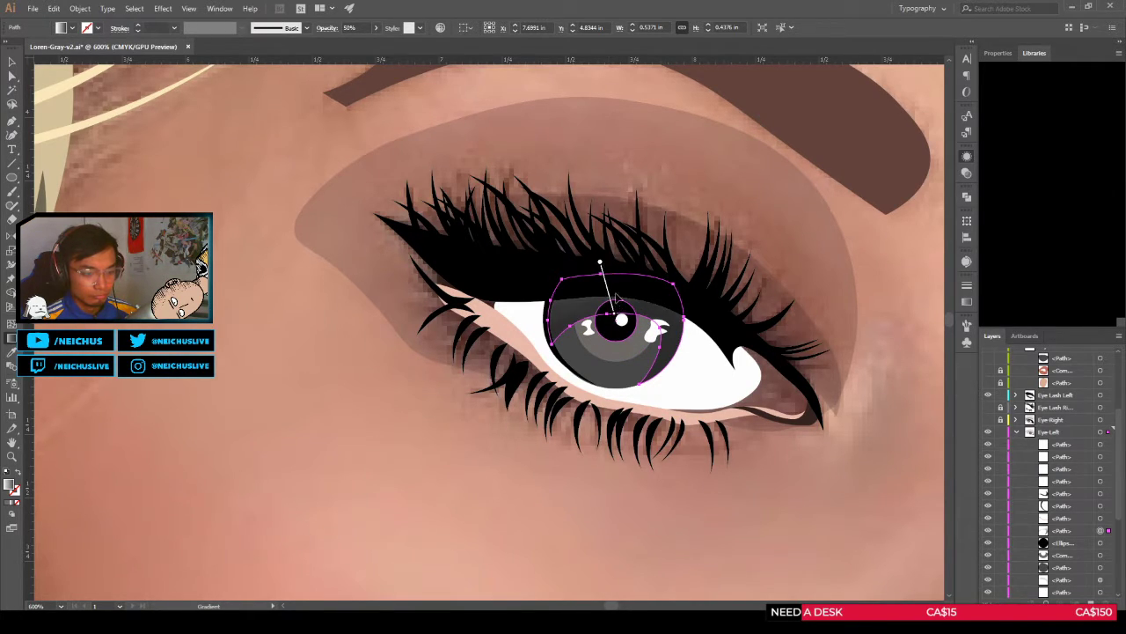
left_click_drag(599, 263, 619, 356)
mouse_move(603, 261)
left_mouse_down()
mouse_move(582, 231)
mouse_move(591, 209)
left_mouse_up()
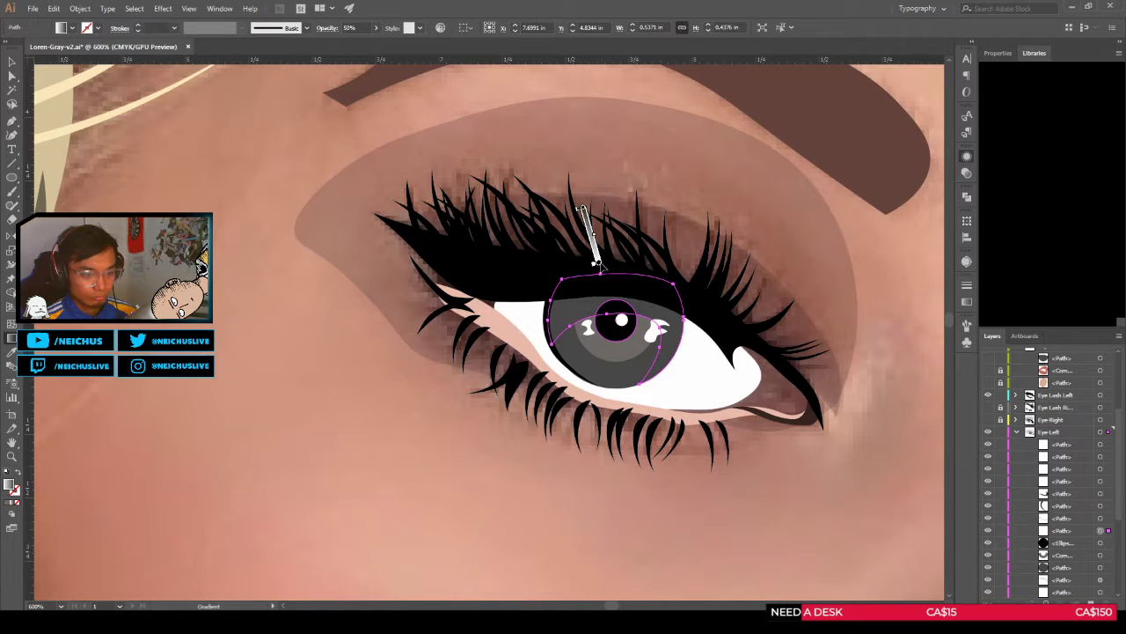
Step: Run the iris shadow's gradient diagonally from the shape's upper edge to just below the pupil, and deselect the shape
left_click_drag(608, 295, 624, 348)
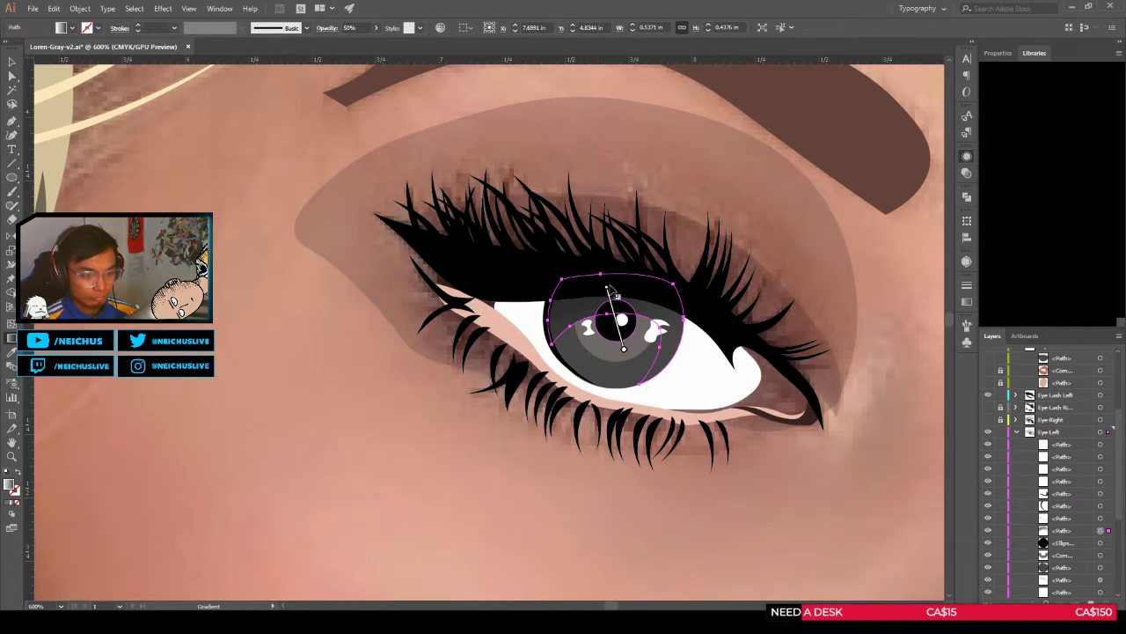
mouse_move(602, 278)
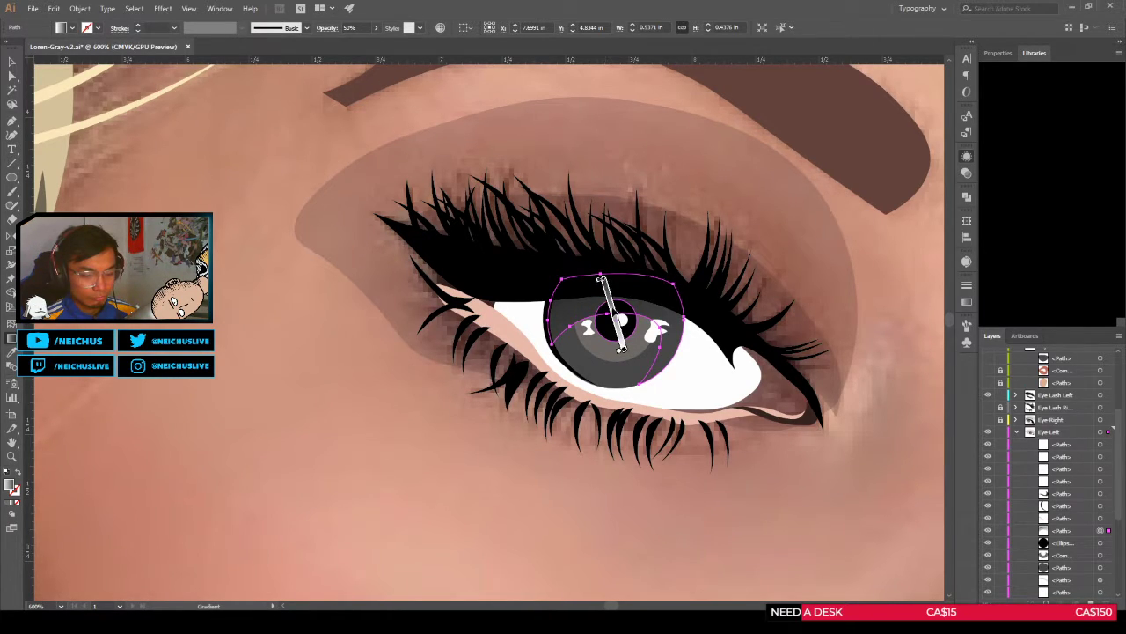
left_click_drag(602, 278, 622, 332)
key("v")
left_click(478, 437)
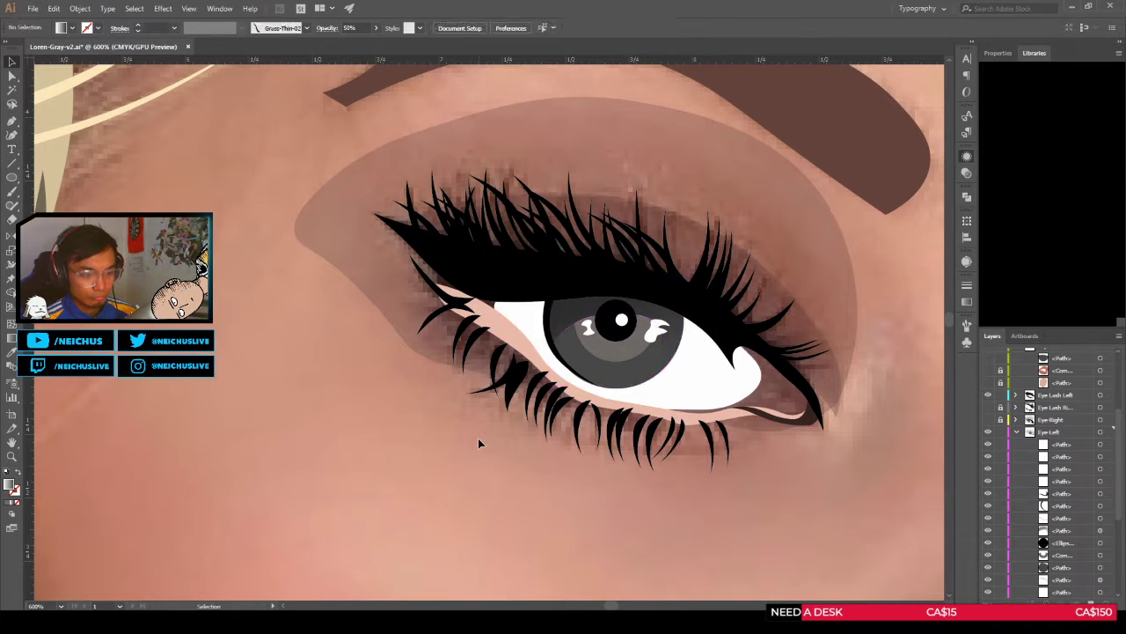
Step: Reselect the shadow shape over the iris and adjust the stops along its gradient line, leaving its direction as is
scroll(478, 437, "down", 2)
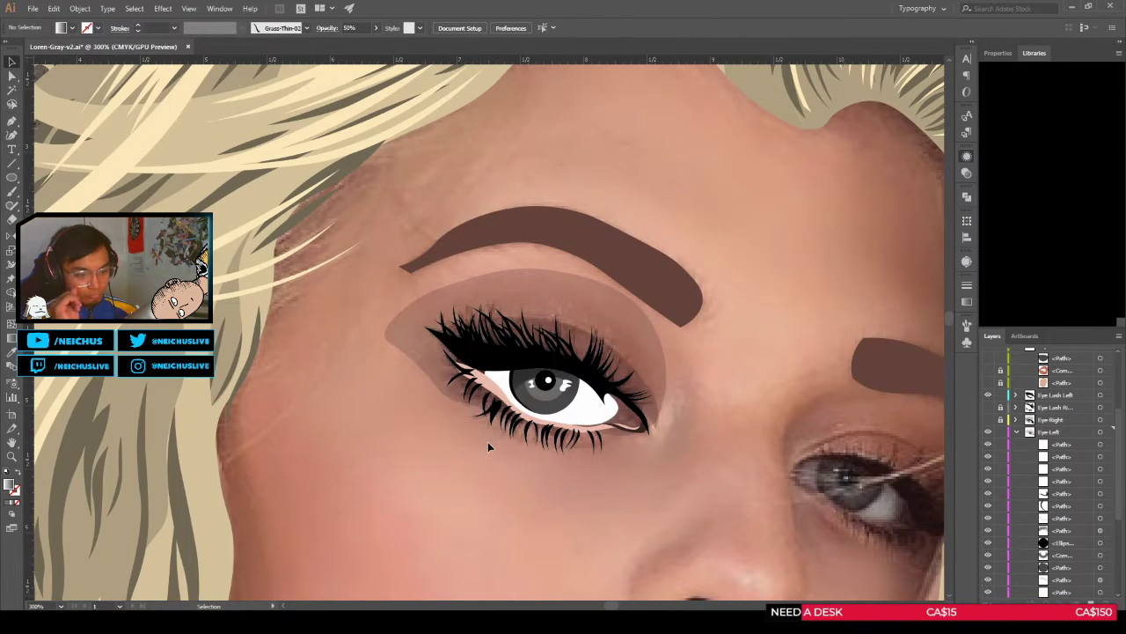
scroll(484, 439, "up", 3)
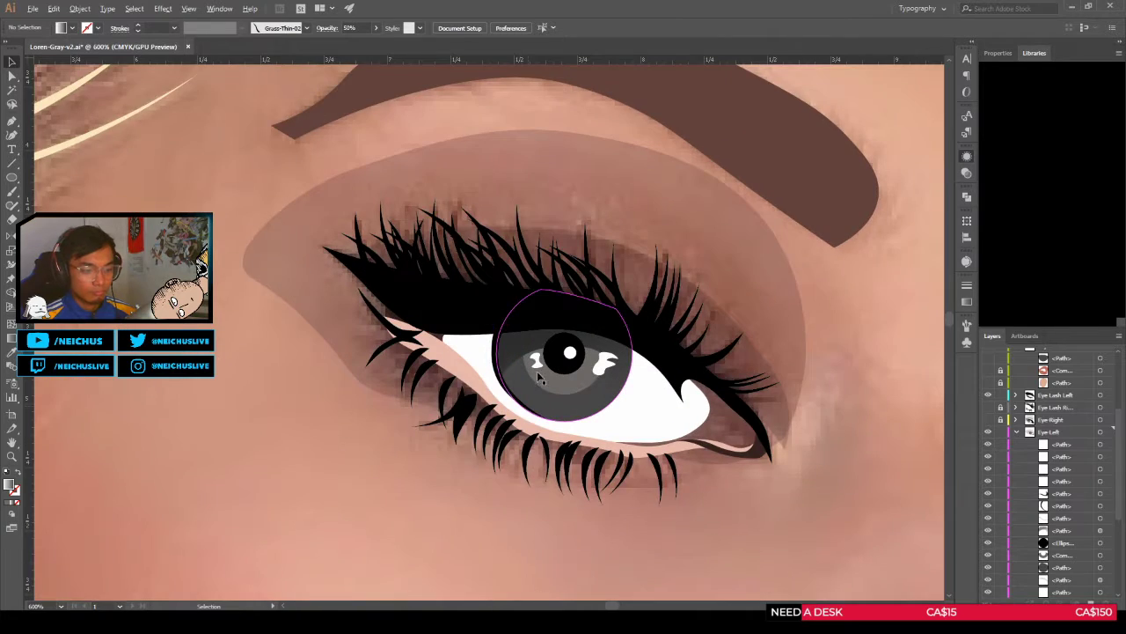
scroll(544, 363, "down", 1)
left_click(545, 364)
scroll(546, 396, "down", 1)
scroll(544, 393, "up", 1)
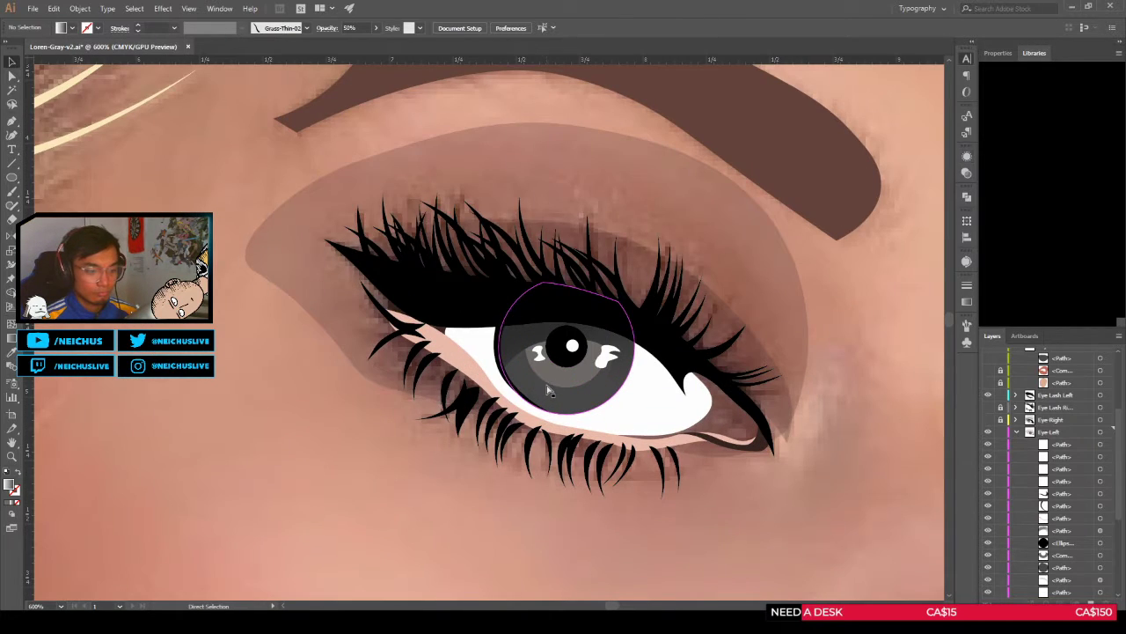
left_click(547, 377)
left_click(536, 346)
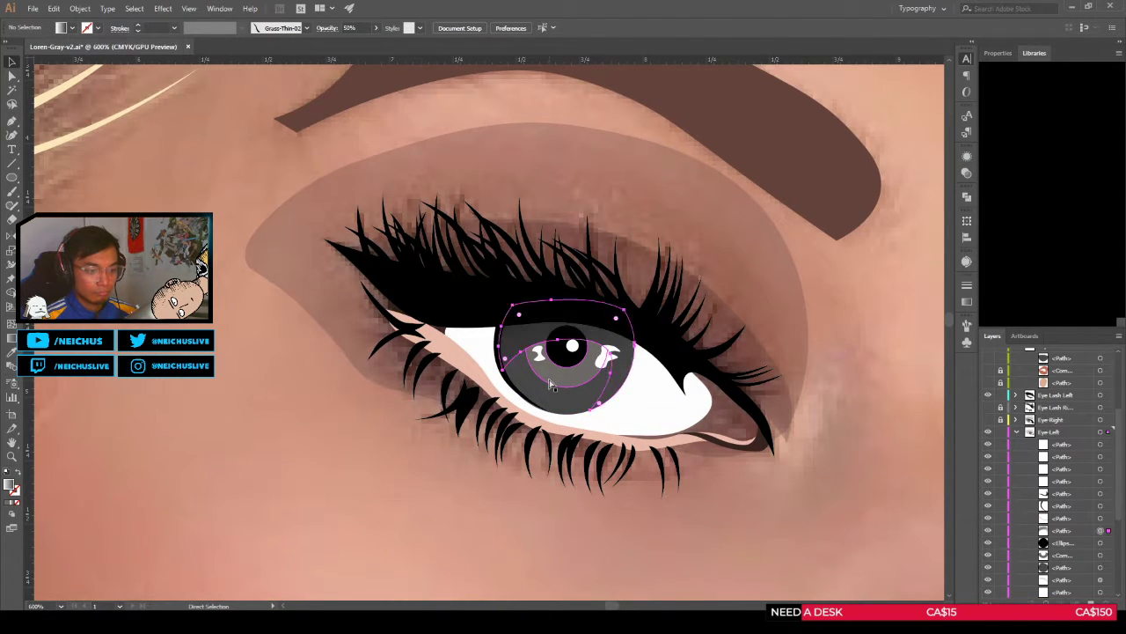
key("g")
scroll(581, 368, "up", 1)
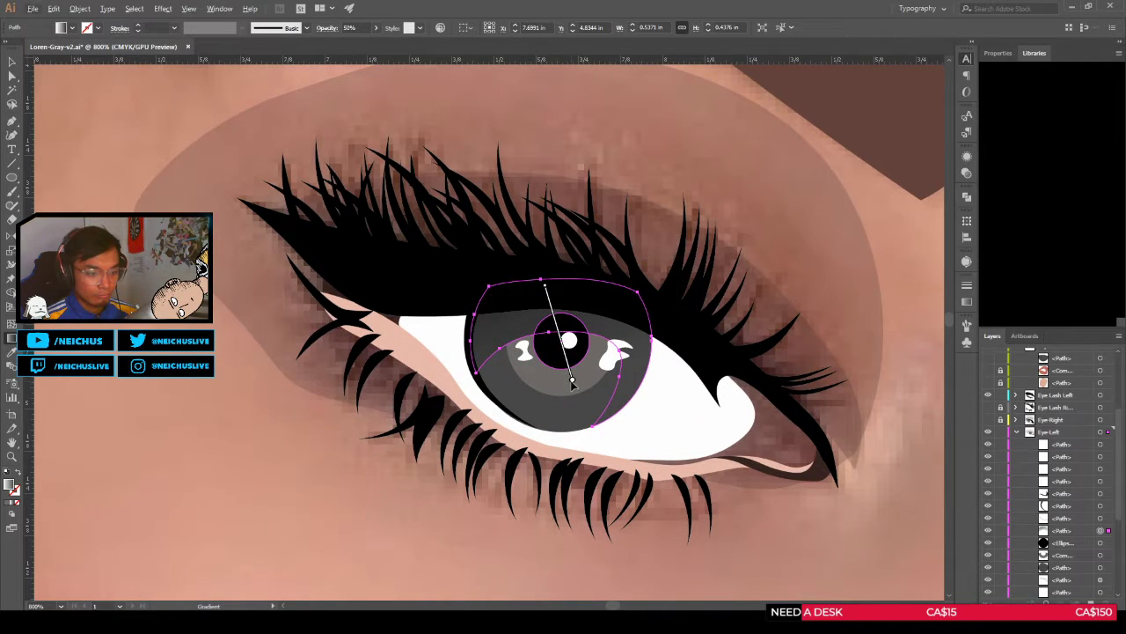
key("a")
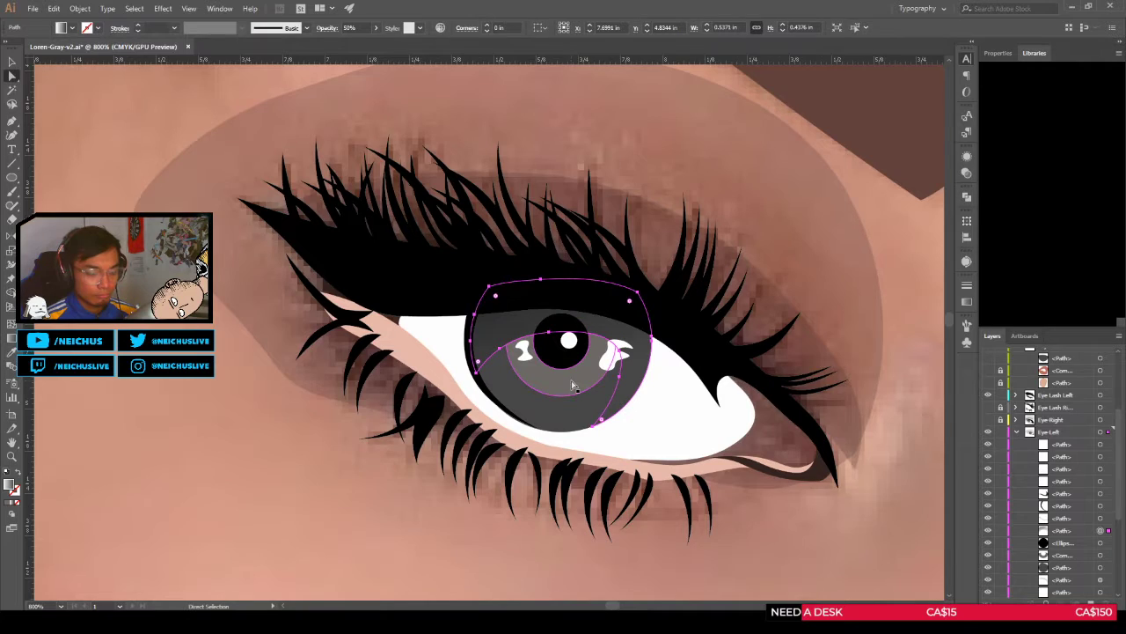
key("g")
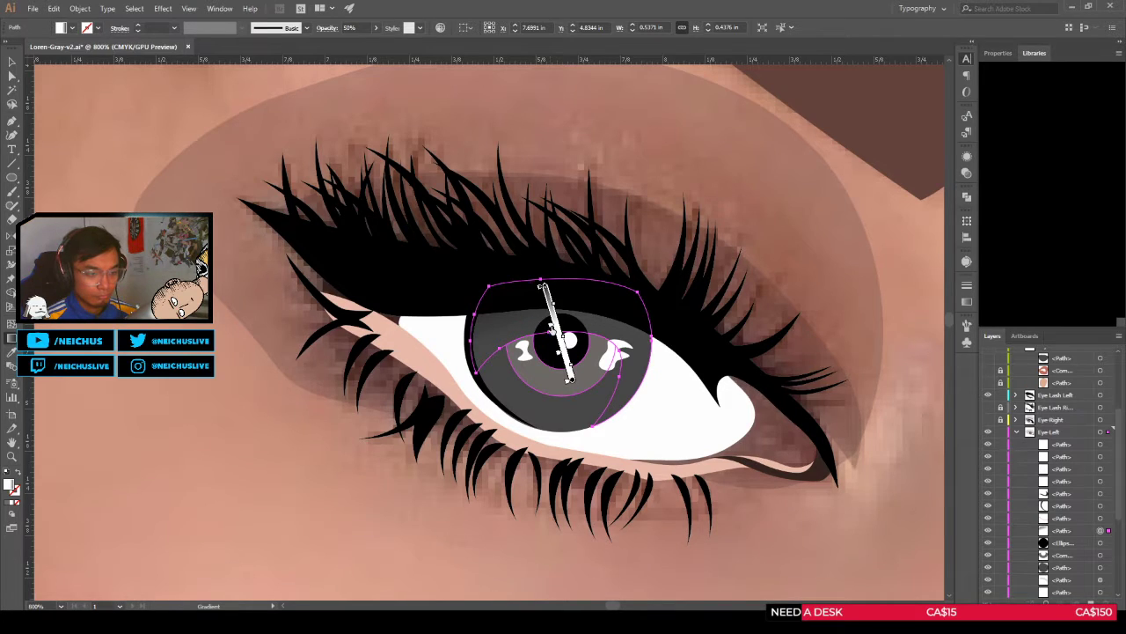
key("v")
left_click(419, 482)
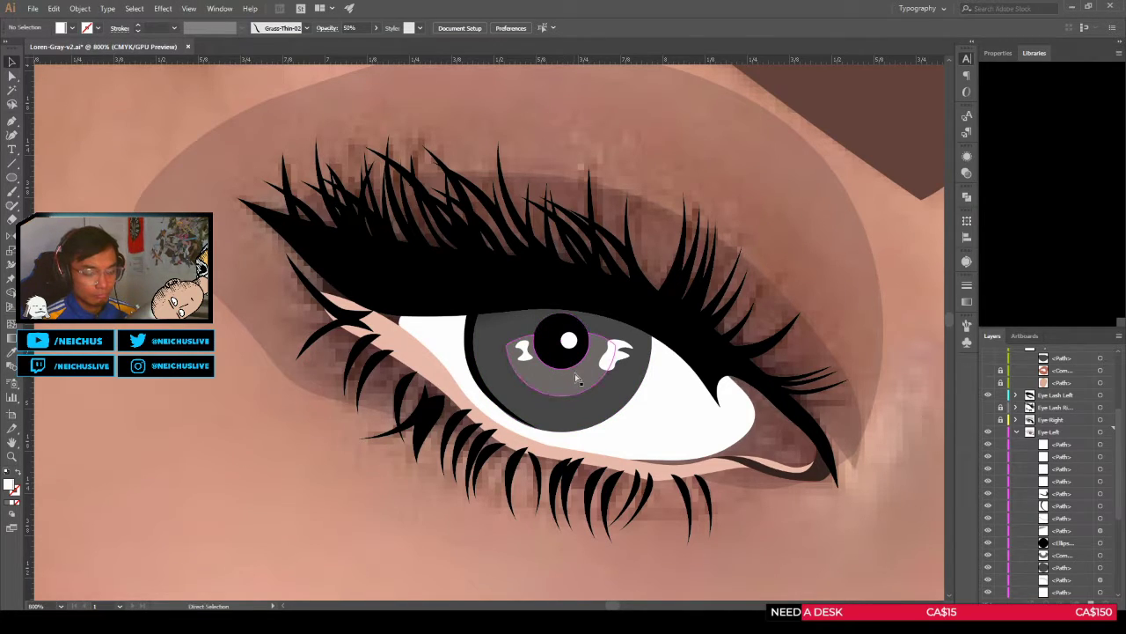
Step: Select the lighter inner iris ring around the pupil and replace its solid fill with a linear gradient
left_click(570, 374)
left_click(398, 494)
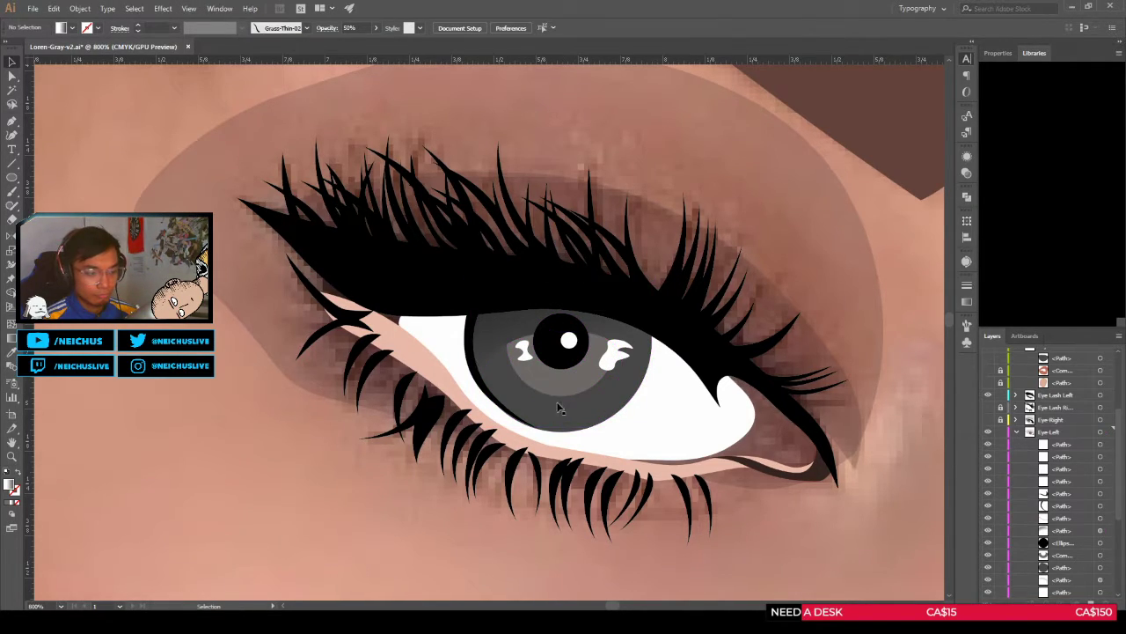
left_click(559, 390)
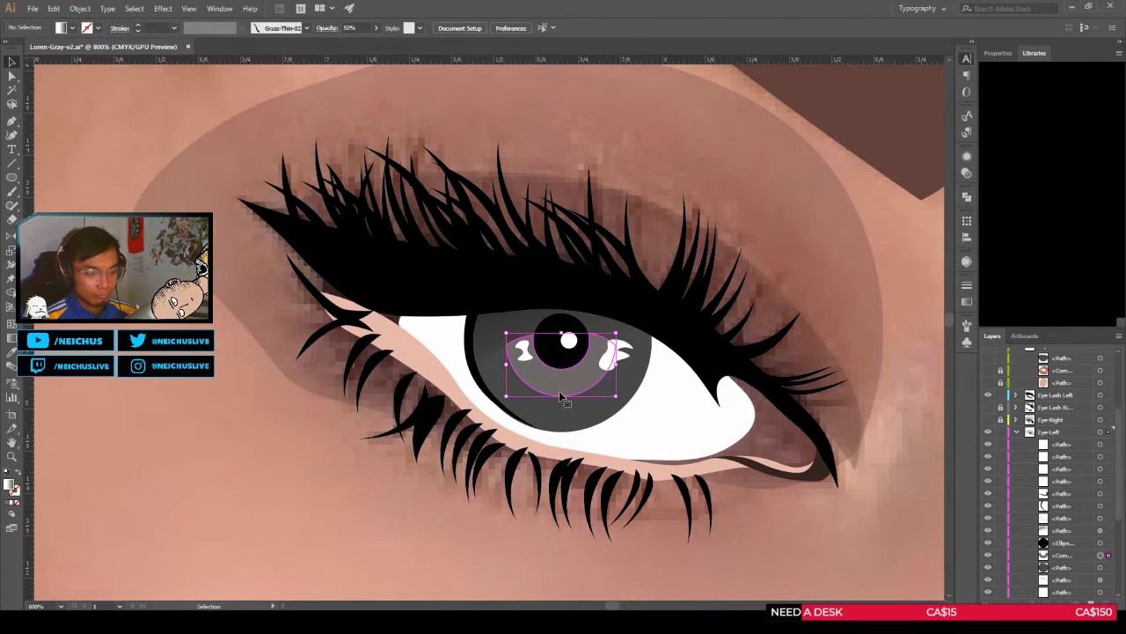
key("v")
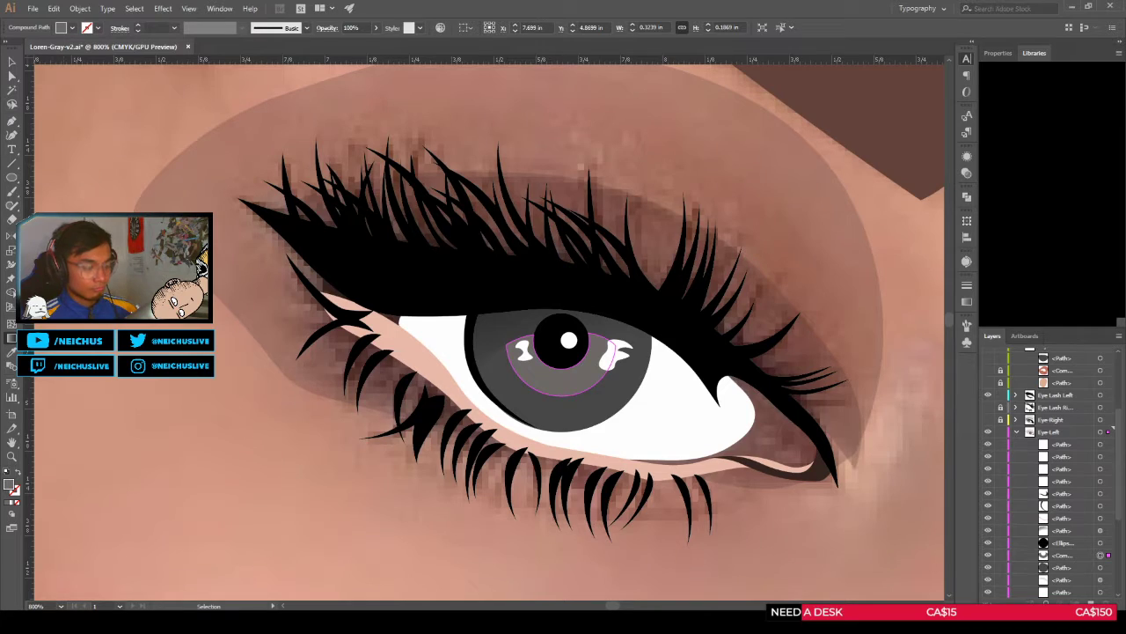
key("i")
key("v")
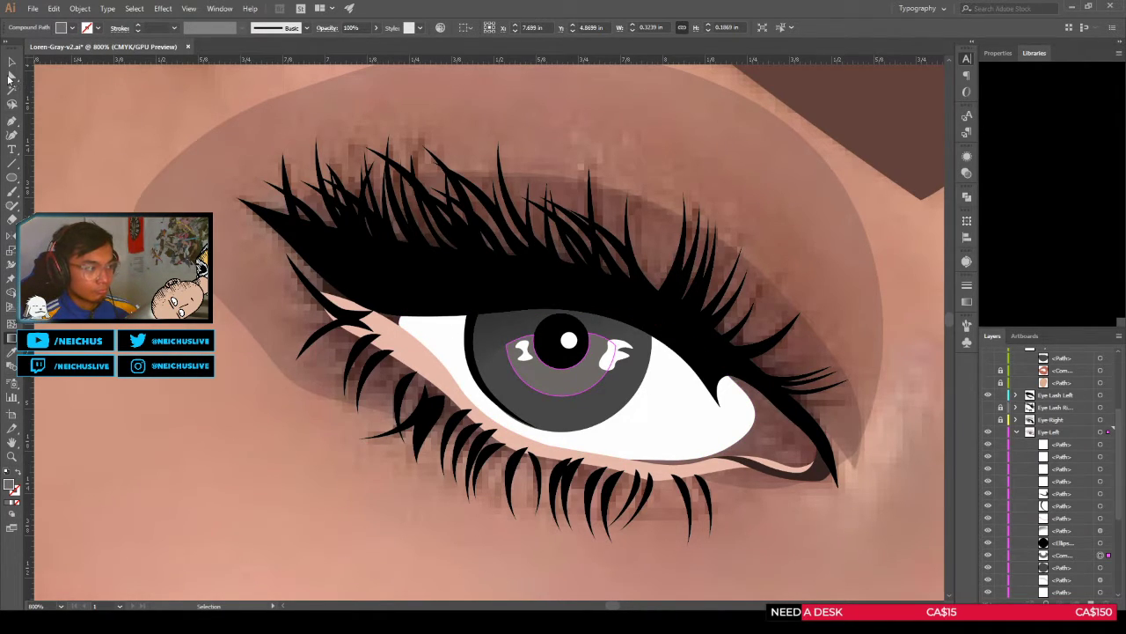
key("g")
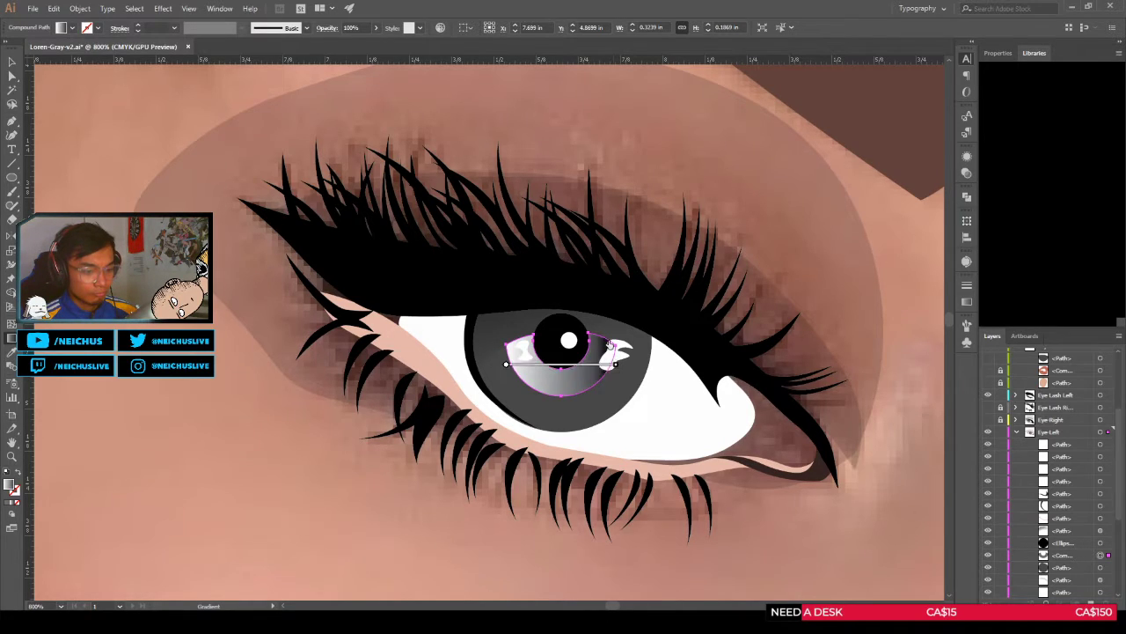
Step: Redirect the inner iris ring's gradient to fade from dark near the pupil to light at the ring's lower edge, and deselect it
left_click_drag(621, 369, 601, 432)
left_click_drag(562, 350, 590, 454)
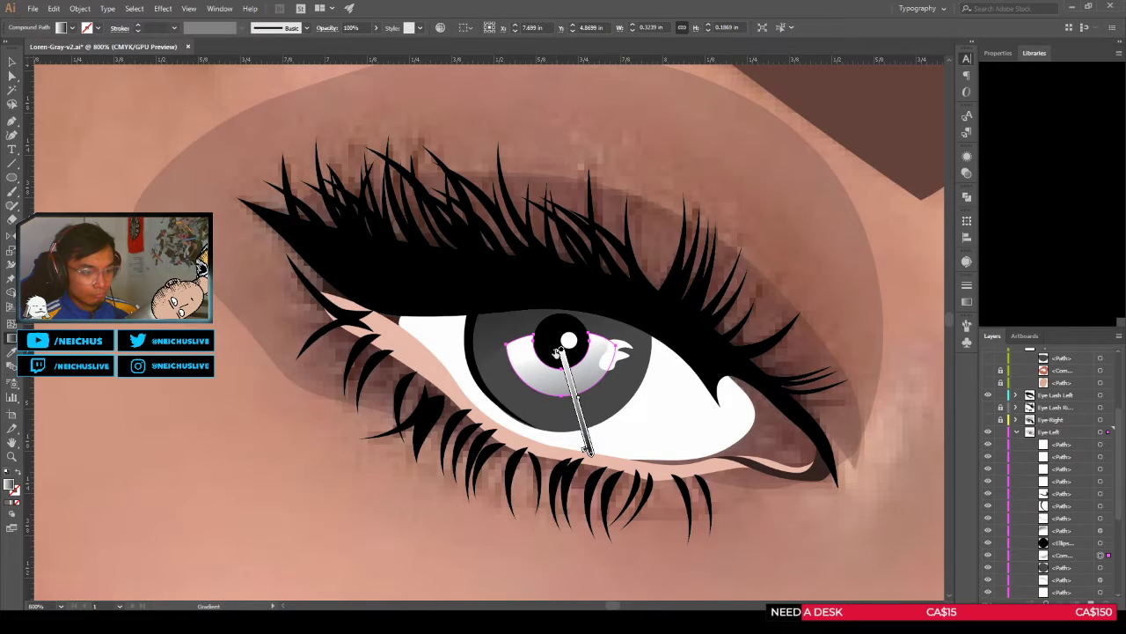
left_click_drag(559, 352, 578, 409)
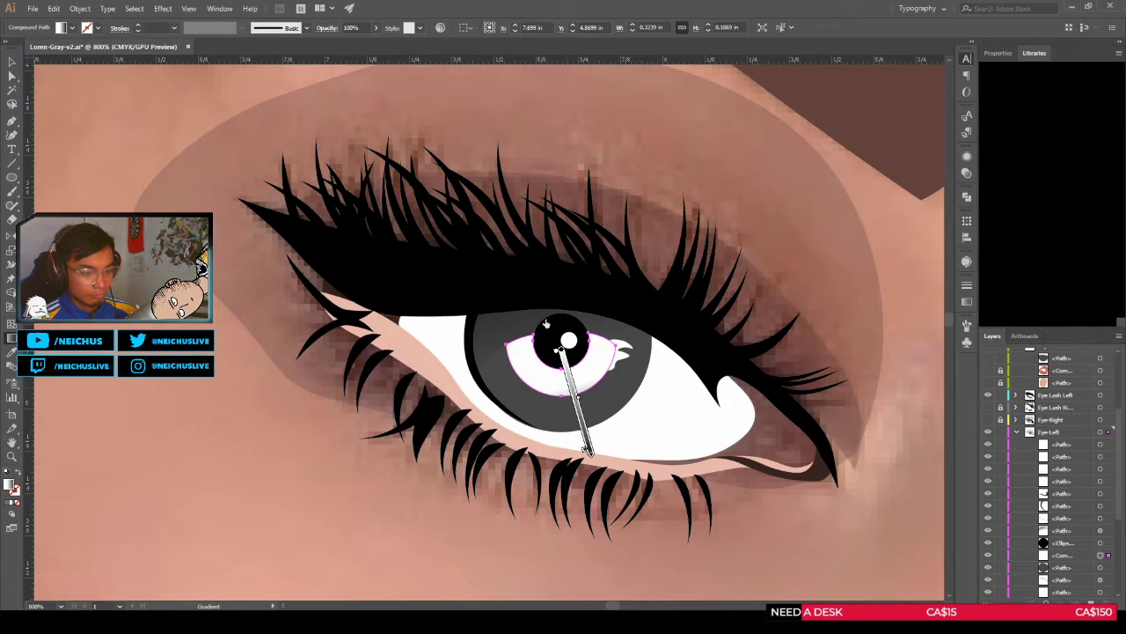
left_click_drag(587, 451, 560, 351)
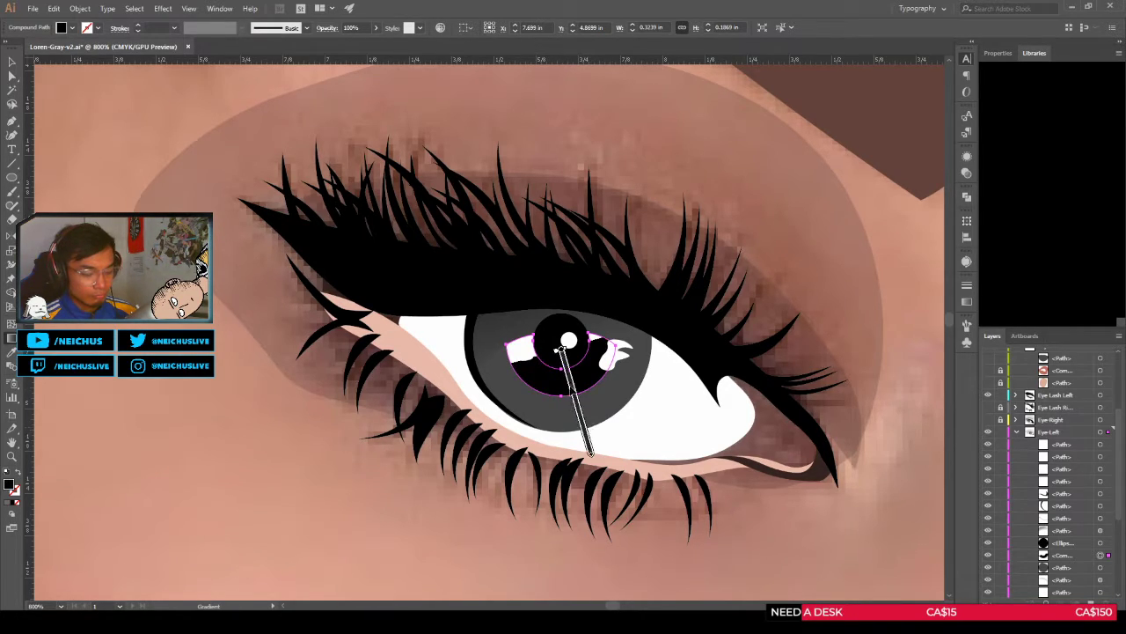
key("ctrl+z")
mouse_move(590, 454)
left_mouse_down()
mouse_move(632, 277)
mouse_move(546, 244)
left_mouse_up()
left_click_drag(554, 304, 571, 409)
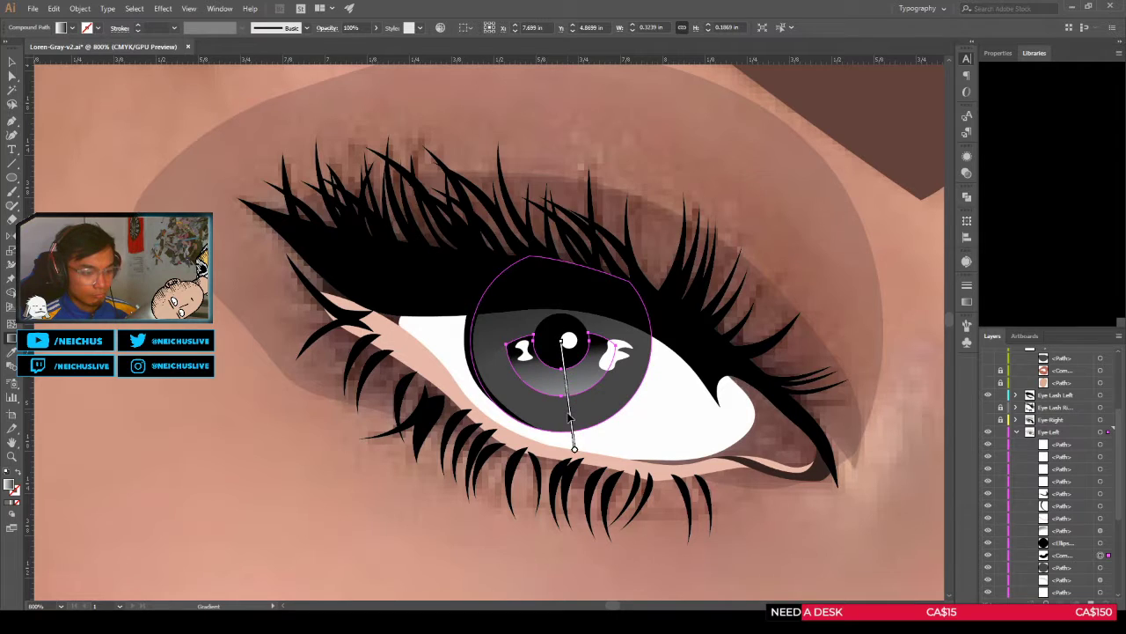
key("ctrl+z")
key("ctrl+z")
key("v")
left_click(337, 477)
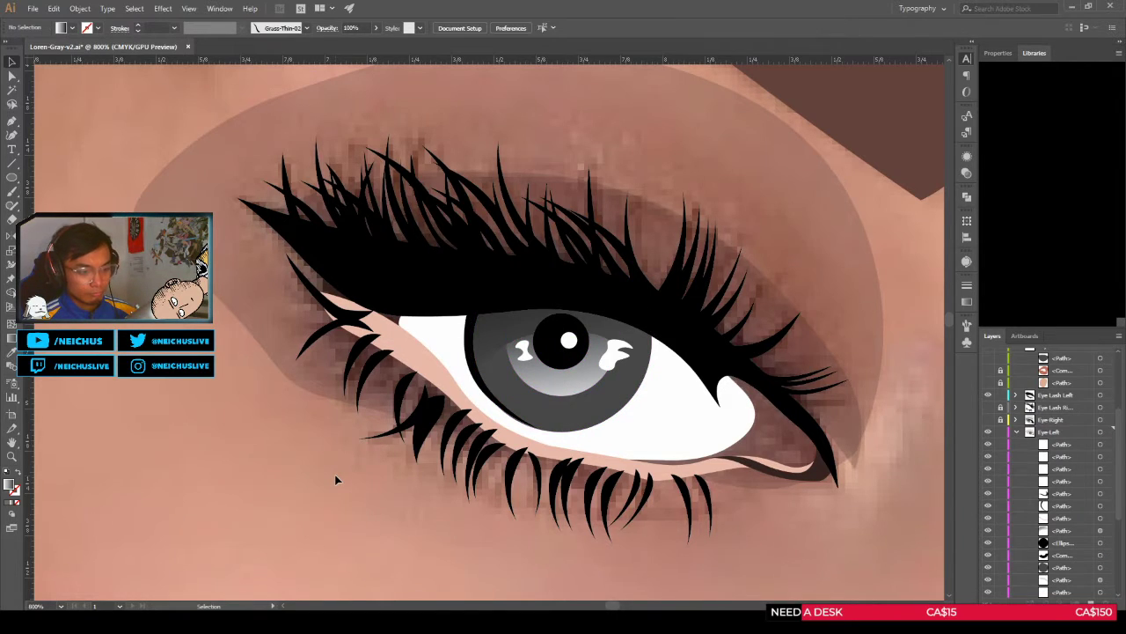
Step: Reselect the shadow shape over the iris, adjust its gradient stops for a sharper dark-to-light transition, and deselect it
scroll(334, 478, "down", 3)
scroll(356, 471, "down", 3, "alt")
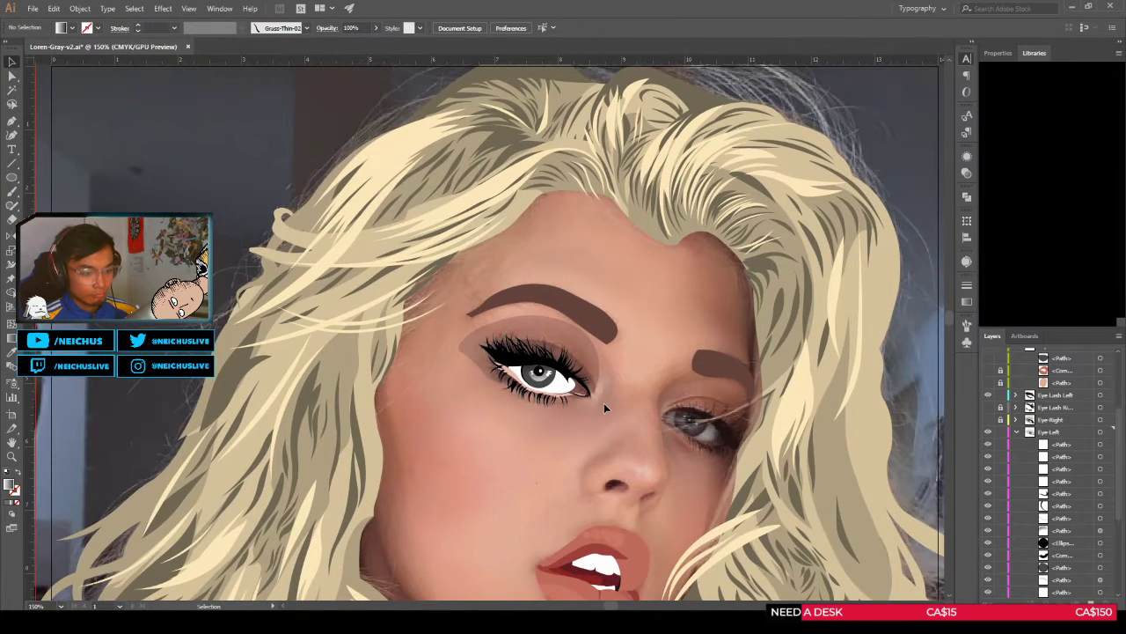
scroll(589, 425, "up", 2)
scroll(551, 368, "up", 2)
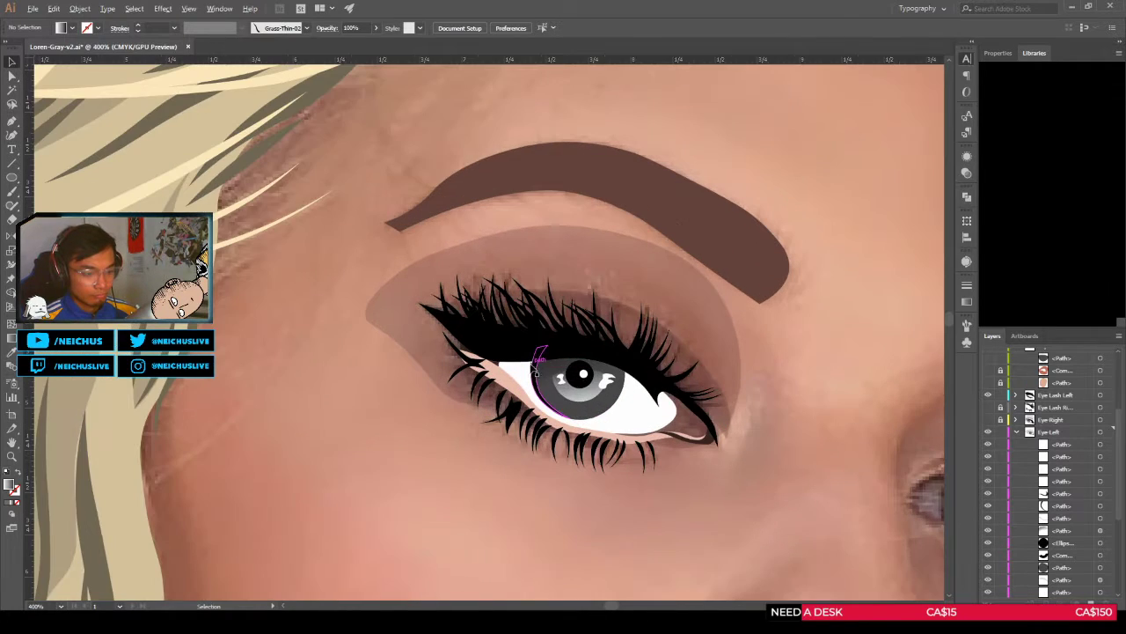
left_click(551, 368)
key("g")
scroll(572, 356, "up", 2, "alt")
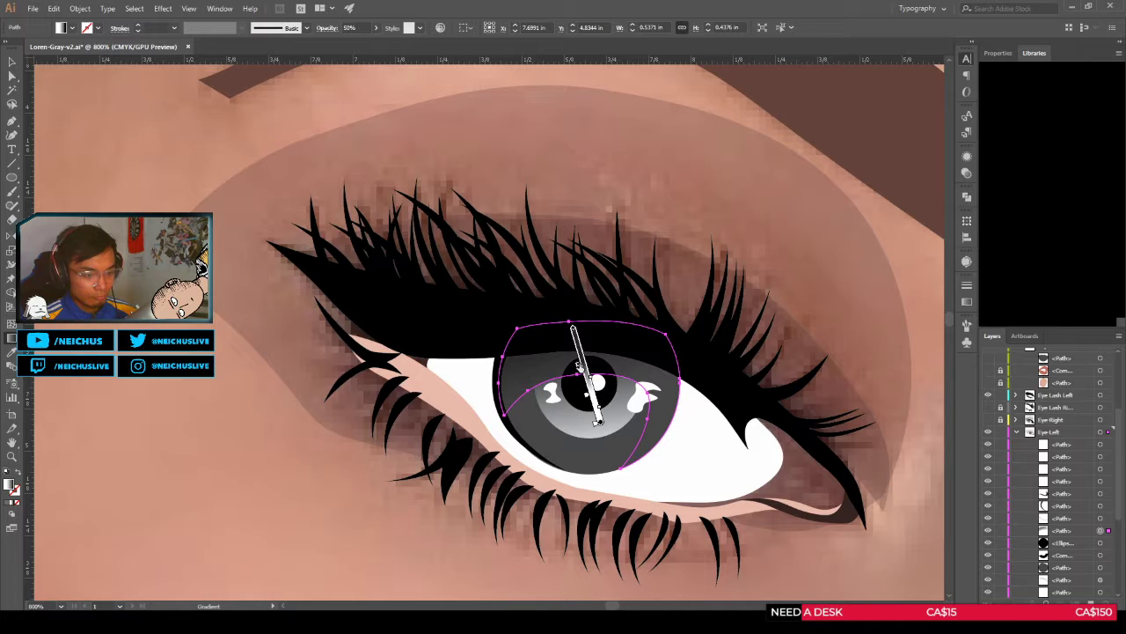
key("a")
key("v")
left_click(371, 481)
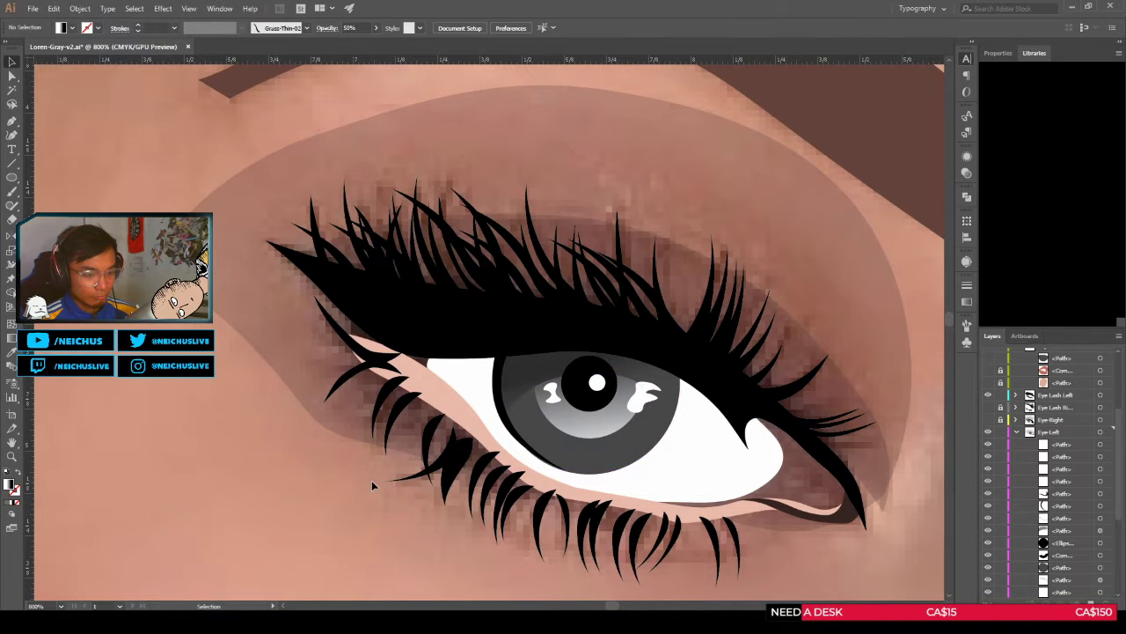
Step: Examine the shaded left eye at whole-portrait scale against the photo's untraced right eye
scroll(371, 481, "down", 3)
scroll(371, 481, "down", 3, "alt")
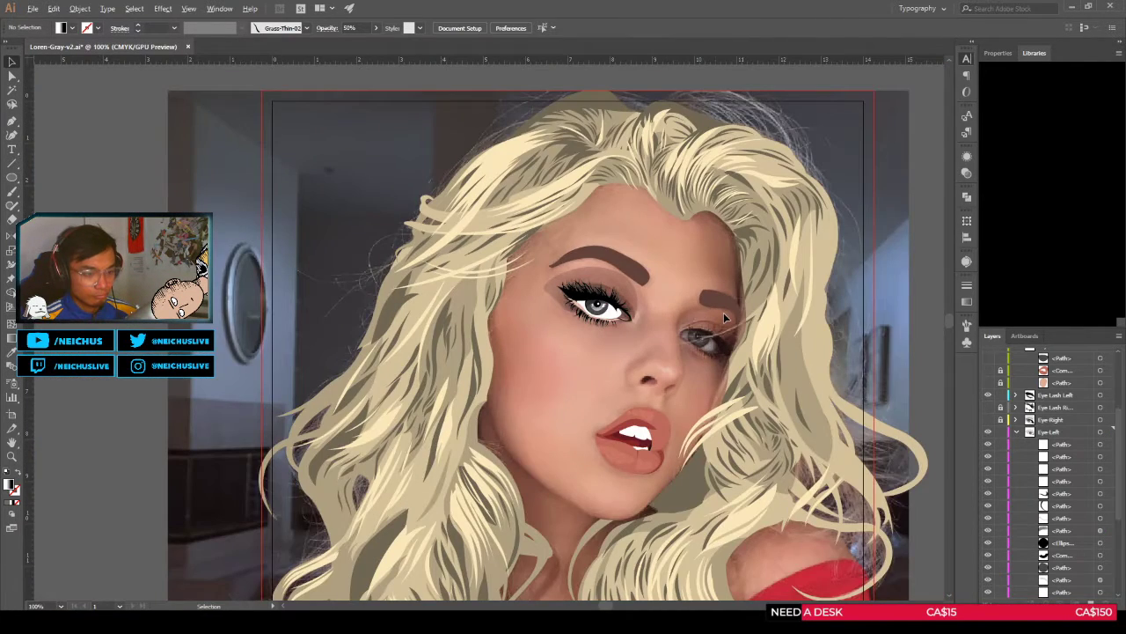
scroll(674, 316, "up", 2, "alt")
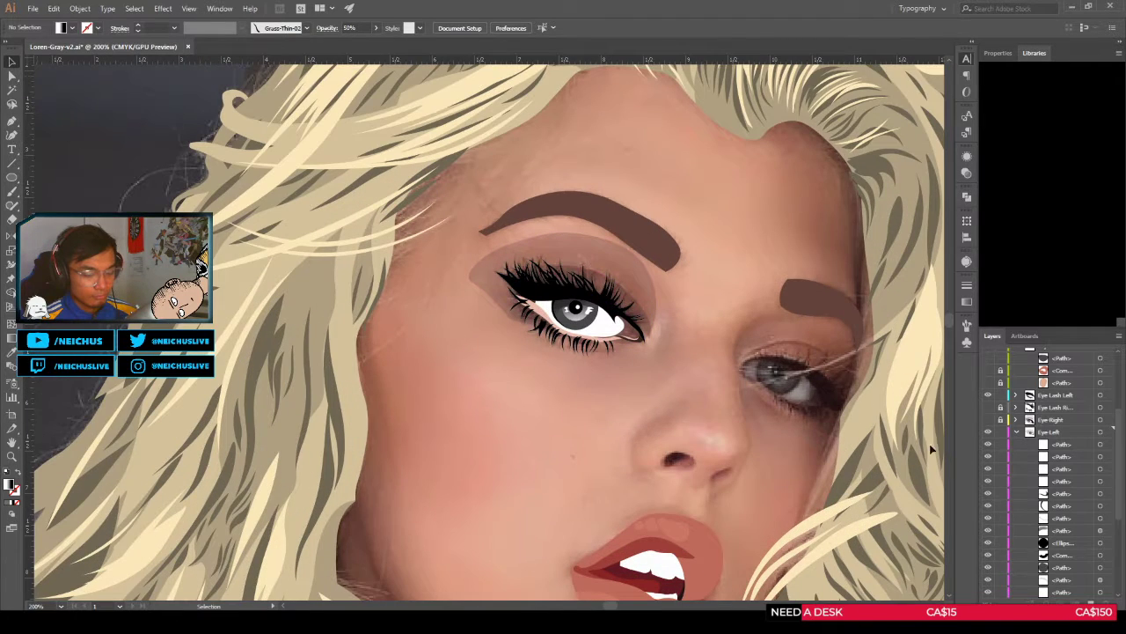
left_click(993, 431)
scroll(660, 396, "down", 2, "alt")
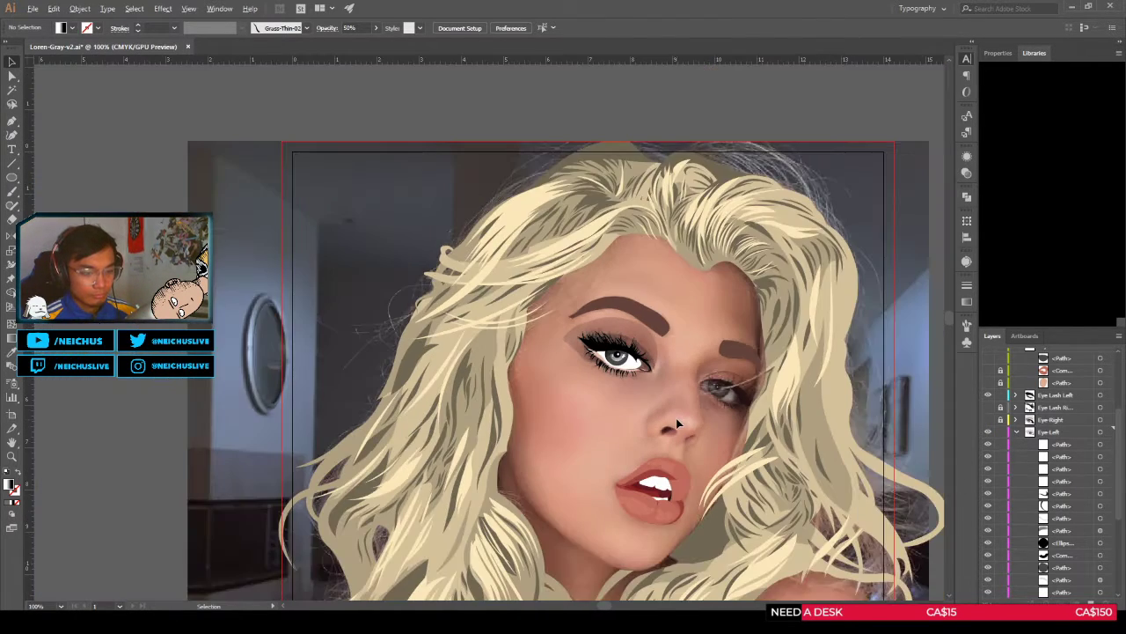
left_click_drag(678, 424, 541, 391)
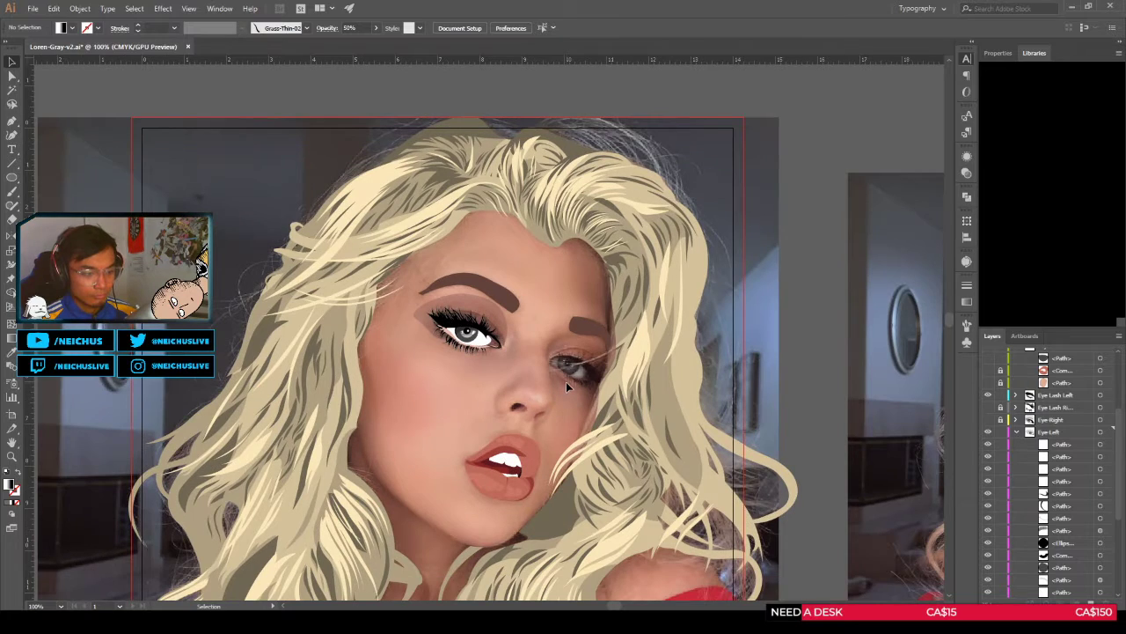
Step: Select the lid shadow shape over the iris and redraw its linear gradient from the upper lash line to just below the pupil
scroll(462, 339, "up", 4, "alt")
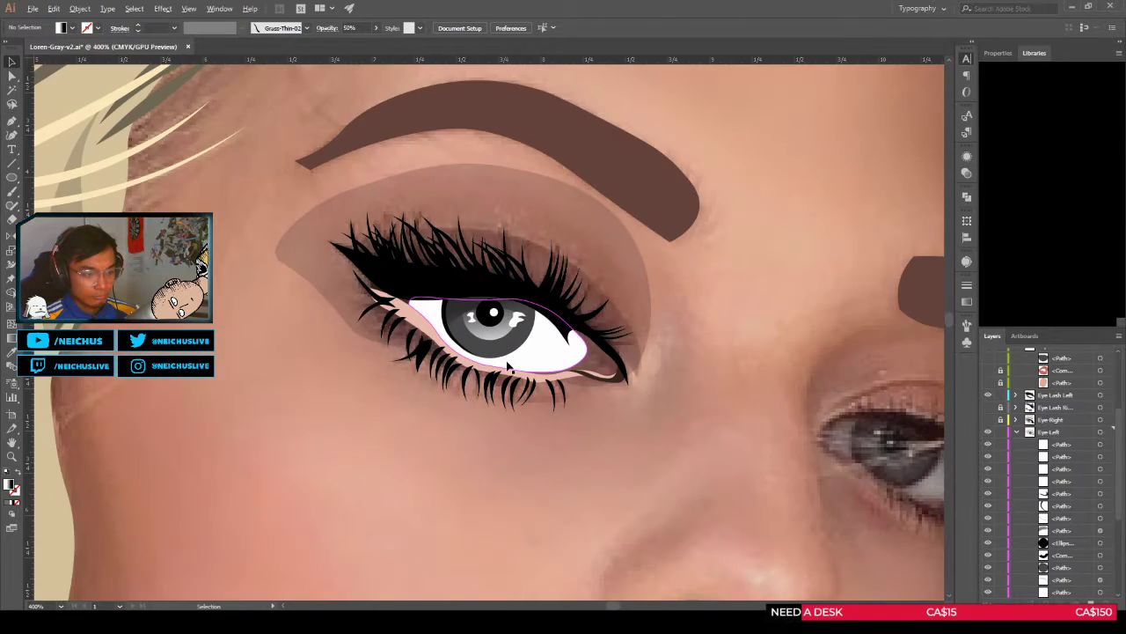
scroll(501, 357, "down", 2, "alt")
scroll(475, 338, "up", 4, "alt")
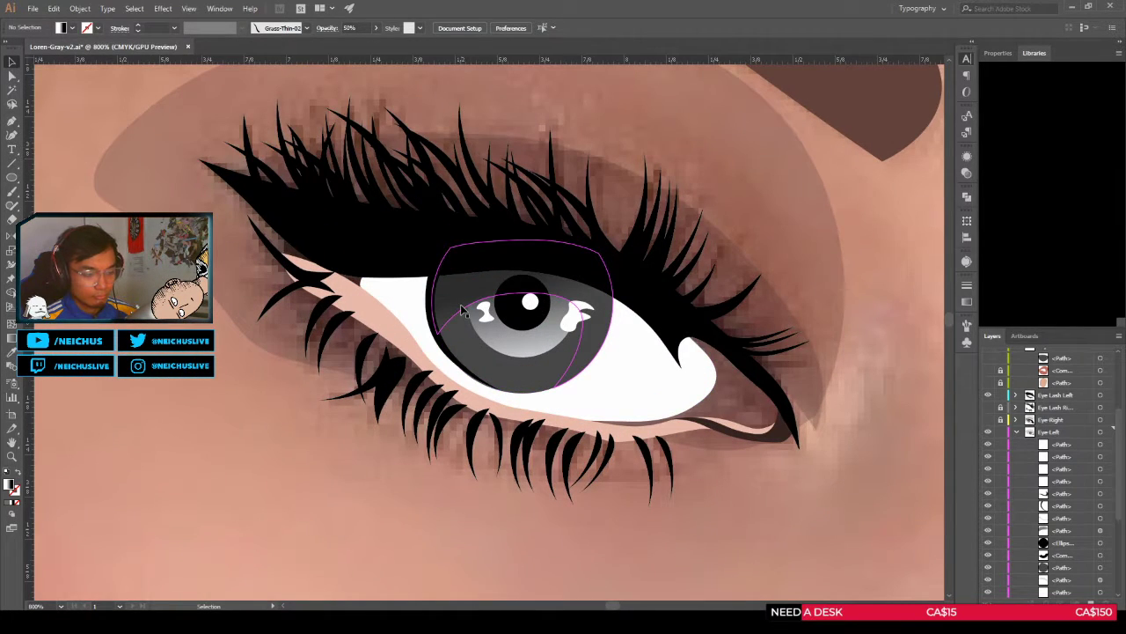
left_click(462, 310)
key("g")
left_click_drag(507, 245, 535, 345)
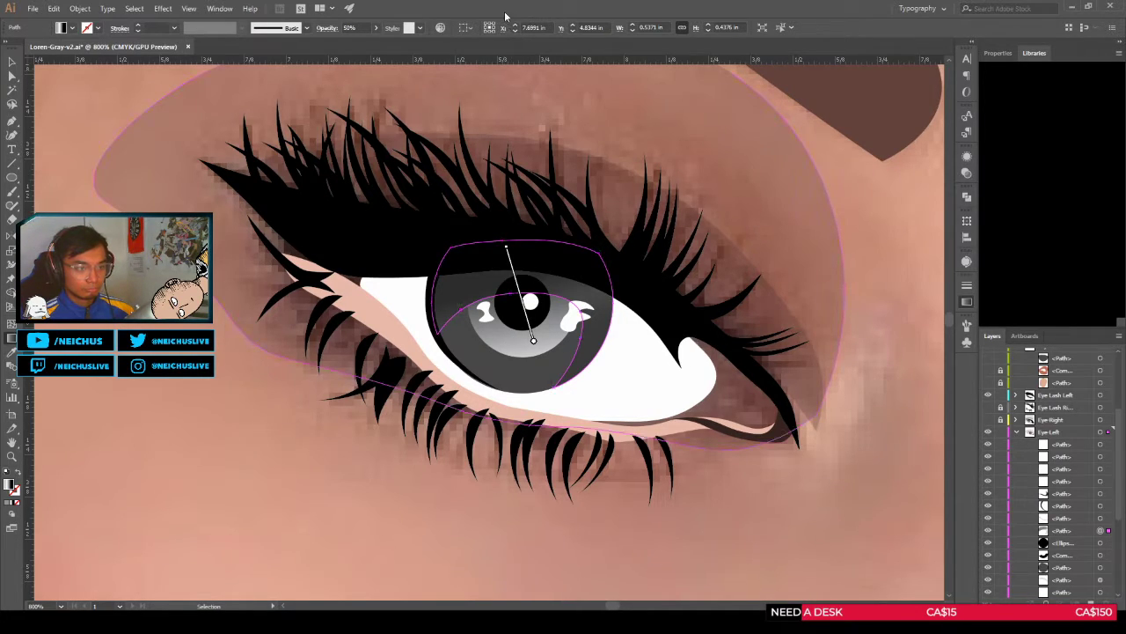
Step: Lengthen the inner iris ring's gradient from above the pupil to near the iris's lower edge so the ring darkens, and deselect it
left_click(511, 342, "ctrl")
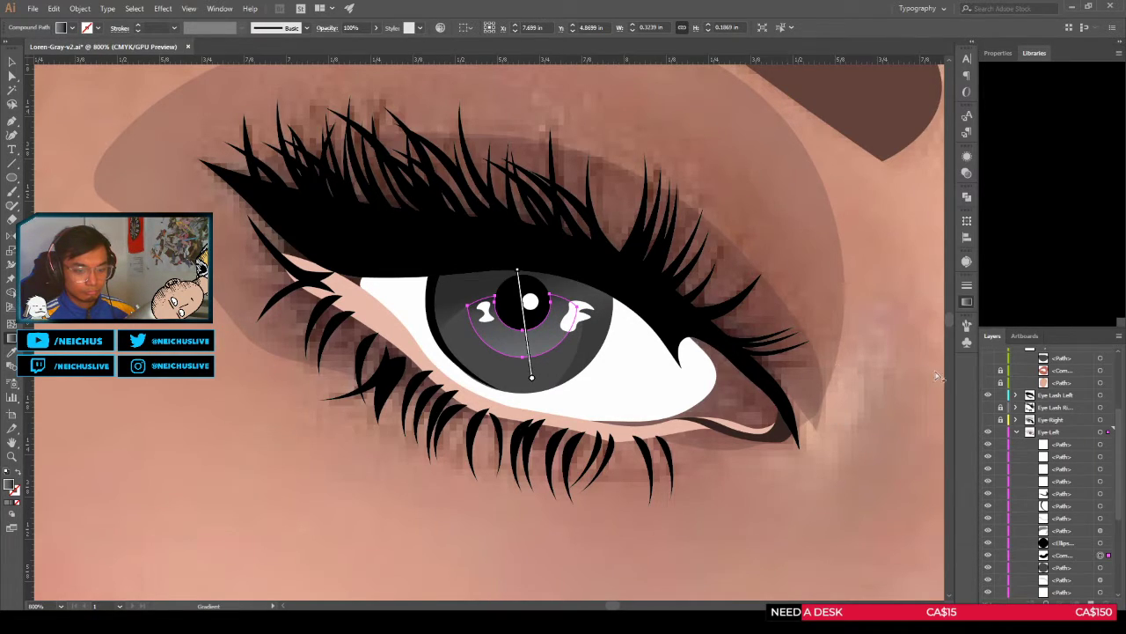
key("v")
left_click(486, 496)
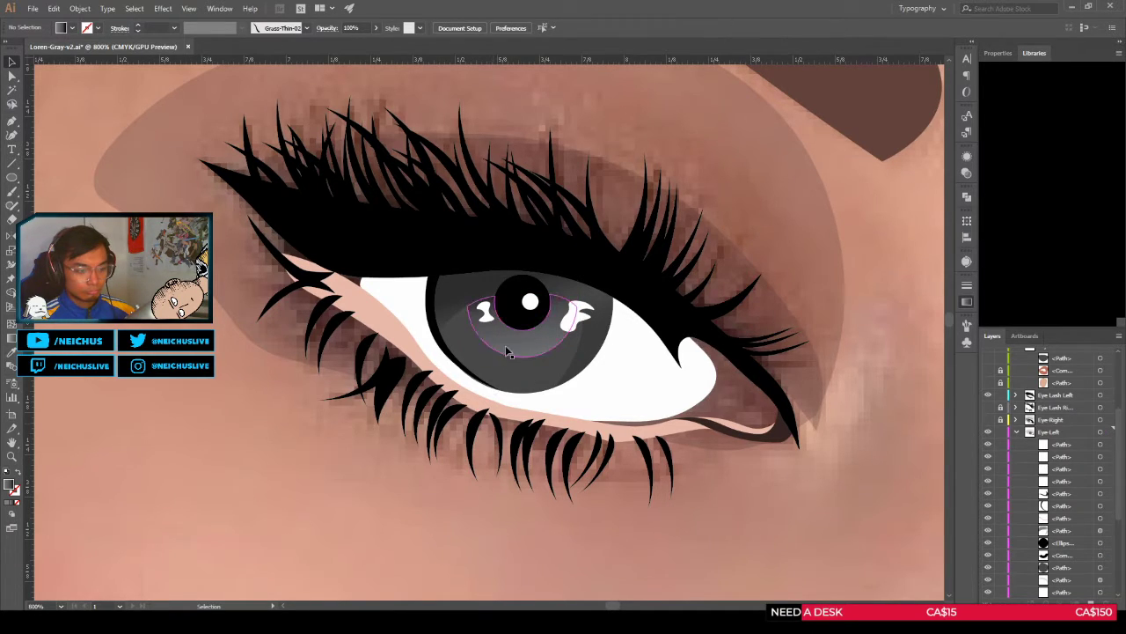
Step: Move the lid shadow path beneath the pupil ellipse in the left-eye layer and select it together with the inner iris ring
scroll(479, 332, "up", 1)
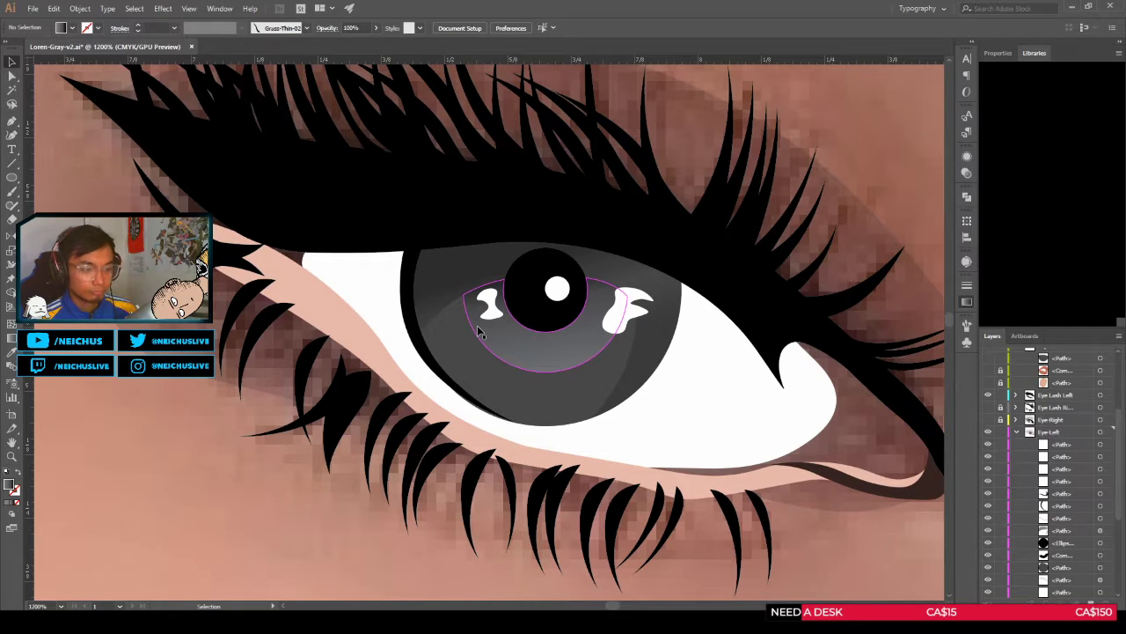
left_click(445, 275)
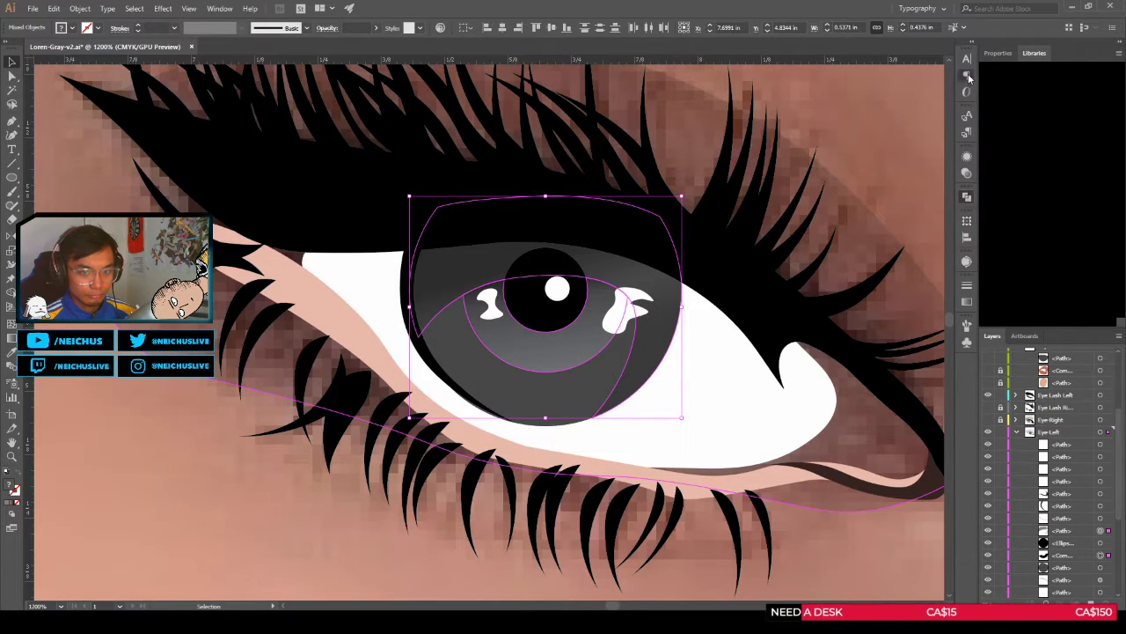
left_click(1100, 530)
left_click_drag(1077, 534, 1077, 552)
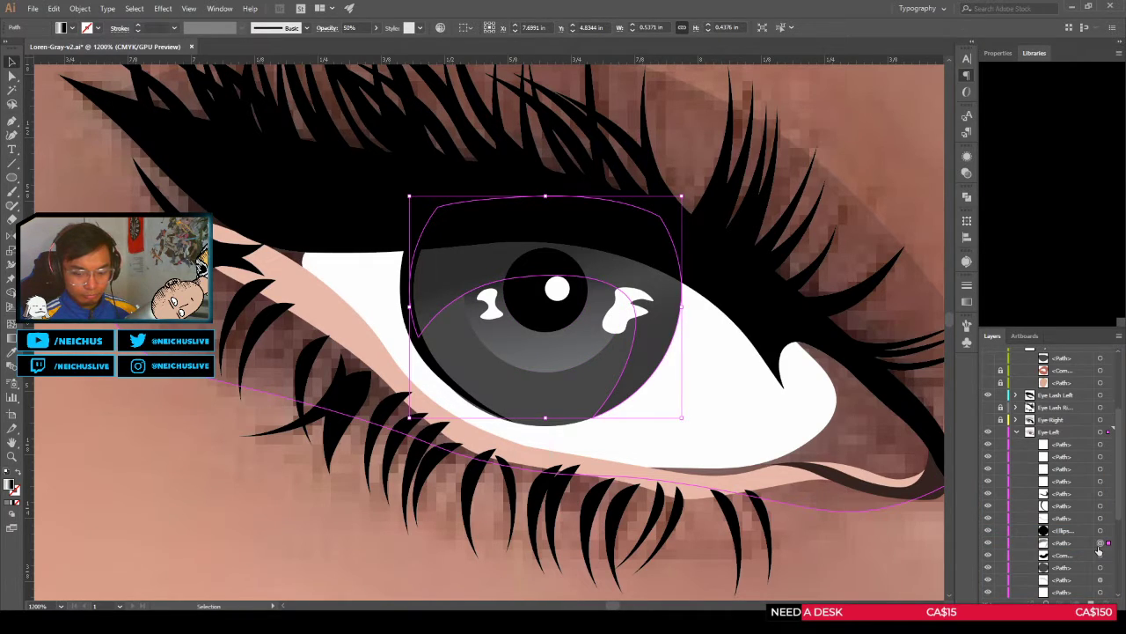
left_click(1101, 556, "shift")
left_click(1075, 546)
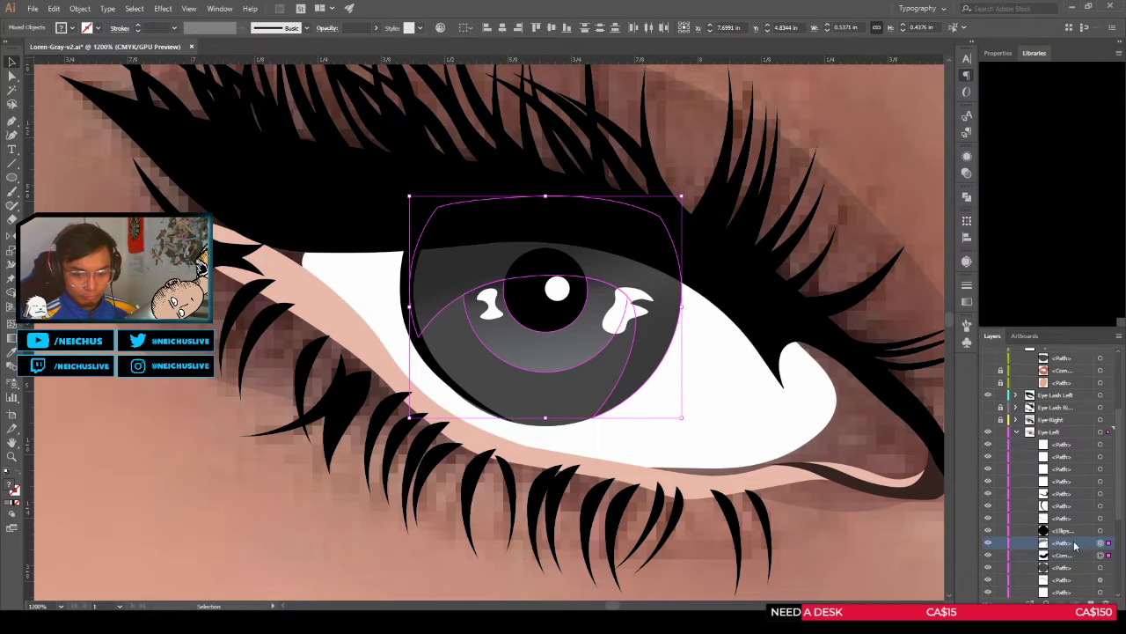
key("ctrl+v")
scroll(1081, 541, "down", 3)
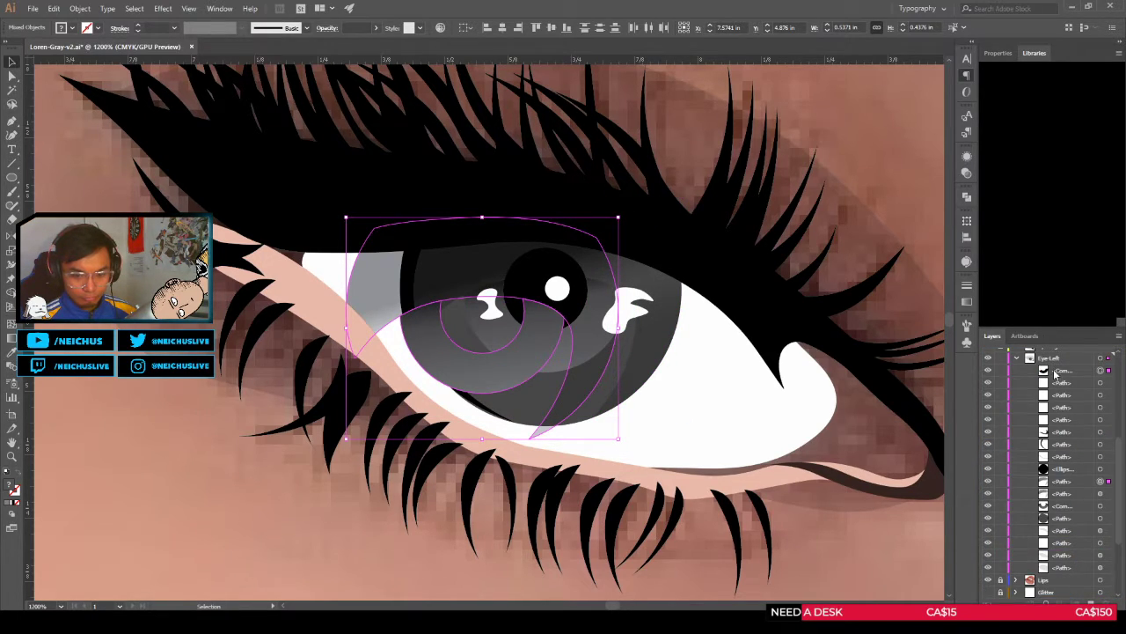
left_click_drag(1056, 374, 1058, 485)
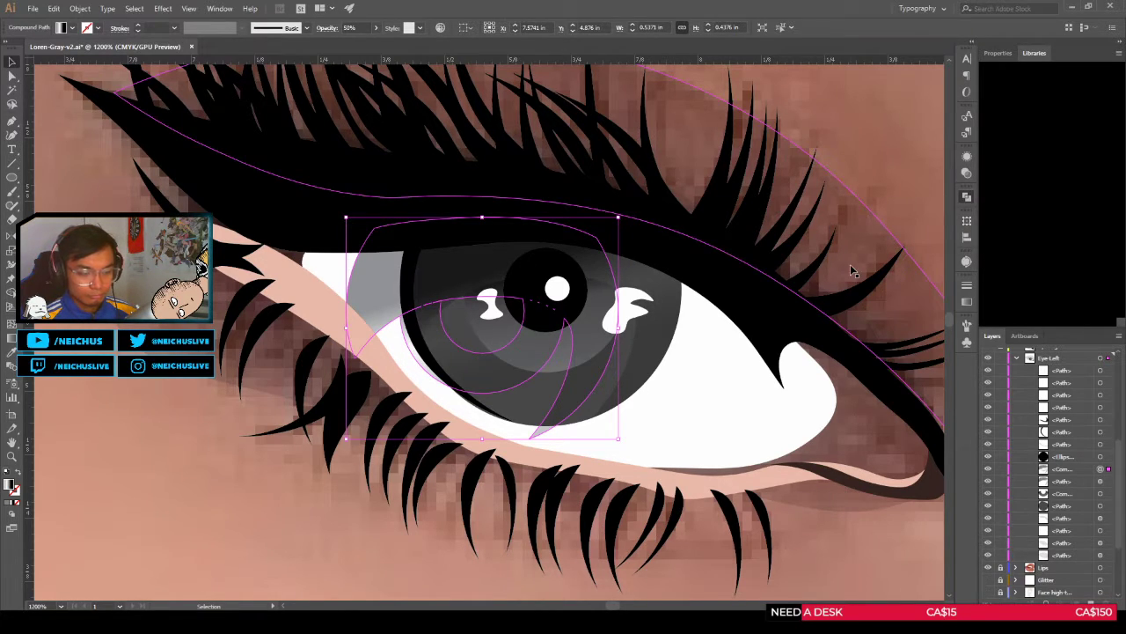
key("a")
key("ctrl+z")
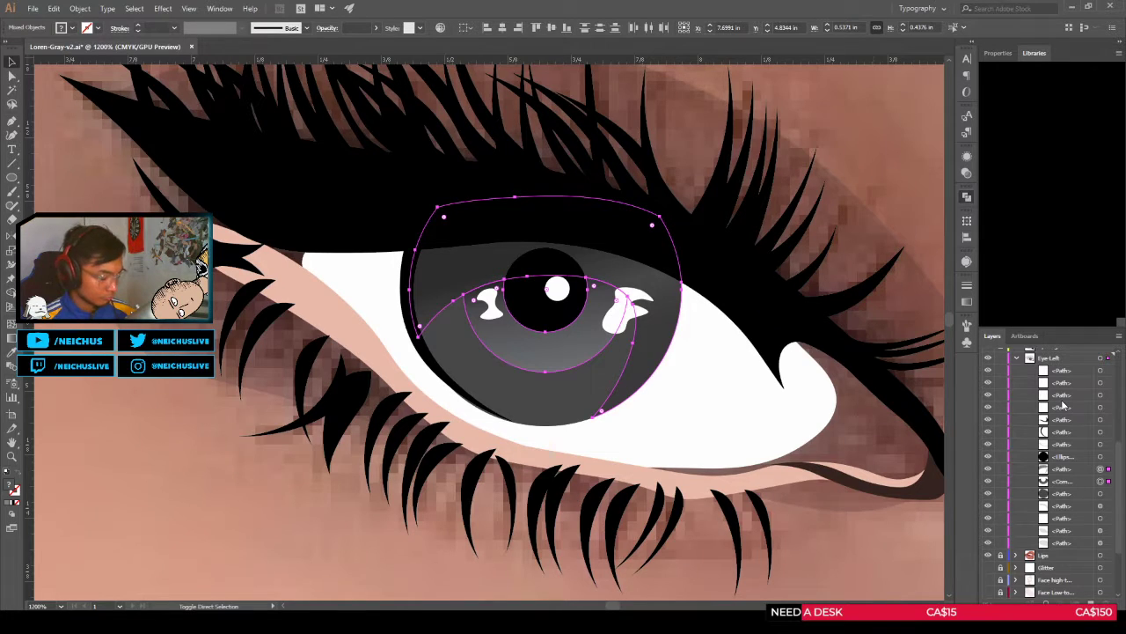
Step: Paste the lid shadow and inner ring copies in place, merge them into a compound path below the pupil, and hide both originals
key("ctrl+shift+bracketright")
left_click_drag(1063, 379, 1062, 476)
key("ctrl+8")
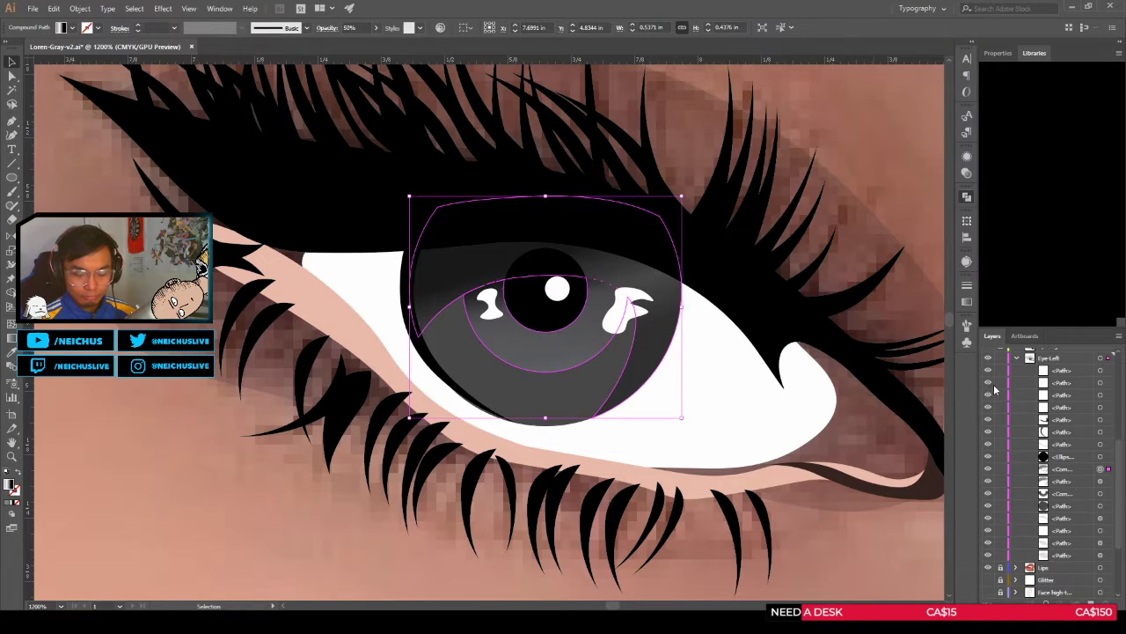
left_click(988, 481)
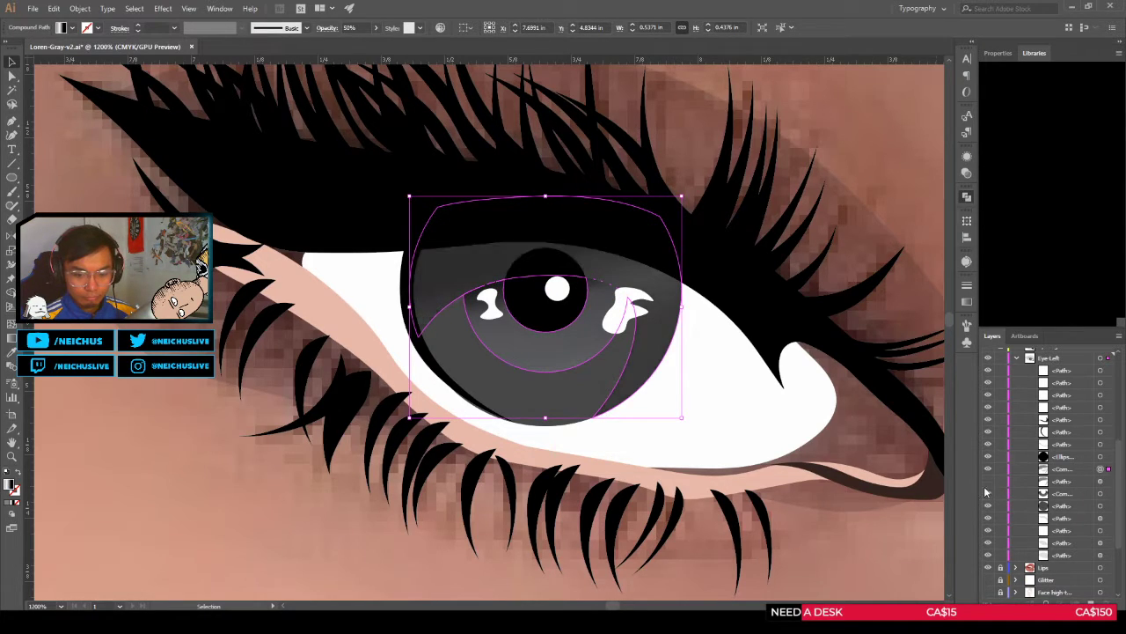
left_click(989, 494)
Step: Straighten the compound shape's gradient into a vertical fade from the upper lid to below the pupil, and deselect it
key("g")
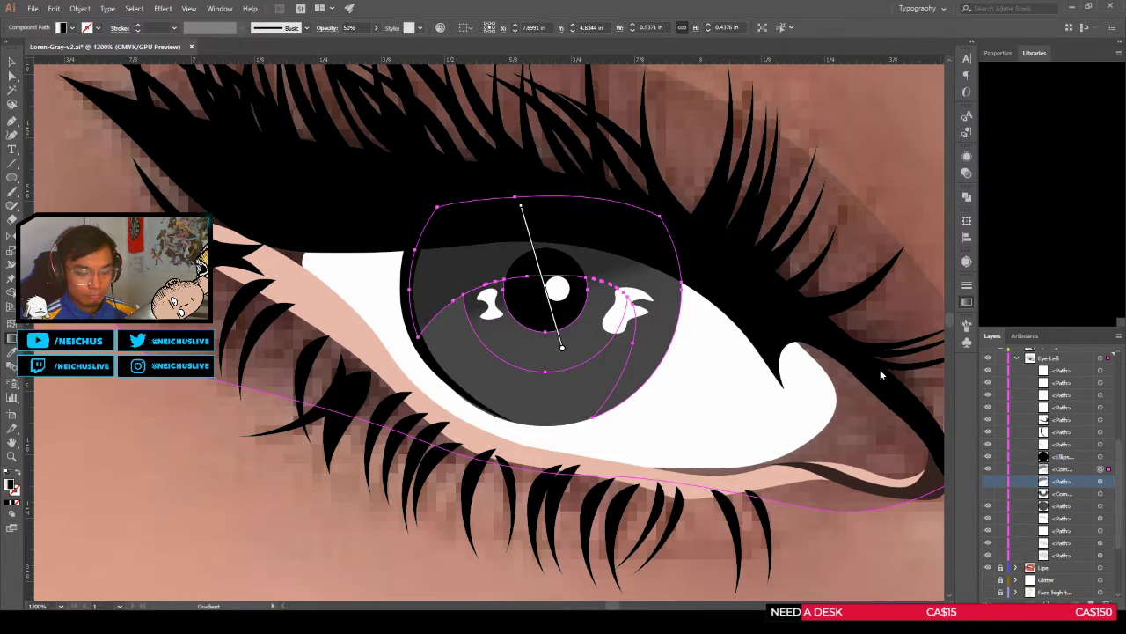
mouse_move(569, 353)
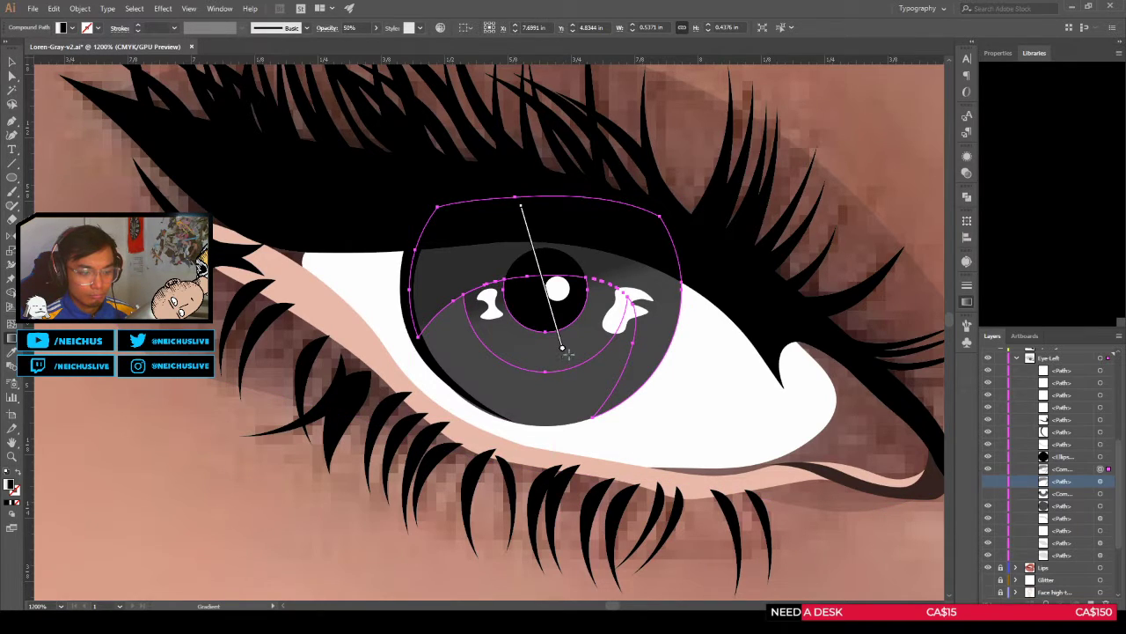
left_click_drag(518, 196, 543, 201)
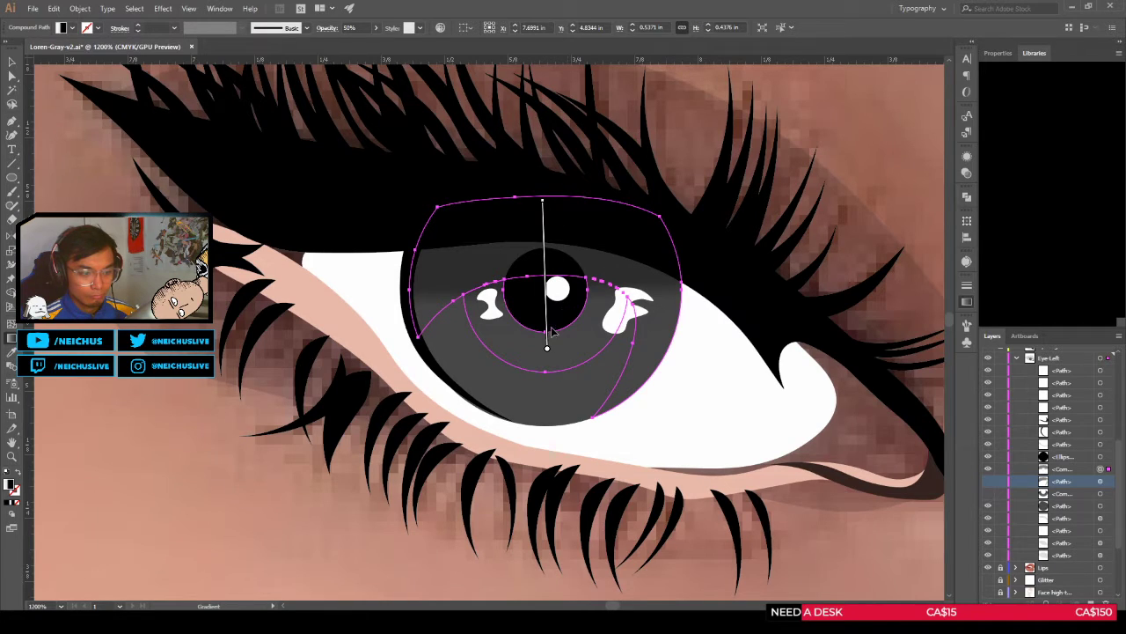
key("v")
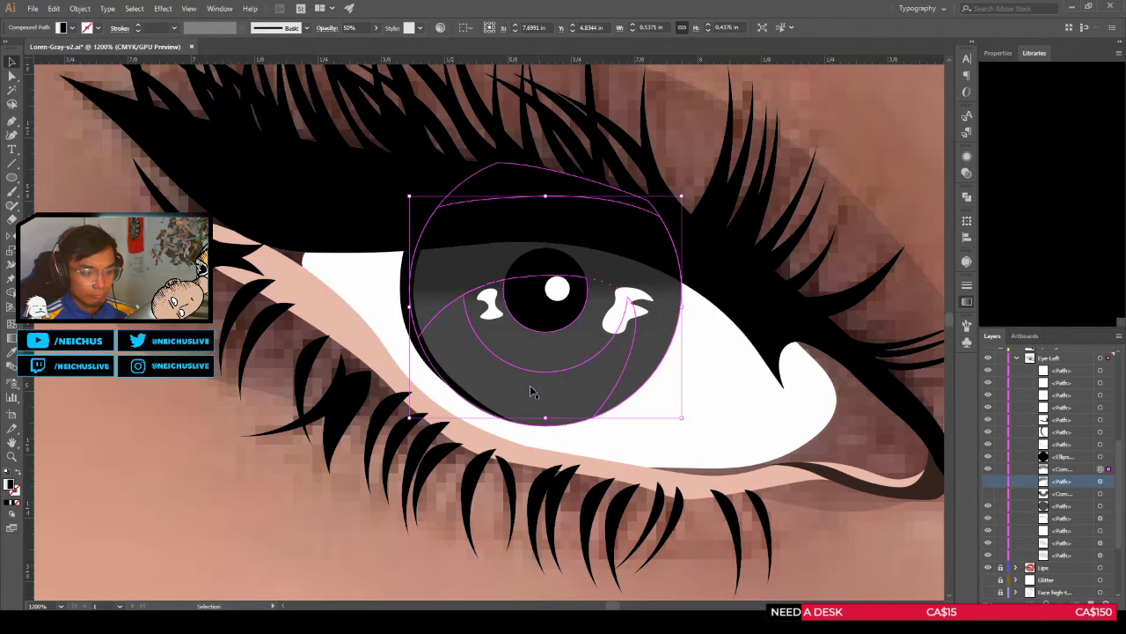
left_click(328, 511)
scroll(328, 511, "down", 1)
scroll(328, 510, "up", 1)
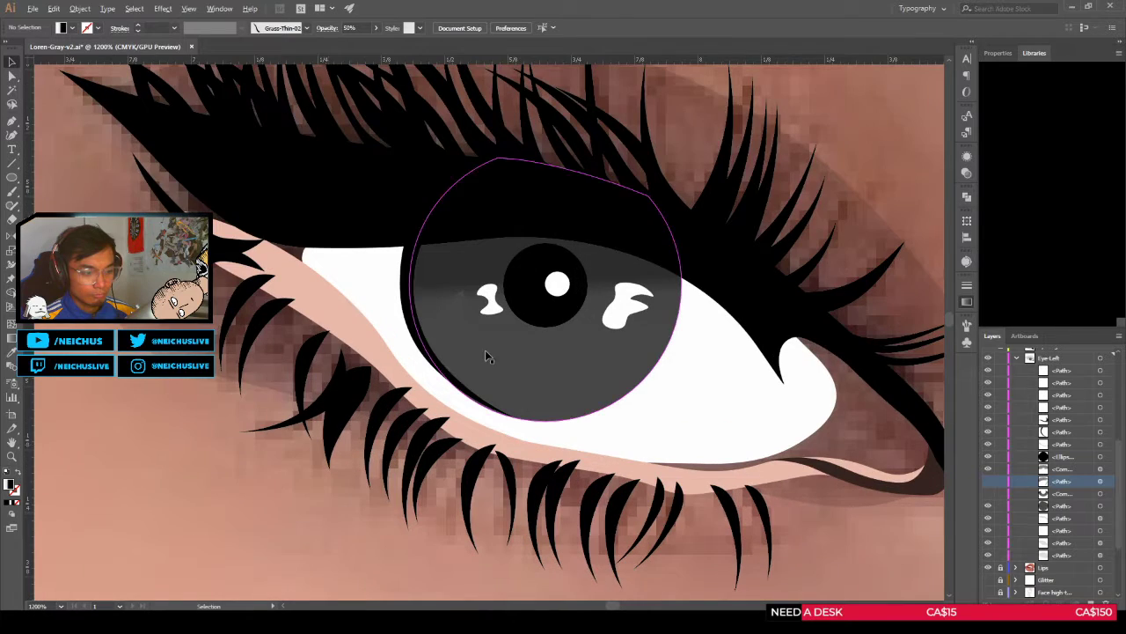
Step: Reselect the compound shape and shift its gradient upward so the fade ends at the pupil's lower edge, and deselect it
left_click(499, 345)
left_click(507, 339)
key("g")
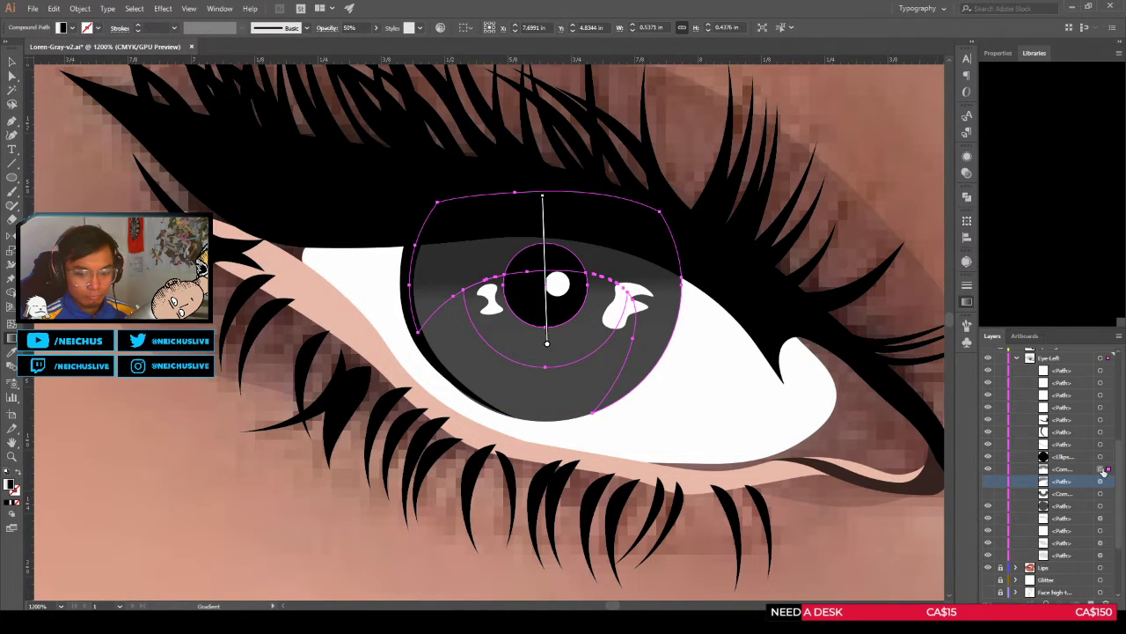
left_click(987, 469)
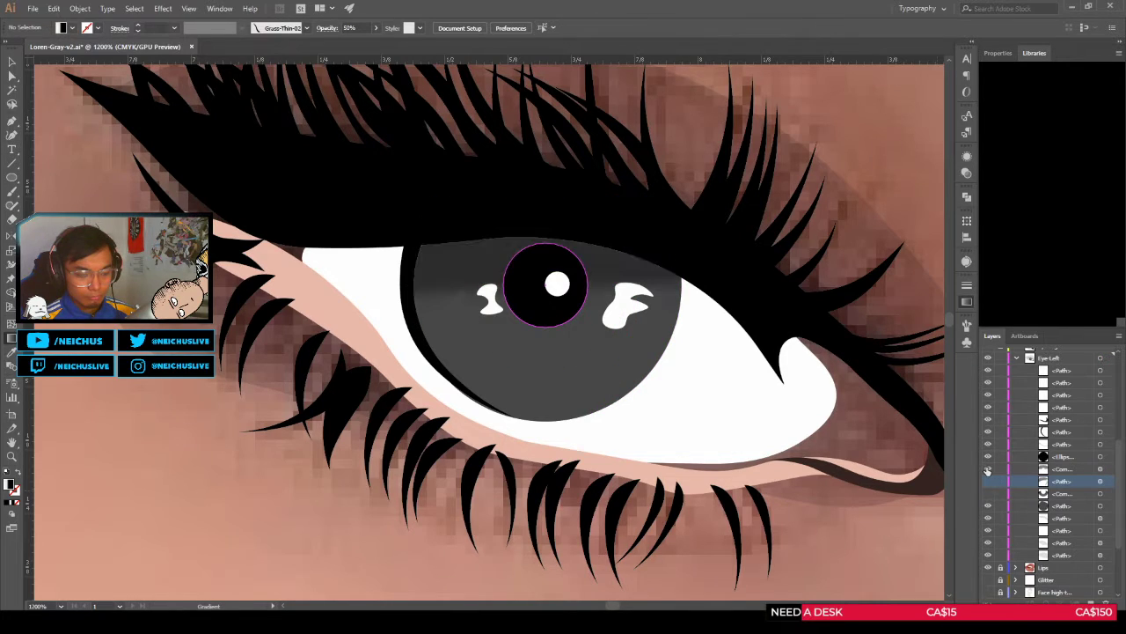
left_click(1100, 469)
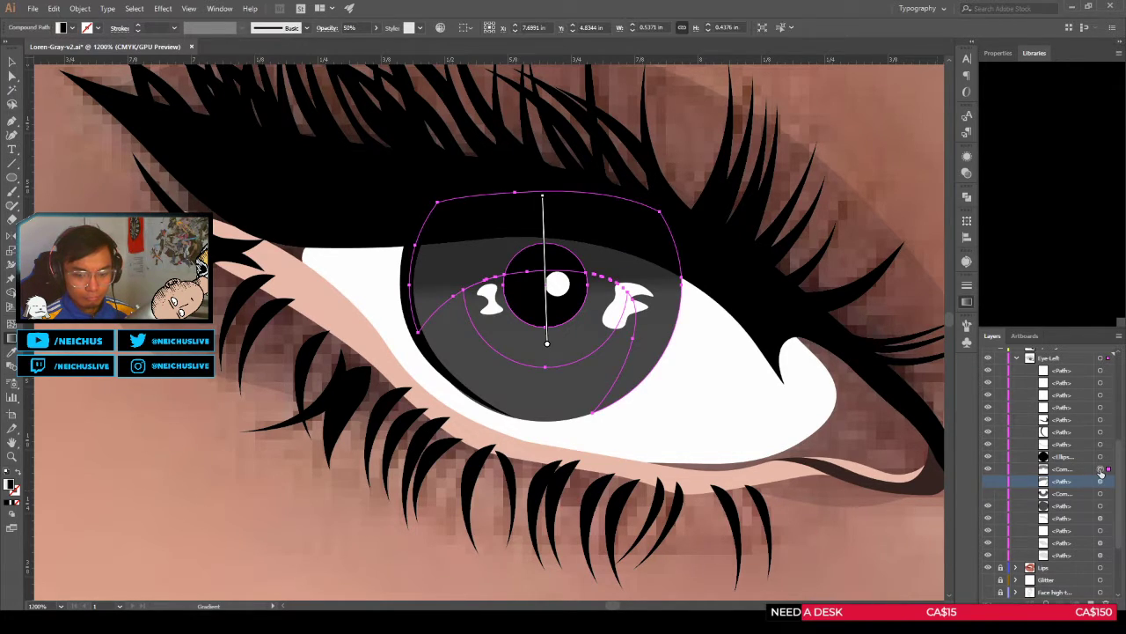
mouse_move(550, 345)
mouse_move(547, 350)
left_mouse_down()
mouse_move(547, 382)
mouse_move(546, 330)
left_mouse_up()
key("v")
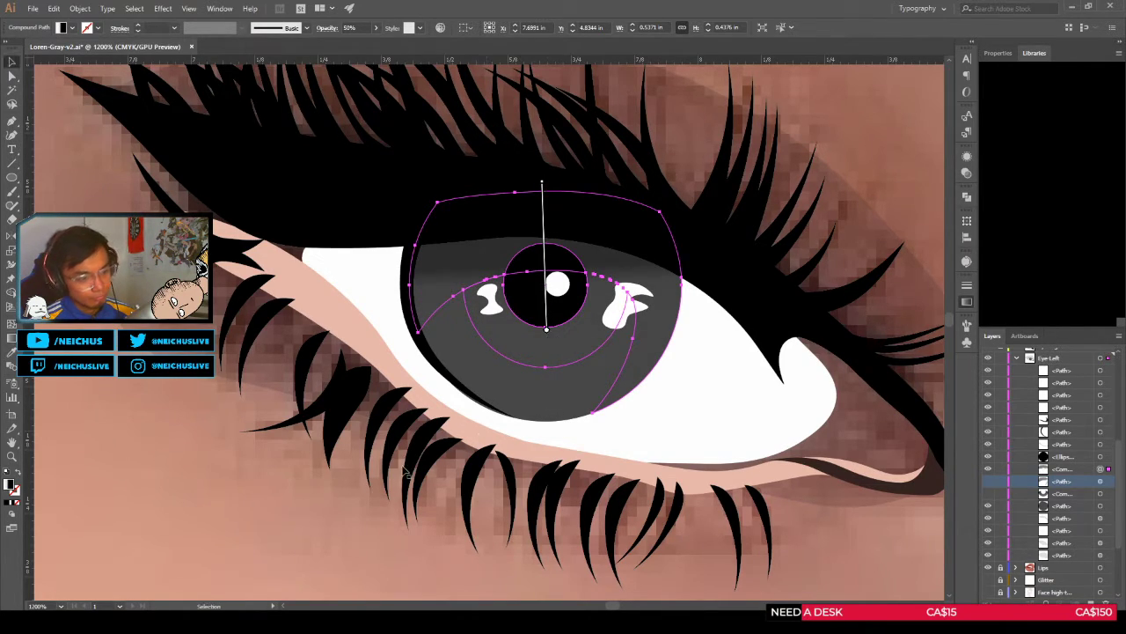
left_click(391, 463)
scroll(391, 464, "down", 2)
left_click(341, 513)
Step: Show the original lid shadow path again beneath the compound shape and review the left eye at portrait scale
scroll(341, 514, "down", 4)
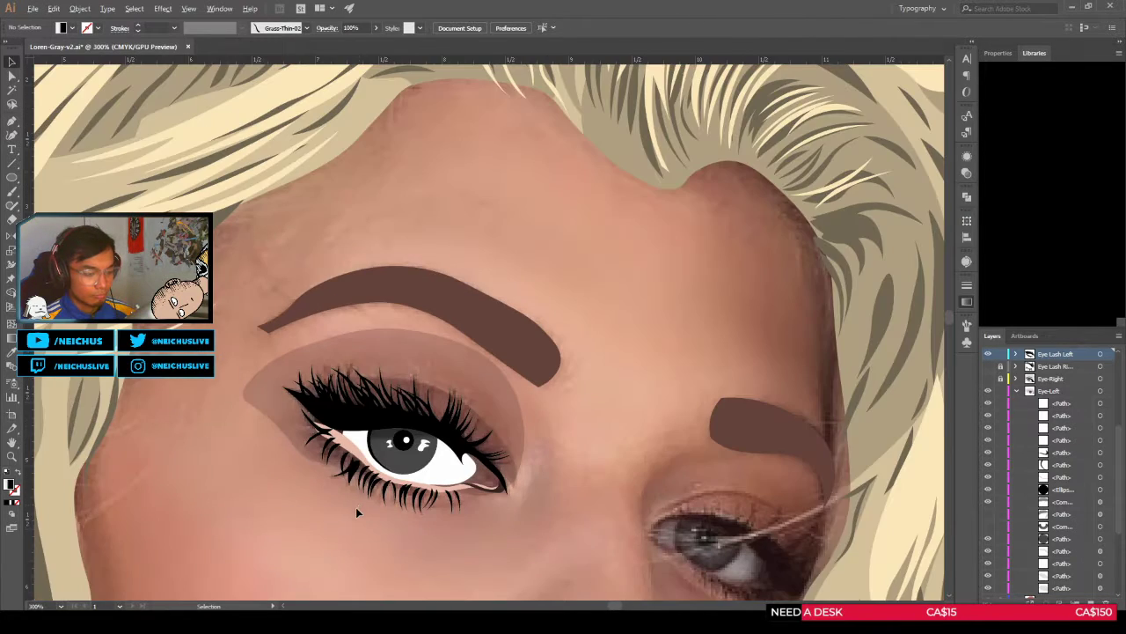
scroll(347, 503, "up", 4)
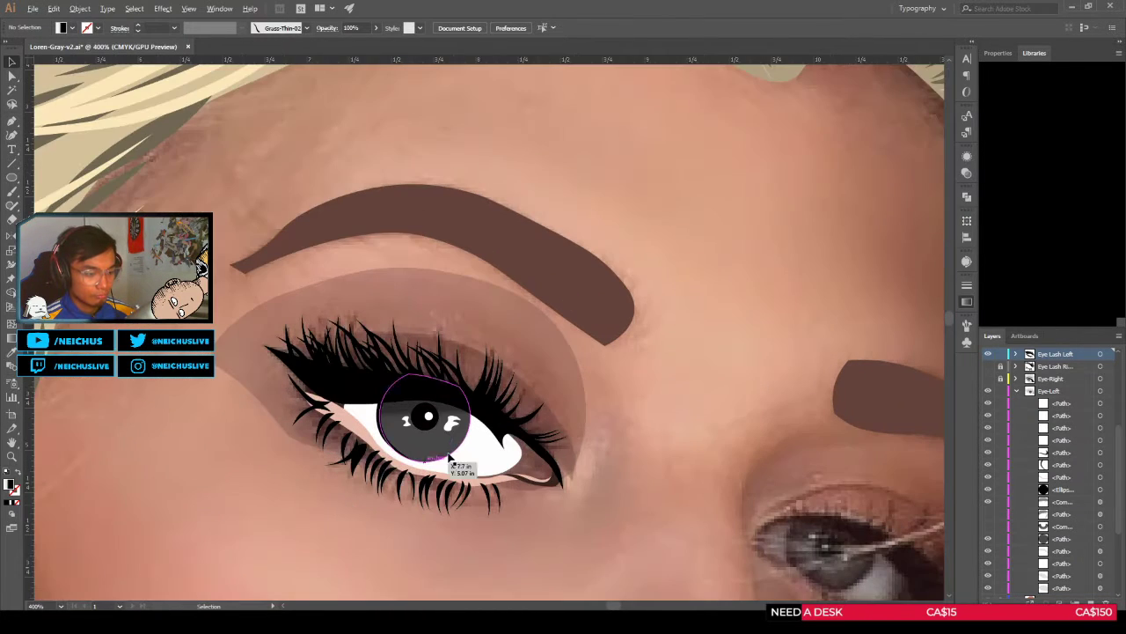
left_click(987, 528)
left_click(988, 515)
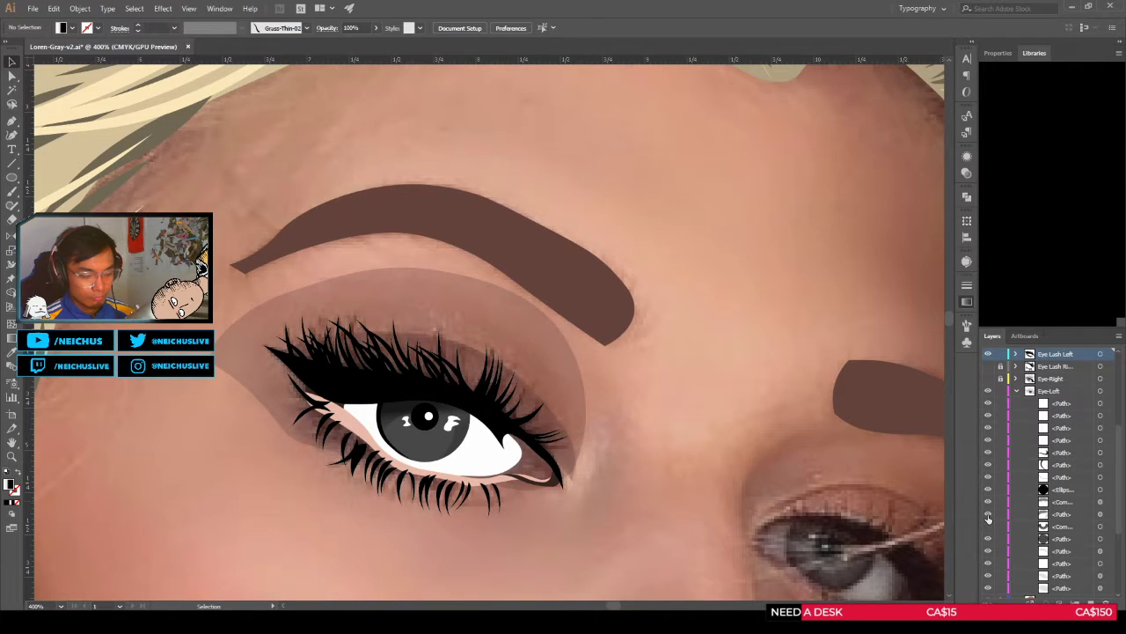
scroll(732, 490, "down", 5)
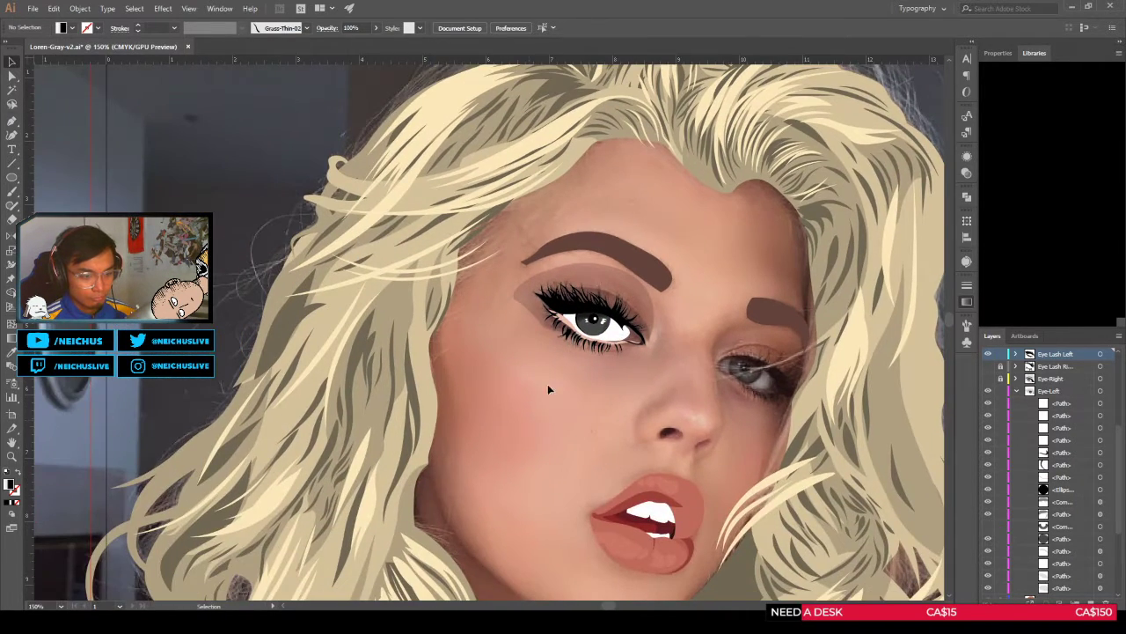
scroll(548, 388, "up", 3)
scroll(559, 376, "down", 4)
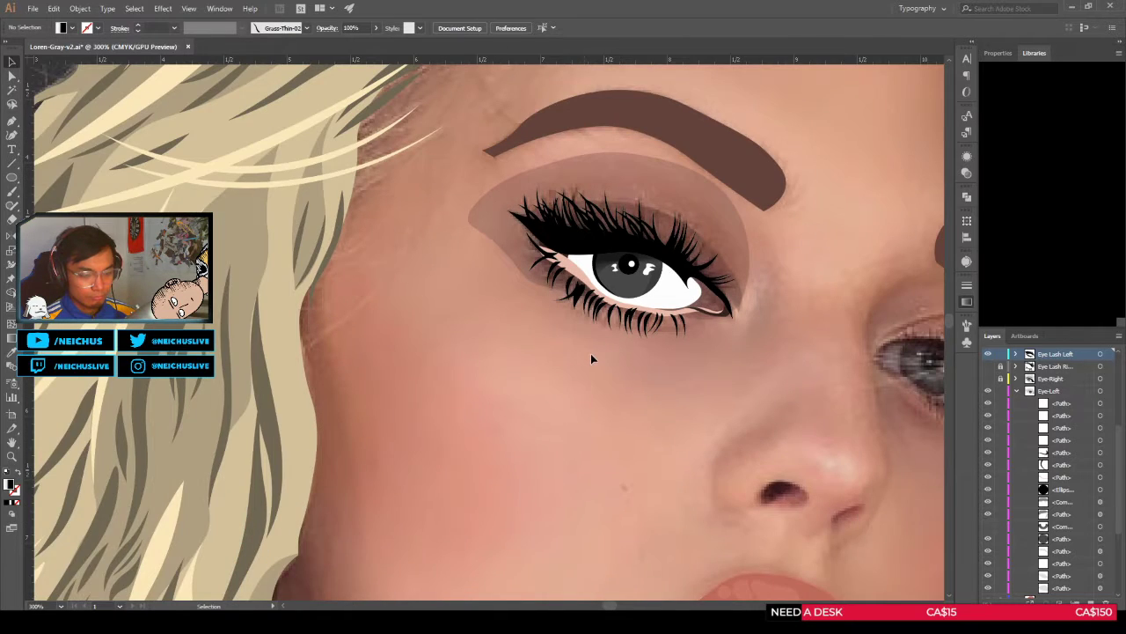
scroll(548, 412, "up", 2)
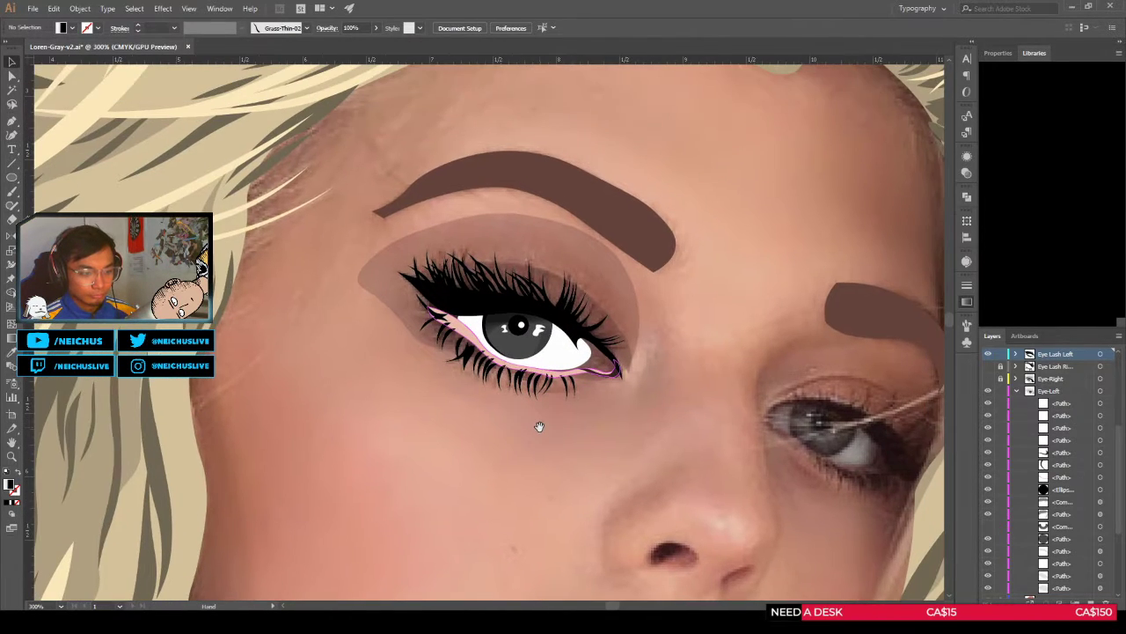
scroll(587, 363, "up", 1)
scroll(573, 356, "up", 2)
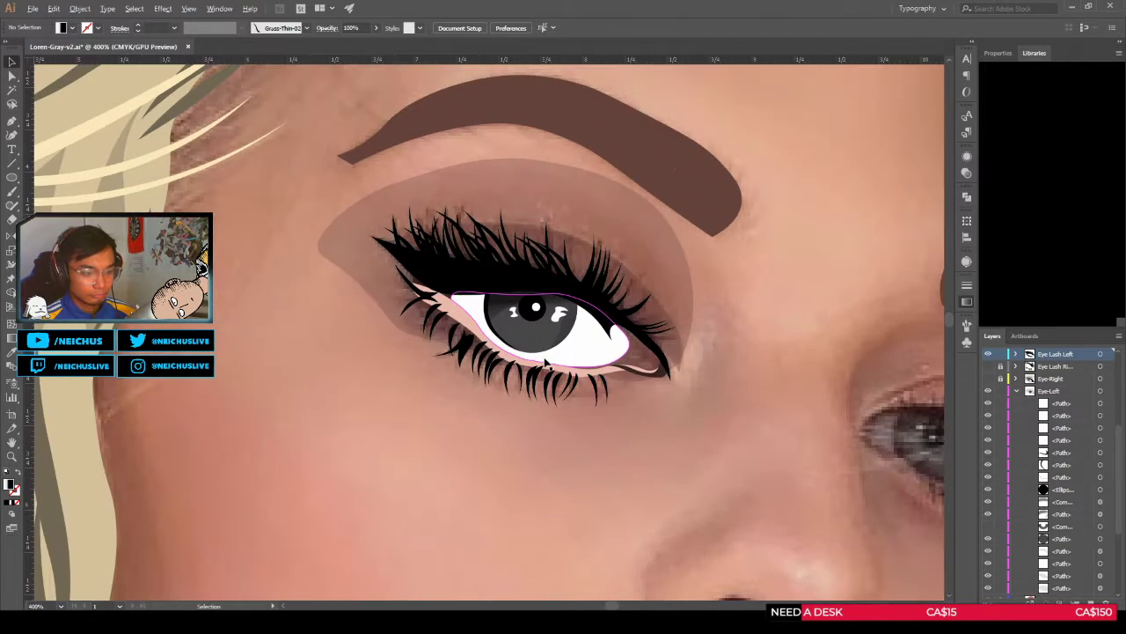
Step: Inspect the compound shape over the iris close up, deselect it, and toggle the original inner ring's visibility to compare the shading
left_click(521, 330)
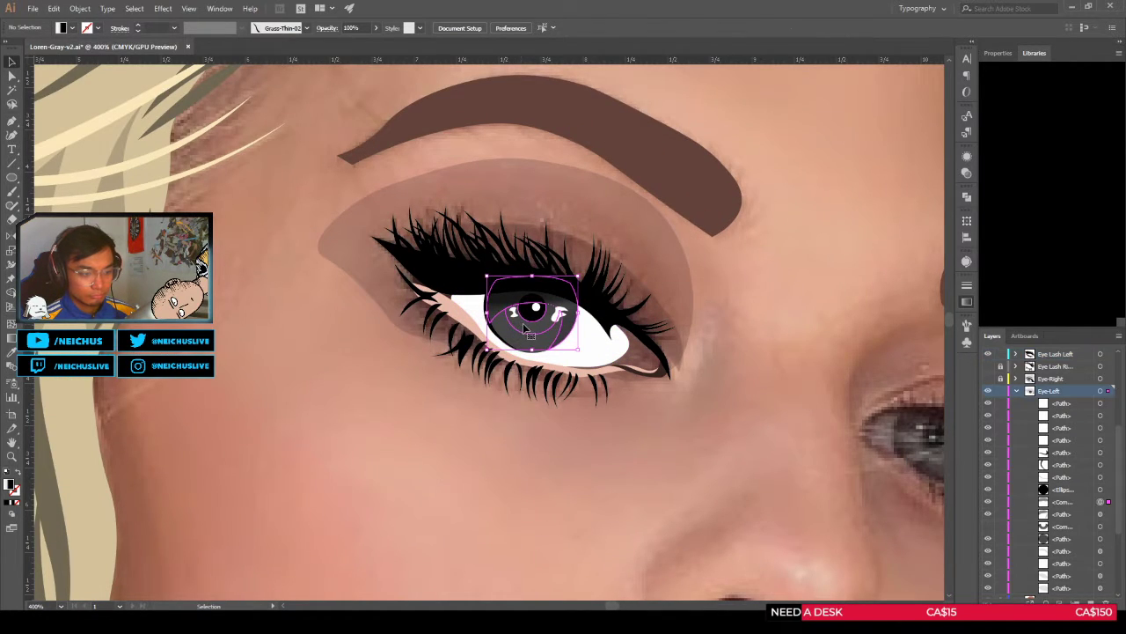
scroll(520, 329, "up", 1)
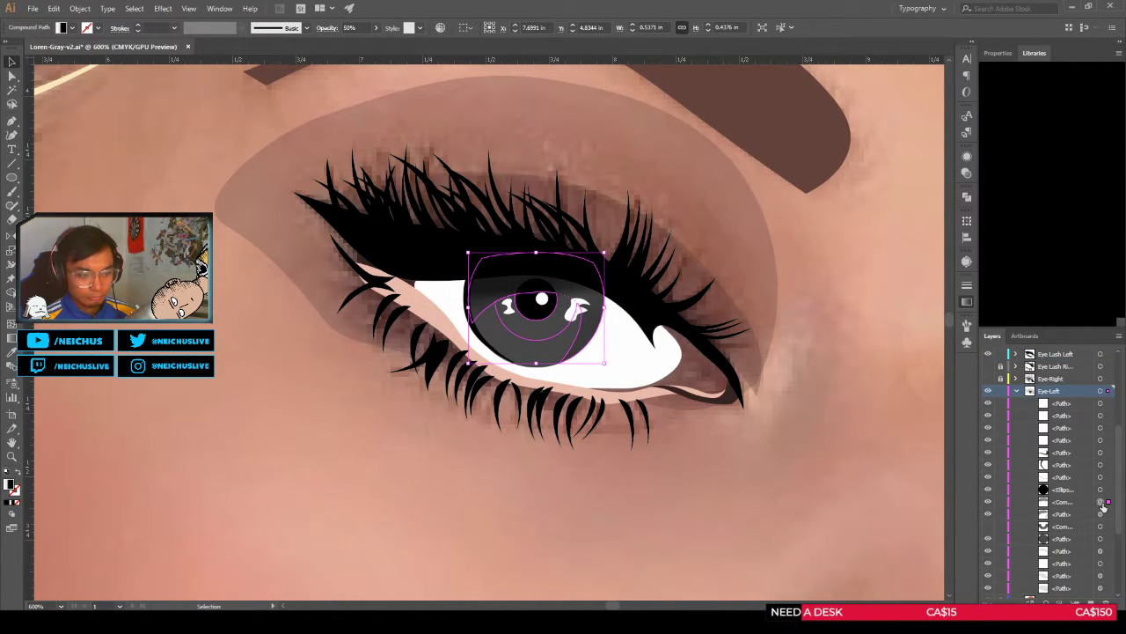
scroll(518, 297, "up", 5)
scroll(399, 292, "up", 1)
scroll(478, 334, "down", 6)
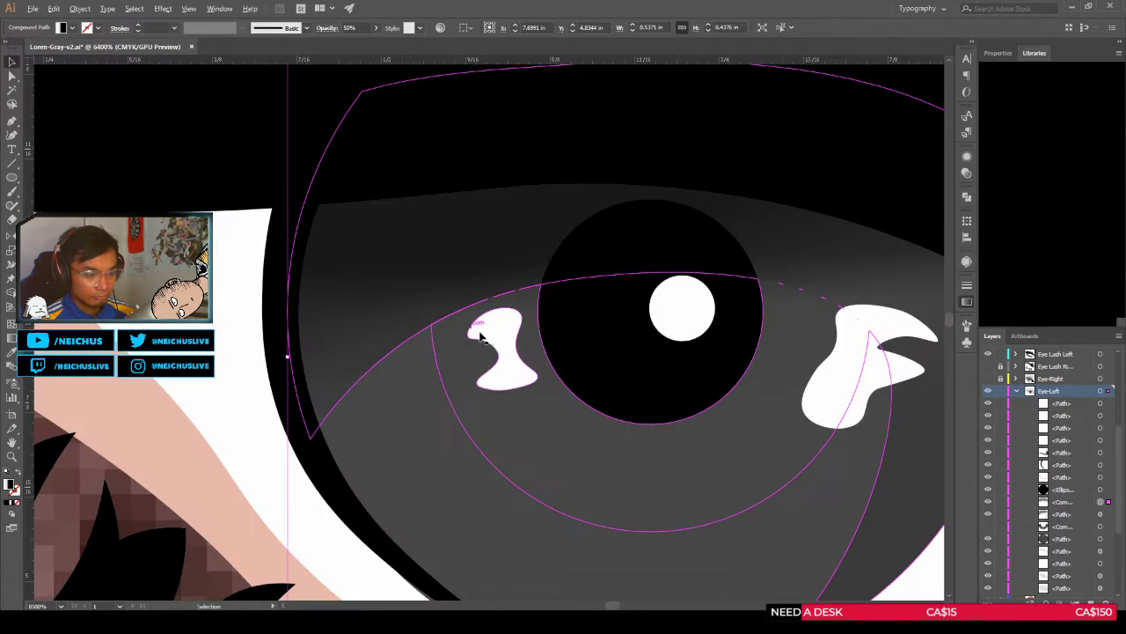
key("a")
left_click(408, 422)
key("space")
left_click_drag(408, 422, 435, 413)
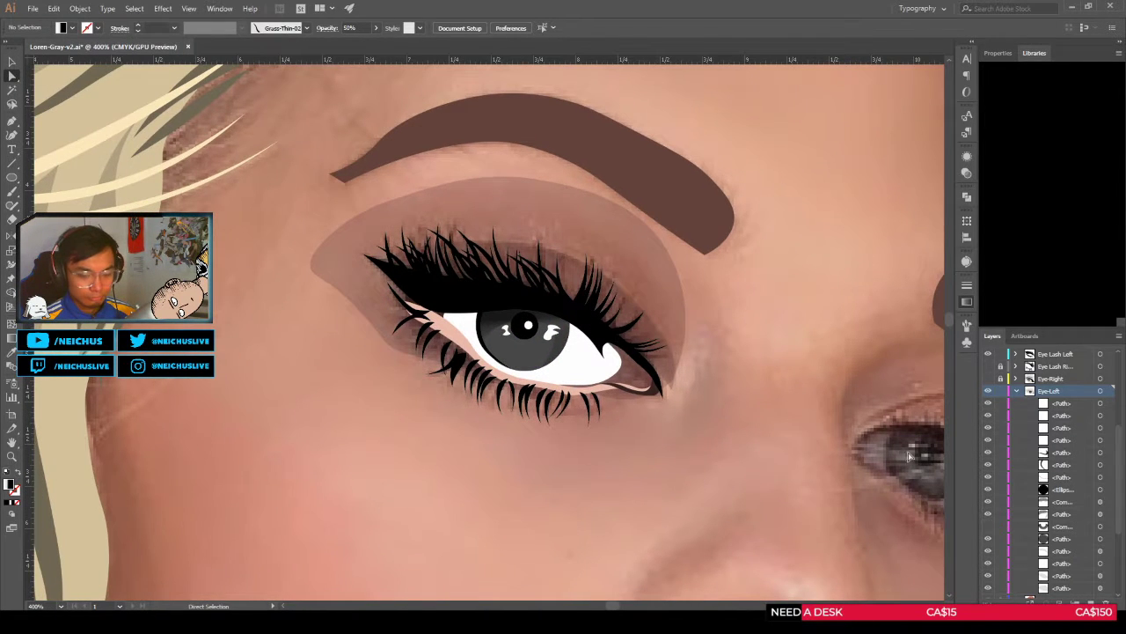
left_click(989, 527)
left_click(988, 527)
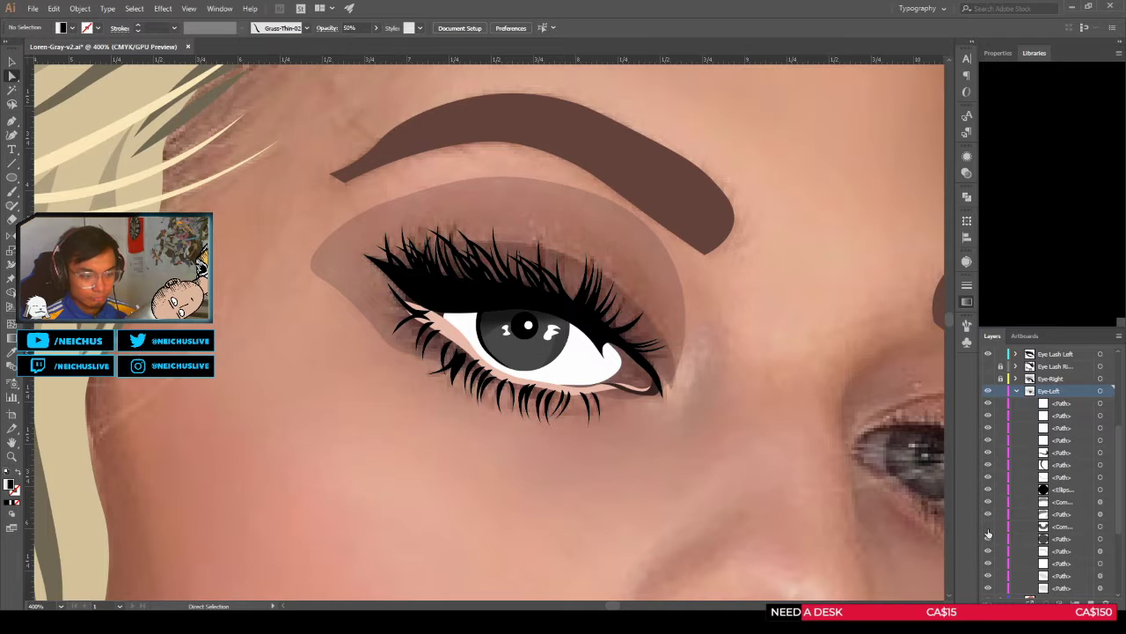
Step: Replace the inner ring's gradient with a flat, lighter grey based on the iris colour, and deselect it
left_click(989, 527)
left_click(988, 528)
left_click(988, 527)
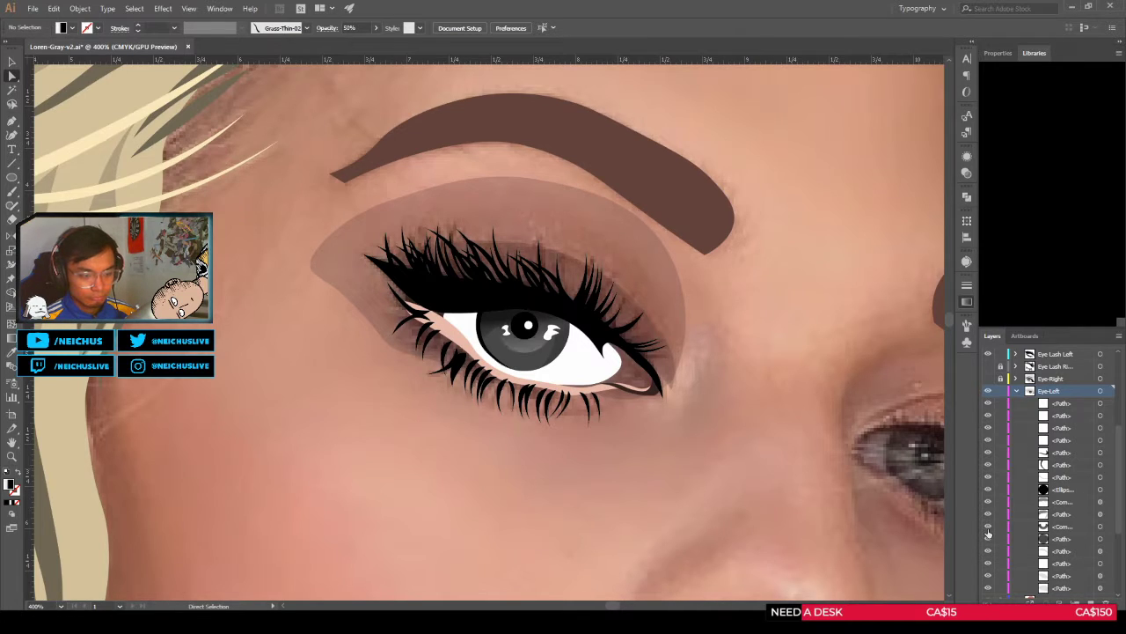
left_click(1101, 527)
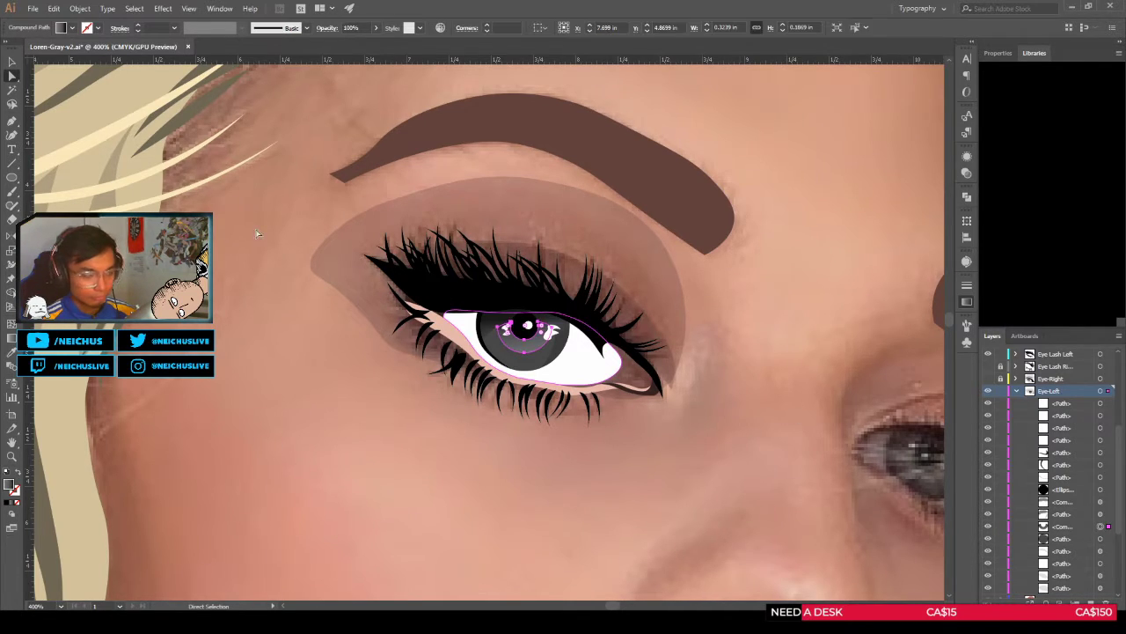
key("i")
left_click(517, 358)
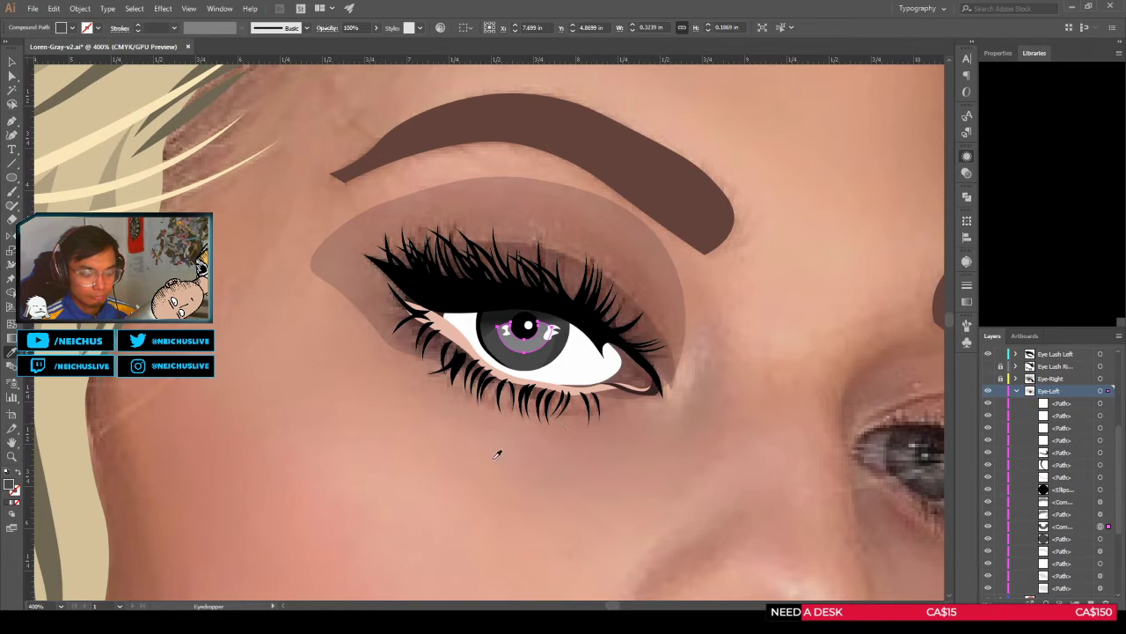
key("v")
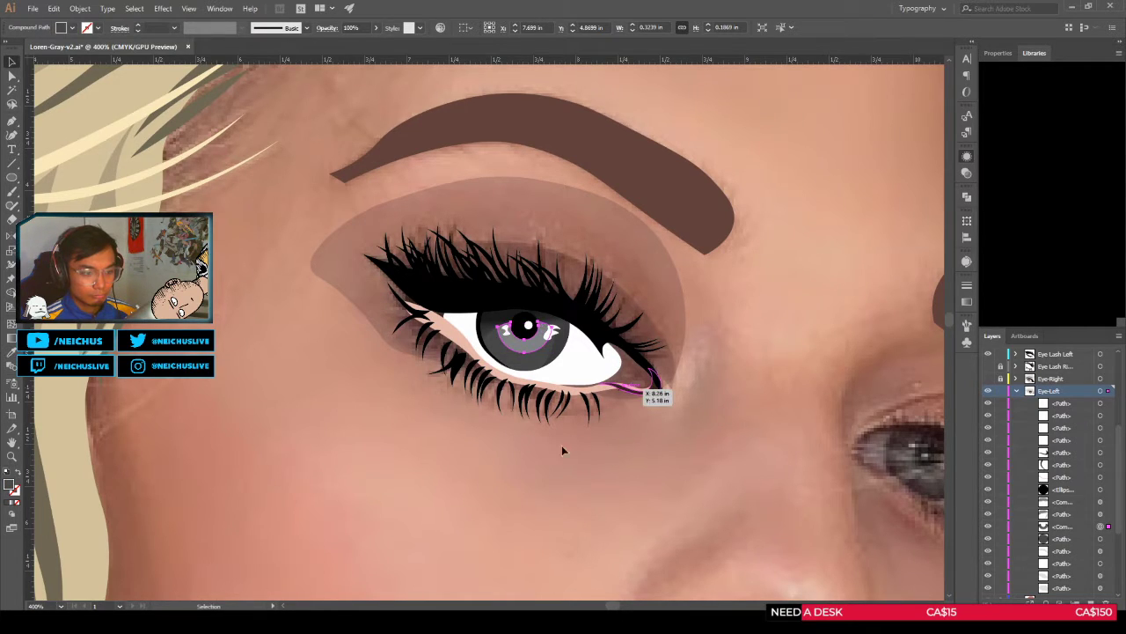
left_click(534, 459)
scroll(534, 460, "down", 2)
scroll(533, 459, "up", 2)
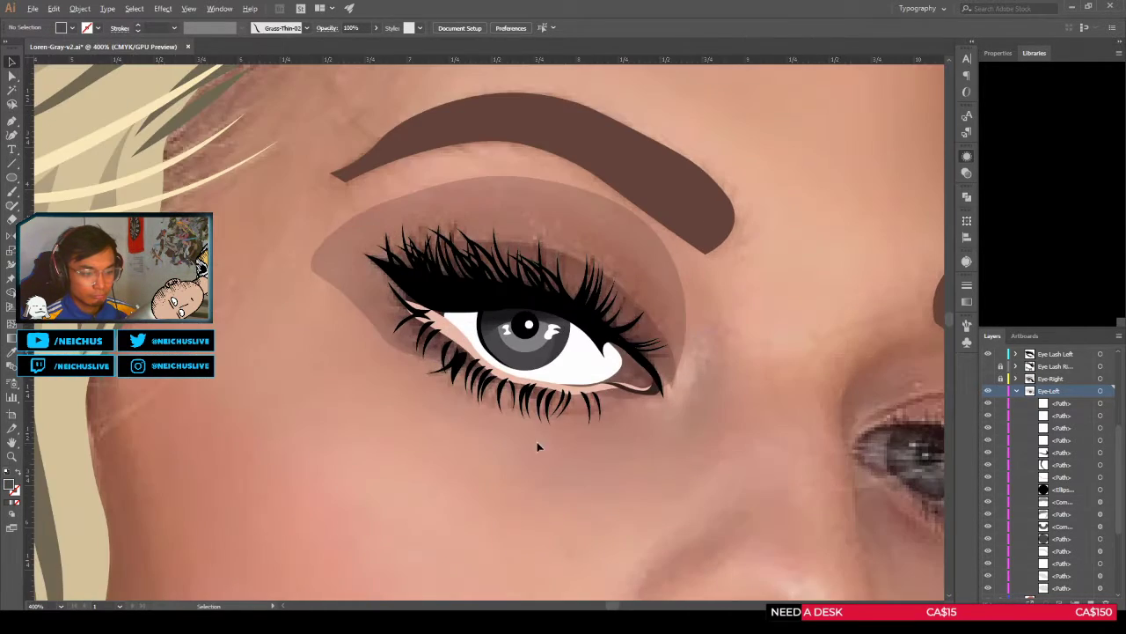
Step: Reselect the inner ring, lower its opacity to 30%, deselect it, and review the left eye at portrait scale
left_click(527, 348)
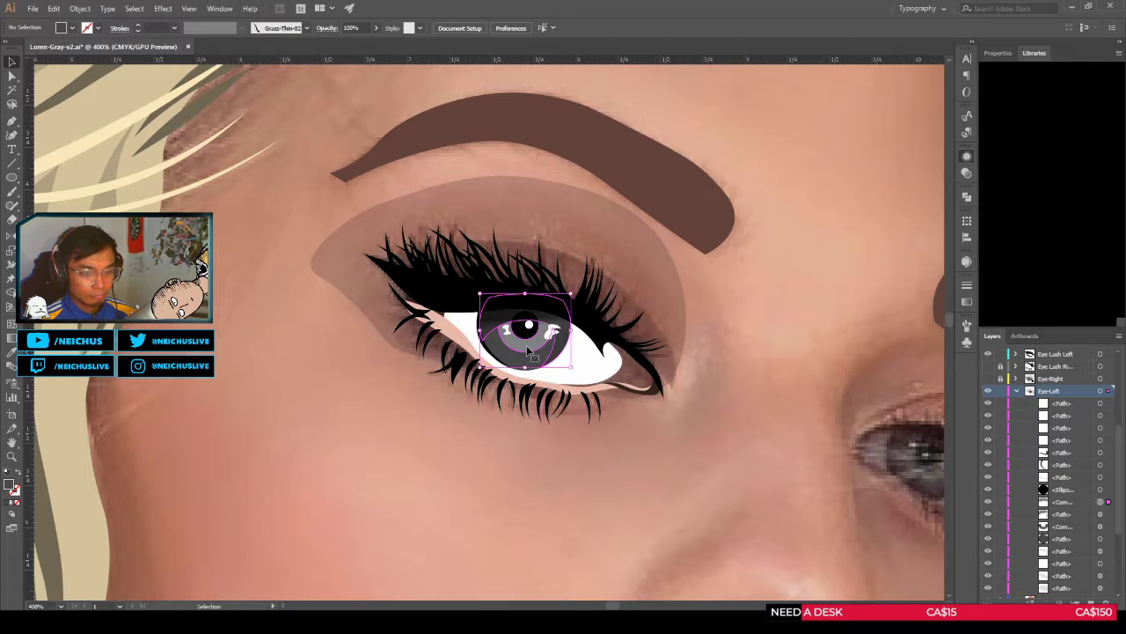
left_click(1100, 526)
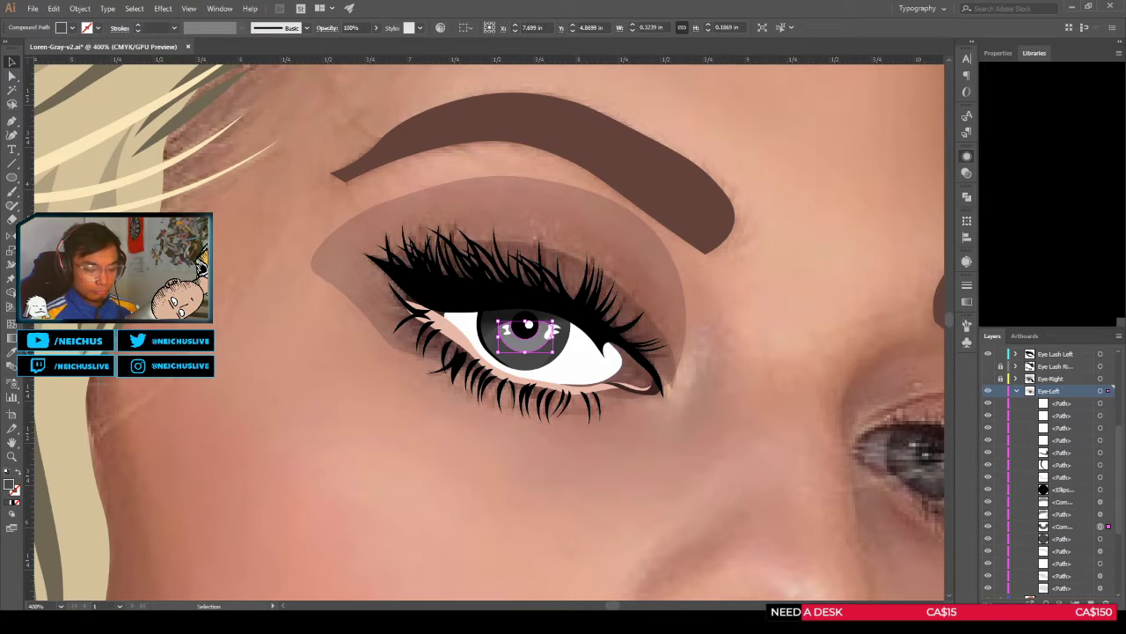
left_click(527, 478)
scroll(521, 472, "down", 2)
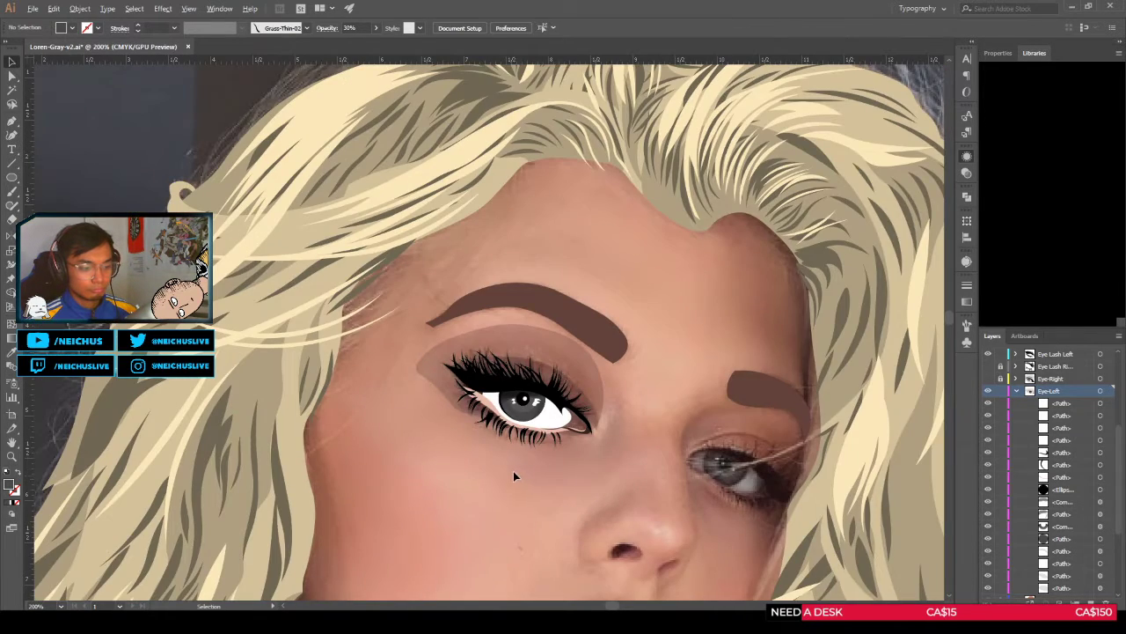
scroll(515, 476, "down", 1)
scroll(526, 407, "up", 3)
scroll(527, 408, "down", 2)
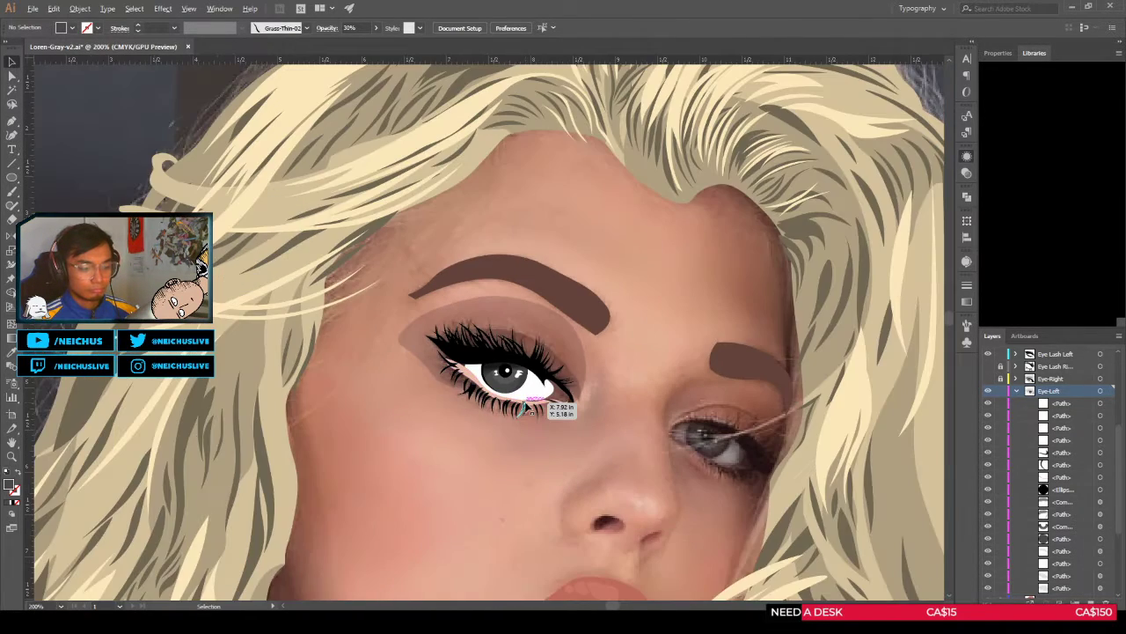
scroll(526, 408, "up", 1)
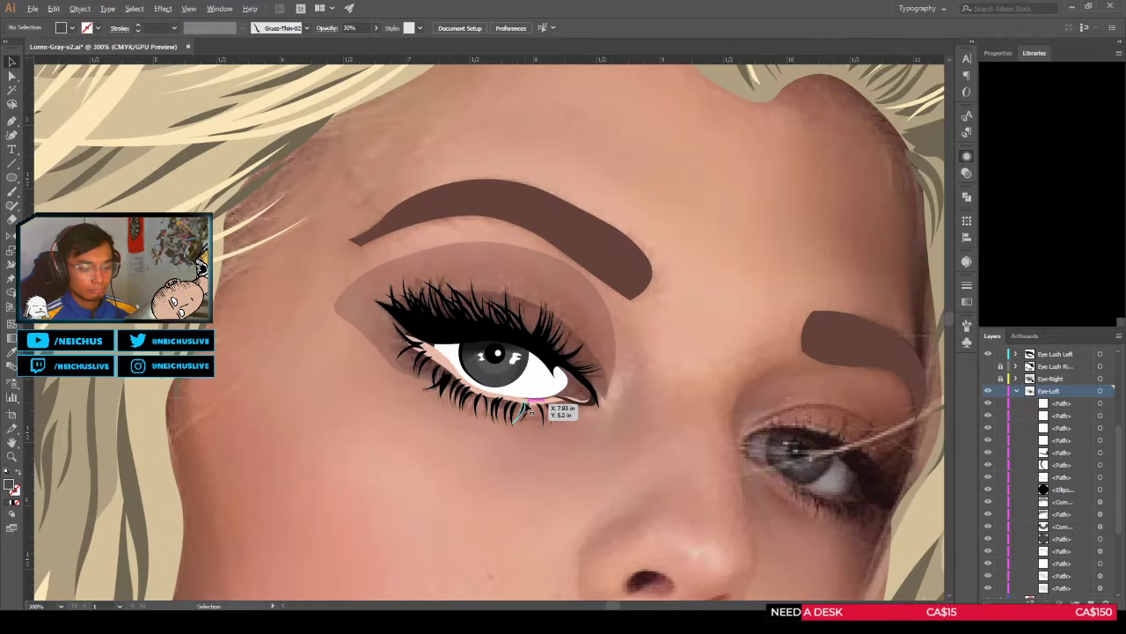
Step: Toggle the visibility of the Eye-Left layer and the inner ring to compare the vector eye with the photo
left_click(989, 390)
left_click(988, 391)
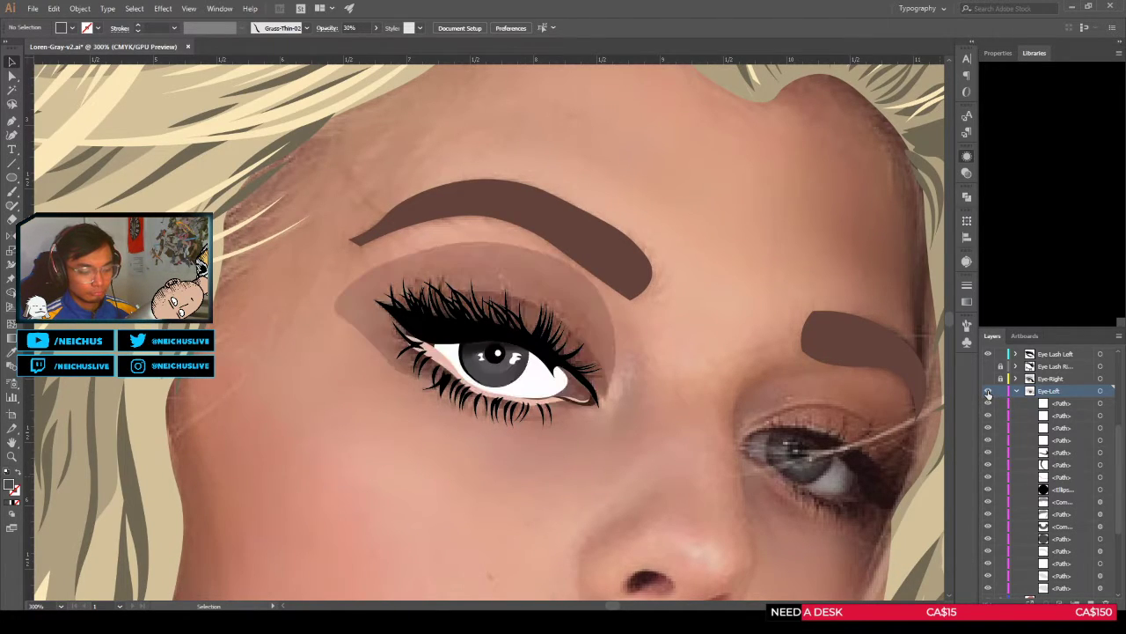
left_click(988, 527)
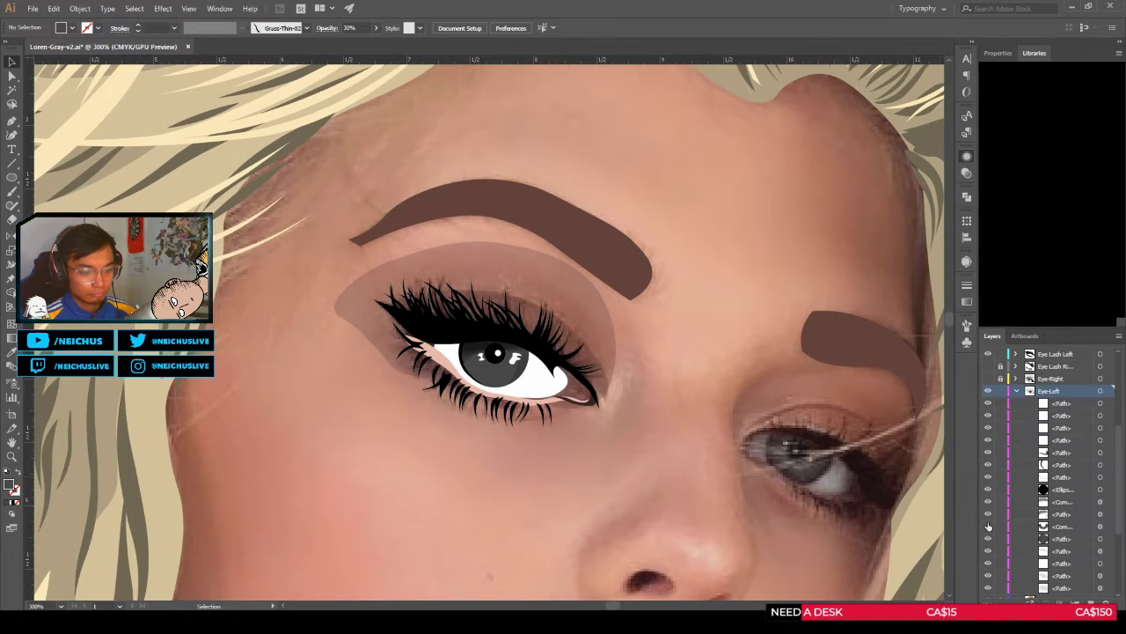
left_click(988, 391)
left_click(989, 391)
left_click(988, 391)
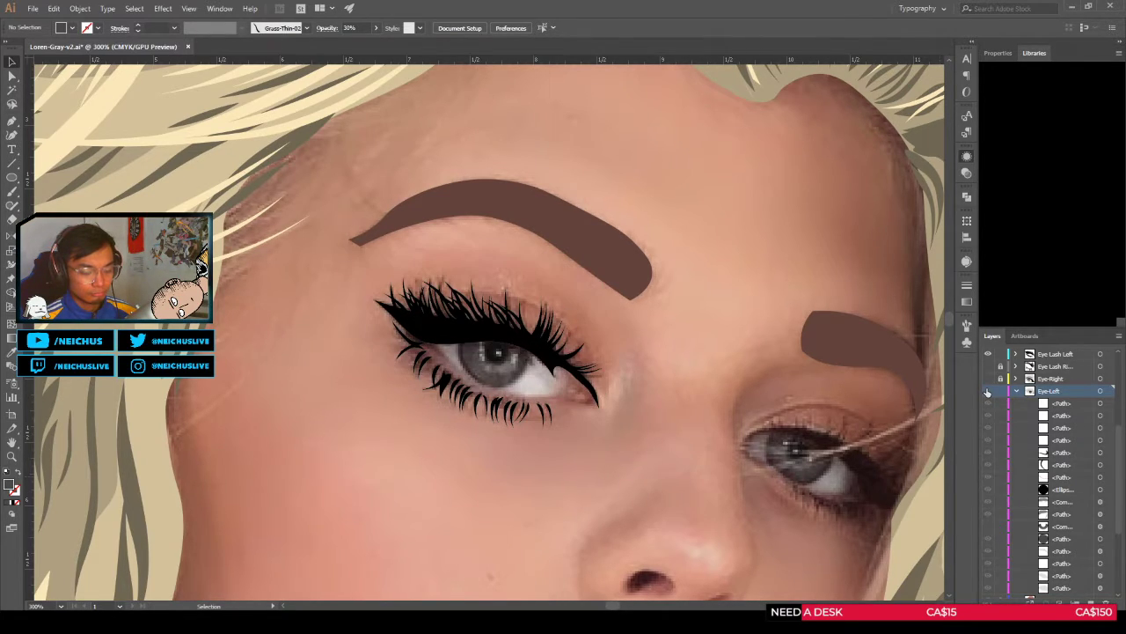
left_click(988, 391)
left_click(988, 391)
left_click(988, 391)
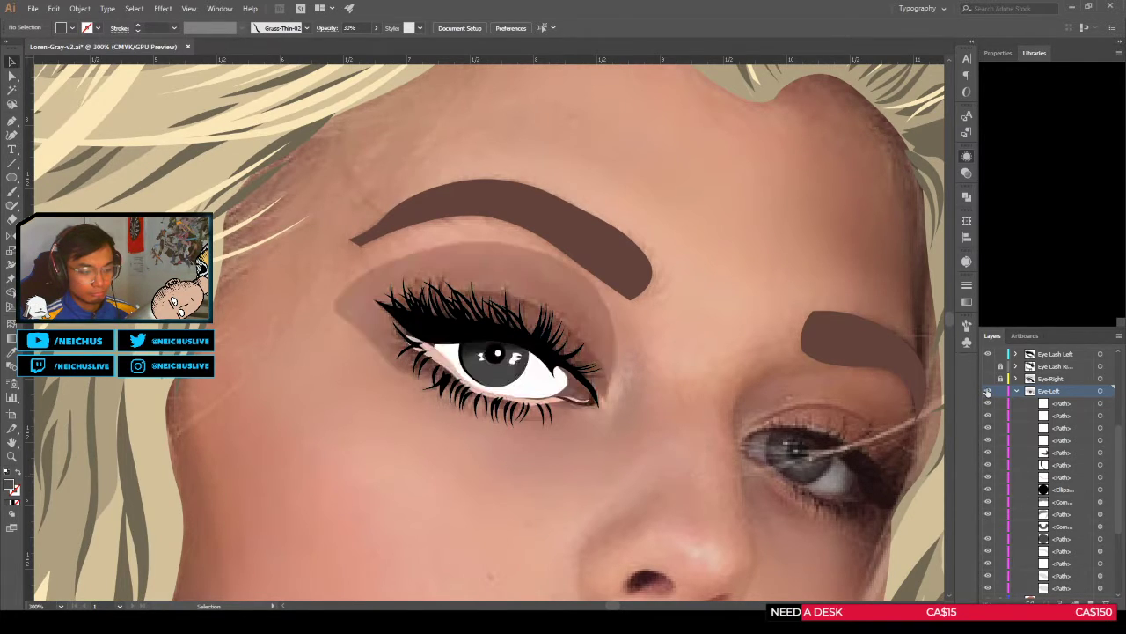
left_click(988, 391)
left_click(988, 391)
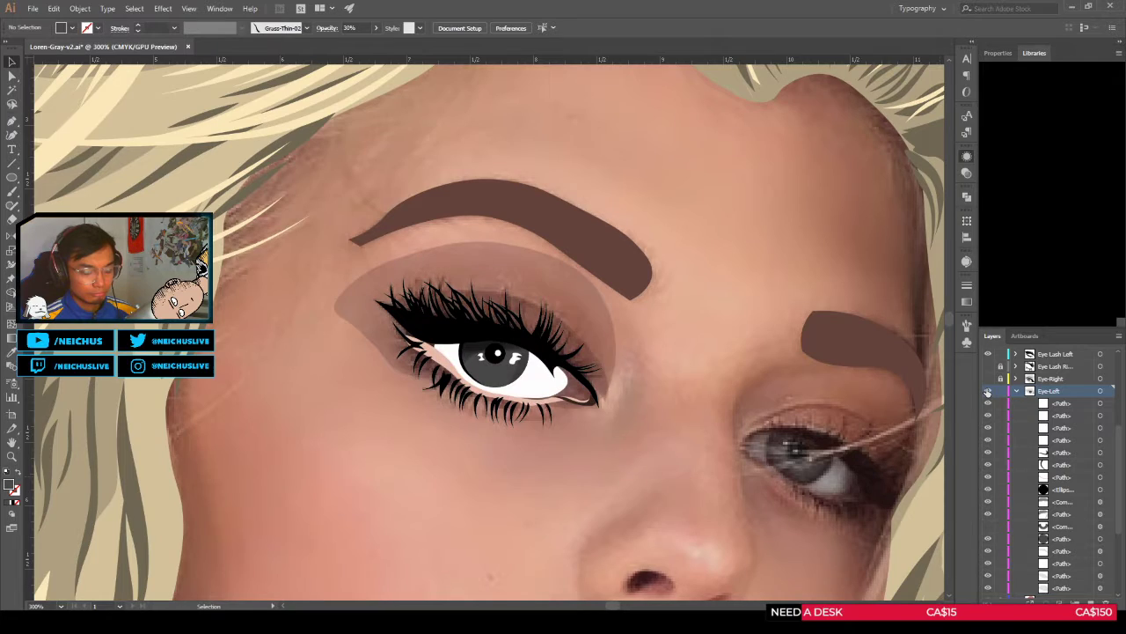
left_click(988, 391)
left_click(988, 391)
left_click(988, 391)
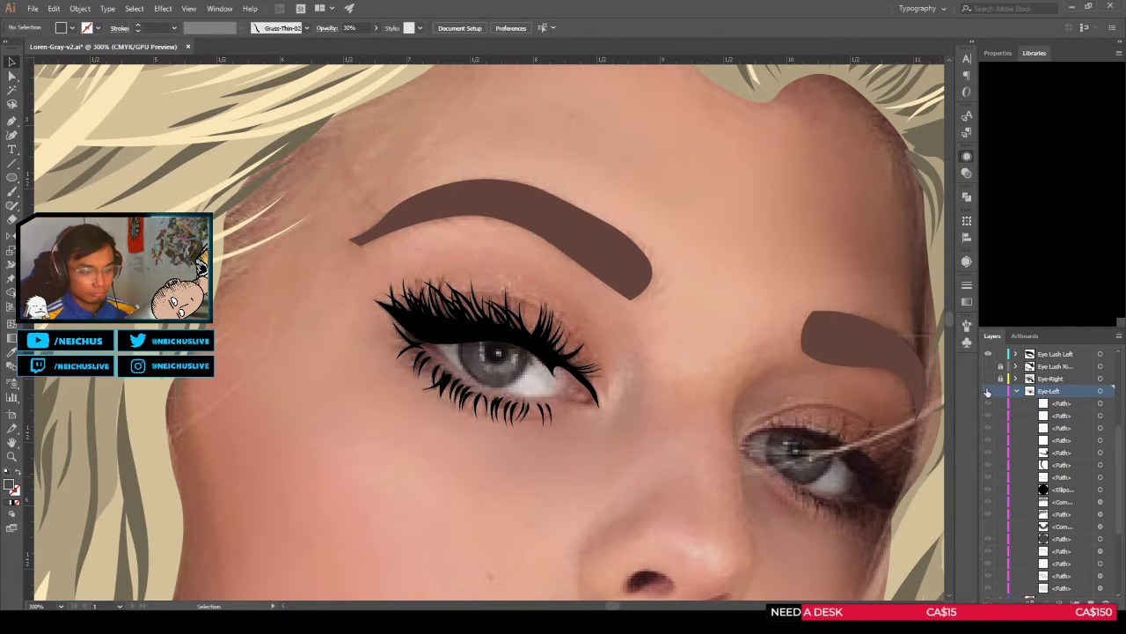
left_click(989, 391)
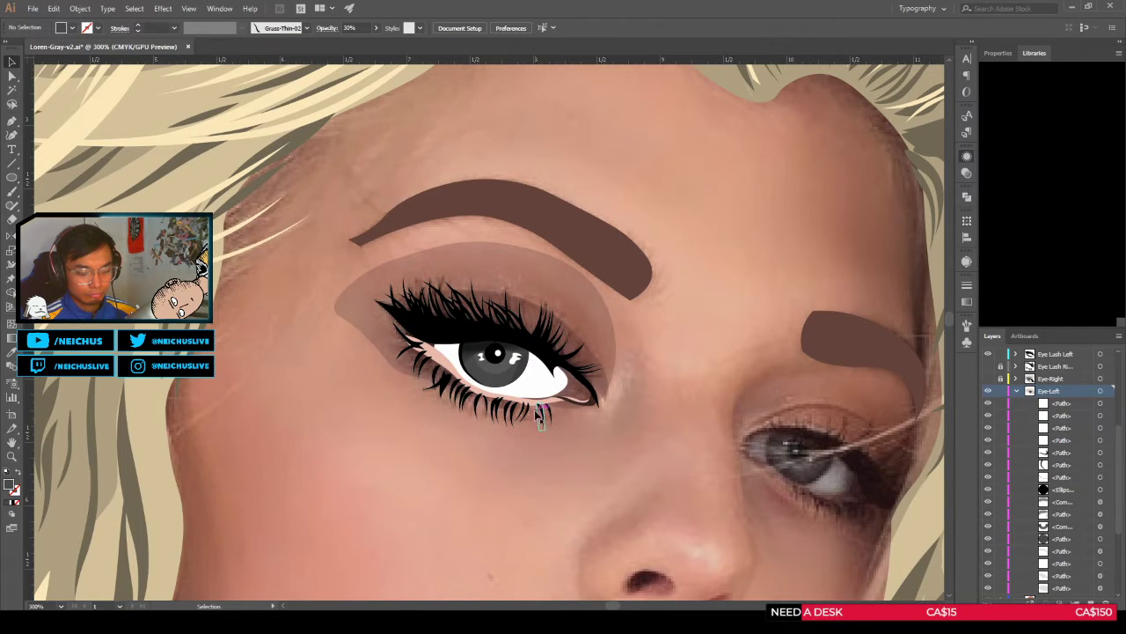
key("ctrl+plus")
key("ctrl+plus")
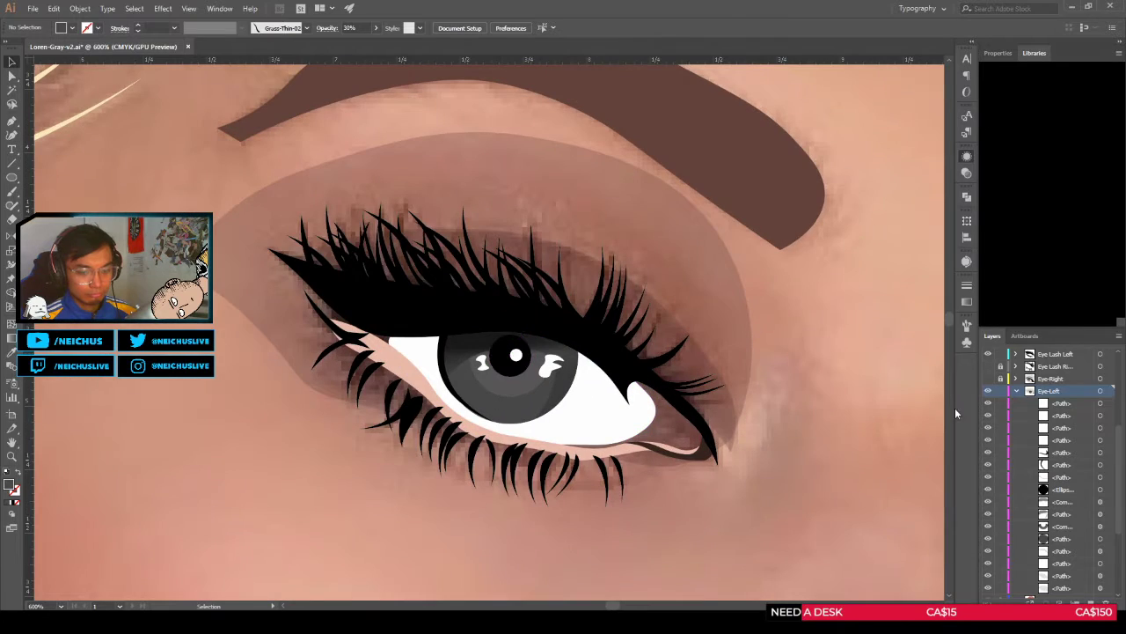
left_click(988, 391)
left_click(988, 391)
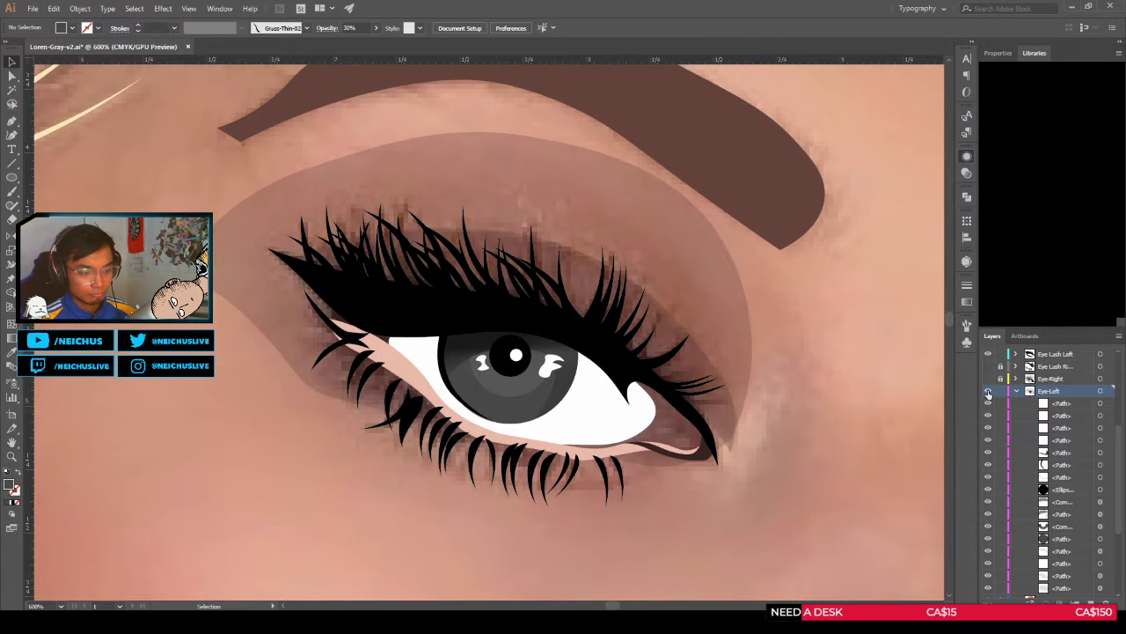
left_click(988, 391)
left_click(988, 391)
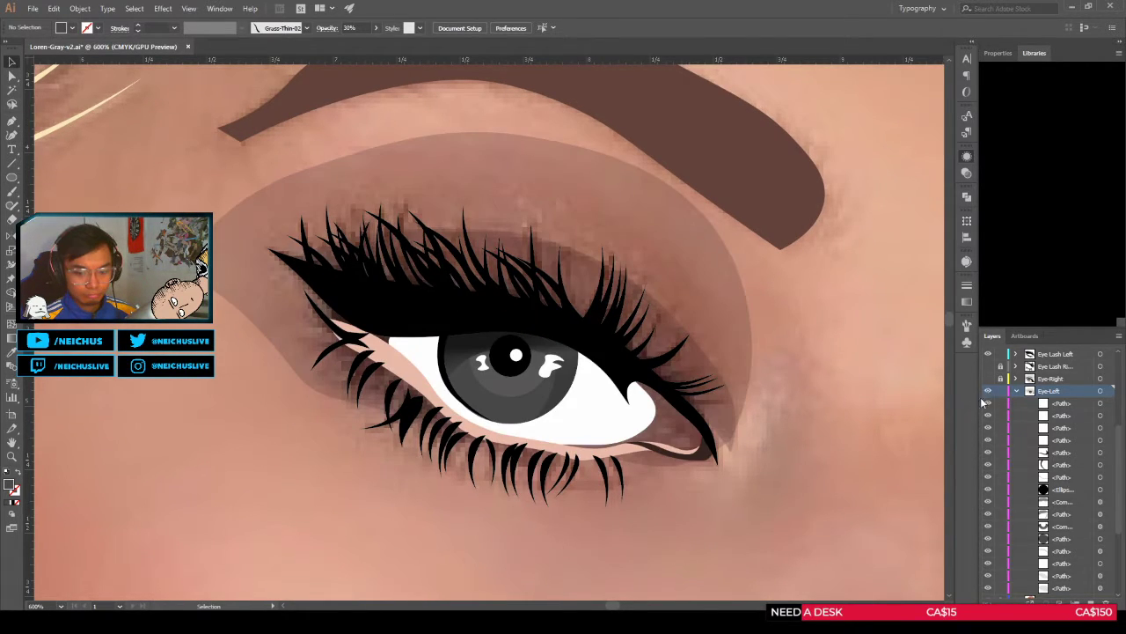
Step: Inspect the gradient on the lid shadow compound shape, deselect it, and review the eye from farther out
left_click(1100, 502)
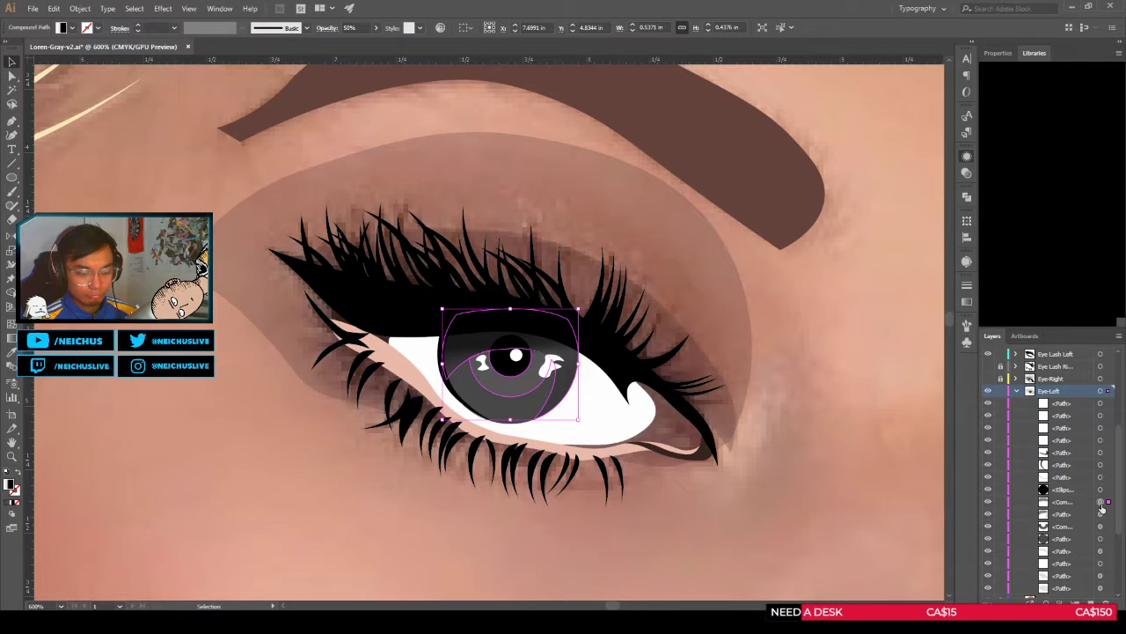
key("g")
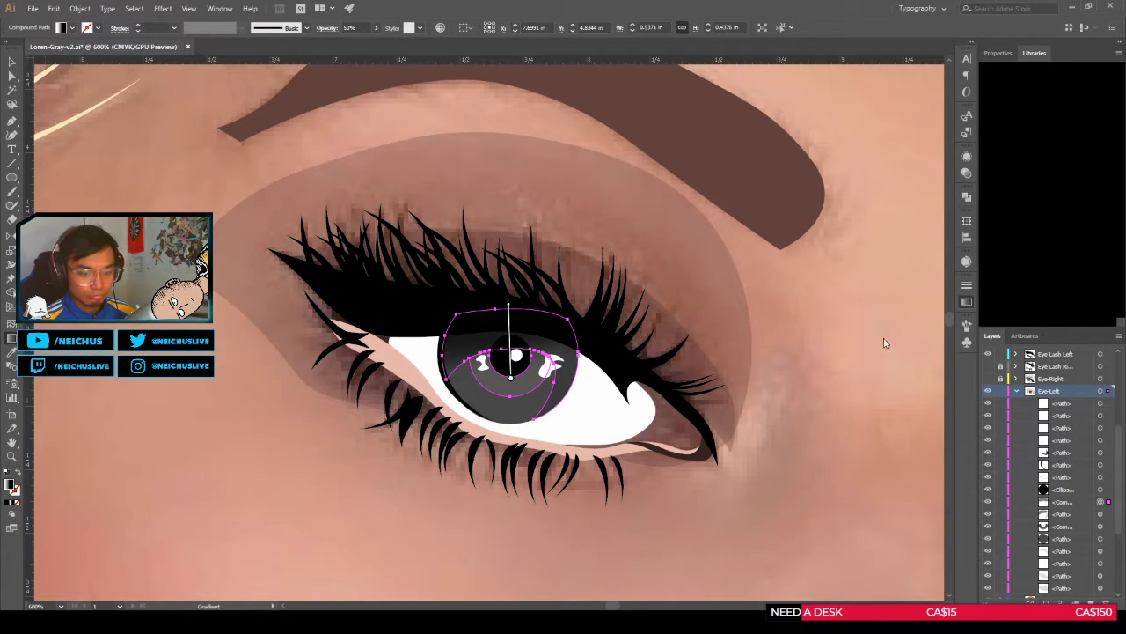
key("v")
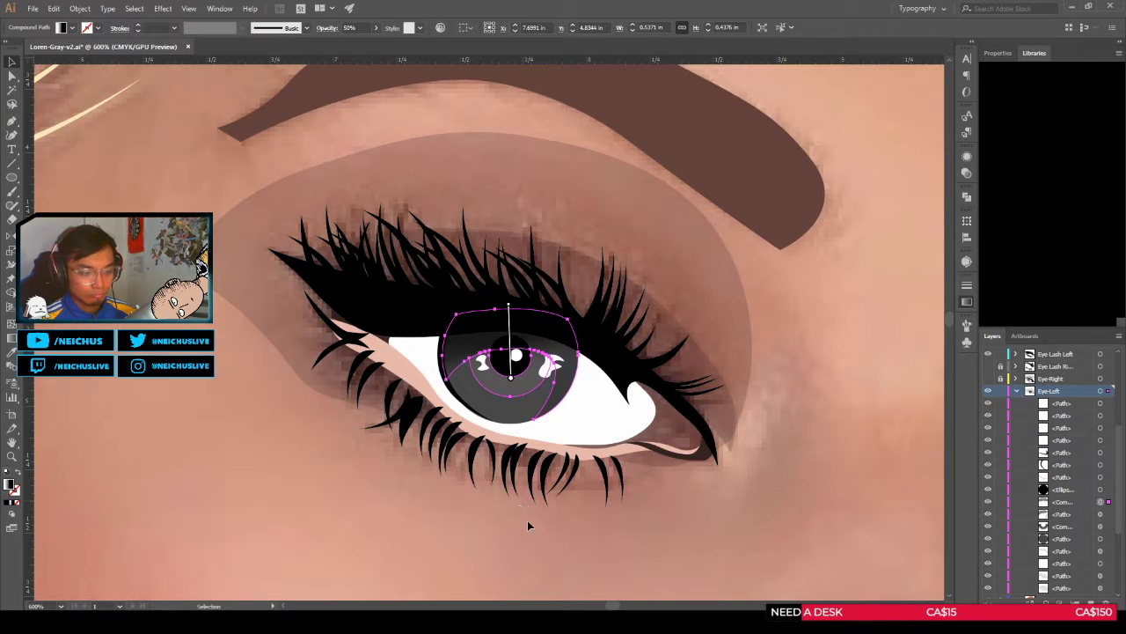
left_click(531, 522)
scroll(536, 524, "down", 1)
scroll(541, 514, "down", 2)
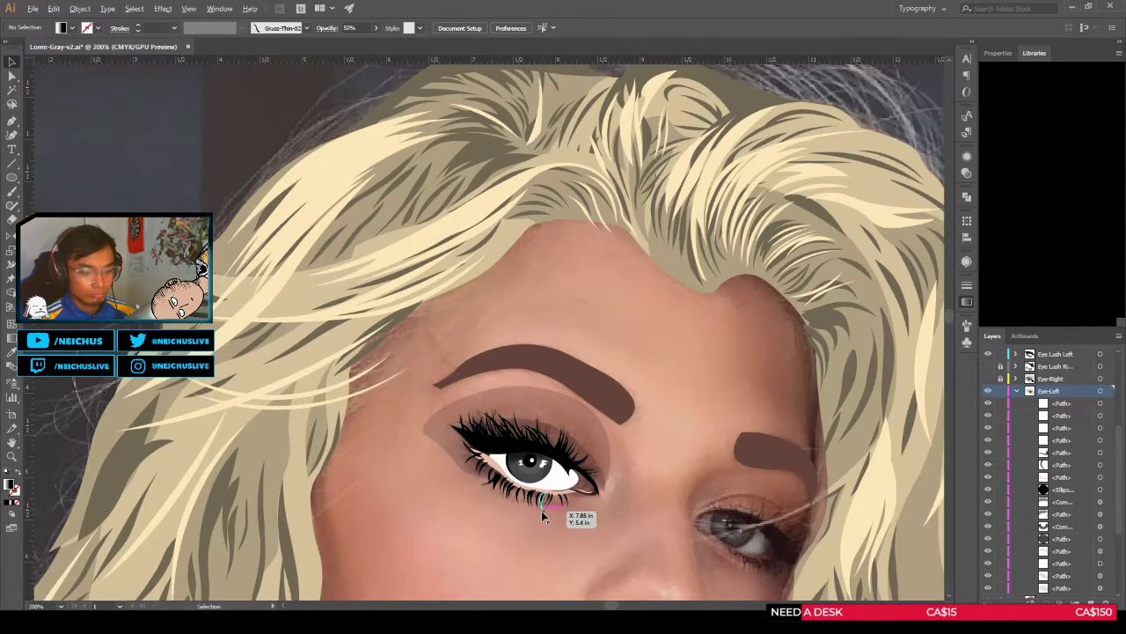
Step: Reselect the lid shadow compound shape and change its blending mode so its white end lightens the iris
scroll(541, 510, "up", 2)
left_click(533, 444)
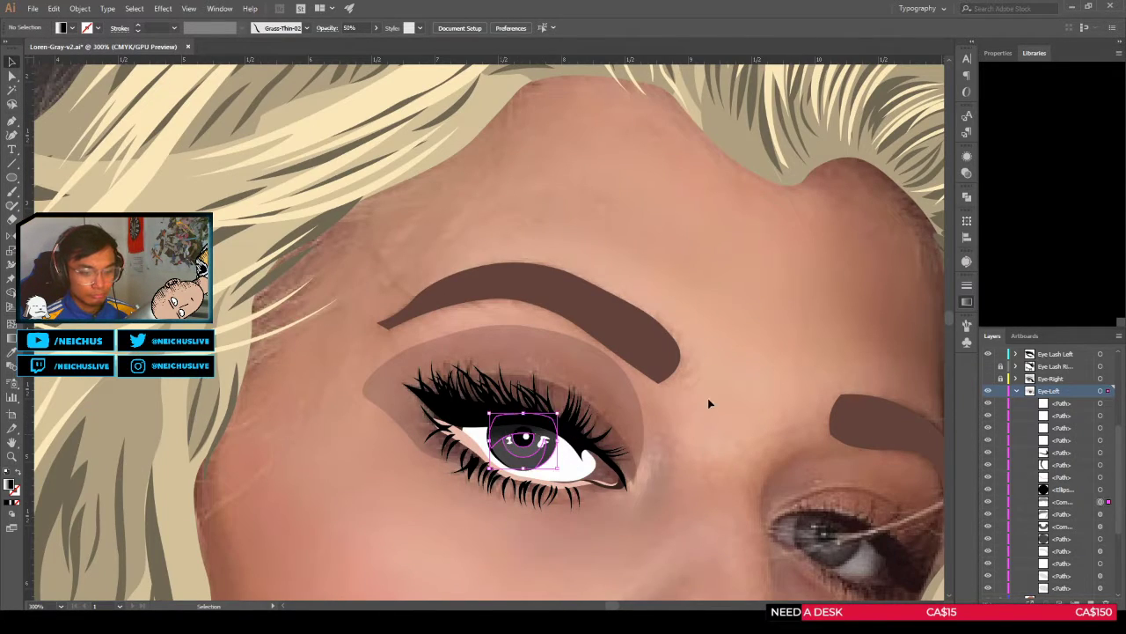
left_click(775, 251)
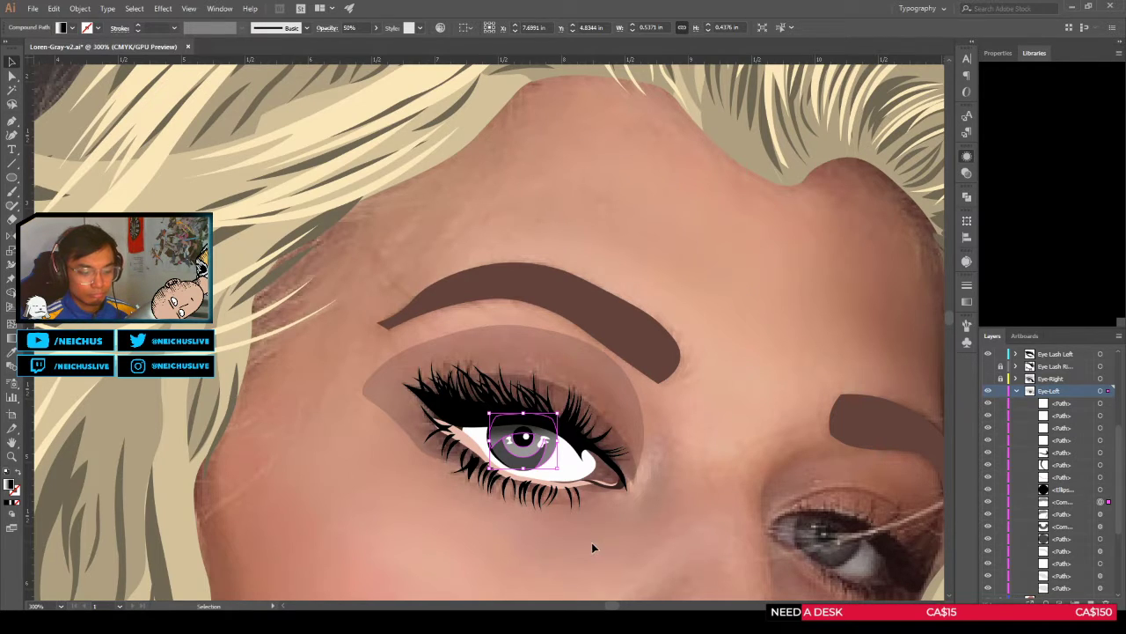
Step: Extend the black part of the compound shape's gradient toward the pupil's lower edge and raise the shape's opacity to 100%
scroll(524, 447, "up", 3)
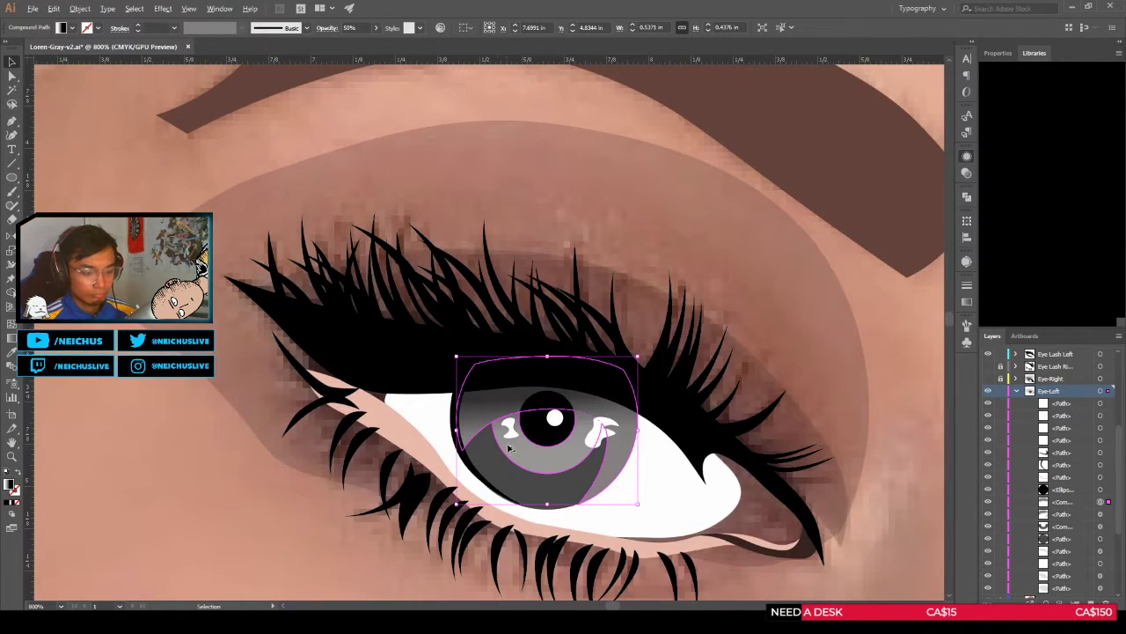
key("g")
left_click_drag(770, 438, 750, 394)
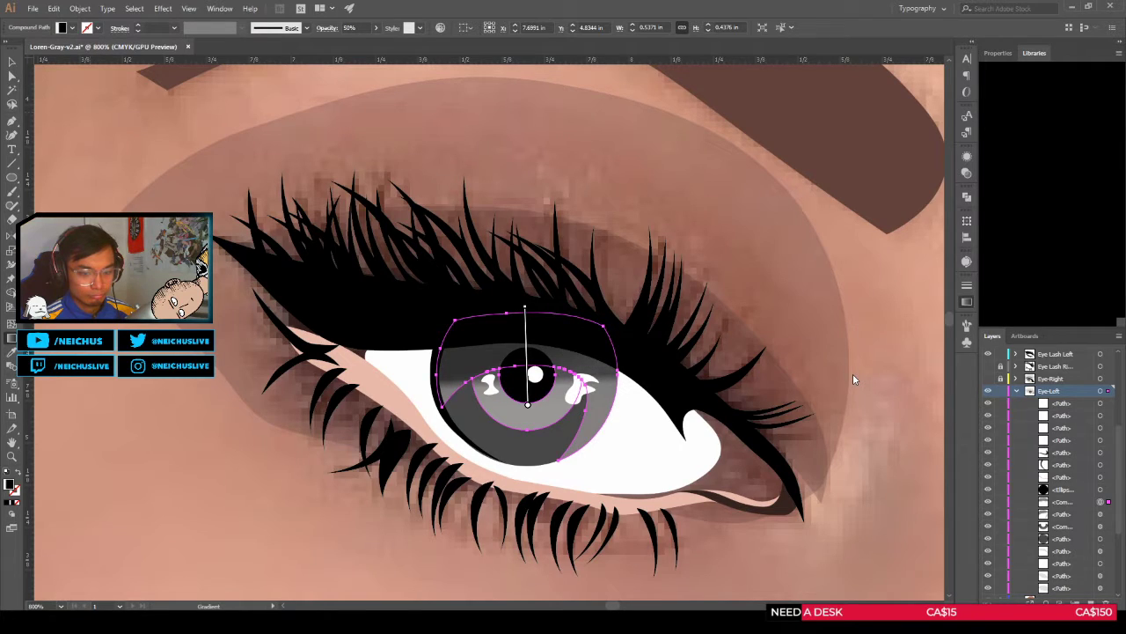
key("ctrl+z")
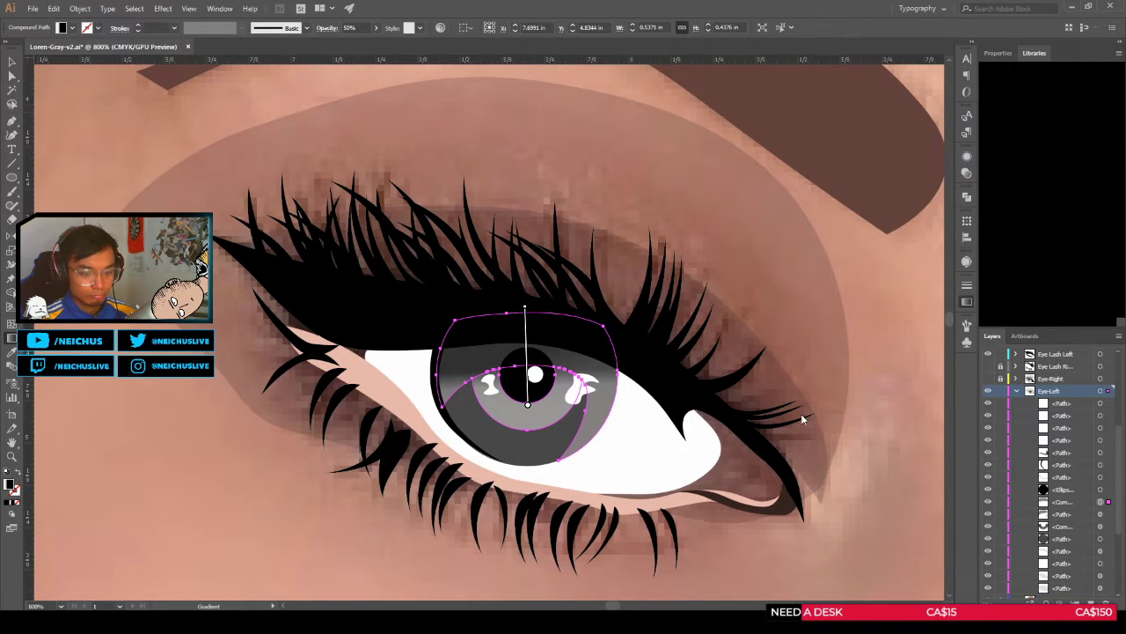
key("ctrl+z")
key("ctrl+shift+z")
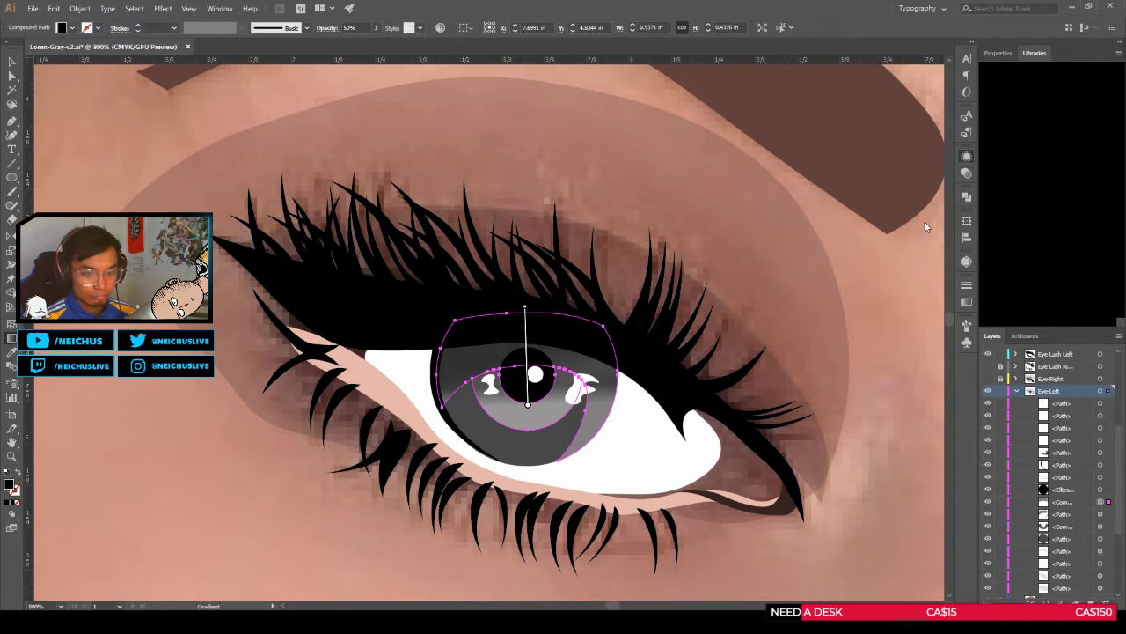
key("ctrl+z")
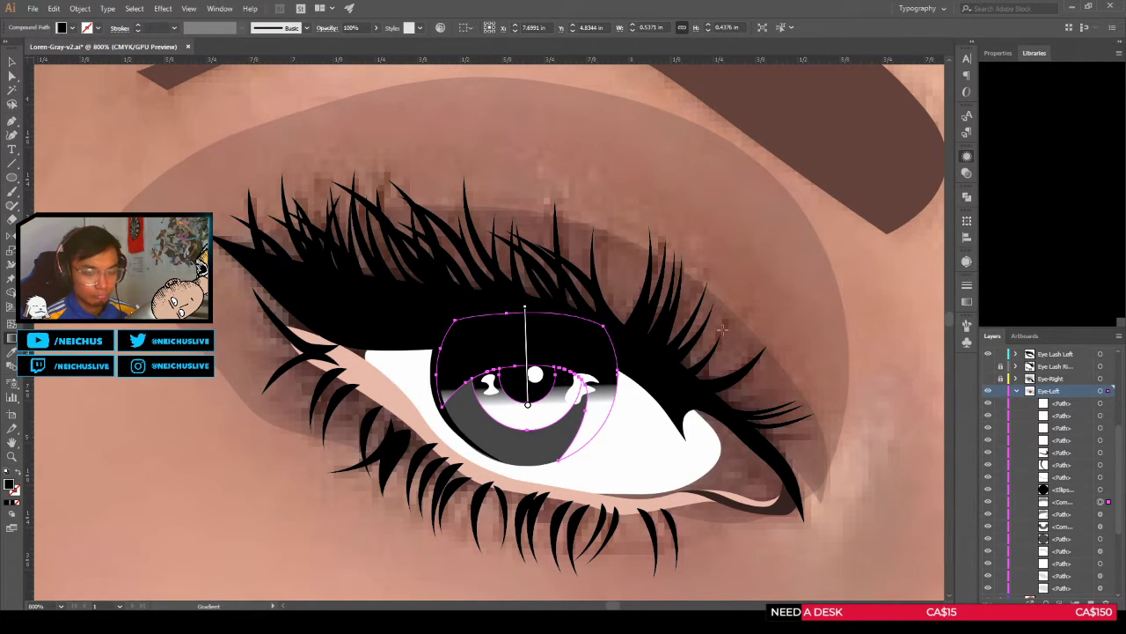
Step: Try softening the lid shadow compound shape's gradient by replacing its black and white ends with shades of grey
key("v")
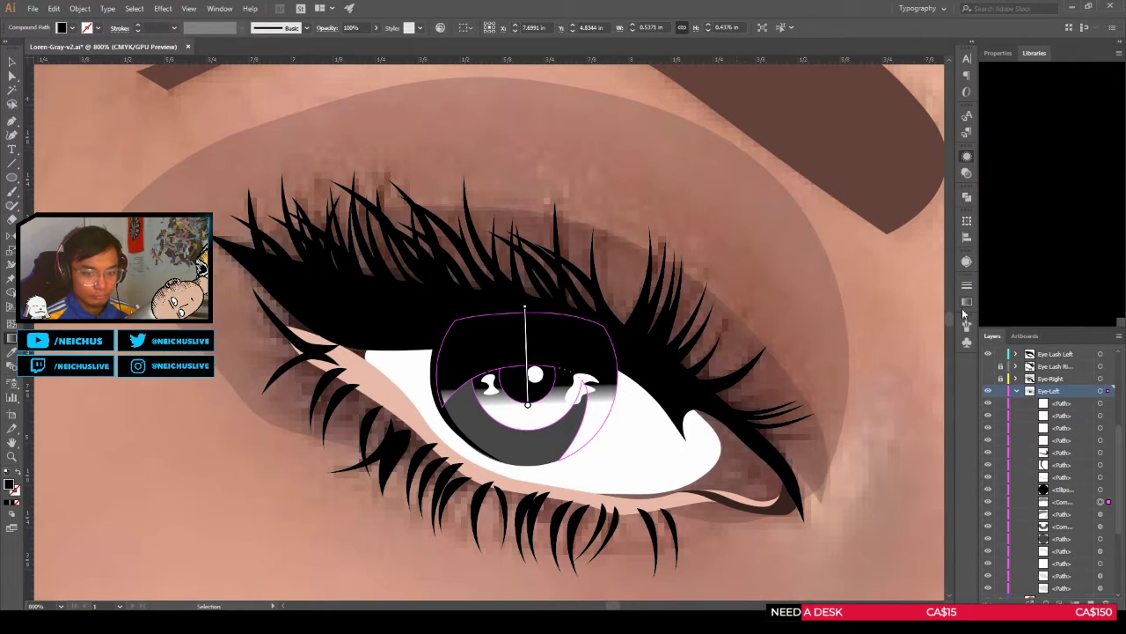
key("g")
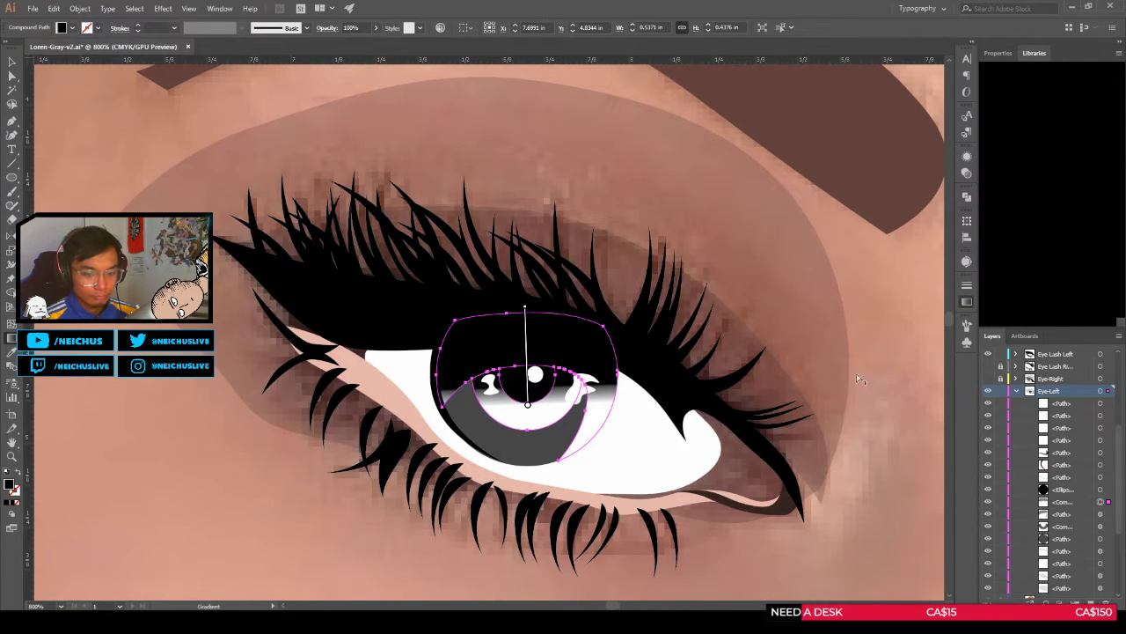
key("ctrl+z")
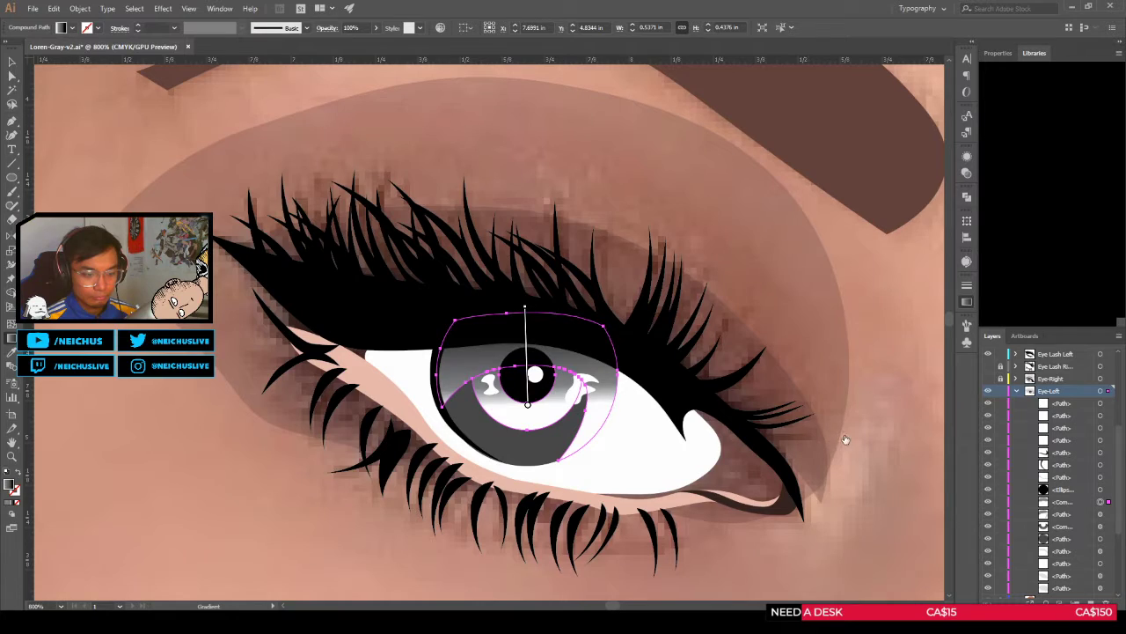
key("ctrl+z")
key("ctrl+shift+z")
key("ctrl+shift+z")
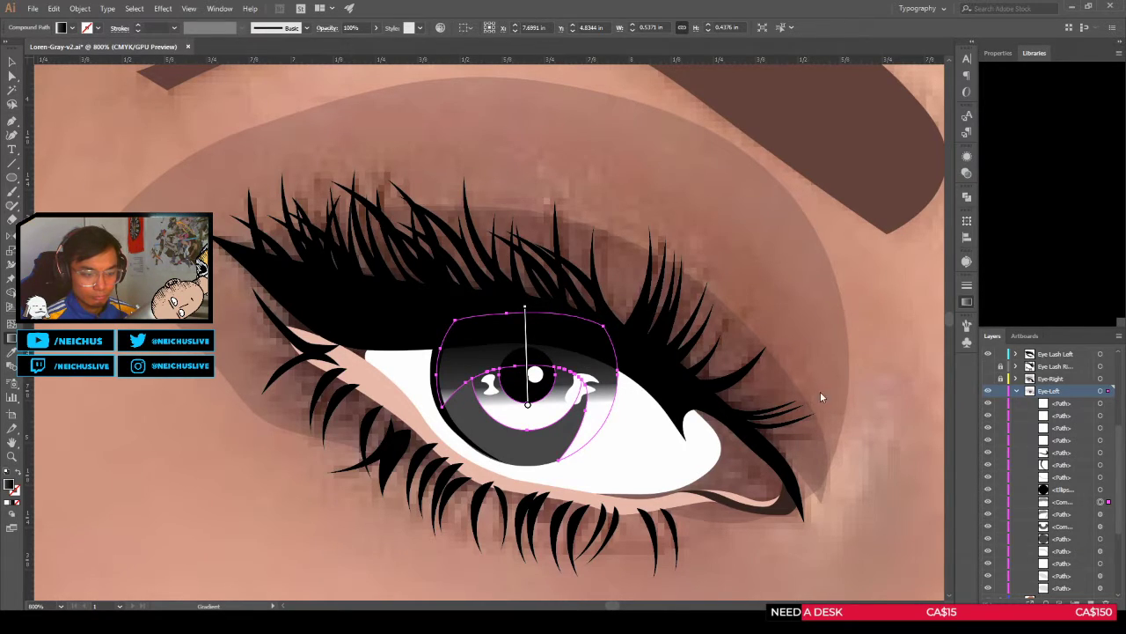
left_click(872, 434)
left_click(872, 437)
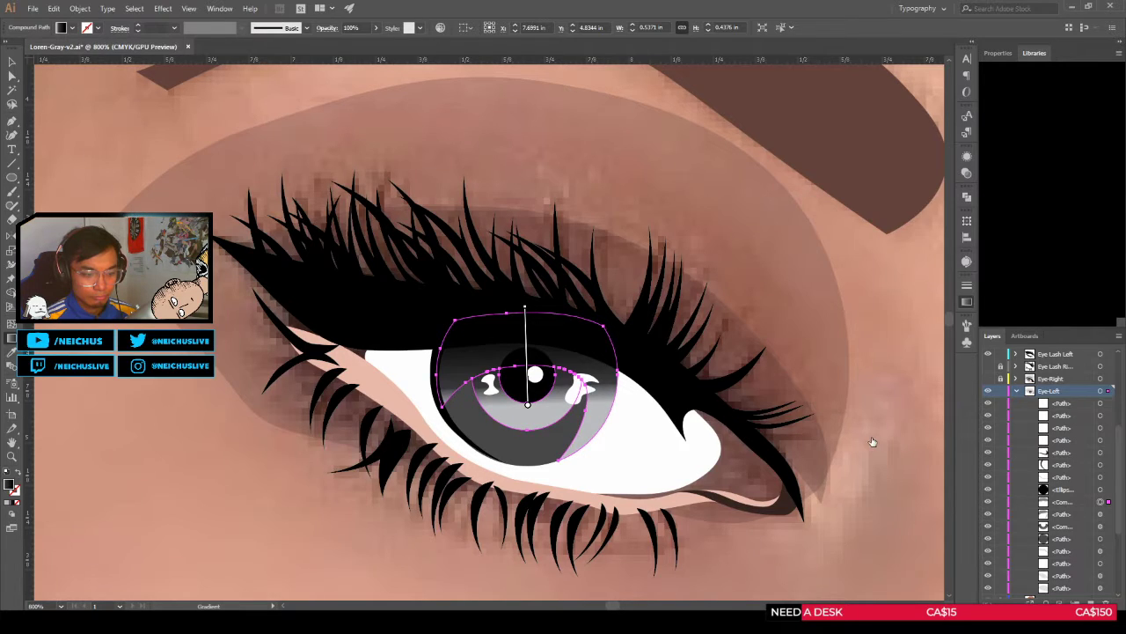
left_click_drag(872, 438, 837, 440)
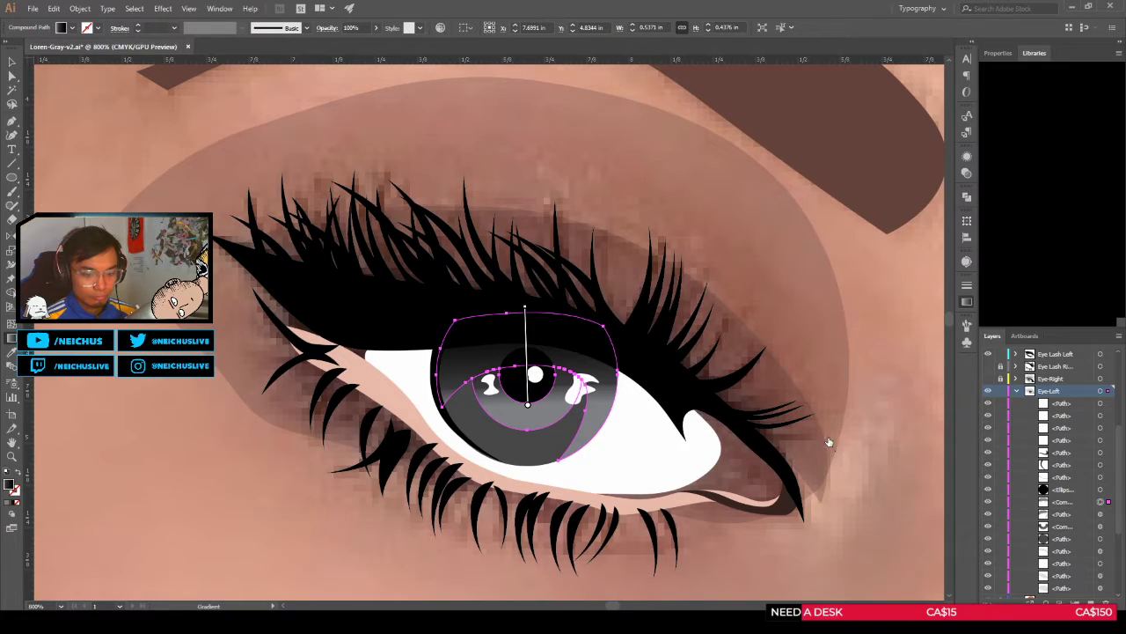
key("ctrl+shift+z")
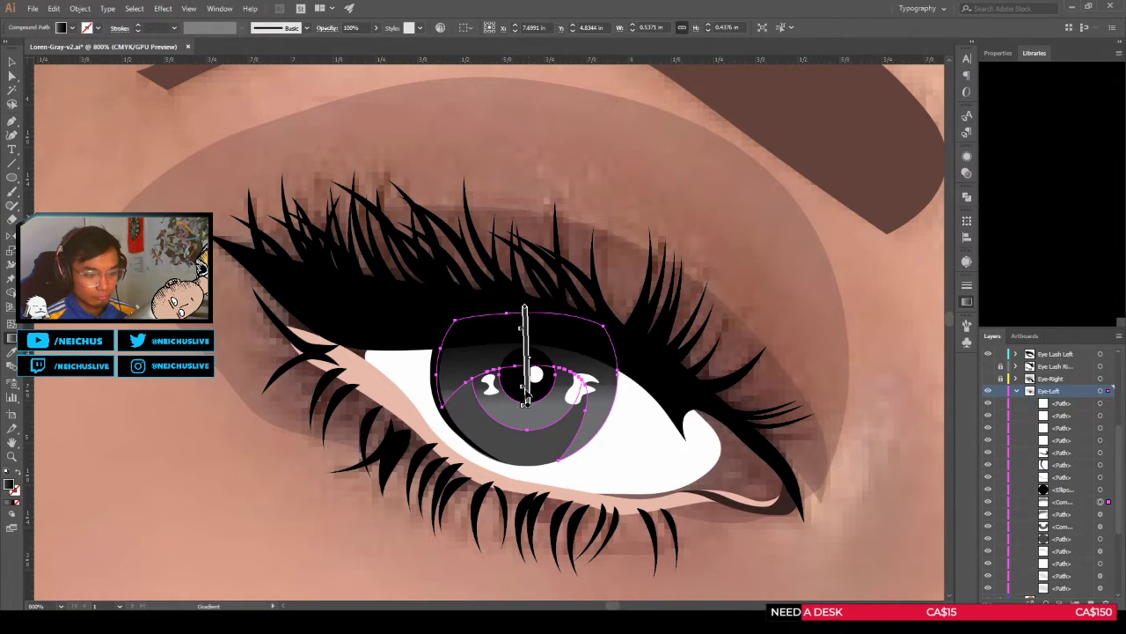
Step: Move the compound shape's gradient slightly lower past the pupil, then deselect it to review the eye from farther out
mouse_move(529, 399)
left_mouse_down()
mouse_move(528, 389)
mouse_move(528, 415)
left_mouse_up()
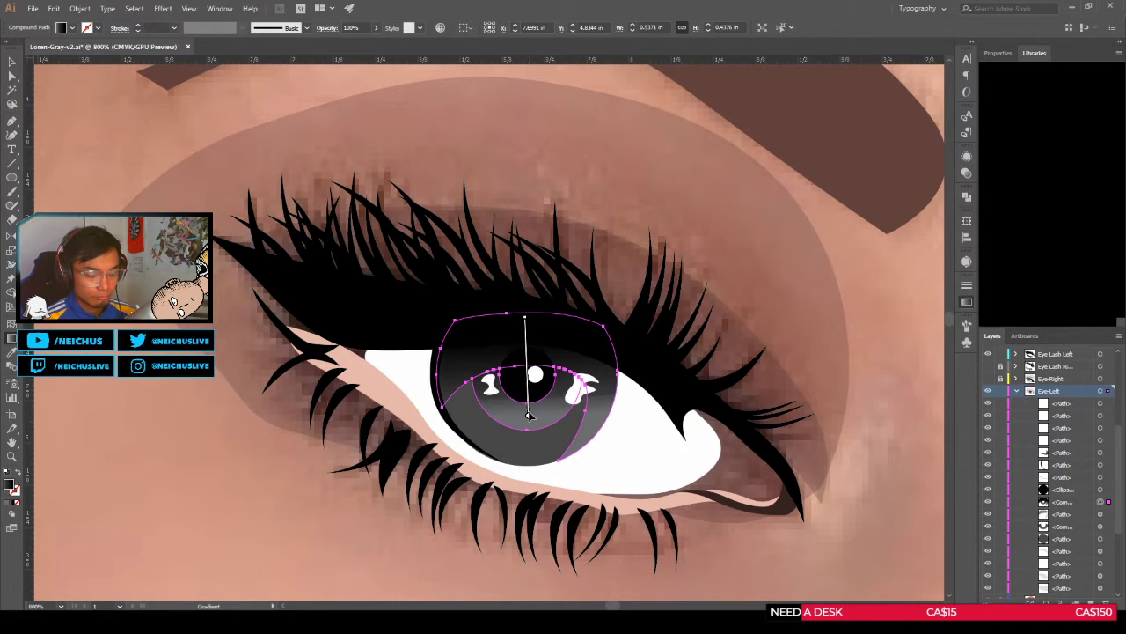
key("v")
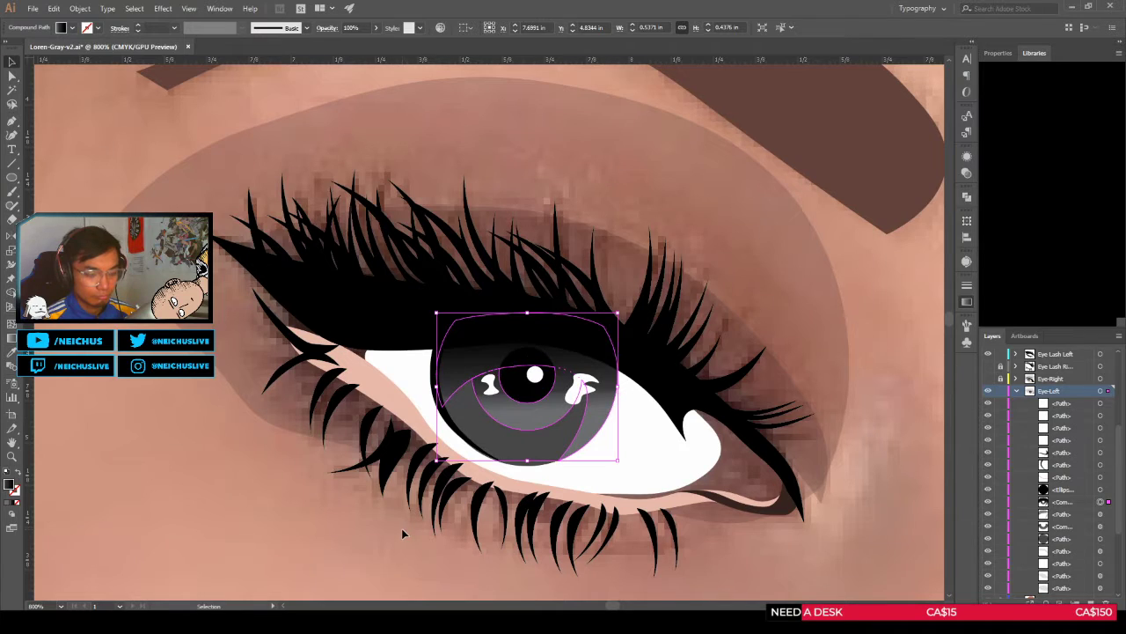
left_click(402, 530)
scroll(402, 530, "down", 3)
left_click_drag(421, 521, 508, 412)
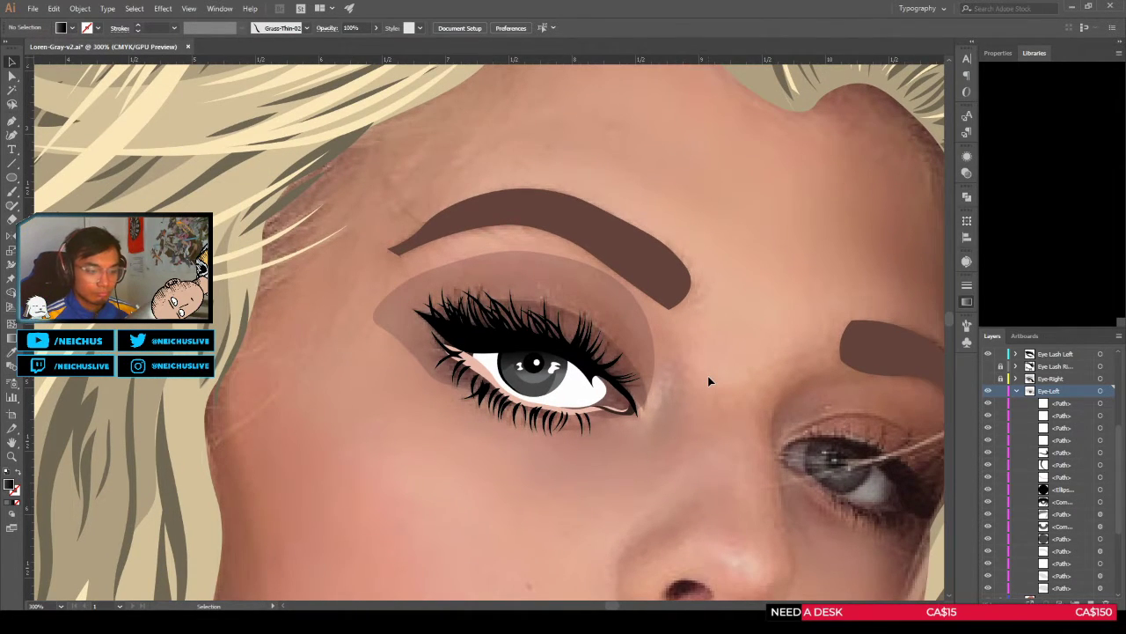
scroll(709, 380, "down", 3)
scroll(709, 430, "up", 3)
Step: Undo the recent gradient adjustments on the lid shadow compound shape
key("ctrl+z")
key("ctrl+z")
key("ctrl+z")
key("ctrl+z")
key("ctrl+z")
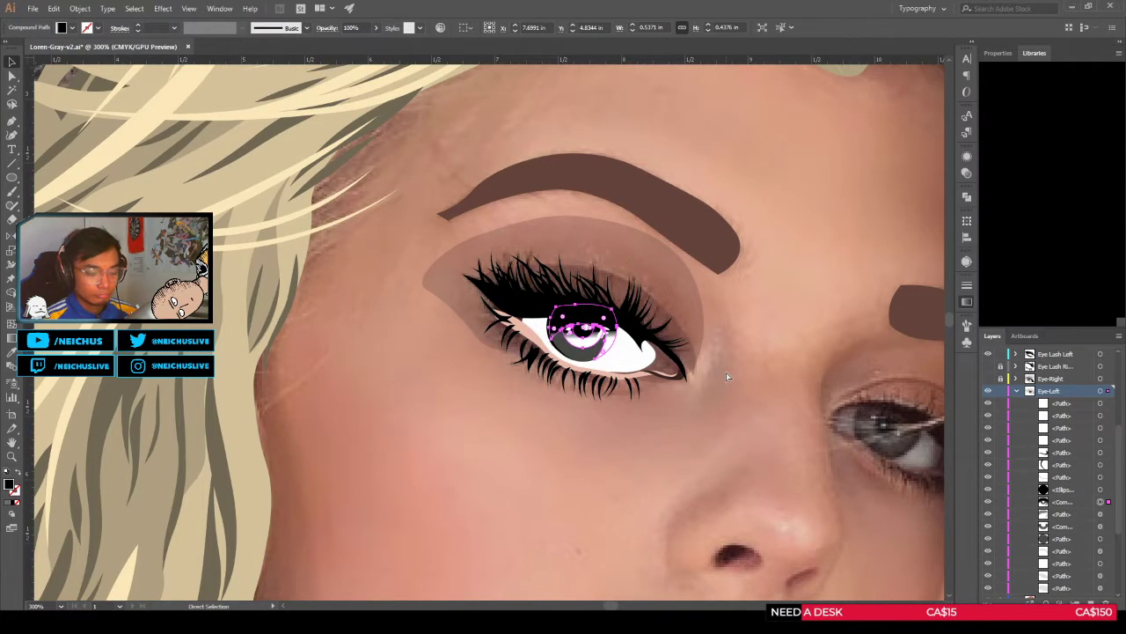
Step: Set the lid shadow compound shape's opacity to 50% and deselect it to judge the iris shading
key("5")
key("v")
left_click(660, 447)
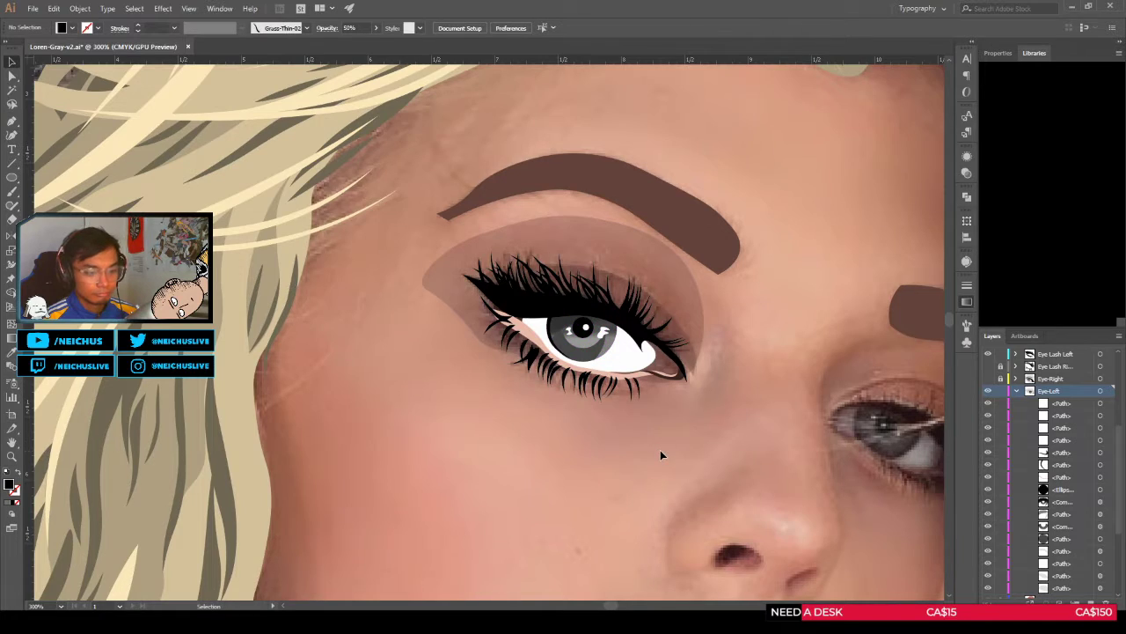
left_click(604, 350)
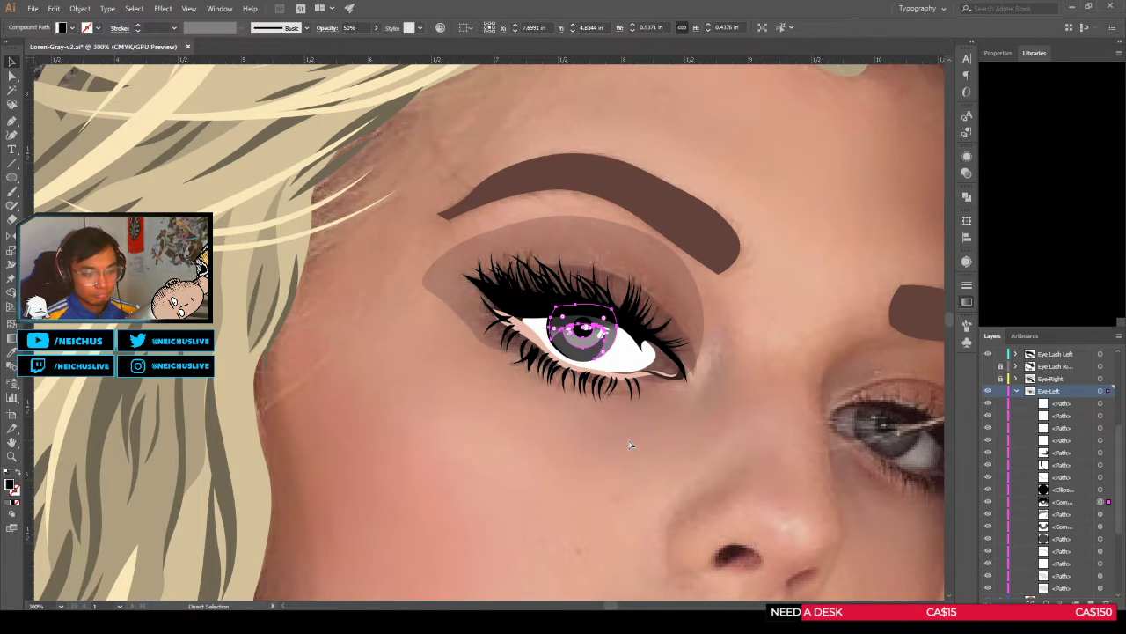
key("v")
left_click(634, 441)
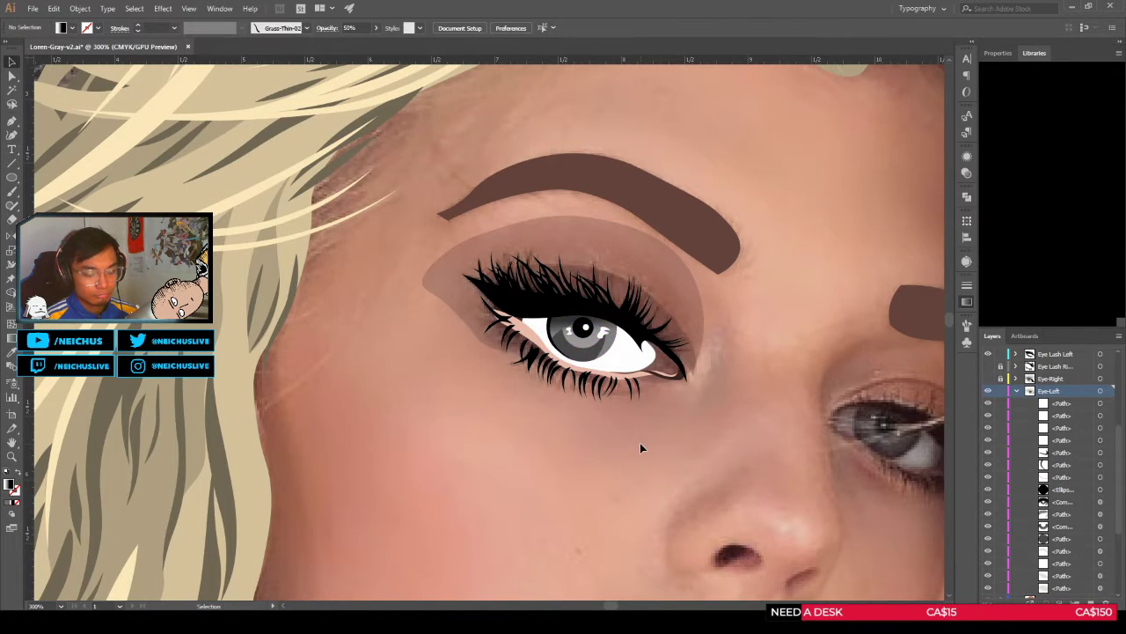
scroll(579, 387, "up", 2)
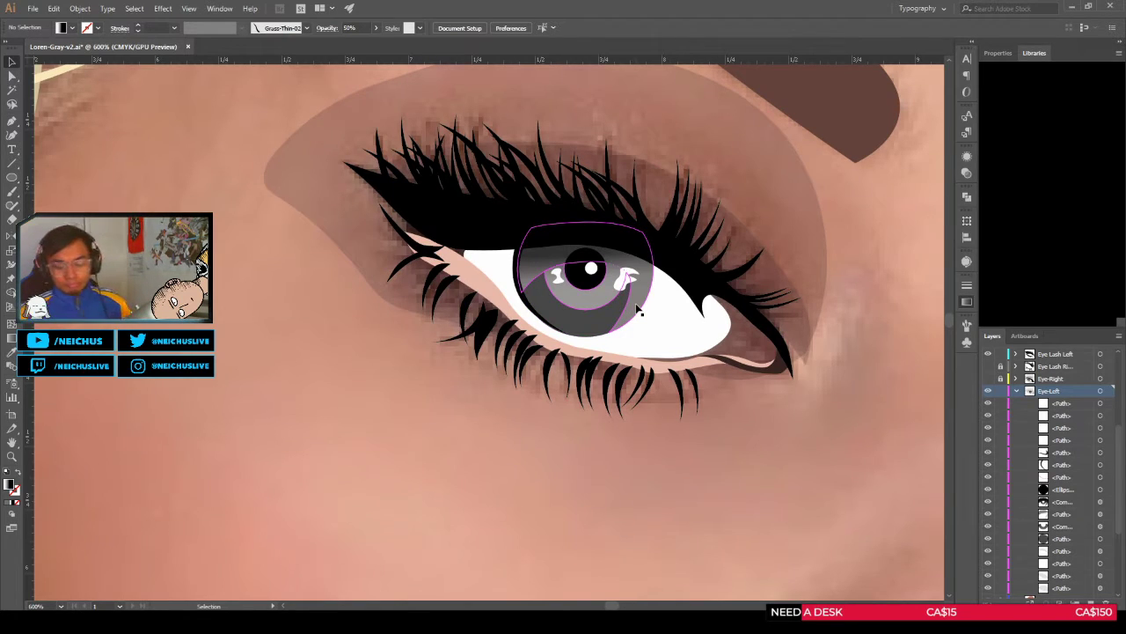
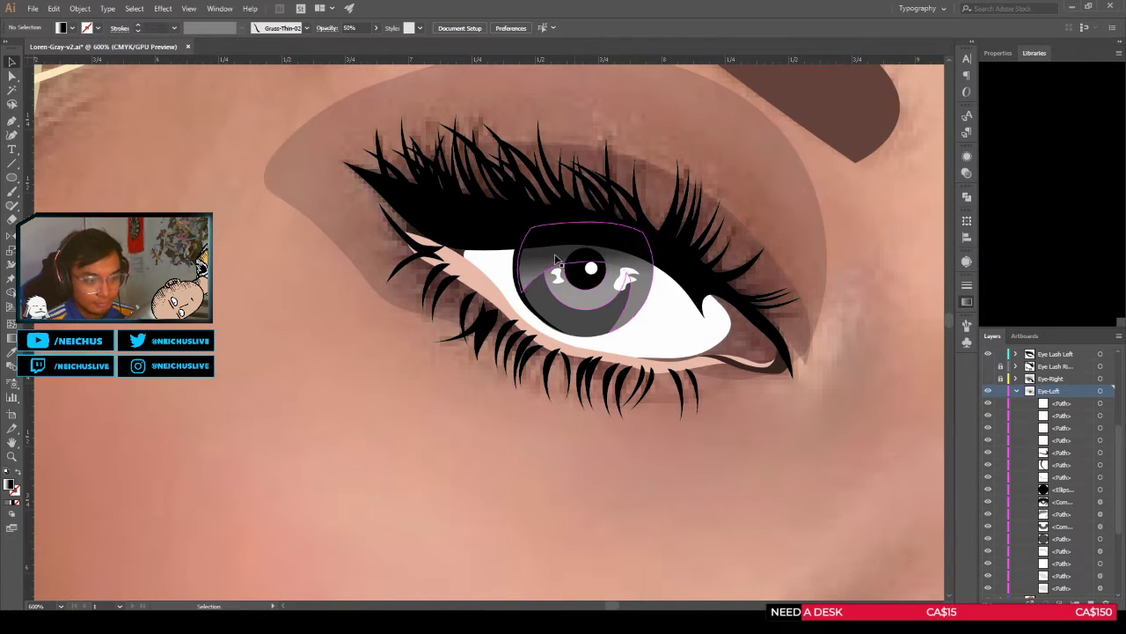
Step: Delete the lid shadow compound shape over the iris
key("a")
left_click(573, 276)
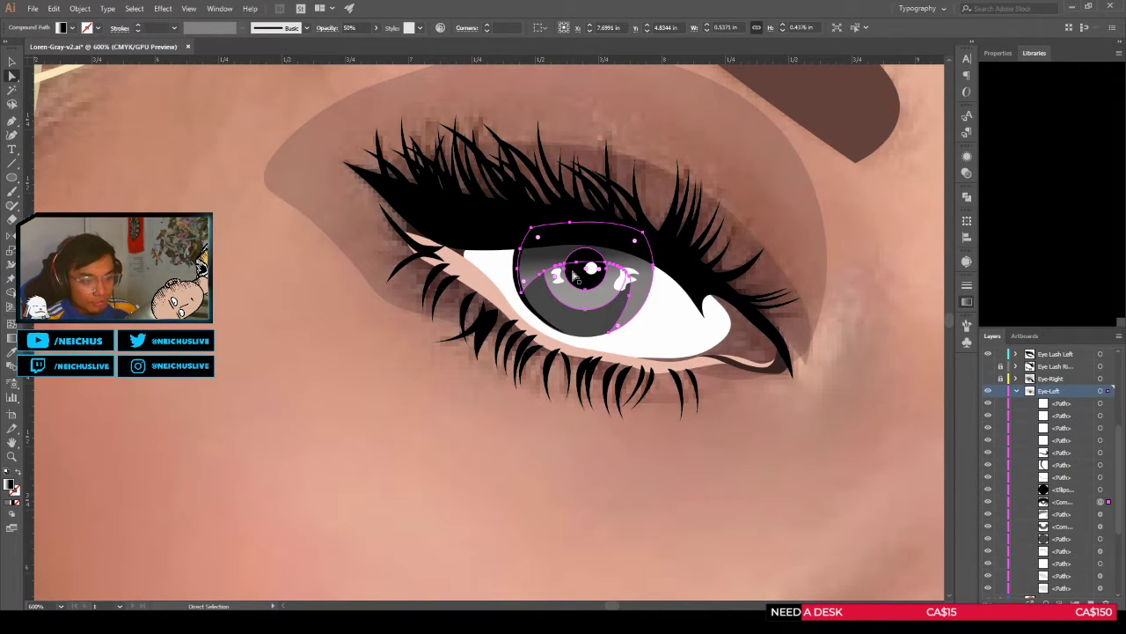
key("ctrl+shift+a")
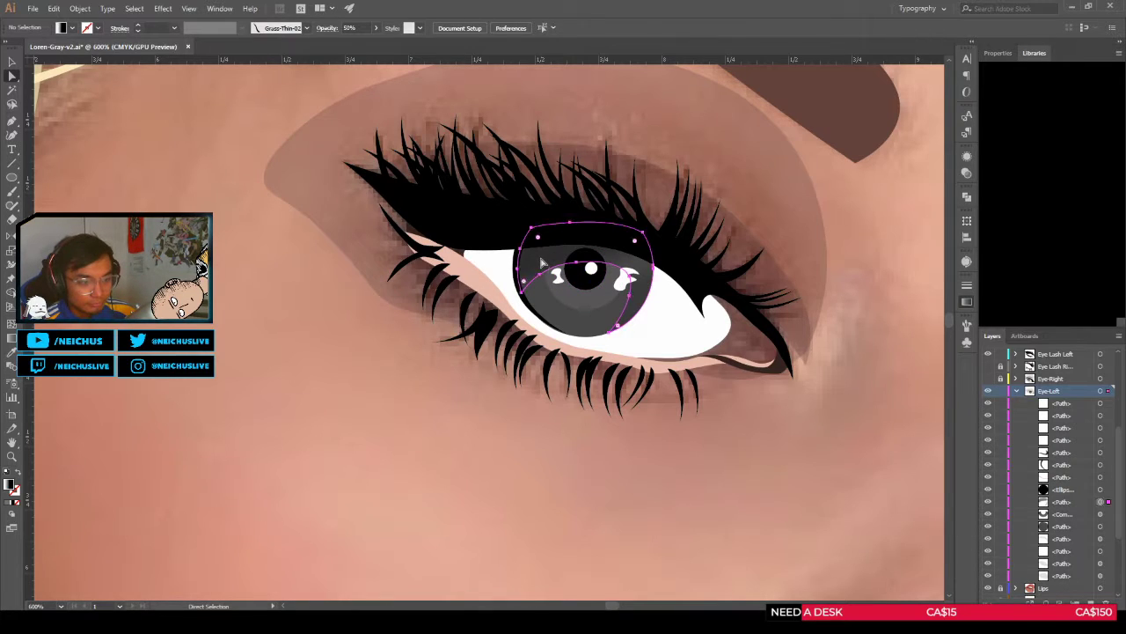
Step: Identify the remaining lid shadow path and hide both it and the inner ring compound shape
left_click(543, 263)
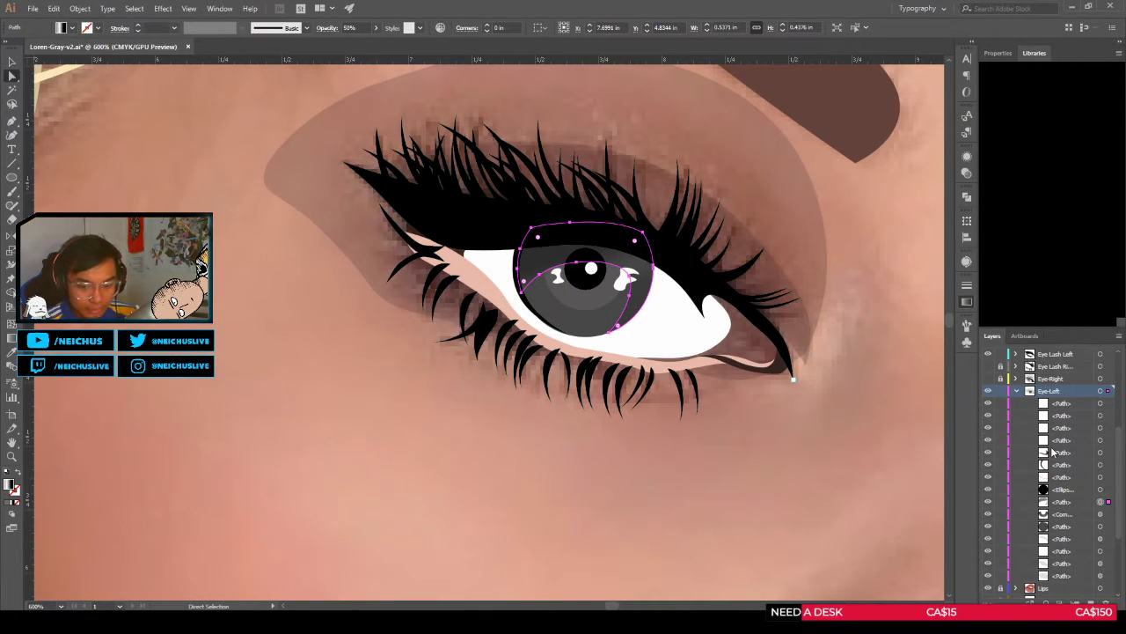
key("ctrl+shift+a")
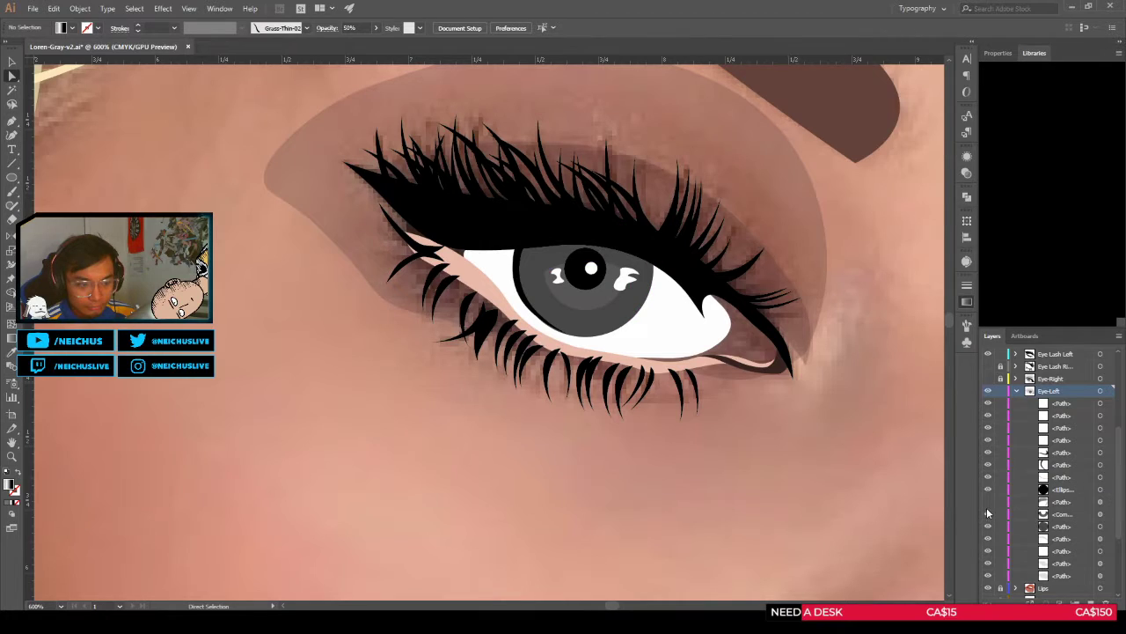
left_click(987, 514)
left_click(987, 514)
left_click(987, 513)
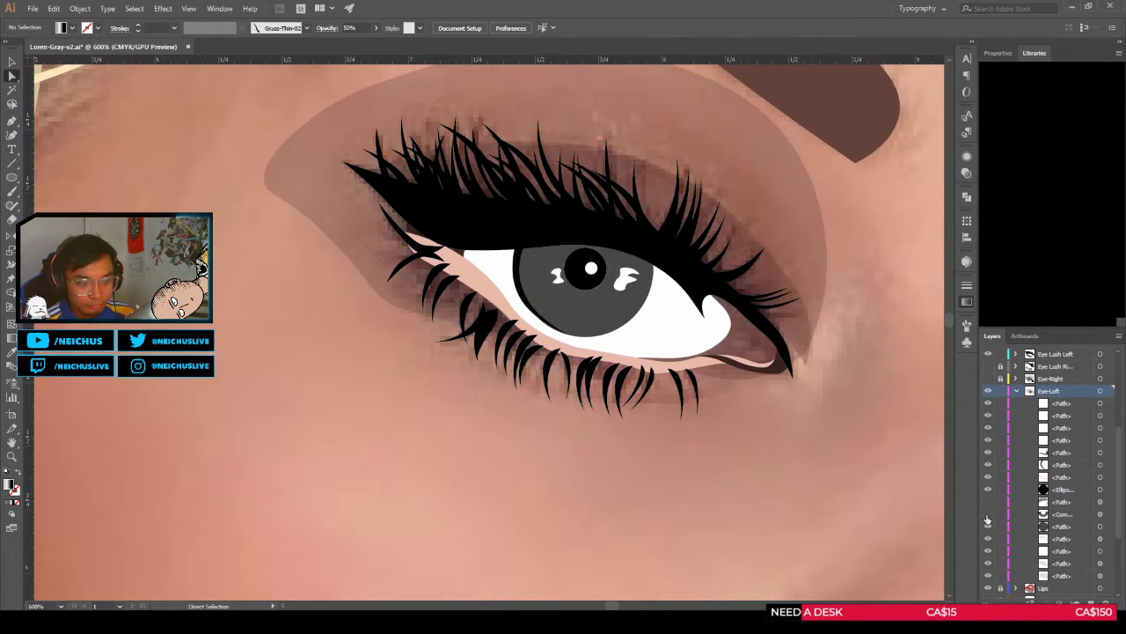
Step: Fill the iris base with a linear black-to-white gradient running from black at its upper edge to white at its lower edge
left_click(586, 318)
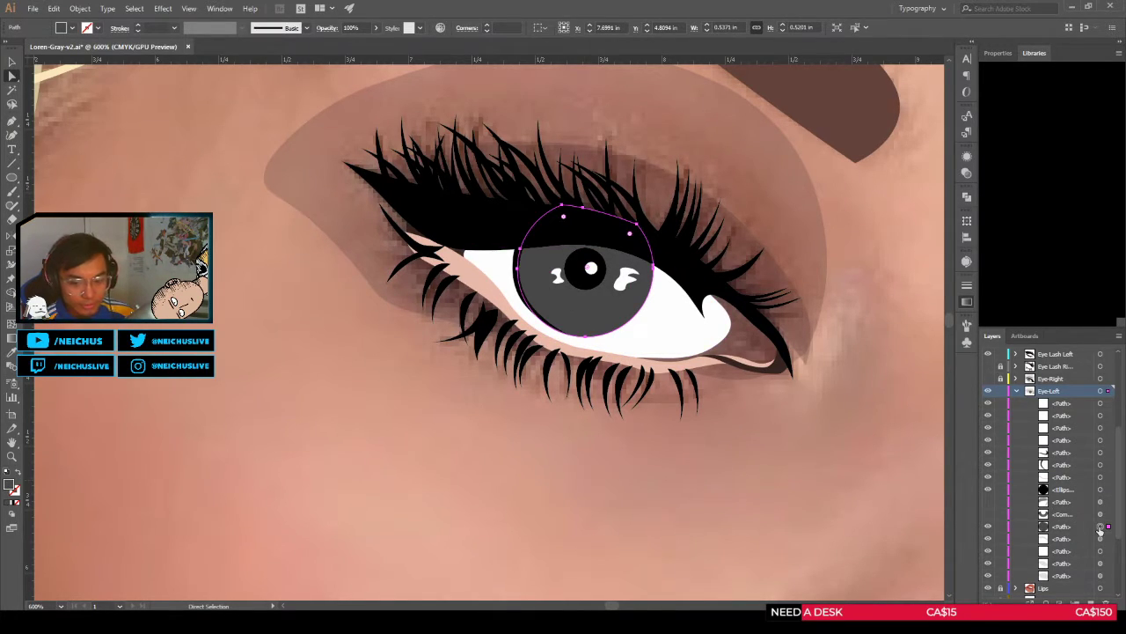
key("g")
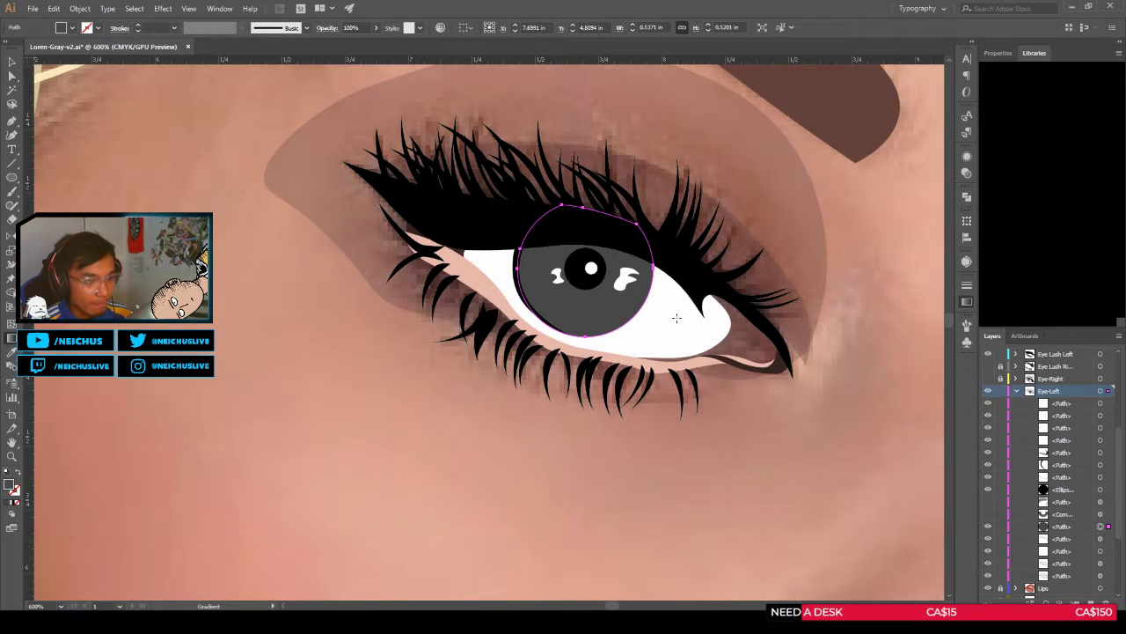
left_click(582, 305)
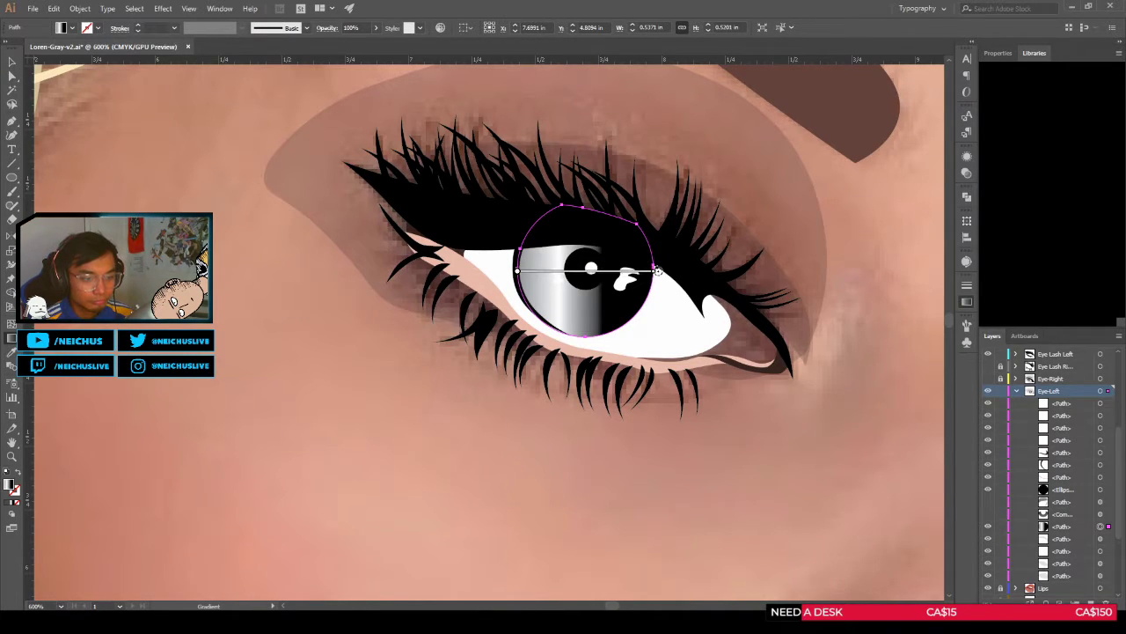
mouse_move(653, 271)
left_mouse_down()
mouse_move(582, 174)
mouse_move(606, 188)
mouse_move(531, 137)
left_mouse_up()
left_click_drag(592, 204, 581, 339)
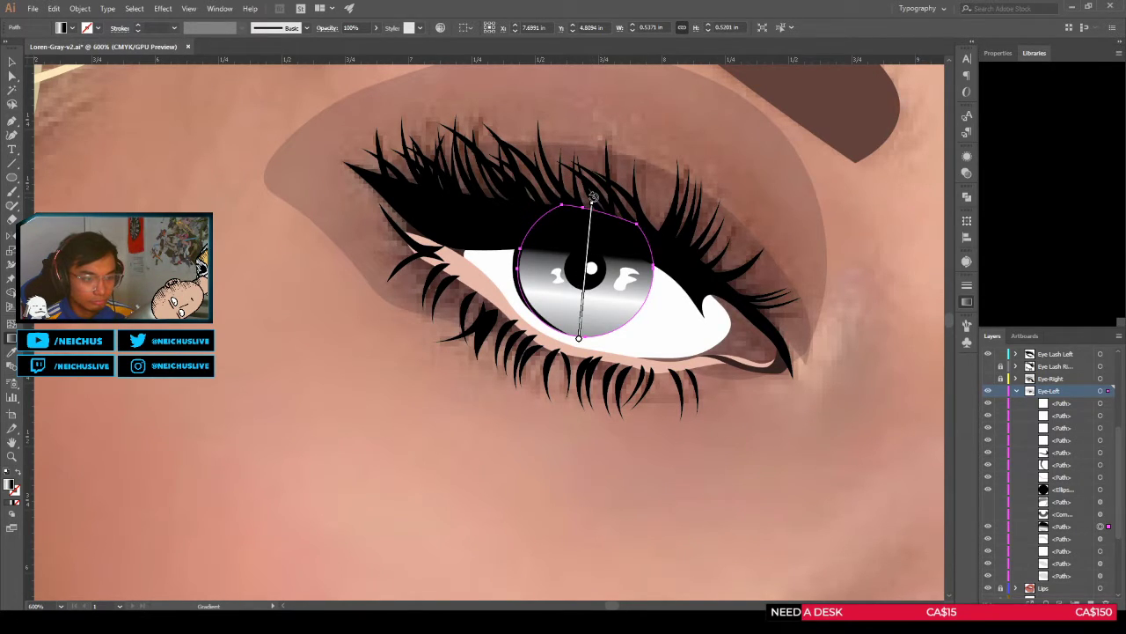
mouse_move(595, 197)
left_mouse_down()
mouse_move(569, 189)
mouse_move(590, 201)
left_mouse_up()
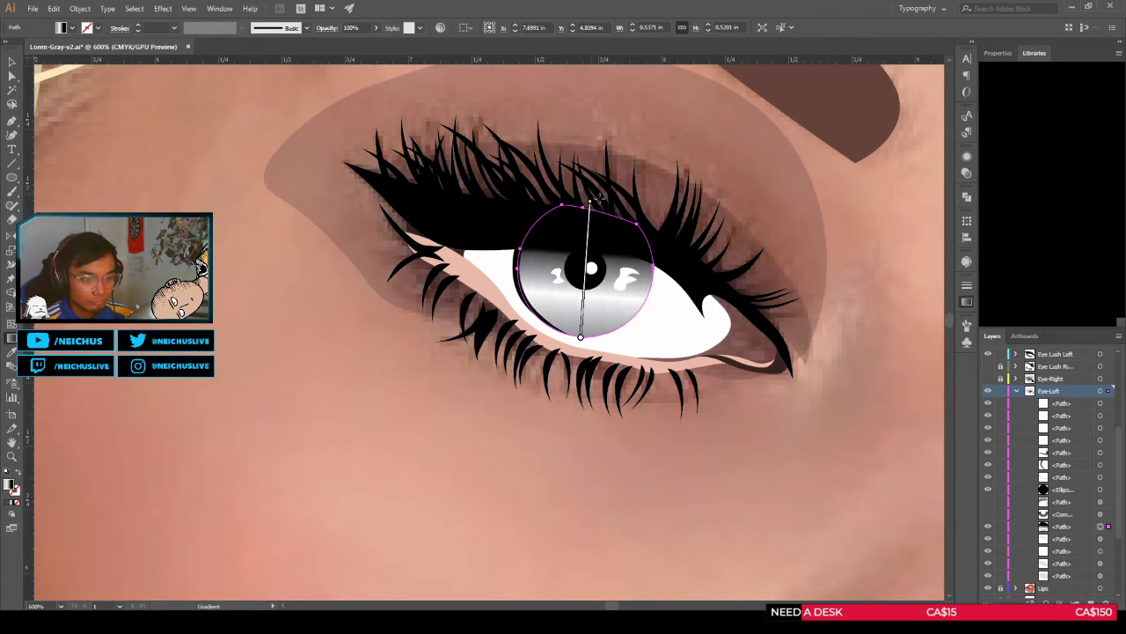
Step: Compare the eye with the photo by toggling the Eye-Left layer, then darken the iris gradient's white end to grey
left_click(988, 391)
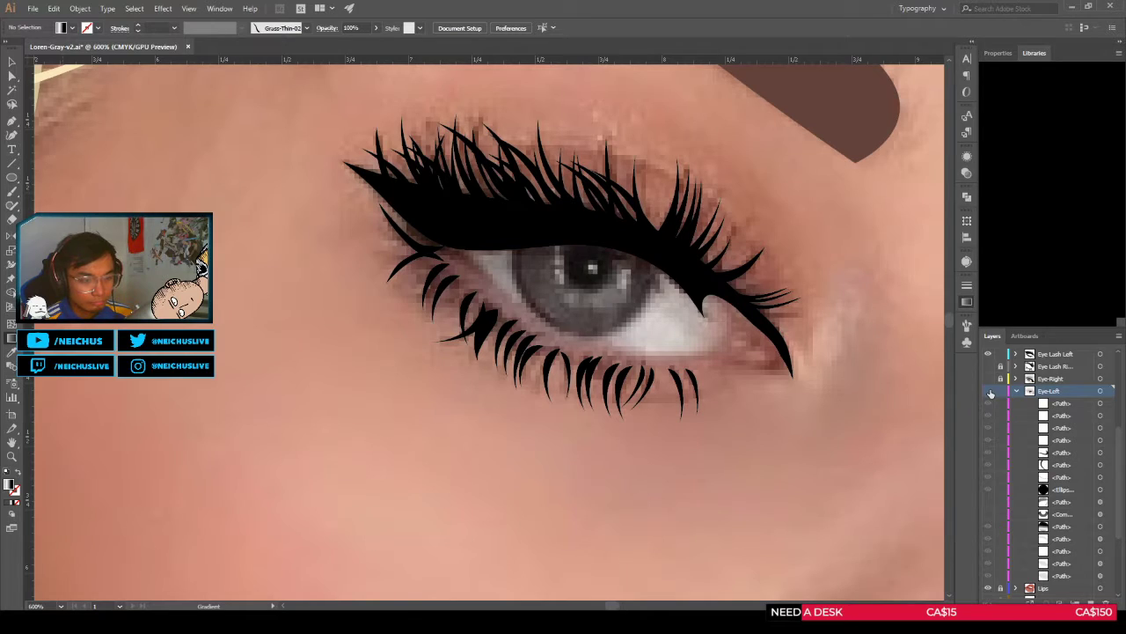
left_click(988, 391)
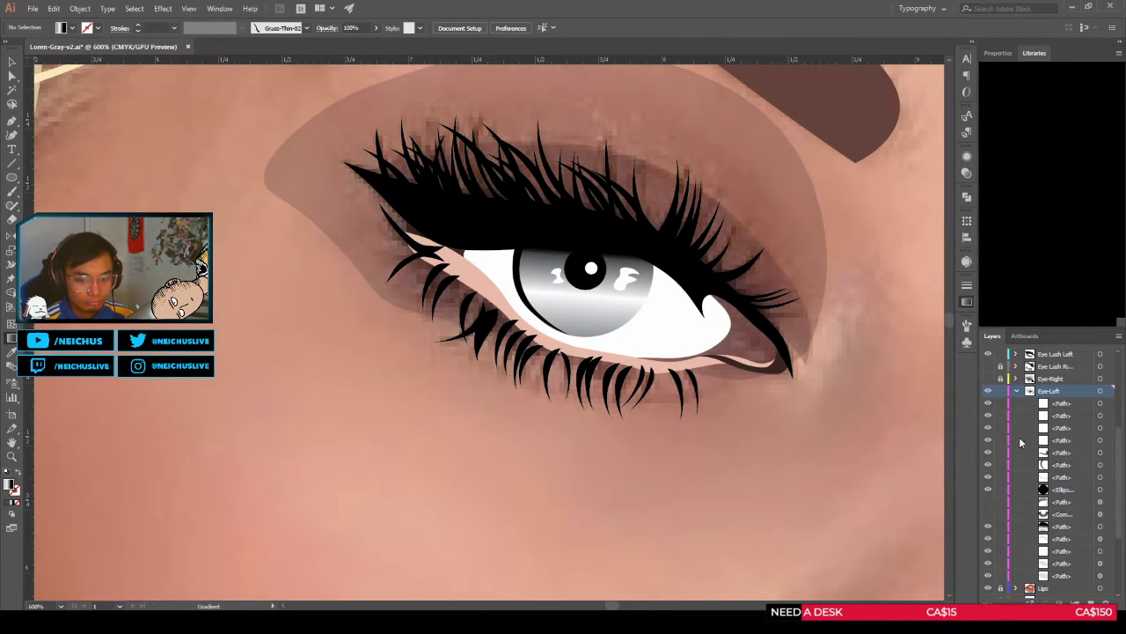
left_click(1100, 526)
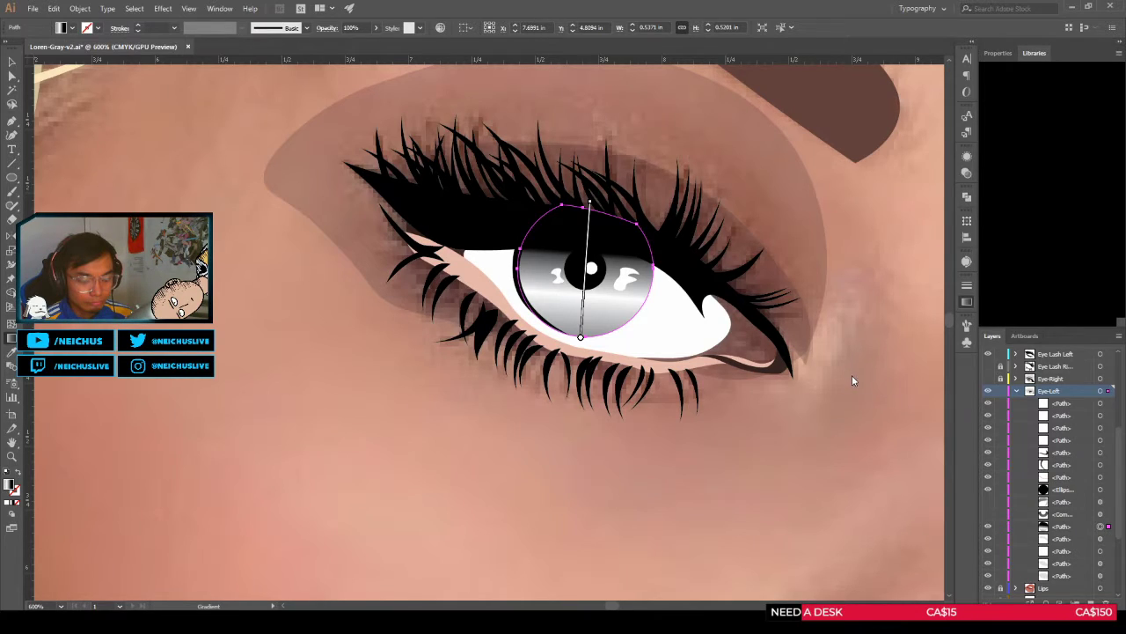
left_click(840, 437)
left_click(836, 439)
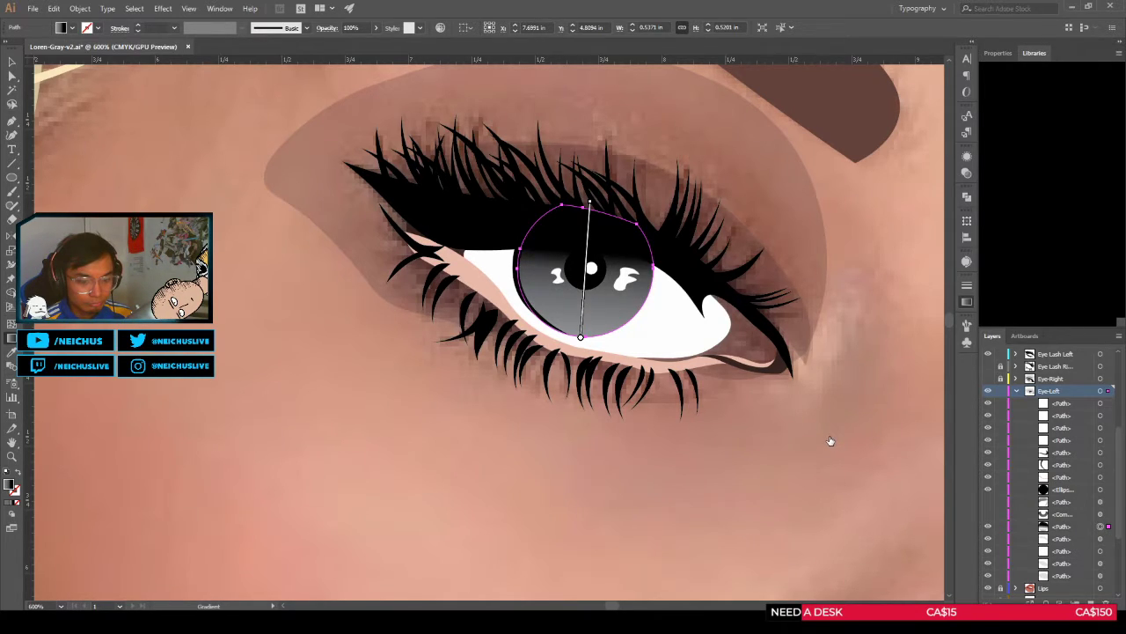
left_click(820, 437)
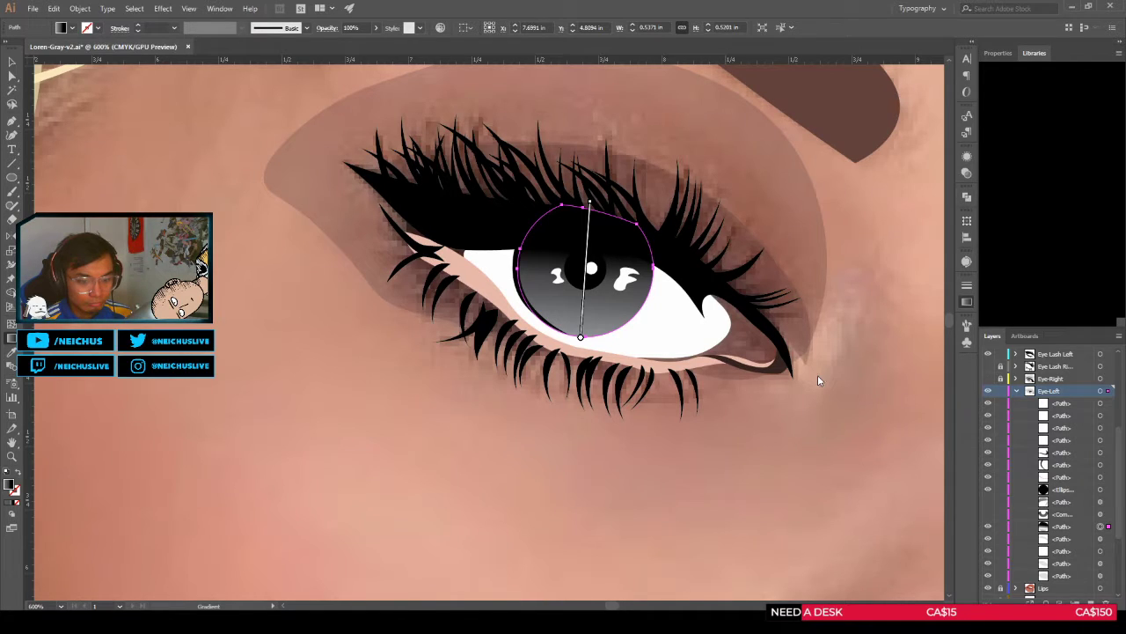
Step: Fine-tune the grey of the iris gradient's lower end and lighten its black upper end to dark grey
left_click(838, 437)
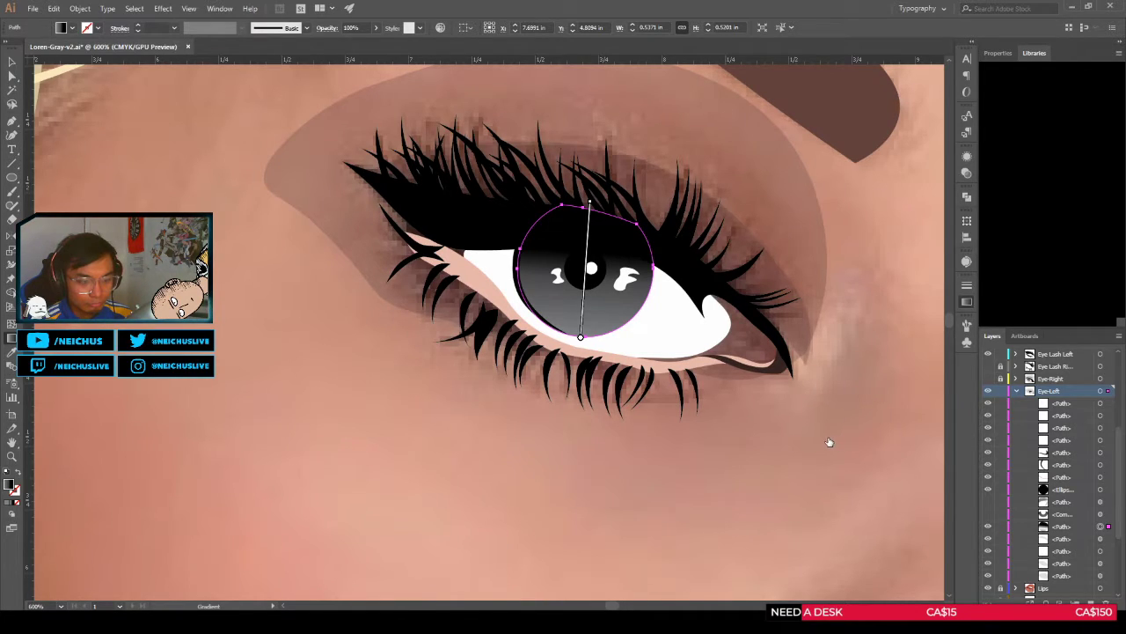
left_click(827, 437)
left_click(840, 439)
key("ctrl+z")
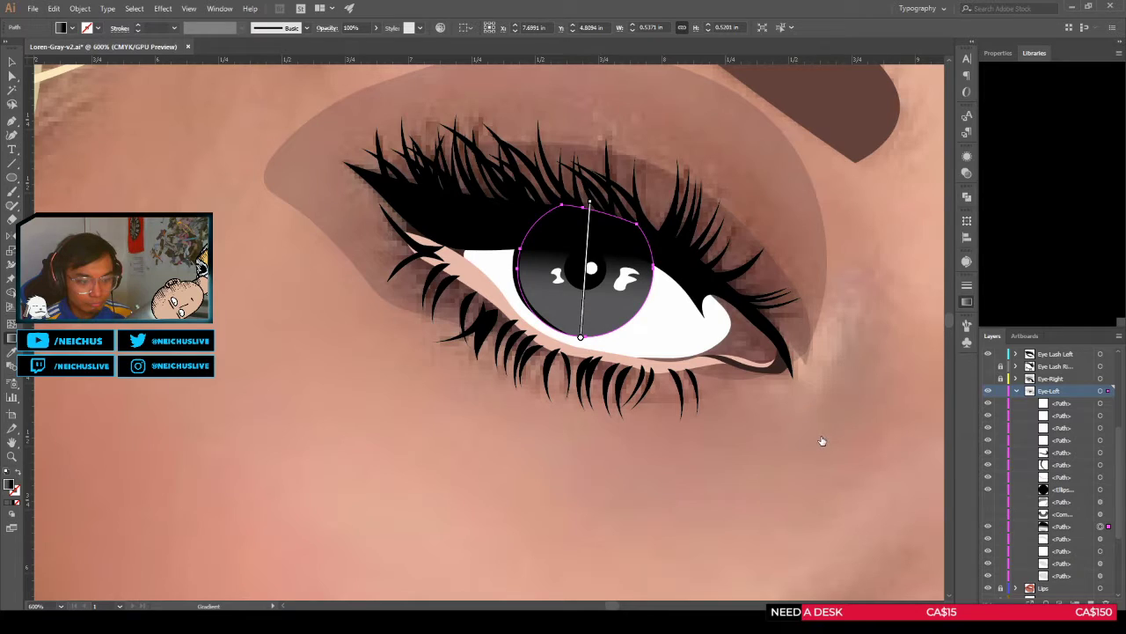
key("ctrl+shift+z")
key("ctrl+shift+z")
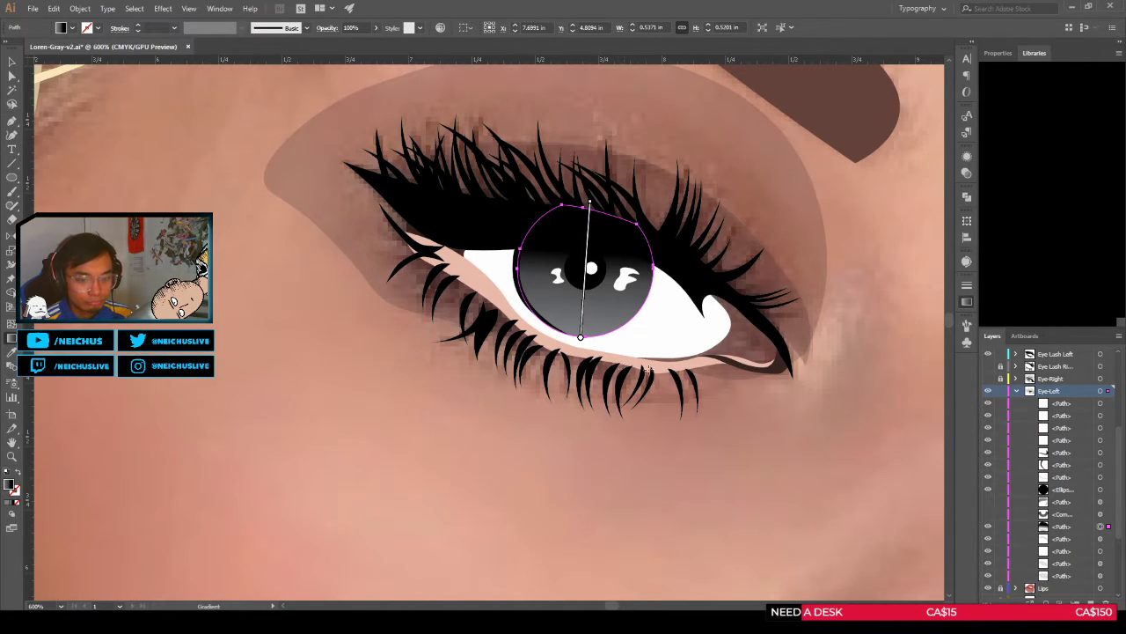
key("ctrl+shift+z")
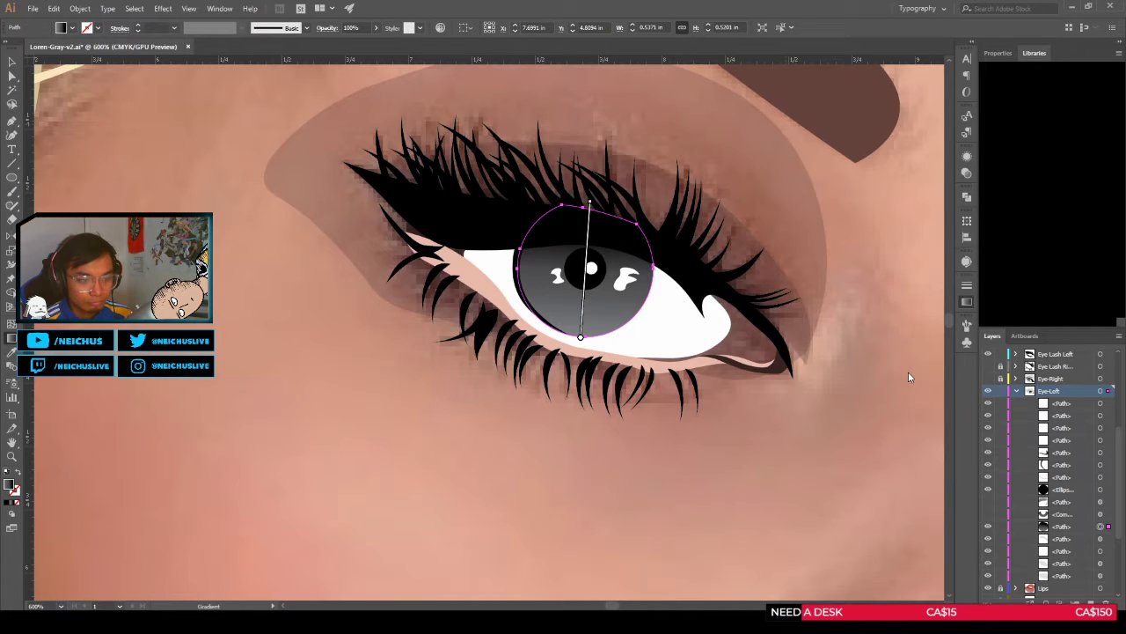
Step: Compare the iris gradient's recent shade edits by stepping back and forth through them, then deselect the iris base
key("ctrl+z")
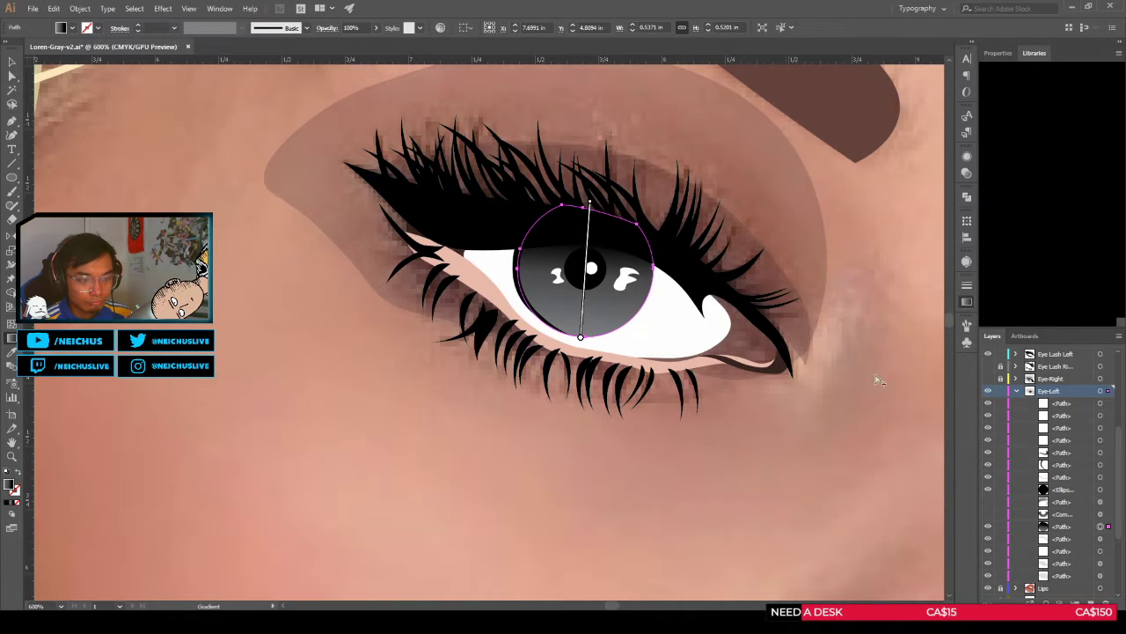
key("ctrl+shift+z")
key("ctrl+z")
key("ctrl+shift+z")
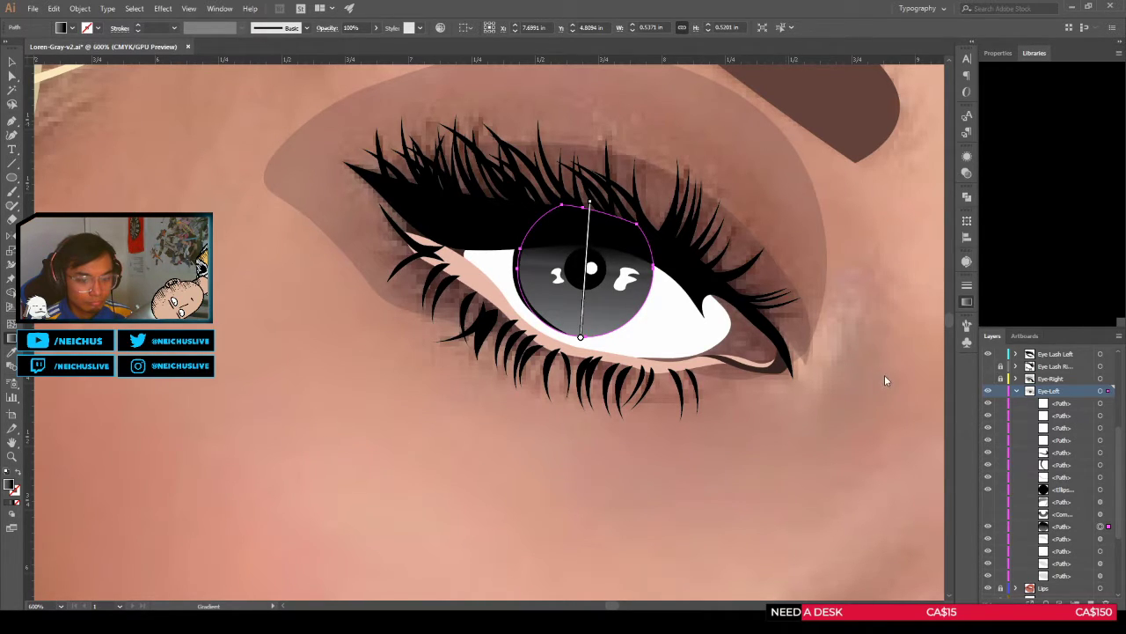
key("ctrl+z")
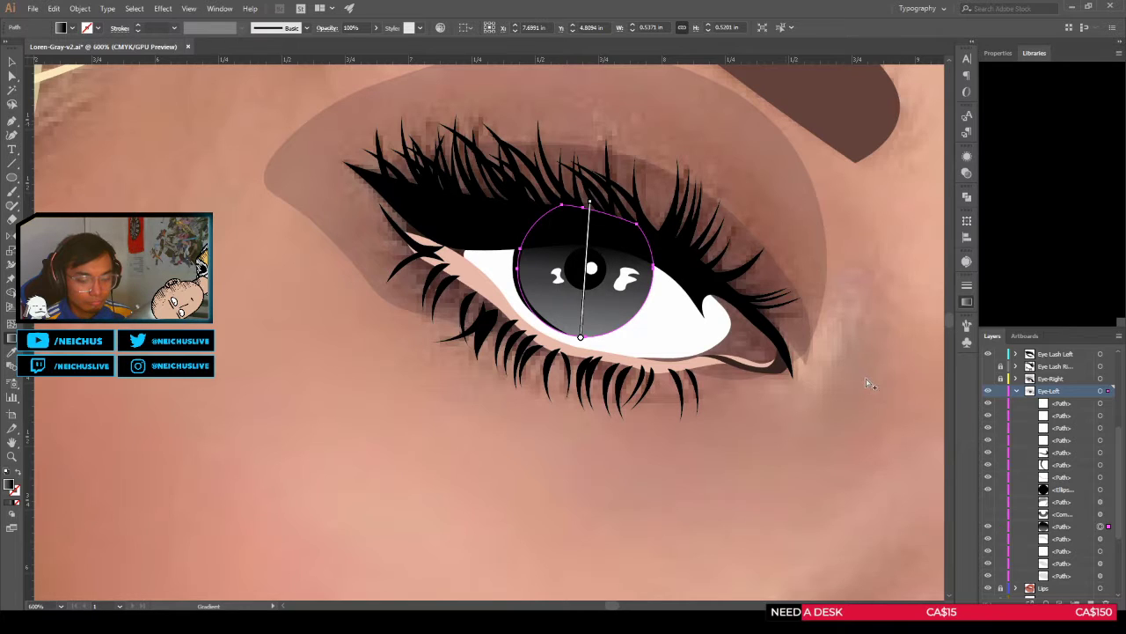
key("ctrl+shift+z")
key("ctrl+z")
key("ctrl+shift+z")
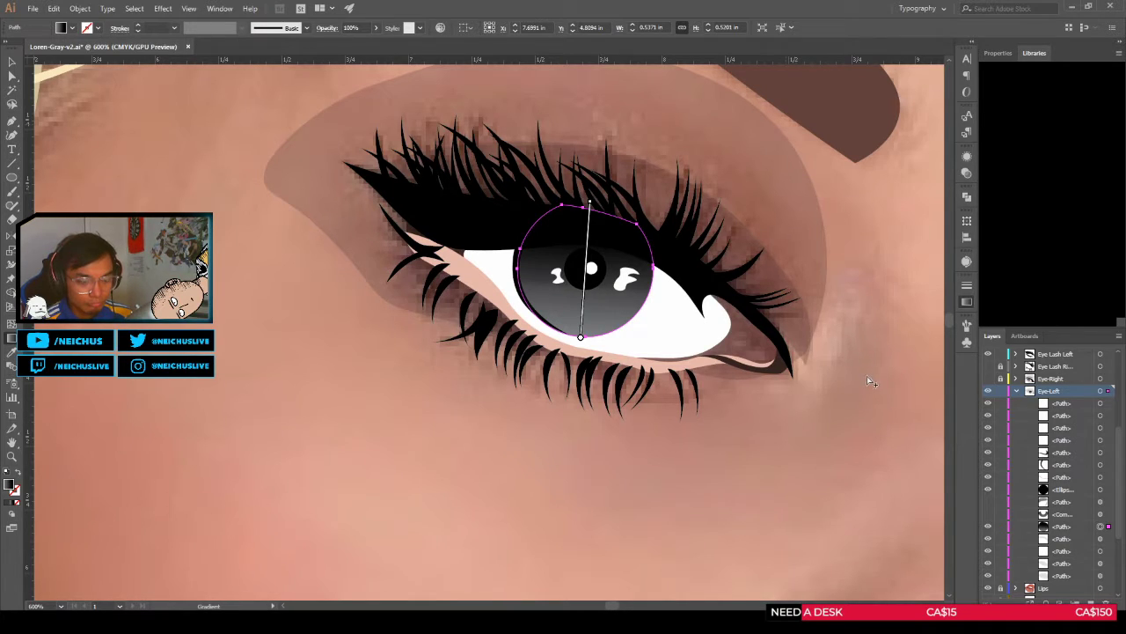
key("ctrl+shift+z")
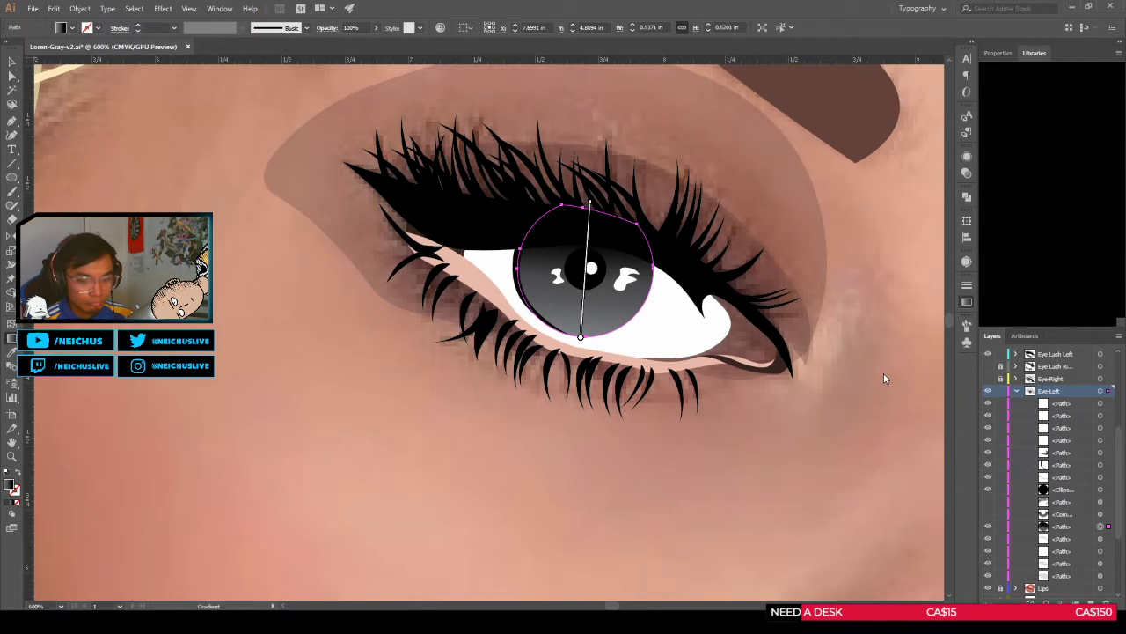
key("ctrl+z")
key("ctrl+shift+z")
key("ctrl+z")
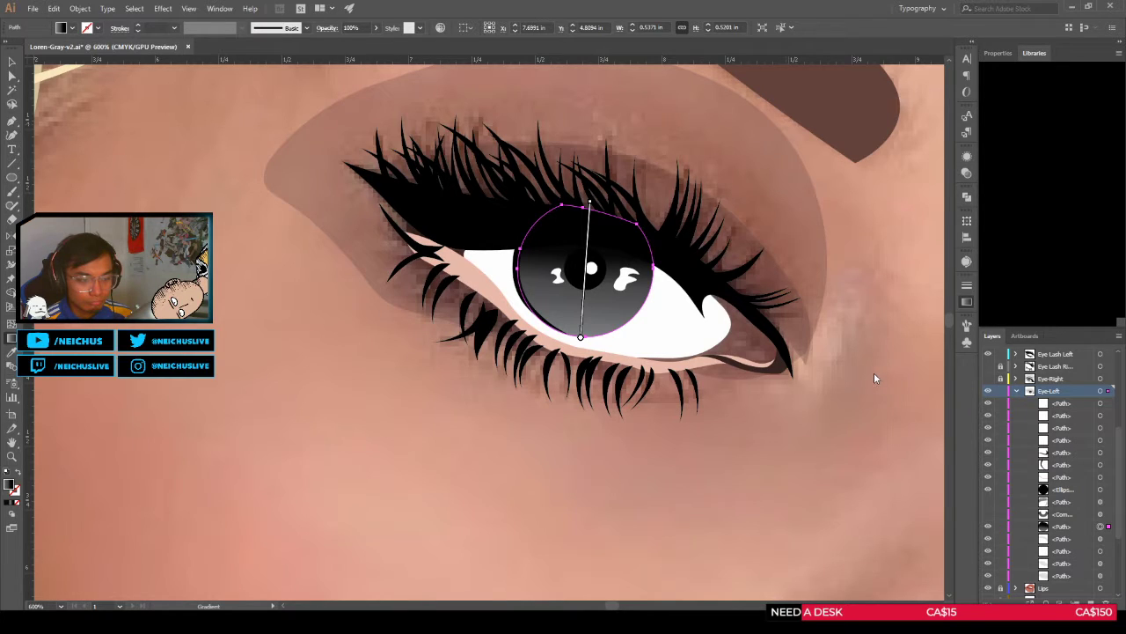
key("ctrl+z")
key("ctrl+shift+z")
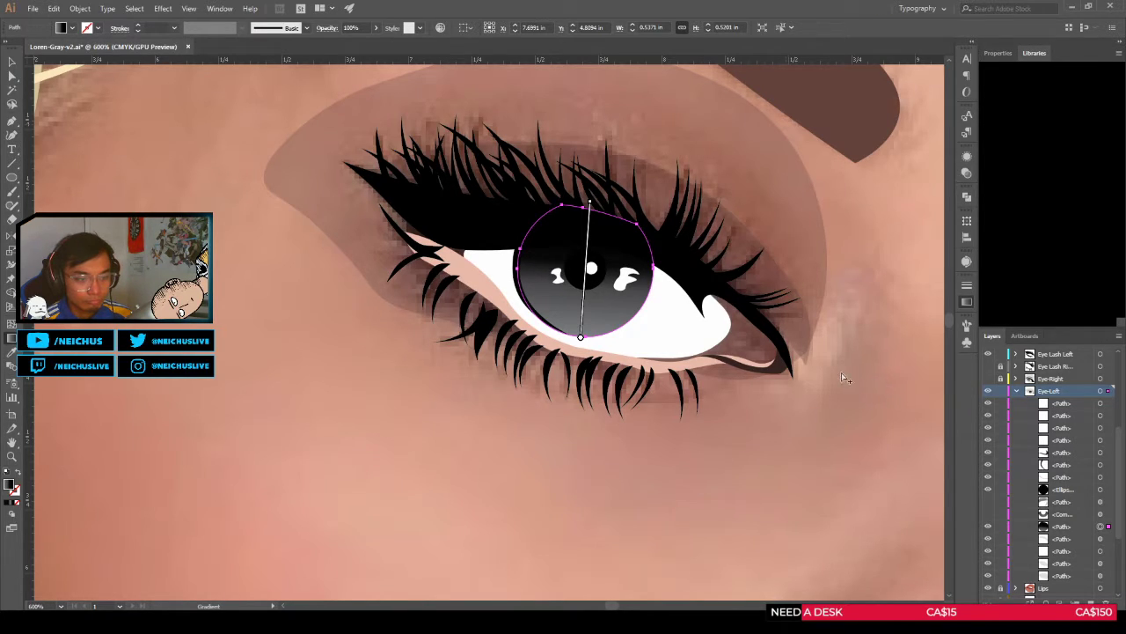
key("ctrl+shift+z")
key("v")
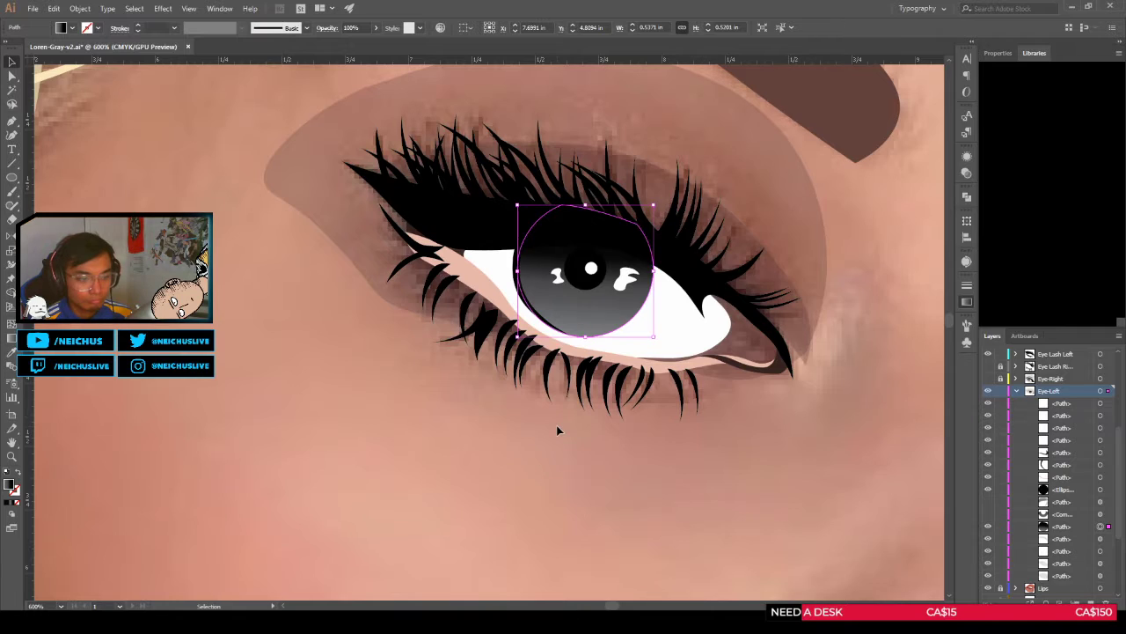
left_click(557, 426)
Step: Show the inner ring compound shape to judge it on the iris and across the face, then hide it again
scroll(557, 426, "down", 2)
scroll(558, 429, "down", 1)
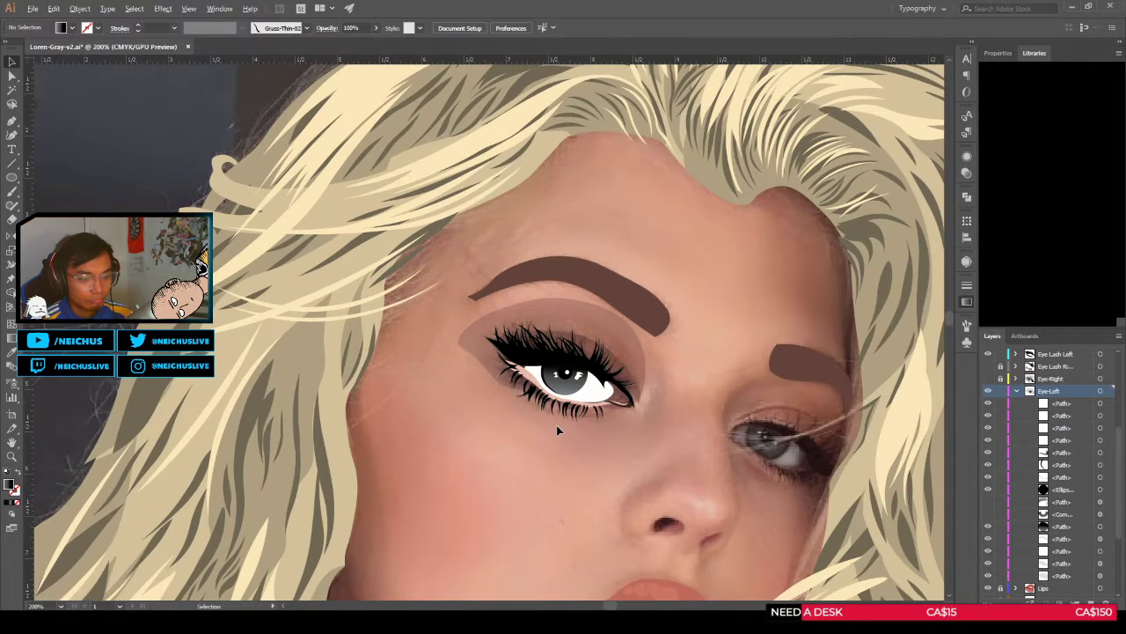
scroll(558, 430, "up", 1)
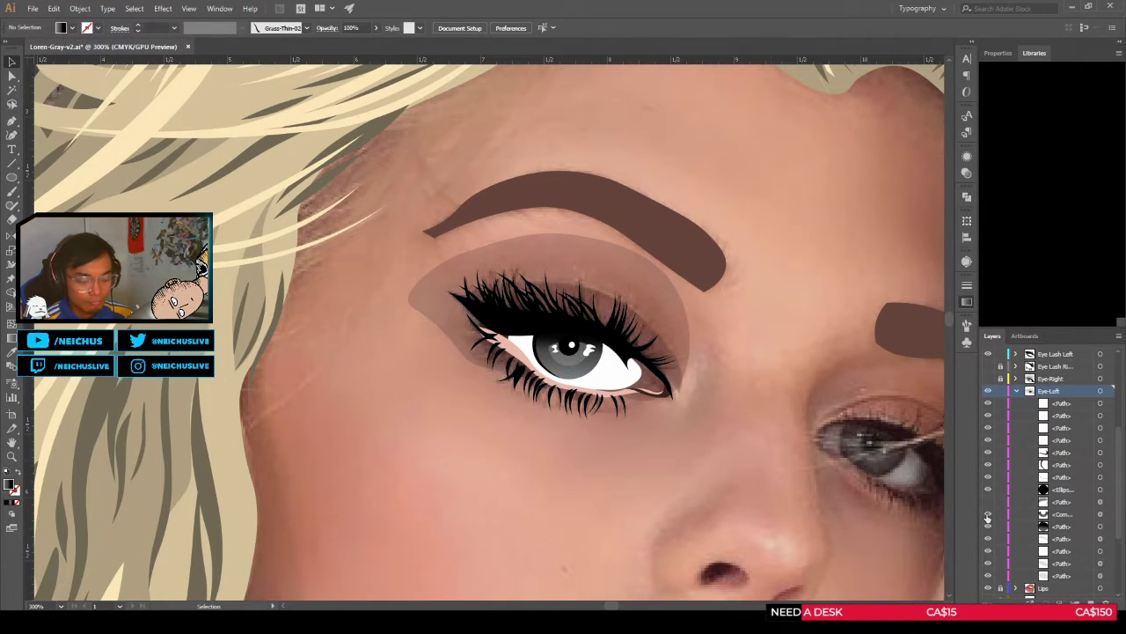
scroll(672, 528, "down", 2)
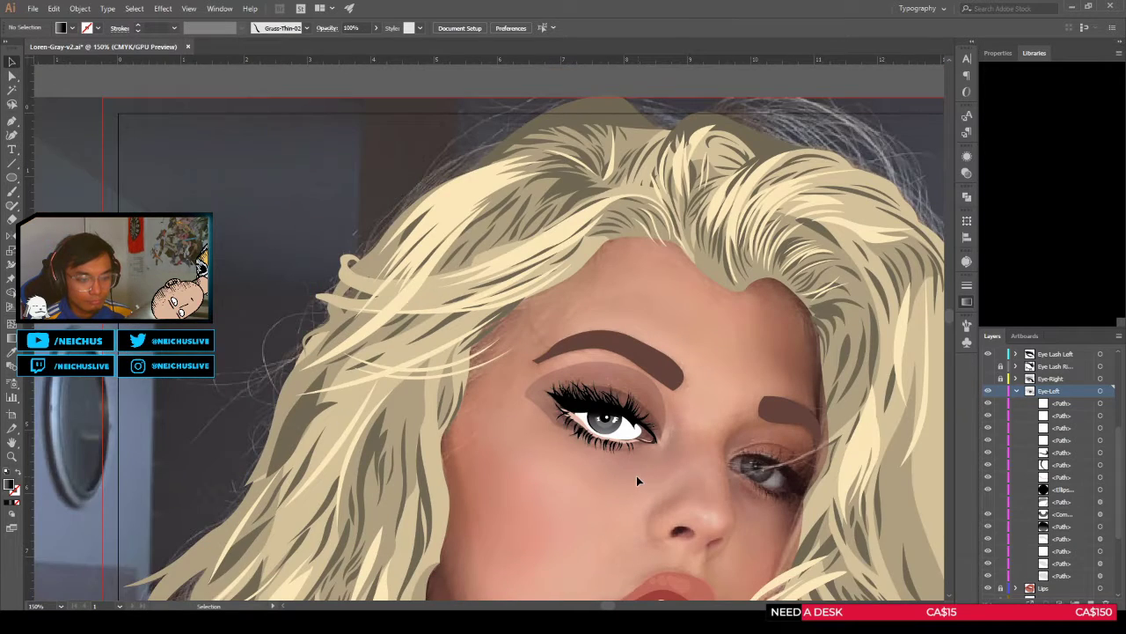
left_click_drag(636, 475, 467, 405)
scroll(438, 416, "up", 1)
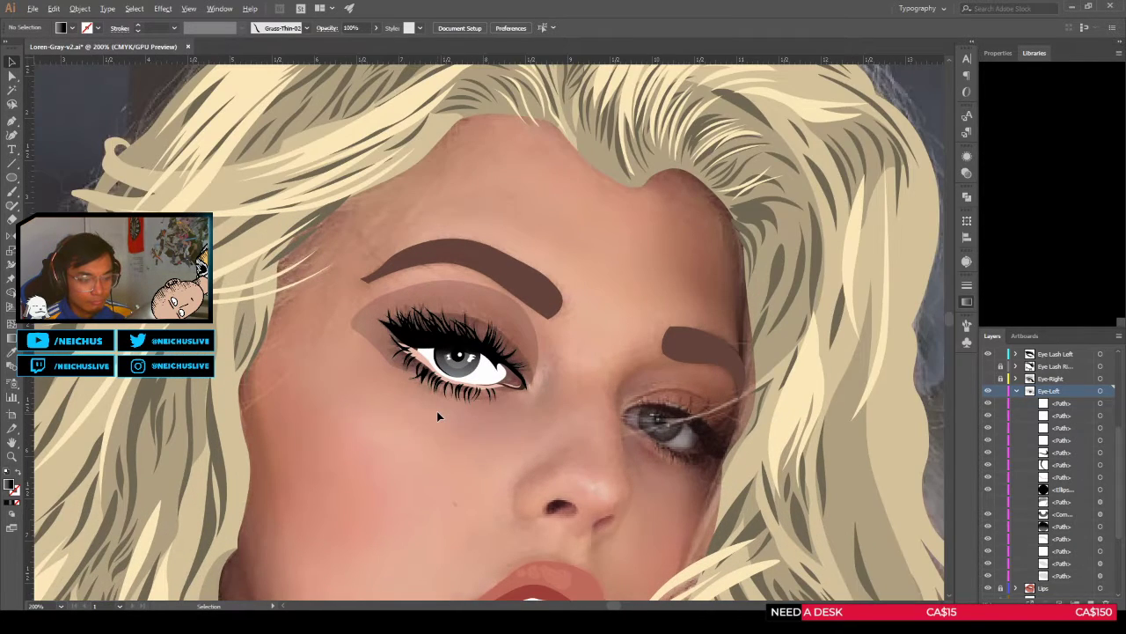
scroll(439, 417, "up", 2)
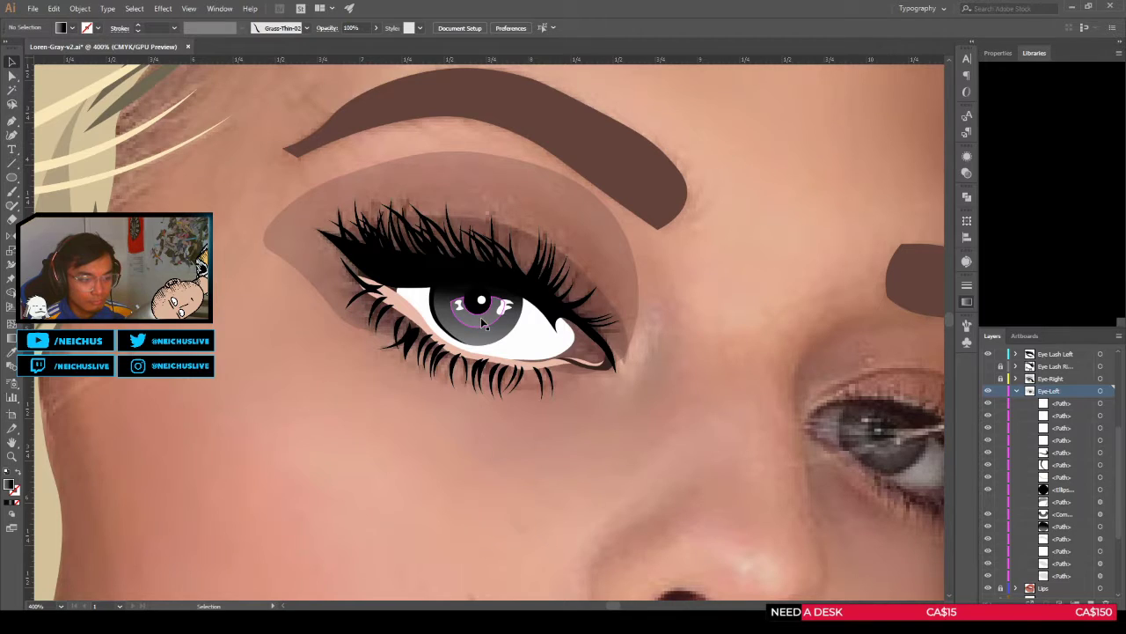
left_click(496, 332)
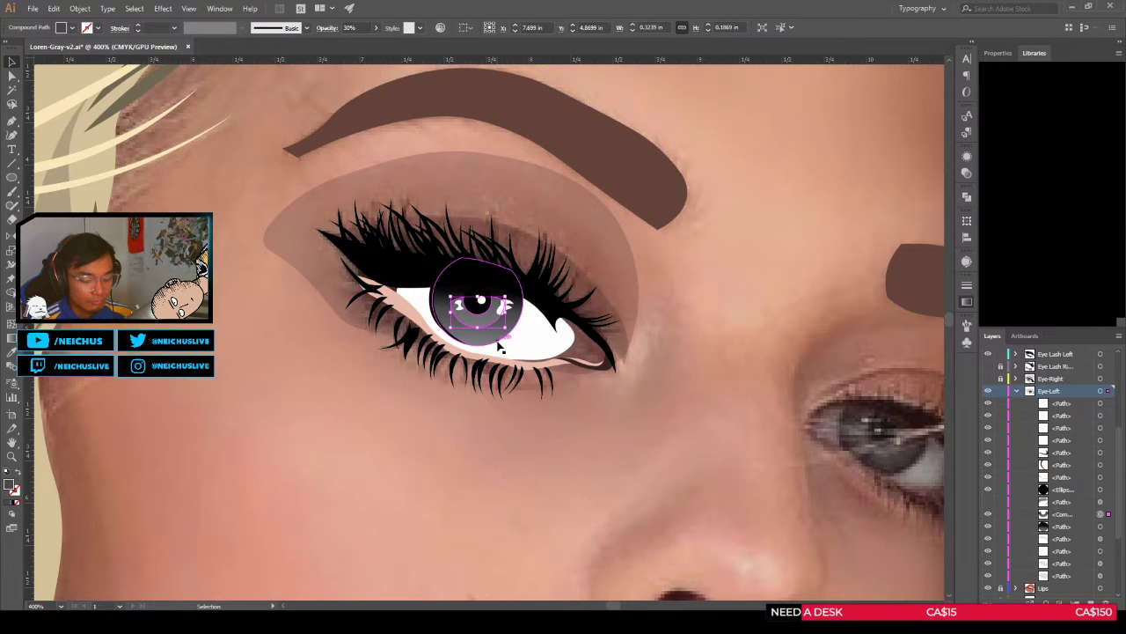
left_click(989, 514)
Step: Compare the vector left eye with the photo up close by toggling the Eye-Left layer's visibility
left_click(988, 391)
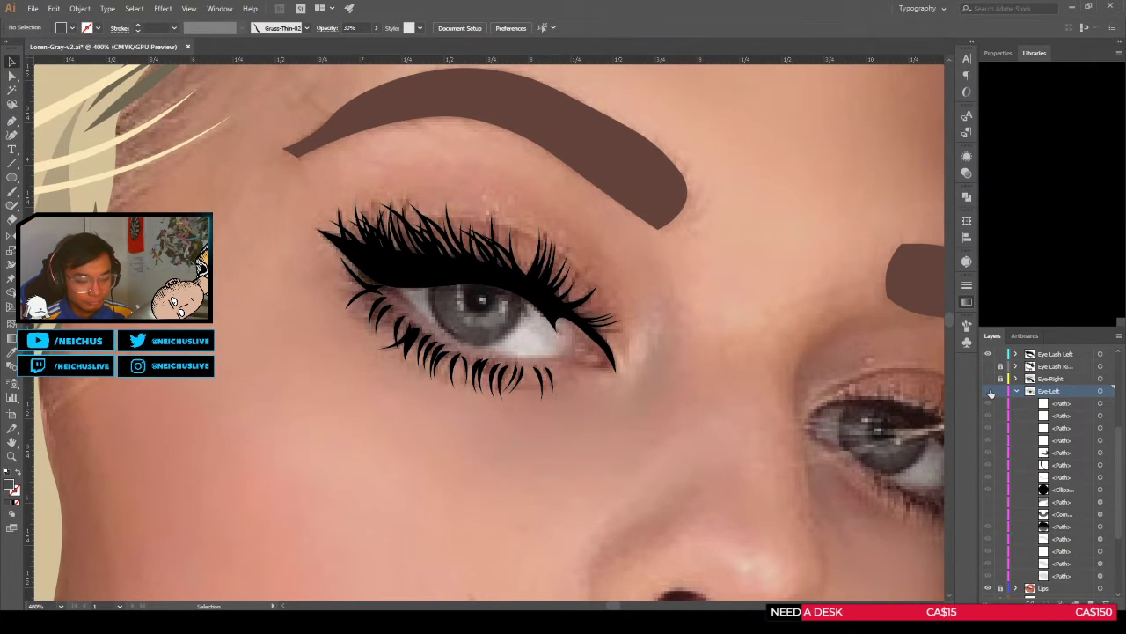
left_click(989, 391)
left_click(989, 392)
left_click(989, 392)
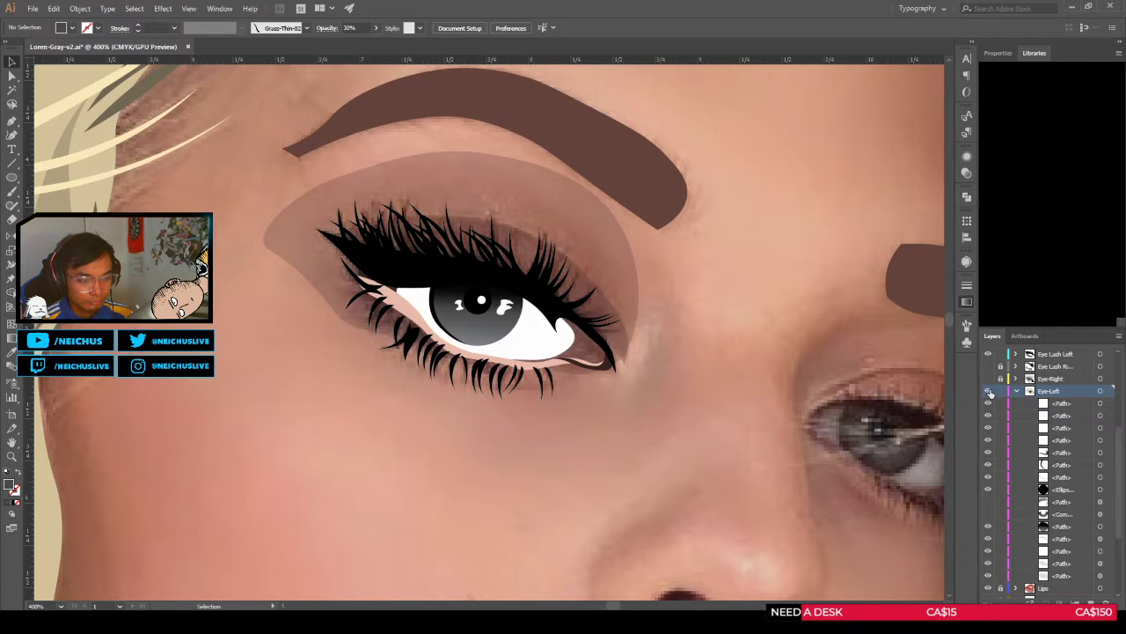
left_click(989, 392)
left_click(989, 392)
left_click(989, 392)
left_click(989, 392)
left_click(989, 391)
Step: Compare the left eye with the photo in the context of the whole face by toggling the Eye-Left layer, leaving it hidden
scroll(599, 379, "down", 3)
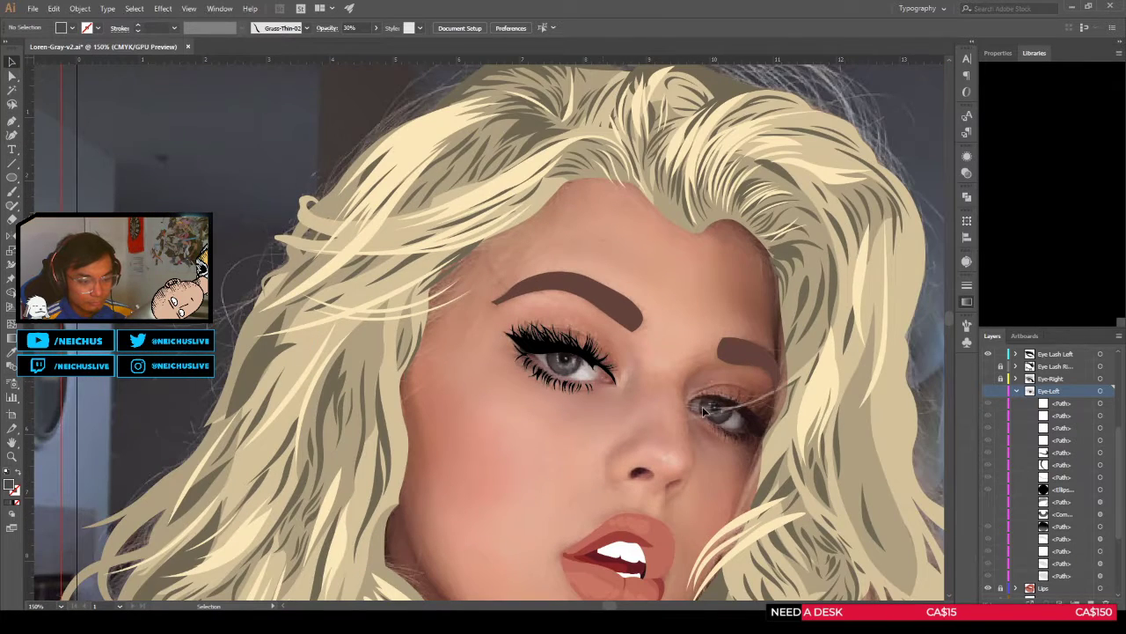
left_click(988, 391)
left_click(987, 392)
left_click(987, 393)
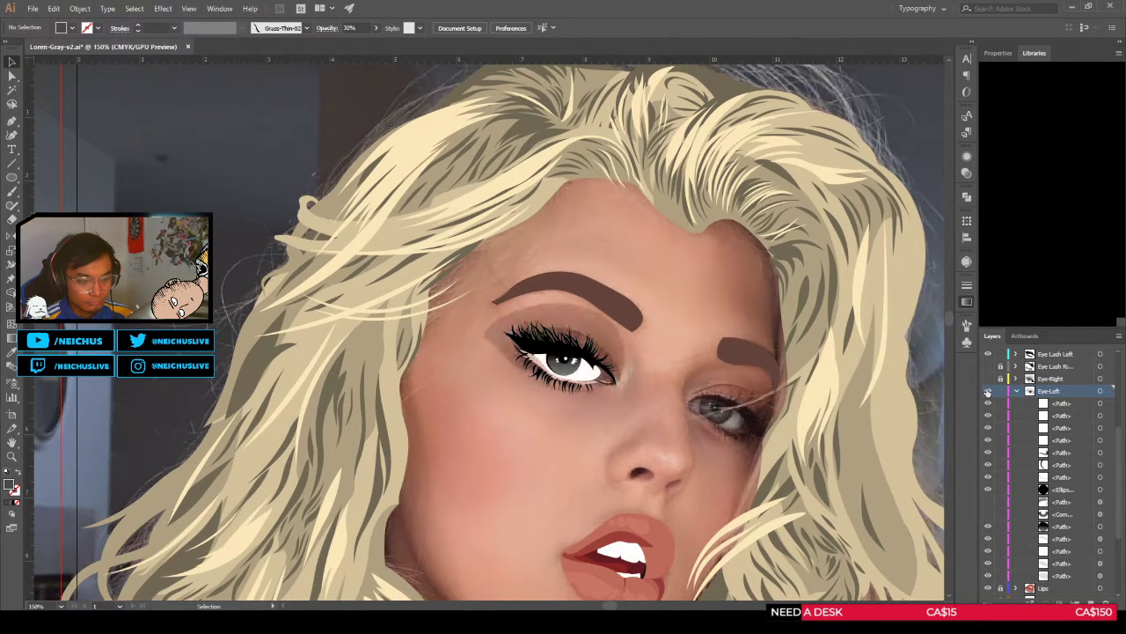
left_click(988, 391)
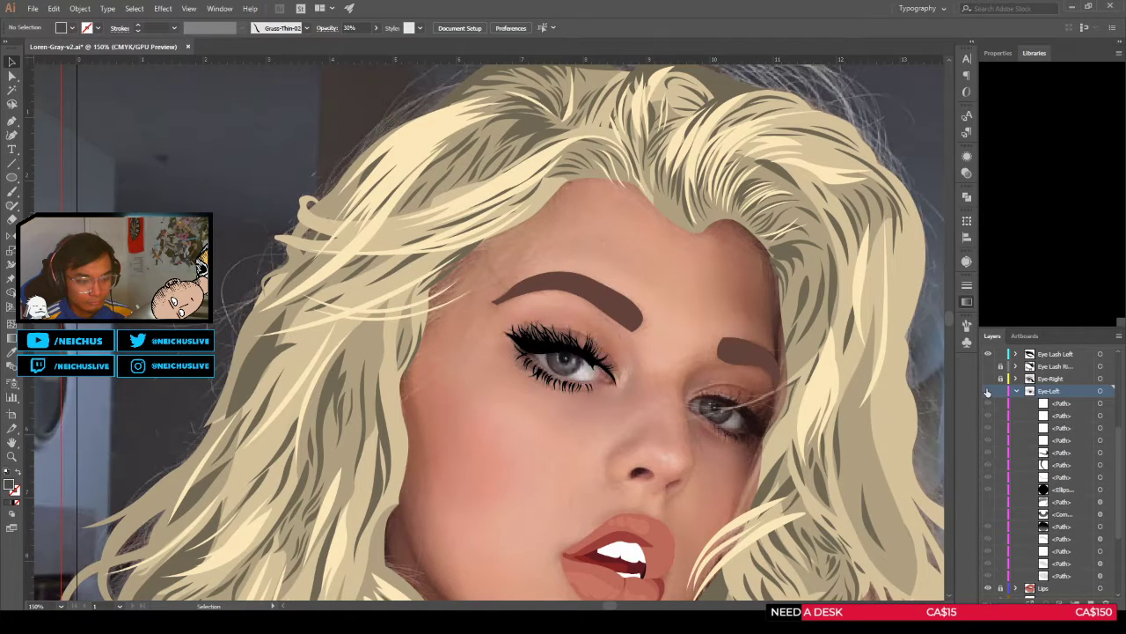
left_click(988, 392)
left_click(989, 392)
left_click(988, 391)
left_click(988, 392)
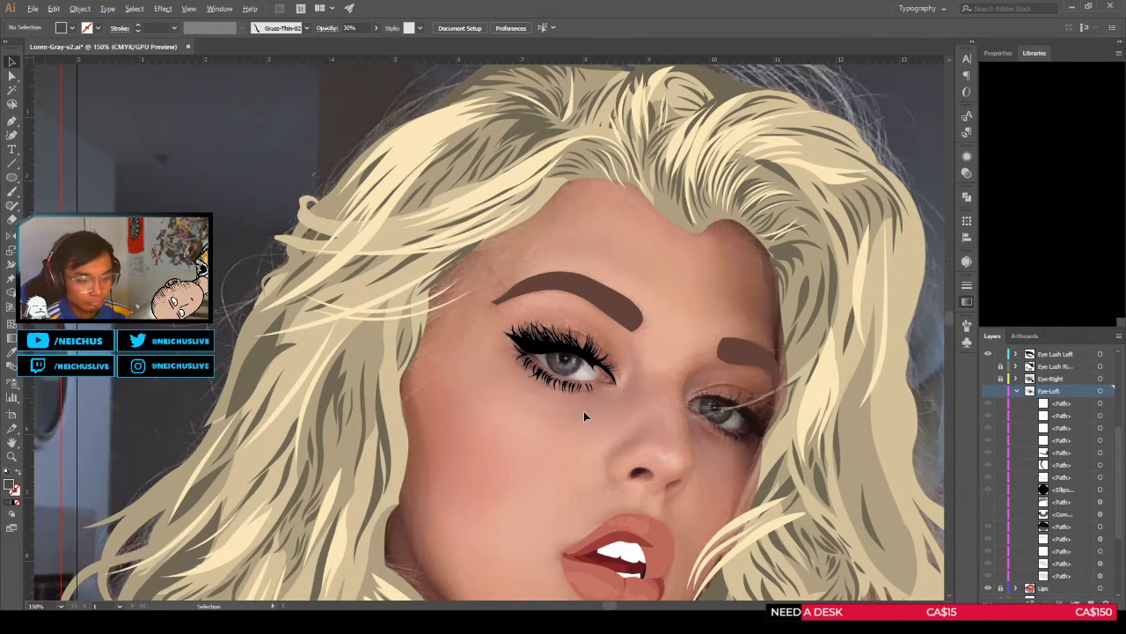
Step: Examine the shading and reflections of the photo's left iris at several magnifications
scroll(588, 387, "up", 1)
scroll(582, 389, "up", 1)
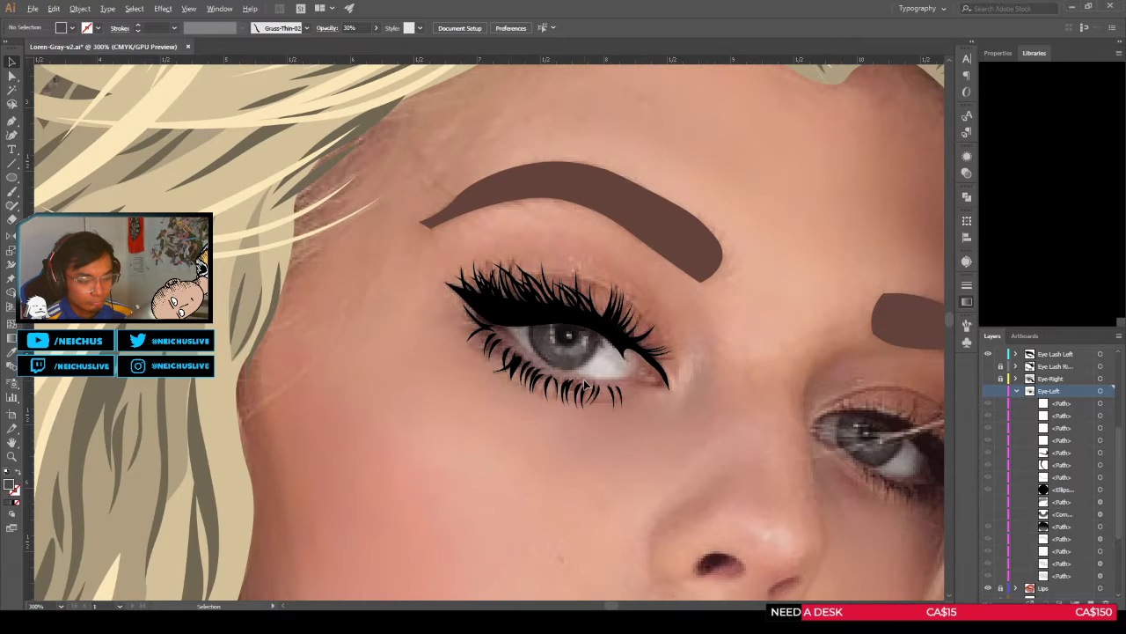
scroll(585, 384, "up", 1)
scroll(576, 377, "down", 3)
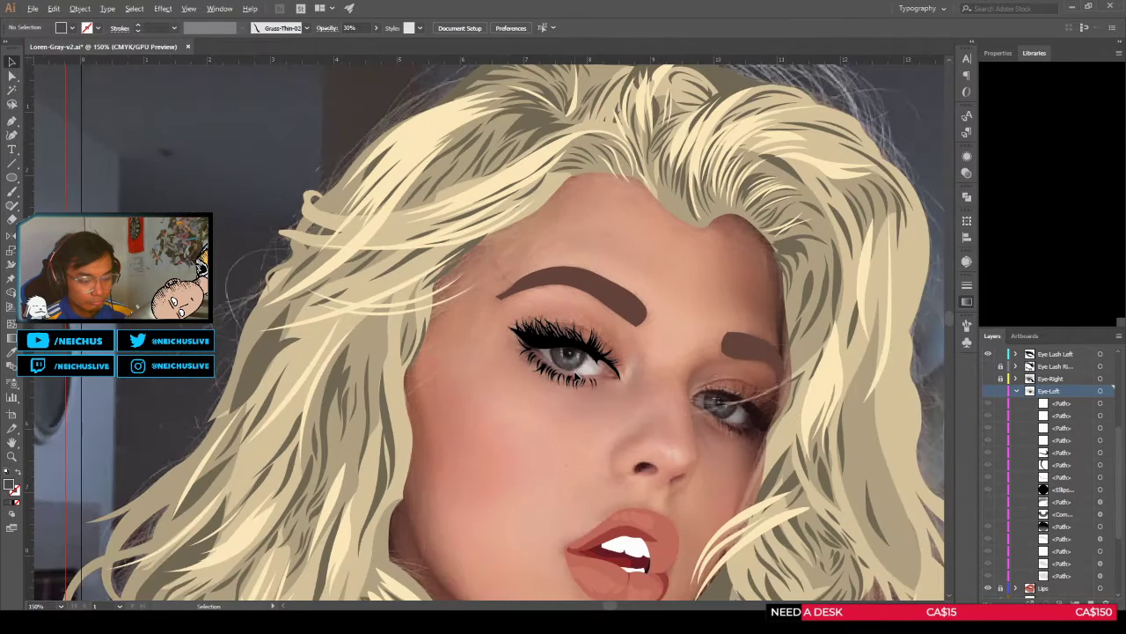
scroll(577, 376, "up", 2)
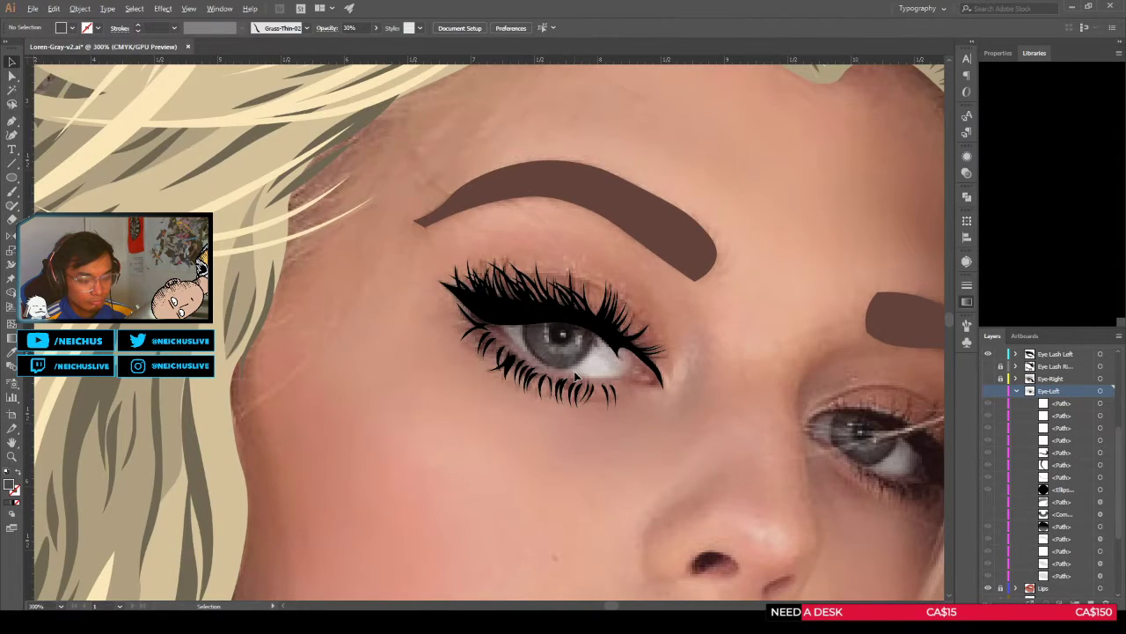
scroll(618, 379, "down", 4)
scroll(618, 380, "up", 1)
scroll(619, 388, "up", 1)
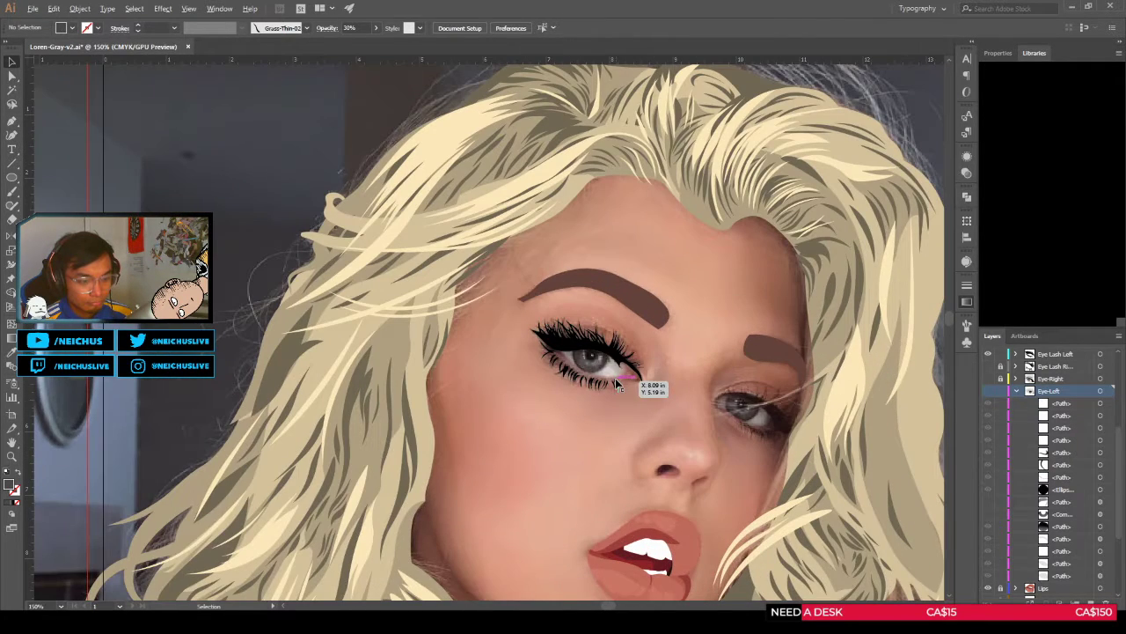
Step: Show the Eye-Left layer again and check the iris against the photo, with the Curvature tool ready for drawing
key("shift+grave")
scroll(615, 377, "up", 3)
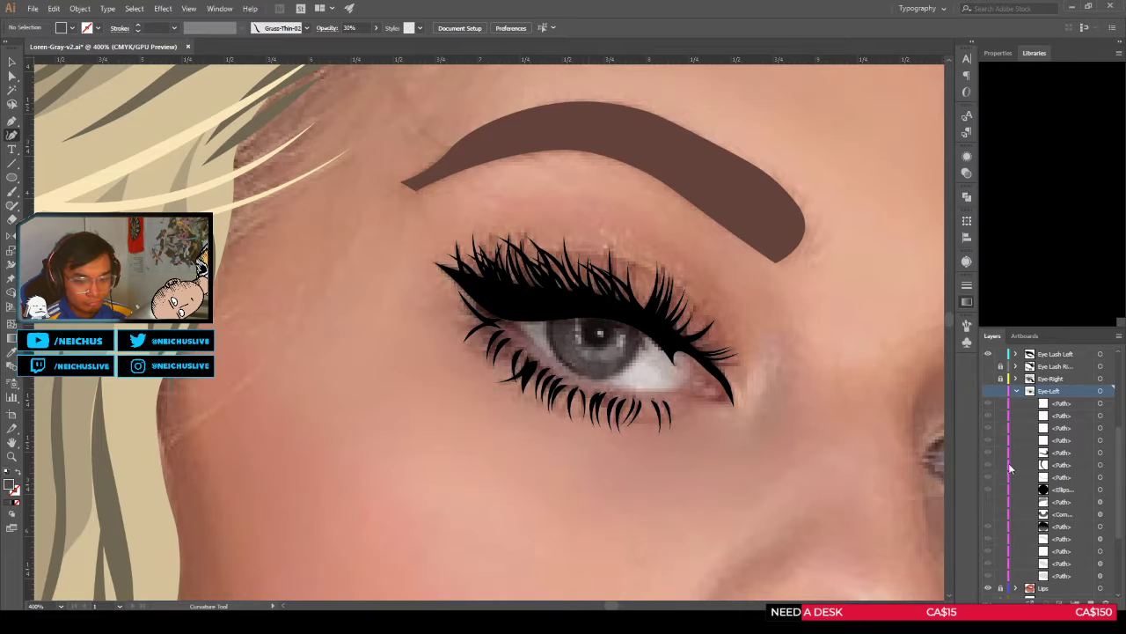
left_click(987, 391)
scroll(623, 351, "up", 1)
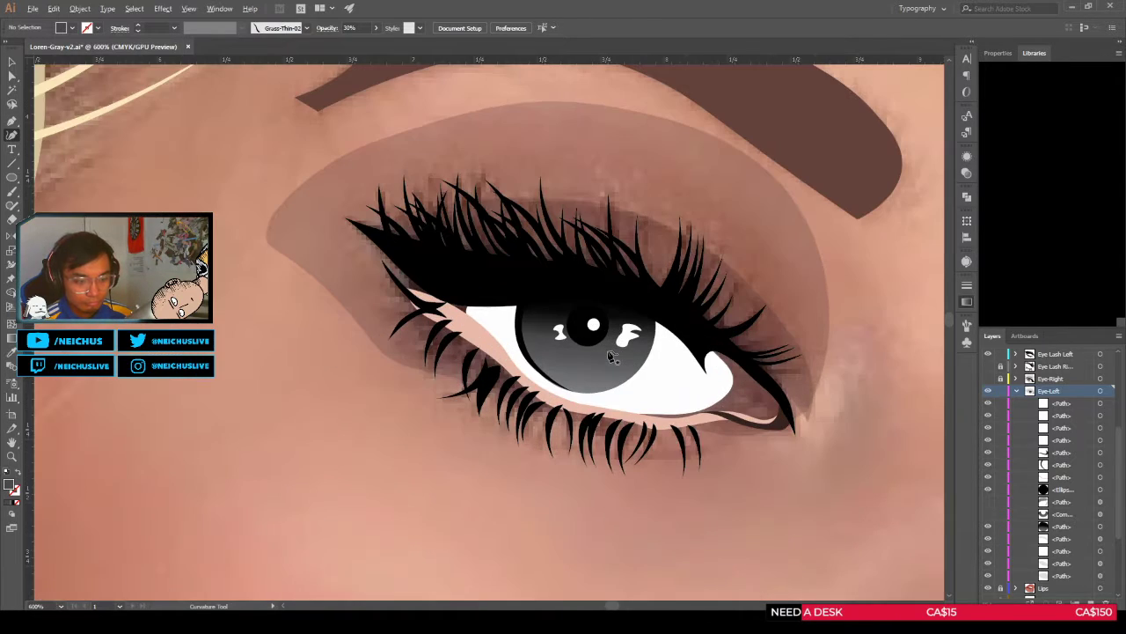
left_click(987, 391)
left_click(988, 391)
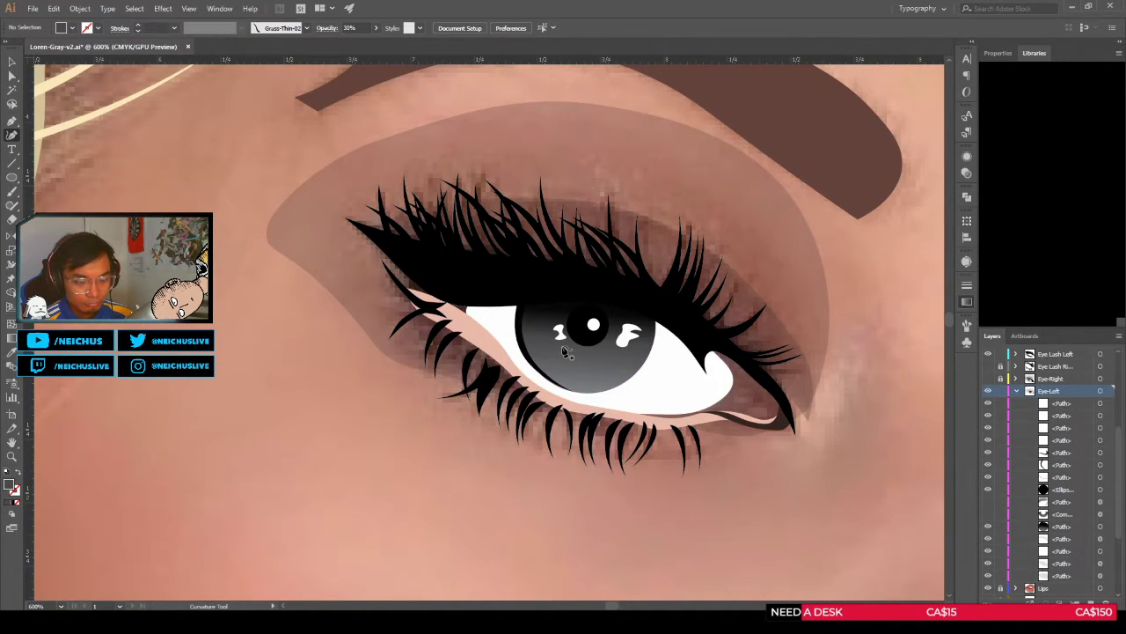
Step: Draw a closed crescent about 0.28 by 0.24 in around the lower and inner-corner side of the pupil with the Curvature tool
left_click(564, 346)
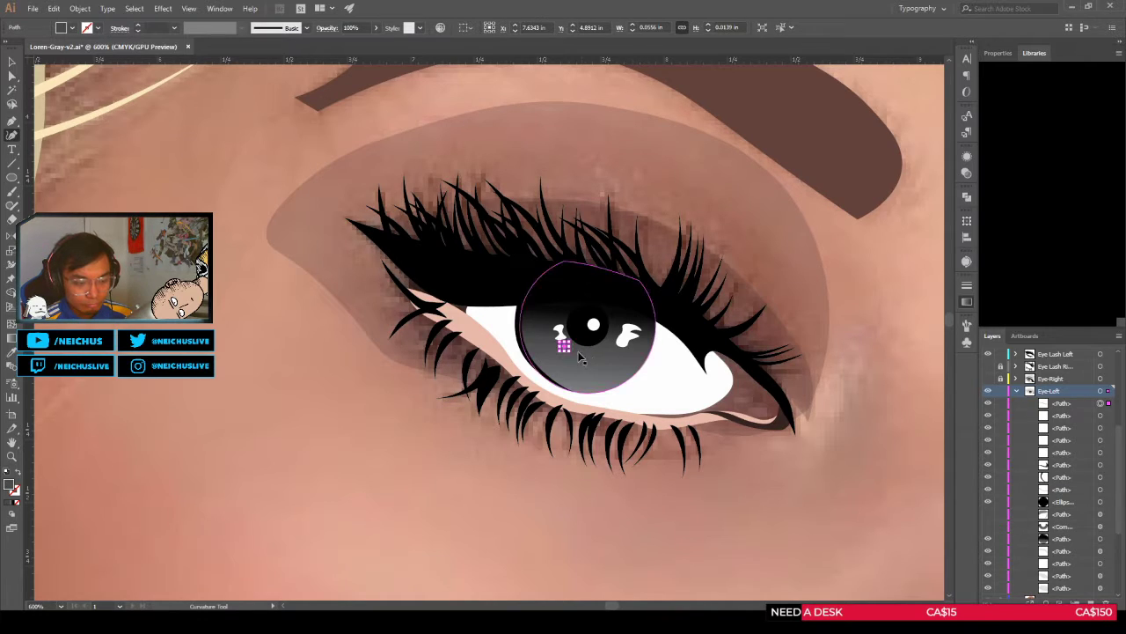
left_click(578, 353)
left_click(608, 350)
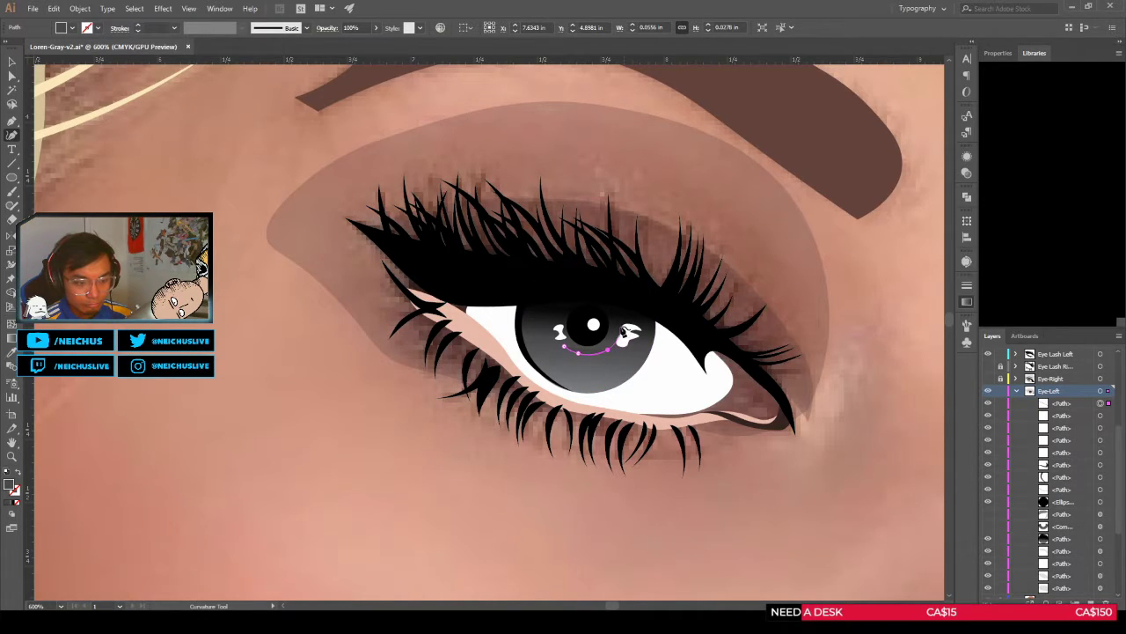
left_click(621, 319)
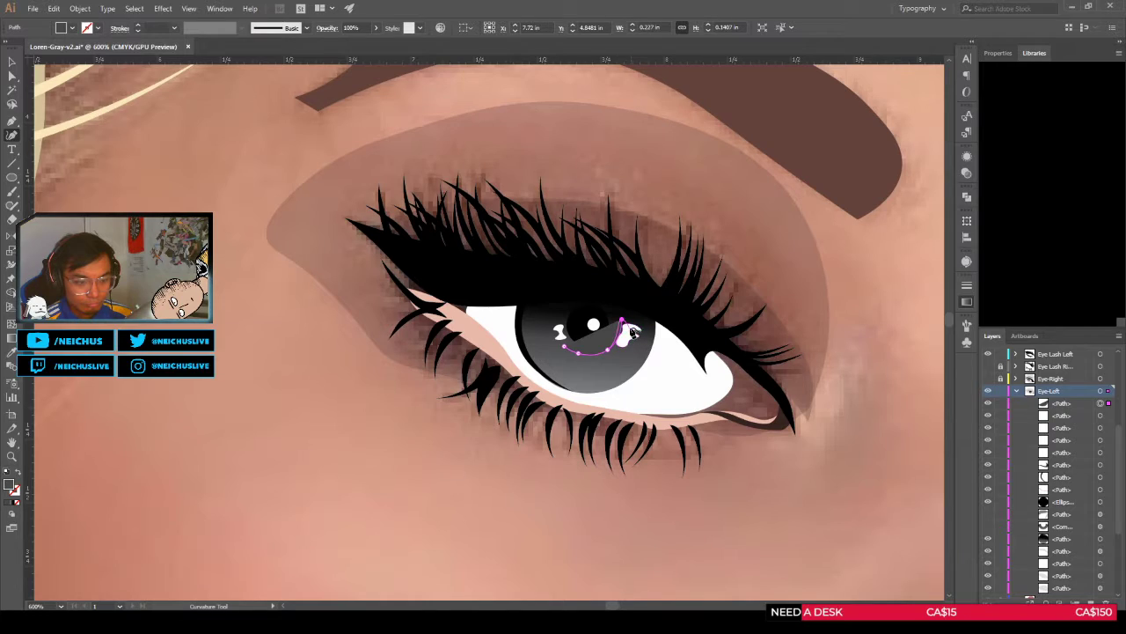
left_click(635, 344)
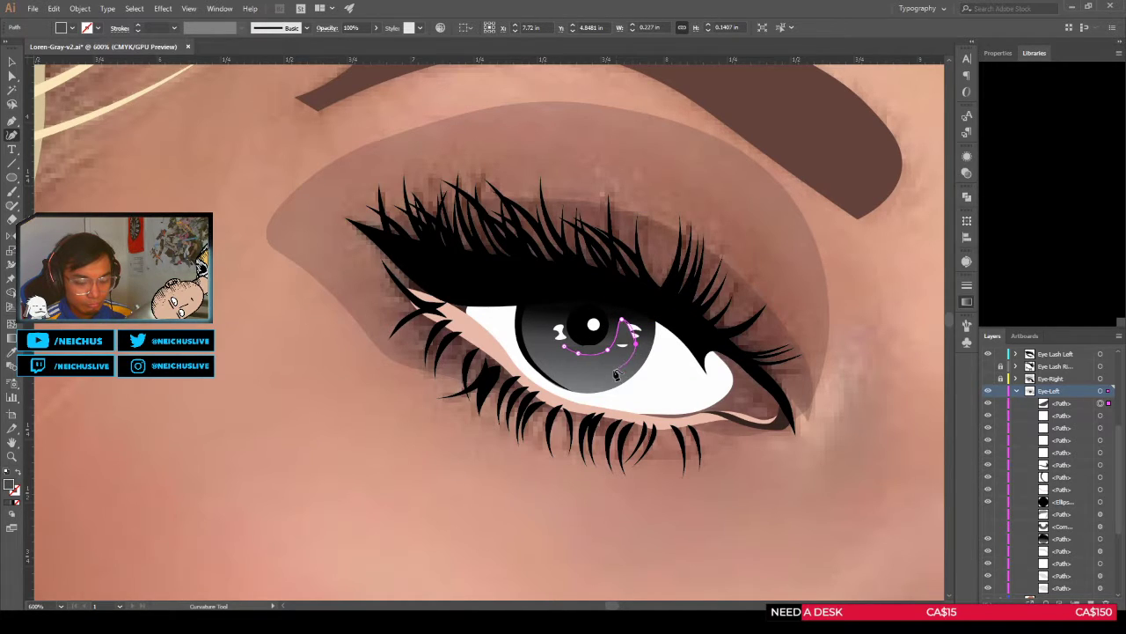
left_click(626, 370)
left_click(587, 375)
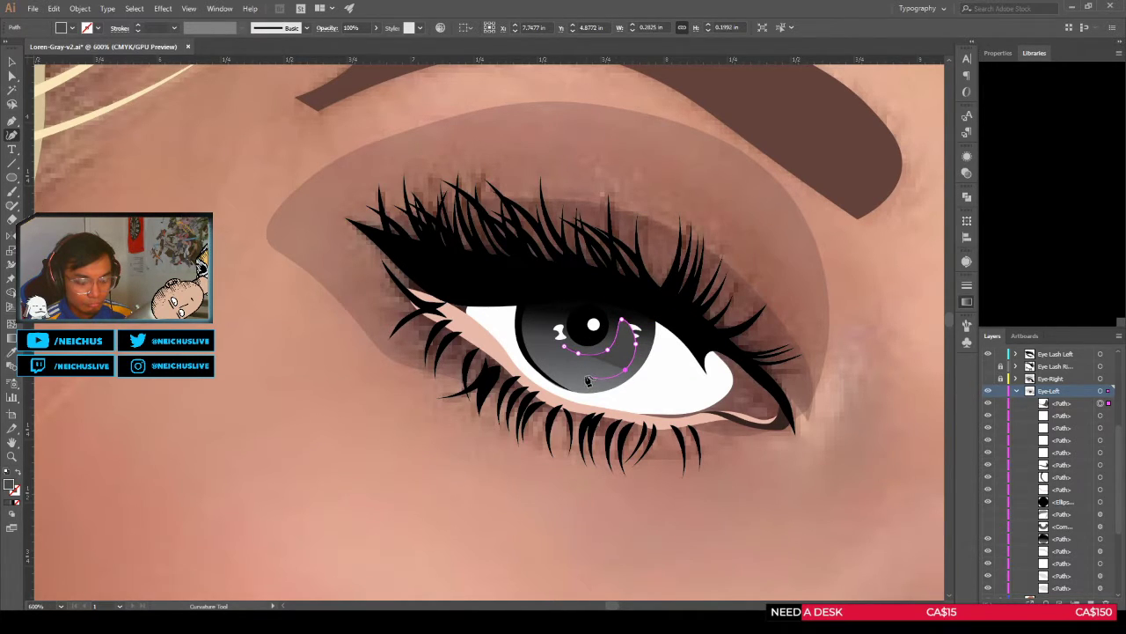
left_click(566, 352)
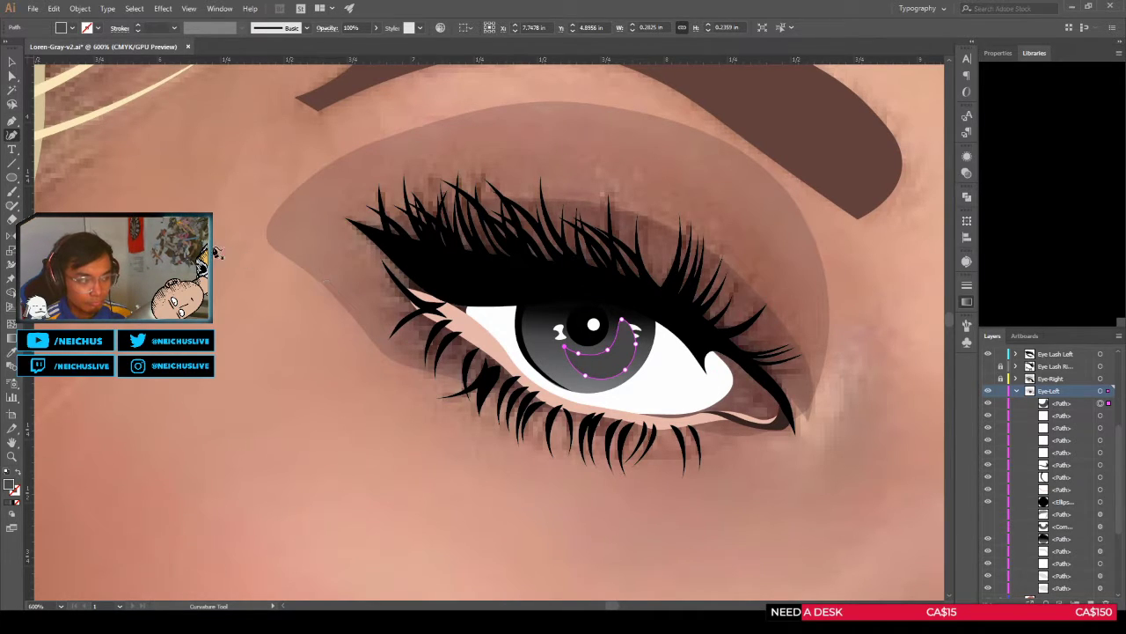
Step: Fill the crescent beneath the pupil with light grey
left_click(78, 205)
left_click(90, 205)
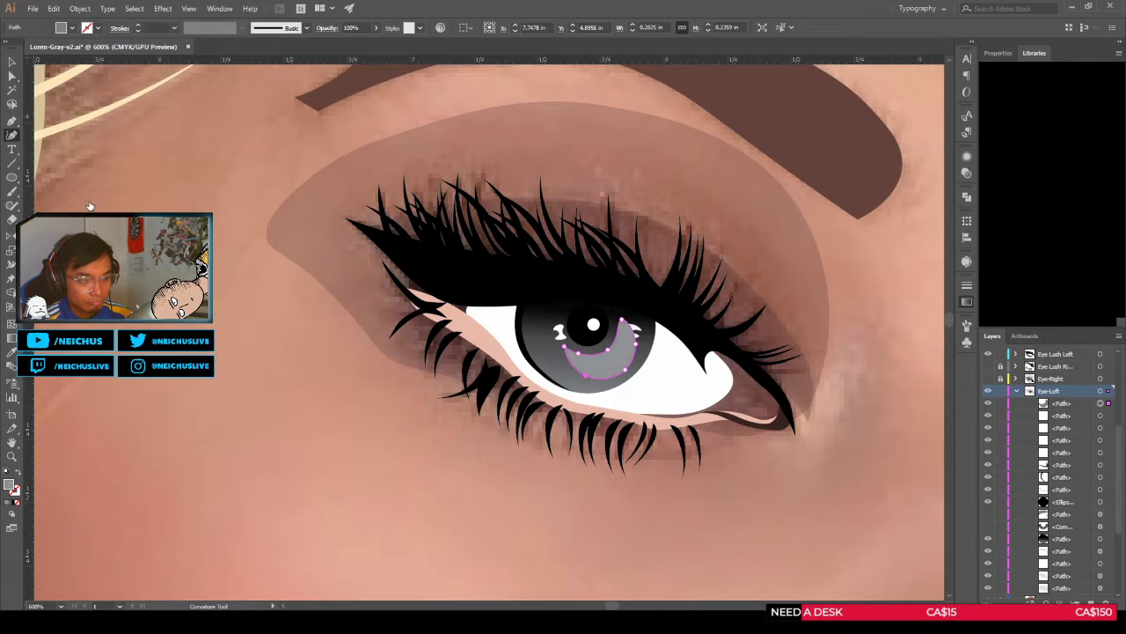
left_click(102, 203)
left_click(92, 204)
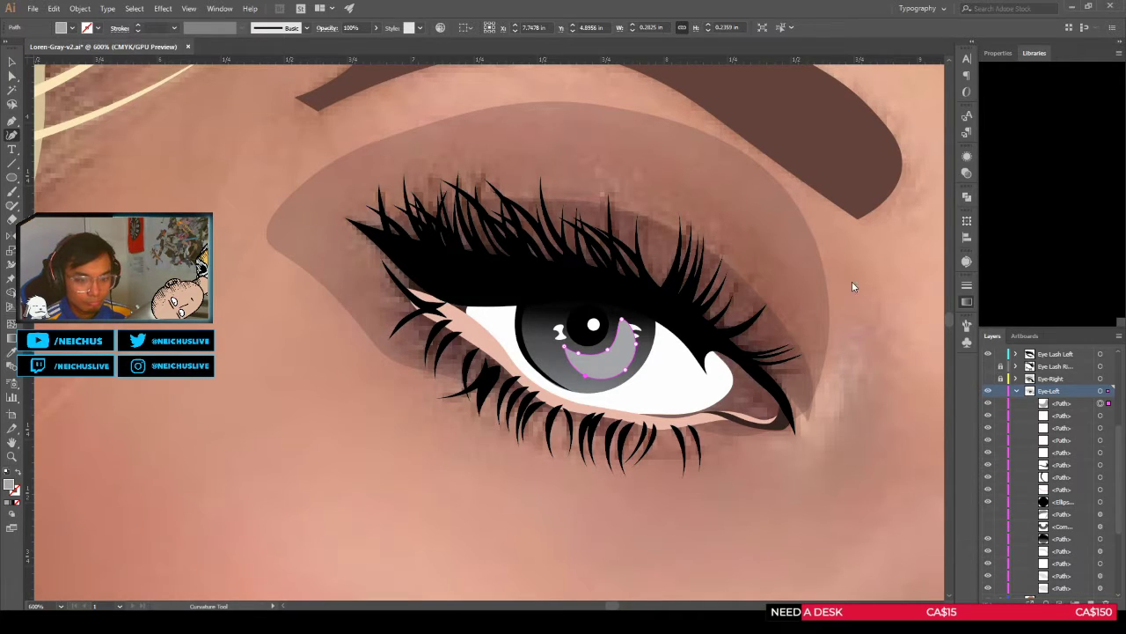
Step: Give the grey crescent a blend mode that lightens the iris while keeping the highlights white, and set its opacity to 20%
key("v")
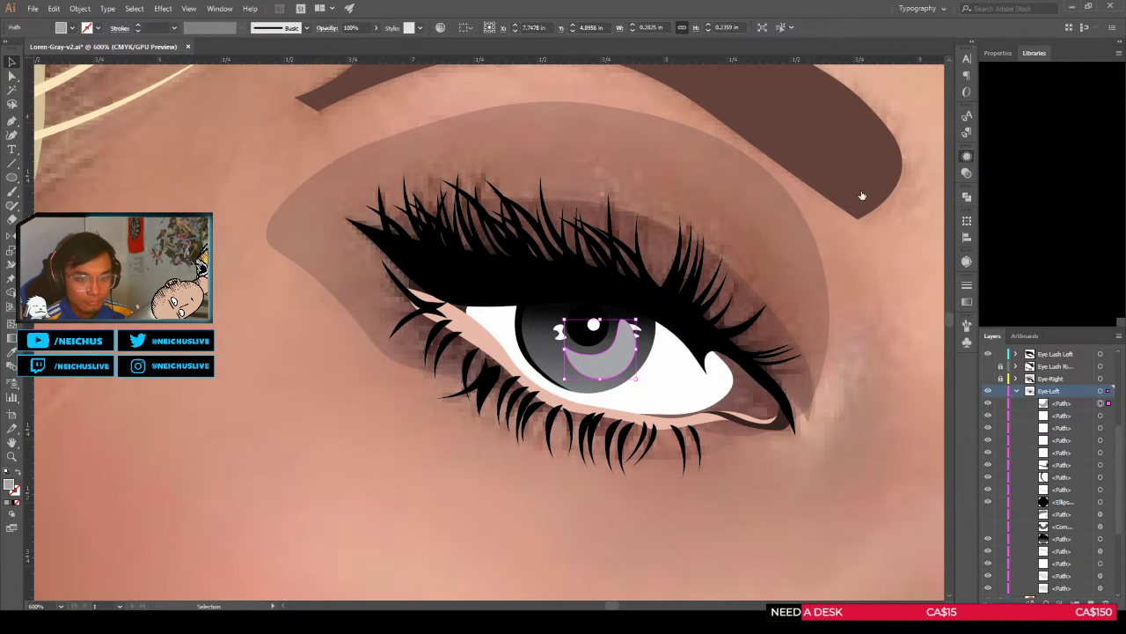
left_click(768, 318)
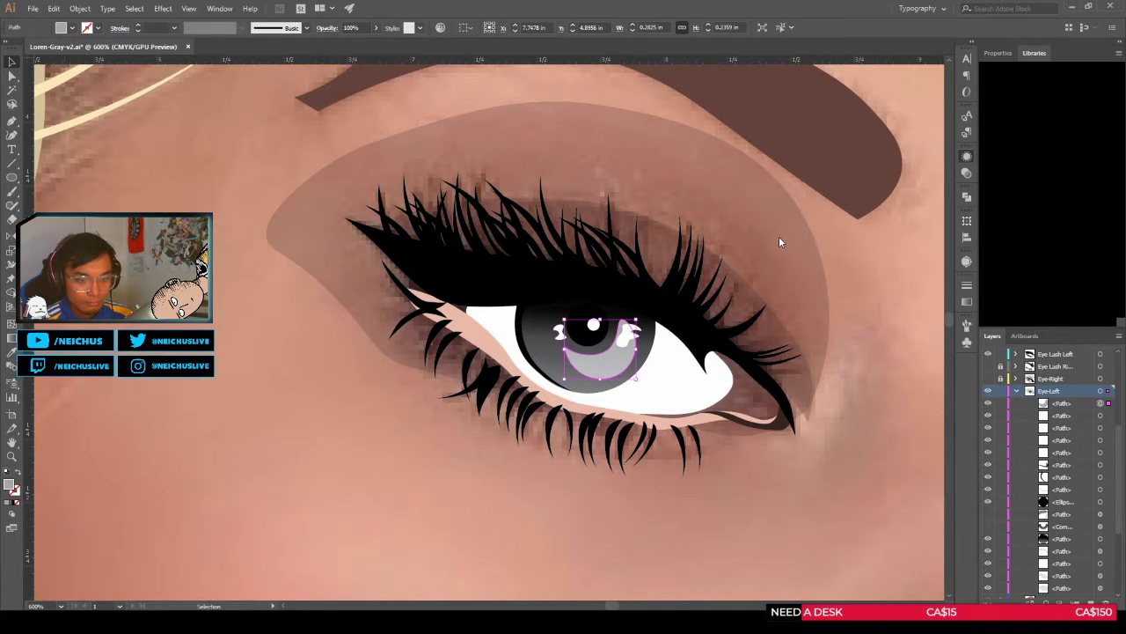
left_click(774, 274)
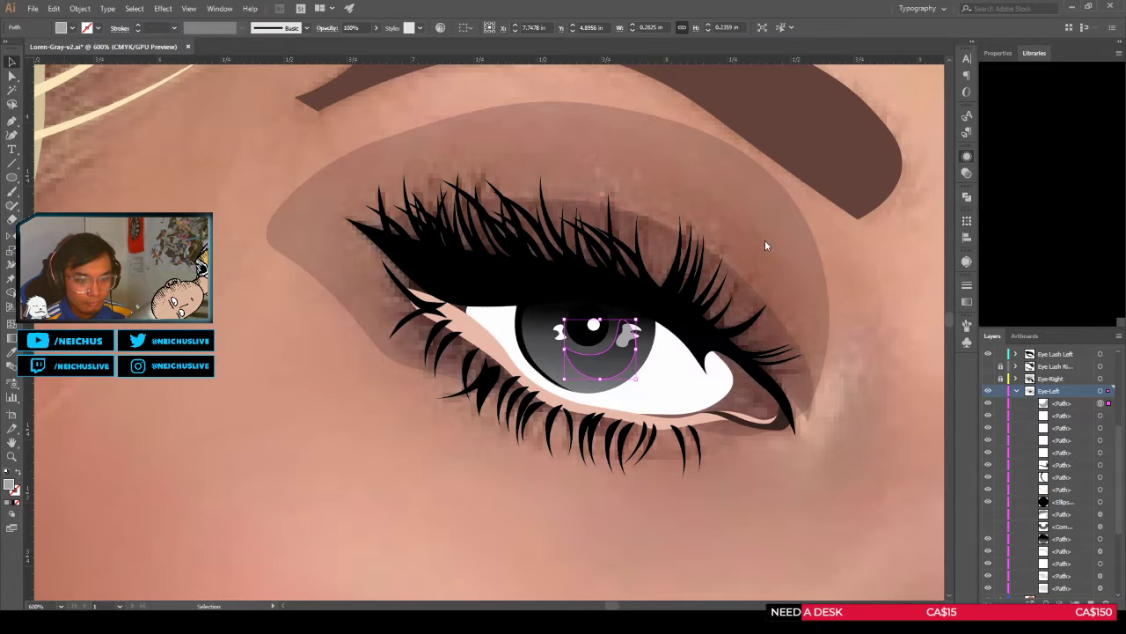
key("ctrl+shift+z")
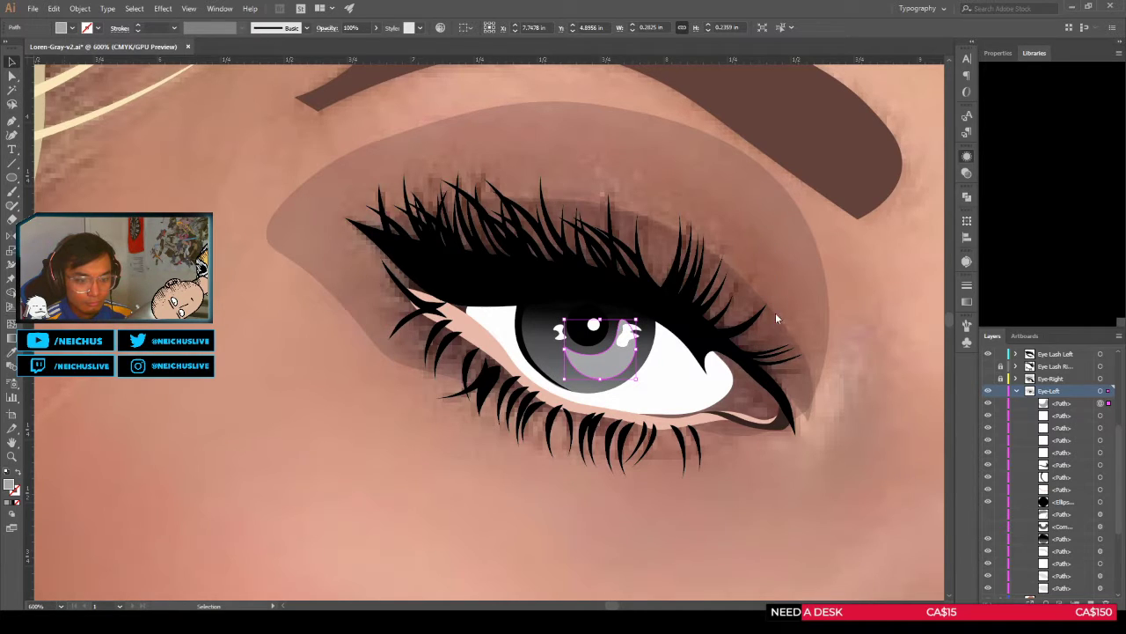
left_click(776, 314)
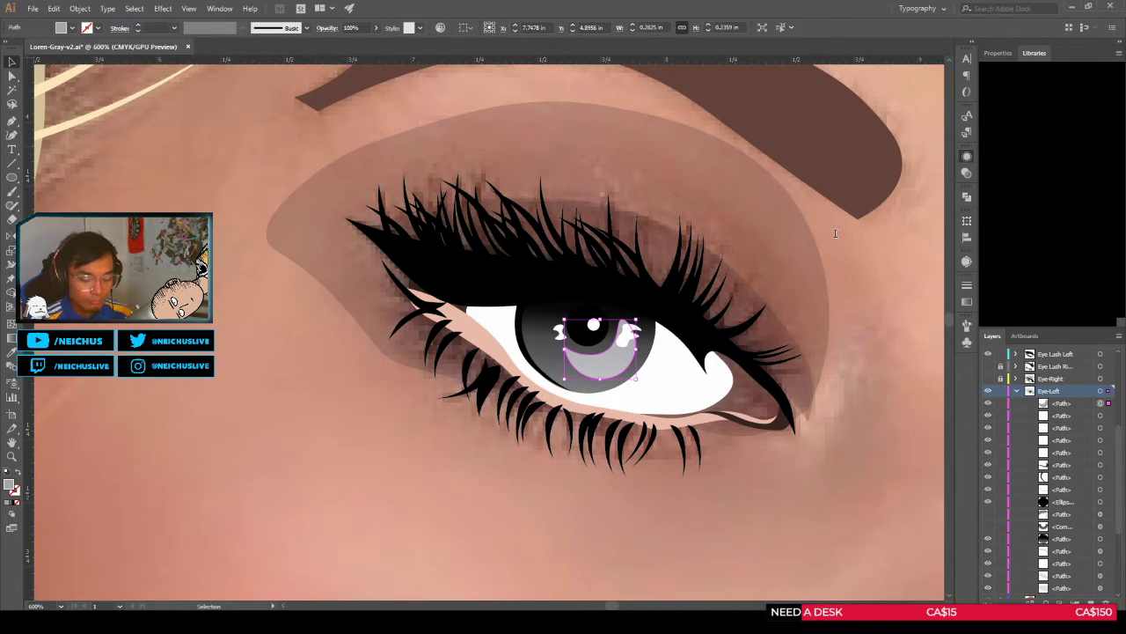
key("ctrl+z")
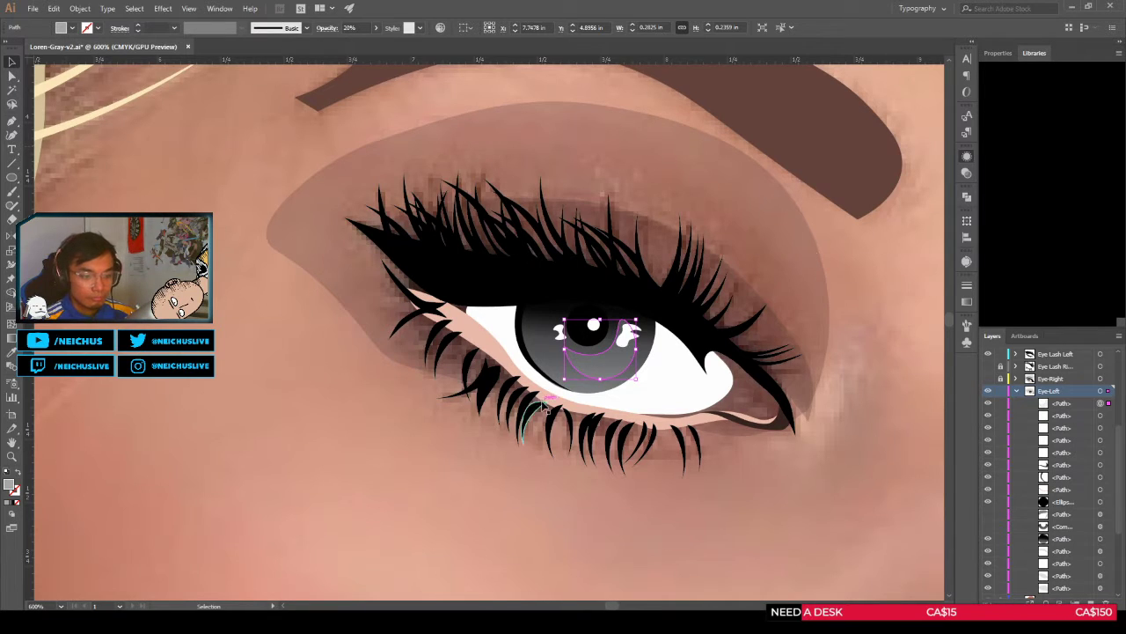
left_click(553, 514)
scroll(556, 531, "down", 2, "alt")
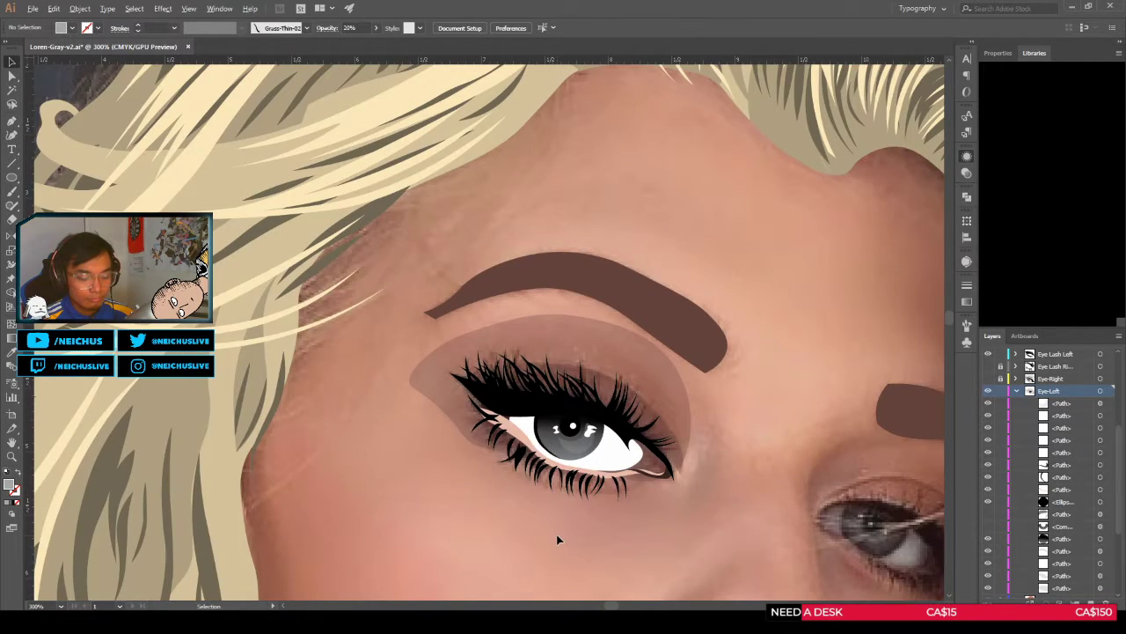
Step: Reshape the crescent's lower edge on its outer-corner side by shifting the anchor point and its direction handle slightly outward
scroll(588, 505, "up", 3)
key("a")
left_click(562, 411)
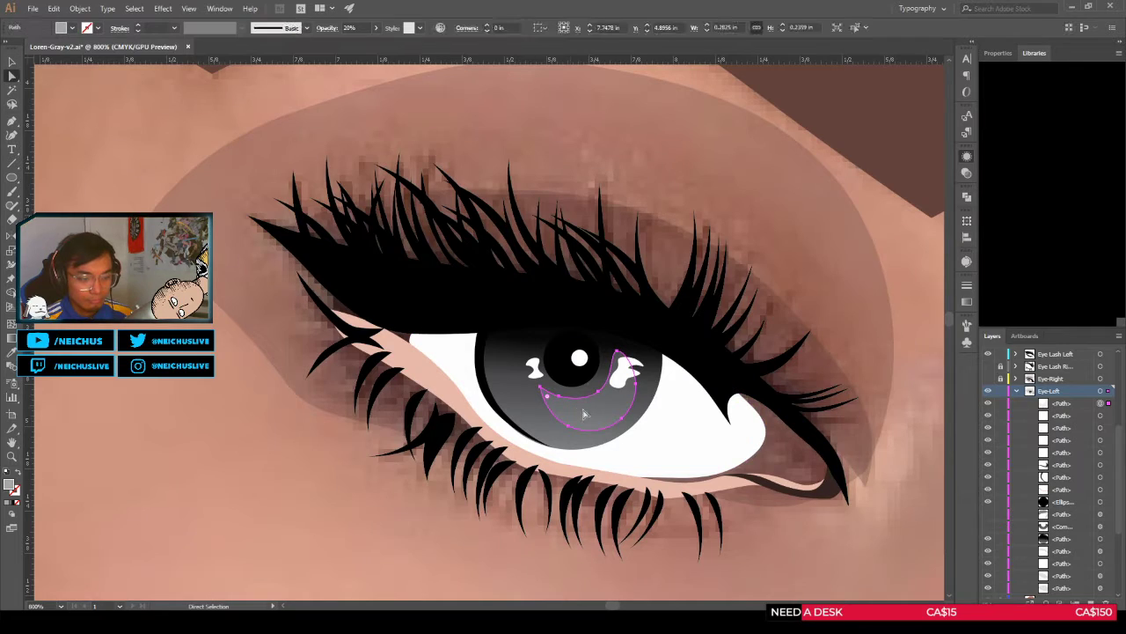
left_click(547, 391)
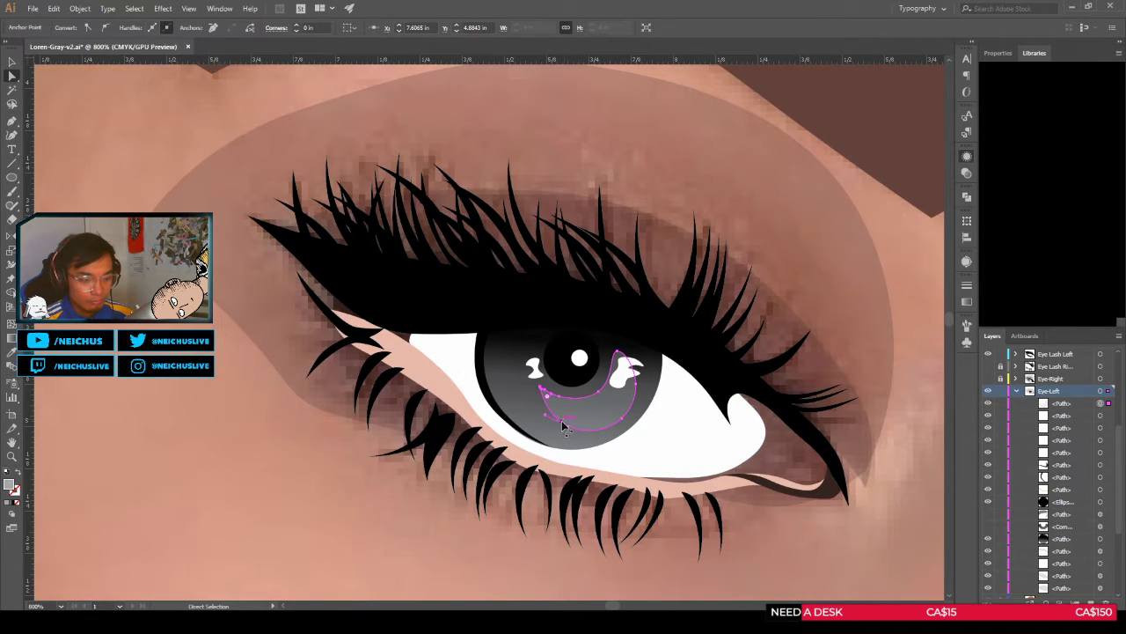
left_click_drag(546, 421, 534, 446)
left_click(524, 532)
Step: Nudge the crescent's lower anchor point on the inner-corner side slightly outward so the curve follows the iris edge
left_click(599, 418)
scroll(623, 394, "up", 1)
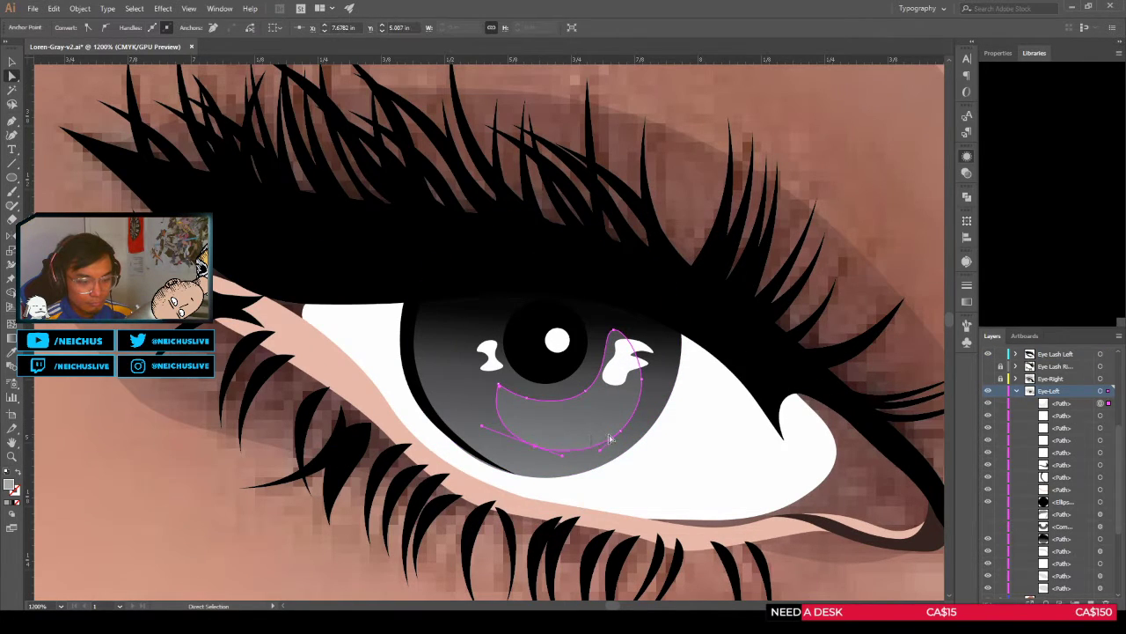
left_click_drag(621, 440, 621, 443)
left_click_drag(624, 441, 625, 437)
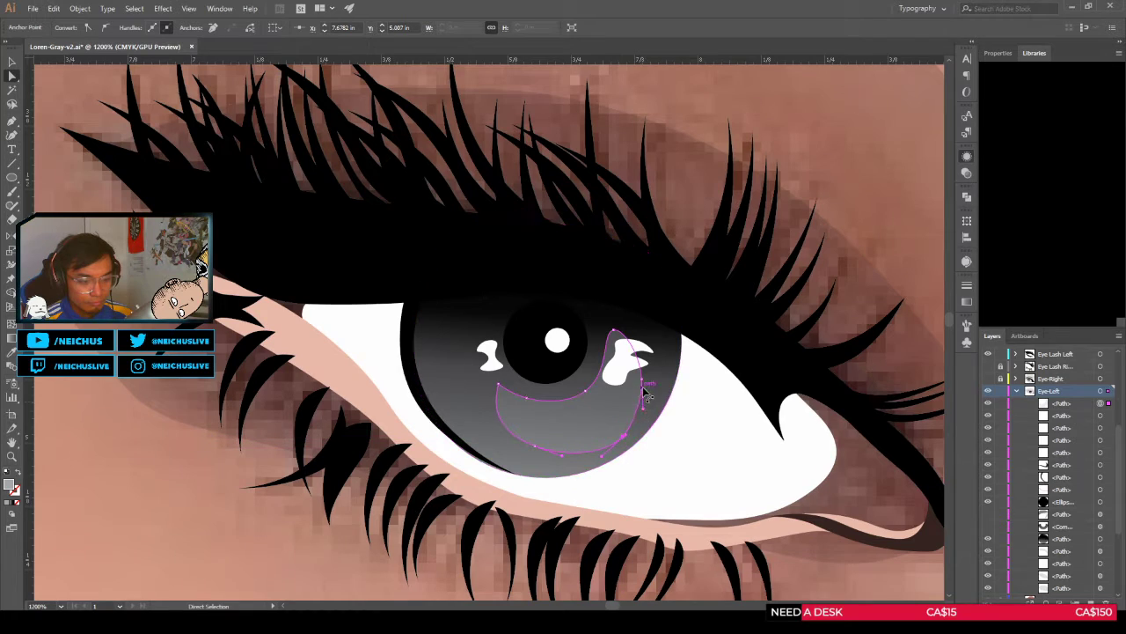
Step: Round the left tip of the grey crescent highlight in the left iris to a 0.01 in corner radius
scroll(515, 576, "down", 3)
scroll(504, 518, "up", 4)
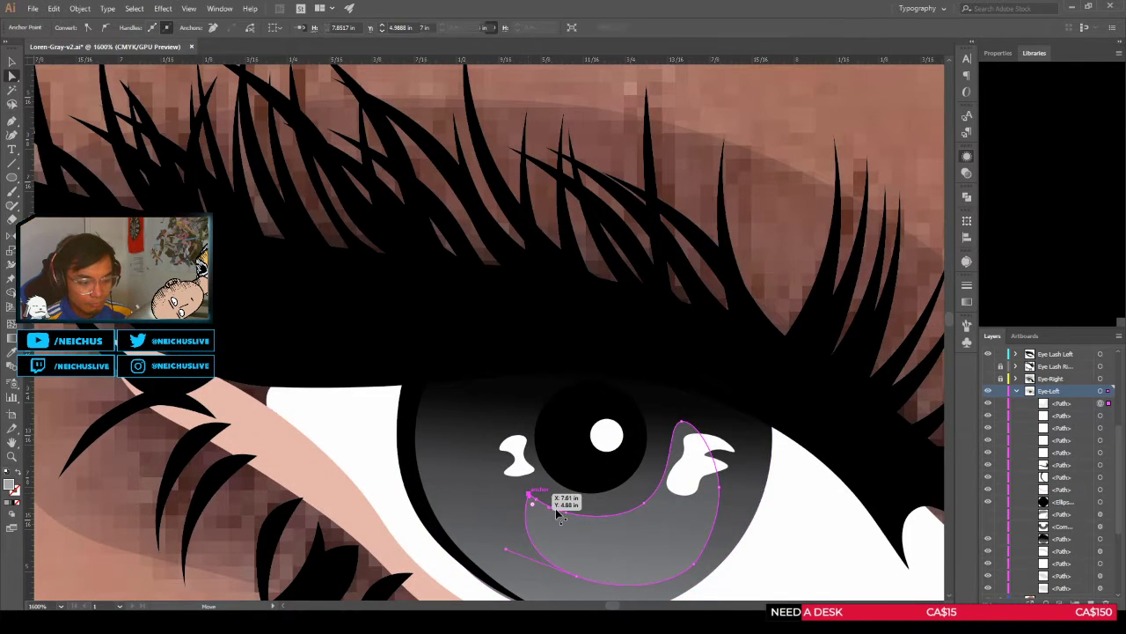
scroll(534, 494, "up", 2)
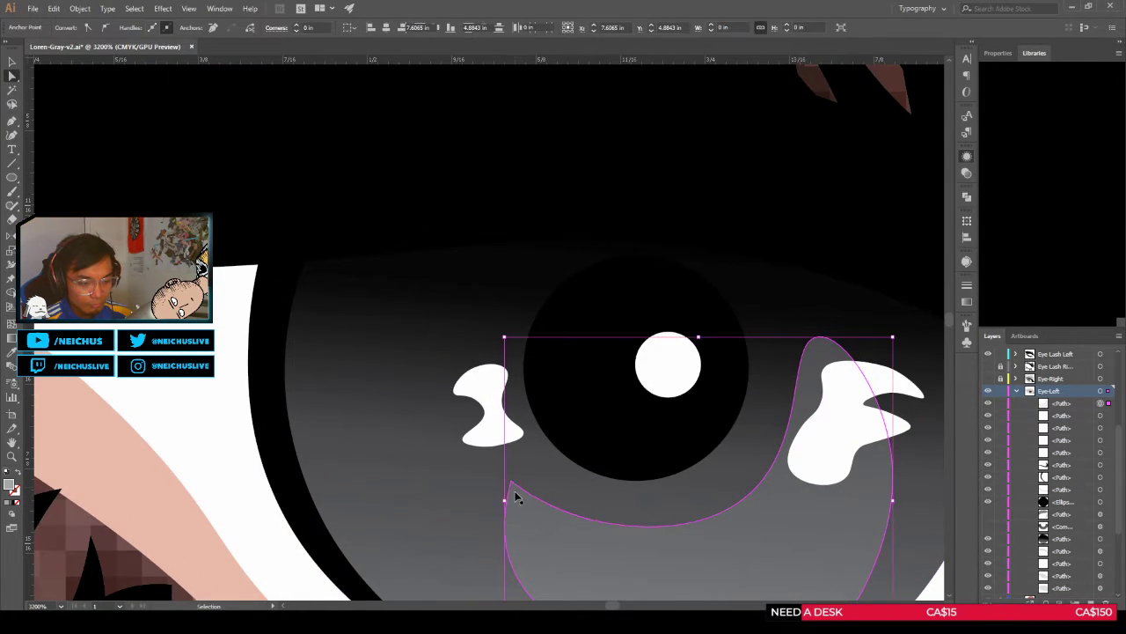
scroll(510, 493, "up", 1)
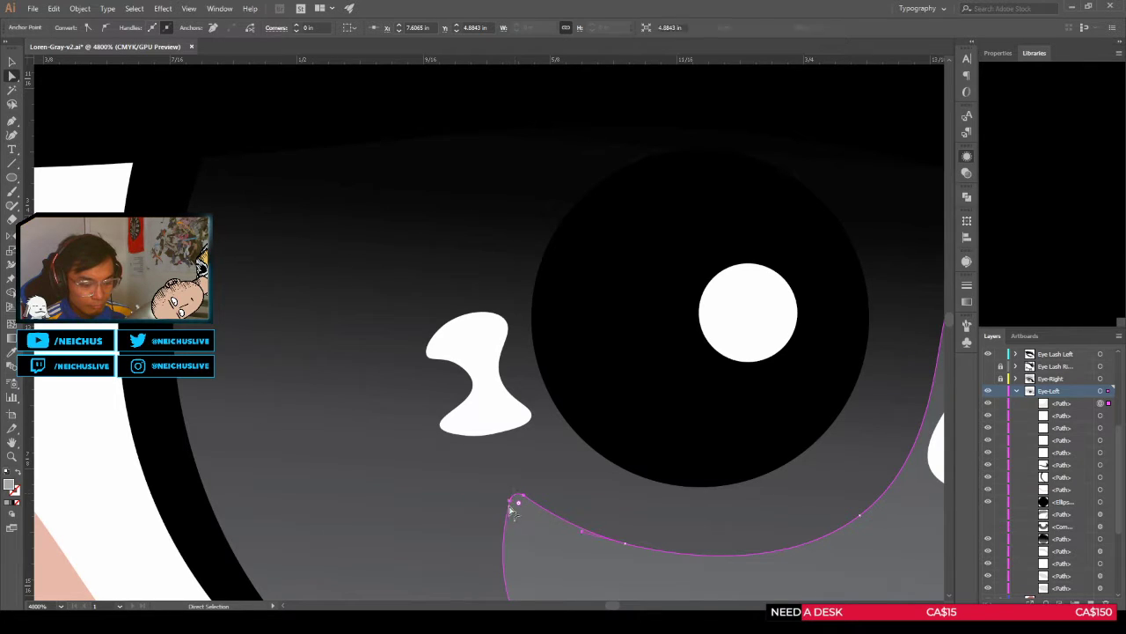
scroll(515, 504, "down", 2)
scroll(508, 450, "up", 1)
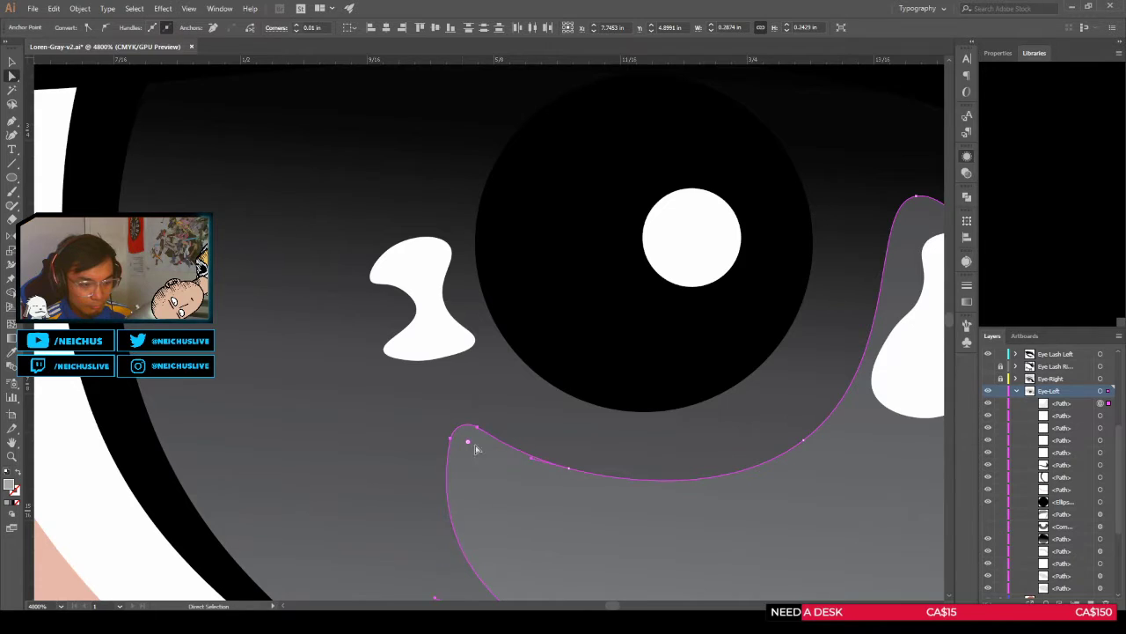
scroll(470, 442, "down", 1)
left_click_drag(600, 442, 466, 433)
left_click(515, 432)
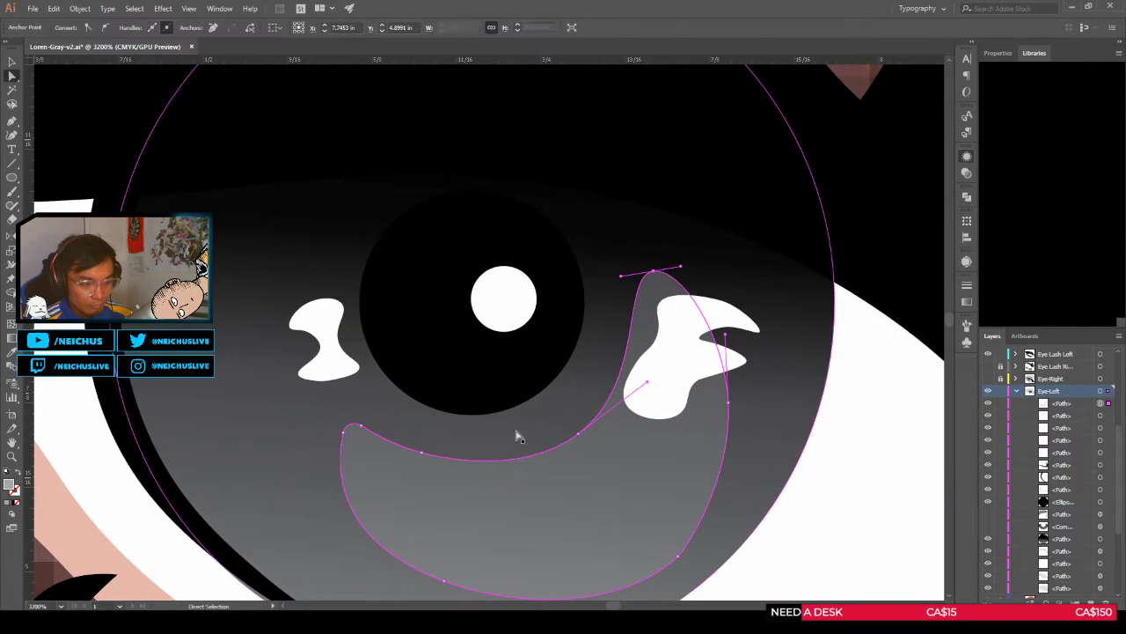
Step: Set the corner radius of the crescent highlight's left tip to 0.02 in
left_click(619, 477)
scroll(571, 453, "down", 8)
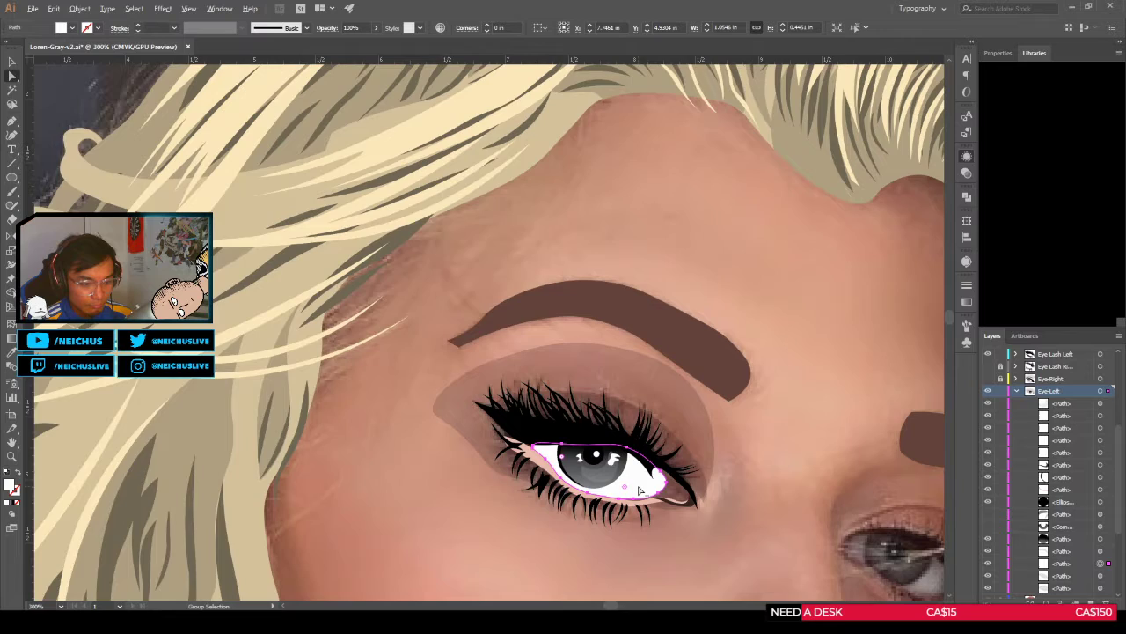
scroll(620, 484, "up", 3)
left_click(568, 469)
scroll(565, 461, "up", 3)
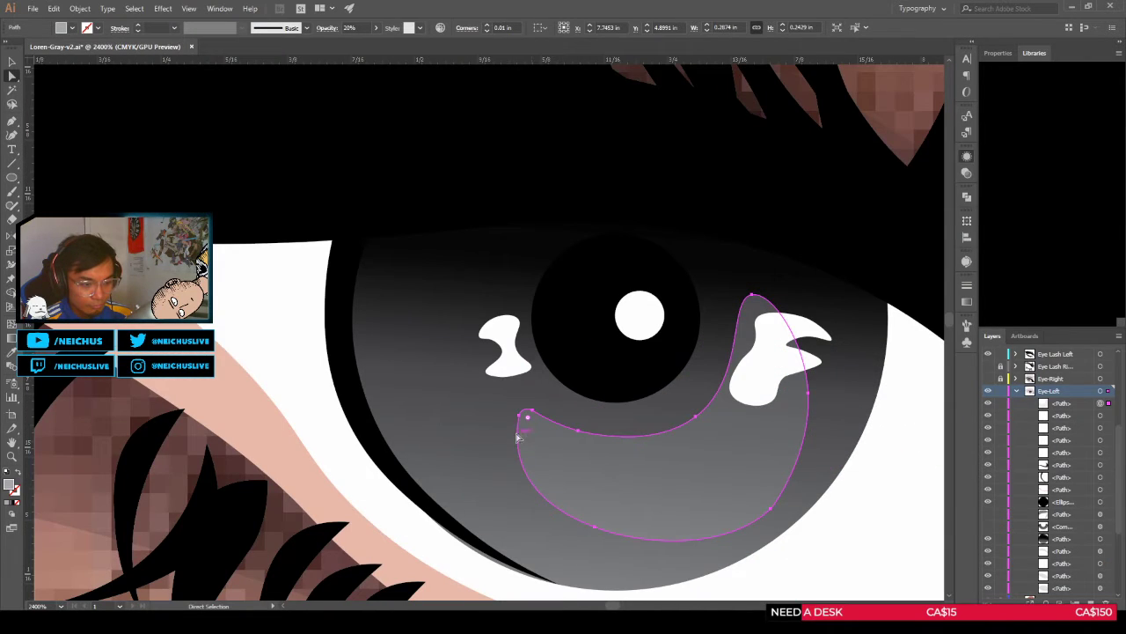
left_click(523, 416)
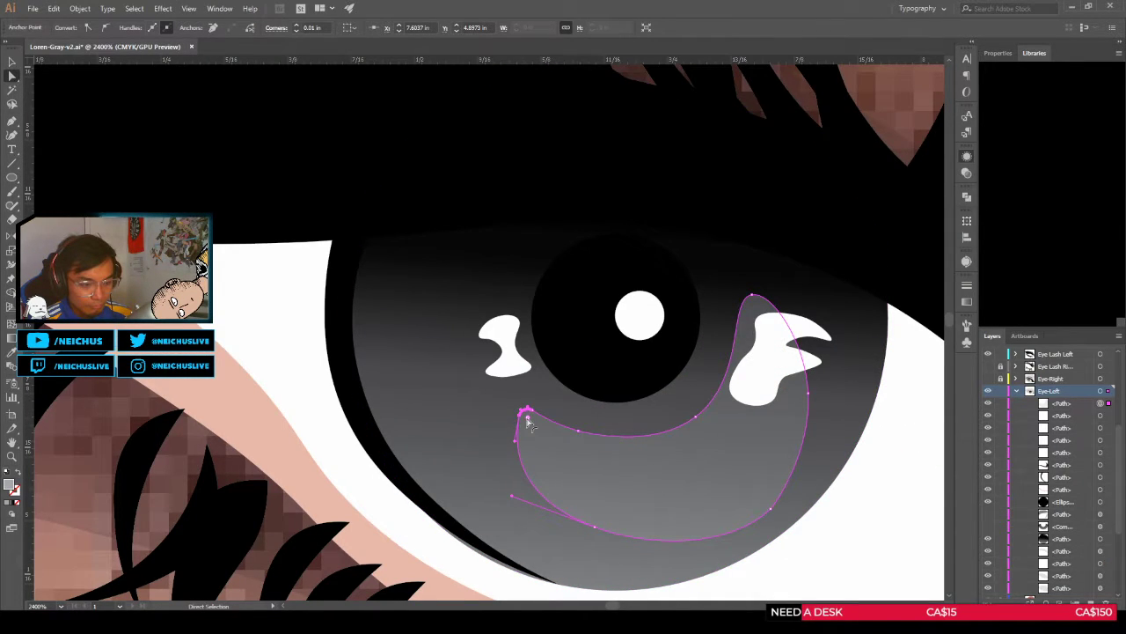
mouse_move(525, 417)
left_mouse_down()
mouse_move(543, 444)
mouse_move(536, 432)
left_mouse_up()
left_click(586, 462)
Step: Reshape the lower edge of the crescent highlight at its bottom anchor point and deselect the path
scroll(585, 453, "down", 2)
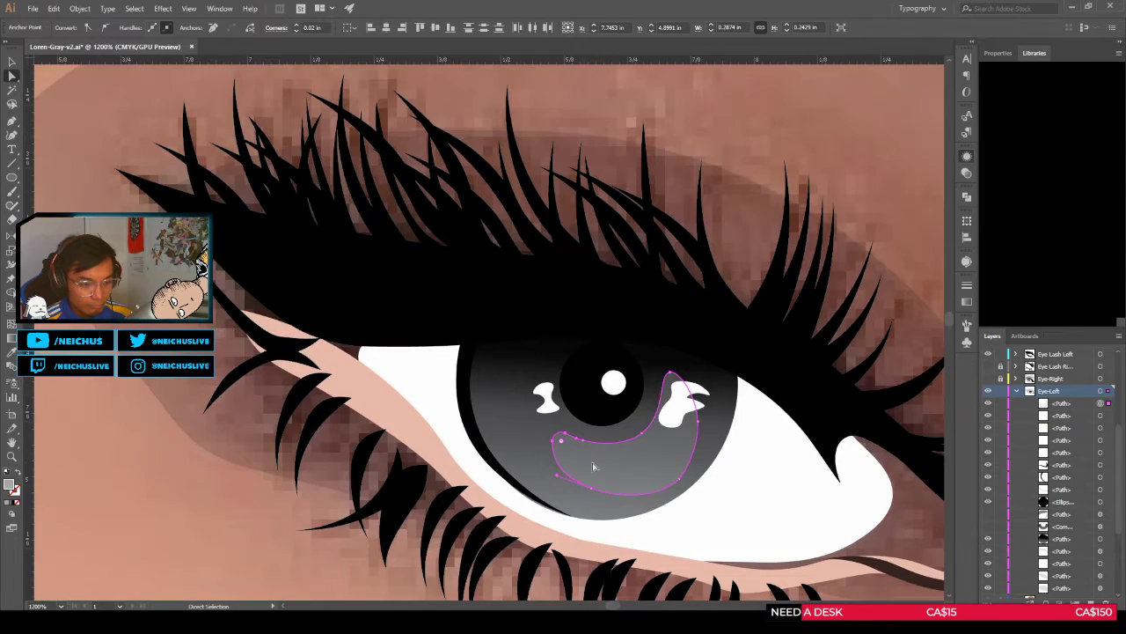
left_click_drag(597, 504, 512, 419)
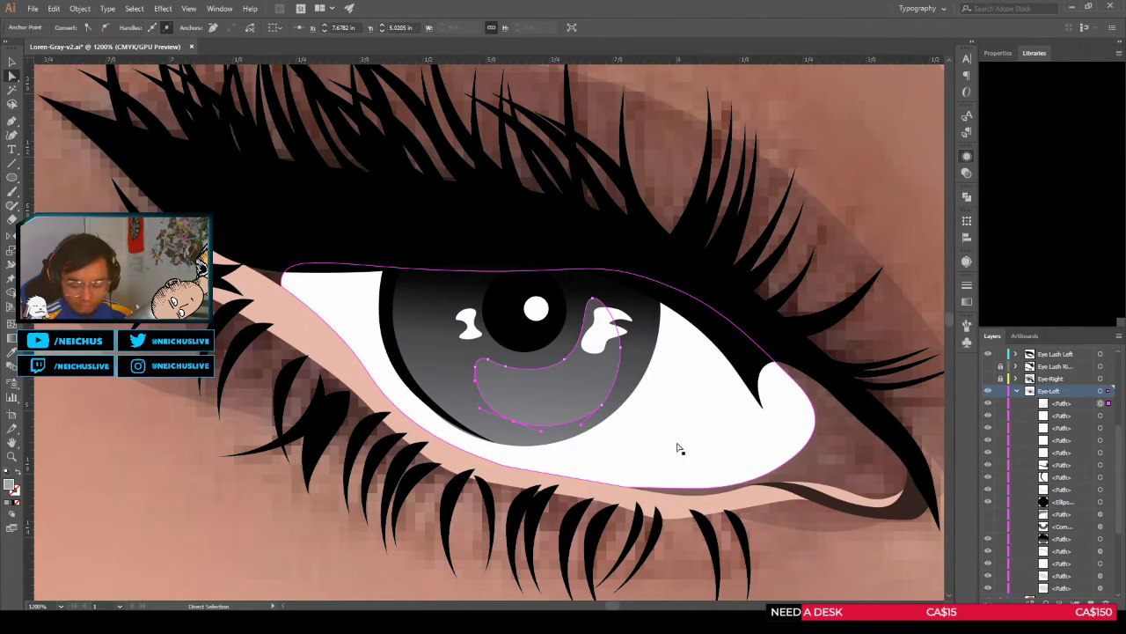
scroll(678, 447, "down", 2)
left_click(623, 542)
Step: Set the opacity of the crescent highlight in the left iris to 30% and deselect it
scroll(621, 536, "down", 3)
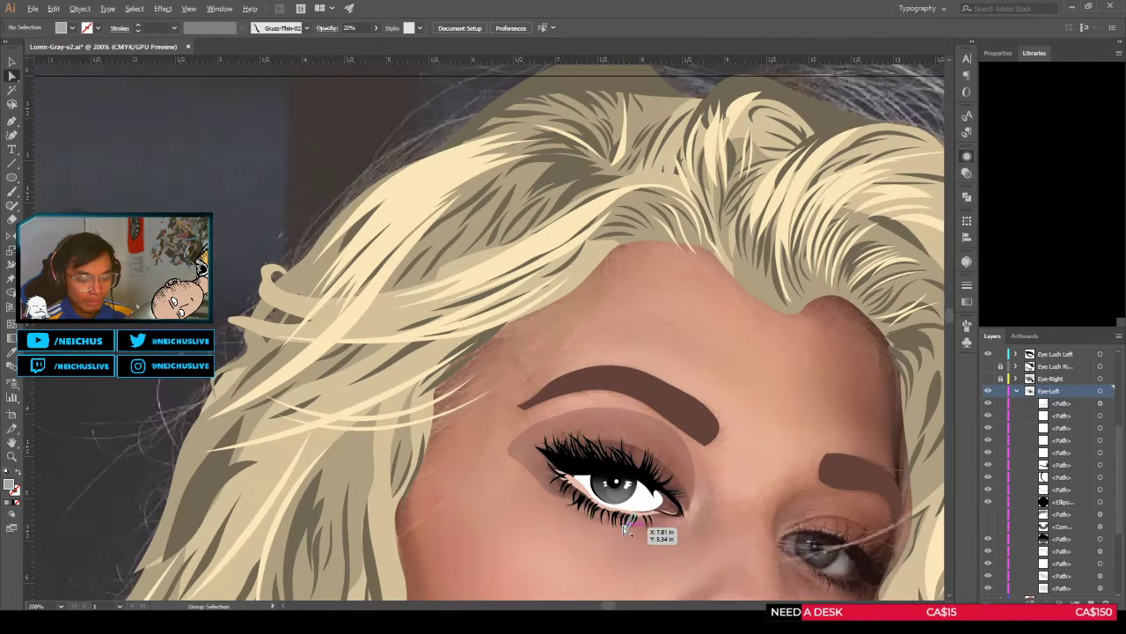
left_click_drag(681, 521, 579, 456)
scroll(581, 457, "down", 2)
scroll(584, 467, "up", 1)
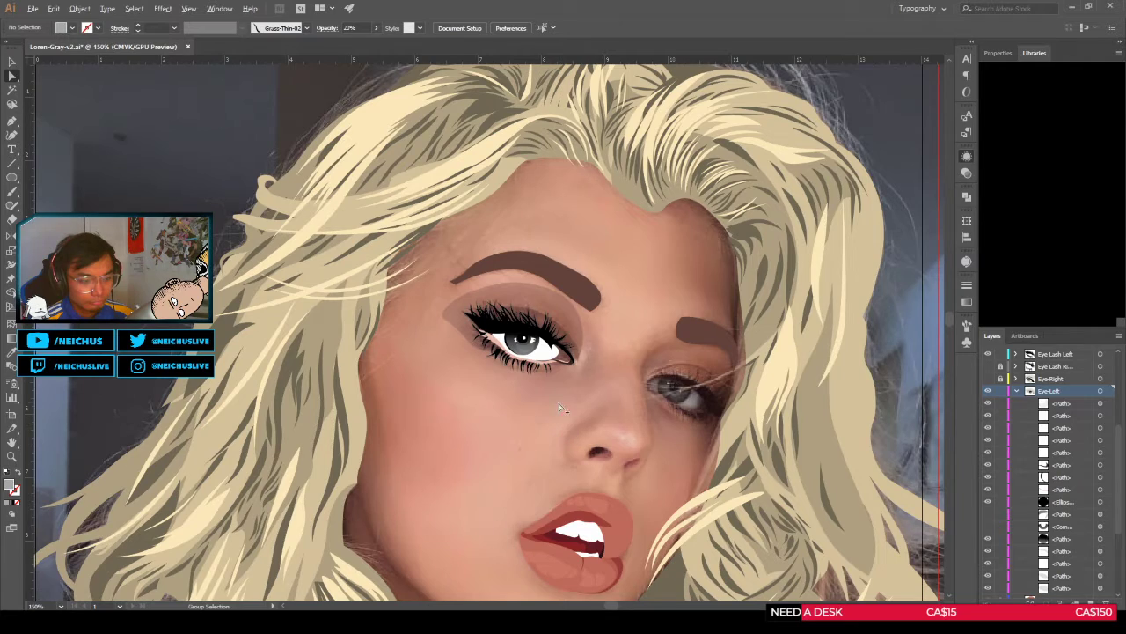
scroll(543, 371, "up", 2)
left_click(510, 326)
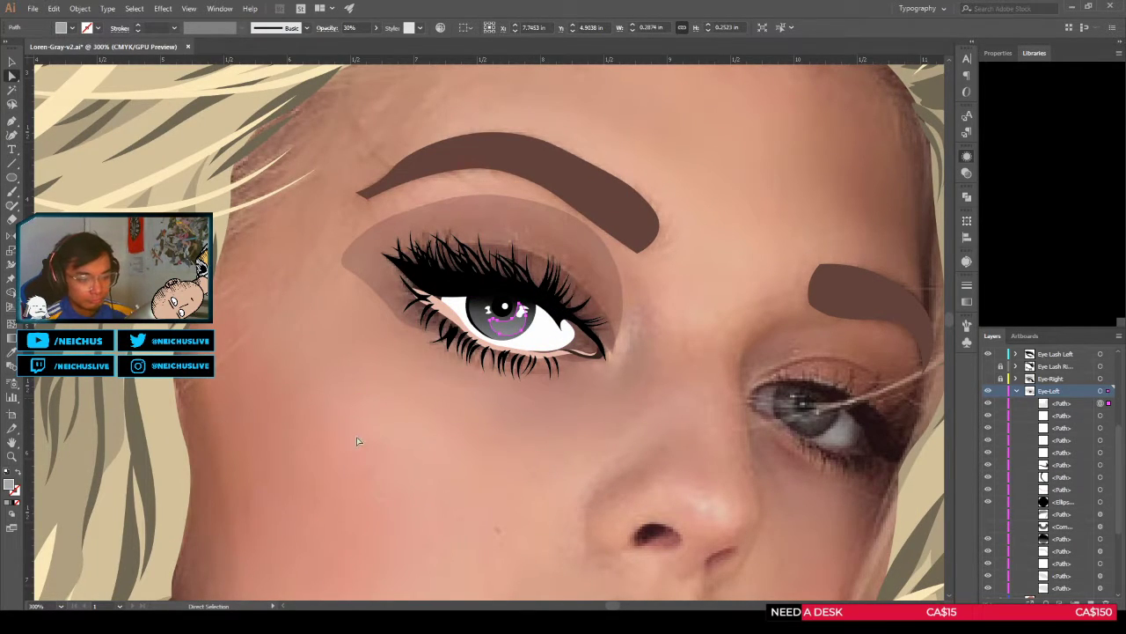
key("ctrl+shift+a")
Step: Collapse the Eye-Left layer and show the layers from Glitter down to the background, plus the right eye and right eyelash layers
scroll(408, 432, "down", 1)
scroll(429, 435, "down", 3)
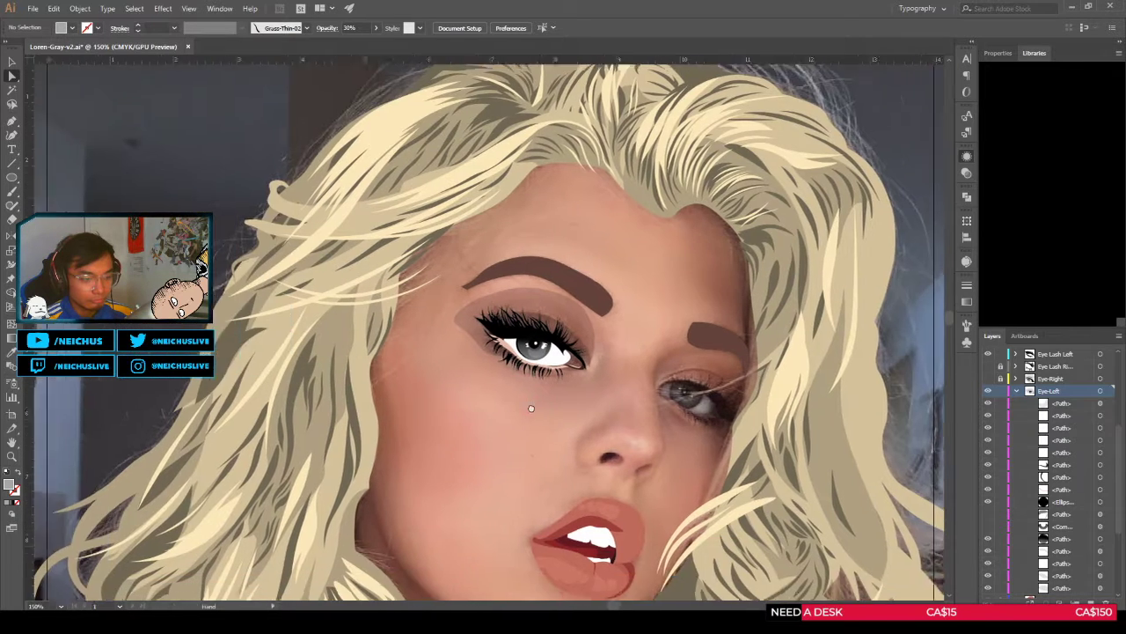
scroll(572, 387, "up", 2)
scroll(579, 356, "down", 2)
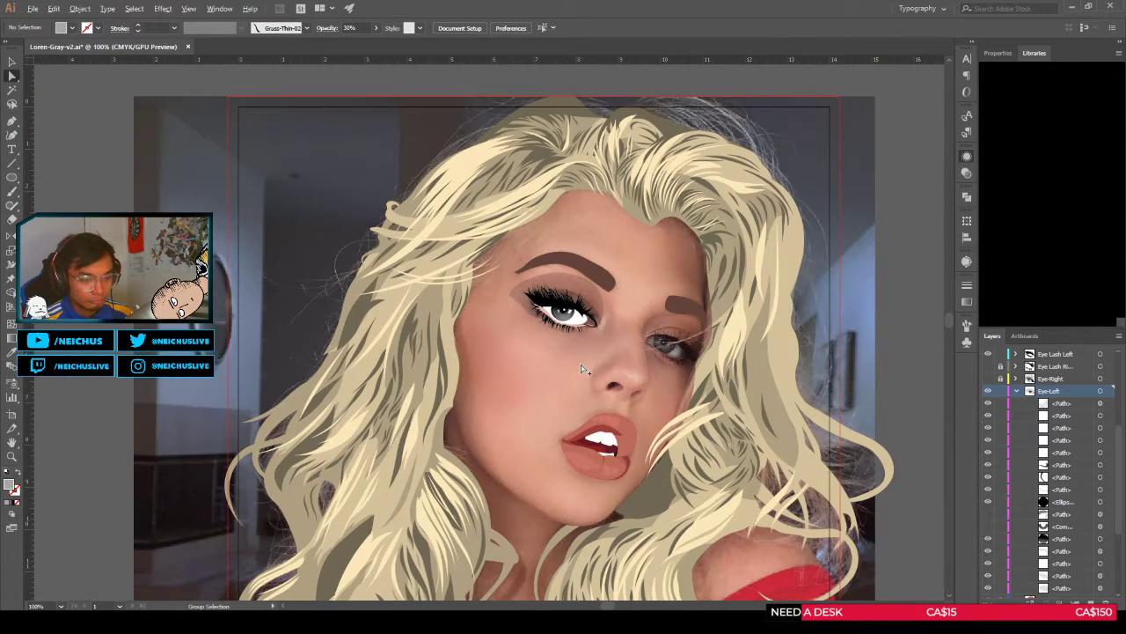
scroll(577, 368, "up", 2)
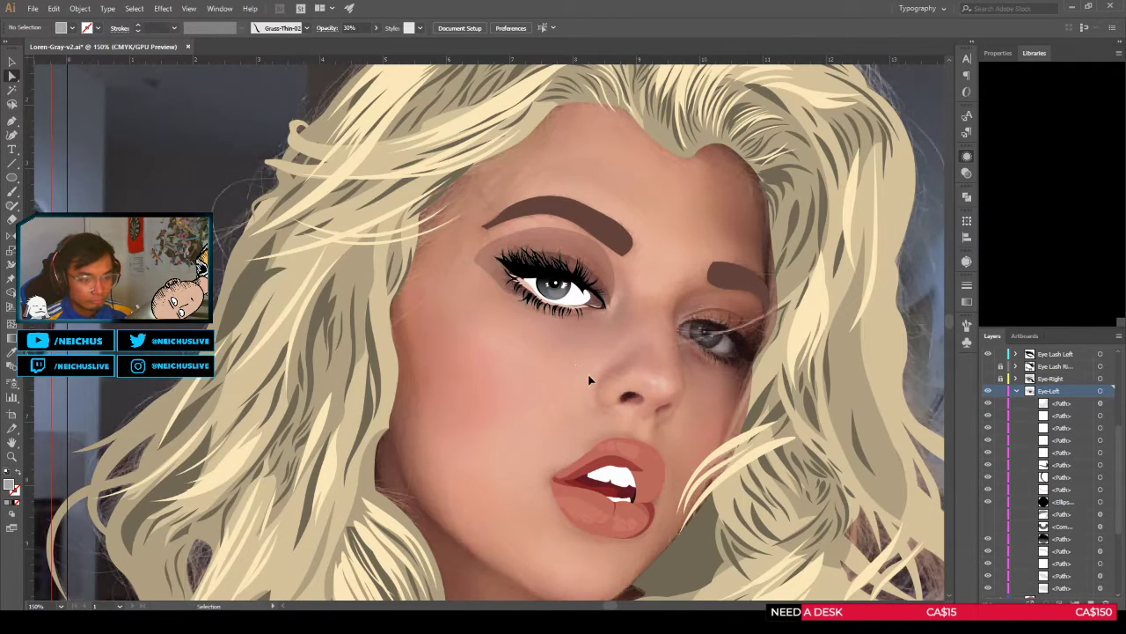
left_click(1018, 390)
left_click_drag(989, 483, 988, 568)
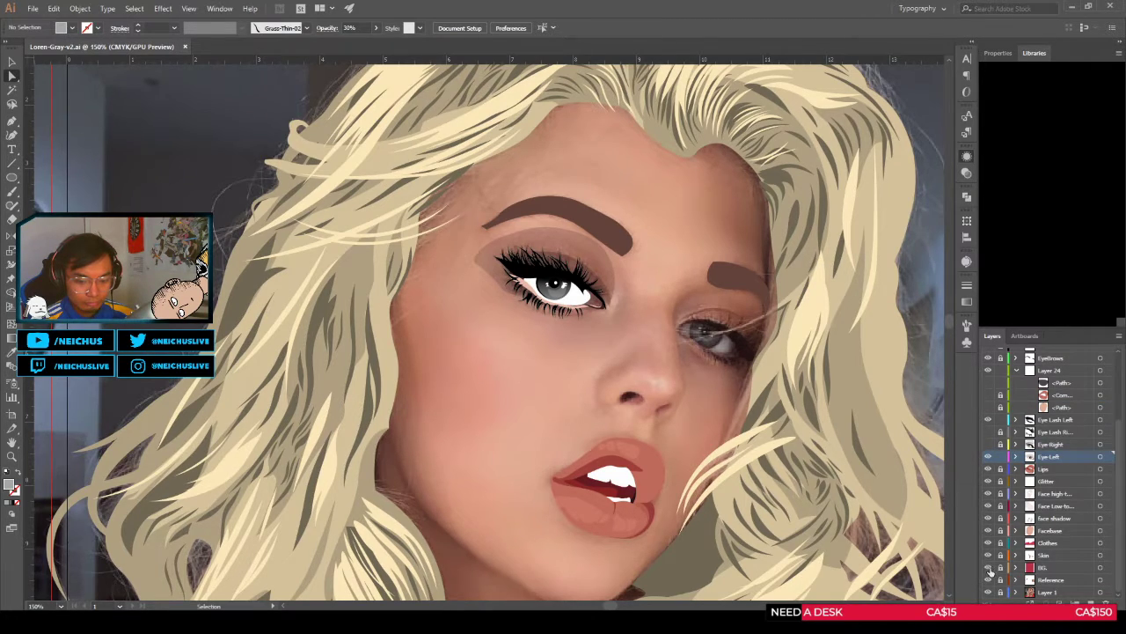
left_click(987, 443)
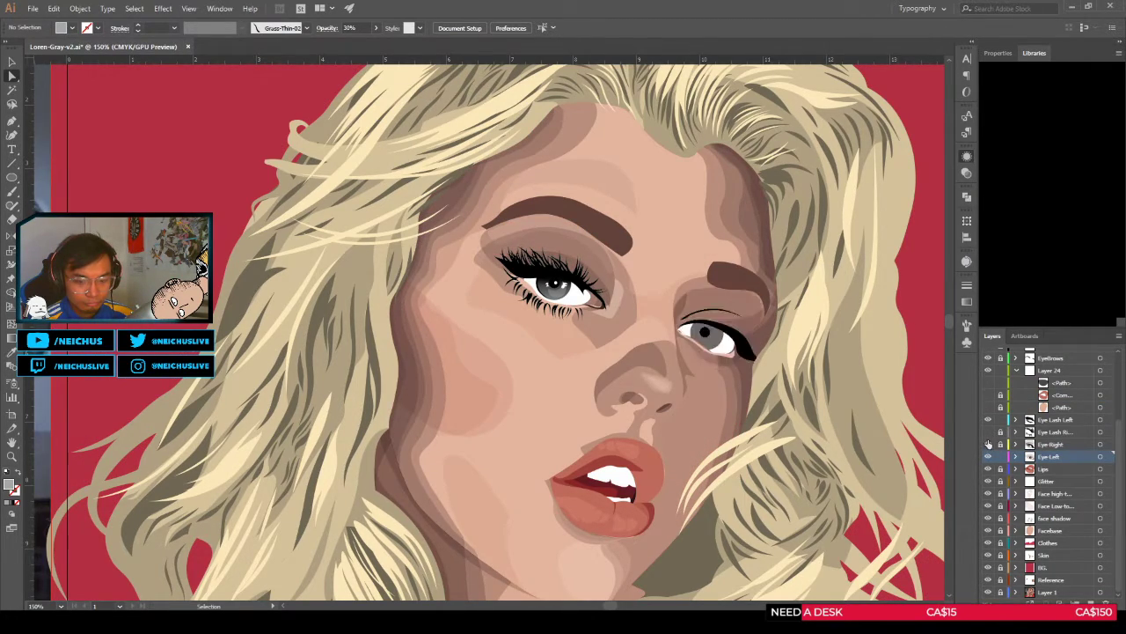
left_click(987, 431)
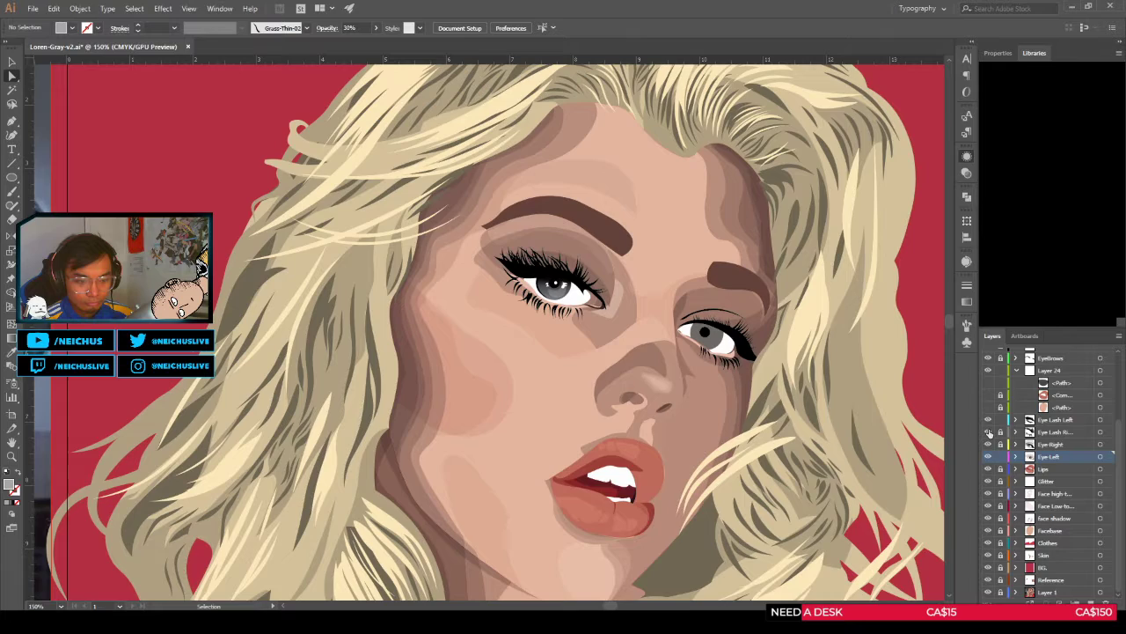
Step: Toggle the dark iris path in Layer 24 to compare the left eye with and without it, leaving the path shown
left_click(987, 383)
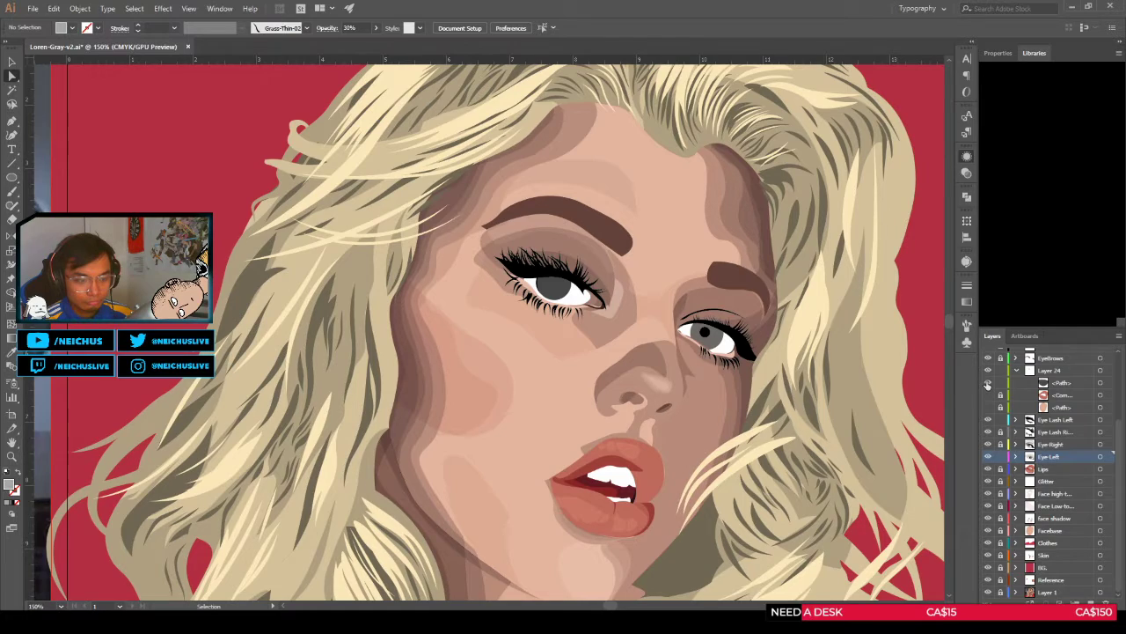
left_click(988, 384)
left_click(987, 384)
left_click(987, 383)
Step: Cut the dark iris path from Layer 24 and paste it in front within the Eye-Left layer
left_click(1068, 382)
left_click(1016, 456)
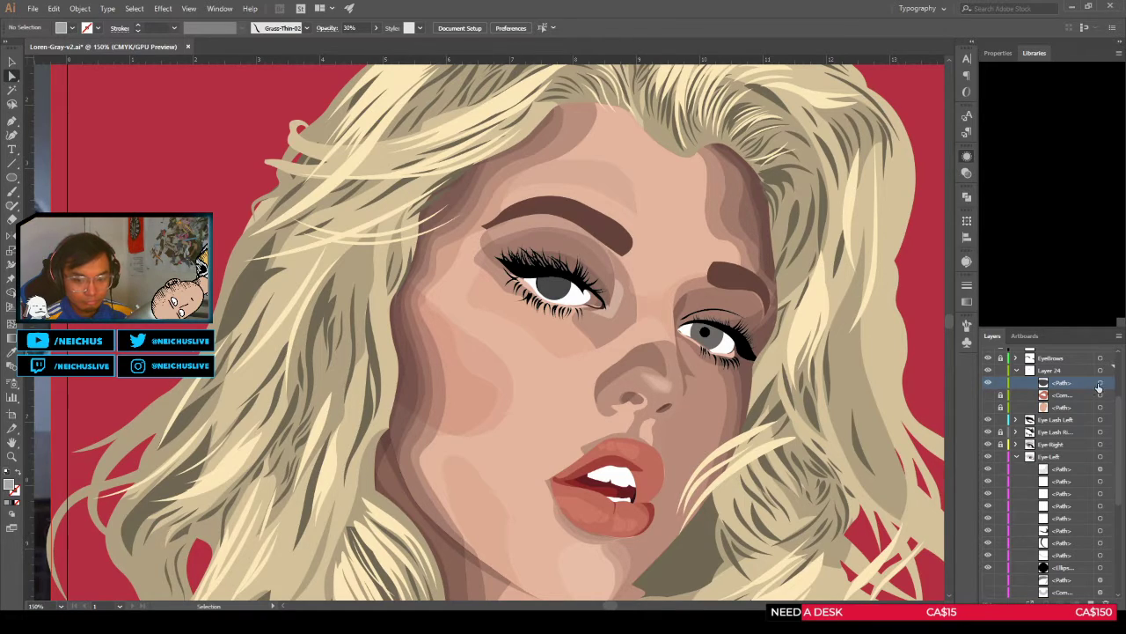
scroll(1070, 413, "down", 3)
scroll(1069, 424, "down", 2)
left_click(1068, 456)
key("ctrl+f")
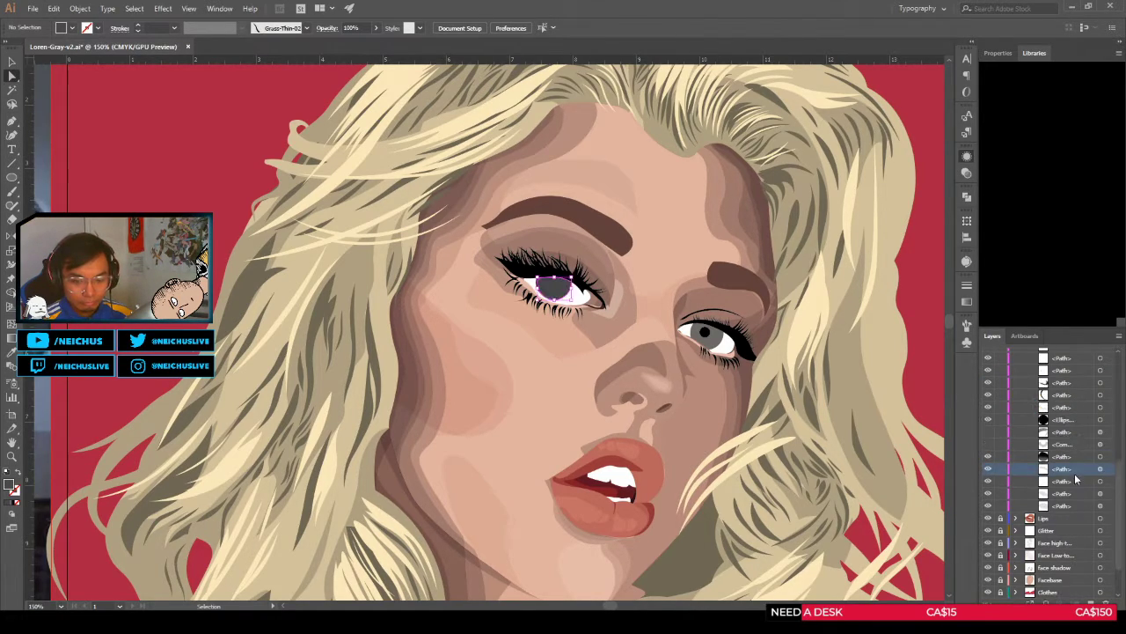
Step: Reorder the pasted iris path in the Eye-Left layer so it sits directly beneath the black shading path
scroll(1076, 406, "up", 2)
left_click_drag(1070, 384, 1068, 542)
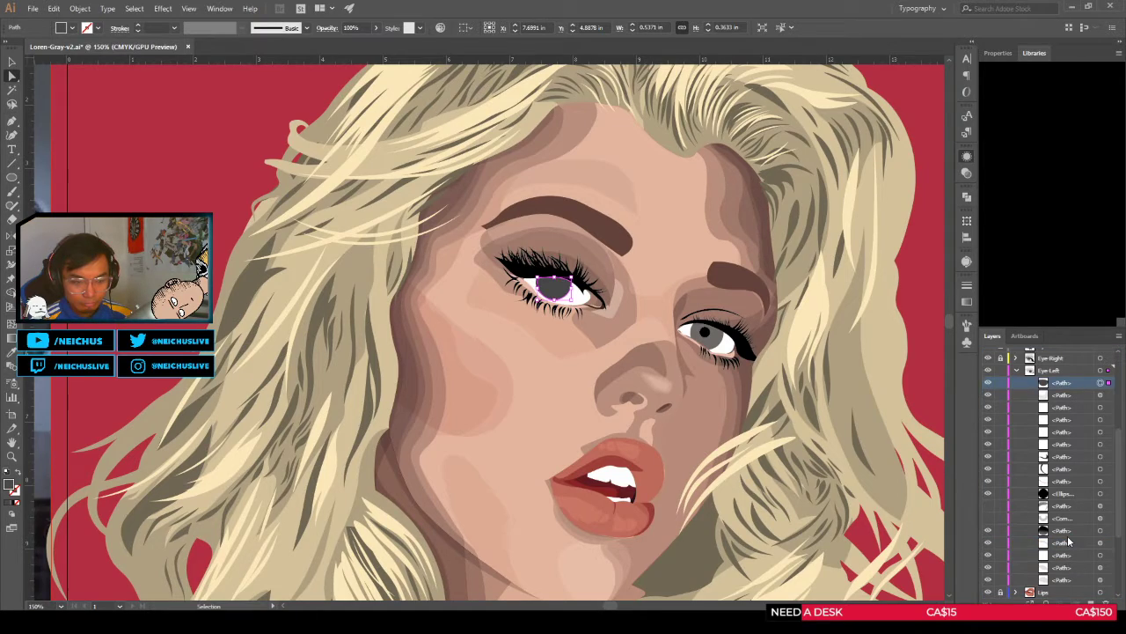
left_click(988, 531)
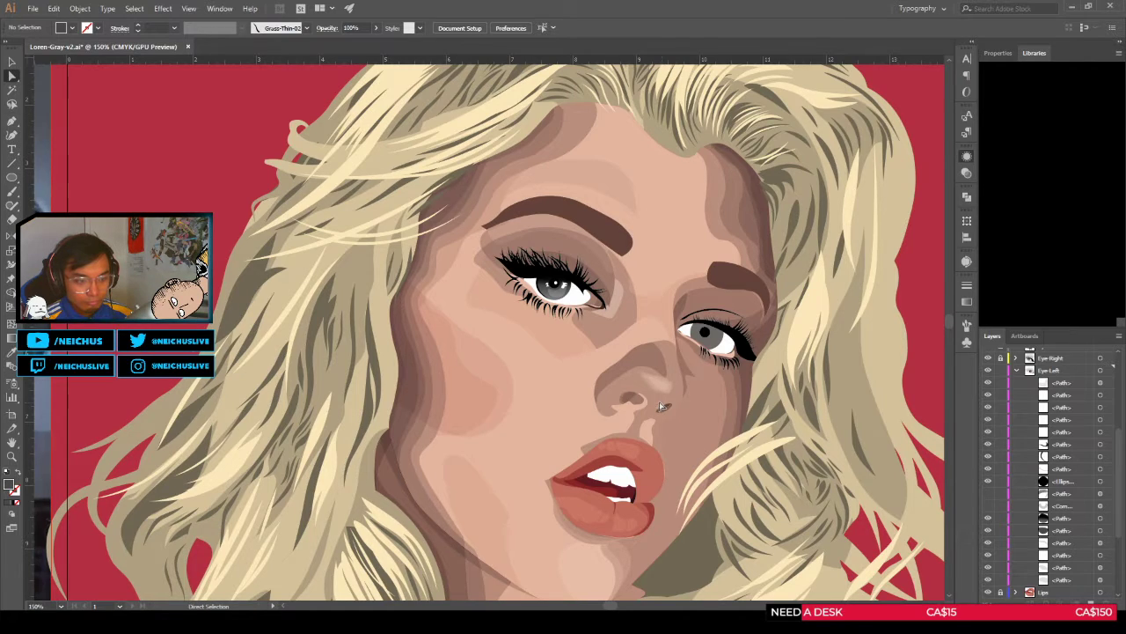
Step: Bring the whole portrait into view and save the document
scroll(660, 401, "down", 1)
left_click_drag(636, 411, 535, 344)
left_click_drag(782, 290, 736, 282)
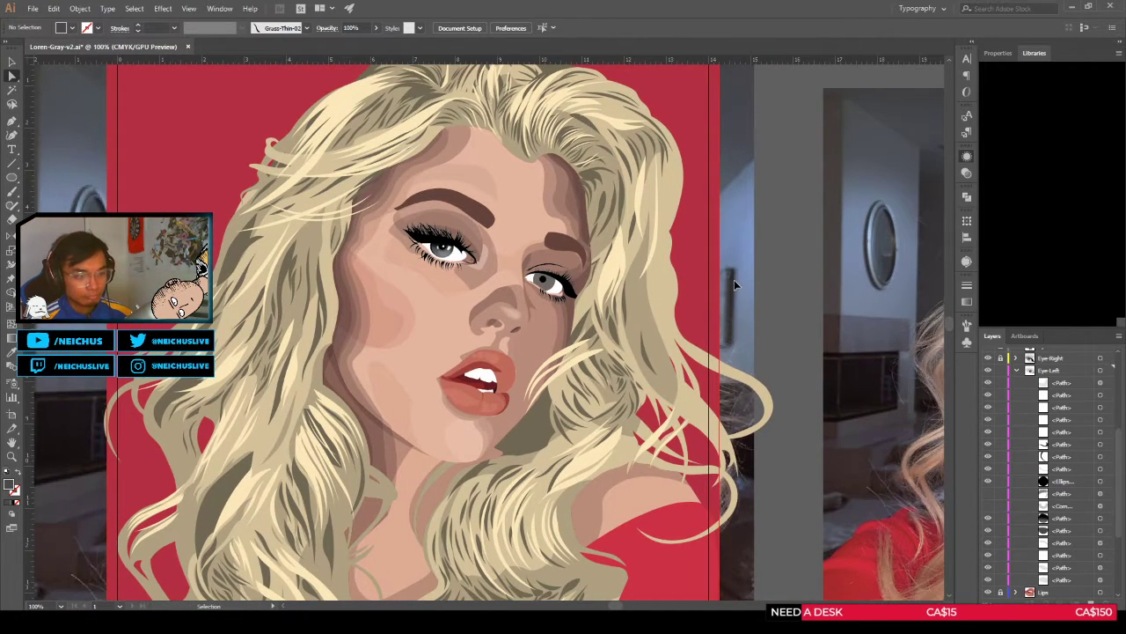
key("ctrl+s")
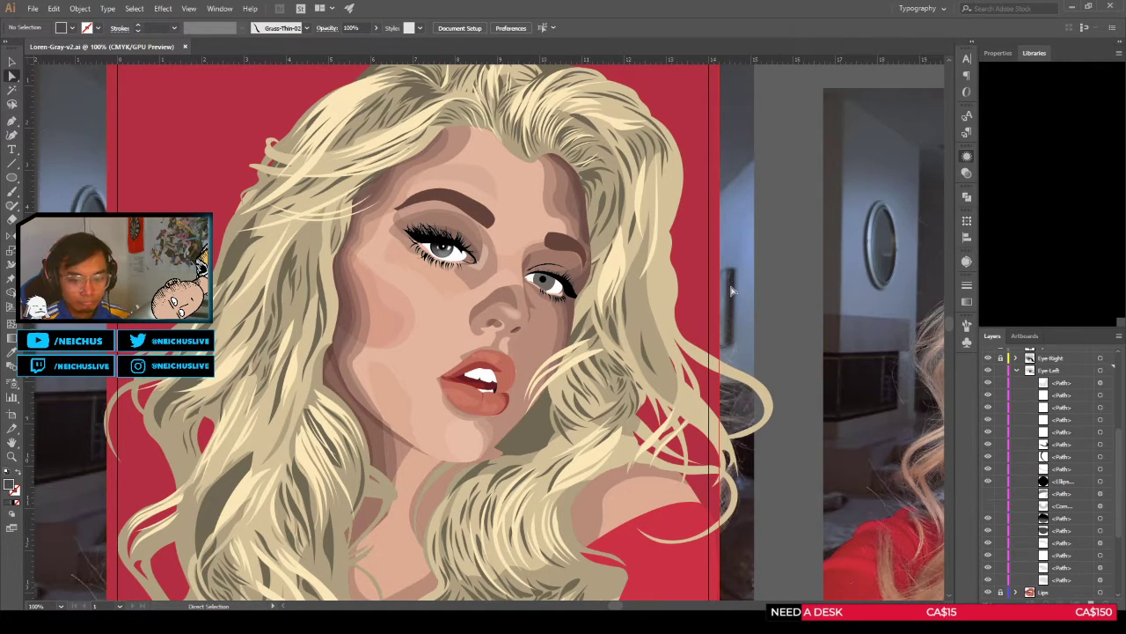
Step: Hide the layers from Glitter down to the background to reveal the reference photo
scroll(1011, 388, "up", 1)
scroll(1004, 445, "down", 4)
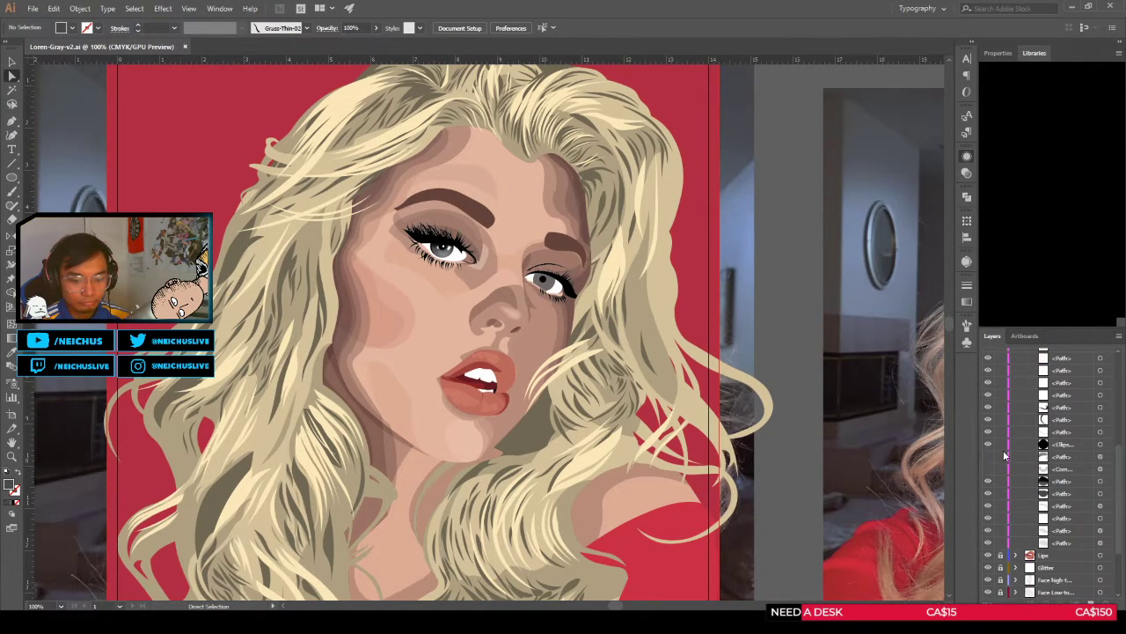
left_click_drag(990, 498, 990, 580)
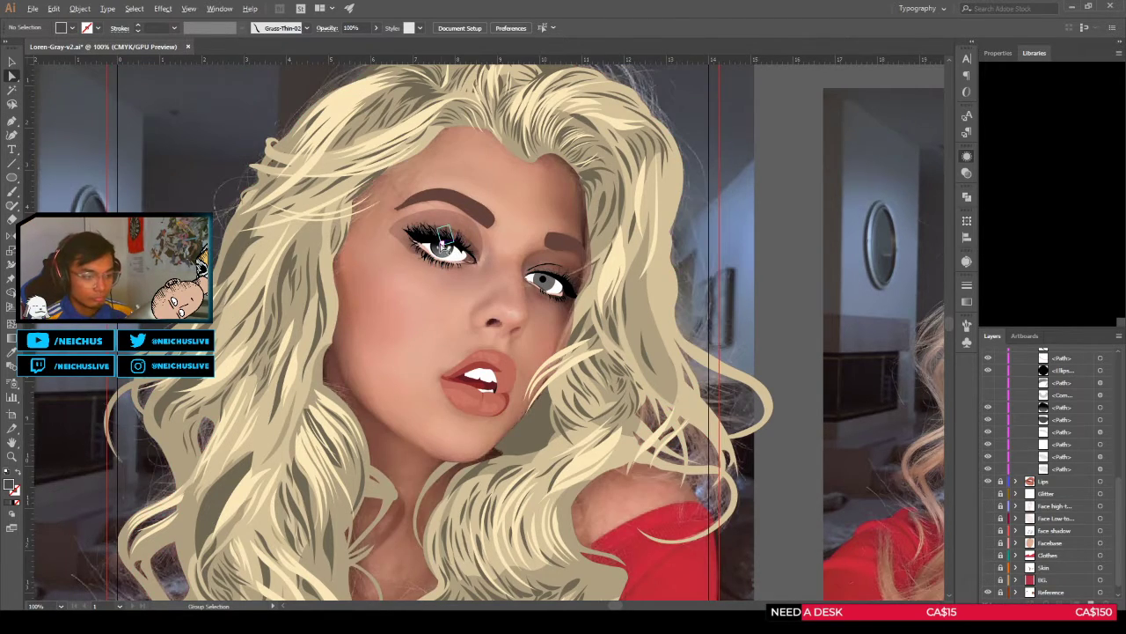
Step: Hide the Eye-Left layer and make Layer 24 the active layer
scroll(450, 247, "up", 3)
left_click_drag(449, 247, 527, 261)
scroll(986, 404, "up", 4)
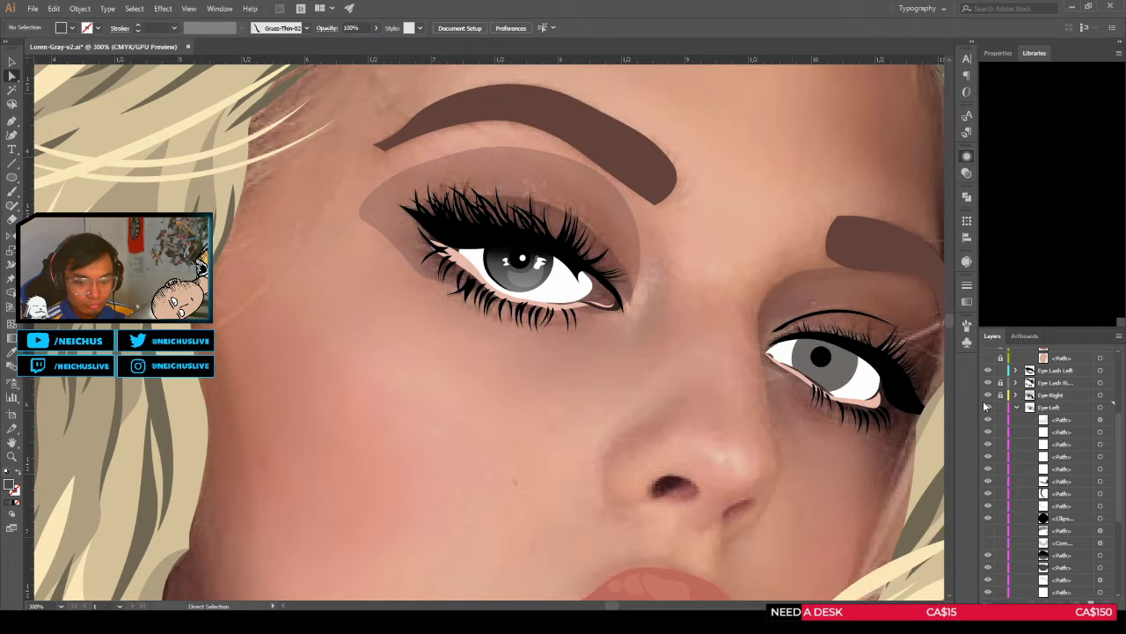
left_click(987, 407)
scroll(985, 410, "up", 2)
left_click(1047, 408)
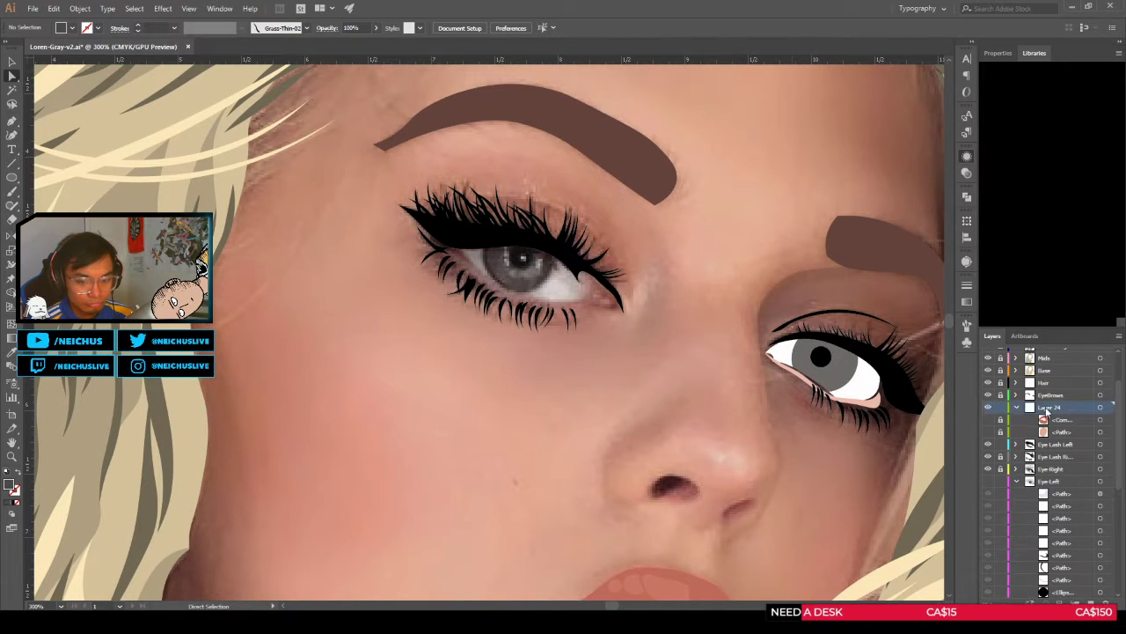
Step: Draw a small slanted leaf shape, about 0.05 by 0.06 in, with the Curvature tool below the left eye's pupil
key("shift+grave")
scroll(500, 277, "up", 2)
scroll(528, 281, "down", 1)
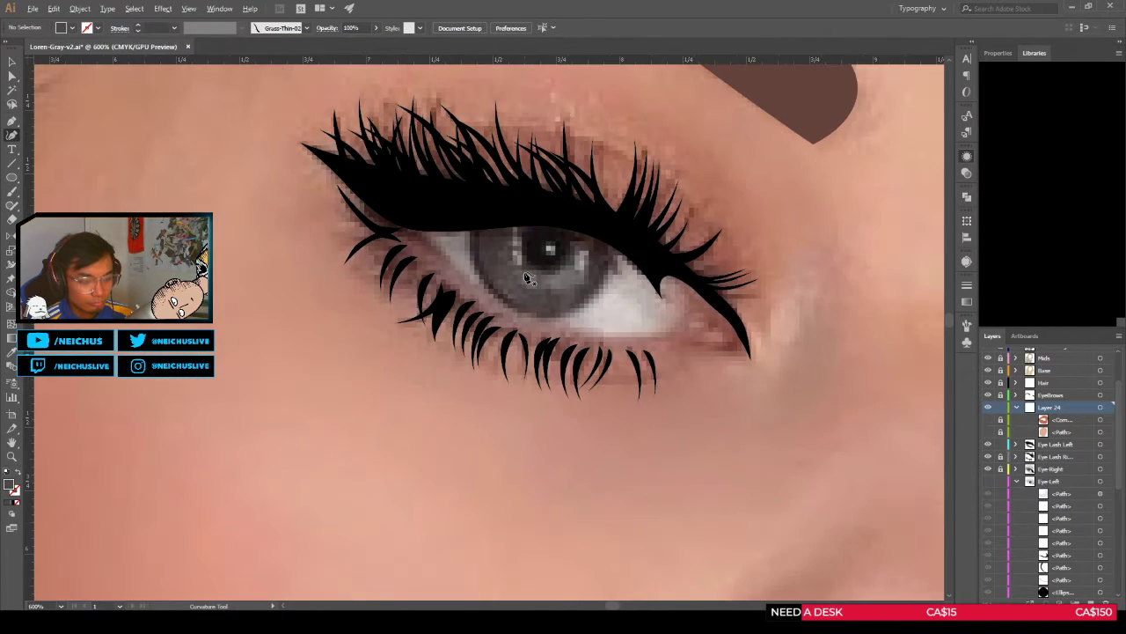
scroll(522, 291, "up", 1)
left_click(529, 273)
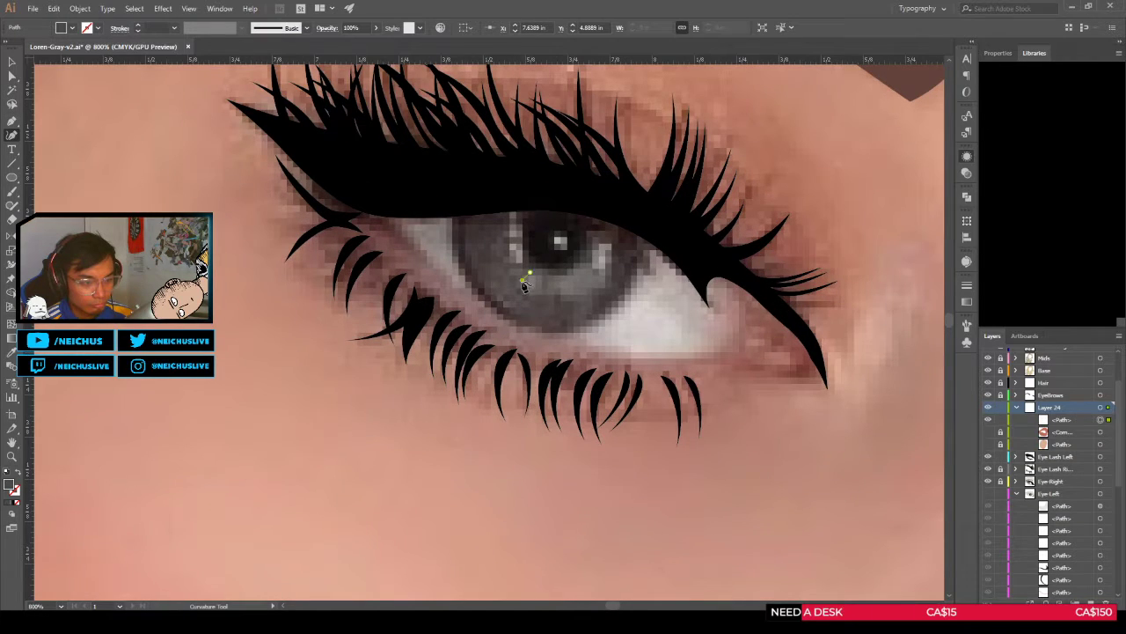
left_click(520, 277)
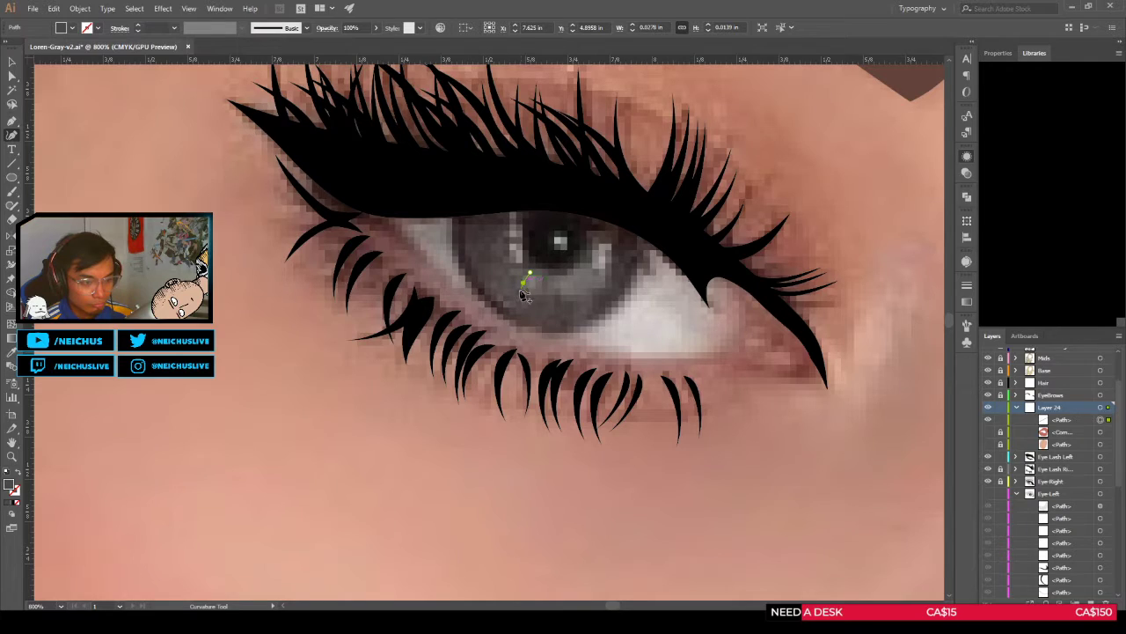
left_click(519, 292)
left_click(532, 284)
scroll(539, 278, "up", 1)
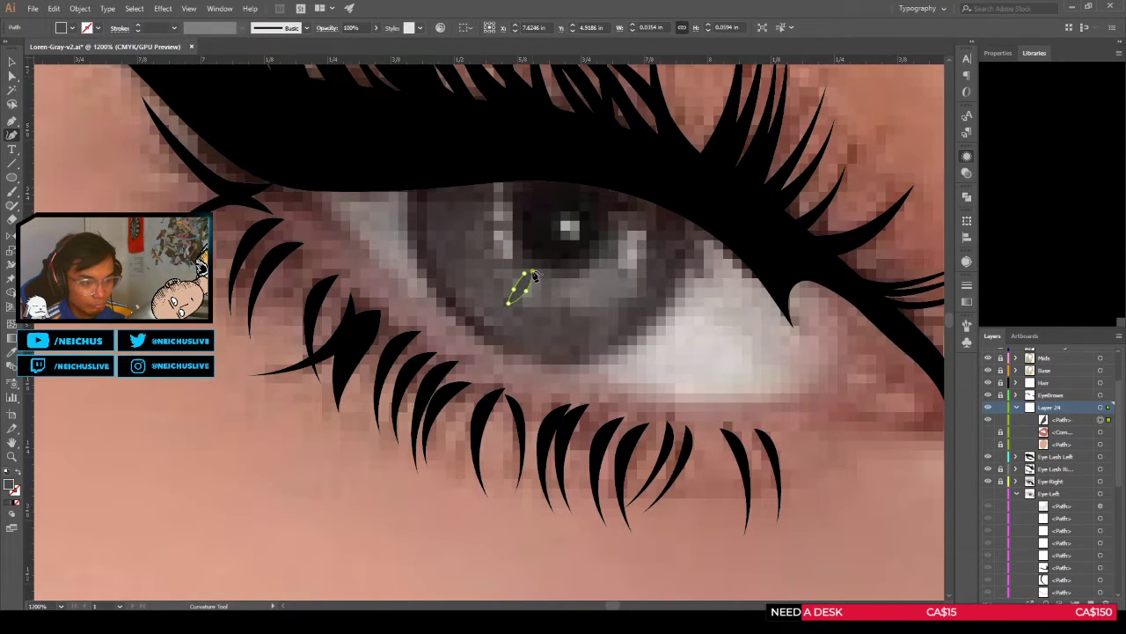
left_click(521, 278)
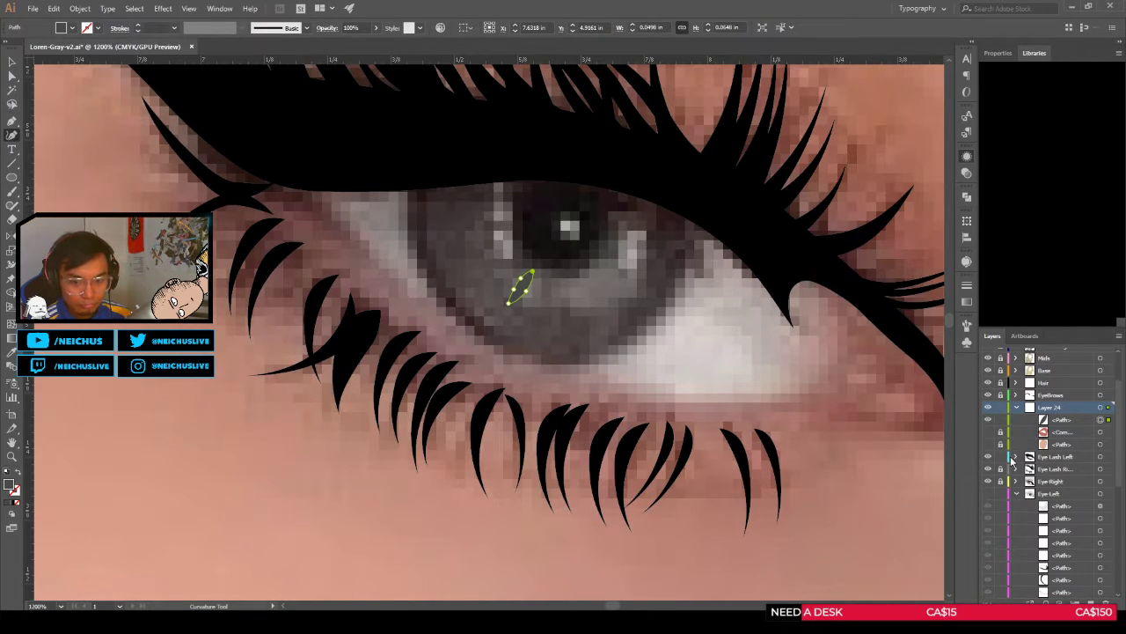
Step: Show the Eye-Left layer and give the leaf shape the solid white fill of the existing iris highlights
left_click(988, 492)
key("i")
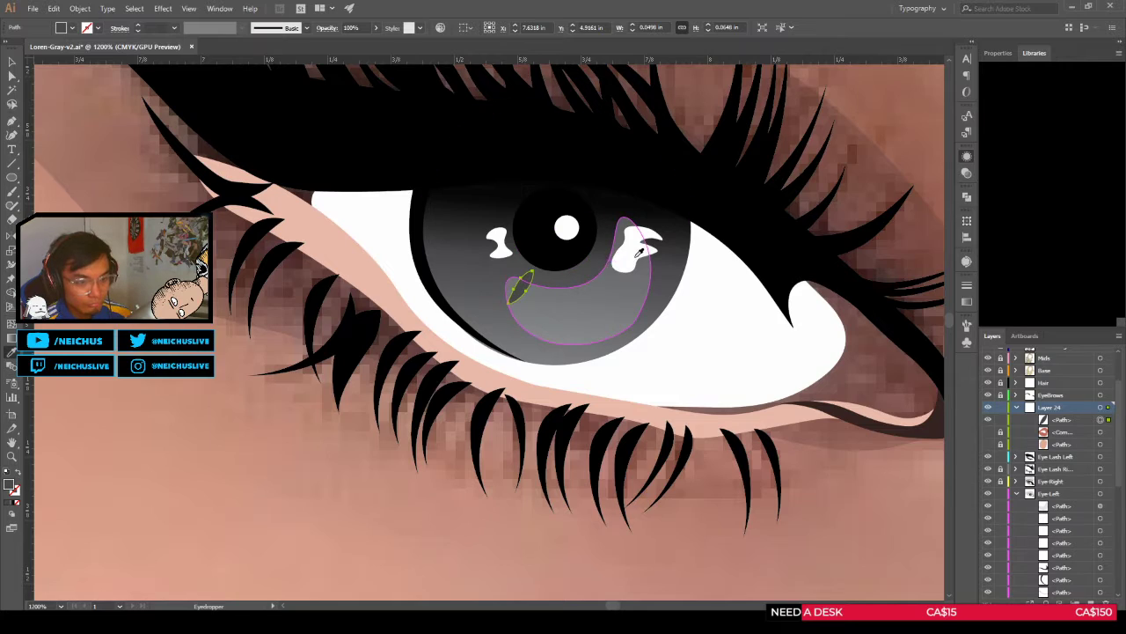
left_click(634, 252)
left_click(502, 238)
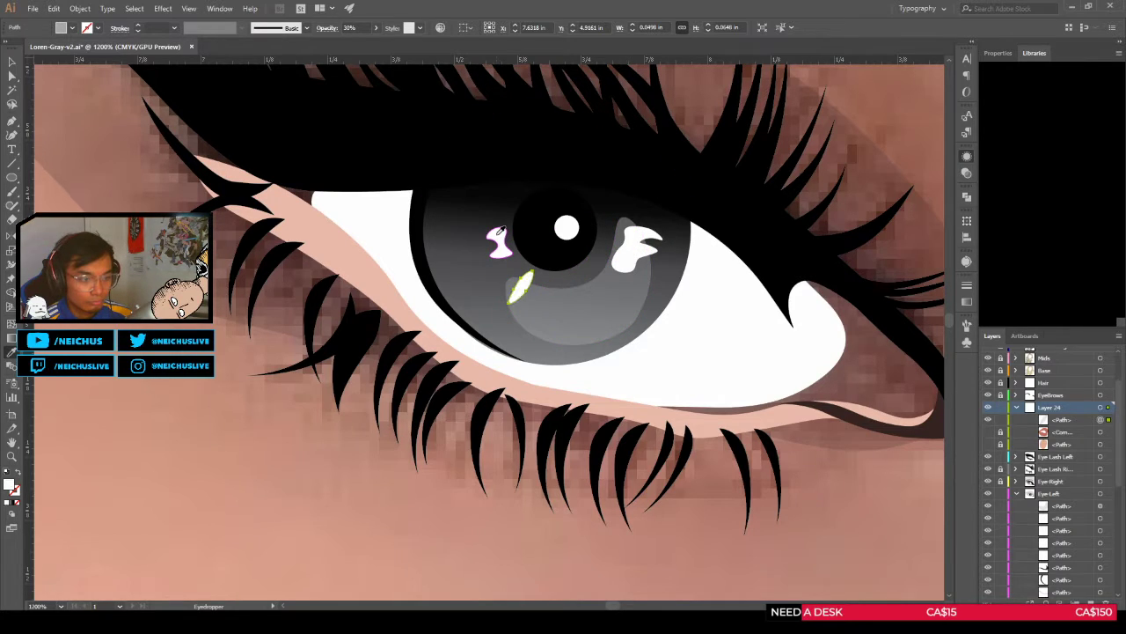
key("v")
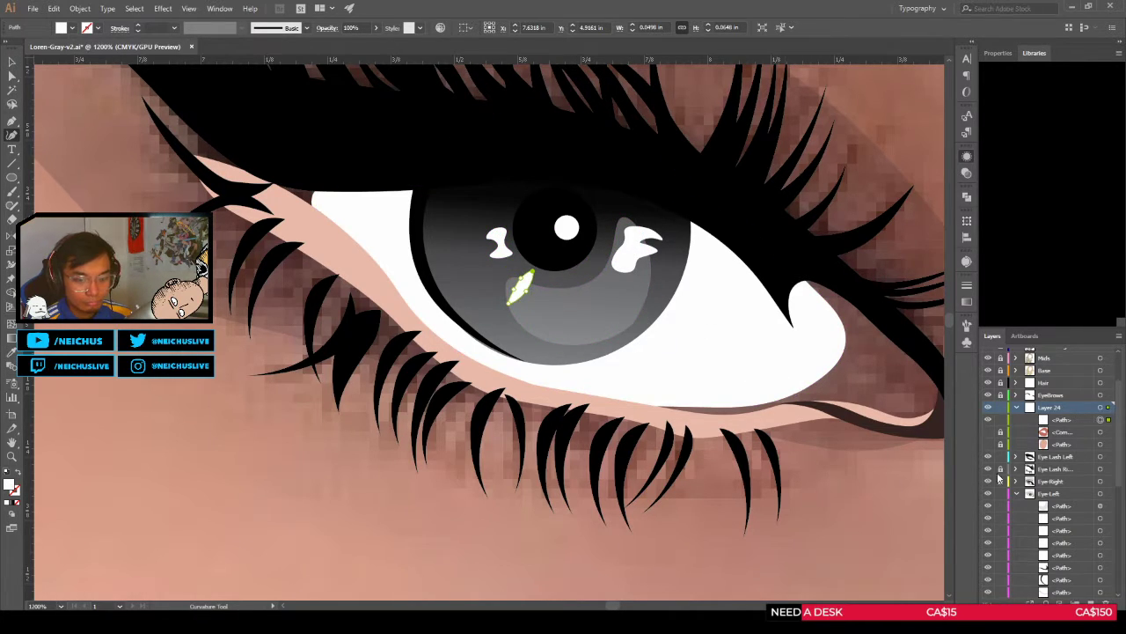
Step: Shift the white leaf shape slightly down and toward the outer edge of the left iris
key("shift+grave")
key("ctrl+equal")
key("v")
left_click_drag(531, 294, 529, 299)
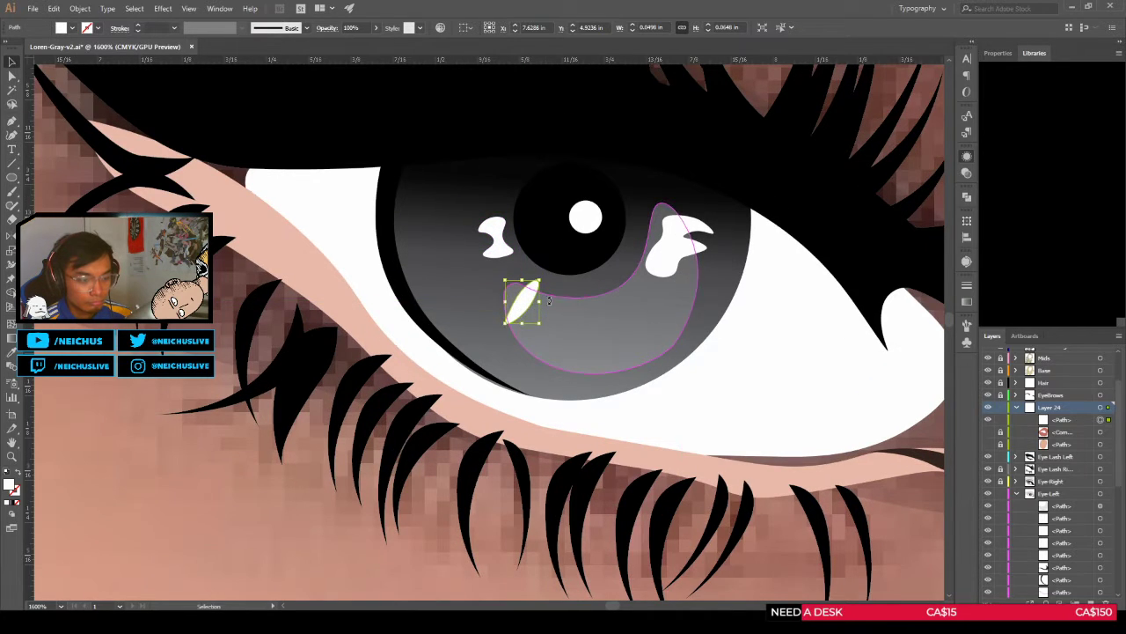
Step: Toggle the Eye-Left layer to compare the leaf highlight with the reference photo, leaving the layer hidden
key("shift+grave")
left_click(987, 493)
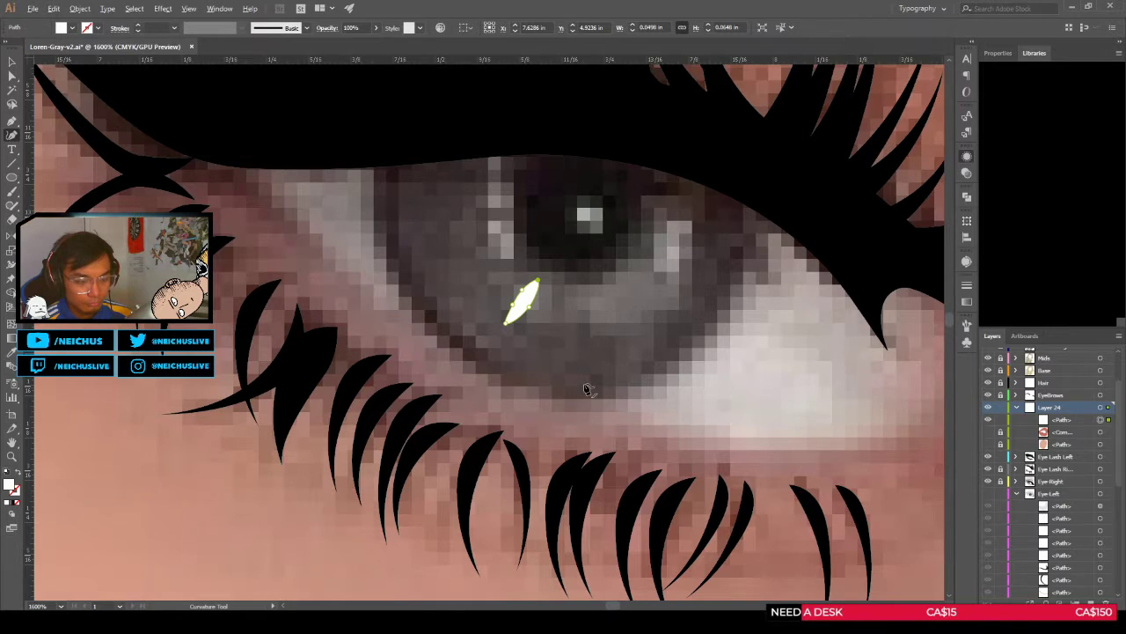
scroll(588, 389, "down", 3)
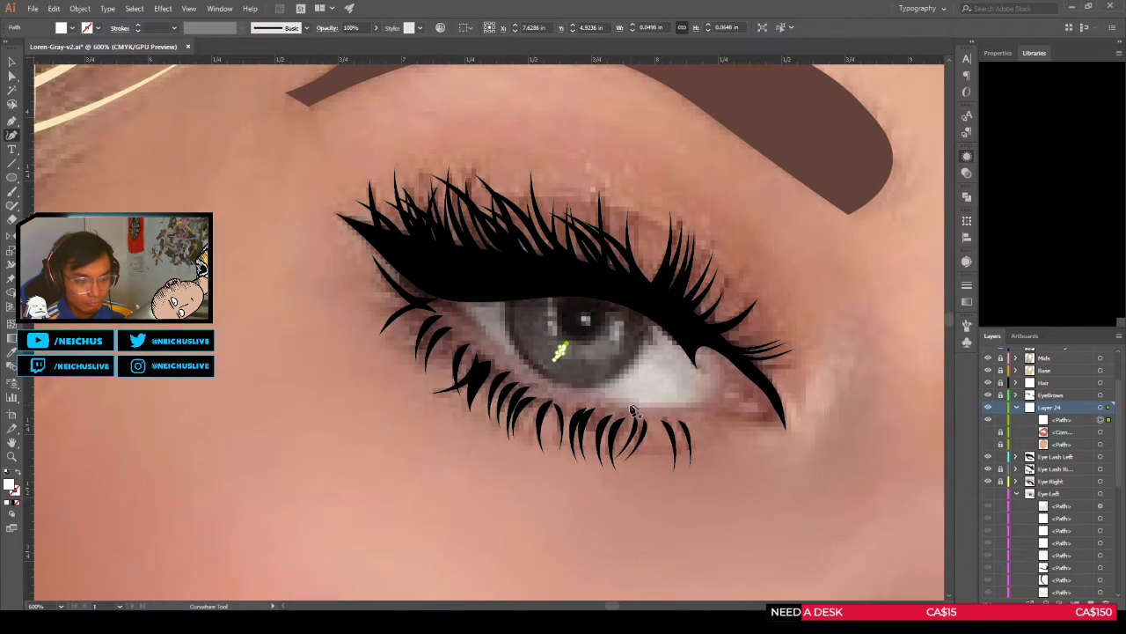
left_click(989, 494)
left_click(989, 494)
left_click(989, 495)
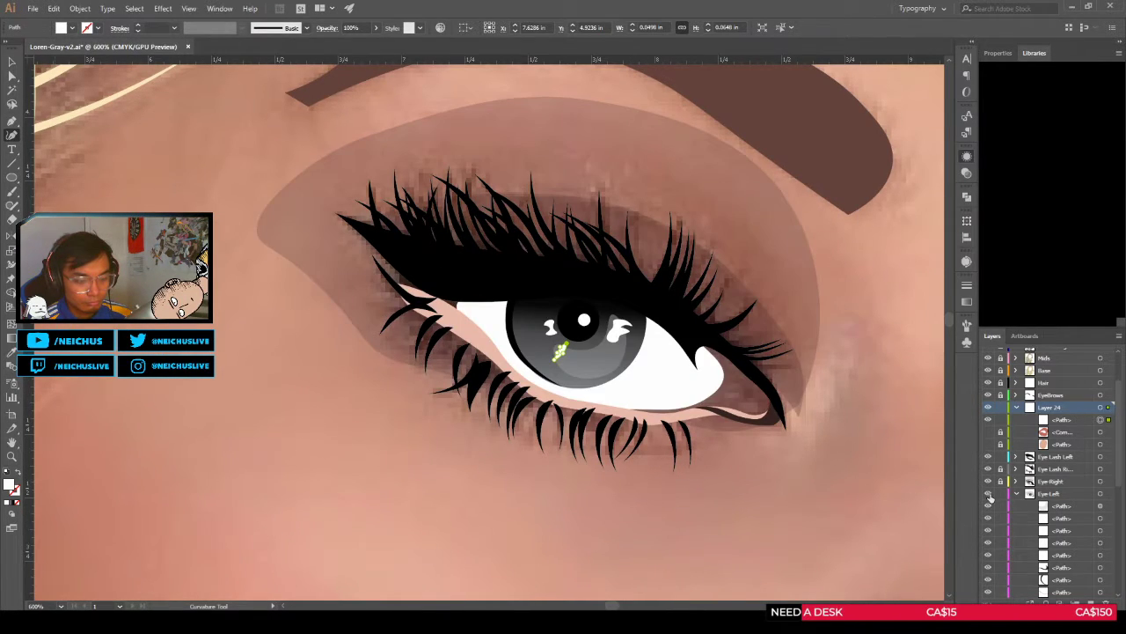
left_click(989, 494)
scroll(581, 347, "up", 3)
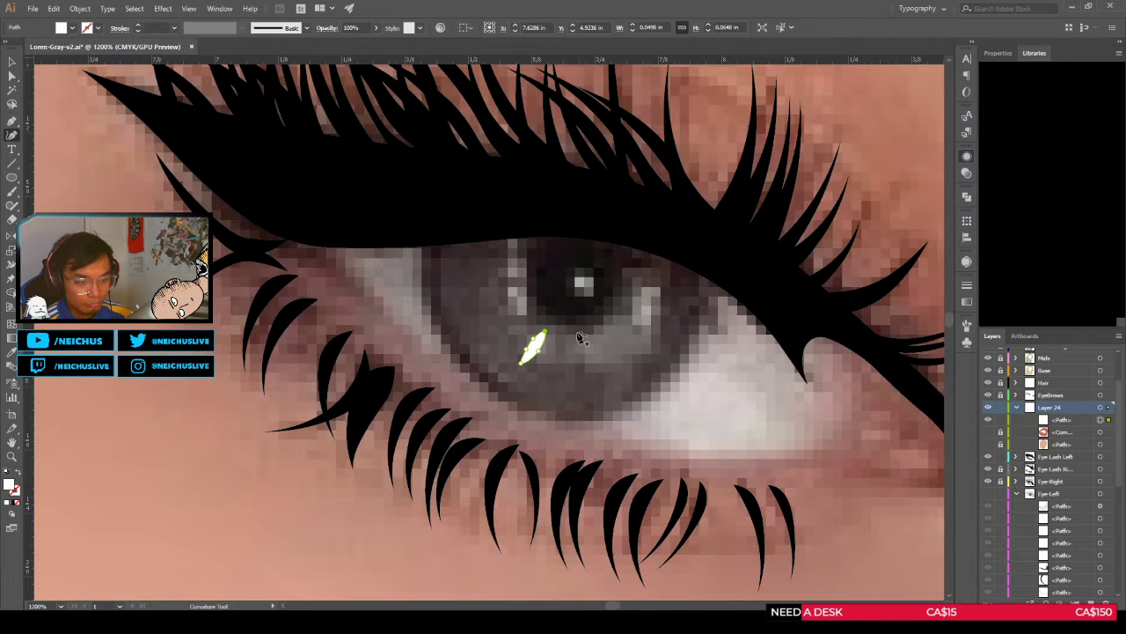
Step: Draw two more slim white leaf highlights below the left pupil with the Curvature tool, the second about 0.04 by 0.06 in
left_click(578, 350)
left_click(588, 364)
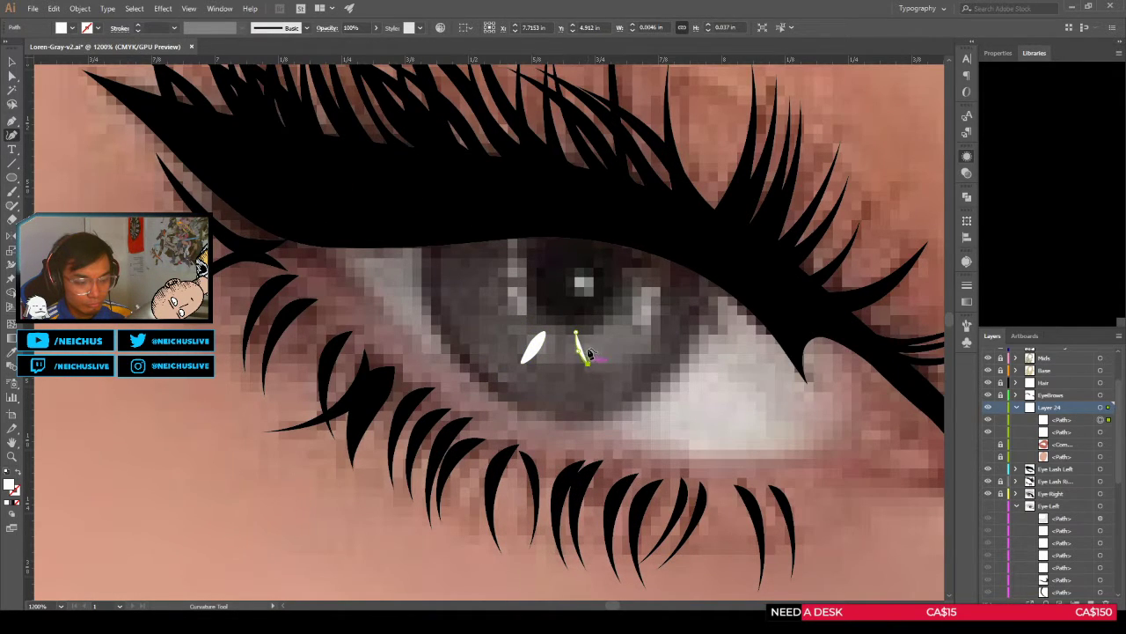
left_click(587, 345)
left_click(581, 338)
left_click(595, 331)
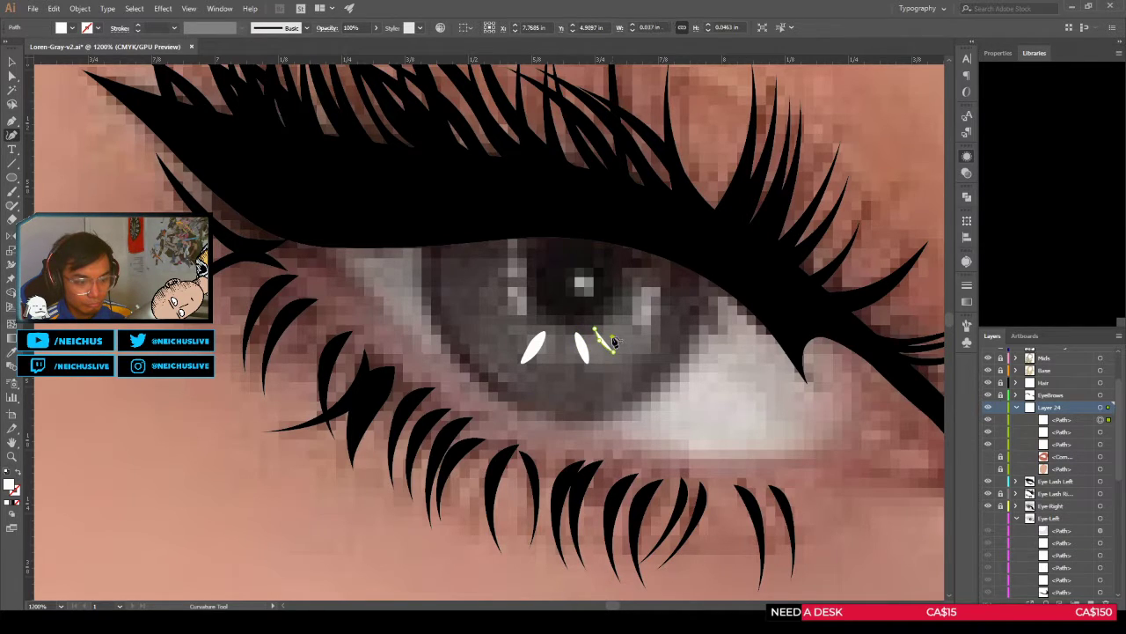
left_click(599, 329)
mouse_move(595, 329)
left_mouse_down()
mouse_move(619, 358)
mouse_move(613, 341)
left_mouse_up()
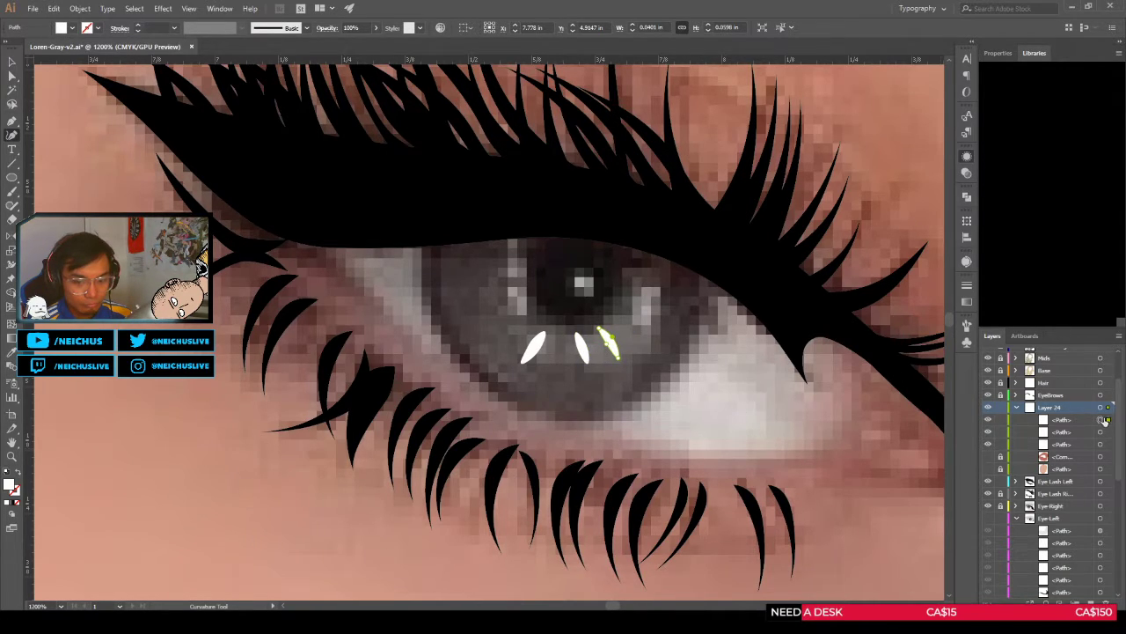
Step: Move the three leaf highlights from Layer 24 into the Eye-Left layer and show that layer
left_click_drag(1105, 421, 1044, 484)
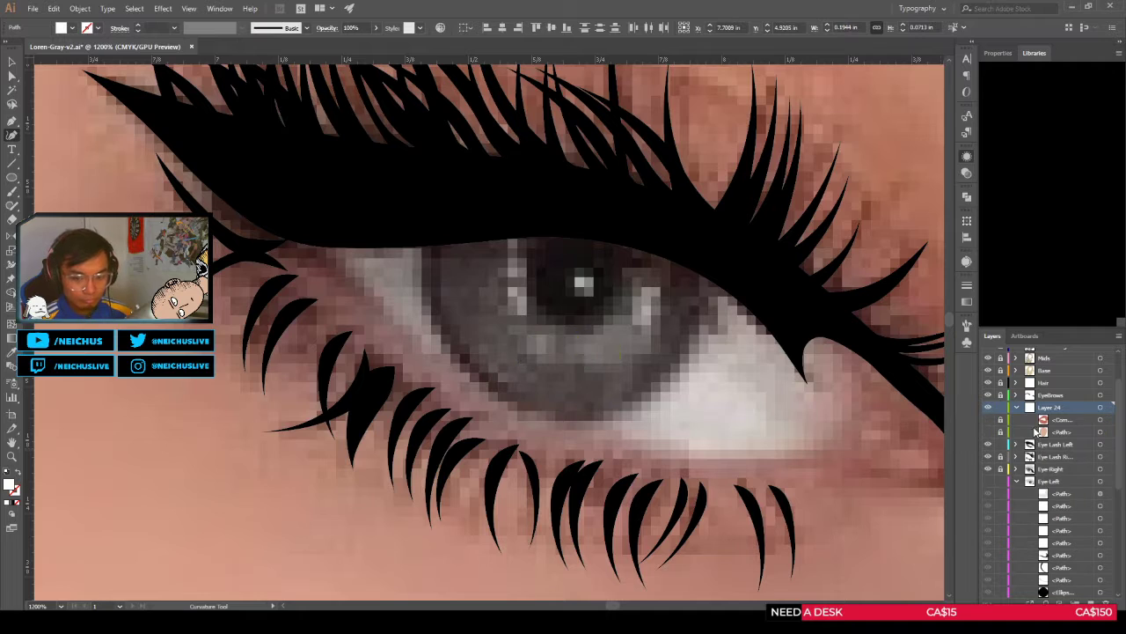
left_click(987, 482)
key("v")
left_click(669, 431)
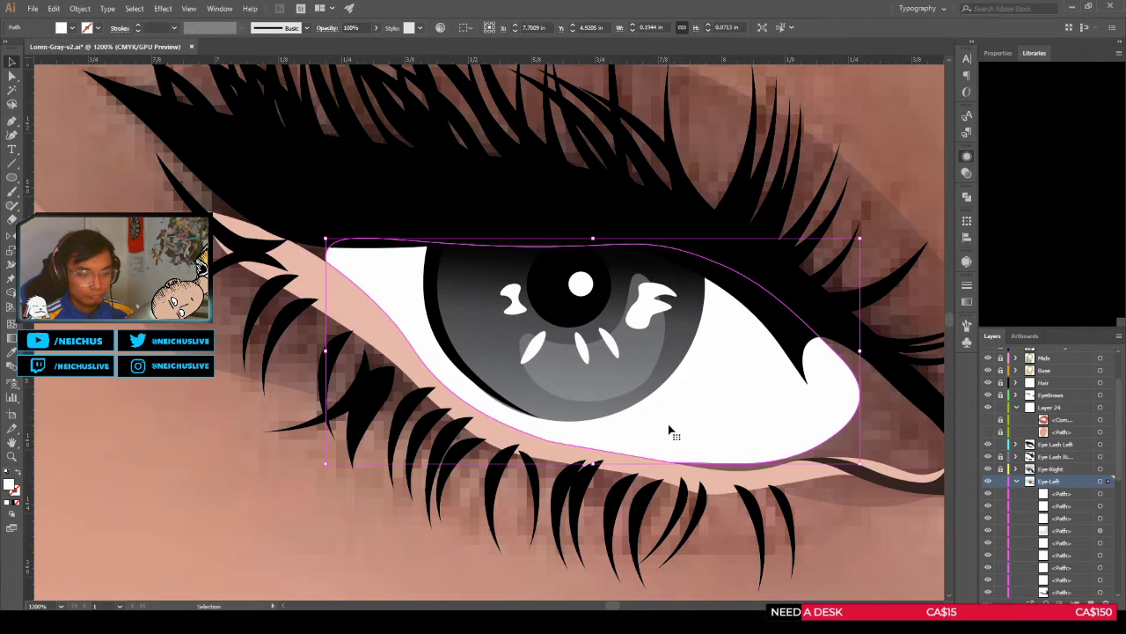
Step: Examine the left iris's leaf highlights and translucent crescent, both up close and within the whole portrait
scroll(669, 427, "down", 4)
left_click(749, 475)
scroll(746, 476, "down", 3)
left_click_drag(737, 477, 529, 395)
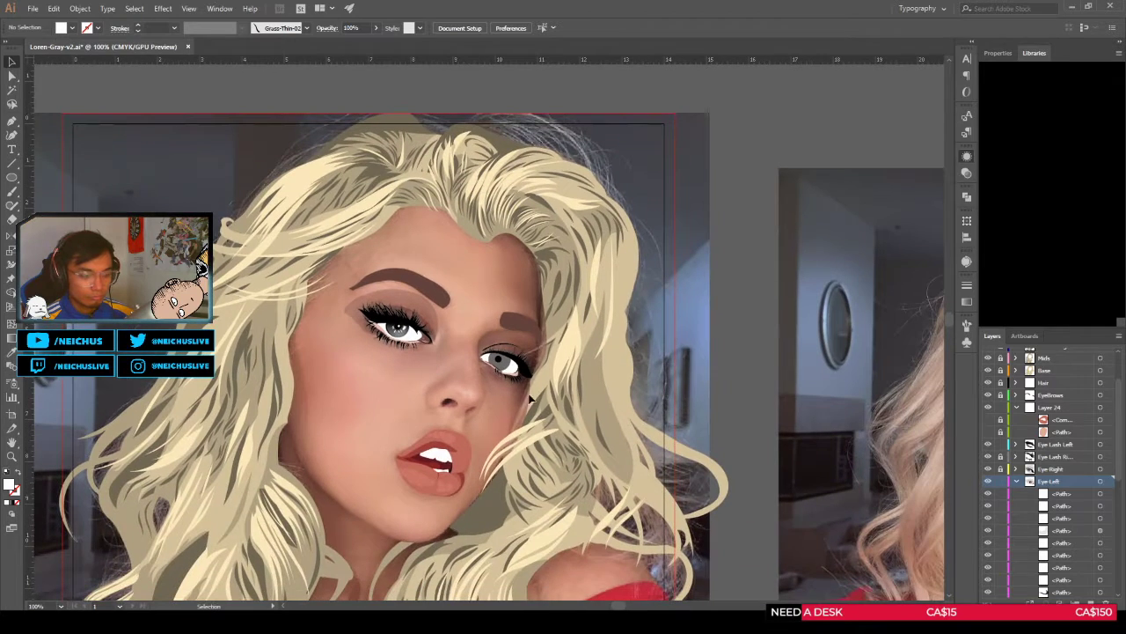
scroll(530, 400, "up", 7)
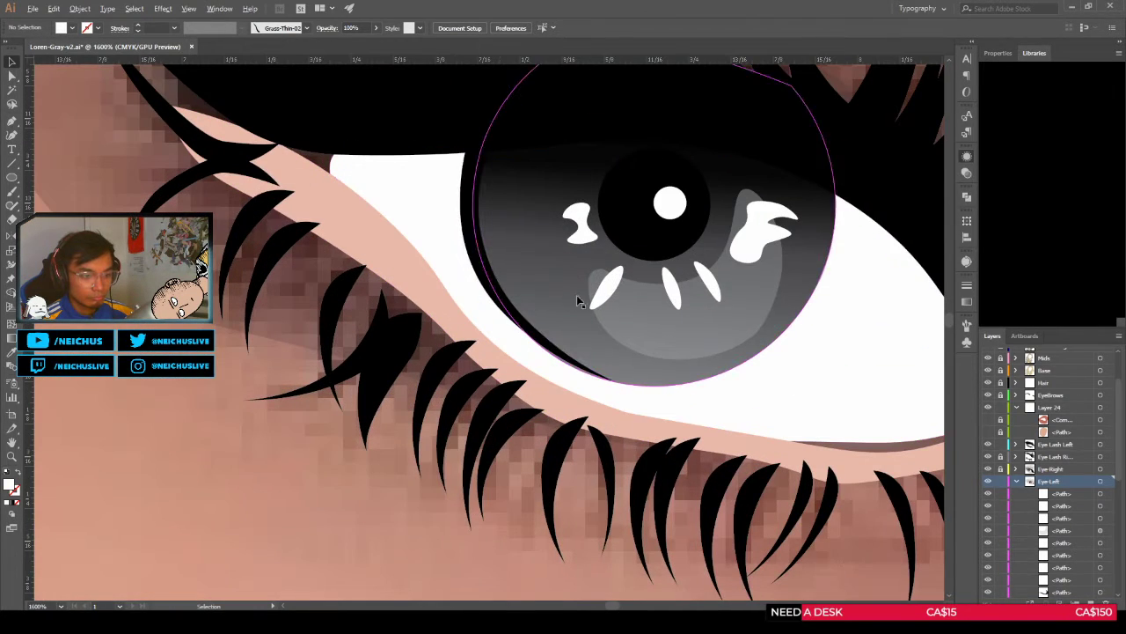
left_click(609, 288)
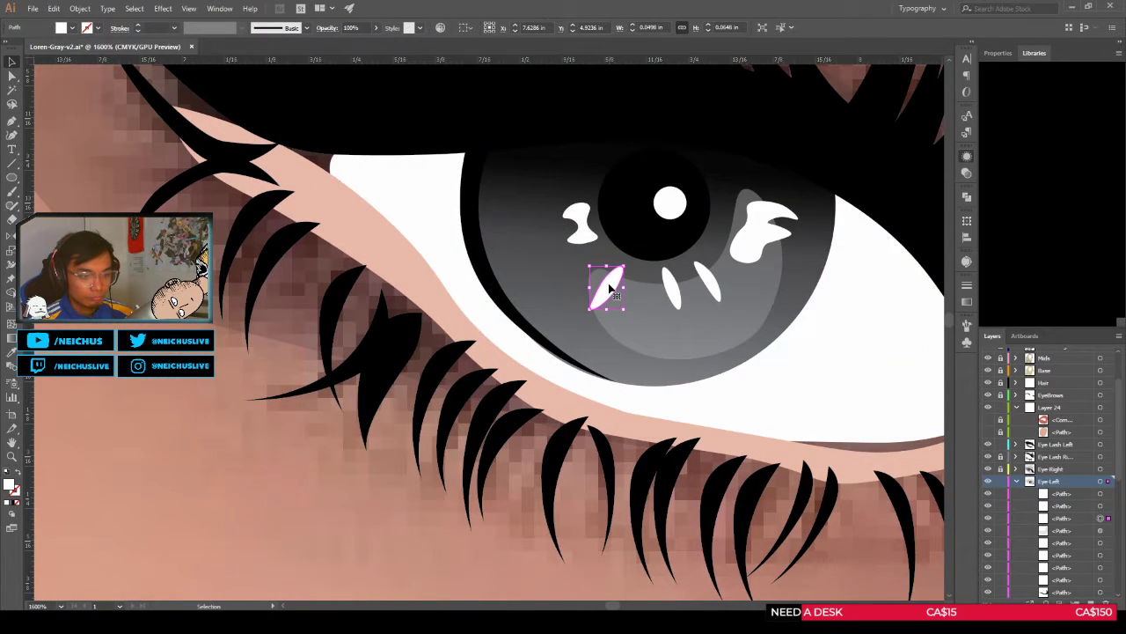
left_click(645, 324)
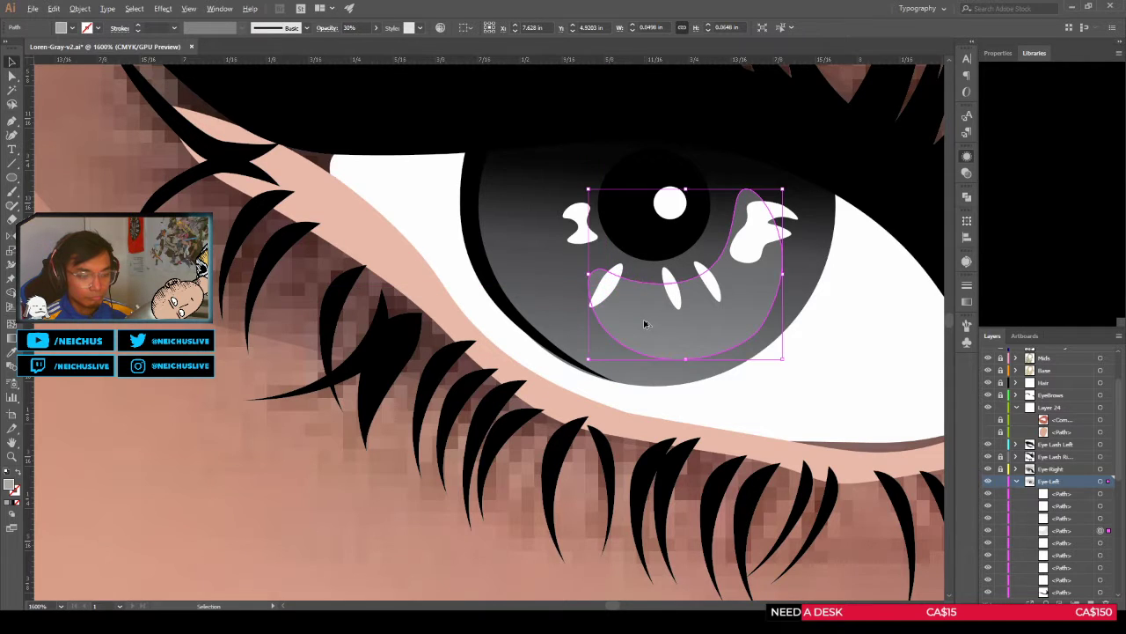
scroll(644, 324, "down", 3)
left_click(506, 408)
scroll(505, 408, "down", 4)
left_click_drag(517, 435, 504, 415)
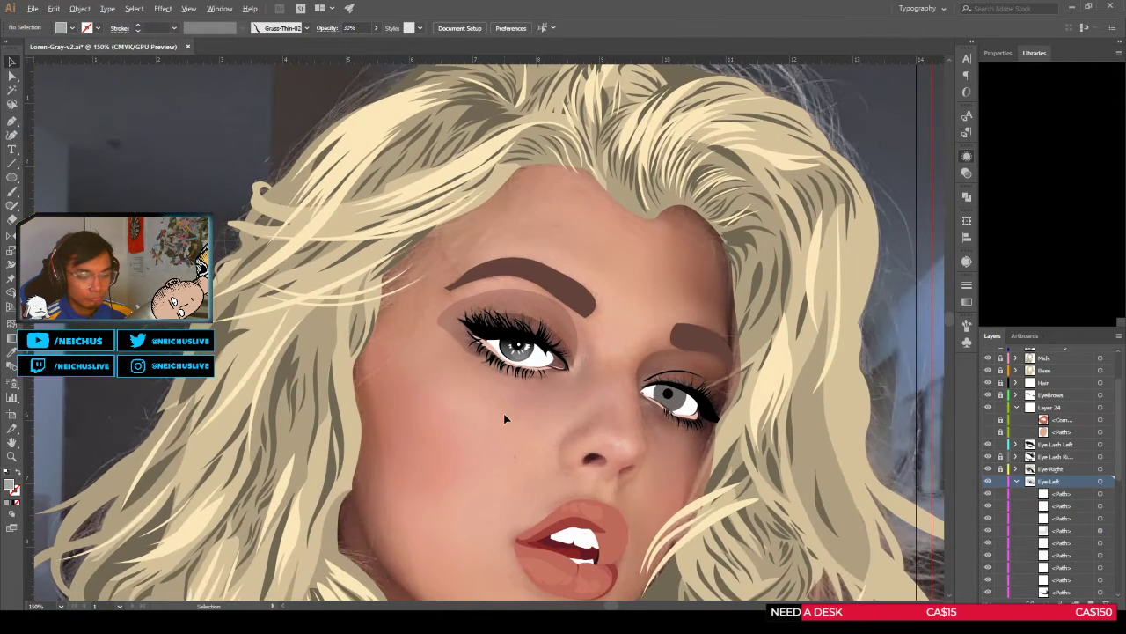
scroll(505, 419, "down", 1)
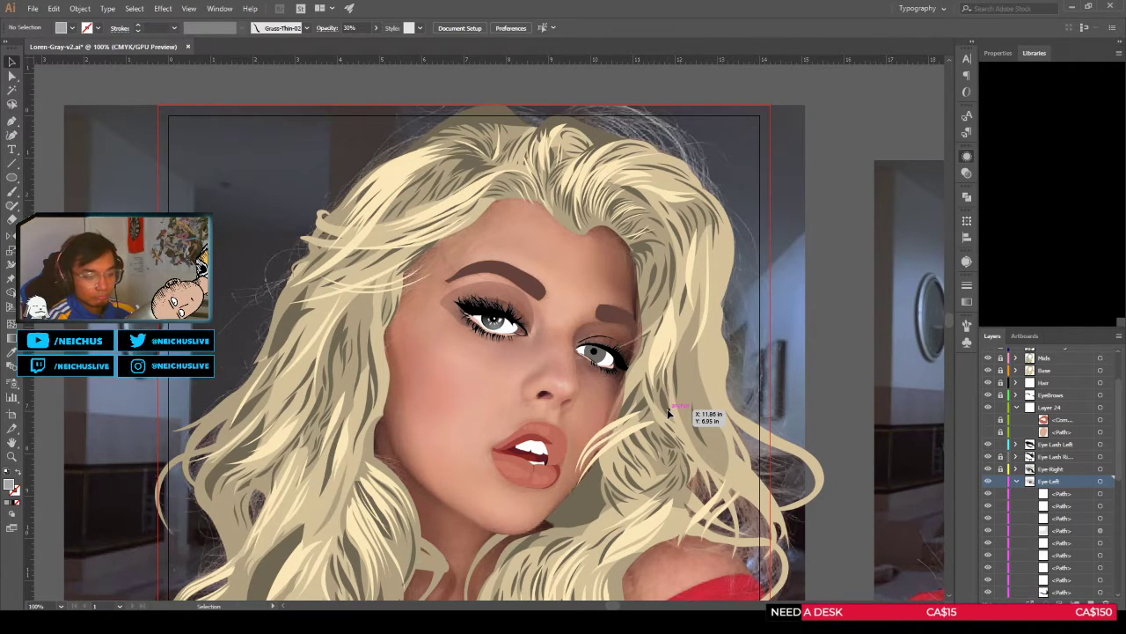
Step: Collapse the Eye-Left layer and briefly hide the Eye-Right layer to inspect the right eye in the reference photo
left_click(1017, 482)
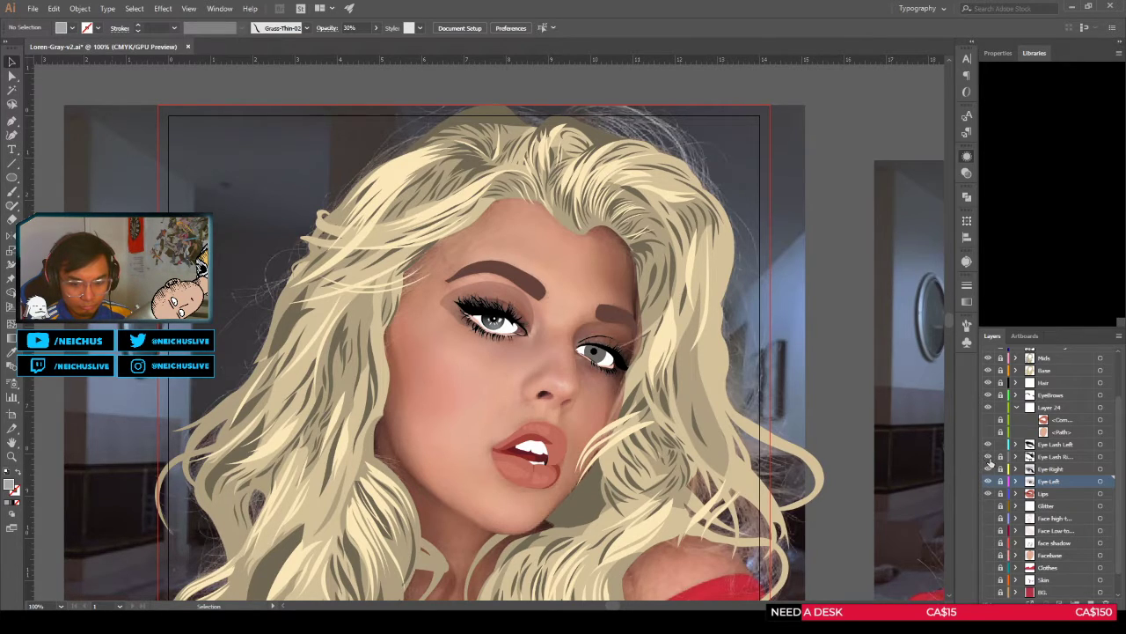
left_click(988, 471)
scroll(646, 338, "up", 4)
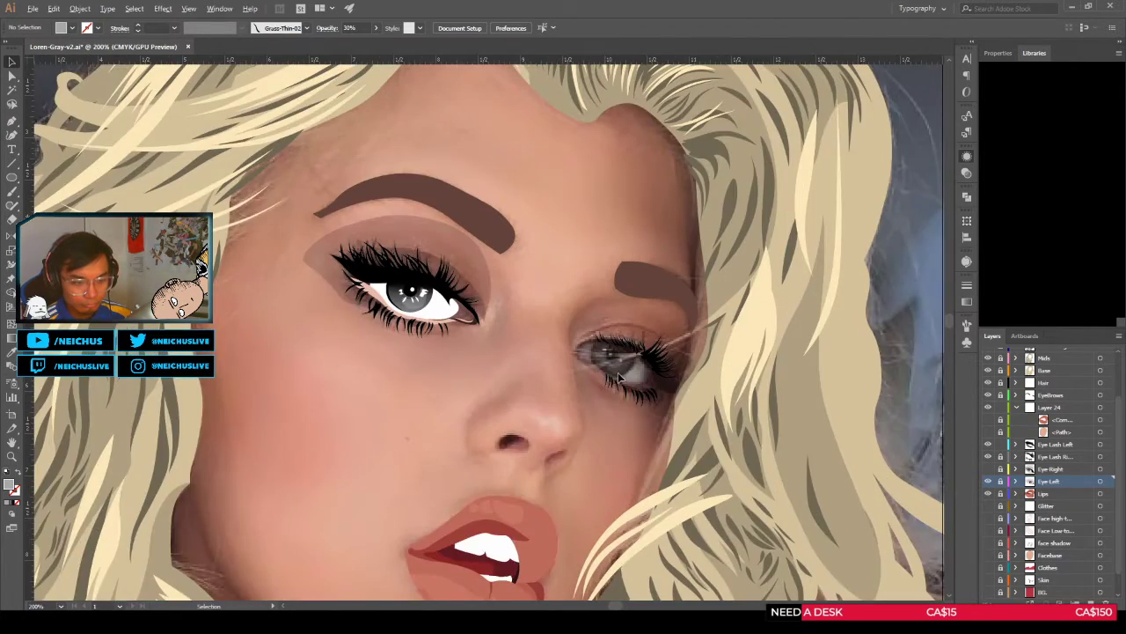
left_click(988, 471)
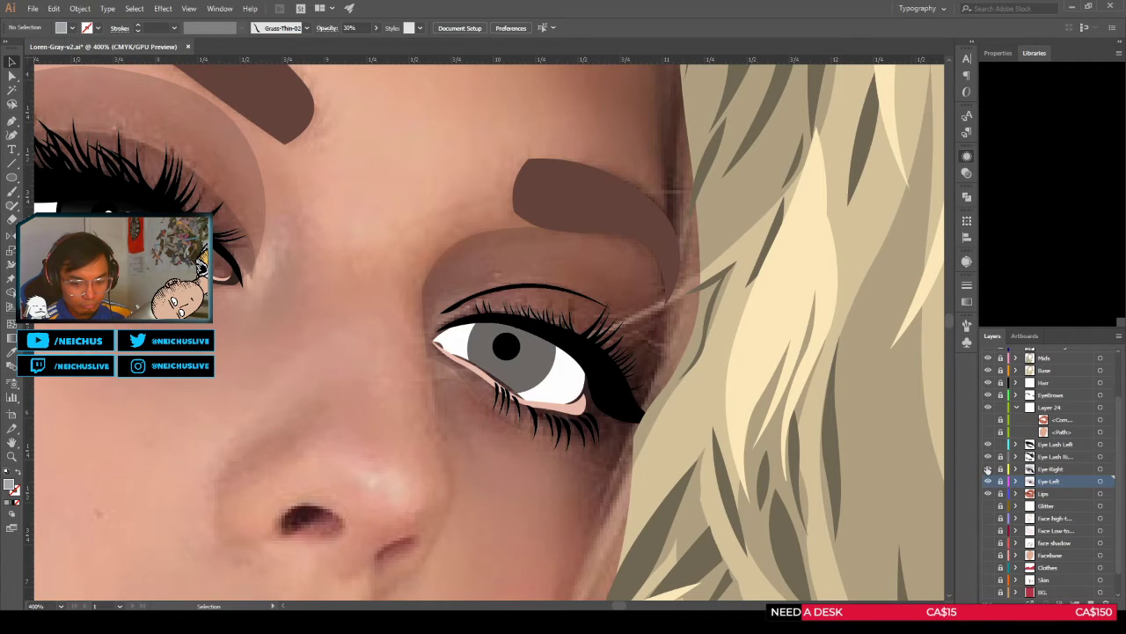
Step: Duplicate the gray iris path of the Eye-Right layer in place, directly in front of the original
left_click(1017, 468)
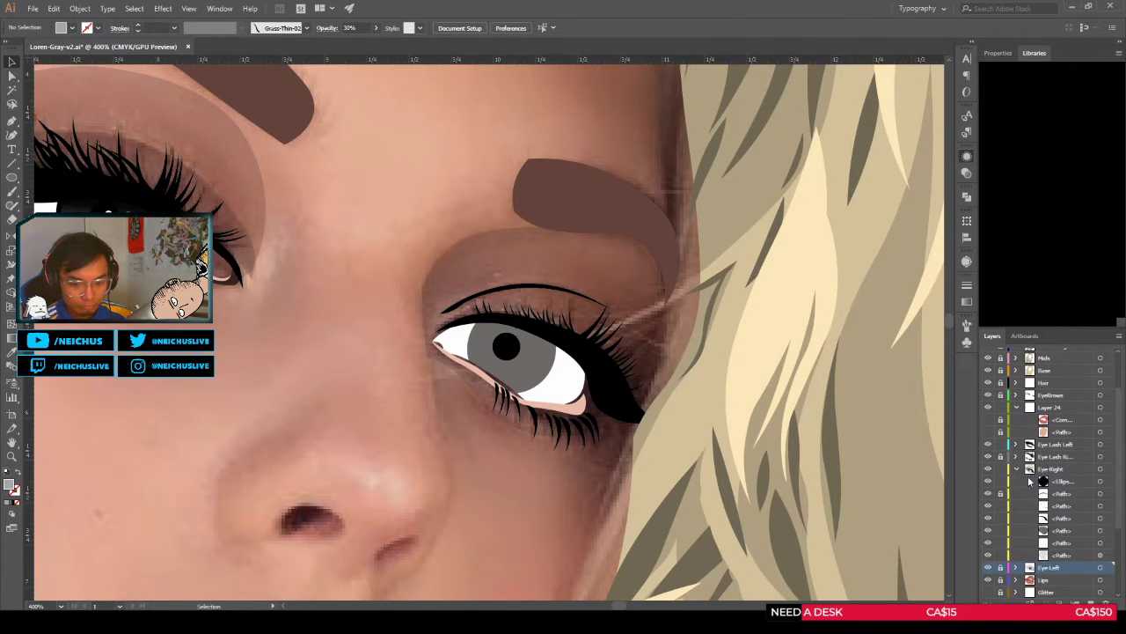
scroll(1043, 480, "down", 1)
left_click(1100, 494)
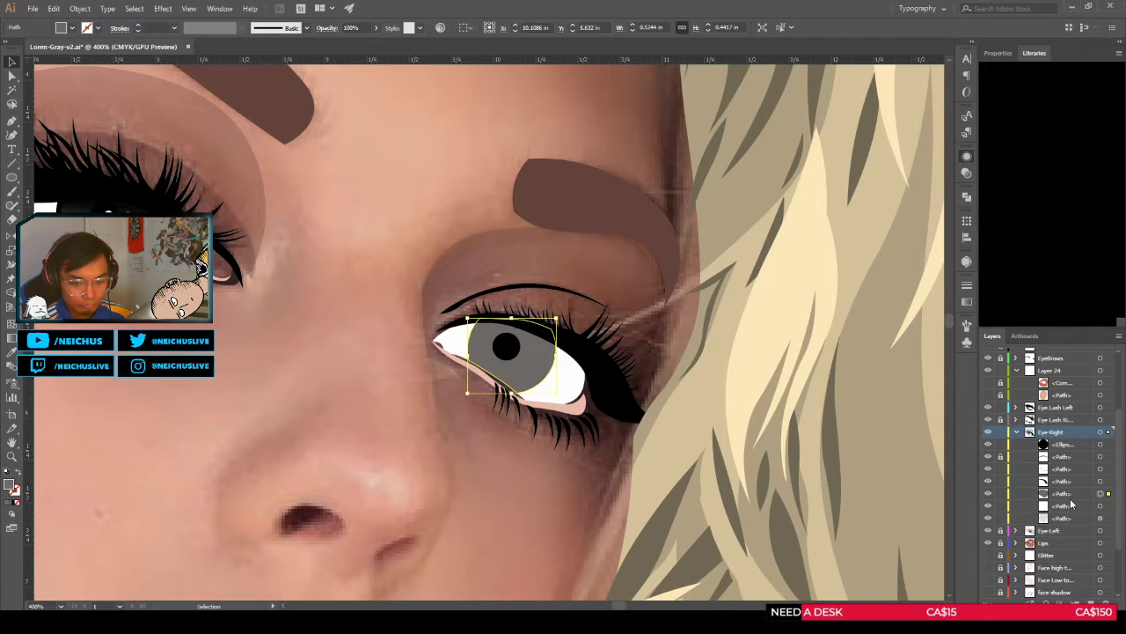
key("ctrl+c")
key("ctrl+f")
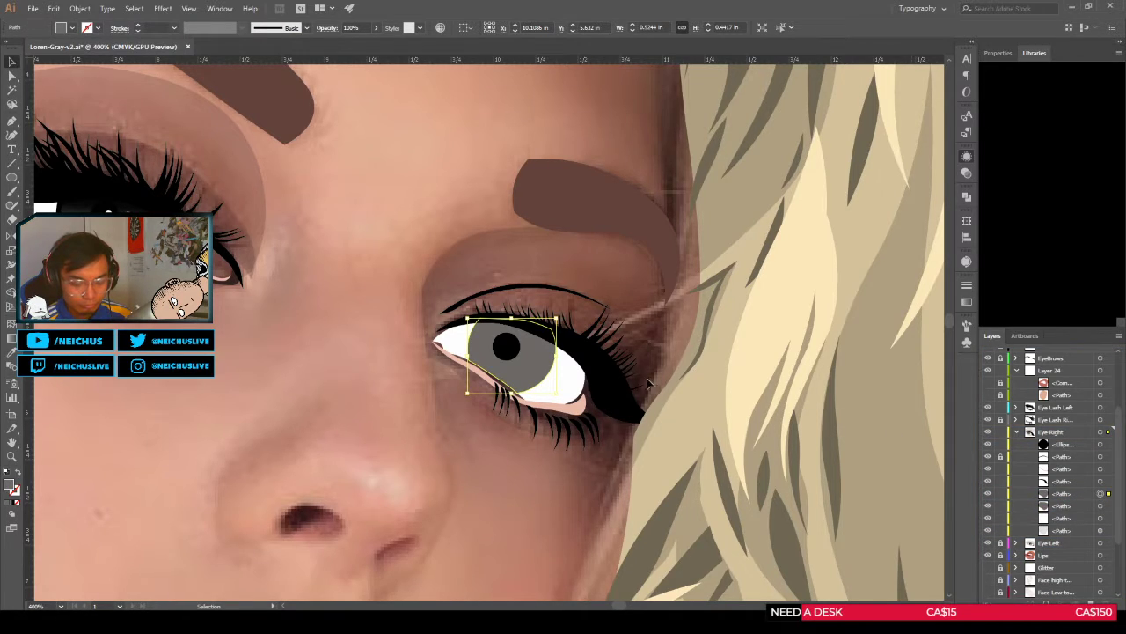
Step: Sample the left iris's gradient fill onto the duplicated right iris with the Eyedropper
scroll(512, 345, "down", 1)
scroll(510, 345, "down", 1)
left_click_drag(508, 343, 668, 352)
scroll(574, 344, "up", 1)
key("i")
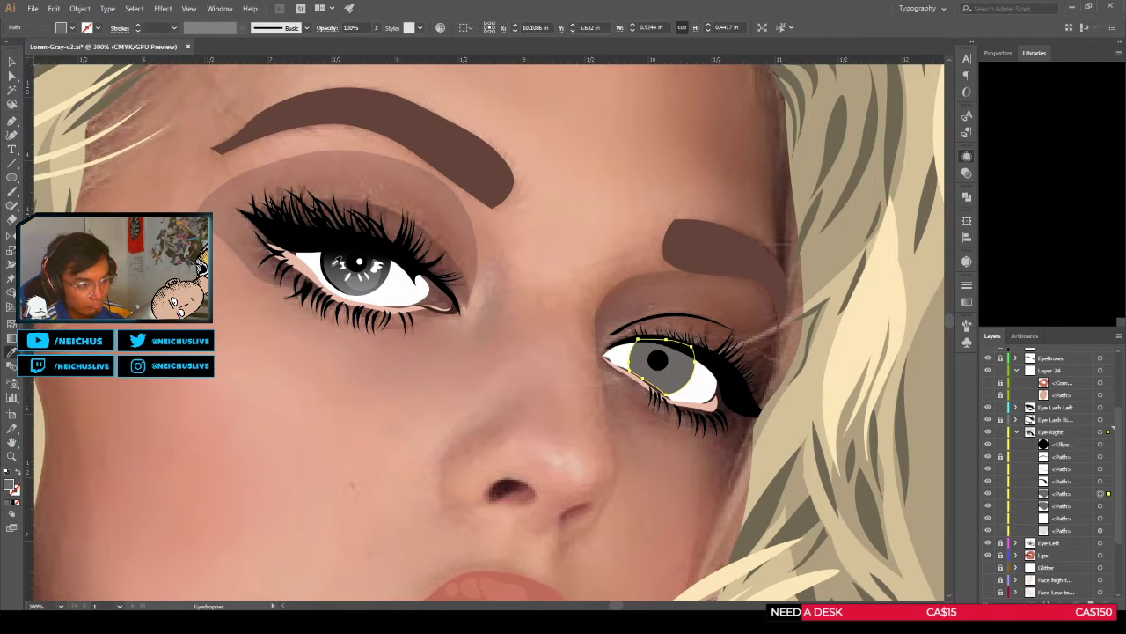
left_click(334, 266)
Step: Redirect the duplicated right iris's gradient to run nearly vertically, dark under the upper lid and fading toward the lower lid
key("g")
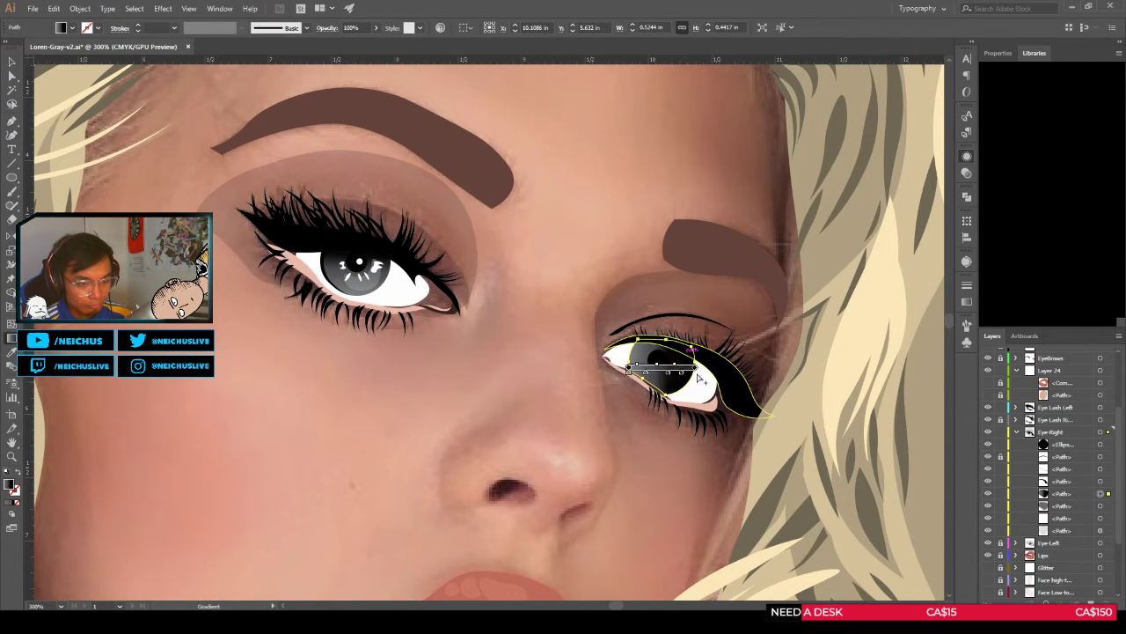
mouse_move(698, 365)
left_mouse_down()
mouse_move(680, 323)
mouse_move(640, 302)
mouse_move(667, 341)
mouse_move(658, 403)
left_mouse_up()
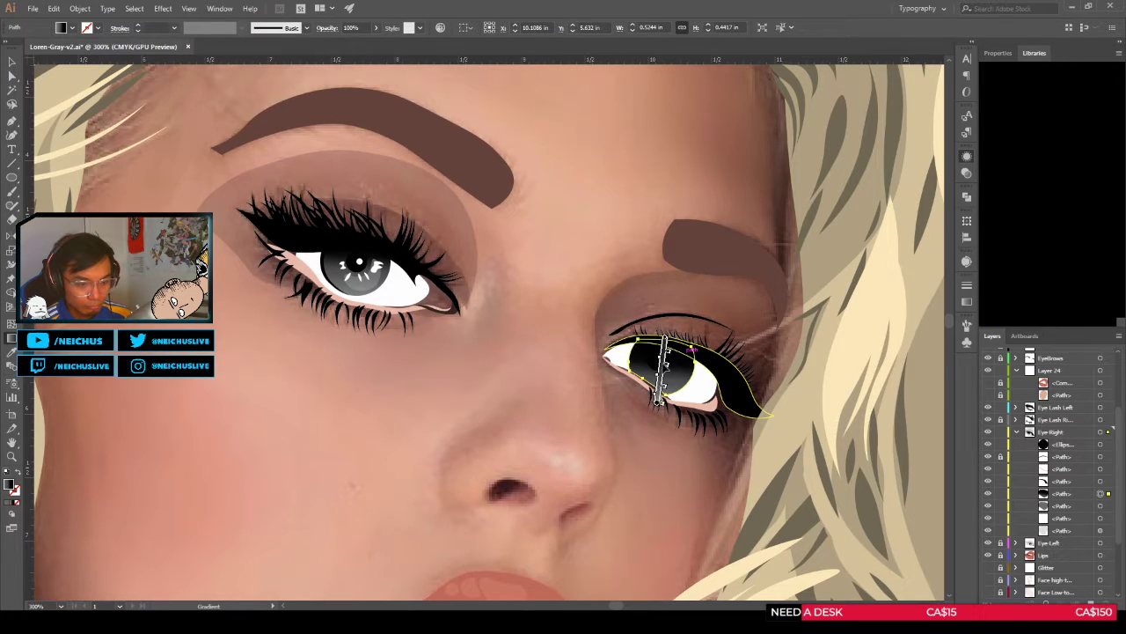
left_click_drag(665, 331, 657, 396)
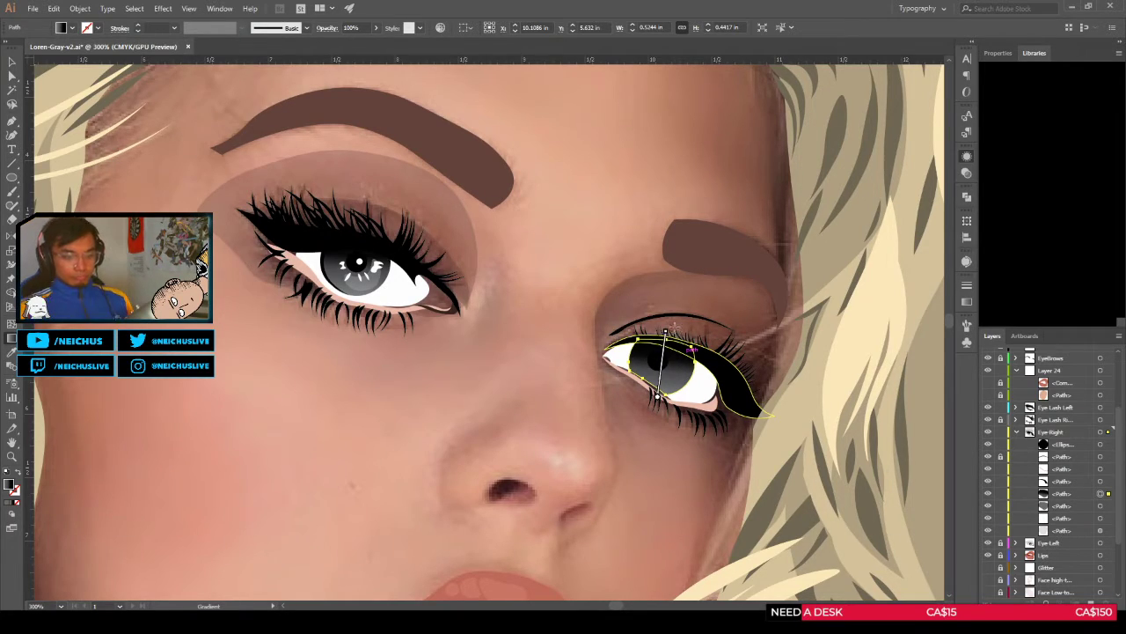
left_click_drag(662, 396, 662, 330)
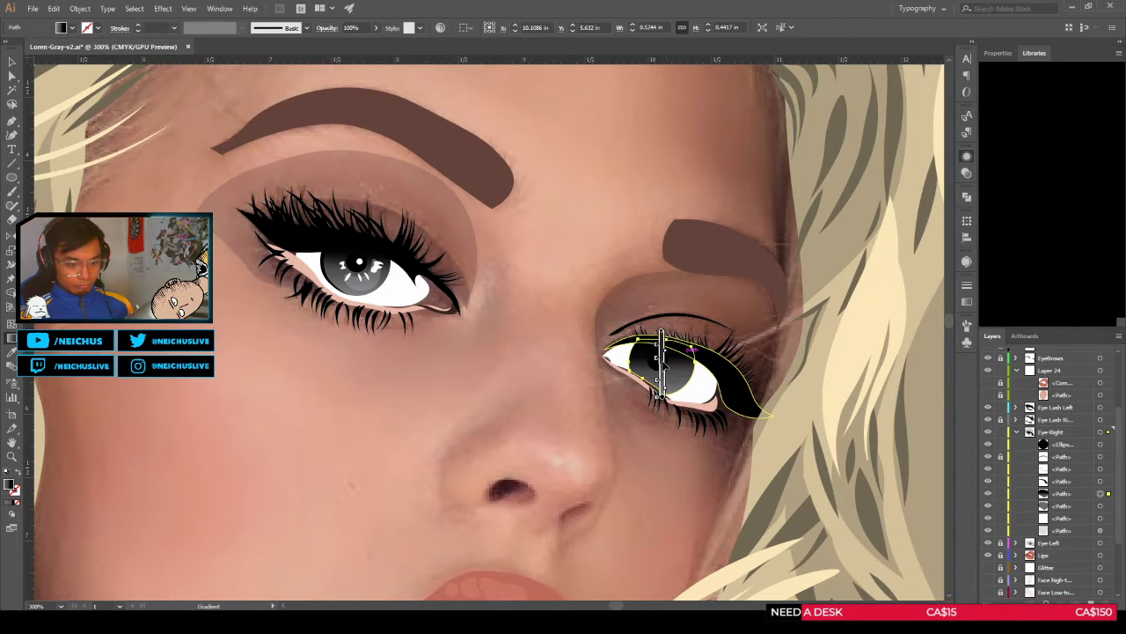
left_click_drag(665, 356, 664, 356)
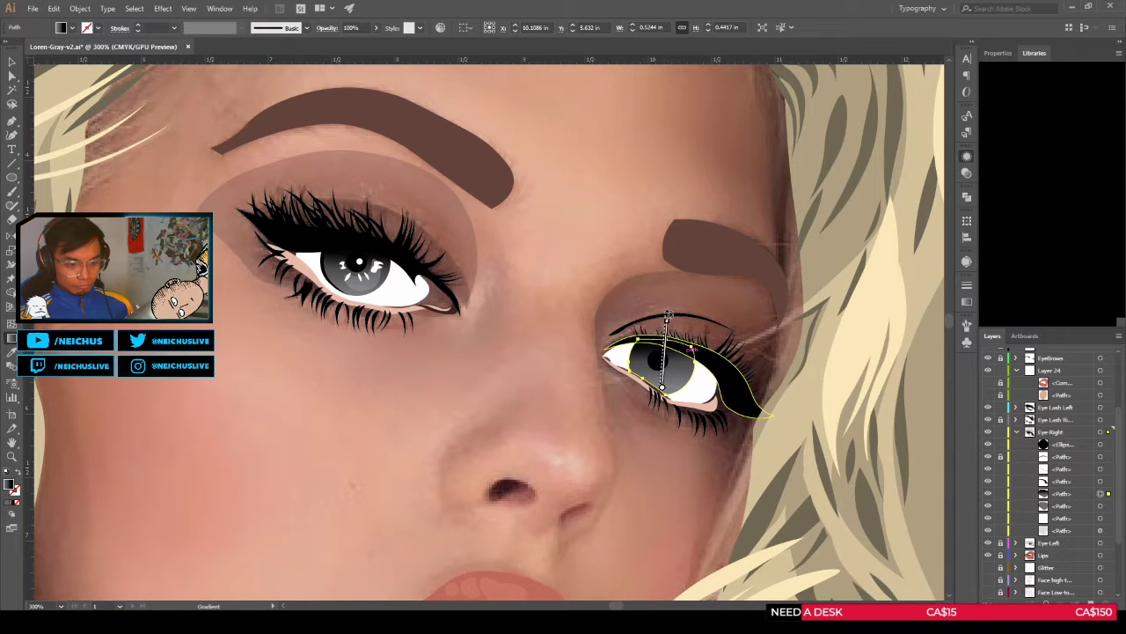
left_click_drag(661, 370, 662, 375)
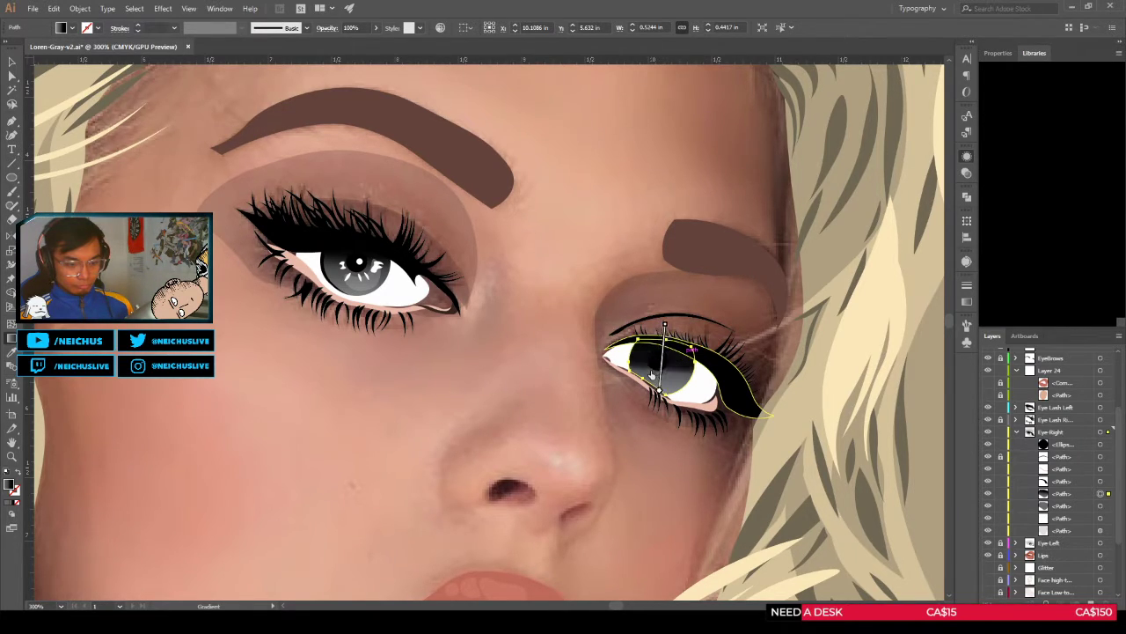
key("ctrl")
key("ctrl")
left_click_drag(659, 389, 665, 323)
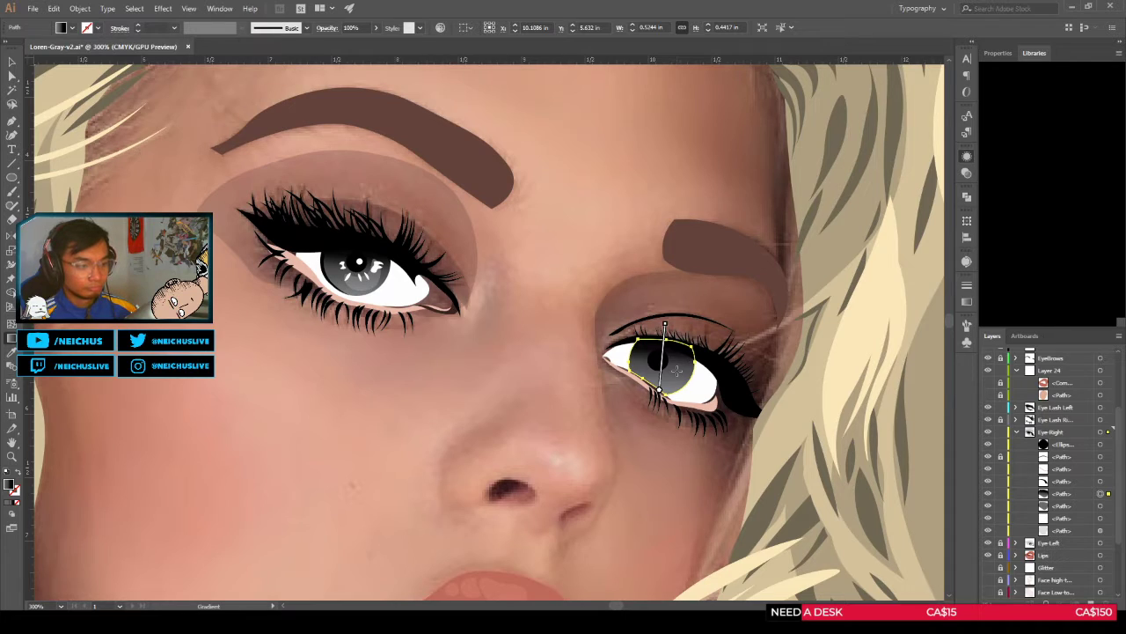
key("v")
left_click(673, 445)
scroll(673, 444, "down", 2)
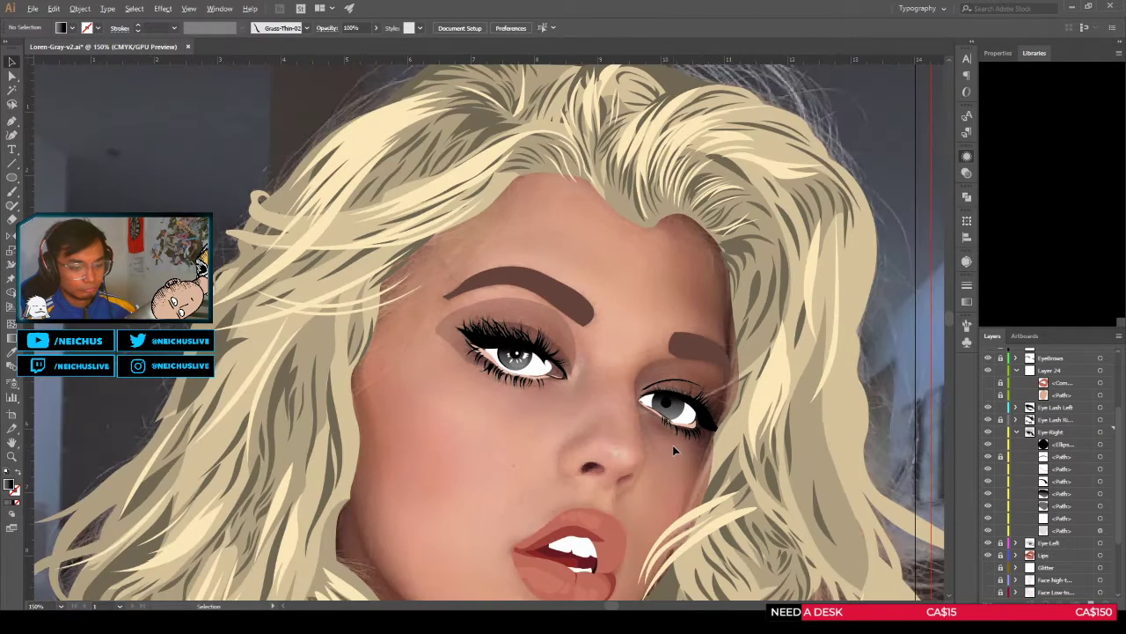
scroll(672, 444, "up", 3)
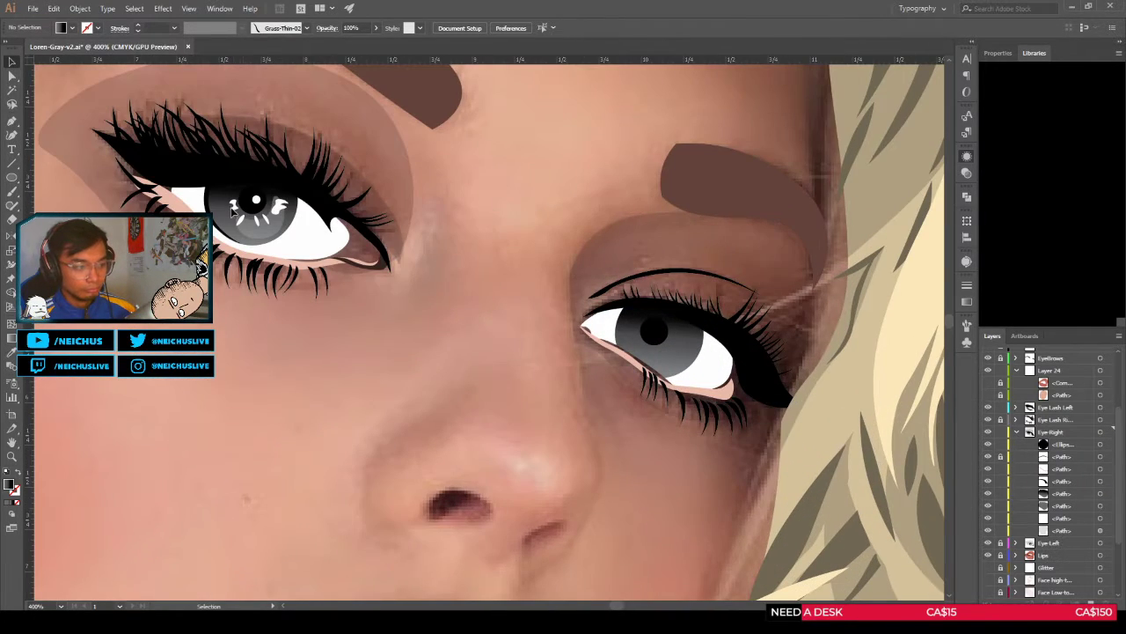
Step: With the Eye-Right layer hidden, draw a white circle about 0.04 in wide over the right pupil in the reference photo
key("g")
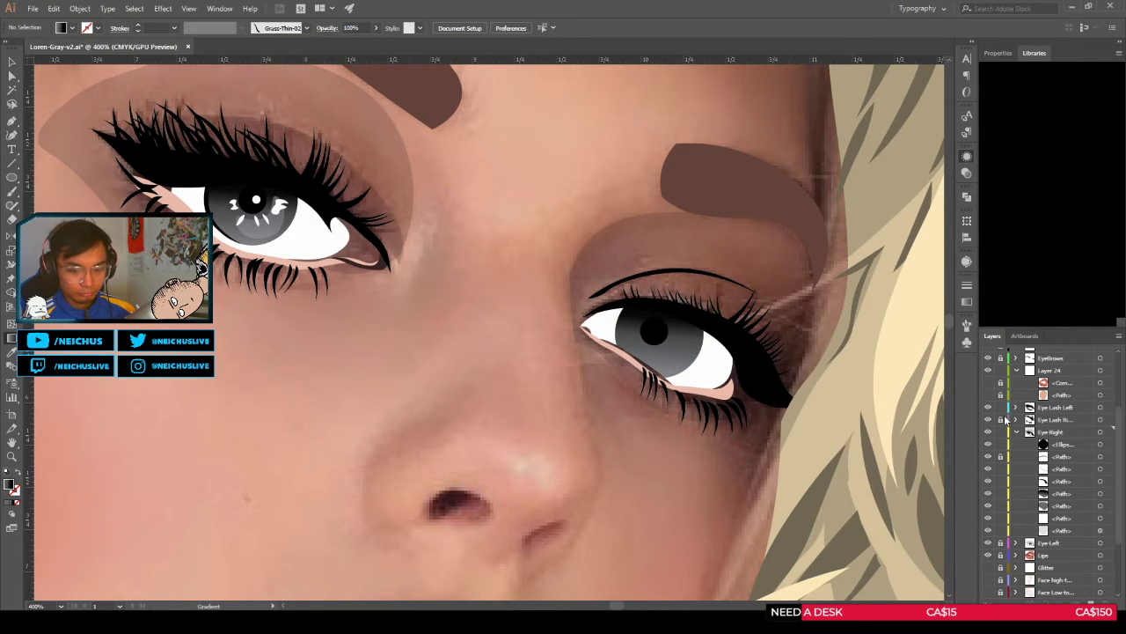
left_click(1045, 373)
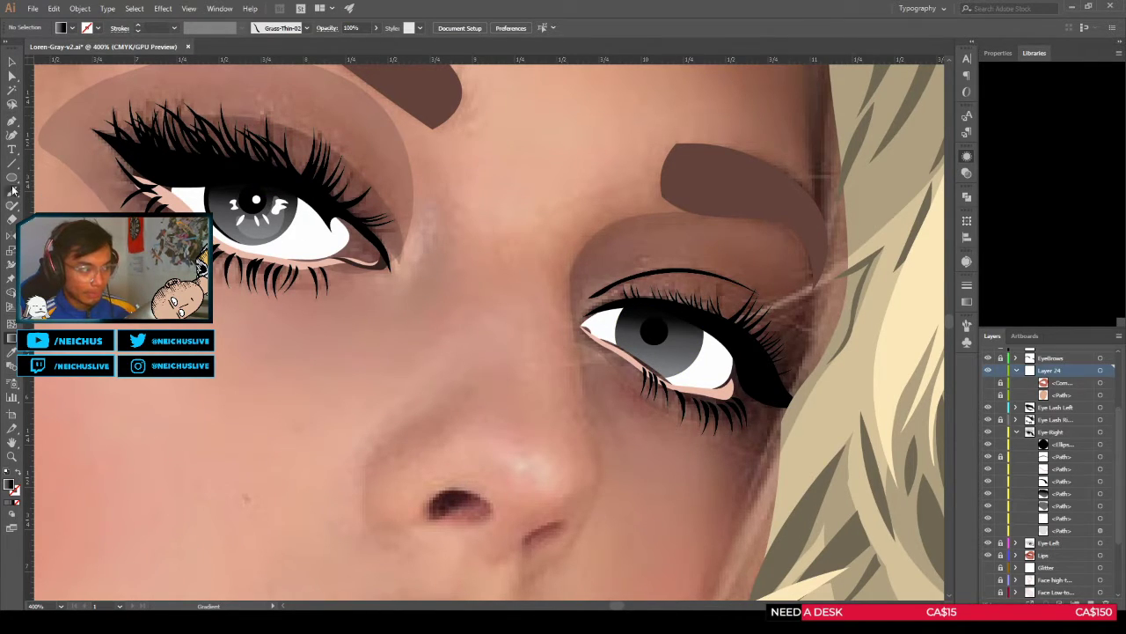
key("l")
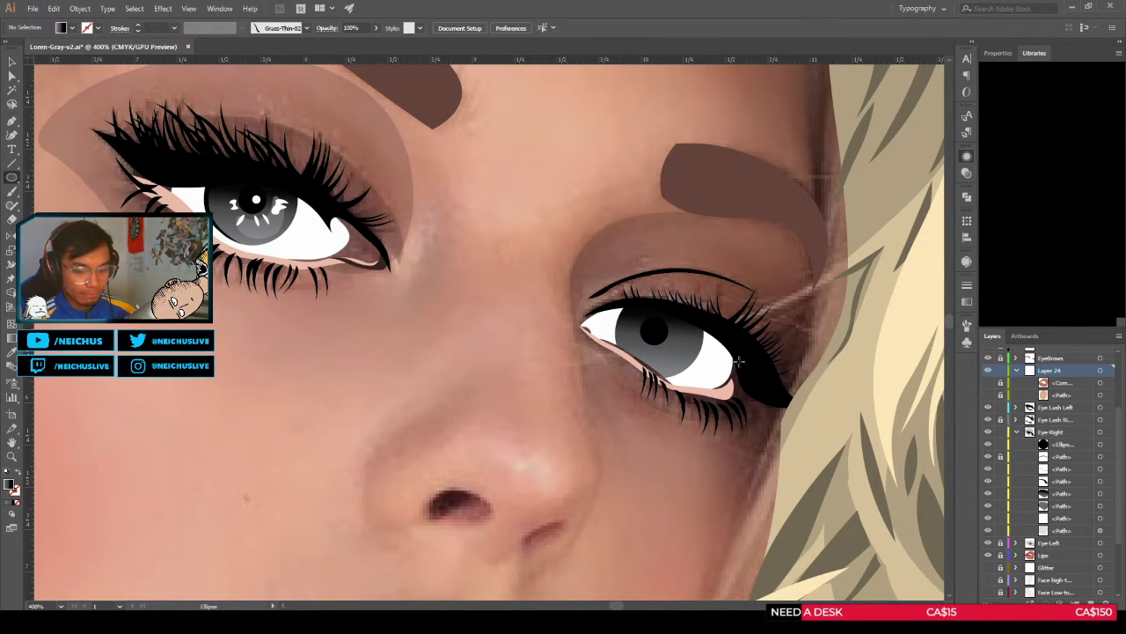
left_click(56, 168)
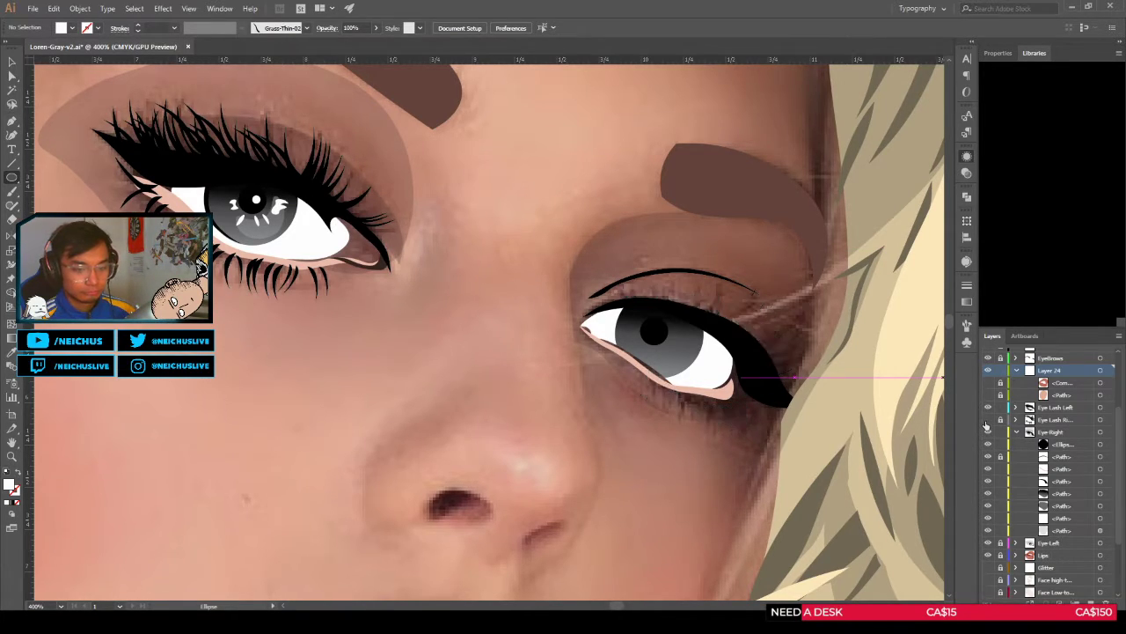
left_click(988, 433)
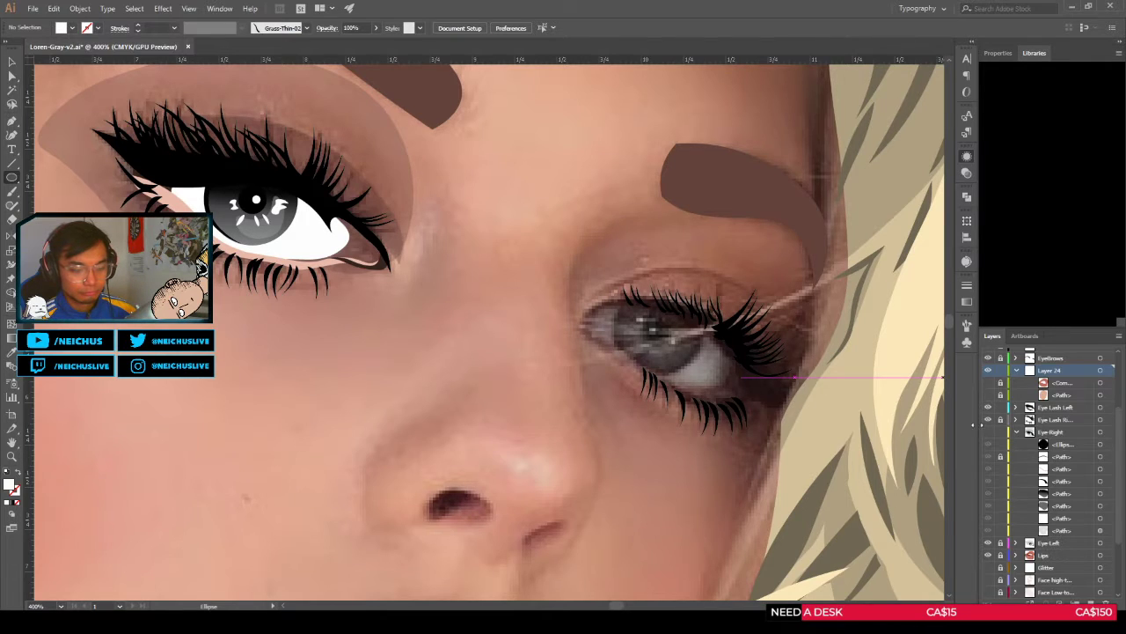
scroll(660, 338, "up", 3)
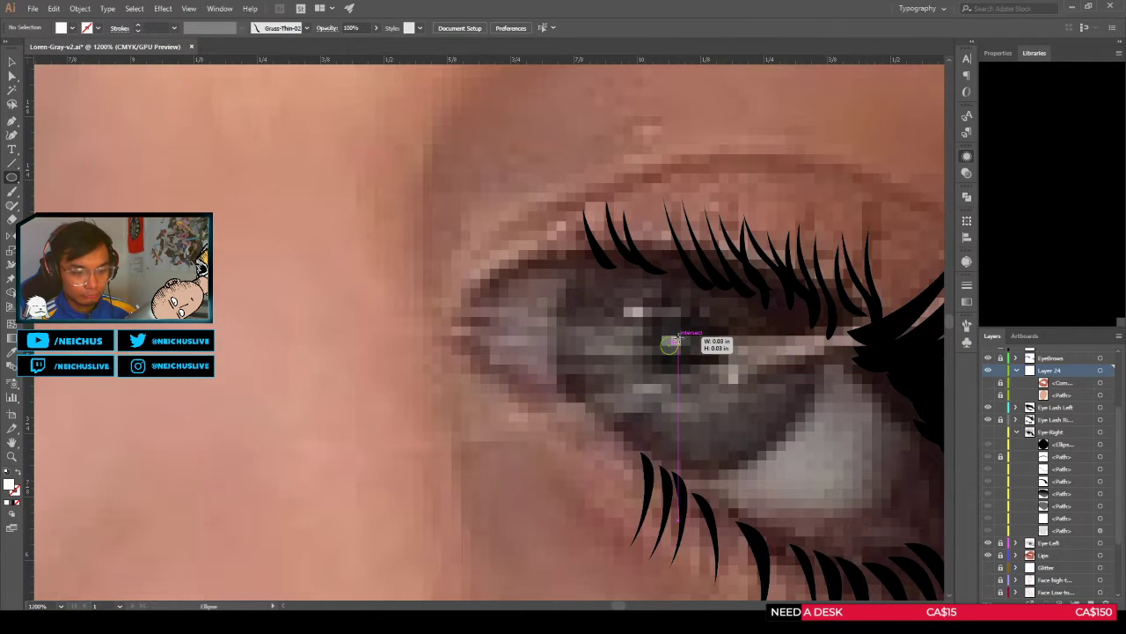
left_click_drag(669, 342, 672, 345)
Step: Move the white highlight circle into the Eye-Right layer above the black pupil, and make that layer visible again
left_click_drag(1064, 384, 1056, 445)
left_click(988, 431)
scroll(694, 389, "down", 5)
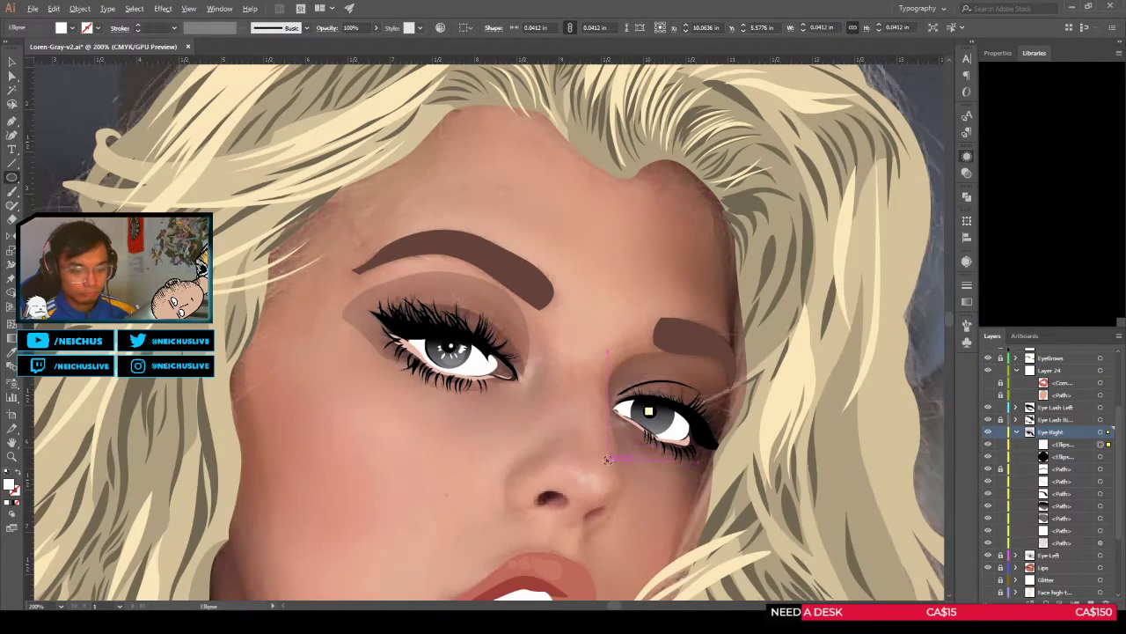
key("v")
left_click(649, 485)
scroll(650, 482, "up", 1)
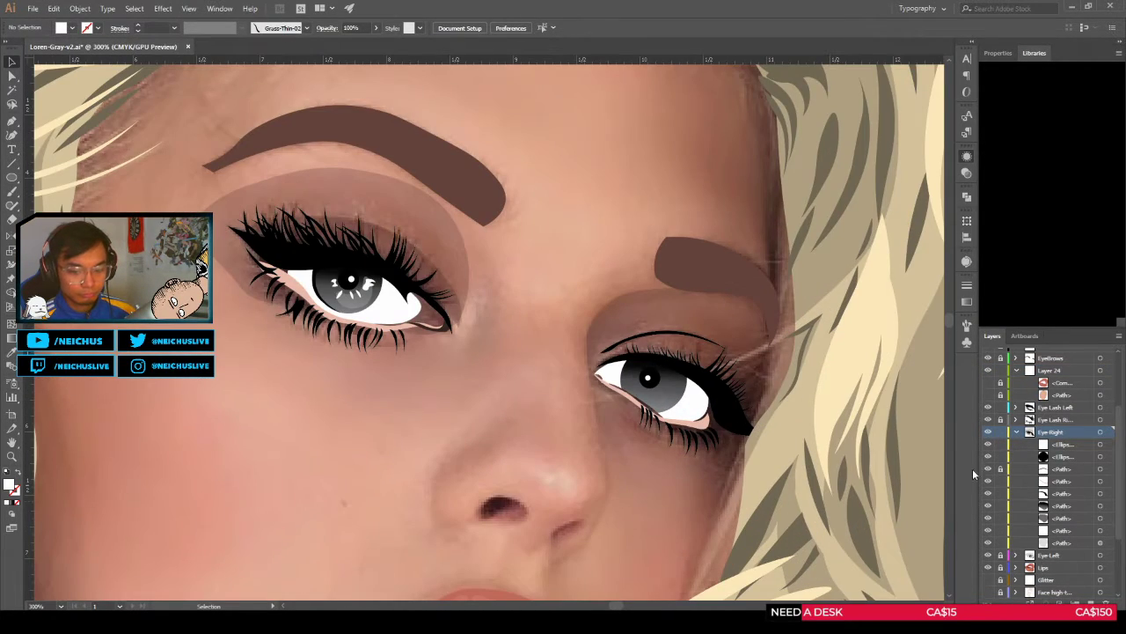
Step: Toggle the Eye-Right layer's visibility repeatedly to compare the drawn right eye with the reference photo
left_click(988, 431)
left_click(987, 432)
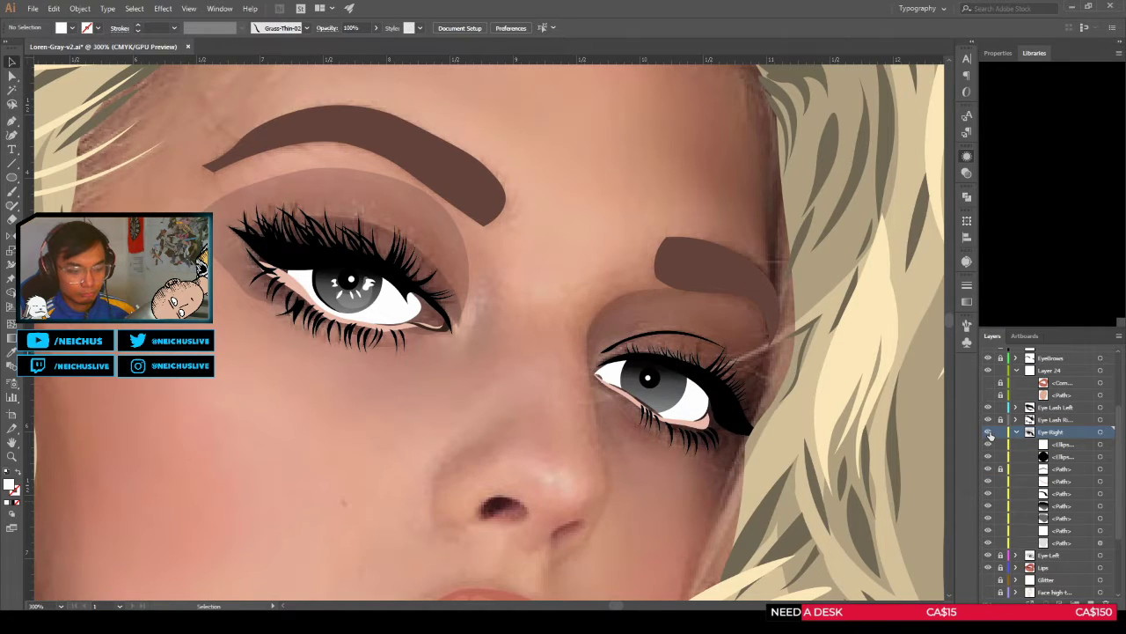
left_click(987, 432)
left_click(987, 432)
left_click(987, 432)
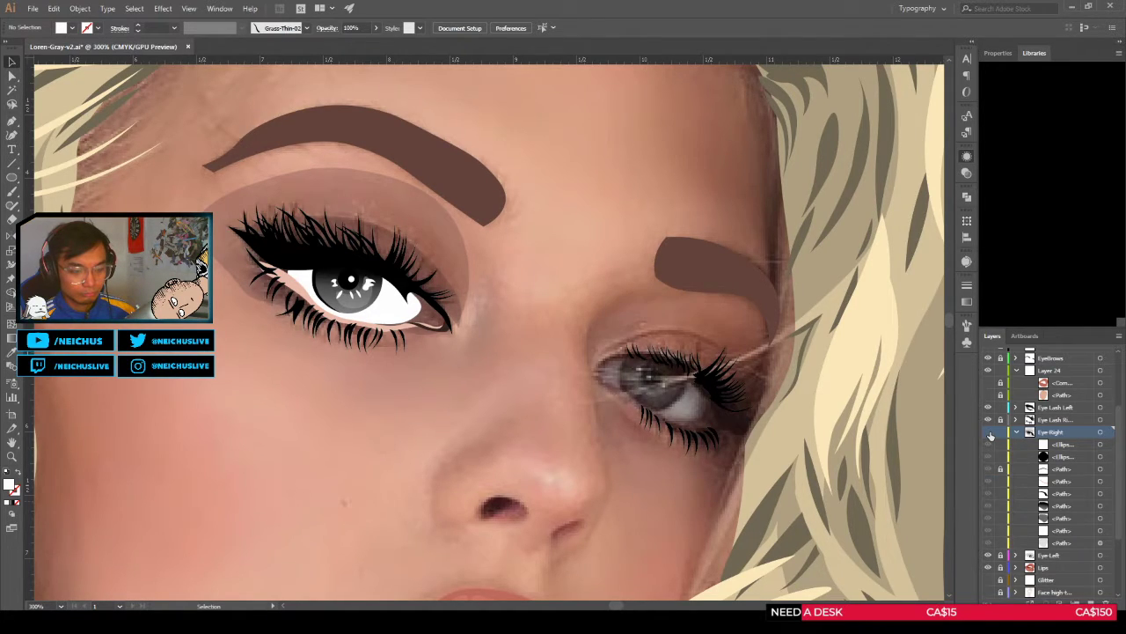
left_click(987, 433)
left_click(987, 432)
left_click(987, 432)
left_click(987, 432)
left_click(987, 432)
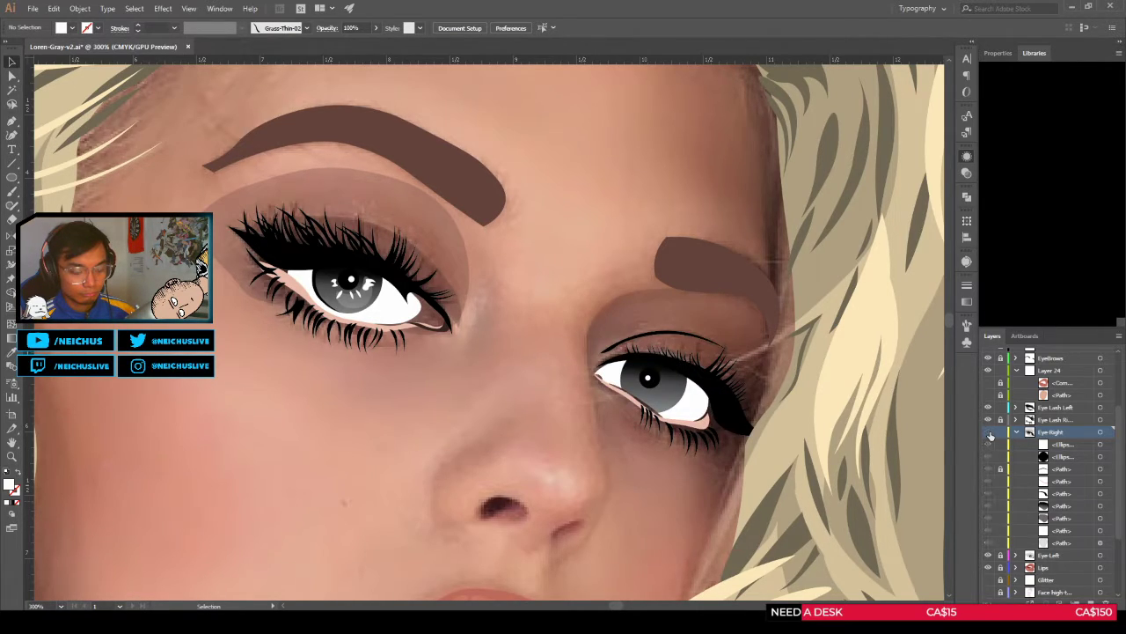
left_click(988, 432)
left_click(988, 433)
left_click(988, 433)
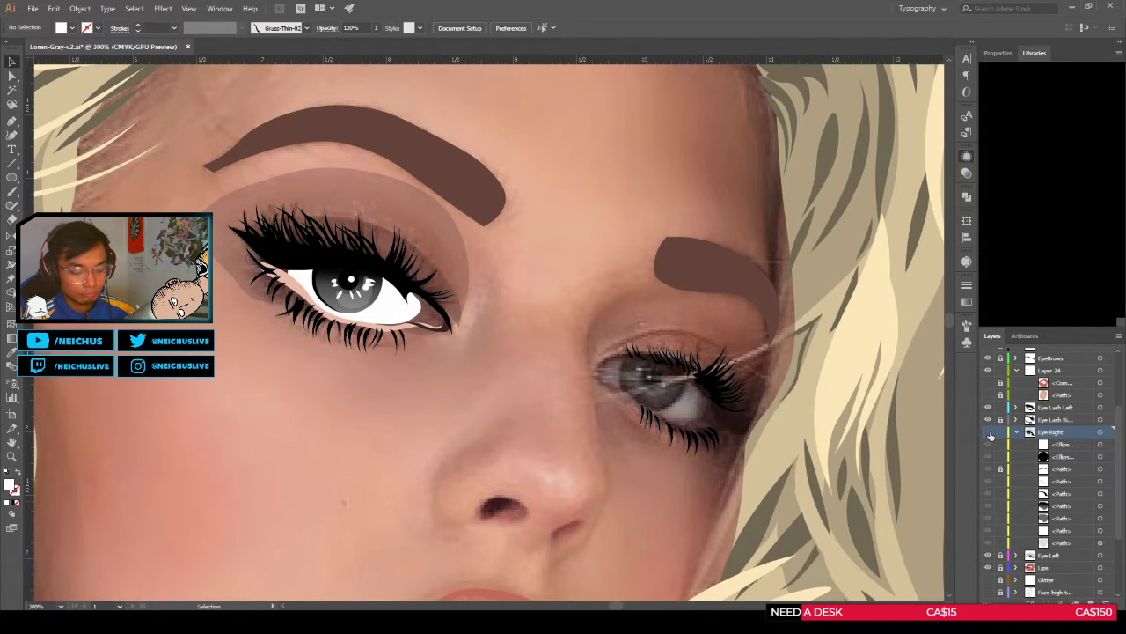
Step: Examine the right iris reflections in the photo, and compare the drawn right eye with the left within the whole portrait
left_click_drag(775, 488, 823, 441)
key("shift+grave")
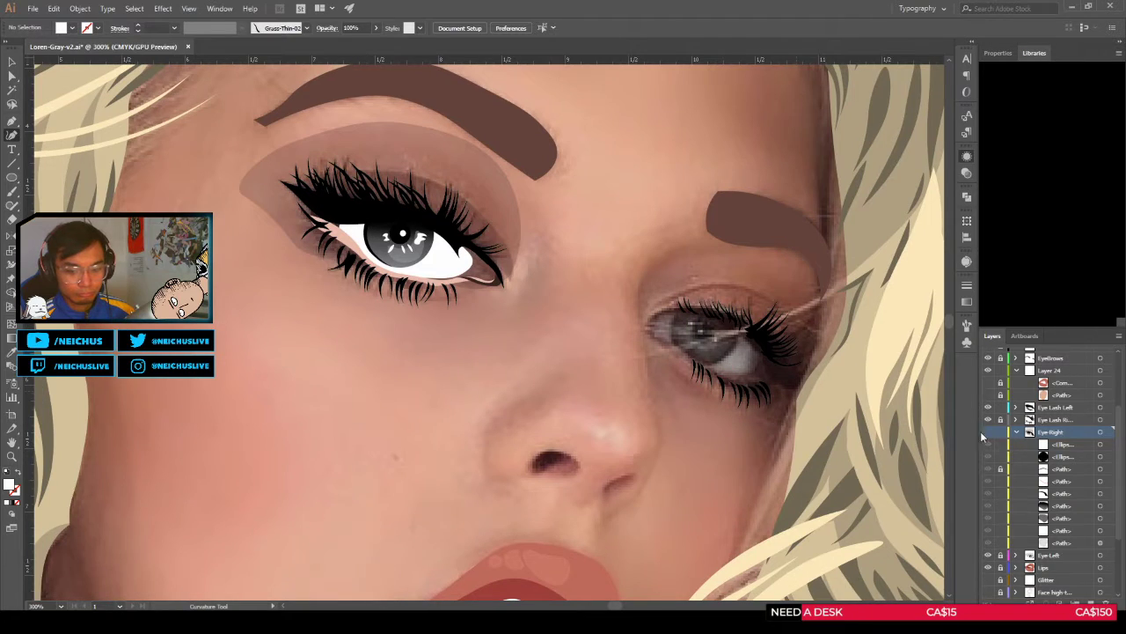
scroll(690, 357, "down", 1)
scroll(691, 357, "down", 1)
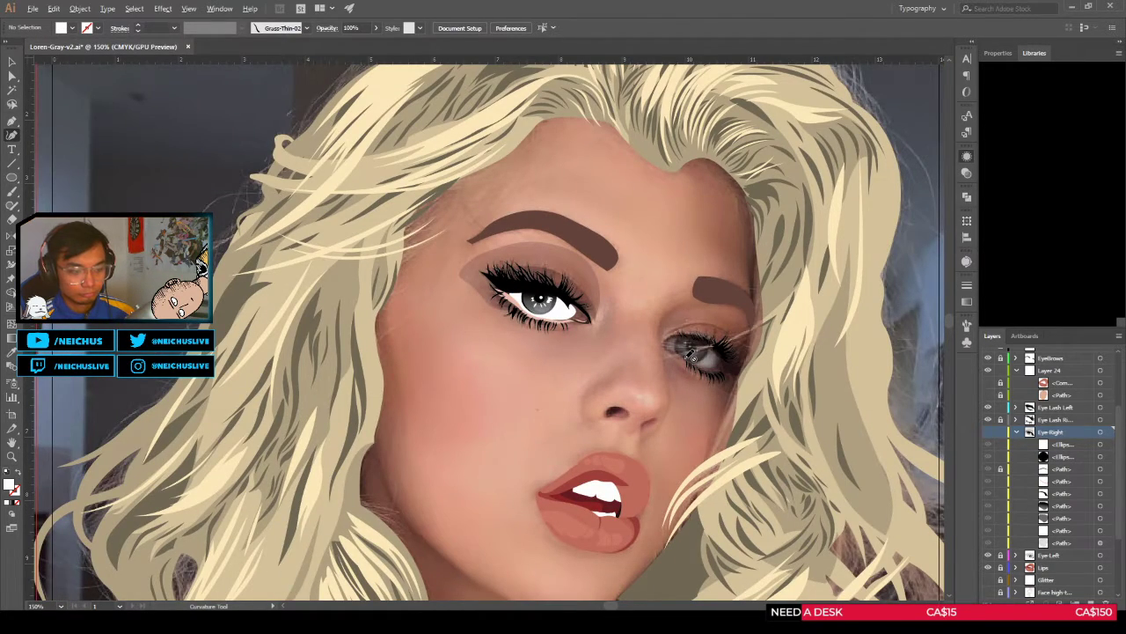
scroll(691, 357, "up", 2)
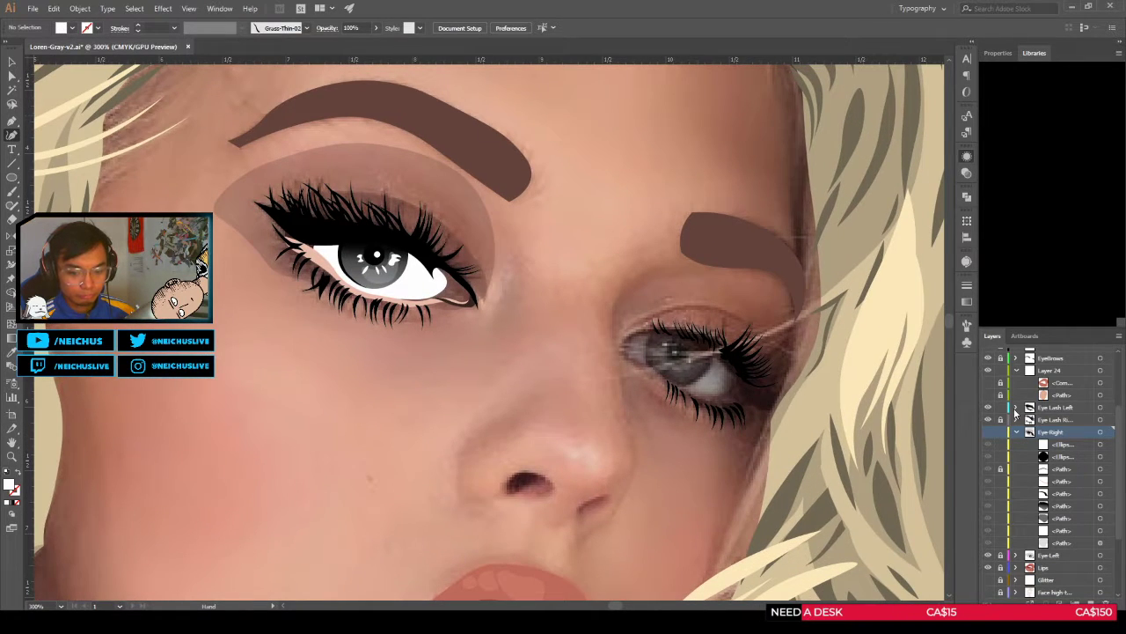
left_click(1052, 371)
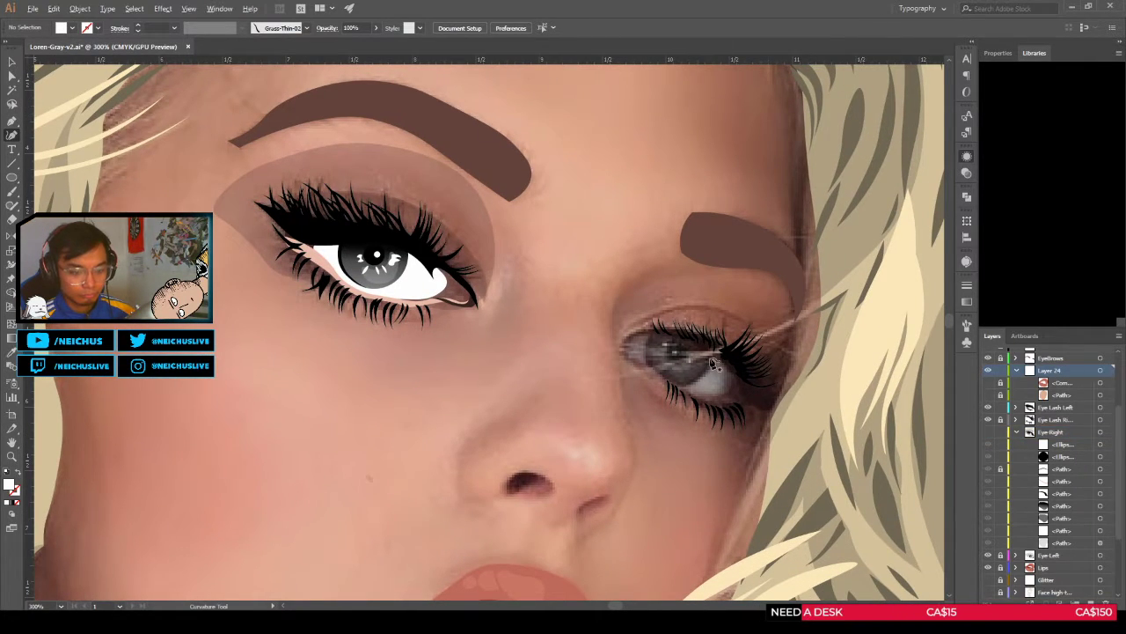
scroll(717, 369, "up", 2)
scroll(730, 303, "down", 2)
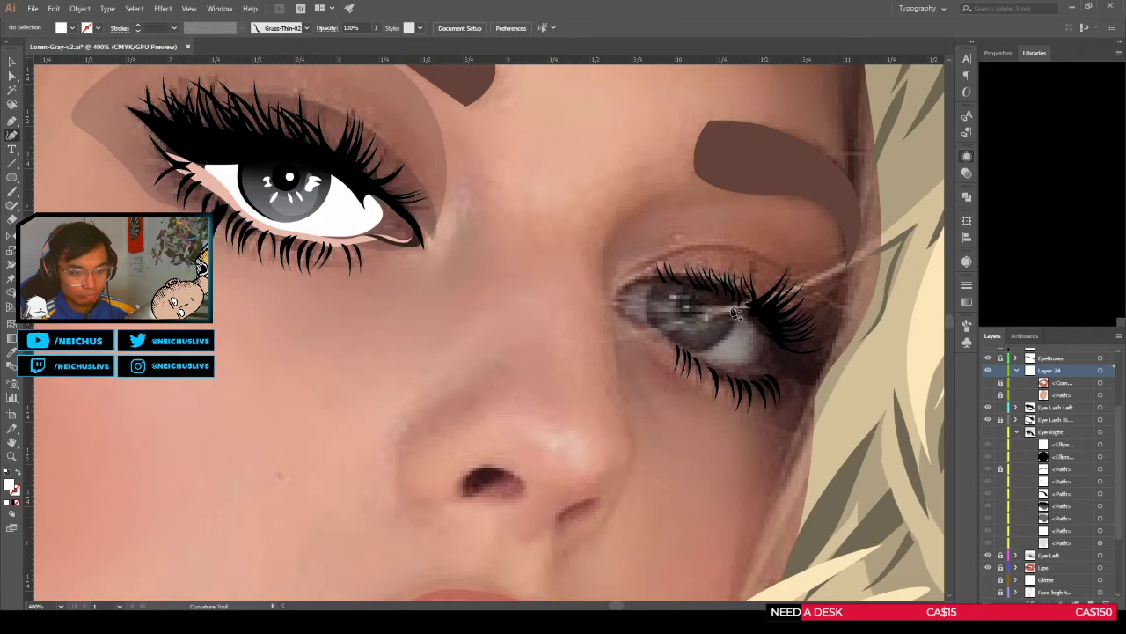
left_click(988, 432)
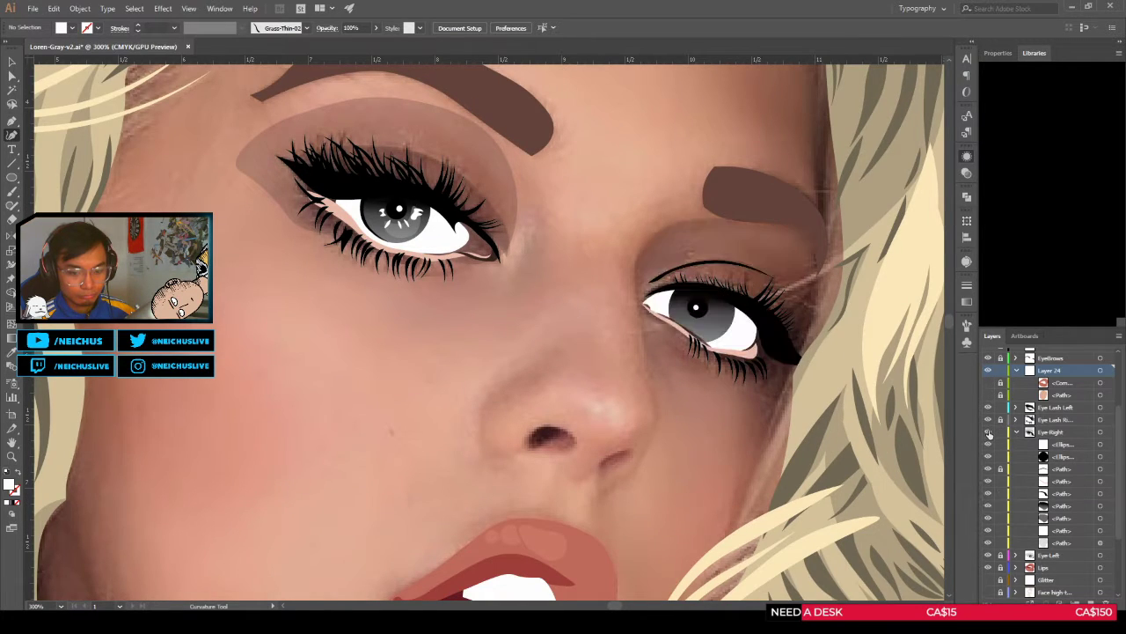
left_click(988, 432)
left_click(988, 432)
scroll(671, 368, "down", 3)
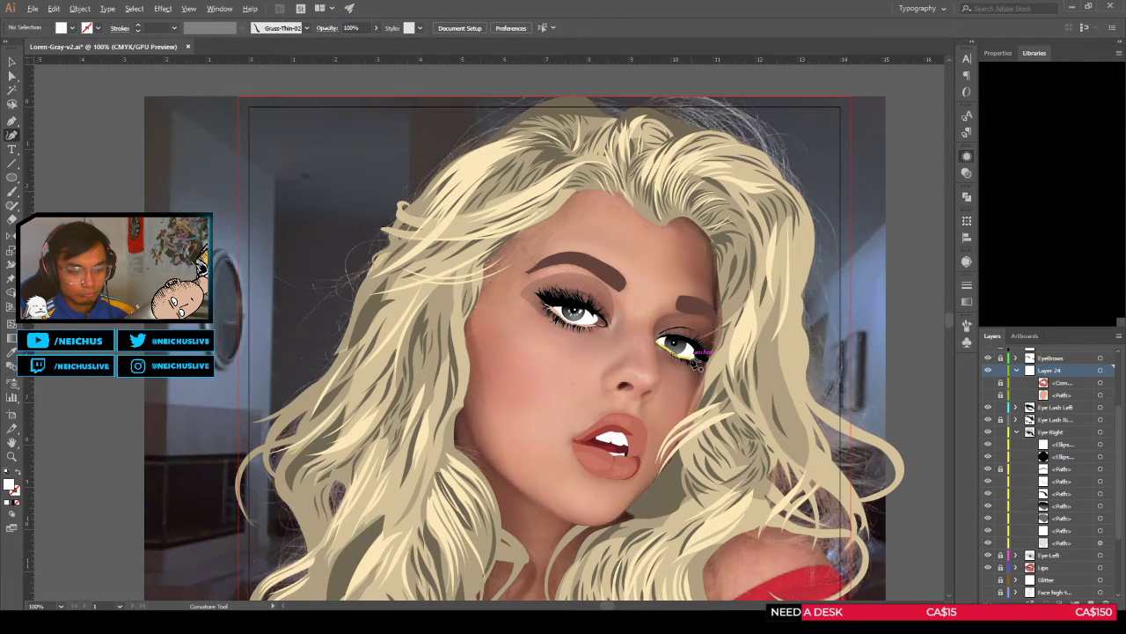
scroll(694, 360, "up", 3)
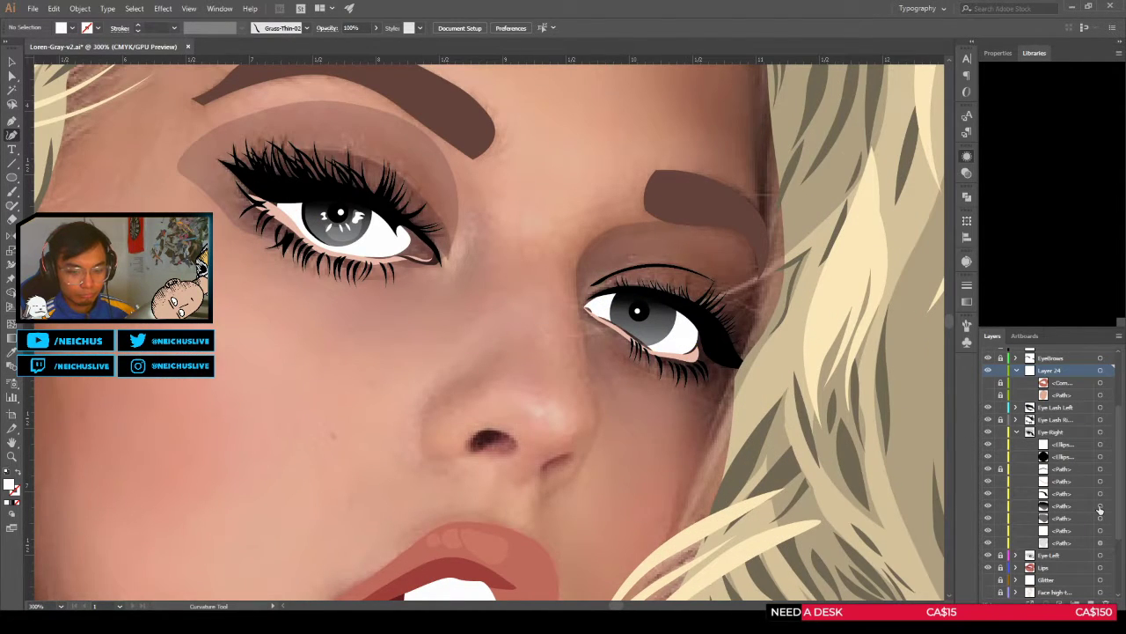
Step: Tilt the front right iris path's gradient slightly so it runs from the upper lid toward the lower inner edge of the iris
left_click(1100, 508)
key("g")
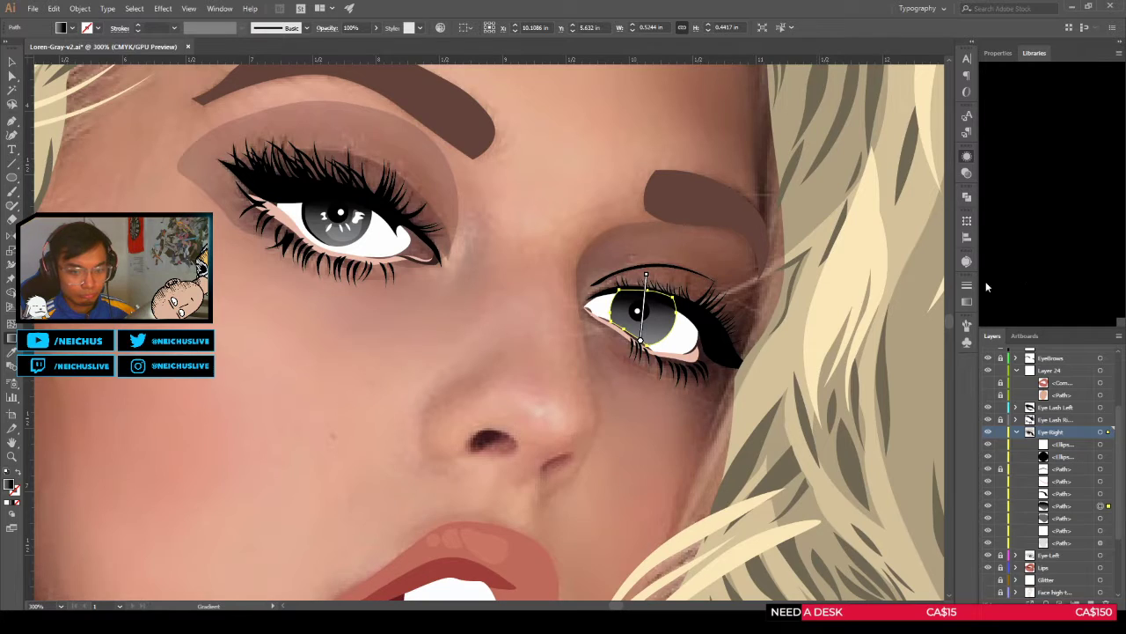
scroll(649, 309, "up", 1)
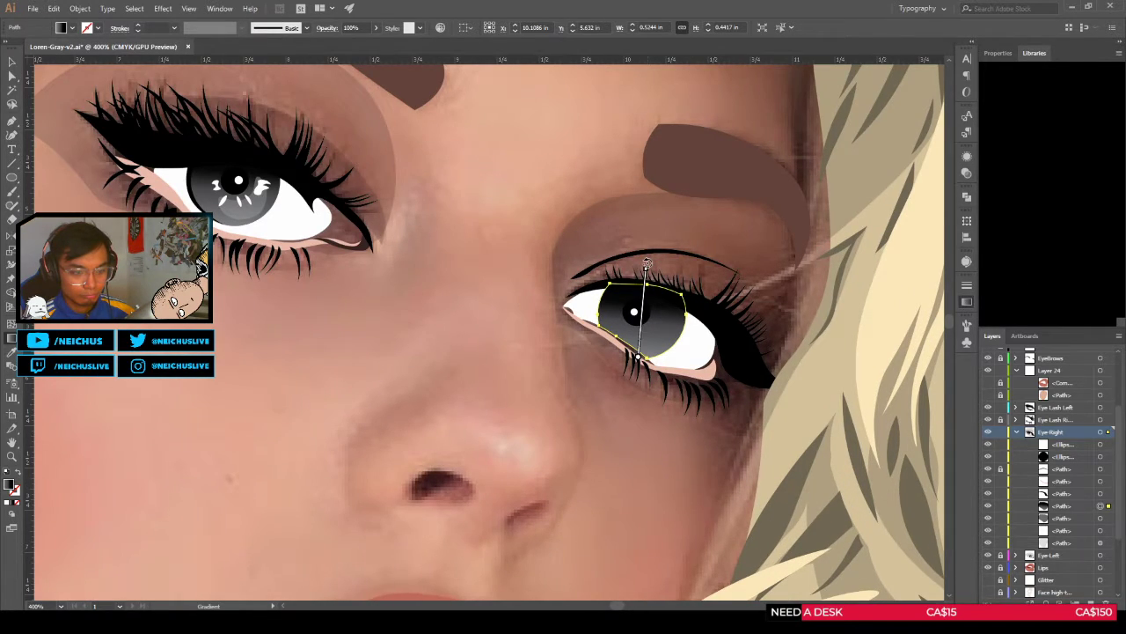
left_click_drag(648, 262, 654, 265)
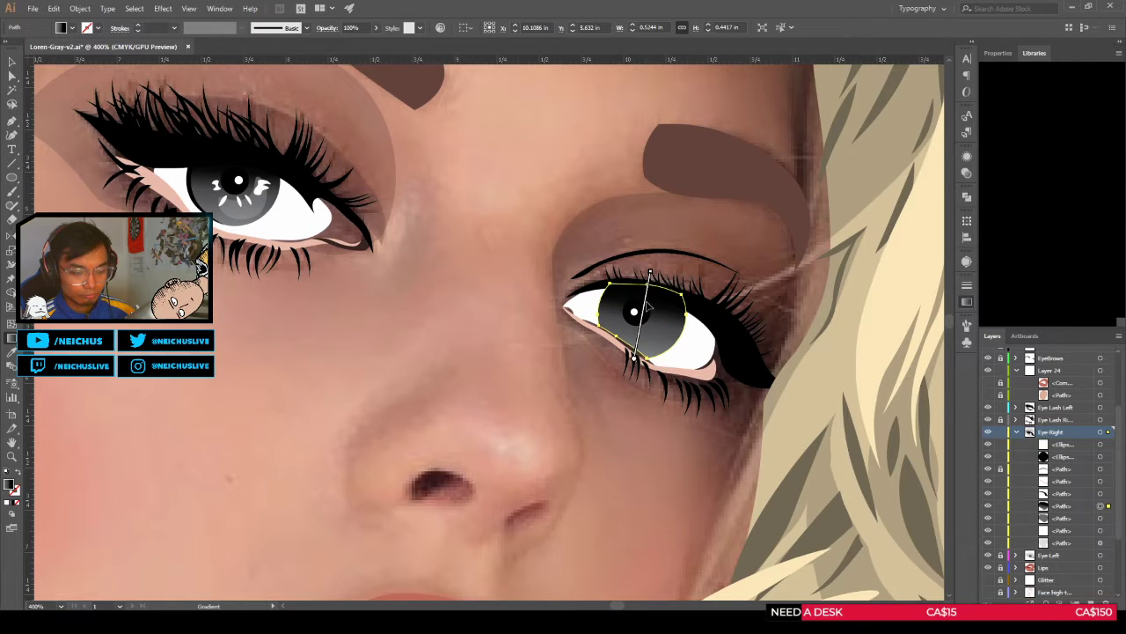
key("v")
left_click(693, 454)
scroll(692, 454, "down", 2)
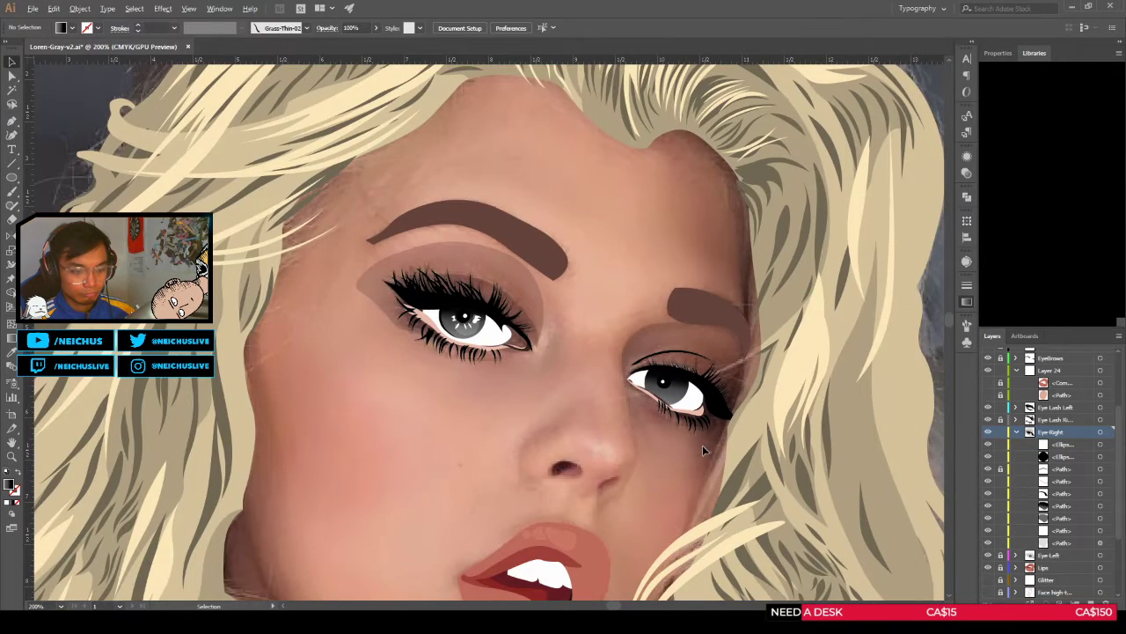
scroll(704, 450, "down", 2)
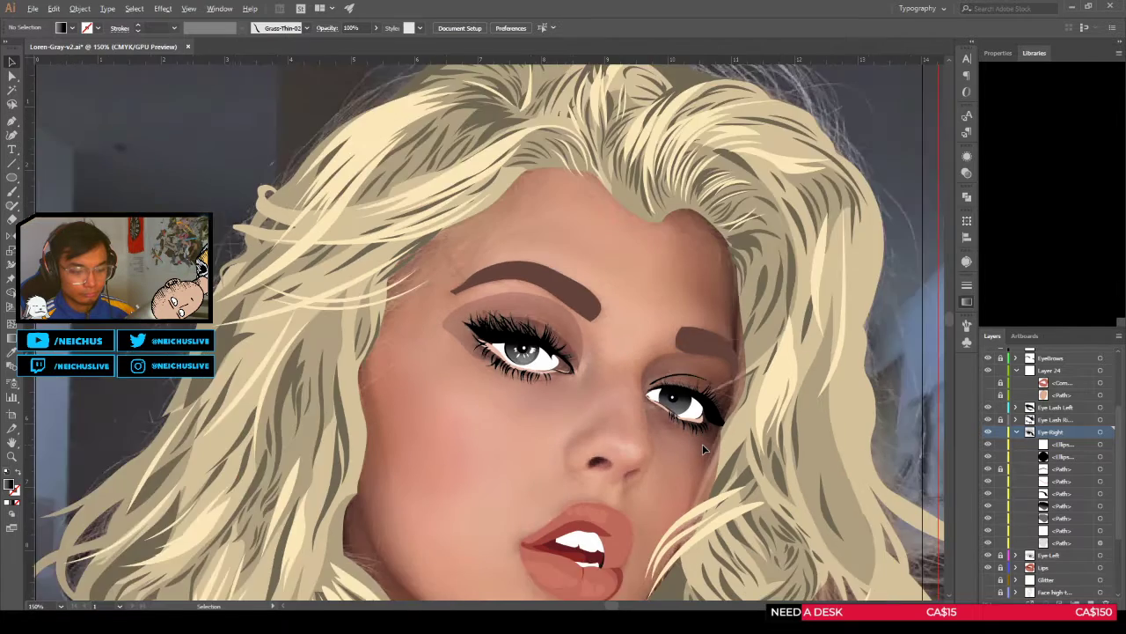
scroll(704, 450, "up", 3)
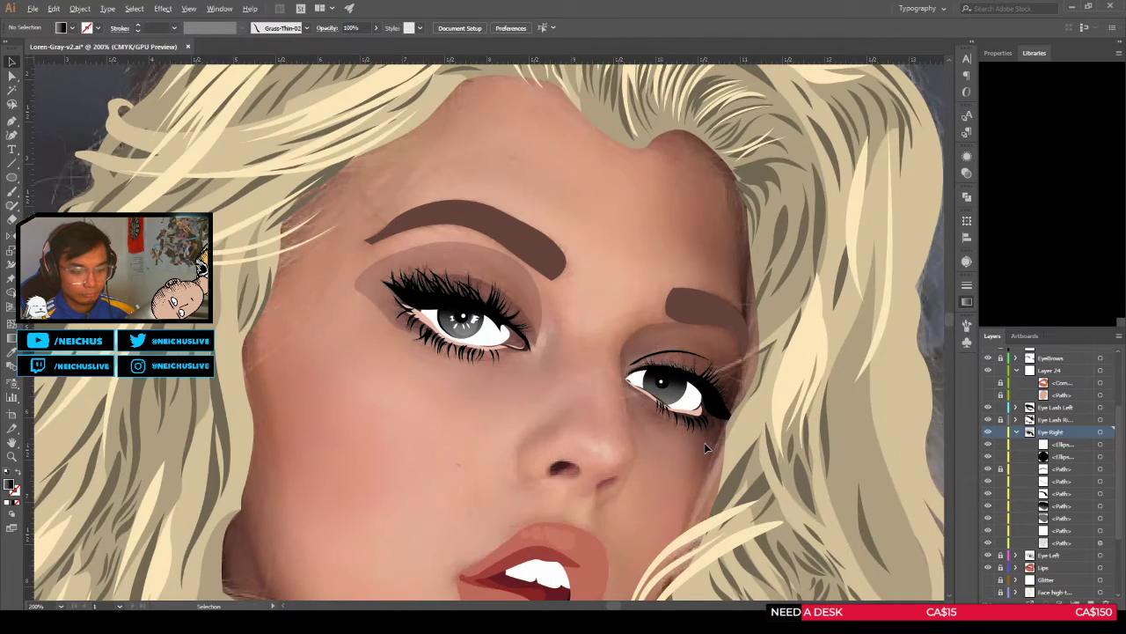
Step: Make Layer 24 the active layer and lock the Eye-Right and Eye Lash Left layers
key("shift+grave")
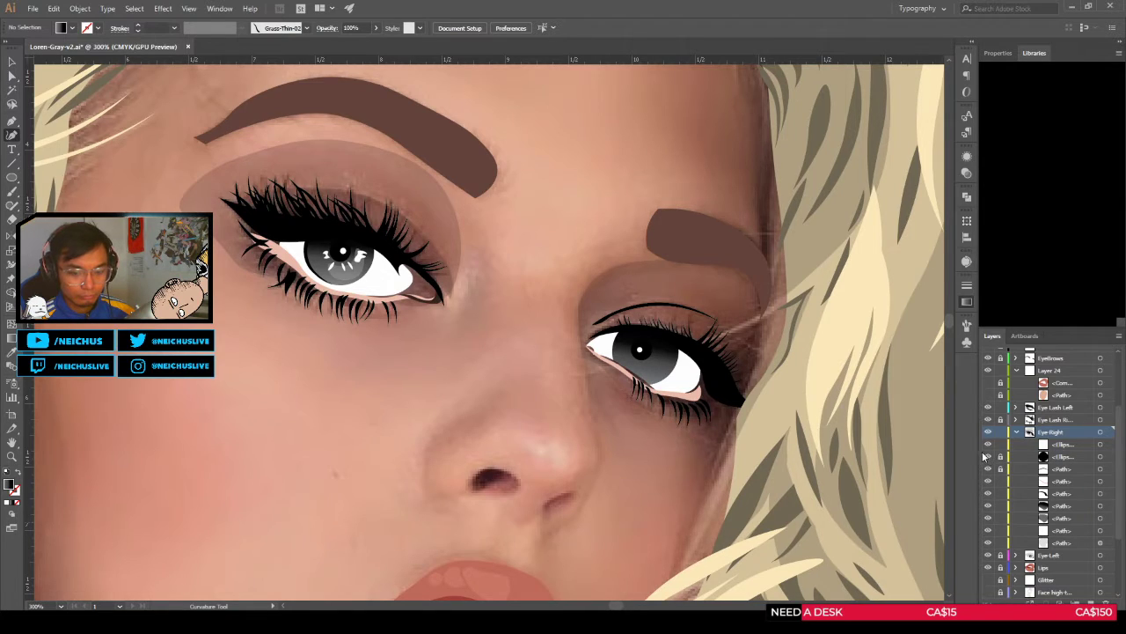
left_click(987, 455)
left_click(988, 456)
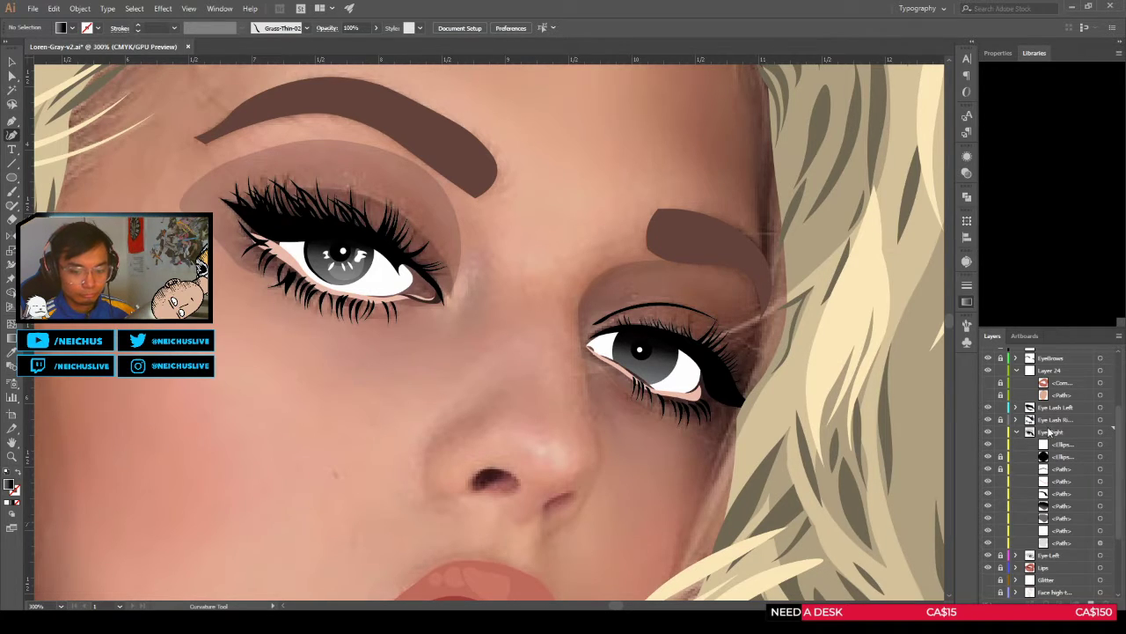
left_click(1051, 373)
scroll(1004, 466, "up", 2)
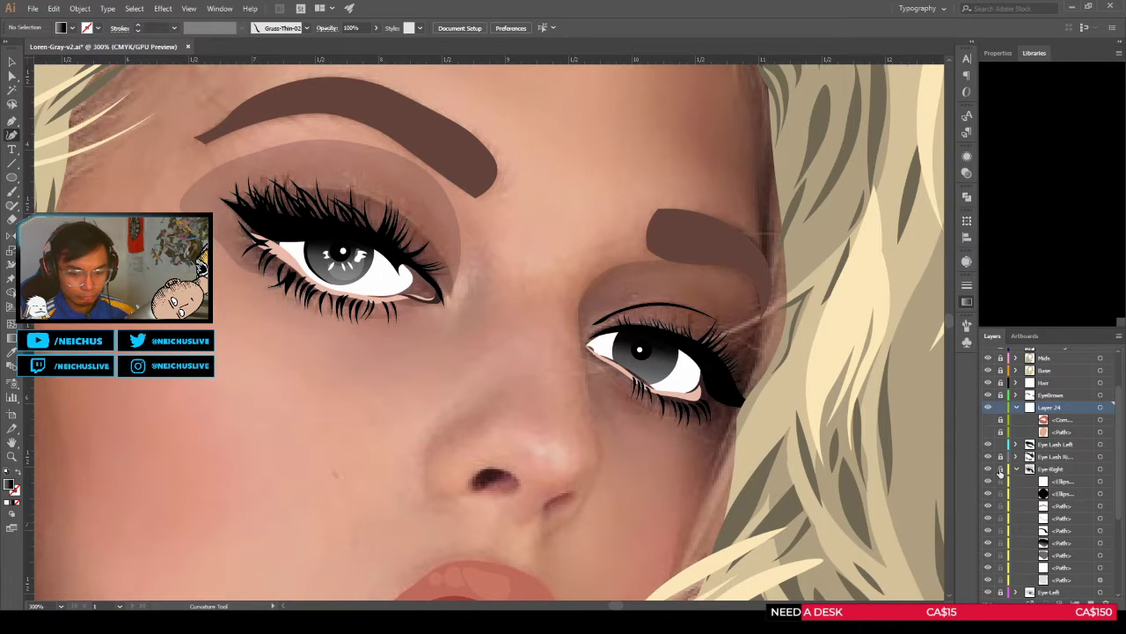
left_click(988, 468)
left_click(987, 468)
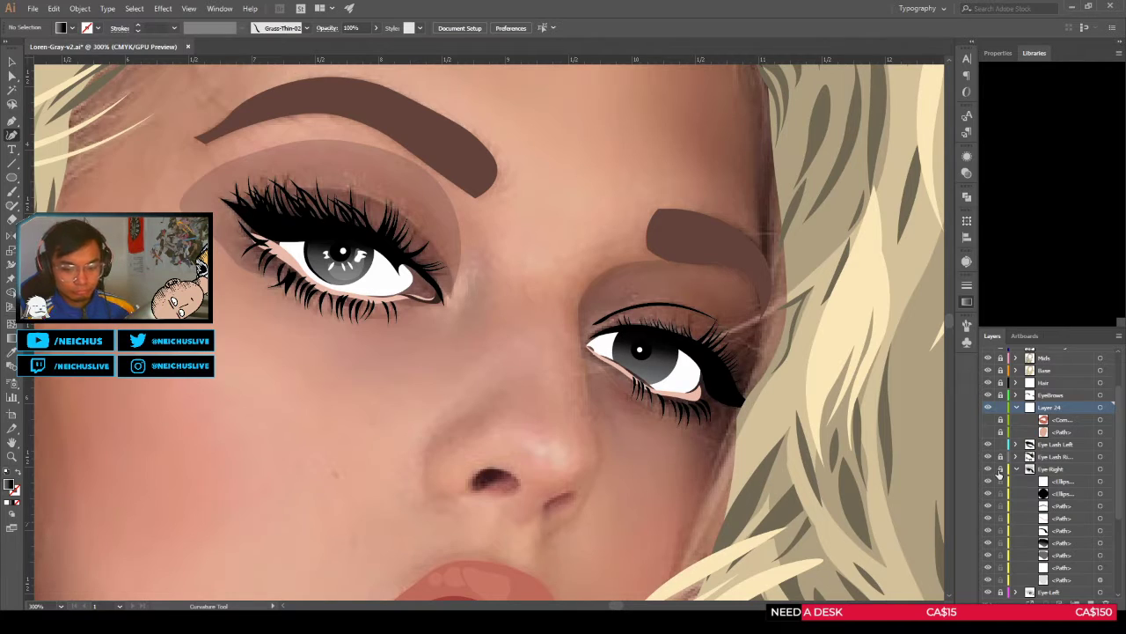
left_click(989, 444)
left_click(989, 445)
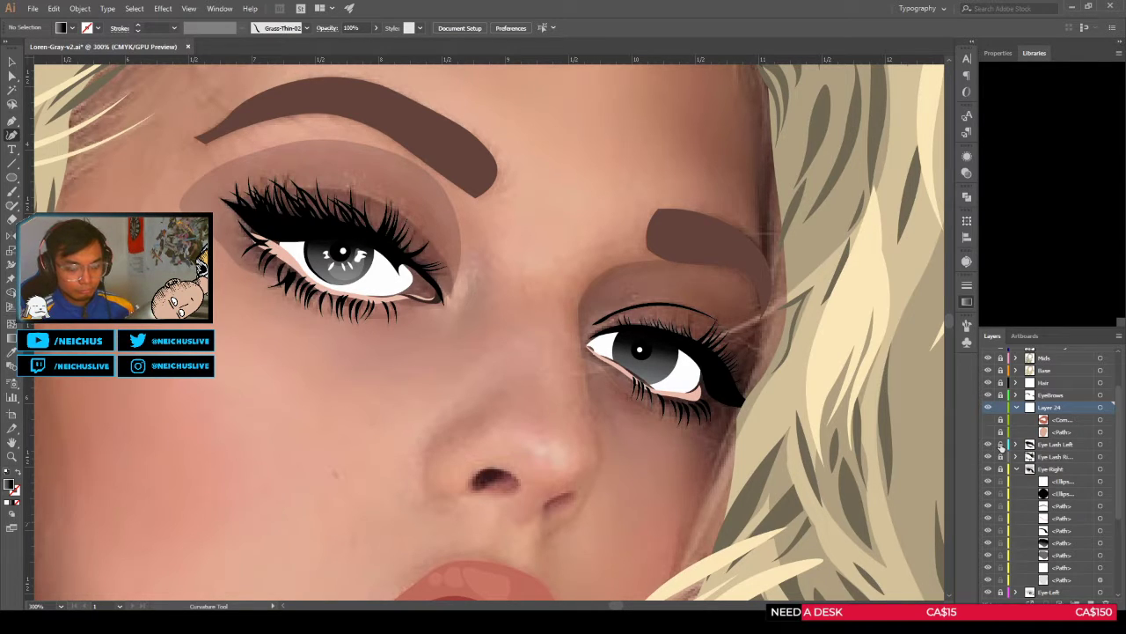
Step: Draw a closed black crescent on Layer 24 along the right iris's outer edge, about 0.34 in wide and 0.35 in high, overlapping the white
scroll(647, 330, "up", 3)
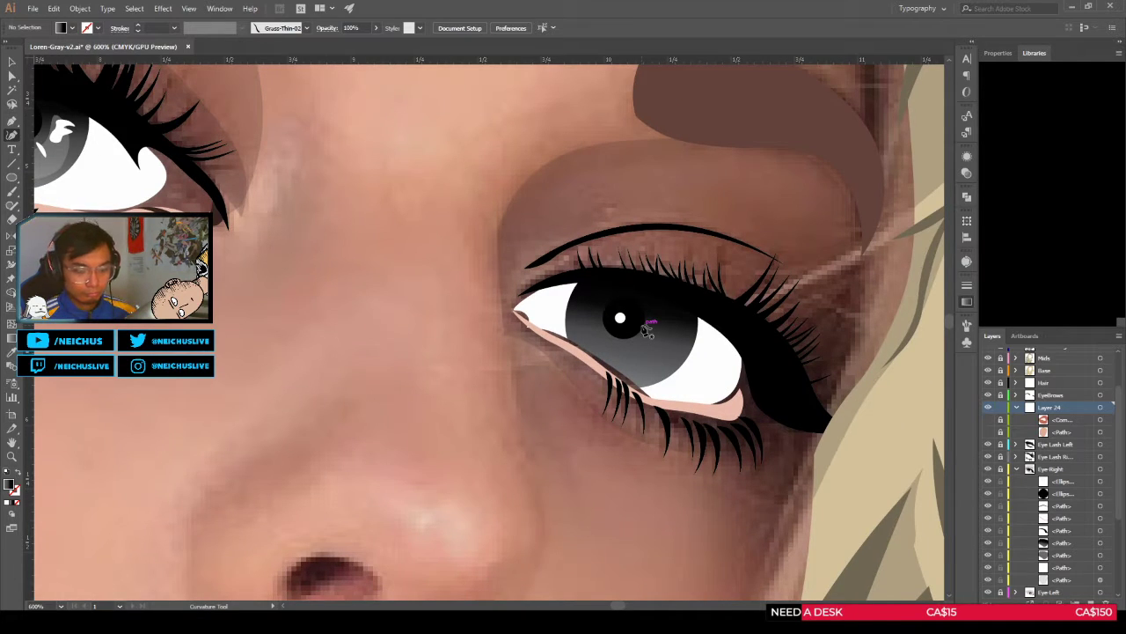
left_click_drag(645, 331, 689, 289)
scroll(701, 286, "up", 1)
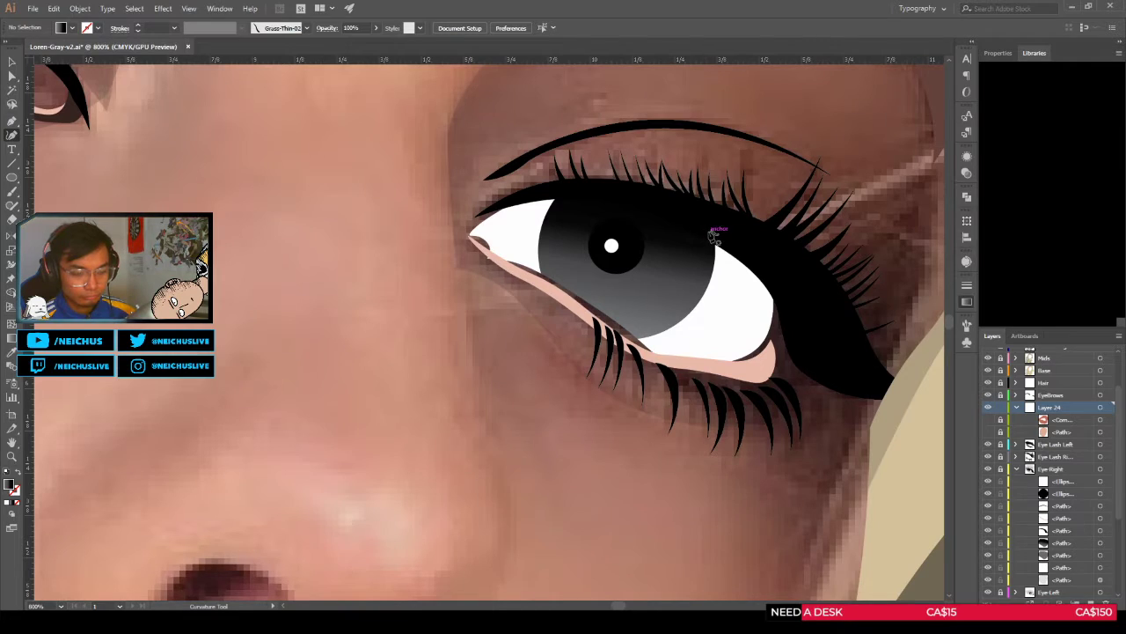
left_click(713, 264)
left_click(710, 262)
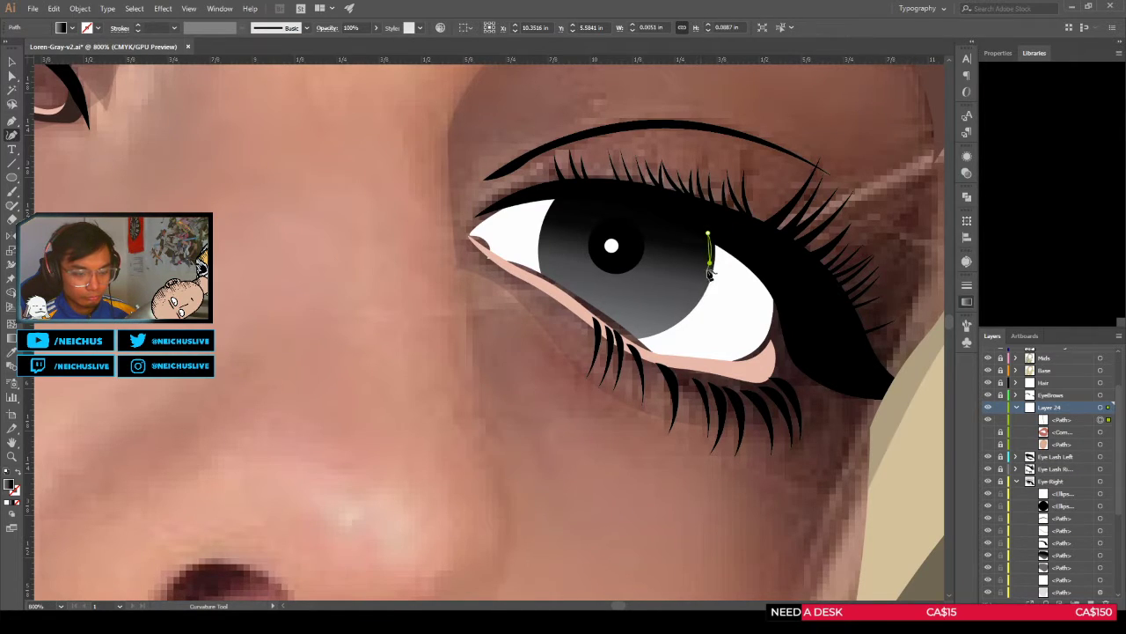
left_click(703, 281)
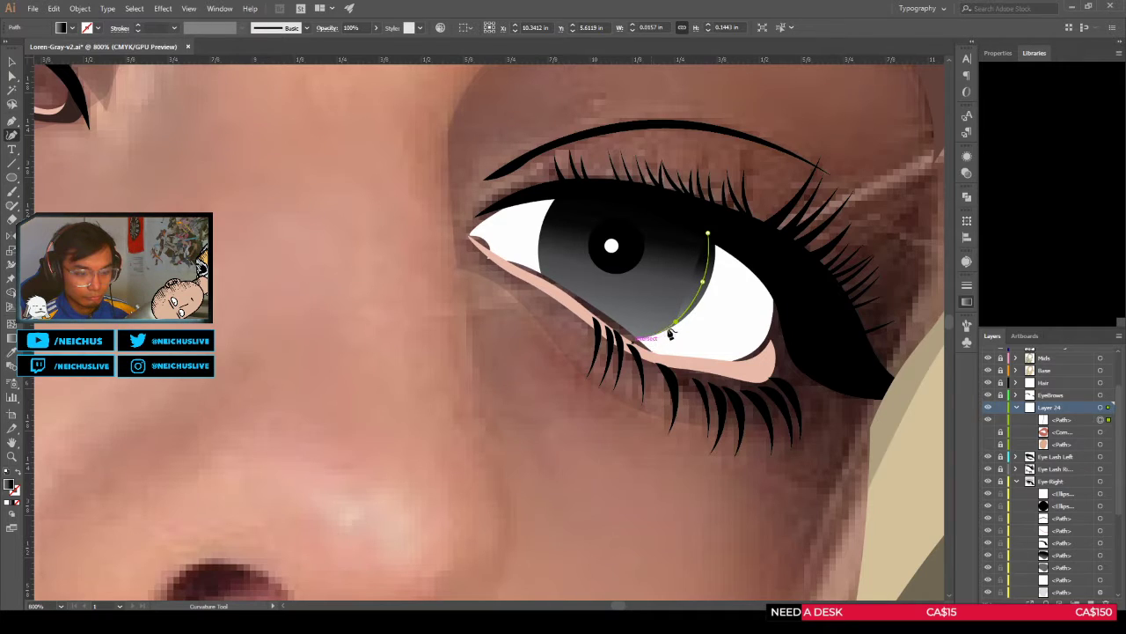
left_click(668, 323)
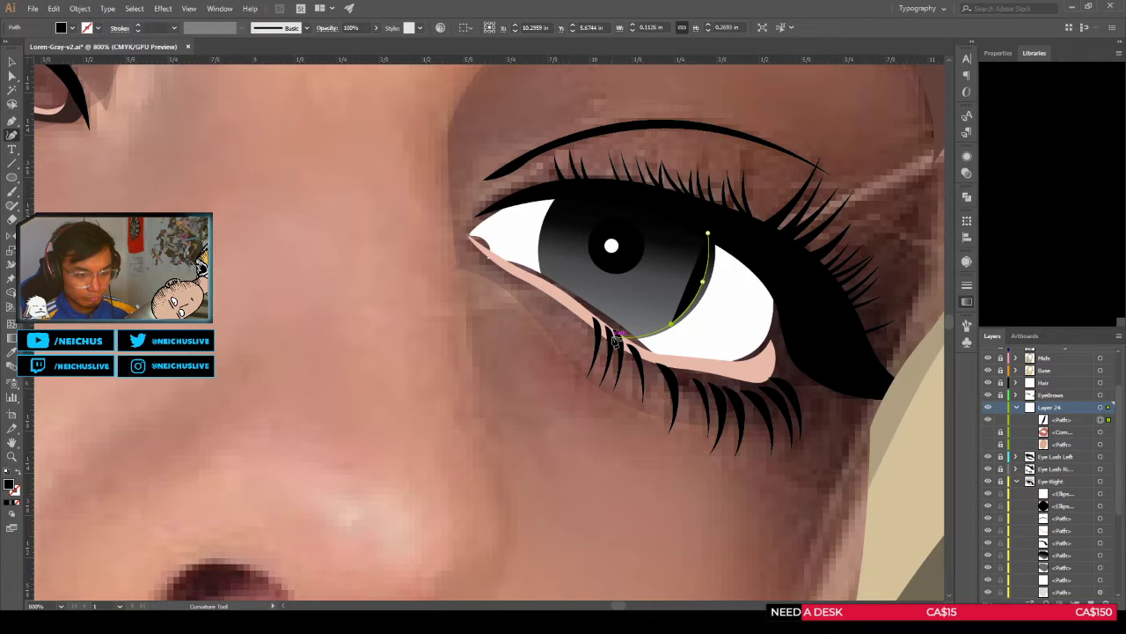
left_click(612, 338)
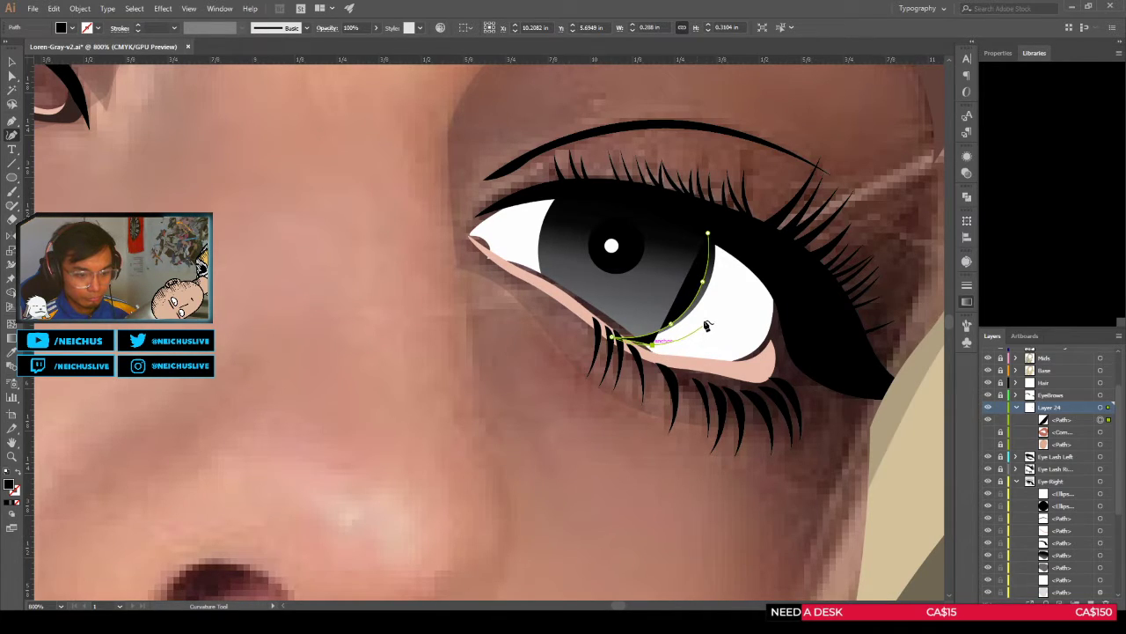
left_click(702, 319)
left_click(723, 268)
left_click(724, 228)
left_click(709, 232)
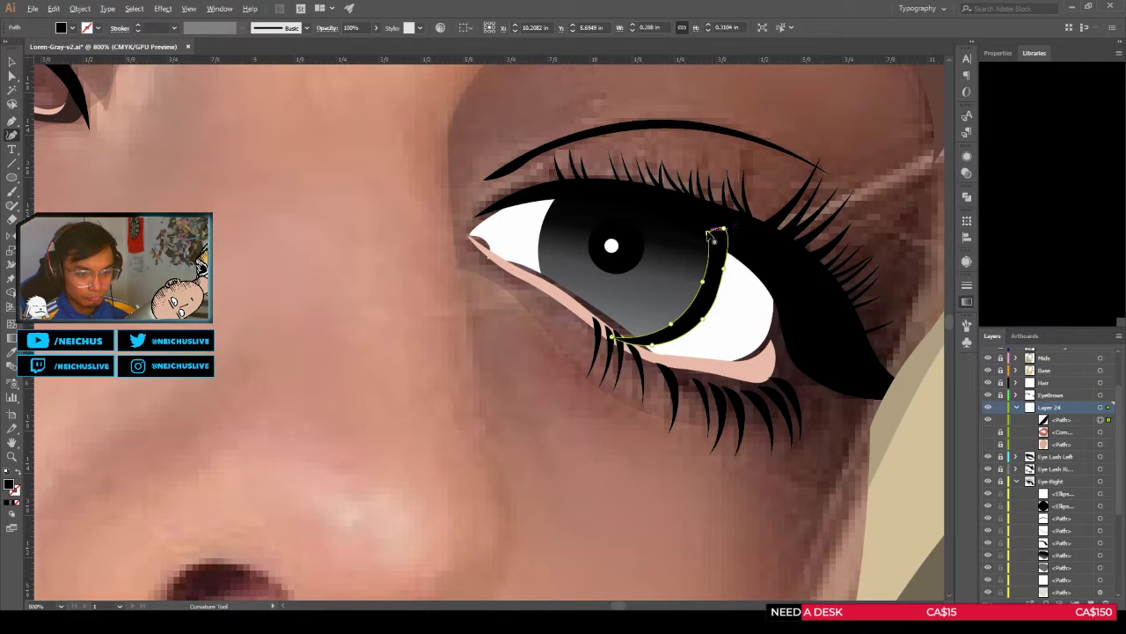
Step: Copy the front right iris gradient path in place onto Layer 24, above the black crescent
key("v")
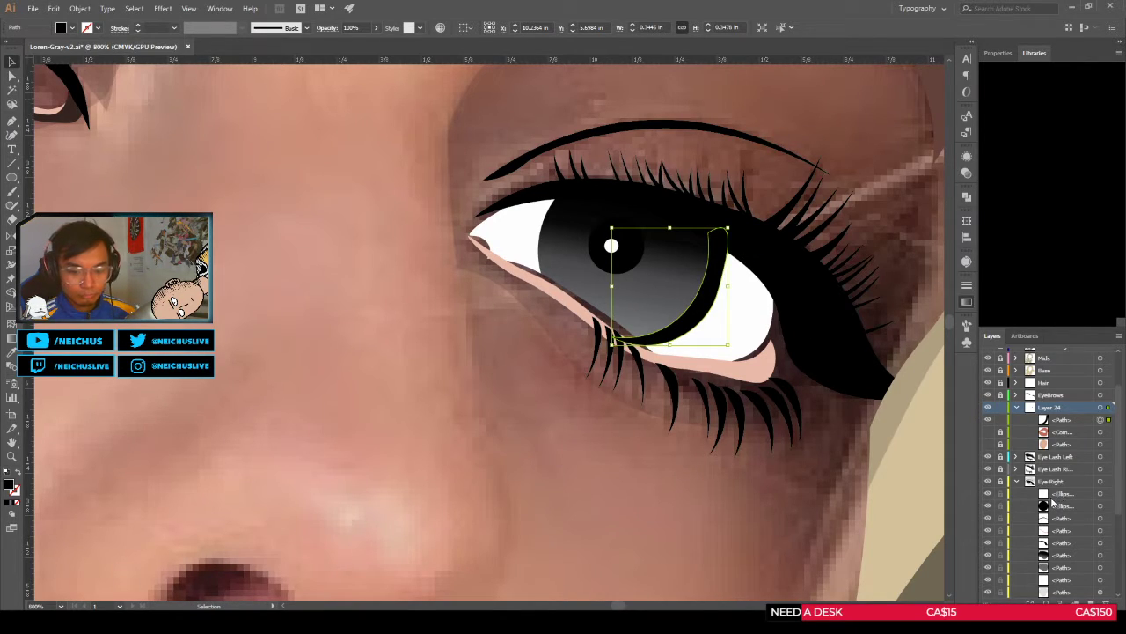
key("a")
left_click(676, 293)
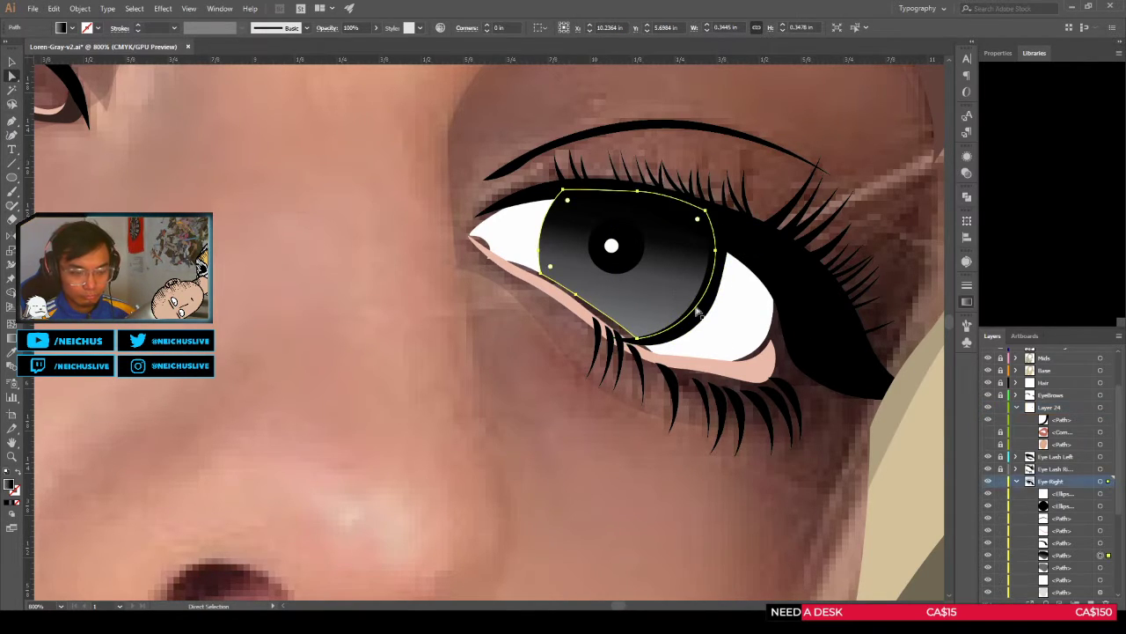
left_click(1065, 408)
key("ctrl+x")
key("ctrl+f")
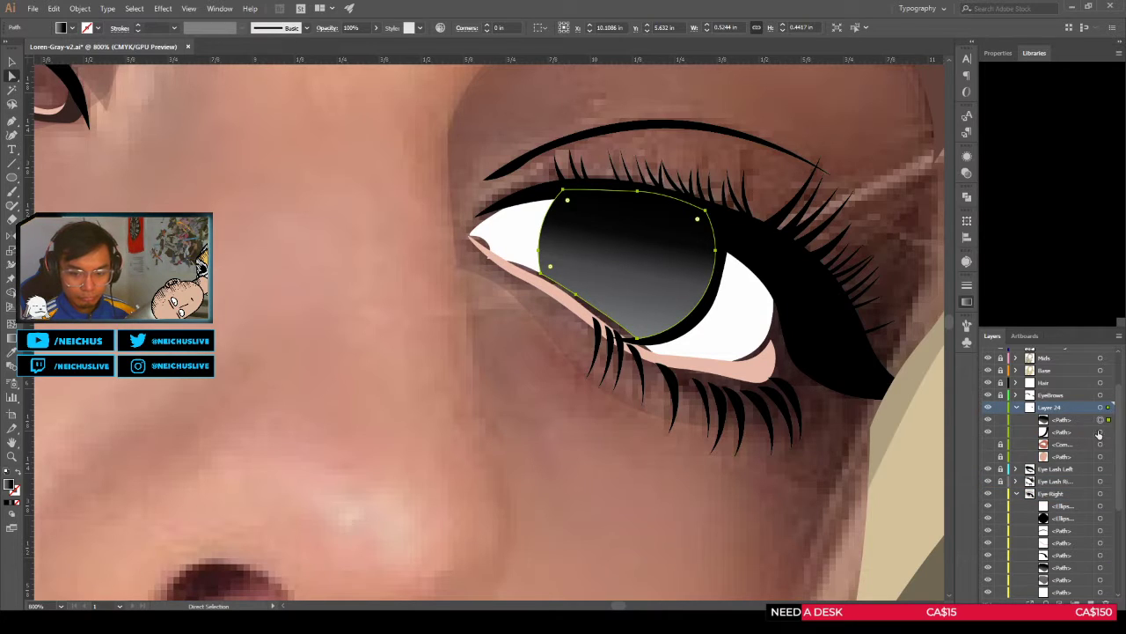
Step: Trim the outer crescent to the iris outline with Shape Builder and delete the leftover iris piece from Layer 24
left_click(1100, 432, "shift")
key("shift+m")
scroll(713, 302, "up", 1)
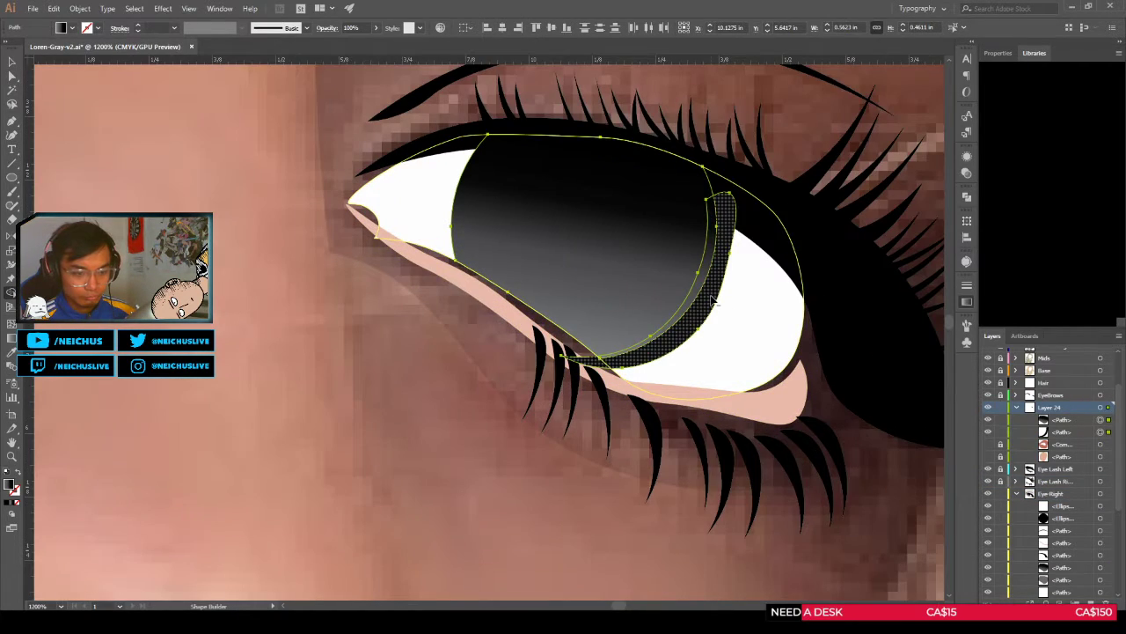
left_click(712, 299, "alt")
left_click(651, 238, "alt")
key("a")
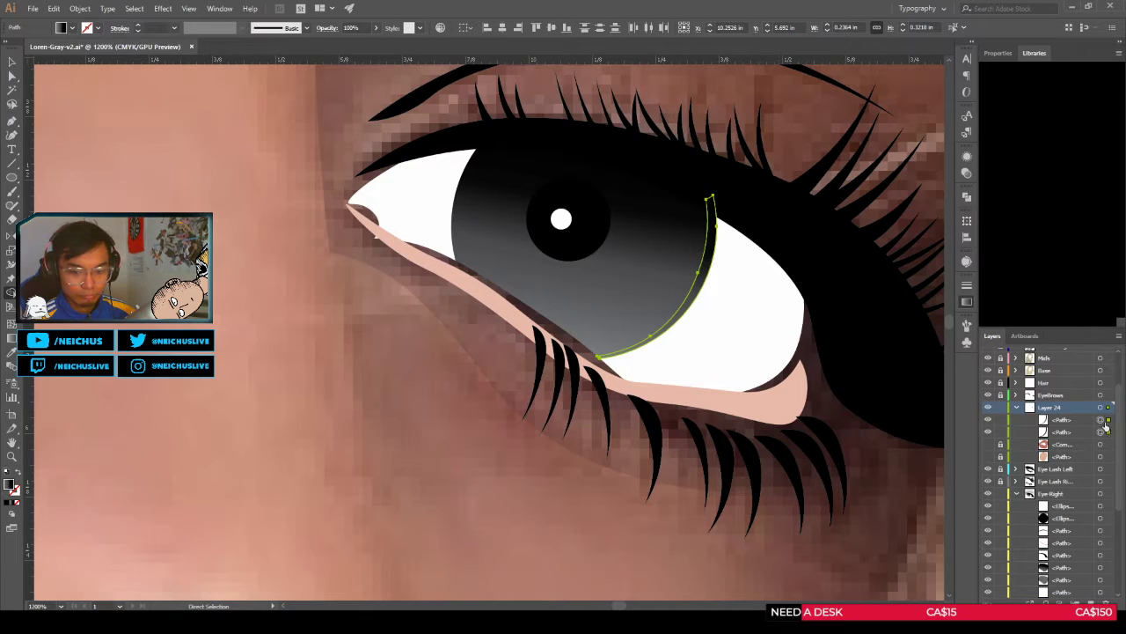
left_click(1101, 420)
key("Delete")
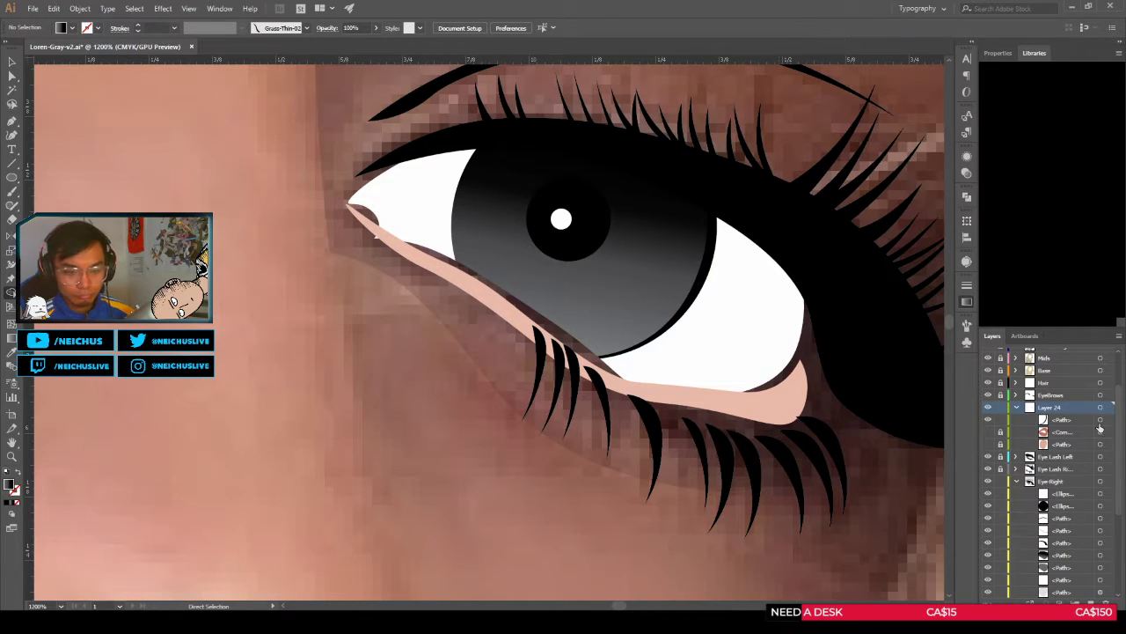
Step: Move the trimmed outer crescent from Layer 24 to the front of the Eye-Right layer
left_click(1100, 421)
key("shift+m")
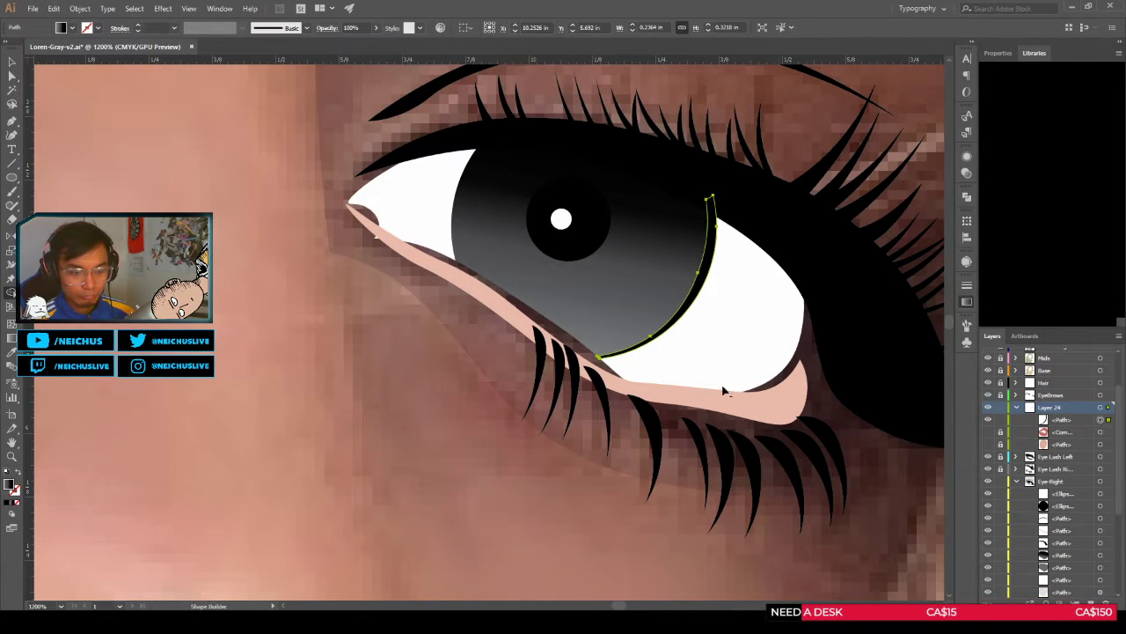
key("Delete")
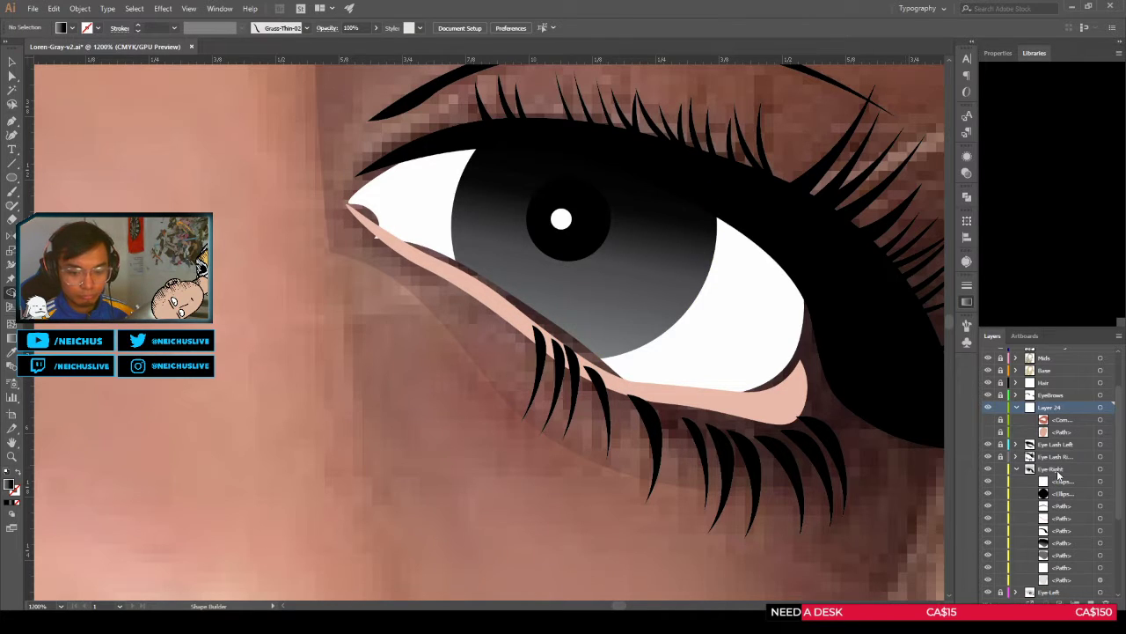
left_click(1056, 470)
key("a")
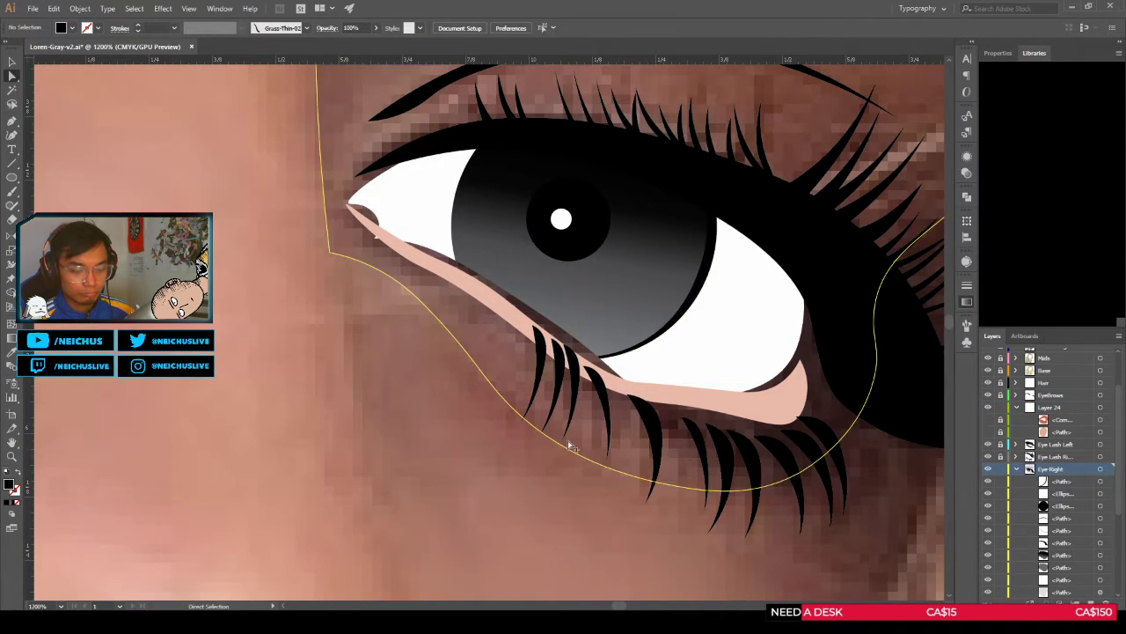
Step: Examine the right iris's outer rim close up and within the whole face, comparing it with the left eye
scroll(553, 441, "down", 3)
left_click_drag(463, 449, 516, 441)
scroll(547, 437, "down", 1)
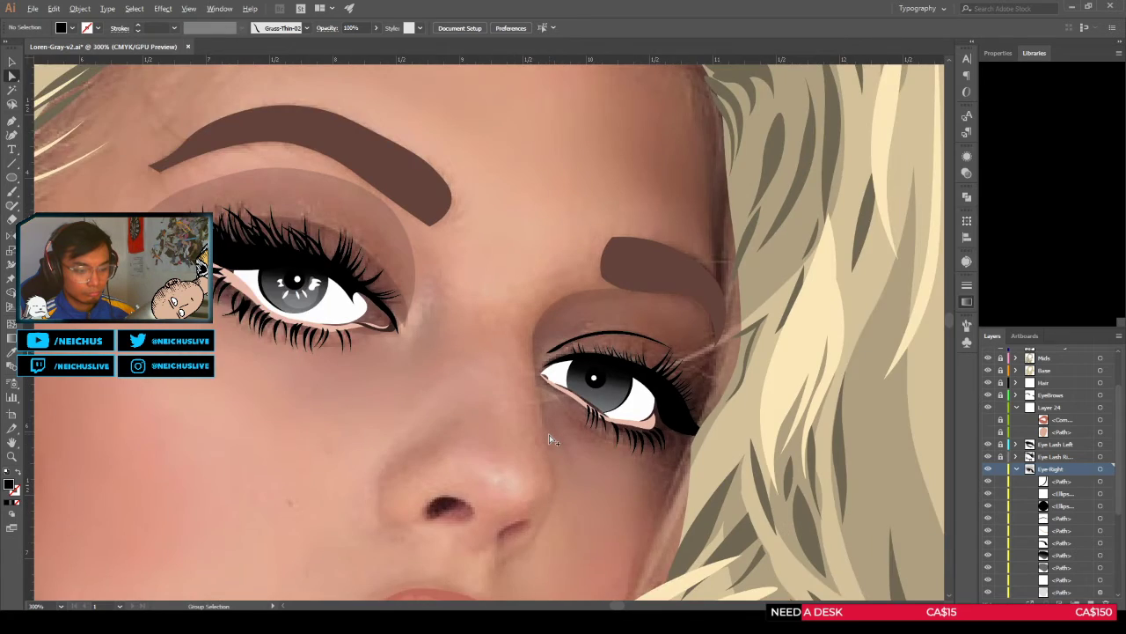
scroll(550, 440, "up", 6)
scroll(627, 310, "down", 4)
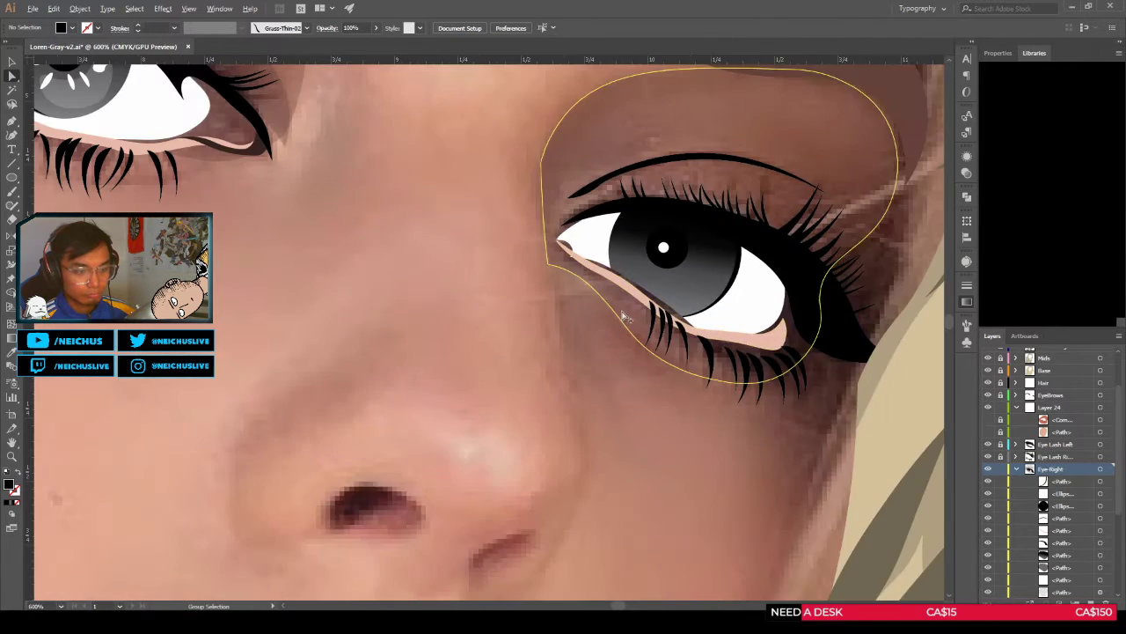
scroll(627, 315, "down", 3)
scroll(642, 350, "up", 3)
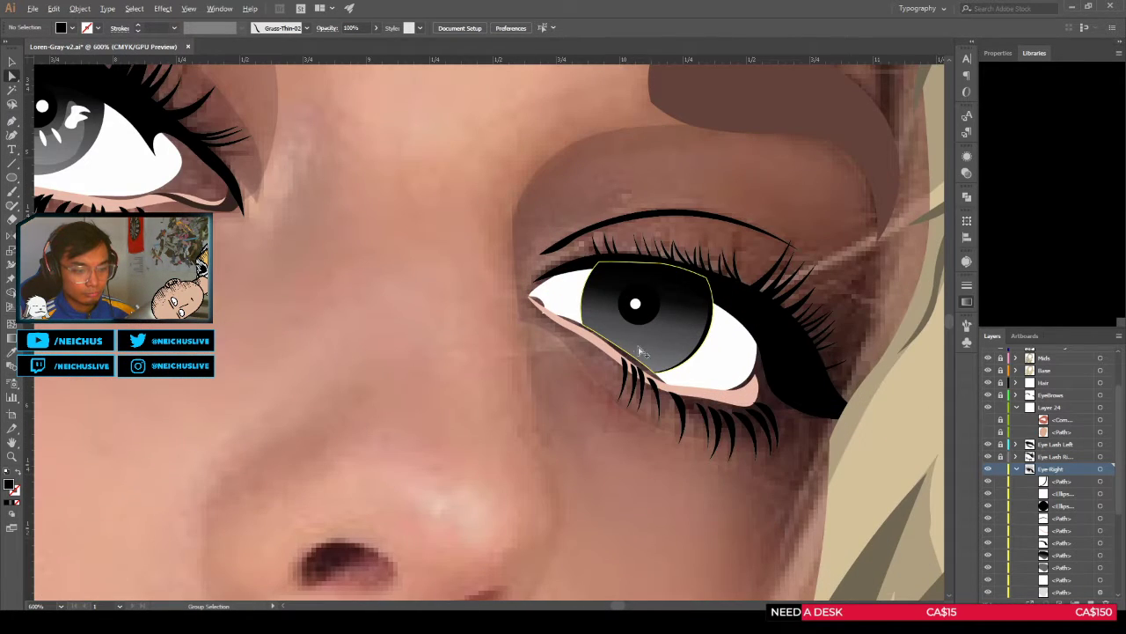
scroll(623, 354, "down", 3)
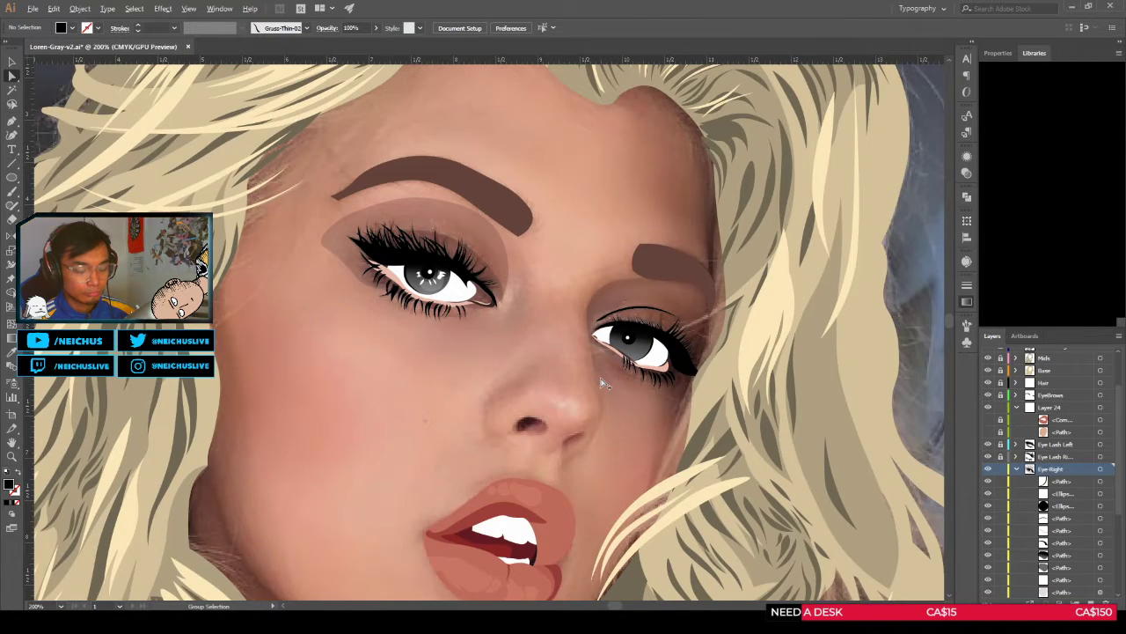
Step: Draw a closed black crescent along the right iris's inner edge, about 0.13 in wide and 0.32 in high, from upper lid to lower lid
scroll(603, 383, "up", 5)
key("shift+grave")
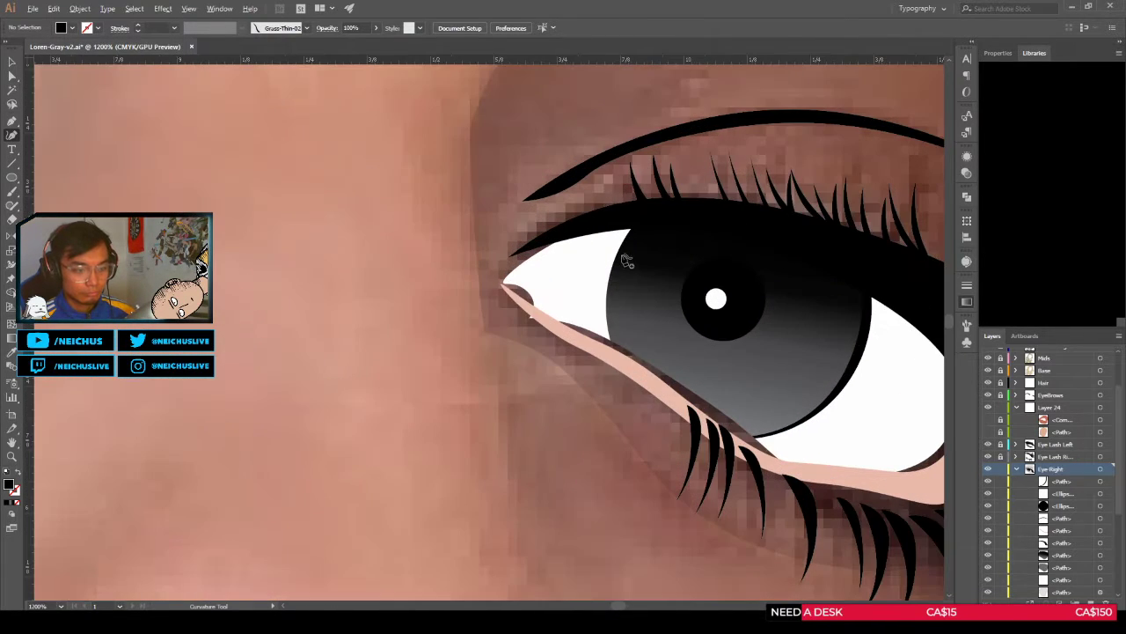
left_click(653, 220)
left_click(630, 245)
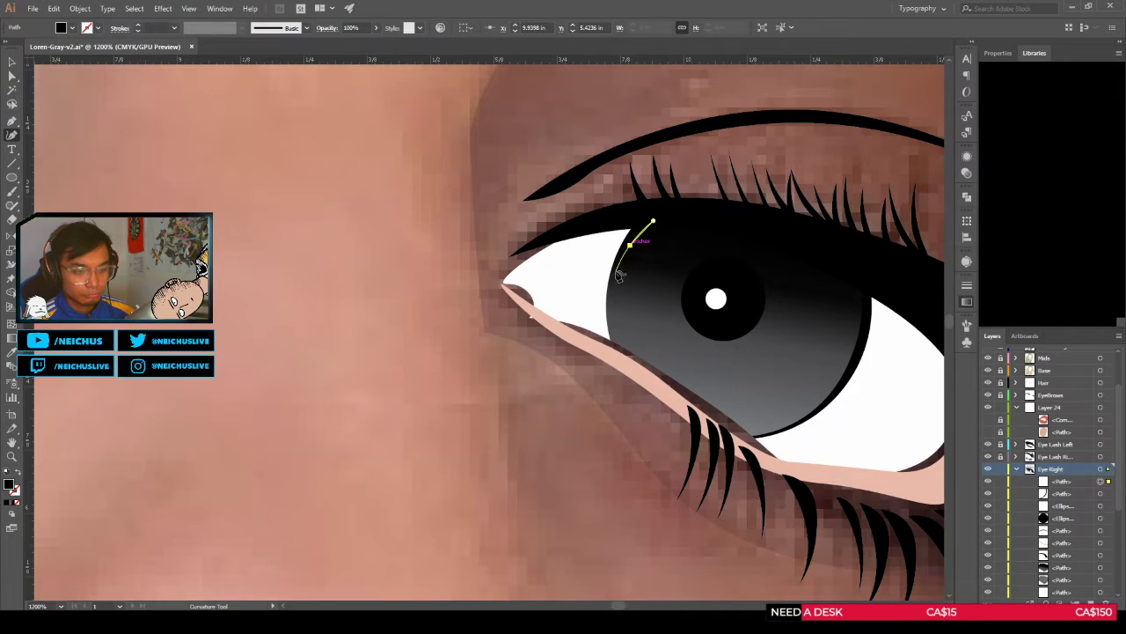
left_click(627, 380)
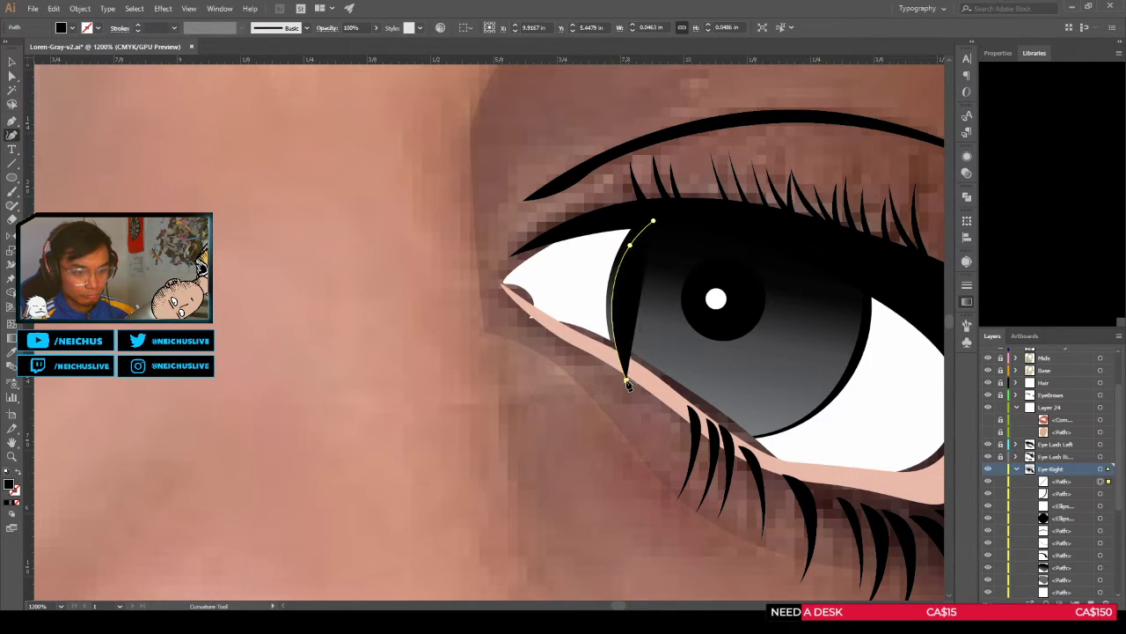
left_click(588, 317)
left_click(602, 247)
left_click(655, 221)
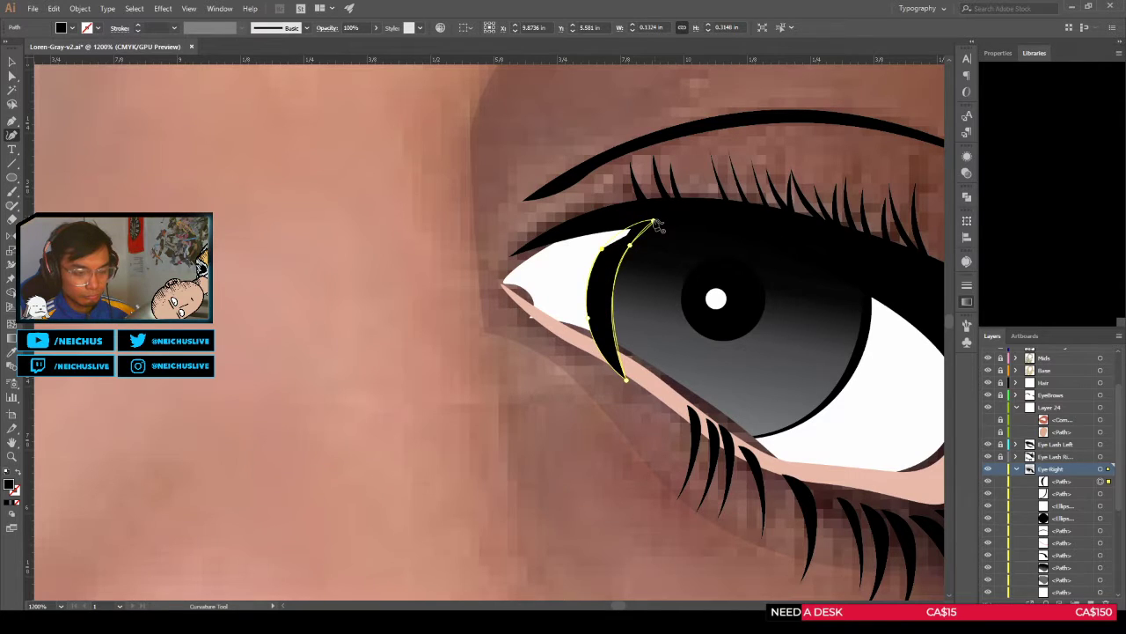
Step: Move the inner crescent to Layer 24 and place a copy of the front iris gradient path above it
key("v")
key("Delete")
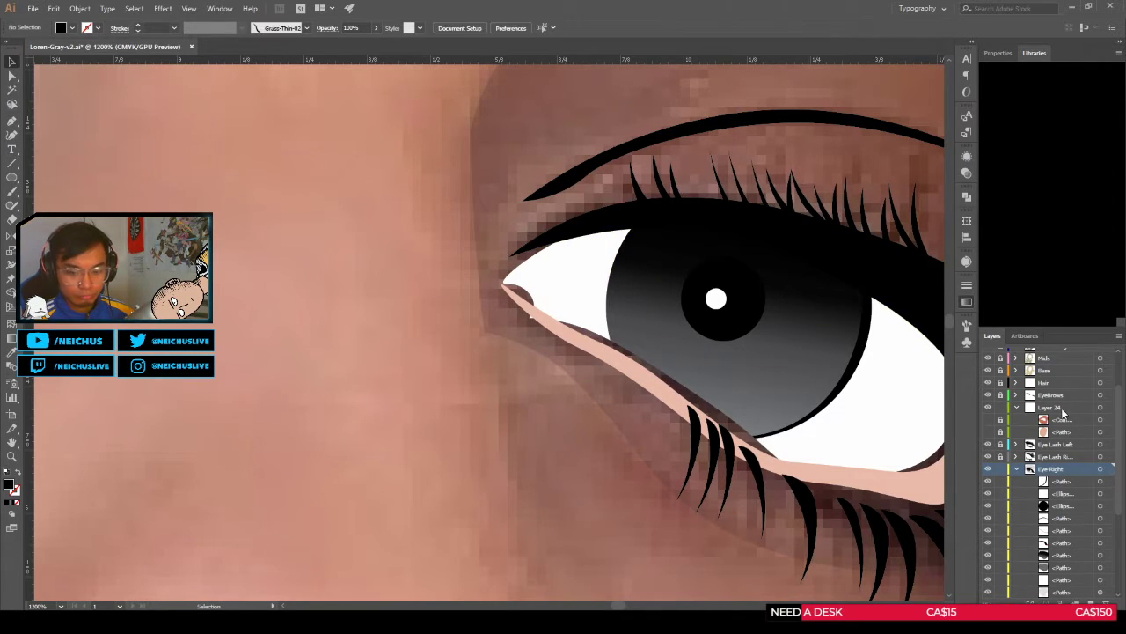
key("ctrl+z")
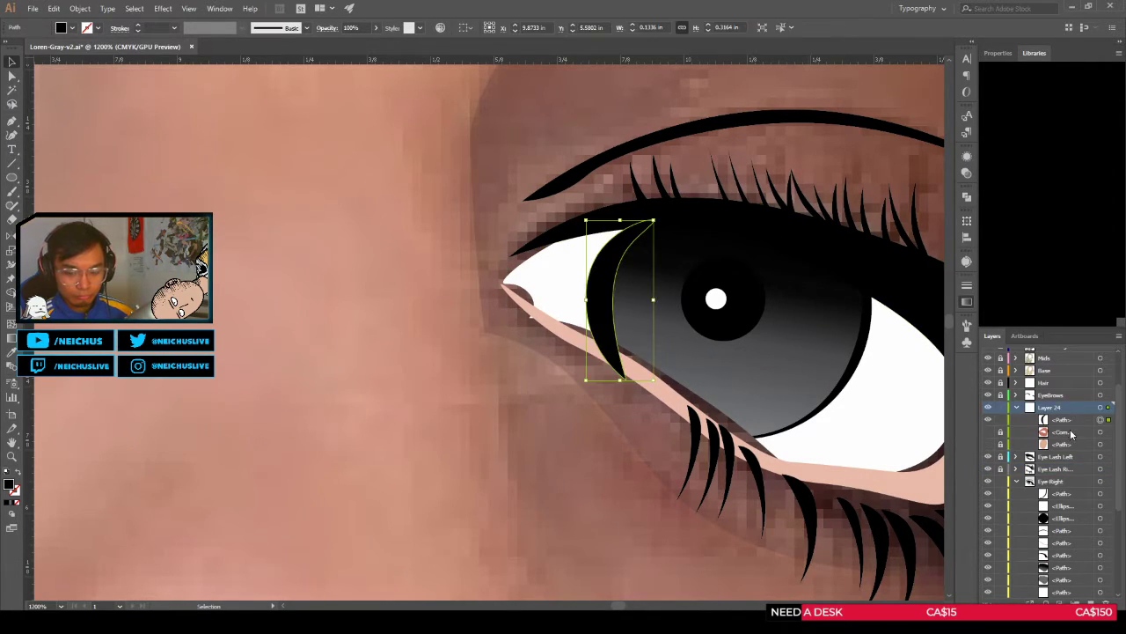
left_click(1100, 573)
key("Delete")
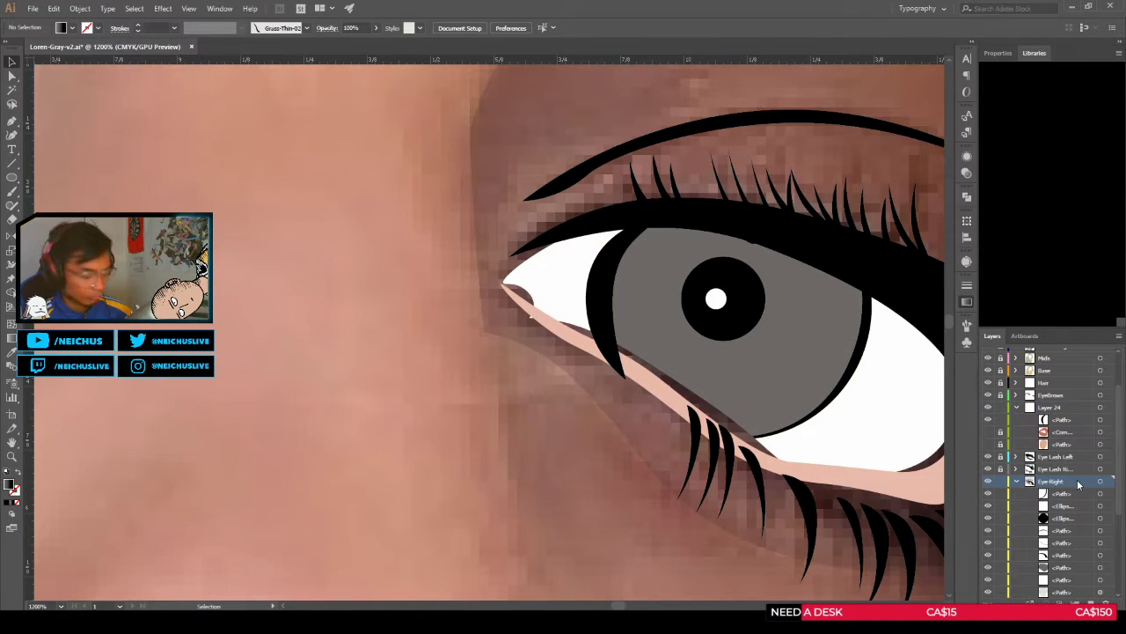
key("ctrl+z")
left_click(1059, 409)
key("ctrl+f")
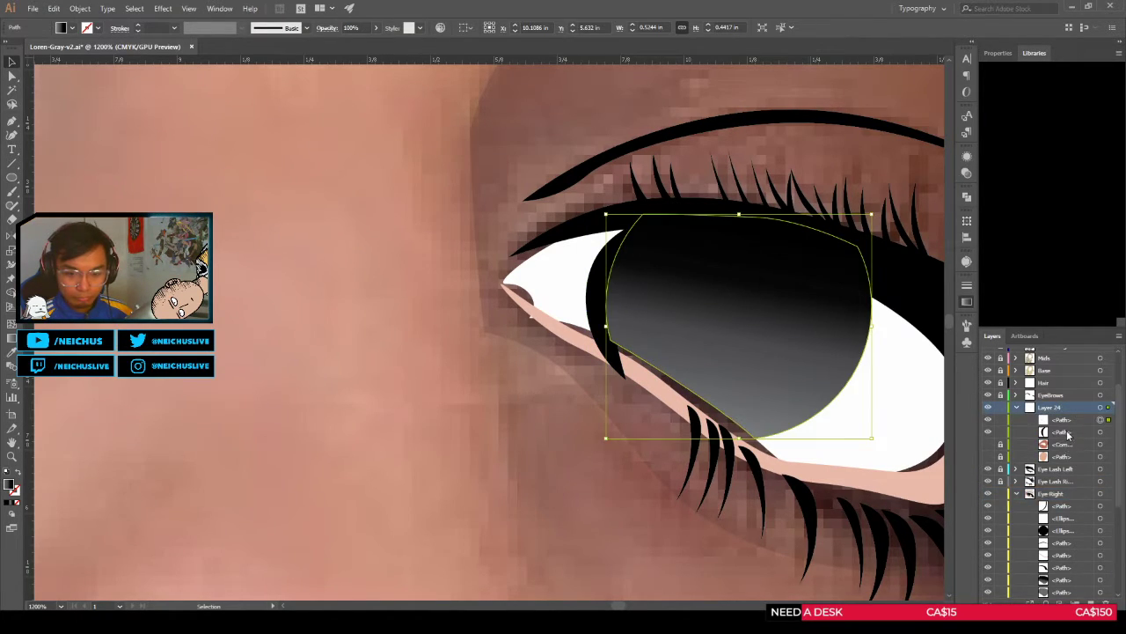
Step: Trim the inner crescent to the iris outline with Shape Builder and delete the leftover iris copy
left_click(1100, 432, "shift")
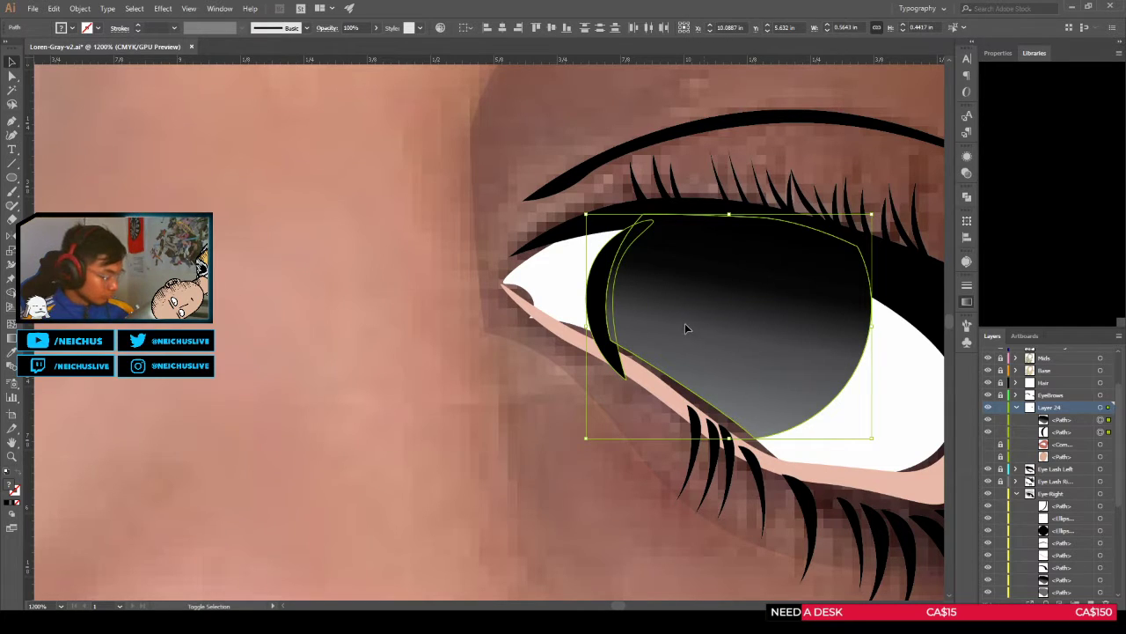
key("shift+m")
left_click(597, 307, "alt")
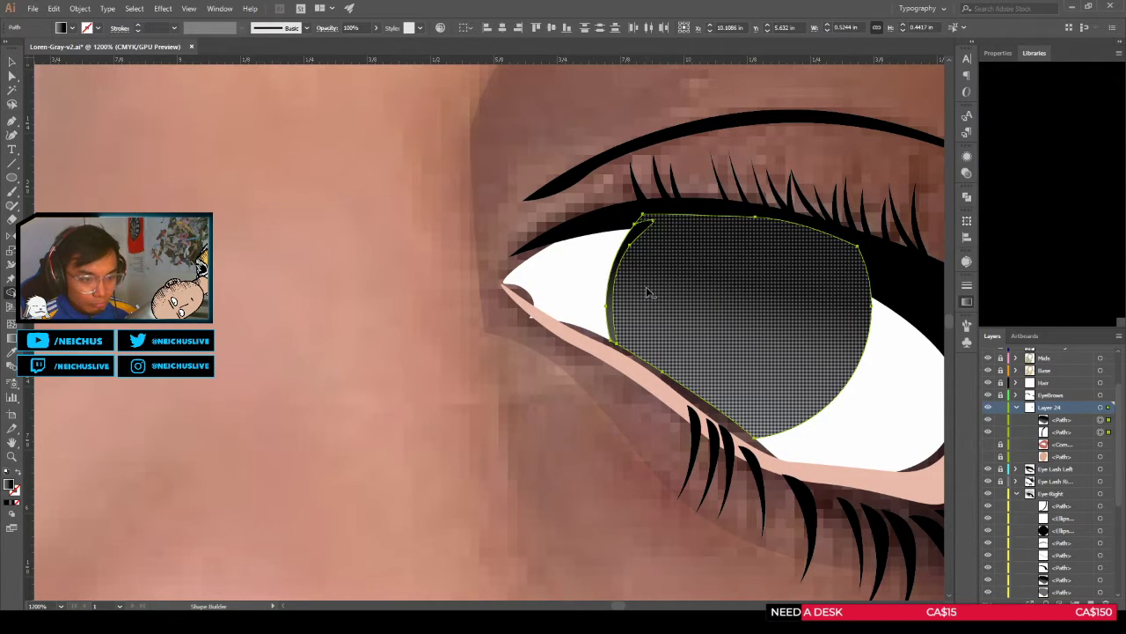
left_click(1100, 419)
key("Delete")
Step: Move the trimmed inner crescent from Layer 24 to the front of the Eye-Right layer and deselect it
left_click(1100, 419)
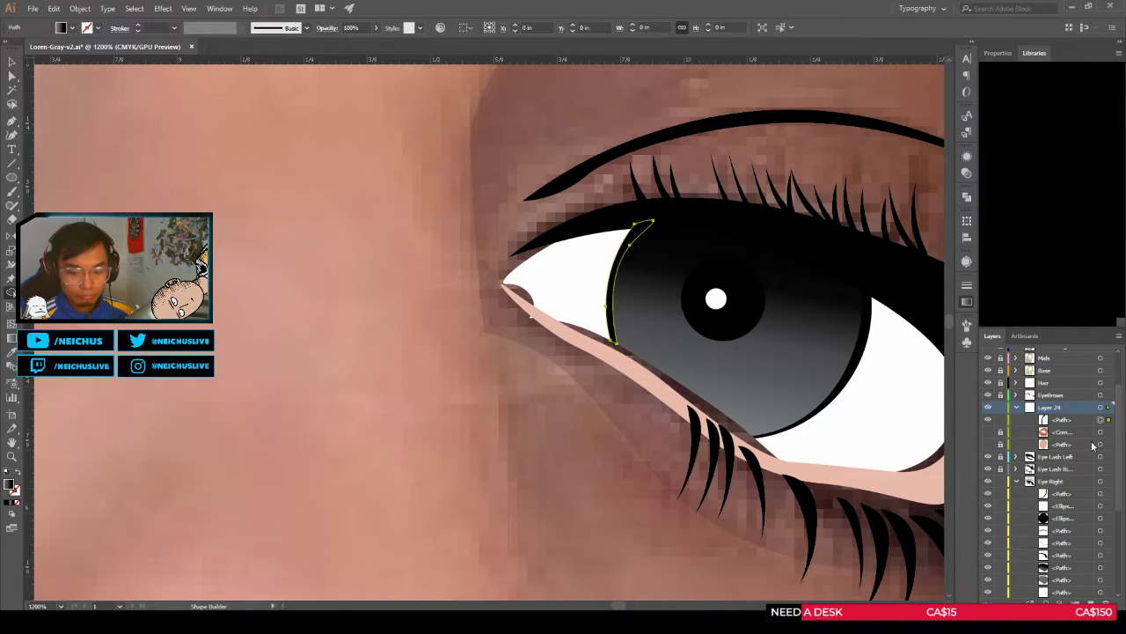
key("ctrl+x")
left_click(1061, 470)
key("ctrl+f")
key("v")
left_click(497, 431)
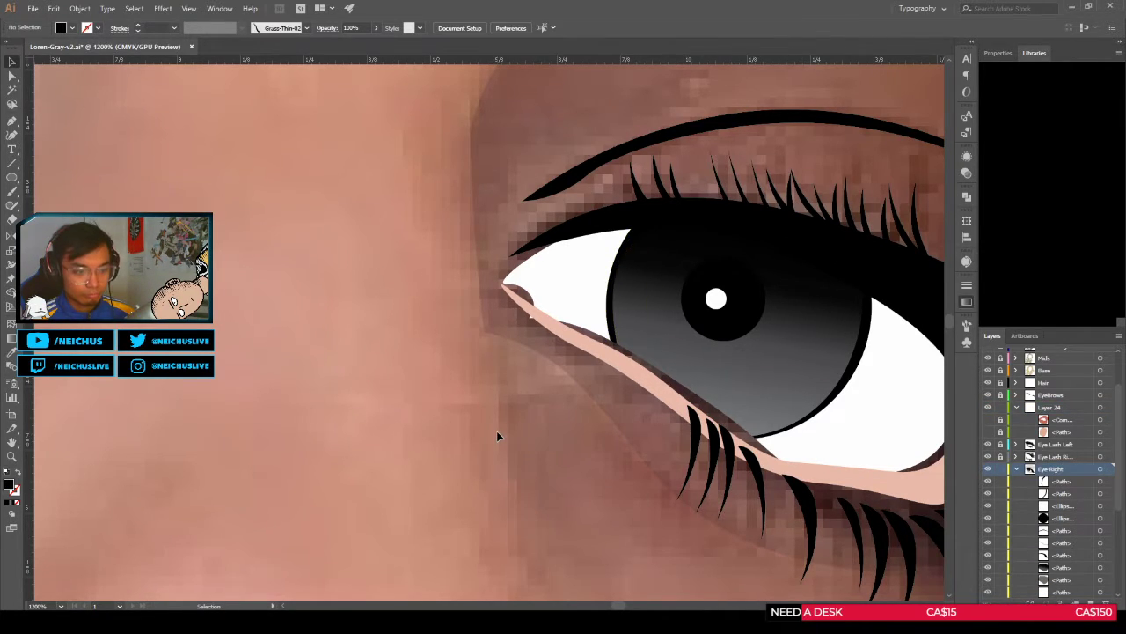
scroll(496, 431, "down", 4)
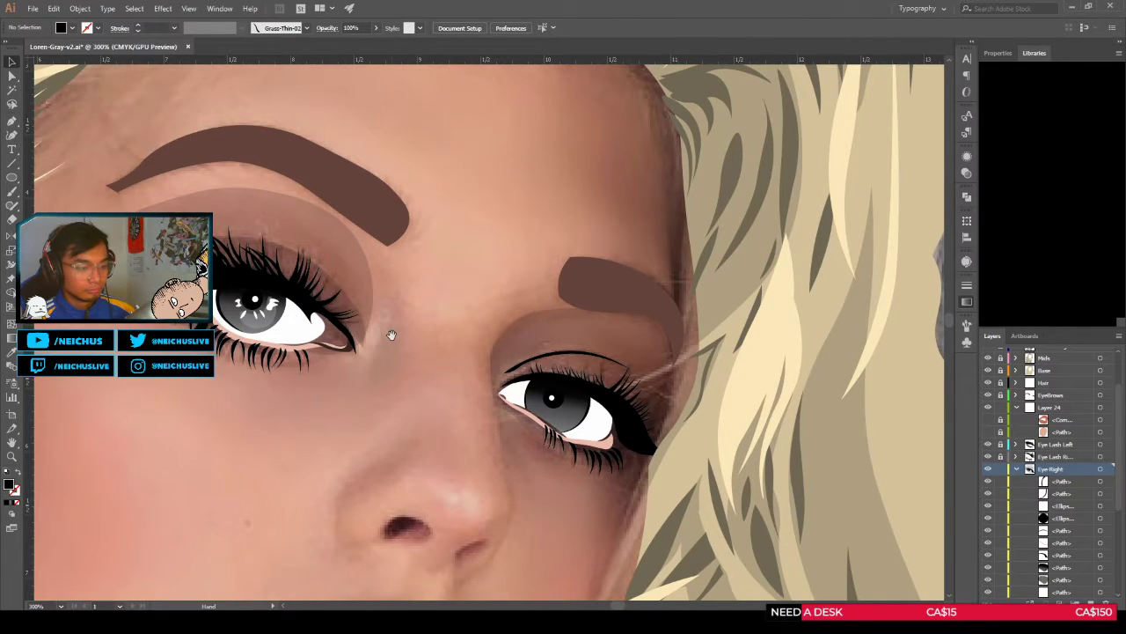
left_click_drag(392, 329, 582, 259)
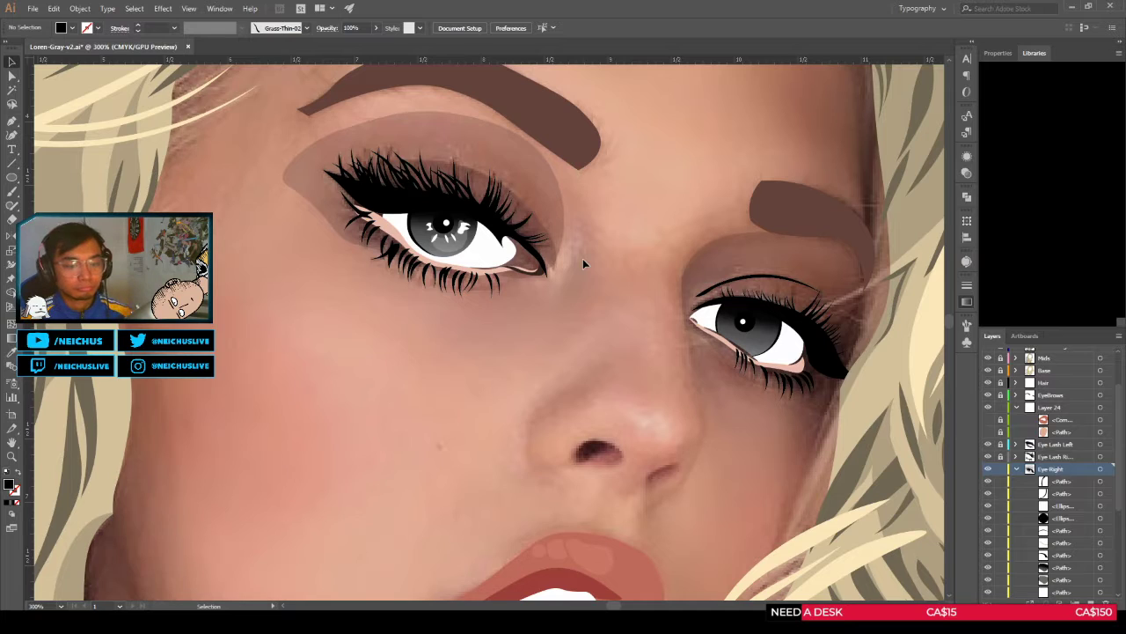
scroll(583, 259, "down", 4)
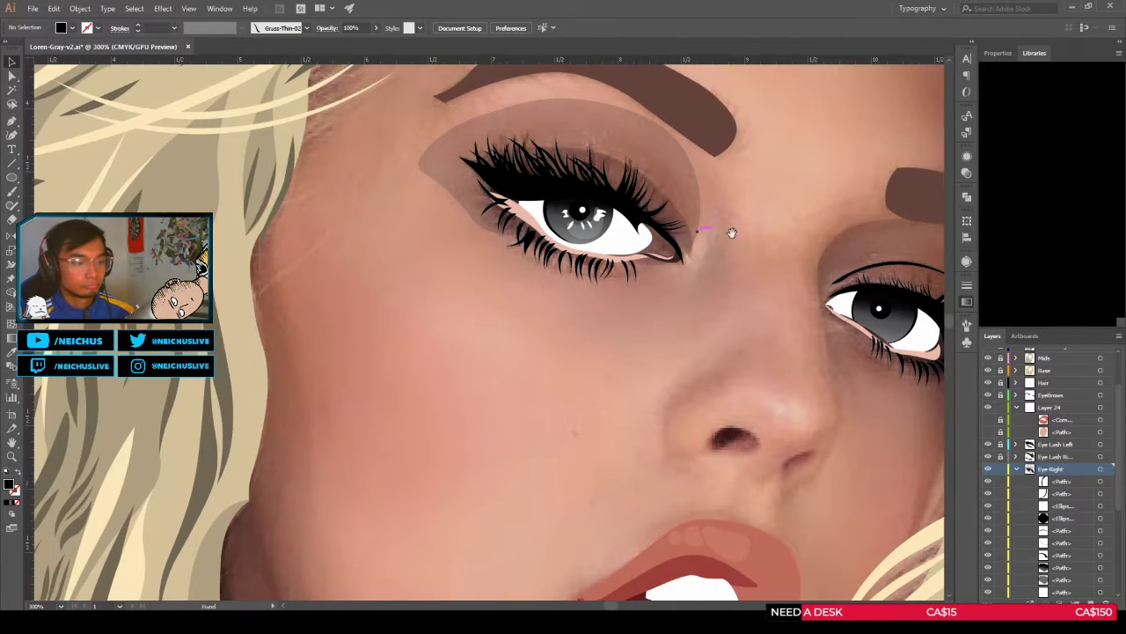
Step: Collapse the Eye-Right layer, expand the Eye Left layer, and make Layer 24 the active layer
scroll(643, 271, "up", 6)
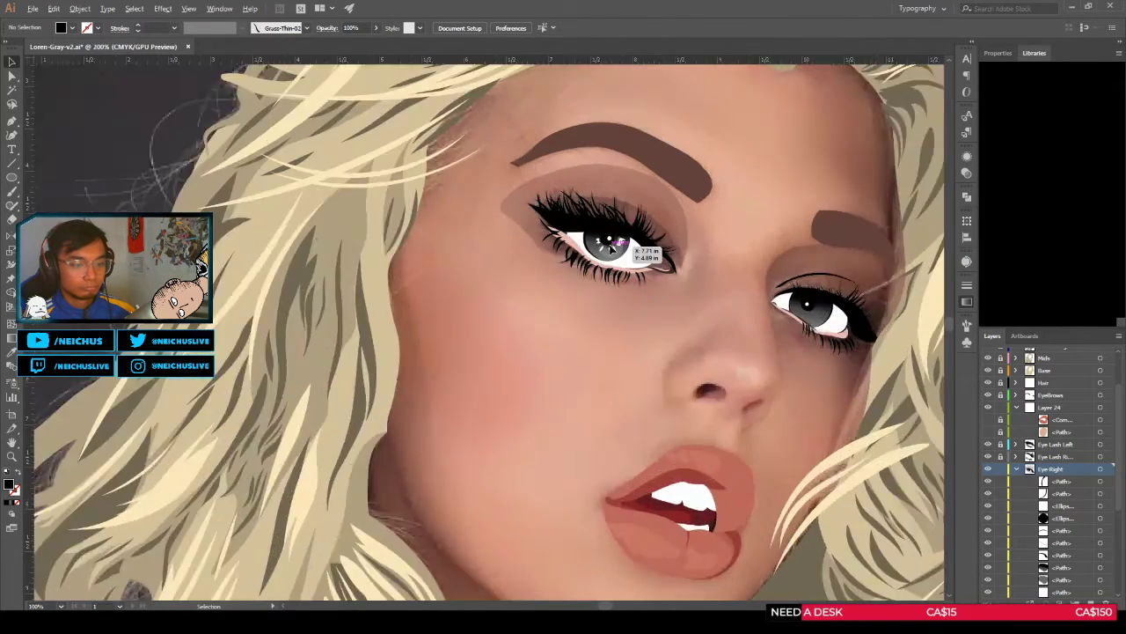
left_click_drag(670, 252, 674, 246)
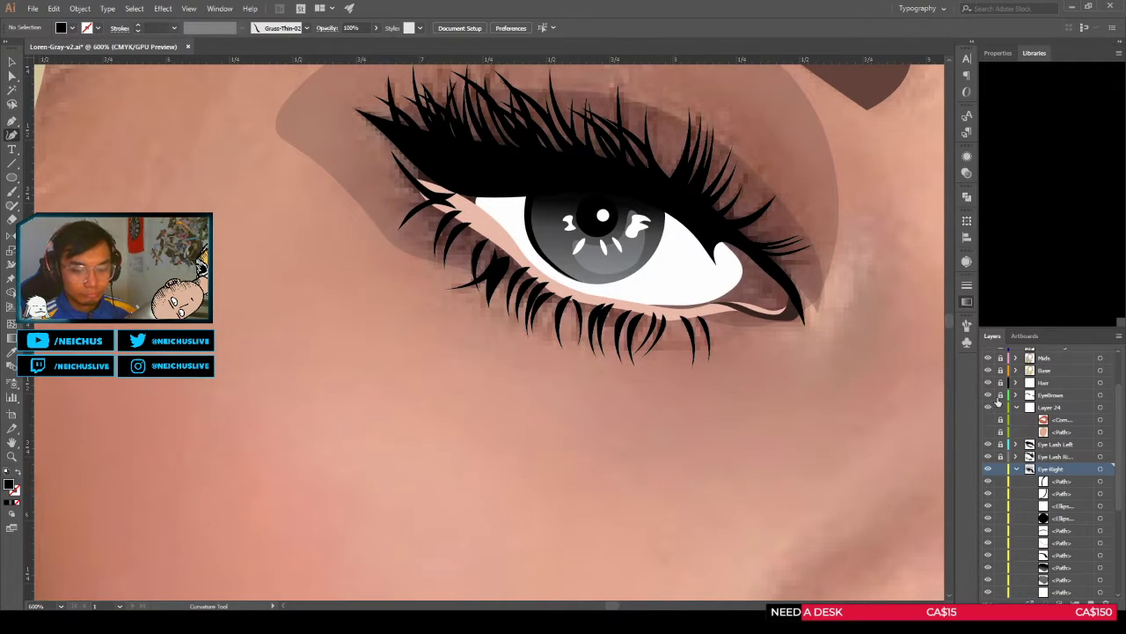
left_click(1016, 469)
left_click(1017, 482)
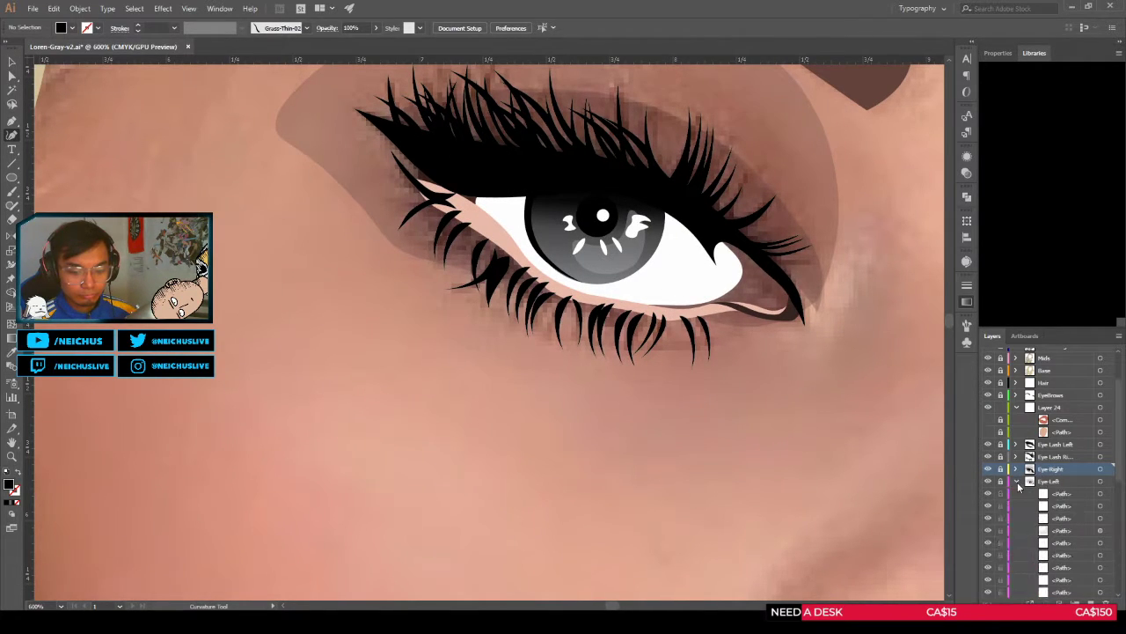
scroll(674, 222, "up", 2)
left_click(1049, 407)
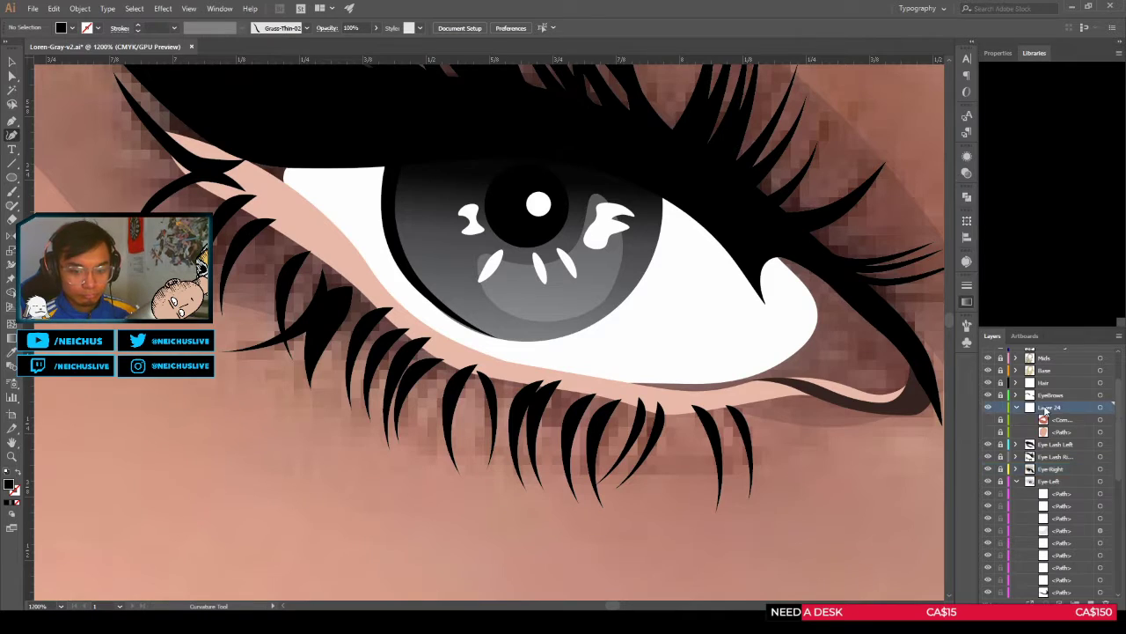
Step: Draw a closed black crescent along the left iris's nose-side edge, about 0.25 in wide and 0.33 in high, from upper lid to iris bottom
left_click(648, 181)
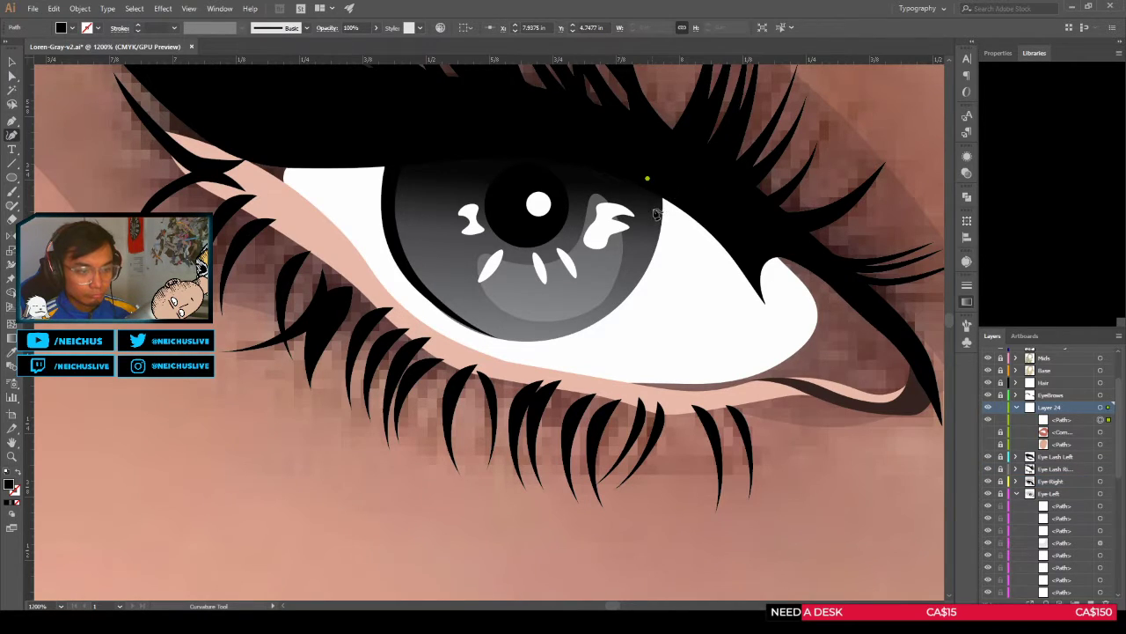
left_click(655, 211)
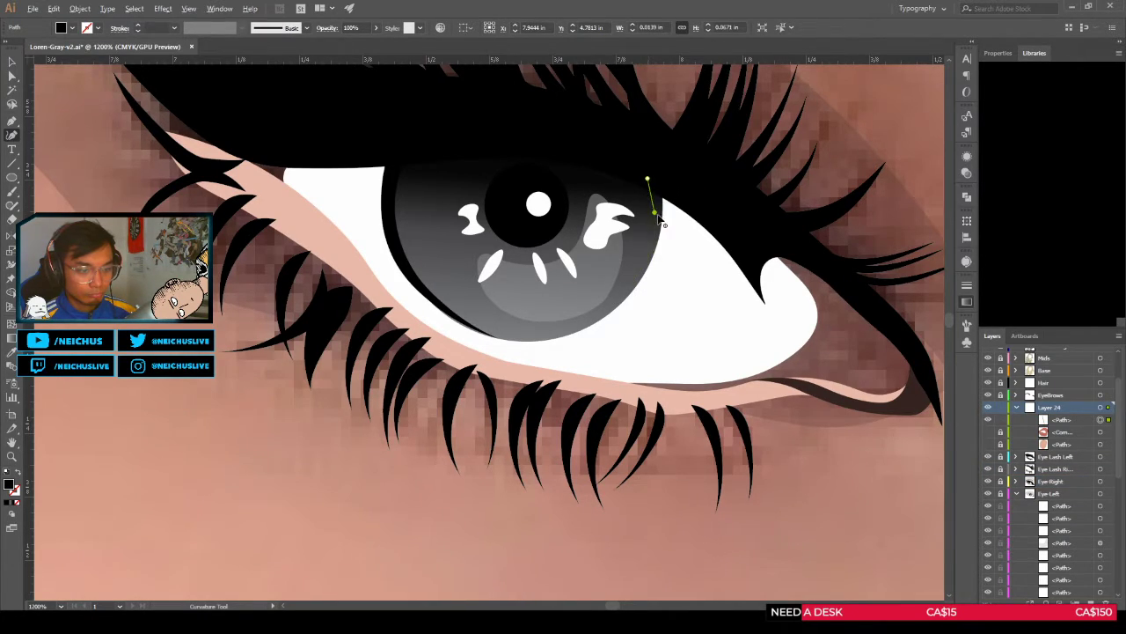
left_click_drag(654, 211, 652, 228)
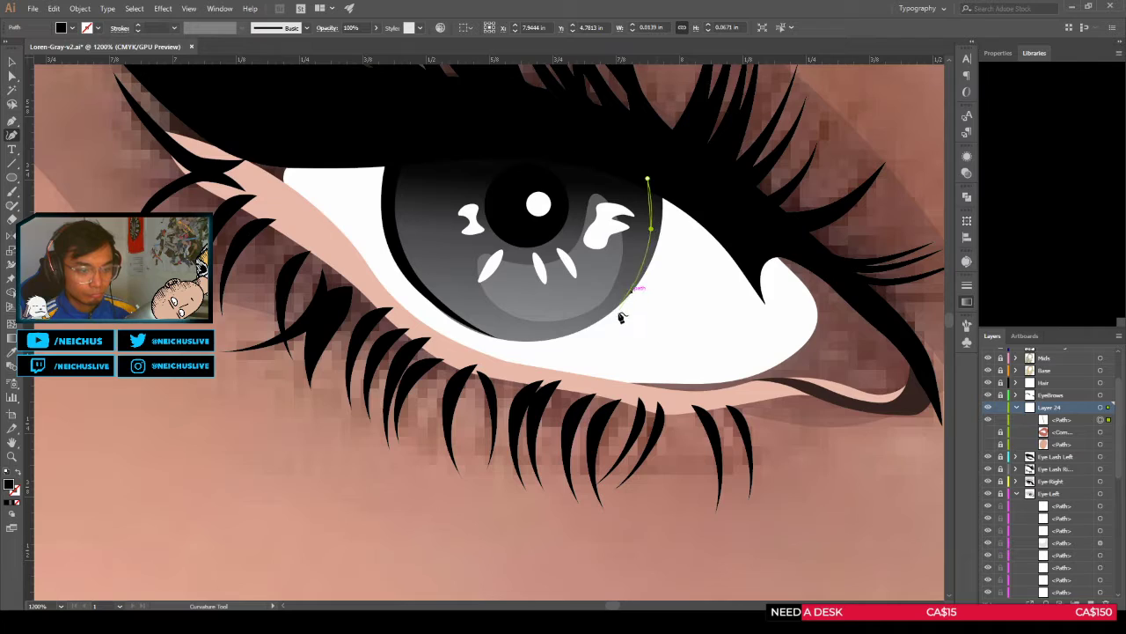
left_click(548, 345)
left_click(612, 328)
left_click(667, 242)
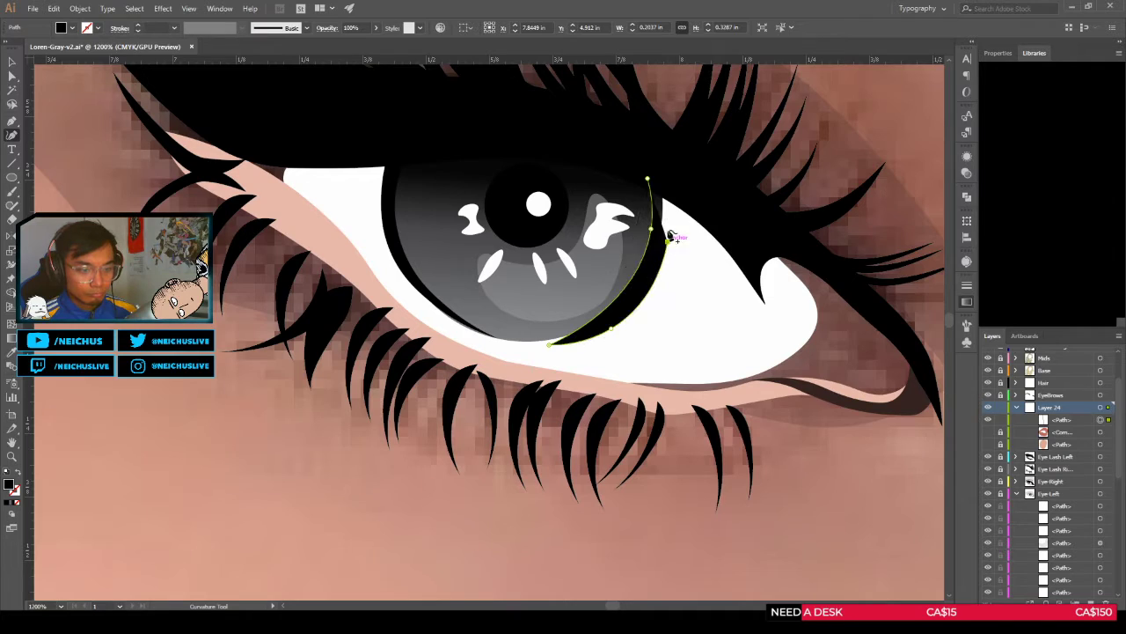
left_click(667, 185)
left_click(648, 178)
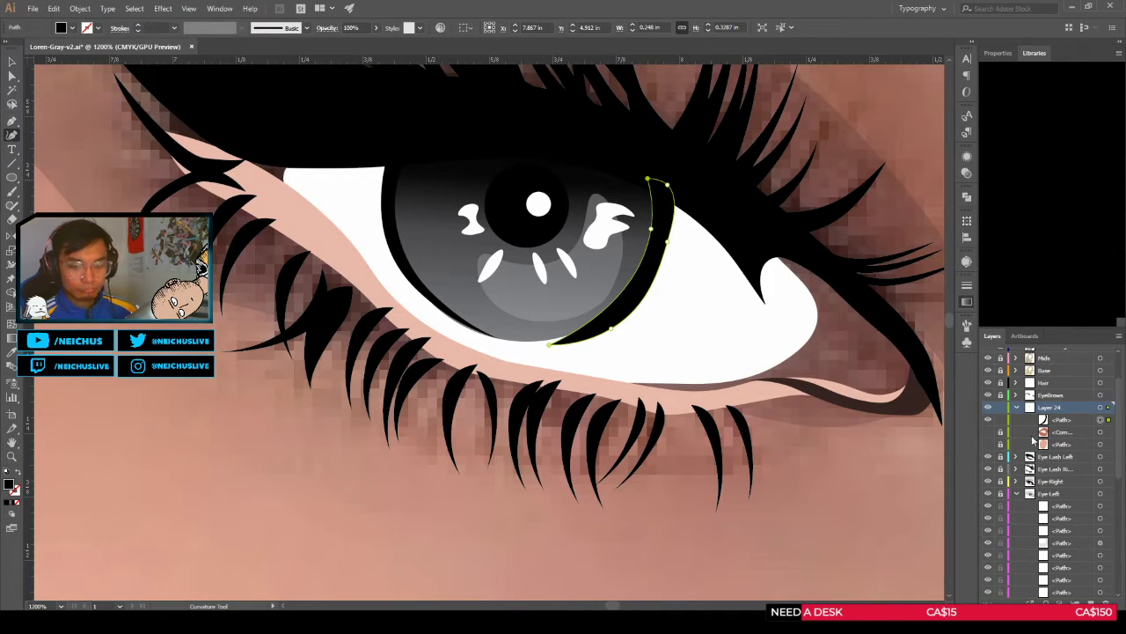
Step: Place a copy of the left iris gradient path above the nose-side crescent in Layer 24
key("v")
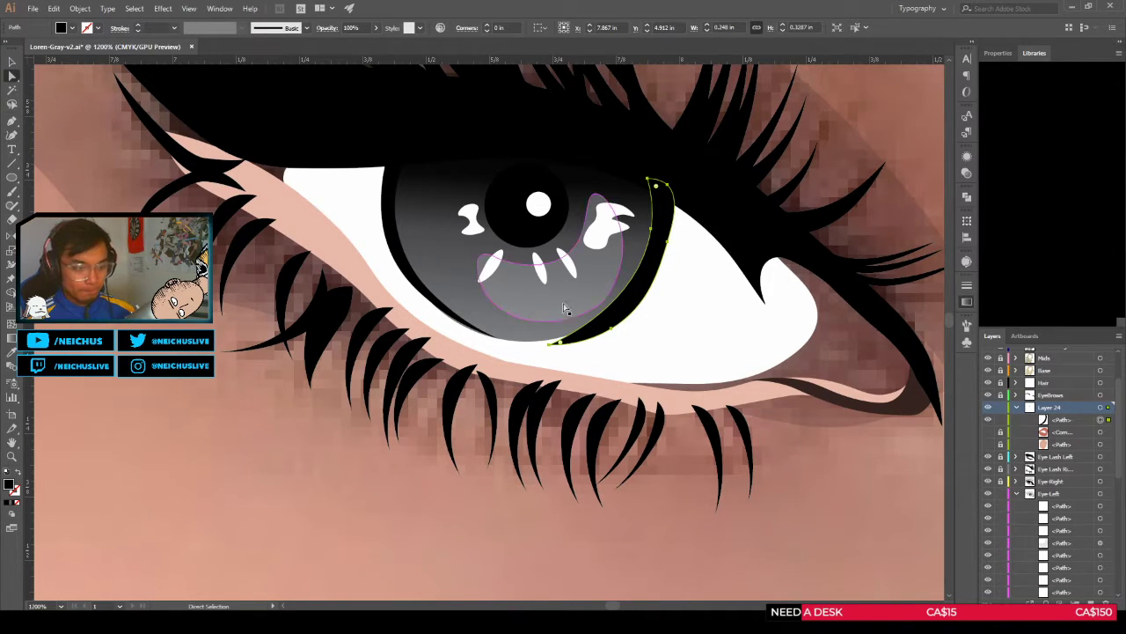
left_click(501, 314)
key("ctrl+f")
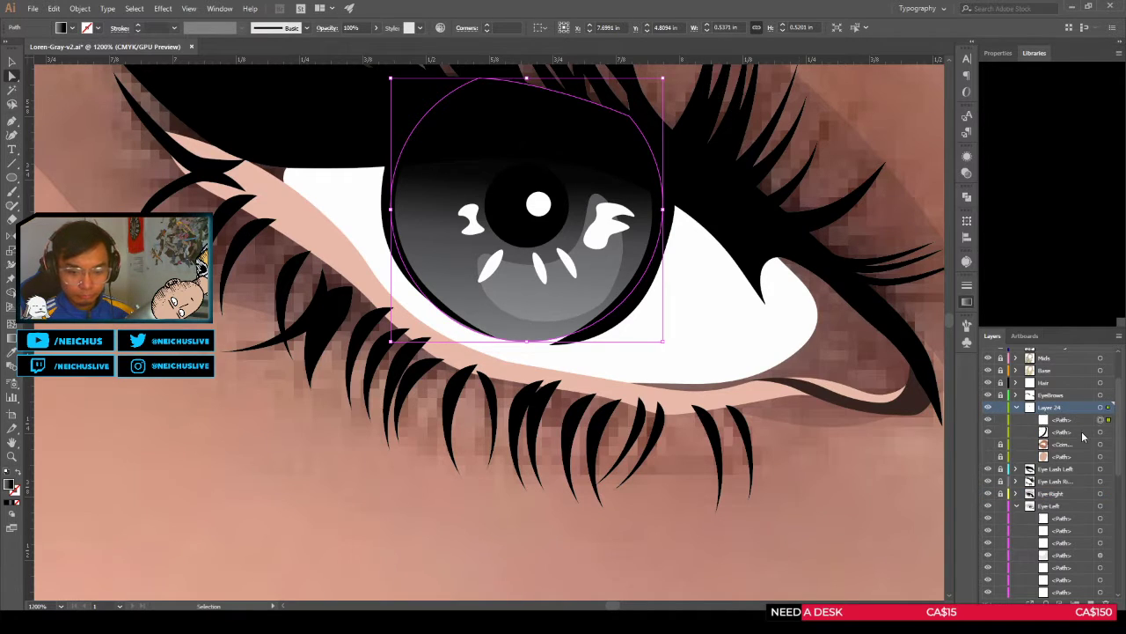
Step: Trim the nose-side crescent to the iris outline with Shape Builder and delete the leftover iris copy
left_click(1100, 432, "shift")
key("shift+m")
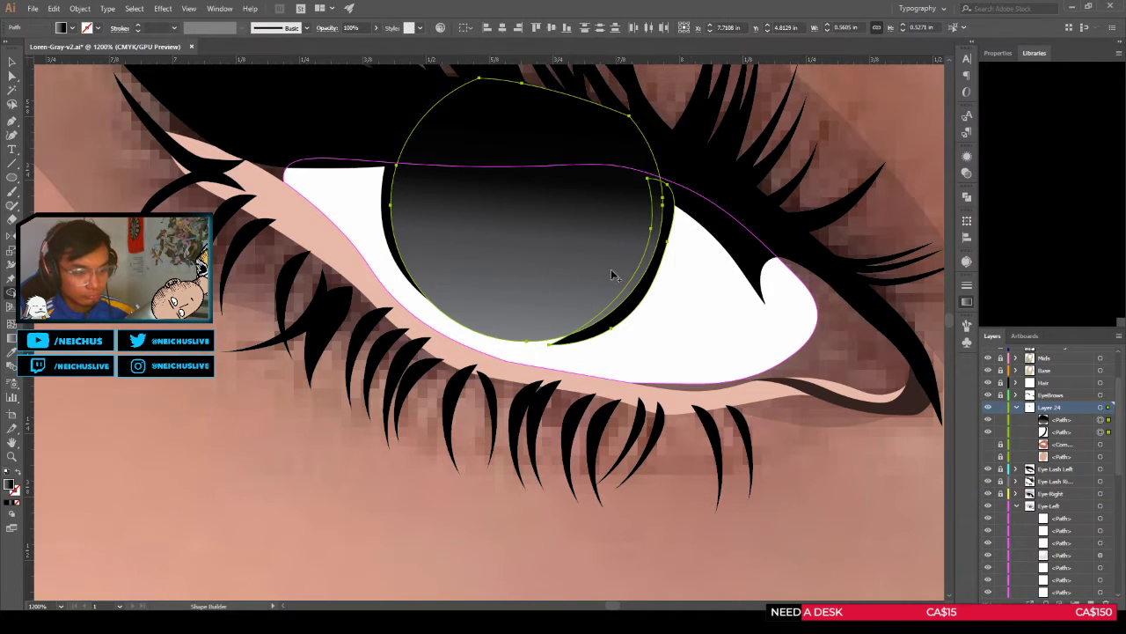
left_click(611, 269, "alt")
left_click(644, 290, "alt")
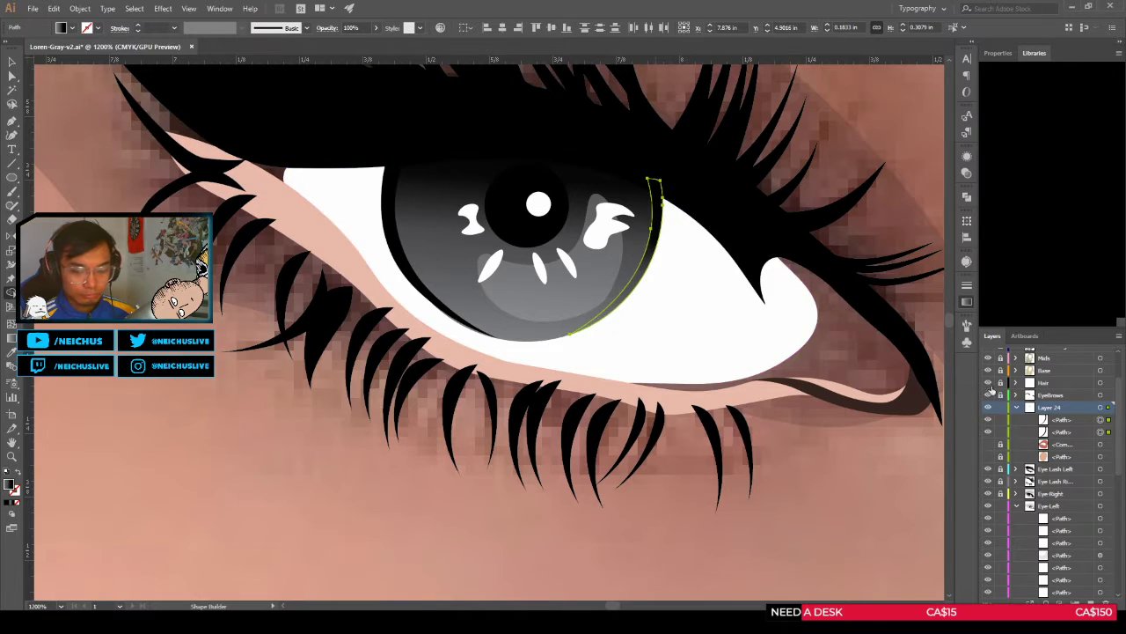
left_click(1100, 419)
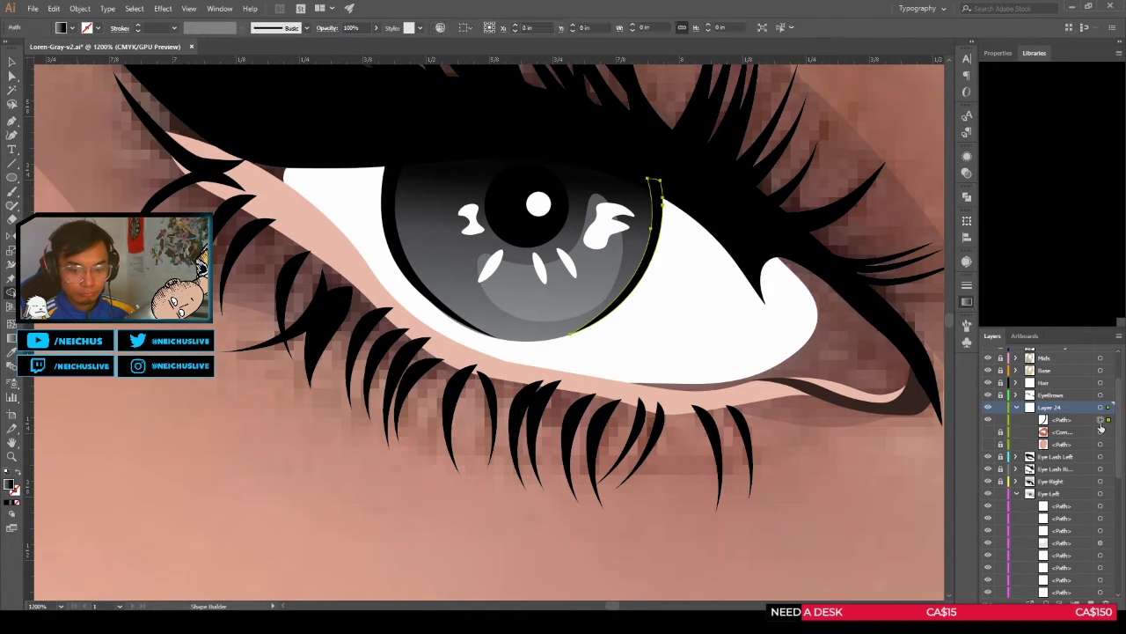
key("Delete")
Step: Move the trimmed nose-side crescent to the front of the Eye Left layer, deselect it, and save the document
left_click(1054, 481)
key("ctrl+f")
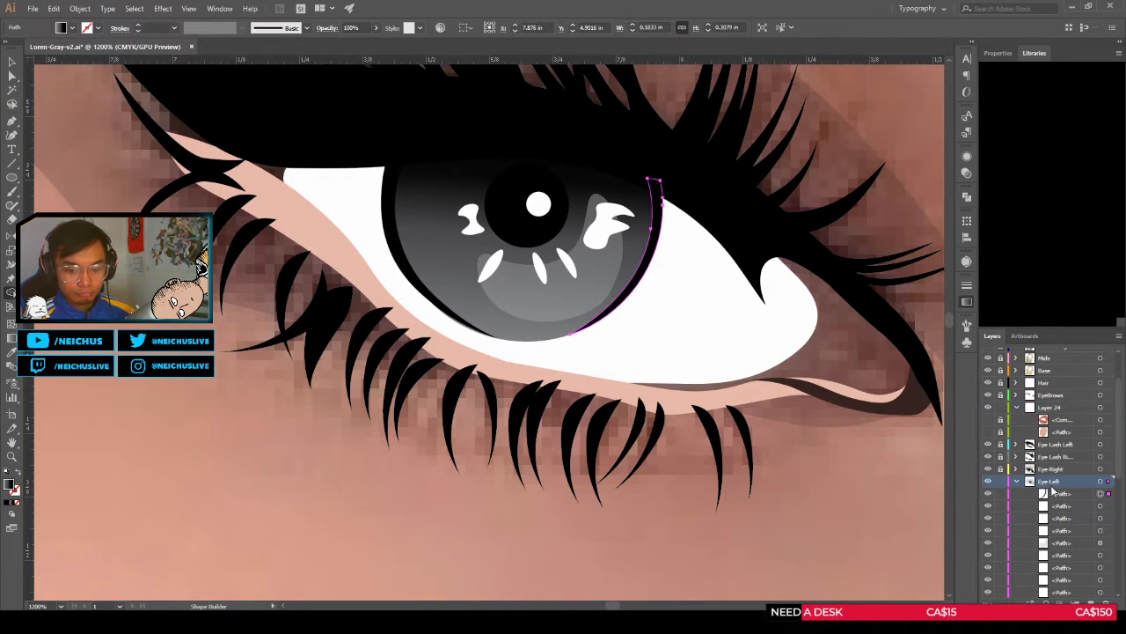
key("v")
left_click(470, 474)
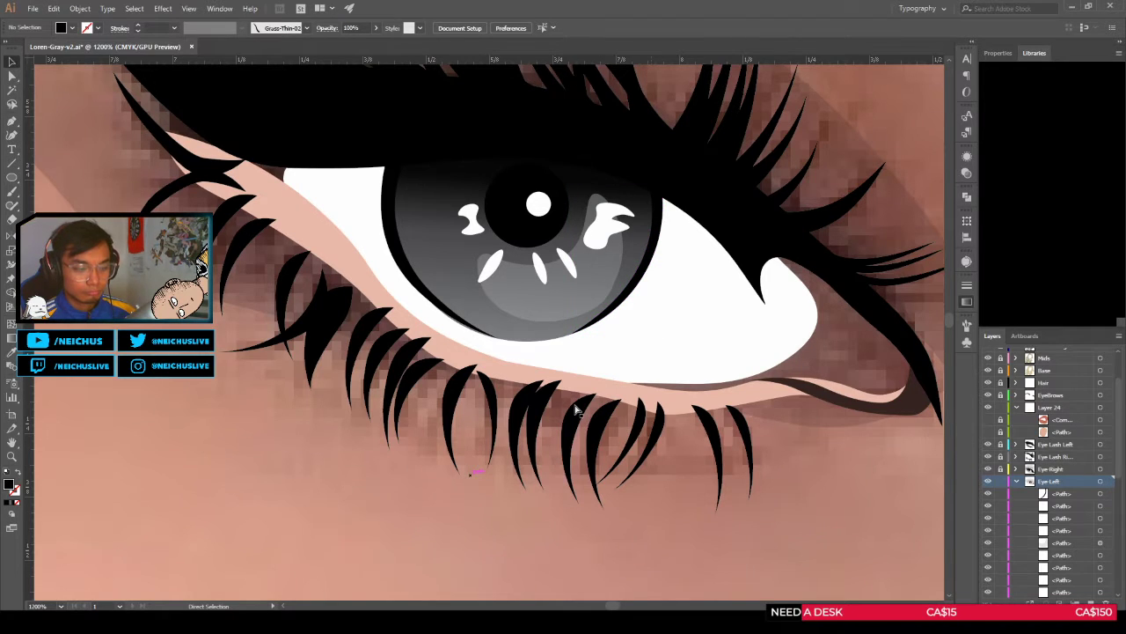
scroll(573, 402, "down", 2)
key("ctrl+s")
Step: Reshape the lower outer edge of the left iris's temple-side crescent so it extends past the gray sliver of the iris, and deselect it
scroll(492, 328, "up", 4)
left_click_drag(613, 478, 497, 333)
scroll(542, 365, "up", 2)
key("a")
left_click(438, 347)
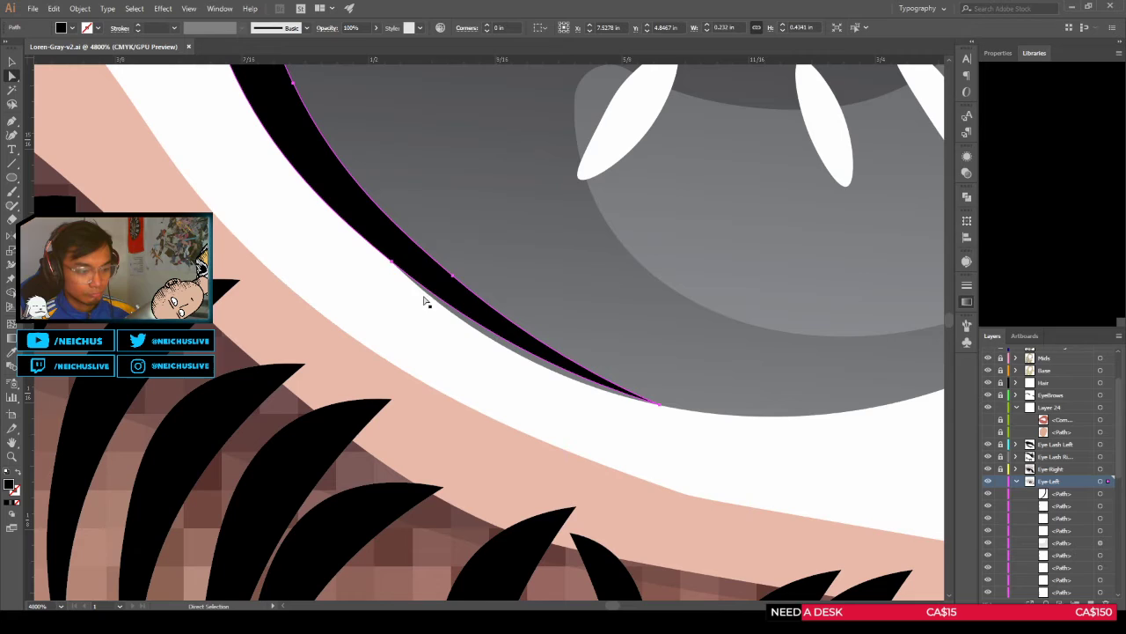
left_click(395, 263)
left_click_drag(395, 262, 429, 313)
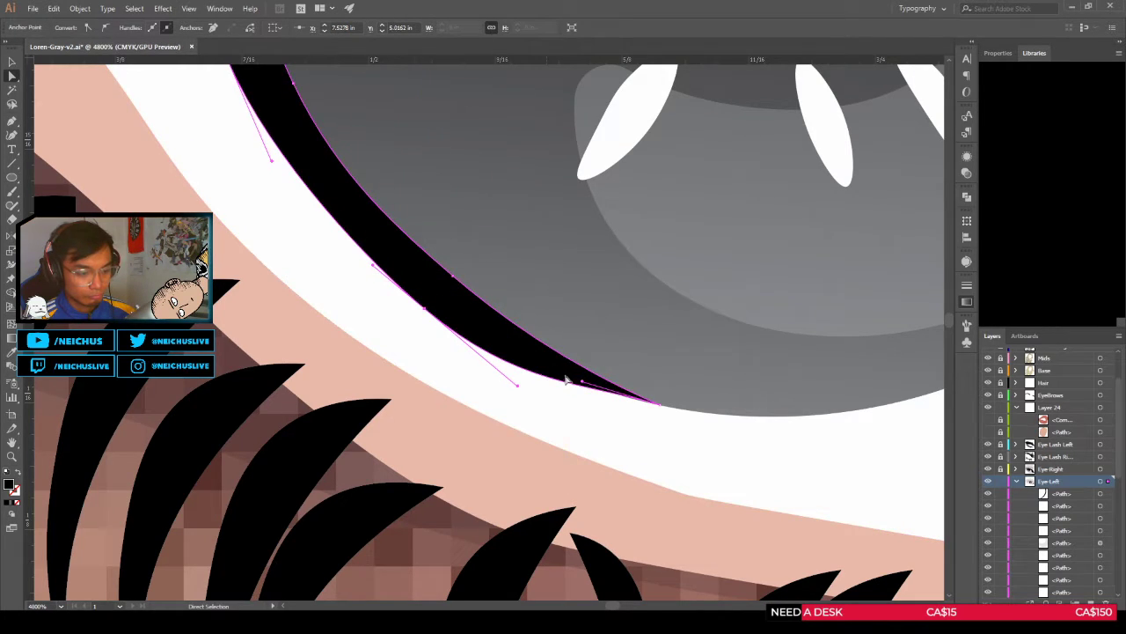
left_click_drag(586, 386, 593, 390, "alt")
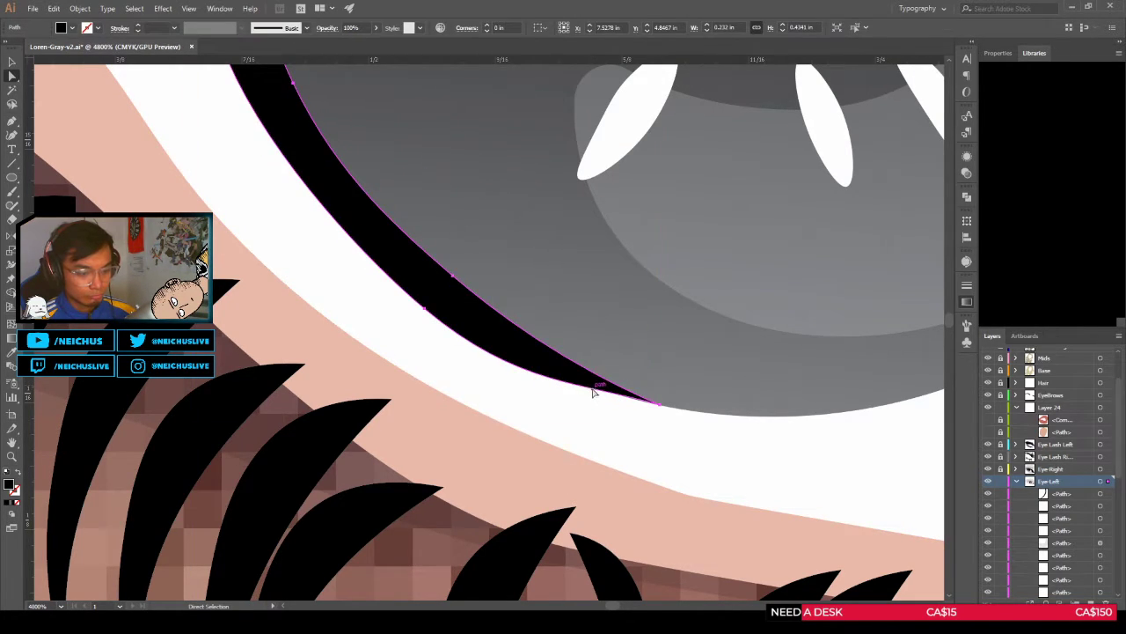
left_click(660, 403)
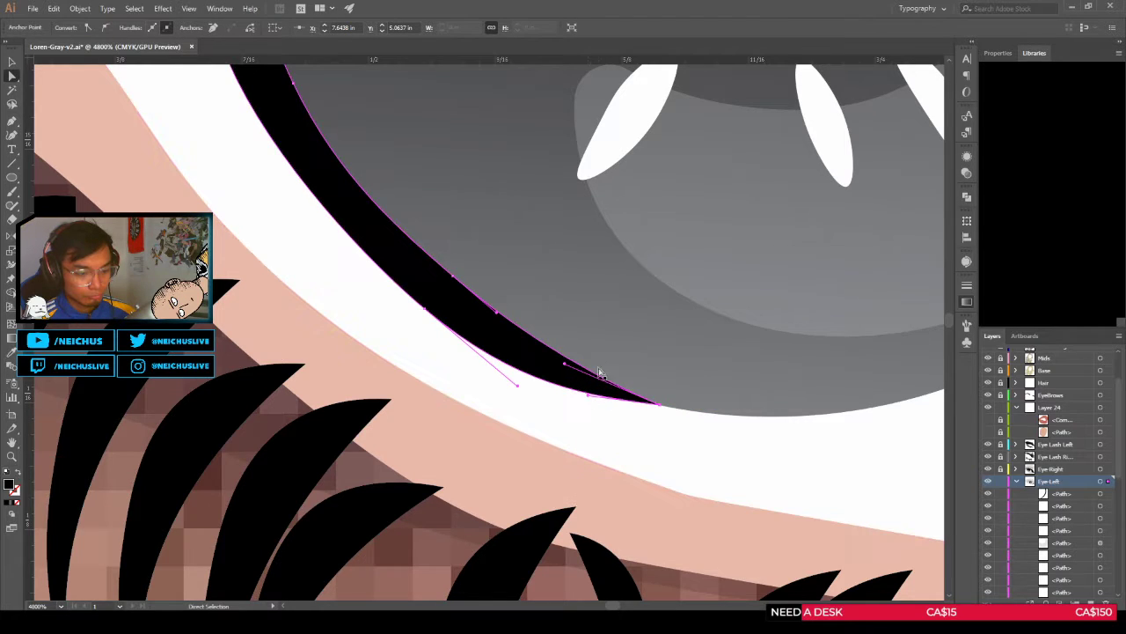
scroll(613, 323, "down", 5)
left_click(488, 475)
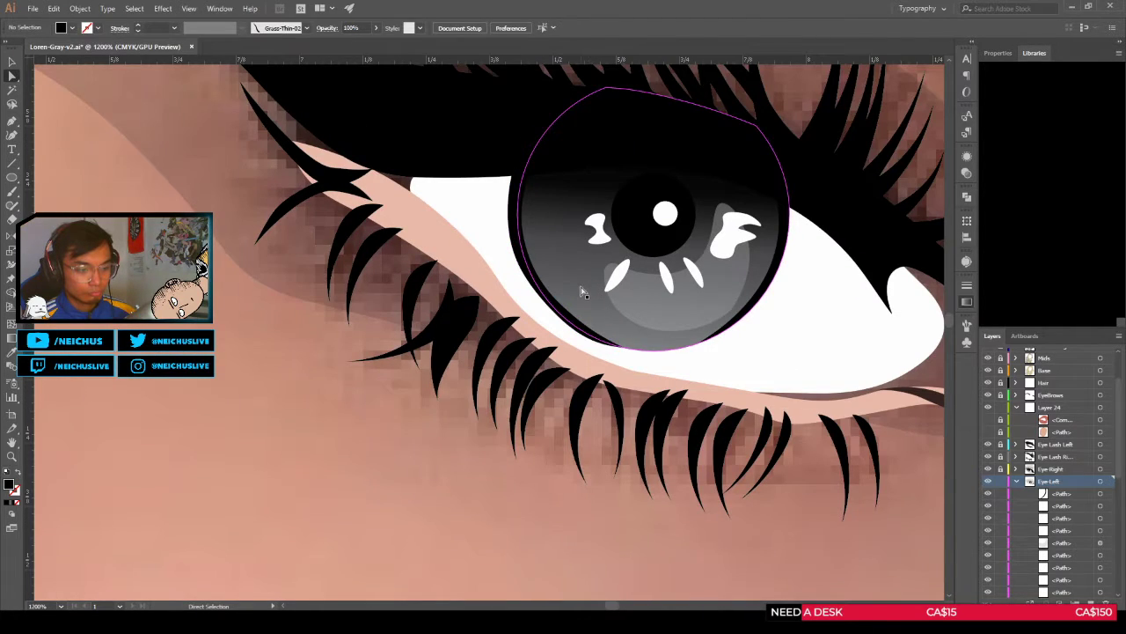
Step: Move the temple-side crescent from the Eye Left layer to Layer 24
left_click(581, 290)
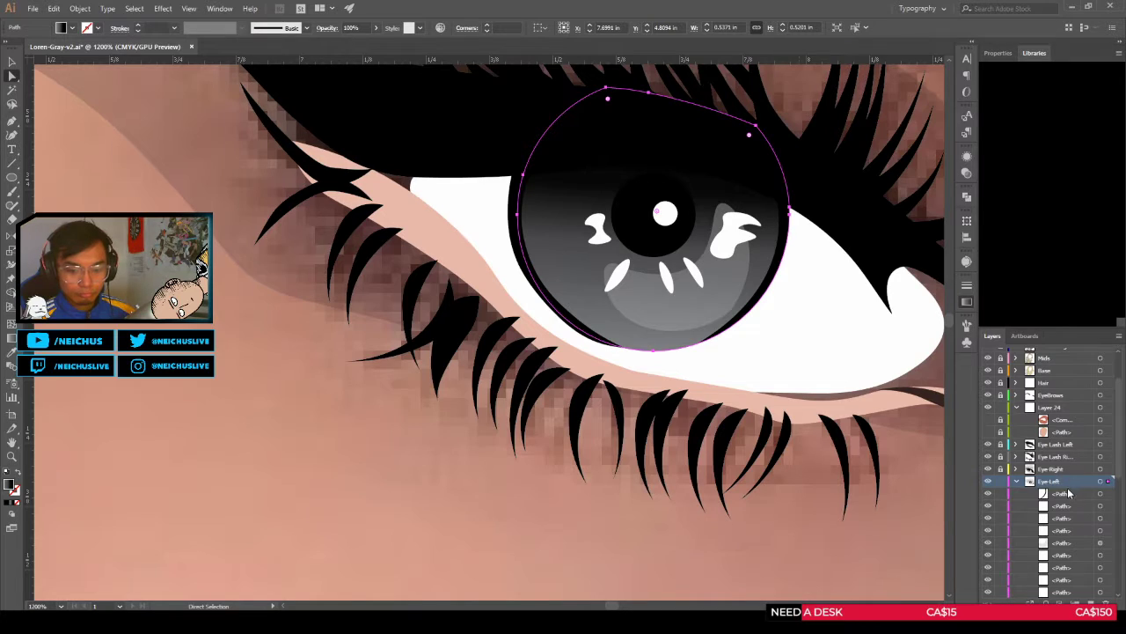
left_click(523, 264)
key("Delete")
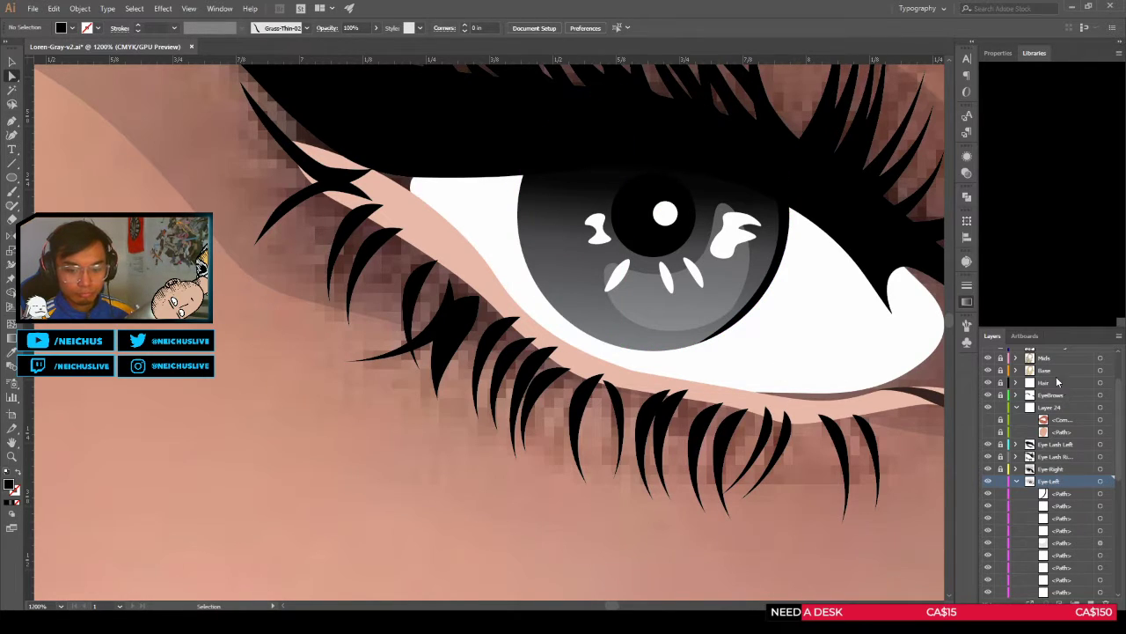
left_click(1054, 407)
key("ctrl+f")
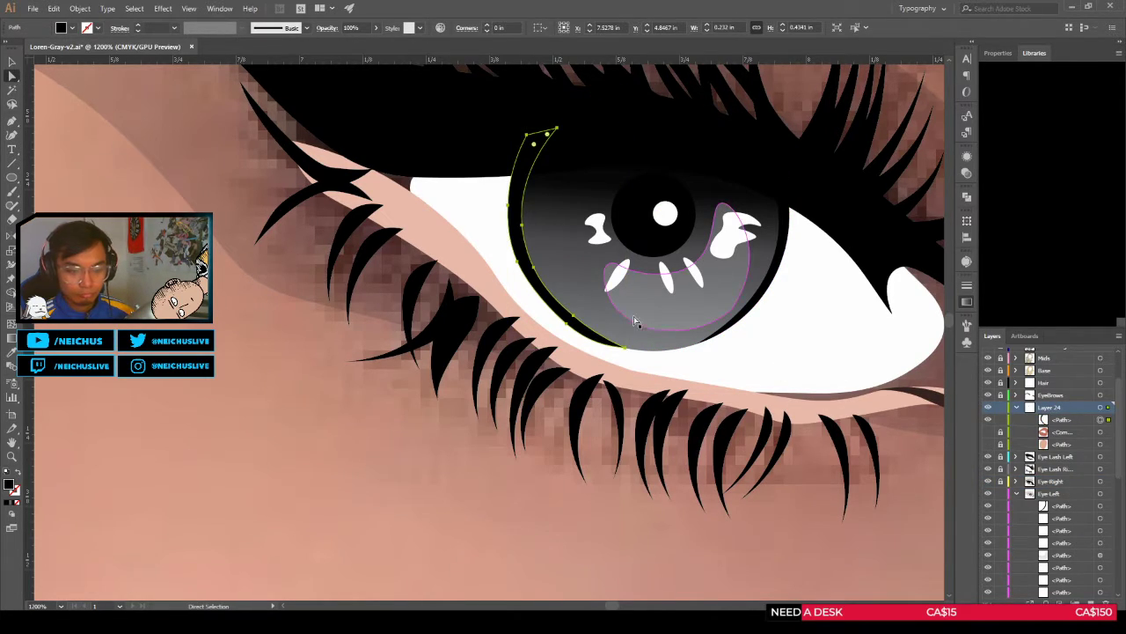
Step: Place a copy of the front iris gradient path above the temple-side crescent in Layer 24
left_click(635, 320)
key("ctrl+c")
left_click(1062, 405)
key("ctrl+f")
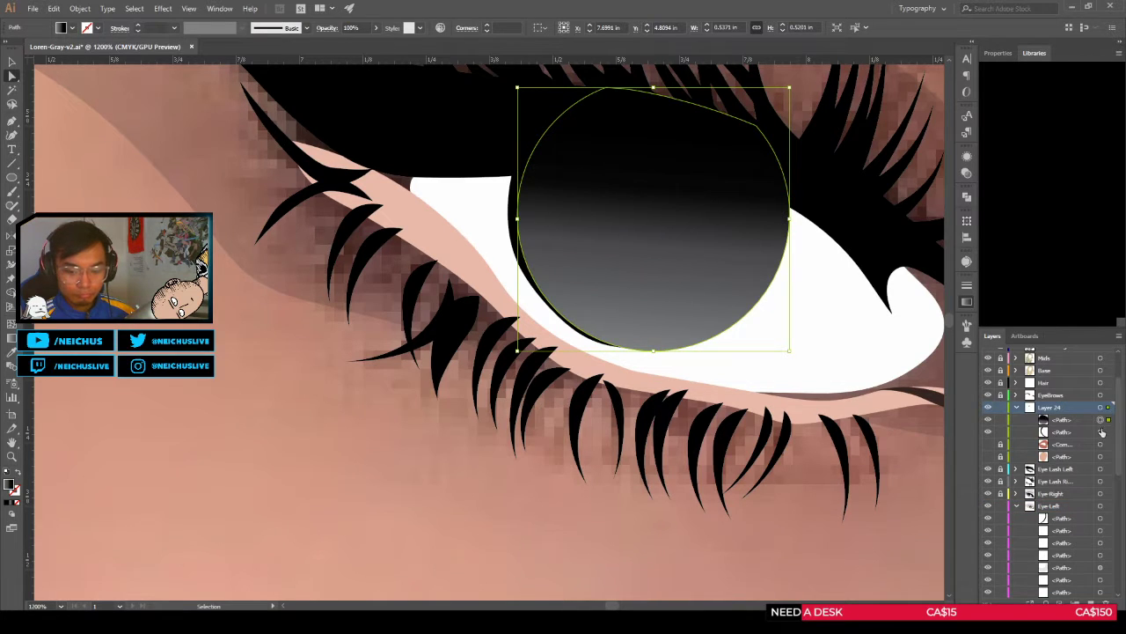
Step: Trim the temple-side crescent to the iris outline with Shape Builder
left_click(1101, 432, "shift")
key("shift+m")
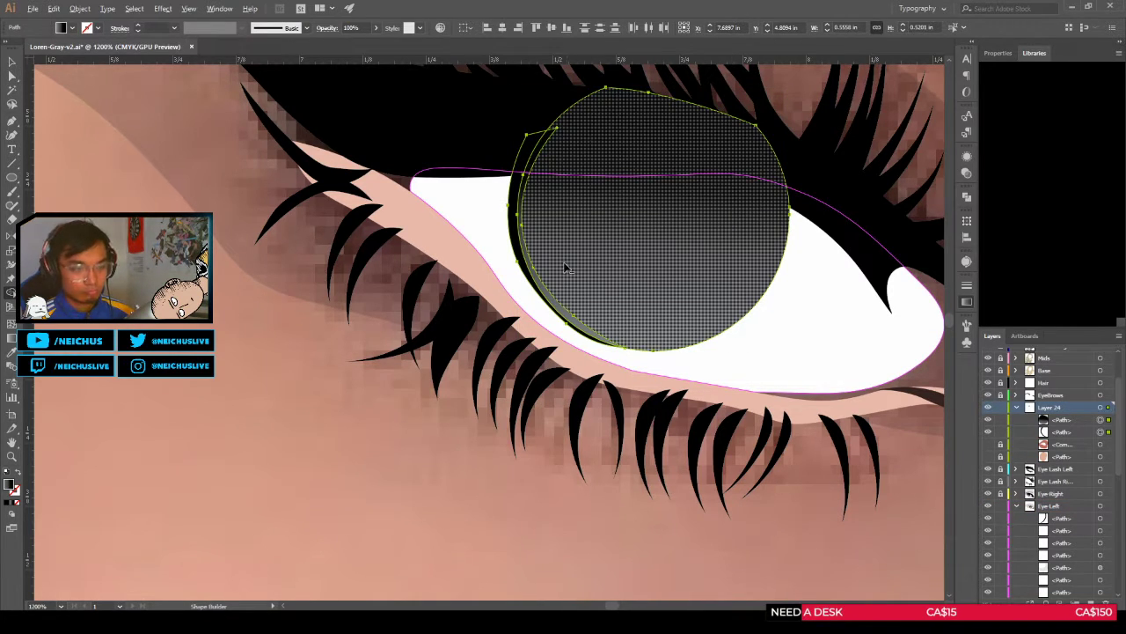
left_click(554, 253, "alt")
scroll(502, 243, "up", 2)
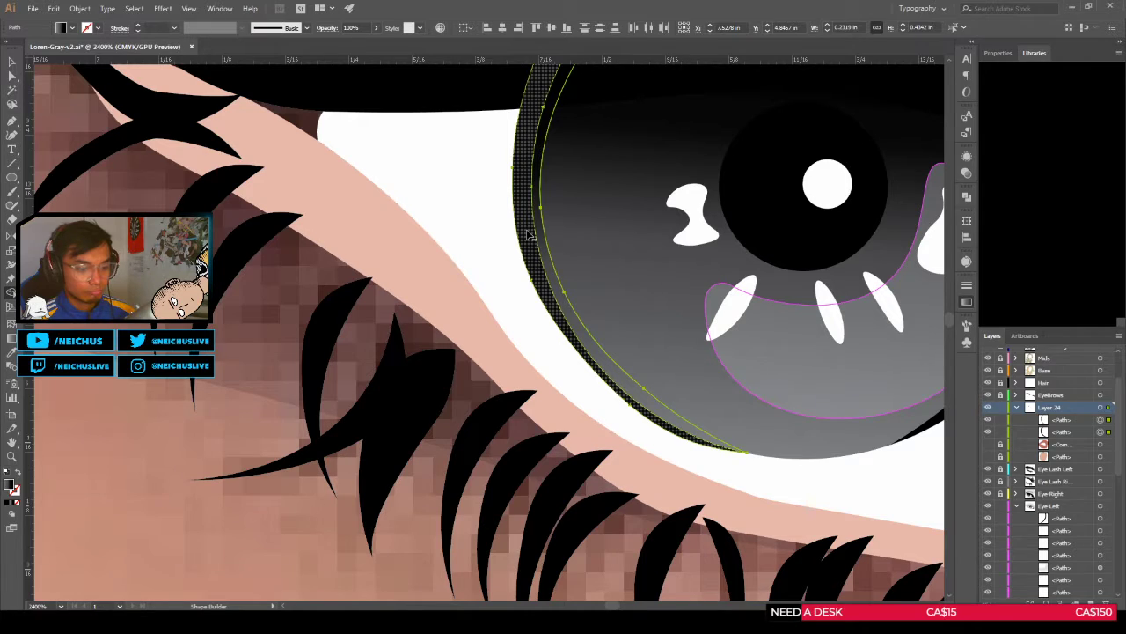
scroll(526, 231, "down", 1)
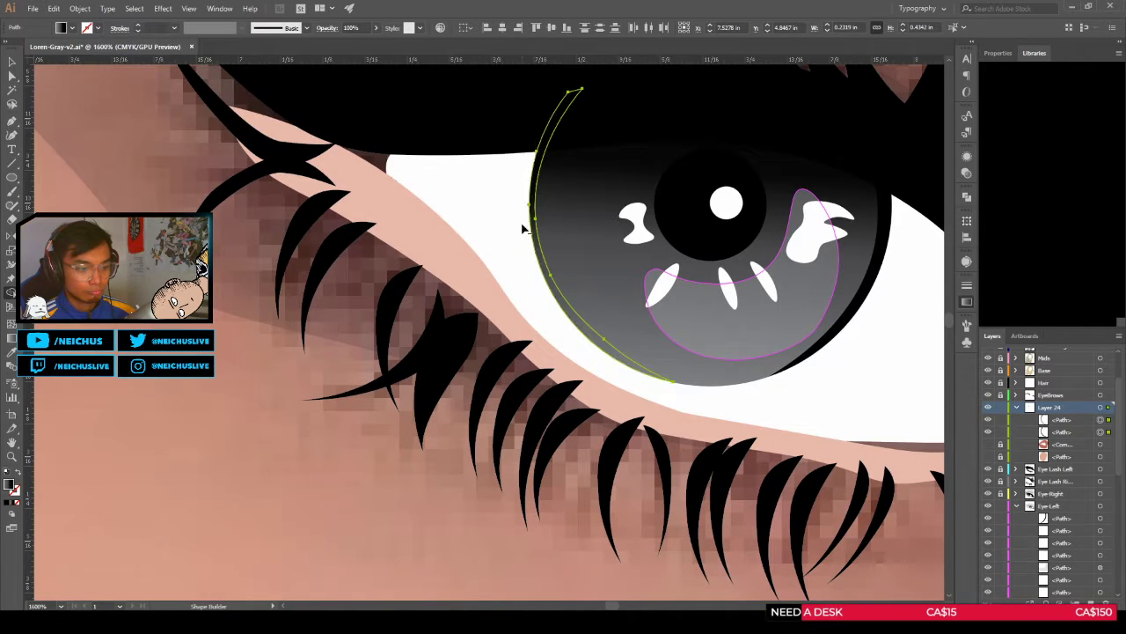
Step: Try to move the lower inner-edge anchor of the gradient sliver over the temple-side crescent, and undo the change
key("a")
scroll(595, 333, "up", 3)
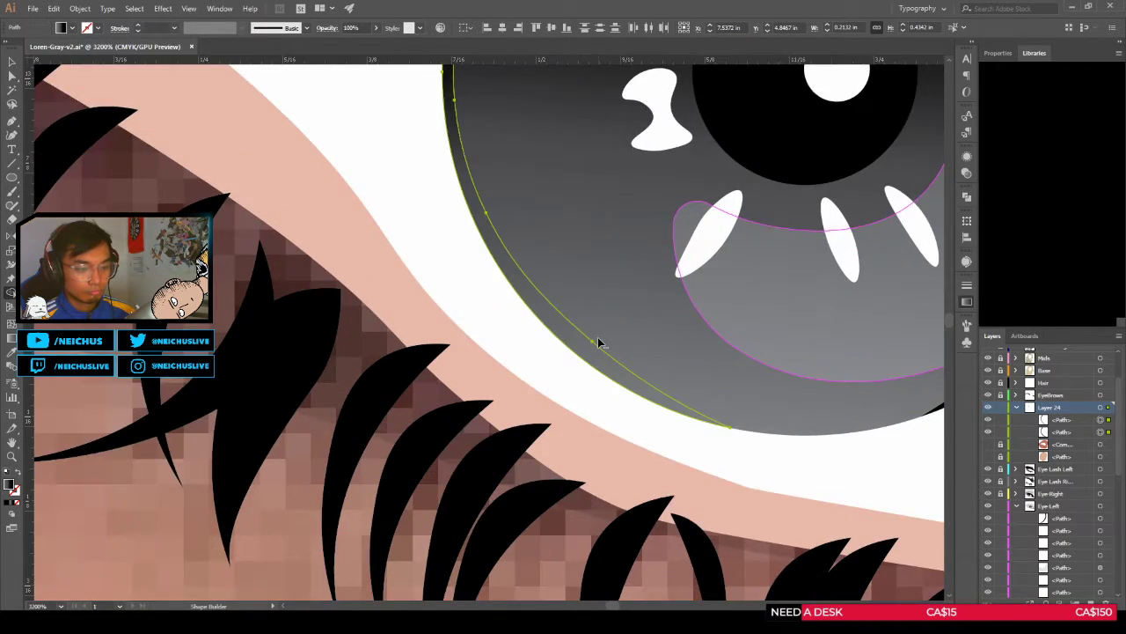
left_click(588, 328)
left_click_drag(590, 333, 591, 350)
scroll(588, 338, "down", 2)
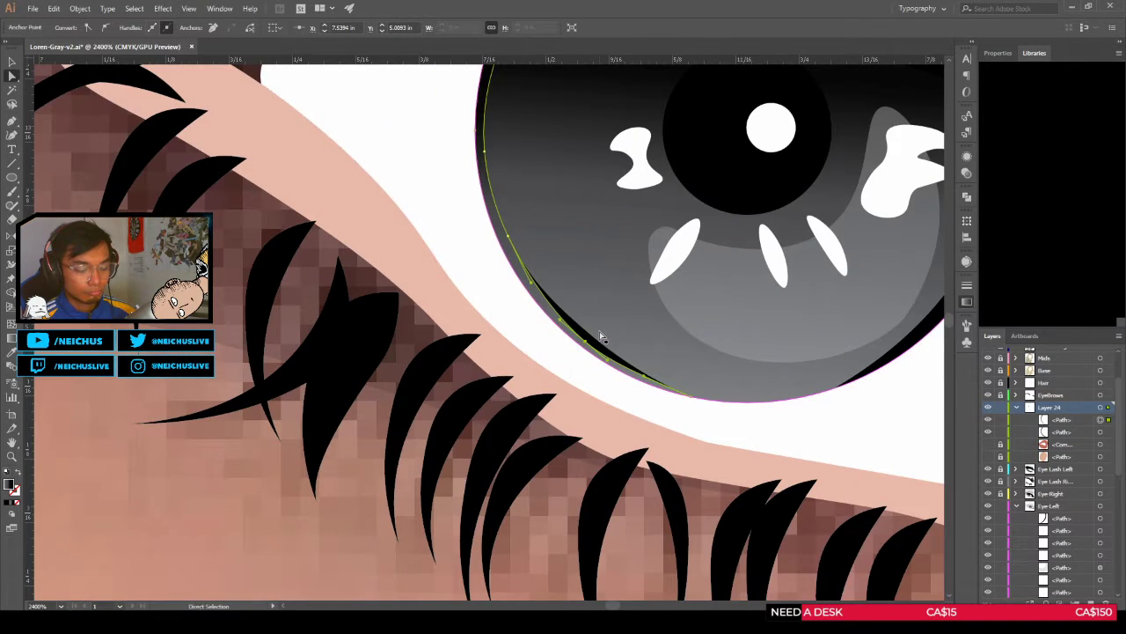
key("ctrl+z")
Step: Delete the leftover gradient sliver from Layer 24 and reposition the anchor on the temple-side crescent's lower inner edge
left_click(1100, 420)
key("Delete")
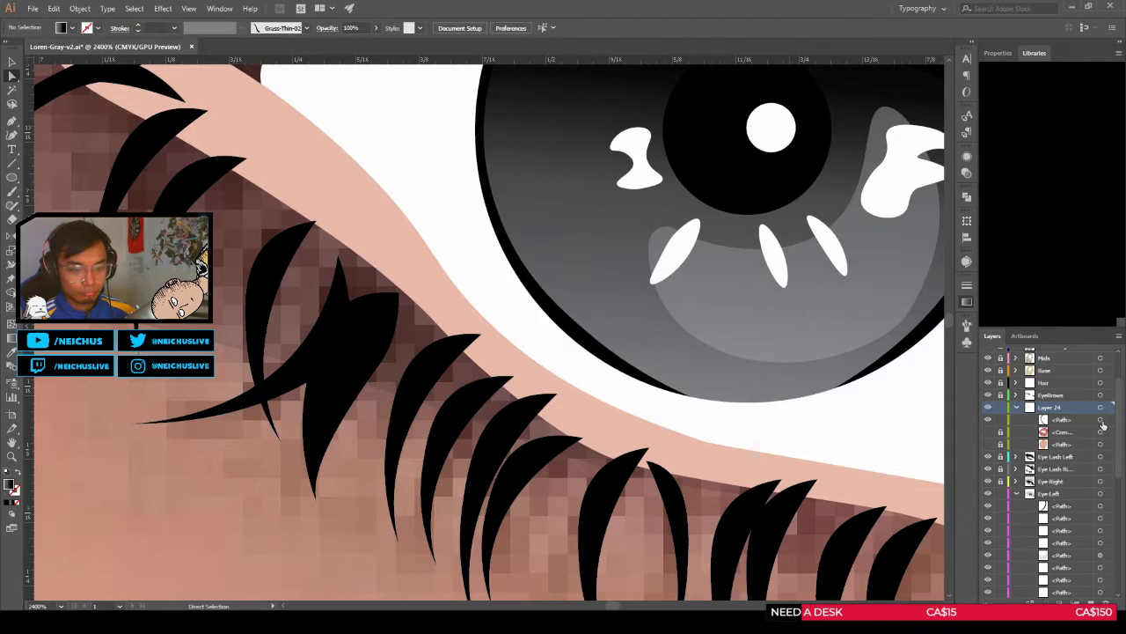
left_click(575, 334)
scroll(574, 335, "up", 2)
left_click_drag(587, 331, 632, 359)
scroll(570, 395, "down", 5)
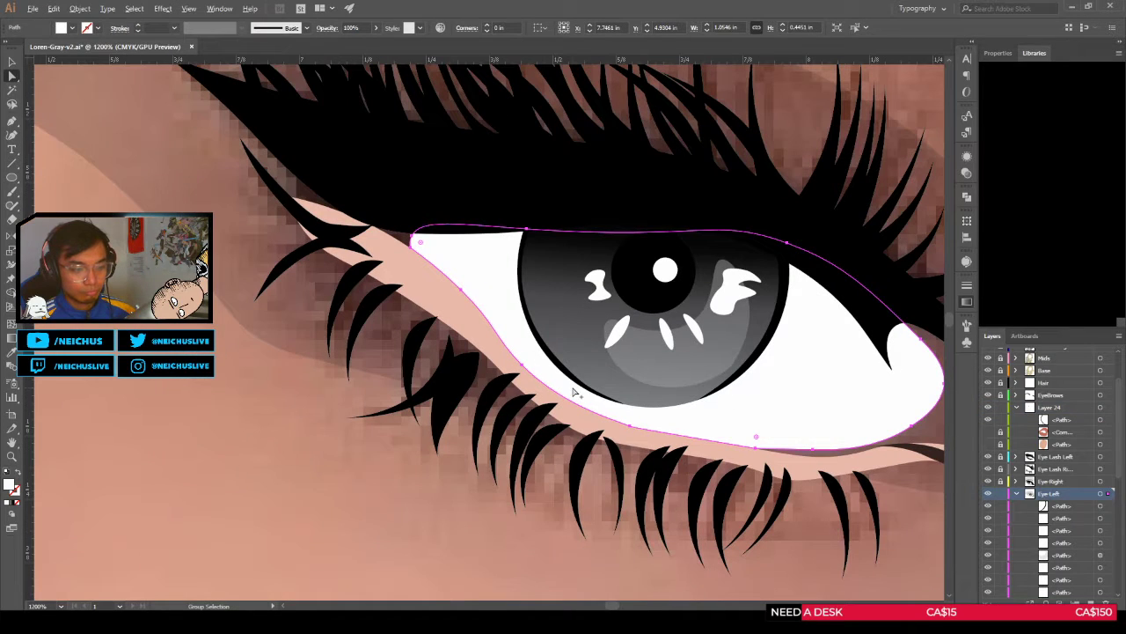
Step: Move the refined temple-side crescent from Layer 24 to the front of the Eye Left layer
left_click(753, 410)
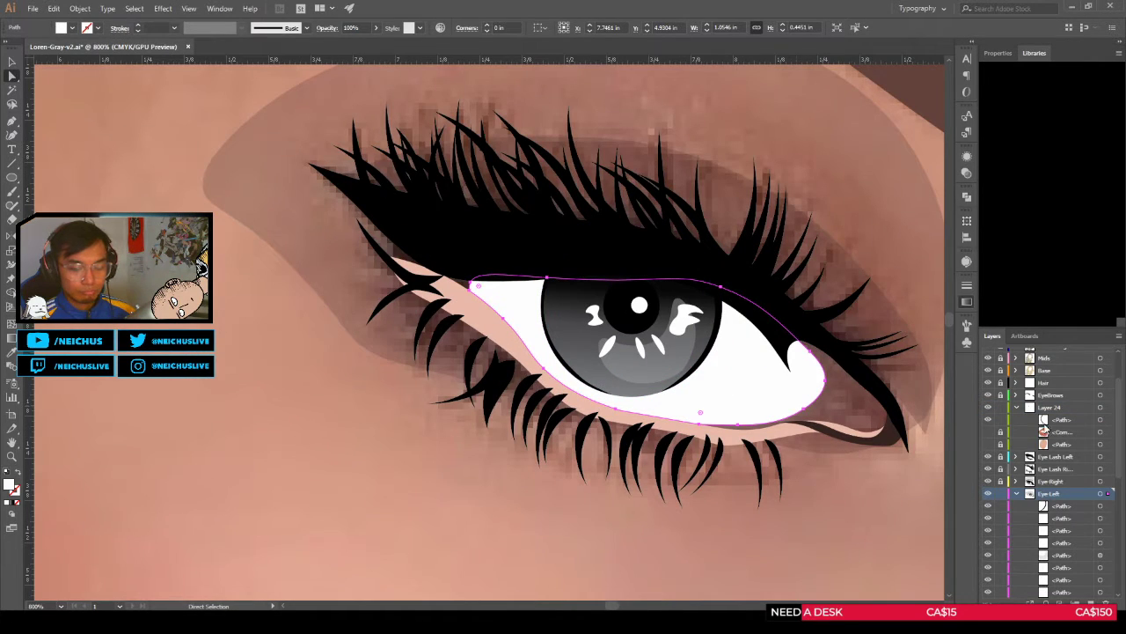
left_click(1101, 420)
key("ctrl+x")
left_click(1059, 484)
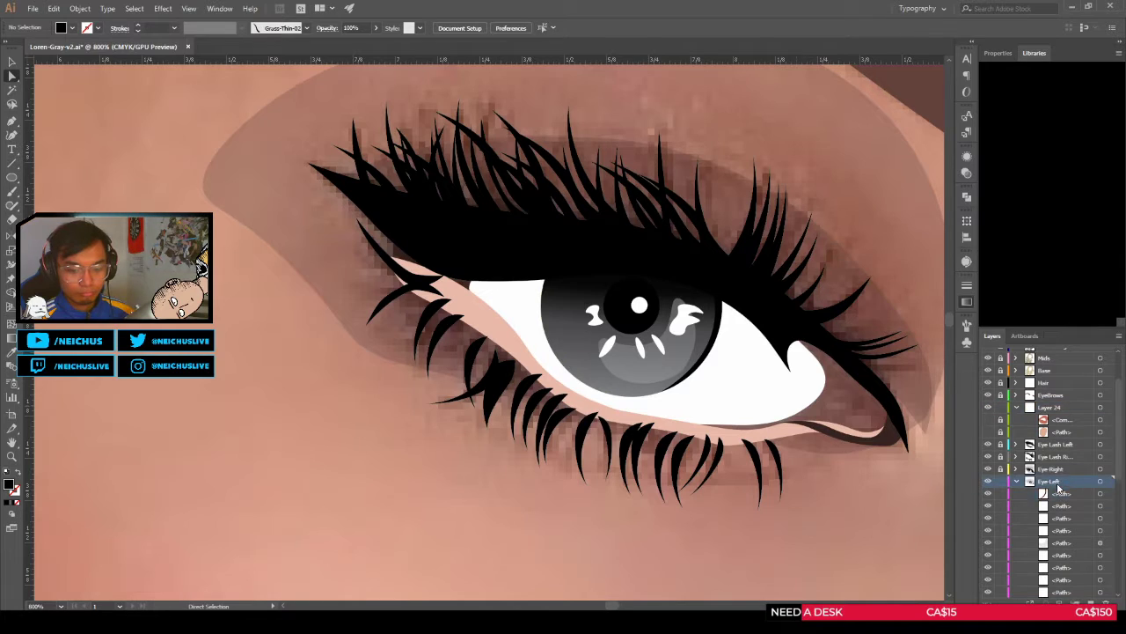
key("ctrl+f")
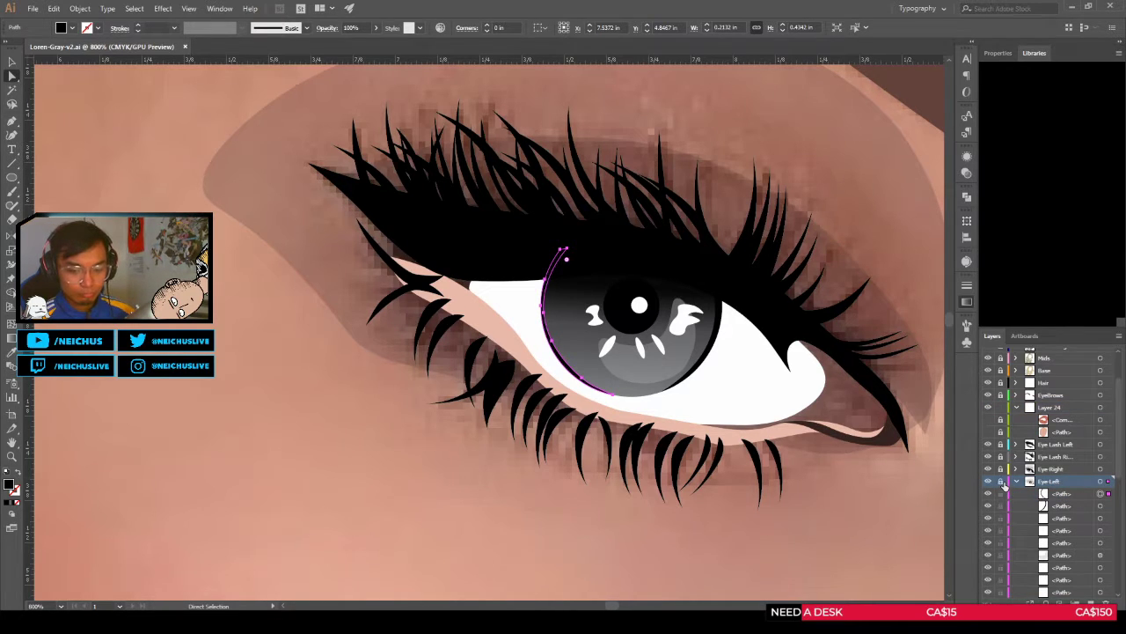
Step: Deselect the temple-side crescent, collapse the Eye Left layer and check the iris rim up close
key("ctrl+shift+a")
left_click(1017, 482)
key("v")
scroll(576, 503, "down", 4)
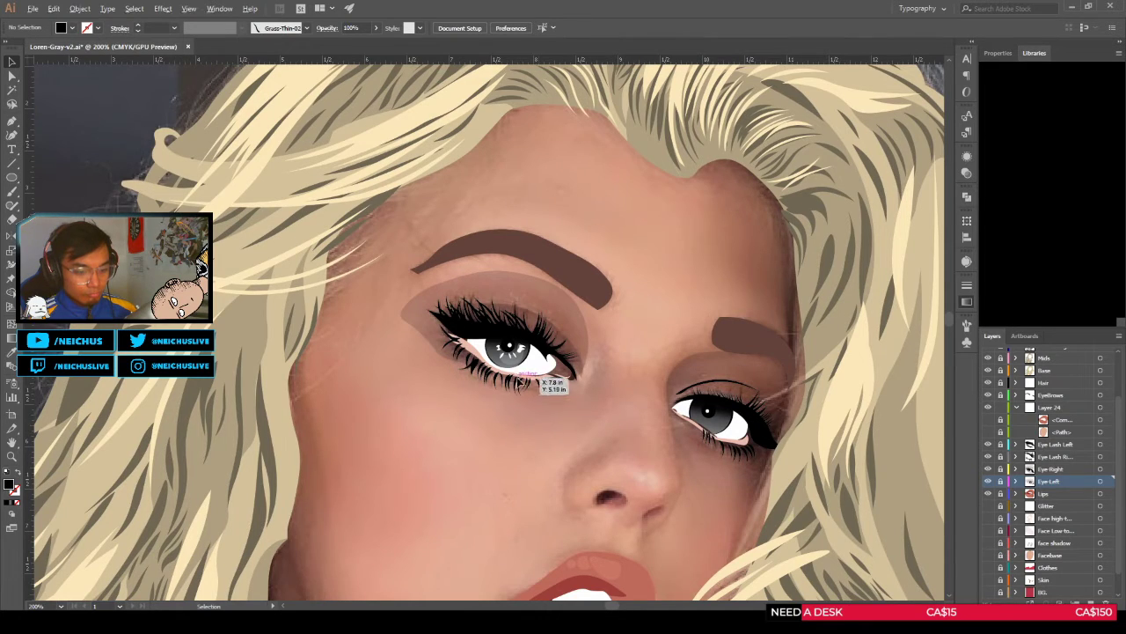
scroll(508, 379, "up", 4)
scroll(420, 264, "up", 3)
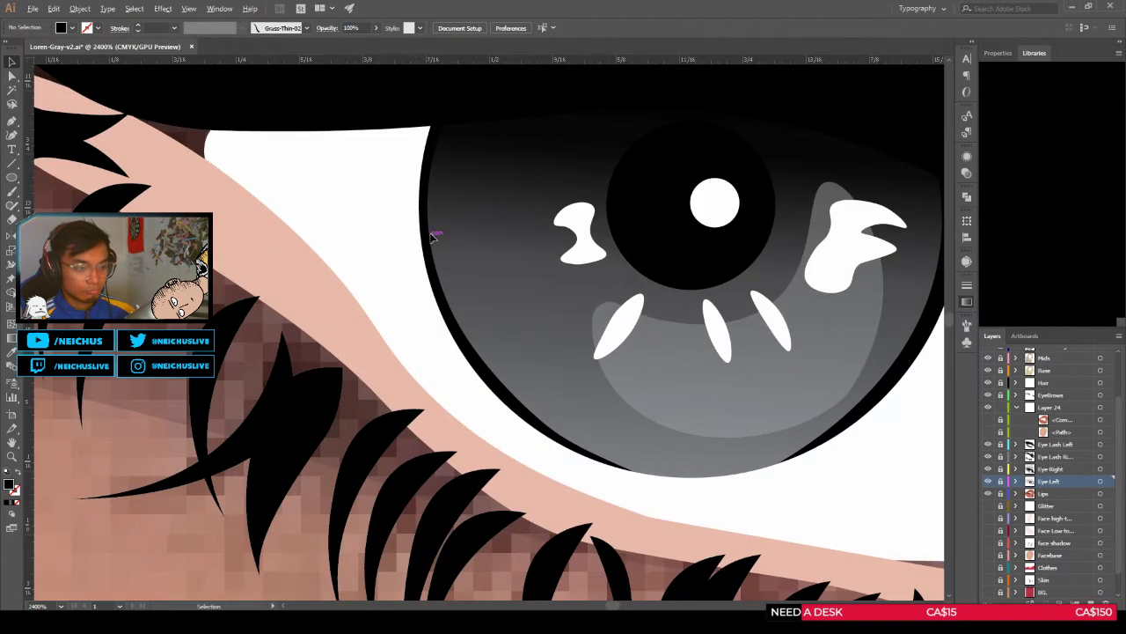
Step: Draw a closed black crescent about 0.28 in wide and 0.38 in high over the iris's temple-side edge in Layer 24 with the Curvature tool
scroll(460, 210, "down", 2)
key("shift+grave")
scroll(462, 172, "down", 1)
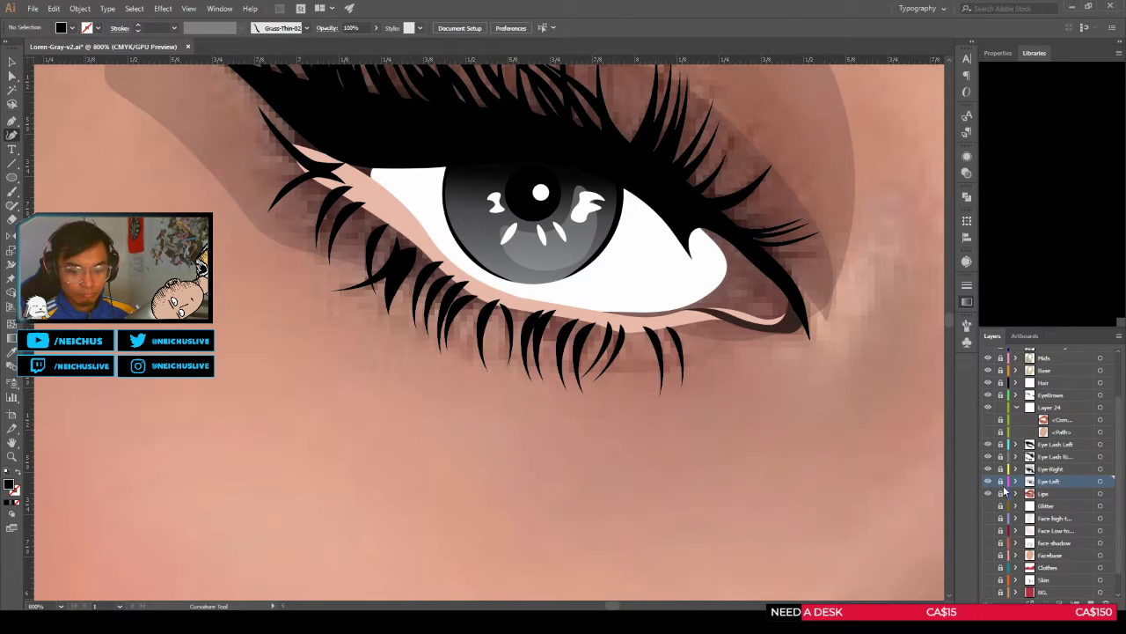
left_click(1066, 407)
scroll(450, 175, "up", 1)
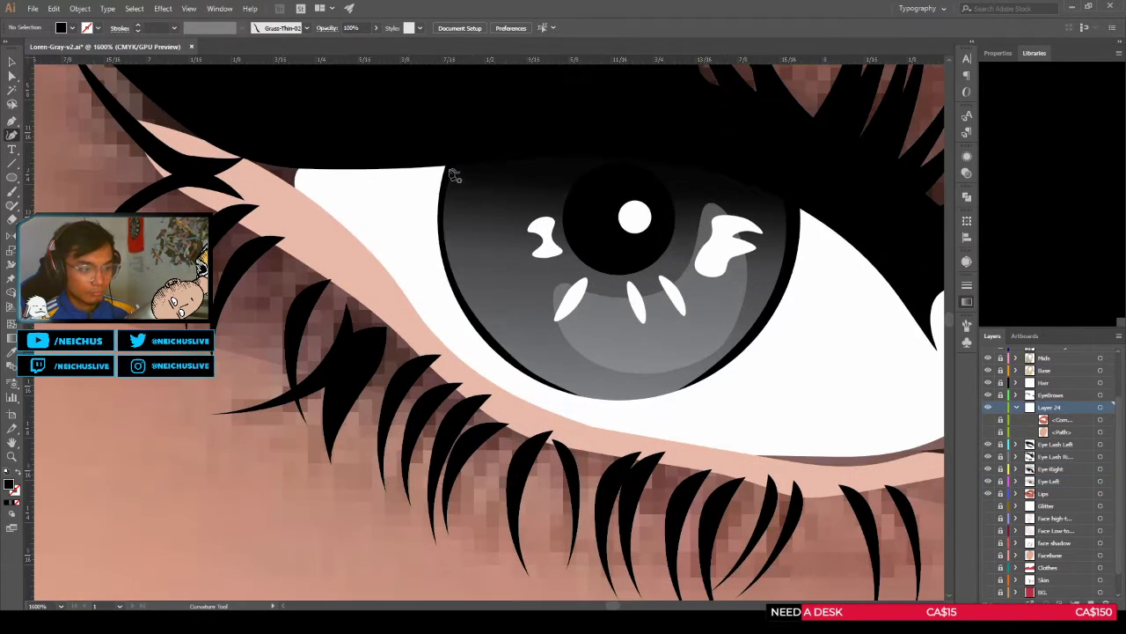
left_click(469, 156)
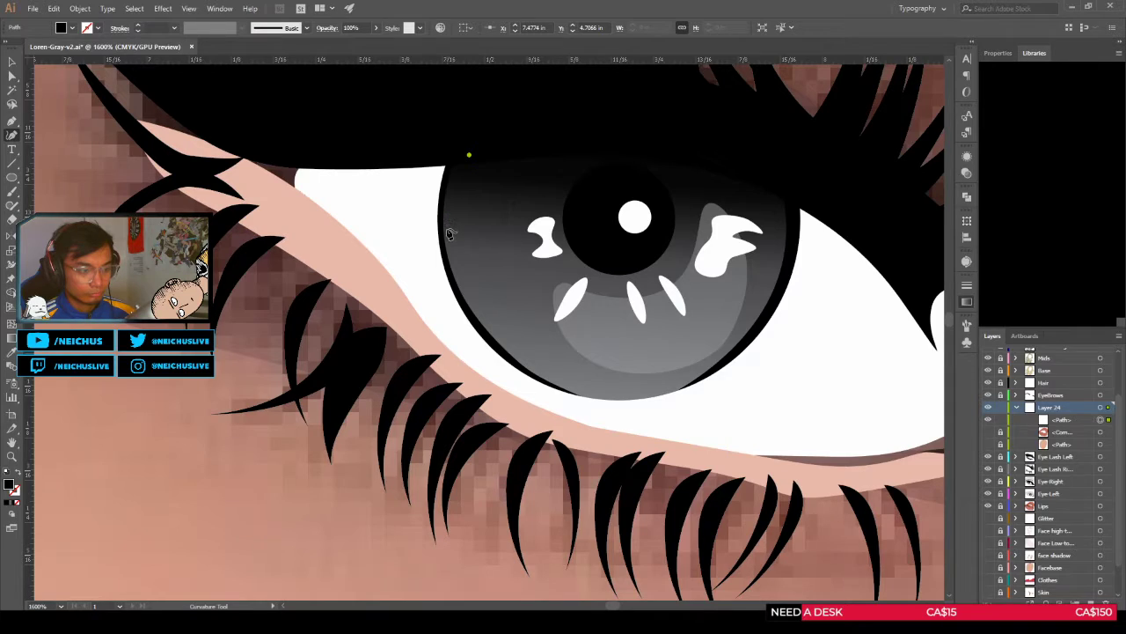
left_click(451, 248)
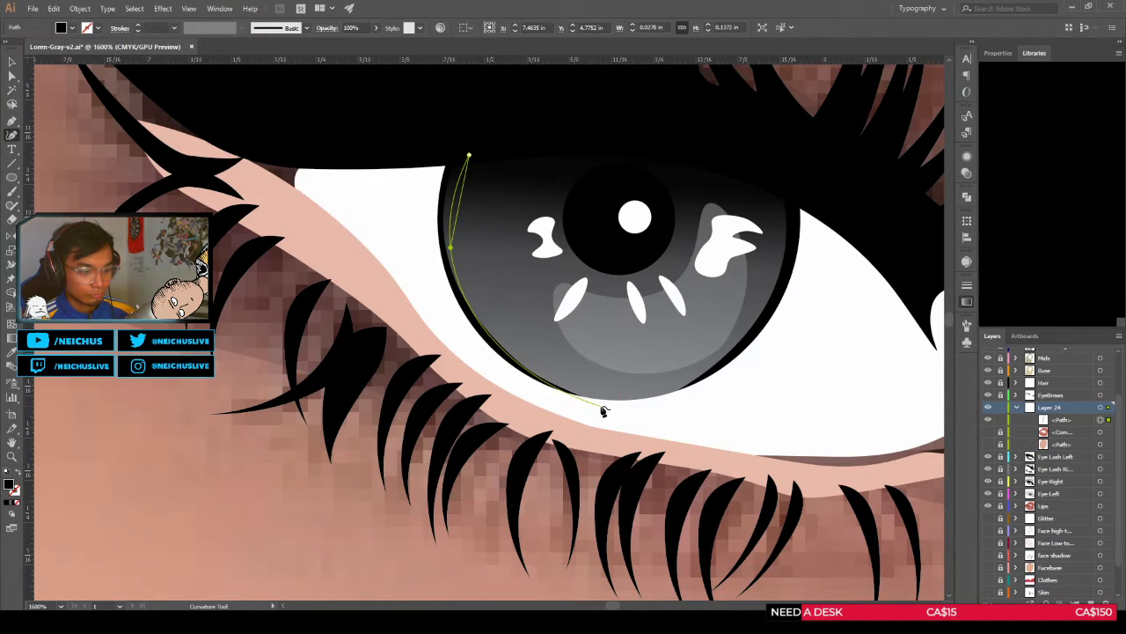
left_click(608, 408)
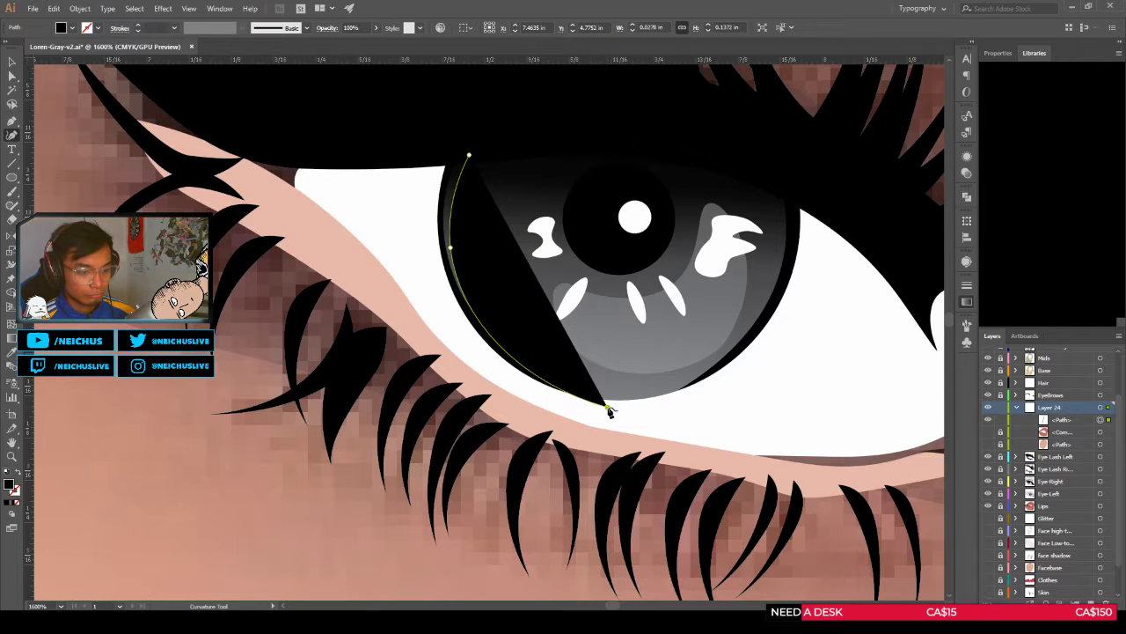
left_click(418, 251)
left_click(438, 150)
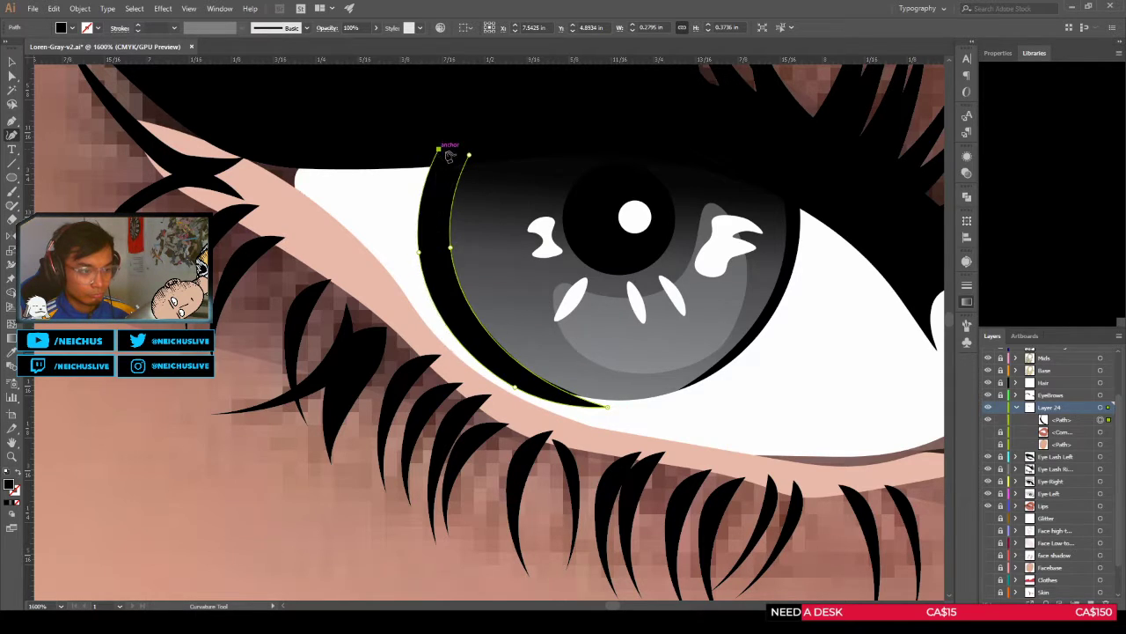
left_click(469, 155)
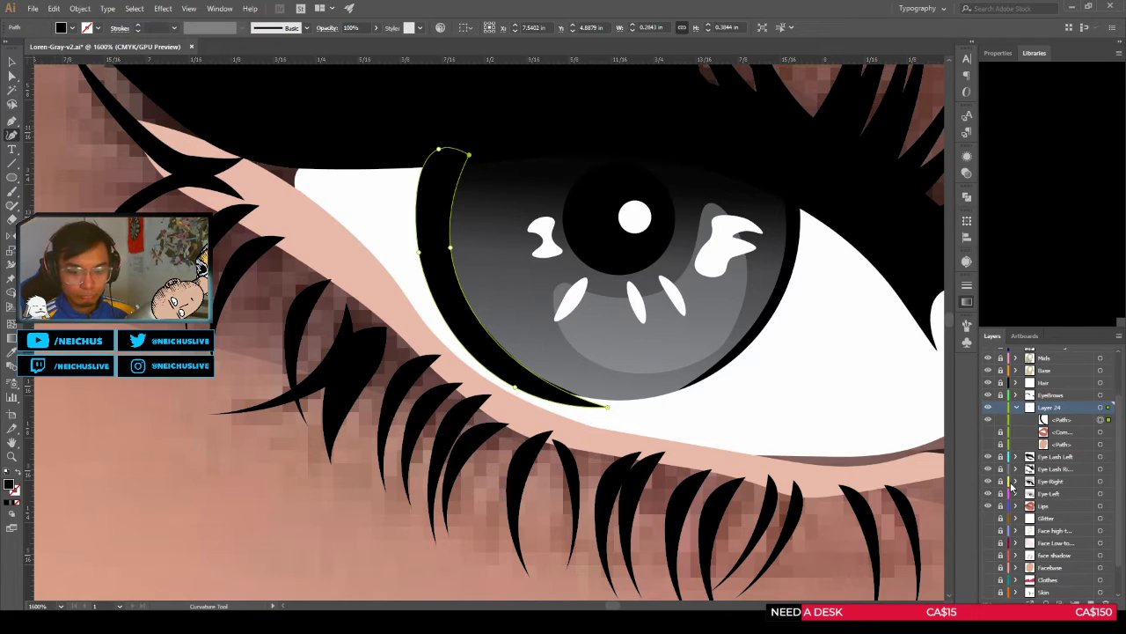
Step: Copy the gradient iris shape from the Eye Left layer and paste it in place at the front of Layer 24
key("a")
left_click(518, 294)
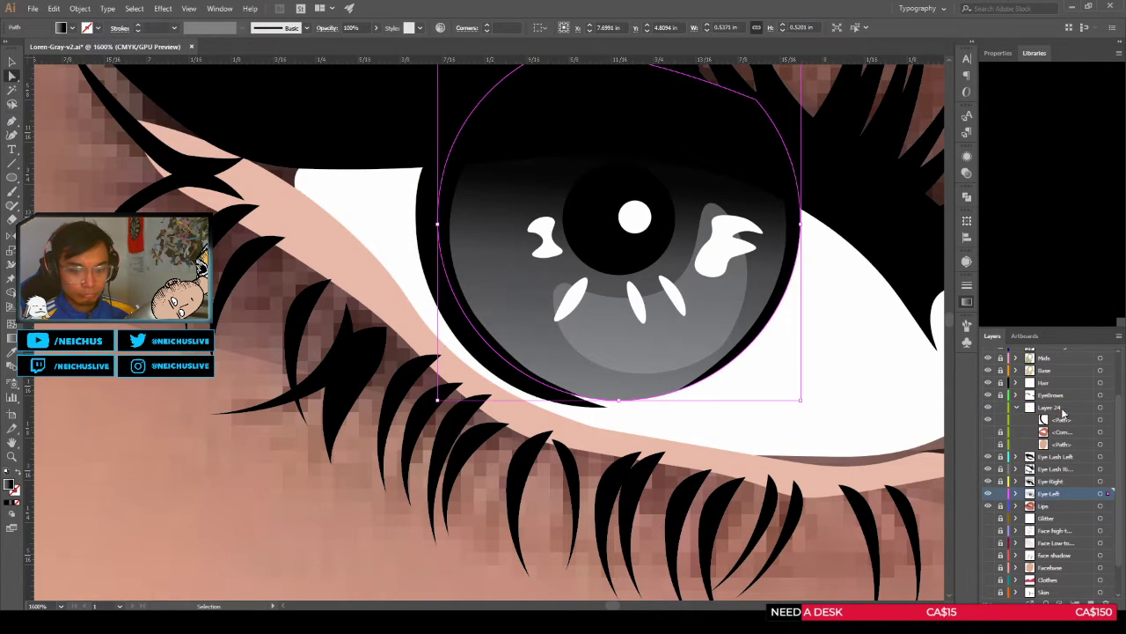
key("ctrl+c")
left_click(1073, 410)
key("ctrl+f")
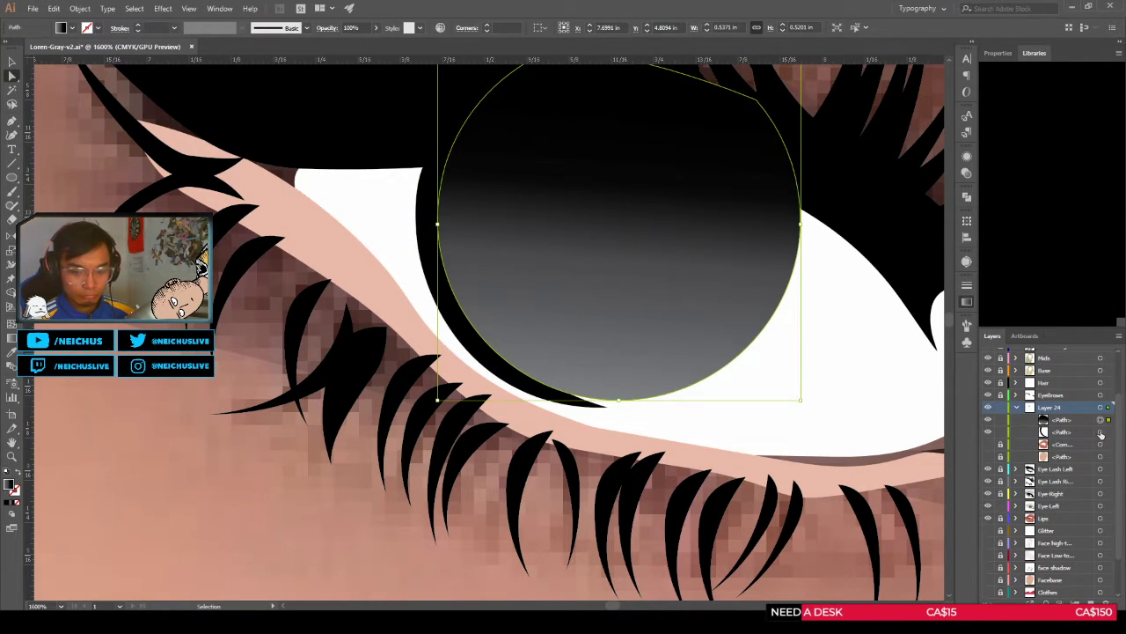
Step: Trim the new crescent to the iris outline with Shape Builder, removing its outer part and the rest of the iris copy
left_click(1100, 431, "shift")
key("shift+m")
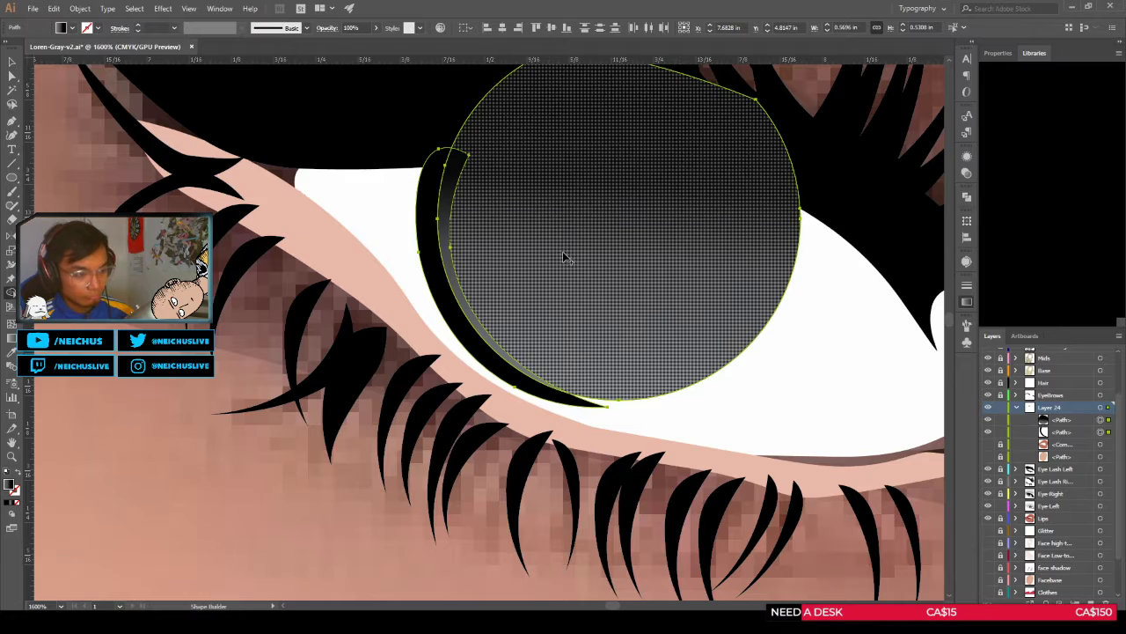
left_click(429, 234, "alt")
left_click(500, 251, "alt")
key("a")
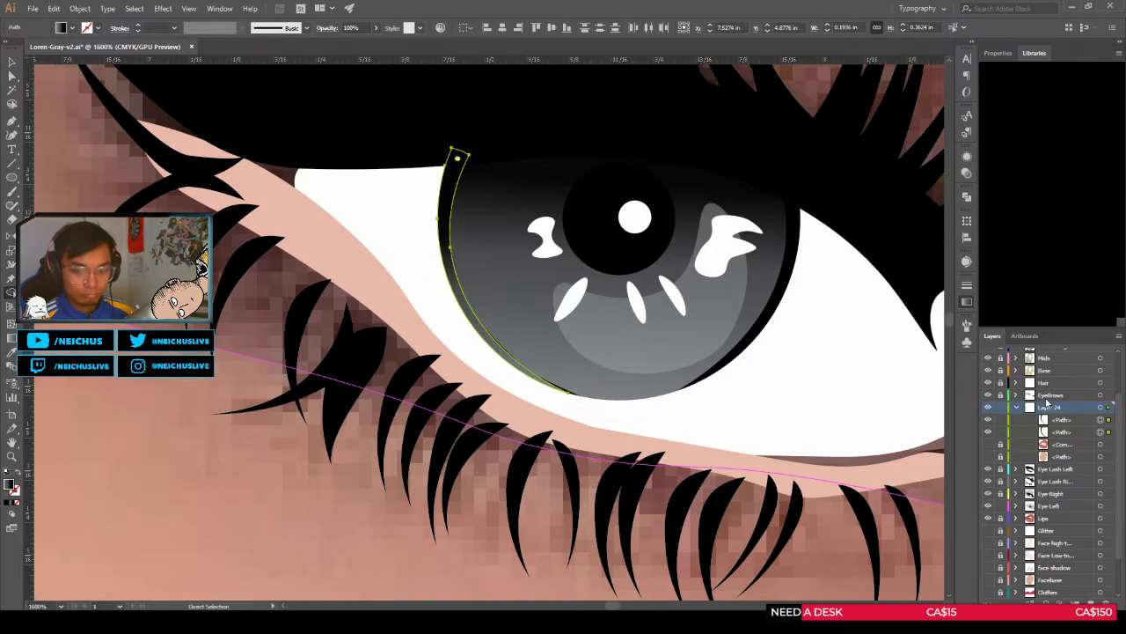
Step: Delete the leftover gradient sliver and cut the trimmed crescent from Layer 24
left_click(1099, 420)
key("Delete")
left_click(1099, 420)
key("Delete")
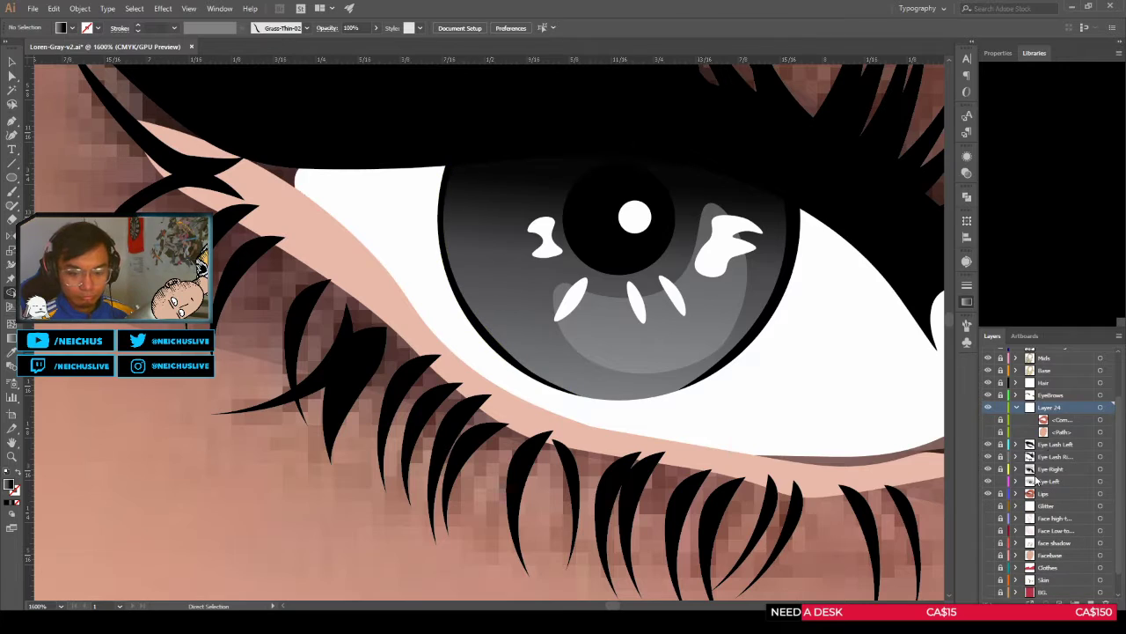
Step: Delete the older temple-side crescent from the Eye Left layer and paste the cut crescent in place at that layer's front
left_click(459, 294)
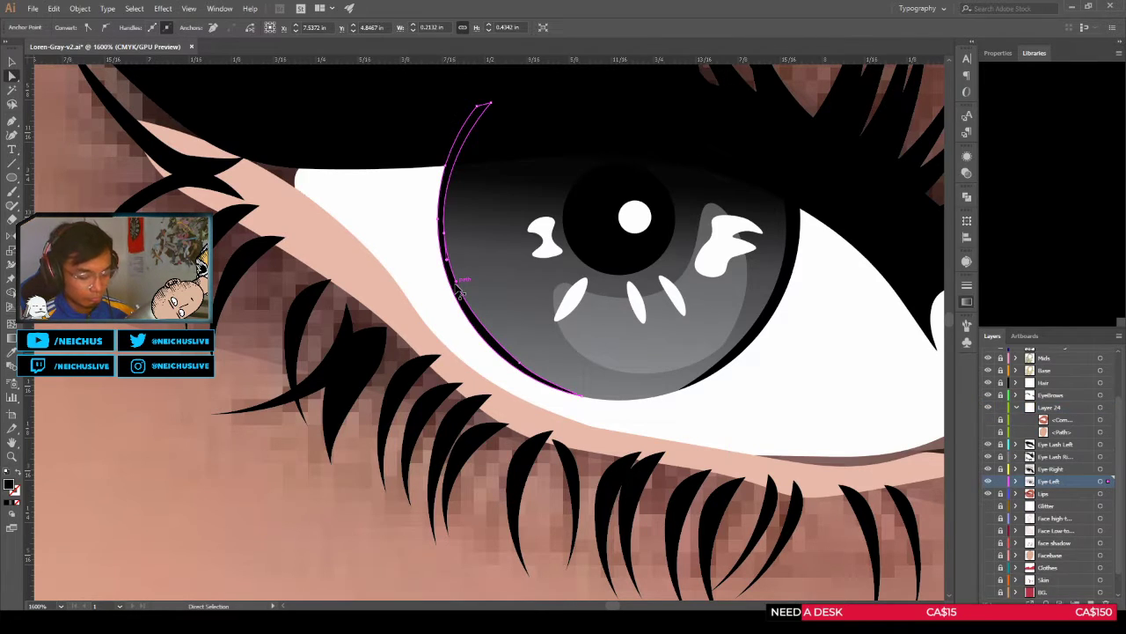
left_click(900, 403)
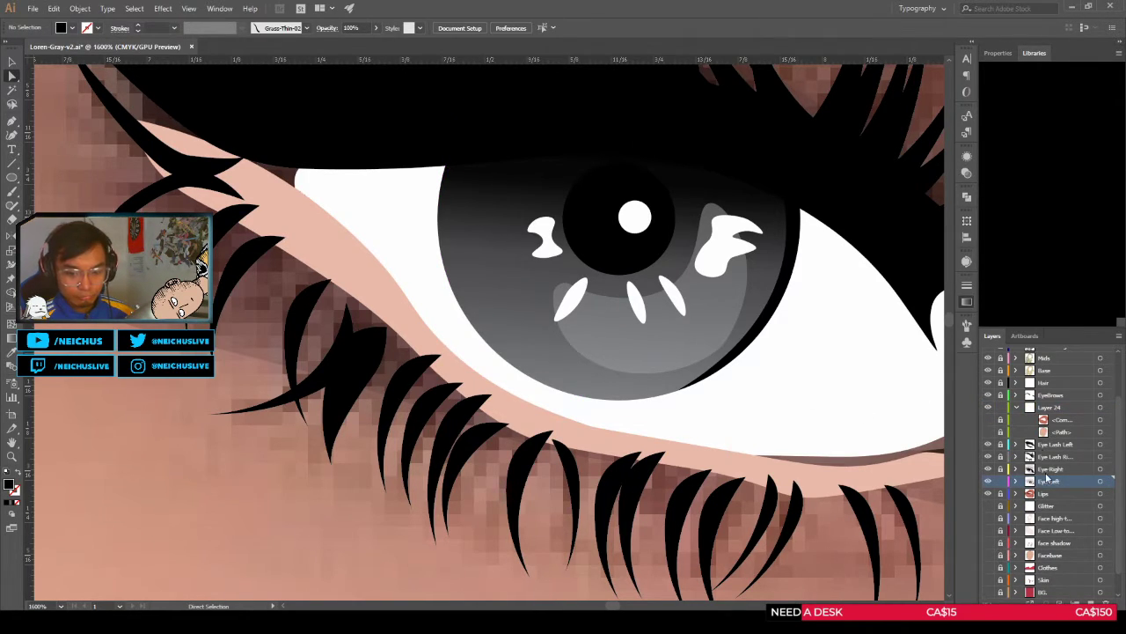
key("ctrl+f")
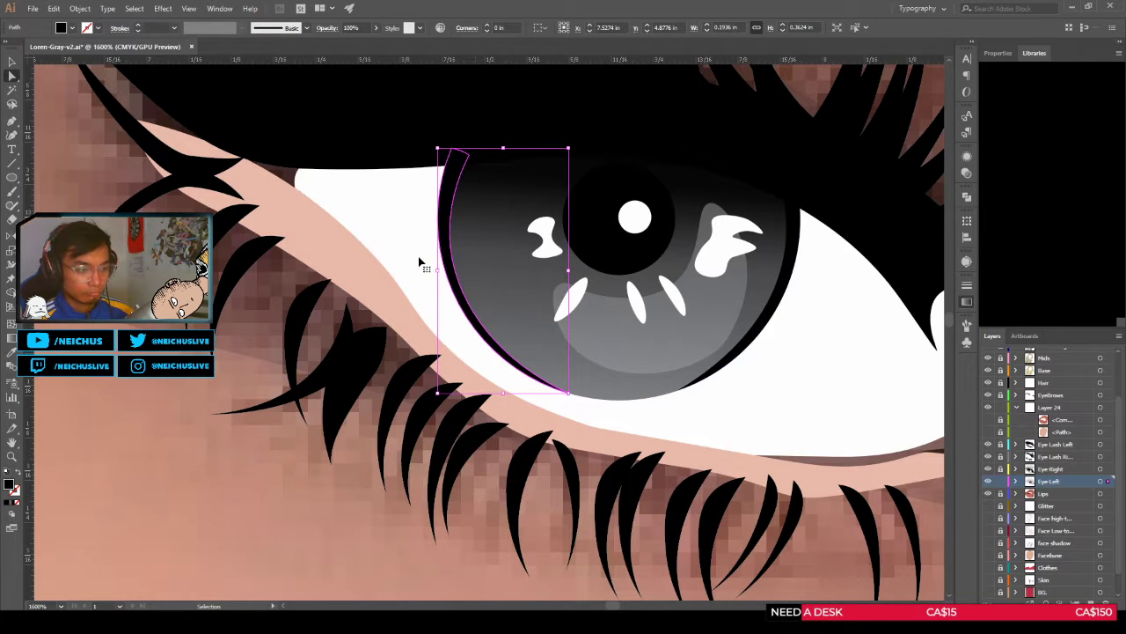
Step: Deselect the crescent and check both eyes in the context of the whole portrait
key("v")
scroll(418, 256, "down", 5)
left_click(372, 362)
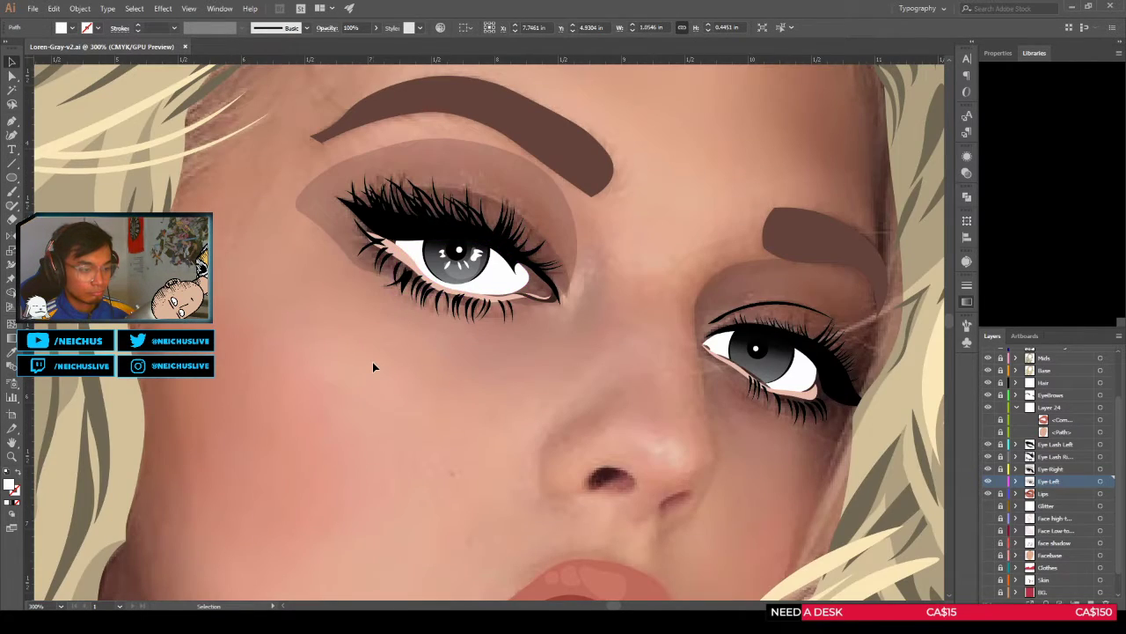
scroll(373, 367, "down", 1)
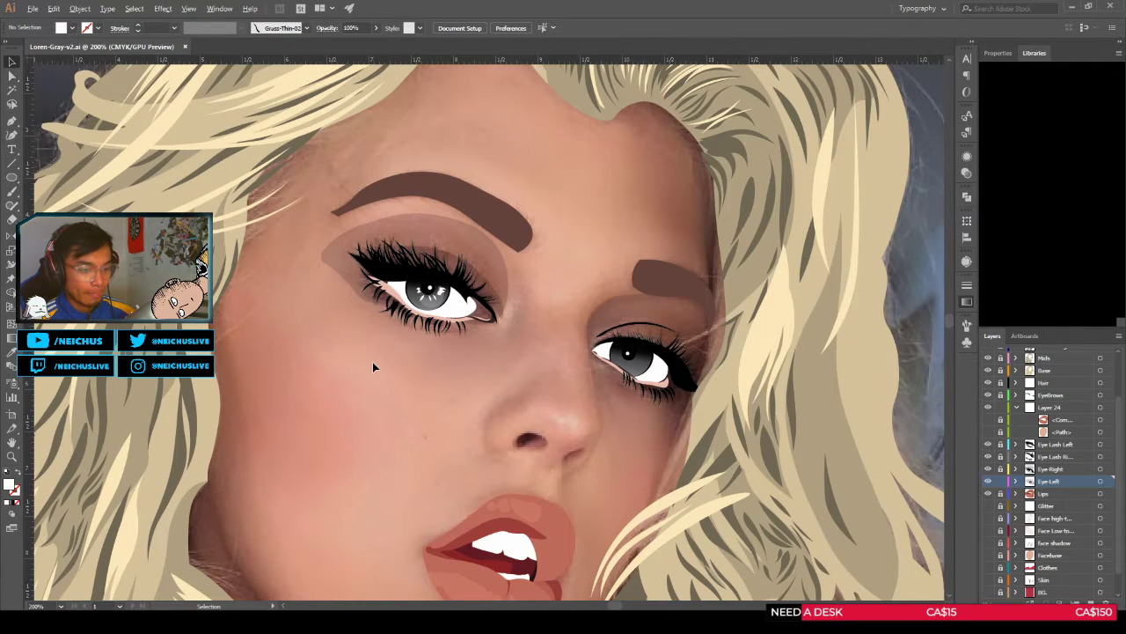
scroll(634, 403, "down", 2)
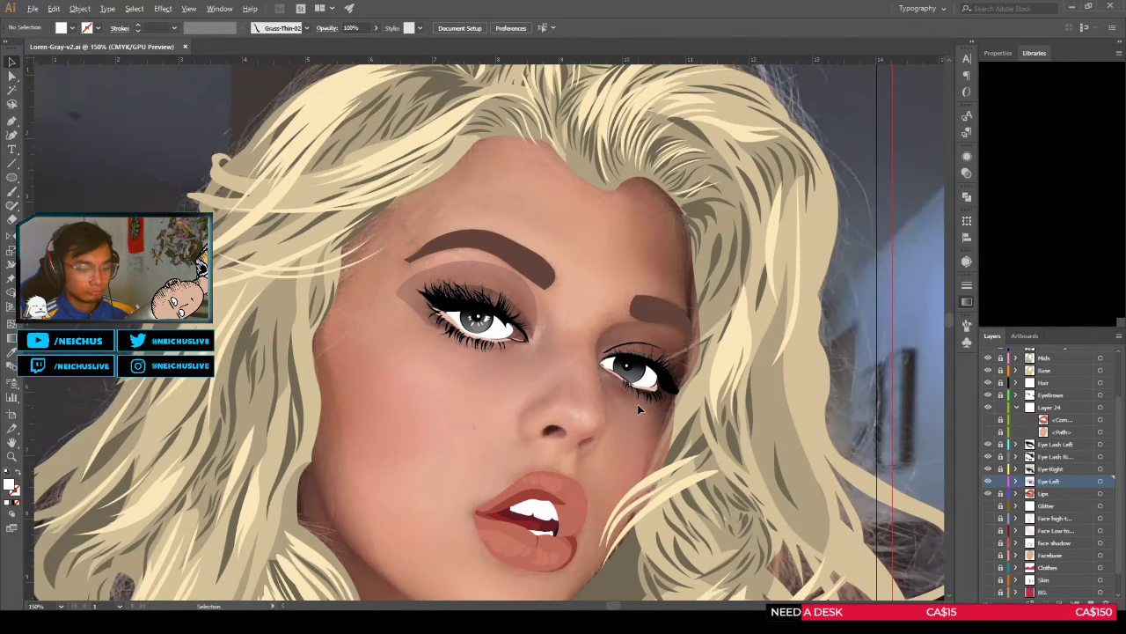
scroll(639, 403, "down", 2)
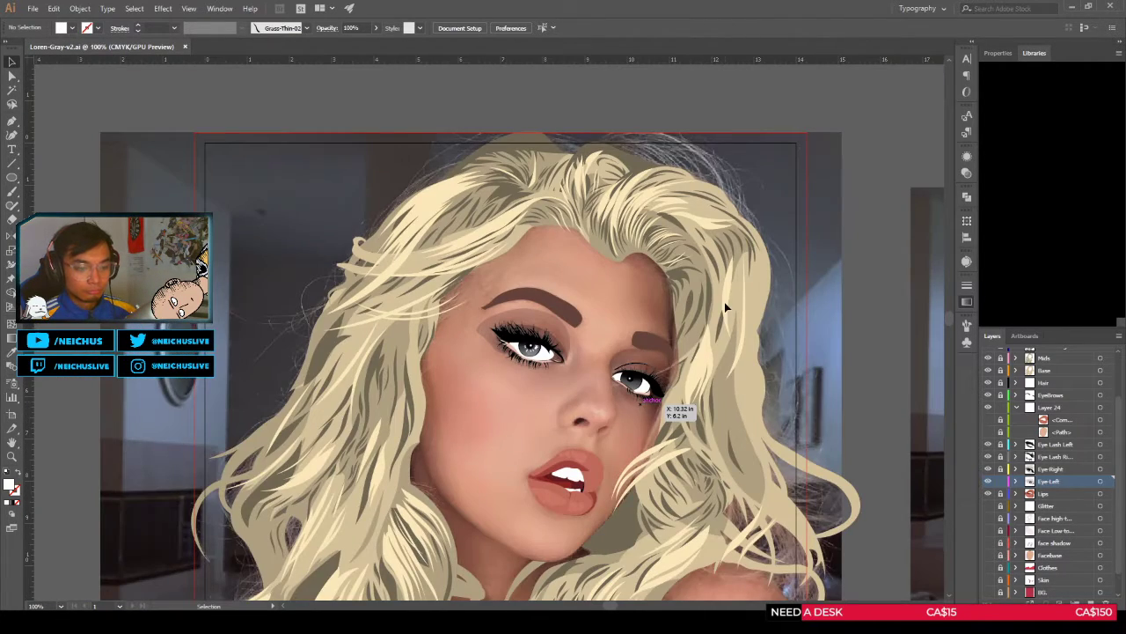
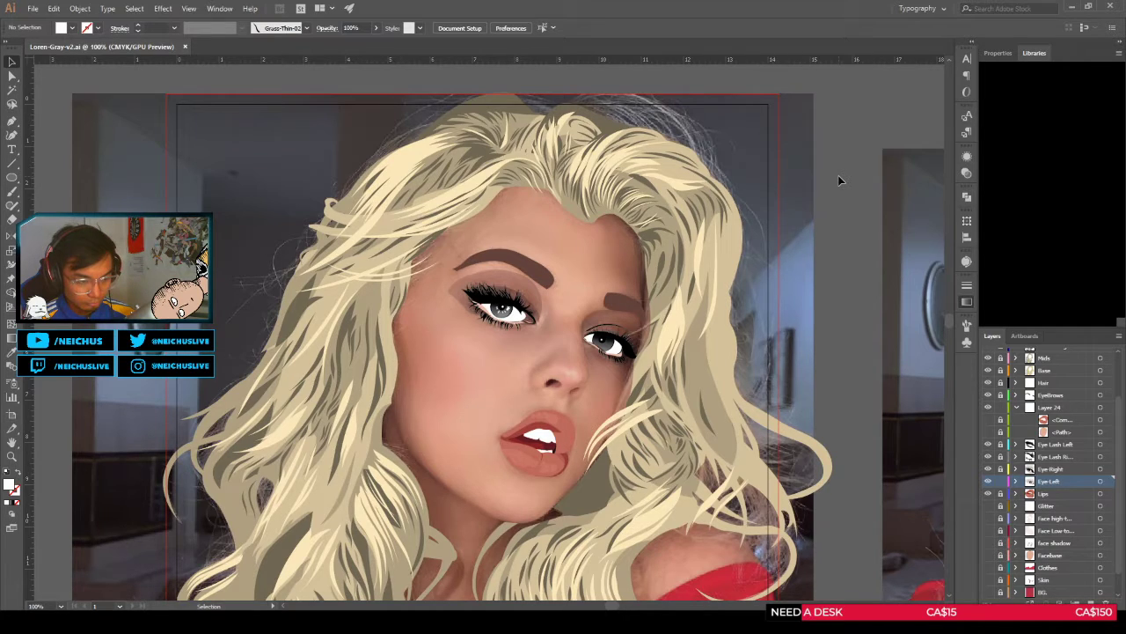
Step: Show the hidden layers from Glitter down to BG, and hide the Facebase layer
left_click_drag(987, 506, 988, 573)
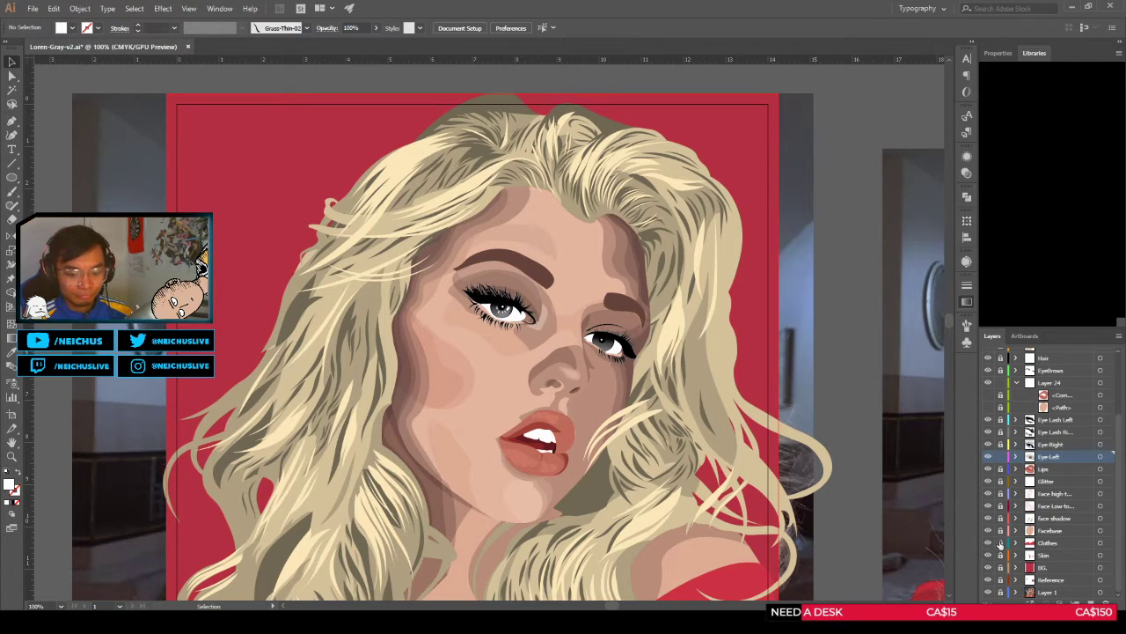
left_click(987, 531)
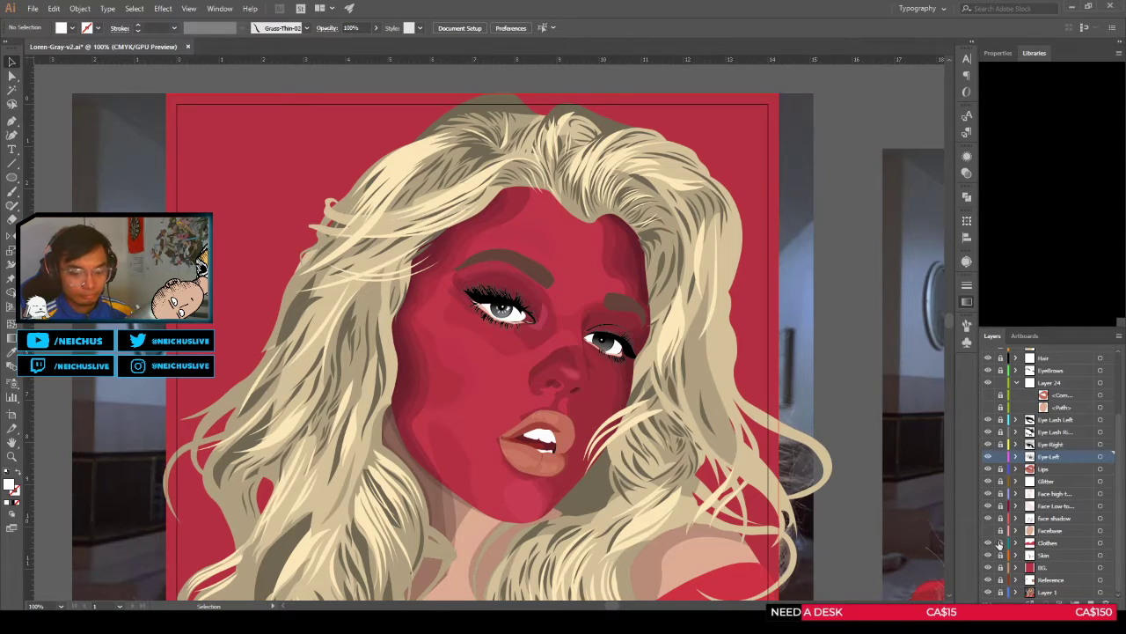
Step: Toggle the Lips layer and its compound path directly above Layer 26 off and on to identify the lip base shape
left_click(988, 470)
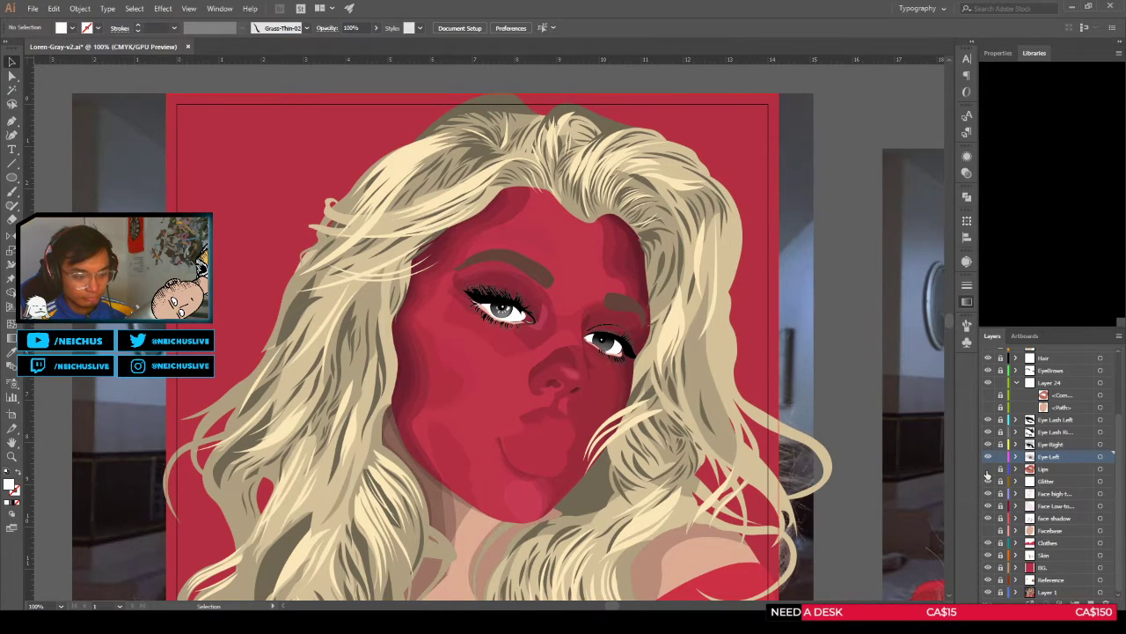
left_click(987, 469)
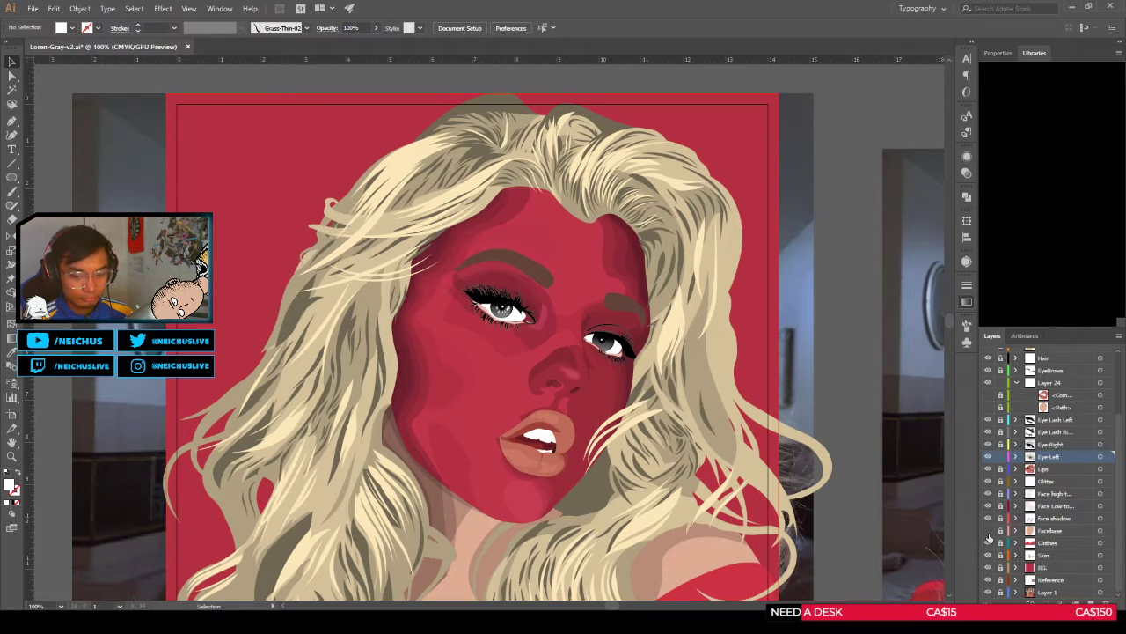
left_click(1016, 469)
scroll(1011, 499, "down", 5)
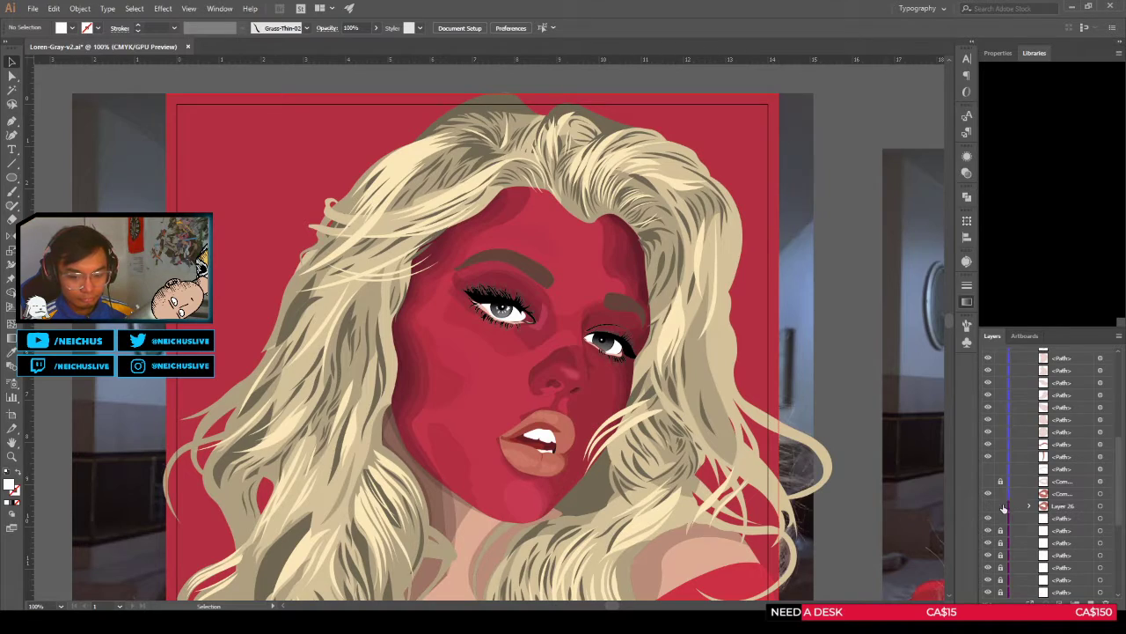
left_click(988, 421)
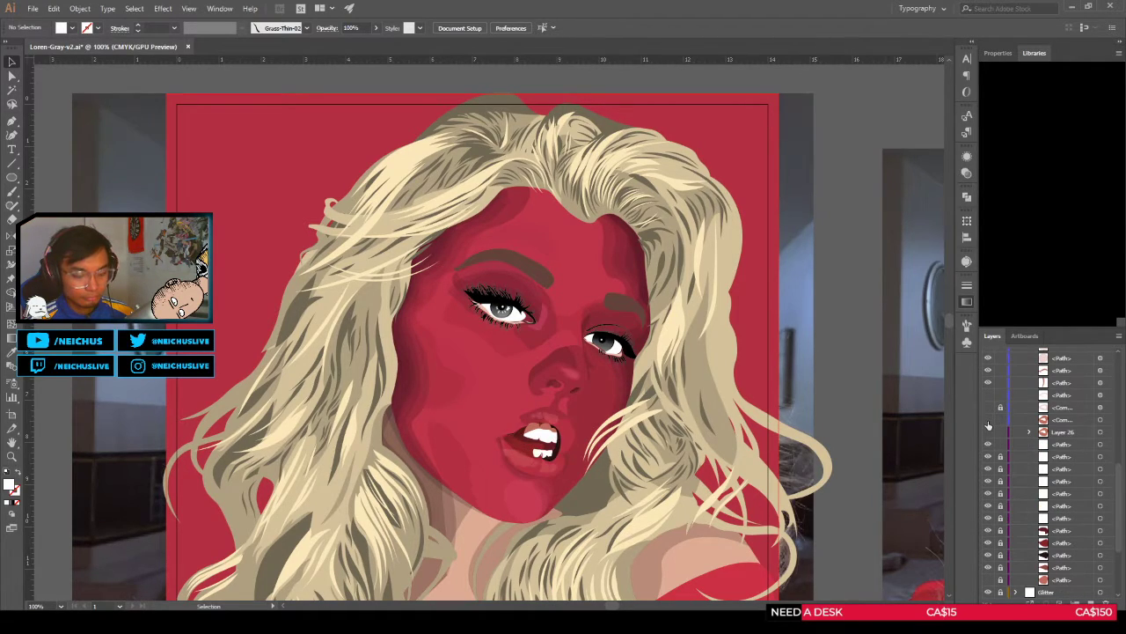
left_click(987, 420)
left_click(988, 422)
left_click(987, 421)
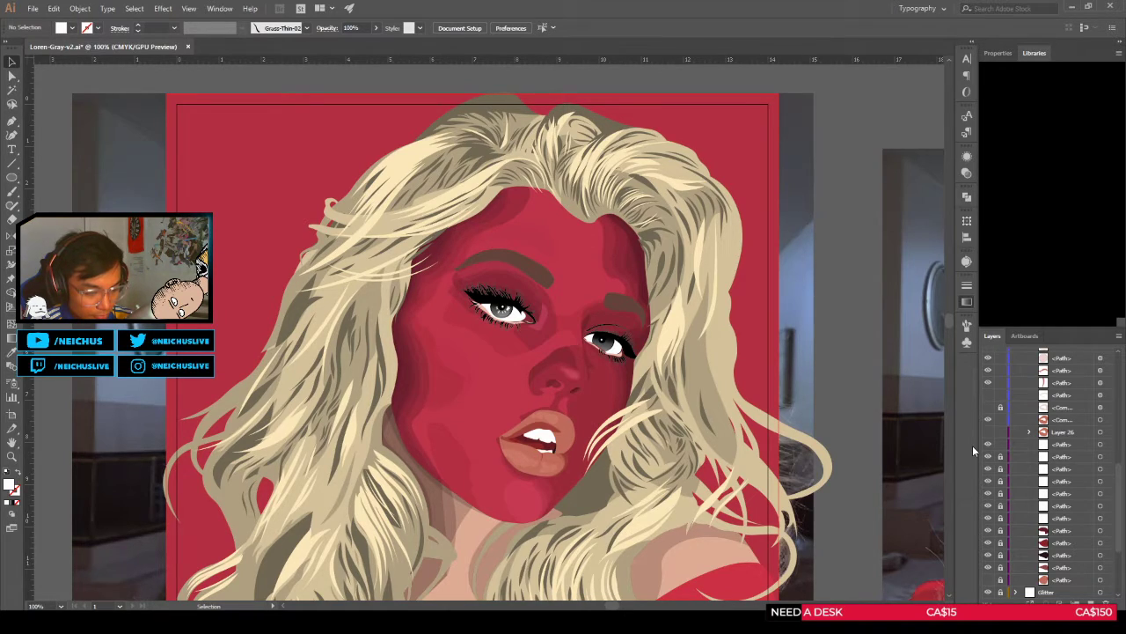
scroll(1011, 480, "up", 5)
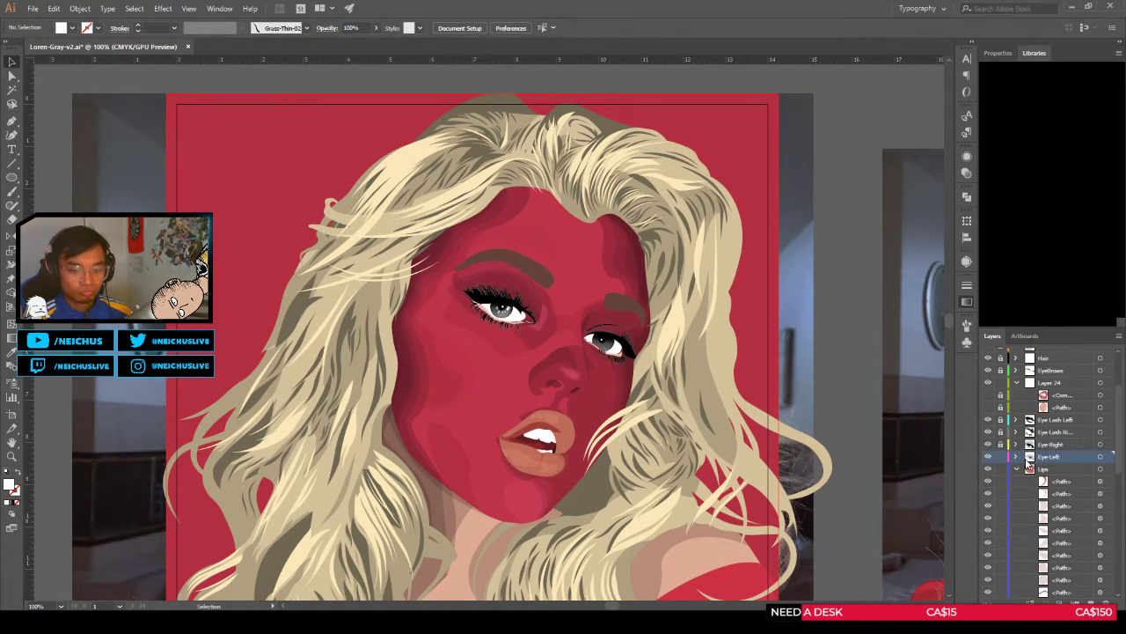
left_click(1015, 479)
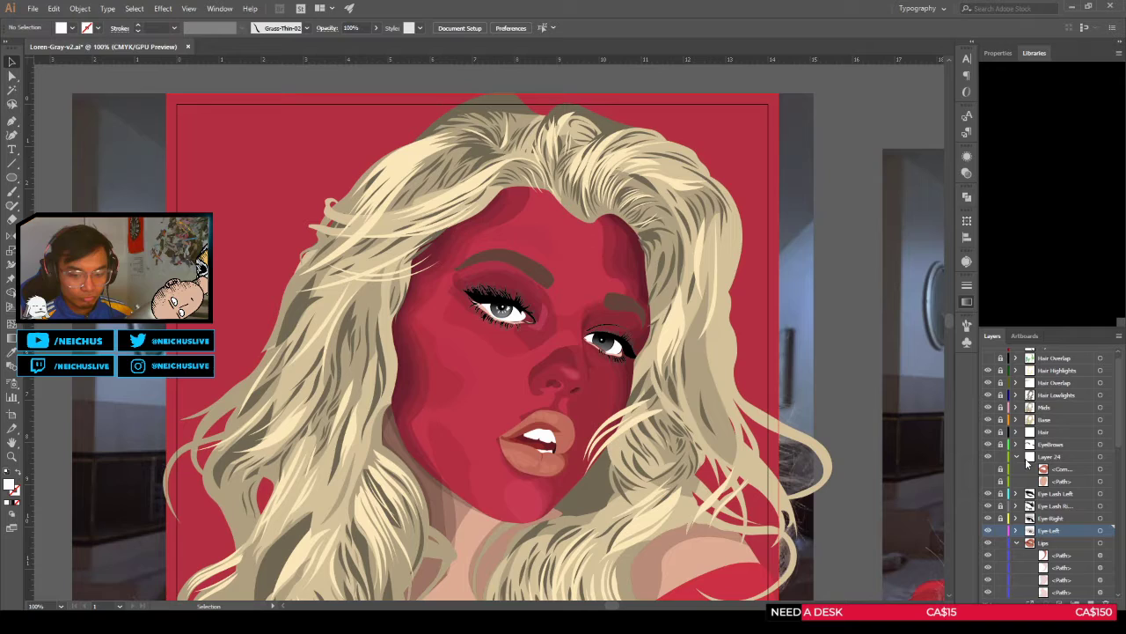
Step: Toggle the Base hair layer off and on, and hide Layer 24 with its flat face and lip shapes
left_click(988, 419)
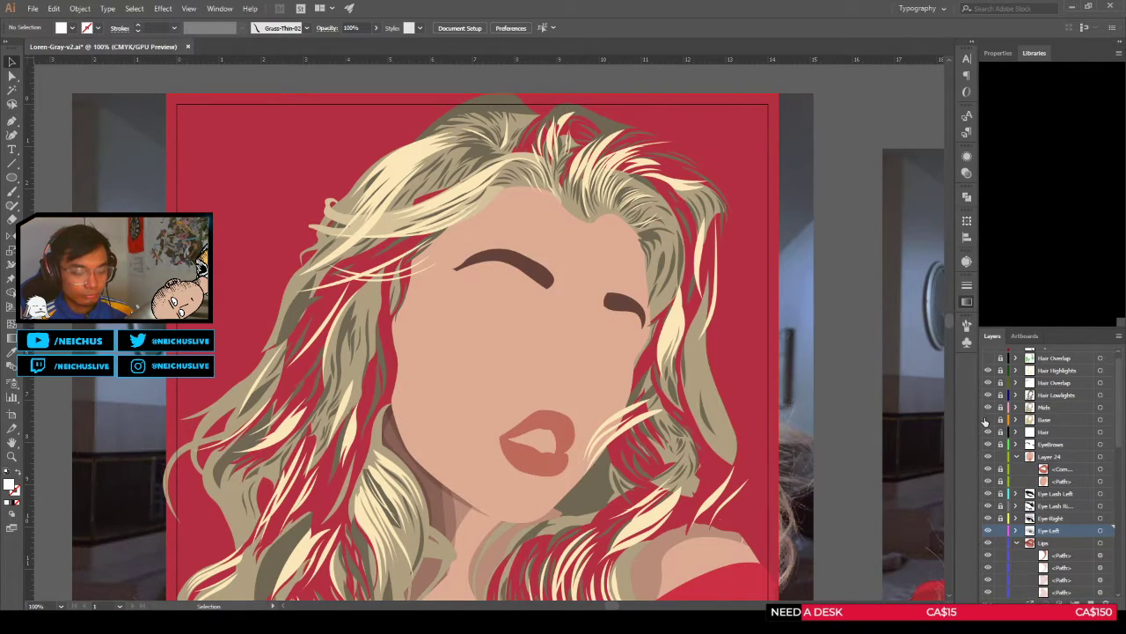
left_click(989, 420)
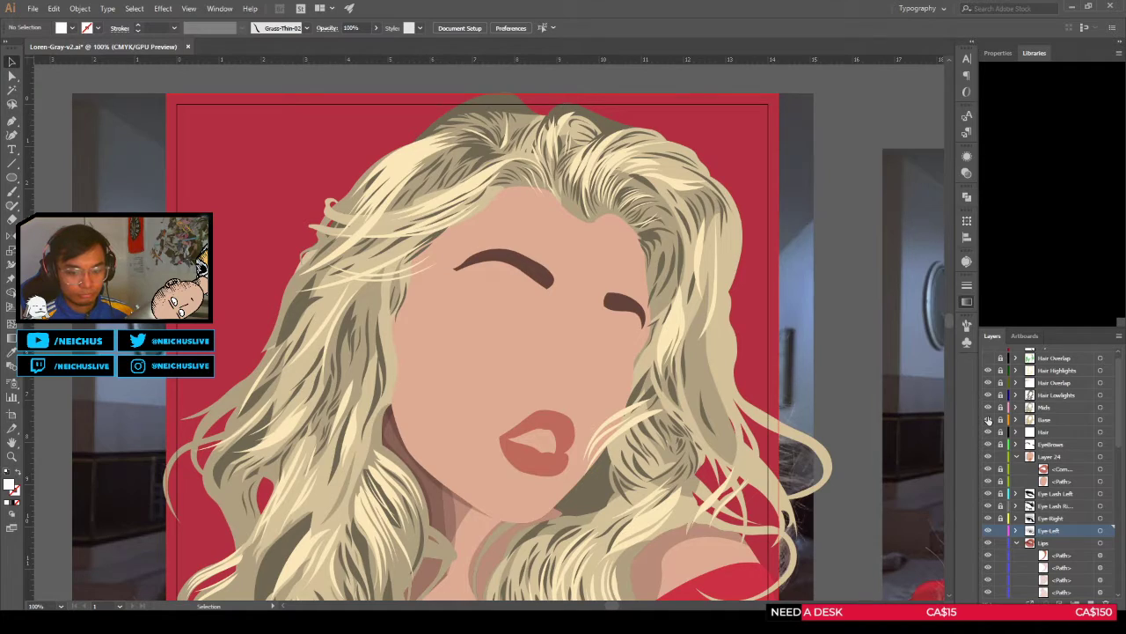
left_click(988, 457)
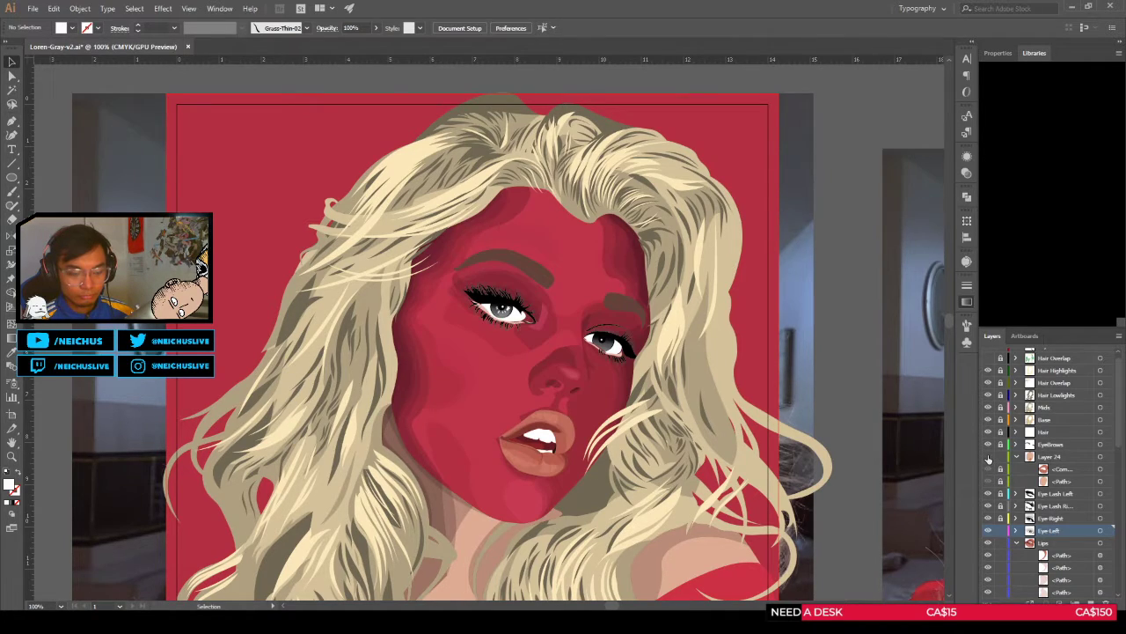
left_click(987, 457)
left_click(988, 457)
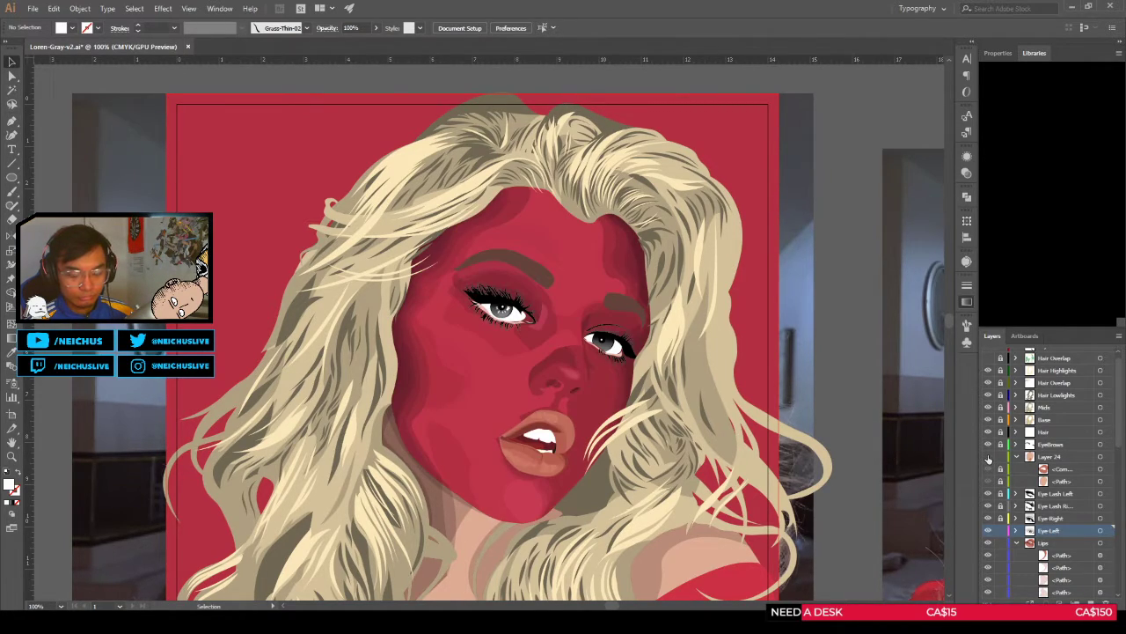
Step: Toggle the Mids and Base hair layers off and on to review what each one contributes
left_click(987, 408)
left_click(987, 408)
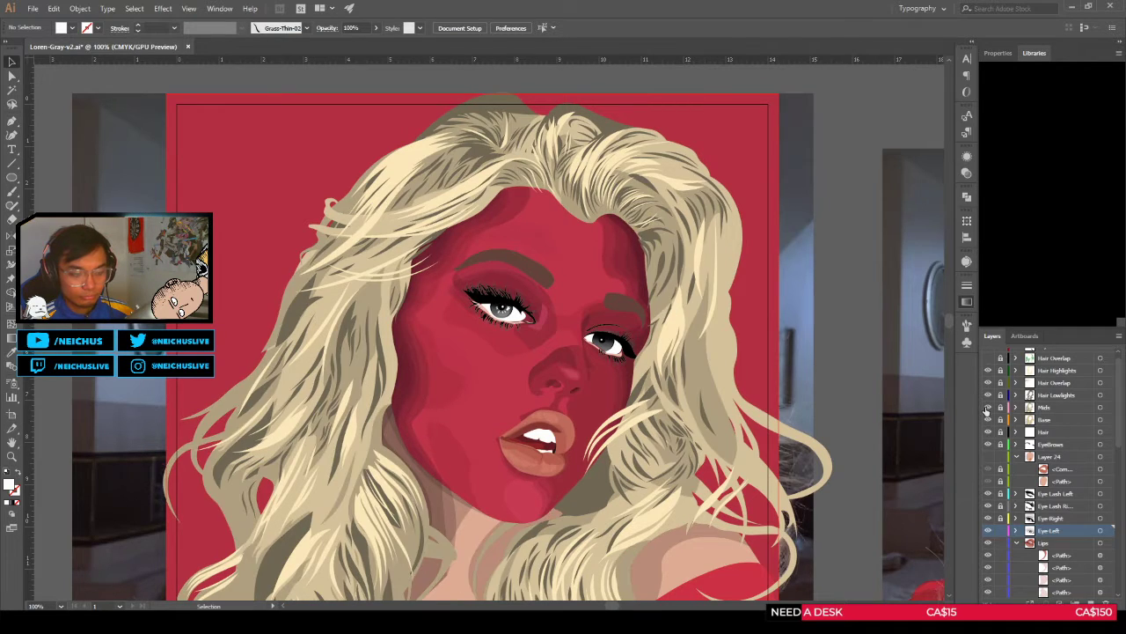
left_click(987, 408)
left_click(988, 408)
left_click(987, 420)
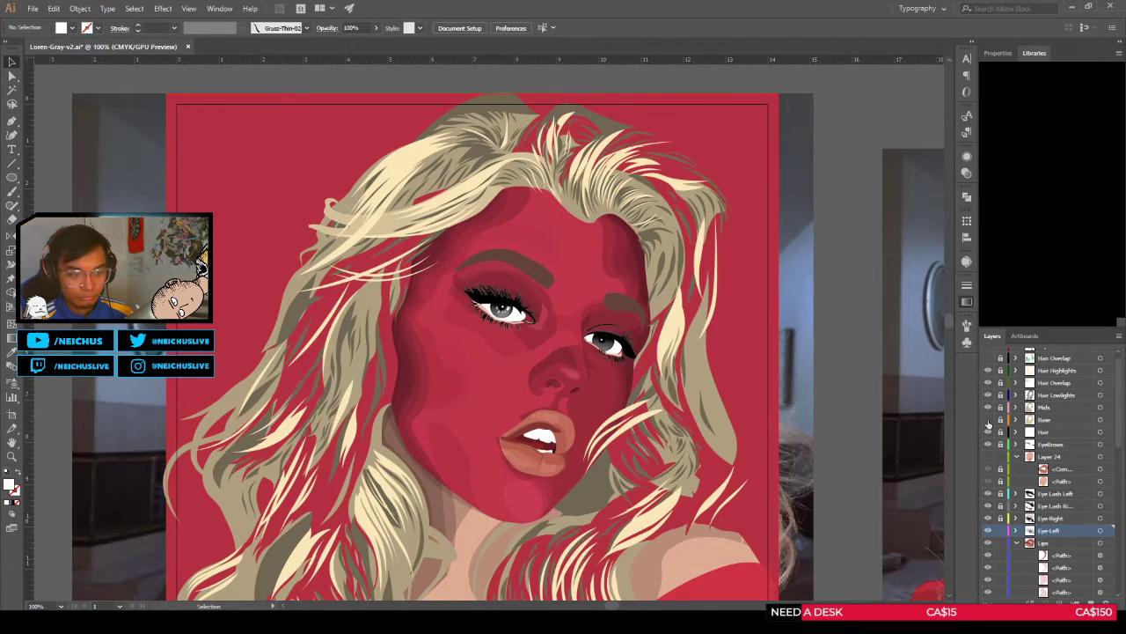
left_click(988, 420)
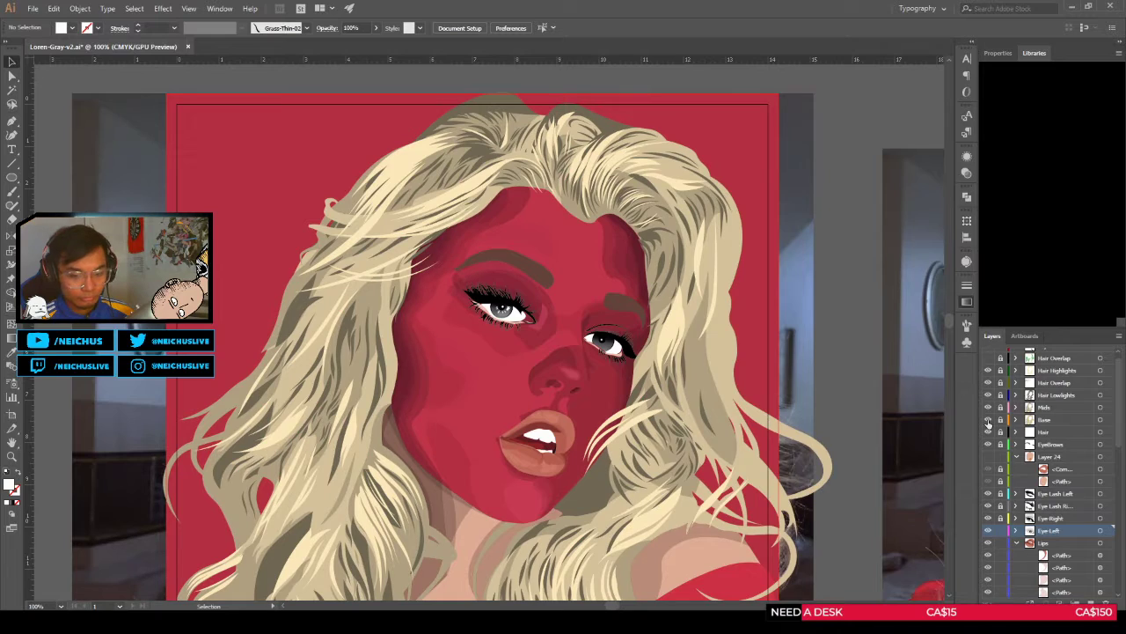
Step: Hide the Base, Mids and Hair Lowlights layers together, restore them, and toggle the Hair Highlights layer
left_click(988, 420)
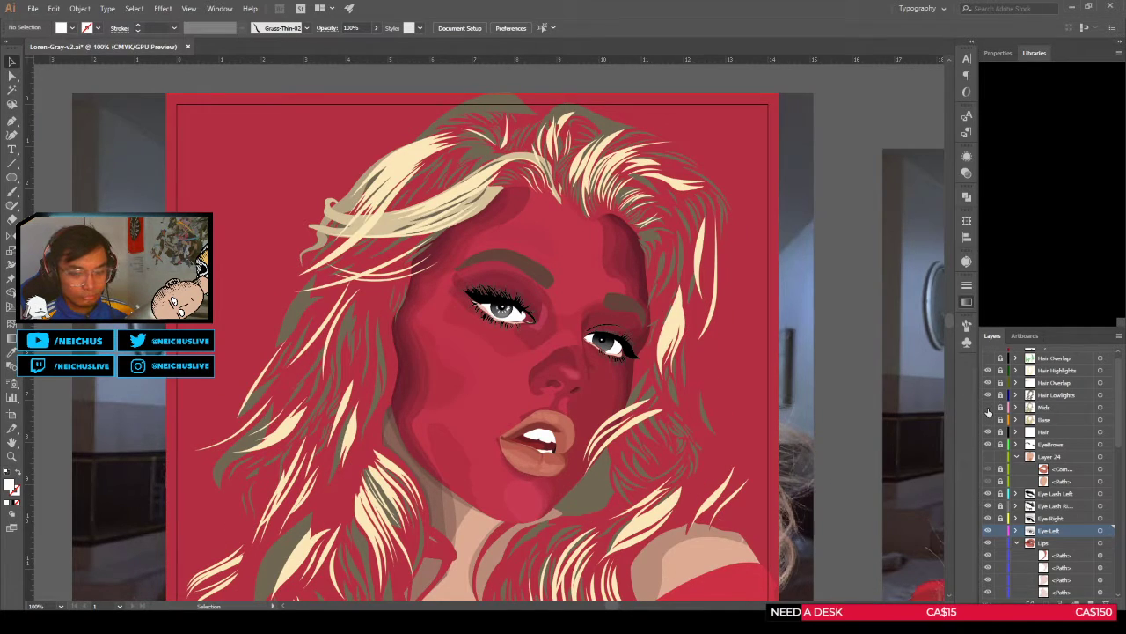
left_click(986, 396)
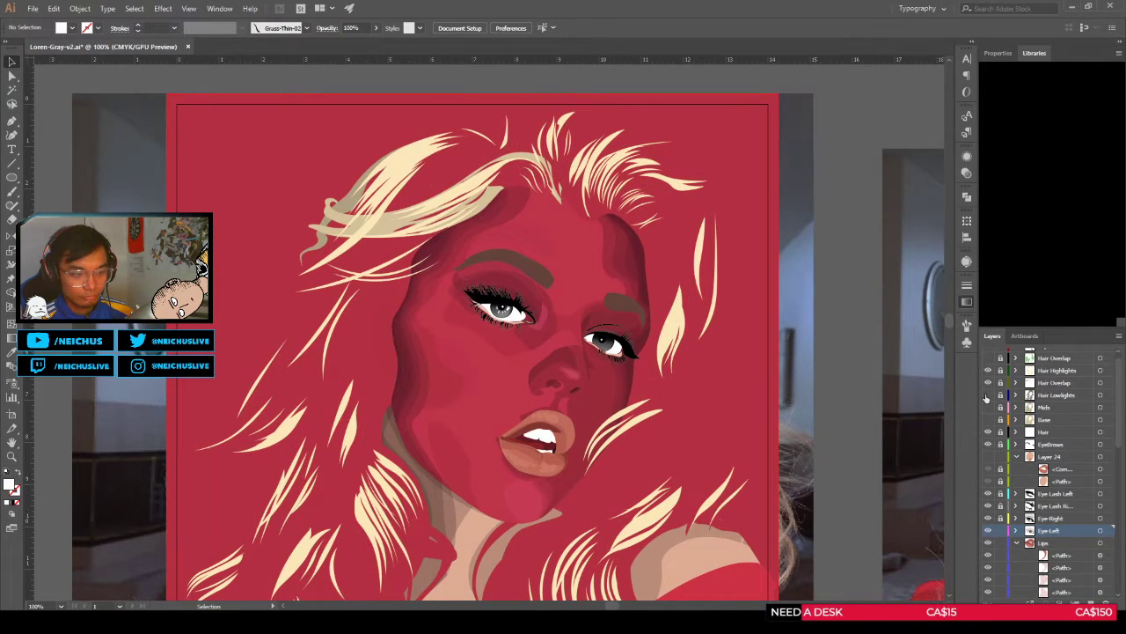
left_click(986, 396)
left_click(987, 408)
left_click(988, 420)
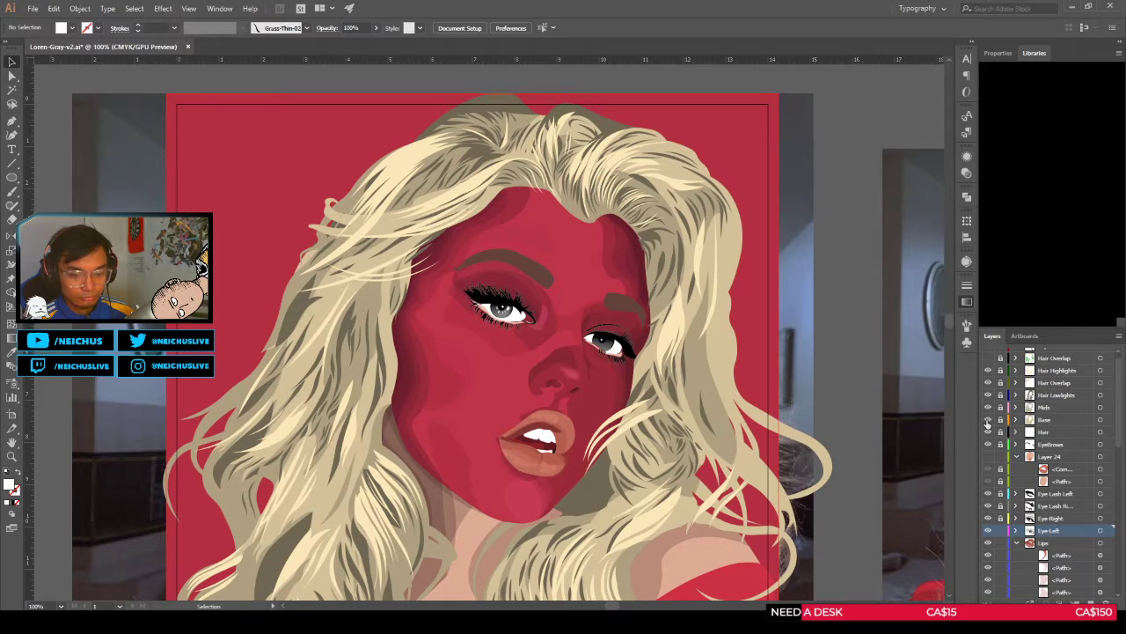
left_click(986, 371)
left_click(987, 371)
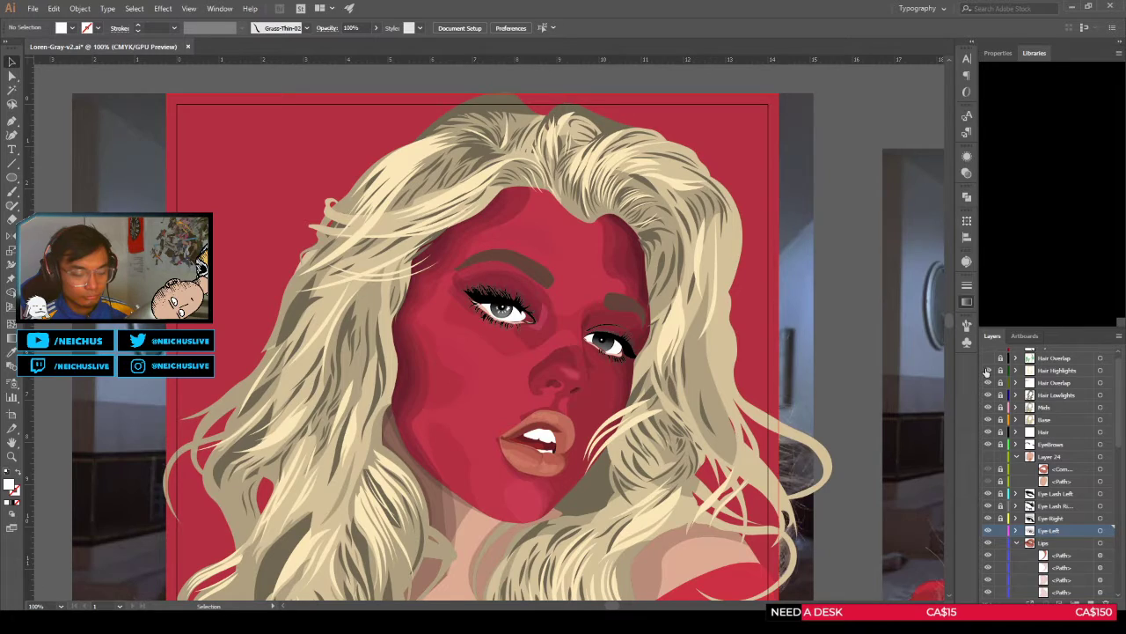
Step: Collapse the Lips layer's contents and toggle the Glitter layer off and on
scroll(1003, 485, "down", 5)
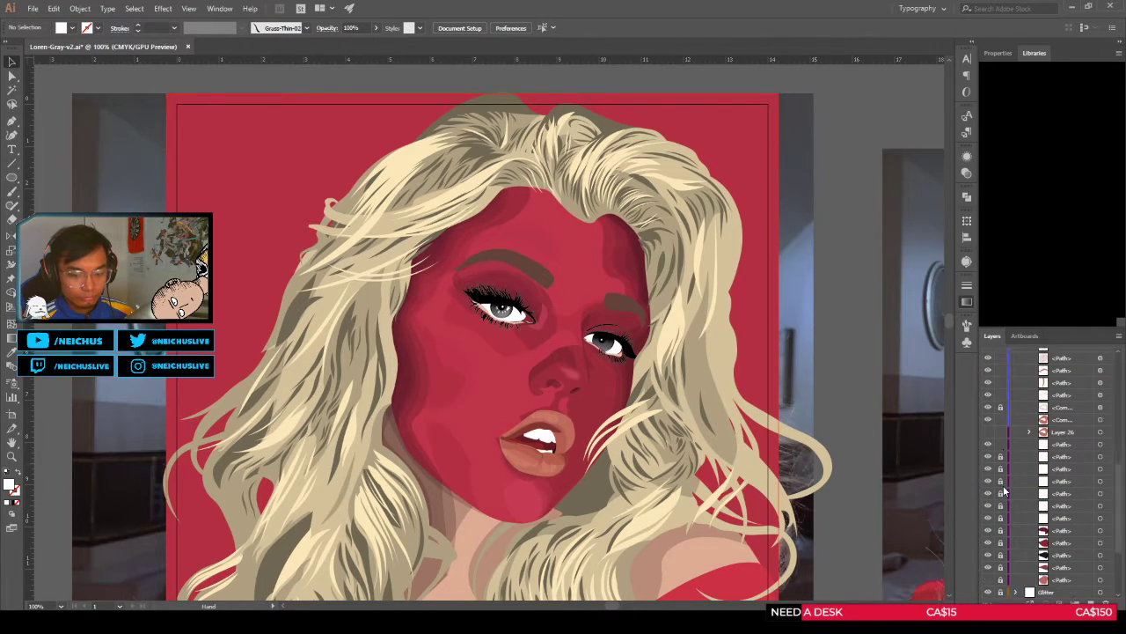
scroll(1004, 480, "up", 5)
left_click(1016, 431)
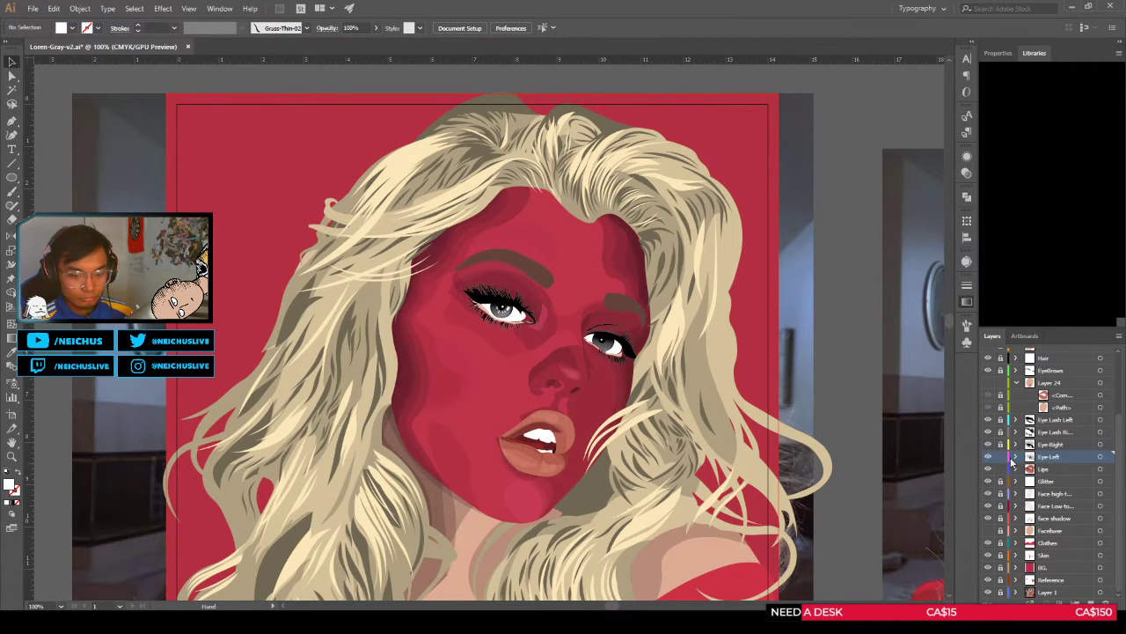
left_click(988, 481)
left_click(988, 481)
left_click(989, 482)
left_click(988, 481)
Step: Toggle the face shadow layer and hide the face high-tone layer to compare the face shading
left_click(988, 518)
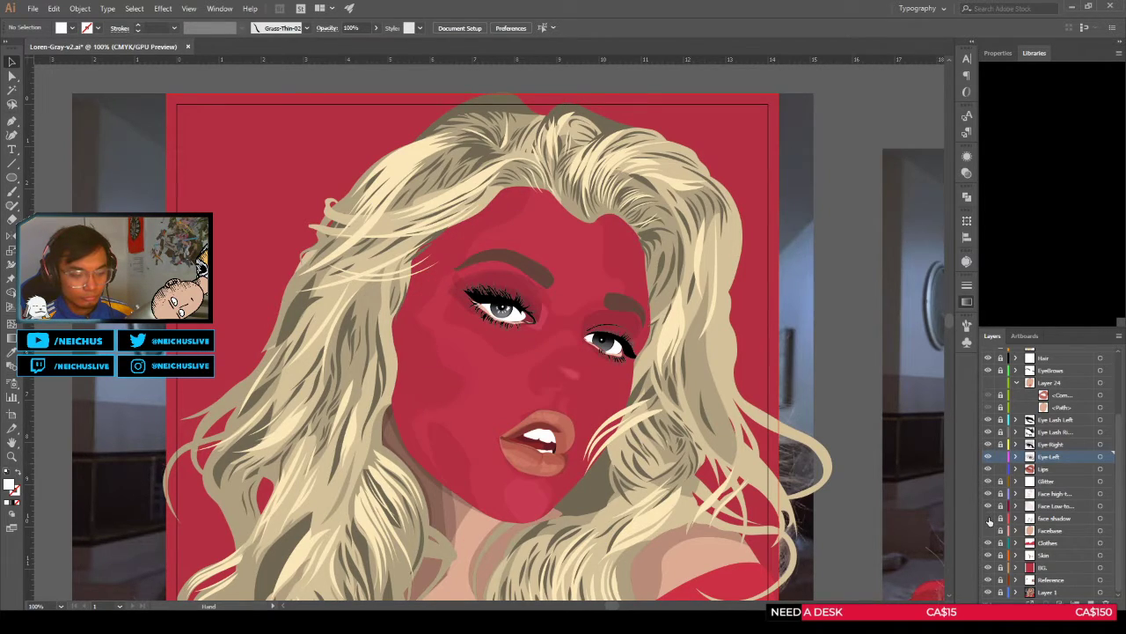
left_click(988, 518)
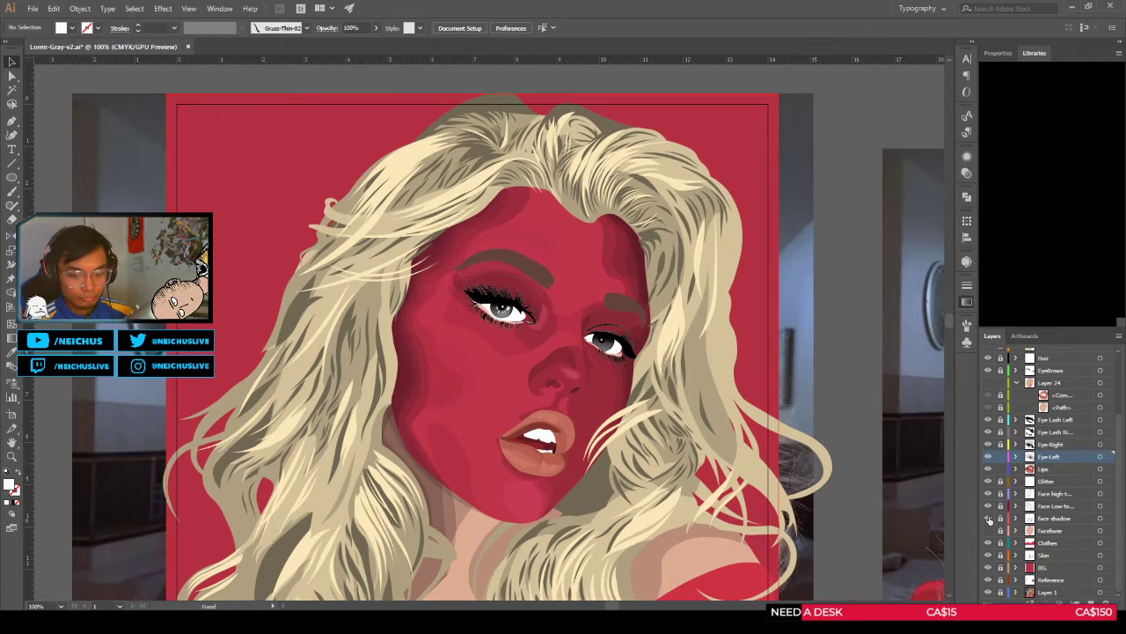
left_click(988, 494)
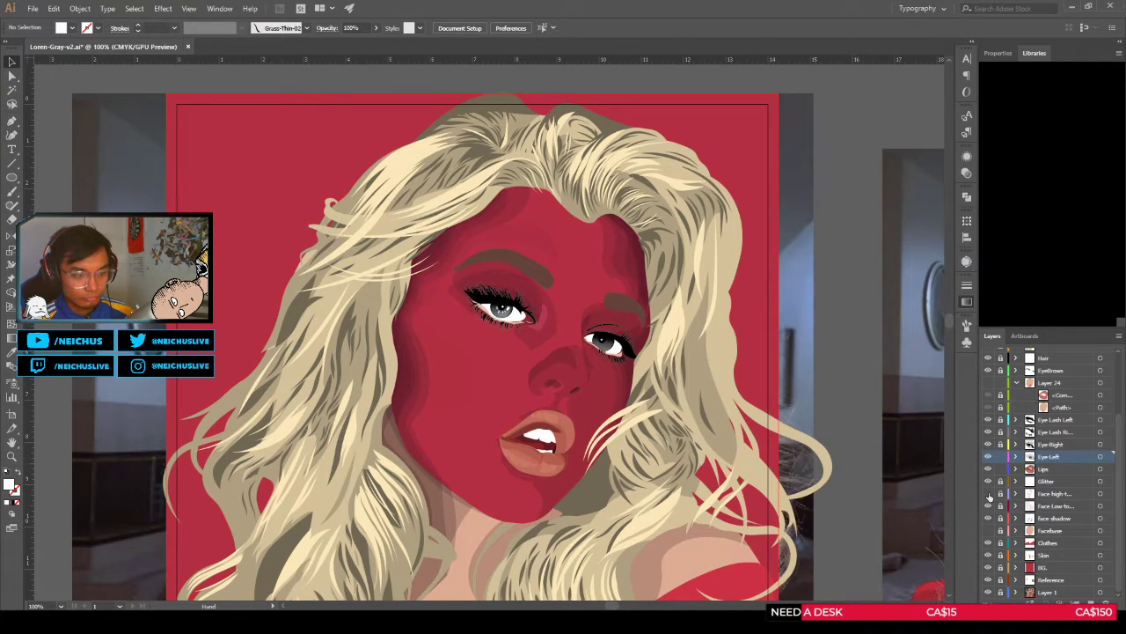
left_click(988, 494)
left_click_drag(537, 457, 634, 431)
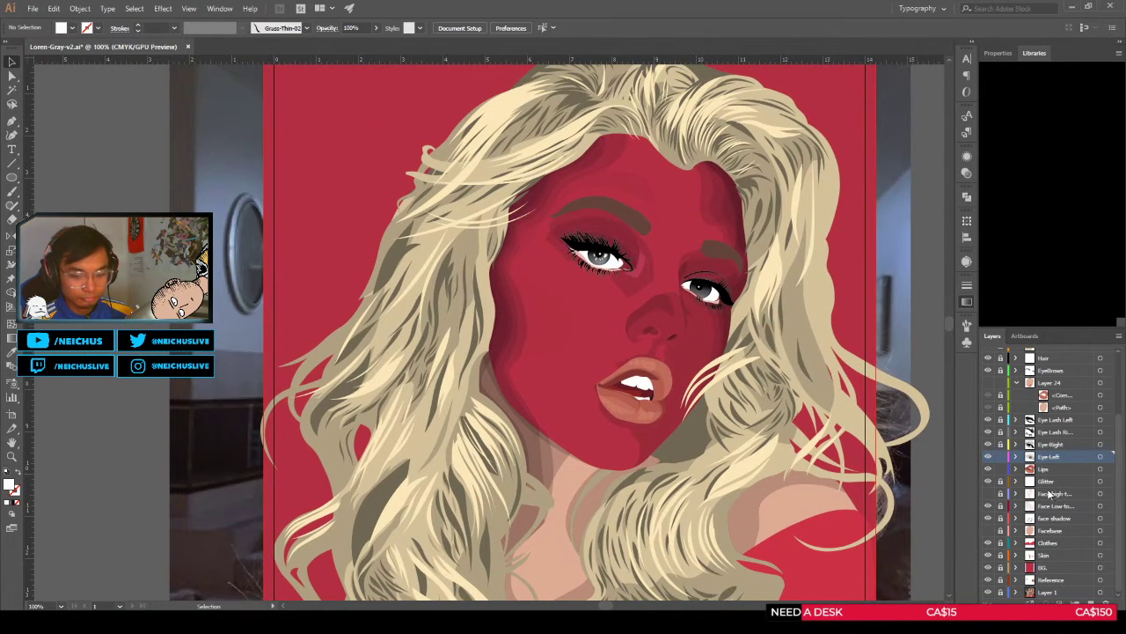
Step: Isolate the face shadow shapes by hiding the face high-tone, face low-tone and Skin layers
left_click(987, 495)
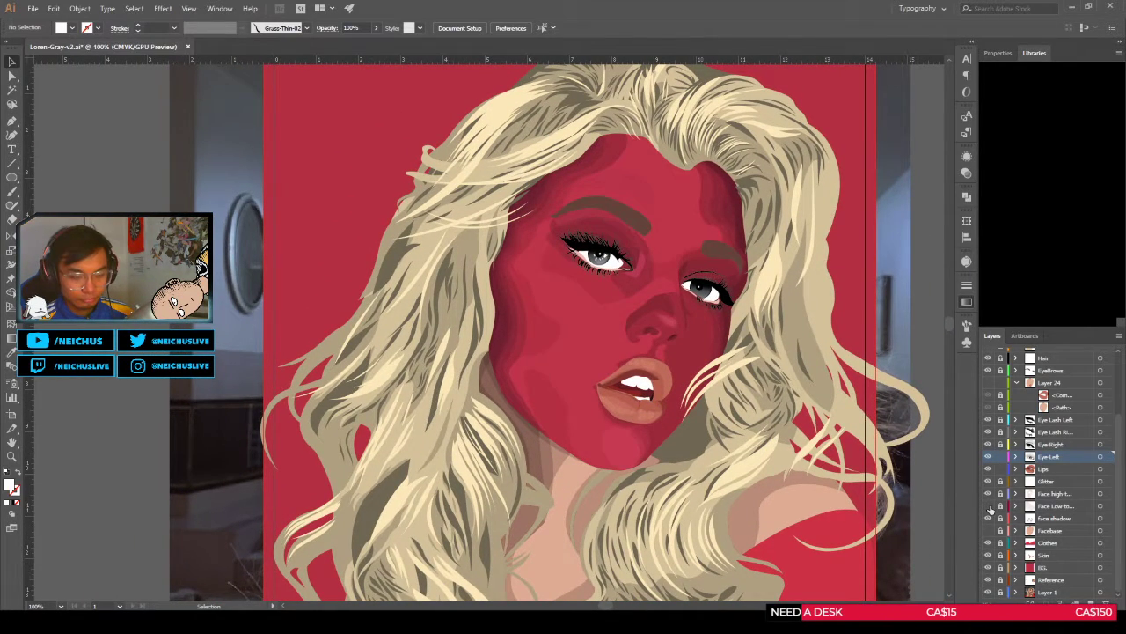
left_click(988, 519)
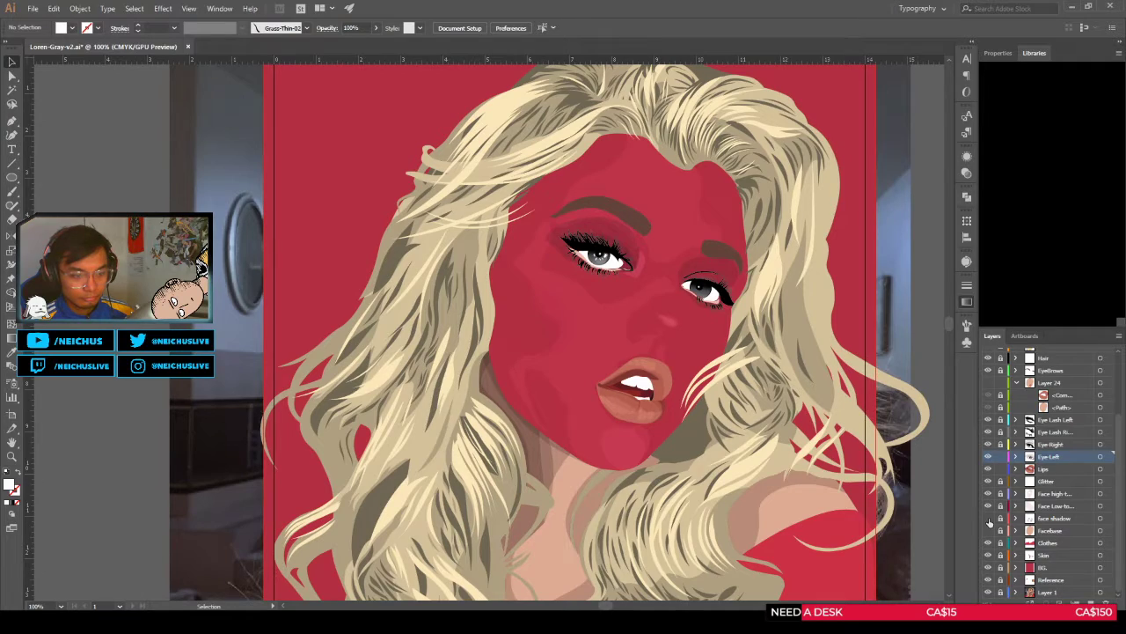
left_click(989, 519)
left_click(987, 507)
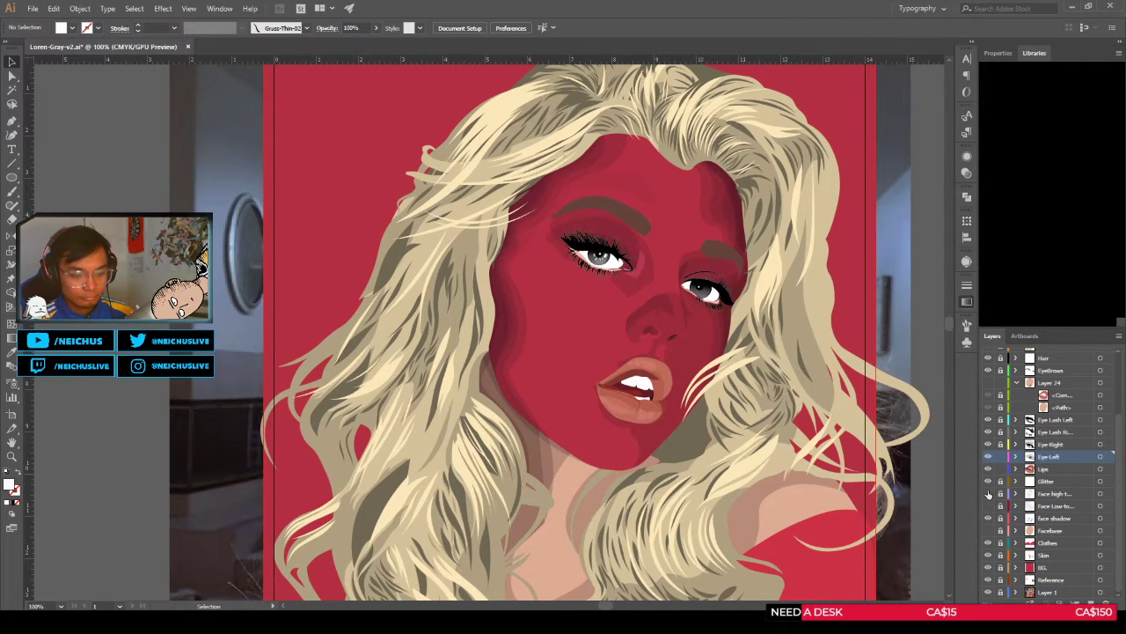
left_click(988, 556)
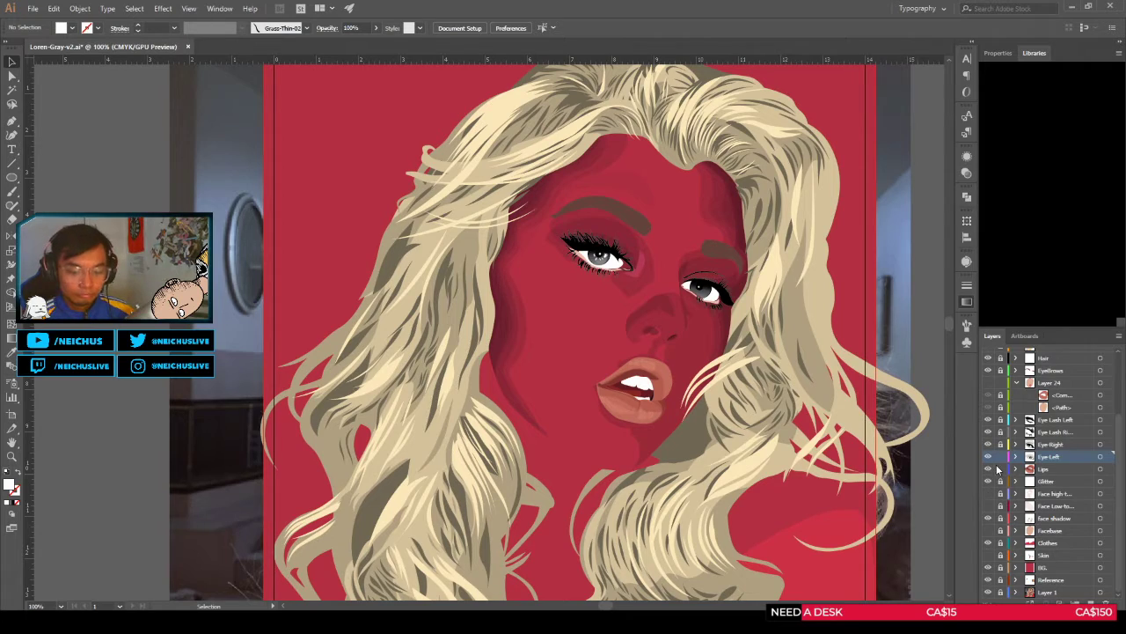
Step: Show the face low-tone, face high-tone, Facebase and Skin layers
left_click(988, 506)
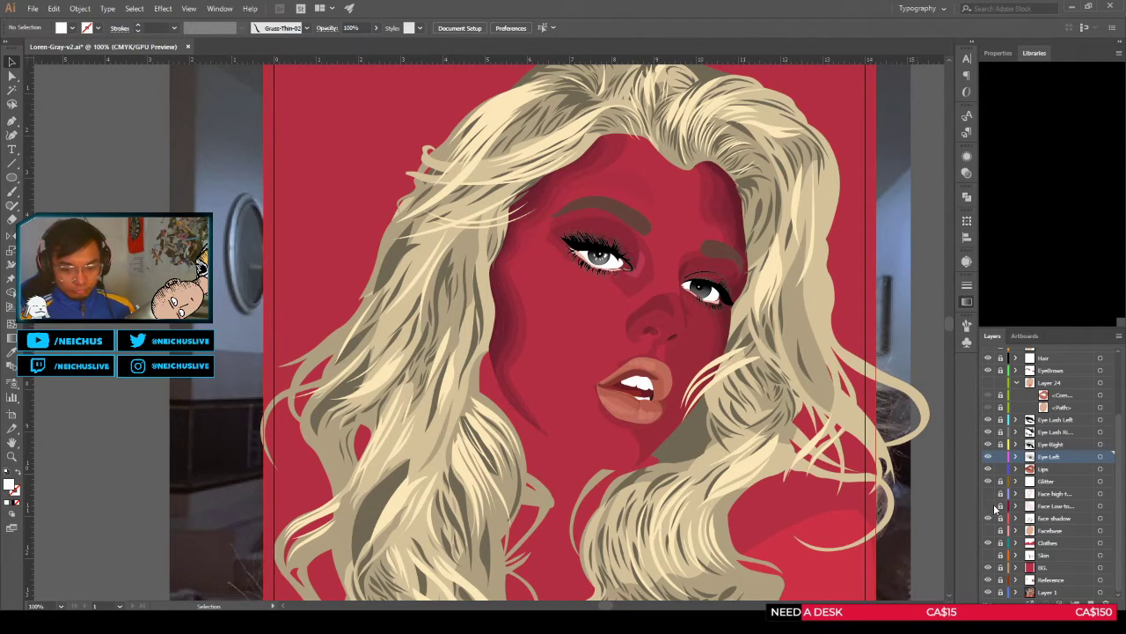
left_click(988, 494)
left_click(987, 531)
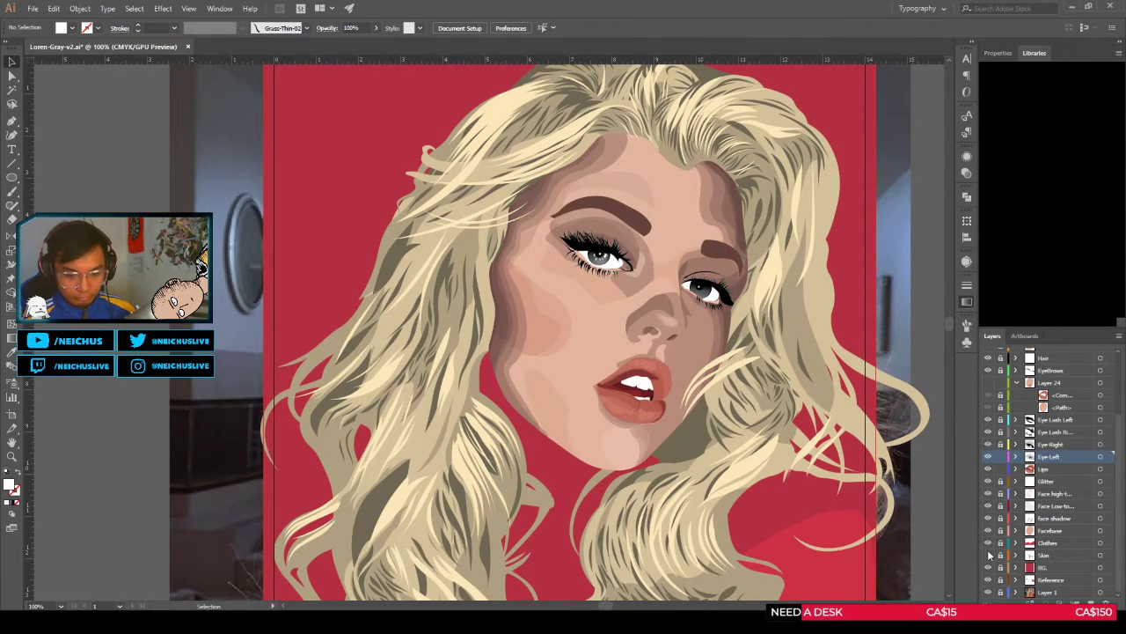
left_click(988, 556)
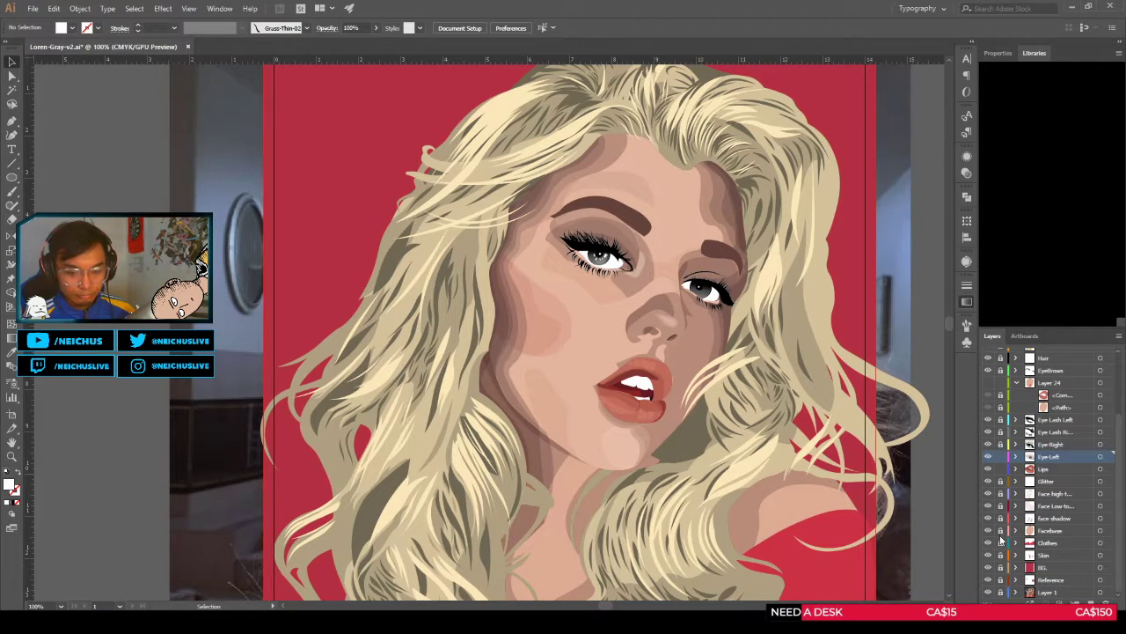
Step: Hide the layers from BG up to Glitter to reveal the reference photo beneath the hair, eyes and lips
scroll(1000, 541, "up", 2)
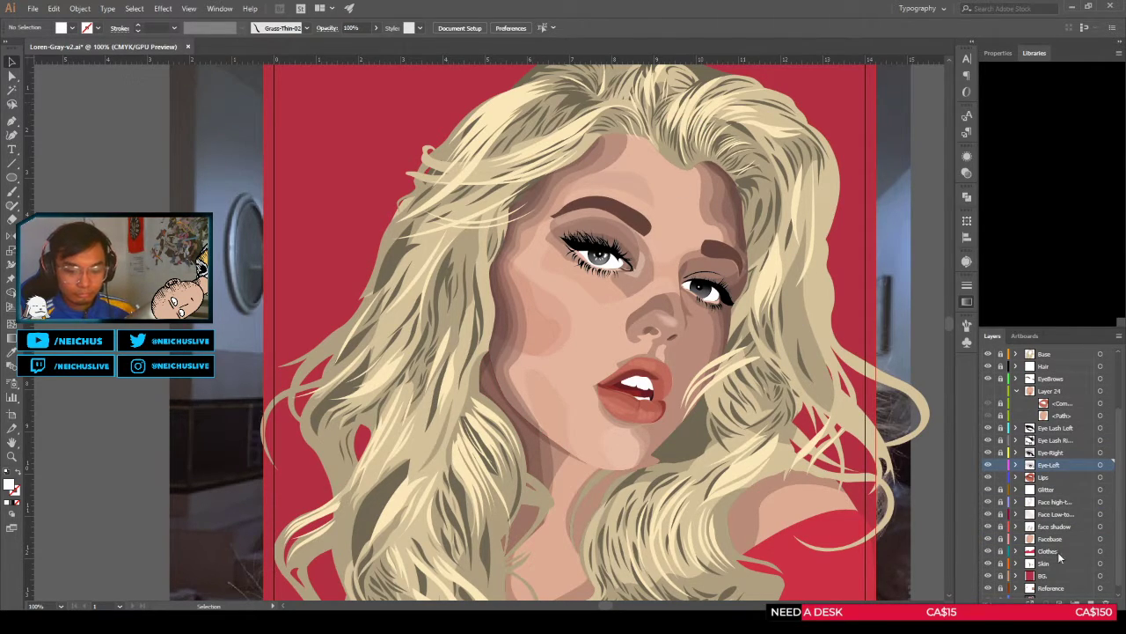
left_click(989, 564)
left_click_drag(988, 575, 988, 491)
left_click(987, 490)
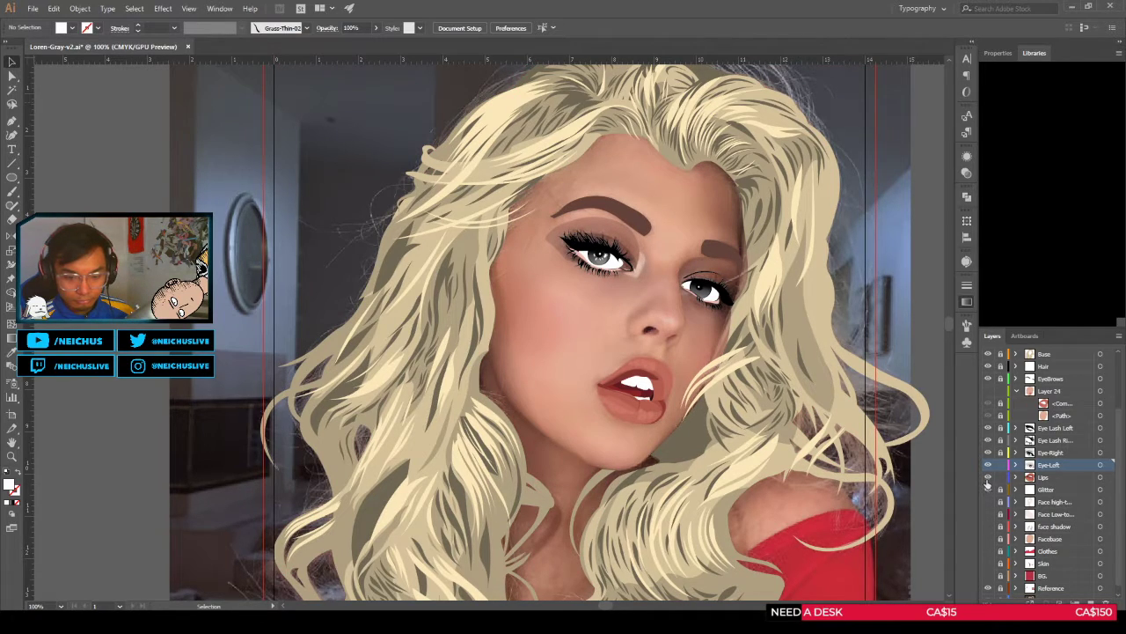
left_click(985, 489)
Step: Compare the eyes with the photo by toggling the Eye-Left layer, and hide the Eye-Right layer
scroll(699, 318, "up", 3)
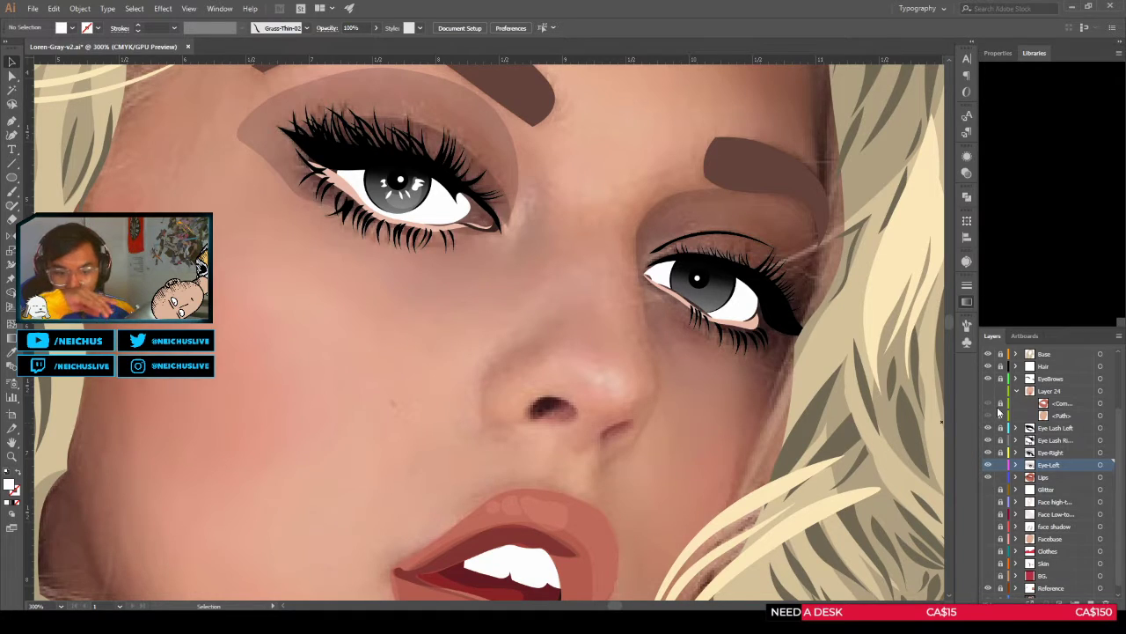
left_click(988, 465)
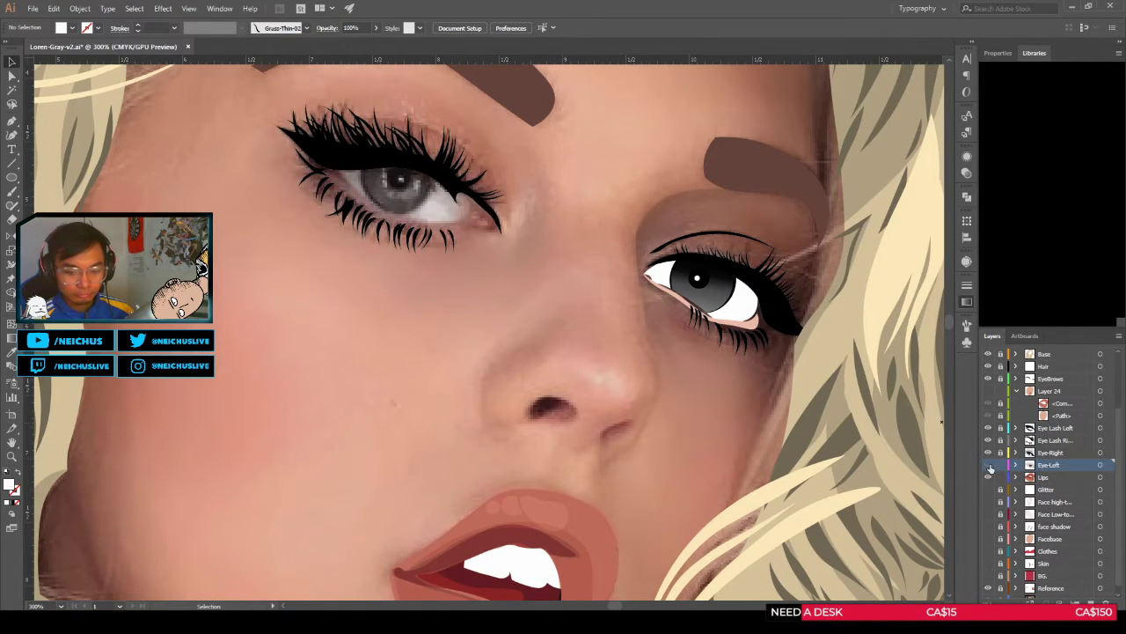
left_click(988, 465)
left_click(989, 452)
left_click(989, 452)
left_click(988, 453)
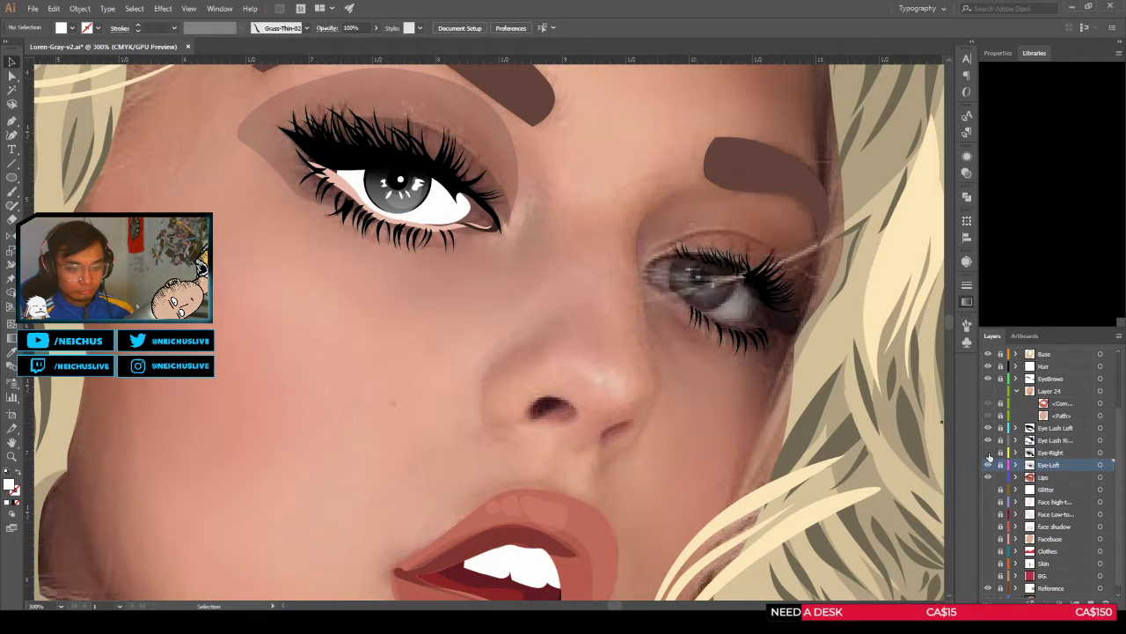
left_click(988, 453)
left_click(988, 453)
Step: Make Layer 24 the visible active layer, hide its flat face path, and ready the Curvature tool over the uncovered right-hand eye
key("shift+grave")
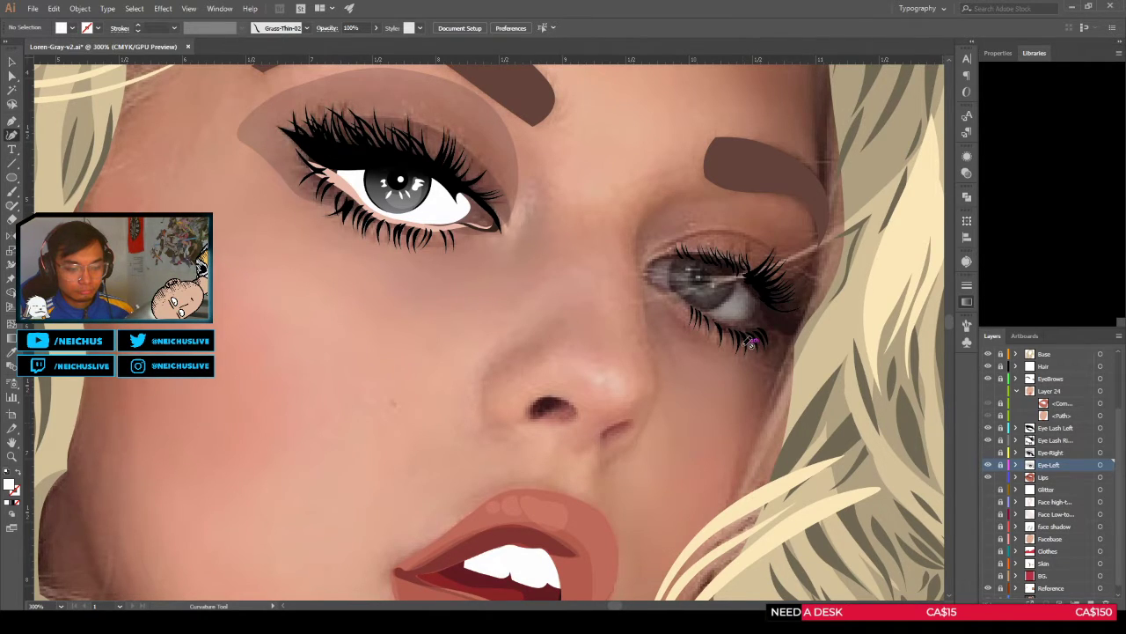
scroll(703, 265, "up", 2)
left_click_drag(729, 298, 710, 295)
left_click(1054, 390)
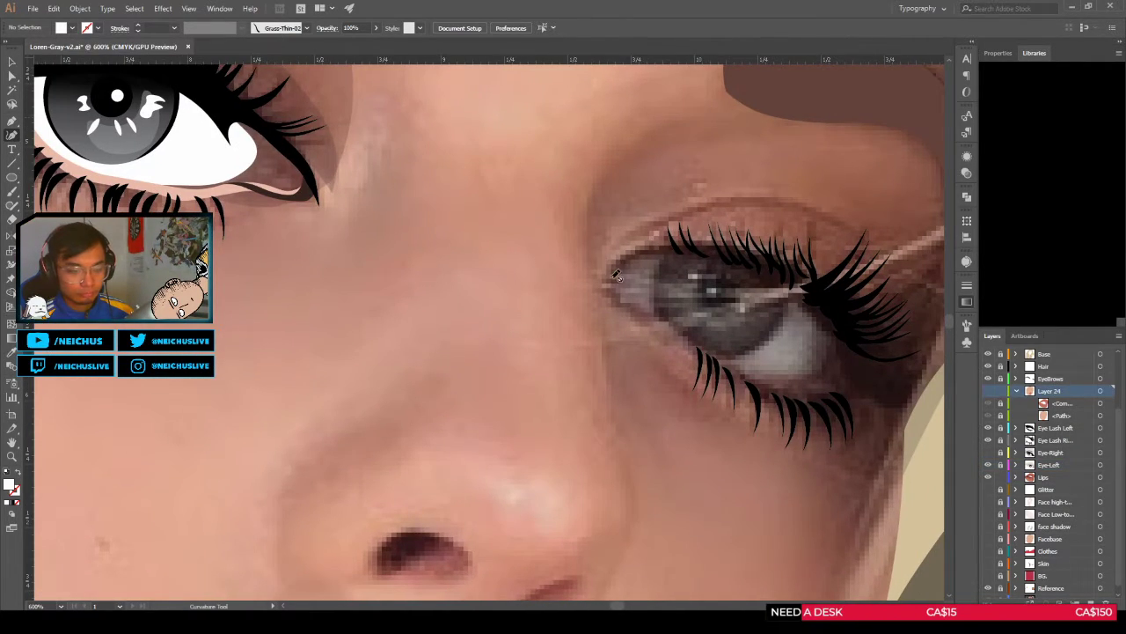
scroll(616, 276, "up", 2)
left_click(988, 391)
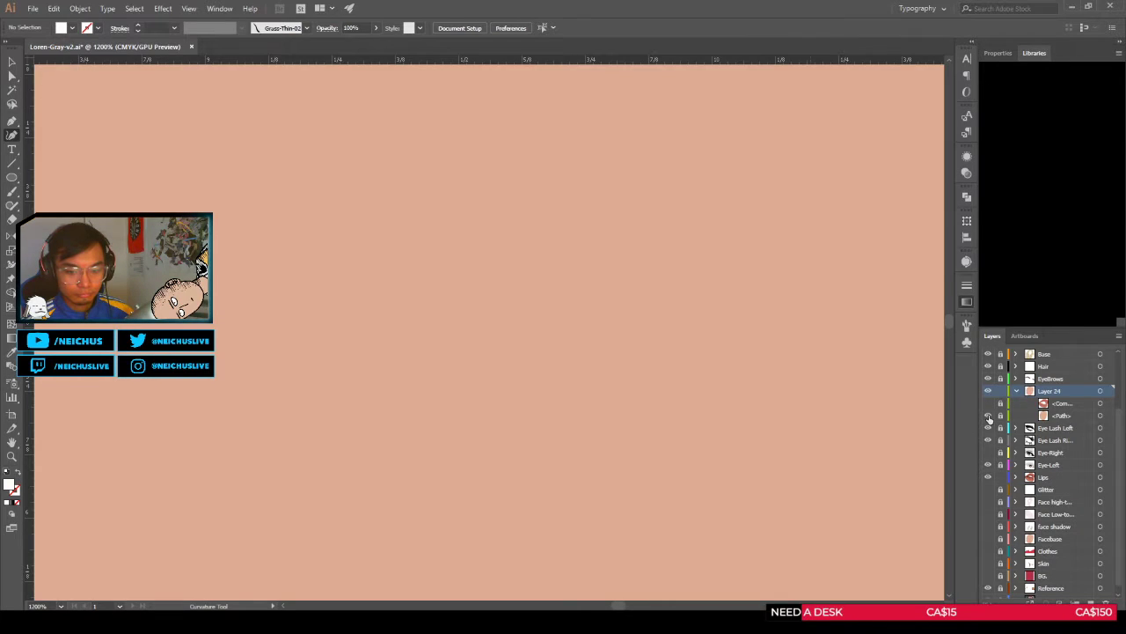
left_click(988, 416)
scroll(668, 317, "down", 1)
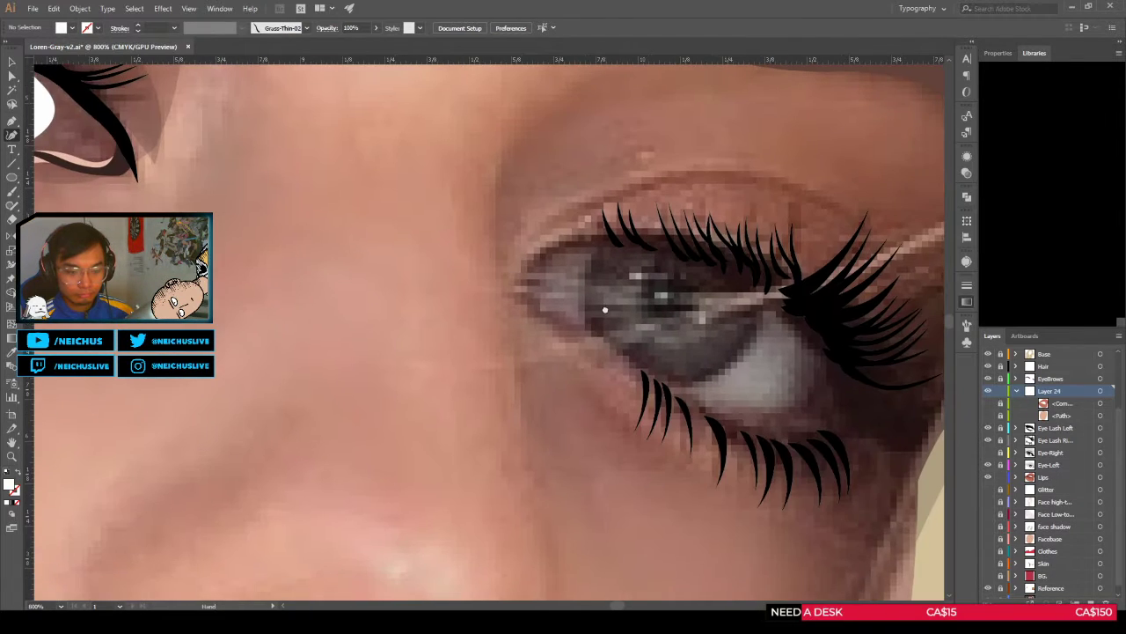
scroll(642, 278, "up", 1)
Step: Draw a thin white highlight about 0.06 by 0.01 in over the reflection left of the pupil in the right-hand eye
left_click(636, 276)
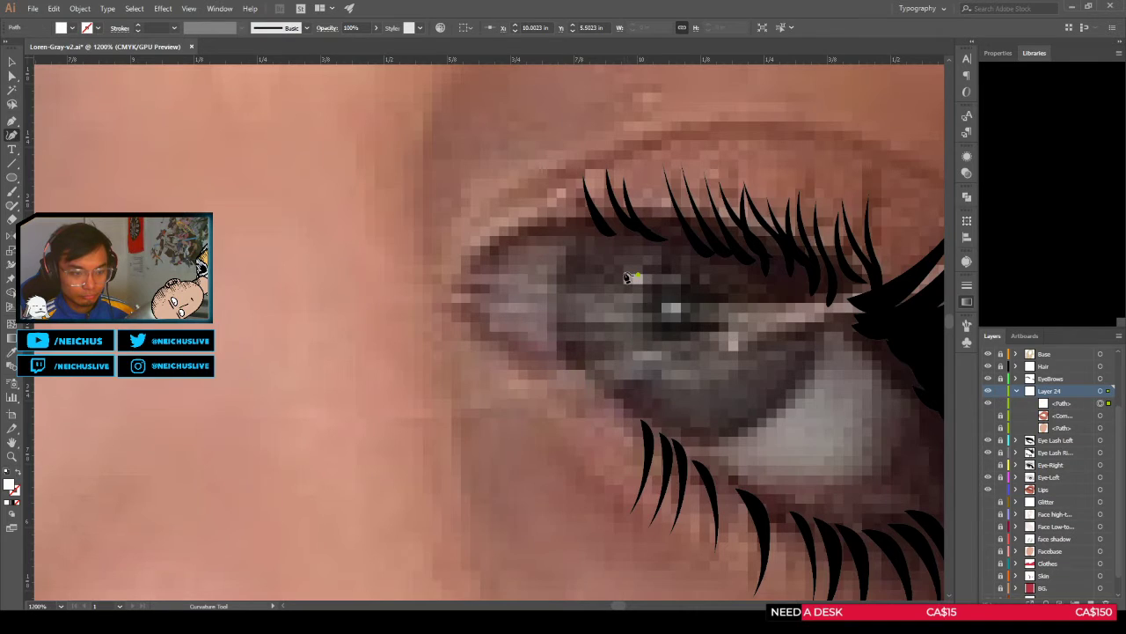
left_click(606, 276)
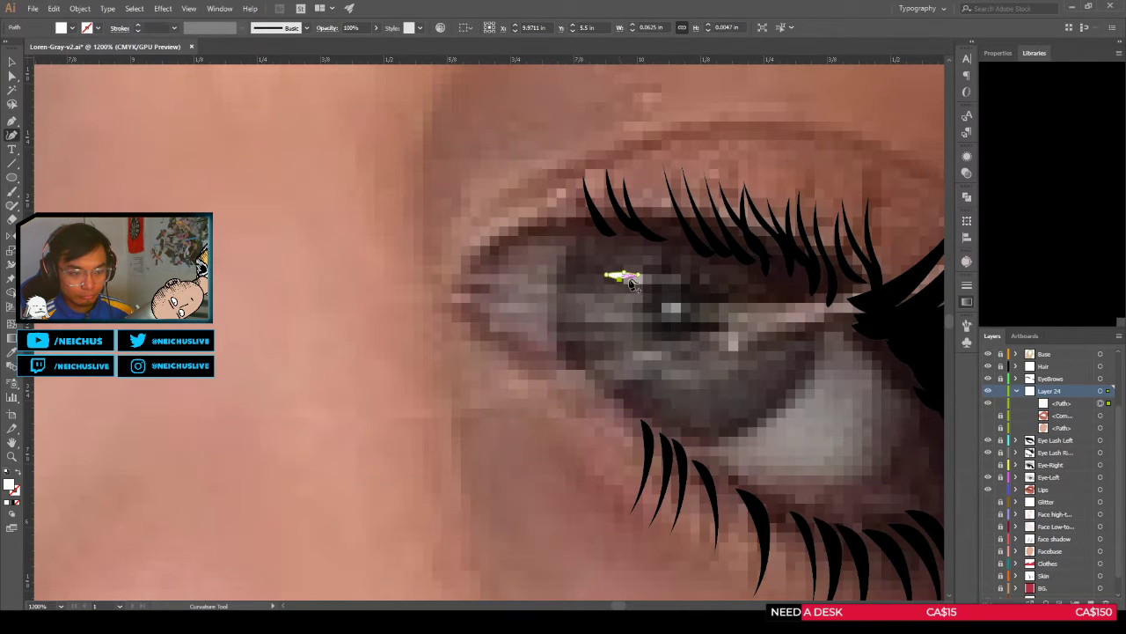
scroll(660, 363, "down", 3)
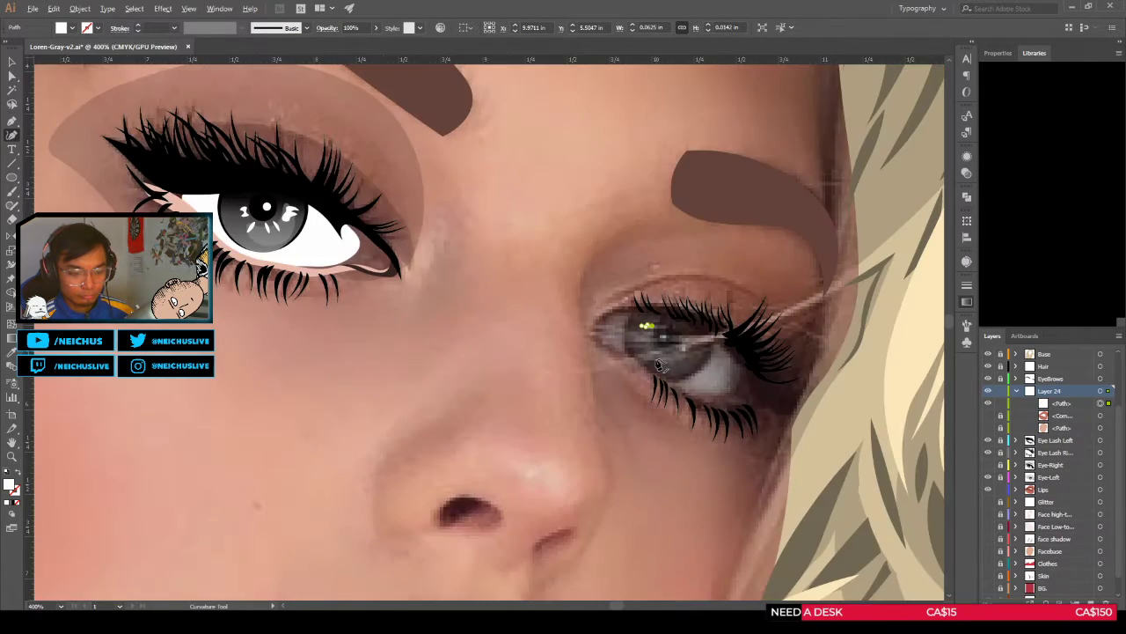
scroll(662, 363, "up", 2)
scroll(662, 359, "down", 2)
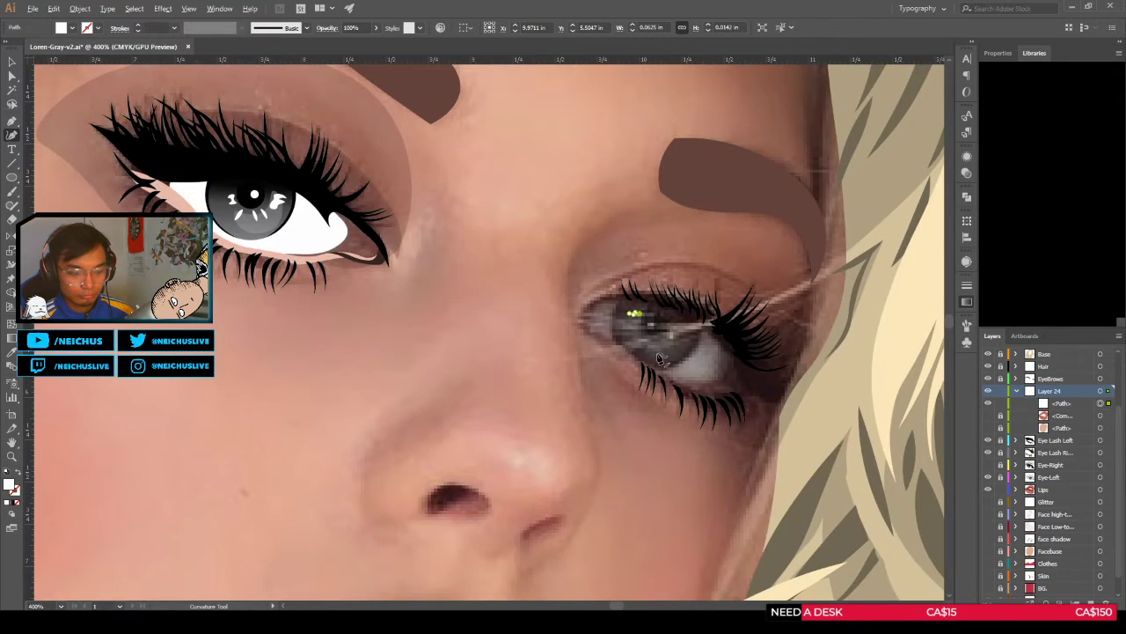
scroll(661, 359, "down", 2)
Step: Draw a small white highlight about 0.04 by 0.04 in over the reflection right of the pupil in the right-hand eye
scroll(660, 352, "up", 5)
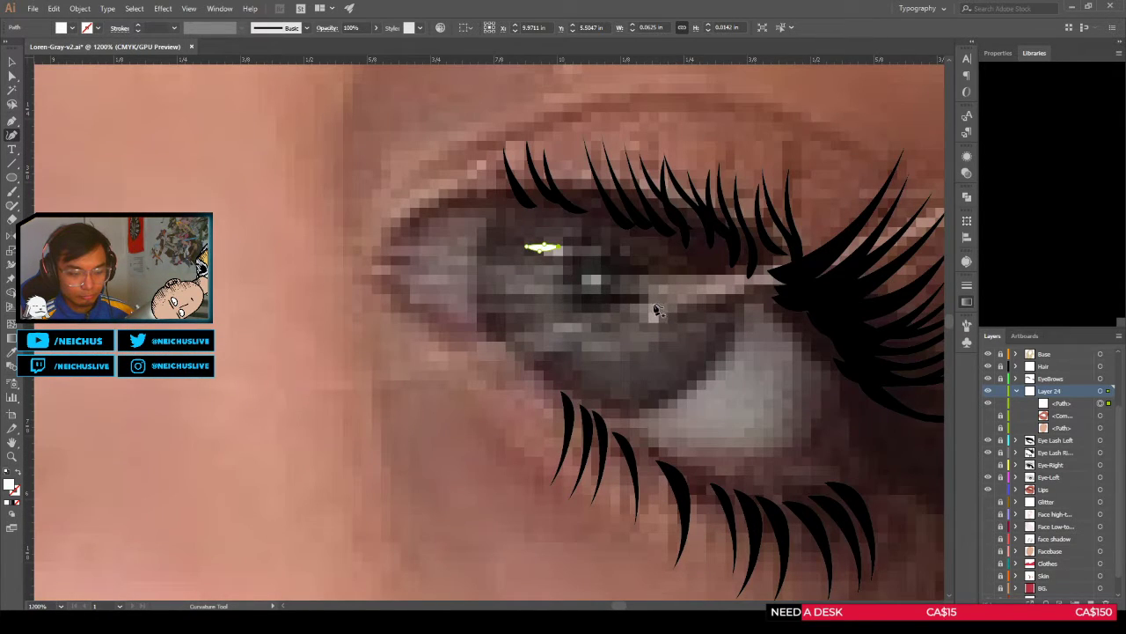
left_click(653, 302)
left_click(649, 312)
left_click(648, 323)
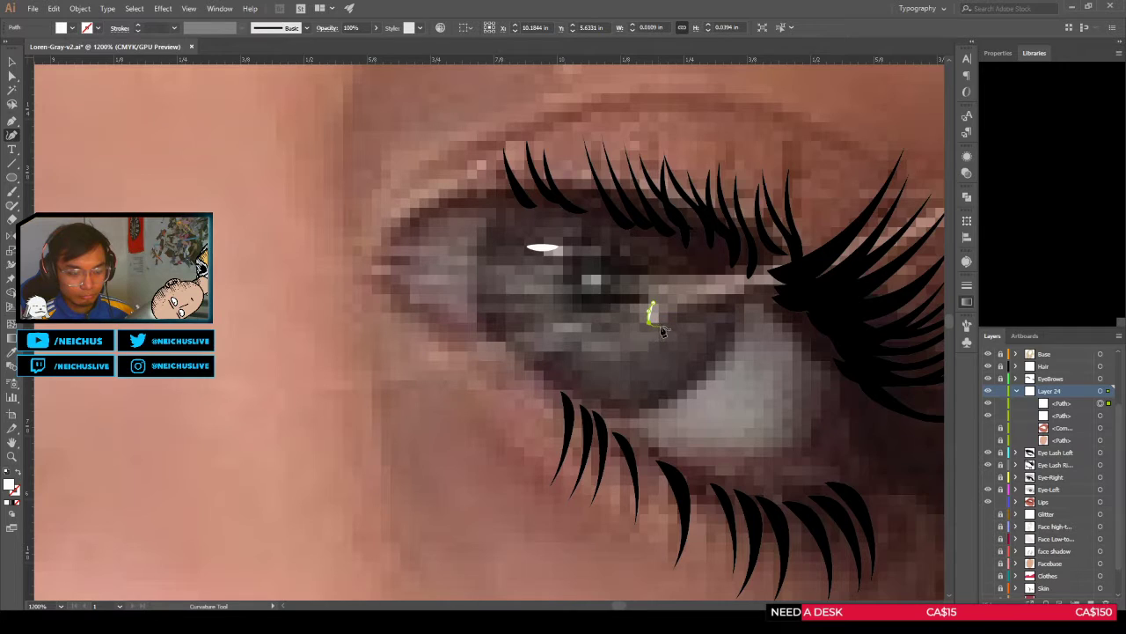
scroll(666, 326, "down", 1)
scroll(658, 315, "down", 3)
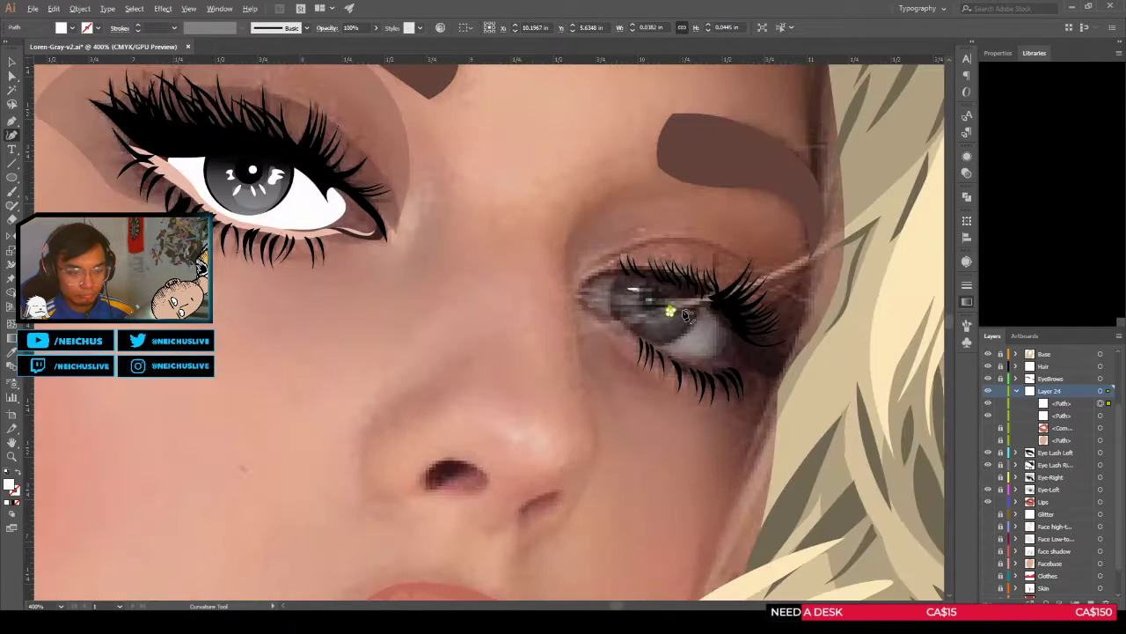
Step: Reshape the highlight right of the pupil into a flatter oval about 0.05 by 0.035 in, checking it at several magnifications
scroll(686, 315, "up", 3)
scroll(687, 315, "up", 3)
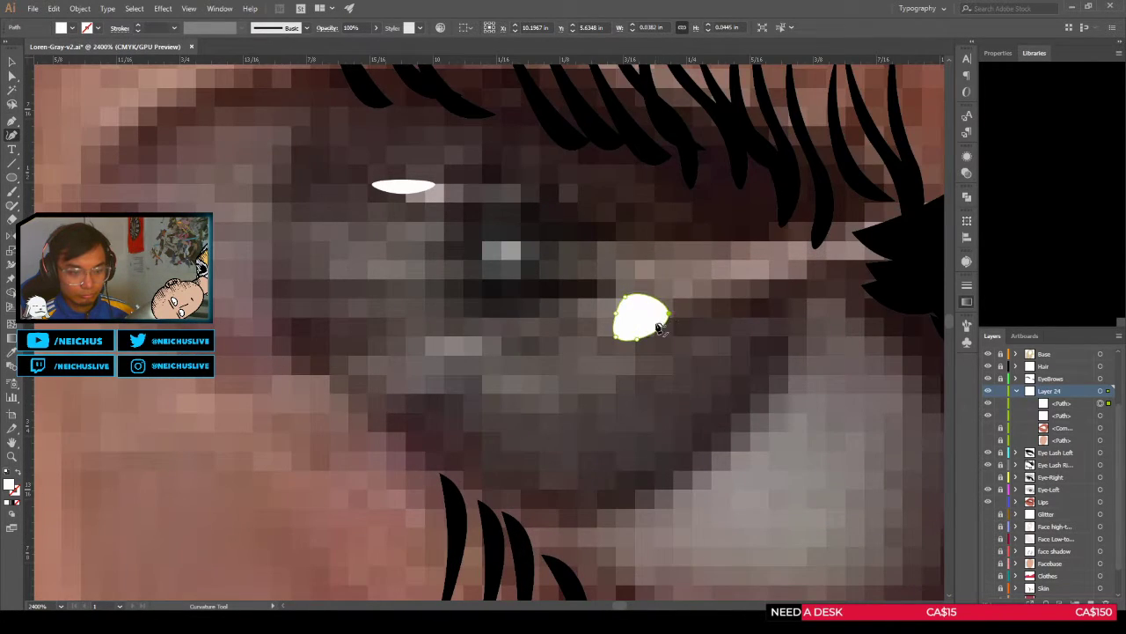
left_click_drag(625, 297, 624, 336)
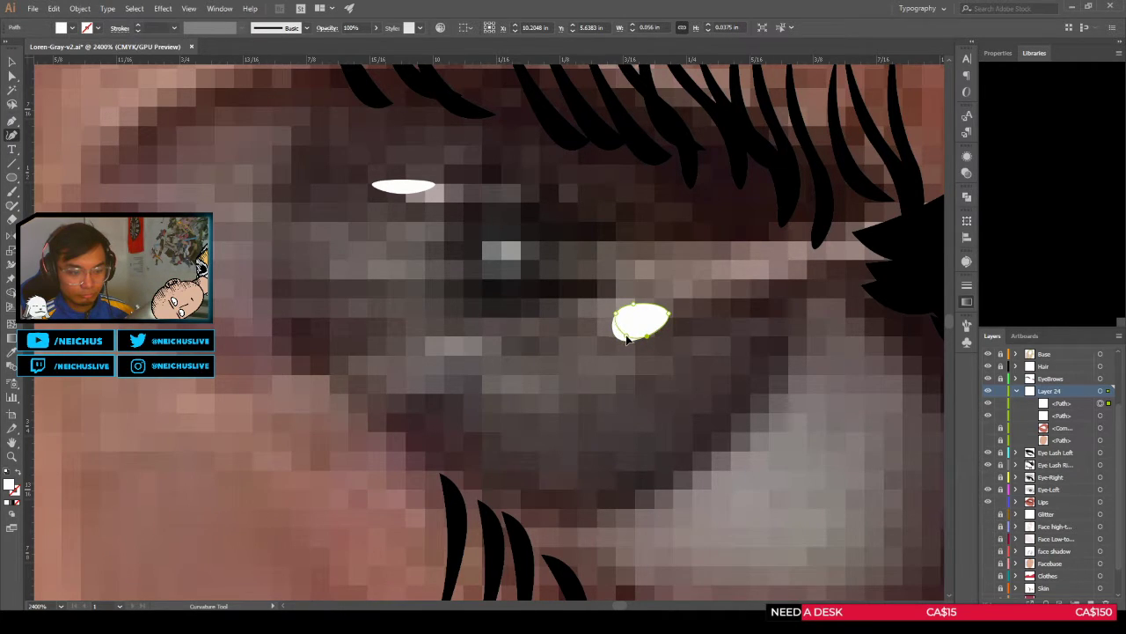
scroll(645, 321, "down", 2)
scroll(659, 310, "down", 3)
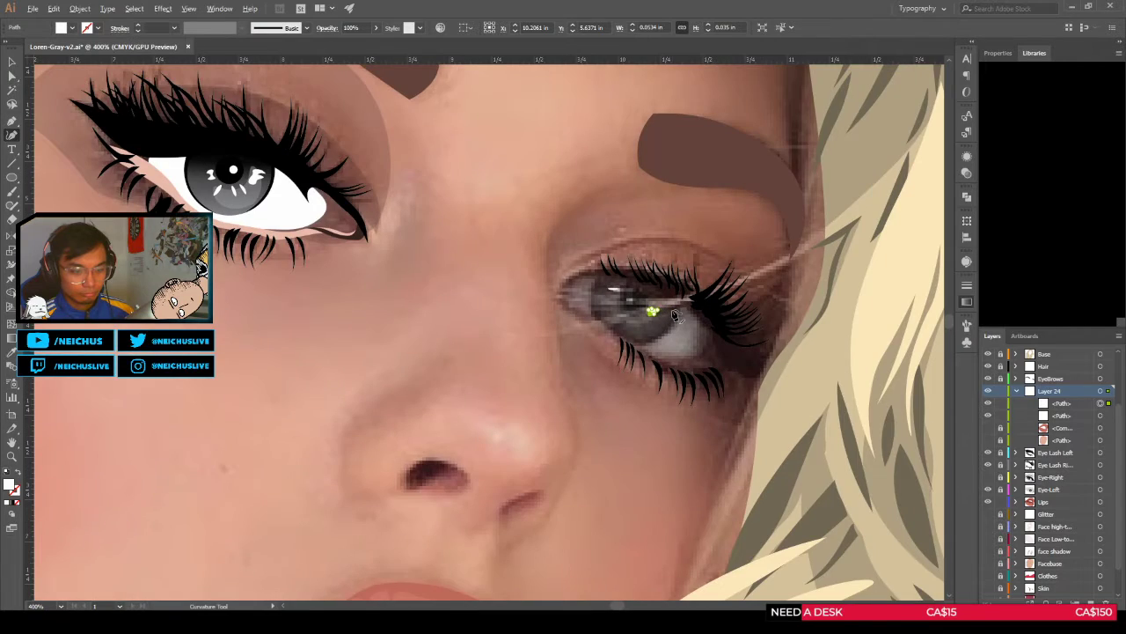
scroll(659, 310, "up", 3)
scroll(651, 317, "down", 3)
scroll(642, 324, "up", 2)
scroll(640, 326, "down", 3)
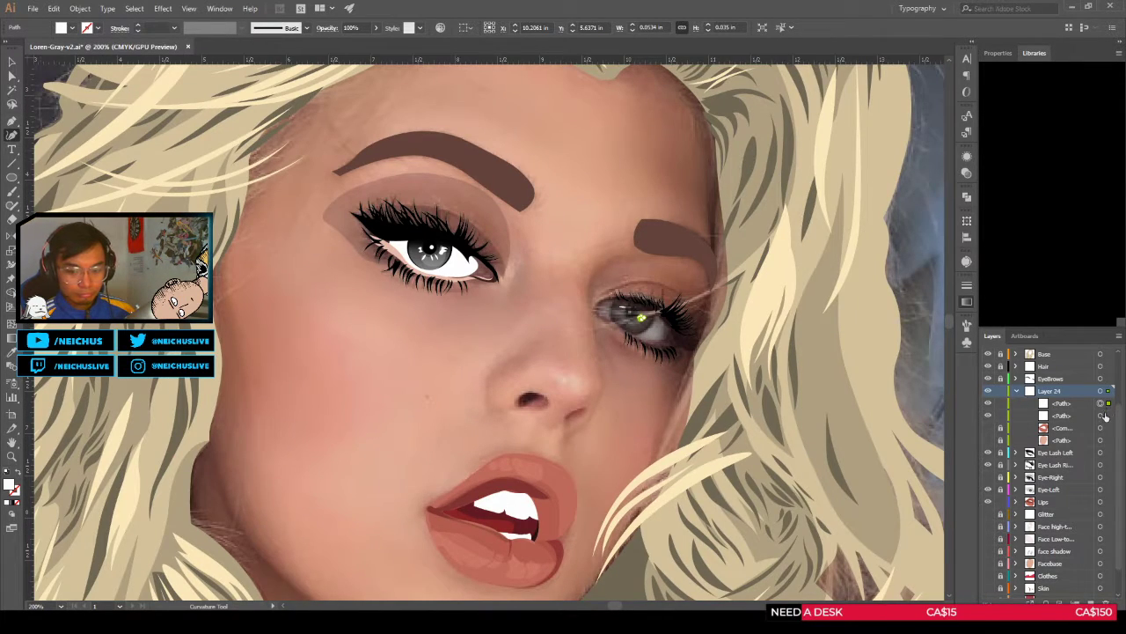
Step: Move both white highlights from Layer 24 in place onto the Eye-Right layer and make that layer visible
key("Delete")
left_click(988, 465)
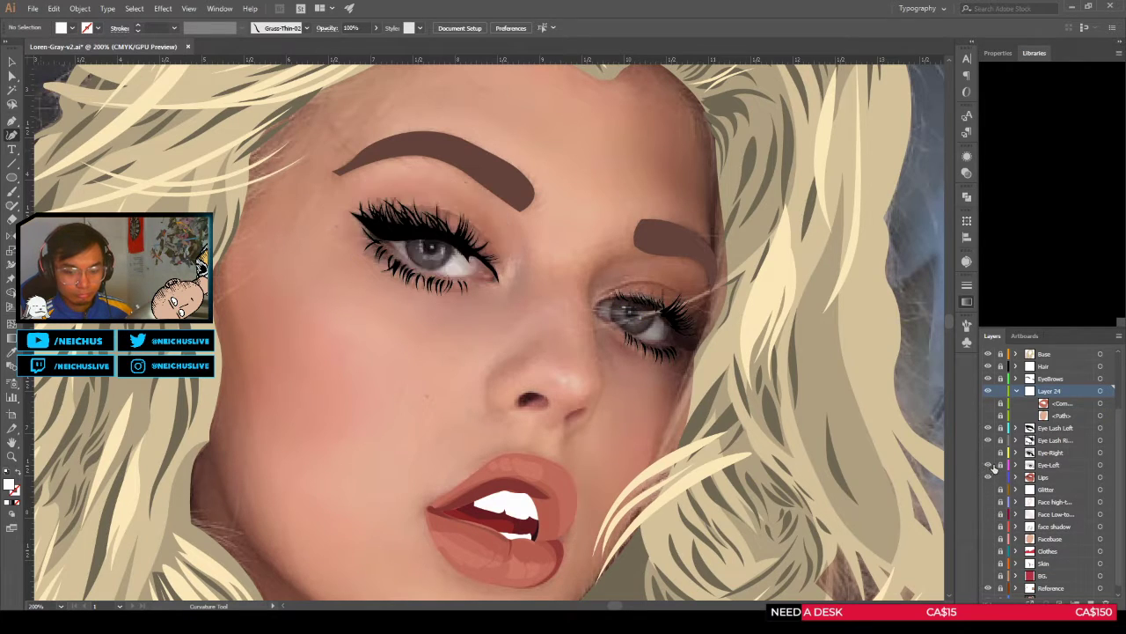
left_click(988, 464)
left_click(988, 453)
left_click(1048, 455)
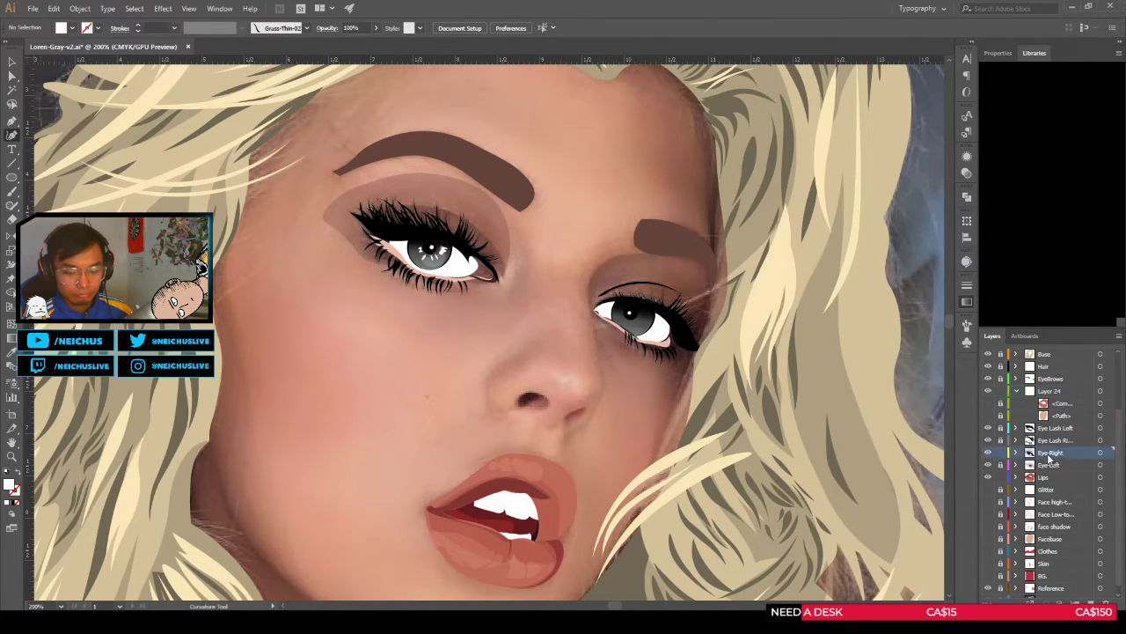
left_click(638, 314, "ctrl")
key("ctrl+shift+a")
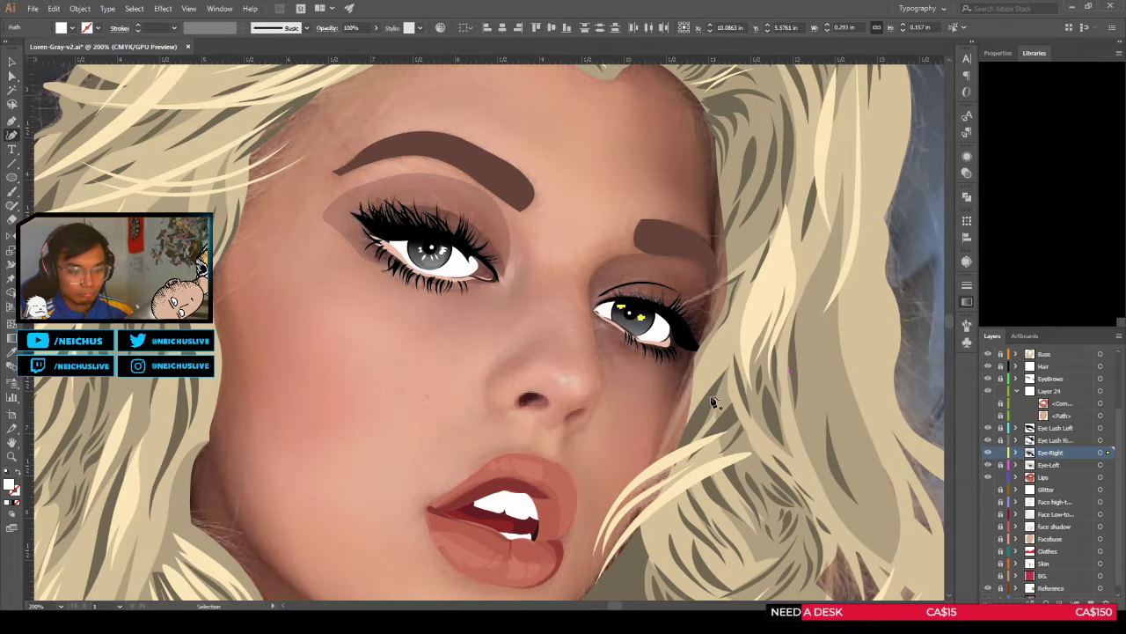
key("v")
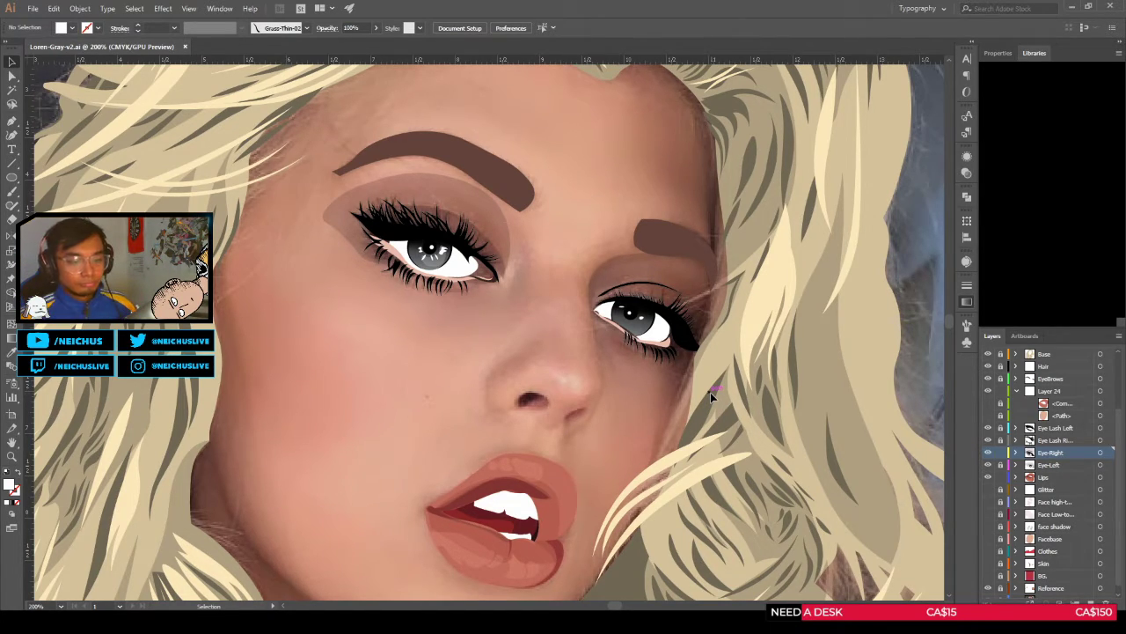
Step: Compare the right-hand eye with the reference photo by toggling the Eye-Right layer, inspecting the iris reflections and leaving the layer shown
left_click(988, 453)
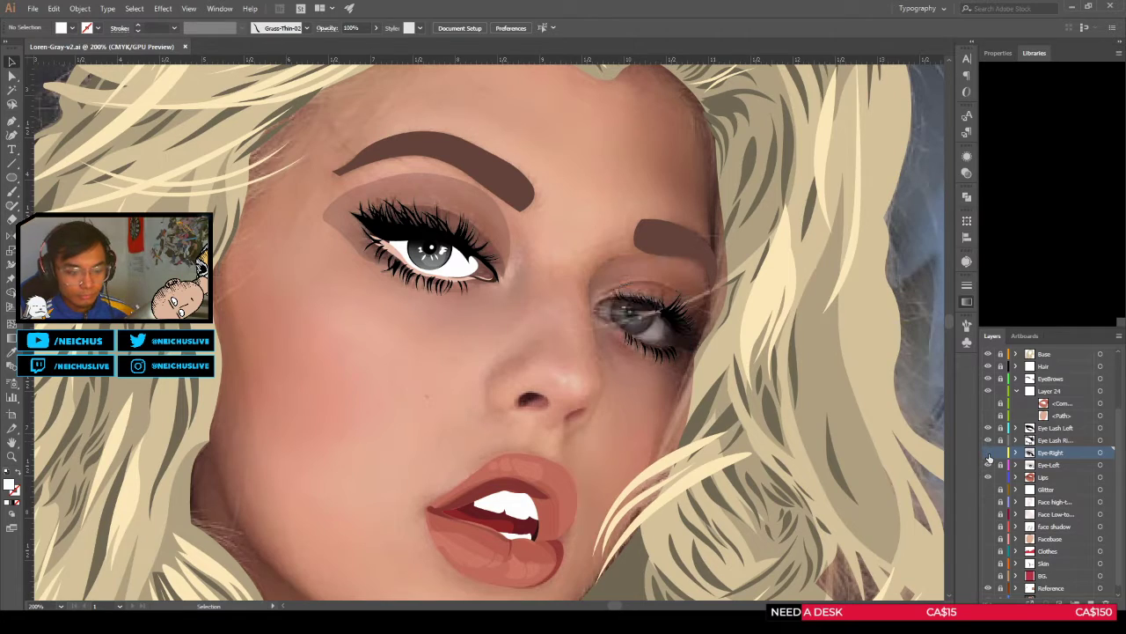
left_click(988, 453)
left_click(989, 453)
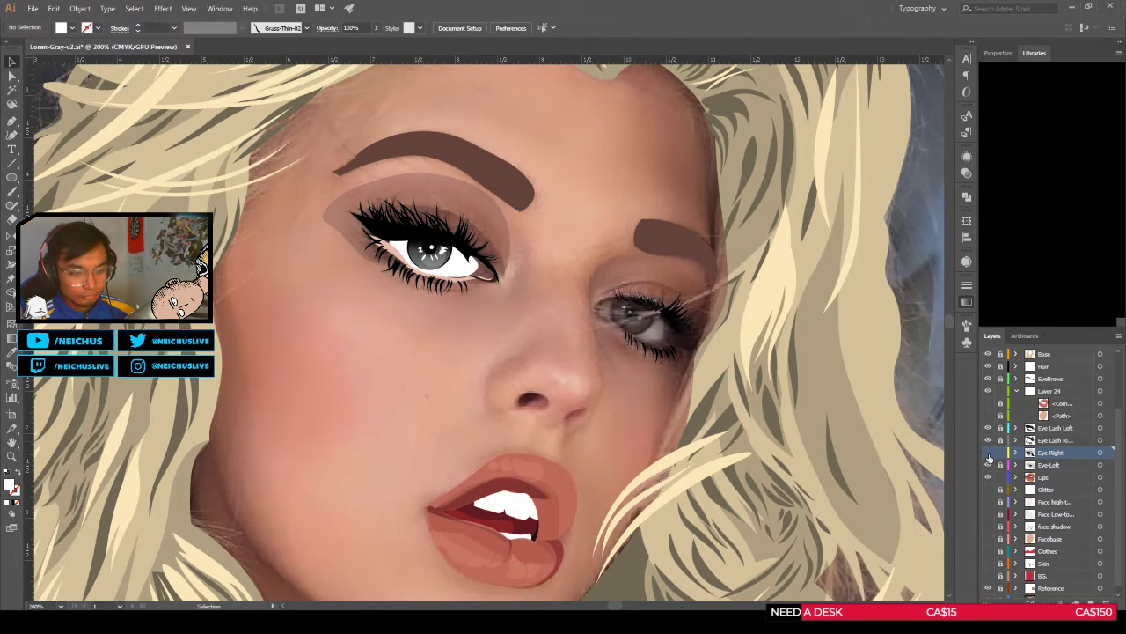
left_click(988, 453)
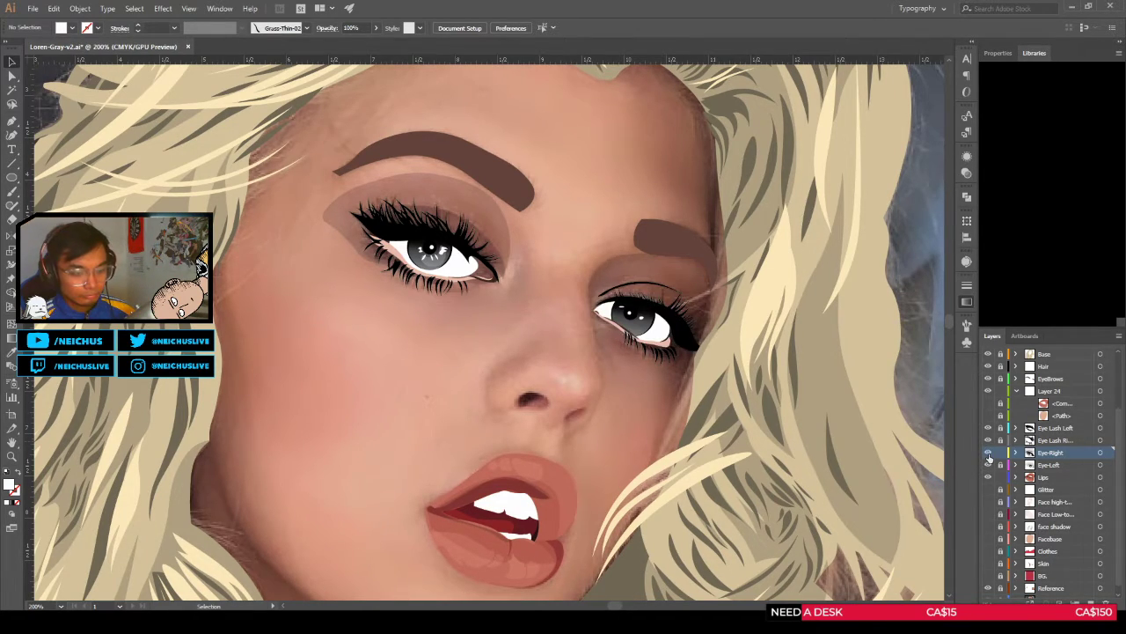
left_click(988, 453)
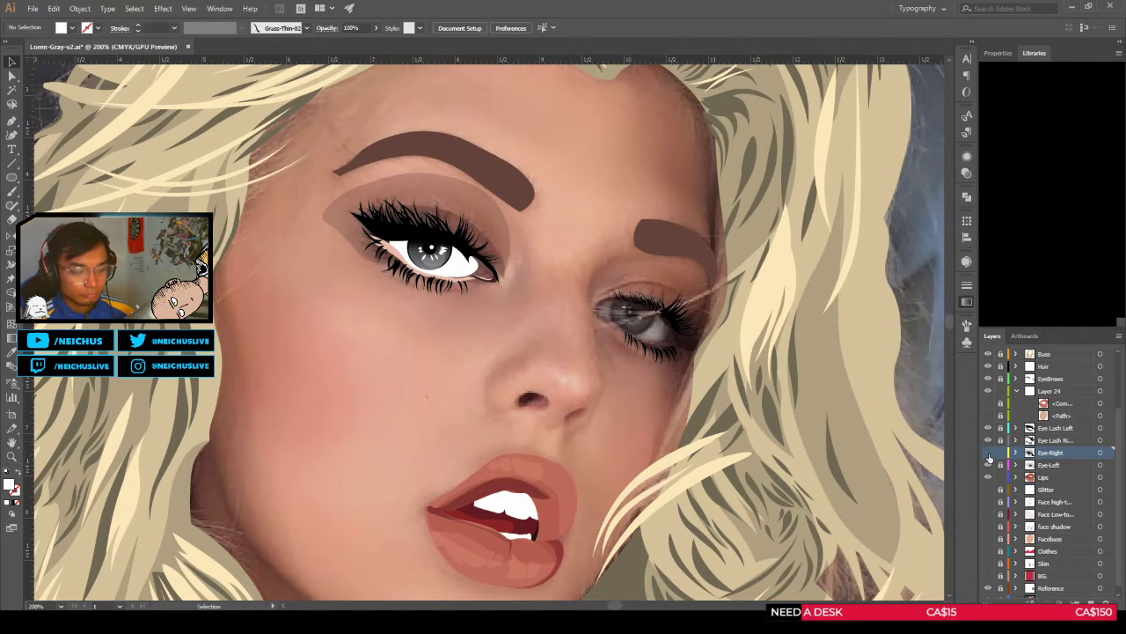
left_click(989, 453)
left_click(988, 453)
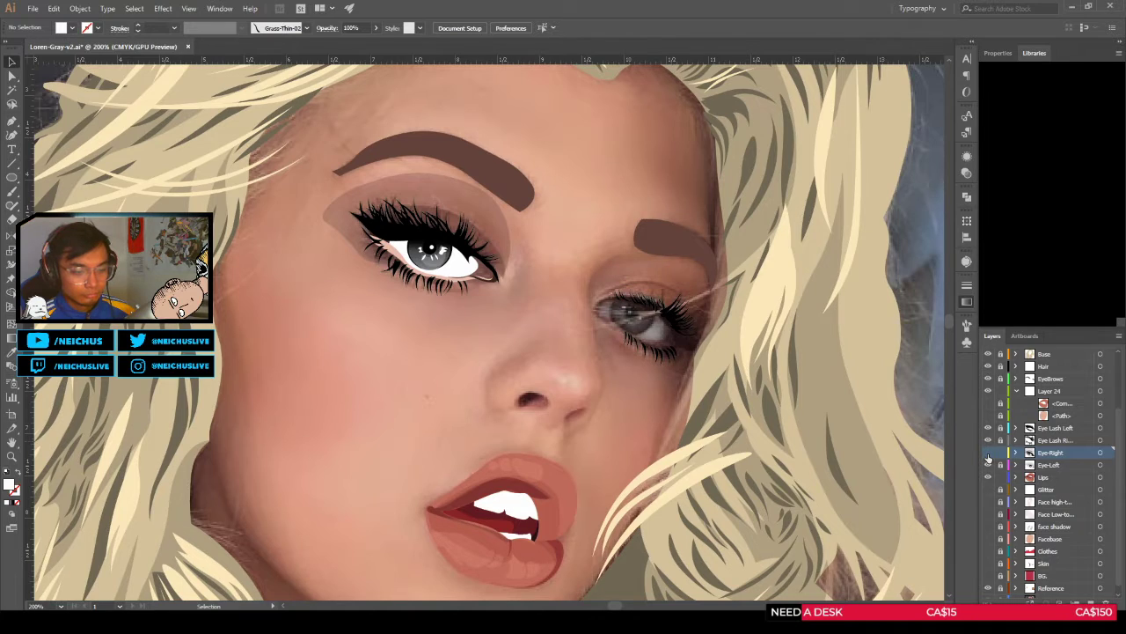
scroll(660, 300, "down", 3)
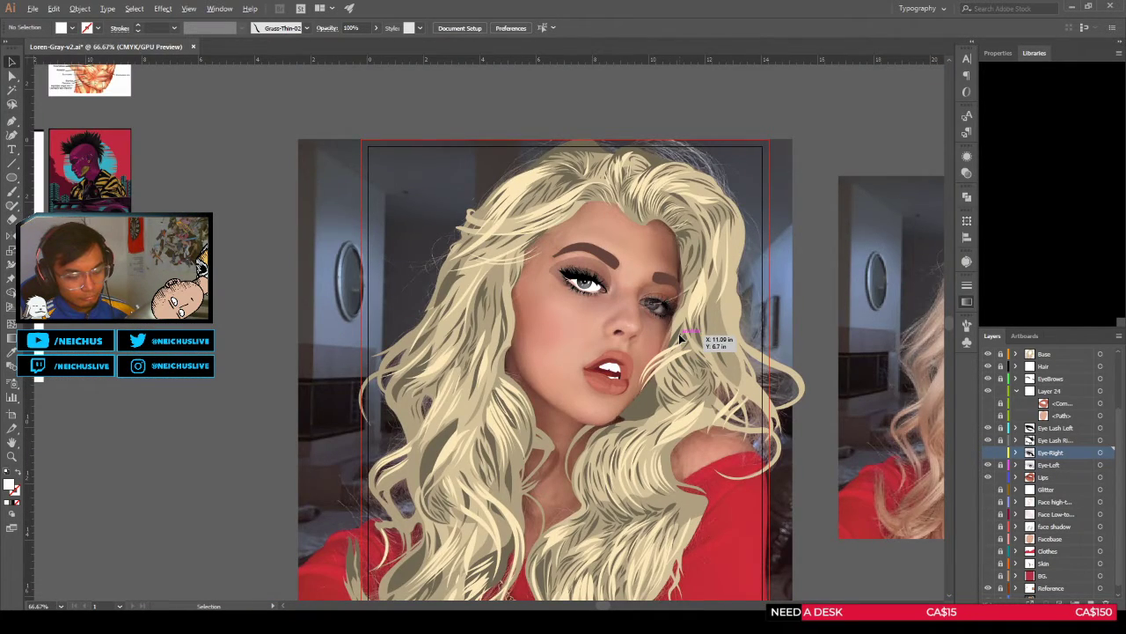
scroll(679, 338, "up", 4)
scroll(630, 304, "up", 3)
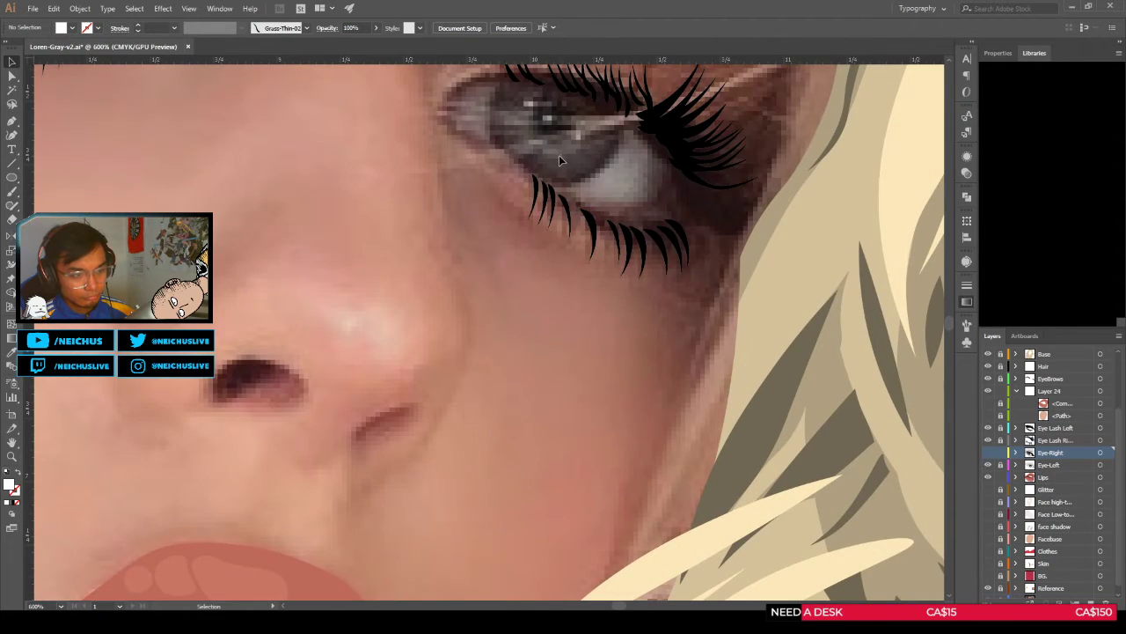
scroll(559, 155, "down", 6)
scroll(574, 261, "up", 5)
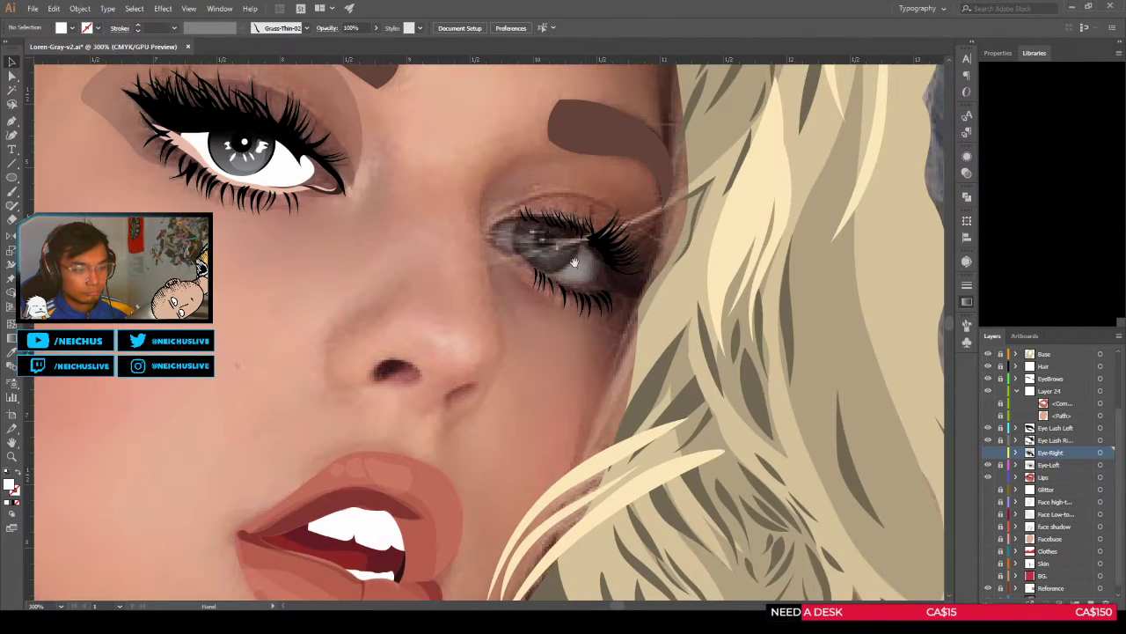
left_click_drag(574, 261, 592, 296)
left_click(988, 452)
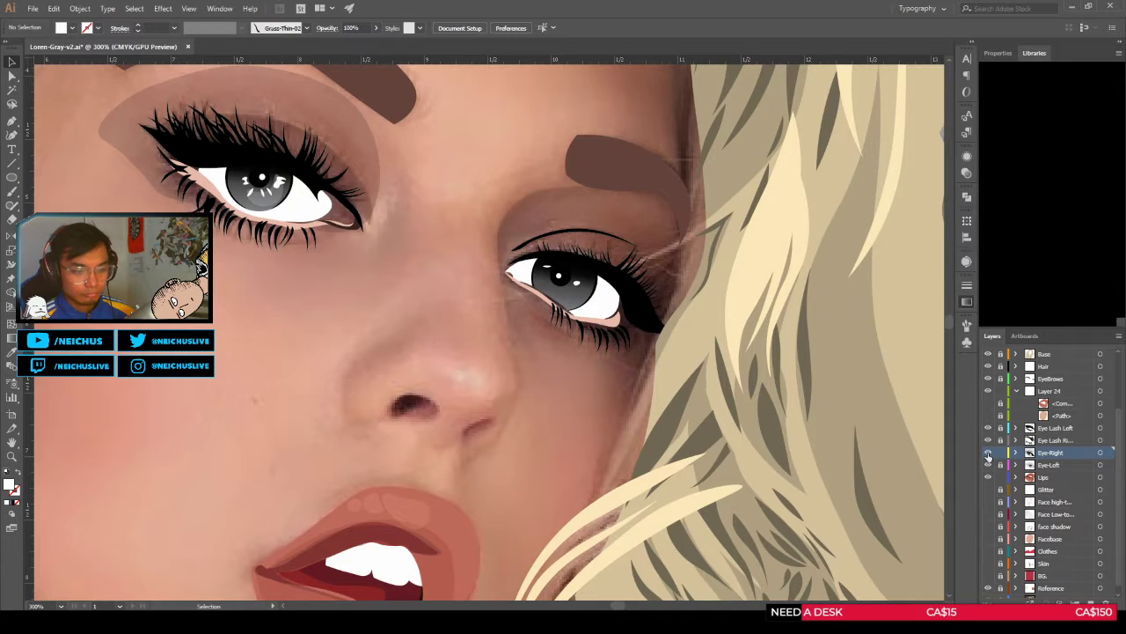
Step: Draw a white crescent about 0.28 by 0.21 in around the underside of the right-hand pupil with the Curvature tool
key("shift+grave")
scroll(586, 287, "up", 3)
left_click_drag(588, 290, 645, 291)
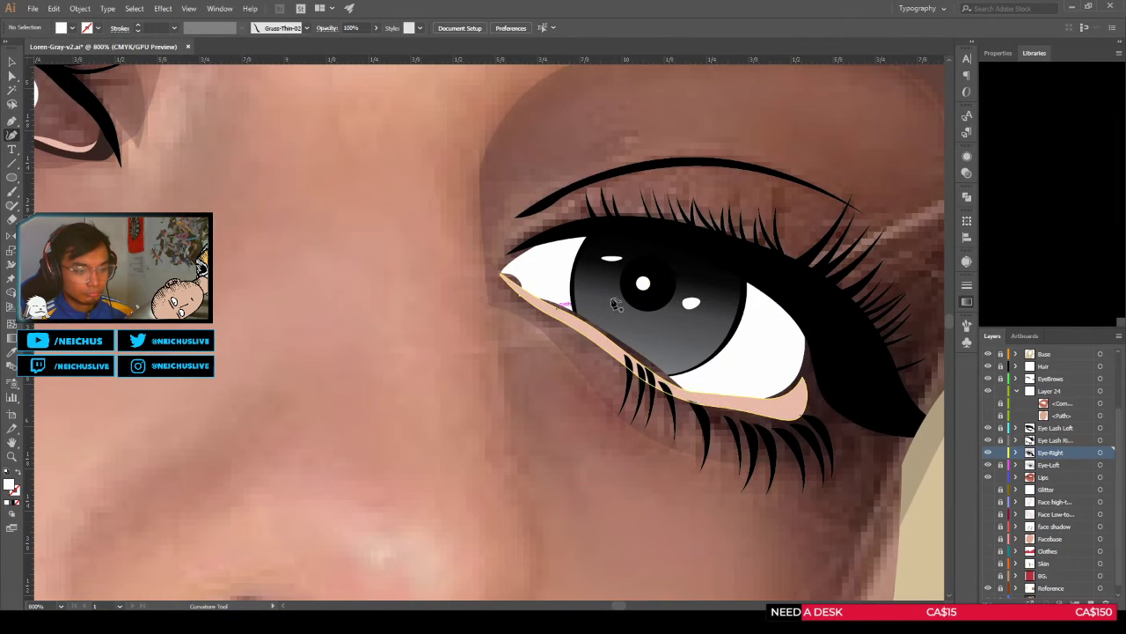
left_click(609, 280)
left_click(613, 301)
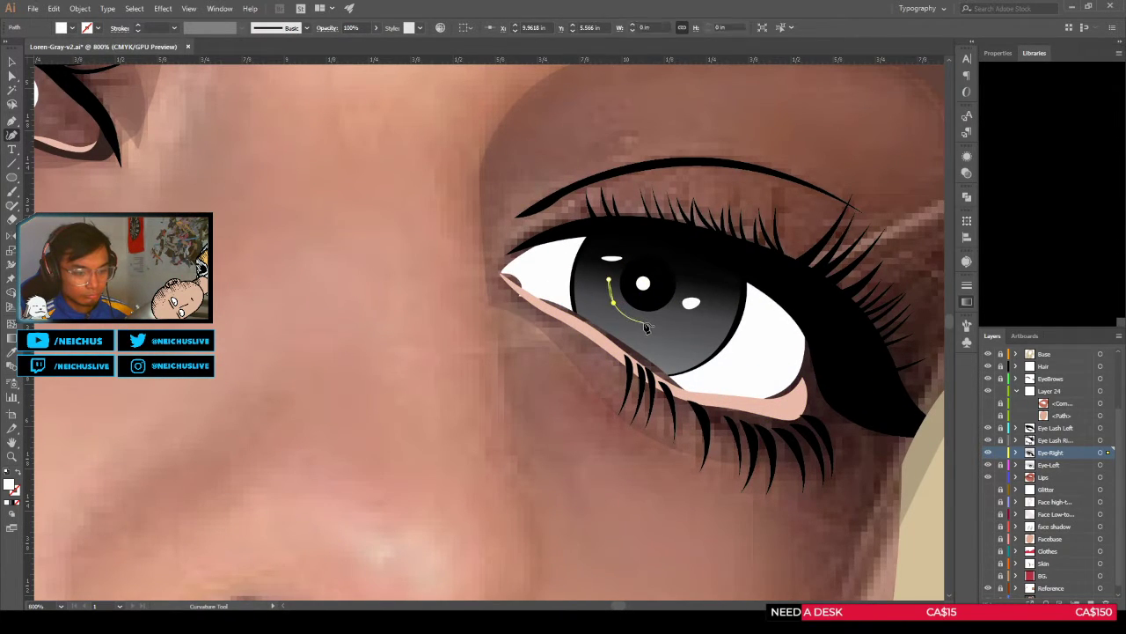
left_click(649, 322)
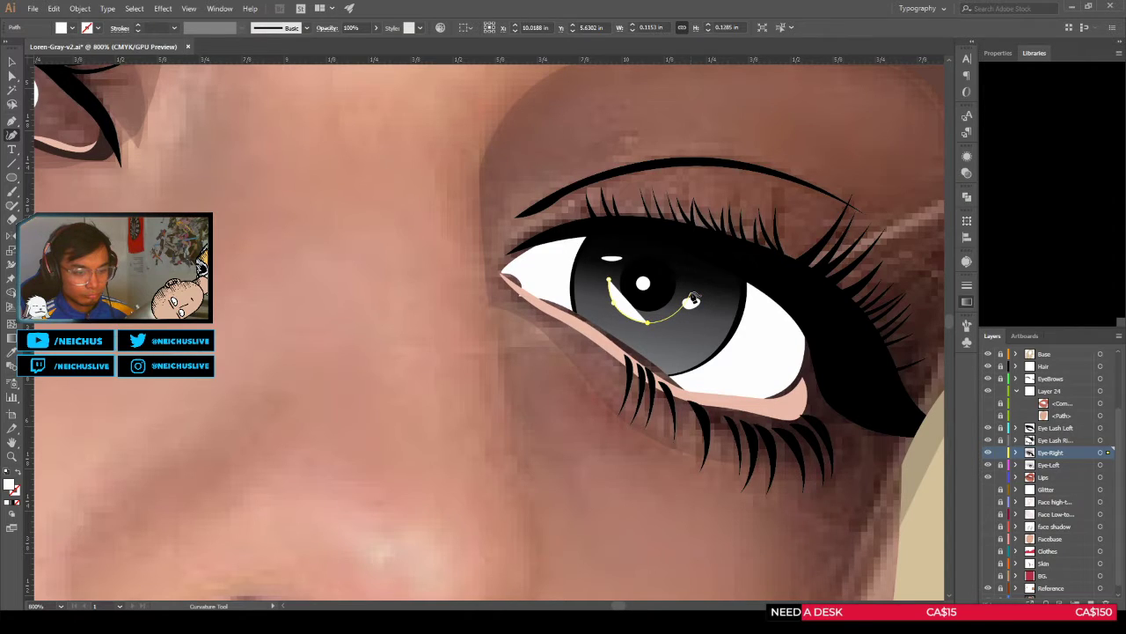
left_click(692, 296)
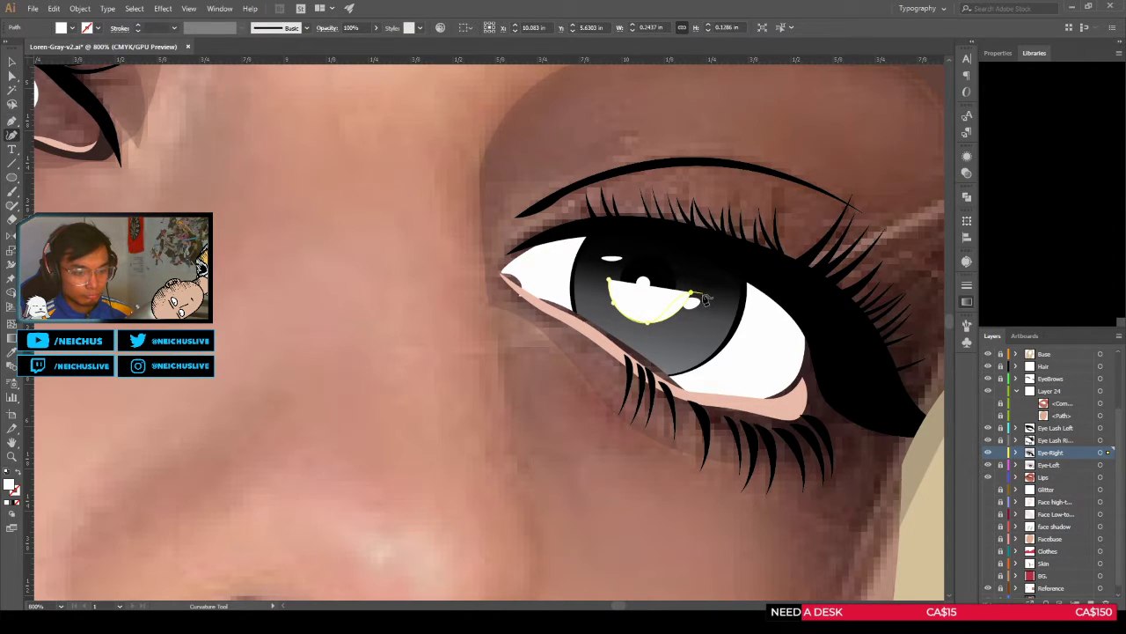
left_click(687, 331)
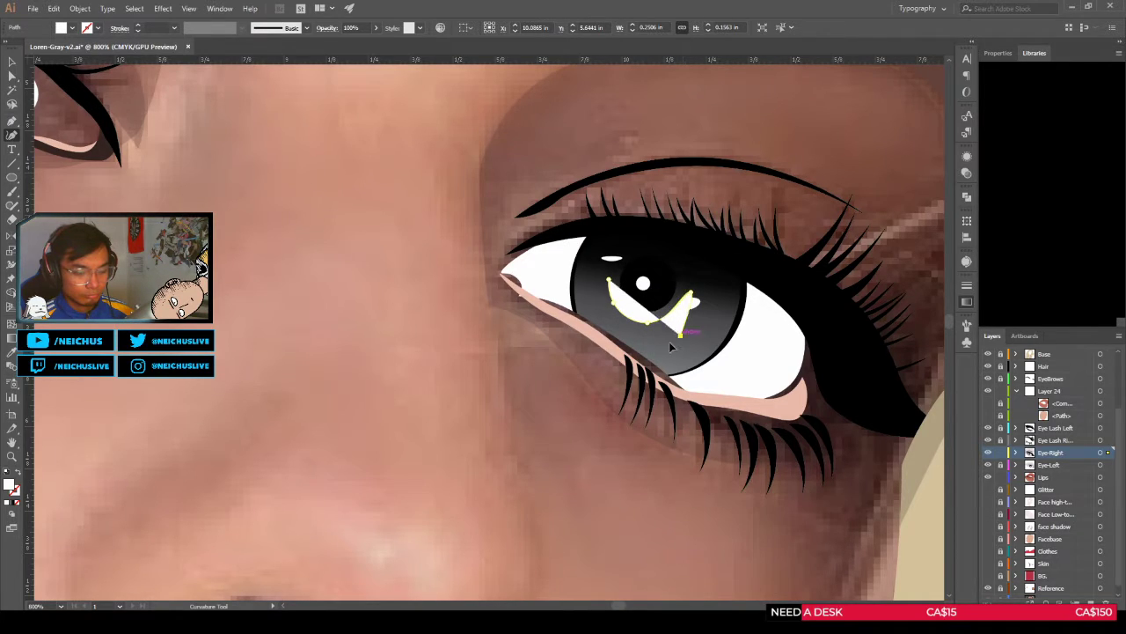
left_click(641, 346)
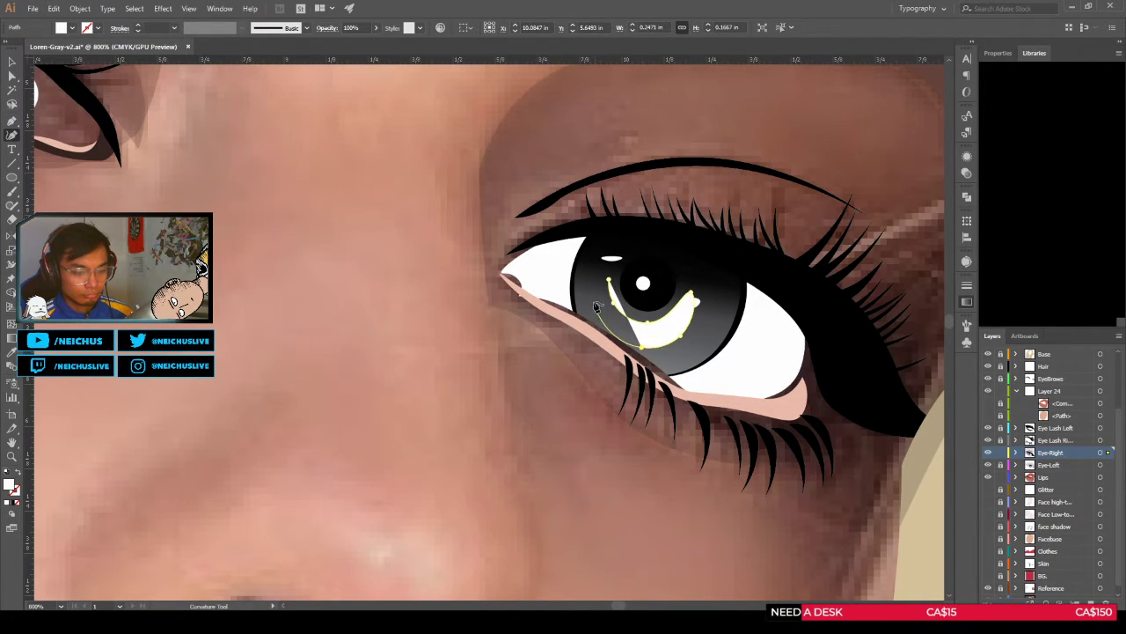
left_click(609, 280)
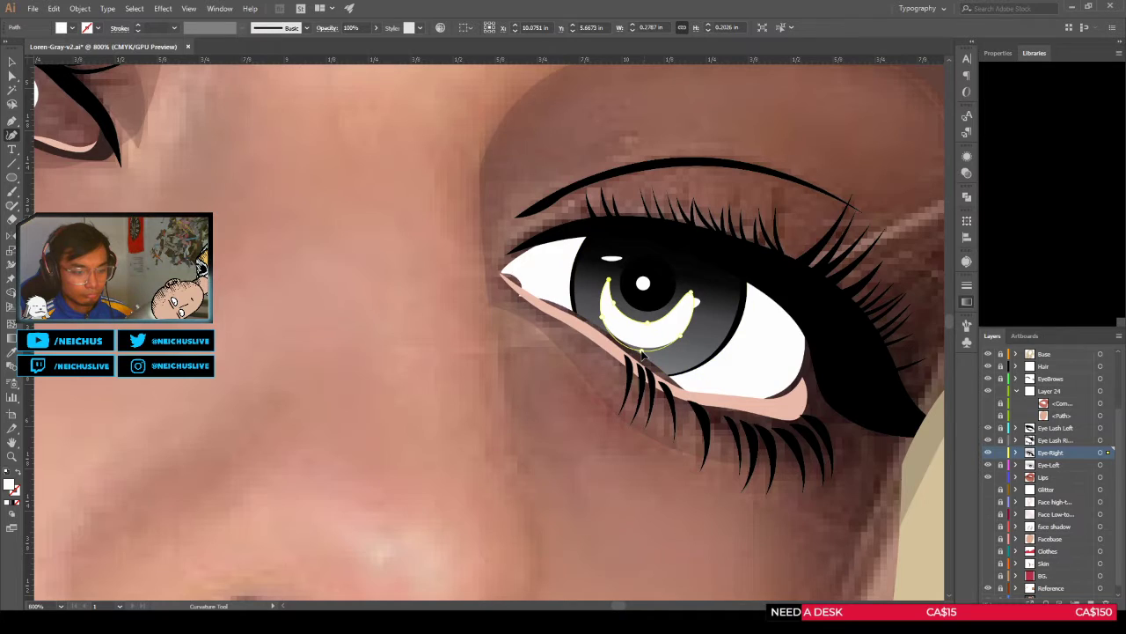
left_click_drag(641, 347, 641, 351)
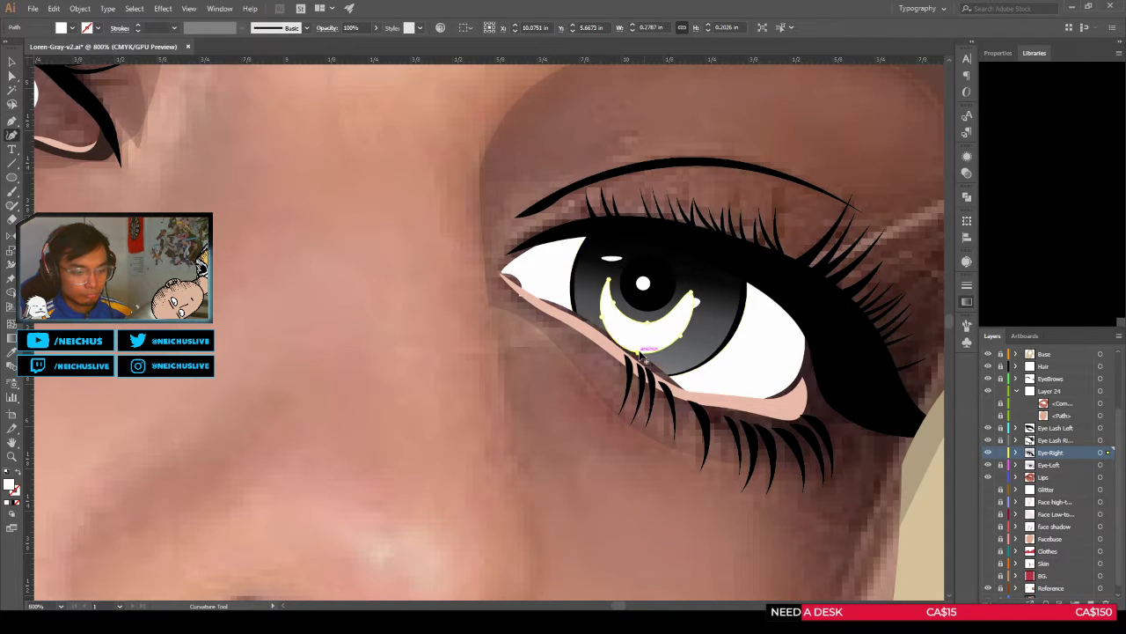
Step: Move the white crescent from the Eye-Right layer to Layer 24, keeping its position
key("a")
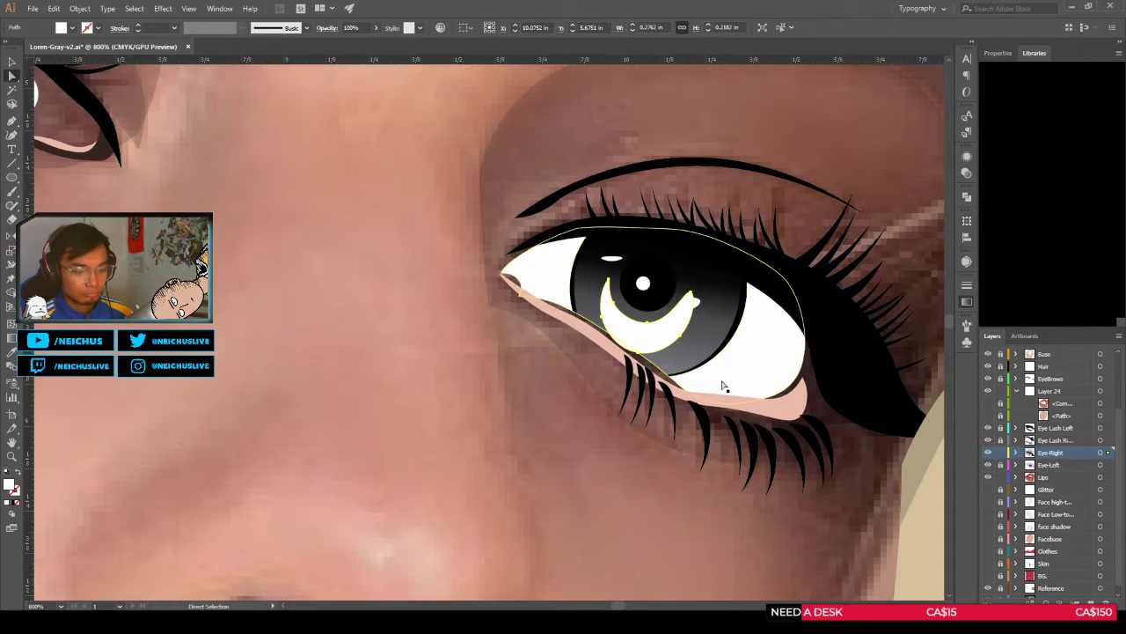
left_click(724, 385)
key("v")
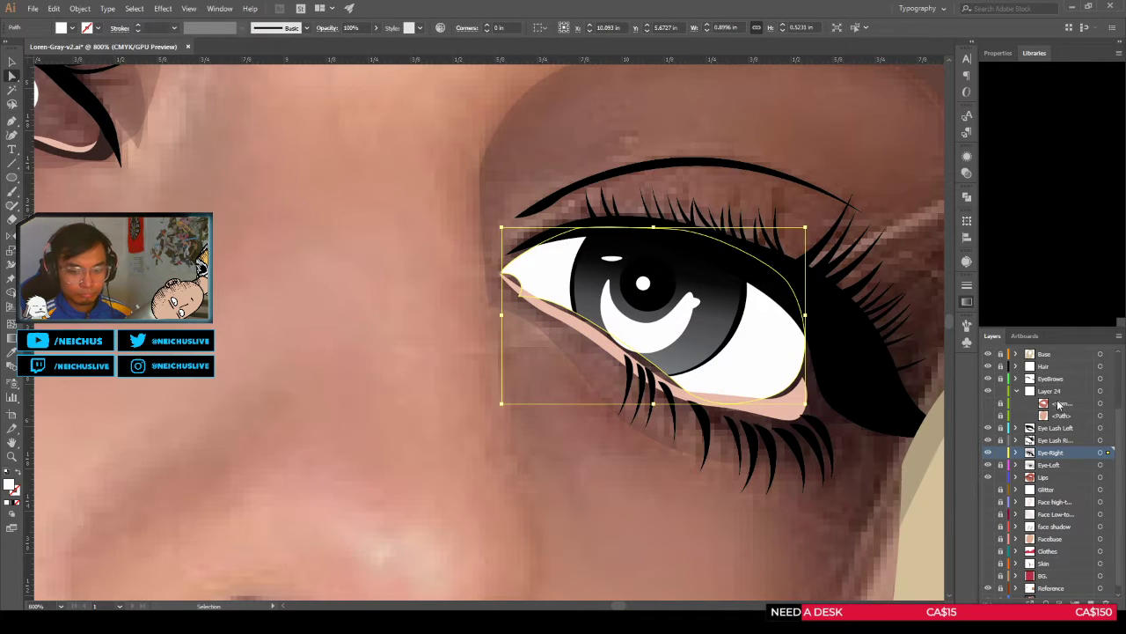
left_click(654, 339)
key("ctrl+x")
left_click(1055, 394)
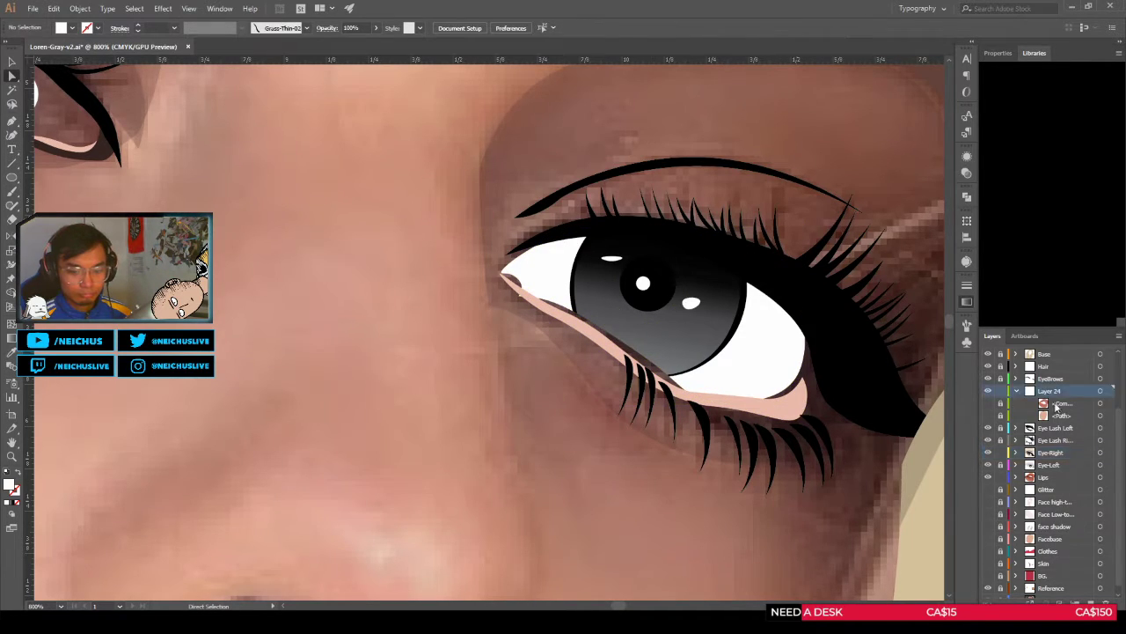
key("ctrl+f")
Step: Copy the right-hand eye's white shape in place onto Layer 24, above the crescent
left_click(749, 390)
key("ctrl+c")
left_click(1055, 394)
key("ctrl+f")
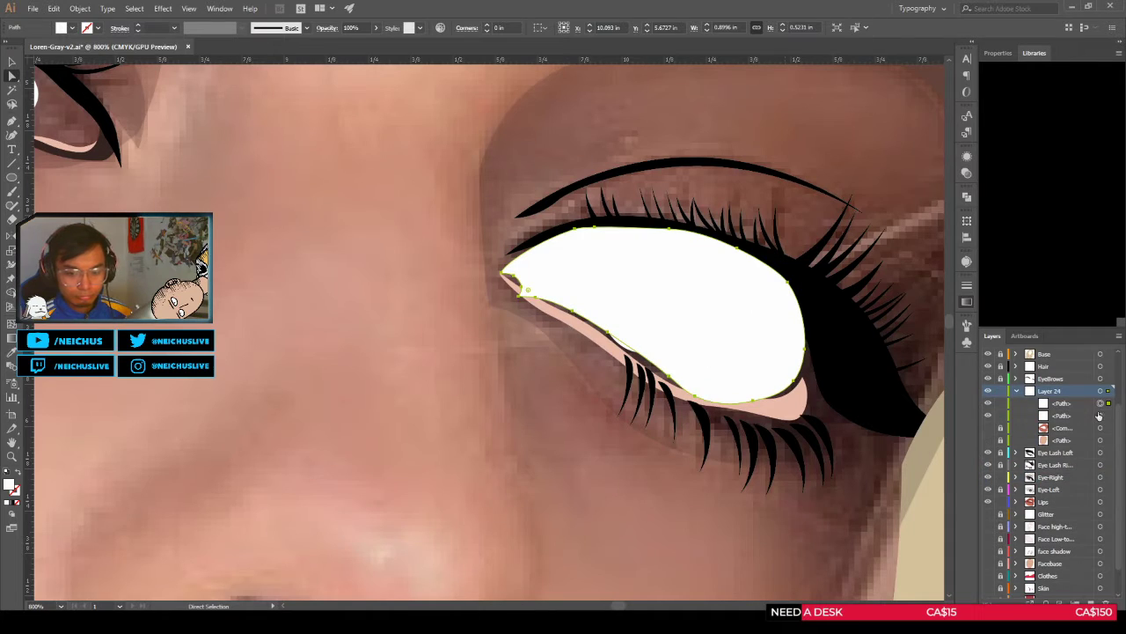
Step: Trim the crescent to the right-hand eye's outline with Shape Builder, removing the surrounding white area and deleting the leftover path
left_click(1100, 416, "shift")
key("shift+m")
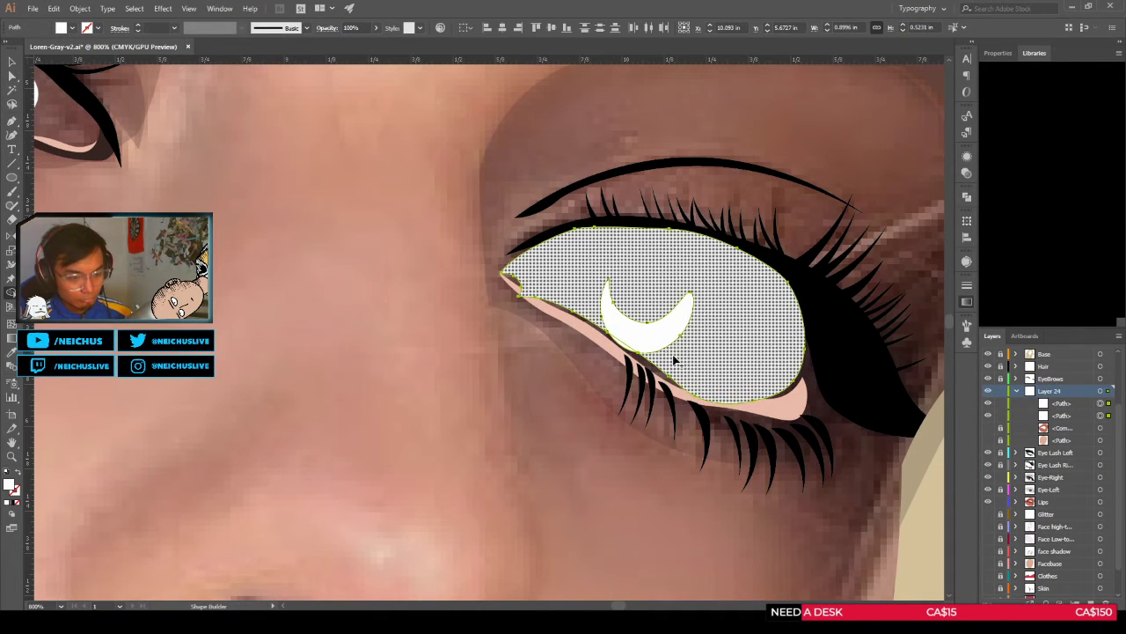
scroll(621, 356, "up", 2)
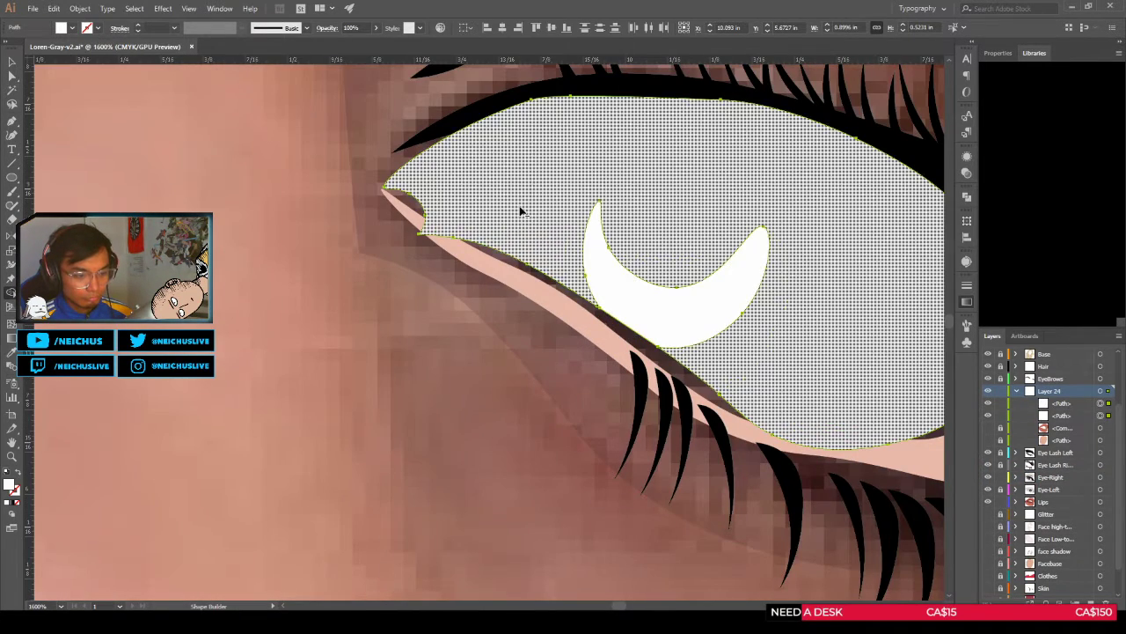
left_click(520, 208, "alt")
scroll(617, 285, "down", 2)
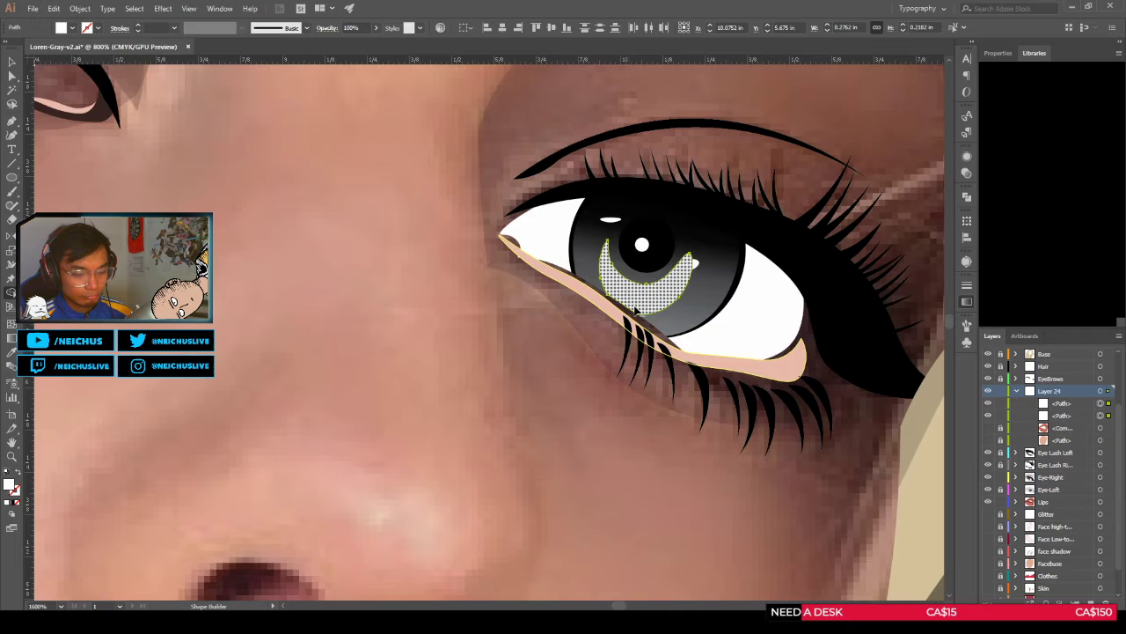
left_click(1101, 403)
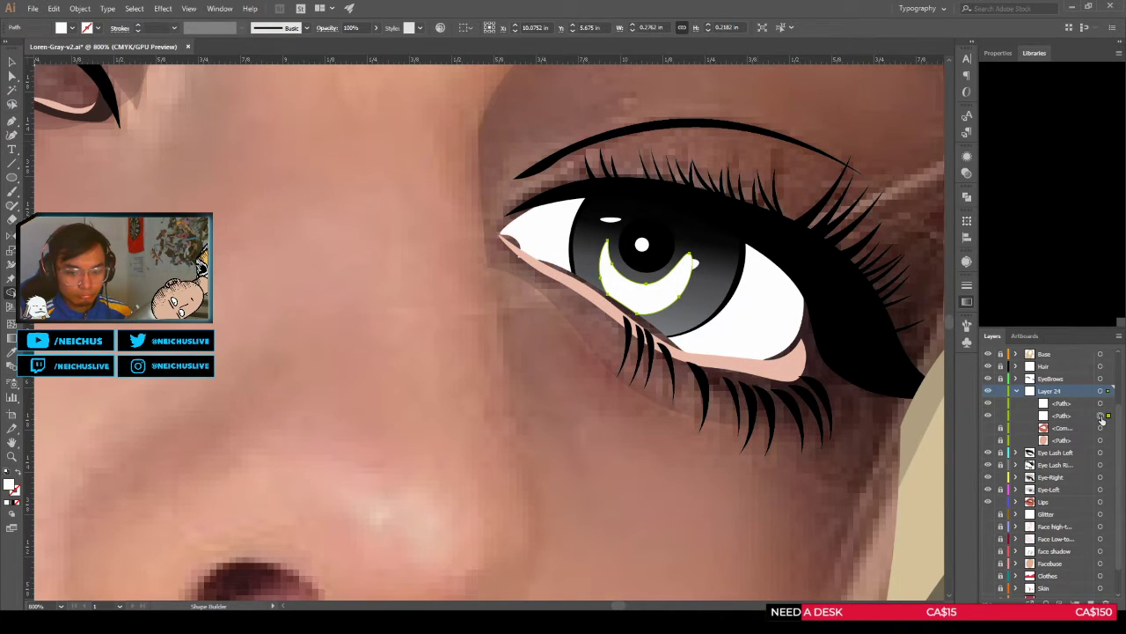
left_click(1100, 416)
key("Delete")
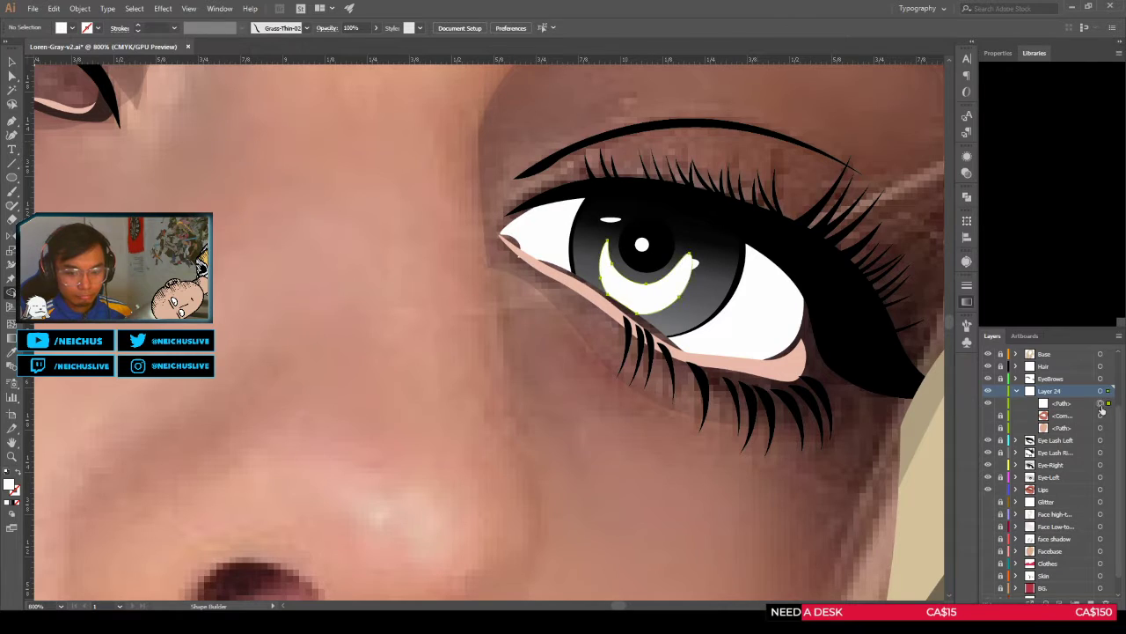
Step: Give the crescent the same grey fill and 30% opacity as the translucent reflection in the left-hand eye's iris
left_click(1100, 403)
scroll(690, 325, "down", 1)
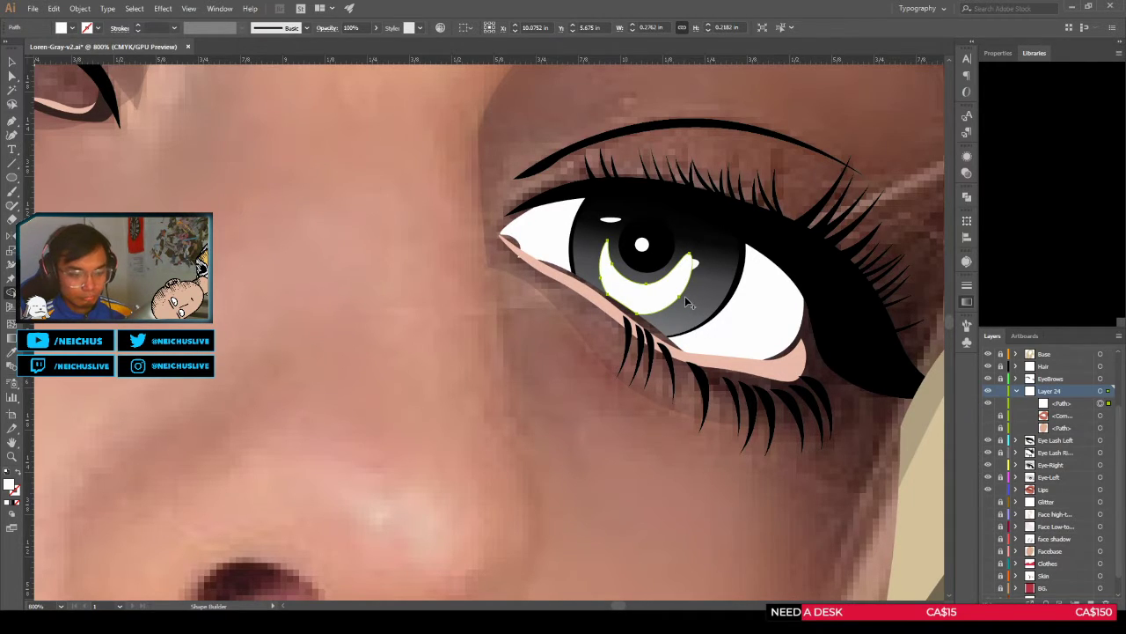
scroll(684, 296, "down", 2)
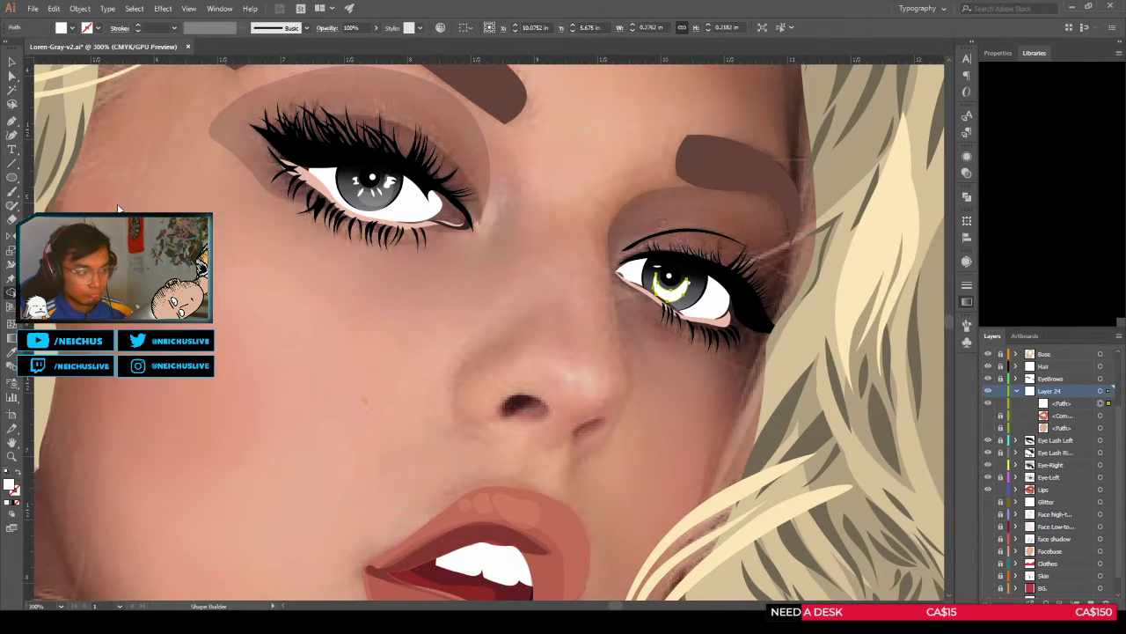
key("i")
scroll(356, 198, "up", 3)
left_click(387, 201)
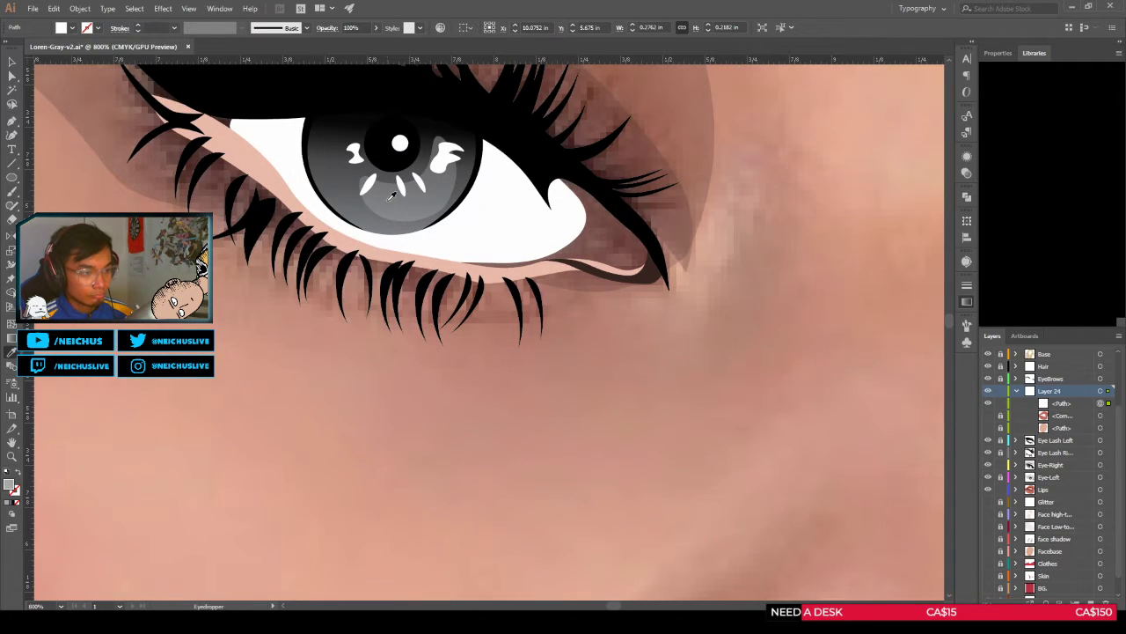
scroll(537, 269, "down", 4)
key("v")
left_click(741, 389)
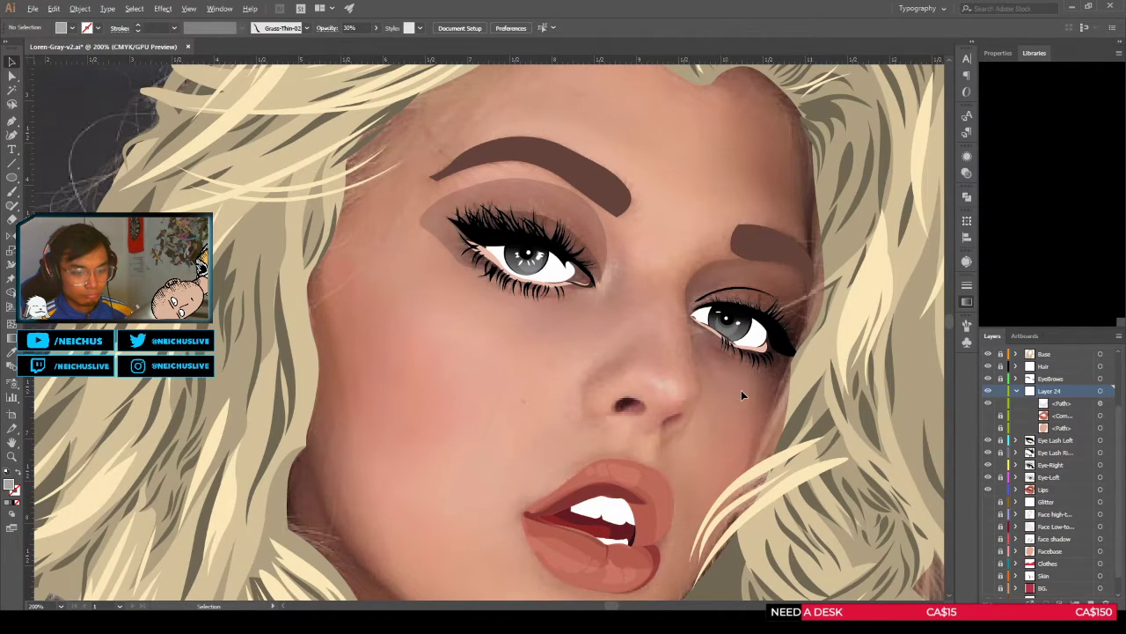
Step: Move the translucent crescent from Layer 24 to the Eye-Right layer, keeping its position
scroll(741, 390, "down", 1)
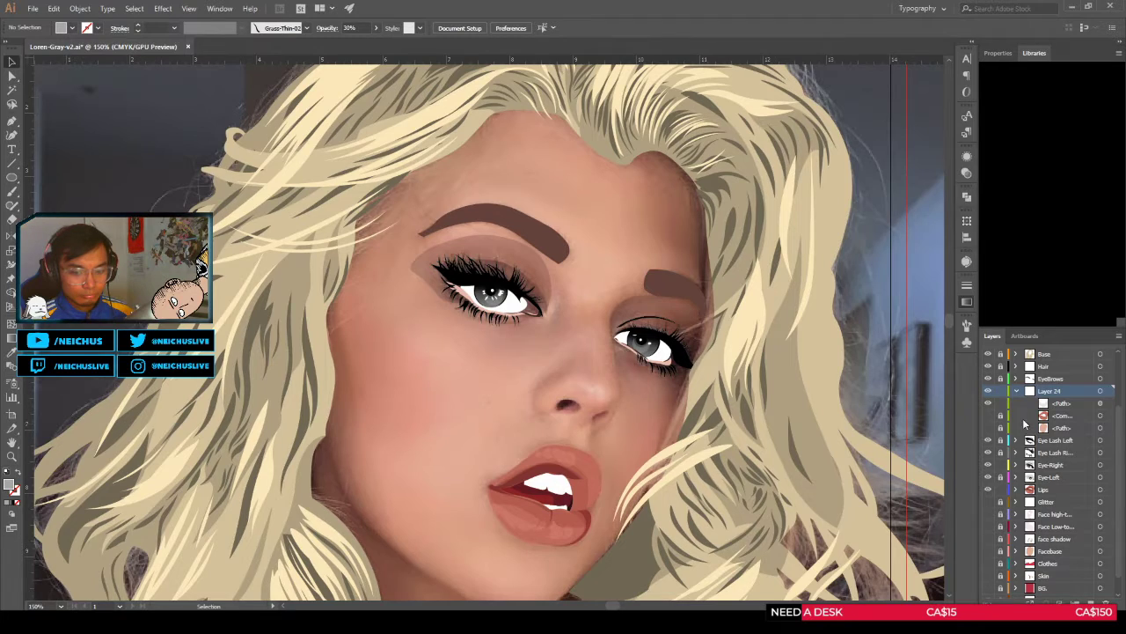
left_click(1100, 404)
key("ctrl+x")
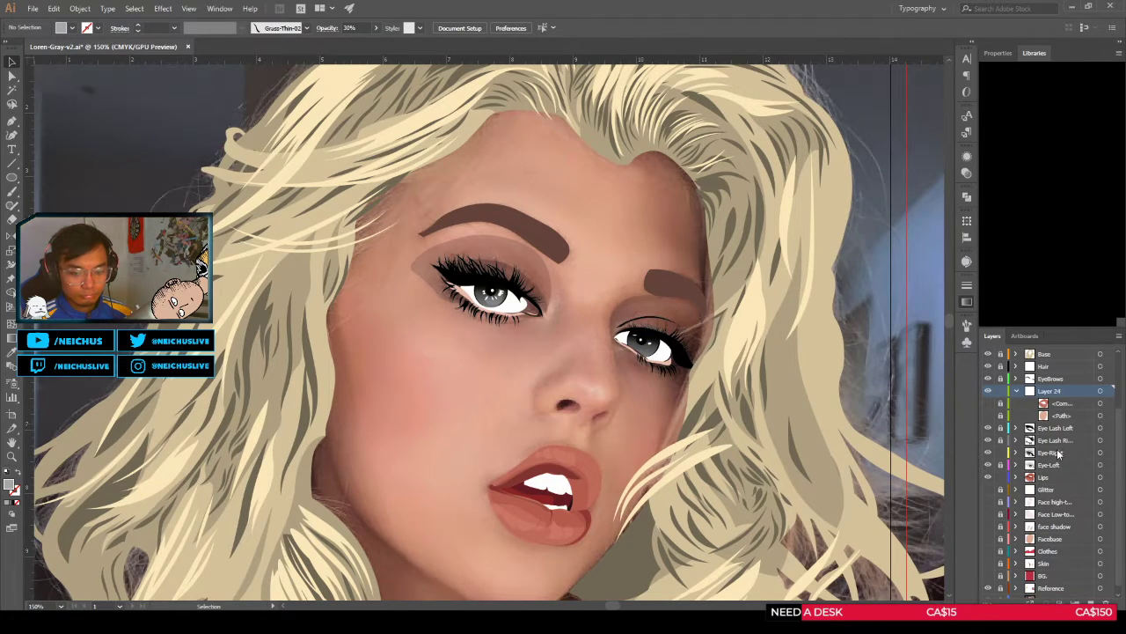
left_click(1058, 452)
key("ctrl+f")
left_click(683, 445)
left_click(684, 445)
Step: Hide the Eye-Right layer to expose the reference photo's iris and make Layer 24 the active layer for drawing
scroll(695, 445, "down", 3)
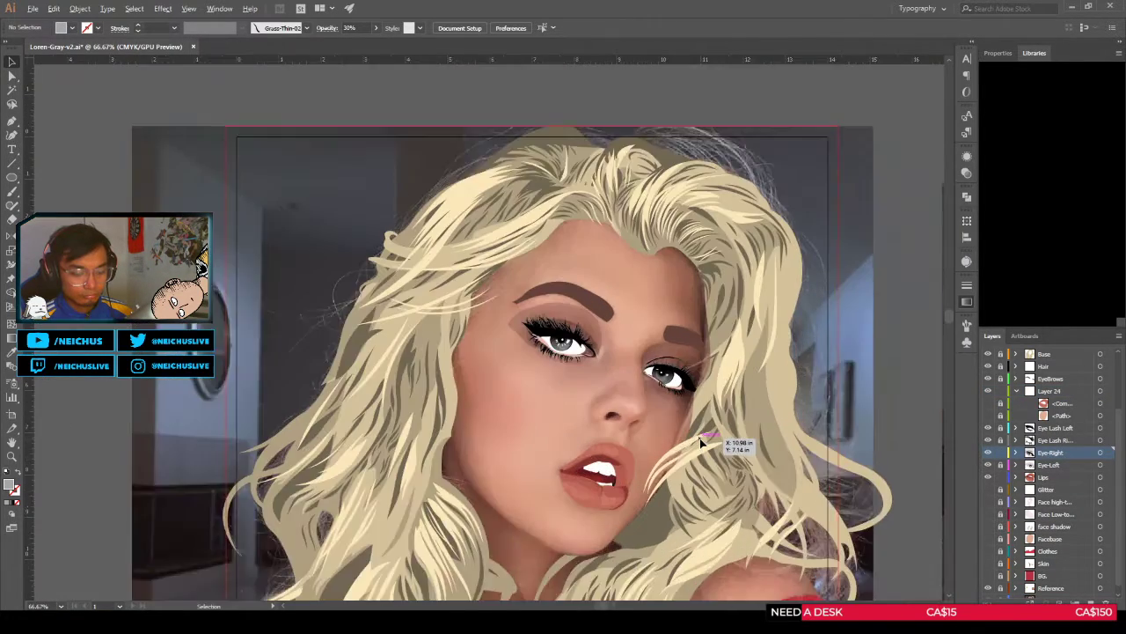
scroll(696, 444, "up", 4)
scroll(668, 407, "up", 2)
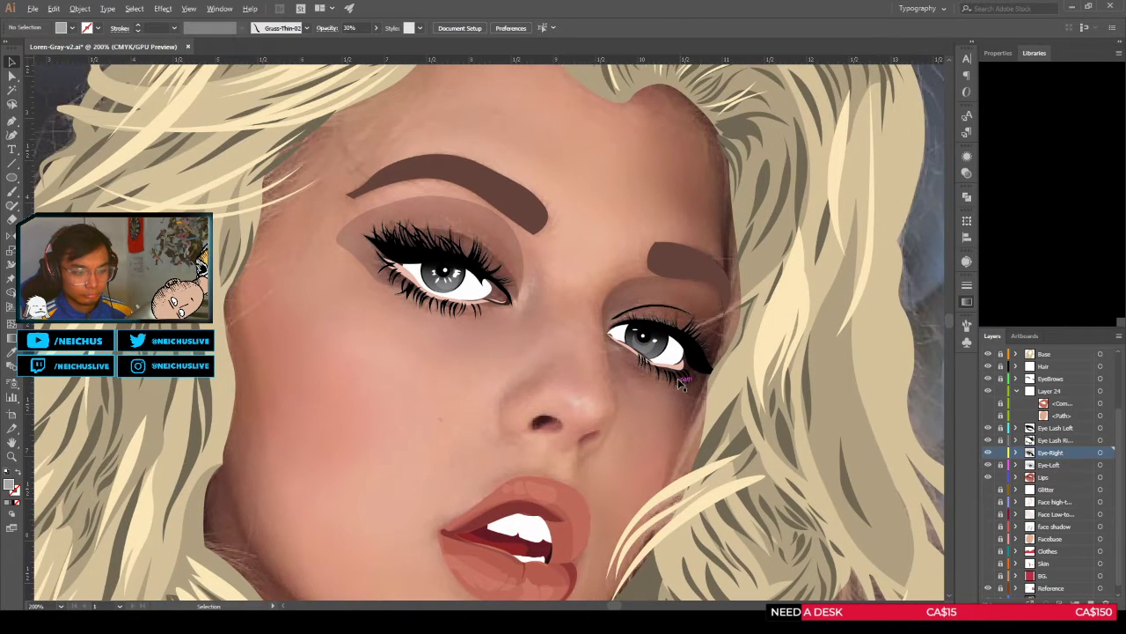
scroll(679, 376, "down", 3)
scroll(679, 377, "up", 4)
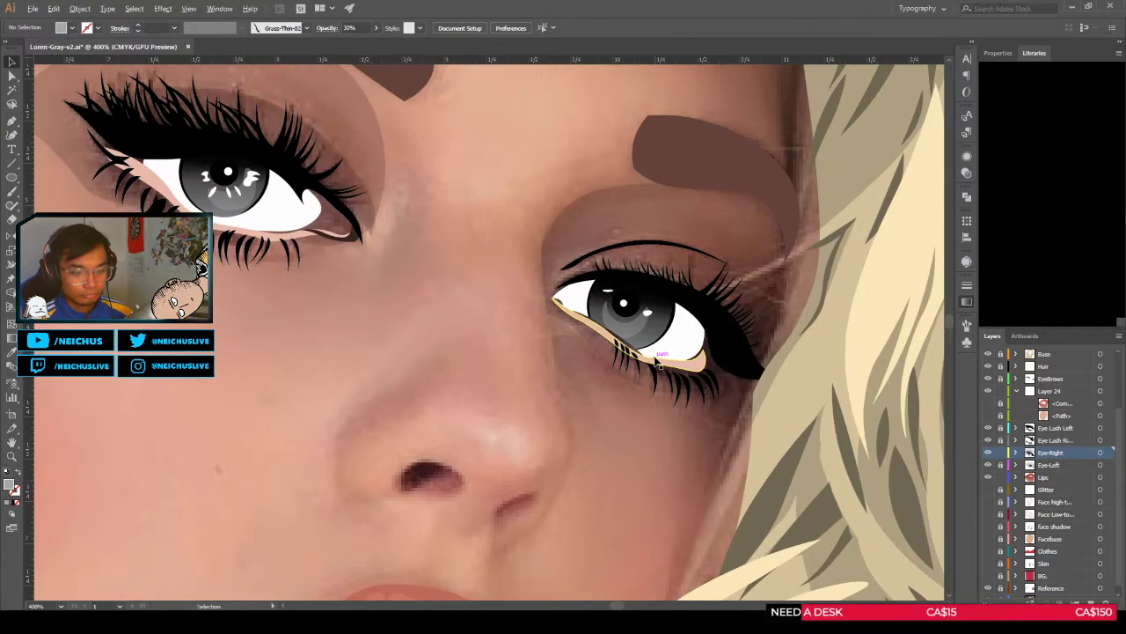
key("shift+grave")
left_click(988, 453)
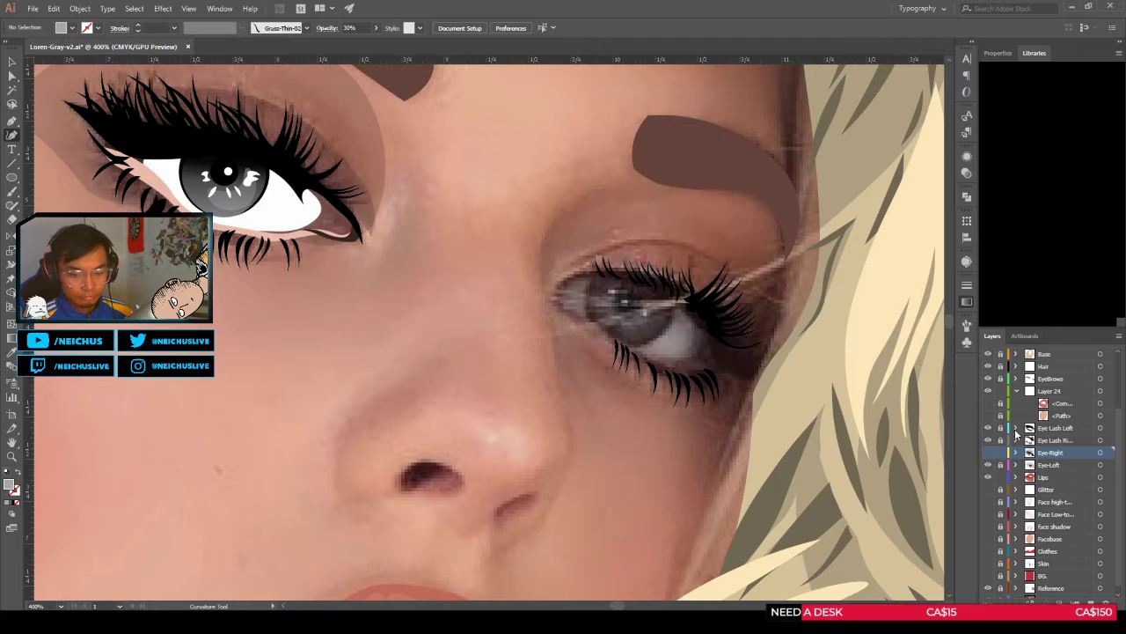
left_click(1049, 390)
scroll(630, 320, "up", 2)
scroll(630, 321, "up", 2)
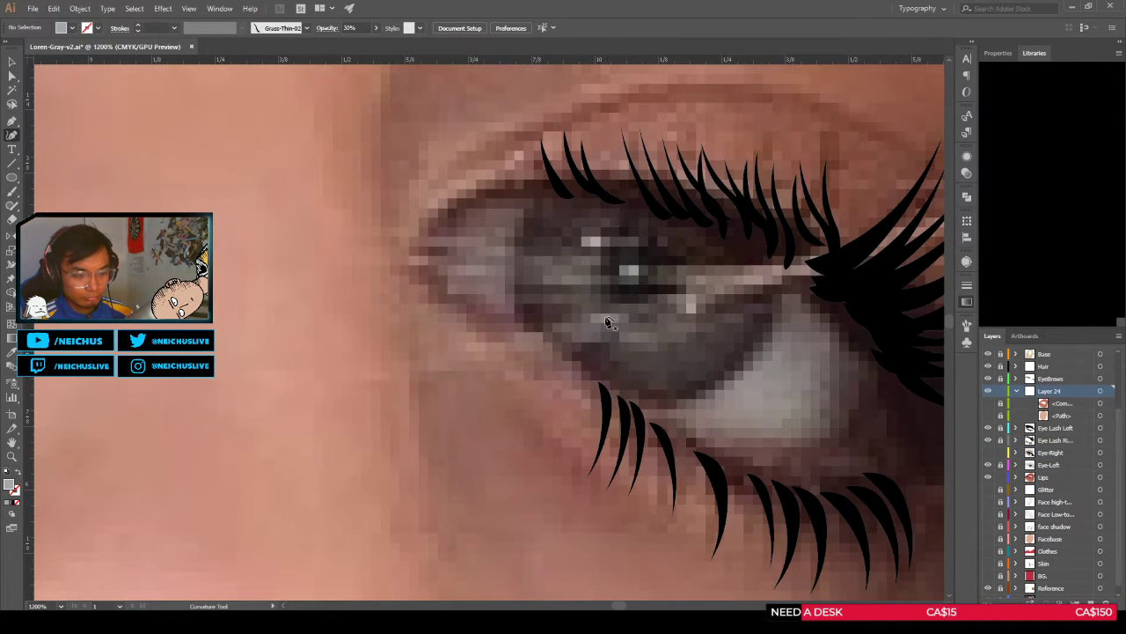
Step: Draw a small slanted highlight about 0.05 by 0.03 in below the right-hand pupil with the Curvature tool and fill it white
left_click(596, 319)
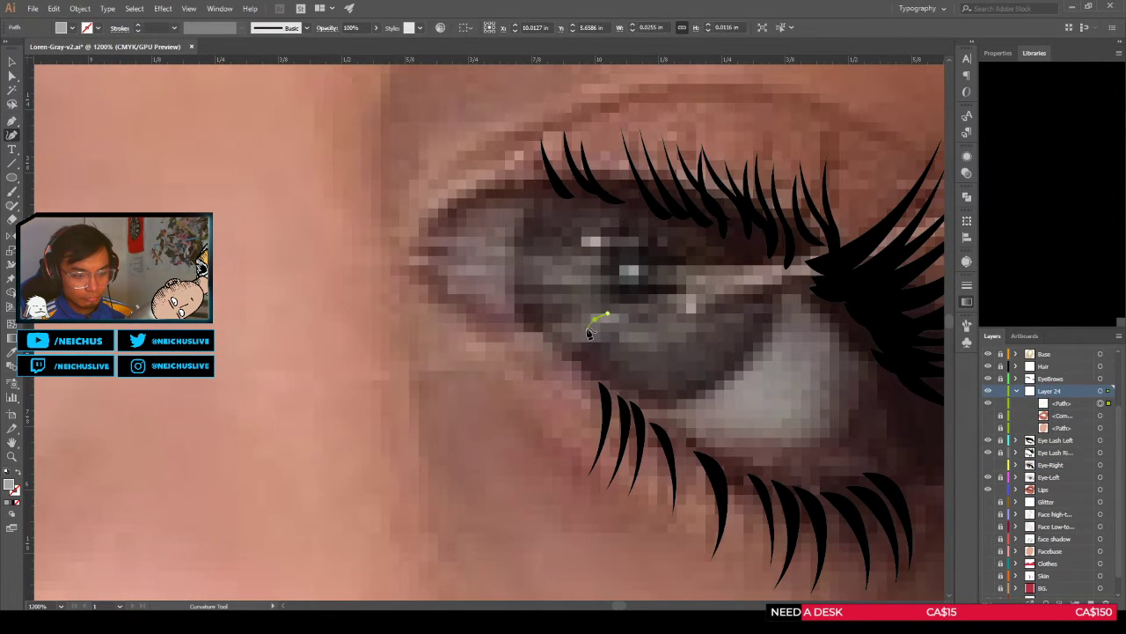
left_click(588, 327)
left_click(606, 328)
left_click(613, 315)
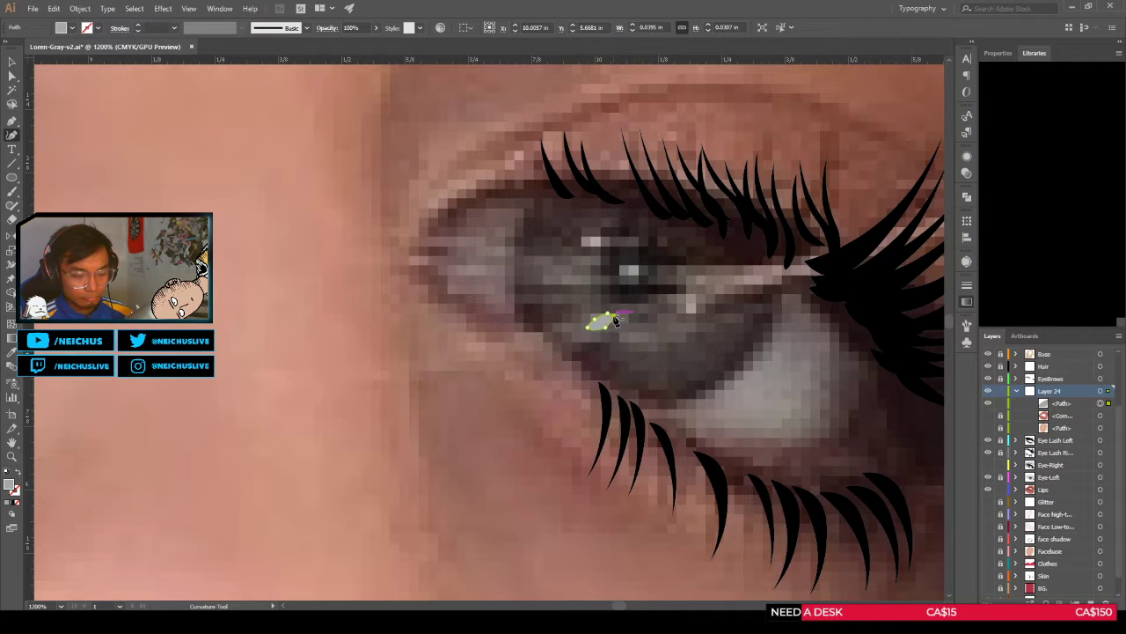
left_click(607, 313)
key("d")
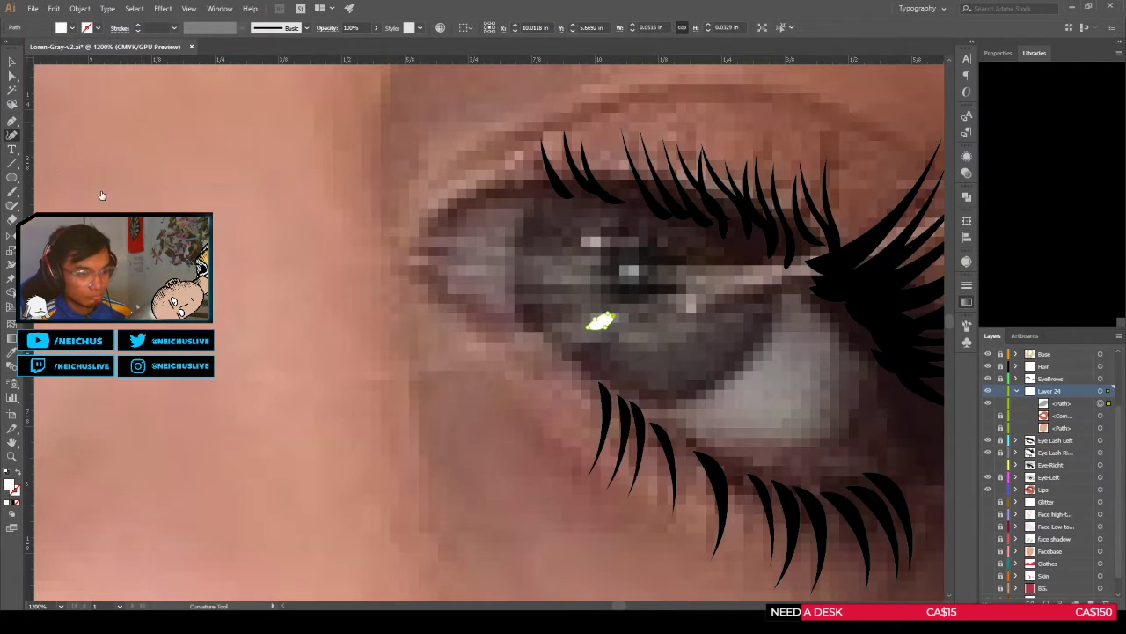
Step: Move the small slanted highlight from Layer 24 to the Eye-Right layer in place, and show Eye-Right again
key("v")
left_click(364, 284)
scroll(372, 292, "down", 4)
left_click(1100, 403)
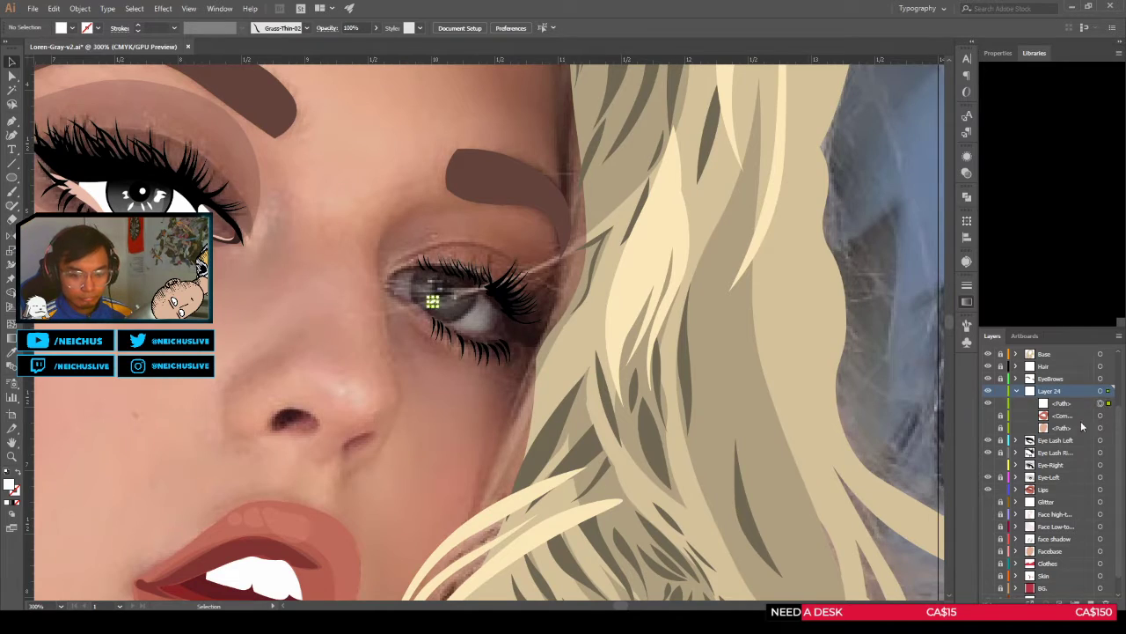
key("Delete")
left_click(1057, 453)
left_click(987, 453)
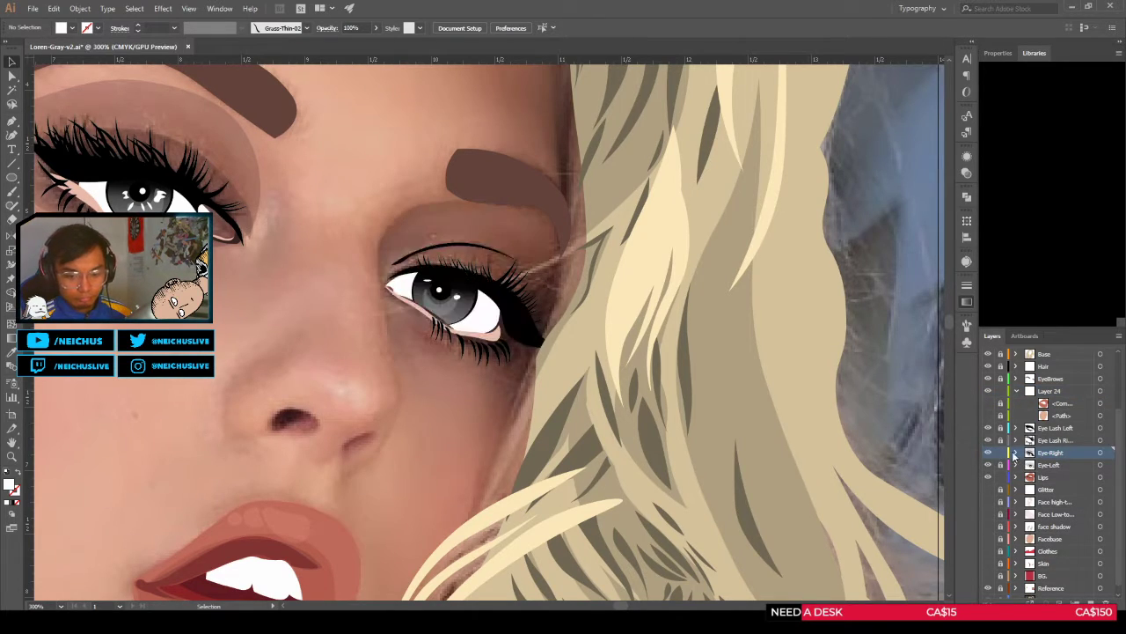
scroll(1035, 463, "down", 1)
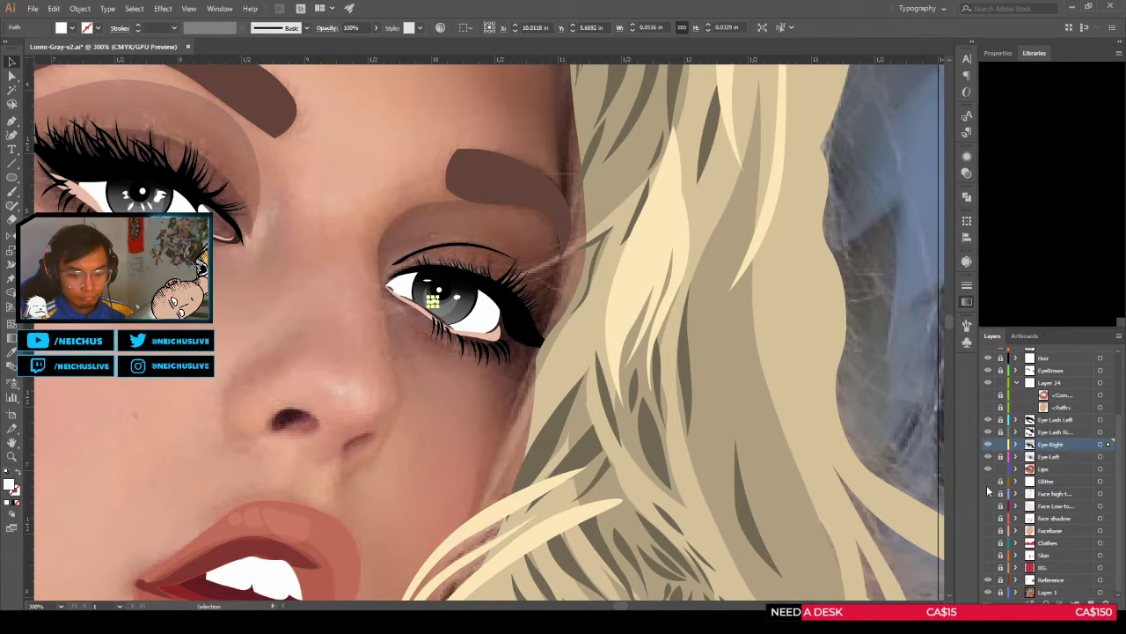
Step: Show all the hidden layers from Glitter down to BG. and review the whole portrait
left_click_drag(988, 486, 988, 568)
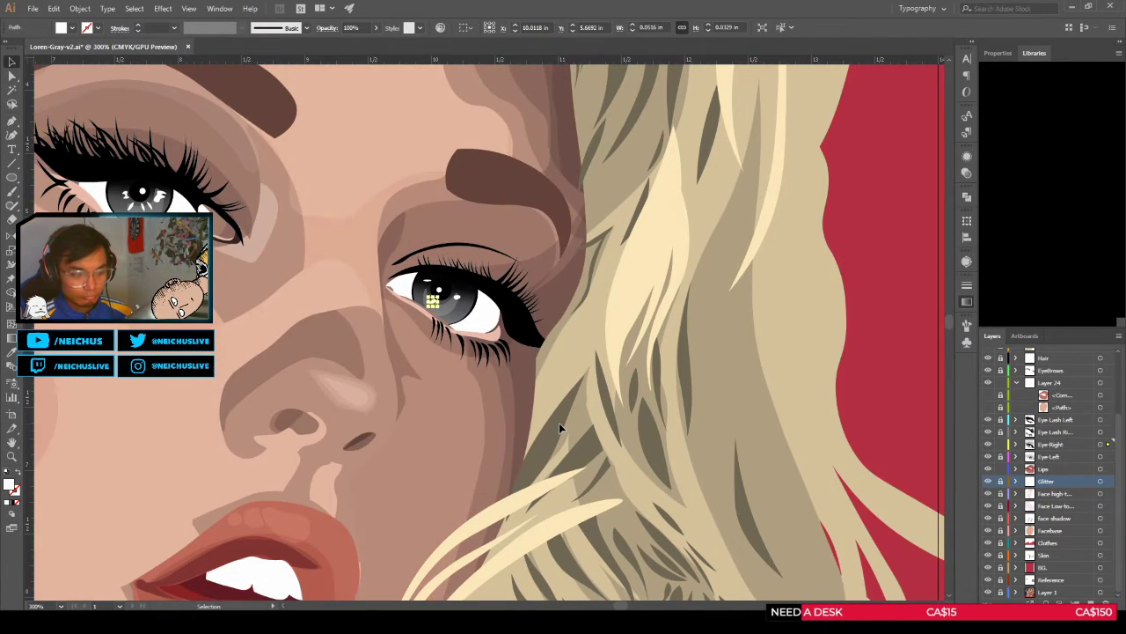
left_click(559, 423)
scroll(572, 426, "down", 4)
left_click_drag(596, 450, 636, 408)
scroll(659, 393, "up", 1)
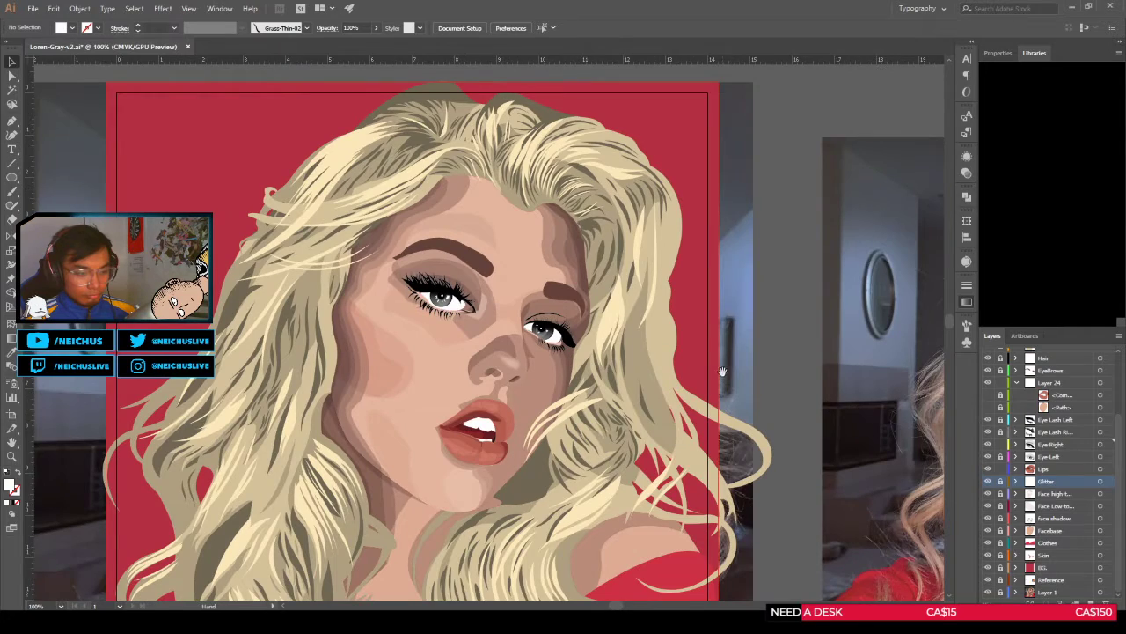
left_click_drag(721, 372, 748, 358)
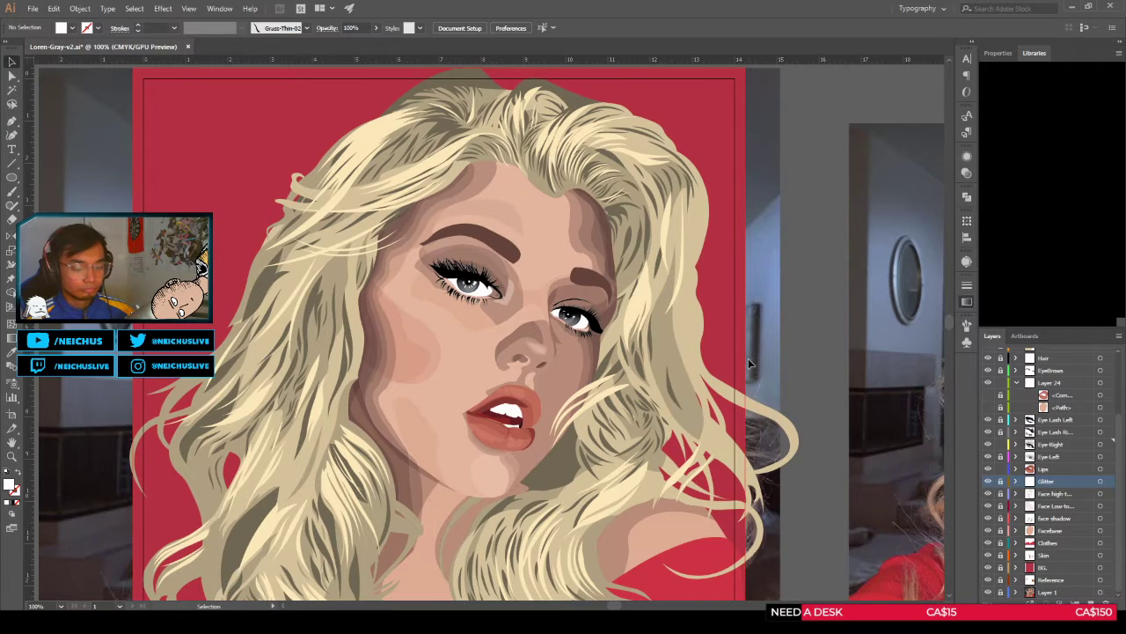
Step: Draw a white notched highlight about 0.05 by 0.04 in on the iris beside the right-hand pupil, over the crescent's inner tip
scroll(555, 316, "up", 5)
key("shift+asciitilde")
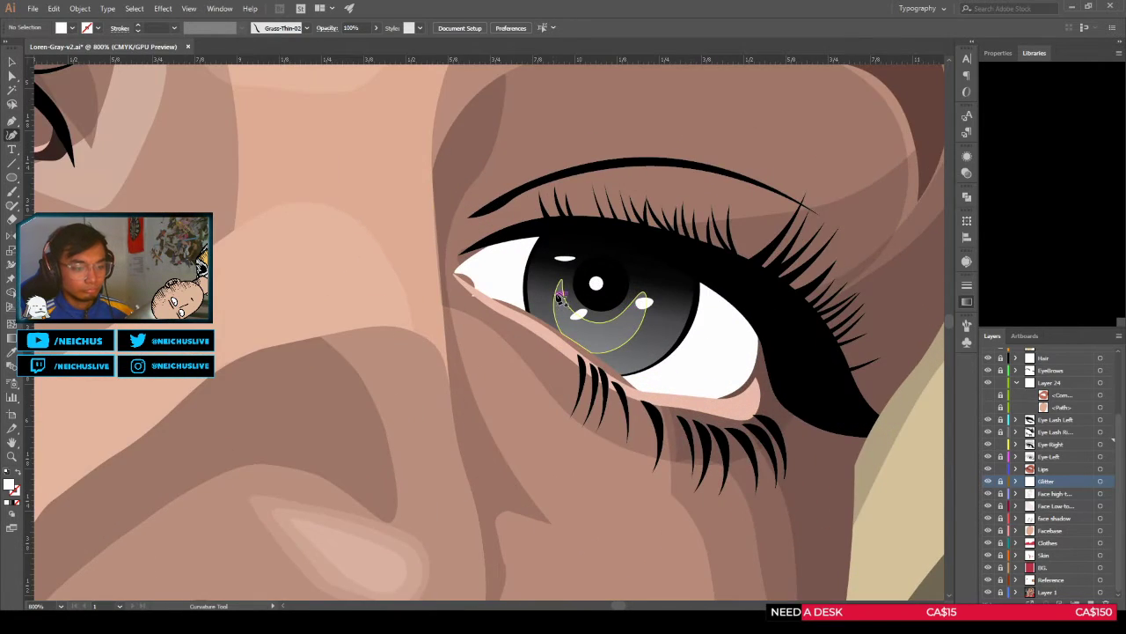
scroll(576, 288, "up", 2)
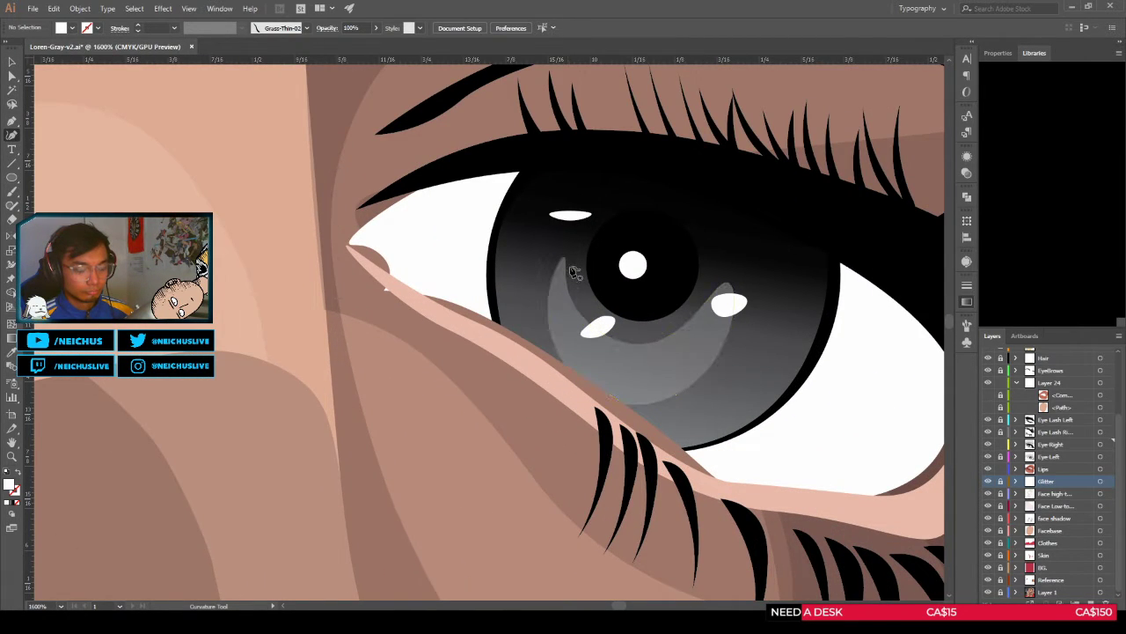
left_click(574, 262)
left_click(553, 262)
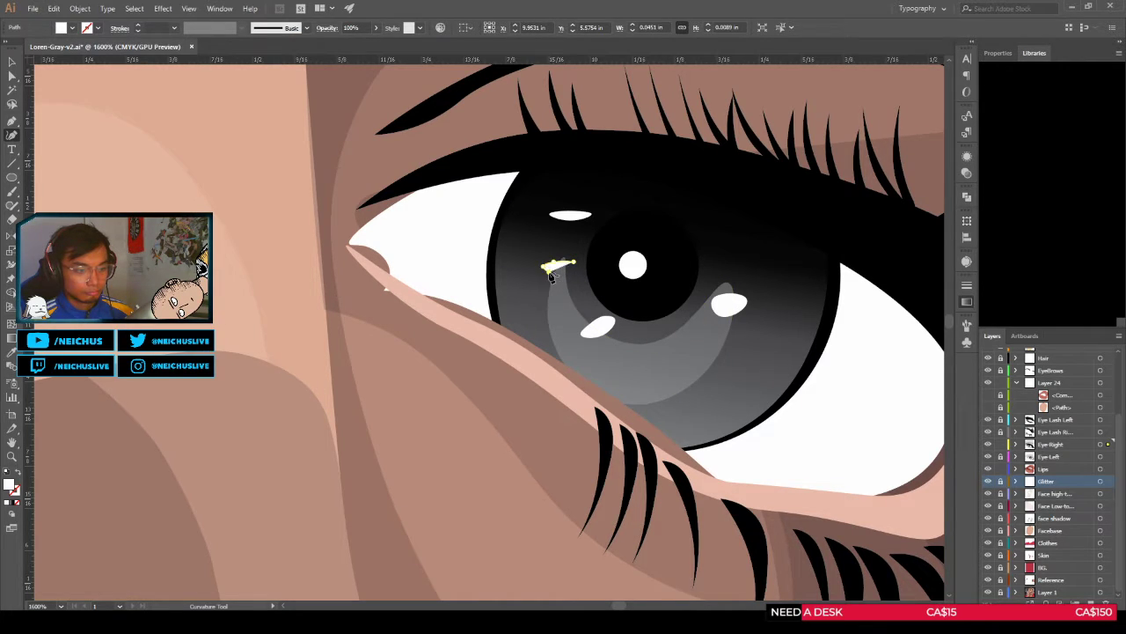
scroll(555, 274, "up", 1)
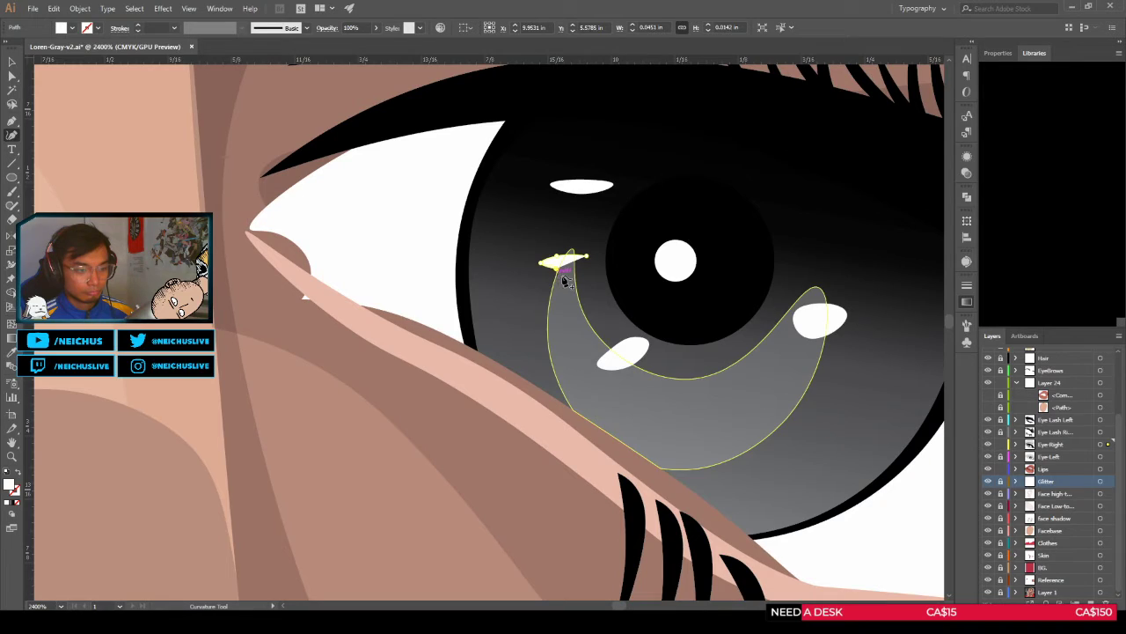
left_click(536, 283)
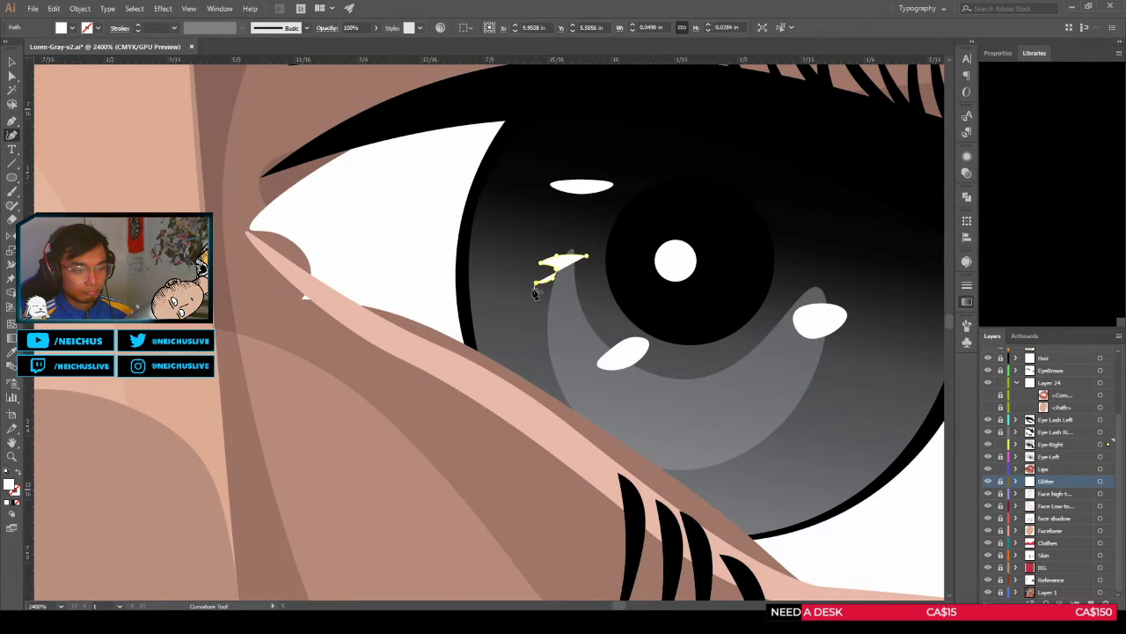
left_click_drag(537, 292, 535, 290)
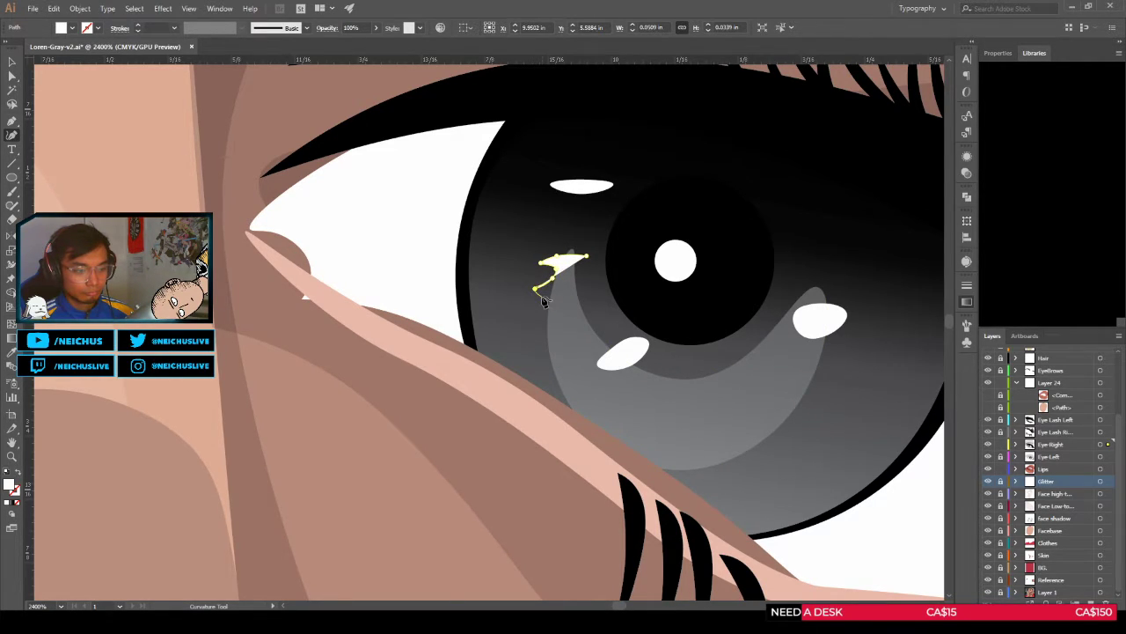
left_click(542, 296)
left_click(570, 292)
left_click(588, 283)
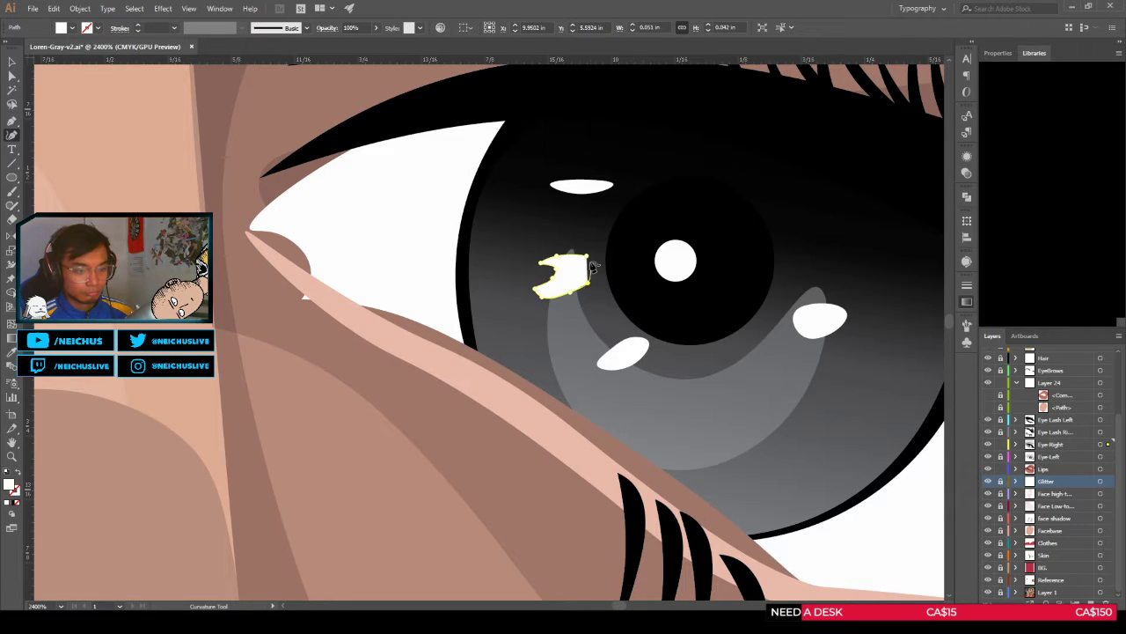
left_click(586, 256)
scroll(579, 288, "down", 2)
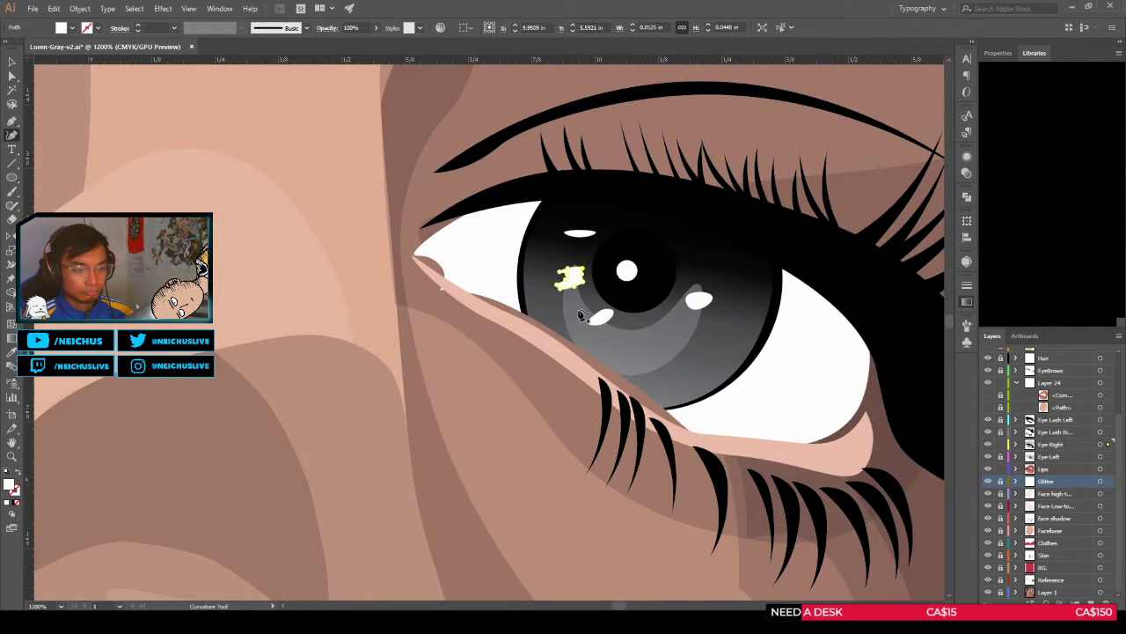
Step: Fine-tune the notched highlight's outline, deselect it and check both eyes in the whole portrait
key("a")
left_click(532, 309)
scroll(534, 315, "down", 2)
key("v")
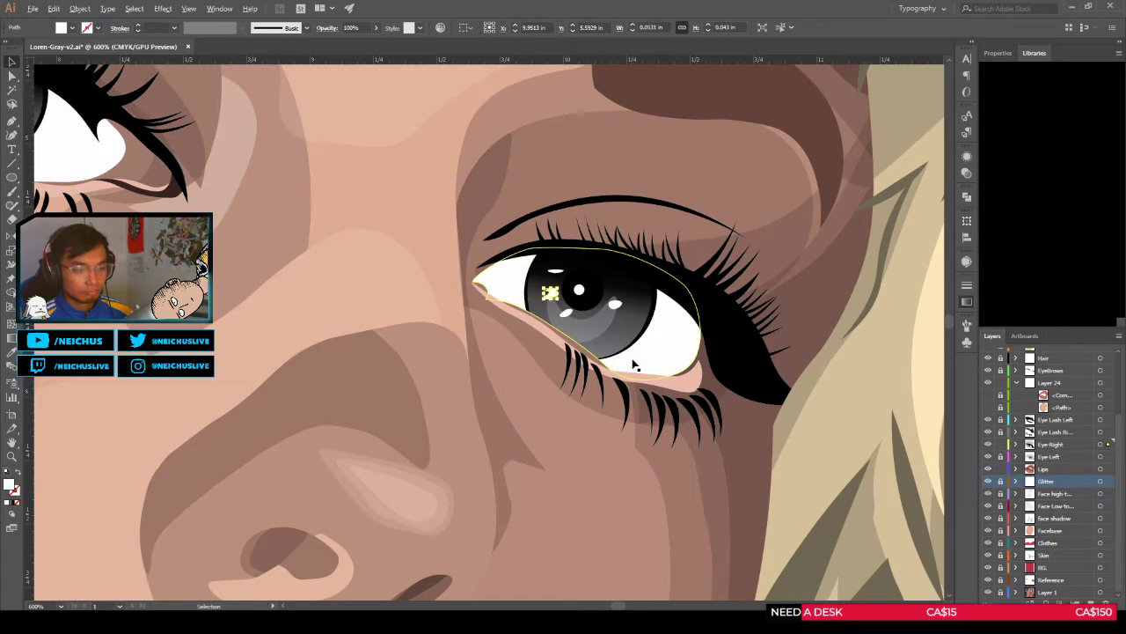
left_click(652, 361)
scroll(652, 361, "down", 2)
left_click(688, 414)
scroll(688, 415, "down", 2)
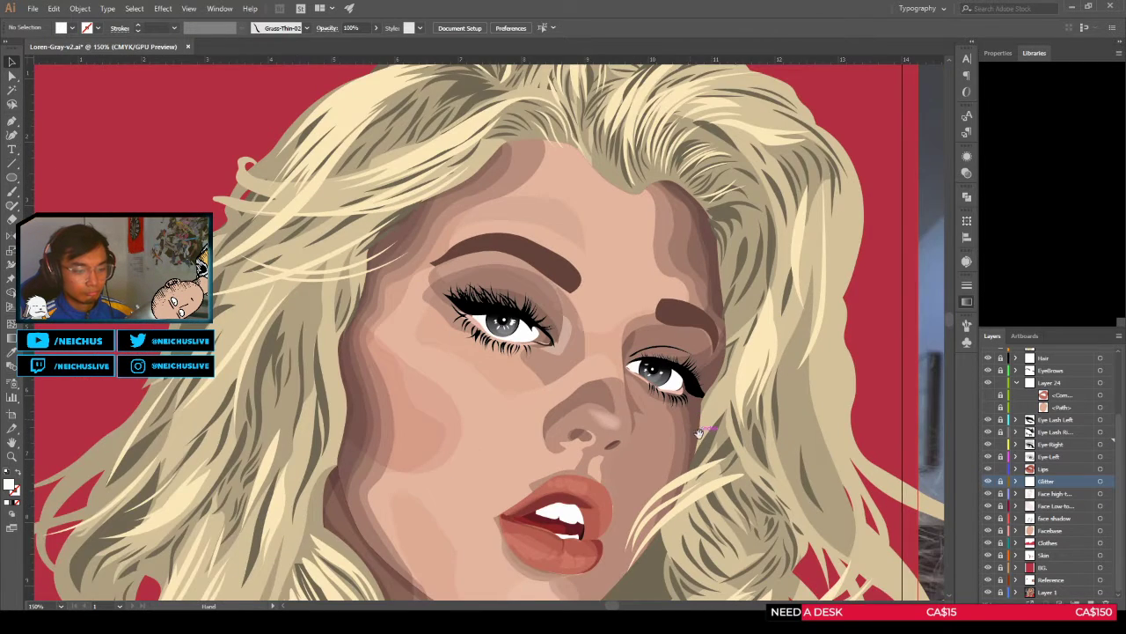
Step: Examine both eyes against the whole portrait, comparing the highlights of the two irises close up and from a distance
left_click_drag(692, 420, 643, 362)
scroll(643, 362, "up", 1)
scroll(572, 343, "left", 1)
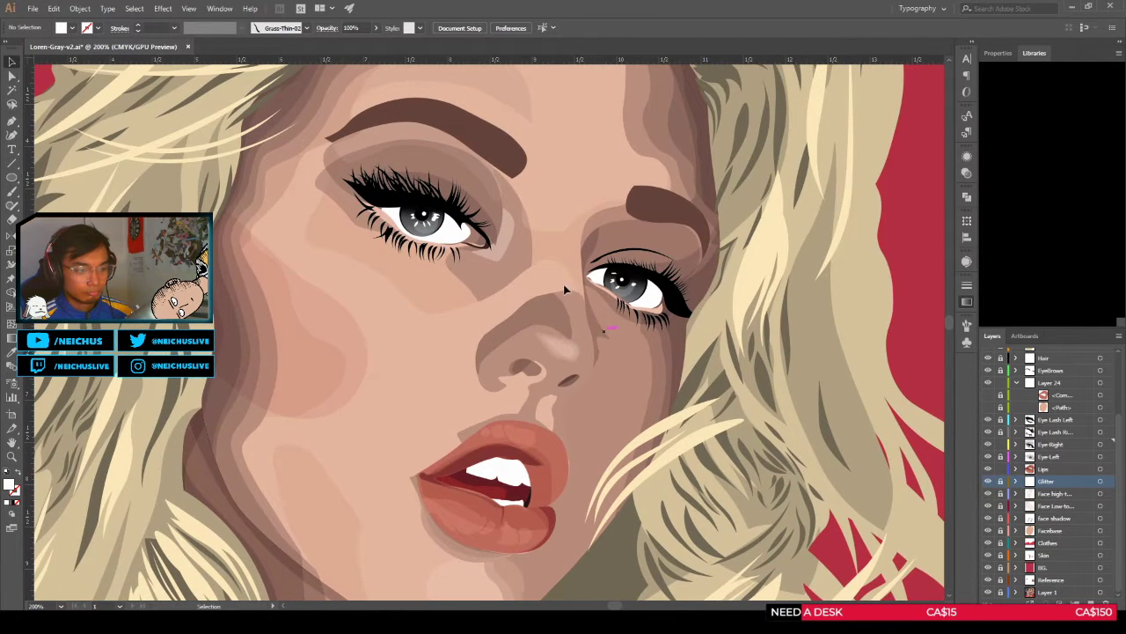
scroll(608, 331, "down", 2)
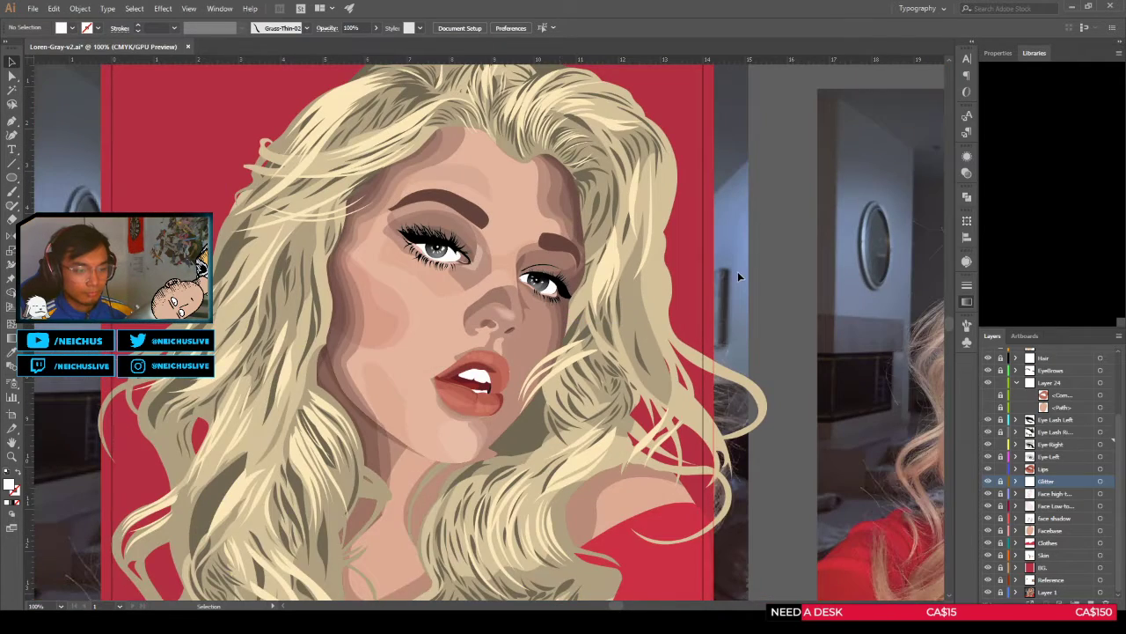
scroll(540, 256, "up", 1)
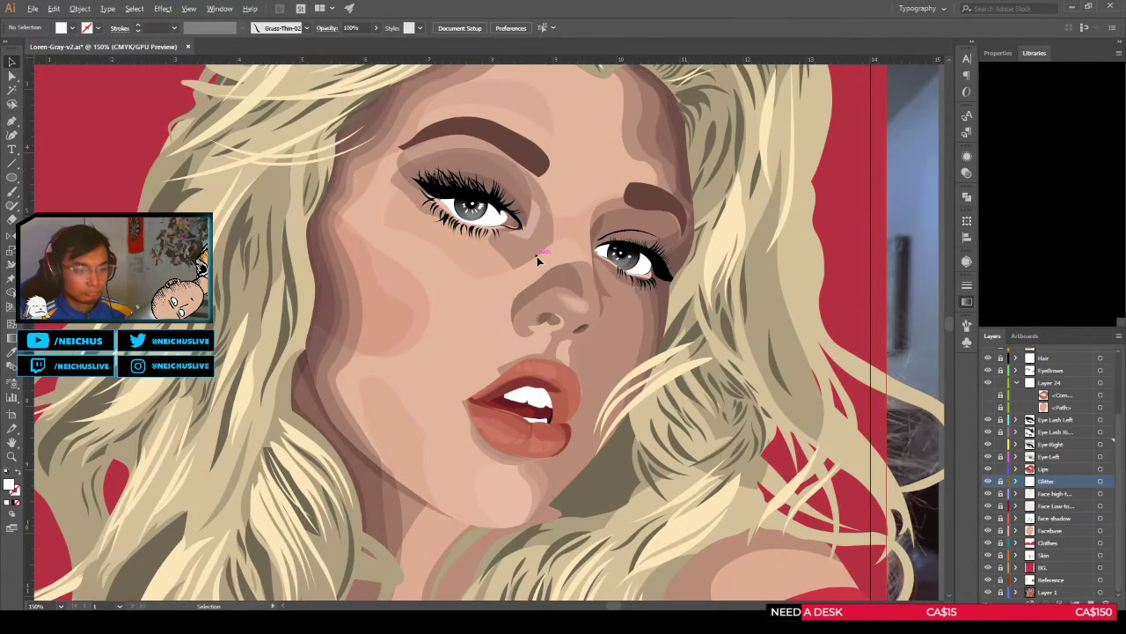
scroll(537, 256, "down", 1)
scroll(537, 256, "up", 1)
scroll(539, 259, "down", 1)
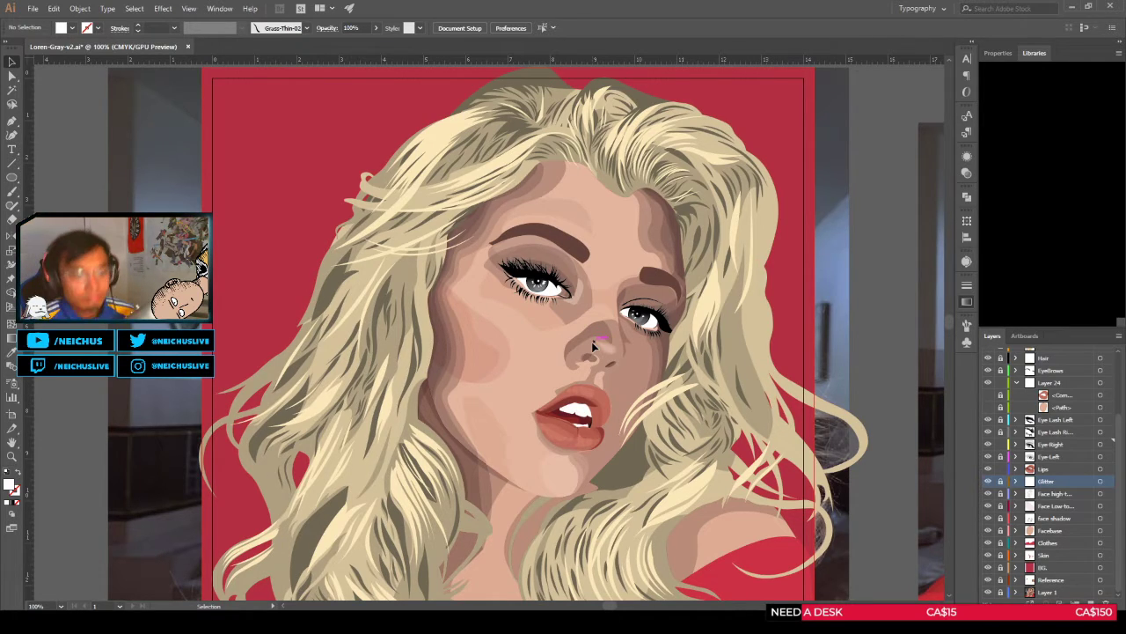
scroll(593, 346, "up", 4)
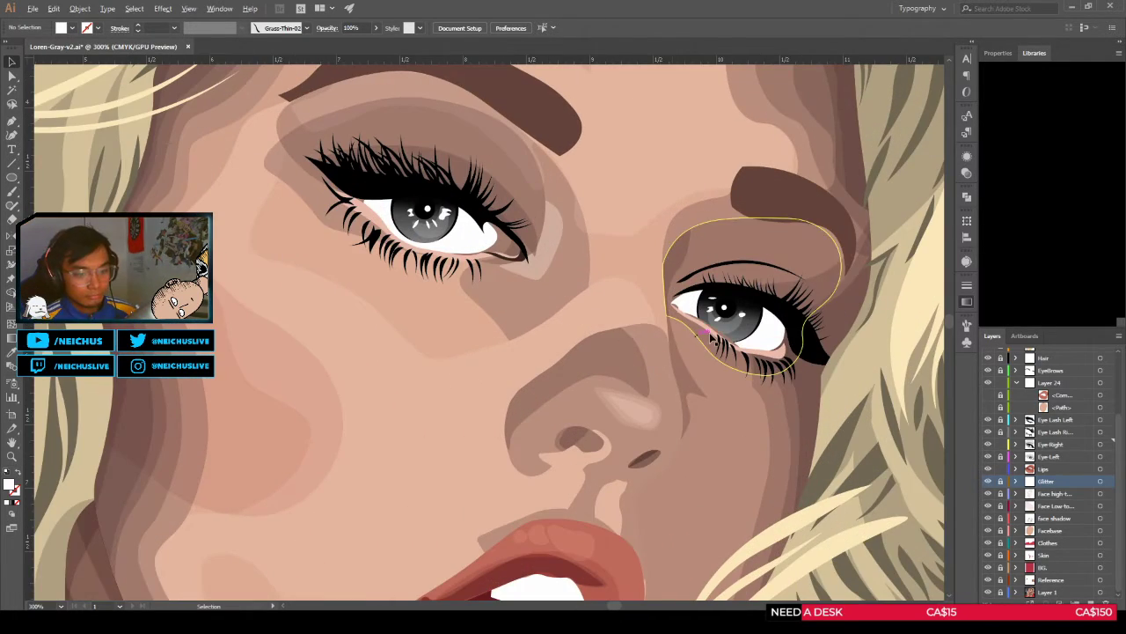
Step: Nudge the right-hand iris's small slanted highlight slightly away from the pupil, and tilt and lower the flat highlight above it
scroll(651, 345, "up", 5)
key("shift+grave")
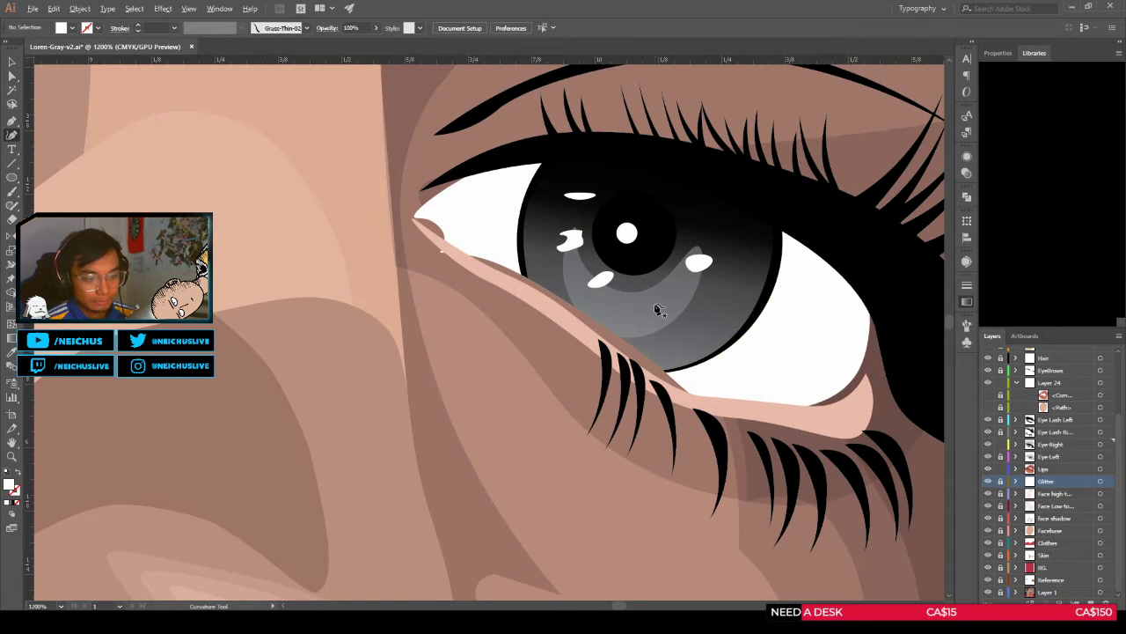
scroll(607, 289, "up", 3)
key("v")
left_click_drag(602, 260, 591, 270)
scroll(589, 255, "down", 2)
scroll(614, 292, "down", 7)
left_click(642, 349)
scroll(643, 348, "down", 1)
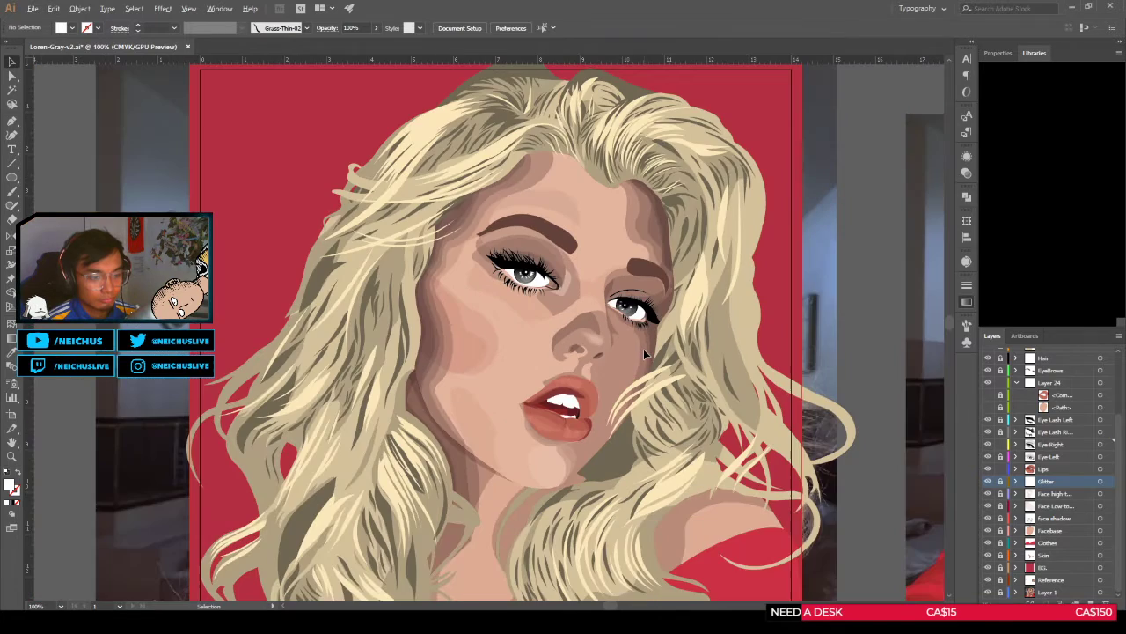
scroll(634, 335, "up", 9)
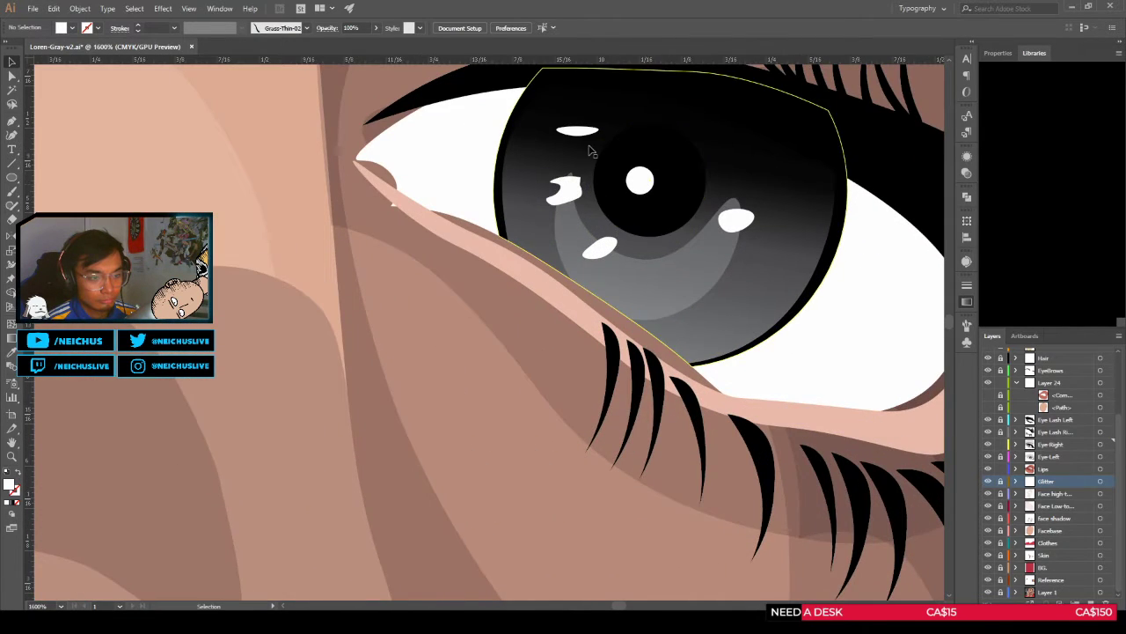
mouse_move(585, 136)
left_mouse_down()
mouse_move(578, 147)
mouse_move(602, 139)
mouse_move(577, 143)
left_mouse_up()
Step: Move the notched highlight down about 0.01 in and curve the edges meeting at its upper corner beside the pupil
left_click(574, 183)
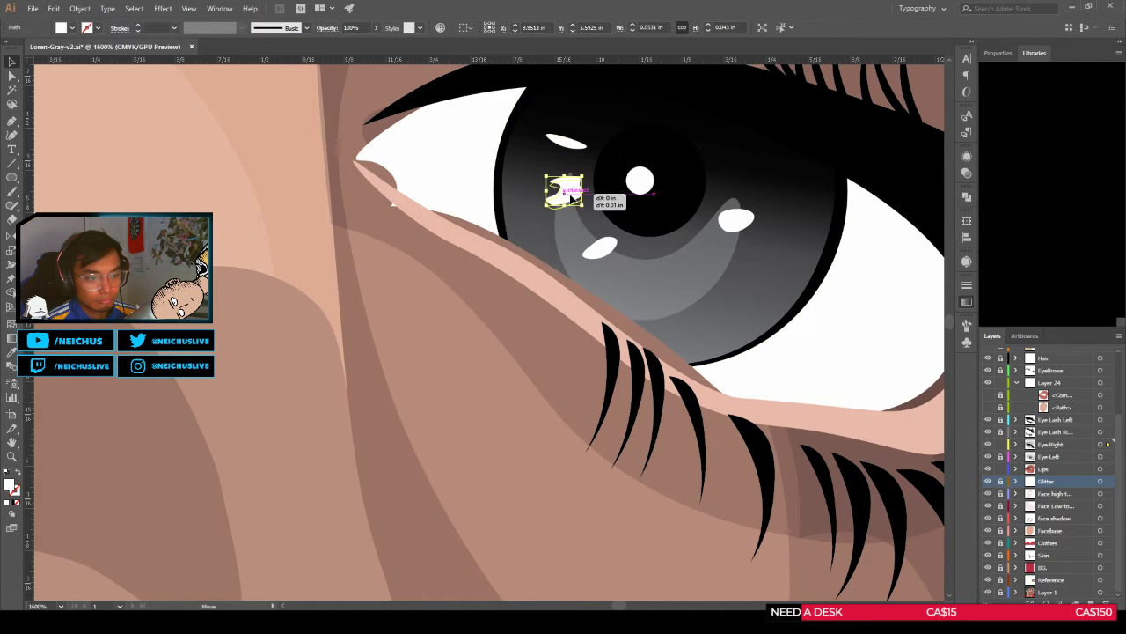
scroll(577, 190, "up", 3)
scroll(579, 196, "up", 1)
key("a")
scroll(548, 219, "up", 2)
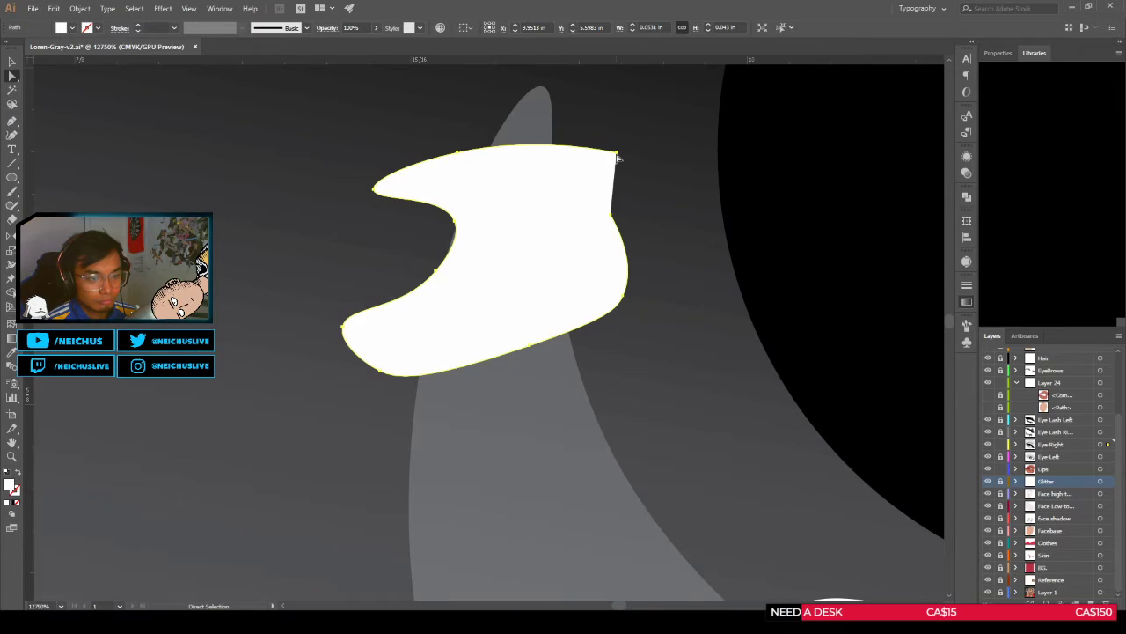
left_click(617, 152)
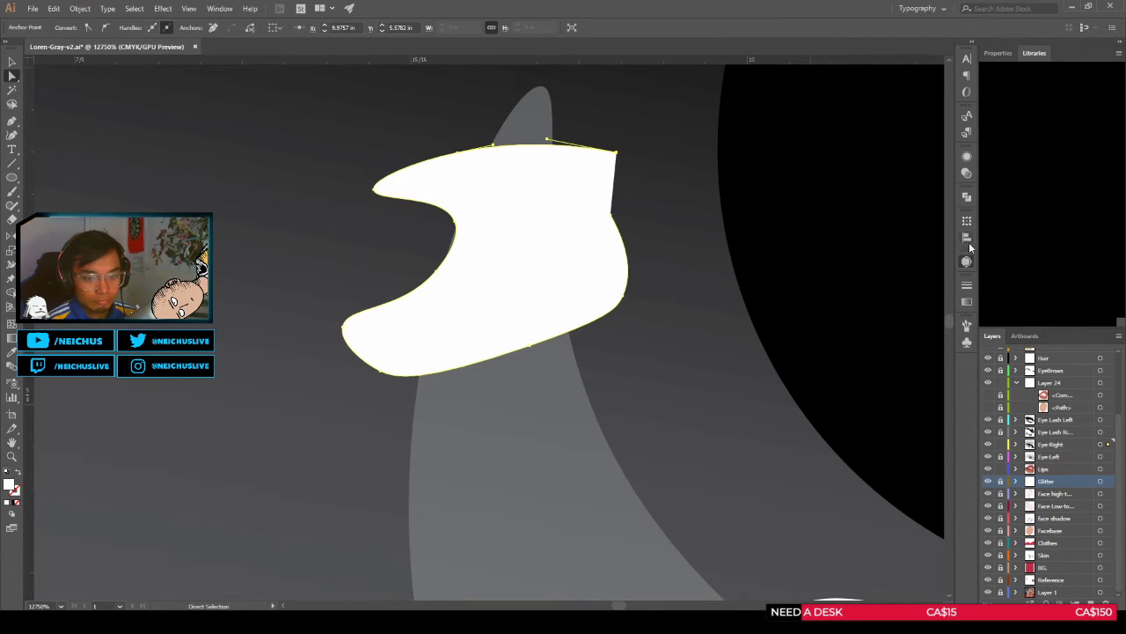
key("ctrl+z")
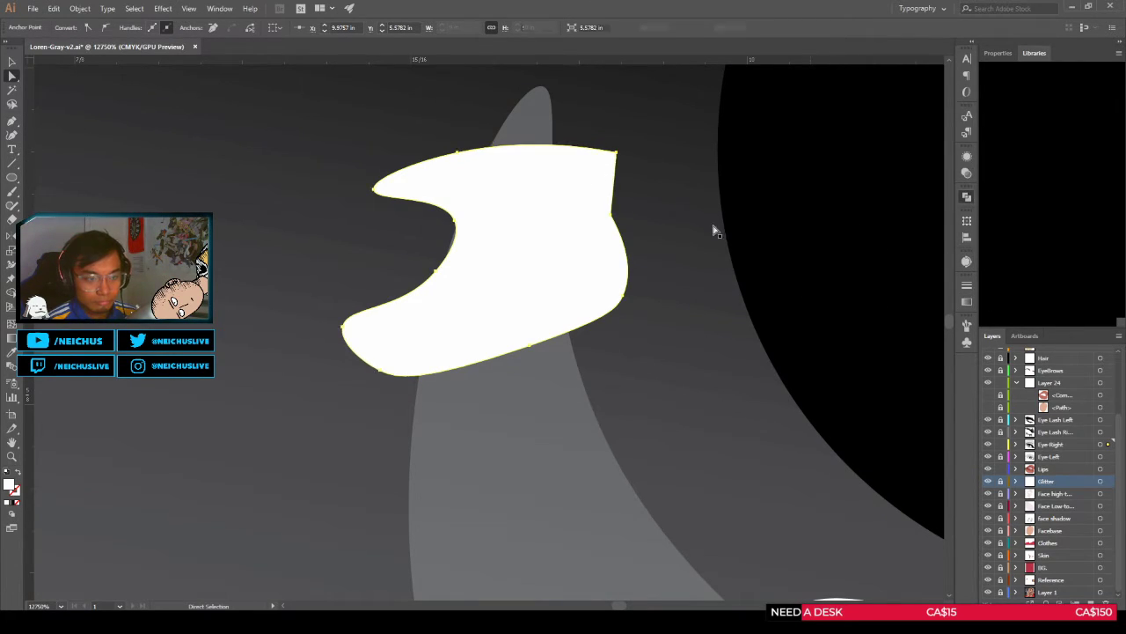
key("p")
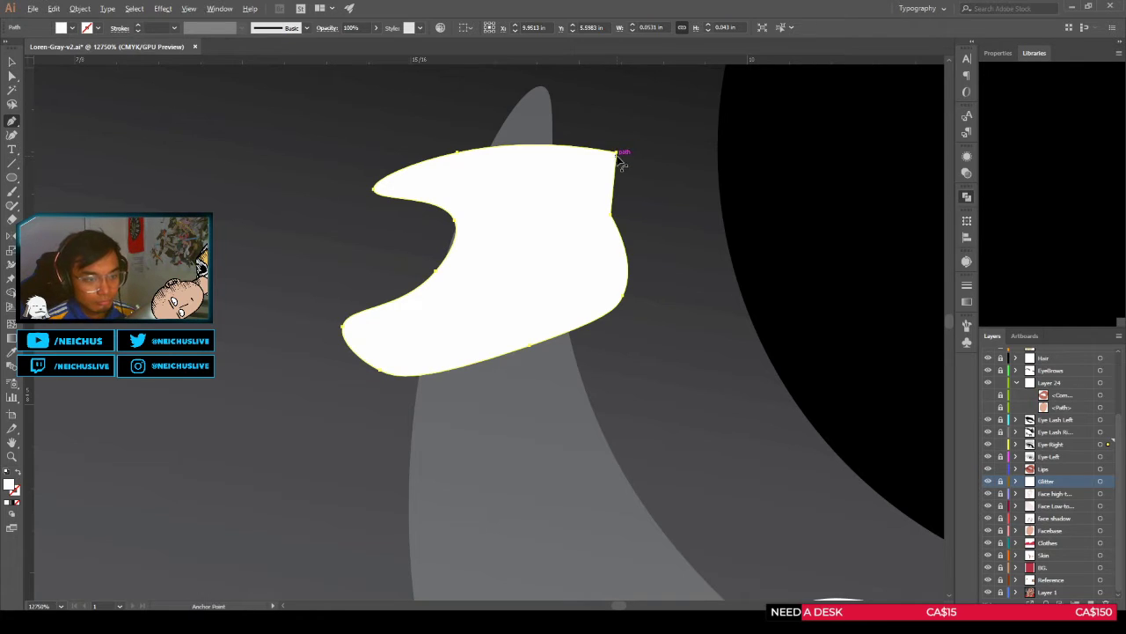
left_click(617, 152, "alt")
left_click_drag(617, 152, 612, 186)
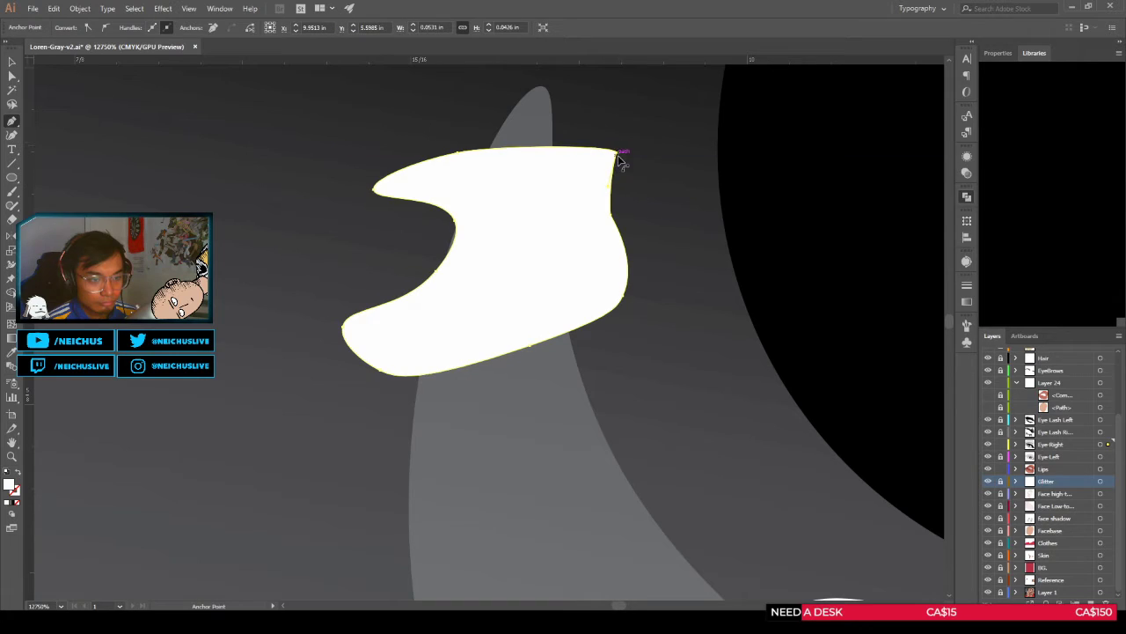
key("a")
scroll(619, 203, "down", 5)
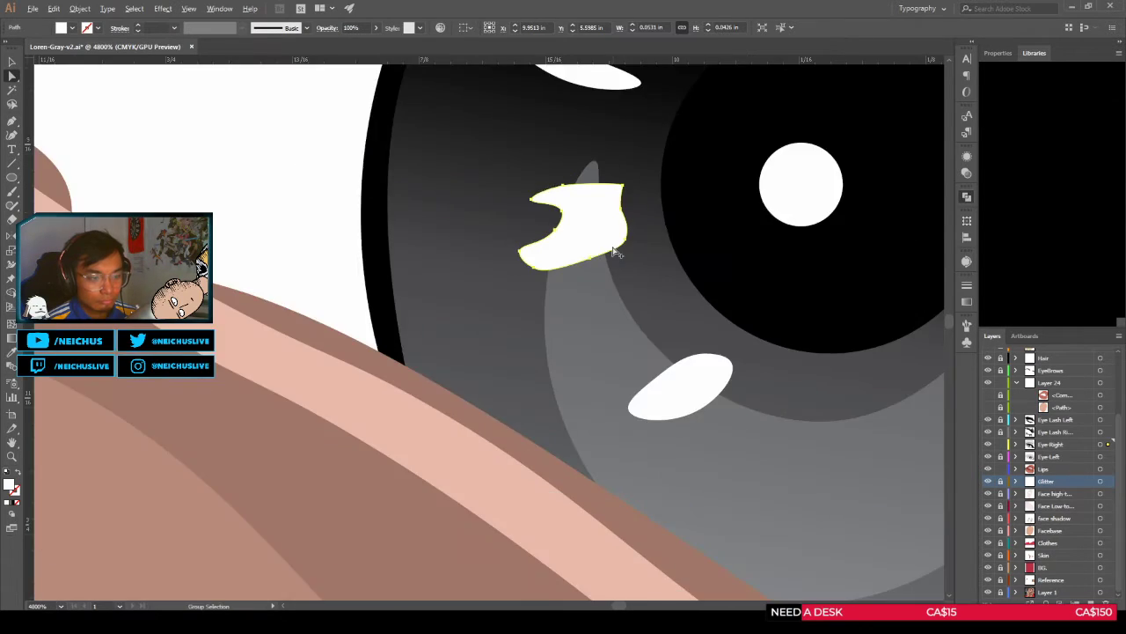
left_click_drag(616, 251, 557, 229)
left_click(696, 329)
scroll(695, 329, "down", 3)
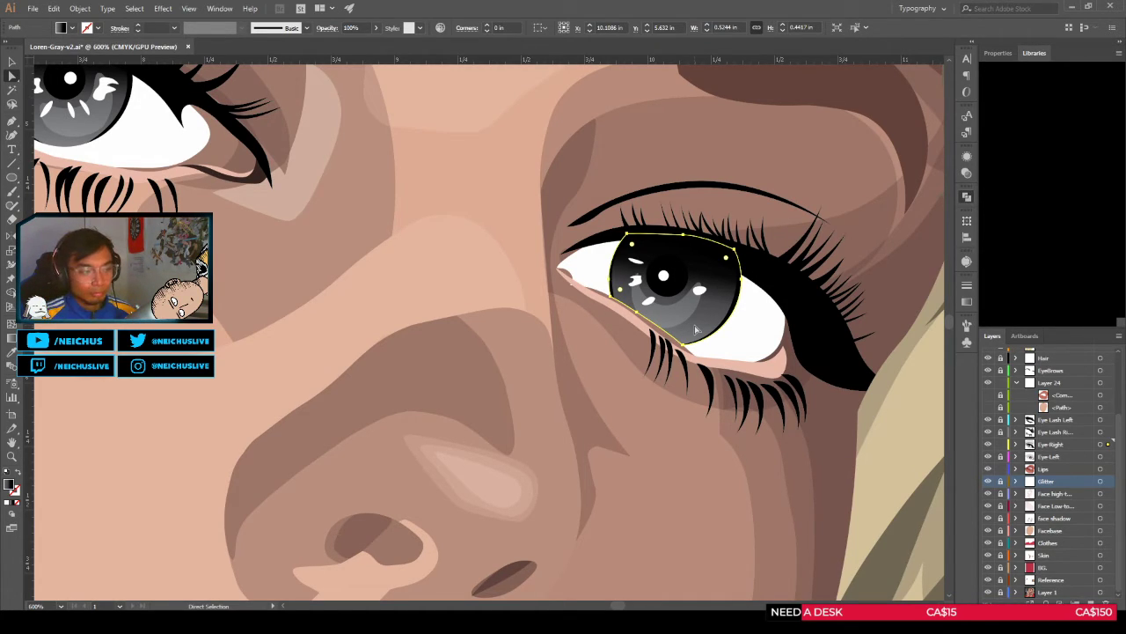
Step: Try to draw a small white forked highlight about 0.02 by 0.01 in on the right-hand iris just below the pupil
scroll(673, 314, "up", 3)
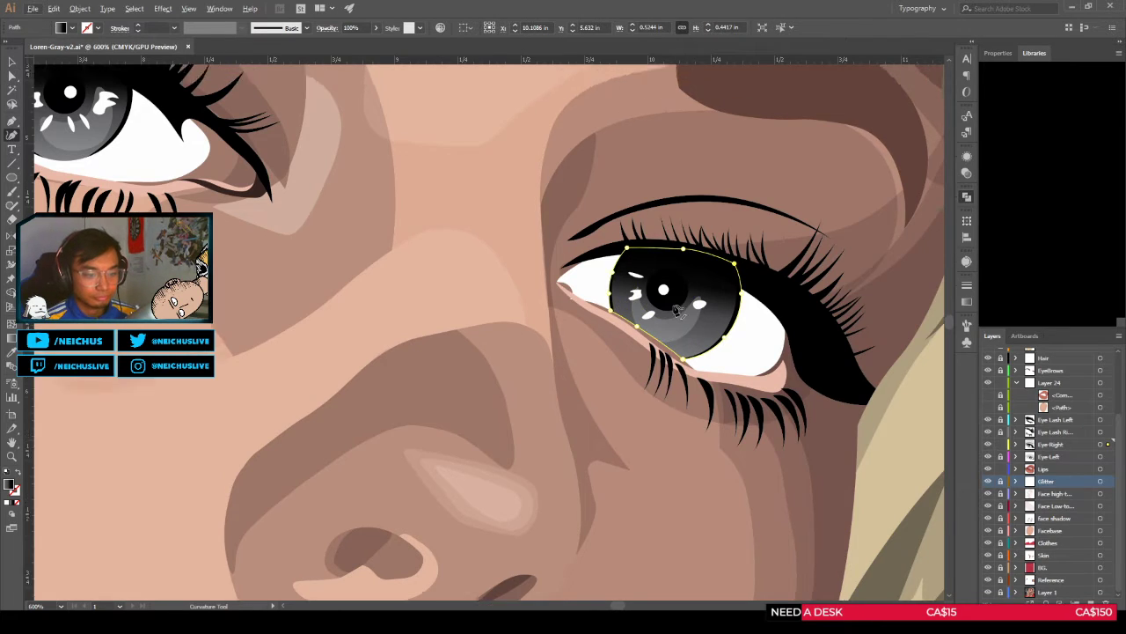
key("shift+grave")
left_click_drag(670, 315, 643, 292)
scroll(641, 294, "up", 2)
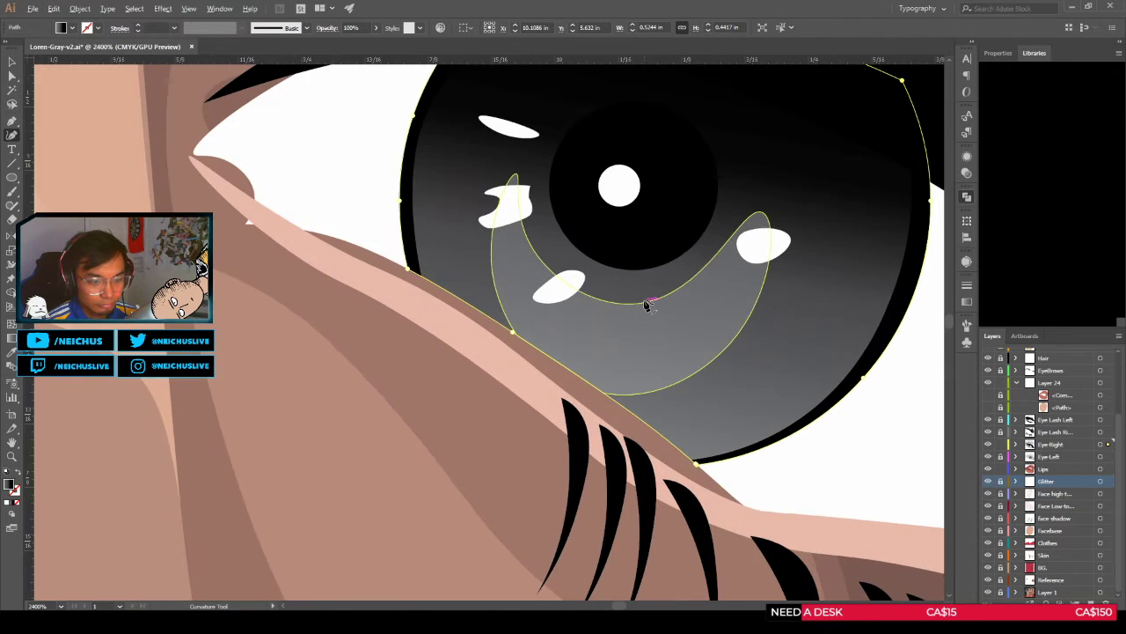
left_click(637, 286)
left_click(640, 307)
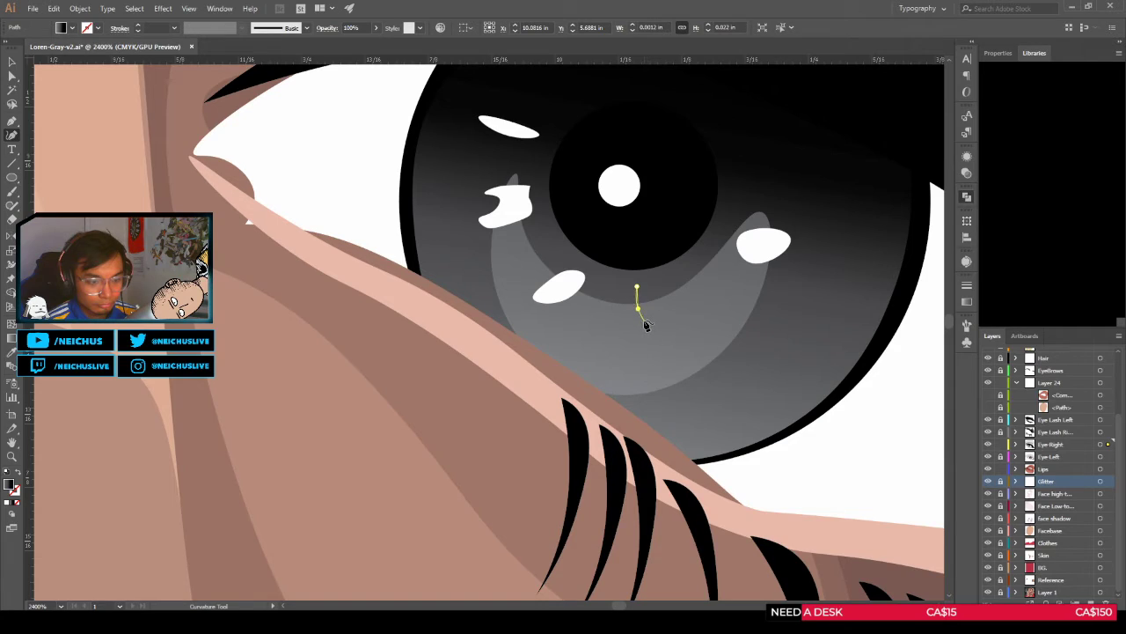
left_click(644, 319)
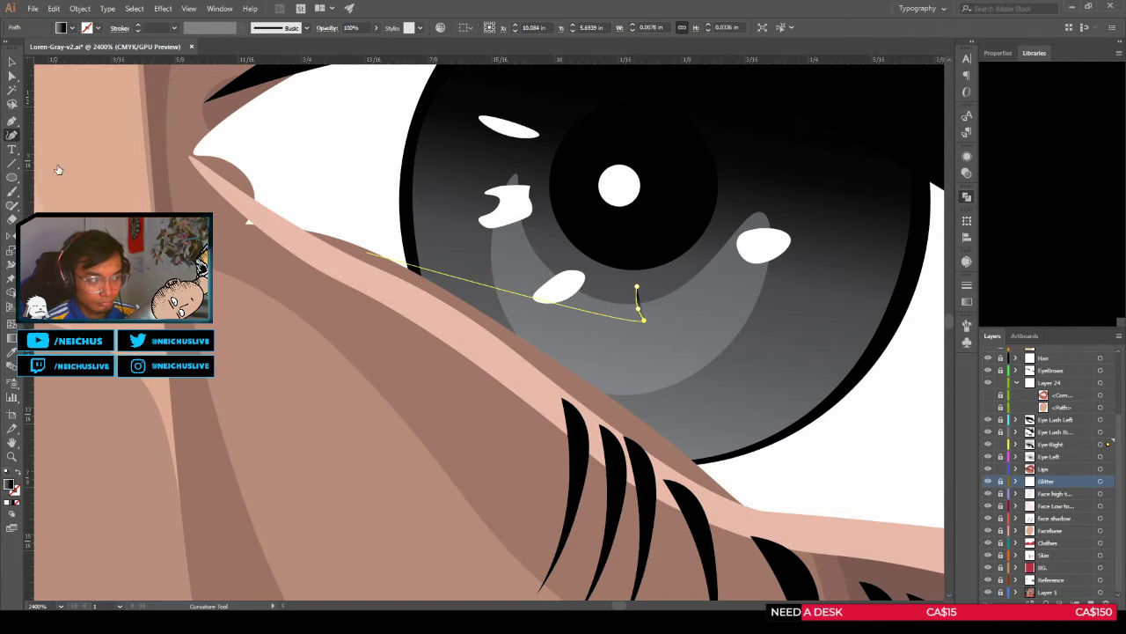
scroll(654, 310, "up", 1)
left_click(664, 297)
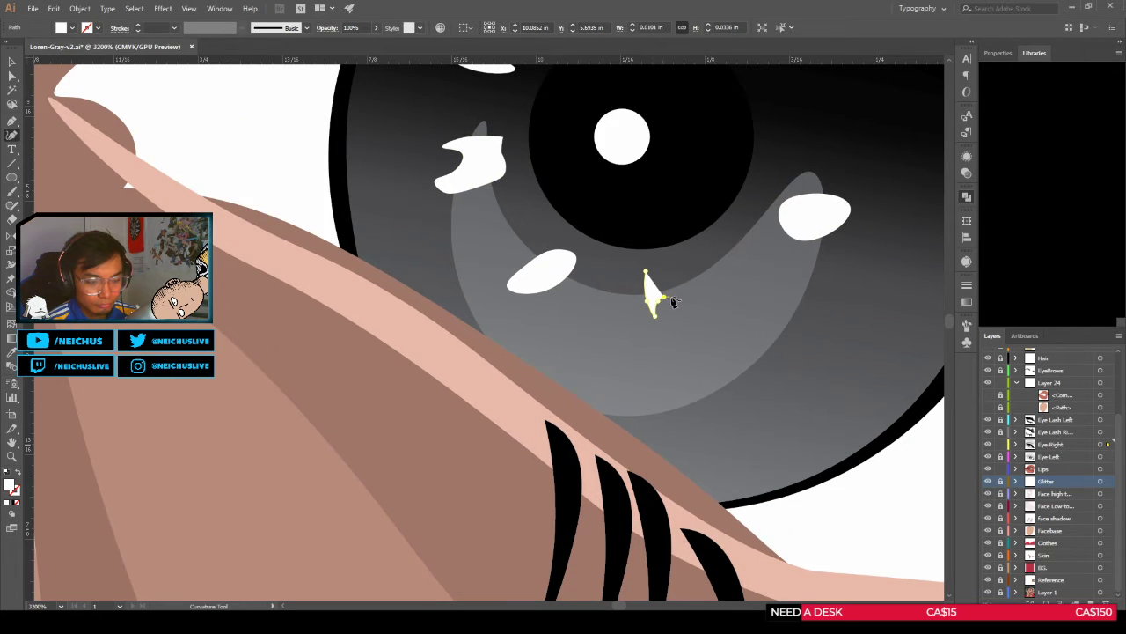
left_click(669, 305)
left_click(676, 304)
left_click(668, 274)
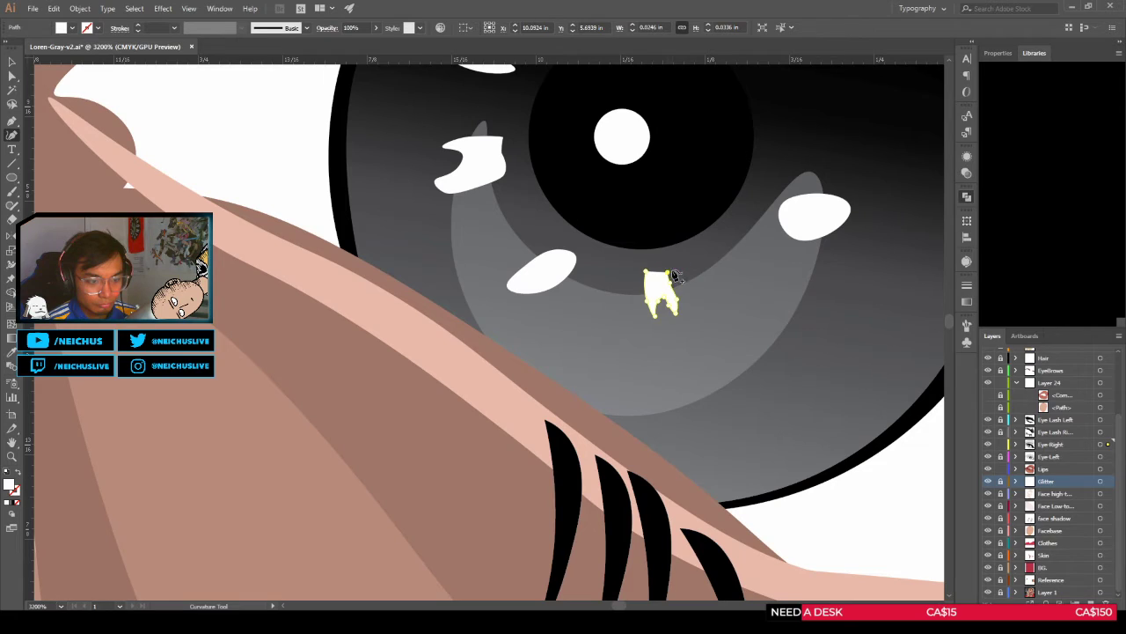
left_click(646, 271)
key("v")
left_click(709, 298)
scroll(701, 309, "down", 2)
scroll(772, 313, "down", 2)
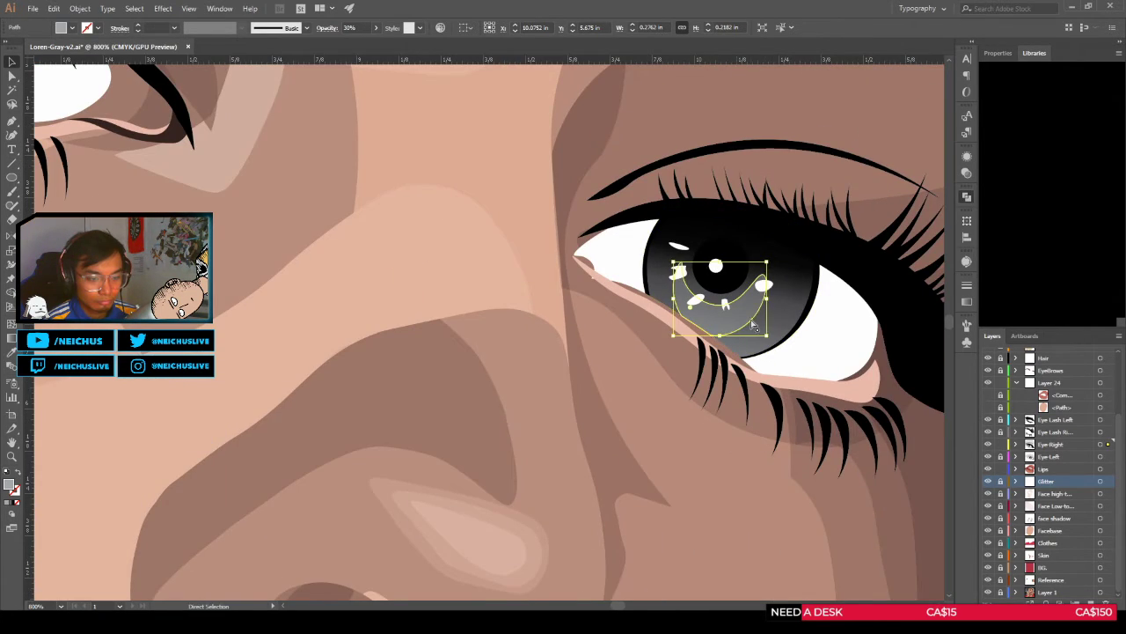
Step: Undo the small forked highlight drawn below the right-hand pupil
key("ctrl+z")
key("ctrl+z")
key("ctrl+z")
Step: Review the right-hand iris's highlights at several magnifications, judging them against the left-hand eye and the whole portrait
scroll(754, 323, "down", 2)
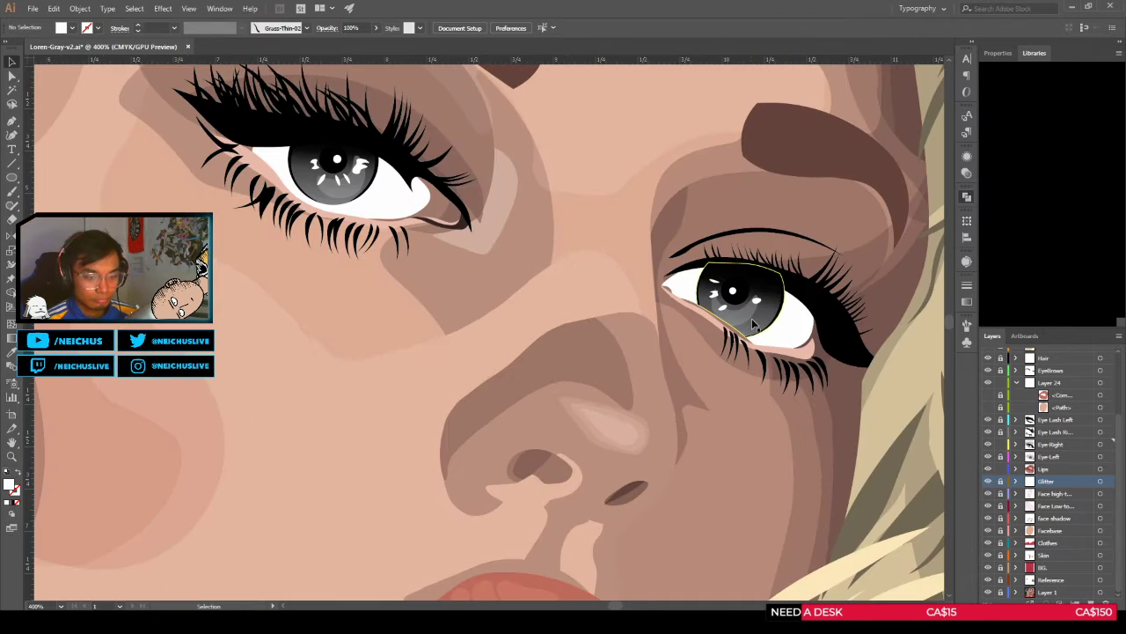
scroll(720, 413, "down", 3)
scroll(720, 413, "down", 1)
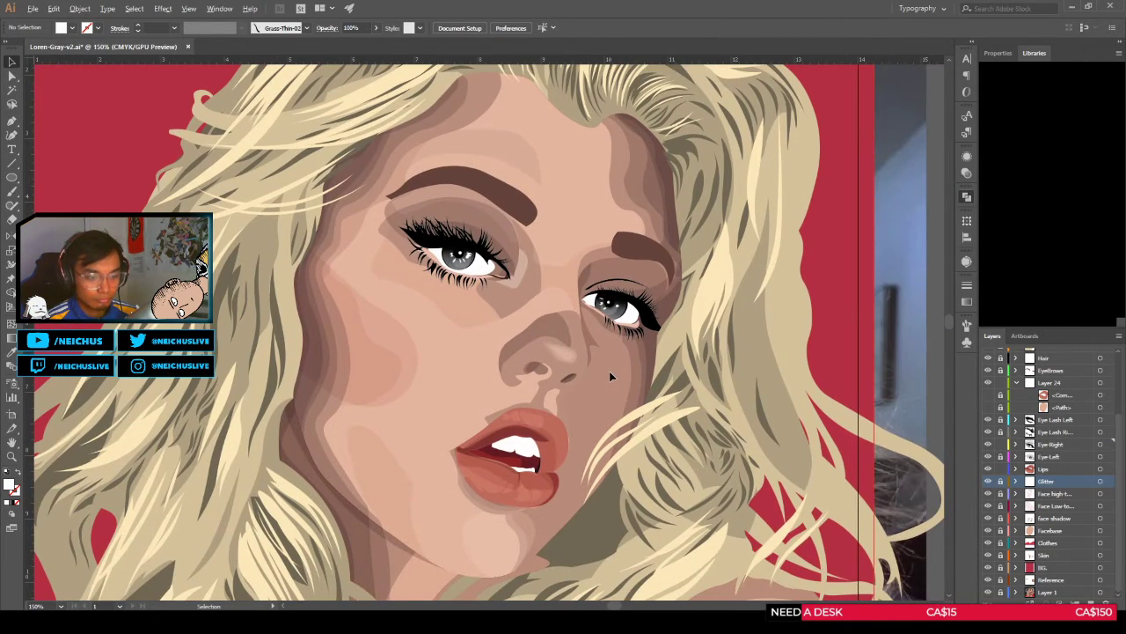
scroll(609, 370, "down", 1)
scroll(826, 303, "up", 1)
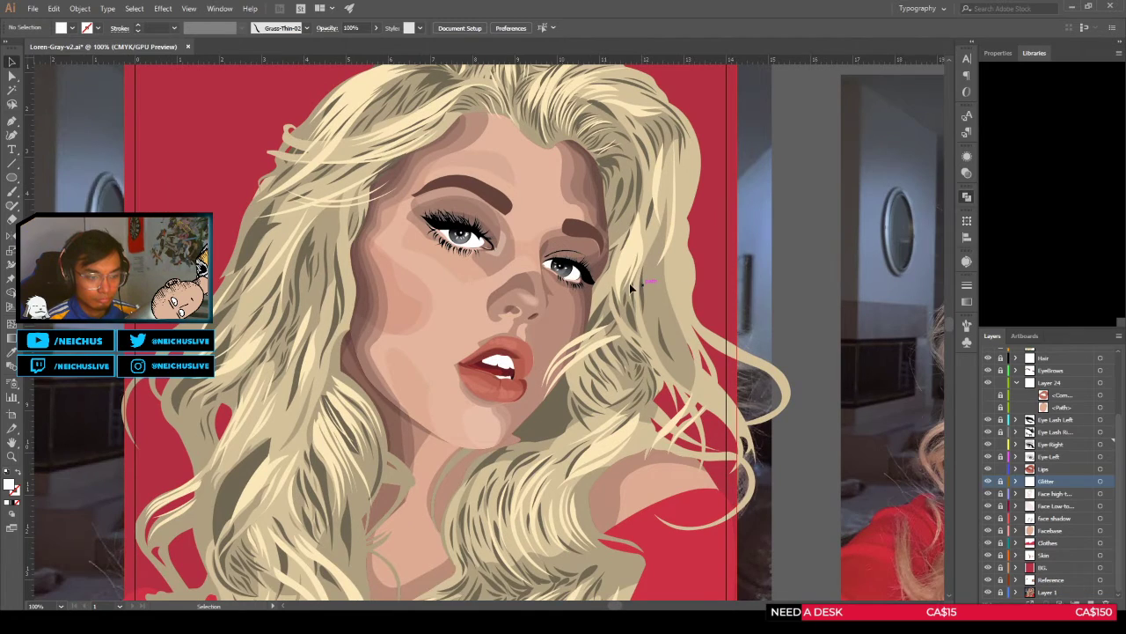
scroll(563, 286, "up", 2)
scroll(570, 282, "up", 2)
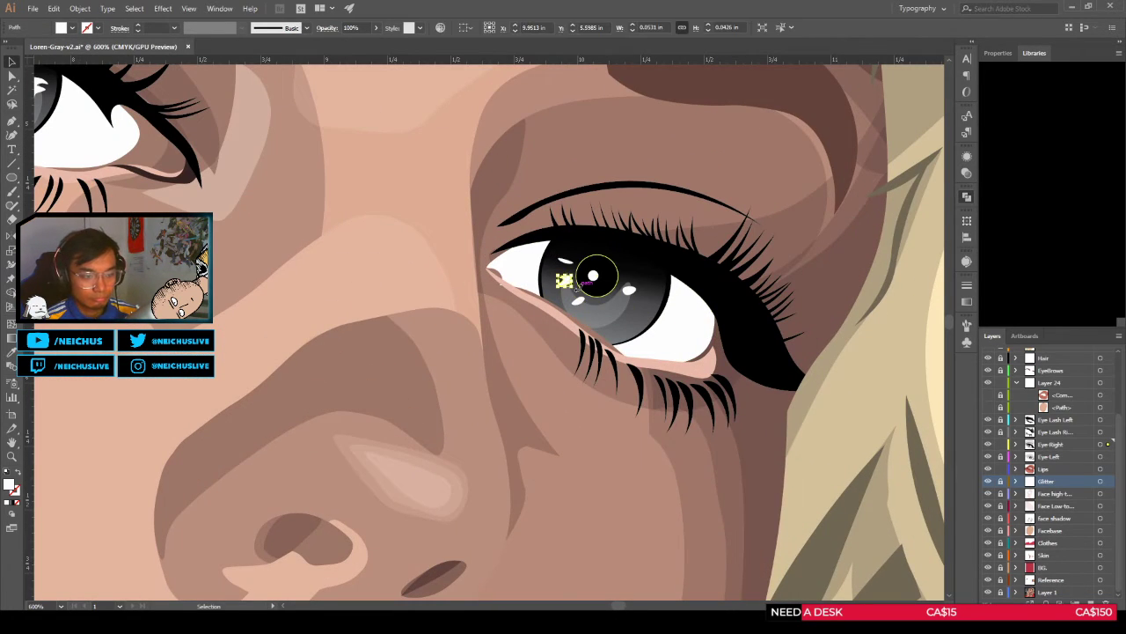
scroll(565, 415, "down", 5)
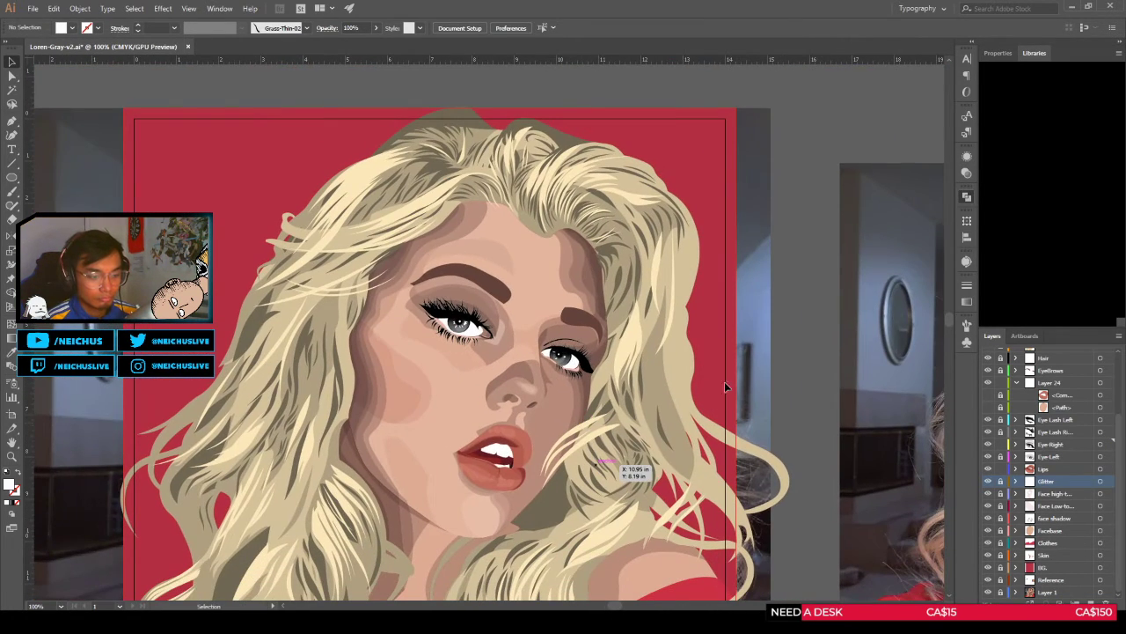
scroll(748, 366, "down", 1)
scroll(771, 303, "up", 2)
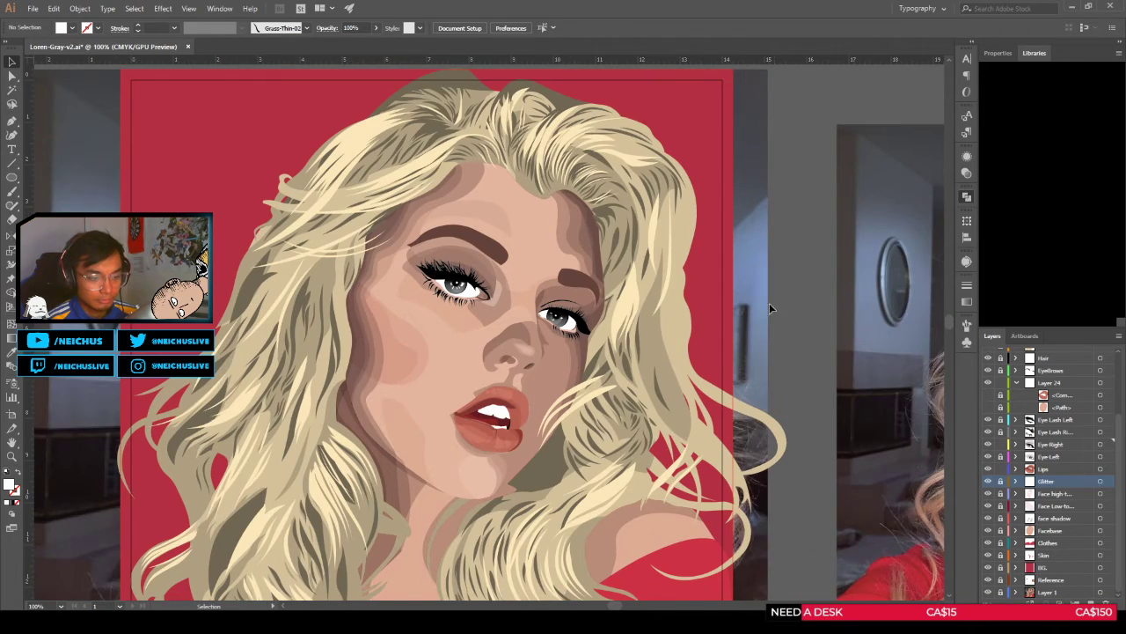
scroll(770, 303, "down", 2)
scroll(663, 317, "up", 1)
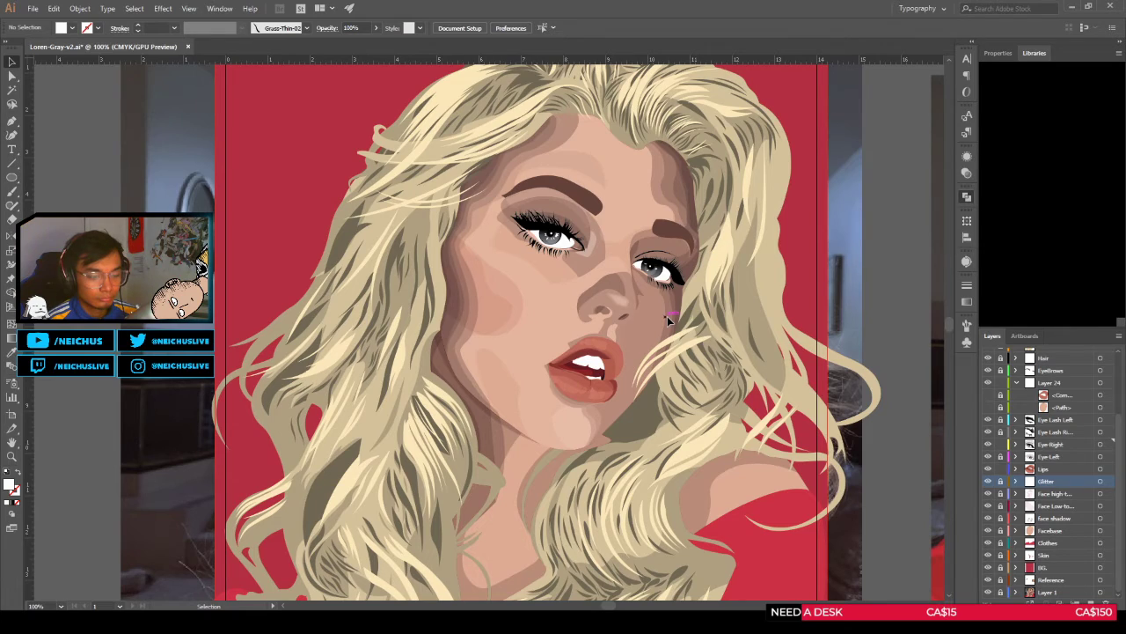
scroll(666, 272, "up", 3)
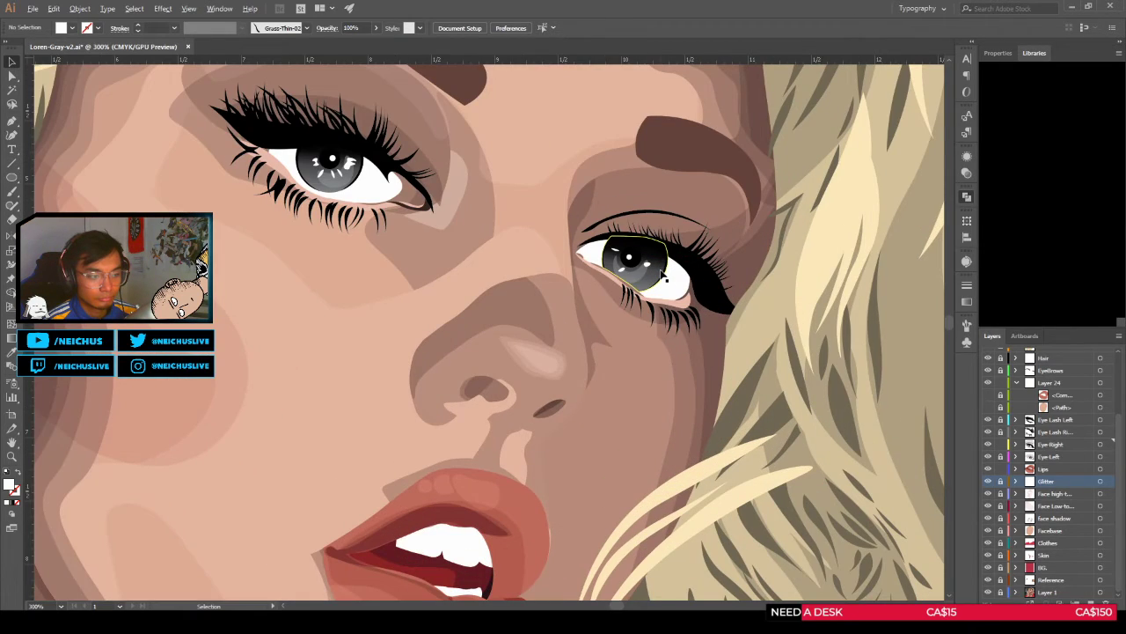
scroll(664, 274, "down", 2)
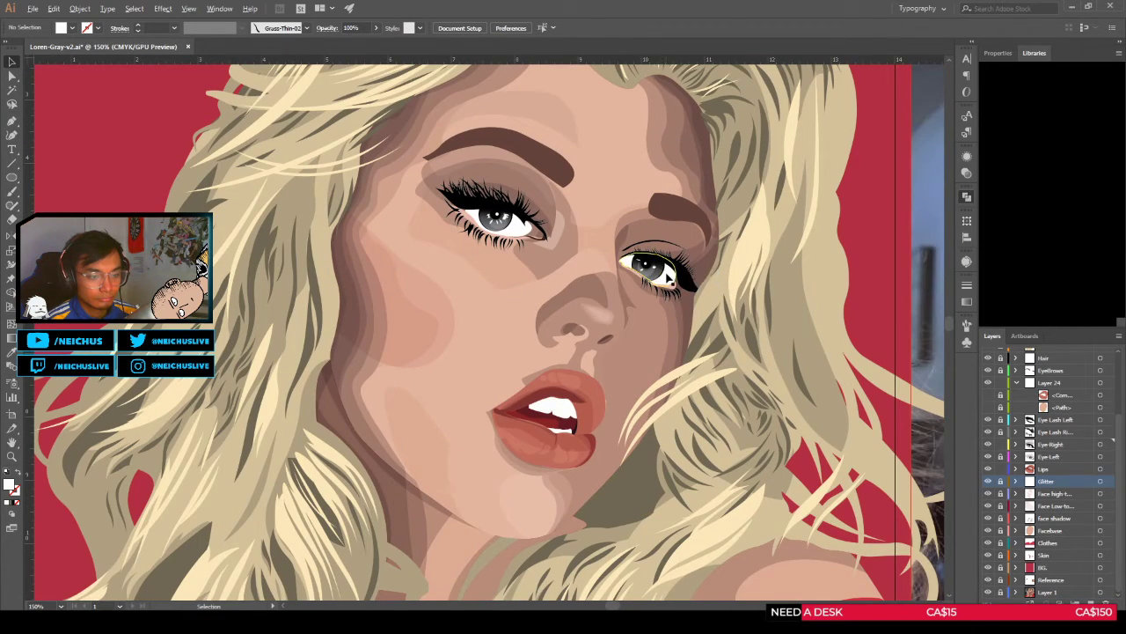
scroll(665, 274, "up", 1)
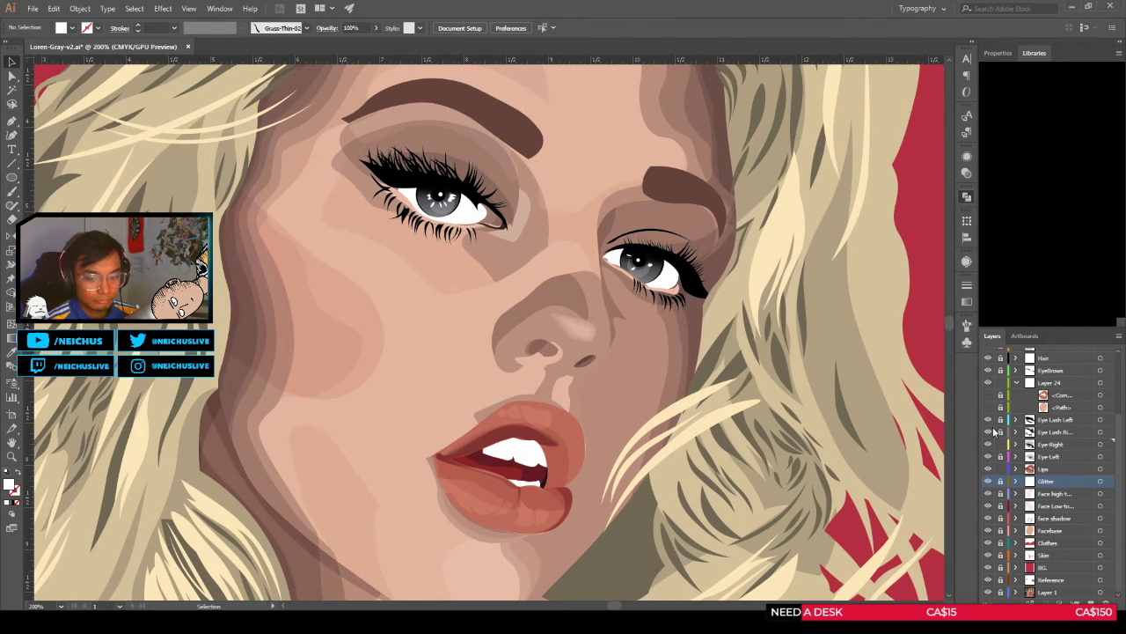
Step: Hide and reshow the Eye-Left and Eye-Right layers one after the other to check what each contains
left_click(988, 457)
left_click(988, 457)
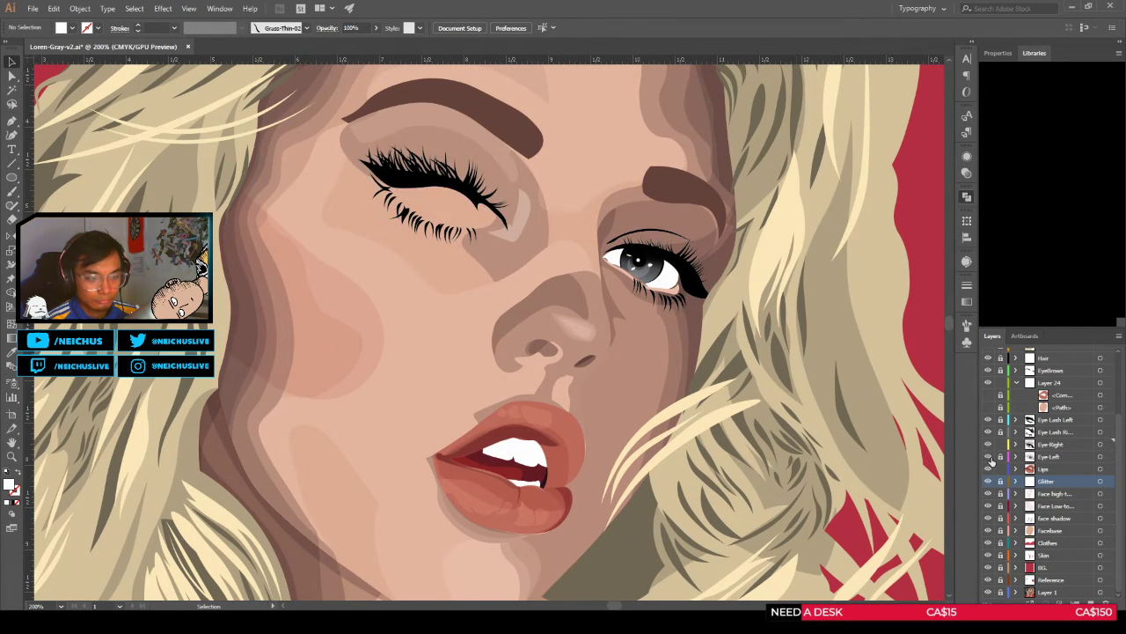
left_click(988, 445)
left_click(989, 445)
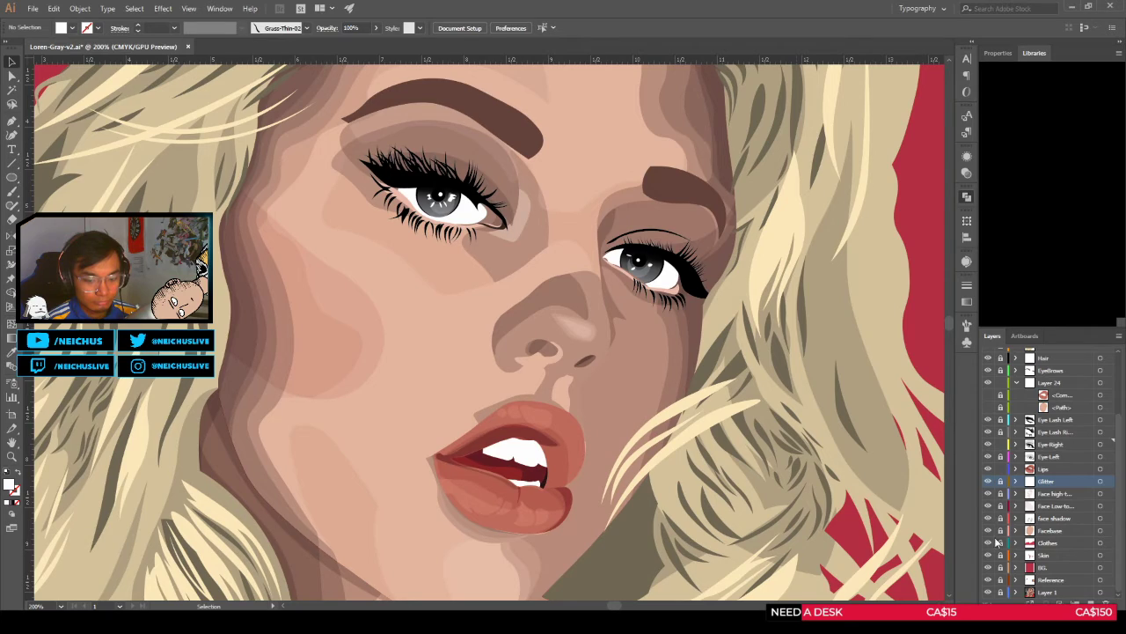
Step: Hide the layers from the face highlights down to BG and toggle Eye-Left and Eye-Right to compare the drawn eyes with the reference photo
left_click_drag(989, 568, 989, 492)
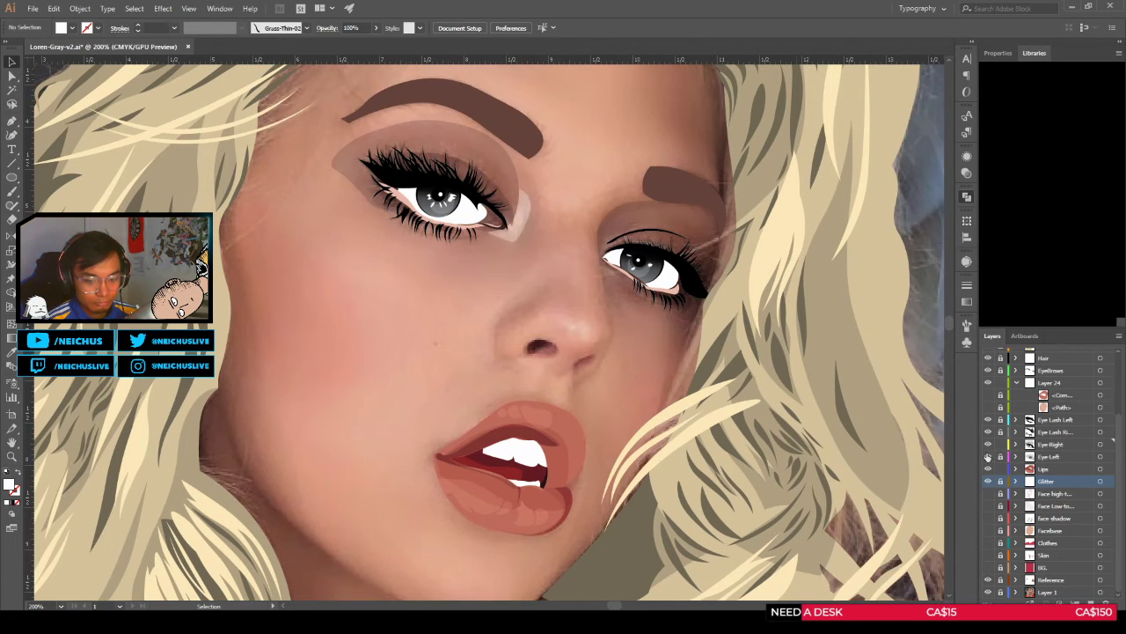
left_click(987, 457)
left_click(988, 457)
left_click(988, 445)
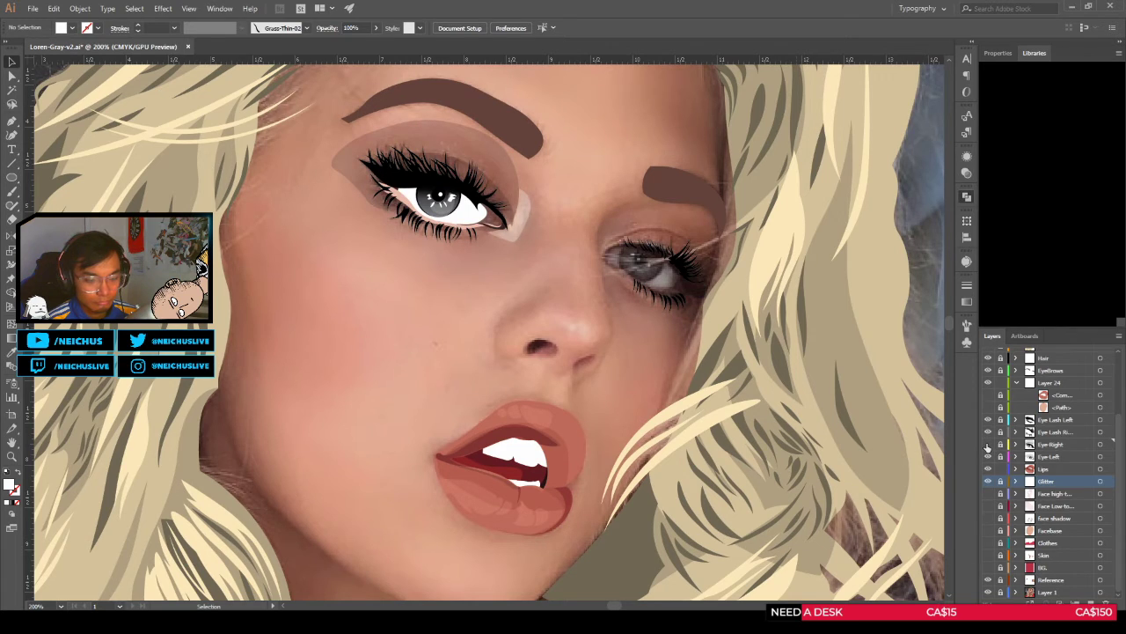
left_click(987, 446)
left_click(988, 446)
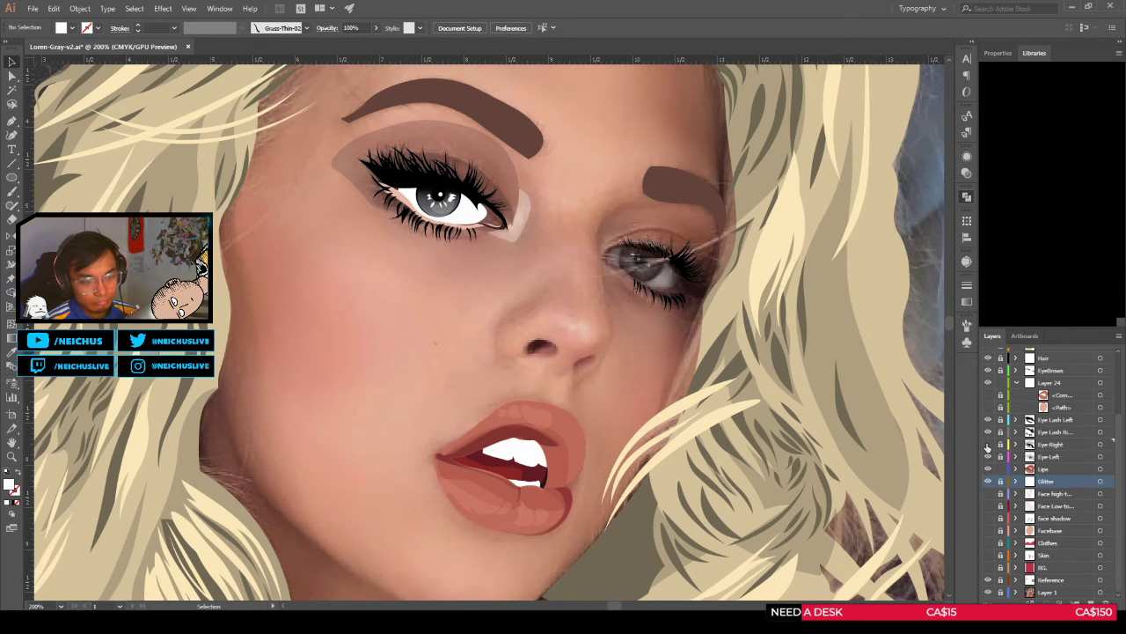
Step: Compare the right-hand eye with the photo, reshowing the Eye-Right layer and the layers from the face highlights down to BG
scroll(650, 374, "down", 4)
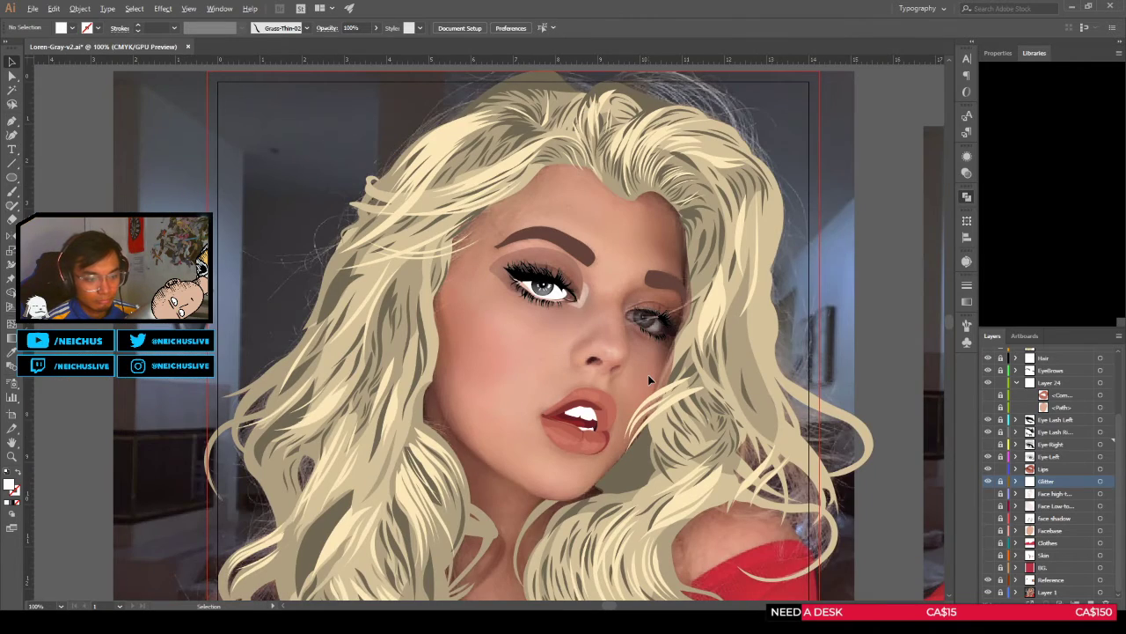
scroll(648, 374, "up", 3)
left_click(987, 444)
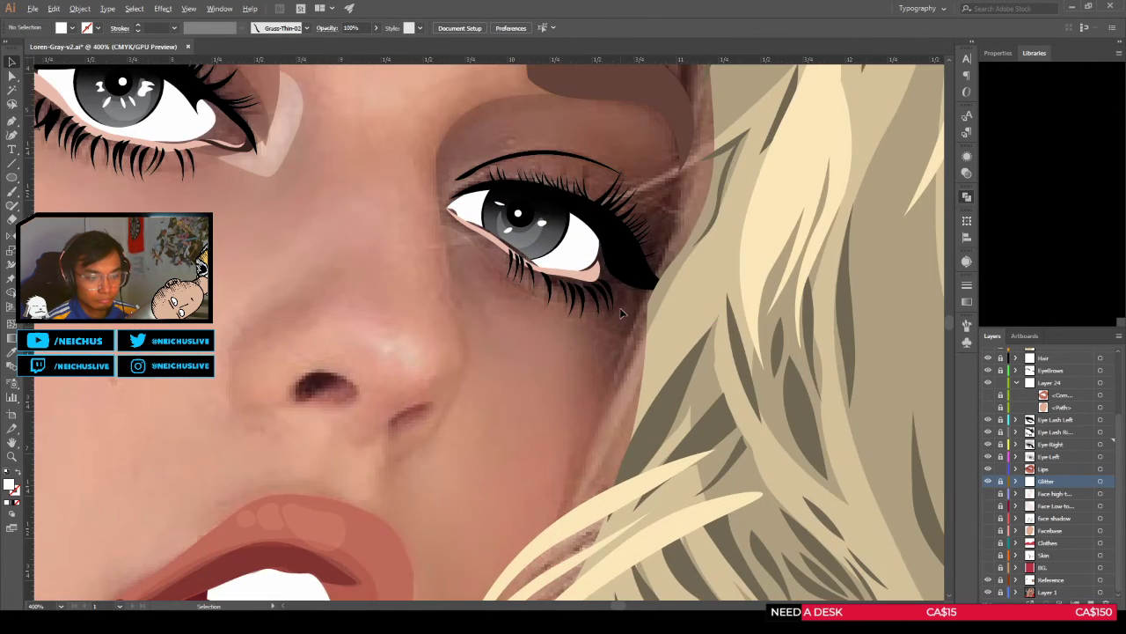
scroll(708, 331, "up", 4)
key("a")
scroll(505, 228, "down", 5)
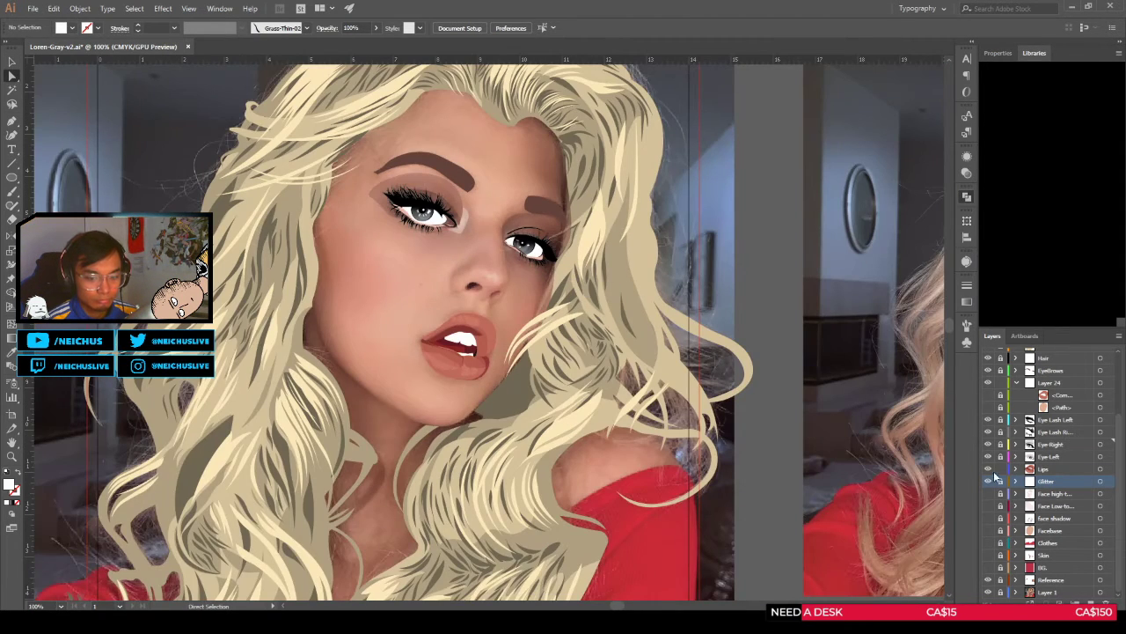
left_click_drag(988, 493, 988, 567)
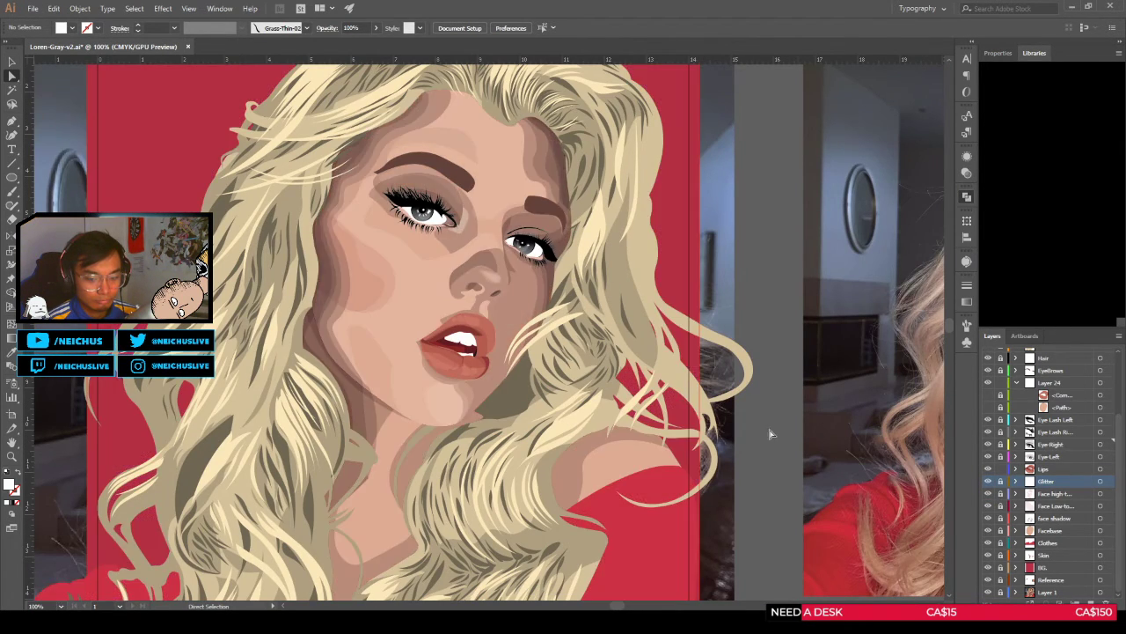
Step: Review the full-colour portrait at several magnifications, judging the finished eyes against the face, hair and reference photo
scroll(578, 352, "down", 3)
scroll(604, 324, "up", 3)
scroll(606, 326, "up", 4)
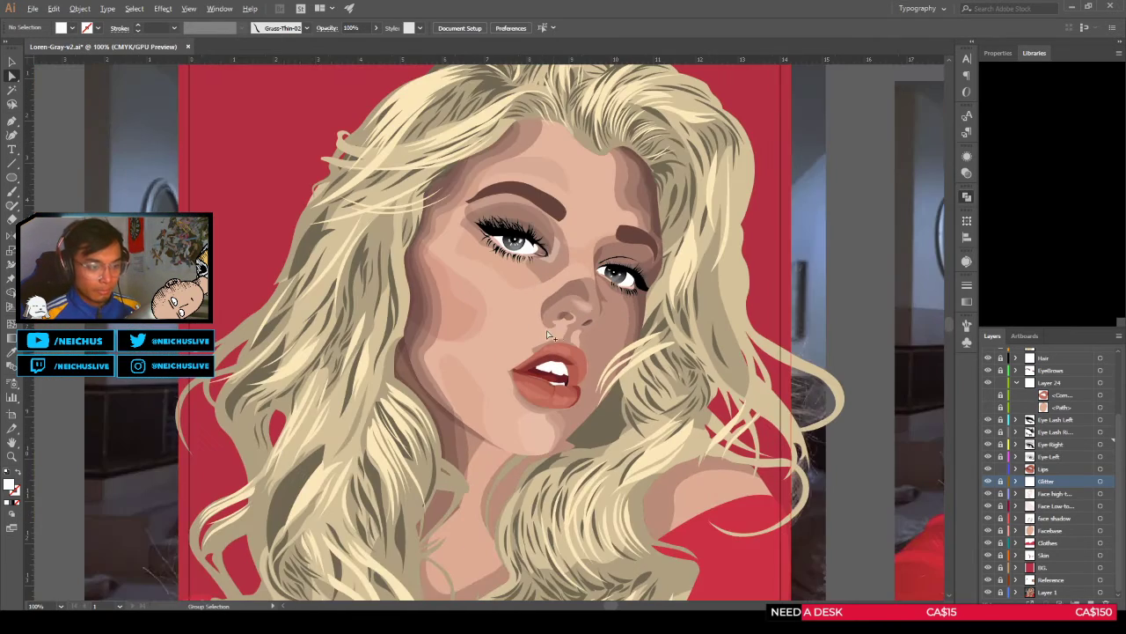
left_click_drag(546, 330, 560, 263)
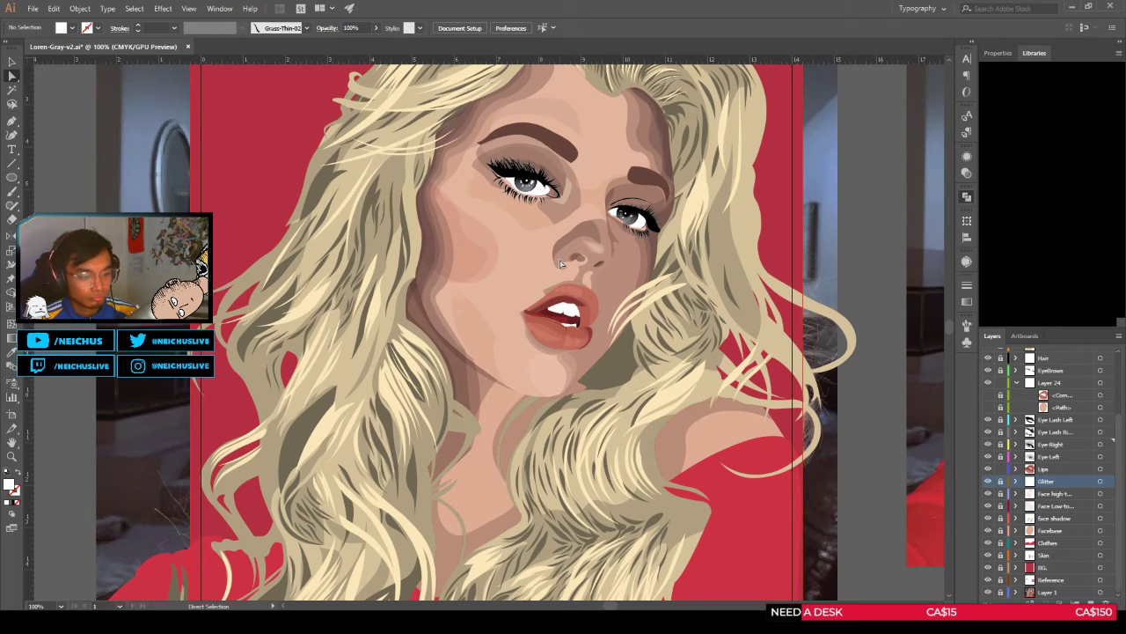
scroll(572, 256, "down", 2)
left_click_drag(596, 275, 585, 255)
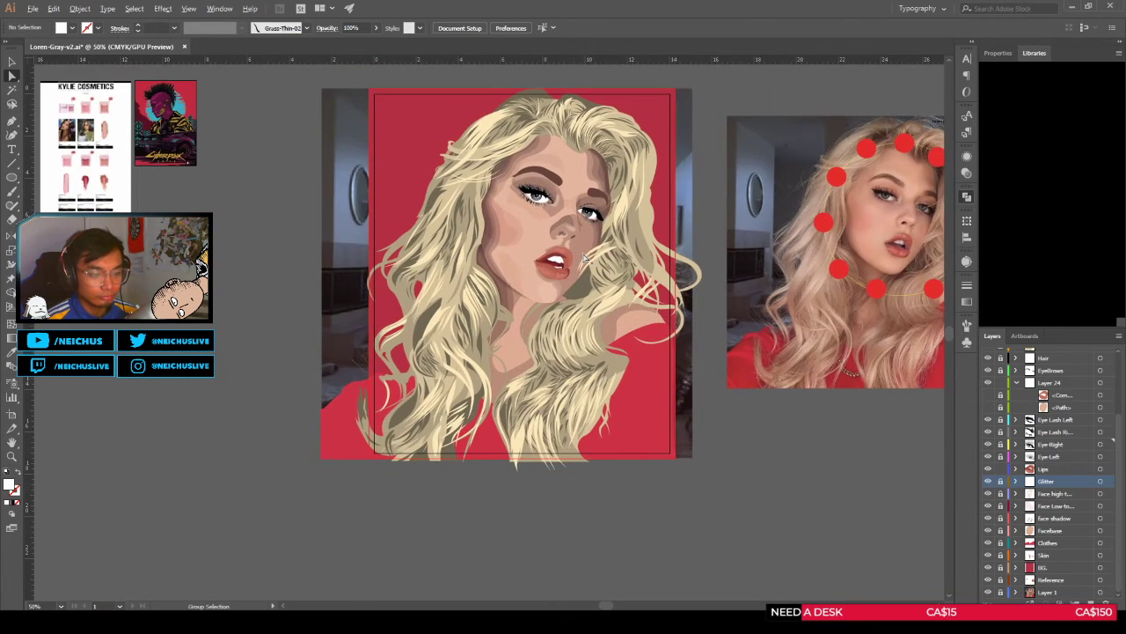
scroll(584, 227, "up", 1)
left_click_drag(565, 176, 582, 220)
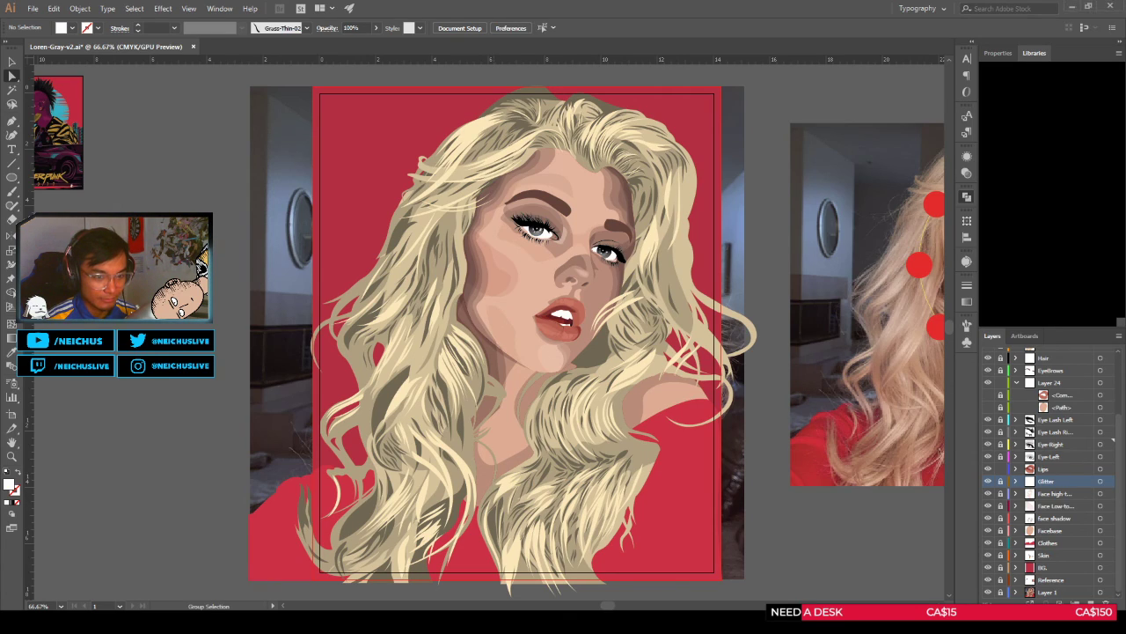
Step: Save the portrait document with the Direct Selection tool left active
key("a")
key("v")
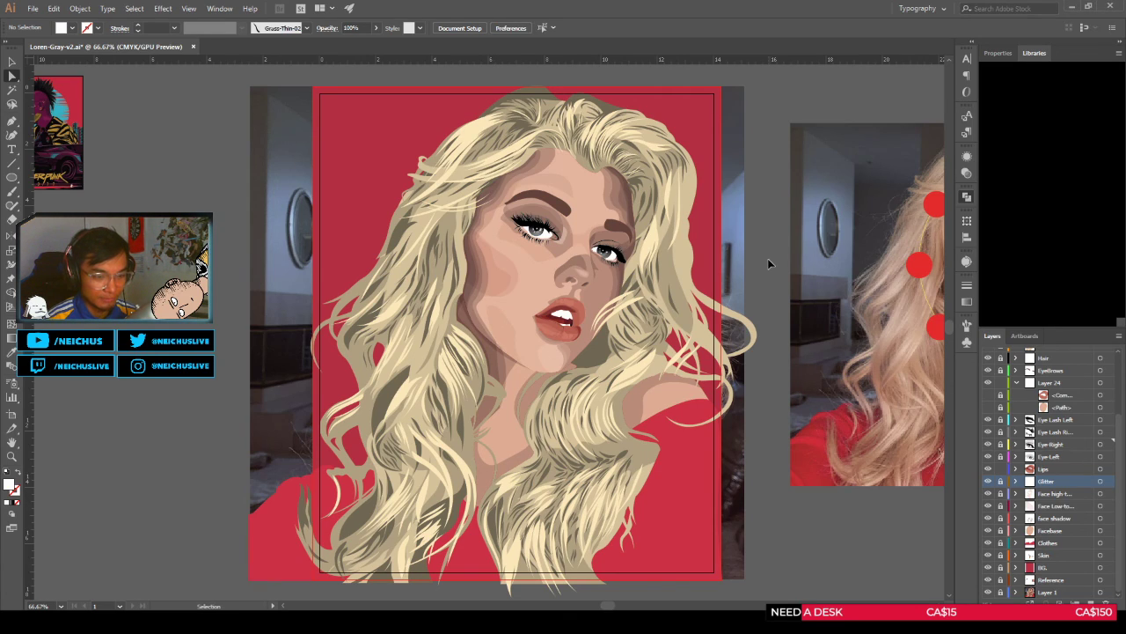
key("a")
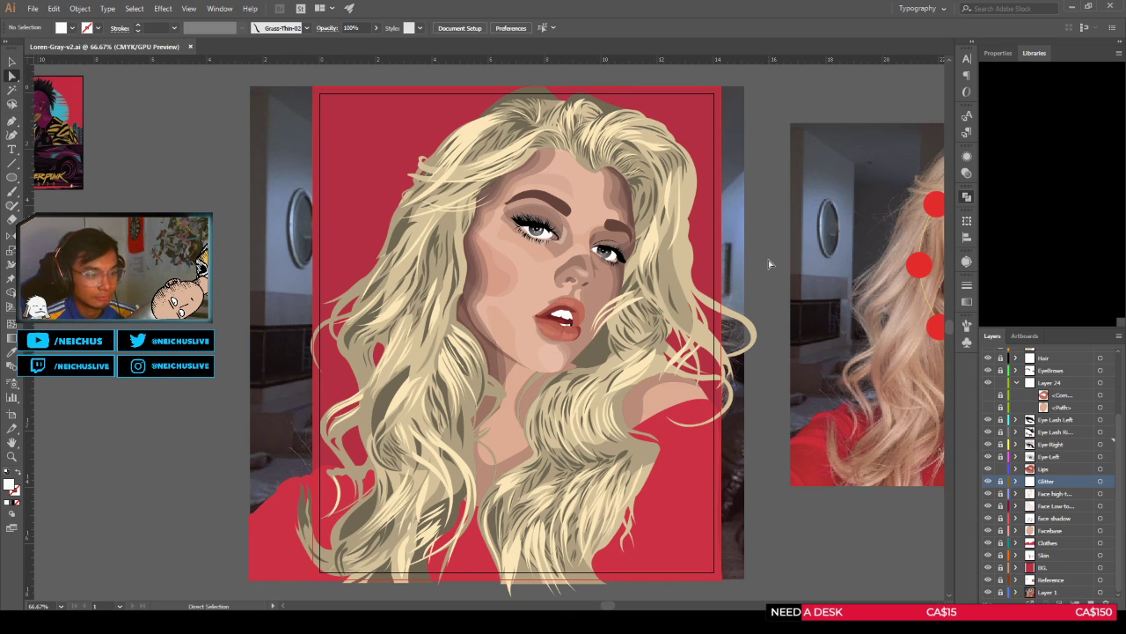